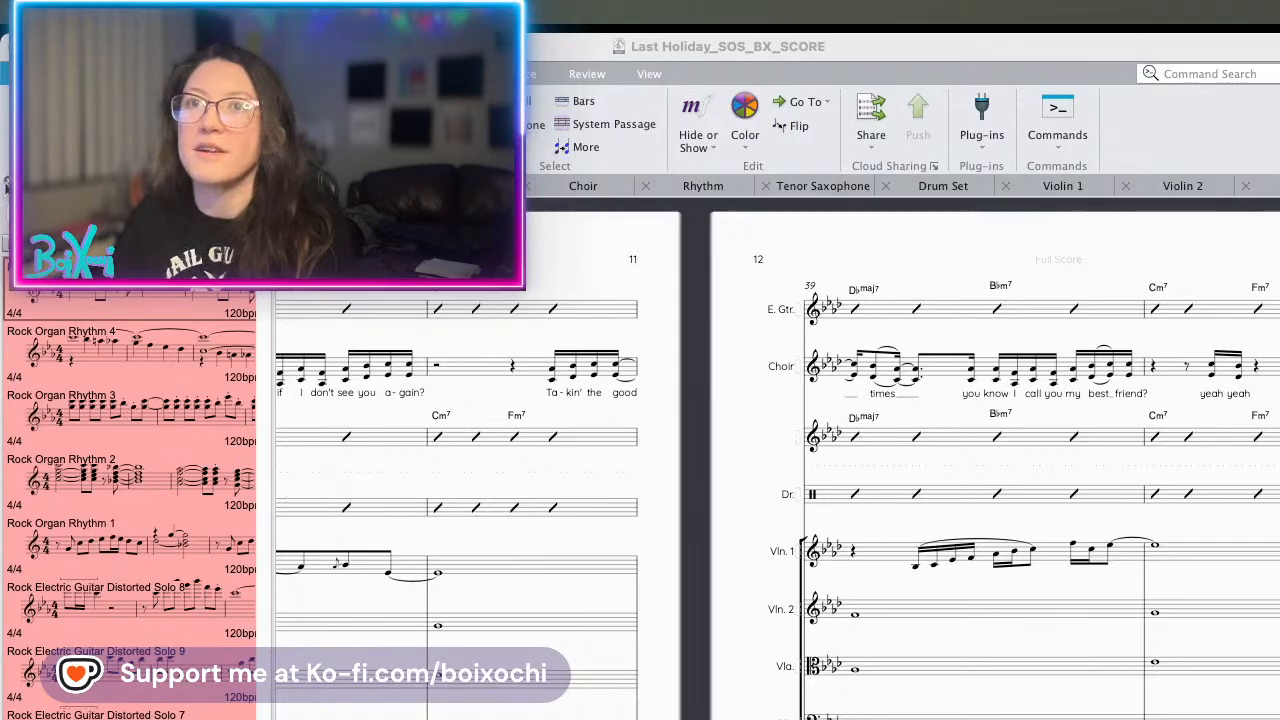
- Hide the Ideas panel and go back through the full score to its first page
{"action": "key", "text": "super+alt+i"}
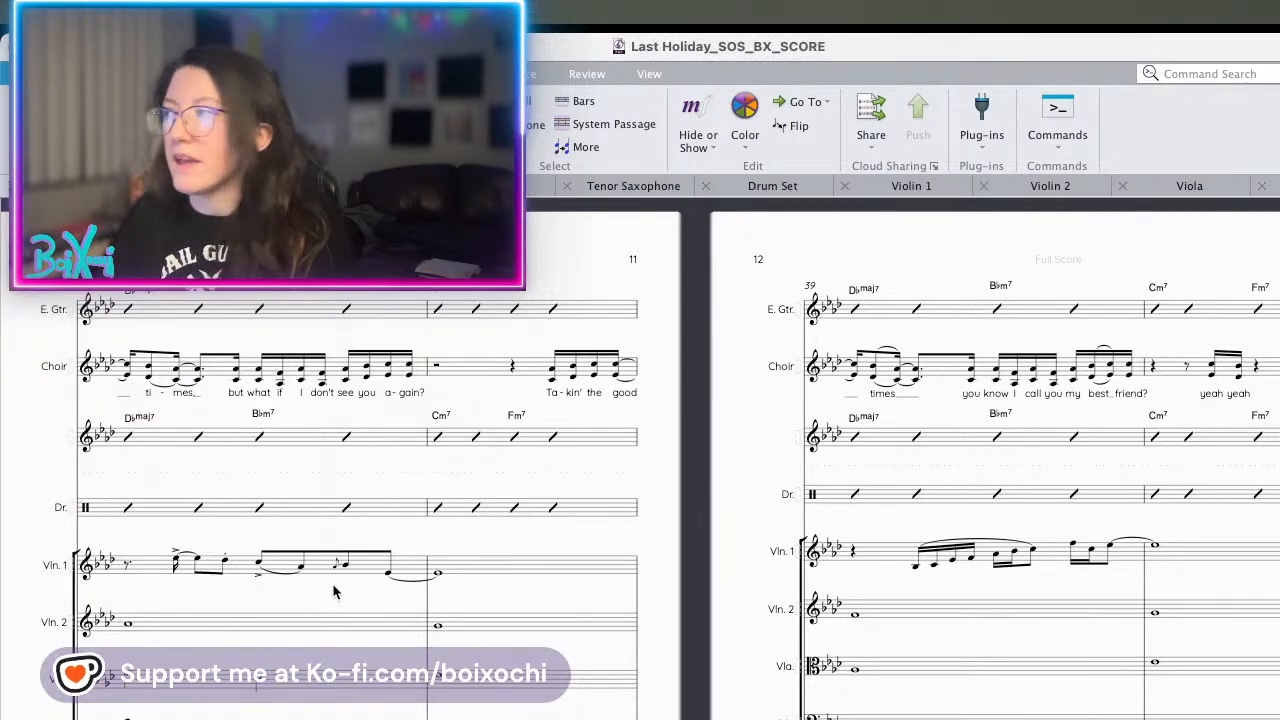
{"action": "scroll", "coordinate": [351, 586], "scroll_direction": "right", "scroll_amount": 10}
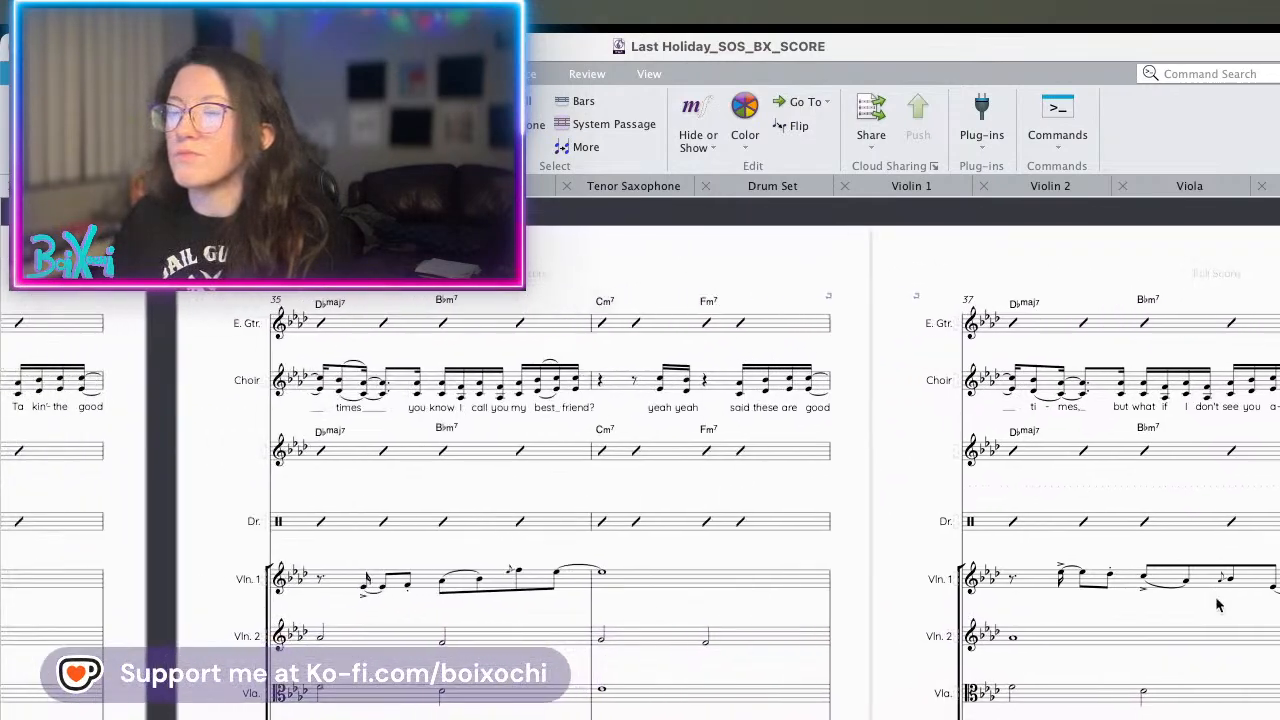
{"action": "left_click_drag", "start_coordinate": [434, 500], "coordinate": [850, 516]}
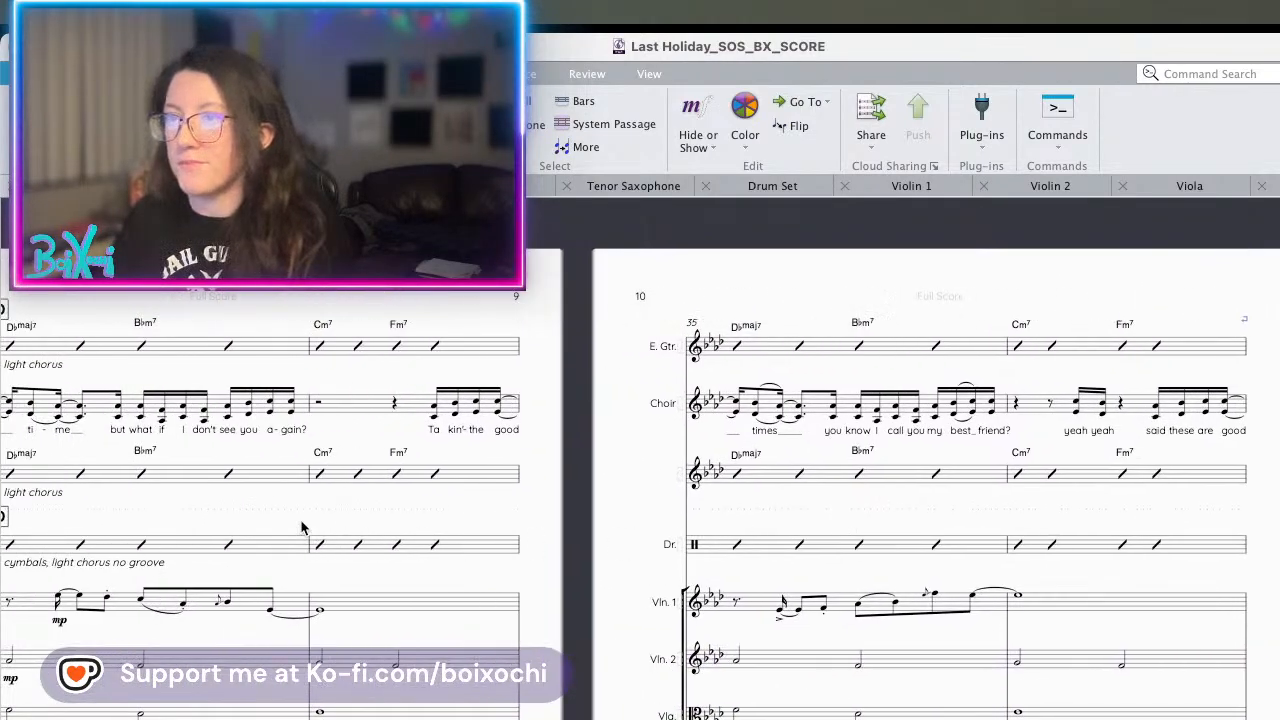
{"action": "left_click_drag", "start_coordinate": [303, 528], "coordinate": [805, 530]}
{"action": "left_click_drag", "start_coordinate": [326, 520], "coordinate": [867, 548]}
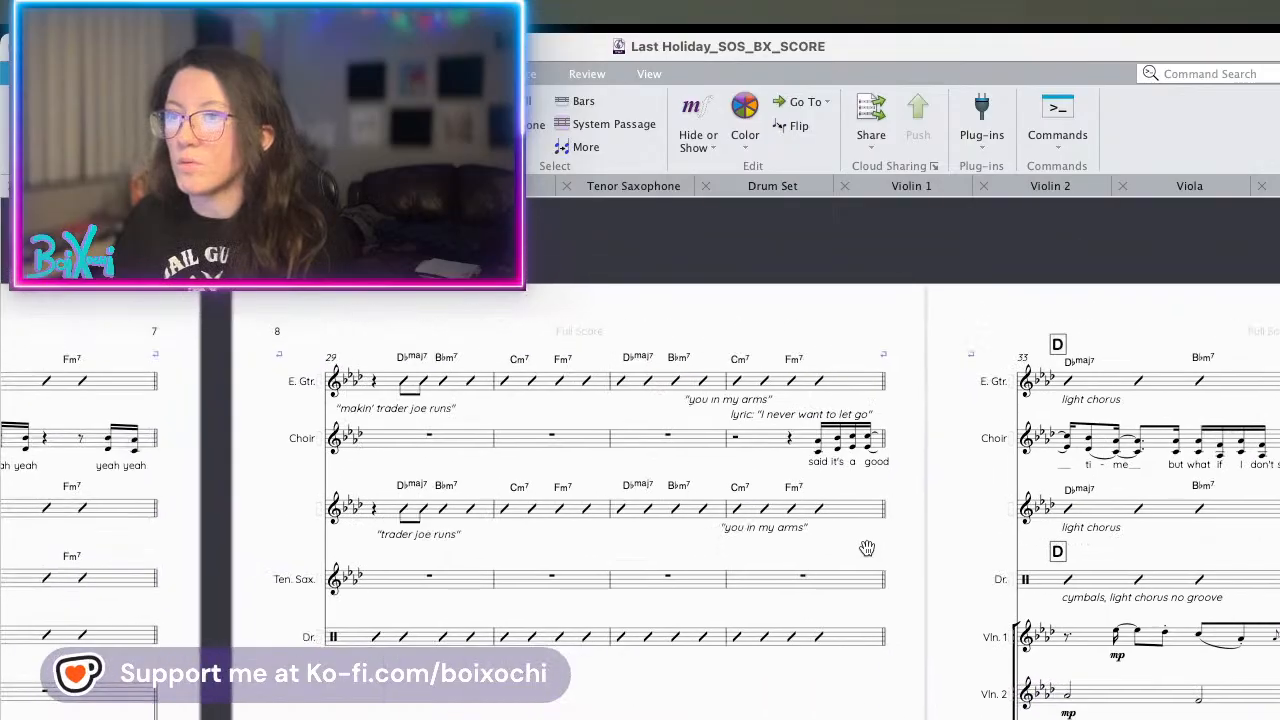
{"action": "left_click_drag", "start_coordinate": [480, 556], "coordinate": [1152, 560]}
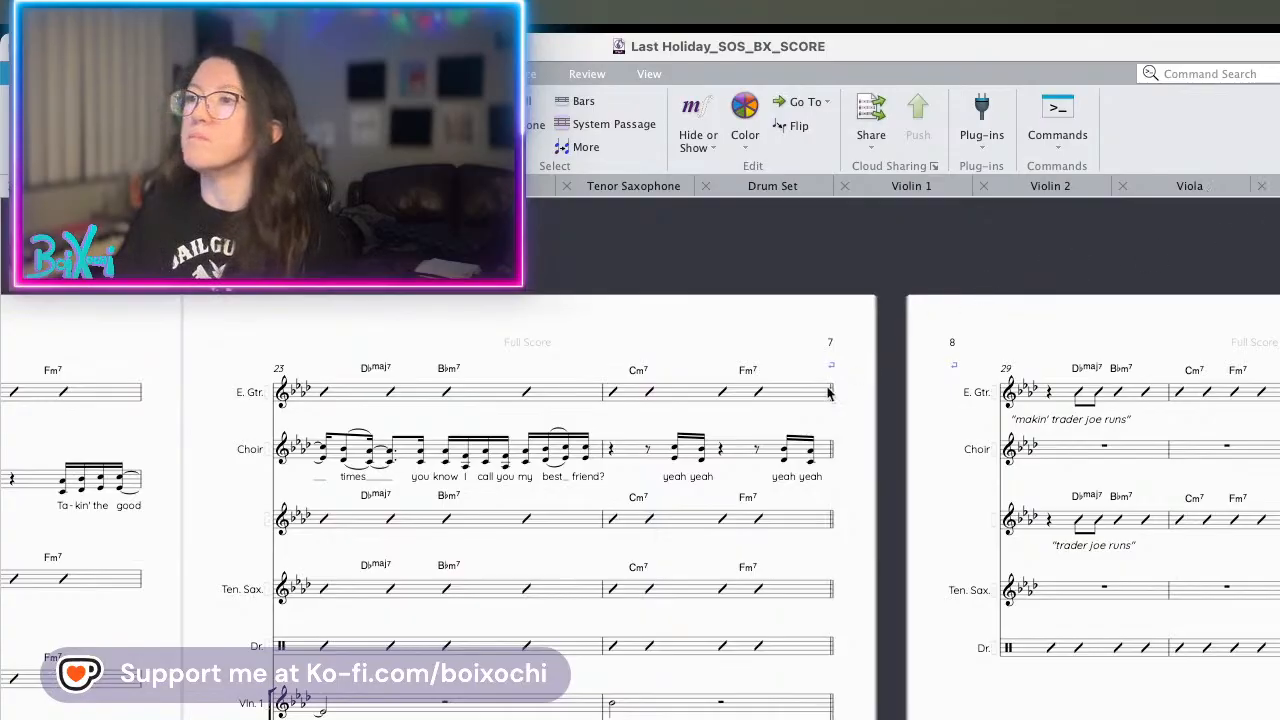
{"action": "key", "text": "Home"}
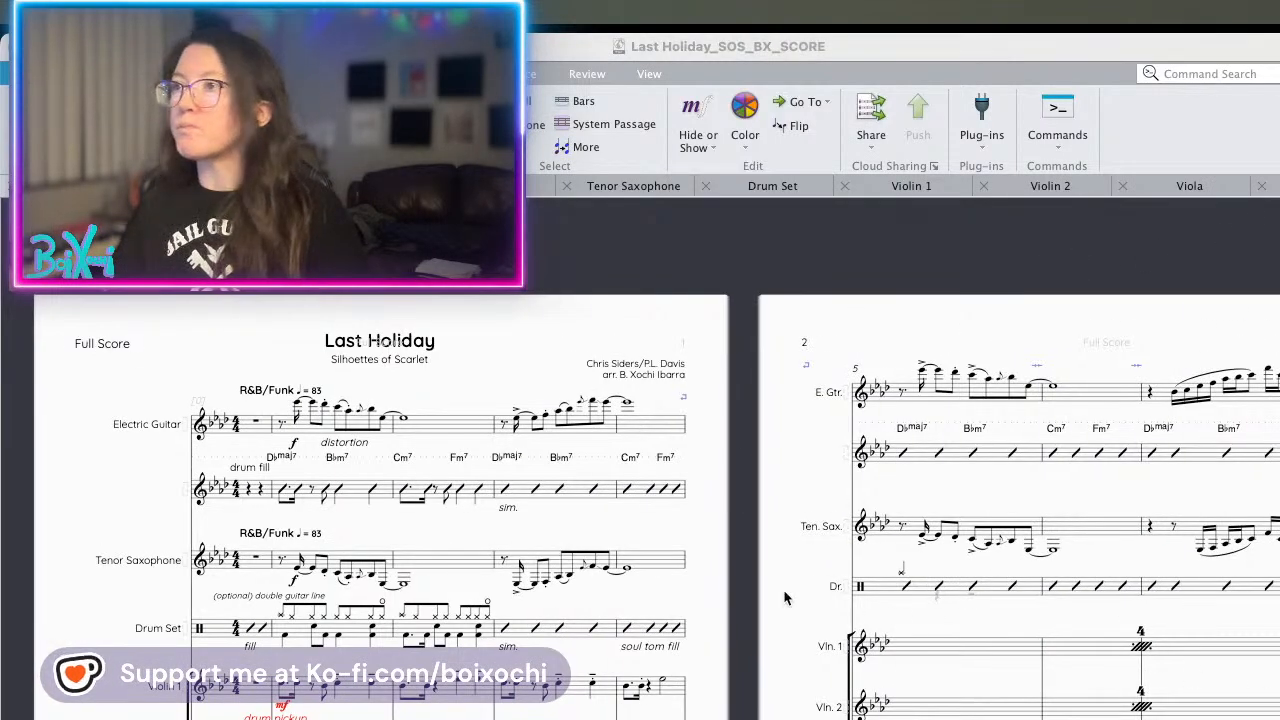
{"action": "scroll", "coordinate": [200, 565], "scroll_direction": "down", "scroll_amount": 3}
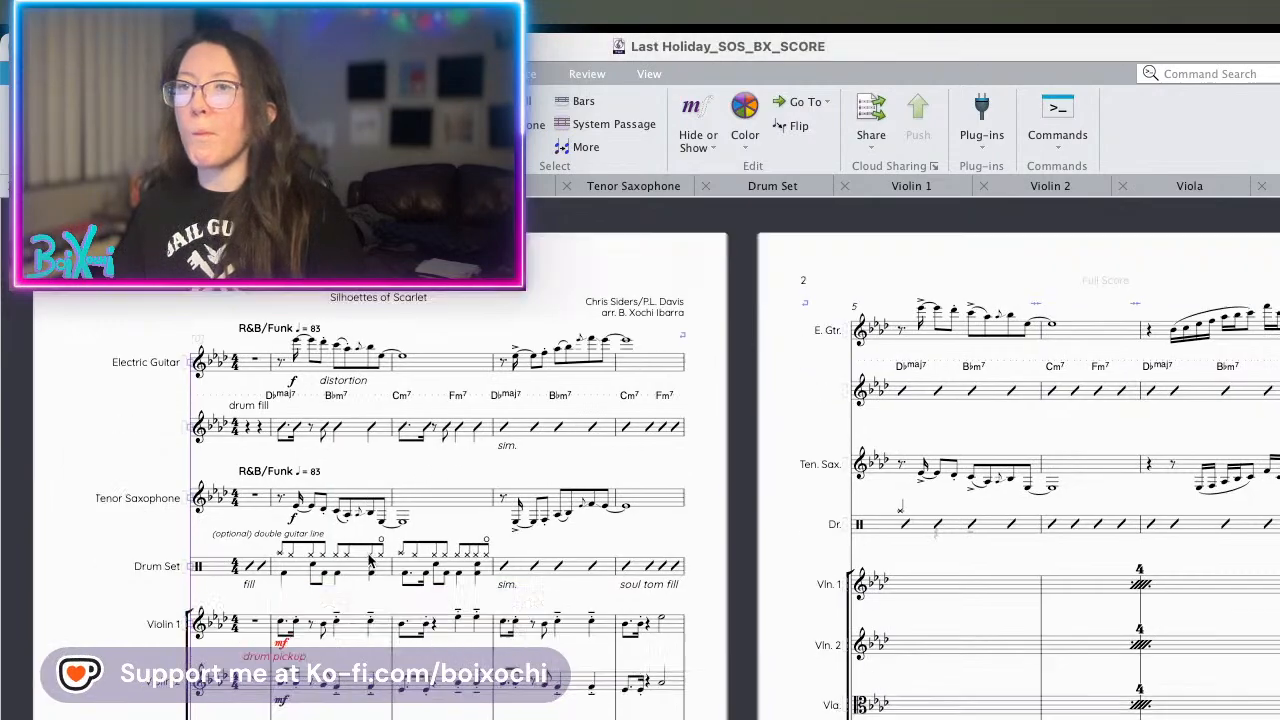
{"action": "scroll", "coordinate": [370, 563], "scroll_direction": "up", "scroll_amount": 1}
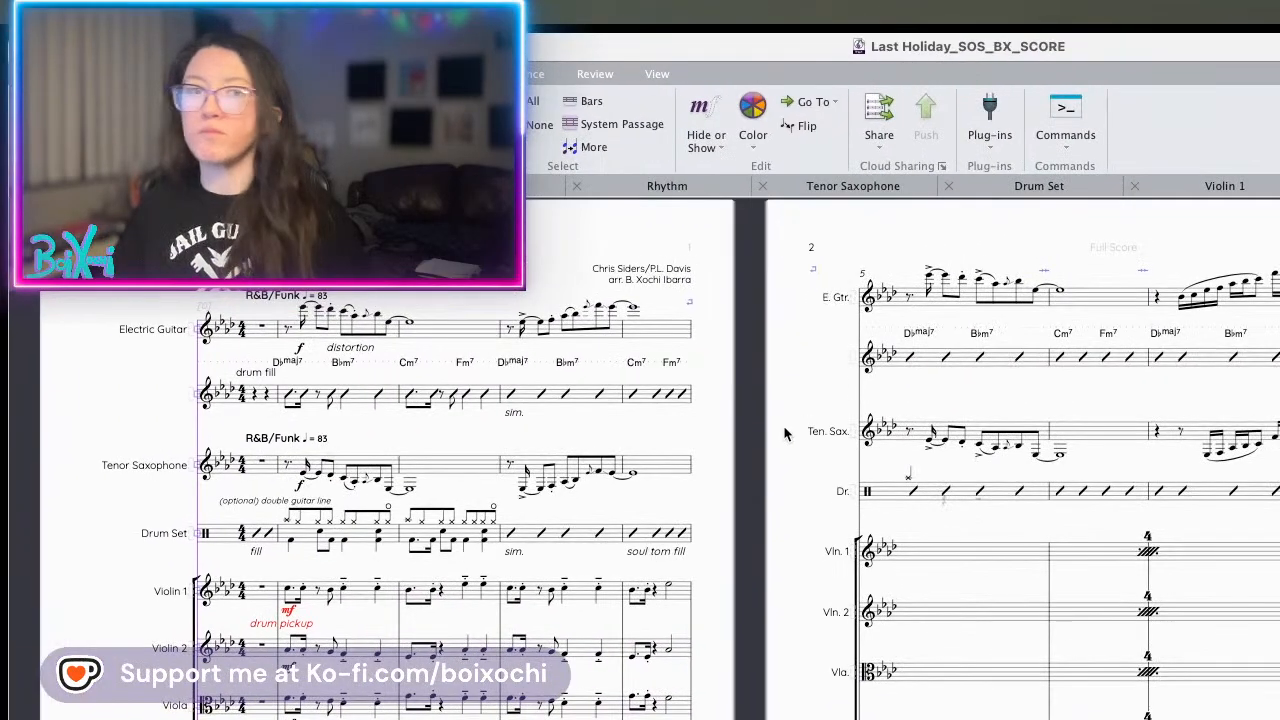
- Examine the Electric Guitar's opening line up close, selecting its first note in bar 1
{"action": "key", "text": "ctrl+plus"}
{"action": "scroll", "coordinate": [757, 444], "scroll_direction": "up", "scroll_amount": 5}
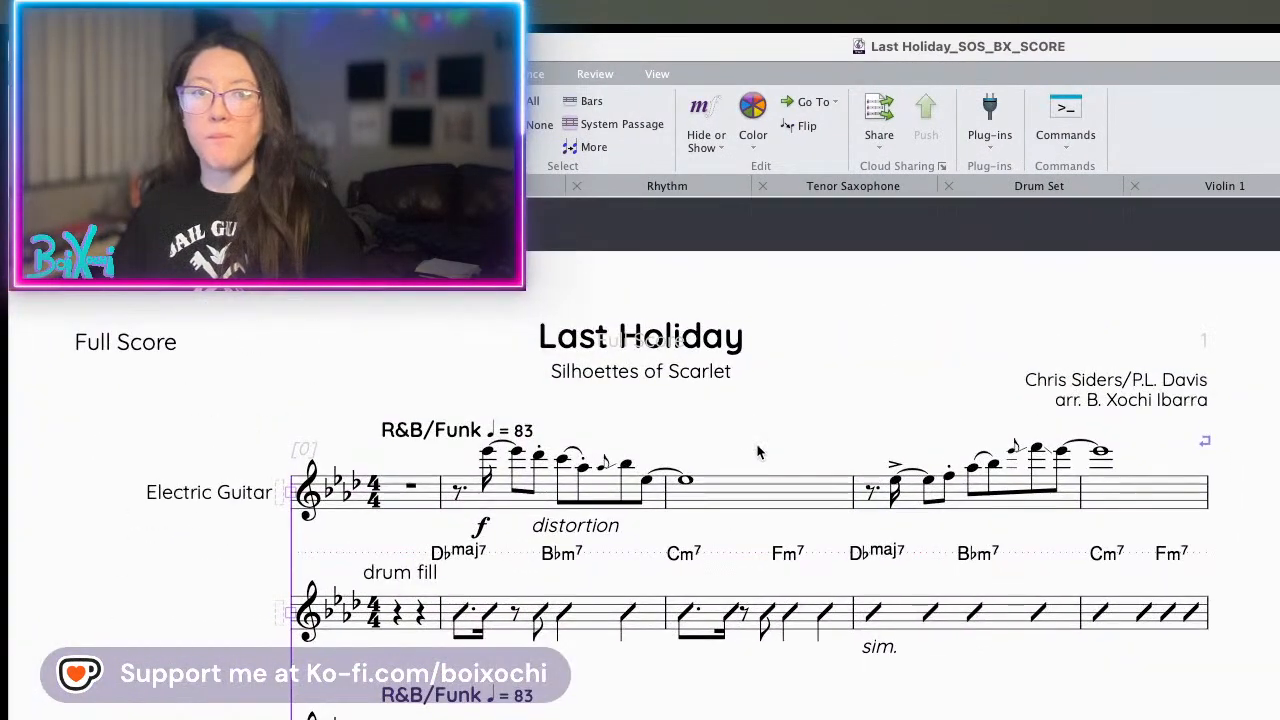
{"action": "scroll", "coordinate": [787, 440], "scroll_direction": "down", "scroll_amount": 1}
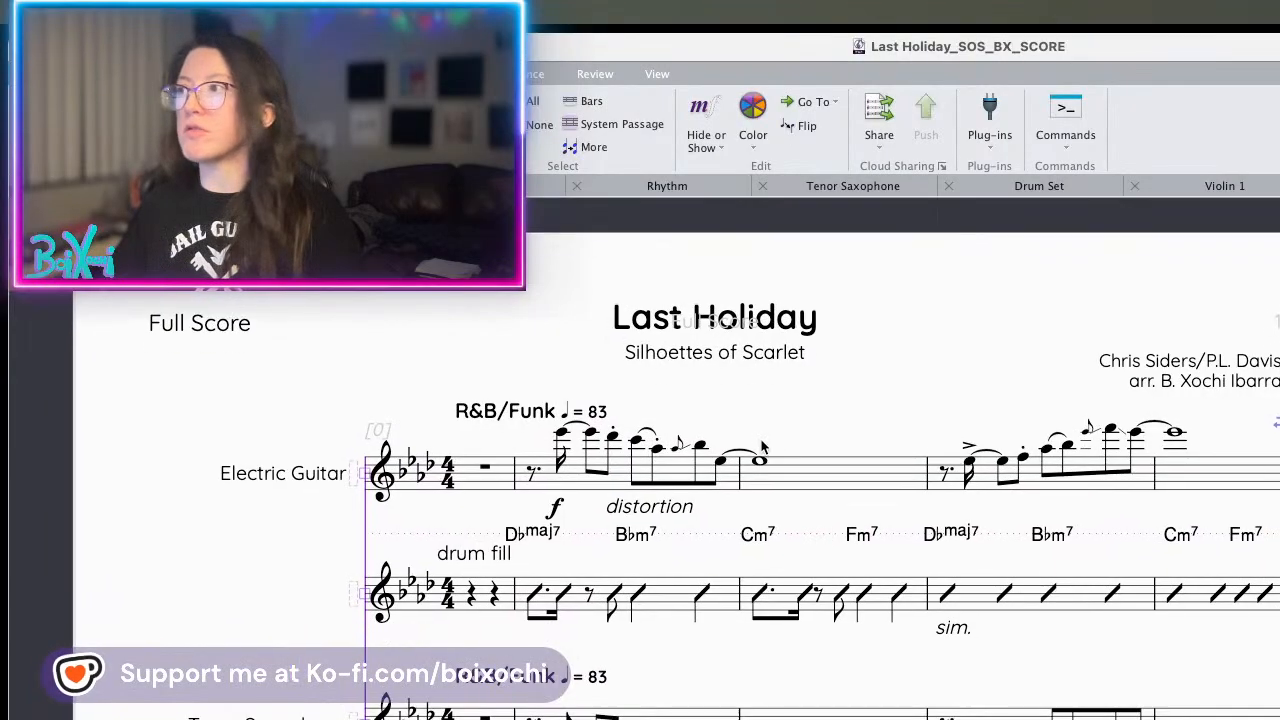
{"action": "left_click", "coordinate": [559, 437]}
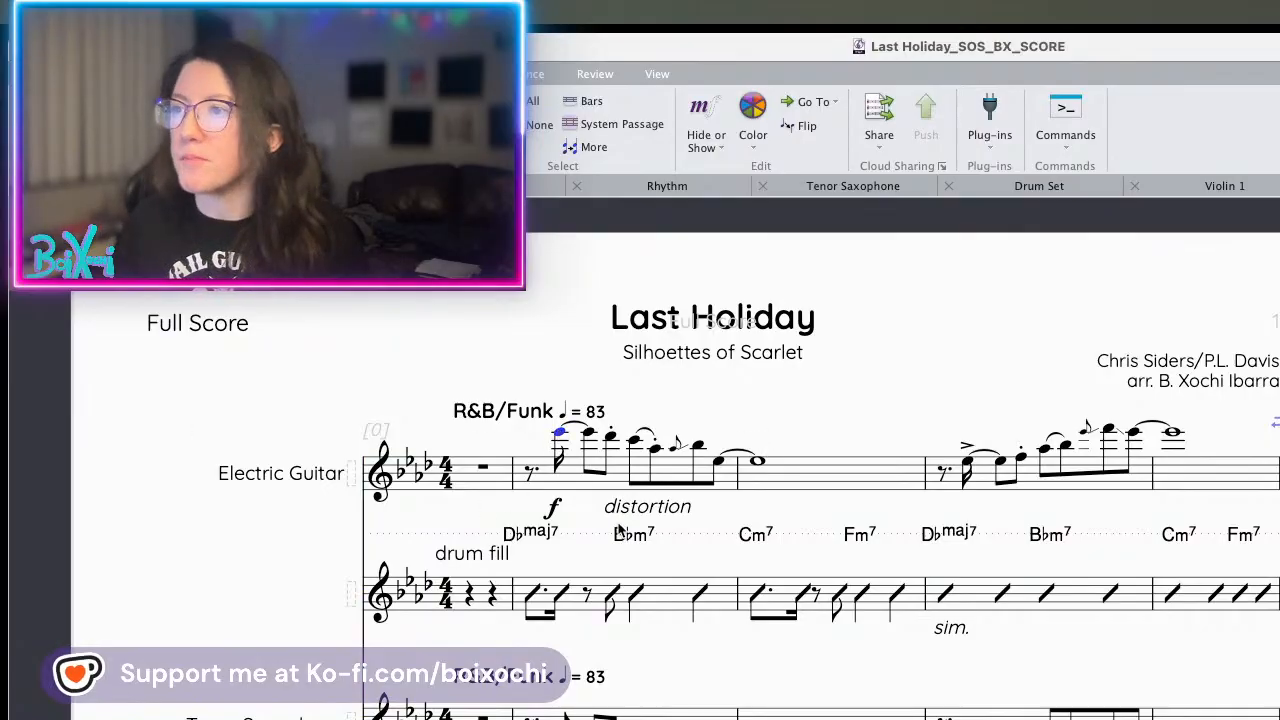
{"action": "left_click_drag", "start_coordinate": [597, 551], "coordinate": [588, 405]}
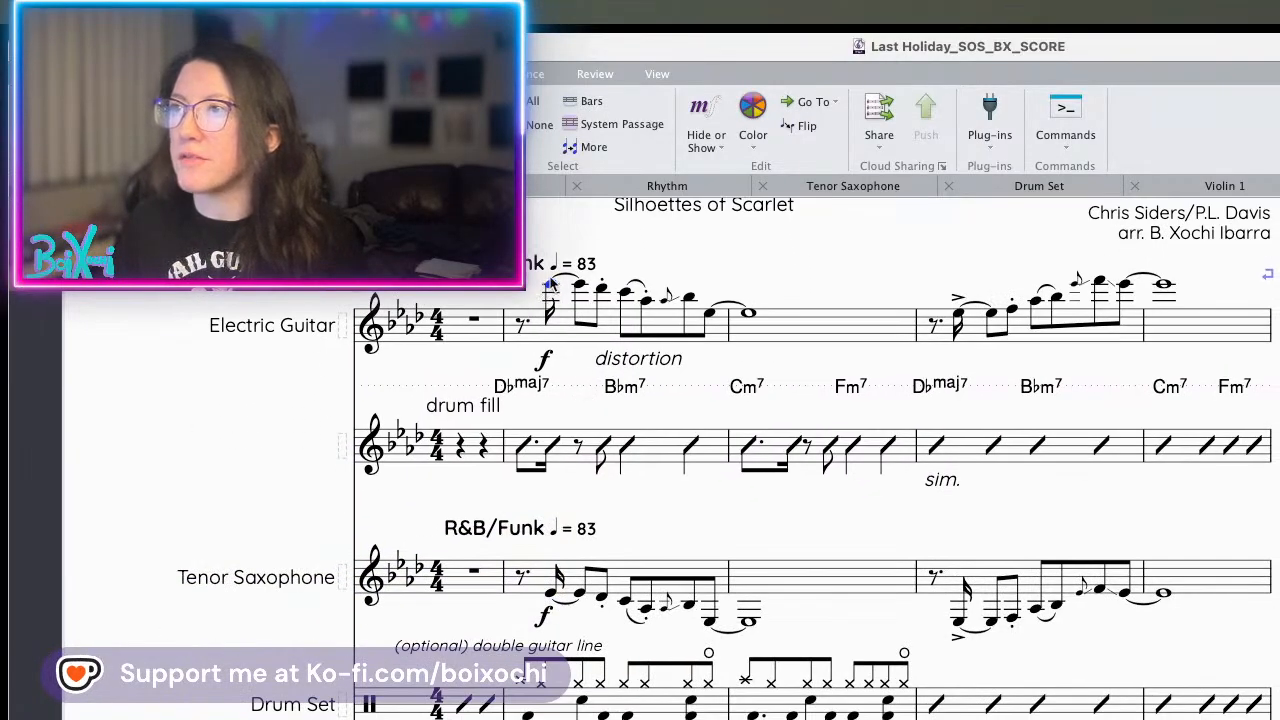
{"action": "scroll", "coordinate": [604, 496], "scroll_direction": "down", "scroll_amount": 3}
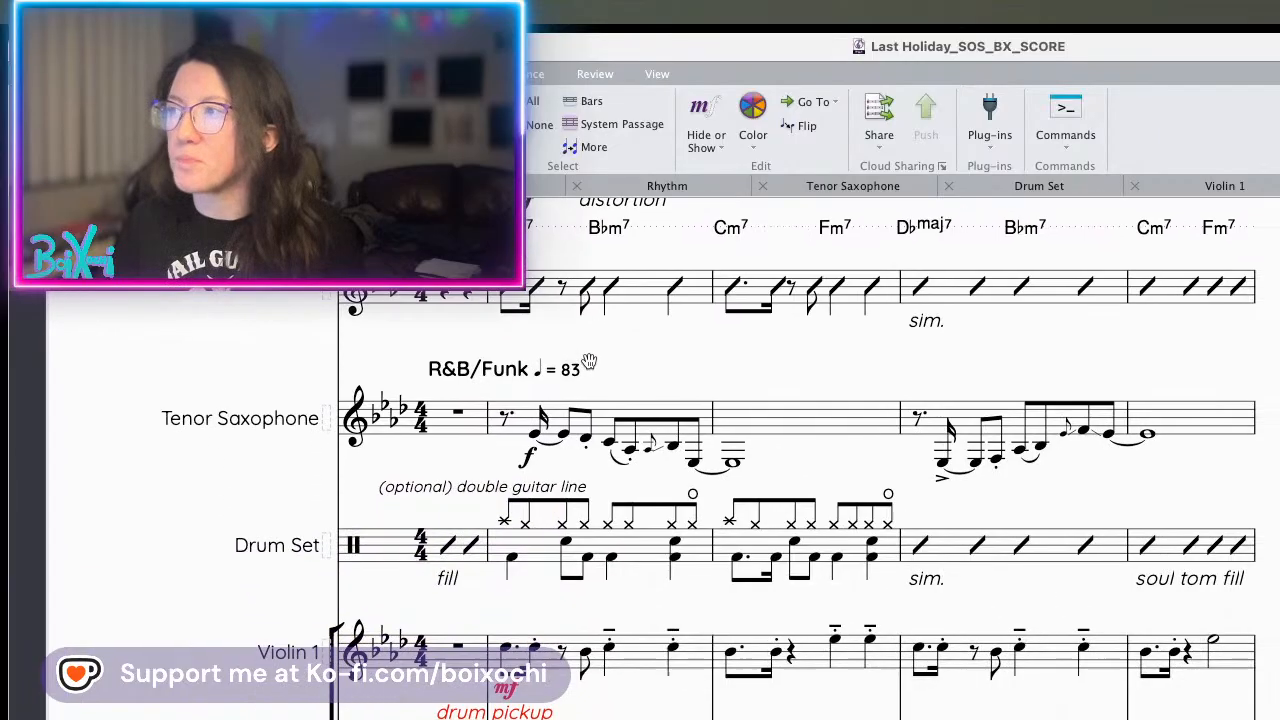
- Play back the opening bars with the Tenor Saxophone's first note selected, and stop playback in bar 4
{"action": "left_click", "coordinate": [500, 436]}
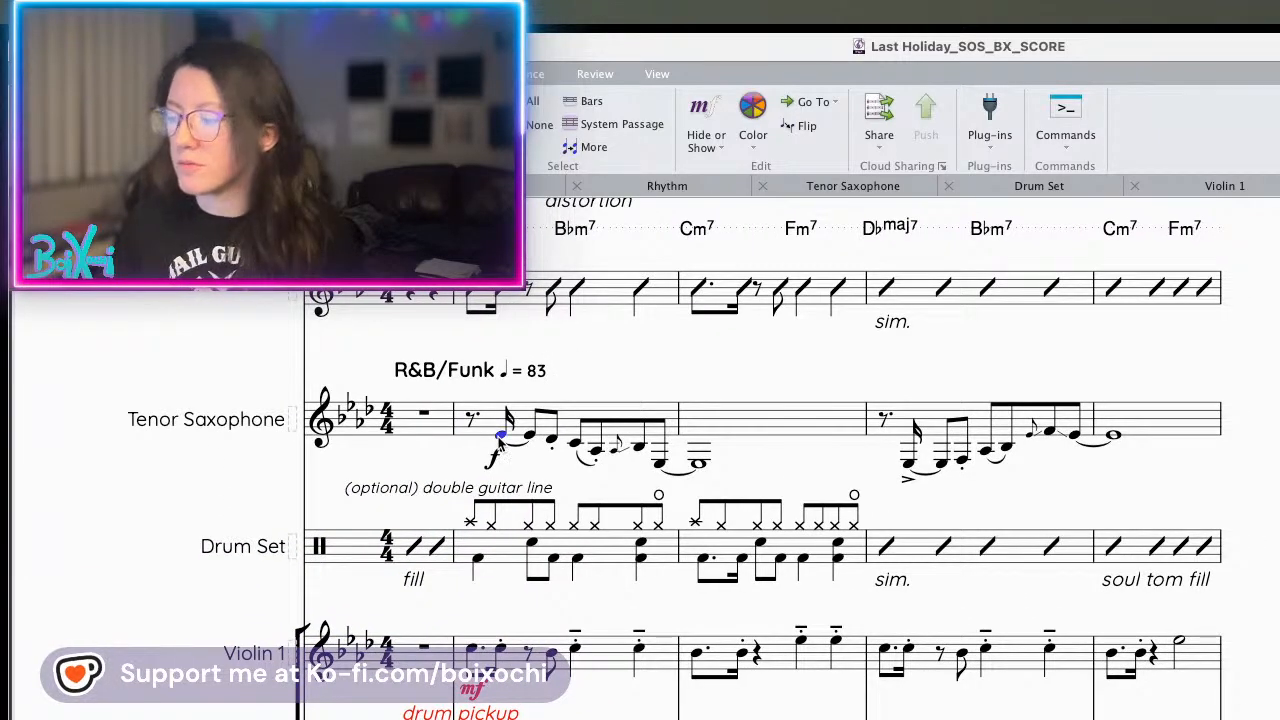
{"action": "key", "text": "Right"}
{"action": "key", "text": "Right"}
{"action": "key", "text": "Right"}
{"action": "key", "text": "Right"}
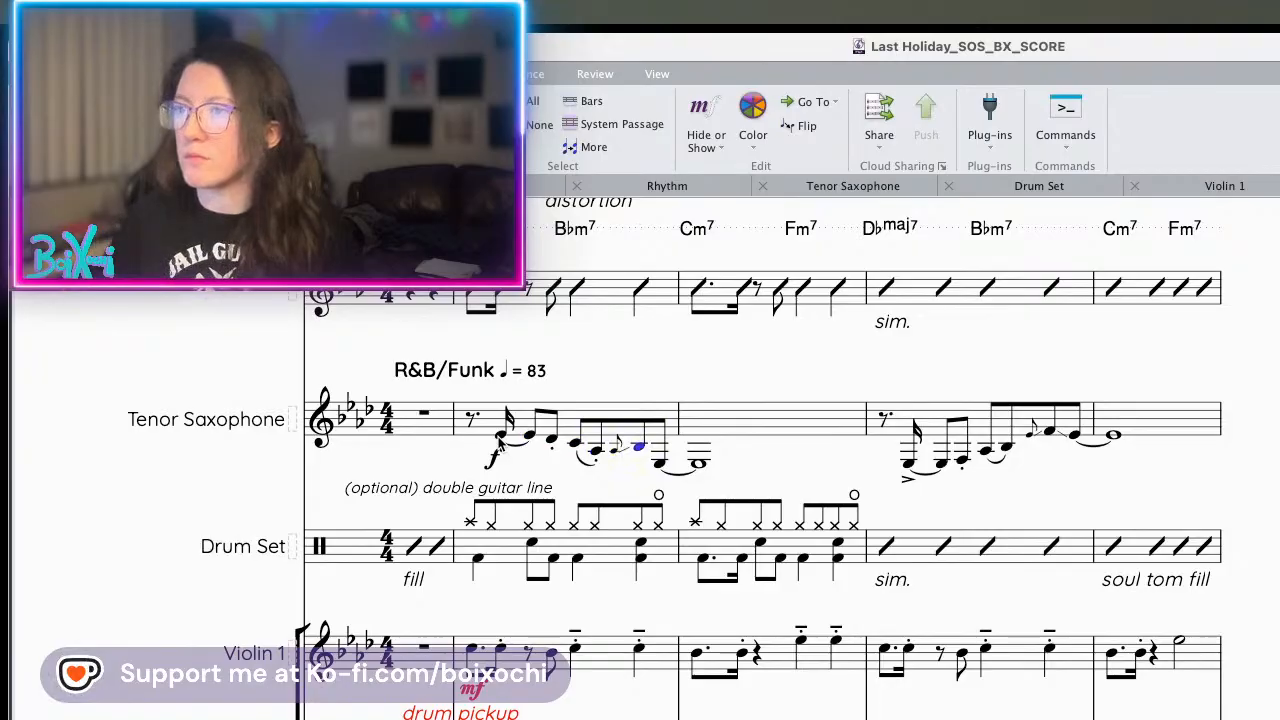
{"action": "key", "text": "p"}
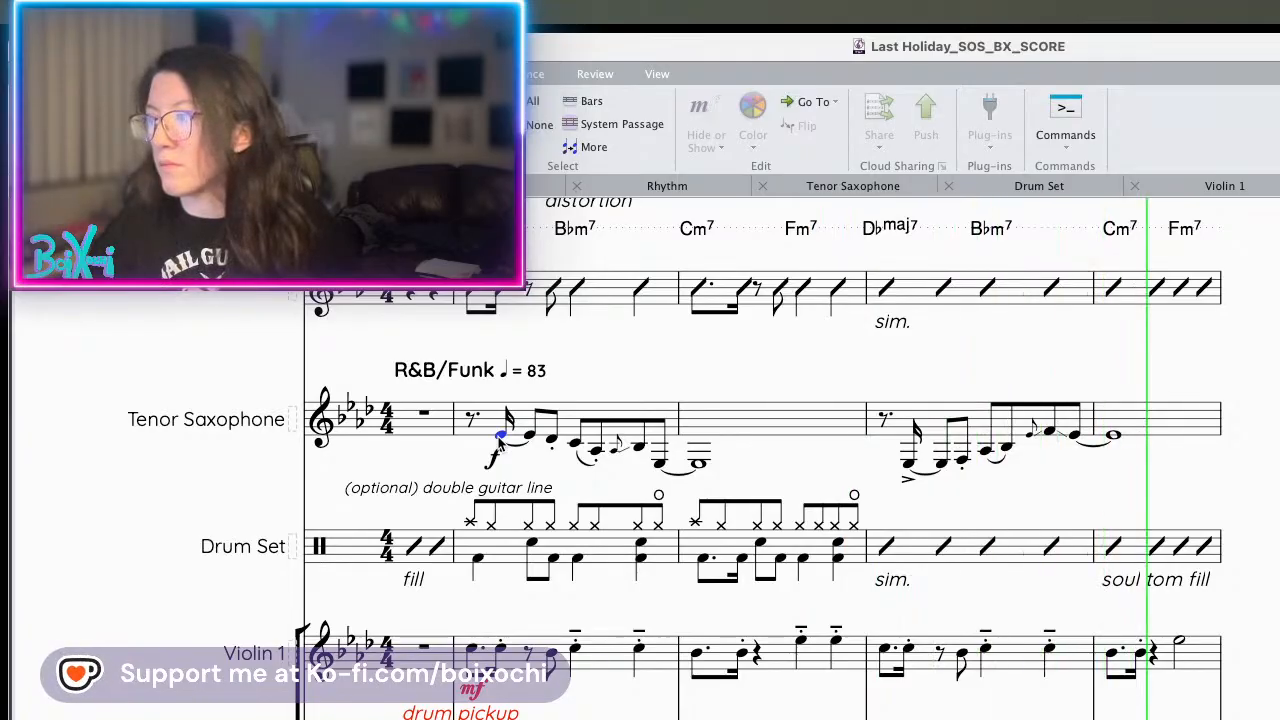
{"action": "key", "text": "space"}
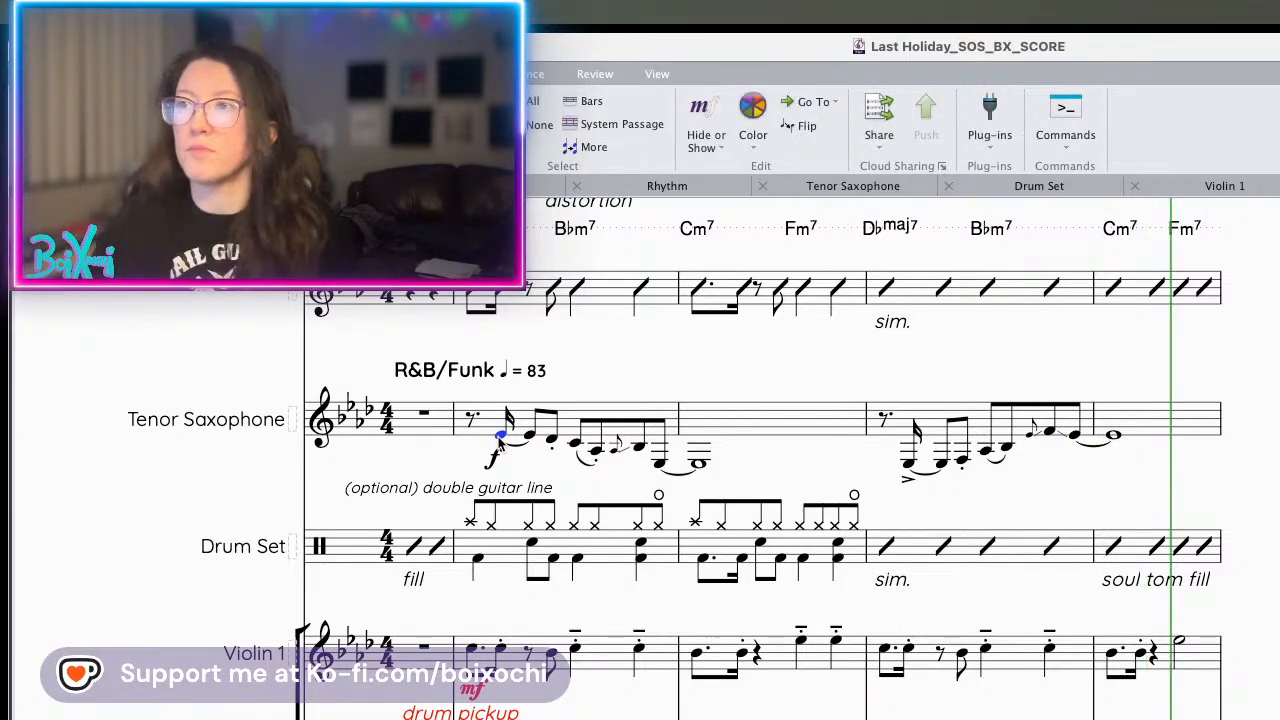
- Examine all the instrument parts on page 2, from bar 5 down to rehearsal mark A at bar 9
{"action": "scroll", "coordinate": [616, 403], "scroll_direction": "right", "scroll_amount": 5}
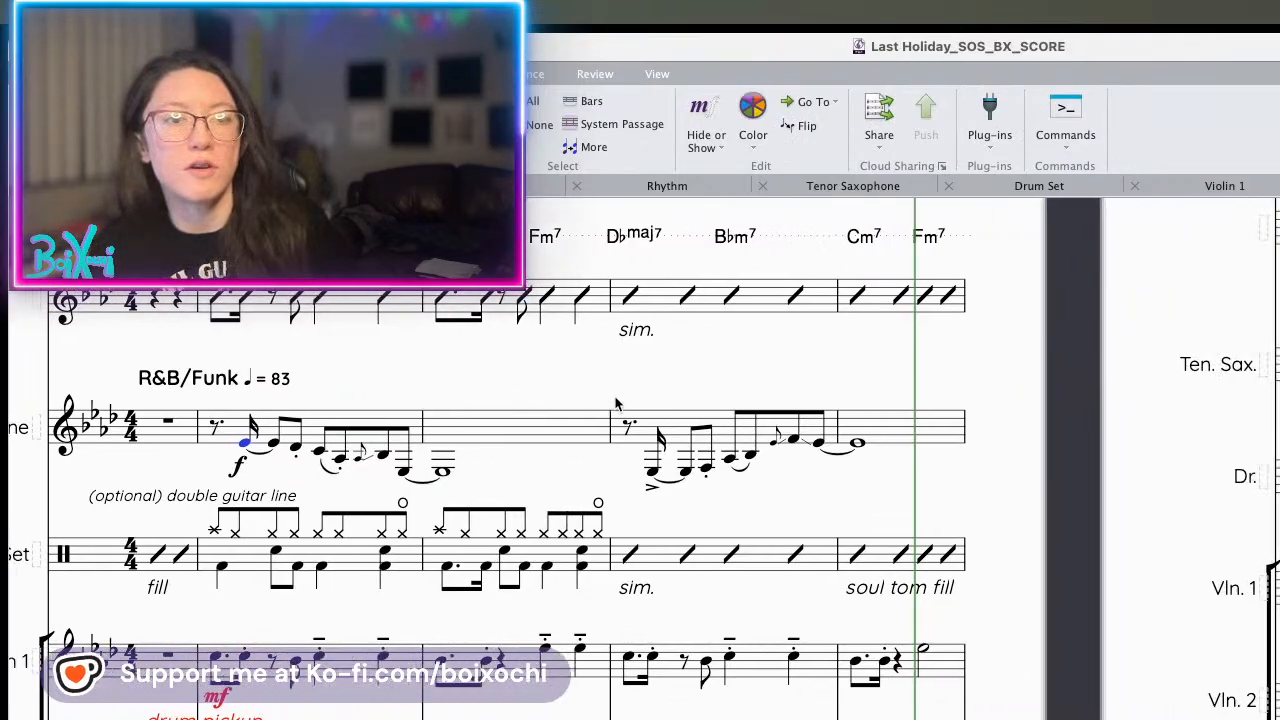
{"action": "scroll", "coordinate": [616, 403], "scroll_direction": "up", "scroll_amount": 3}
{"action": "scroll", "coordinate": [614, 397], "scroll_direction": "right", "scroll_amount": 5}
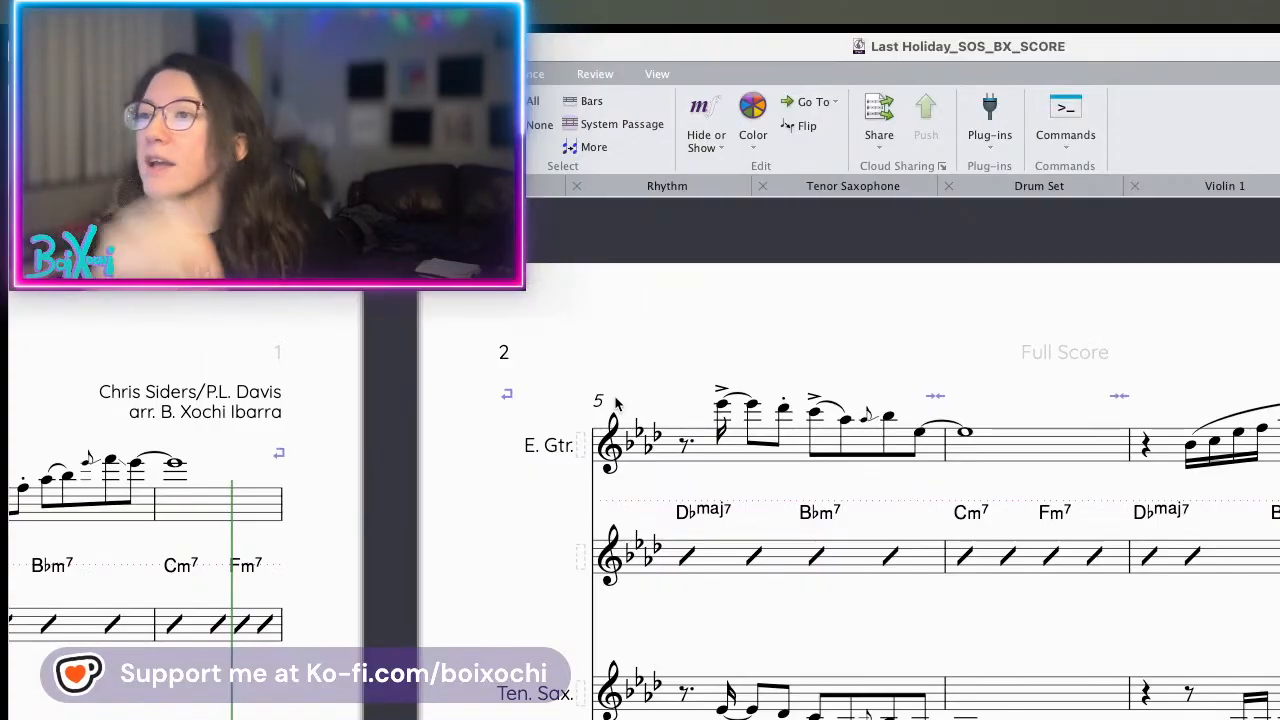
{"action": "scroll", "coordinate": [721, 557], "scroll_direction": "down", "scroll_amount": 8}
{"action": "scroll", "coordinate": [721, 557], "scroll_direction": "right", "scroll_amount": 2}
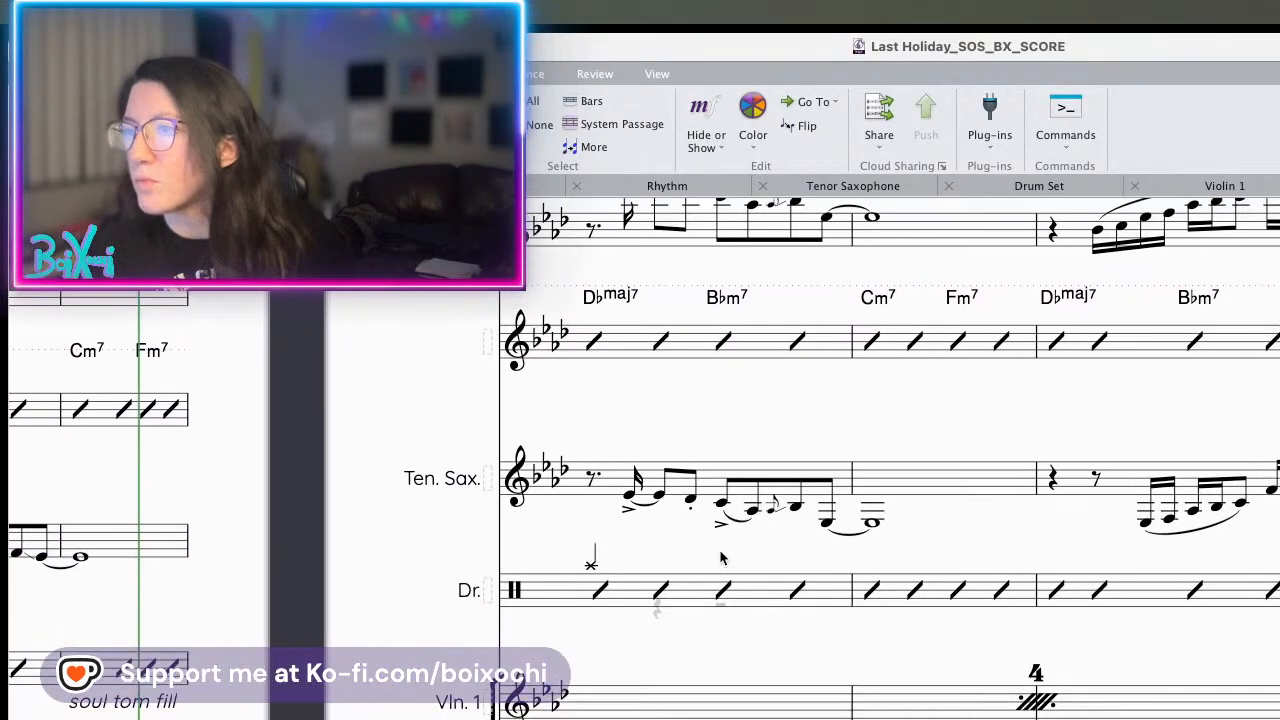
{"action": "scroll", "coordinate": [721, 557], "scroll_direction": "down", "scroll_amount": 6}
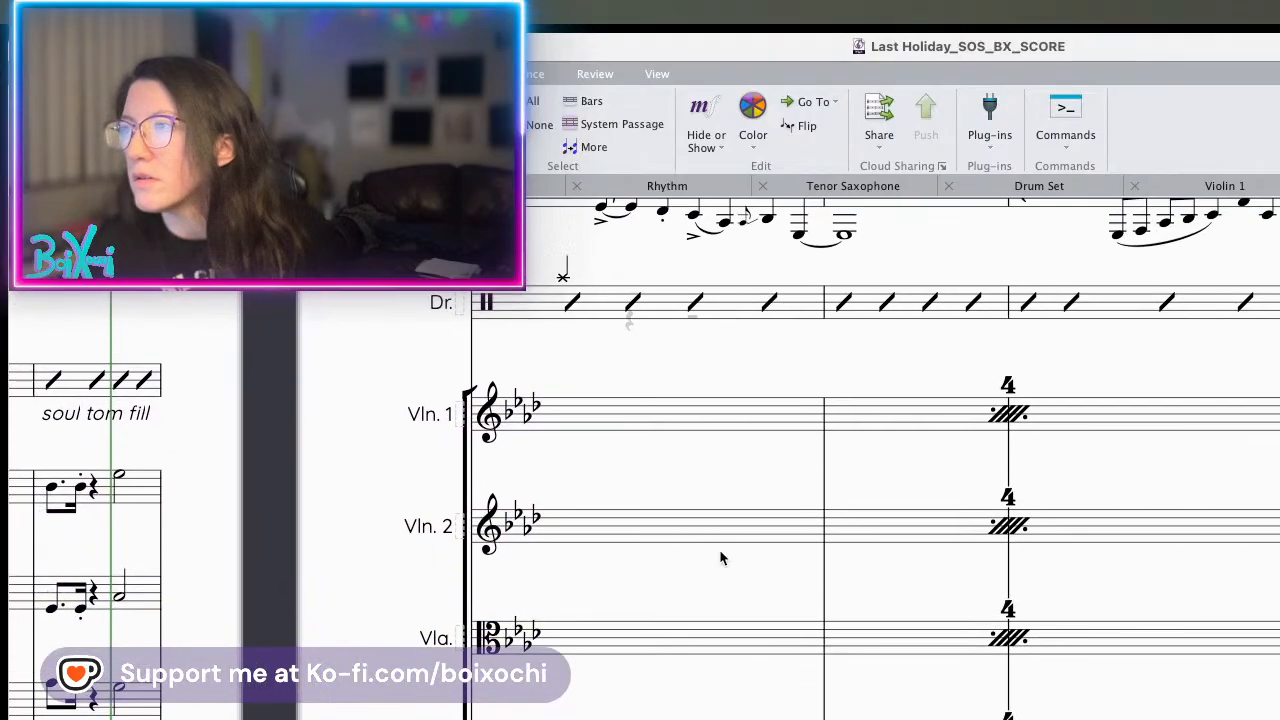
{"action": "scroll", "coordinate": [725, 552], "scroll_direction": "right", "scroll_amount": 1}
{"action": "scroll", "coordinate": [724, 546], "scroll_direction": "down", "scroll_amount": 5}
{"action": "scroll", "coordinate": [724, 546], "scroll_direction": "right", "scroll_amount": 1}
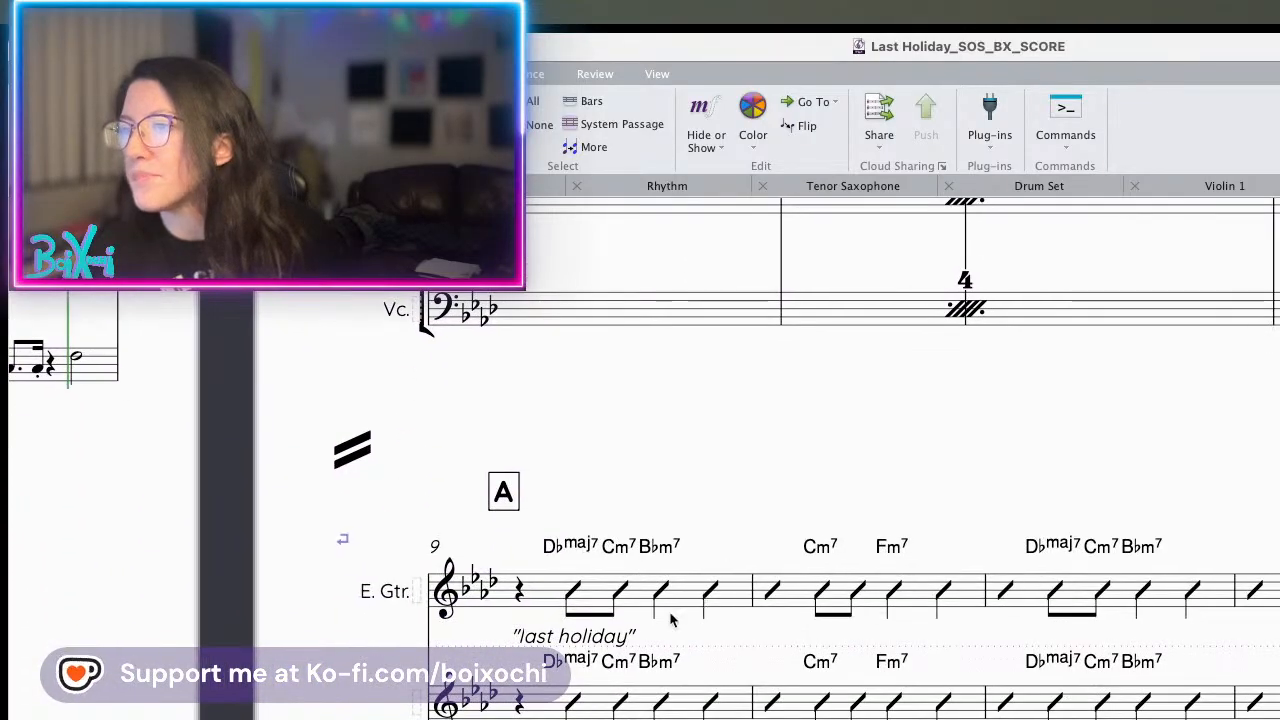
- Select bar 9 of the unnamed treble staff at rehearsal mark A and switch the score to Panorama view
{"action": "left_click", "coordinate": [555, 705]}
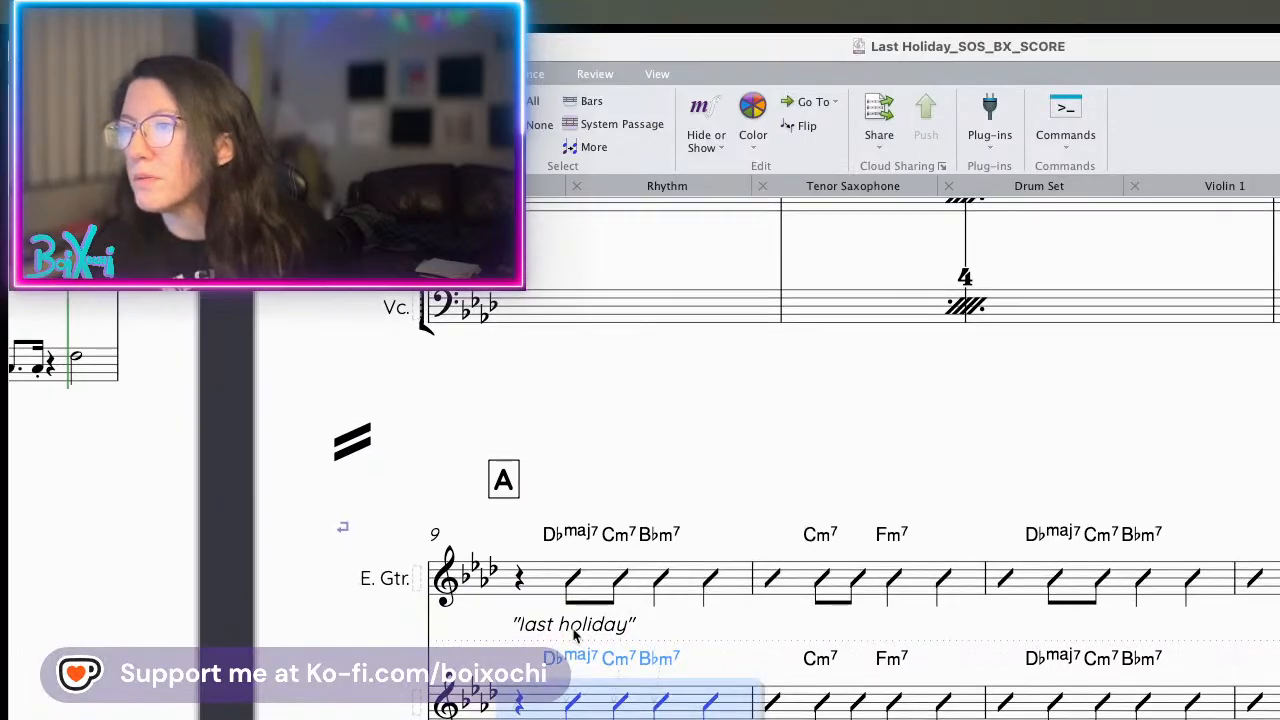
{"action": "scroll", "coordinate": [590, 630], "scroll_direction": "right", "scroll_amount": 1}
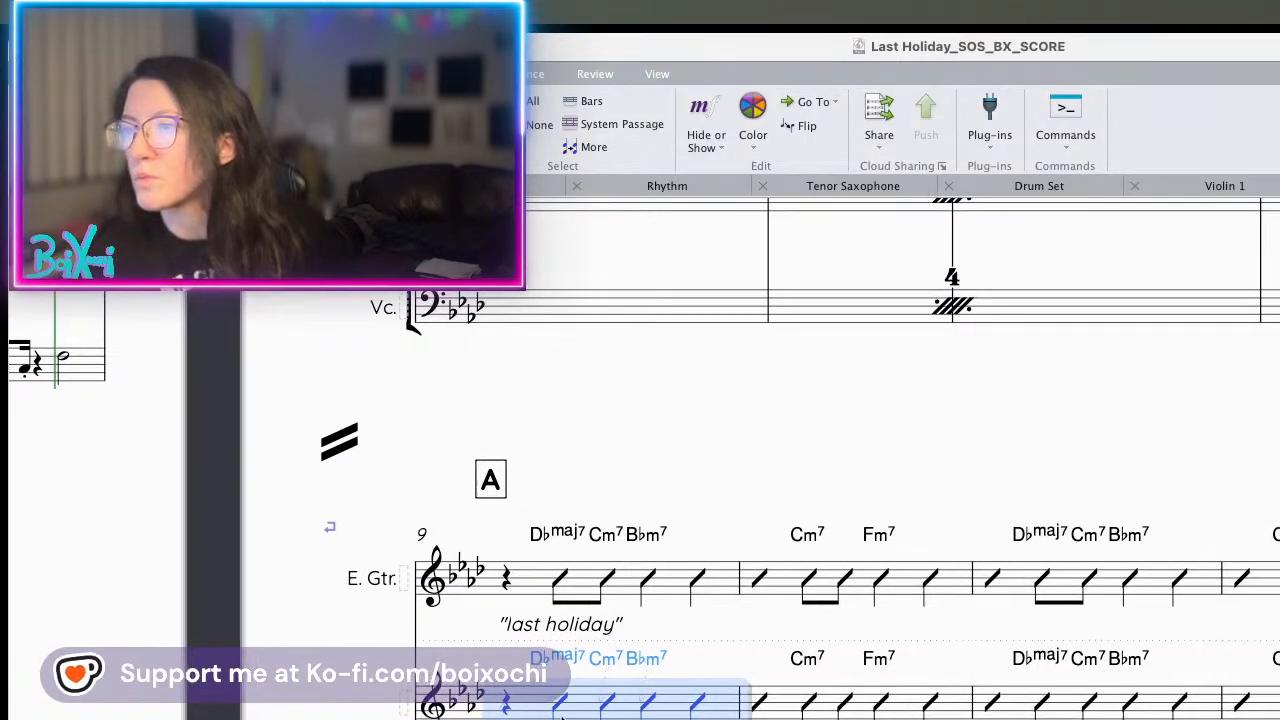
{"action": "scroll", "coordinate": [562, 716], "scroll_direction": "right", "scroll_amount": 3}
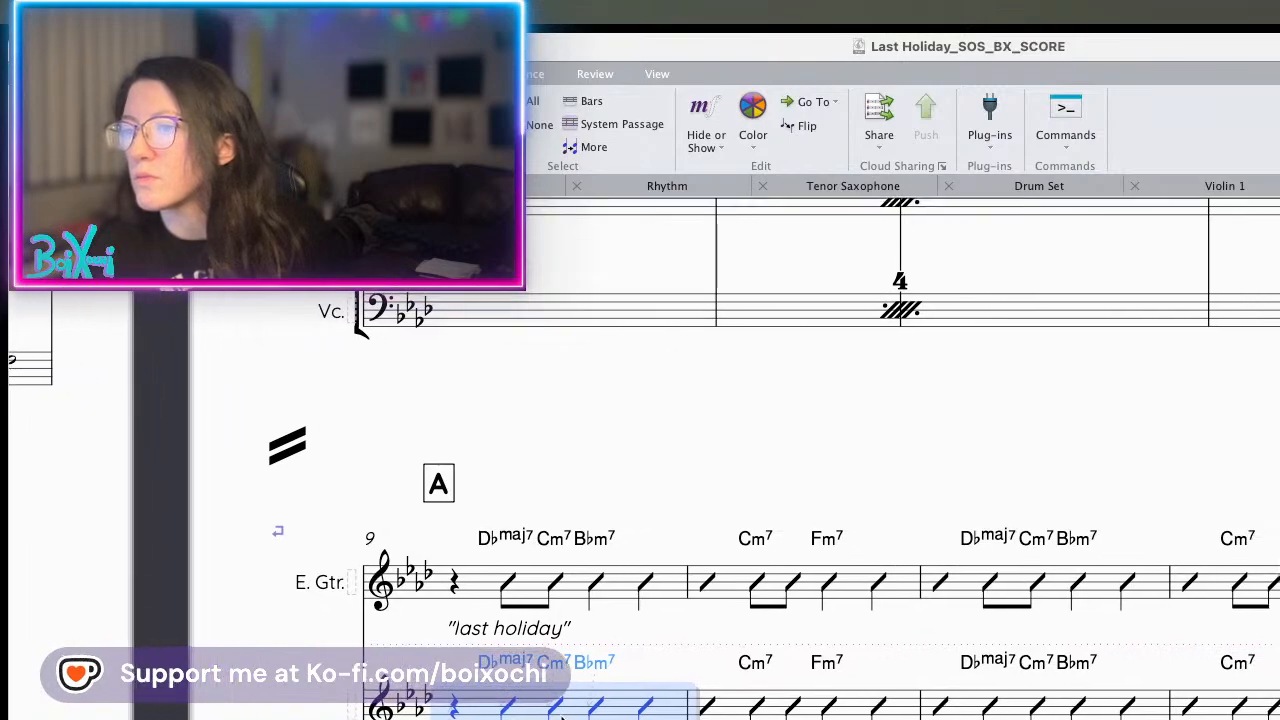
{"action": "scroll", "coordinate": [566, 705], "scroll_direction": "right", "scroll_amount": 15}
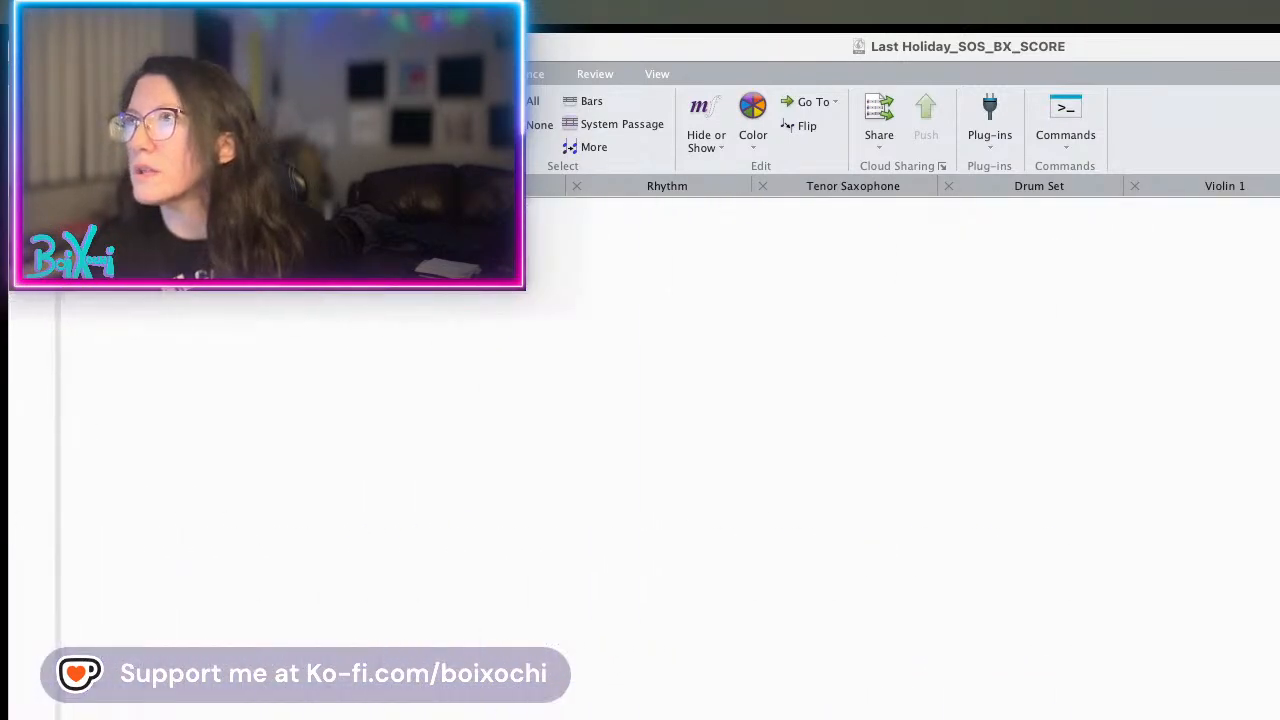
{"action": "scroll", "coordinate": [948, 361], "scroll_direction": "up", "scroll_amount": 10}
{"action": "left_click", "coordinate": [657, 74]}
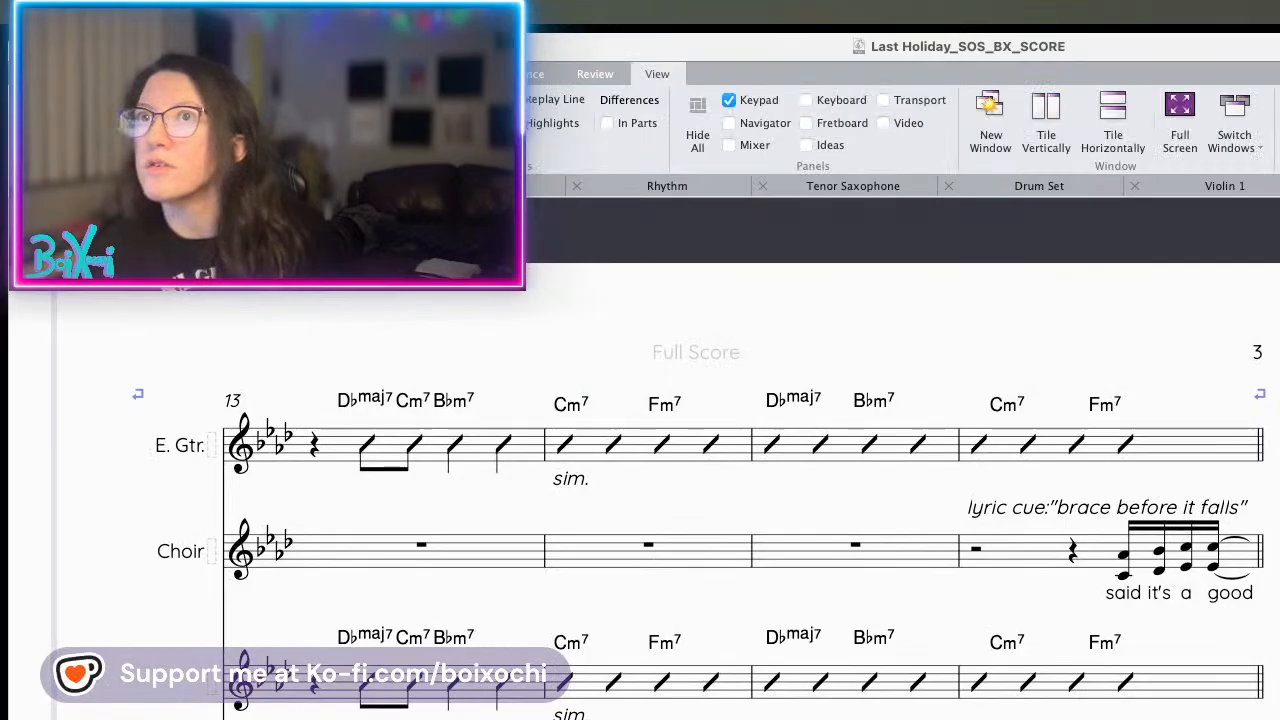
{"action": "key", "text": "shift+p"}
- Play back the chorus from rehearsal mark B at bar 17 with the violin staves in view, stopping in bar 24
{"action": "scroll", "coordinate": [423, 562], "scroll_direction": "up", "scroll_amount": 4}
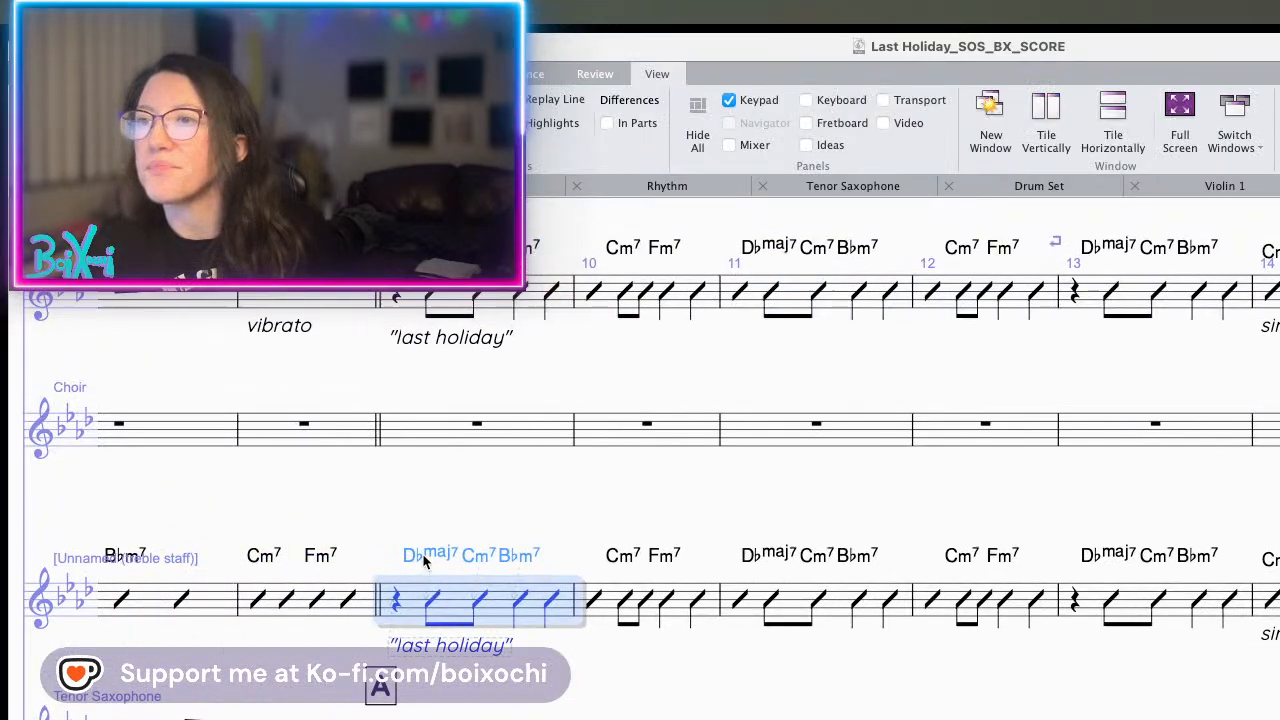
{"action": "scroll", "coordinate": [423, 562], "scroll_direction": "right", "scroll_amount": 8}
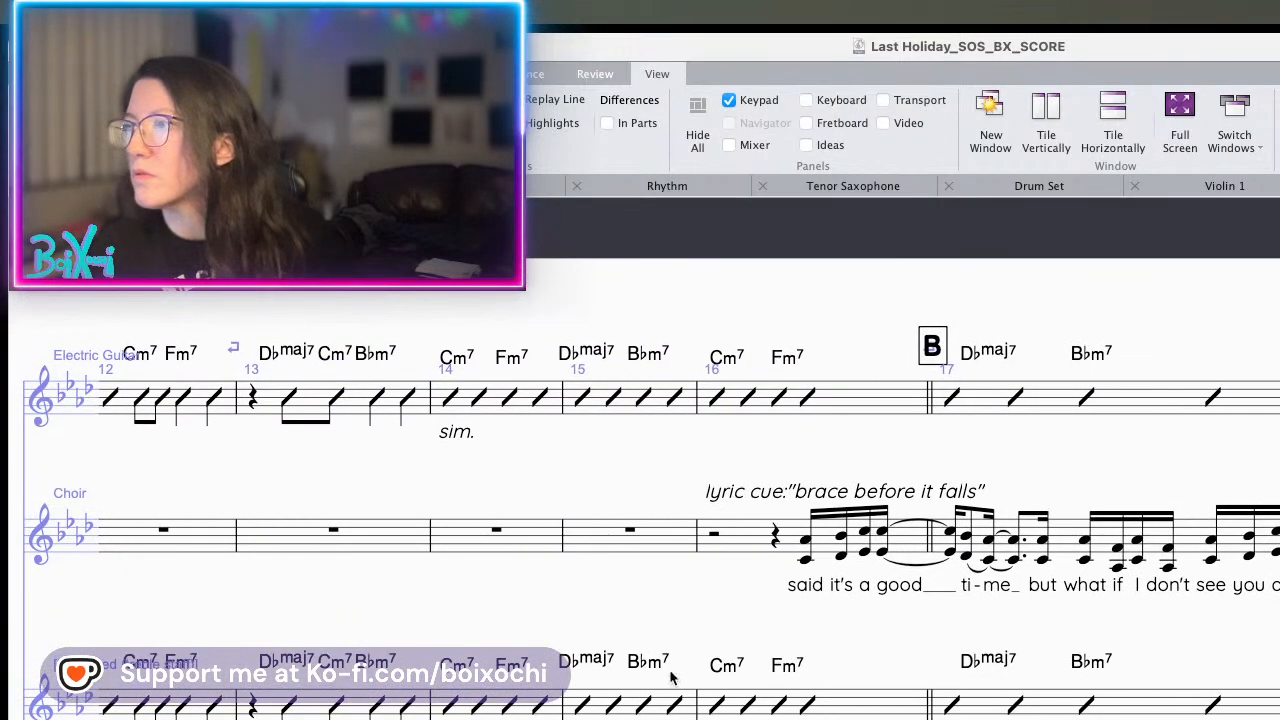
{"action": "scroll", "coordinate": [670, 675], "scroll_direction": "right", "scroll_amount": 5}
{"action": "scroll", "coordinate": [670, 675], "scroll_direction": "down", "scroll_amount": 3}
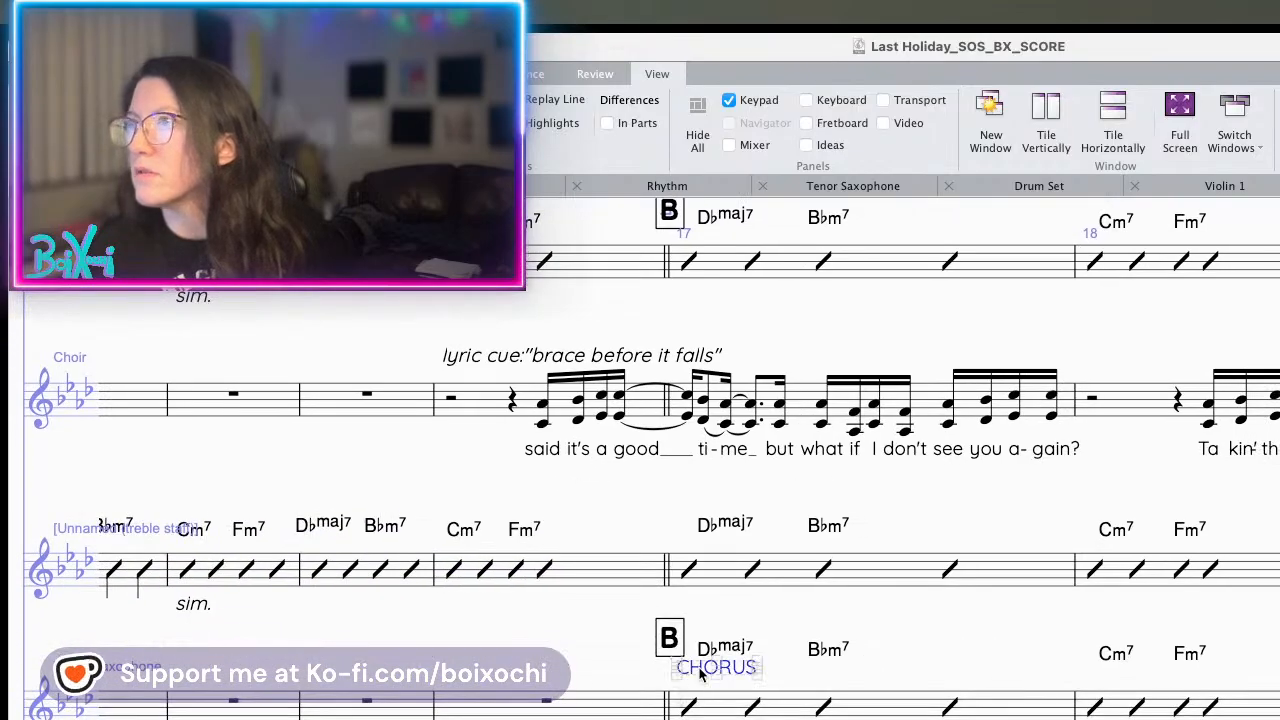
{"action": "scroll", "coordinate": [680, 678], "scroll_direction": "up", "scroll_amount": 3}
{"action": "scroll", "coordinate": [680, 678], "scroll_direction": "right", "scroll_amount": 1}
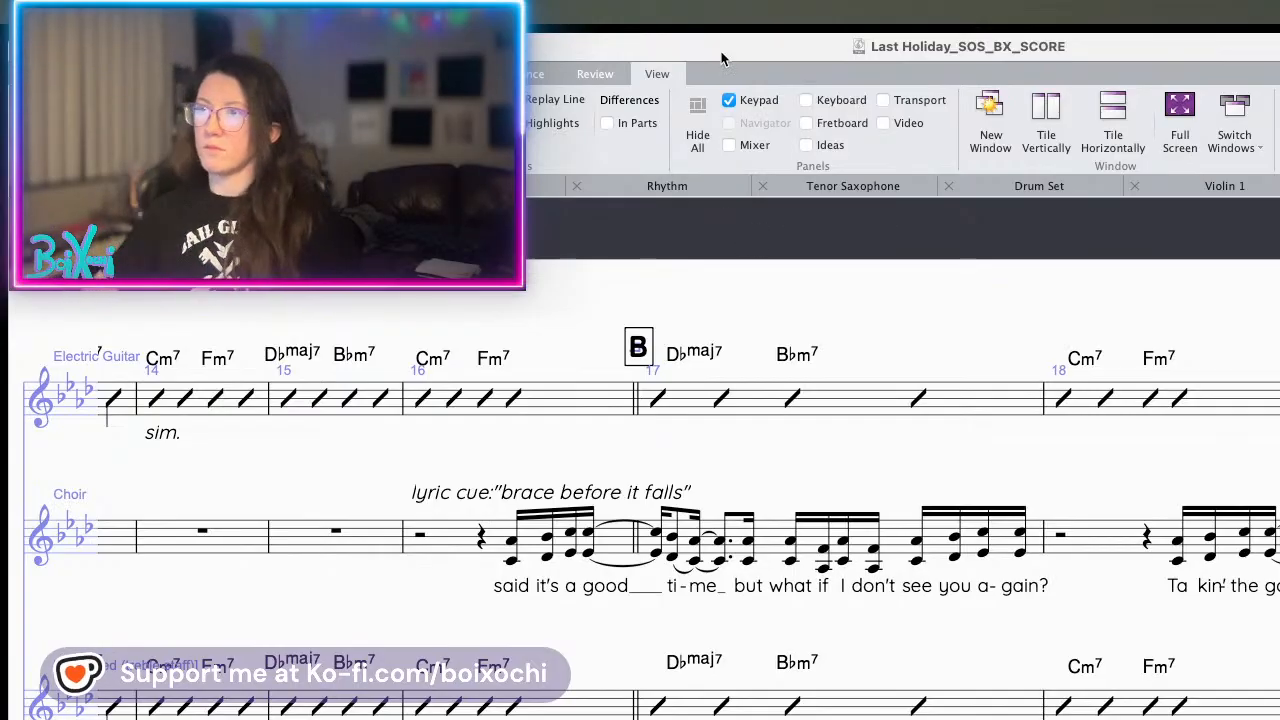
{"action": "left_click", "coordinate": [645, 344]}
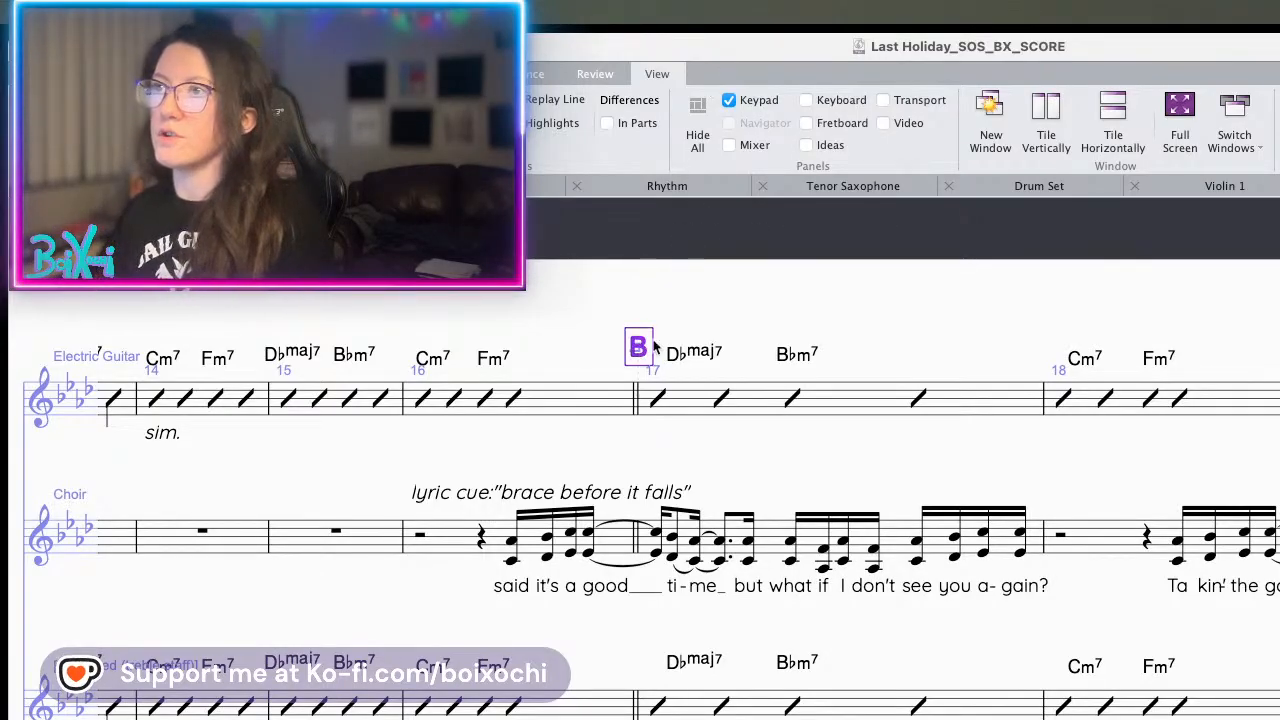
{"action": "scroll", "coordinate": [762, 608], "scroll_direction": "down", "scroll_amount": 5}
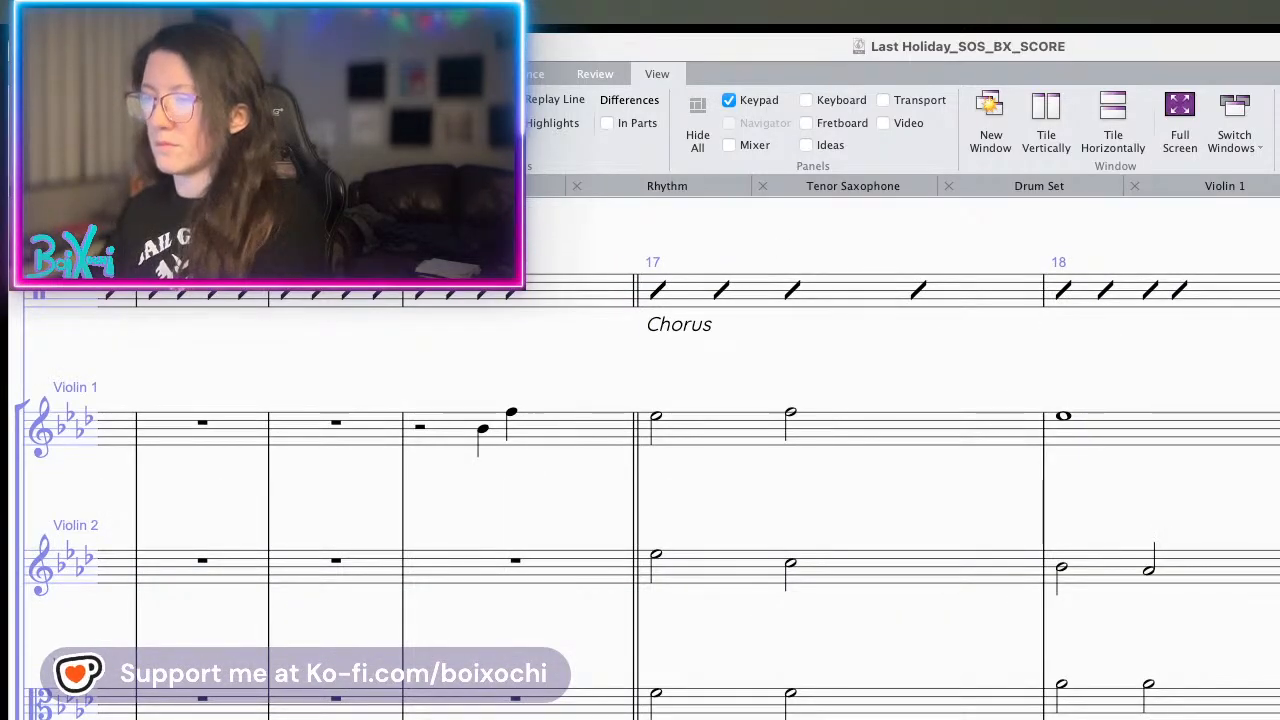
{"action": "key", "text": "p"}
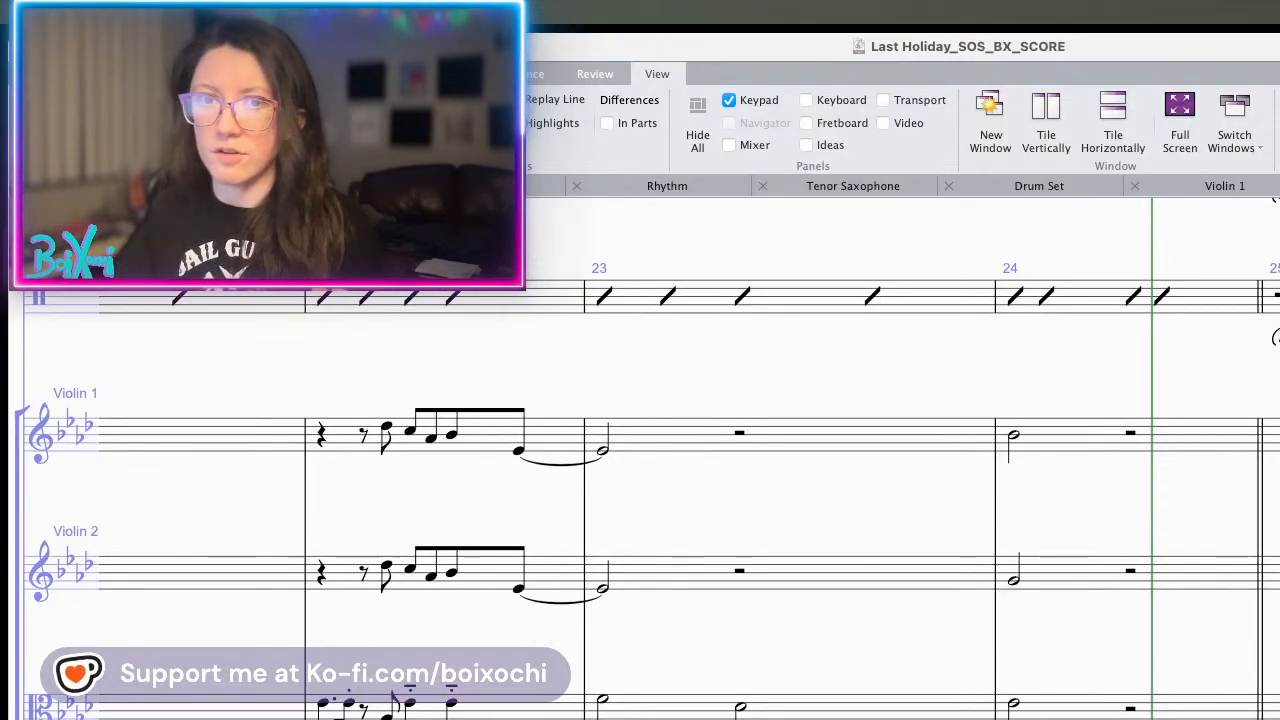
{"action": "key", "text": "super+Tab"}
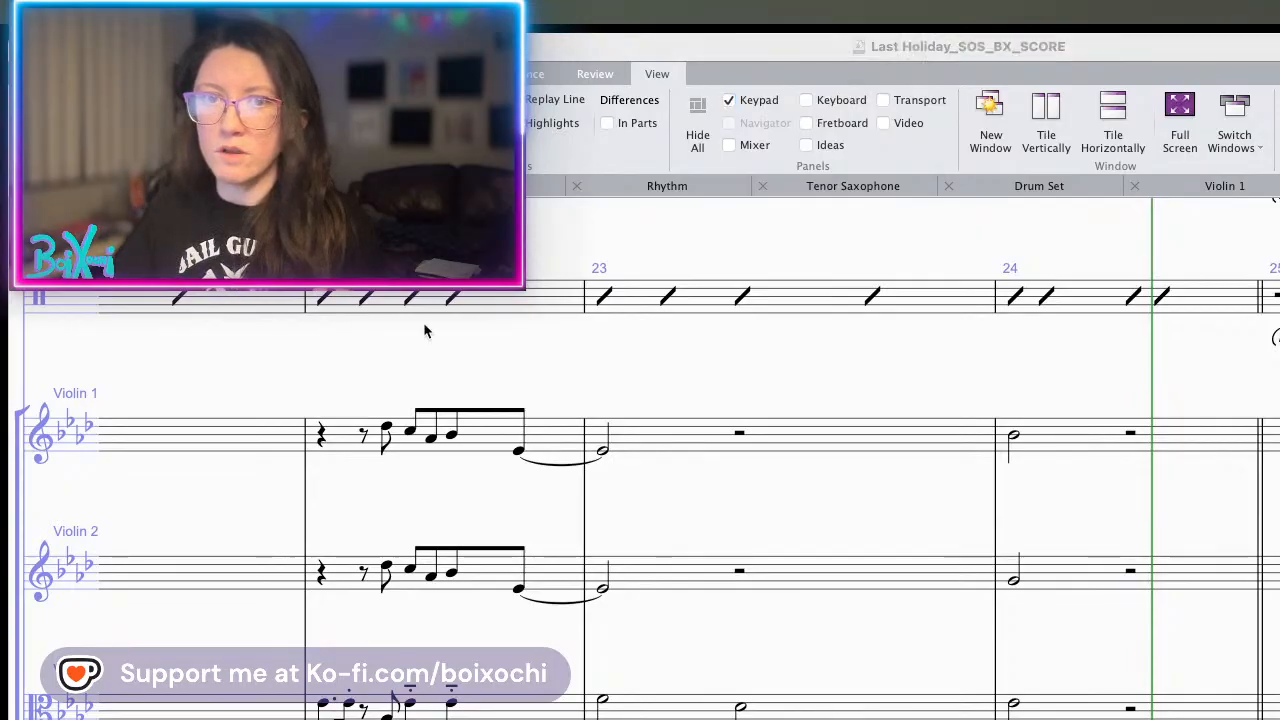
{"action": "scroll", "coordinate": [640, 459], "scroll_direction": "left", "scroll_amount": 5}
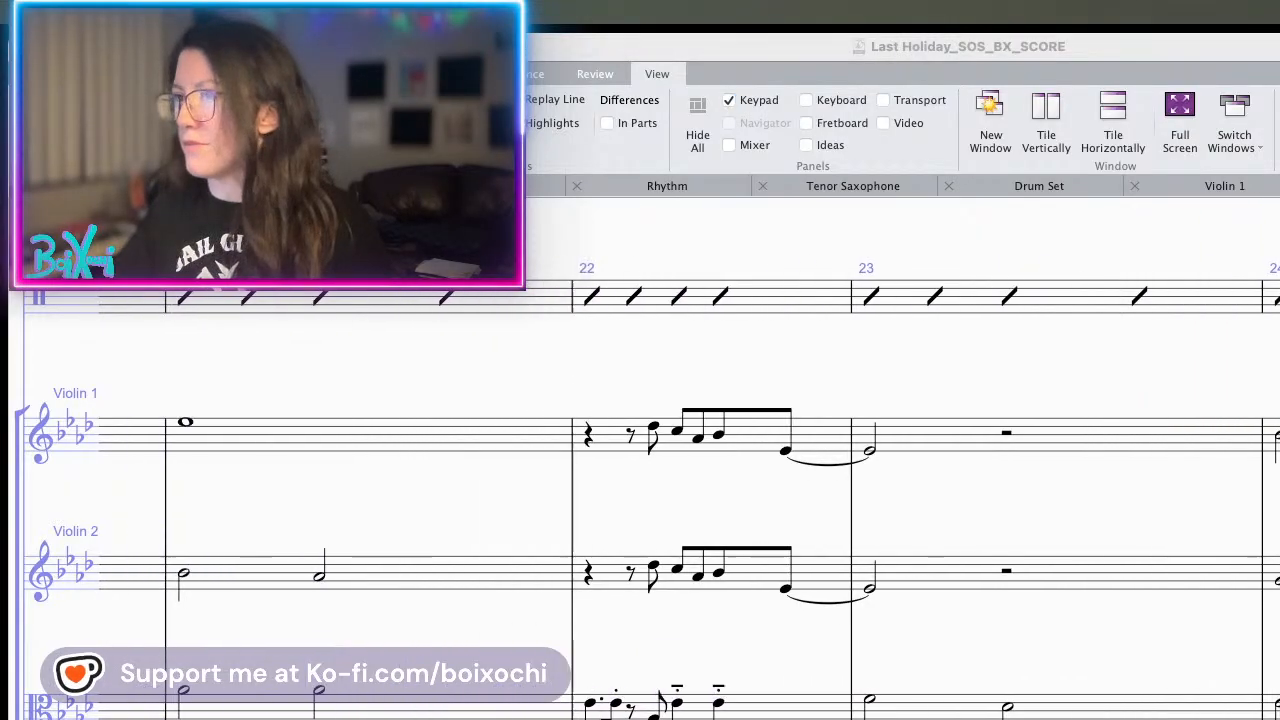
{"action": "scroll", "coordinate": [640, 459], "scroll_direction": "left", "scroll_amount": 12}
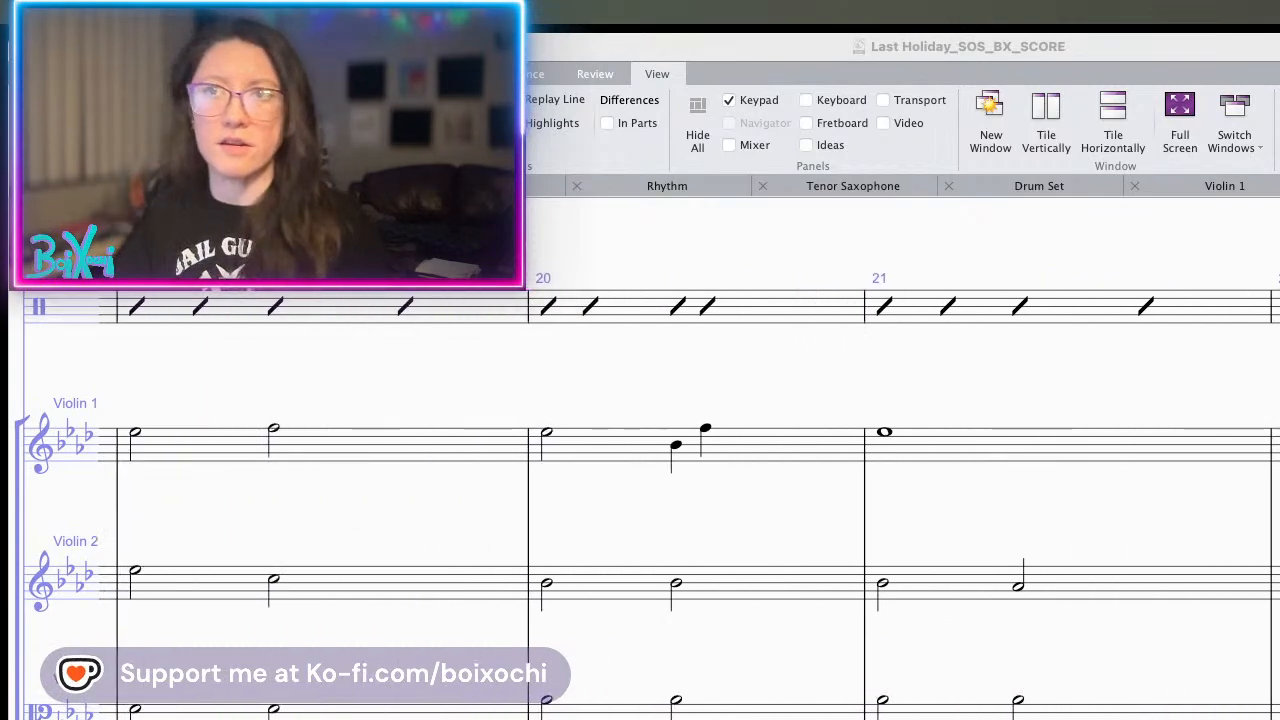
{"action": "key", "text": "super+Tab"}
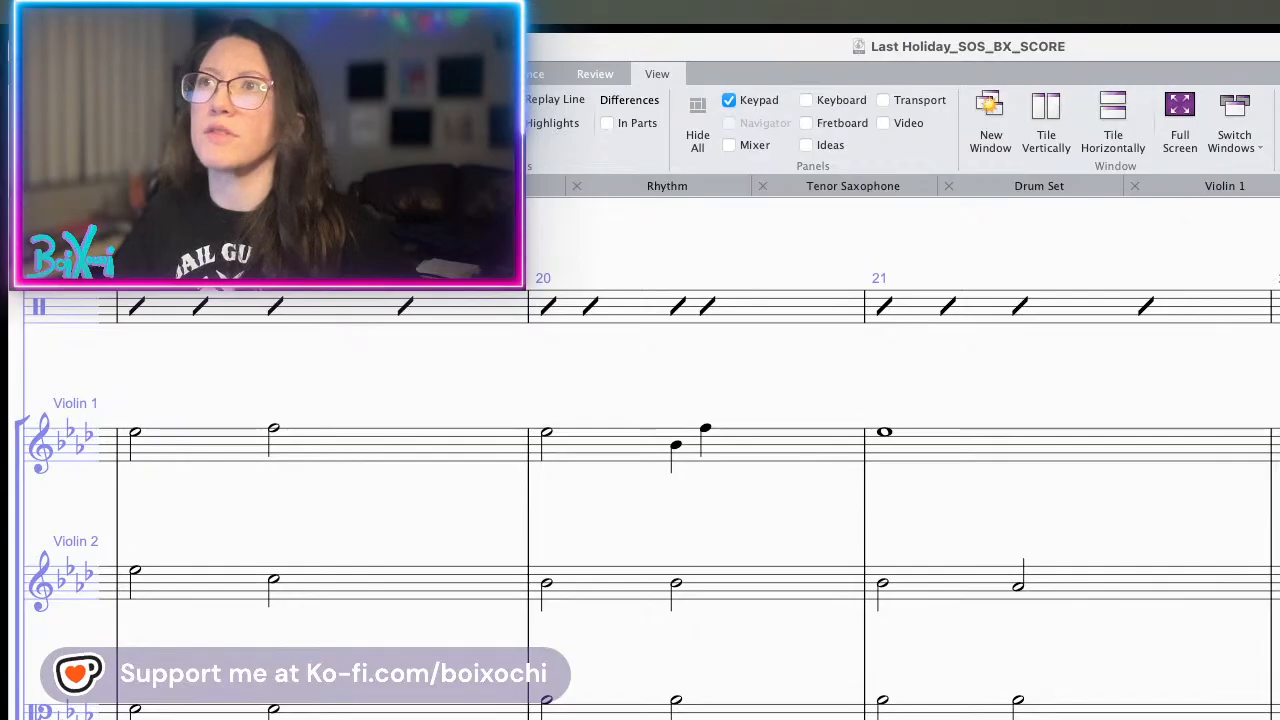
{"action": "key", "text": "super+o"}
{"action": "left_click_drag", "start_coordinate": [594, 120], "coordinate": [174, 120]}
{"action": "key", "text": "Escape"}
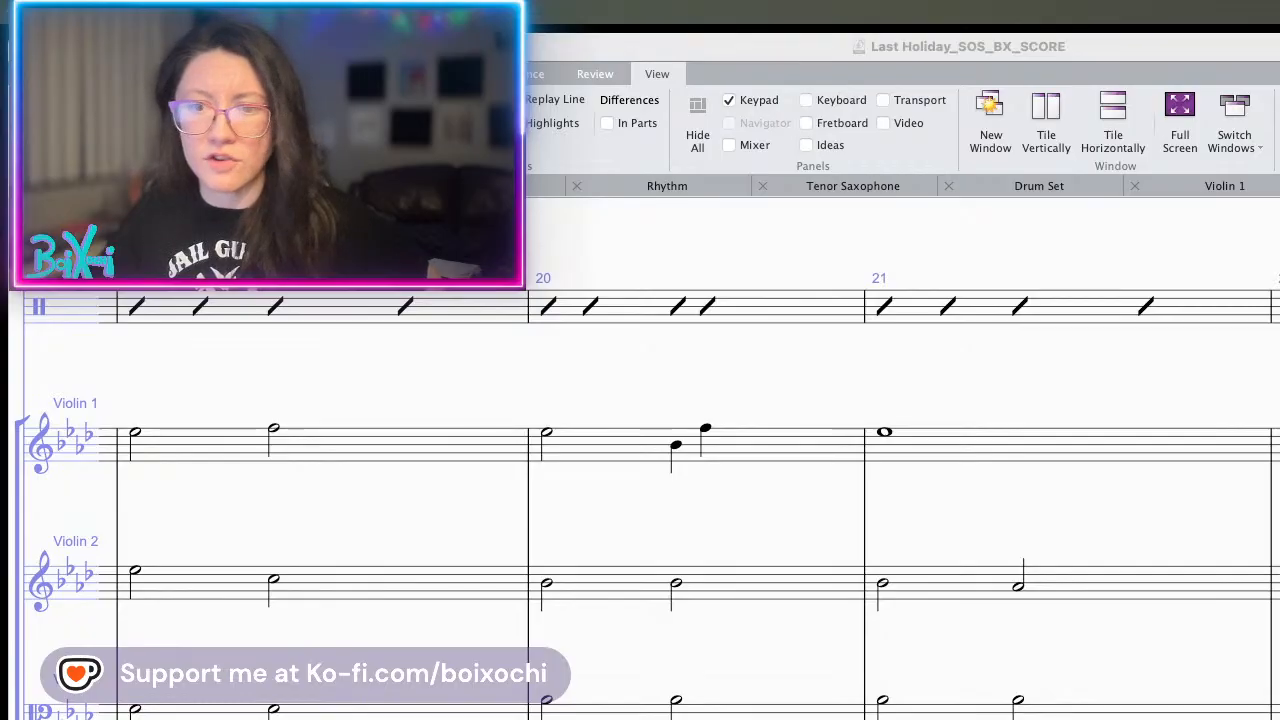
{"action": "left_click", "coordinate": [52, 365]}
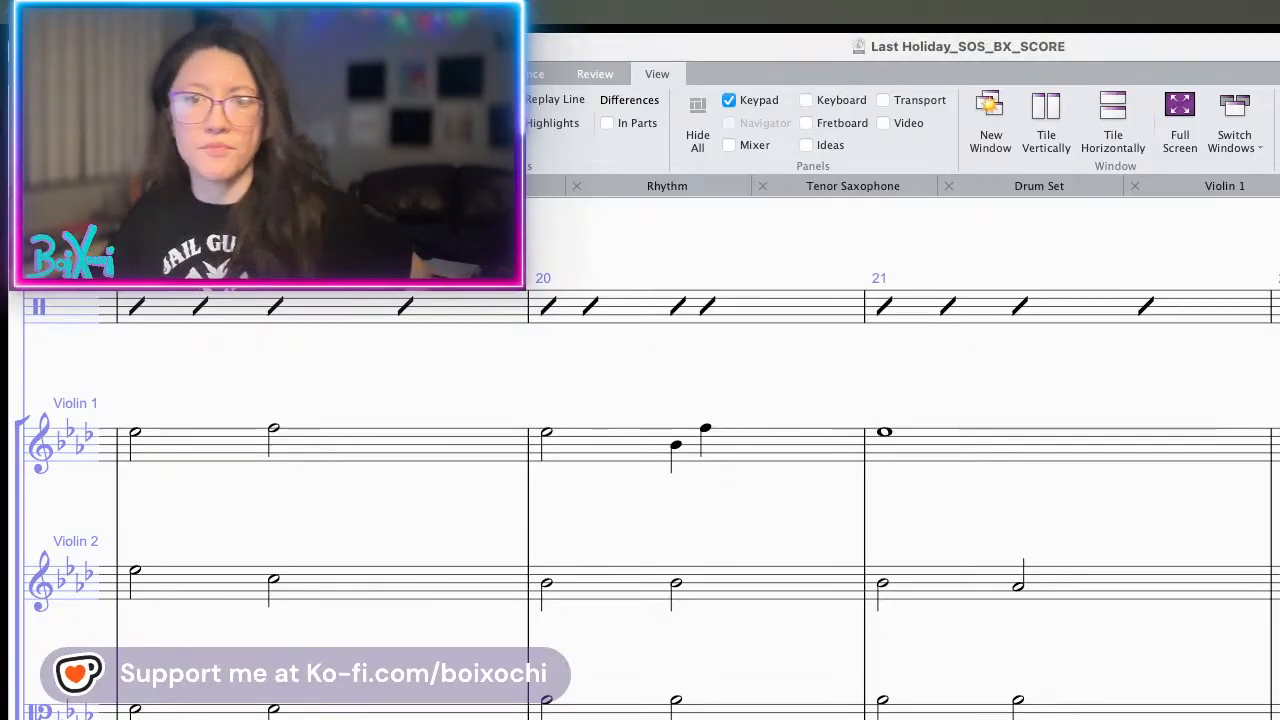
- Play back the chorus again from bar 17 with the string staves in view, stopping in bar 24
{"action": "scroll", "coordinate": [720, 623], "scroll_direction": "left", "scroll_amount": 10}
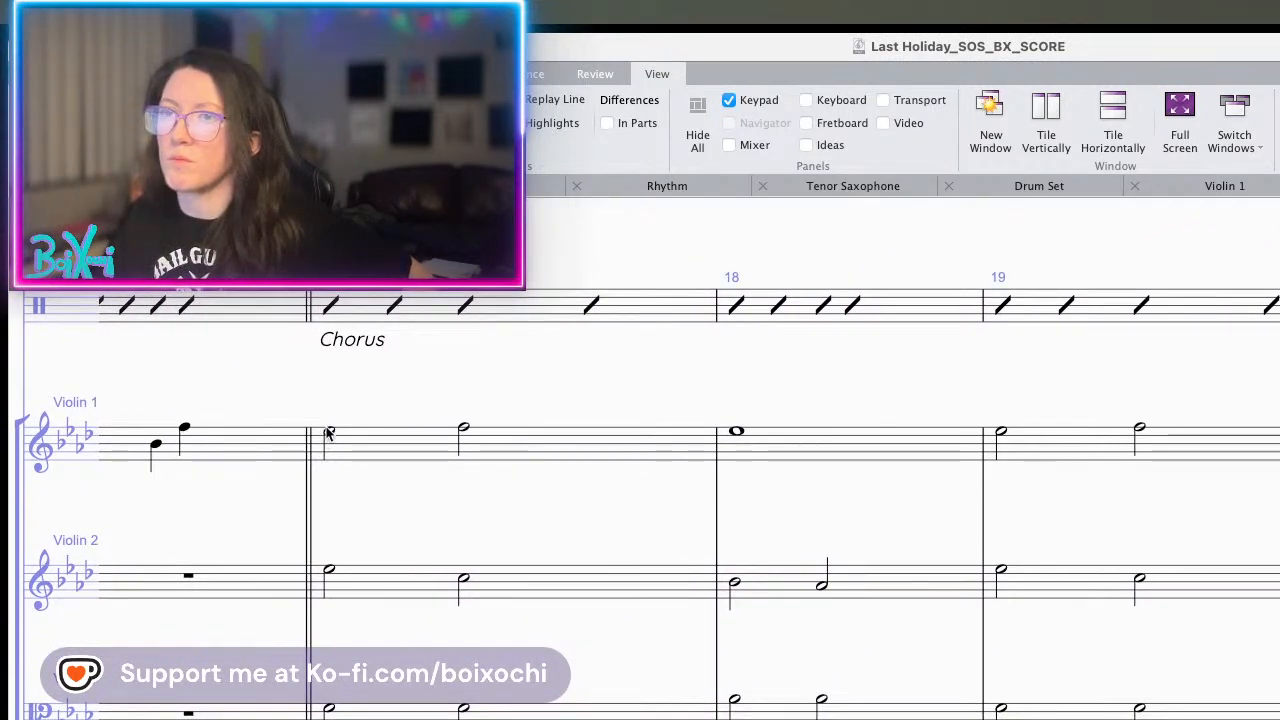
{"action": "key", "text": "space"}
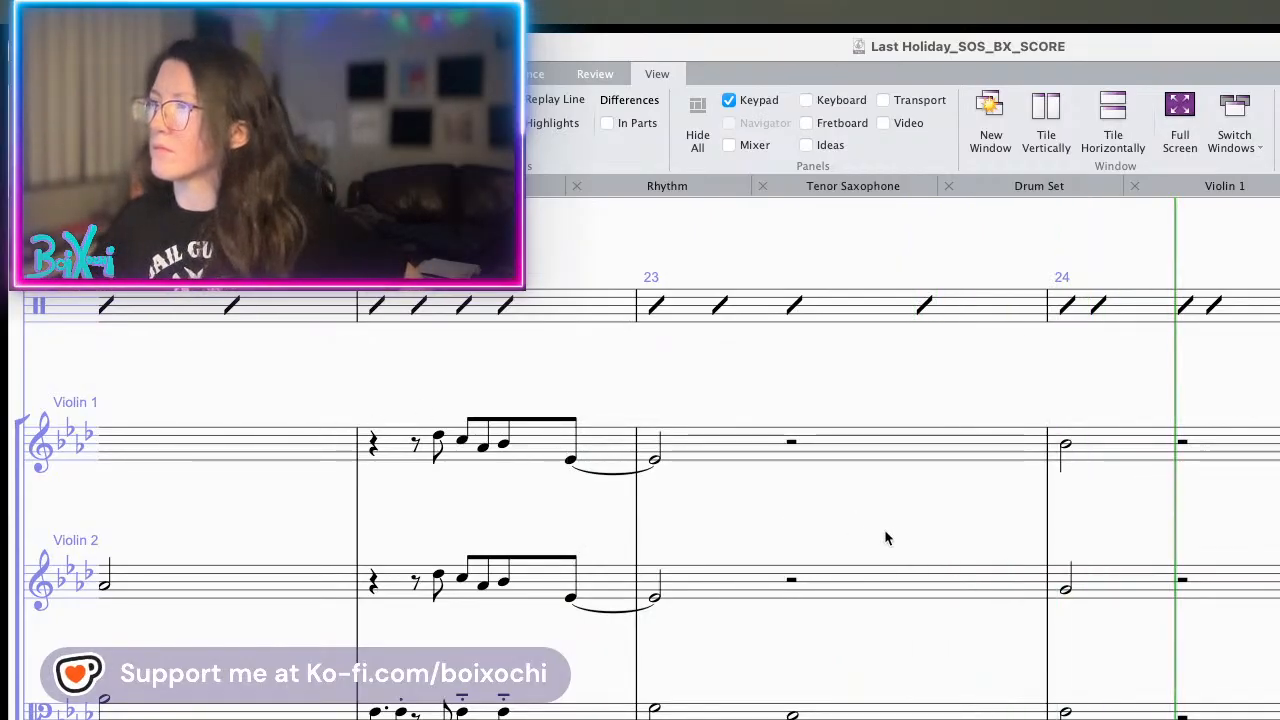
- Select Violin 1's half note in bar 24 and examine the vocal, rhythm and string parts around bars 22 to 25
{"action": "left_click", "coordinate": [1066, 452]}
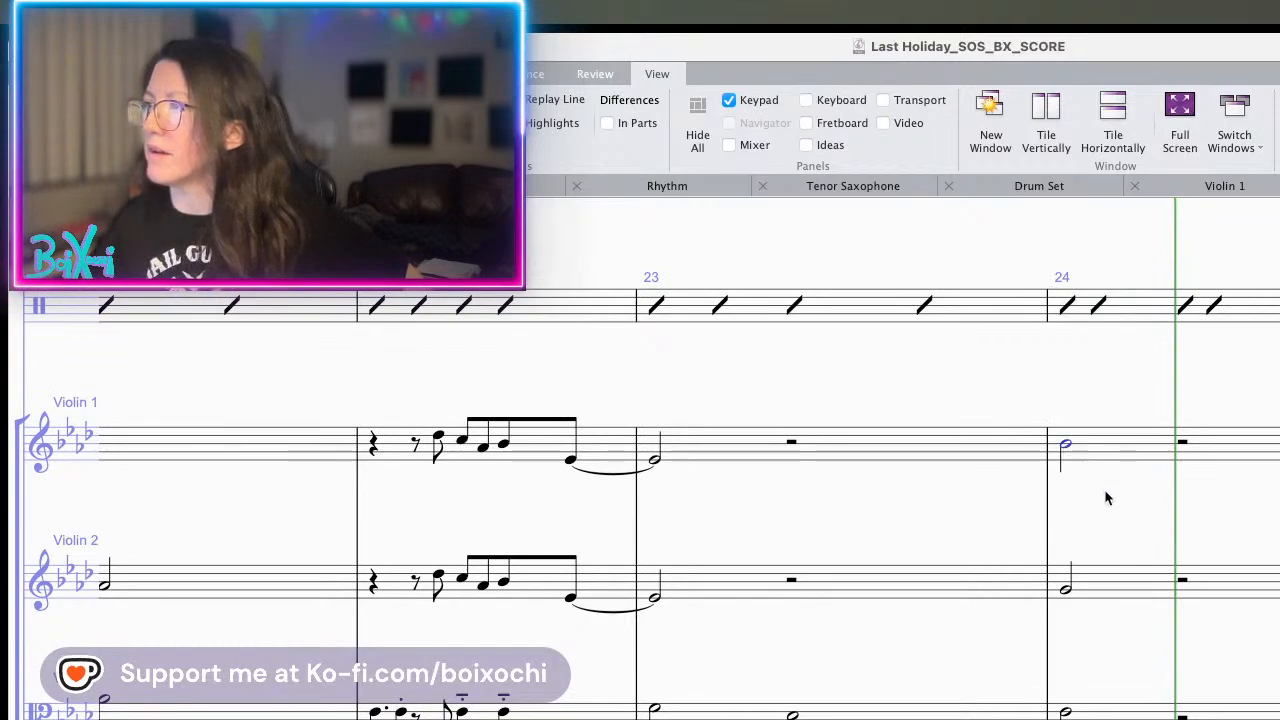
{"action": "left_click_drag", "start_coordinate": [1106, 493], "coordinate": [1049, 661]}
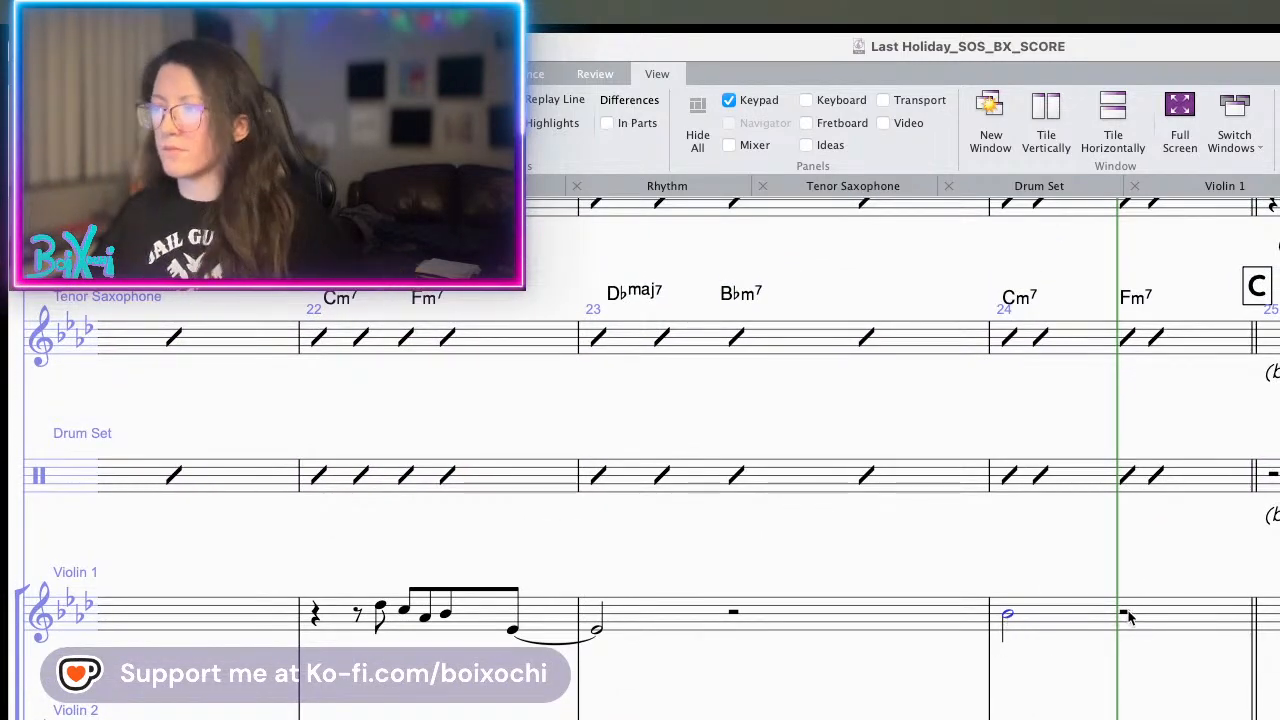
{"action": "left_click_drag", "start_coordinate": [1054, 674], "coordinate": [896, 718]}
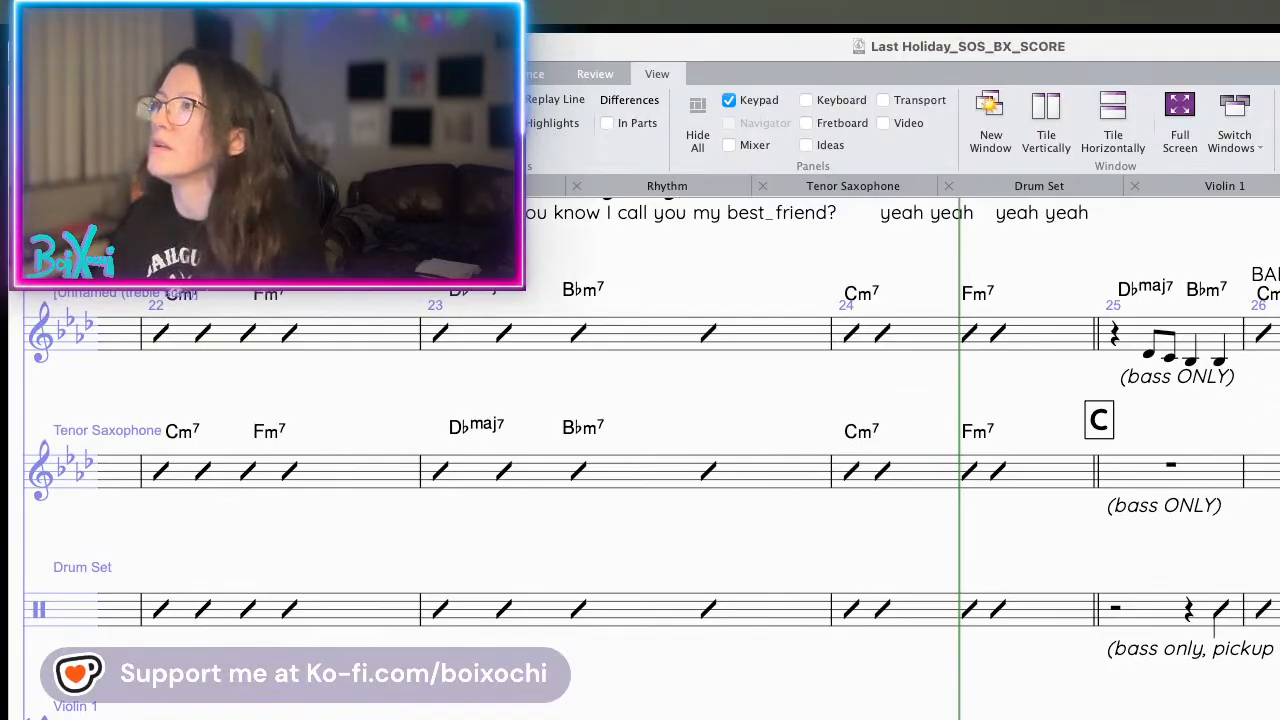
{"action": "scroll", "coordinate": [920, 697], "scroll_direction": "up", "scroll_amount": 3}
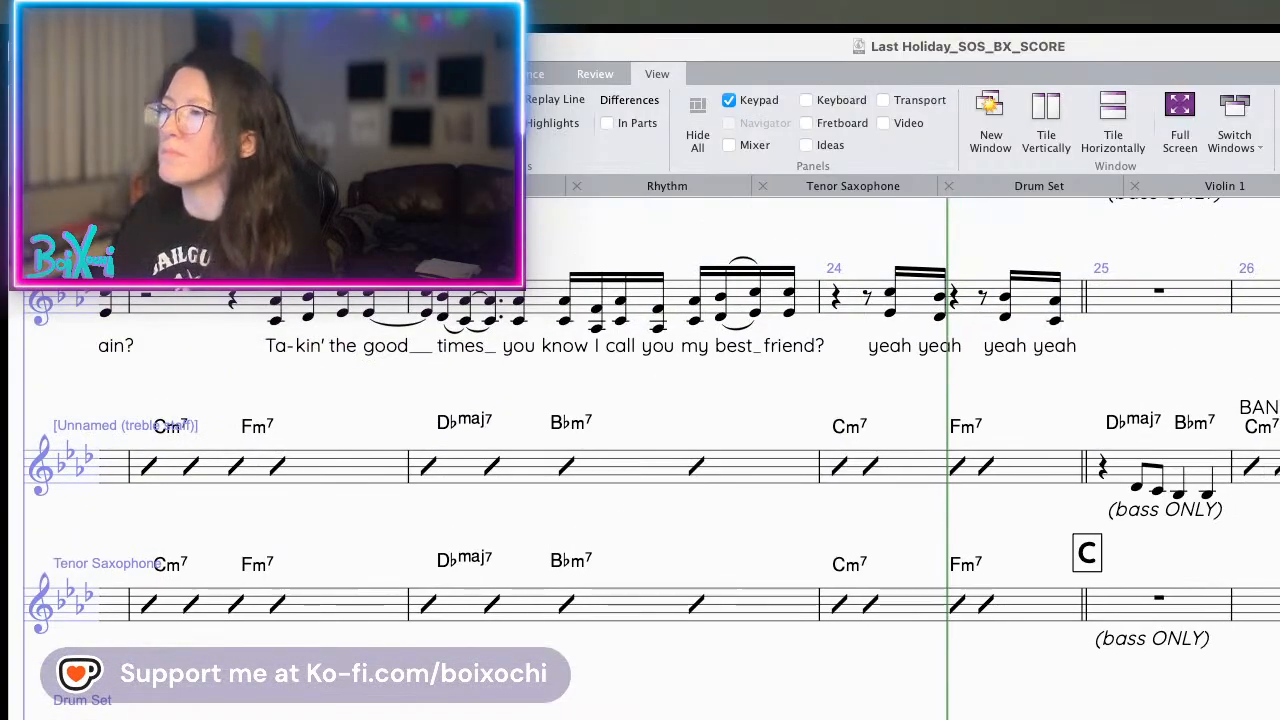
{"action": "scroll", "coordinate": [916, 600], "scroll_direction": "down", "scroll_amount": 6}
{"action": "scroll", "coordinate": [791, 629], "scroll_direction": "down", "scroll_amount": 6}
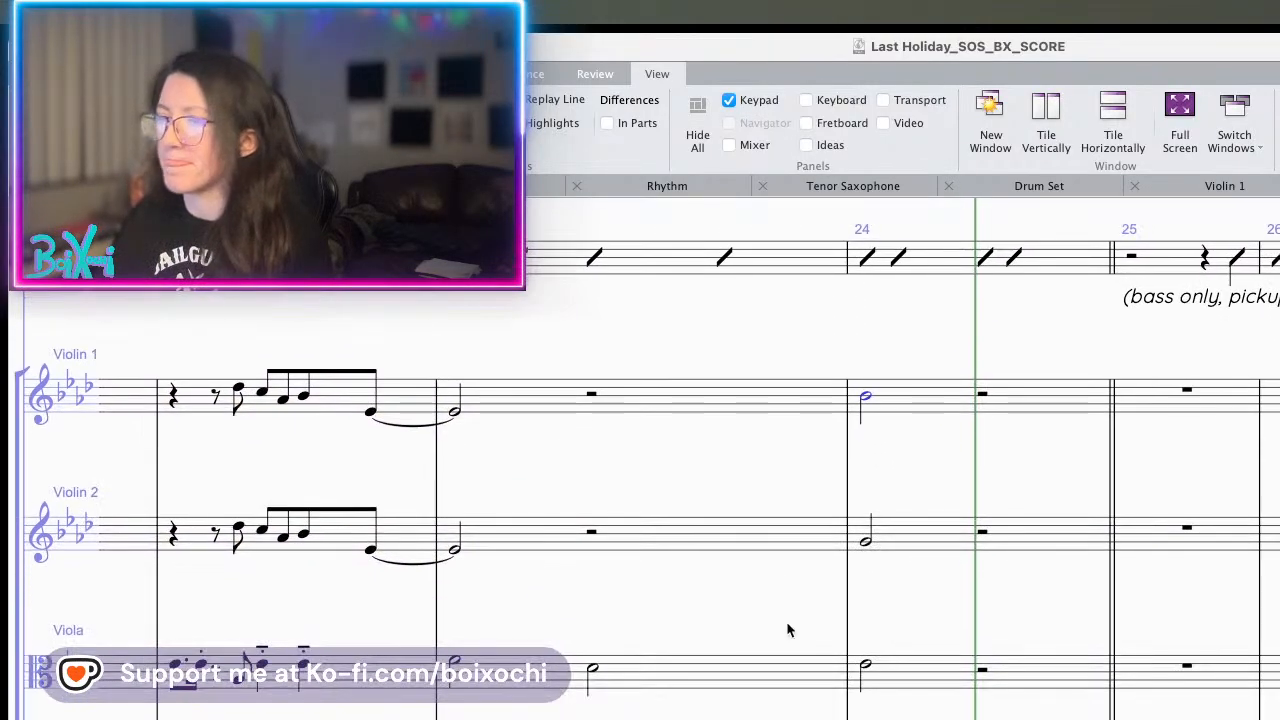
{"action": "scroll", "coordinate": [791, 629], "scroll_direction": "left", "scroll_amount": 6}
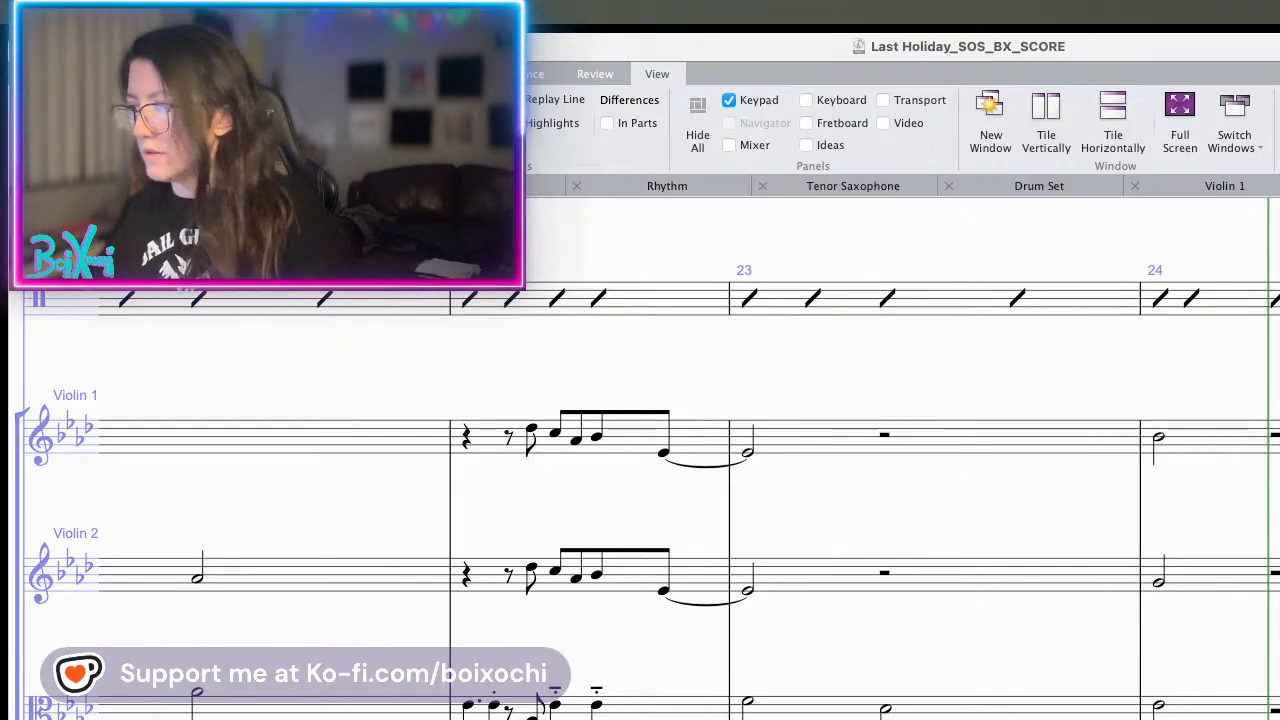
- Paste the copied pair of tenuto-staccato quarter notes into the second half of bar 24 for Viola, Violin 2 and Violin 1
{"action": "scroll", "coordinate": [644, 460], "scroll_direction": "right", "scroll_amount": 1}
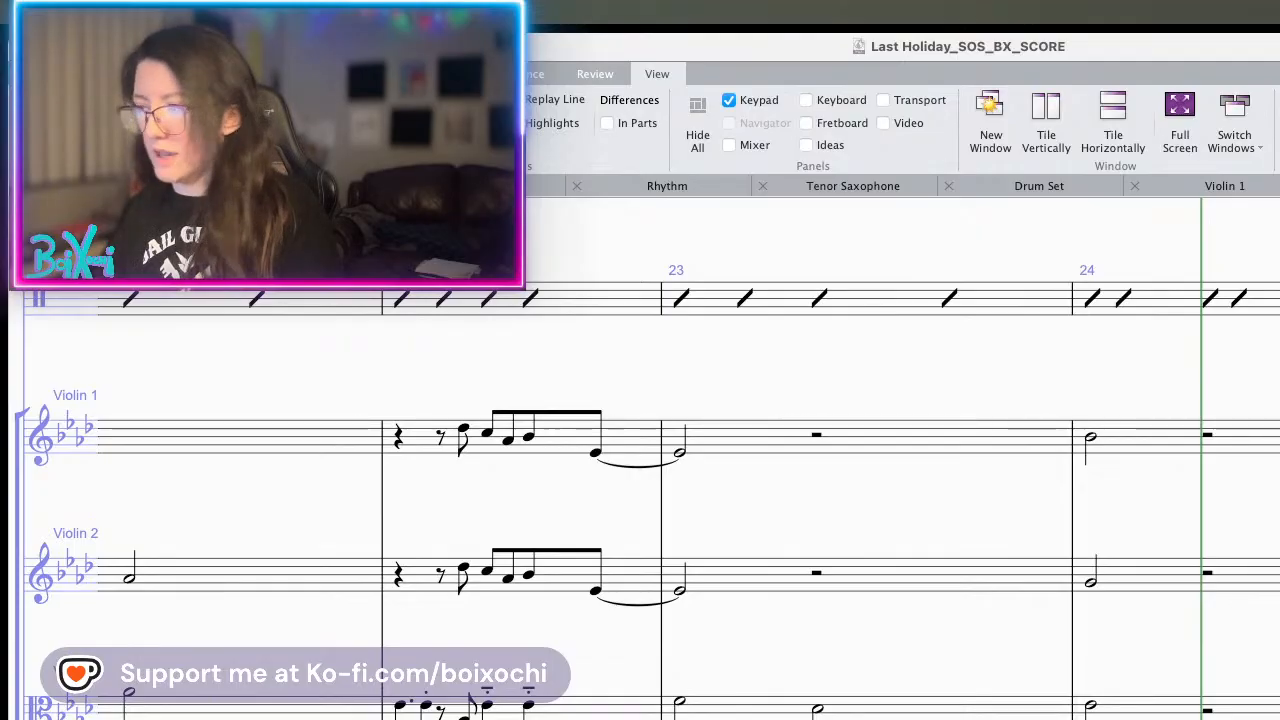
{"action": "left_click", "coordinate": [1209, 712]}
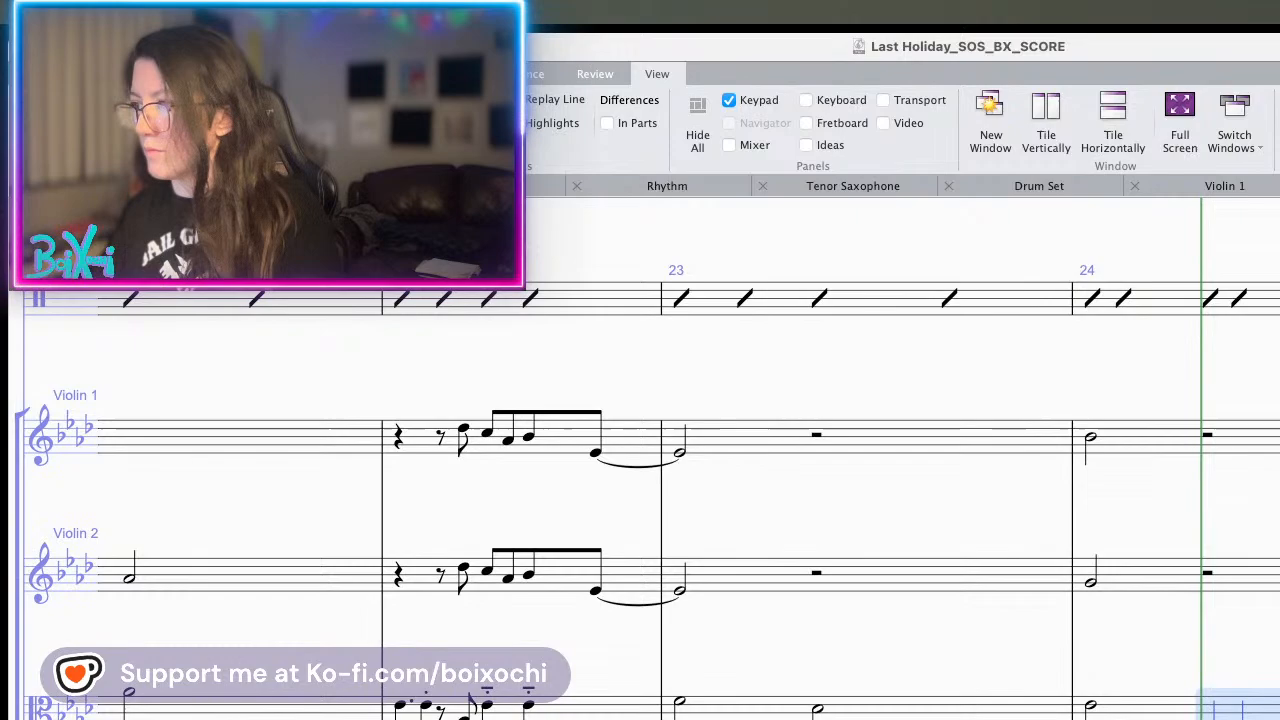
{"action": "left_click", "coordinate": [1209, 577], "text": "alt"}
{"action": "left_click", "coordinate": [1211, 442], "text": "alt"}
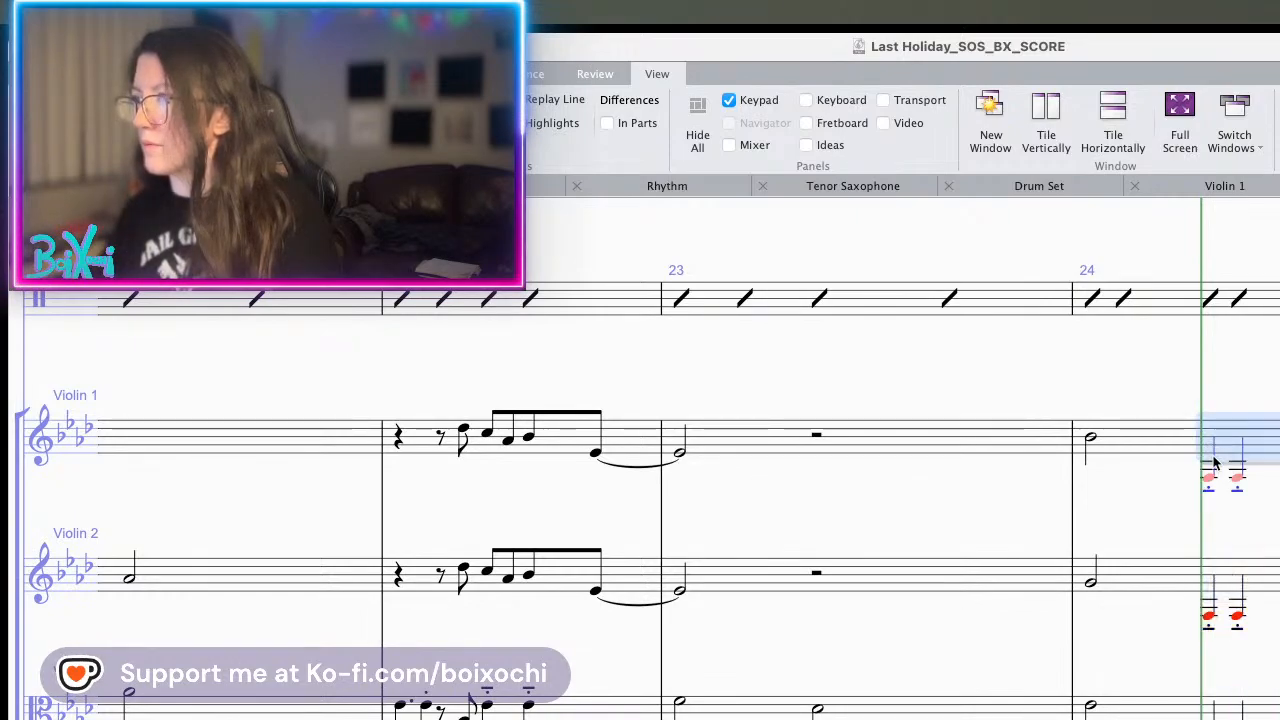
- Raise Violin 1's two pasted quarter notes in bar 24 to the C in the staff's third space
{"action": "key", "text": "Up"}
{"action": "key", "text": "Up"}
{"action": "key", "text": "Up"}
{"action": "key", "text": "Up"}
{"action": "key", "text": "Up"}
{"action": "key", "text": "Up"}
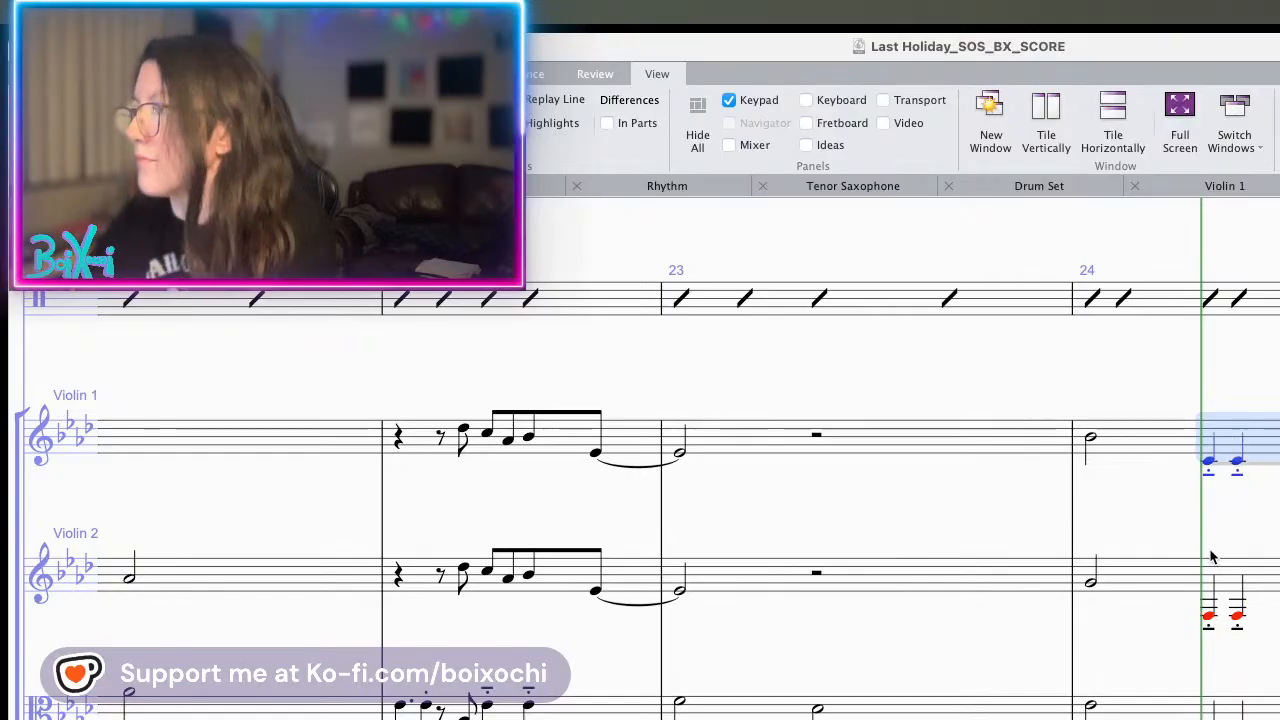
{"action": "key", "text": "Up"}
{"action": "key", "text": "Up"}
{"action": "key", "text": "Up"}
{"action": "key", "text": "Up"}
{"action": "key", "text": "Up"}
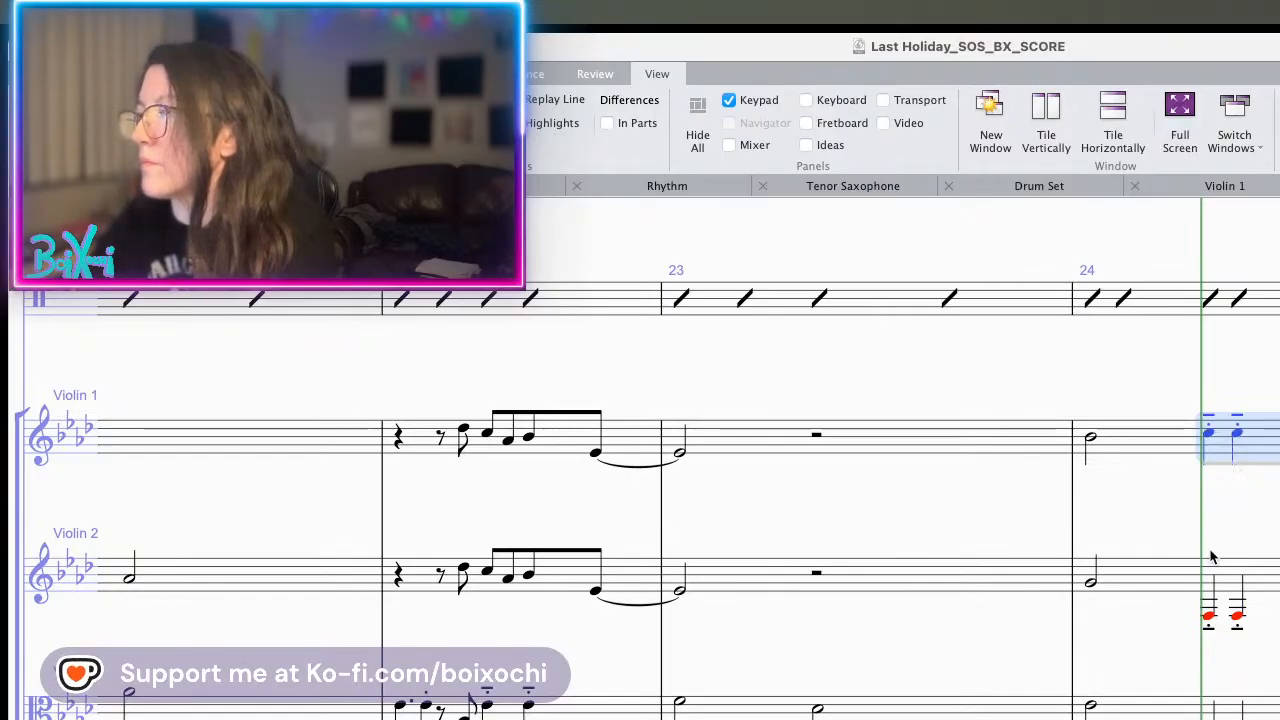
- Lower Violin 1's two quarter notes in bar 24 to the A♭ in the staff's second space
{"action": "key", "text": "Down"}
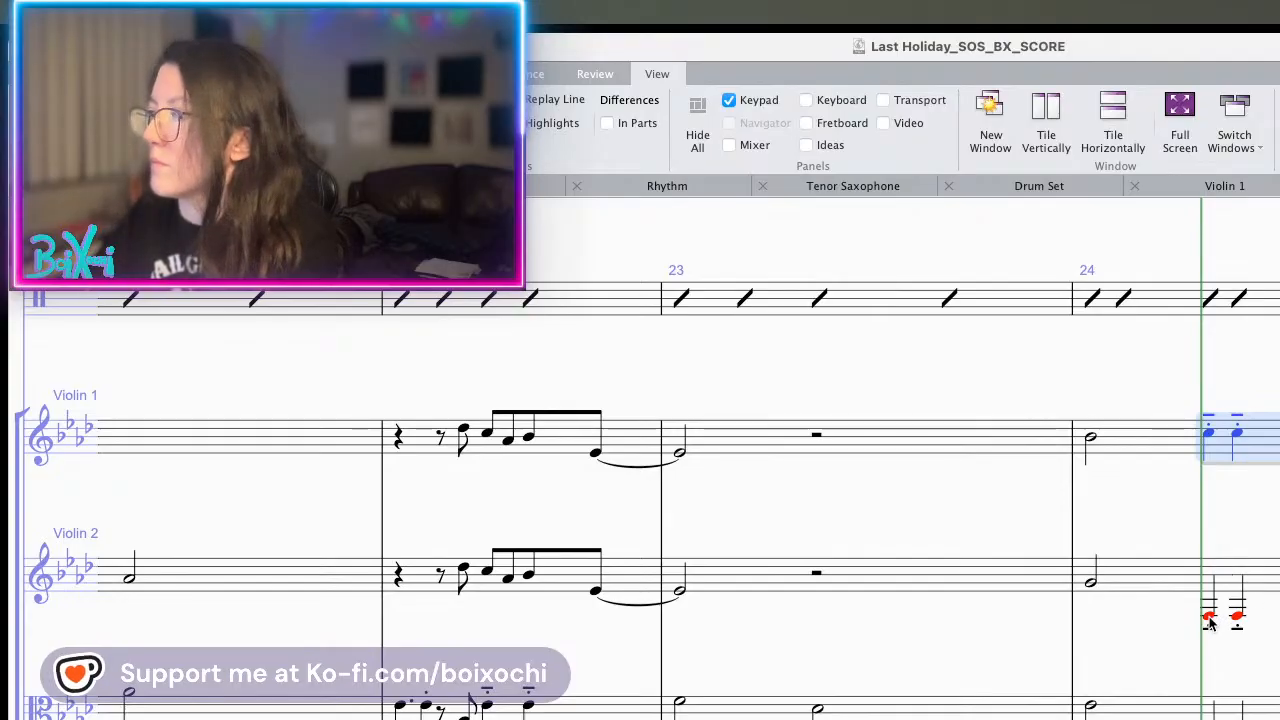
{"action": "key", "text": "Escape"}
{"action": "left_click", "coordinate": [1210, 458]}
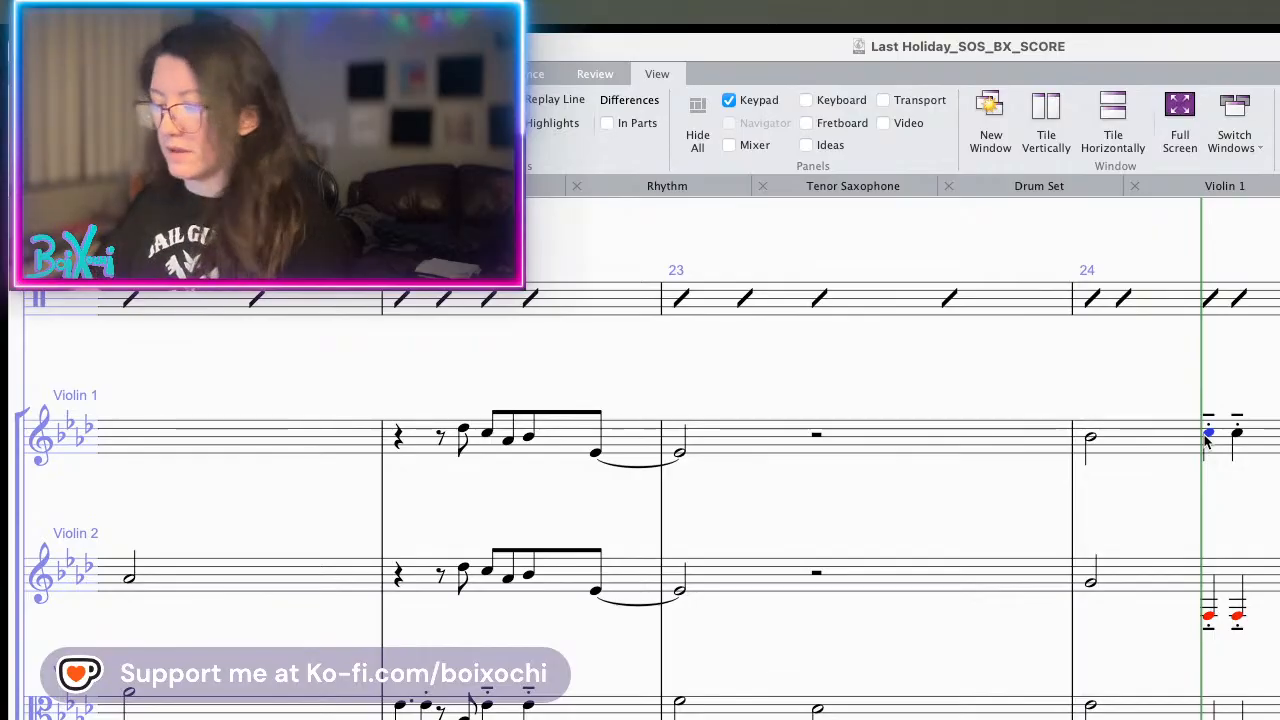
{"action": "left_click", "coordinate": [1207, 442]}
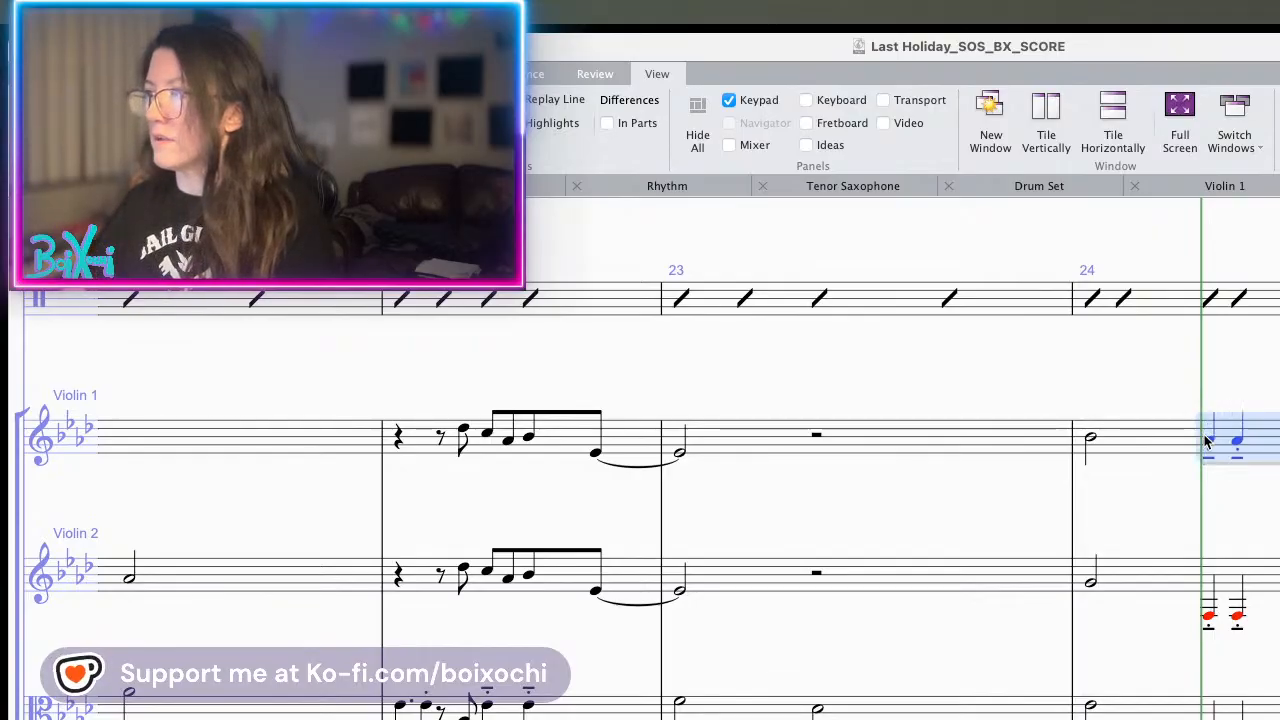
- Play back bar 24 from Violin 2's half note and raise Violin 2's two pasted quarter notes to A♭ in the second space
{"action": "left_click", "coordinate": [1209, 617]}
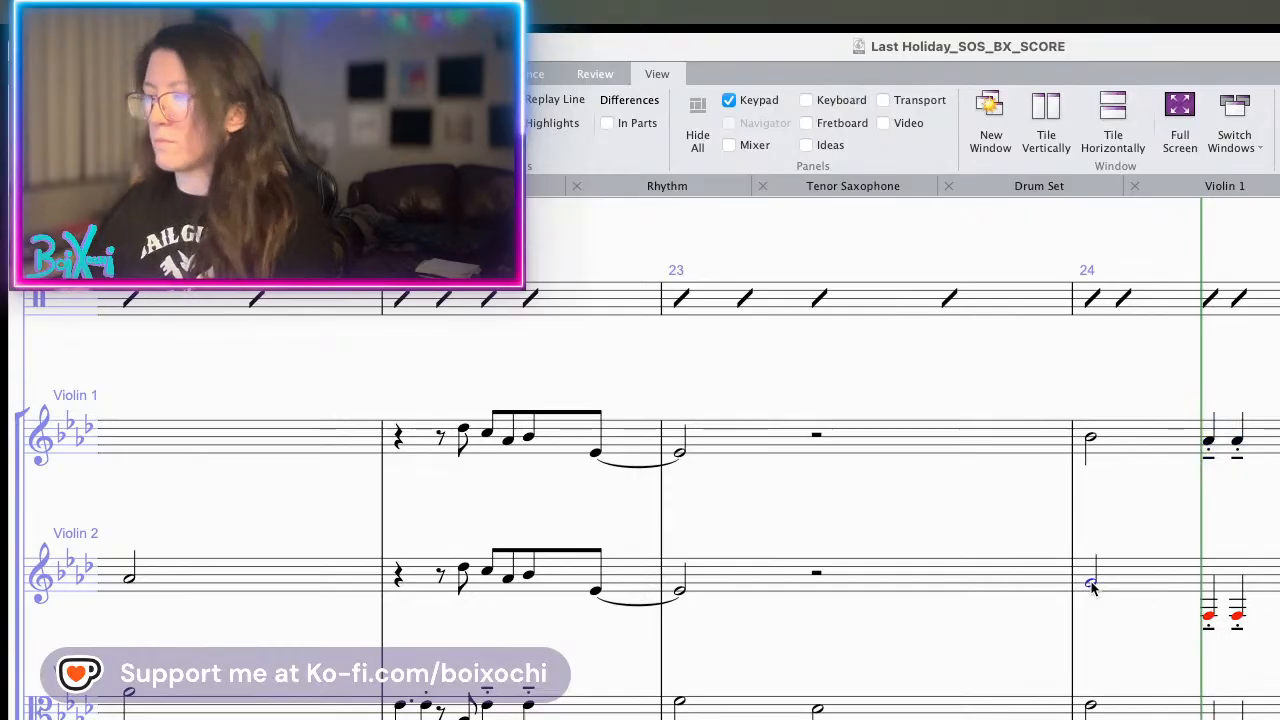
{"action": "key", "text": "space"}
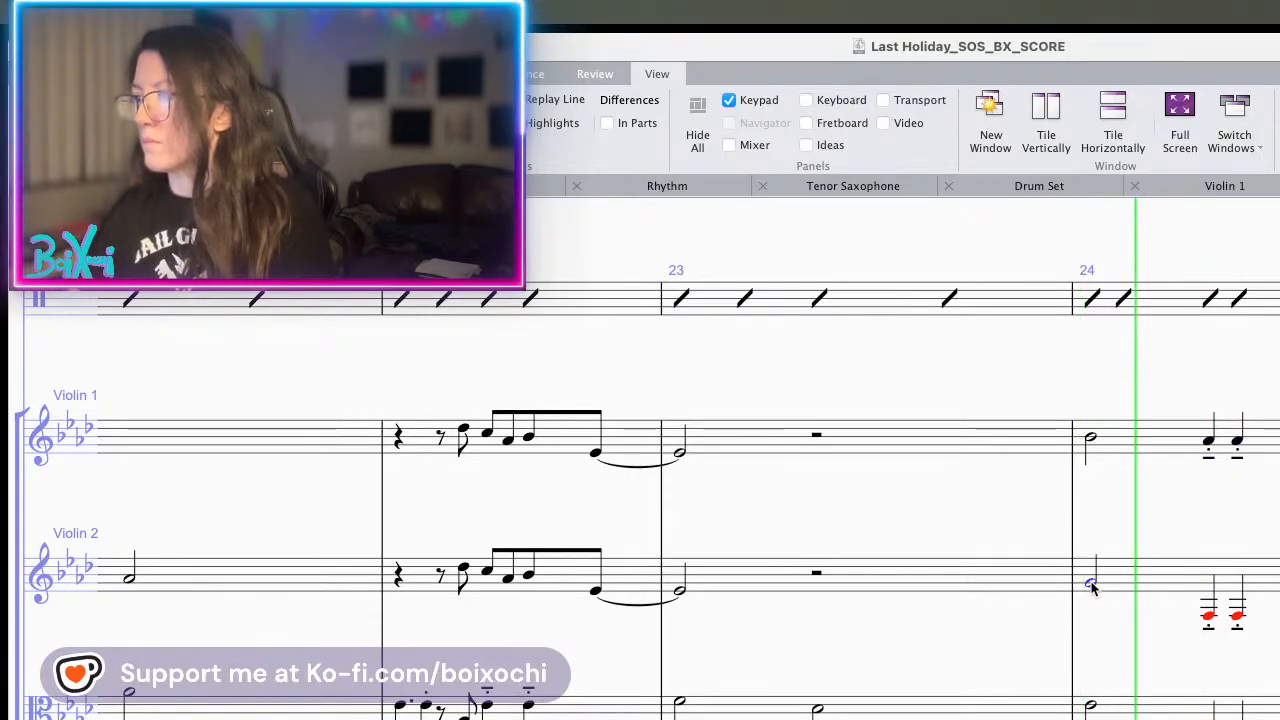
{"action": "left_click", "coordinate": [1238, 620]}
{"action": "key", "text": "Up"}
{"action": "key", "text": "Up"}
{"action": "key", "text": "Up"}
{"action": "key", "text": "Up"}
{"action": "key", "text": "Up"}
{"action": "key", "text": "Up"}
{"action": "key", "text": "Up"}
{"action": "key", "text": "Up"}
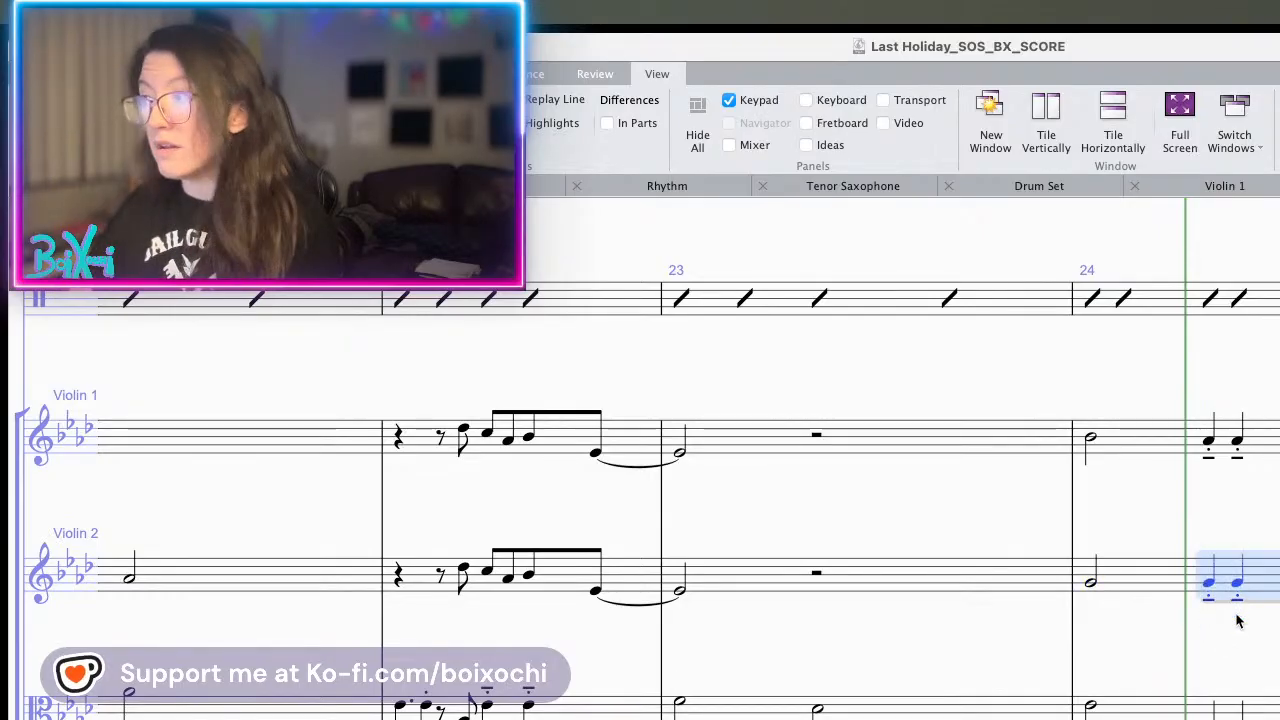
{"action": "key", "text": "Up"}
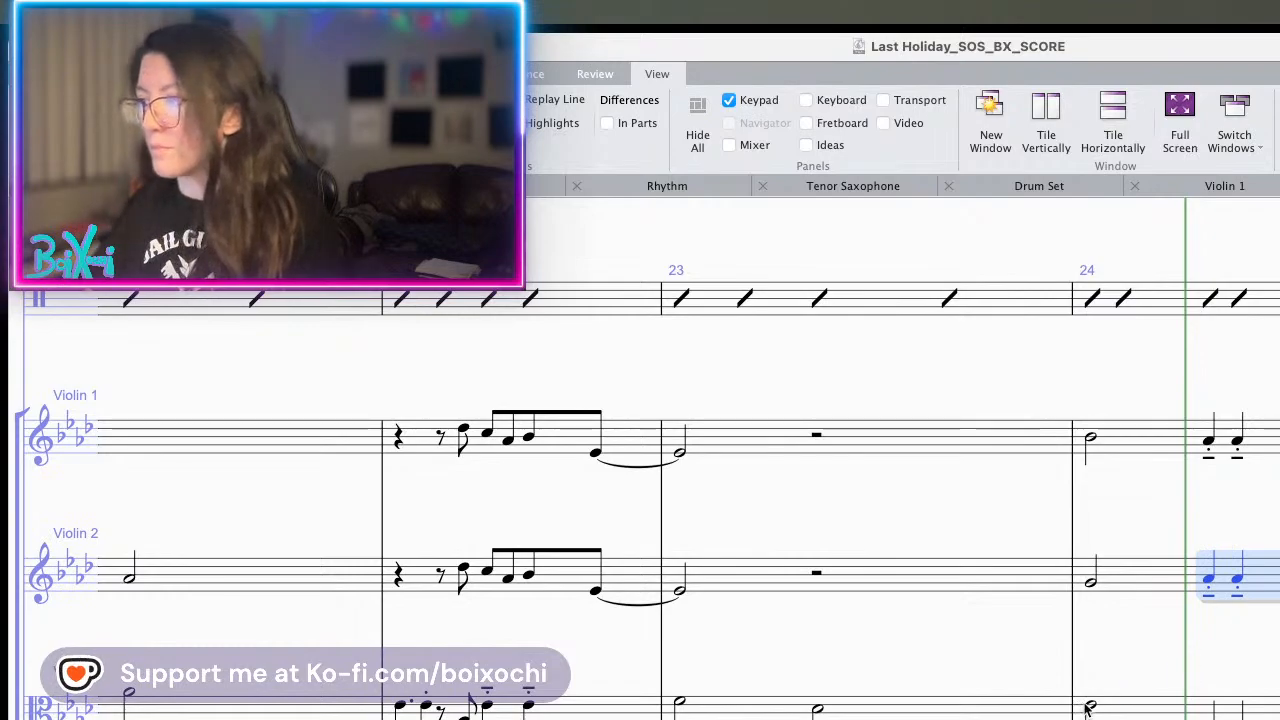
{"action": "key", "text": "Escape"}
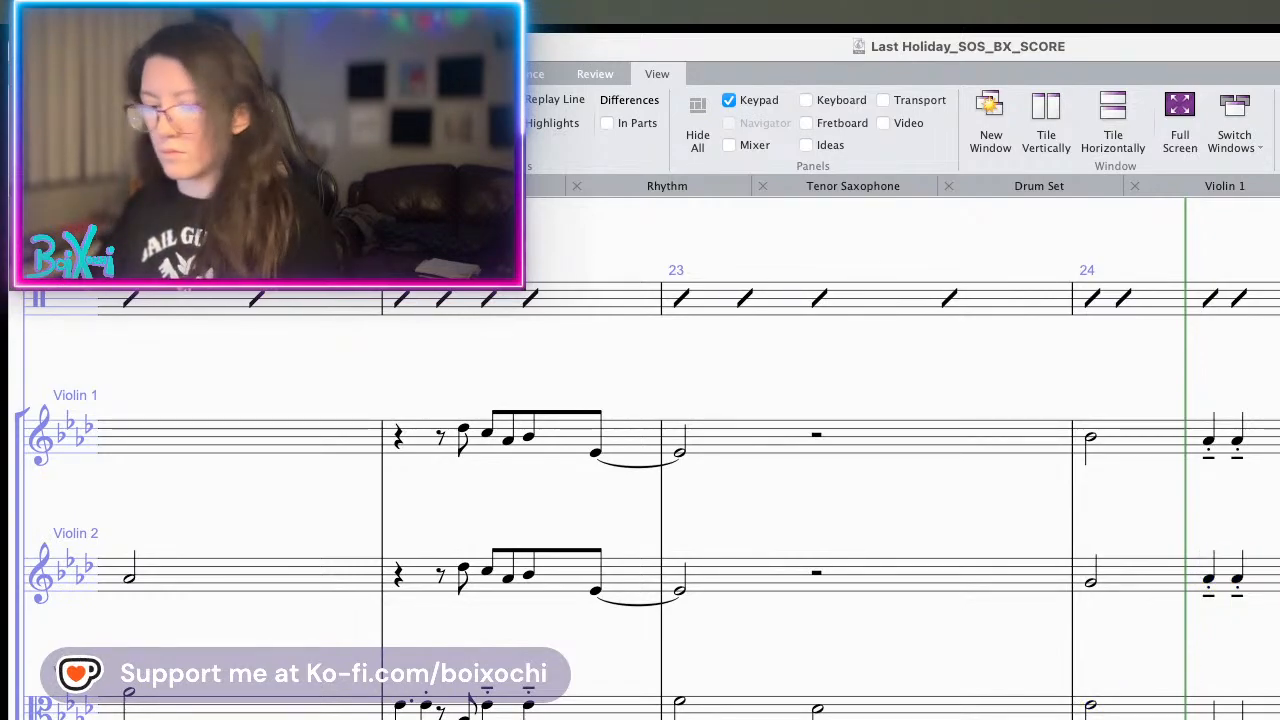
- Raise the Viola's two pasted quarter notes in bar 24 to E♭, matching the half note before them
{"action": "left_click", "coordinate": [1209, 717]}
{"action": "left_click", "coordinate": [1238, 717], "text": "shift"}
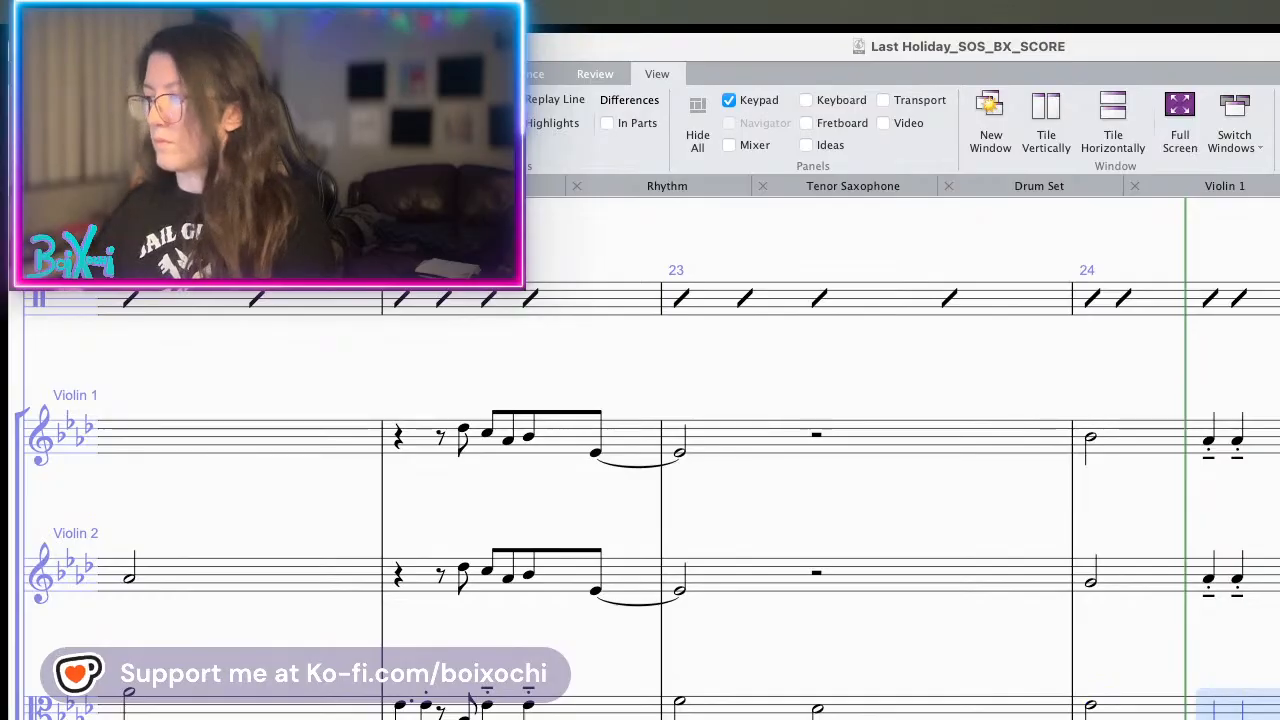
{"action": "key", "text": "Up"}
{"action": "key", "text": "Up"}
{"action": "key", "text": "Up"}
{"action": "key", "text": "Up"}
{"action": "key", "text": "Up"}
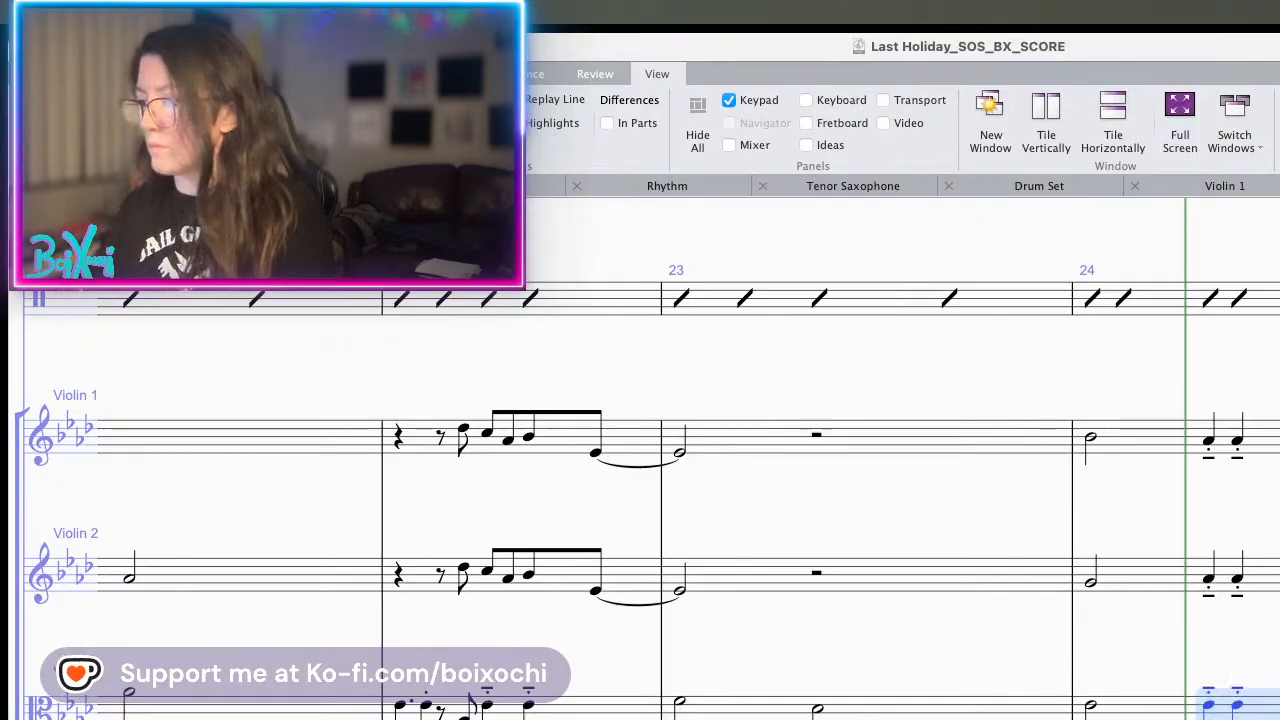
{"action": "key", "text": "Escape"}
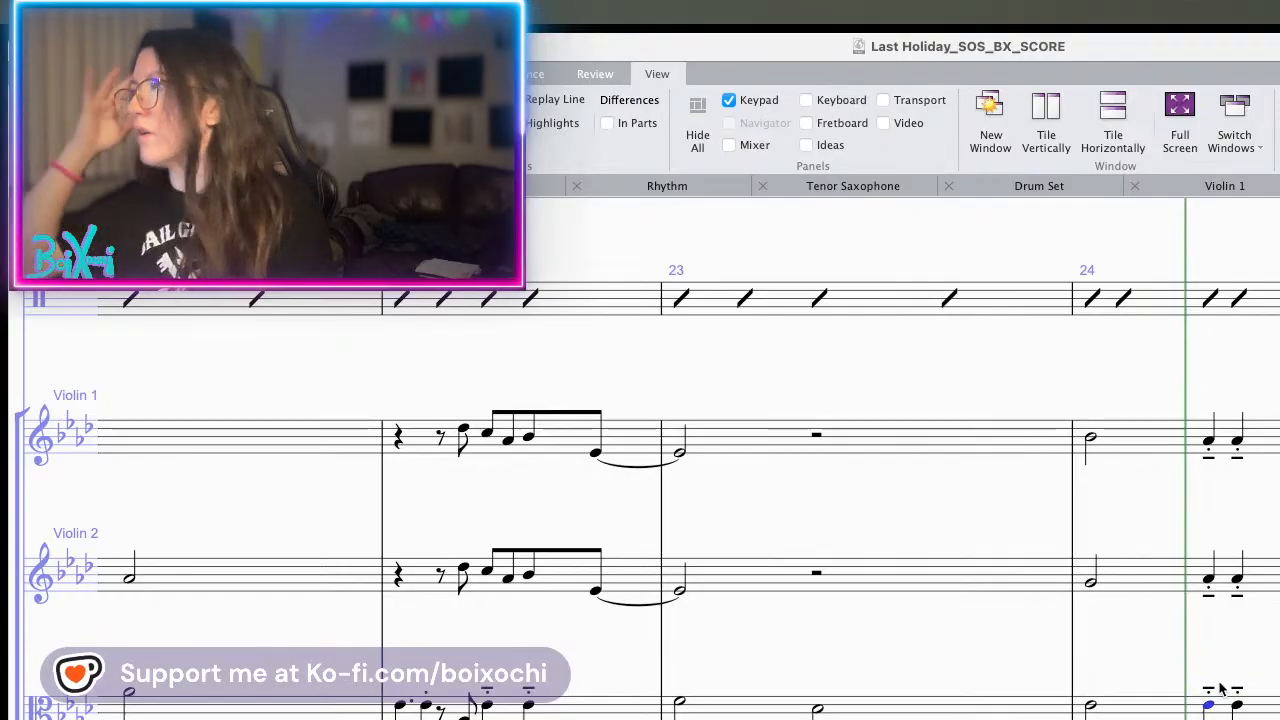
- Play back the transition into rehearsal mark C and examine the vocal, chord and drum parts around bars 24 to 27
{"action": "scroll", "coordinate": [1228, 700], "scroll_direction": "up", "scroll_amount": 5}
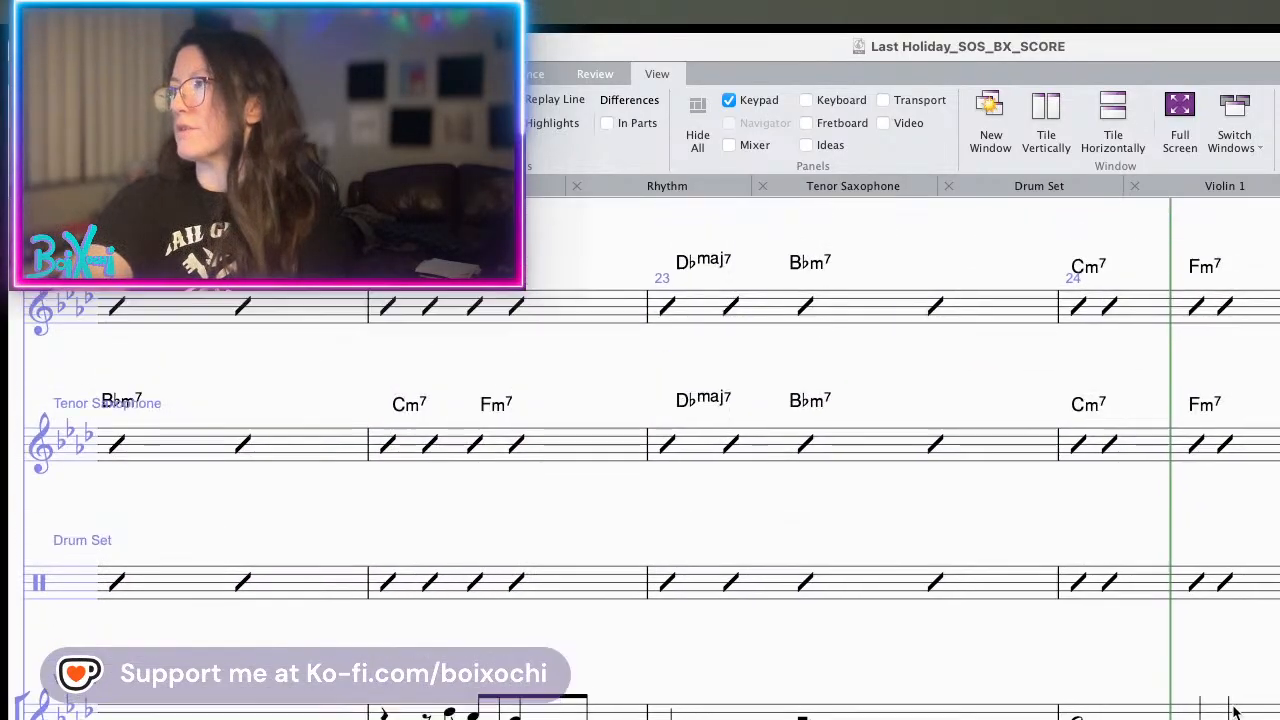
{"action": "scroll", "coordinate": [1232, 712], "scroll_direction": "down", "scroll_amount": 5}
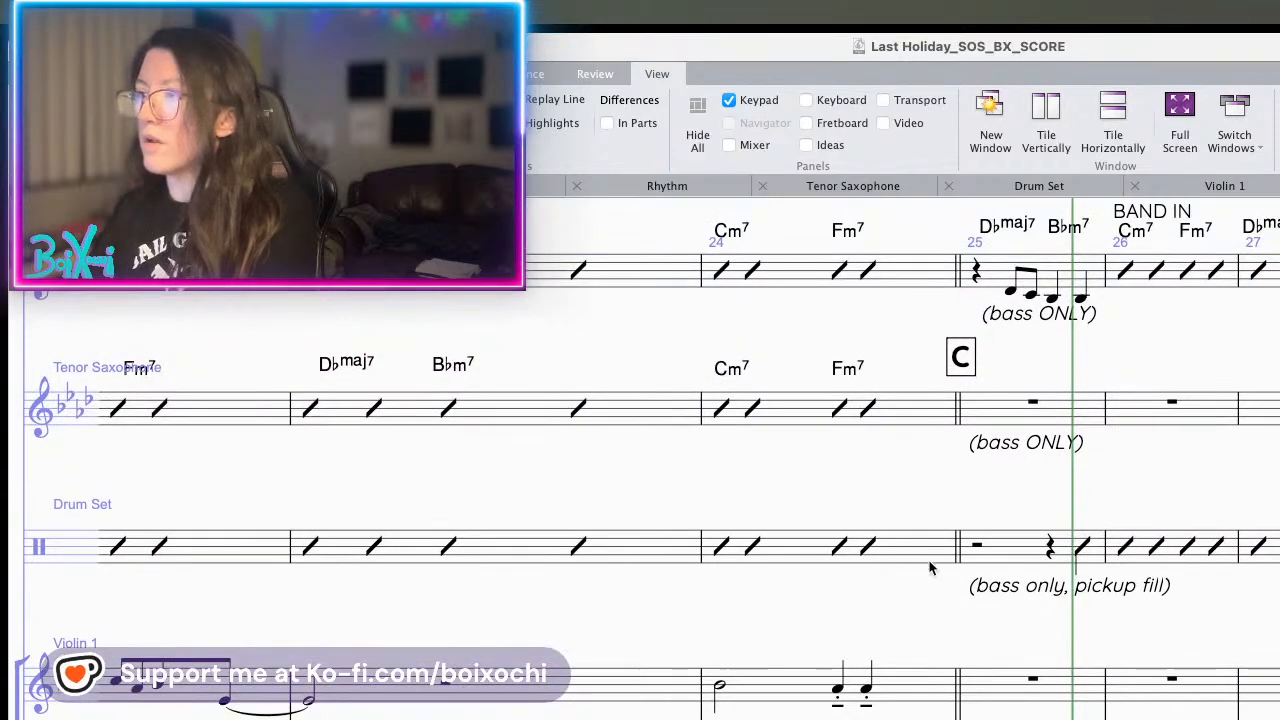
{"action": "left_click_drag", "start_coordinate": [930, 566], "coordinate": [888, 666]}
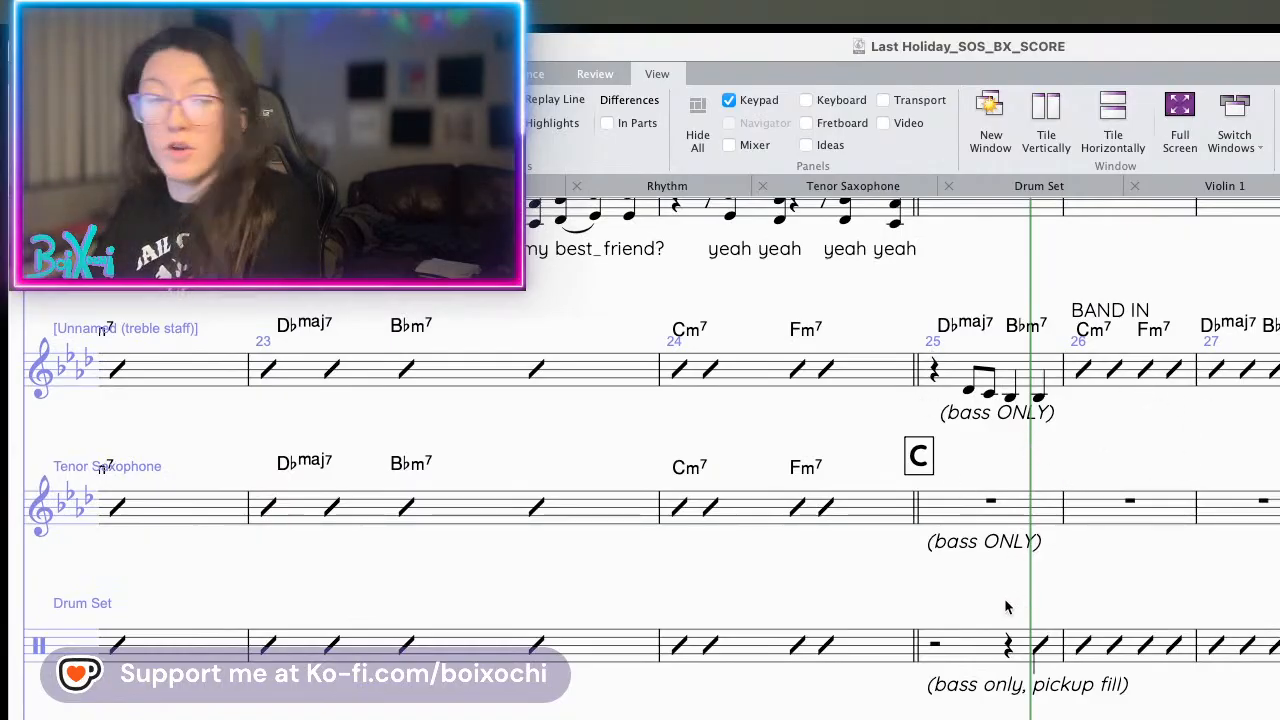
{"action": "left_click_drag", "start_coordinate": [1006, 607], "coordinate": [996, 636]}
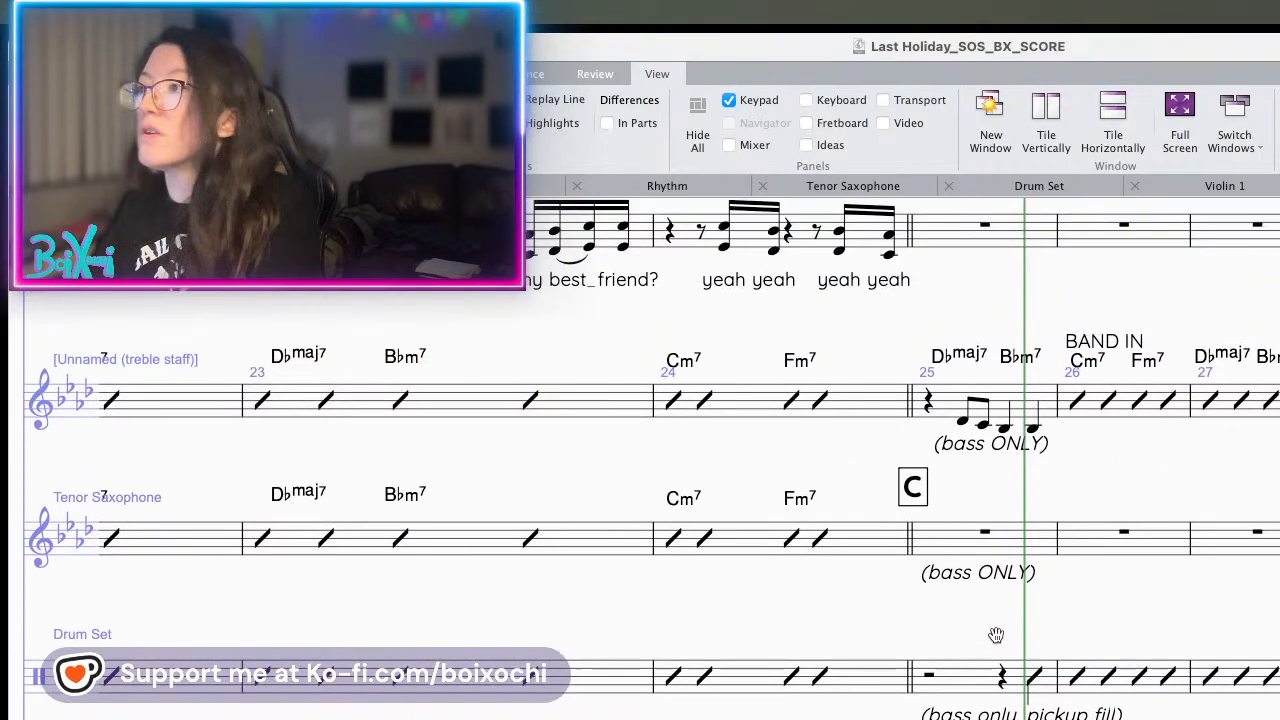
- Play back the bass-only bar 25 at rehearsal mark C through to the band entry in bar 26
{"action": "left_click", "coordinate": [918, 410]}
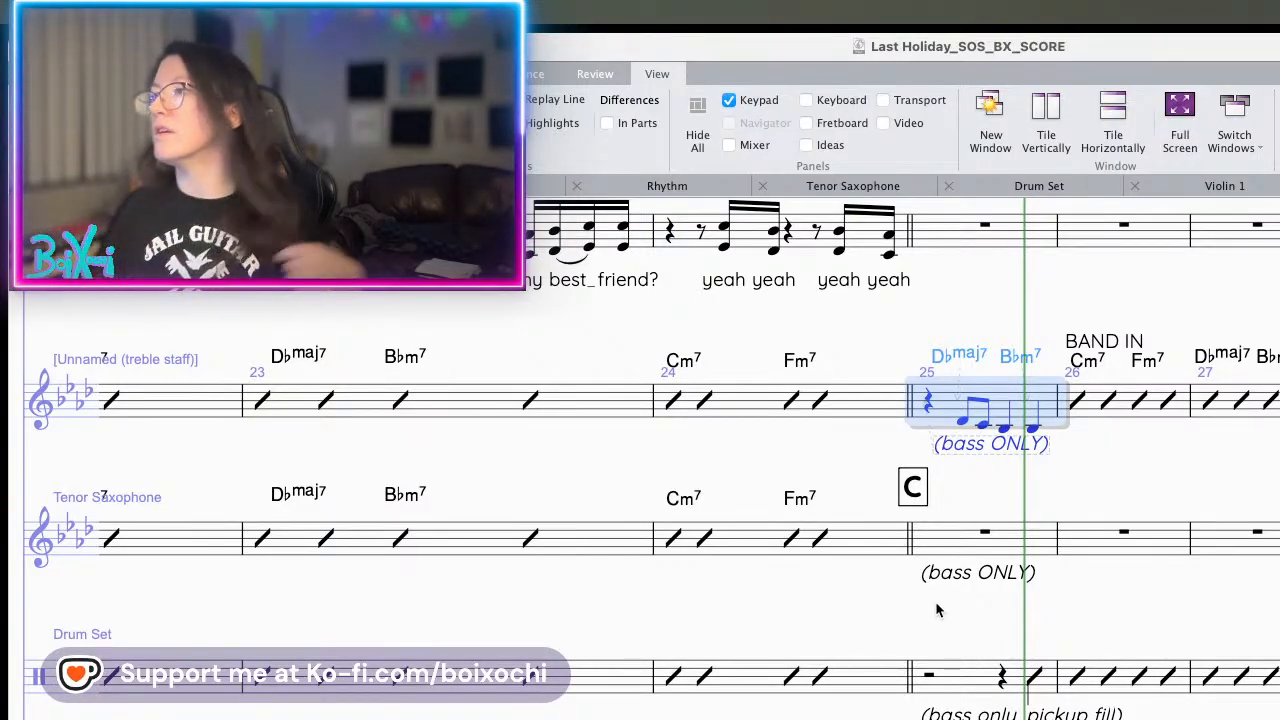
{"action": "scroll", "coordinate": [937, 610], "scroll_direction": "down", "scroll_amount": 4}
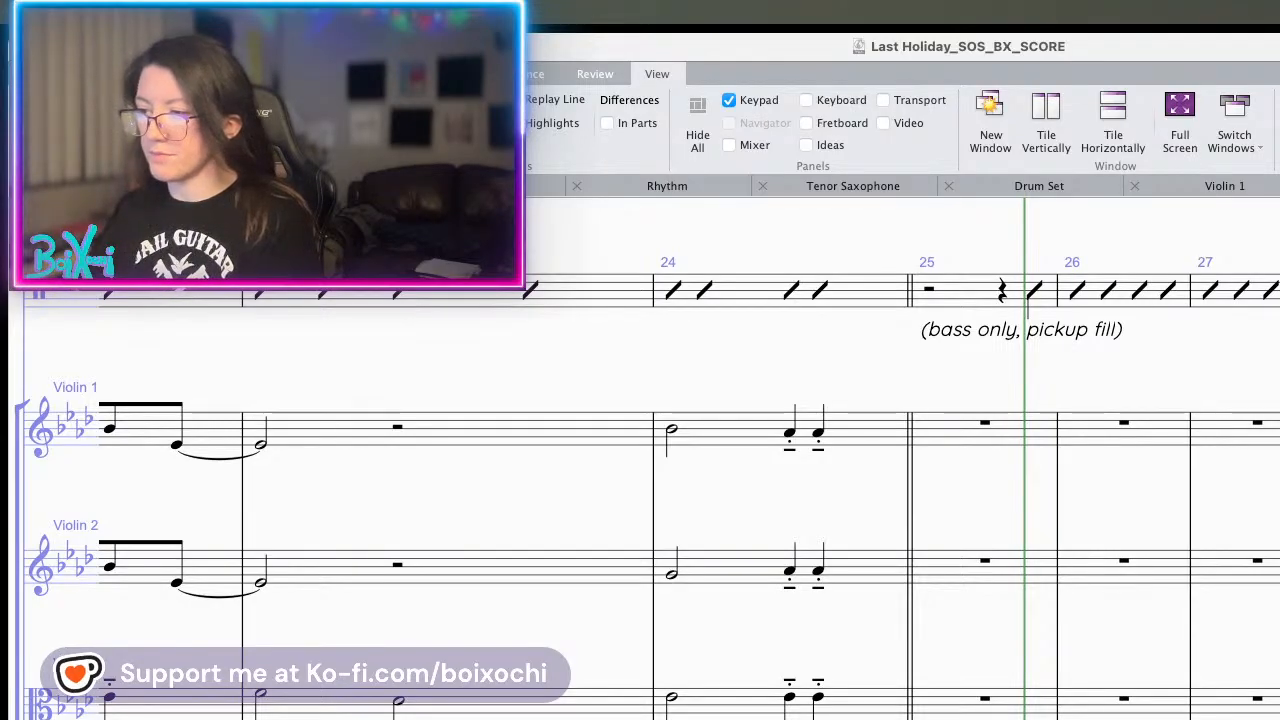
{"action": "key", "text": "space"}
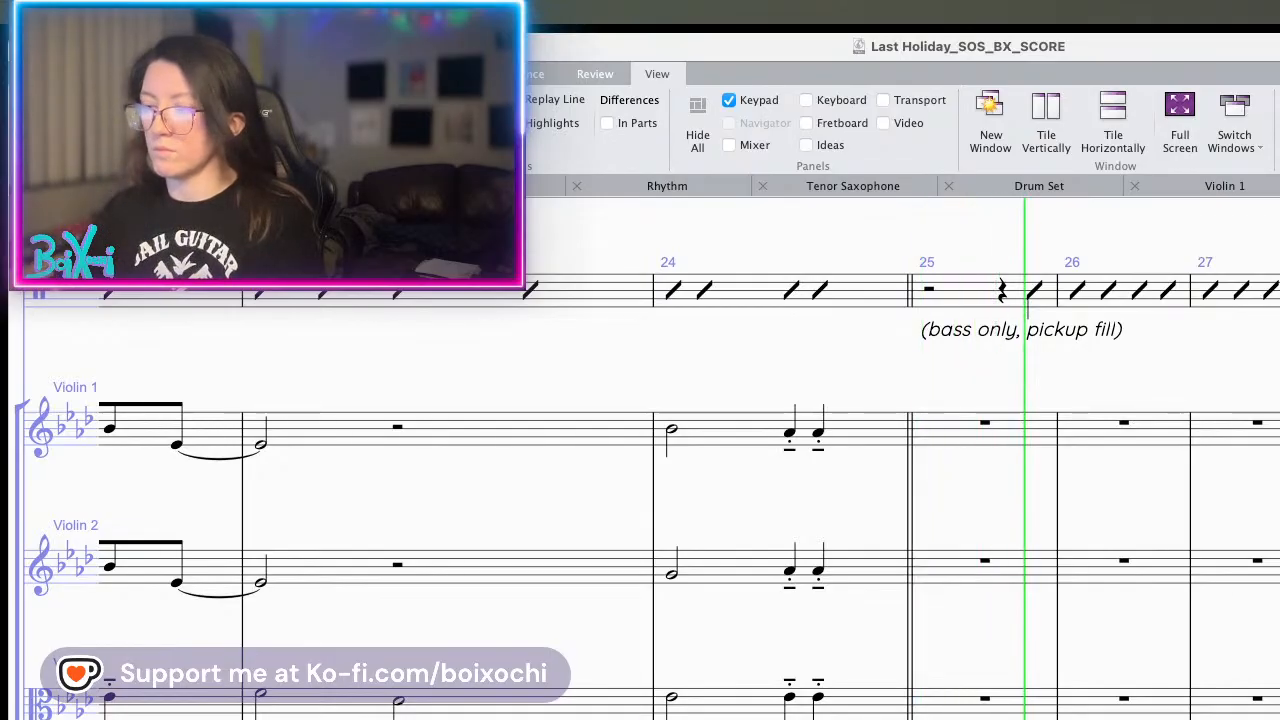
{"action": "key", "text": "space"}
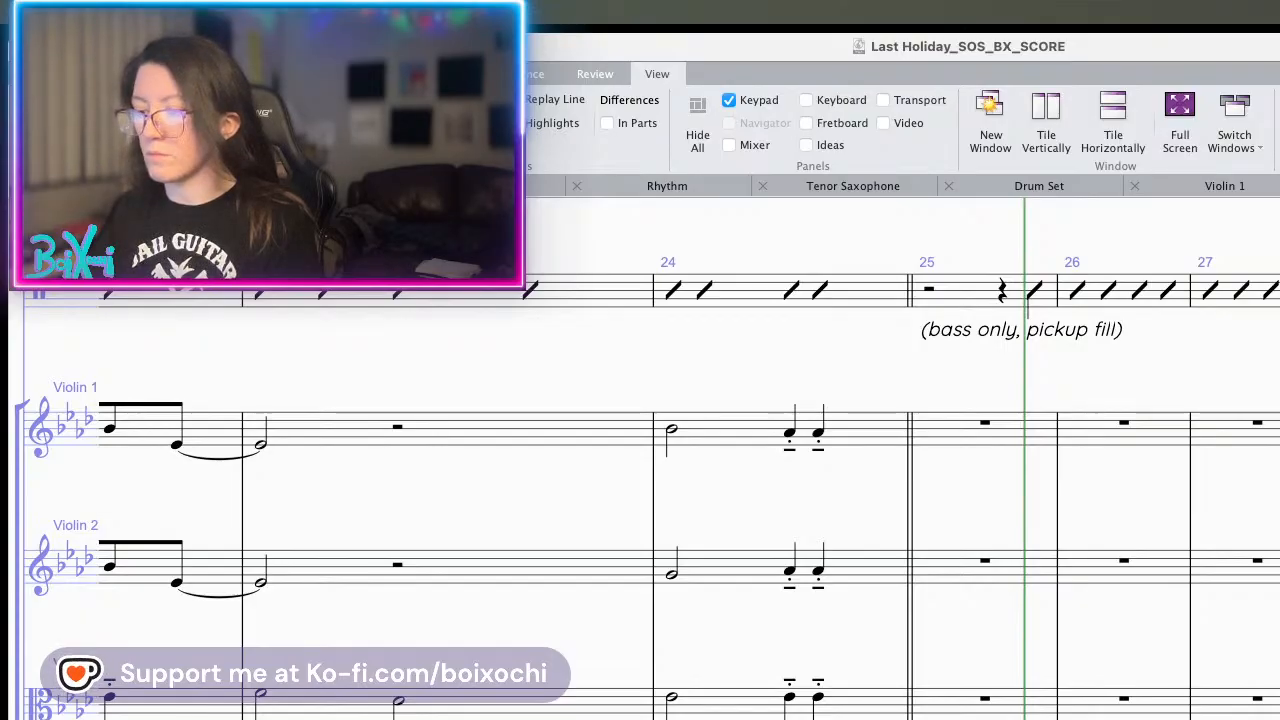
{"action": "key", "text": "space"}
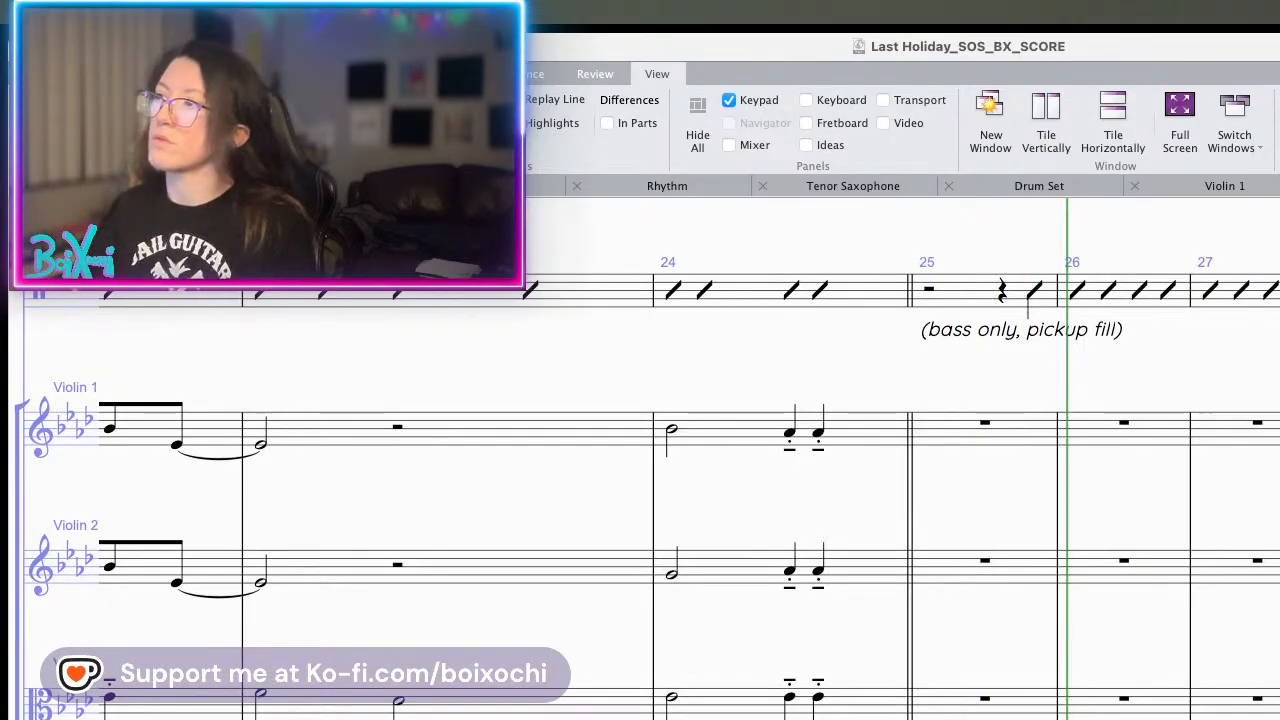
- Examine the choir, chord, tenor saxophone and drum parts from bar 23 to the band entry in bar 26
{"action": "scroll", "coordinate": [650, 460], "scroll_direction": "up", "scroll_amount": 5}
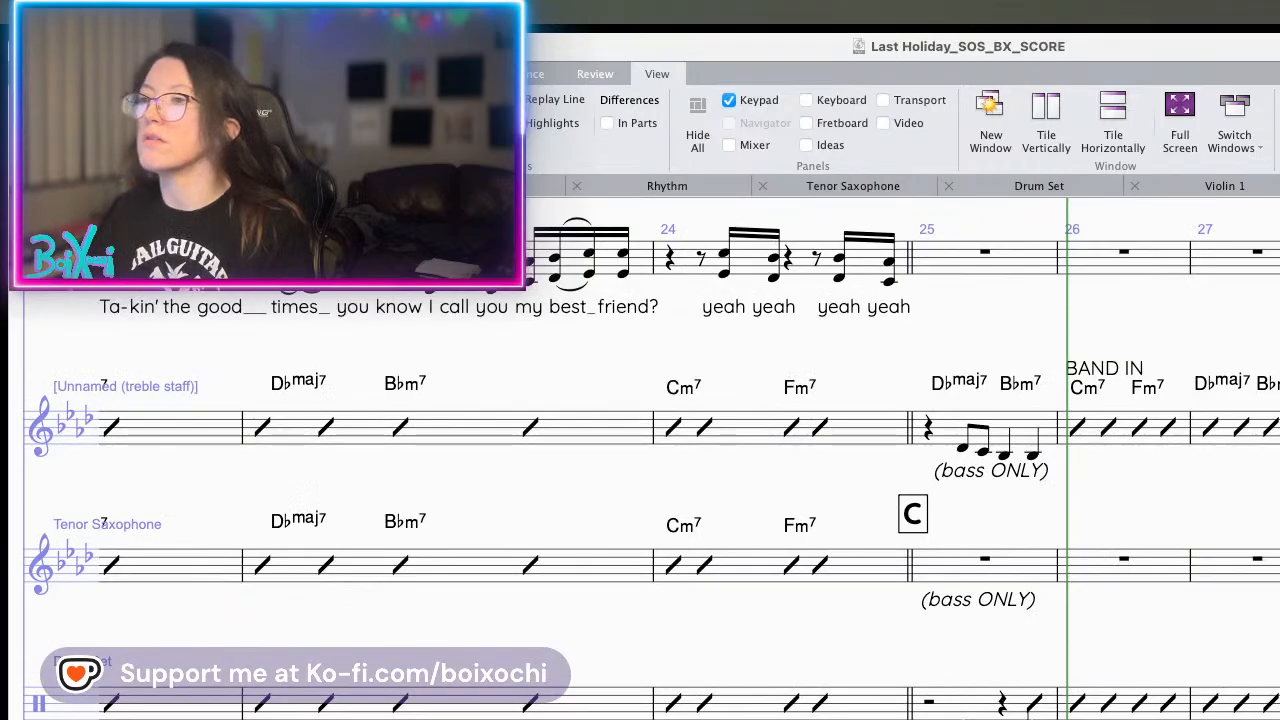
{"action": "scroll", "coordinate": [650, 460], "scroll_direction": "down", "scroll_amount": 3}
{"action": "scroll", "coordinate": [650, 460], "scroll_direction": "up", "scroll_amount": 4}
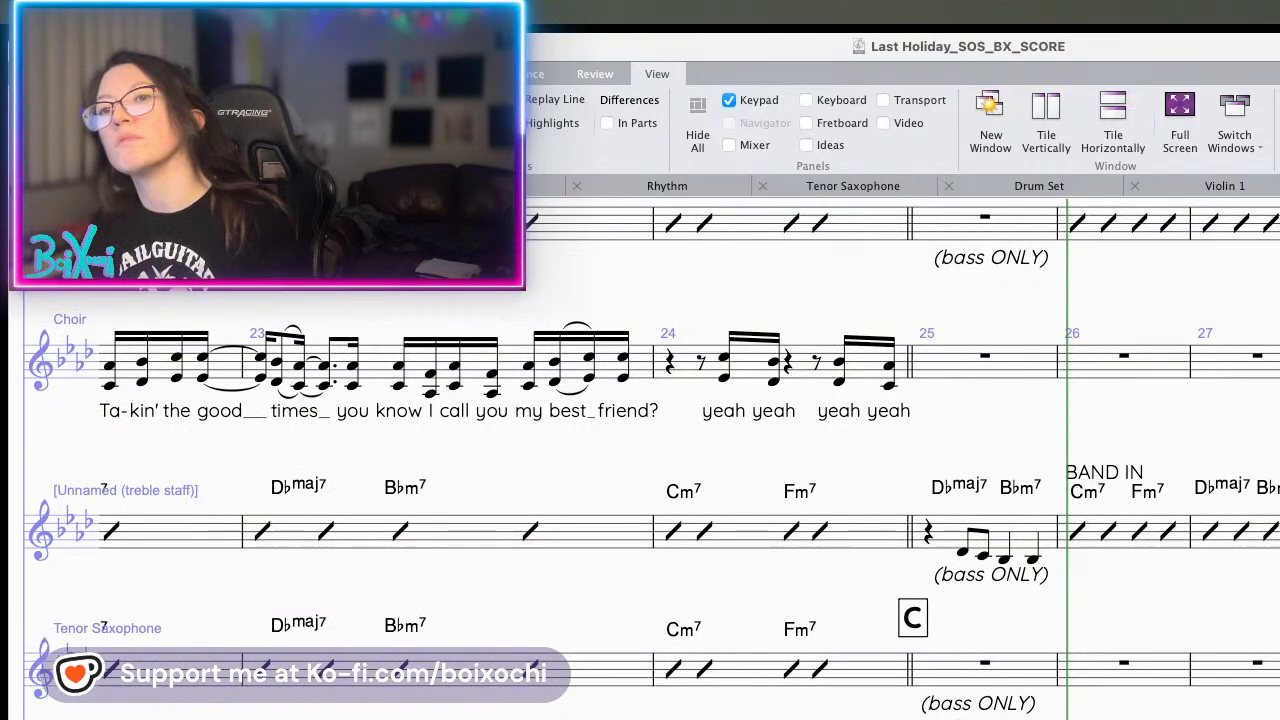
{"action": "scroll", "coordinate": [952, 503], "scroll_direction": "down", "scroll_amount": 4}
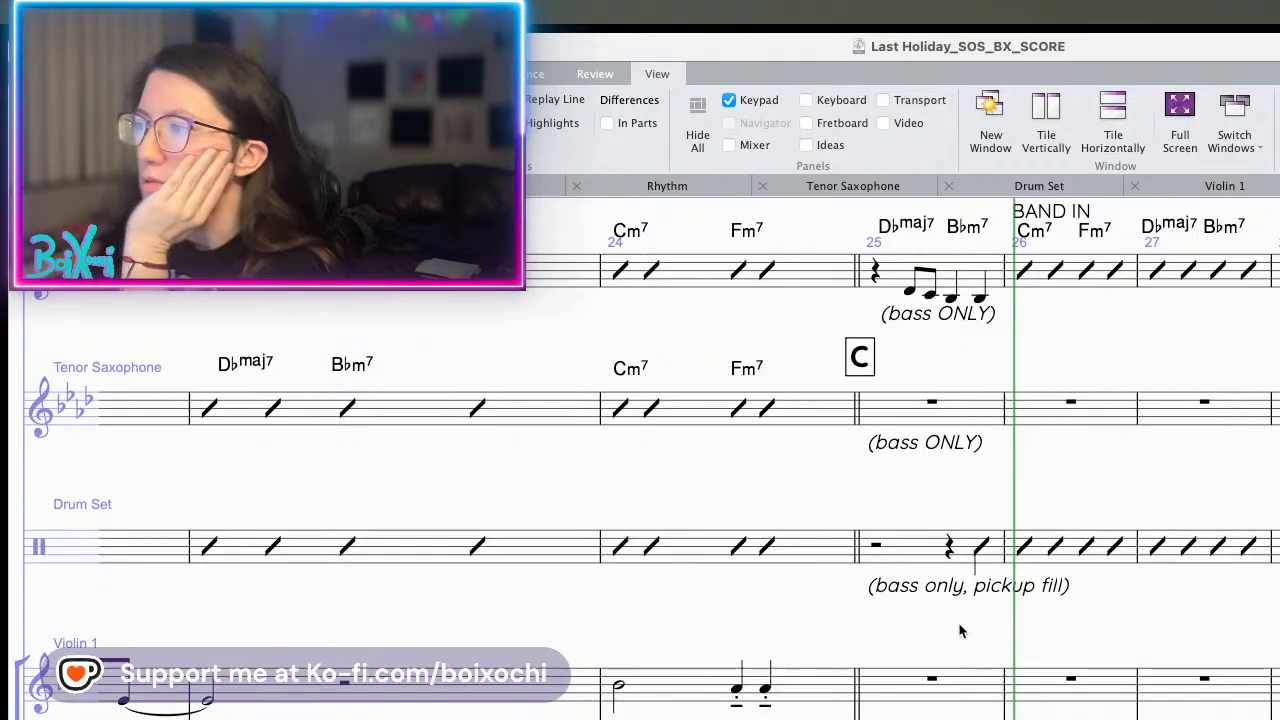
{"action": "left_click_drag", "start_coordinate": [960, 629], "coordinate": [900, 447]}
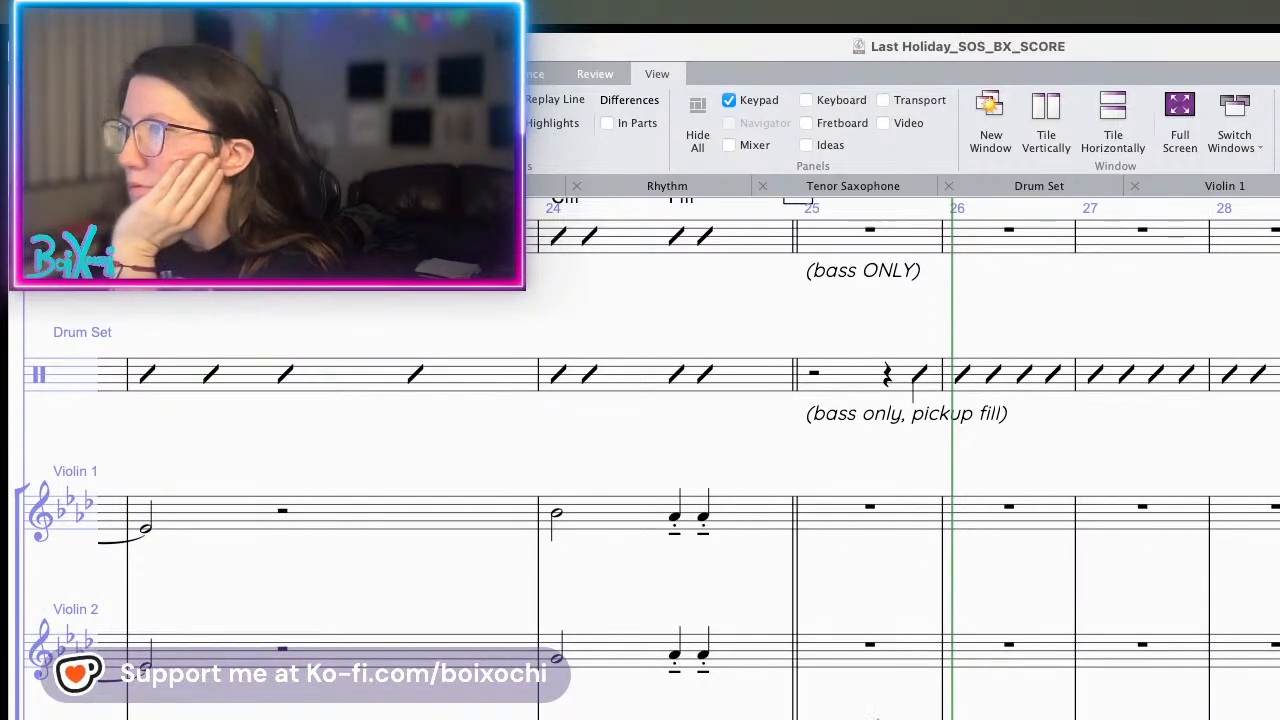
{"action": "scroll", "coordinate": [650, 460], "scroll_direction": "up", "scroll_amount": 3}
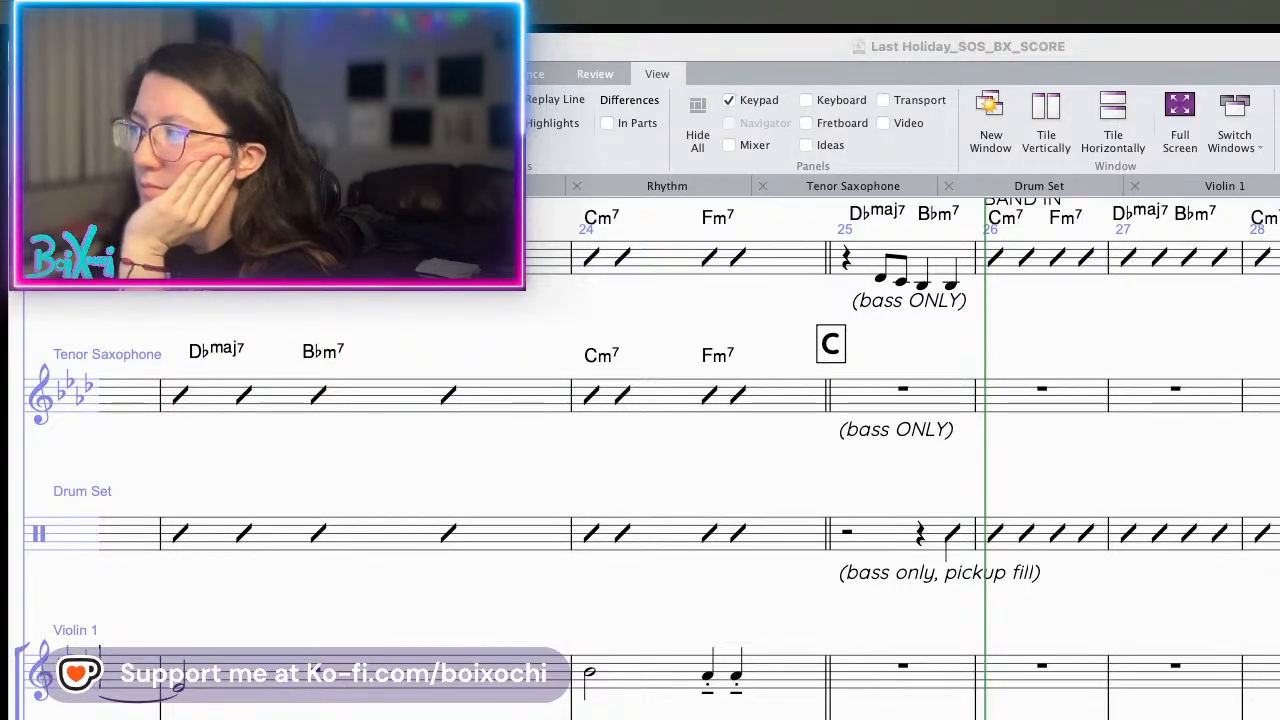
{"action": "key", "text": "super+Tab"}
{"action": "scroll", "coordinate": [950, 645], "scroll_direction": "down", "scroll_amount": 3}
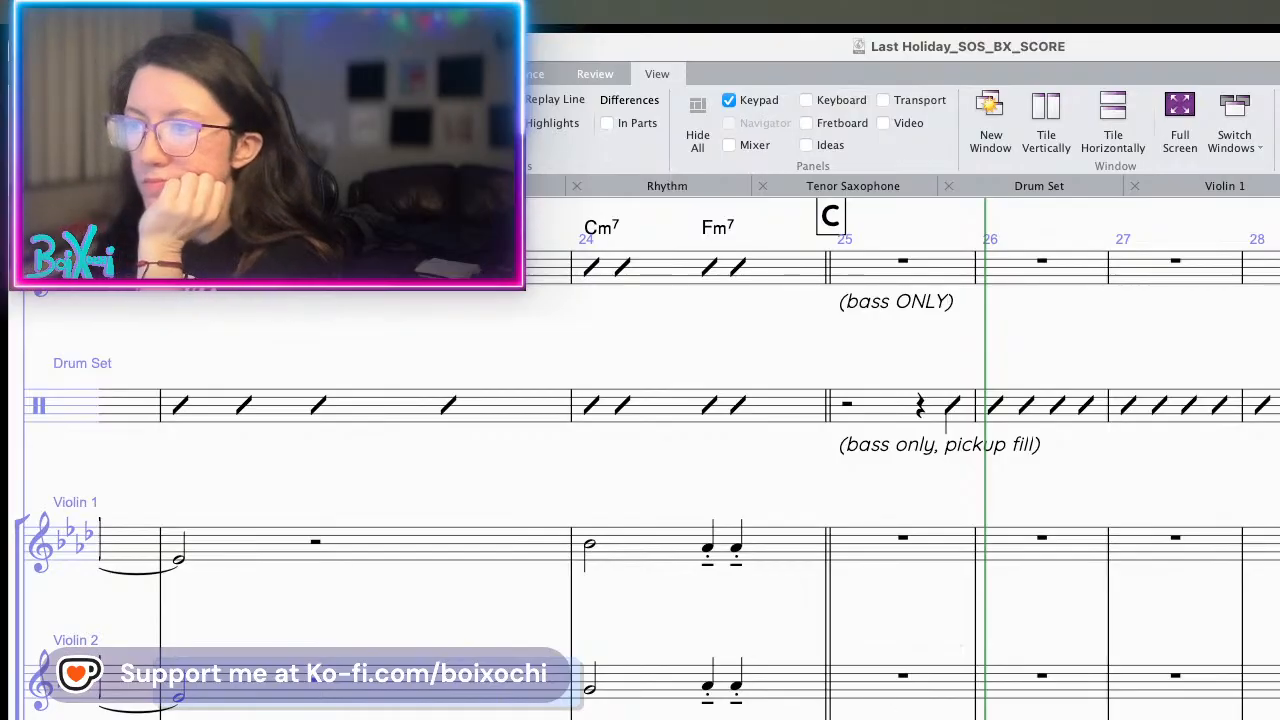
{"action": "scroll", "coordinate": [938, 703], "scroll_direction": "up", "scroll_amount": 3}
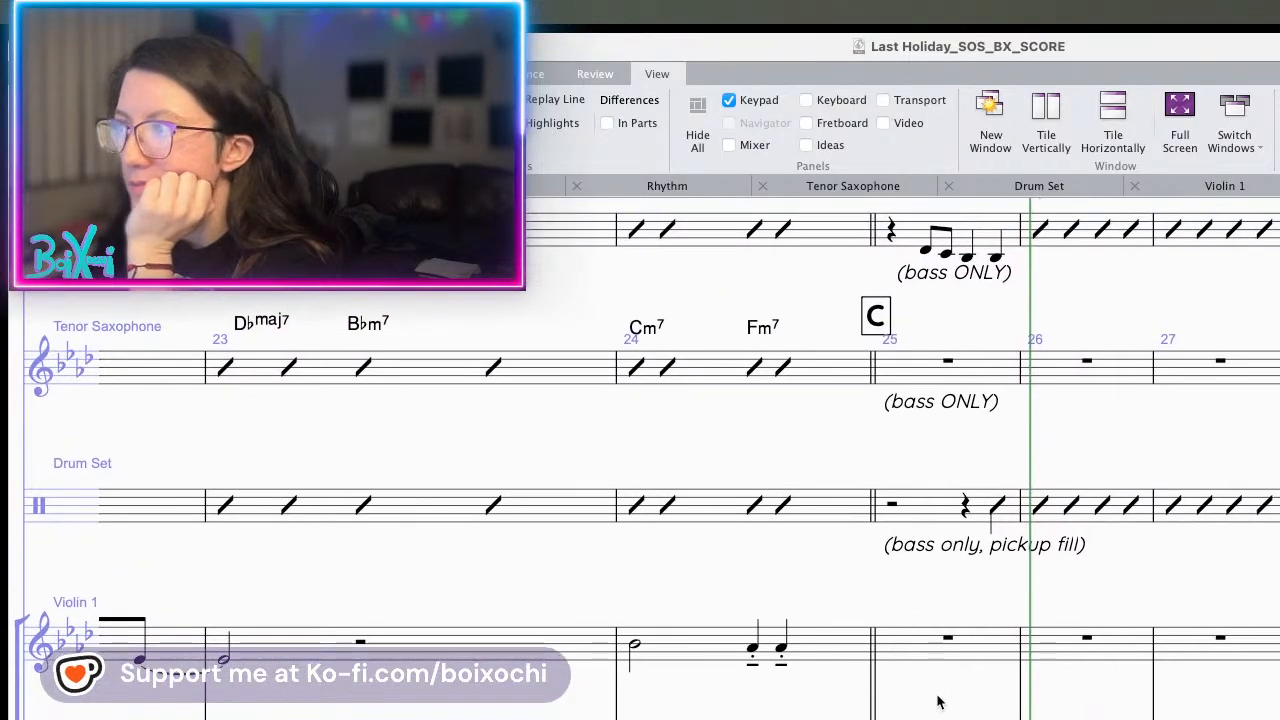
- Examine the drum slashes and empty violin staves from bar 25 to bar 30
{"action": "left_click_drag", "start_coordinate": [938, 701], "coordinate": [766, 719]}
{"action": "left_click_drag", "start_coordinate": [804, 531], "coordinate": [725, 505]}
{"action": "scroll", "coordinate": [703, 560], "scroll_direction": "down", "scroll_amount": 4}
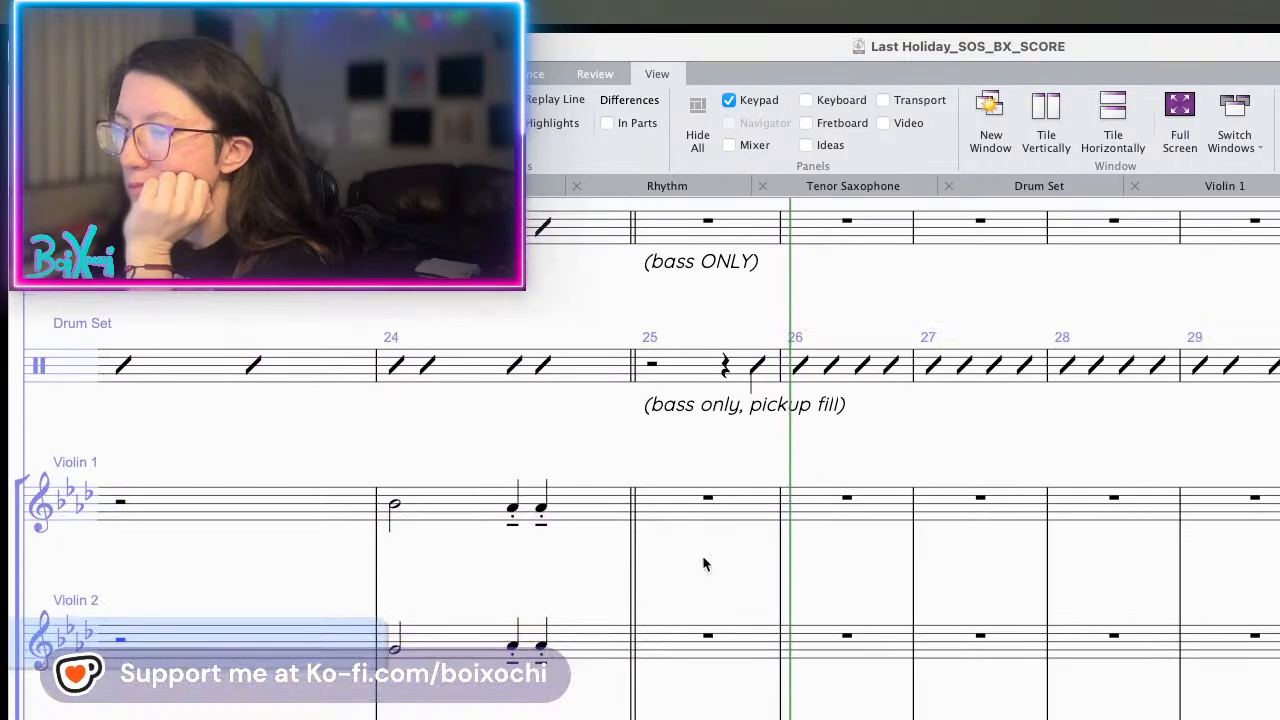
{"action": "scroll", "coordinate": [703, 560], "scroll_direction": "up", "scroll_amount": 1}
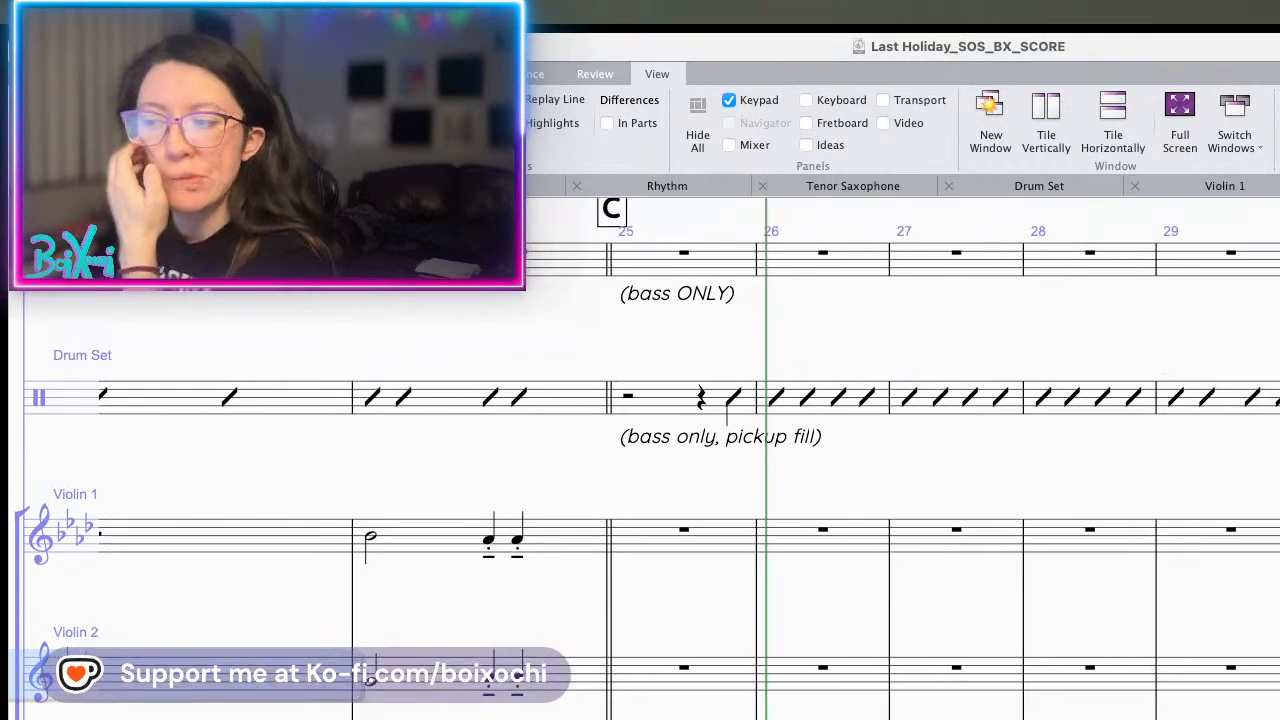
{"action": "left_click_drag", "start_coordinate": [849, 592], "coordinate": [723, 663]}
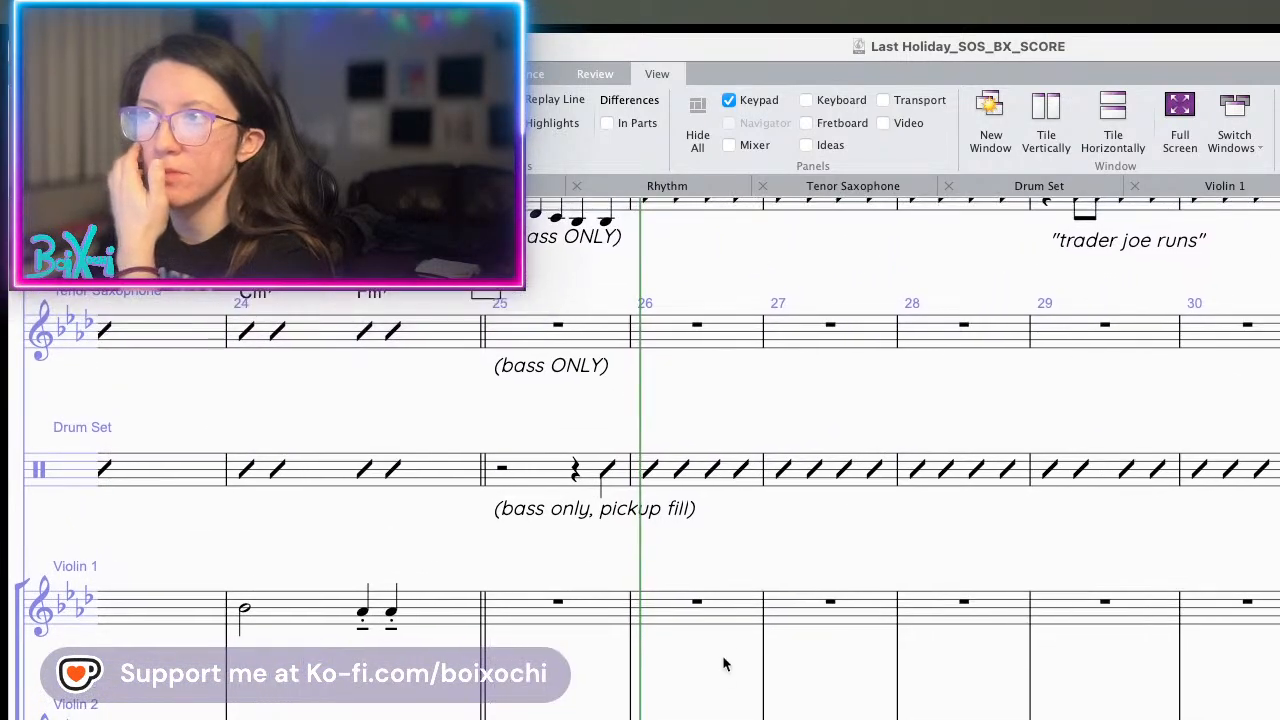
{"action": "left_click_drag", "start_coordinate": [737, 551], "coordinate": [740, 700]}
{"action": "scroll", "coordinate": [740, 692], "scroll_direction": "down", "scroll_amount": 5}
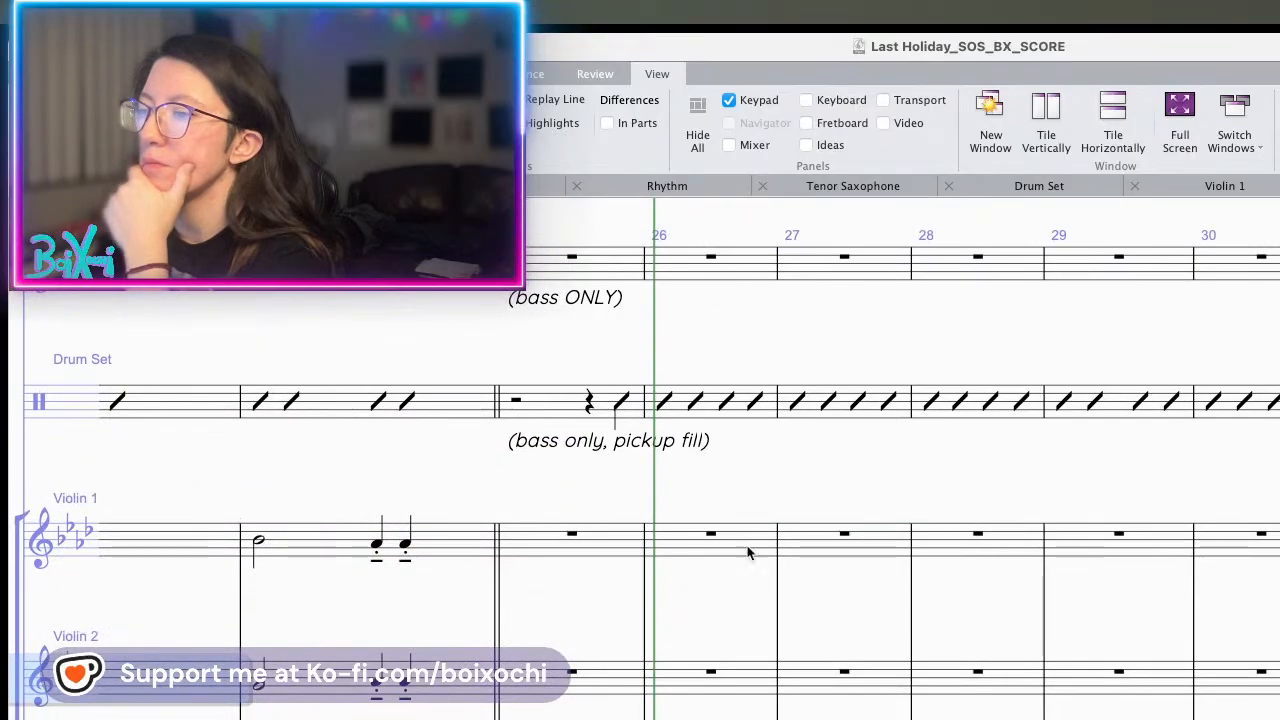
{"action": "scroll", "coordinate": [644, 459], "scroll_direction": "down", "scroll_amount": 3}
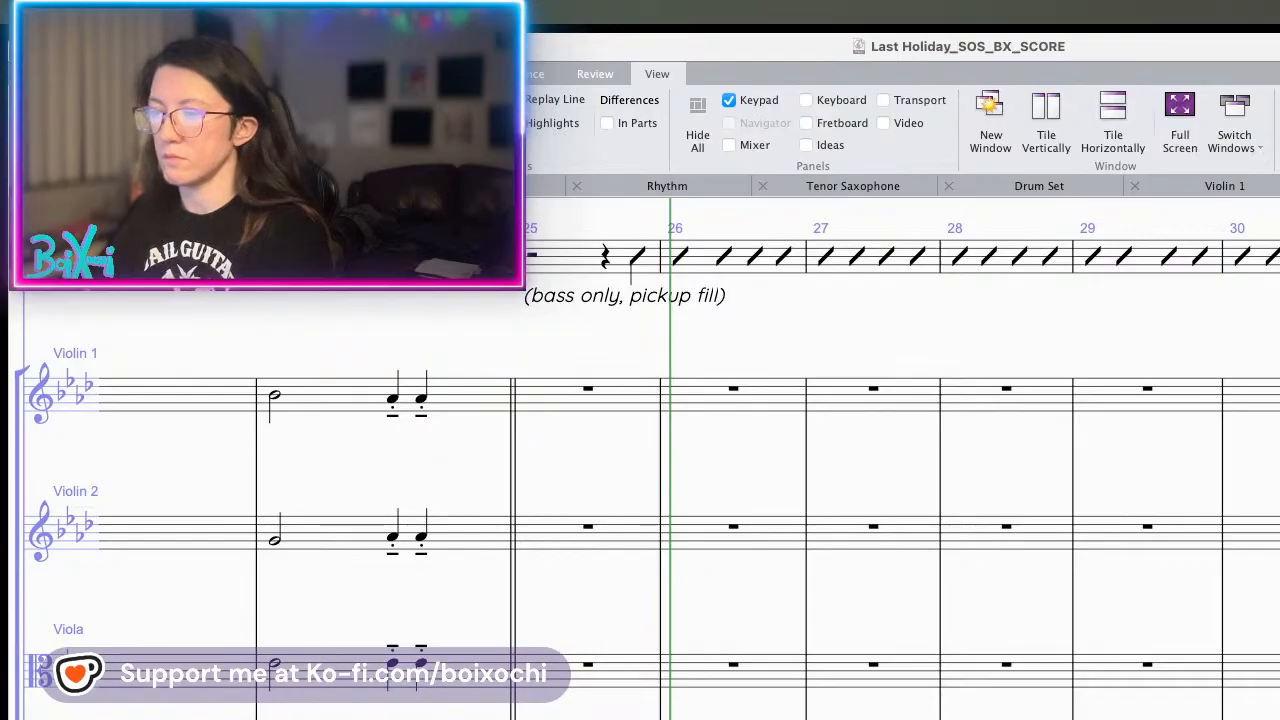
- Rework the notes in bar 26, undoing the last edit, and play the bar back
{"action": "key", "text": "space"}
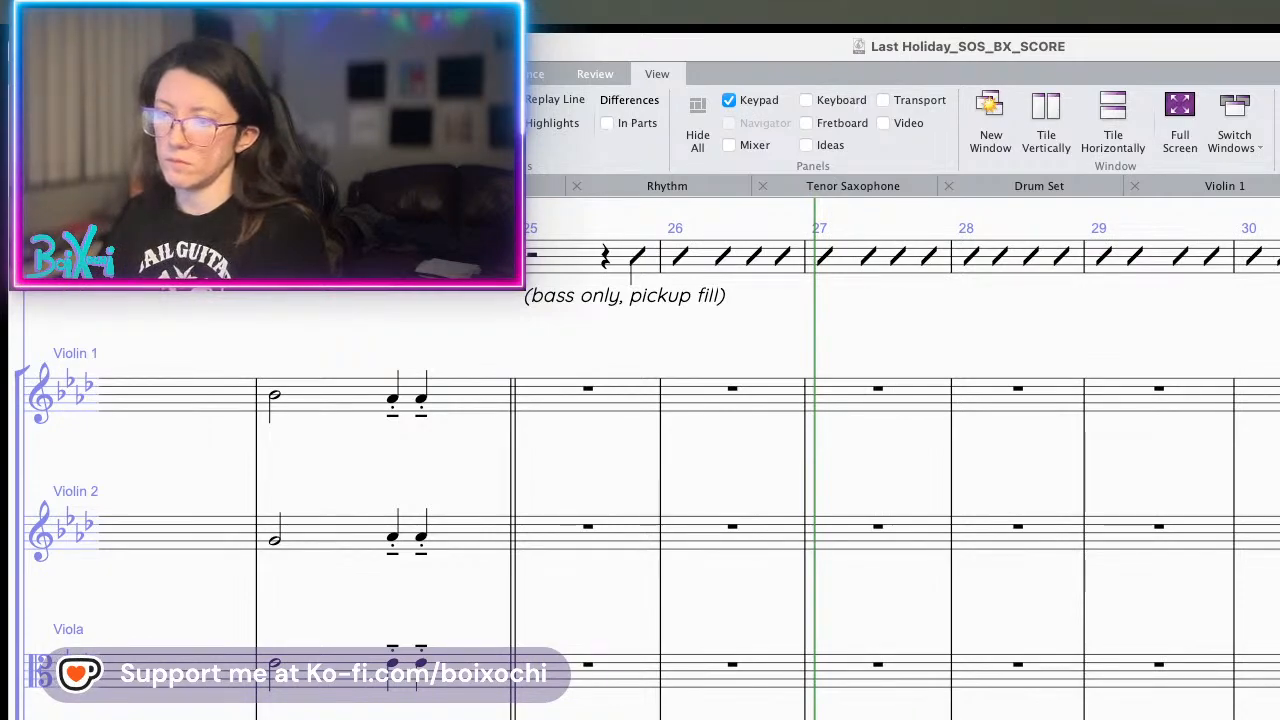
{"action": "key", "text": "p"}
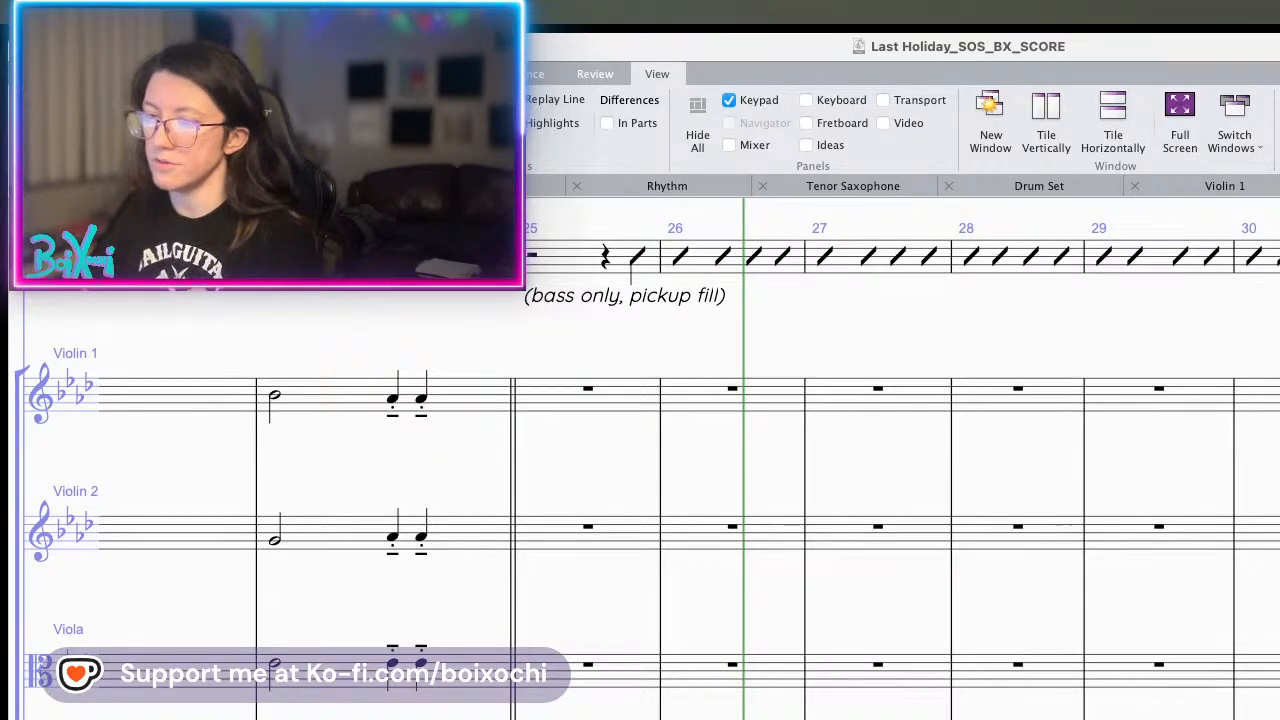
{"action": "key", "text": "e"}
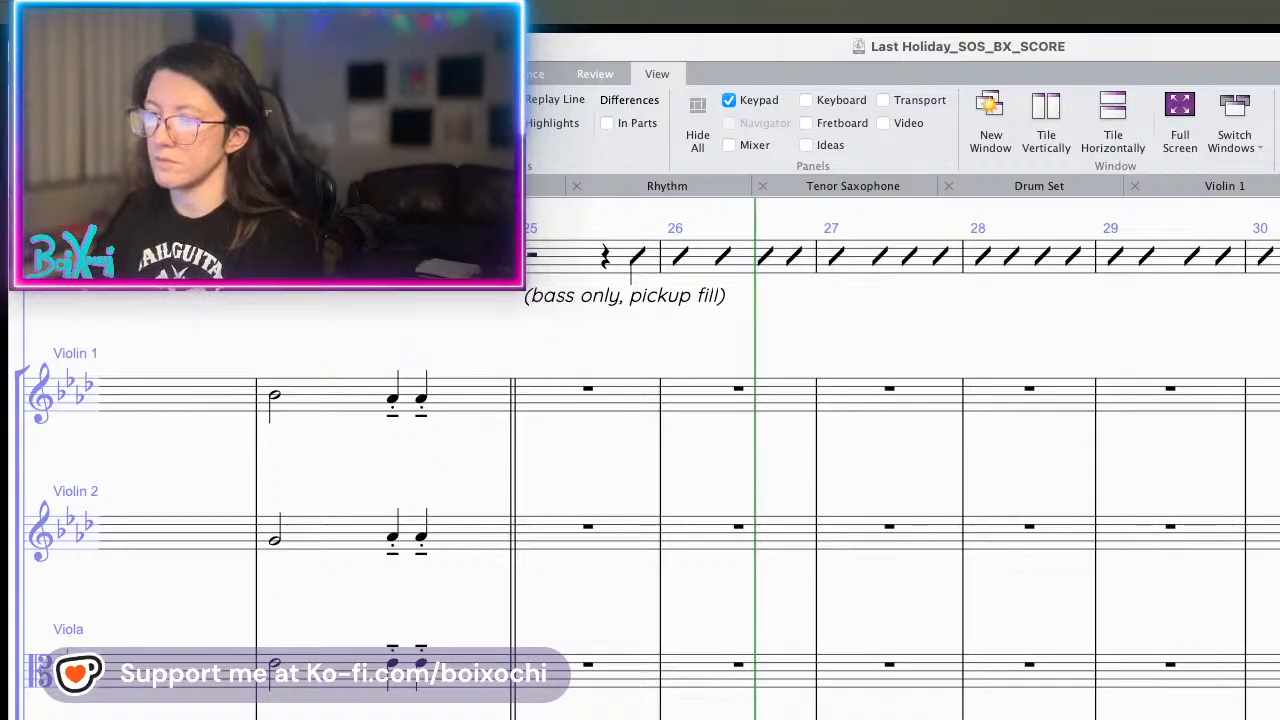
{"action": "key", "text": "super+z"}
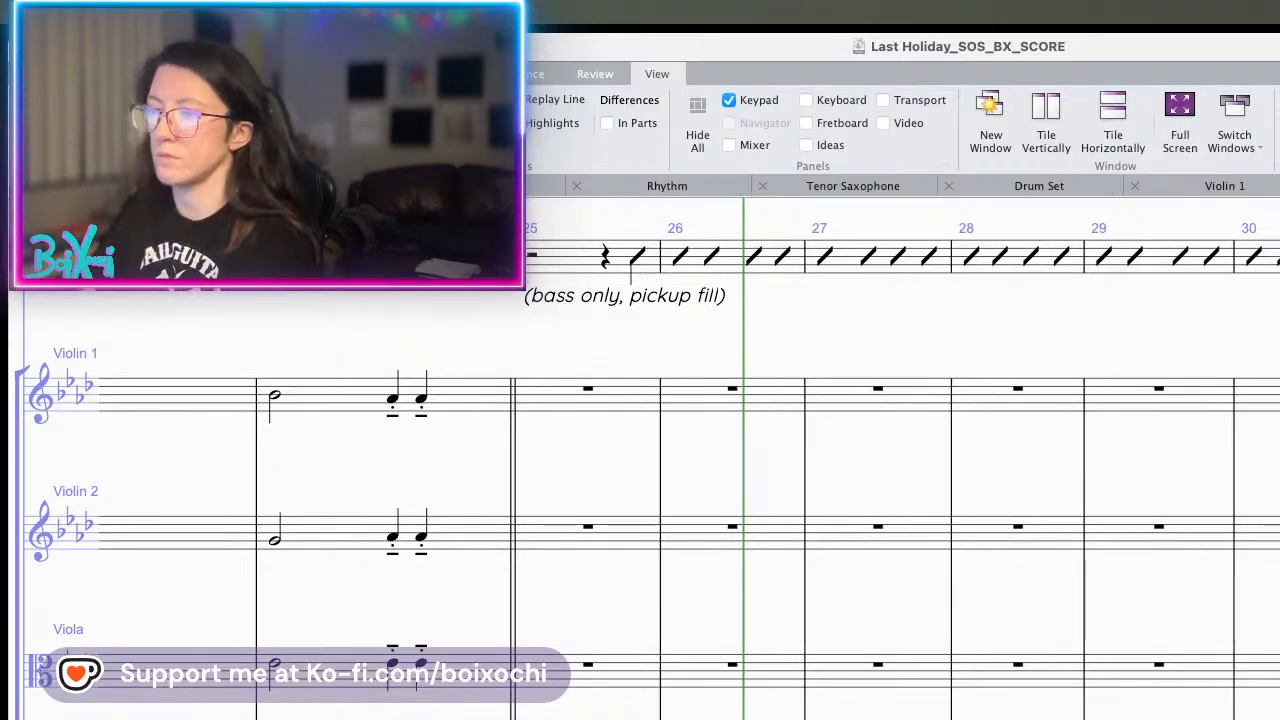
{"action": "key", "text": "space"}
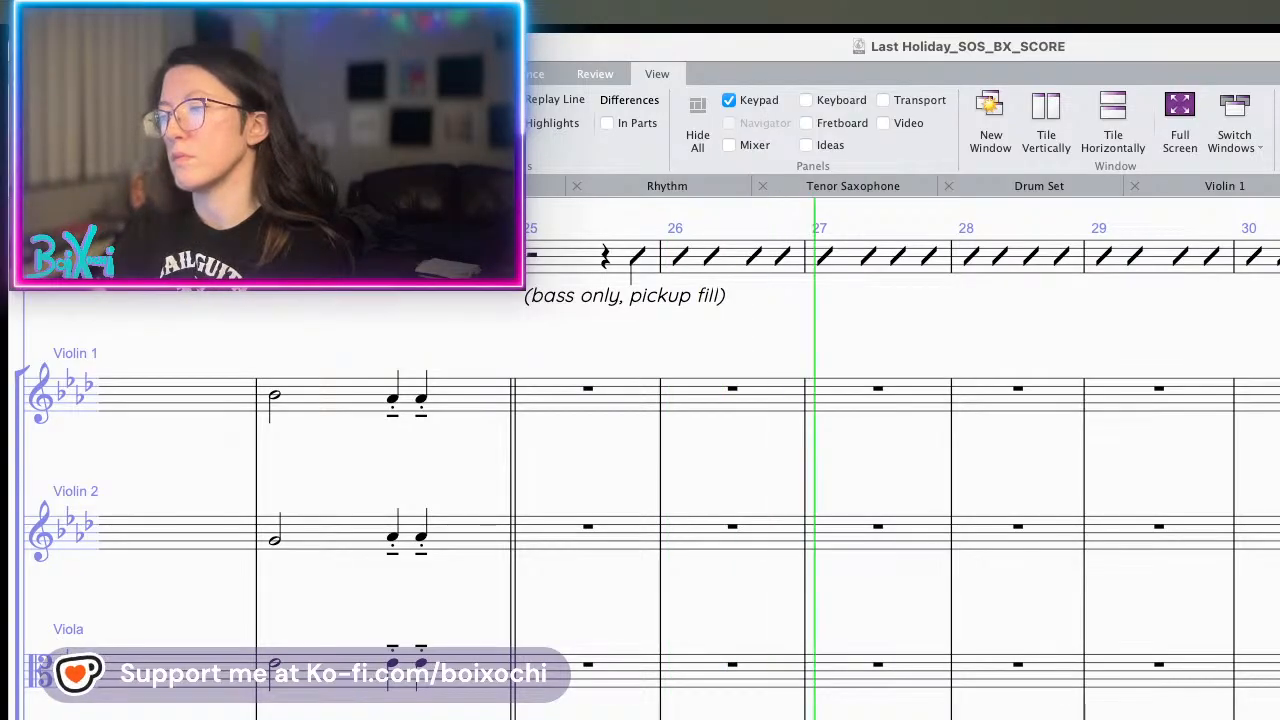
- Rework the notes in bar 27, undoing unwanted edits, and play bars 26 and 27 back
{"action": "key", "text": "space"}
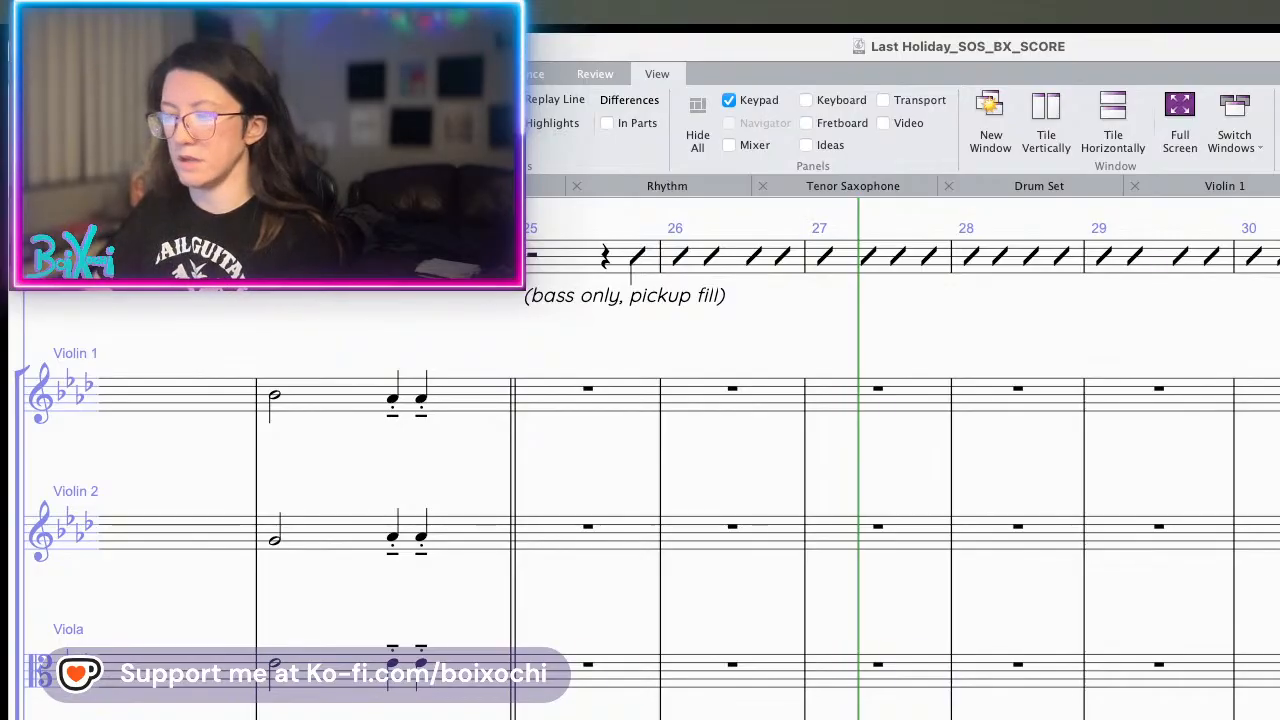
{"action": "key", "text": "c"}
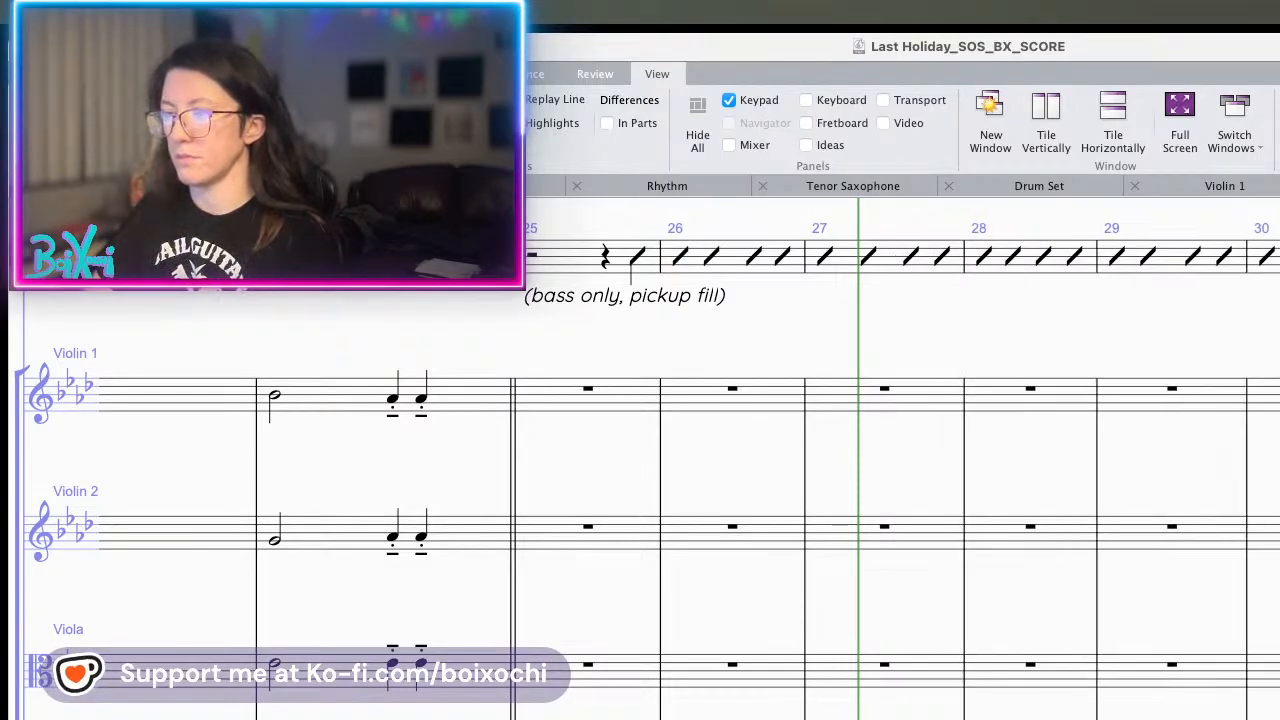
{"action": "key", "text": "super+z"}
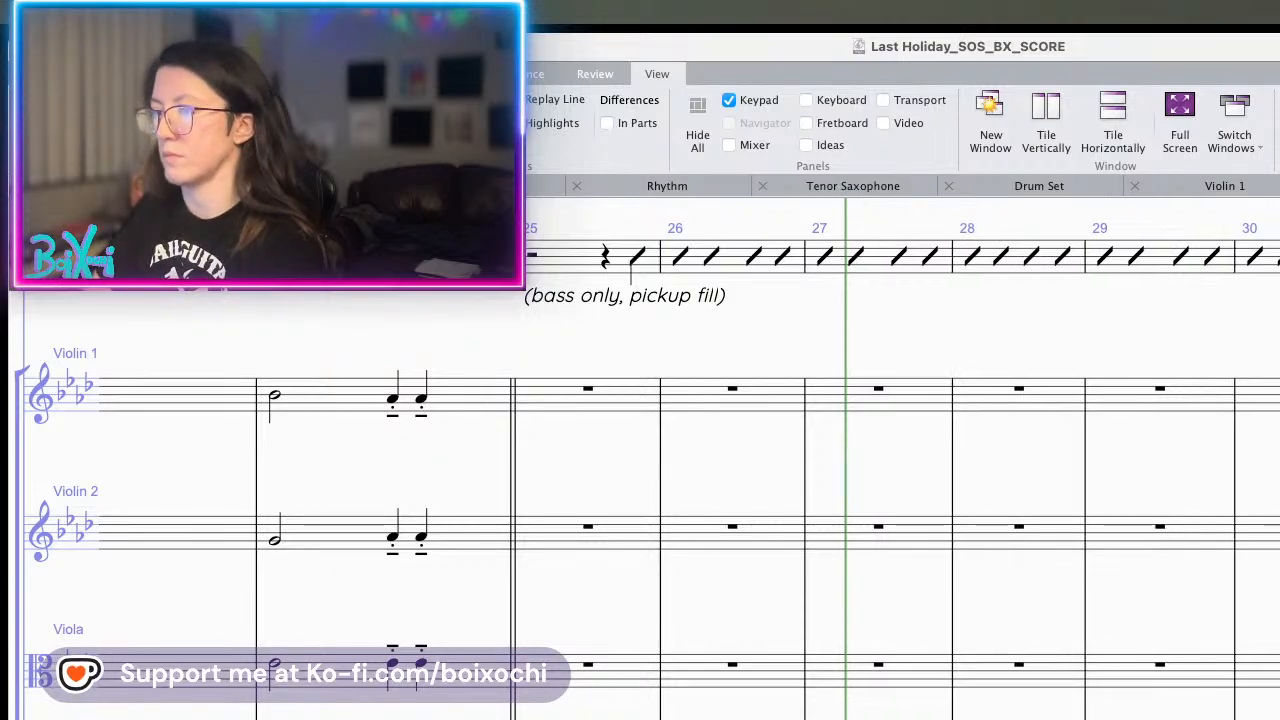
{"action": "key", "text": "space"}
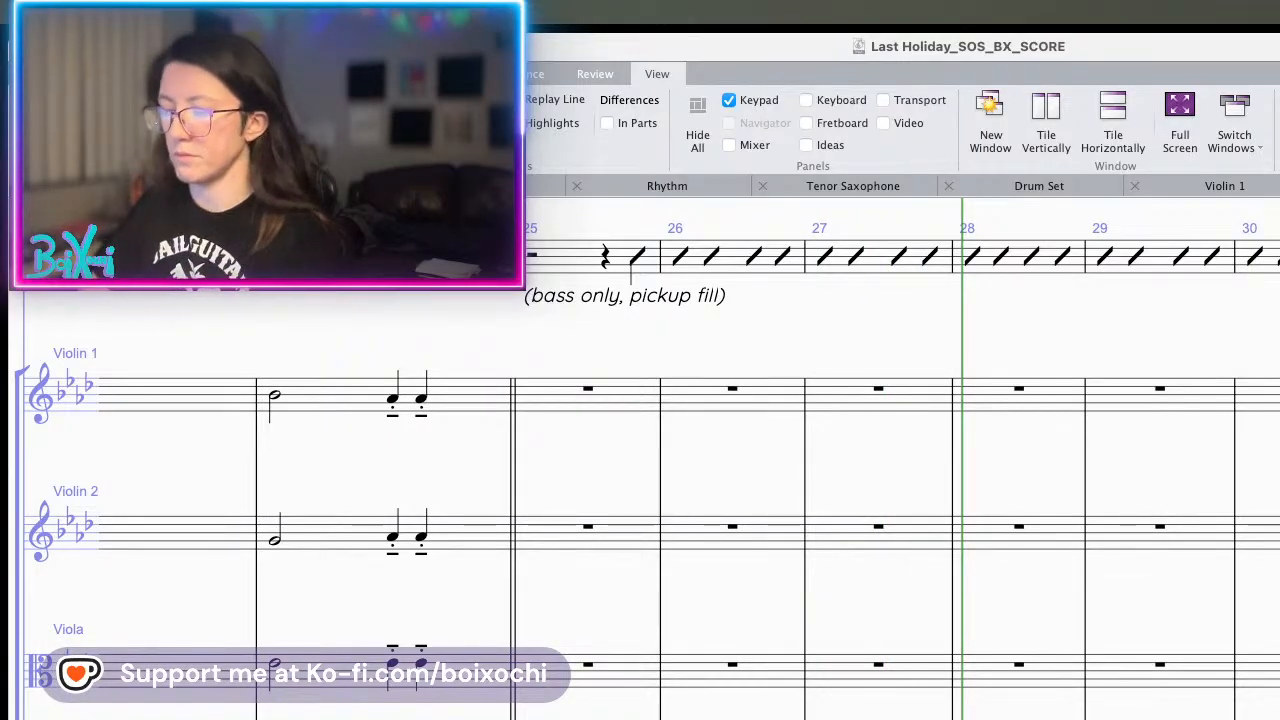
{"action": "key", "text": "super+z"}
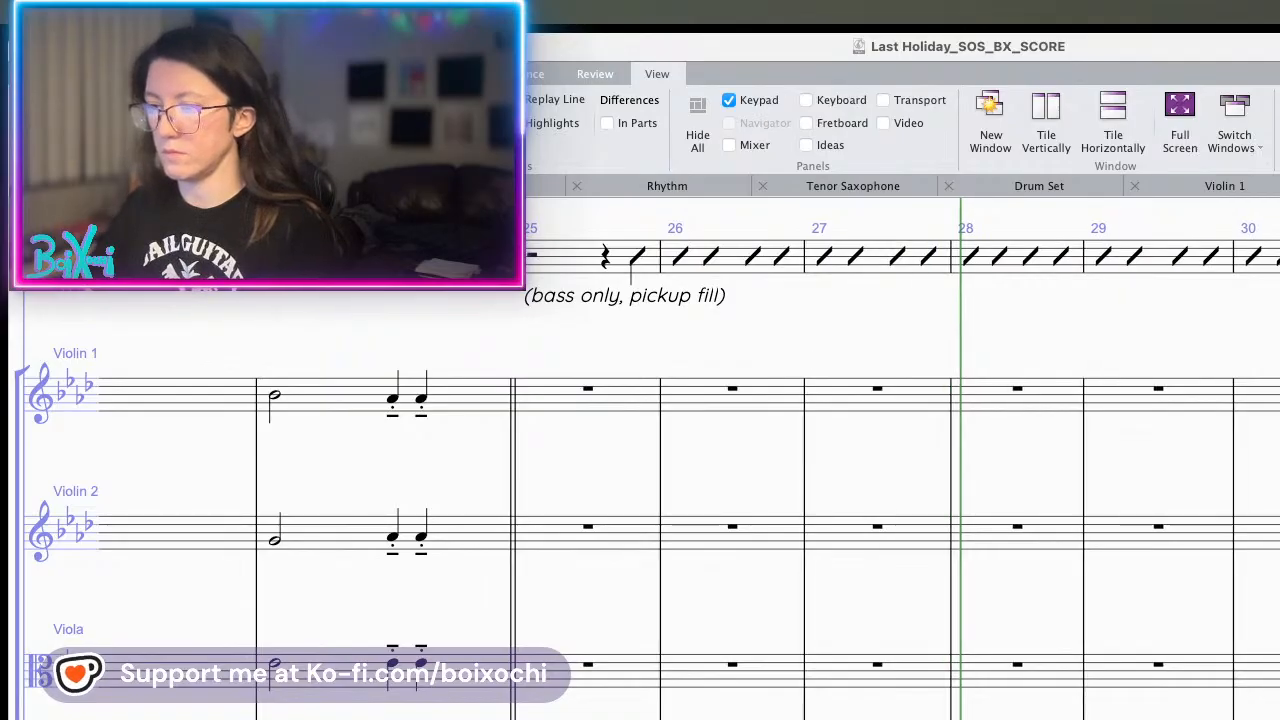
{"action": "key", "text": "p"}
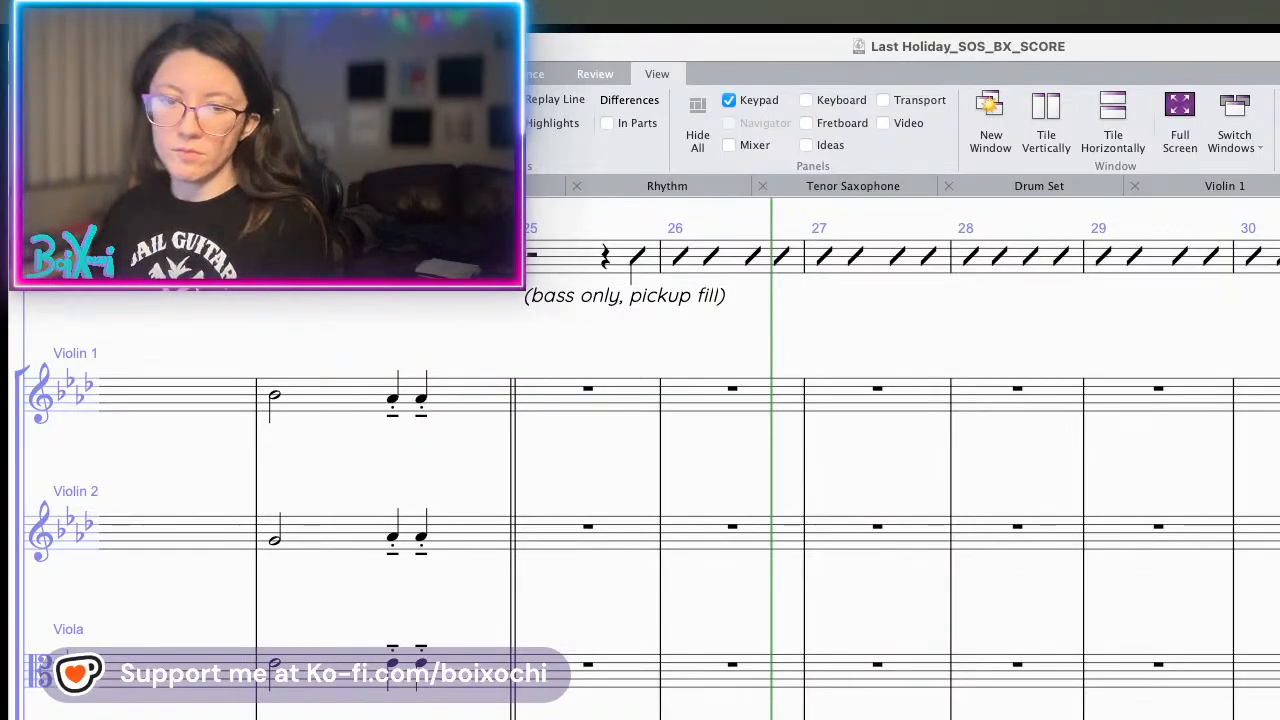
{"action": "key", "text": "super+Tab"}
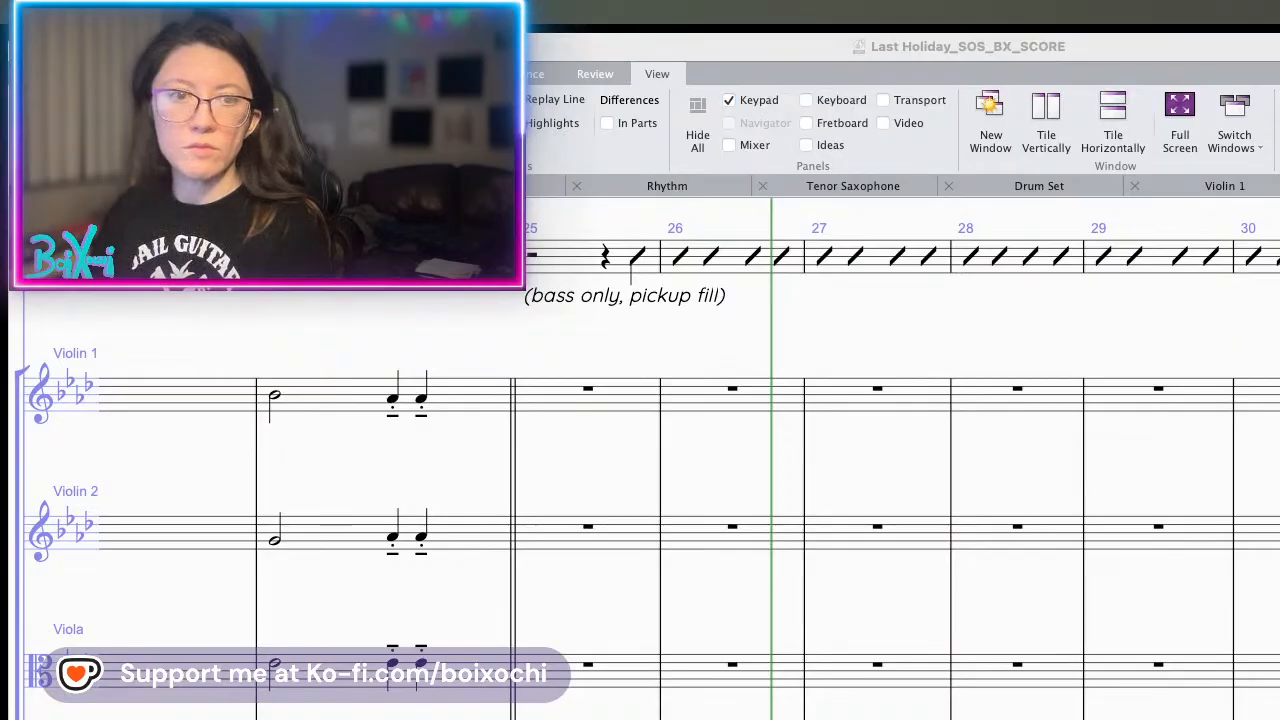
{"action": "key", "text": "ctrl+Left"}
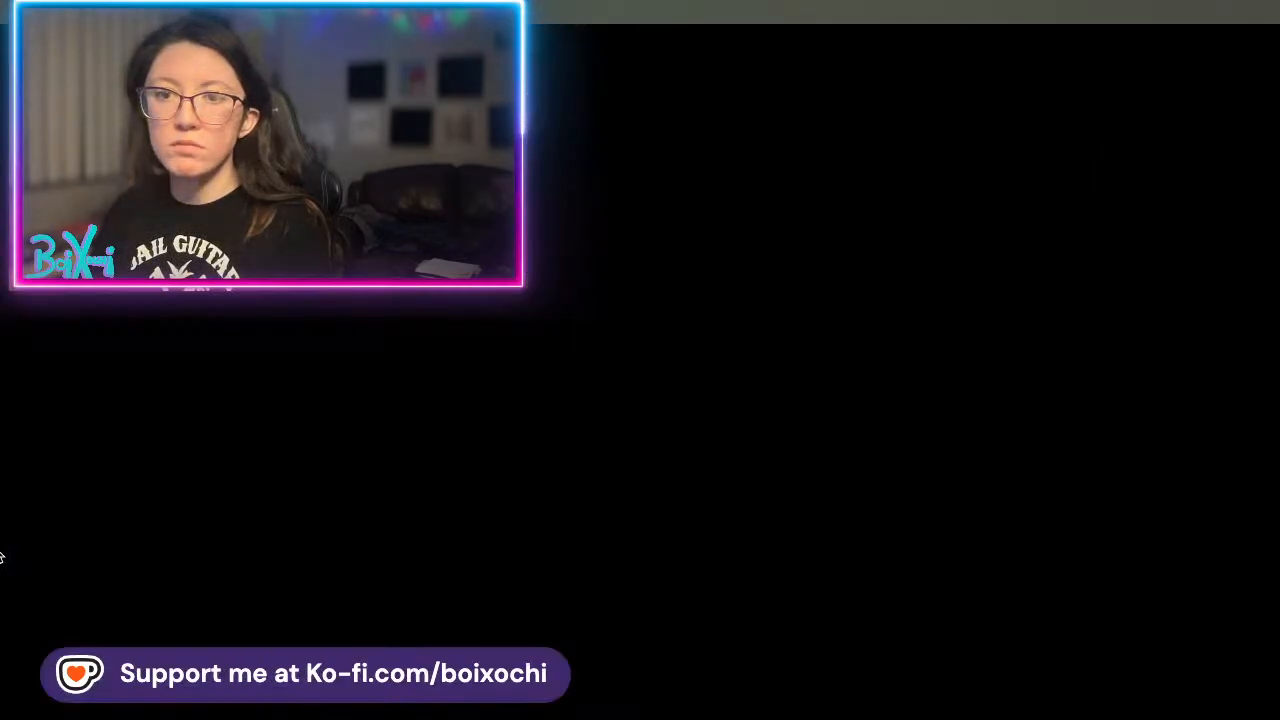
{"action": "key", "text": "ctrl+Right"}
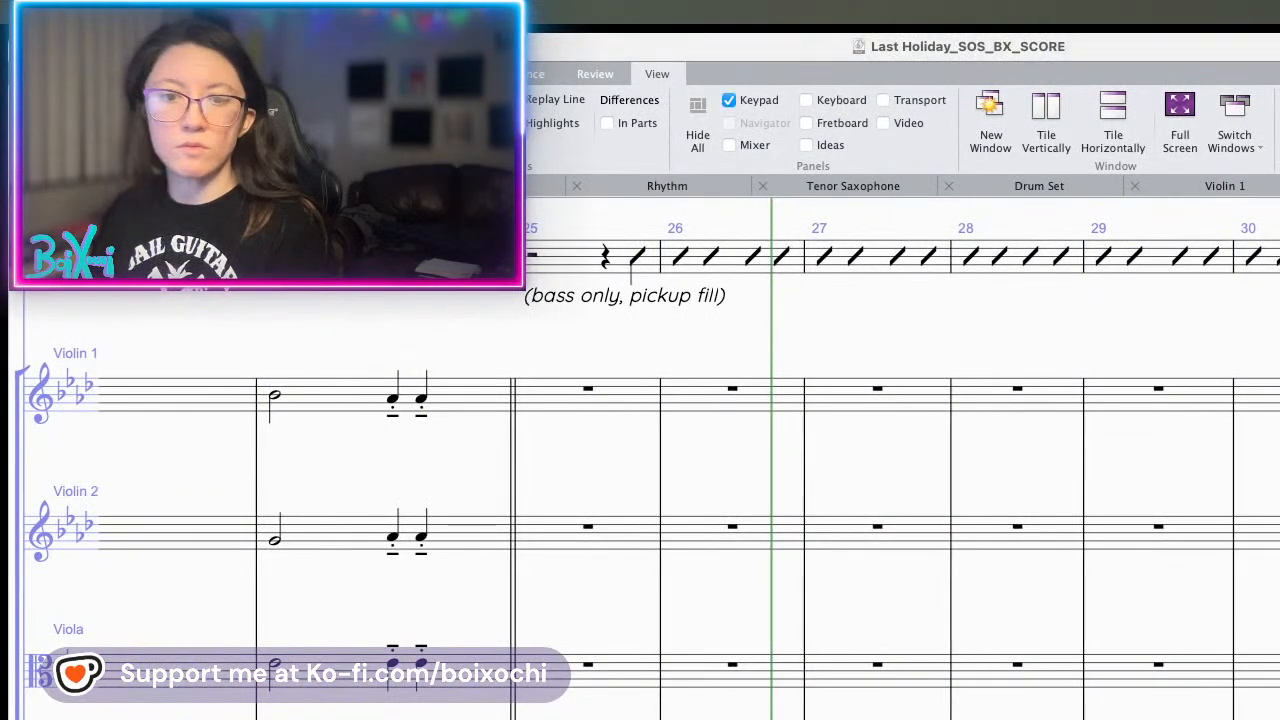
{"action": "key", "text": "super+Tab"}
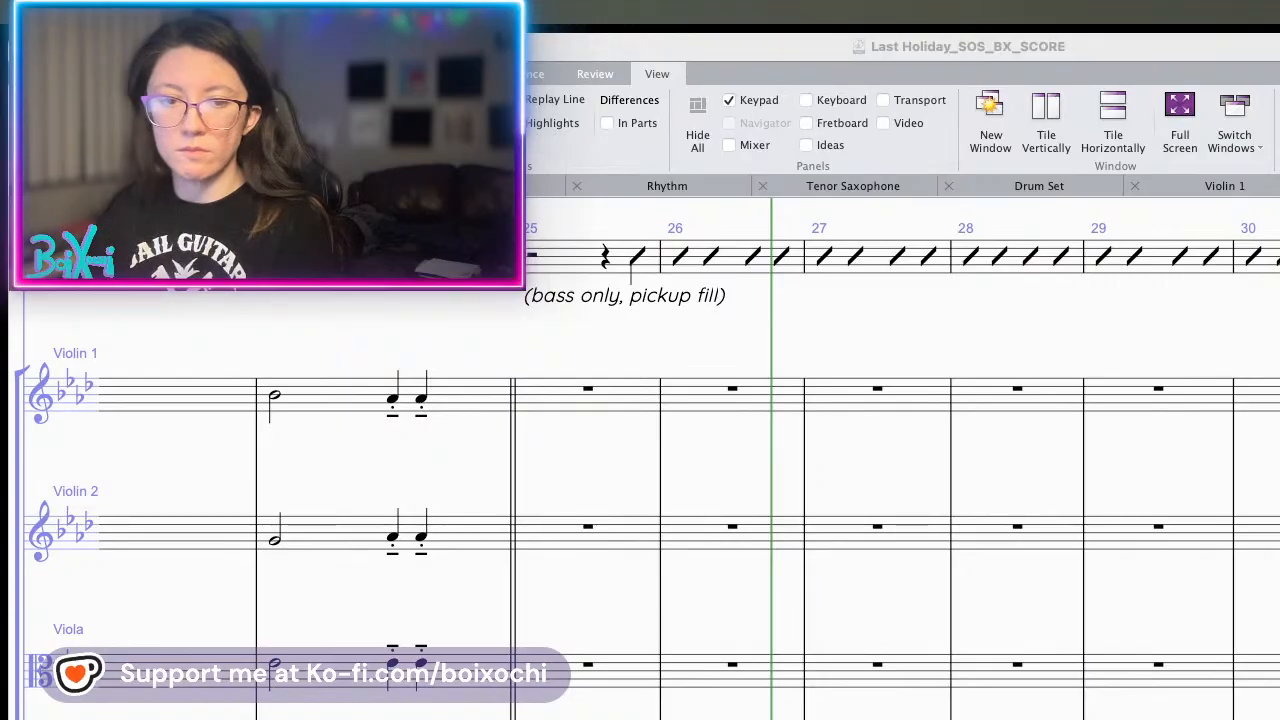
{"action": "key", "text": "ctrl+Up"}
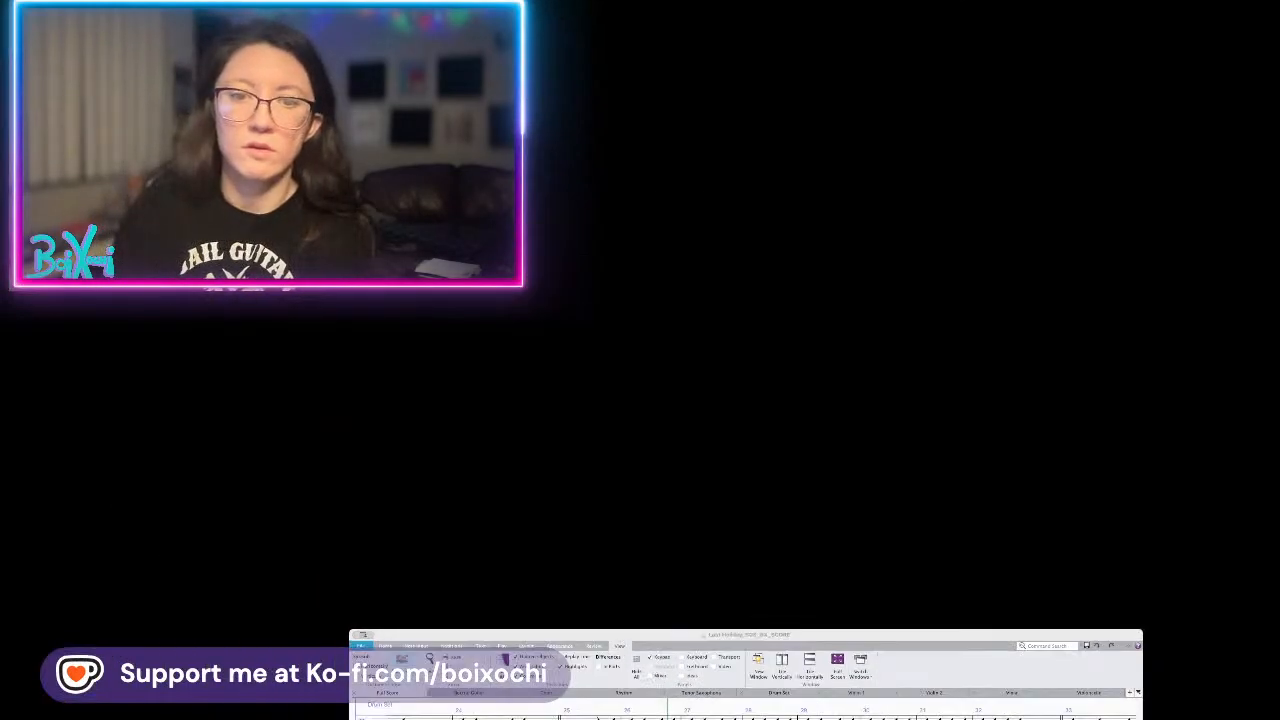
{"action": "key", "text": "ctrl+Up"}
{"action": "scroll", "coordinate": [208, 505], "scroll_direction": "up", "scroll_amount": 1}
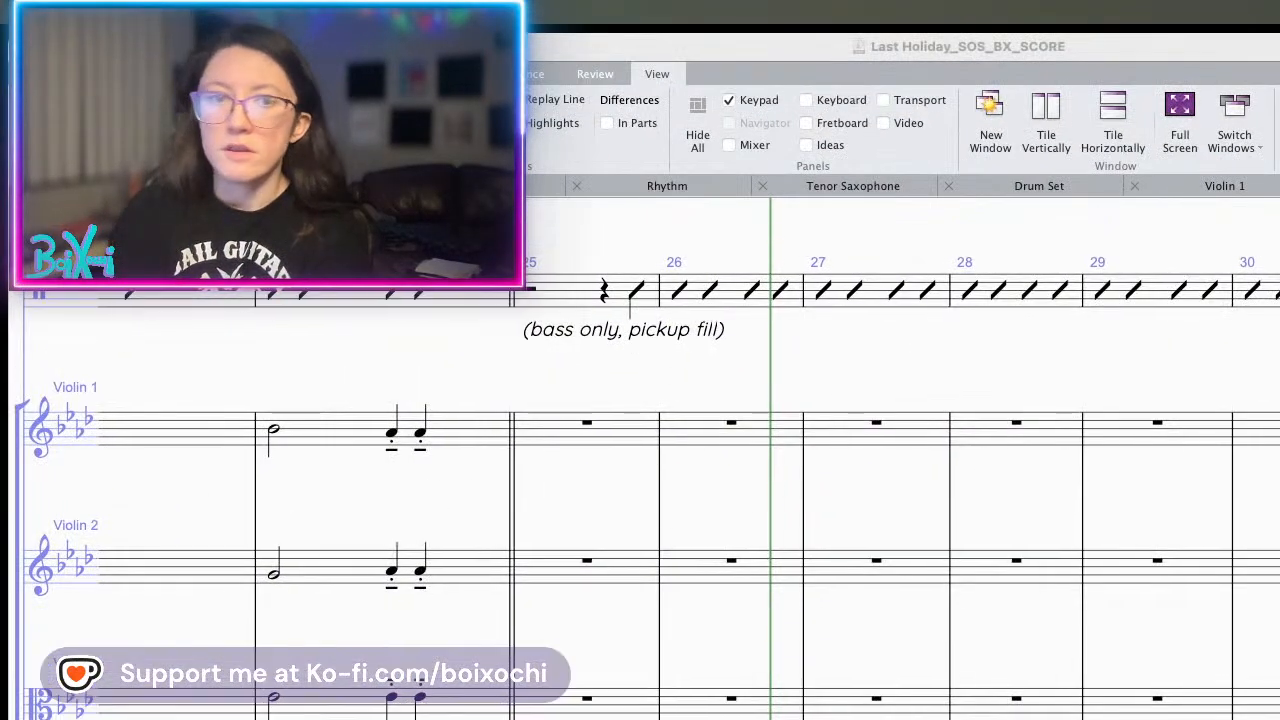
{"action": "scroll", "coordinate": [208, 505], "scroll_direction": "right", "scroll_amount": 1}
{"action": "scroll", "coordinate": [208, 505], "scroll_direction": "up", "scroll_amount": 3}
{"action": "scroll", "coordinate": [208, 505], "scroll_direction": "down", "scroll_amount": 3}
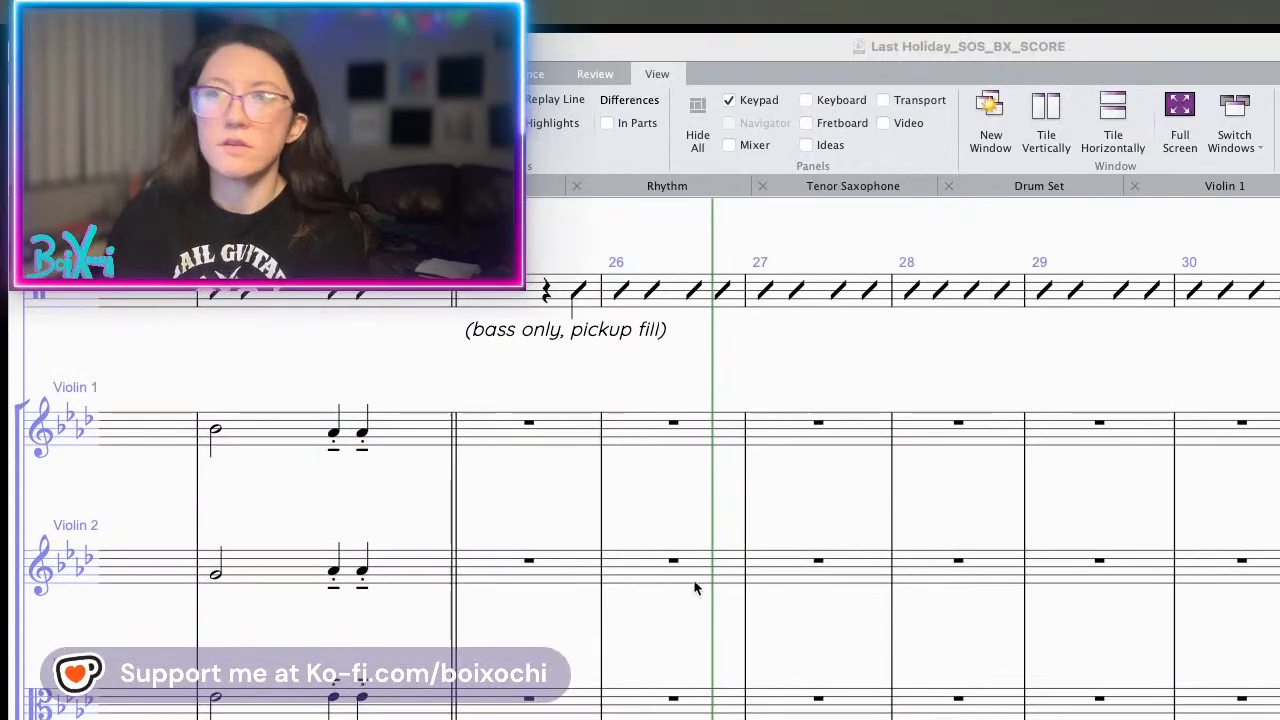
- Examine the viola and cello staves from bar 25 to bar 29
{"action": "left_click", "coordinate": [775, 49]}
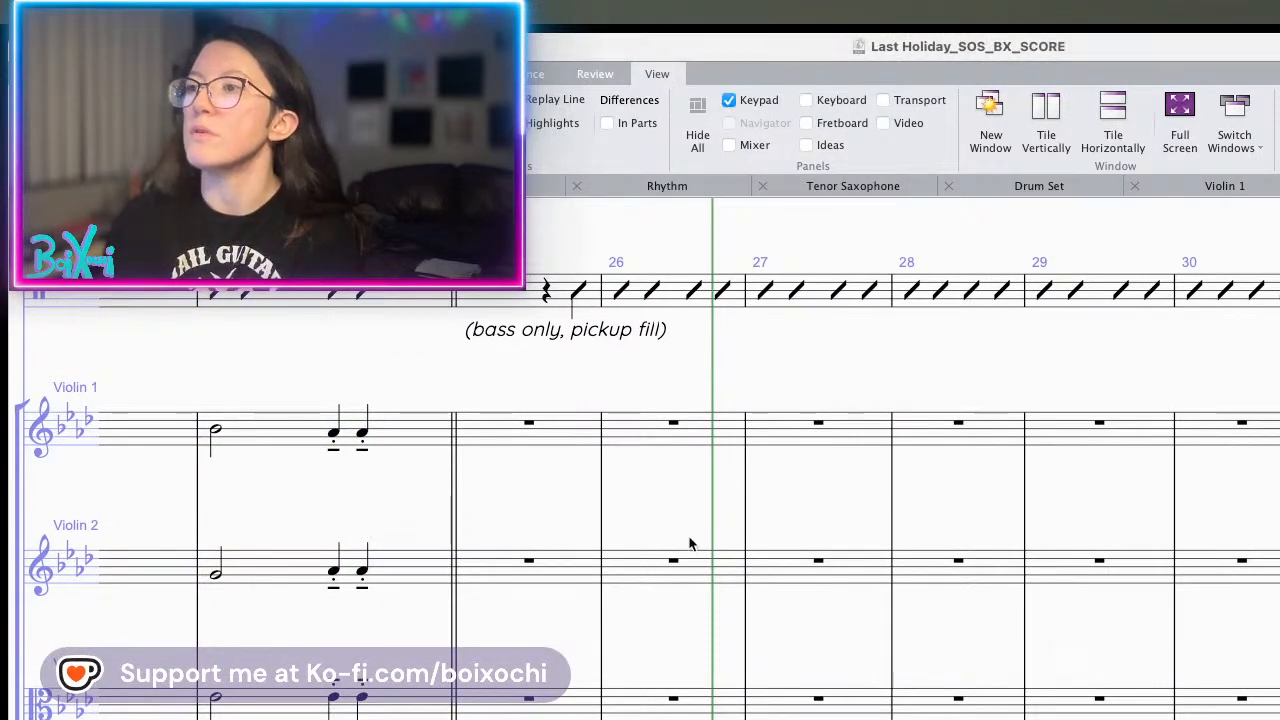
{"action": "key", "text": "super+equal"}
{"action": "key", "text": "super+equal"}
{"action": "scroll", "coordinate": [688, 543], "scroll_direction": "down", "scroll_amount": 3}
{"action": "scroll", "coordinate": [688, 543], "scroll_direction": "right", "scroll_amount": 1}
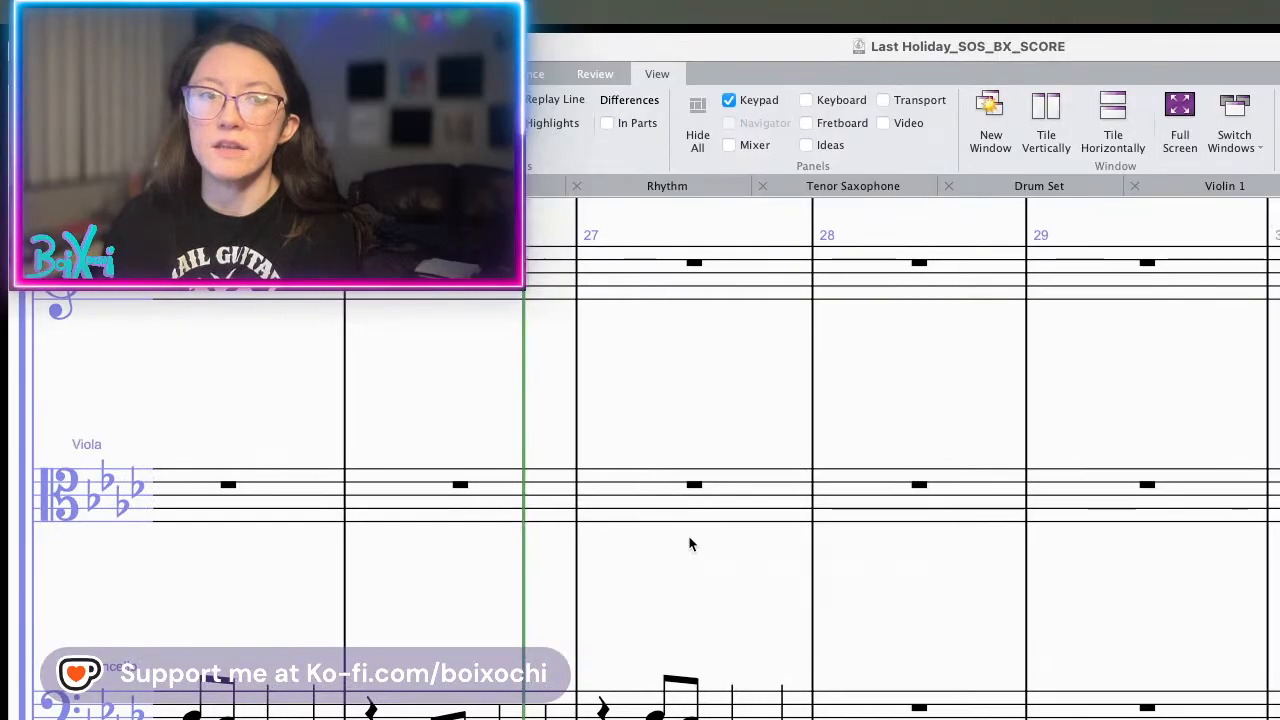
{"action": "scroll", "coordinate": [688, 537], "scroll_direction": "right", "scroll_amount": 1}
{"action": "scroll", "coordinate": [688, 537], "scroll_direction": "up", "scroll_amount": 3}
{"action": "scroll", "coordinate": [688, 537], "scroll_direction": "up", "scroll_amount": 2}
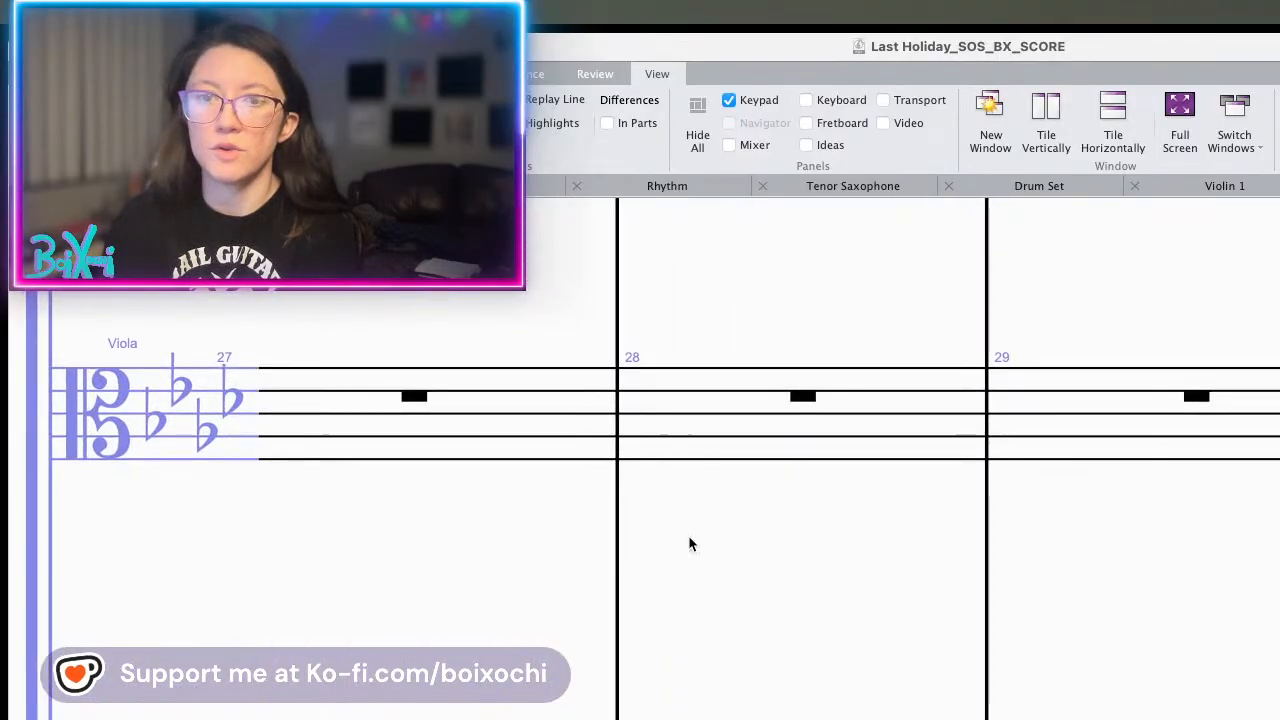
{"action": "key", "text": "space"}
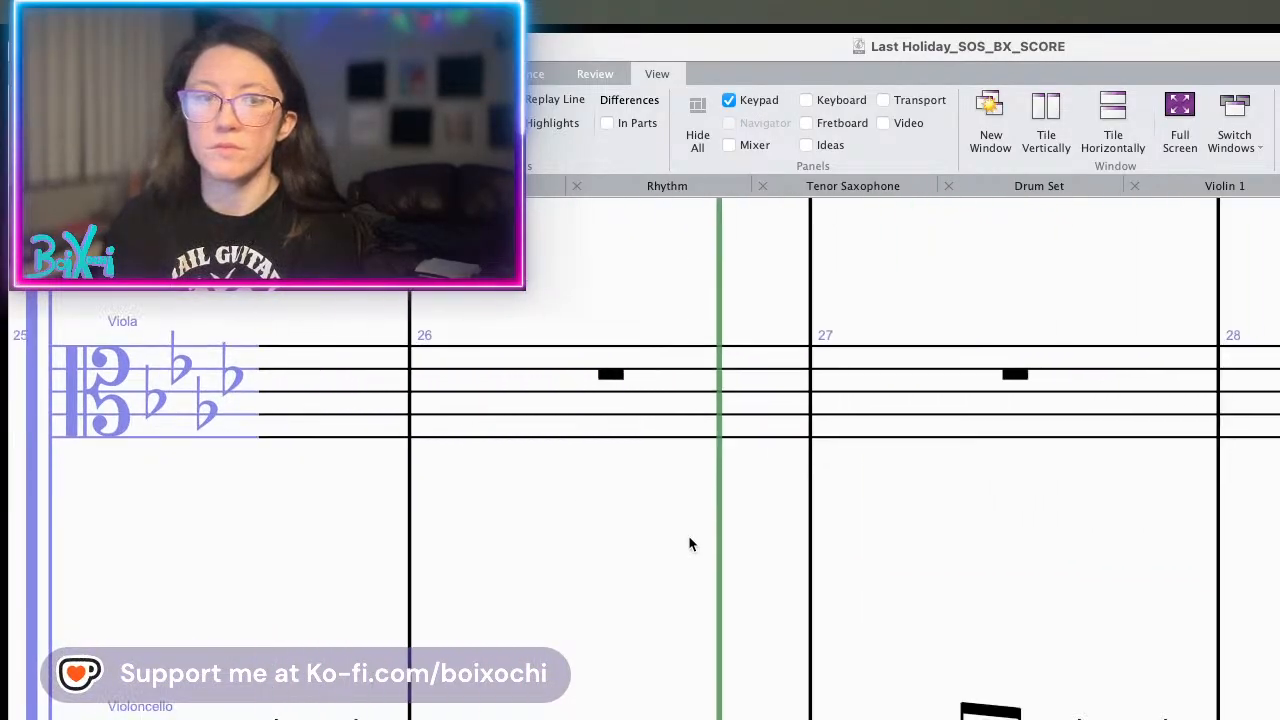
{"action": "scroll", "coordinate": [688, 543], "scroll_direction": "down", "scroll_amount": 5}
{"action": "scroll", "coordinate": [688, 543], "scroll_direction": "left", "scroll_amount": 5}
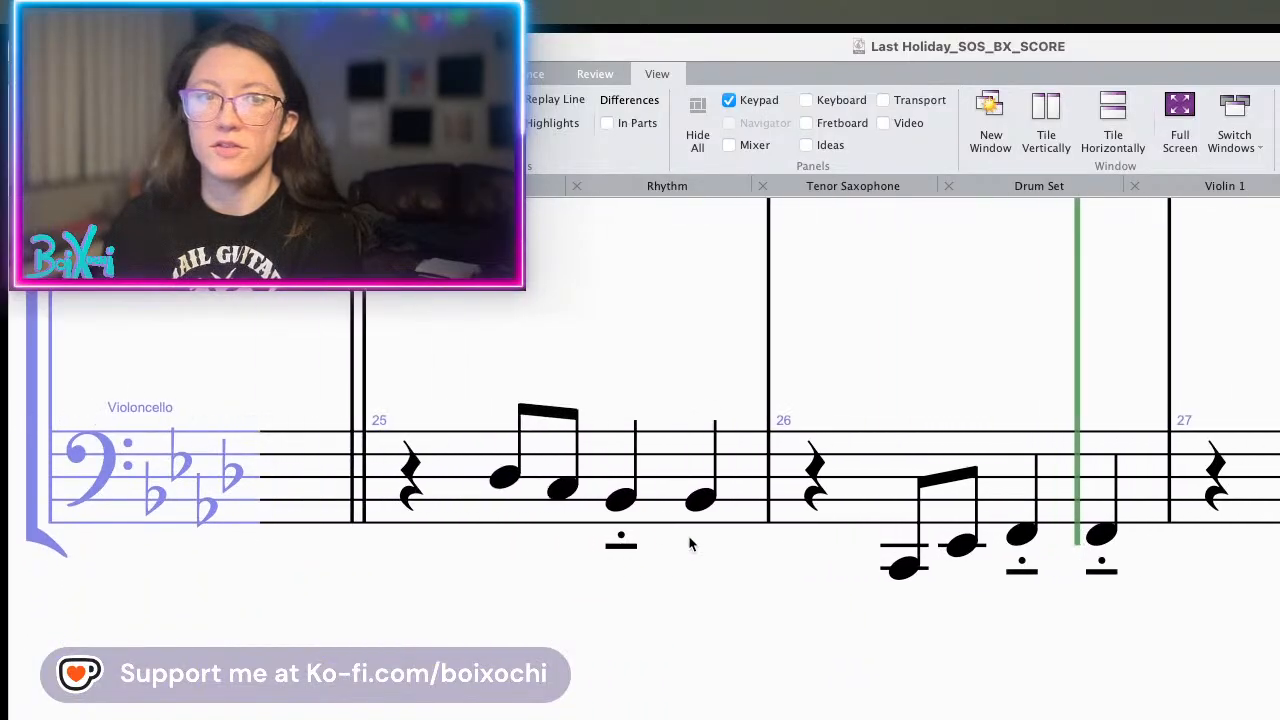
{"action": "scroll", "coordinate": [690, 543], "scroll_direction": "right", "scroll_amount": 4}
{"action": "scroll", "coordinate": [690, 543], "scroll_direction": "left", "scroll_amount": 2}
{"action": "scroll", "coordinate": [690, 543], "scroll_direction": "up", "scroll_amount": 1}
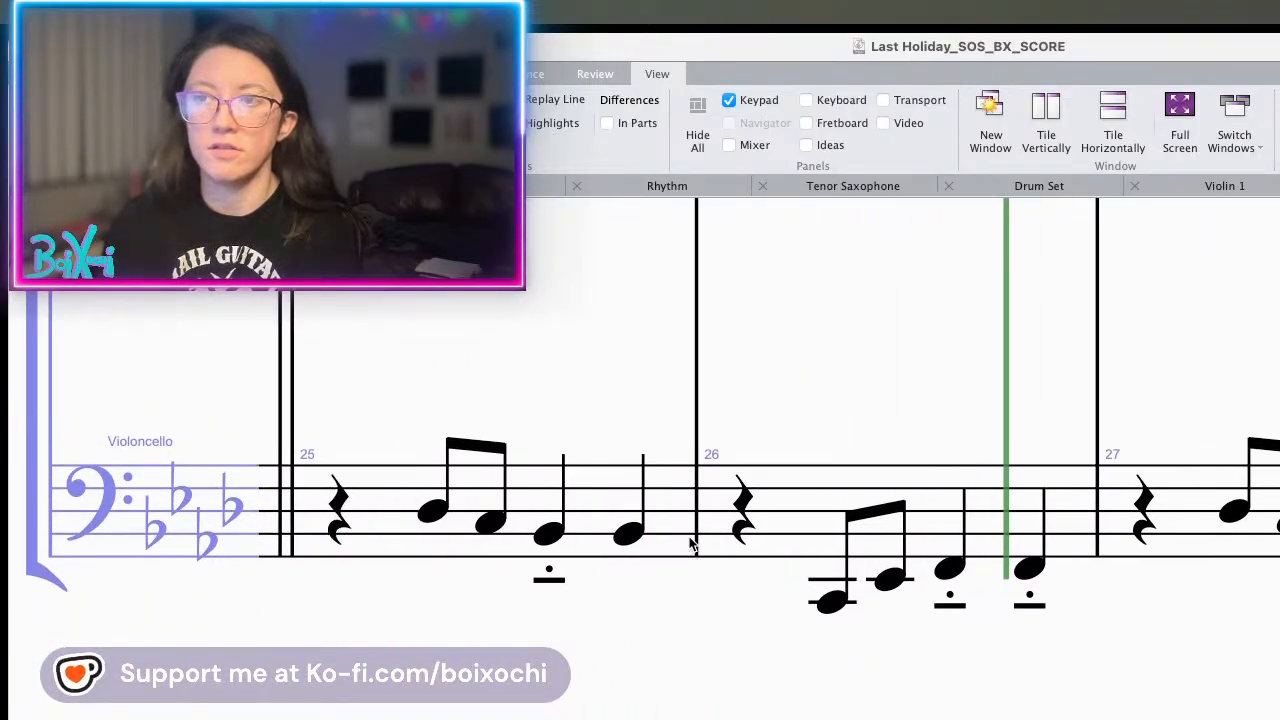
{"action": "scroll", "coordinate": [690, 543], "scroll_direction": "right", "scroll_amount": 1}
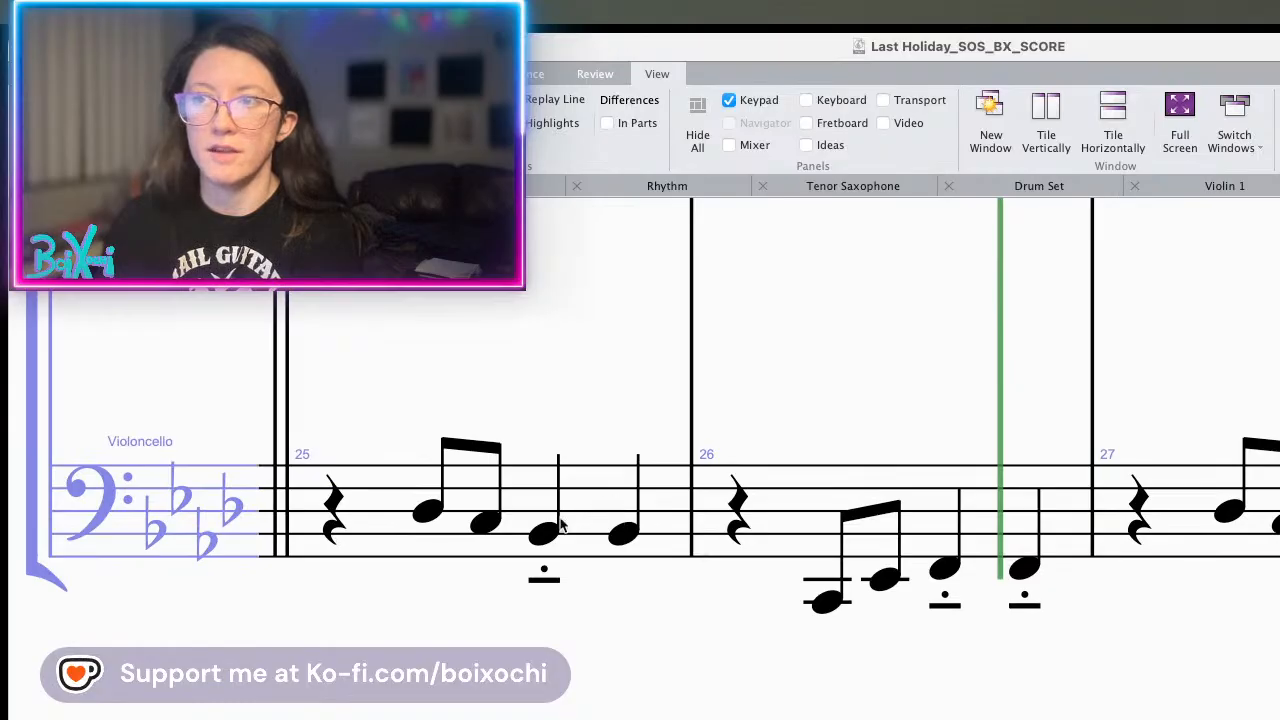
- Replace the tenuto-staccato marking in cello bar 25 with accents on the last two quarter notes
{"action": "left_click", "coordinate": [421, 527]}
{"action": "scroll", "coordinate": [490, 589], "scroll_direction": "down", "scroll_amount": 1}
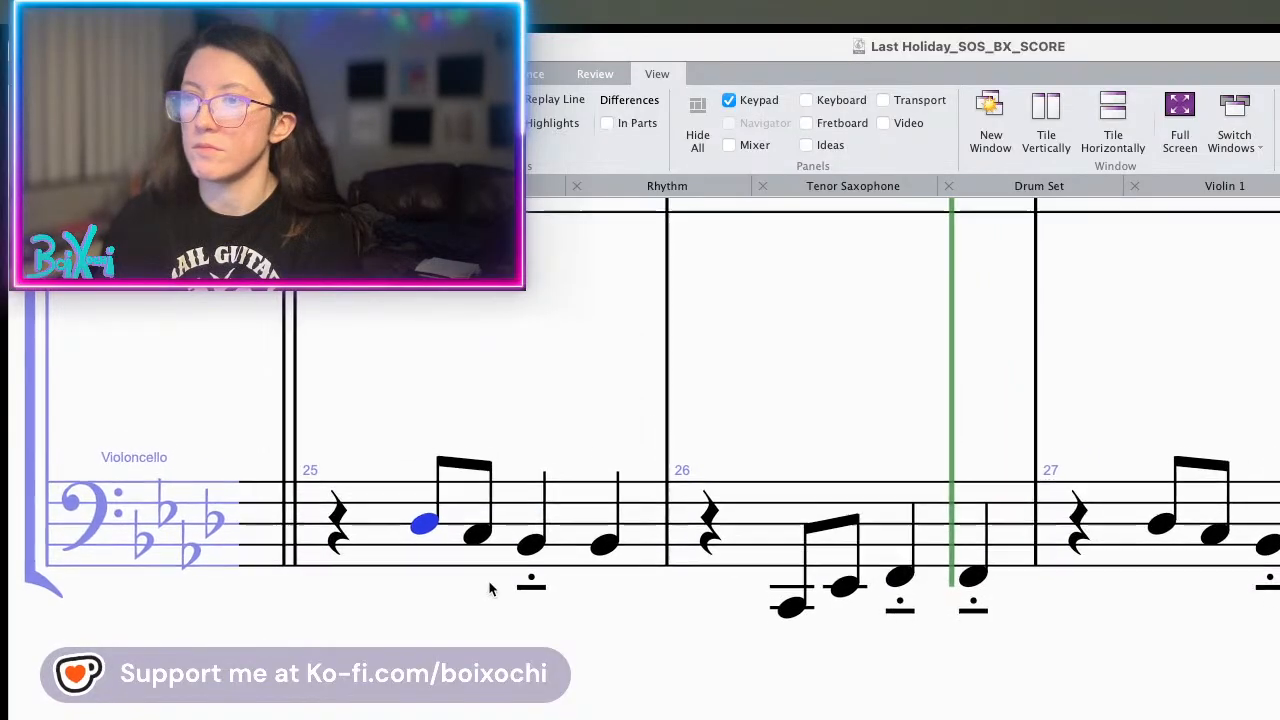
{"action": "scroll", "coordinate": [490, 589], "scroll_direction": "down", "scroll_amount": 3}
{"action": "scroll", "coordinate": [490, 589], "scroll_direction": "up", "scroll_amount": 1}
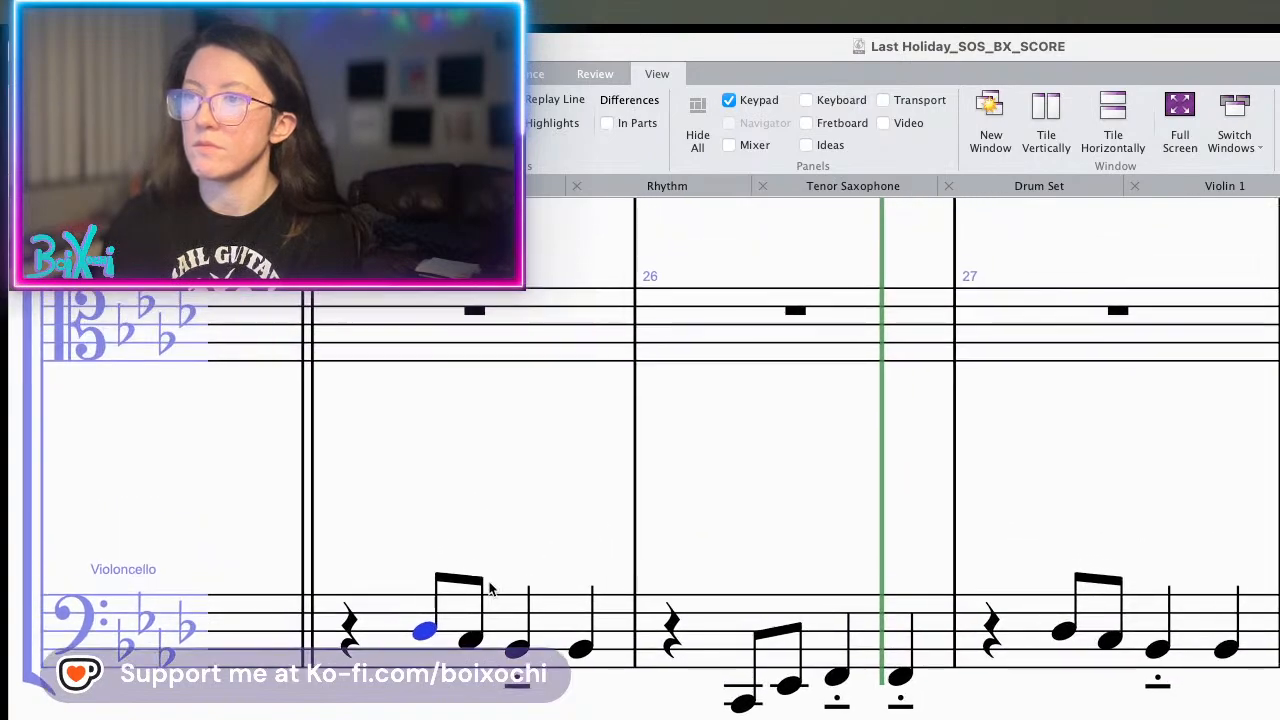
{"action": "scroll", "coordinate": [490, 589], "scroll_direction": "right", "scroll_amount": 1}
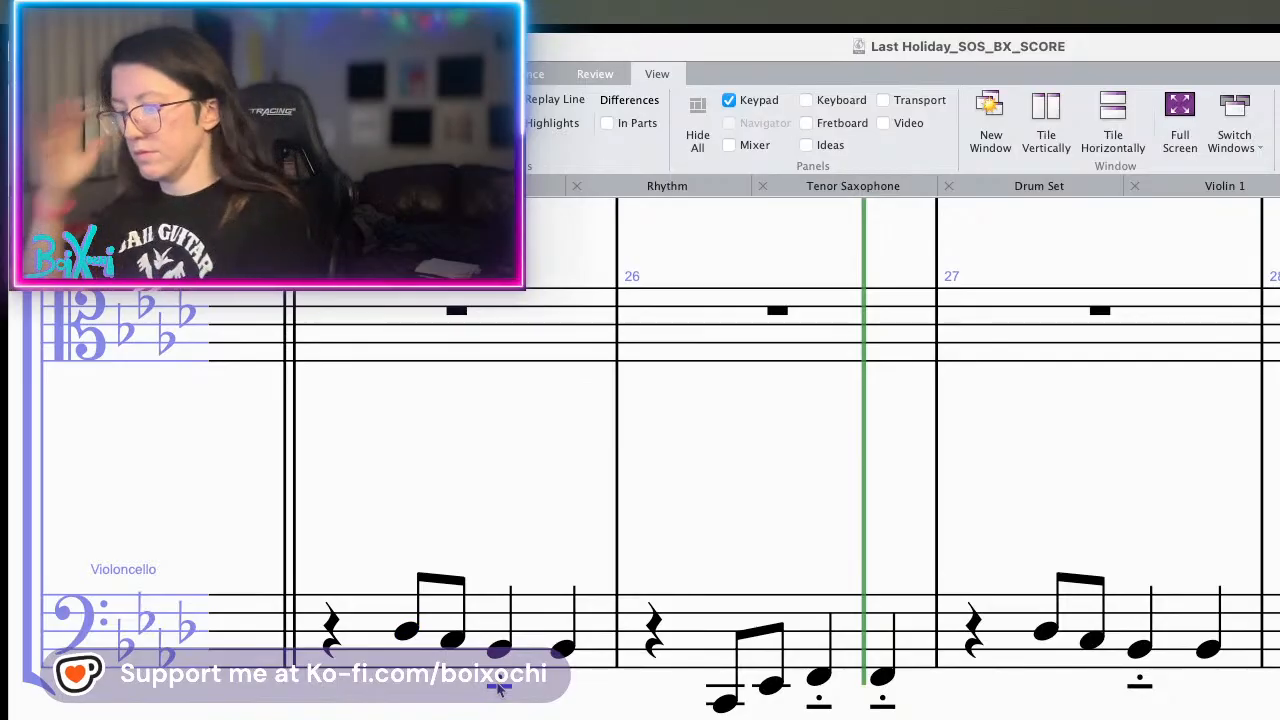
{"action": "left_click", "coordinate": [499, 649]}
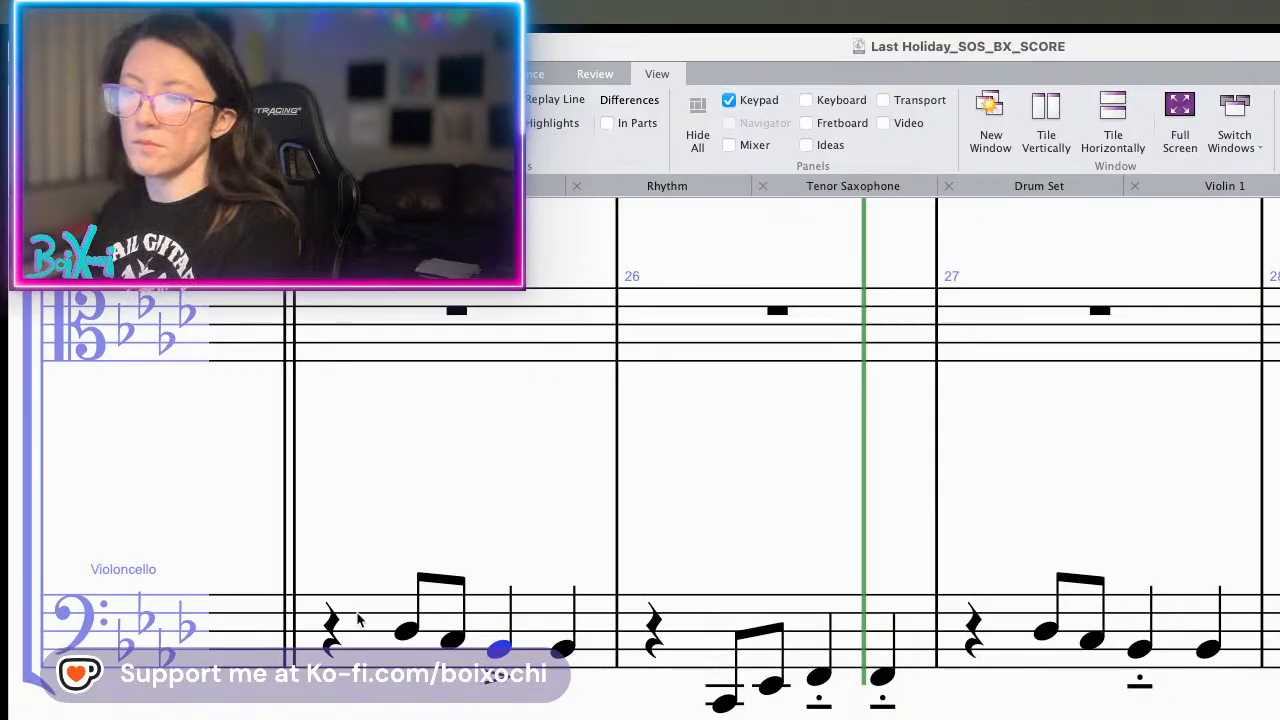
{"action": "key", "text": "Right"}
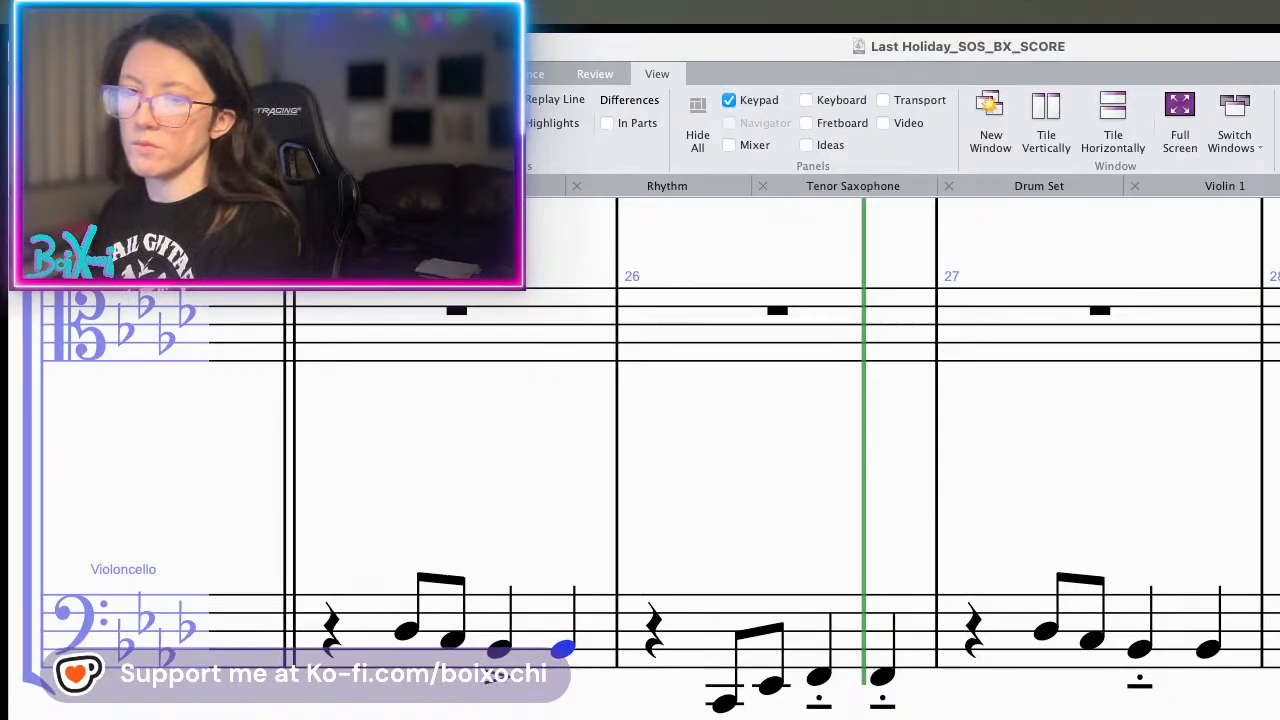
- Replace the tenuto and staccato marks on the last two cello quarter notes of bar 26 with accents
{"action": "key", "text": "Right"}
{"action": "key", "text": "Right"}
{"action": "key", "text": "Right"}
{"action": "key", "text": "Right"}
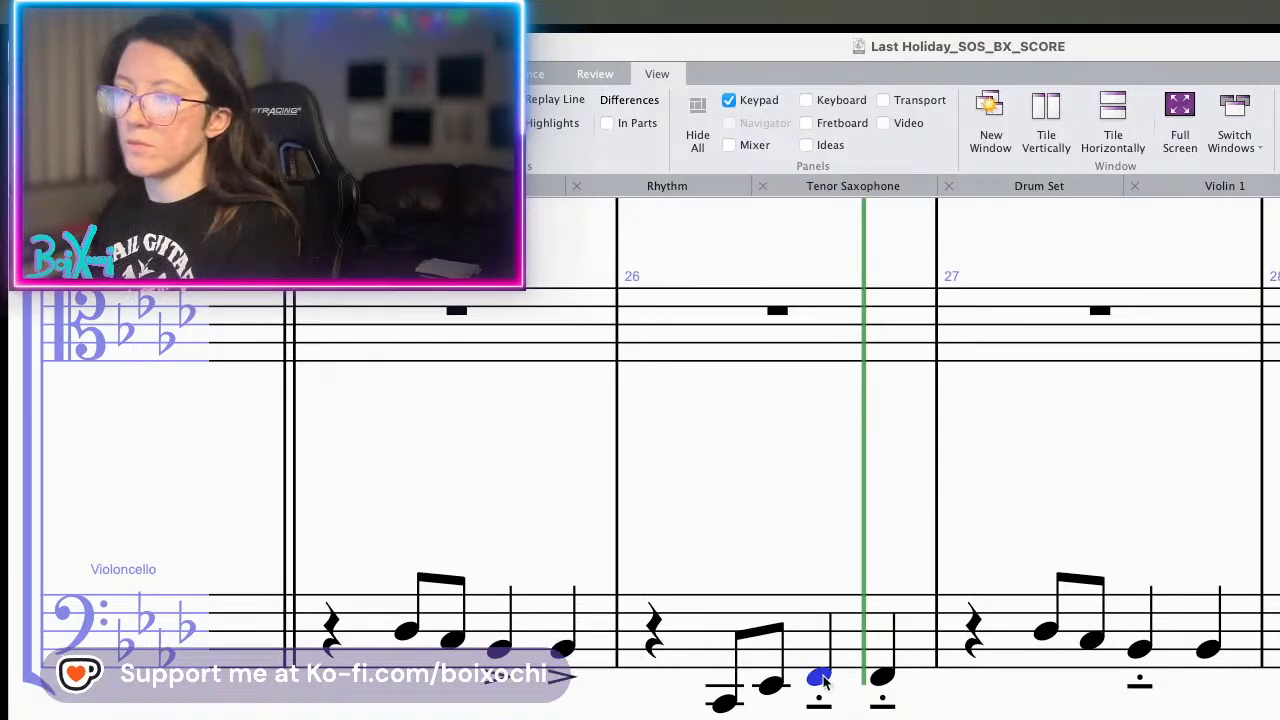
{"action": "left_click", "coordinate": [4, 624]}
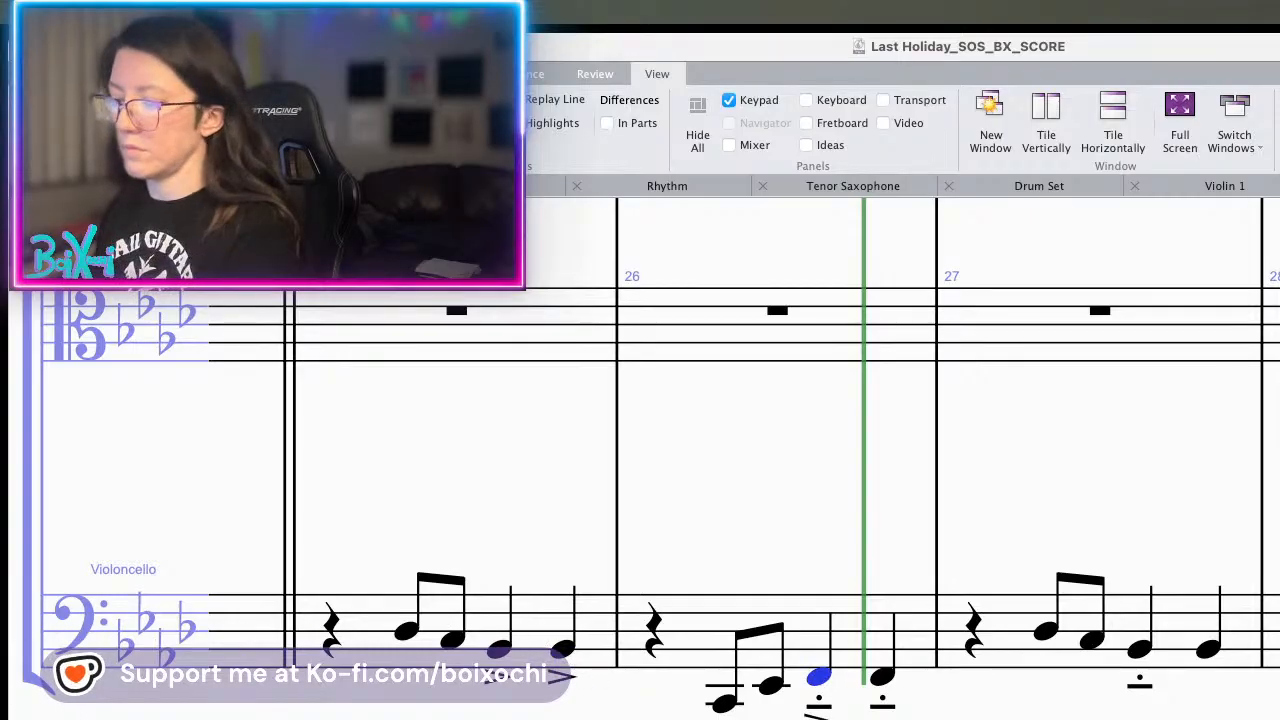
{"action": "key", "text": "KP_Divide"}
{"action": "key", "text": "KP_Multiply"}
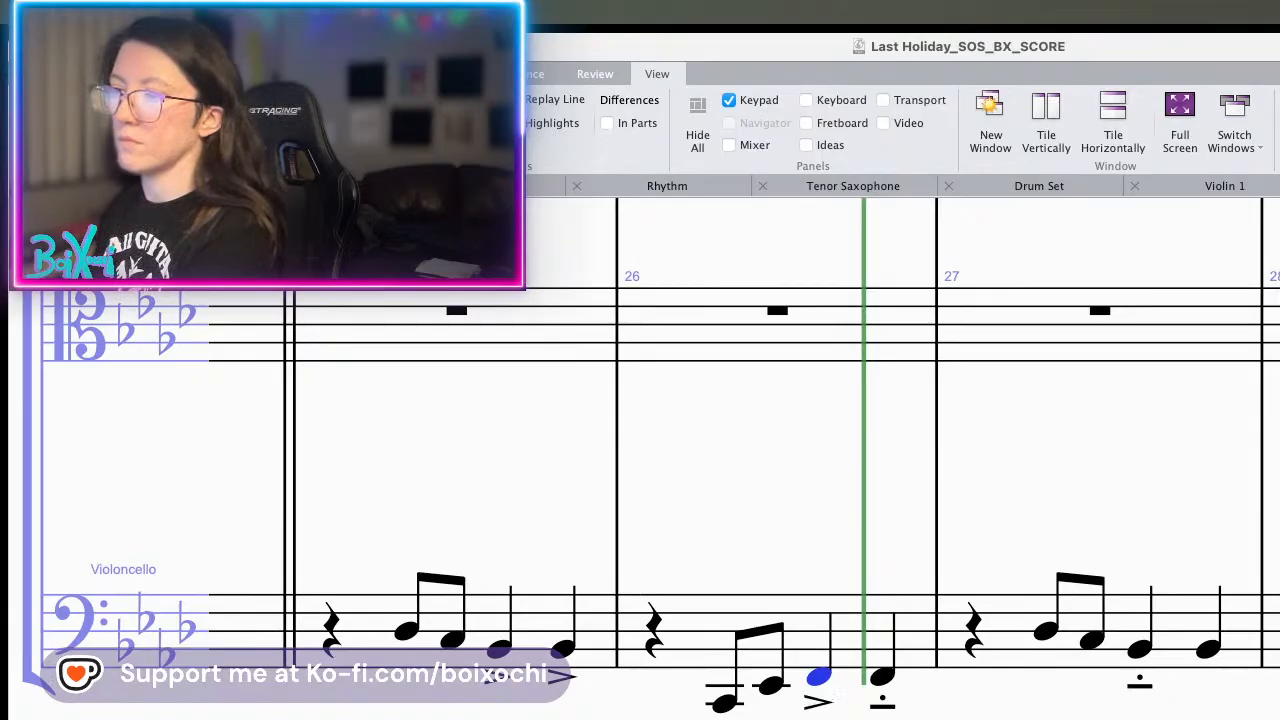
{"action": "key", "text": "Right"}
{"action": "key", "text": "KP_Equal"}
{"action": "key", "text": "KP_Divide"}
{"action": "key", "text": "KP_Multiply"}
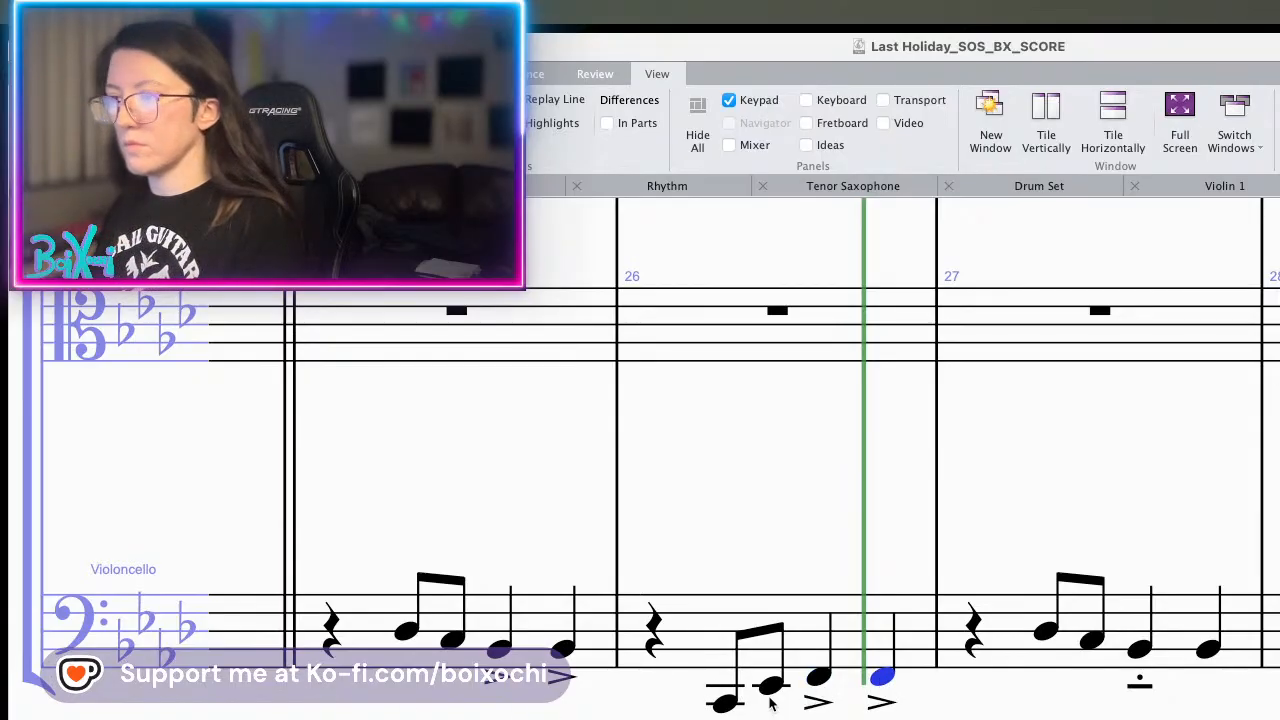
- Add the technique text "pizz." under the first cello note in bar 25 and play the passage from there
{"action": "left_click", "coordinate": [406, 634]}
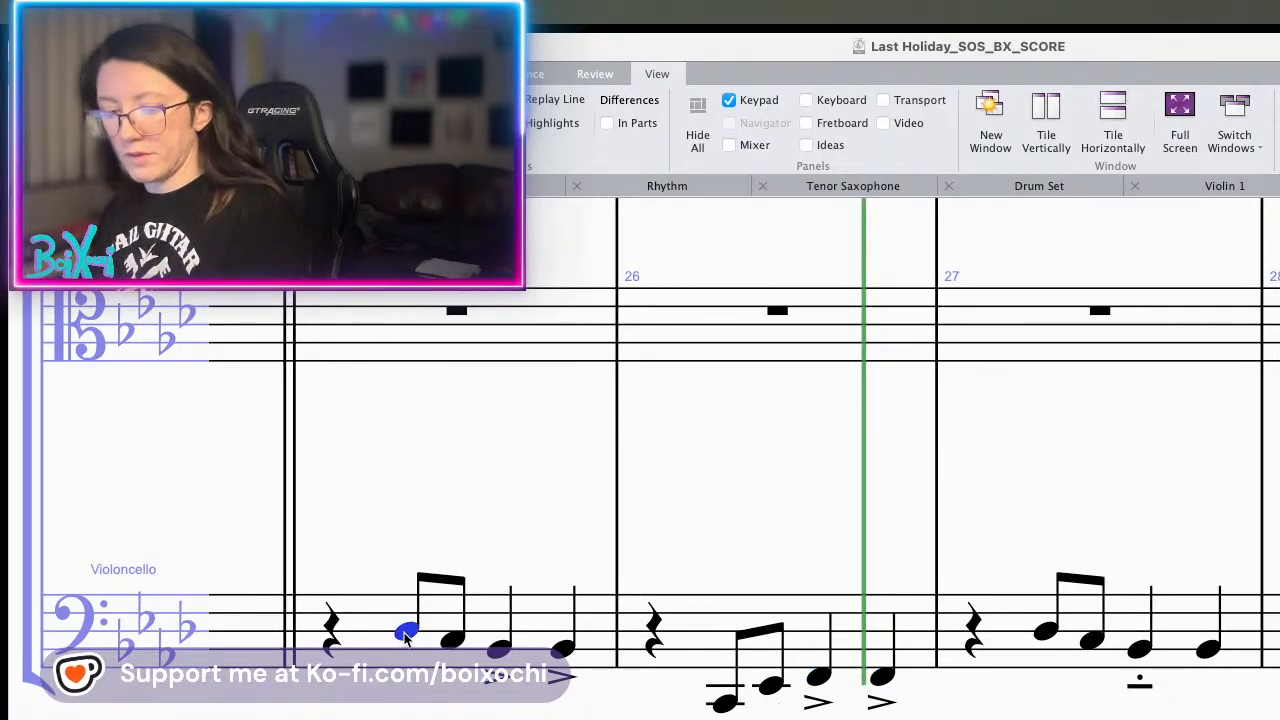
{"action": "key", "text": "ctrl+t"}
{"action": "type", "text": "pizz"}
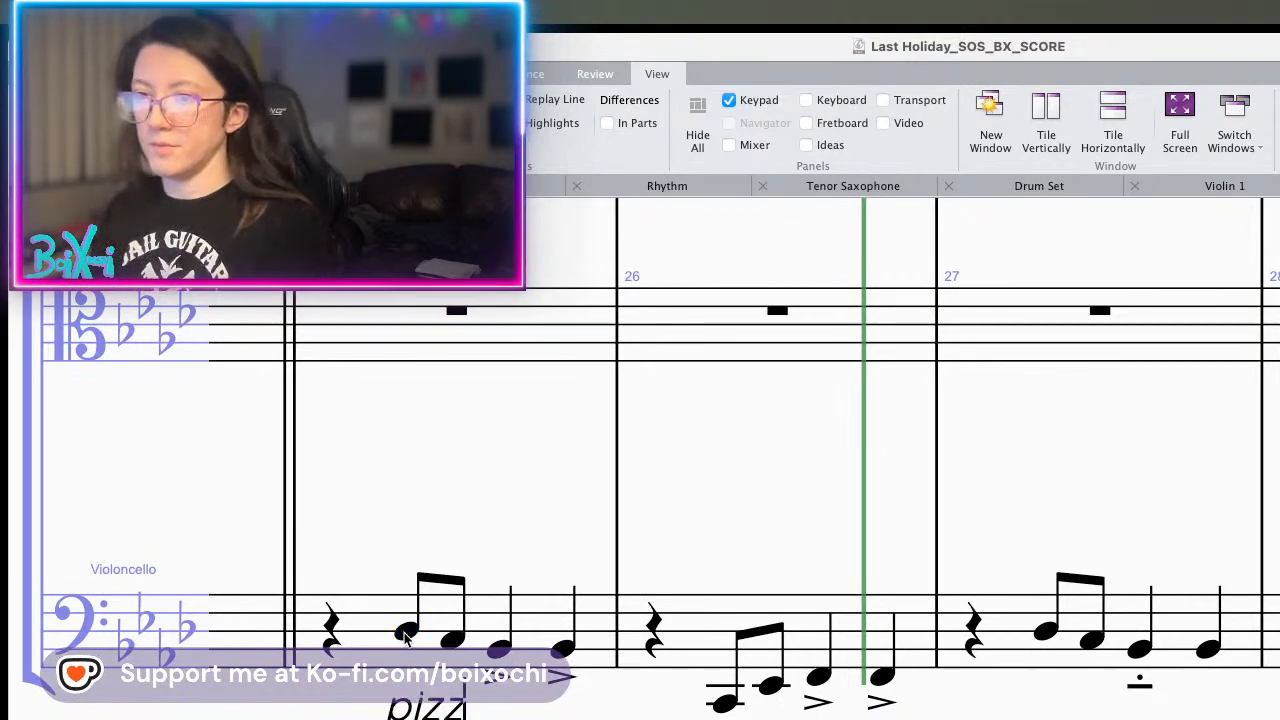
{"action": "type", "text": "."}
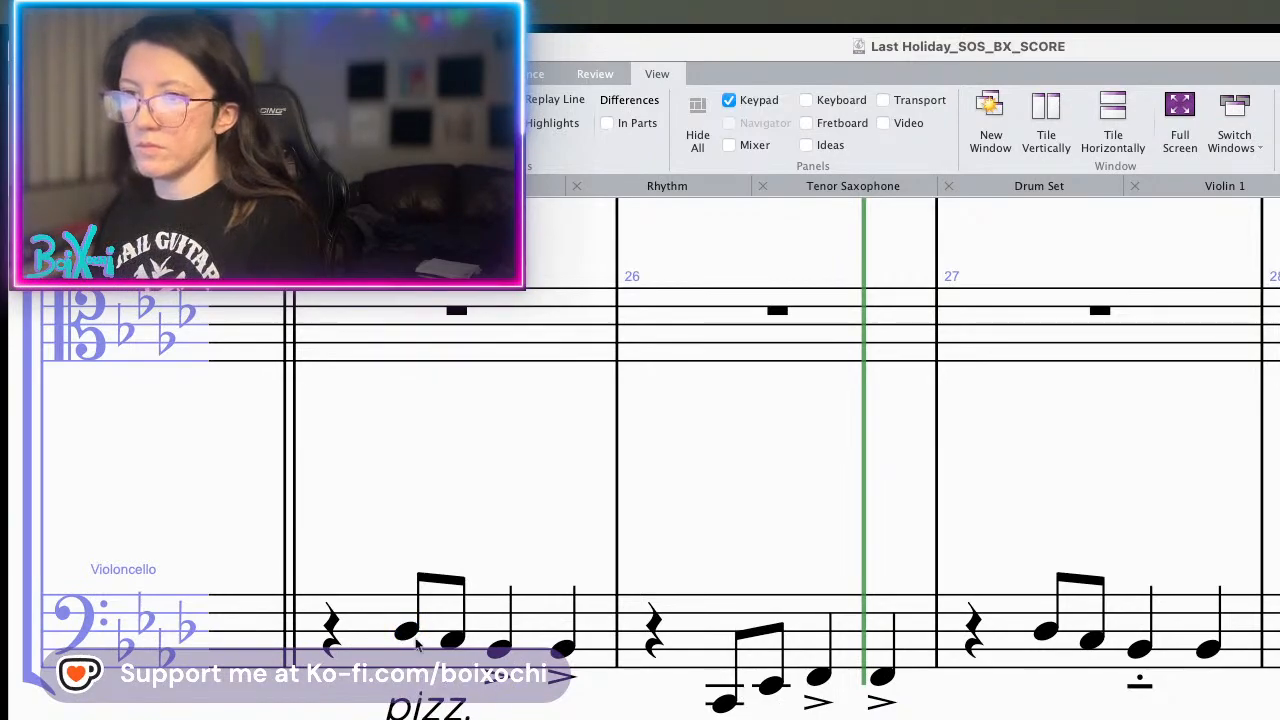
{"action": "left_click", "coordinate": [408, 634]}
{"action": "key", "text": "p"}
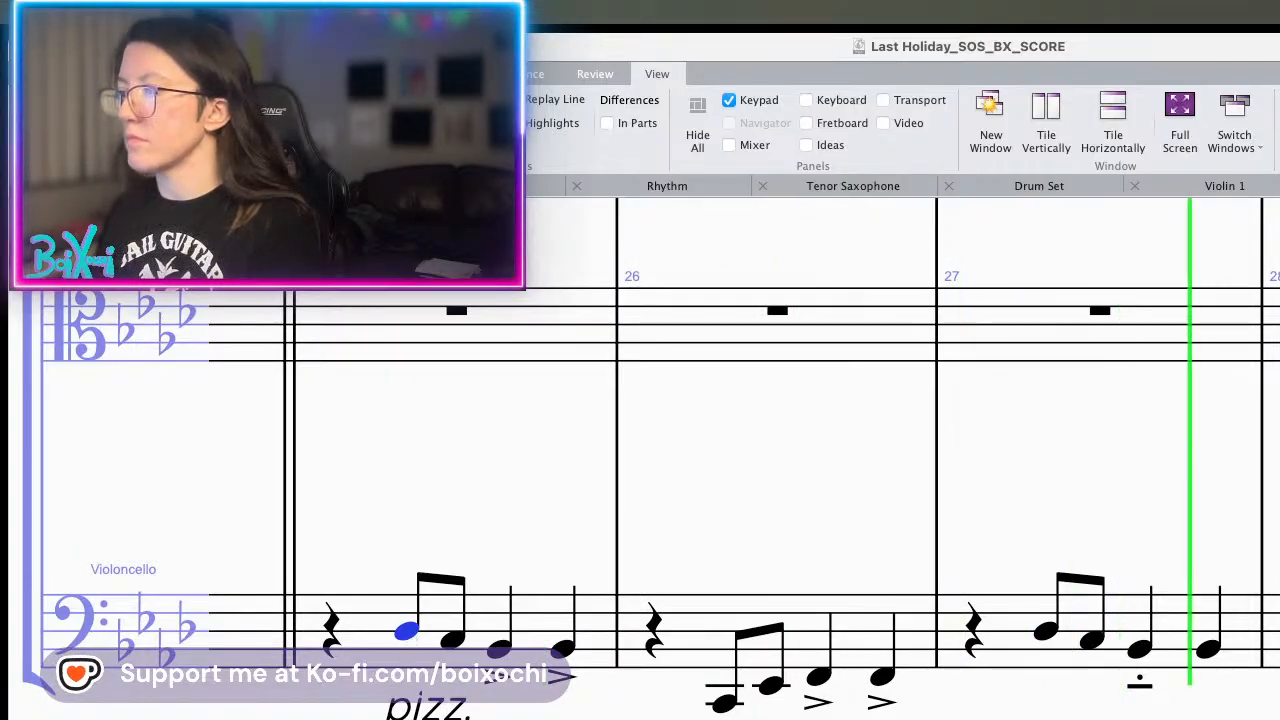
- Remove the tenuto and staccato marks in cello bar 27 and accent its last two quarter notes
{"action": "left_click", "coordinate": [1141, 686]}
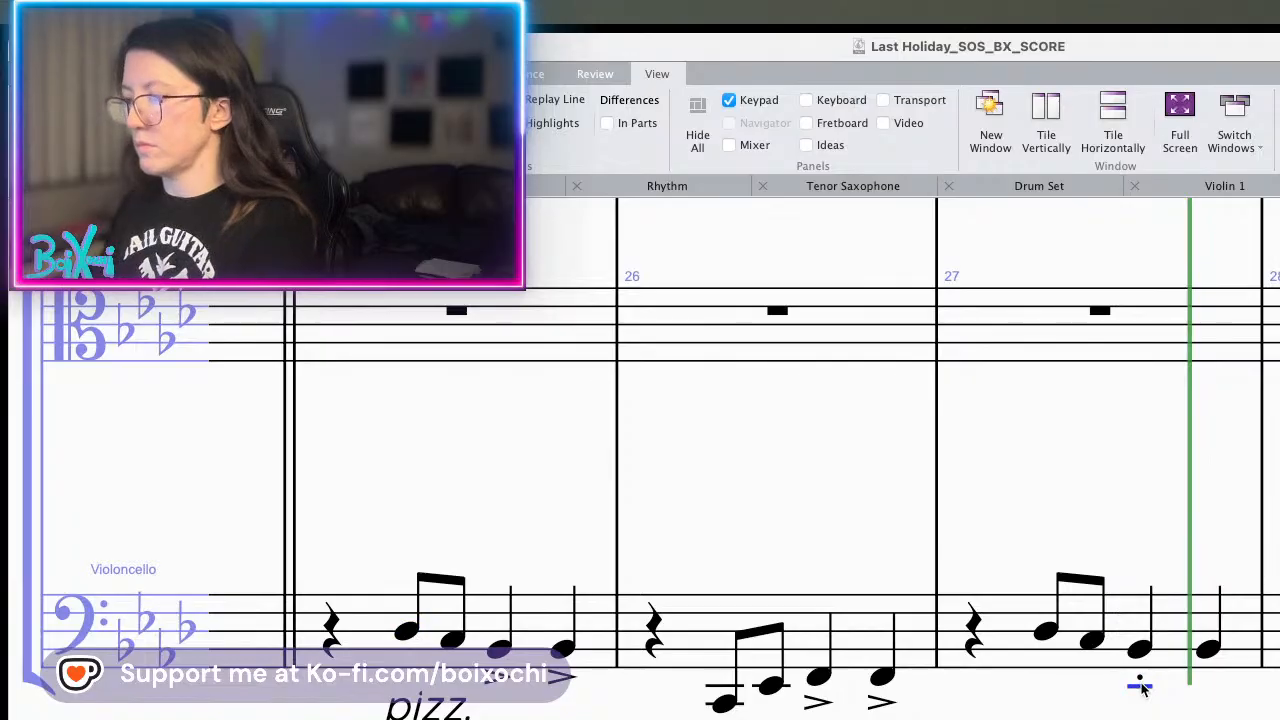
{"action": "key", "text": "Delete"}
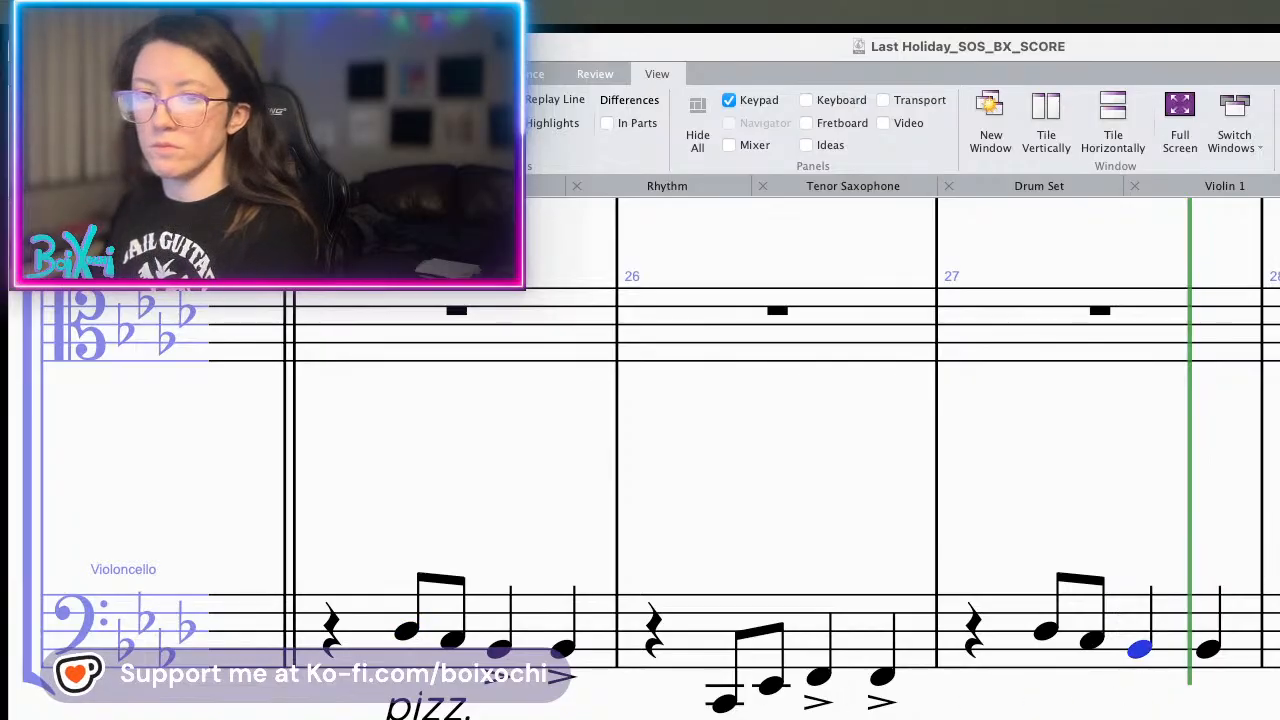
{"action": "key", "text": "KP_Divide"}
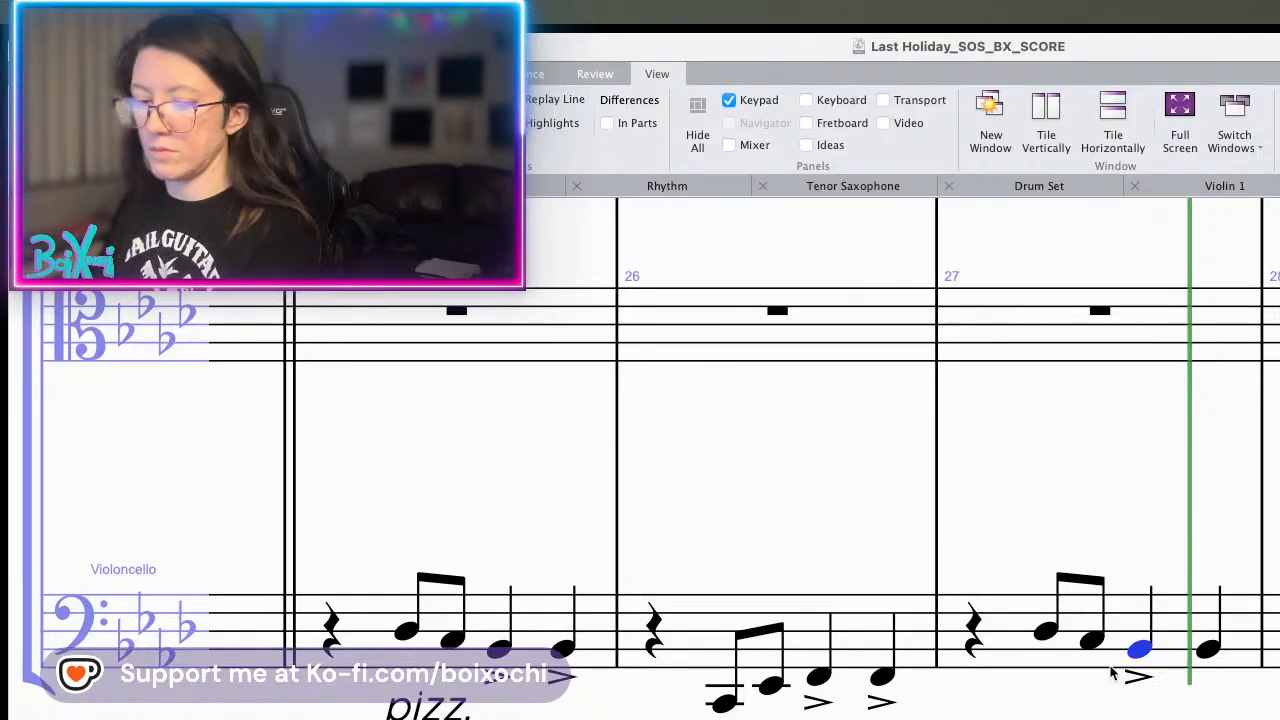
{"action": "key", "text": "Right"}
- Repeat the bar 26 cello pattern in bar 28, varying beat 3 as an F eighth followed by E-flat and F sixteenths
{"action": "scroll", "coordinate": [855, 700], "scroll_direction": "up", "scroll_amount": 2}
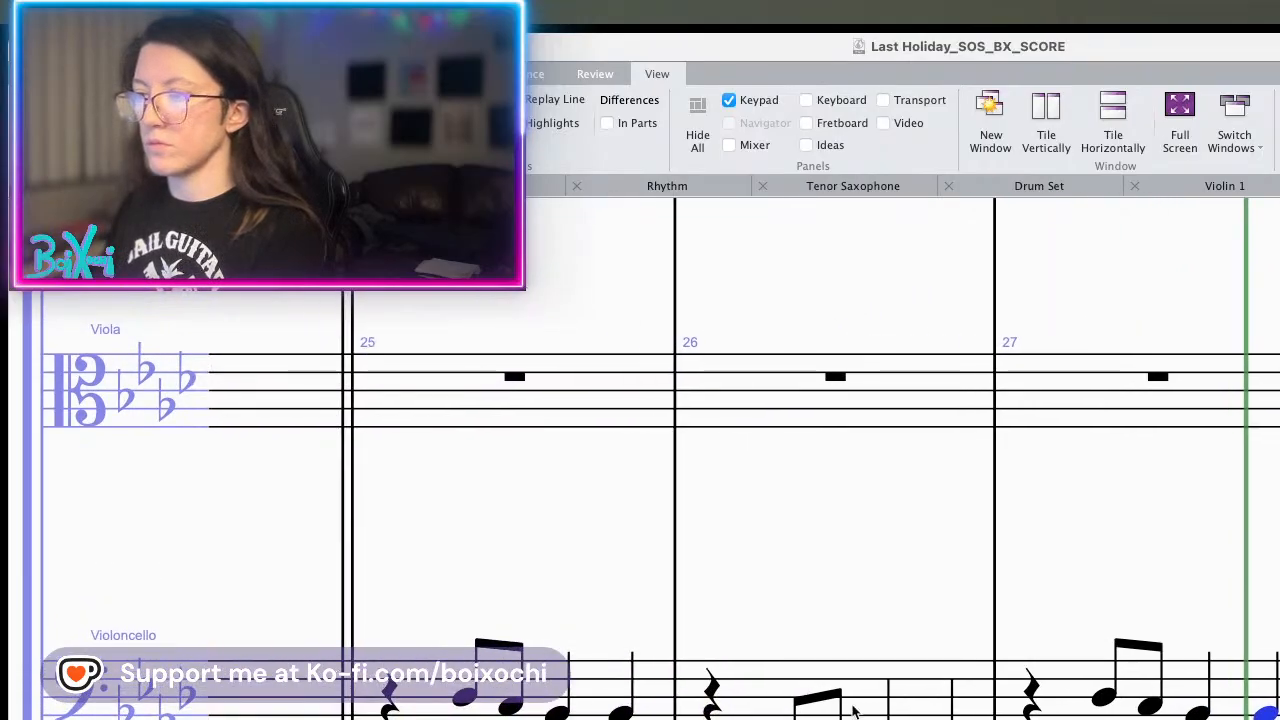
{"action": "left_click", "coordinate": [775, 692]}
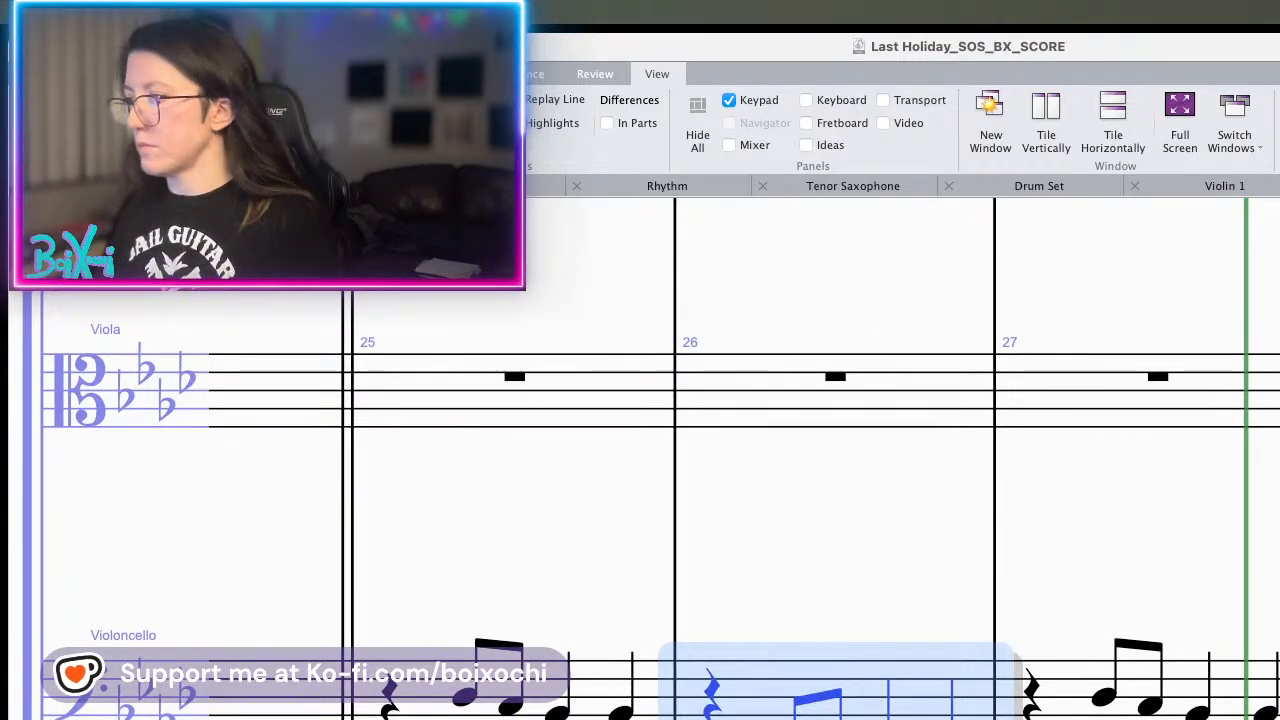
{"action": "key", "text": "Escape"}
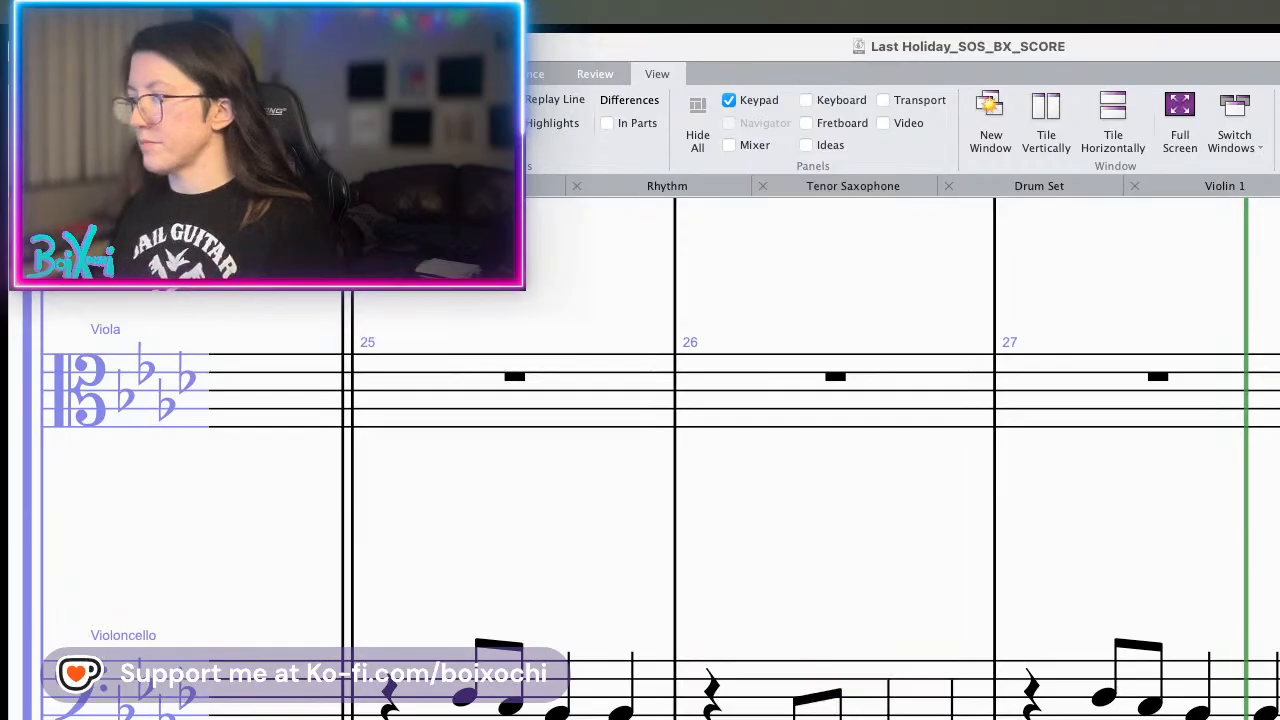
{"action": "scroll", "coordinate": [660, 460], "scroll_direction": "right", "scroll_amount": 5}
{"action": "scroll", "coordinate": [660, 460], "scroll_direction": "up", "scroll_amount": 1}
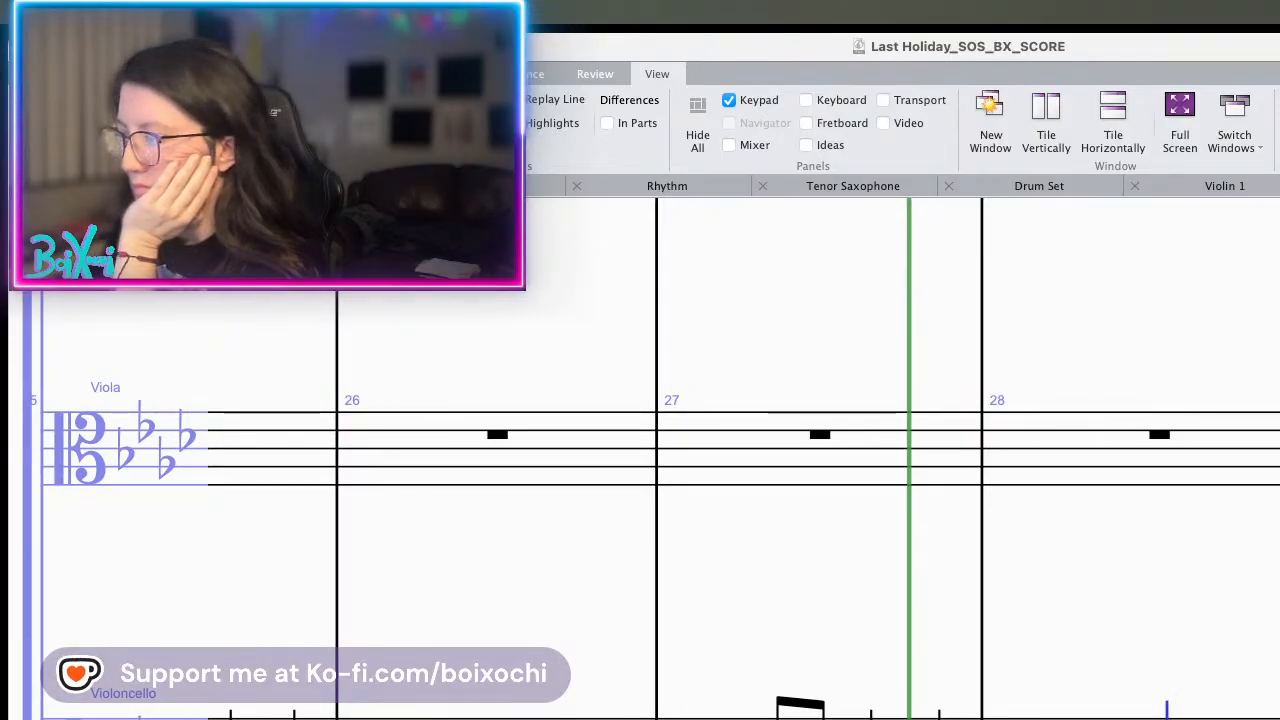
{"action": "key", "text": "c"}
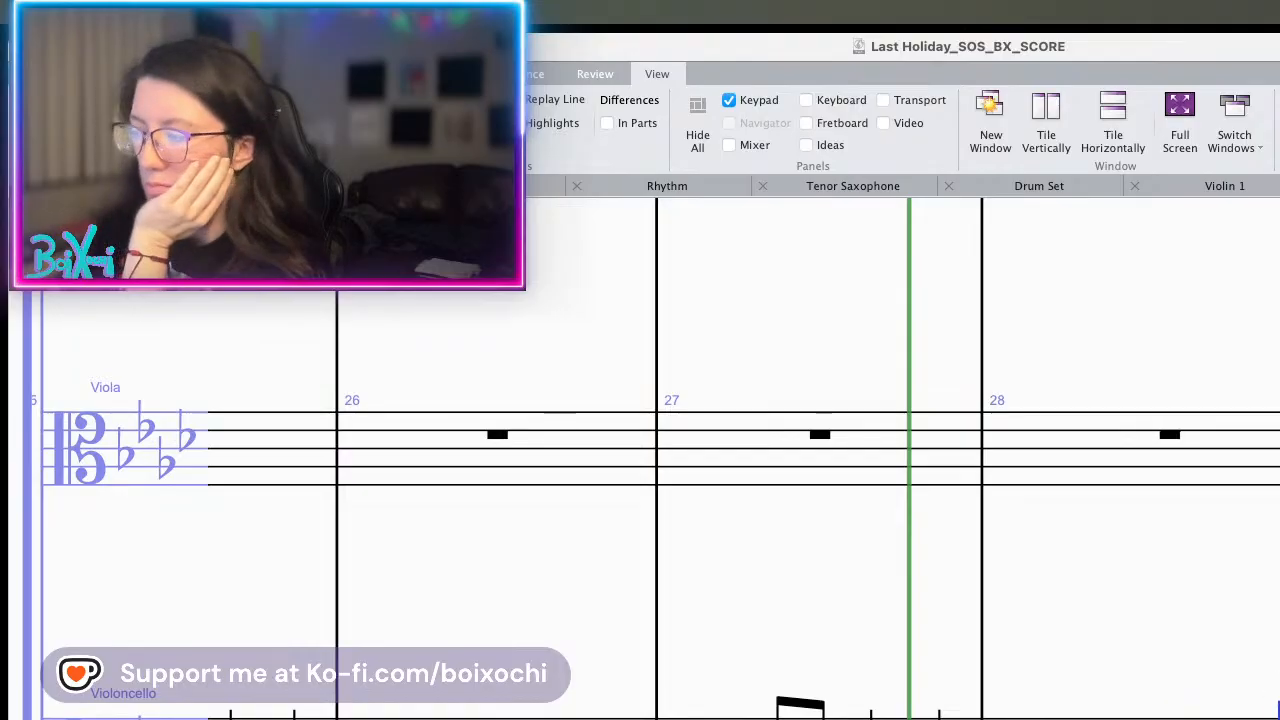
{"action": "key", "text": "super+z"}
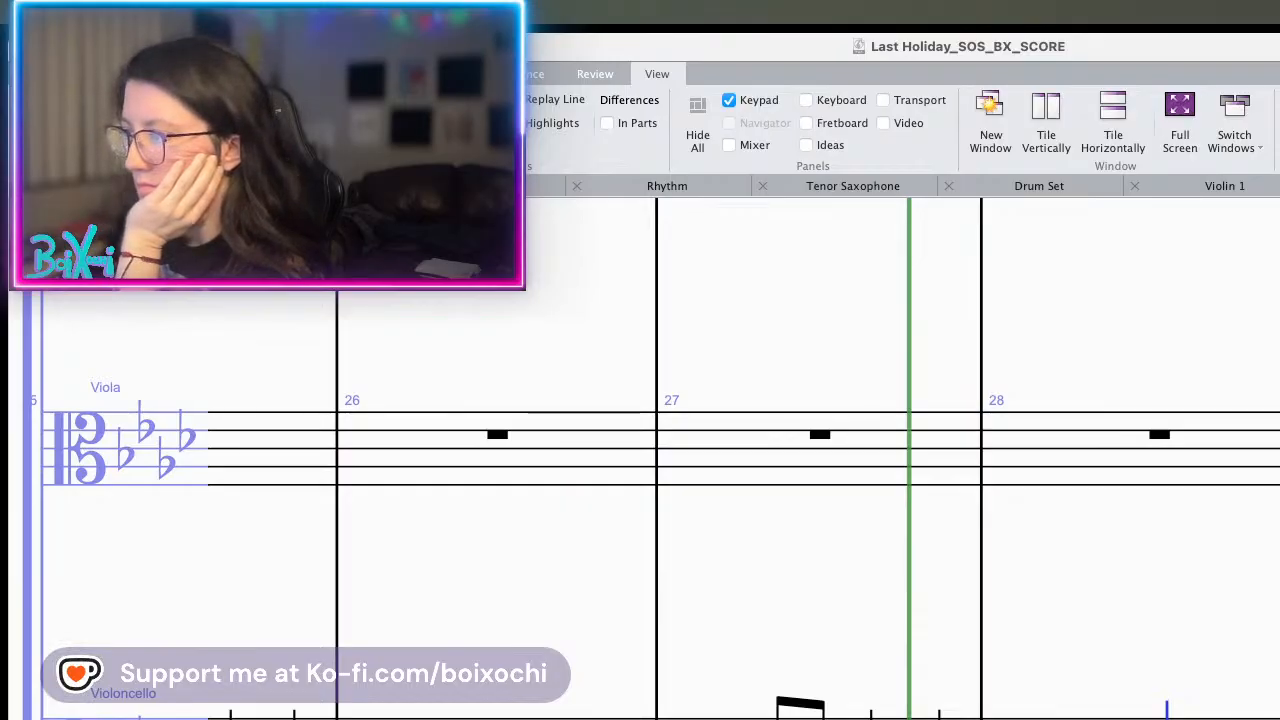
{"action": "key", "text": "f"}
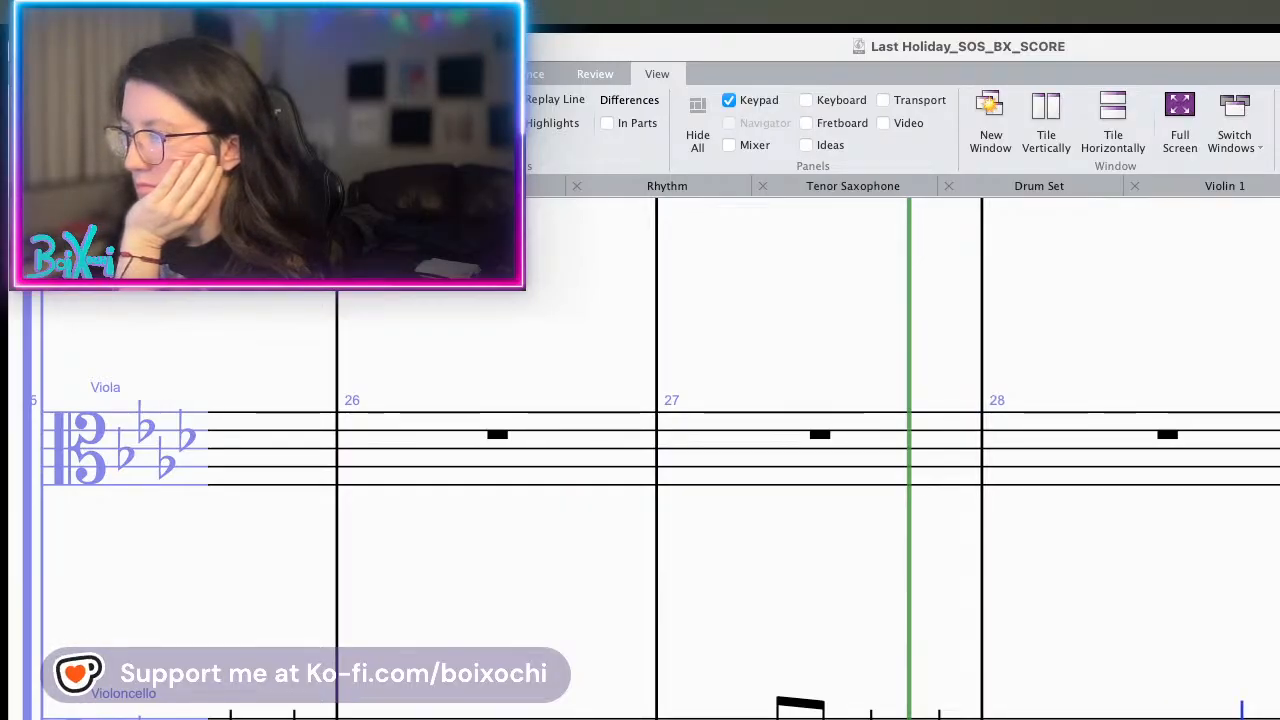
{"action": "key", "text": "f"}
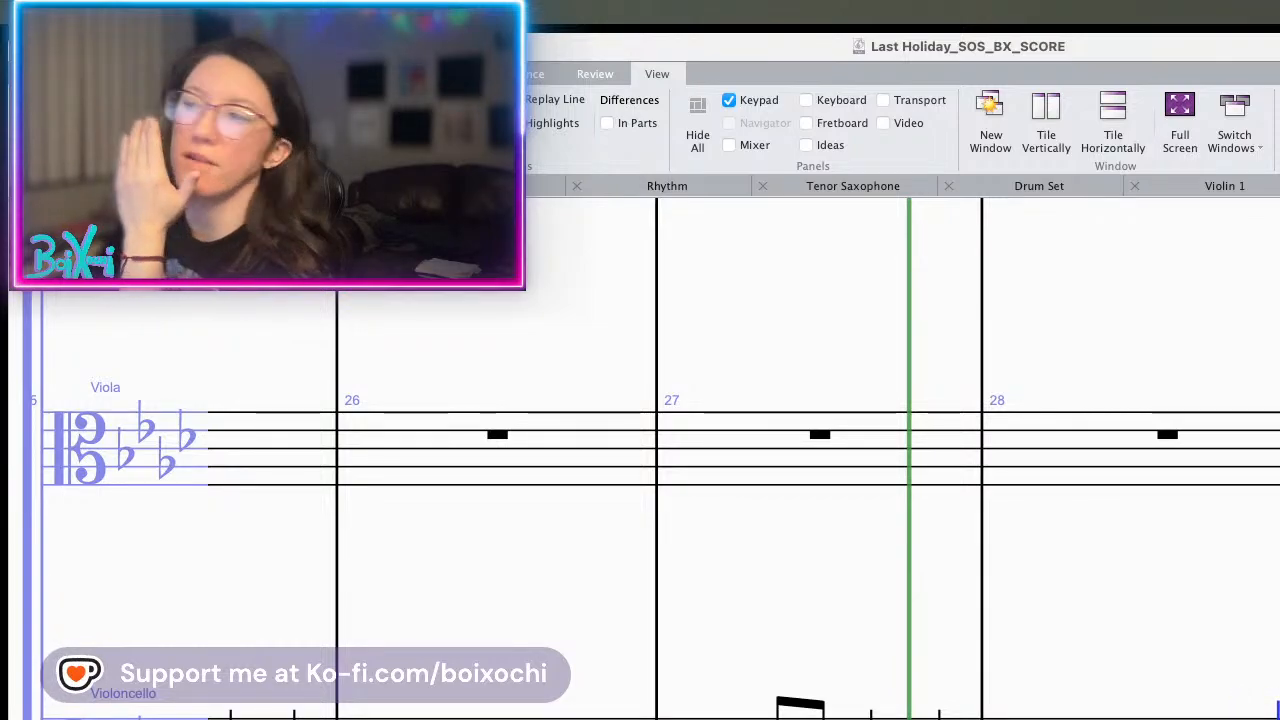
- Examine the cello line from bar 27 to the empty bars after bar 28
{"action": "scroll", "coordinate": [1092, 620], "scroll_direction": "down", "scroll_amount": 3}
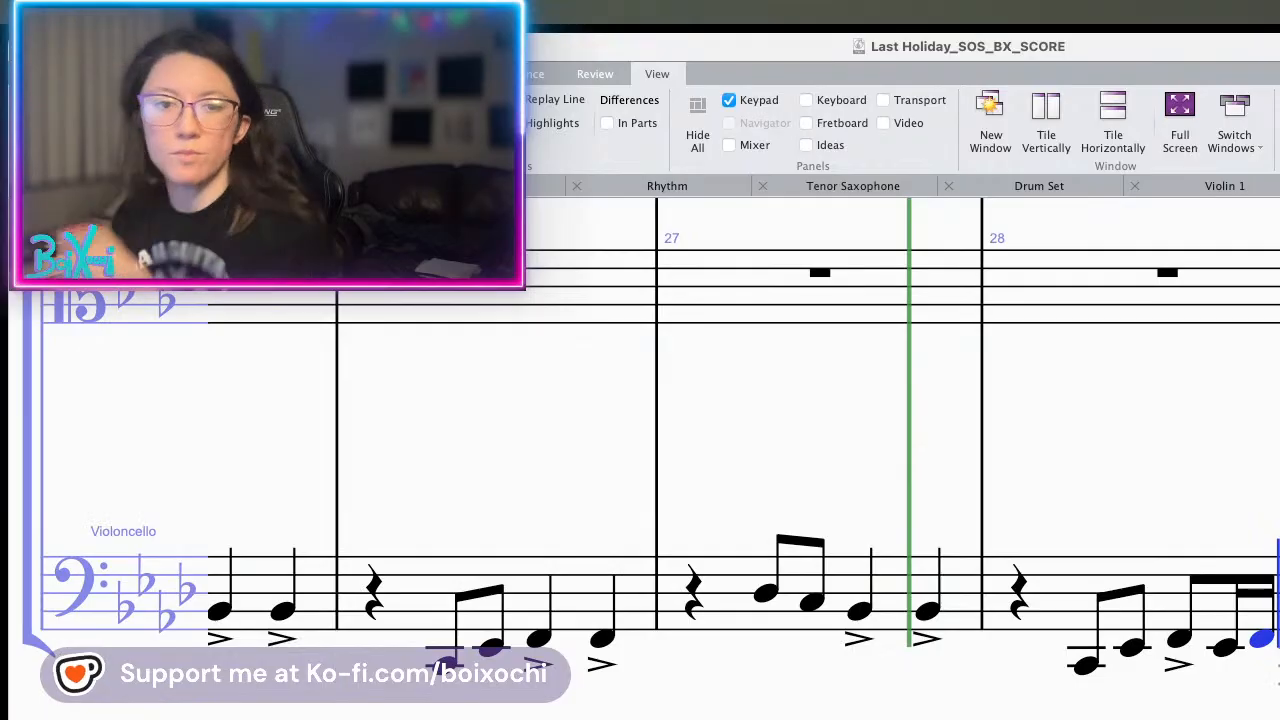
{"action": "scroll", "coordinate": [1083, 550], "scroll_direction": "right", "scroll_amount": 6}
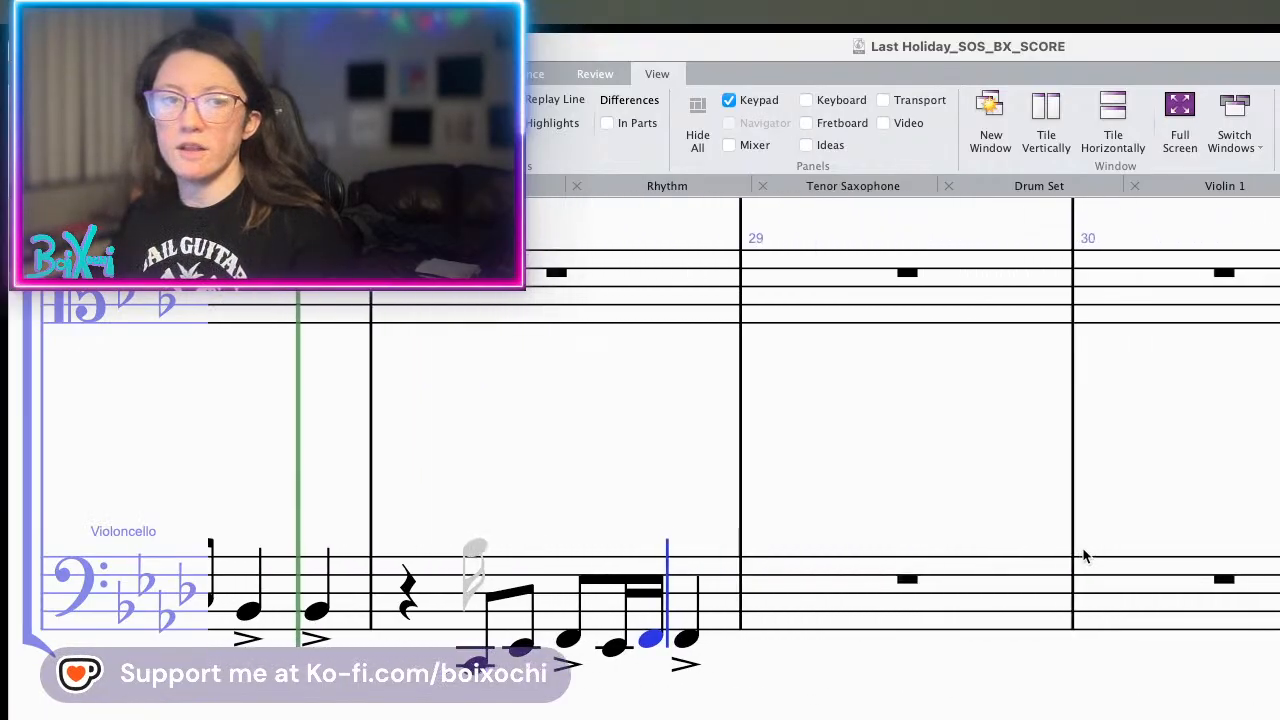
{"action": "scroll", "coordinate": [1085, 556], "scroll_direction": "left", "scroll_amount": 2}
{"action": "scroll", "coordinate": [1085, 556], "scroll_direction": "up", "scroll_amount": 2}
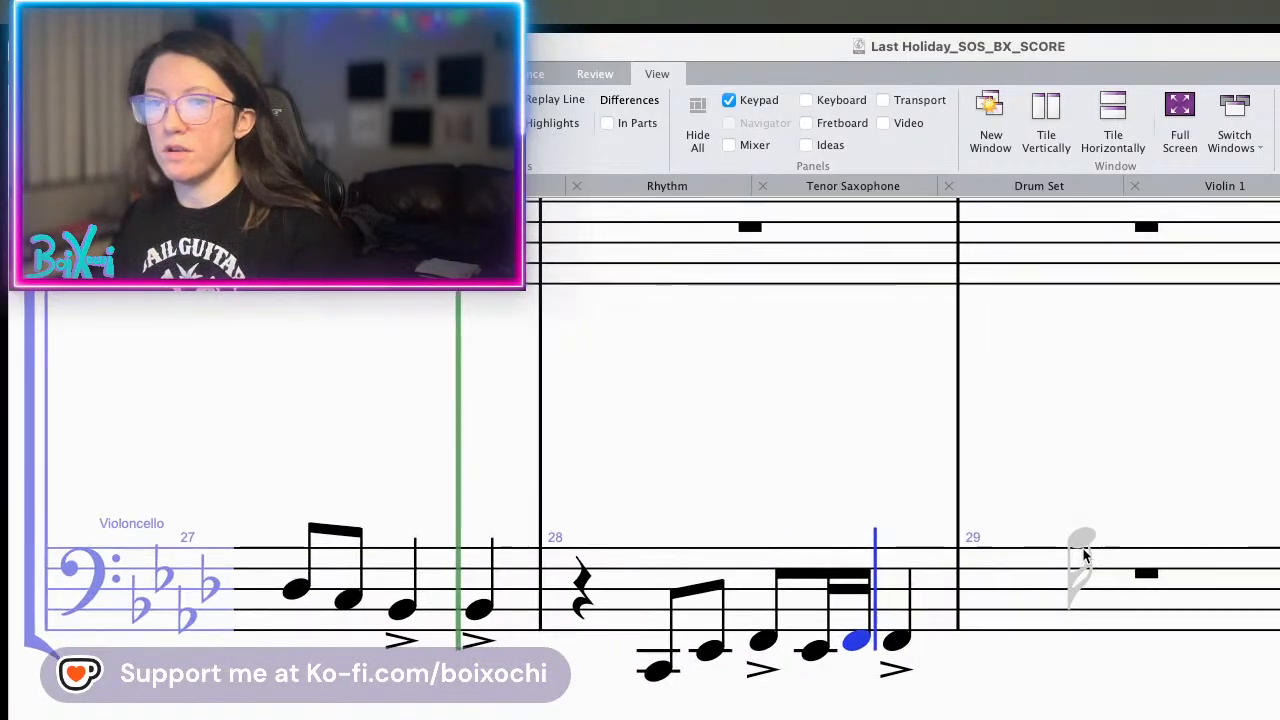
{"action": "scroll", "coordinate": [1086, 556], "scroll_direction": "up", "scroll_amount": 2}
{"action": "scroll", "coordinate": [1086, 556], "scroll_direction": "down", "scroll_amount": 4}
{"action": "scroll", "coordinate": [1086, 556], "scroll_direction": "up", "scroll_amount": 2}
{"action": "scroll", "coordinate": [1086, 556], "scroll_direction": "left", "scroll_amount": 4}
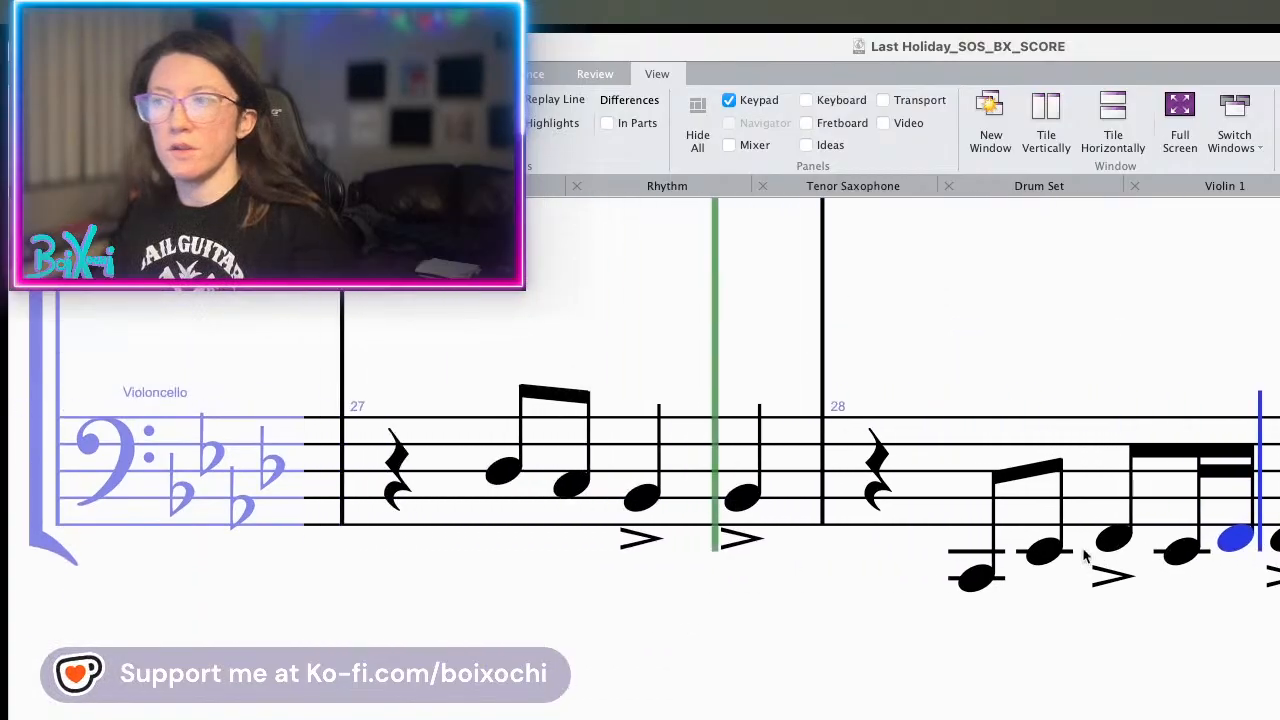
- Play back the cello line from its first note in bar 28
{"action": "scroll", "coordinate": [1085, 556], "scroll_direction": "left", "scroll_amount": 1}
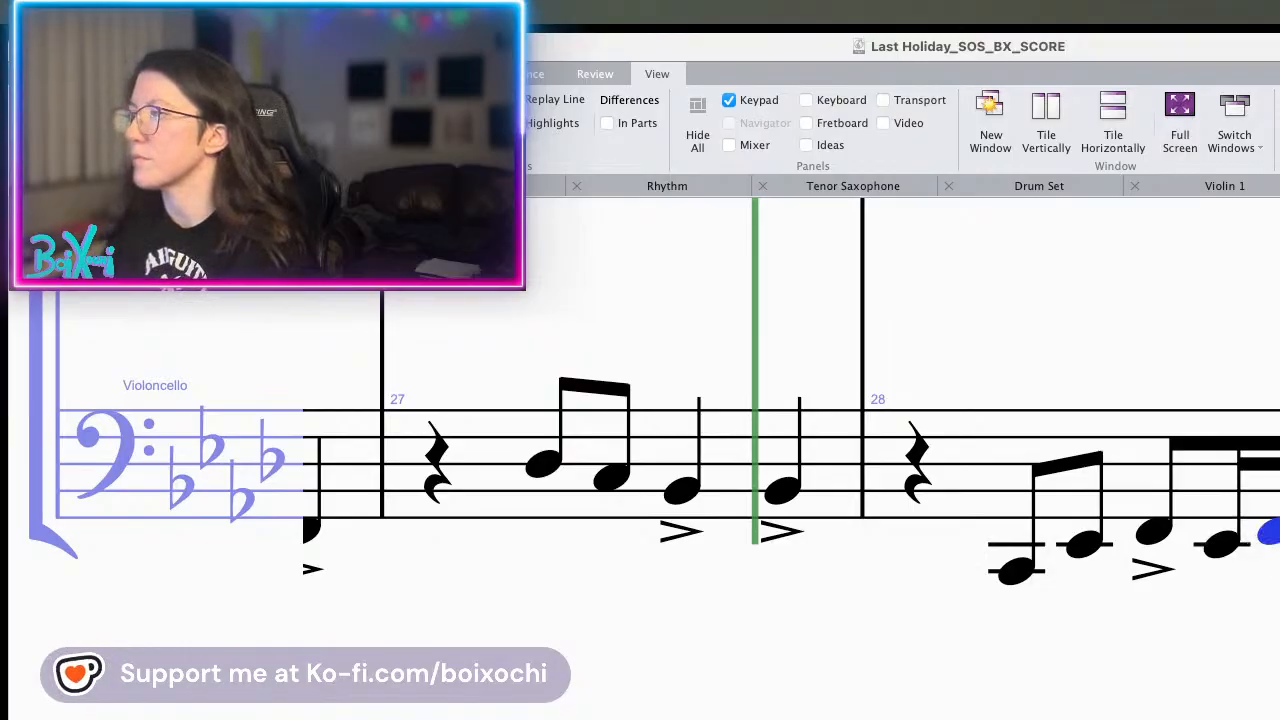
{"action": "key", "text": "Escape"}
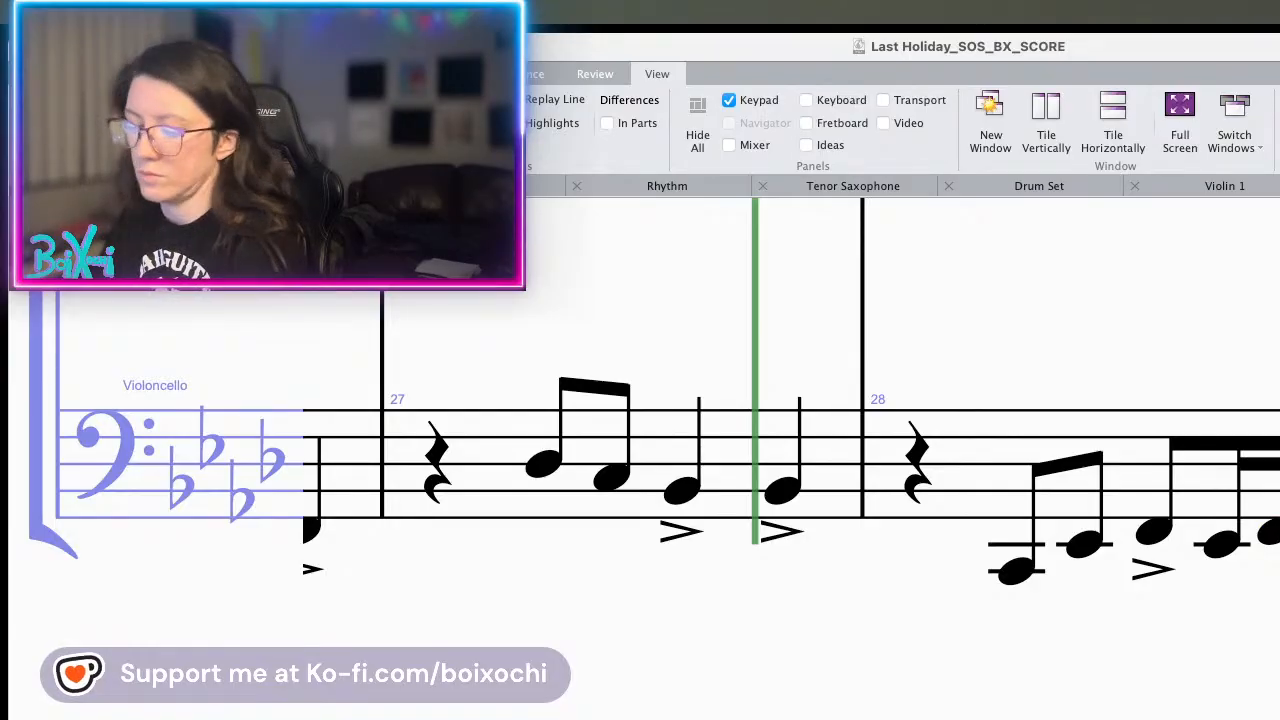
{"action": "left_click", "coordinate": [1016, 571]}
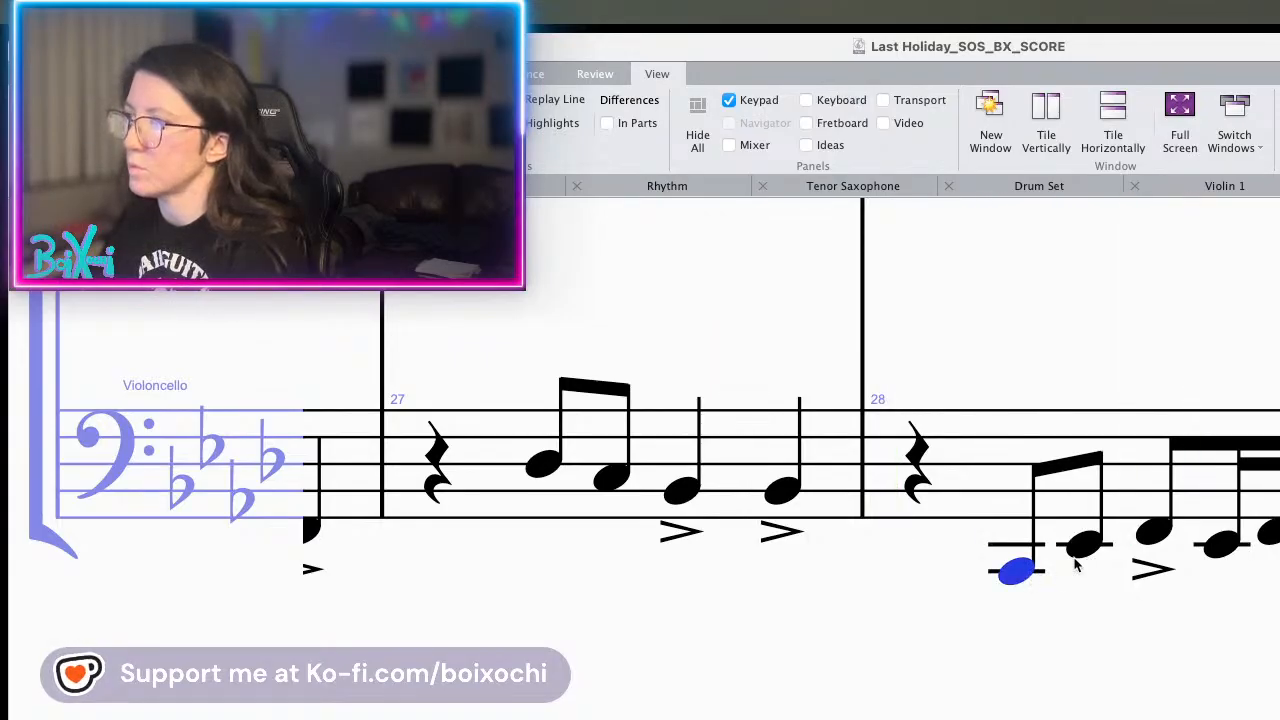
{"action": "key", "text": "Escape"}
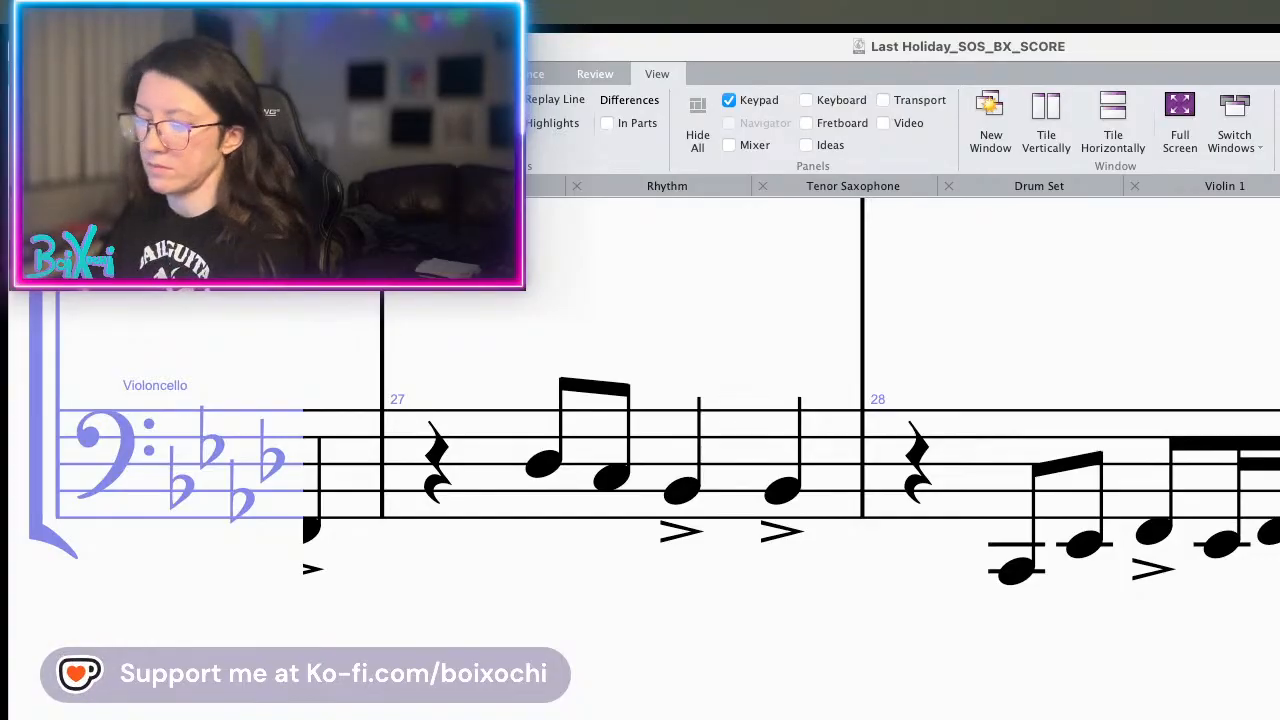
{"action": "left_click", "coordinate": [1020, 574]}
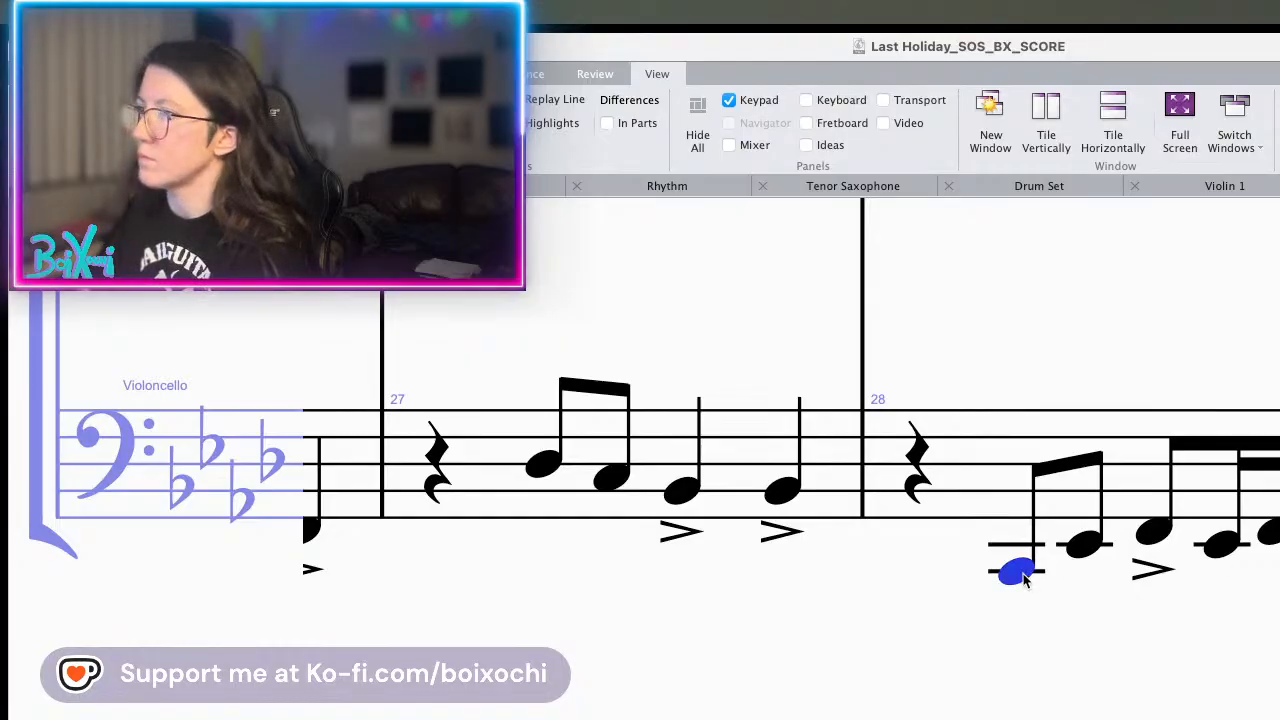
{"action": "key", "text": "space"}
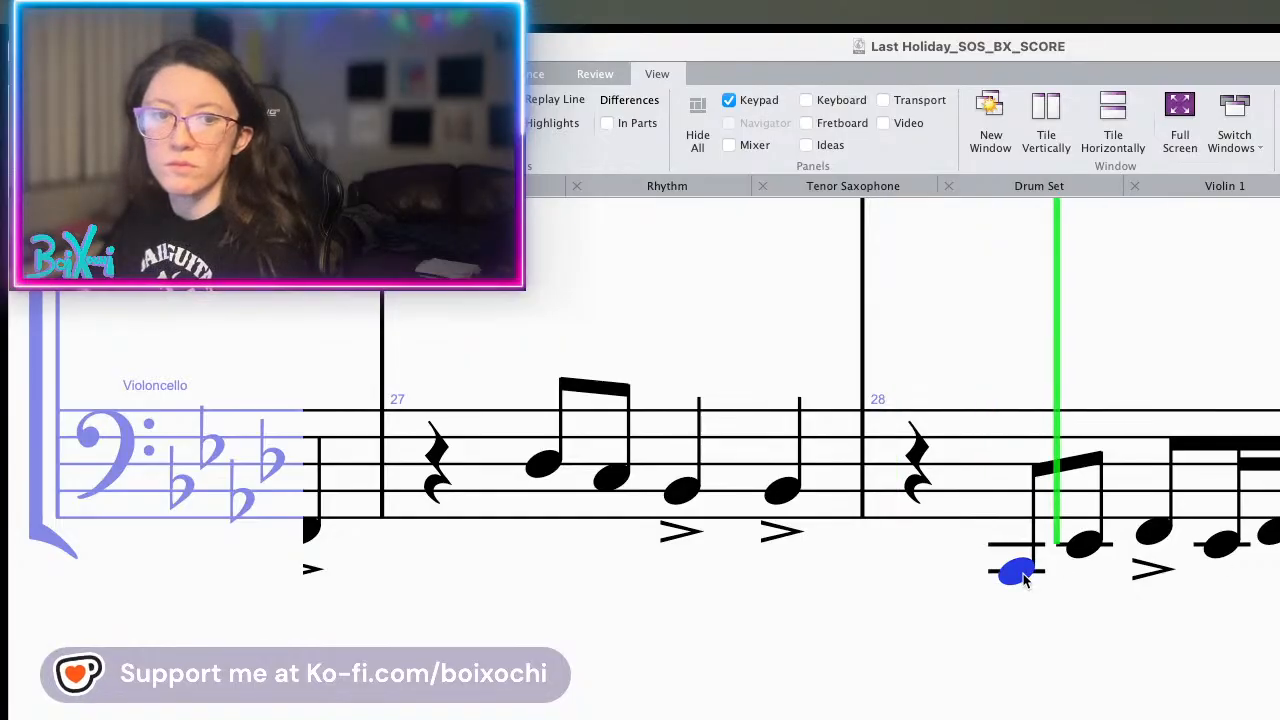
{"action": "key", "text": "space"}
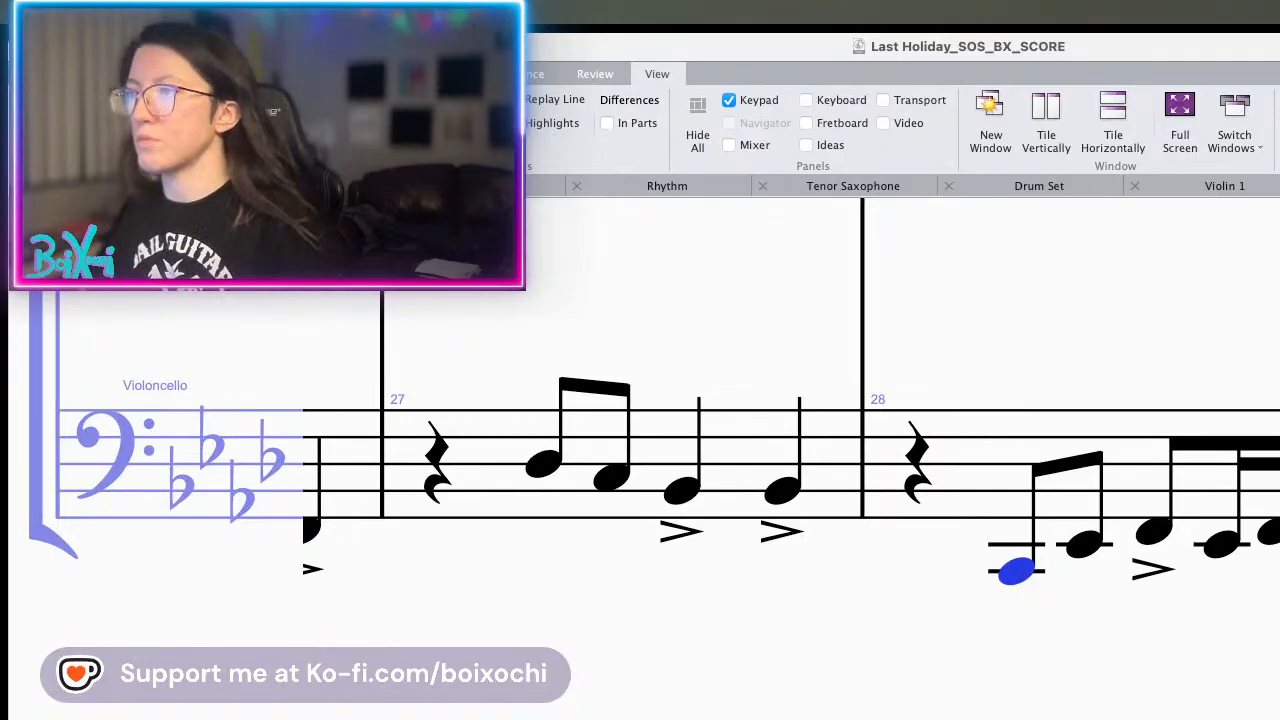
- Compare the empty string staves from bar 25 with the chord symbols in the rhythm part, and continue playback from bar 28
{"action": "scroll", "coordinate": [1190, 704], "scroll_direction": "down", "scroll_amount": 6}
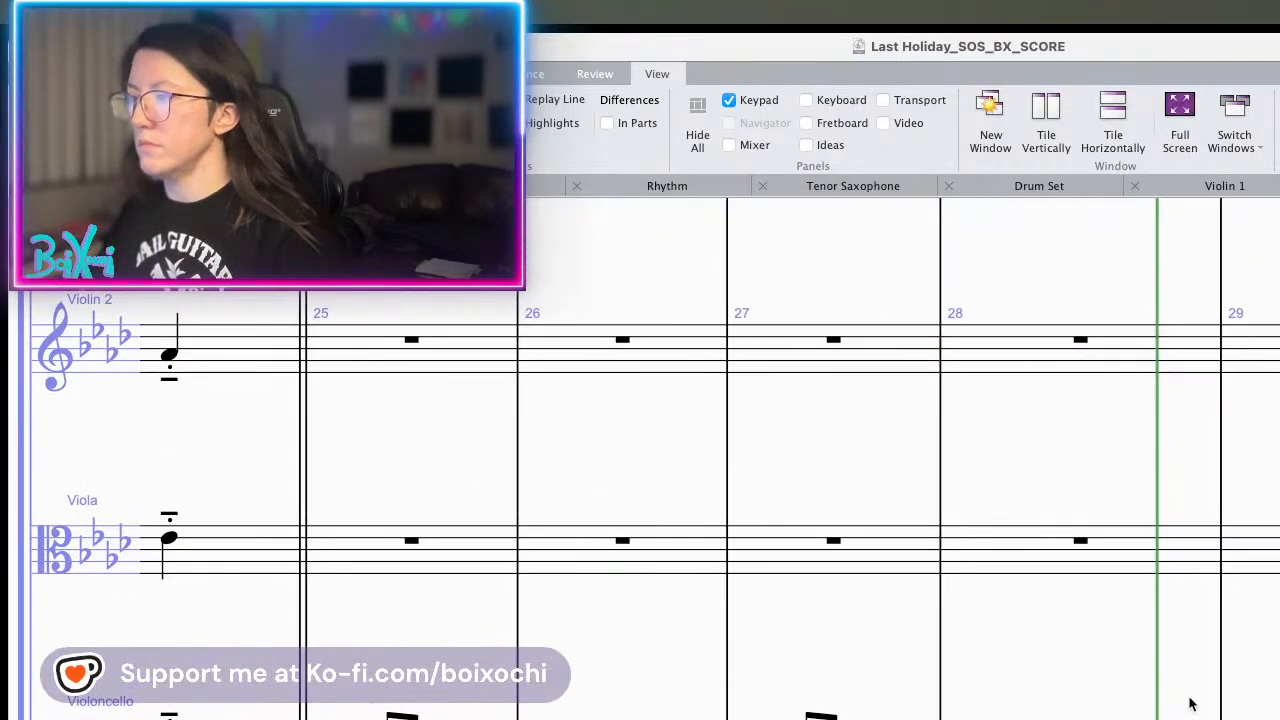
{"action": "scroll", "coordinate": [947, 412], "scroll_direction": "up", "scroll_amount": 5}
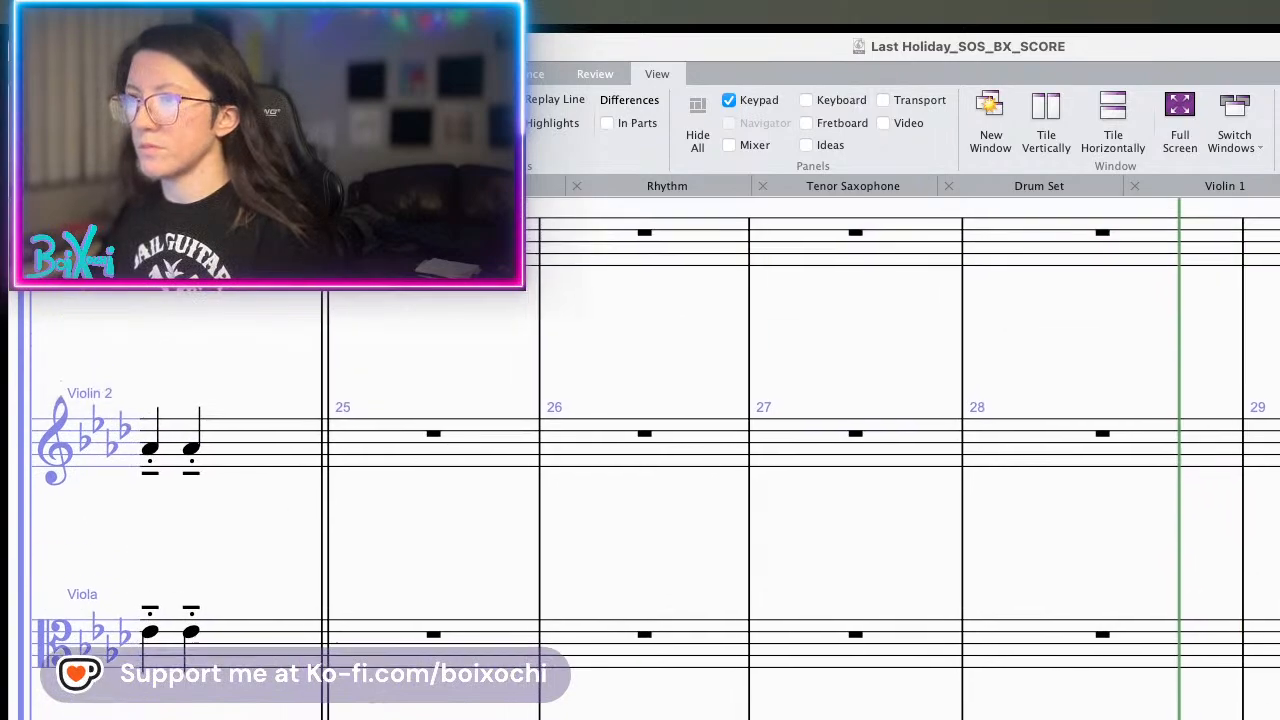
{"action": "scroll", "coordinate": [947, 412], "scroll_direction": "right", "scroll_amount": 3}
{"action": "scroll", "coordinate": [909, 671], "scroll_direction": "up", "scroll_amount": 10}
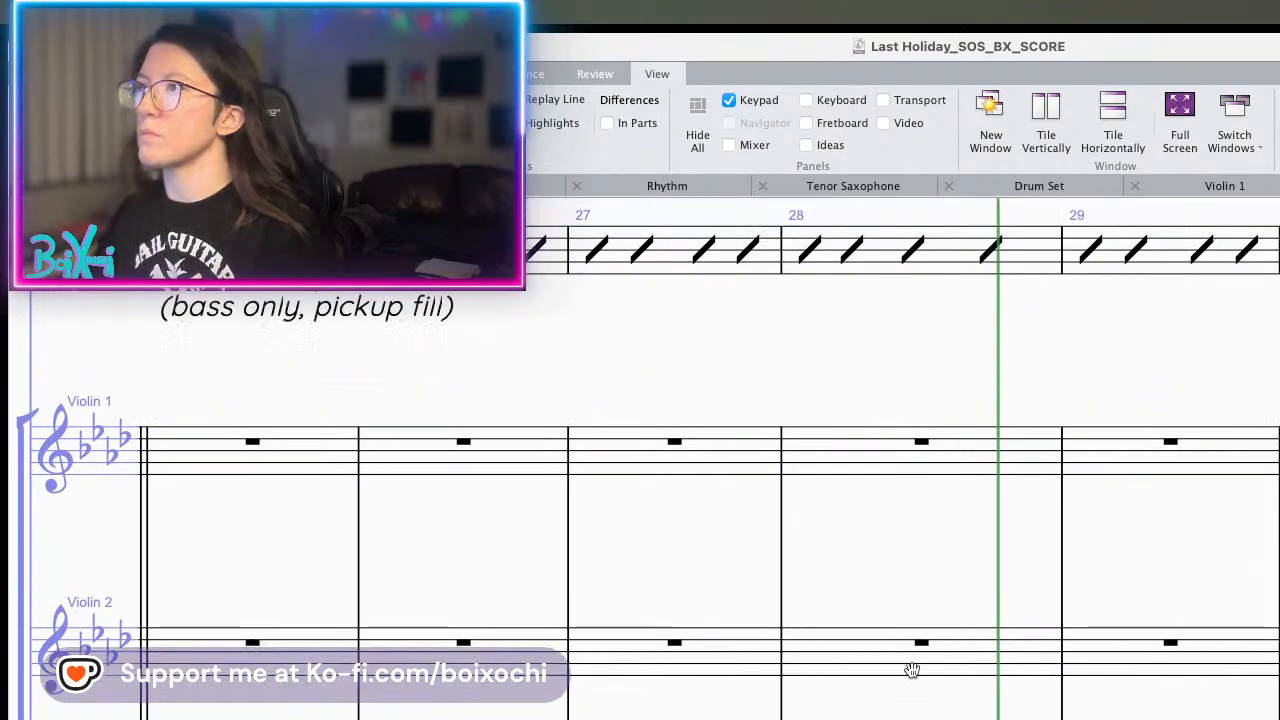
{"action": "scroll", "coordinate": [909, 671], "scroll_direction": "right", "scroll_amount": 2}
{"action": "scroll", "coordinate": [877, 634], "scroll_direction": "down", "scroll_amount": 10}
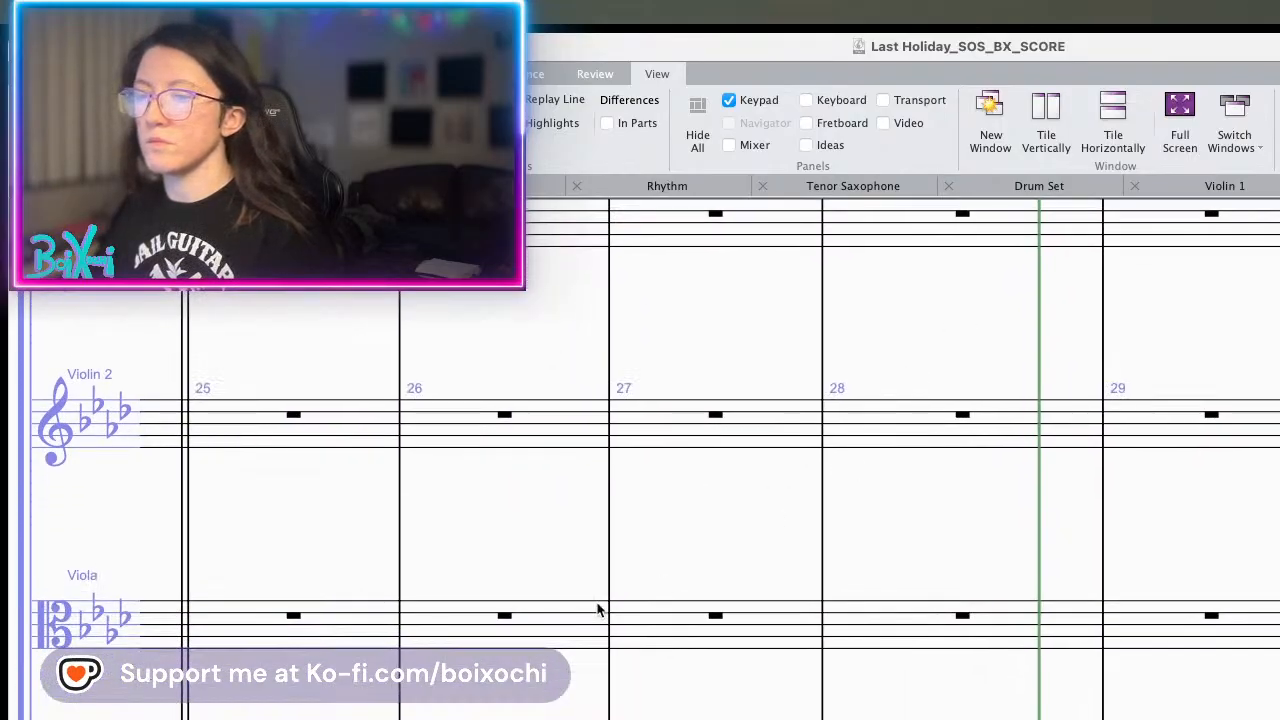
{"action": "scroll", "coordinate": [597, 608], "scroll_direction": "up", "scroll_amount": 5}
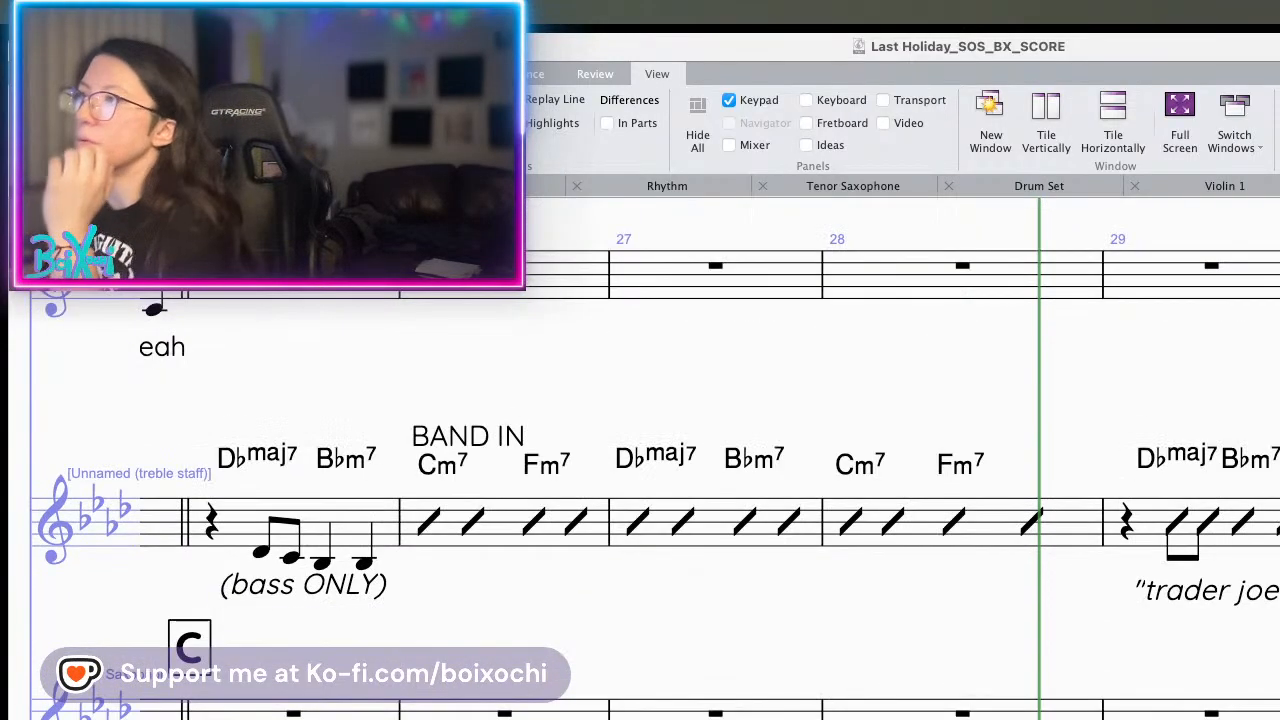
{"action": "scroll", "coordinate": [977, 645], "scroll_direction": "right", "scroll_amount": 5}
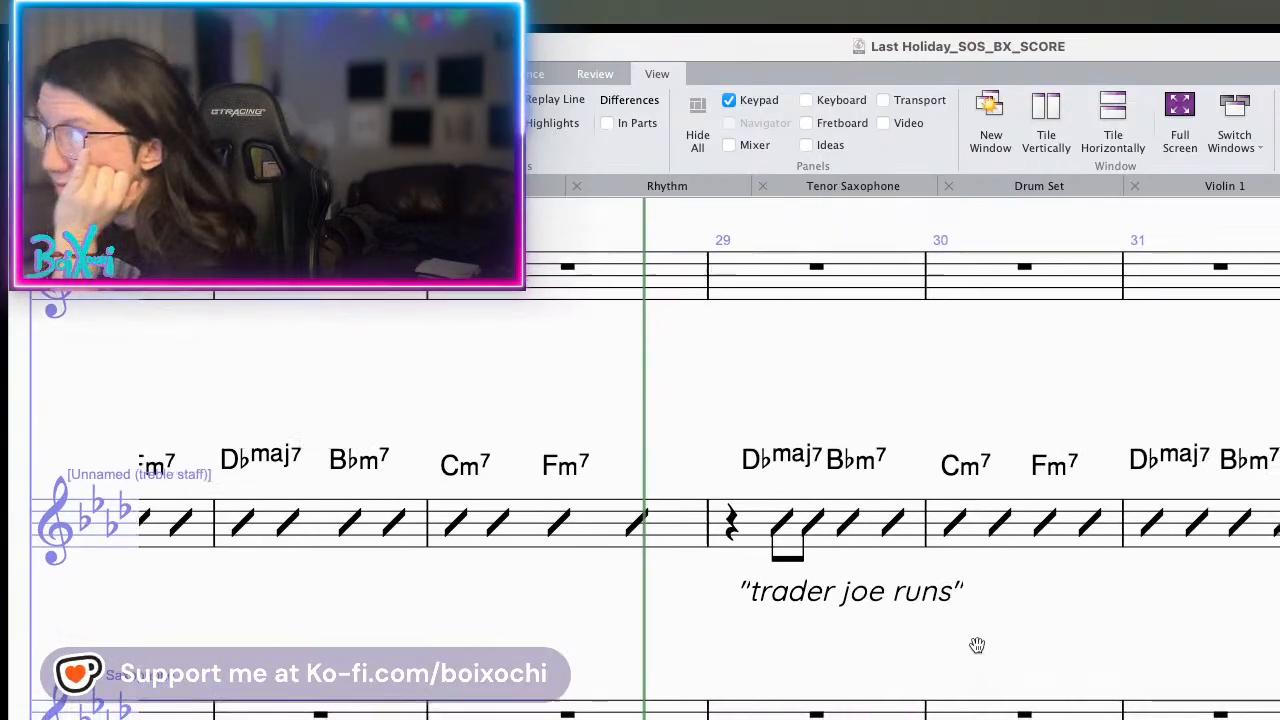
{"action": "left_click_drag", "start_coordinate": [977, 645], "coordinate": [1279, 262]}
{"action": "left_click_drag", "start_coordinate": [1168, 634], "coordinate": [1154, 314]}
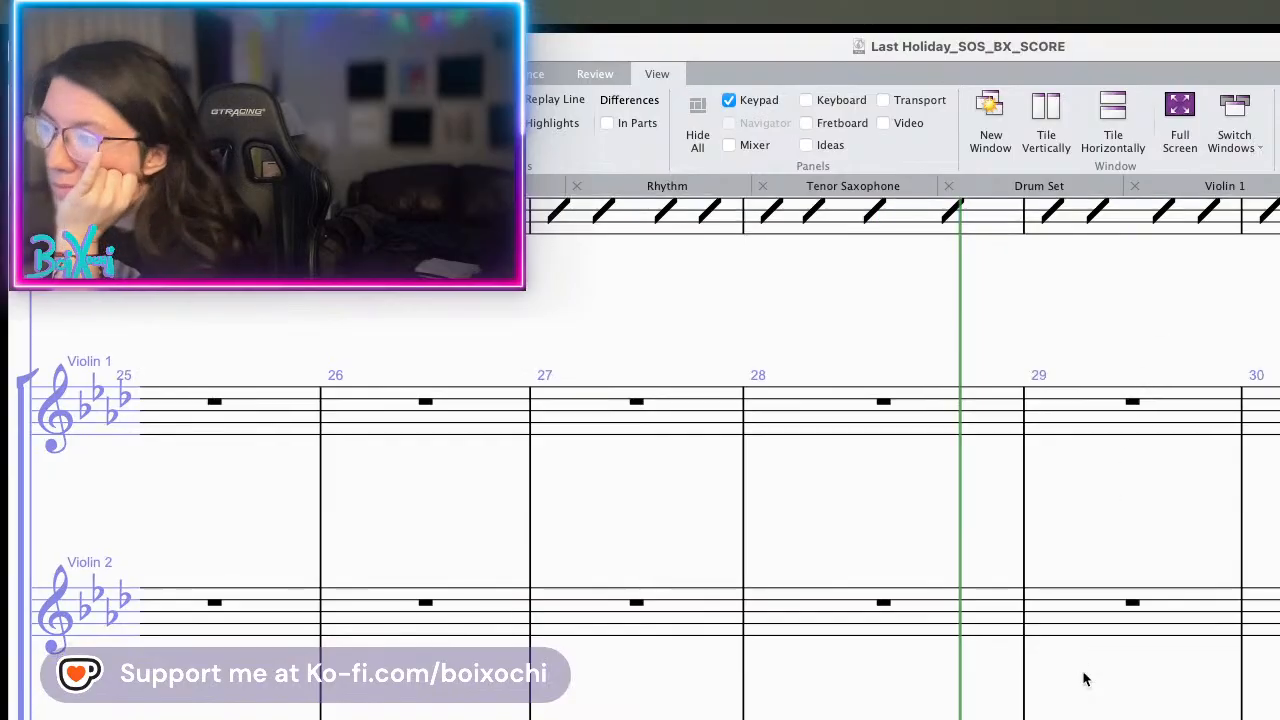
{"action": "left_click_drag", "start_coordinate": [1085, 680], "coordinate": [1111, 449]}
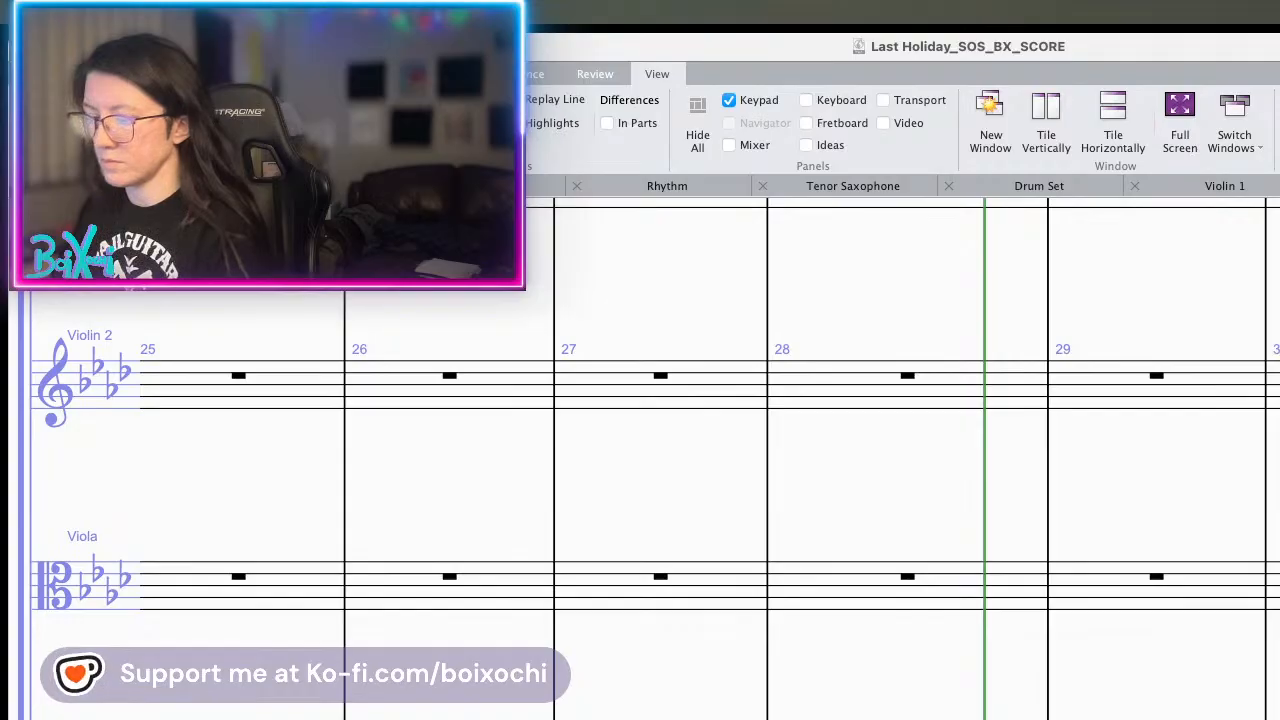
{"action": "key", "text": "space"}
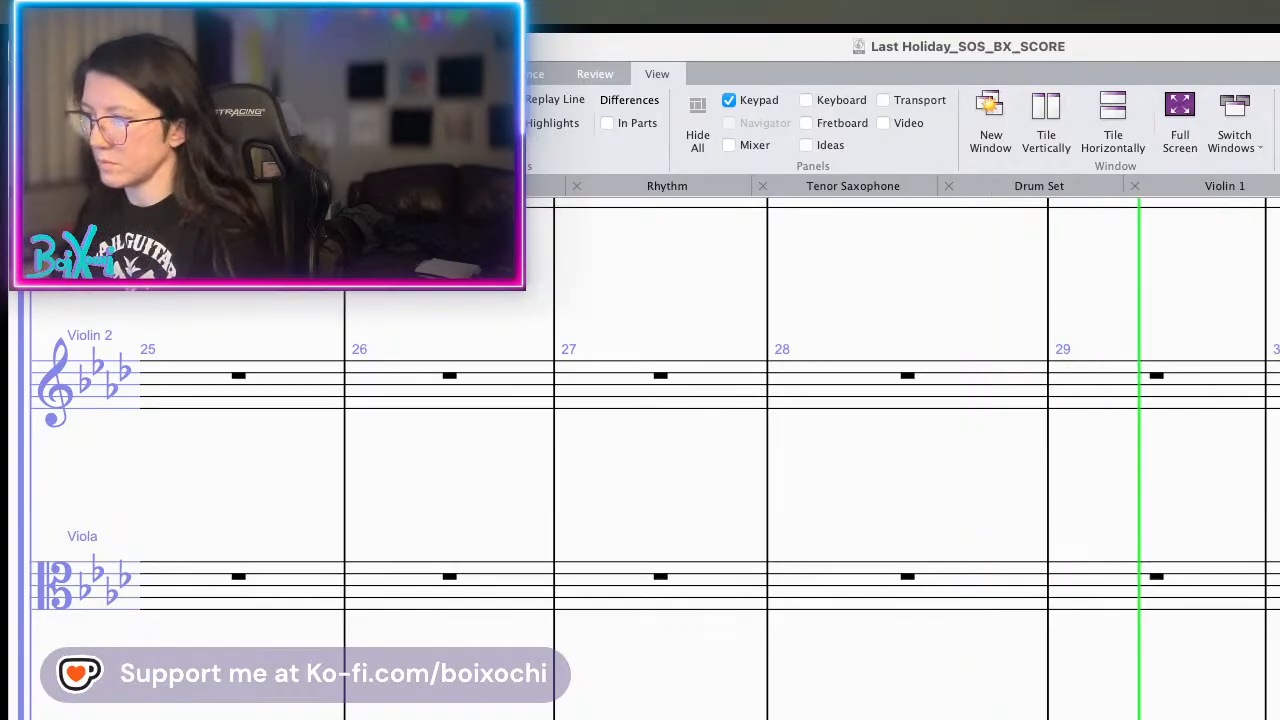
{"action": "key", "text": "space"}
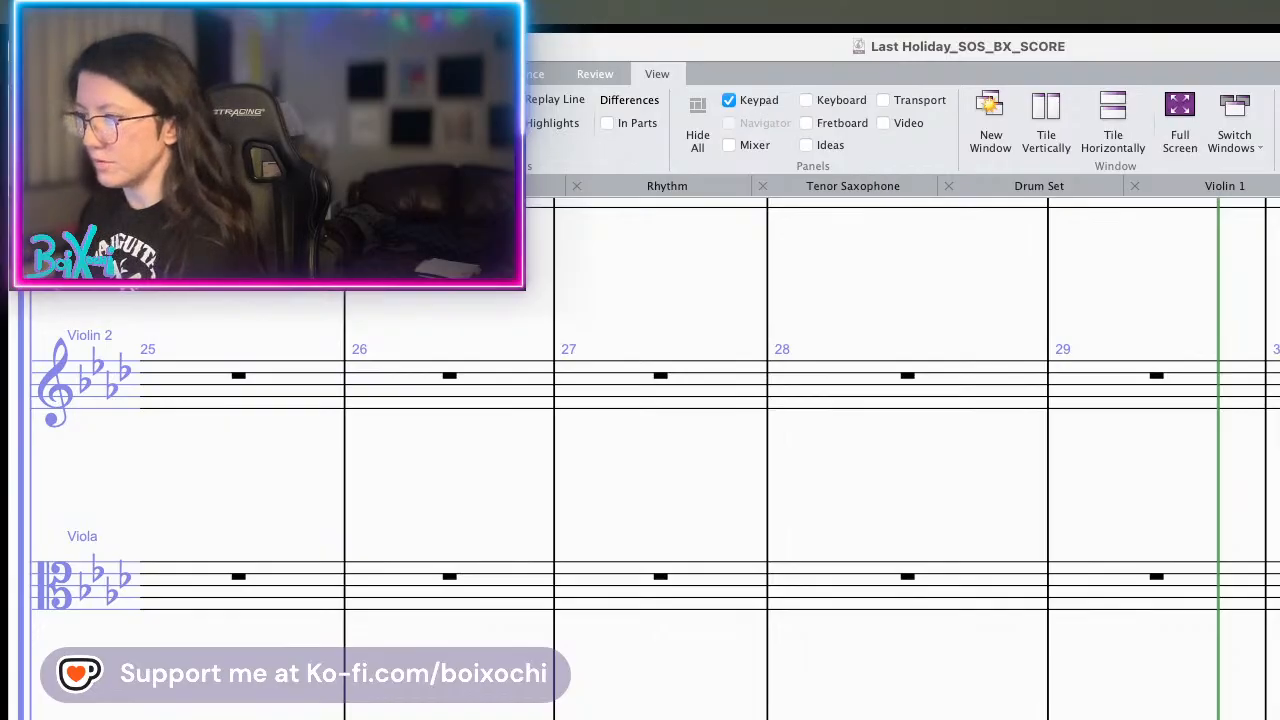
- Copy the cello line of bars 27 and 28 into the viola staff and raise it an octave
{"action": "scroll", "coordinate": [655, 450], "scroll_direction": "up", "scroll_amount": 3}
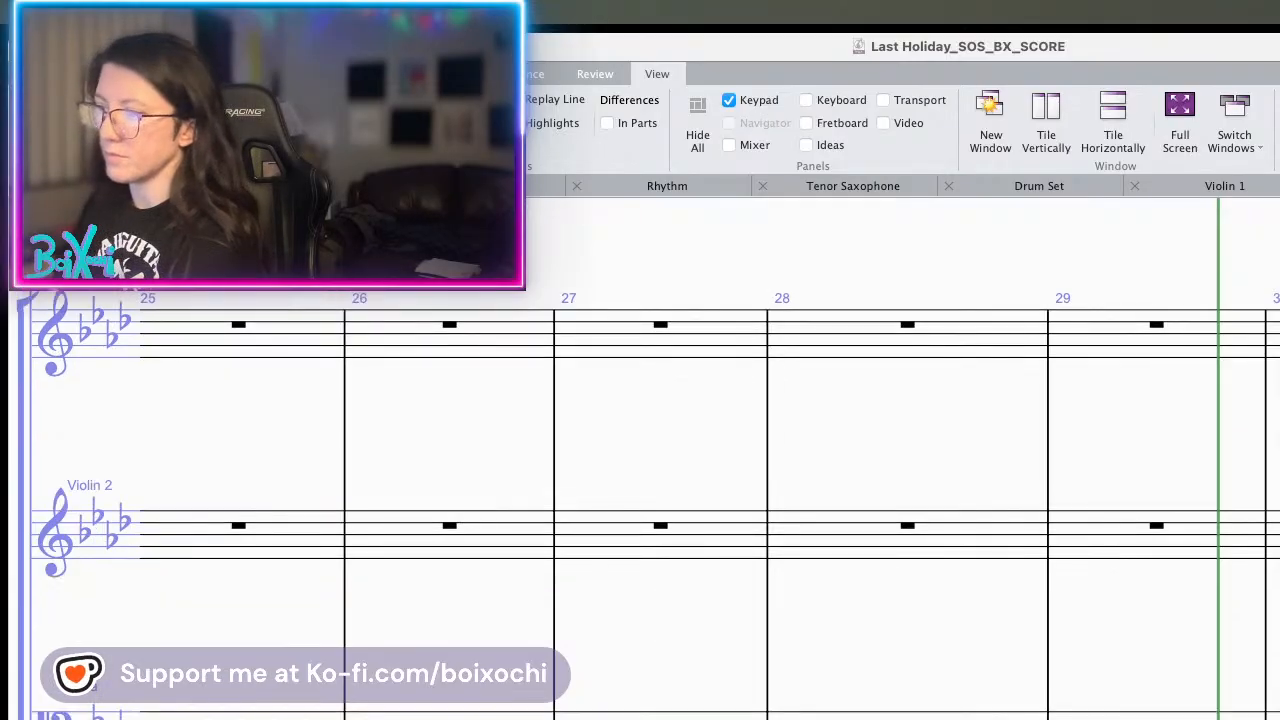
{"action": "left_click_drag", "start_coordinate": [691, 715], "coordinate": [1181, 424]}
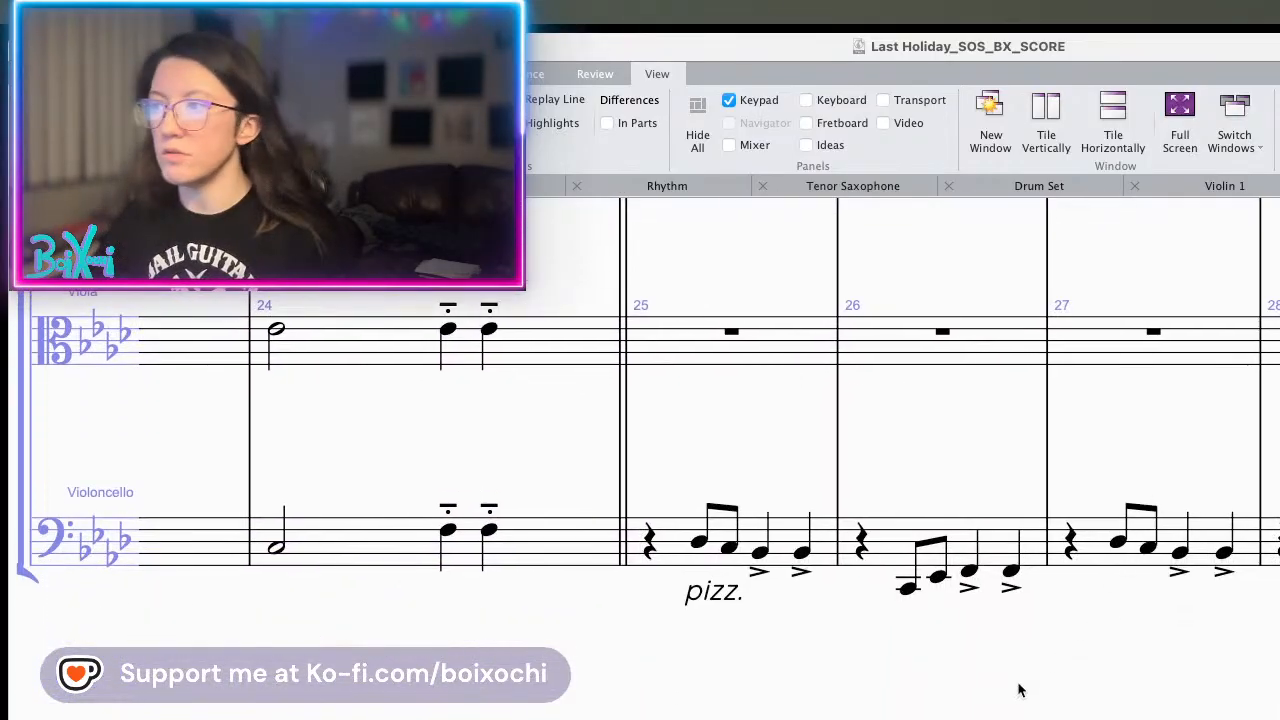
{"action": "left_click_drag", "start_coordinate": [1017, 686], "coordinate": [792, 656]}
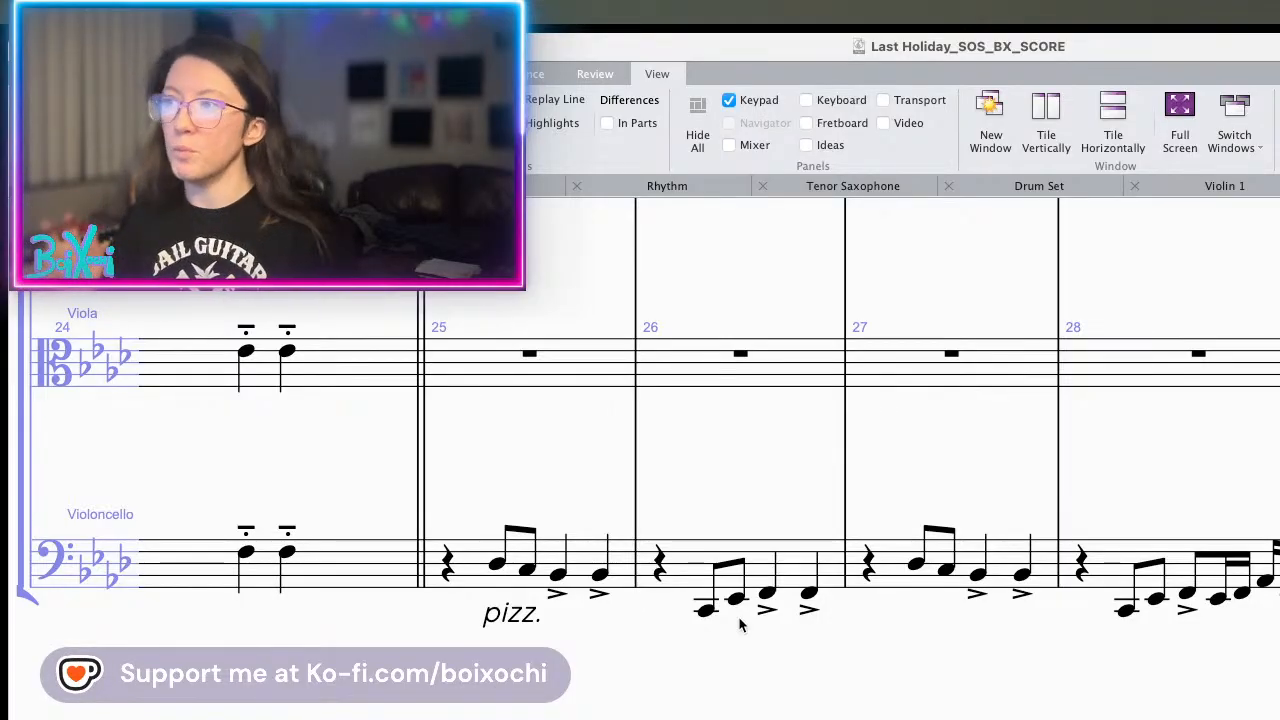
{"action": "left_click_drag", "start_coordinate": [893, 458], "coordinate": [831, 662]}
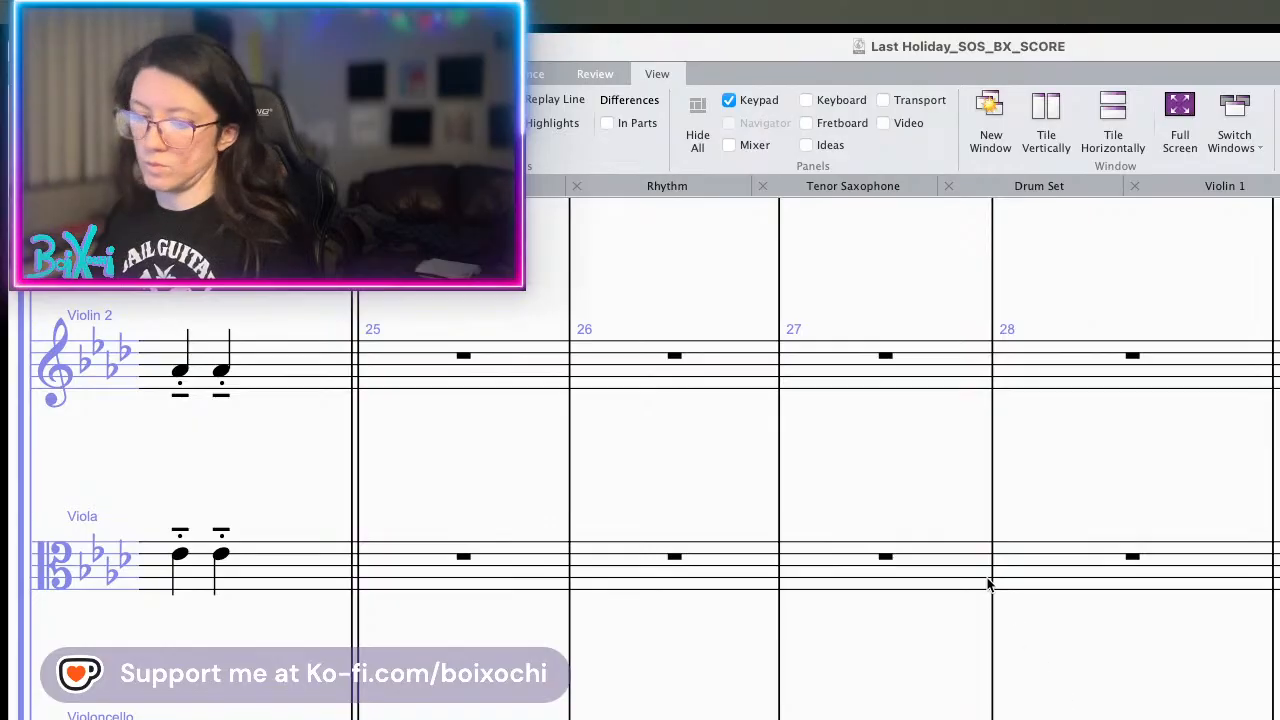
{"action": "left_click", "coordinate": [815, 563], "text": "alt"}
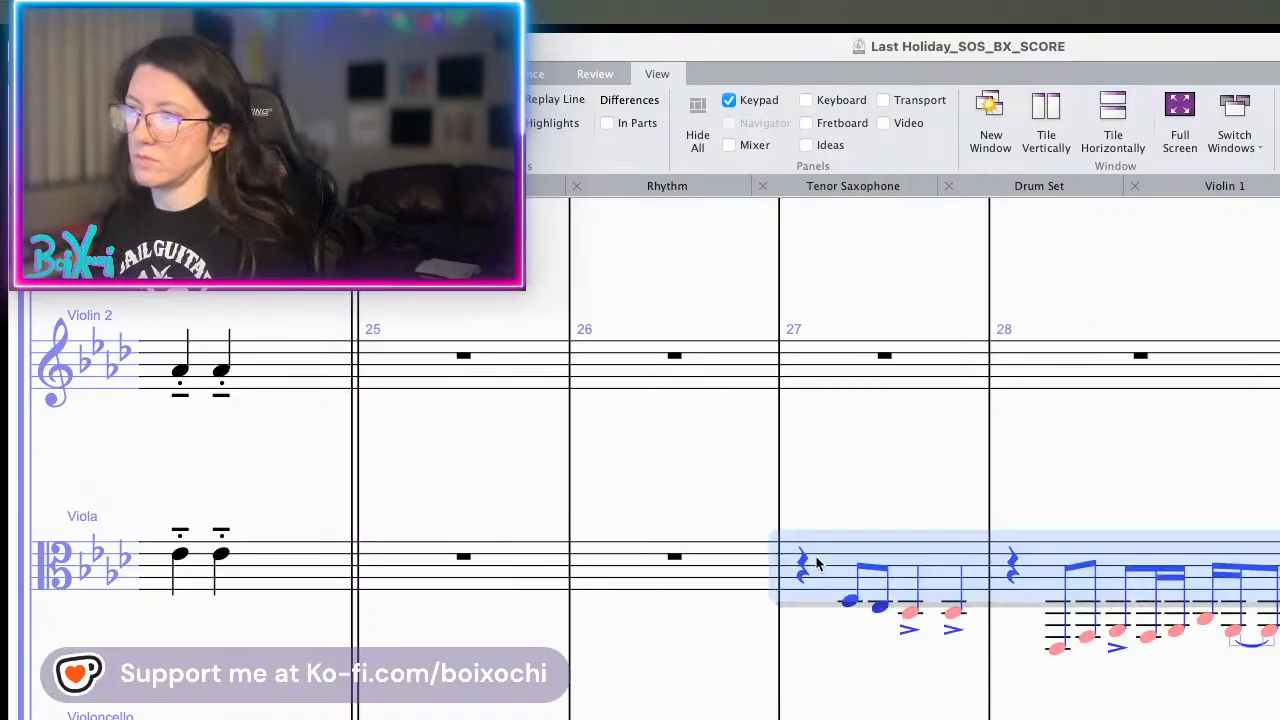
{"action": "key", "text": "super+Up"}
{"action": "key", "text": "Escape"}
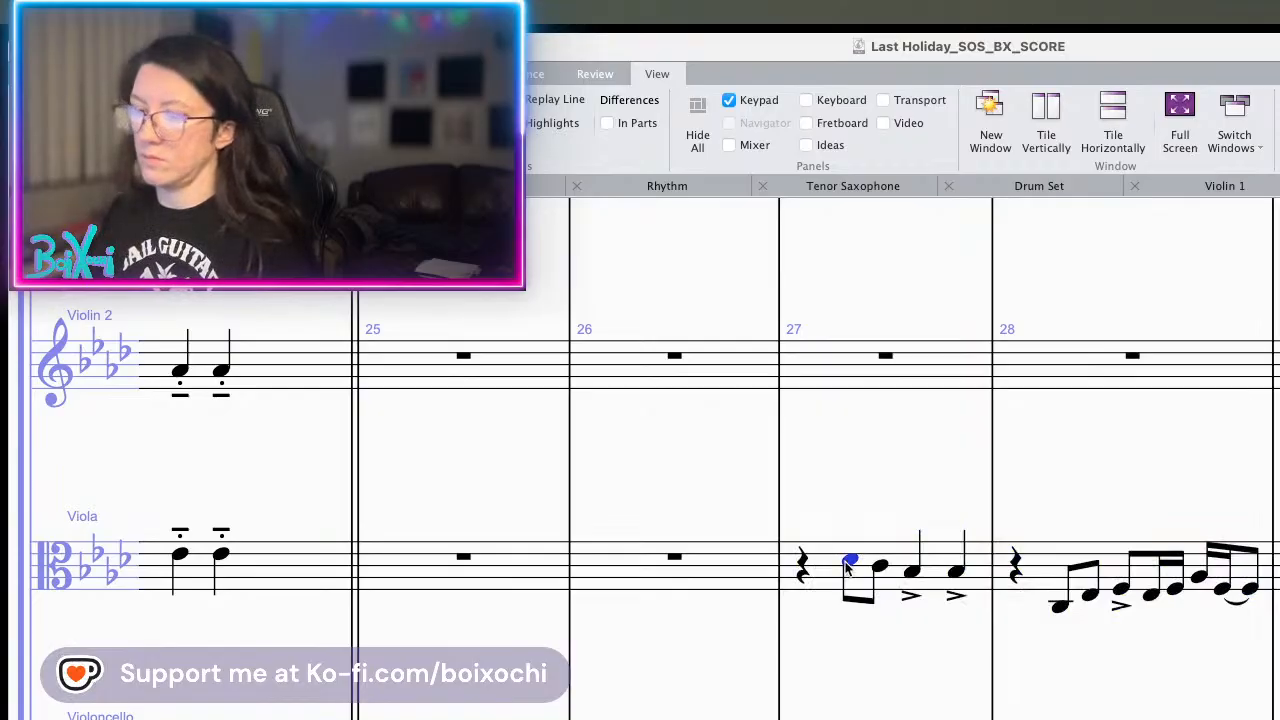
- Add the technique text "pizz." under the first viola note in bar 27 and move it slightly lower, clear of the notes
{"action": "key", "text": "ctrl+t"}
{"action": "type", "text": "pizz."}
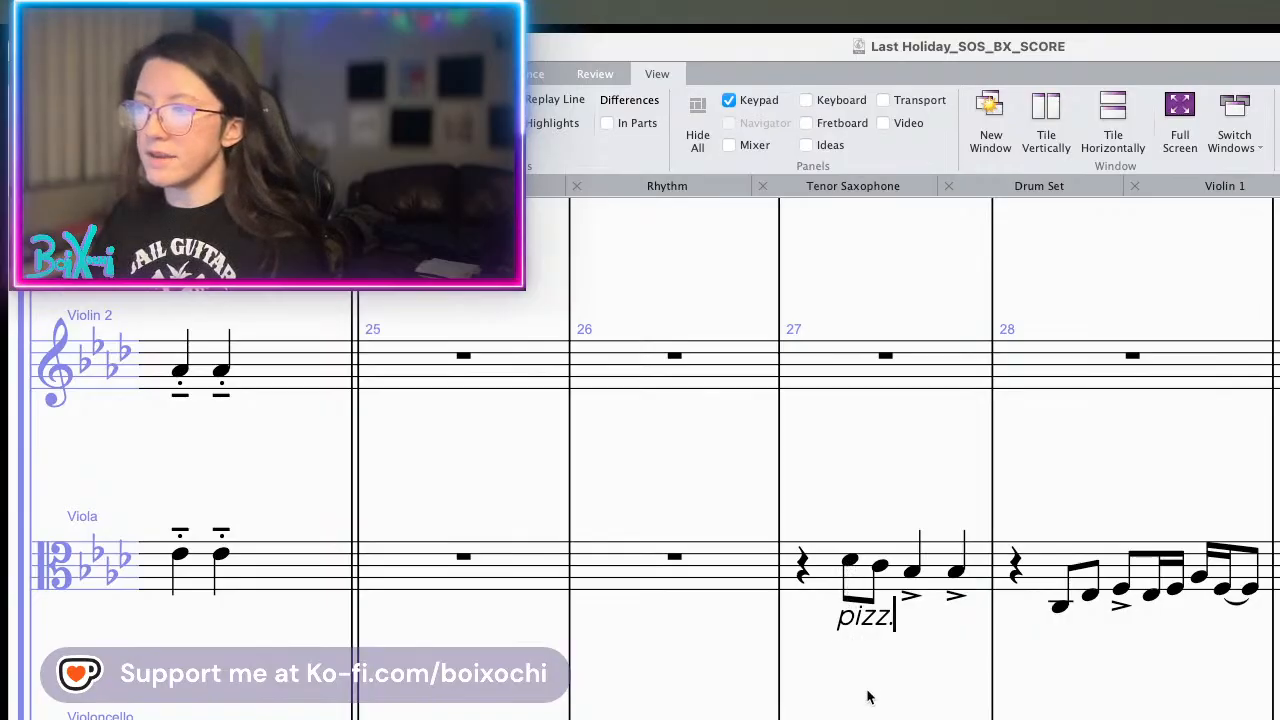
{"action": "key", "text": "Escape"}
{"action": "left_click_drag", "start_coordinate": [867, 625], "coordinate": [853, 643]}
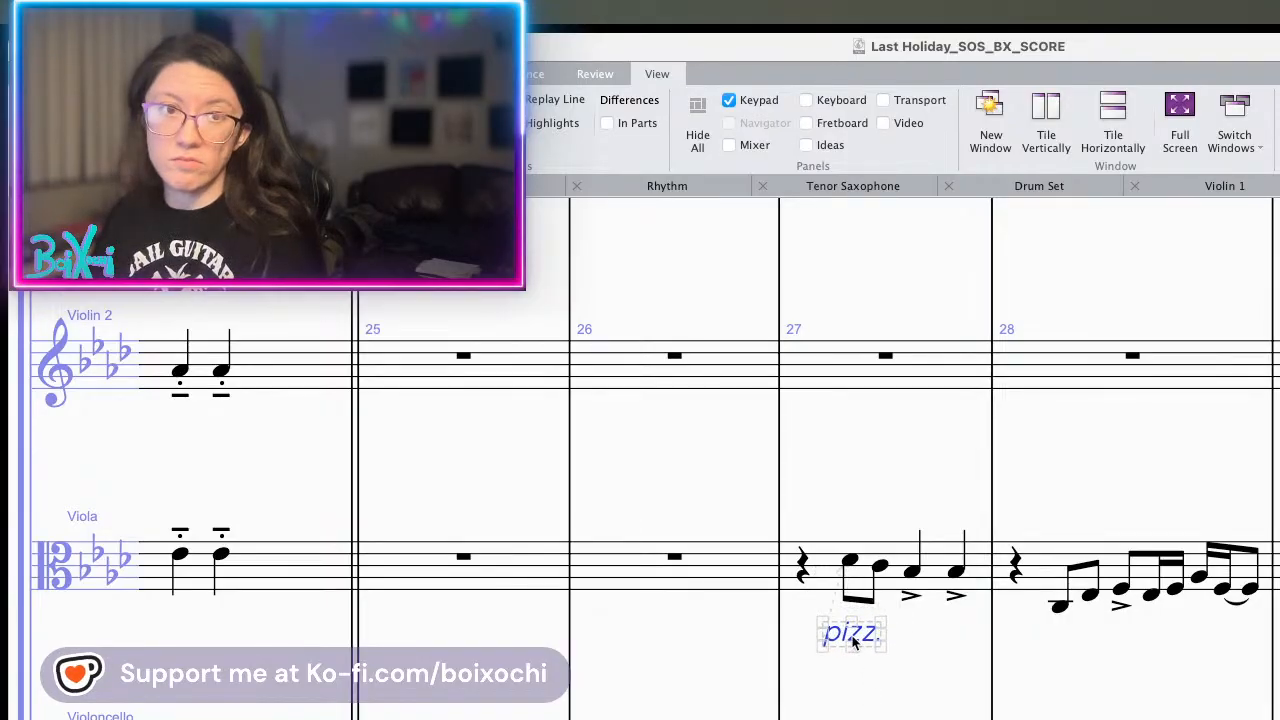
{"action": "key", "text": "Escape"}
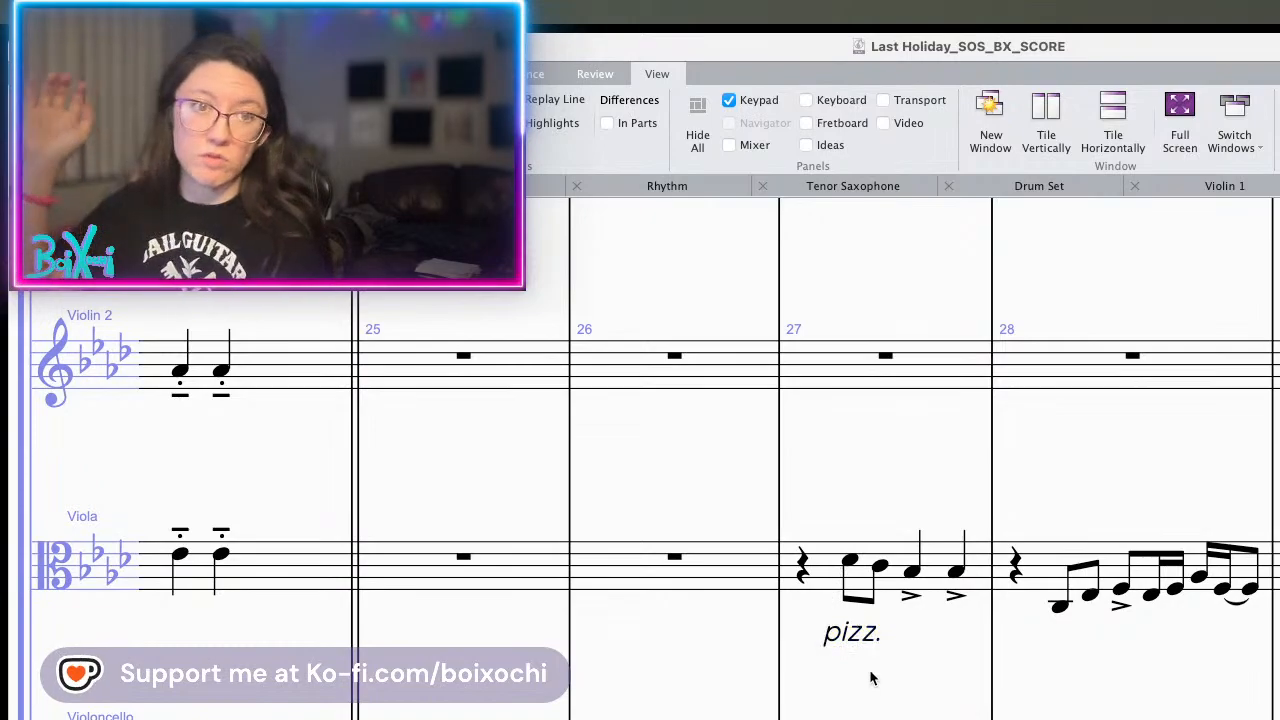
- Play back bars 27 and 28 to check the viola line together with the cello
{"action": "key", "text": "space"}
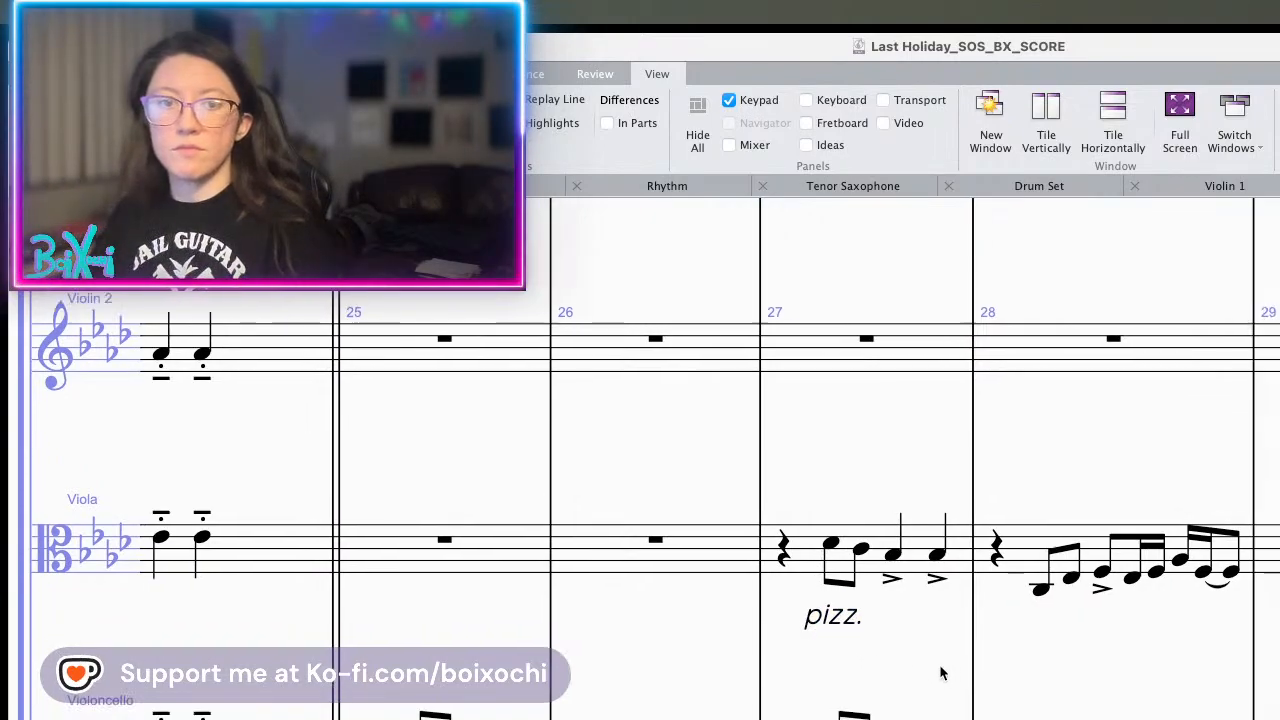
{"action": "scroll", "coordinate": [966, 660], "scroll_direction": "up", "scroll_amount": 5}
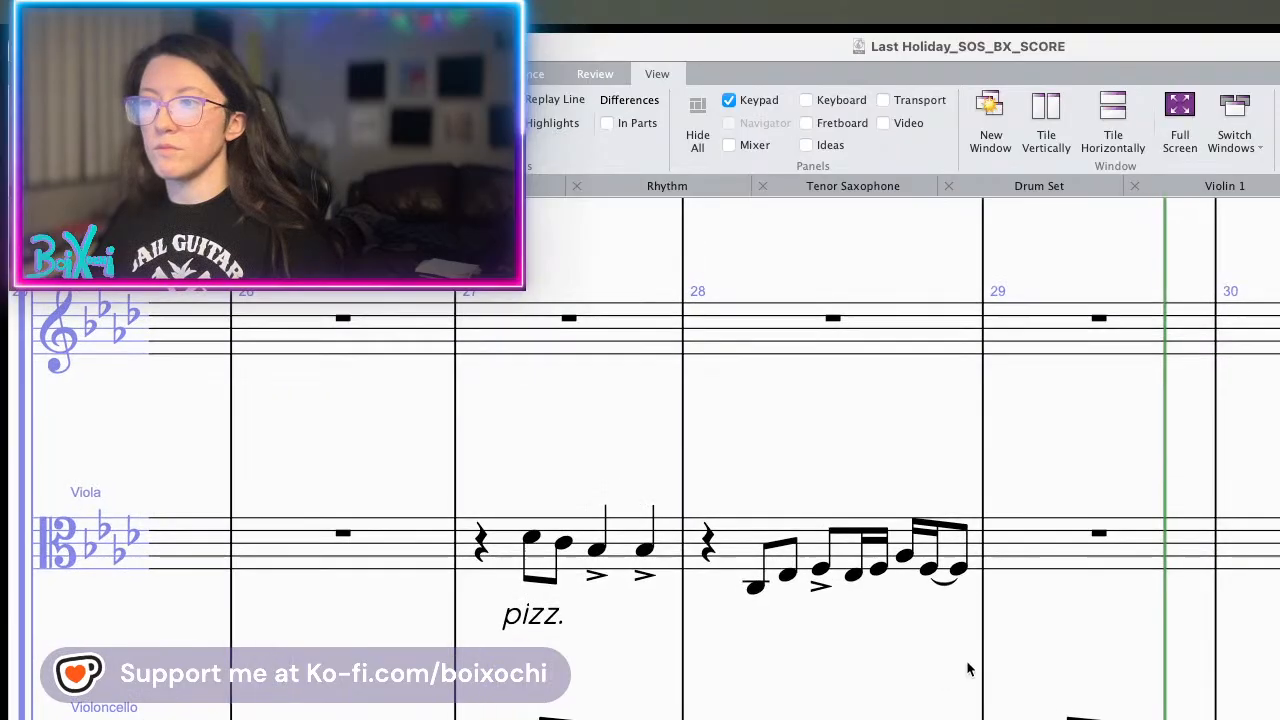
{"action": "scroll", "coordinate": [968, 669], "scroll_direction": "down", "scroll_amount": 5}
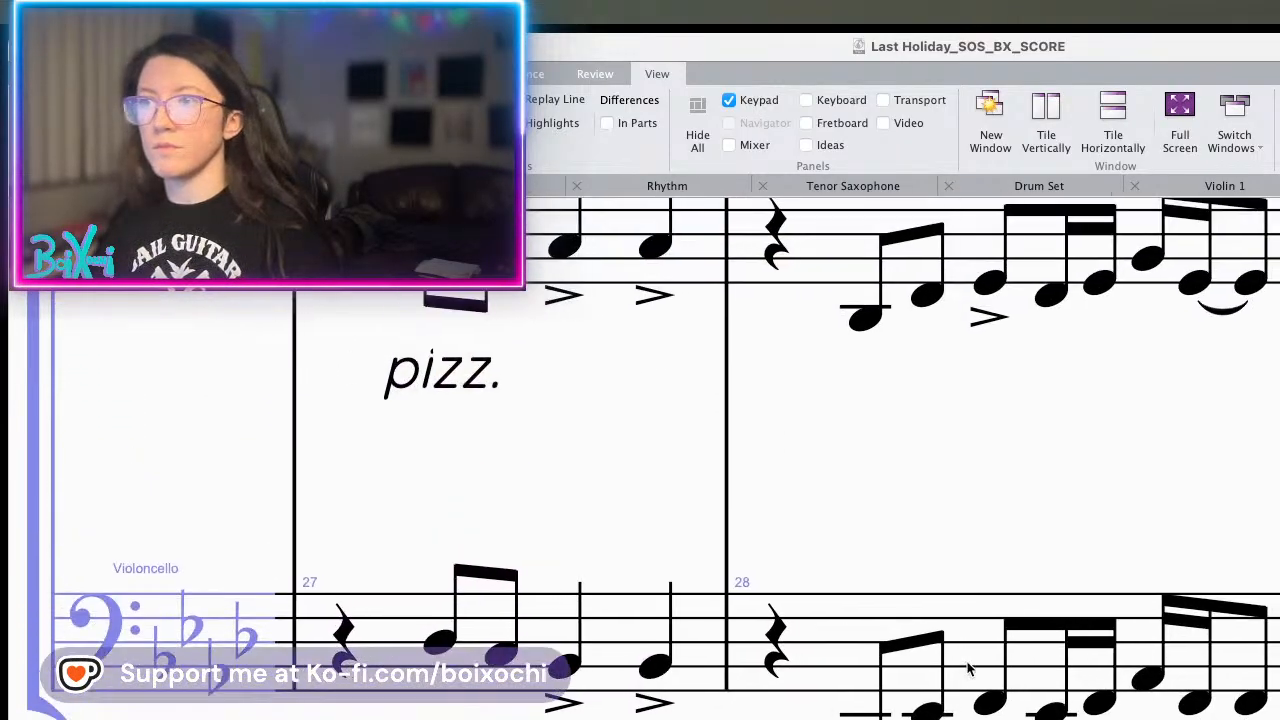
{"action": "scroll", "coordinate": [968, 669], "scroll_direction": "down", "scroll_amount": 3}
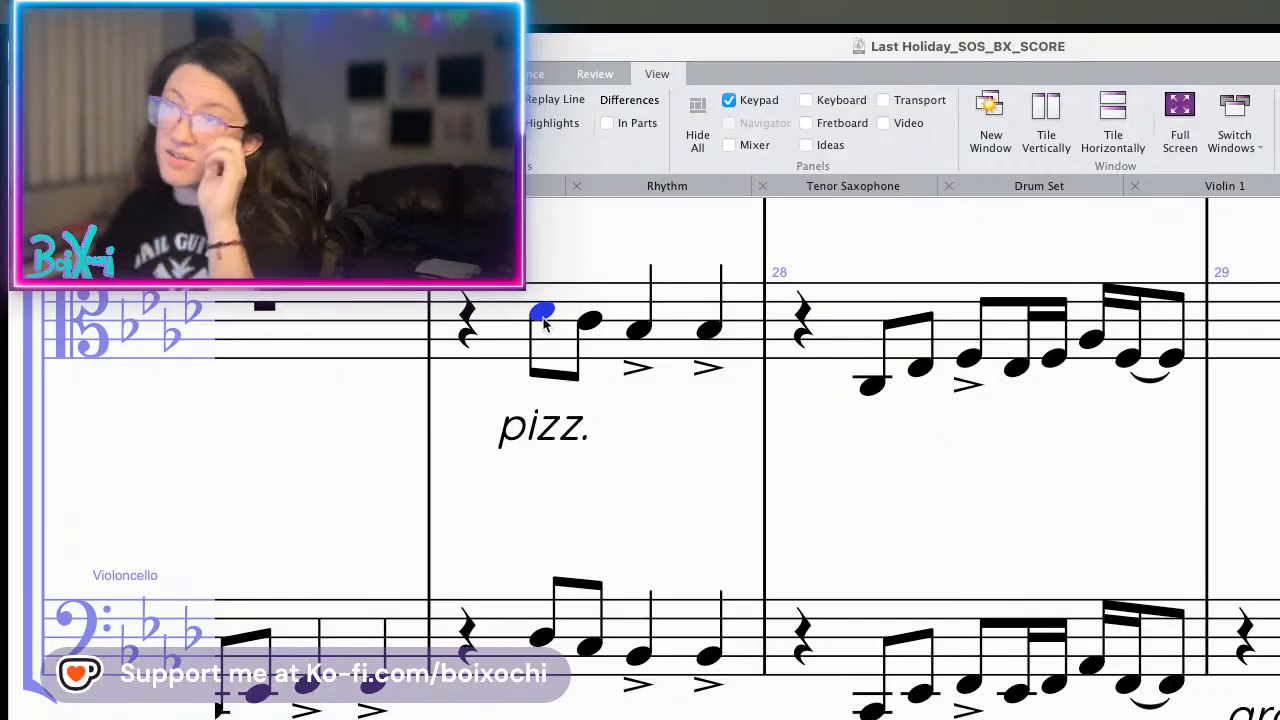
{"action": "key", "text": "space"}
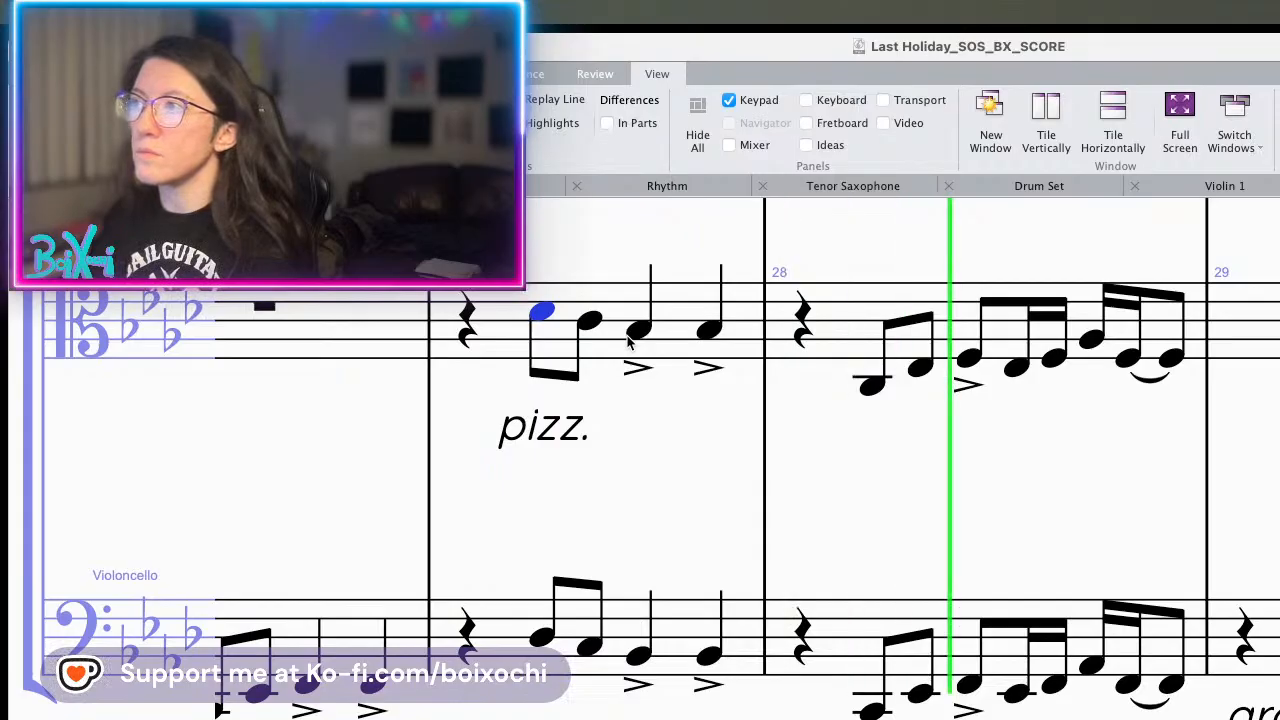
{"action": "key", "text": "space"}
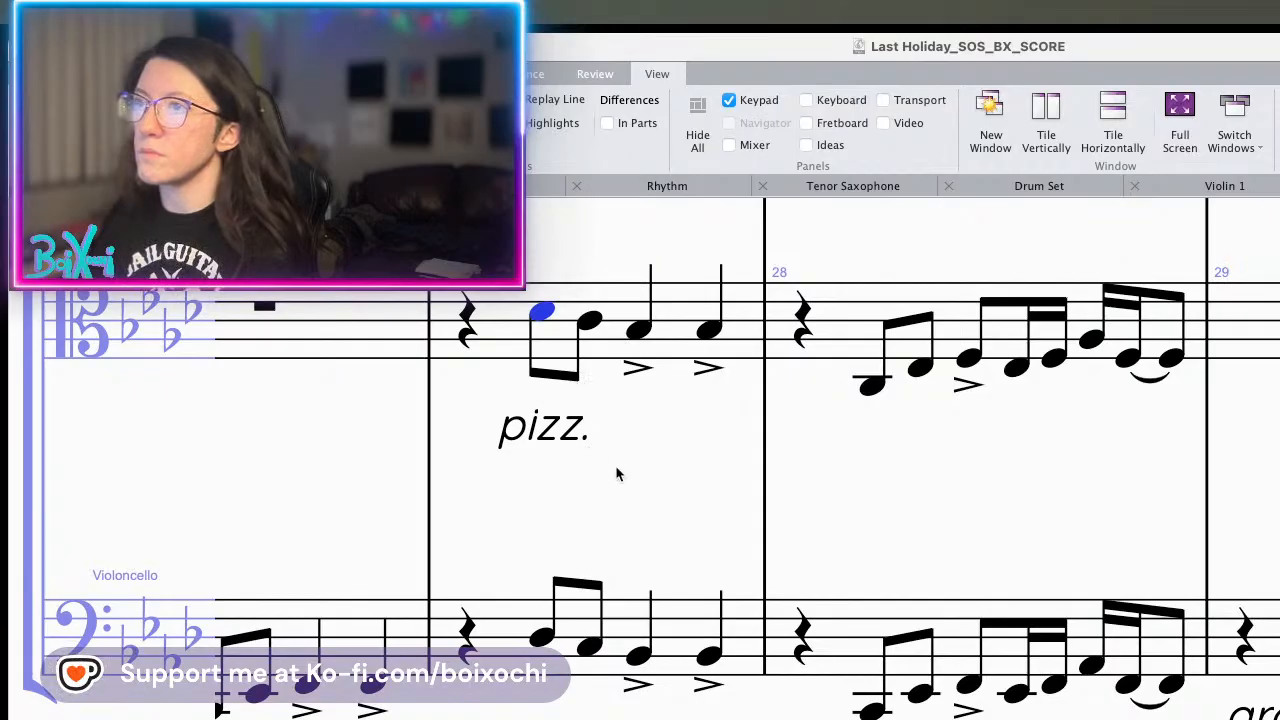
- Lower the viola line from the first note of bar 27 through bar 28 by five staff steps
{"action": "left_click_drag", "start_coordinate": [617, 474], "coordinate": [771, 580]}
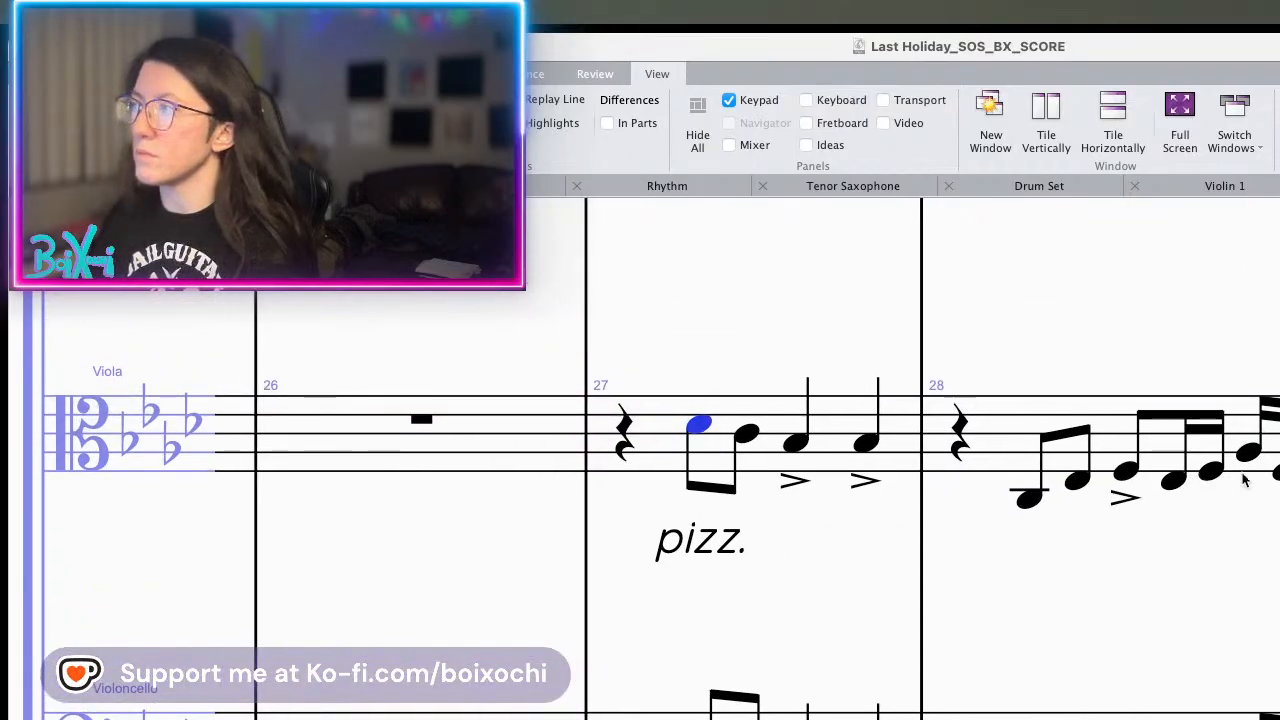
{"action": "key", "text": "ctrl+shift+End"}
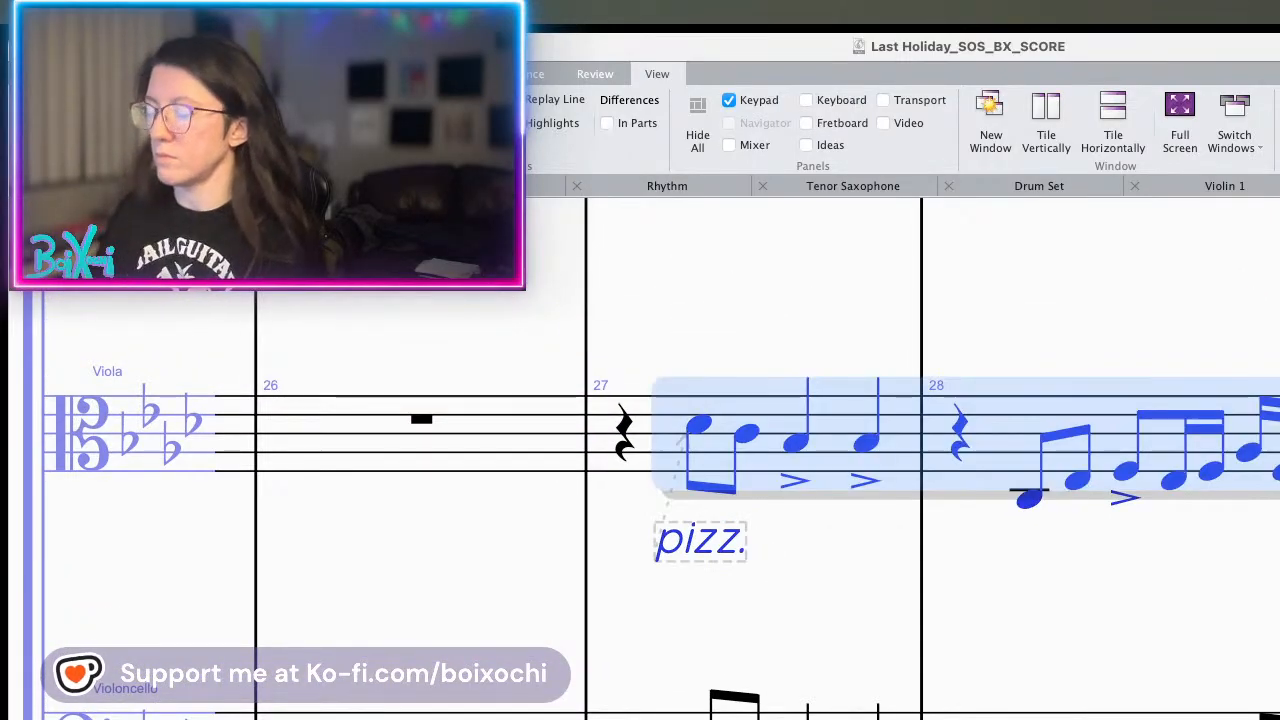
{"action": "key", "text": "Down"}
{"action": "key", "text": "Down"}
{"action": "key", "text": "Down"}
{"action": "key", "text": "Down"}
{"action": "key", "text": "Down"}
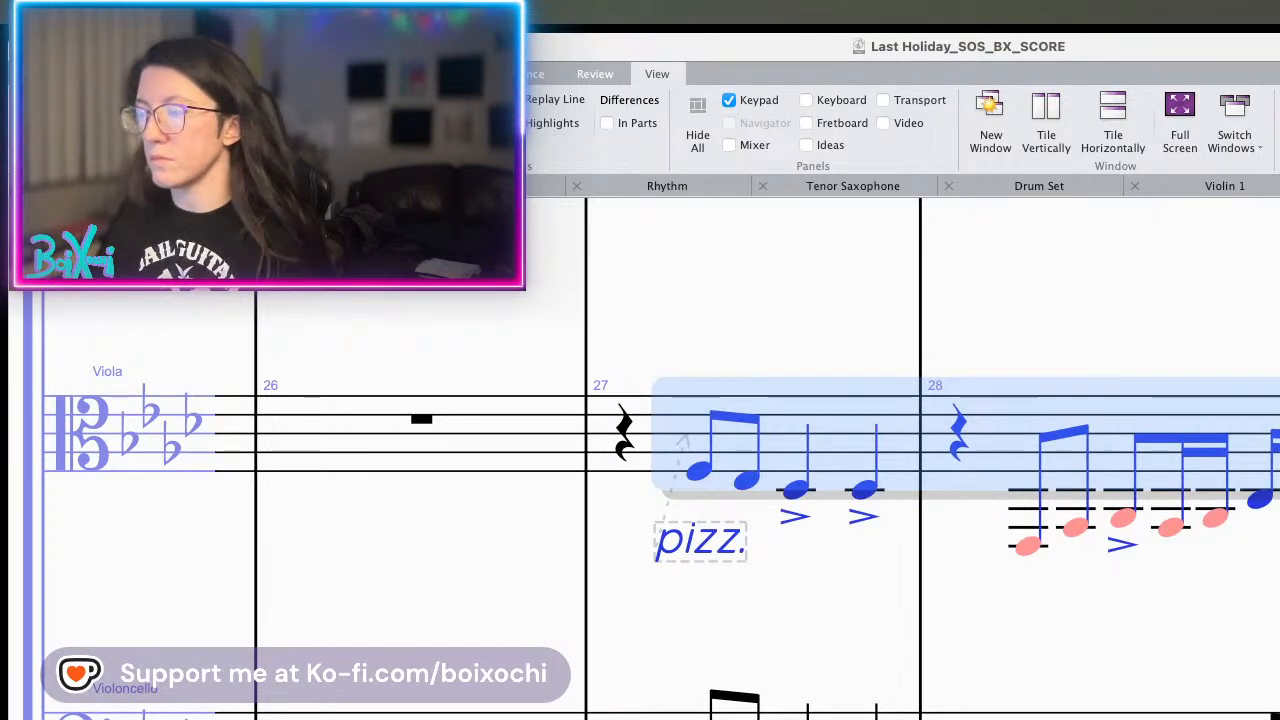
- Raise the viola line of bar 28 by an octave and play it back
{"action": "key", "text": "Escape"}
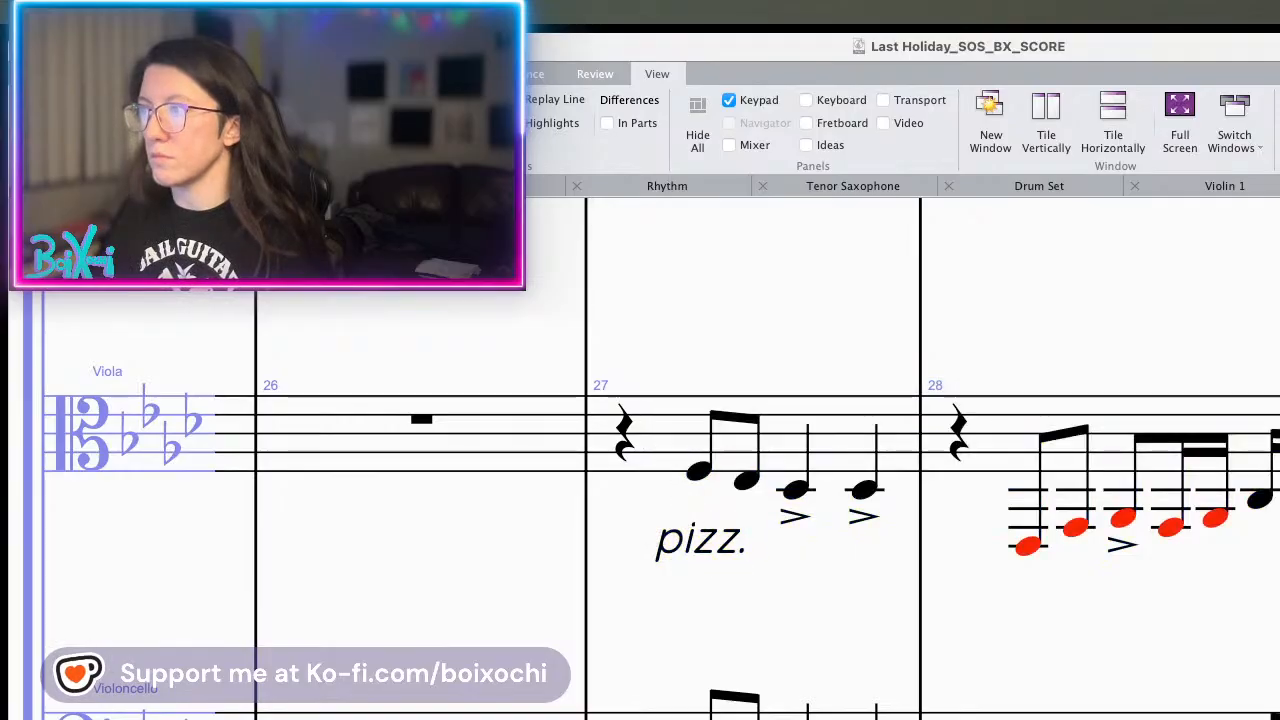
{"action": "left_click", "coordinate": [1010, 451]}
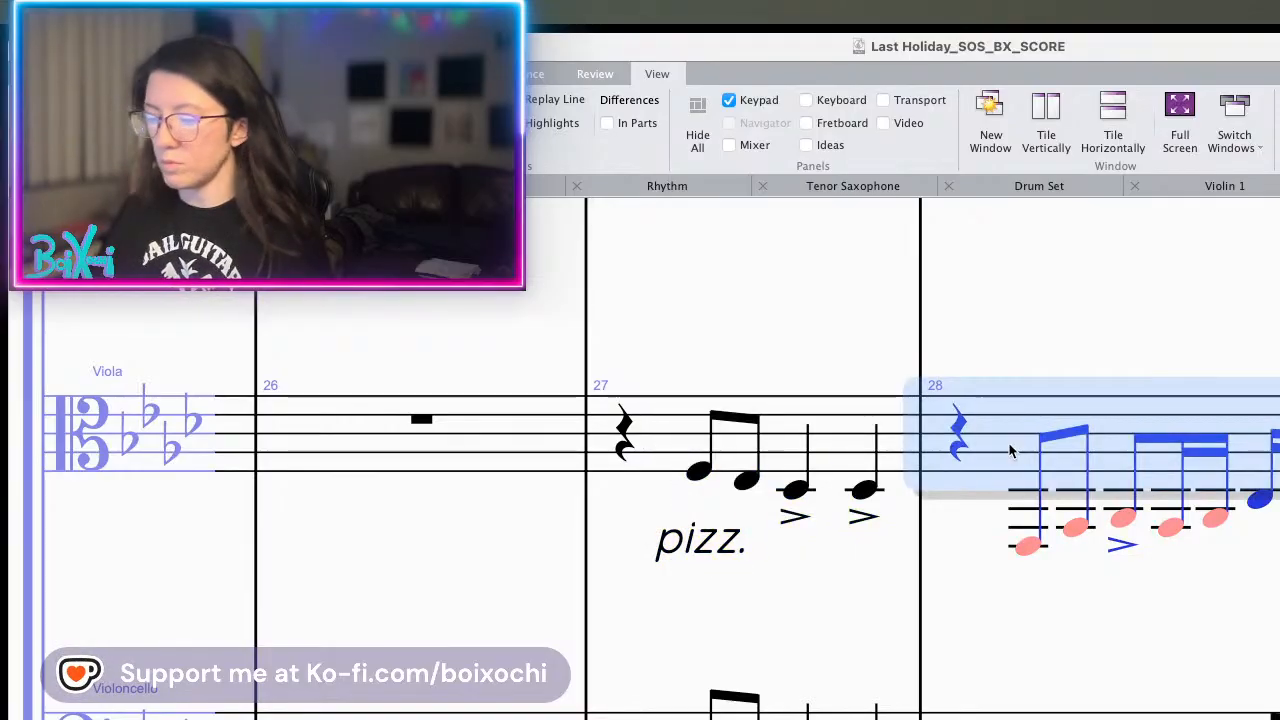
{"action": "key", "text": "ctrl+Up"}
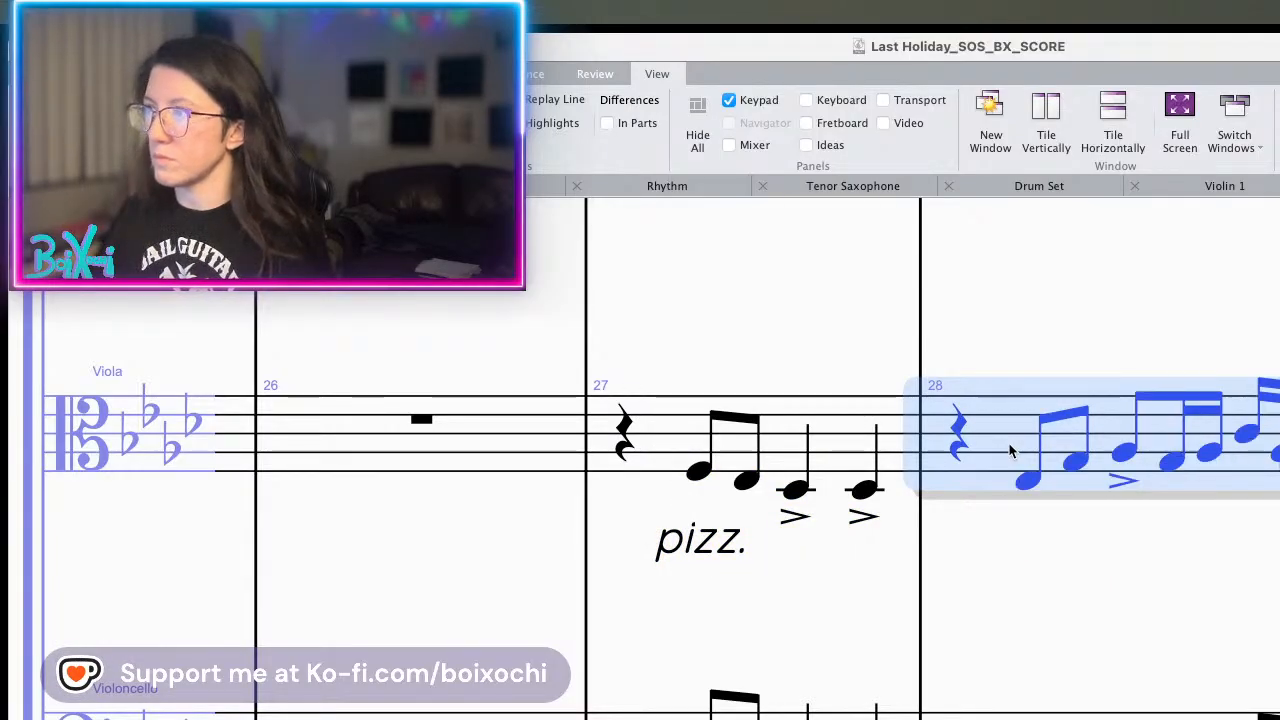
{"action": "left_click", "coordinate": [1027, 518]}
{"action": "left_click", "coordinate": [1027, 481]}
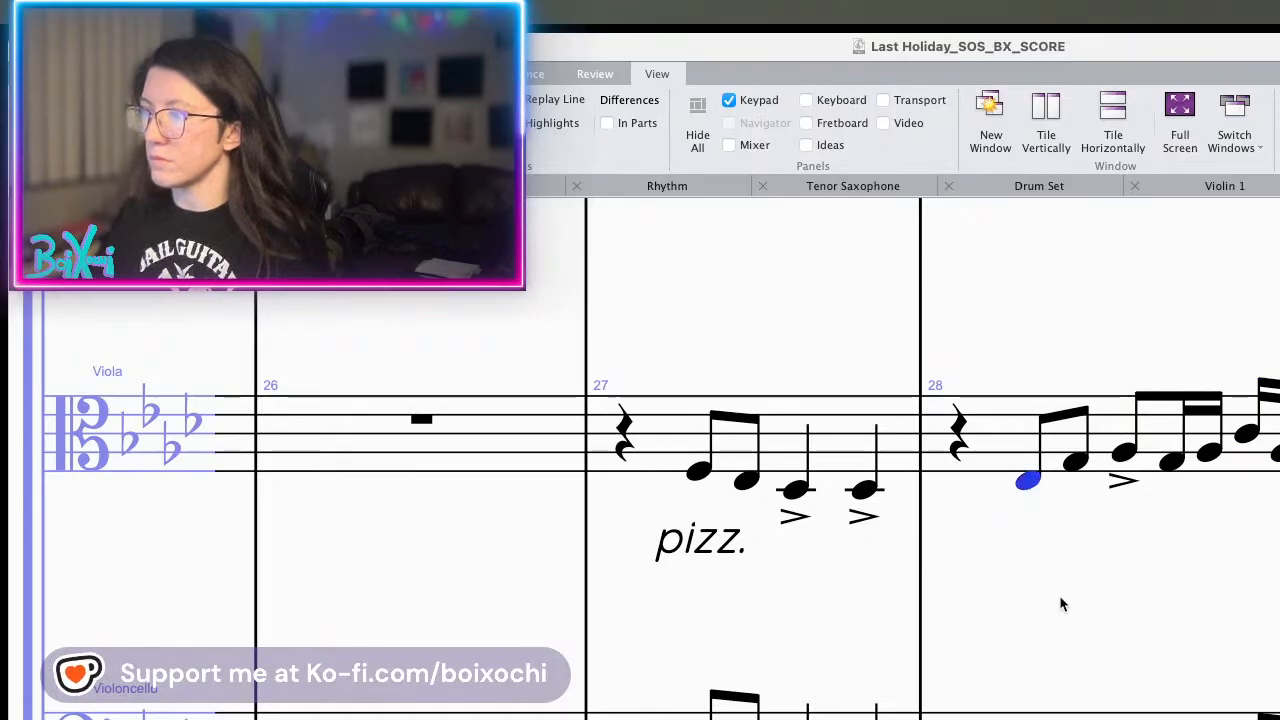
{"action": "left_click", "coordinate": [1047, 628]}
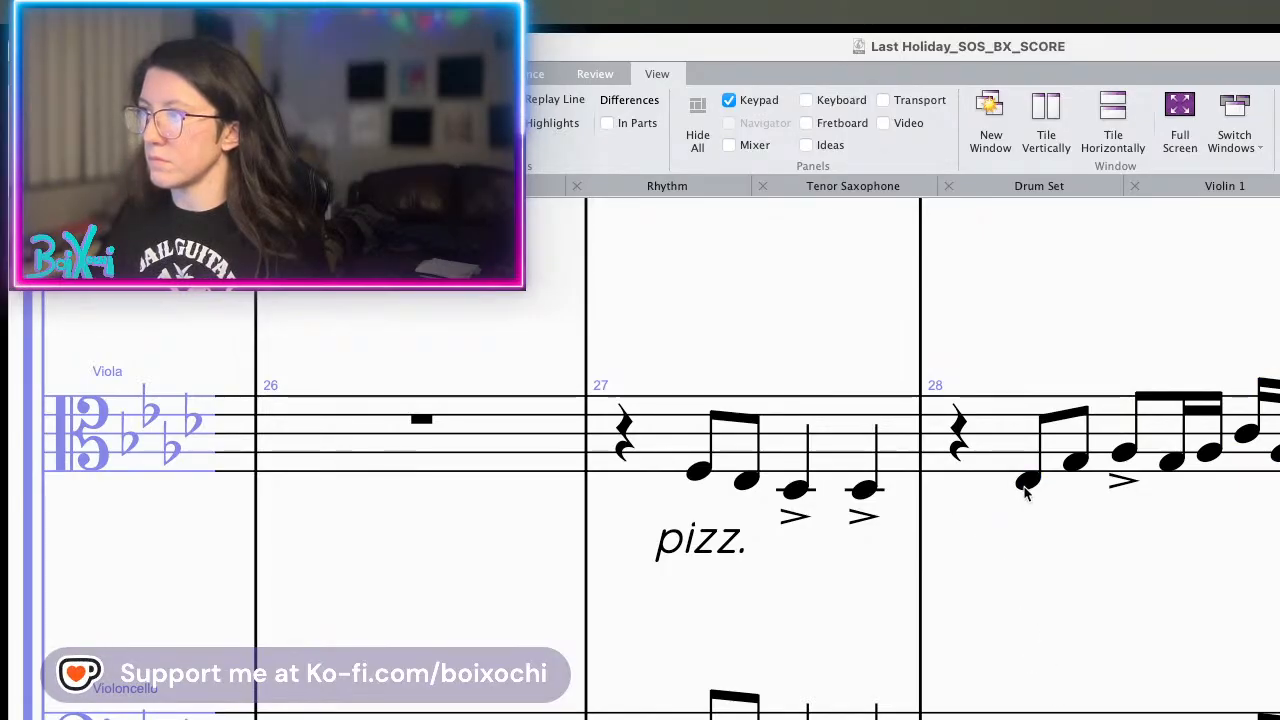
{"action": "key", "text": "space"}
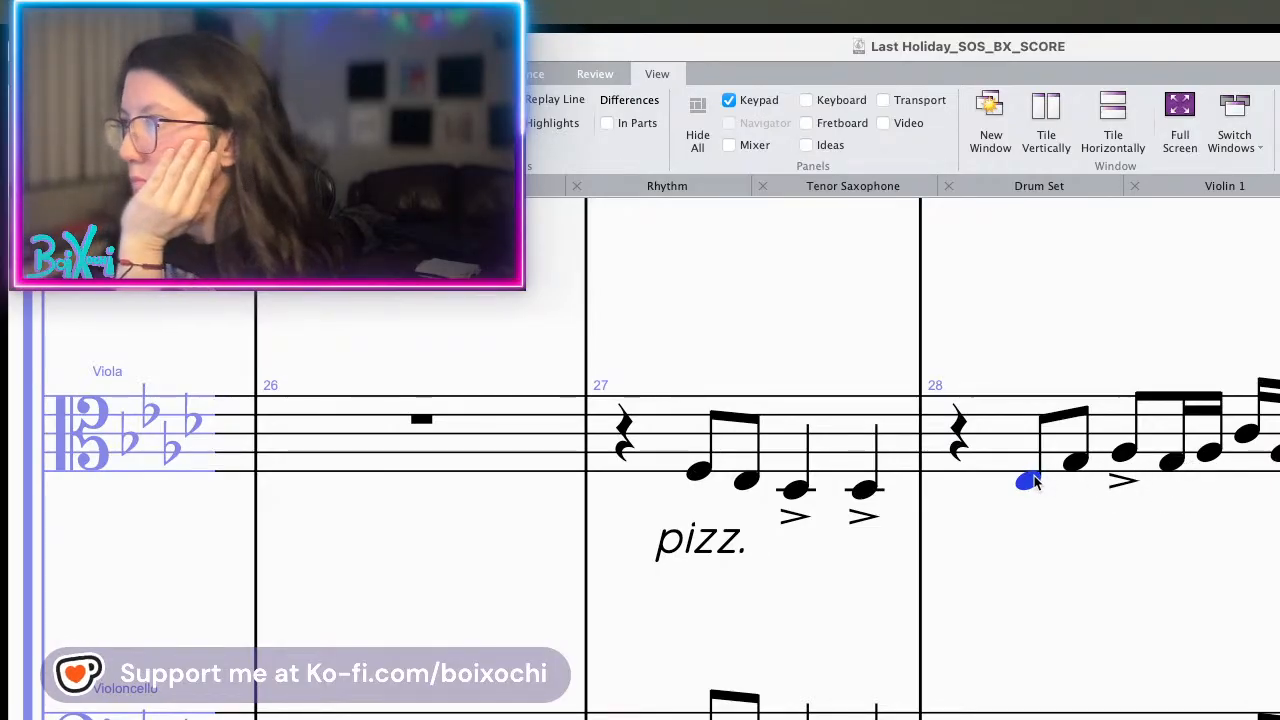
- Replace the viola's sixteenth-note figures at the end of bar 28 with two accented quarter notes on the same pitch
{"action": "left_click", "coordinate": [1120, 456]}
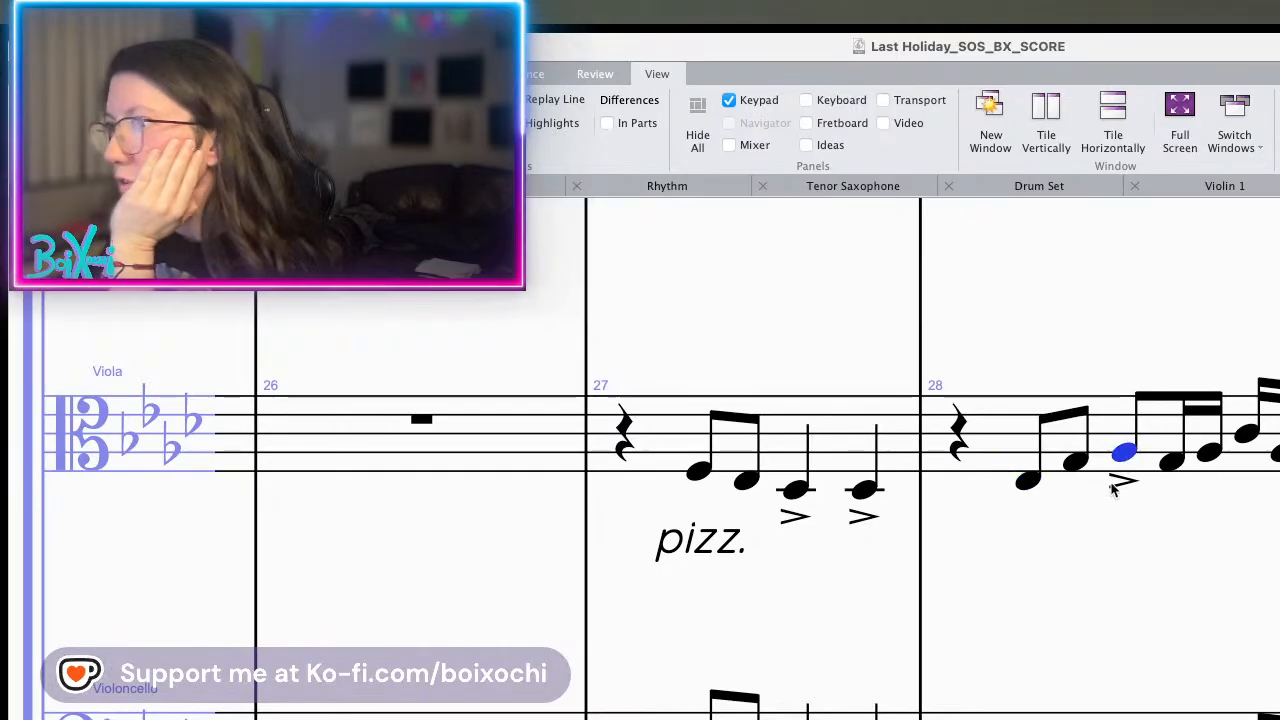
{"action": "key", "text": "4"}
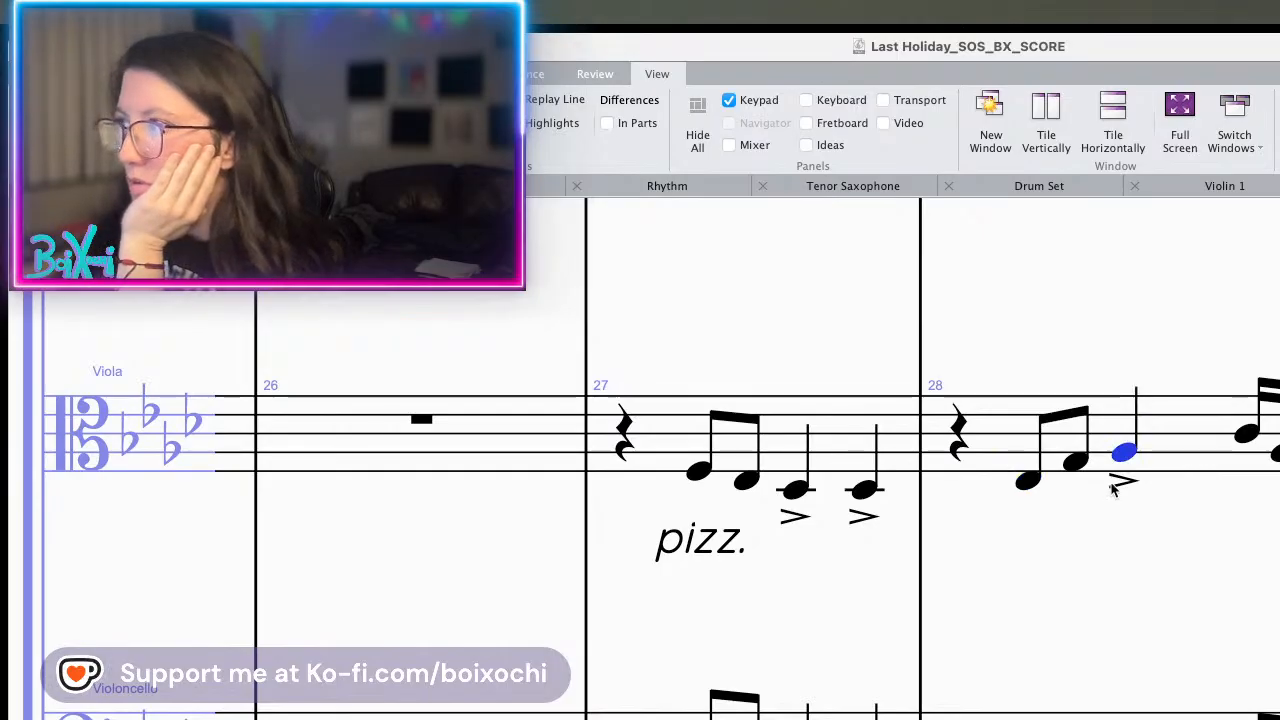
{"action": "key", "text": "Right"}
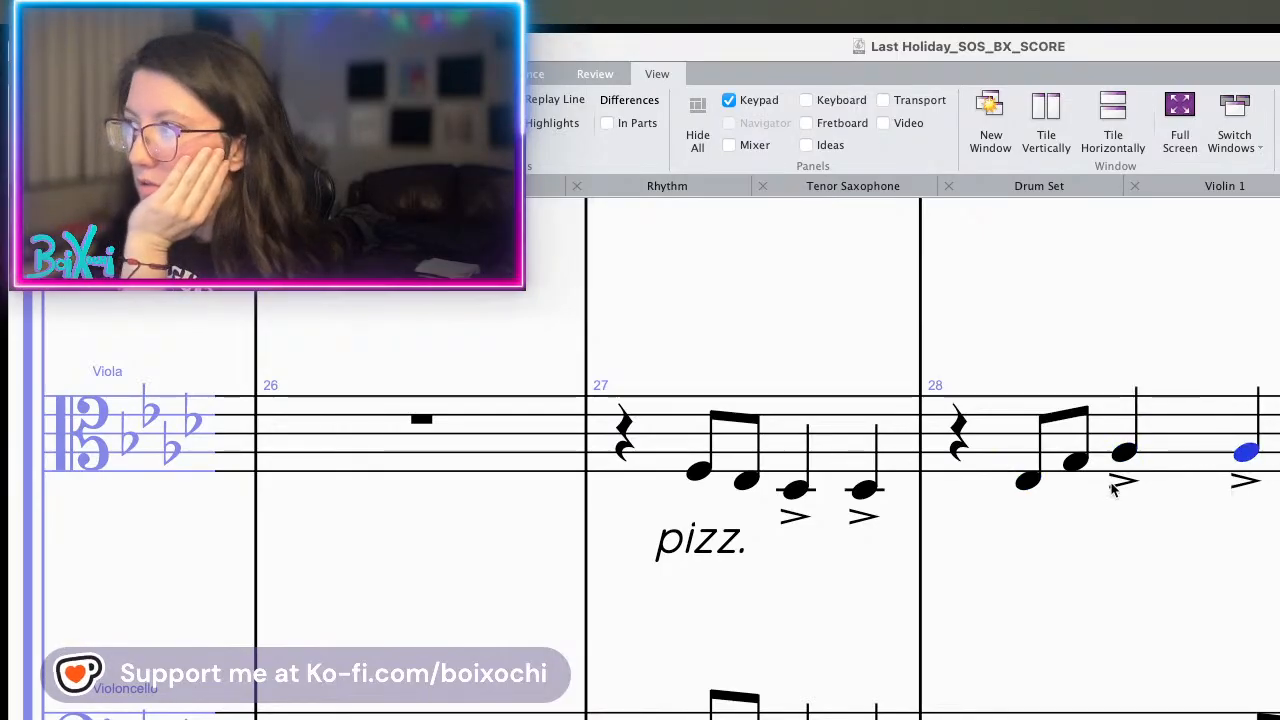
- Play back the viola from bar 27 and move its "pizz." text under the quarter rest that opens the bar
{"action": "left_click", "coordinate": [699, 474]}
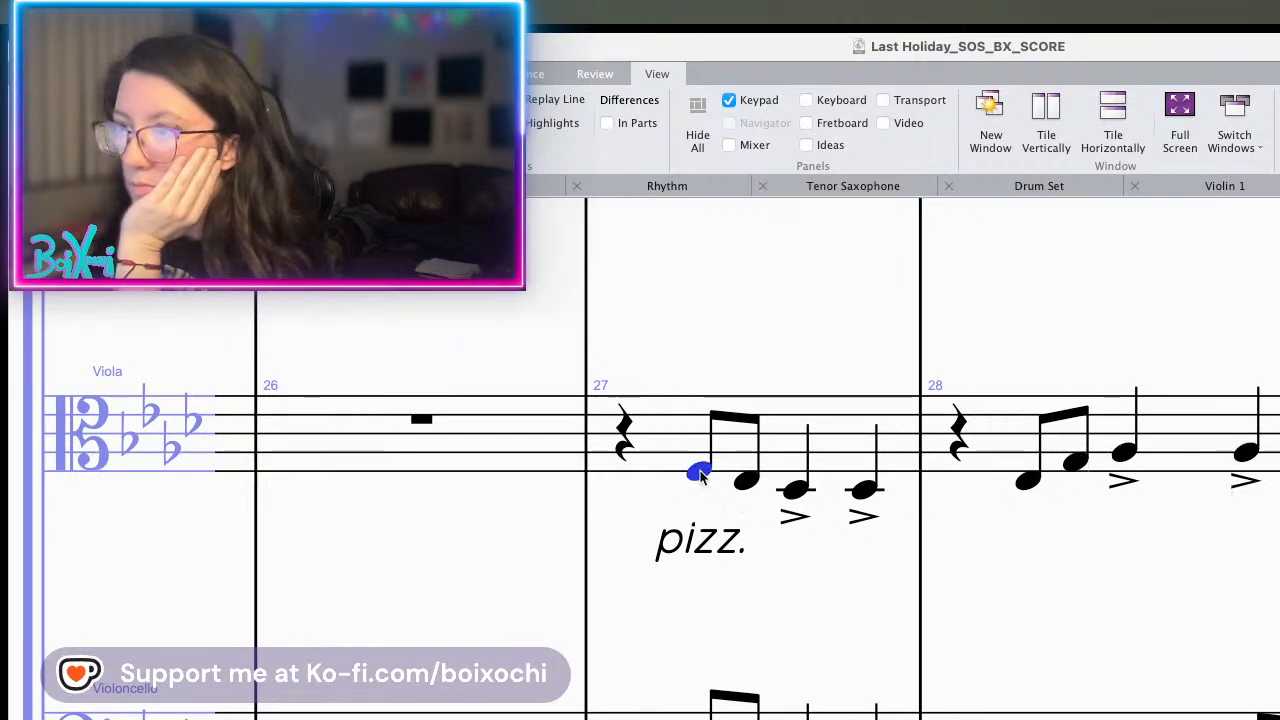
{"action": "key", "text": "space"}
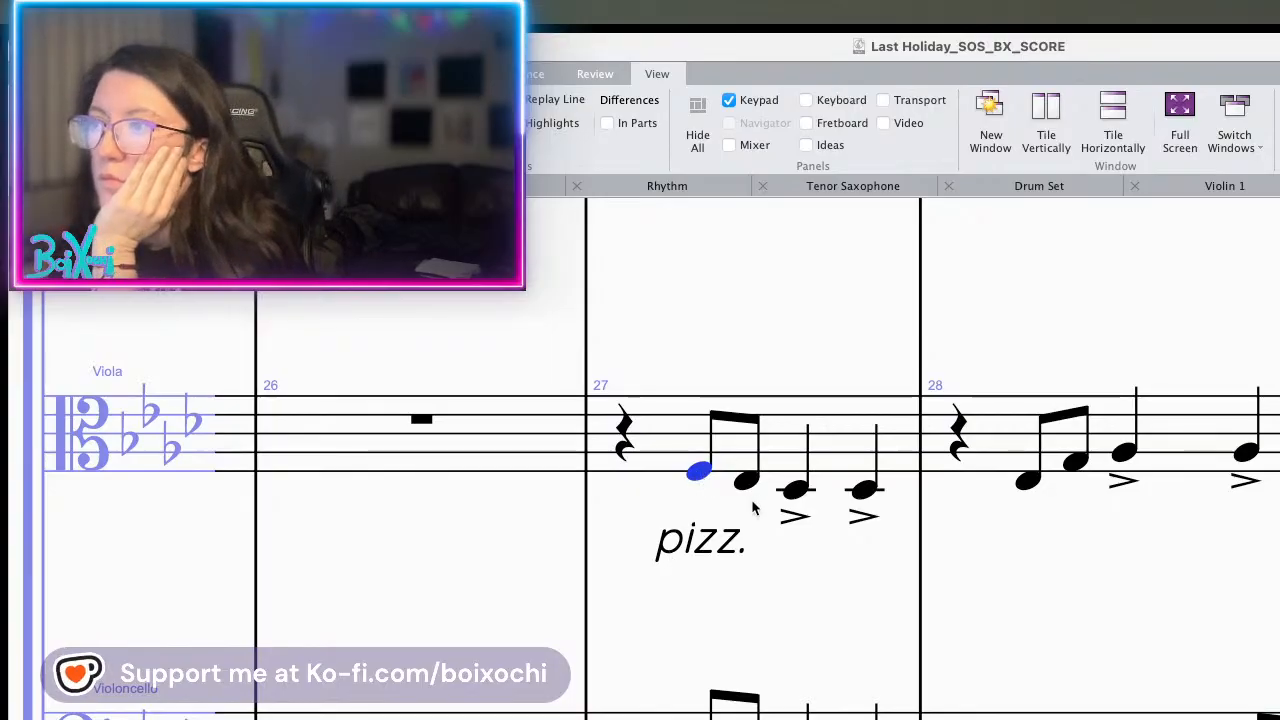
{"action": "left_click_drag", "start_coordinate": [702, 552], "coordinate": [656, 552]}
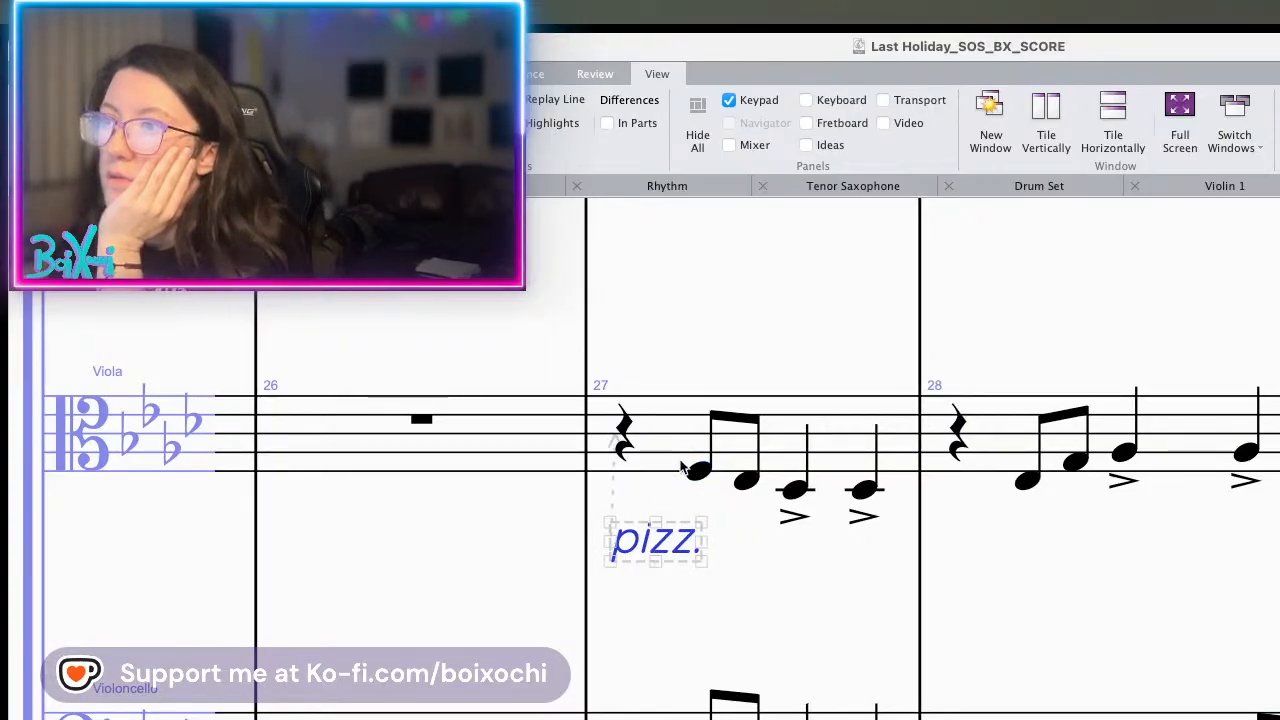
{"action": "left_click", "coordinate": [698, 474]}
- Play back the viola and cello from the first cello note of bar 25 into bar 30
{"action": "scroll", "coordinate": [594, 515], "scroll_direction": "left", "scroll_amount": 8}
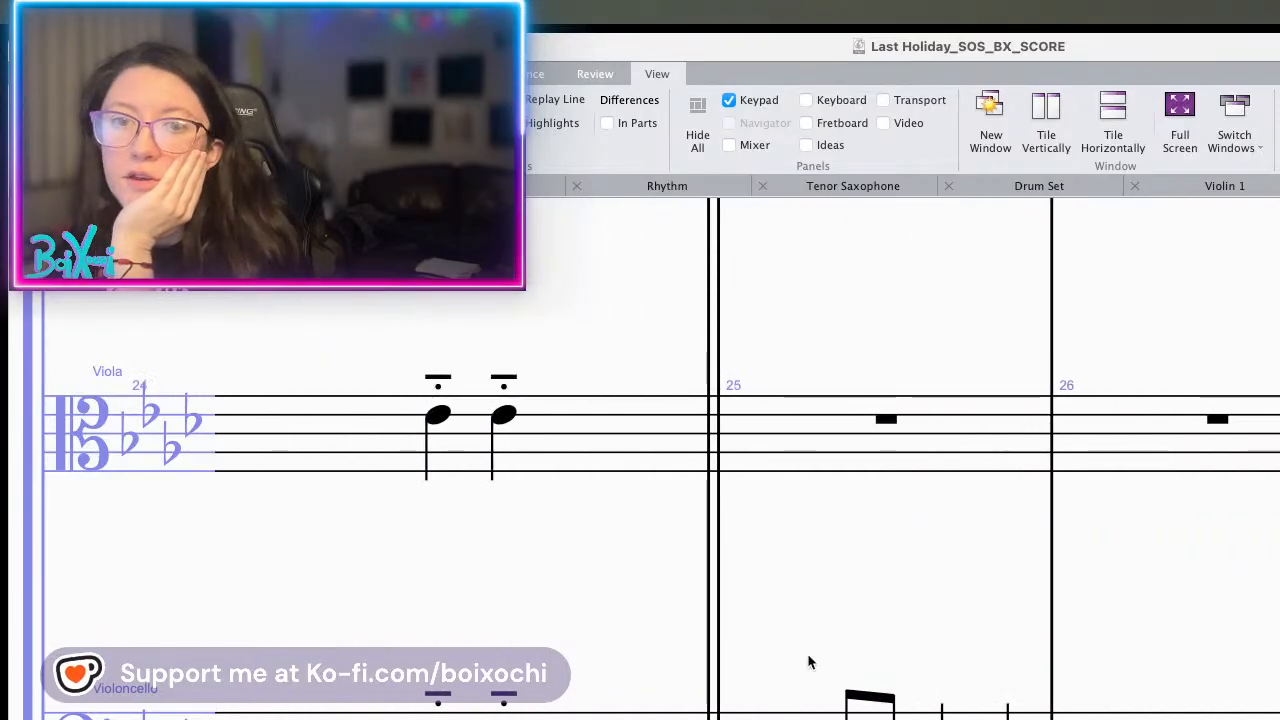
{"action": "scroll", "coordinate": [808, 663], "scroll_direction": "down", "scroll_amount": 3}
{"action": "scroll", "coordinate": [808, 663], "scroll_direction": "right", "scroll_amount": 3}
{"action": "scroll", "coordinate": [808, 663], "scroll_direction": "right", "scroll_amount": 5}
{"action": "scroll", "coordinate": [808, 663], "scroll_direction": "up", "scroll_amount": 2}
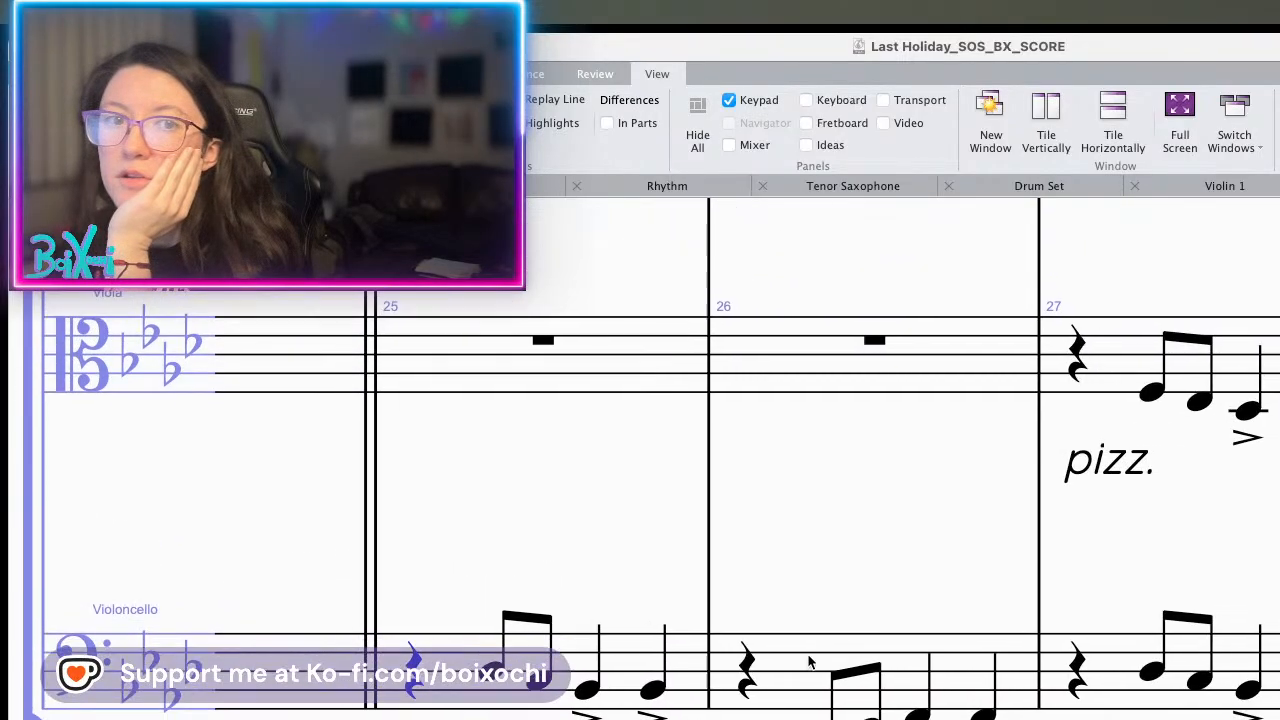
{"action": "scroll", "coordinate": [808, 663], "scroll_direction": "down", "scroll_amount": 2}
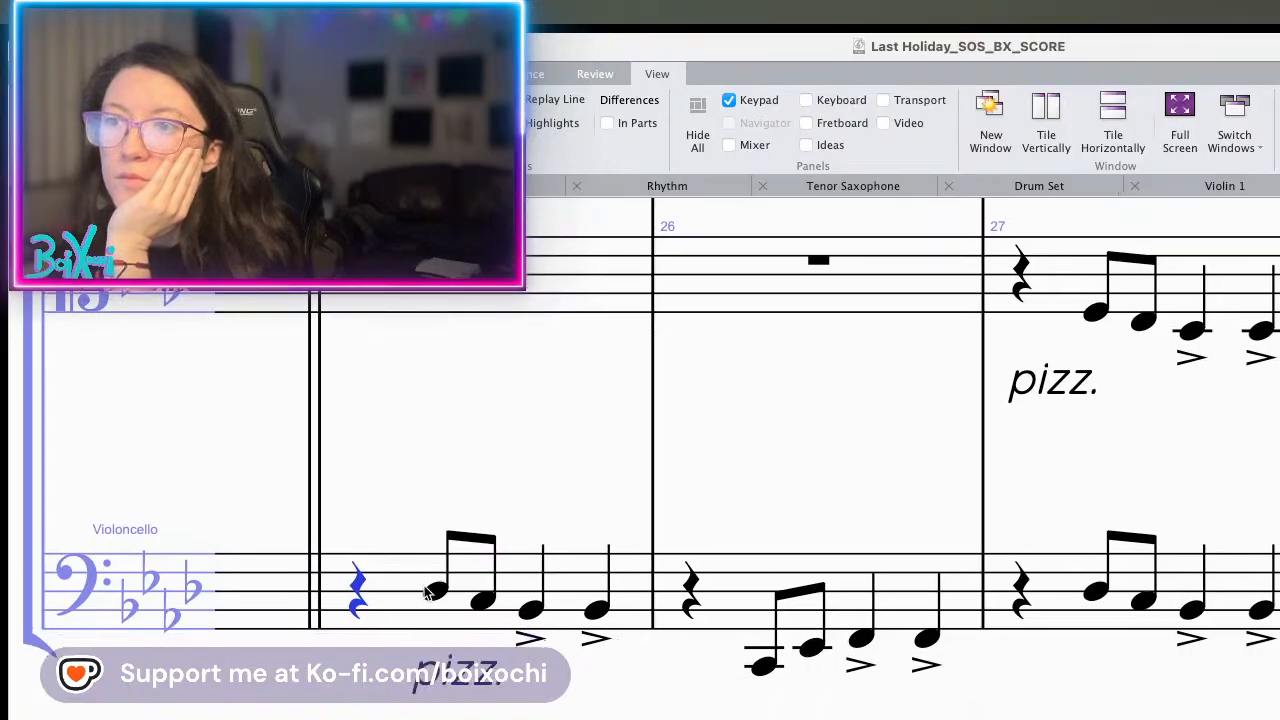
{"action": "left_click", "coordinate": [430, 592]}
{"action": "key", "text": "space"}
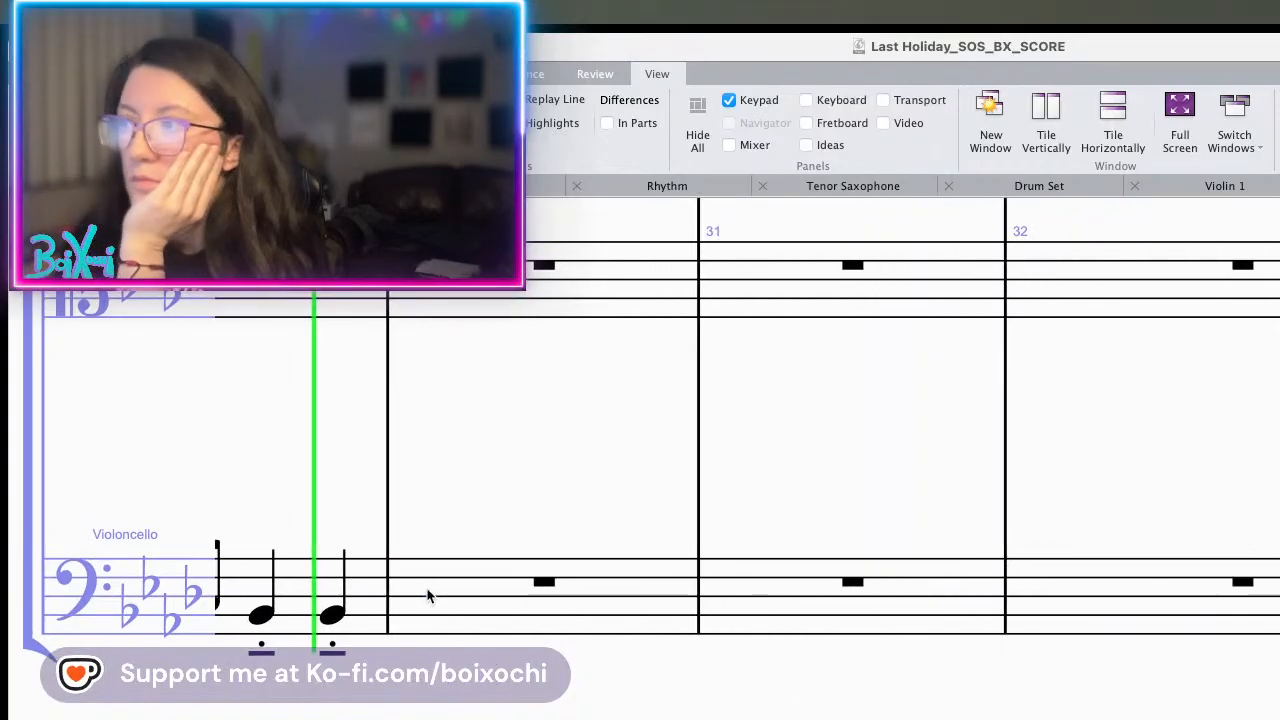
{"action": "key", "text": "space"}
- Examine the viola and cello staves from bar 25 to bar 29 to compare how the two lines fit together
{"action": "scroll", "coordinate": [434, 630], "scroll_direction": "left", "scroll_amount": 15}
{"action": "scroll", "coordinate": [436, 638], "scroll_direction": "up", "scroll_amount": 3}
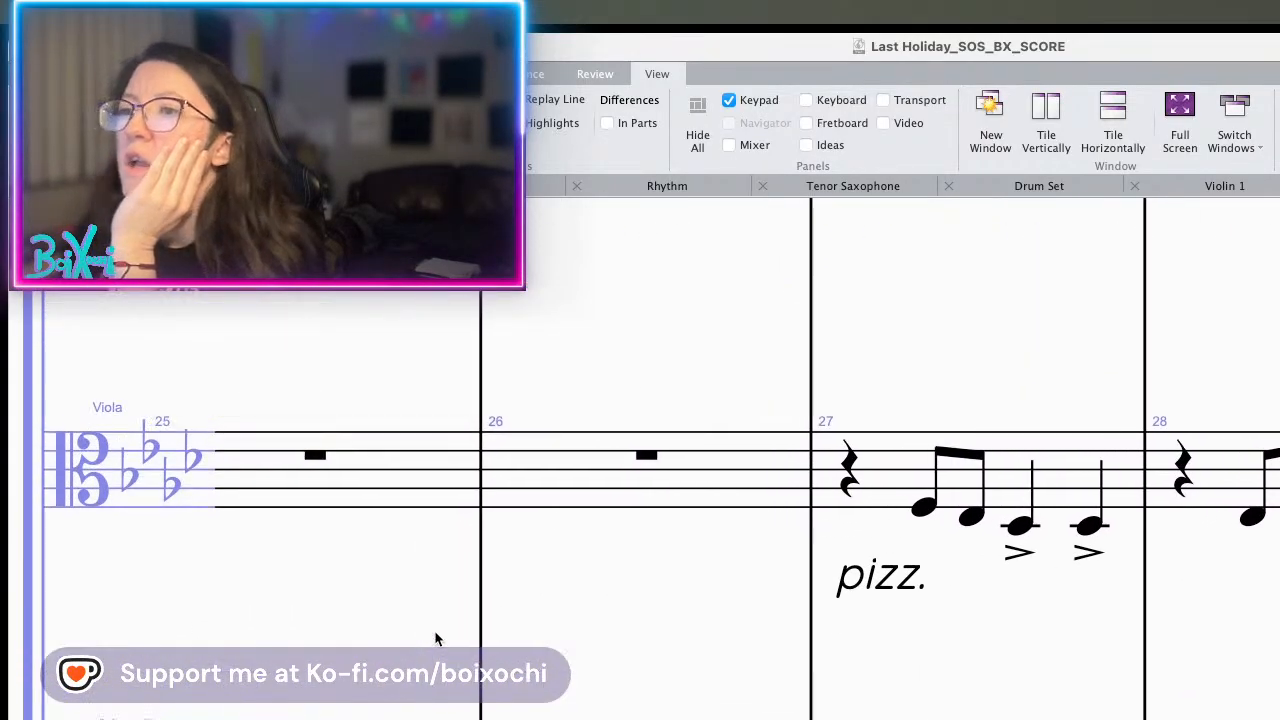
{"action": "scroll", "coordinate": [436, 638], "scroll_direction": "left", "scroll_amount": 5}
{"action": "scroll", "coordinate": [436, 638], "scroll_direction": "right", "scroll_amount": 4}
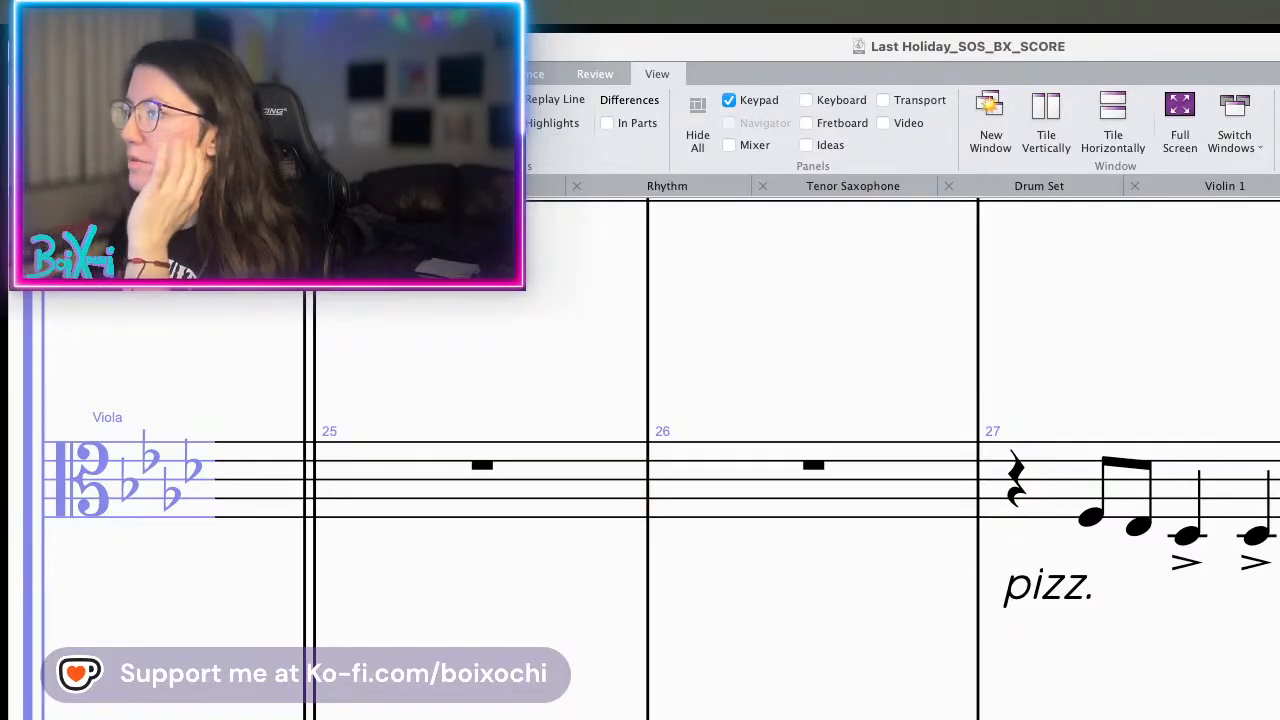
{"action": "scroll", "coordinate": [640, 460], "scroll_direction": "down", "scroll_amount": 2}
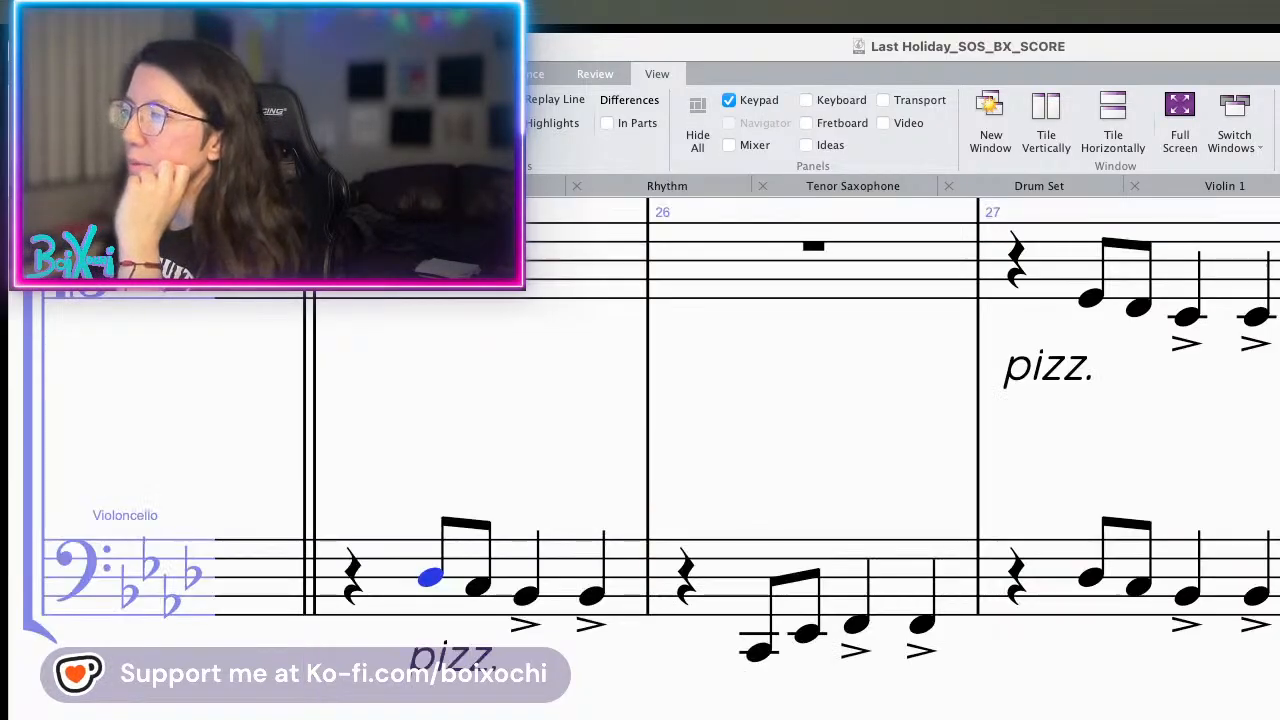
{"action": "scroll", "coordinate": [640, 460], "scroll_direction": "up", "scroll_amount": 2}
{"action": "scroll", "coordinate": [640, 460], "scroll_direction": "down", "scroll_amount": 2}
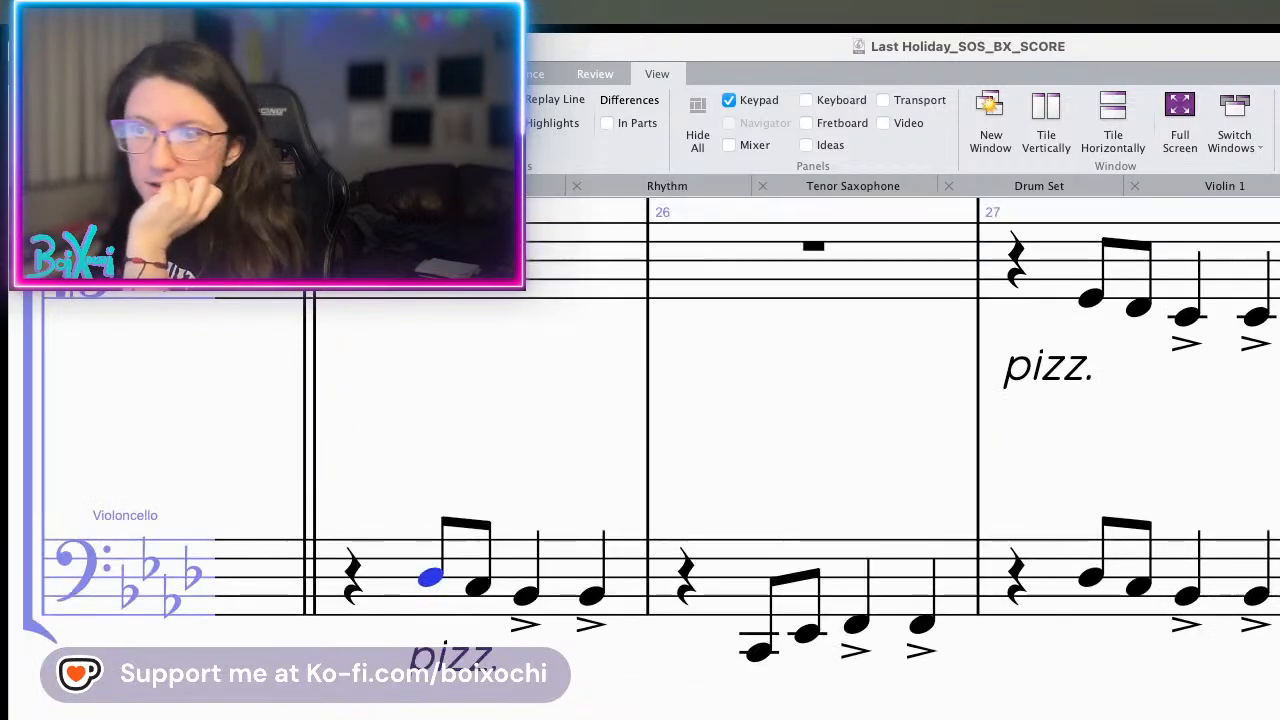
{"action": "scroll", "coordinate": [640, 460], "scroll_direction": "right", "scroll_amount": 5}
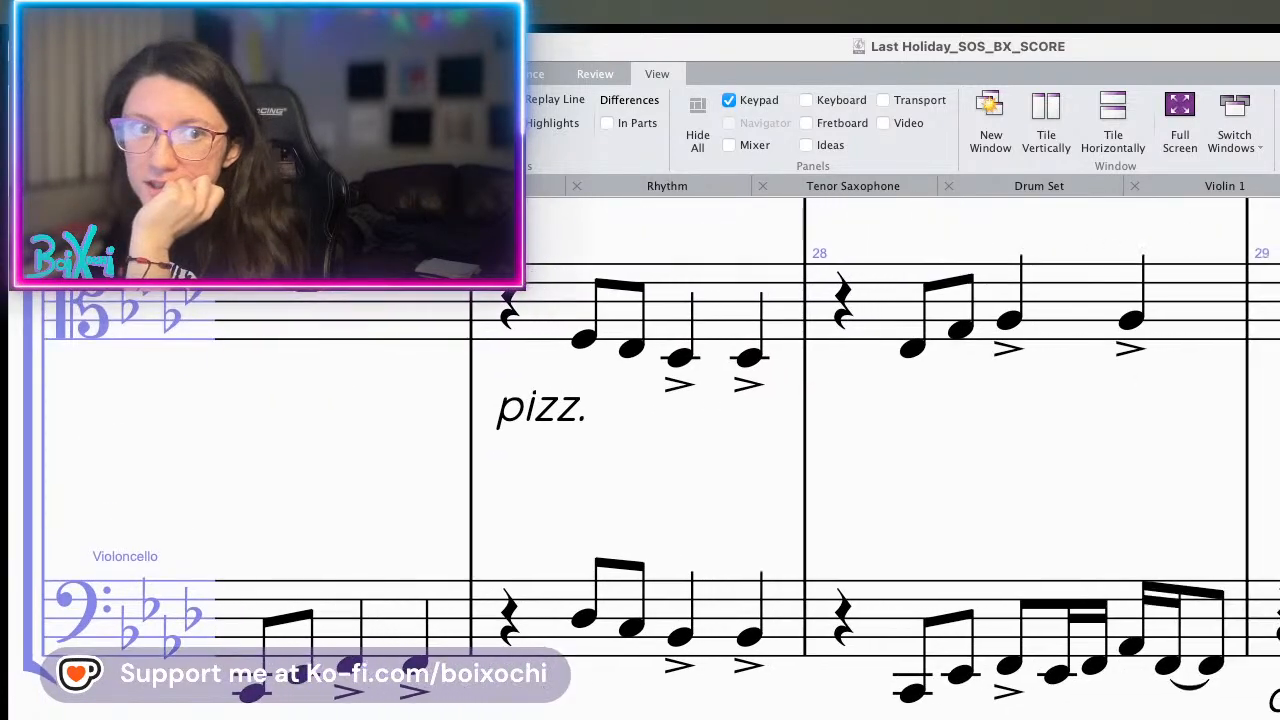
{"action": "scroll", "coordinate": [834, 560], "scroll_direction": "right", "scroll_amount": 2}
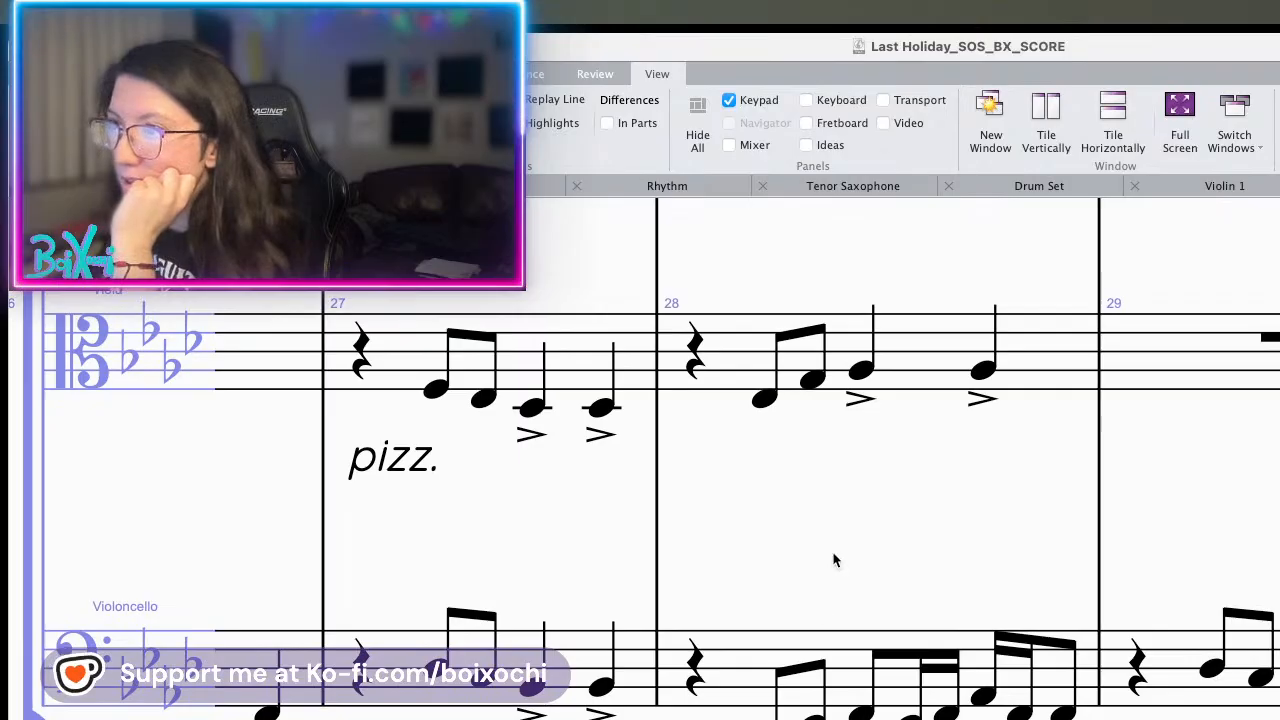
{"action": "scroll", "coordinate": [837, 594], "scroll_direction": "up", "scroll_amount": 2}
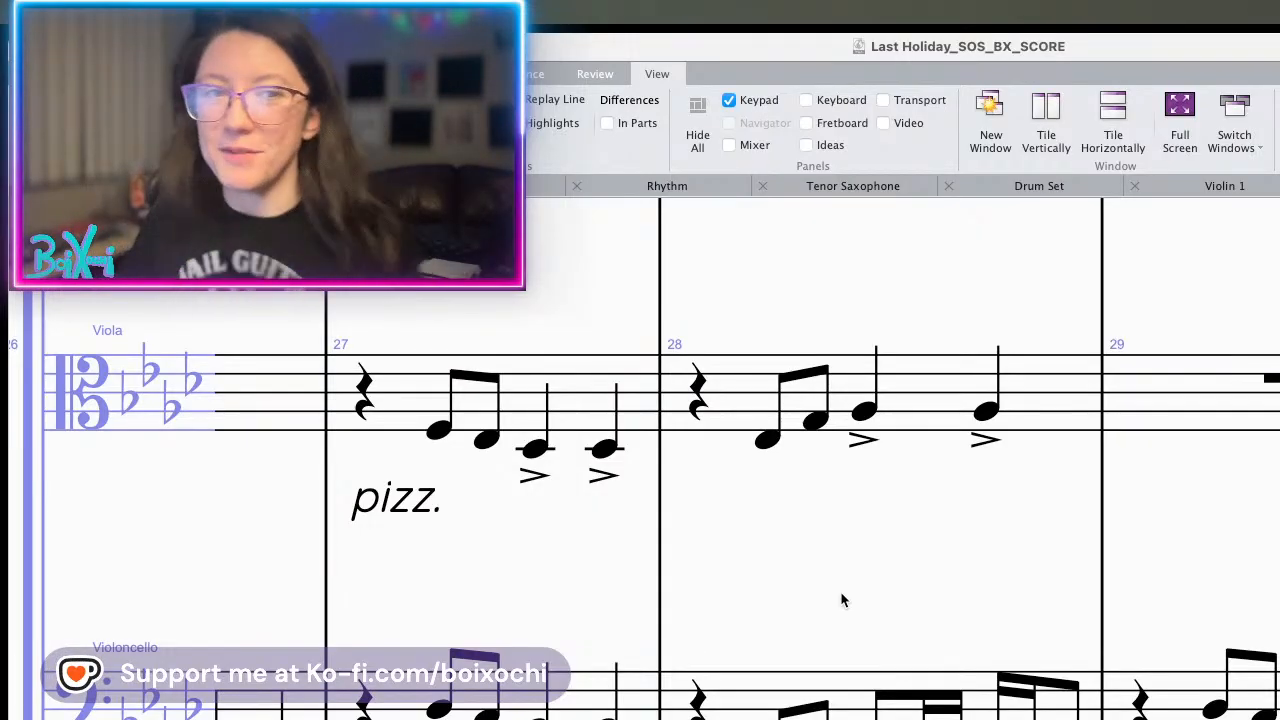
- Play back the viola and cello around the start of bar 29
{"action": "left_click_drag", "start_coordinate": [908, 541], "coordinate": [666, 576]}
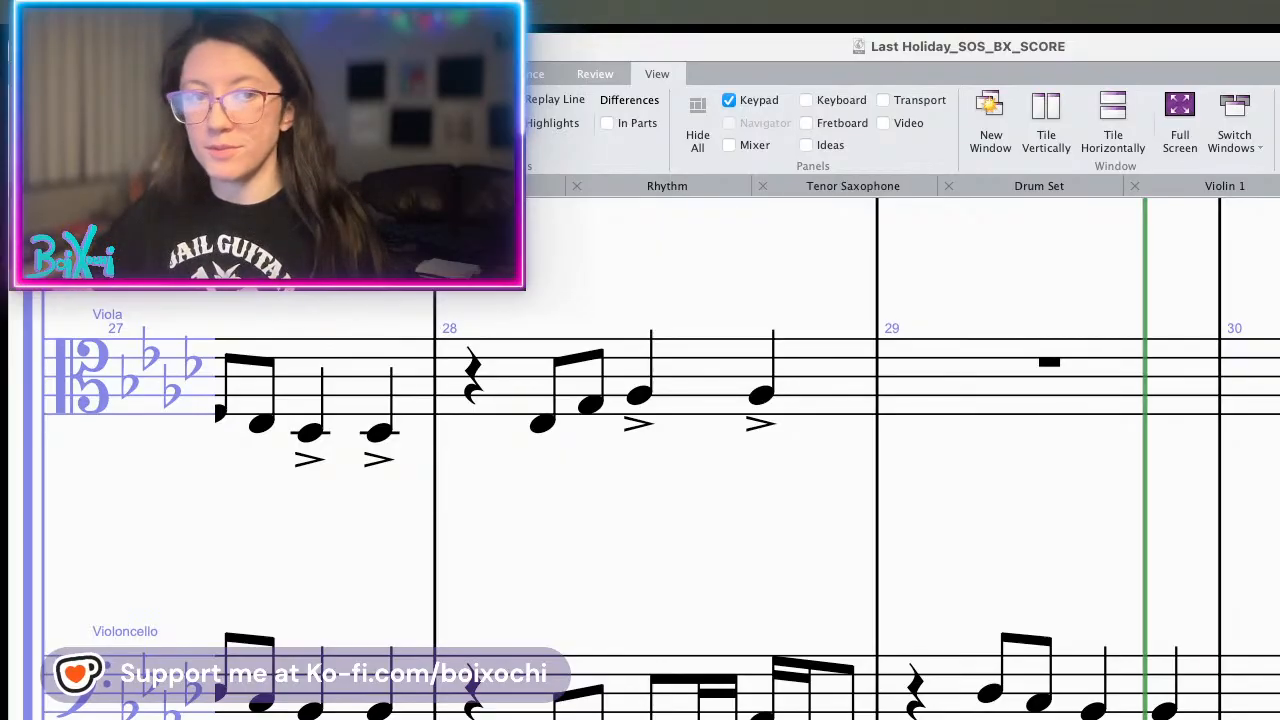
{"action": "key", "text": "space"}
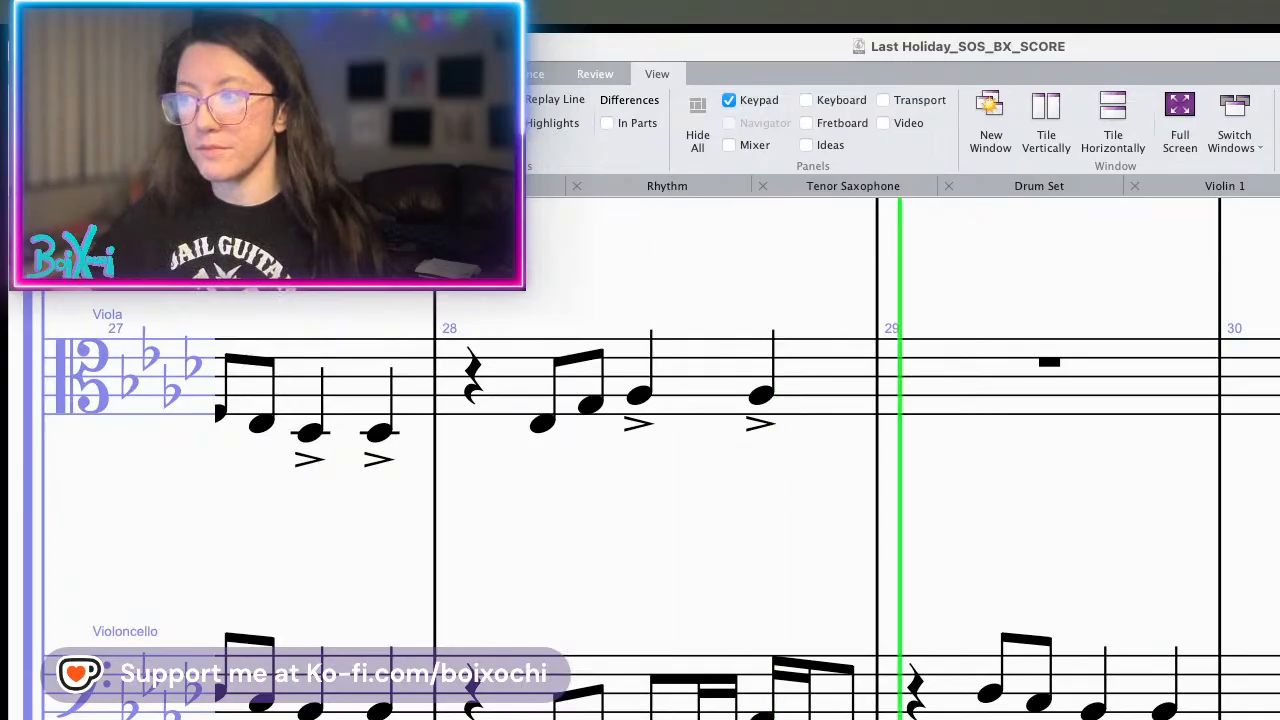
{"action": "key", "text": "space"}
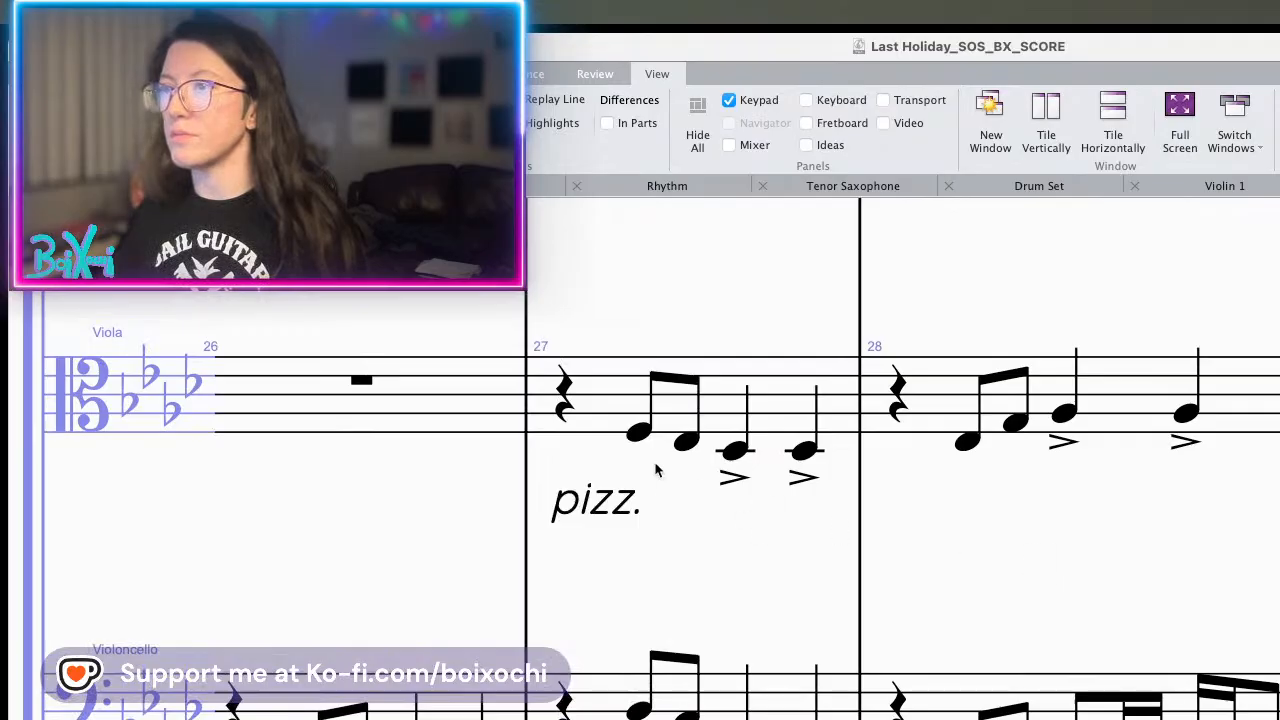
- Copy the four viola notes of bar 27 into bar 29, starting after an opening quarter rest
{"action": "left_click", "coordinate": [644, 435]}
{"action": "left_click", "coordinate": [805, 455], "text": "shift"}
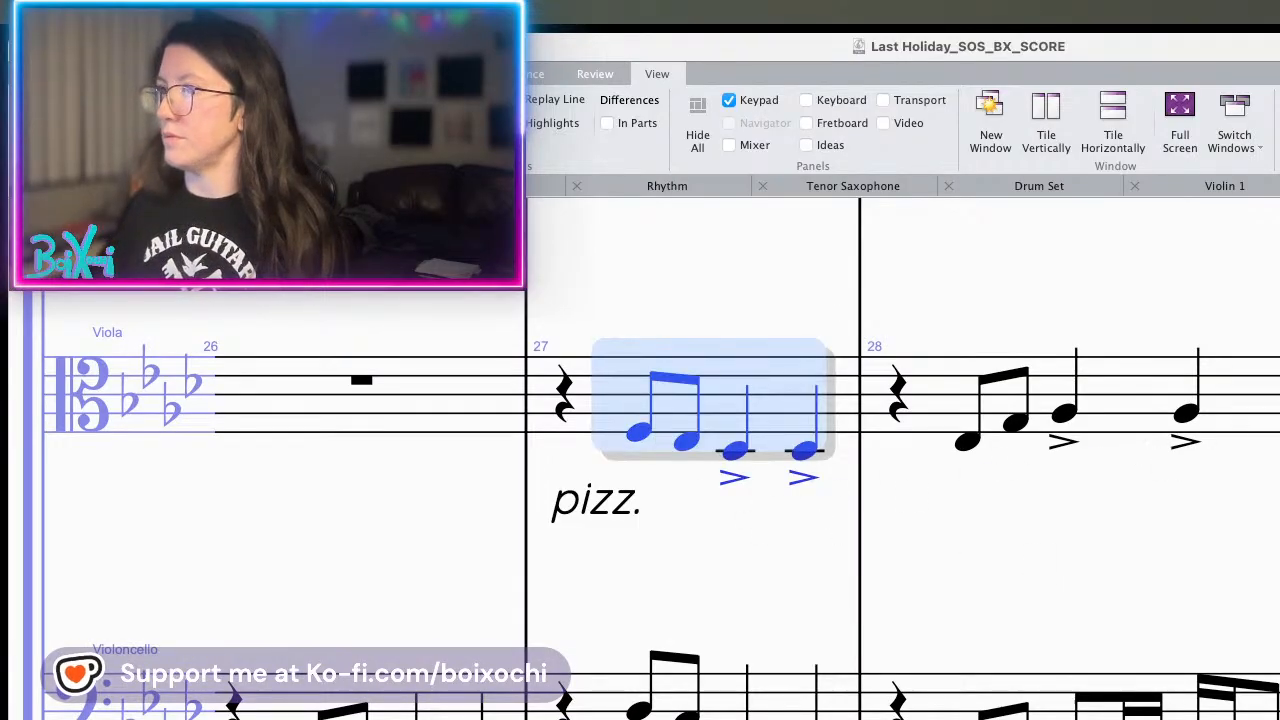
{"action": "key", "text": "Escape"}
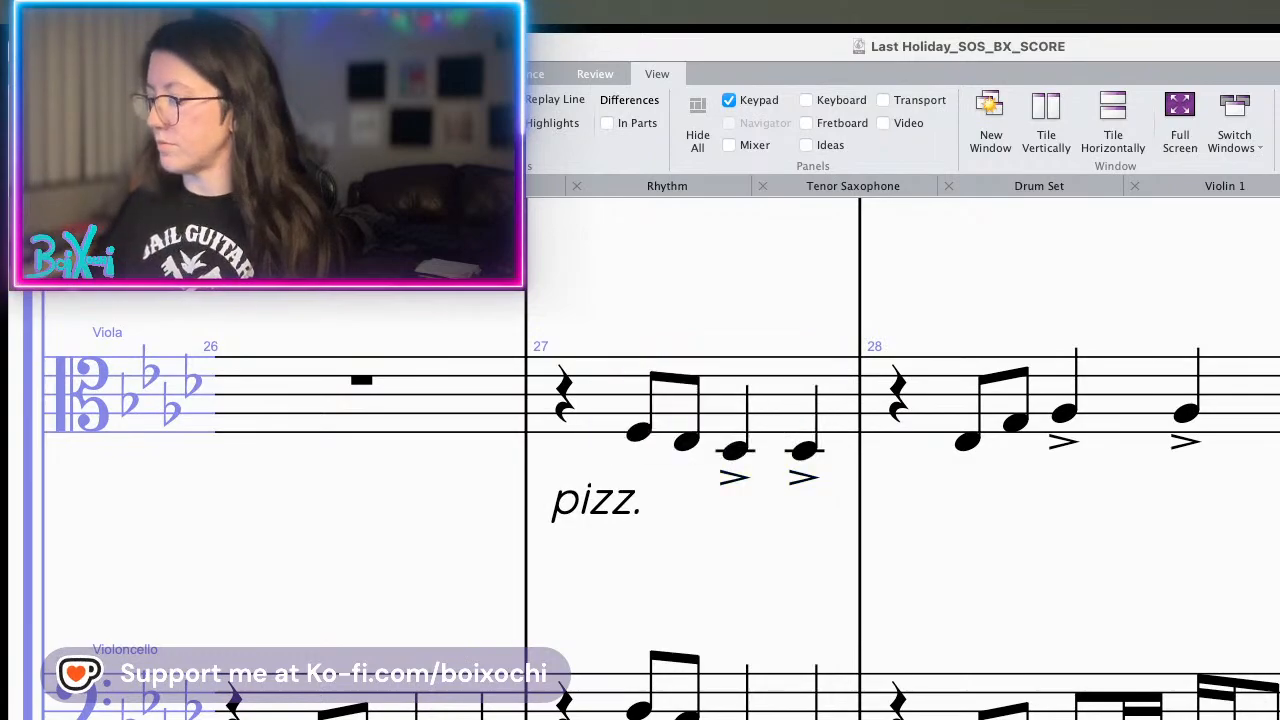
{"action": "left_click", "coordinate": [639, 436]}
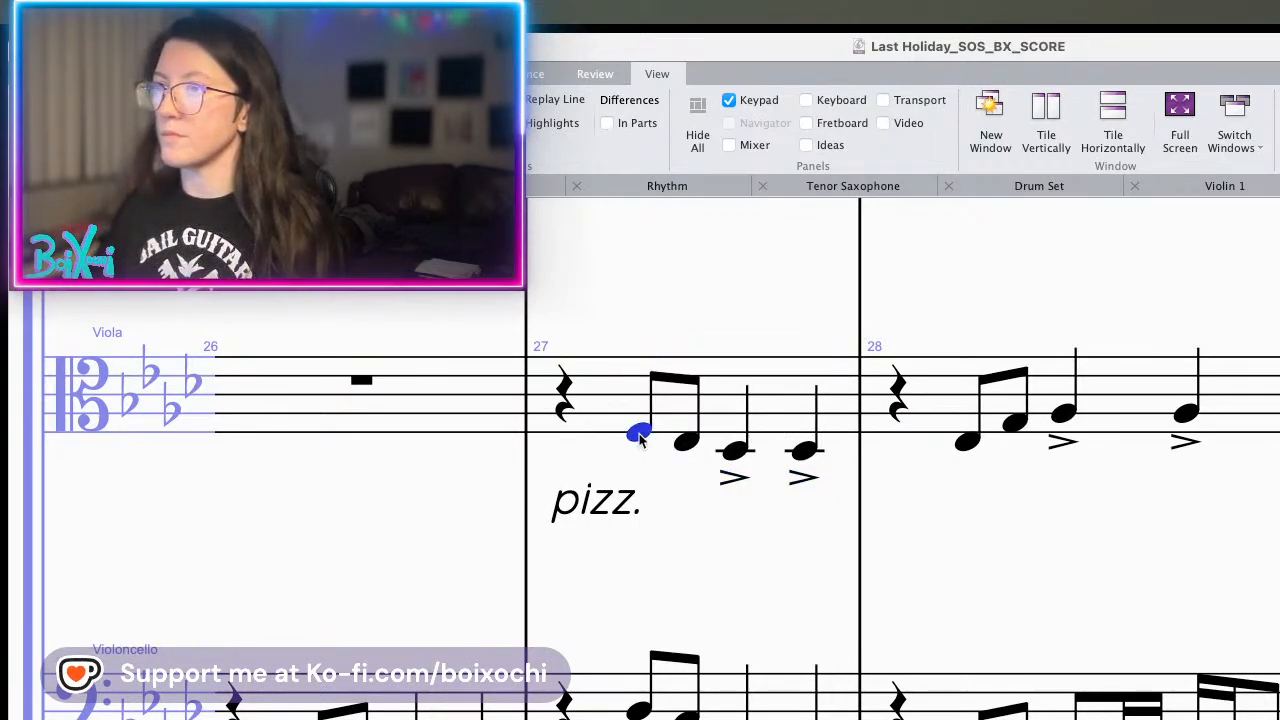
{"action": "left_click", "coordinate": [818, 446], "text": "shift"}
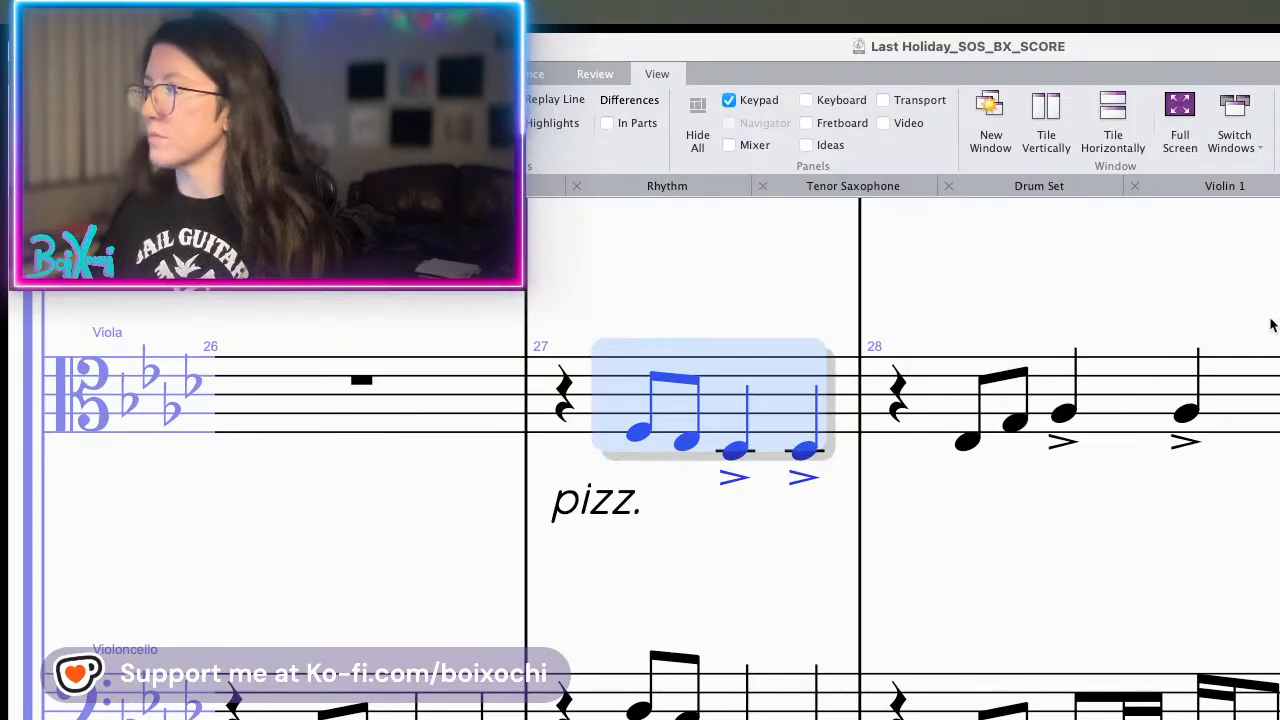
{"action": "key", "text": "Escape"}
{"action": "left_click_drag", "start_coordinate": [1279, 538], "coordinate": [995, 581]}
{"action": "left_click", "coordinate": [1095, 471]}
- Delete the accents from the two quarter notes in viola bar 29
{"action": "left_click", "coordinate": [1197, 523]}
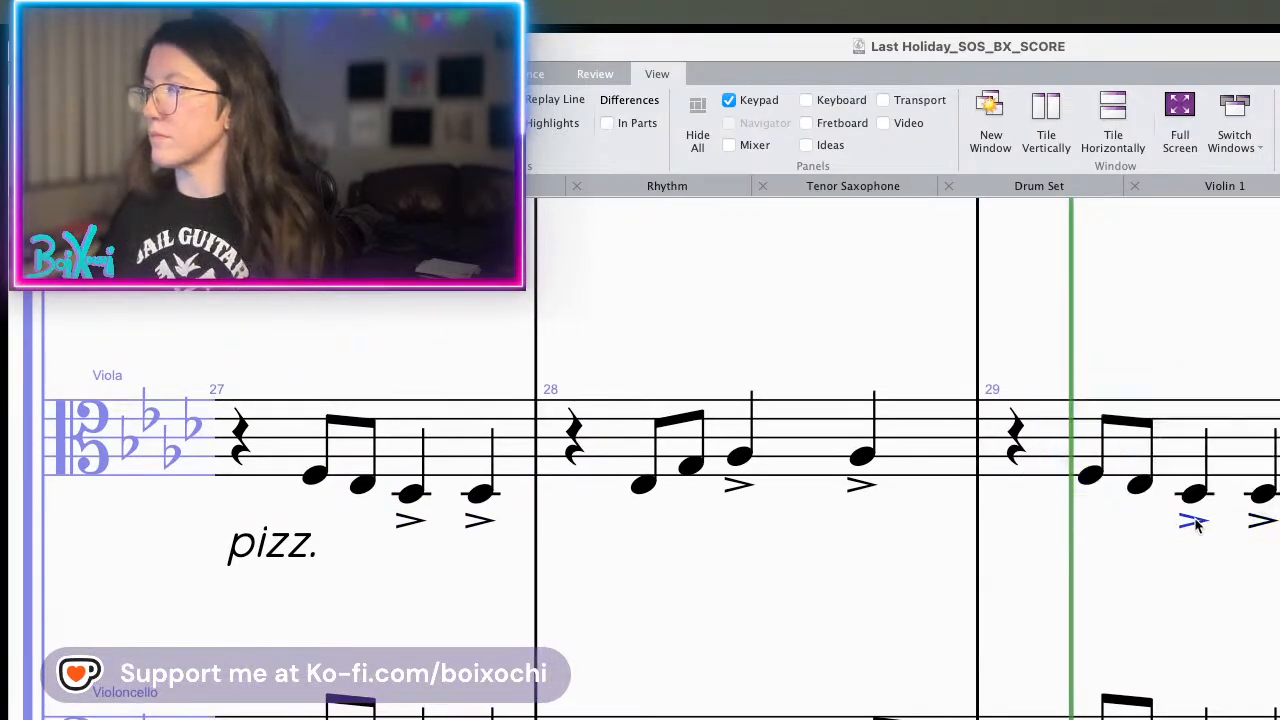
{"action": "key", "text": "Delete"}
{"action": "left_click", "coordinate": [1262, 522]}
{"action": "key", "text": "Delete"}
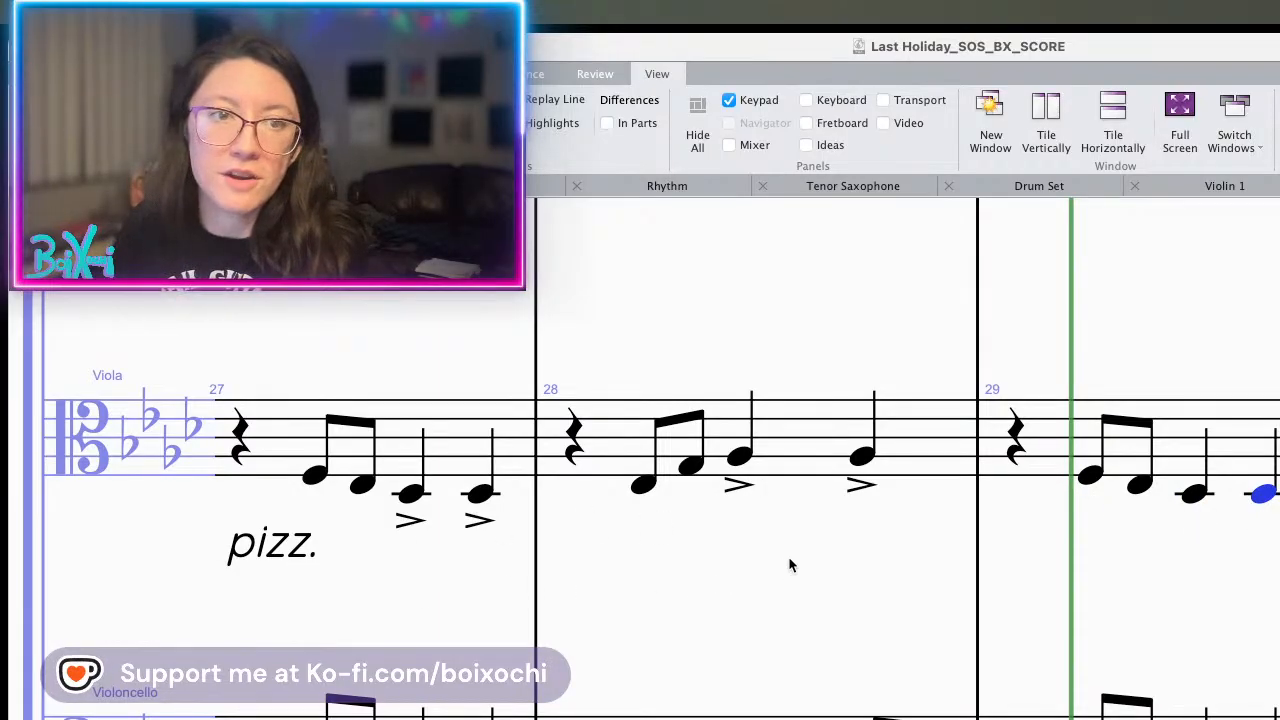
- Add the expression text "arco" beneath the opening quarter rest of viola bar 29
{"action": "left_click_drag", "start_coordinate": [790, 566], "coordinate": [707, 560]}
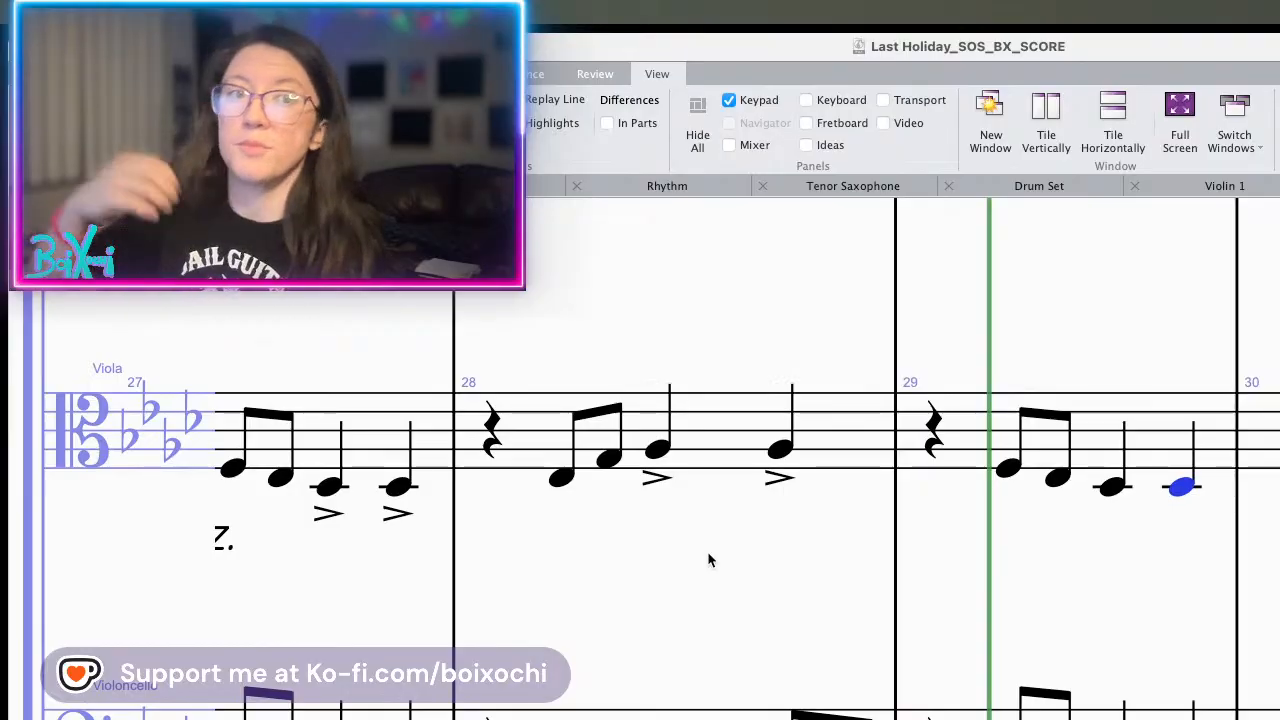
{"action": "left_click", "coordinate": [931, 436]}
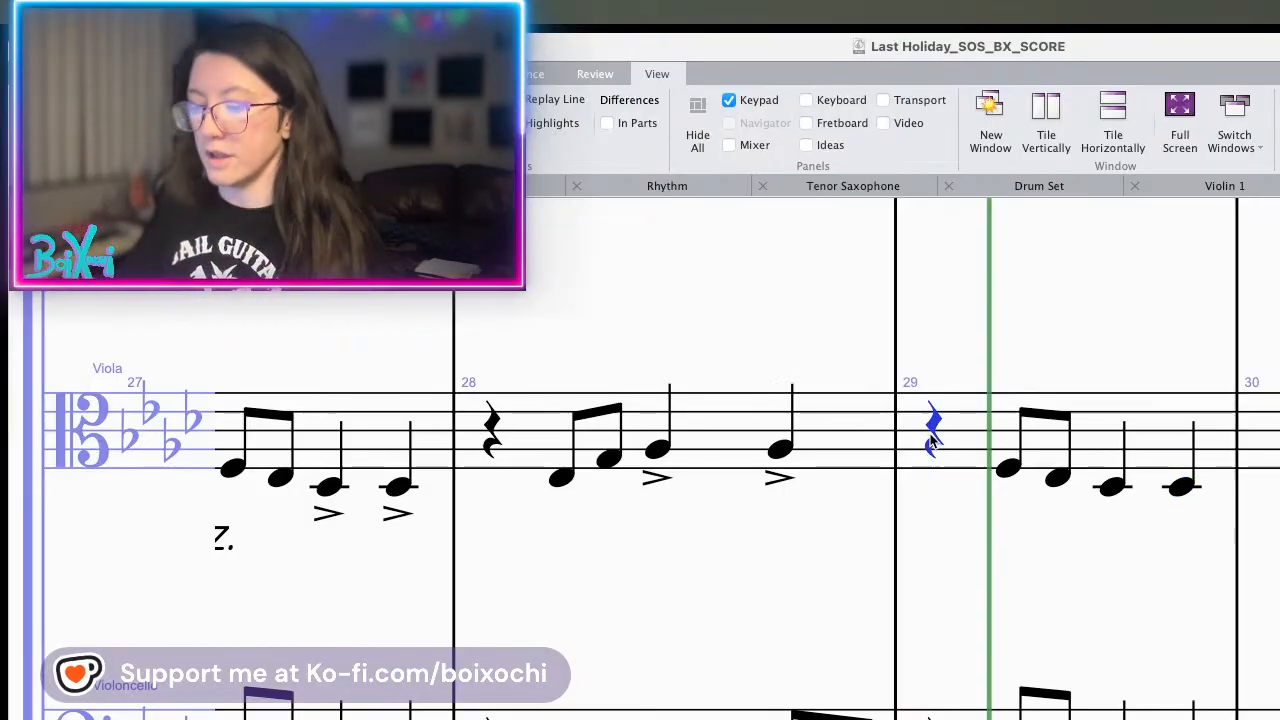
{"action": "key", "text": "ctrl+e"}
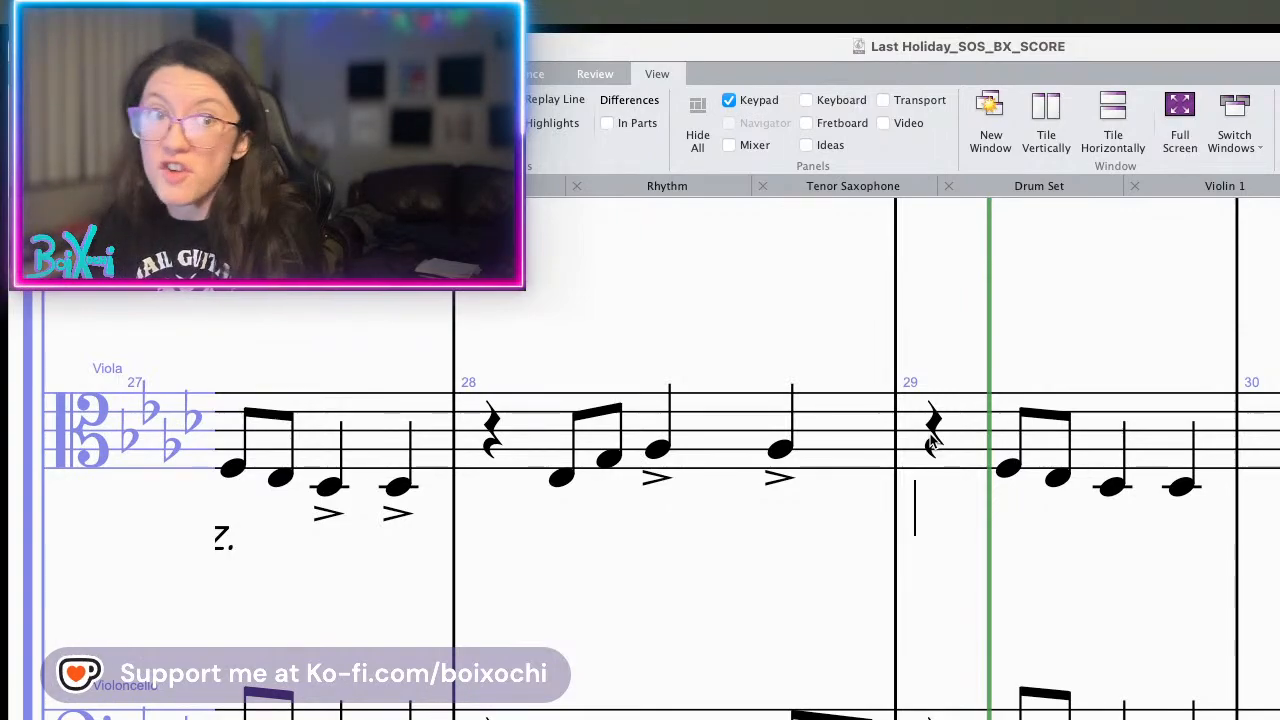
{"action": "type", "text": "arco"}
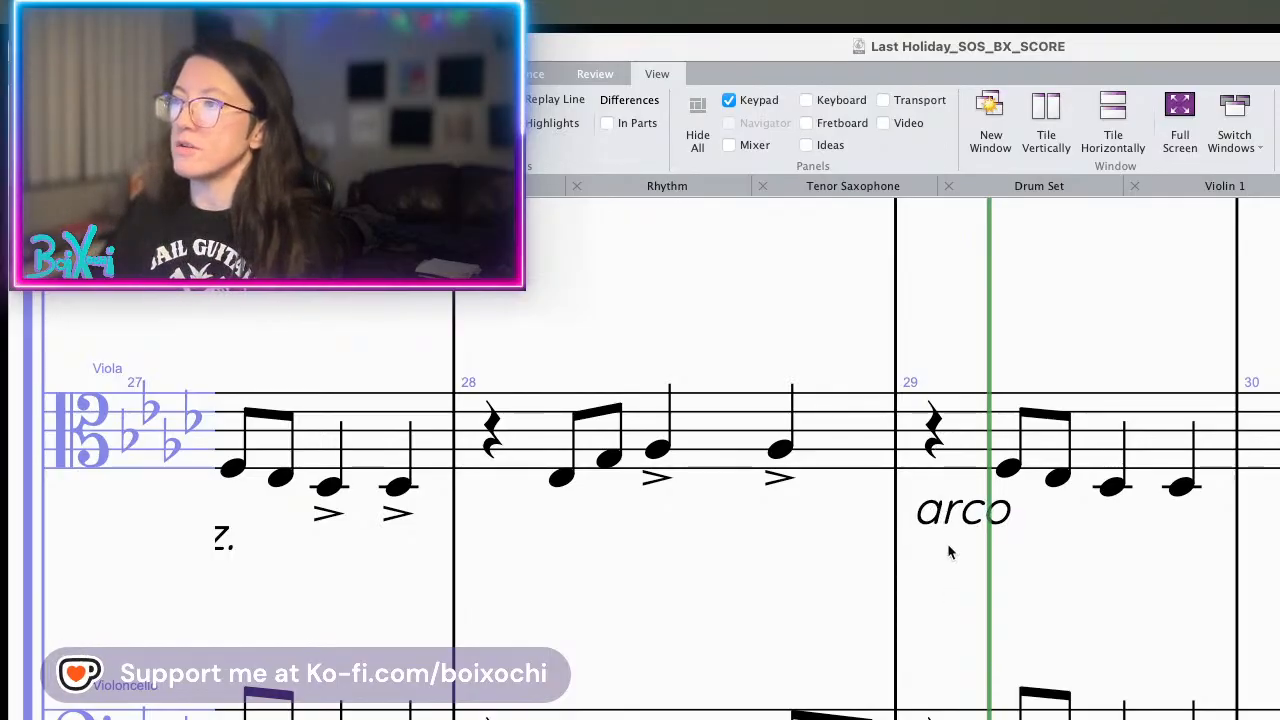
{"action": "key", "text": "Escape"}
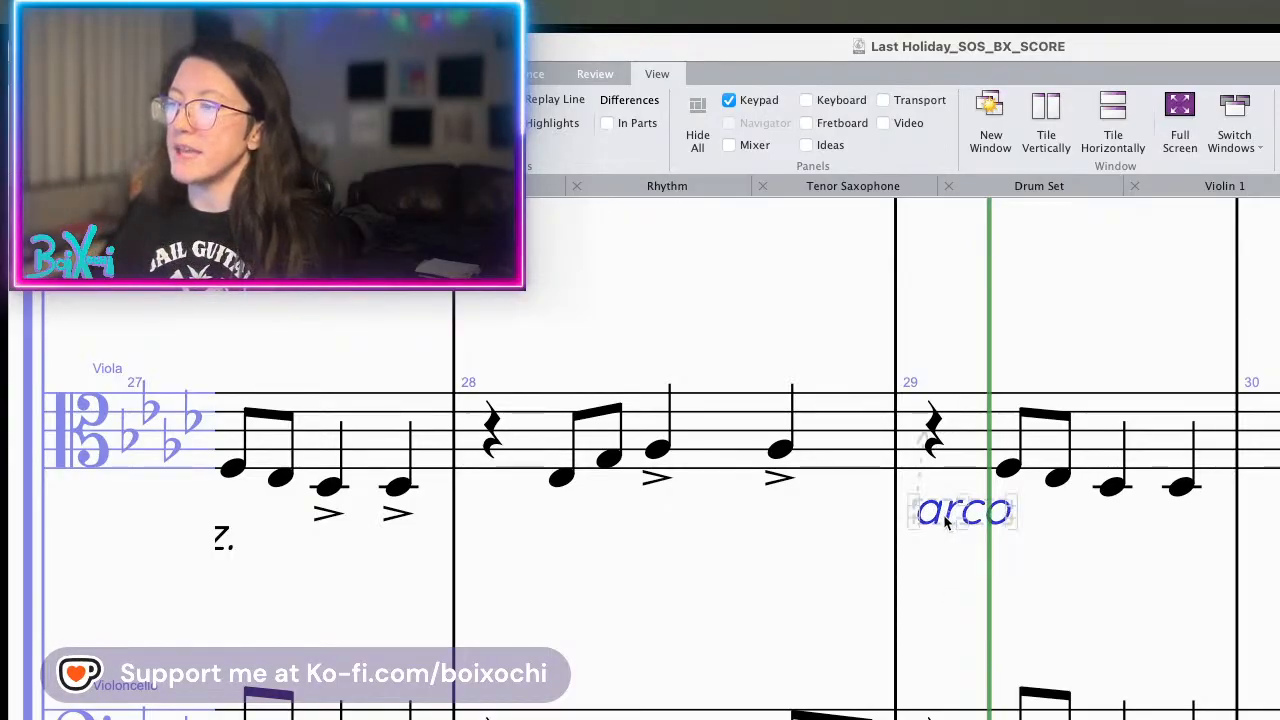
- Add staccato and tenuto articulations to both quarter notes in viola bar 29
{"action": "left_click", "coordinate": [1108, 497]}
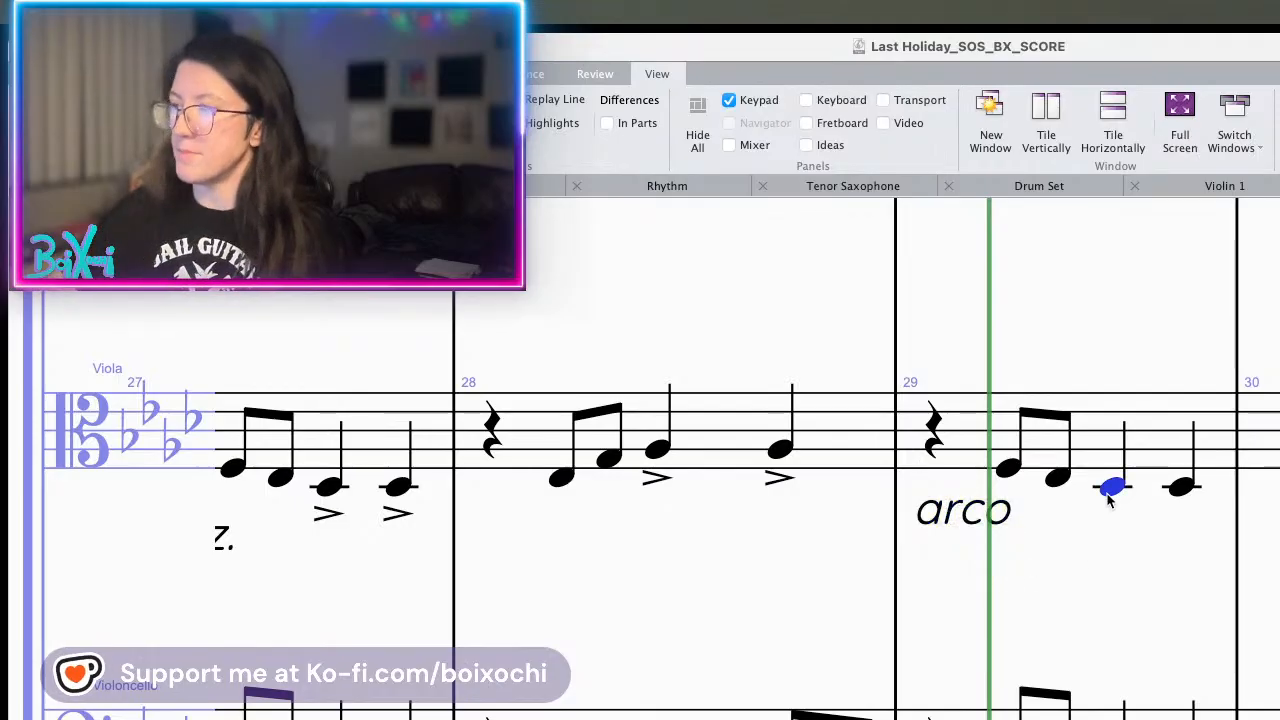
{"action": "key", "text": "KP_Multiply"}
{"action": "key", "text": "KP_Subtract"}
{"action": "left_click", "coordinate": [1188, 487]}
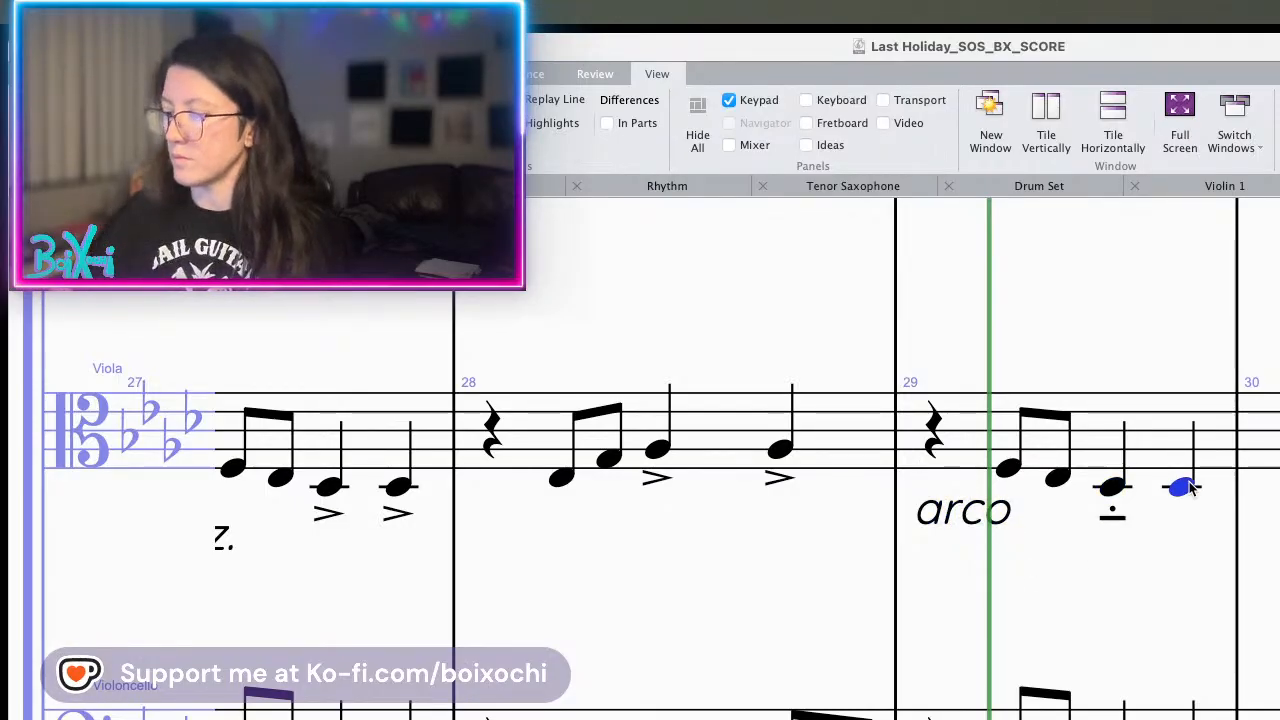
{"action": "key", "text": "KP_Subtract"}
- Play back viola bar 29 from its first eighth note
{"action": "left_click", "coordinate": [1008, 472]}
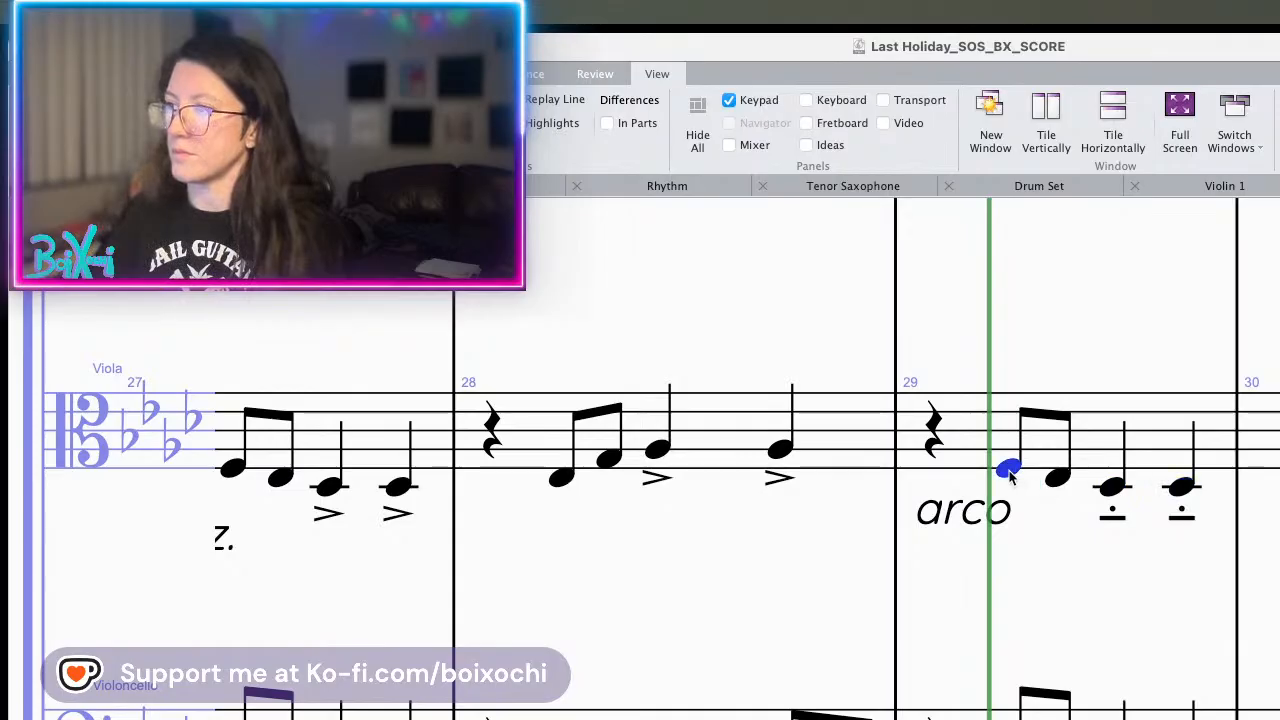
{"action": "key", "text": "p"}
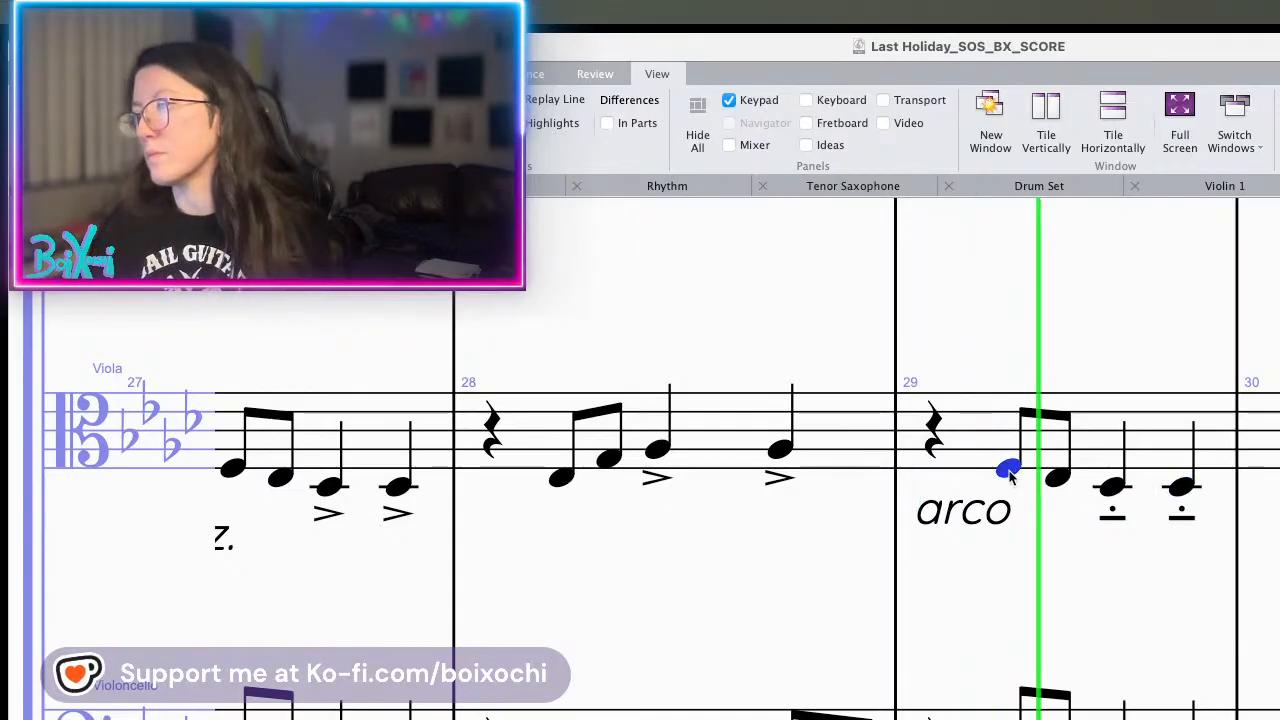
{"action": "key", "text": "Escape"}
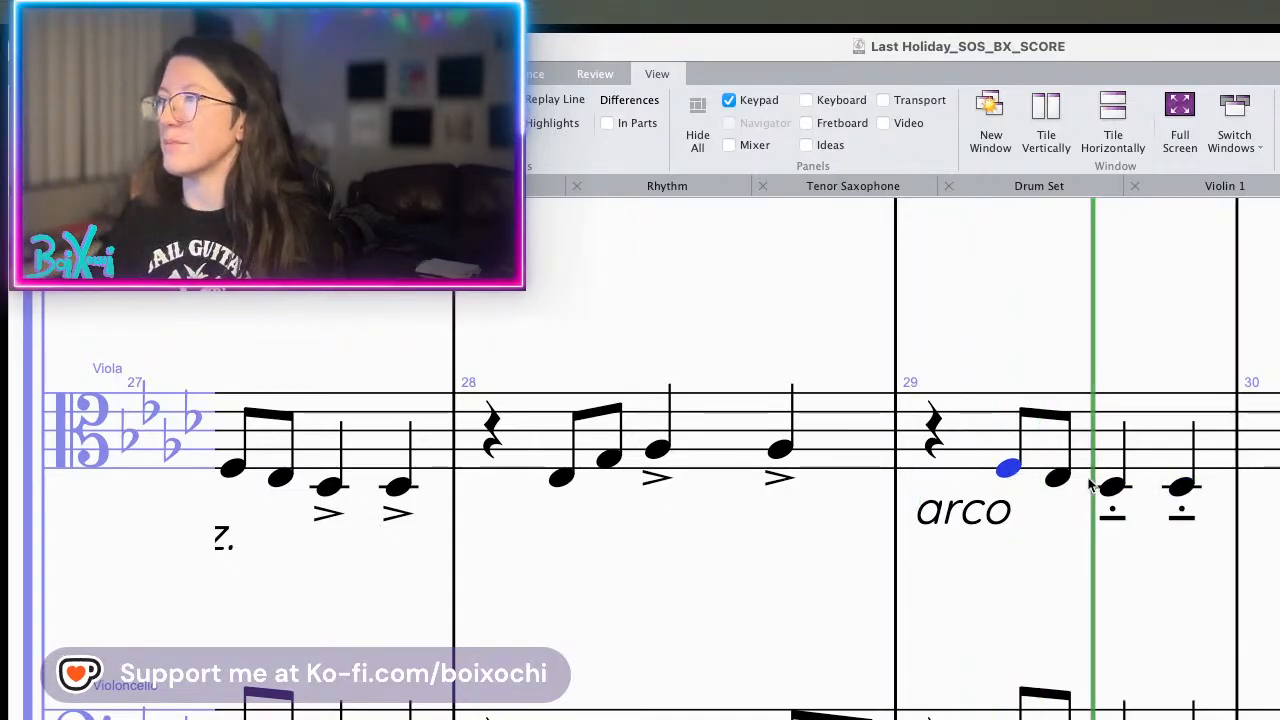
- Raise the four viola notes in bar 29 by five staff steps
{"action": "left_click", "coordinate": [1180, 495], "text": "shift"}
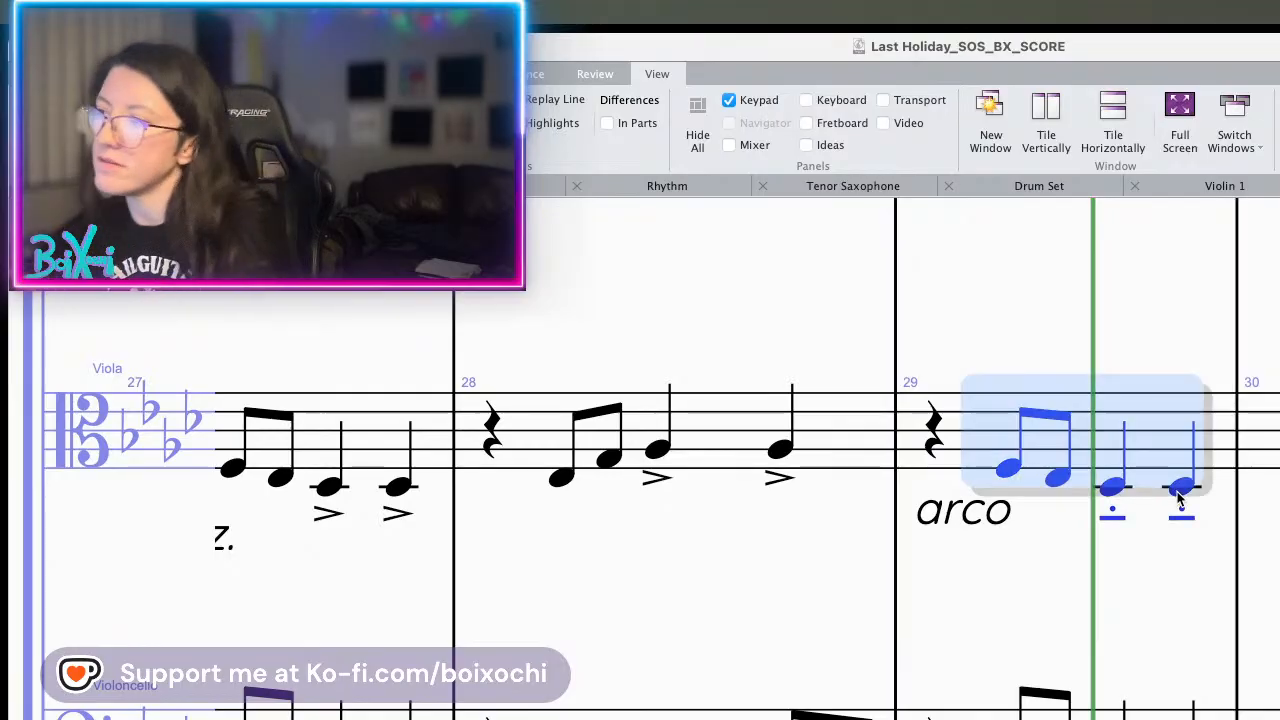
{"action": "key", "text": "Up"}
{"action": "key", "text": "Up"}
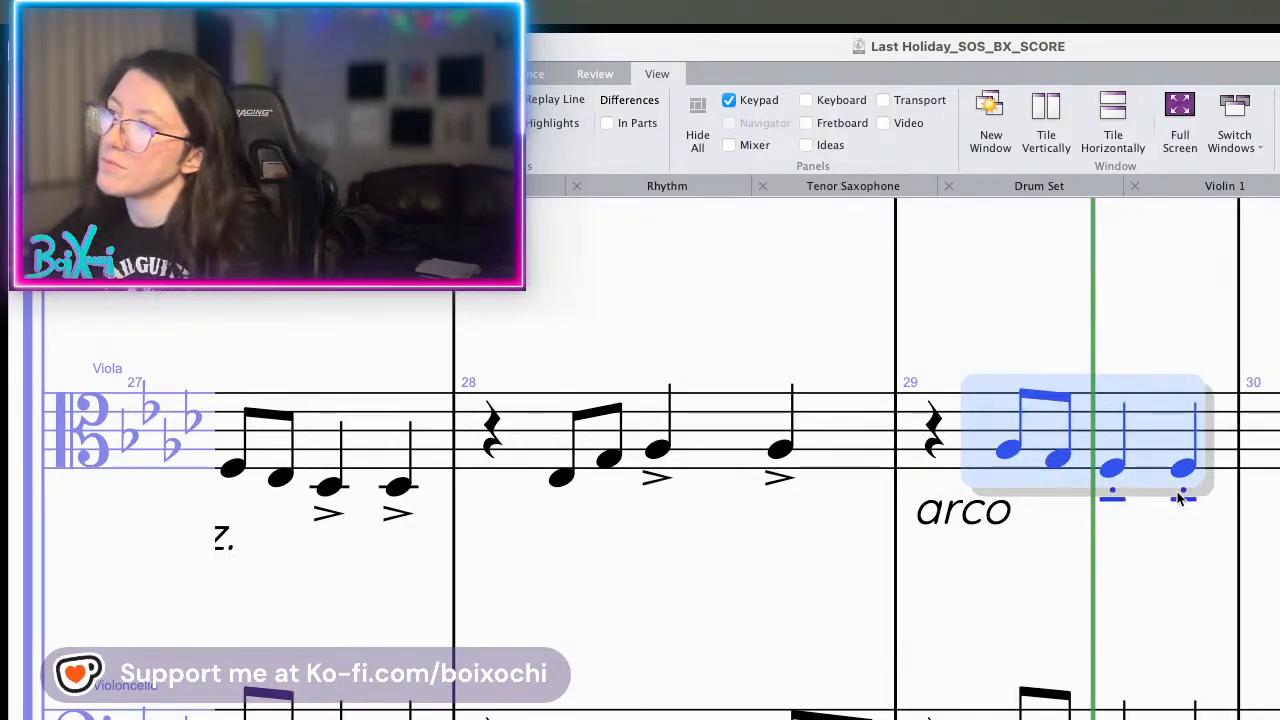
{"action": "key", "text": "Up"}
{"action": "key", "text": "Up"}
{"action": "key", "text": "Up"}
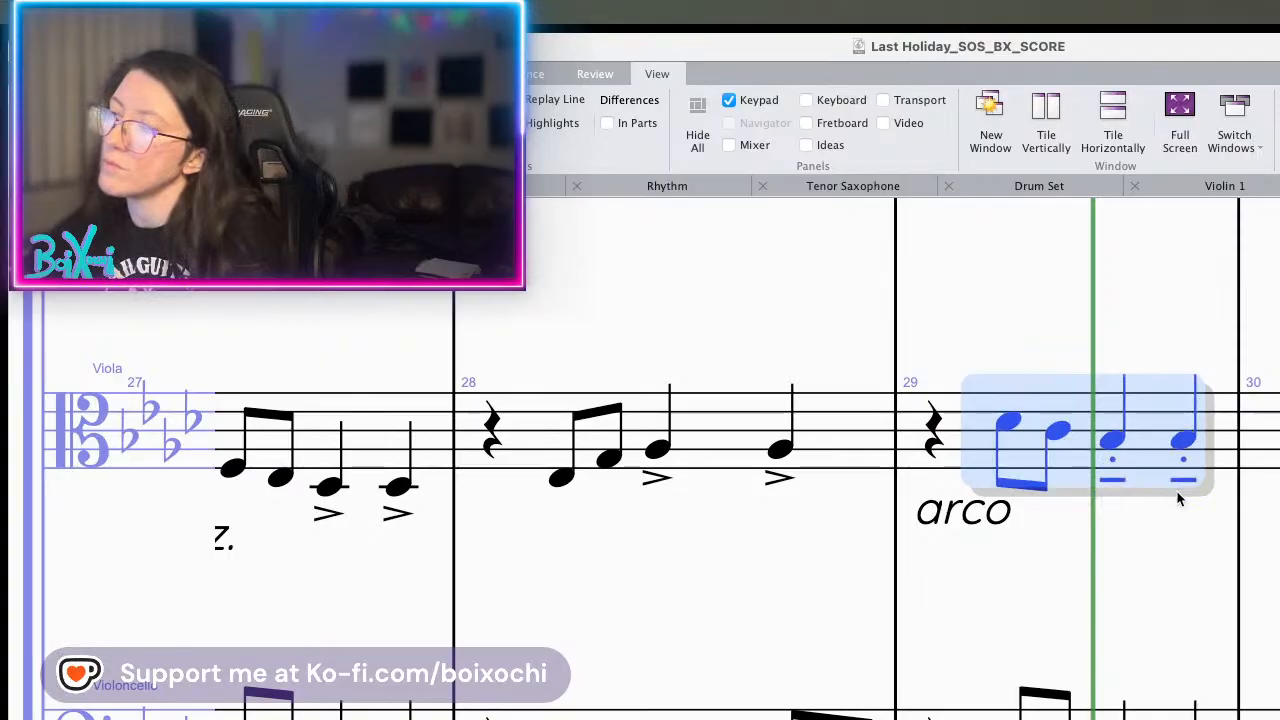
- Try the four viola notes of bar 29 an octave lower, and also two staff steps above their current position
{"action": "key", "text": "Down"}
{"action": "key", "text": "Down"}
{"action": "key", "text": "Down"}
{"action": "key", "text": "Down"}
{"action": "key", "text": "Down"}
{"action": "key", "text": "Down"}
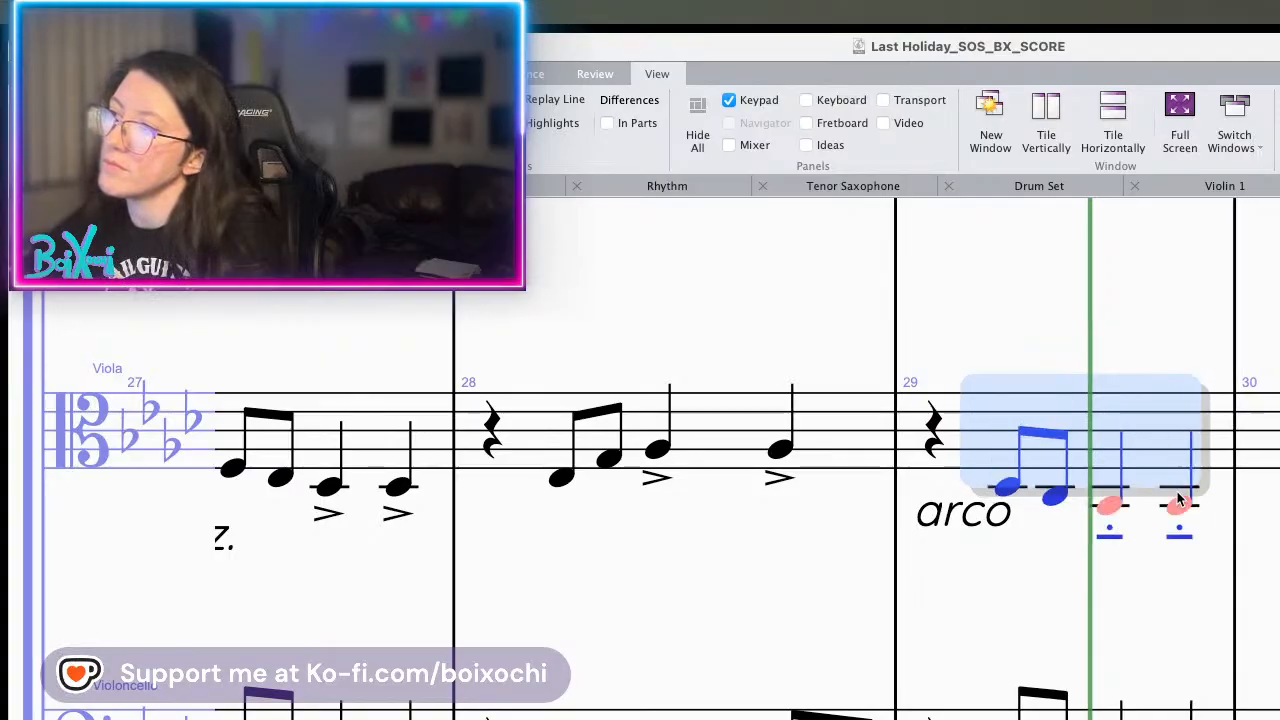
{"action": "key", "text": "Up"}
{"action": "key", "text": "Up"}
{"action": "key", "text": "Up"}
{"action": "key", "text": "Up"}
{"action": "key", "text": "Up"}
{"action": "key", "text": "Up"}
{"action": "key", "text": "Up"}
{"action": "key", "text": "Up"}
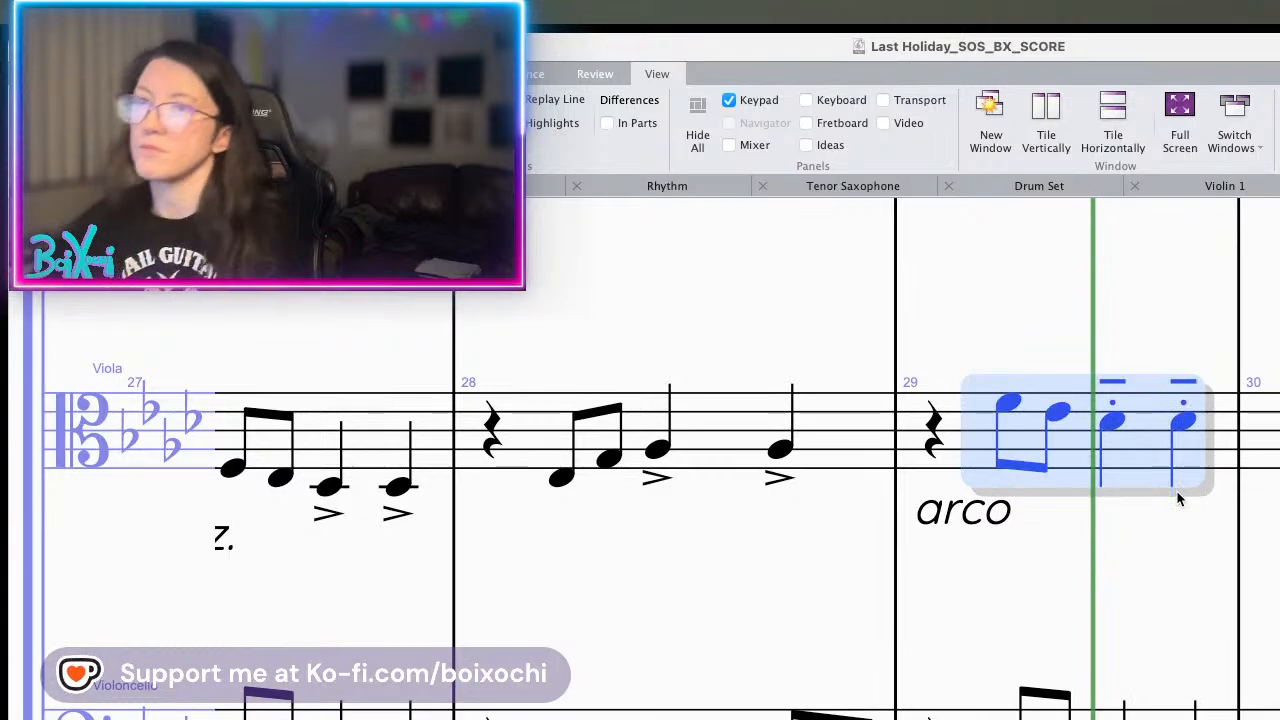
{"action": "scroll", "coordinate": [1177, 492], "scroll_direction": "up", "scroll_amount": 3}
{"action": "scroll", "coordinate": [1177, 499], "scroll_direction": "down", "scroll_amount": 3}
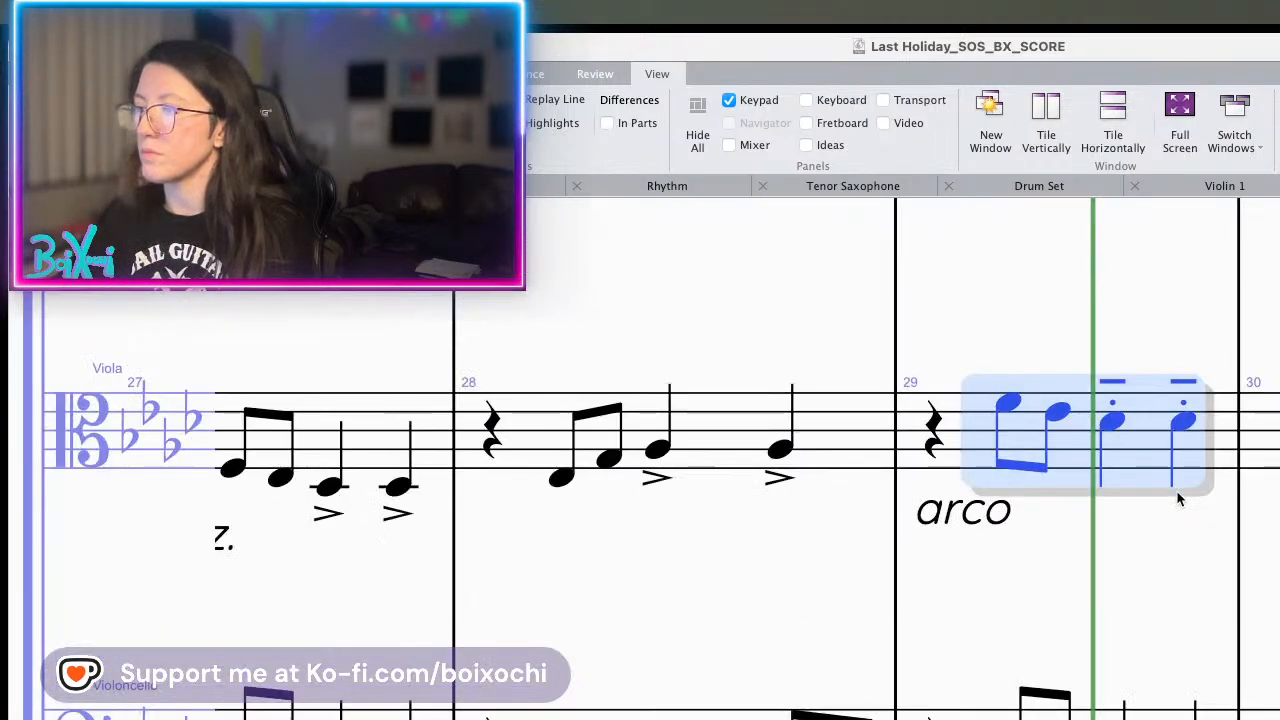
{"action": "key", "text": "Escape"}
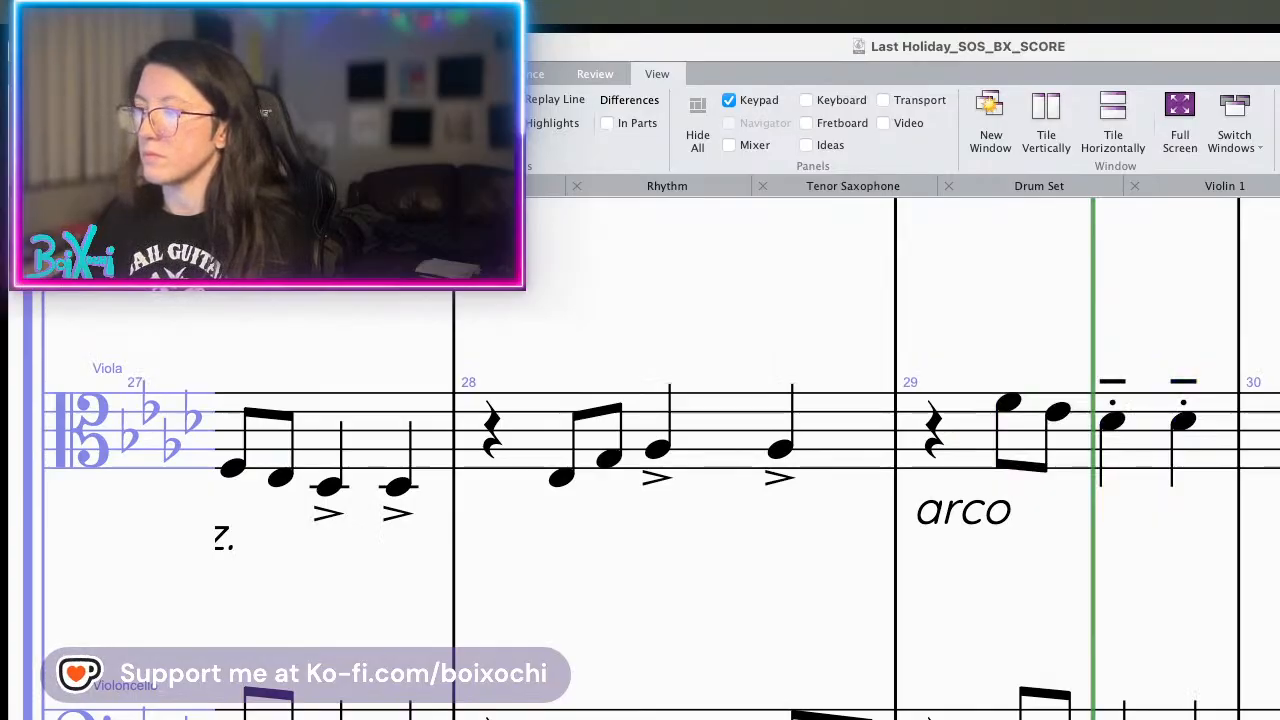
- Lower the four viola notes in bar 29 by two staff steps
{"action": "left_click", "coordinate": [1006, 410]}
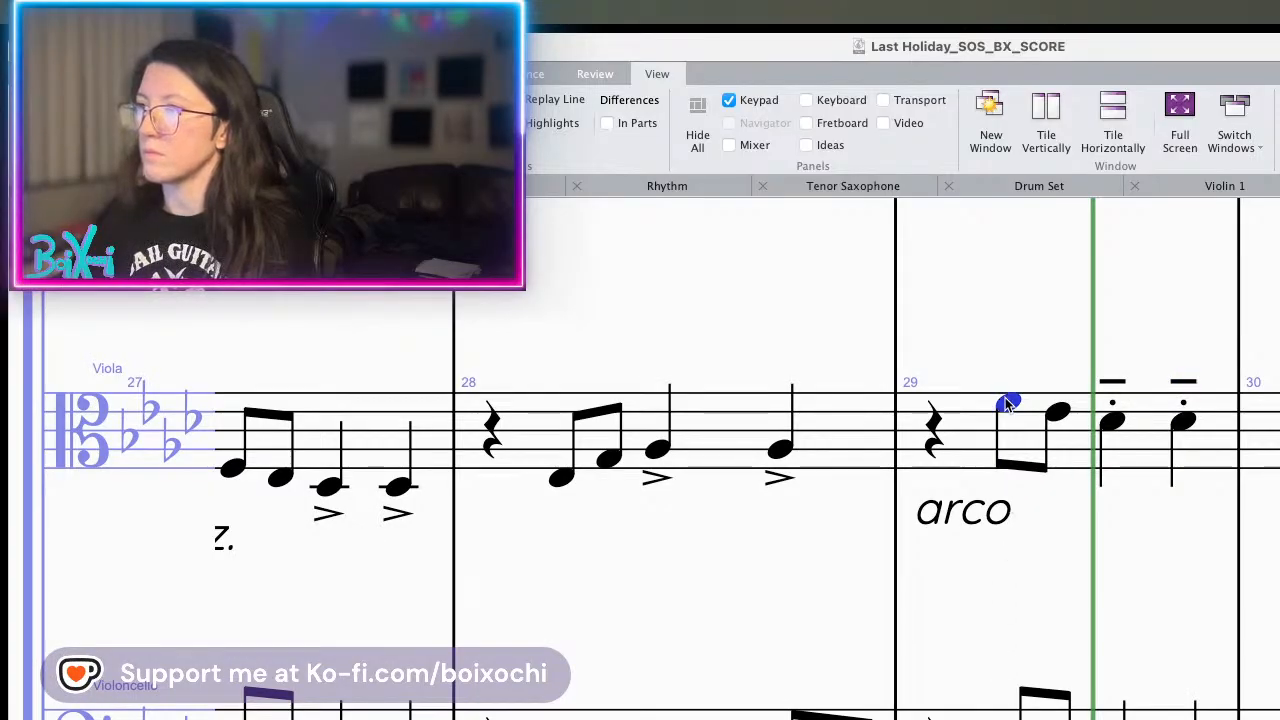
{"action": "left_click", "coordinate": [1183, 425], "text": "shift"}
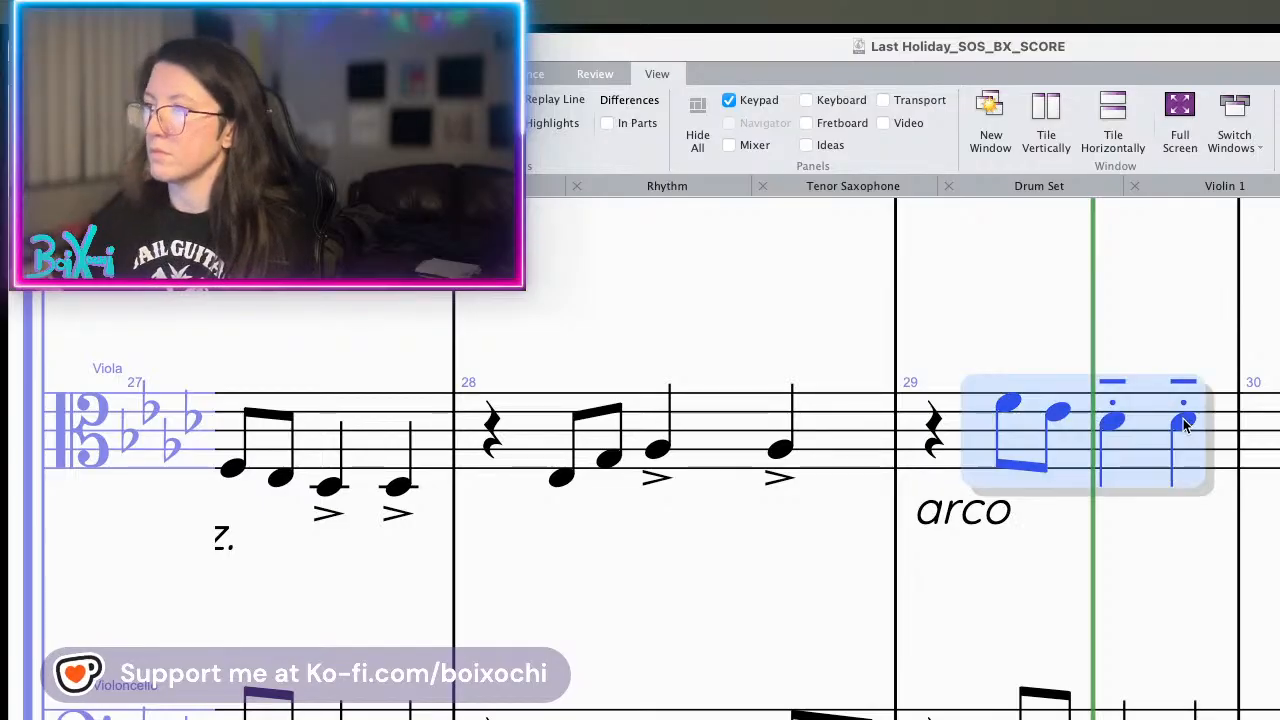
{"action": "key", "text": "Down"}
{"action": "key", "text": "Down"}
{"action": "left_click", "coordinate": [1148, 603]}
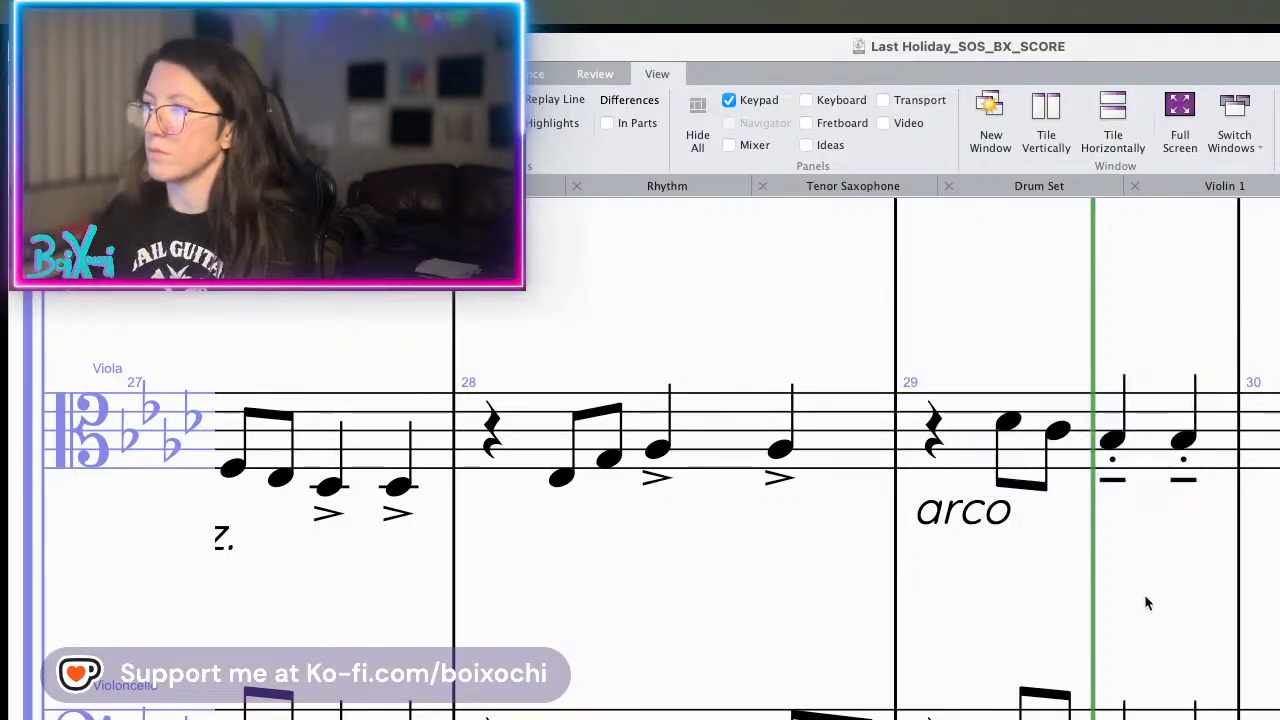
- Copy the whole of viola bar 29, including the arco marking, into Violin 2 bar 29
{"action": "scroll", "coordinate": [1146, 600], "scroll_direction": "up", "scroll_amount": 5}
{"action": "scroll", "coordinate": [1146, 600], "scroll_direction": "down", "scroll_amount": 2}
{"action": "left_click", "coordinate": [1034, 690]}
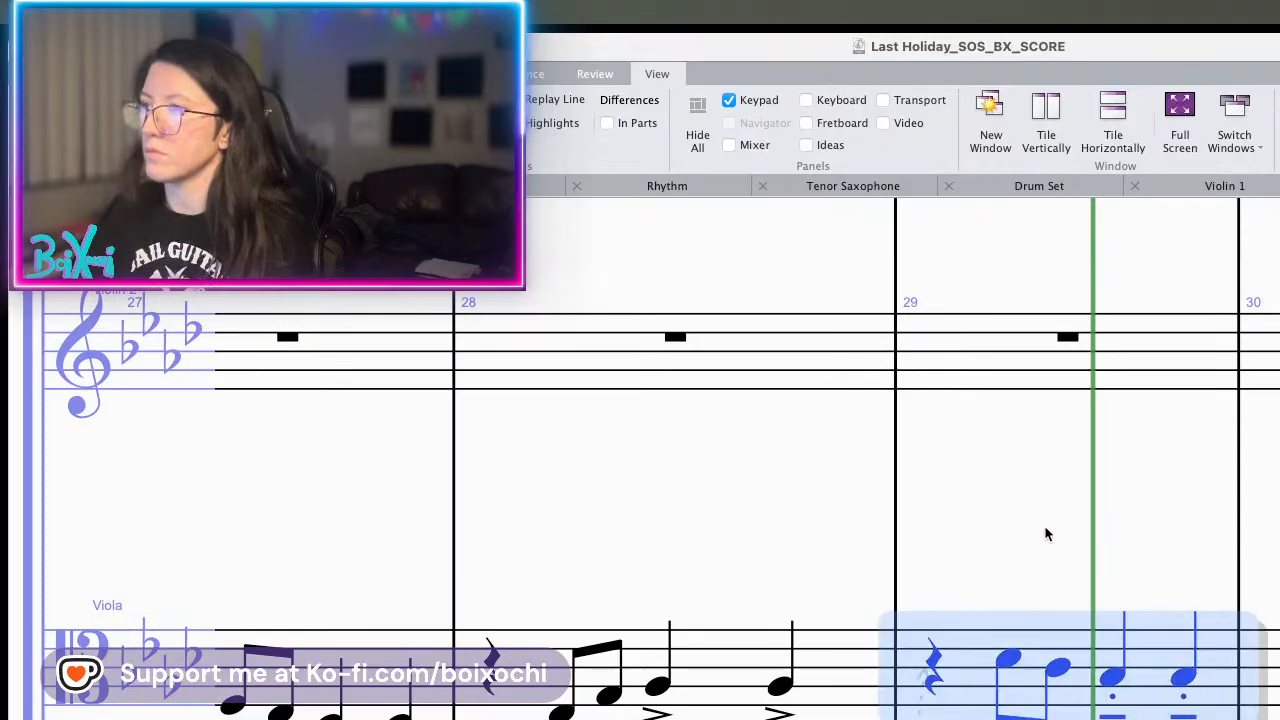
{"action": "left_click", "coordinate": [961, 351]}
{"action": "key", "text": "ctrl+v"}
- Raise the four Violin 2 notes in bar 29 by two staff steps
{"action": "left_click", "coordinate": [1004, 399]}
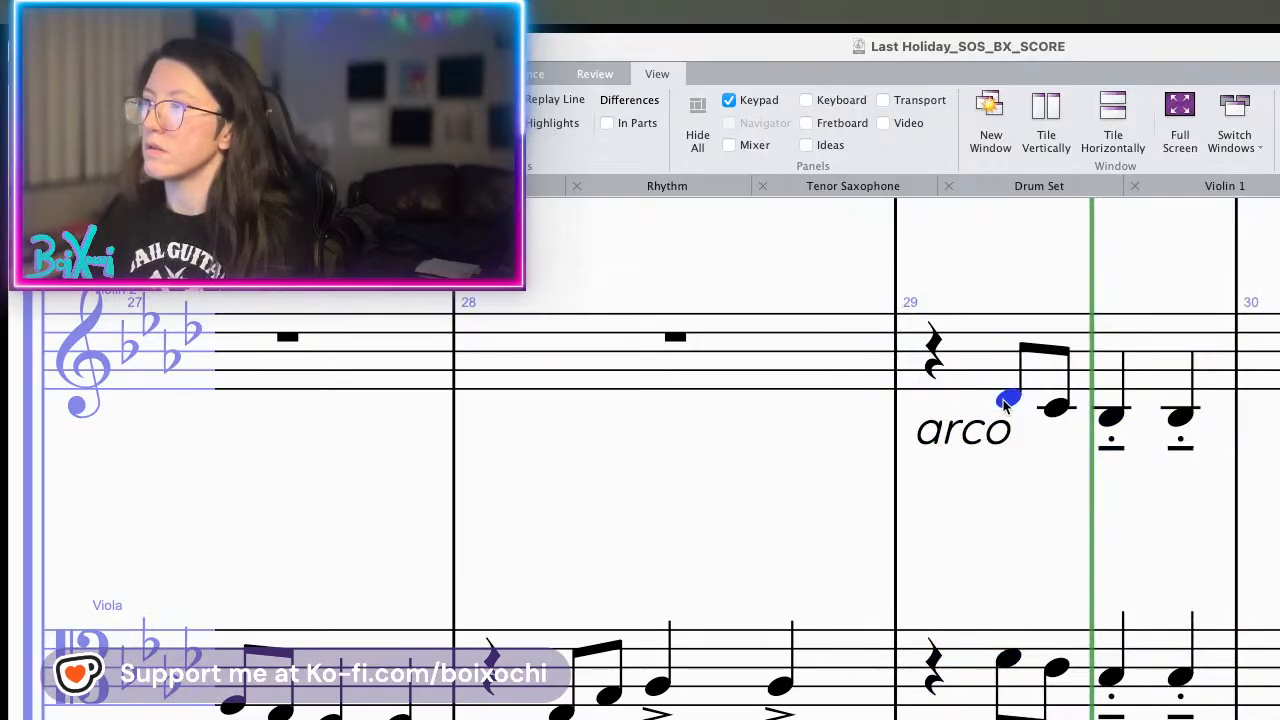
{"action": "left_click", "coordinate": [1180, 422], "text": "shift"}
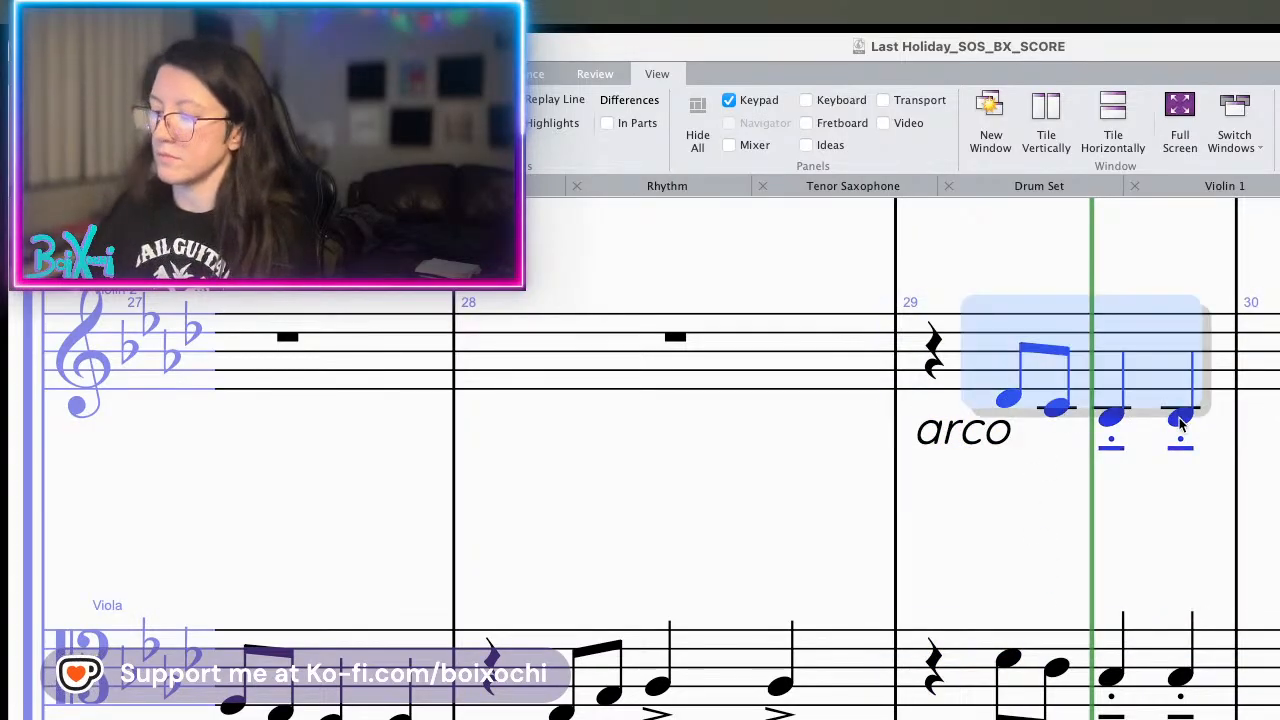
{"action": "key", "text": "Up"}
{"action": "key", "text": "Up"}
{"action": "left_click", "coordinate": [1060, 468]}
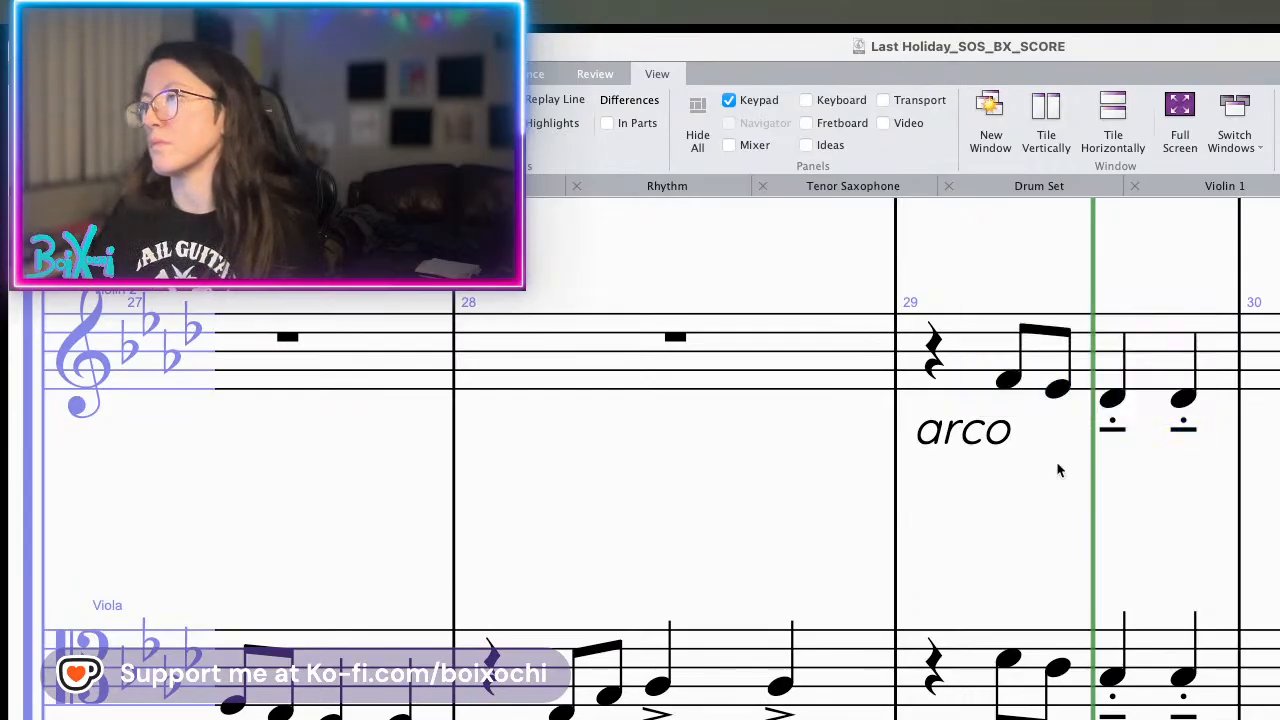
- Copy Violin 2 bar 29 into the Violin 1 staff and raise the copy by two staff steps
{"action": "scroll", "coordinate": [1058, 466], "scroll_direction": "up", "scroll_amount": 3}
{"action": "left_click", "coordinate": [992, 594]}
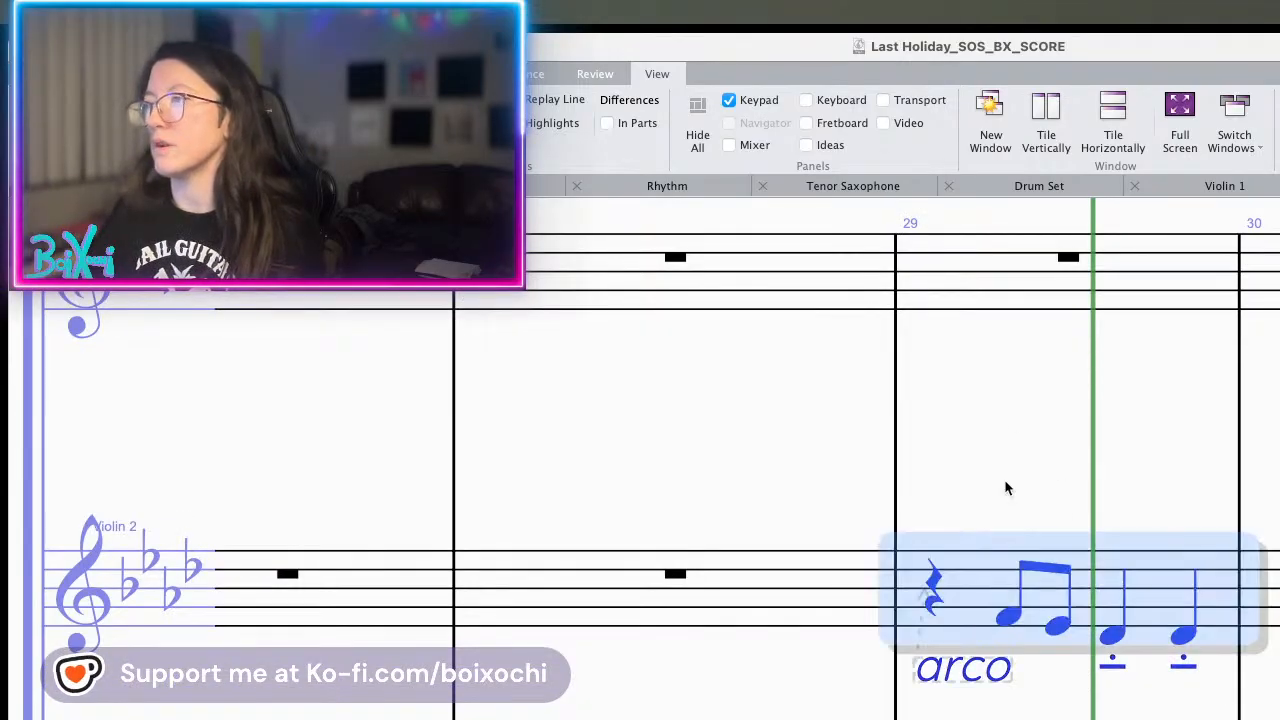
{"action": "left_click", "coordinate": [990, 275], "text": "alt"}
{"action": "key", "text": "Up"}
{"action": "key", "text": "Up"}
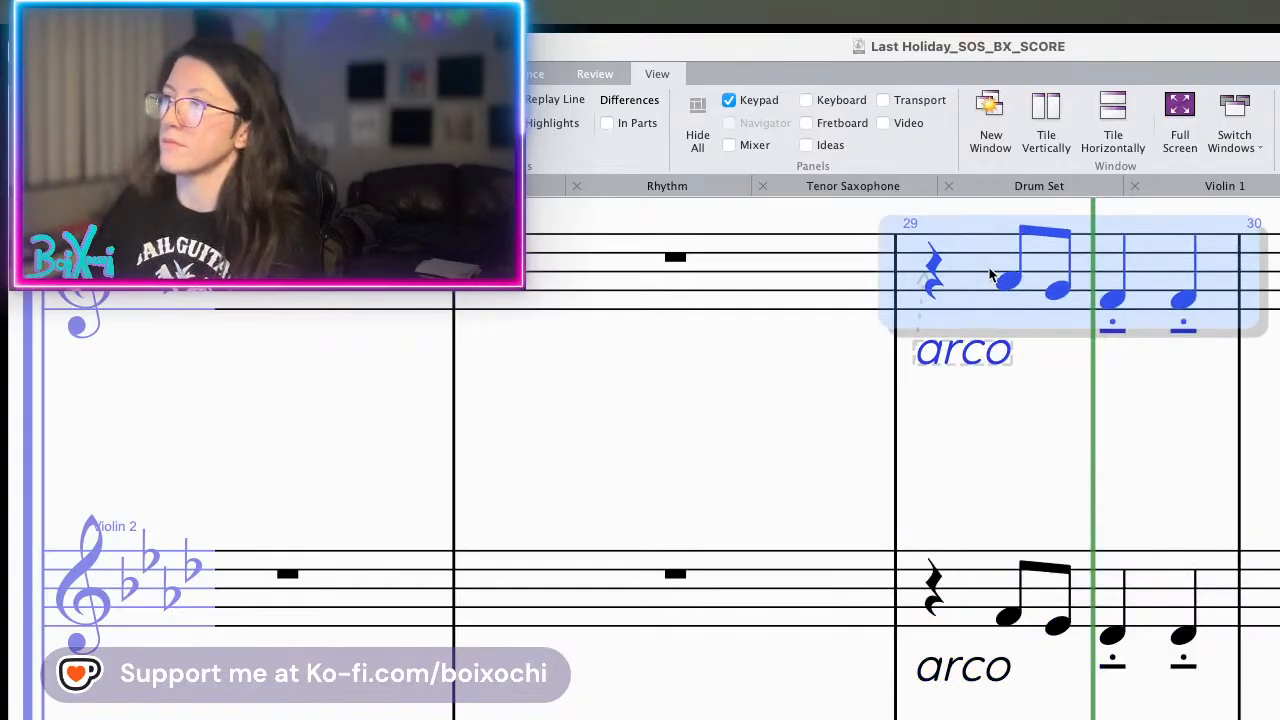
- Play back the strings from the quarter rest that opens Violin 1 bar 29
{"action": "left_click", "coordinate": [1011, 284]}
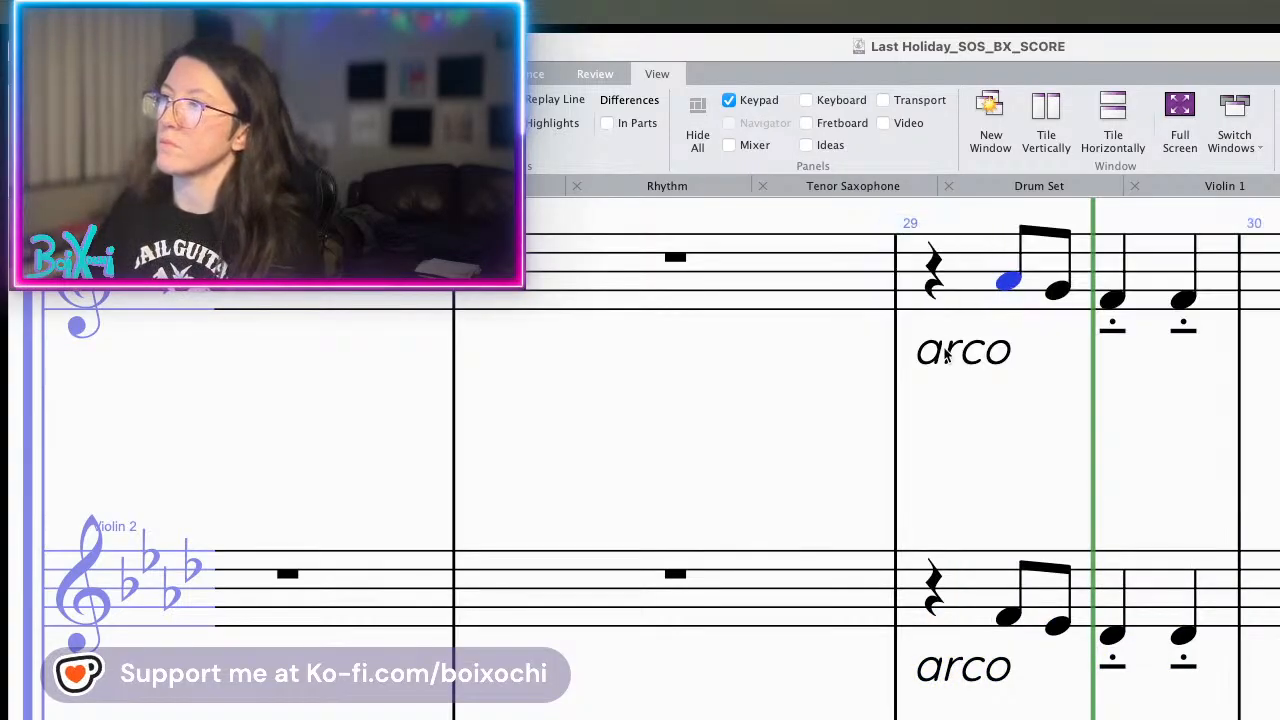
{"action": "left_click", "coordinate": [936, 272]}
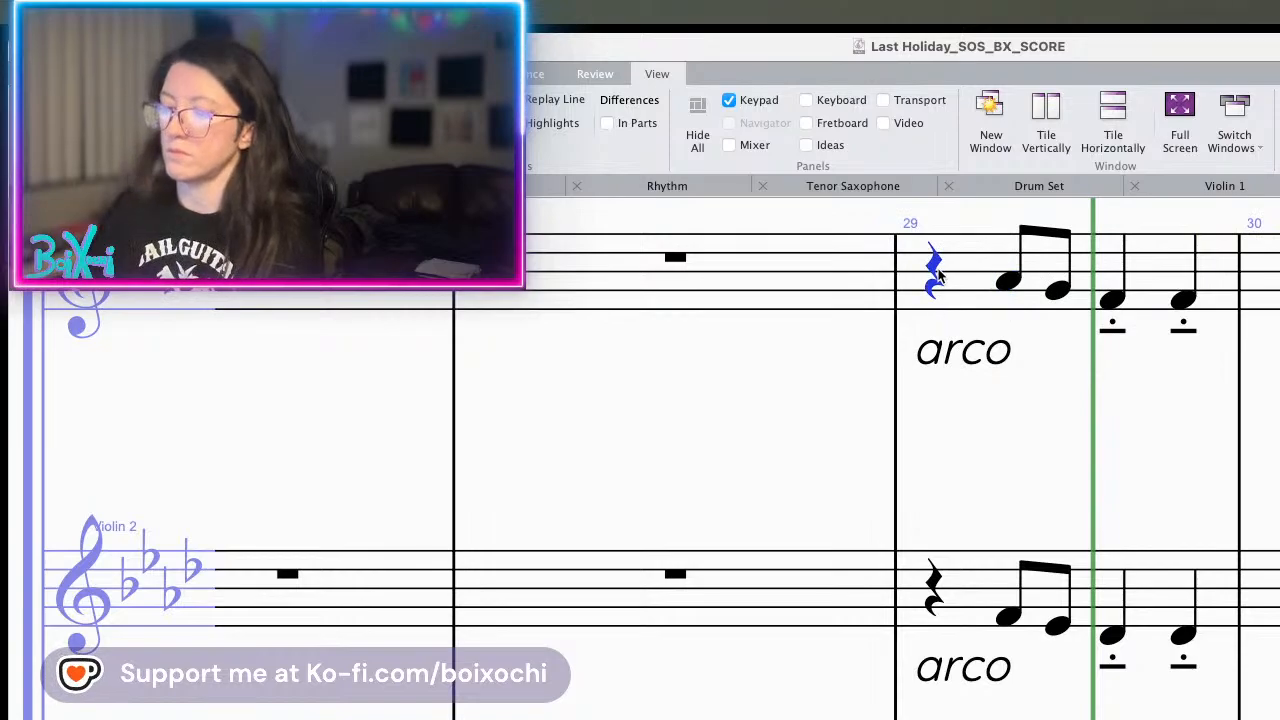
{"action": "key", "text": "p"}
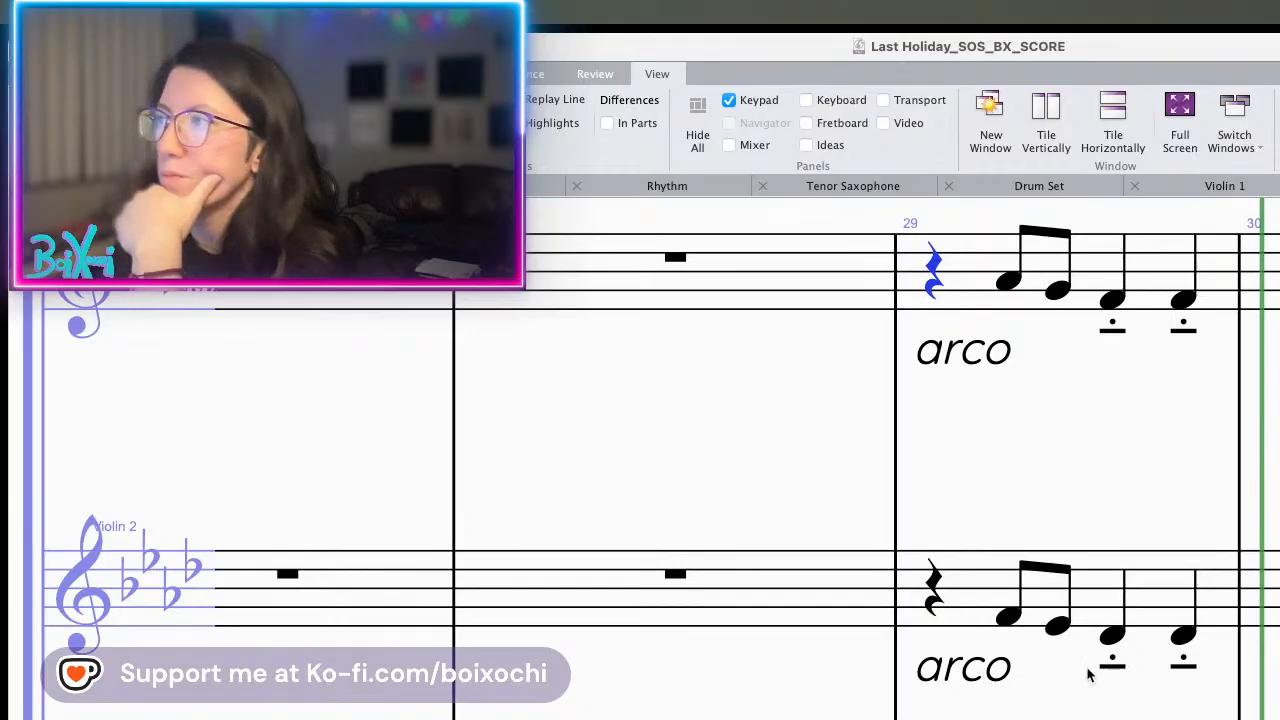
{"action": "key", "text": "Escape"}
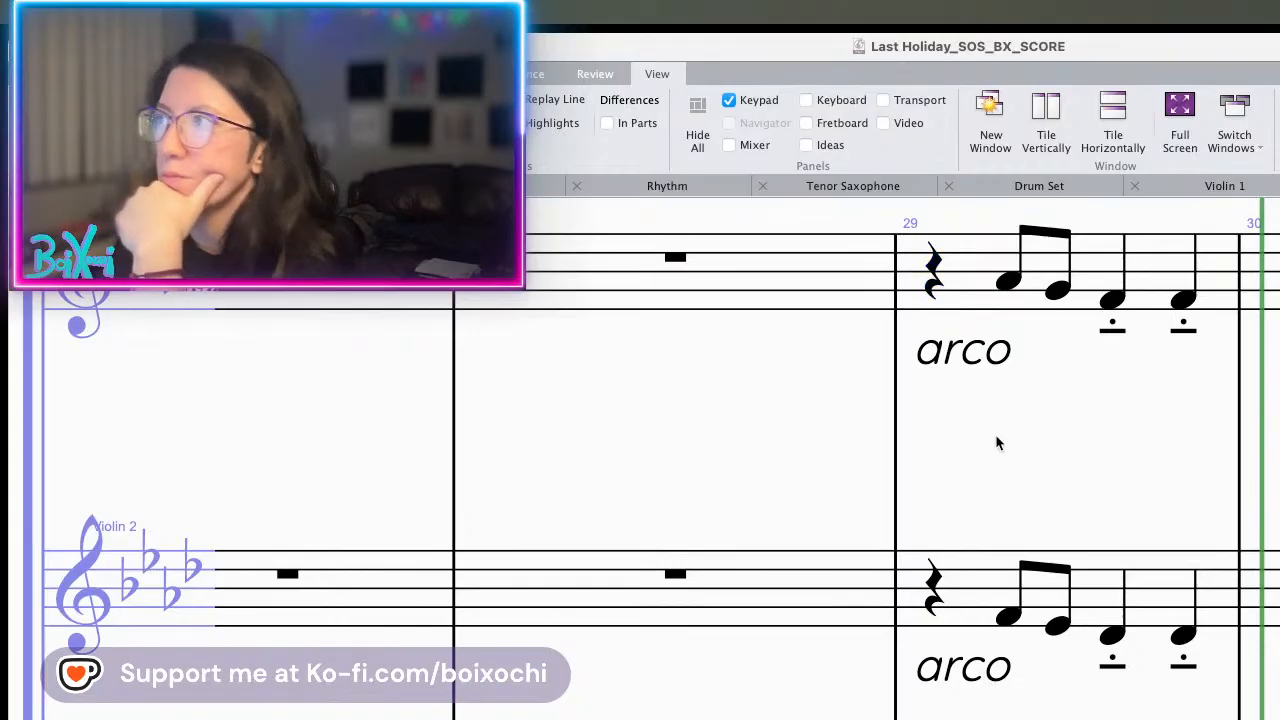
- Raise each of the two eighth notes in Violin 1 bar 29 by two staff steps
{"action": "left_click", "coordinate": [1008, 290]}
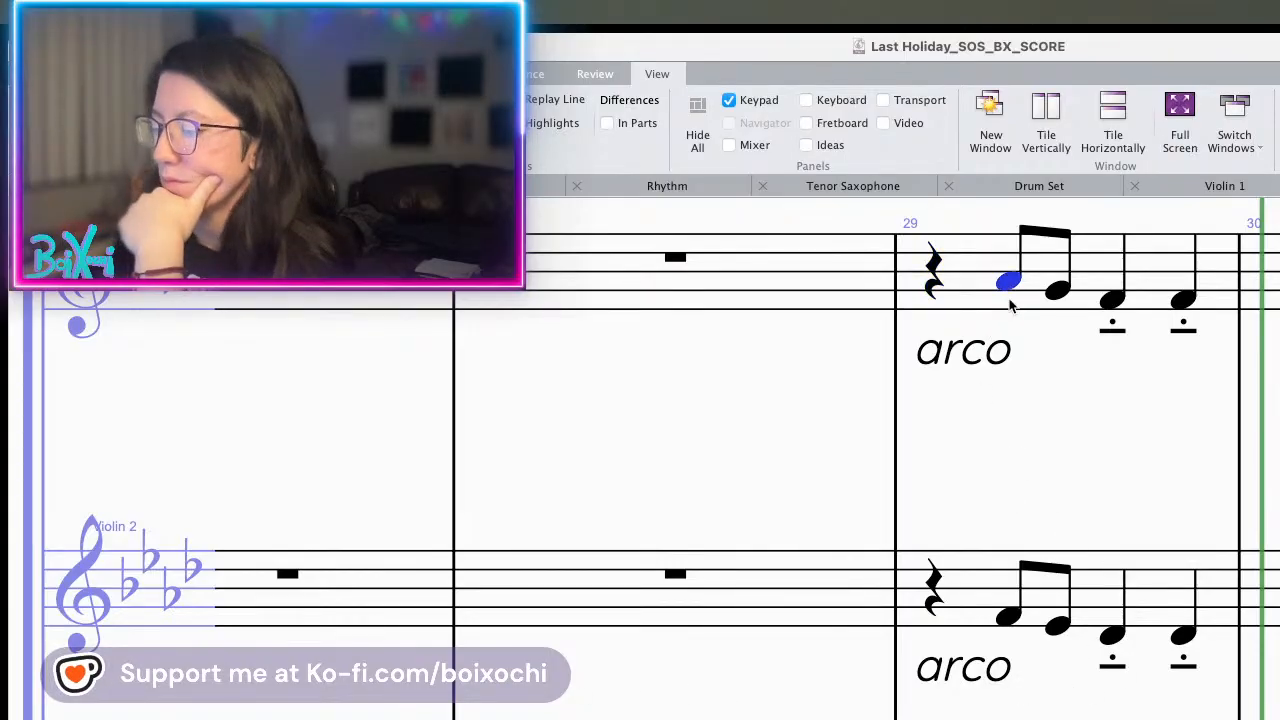
{"action": "key", "text": "Up"}
{"action": "key", "text": "Up"}
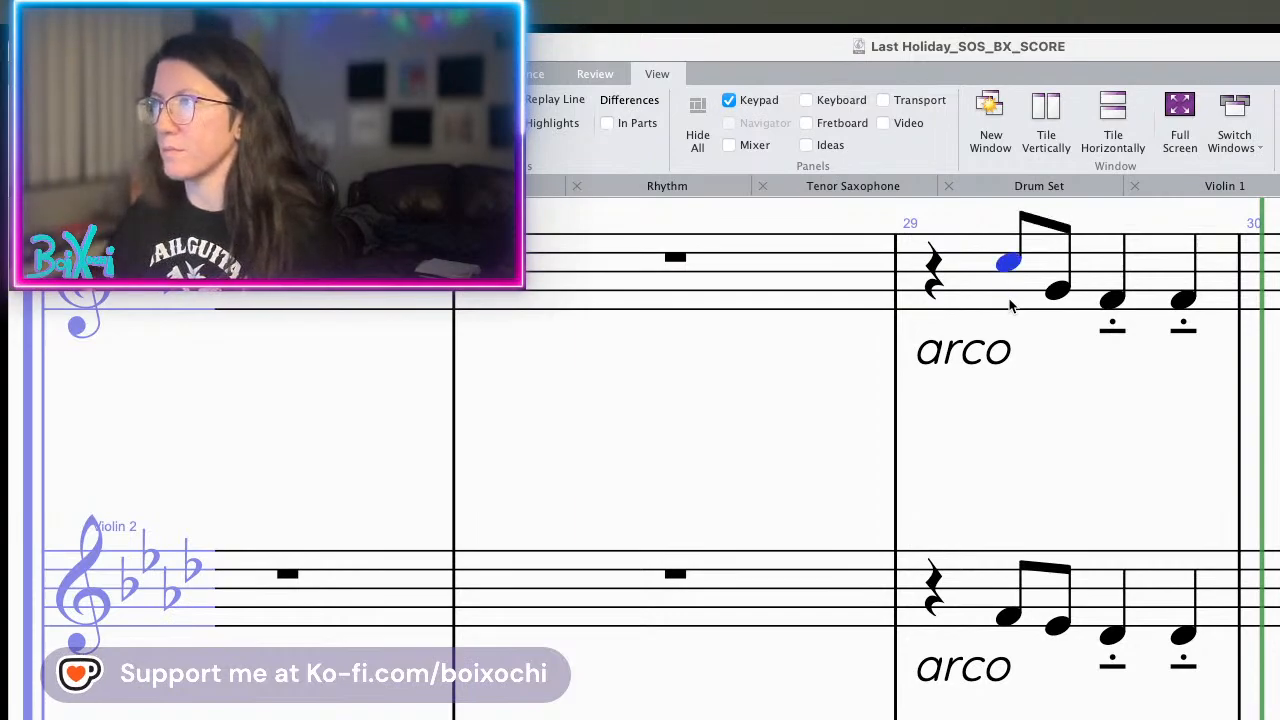
{"action": "key", "text": "Right"}
{"action": "key", "text": "Up"}
{"action": "key", "text": "Up"}
{"action": "key", "text": "Up"}
{"action": "key", "text": "Down"}
- Raise each of the two quarter notes in Violin 1 bar 29 by two staff steps
{"action": "key", "text": "Right"}
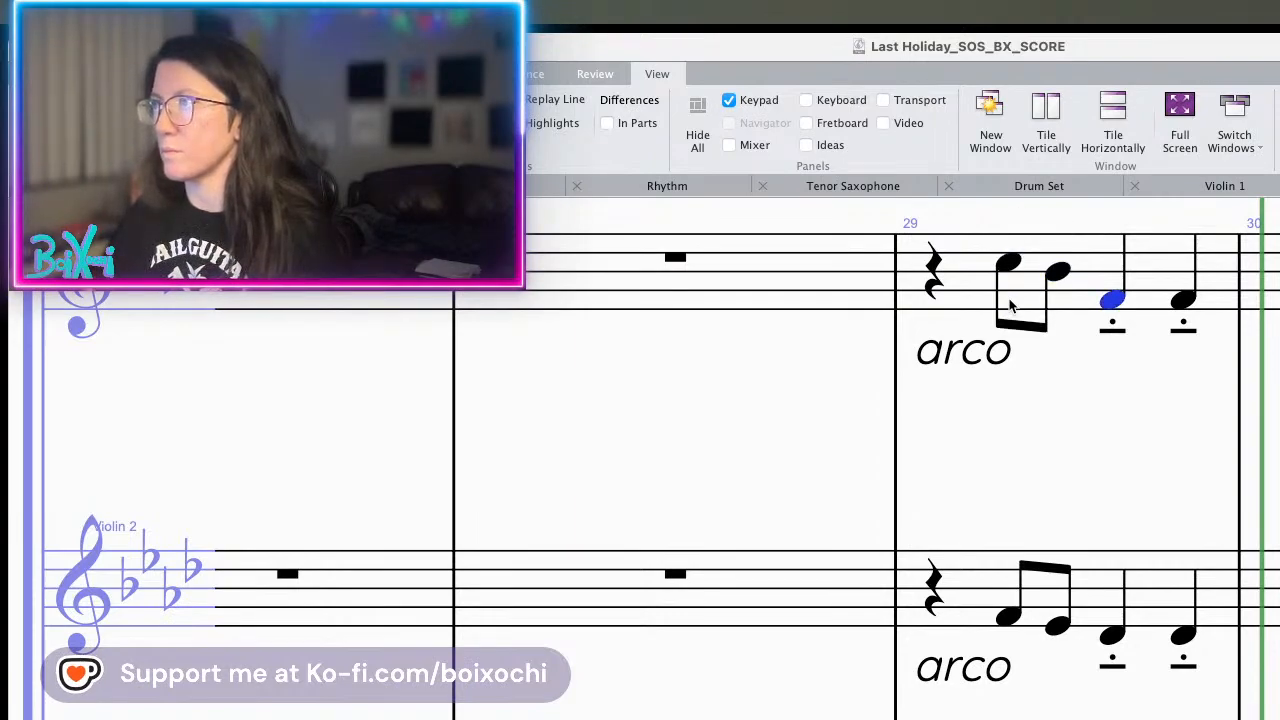
{"action": "key", "text": "Up"}
{"action": "key", "text": "Up"}
{"action": "key", "text": "Right"}
{"action": "key", "text": "Up"}
{"action": "key", "text": "Up"}
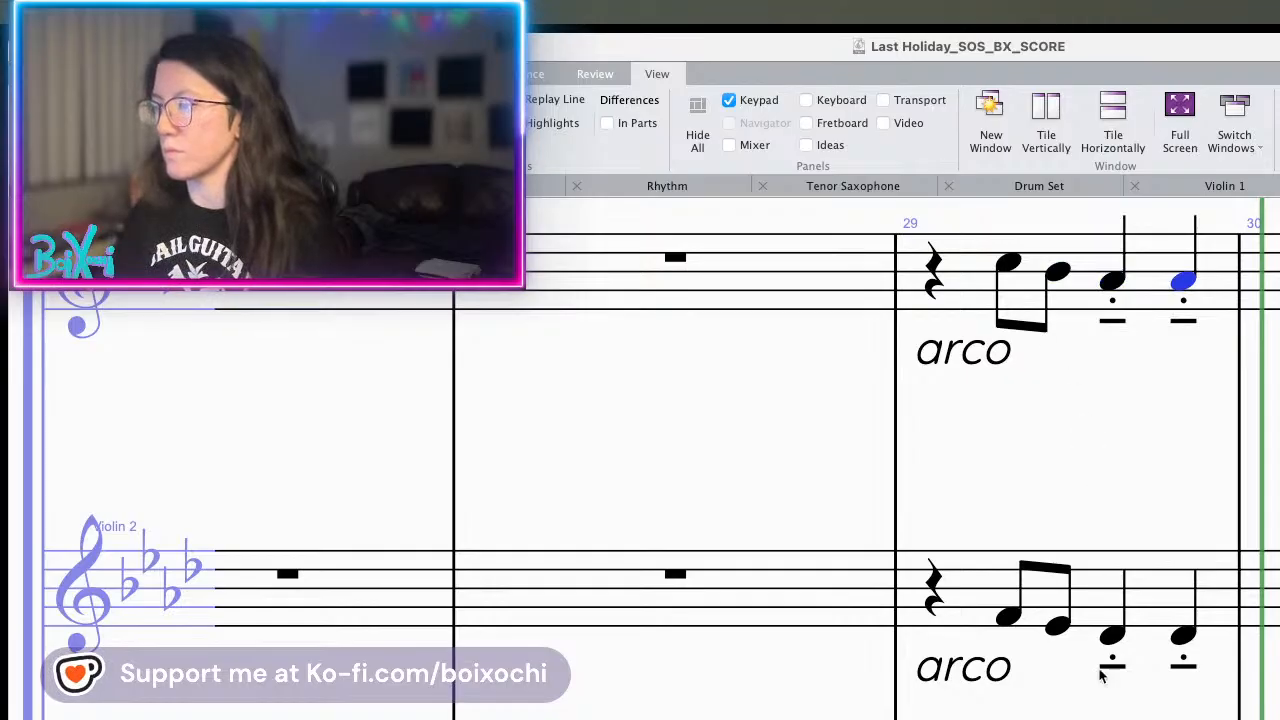
{"action": "key", "text": "Escape"}
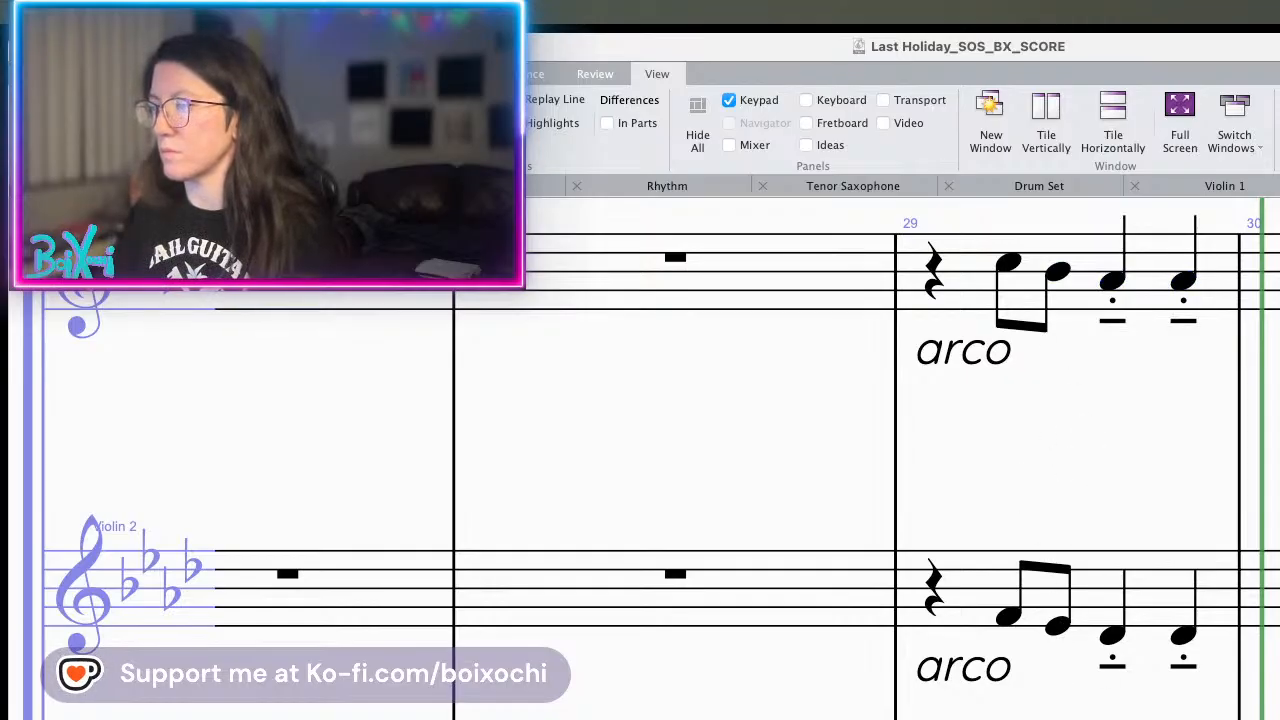
- Audition the first eighth note of bar 29 in the viola and Violin 1 staves
{"action": "key", "text": "Left"}
{"action": "left_click", "coordinate": [1008, 422]}
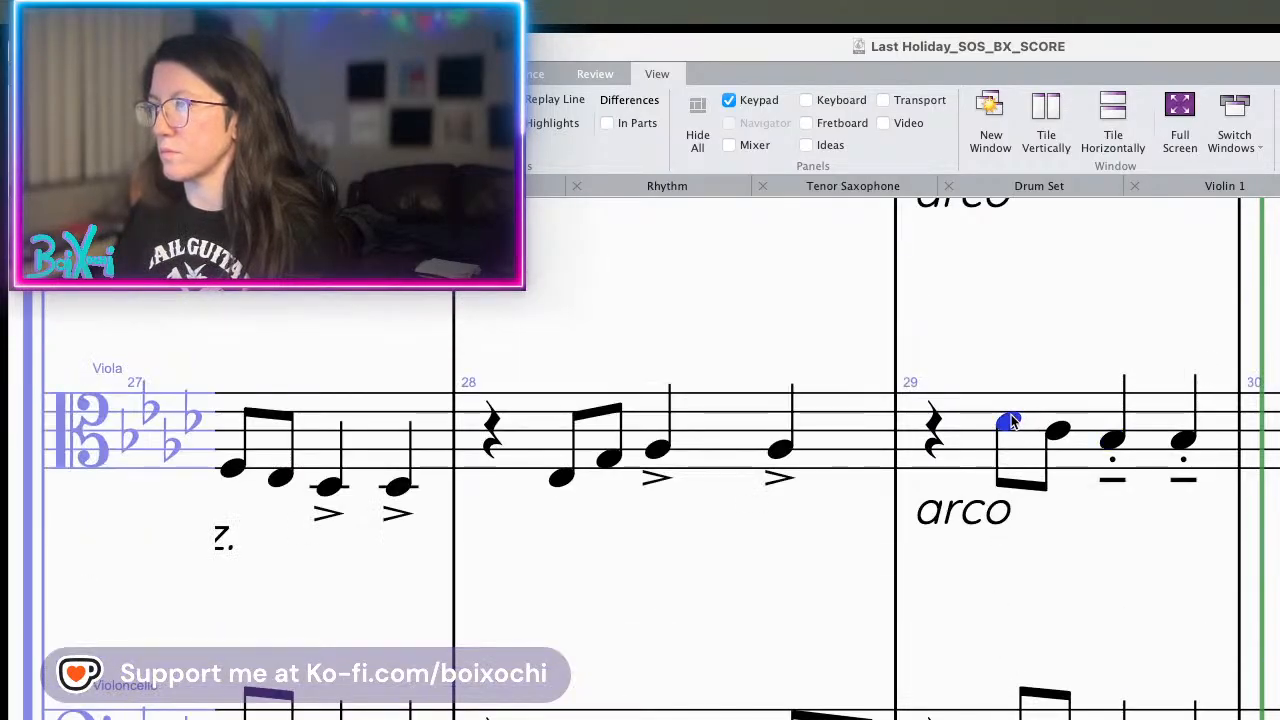
{"action": "key", "text": "Escape"}
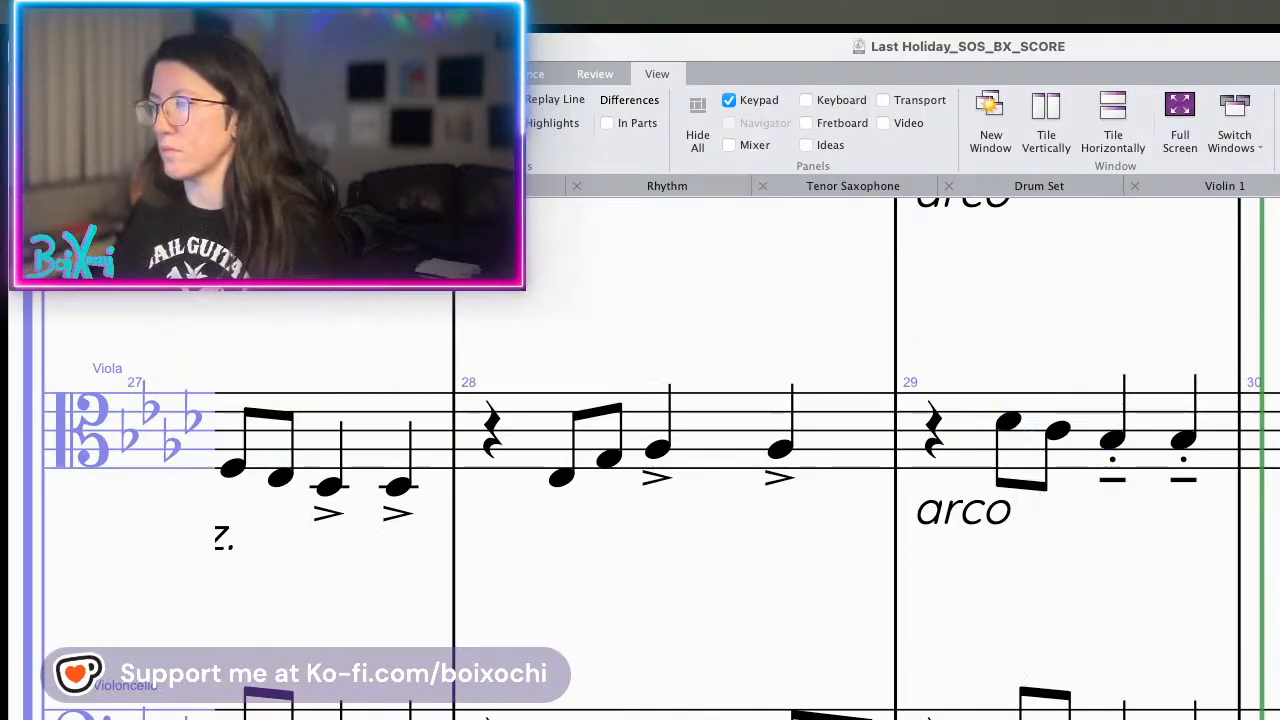
{"action": "key", "text": "Page_Up"}
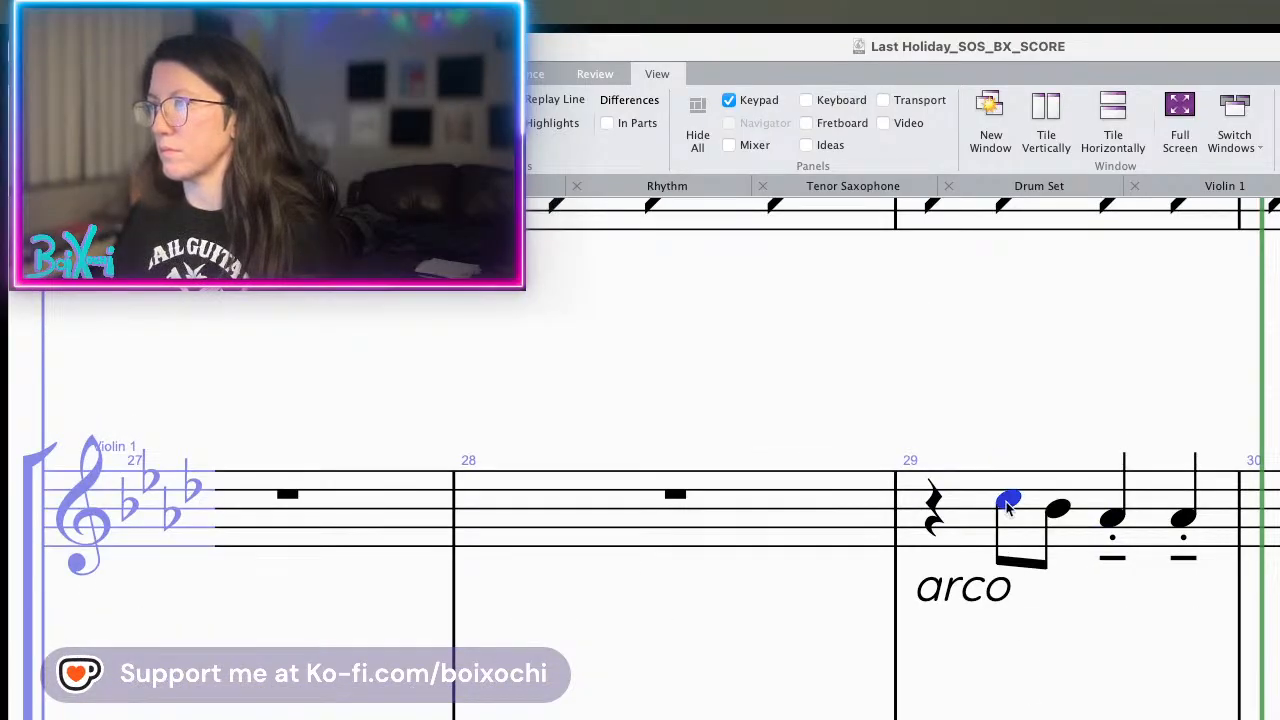
- Audition Violin 1's second eighth note in bar 29 and the first quarter note in both violins and the viola
{"action": "left_click", "coordinate": [1062, 513]}
{"action": "left_click", "coordinate": [1112, 518]}
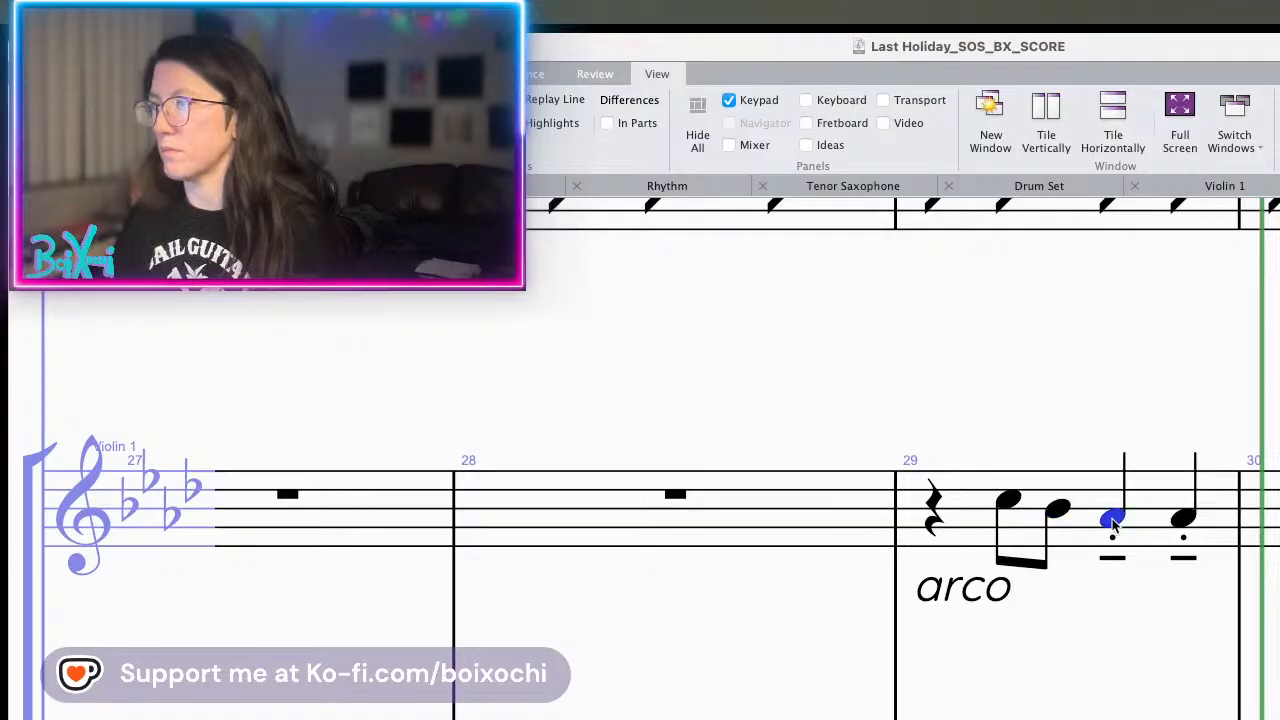
{"action": "key", "text": "Escape"}
{"action": "key", "text": "Page_Down"}
{"action": "left_click", "coordinate": [1112, 635]}
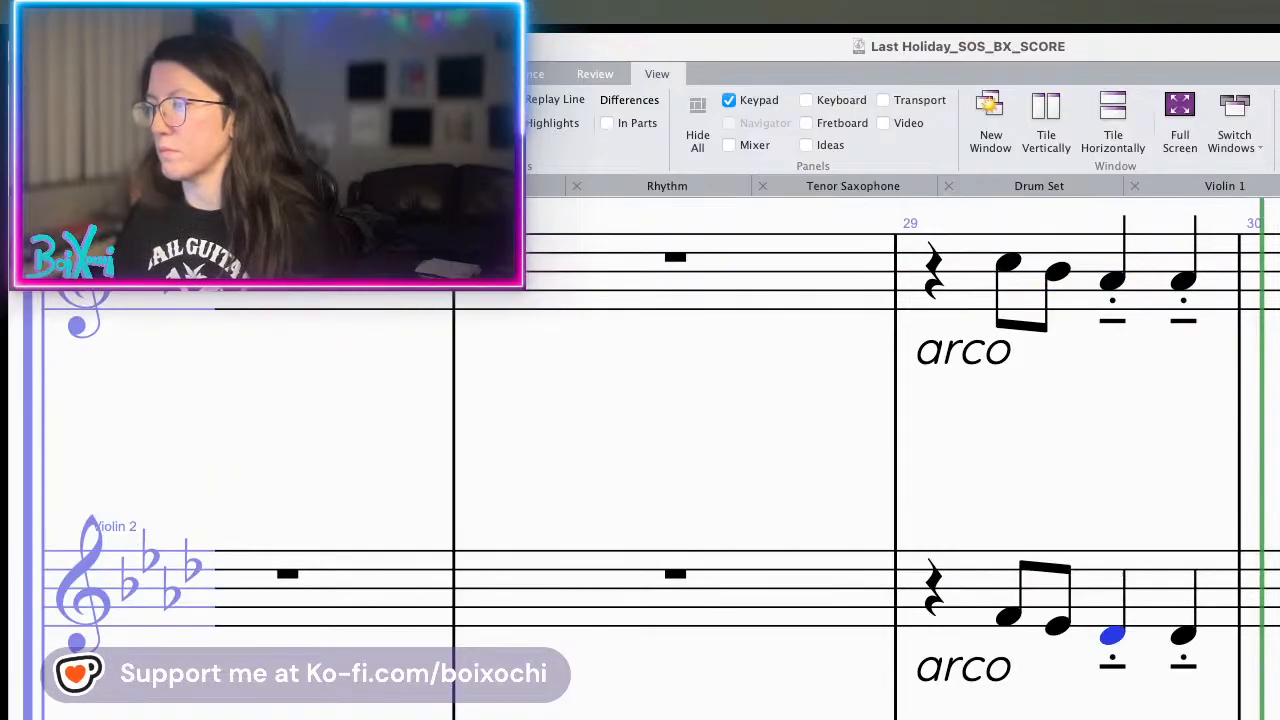
{"action": "key", "text": "Escape"}
{"action": "key", "text": "alt+Down"}
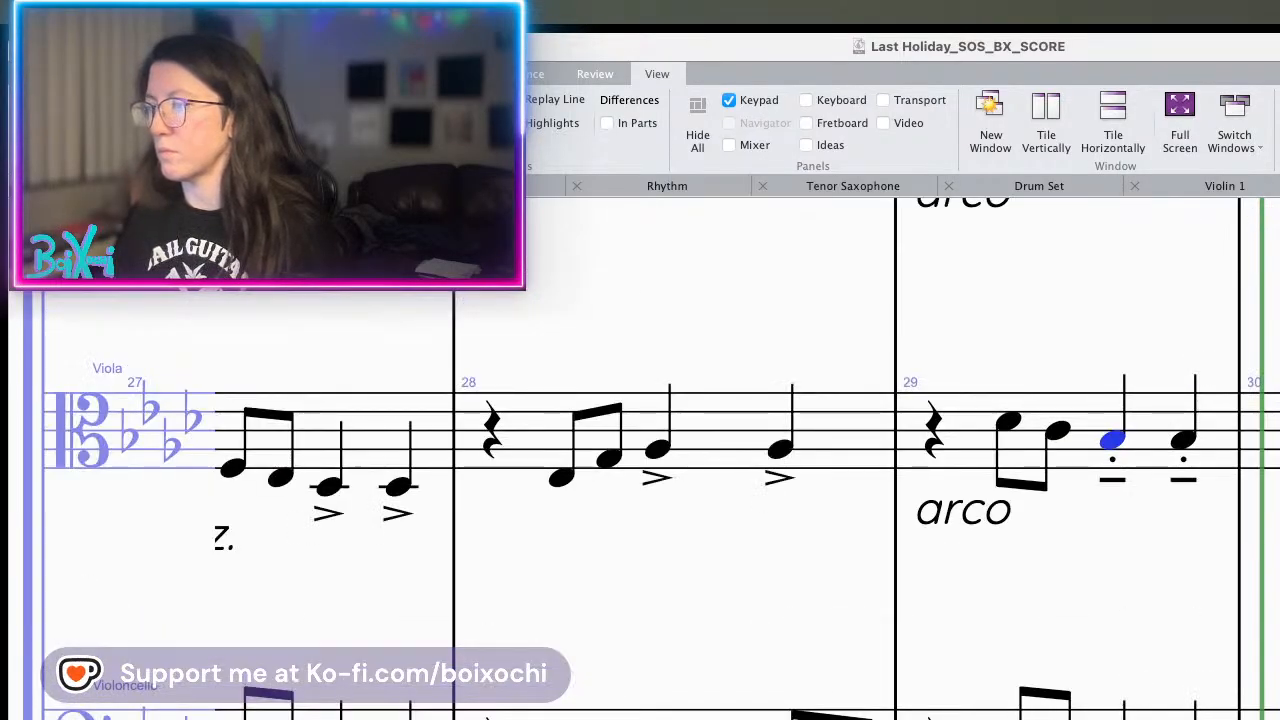
{"action": "key", "text": "Escape"}
{"action": "key", "text": "space"}
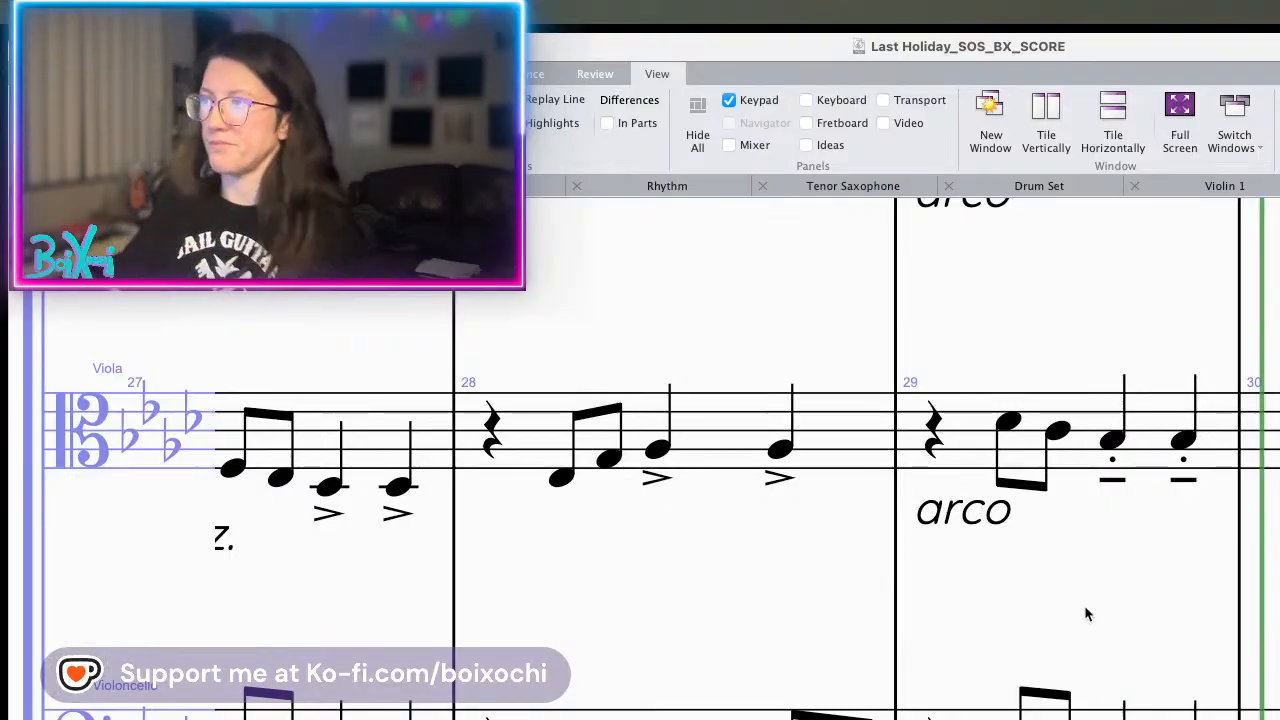
- Examine the chord symbols over bars 28 to 30 against the Violin 1 figure in bar 29
{"action": "scroll", "coordinate": [1086, 608], "scroll_direction": "up", "scroll_amount": 3}
{"action": "scroll", "coordinate": [1020, 505], "scroll_direction": "up", "scroll_amount": 3}
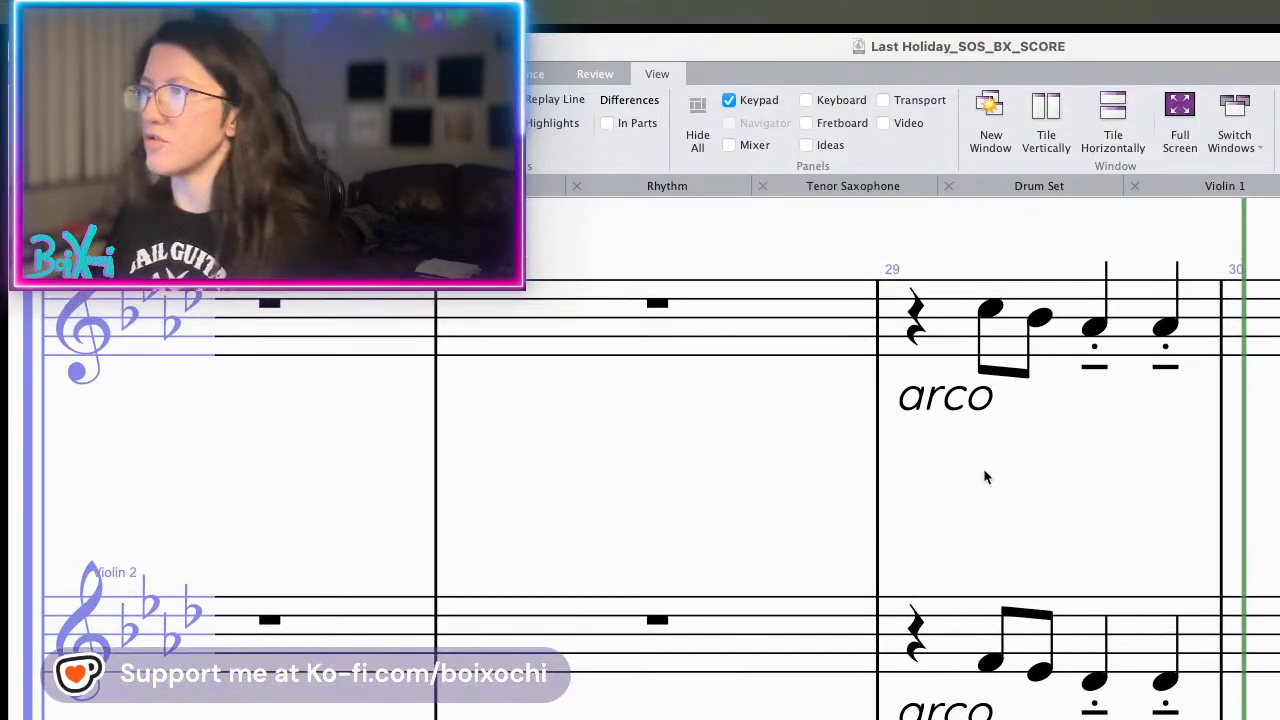
{"action": "scroll", "coordinate": [960, 480], "scroll_direction": "up", "scroll_amount": 1}
{"action": "left_click", "coordinate": [922, 455]}
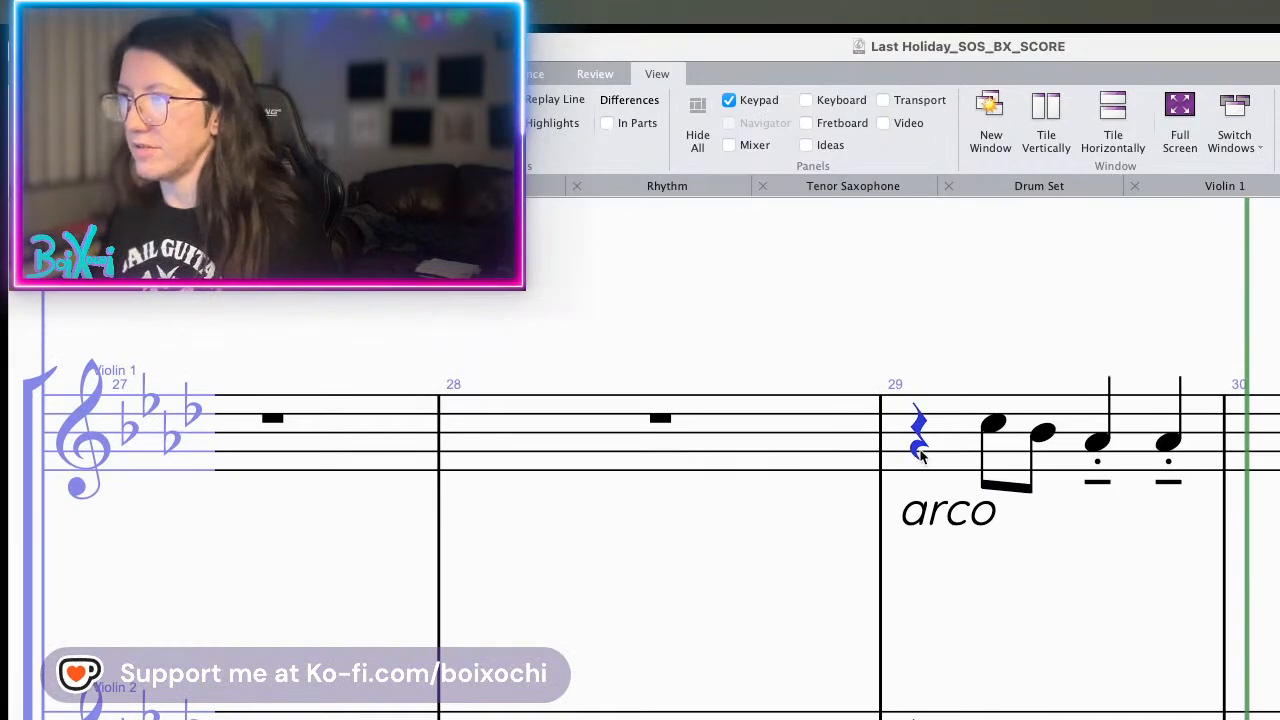
{"action": "scroll", "coordinate": [979, 310], "scroll_direction": "up", "scroll_amount": 10}
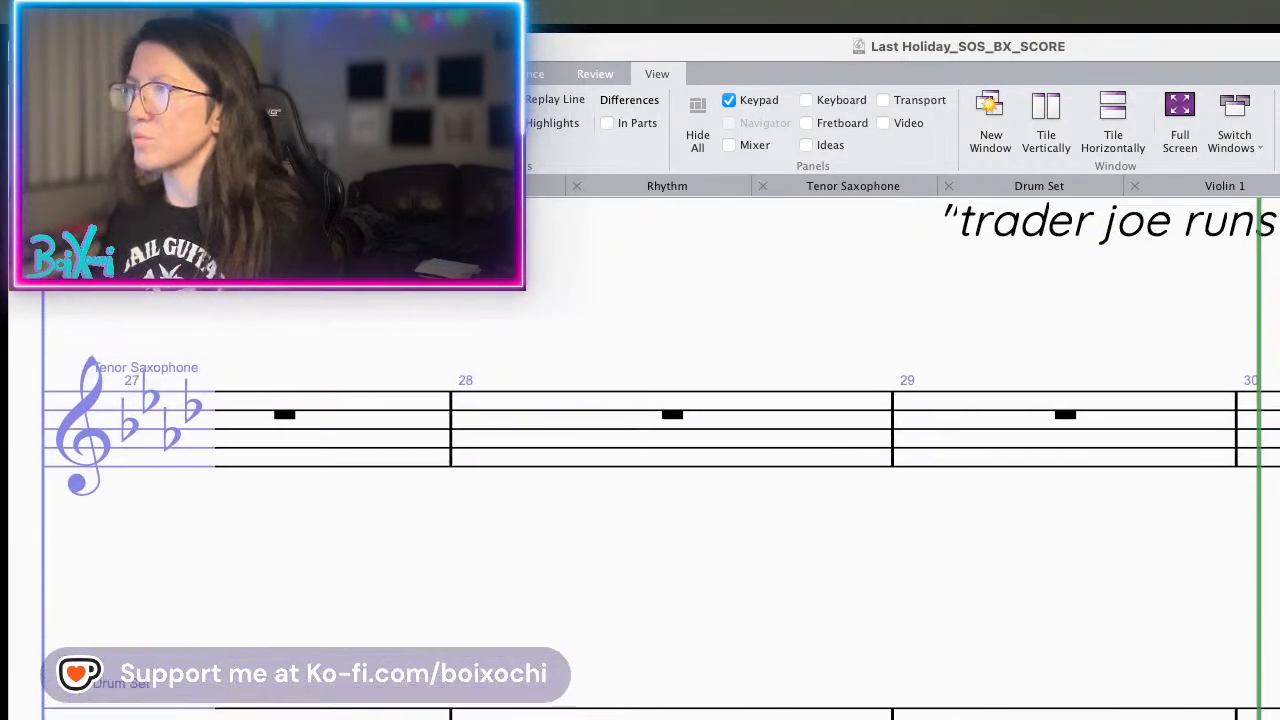
{"action": "scroll", "coordinate": [662, 459], "scroll_direction": "up", "scroll_amount": 1}
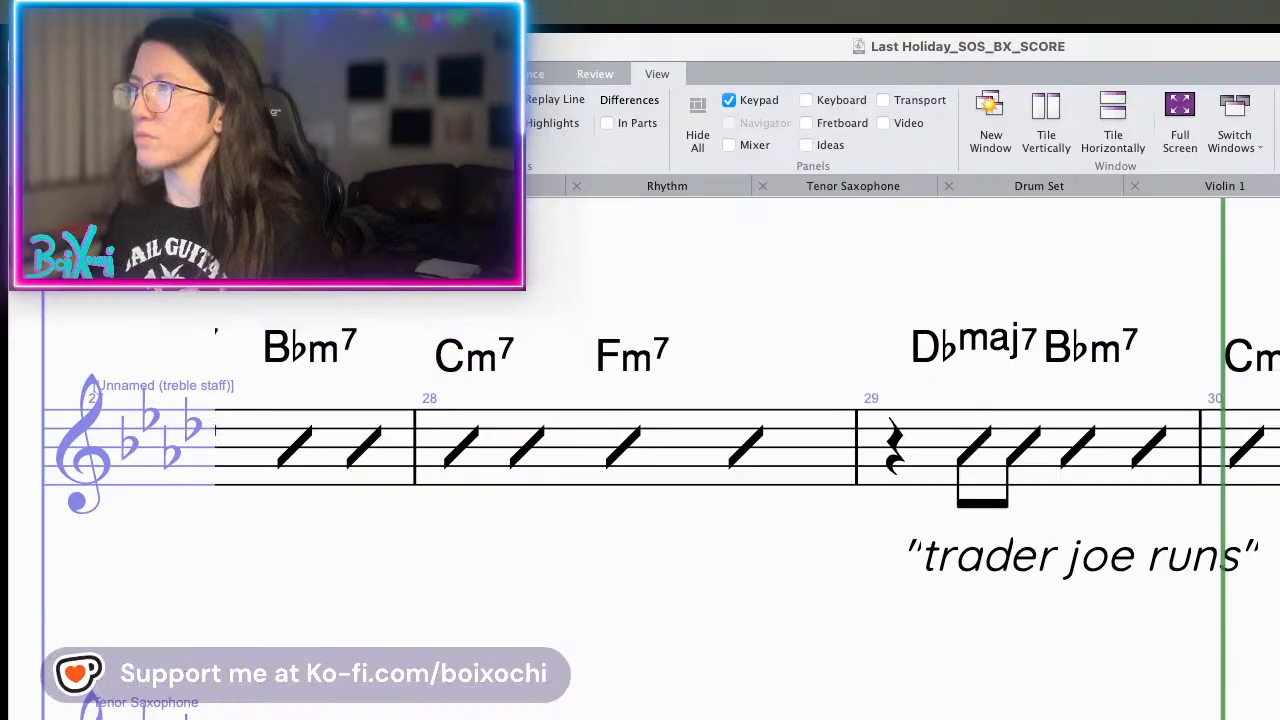
{"action": "scroll", "coordinate": [662, 459], "scroll_direction": "right", "scroll_amount": 6}
{"action": "scroll", "coordinate": [662, 459], "scroll_direction": "down", "scroll_amount": 2}
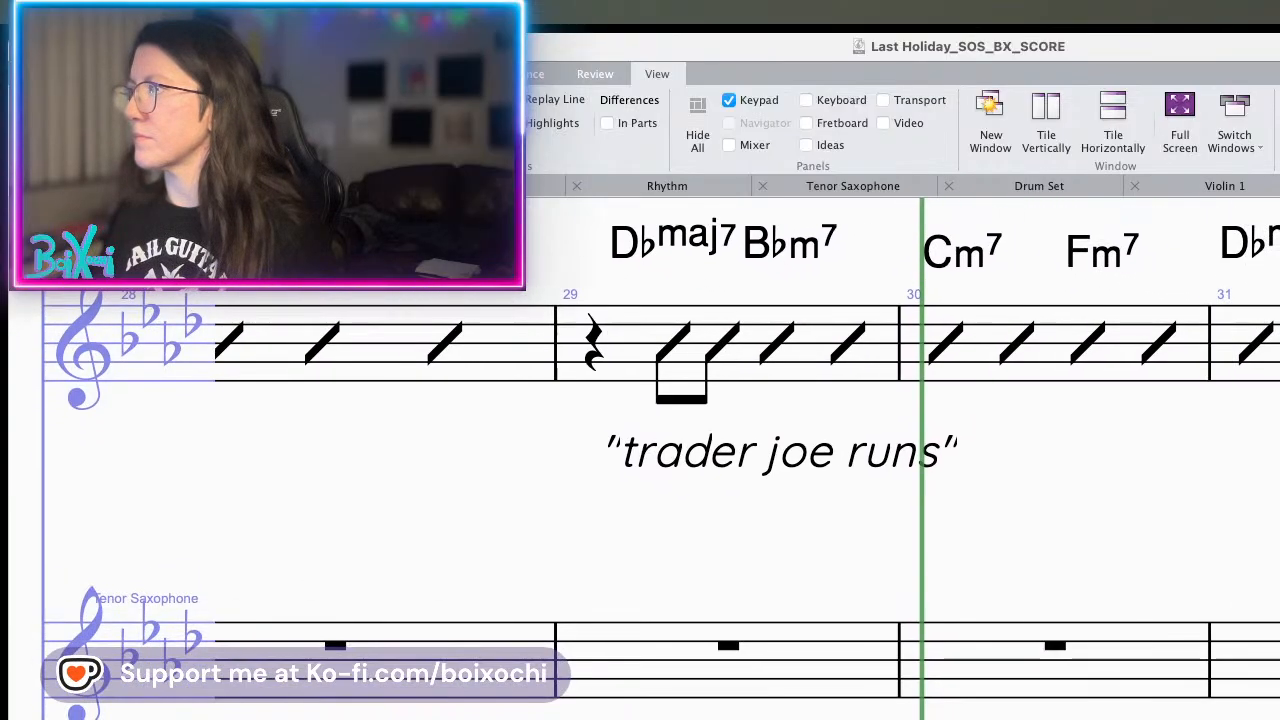
{"action": "scroll", "coordinate": [894, 617], "scroll_direction": "down", "scroll_amount": 8}
{"action": "scroll", "coordinate": [894, 617], "scroll_direction": "left", "scroll_amount": 3}
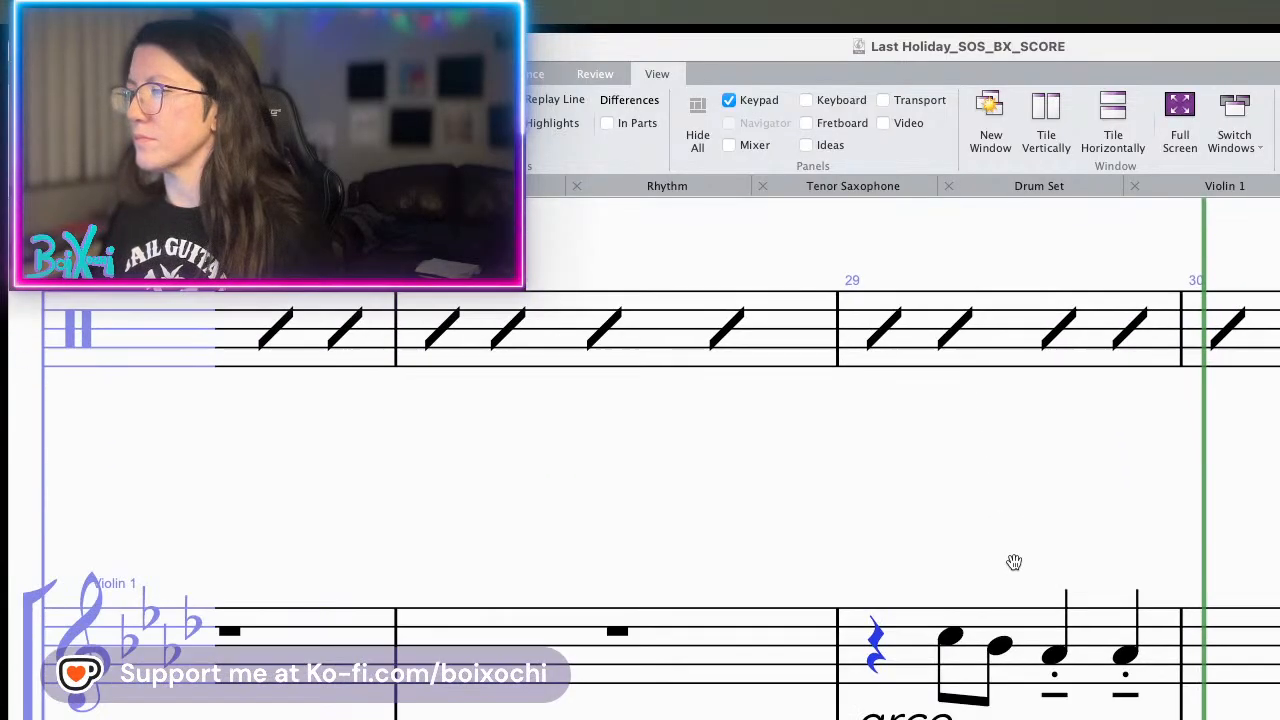
- Play back from the first eighth note of Violin 1 bar 29 and recheck the chord symbols over bars 29 and 30
{"action": "left_click", "coordinate": [921, 540]}
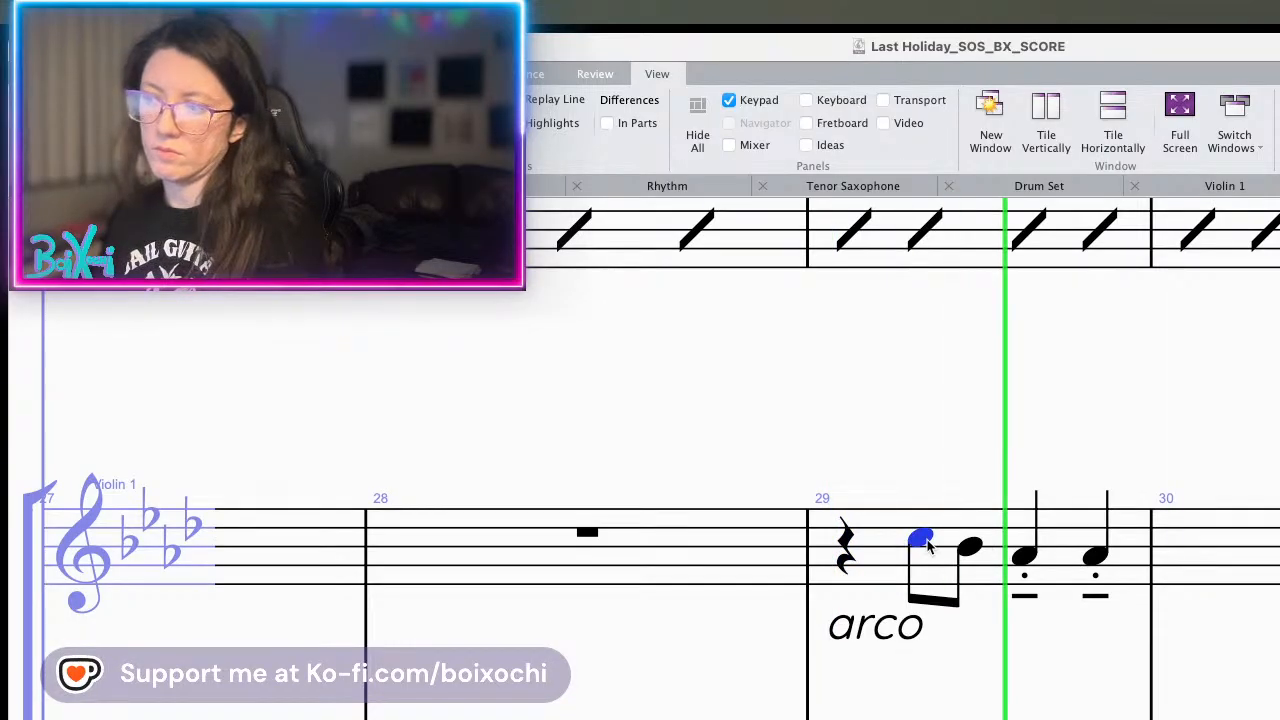
{"action": "key", "text": "space"}
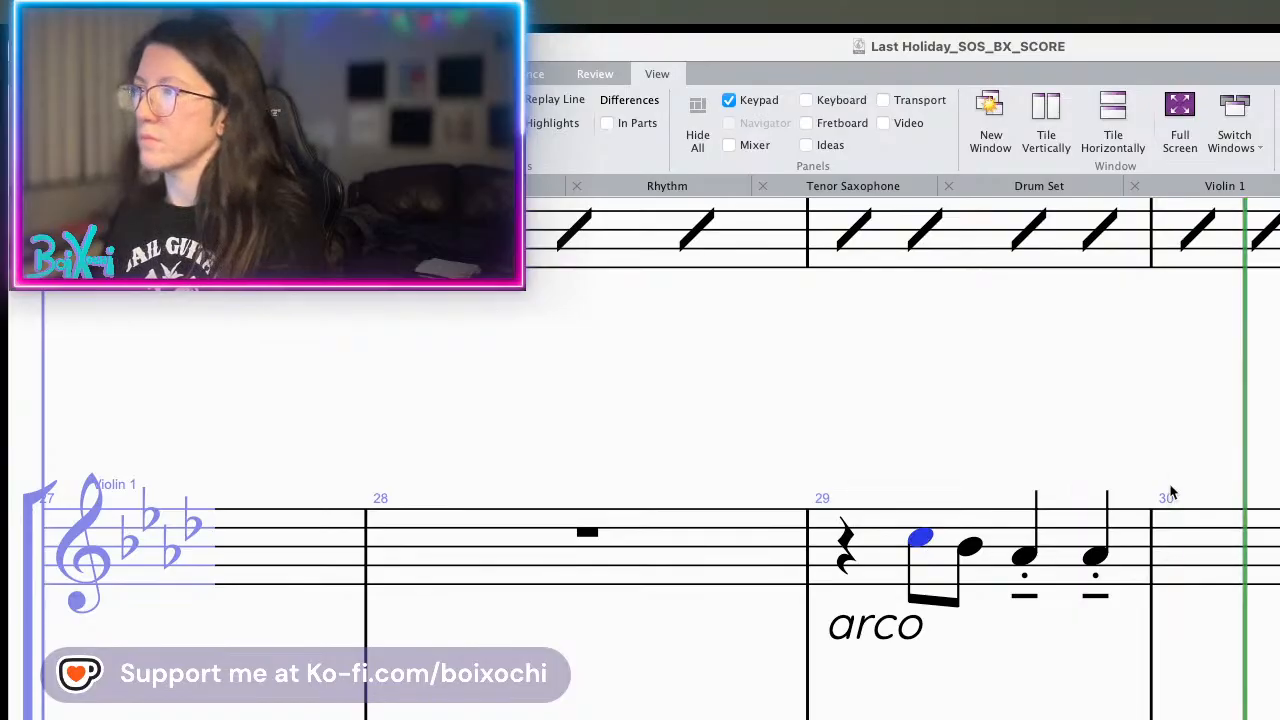
{"action": "left_click_drag", "start_coordinate": [1148, 437], "coordinate": [978, 719]}
{"action": "left_click_drag", "start_coordinate": [965, 486], "coordinate": [949, 719]}
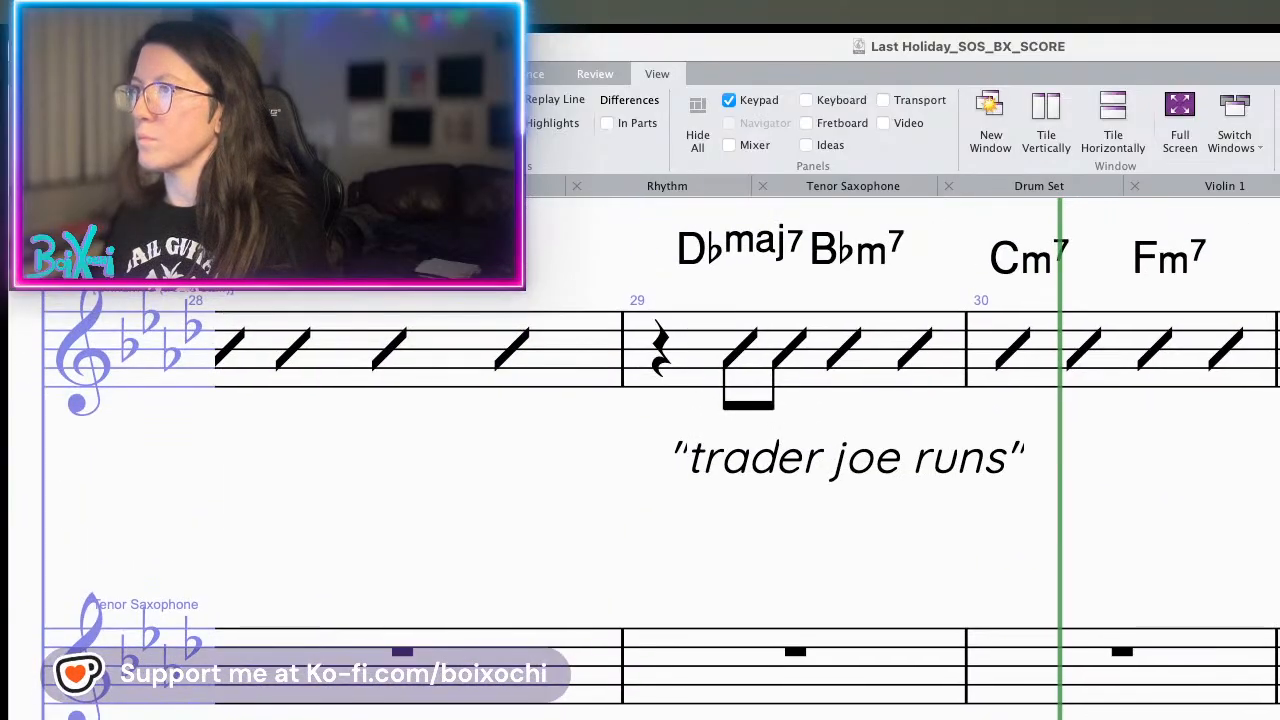
{"action": "left_click_drag", "start_coordinate": [993, 520], "coordinate": [710, 335]}
{"action": "left_click_drag", "start_coordinate": [893, 712], "coordinate": [1152, 282]}
{"action": "left_click_drag", "start_coordinate": [1126, 568], "coordinate": [1120, 283]}
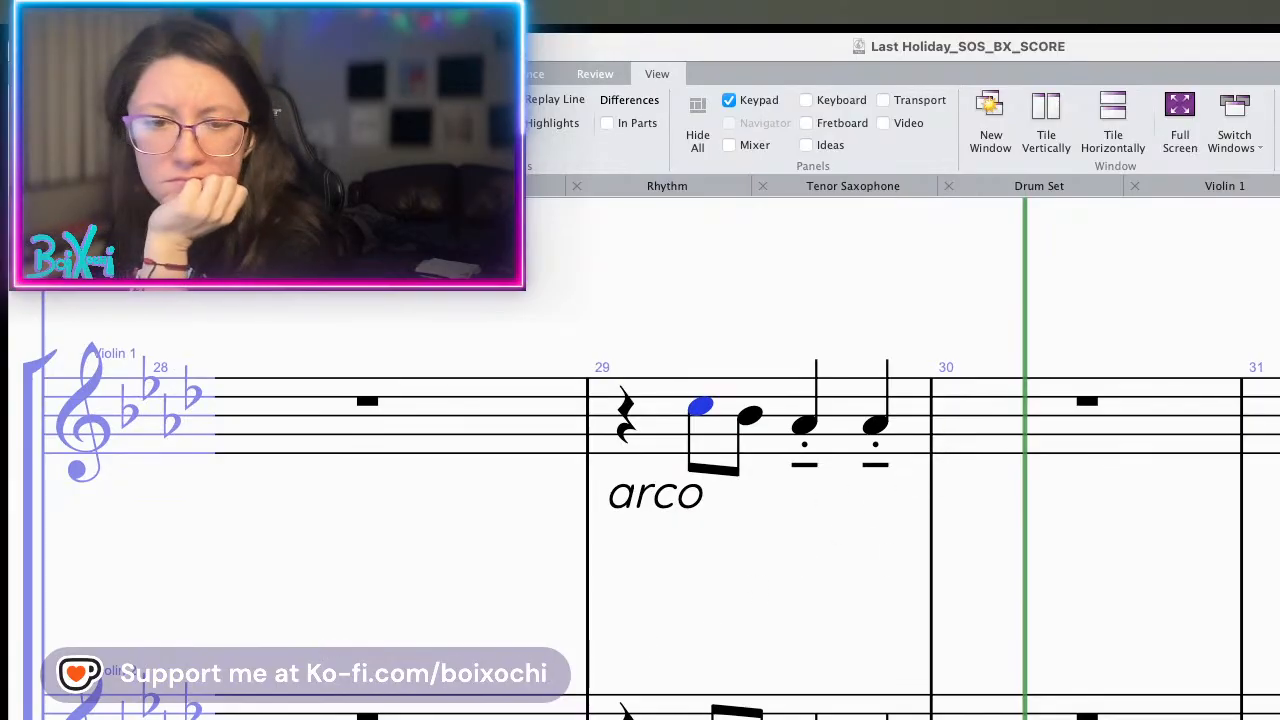
{"action": "key", "text": "super+Tab"}
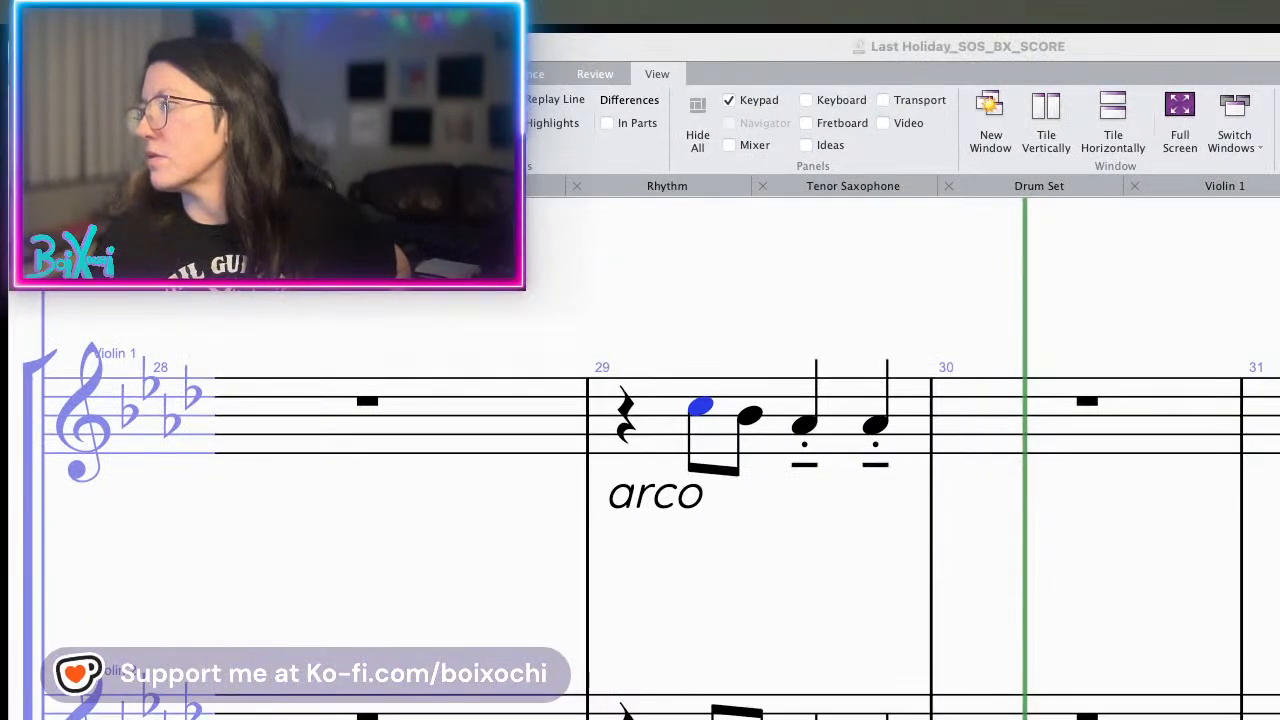
{"action": "left_click", "coordinate": [235, 615]}
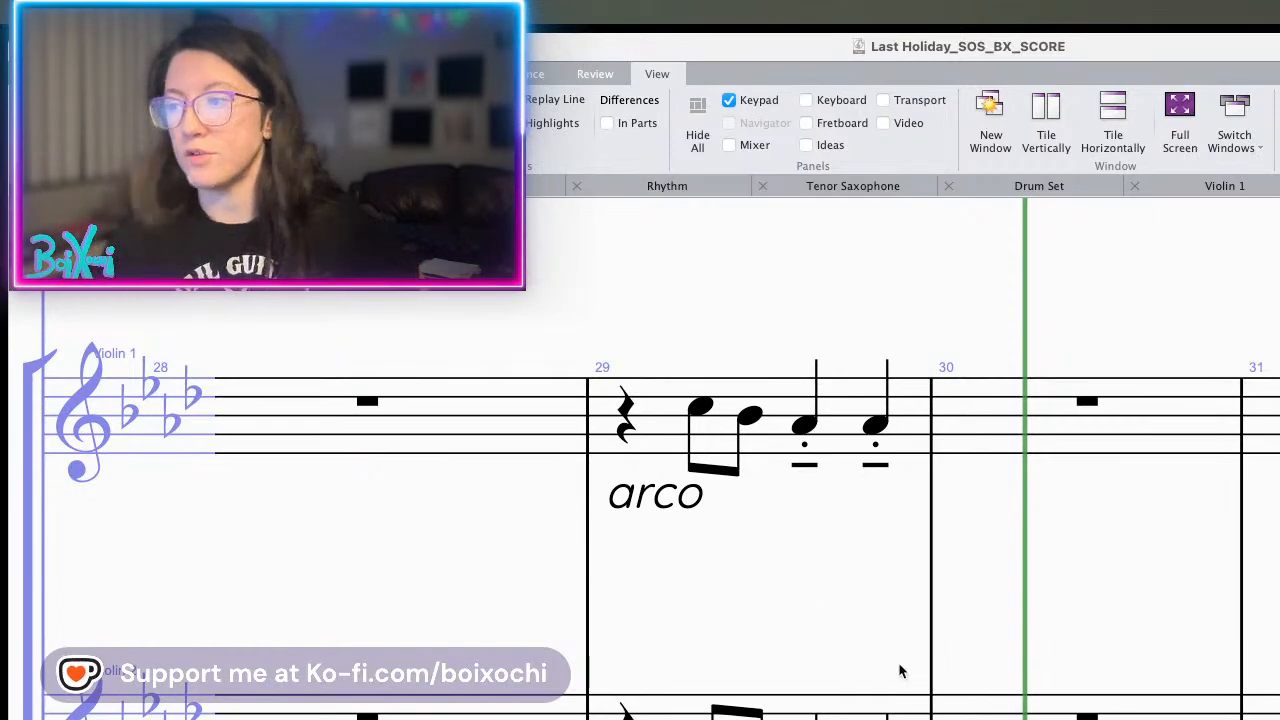
- Compare the arco figure of bar 29 across the Violin 2, viola and cello staves
{"action": "scroll", "coordinate": [900, 672], "scroll_direction": "down", "scroll_amount": 3}
{"action": "scroll", "coordinate": [900, 600], "scroll_direction": "down", "scroll_amount": 3}
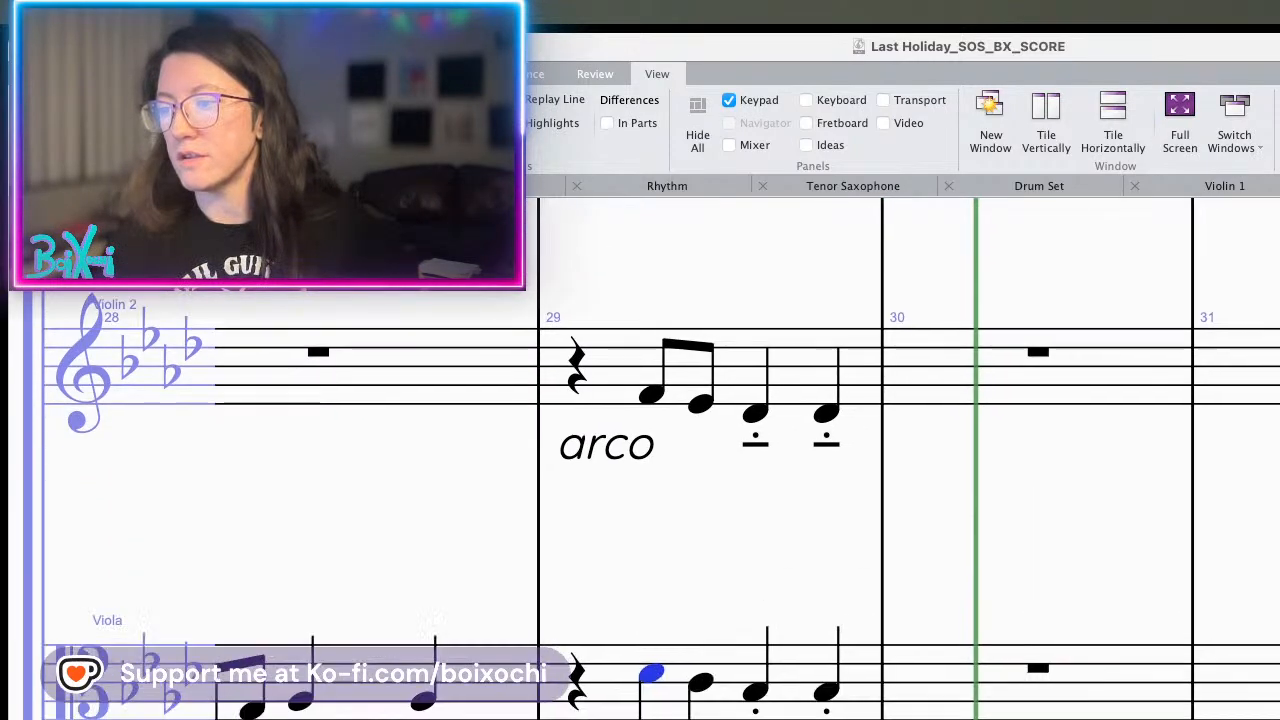
{"action": "scroll", "coordinate": [660, 460], "scroll_direction": "down", "scroll_amount": 3}
{"action": "scroll", "coordinate": [660, 460], "scroll_direction": "left", "scroll_amount": 3}
{"action": "scroll", "coordinate": [660, 460], "scroll_direction": "up", "scroll_amount": 3}
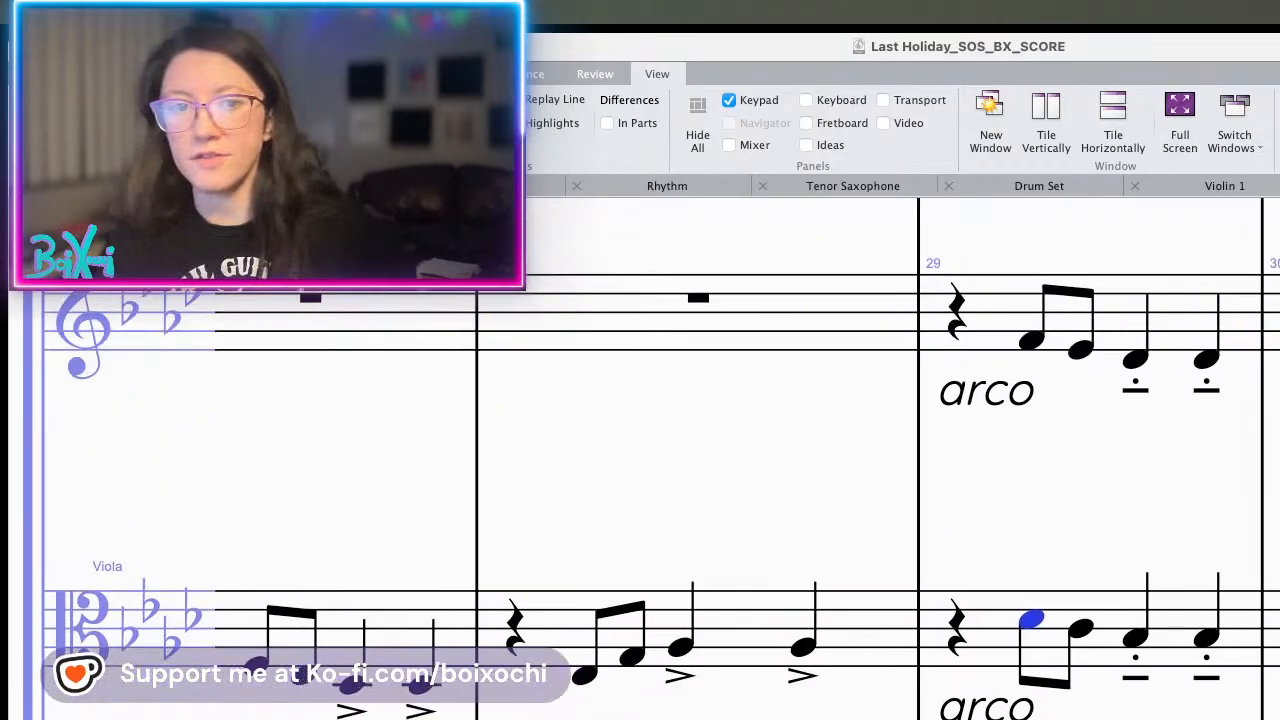
{"action": "scroll", "coordinate": [660, 460], "scroll_direction": "down", "scroll_amount": 6}
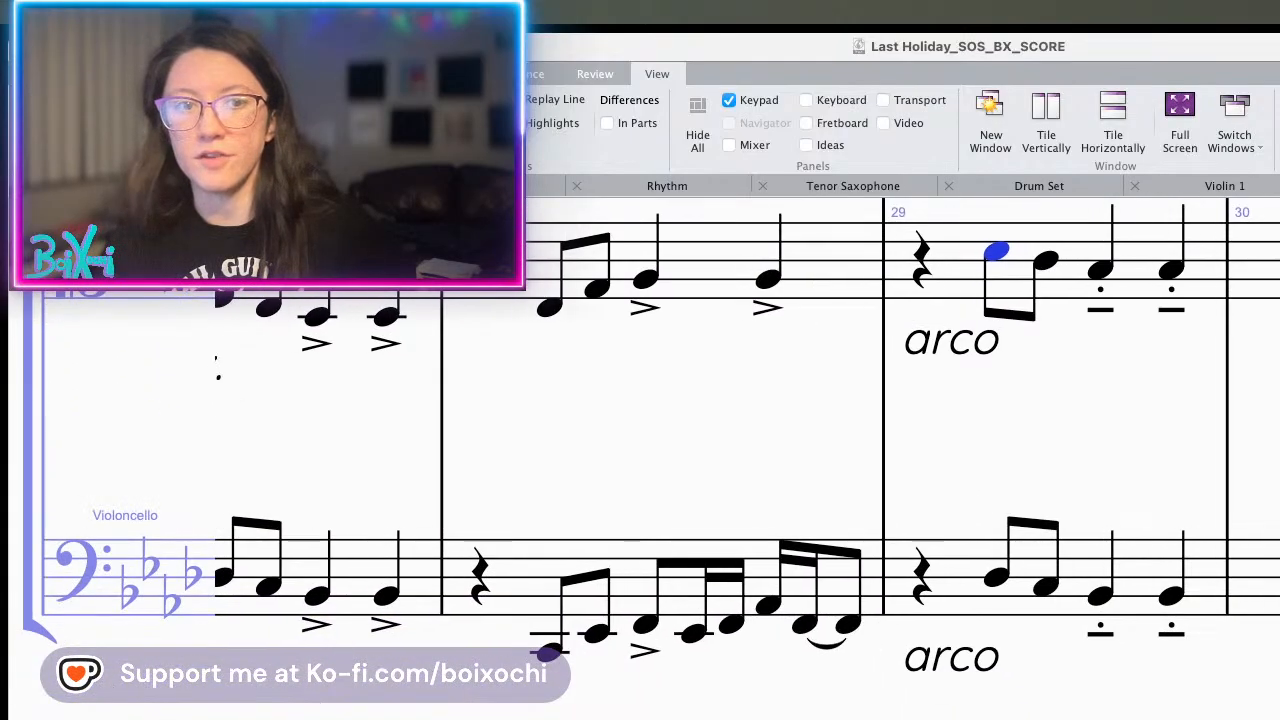
{"action": "scroll", "coordinate": [650, 450], "scroll_direction": "down", "scroll_amount": 1}
{"action": "scroll", "coordinate": [650, 450], "scroll_direction": "right", "scroll_amount": 1}
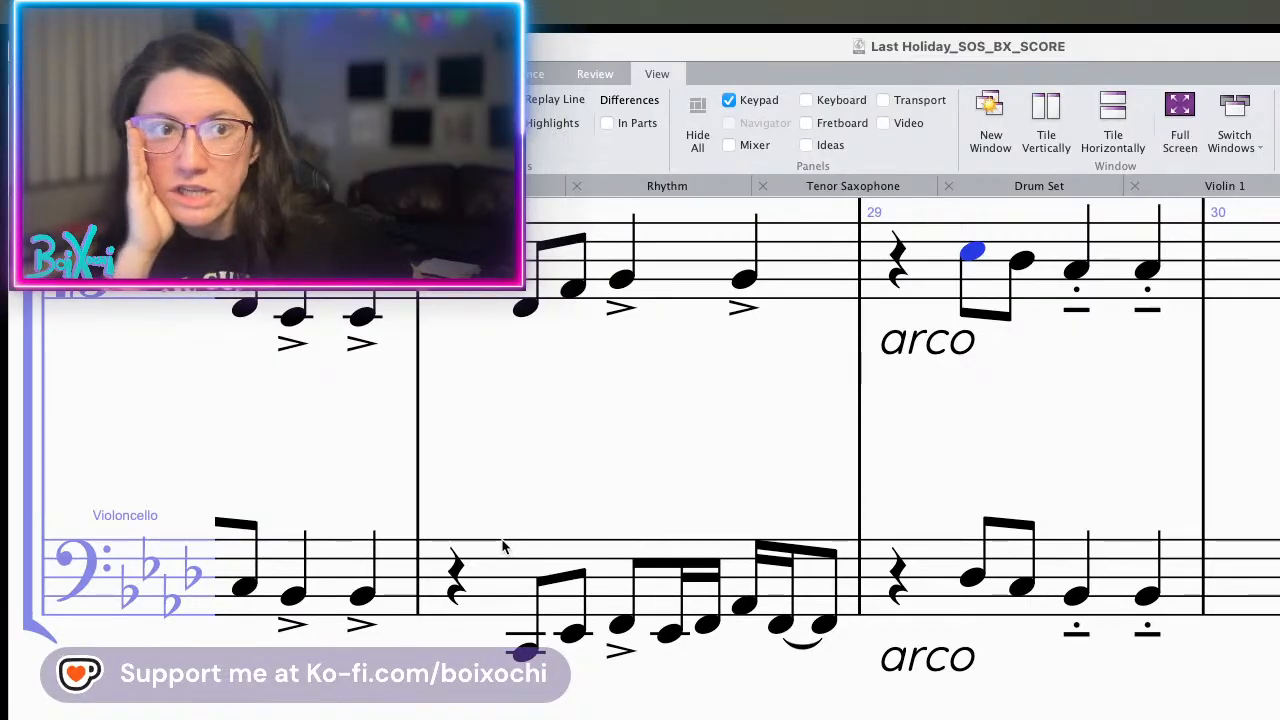
- Review the viola and cello lines in bars 27 to 29 and play back from the viola's first eighth note in bar 27
{"action": "scroll", "coordinate": [503, 546], "scroll_direction": "up", "scroll_amount": 5}
{"action": "scroll", "coordinate": [503, 546], "scroll_direction": "left", "scroll_amount": 3}
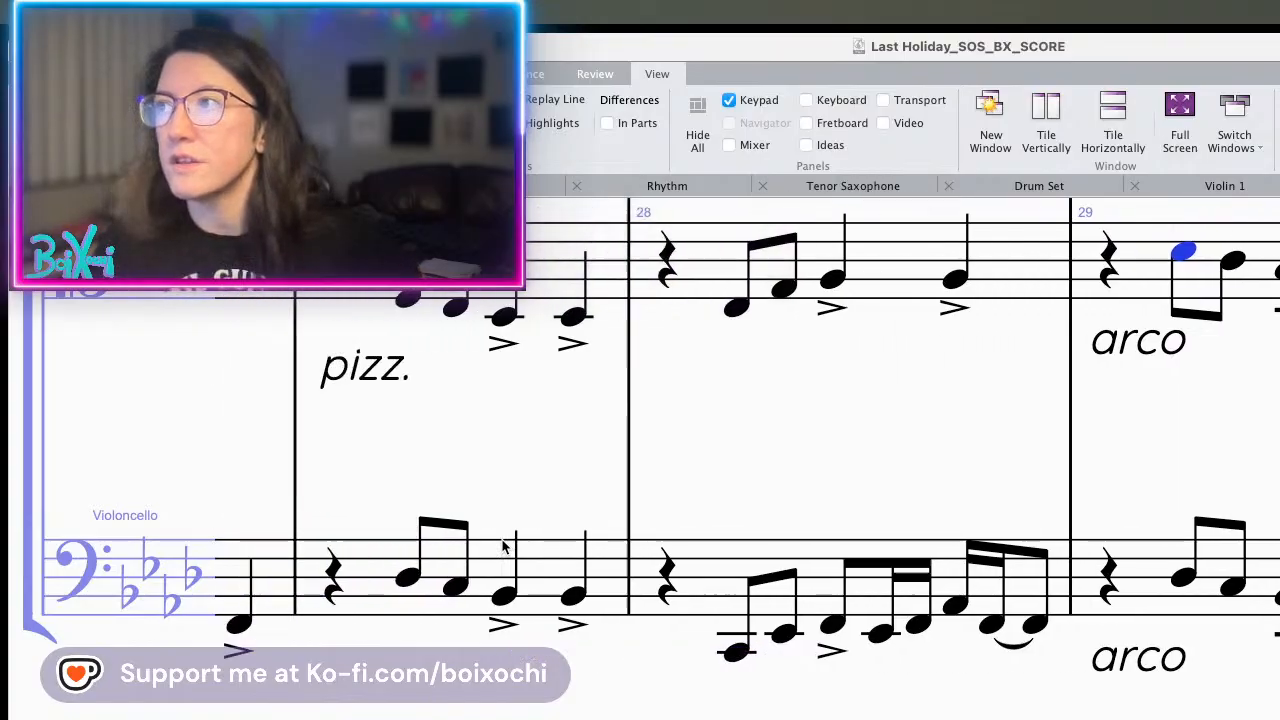
{"action": "scroll", "coordinate": [503, 546], "scroll_direction": "down", "scroll_amount": 3}
{"action": "scroll", "coordinate": [503, 546], "scroll_direction": "right", "scroll_amount": 2}
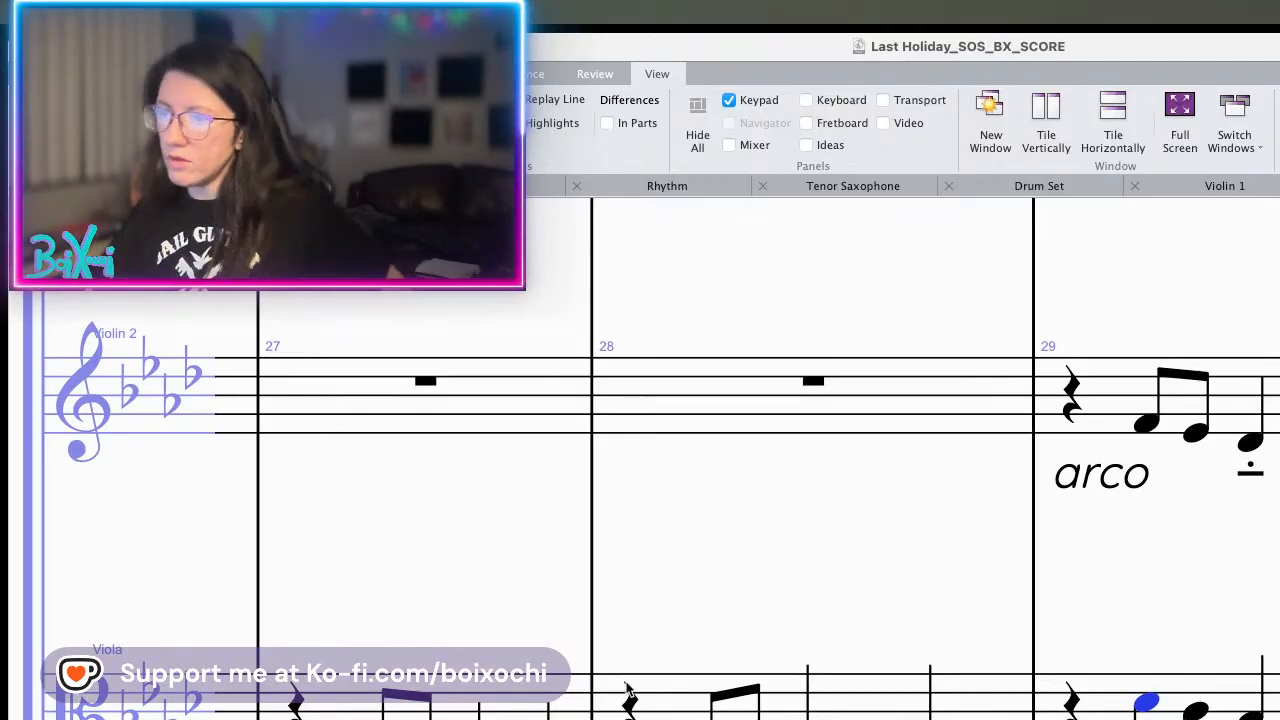
{"action": "scroll", "coordinate": [1137, 703], "scroll_direction": "down", "scroll_amount": 3}
{"action": "scroll", "coordinate": [1137, 703], "scroll_direction": "left", "scroll_amount": 1}
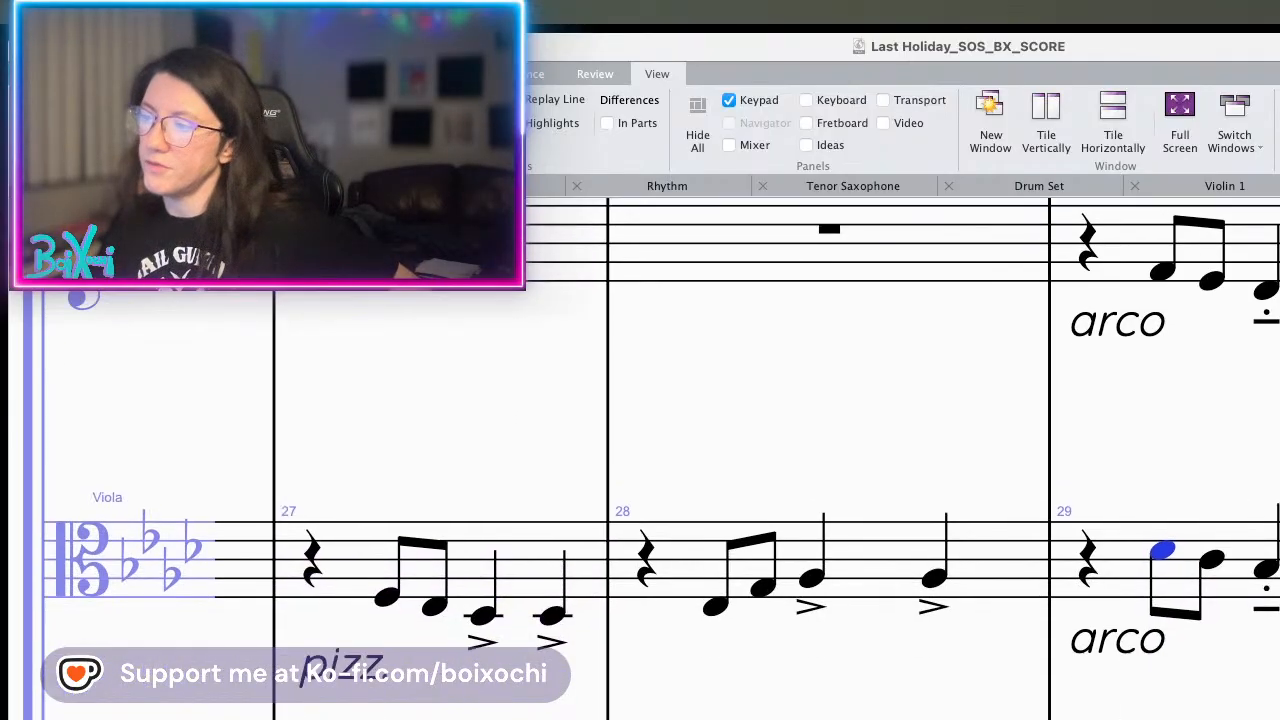
{"action": "scroll", "coordinate": [1130, 600], "scroll_direction": "down", "scroll_amount": 3}
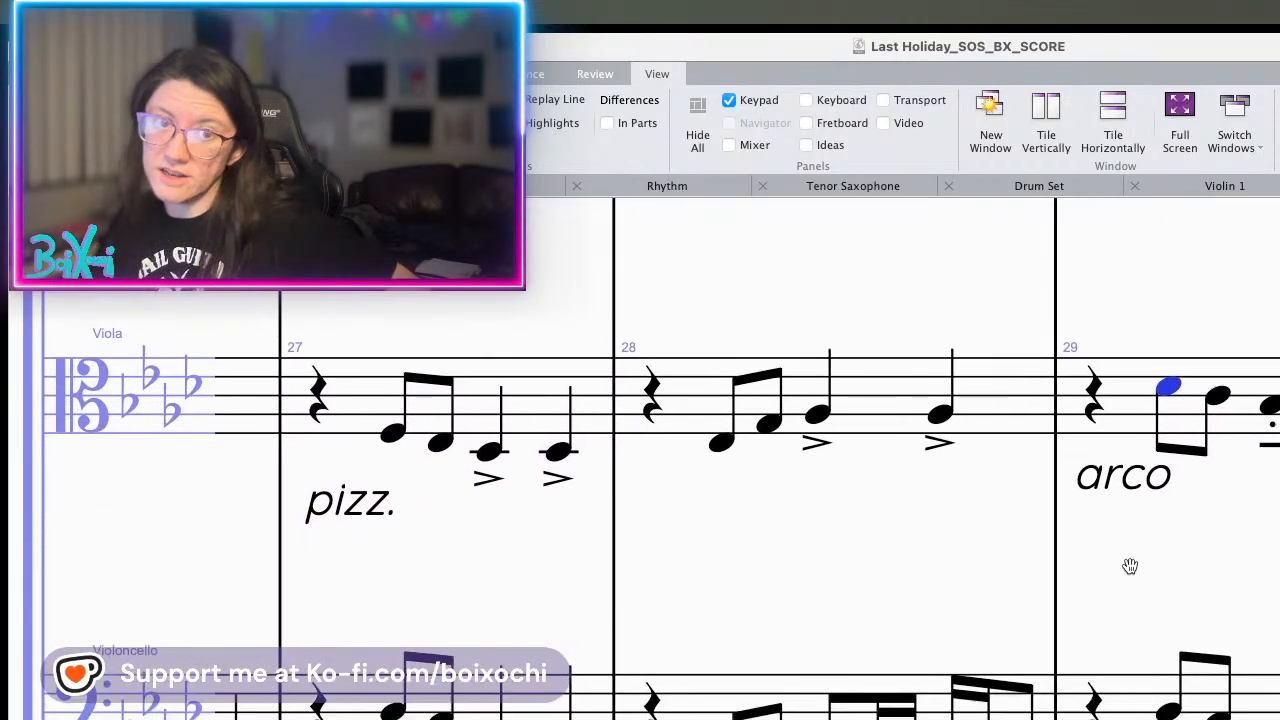
{"action": "scroll", "coordinate": [1180, 470], "scroll_direction": "left", "scroll_amount": 1}
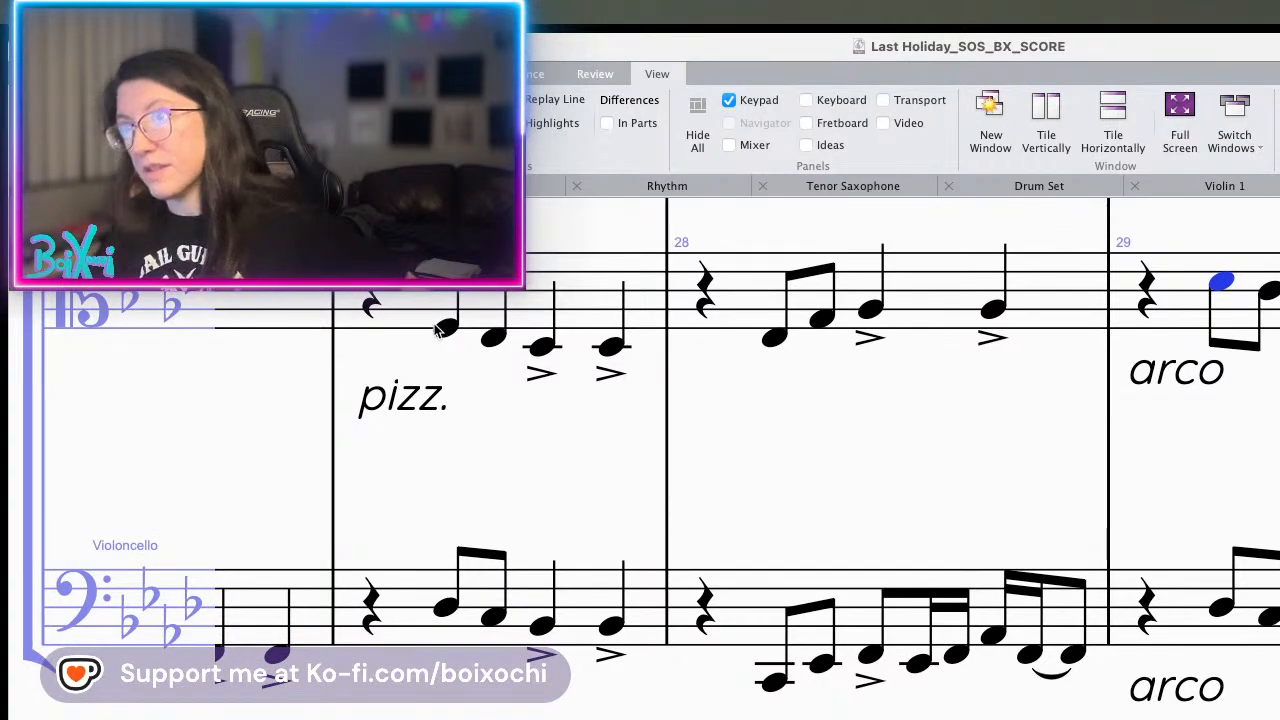
{"action": "key", "text": "space"}
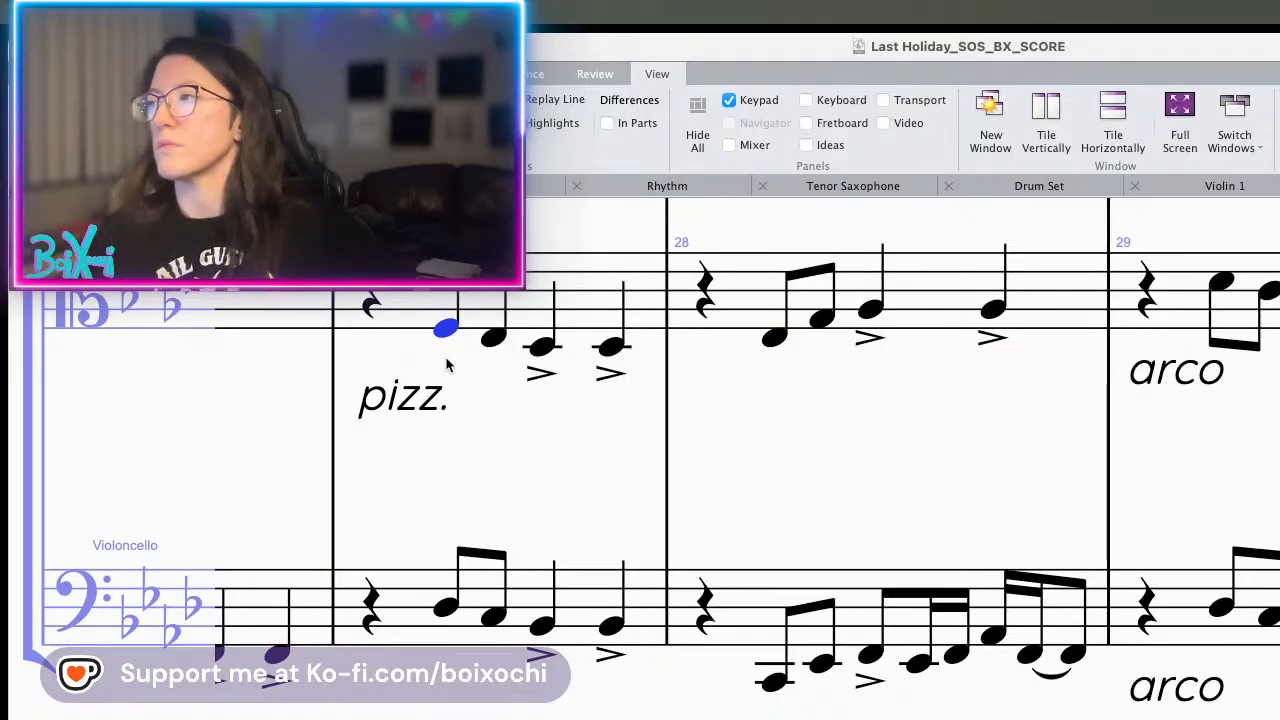
- Add a p dynamic under the first eighth note of Violin 1 bar 29
{"action": "scroll", "coordinate": [447, 365], "scroll_direction": "up", "scroll_amount": 10}
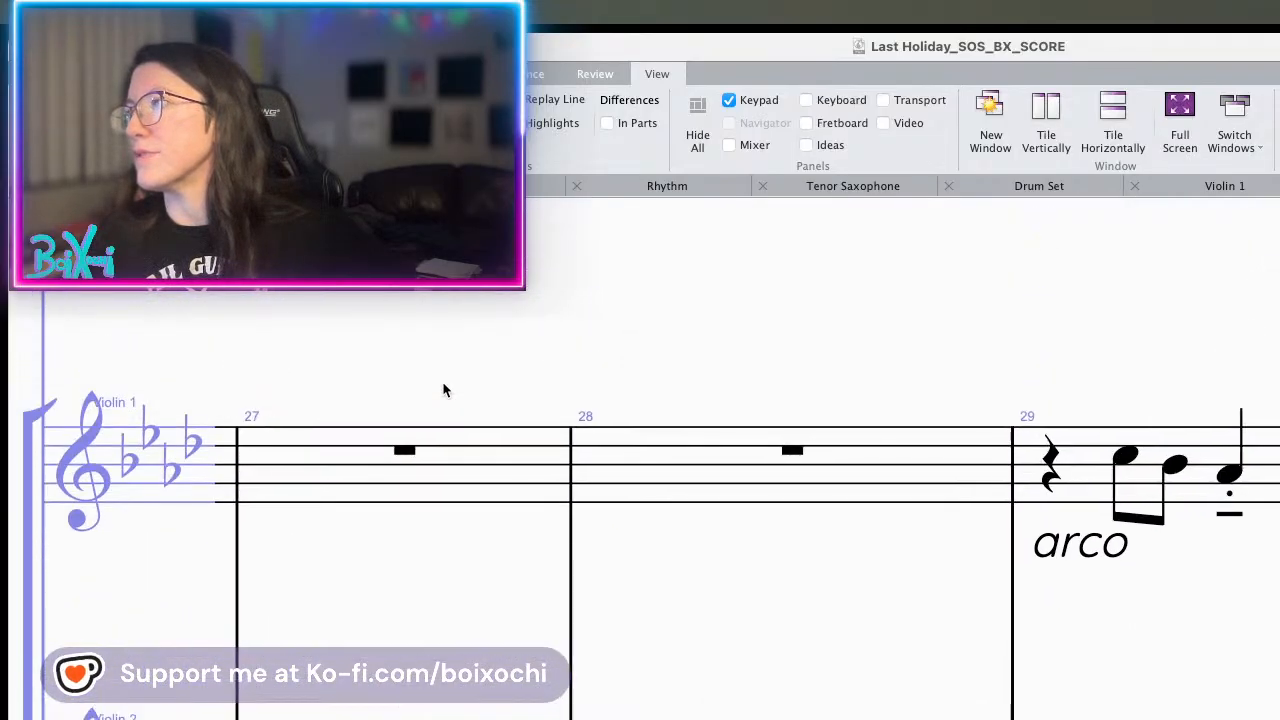
{"action": "left_click", "coordinate": [1121, 457]}
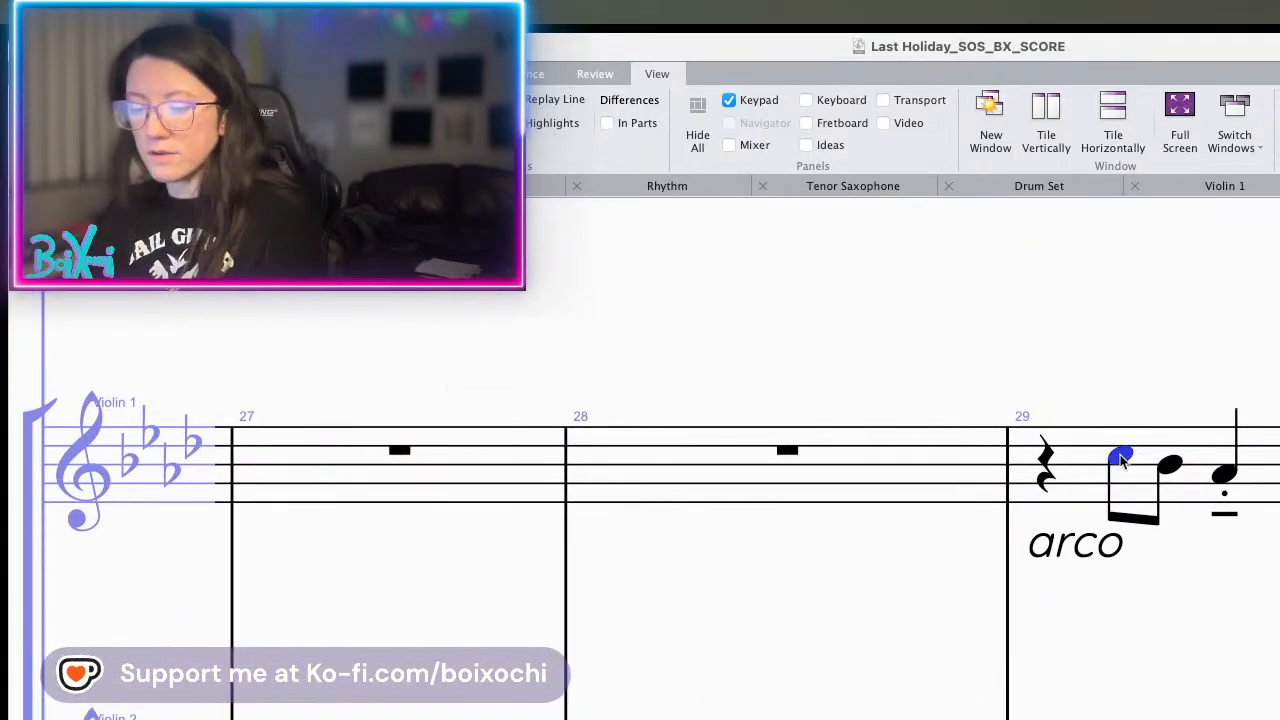
{"action": "key", "text": "super+e"}
{"action": "key", "text": "super+p"}
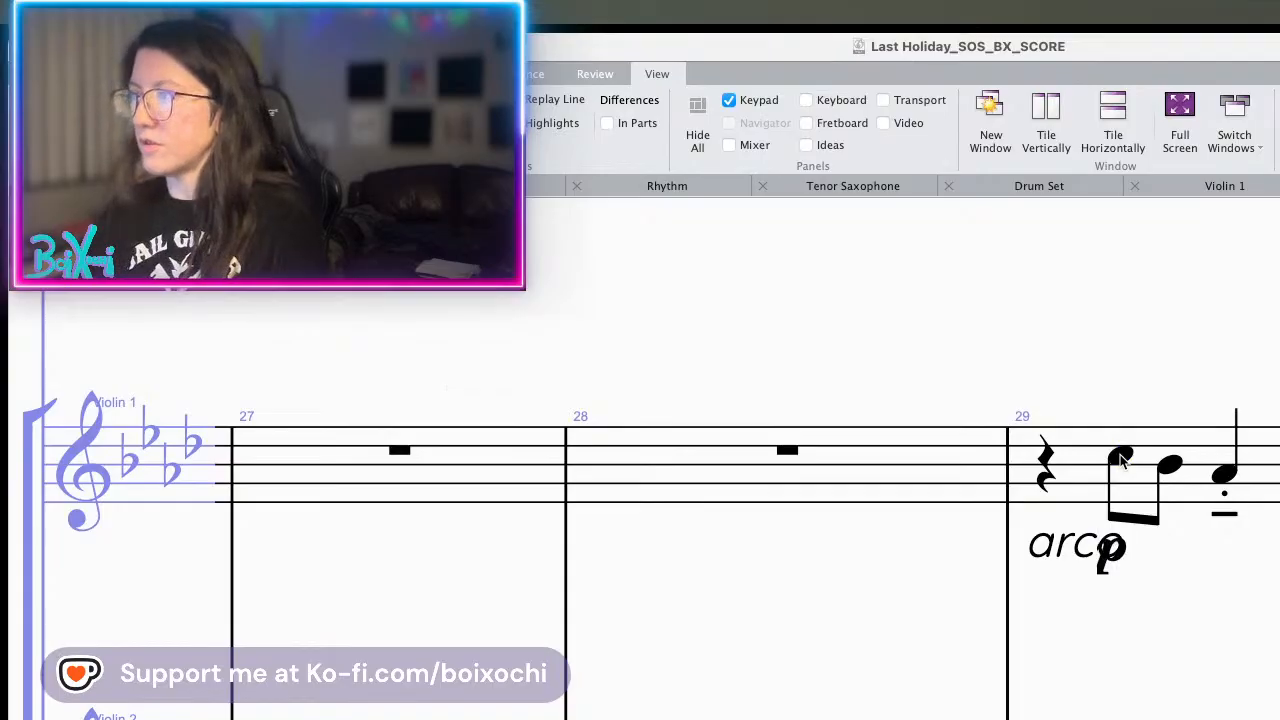
{"action": "key", "text": "Escape"}
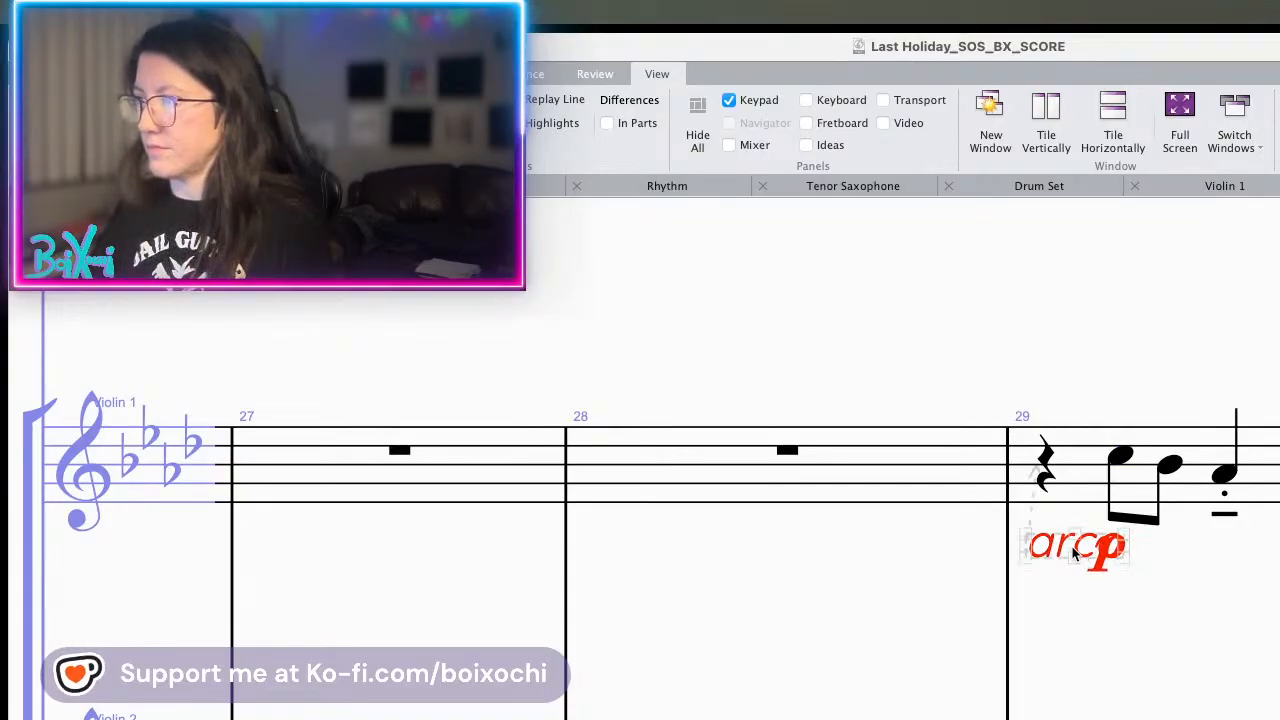
- Delete the "arco" marking from Violin 1 bar 29
{"action": "left_click_drag", "start_coordinate": [1065, 546], "coordinate": [1062, 605]}
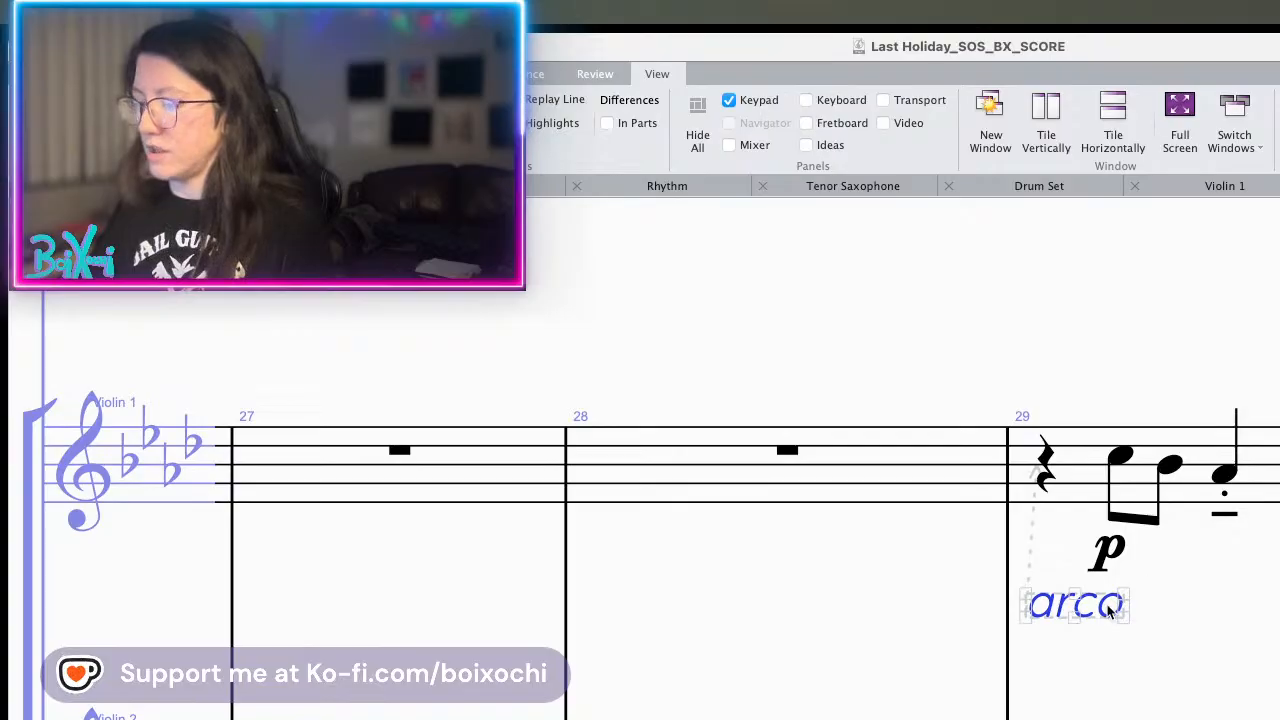
{"action": "key", "text": "Delete"}
{"action": "scroll", "coordinate": [1134, 606], "scroll_direction": "down", "scroll_amount": 3}
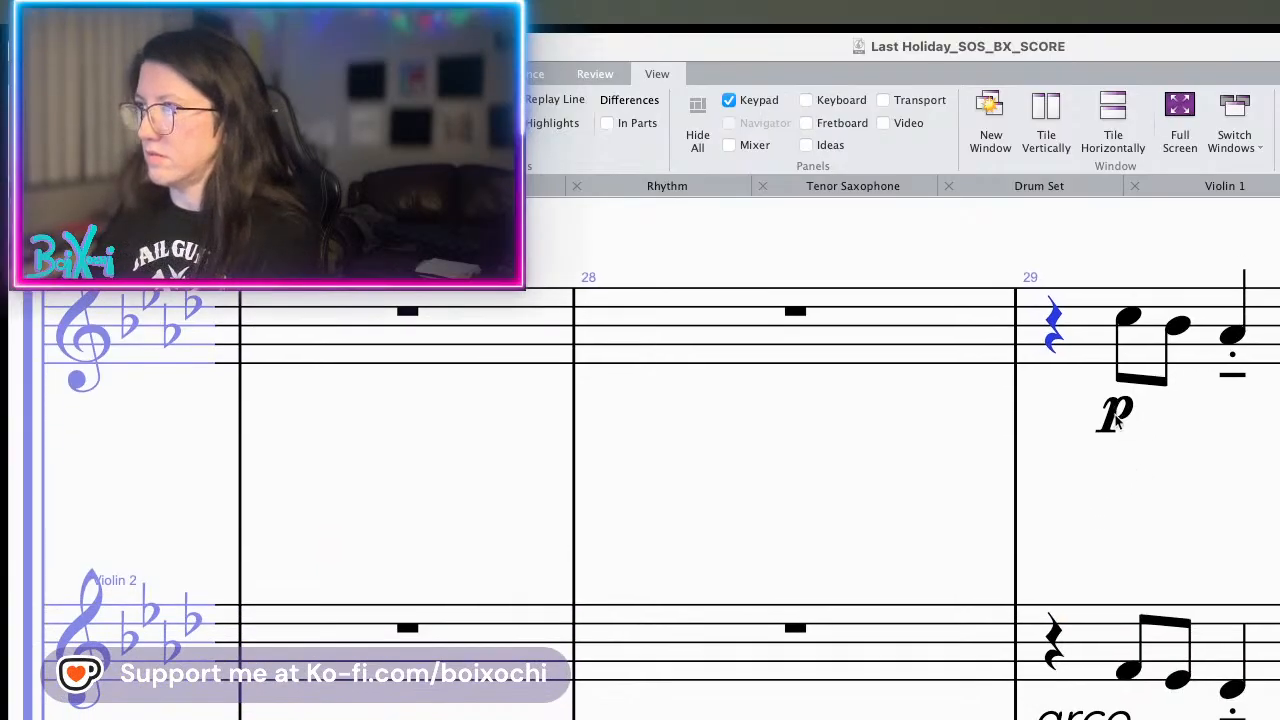
- Position the Violin 2 "arco" marking in bar 29 and add a p dynamic under that bar's first eighth note
{"action": "left_click_drag", "start_coordinate": [1084, 716], "coordinate": [1084, 719]}
{"action": "left_click", "coordinate": [1128, 670]}
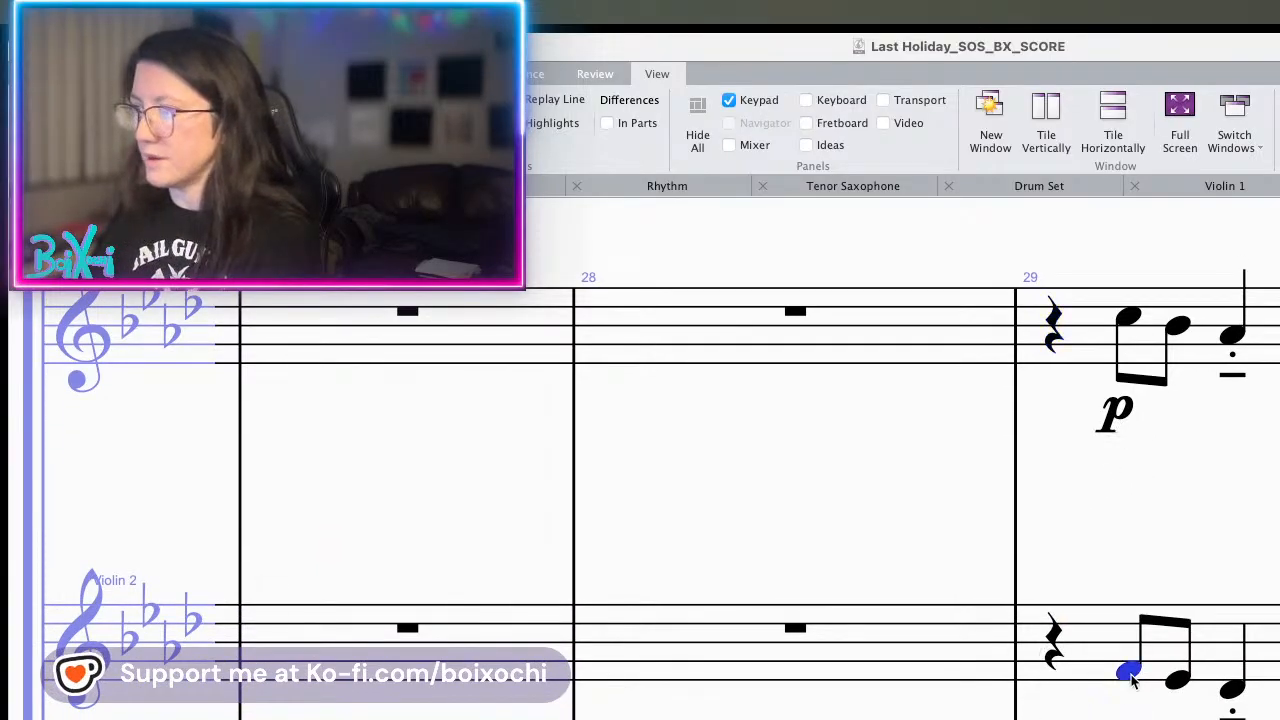
{"action": "key", "text": "super+e"}
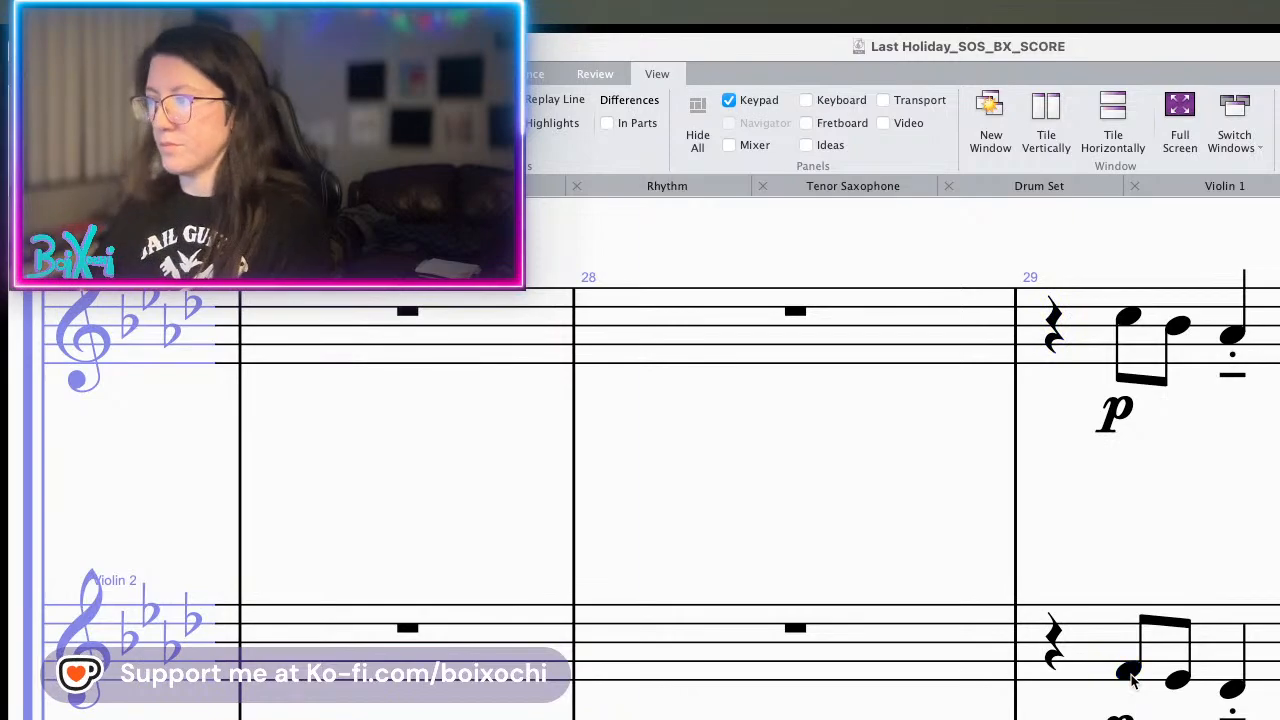
- Add a p dynamic under the viola's first eighth note in bar 29 and move the "arco" marking below it
{"action": "scroll", "coordinate": [1117, 697], "scroll_direction": "down", "scroll_amount": 6}
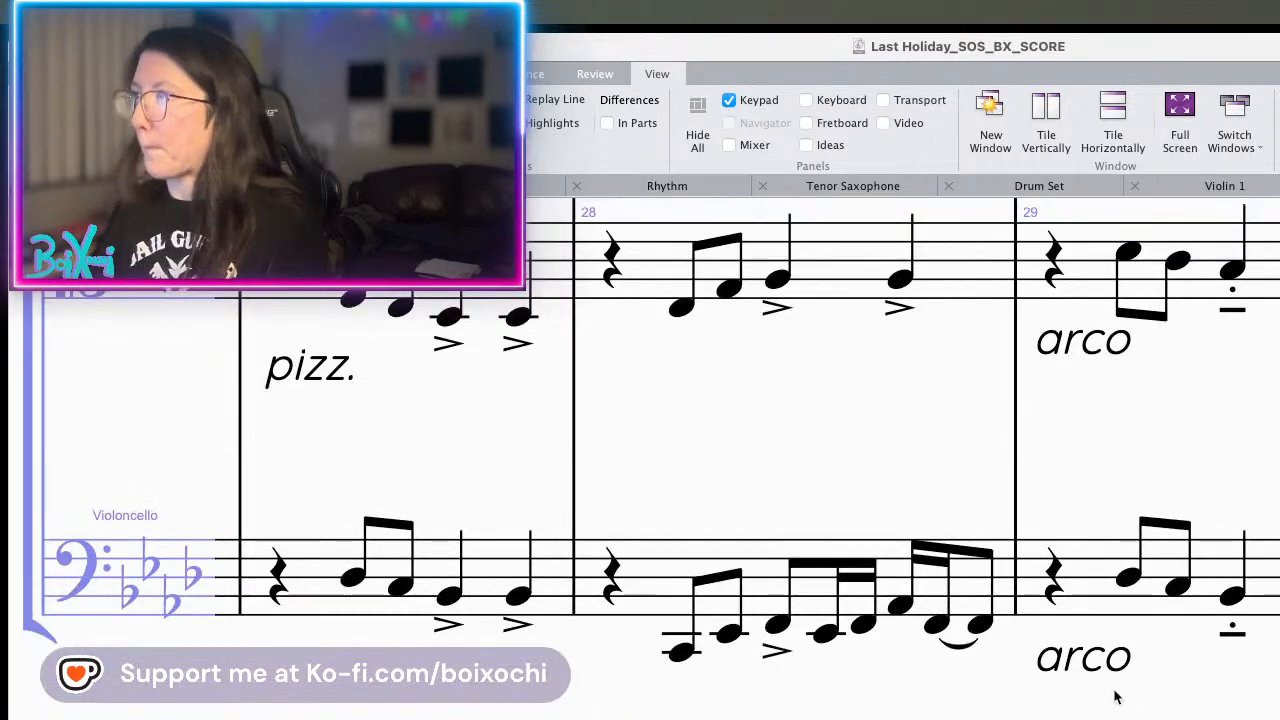
{"action": "scroll", "coordinate": [1117, 697], "scroll_direction": "up", "scroll_amount": 4}
{"action": "scroll", "coordinate": [1117, 697], "scroll_direction": "down", "scroll_amount": 3}
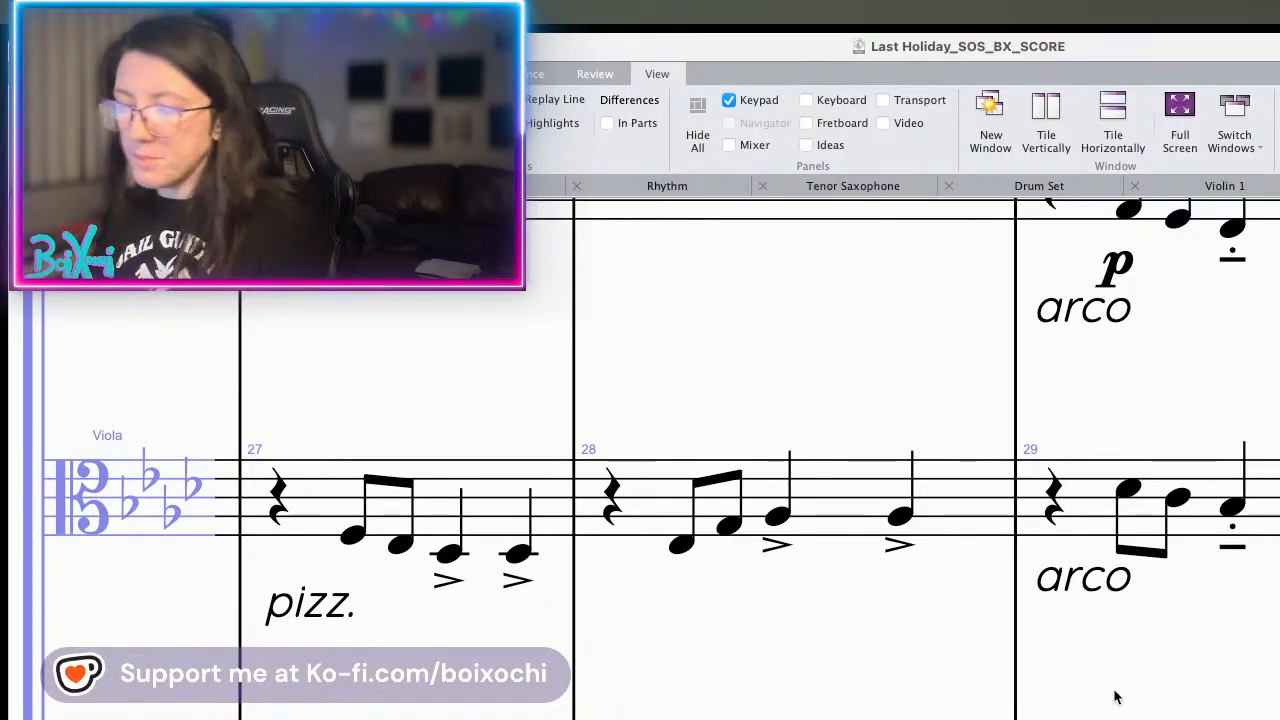
{"action": "left_click", "coordinate": [1128, 489]}
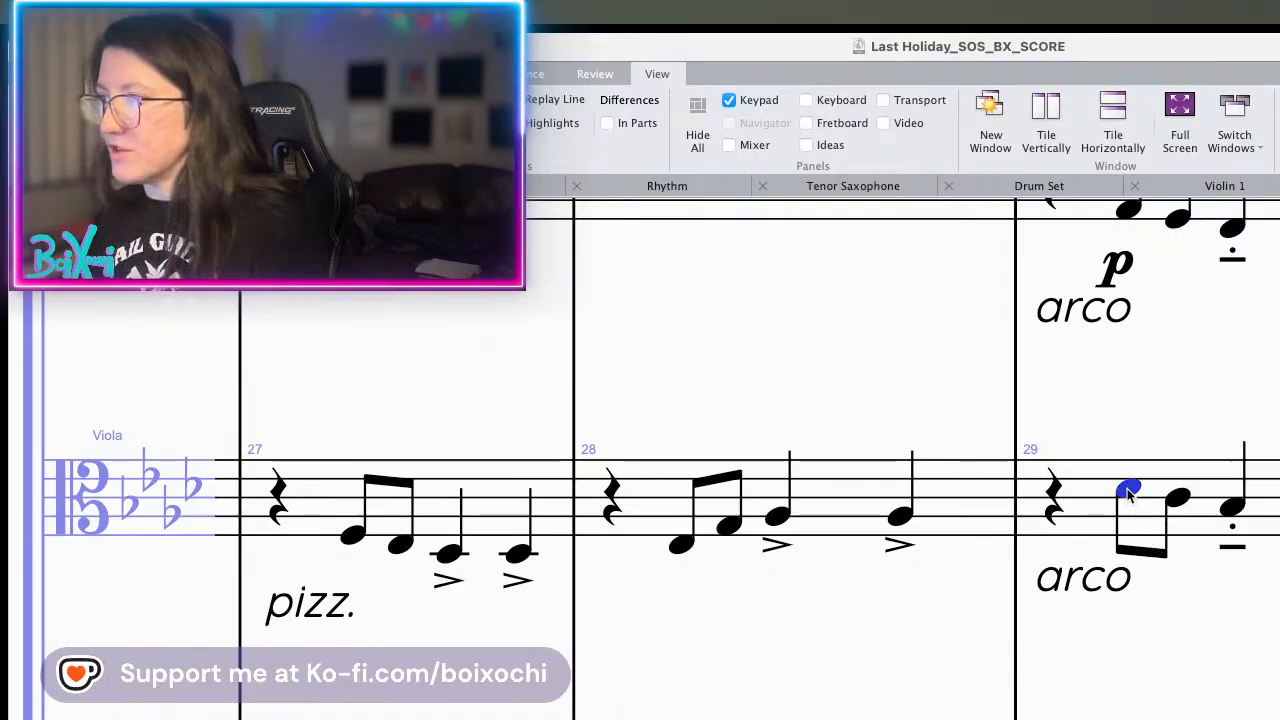
{"action": "key", "text": "ctrl+e"}
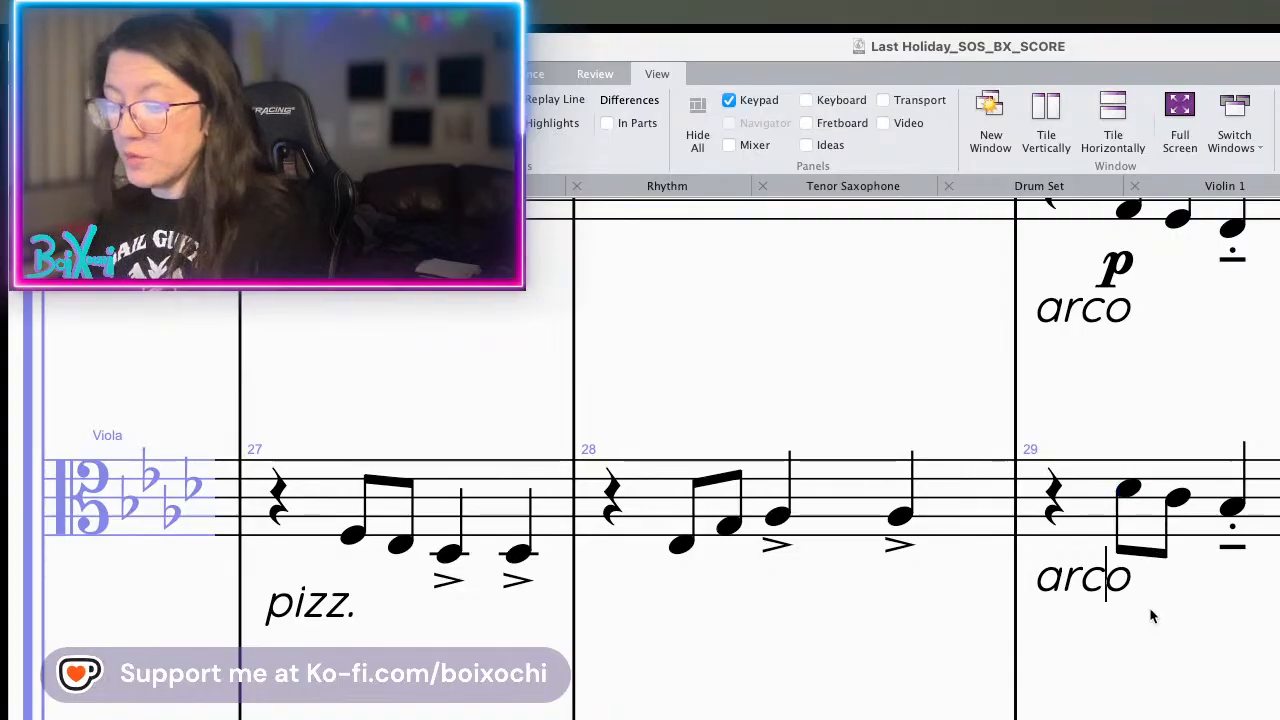
{"action": "type", "text": "p"}
{"action": "key", "text": "Escape"}
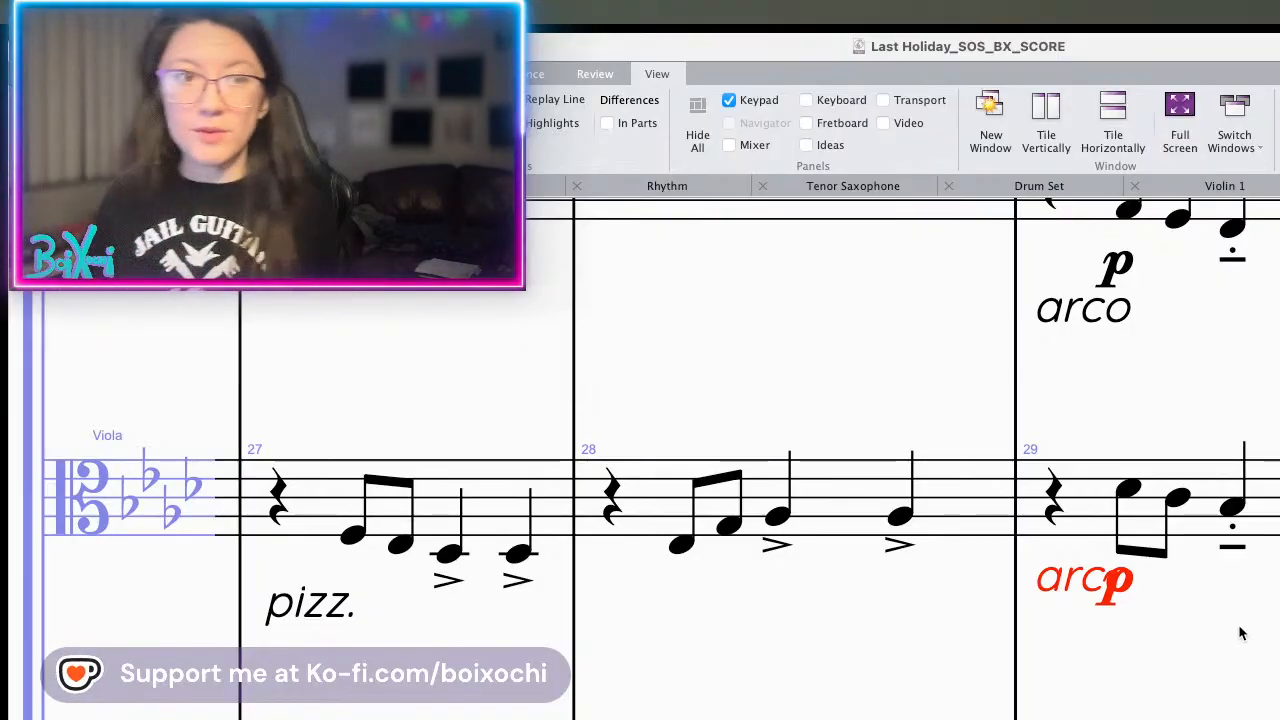
{"action": "left_click_drag", "start_coordinate": [1080, 585], "coordinate": [1082, 644]}
{"action": "key", "text": "Escape"}
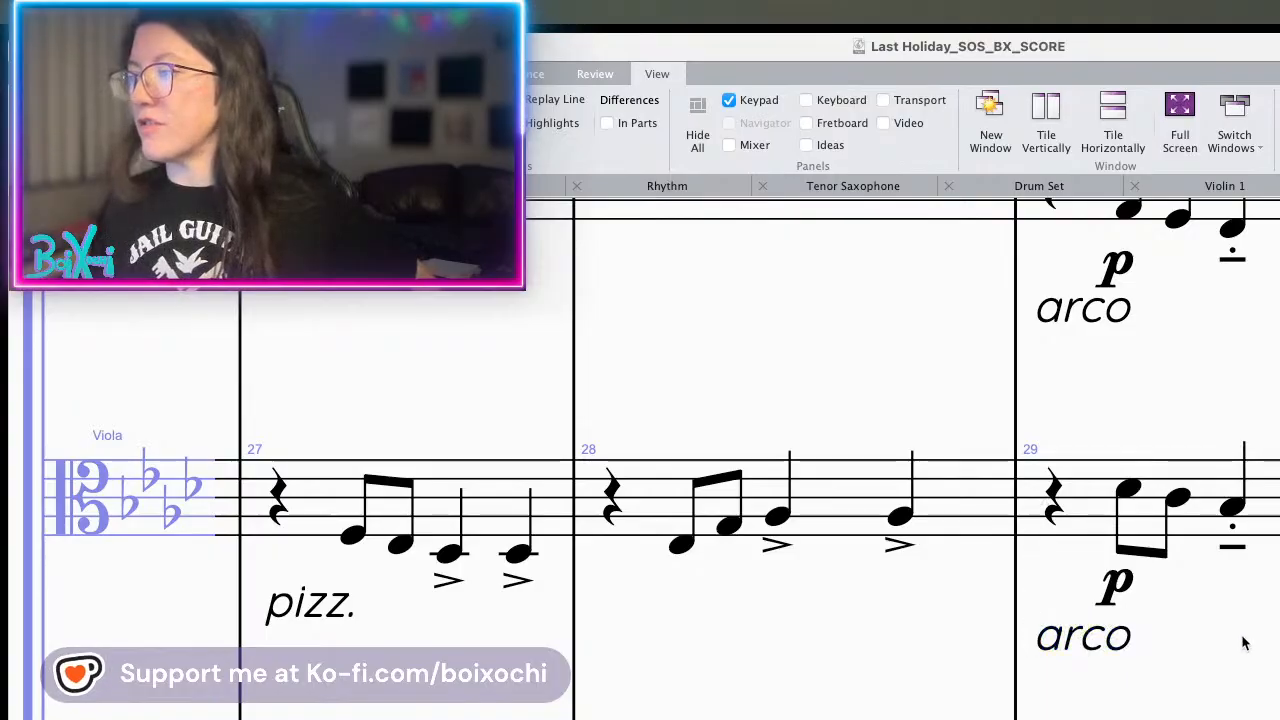
- Check the bar 29 markings across the string staves and play the passage back, including from Violin 1's first eighth note
{"action": "key", "text": "Page_Up"}
{"action": "key", "text": "Page_Down"}
{"action": "scroll", "coordinate": [1241, 655], "scroll_direction": "down", "scroll_amount": 3}
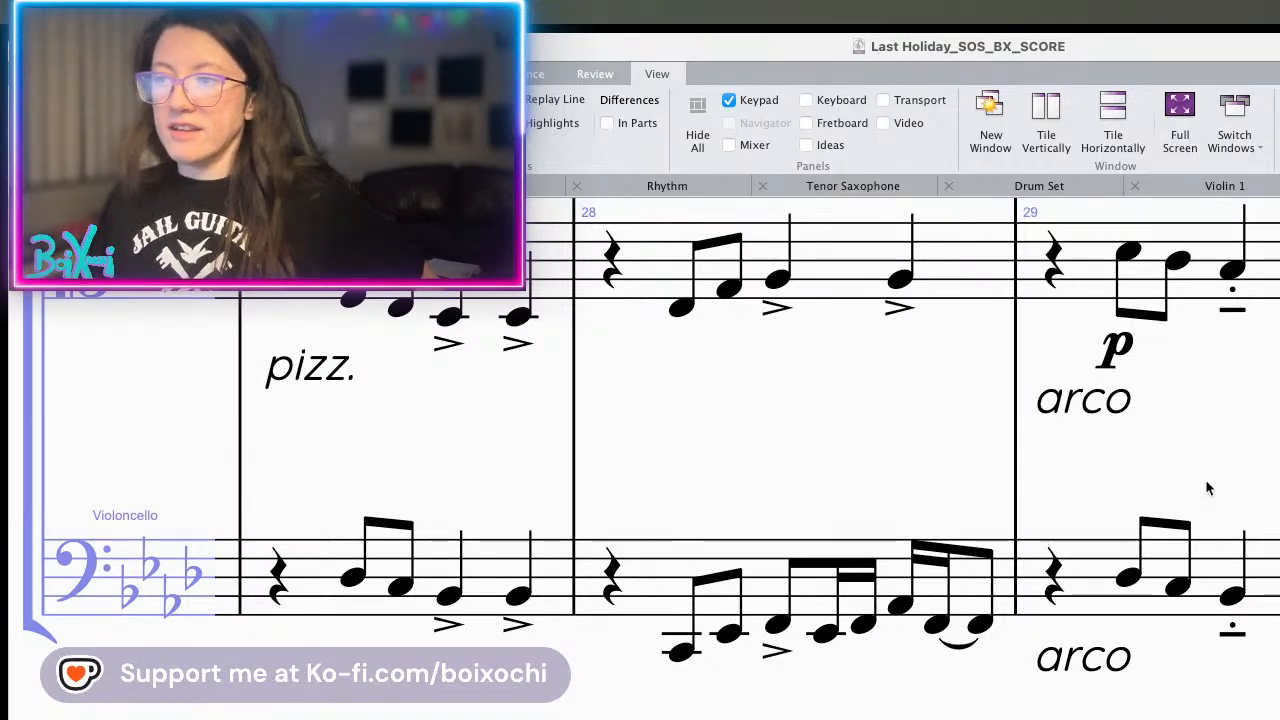
{"action": "scroll", "coordinate": [1205, 478], "scroll_direction": "up", "scroll_amount": 5}
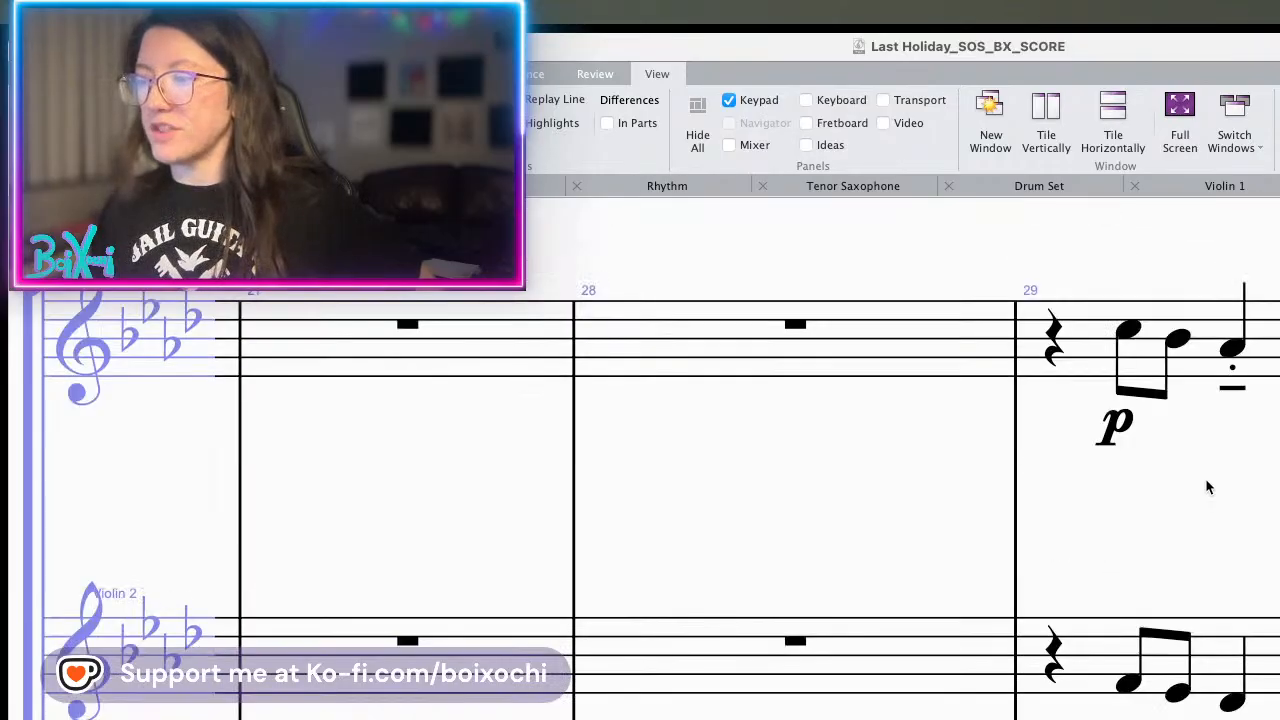
{"action": "scroll", "coordinate": [1205, 478], "scroll_direction": "down", "scroll_amount": 5}
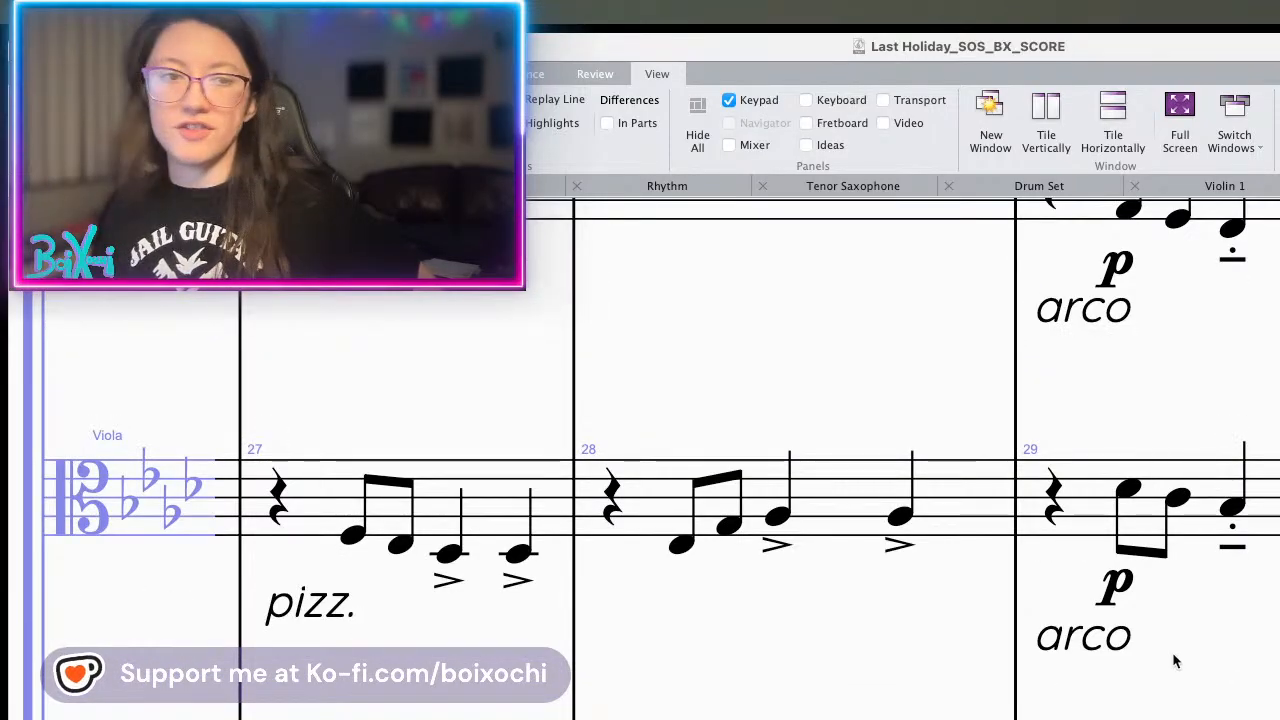
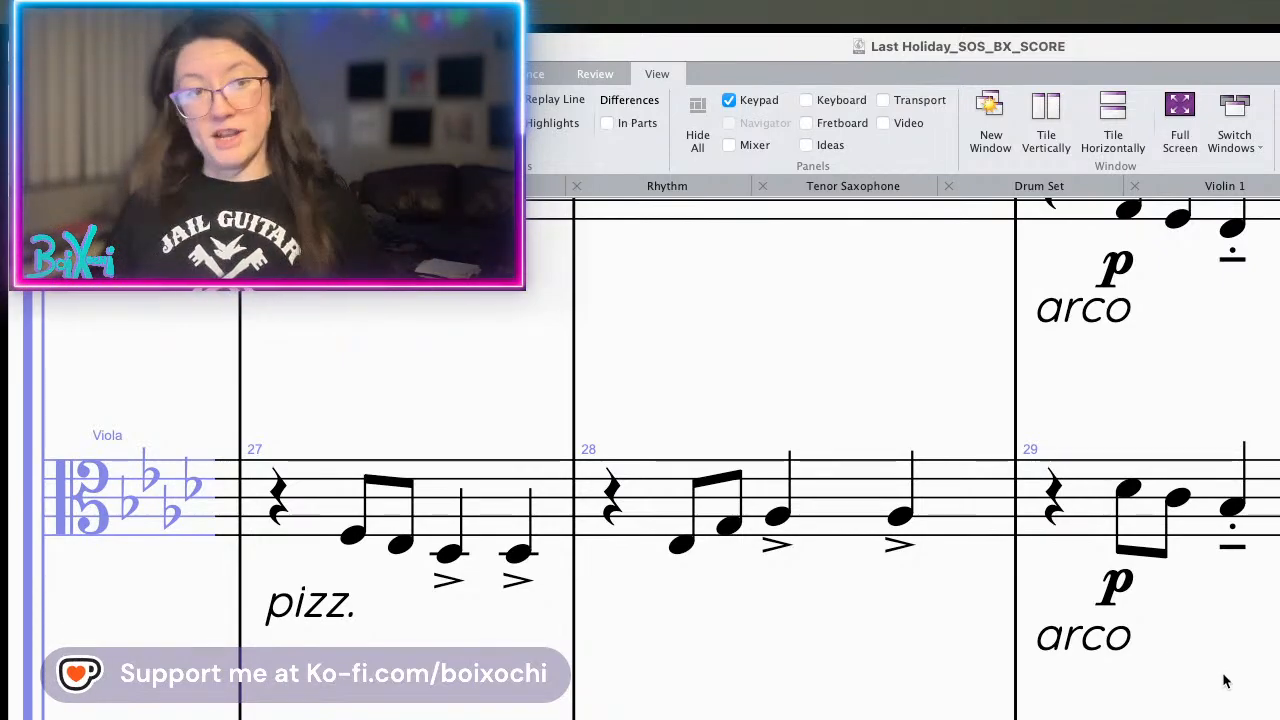
{"action": "key", "text": "space"}
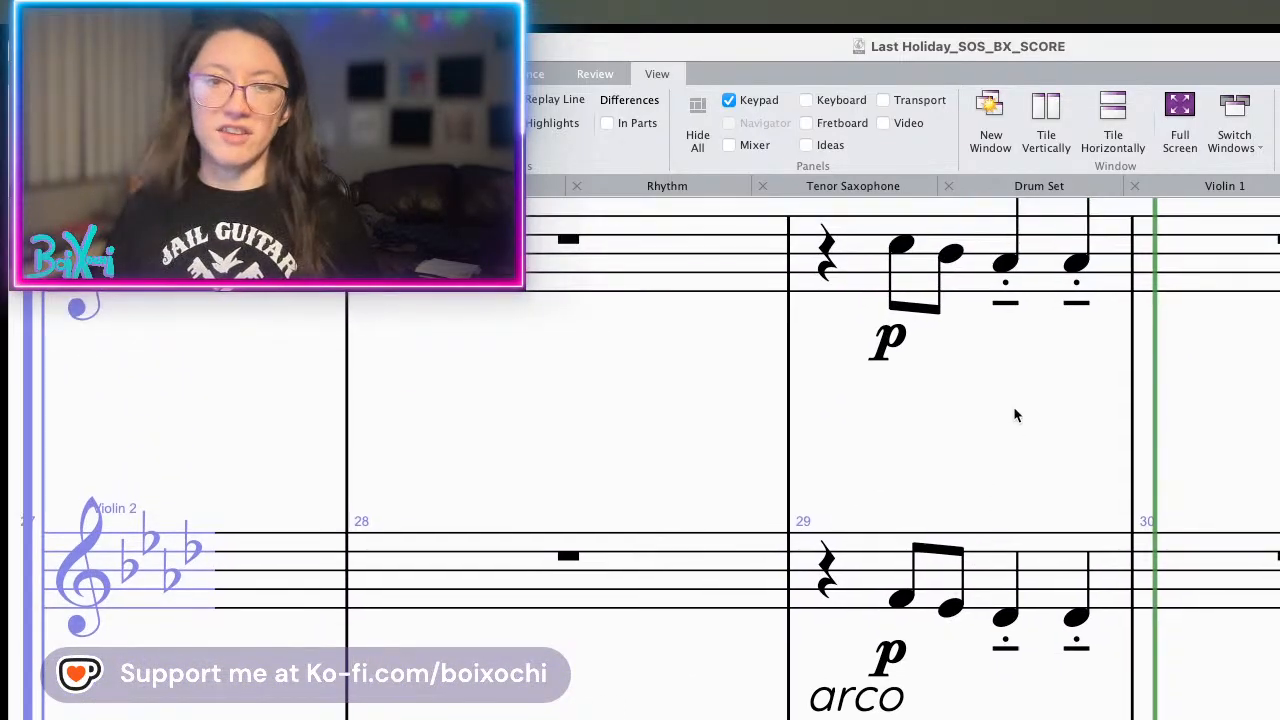
{"action": "left_click_drag", "start_coordinate": [1015, 415], "coordinate": [983, 480]}
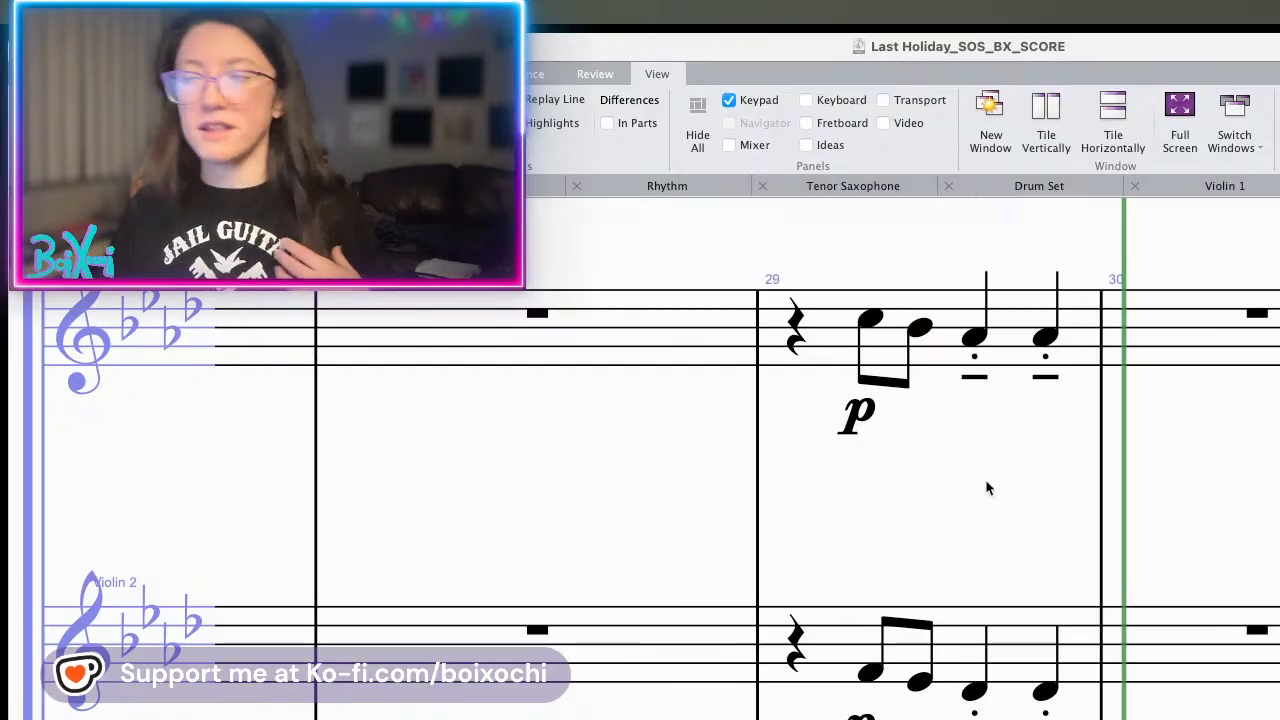
{"action": "scroll", "coordinate": [1270, 388], "scroll_direction": "down", "scroll_amount": 3}
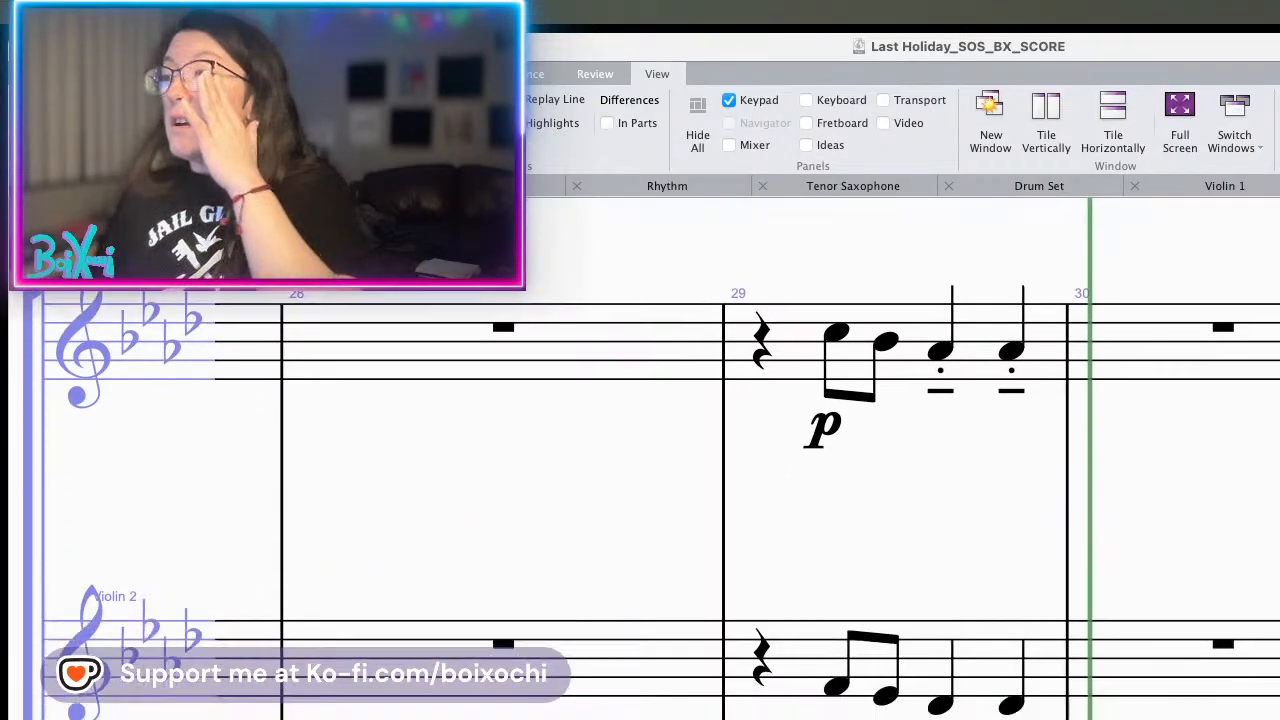
{"action": "scroll", "coordinate": [982, 393], "scroll_direction": "down", "scroll_amount": 4}
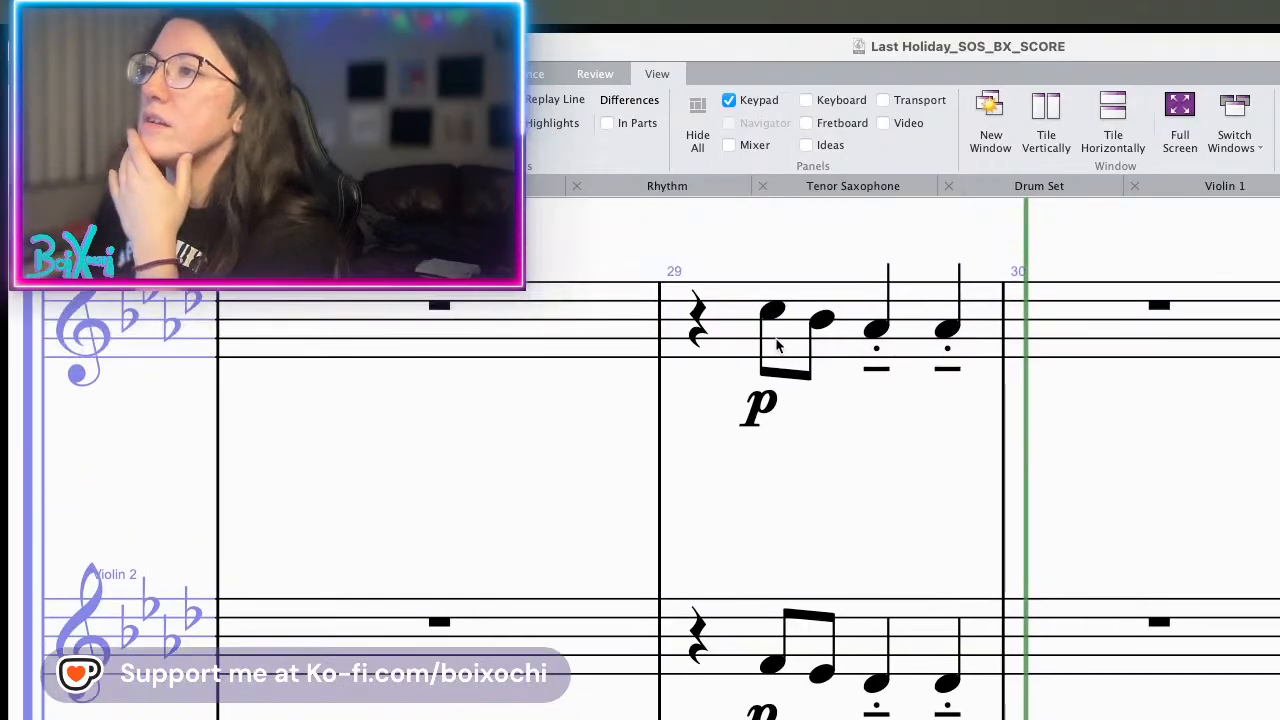
{"action": "key", "text": "p"}
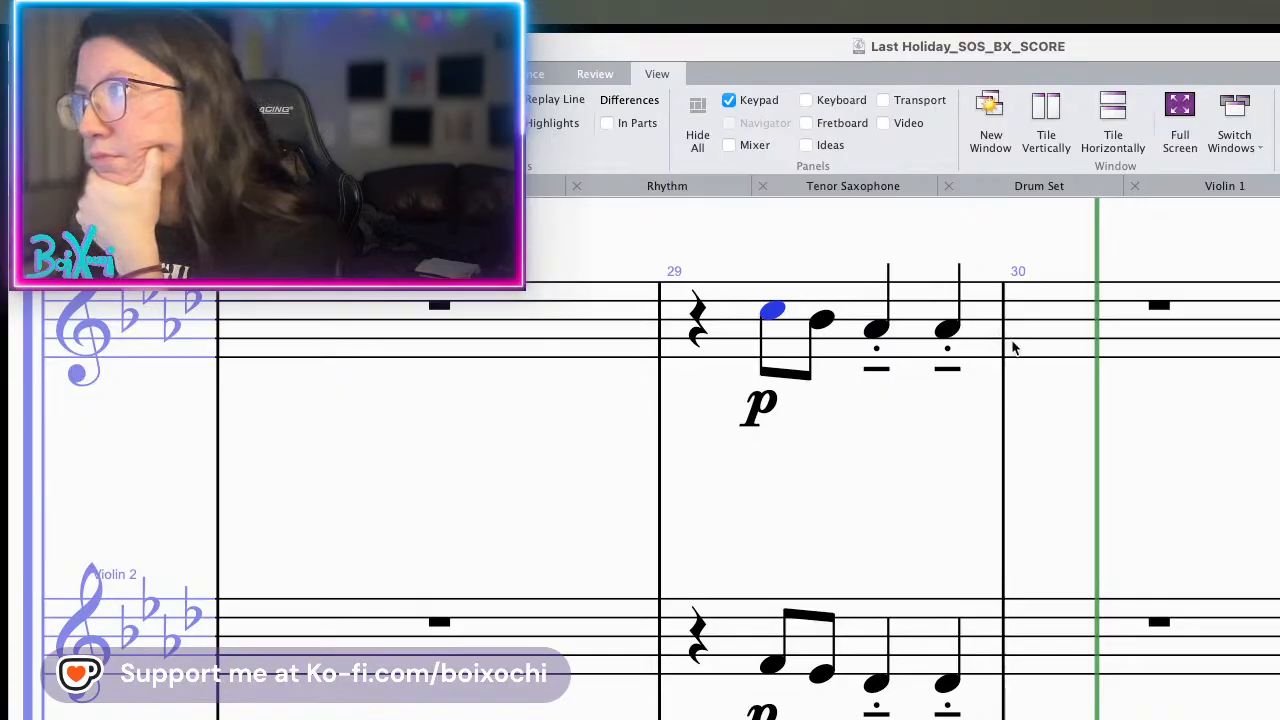
- Compare the bar 29 string figure with the chord symbols, saxophone and drum staves in bars 29 to 31
{"action": "scroll", "coordinate": [1013, 347], "scroll_direction": "down", "scroll_amount": 10}
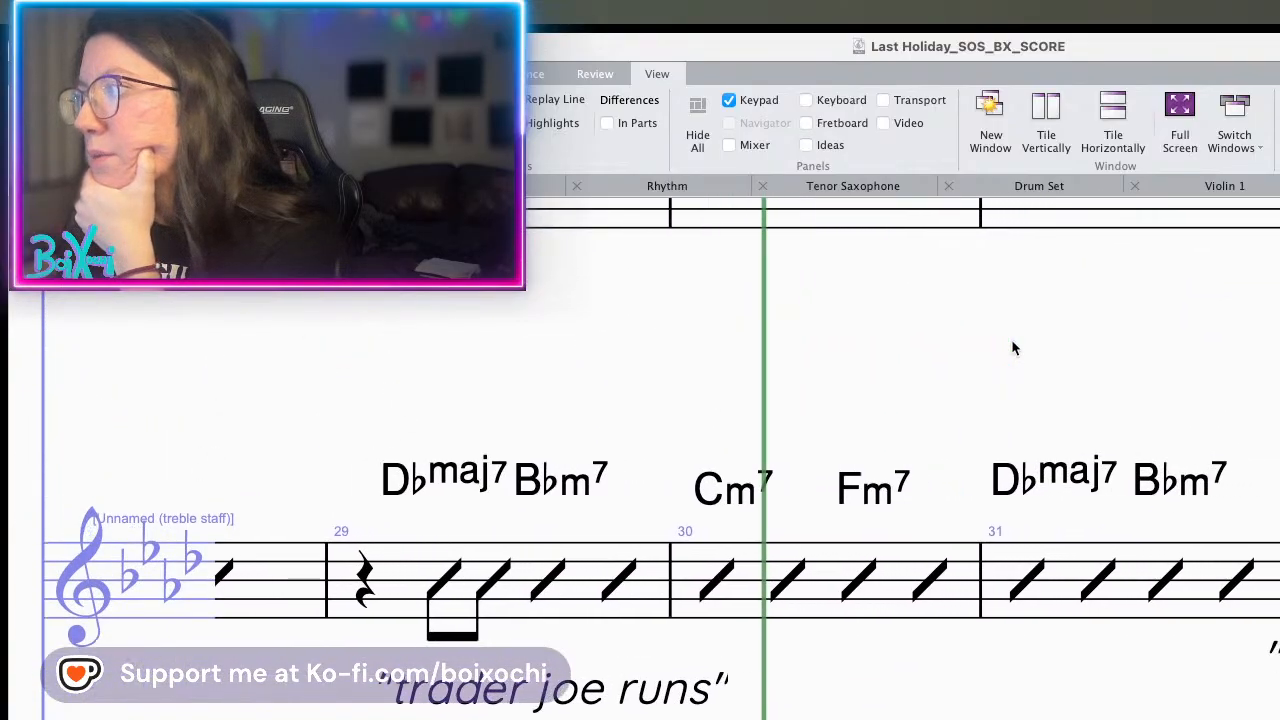
{"action": "scroll", "coordinate": [1013, 347], "scroll_direction": "right", "scroll_amount": 3}
{"action": "scroll", "coordinate": [1013, 347], "scroll_direction": "down", "scroll_amount": 5}
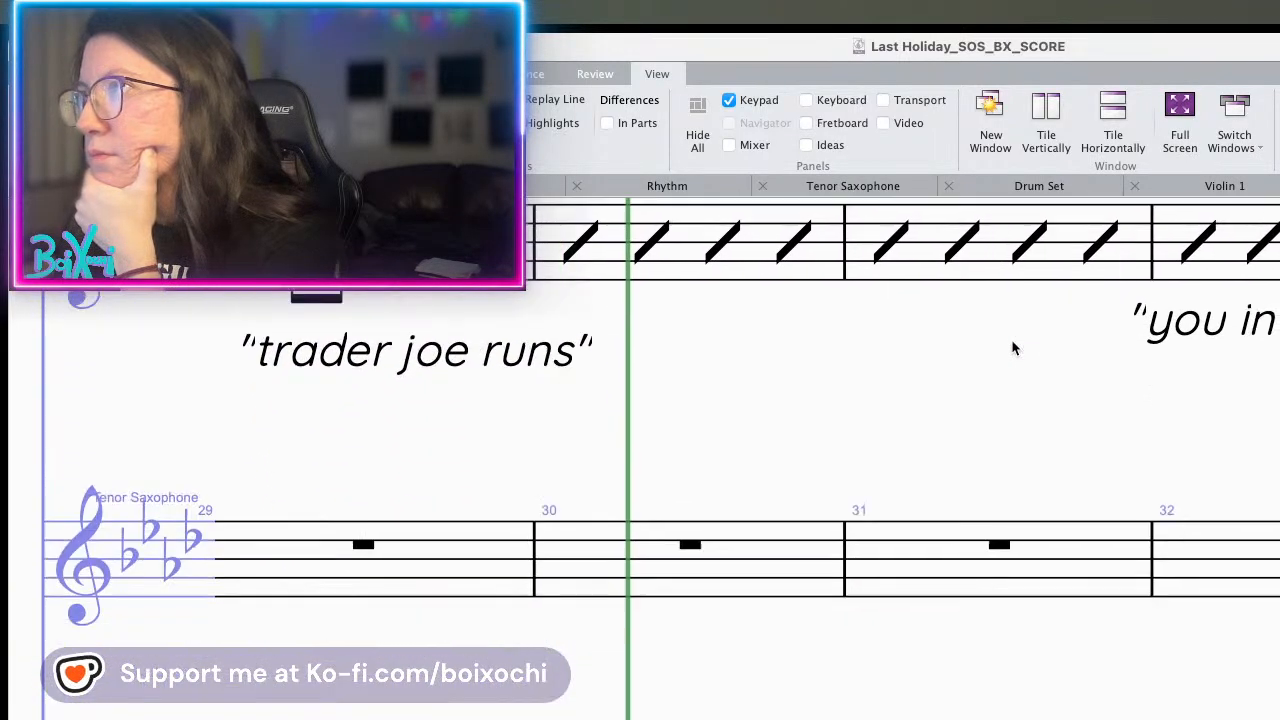
{"action": "scroll", "coordinate": [1013, 347], "scroll_direction": "down", "scroll_amount": 8}
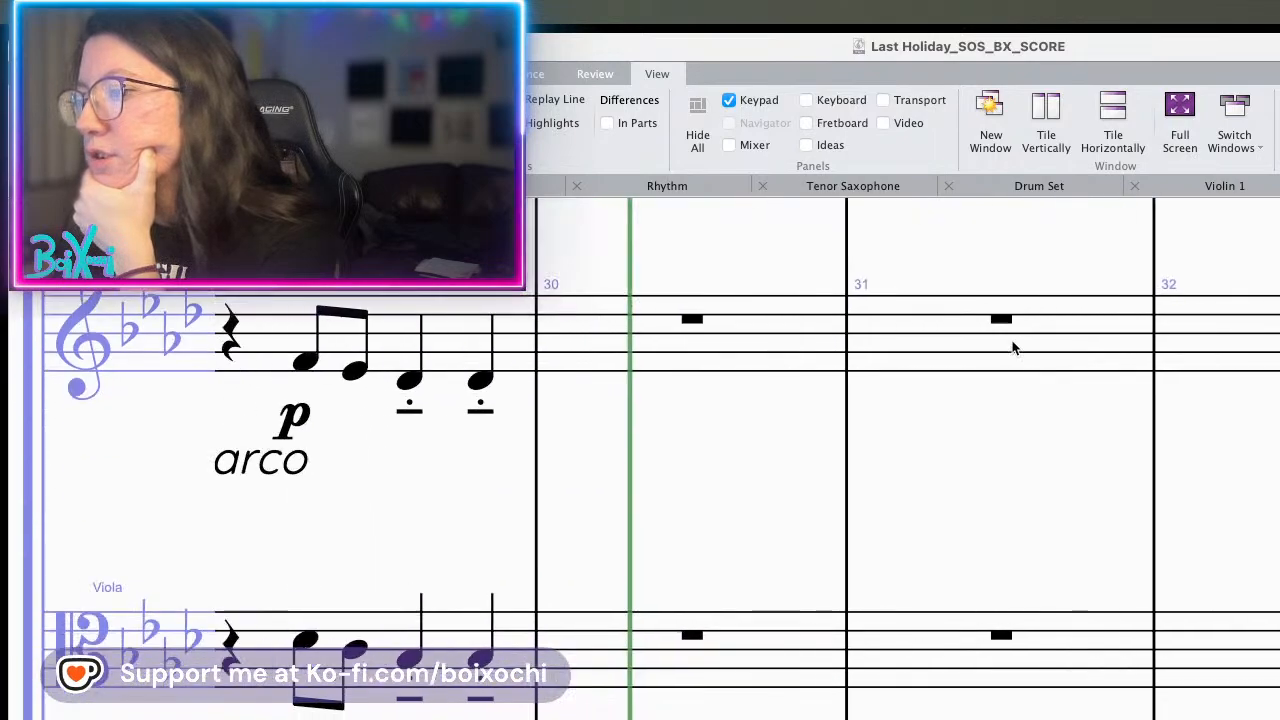
{"action": "scroll", "coordinate": [1011, 346], "scroll_direction": "left", "scroll_amount": 4}
{"action": "scroll", "coordinate": [1011, 346], "scroll_direction": "down", "scroll_amount": 2}
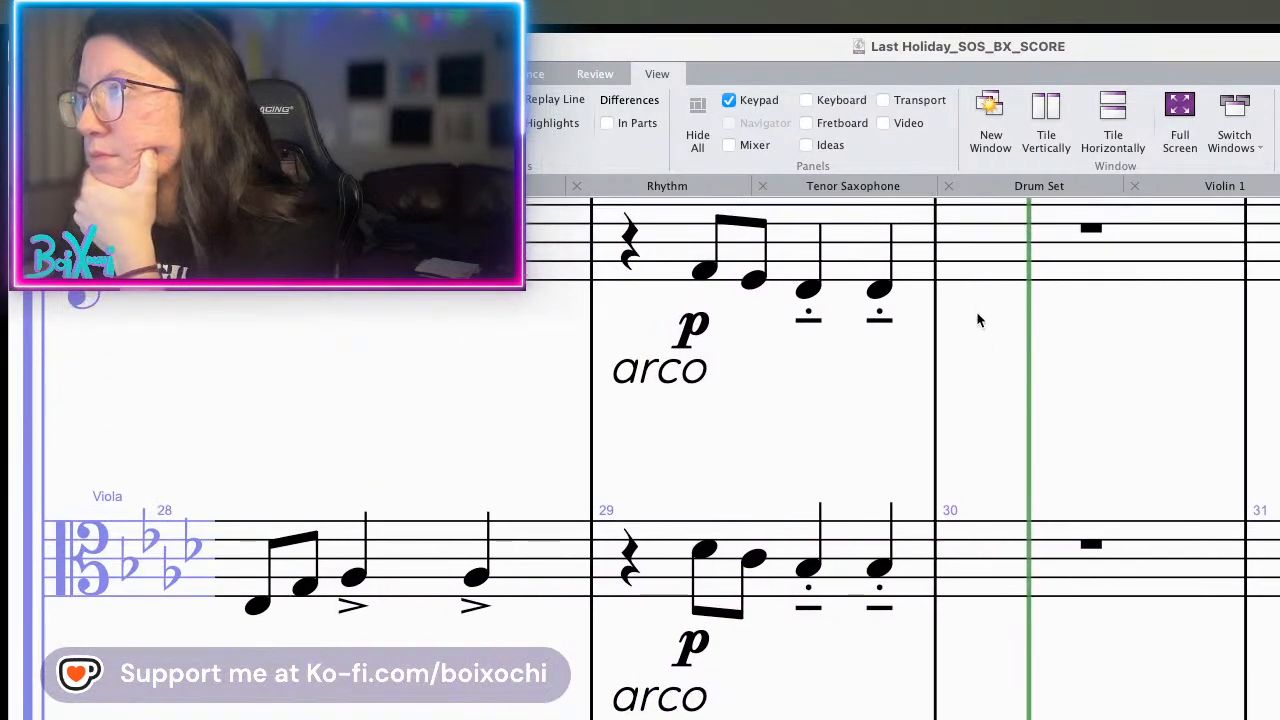
{"action": "left_click", "coordinate": [874, 290]}
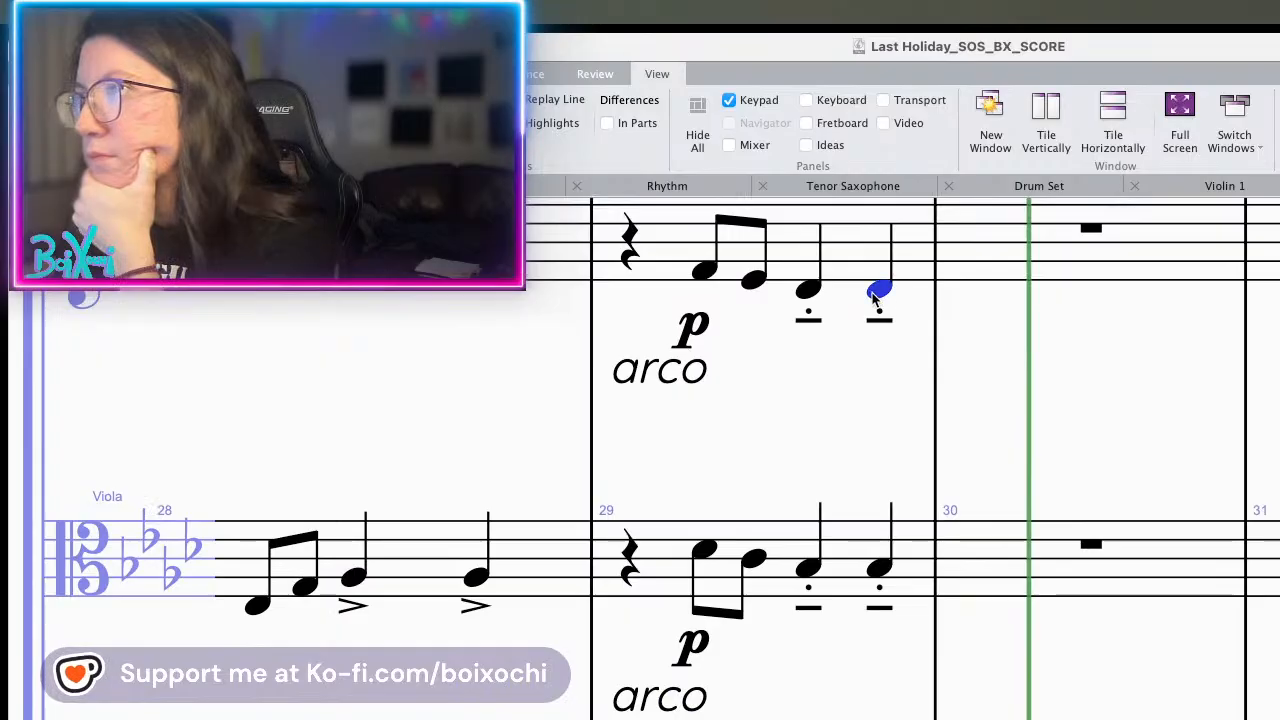
{"action": "scroll", "coordinate": [870, 350], "scroll_direction": "up", "scroll_amount": 2}
{"action": "scroll", "coordinate": [870, 350], "scroll_direction": "right", "scroll_amount": 2}
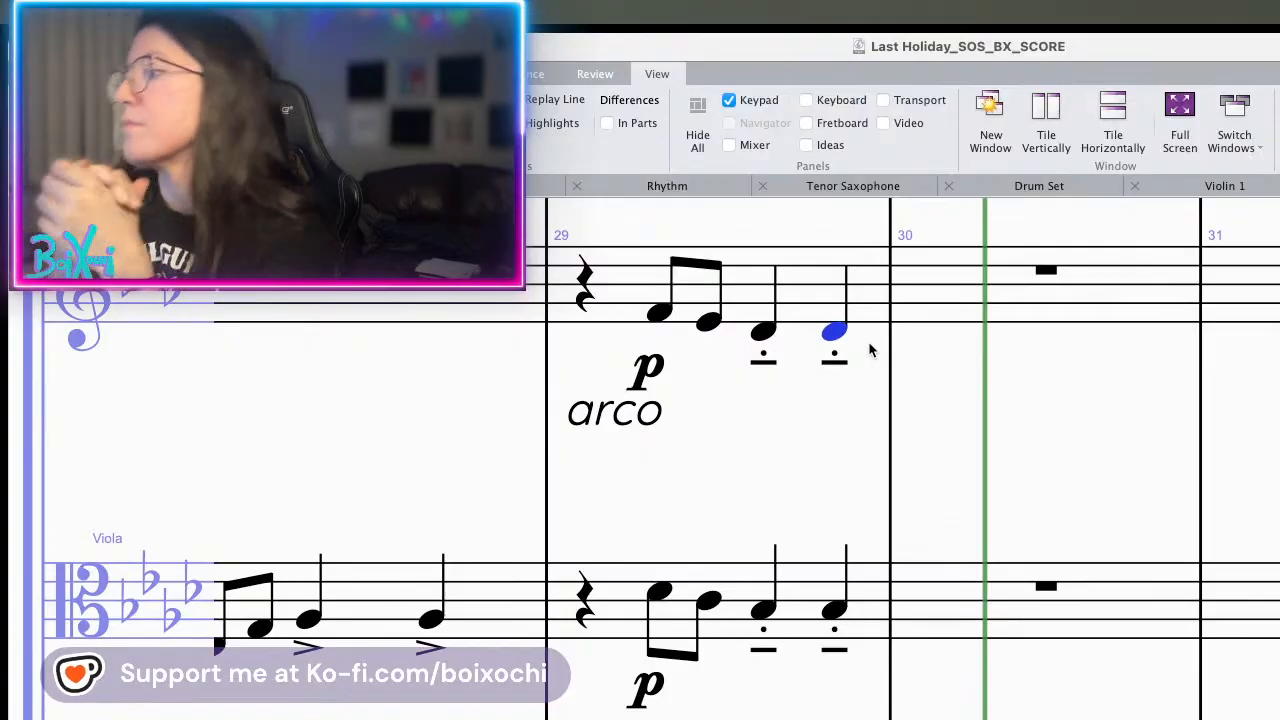
{"action": "scroll", "coordinate": [870, 450], "scroll_direction": "up", "scroll_amount": 4}
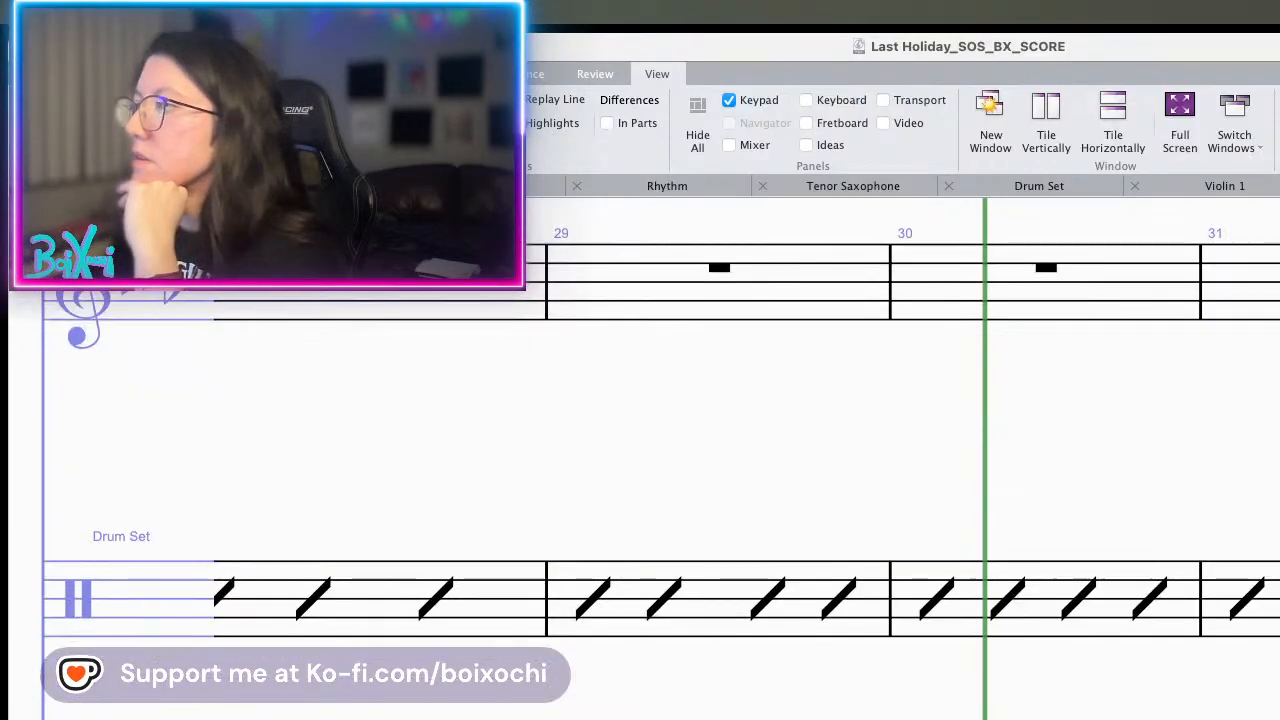
{"action": "scroll", "coordinate": [870, 450], "scroll_direction": "down", "scroll_amount": 3}
{"action": "scroll", "coordinate": [870, 450], "scroll_direction": "down", "scroll_amount": 4}
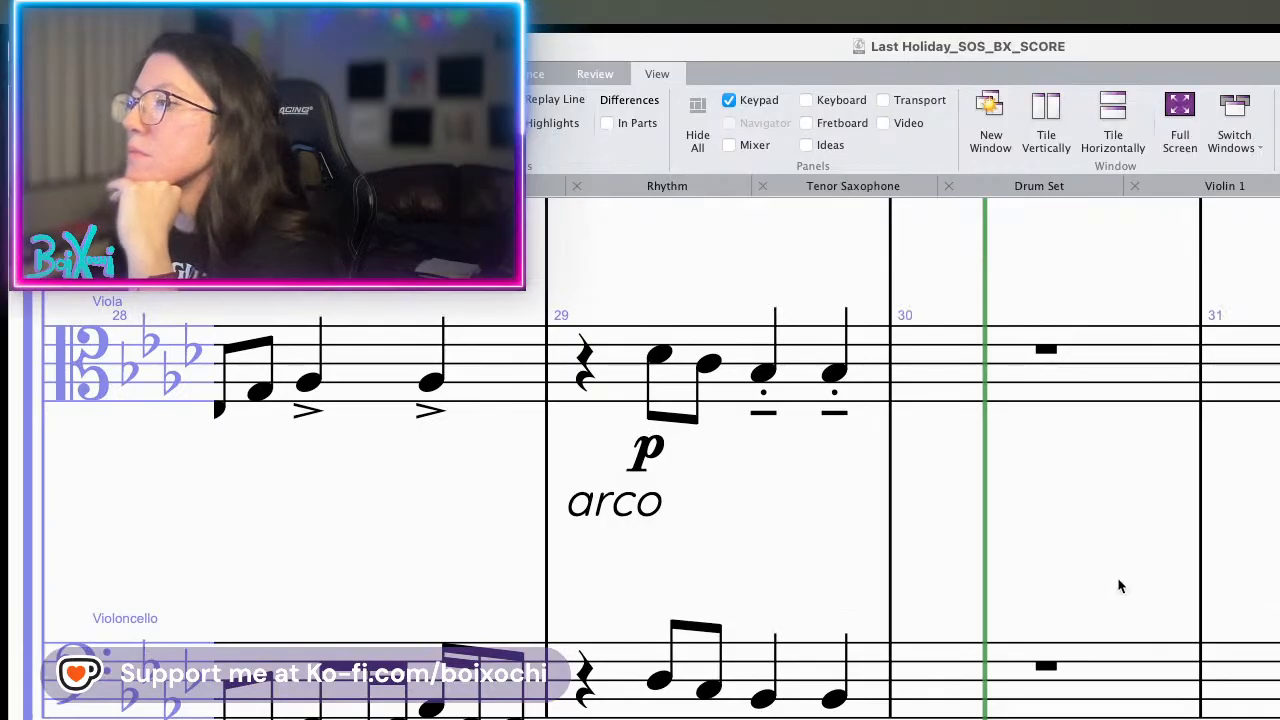
{"action": "scroll", "coordinate": [870, 450], "scroll_direction": "up", "scroll_amount": 10}
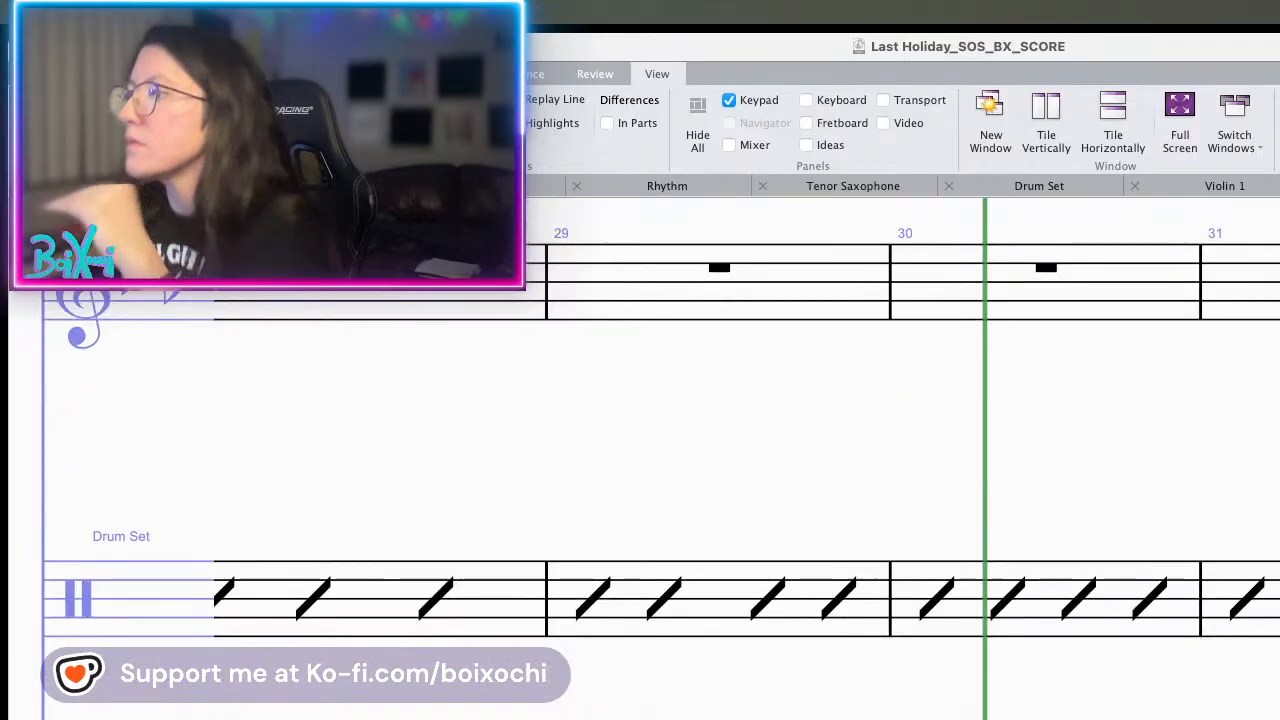
- Examine the vocal, chord and string parts from bar 31 into bar 33, up to Violin 2's first half note there
{"action": "scroll", "coordinate": [870, 450], "scroll_direction": "up", "scroll_amount": 5}
{"action": "scroll", "coordinate": [870, 450], "scroll_direction": "right", "scroll_amount": 9}
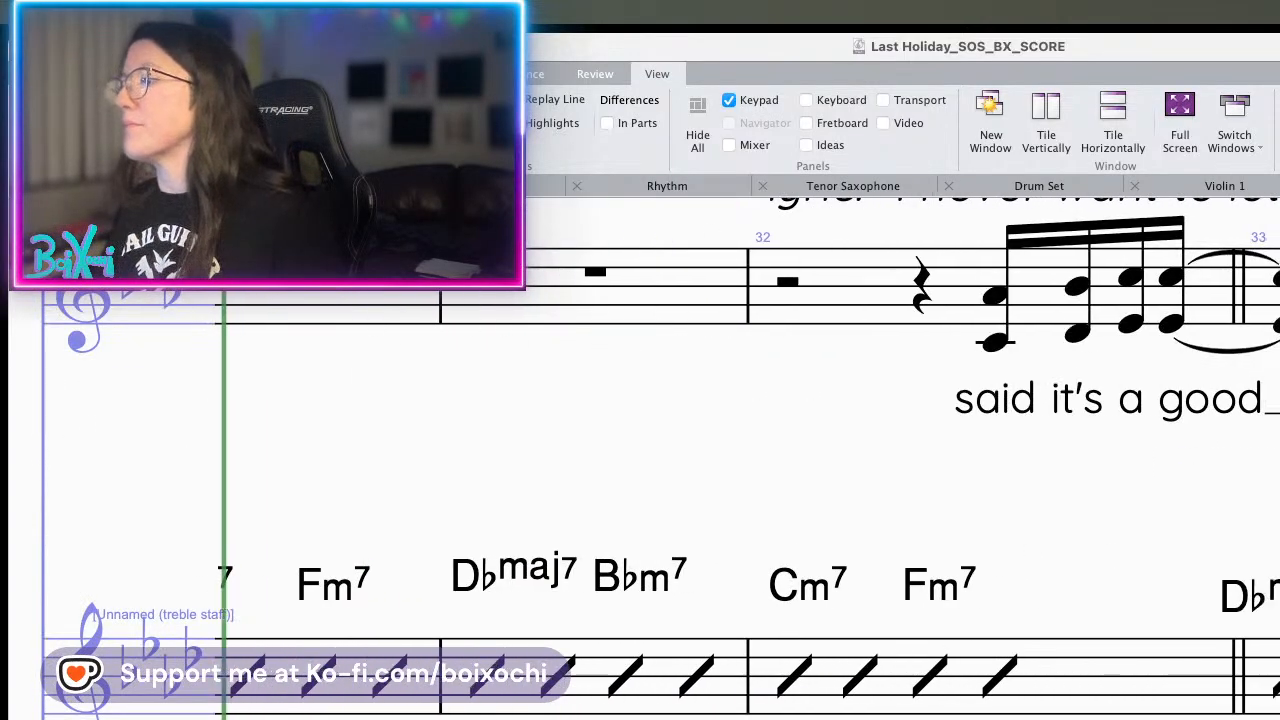
{"action": "scroll", "coordinate": [870, 450], "scroll_direction": "down", "scroll_amount": 4}
{"action": "scroll", "coordinate": [870, 450], "scroll_direction": "down", "scroll_amount": 8}
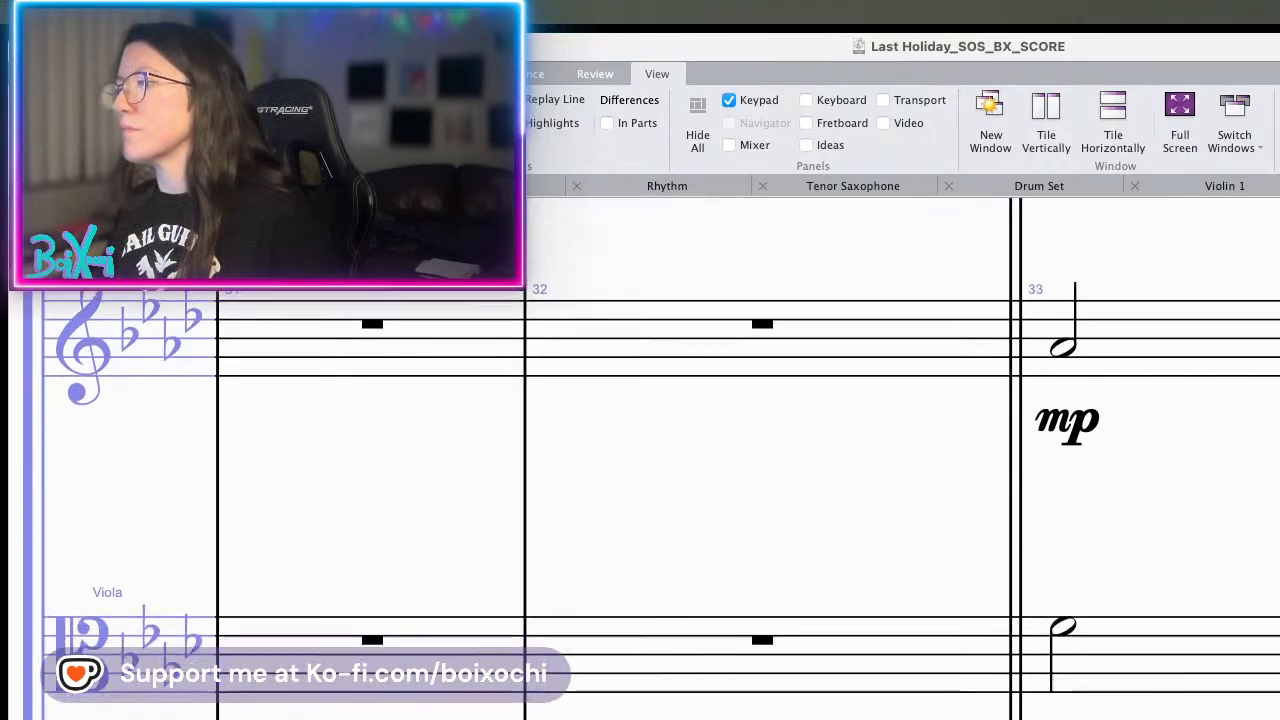
{"action": "scroll", "coordinate": [950, 580], "scroll_direction": "down", "scroll_amount": 3}
{"action": "scroll", "coordinate": [929, 514], "scroll_direction": "right", "scroll_amount": 3}
{"action": "scroll", "coordinate": [929, 514], "scroll_direction": "up", "scroll_amount": 2}
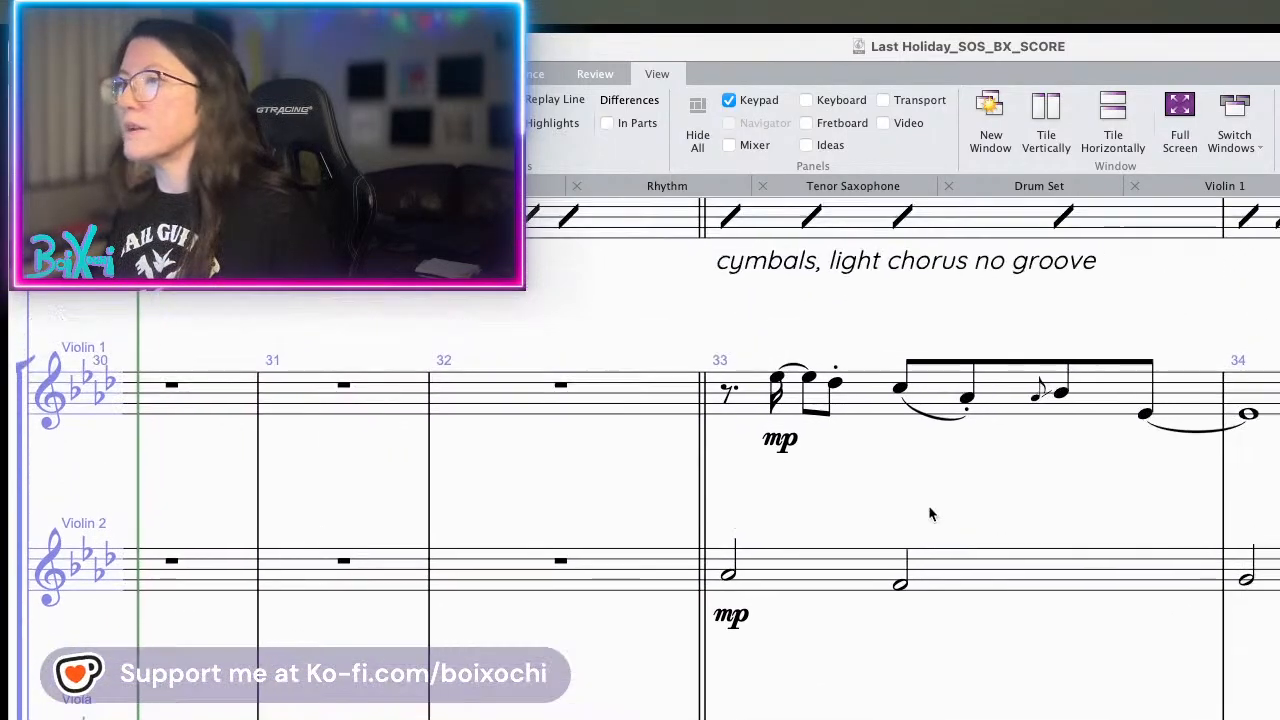
{"action": "left_click", "coordinate": [726, 577]}
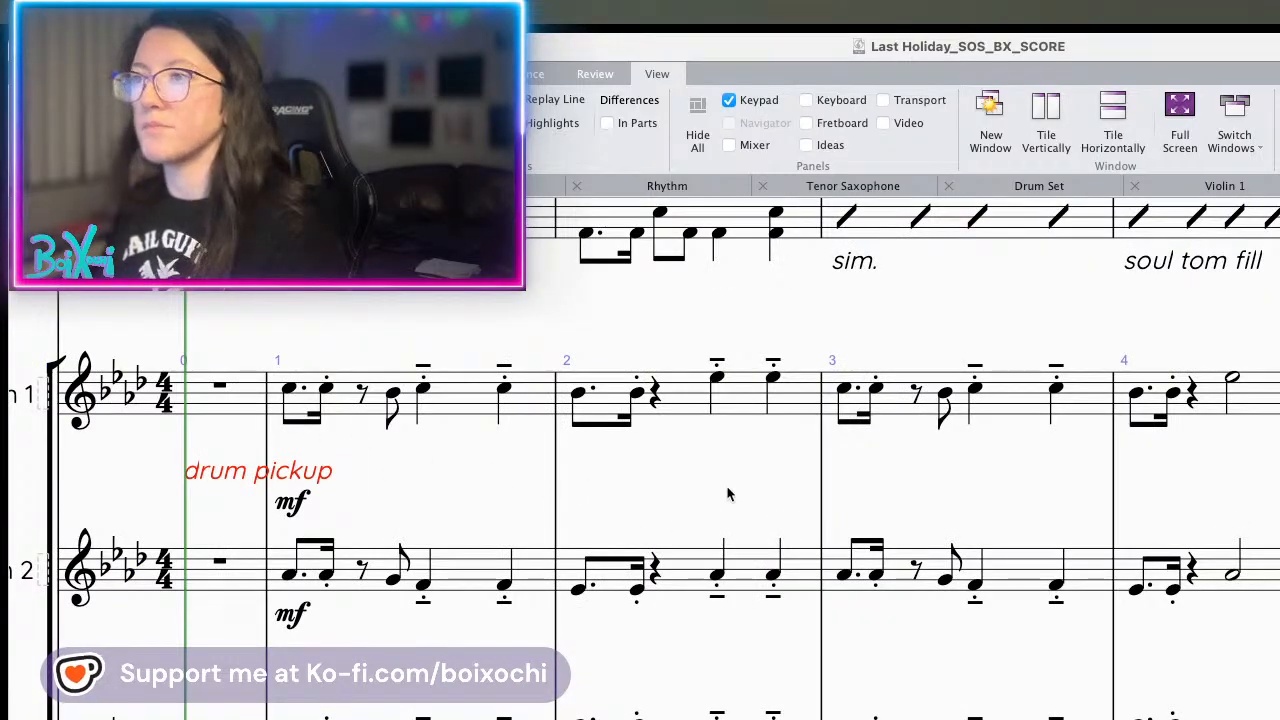
- Play back from Violin 2's whole note in bar 39 and compare the vocal, chord, drum and violin parts through bar 40
{"action": "scroll", "coordinate": [738, 482], "scroll_direction": "right", "scroll_amount": 20}
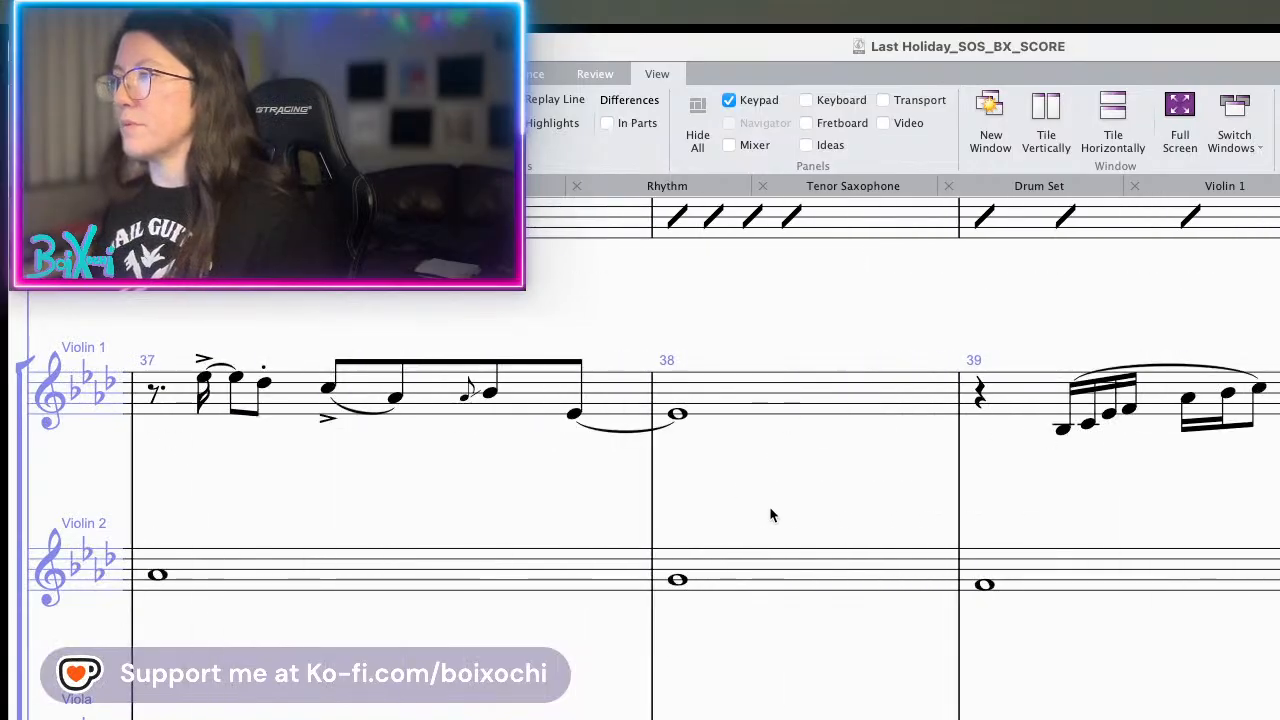
{"action": "left_click", "coordinate": [985, 586]}
{"action": "key", "text": "space"}
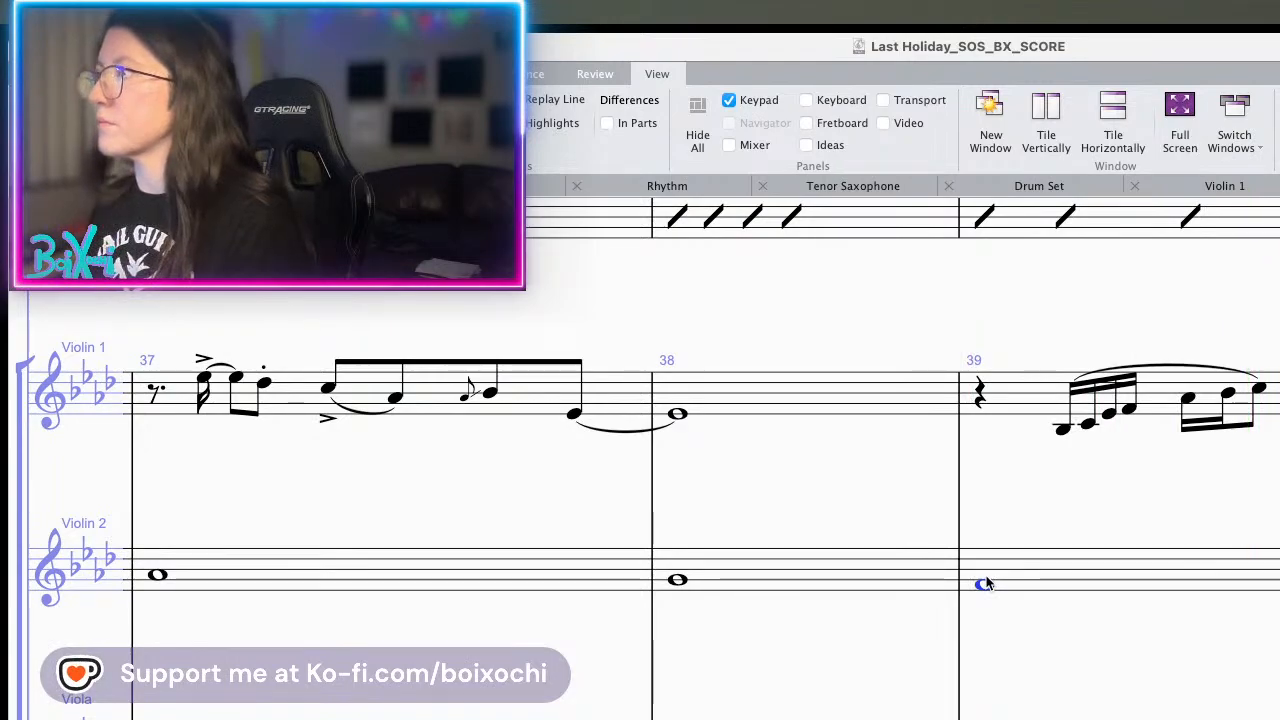
{"action": "scroll", "coordinate": [654, 458], "scroll_direction": "up", "scroll_amount": 5}
{"action": "scroll", "coordinate": [654, 458], "scroll_direction": "right", "scroll_amount": 5}
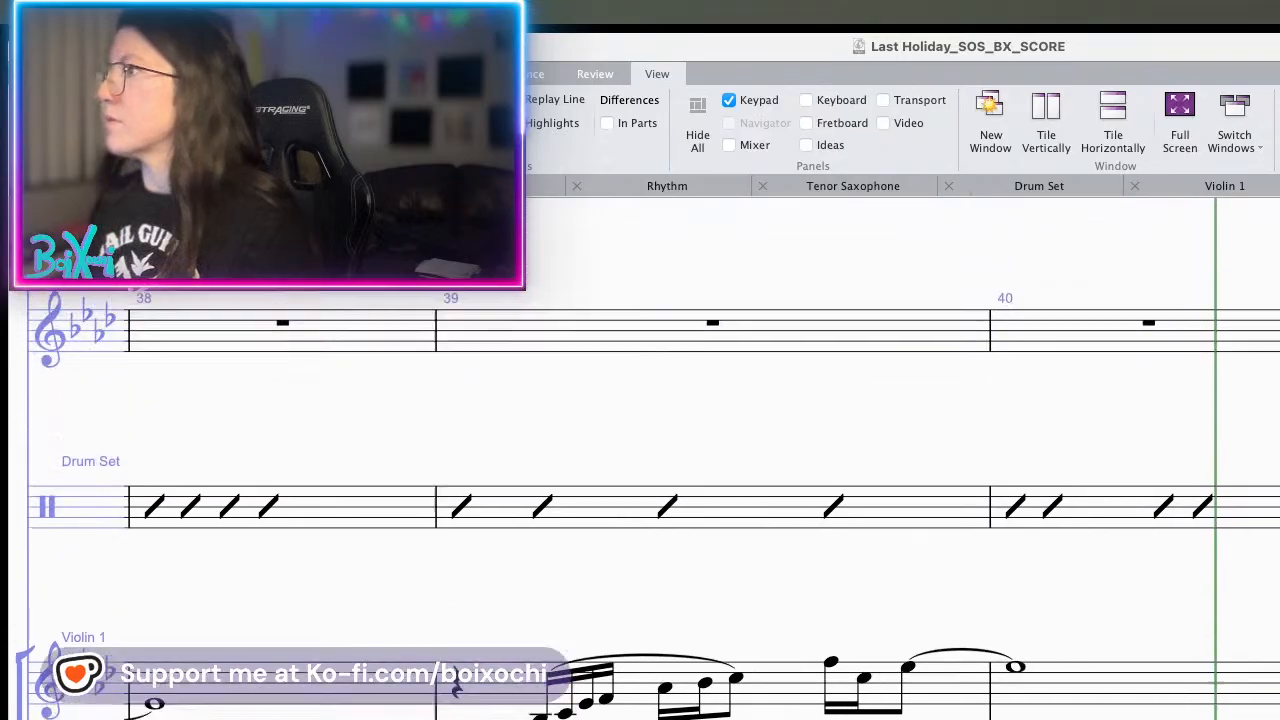
{"action": "left_click_drag", "start_coordinate": [1067, 457], "coordinate": [1075, 548]}
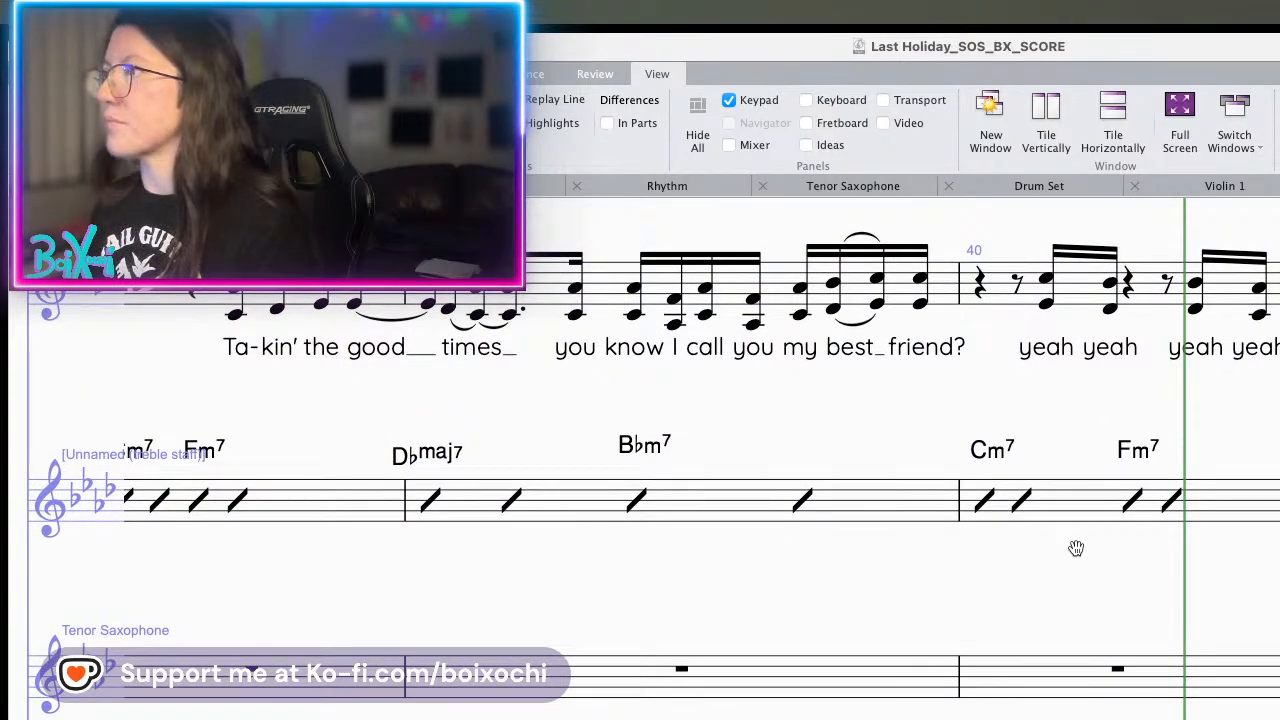
{"action": "scroll", "coordinate": [1080, 553], "scroll_direction": "down", "scroll_amount": 10}
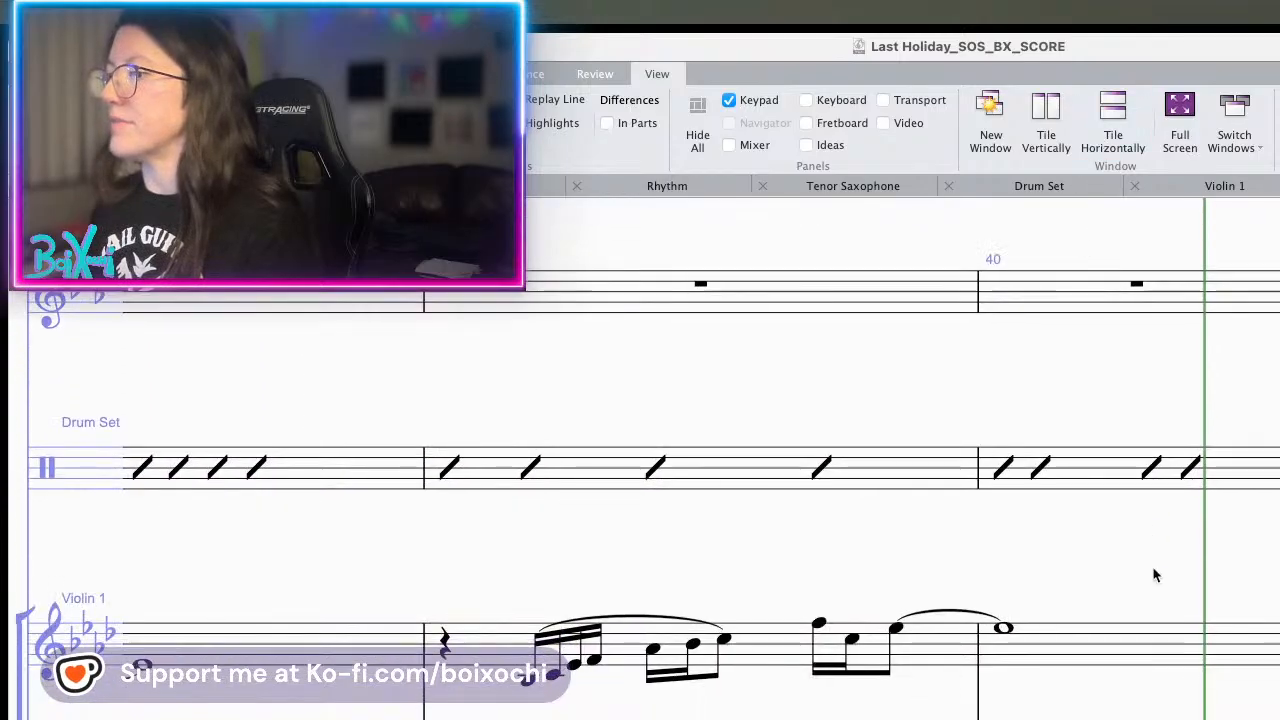
- Shorten the bar 40 whole notes across the string staves to dotted half notes
{"action": "left_click", "coordinate": [1003, 628]}
{"action": "scroll", "coordinate": [1040, 600], "scroll_direction": "down", "scroll_amount": 8}
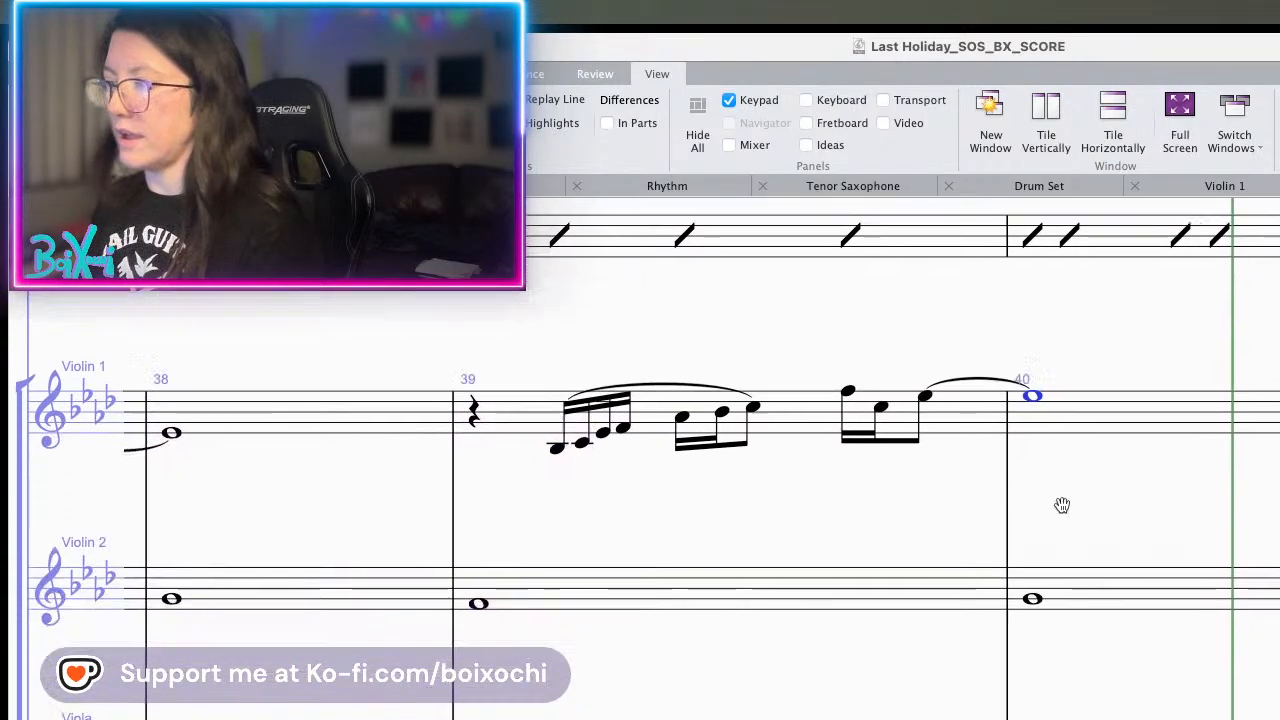
{"action": "left_click", "coordinate": [1043, 688], "text": "shift"}
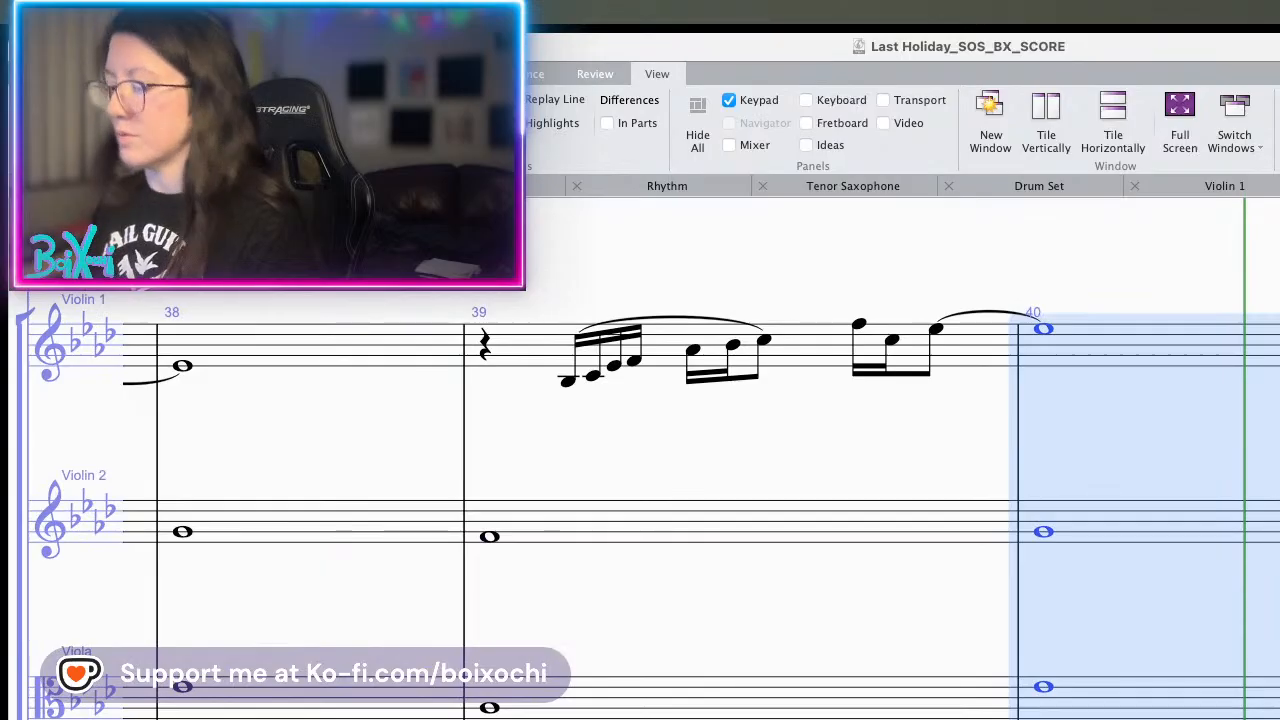
{"action": "key", "text": "5"}
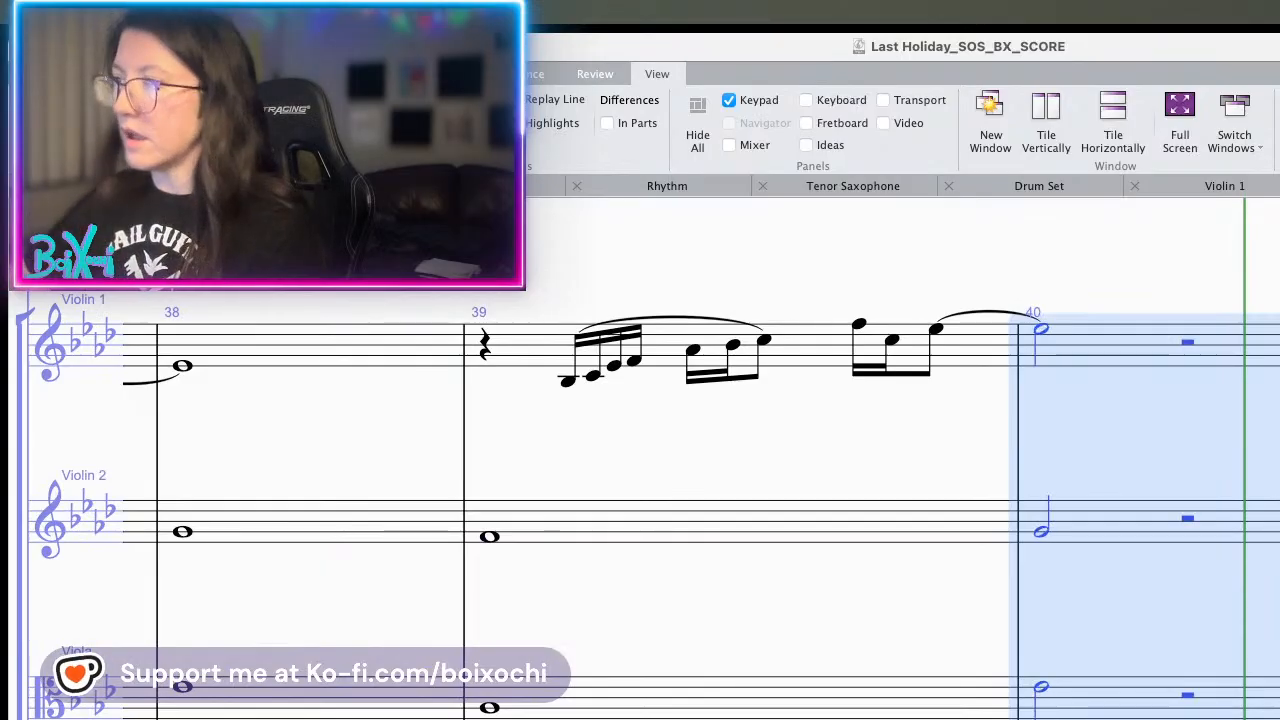
{"action": "key", "text": "period"}
{"action": "key", "text": "Escape"}
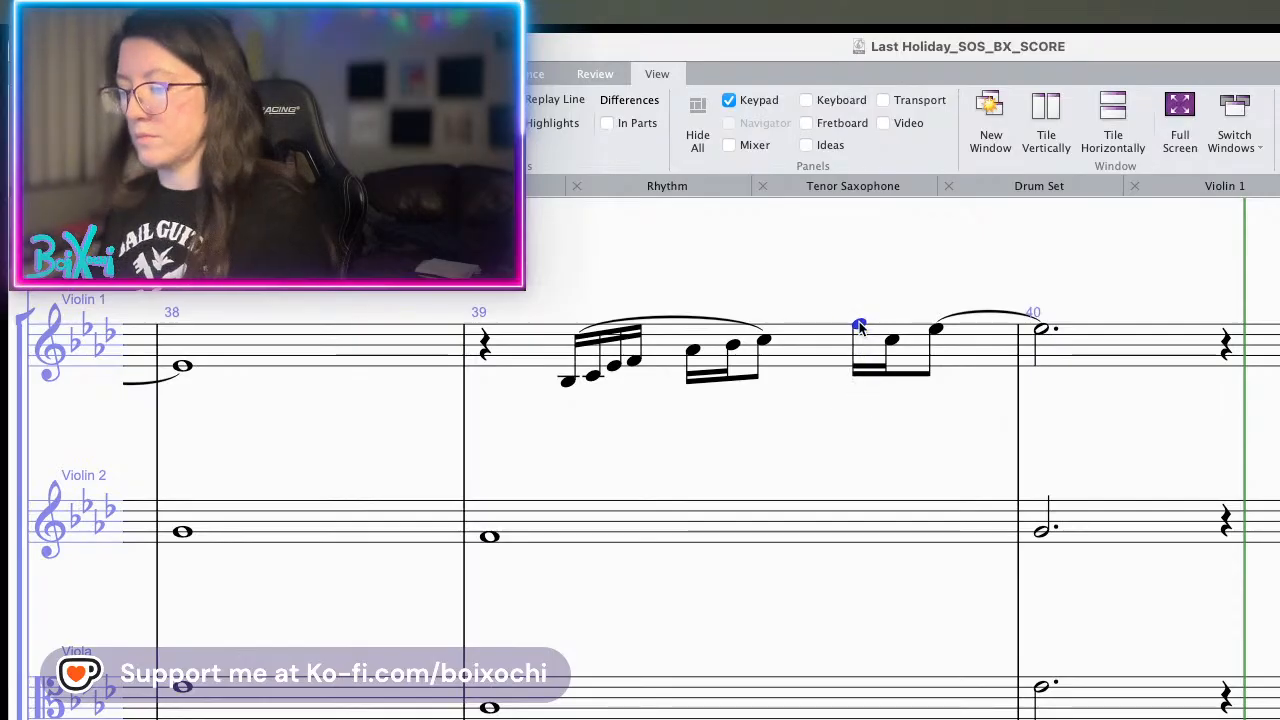
- Play the score from its opening, and return to bars 39 and 40 to examine the drum and Violin 1 parts
{"action": "key", "text": "p"}
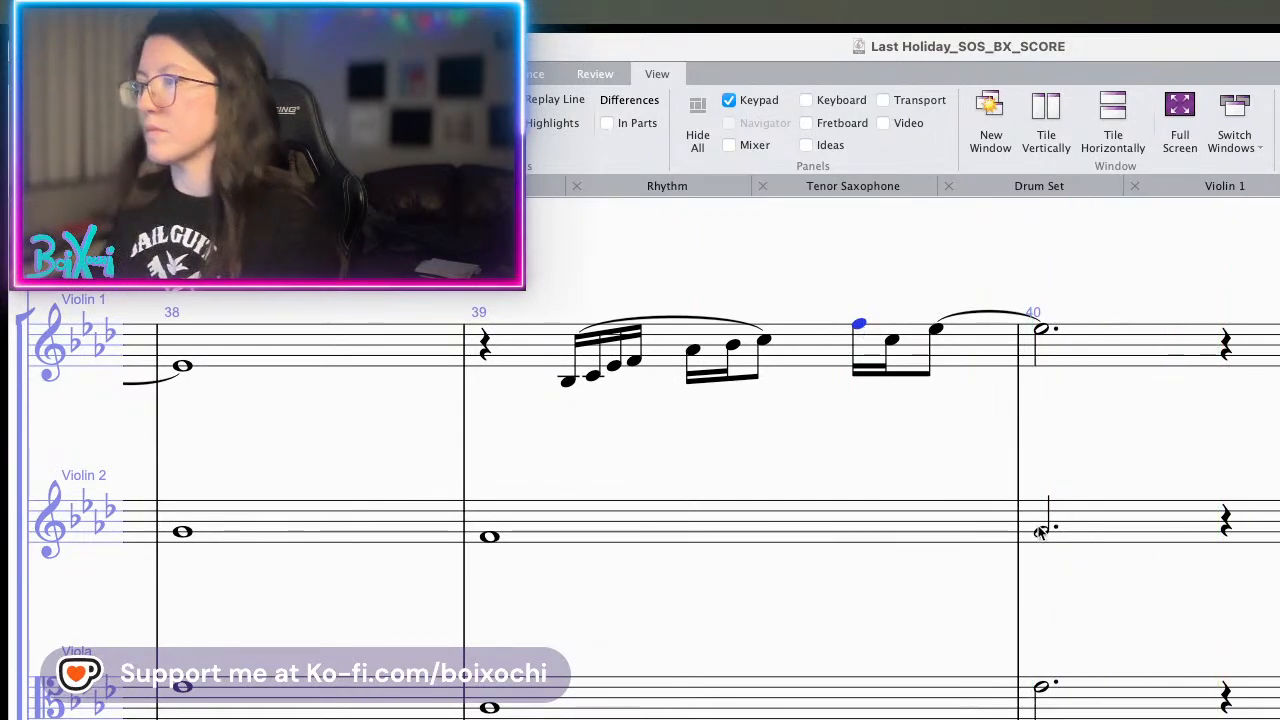
{"action": "key", "text": "super+["}
{"action": "key", "text": "space"}
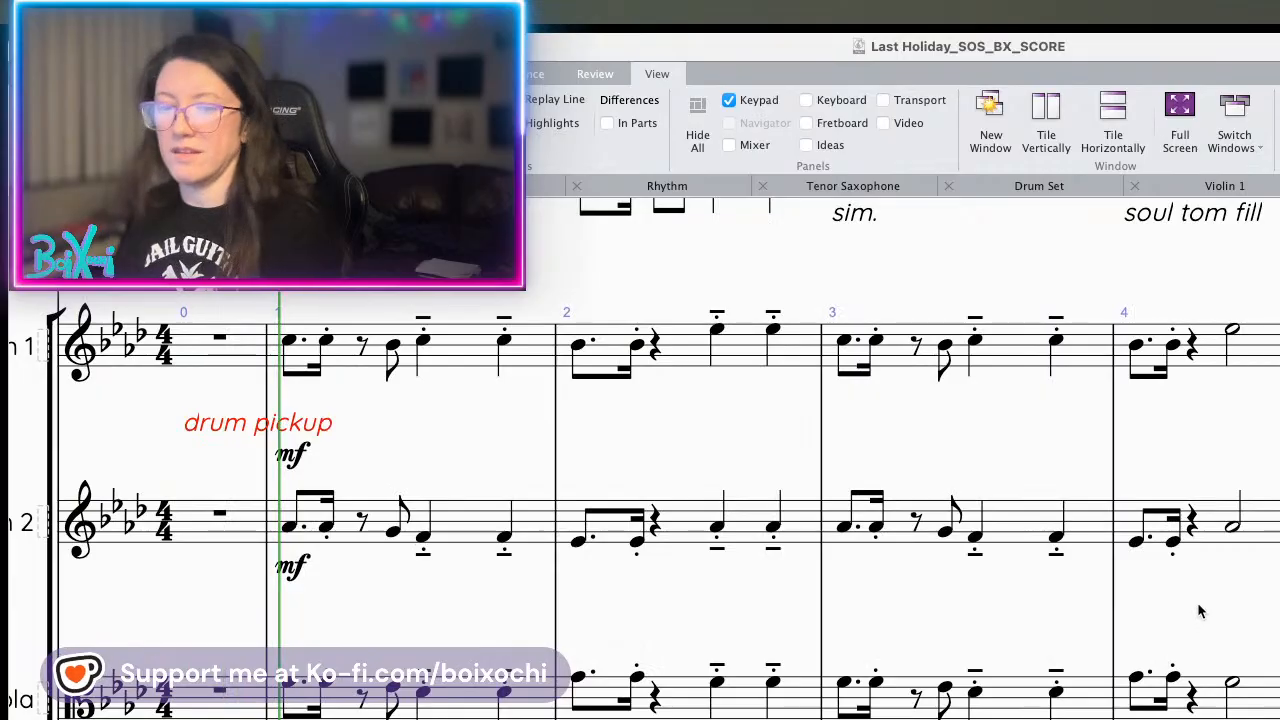
{"action": "scroll", "coordinate": [1198, 604], "scroll_direction": "right", "scroll_amount": 20}
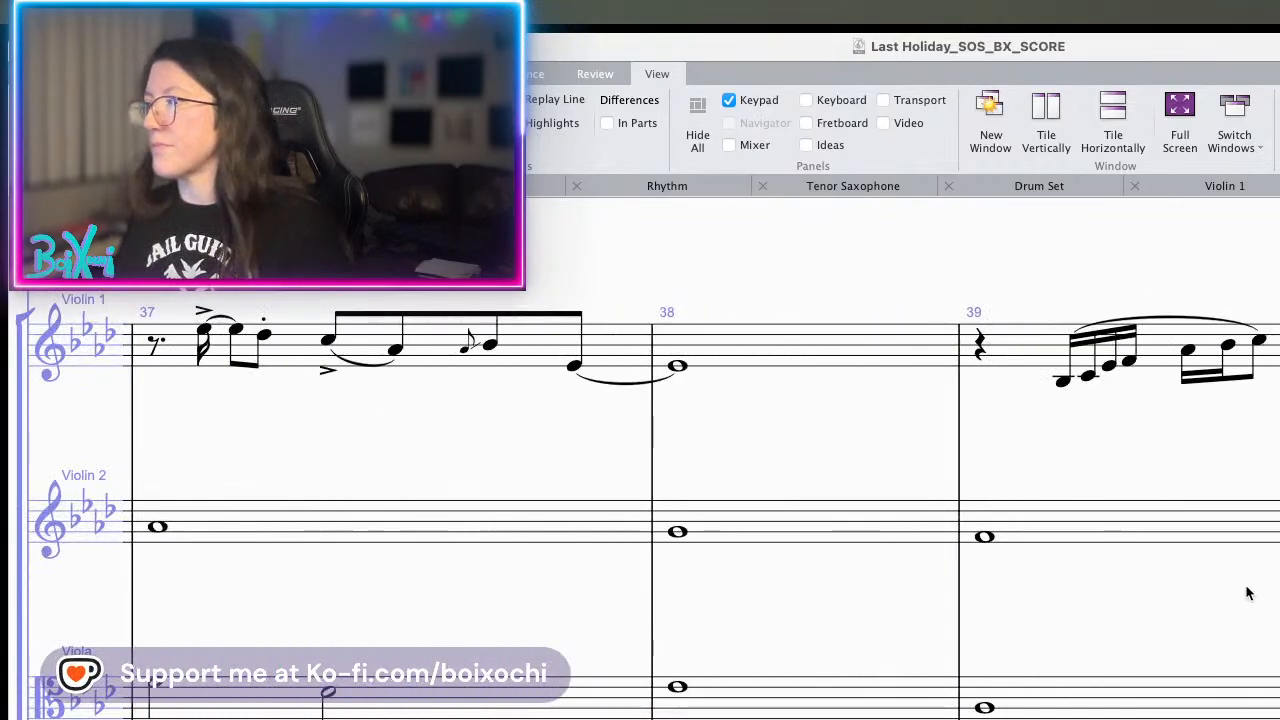
{"action": "left_click_drag", "start_coordinate": [1279, 591], "coordinate": [807, 719]}
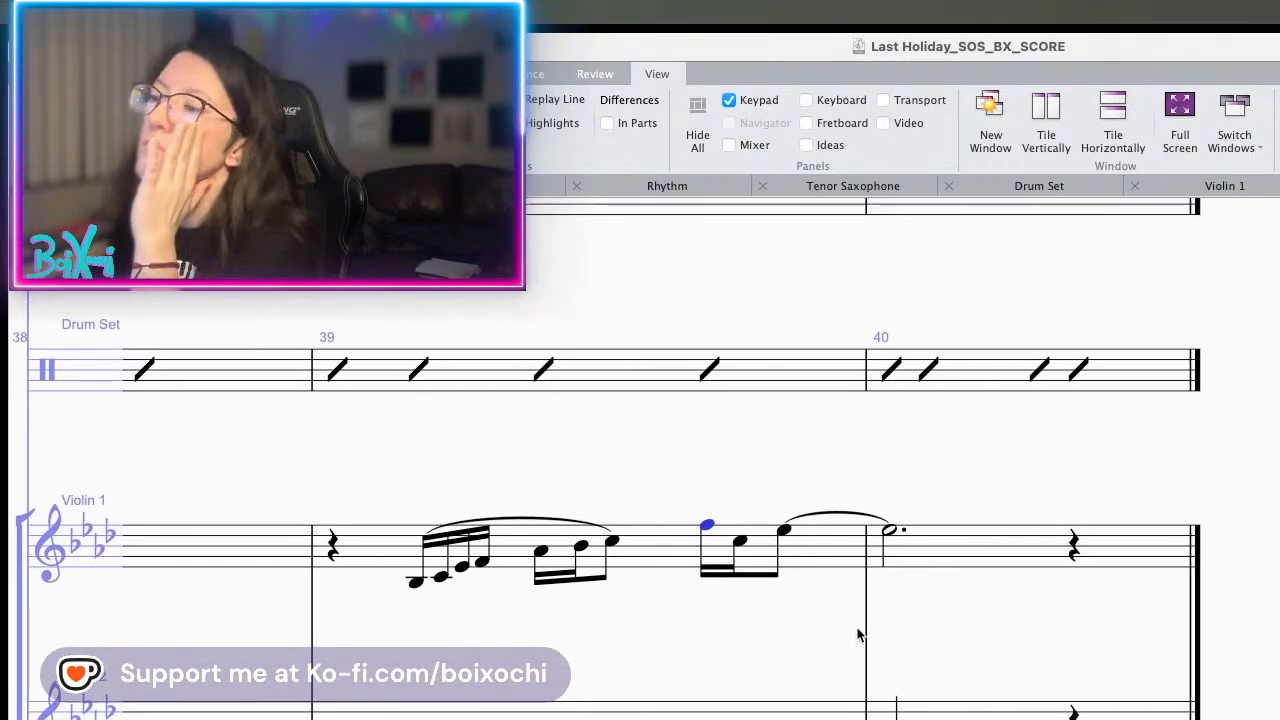
{"action": "key", "text": "Escape"}
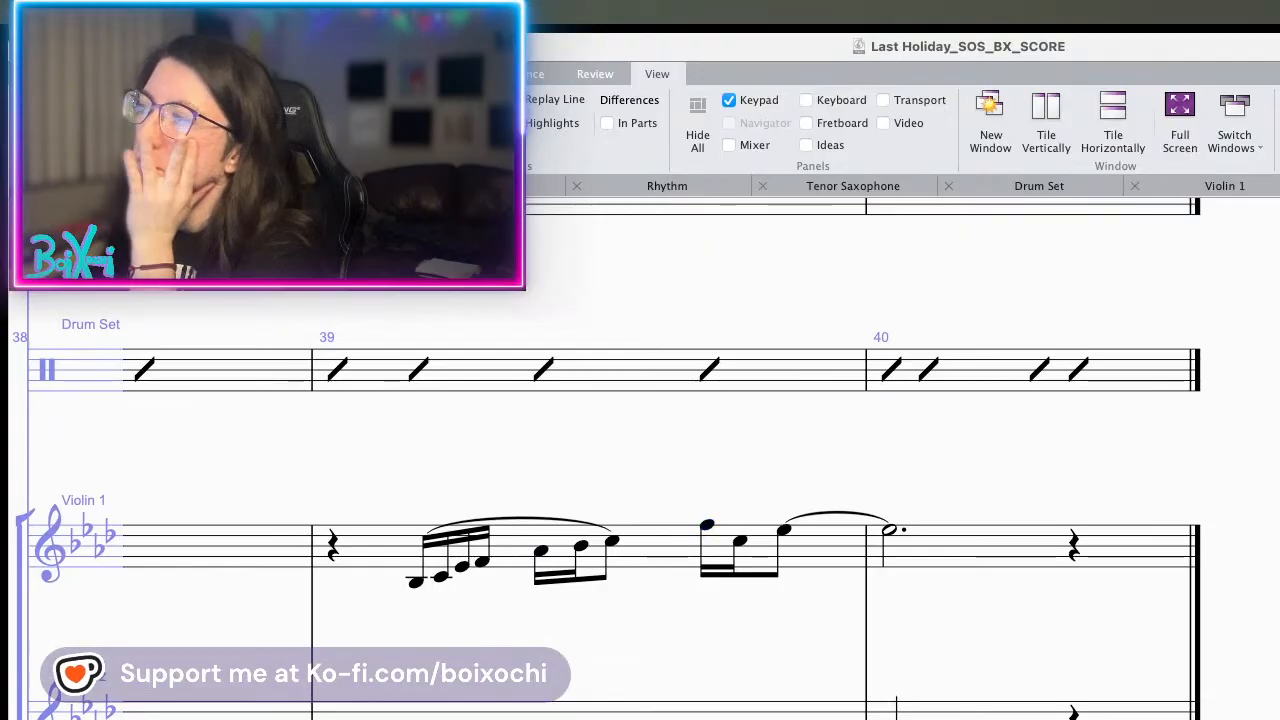
{"action": "left_click_drag", "start_coordinate": [973, 660], "coordinate": [951, 691]}
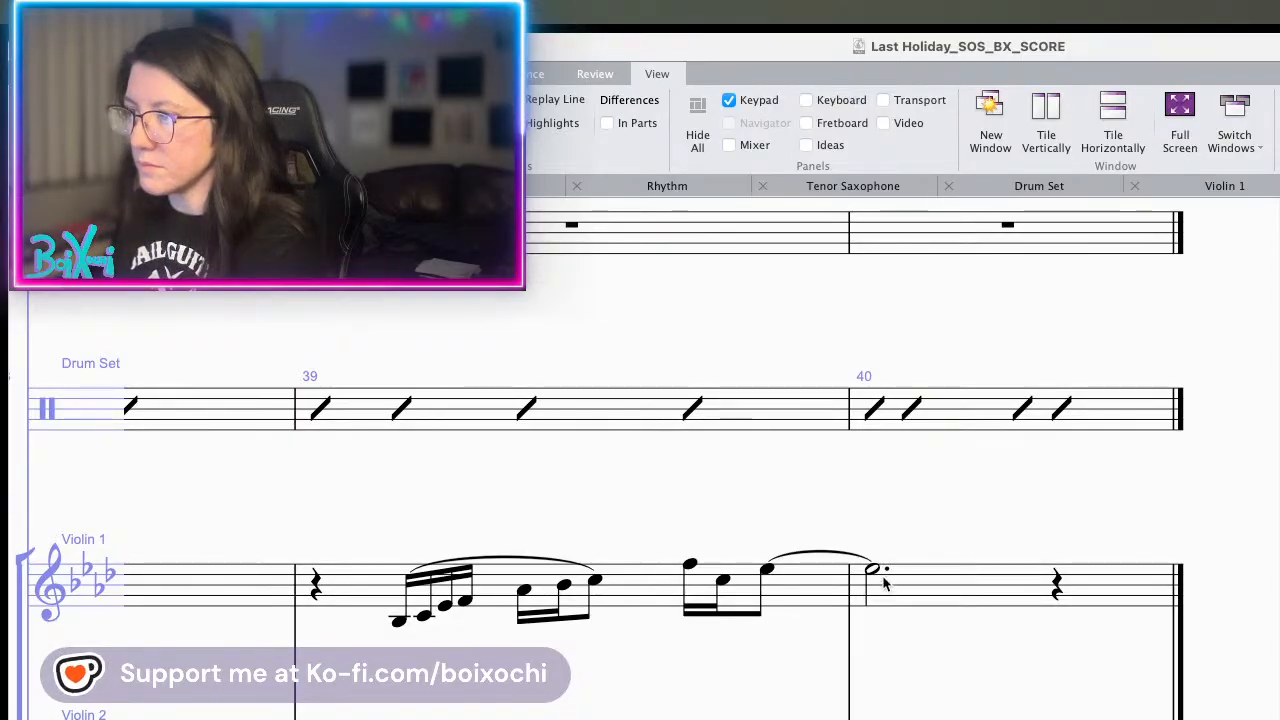
- Give Violin 2 a half note followed by a quarter note in bar 40, and check the lead-in from bars 37 to 39
{"action": "scroll", "coordinate": [886, 582], "scroll_direction": "down", "scroll_amount": 5}
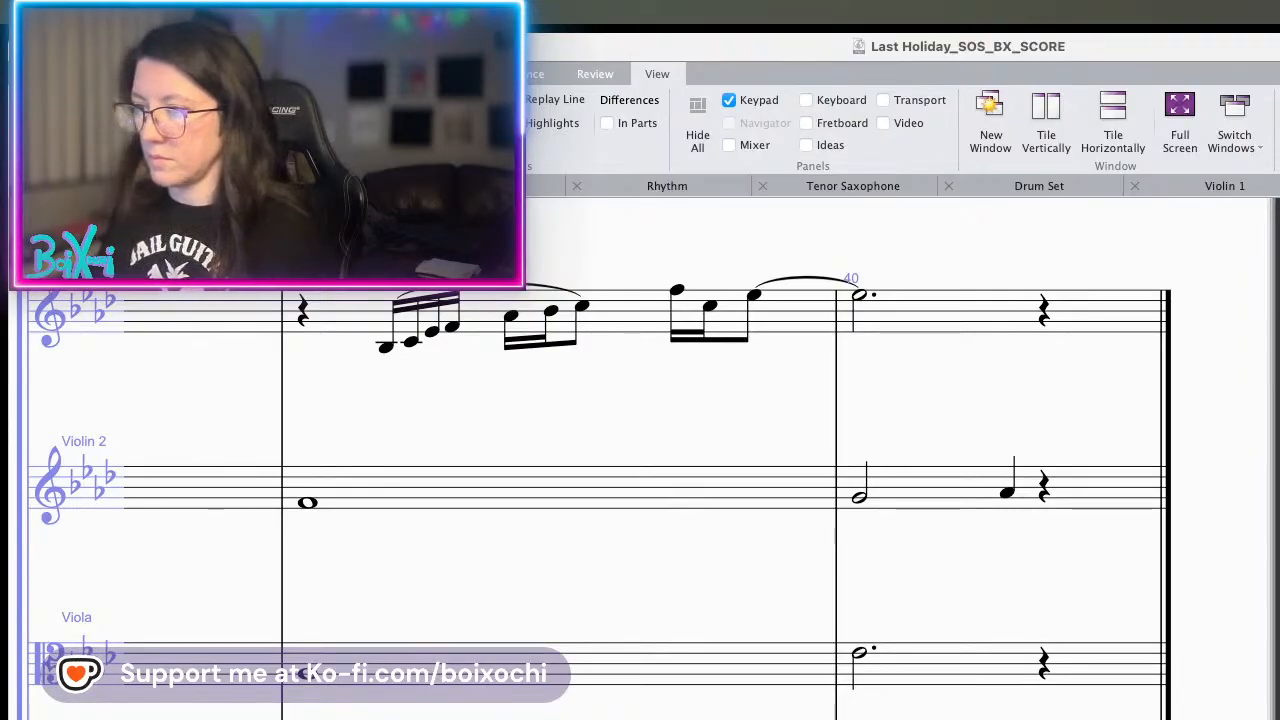
{"action": "key", "text": "space"}
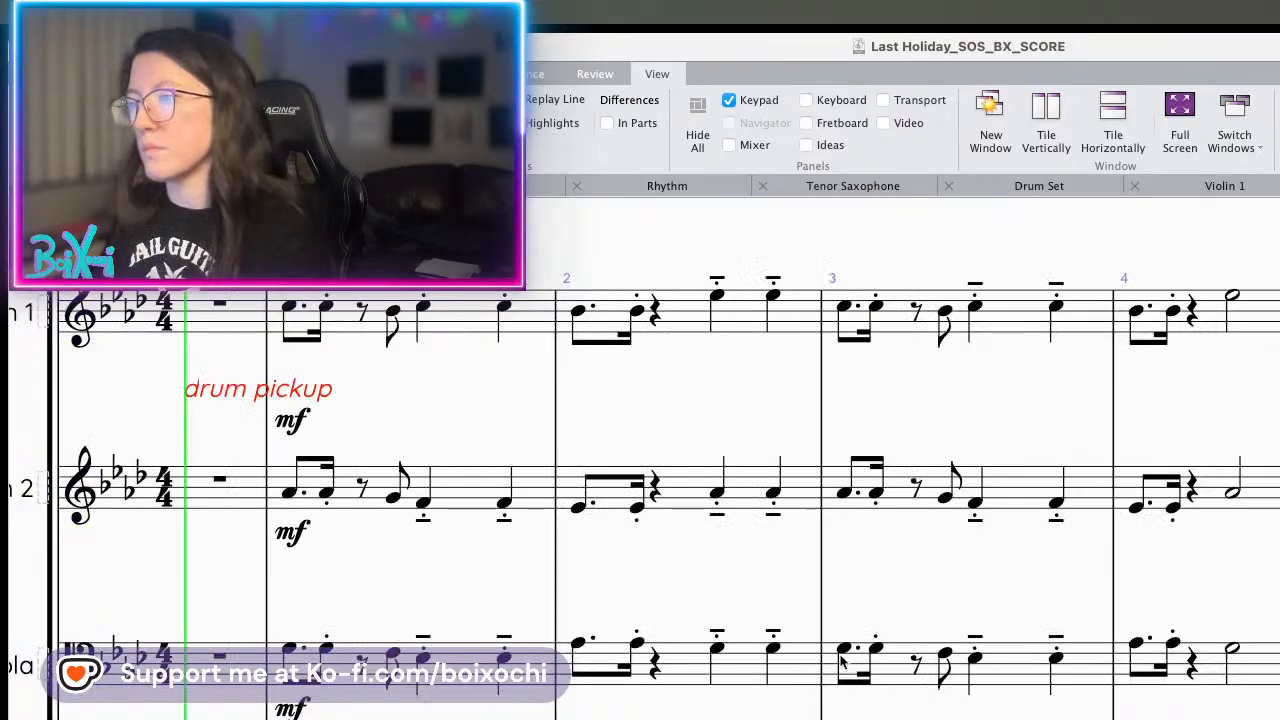
{"action": "scroll", "coordinate": [843, 662], "scroll_direction": "right", "scroll_amount": 15}
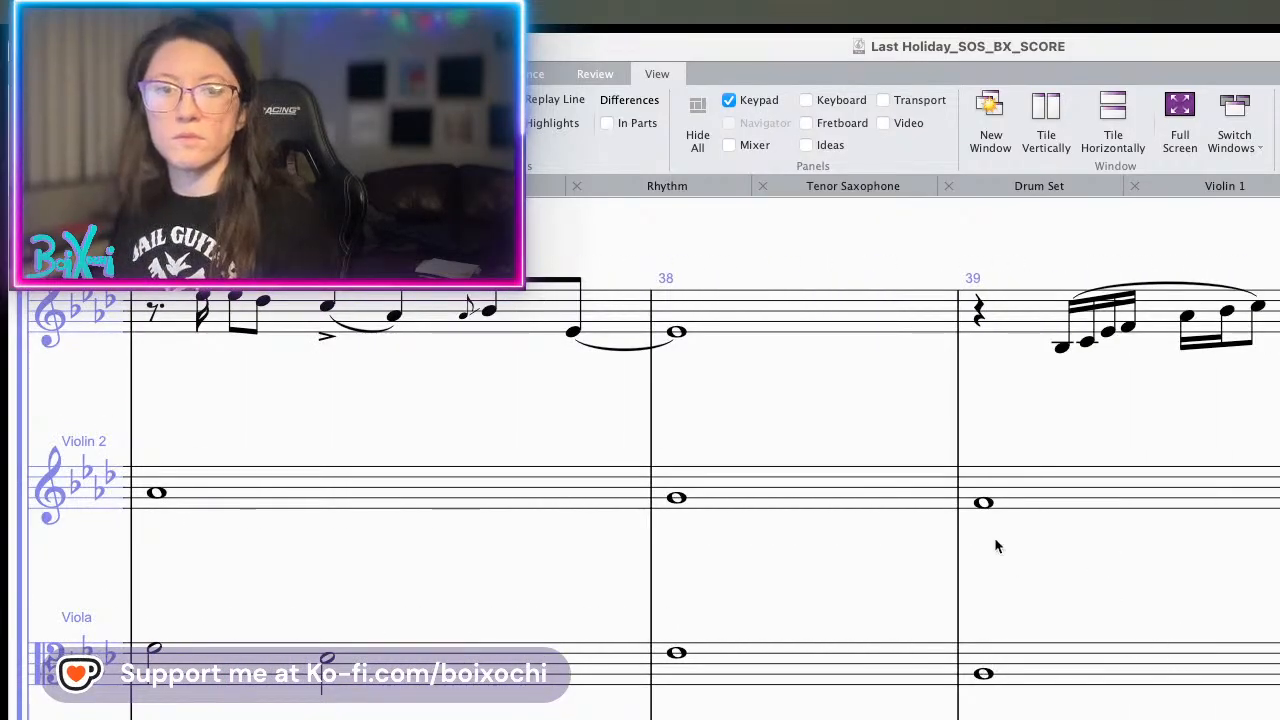
{"action": "scroll", "coordinate": [995, 541], "scroll_direction": "down", "scroll_amount": 1}
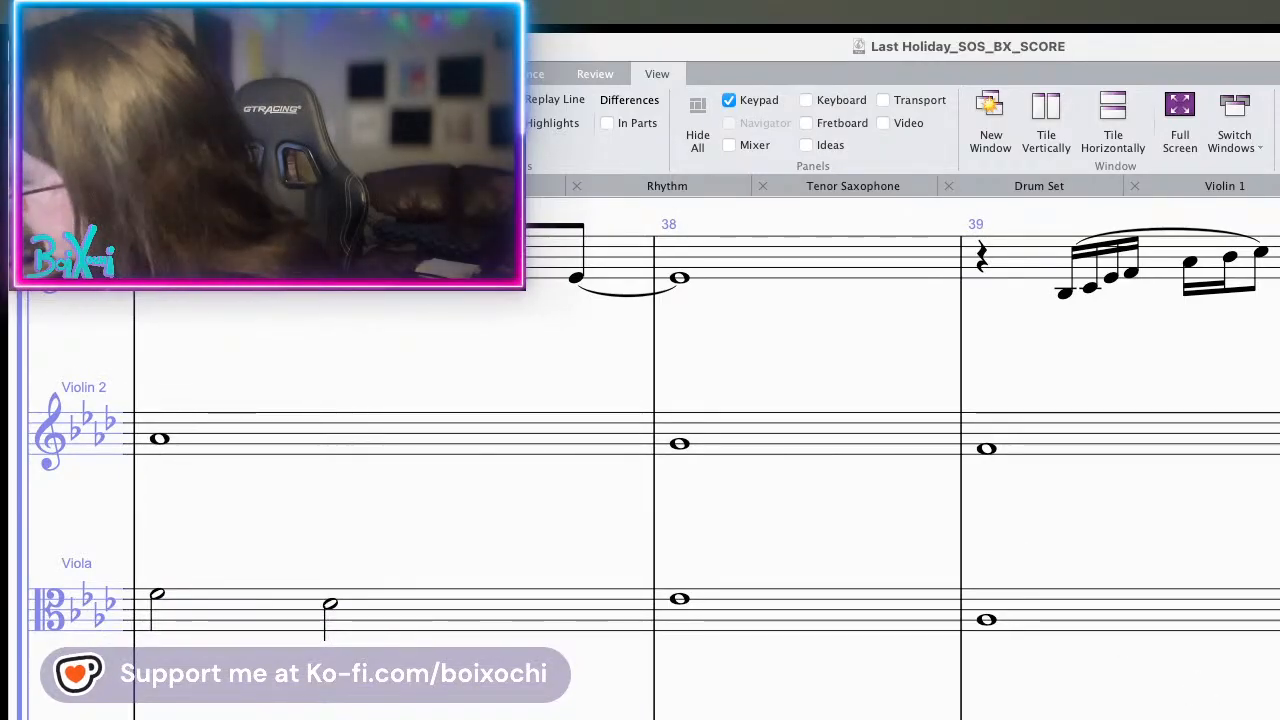
- Compare the bar 40 rhythms of all the string staves, from Violin 1 down to the Violoncello
{"action": "key", "text": "super+minus"}
{"action": "scroll", "coordinate": [650, 460], "scroll_direction": "down", "scroll_amount": 1}
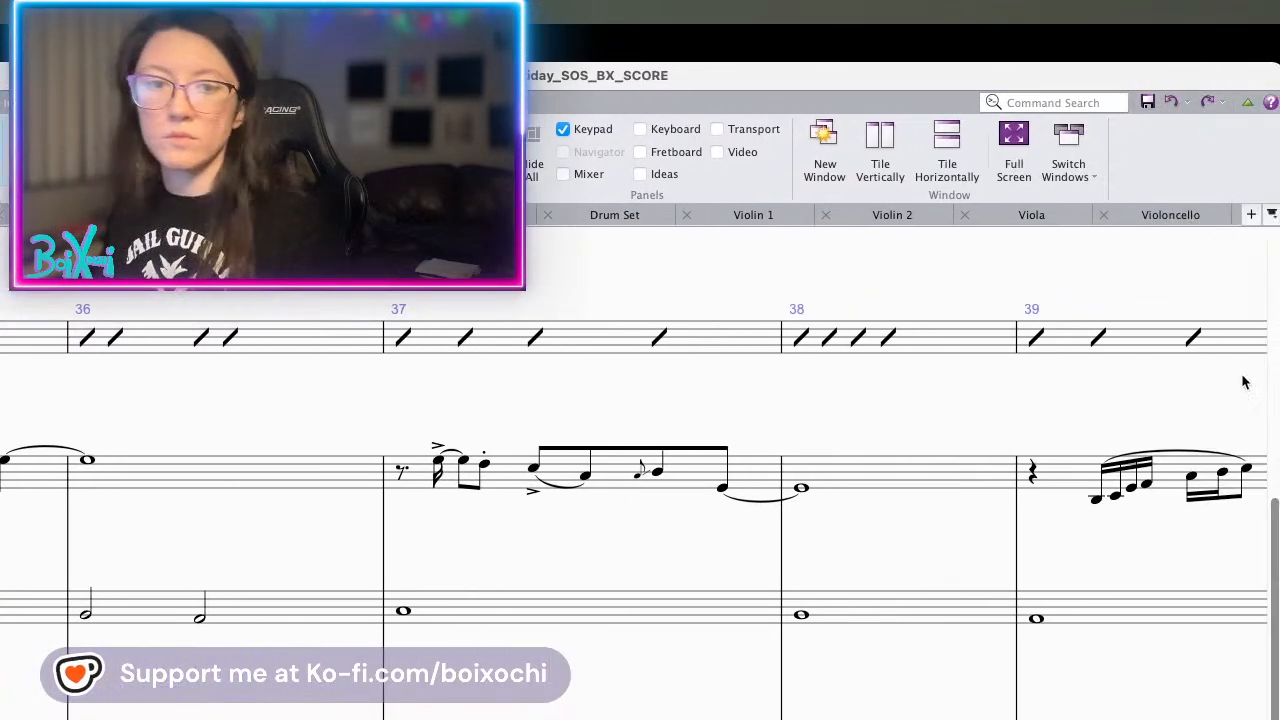
{"action": "scroll", "coordinate": [1154, 580], "scroll_direction": "right", "scroll_amount": 10}
{"action": "scroll", "coordinate": [1154, 580], "scroll_direction": "down", "scroll_amount": 4}
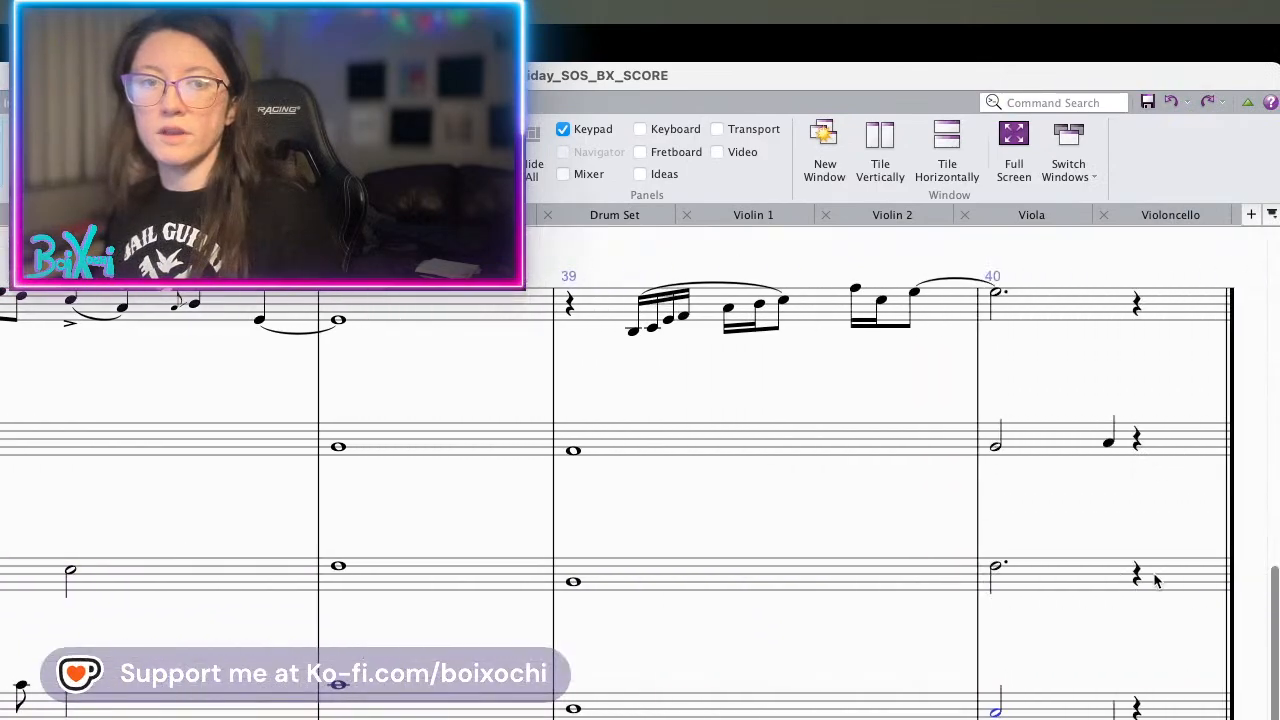
{"action": "scroll", "coordinate": [1160, 575], "scroll_direction": "down", "scroll_amount": 2}
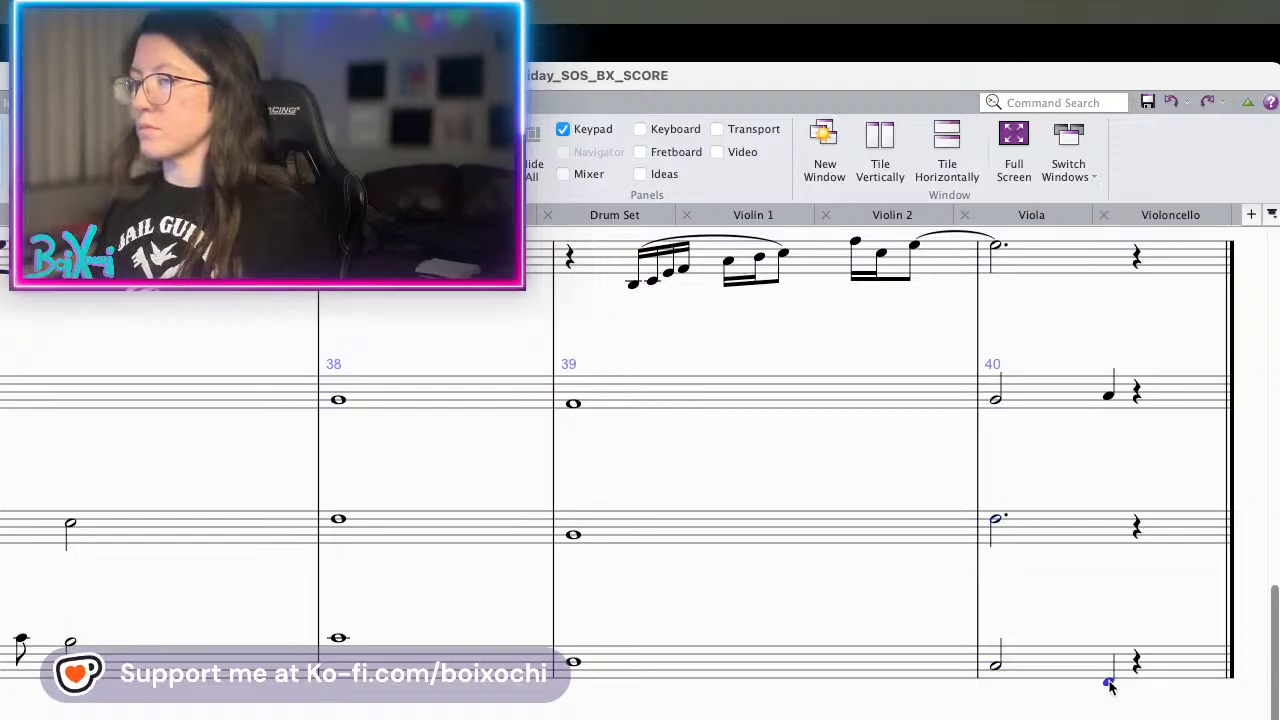
{"action": "scroll", "coordinate": [1110, 685], "scroll_direction": "up", "scroll_amount": 5}
{"action": "scroll", "coordinate": [1108, 686], "scroll_direction": "down", "scroll_amount": 3}
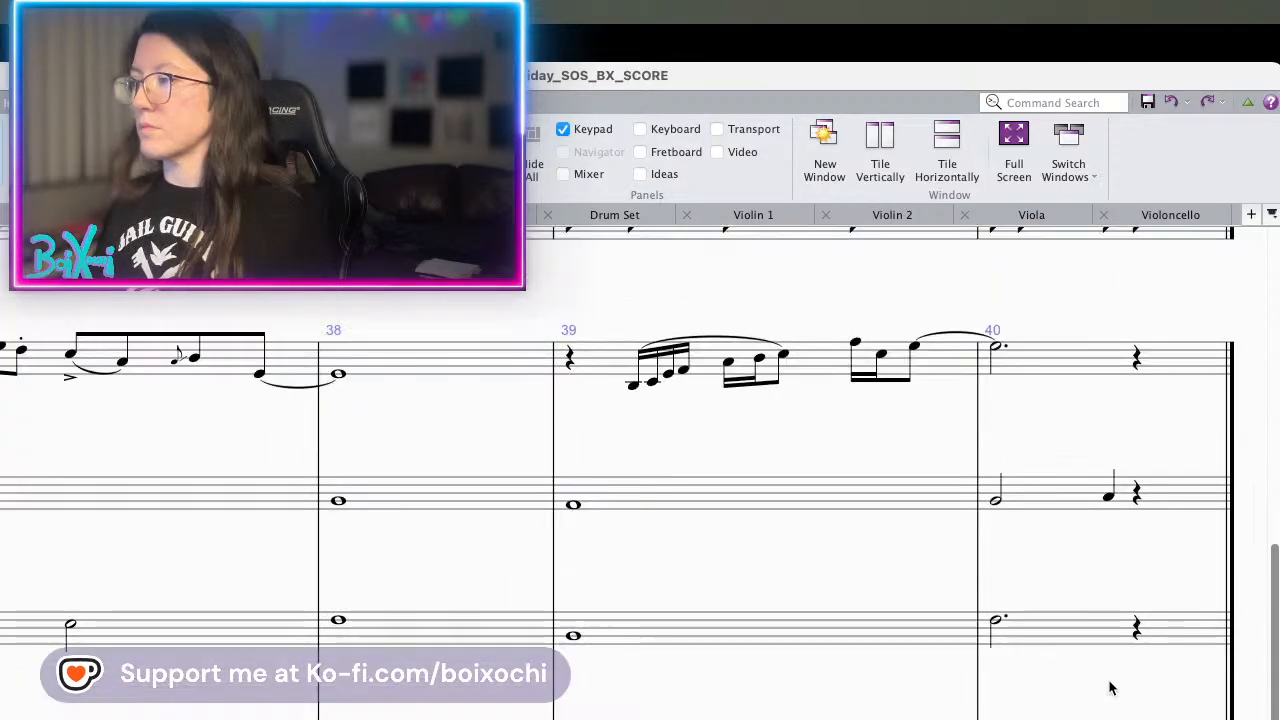
- Shorten the Viola's bar 40 note to a half note, repeat its pitch as a quarter note on beat three, and play it back
{"action": "left_click", "coordinate": [995, 620]}
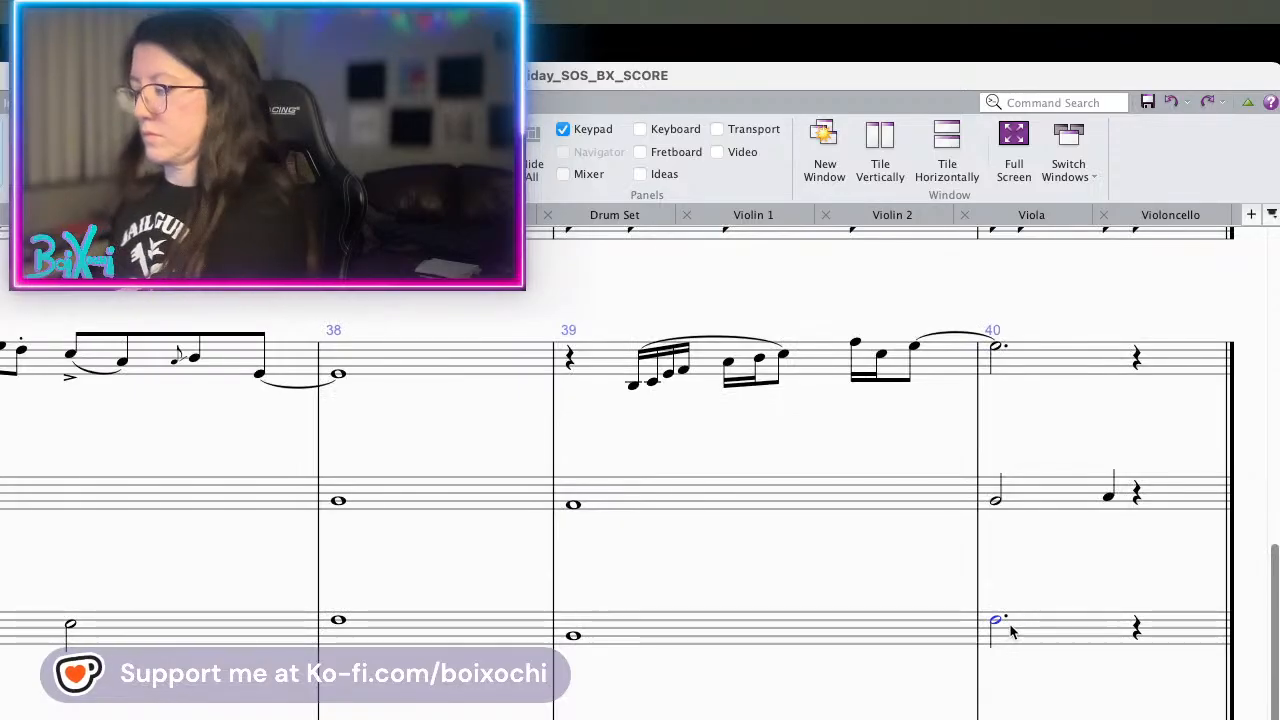
{"action": "key", "text": "period"}
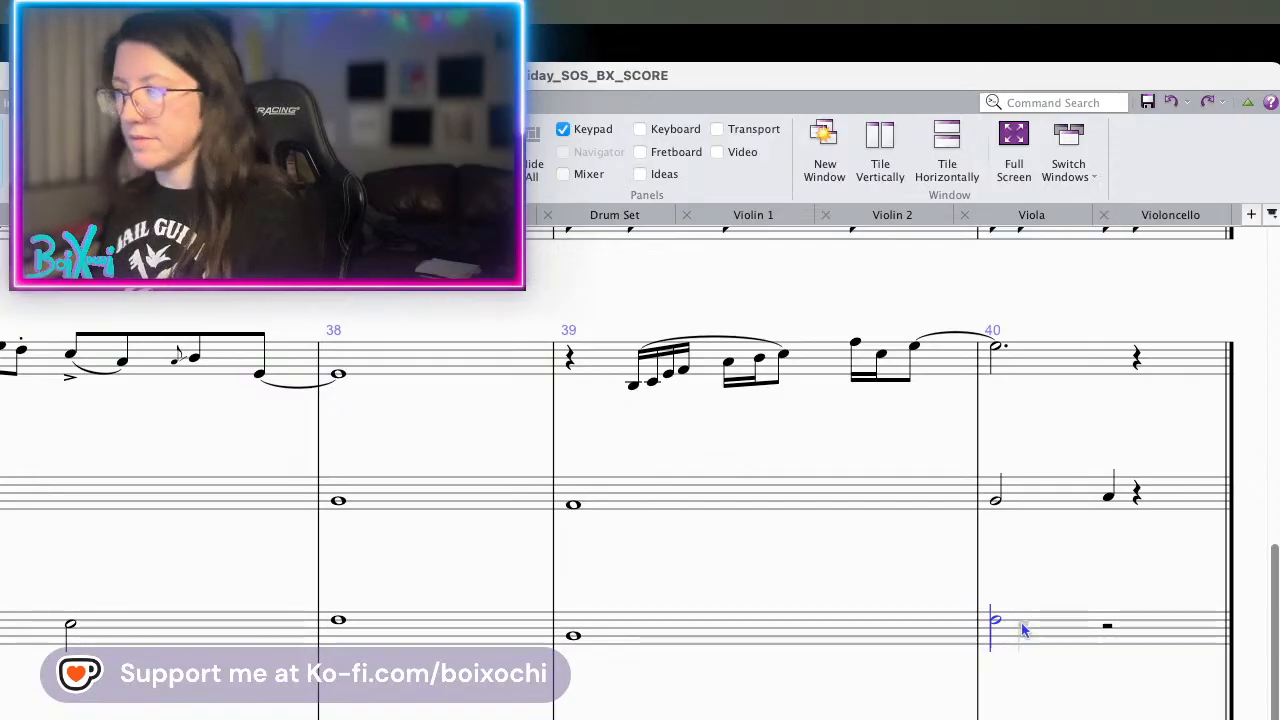
{"action": "key", "text": "f"}
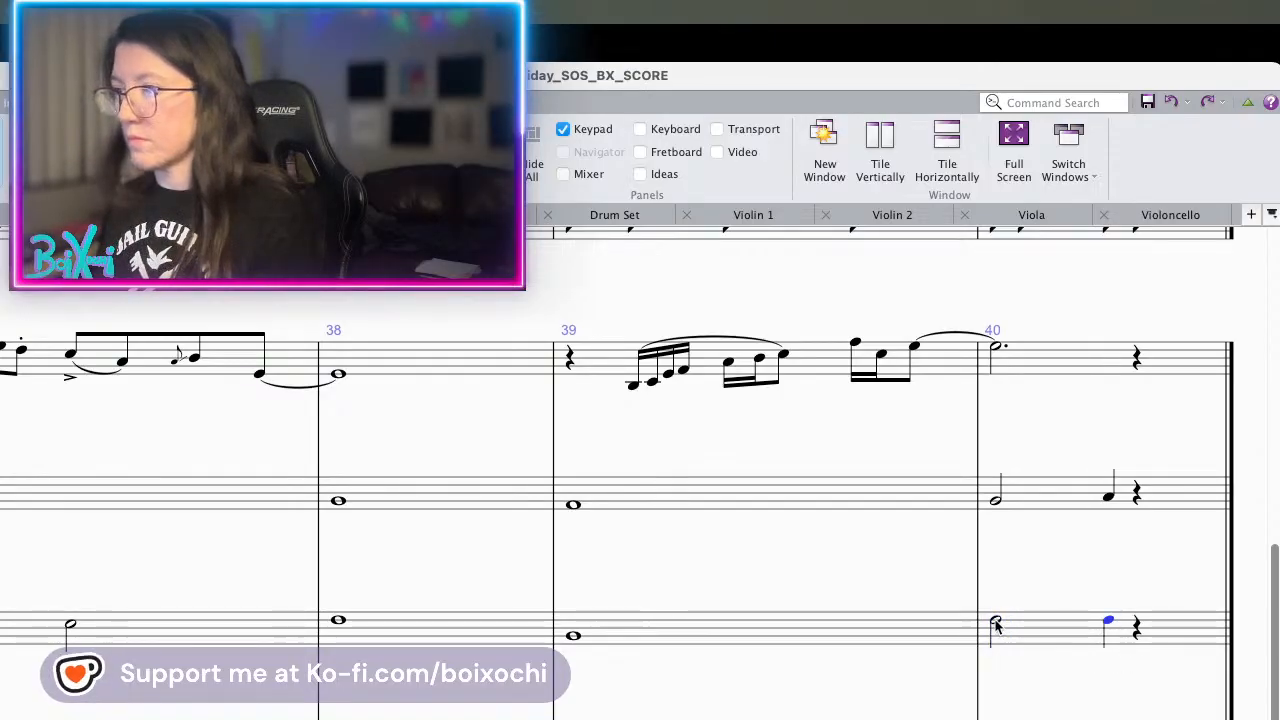
{"action": "left_click", "coordinate": [995, 622]}
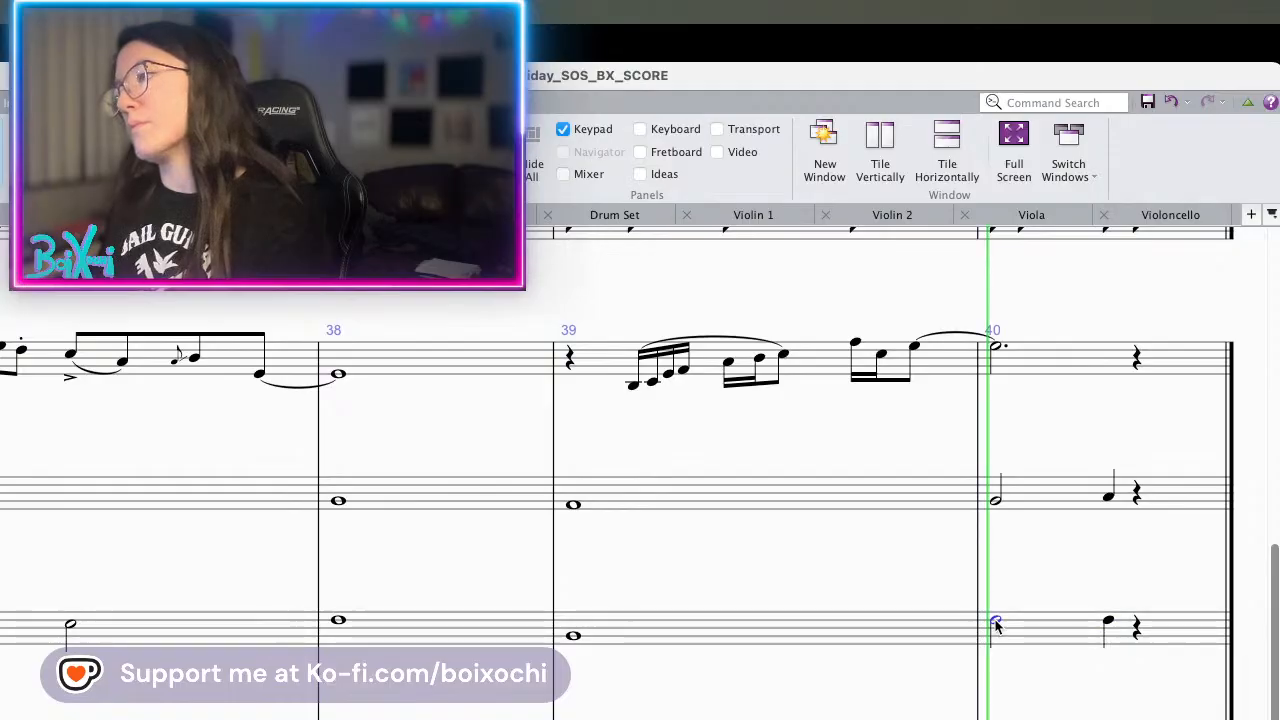
{"action": "key", "text": "space"}
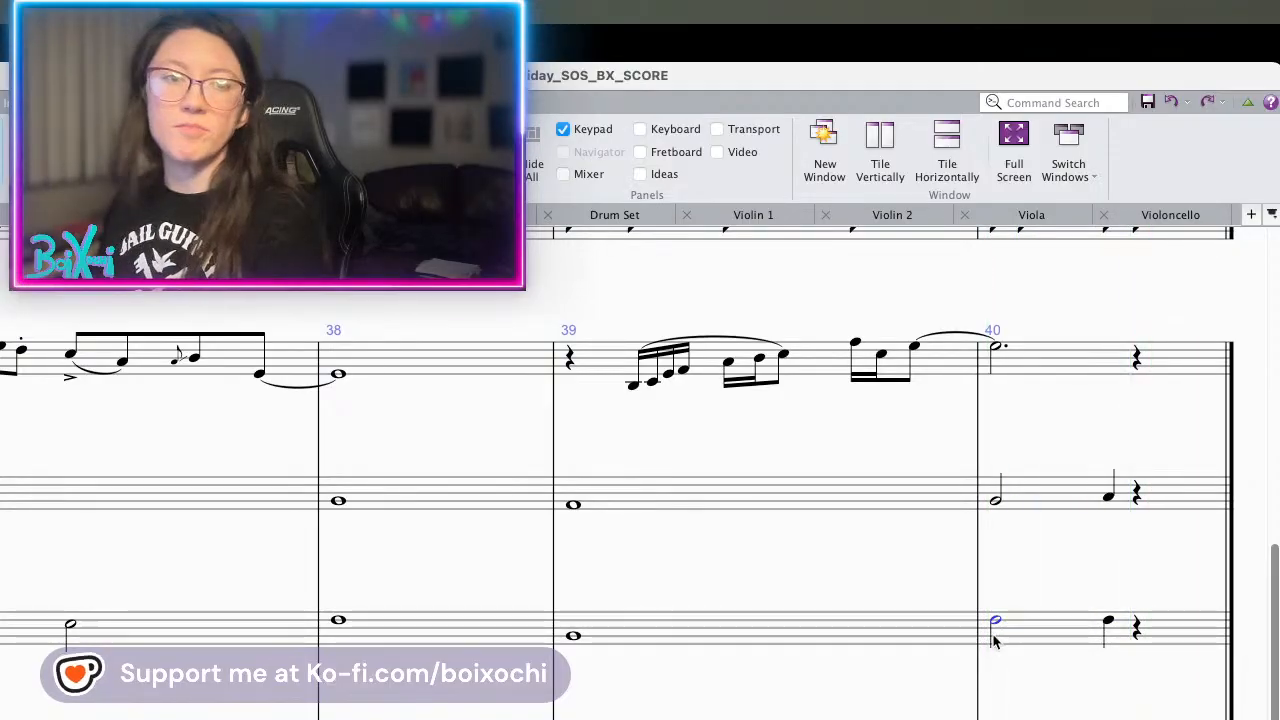
- Examine the string parts from bar 33 to bar 40 against the chords, drums and vocal line at rehearsal mark D
{"action": "scroll", "coordinate": [993, 640], "scroll_direction": "up", "scroll_amount": 5}
{"action": "scroll", "coordinate": [972, 660], "scroll_direction": "down", "scroll_amount": 6}
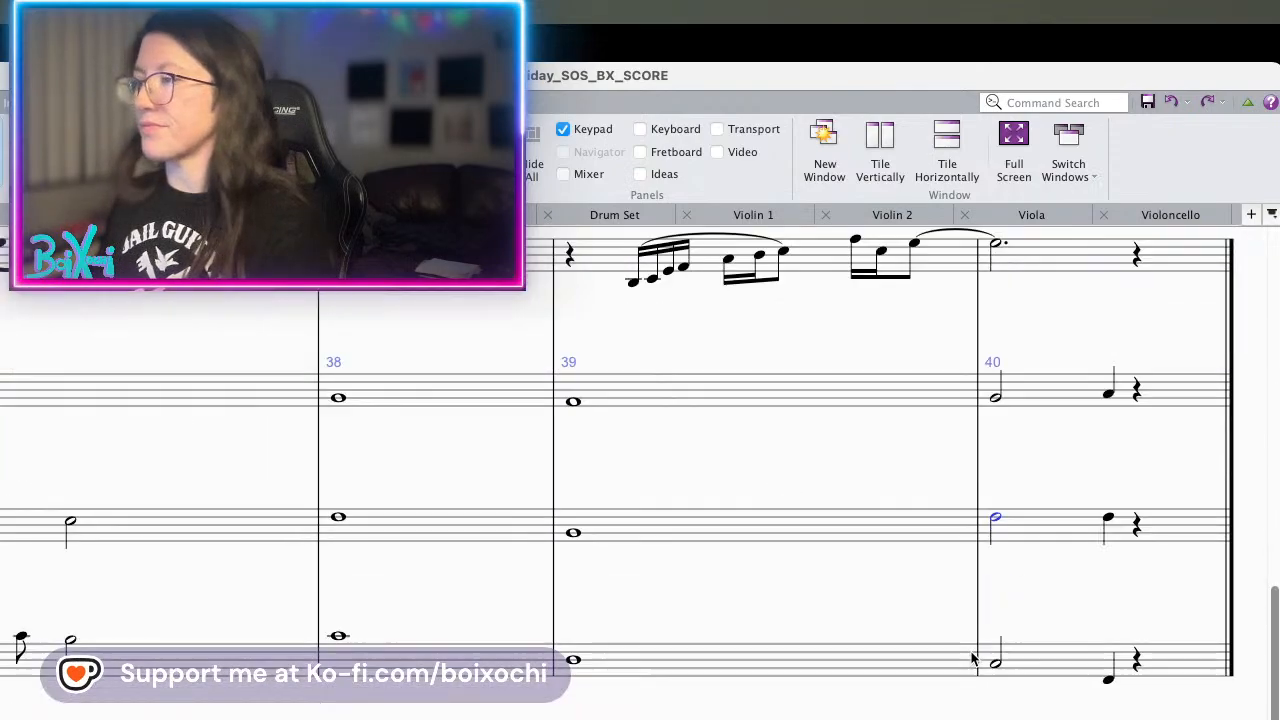
{"action": "scroll", "coordinate": [972, 660], "scroll_direction": "up", "scroll_amount": 2}
{"action": "scroll", "coordinate": [972, 660], "scroll_direction": "left", "scroll_amount": 10}
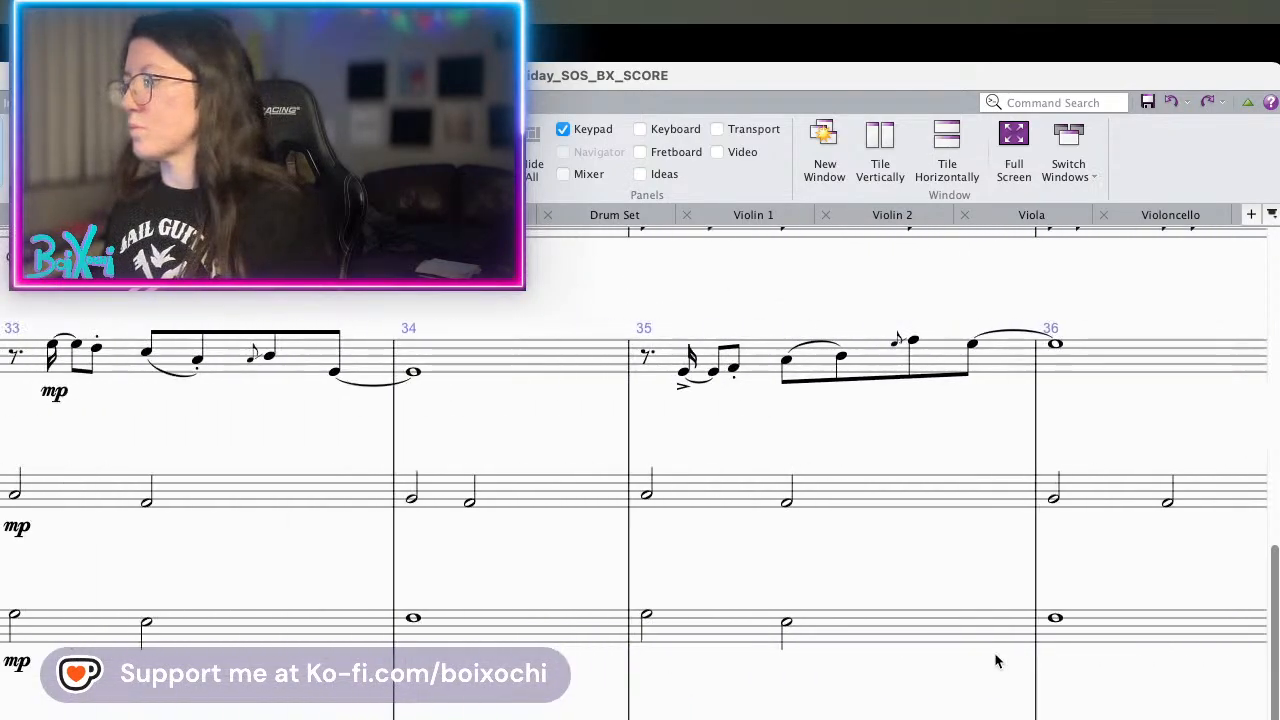
{"action": "scroll", "coordinate": [994, 652], "scroll_direction": "right", "scroll_amount": 5}
{"action": "scroll", "coordinate": [994, 654], "scroll_direction": "up", "scroll_amount": 10}
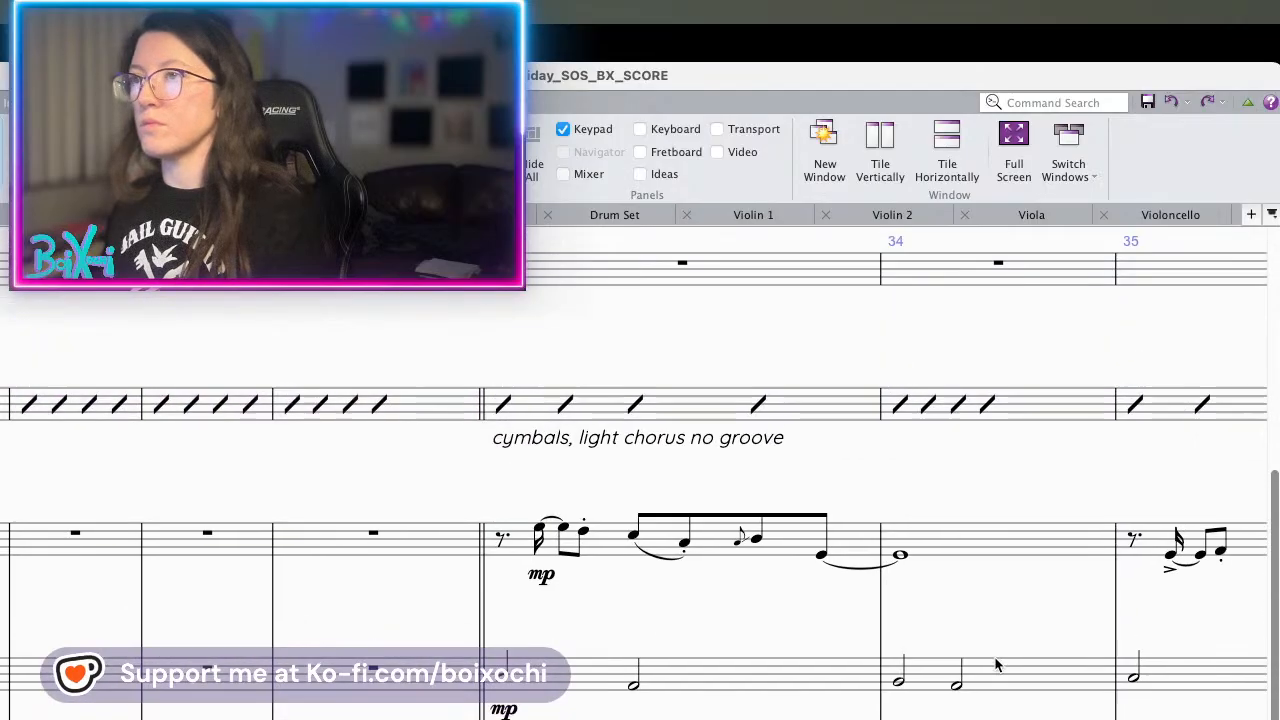
{"action": "scroll", "coordinate": [994, 656], "scroll_direction": "up", "scroll_amount": 5}
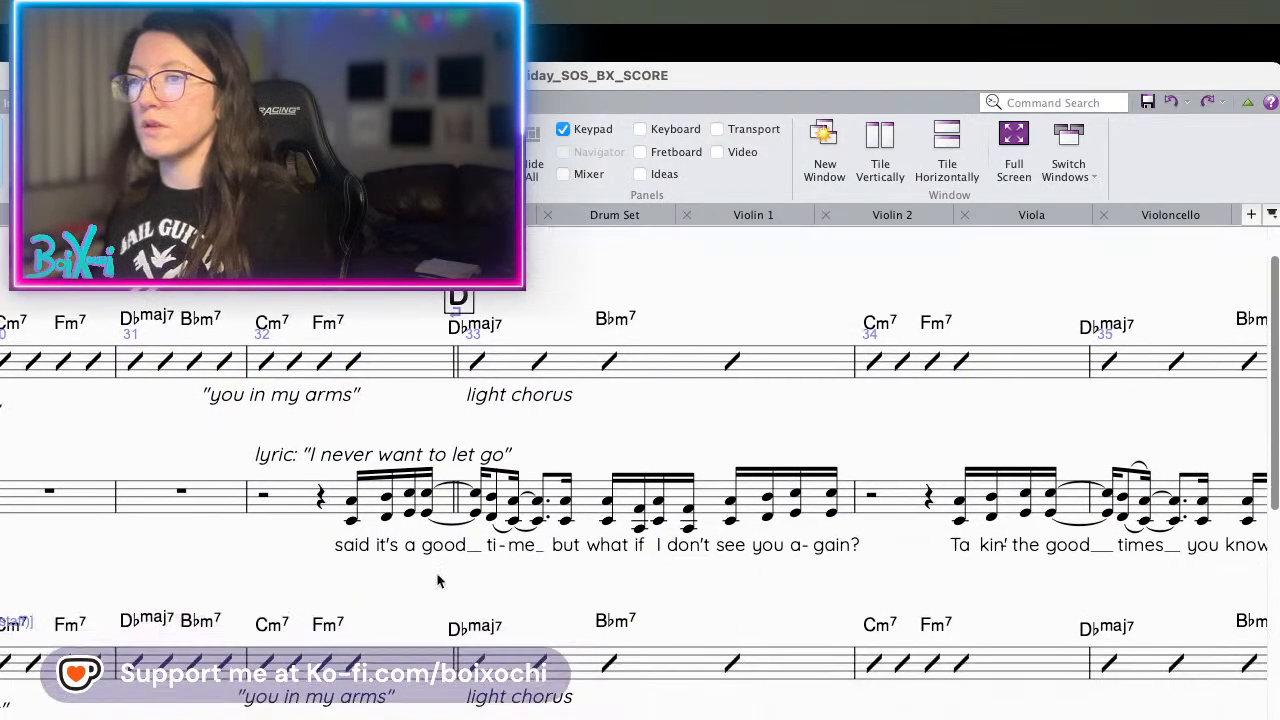
- Review the drum and string parts back from bar 33 to bar 24, and play the passage around bars 25 and 26
{"action": "left_click_drag", "start_coordinate": [437, 580], "coordinate": [988, 322]}
{"action": "scroll", "coordinate": [947, 464], "scroll_direction": "down", "scroll_amount": 10}
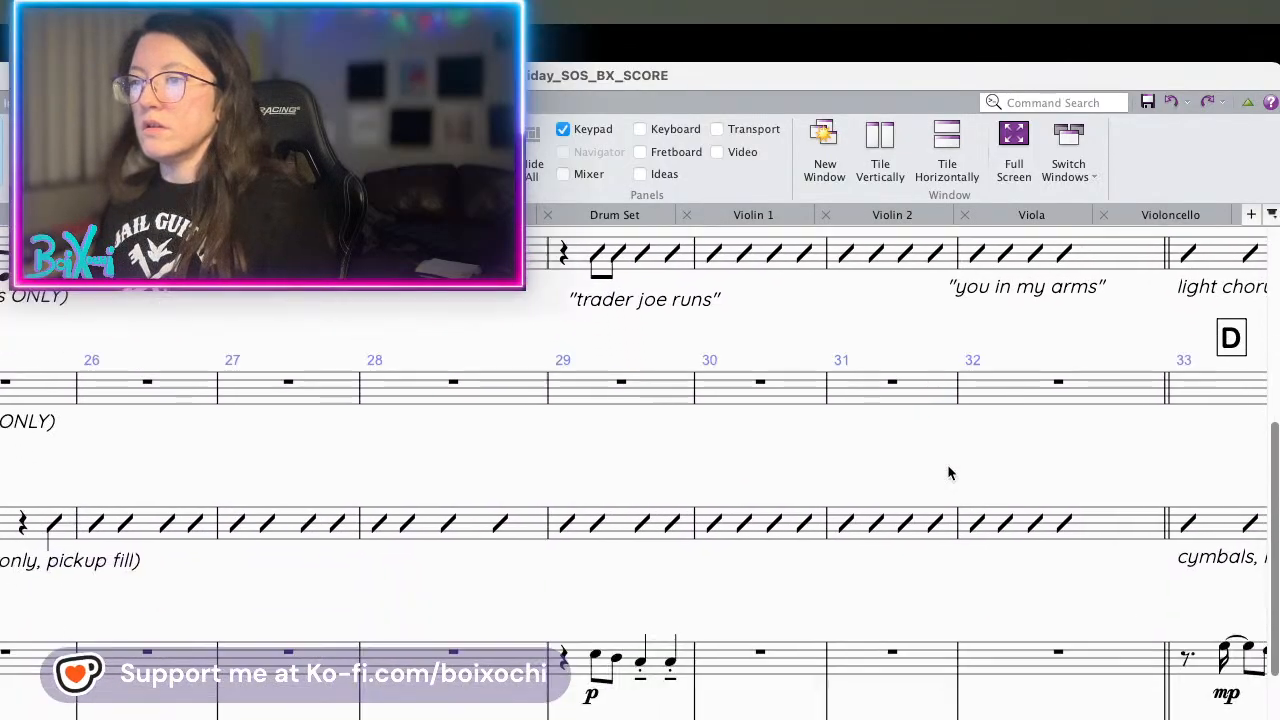
{"action": "scroll", "coordinate": [775, 509], "scroll_direction": "left", "scroll_amount": 10}
{"action": "scroll", "coordinate": [775, 509], "scroll_direction": "left", "scroll_amount": 3}
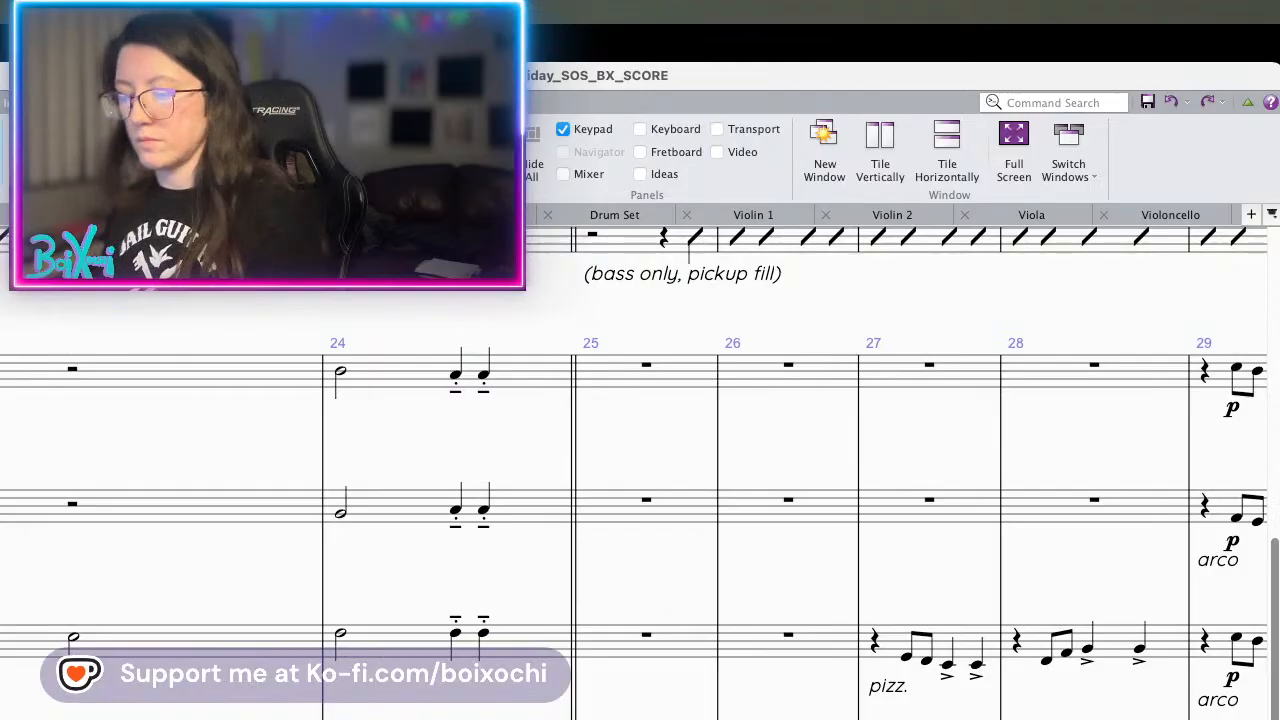
{"action": "key", "text": "space"}
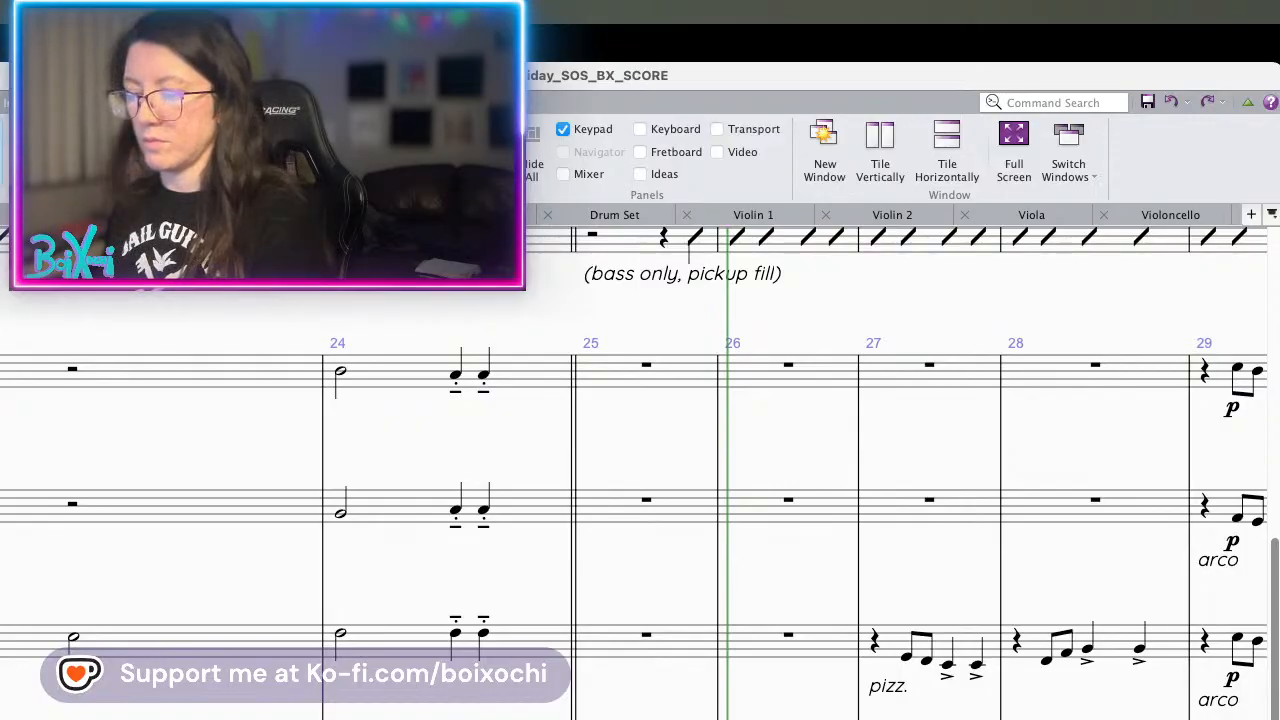
{"action": "key", "text": "space"}
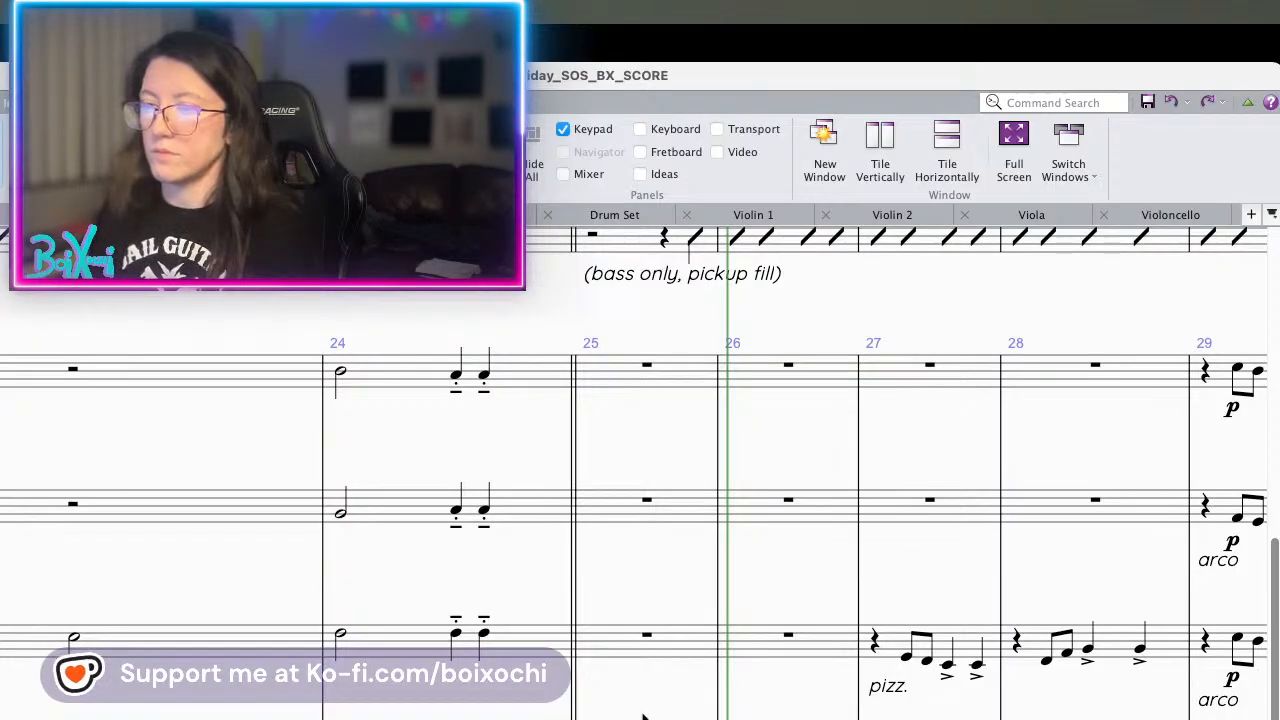
- Examine the string staves from bar 25 to bar 32, especially the bar 29 figure and its articulations
{"action": "scroll", "coordinate": [643, 700], "scroll_direction": "down", "scroll_amount": 2}
{"action": "scroll", "coordinate": [643, 700], "scroll_direction": "right", "scroll_amount": 4}
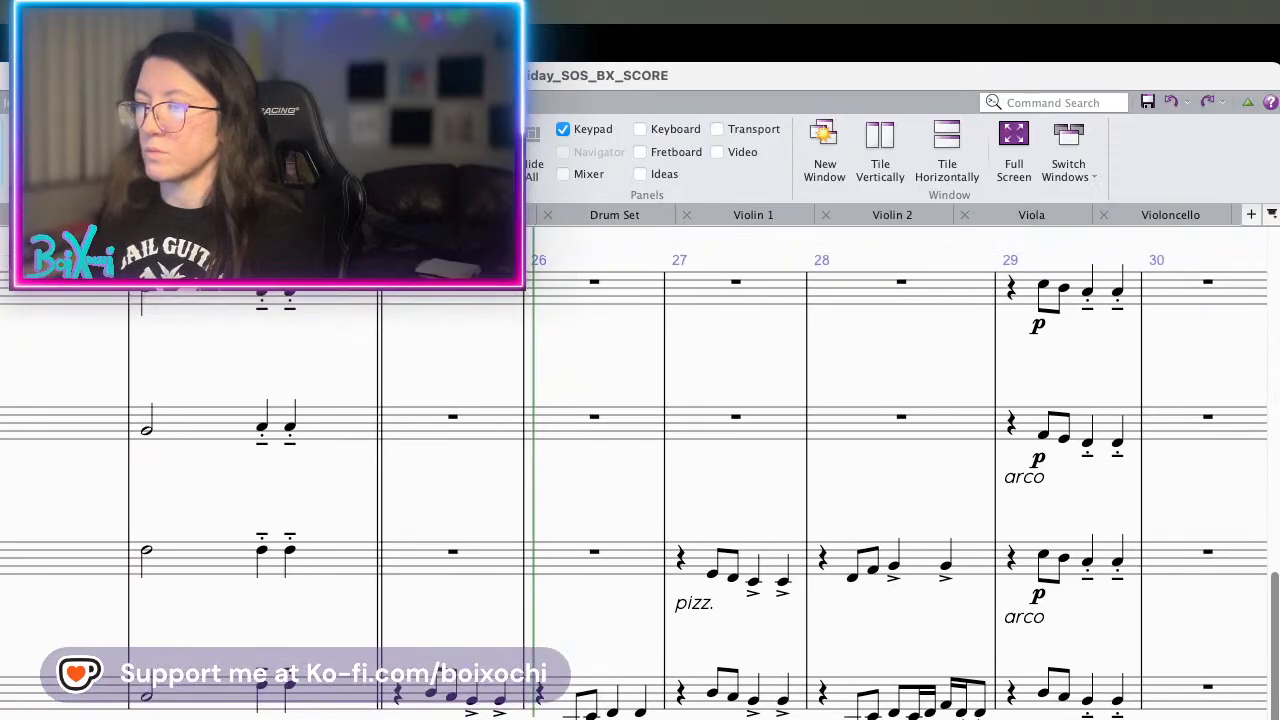
{"action": "scroll", "coordinate": [640, 490], "scroll_direction": "right", "scroll_amount": 4}
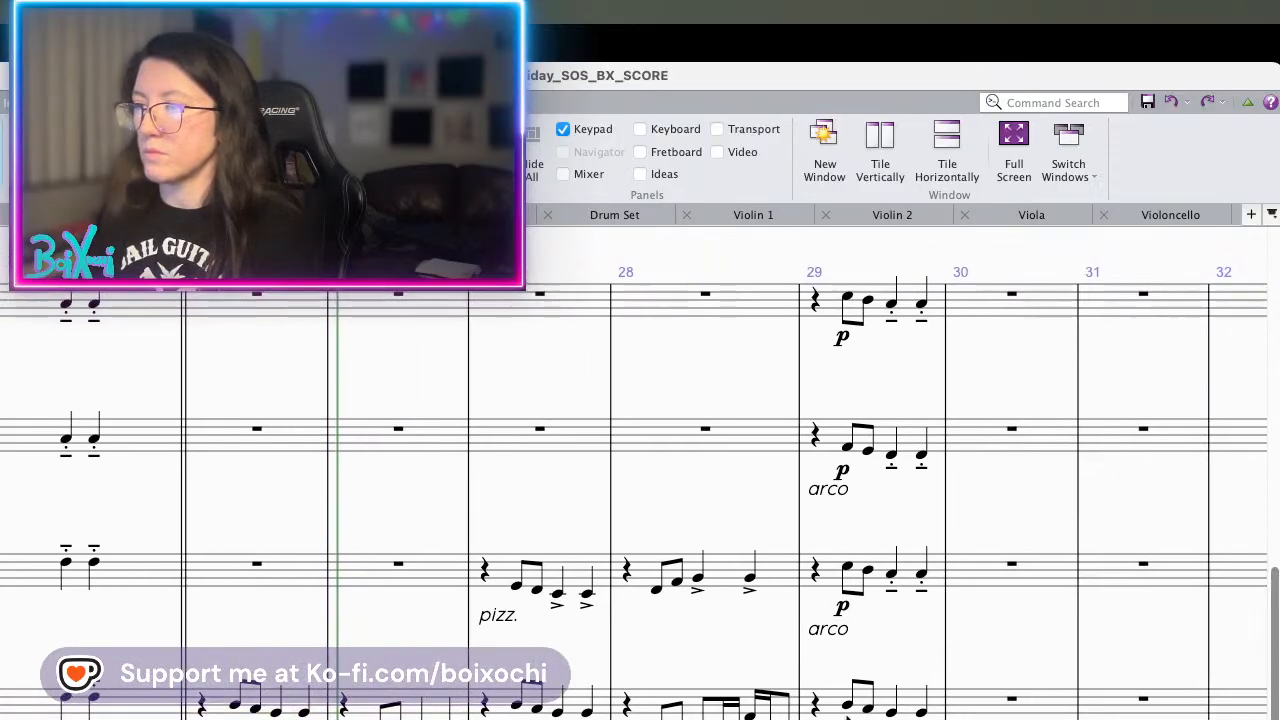
{"action": "left_click", "coordinate": [847, 707]}
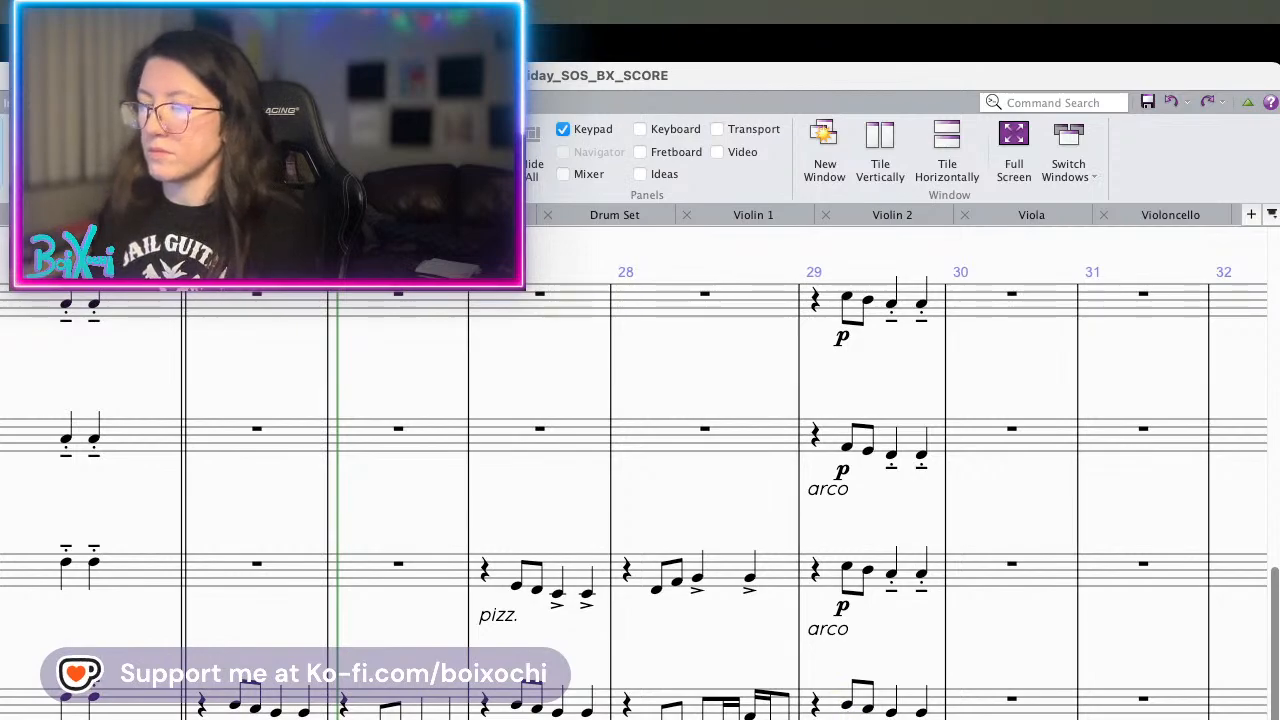
{"action": "scroll", "coordinate": [838, 640], "scroll_direction": "right", "scroll_amount": 3}
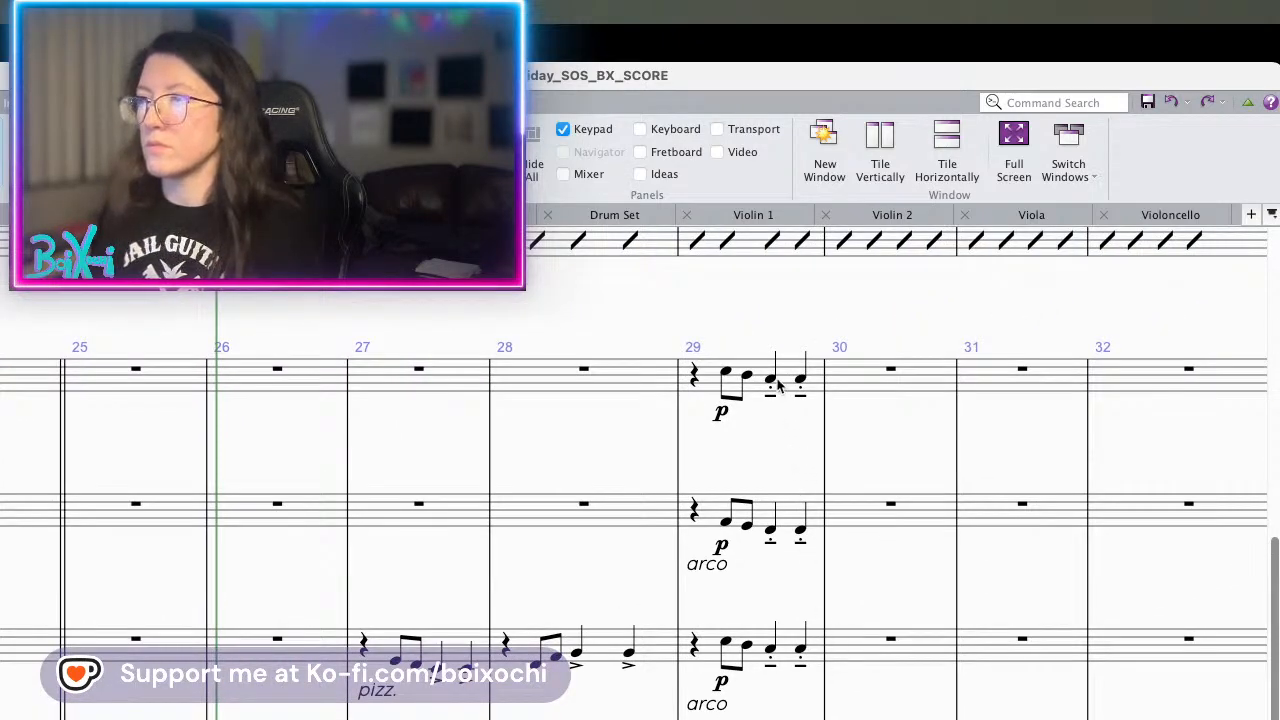
- Copy the bar 29 figure, with its dynamics and articulations, from the string staves into bar 31
{"action": "left_click", "coordinate": [729, 374]}
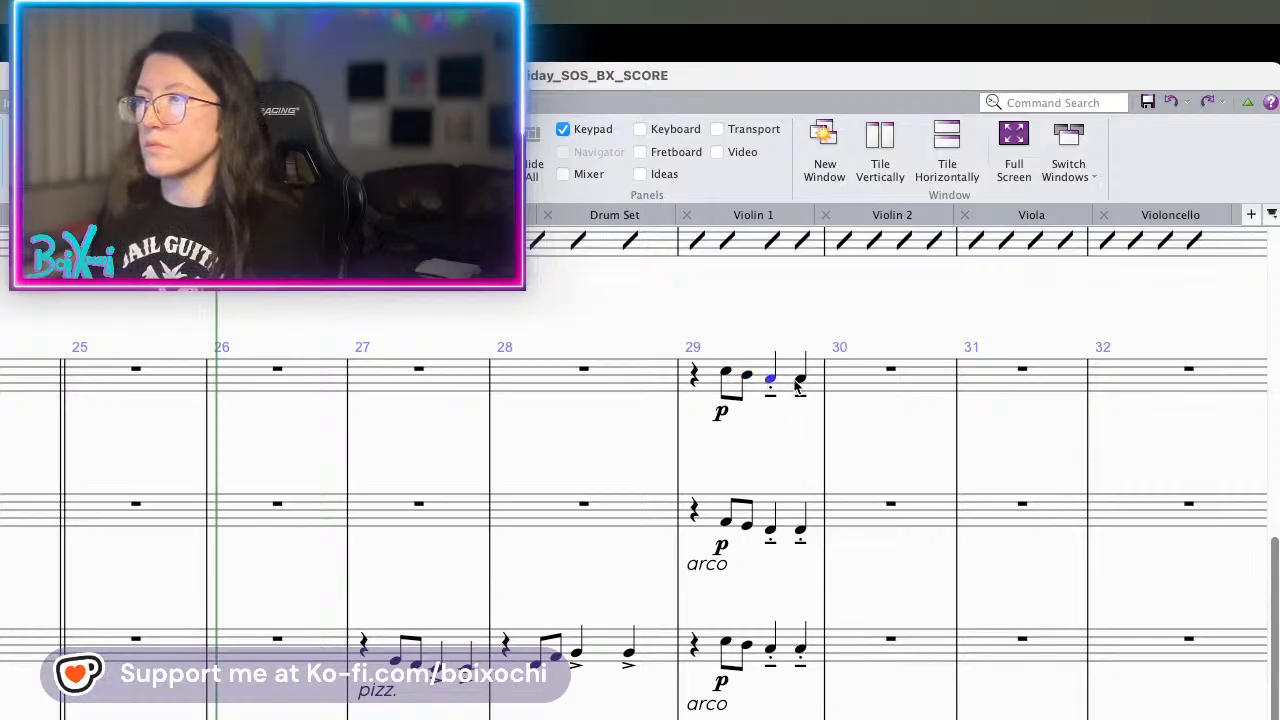
{"action": "left_click", "coordinate": [799, 380]}
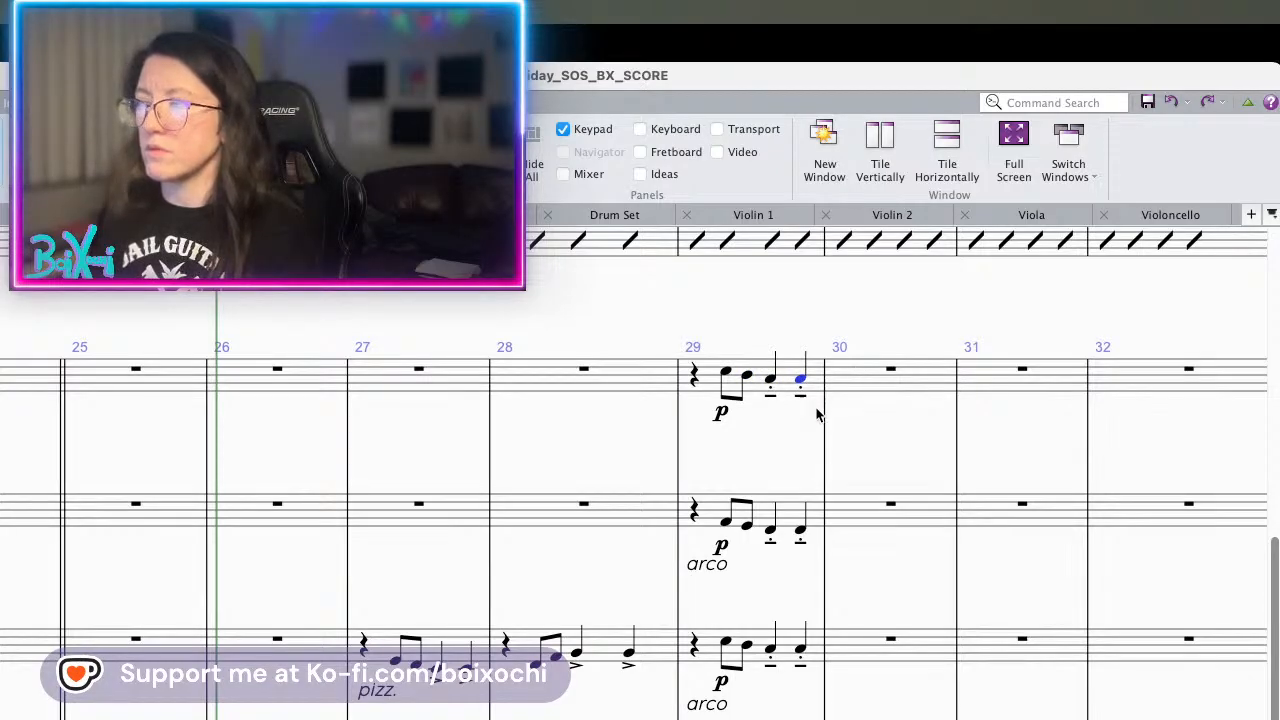
{"action": "left_click_drag", "start_coordinate": [851, 431], "coordinate": [757, 406]}
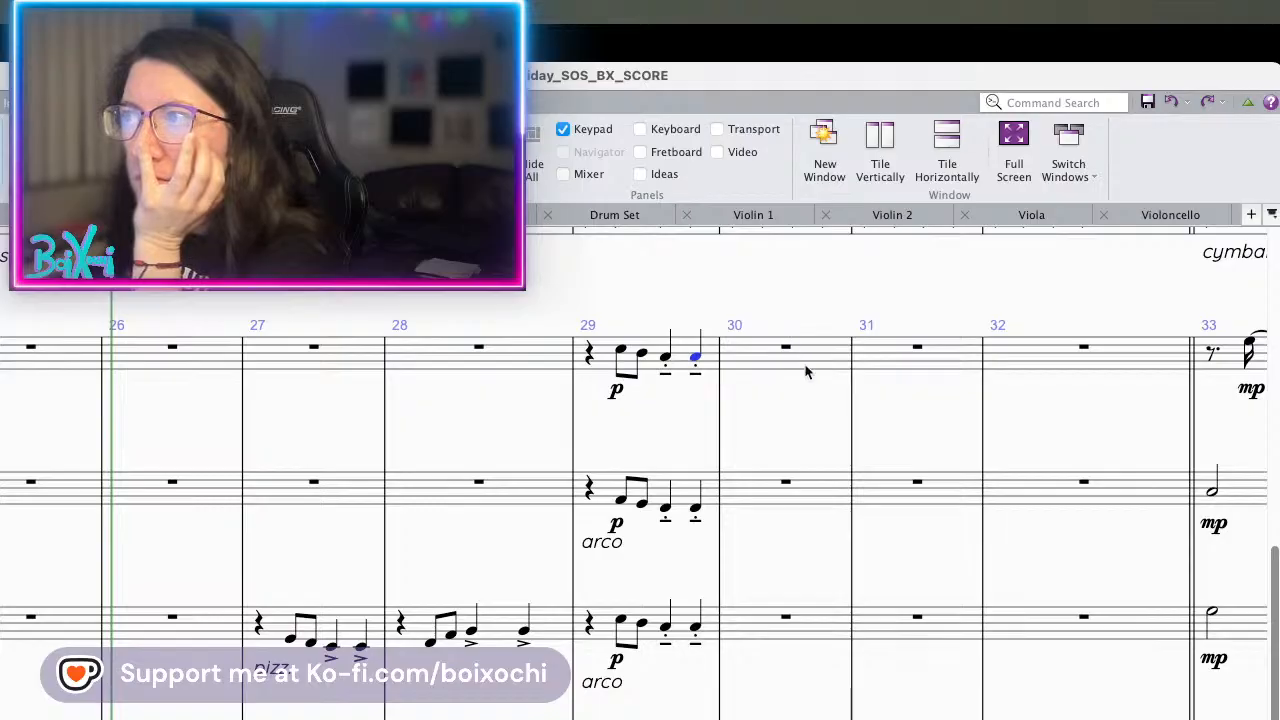
{"action": "left_click", "coordinate": [683, 364]}
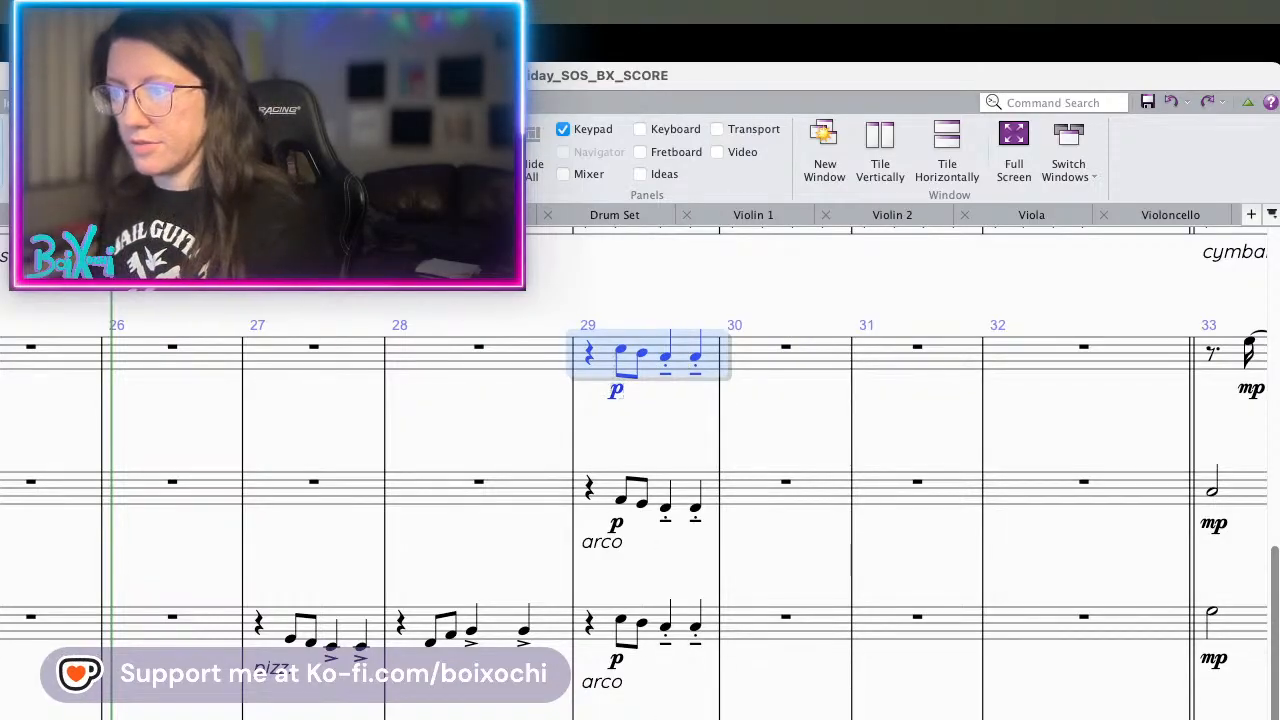
{"action": "left_click", "coordinate": [665, 715], "text": "shift"}
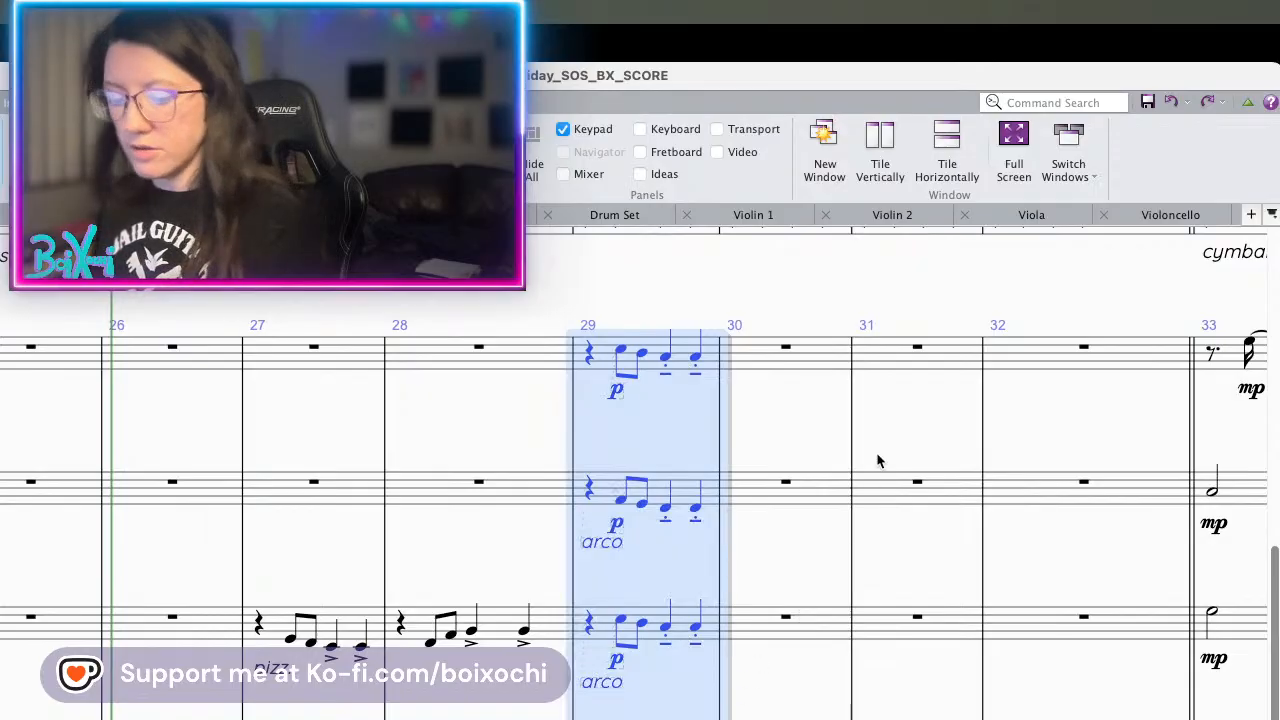
{"action": "left_click", "coordinate": [868, 352], "text": "alt"}
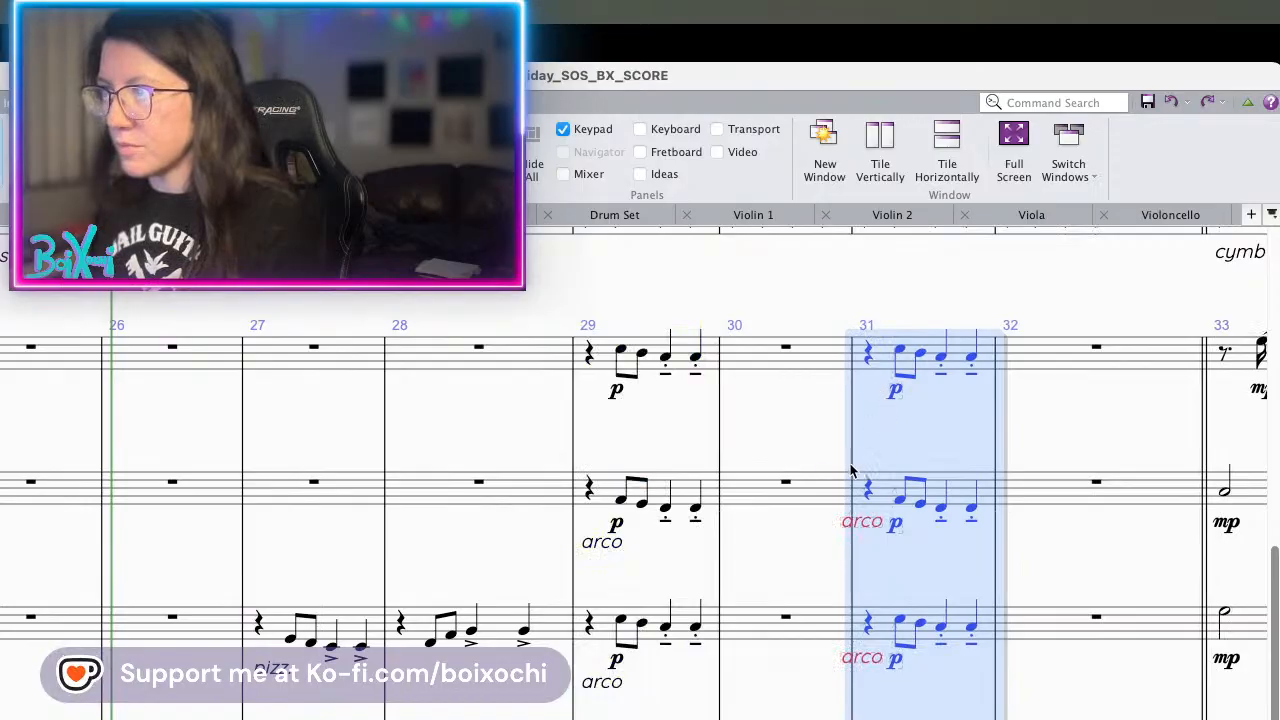
- Delete the redundant "arco" marking from the Violin 2 staff in bar 31
{"action": "left_click", "coordinate": [777, 456]}
{"action": "left_click", "coordinate": [861, 523]}
{"action": "key", "text": "Delete"}
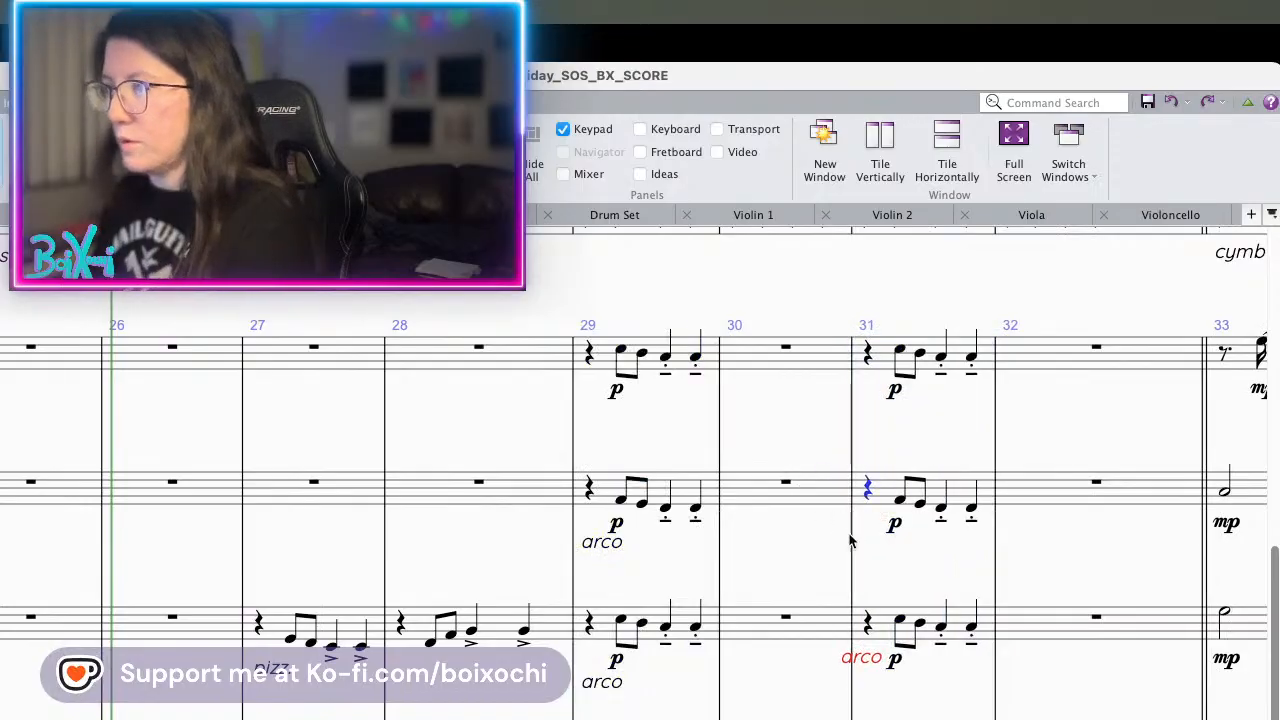
- Delete the repeated p dynamics from bar 31 of Violin 1, Violin 2 and Viola, along with the Viola's arco marking
{"action": "left_click", "coordinate": [861, 657]}
{"action": "key", "text": "Delete"}
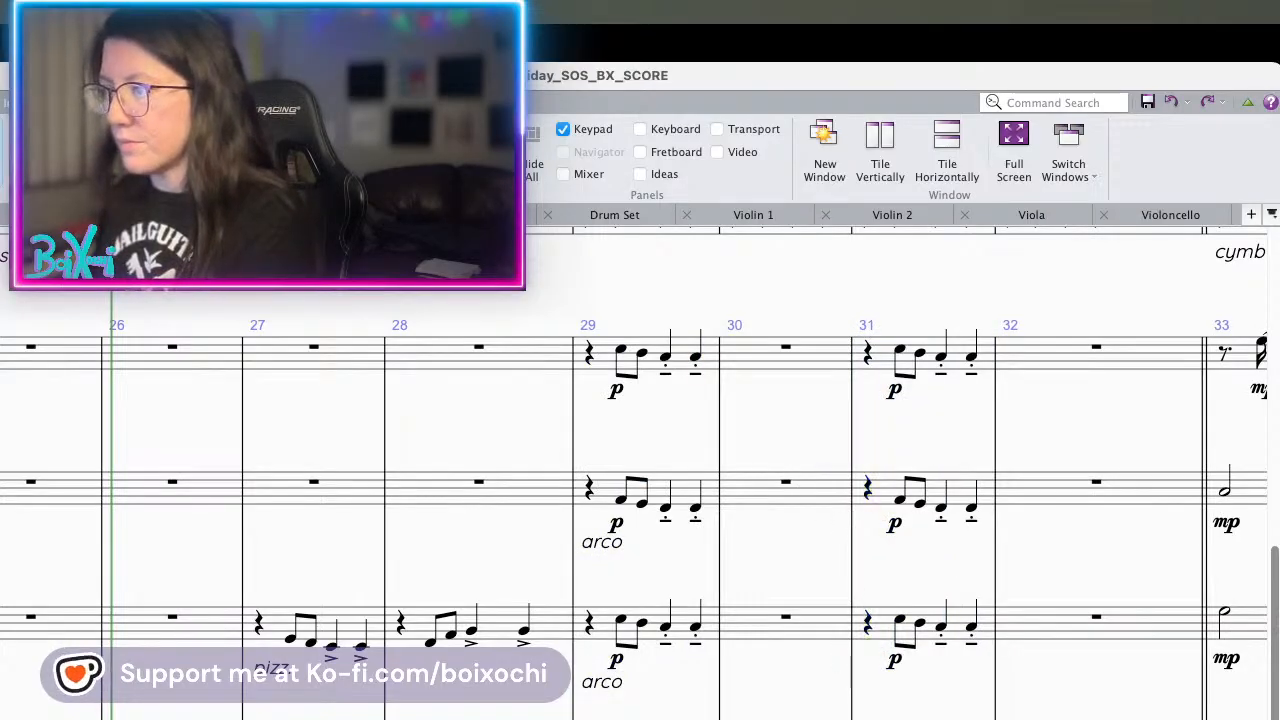
{"action": "key", "text": "Escape"}
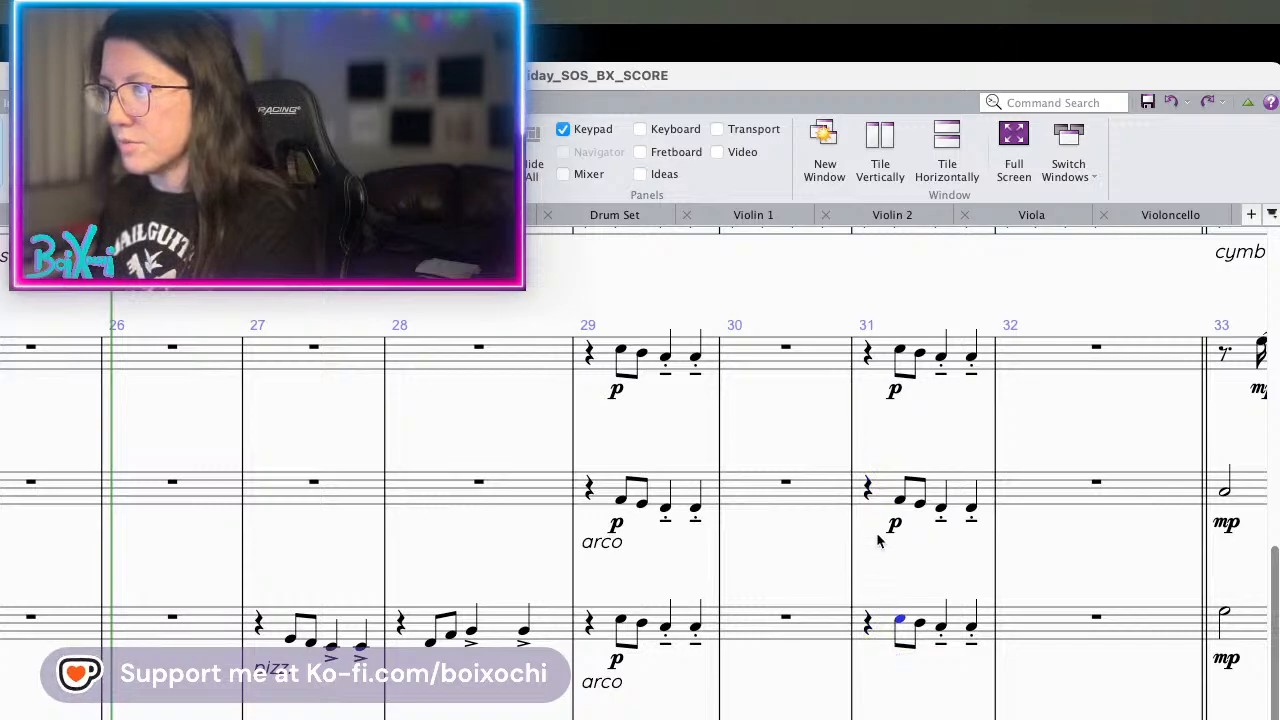
{"action": "key", "text": "Delete"}
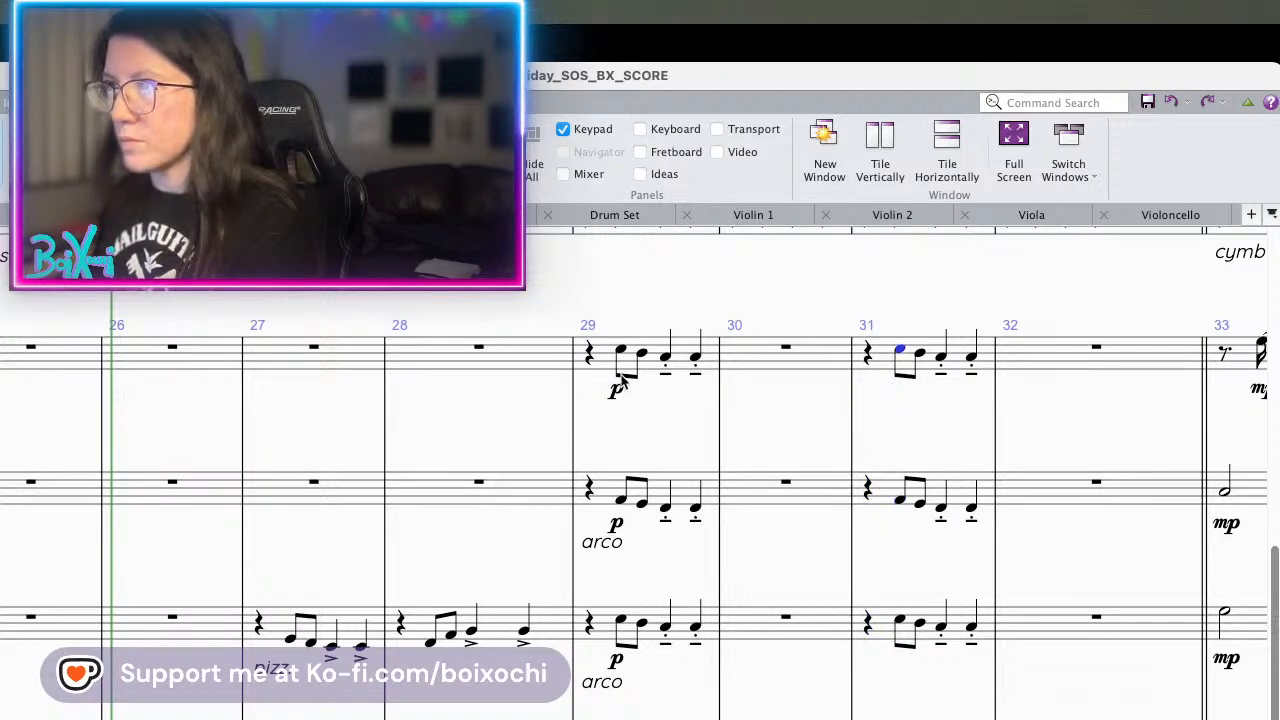
- Play back the score from bar 29 and check the string, drum, chord and vocal staves around section D
{"action": "left_click", "coordinate": [620, 351]}
{"action": "key", "text": "p"}
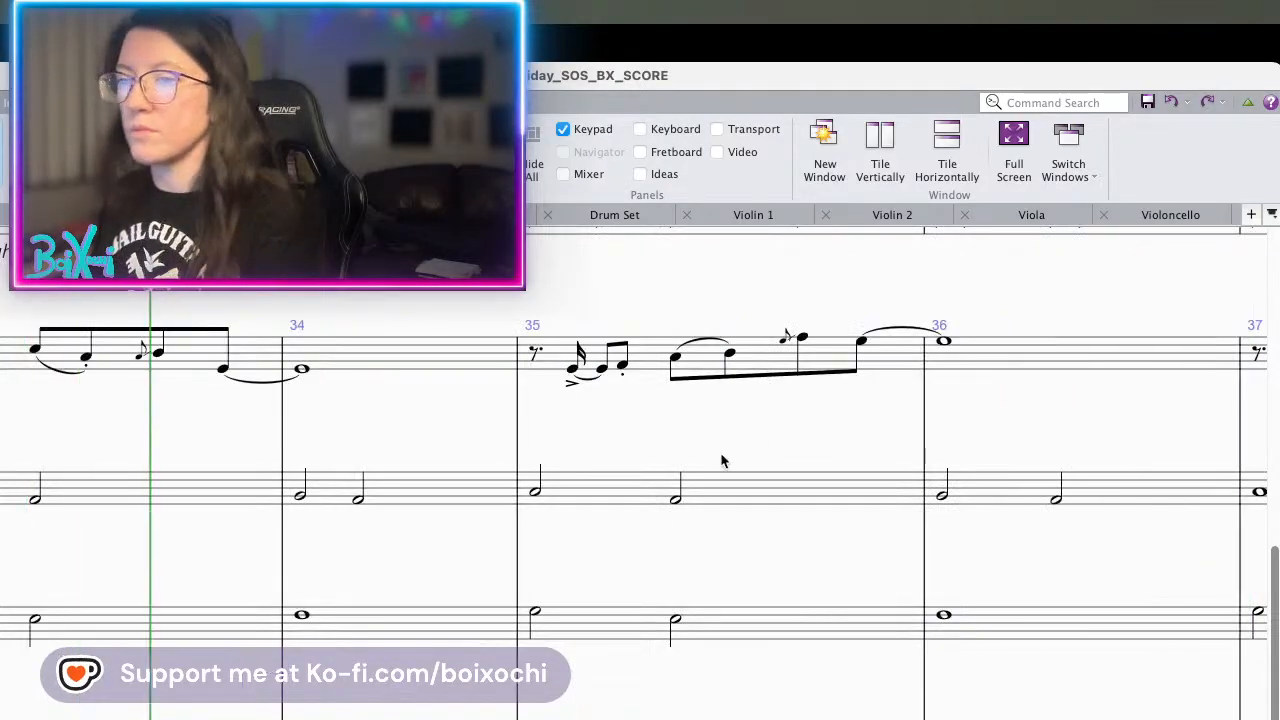
{"action": "scroll", "coordinate": [720, 452], "scroll_direction": "up", "scroll_amount": 5}
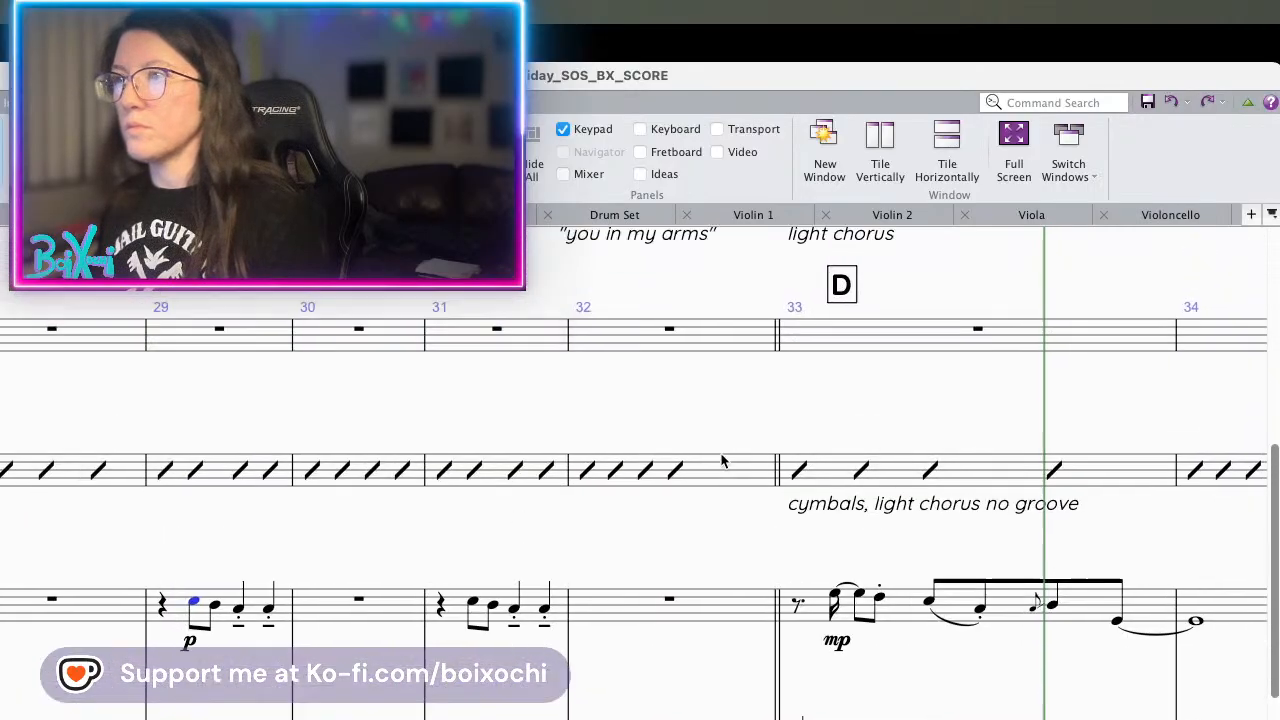
{"action": "scroll", "coordinate": [518, 713], "scroll_direction": "up", "scroll_amount": 2}
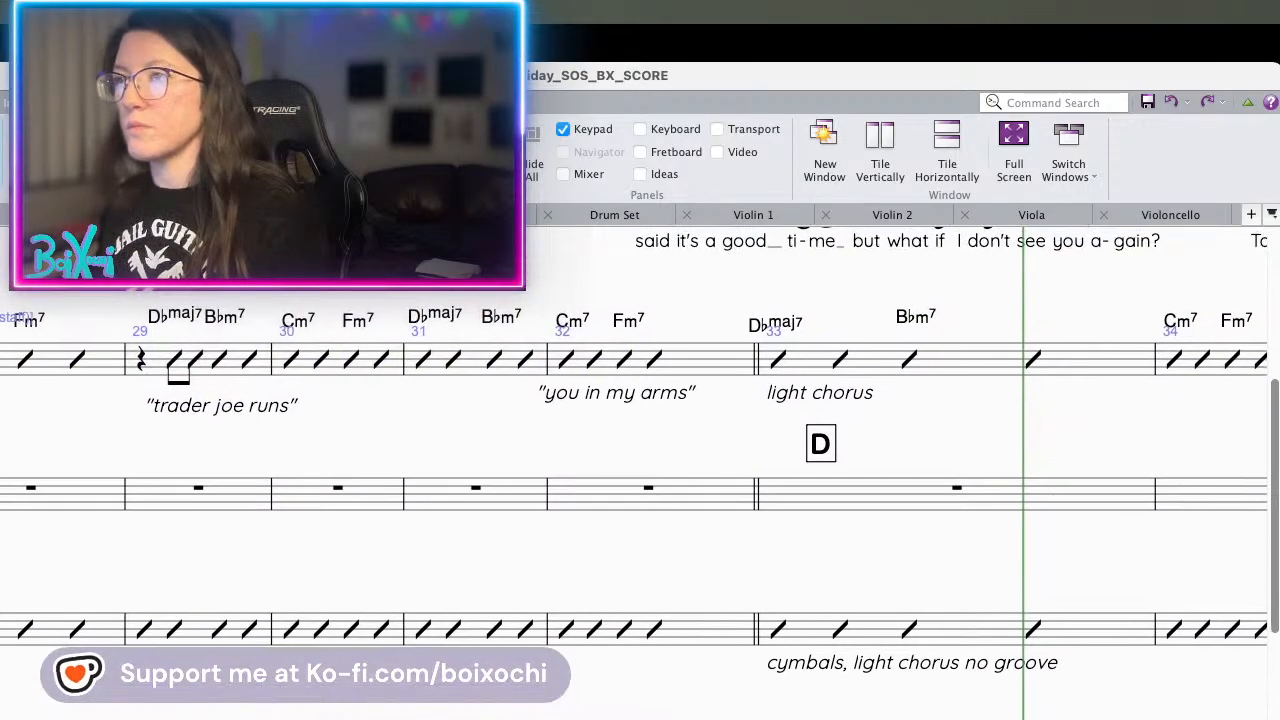
{"action": "scroll", "coordinate": [640, 470], "scroll_direction": "up", "scroll_amount": 5}
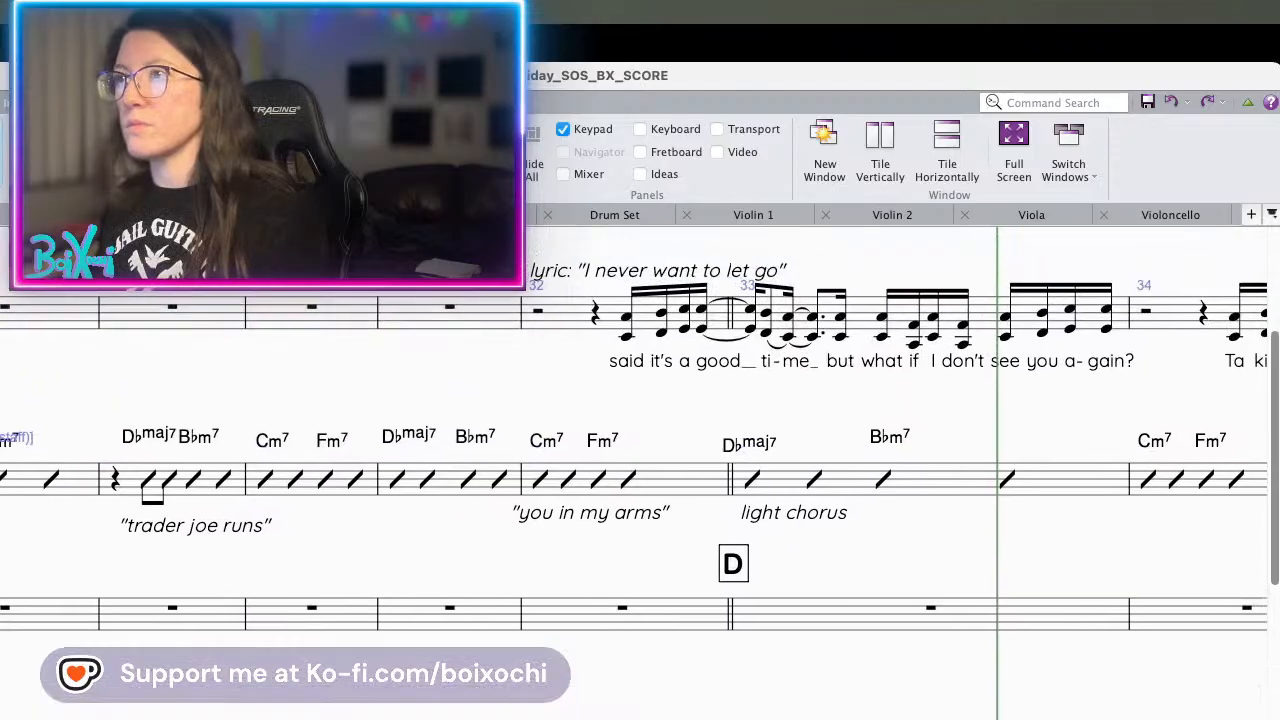
{"action": "scroll", "coordinate": [640, 470], "scroll_direction": "down", "scroll_amount": 8}
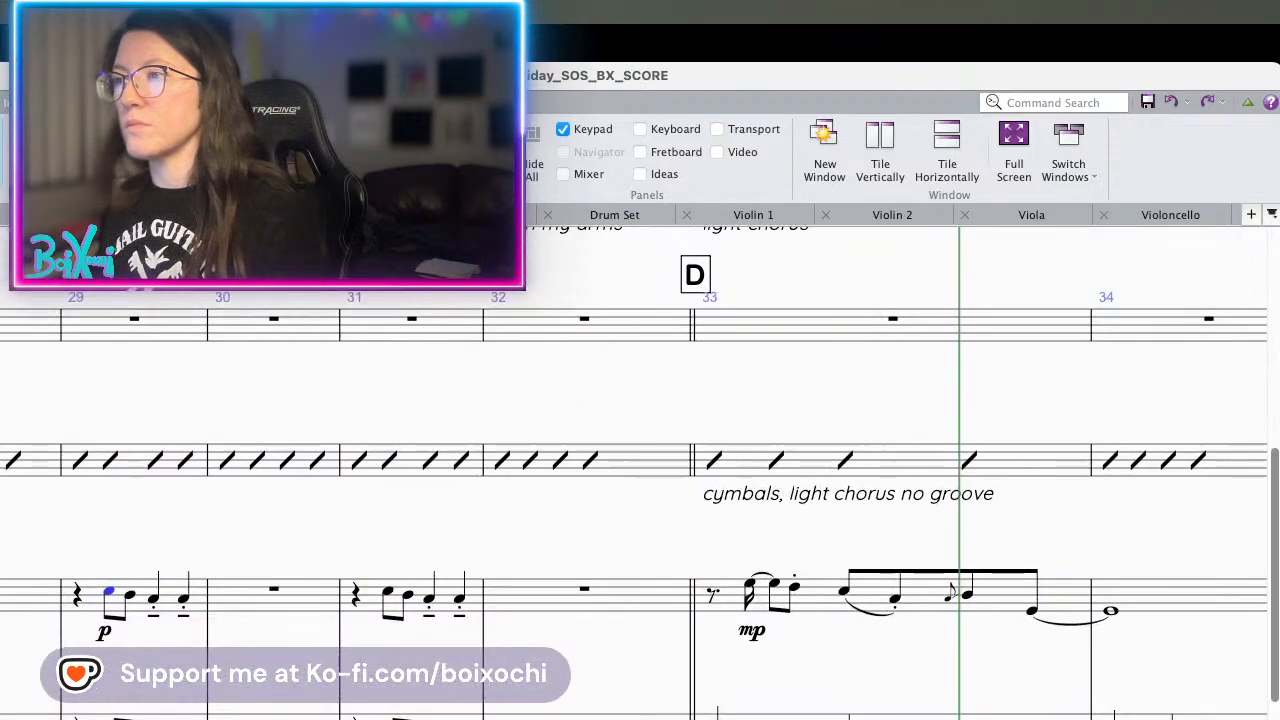
{"action": "scroll", "coordinate": [333, 408], "scroll_direction": "down", "scroll_amount": 4}
{"action": "scroll", "coordinate": [333, 408], "scroll_direction": "right", "scroll_amount": 5}
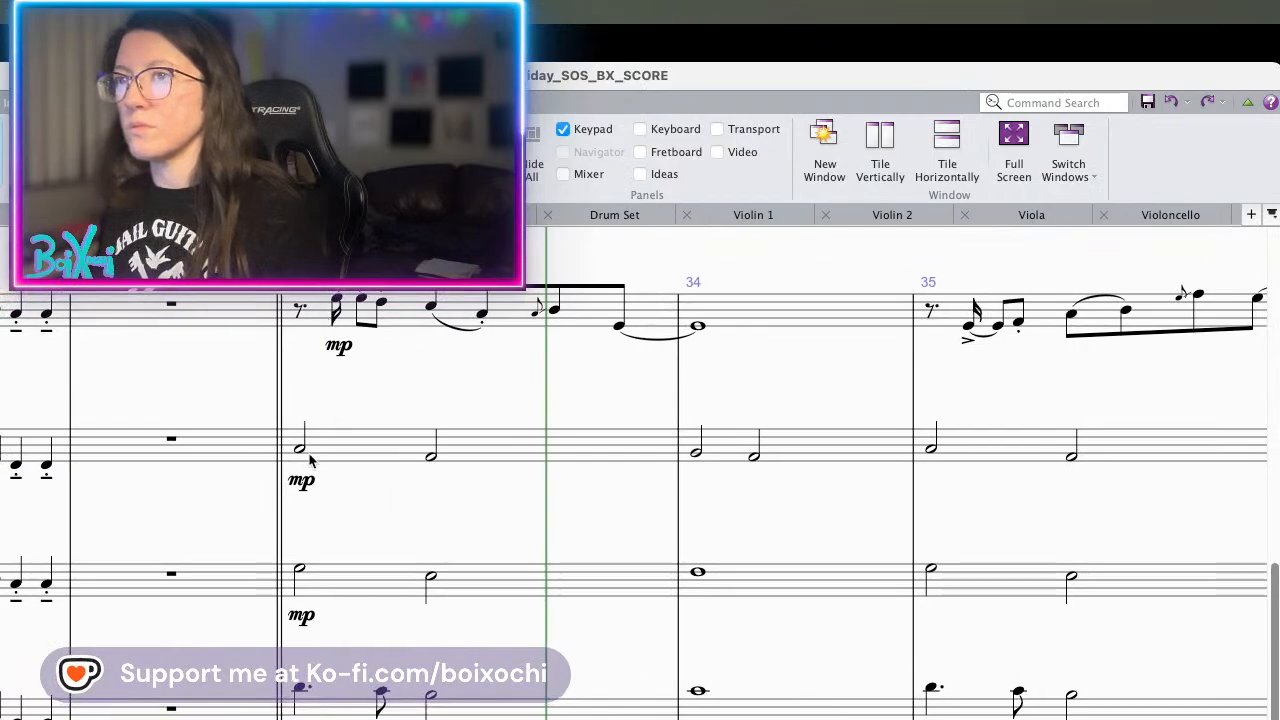
- Play back the score from bar 33 and compare the string parts with the vocal and chord staves
{"action": "key", "text": "p"}
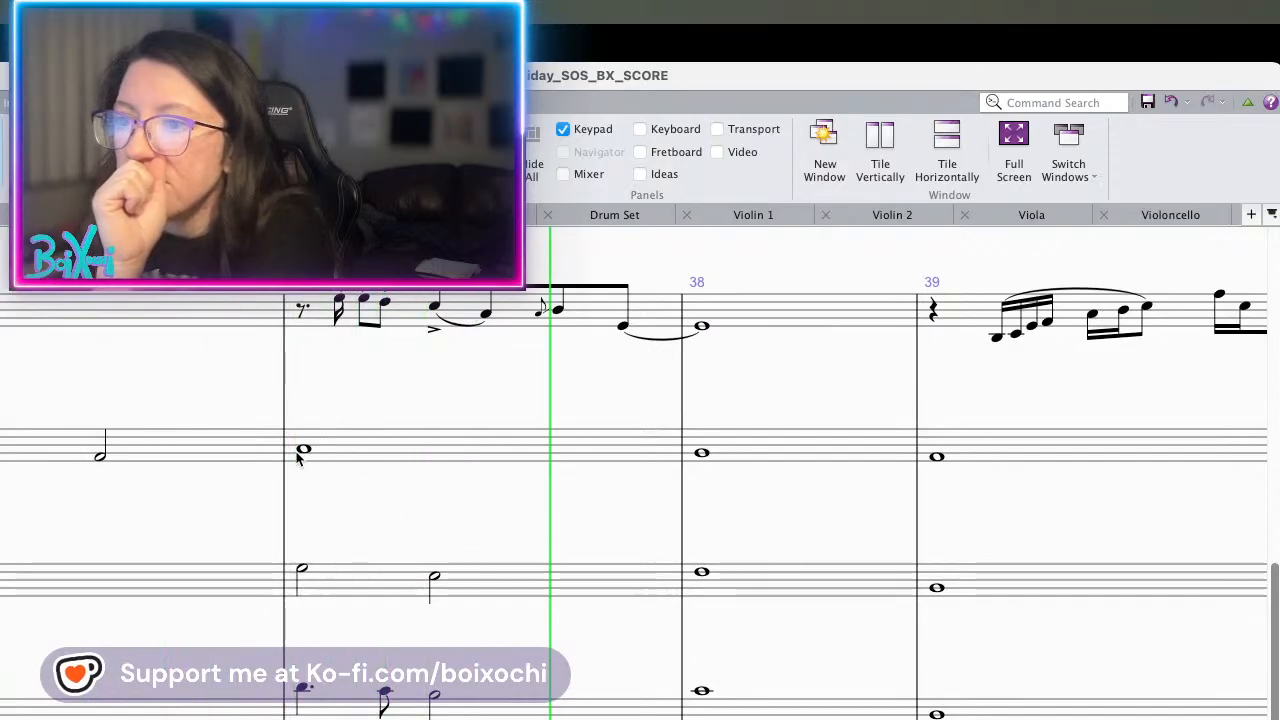
{"action": "key", "text": "space"}
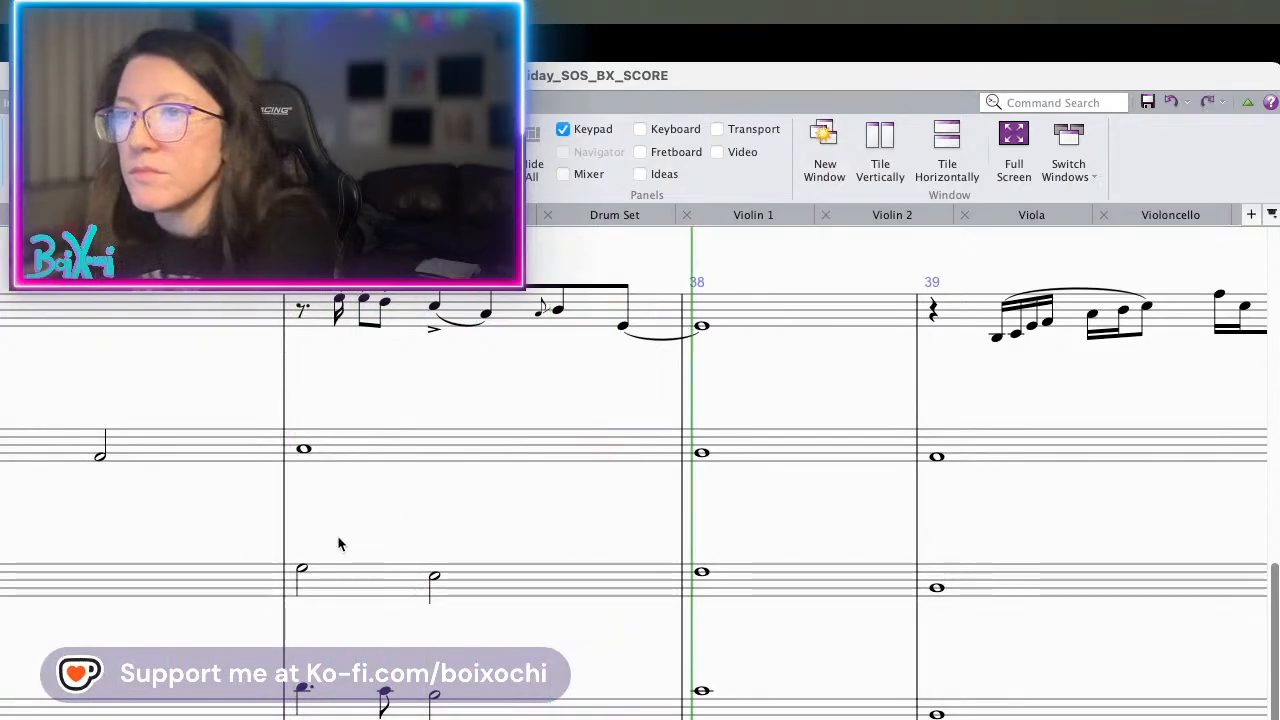
{"action": "scroll", "coordinate": [338, 543], "scroll_direction": "left", "scroll_amount": 7}
{"action": "scroll", "coordinate": [338, 543], "scroll_direction": "left", "scroll_amount": 3}
{"action": "scroll", "coordinate": [338, 543], "scroll_direction": "down", "scroll_amount": 8}
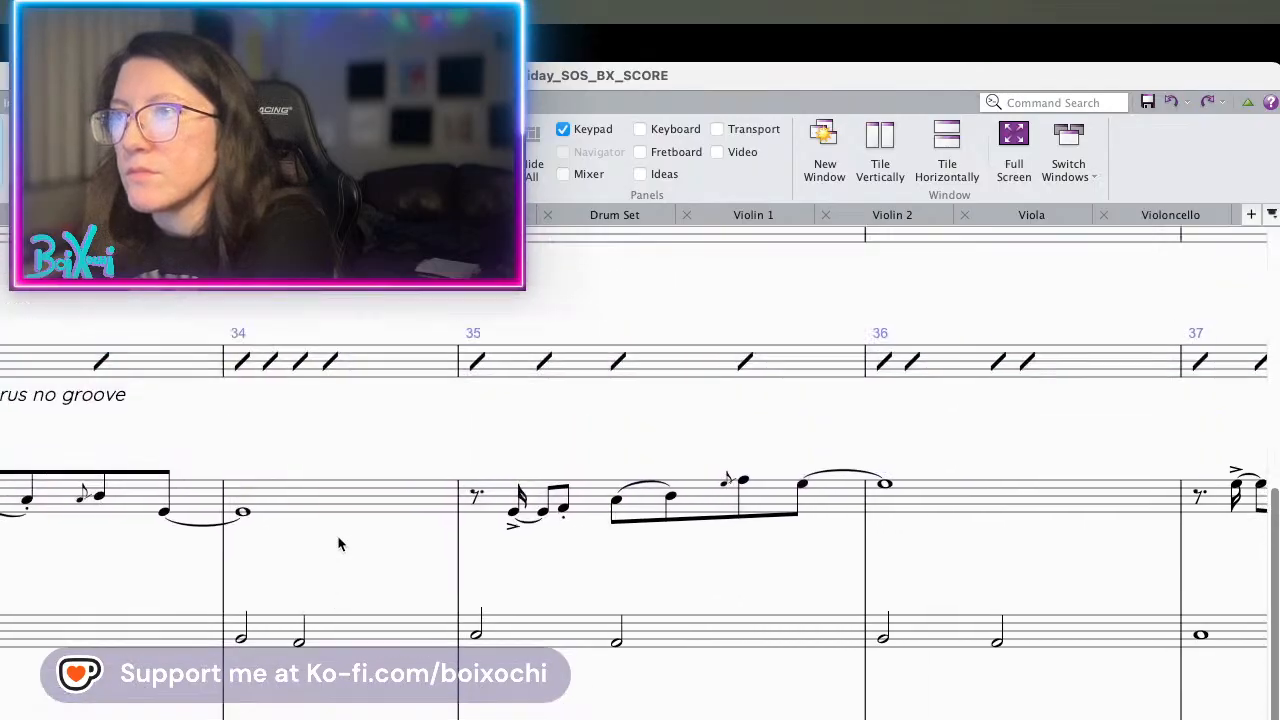
{"action": "scroll", "coordinate": [338, 543], "scroll_direction": "left", "scroll_amount": 8}
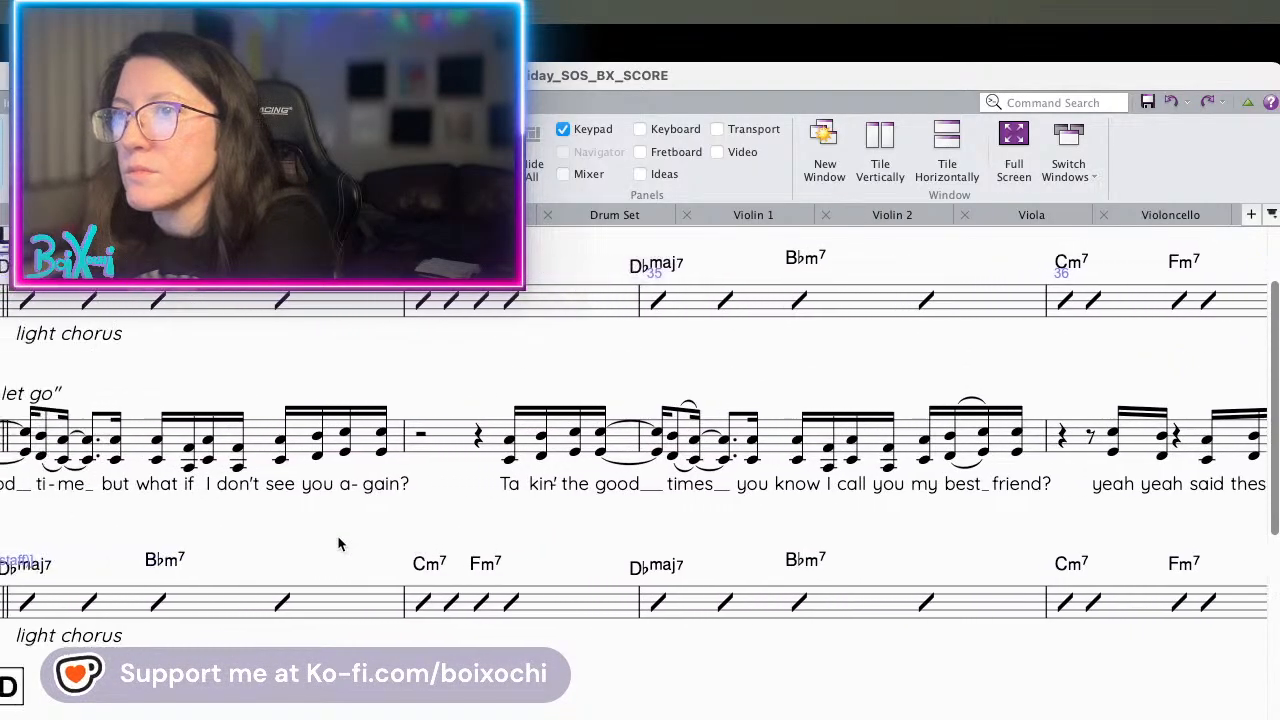
{"action": "key", "text": "space"}
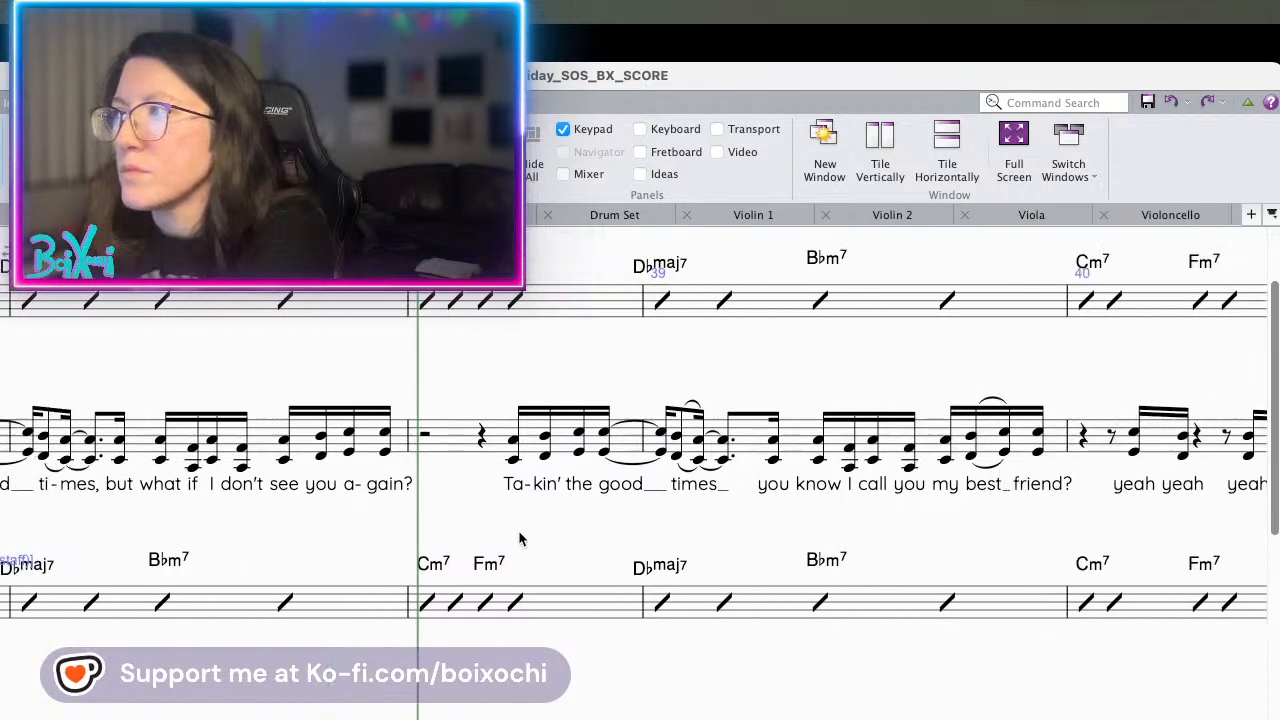
{"action": "key", "text": "space"}
- Replace the "cymbals, light chorus no groove" instruction in the drum staff at bar 33 with "keep groovin, but lower intensity"
{"action": "scroll", "coordinate": [518, 540], "scroll_direction": "down", "scroll_amount": 5}
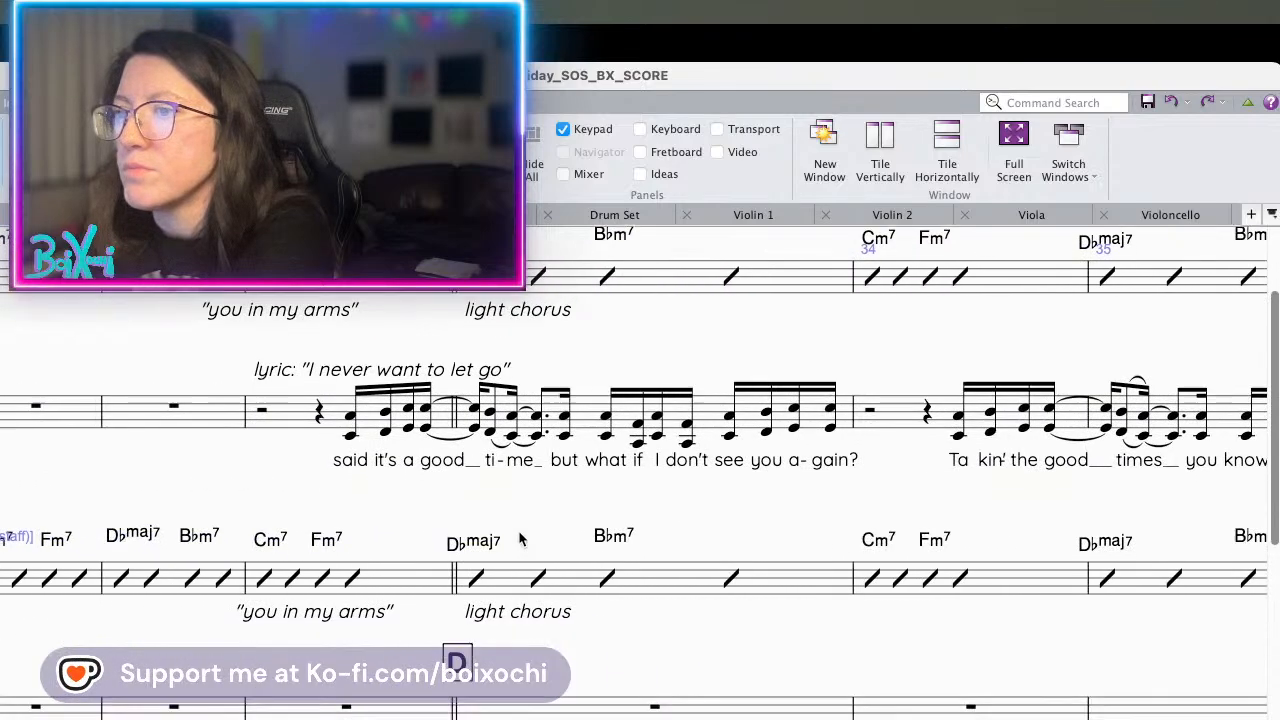
{"action": "scroll", "coordinate": [518, 538], "scroll_direction": "down", "scroll_amount": 3}
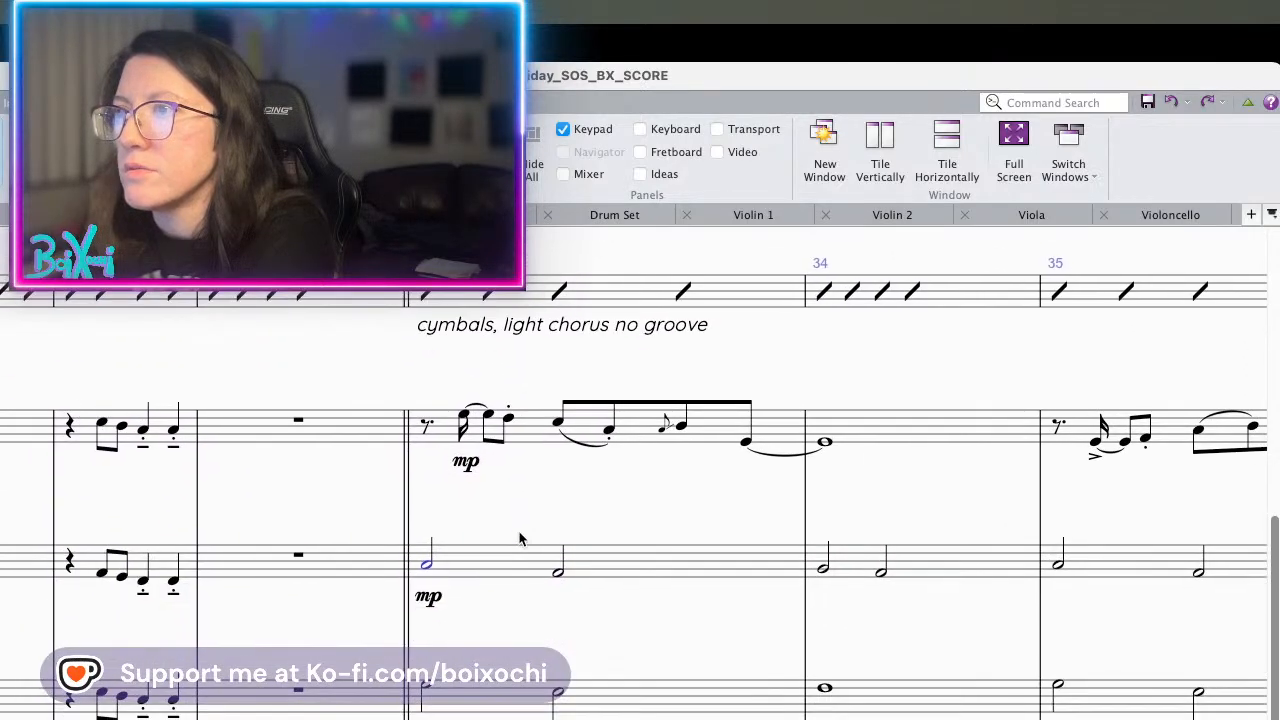
{"action": "scroll", "coordinate": [600, 534], "scroll_direction": "right", "scroll_amount": 3}
{"action": "scroll", "coordinate": [598, 534], "scroll_direction": "right", "scroll_amount": 5}
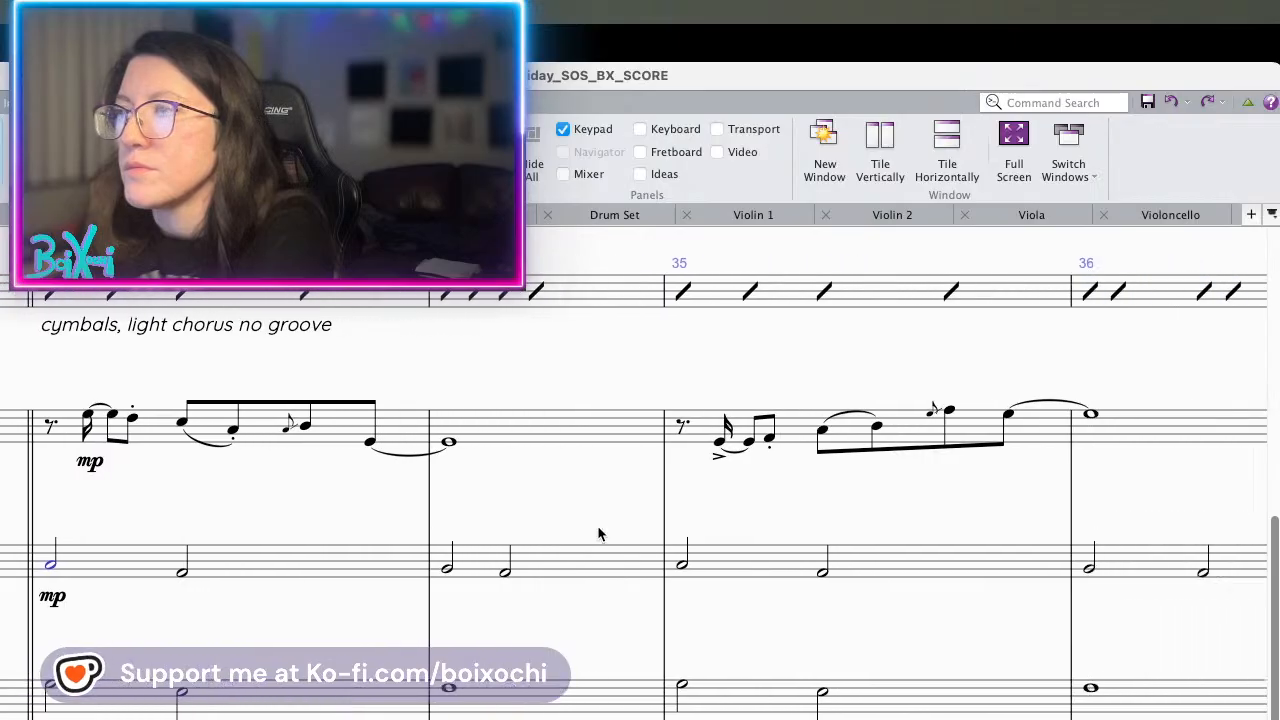
{"action": "scroll", "coordinate": [598, 534], "scroll_direction": "left", "scroll_amount": 5}
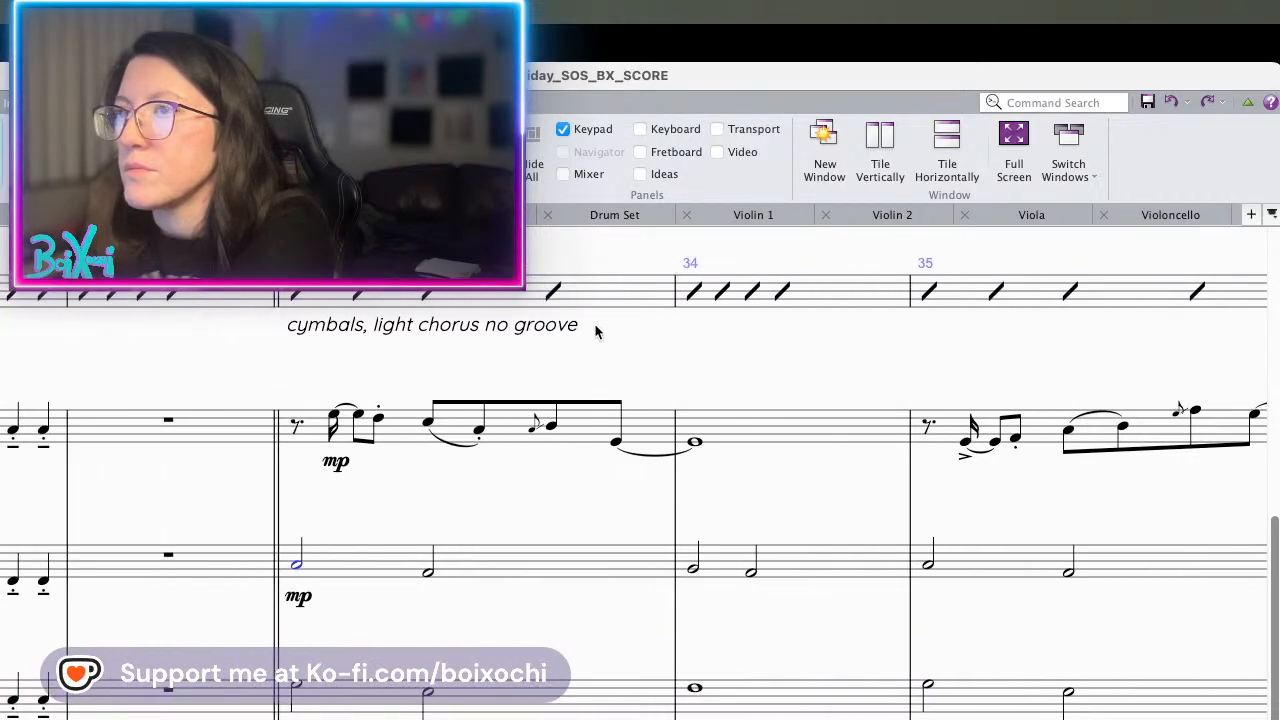
{"action": "left_click", "coordinate": [558, 330]}
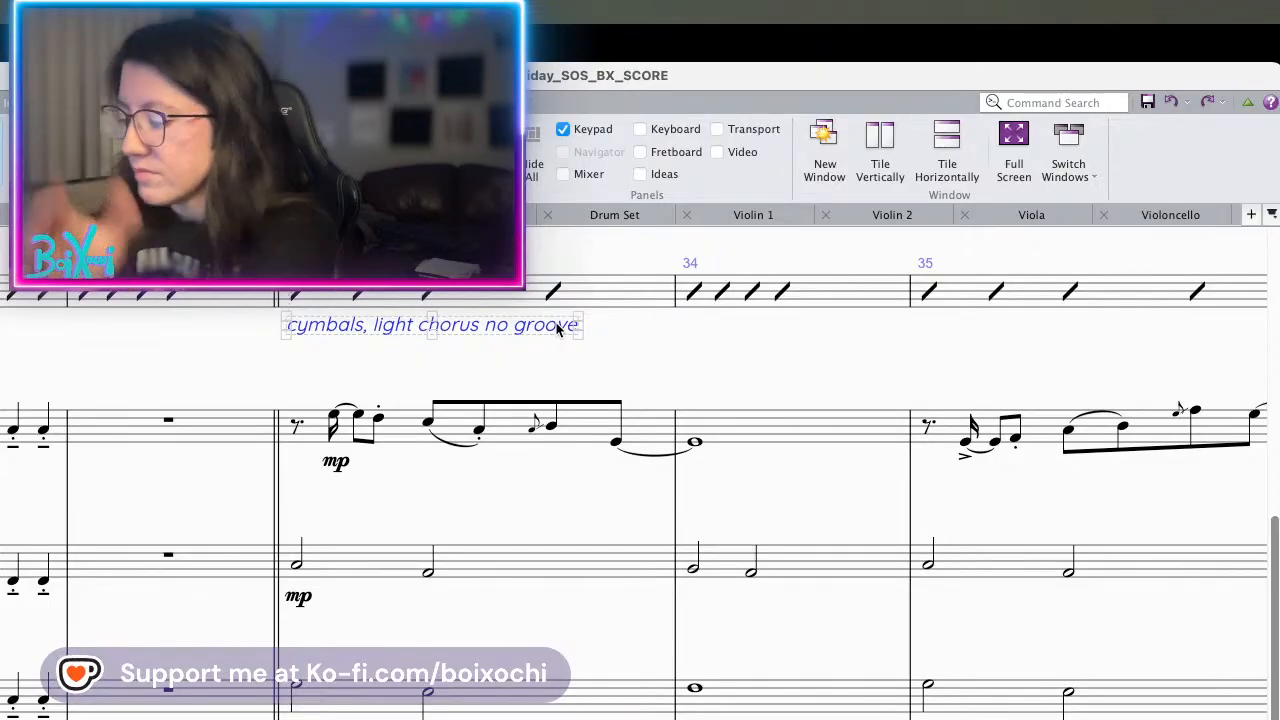
{"action": "key", "text": "Delete"}
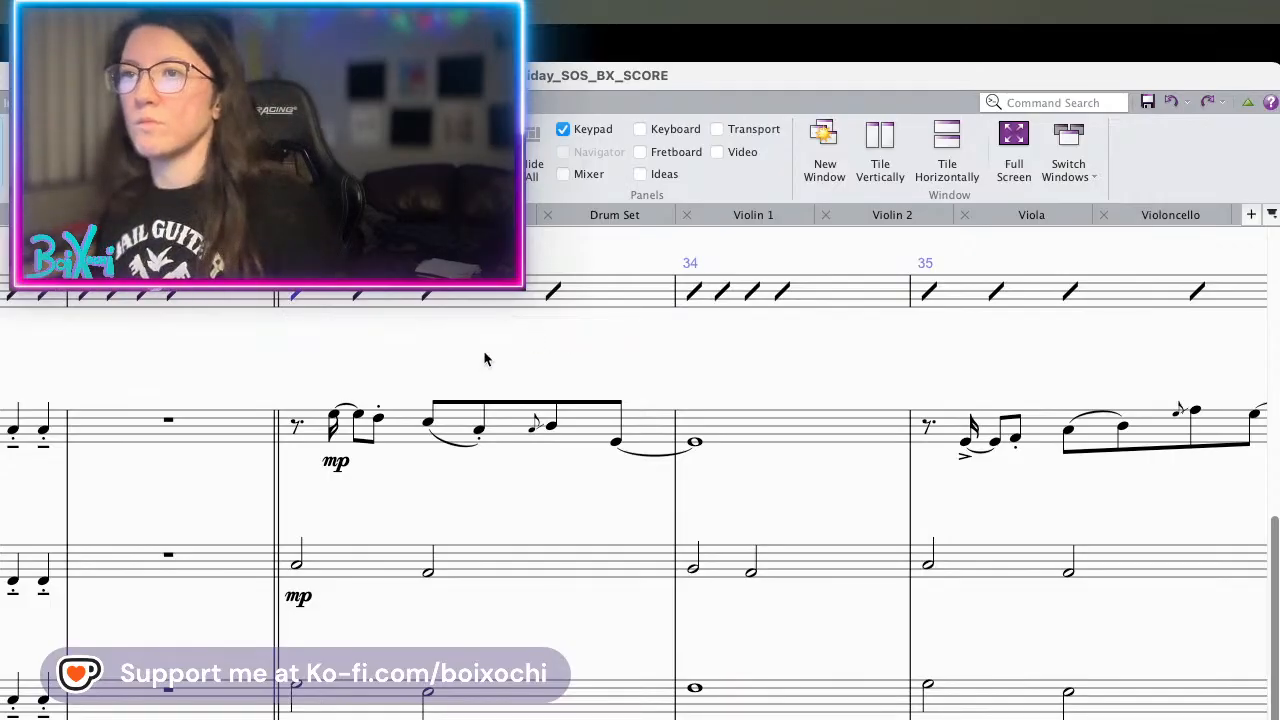
{"action": "key", "text": "ctrl+t"}
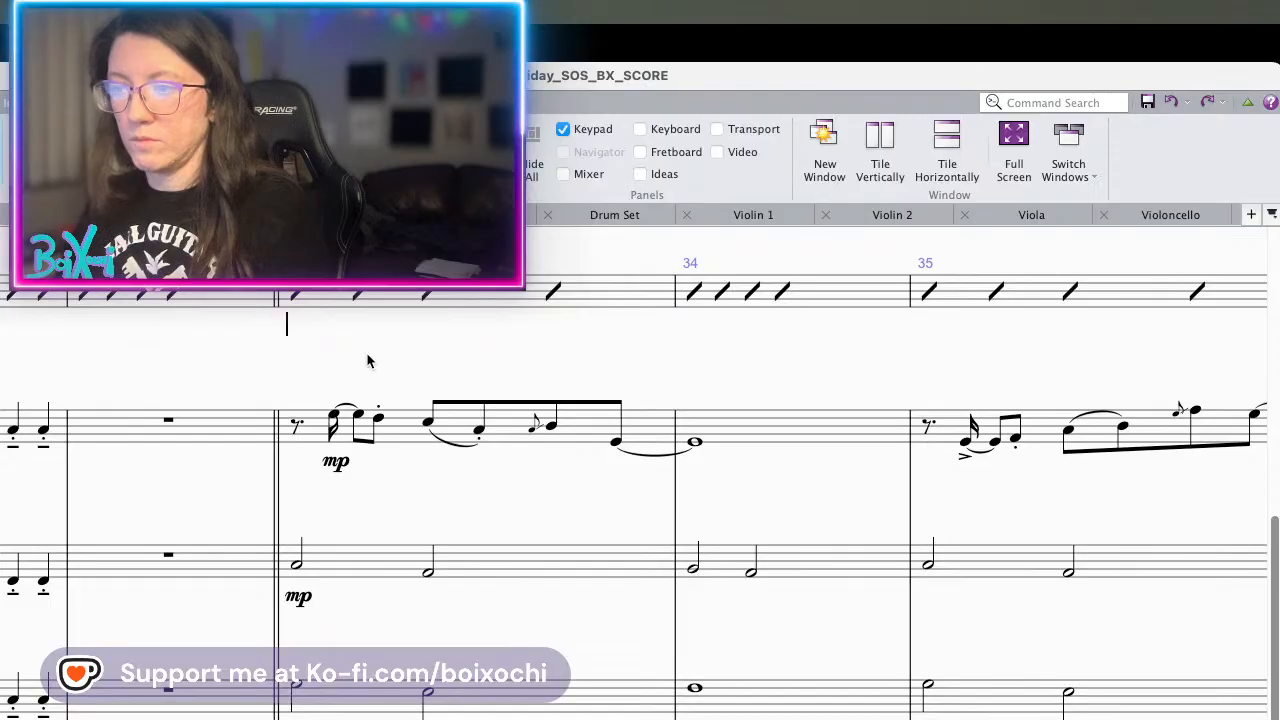
{"action": "key", "text": "Caps_Lock"}
{"action": "key", "text": "Caps_Lock"}
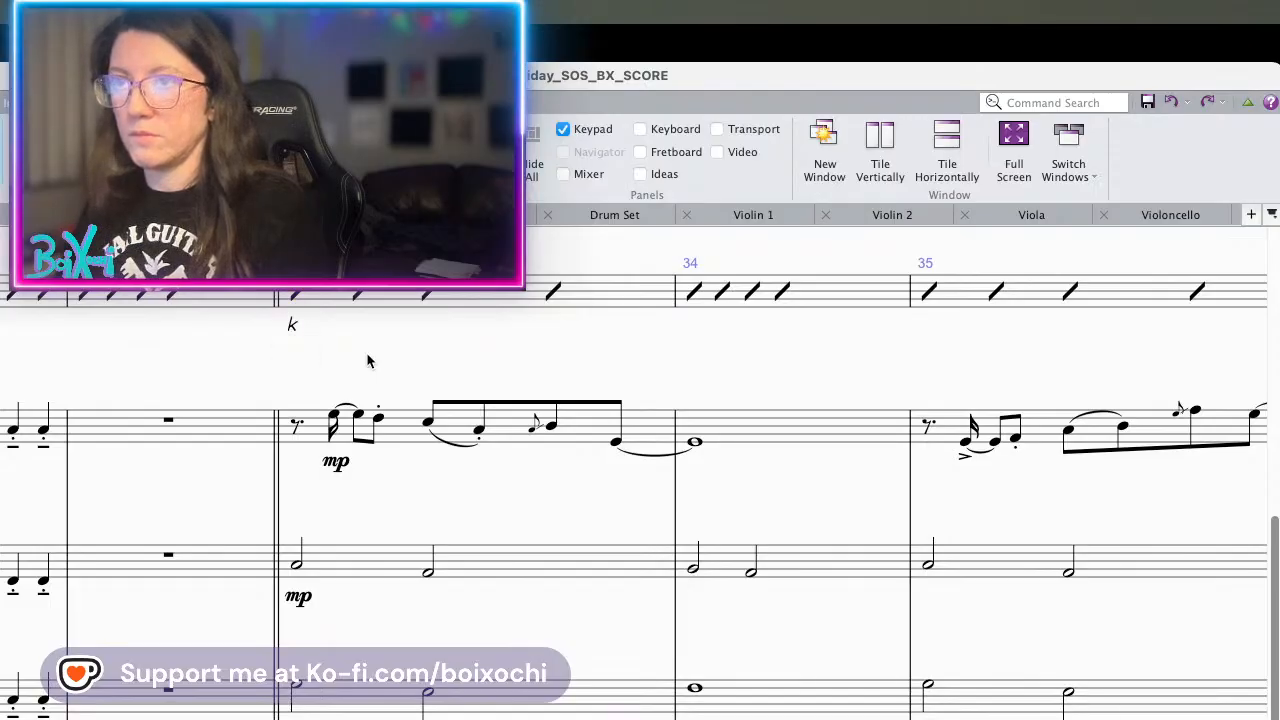
{"action": "type", "text": "keep"}
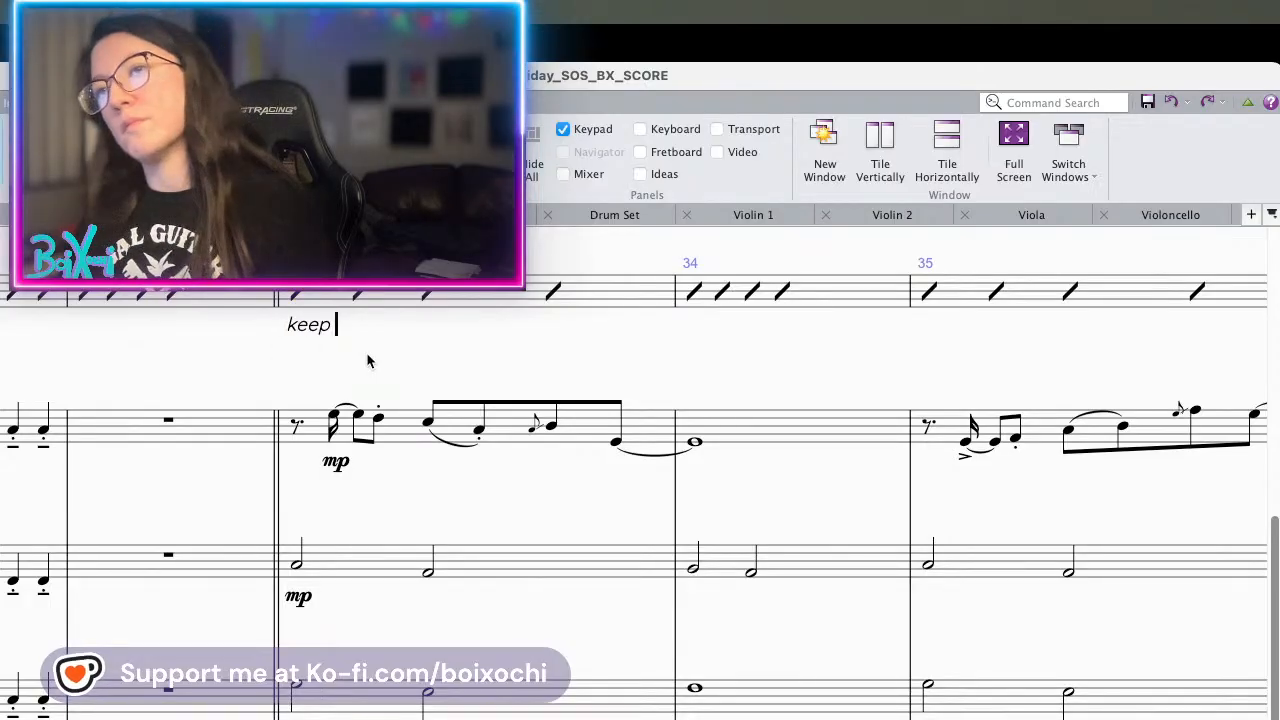
{"action": "type", "text": " groovin, but lower"}
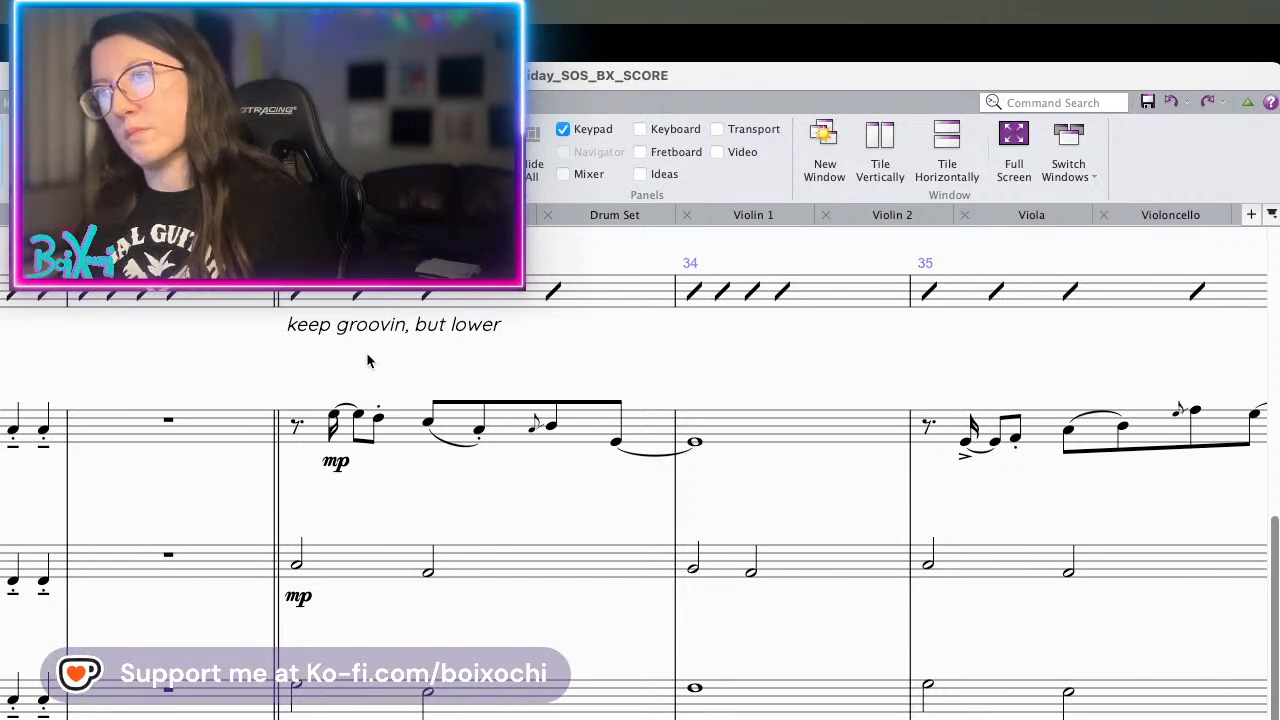
{"action": "type", "text": " intensity"}
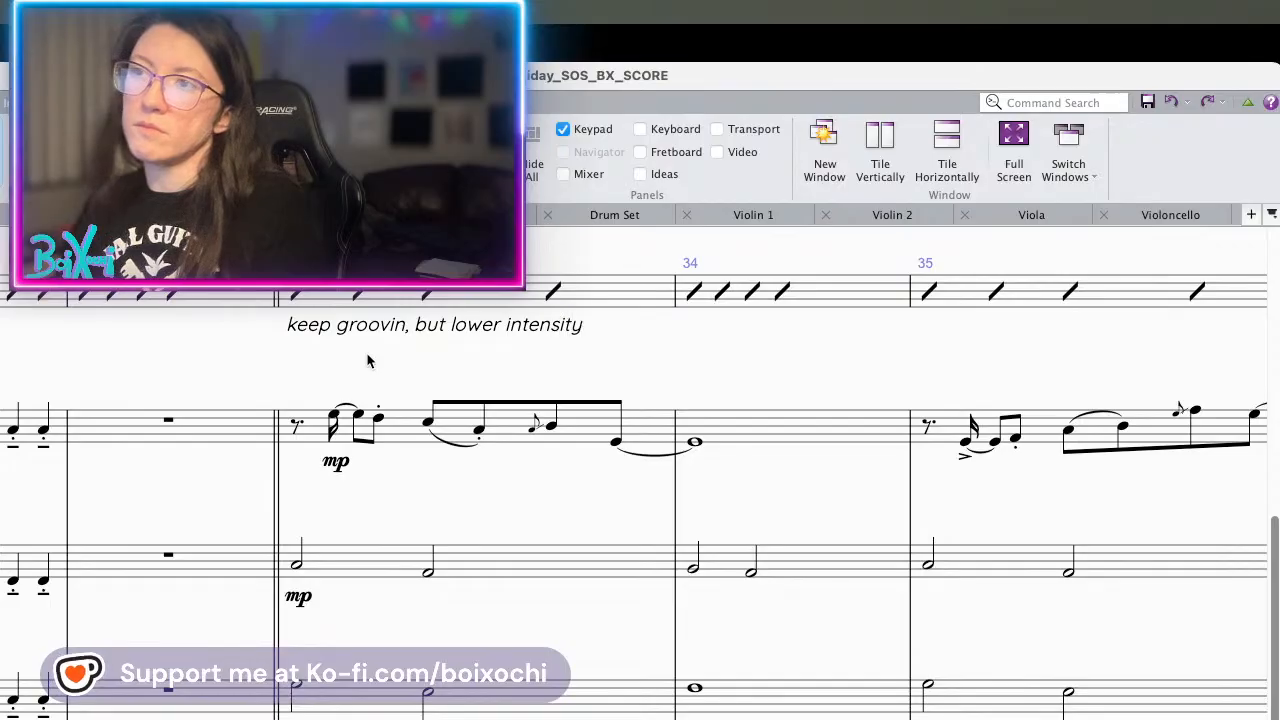
{"action": "left_click", "coordinate": [367, 360]}
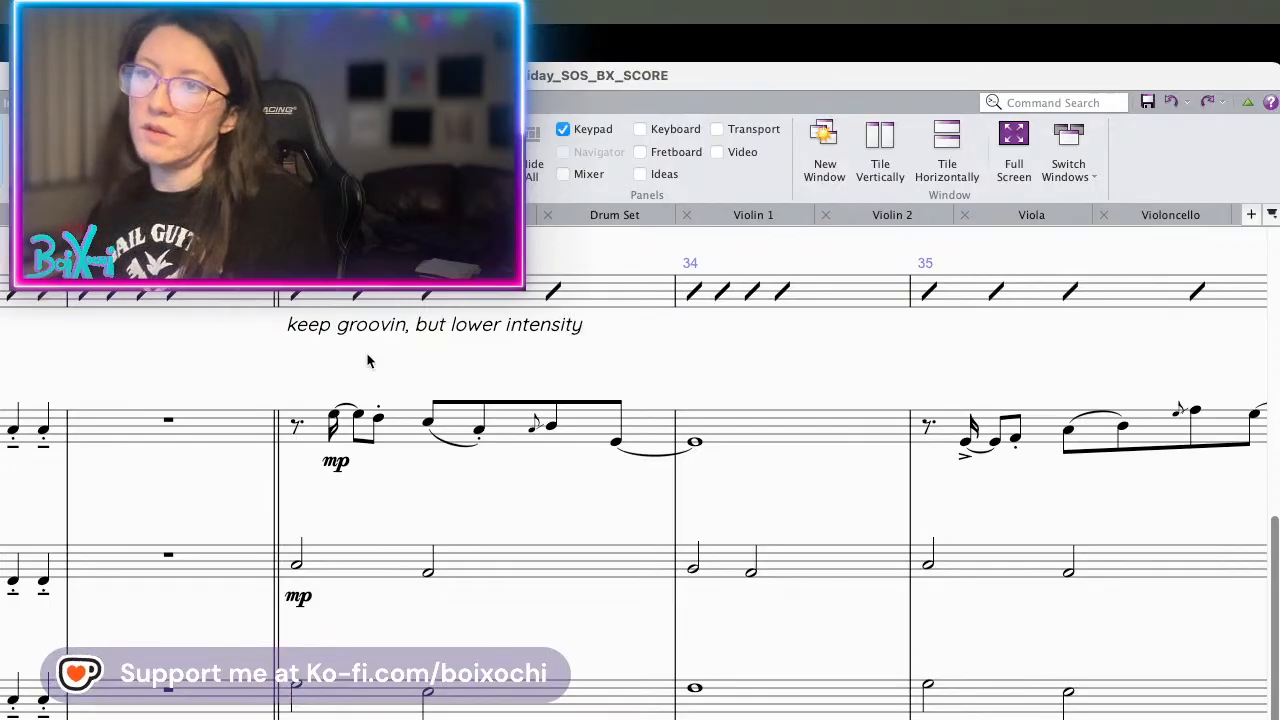
- Change the Violin 1 dynamic in bar 33 to mf
{"action": "double_click", "coordinate": [341, 474]}
{"action": "key", "text": "BackSpace"}
{"action": "type", "text": "f"}
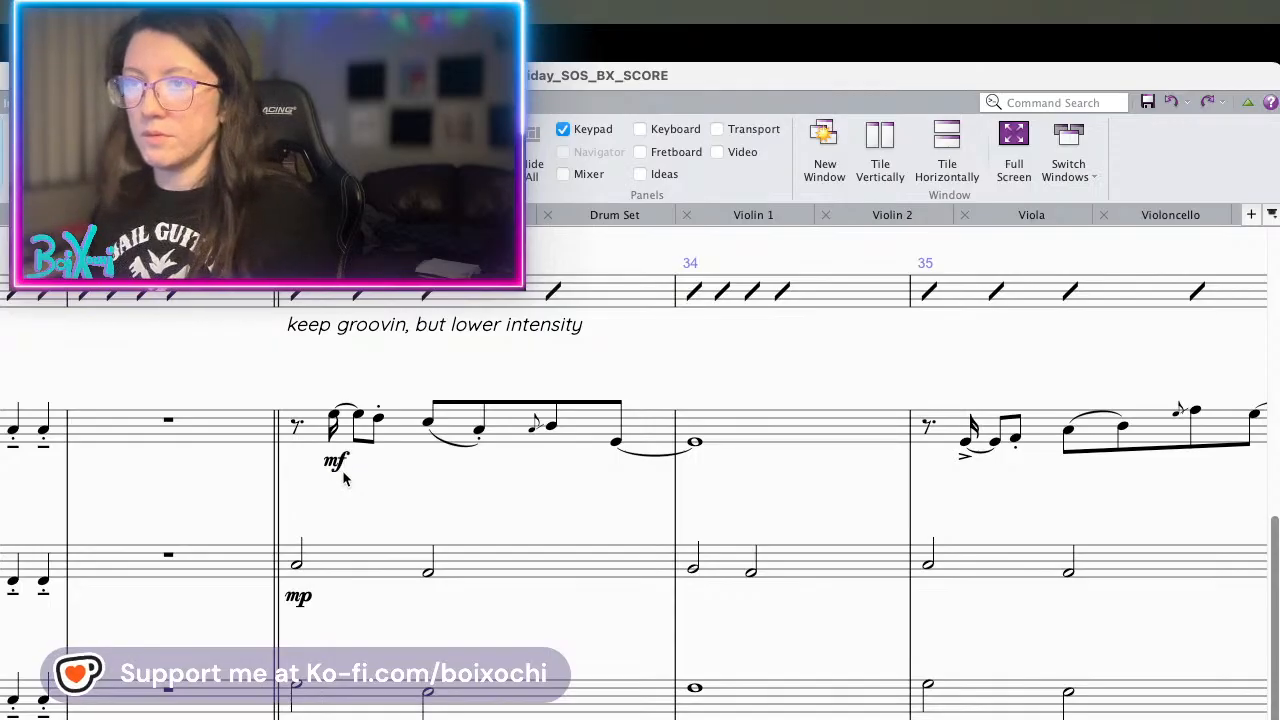
- Delete the Violin 2 mp in bar 33 and place a copy of Violin 1's mf there
{"action": "left_click", "coordinate": [297, 598]}
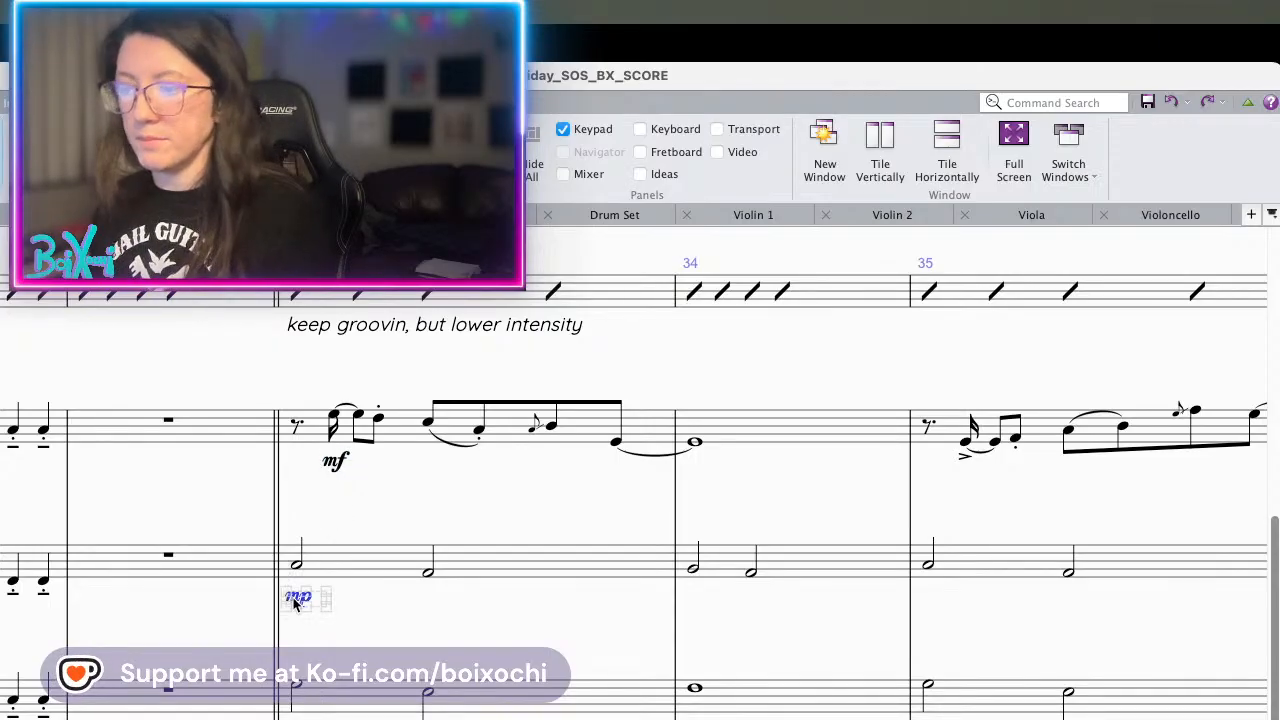
{"action": "key", "text": "Delete"}
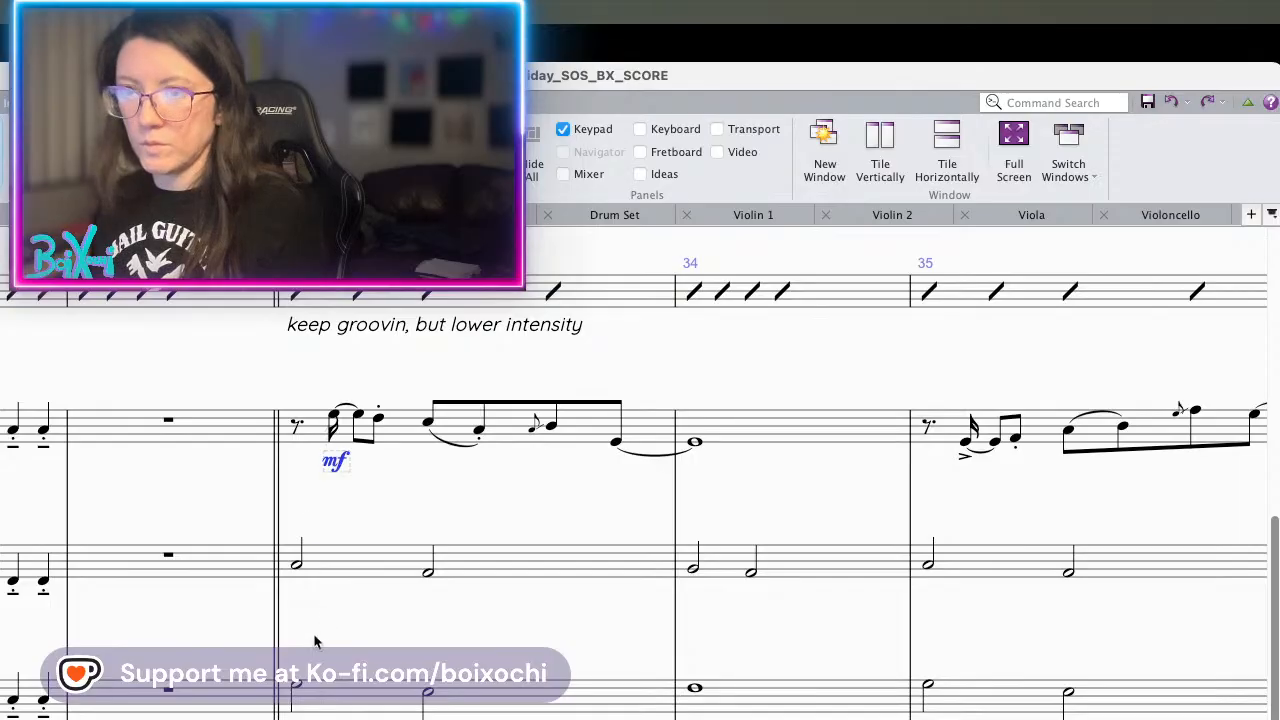
{"action": "left_click", "coordinate": [294, 596], "text": "alt"}
- Replace the Viola's mp in bar 33 with a copy of the mf dynamic from Violin 2
{"action": "scroll", "coordinate": [296, 580], "scroll_direction": "down", "scroll_amount": 3}
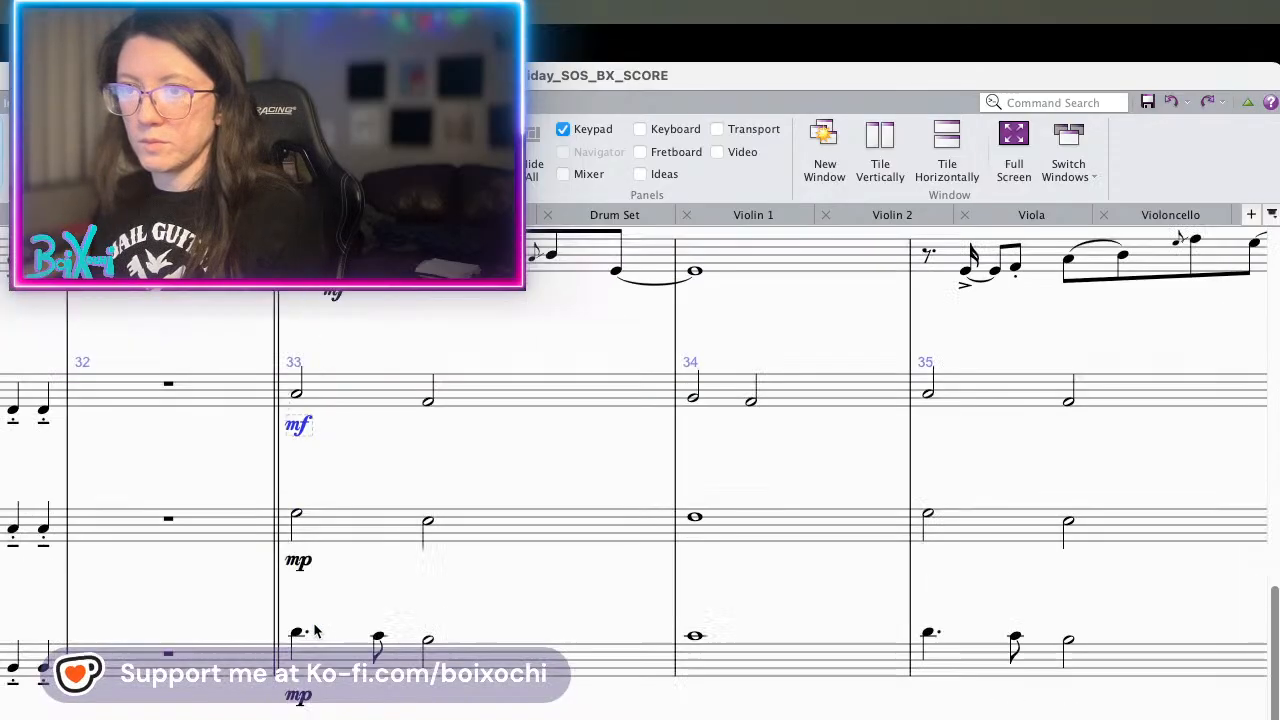
{"action": "left_click", "coordinate": [299, 559]}
{"action": "key", "text": "Delete"}
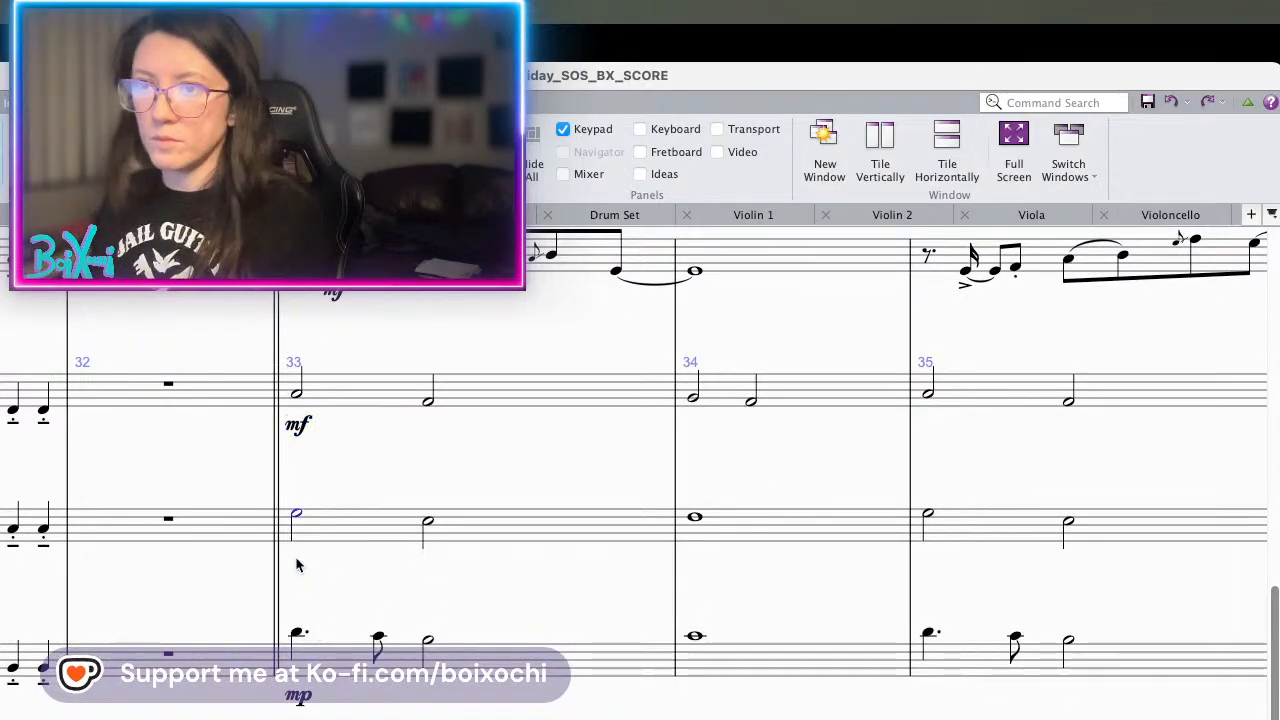
{"action": "key", "text": "x"}
{"action": "key", "text": "Escape"}
{"action": "key", "text": "ctrl+z"}
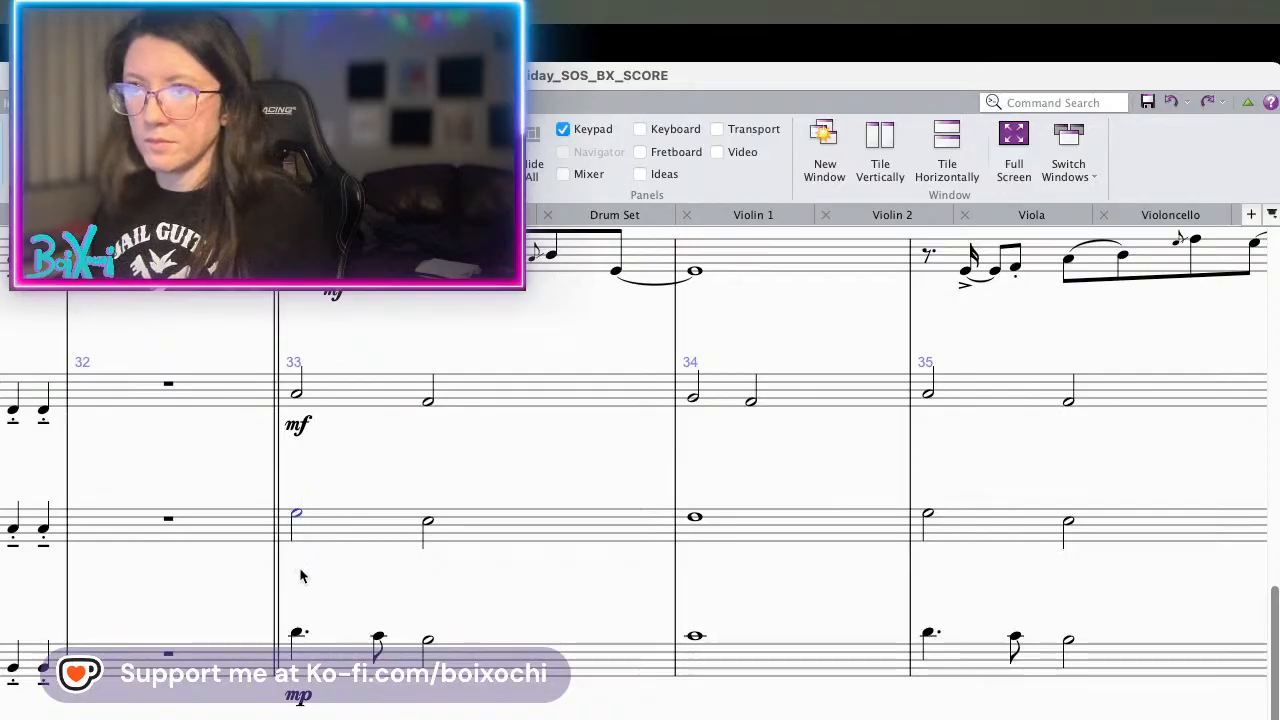
{"action": "left_click", "coordinate": [294, 426]}
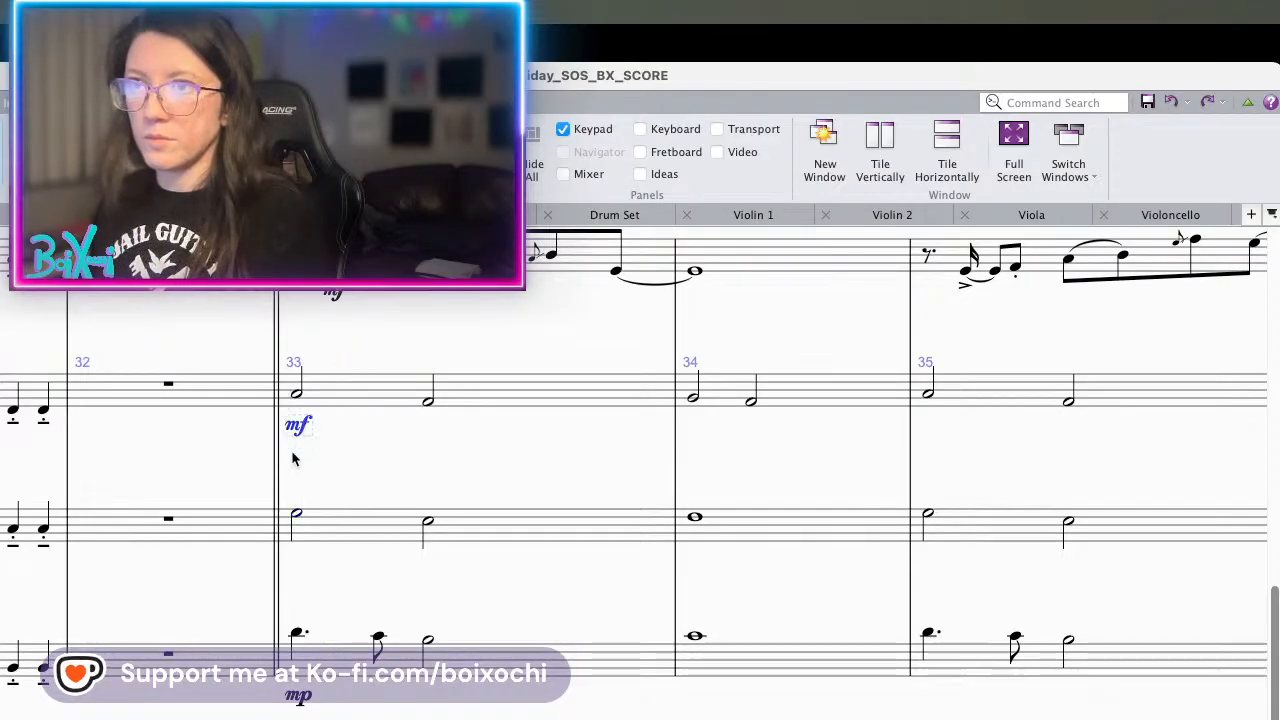
{"action": "left_click", "coordinate": [298, 561], "text": "alt"}
- Replace the Violoncello's mp in bar 33 with a copy of the Viola's mf dynamic
{"action": "left_click", "coordinate": [295, 697]}
{"action": "key", "text": "Delete"}
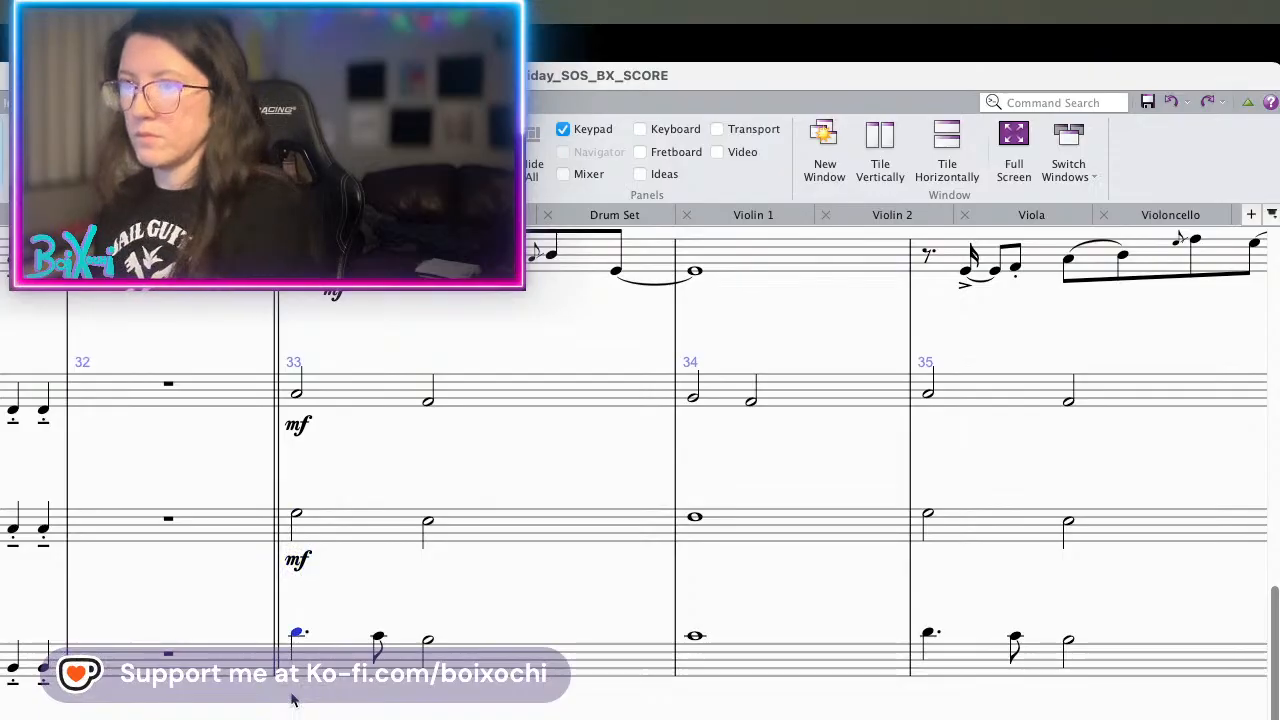
{"action": "left_click", "coordinate": [303, 558]}
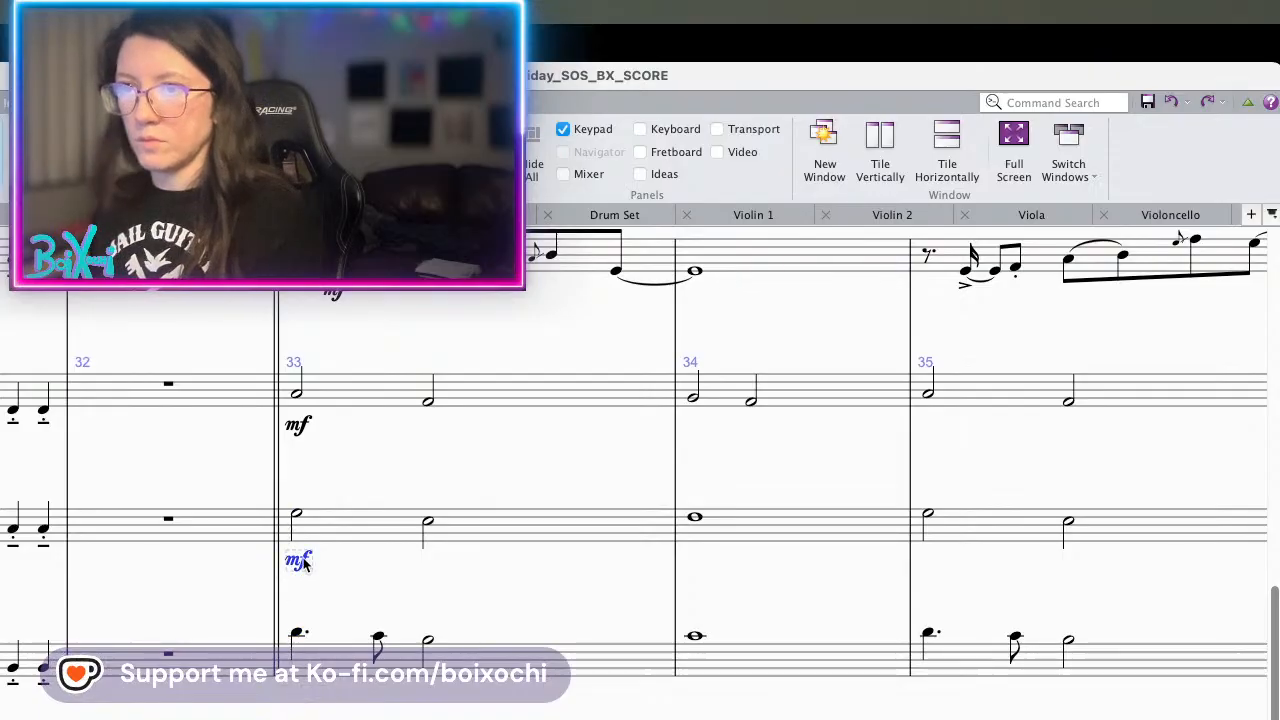
{"action": "left_click", "coordinate": [289, 701], "text": "alt"}
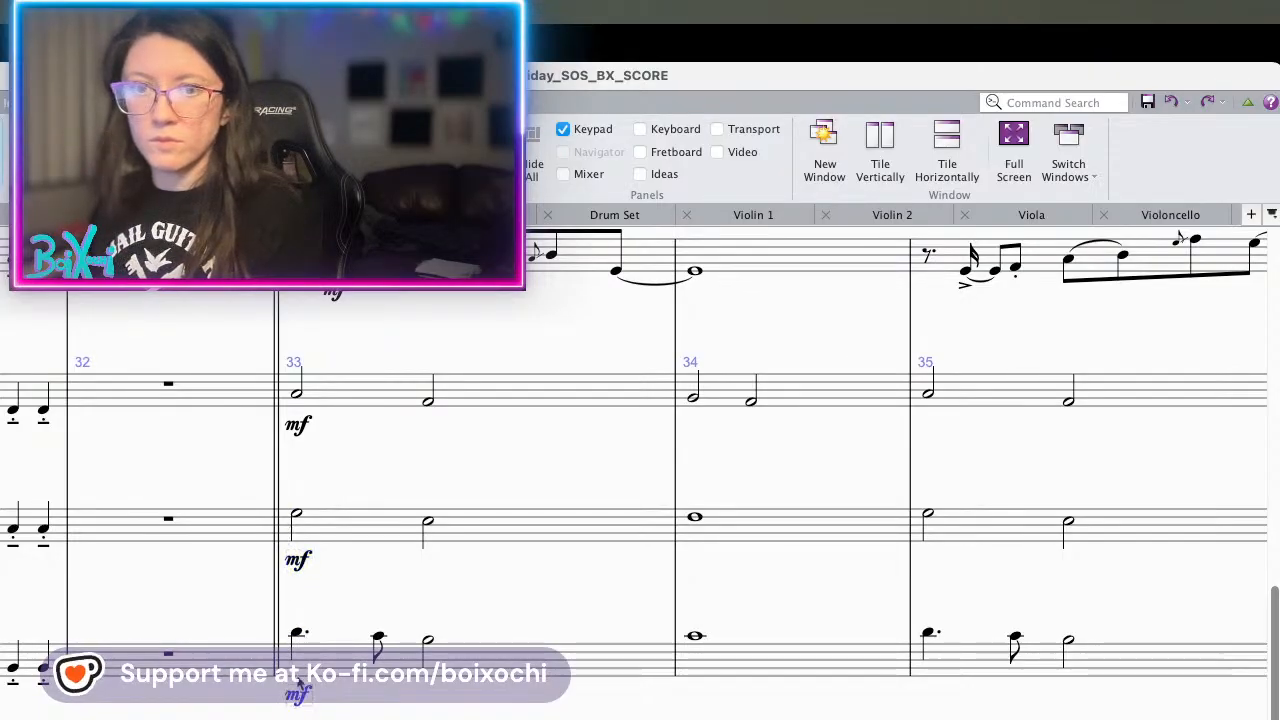
- Play back the passage from bar 33 and review the string parts through to the final bar 40
{"action": "scroll", "coordinate": [410, 597], "scroll_direction": "right", "scroll_amount": 3}
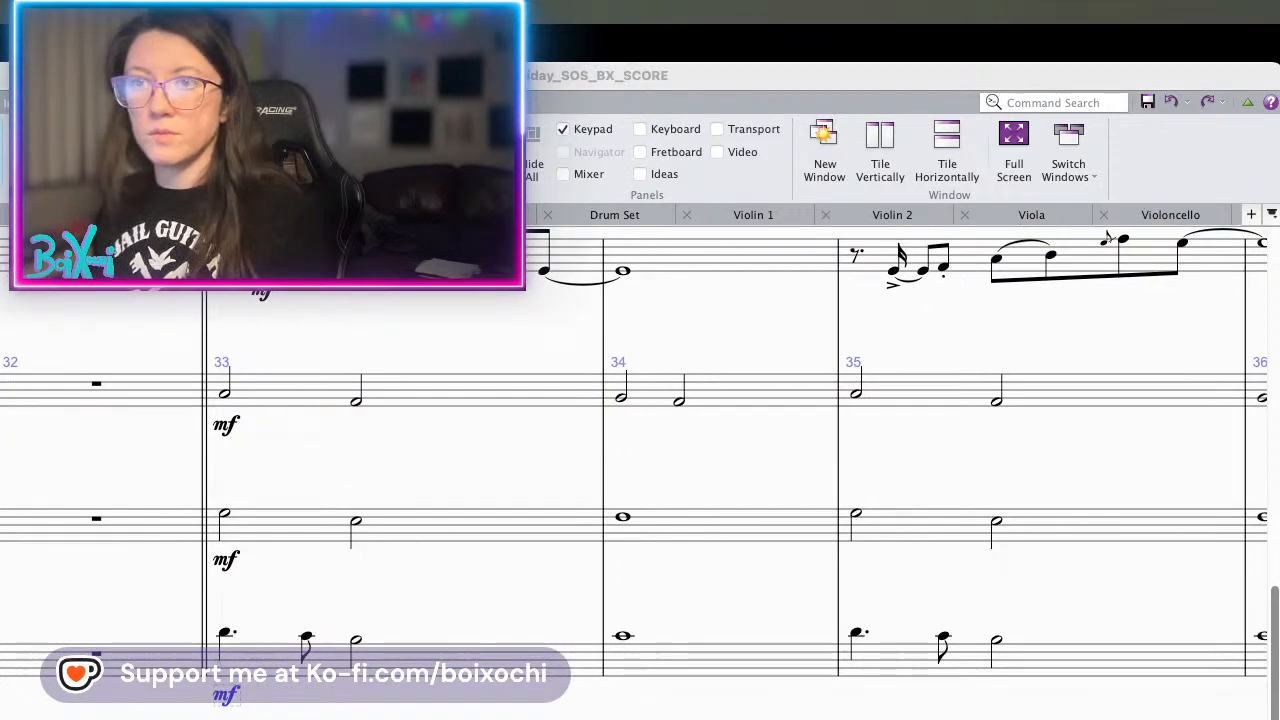
{"action": "scroll", "coordinate": [557, 456], "scroll_direction": "right", "scroll_amount": 3}
{"action": "scroll", "coordinate": [593, 479], "scroll_direction": "up", "scroll_amount": 2}
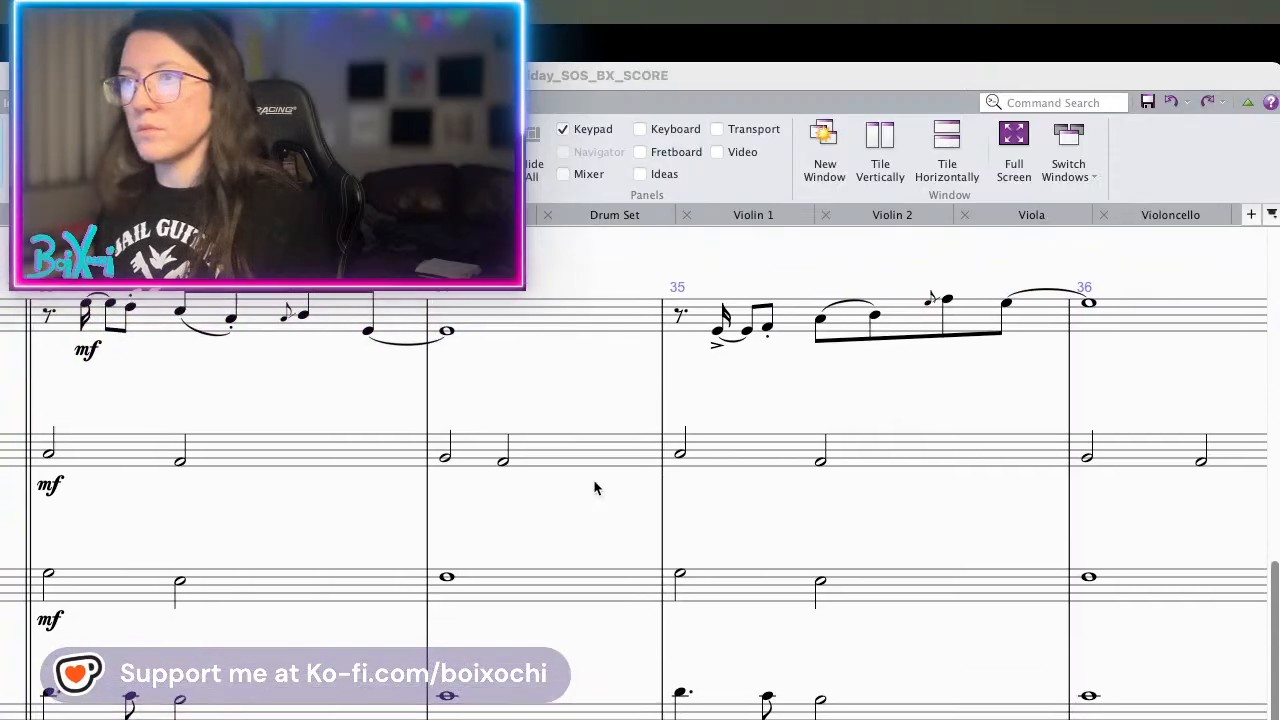
{"action": "scroll", "coordinate": [576, 504], "scroll_direction": "left", "scroll_amount": 3}
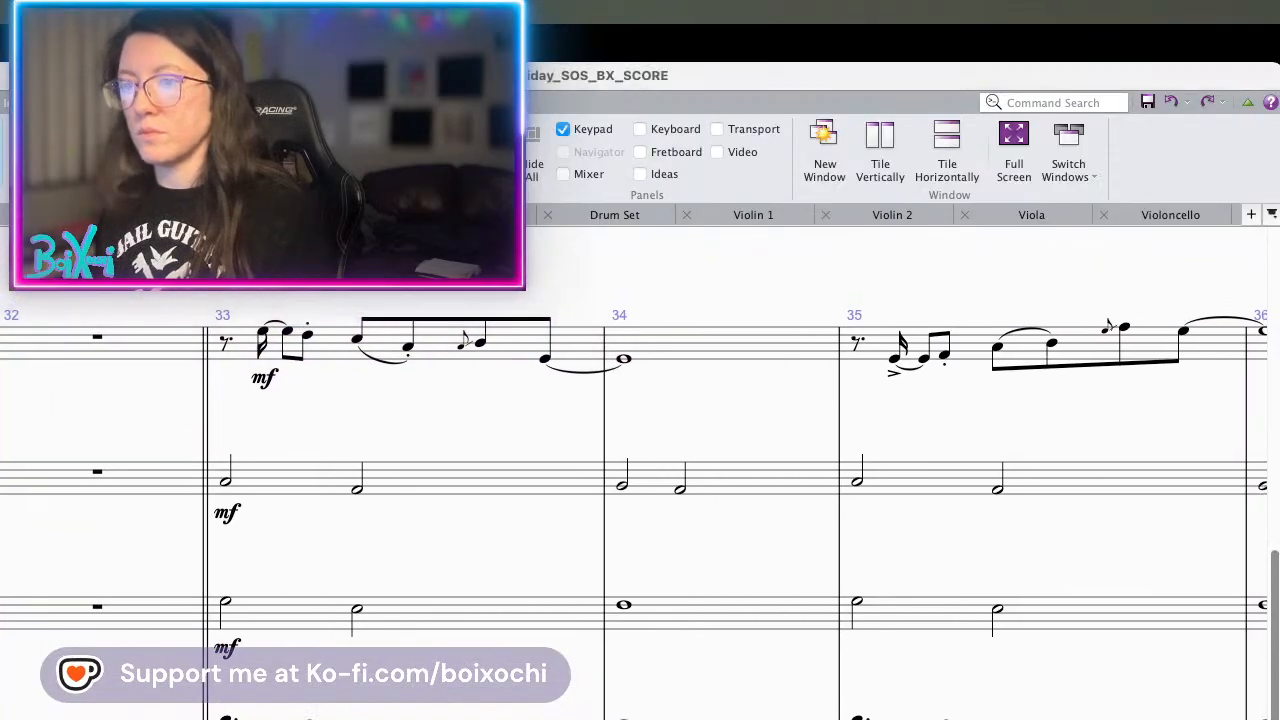
{"action": "key", "text": "space"}
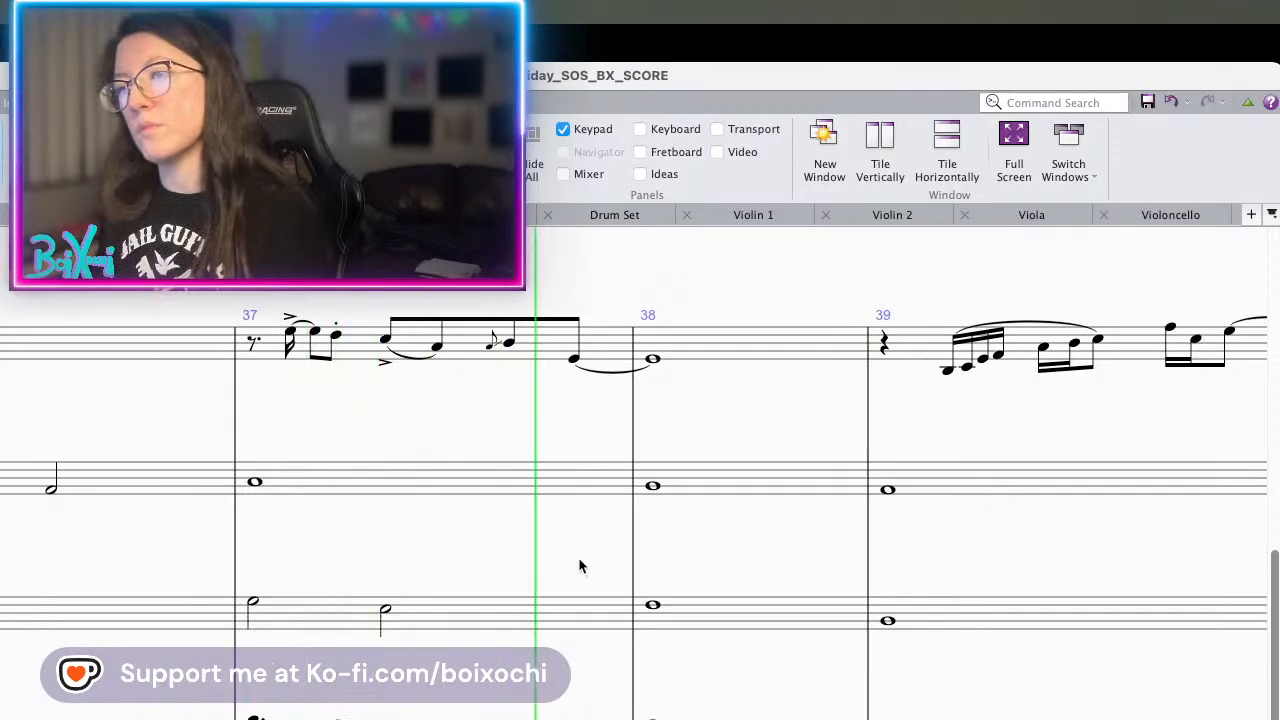
{"action": "key", "text": "space"}
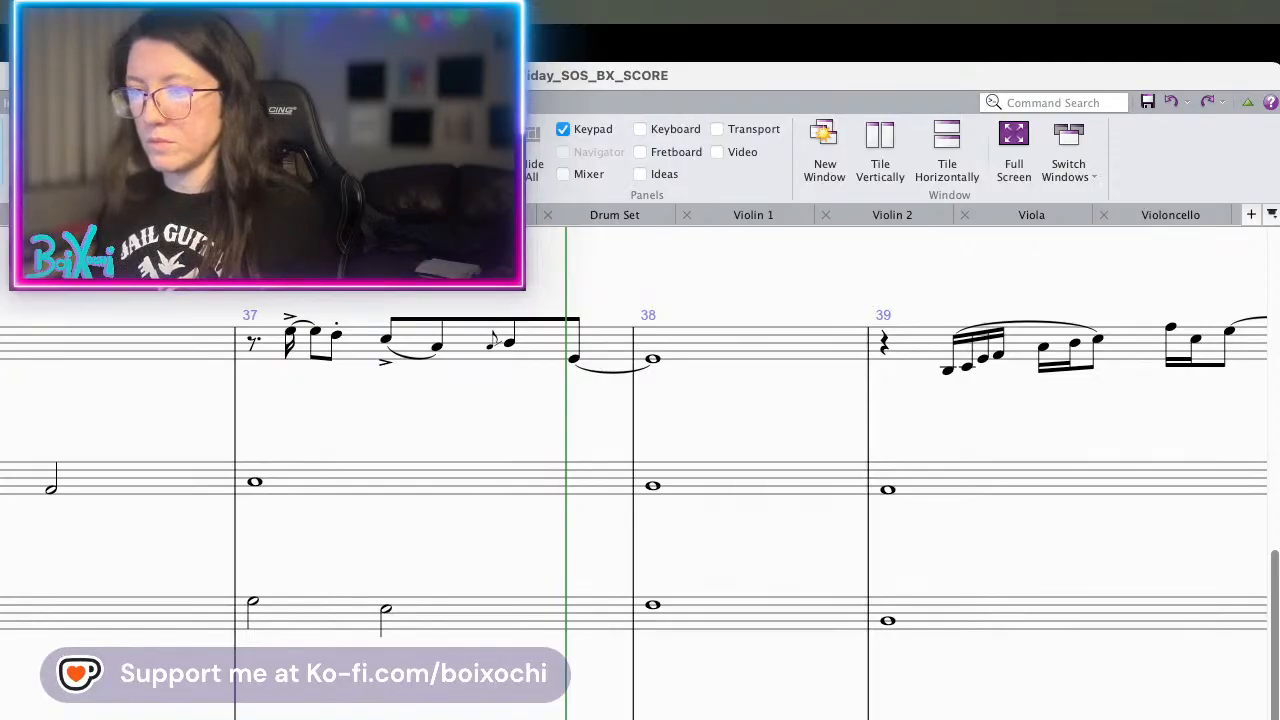
{"action": "scroll", "coordinate": [240, 700], "scroll_direction": "right", "scroll_amount": 2}
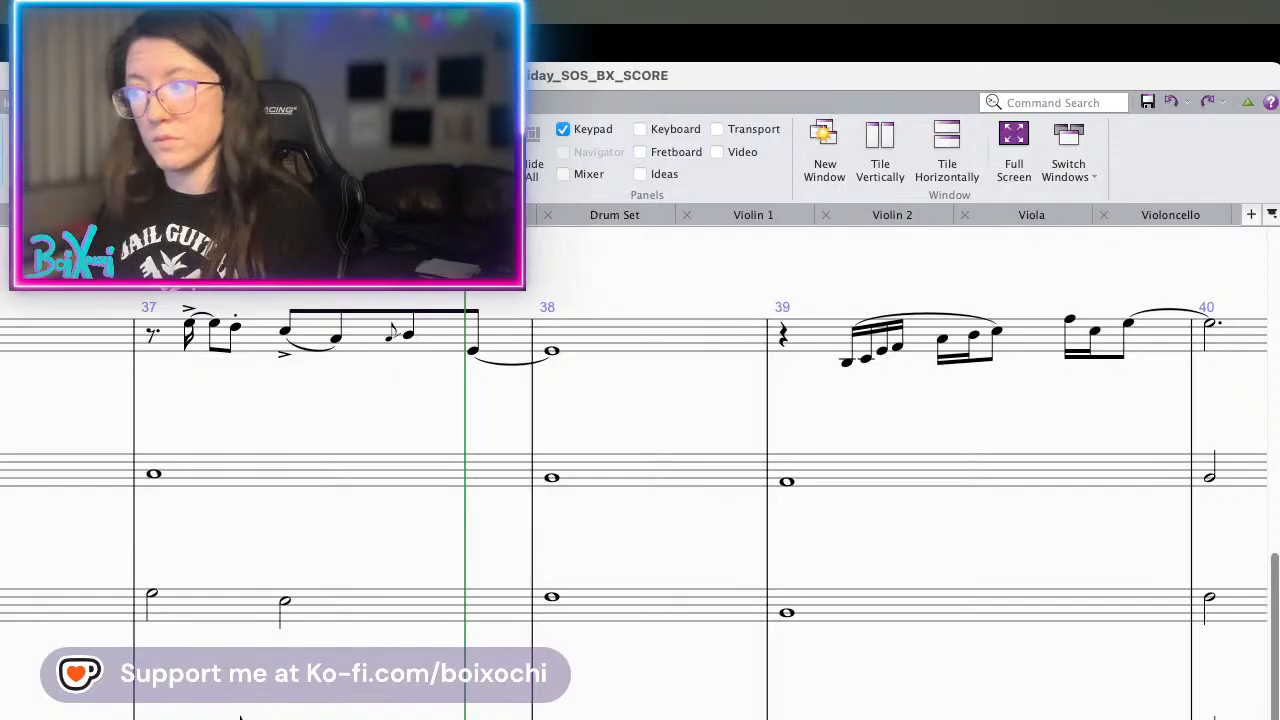
{"action": "scroll", "coordinate": [240, 700], "scroll_direction": "right", "scroll_amount": 4}
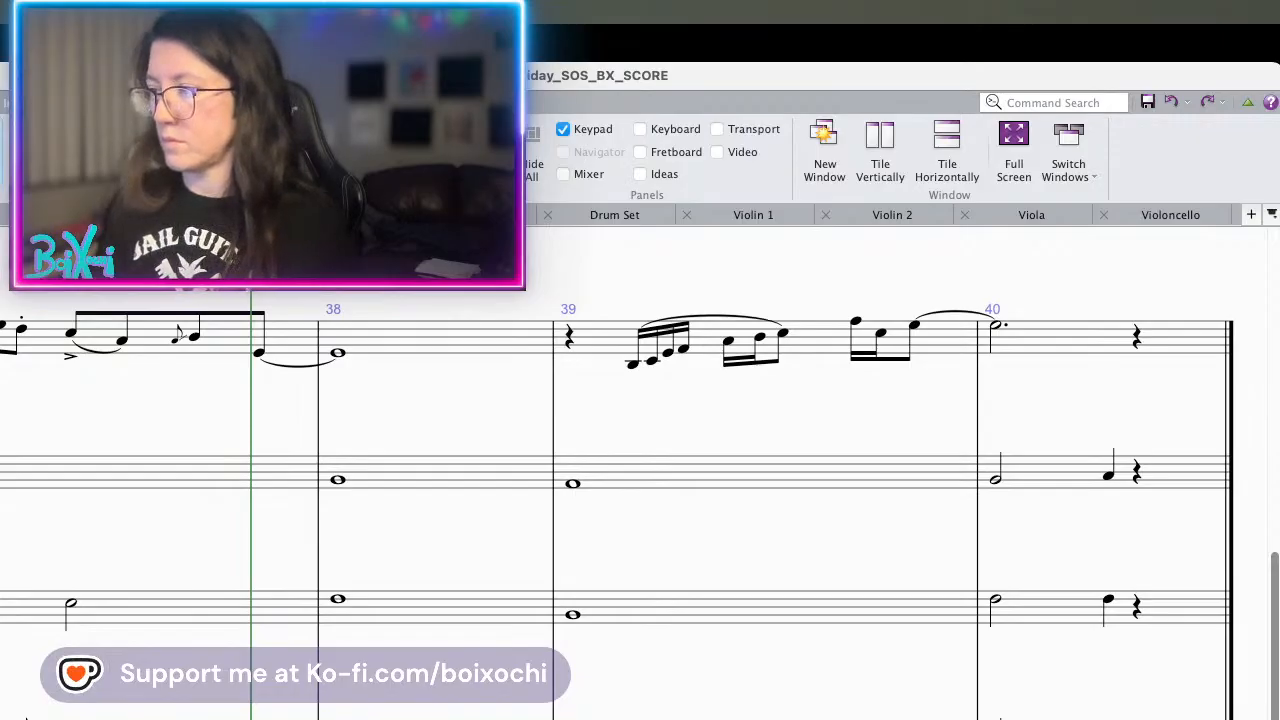
{"action": "scroll", "coordinate": [640, 470], "scroll_direction": "left", "scroll_amount": 7}
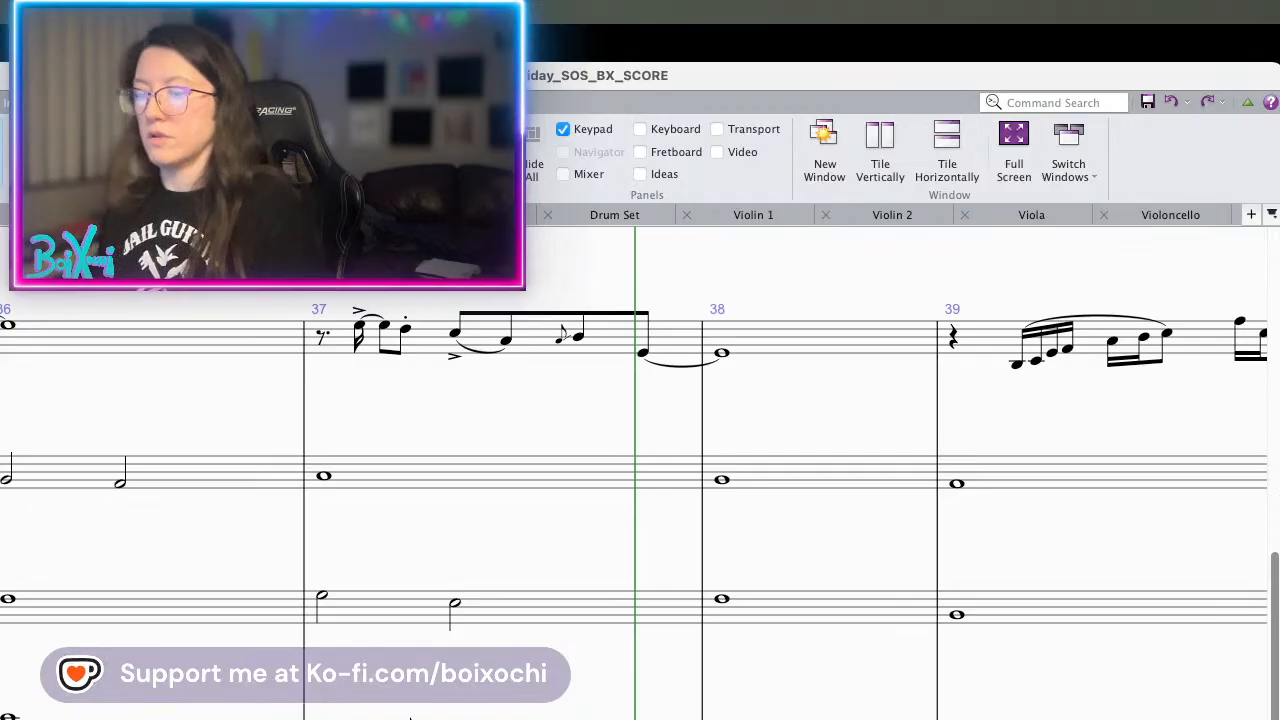
{"action": "key", "text": "p"}
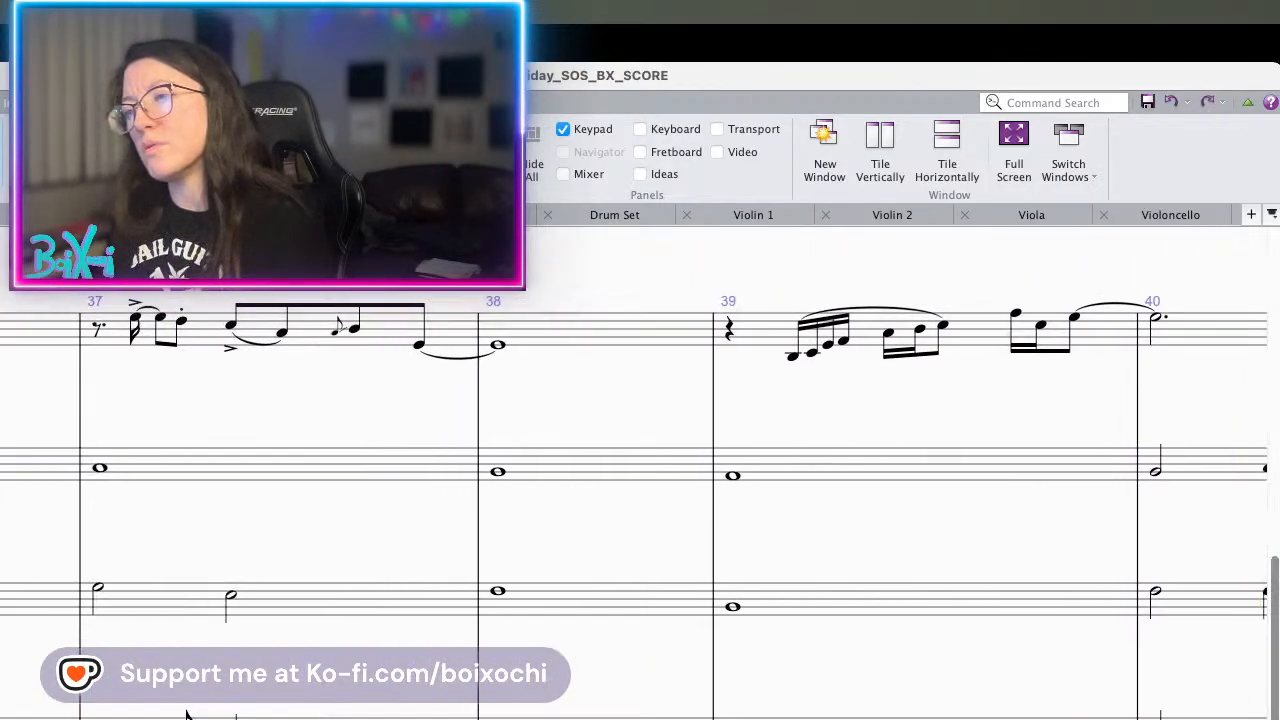
{"action": "left_click_drag", "start_coordinate": [186, 714], "coordinate": [252, 718]}
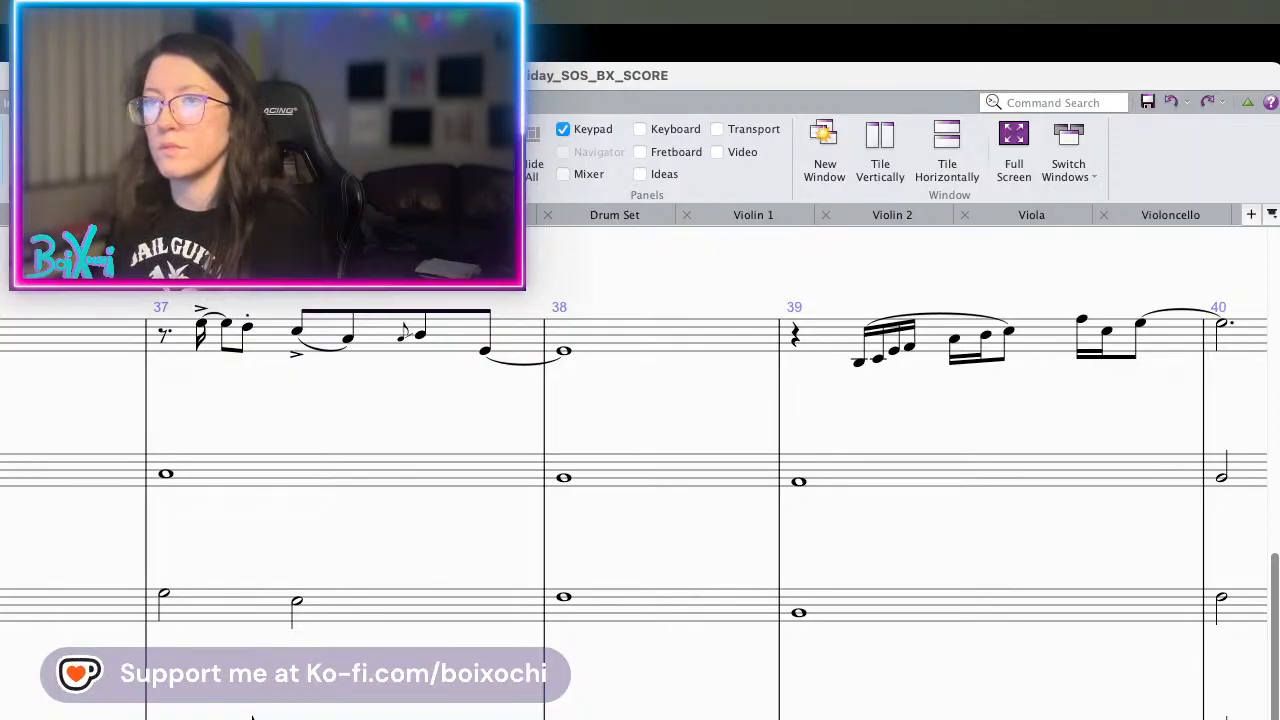
{"action": "scroll", "coordinate": [640, 510], "scroll_direction": "left", "scroll_amount": 3}
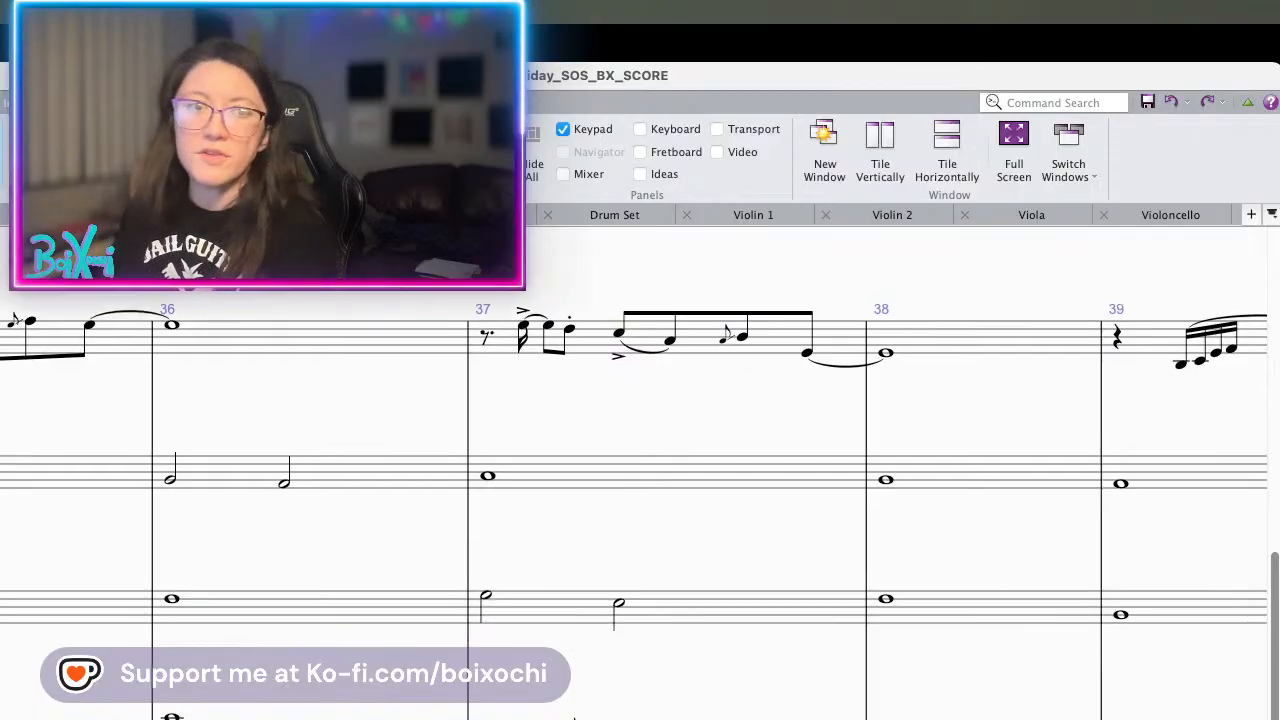
{"action": "scroll", "coordinate": [640, 510], "scroll_direction": "left", "scroll_amount": 3}
{"action": "scroll", "coordinate": [640, 510], "scroll_direction": "right", "scroll_amount": 2}
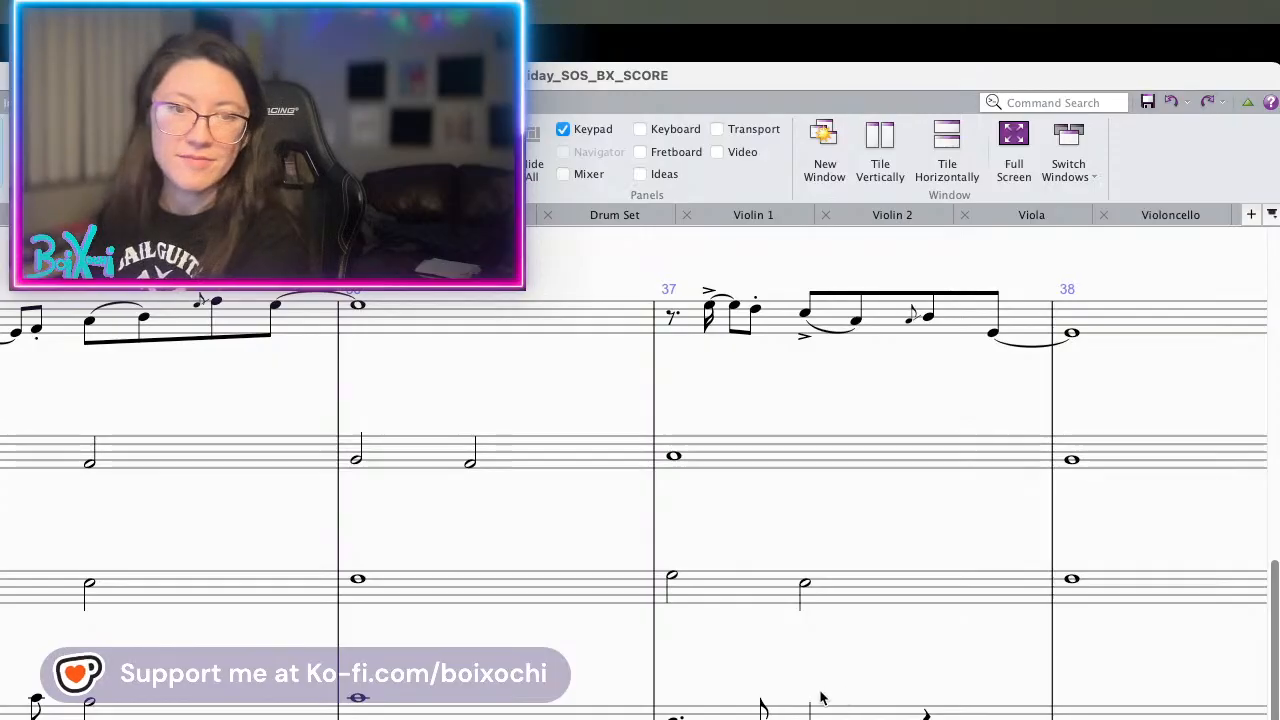
- Replace the Viola's second half note in bar 37 with two quarter notes carrying tenuto and staccato marks, and play the bar back
{"action": "scroll", "coordinate": [818, 696], "scroll_direction": "down", "scroll_amount": 2}
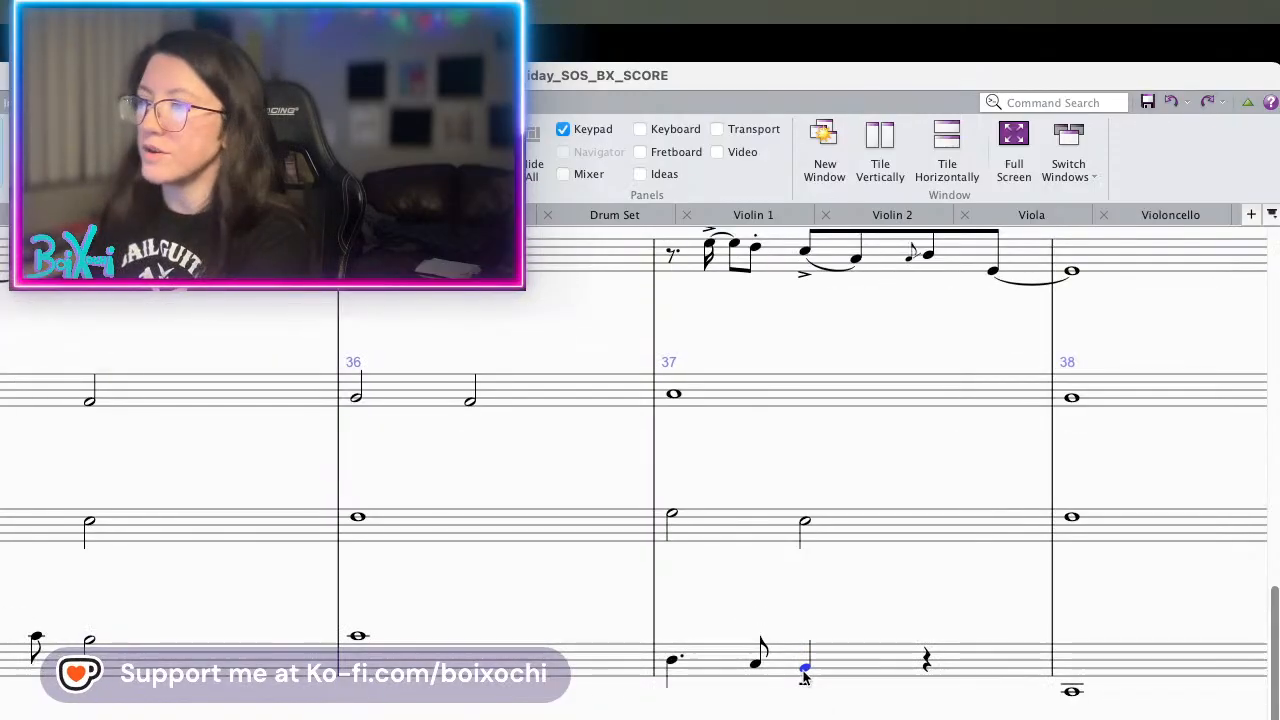
{"action": "left_click", "coordinate": [806, 525], "text": "alt"}
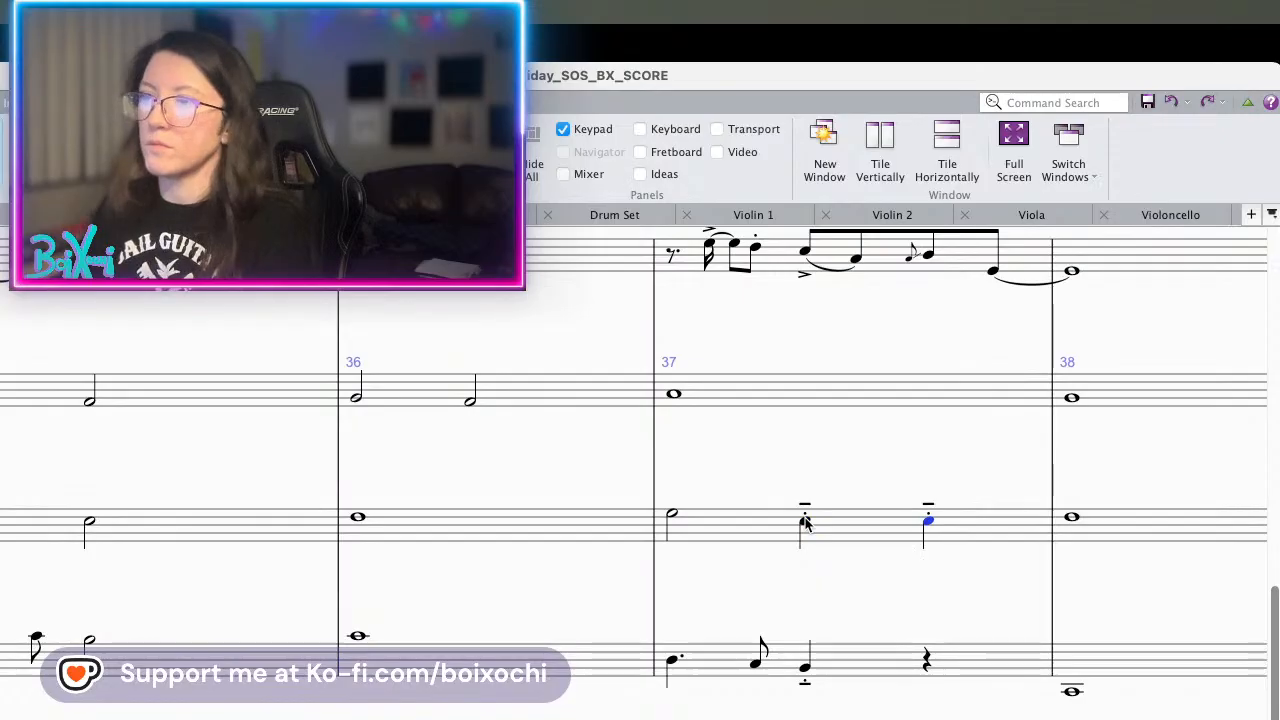
{"action": "left_click", "coordinate": [674, 396]}
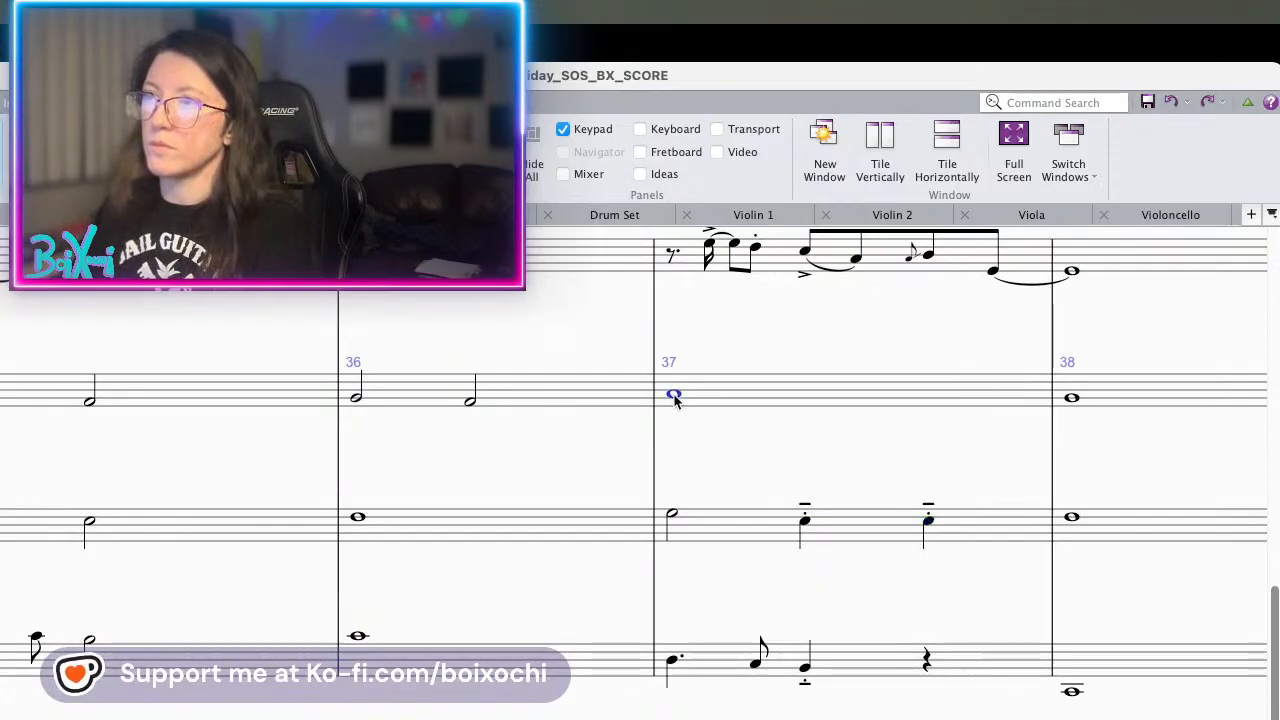
{"action": "key", "text": "p"}
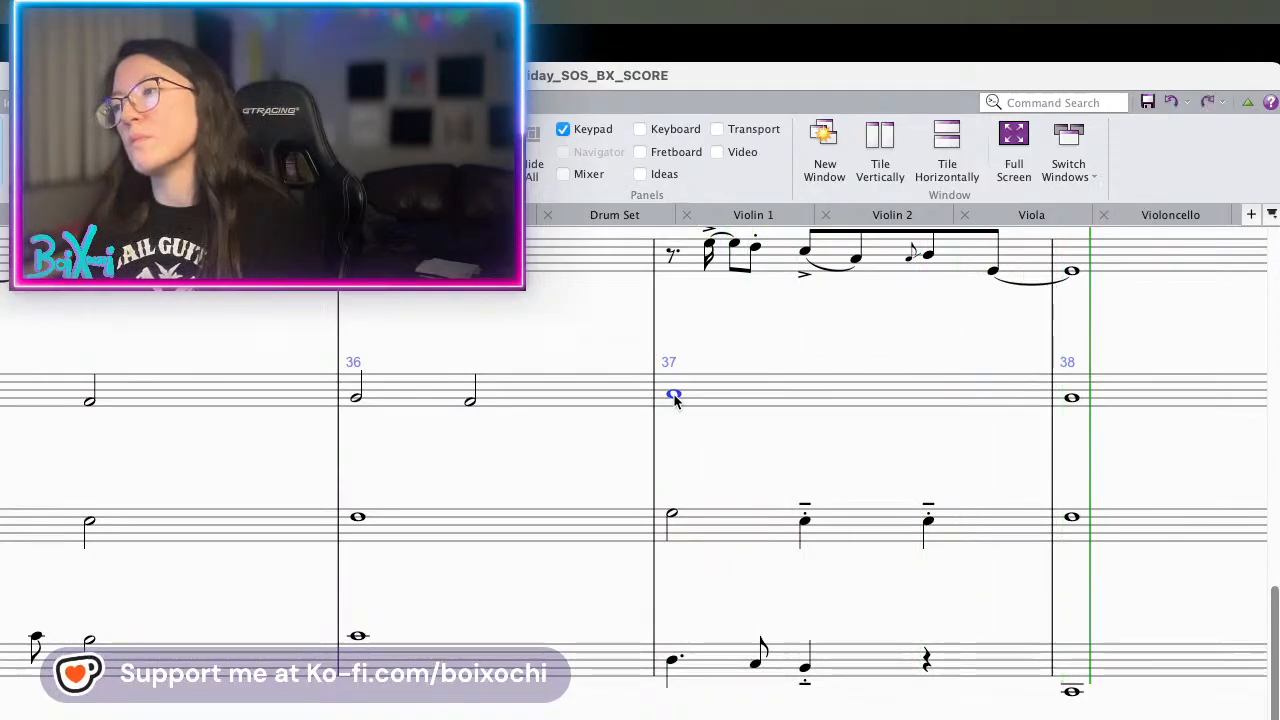
{"action": "key", "text": "Escape"}
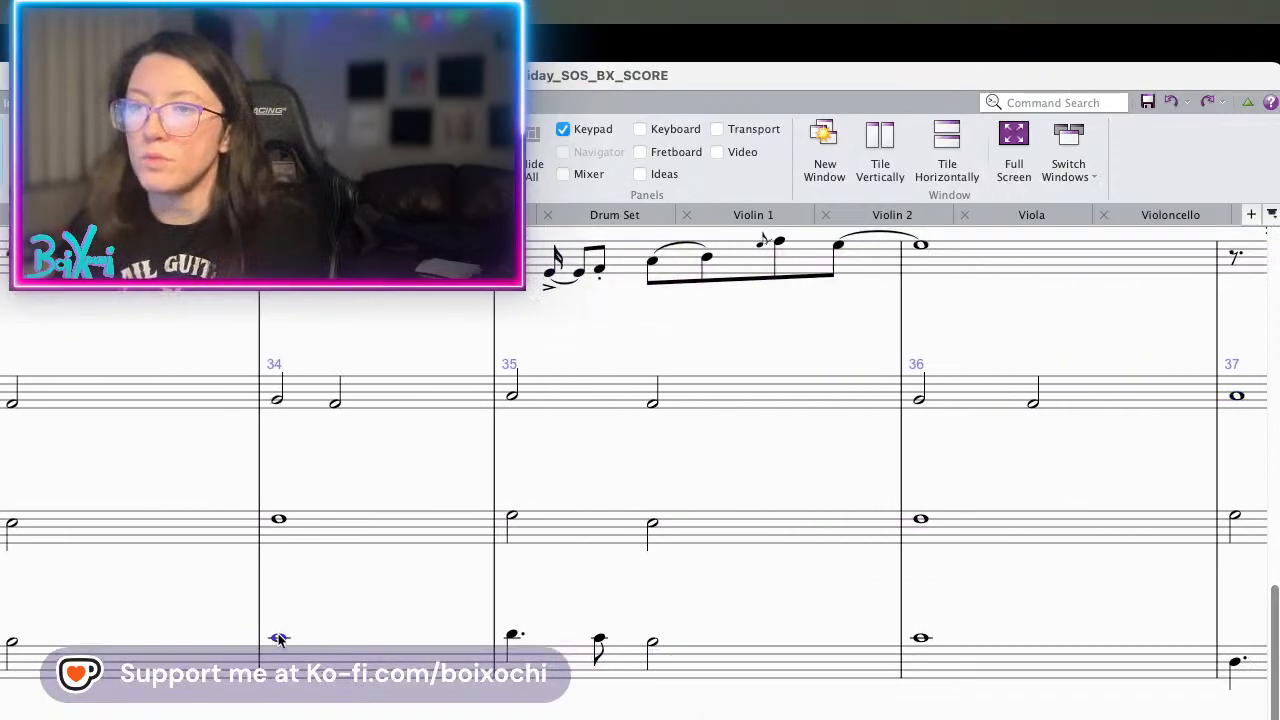
- Play back from bar 34 and review the string, vocal and chord staves around rehearsal mark D
{"action": "key", "text": "space"}
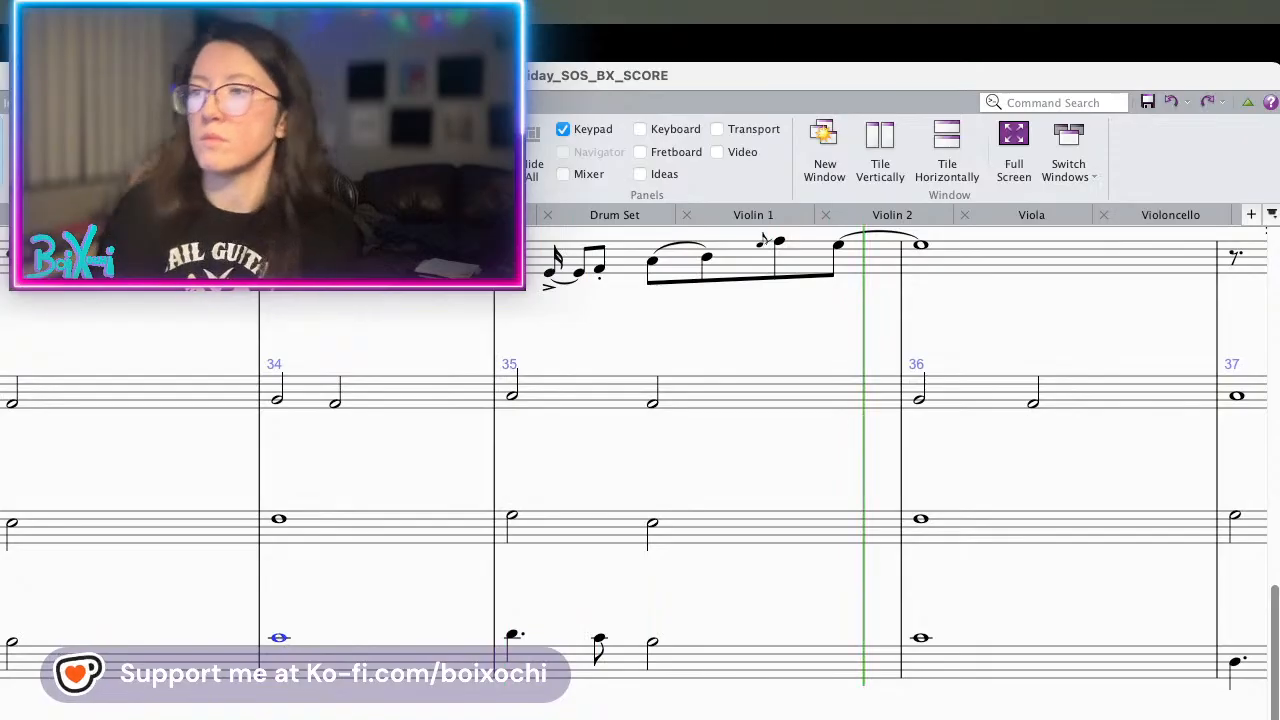
{"action": "scroll", "coordinate": [550, 630], "scroll_direction": "left", "scroll_amount": 5}
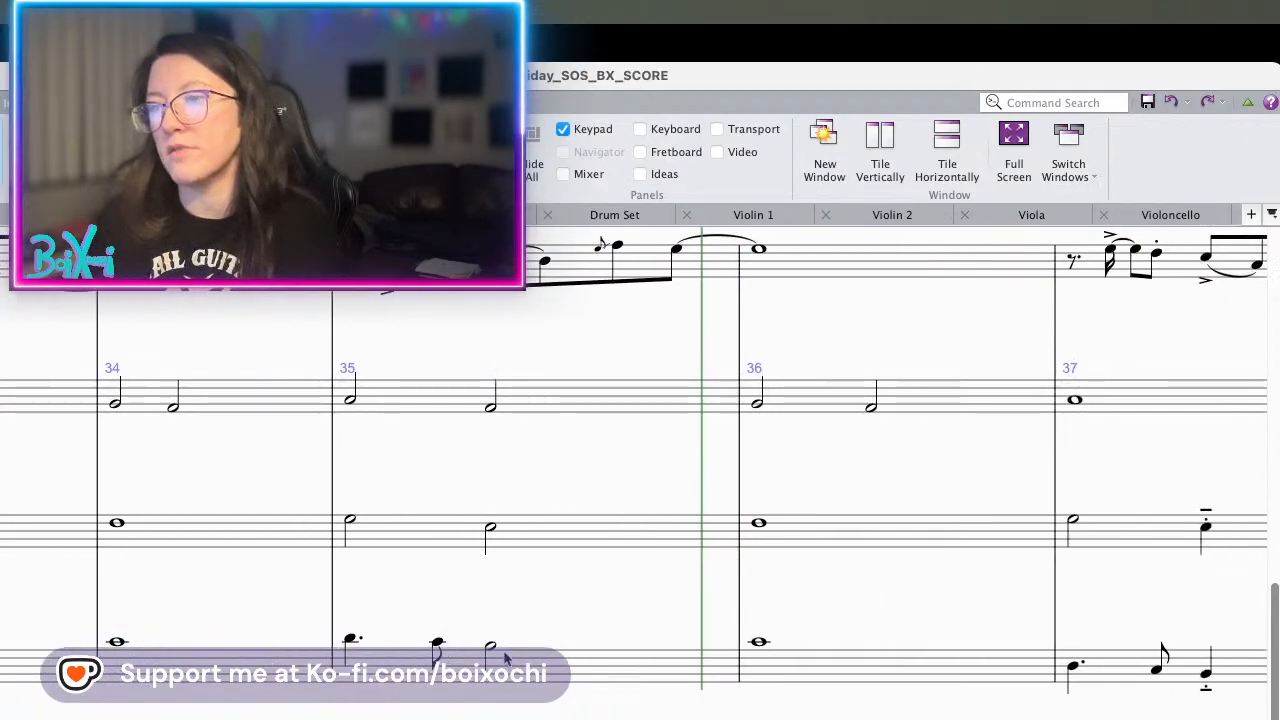
{"action": "scroll", "coordinate": [486, 656], "scroll_direction": "left", "scroll_amount": 5}
{"action": "scroll", "coordinate": [486, 656], "scroll_direction": "right", "scroll_amount": 3}
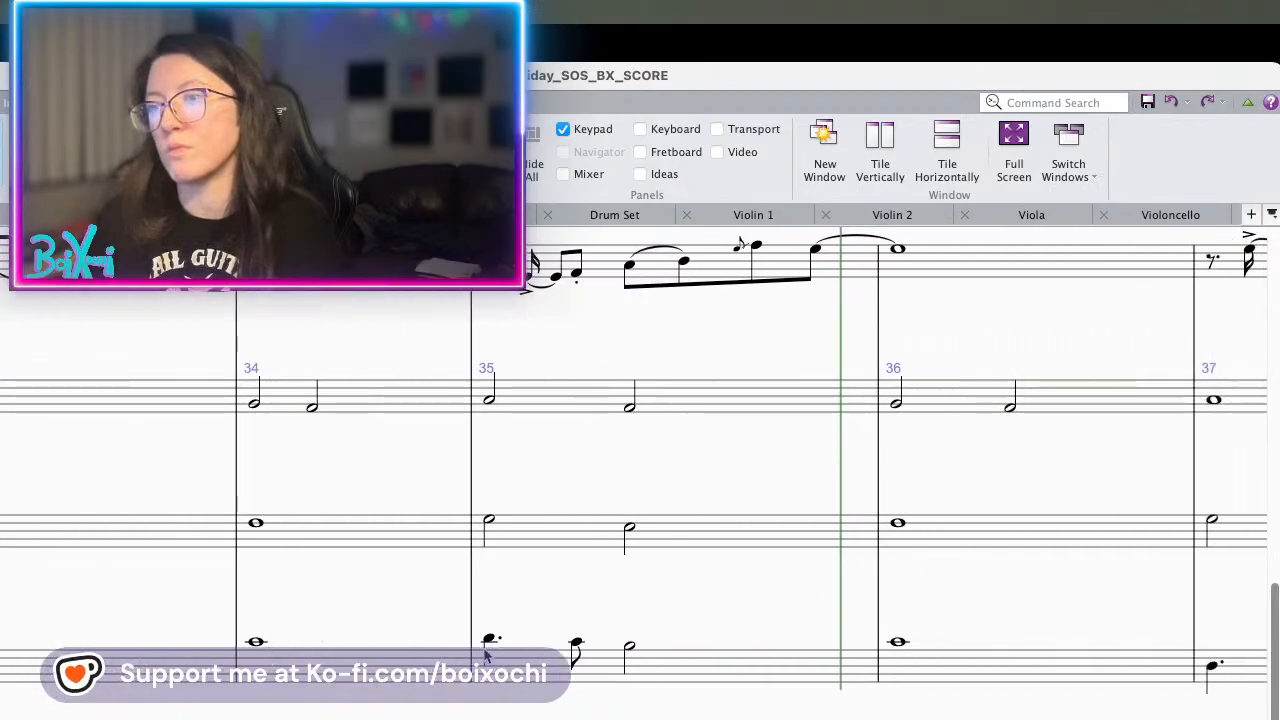
{"action": "scroll", "coordinate": [486, 656], "scroll_direction": "right", "scroll_amount": 2}
{"action": "scroll", "coordinate": [484, 654], "scroll_direction": "up", "scroll_amount": 2}
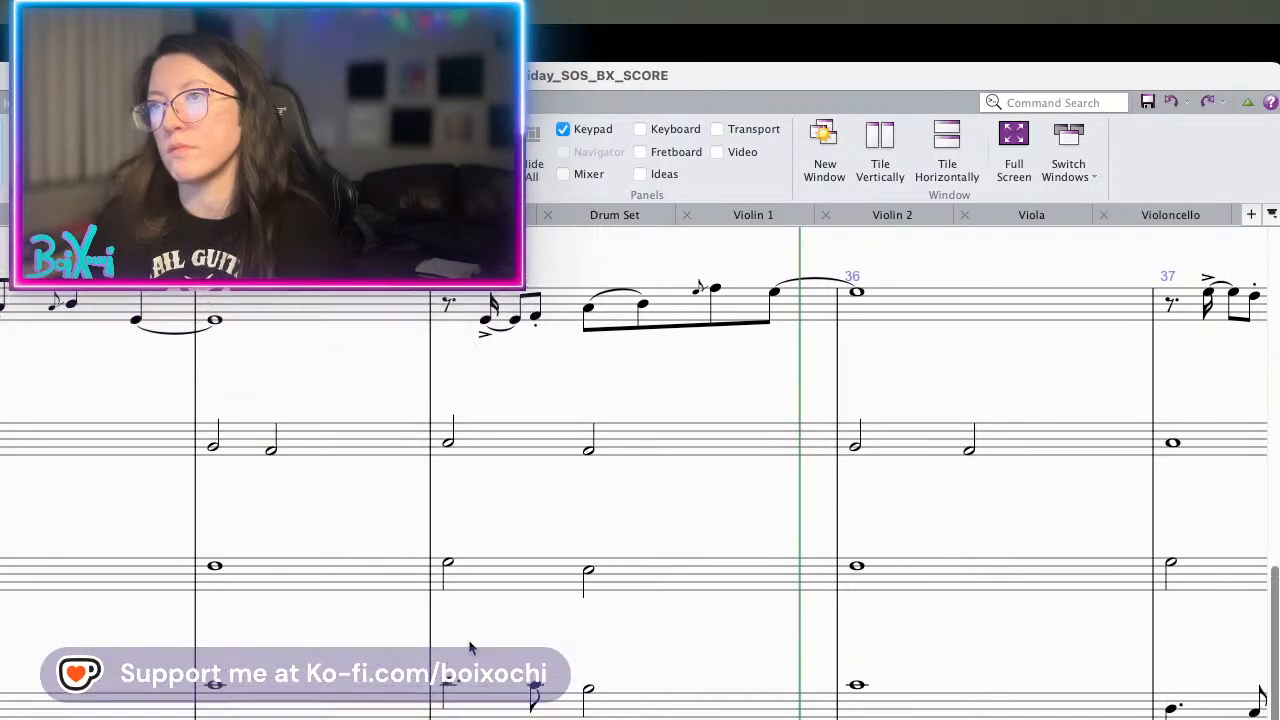
{"action": "scroll", "coordinate": [470, 648], "scroll_direction": "up", "scroll_amount": 10}
{"action": "scroll", "coordinate": [470, 648], "scroll_direction": "right", "scroll_amount": 2}
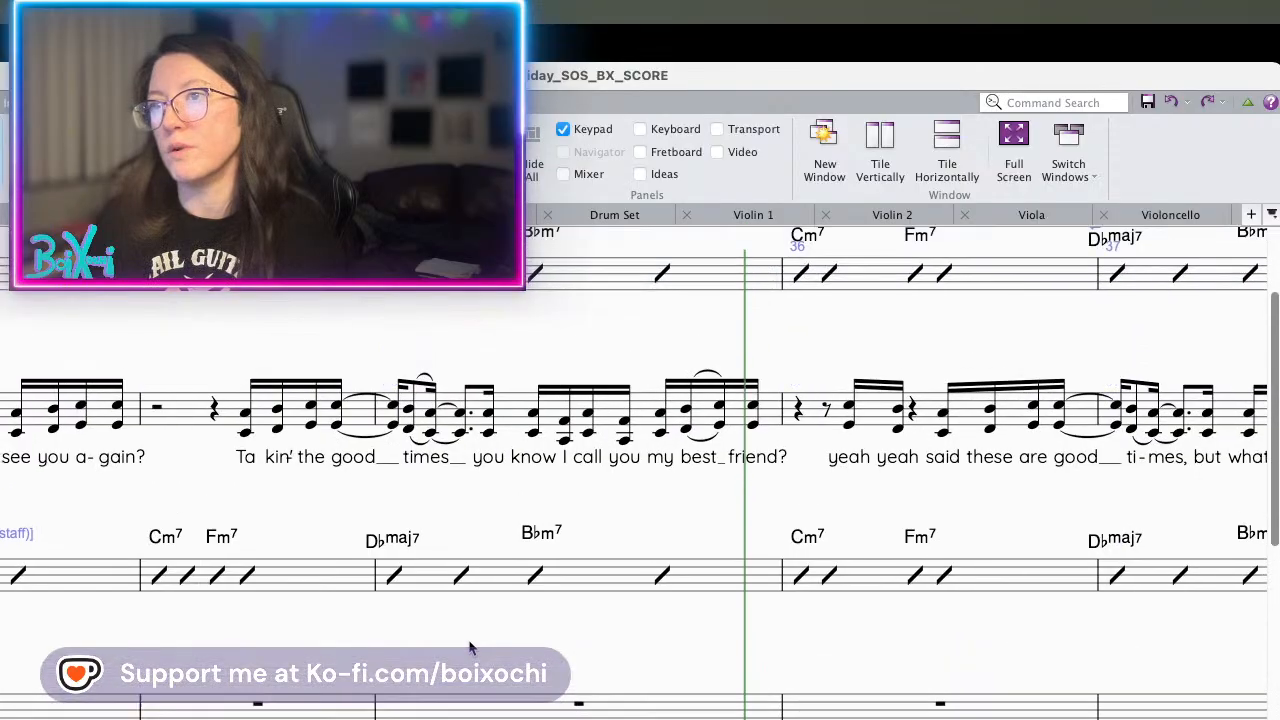
{"action": "scroll", "coordinate": [470, 648], "scroll_direction": "up", "scroll_amount": 5}
{"action": "scroll", "coordinate": [470, 648], "scroll_direction": "left", "scroll_amount": 3}
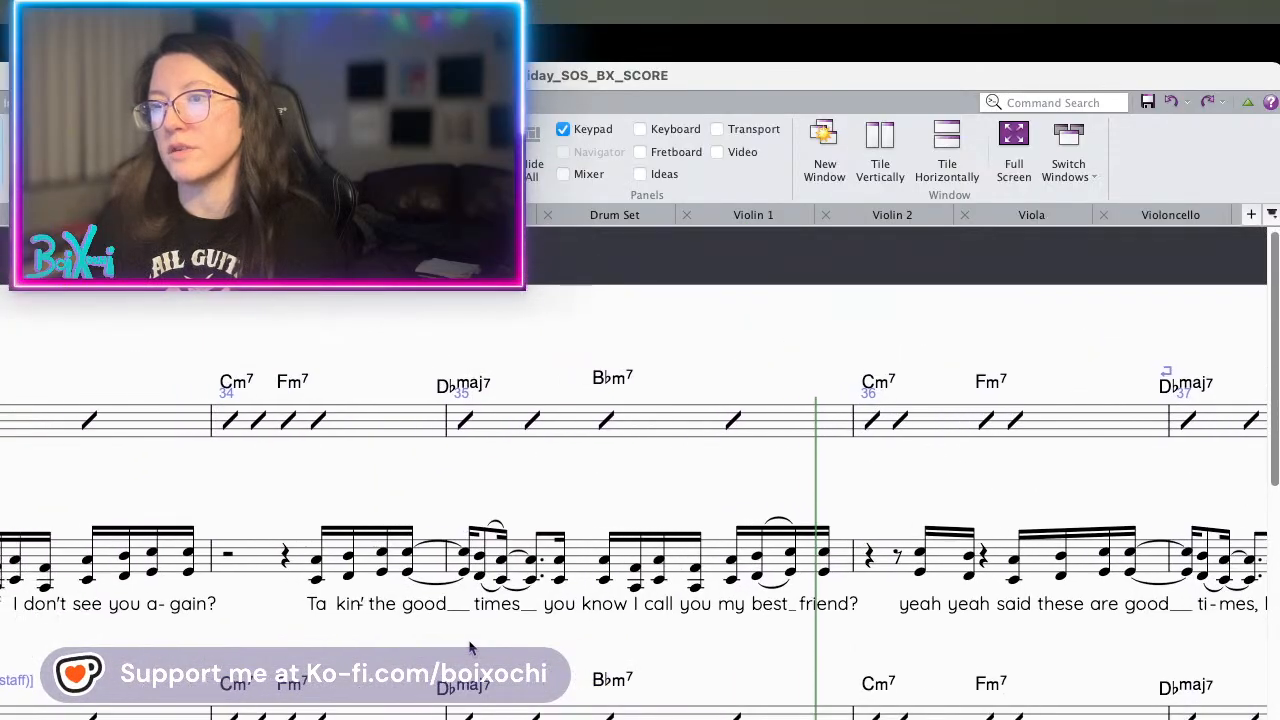
{"action": "scroll", "coordinate": [470, 648], "scroll_direction": "left", "scroll_amount": 15}
{"action": "scroll", "coordinate": [636, 500], "scroll_direction": "right", "scroll_amount": 3}
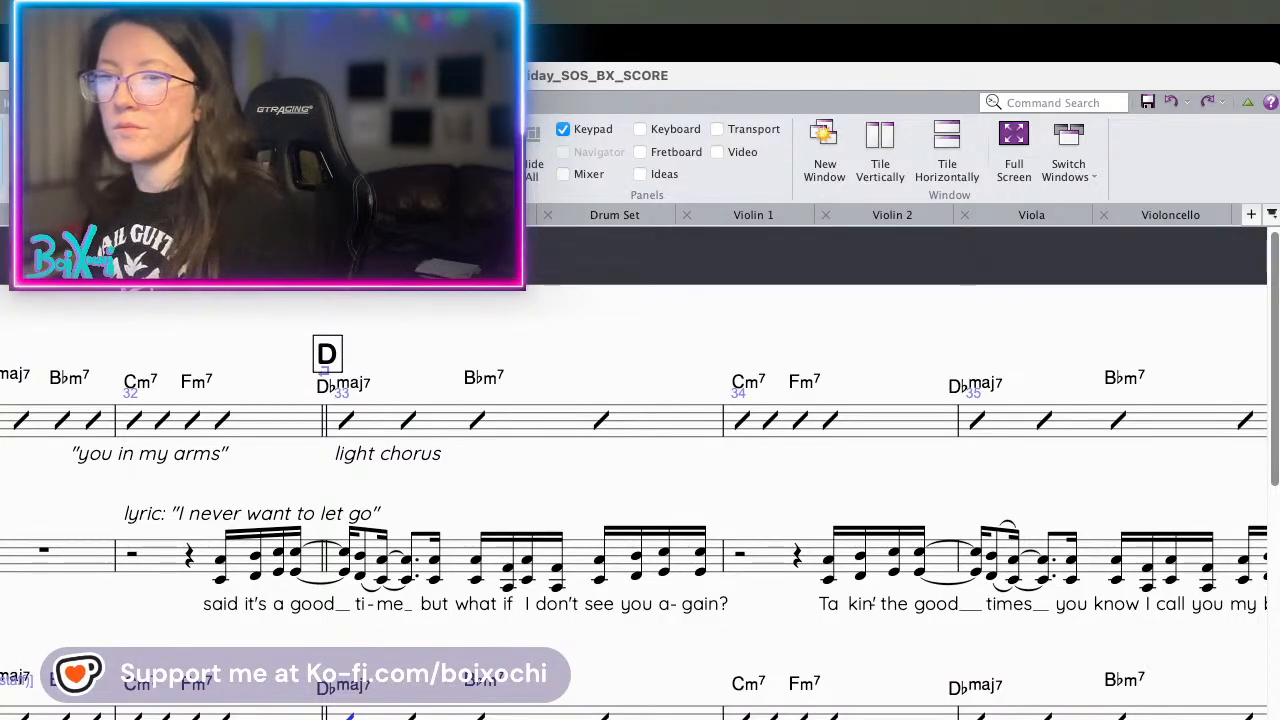
{"action": "key", "text": "space"}
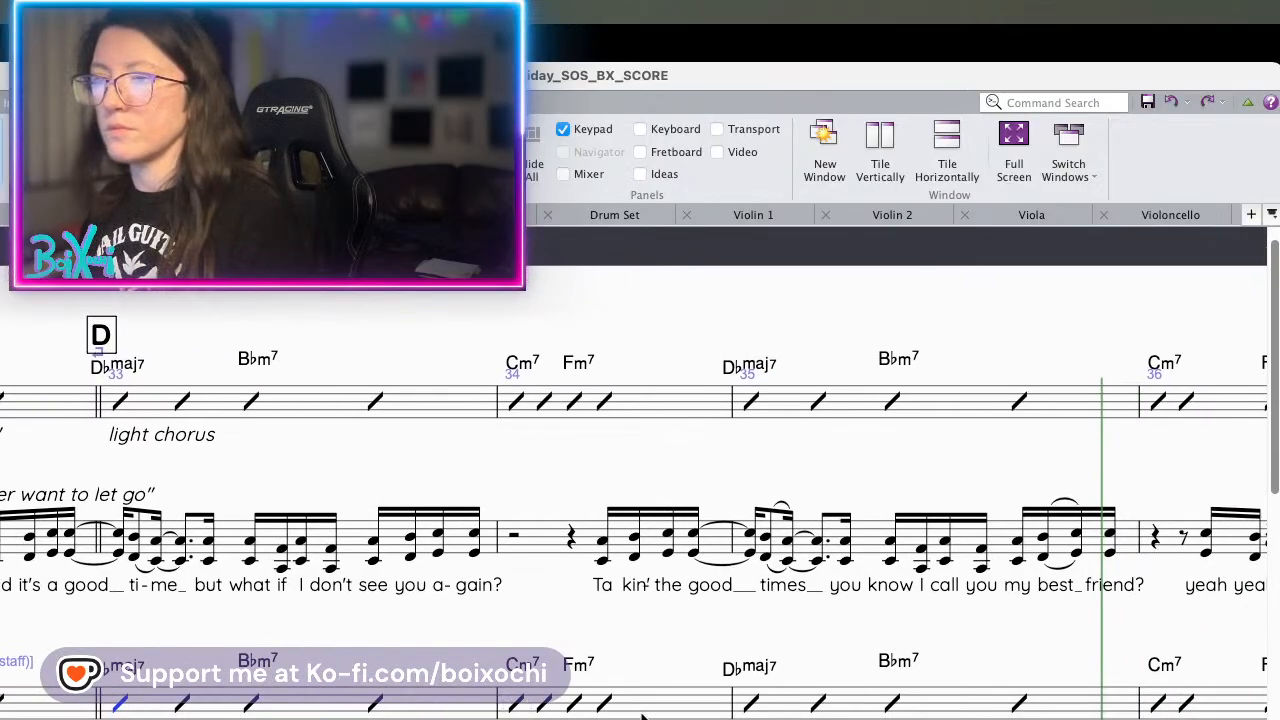
- Delete the "keep groovin, but lower intensity" instruction from the drum staff at bar 33
{"action": "scroll", "coordinate": [716, 526], "scroll_direction": "down", "scroll_amount": 5}
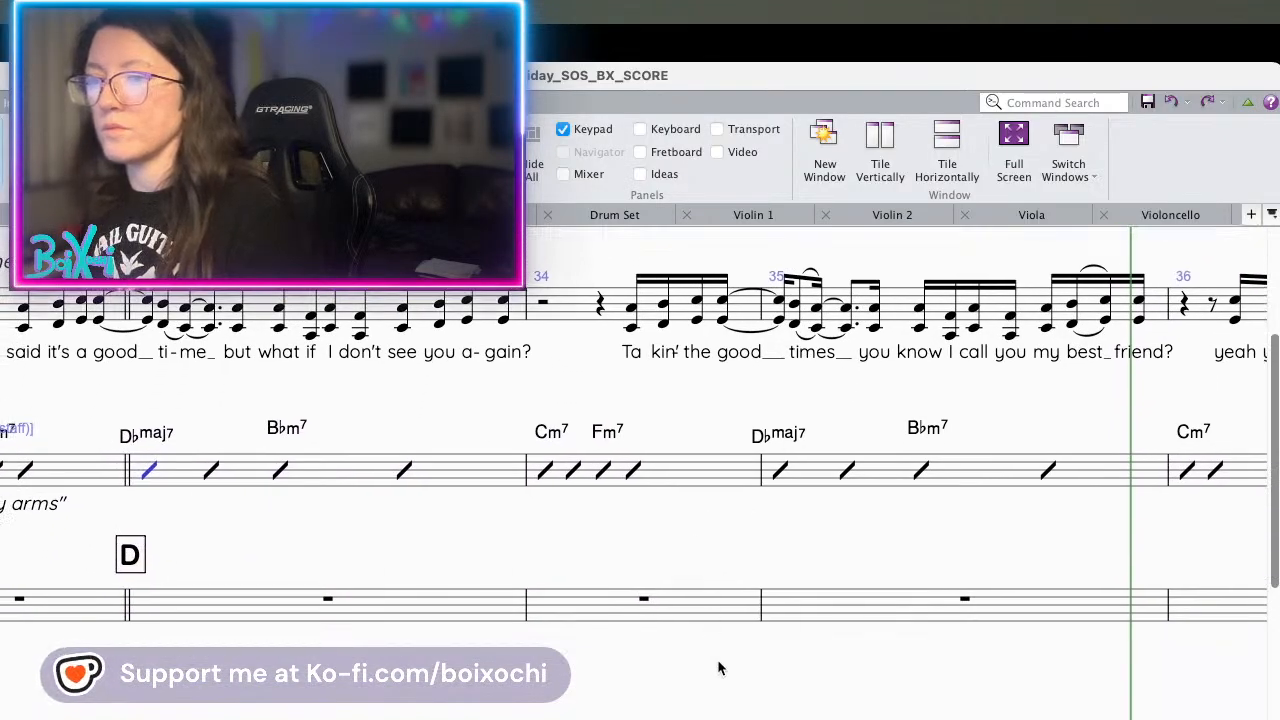
{"action": "left_click_drag", "start_coordinate": [717, 669], "coordinate": [691, 414]}
{"action": "left_click_drag", "start_coordinate": [691, 580], "coordinate": [694, 549]}
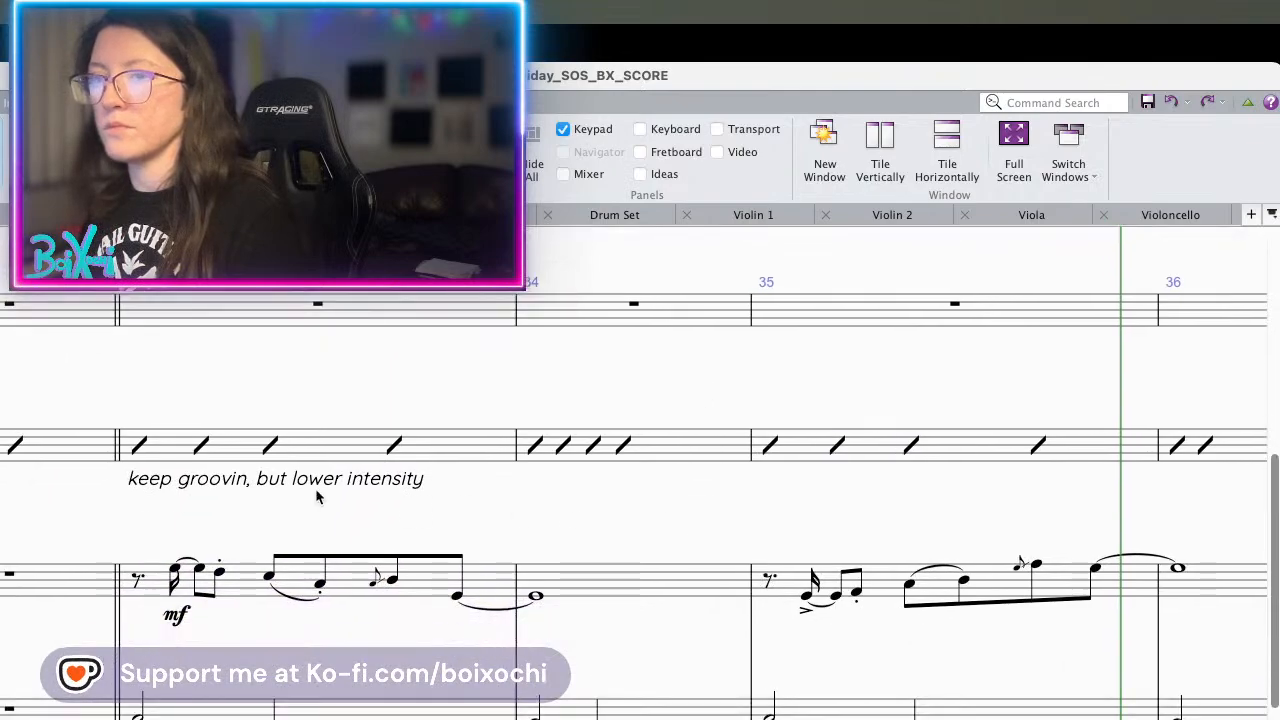
{"action": "double_click", "coordinate": [340, 481]}
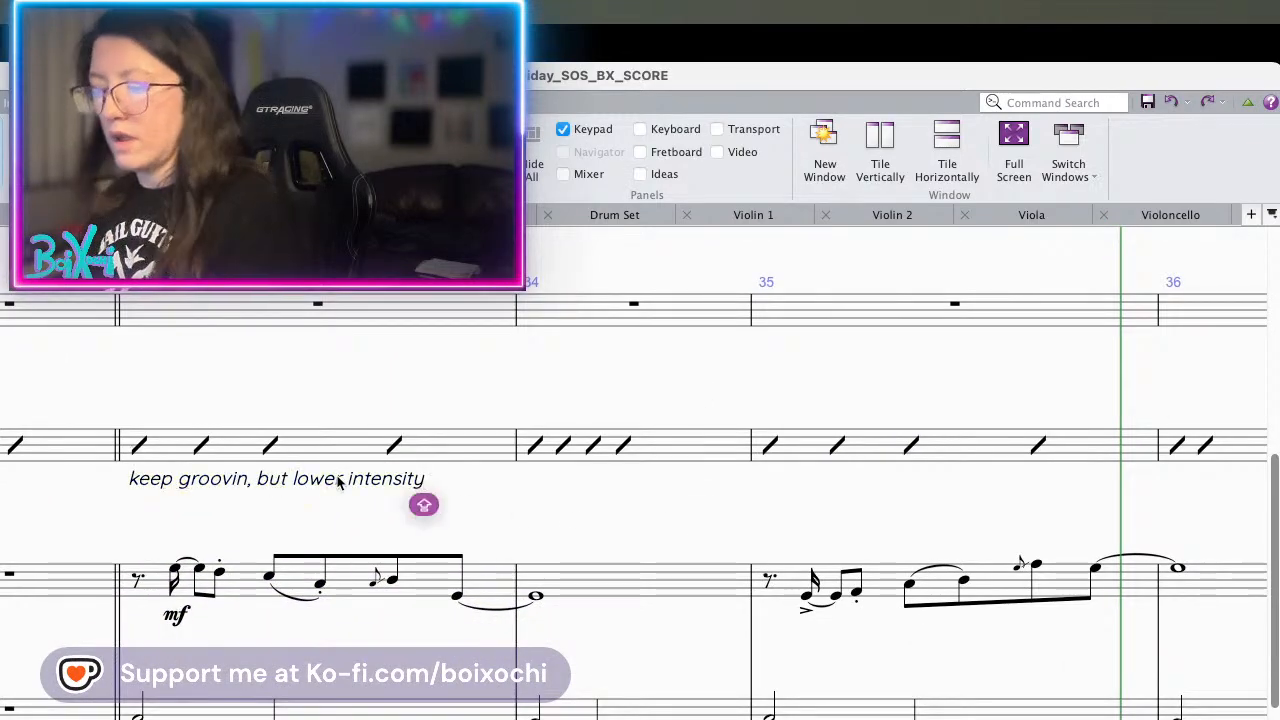
{"action": "key", "text": "BackSpace"}
{"action": "key", "text": "BackSpace"}
{"action": "key", "text": "BackSpace"}
{"action": "key", "text": "BackSpace"}
{"action": "key", "text": "BackSpace"}
{"action": "key", "text": "BackSpace"}
{"action": "key", "text": "BackSpace"}
{"action": "key", "text": "BackSpace"}
{"action": "key", "text": "BackSpace"}
{"action": "key", "text": "BackSpace"}
{"action": "key", "text": "BackSpace"}
{"action": "key", "text": "BackSpace"}
{"action": "key", "text": "BackSpace"}
{"action": "key", "text": "BackSpace"}
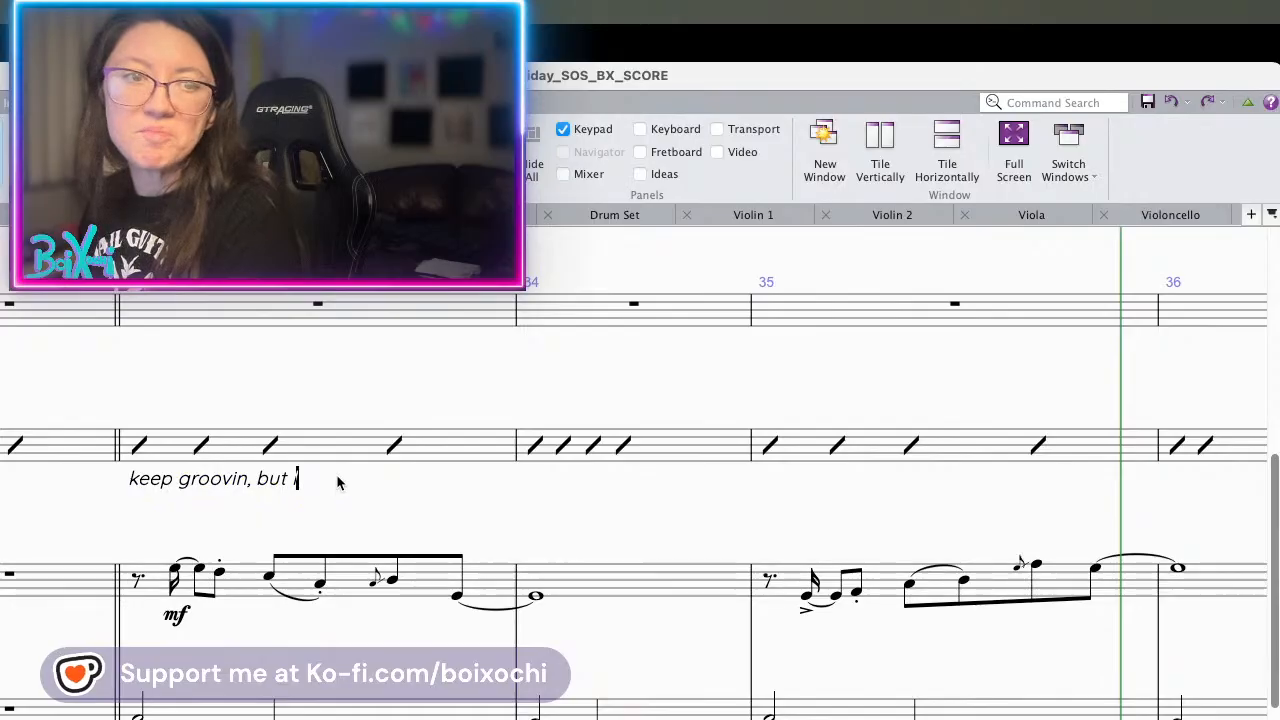
{"action": "key", "text": "BackSpace"}
{"action": "key", "text": "BackSpace"}
{"action": "key", "text": "BackSpace"}
{"action": "key", "text": "BackSpace"}
{"action": "key", "text": "BackSpace"}
{"action": "key", "text": "BackSpace"}
{"action": "key", "text": "BackSpace"}
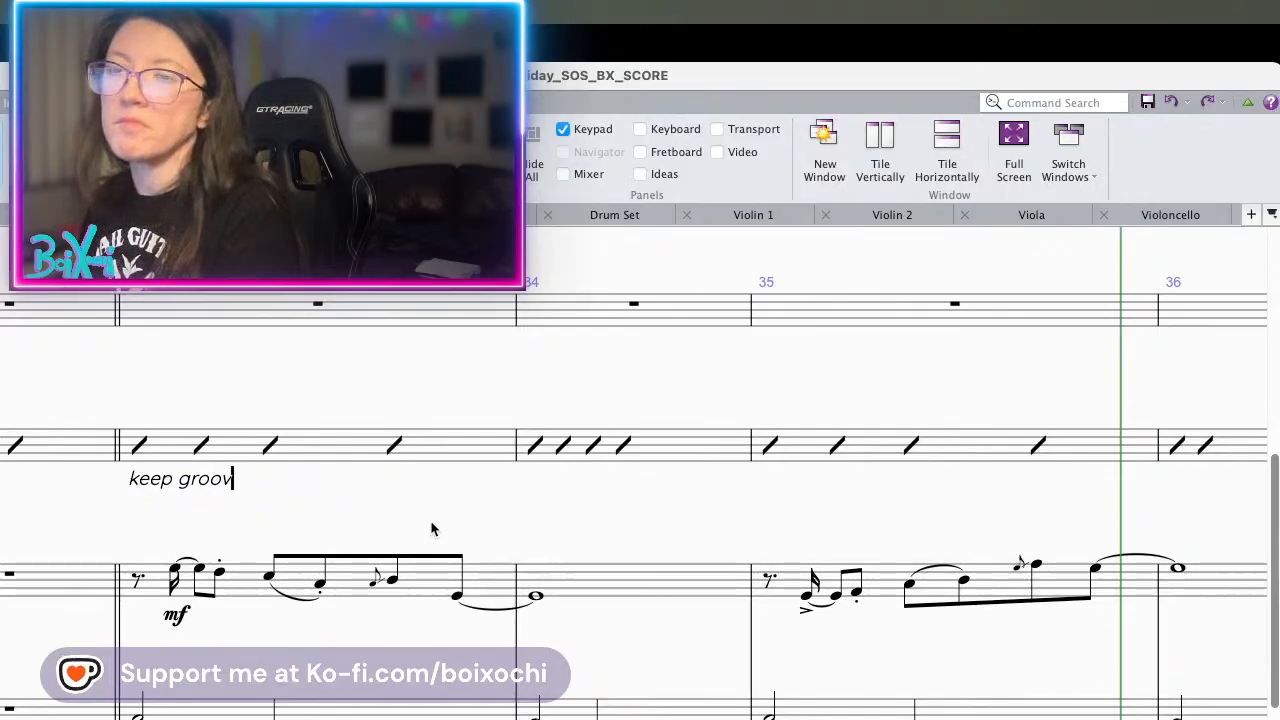
{"action": "key", "text": "BackSpace"}
{"action": "key", "text": "BackSpace"}
{"action": "key", "text": "BackSpace"}
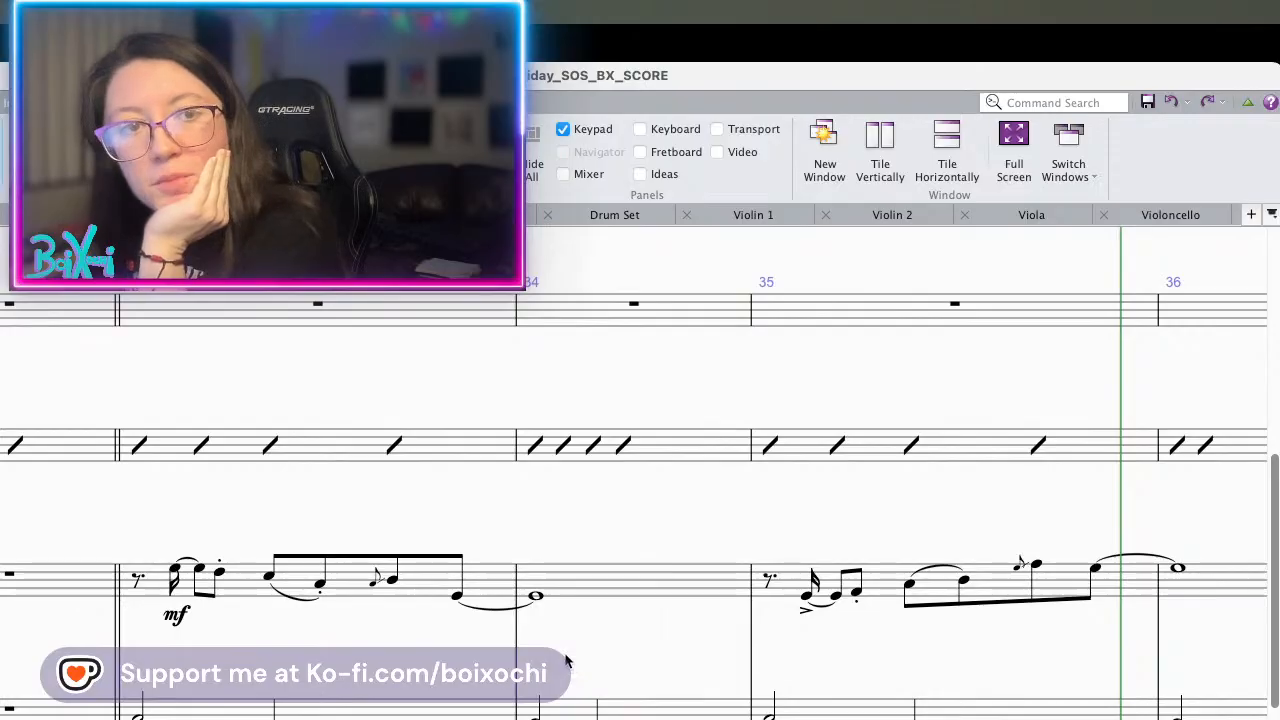
{"action": "scroll", "coordinate": [565, 673], "scroll_direction": "down", "scroll_amount": 5}
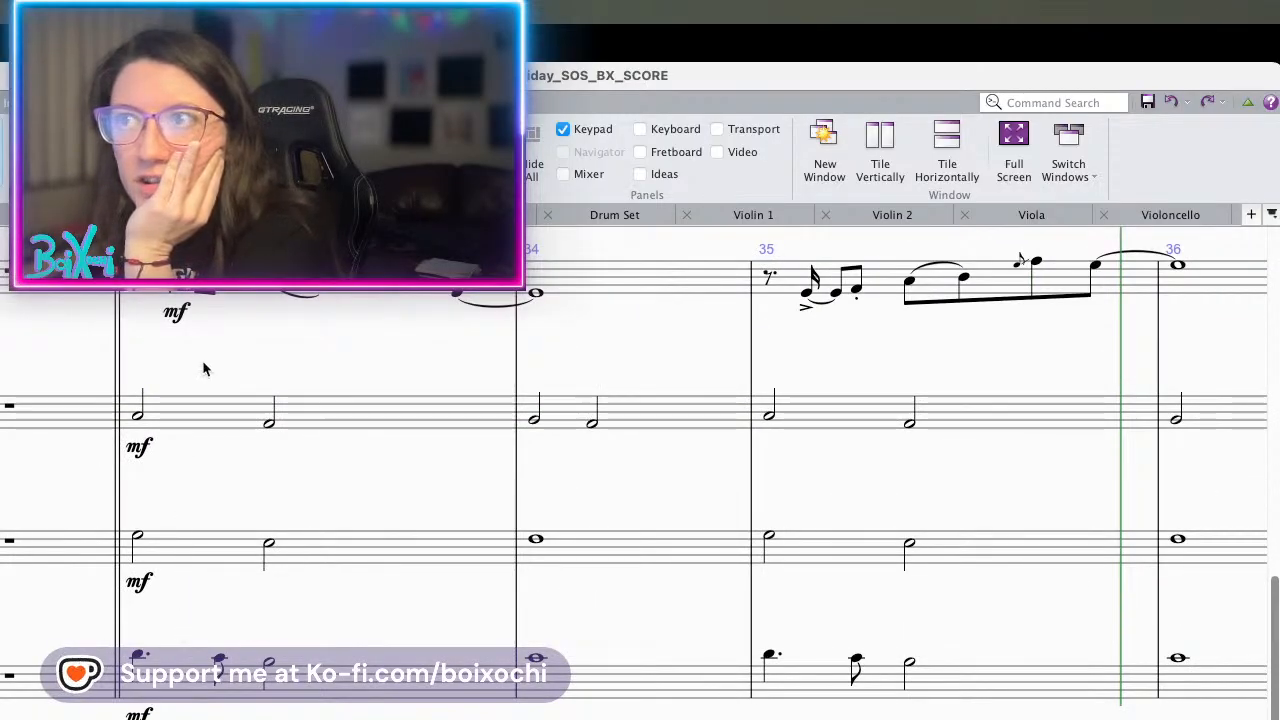
- Delete the "light chorus" text under the top chord-slash staff at bar 33
{"action": "left_click_drag", "start_coordinate": [229, 350], "coordinate": [338, 420]}
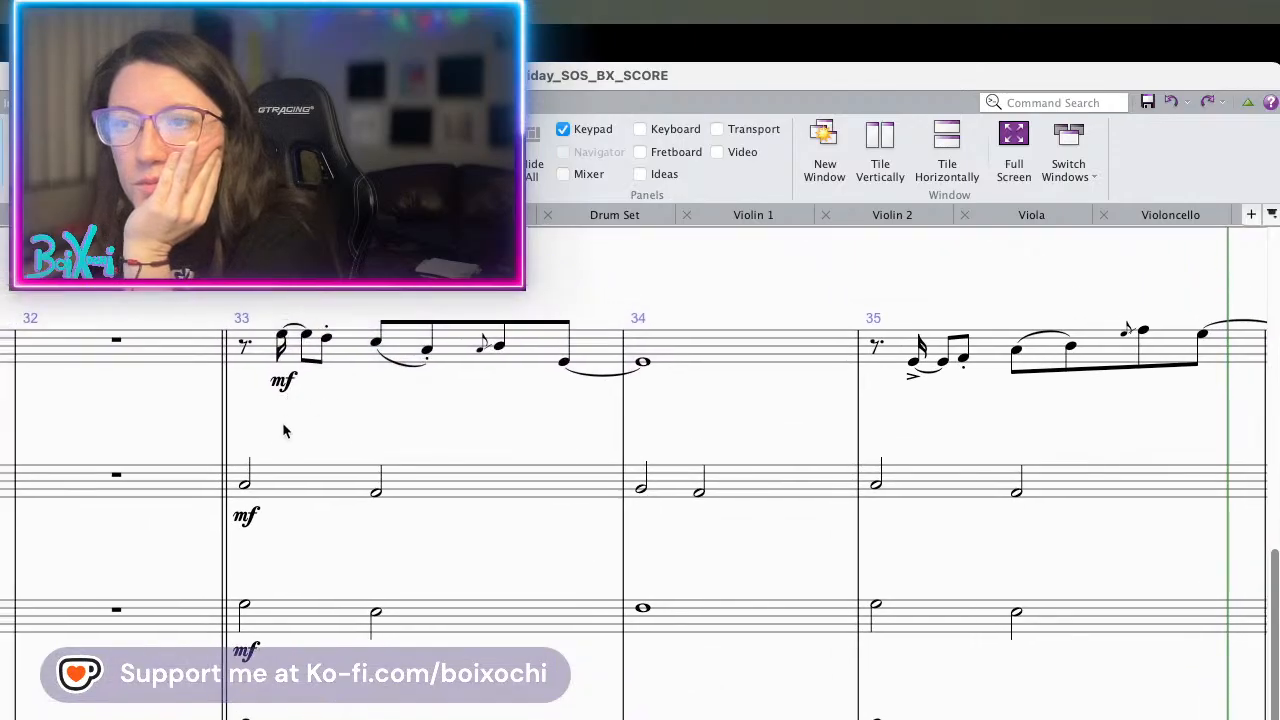
{"action": "left_click_drag", "start_coordinate": [415, 435], "coordinate": [417, 460]}
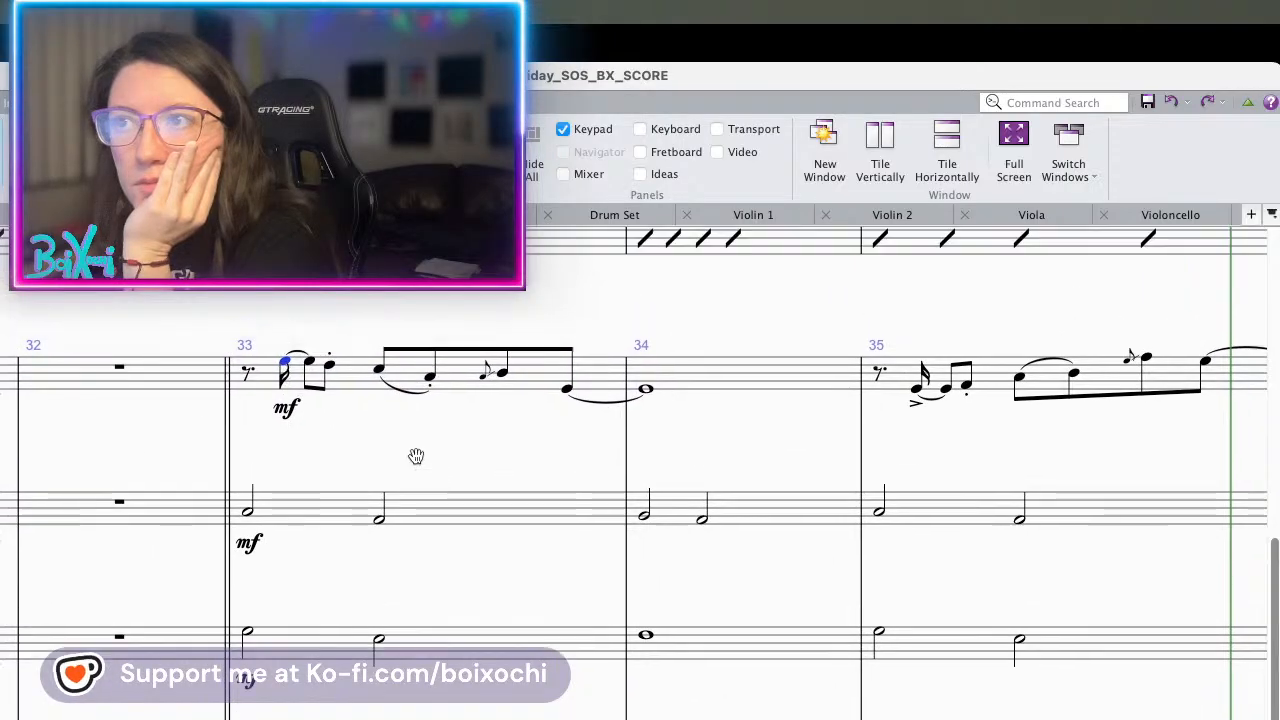
{"action": "scroll", "coordinate": [532, 477], "scroll_direction": "up", "scroll_amount": 5}
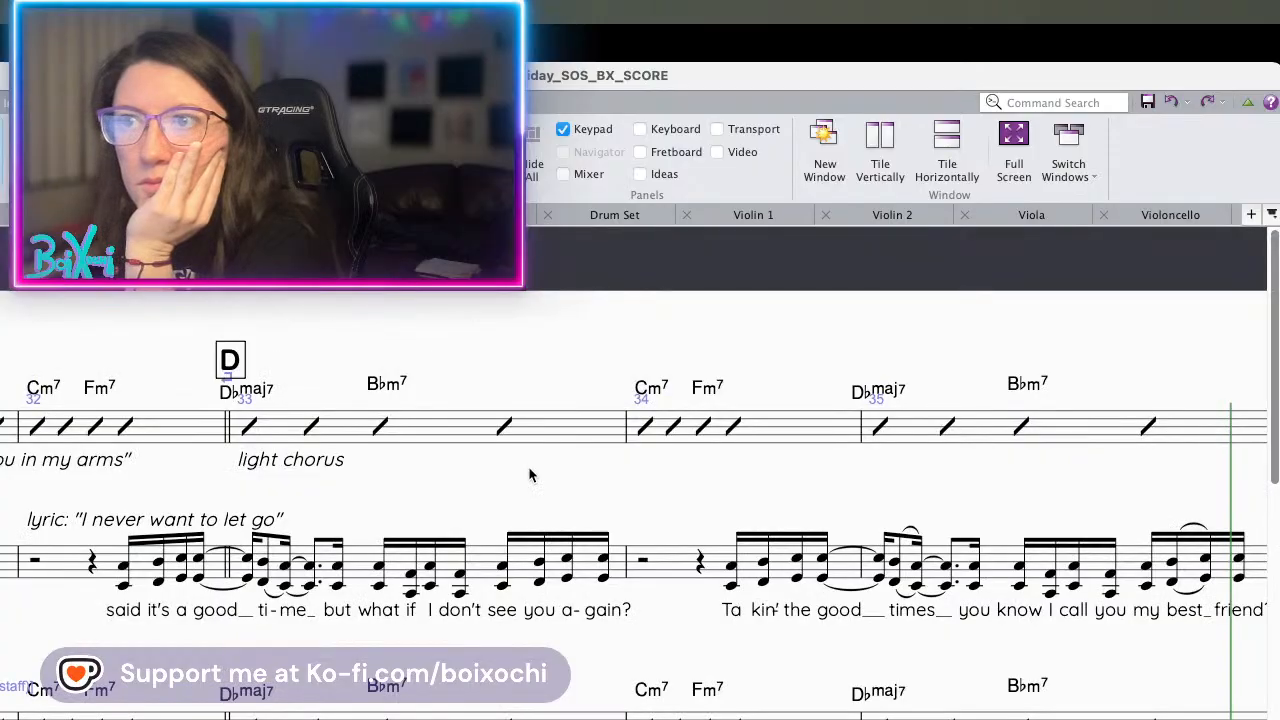
{"action": "scroll", "coordinate": [530, 476], "scroll_direction": "down", "scroll_amount": 2}
{"action": "left_click", "coordinate": [296, 363]}
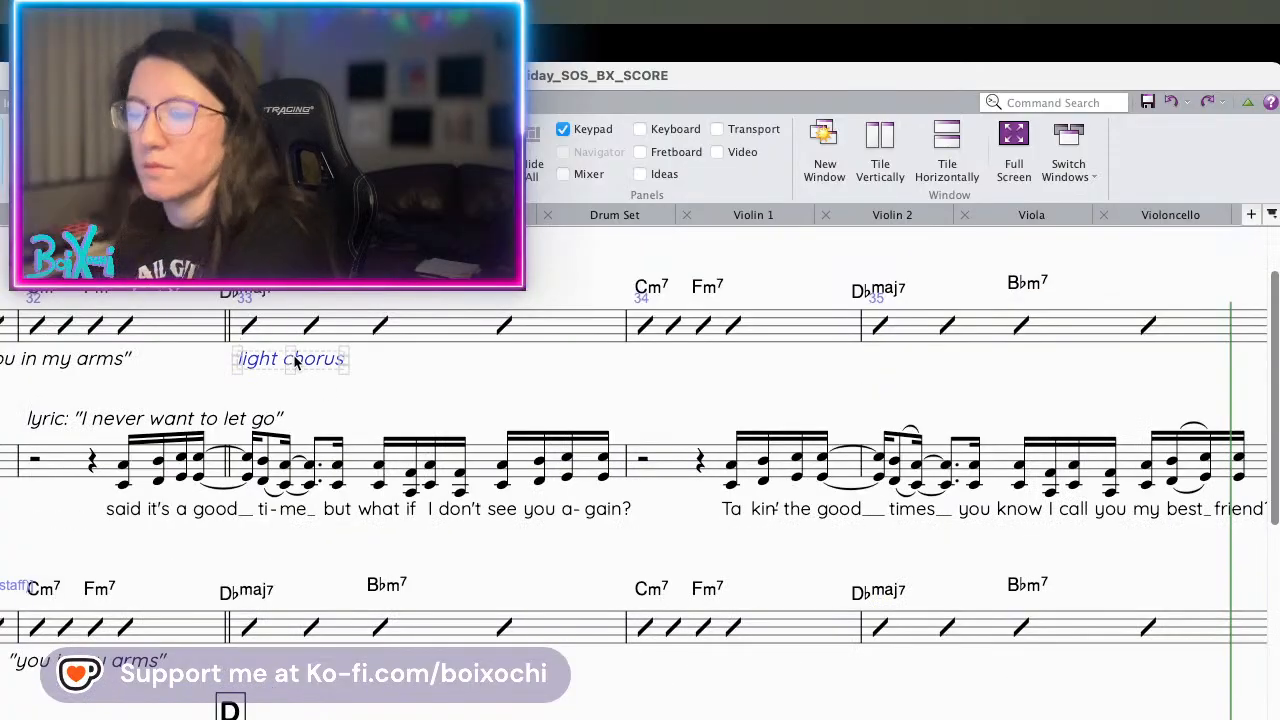
{"action": "key", "text": "Delete"}
- Play back the passage from Violin 2's first note in bar 33 and listen through to bar 37
{"action": "left_click_drag", "start_coordinate": [296, 363], "coordinate": [460, 266]}
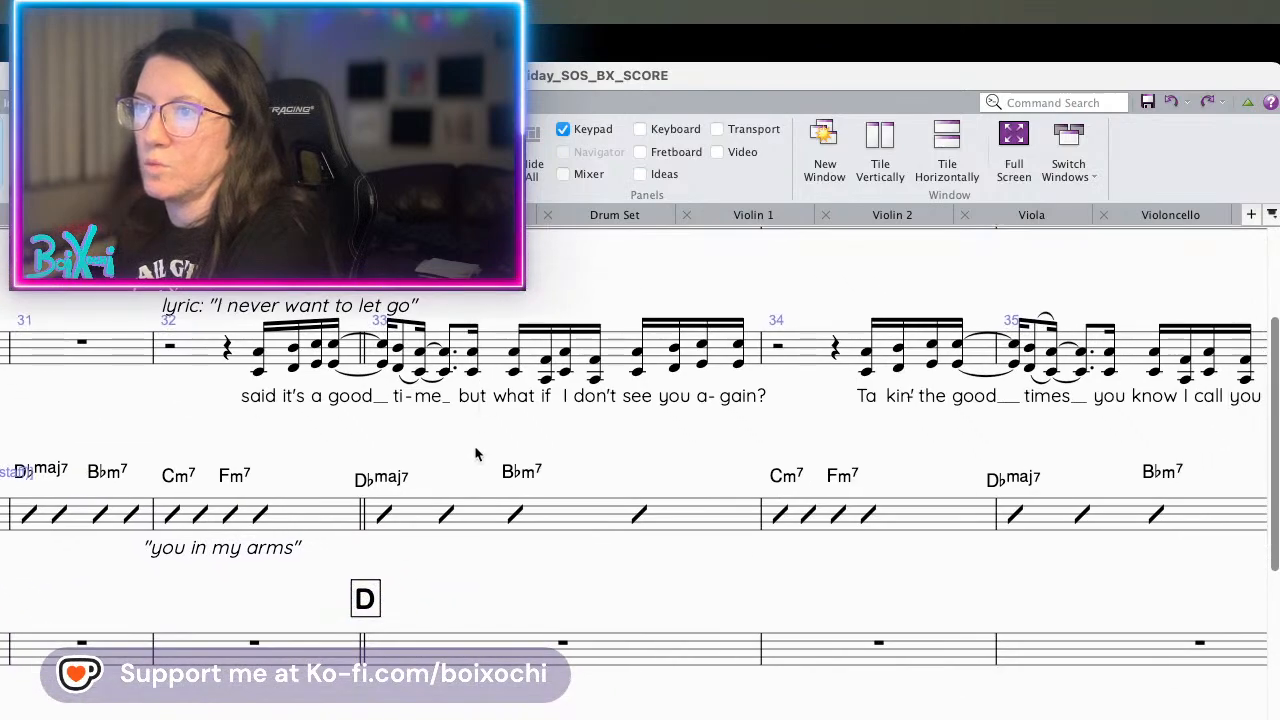
{"action": "scroll", "coordinate": [476, 455], "scroll_direction": "down", "scroll_amount": 5}
{"action": "scroll", "coordinate": [487, 511], "scroll_direction": "down", "scroll_amount": 5}
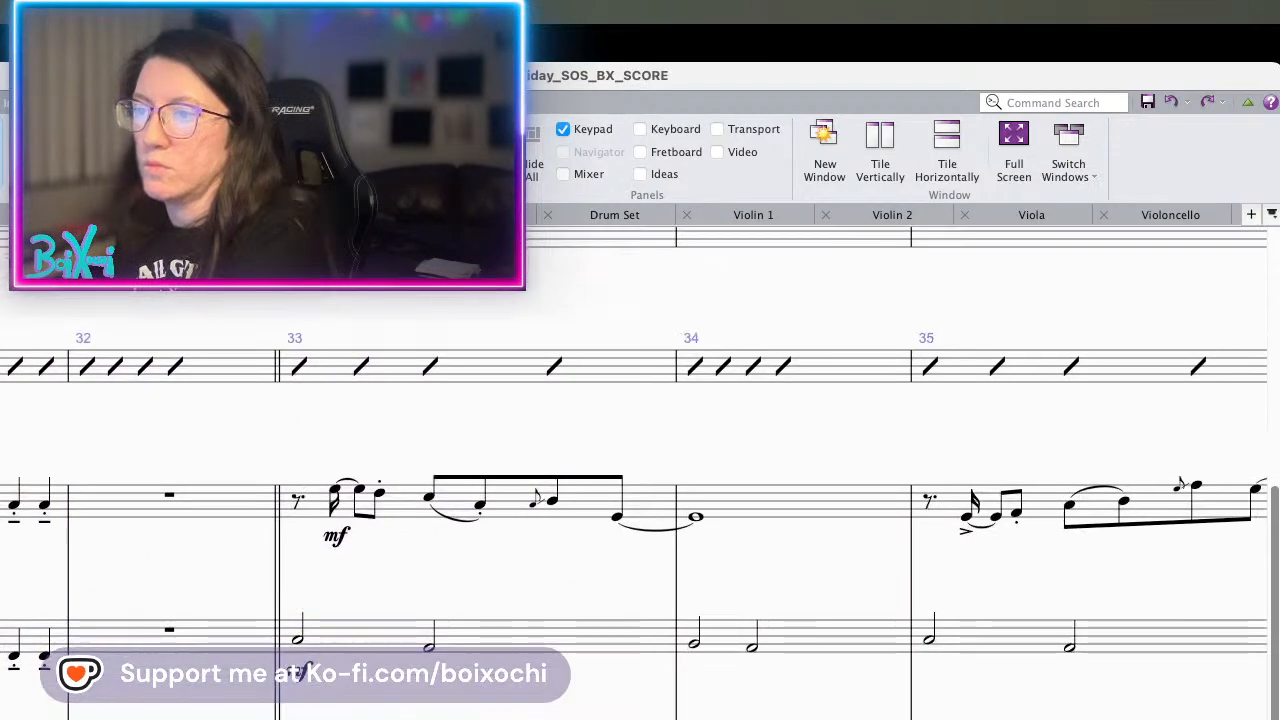
{"action": "left_click_drag", "start_coordinate": [505, 569], "coordinate": [492, 501]}
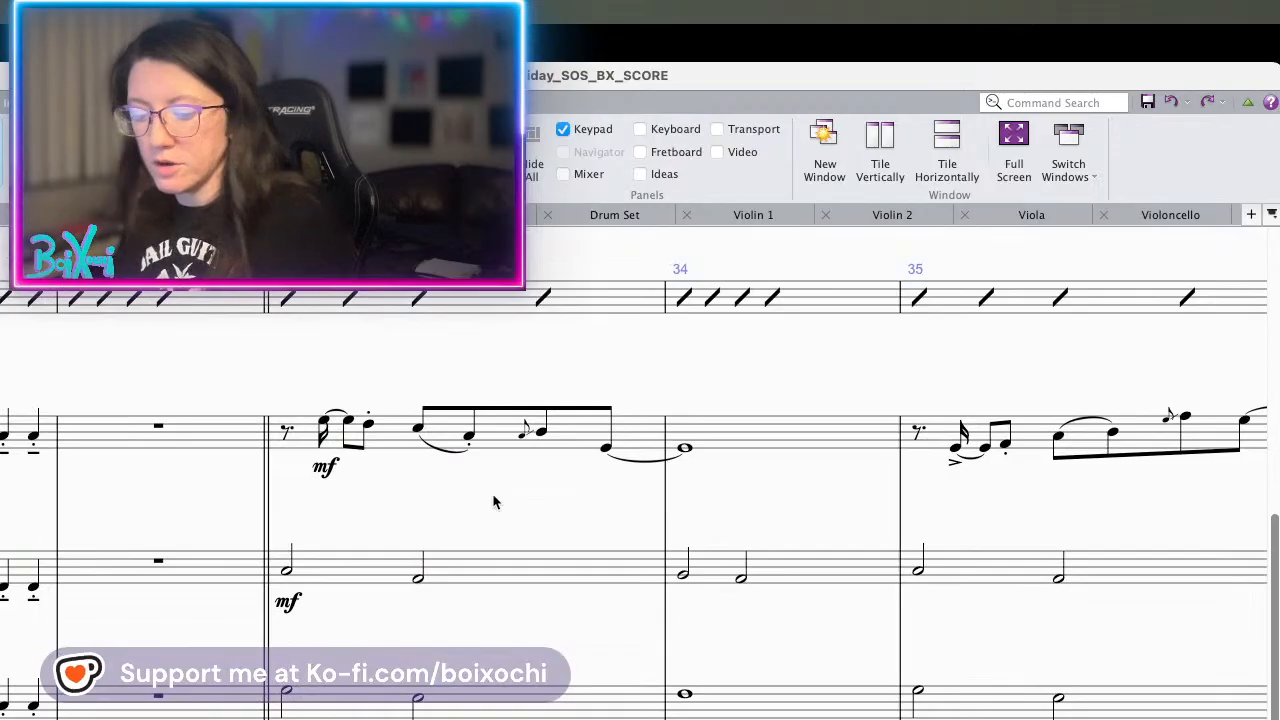
{"action": "left_click_drag", "start_coordinate": [493, 502], "coordinate": [483, 356]}
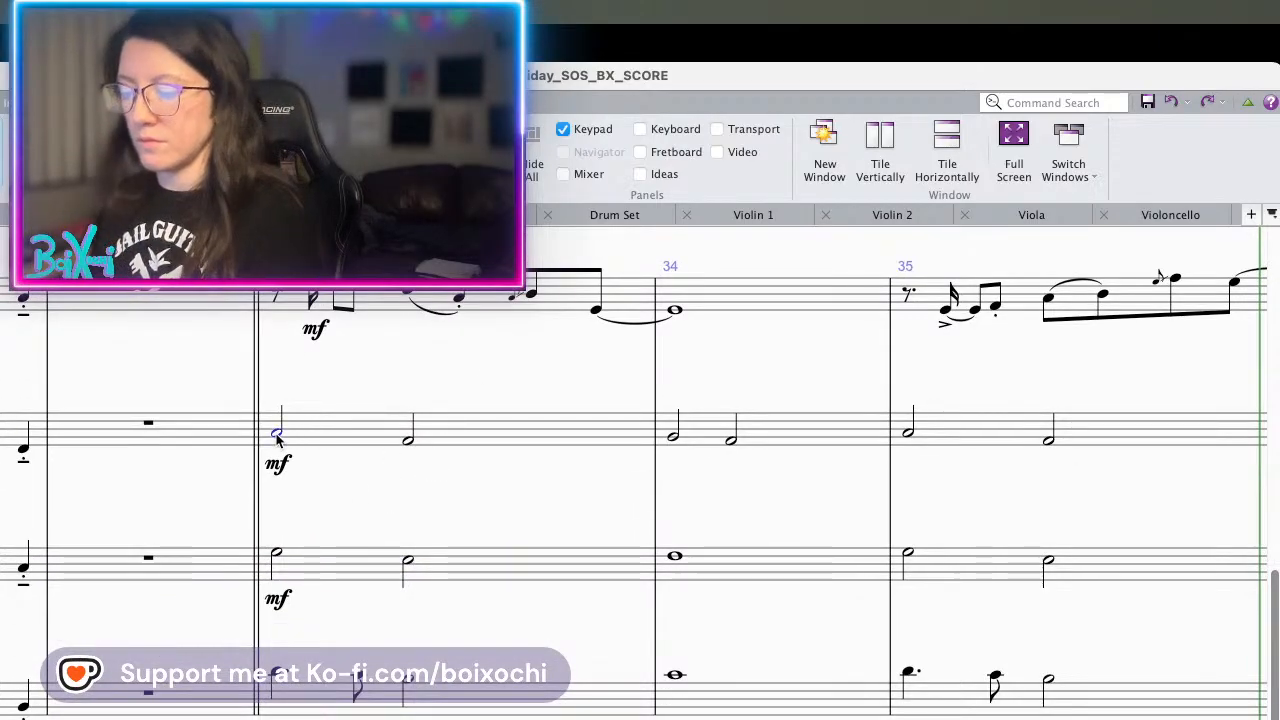
{"action": "key", "text": "p"}
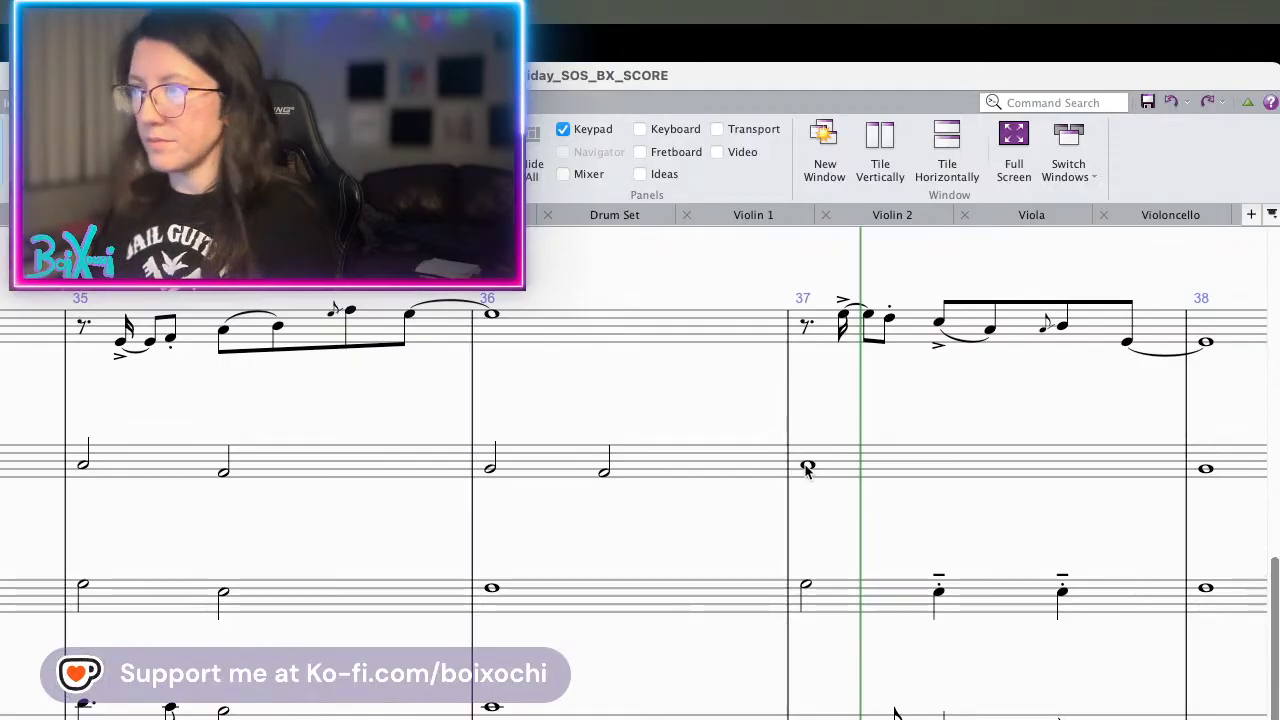
- Replace Violin 2's whole note in bar 37 with a dotted eighth rest and a sixteenth note of the same pitch
{"action": "left_click", "coordinate": [808, 468]}
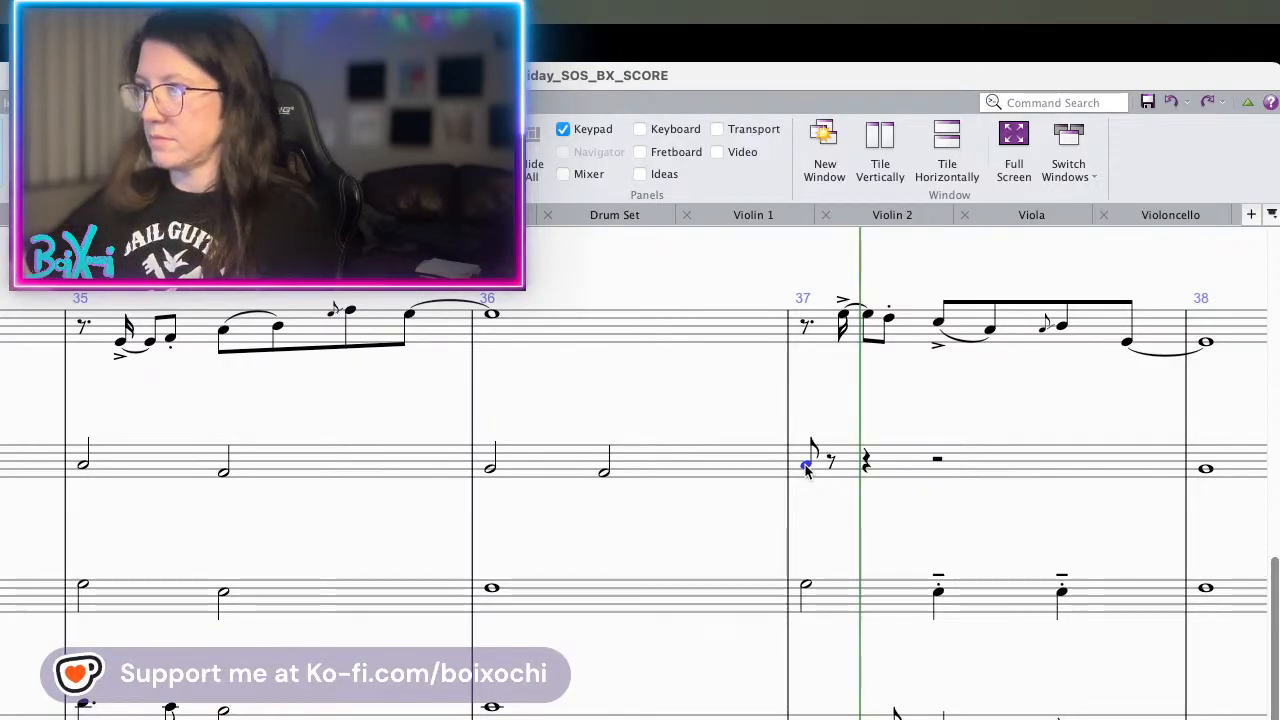
{"action": "key", "text": "period"}
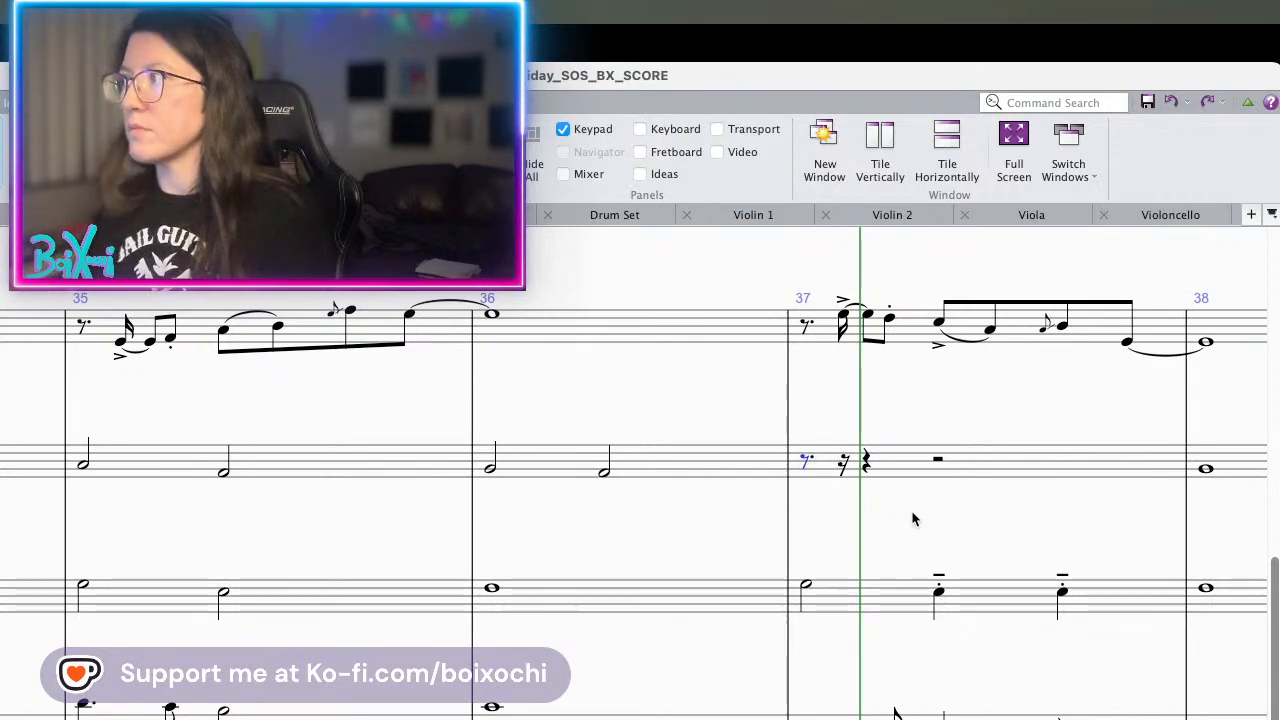
{"action": "key", "text": "n"}
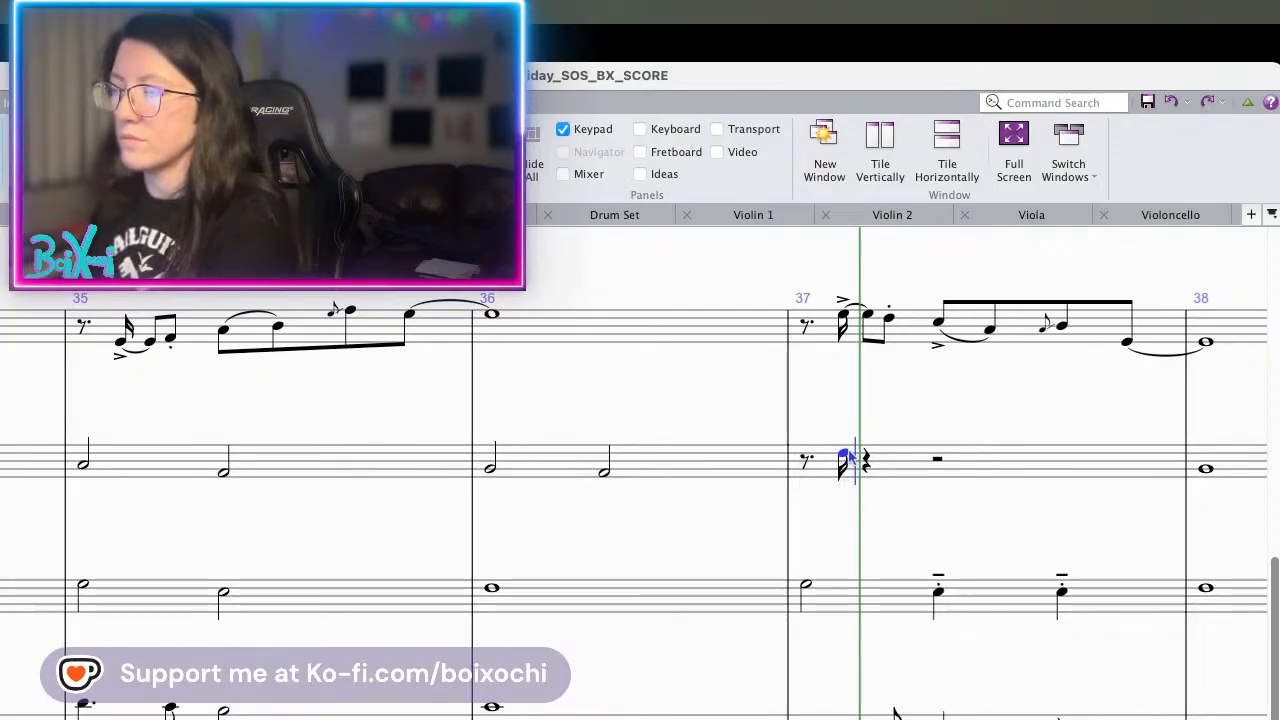
{"action": "left_click", "coordinate": [846, 461]}
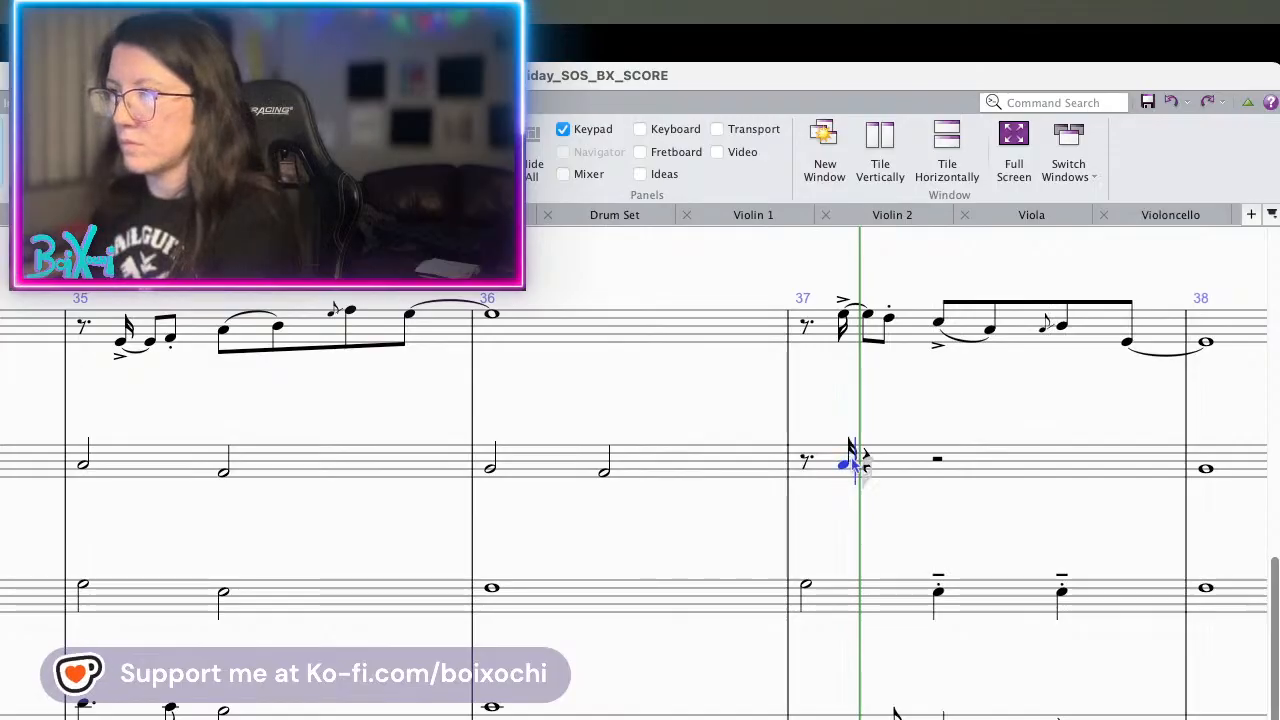
{"action": "key", "text": "4"}
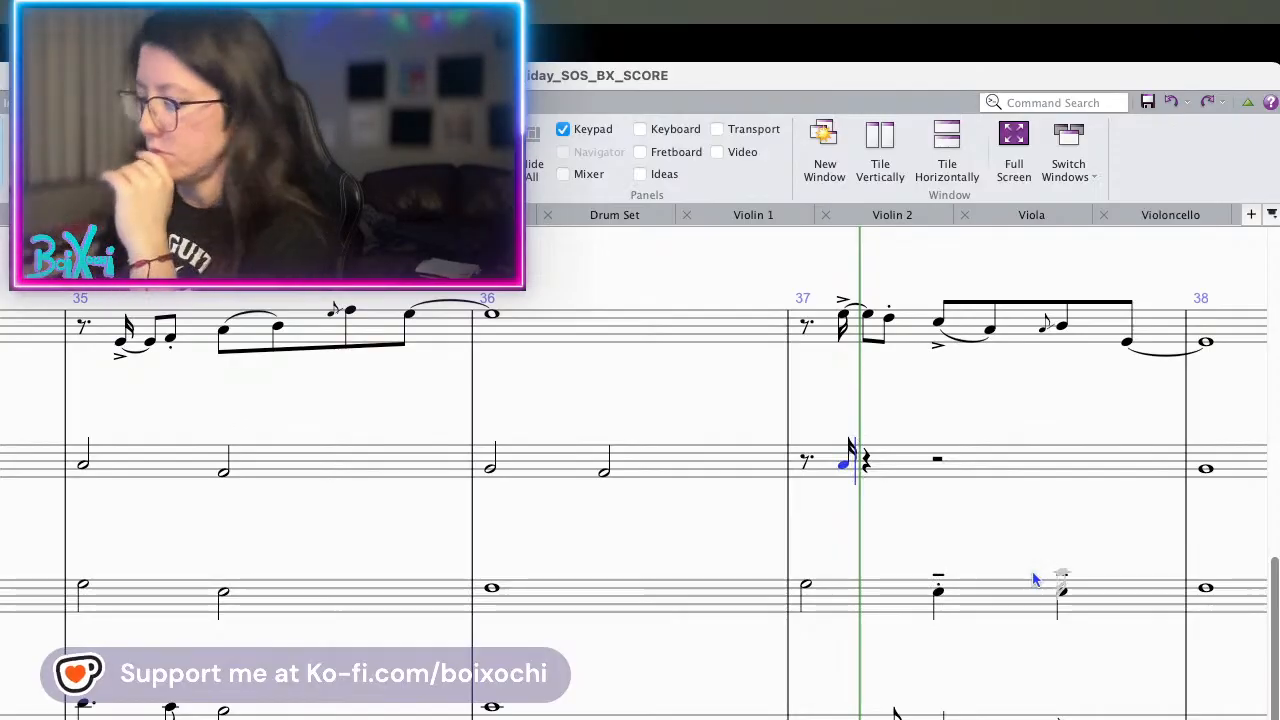
- Tie Violin 2's sixteenth note in bar 37 to an eighth note, followed by another eighth one step lower
{"action": "key", "text": "KP_Enter"}
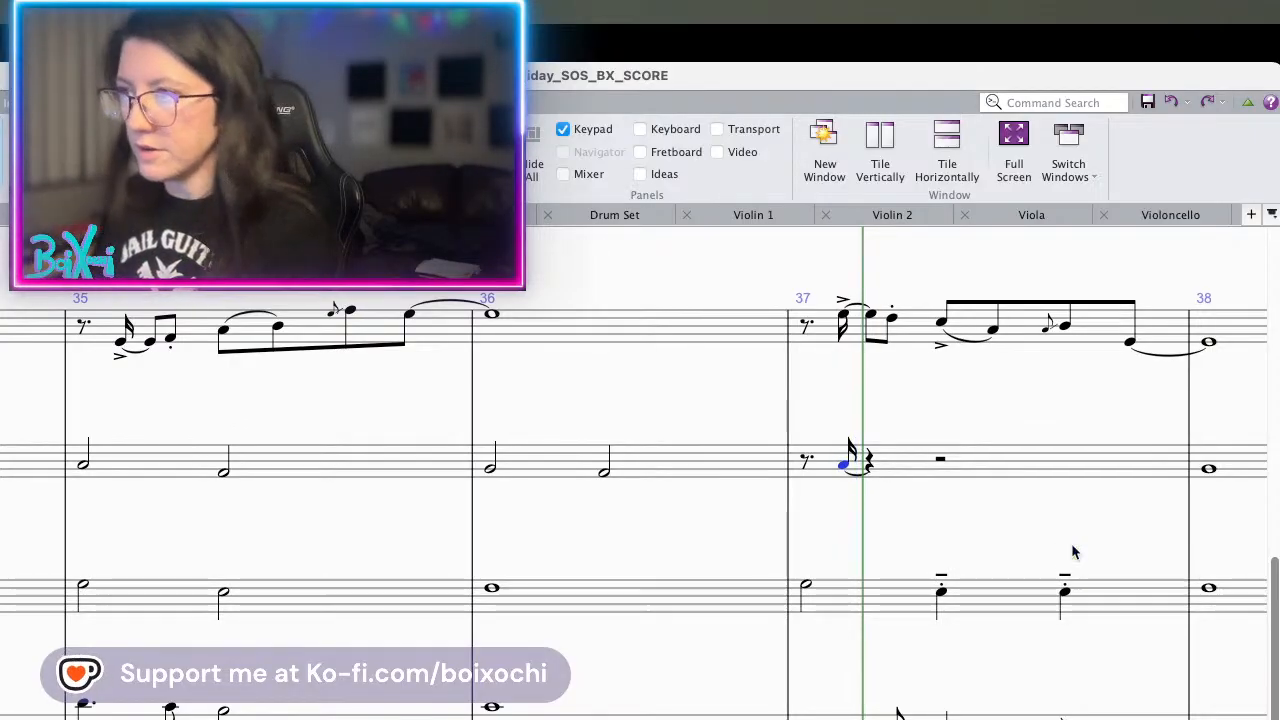
{"action": "key", "text": "KP_3"}
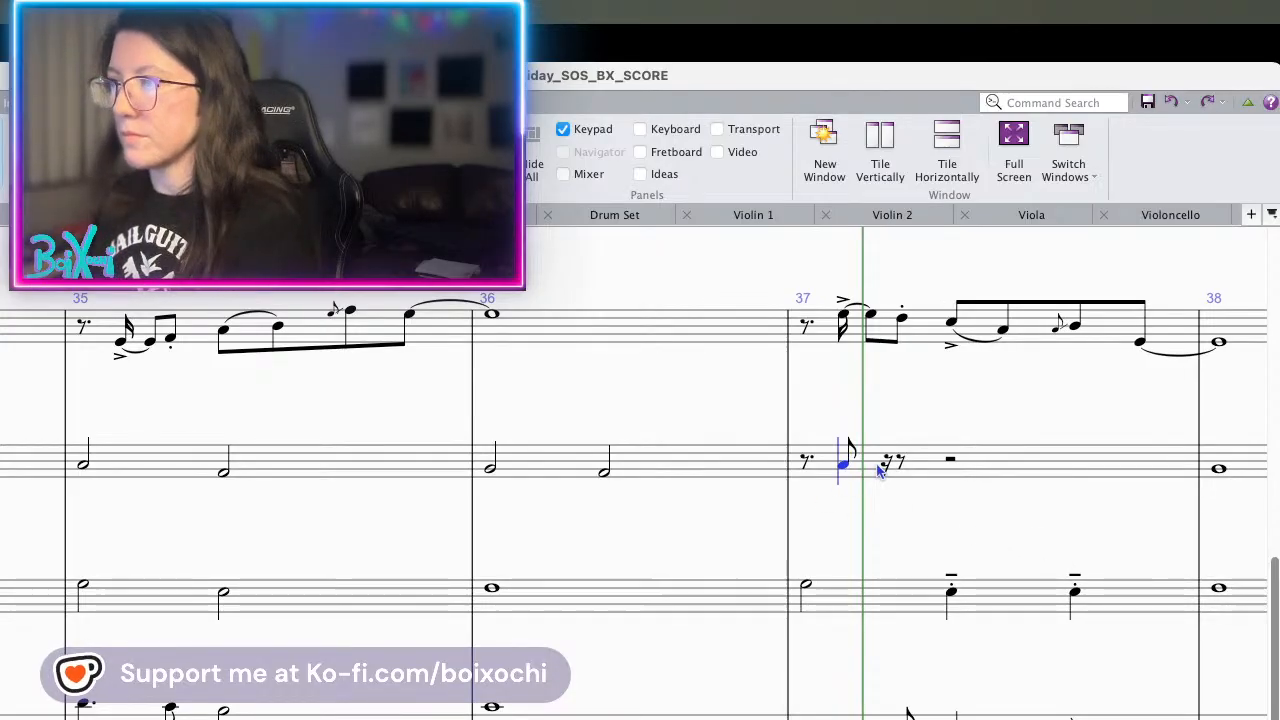
{"action": "key", "text": "super+z"}
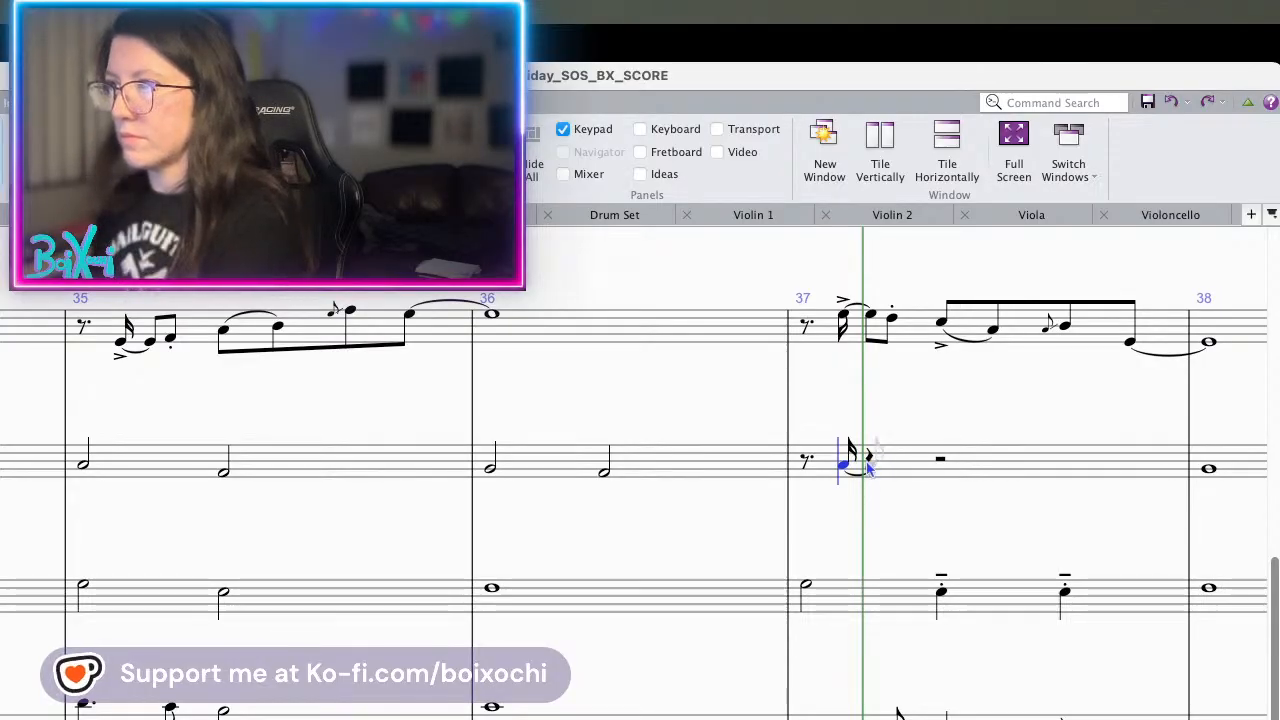
{"action": "left_click", "coordinate": [868, 465]}
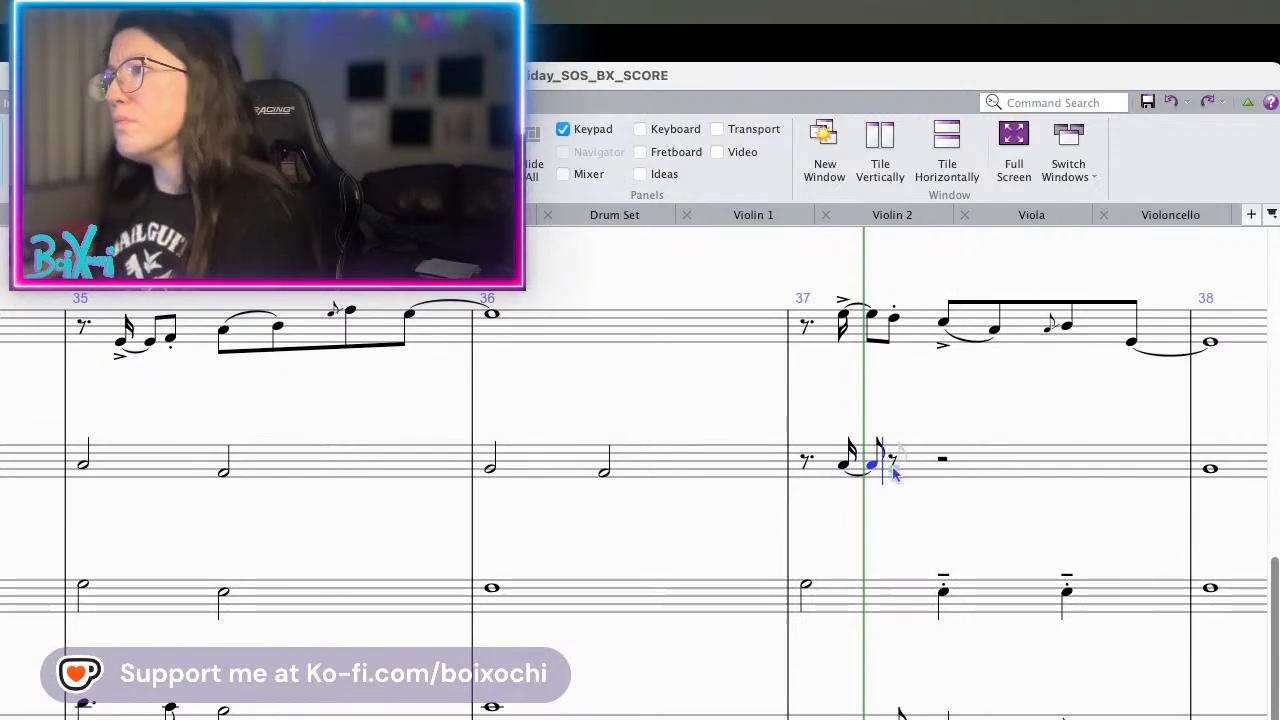
{"action": "left_click", "coordinate": [892, 467]}
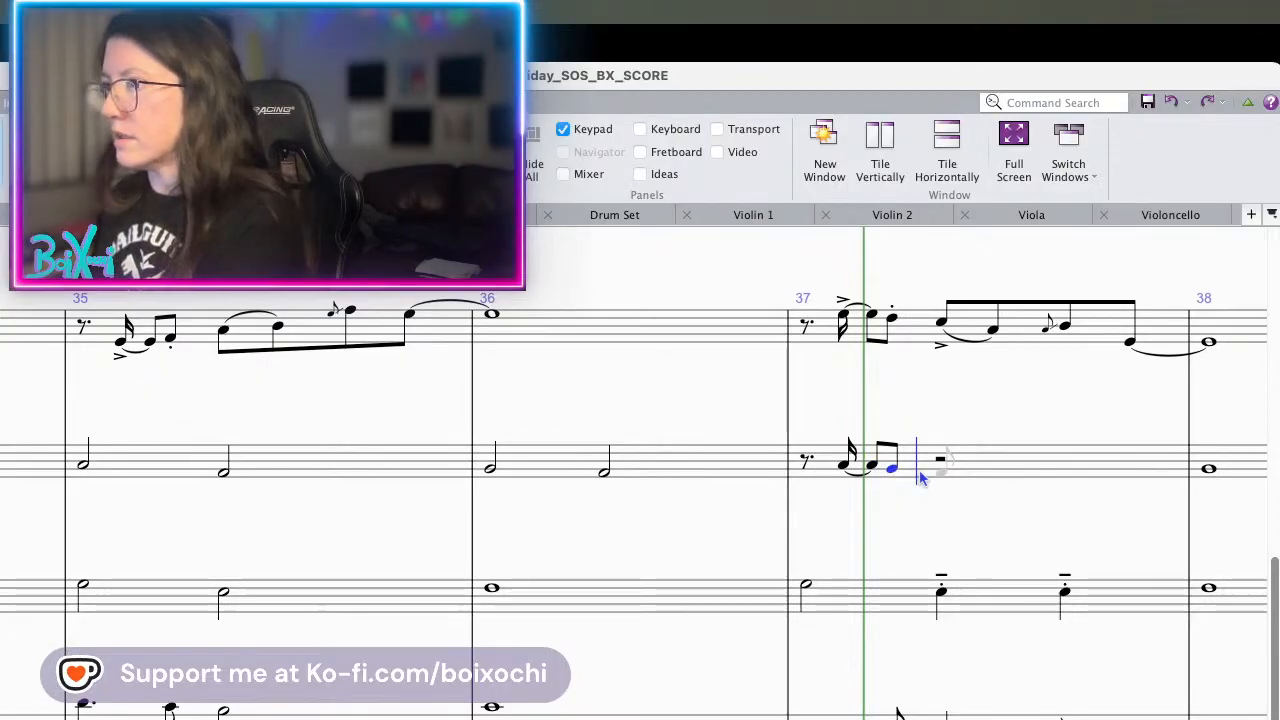
- Fill the second half of Violin 2's bar 37 with two equal-pitch quarter notes, each marked tenuto and staccato
{"action": "left_click", "coordinate": [925, 477]}
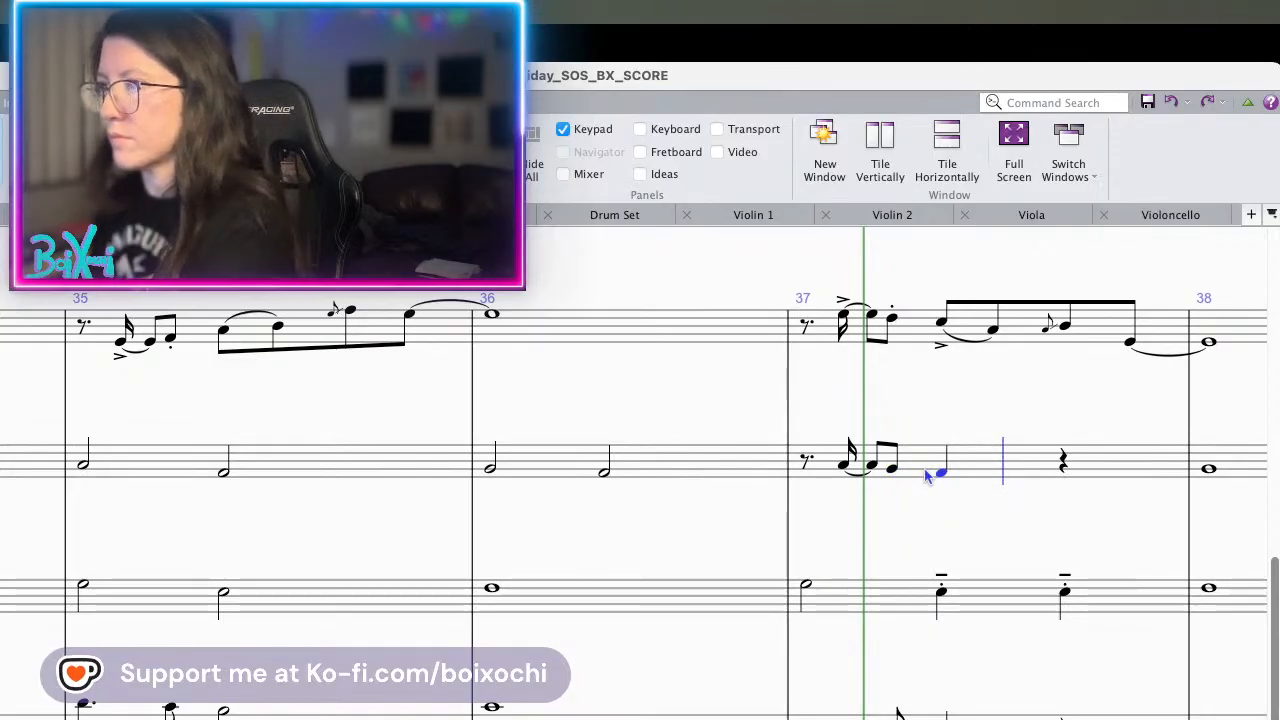
{"action": "left_click", "coordinate": [941, 477]}
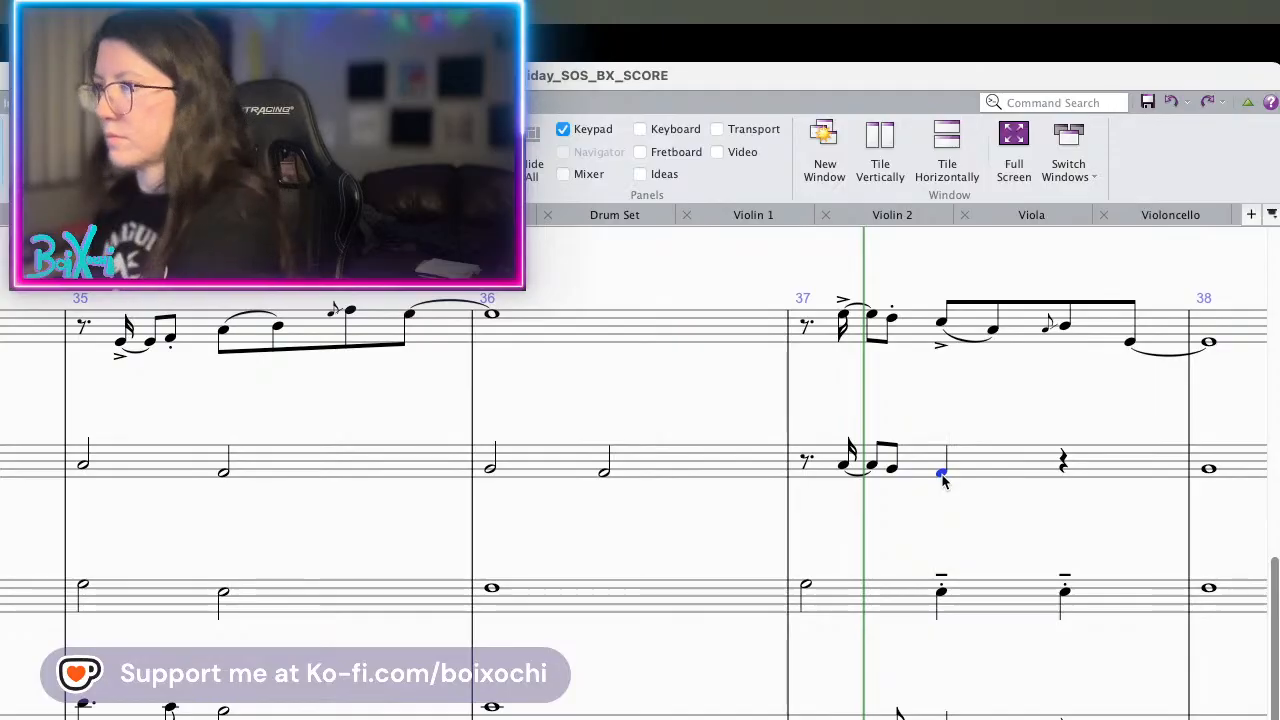
{"action": "key", "text": "n"}
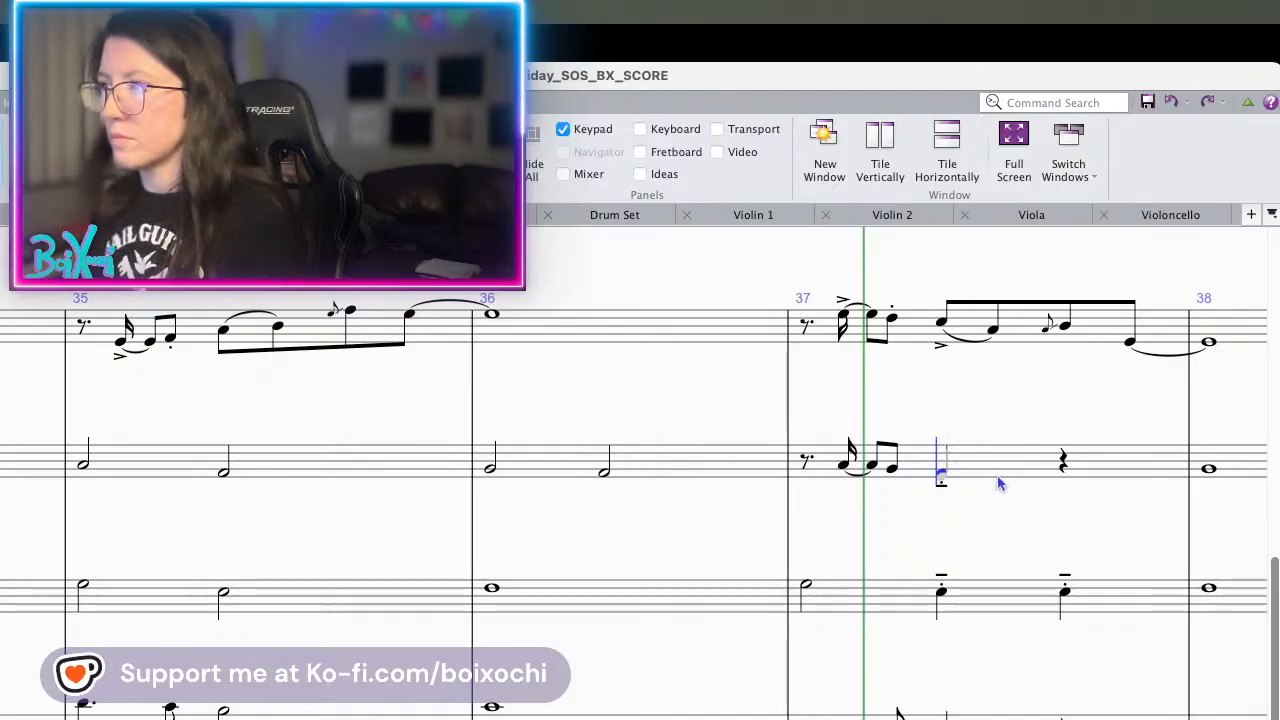
{"action": "left_click", "coordinate": [1052, 480]}
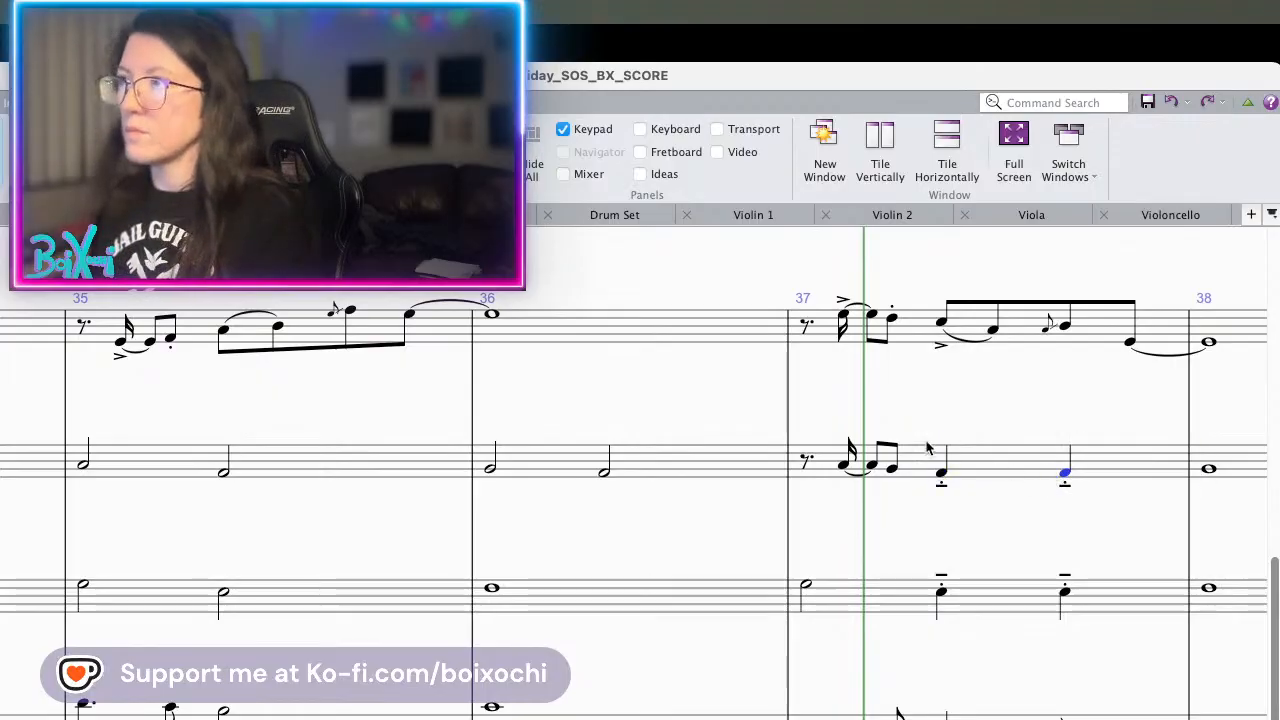
- Copy Violin 2's bar 37 into the Viola staff and lower the copied notes by two steps
{"action": "left_click", "coordinate": [828, 470]}
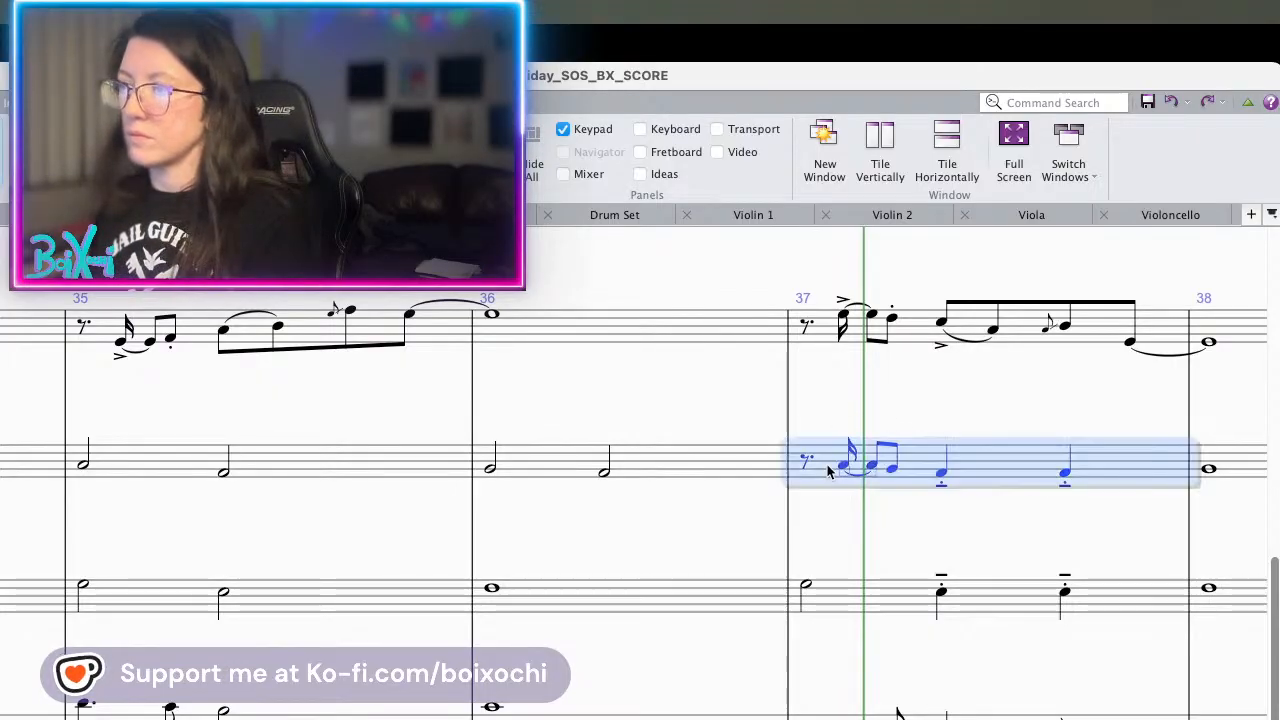
{"action": "left_click", "coordinate": [806, 586]}
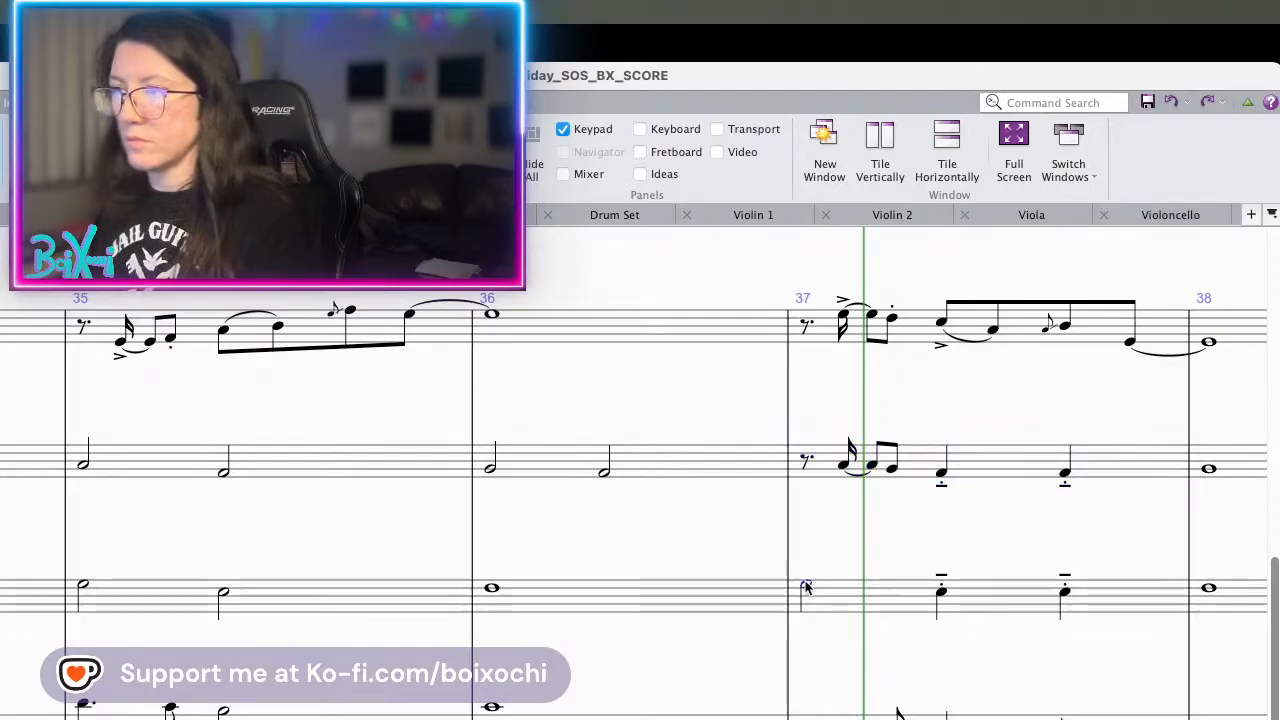
{"action": "left_click", "coordinate": [840, 468]}
{"action": "left_click", "coordinate": [822, 596], "text": "alt"}
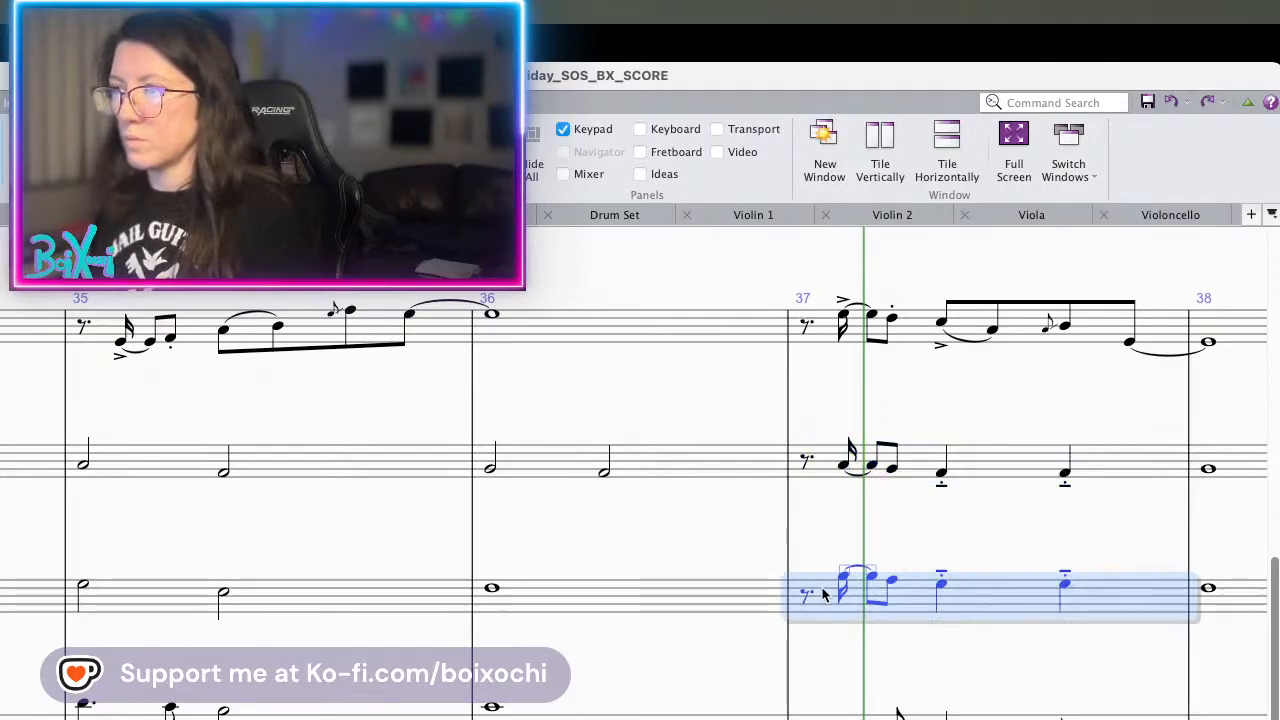
{"action": "left_click", "coordinate": [843, 580]}
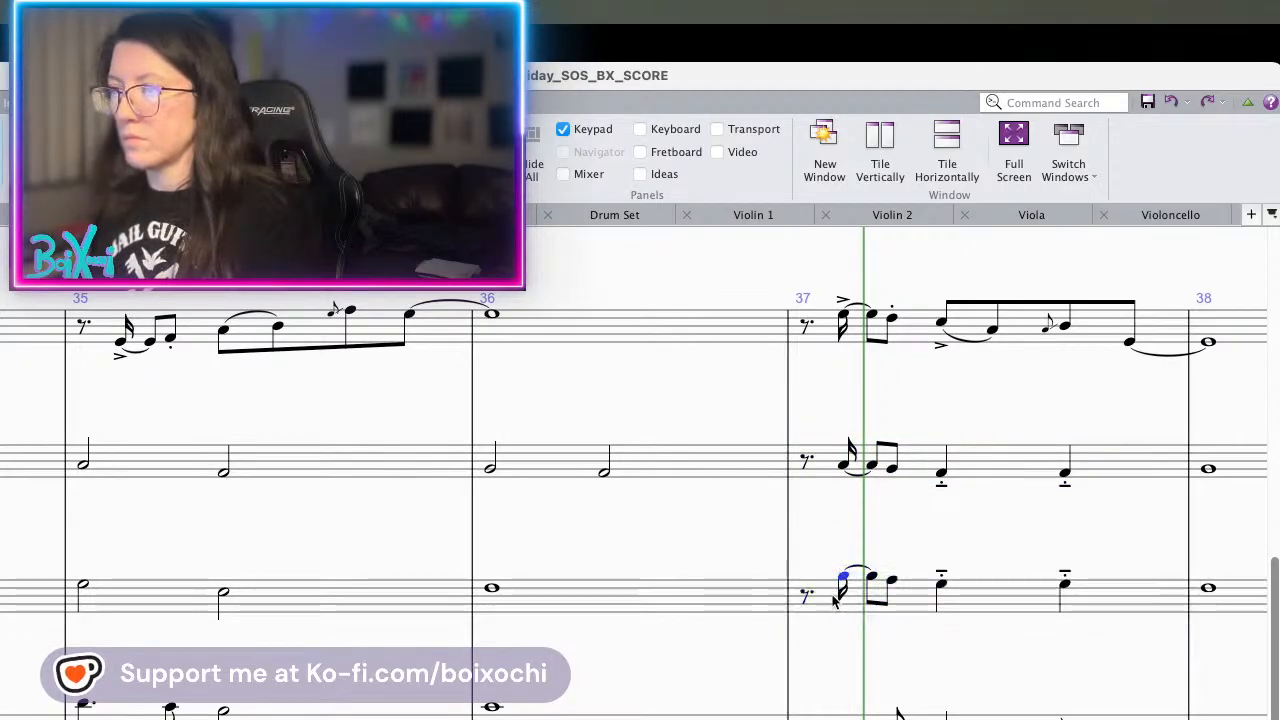
{"action": "left_click", "coordinate": [826, 612]}
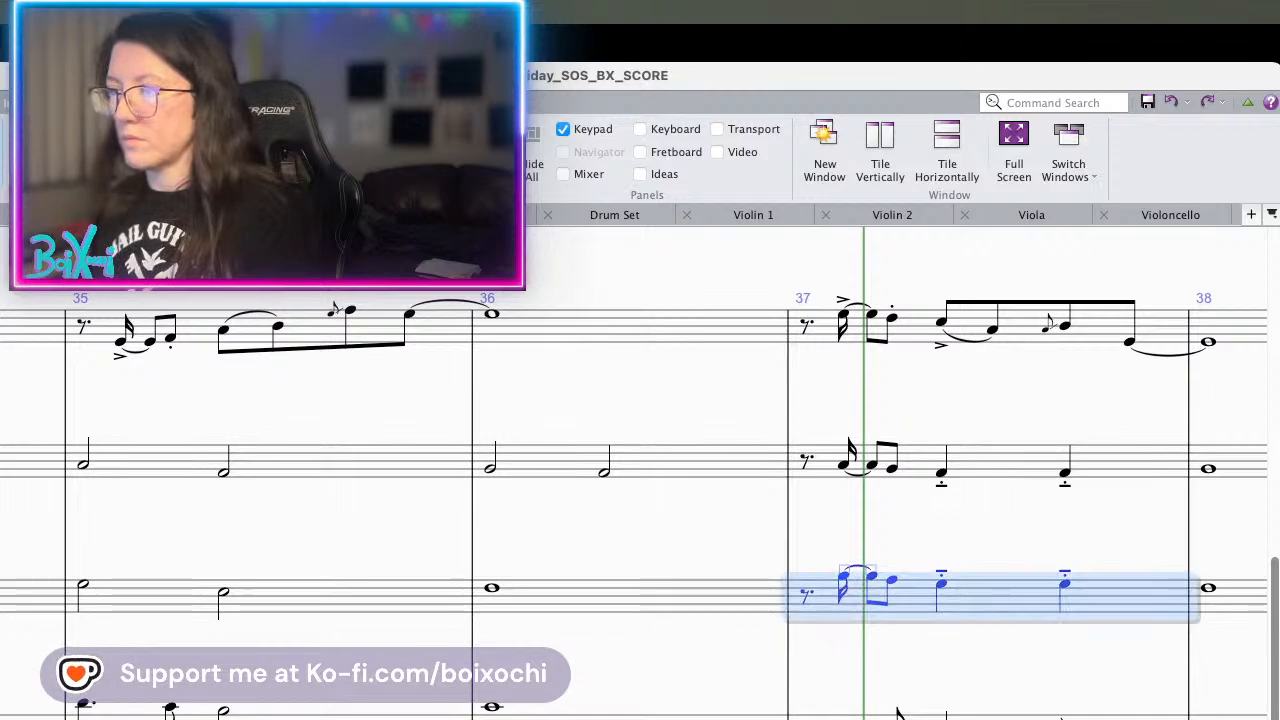
{"action": "key", "text": "Down"}
{"action": "key", "text": "Down"}
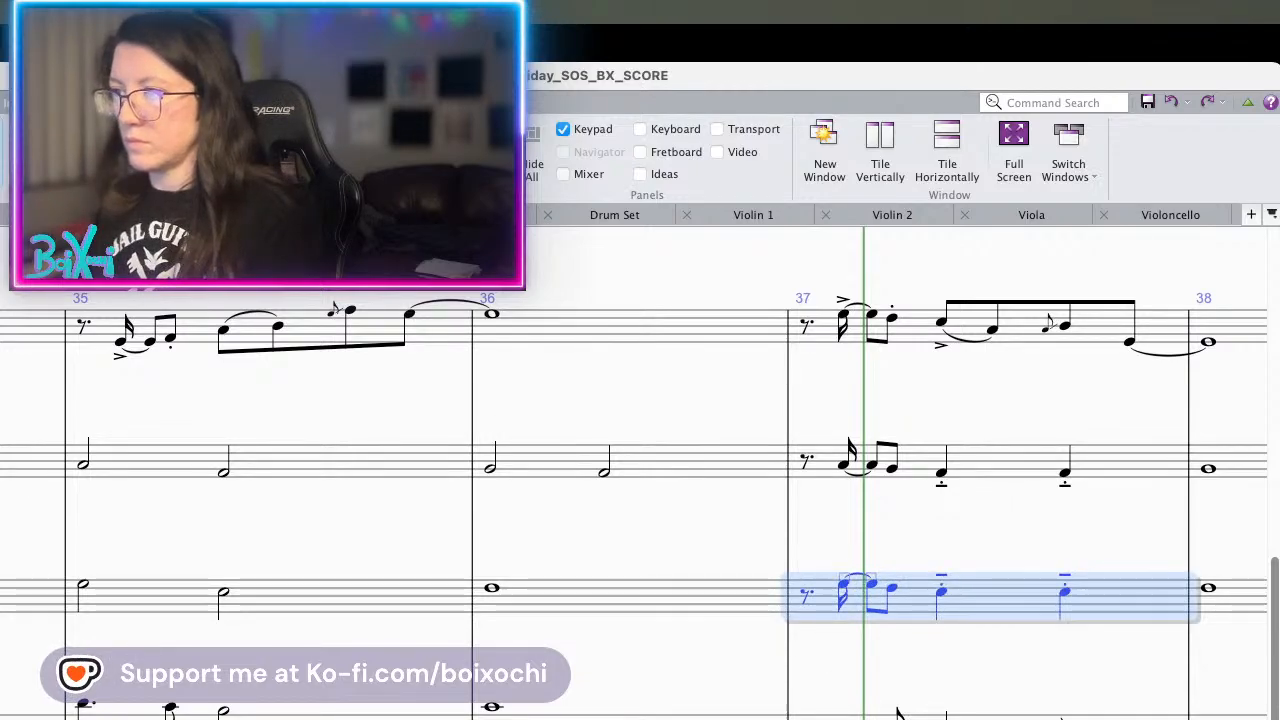
{"action": "key", "text": "Escape"}
{"action": "left_click", "coordinate": [843, 584]}
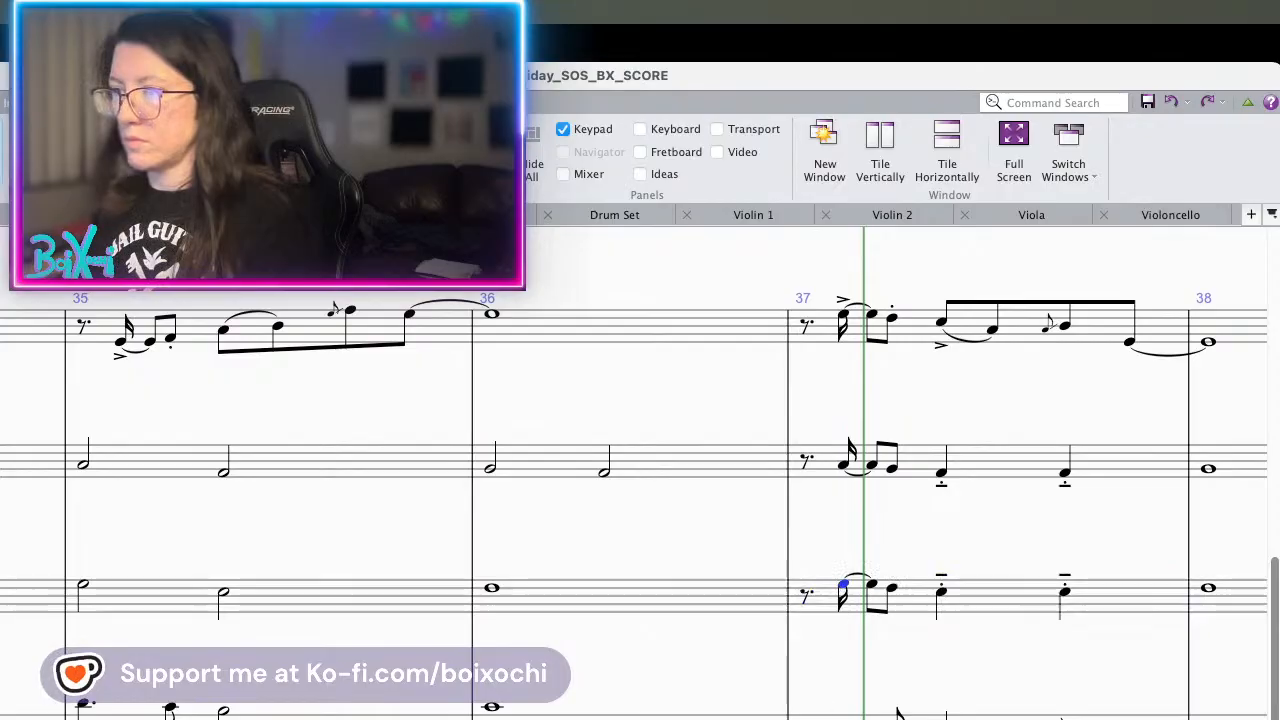
- Copy the Viola's bar 37 into the Violoncello two steps lower, and play the bar back
{"action": "left_click", "coordinate": [852, 612]}
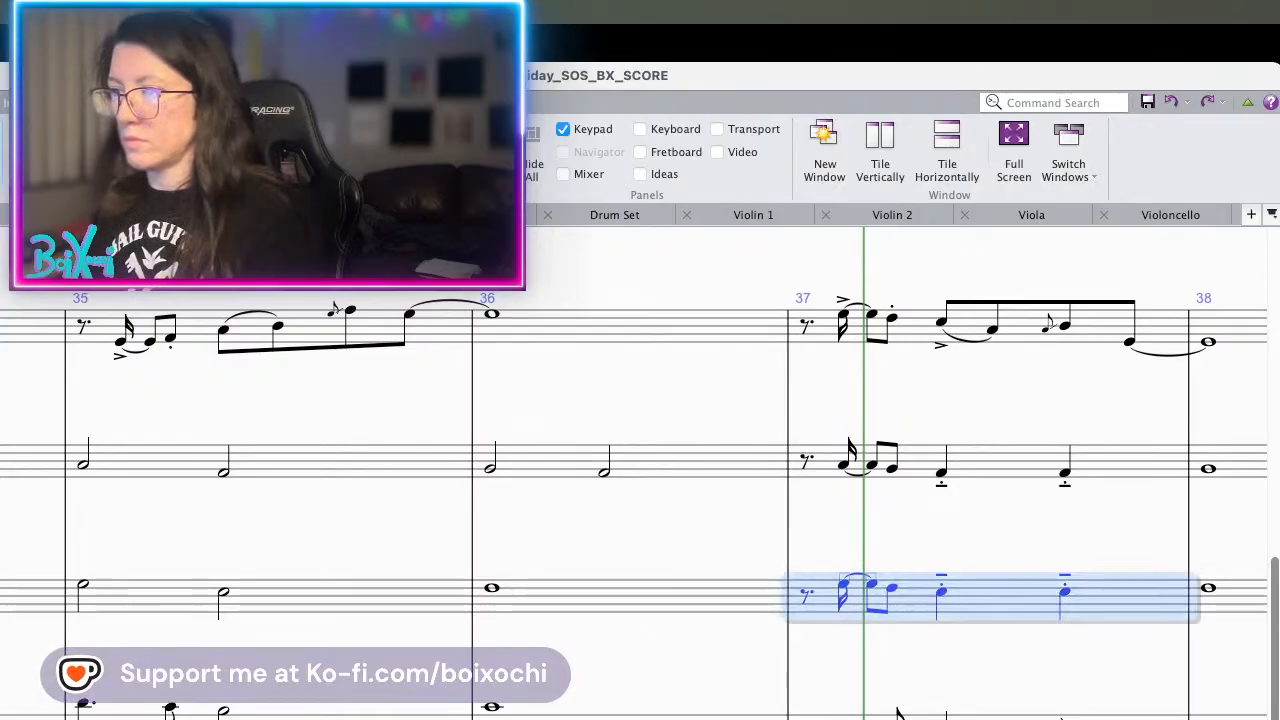
{"action": "left_click", "coordinate": [810, 714], "text": "alt"}
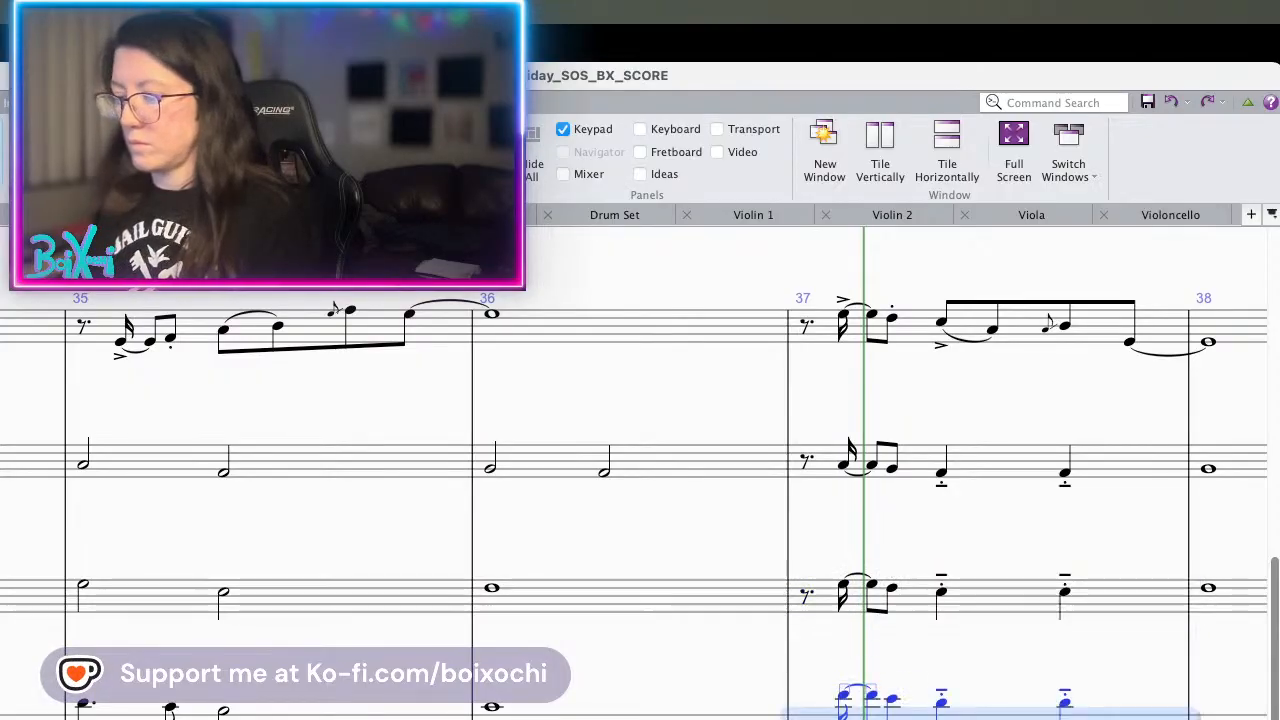
{"action": "key", "text": "Down"}
{"action": "key", "text": "Down"}
{"action": "key", "text": "Escape"}
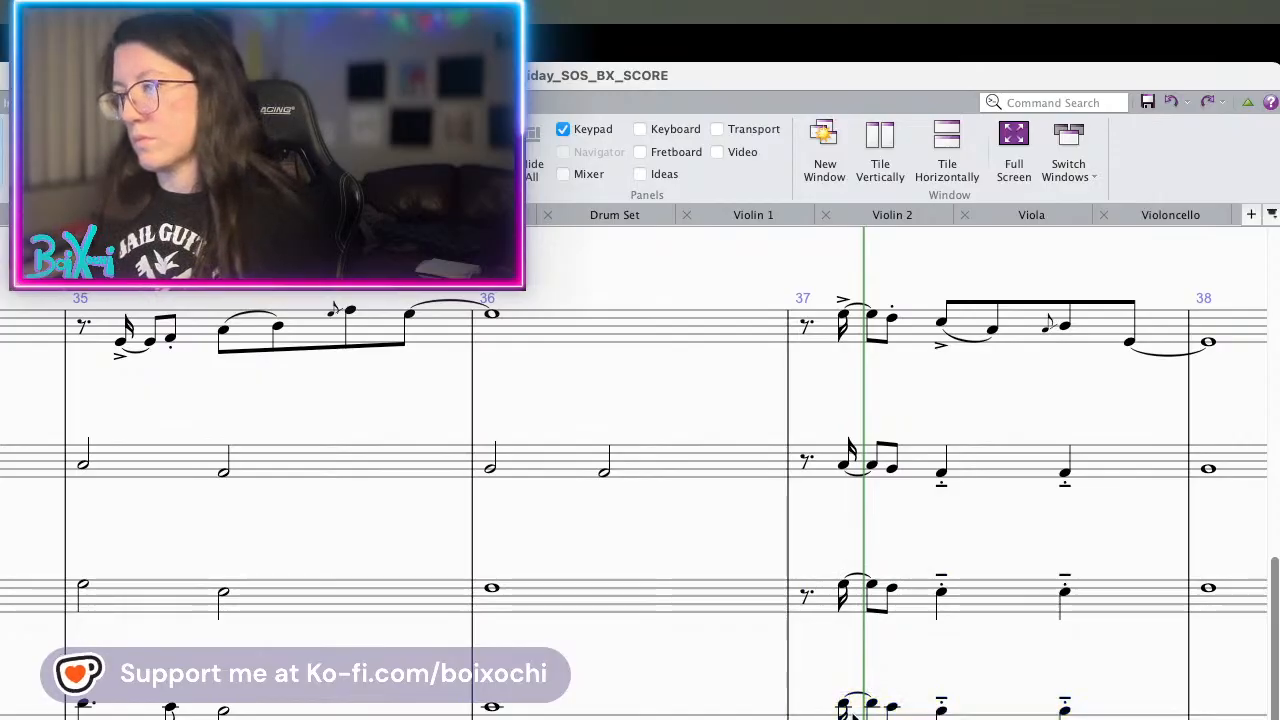
{"action": "left_click", "coordinate": [843, 708]}
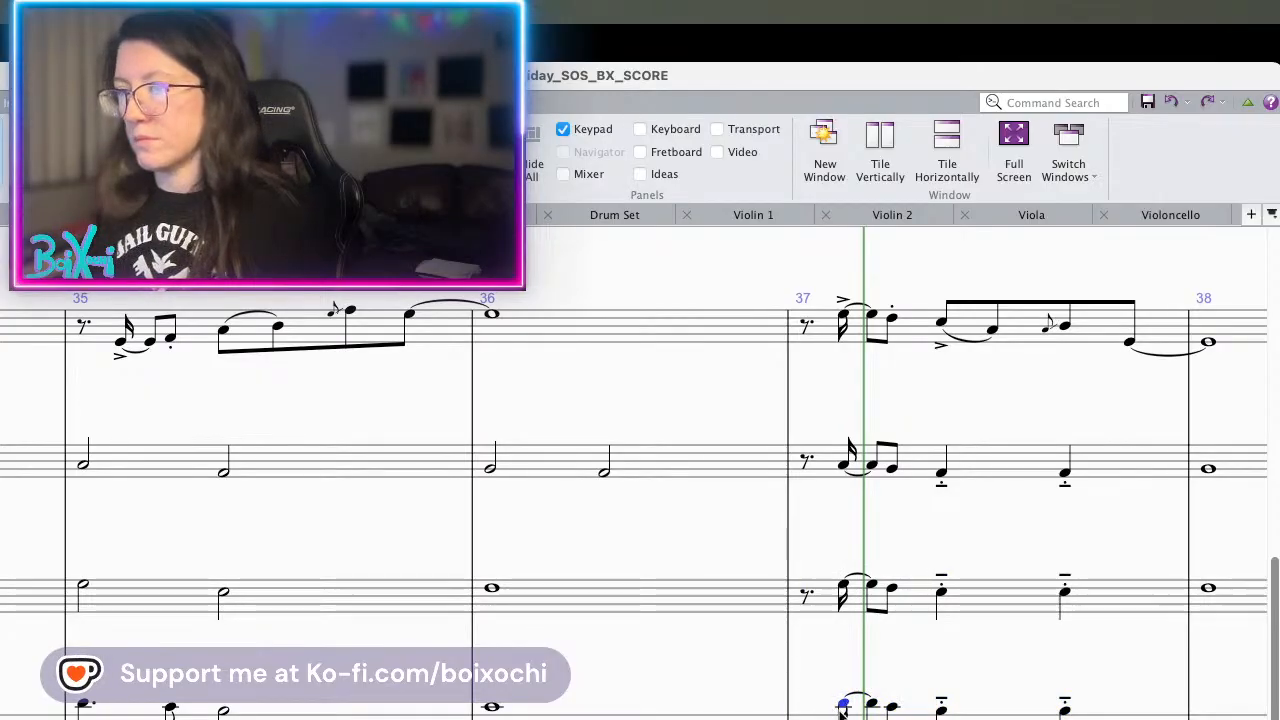
{"action": "key", "text": "p"}
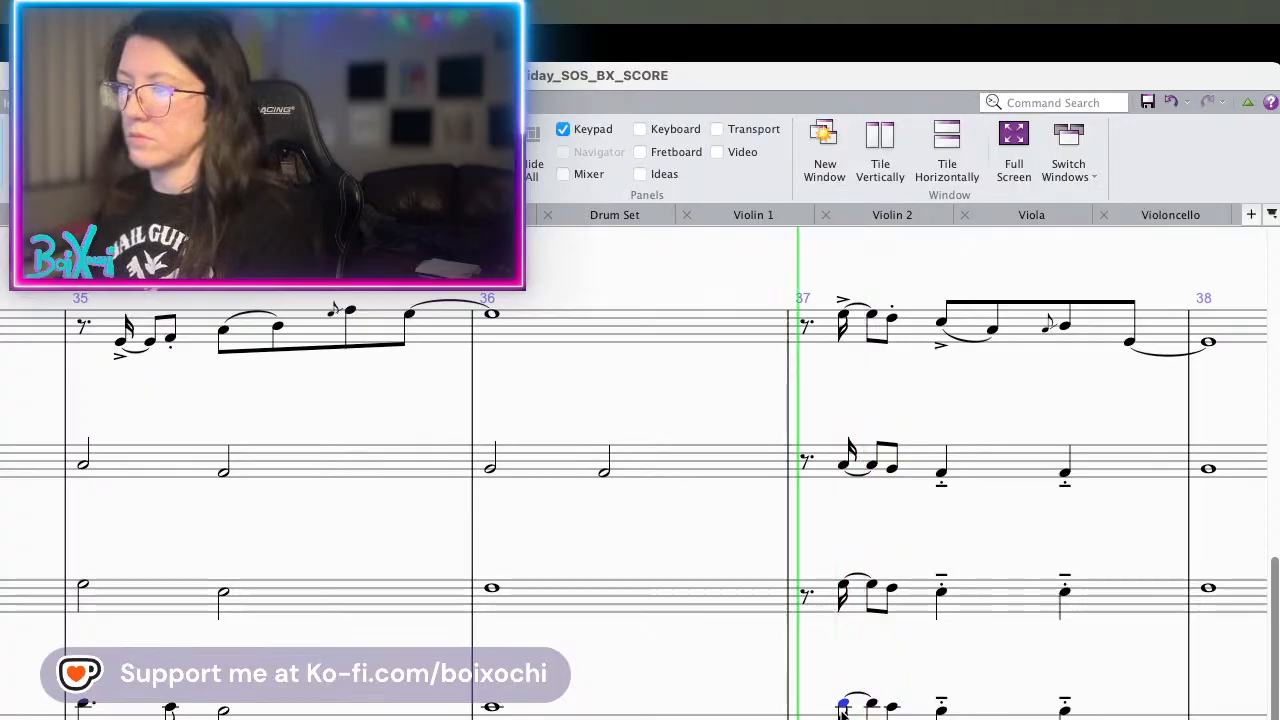
- Play back the strings through bar 37, starting again from the Violoncello's whole note in bar 36
{"action": "key", "text": "space"}
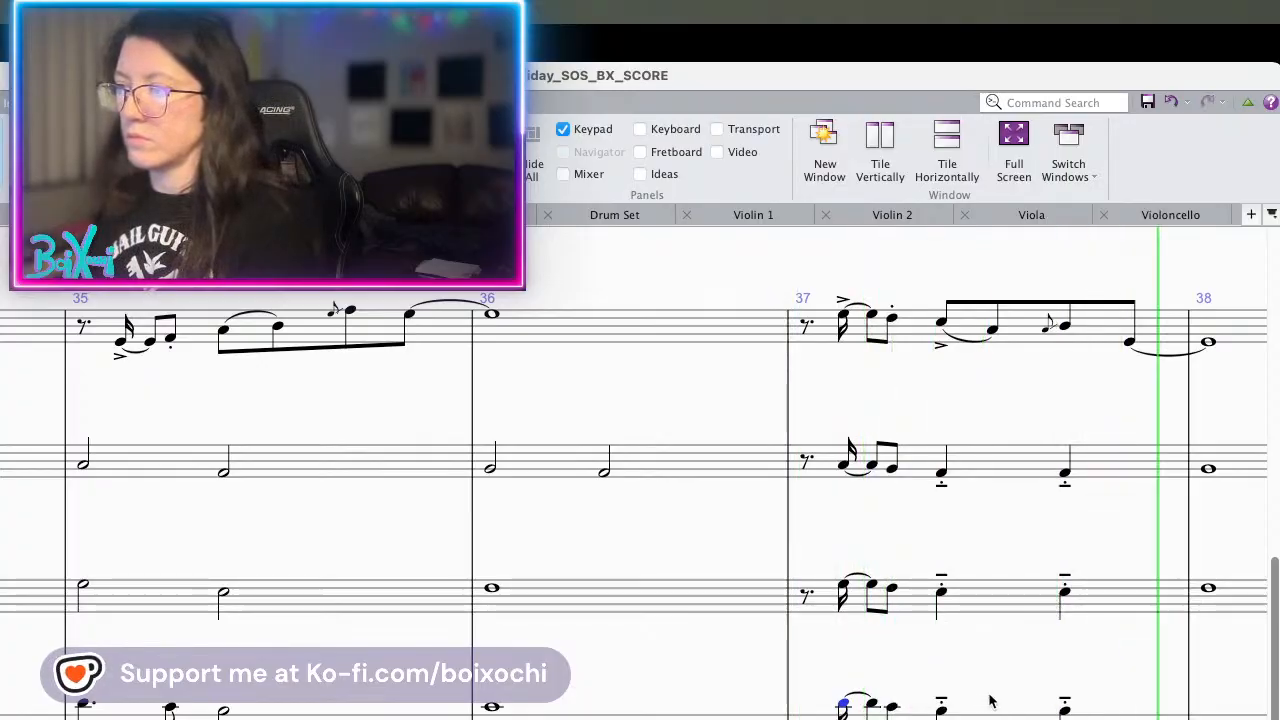
{"action": "left_click", "coordinate": [490, 708]}
{"action": "key", "text": "p"}
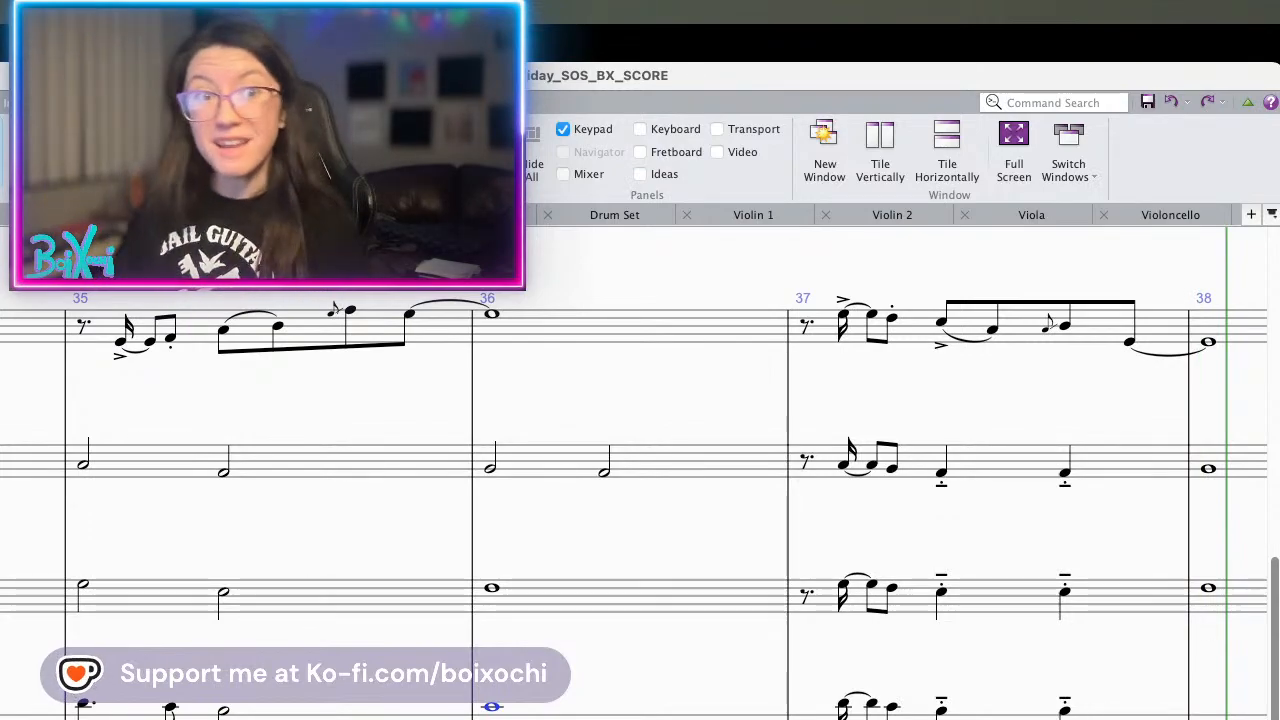
{"action": "left_click_drag", "start_coordinate": [990, 508], "coordinate": [48, 541]}
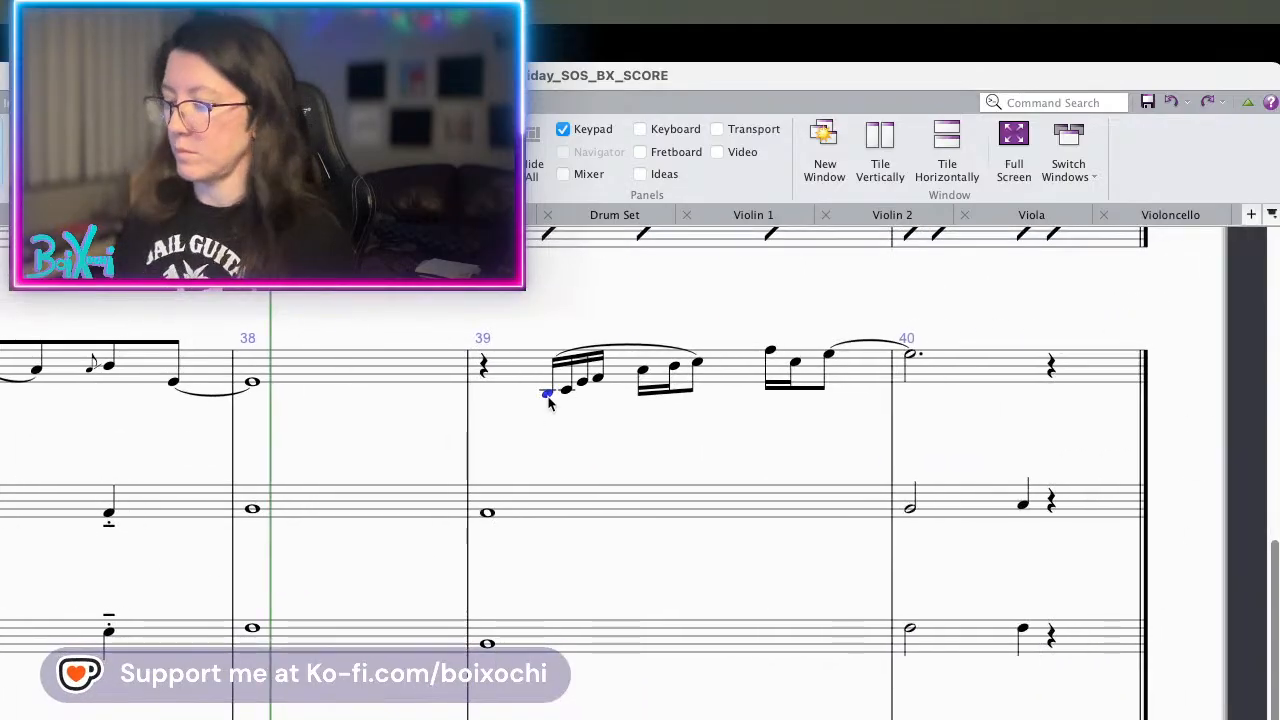
- Step through the pitches of Violin 1's slurred run in bar 39
{"action": "key", "text": "Right"}
{"action": "key", "text": "Right"}
{"action": "key", "text": "Right"}
{"action": "key", "text": "Right"}
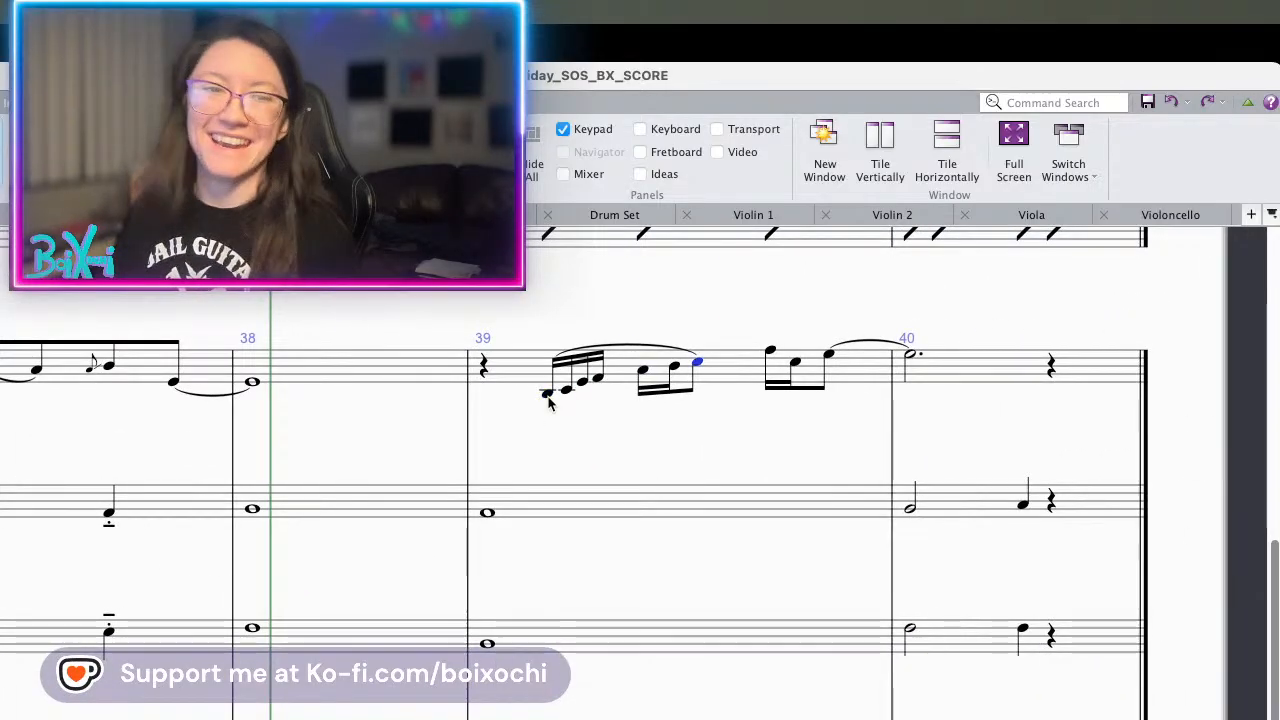
{"action": "left_click_drag", "start_coordinate": [543, 462], "coordinate": [1051, 400]}
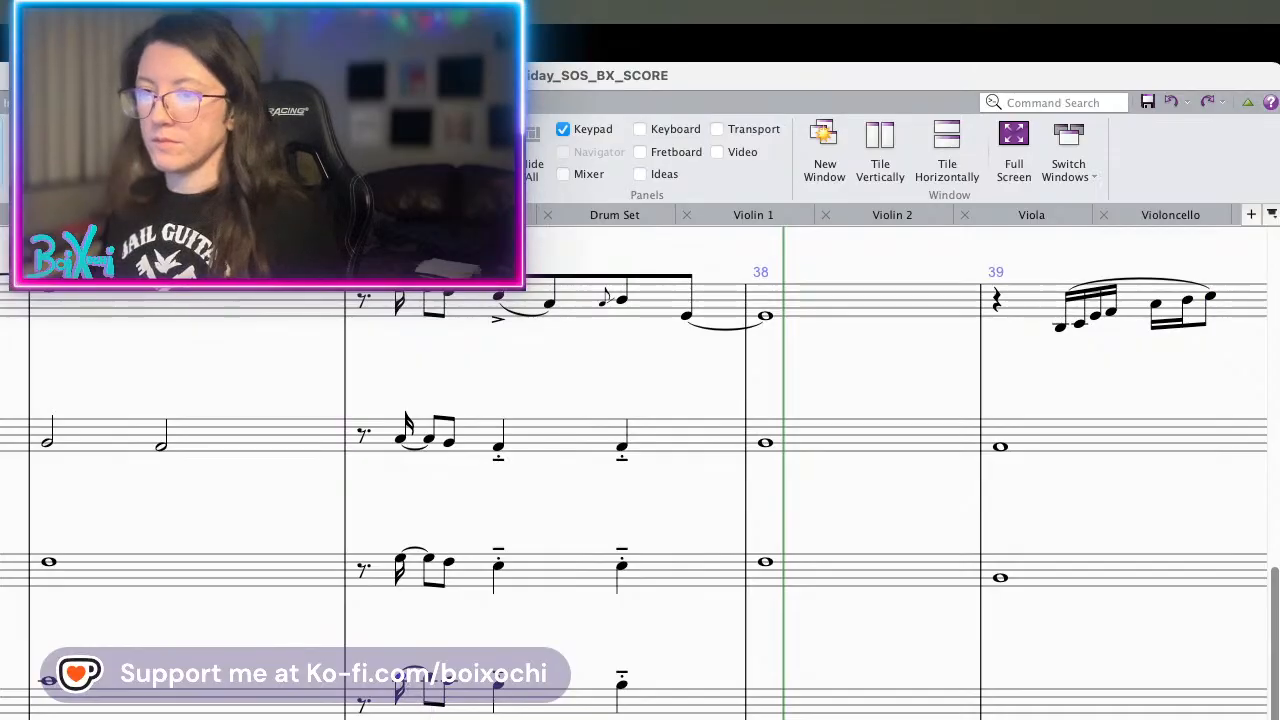
- Play back bar 37 from the Violoncello's sixteenth note and review the string parts in bars 37 to 39
{"action": "scroll", "coordinate": [640, 470], "scroll_direction": "left", "scroll_amount": 6}
{"action": "scroll", "coordinate": [640, 470], "scroll_direction": "right", "scroll_amount": 6}
{"action": "scroll", "coordinate": [640, 470], "scroll_direction": "left", "scroll_amount": 2}
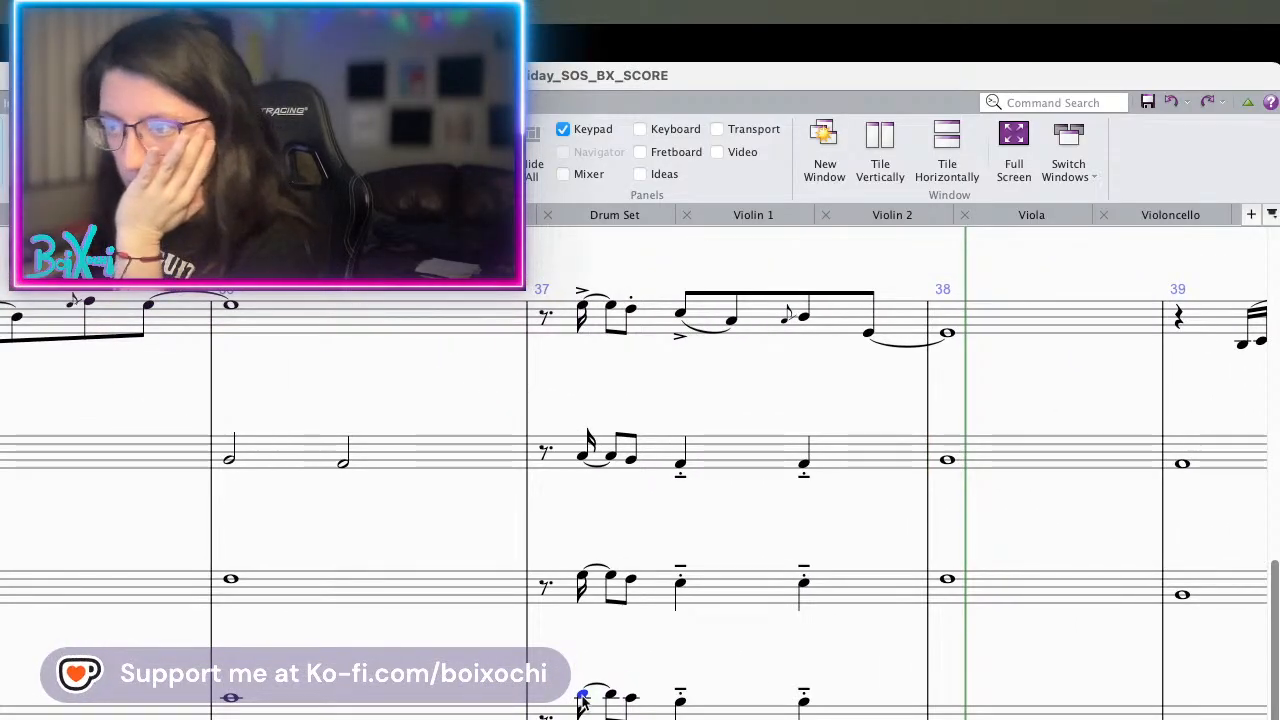
{"action": "key", "text": "space"}
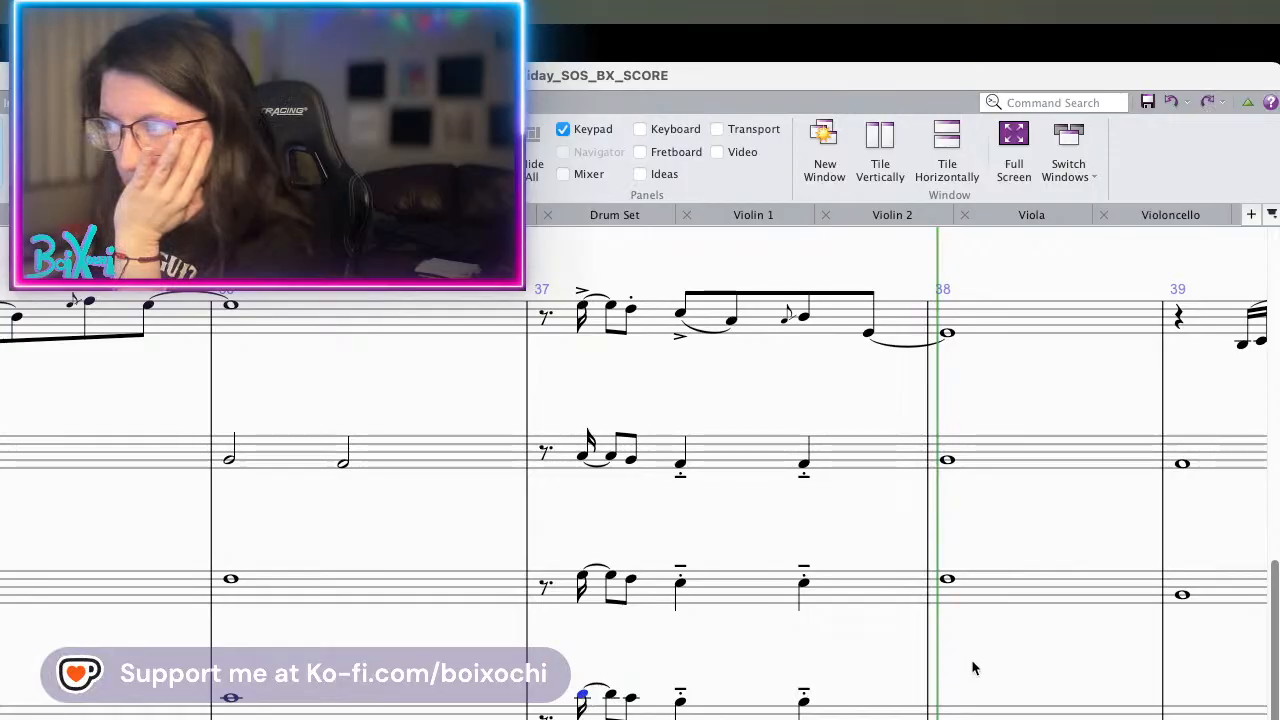
{"action": "left_click_drag", "start_coordinate": [975, 668], "coordinate": [778, 719]}
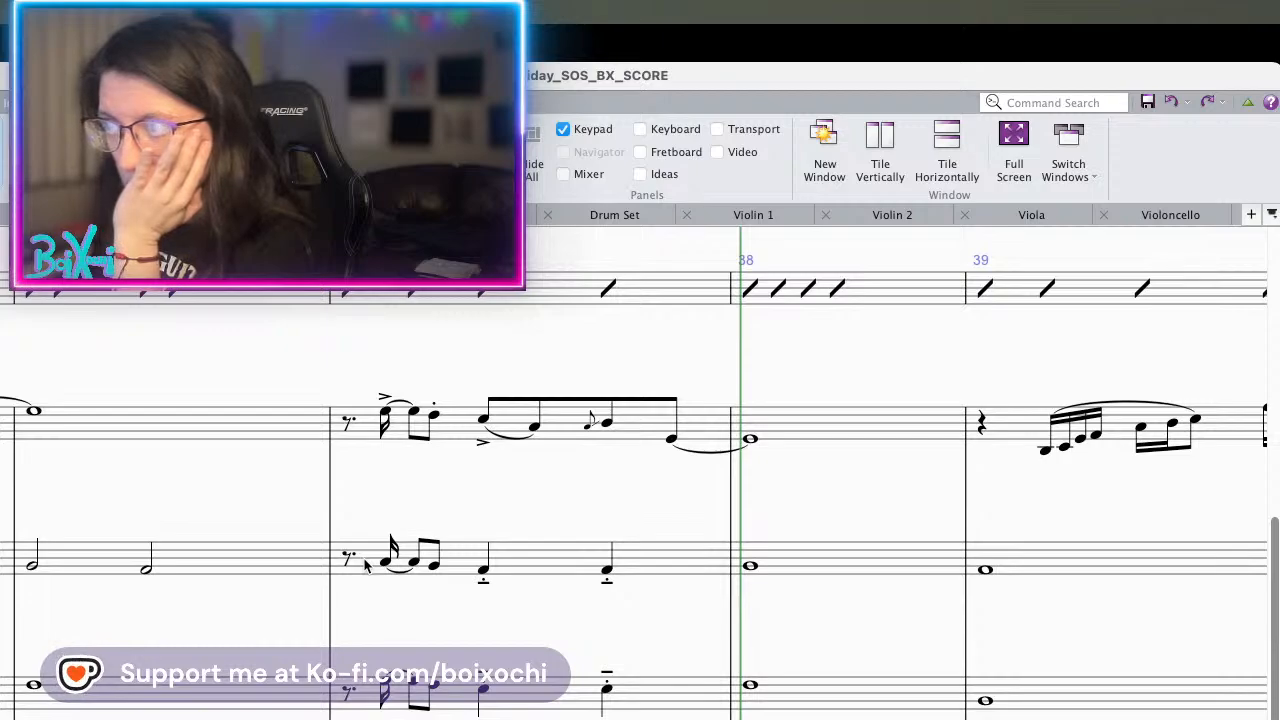
{"action": "left_click_drag", "start_coordinate": [658, 647], "coordinate": [508, 640]}
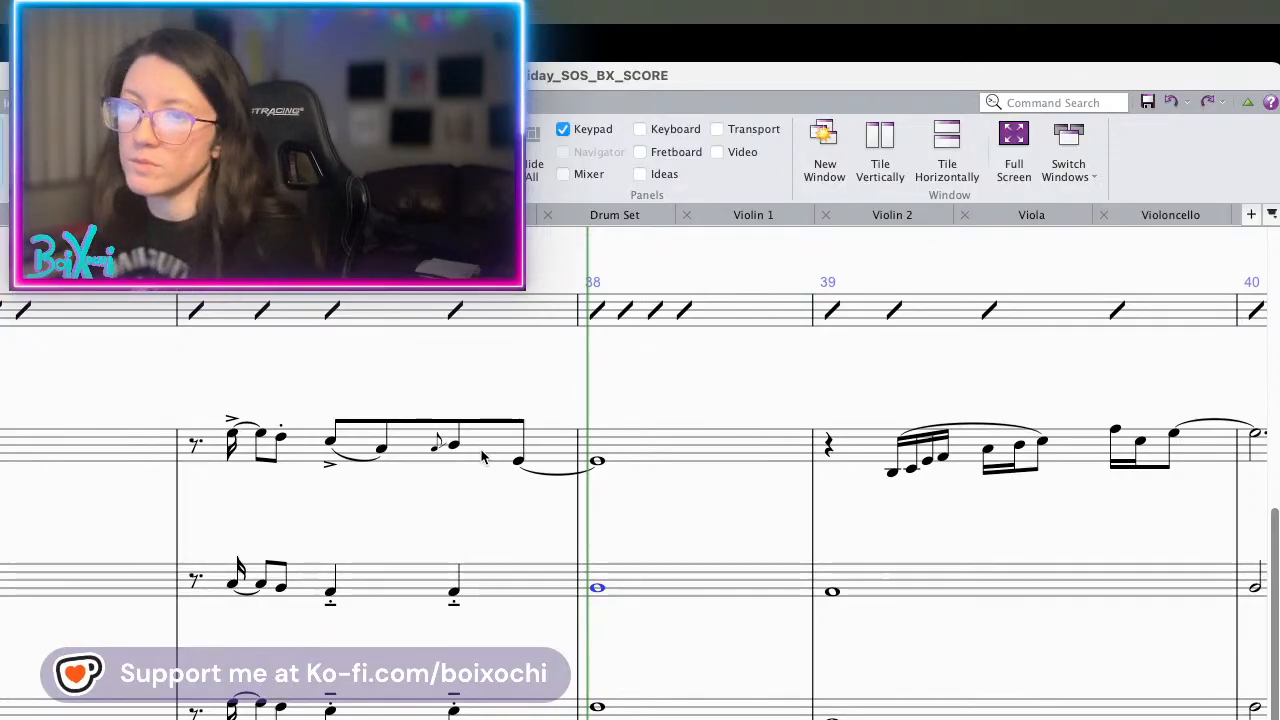
- Copy Violin 2's bar 37 into its bar 38 and lower the opening tied notes by one step
{"action": "left_click", "coordinate": [400, 585]}
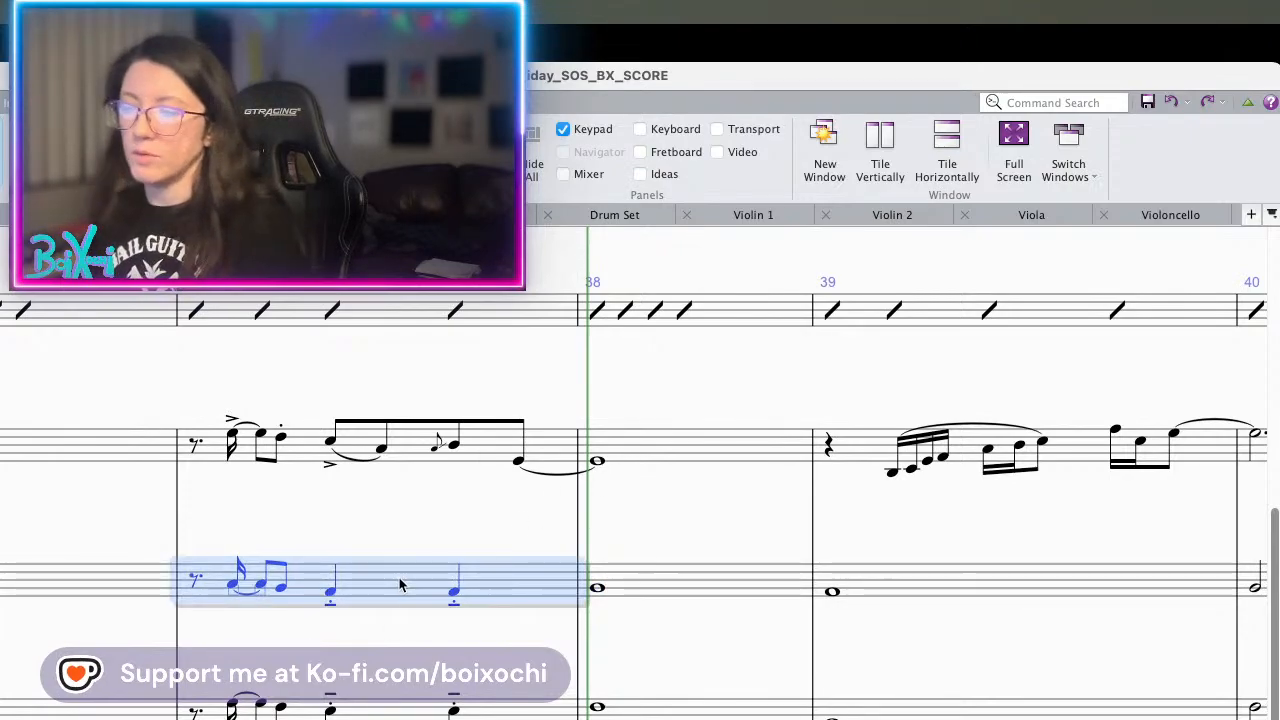
{"action": "left_click", "coordinate": [620, 588], "text": "alt"}
{"action": "left_click", "coordinate": [620, 588]}
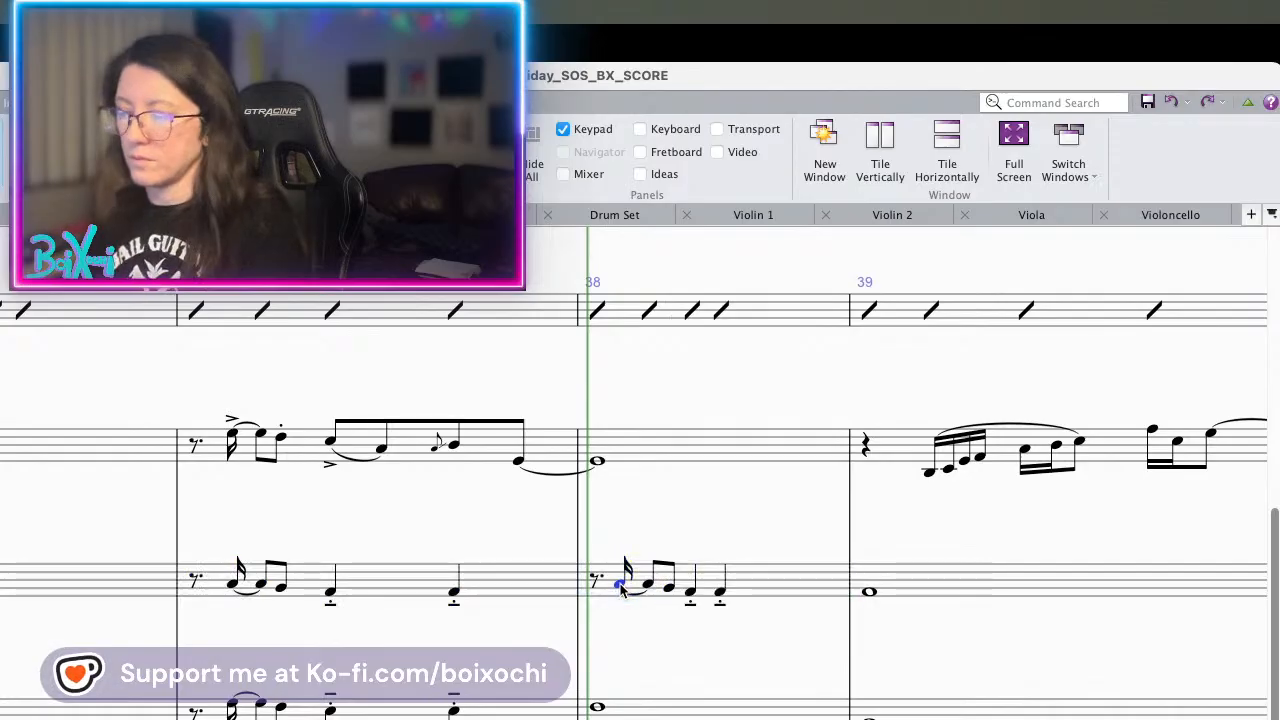
{"action": "key", "text": "Down"}
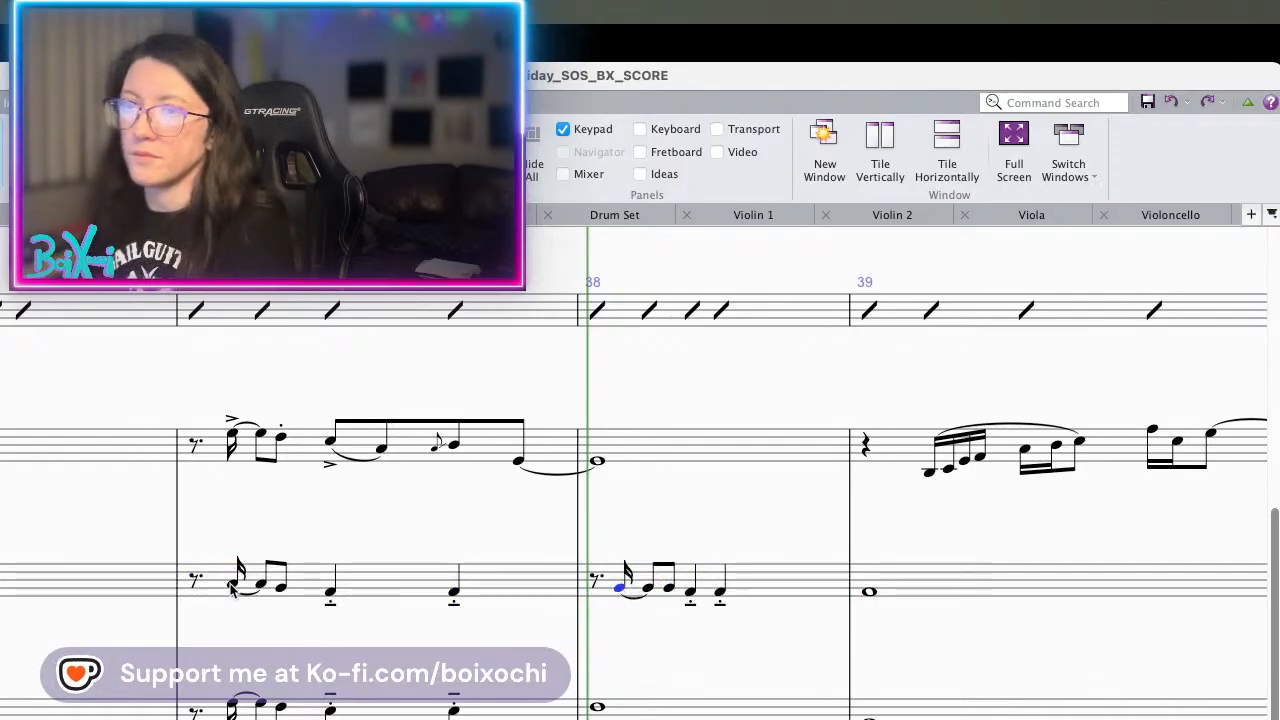
{"action": "left_click", "coordinate": [617, 588]}
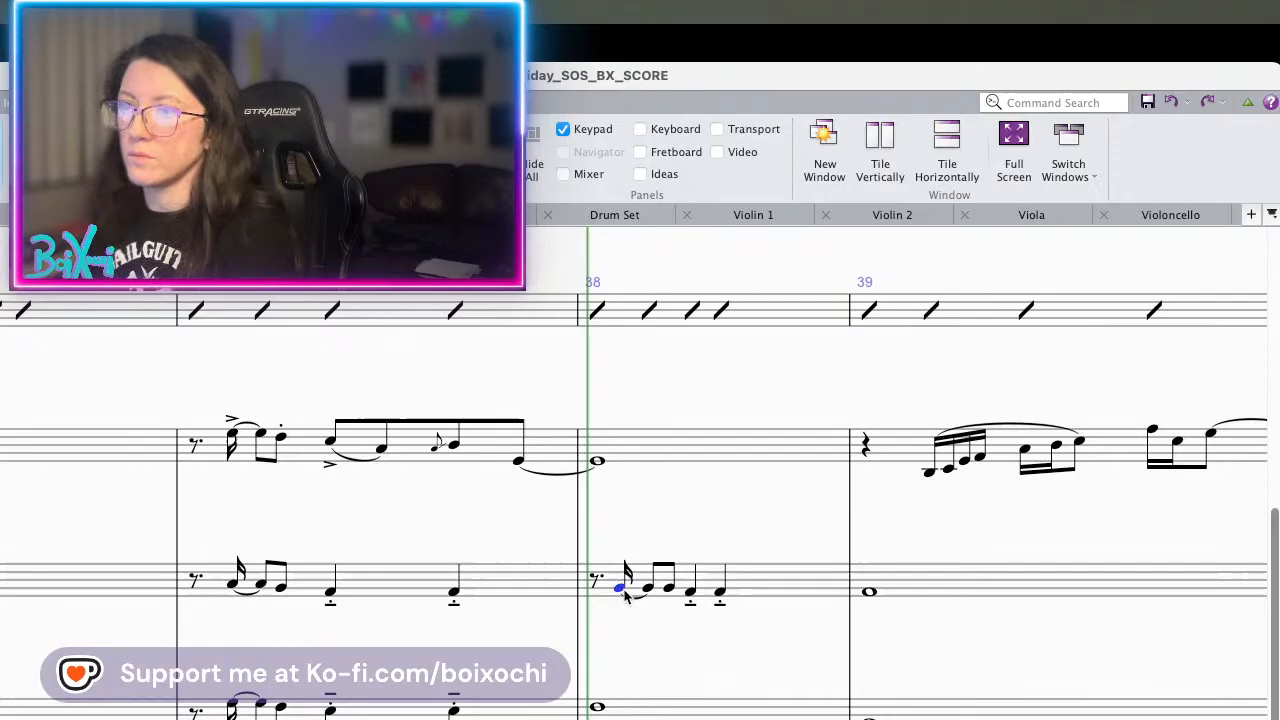
- Raise Violin 2's second eighth note and both quarter notes in bar 38 by two steps each
{"action": "key", "text": "Up"}
{"action": "key", "text": "Up"}
{"action": "left_click", "coordinate": [689, 593]}
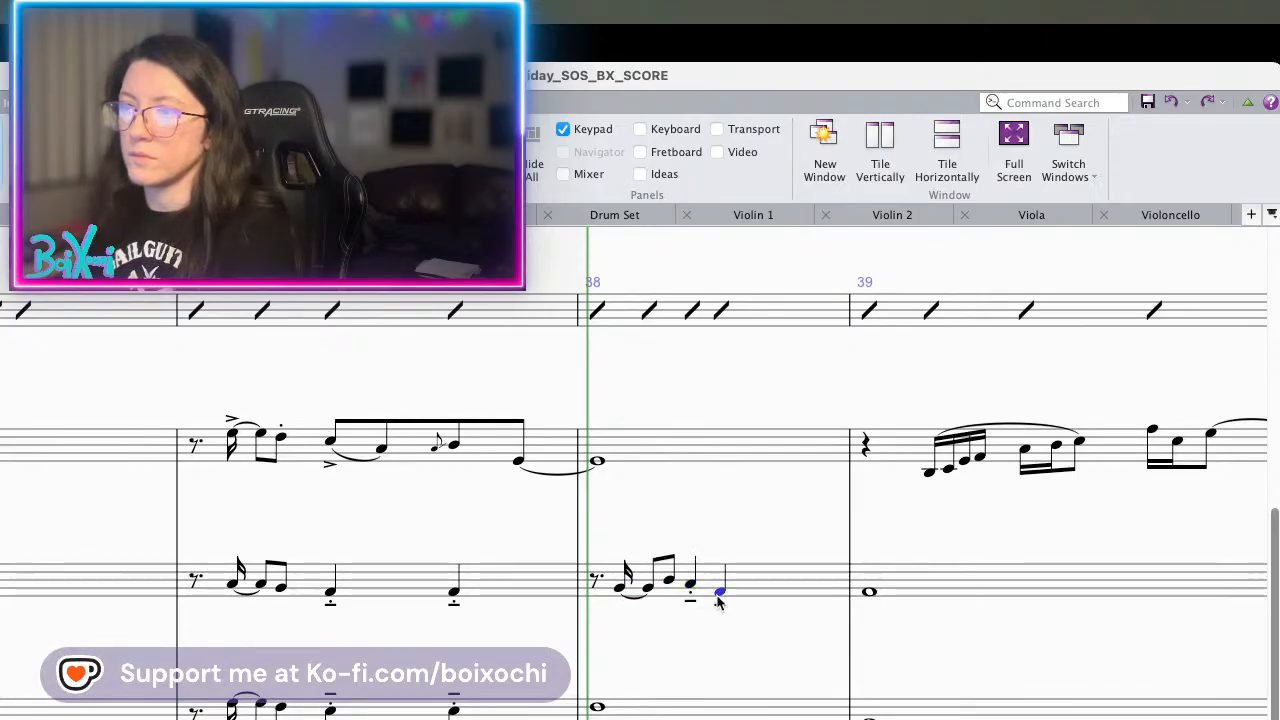
- Repeat the Viola's bar 37 into bar 38 and lower the opening tied notes by one step
{"action": "scroll", "coordinate": [695, 578], "scroll_direction": "down", "scroll_amount": 2}
{"action": "left_click", "coordinate": [483, 622]}
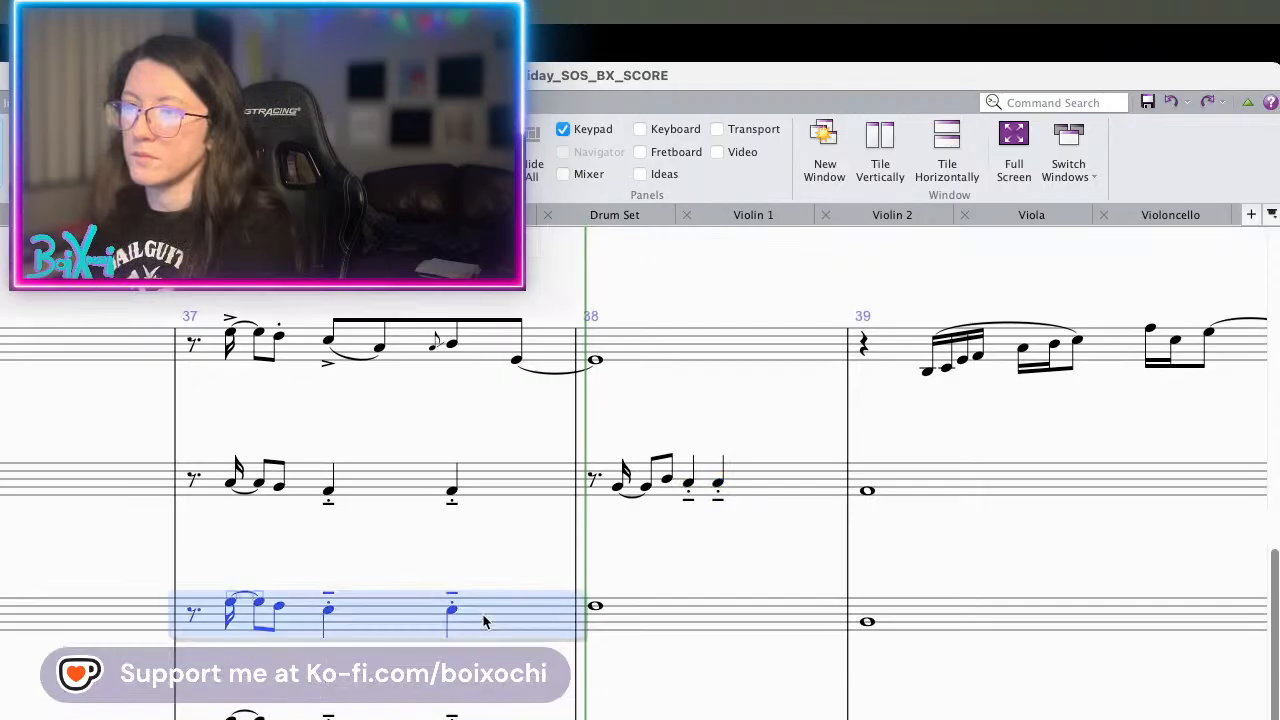
{"action": "key", "text": "r"}
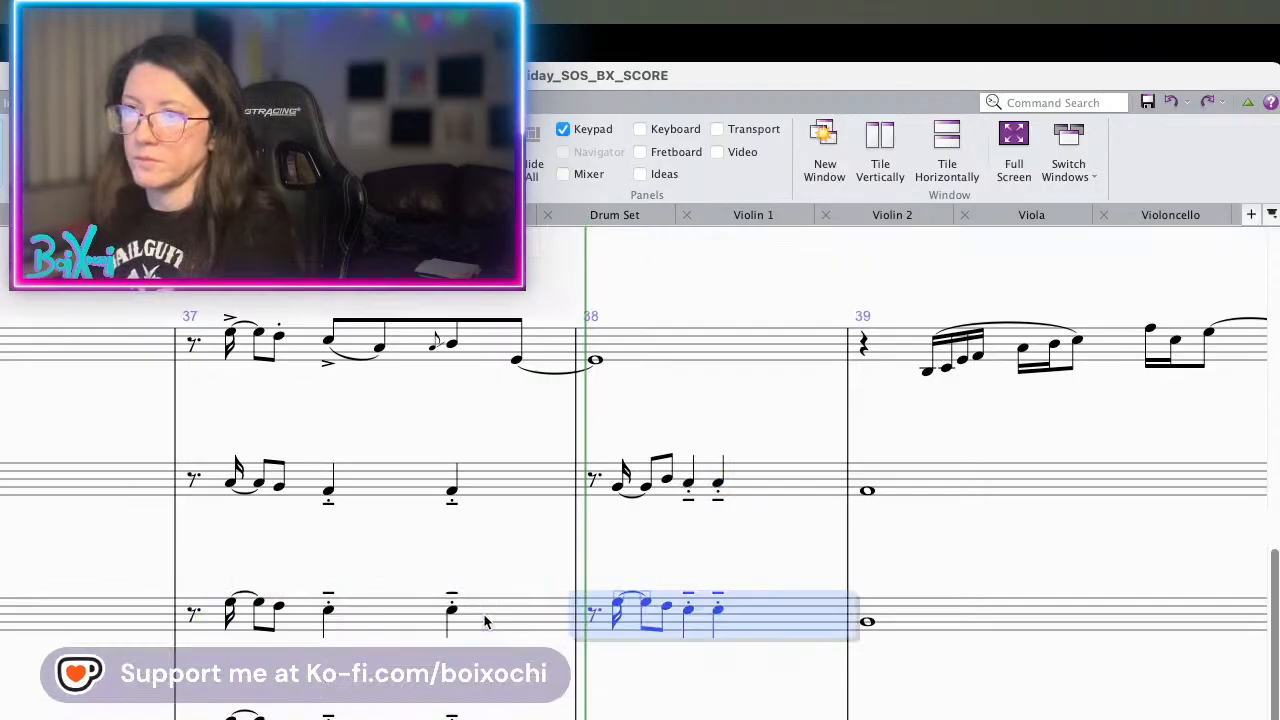
{"action": "left_click", "coordinate": [617, 605]}
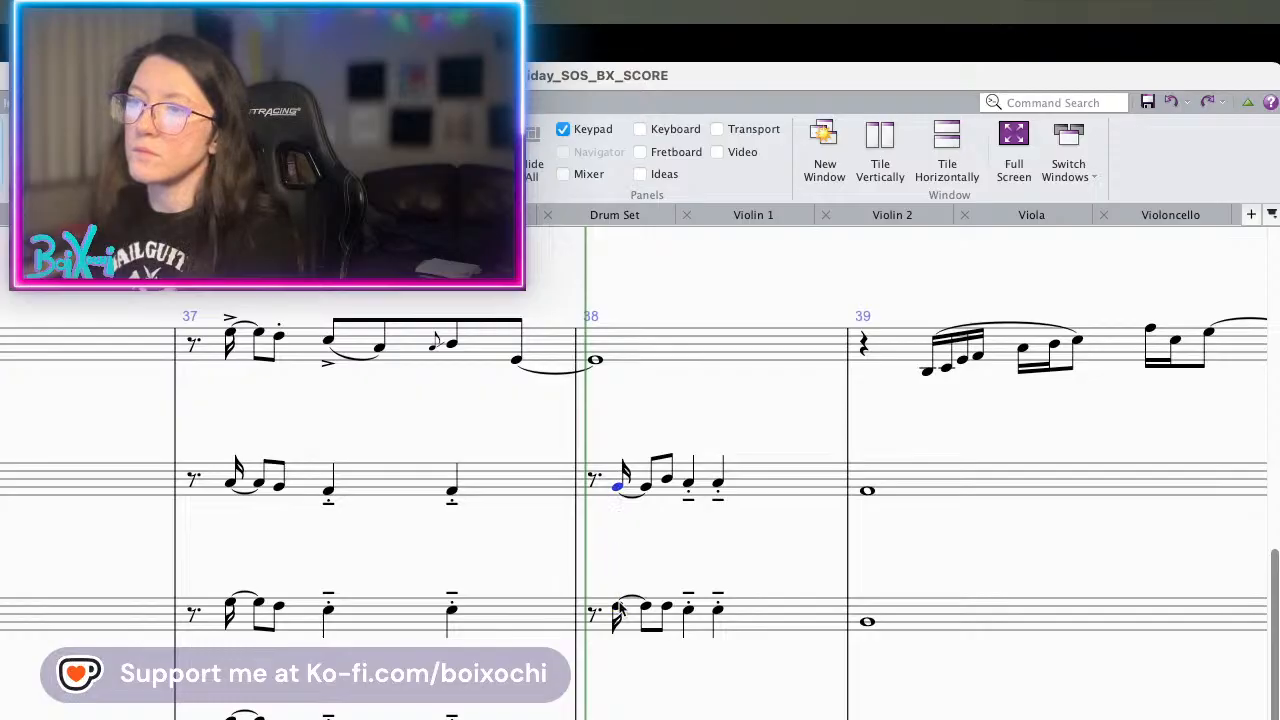
- Try several pitches for the Viola's first quarter note in bar 38 and play back the bar
{"action": "left_click", "coordinate": [689, 609]}
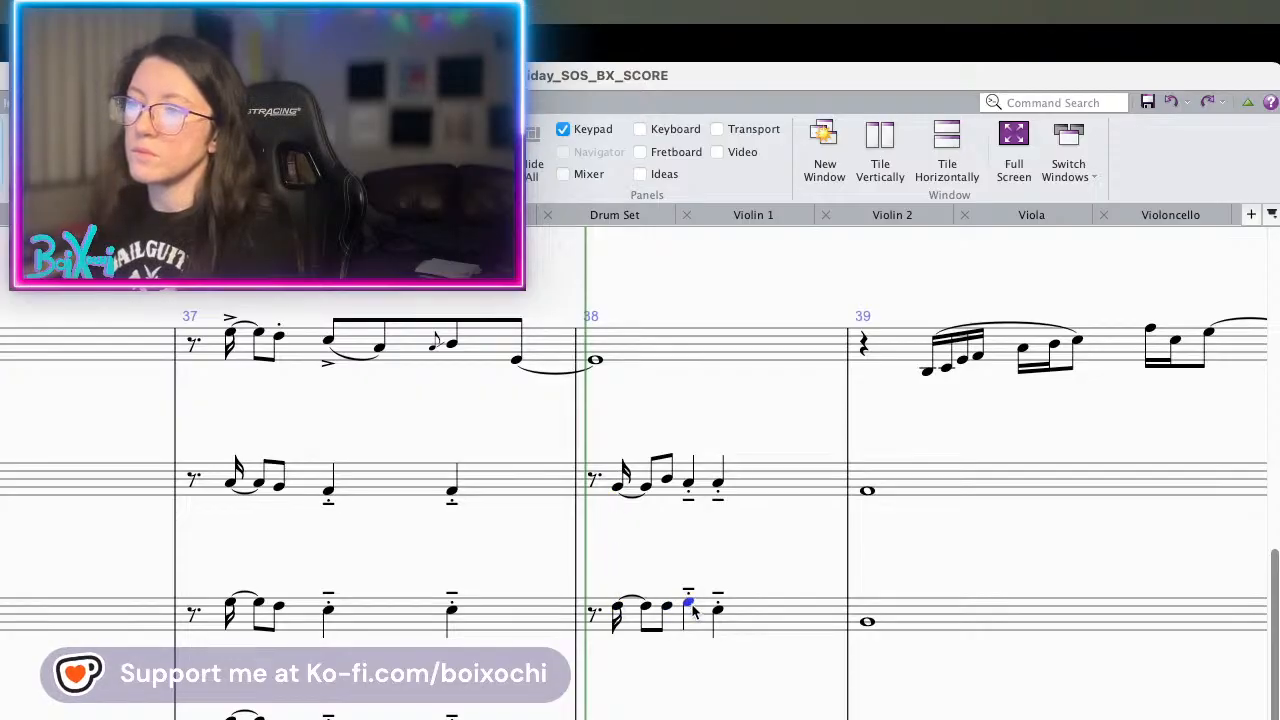
{"action": "key", "text": "Up"}
{"action": "key", "text": "Up"}
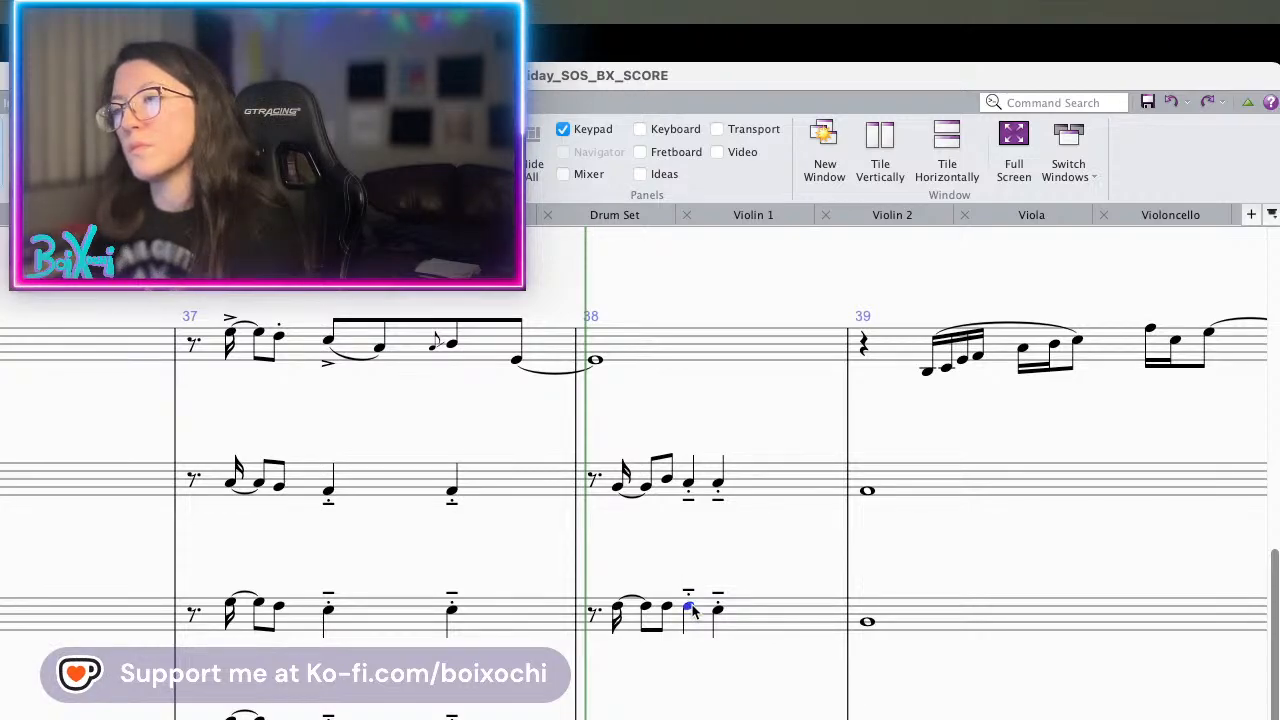
{"action": "key", "text": "Down"}
{"action": "scroll", "coordinate": [690, 600], "scroll_direction": "up", "scroll_amount": 6}
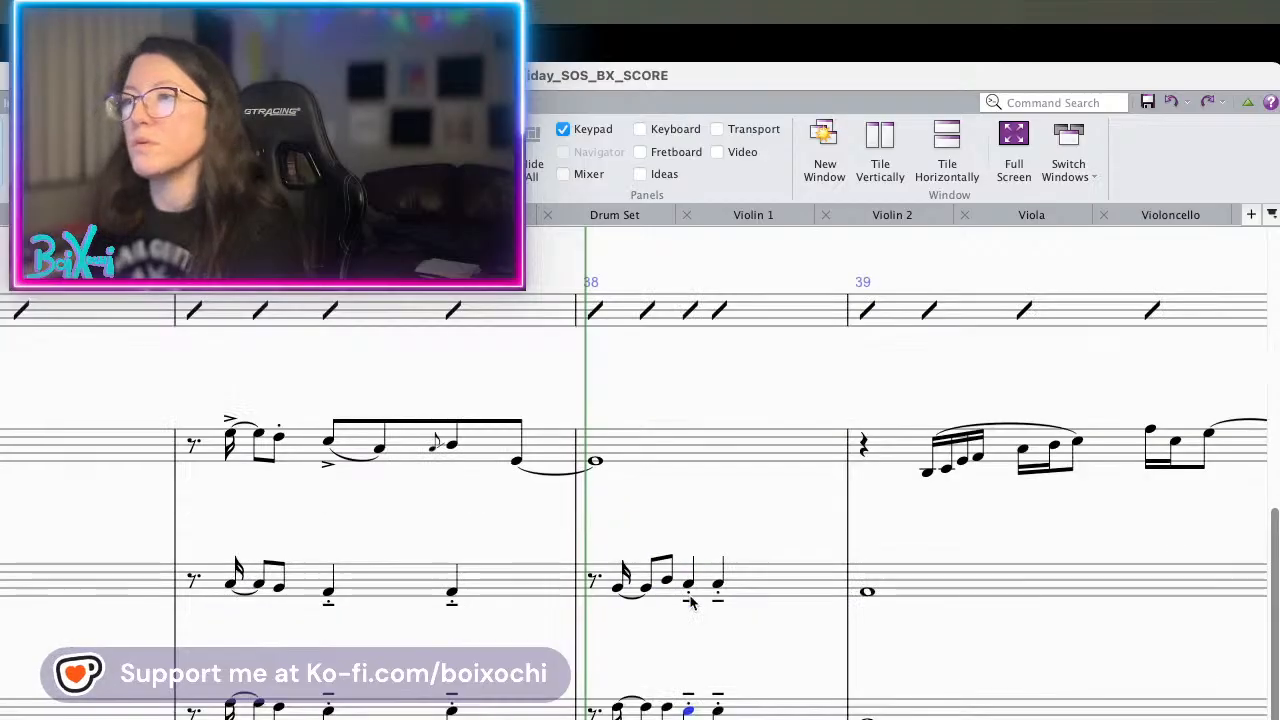
{"action": "scroll", "coordinate": [690, 597], "scroll_direction": "down", "scroll_amount": 6}
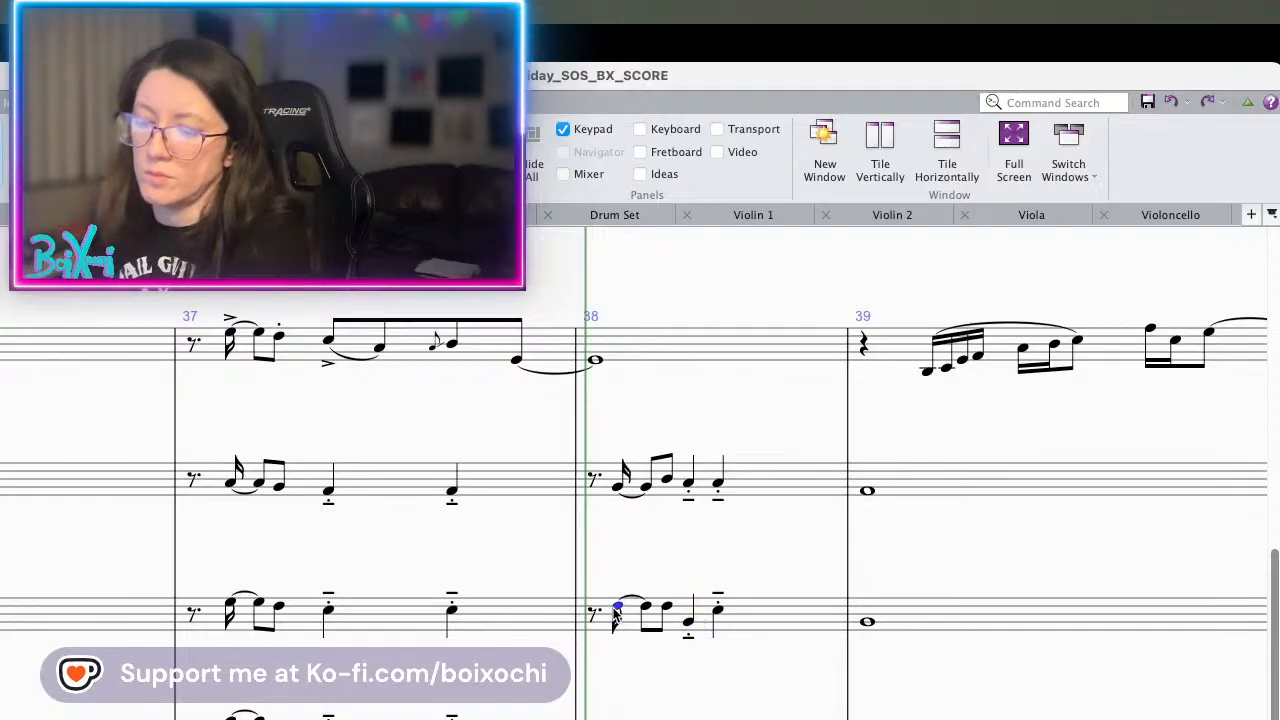
{"action": "key", "text": "space"}
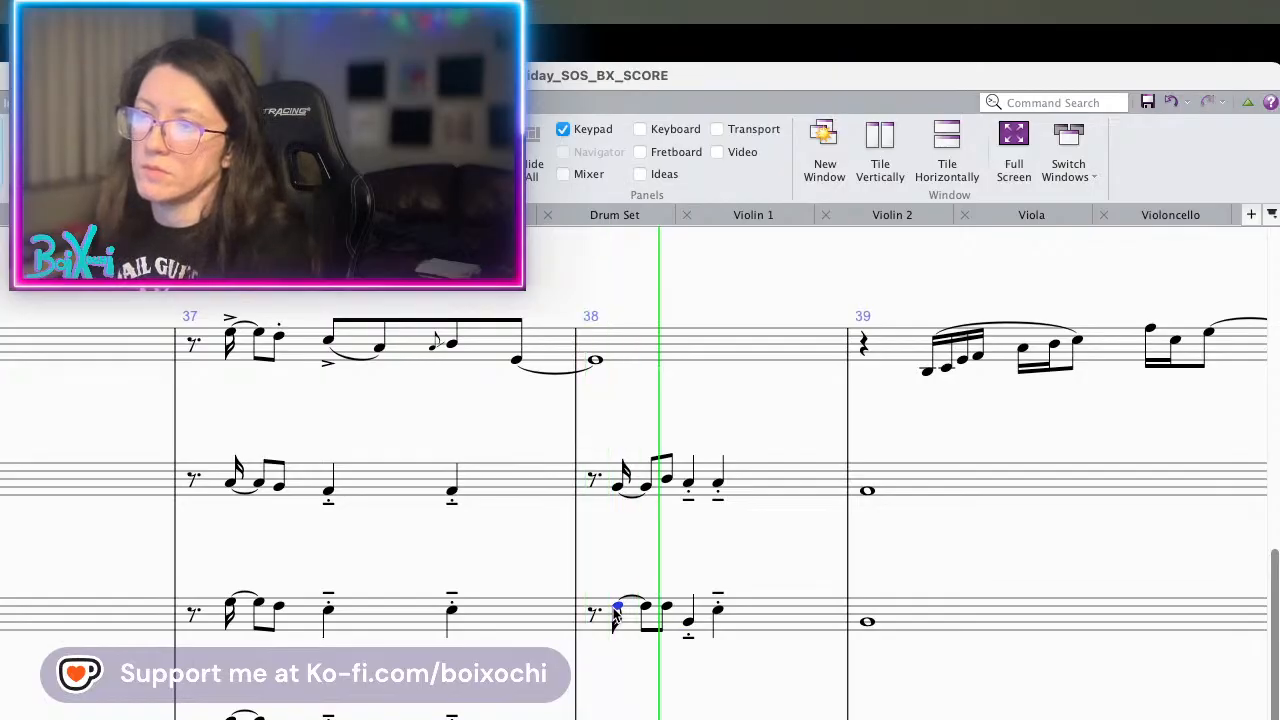
- Set both Viola quarter notes in bar 38 to the same pitch as the tied notes and play the bar back
{"action": "left_click", "coordinate": [689, 623]}
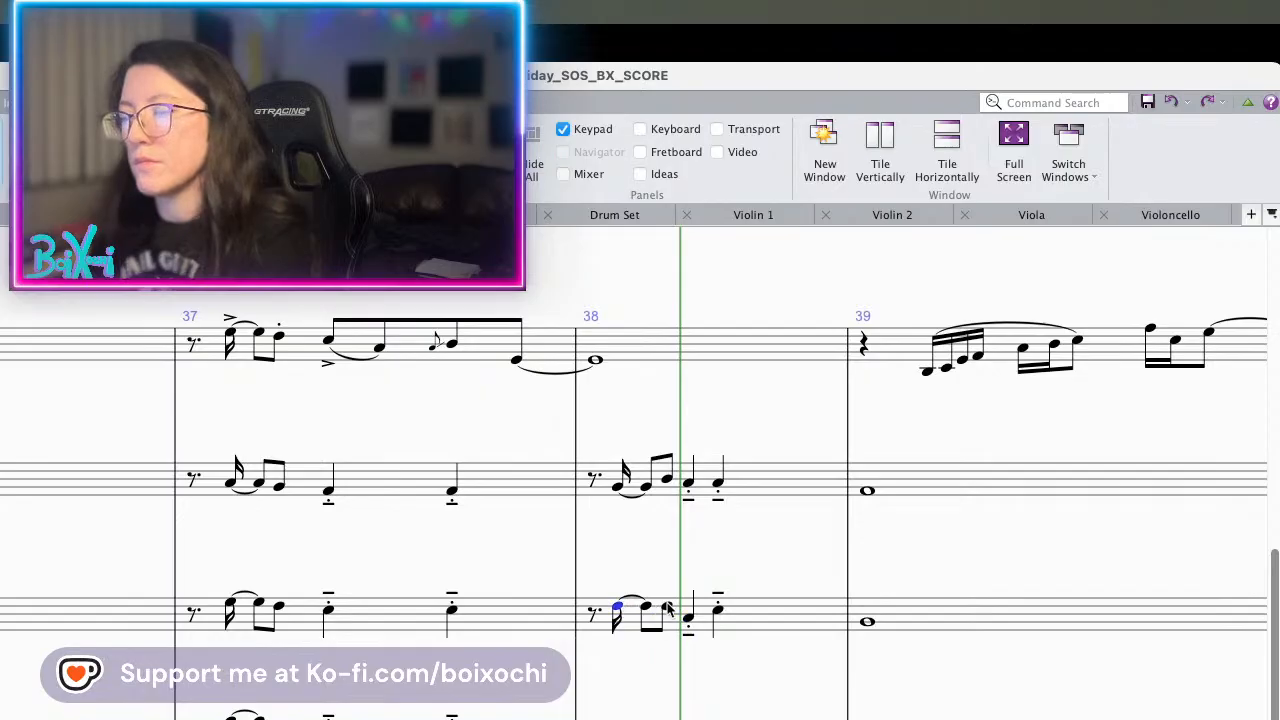
{"action": "left_click", "coordinate": [718, 613]}
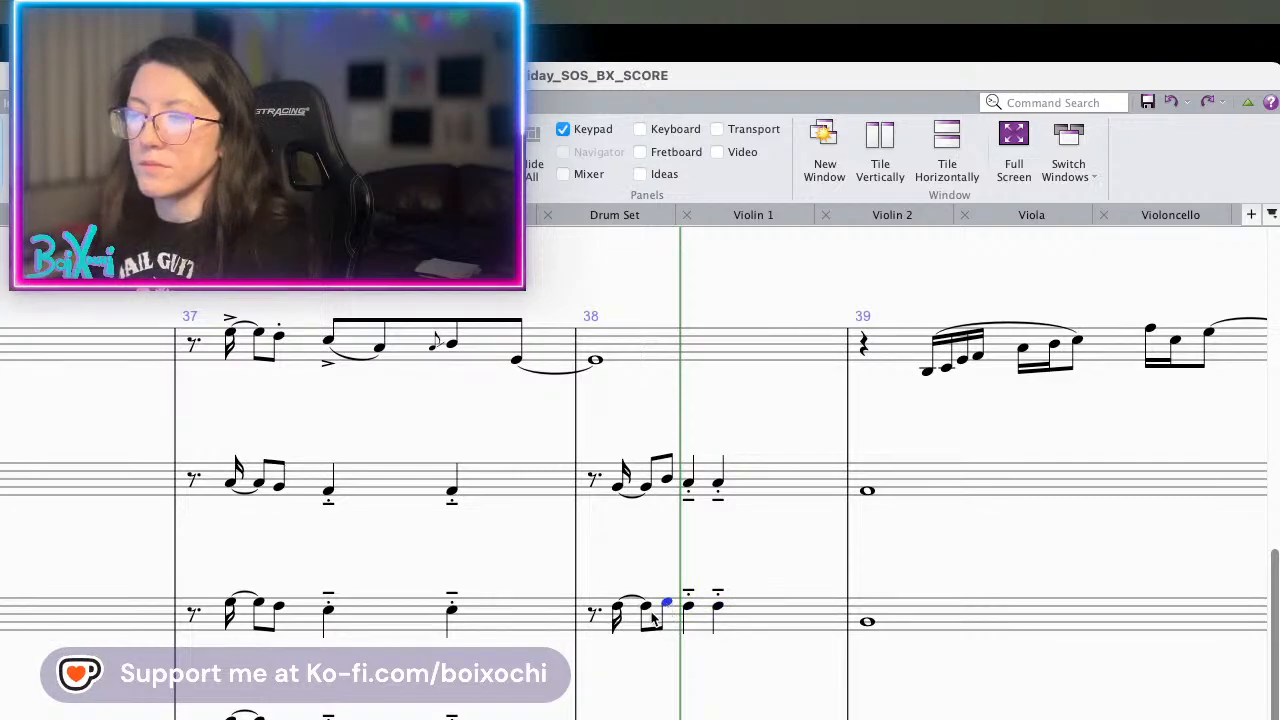
{"action": "key", "text": "p"}
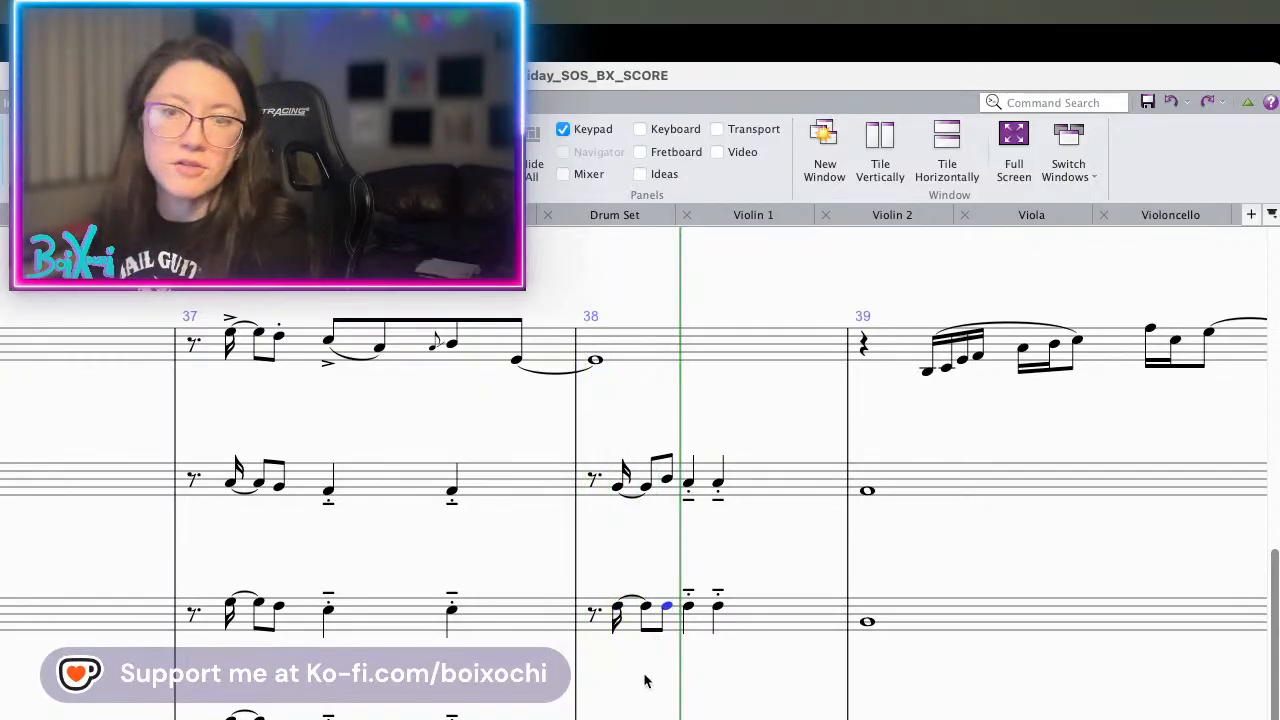
{"action": "scroll", "coordinate": [633, 706], "scroll_direction": "down", "scroll_amount": 1}
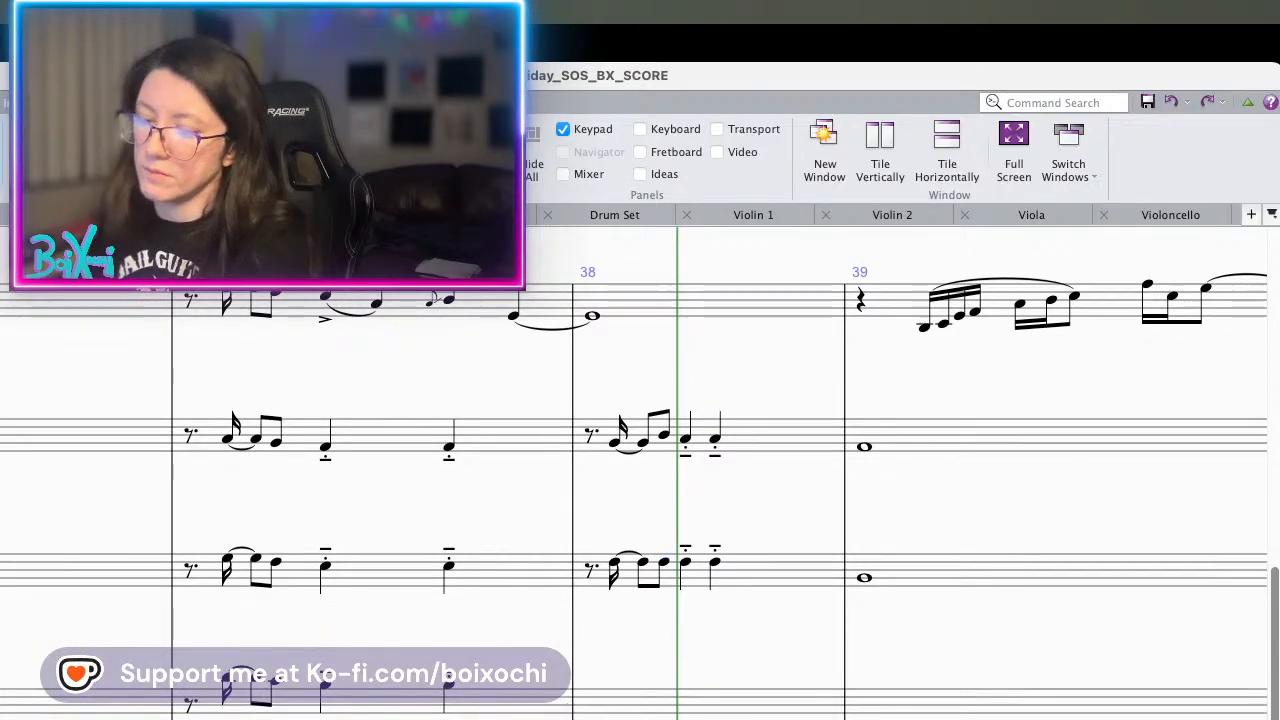
{"action": "key", "text": "space"}
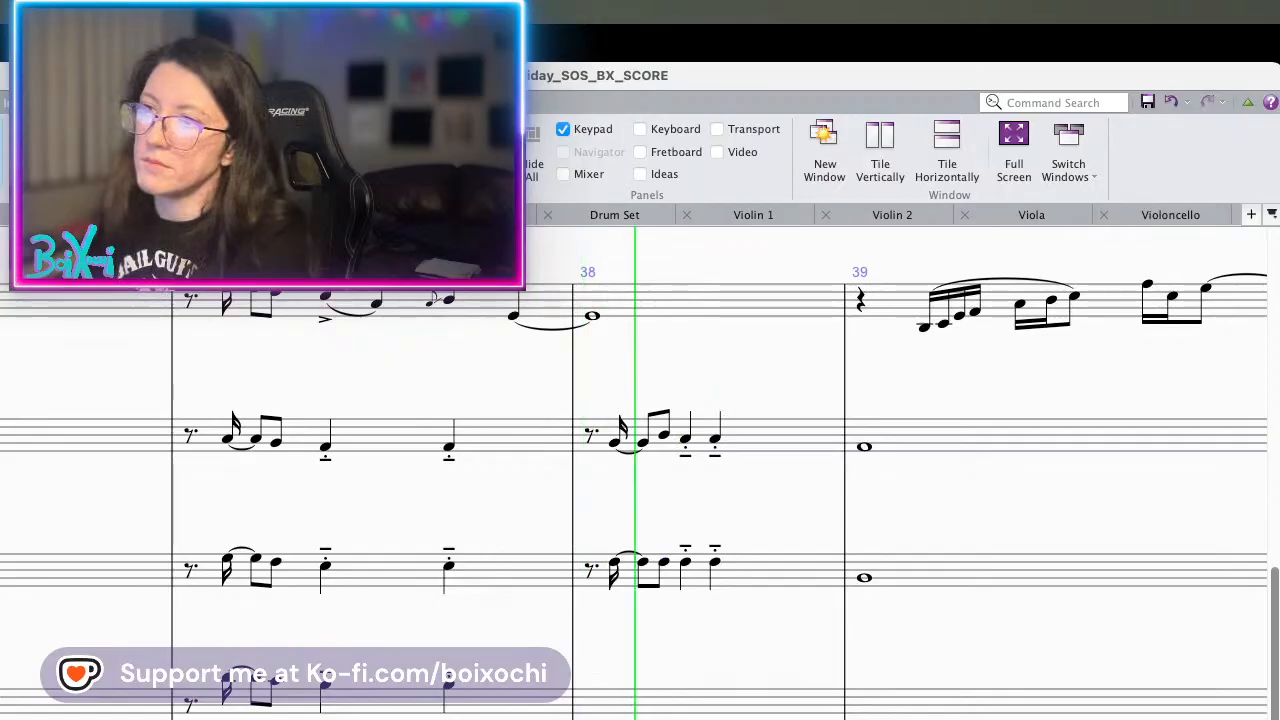
{"action": "key", "text": "space"}
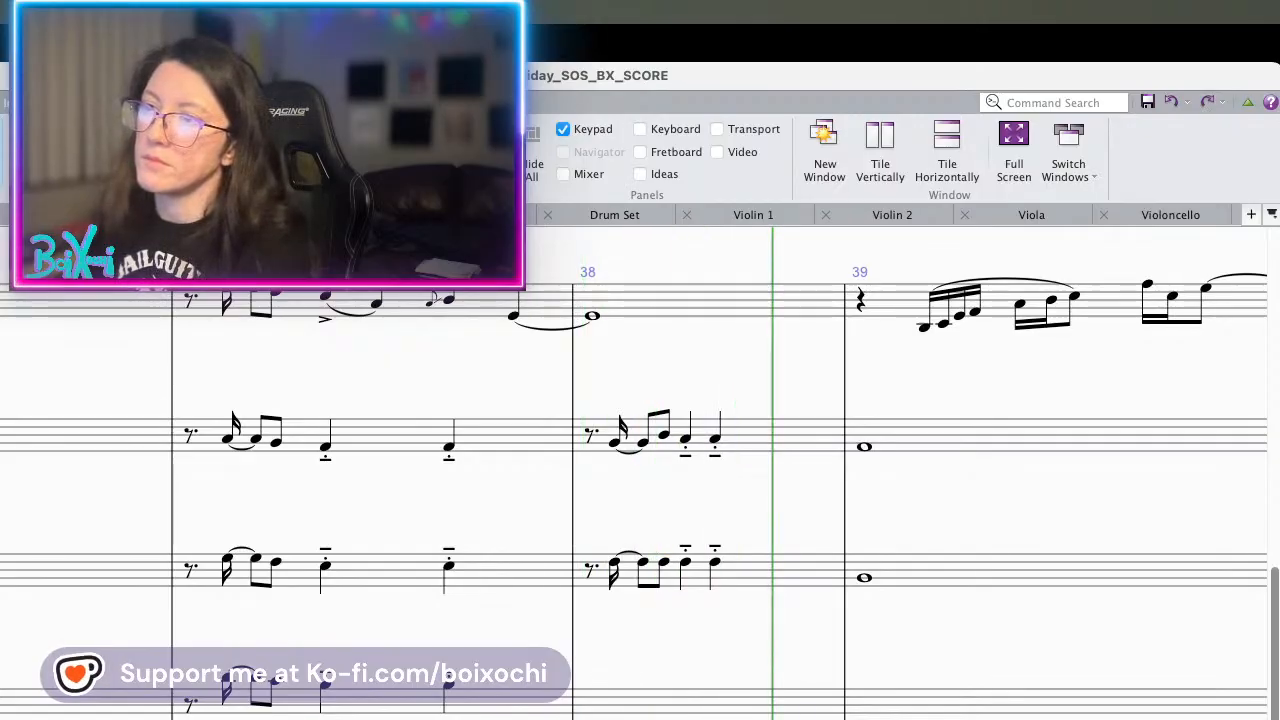
{"action": "left_click", "coordinate": [614, 563]}
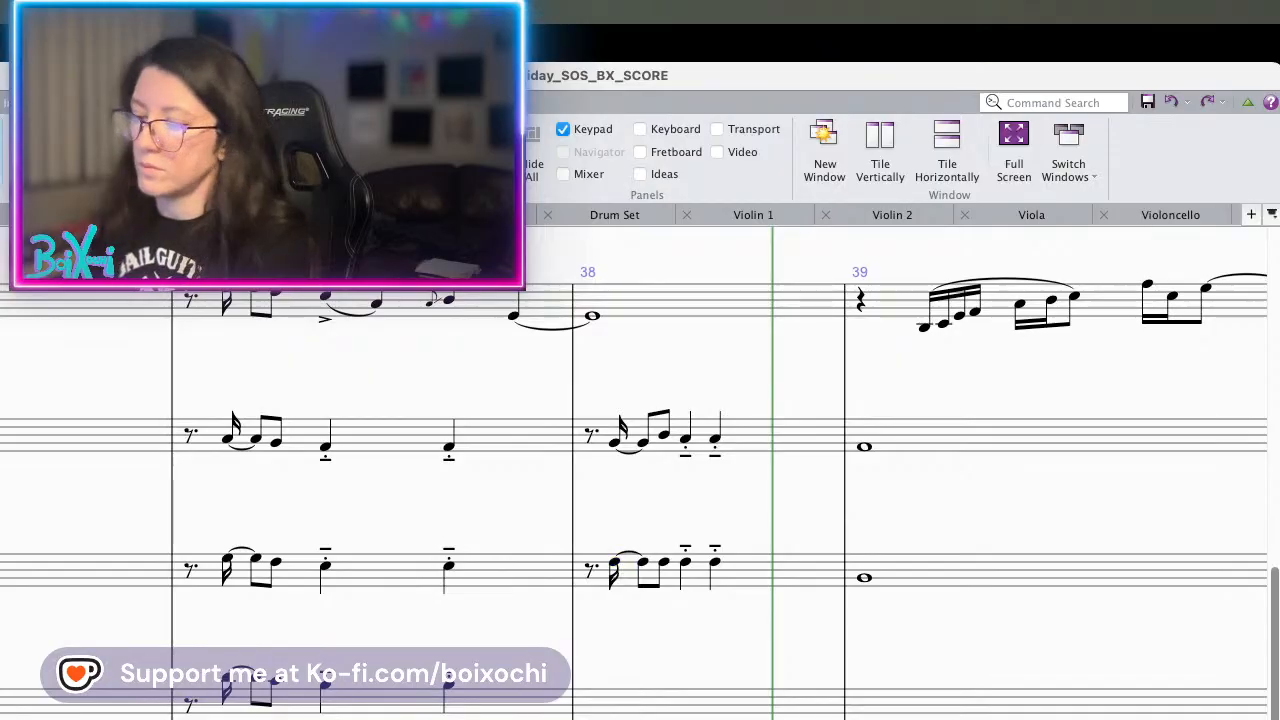
- Copy the Viola's bar 38 into the Violoncello staff and lower the copied notes by nine steps
{"action": "left_click", "coordinate": [601, 583]}
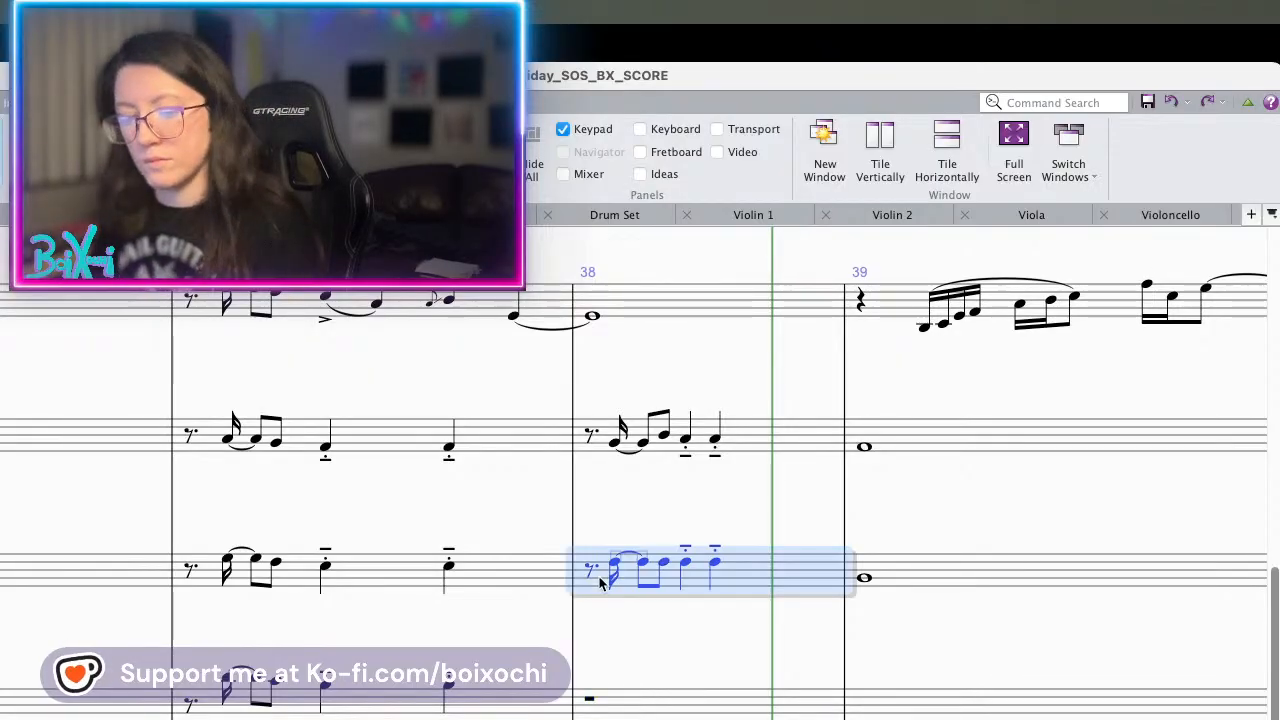
{"action": "left_click", "coordinate": [602, 706], "text": "alt"}
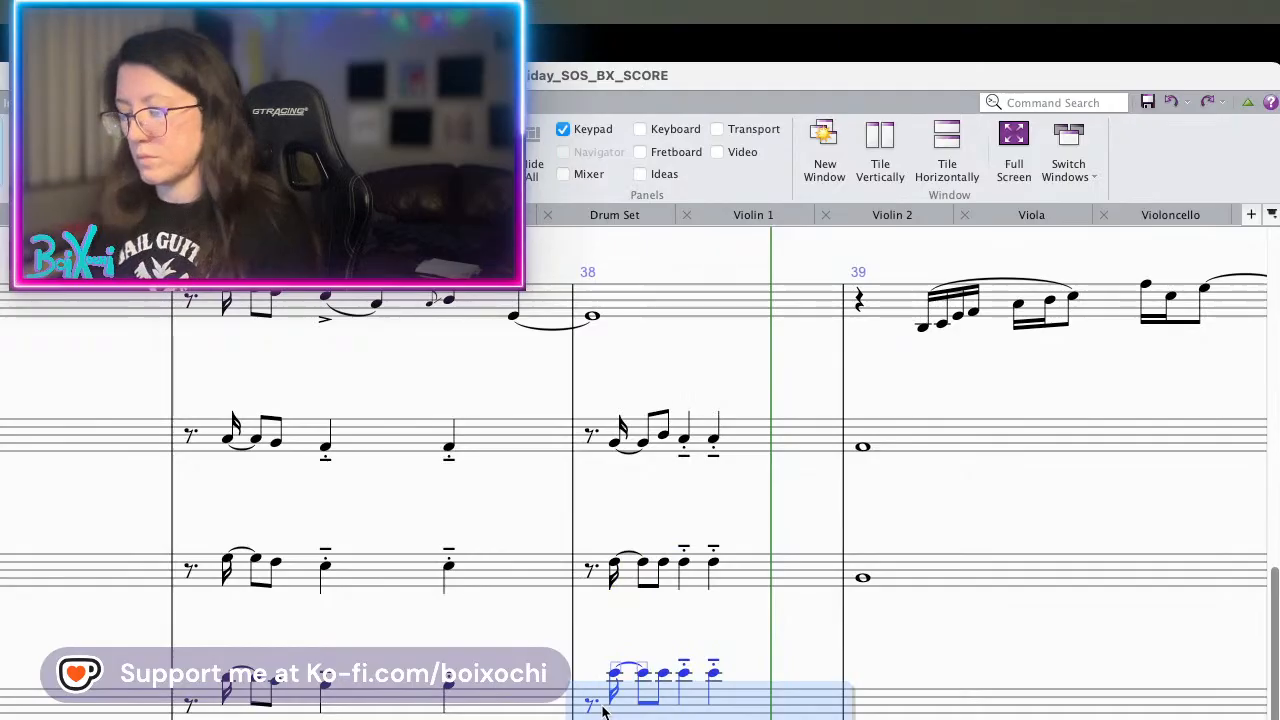
{"action": "key", "text": "Down"}
{"action": "key", "text": "Down"}
{"action": "key", "text": "Down"}
{"action": "key", "text": "Down"}
{"action": "key", "text": "Down"}
{"action": "key", "text": "Down"}
{"action": "key", "text": "Down"}
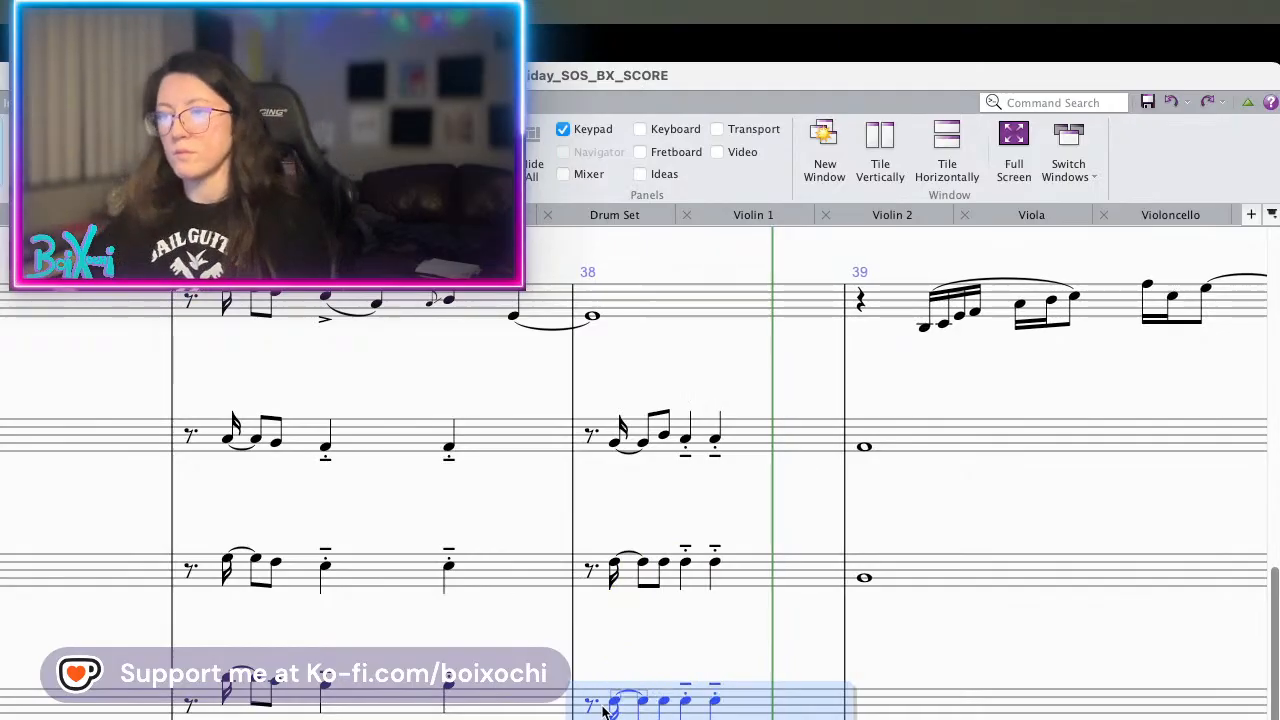
{"action": "key", "text": "Down"}
{"action": "key", "text": "Down"}
{"action": "key", "text": "Escape"}
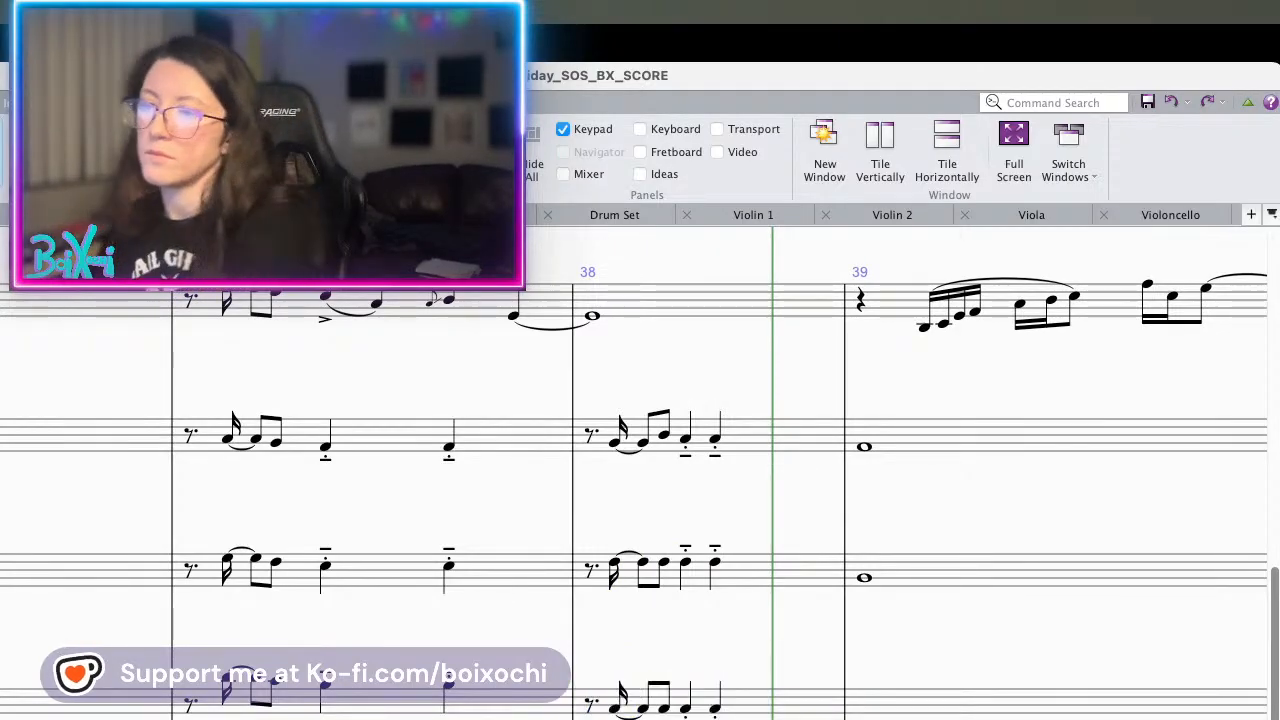
- Raise the Violoncello's last eighth note and both quarter notes in bar 38, and play the passage back
{"action": "left_click", "coordinate": [615, 706]}
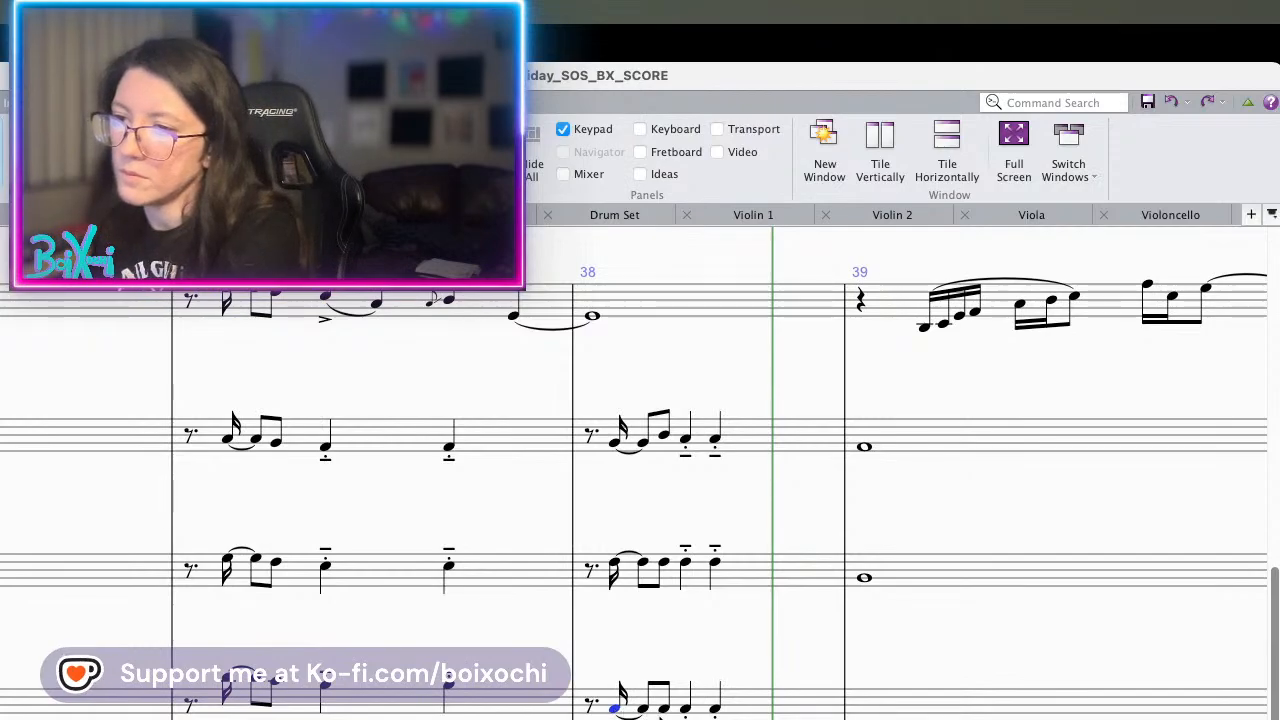
{"action": "key", "text": "Up"}
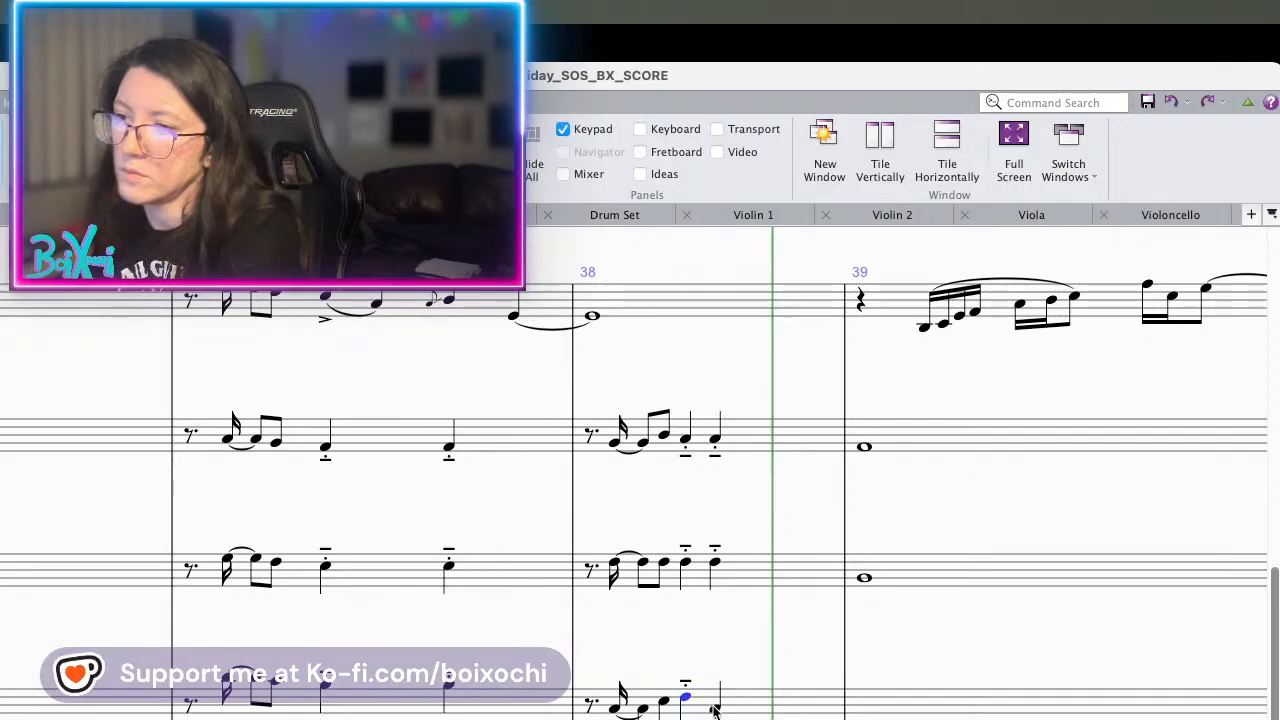
{"action": "left_click", "coordinate": [714, 708]}
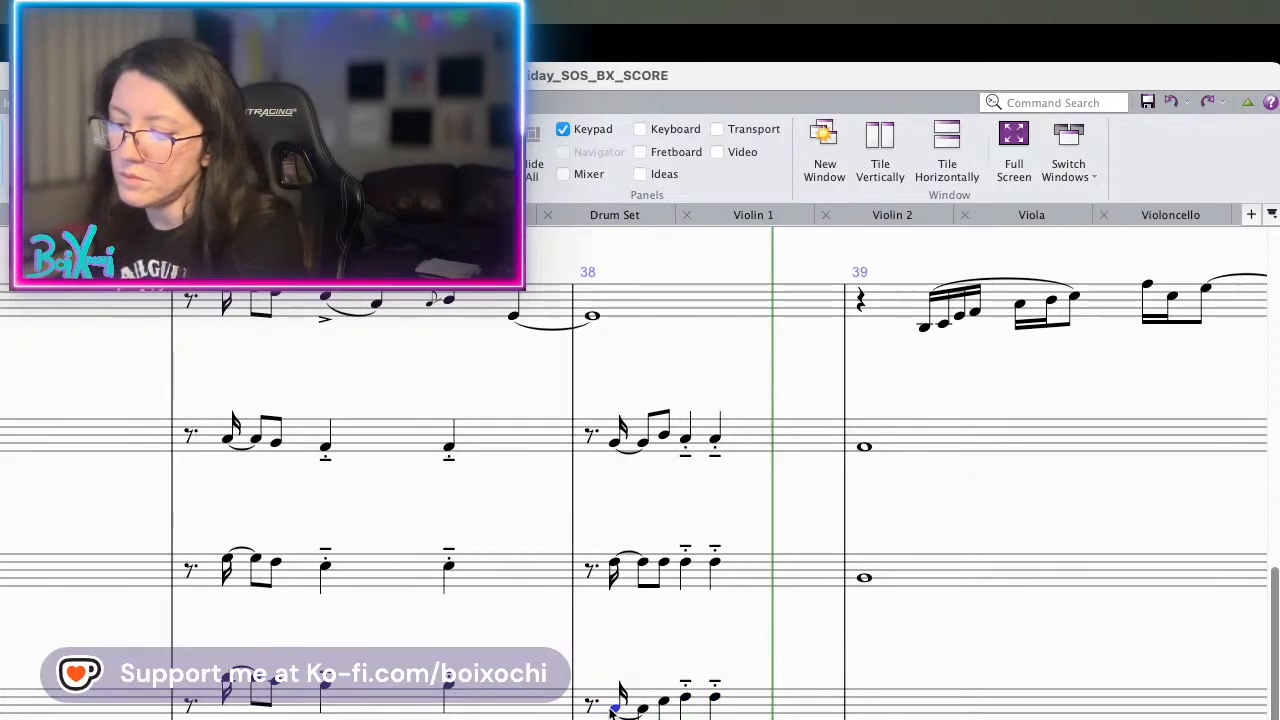
{"action": "key", "text": "p"}
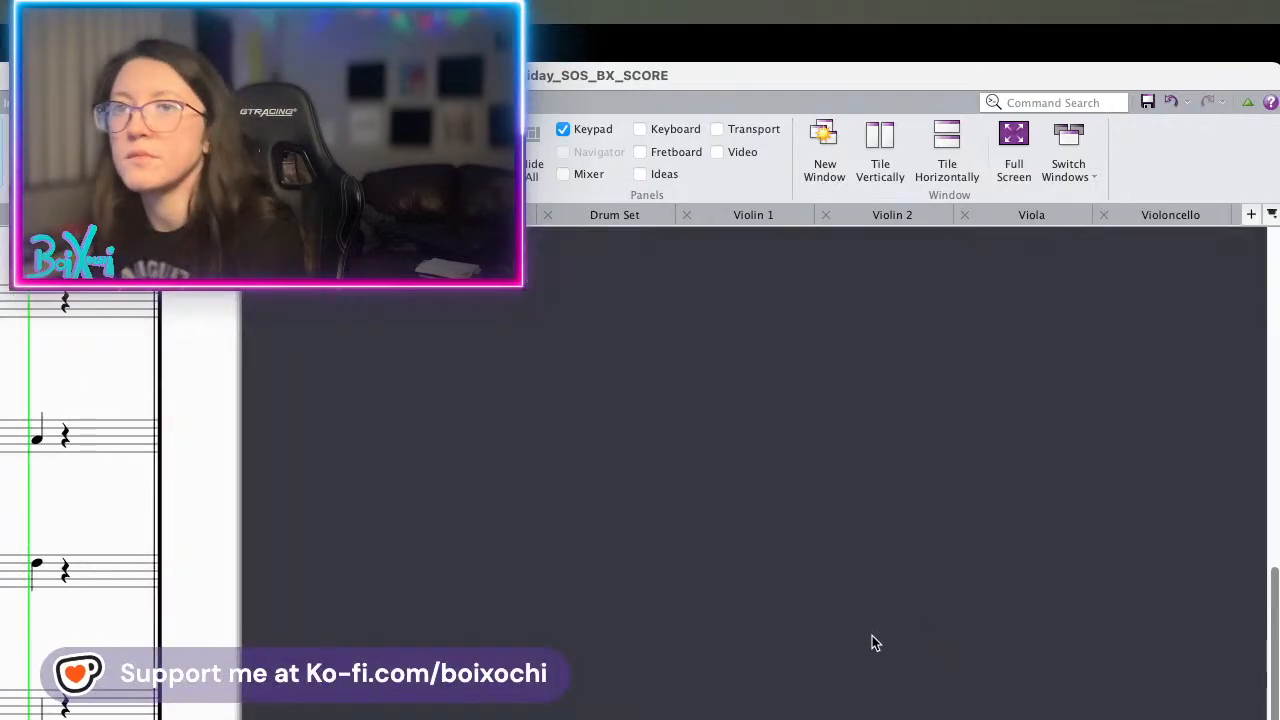
- Play back the strings from bar 37 to the end and review how bars 37 to 40 fit together
{"action": "left_click_drag", "start_coordinate": [224, 660], "coordinate": [895, 652]}
{"action": "left_click_drag", "start_coordinate": [502, 545], "coordinate": [646, 546]}
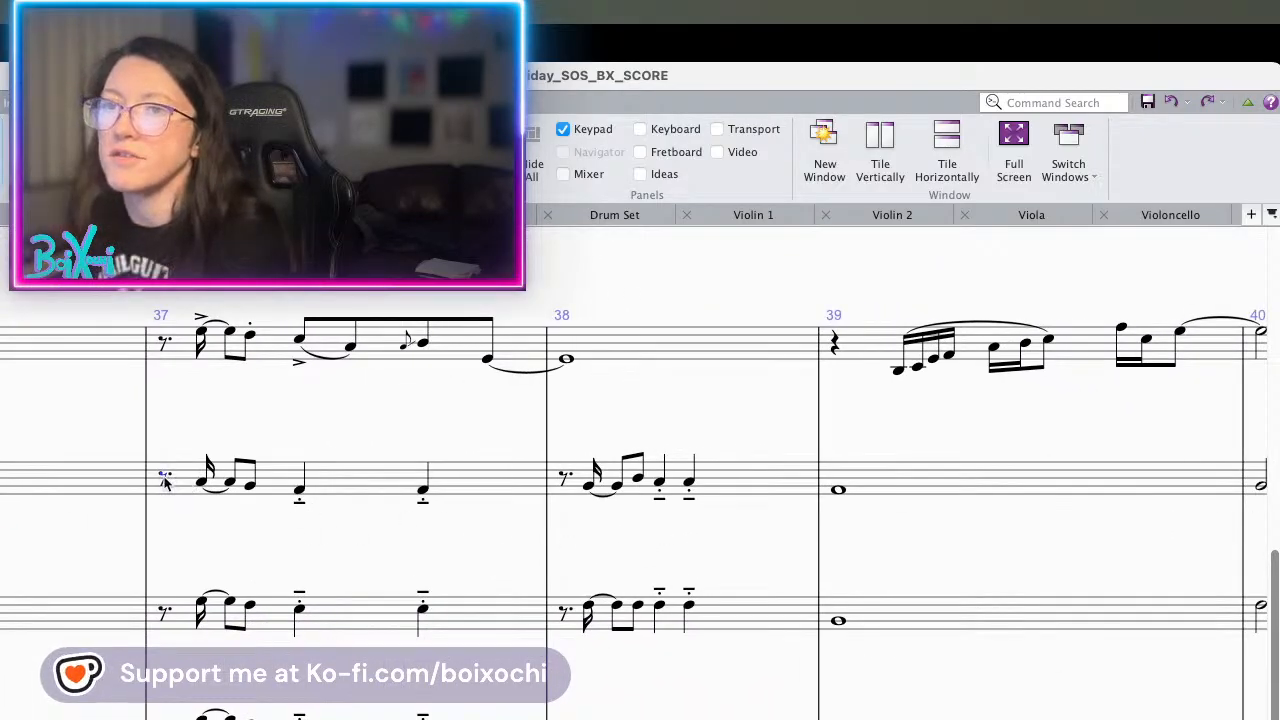
{"action": "left_click_drag", "start_coordinate": [178, 549], "coordinate": [806, 543]}
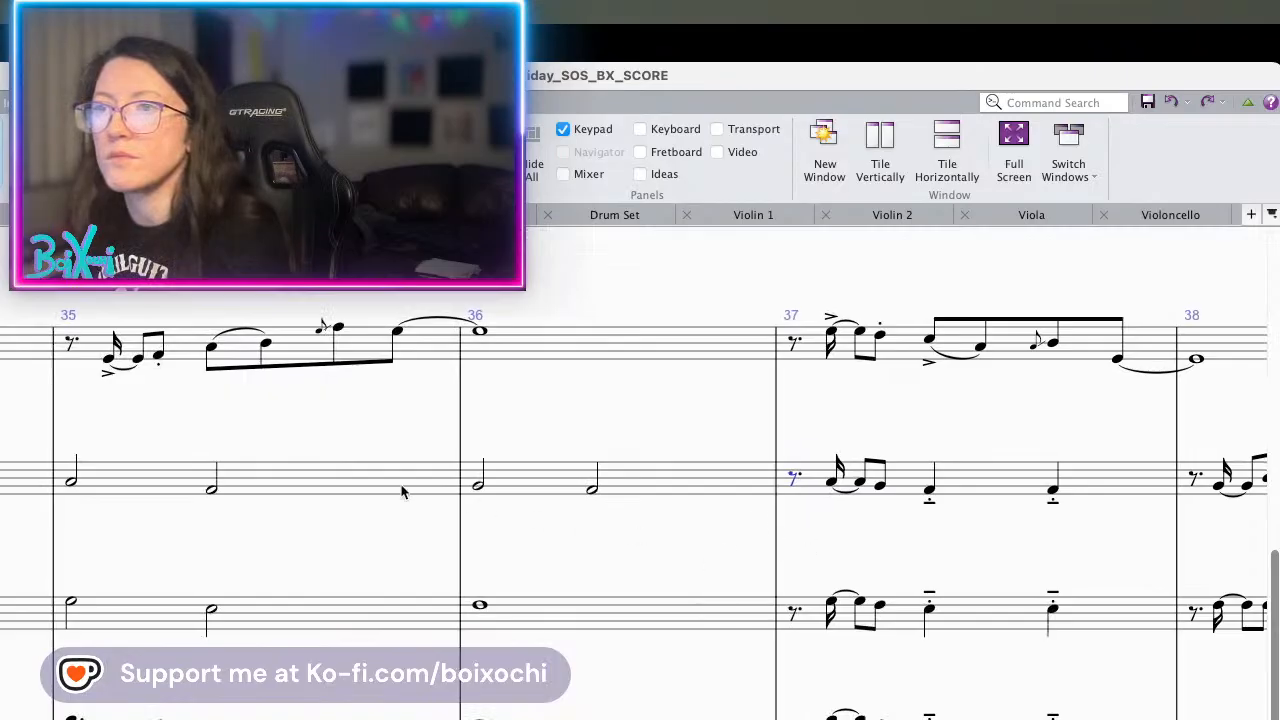
{"action": "key", "text": "space"}
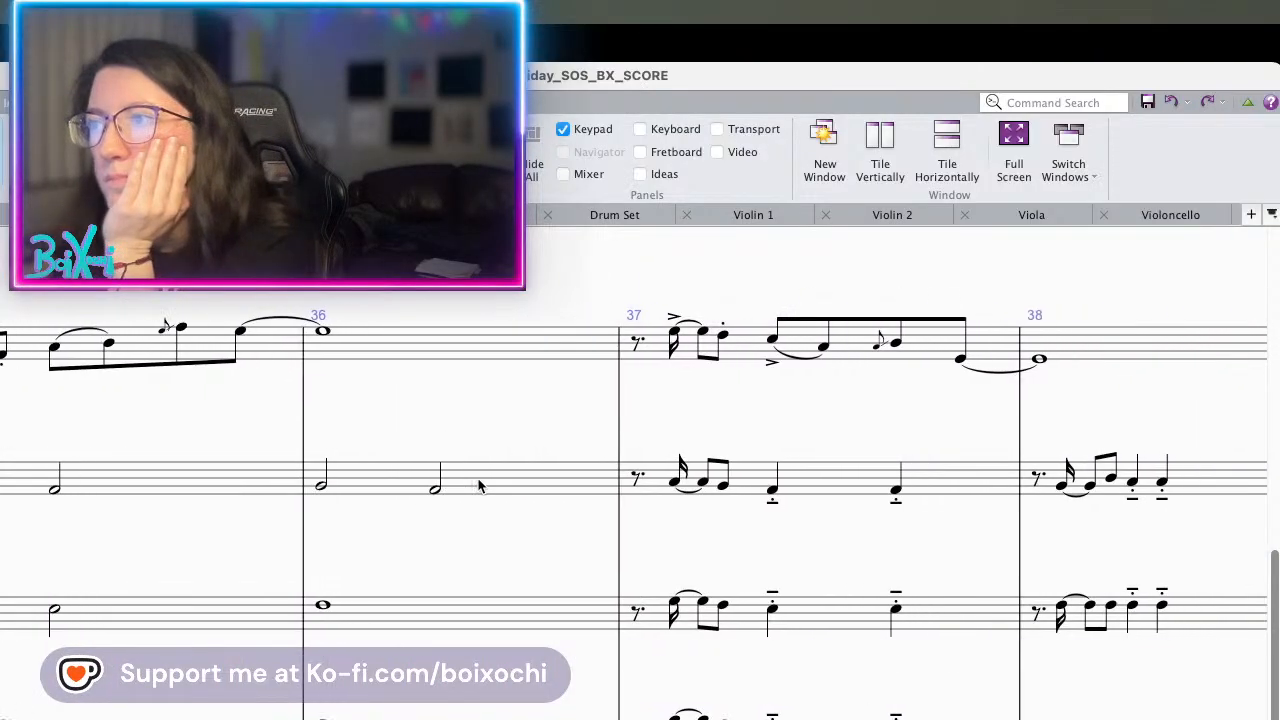
{"action": "scroll", "coordinate": [480, 486], "scroll_direction": "right", "scroll_amount": 6}
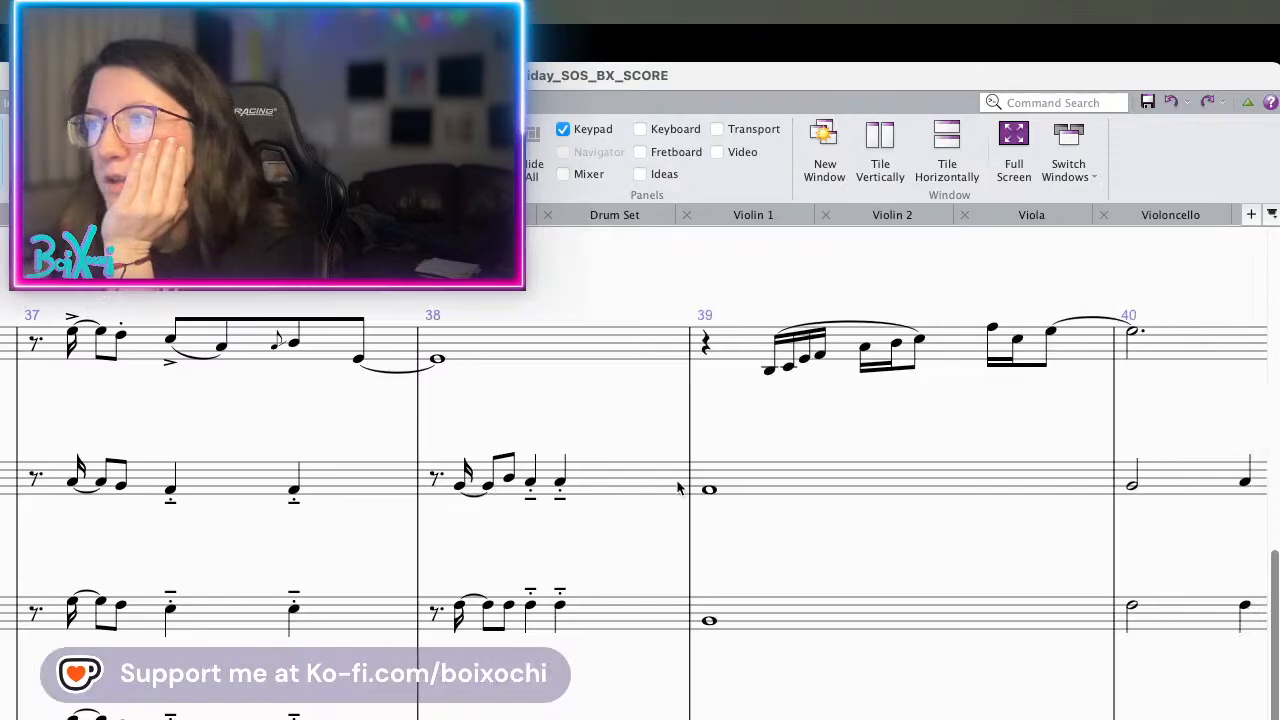
{"action": "scroll", "coordinate": [708, 490], "scroll_direction": "right", "scroll_amount": 2}
{"action": "scroll", "coordinate": [708, 490], "scroll_direction": "down", "scroll_amount": 1}
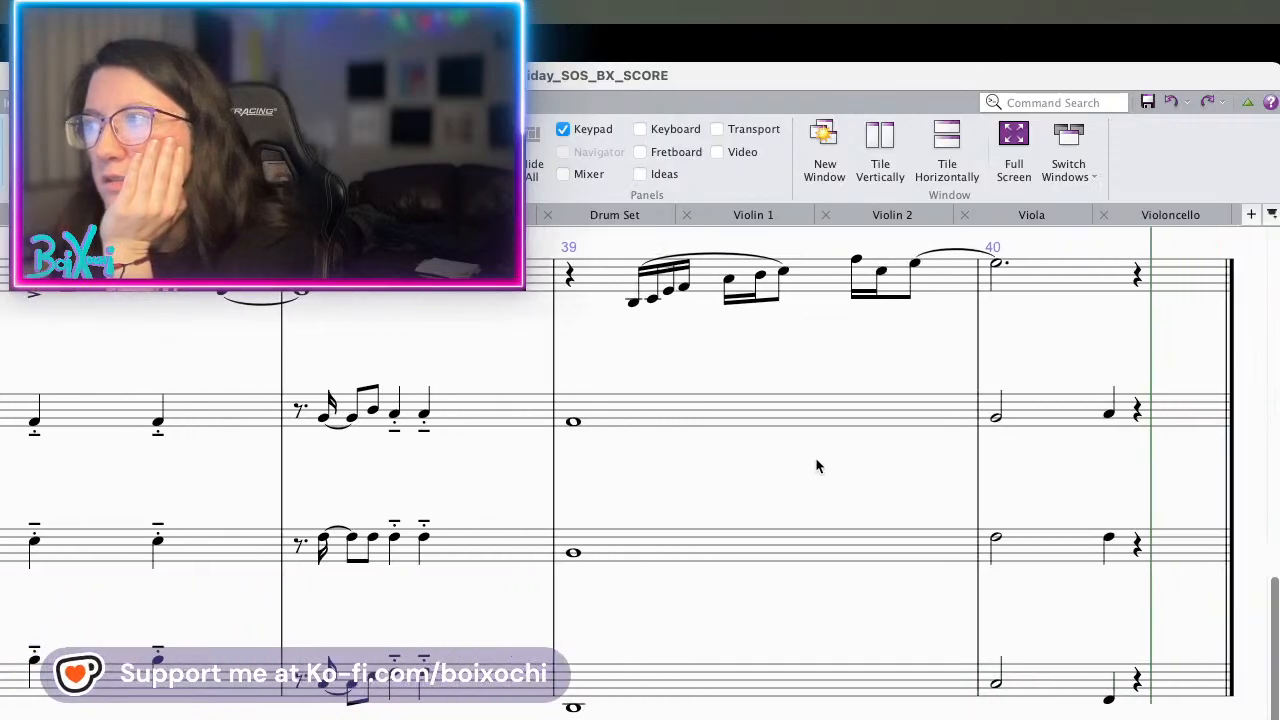
{"action": "scroll", "coordinate": [454, 440], "scroll_direction": "left", "scroll_amount": 3}
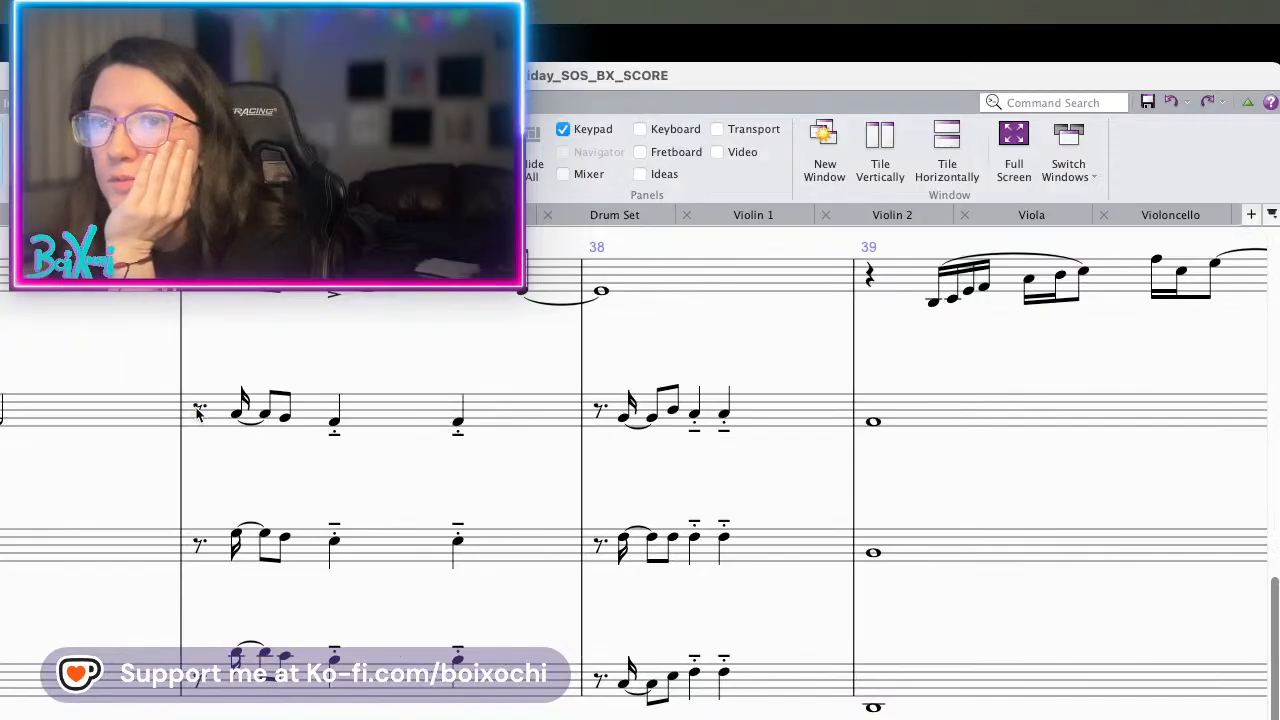
{"action": "key", "text": "p"}
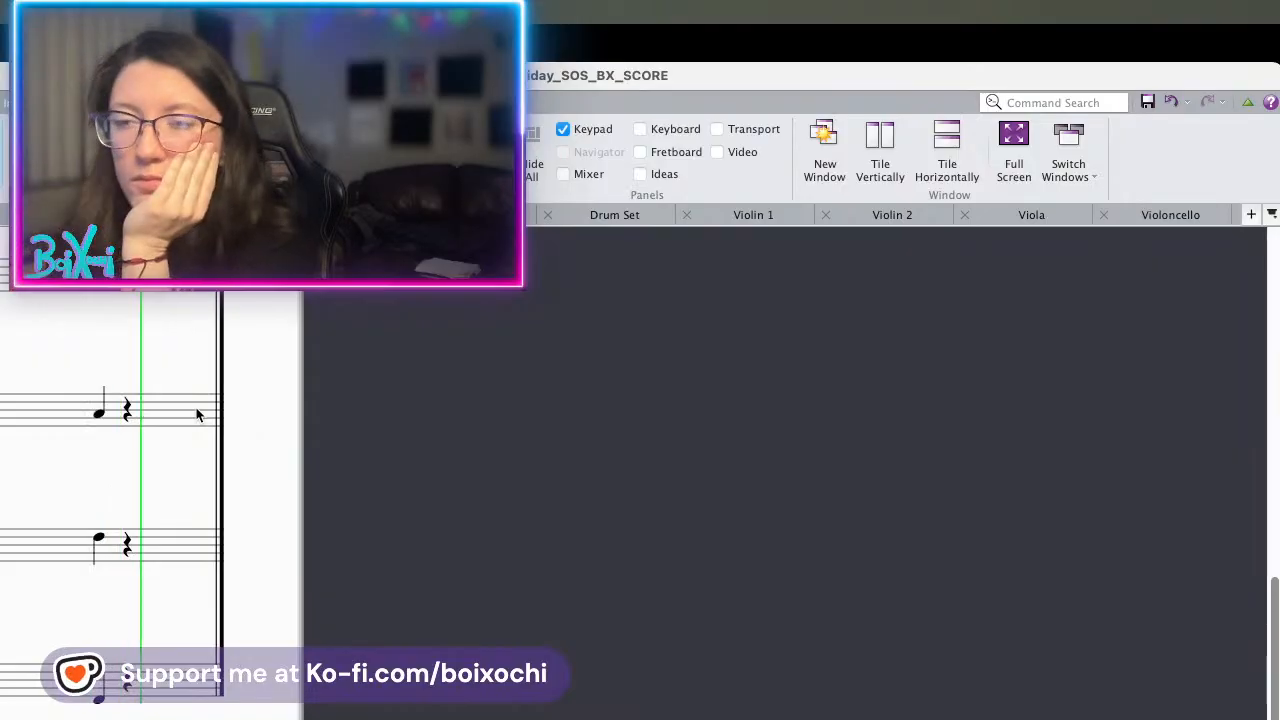
{"action": "scroll", "coordinate": [208, 432], "scroll_direction": "left", "scroll_amount": 15}
{"action": "scroll", "coordinate": [208, 432], "scroll_direction": "right", "scroll_amount": 8}
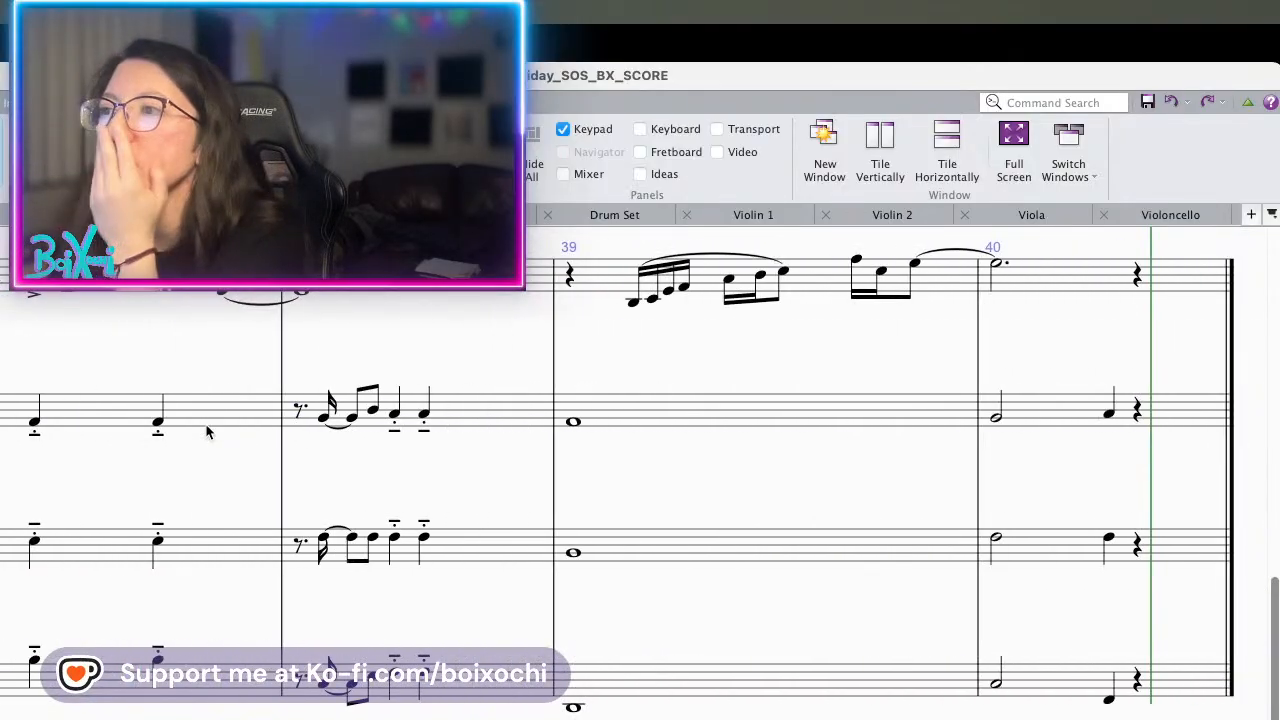
{"action": "scroll", "coordinate": [445, 390], "scroll_direction": "left", "scroll_amount": 8}
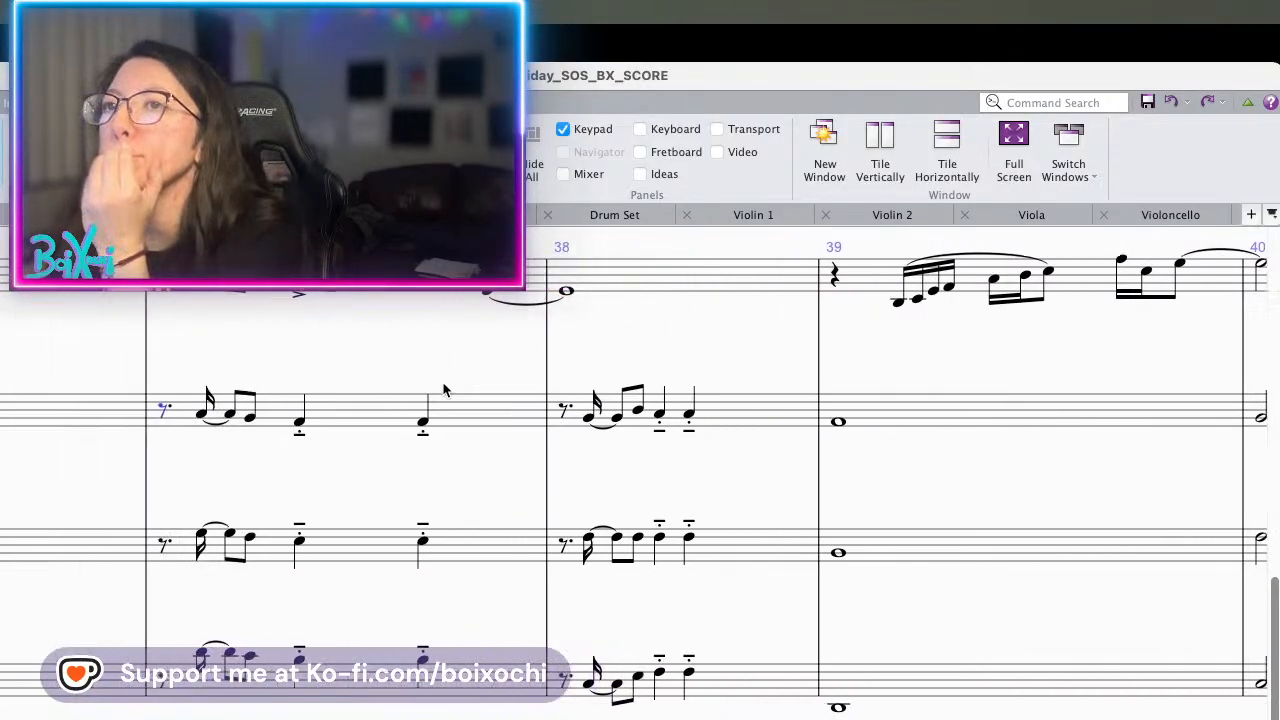
- Copy bar 37 of Violin 2, Viola and Violoncello into bar 39 and play the strings back from bar 33
{"action": "left_click", "coordinate": [498, 404]}
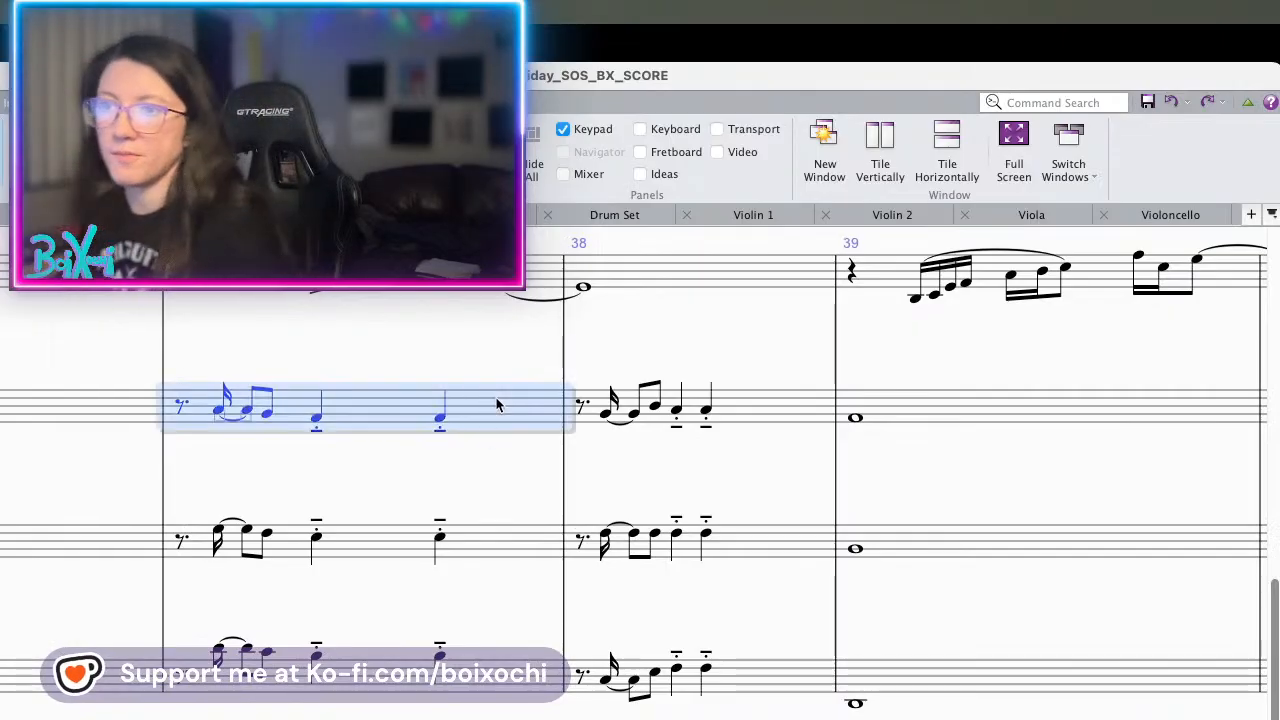
{"action": "left_click", "coordinate": [502, 678], "text": "shift"}
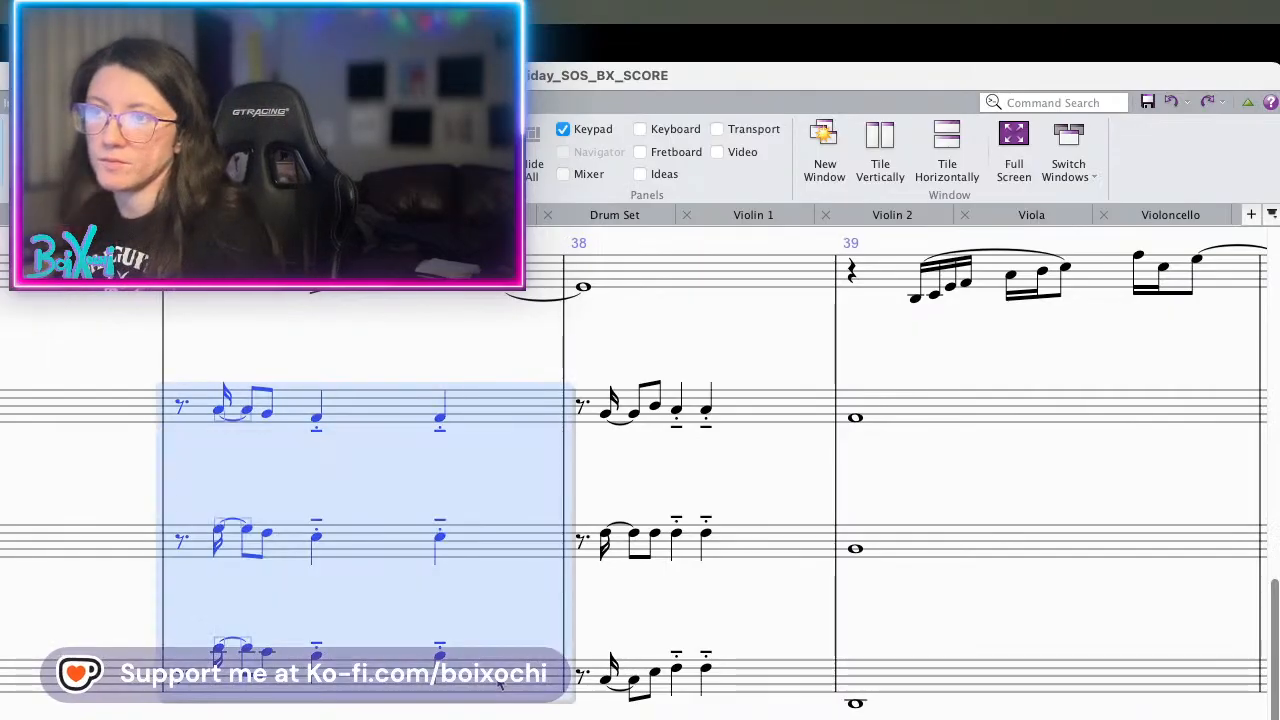
{"action": "left_click", "coordinate": [852, 412], "text": "alt"}
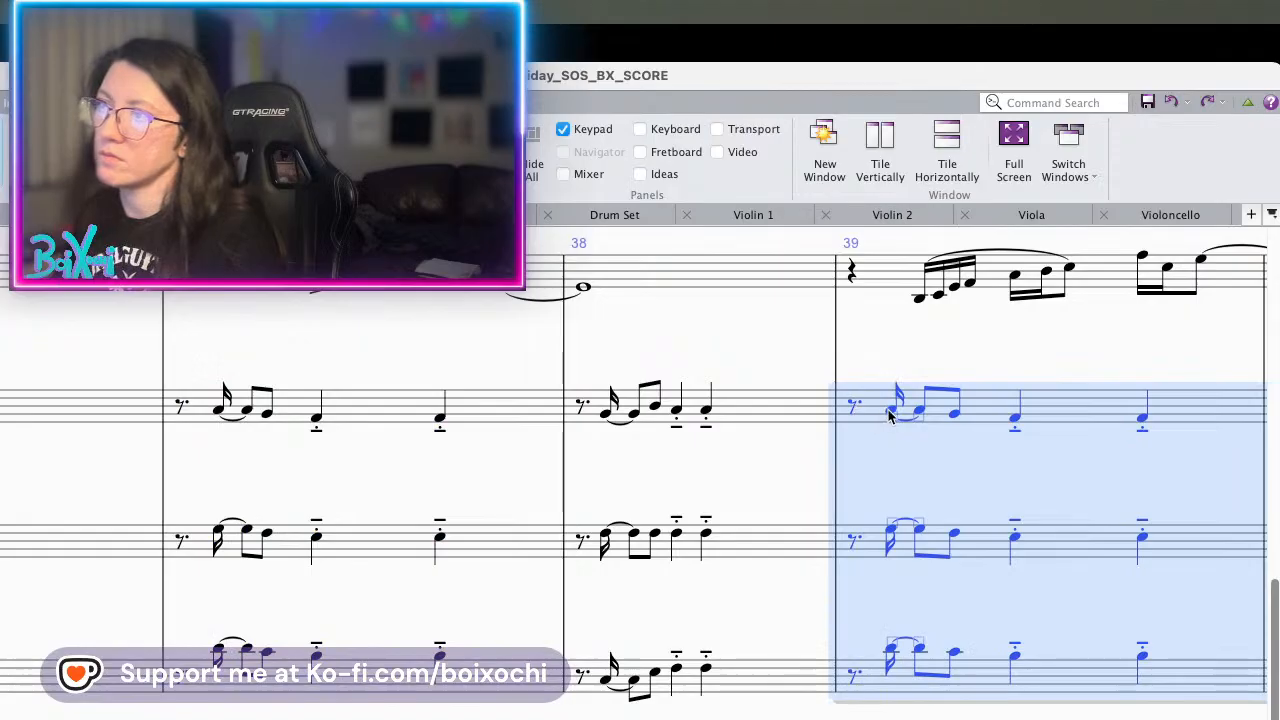
{"action": "left_click", "coordinate": [890, 413]}
{"action": "key", "text": "space"}
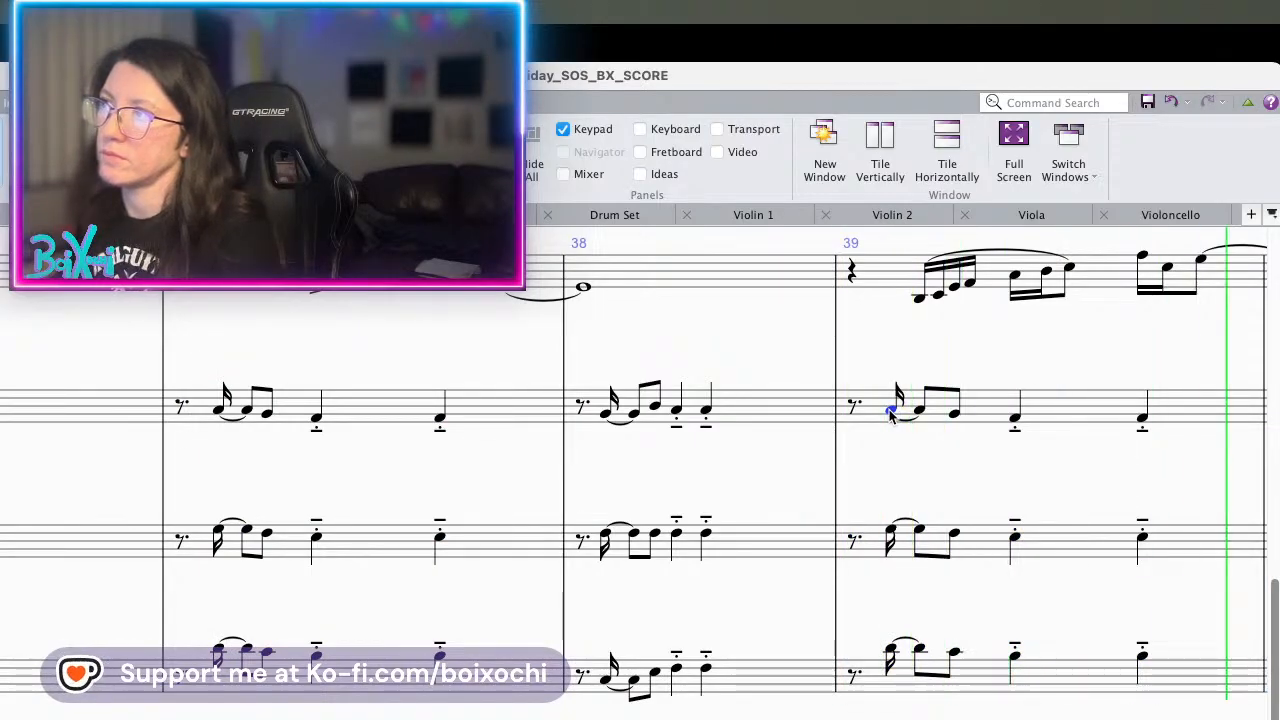
{"action": "key", "text": "space"}
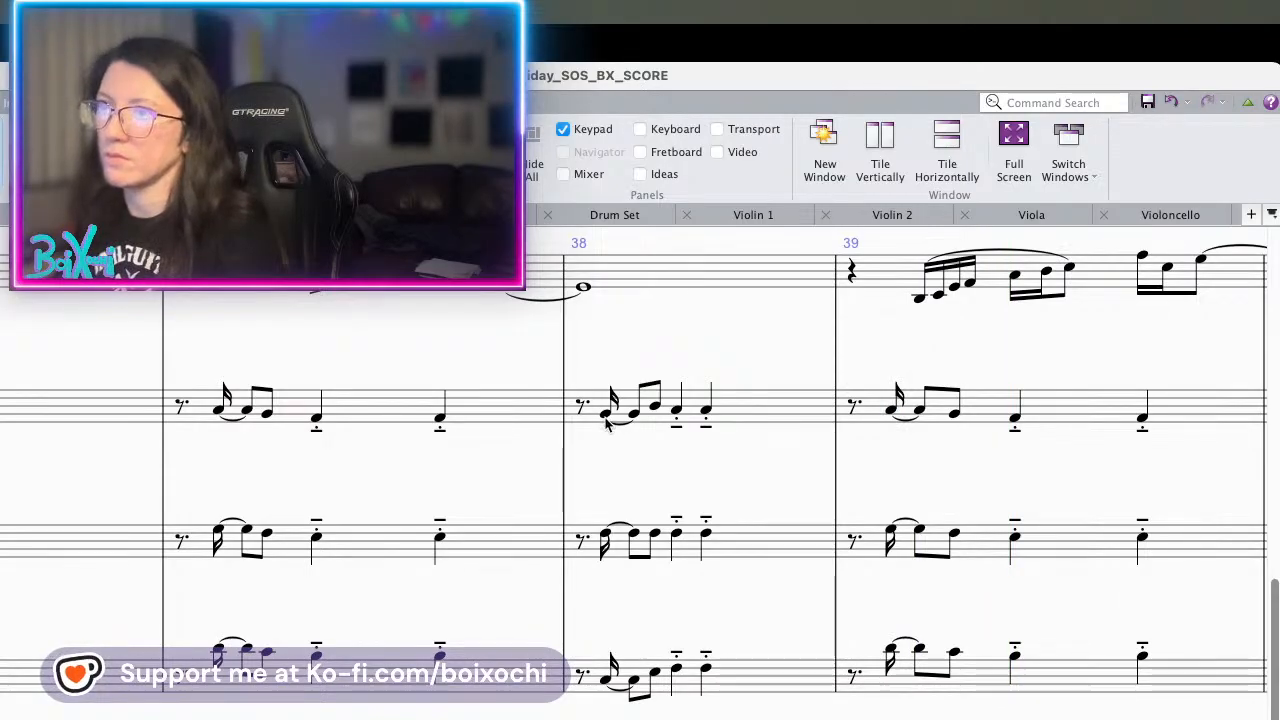
{"action": "key", "text": "ctrl+End"}
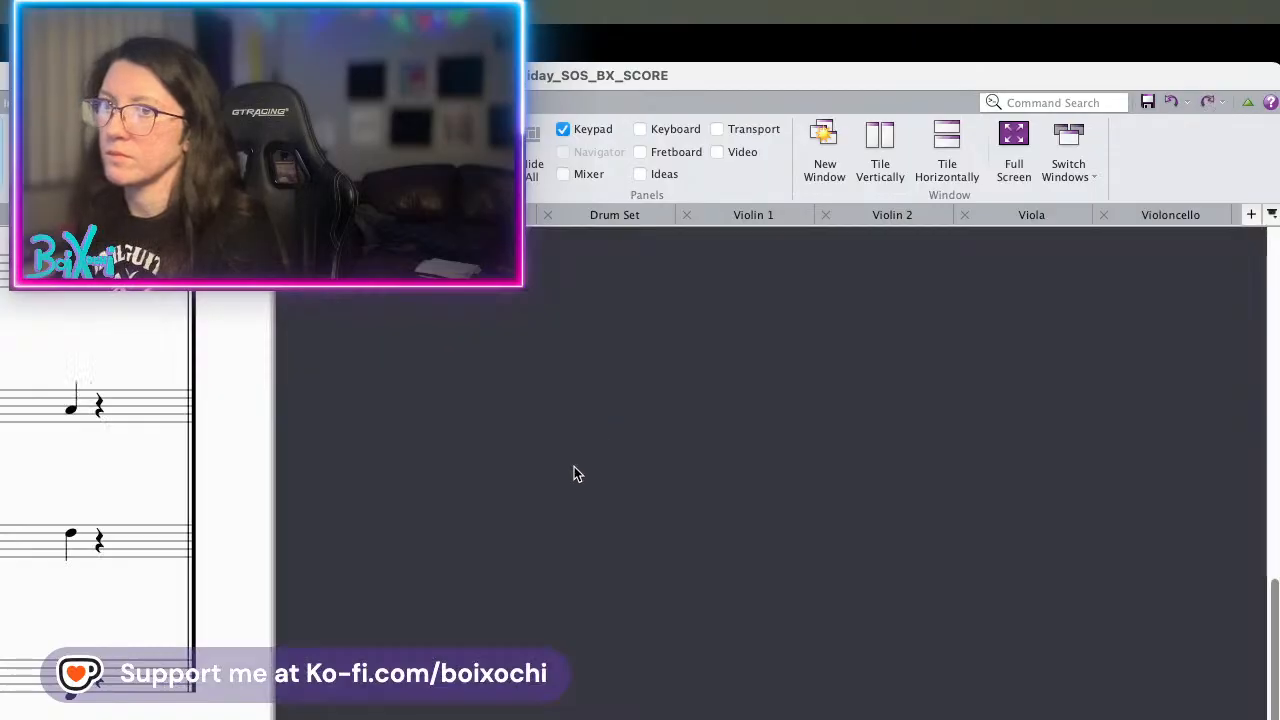
{"action": "scroll", "coordinate": [575, 474], "scroll_direction": "left", "scroll_amount": 12}
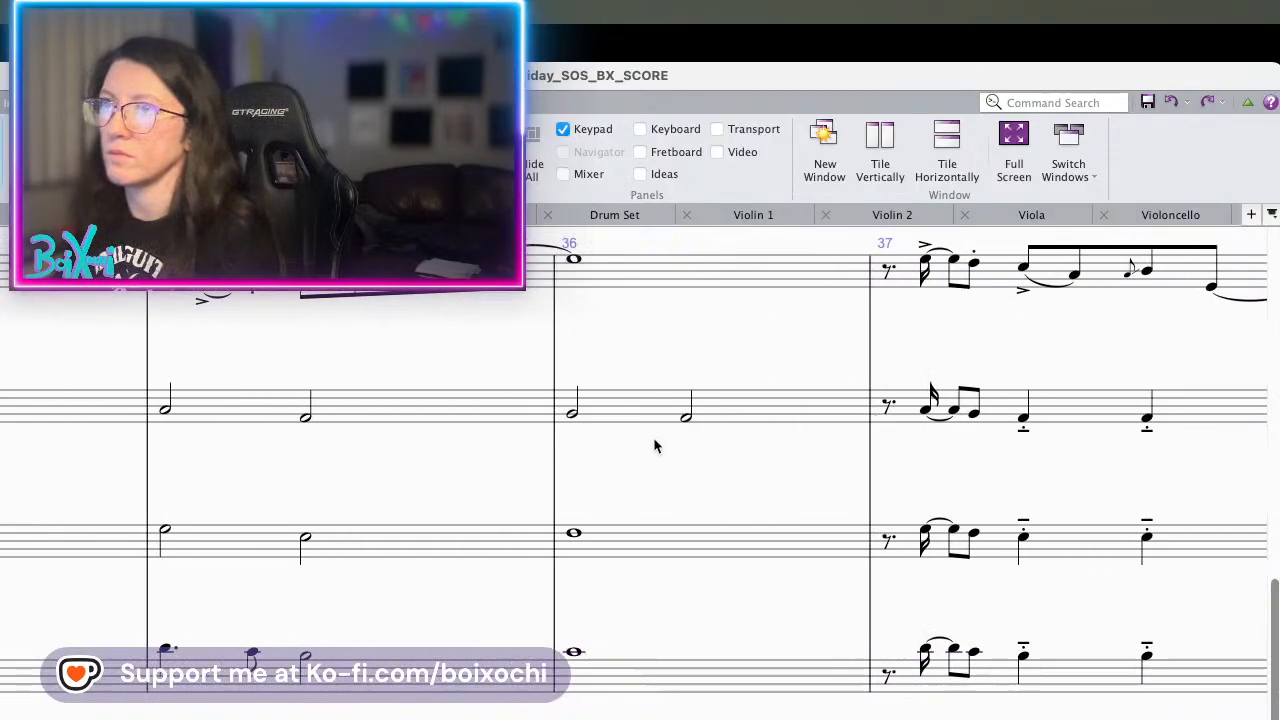
{"action": "scroll", "coordinate": [665, 435], "scroll_direction": "left", "scroll_amount": 10}
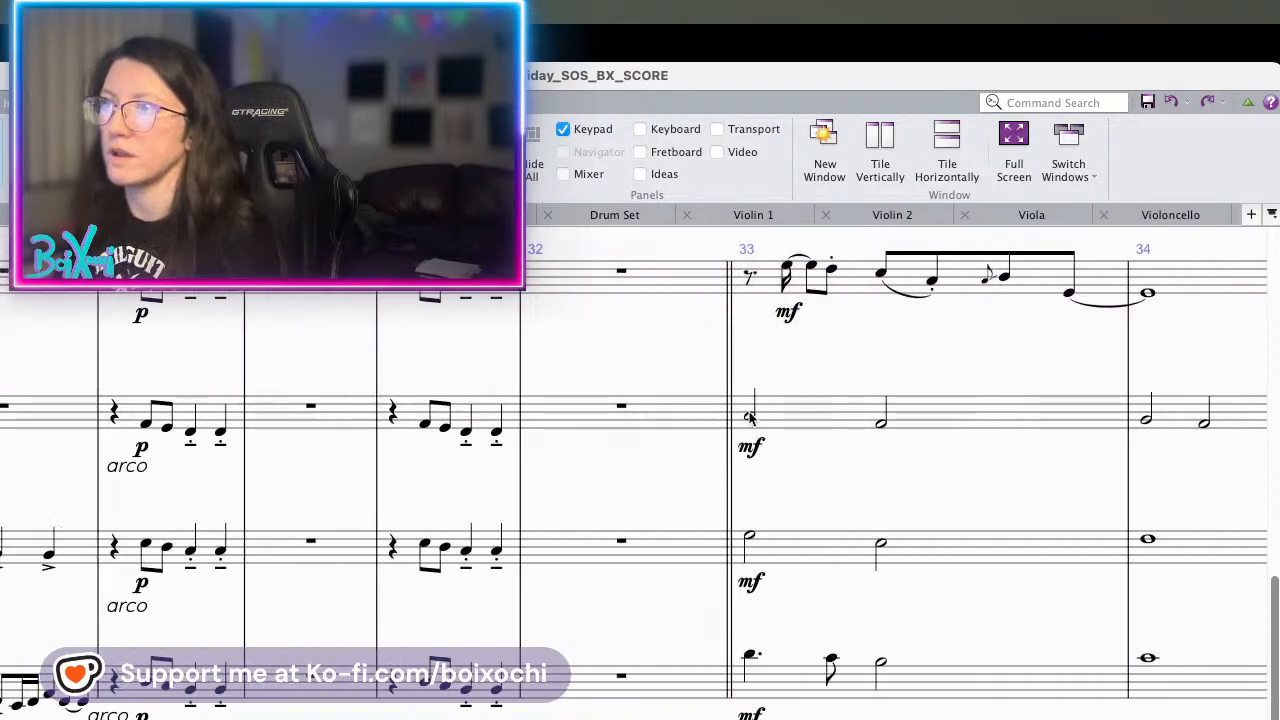
{"action": "left_click", "coordinate": [750, 418]}
{"action": "key", "text": "space"}
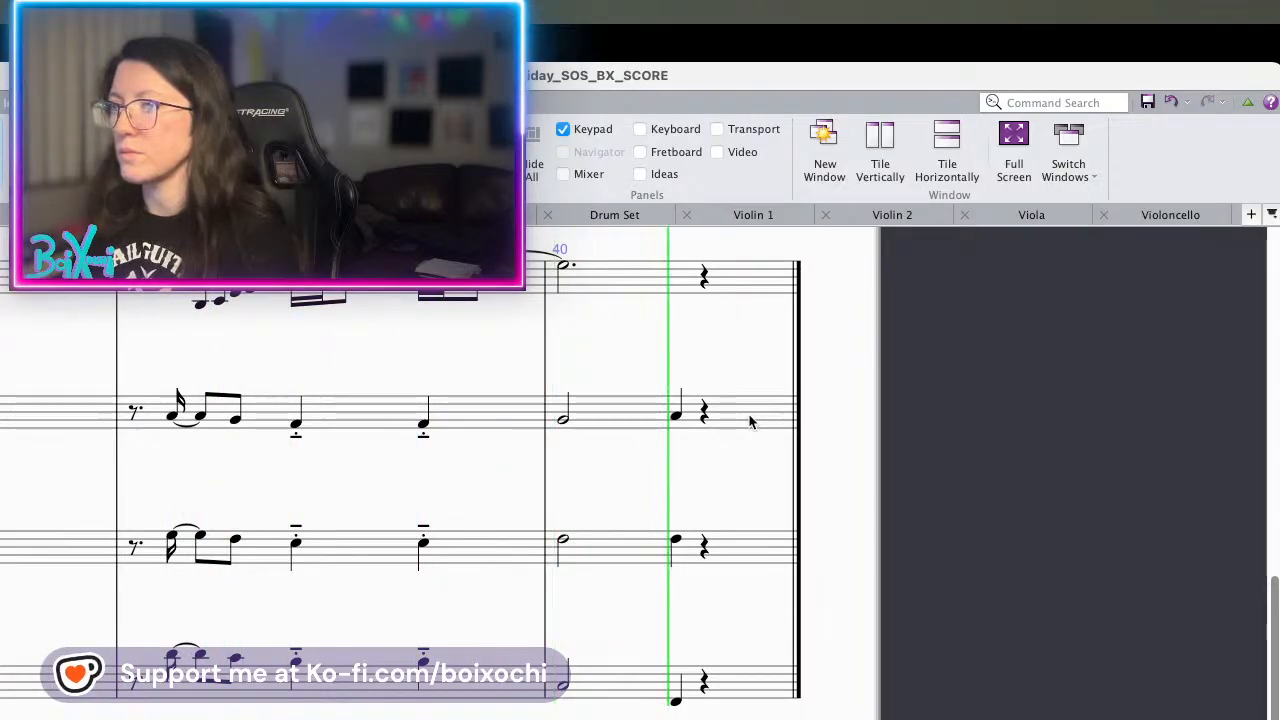
- Replace the two articulated quarter notes in bar 39 of Violin 2, Viola and Violoncello with one plain half note each and play the bar back
{"action": "scroll", "coordinate": [391, 491], "scroll_direction": "left", "scroll_amount": 5}
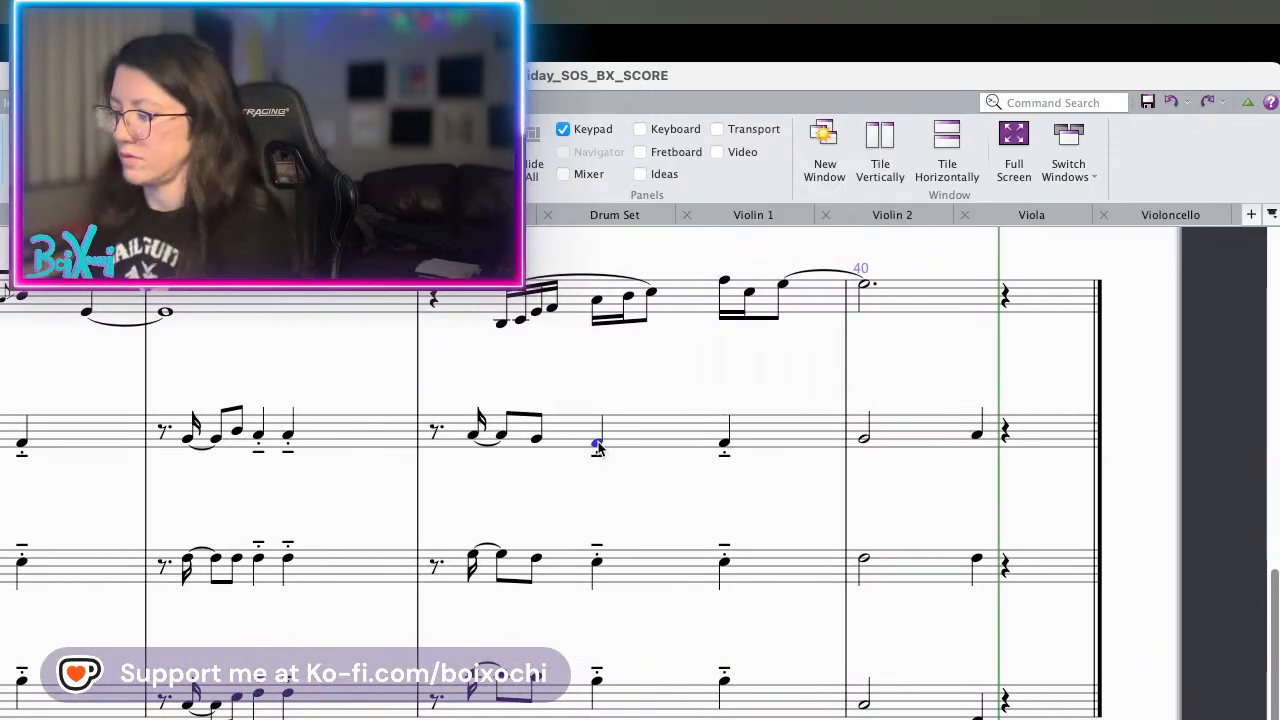
{"action": "left_click", "coordinate": [597, 556]}
{"action": "key", "text": "5"}
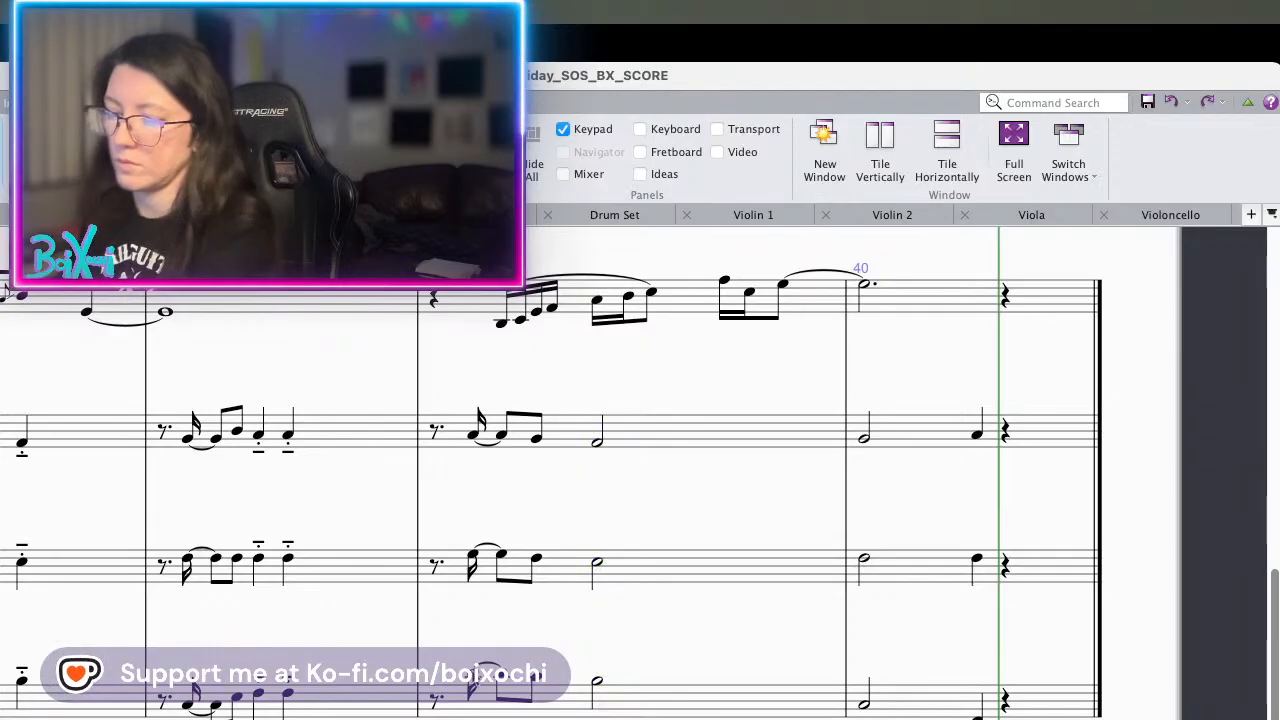
{"action": "key", "text": "p"}
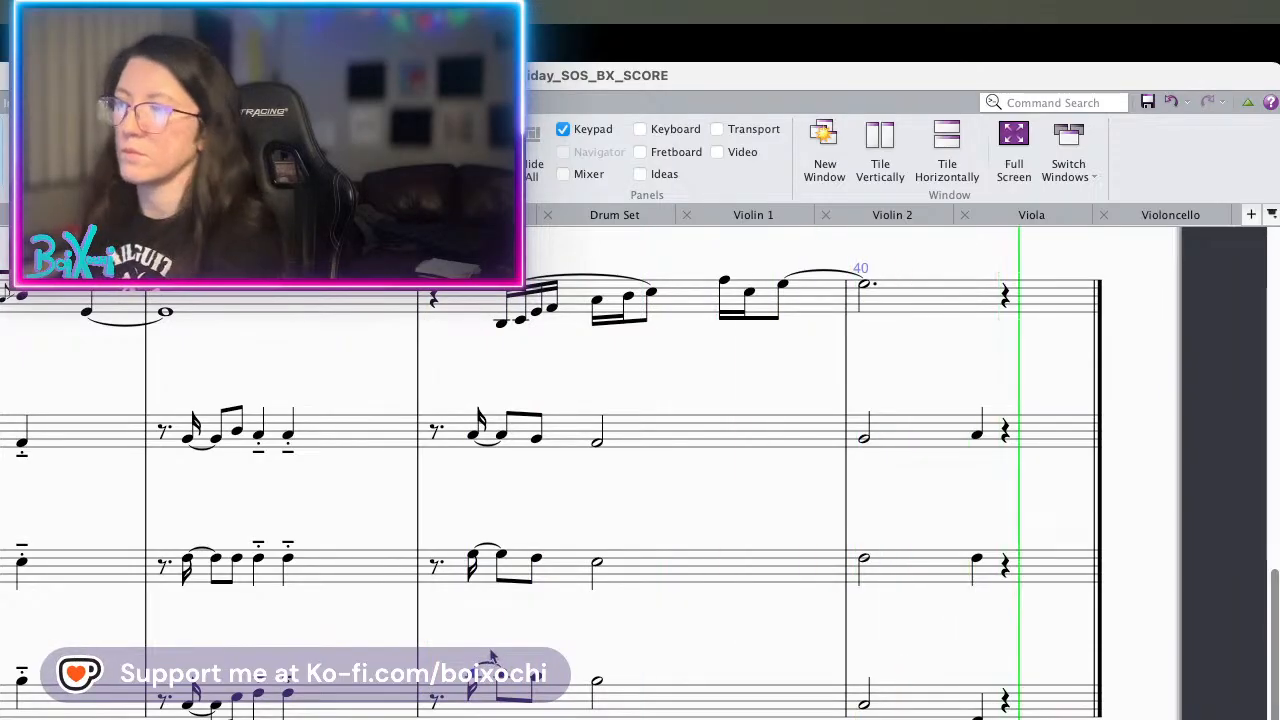
{"action": "key", "text": "Escape"}
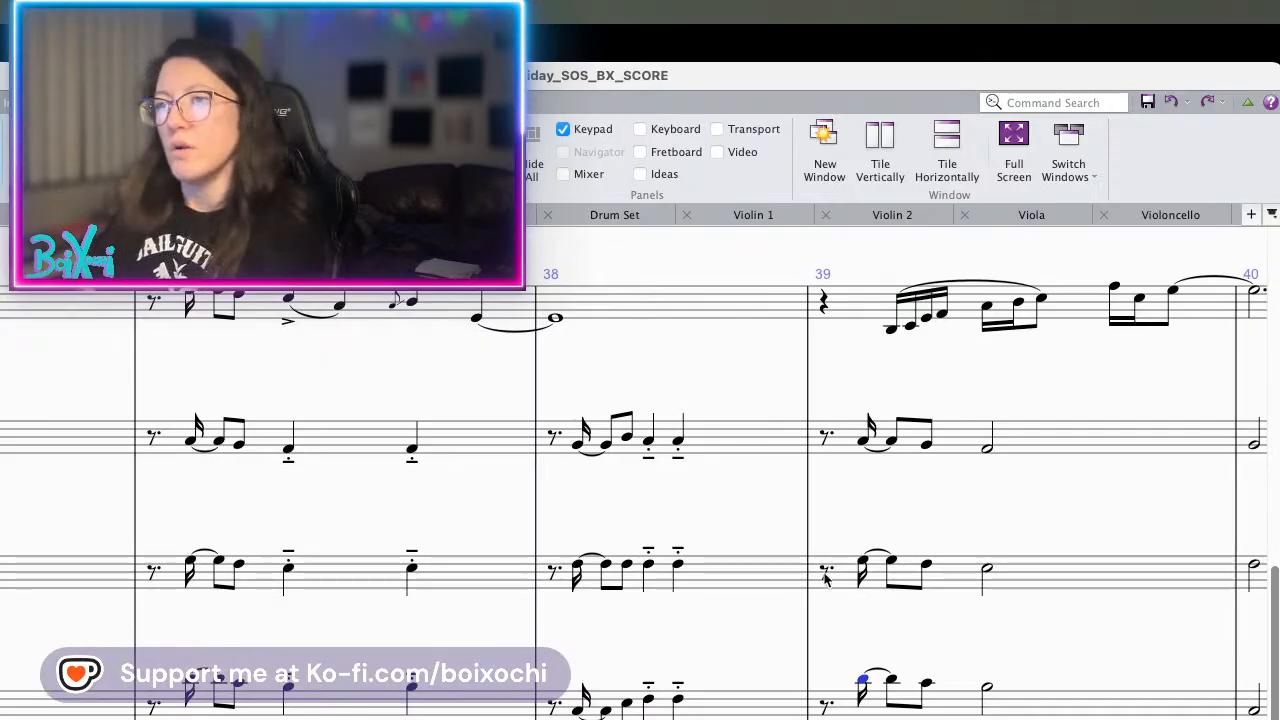
- Raise Violin 1's melody in bars 33 and 34 by one octave and play it back
{"action": "scroll", "coordinate": [517, 503], "scroll_direction": "left", "scroll_amount": 10}
{"action": "scroll", "coordinate": [517, 503], "scroll_direction": "up", "scroll_amount": 2}
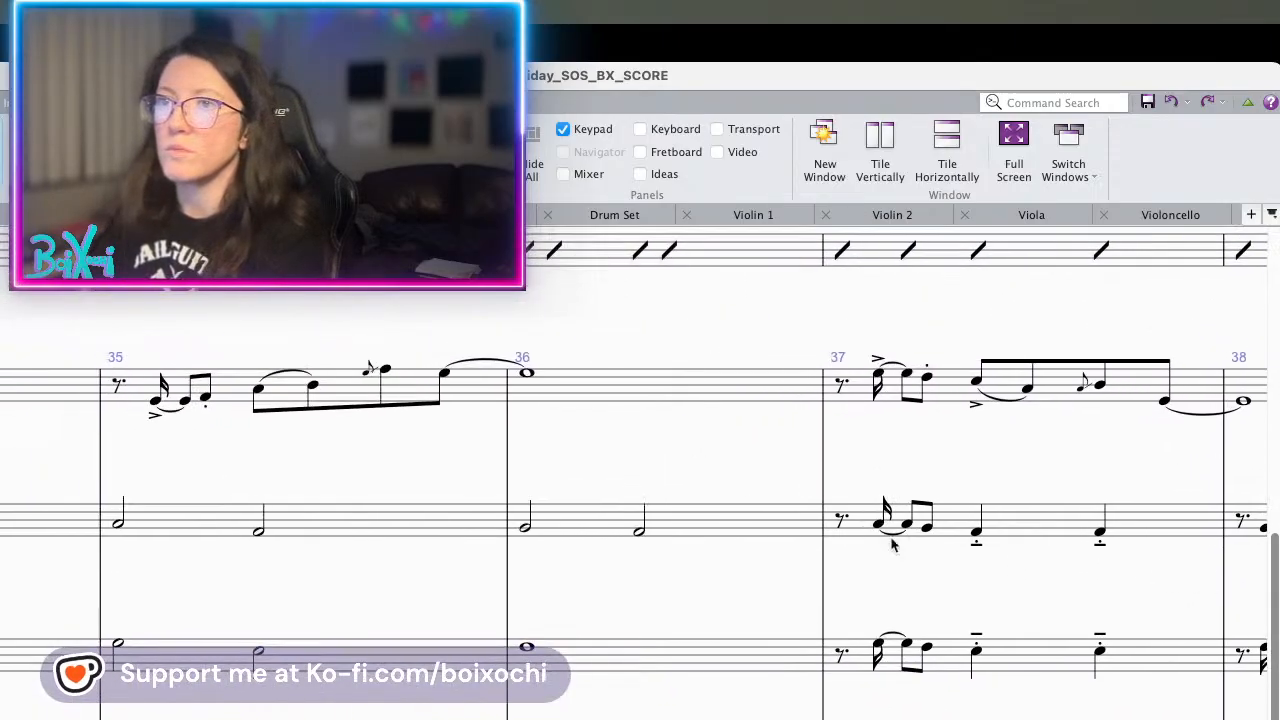
{"action": "scroll", "coordinate": [677, 478], "scroll_direction": "left", "scroll_amount": 10}
{"action": "scroll", "coordinate": [677, 478], "scroll_direction": "up", "scroll_amount": 1}
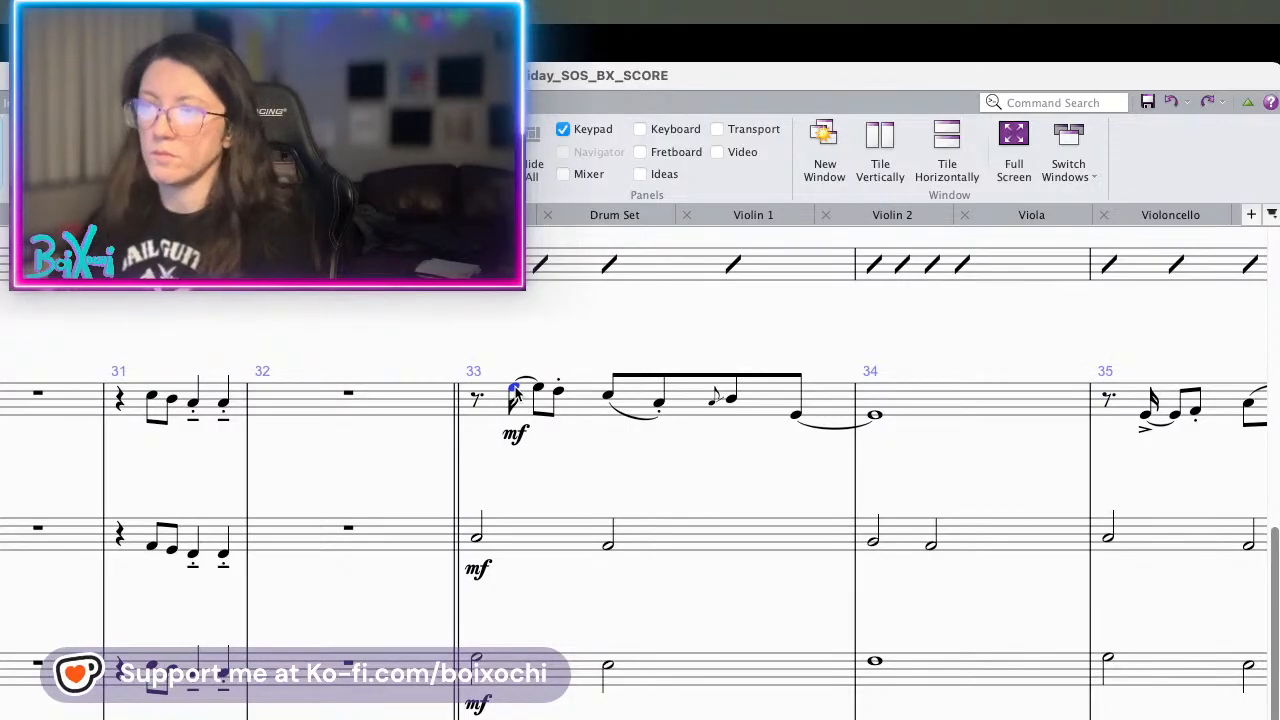
{"action": "left_click", "coordinate": [518, 442]}
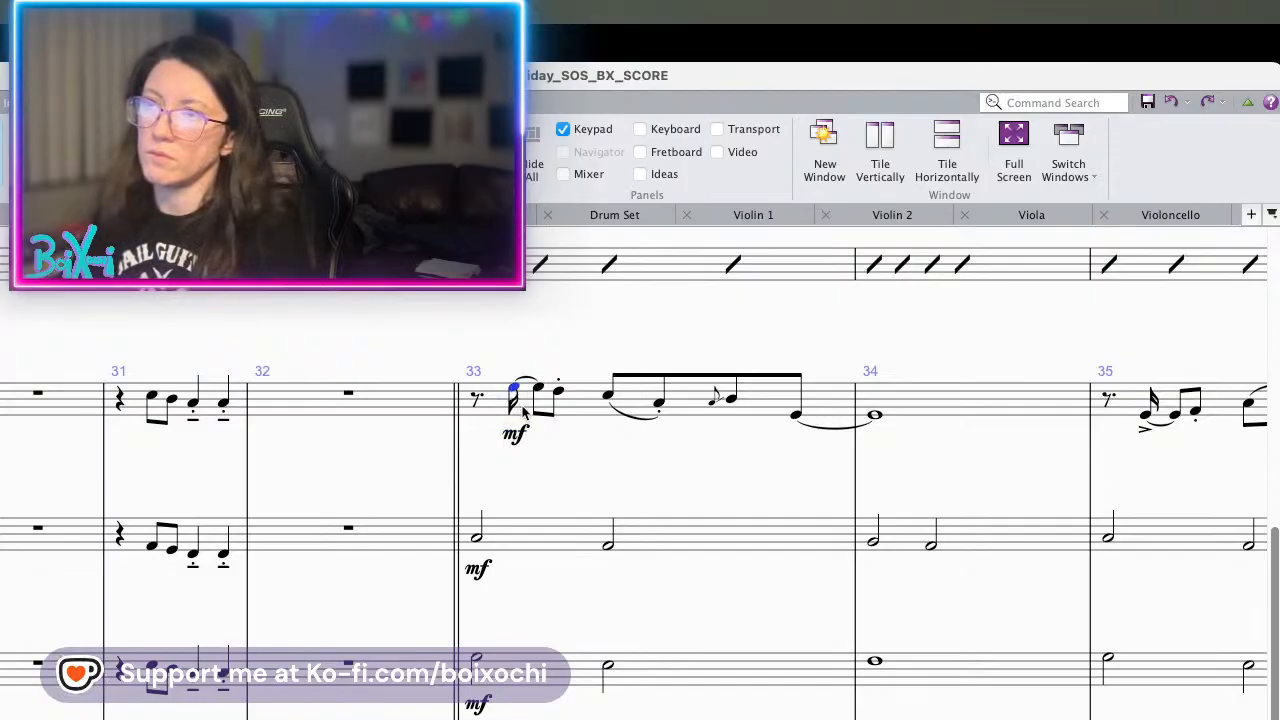
{"action": "left_click", "coordinate": [530, 410]}
{"action": "left_click", "coordinate": [925, 400], "text": "shift"}
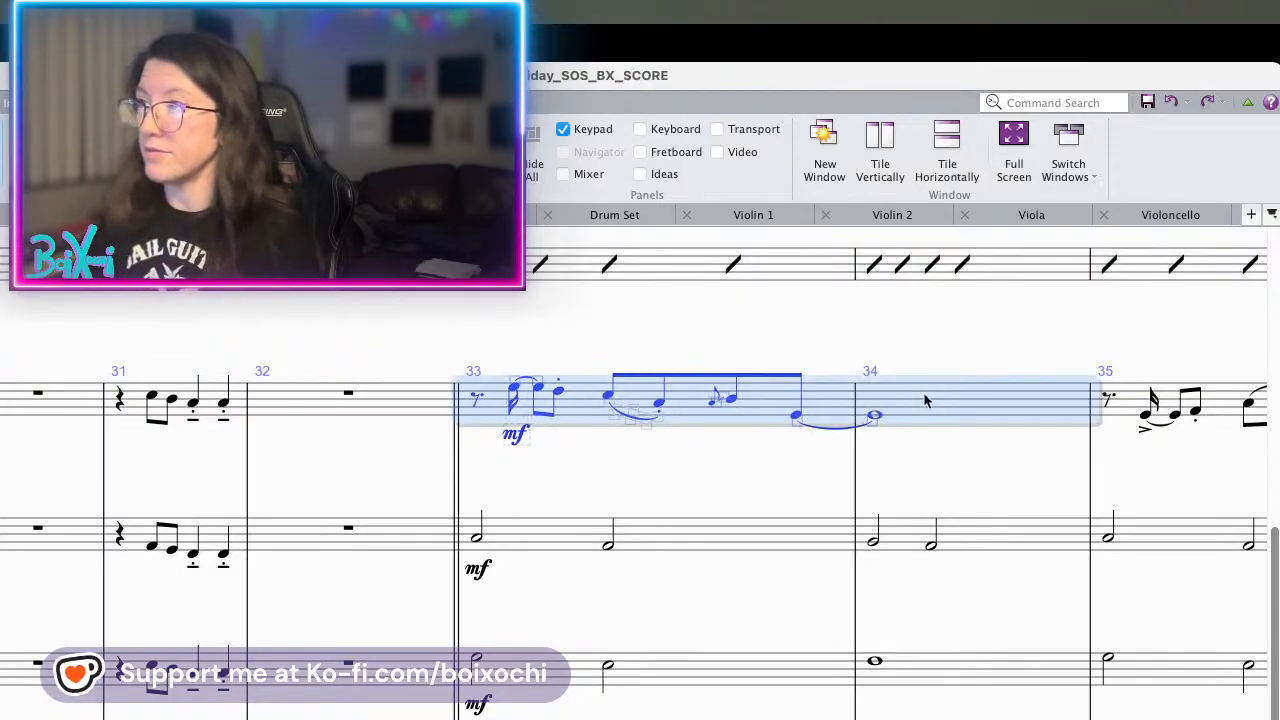
{"action": "key", "text": "ctrl+Up"}
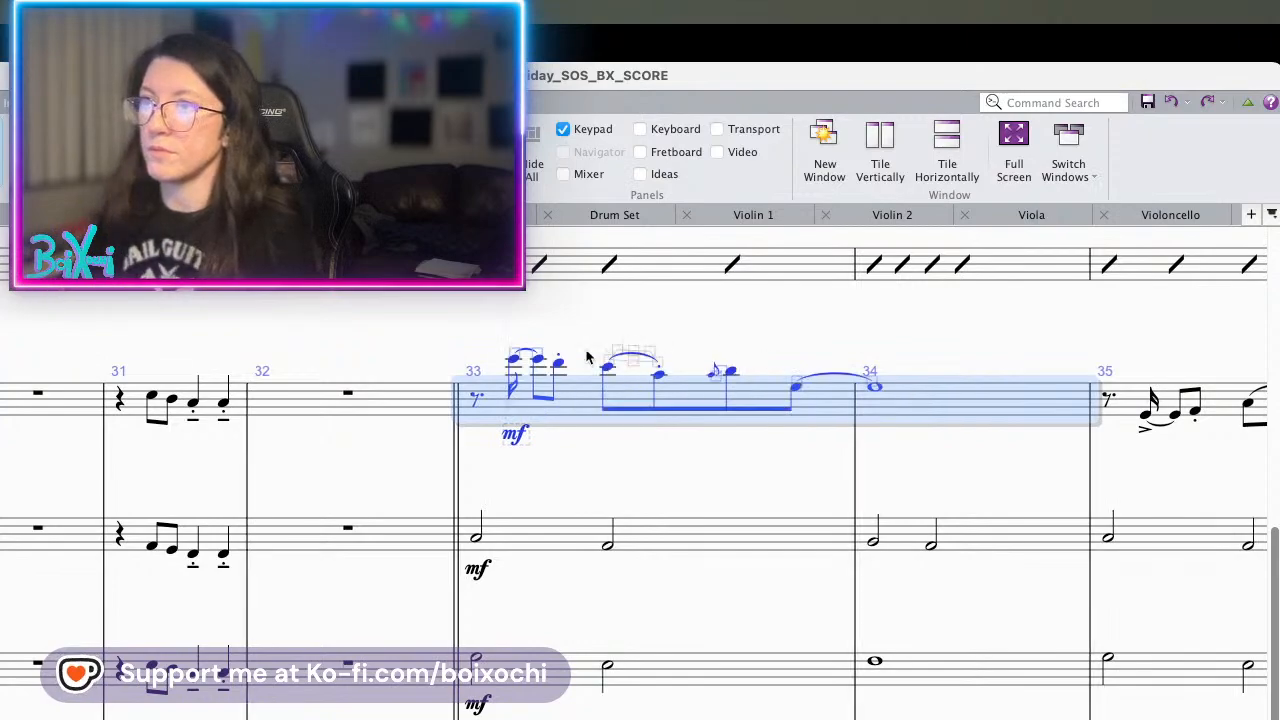
{"action": "left_click", "coordinate": [512, 364]}
{"action": "key", "text": "p"}
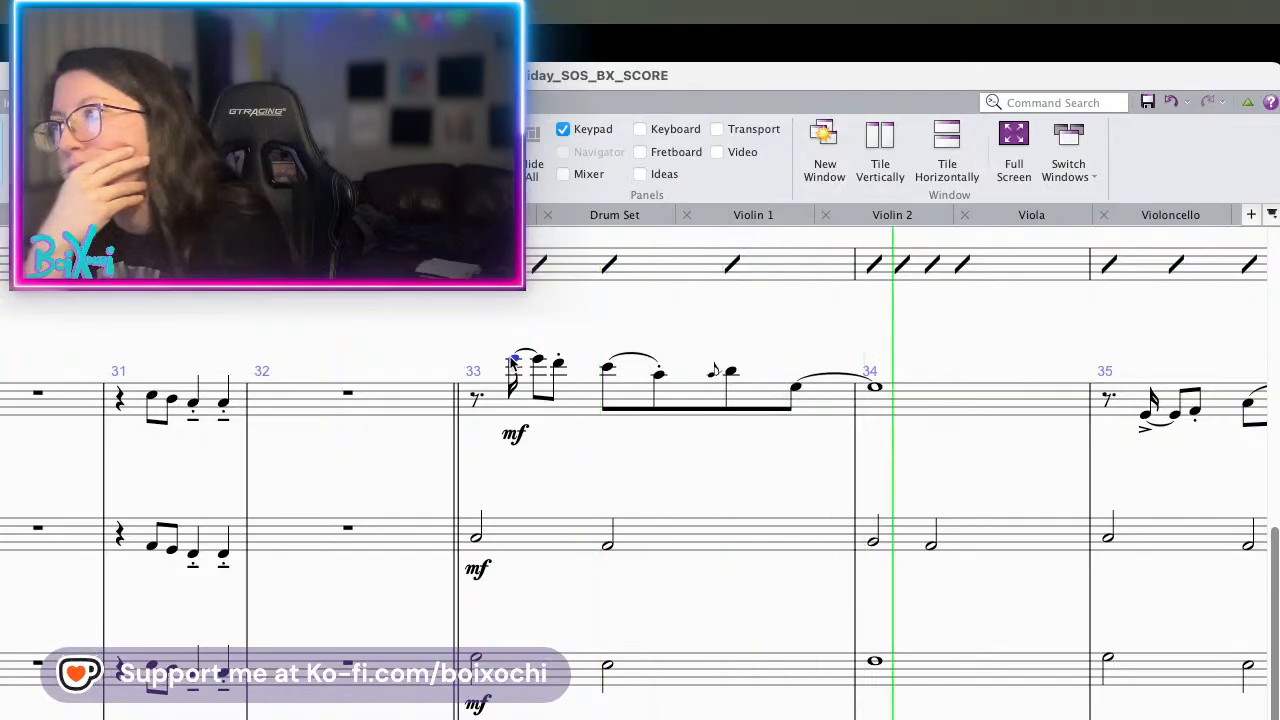
{"action": "key", "text": "Escape"}
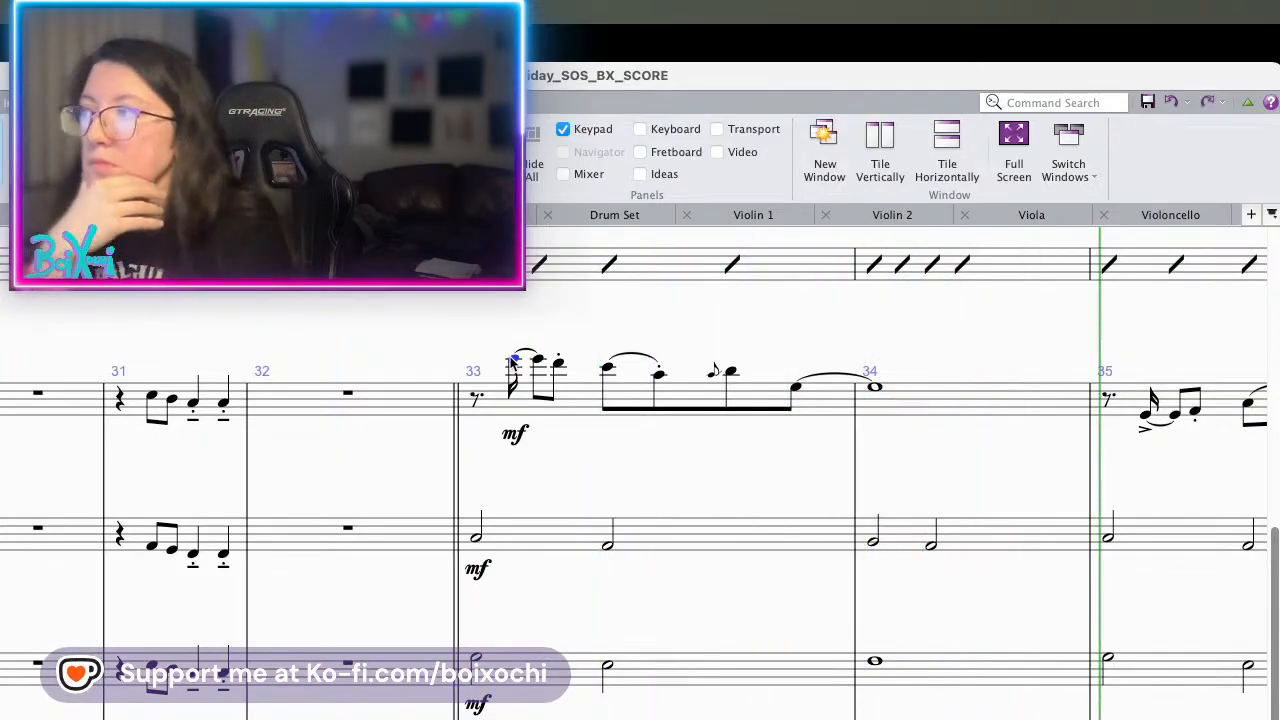
- Try raising Violin 1's melody in bar 35 by one octave and play back the passage from bar 33
{"action": "left_click_drag", "start_coordinate": [965, 441], "coordinate": [560, 537]}
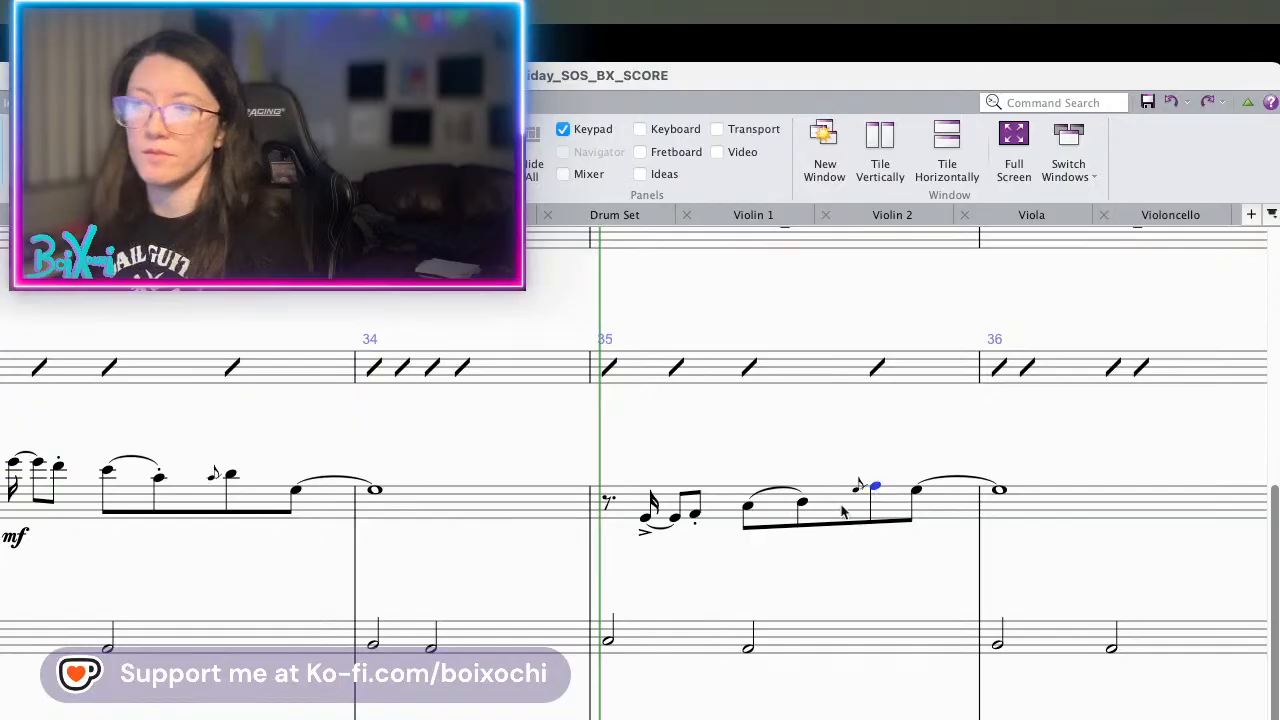
{"action": "left_click", "coordinate": [727, 518]}
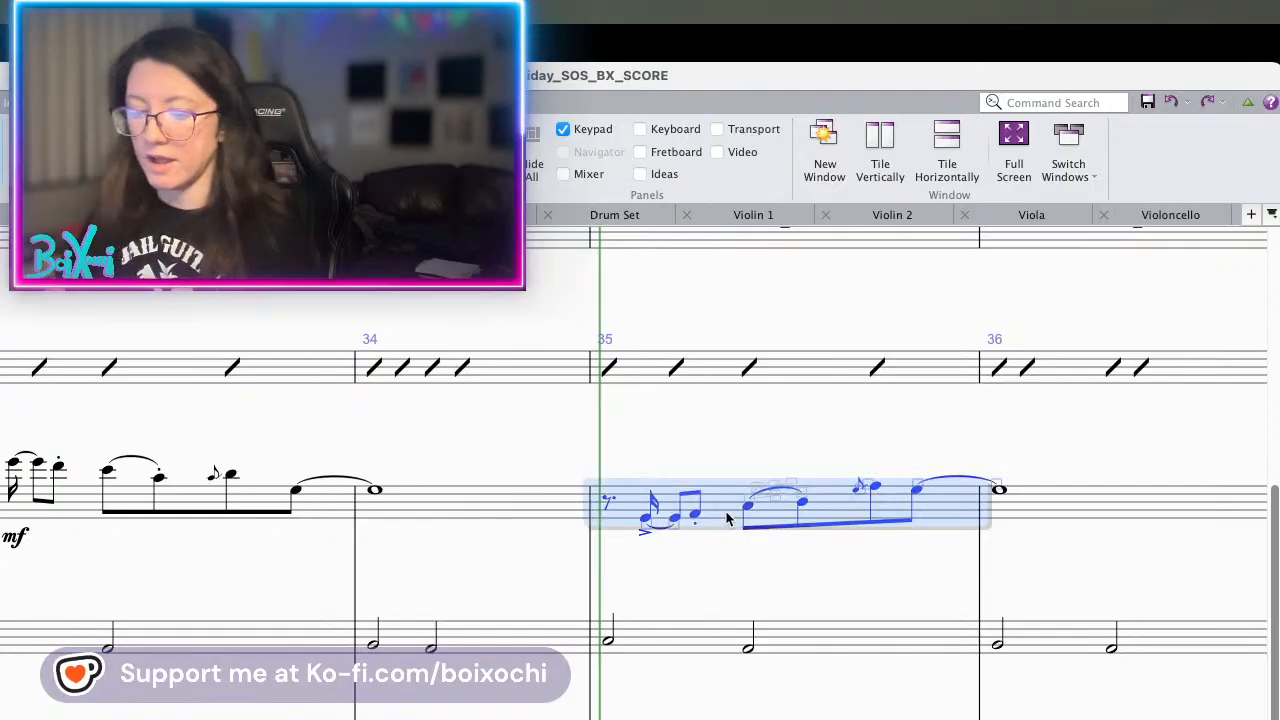
{"action": "key", "text": "ctrl+Up"}
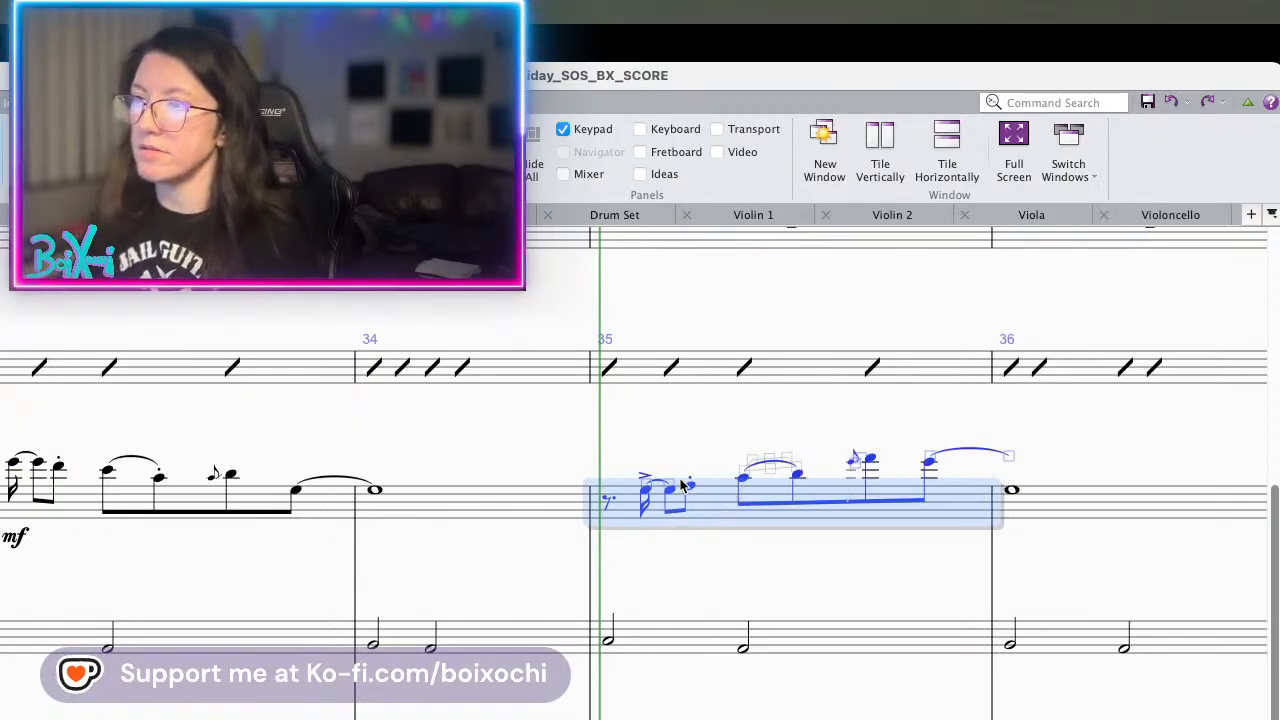
{"action": "left_click", "coordinate": [646, 494]}
{"action": "key", "text": "p"}
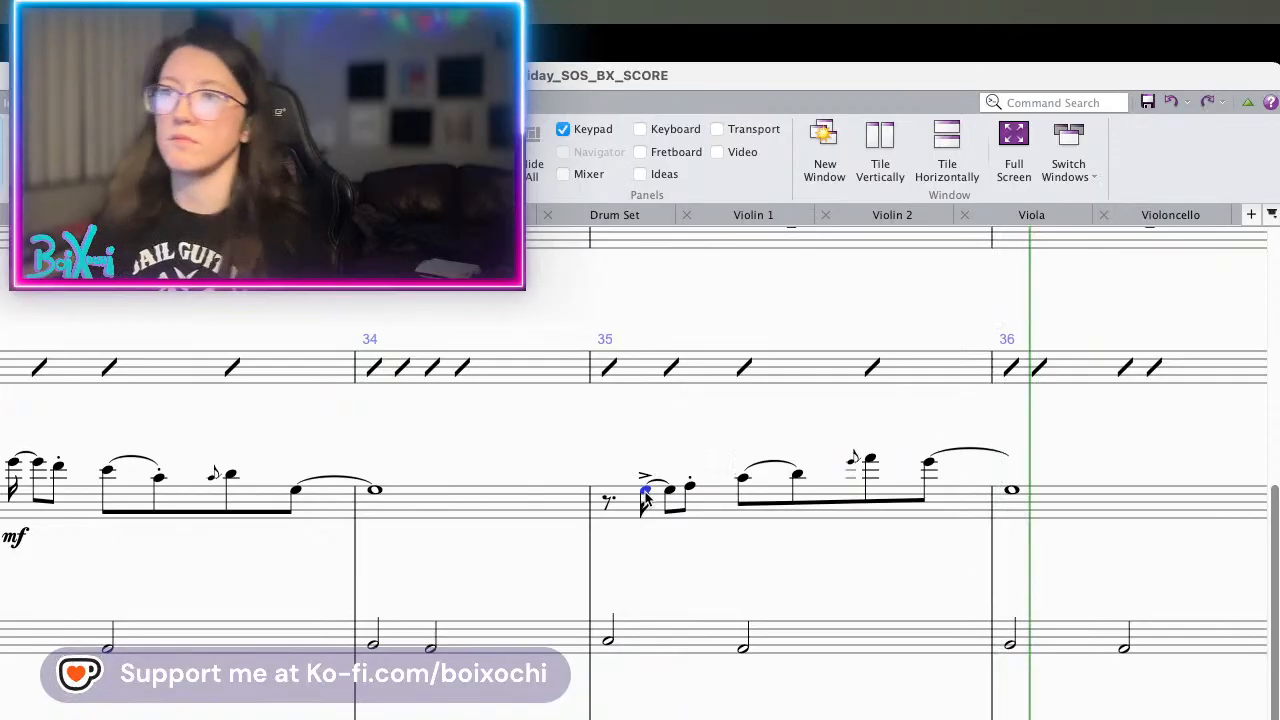
{"action": "key", "text": "Escape"}
{"action": "scroll", "coordinate": [750, 530], "scroll_direction": "left", "scroll_amount": 10}
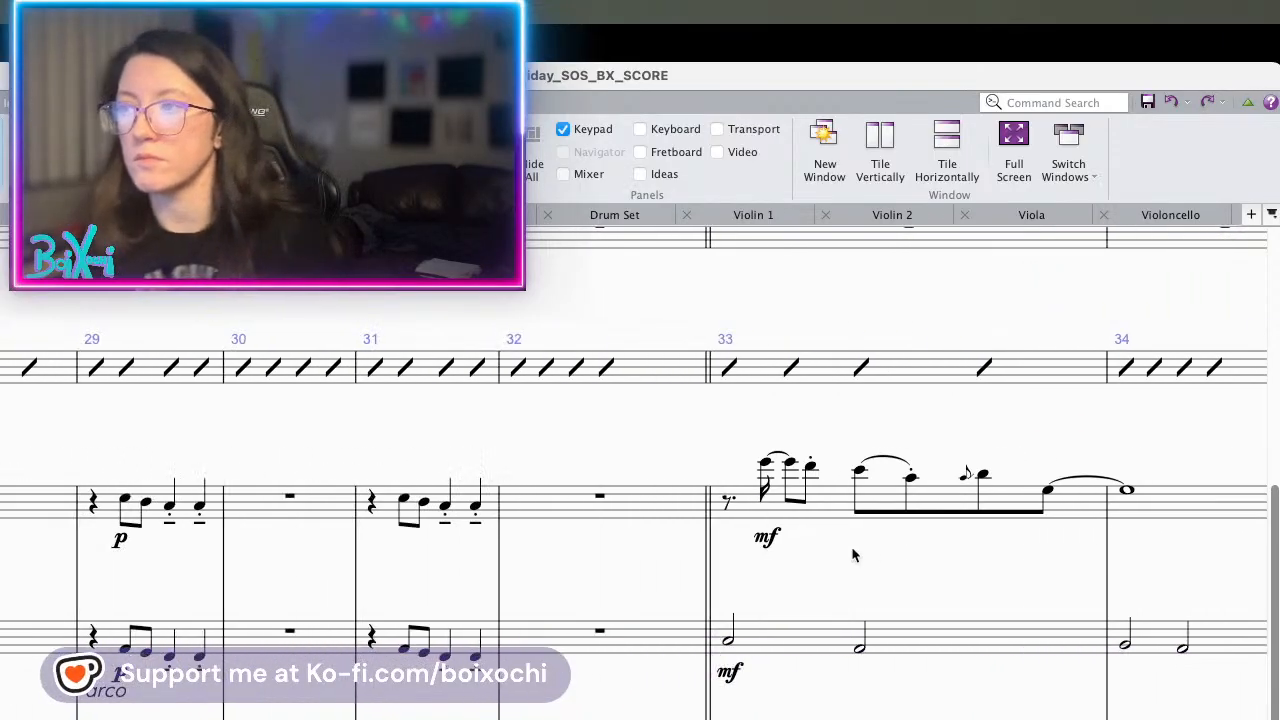
{"action": "key", "text": "p"}
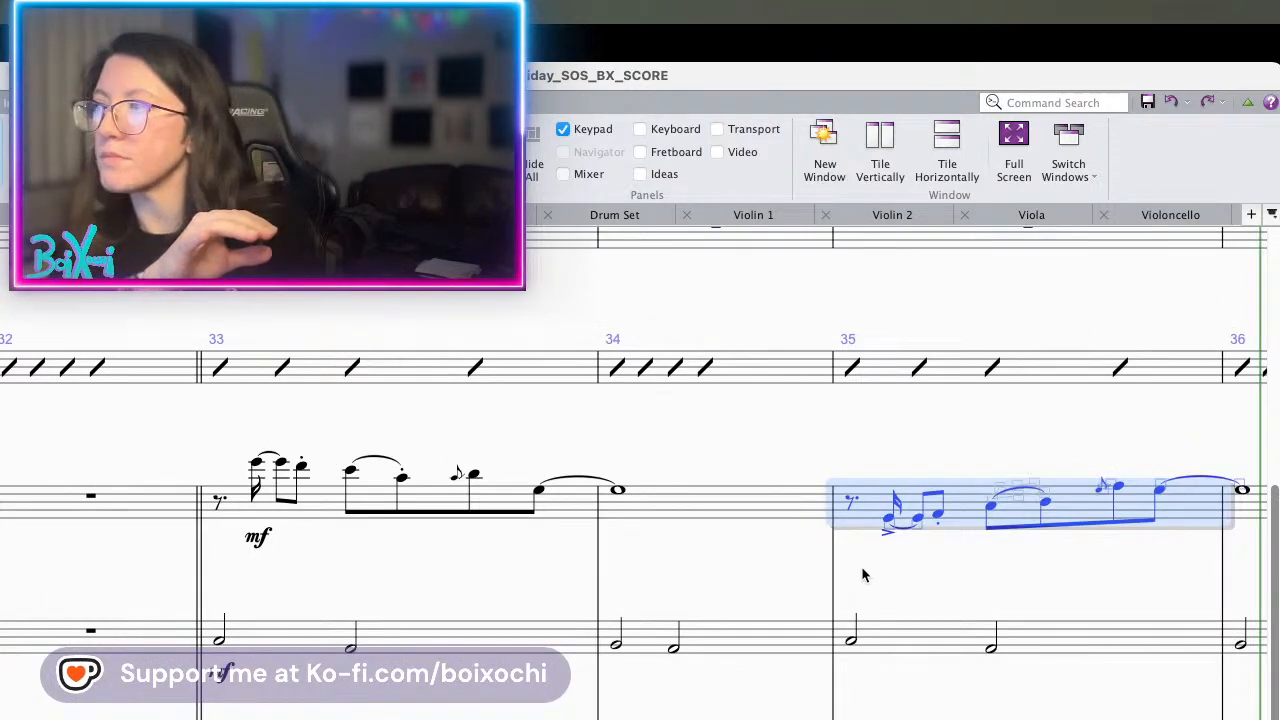
- Lower Violin 1's melody in bars 33 and 34 by one octave and play it back from bar 33
{"action": "key", "text": "Escape"}
{"action": "key", "text": "ctrl+shift+Right"}
{"action": "key", "text": "ctrl+shift+Right"}
{"action": "key", "text": "ctrl+Down"}
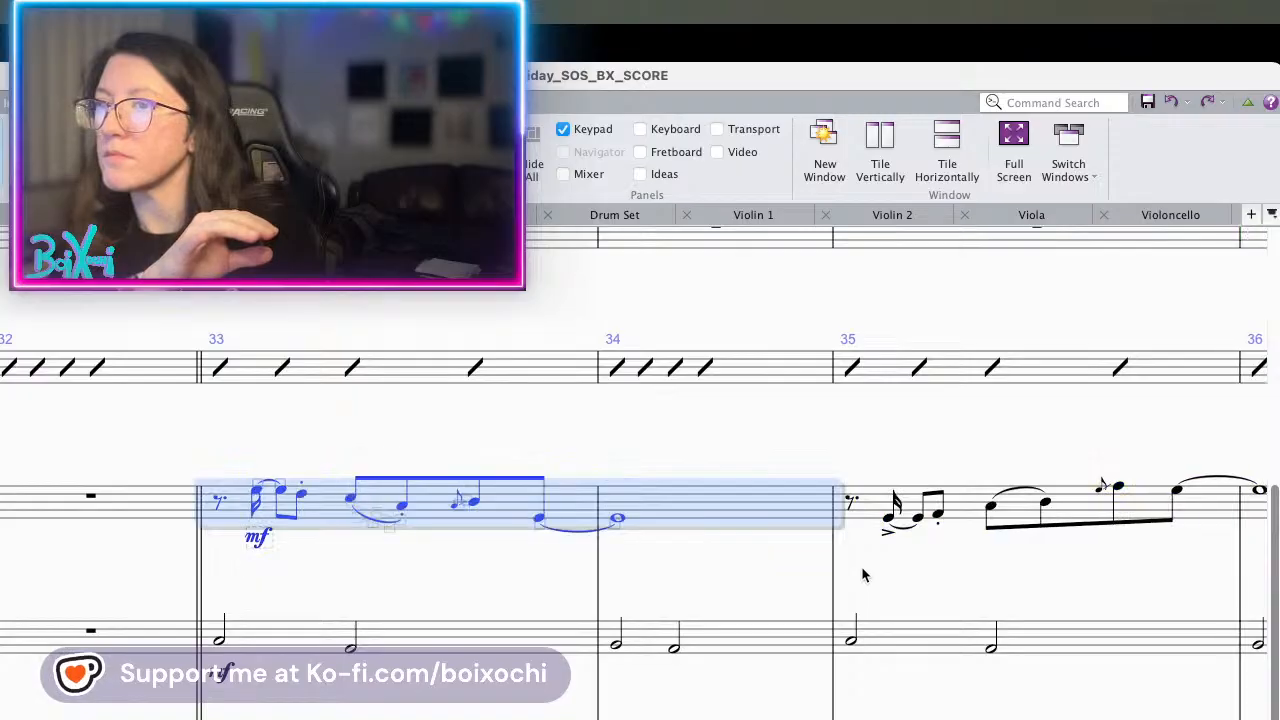
{"action": "scroll", "coordinate": [863, 575], "scroll_direction": "right", "scroll_amount": 14}
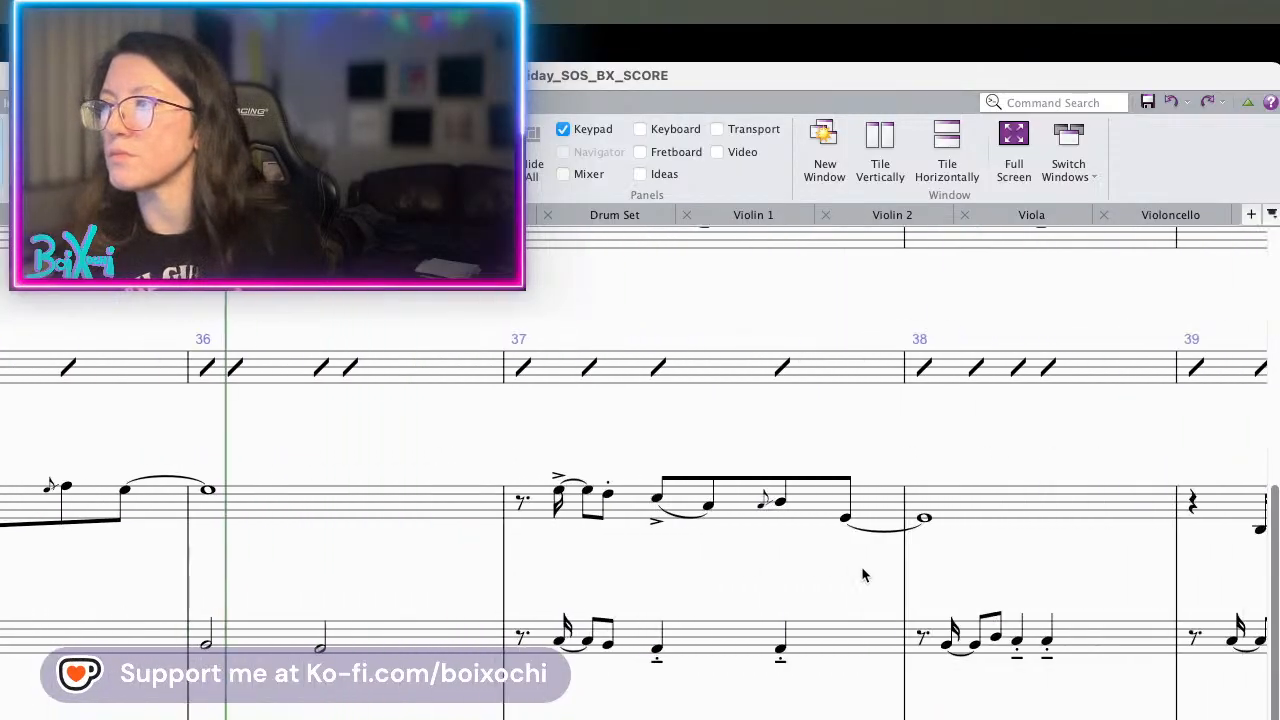
{"action": "scroll", "coordinate": [863, 575], "scroll_direction": "left", "scroll_amount": 10}
{"action": "scroll", "coordinate": [863, 575], "scroll_direction": "left", "scroll_amount": 7}
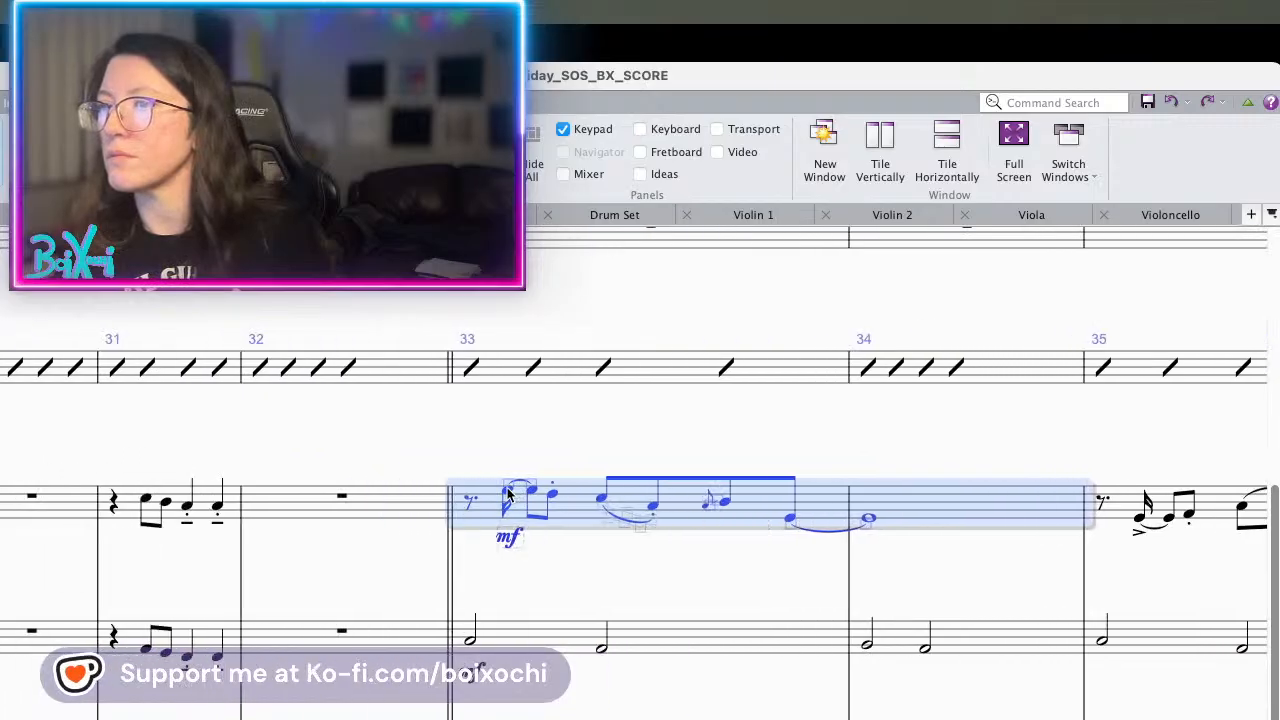
{"action": "left_click", "coordinate": [508, 492]}
{"action": "key", "text": "p"}
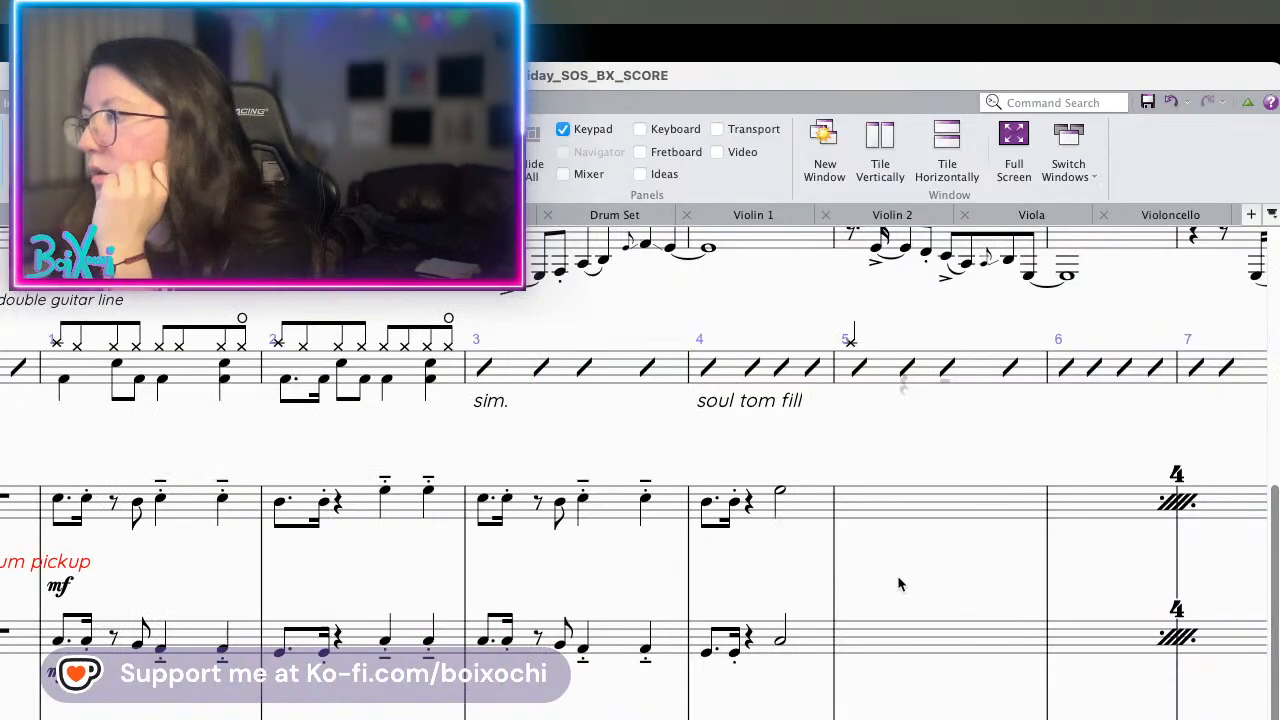
- Play back the opening bars from the drum pickup and replay Violin 1's line from bar 1
{"action": "key", "text": "space"}
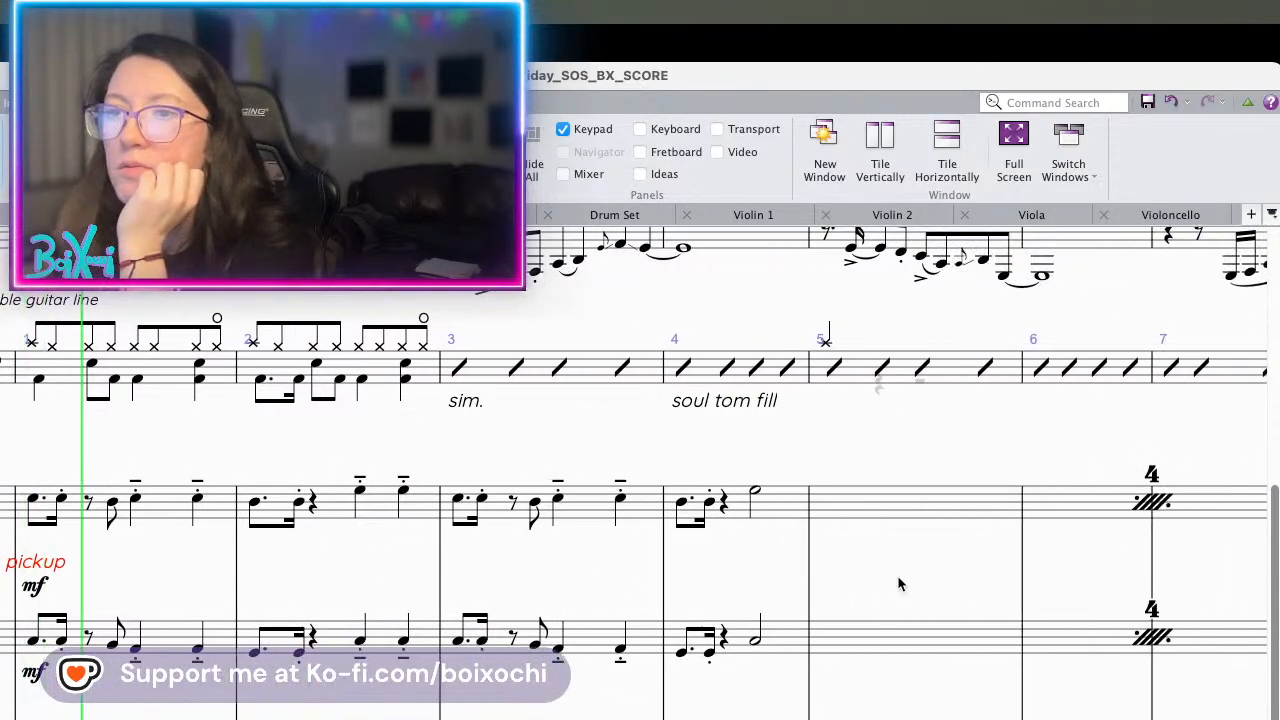
{"action": "scroll", "coordinate": [430, 527], "scroll_direction": "left", "scroll_amount": 4}
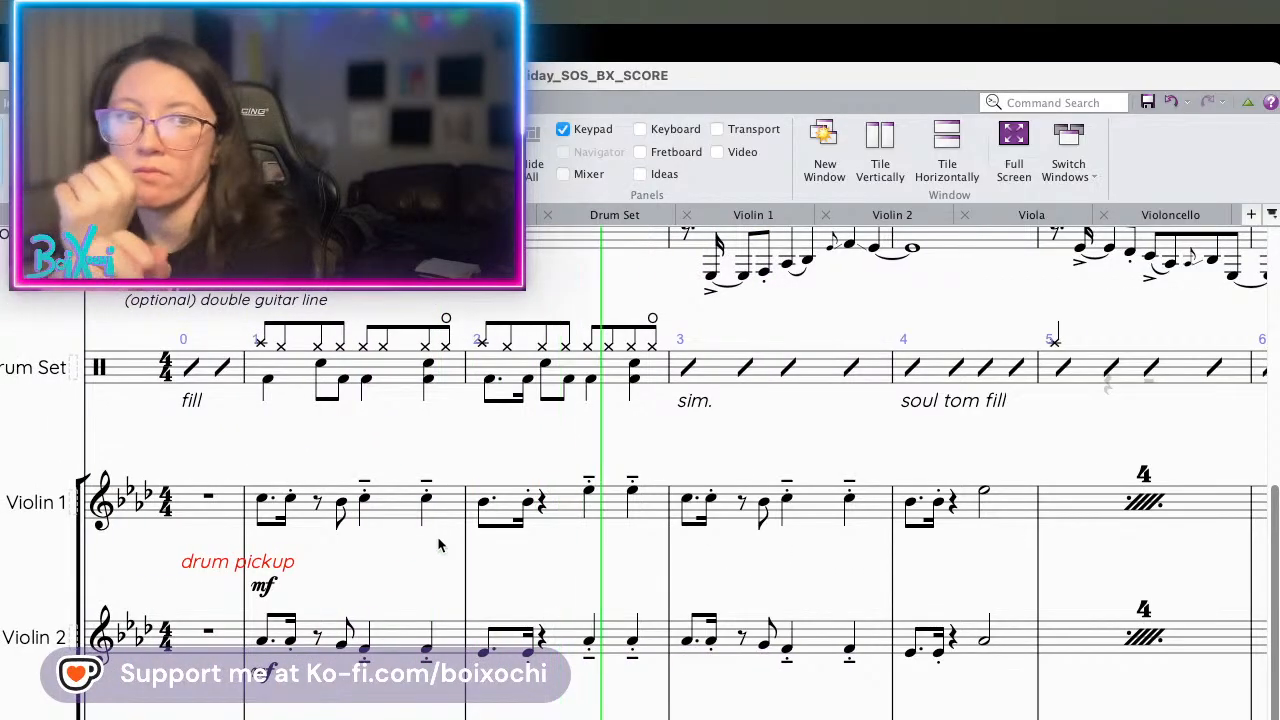
{"action": "scroll", "coordinate": [438, 545], "scroll_direction": "left", "scroll_amount": 2}
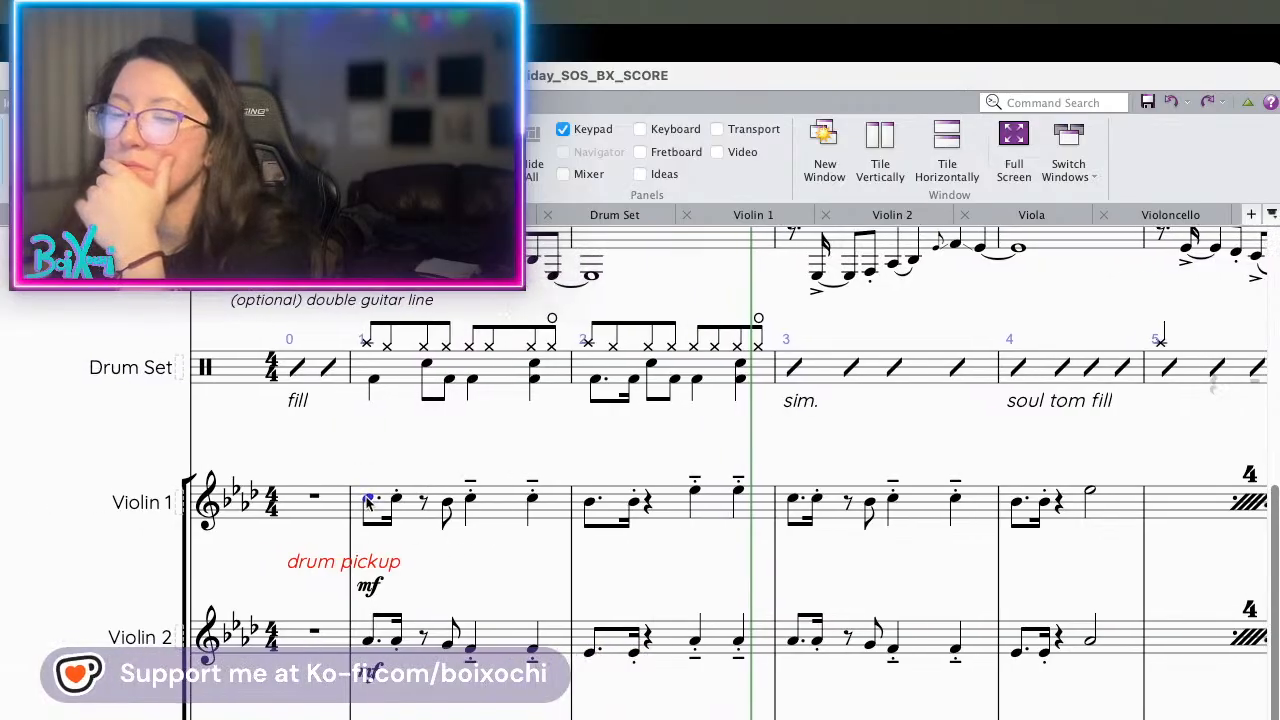
{"action": "key", "text": "p"}
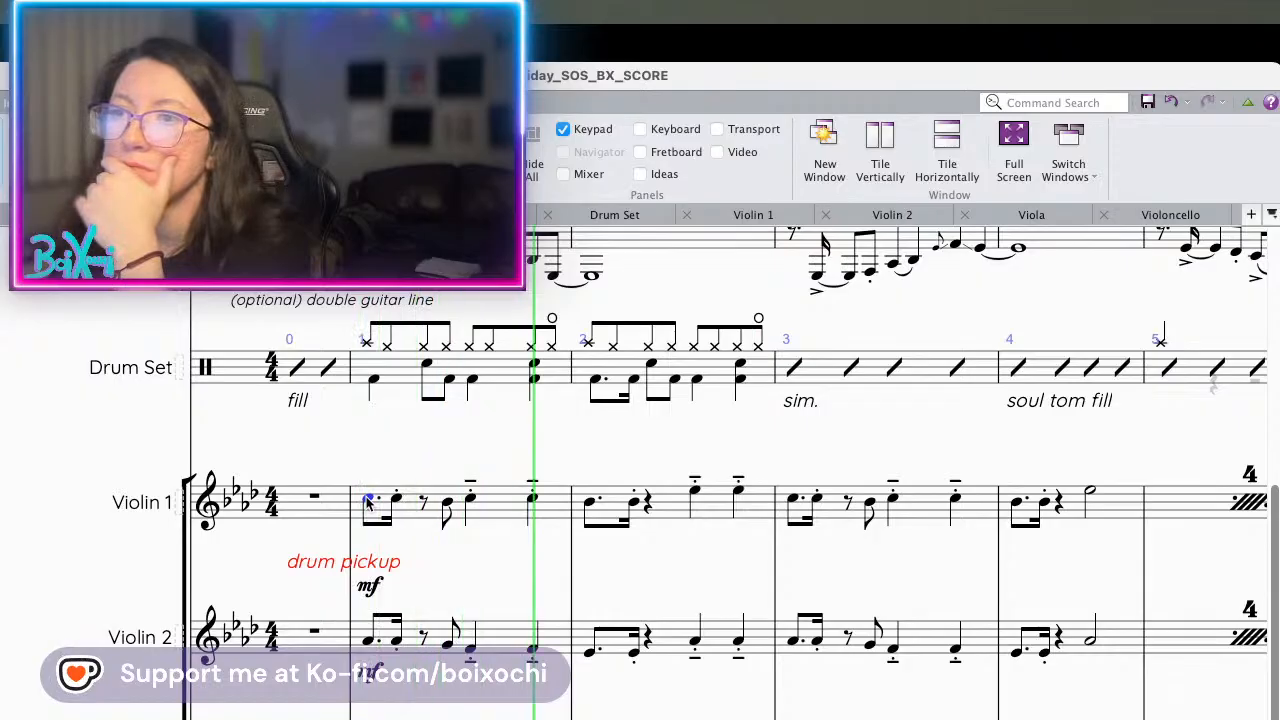
- Audition single notes of Violin 1 and Violin 2 in bars 1 and 2 and replay the opening to compare the string parts
{"action": "scroll", "coordinate": [385, 518], "scroll_direction": "down", "scroll_amount": 2}
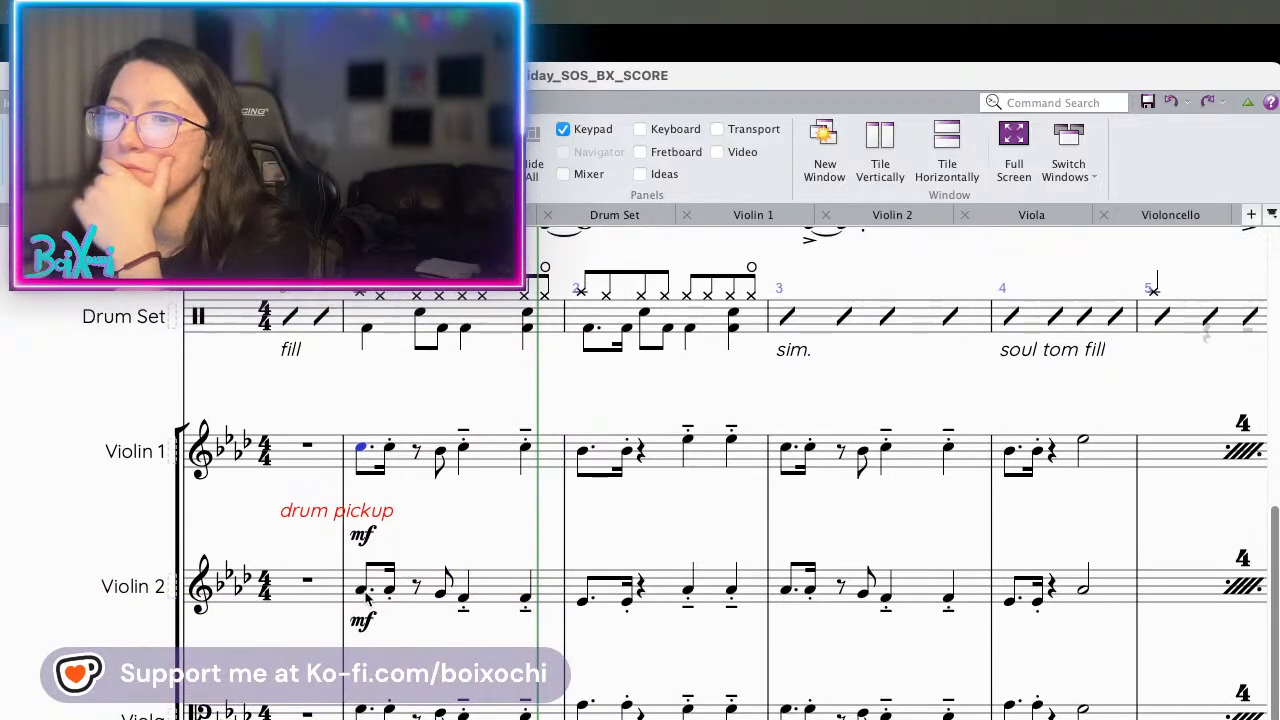
{"action": "left_click", "coordinate": [362, 447]}
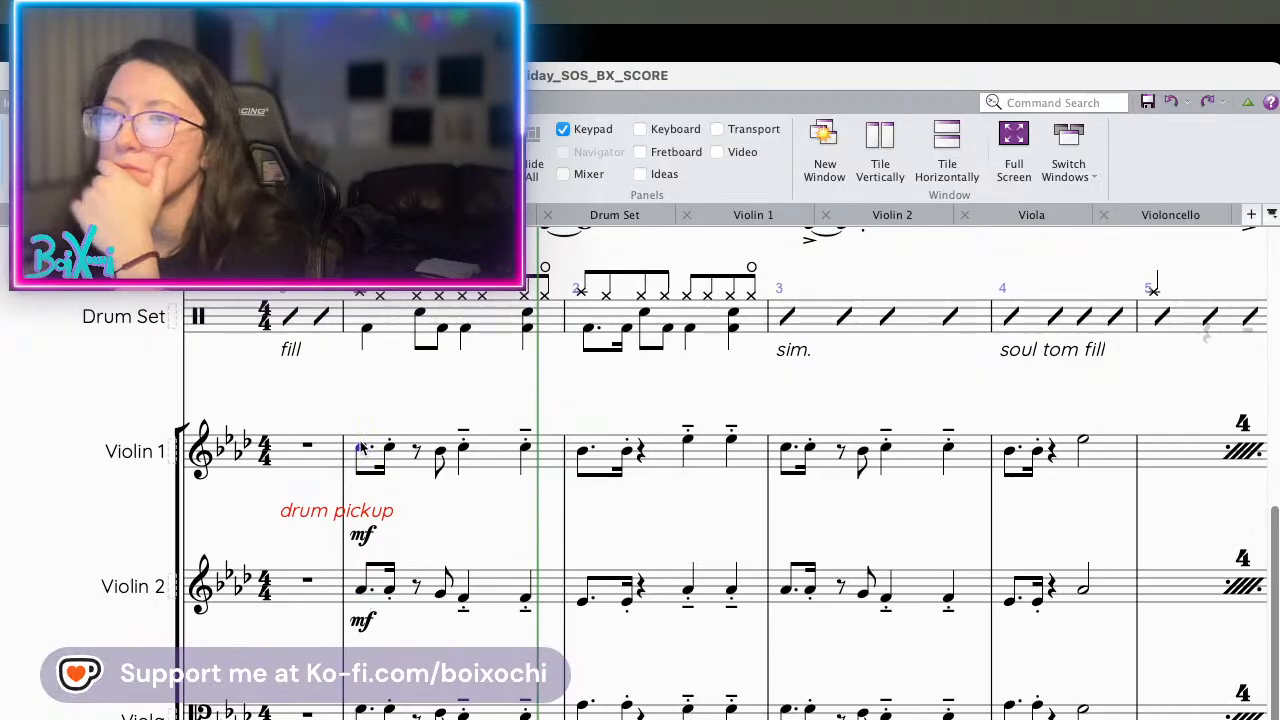
{"action": "scroll", "coordinate": [374, 449], "scroll_direction": "up", "scroll_amount": 1}
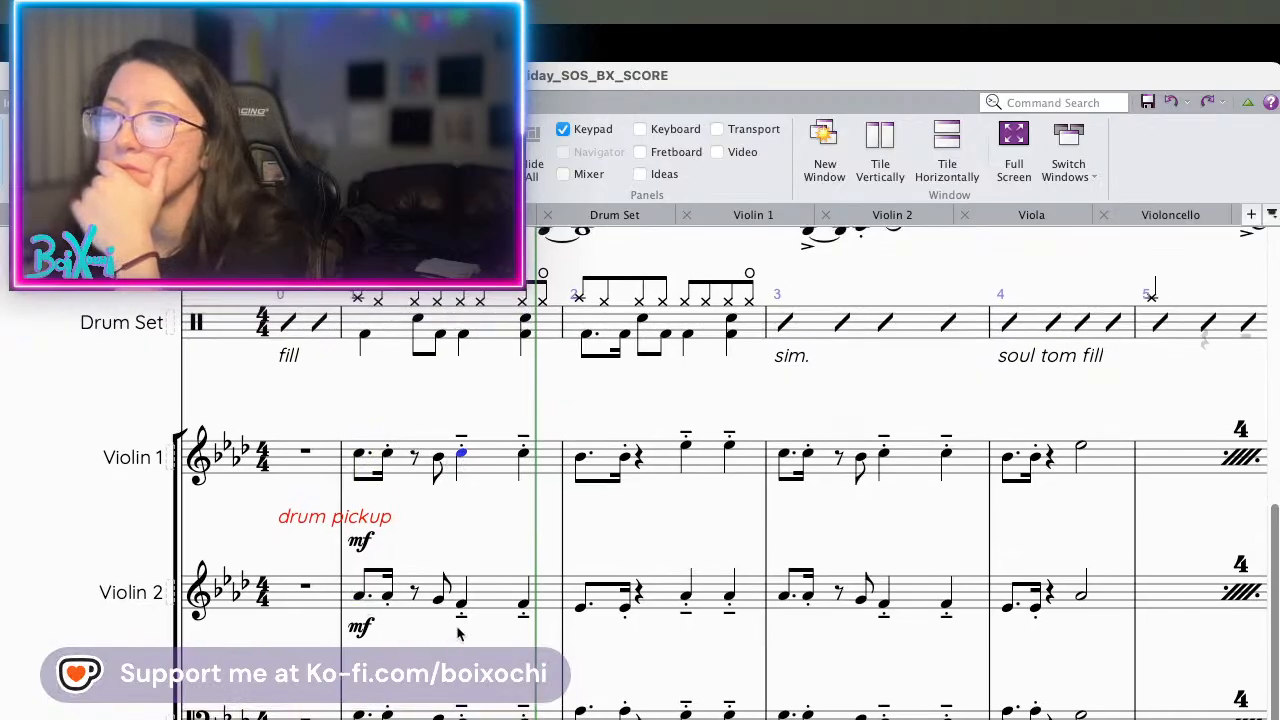
{"action": "left_click", "coordinate": [461, 604]}
{"action": "scroll", "coordinate": [710, 472], "scroll_direction": "down", "scroll_amount": 2}
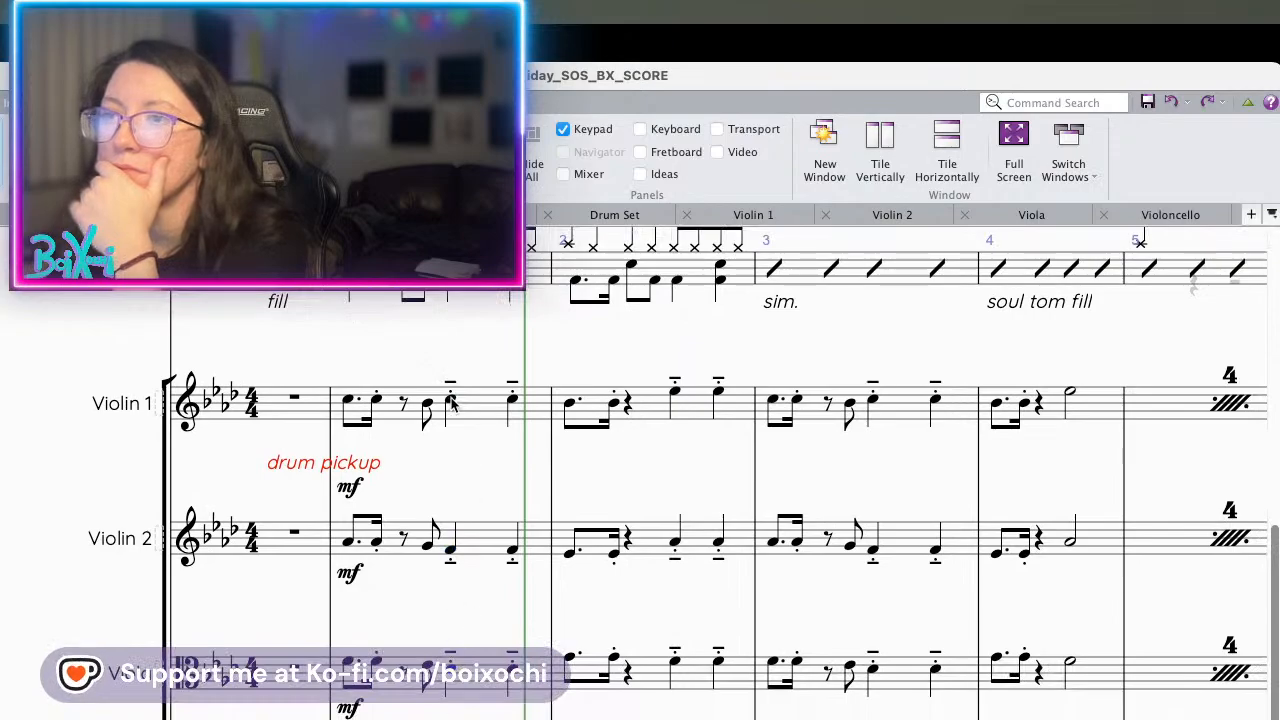
{"action": "left_click", "coordinate": [570, 405]}
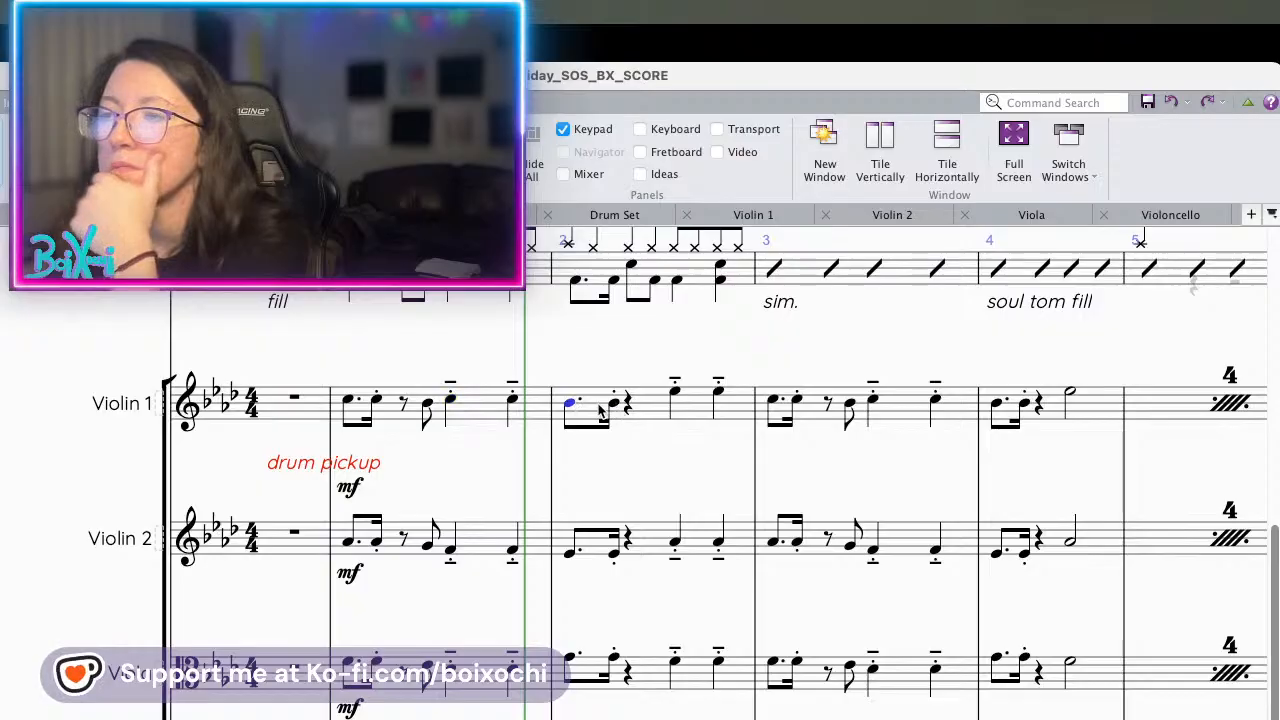
{"action": "scroll", "coordinate": [600, 415], "scroll_direction": "right", "scroll_amount": 2}
{"action": "scroll", "coordinate": [600, 415], "scroll_direction": "left", "scroll_amount": 2}
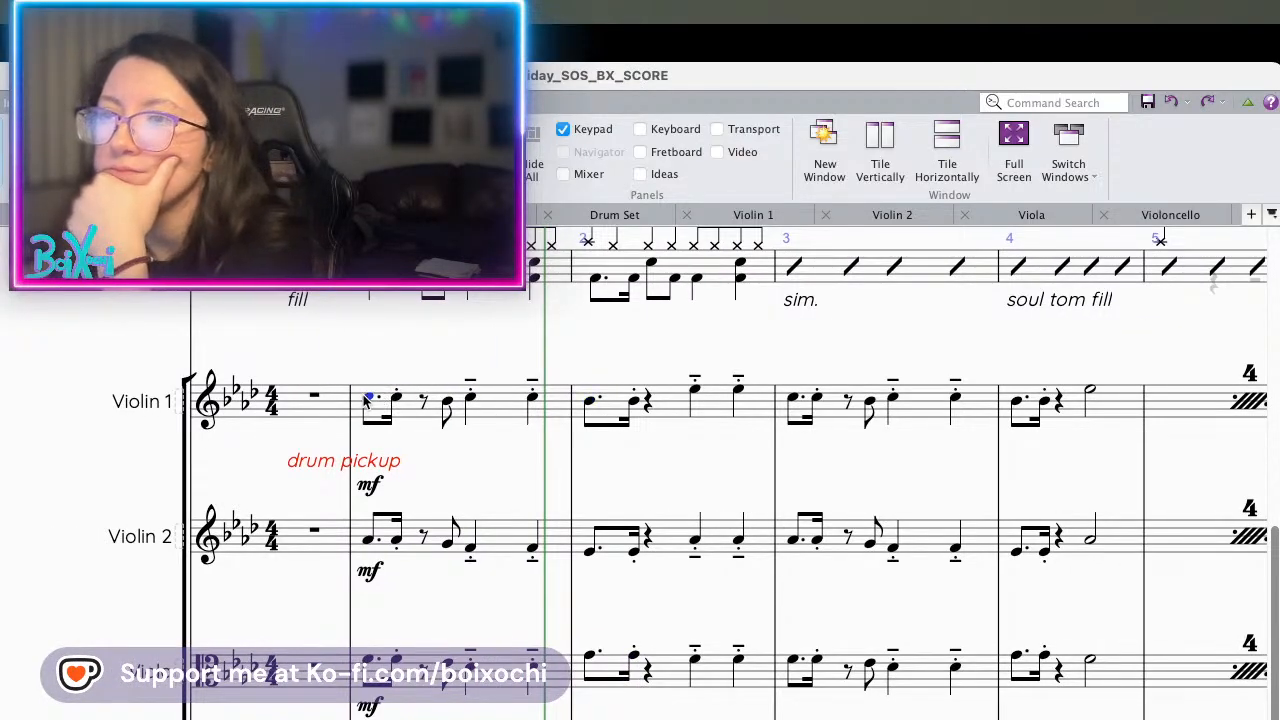
{"action": "scroll", "coordinate": [365, 400], "scroll_direction": "up", "scroll_amount": 3}
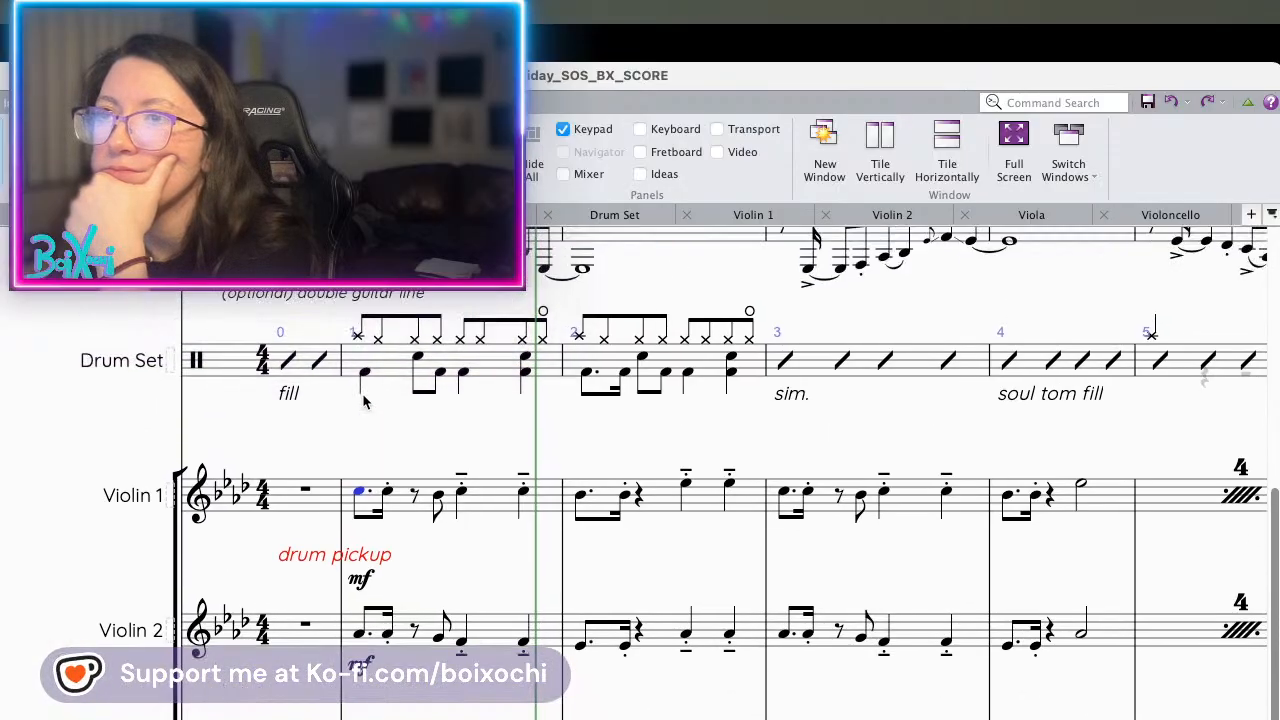
{"action": "scroll", "coordinate": [363, 400], "scroll_direction": "up", "scroll_amount": 3}
{"action": "key", "text": "p"}
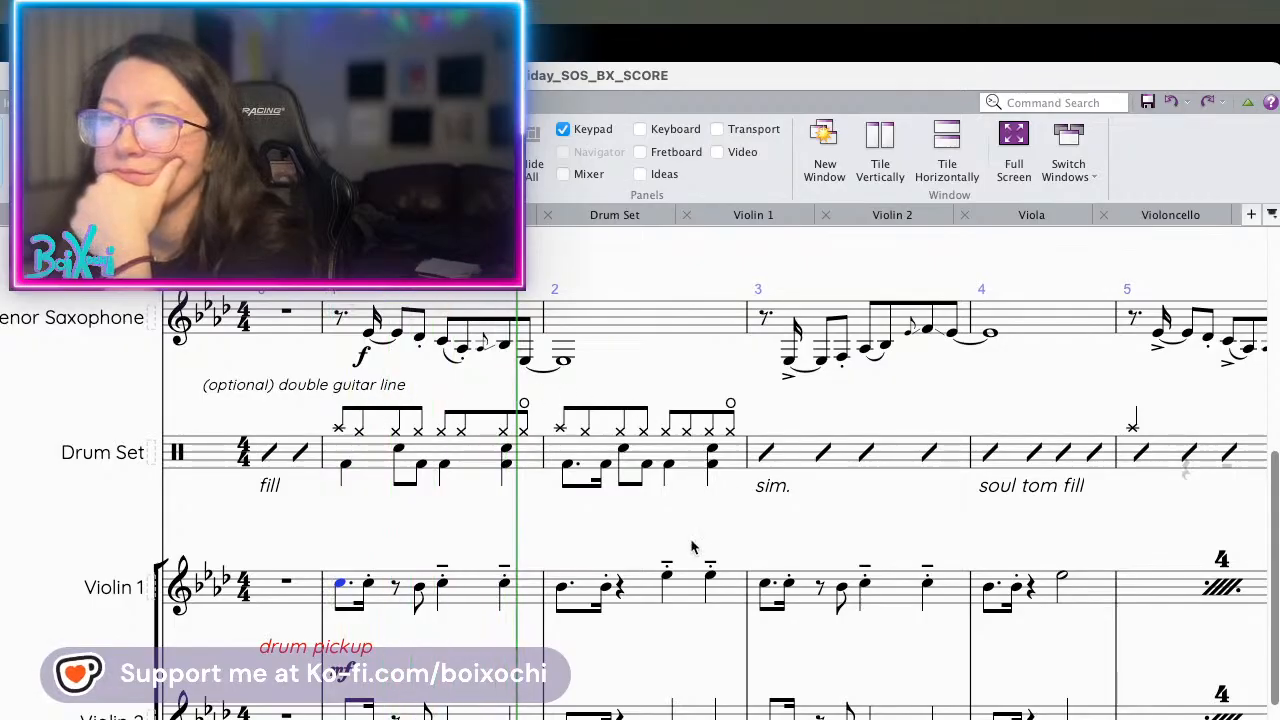
{"action": "scroll", "coordinate": [398, 615], "scroll_direction": "down", "scroll_amount": 3}
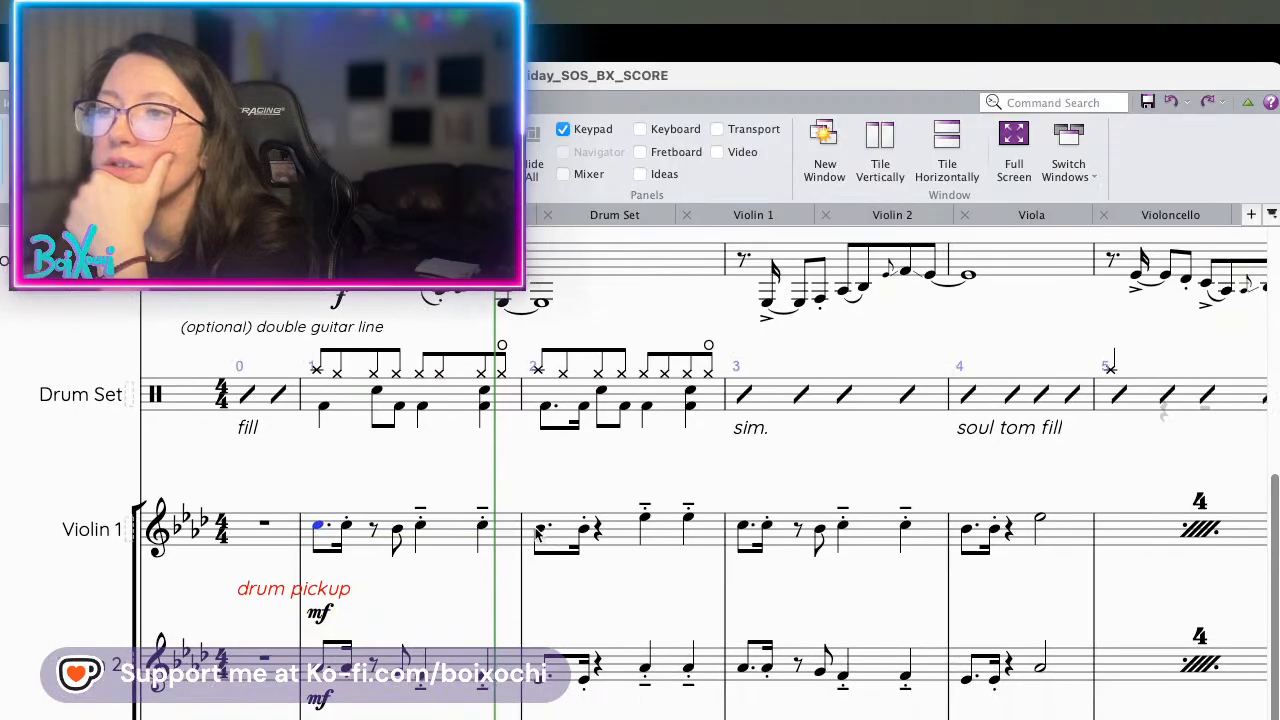
{"action": "left_click", "coordinate": [581, 530]}
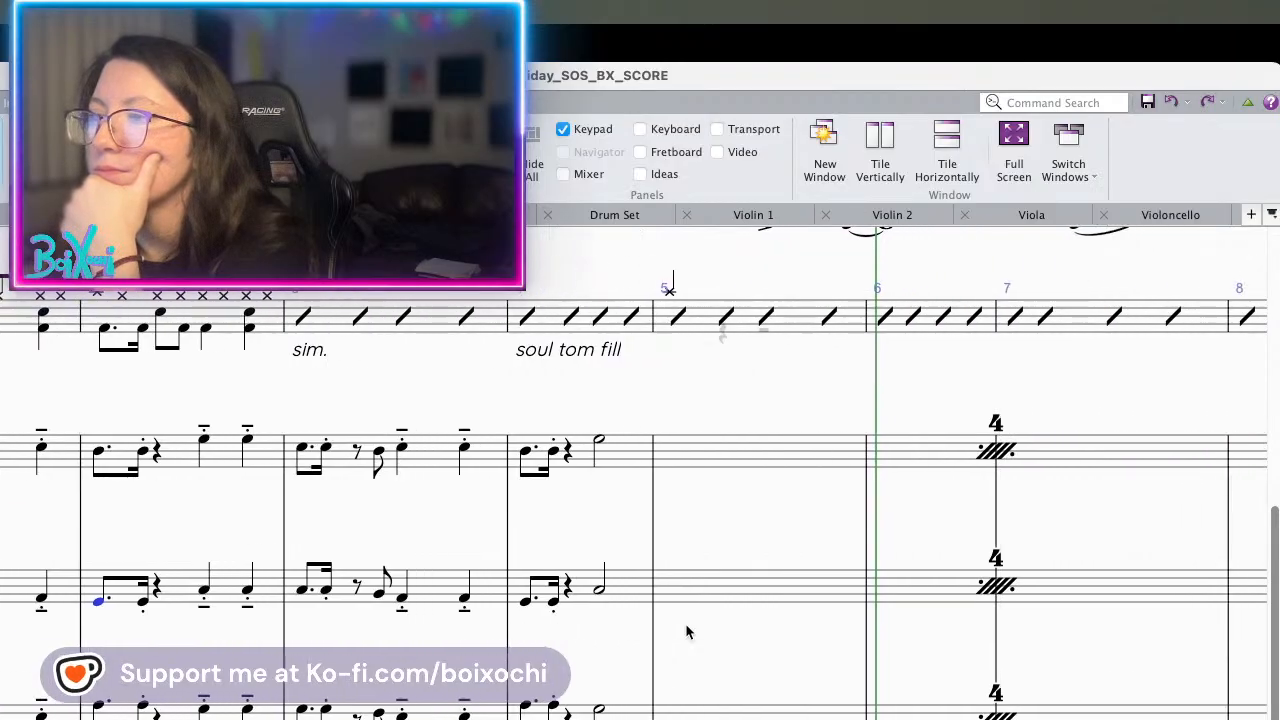
- Delete the extra rehearsal mark A at bar 9 below the chord slash staff in the full score
{"action": "scroll", "coordinate": [687, 632], "scroll_direction": "right", "scroll_amount": 7}
{"action": "scroll", "coordinate": [687, 632], "scroll_direction": "up", "scroll_amount": 5}
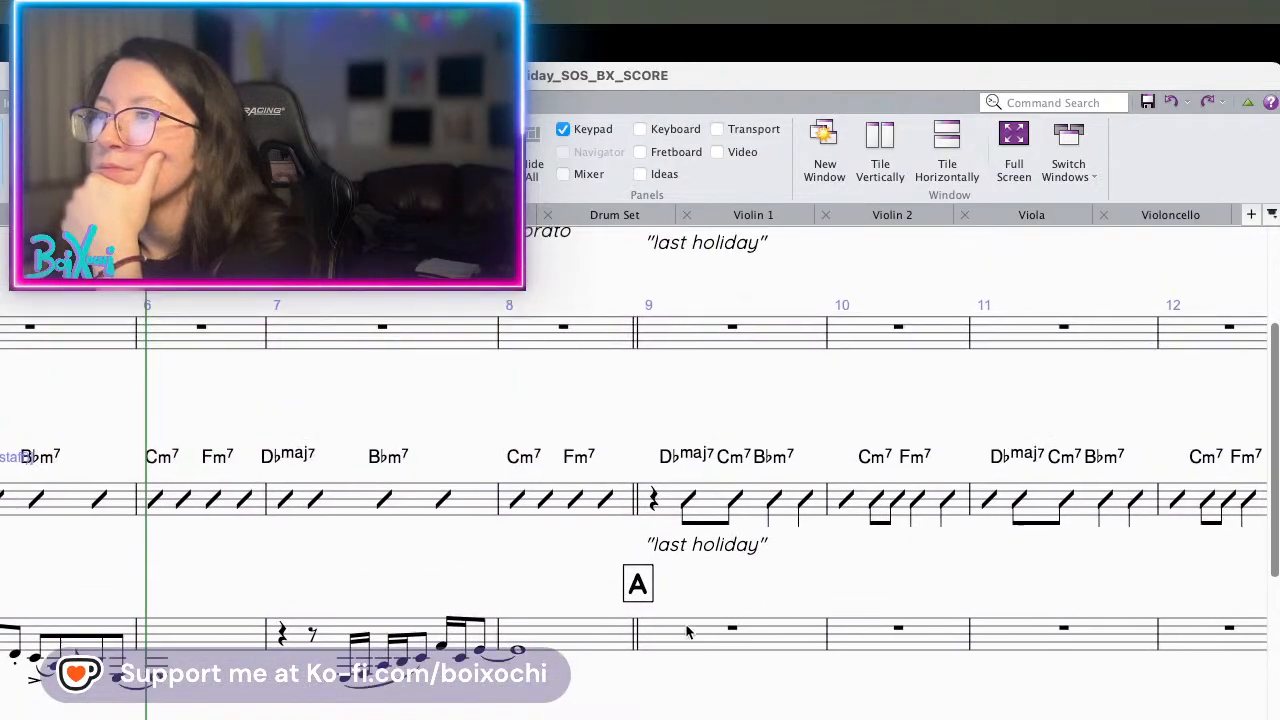
{"action": "scroll", "coordinate": [687, 632], "scroll_direction": "up", "scroll_amount": 1}
{"action": "key", "text": "Delete"}
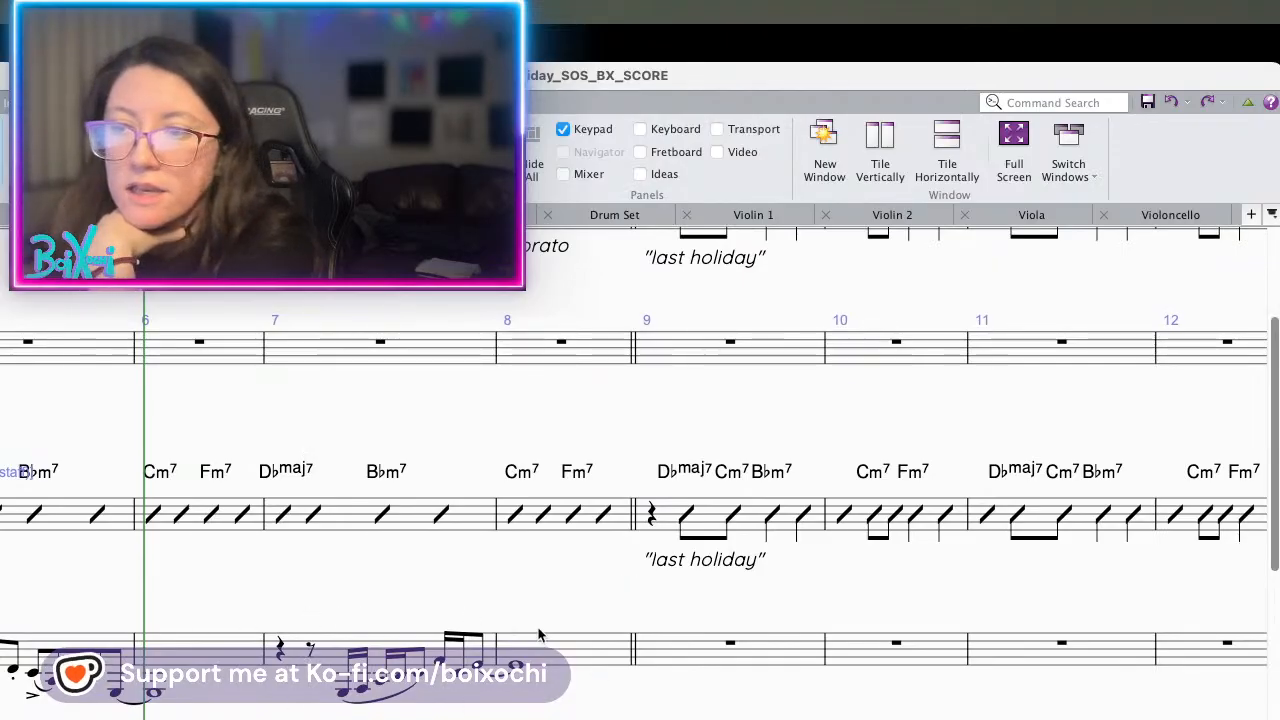
{"action": "scroll", "coordinate": [700, 500], "scroll_direction": "down", "scroll_amount": 1}
{"action": "scroll", "coordinate": [700, 500], "scroll_direction": "left", "scroll_amount": 1}
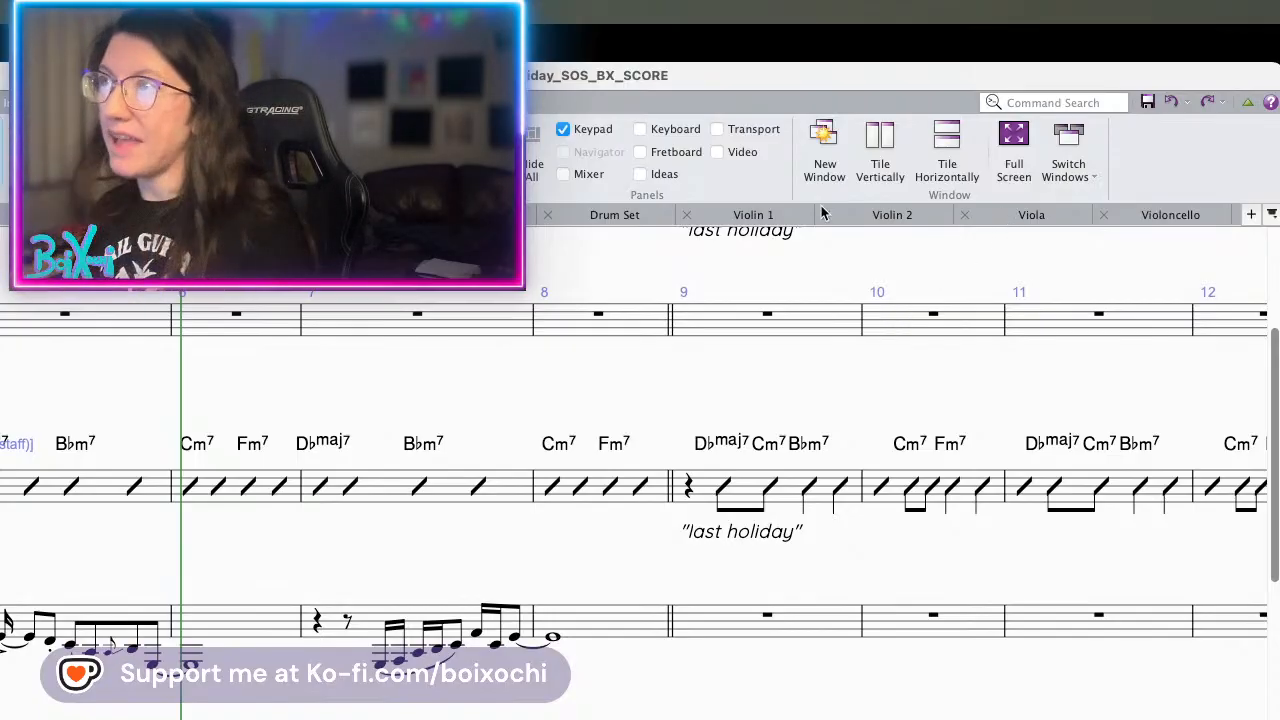
- Open the Violin 1 part, place a system break at the end of bar 8 and look through the part's layout
{"action": "left_click", "coordinate": [713, 218]}
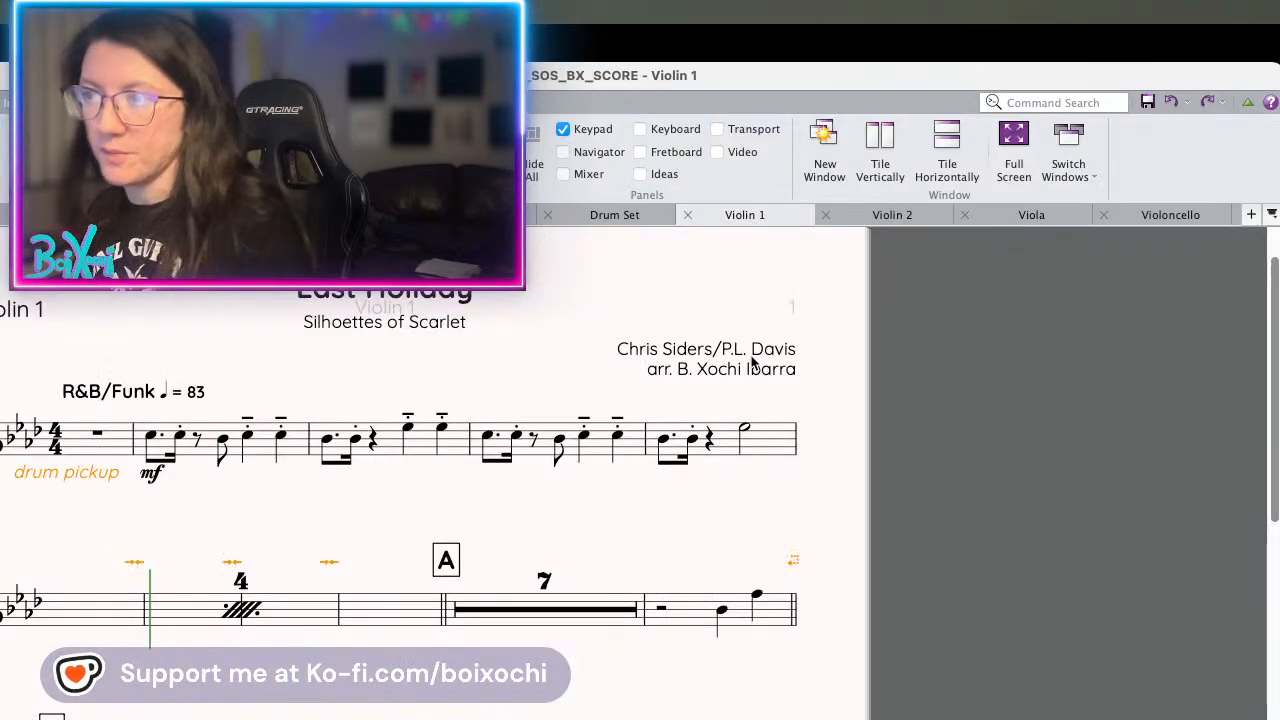
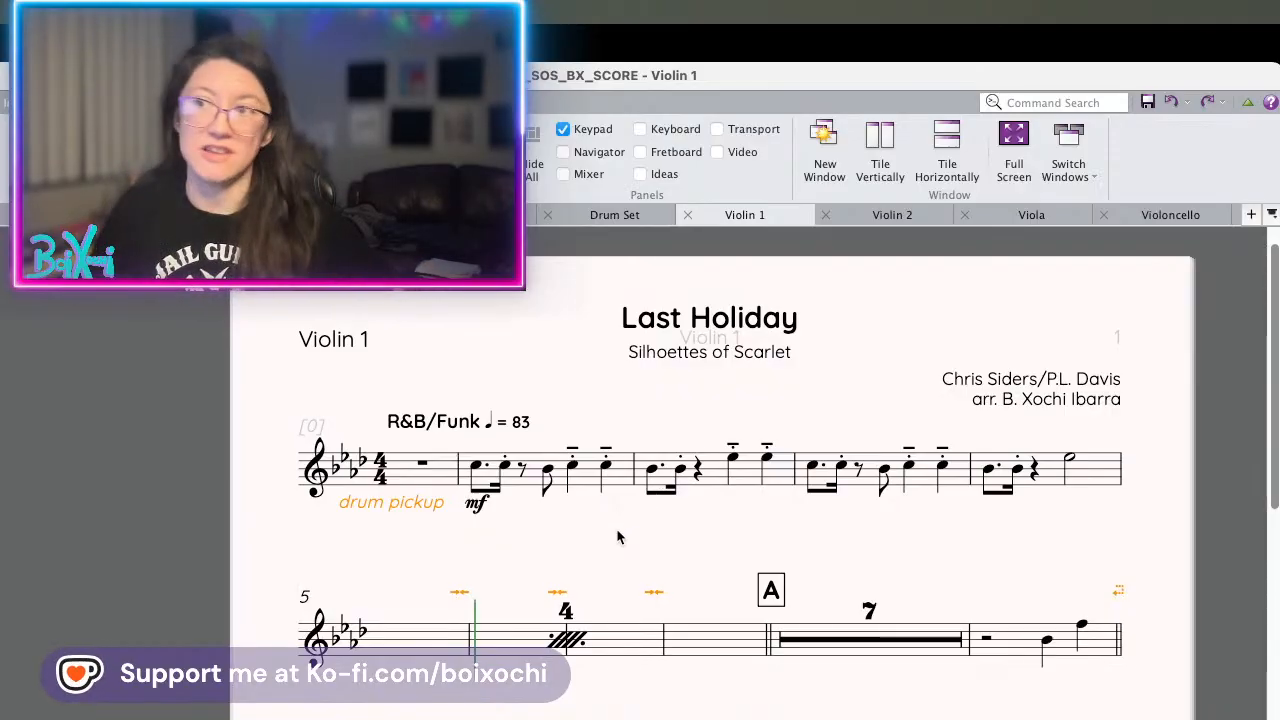
{"action": "scroll", "coordinate": [618, 537], "scroll_direction": "down", "scroll_amount": 2}
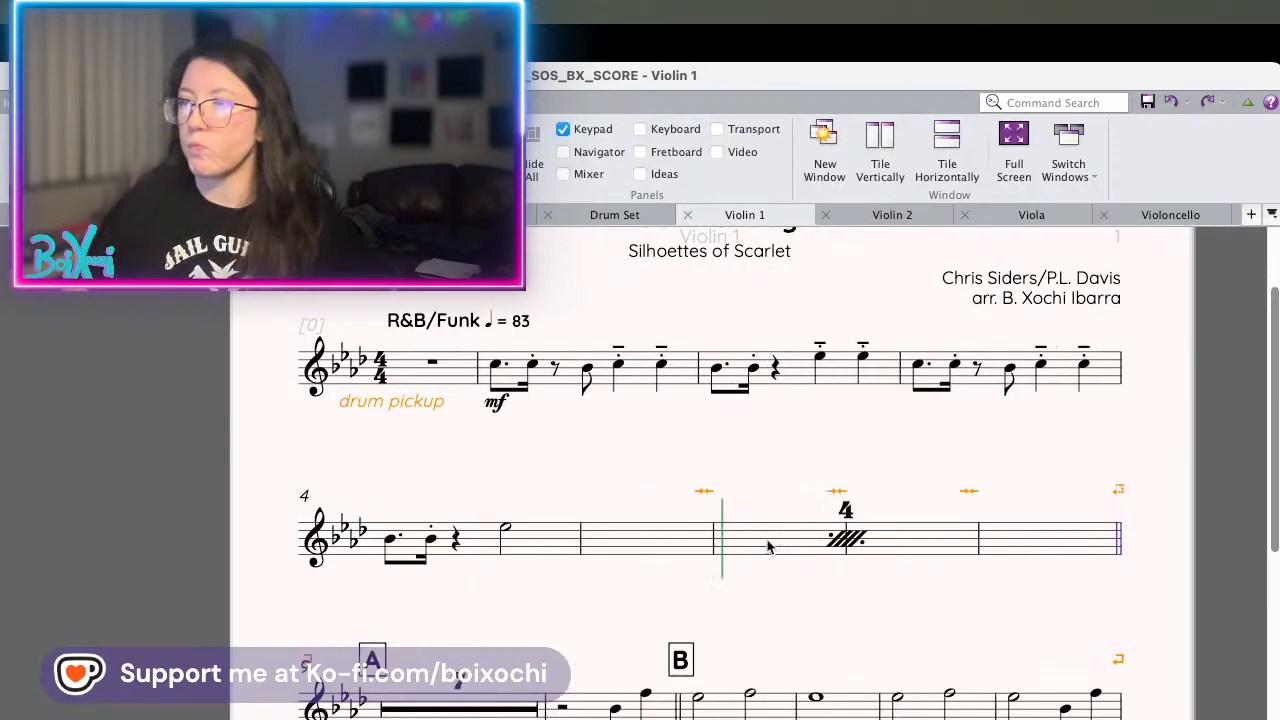
{"action": "key", "text": "Return"}
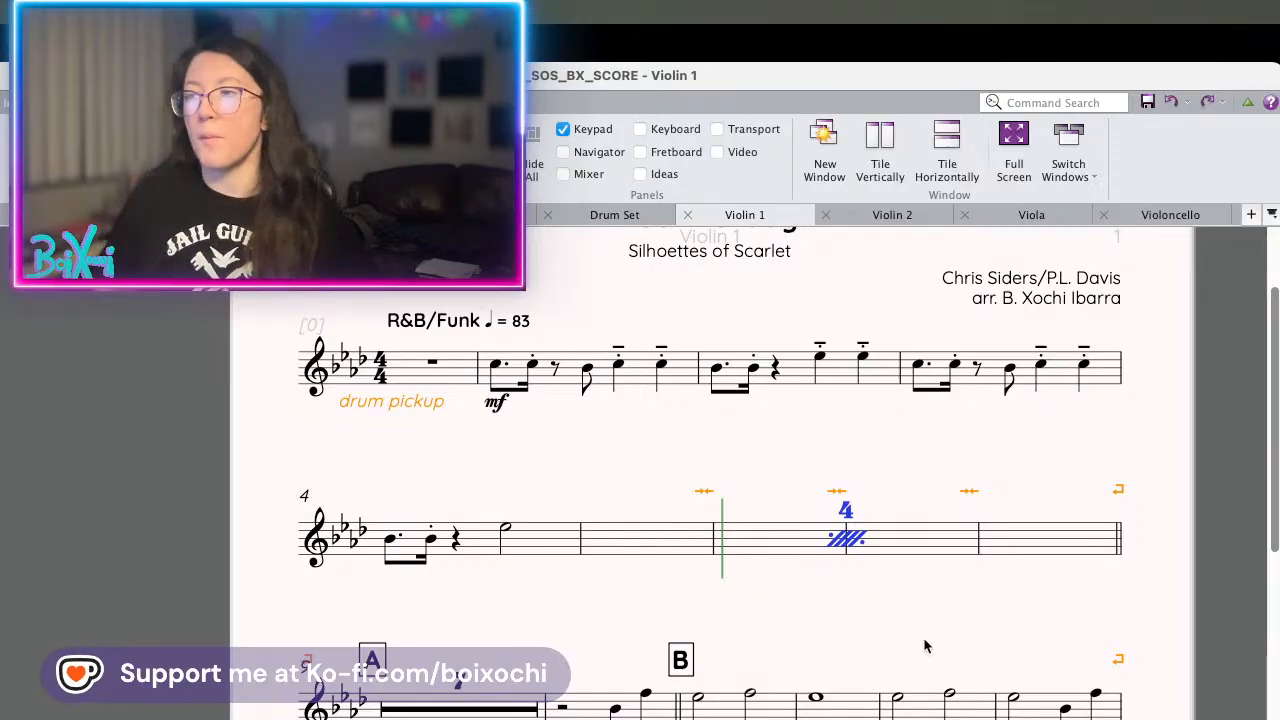
{"action": "scroll", "coordinate": [827, 626], "scroll_direction": "down", "scroll_amount": 10}
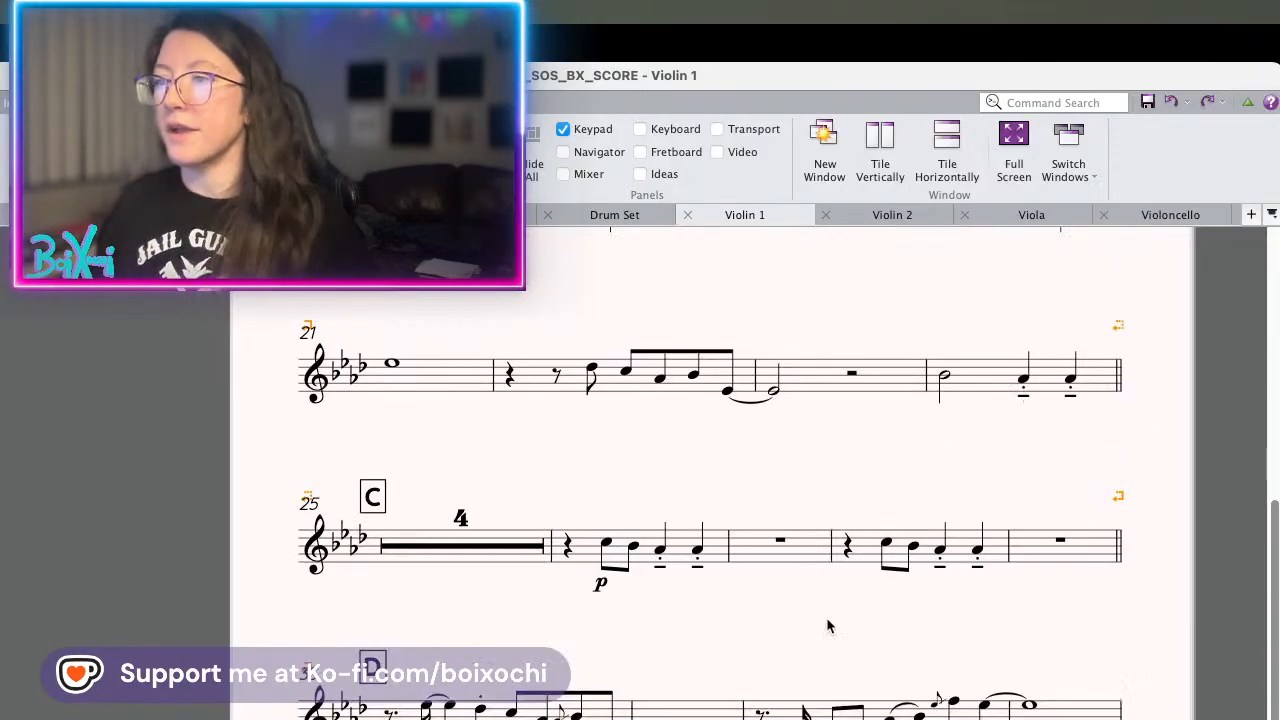
{"action": "scroll", "coordinate": [827, 626], "scroll_direction": "up", "scroll_amount": 10}
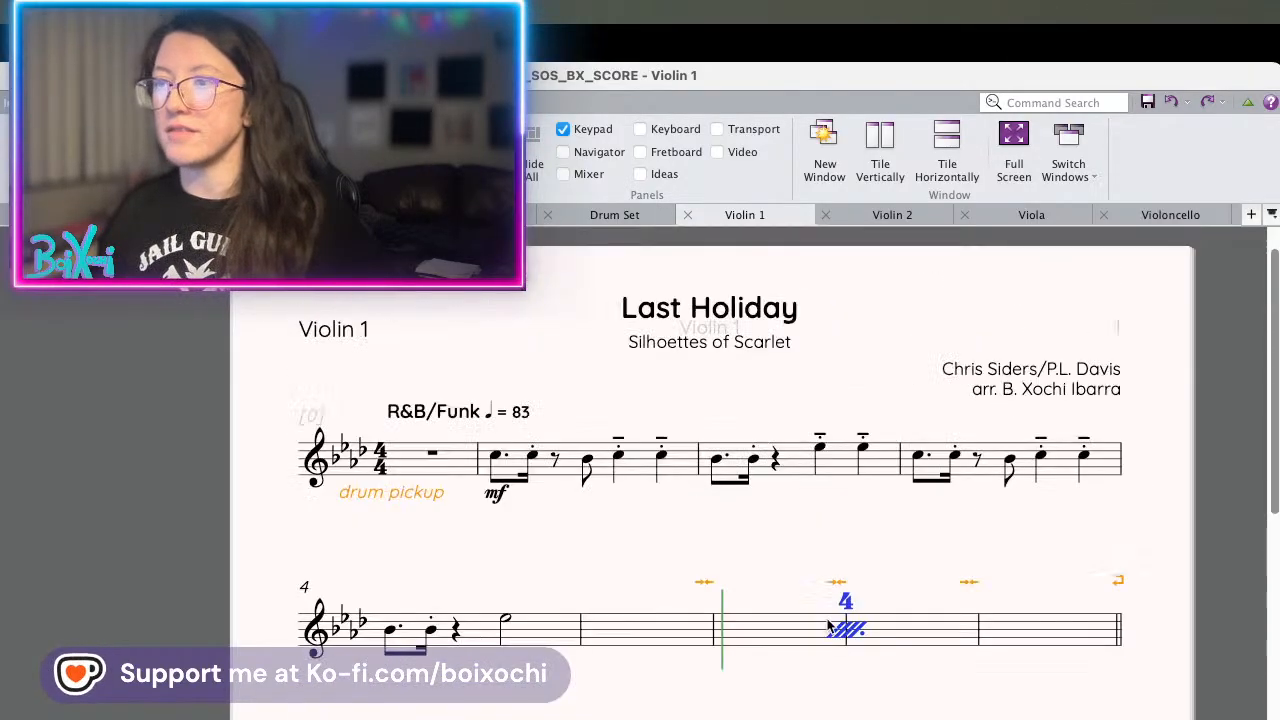
{"action": "scroll", "coordinate": [827, 626], "scroll_direction": "down", "scroll_amount": 8}
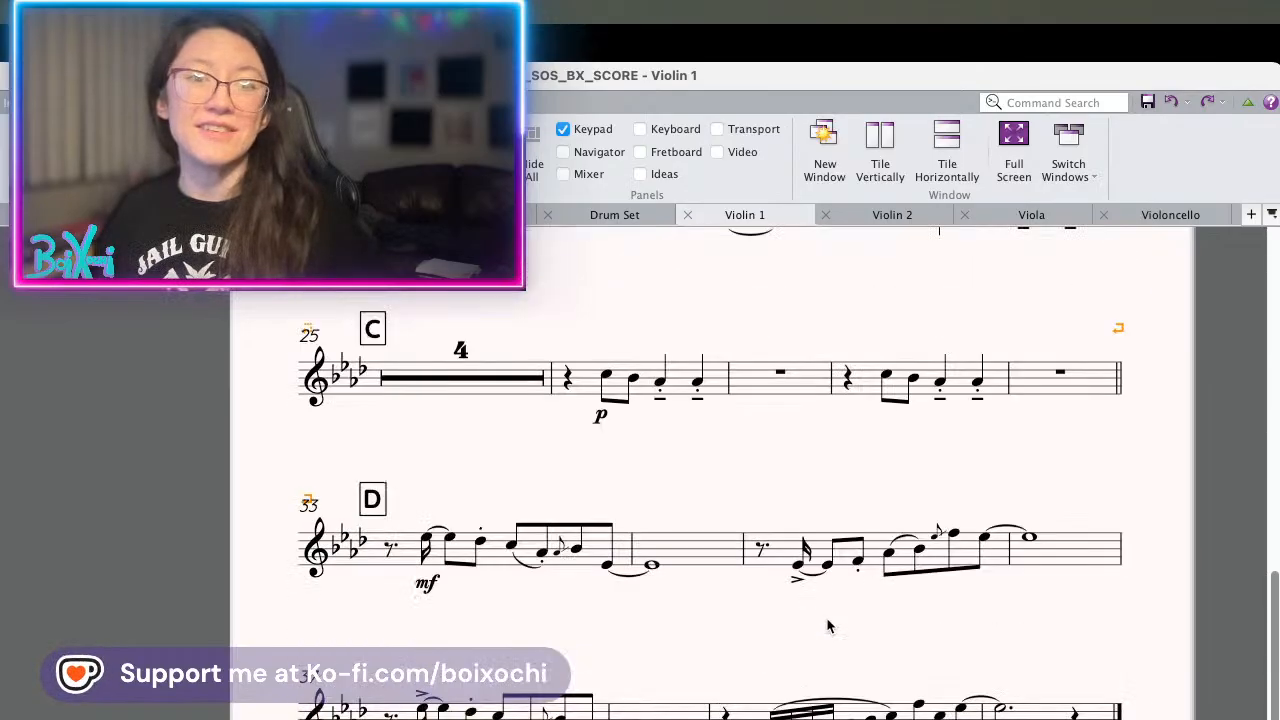
{"action": "scroll", "coordinate": [827, 626], "scroll_direction": "up", "scroll_amount": 8}
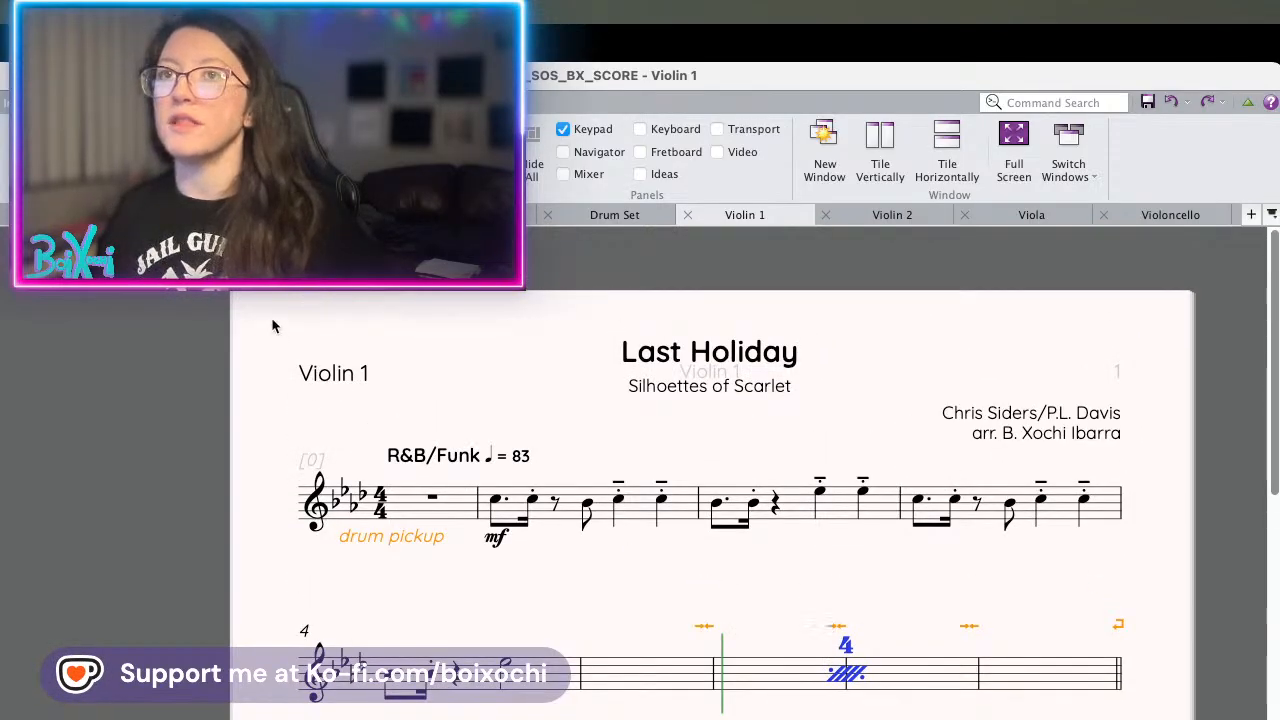
{"action": "left_click_drag", "start_coordinate": [431, 83], "coordinate": [556, 48]}
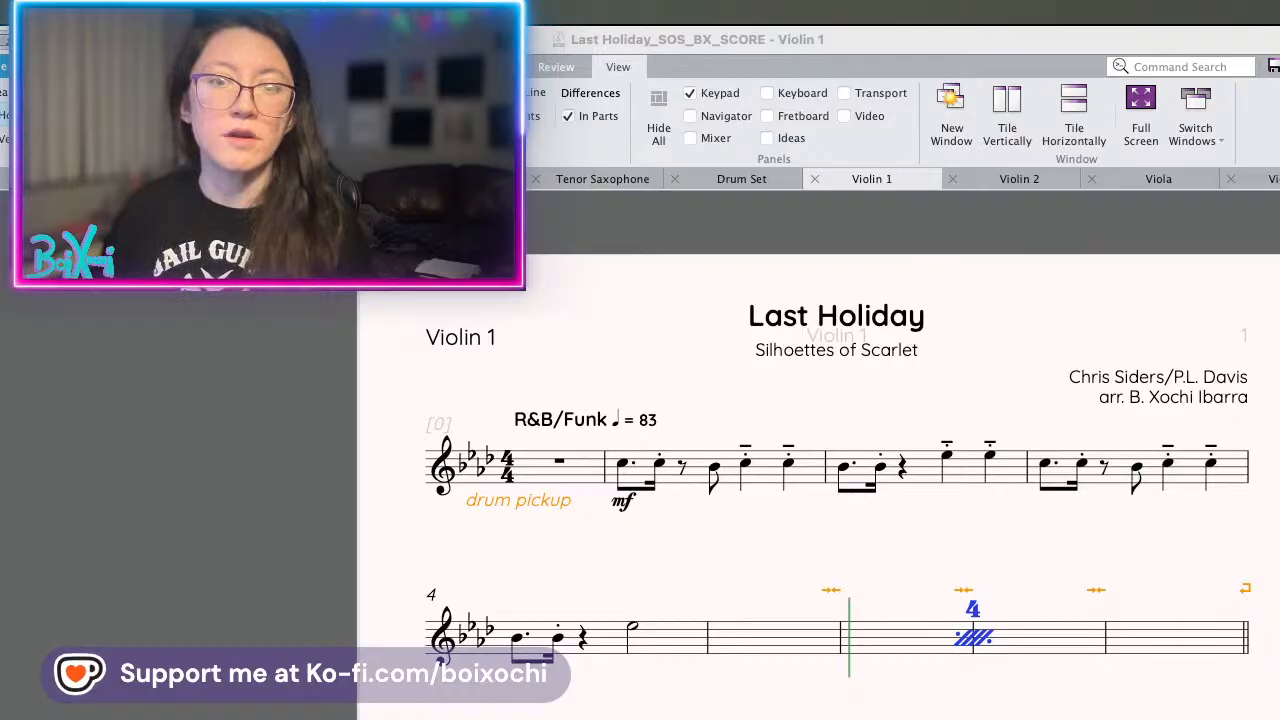
{"action": "scroll", "coordinate": [727, 598], "scroll_direction": "down", "scroll_amount": 3}
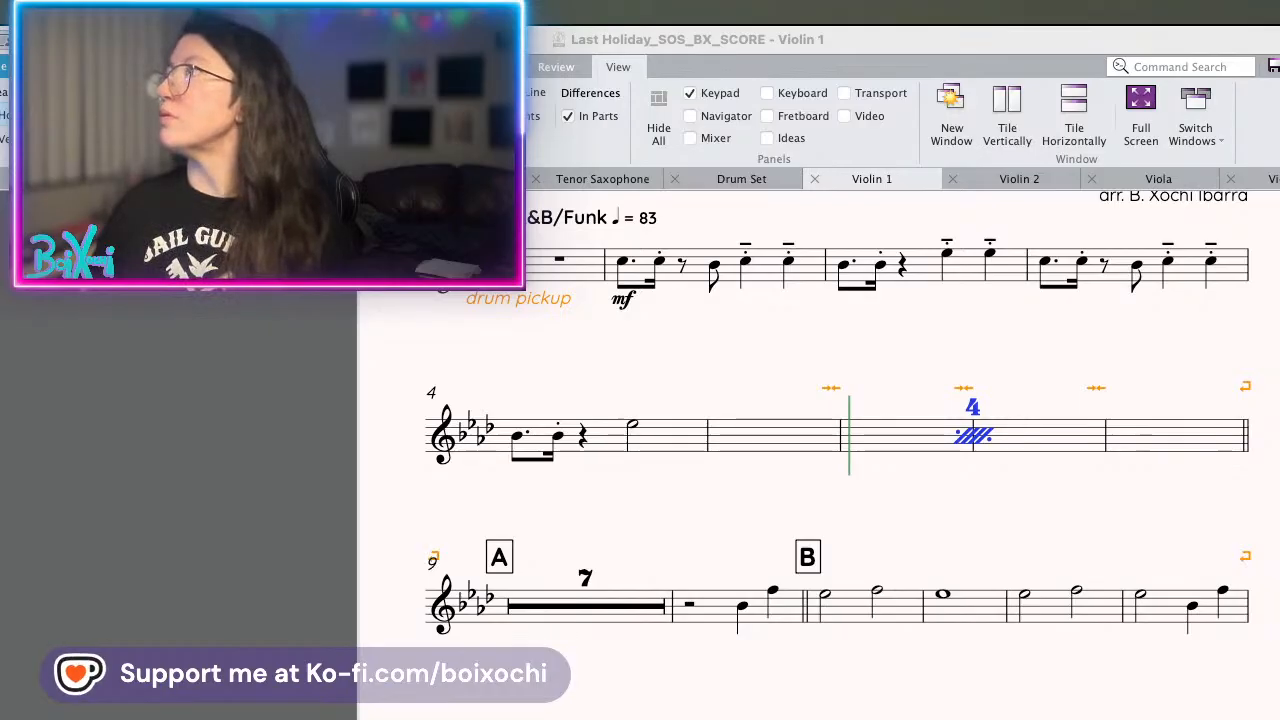
{"action": "left_click", "coordinate": [212, 640]}
{"action": "scroll", "coordinate": [696, 558], "scroll_direction": "down", "scroll_amount": 1}
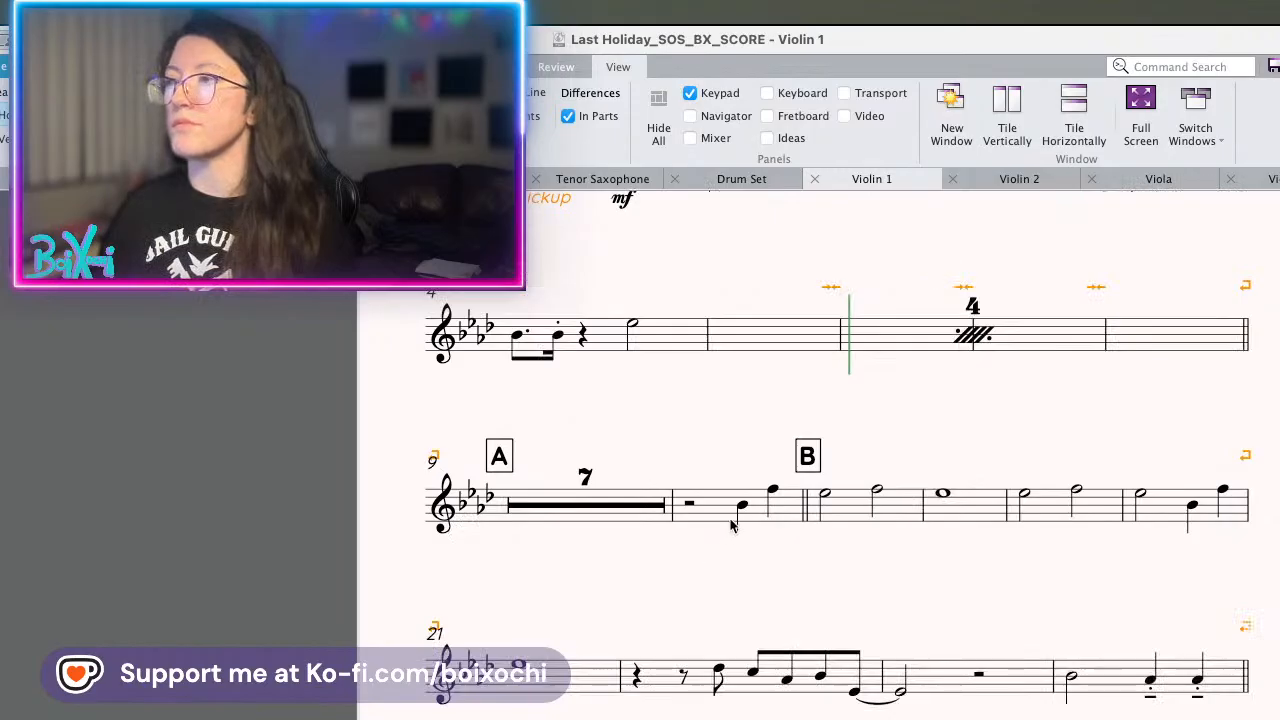
{"action": "scroll", "coordinate": [731, 526], "scroll_direction": "up", "scroll_amount": 2}
- In the full score, add bold boxed text "INTRO" to Electric Guitar's pickup bar and place it just before the R&B/Funk tempo mark
{"action": "left_click", "coordinate": [185, 179]}
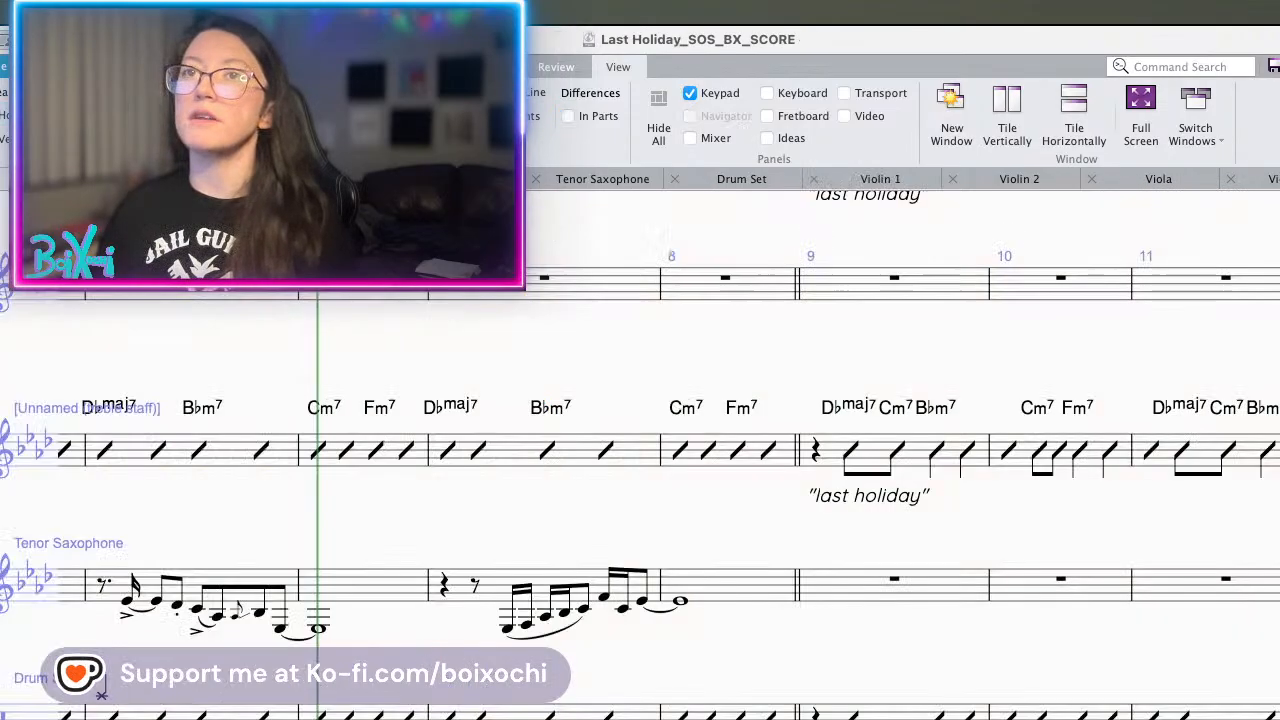
{"action": "scroll", "coordinate": [576, 418], "scroll_direction": "left", "scroll_amount": 10}
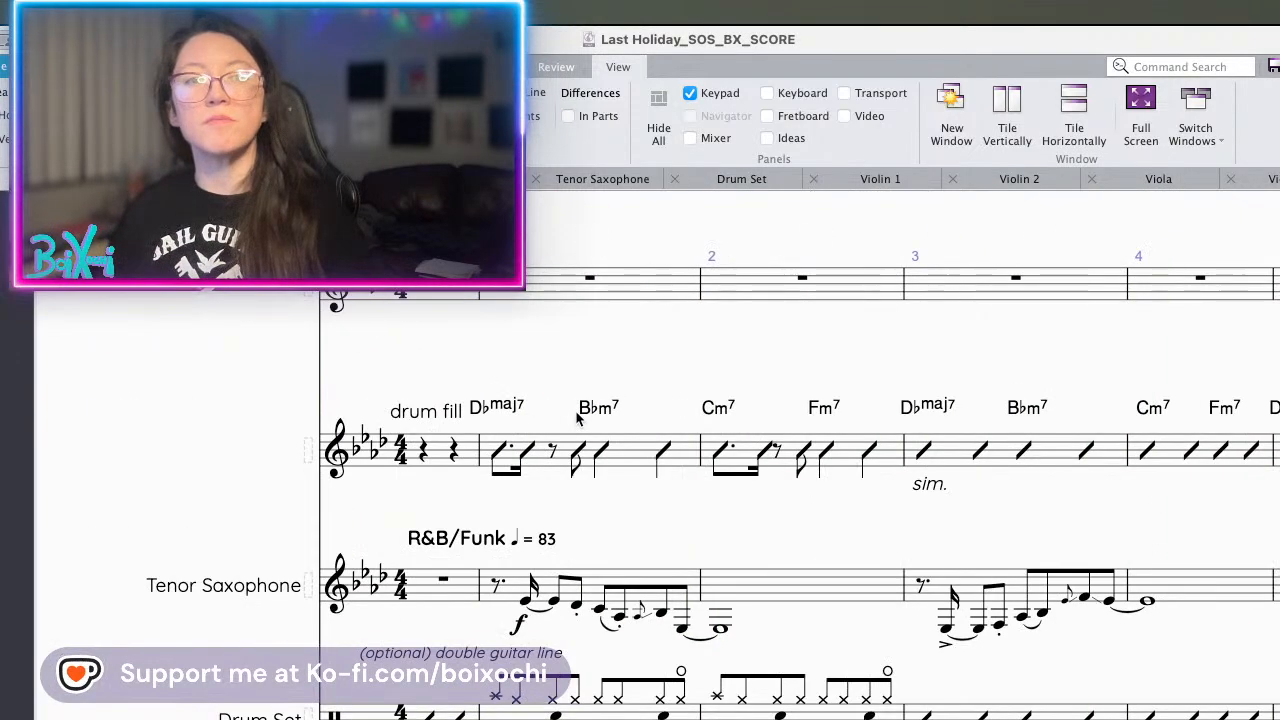
{"action": "scroll", "coordinate": [576, 418], "scroll_direction": "up", "scroll_amount": 3}
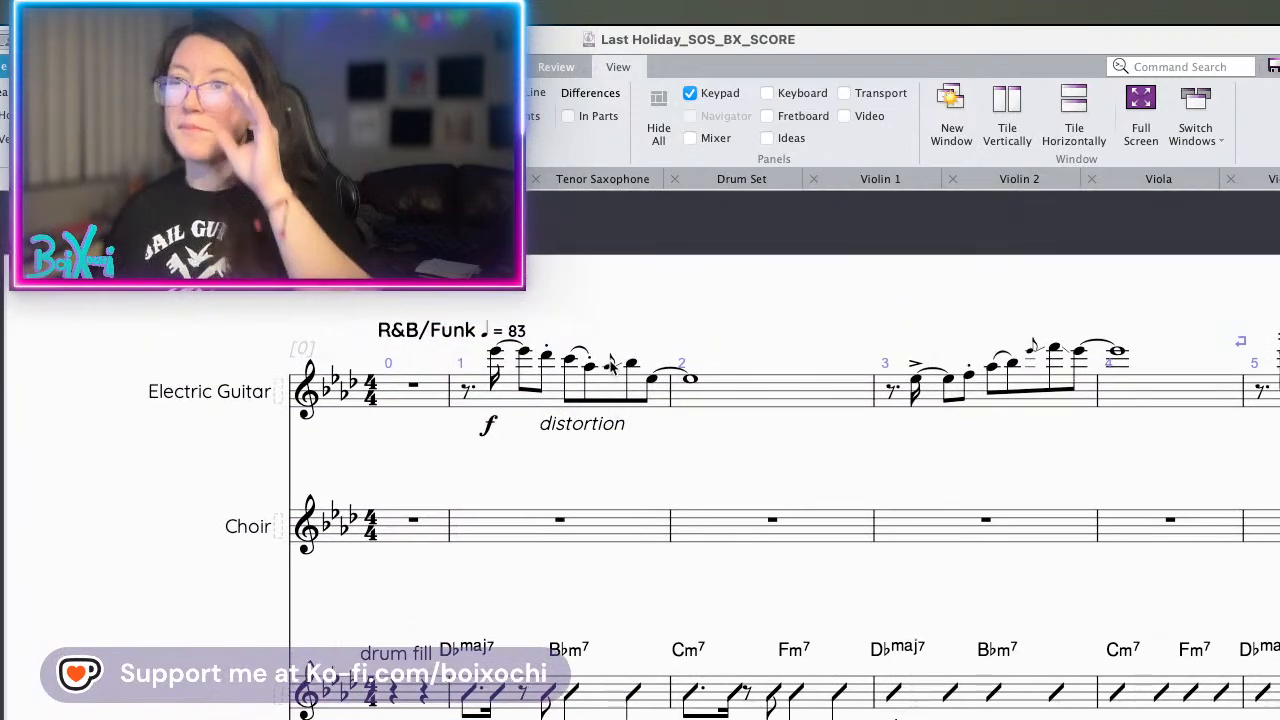
{"action": "left_click", "coordinate": [506, 405]}
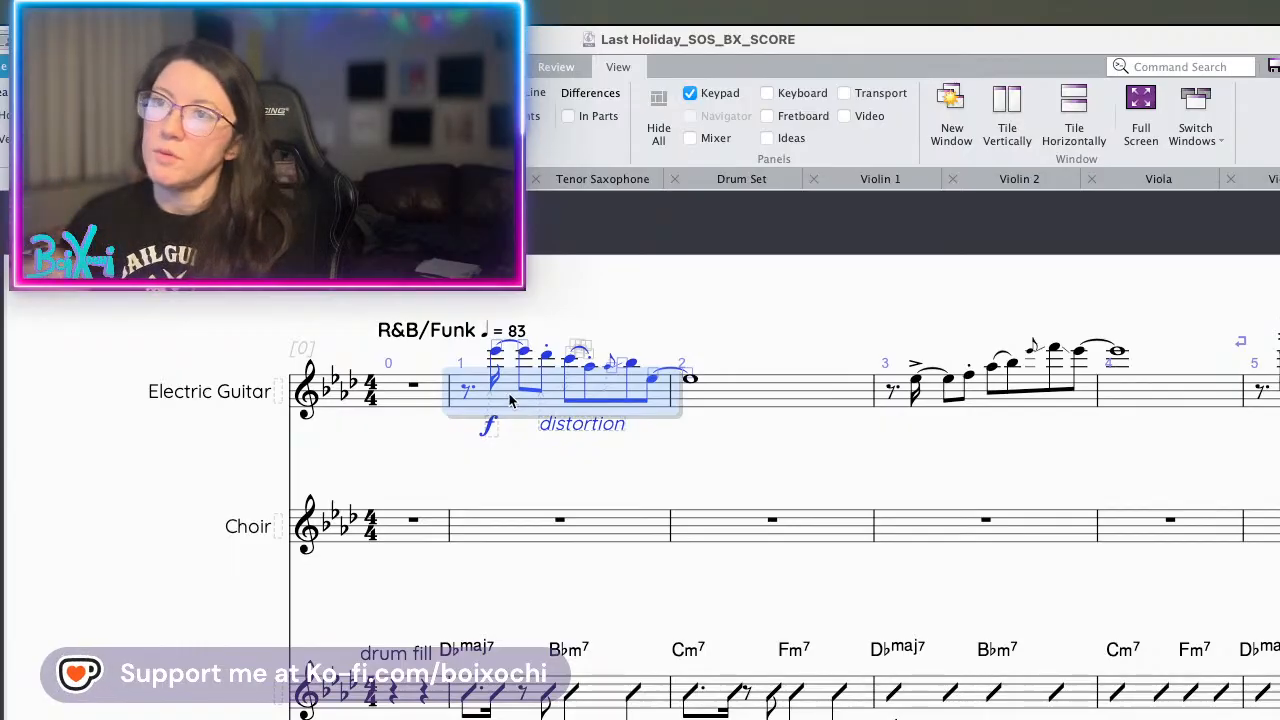
{"action": "left_click", "coordinate": [428, 400]}
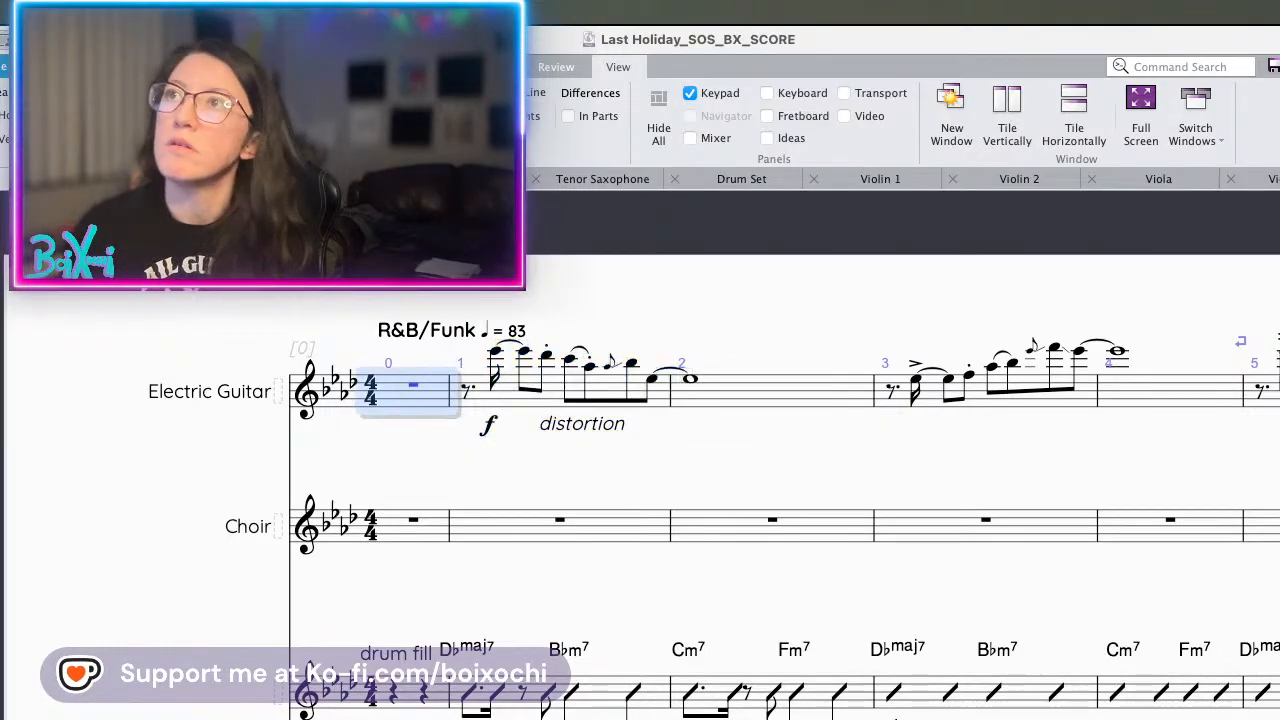
{"action": "left_click", "coordinate": [243, 67]}
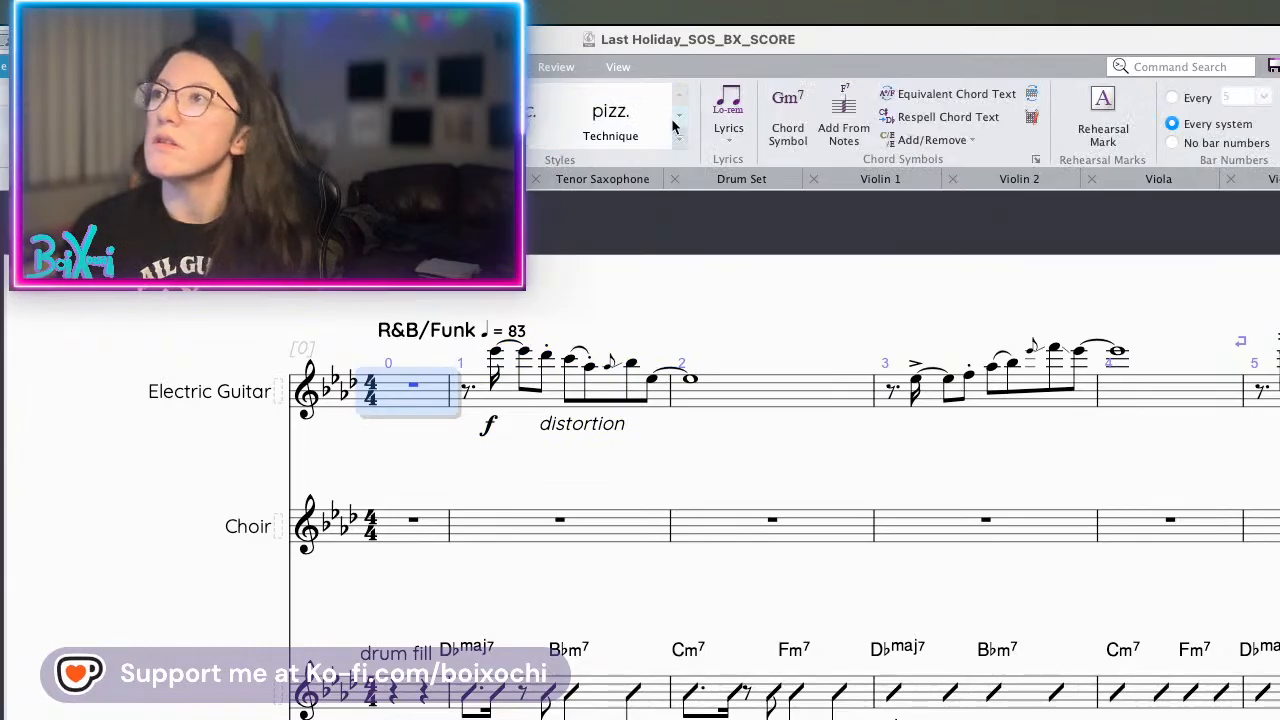
{"action": "left_click", "coordinate": [684, 143]}
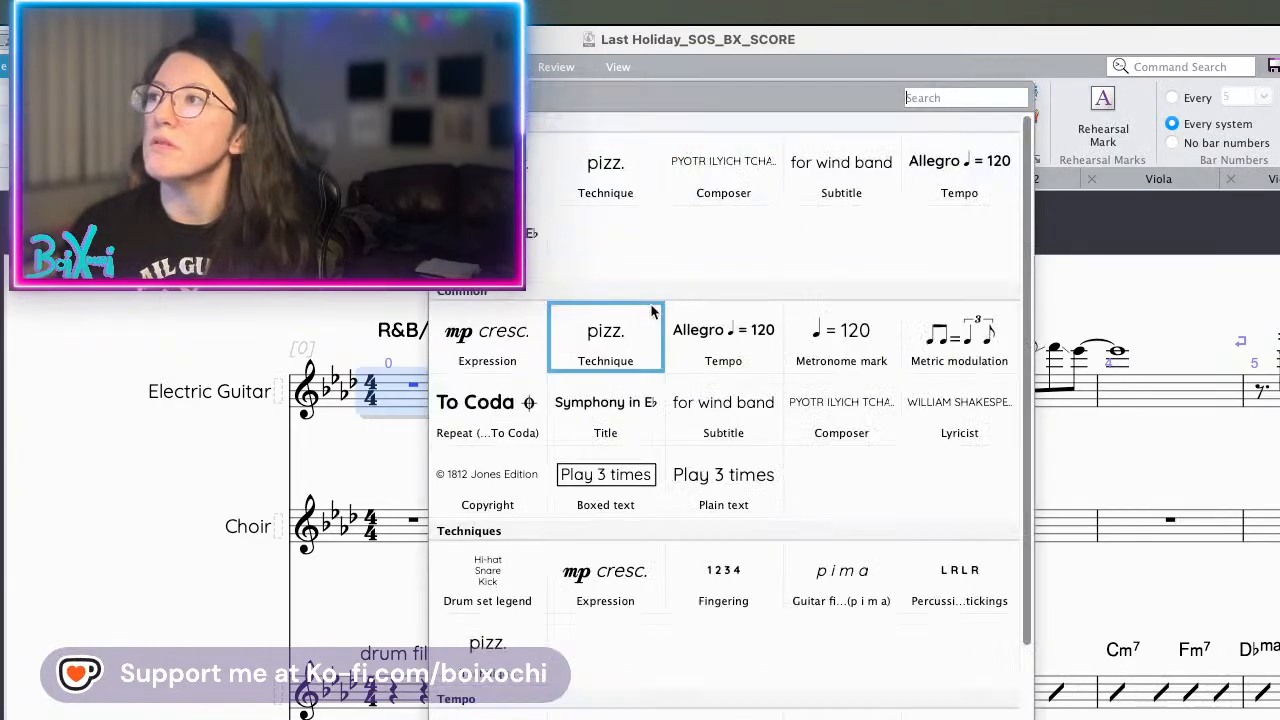
{"action": "left_click", "coordinate": [621, 469]}
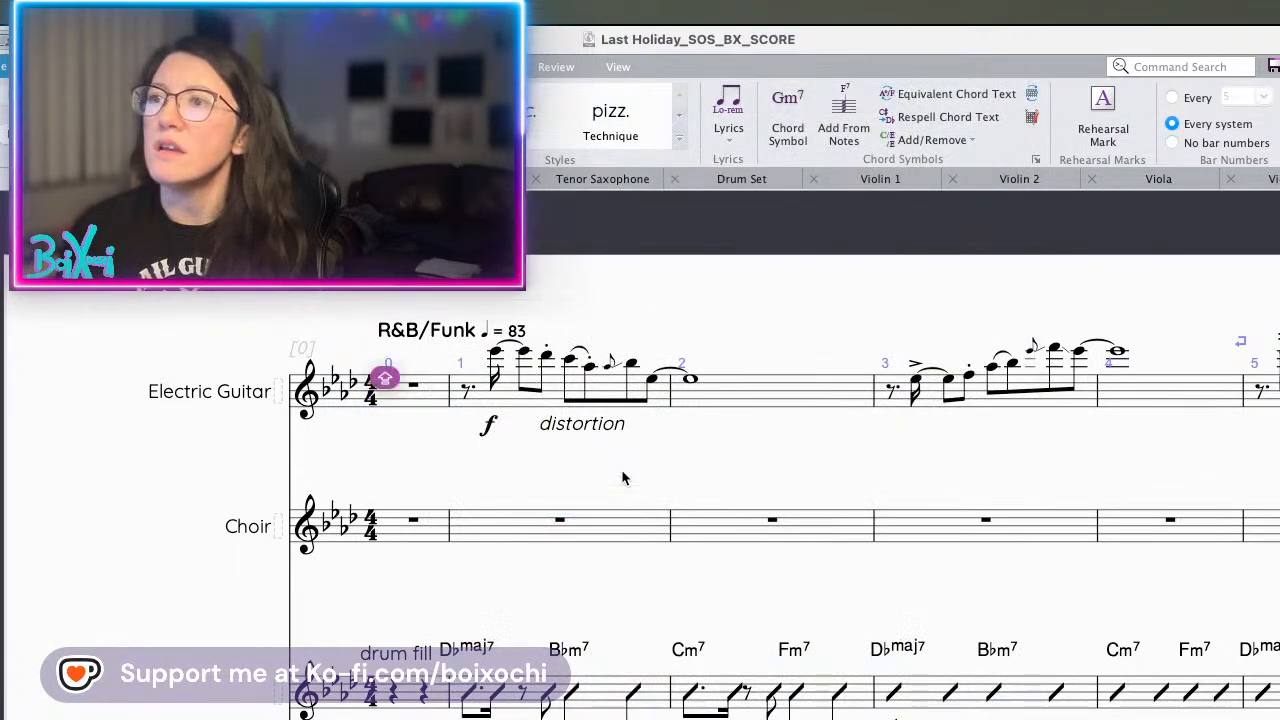
{"action": "type", "text": "IN"}
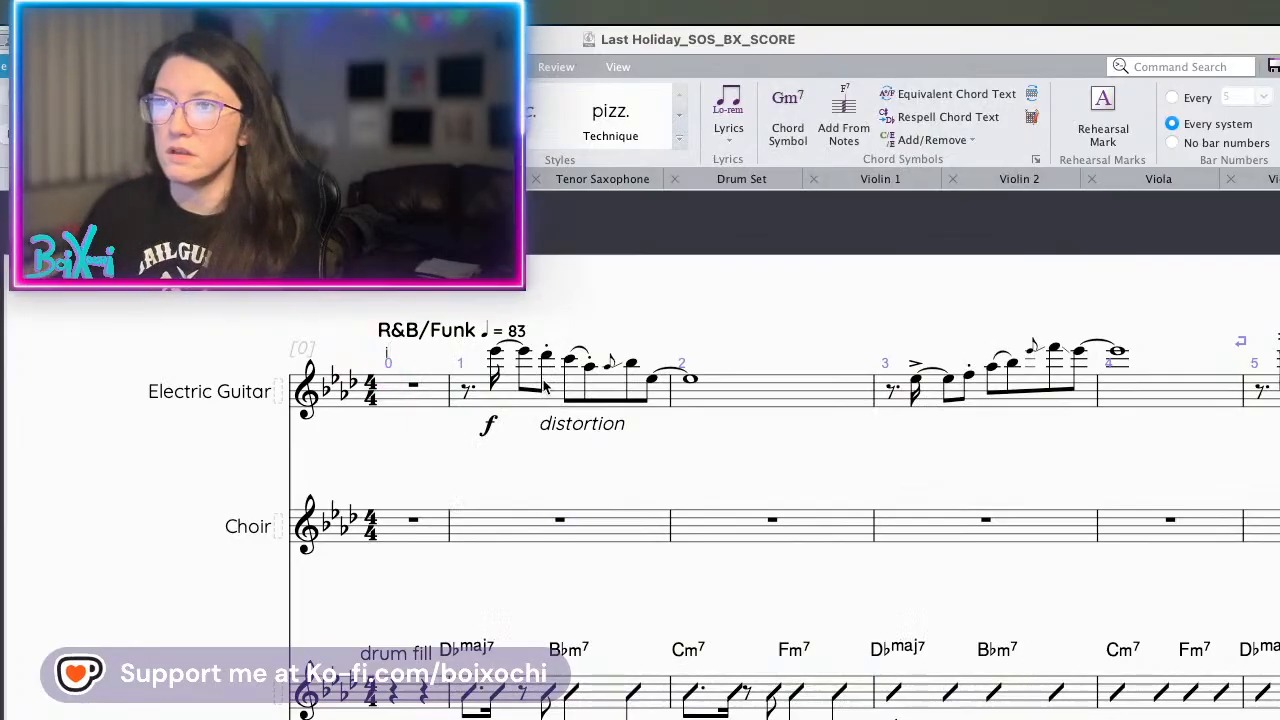
{"action": "type", "text": "TRO"}
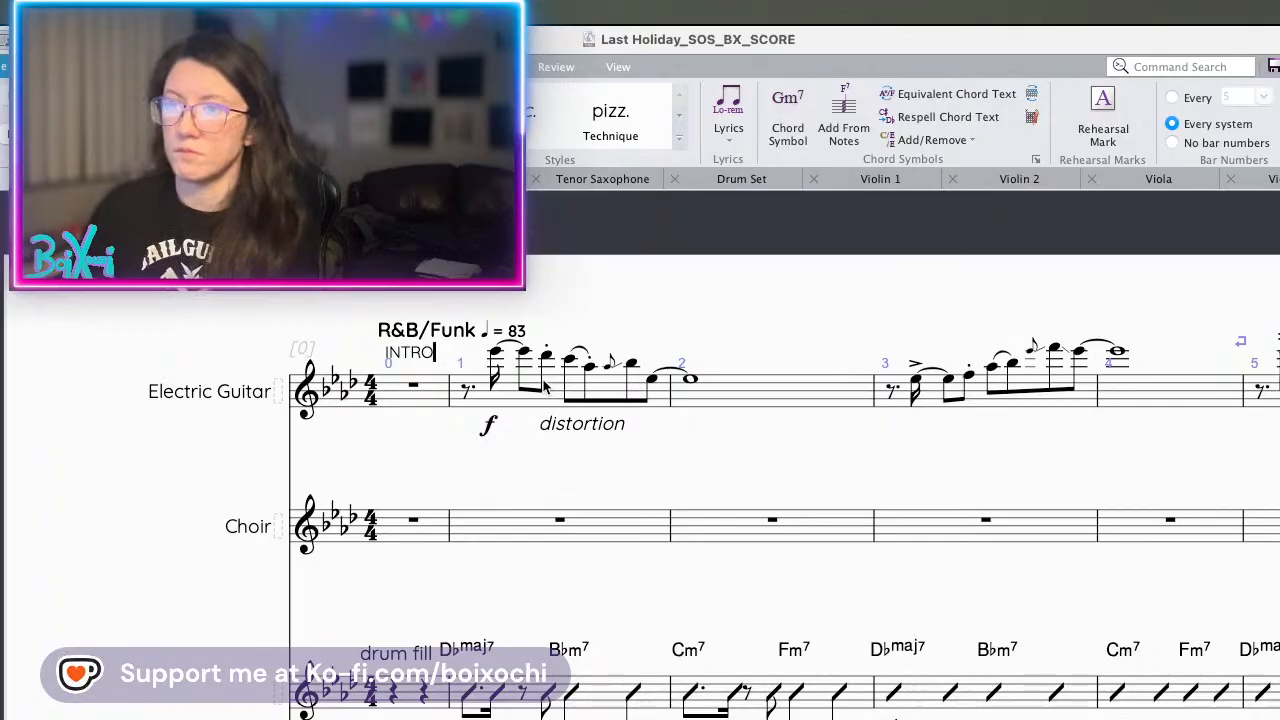
{"action": "key", "text": "Escape"}
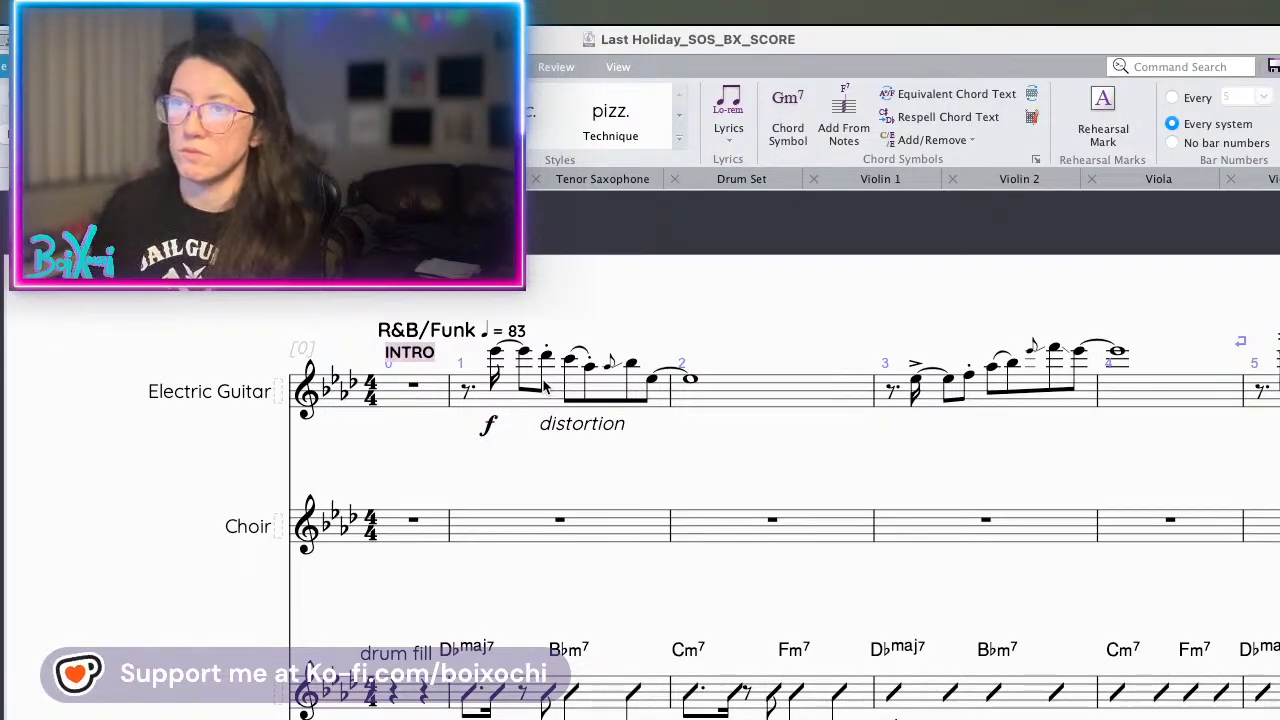
{"action": "left_click", "coordinate": [491, 462]}
{"action": "left_click_drag", "start_coordinate": [407, 362], "coordinate": [324, 343]}
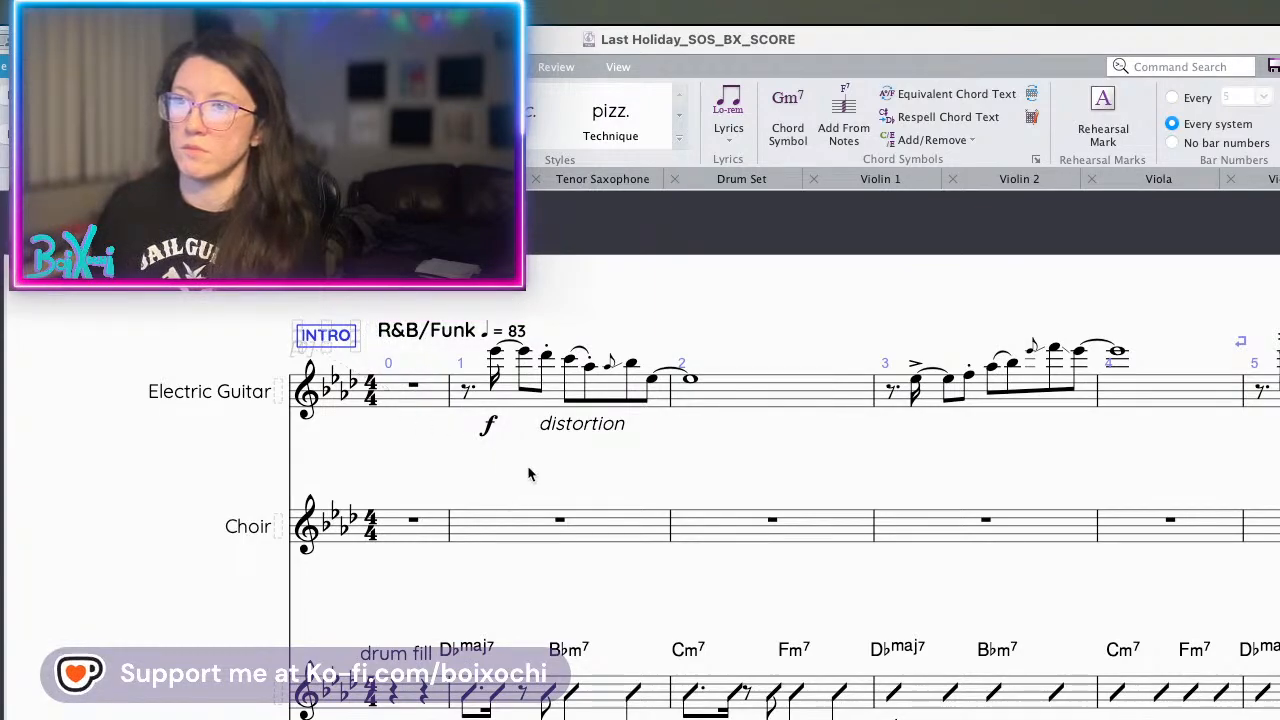
- Change the "fill" marking under the Drum Set's pickup bar to "solo fill" and shift it slightly left
{"action": "scroll", "coordinate": [528, 471], "scroll_direction": "down", "scroll_amount": 4}
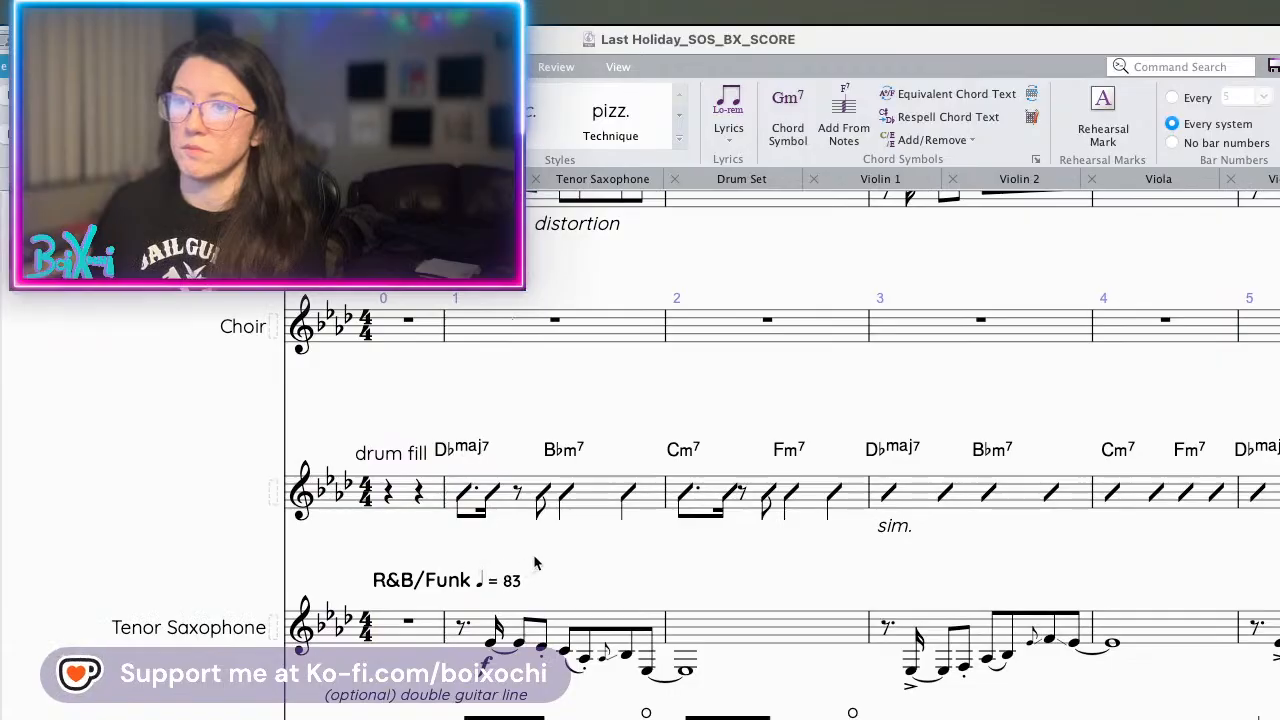
{"action": "left_click_drag", "start_coordinate": [546, 546], "coordinate": [548, 520]}
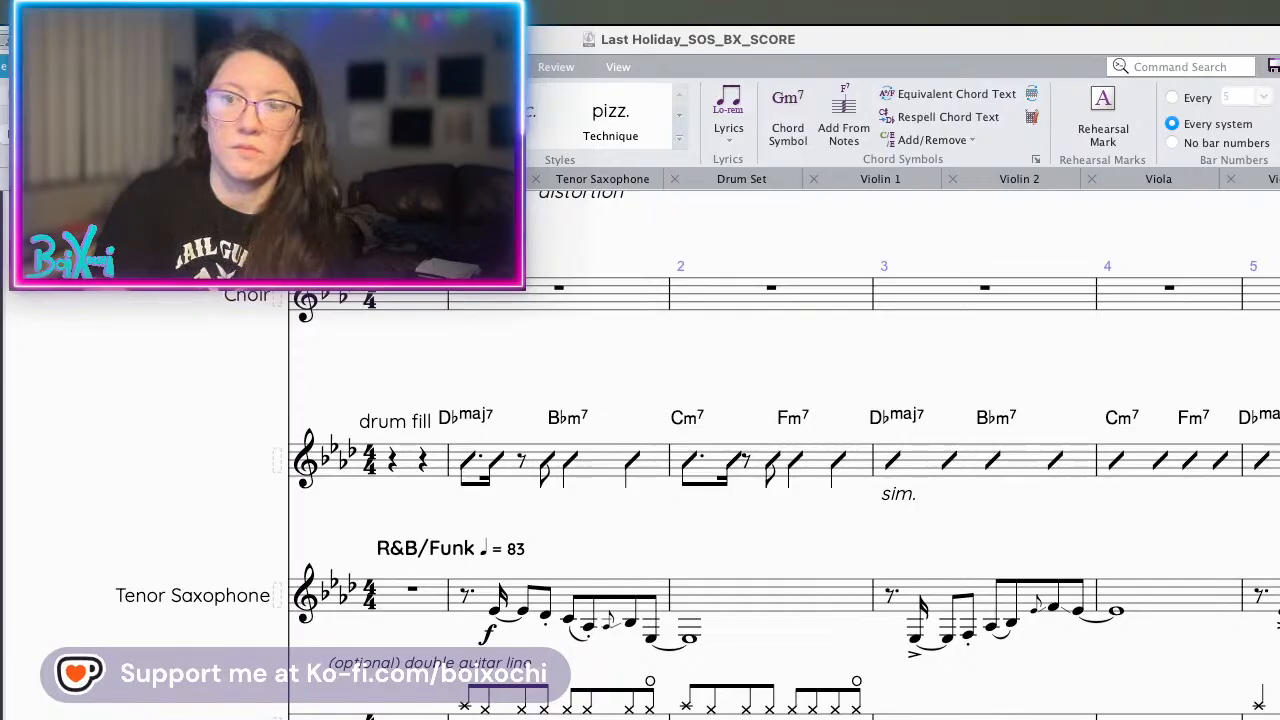
{"action": "scroll", "coordinate": [430, 635], "scroll_direction": "down", "scroll_amount": 5}
{"action": "scroll", "coordinate": [425, 638], "scroll_direction": "down", "scroll_amount": 1}
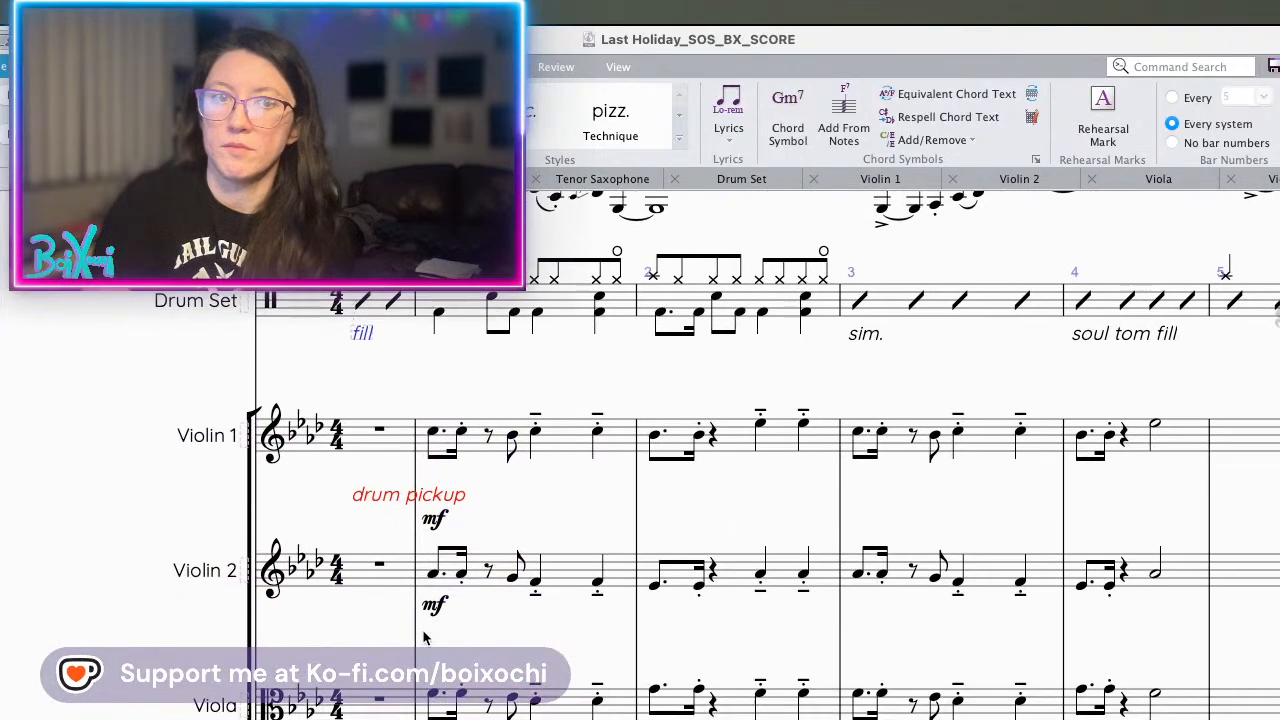
{"action": "scroll", "coordinate": [425, 638], "scroll_direction": "up", "scroll_amount": 2}
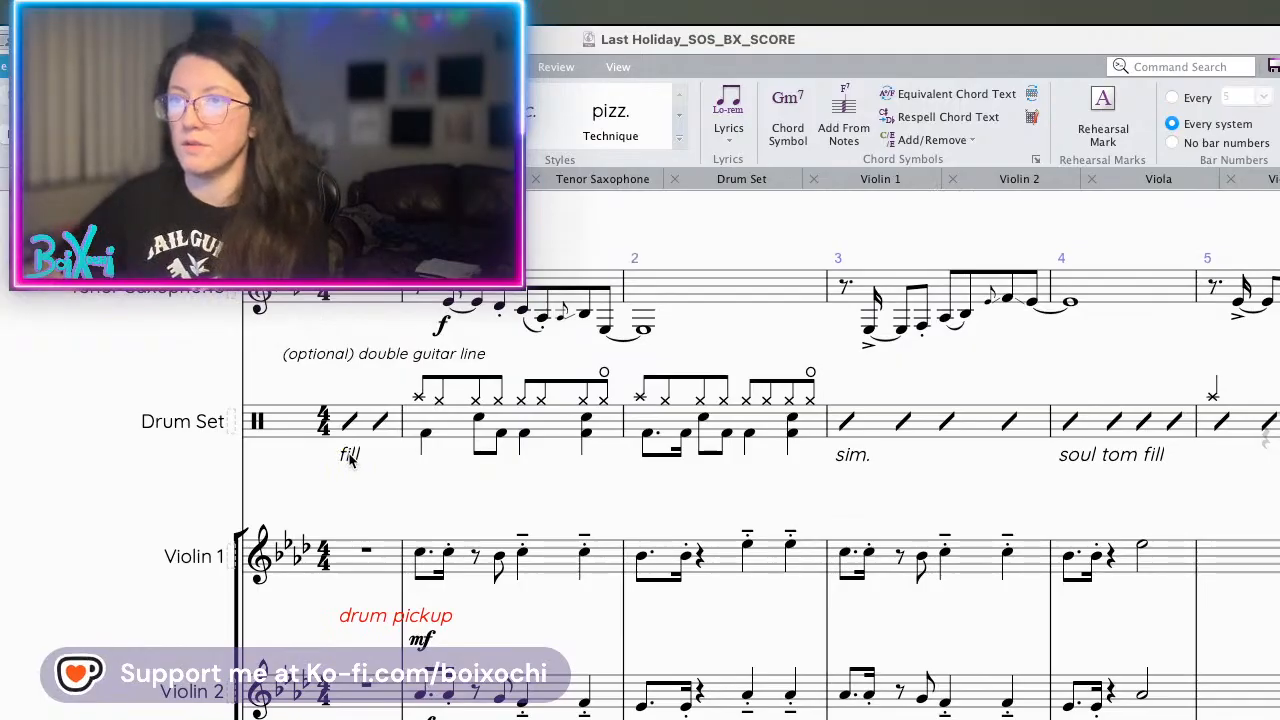
{"action": "key", "text": "Left"}
{"action": "key", "text": "Left"}
{"action": "type", "text": "solo"}
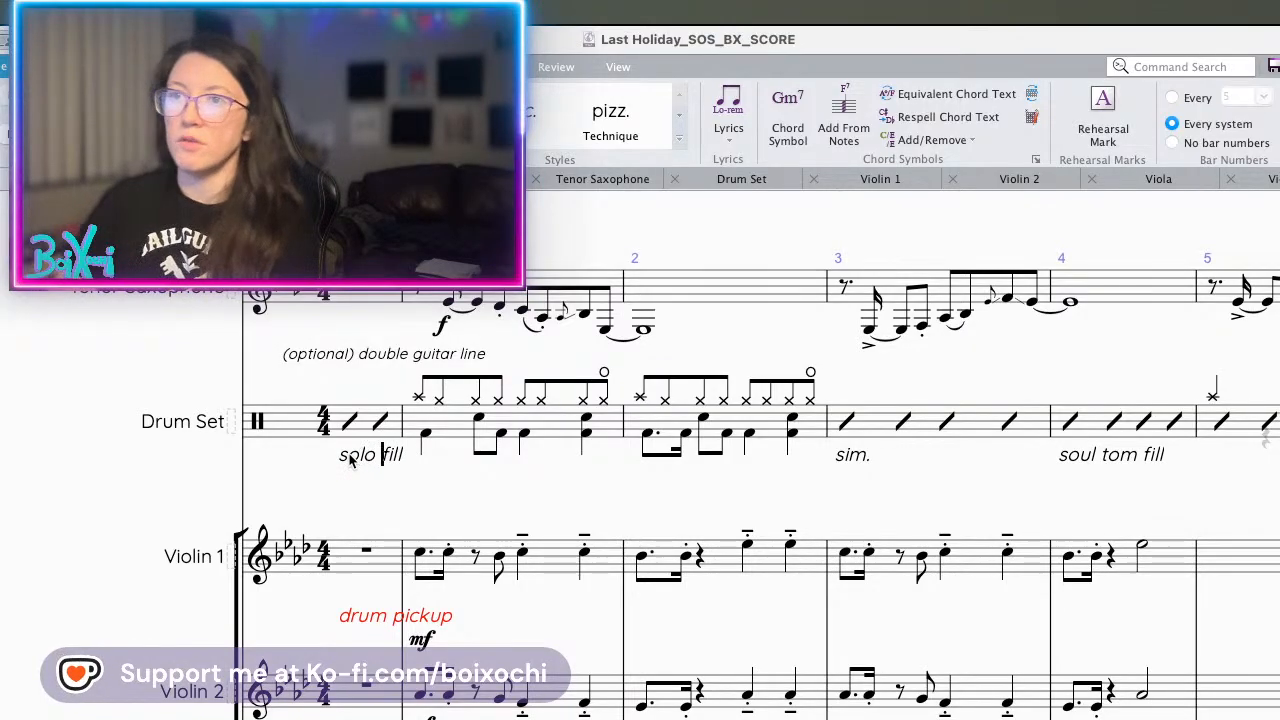
{"action": "key", "text": "Escape"}
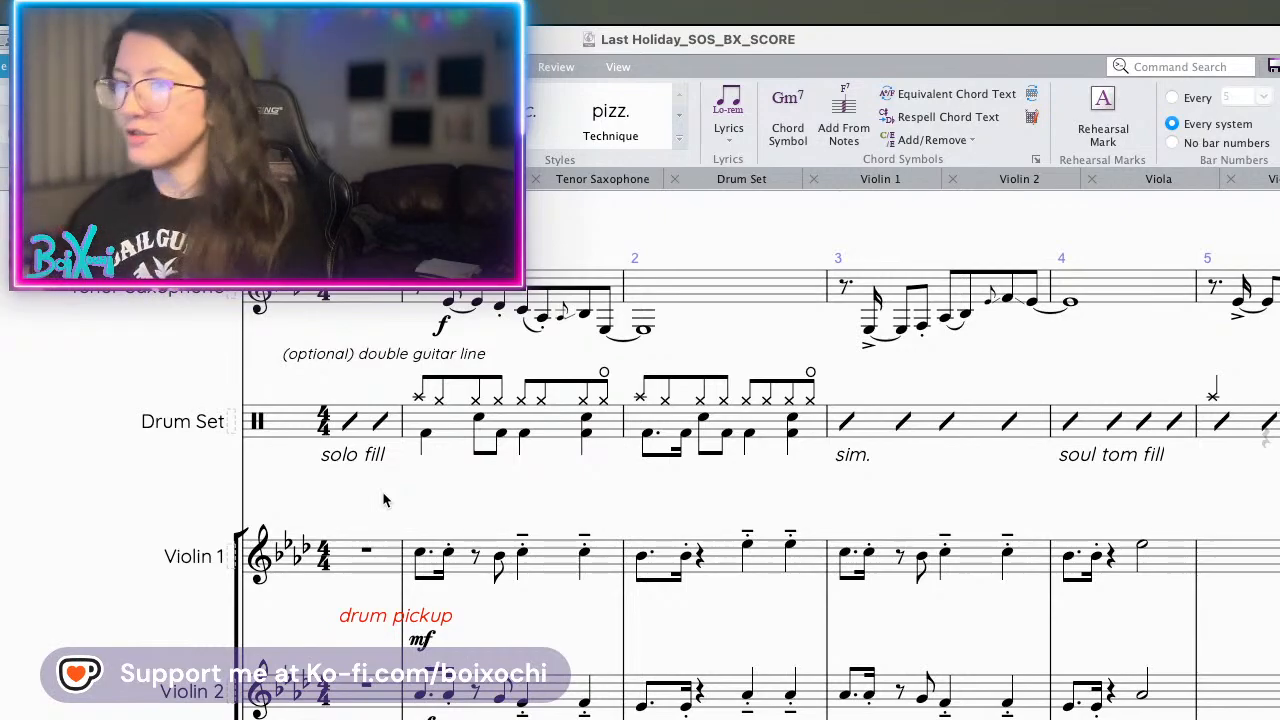
- Select bars 1 to 8 of the unnamed chord slash staff and filter the selection to its chord symbols only
{"action": "scroll", "coordinate": [383, 500], "scroll_direction": "down", "scroll_amount": 5}
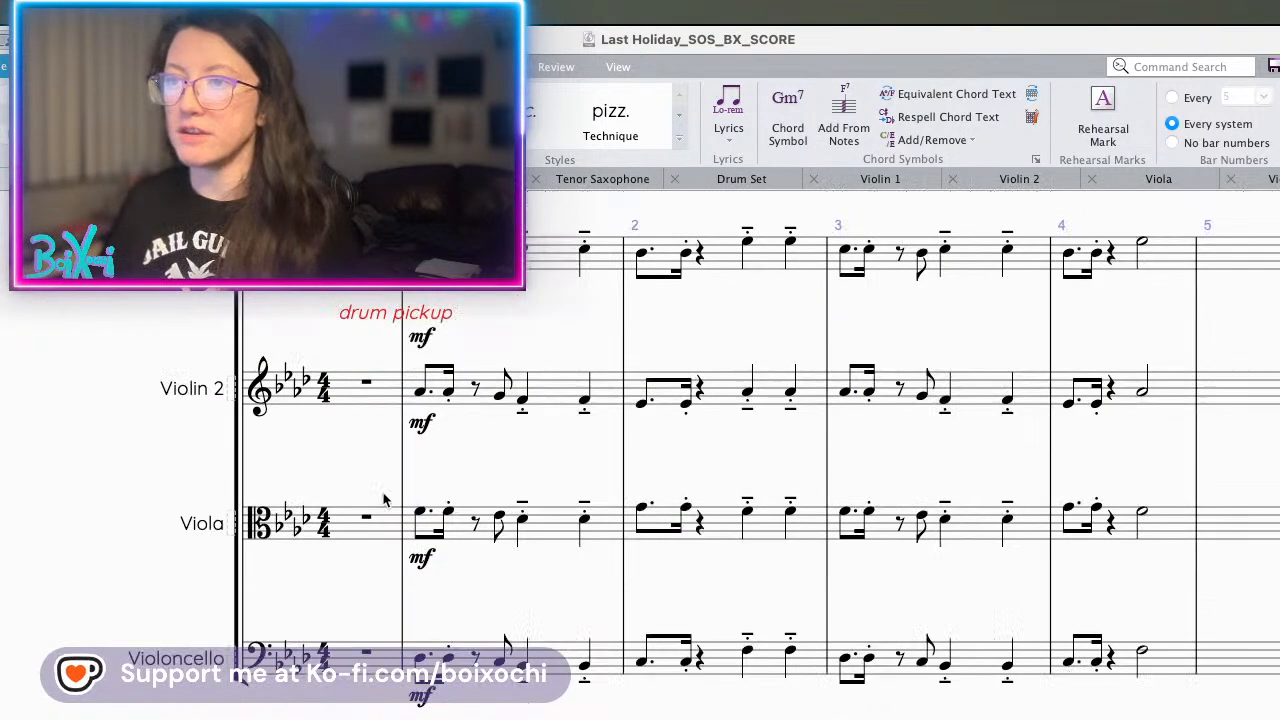
{"action": "scroll", "coordinate": [383, 500], "scroll_direction": "up", "scroll_amount": 7}
{"action": "scroll", "coordinate": [383, 500], "scroll_direction": "up", "scroll_amount": 7}
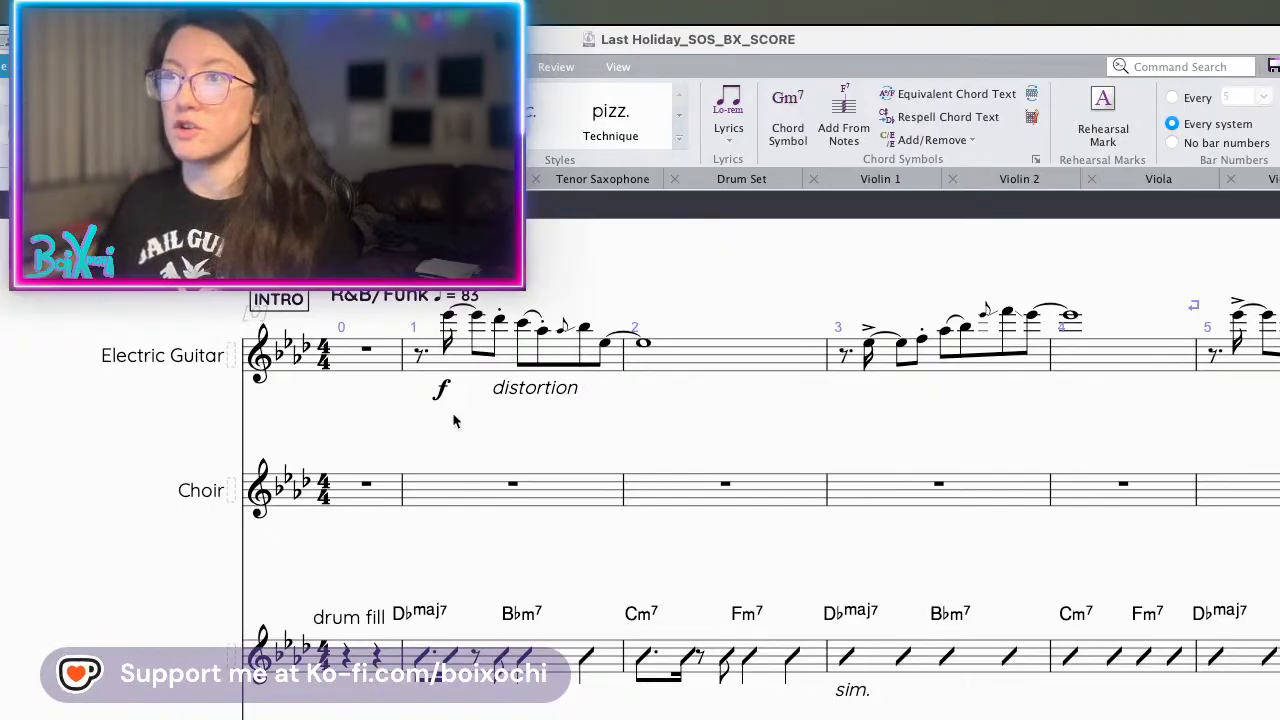
{"action": "left_click_drag", "start_coordinate": [451, 417], "coordinate": [285, 252]}
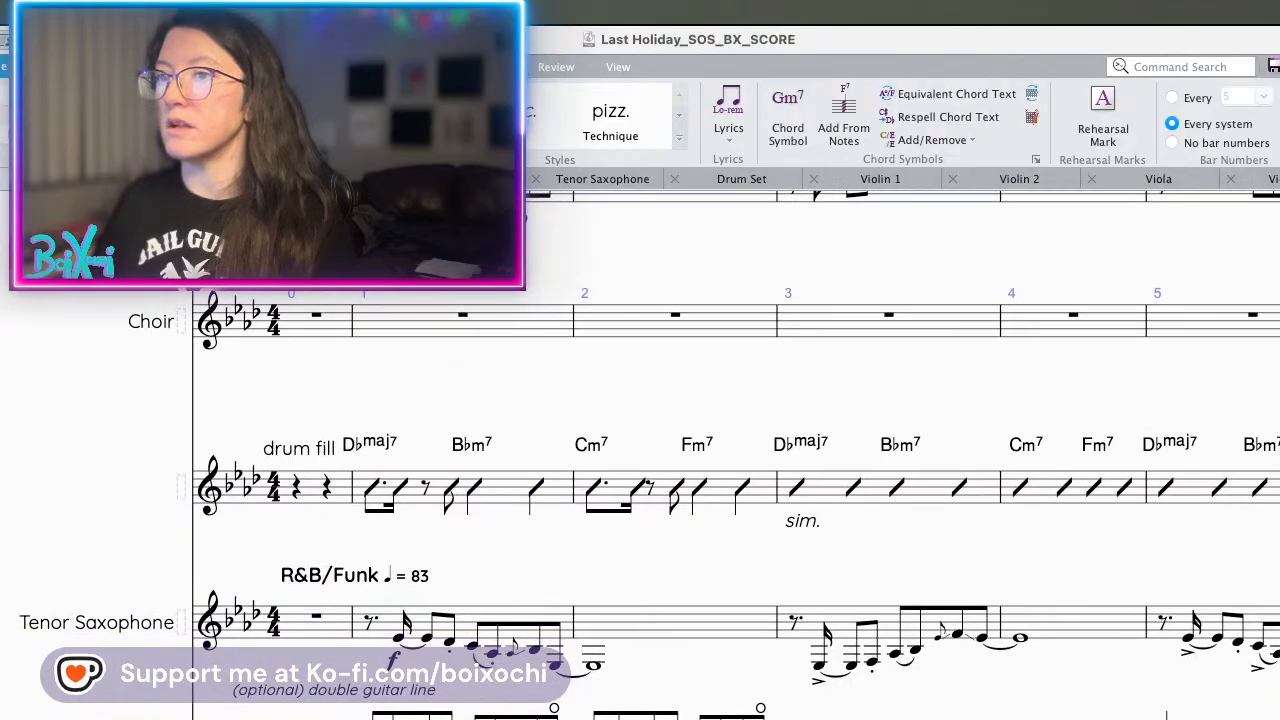
{"action": "left_click", "coordinate": [418, 503]}
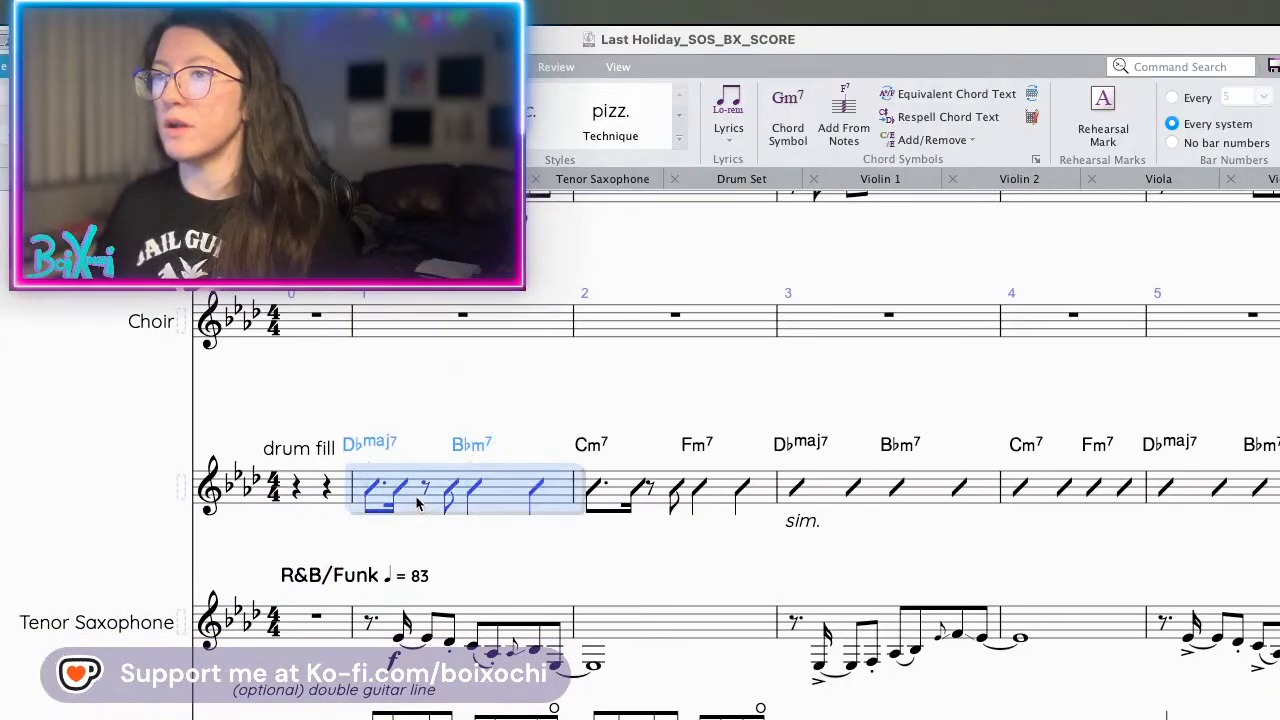
{"action": "left_click_drag", "start_coordinate": [970, 538], "coordinate": [180, 600]}
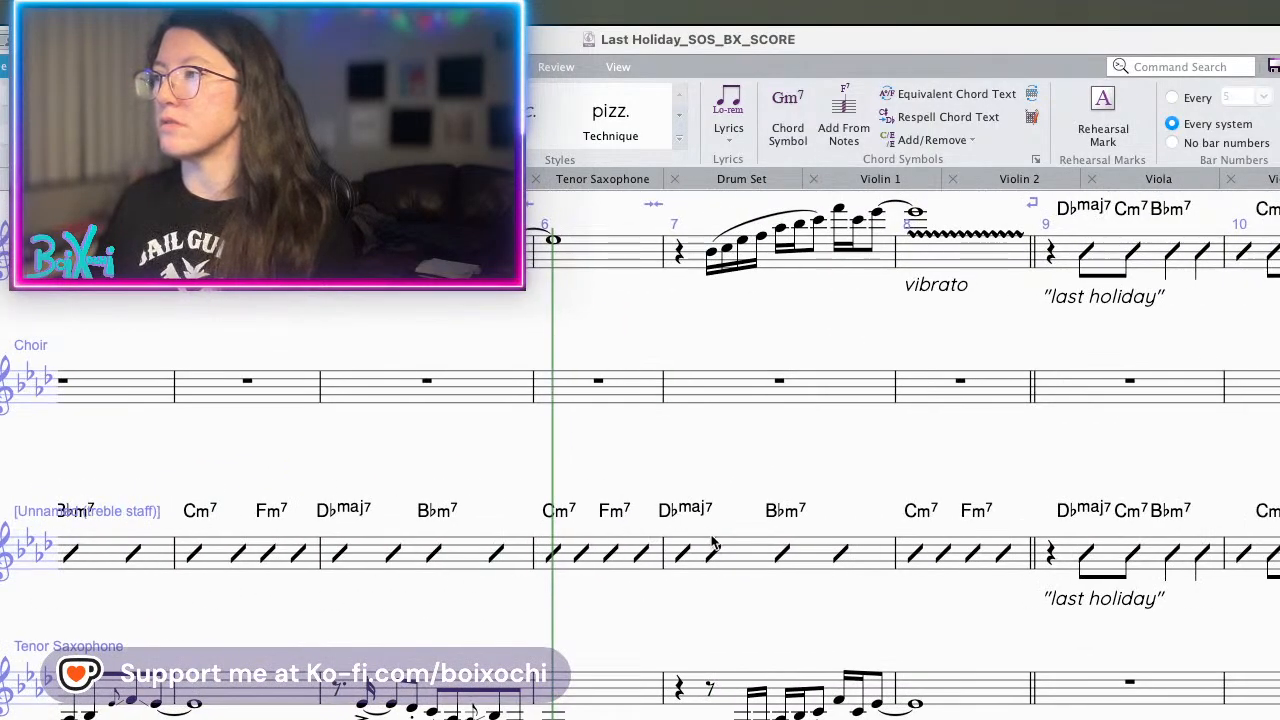
{"action": "scroll", "coordinate": [985, 567], "scroll_direction": "up", "scroll_amount": 3}
{"action": "scroll", "coordinate": [985, 567], "scroll_direction": "down", "scroll_amount": 2}
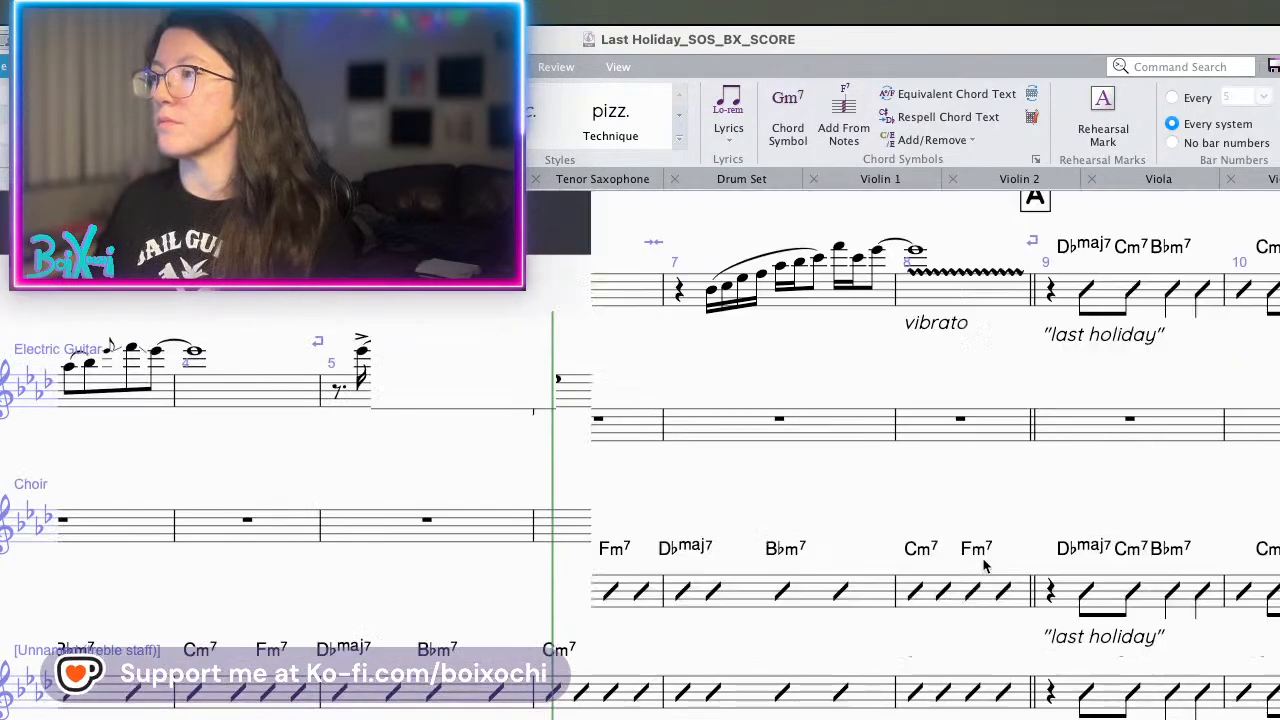
{"action": "left_click", "coordinate": [1012, 606], "text": "shift"}
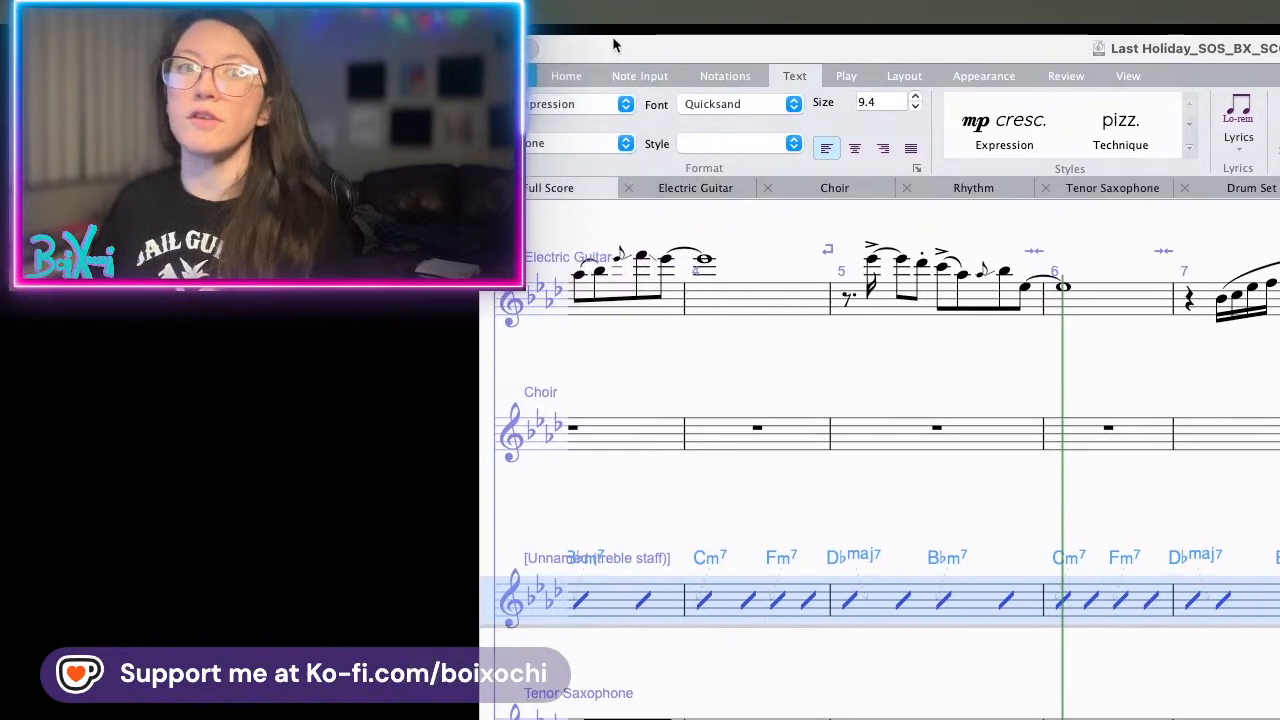
{"action": "left_click", "coordinate": [578, 77]}
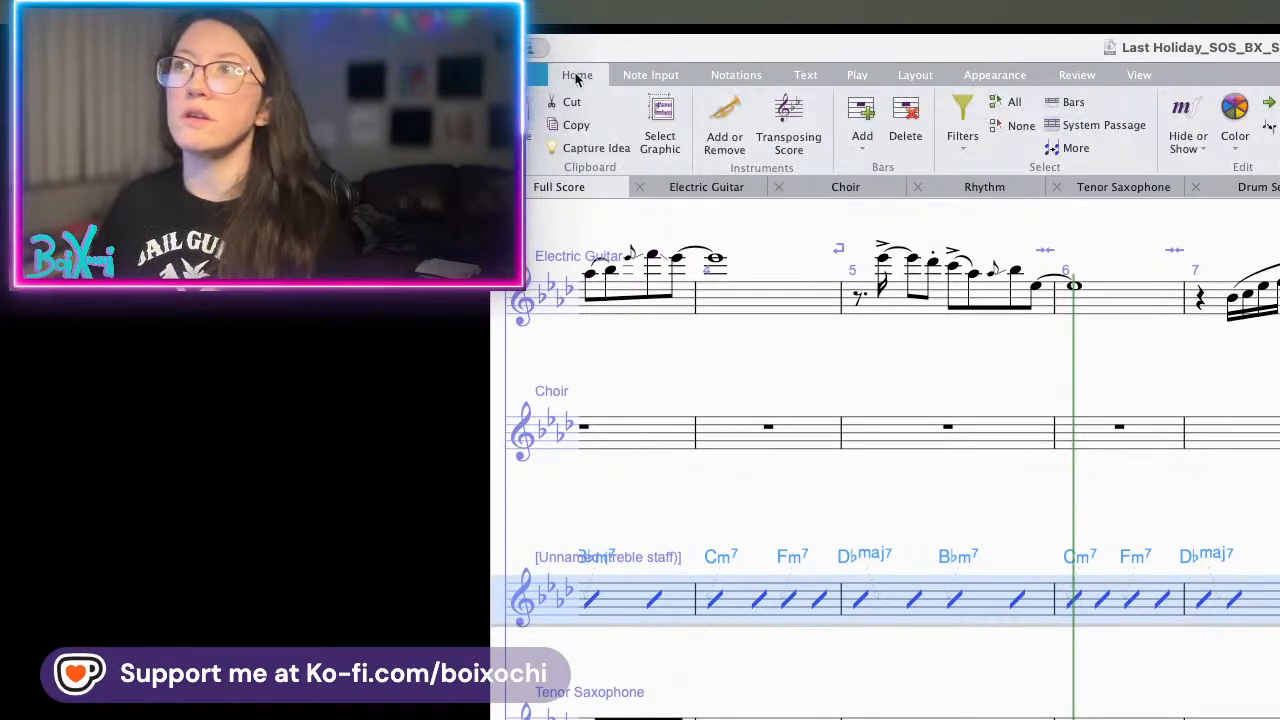
{"action": "left_click", "coordinate": [966, 135]}
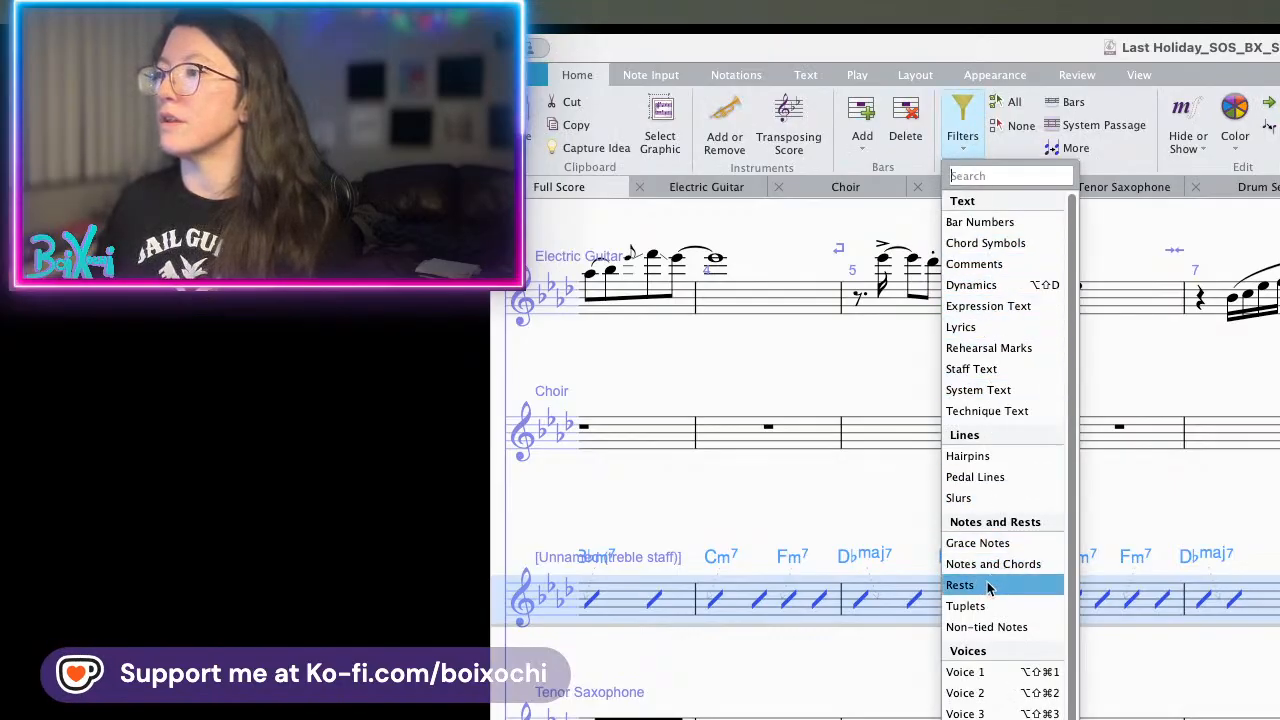
{"action": "left_click", "coordinate": [1008, 243]}
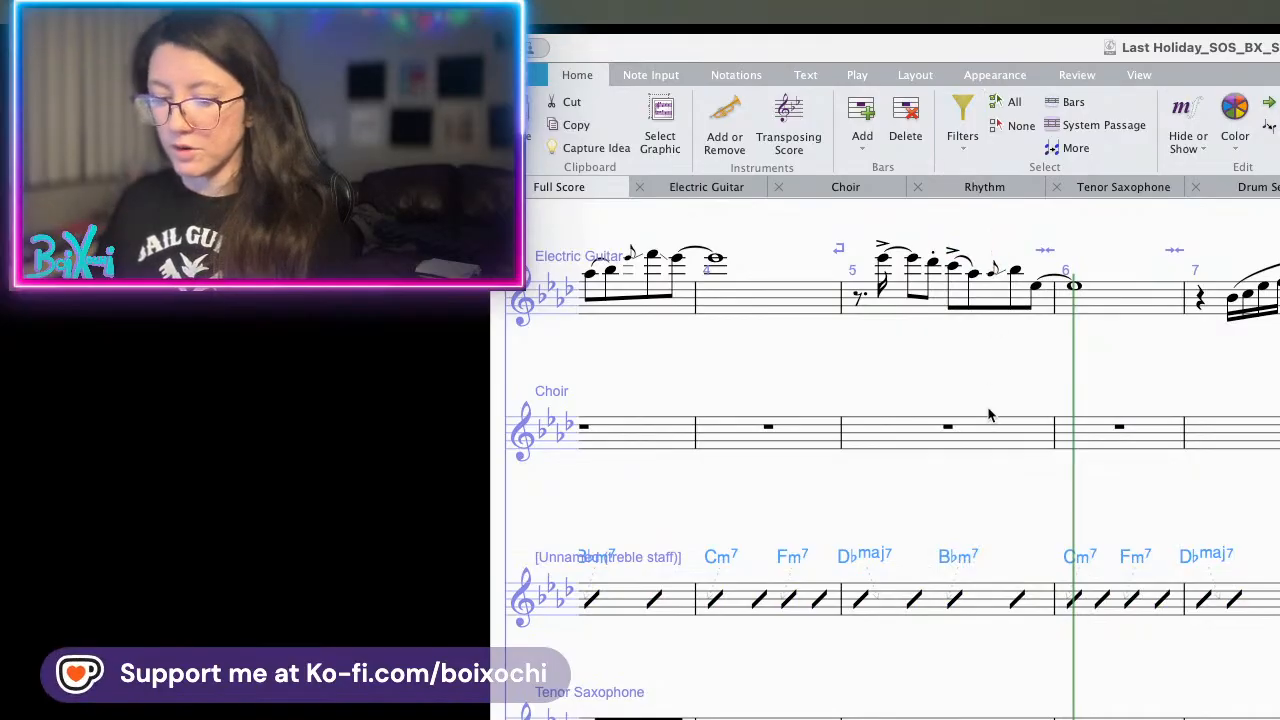
- Copy the filtered chord symbols from the unnamed chord slash staff to the Electric Guitar staff, starting at bar 1
{"action": "scroll", "coordinate": [881, 537], "scroll_direction": "up", "scroll_amount": 2}
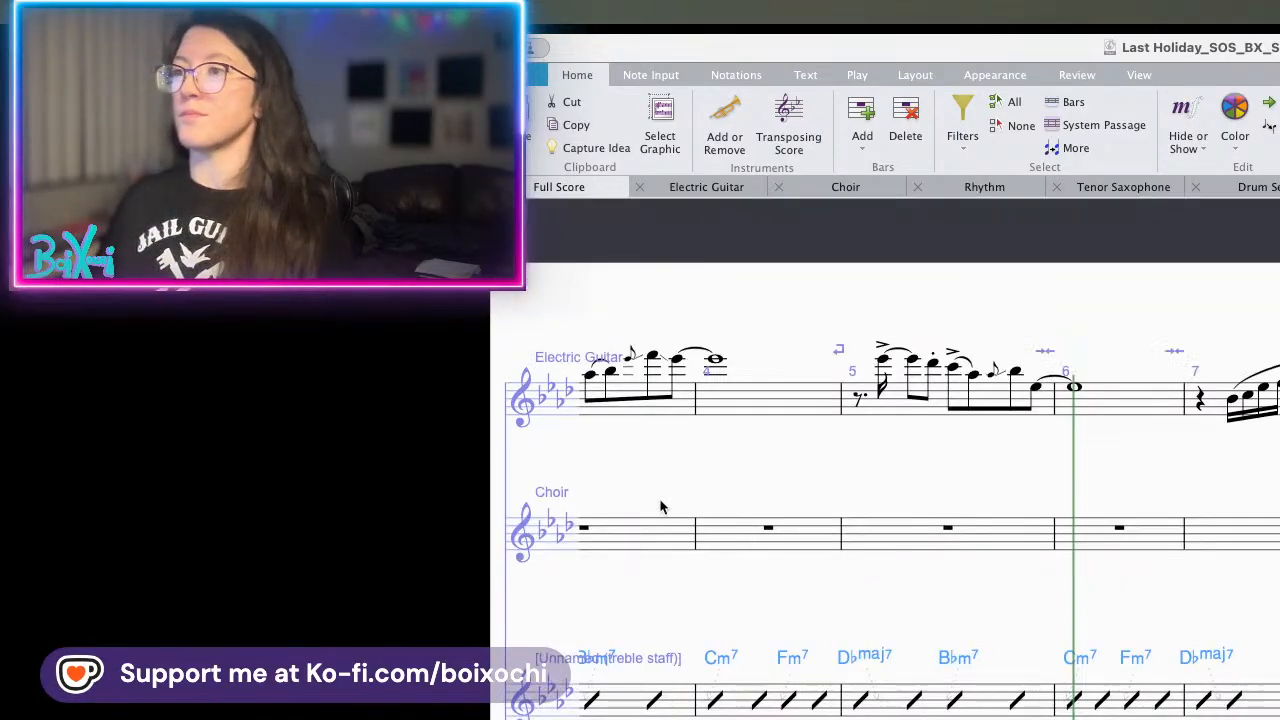
{"action": "left_click_drag", "start_coordinate": [657, 443], "coordinate": [1279, 411]}
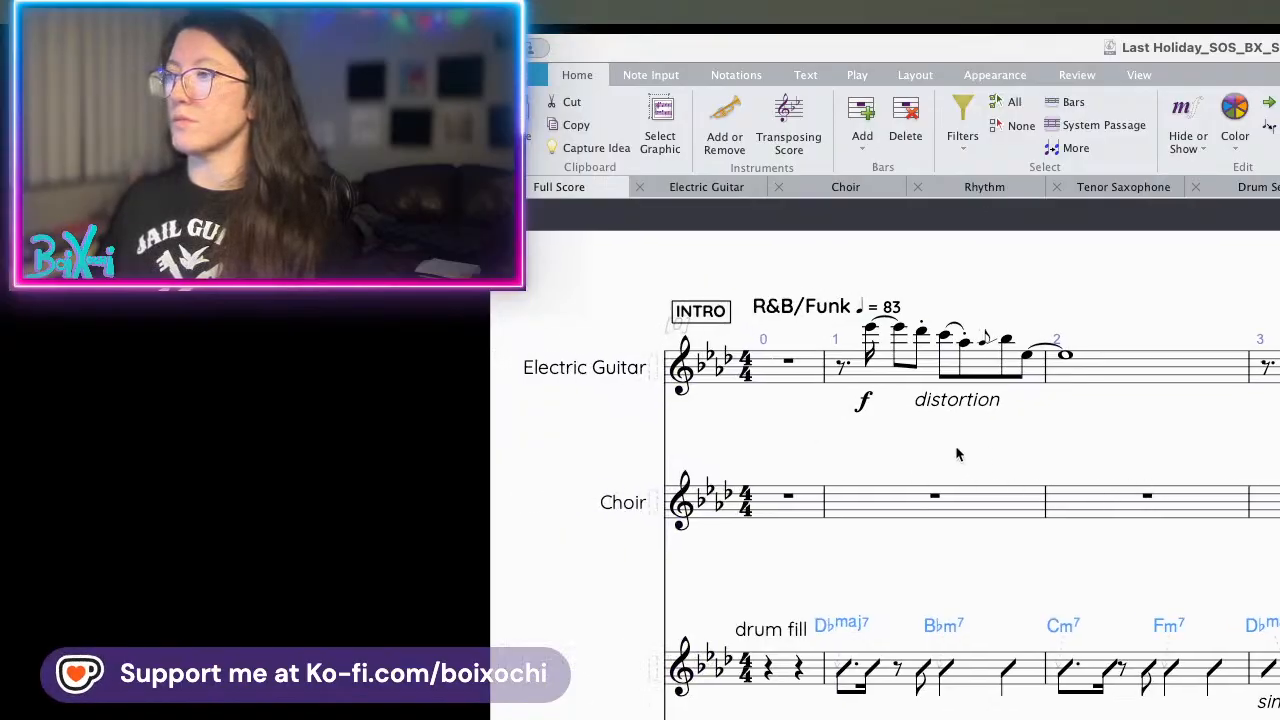
{"action": "left_click_drag", "start_coordinate": [955, 452], "coordinate": [953, 477]}
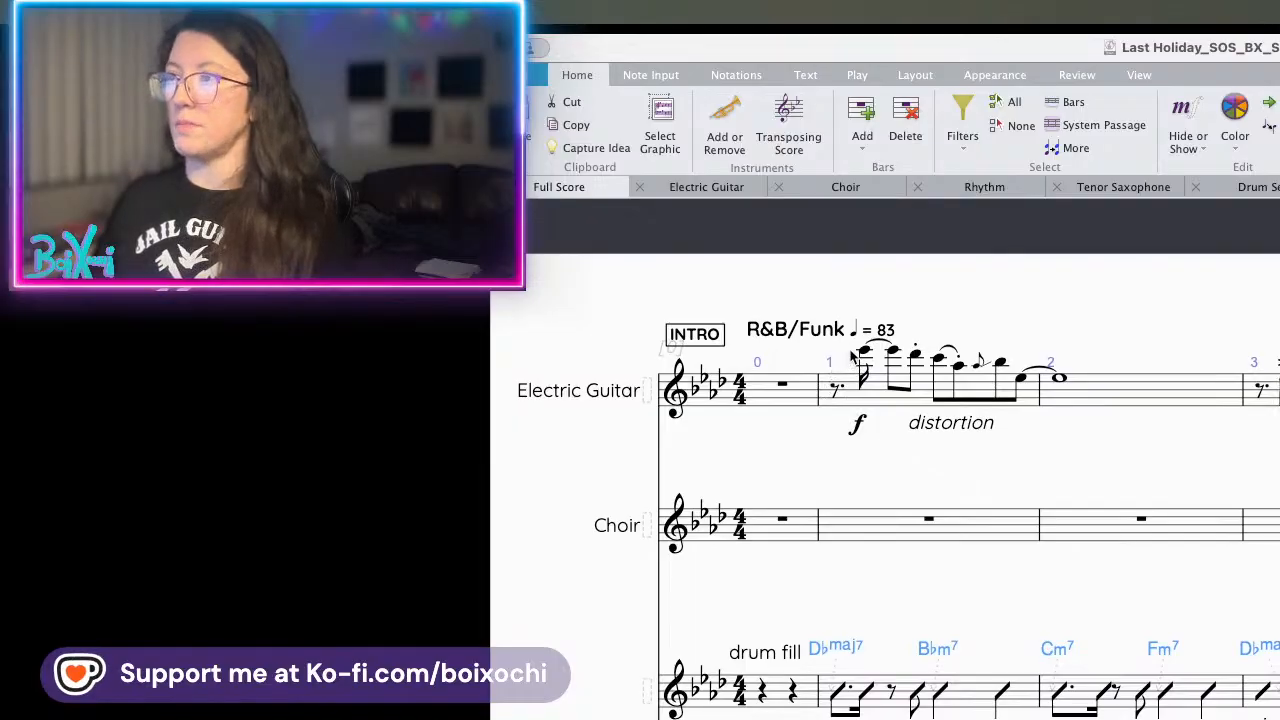
{"action": "left_click", "coordinate": [841, 387]}
{"action": "left_click", "coordinate": [838, 390]}
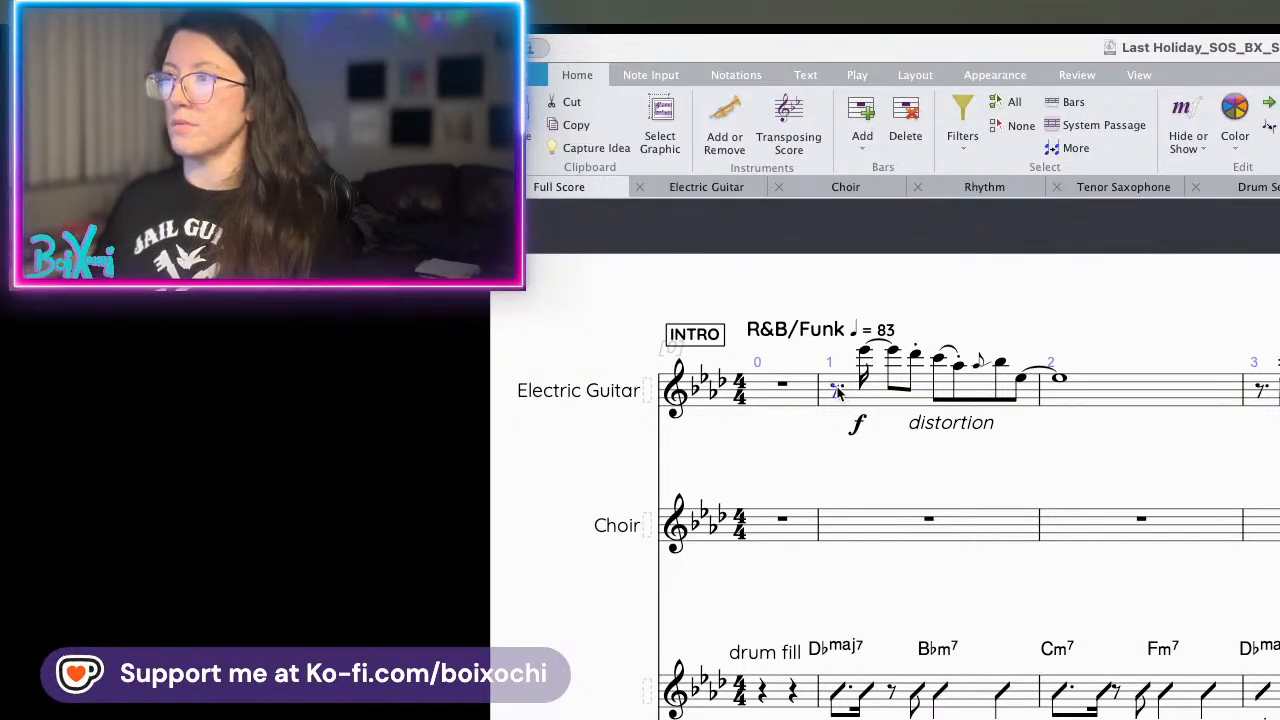
{"action": "key", "text": "super+v"}
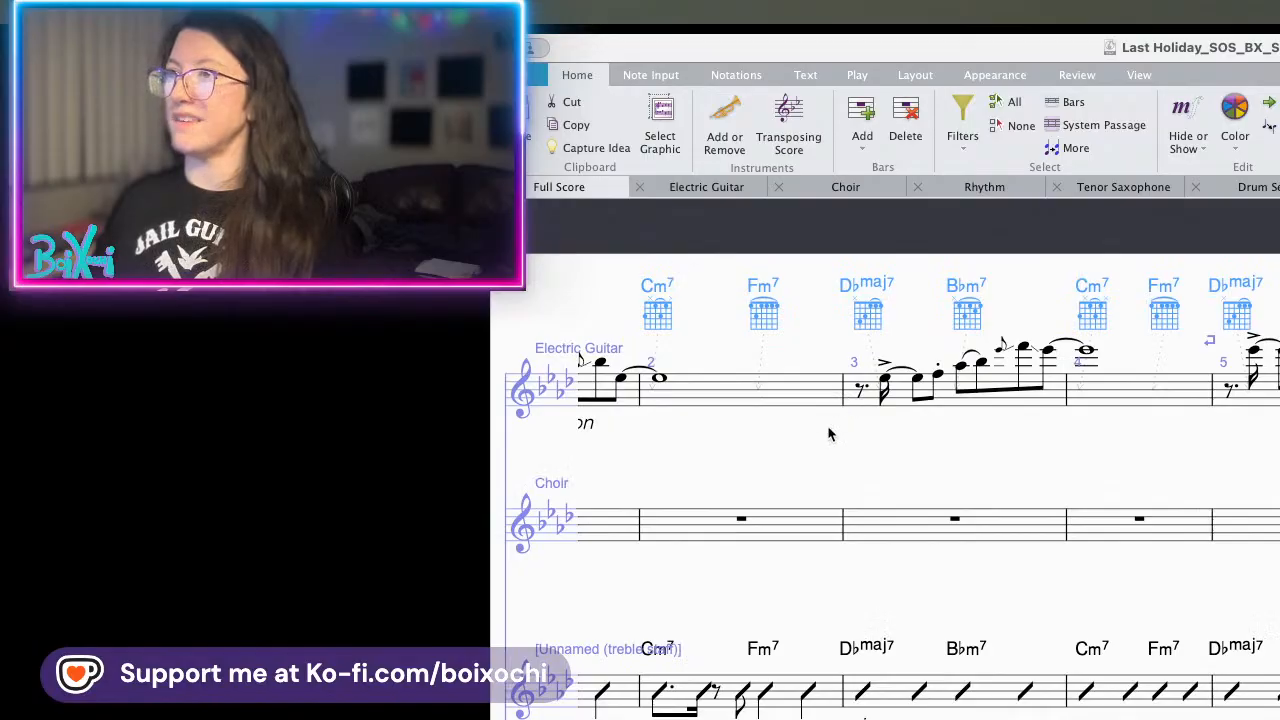
- Remove the chord diagrams from Electric Guitar's pasted chord symbols, keeping the chord text, and check them through bar 8
{"action": "right_click", "coordinate": [656, 321]}
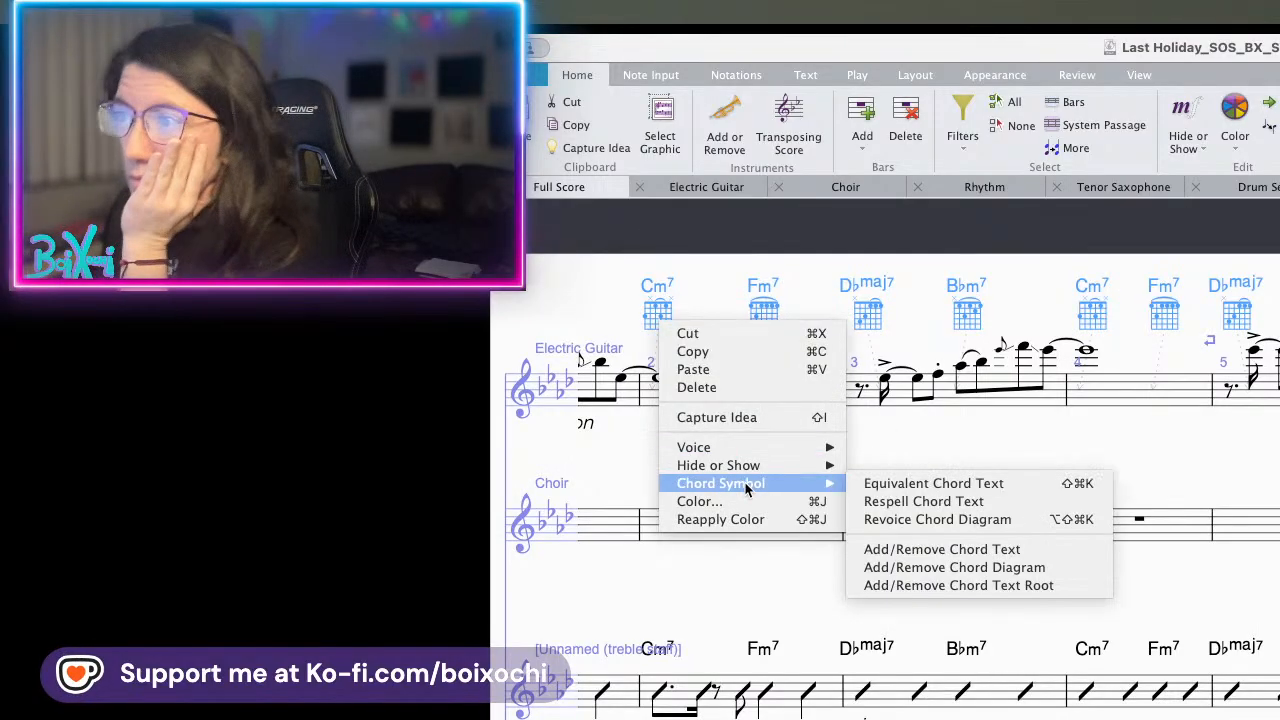
{"action": "mouse_move", "coordinate": [755, 467]}
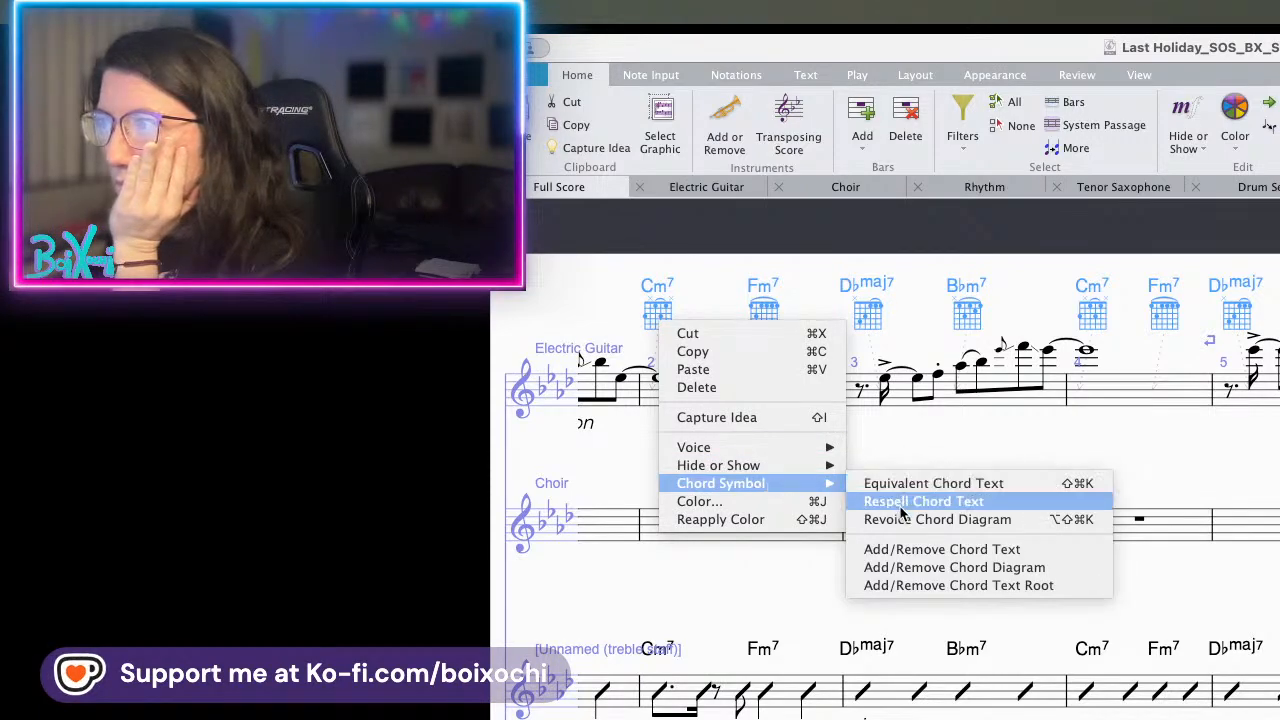
{"action": "left_click", "coordinate": [898, 569]}
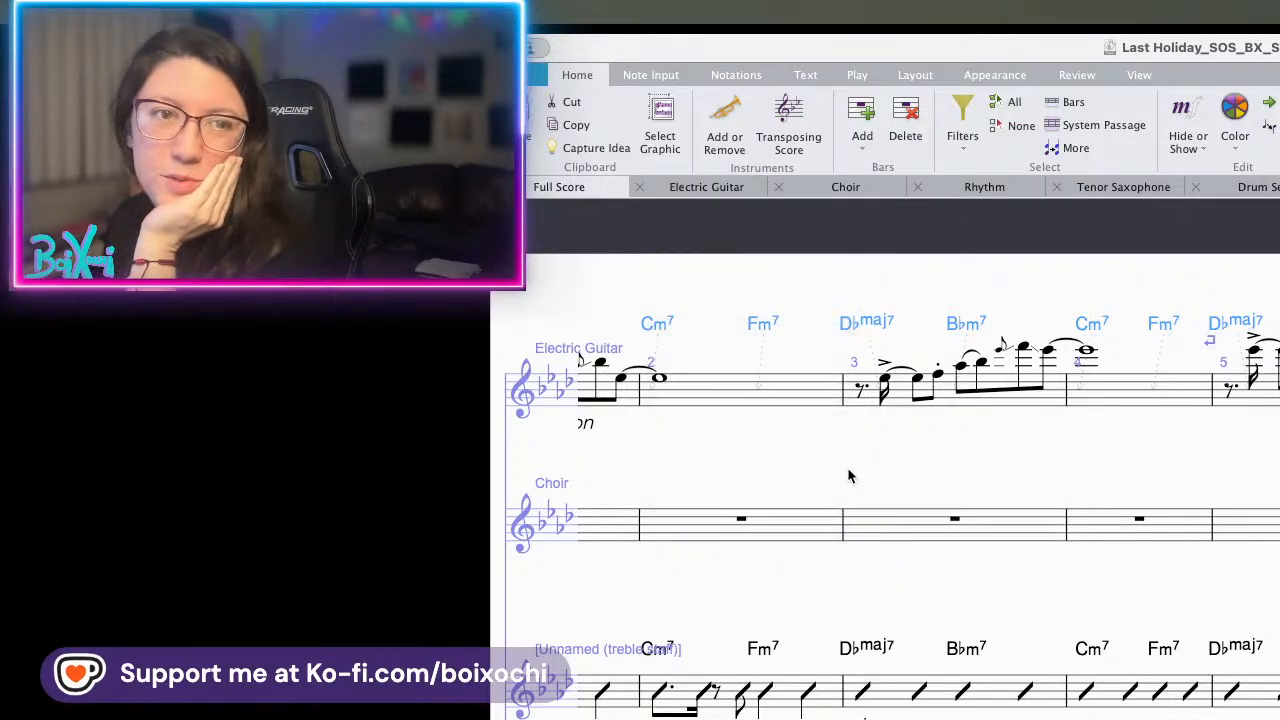
{"action": "left_click_drag", "start_coordinate": [1063, 446], "coordinate": [540, 408]}
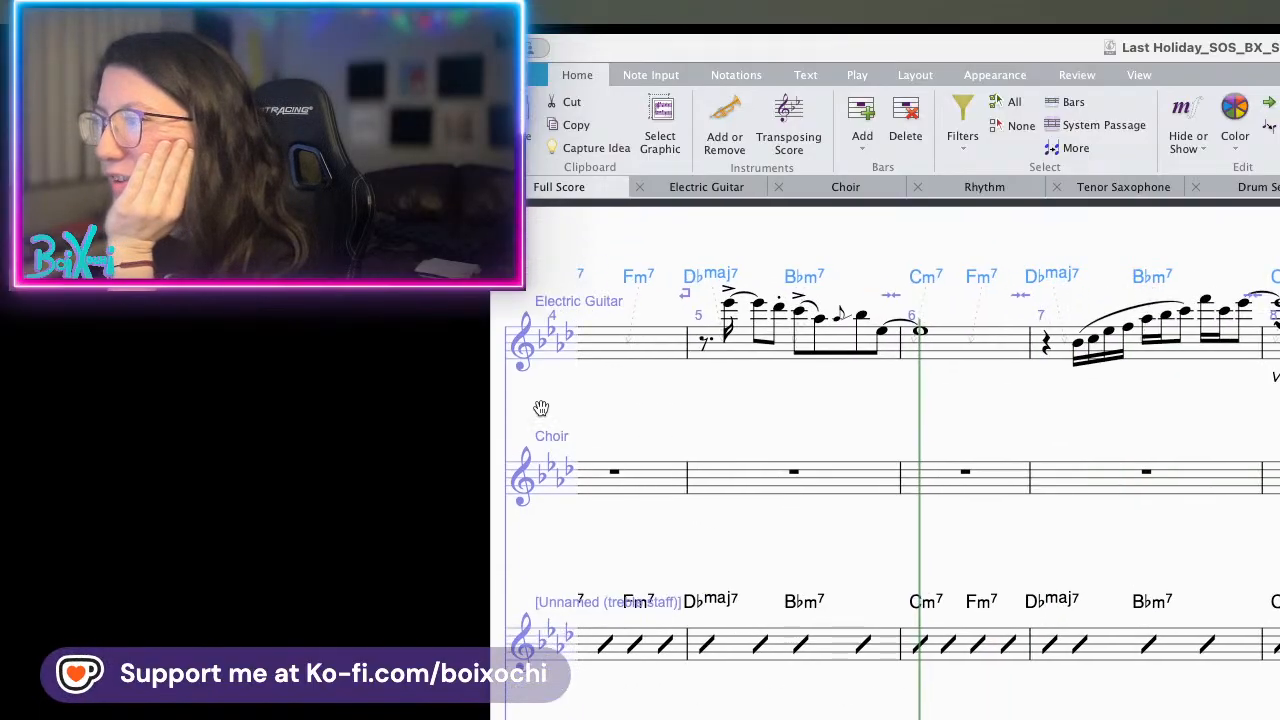
{"action": "left_click_drag", "start_coordinate": [1018, 418], "coordinate": [829, 431]}
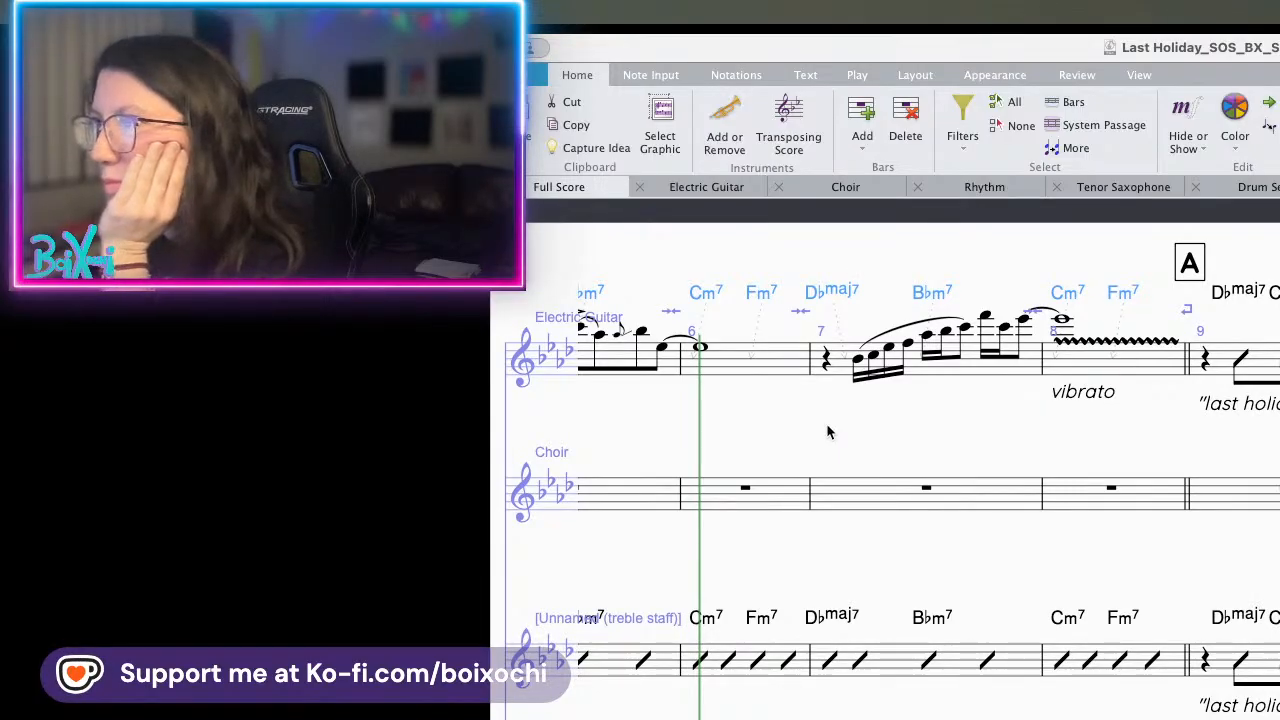
{"action": "left_click_drag", "start_coordinate": [828, 432], "coordinate": [569, 397]}
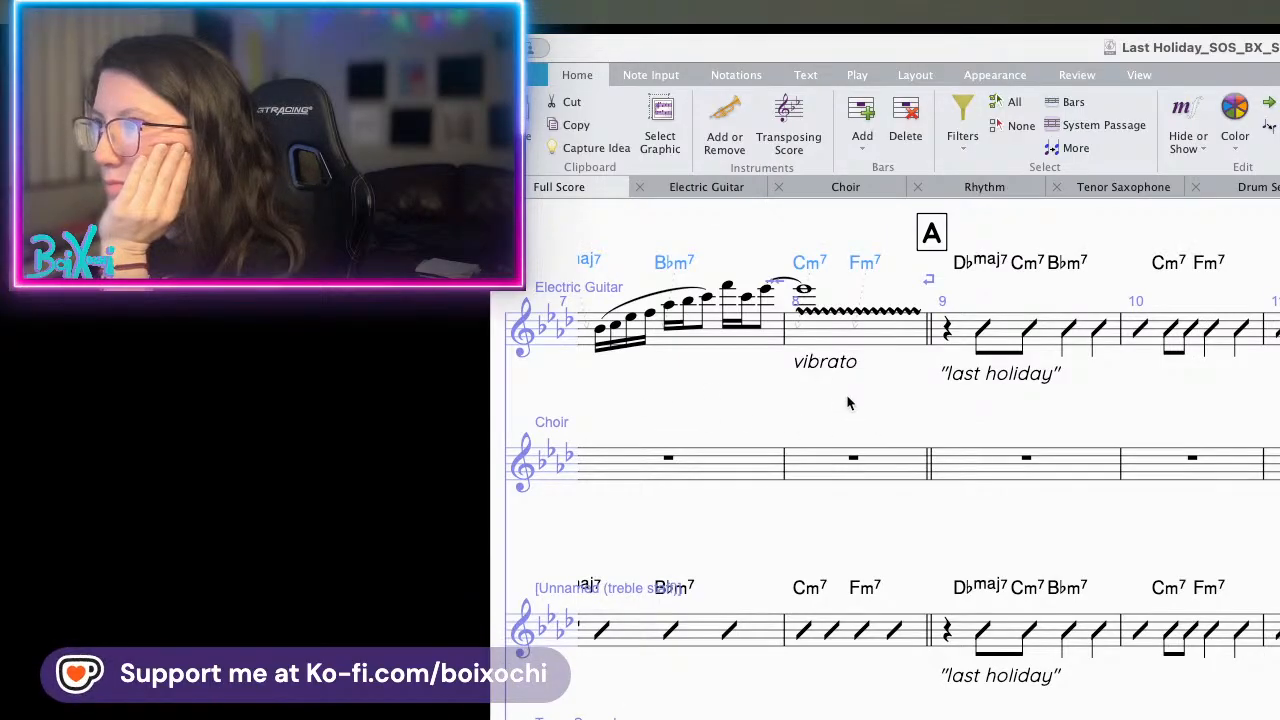
- Add staccato and tenuto marks to the last two slashes of bar 1 on the unnamed chord slash staff
{"action": "scroll", "coordinate": [846, 409], "scroll_direction": "left", "scroll_amount": 5}
{"action": "scroll", "coordinate": [758, 414], "scroll_direction": "left", "scroll_amount": 7}
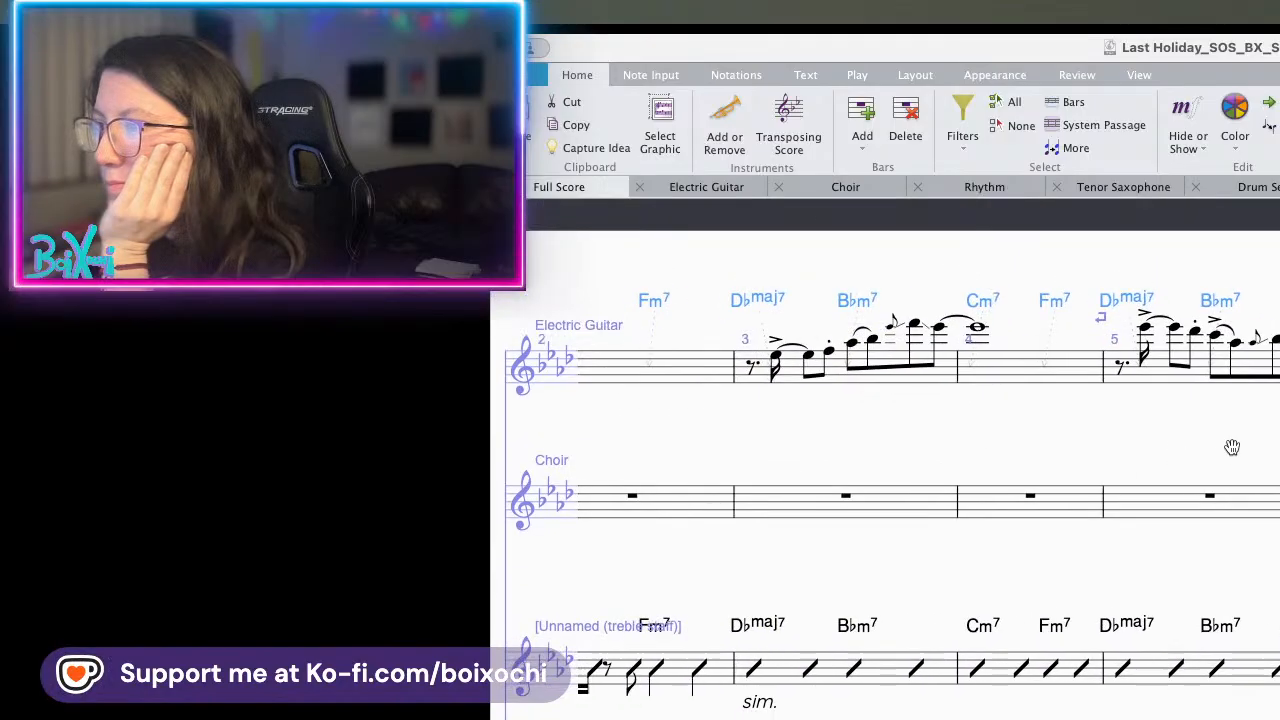
{"action": "scroll", "coordinate": [853, 507], "scroll_direction": "left", "scroll_amount": 5}
{"action": "scroll", "coordinate": [840, 510], "scroll_direction": "down", "scroll_amount": 3}
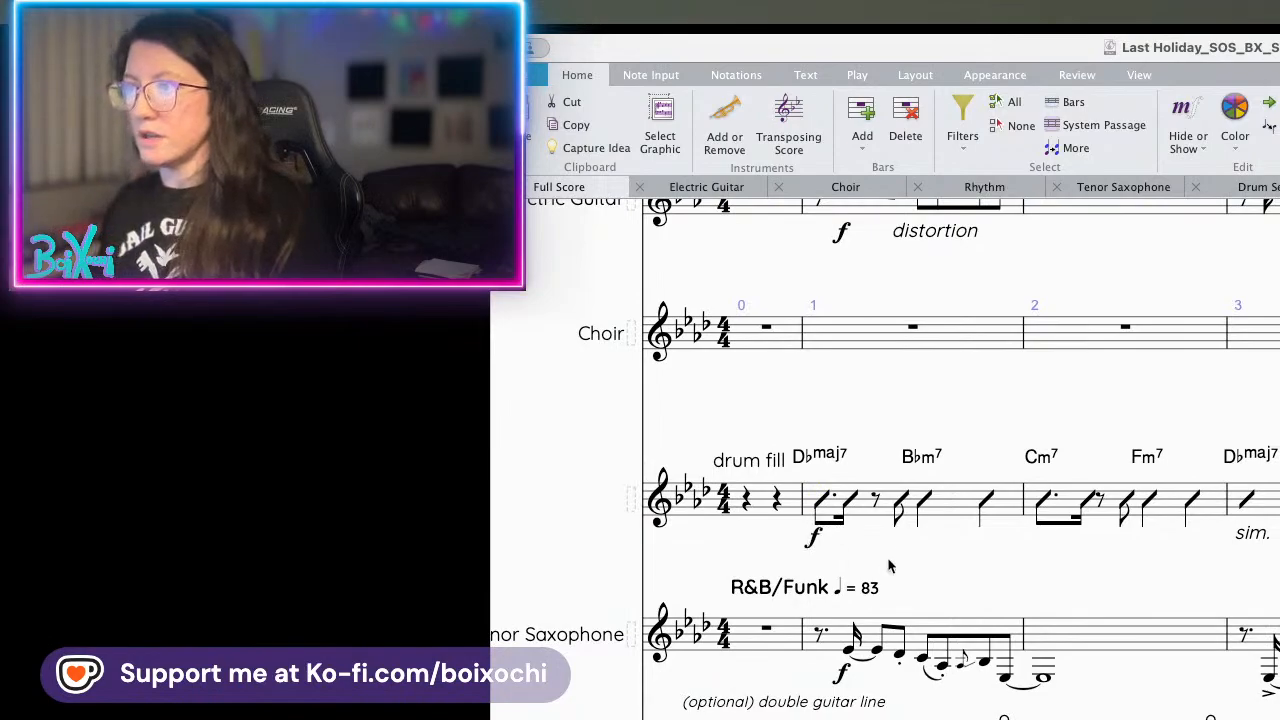
{"action": "scroll", "coordinate": [919, 403], "scroll_direction": "down", "scroll_amount": 3}
{"action": "scroll", "coordinate": [919, 403], "scroll_direction": "right", "scroll_amount": 2}
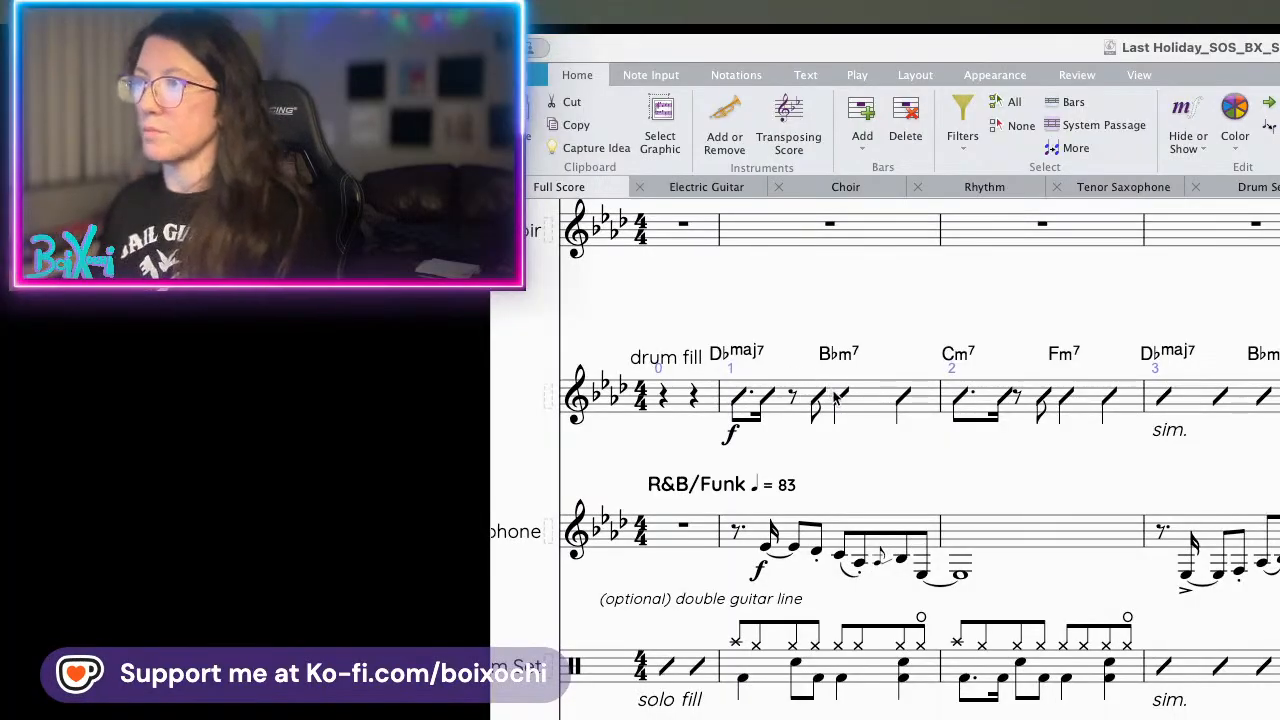
{"action": "left_click", "coordinate": [907, 402], "text": "shift"}
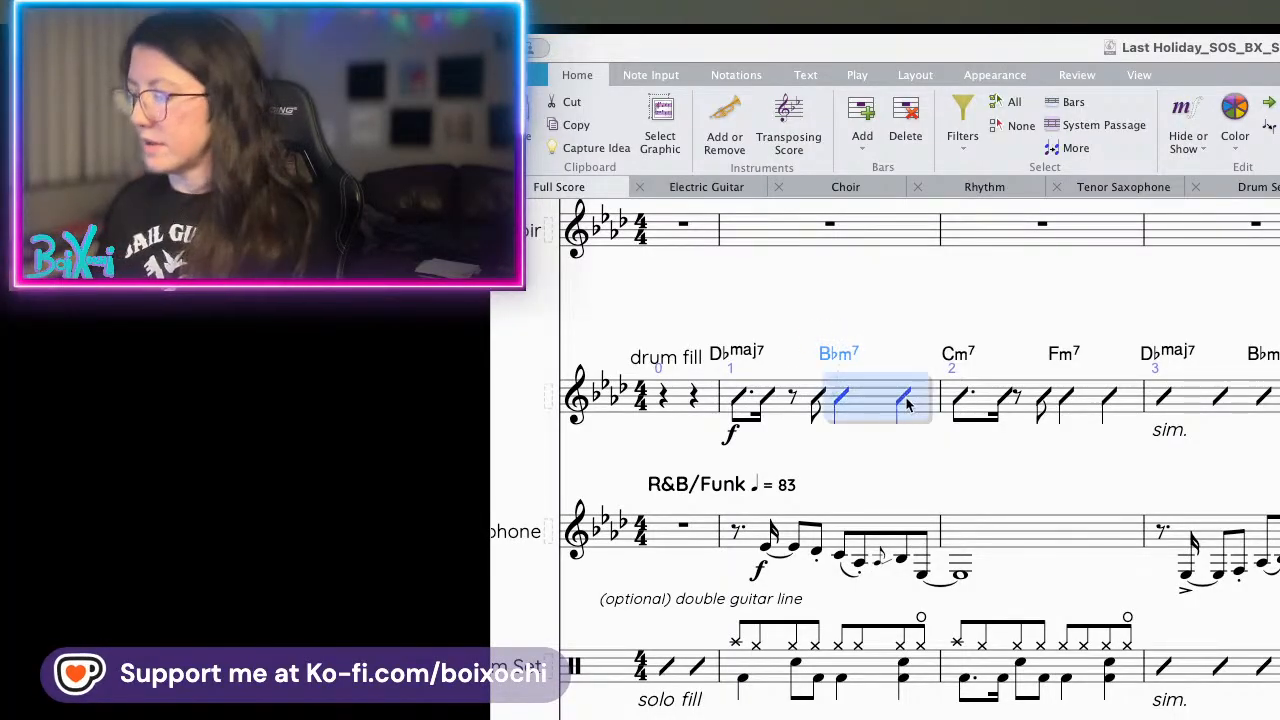
{"action": "key", "text": "KP_Divide"}
{"action": "key", "text": "KP_Multiply"}
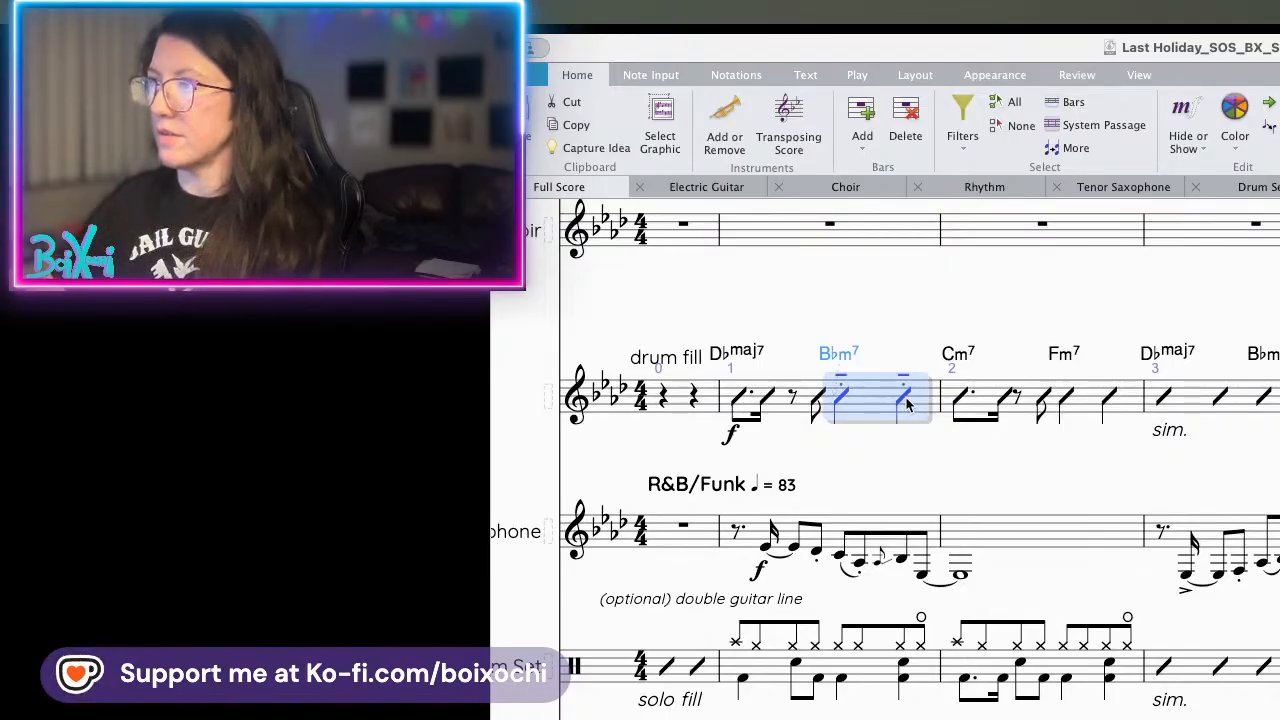
{"action": "left_click", "coordinate": [875, 456]}
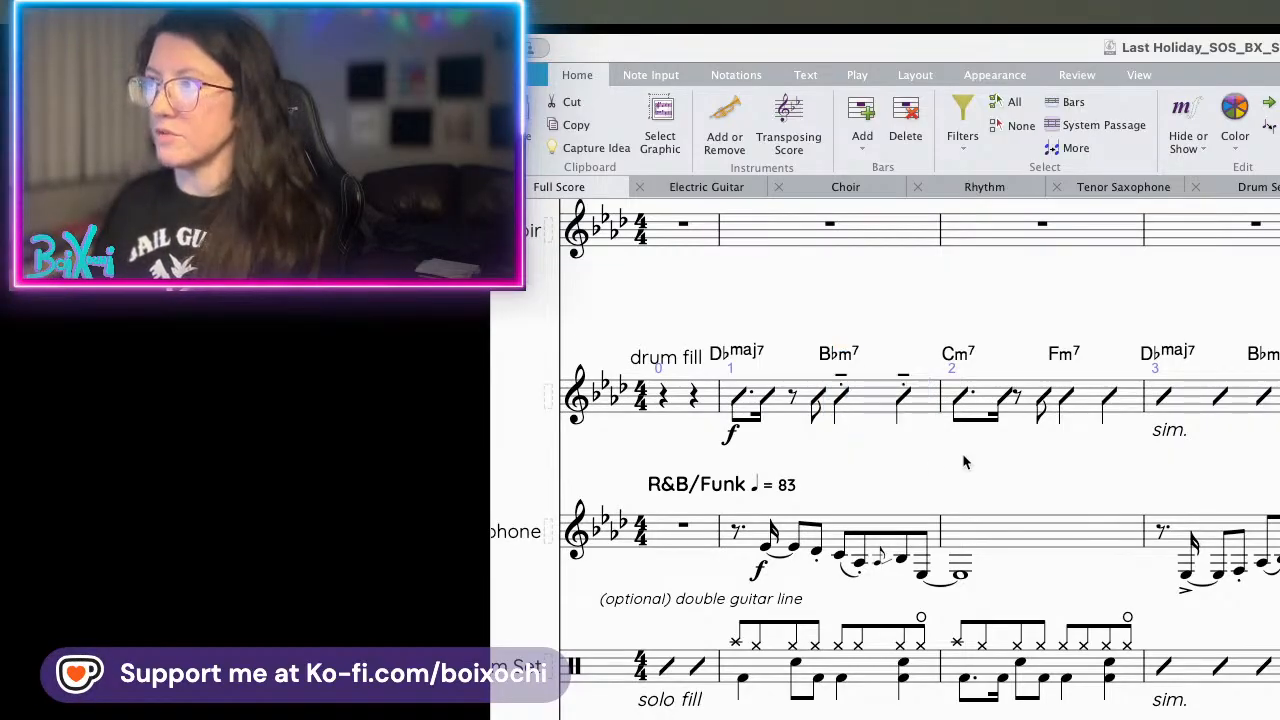
- Give the last two slashes of bar 2 on the unnamed chord slash staff staccato and tenuto marks
{"action": "left_click", "coordinate": [1077, 400]}
{"action": "left_click", "coordinate": [1072, 400]}
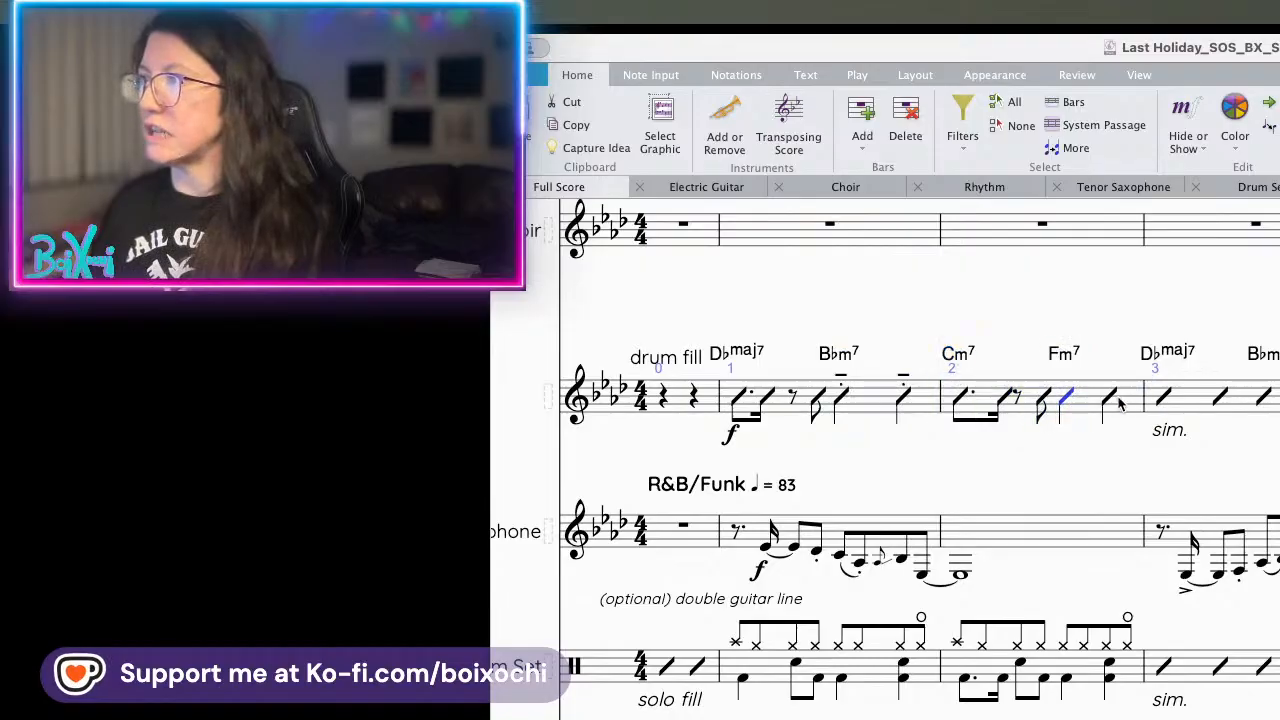
{"action": "left_click", "coordinate": [1112, 402], "text": "shift"}
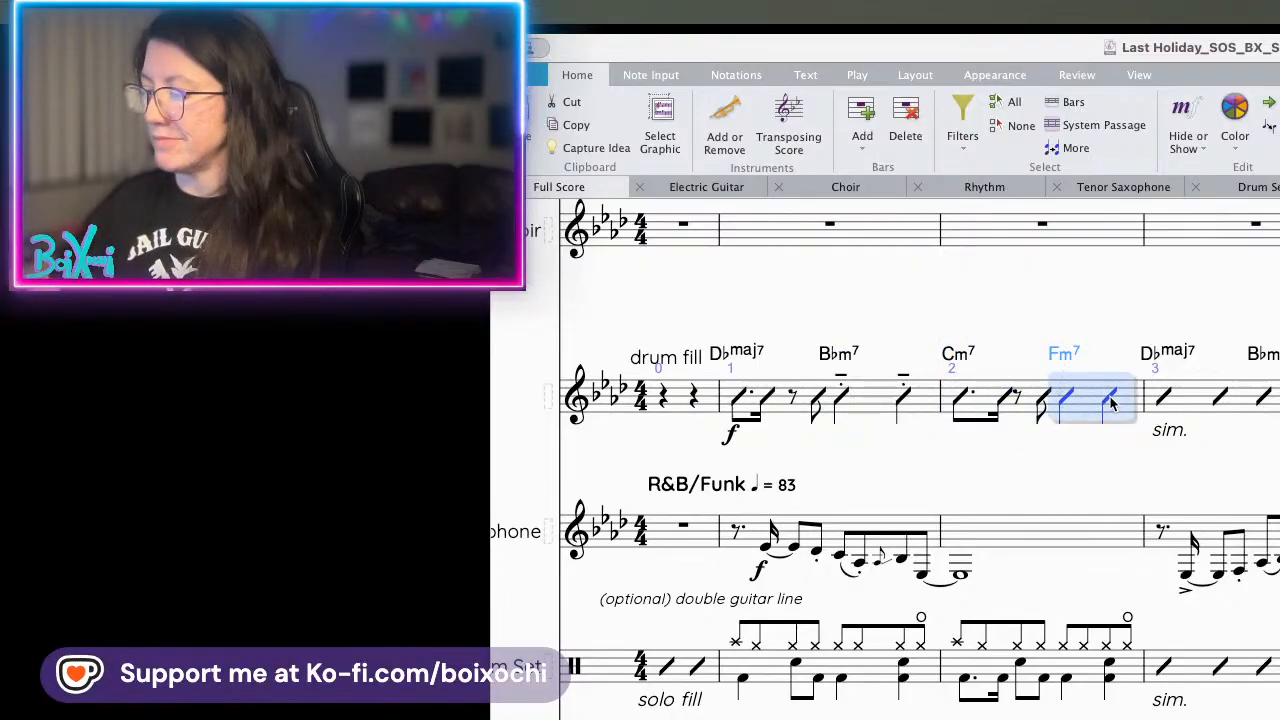
{"action": "left_click", "coordinate": [1026, 449]}
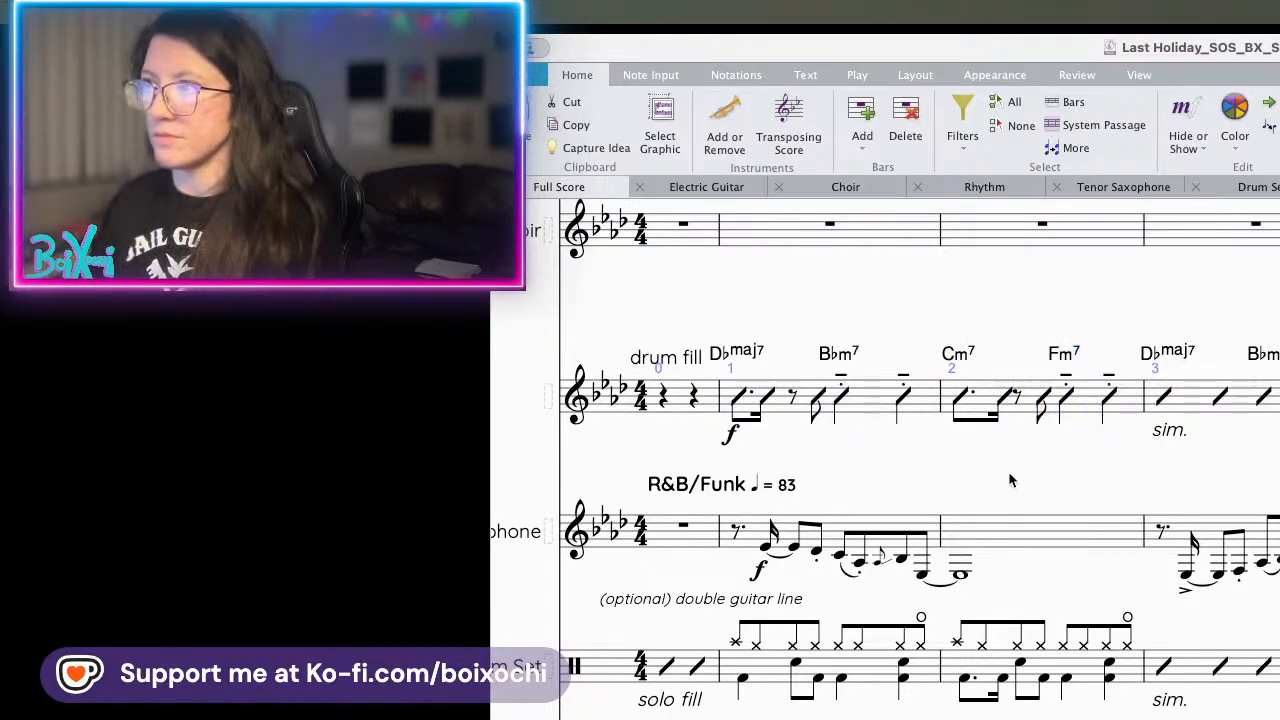
- Look over the opening bars of the full score, from Electric Guitar down to the string staves
{"action": "left_click_drag", "start_coordinate": [1010, 481], "coordinate": [877, 474]}
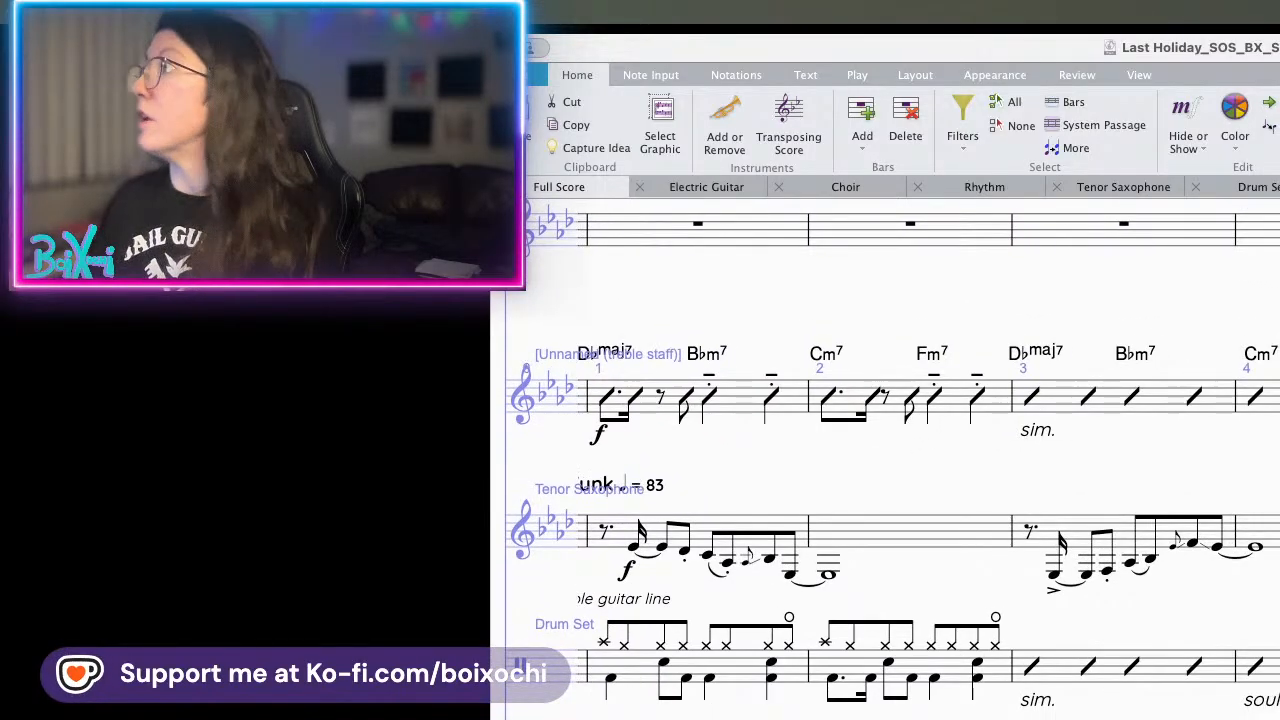
{"action": "left_click_drag", "start_coordinate": [1270, 48], "coordinate": [1265, 100]}
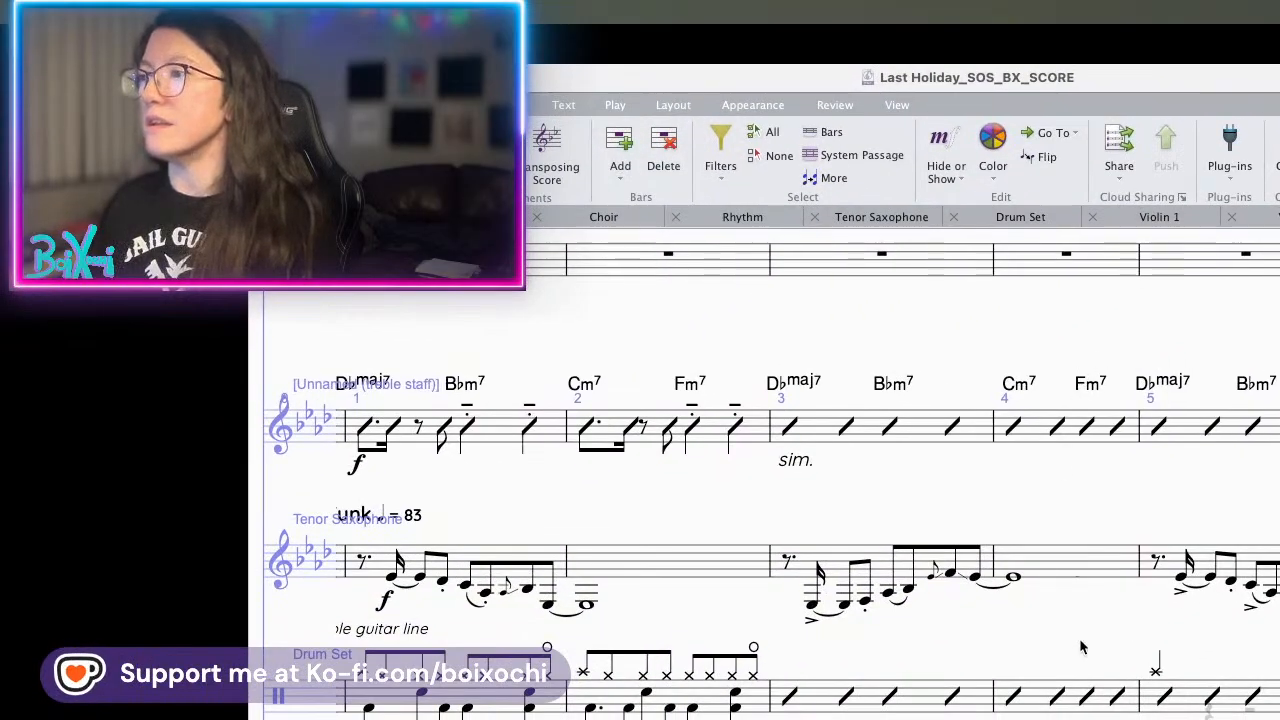
{"action": "scroll", "coordinate": [1211, 603], "scroll_direction": "left", "scroll_amount": 5}
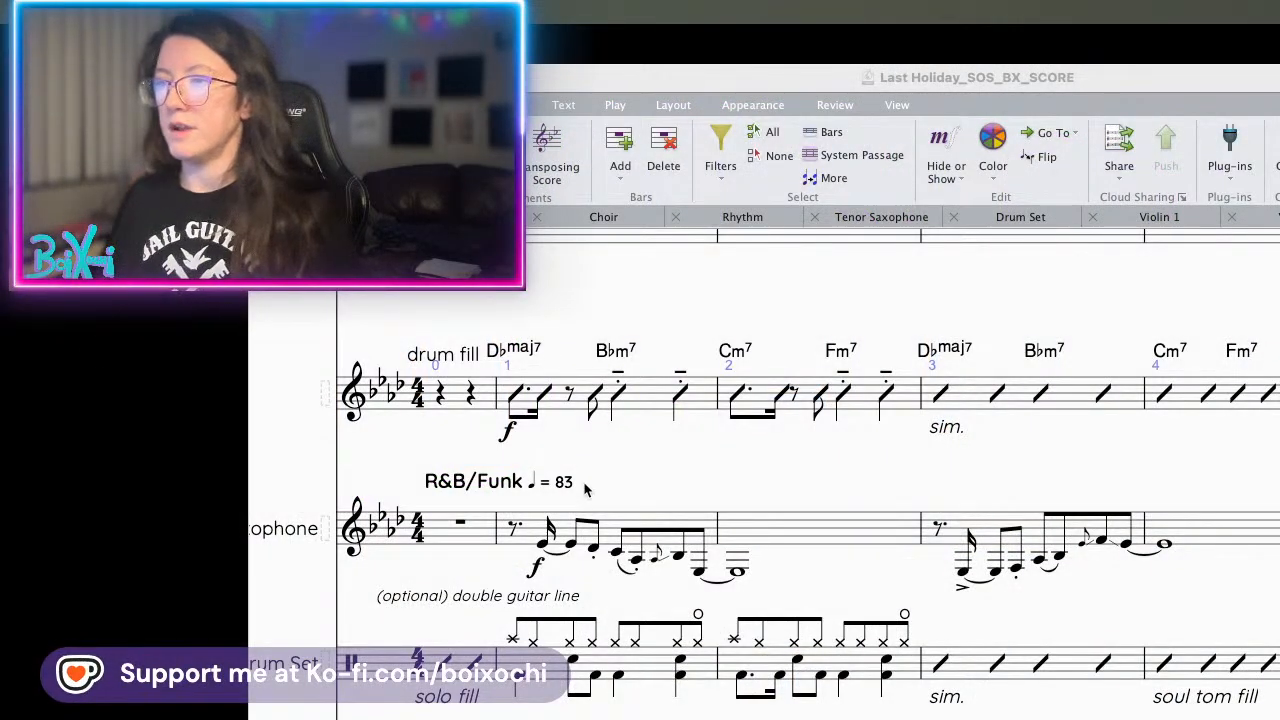
{"action": "left_click_drag", "start_coordinate": [605, 464], "coordinate": [587, 342]}
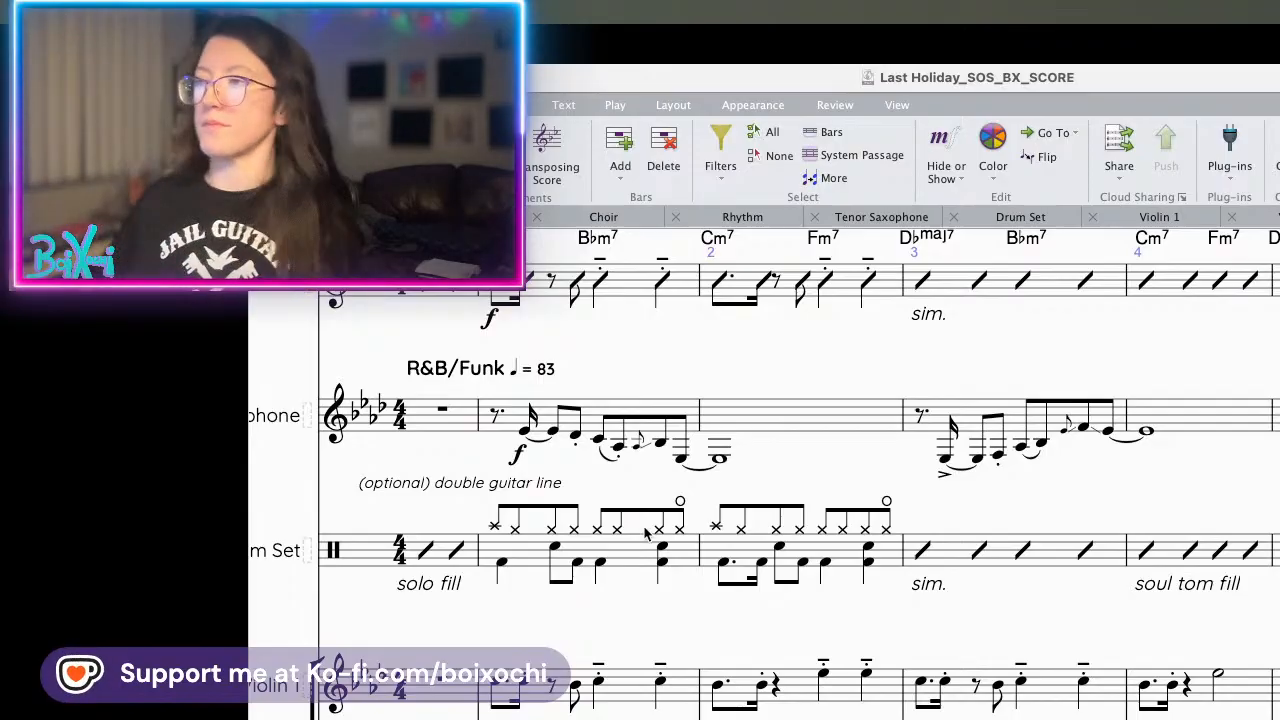
{"action": "left_click_drag", "start_coordinate": [736, 627], "coordinate": [891, 415]}
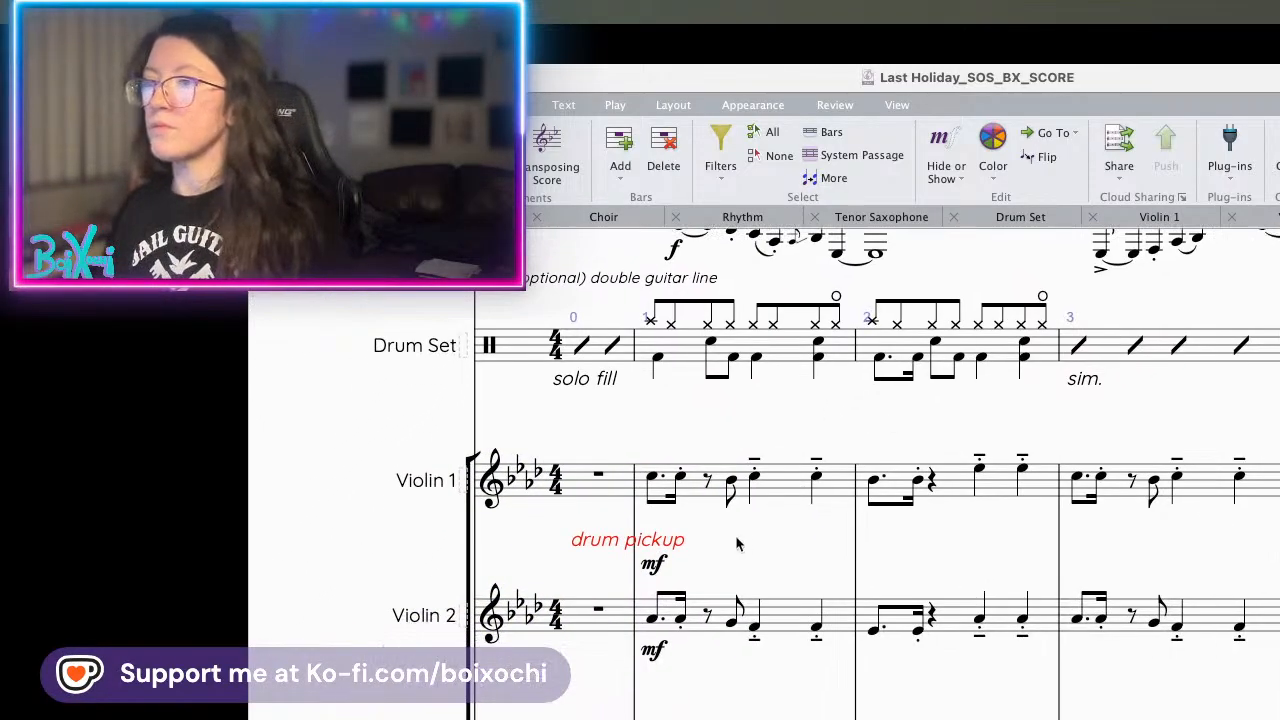
{"action": "left_click_drag", "start_coordinate": [736, 543], "coordinate": [708, 468]}
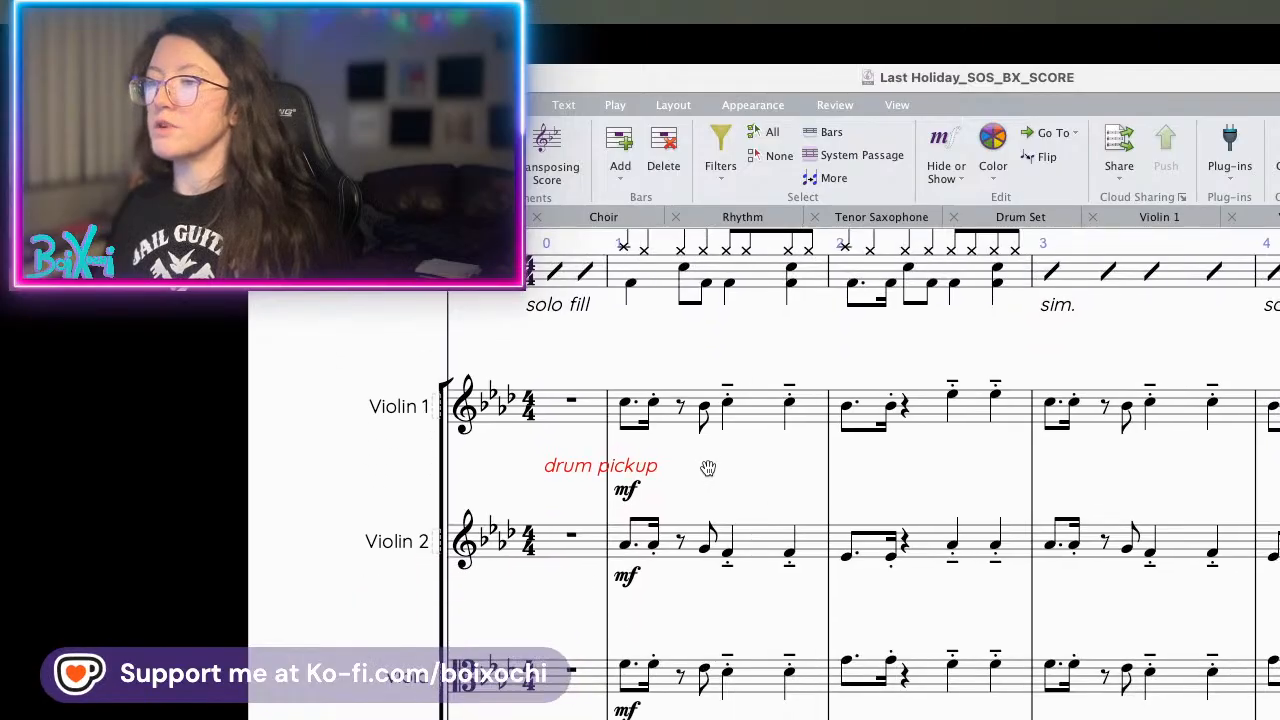
{"action": "scroll", "coordinate": [586, 360], "scroll_direction": "up", "scroll_amount": 8}
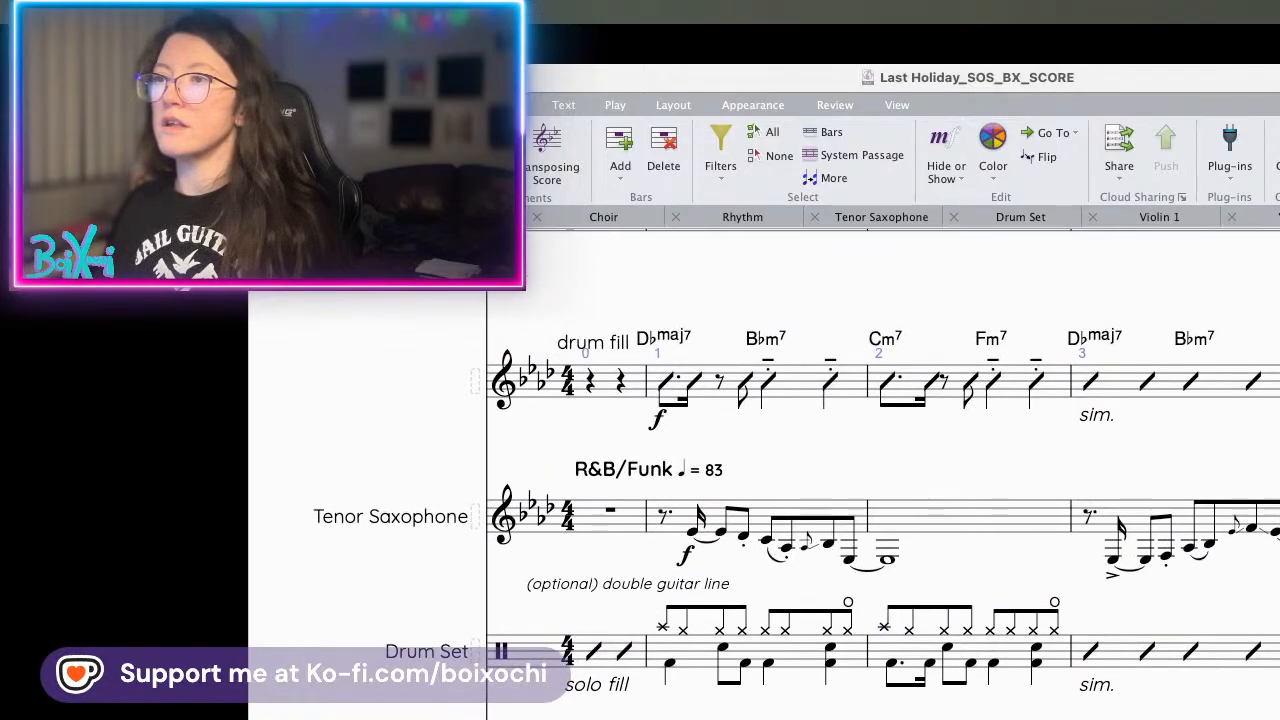
{"action": "scroll", "coordinate": [883, 505], "scroll_direction": "up", "scroll_amount": 2}
{"action": "left_click_drag", "start_coordinate": [568, 330], "coordinate": [568, 552]}
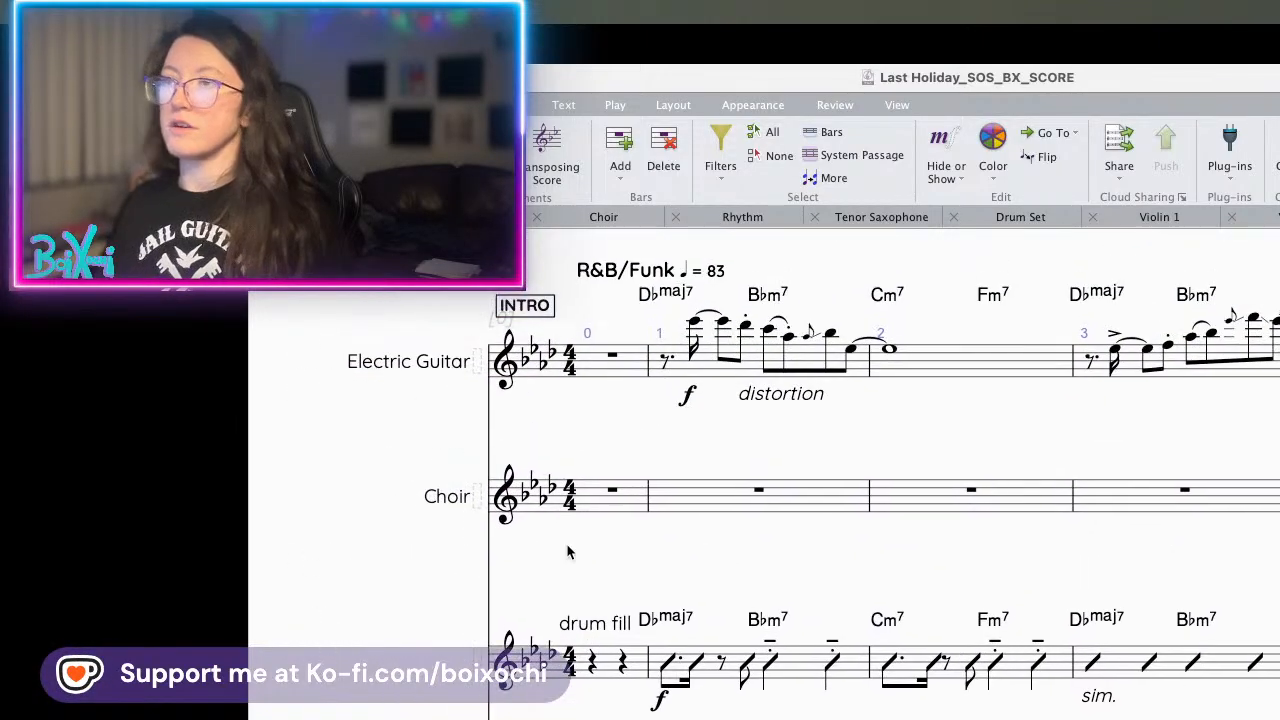
- Copy Electric Guitar's boxed "INTRO" text to the Choir and unnamed chord slash staves, placing each copy above the clef and key signature
{"action": "scroll", "coordinate": [574, 409], "scroll_direction": "down", "scroll_amount": 1}
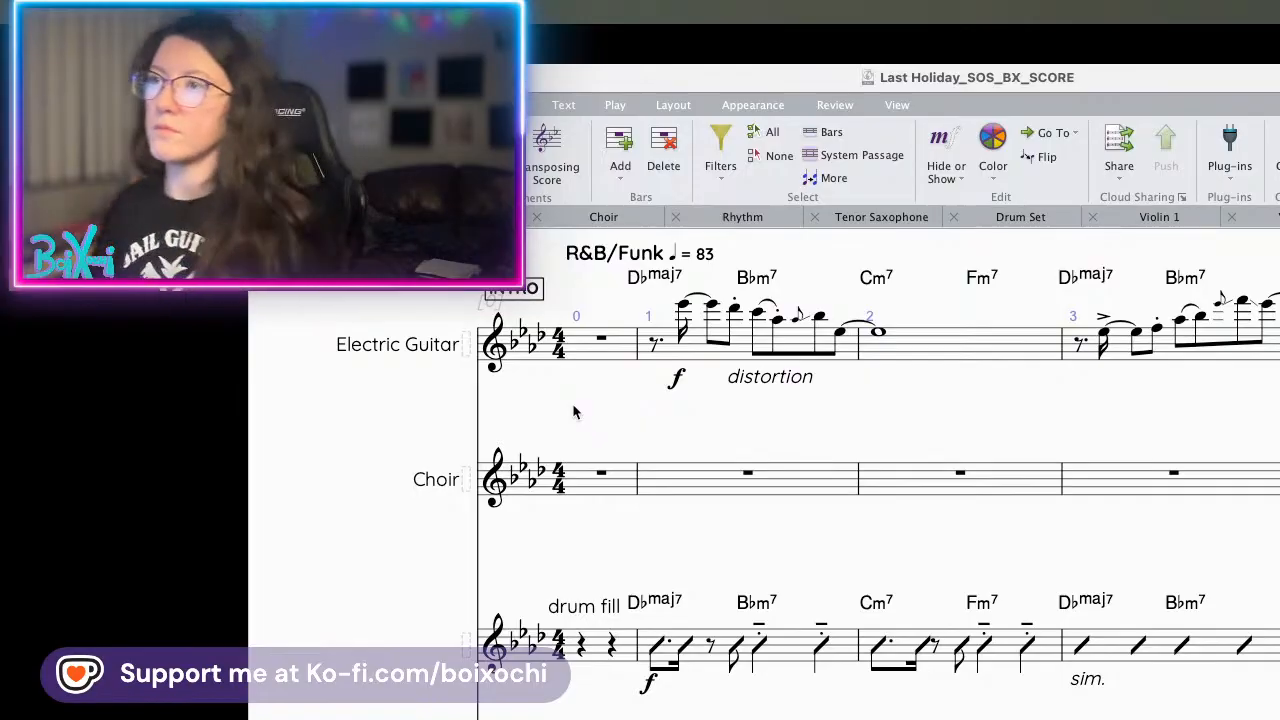
{"action": "left_click_drag", "start_coordinate": [574, 411], "coordinate": [612, 381]}
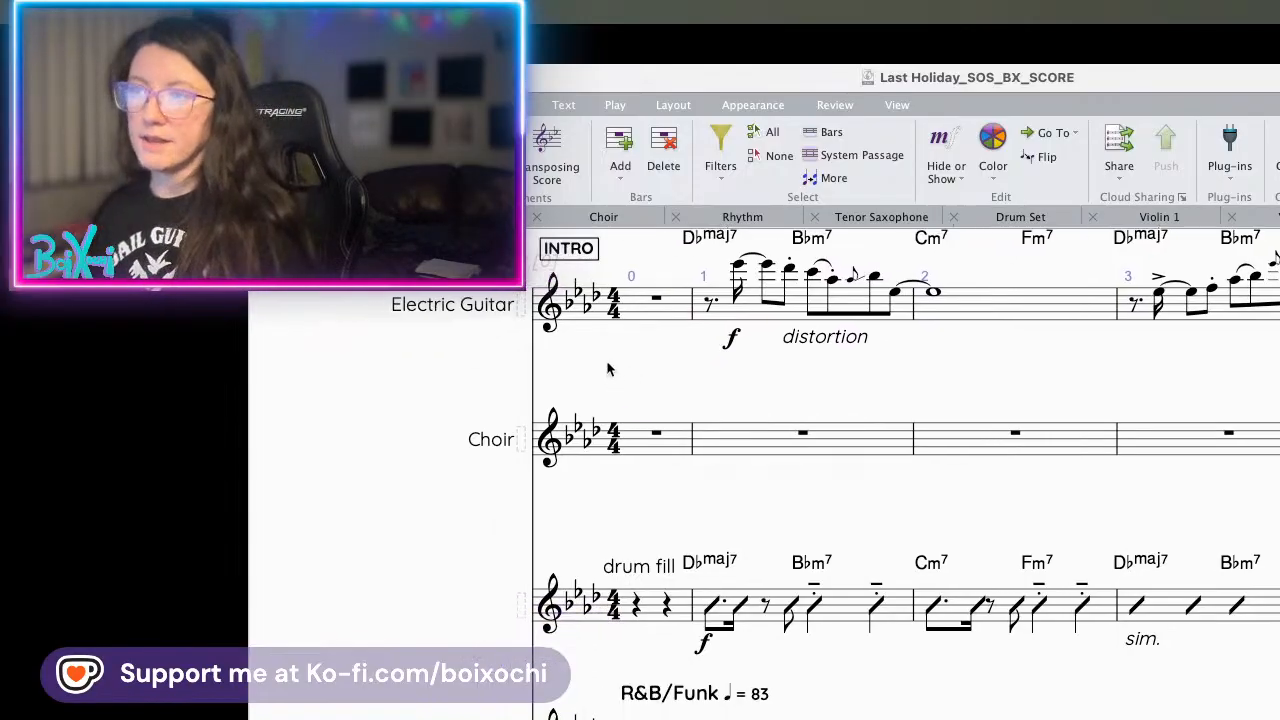
{"action": "left_click", "coordinate": [582, 252]}
{"action": "left_click", "coordinate": [573, 403], "text": "alt"}
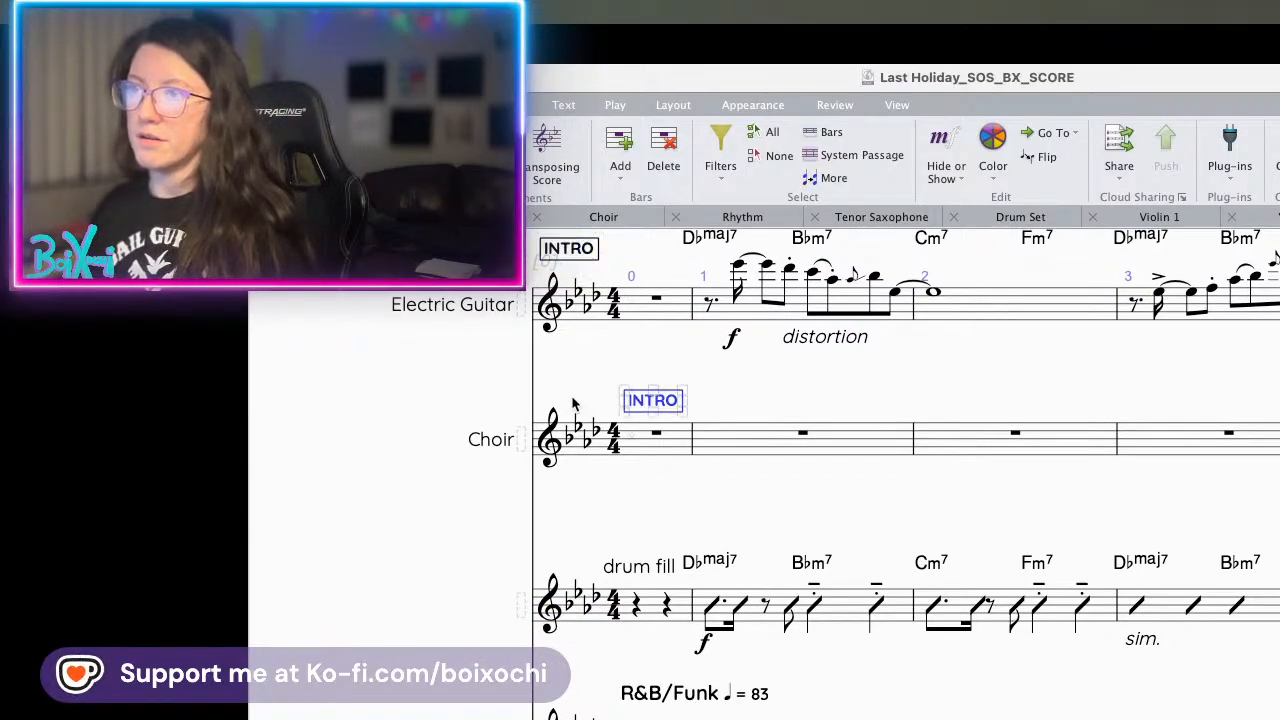
{"action": "left_click_drag", "start_coordinate": [641, 403], "coordinate": [567, 392]}
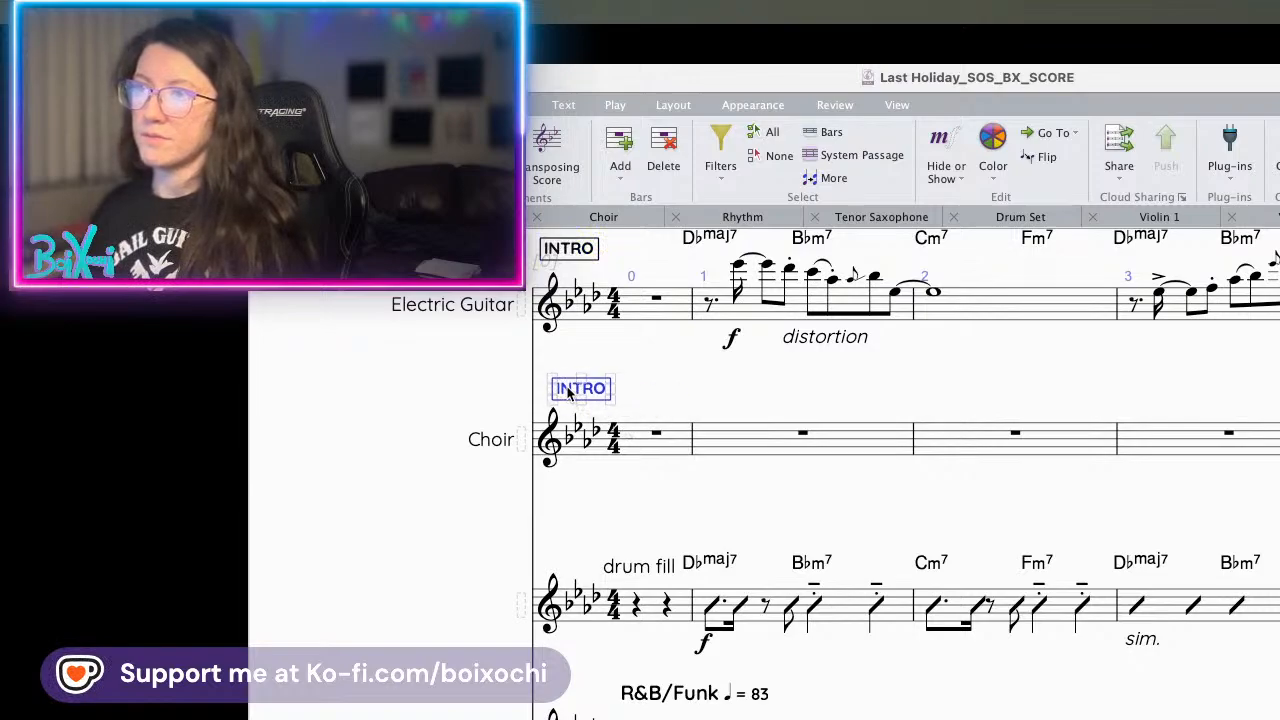
{"action": "left_click", "coordinate": [578, 545], "text": "alt"}
{"action": "left_click_drag", "start_coordinate": [669, 545], "coordinate": [594, 530]}
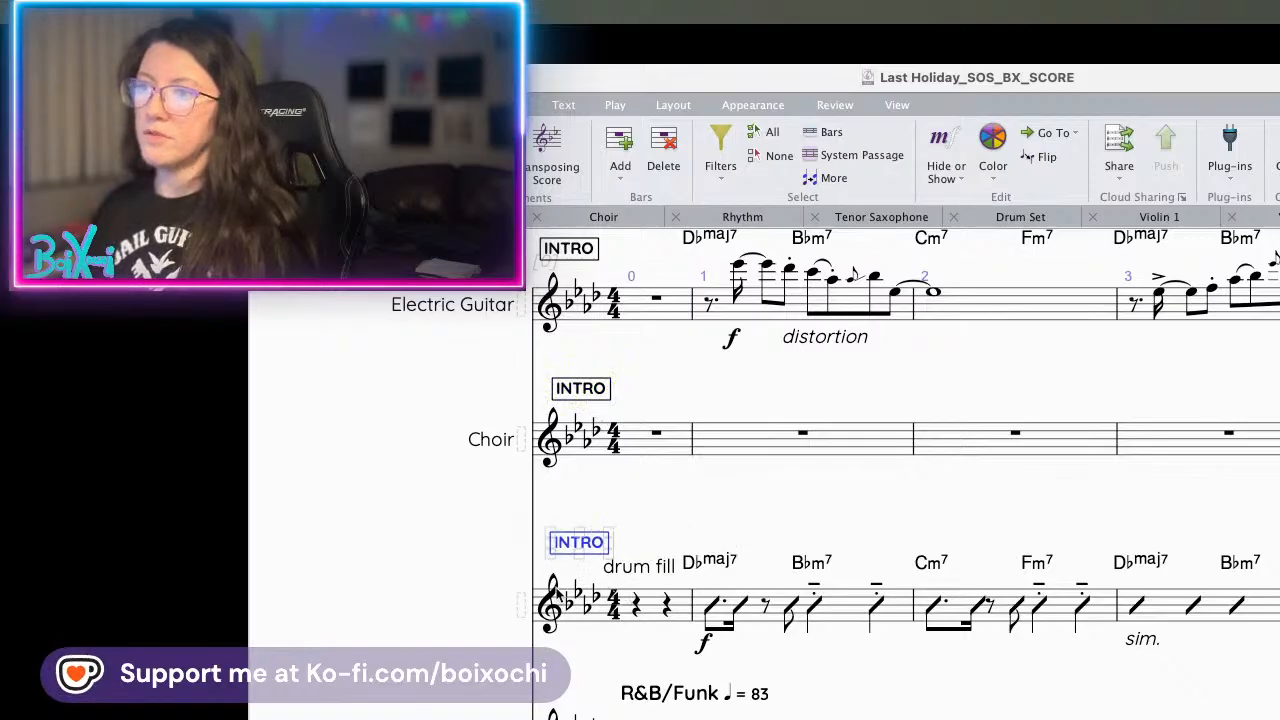
{"action": "key", "text": "Escape"}
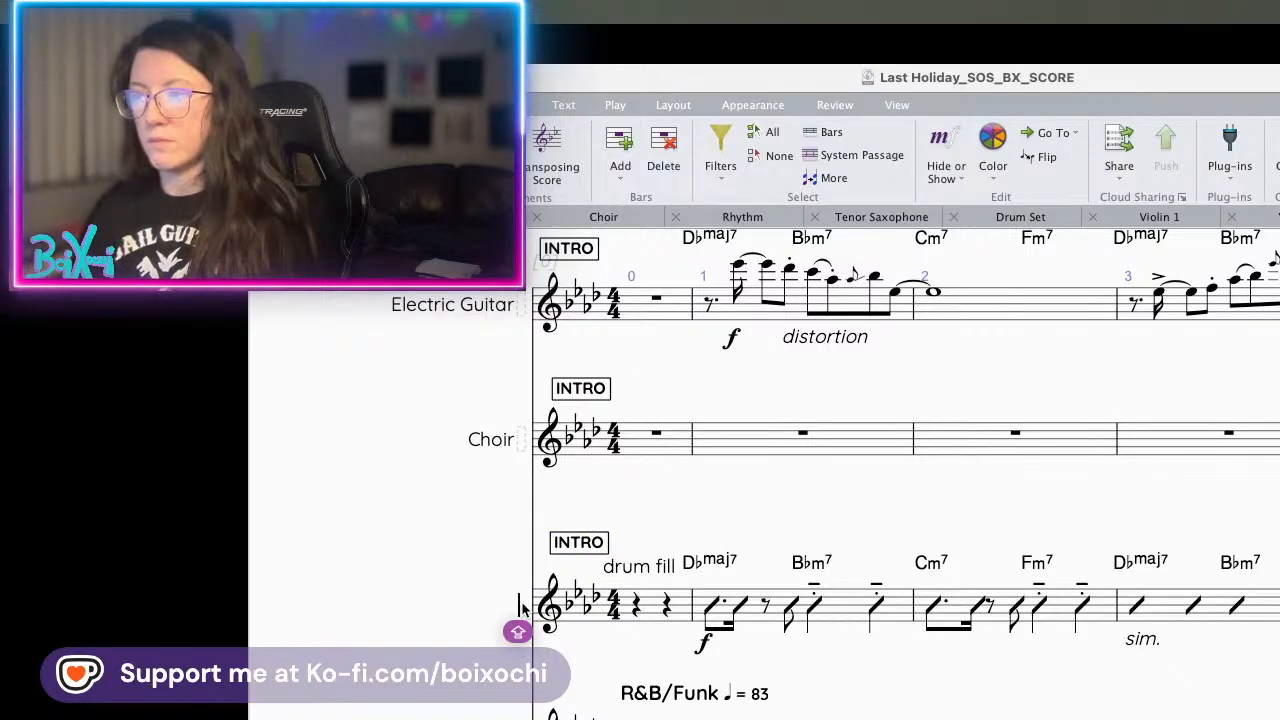
- Name the unnamed chord slash staff "Rhythm"
{"action": "type", "text": "Rhyth"}
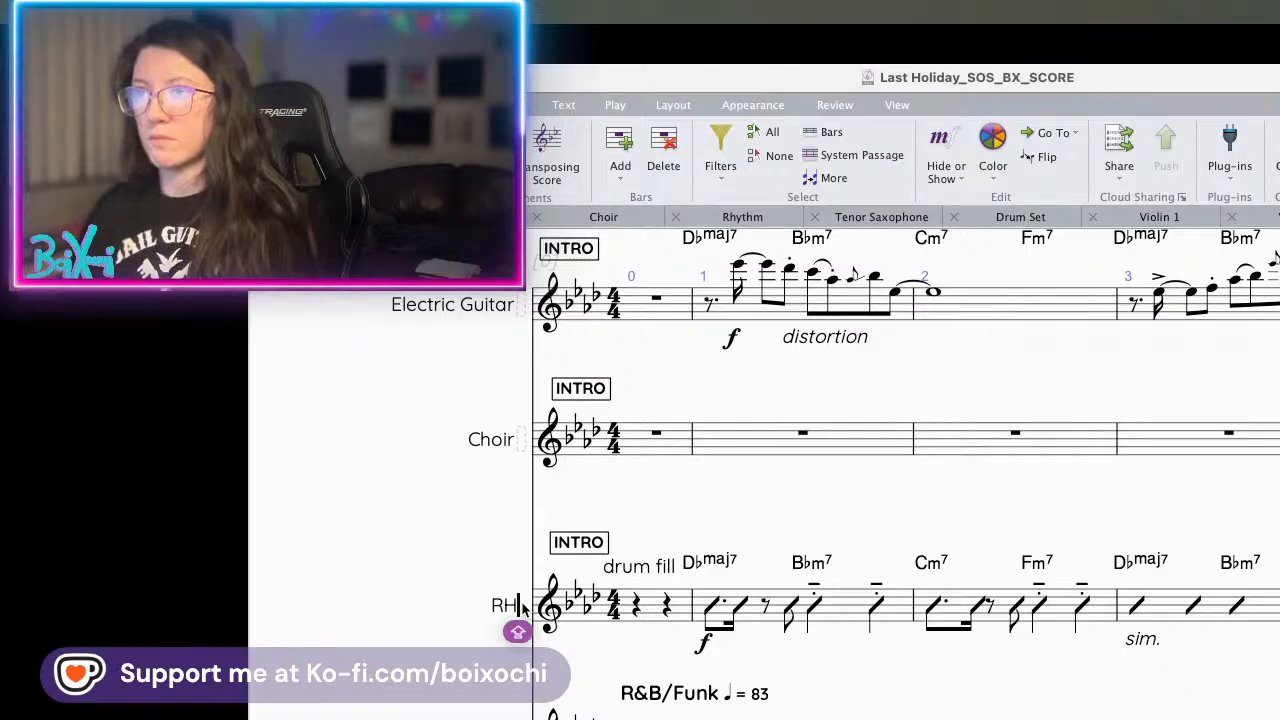
{"action": "type", "text": "m"}
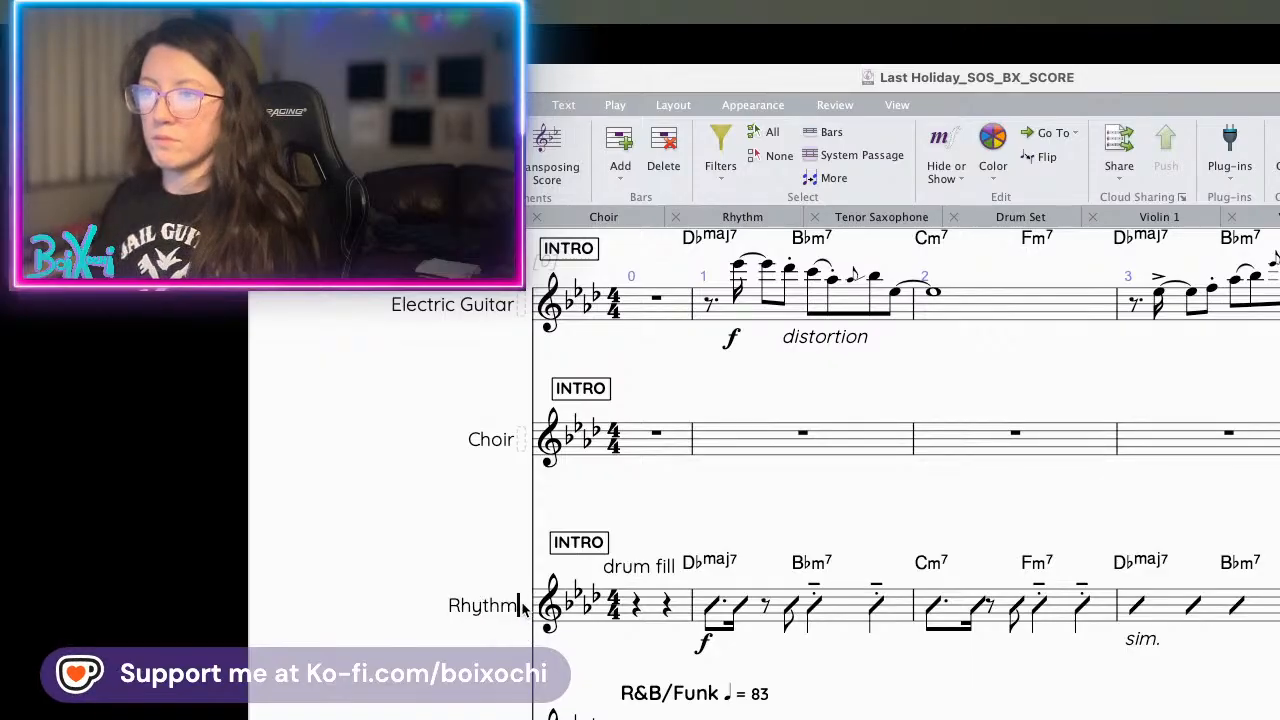
{"action": "left_click", "coordinate": [562, 645]}
- Move Violin 1's "drum pickup" text back beneath its pickup bar, clear of the bar 1 dynamic
{"action": "scroll", "coordinate": [581, 670], "scroll_direction": "down", "scroll_amount": 10}
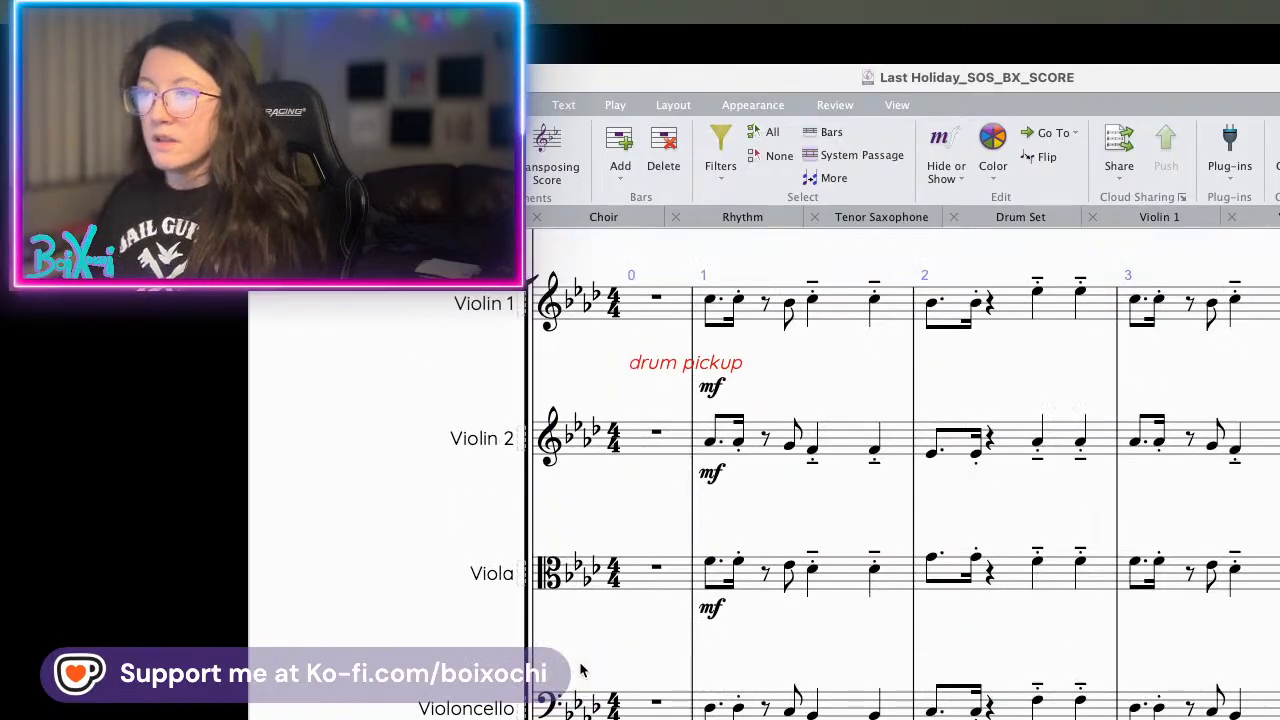
{"action": "scroll", "coordinate": [657, 508], "scroll_direction": "up", "scroll_amount": 5}
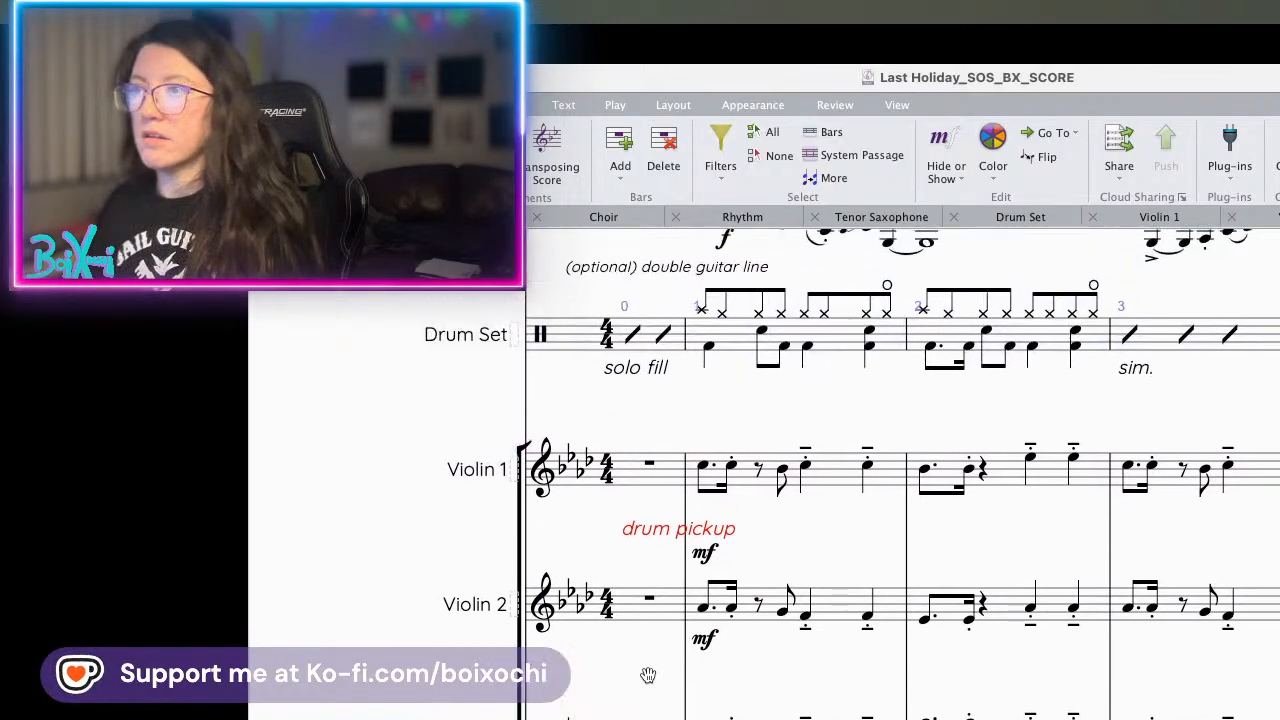
{"action": "left_click_drag", "start_coordinate": [604, 620], "coordinate": [538, 627]}
{"action": "key", "text": "Escape"}
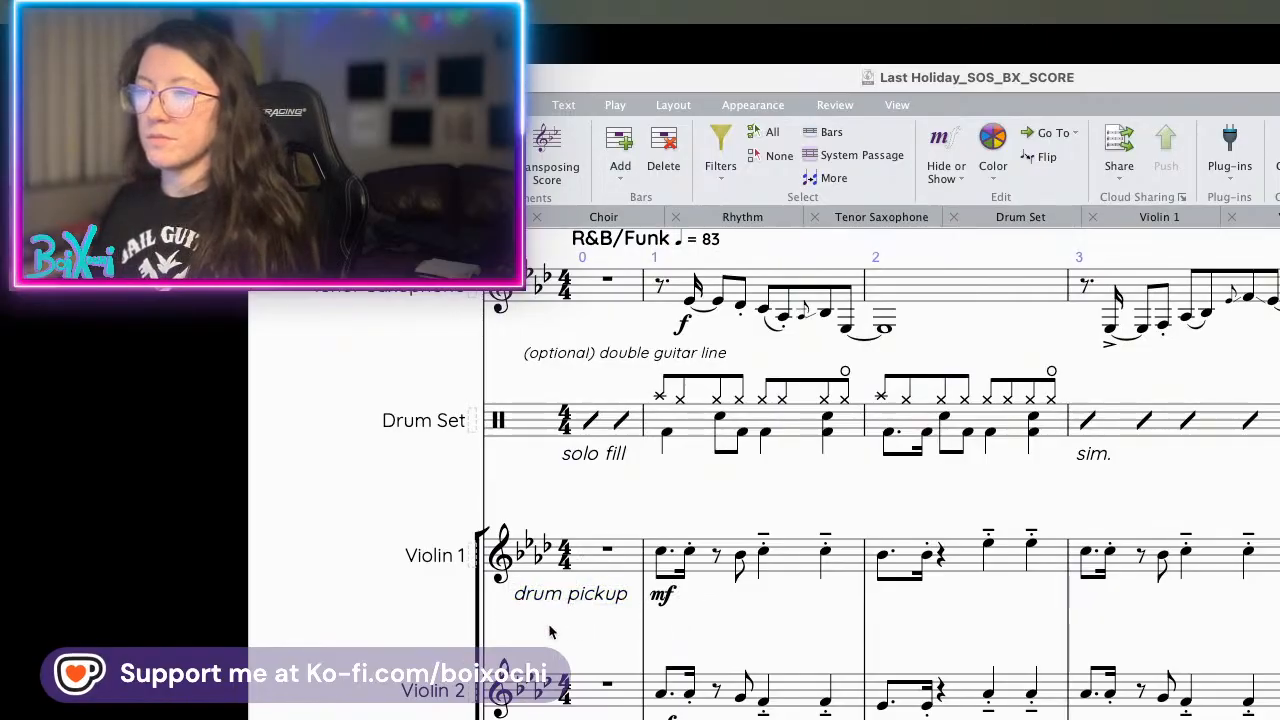
- Copy Violin 1's "drum pickup" text beneath Violin 2's pickup bar and set the copy to show in parts
{"action": "scroll", "coordinate": [540, 625], "scroll_direction": "down", "scroll_amount": 3}
{"action": "left_click", "coordinate": [598, 506]}
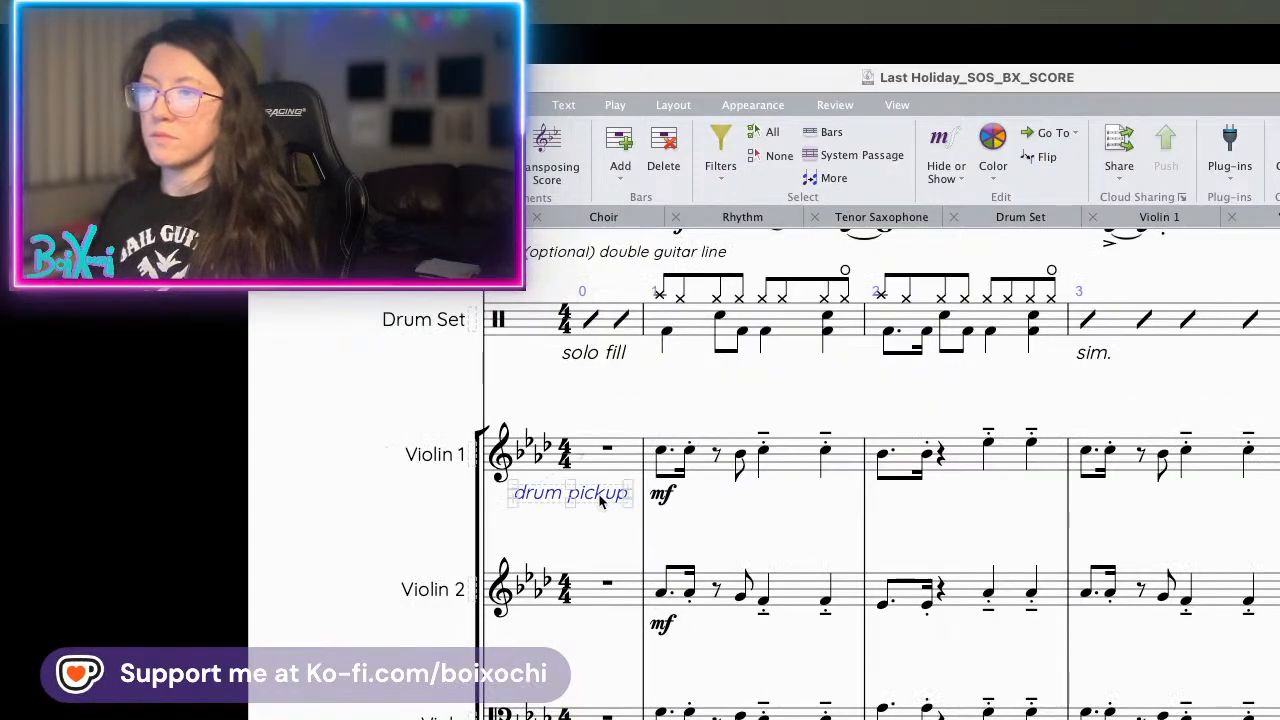
{"action": "scroll", "coordinate": [600, 505], "scroll_direction": "down", "scroll_amount": 5}
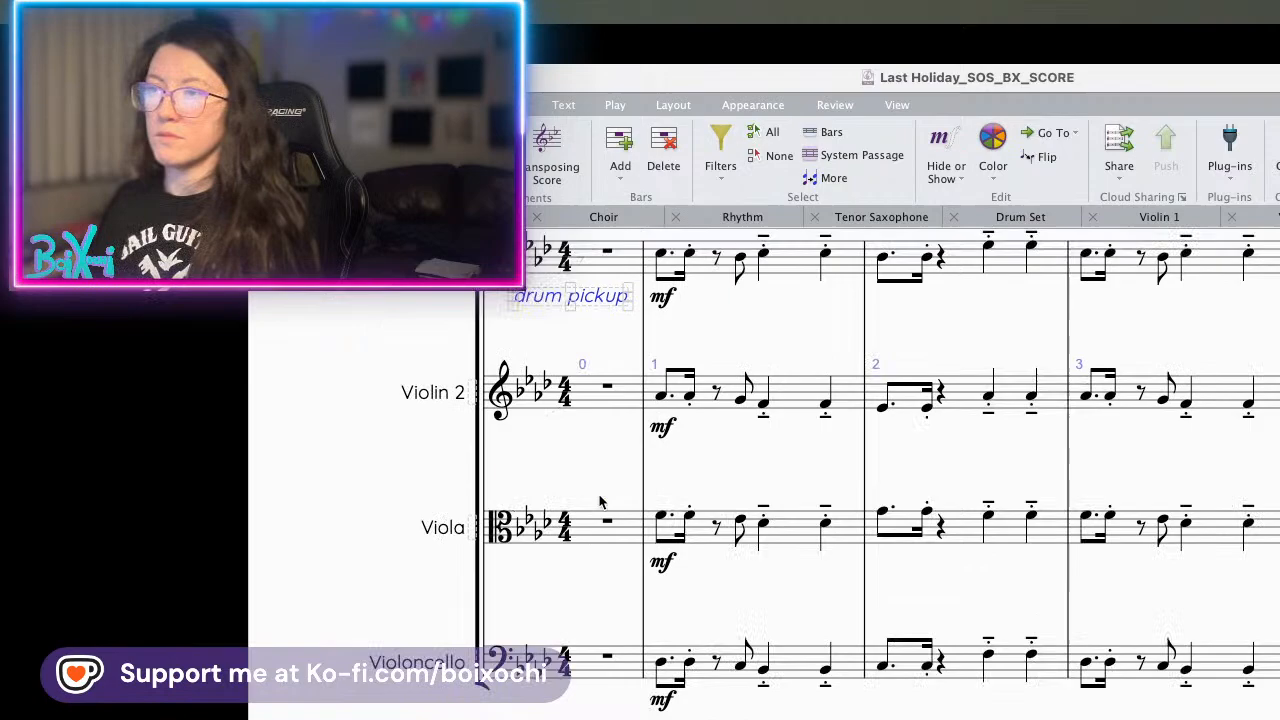
{"action": "left_click", "coordinate": [547, 432], "text": "alt"}
{"action": "left_click_drag", "start_coordinate": [607, 453], "coordinate": [546, 449]}
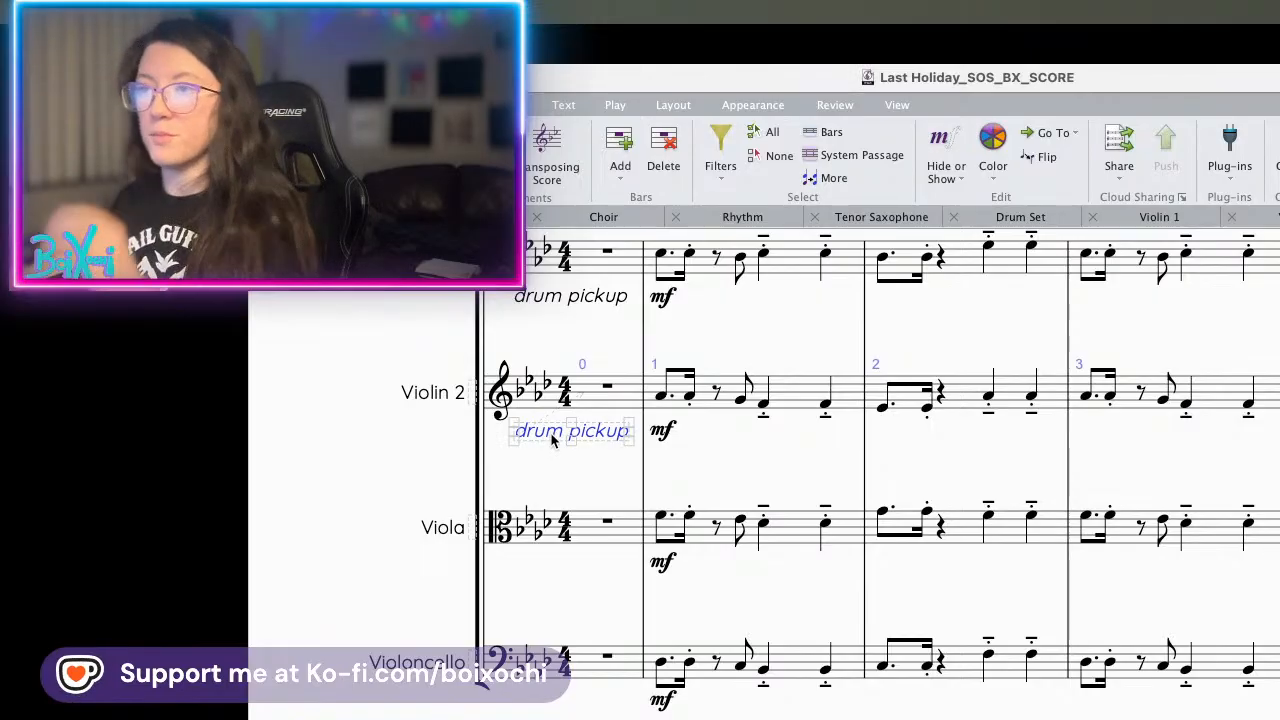
{"action": "right_click", "coordinate": [550, 432]}
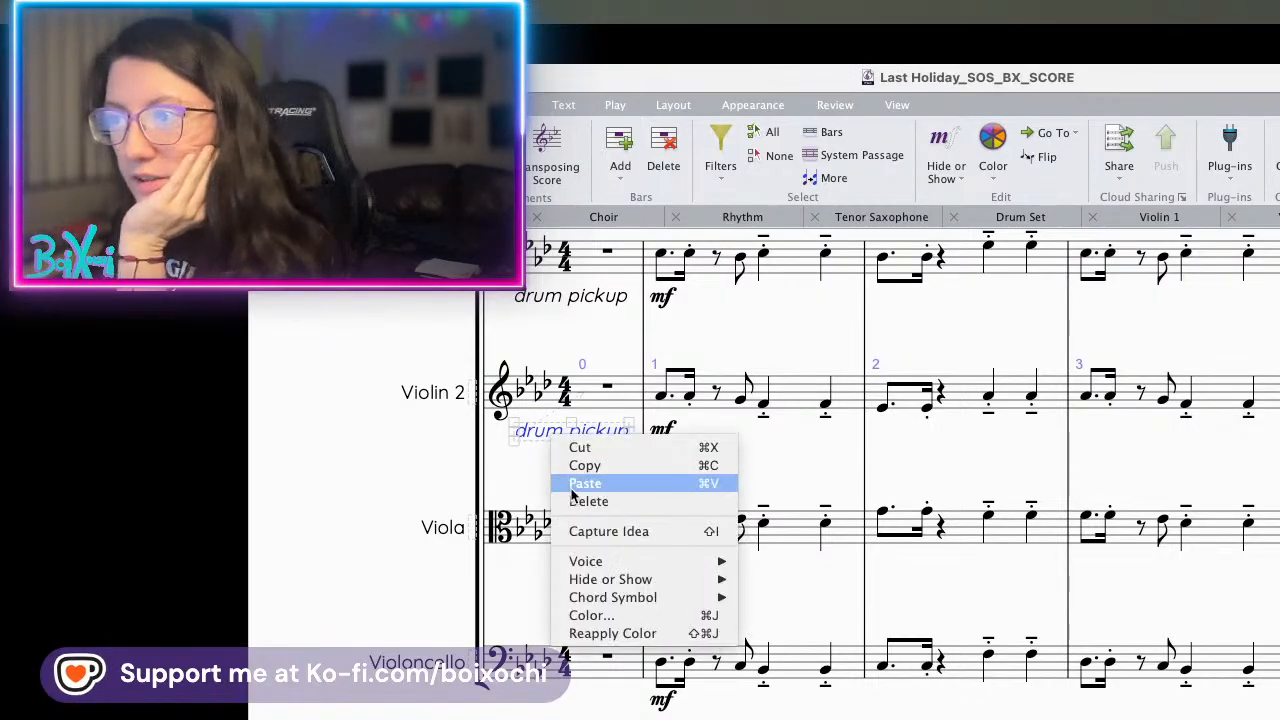
{"action": "mouse_move", "coordinate": [654, 586]}
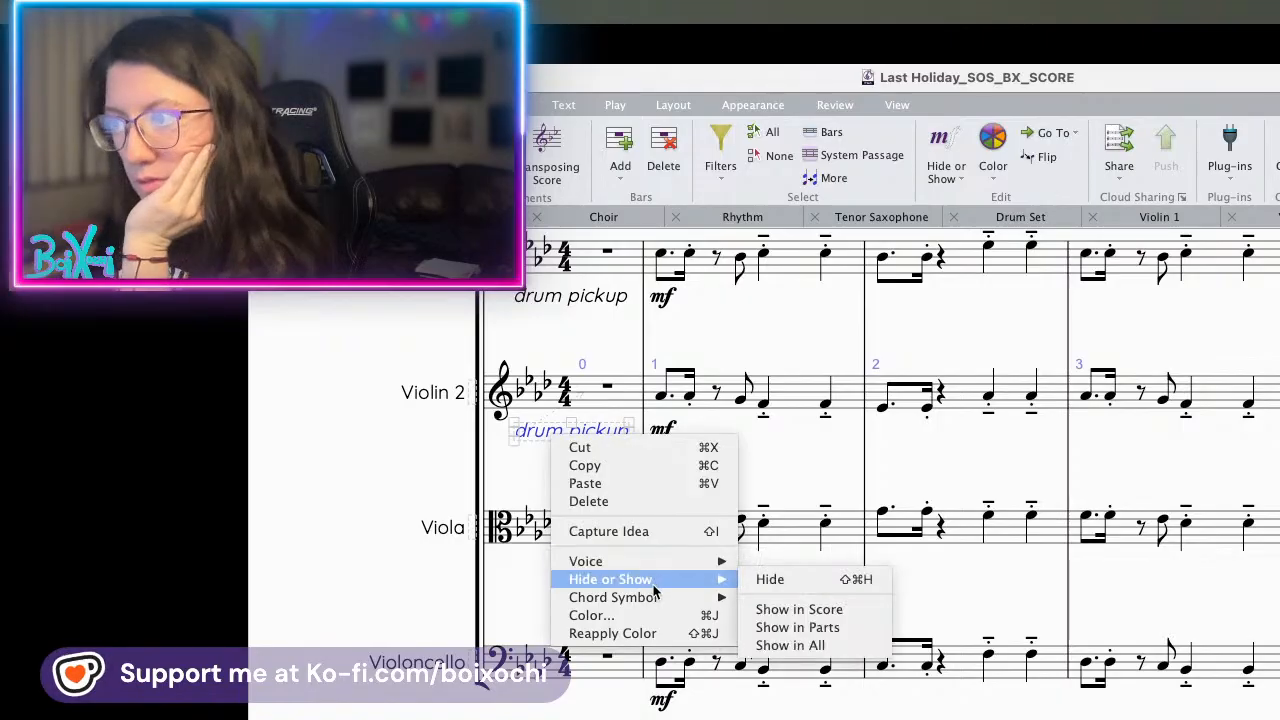
{"action": "left_click", "coordinate": [797, 627]}
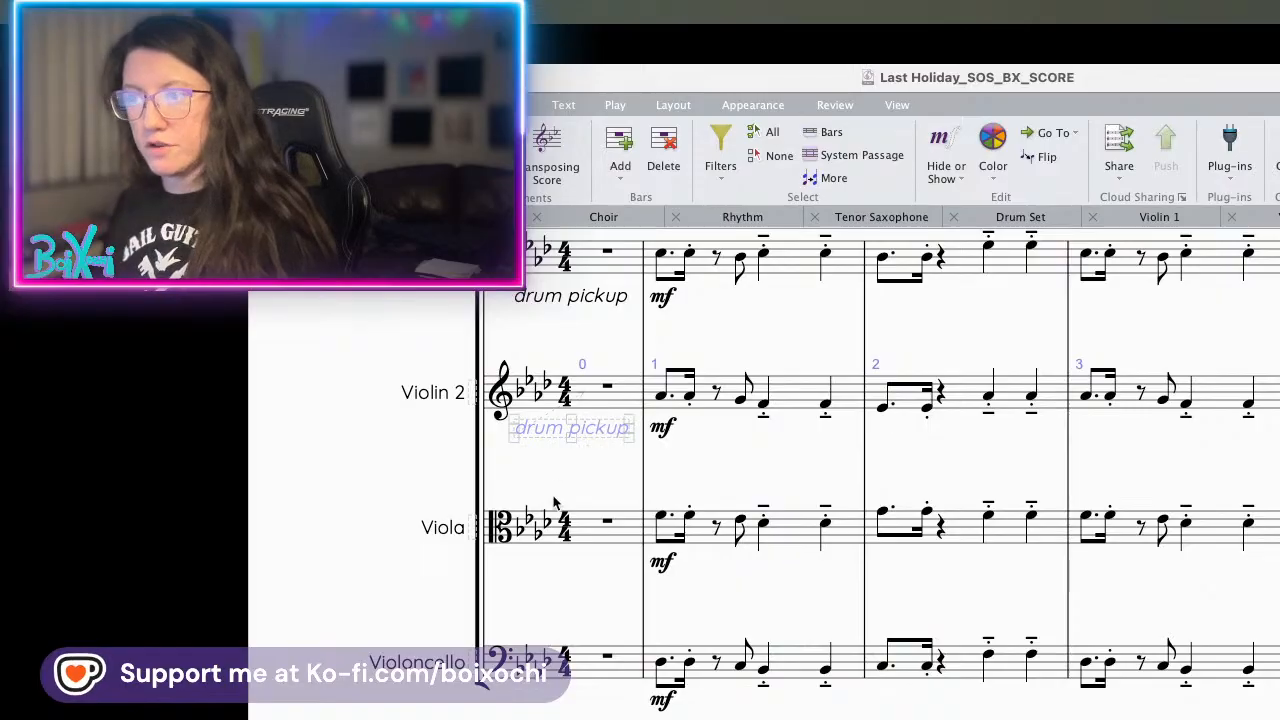
- Copy the parts-only "drum pickup" text beneath the pickup bars of the Viola and Violoncello staves
{"action": "left_click", "coordinate": [521, 575], "text": "alt"}
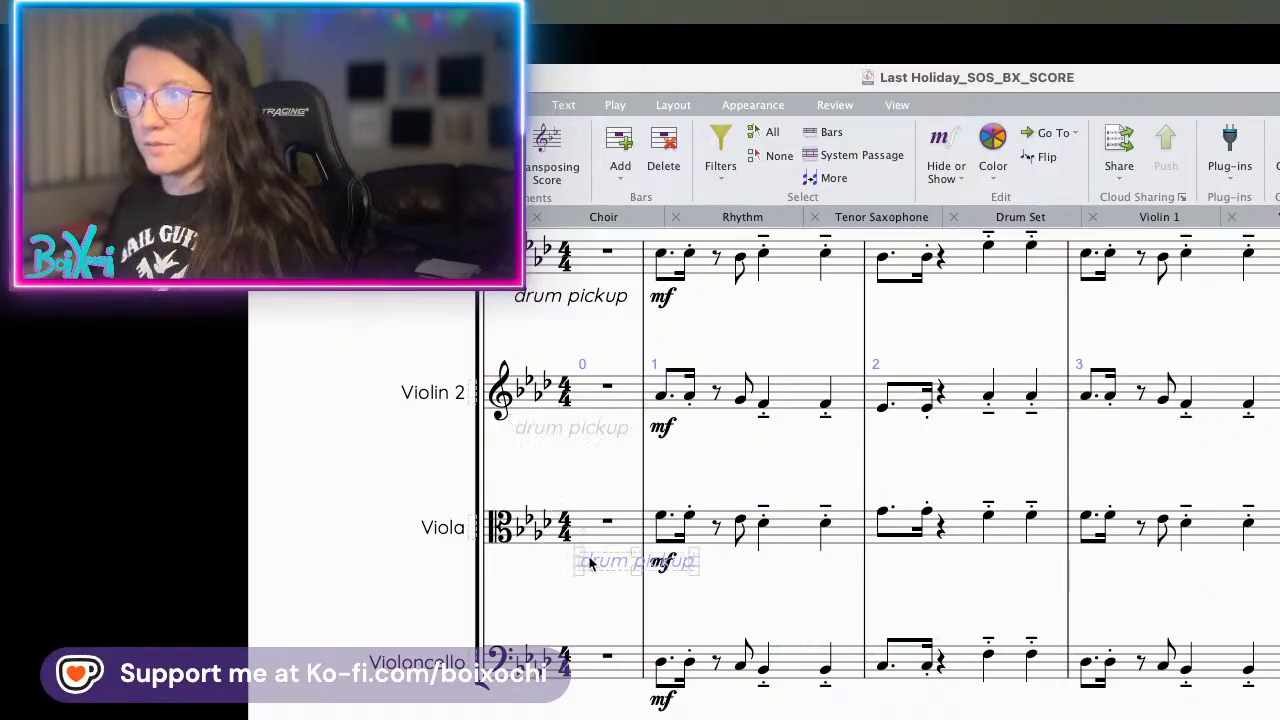
{"action": "left_click_drag", "start_coordinate": [602, 566], "coordinate": [534, 563]}
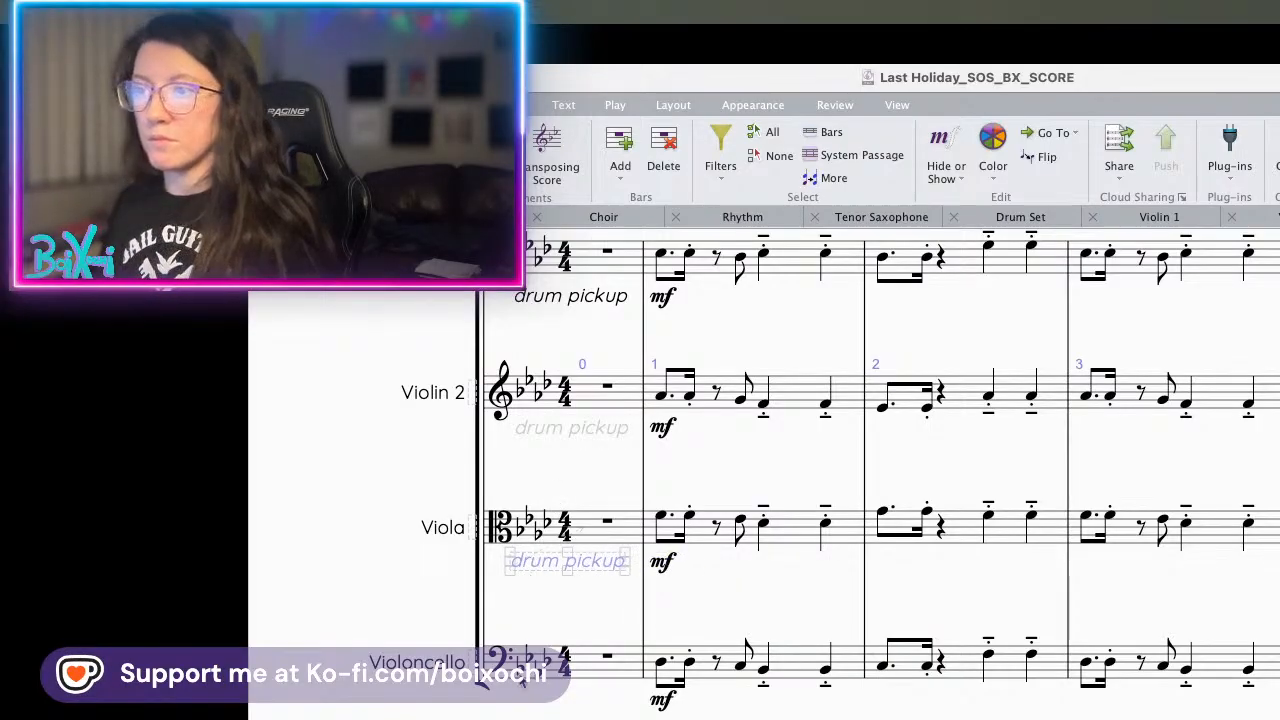
{"action": "left_click", "coordinate": [510, 707], "text": "alt"}
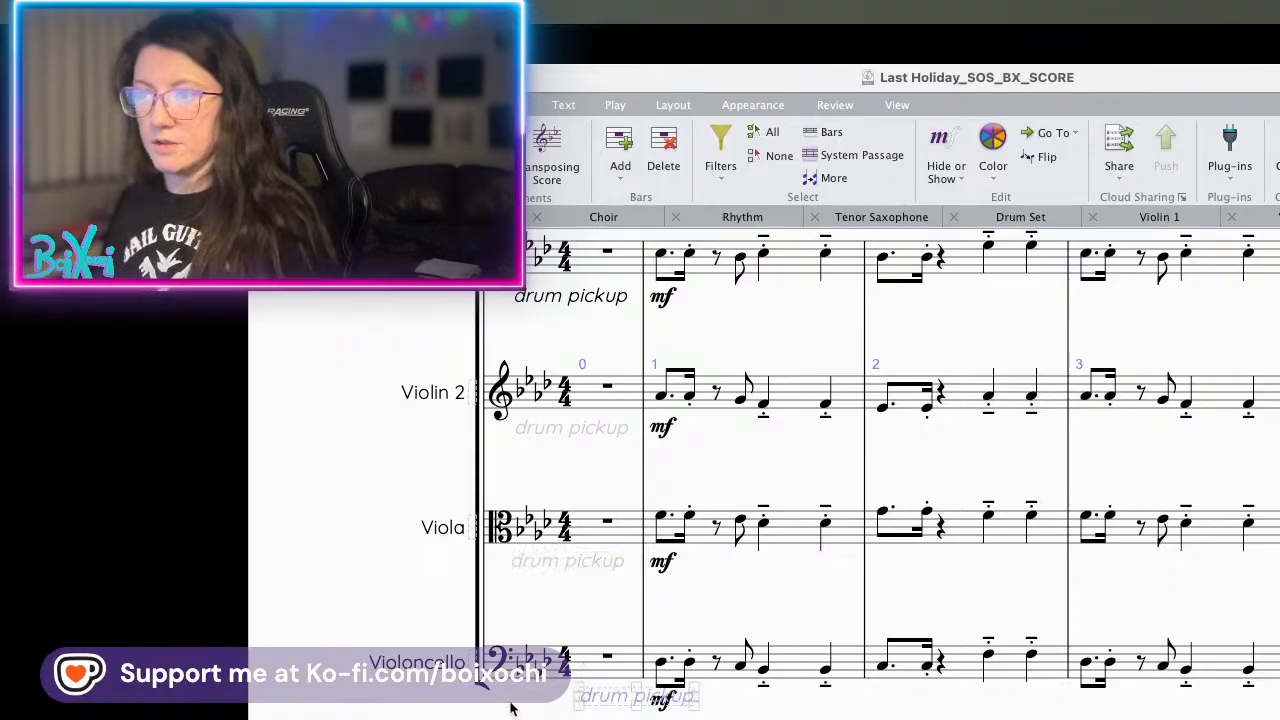
{"action": "left_click_drag", "start_coordinate": [657, 703], "coordinate": [535, 708]}
{"action": "key", "text": "Escape"}
- Add the count "3 + 4 +" beneath Violin 1's pickup bar and move its "drum pickup" text above the staff
{"action": "scroll", "coordinate": [880, 470], "scroll_direction": "up", "scroll_amount": 4}
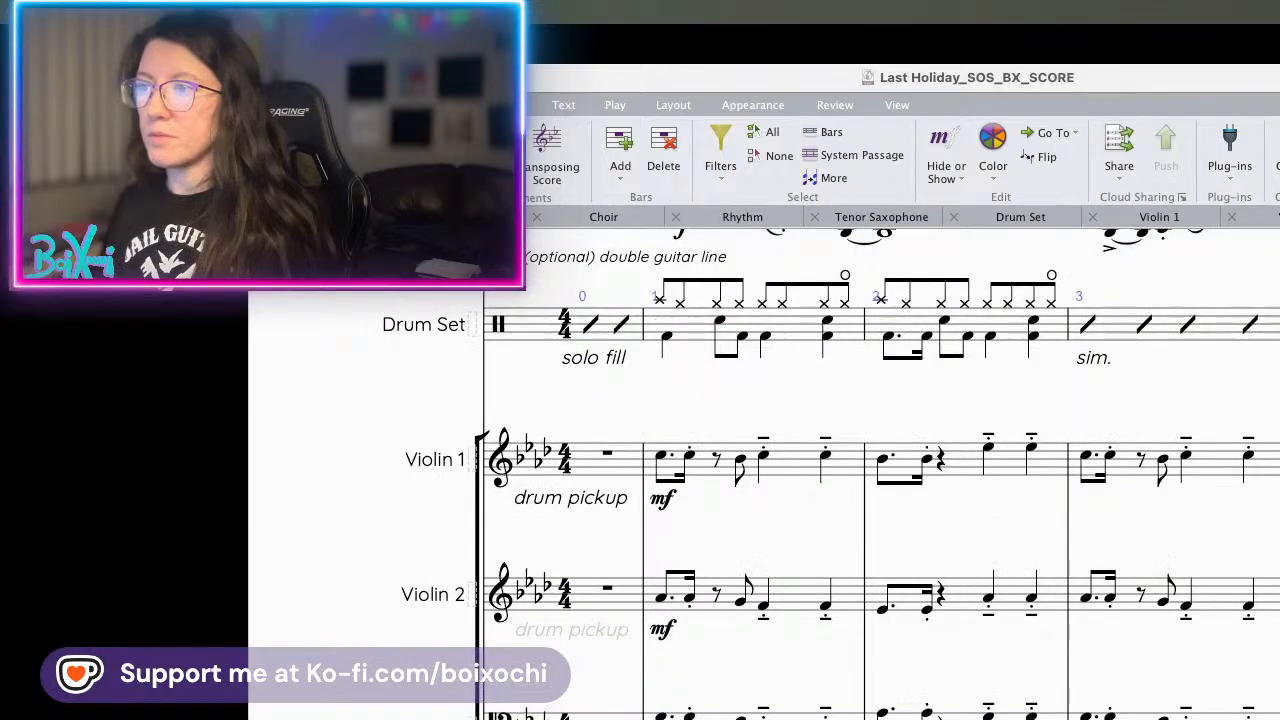
{"action": "scroll", "coordinate": [694, 533], "scroll_direction": "up", "scroll_amount": 1}
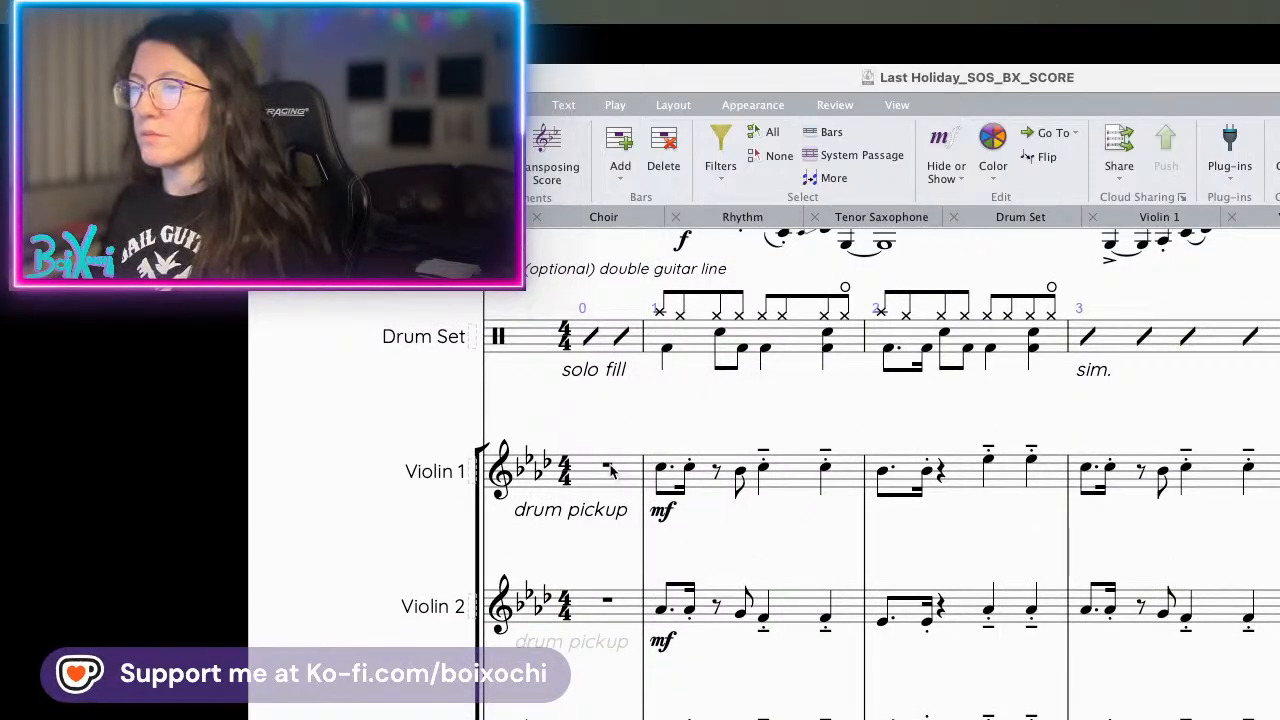
{"action": "left_click_drag", "start_coordinate": [705, 519], "coordinate": [626, 370]}
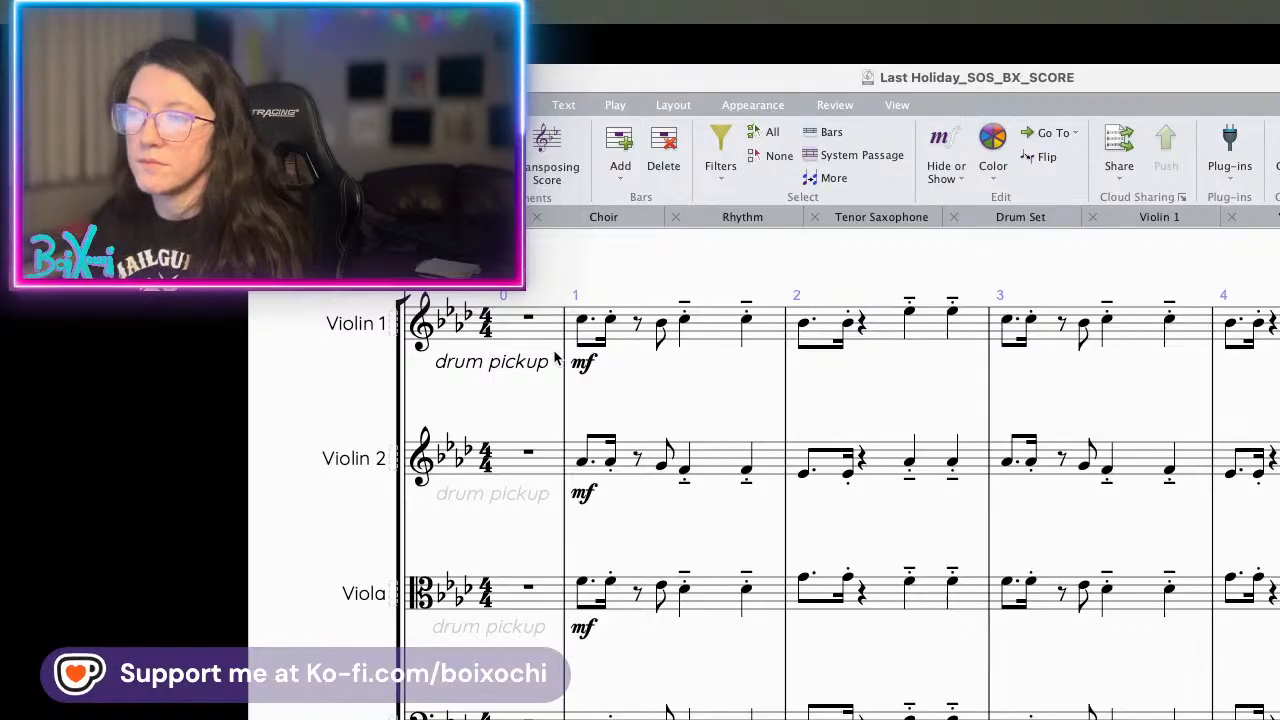
{"action": "type", "text": "4+"}
{"action": "key", "text": "BackSpace"}
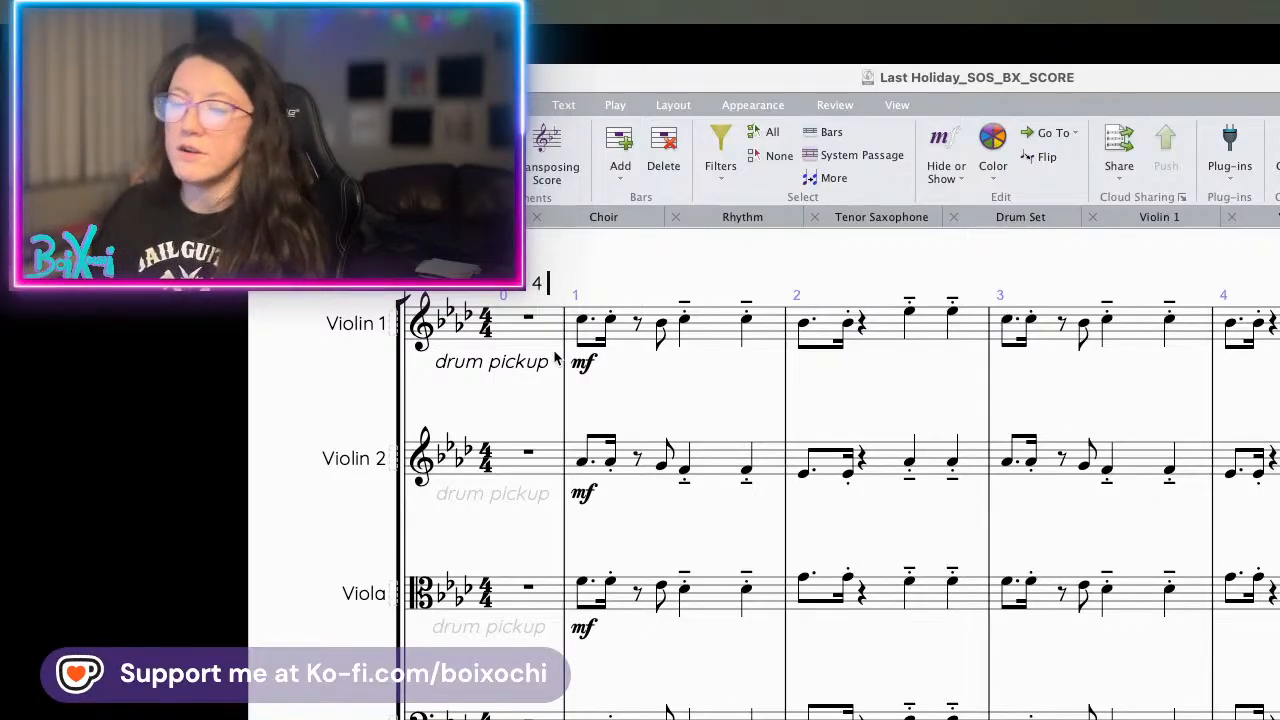
{"action": "type", "text": "+"}
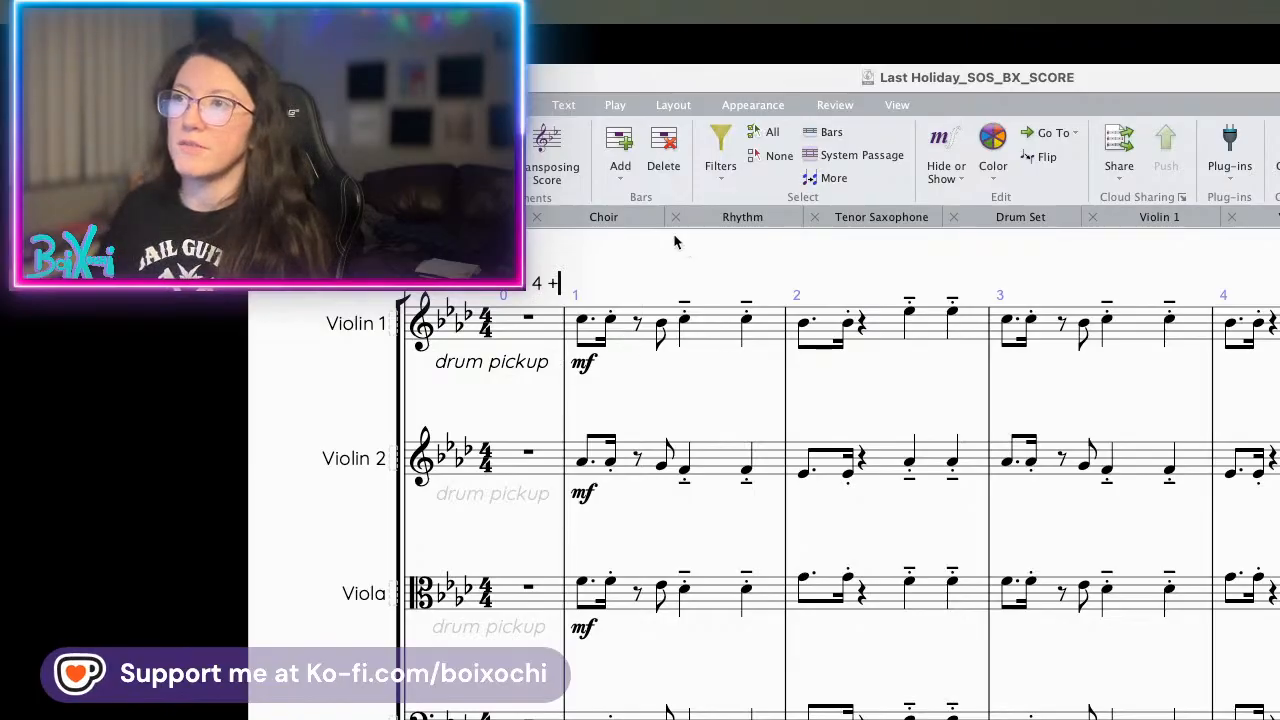
{"action": "left_click", "coordinate": [619, 271]}
{"action": "left_click_drag", "start_coordinate": [535, 286], "coordinate": [508, 313]}
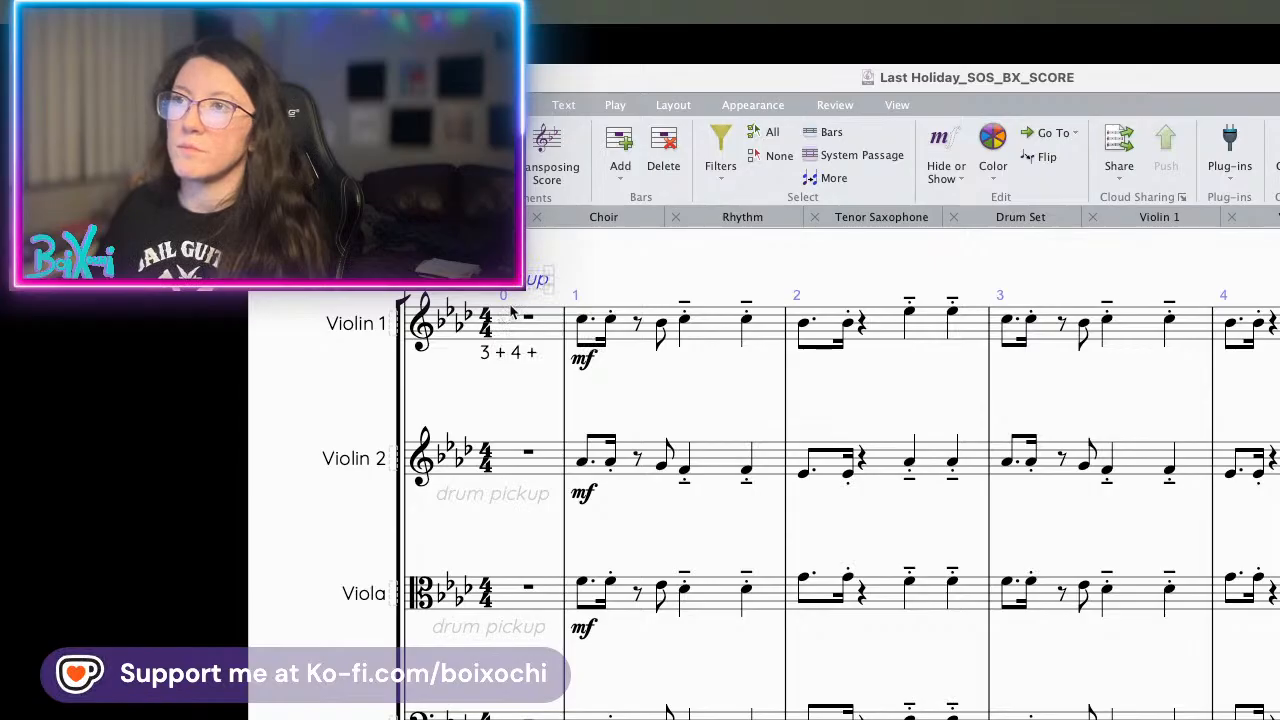
{"action": "left_click_drag", "start_coordinate": [519, 358], "coordinate": [535, 357]}
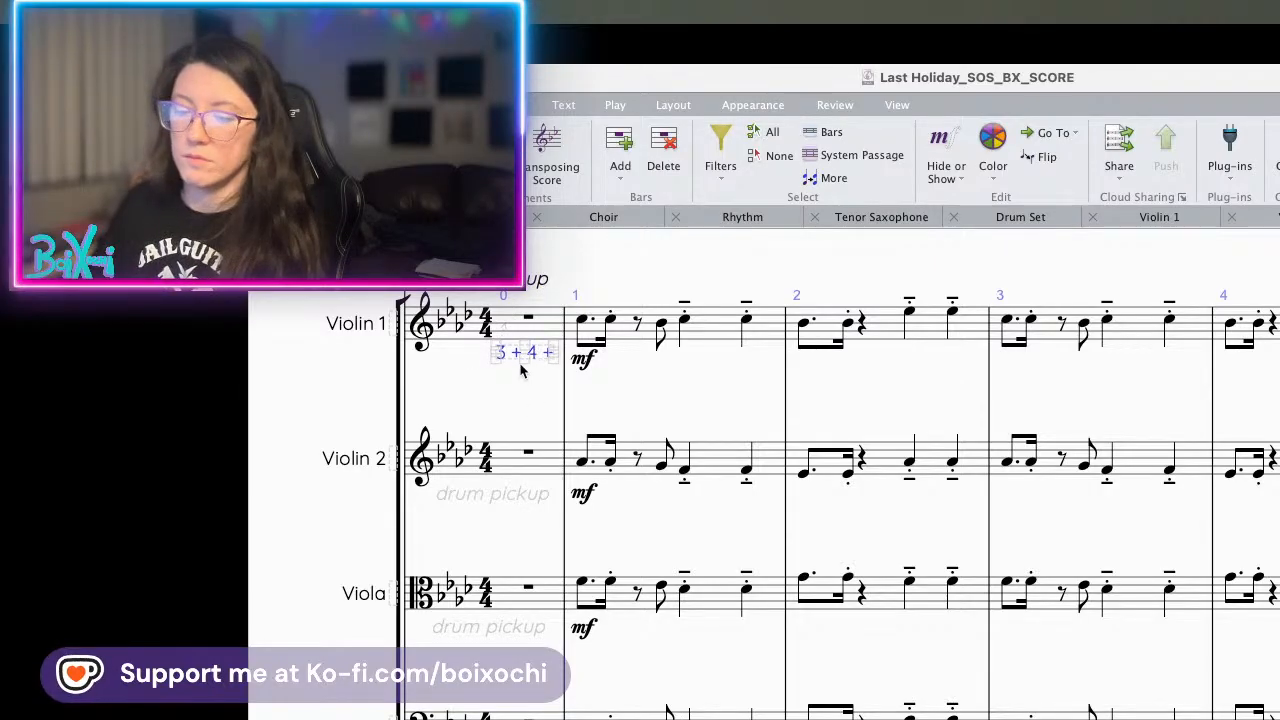
- Copy the "3 + 4 +" count beneath Violin 2's pickup bar and move that staff's "drum pickup" text above it
{"action": "left_click", "coordinate": [509, 483], "text": "alt"}
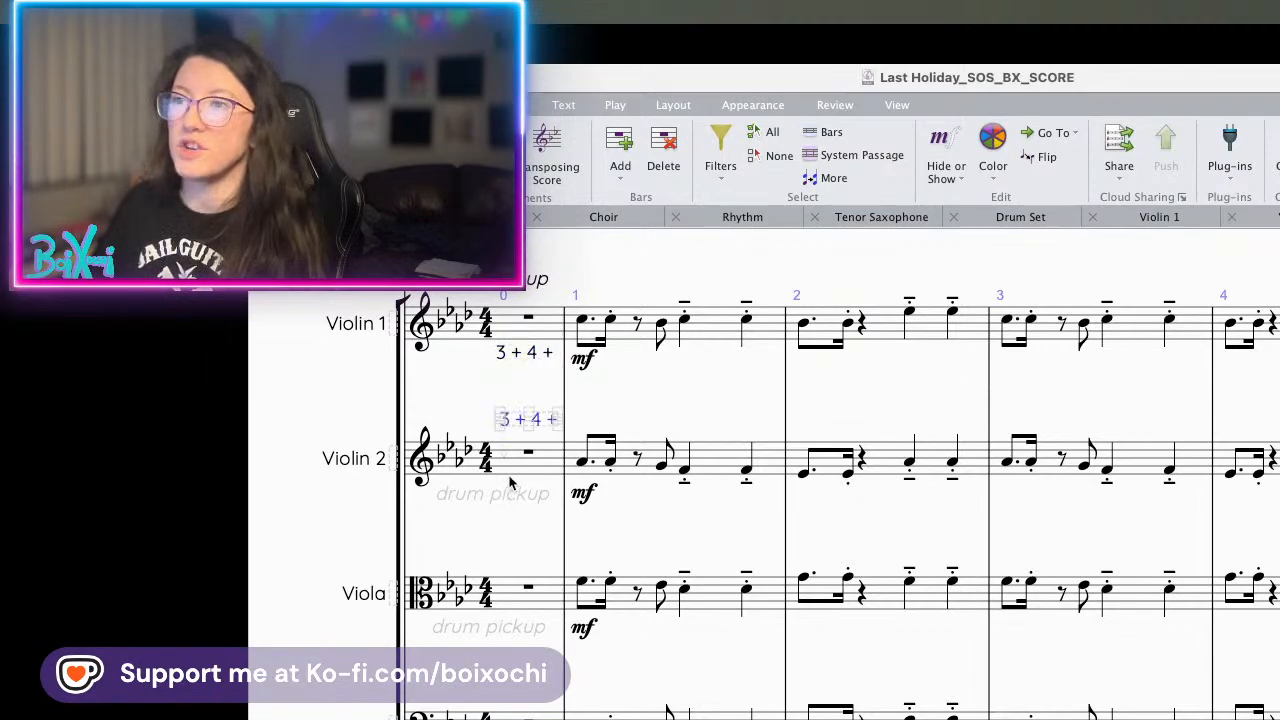
{"action": "left_click_drag", "start_coordinate": [518, 425], "coordinate": [459, 424]}
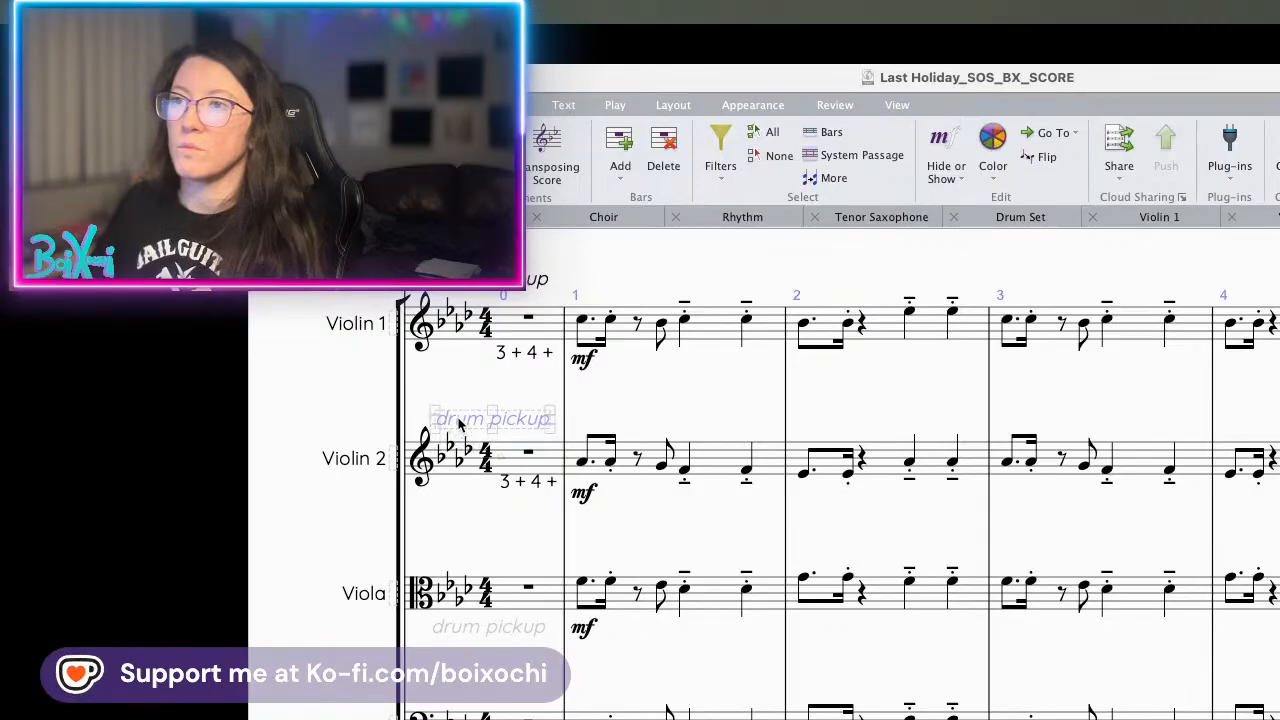
{"action": "left_click", "coordinate": [498, 486]}
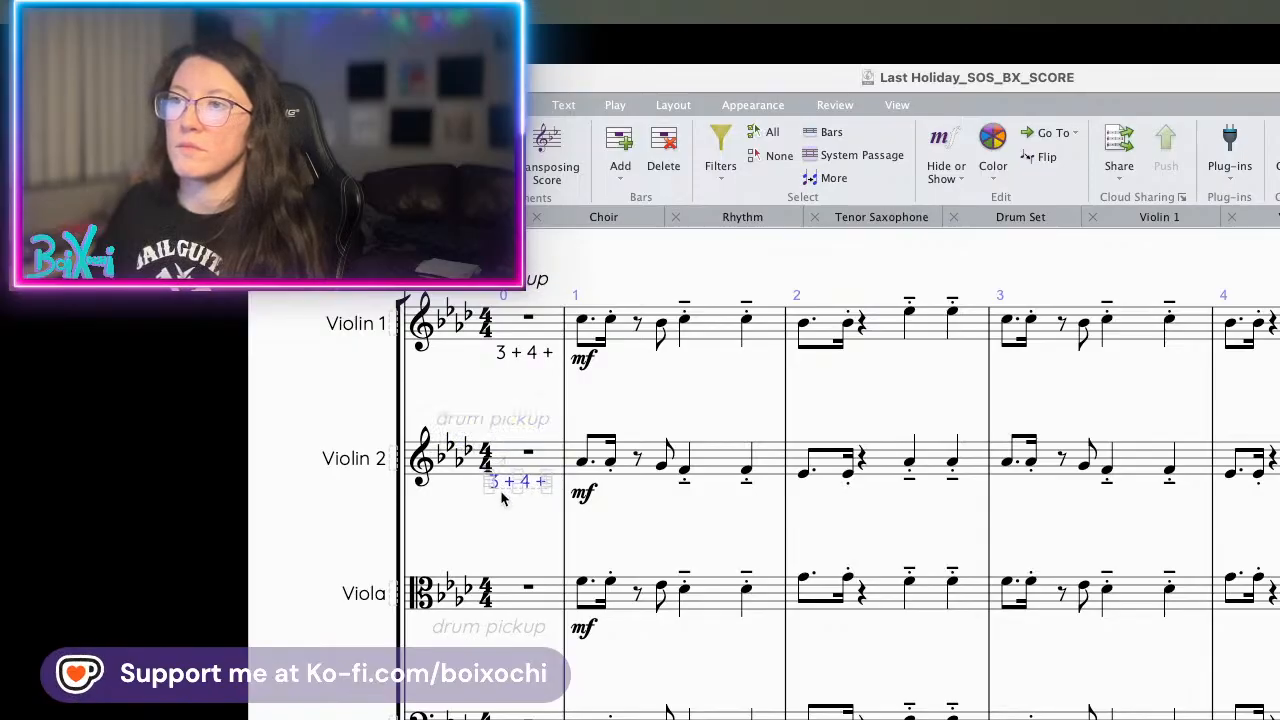
{"action": "left_click_drag", "start_coordinate": [503, 498], "coordinate": [506, 503]}
- Set Violin 2's "3 + 4 +" count to show in parts
{"action": "right_click", "coordinate": [505, 500]}
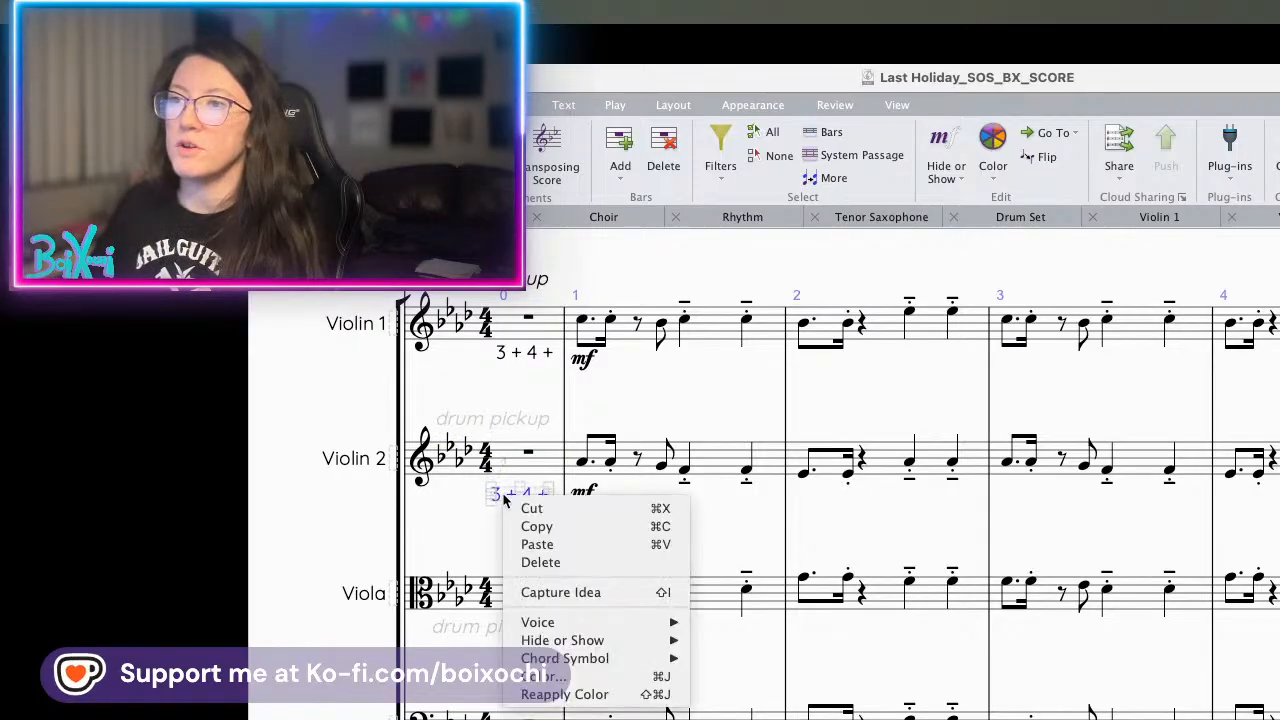
{"action": "mouse_move", "coordinate": [590, 641]}
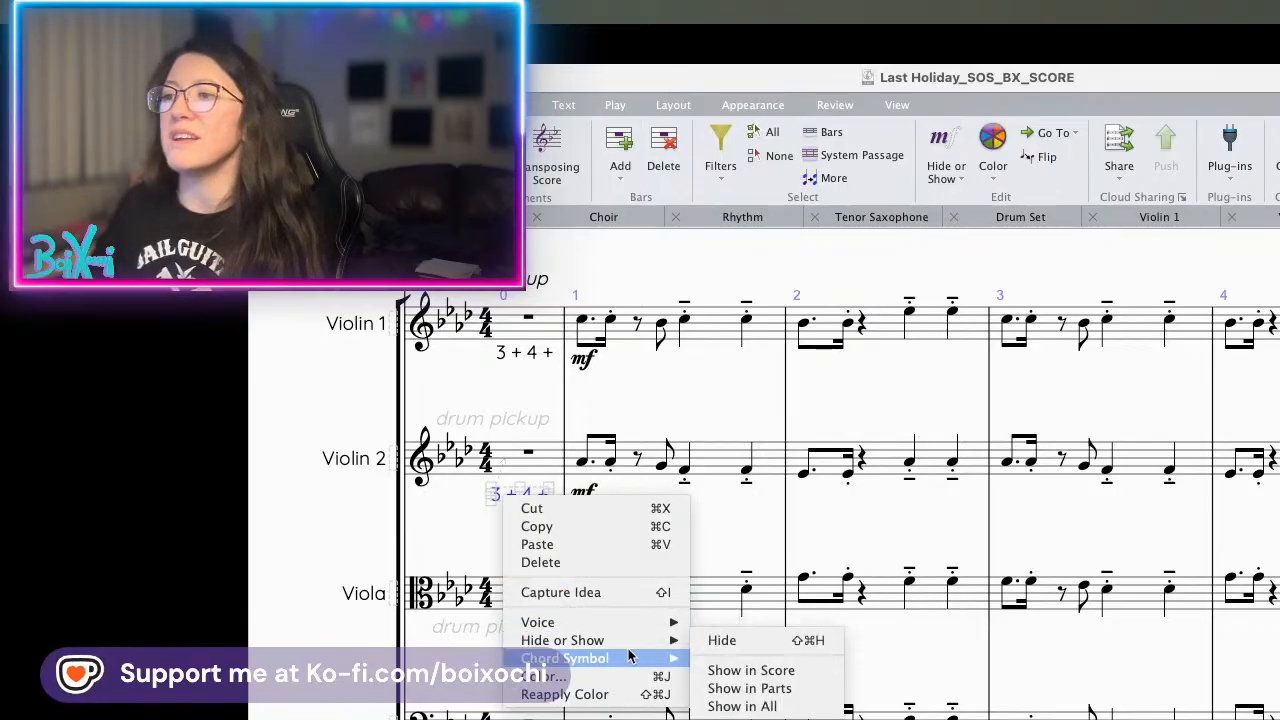
{"action": "left_click", "coordinate": [749, 688]}
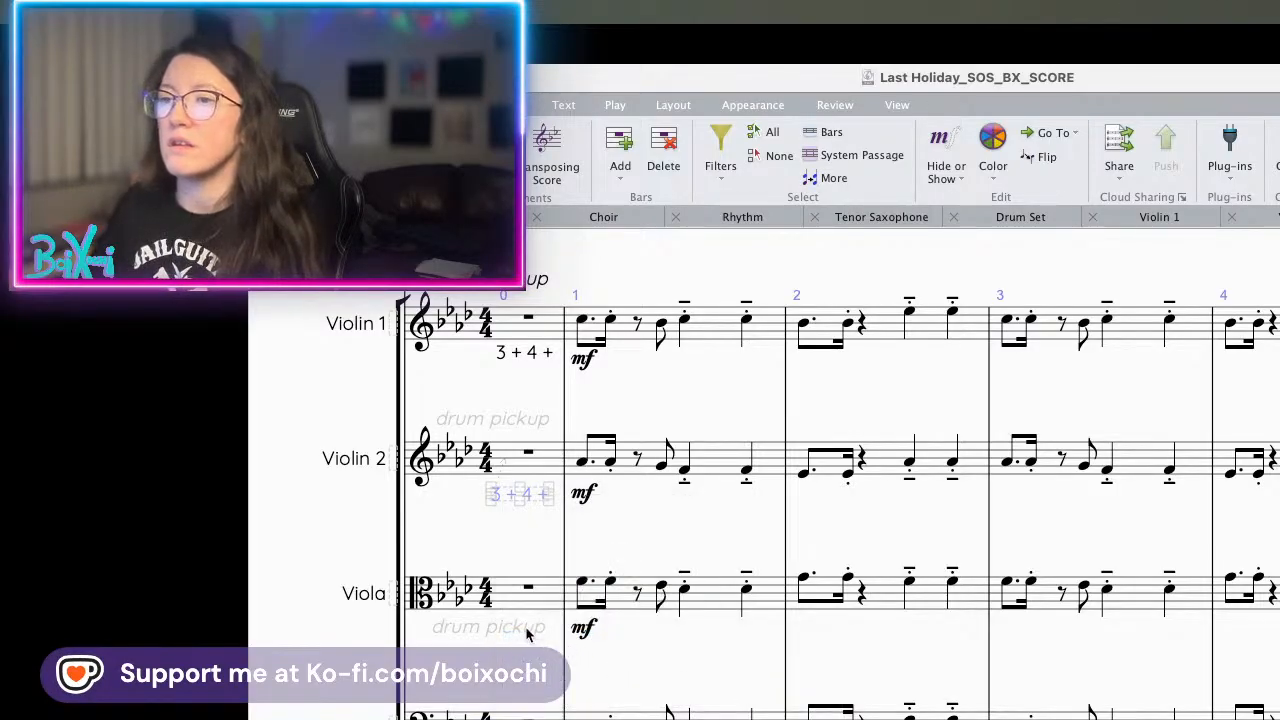
- Move the Viola's "drum pickup" text above its pickup bar, leaving no duplicate below the staff
{"action": "left_click_drag", "start_coordinate": [527, 633], "coordinate": [521, 565]}
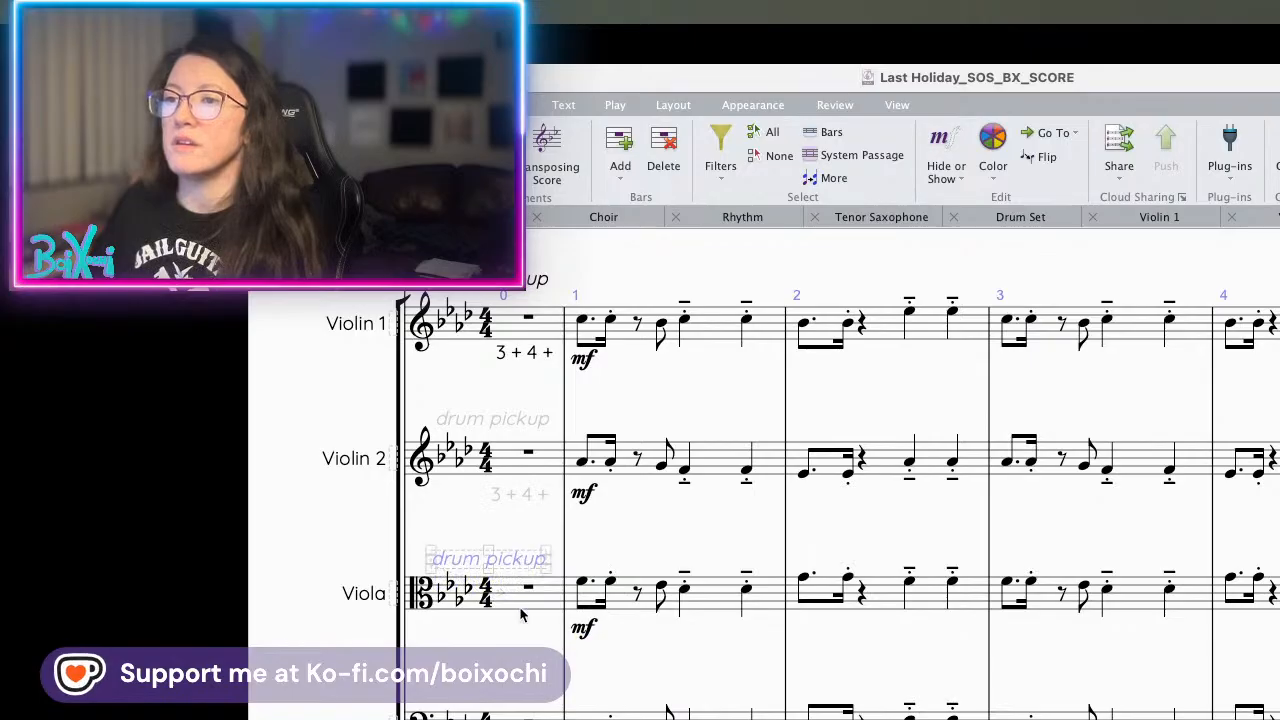
{"action": "left_click", "coordinate": [491, 630], "text": "alt"}
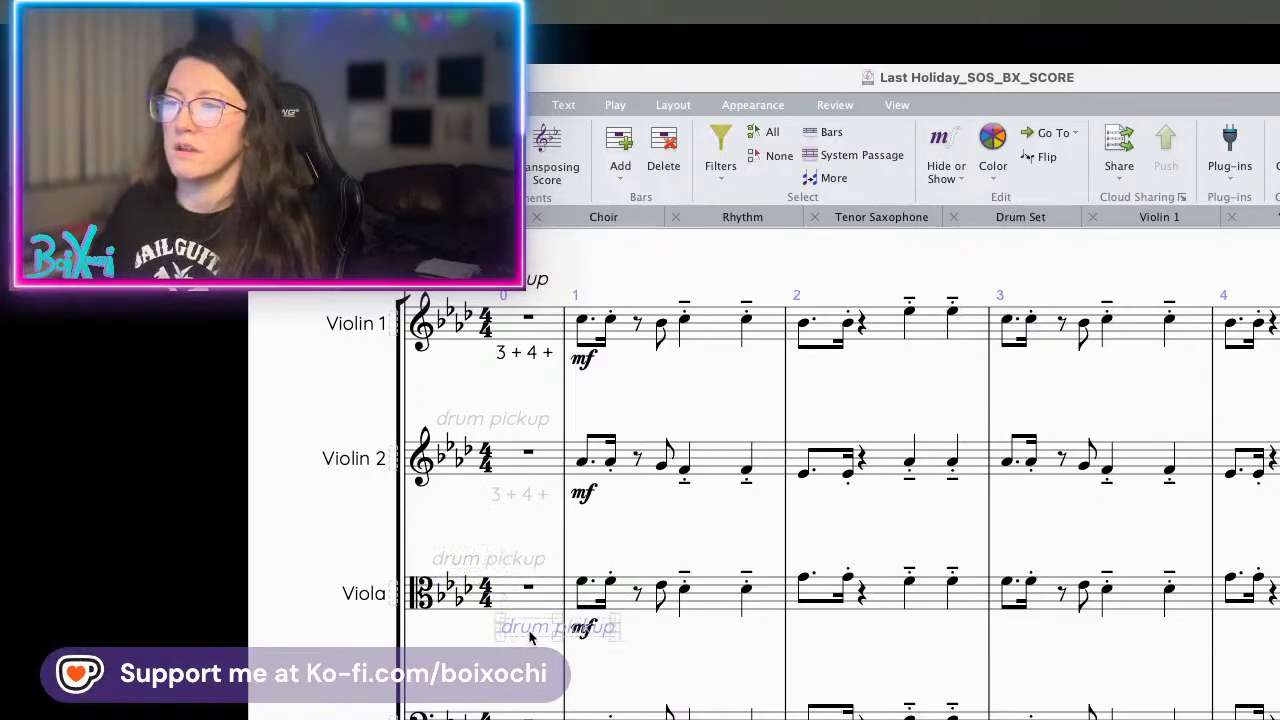
{"action": "key", "text": "Delete"}
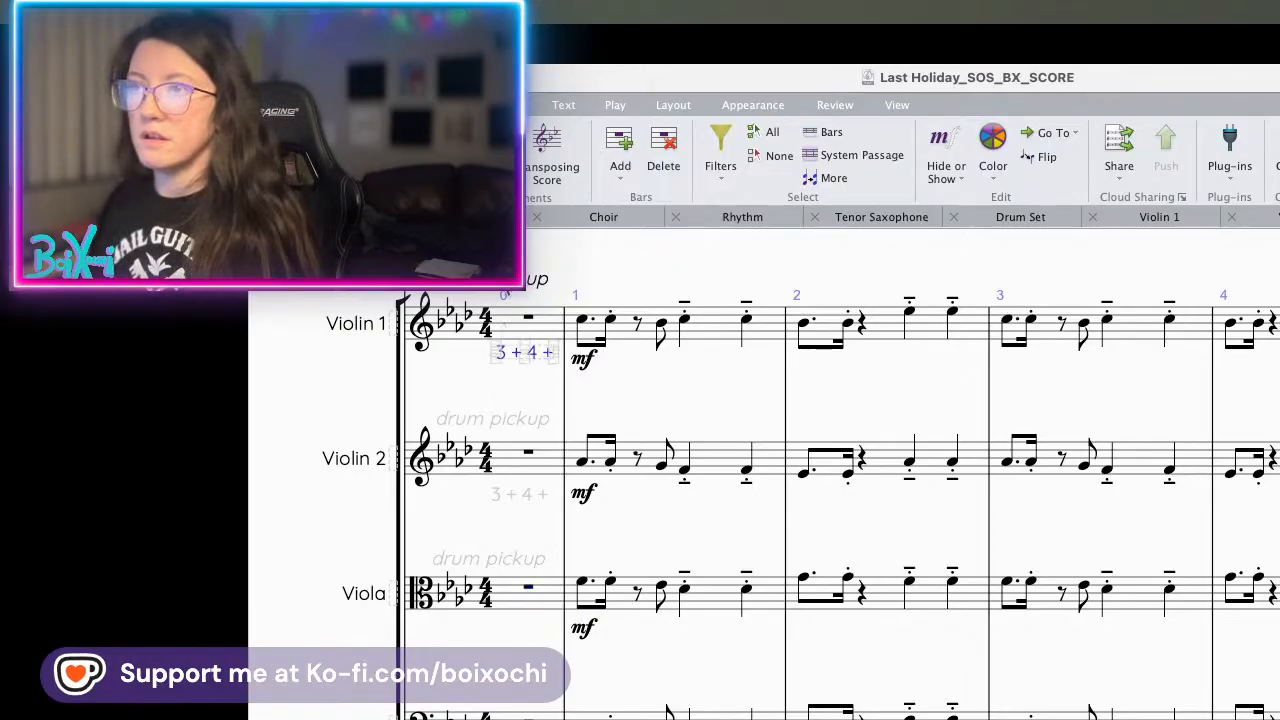
- Set Violin 1's "drum pickup" and "3 + 4 +" texts to show in parts and nudge both slightly upward
{"action": "left_click", "coordinate": [538, 280], "text": "super"}
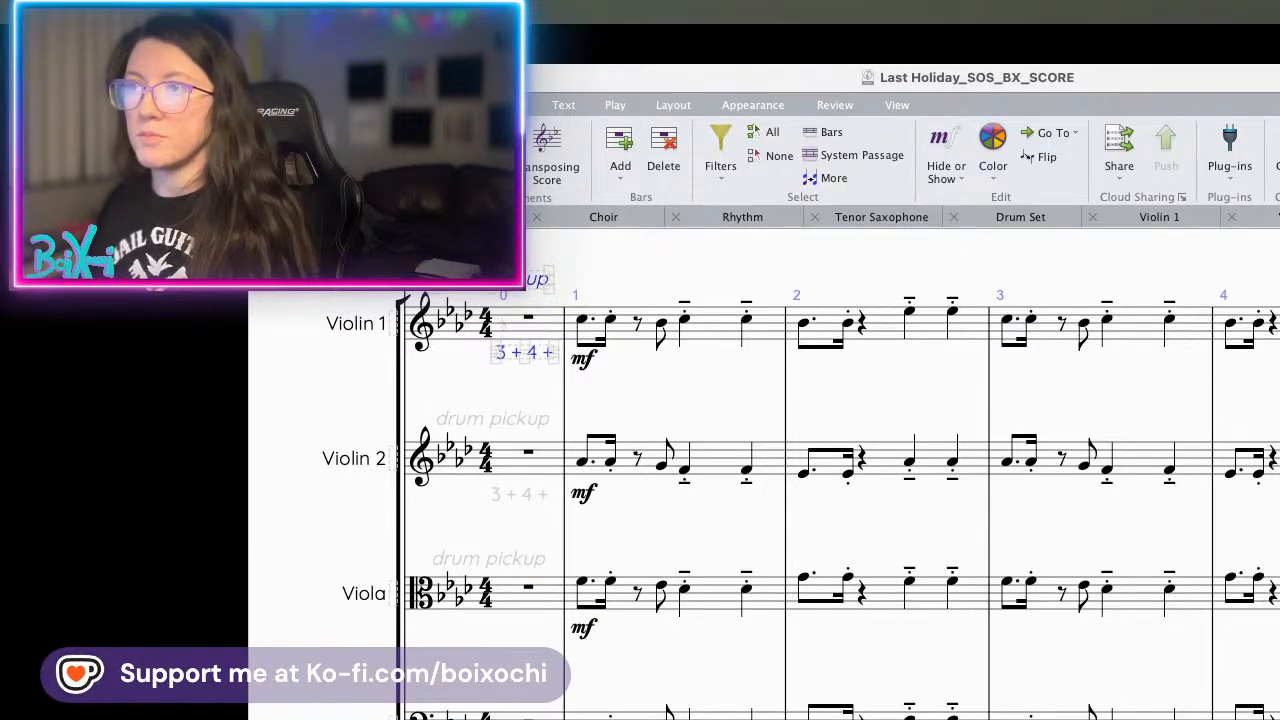
{"action": "right_click", "coordinate": [503, 277]}
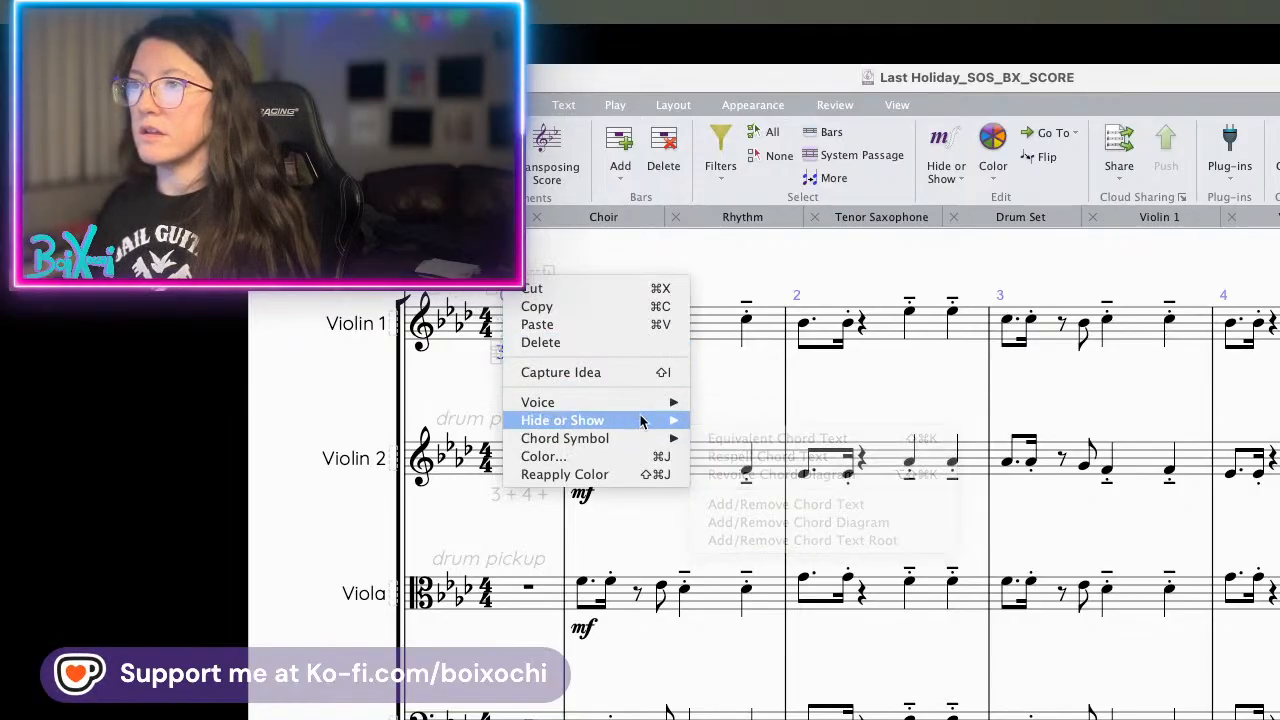
{"action": "mouse_move", "coordinate": [690, 427]}
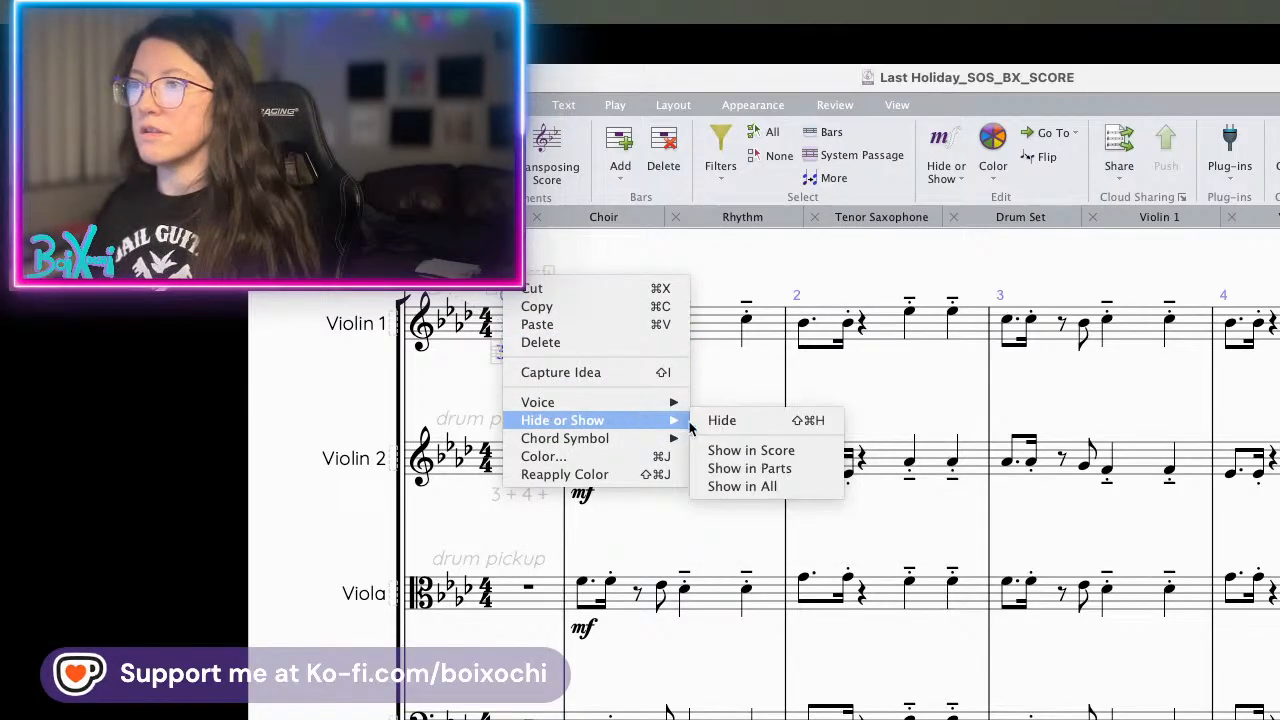
{"action": "left_click", "coordinate": [720, 470]}
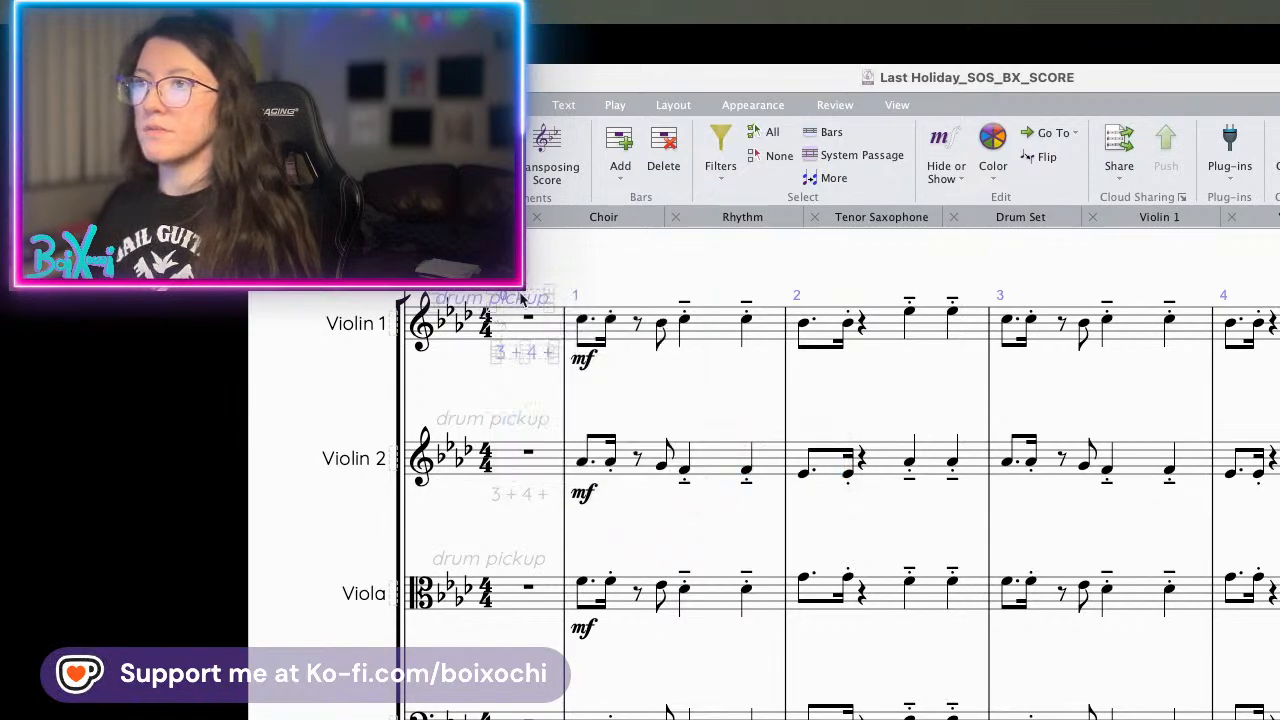
{"action": "key", "text": "Up"}
{"action": "key", "text": "Up"}
{"action": "key", "text": "Up"}
{"action": "key", "text": "Up"}
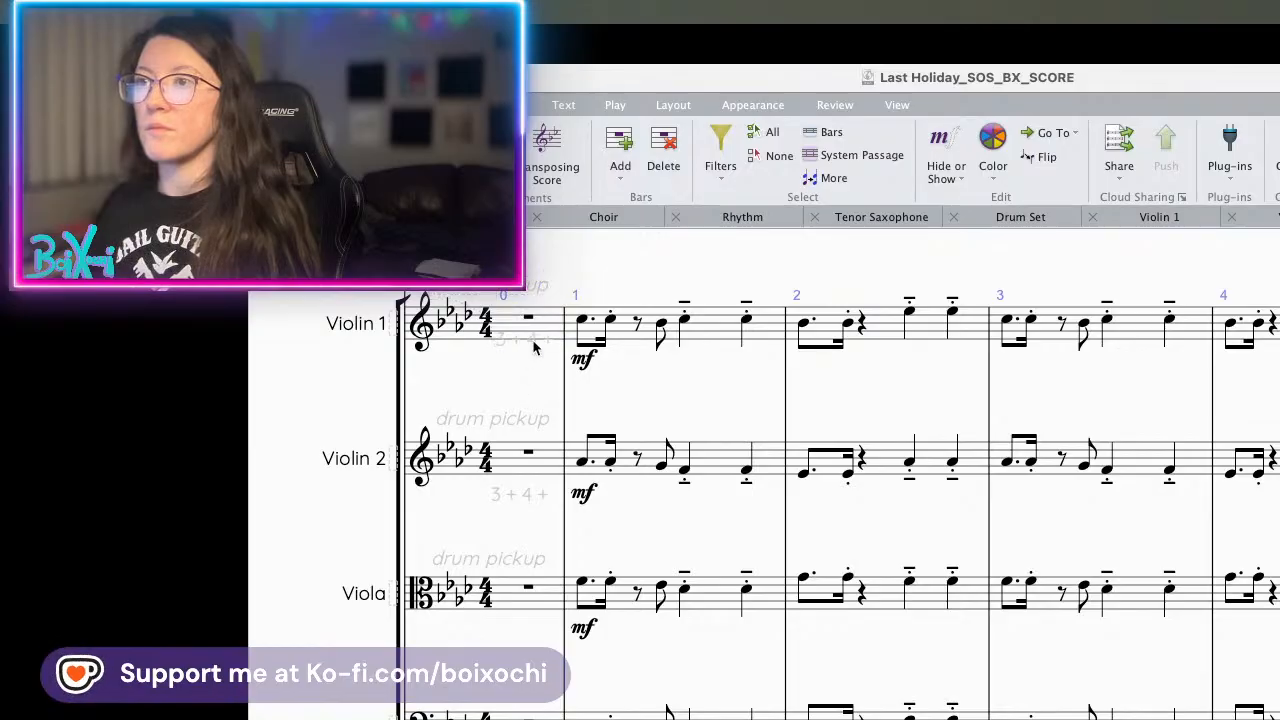
- Lower Violin 1's "3 + 4 +" count clear of its staff and copy the count beneath the Viola's pickup bar
{"action": "left_click_drag", "start_coordinate": [541, 353], "coordinate": [543, 362]}
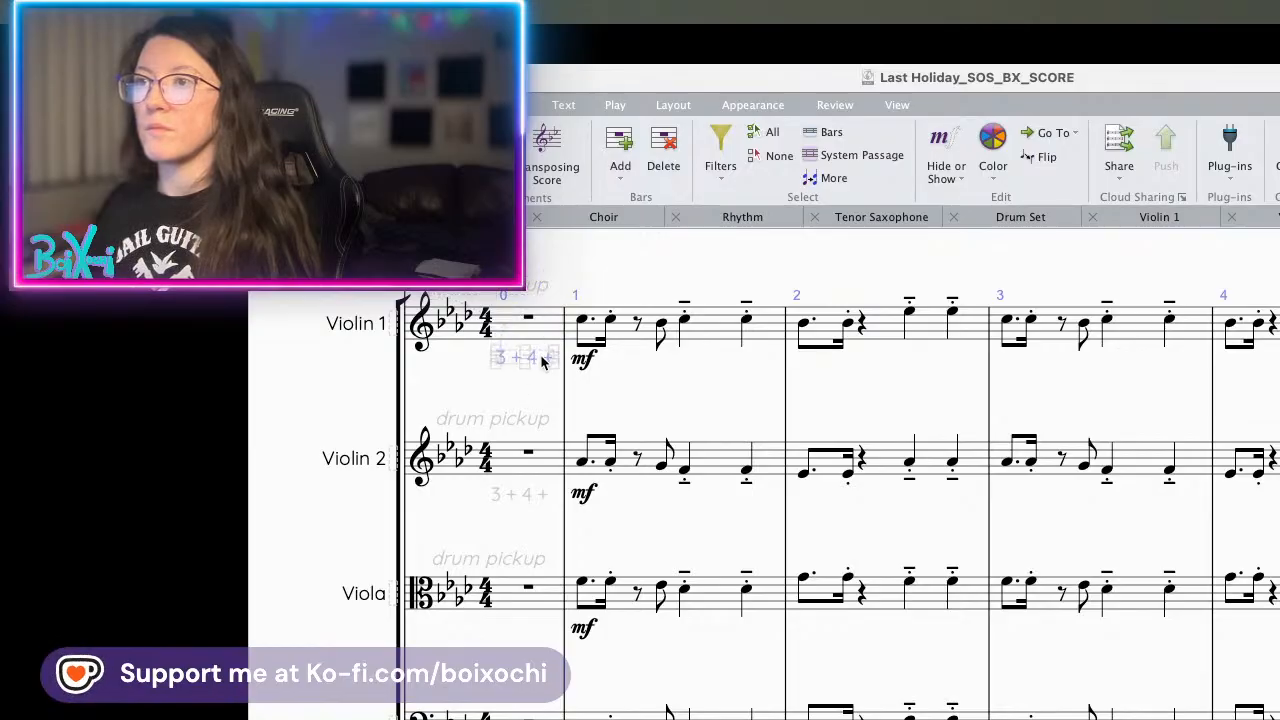
{"action": "left_click", "coordinate": [519, 496]}
{"action": "left_click", "coordinate": [506, 636], "text": "alt"}
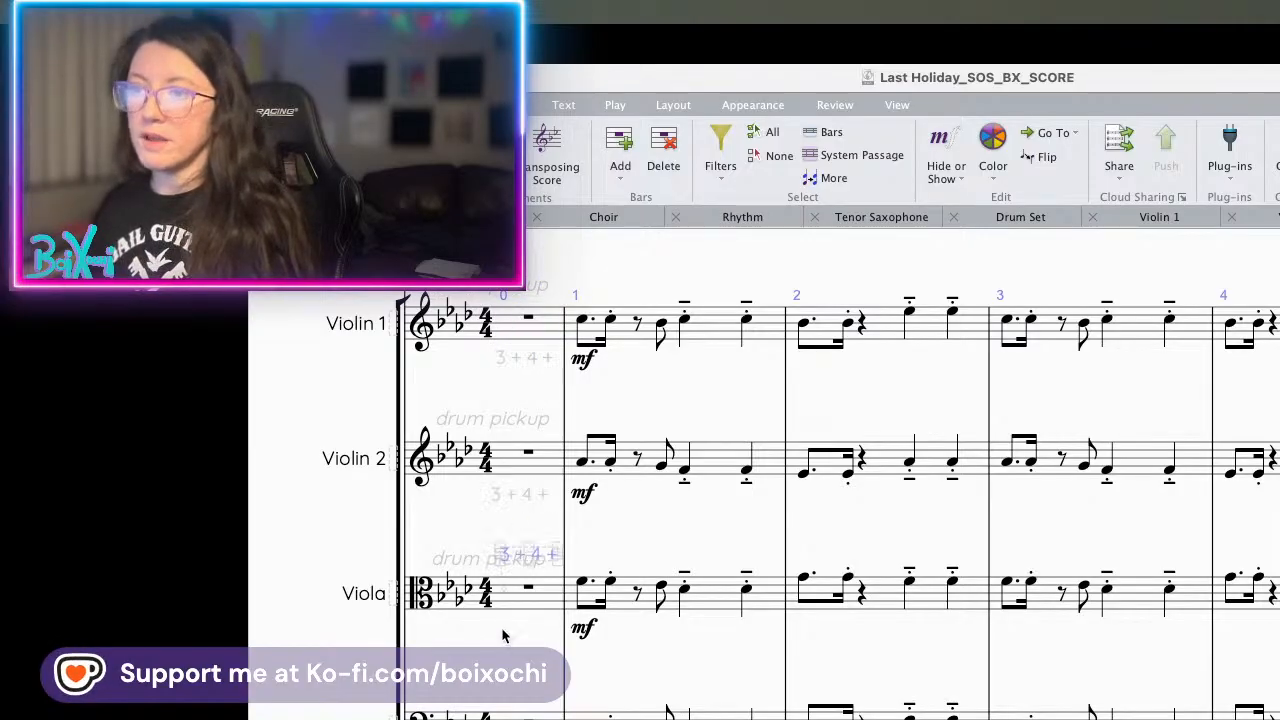
{"action": "left_click_drag", "start_coordinate": [543, 558], "coordinate": [533, 633]}
{"action": "scroll", "coordinate": [522, 682], "scroll_direction": "down", "scroll_amount": 2}
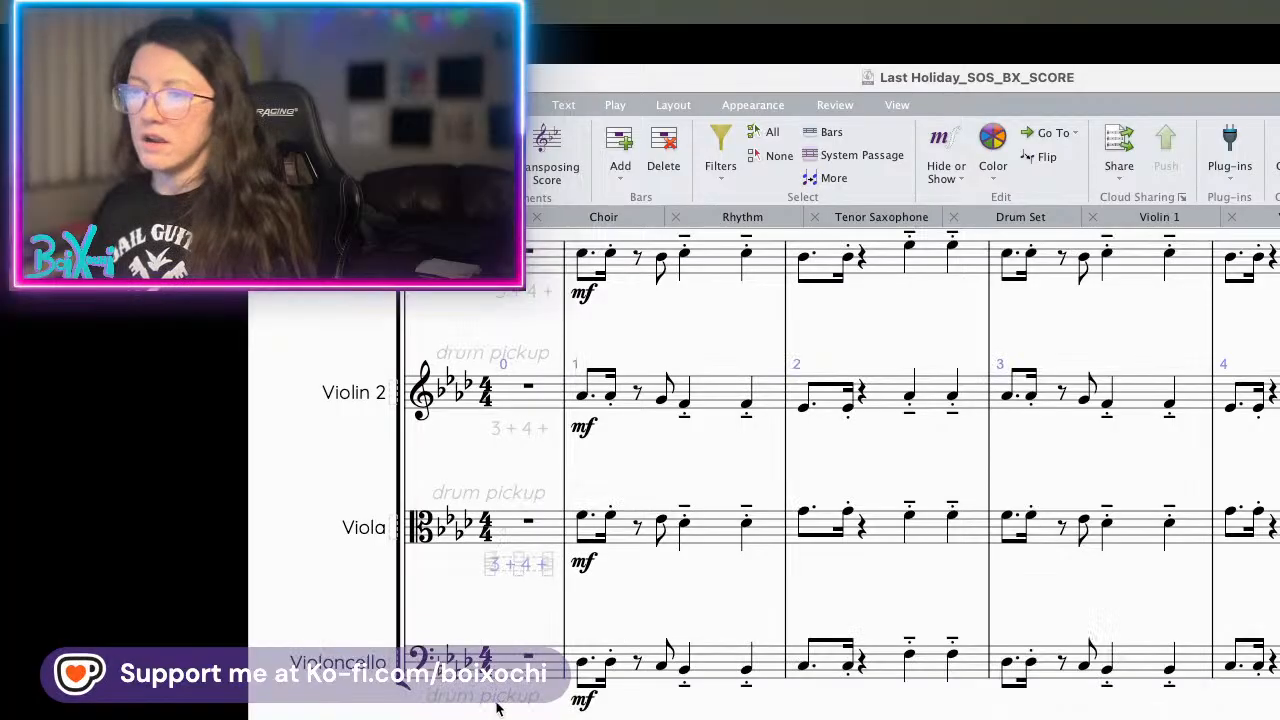
- Move the Violoncello's "drum pickup" text above its pickup bar and copy the "3 + 4 +" count beneath it
{"action": "left_click_drag", "start_coordinate": [495, 703], "coordinate": [503, 630]}
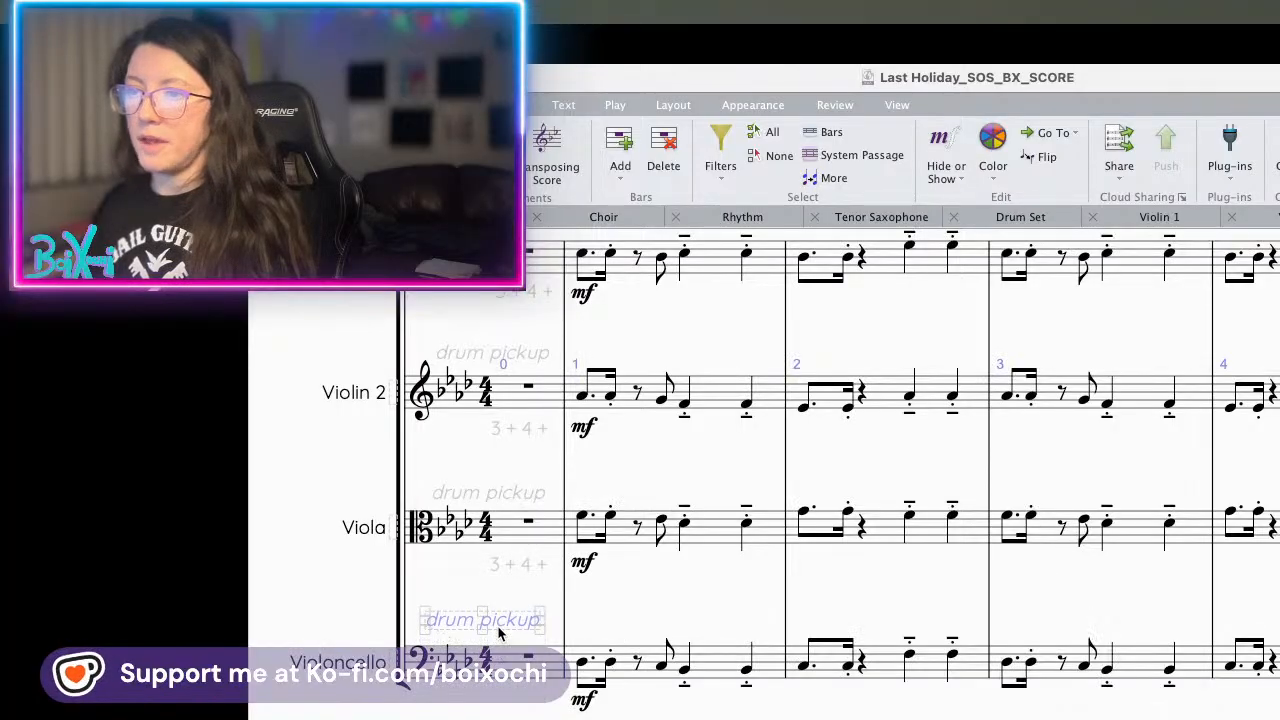
{"action": "left_click", "coordinate": [514, 564]}
{"action": "left_click", "coordinate": [493, 703], "text": "alt"}
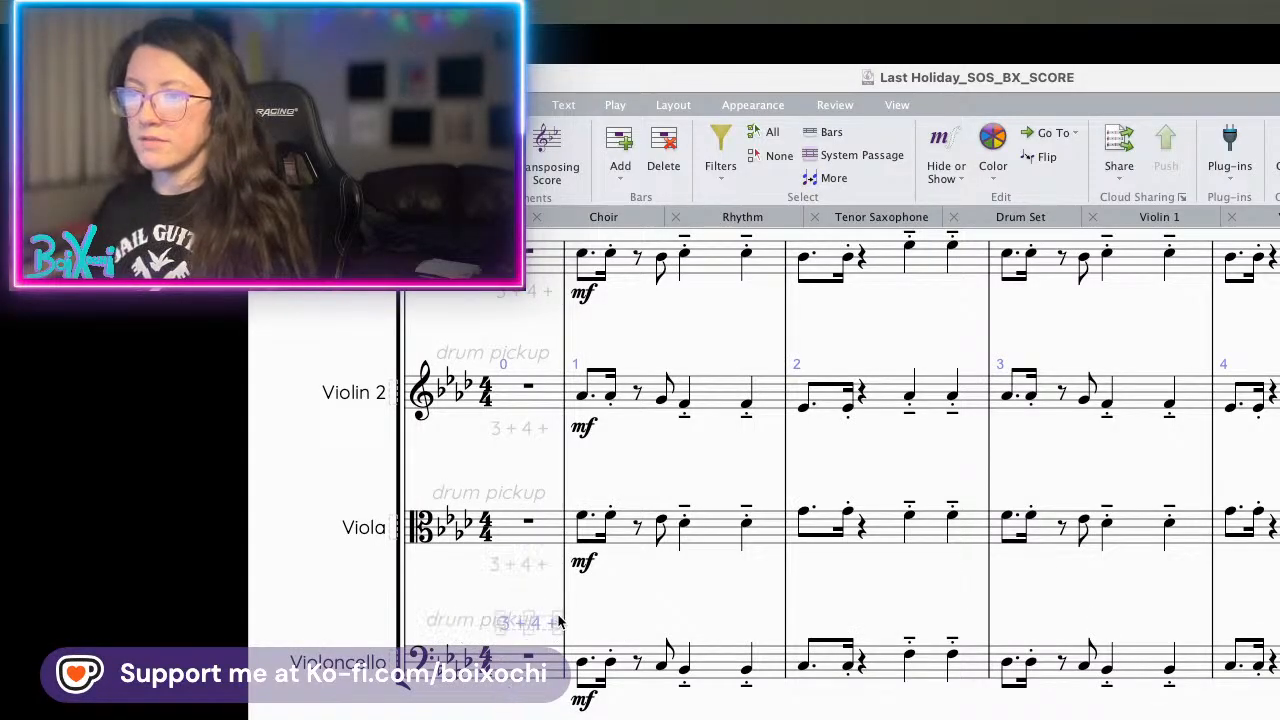
{"action": "left_click_drag", "start_coordinate": [545, 636], "coordinate": [527, 705]}
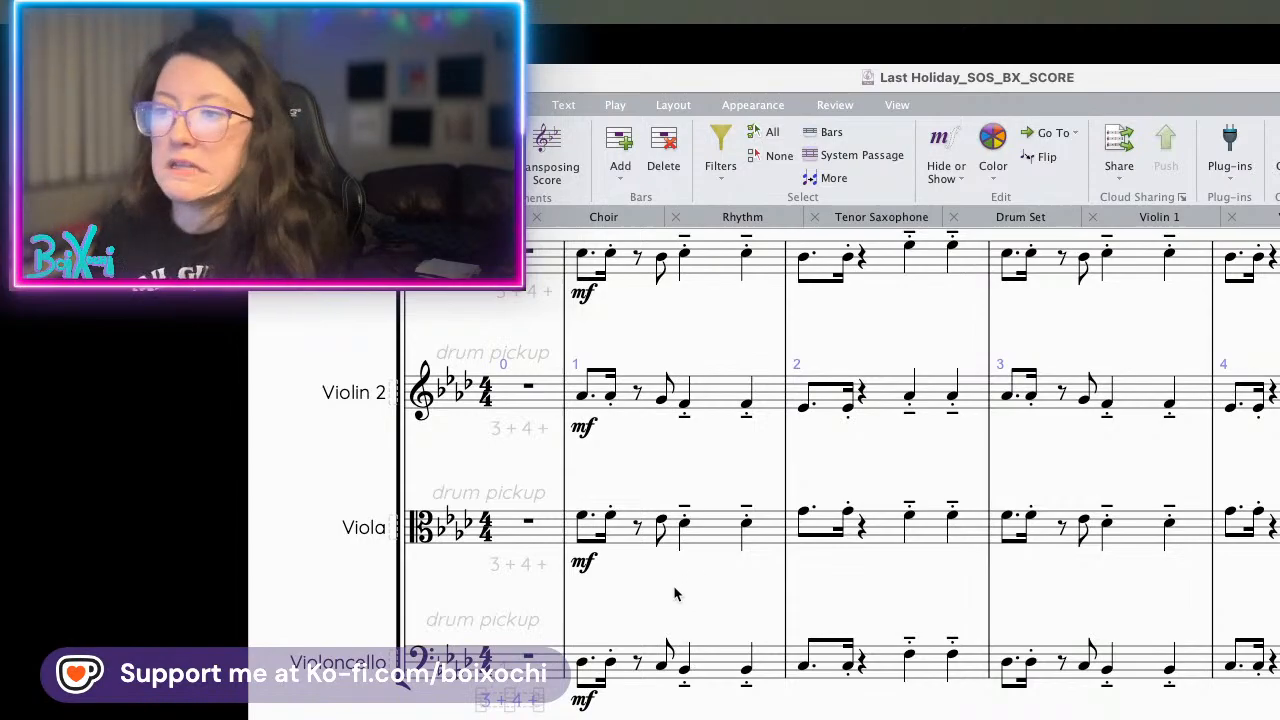
- In the Violin 1 part, shift the "3 + 4 +" count rightward beneath the pickup rest, and return to the full score
{"action": "left_click_drag", "start_coordinate": [669, 606], "coordinate": [671, 660]}
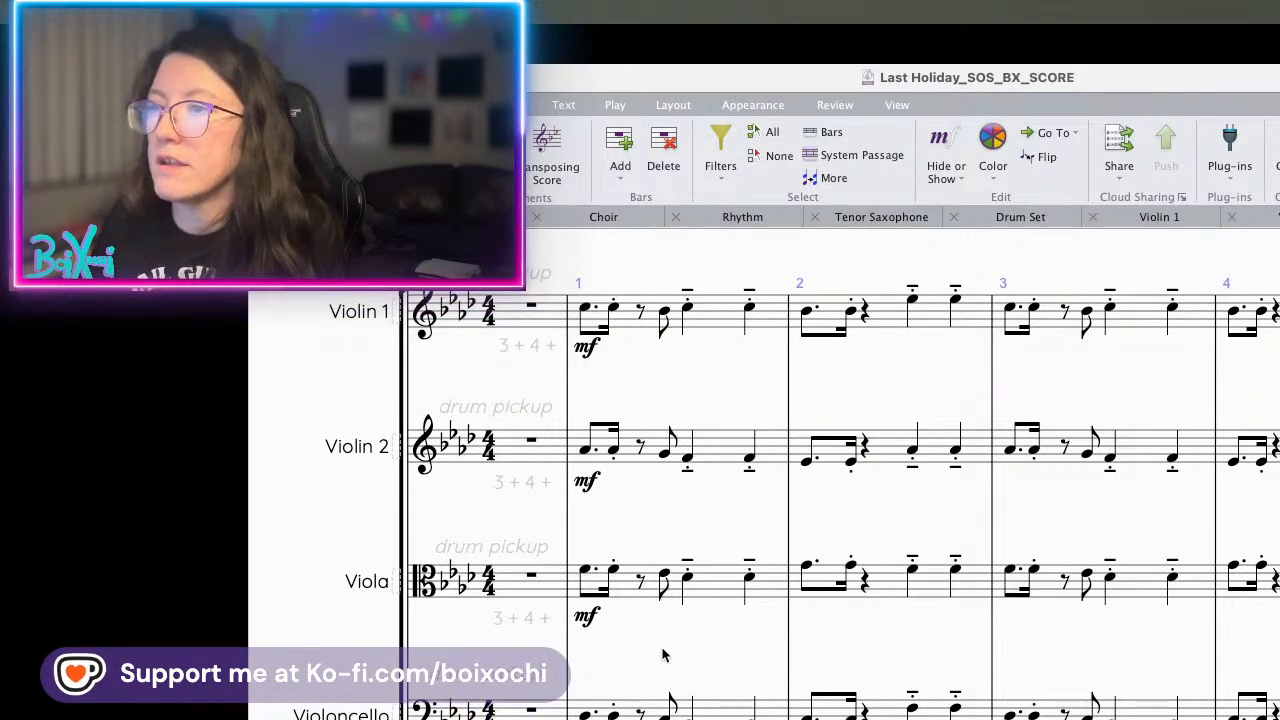
{"action": "scroll", "coordinate": [660, 654], "scroll_direction": "up", "scroll_amount": 4}
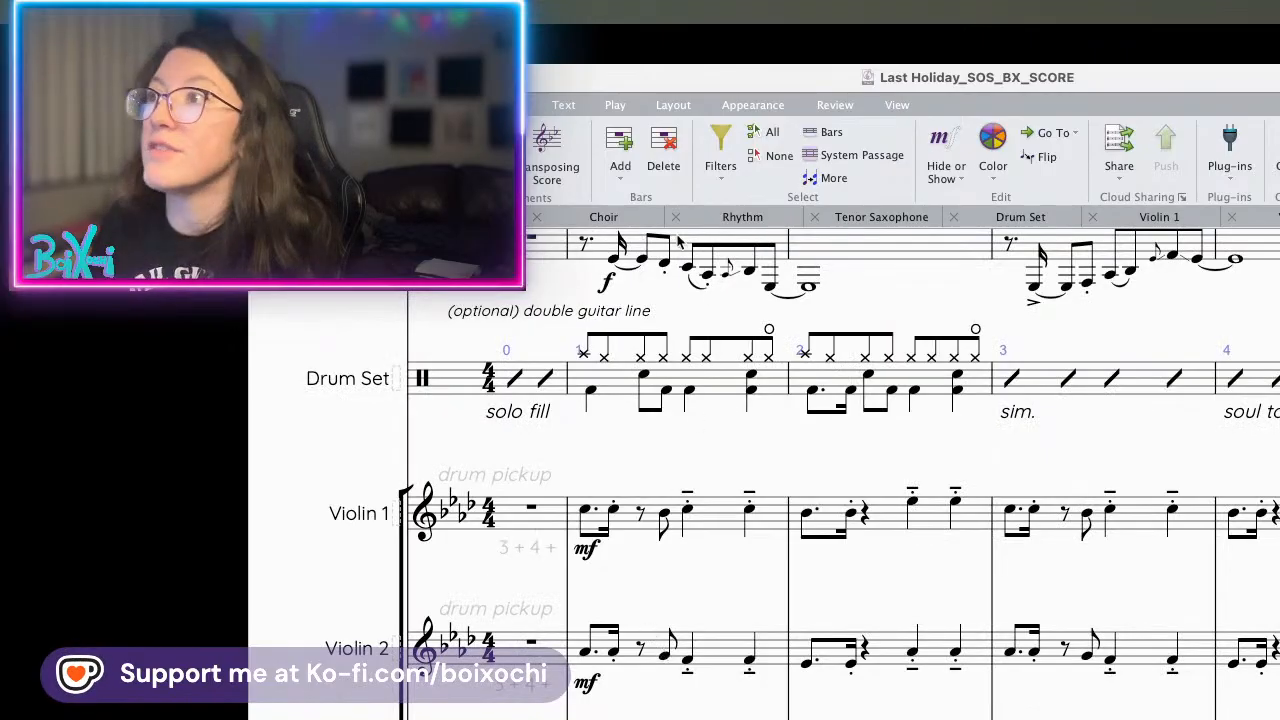
{"action": "left_click", "coordinate": [1183, 224]}
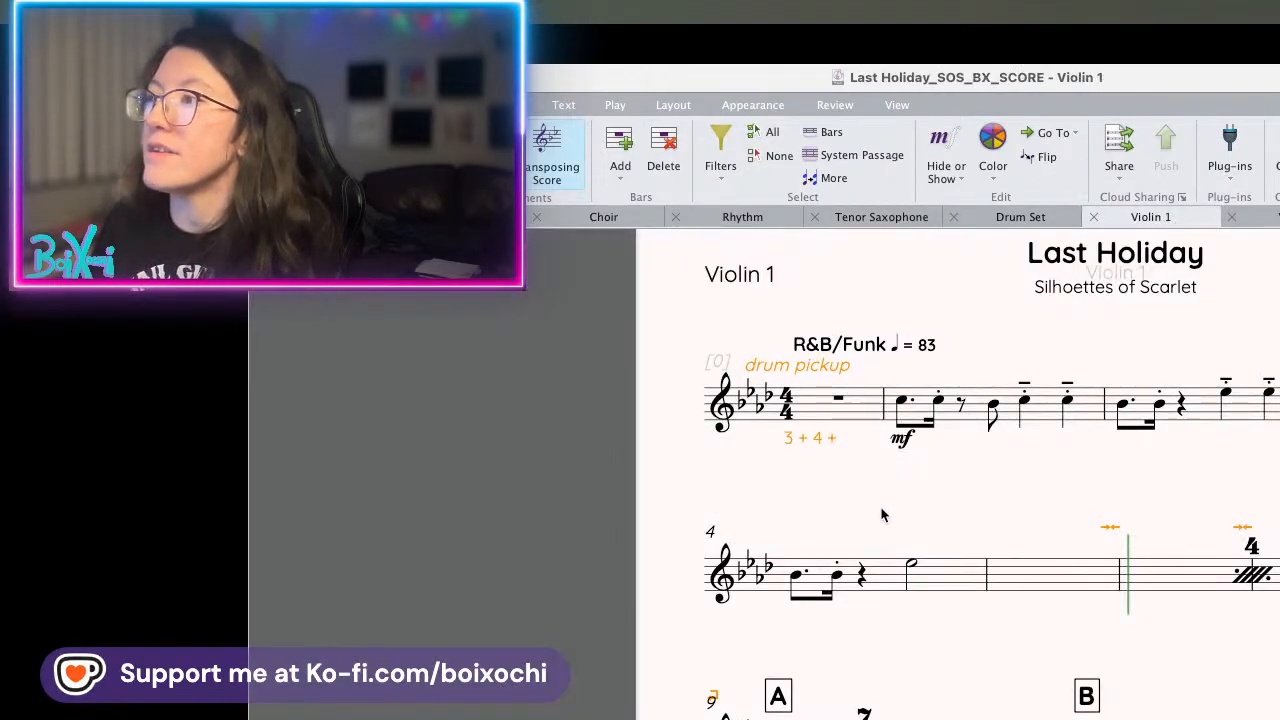
{"action": "left_click", "coordinate": [813, 442]}
{"action": "left_click_drag", "start_coordinate": [813, 442], "coordinate": [840, 443]}
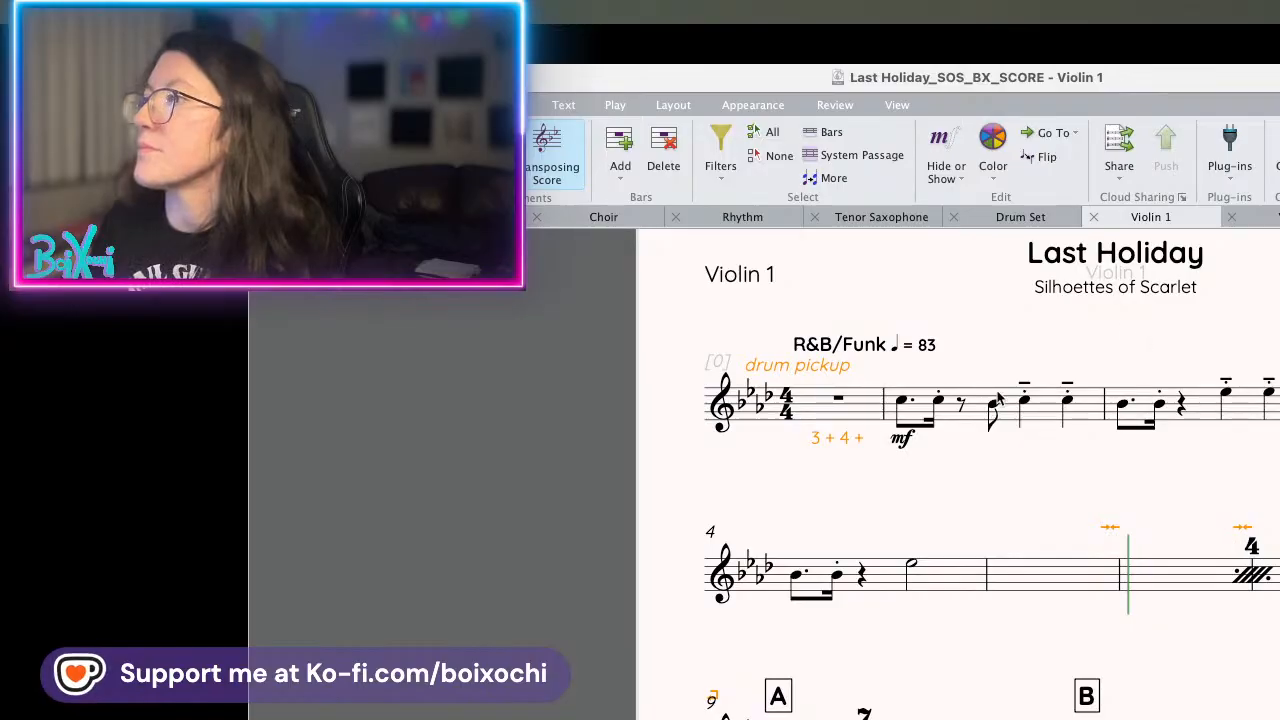
{"action": "left_click", "coordinate": [902, 401]}
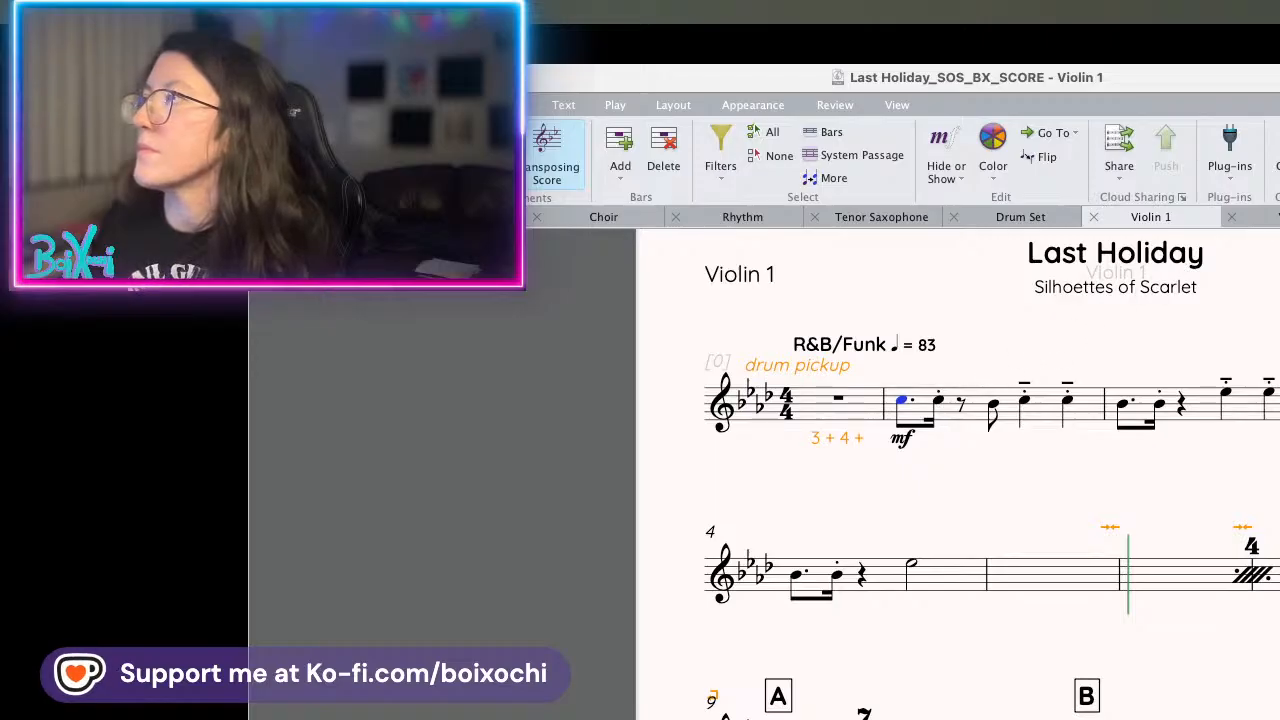
{"action": "key", "text": "w"}
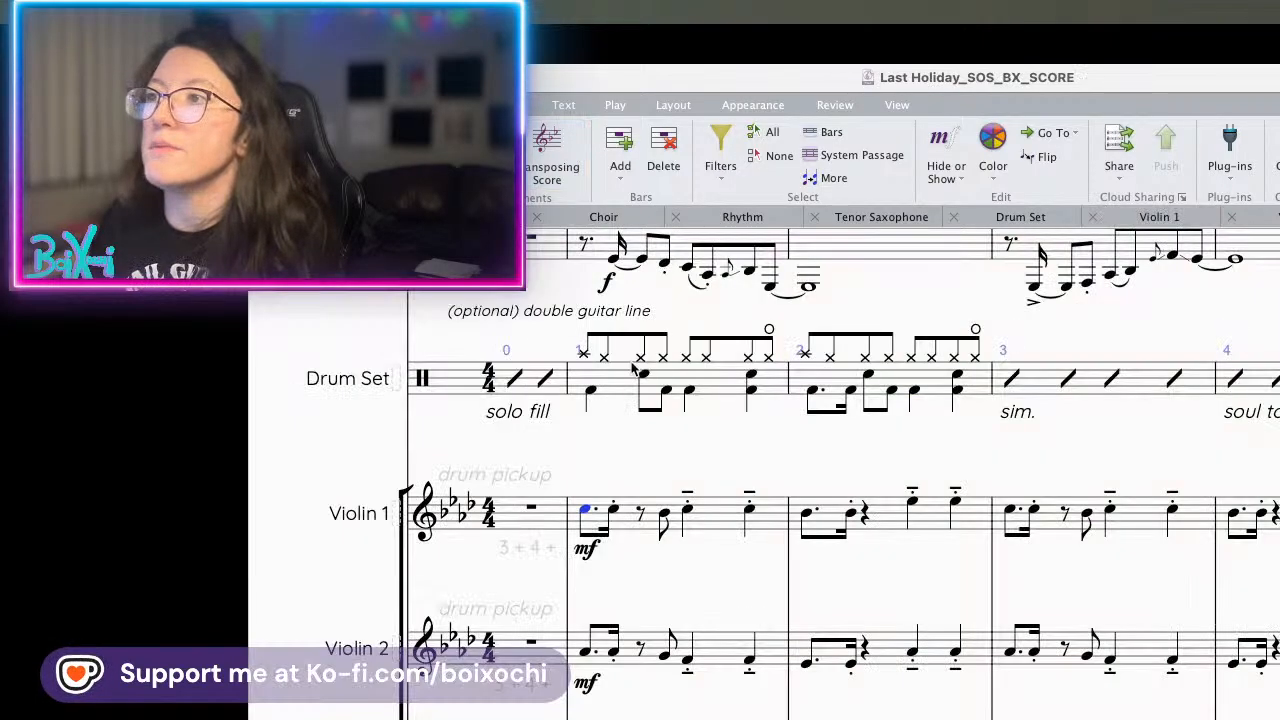
- Set the Rhythm staff's INTRO label to show in parts only
{"action": "scroll", "coordinate": [698, 424], "scroll_direction": "up", "scroll_amount": 3}
{"action": "scroll", "coordinate": [698, 424], "scroll_direction": "up", "scroll_amount": 5}
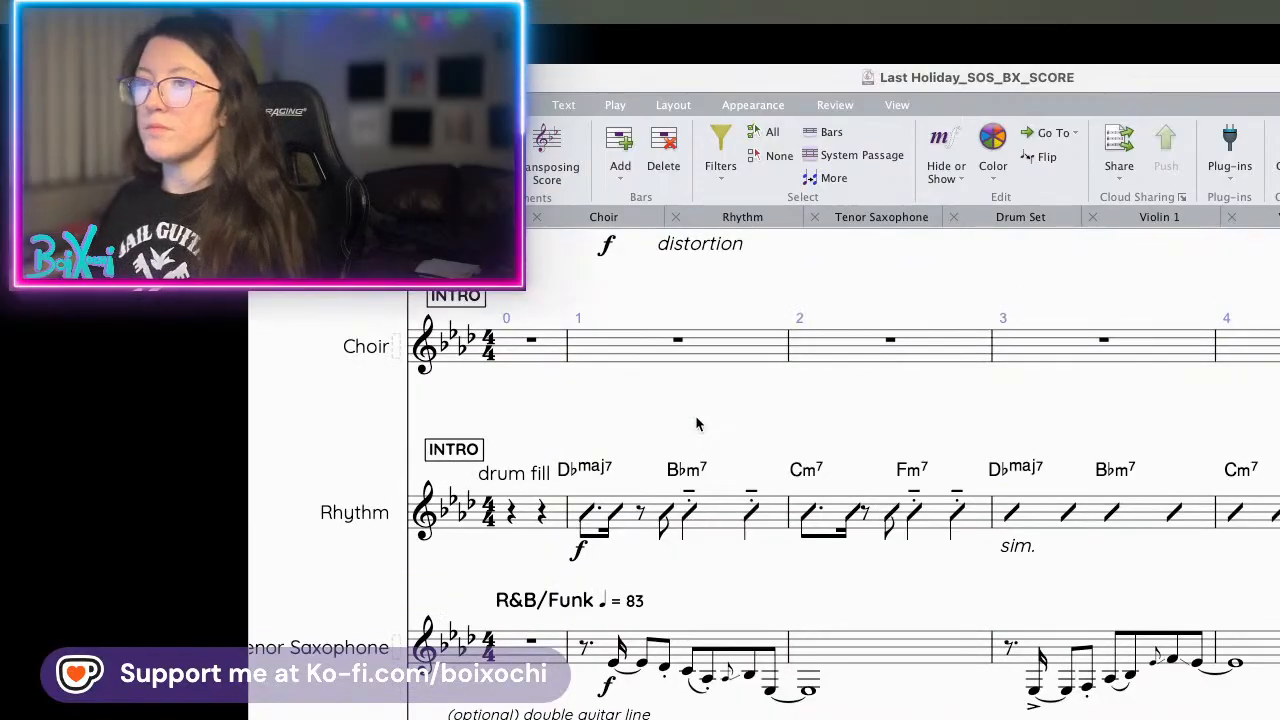
{"action": "scroll", "coordinate": [683, 423], "scroll_direction": "down", "scroll_amount": 2}
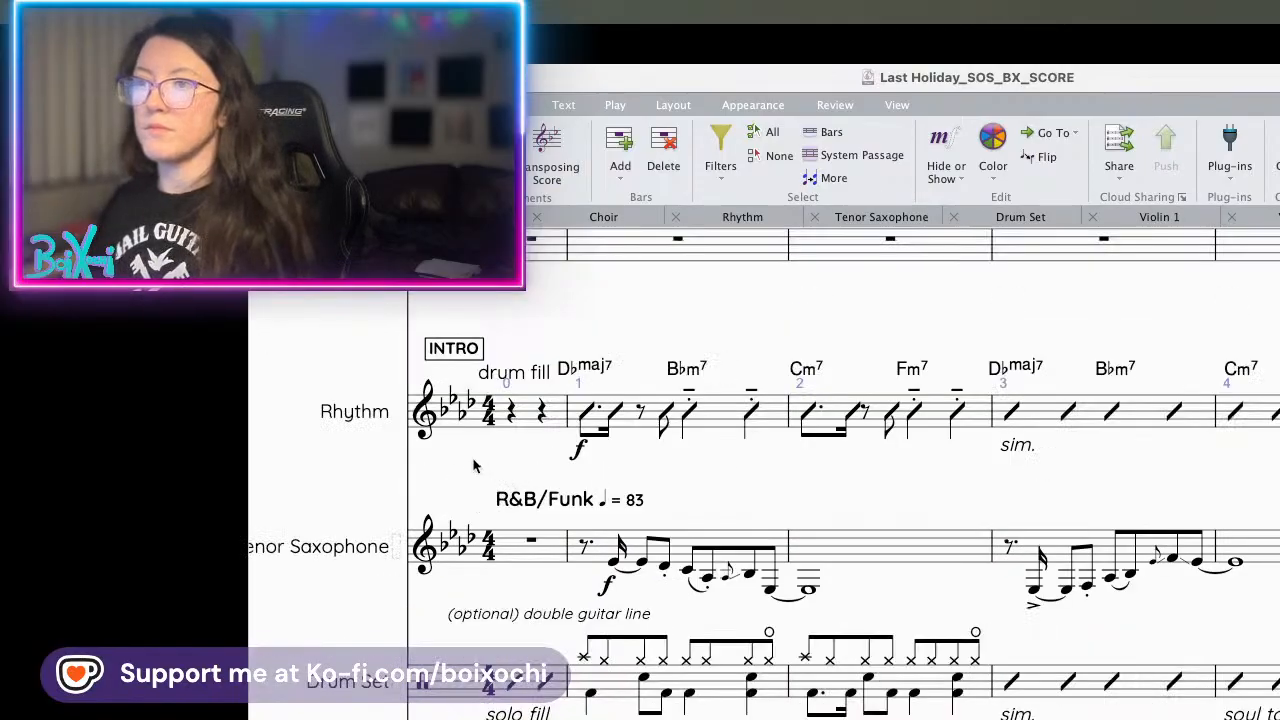
{"action": "right_click", "coordinate": [466, 352]}
{"action": "mouse_move", "coordinate": [507, 490]}
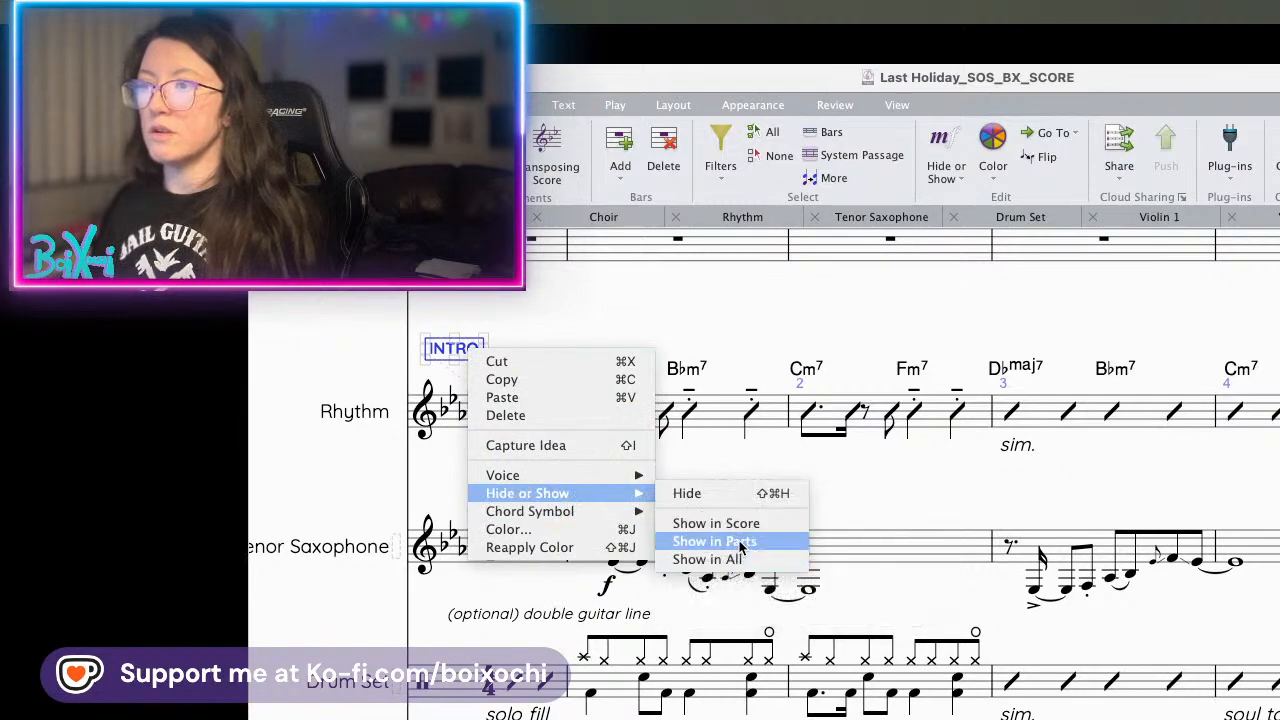
{"action": "left_click", "coordinate": [728, 541]}
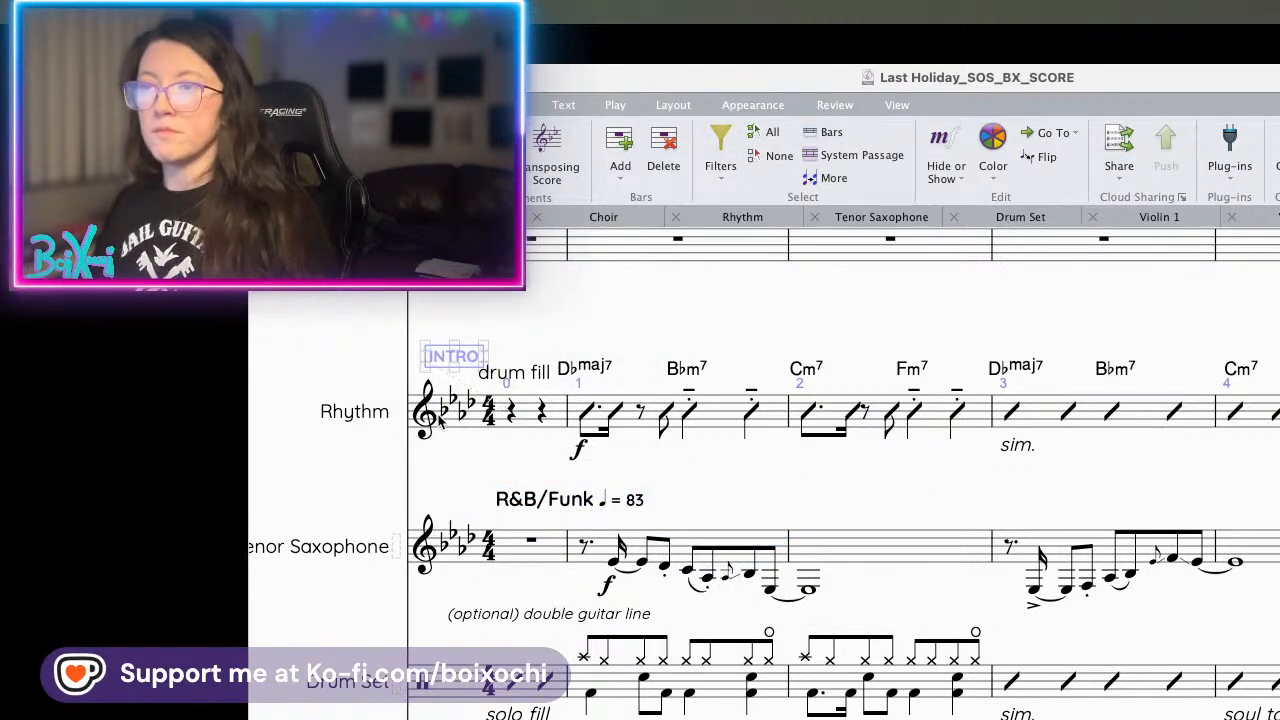
- Copy the parts-only INTRO label to the pickup bars of Tenor Saxophone, Drum Set, Violin 1, Violin 2, Viola and Violoncello
{"action": "left_click", "coordinate": [437, 497], "text": "alt"}
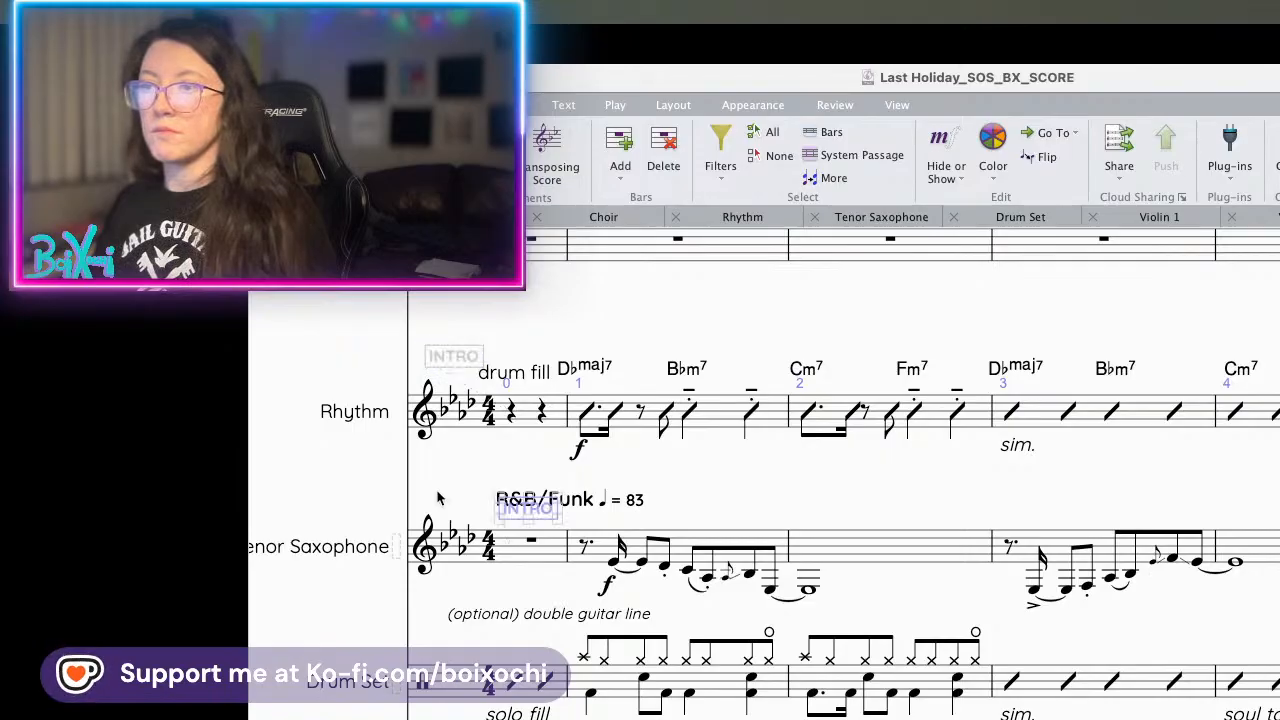
{"action": "left_click", "coordinate": [475, 645], "text": "alt"}
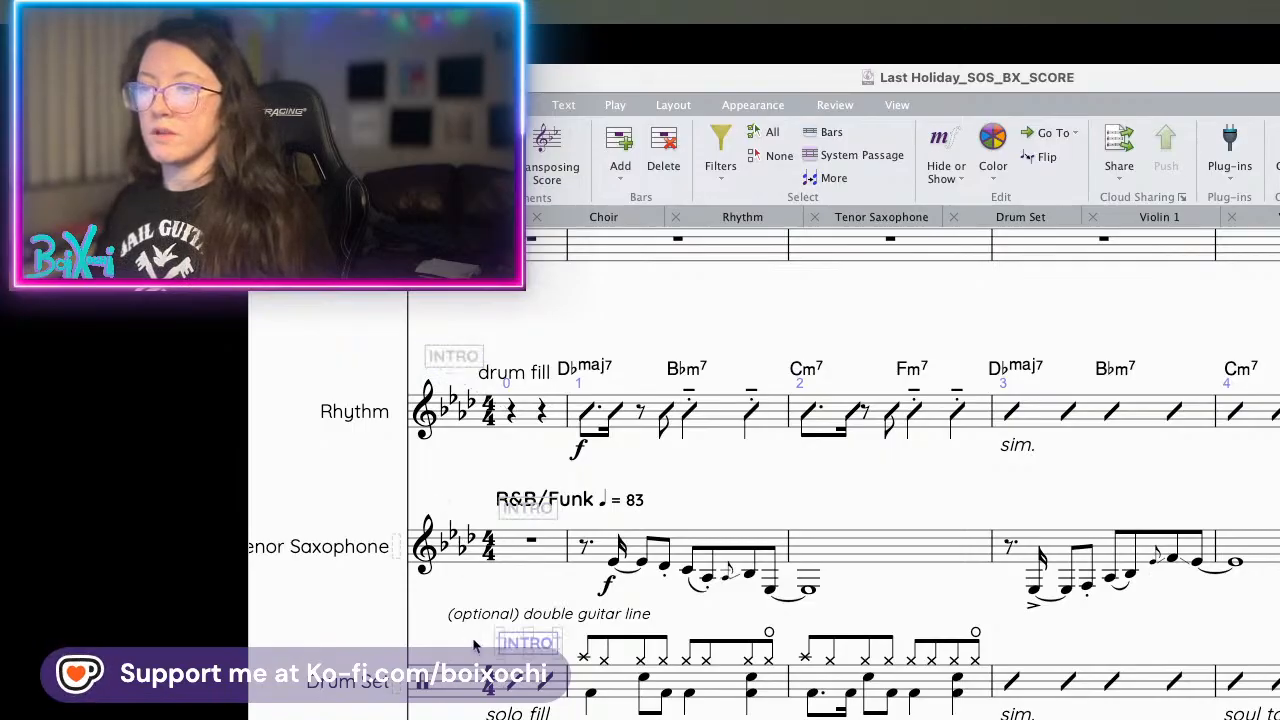
{"action": "scroll", "coordinate": [475, 645], "scroll_direction": "down", "scroll_amount": 3}
{"action": "left_click", "coordinate": [501, 566], "text": "alt"}
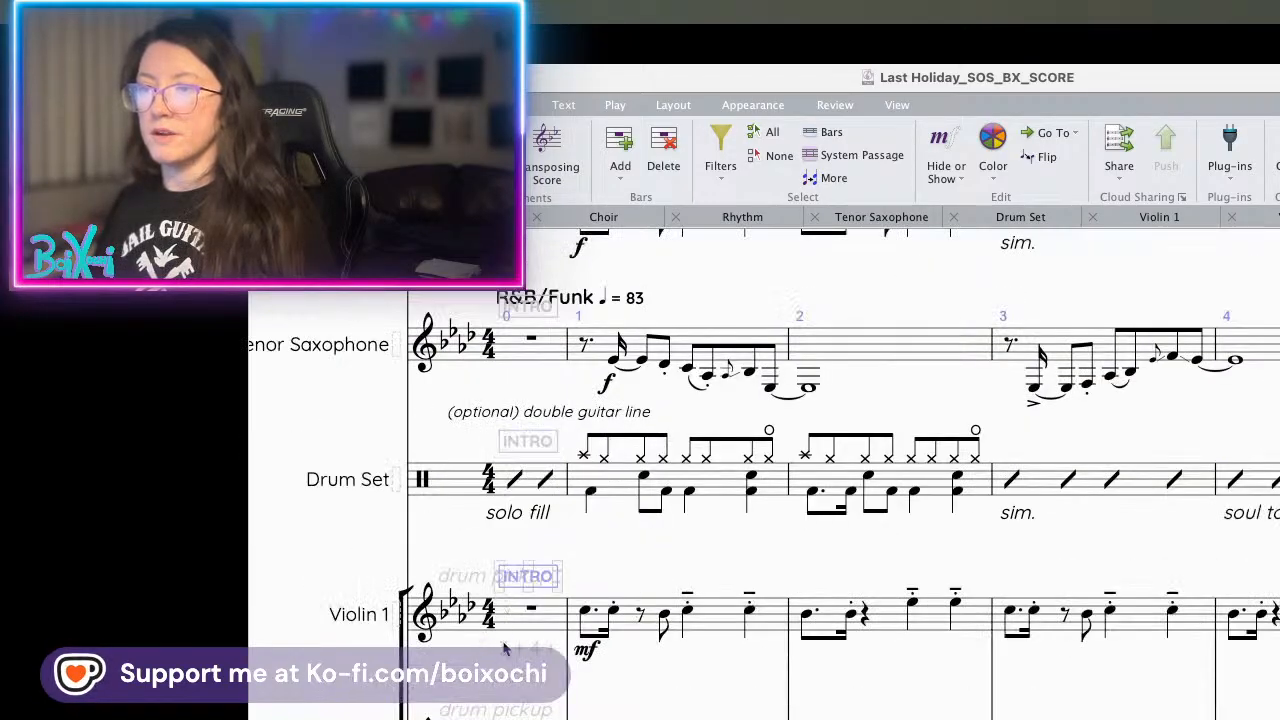
{"action": "left_click", "coordinate": [502, 709], "text": "alt"}
{"action": "scroll", "coordinate": [501, 714], "scroll_direction": "down", "scroll_amount": 2}
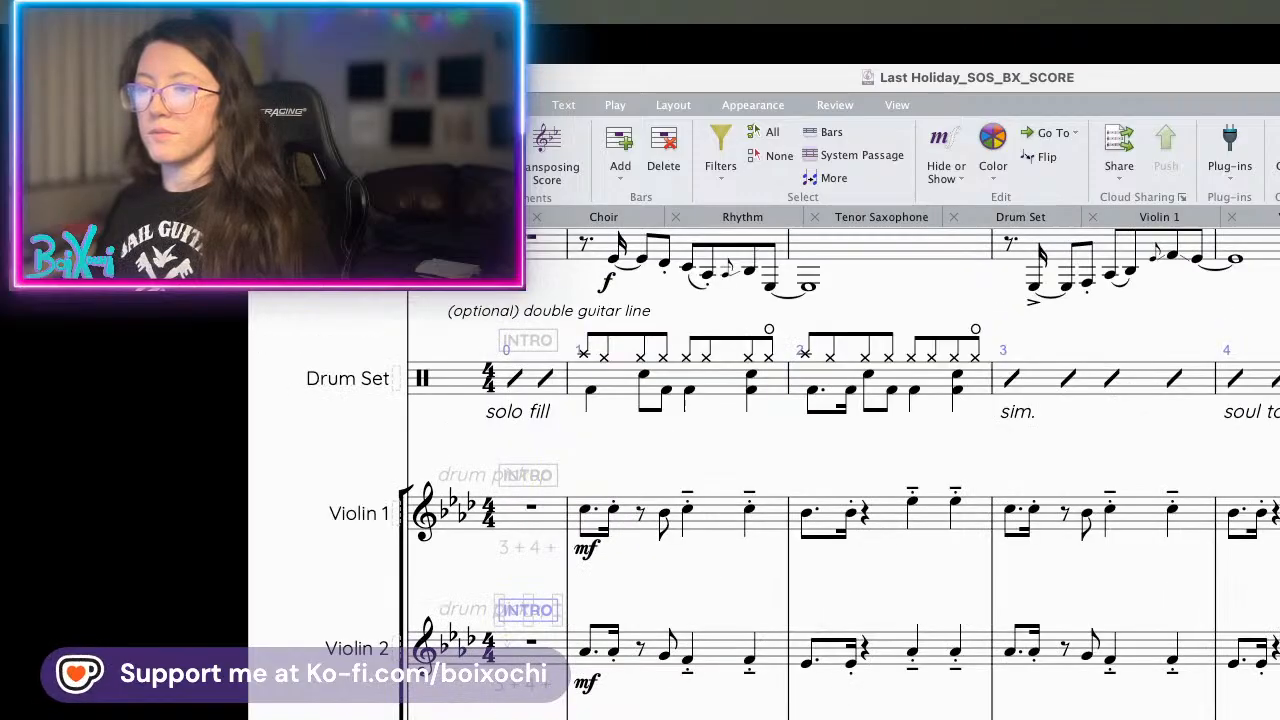
{"action": "scroll", "coordinate": [840, 450], "scroll_direction": "down", "scroll_amount": 2}
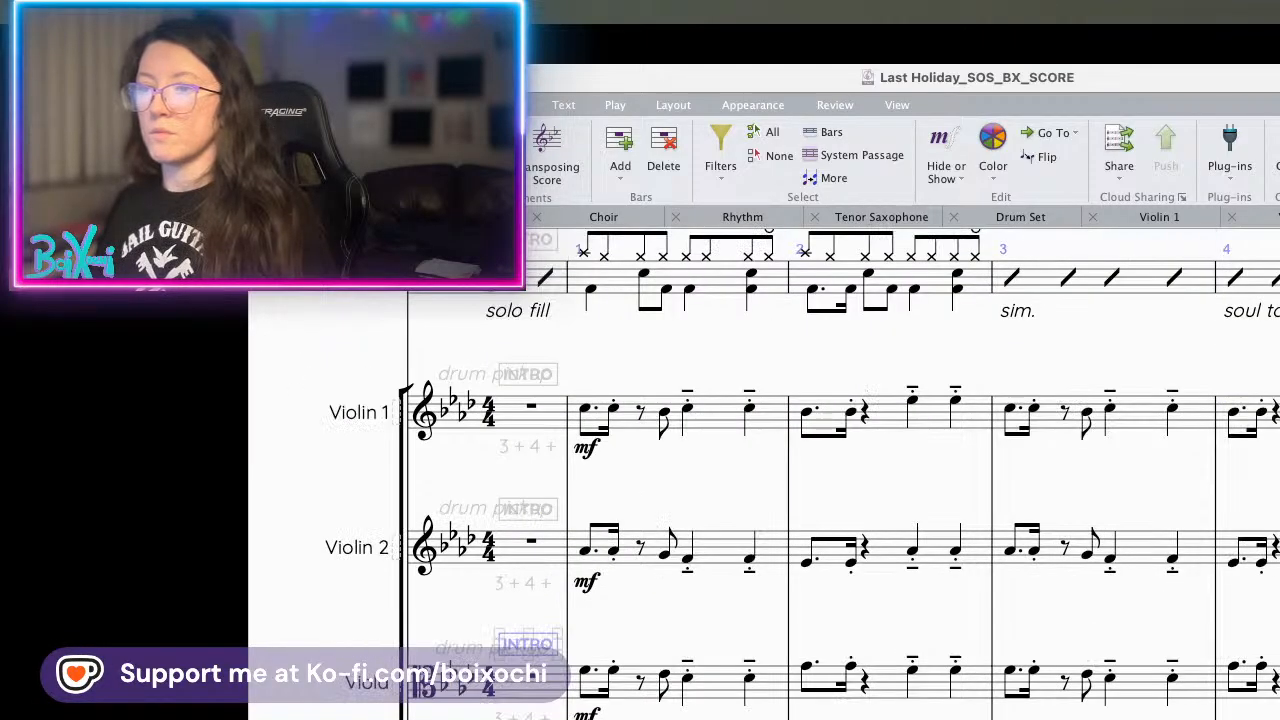
{"action": "left_click", "coordinate": [502, 719], "text": "alt"}
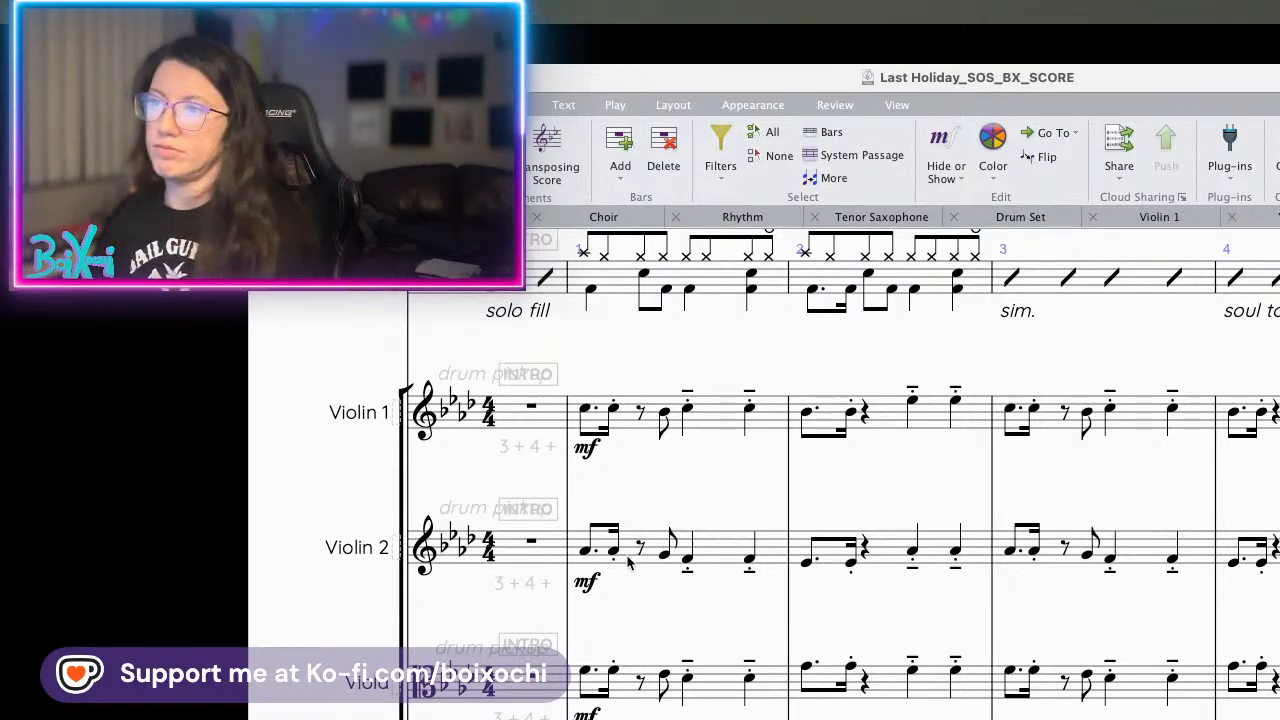
- Delete rehearsal mark A at bar 9 of the score
{"action": "left_click_drag", "start_coordinate": [897, 463], "coordinate": [789, 466]}
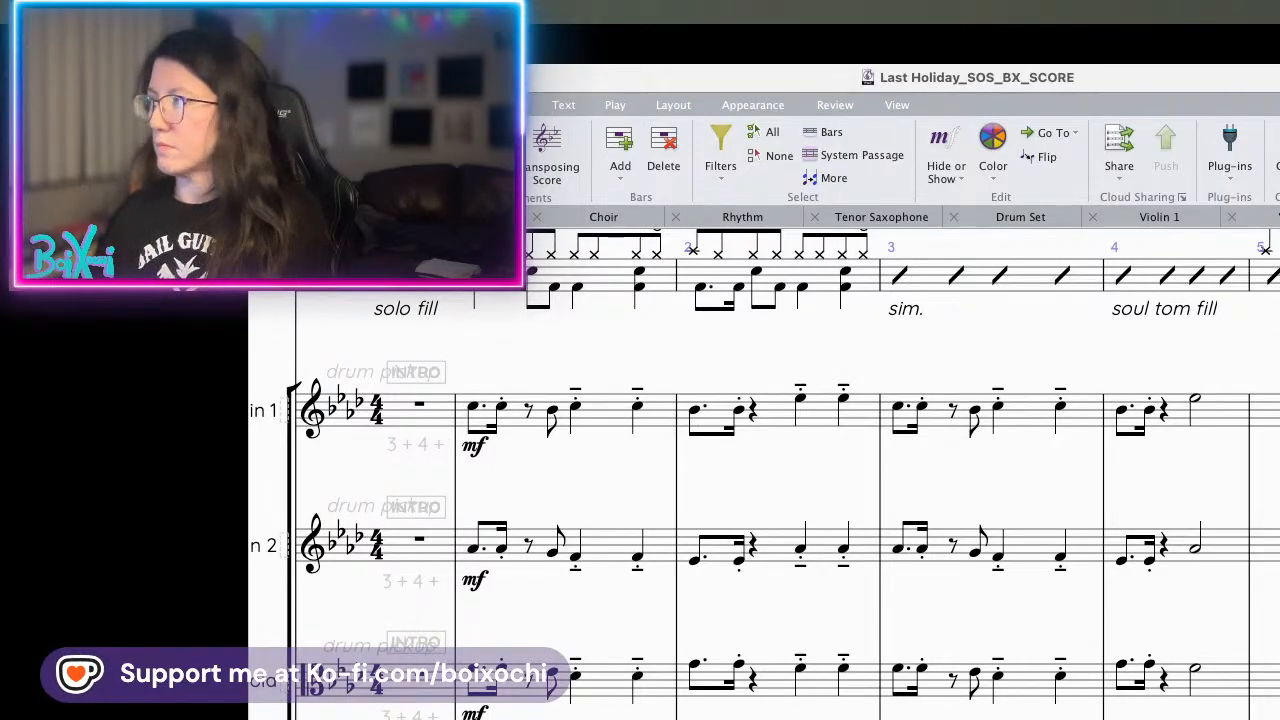
{"action": "left_click_drag", "start_coordinate": [1275, 488], "coordinate": [498, 526]}
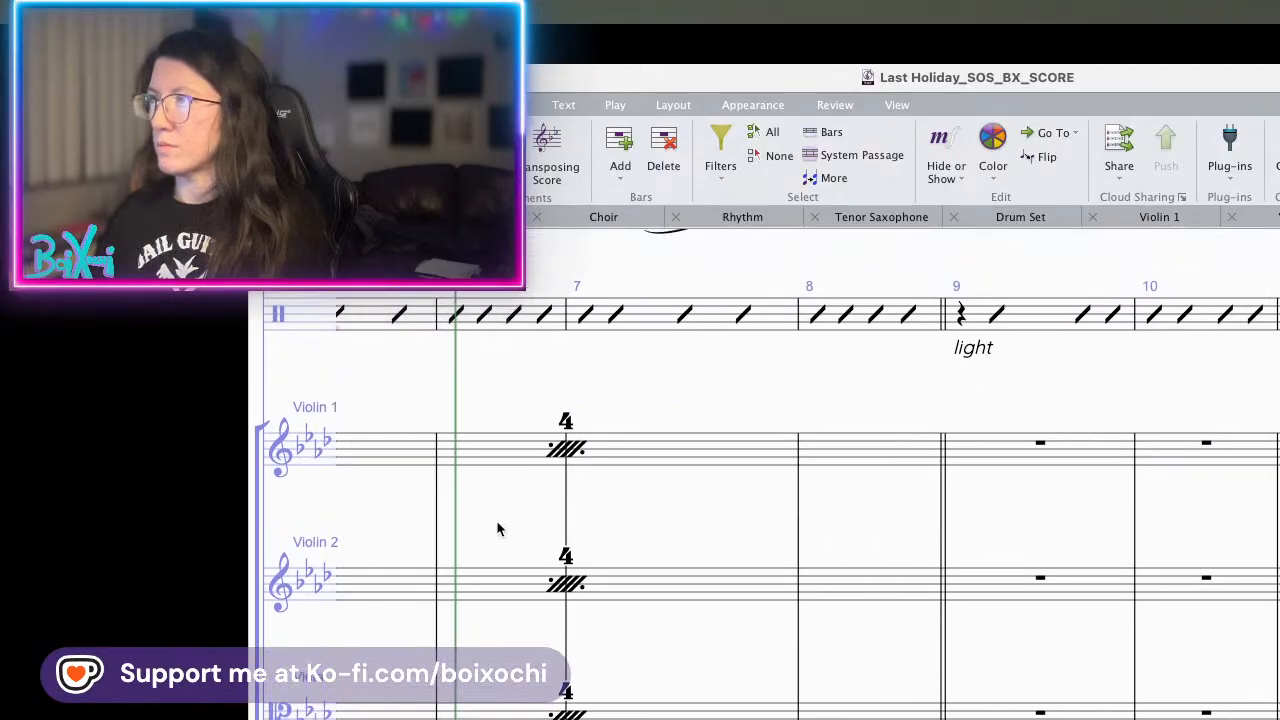
{"action": "scroll", "coordinate": [820, 372], "scroll_direction": "up", "scroll_amount": 10}
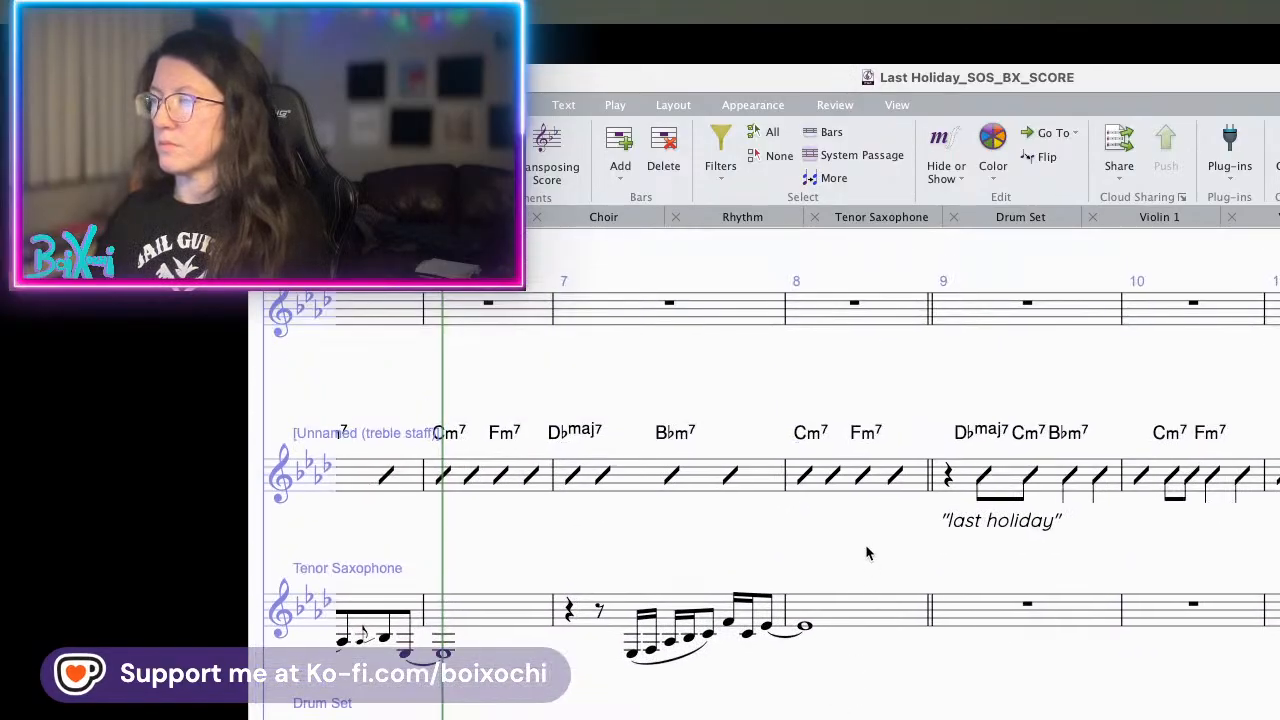
{"action": "left_click", "coordinate": [885, 360]}
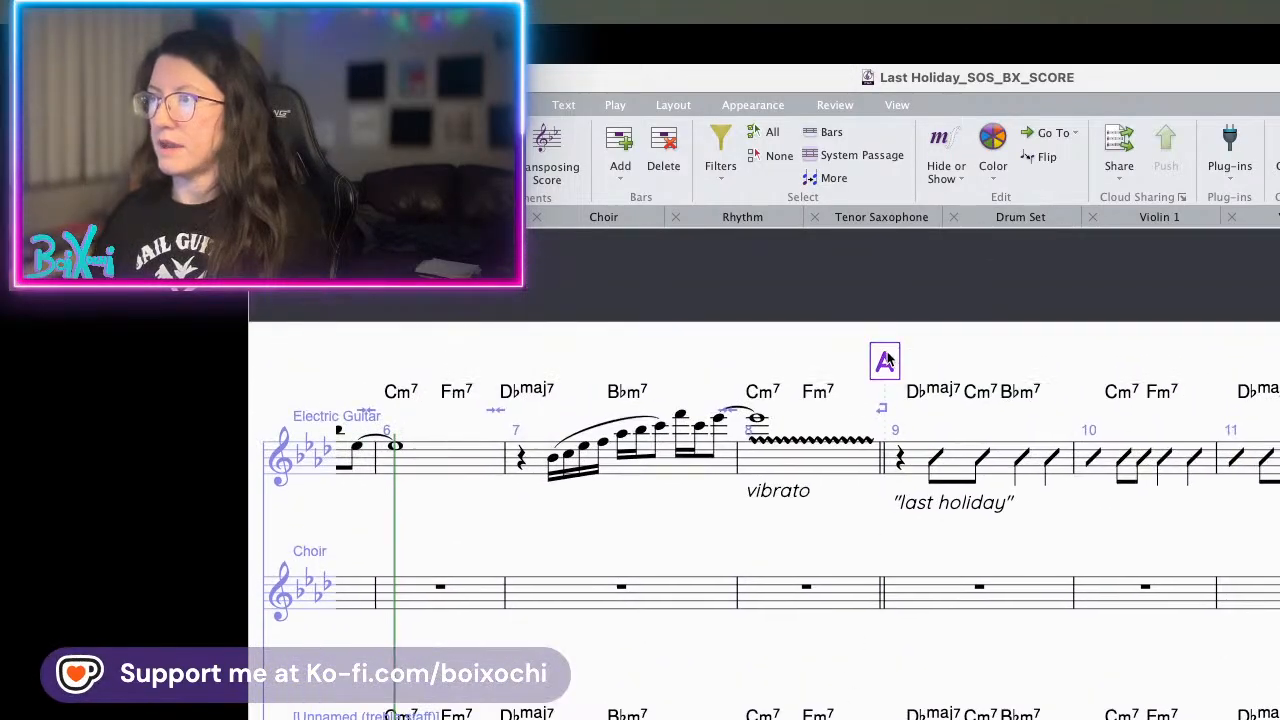
{"action": "key", "text": "Delete"}
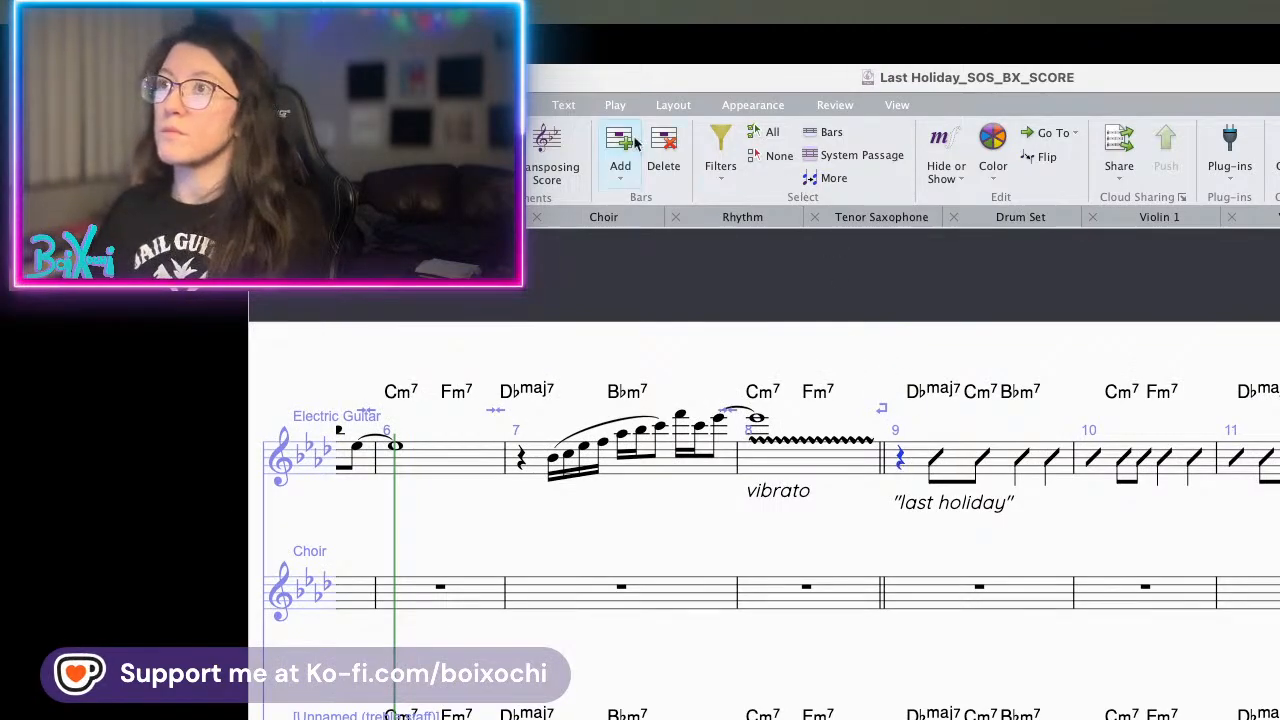
- Add the boxed text "VERSE 1" at bar 9 of the Electric Guitar and place it above the chord symbols
{"action": "left_click", "coordinate": [566, 105]}
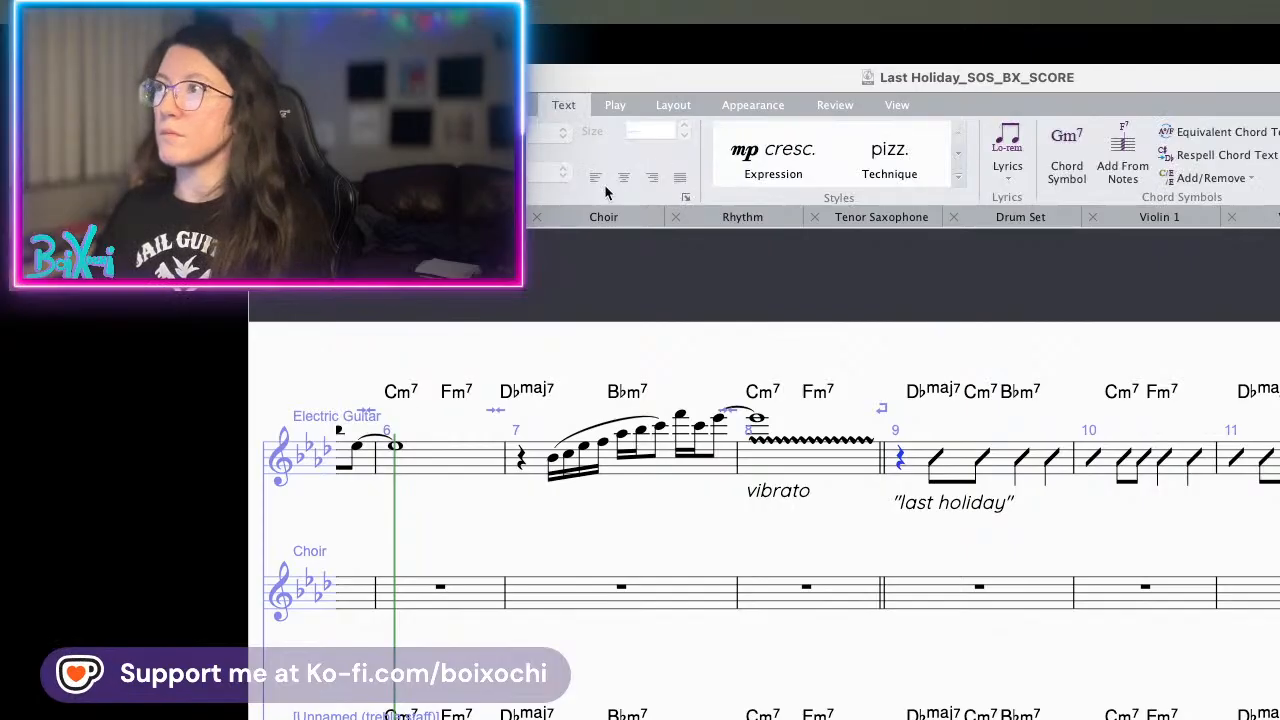
{"action": "left_click", "coordinate": [960, 179]}
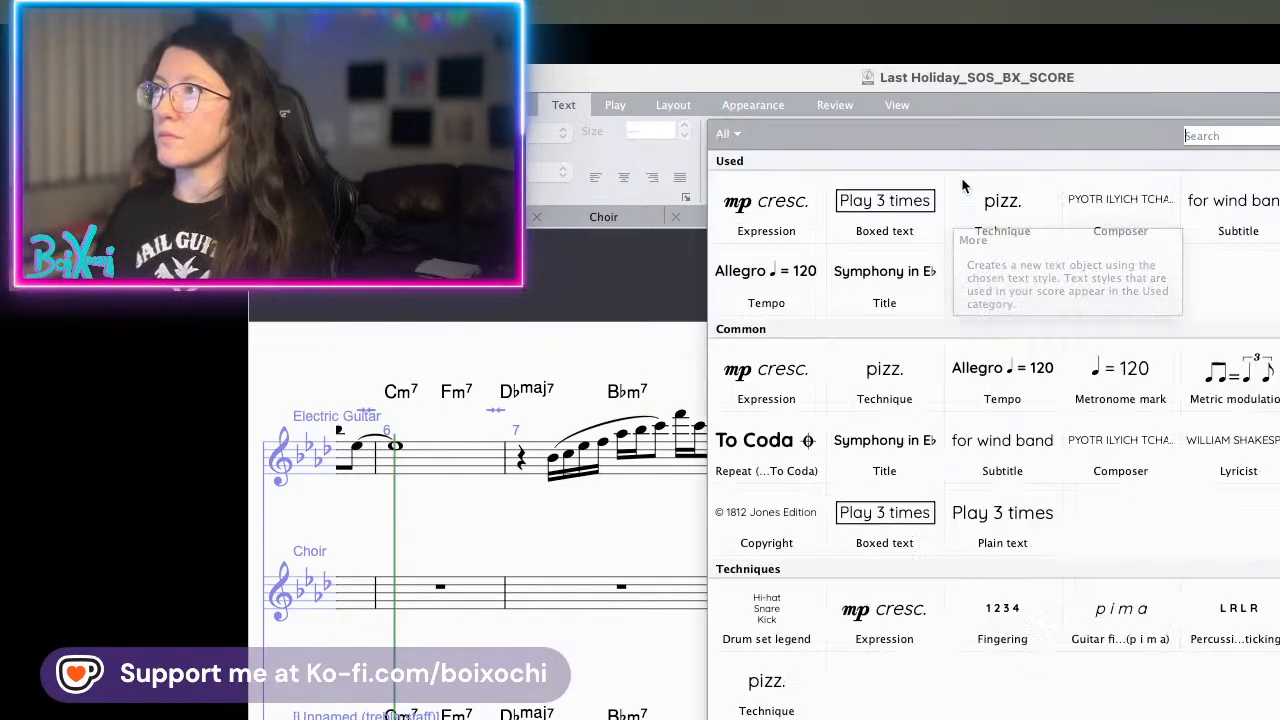
{"action": "left_click", "coordinate": [912, 230]}
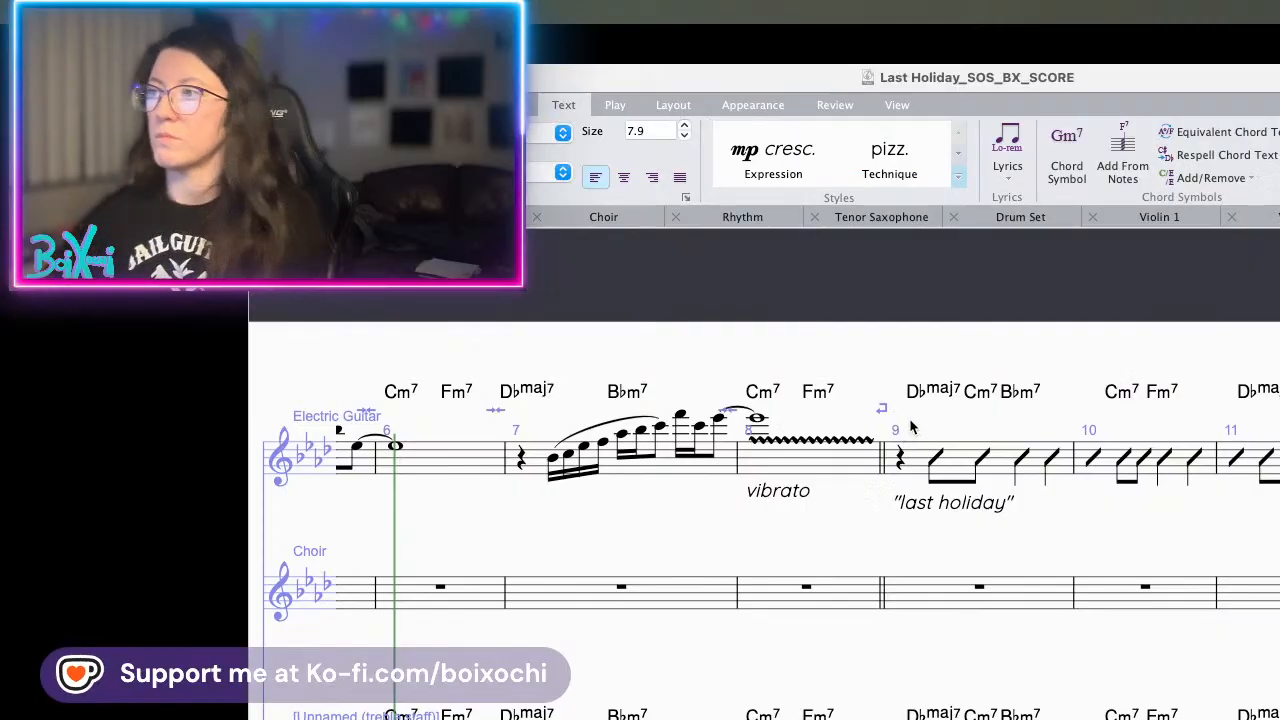
{"action": "type", "text": "V"}
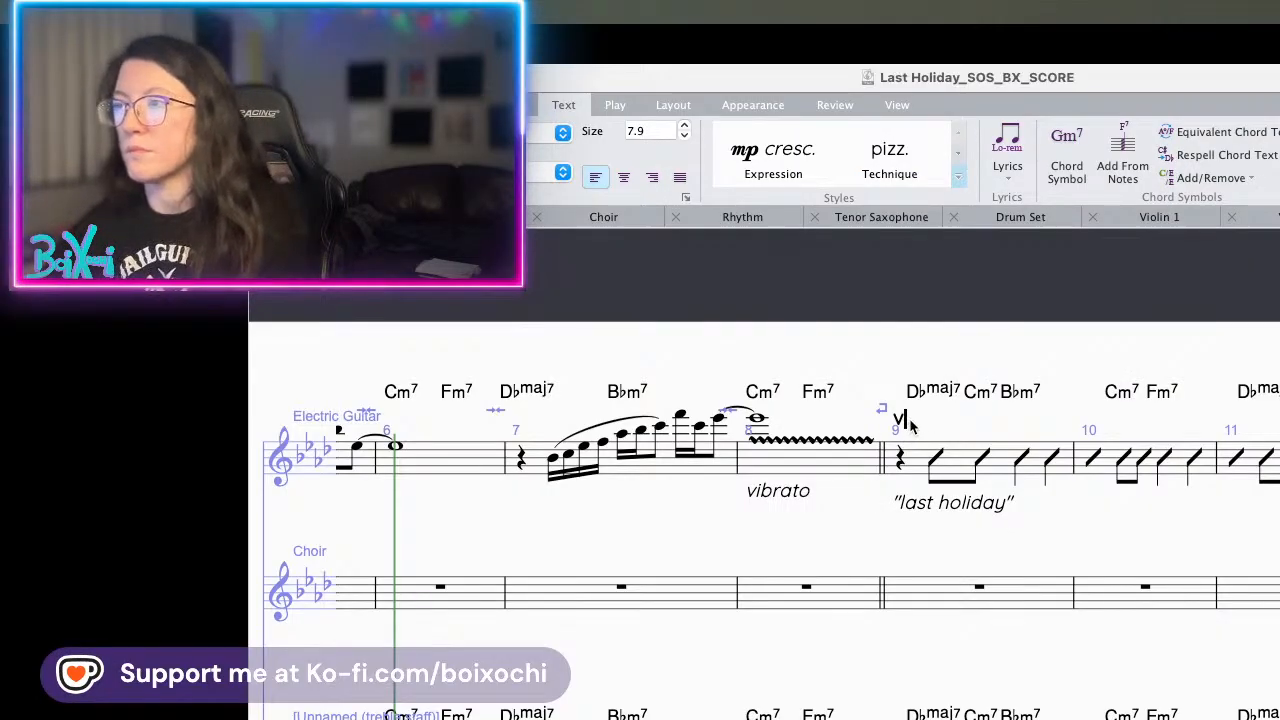
{"action": "type", "text": "erERSE 1"}
{"action": "key", "text": "Escape"}
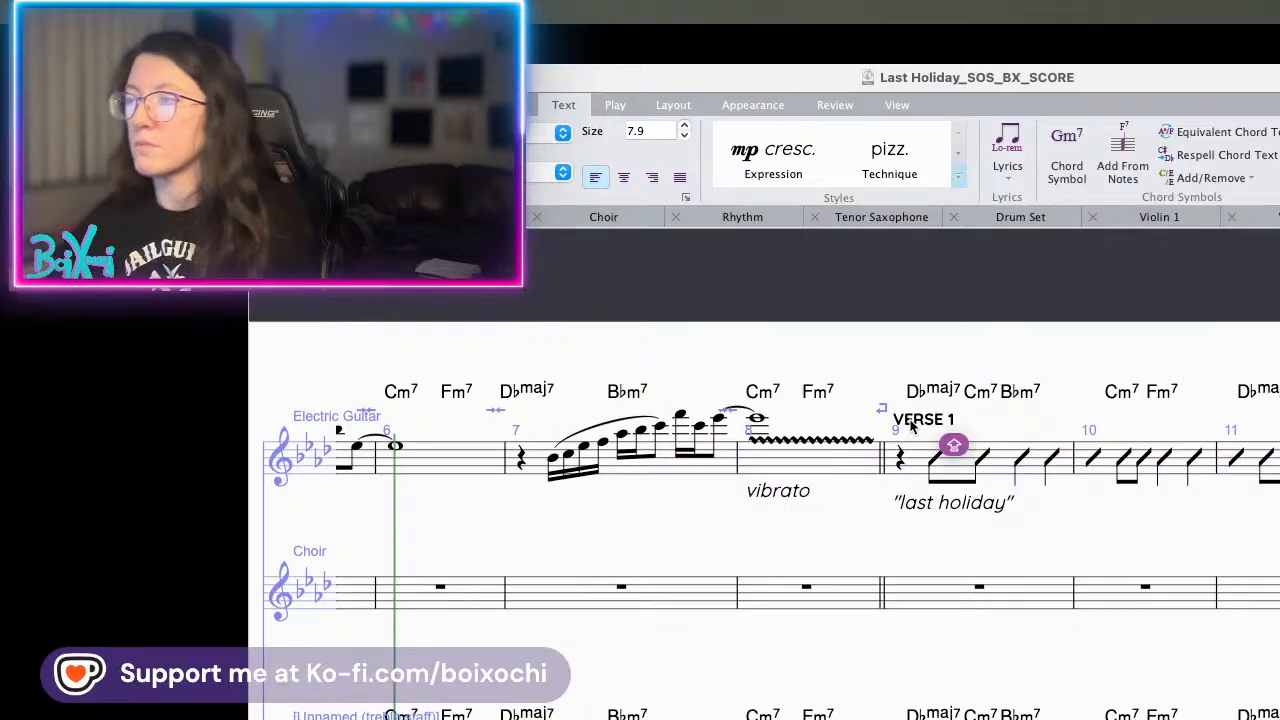
{"action": "key", "text": "Escape"}
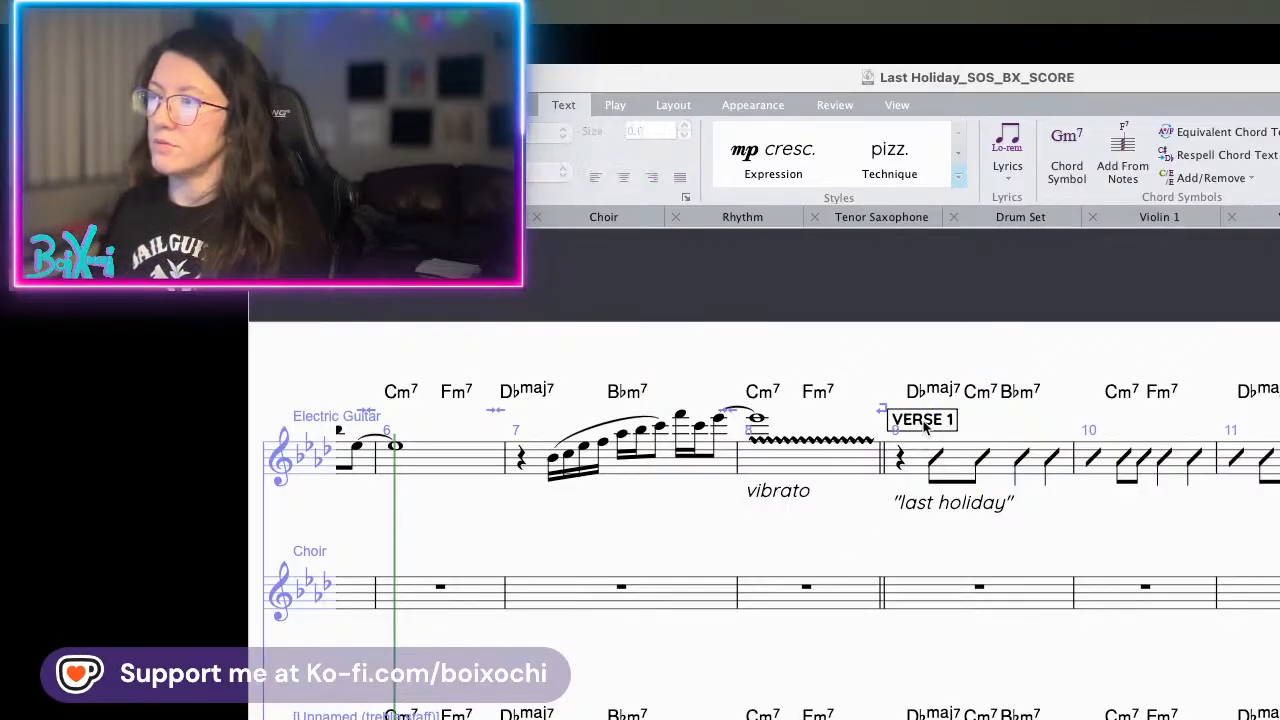
{"action": "left_click_drag", "start_coordinate": [918, 426], "coordinate": [918, 366]}
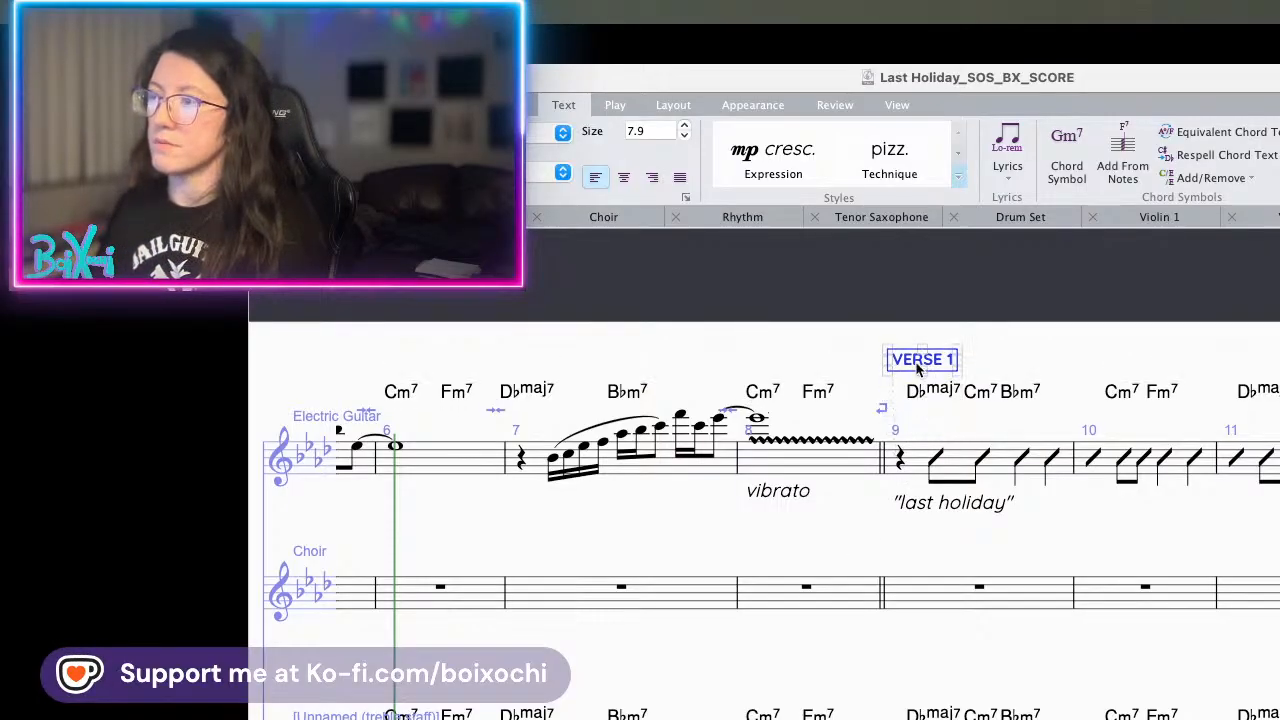
- Copy the VERSE 1 label to bar 9 of the Choir staff and set the copy to show in parts only
{"action": "left_click", "coordinate": [897, 566], "text": "alt"}
{"action": "right_click", "coordinate": [905, 556]}
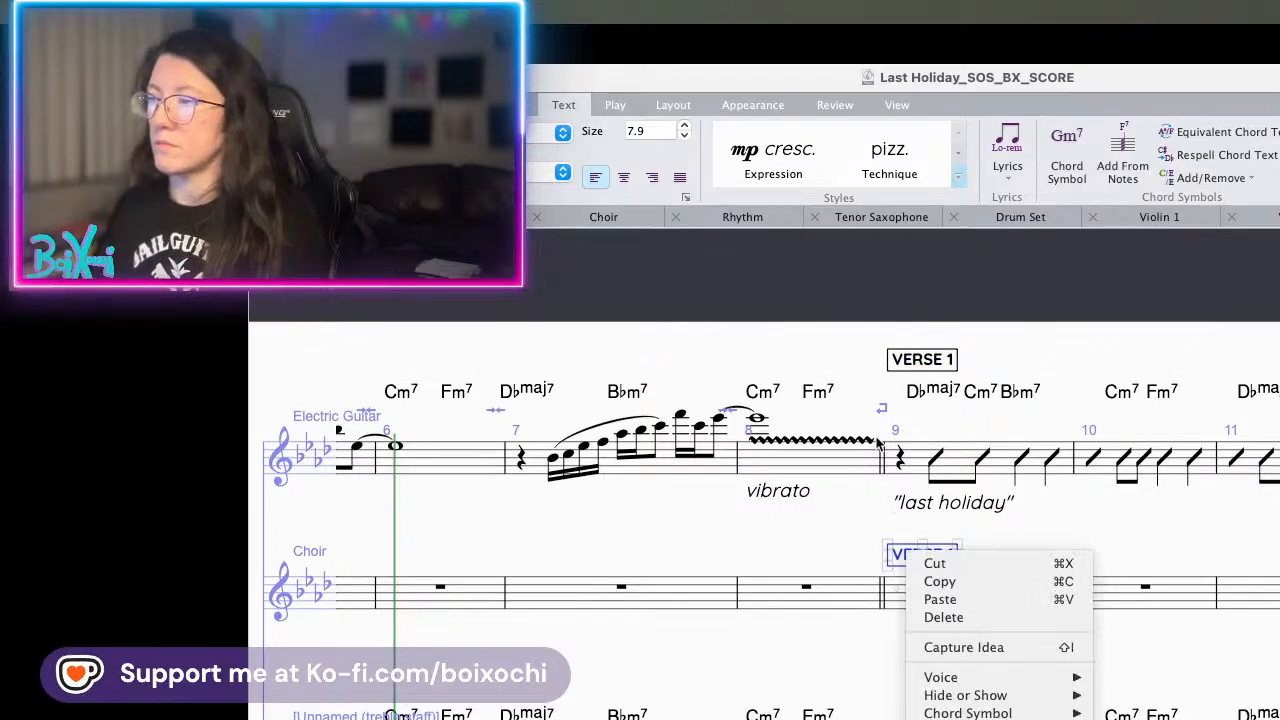
{"action": "mouse_move", "coordinate": [966, 693]}
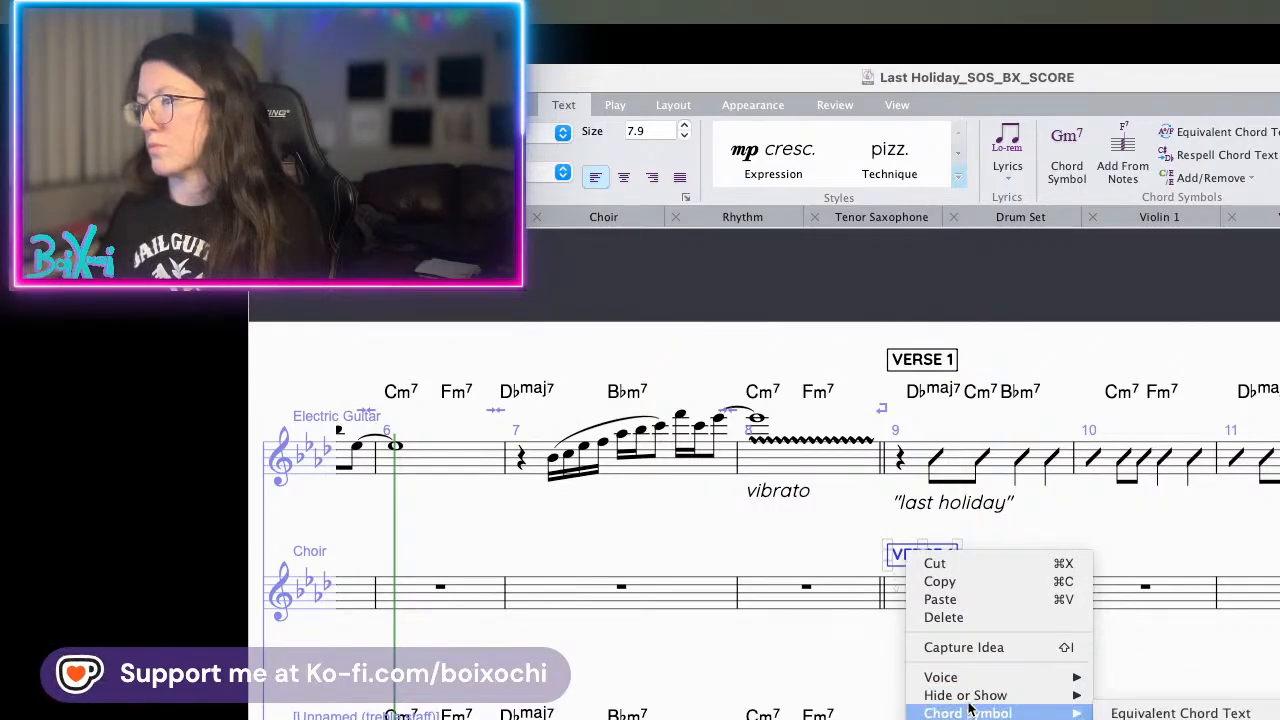
{"action": "mouse_move", "coordinate": [1034, 698]}
{"action": "key", "text": "Escape"}
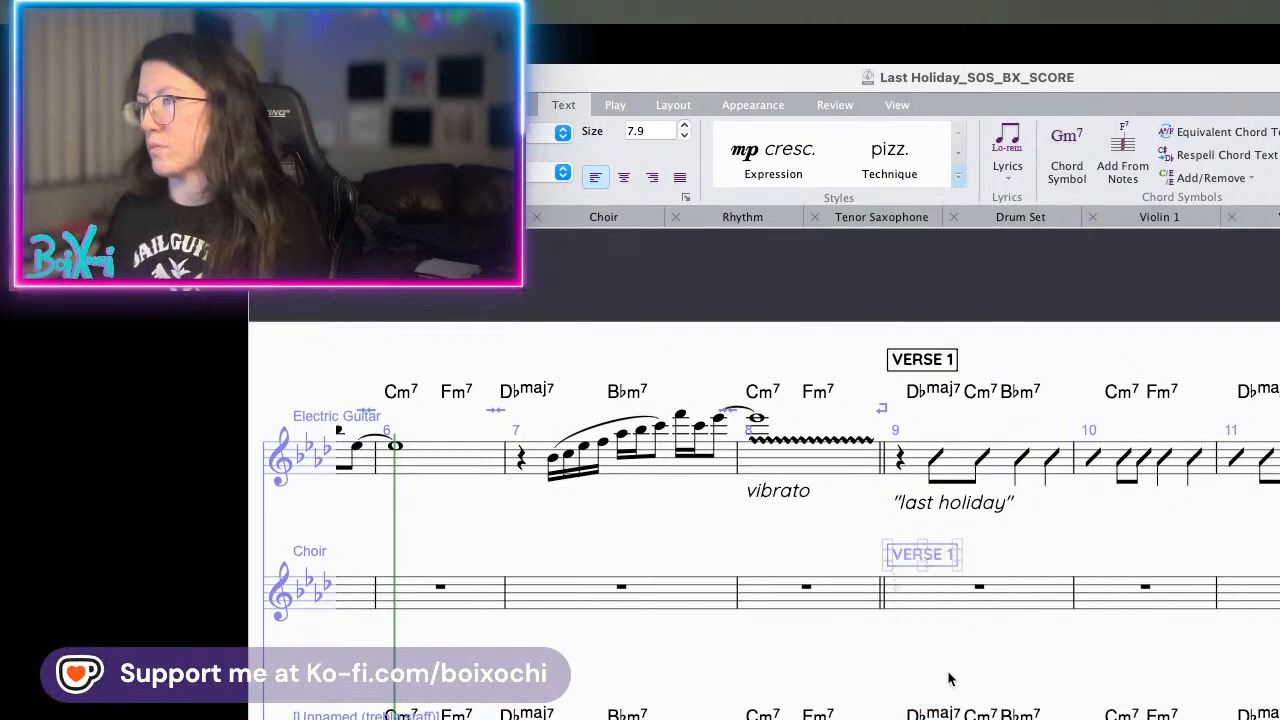
- Copy the parts-only VERSE 1 label to bar 9 of the Rhythm, Tenor Saxophone, Drum Set, Violin 1, Violin 2, Viola and Violoncello staves
{"action": "scroll", "coordinate": [914, 558], "scroll_direction": "down", "scroll_amount": 4}
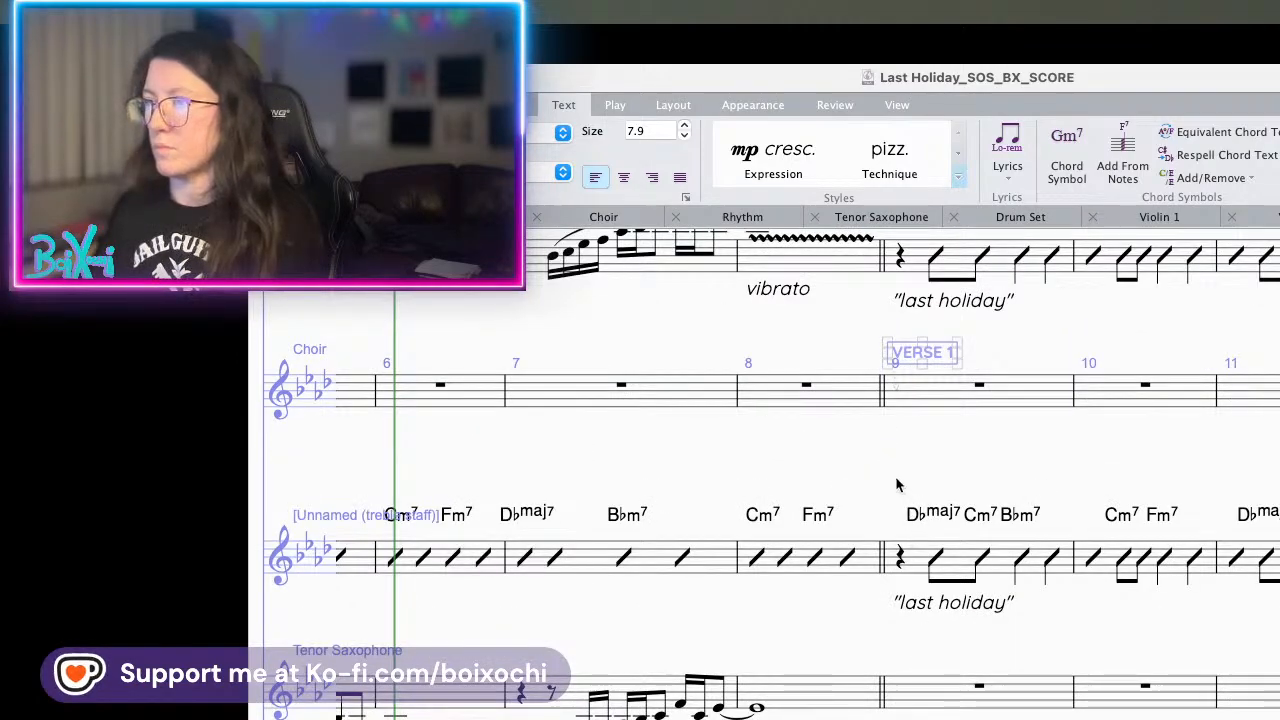
{"action": "left_click", "coordinate": [902, 516], "text": "alt"}
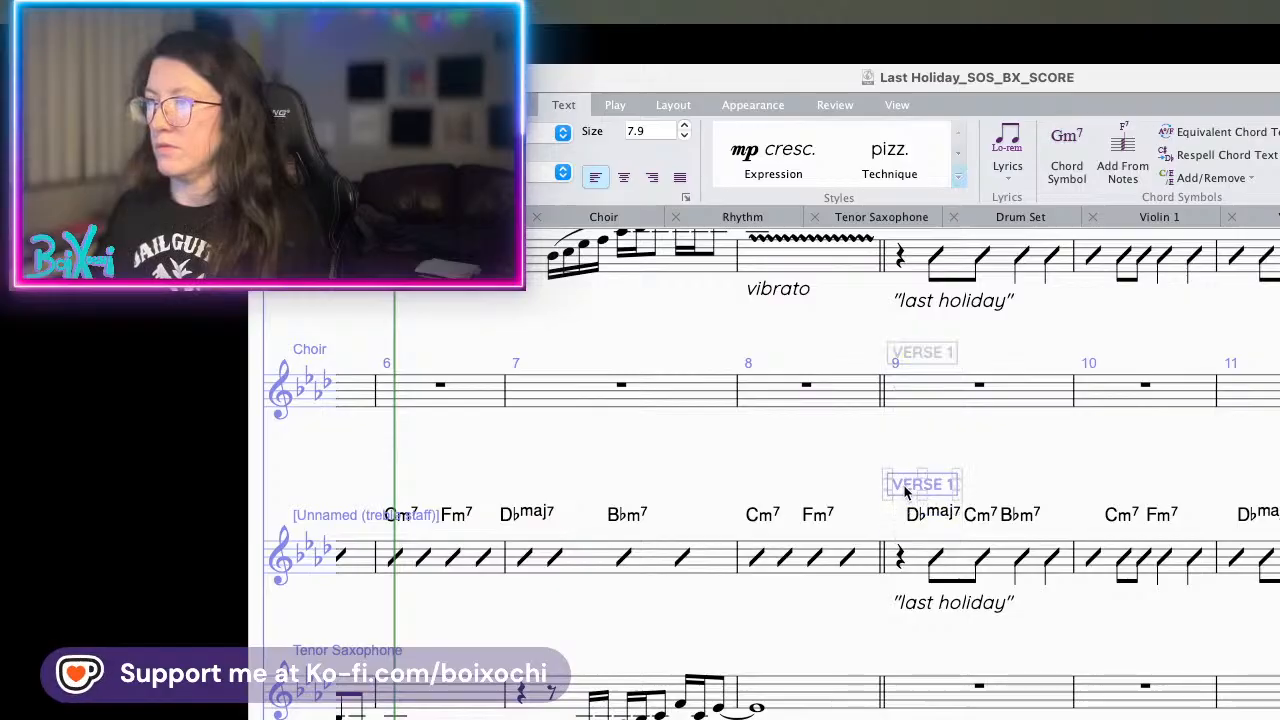
{"action": "left_click", "coordinate": [903, 656], "text": "alt"}
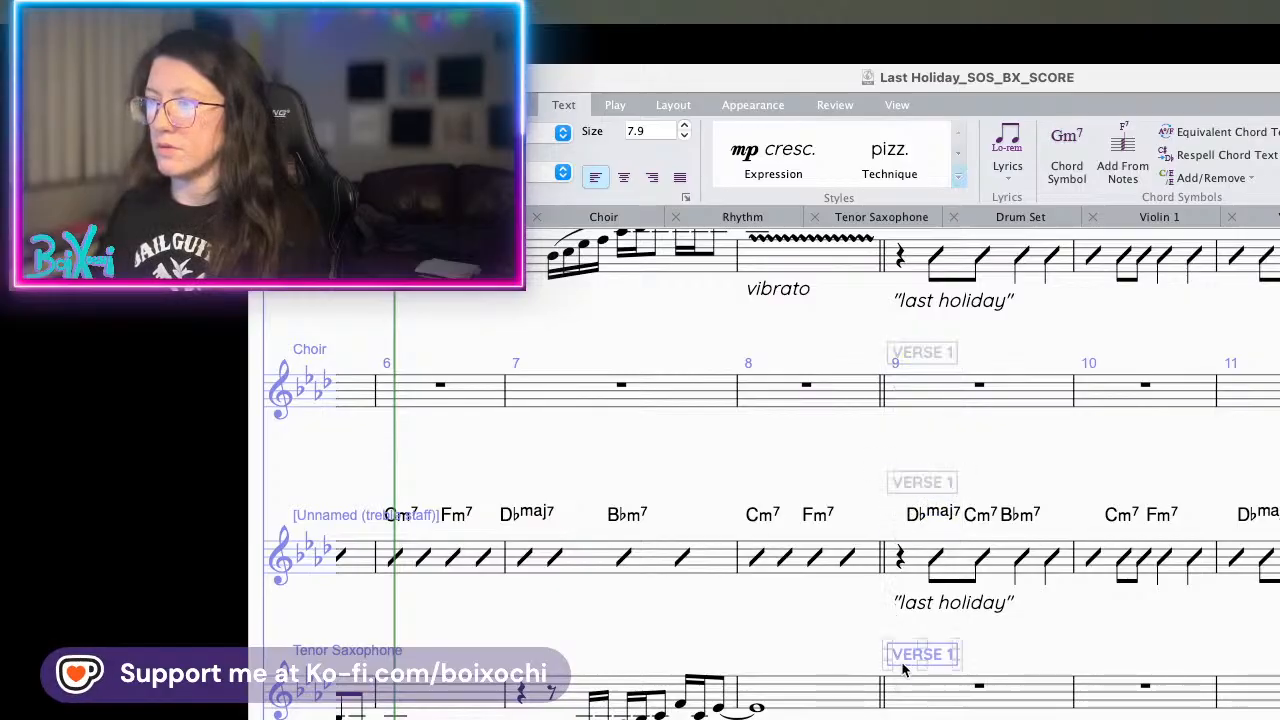
{"action": "scroll", "coordinate": [903, 690], "scroll_direction": "down", "scroll_amount": 2}
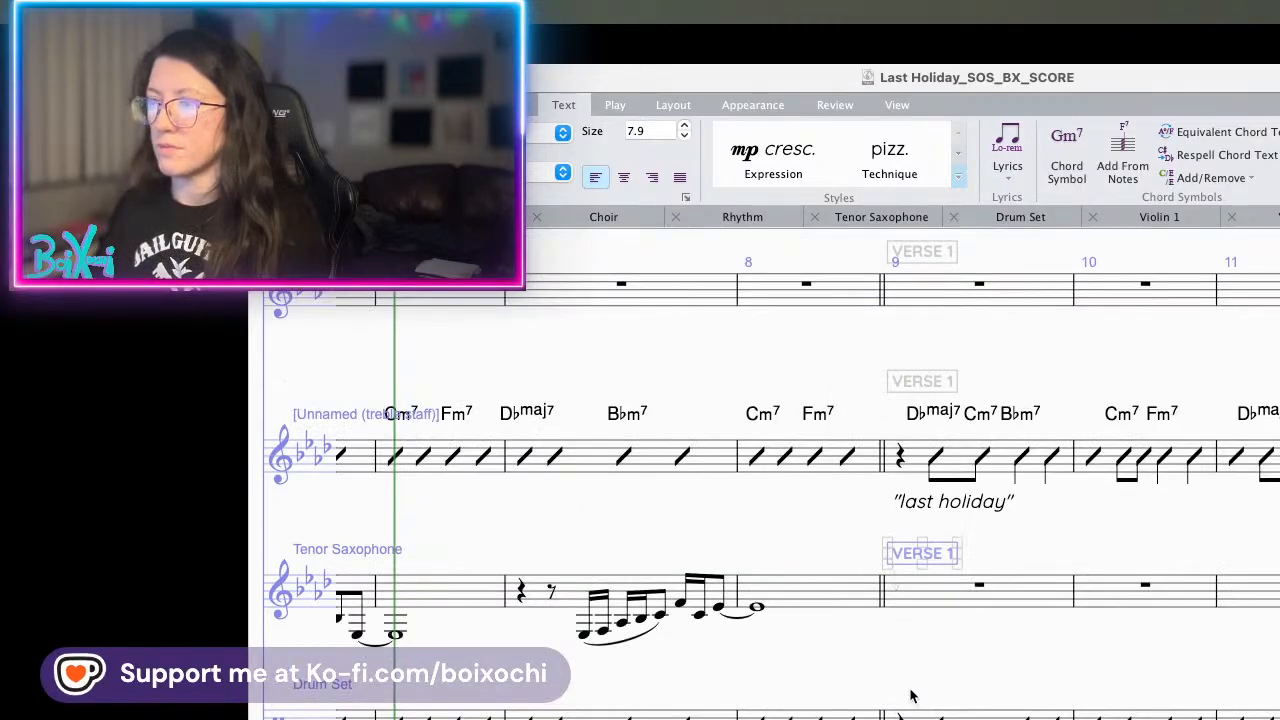
{"action": "left_click", "coordinate": [910, 696], "text": "alt"}
{"action": "scroll", "coordinate": [910, 696], "scroll_direction": "down", "scroll_amount": 4}
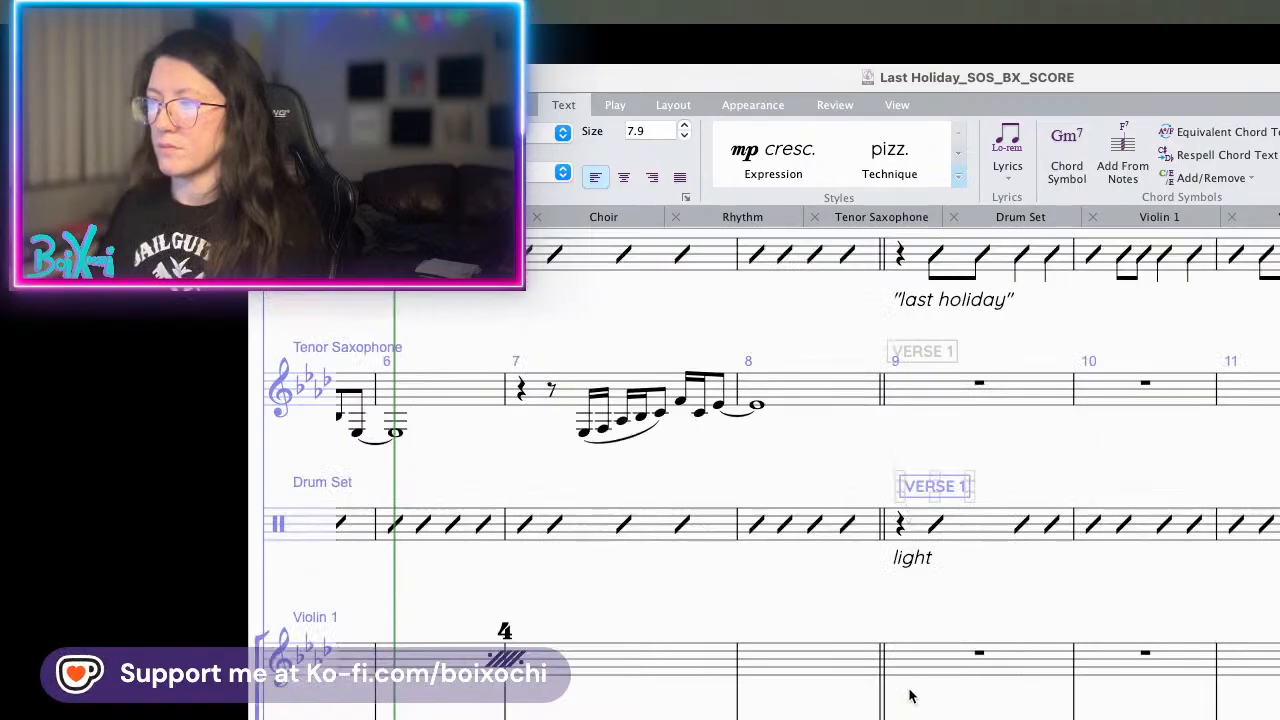
{"action": "left_click", "coordinate": [905, 617], "text": "alt"}
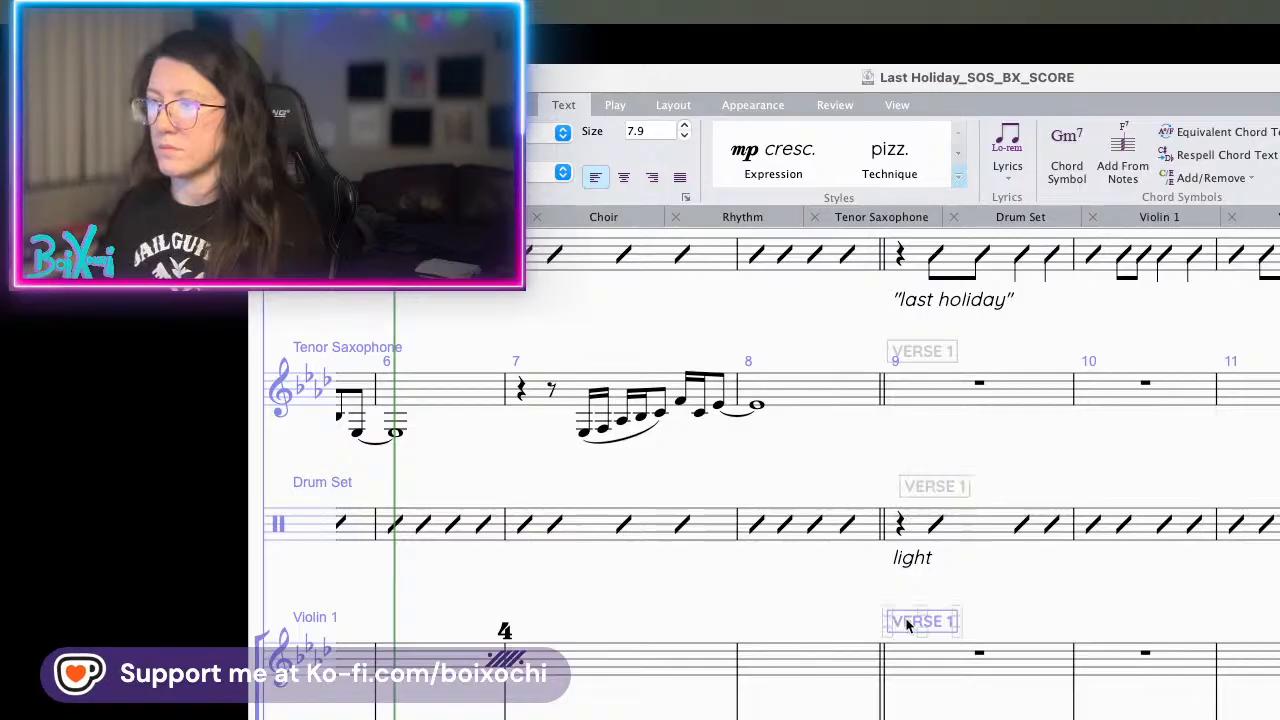
{"action": "scroll", "coordinate": [905, 617], "scroll_direction": "down", "scroll_amount": 2}
{"action": "left_click", "coordinate": [910, 655], "text": "alt"}
{"action": "scroll", "coordinate": [909, 660], "scroll_direction": "down", "scroll_amount": 2}
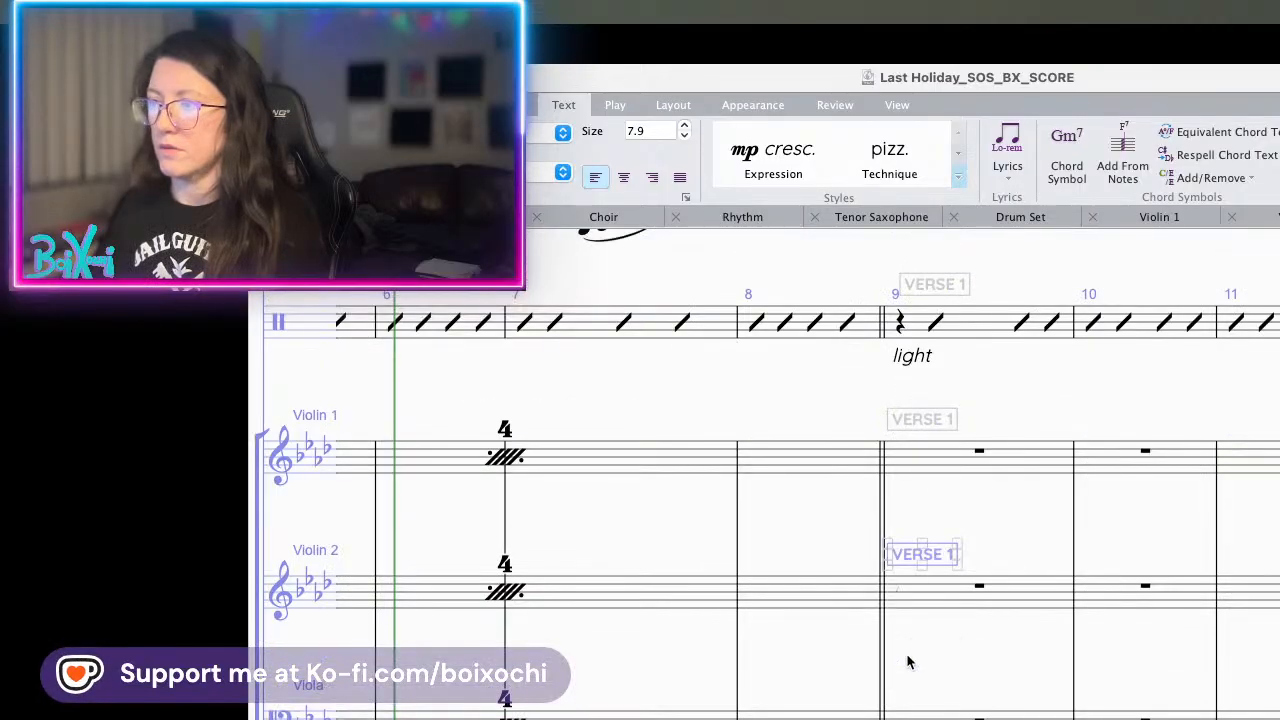
{"action": "left_click", "coordinate": [908, 685], "text": "alt"}
{"action": "scroll", "coordinate": [906, 670], "scroll_direction": "down", "scroll_amount": 4}
{"action": "left_click", "coordinate": [907, 620], "text": "alt"}
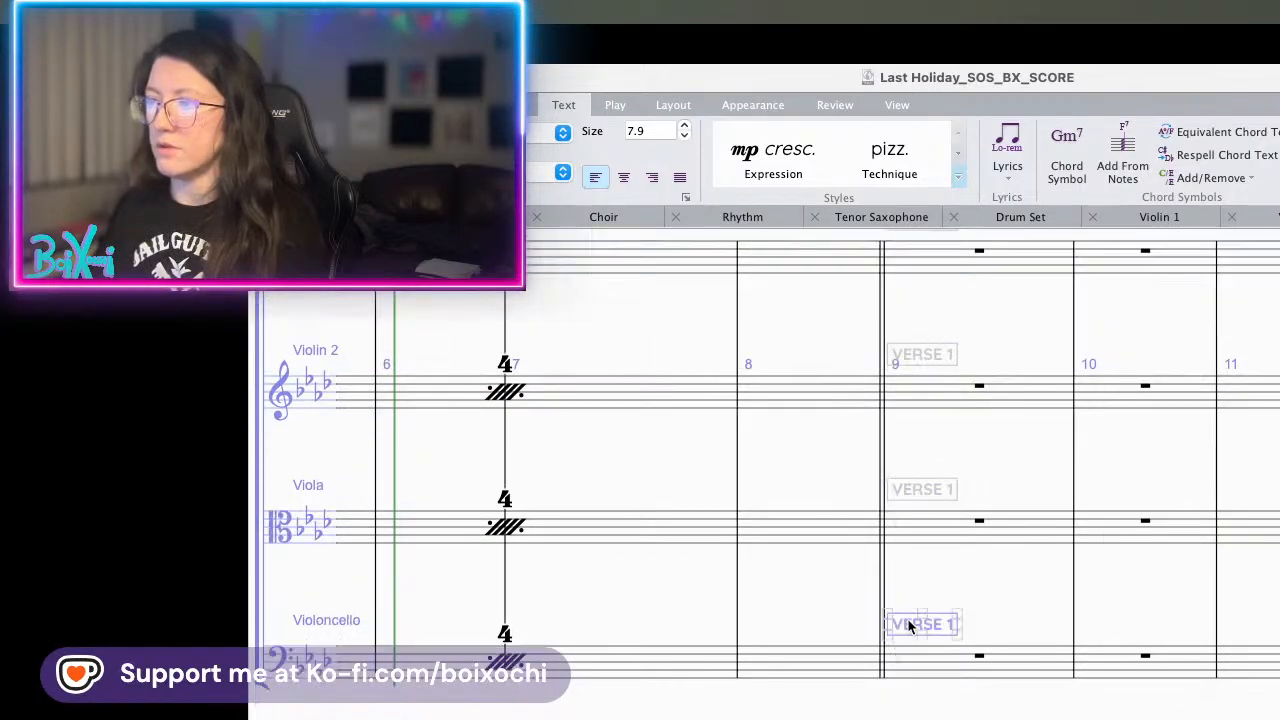
- Select rehearsal mark A at bar 17 above the Electric Guitar staff
{"action": "scroll", "coordinate": [1100, 515], "scroll_direction": "up", "scroll_amount": 14}
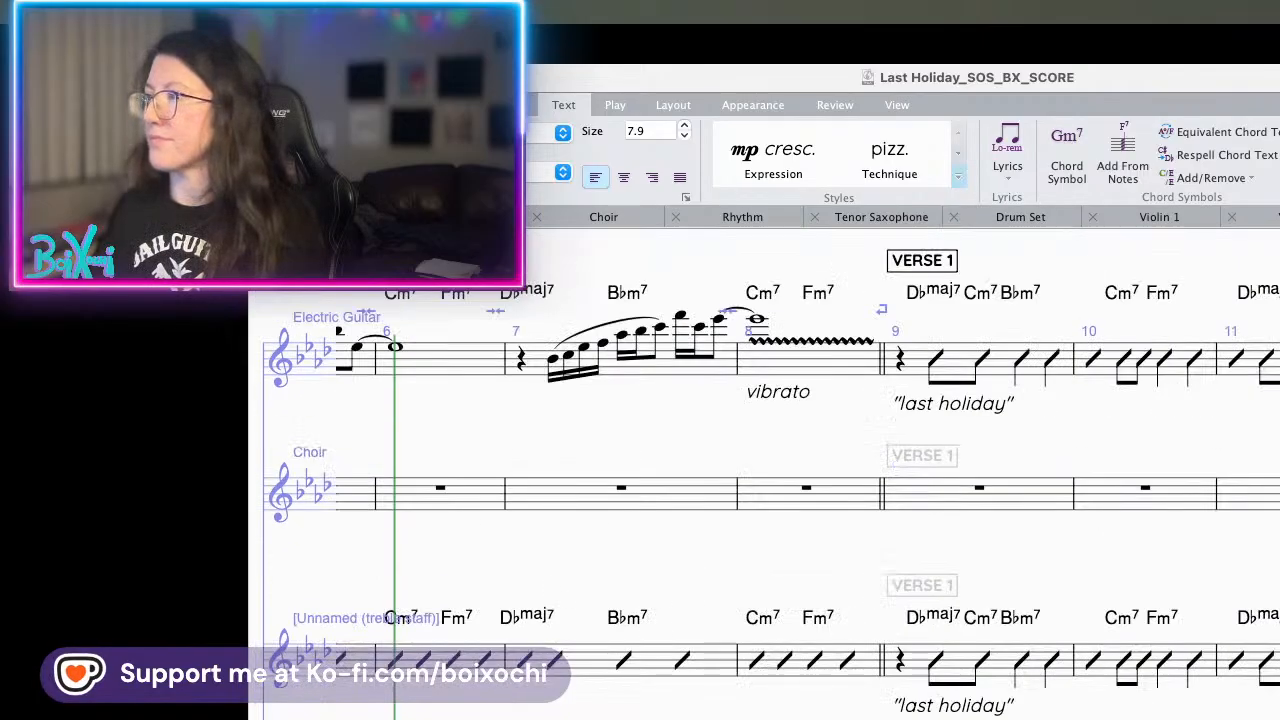
{"action": "left_click_drag", "start_coordinate": [1100, 512], "coordinate": [692, 441]}
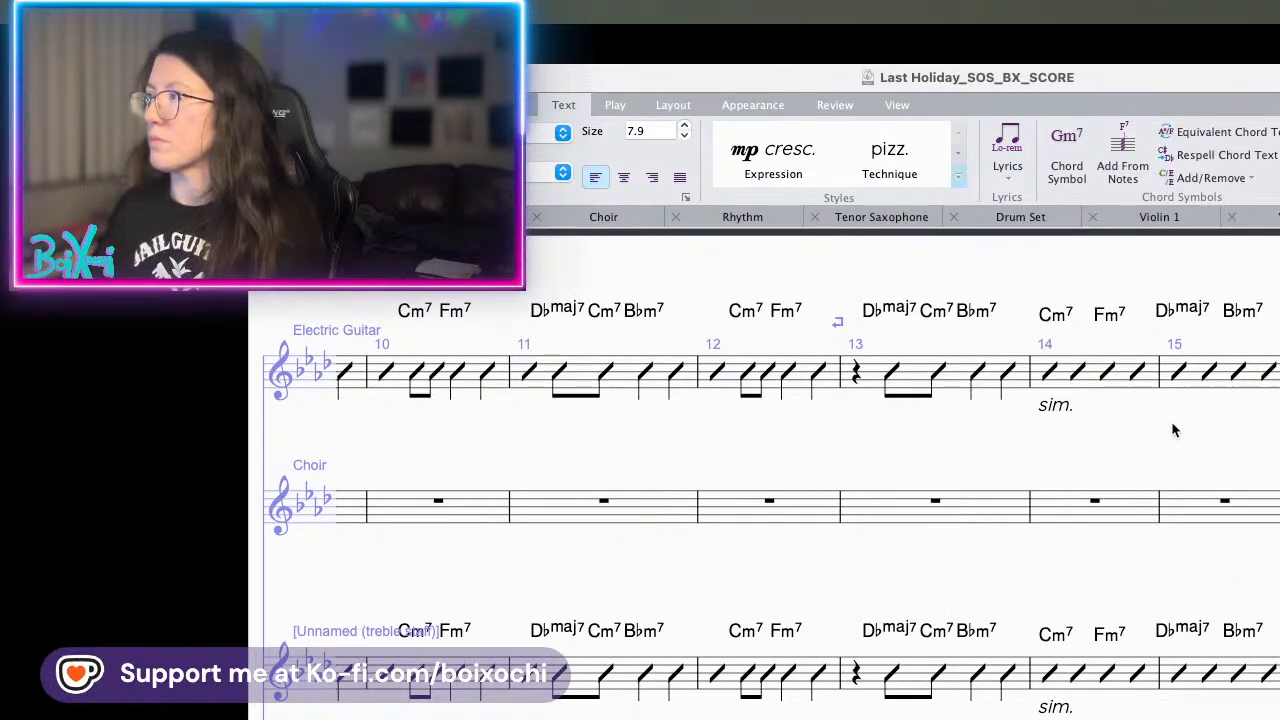
{"action": "left_click_drag", "start_coordinate": [1171, 429], "coordinate": [760, 425]}
{"action": "left_click", "coordinate": [1058, 336]}
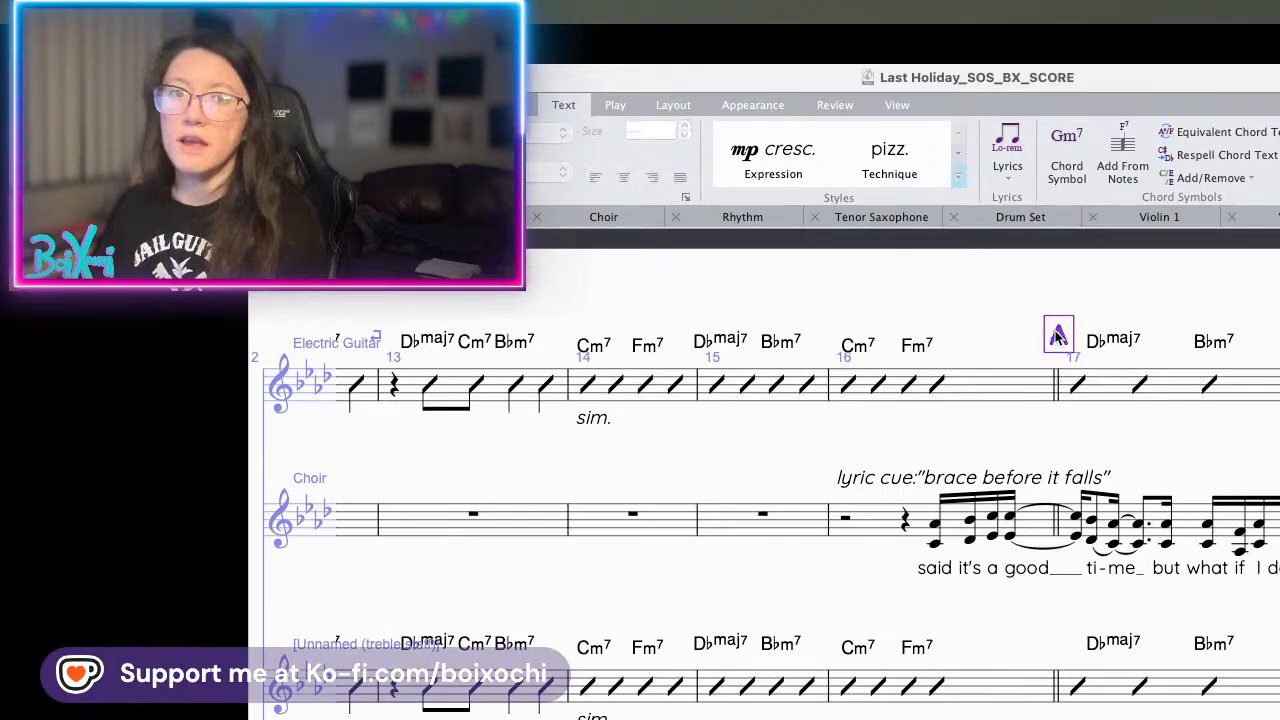
- Replace rehearsal mark A at bar 17 of the Electric Guitar staff with the boxed text "CHORUS", positioned above the chord symbols
{"action": "left_click", "coordinate": [1080, 387]}
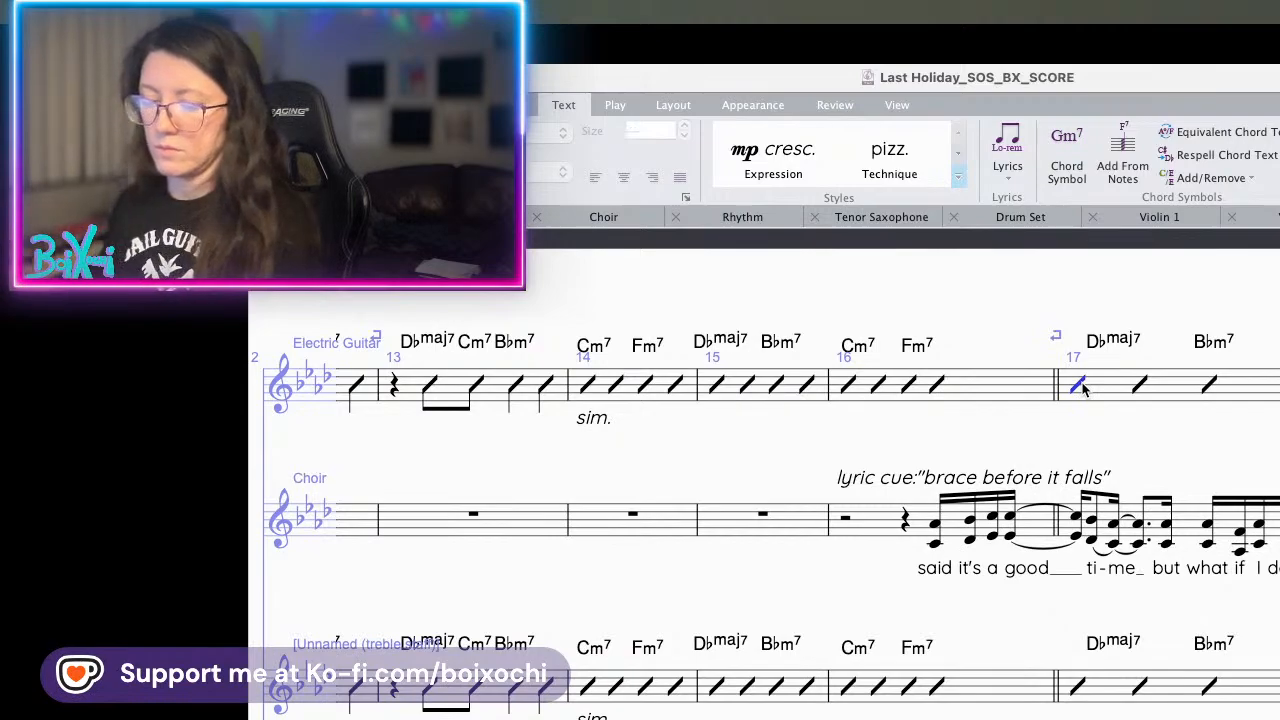
{"action": "left_click", "coordinate": [962, 176]}
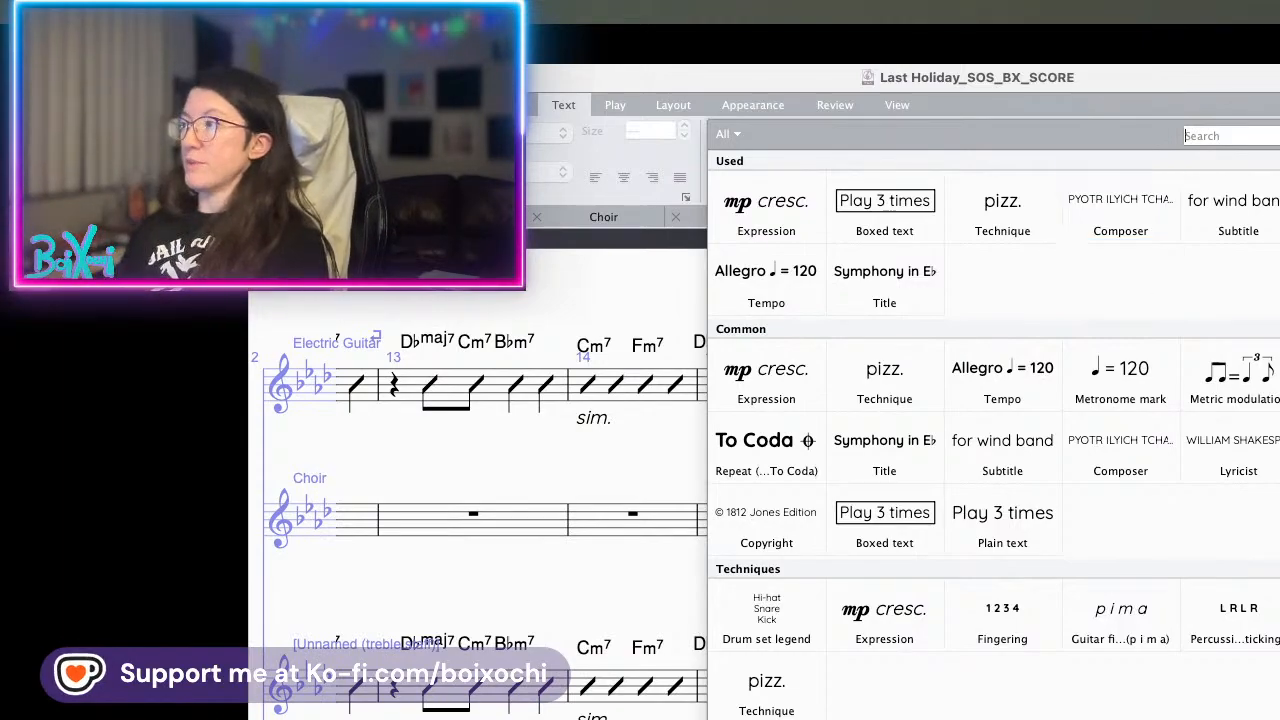
{"action": "key", "text": "Escape"}
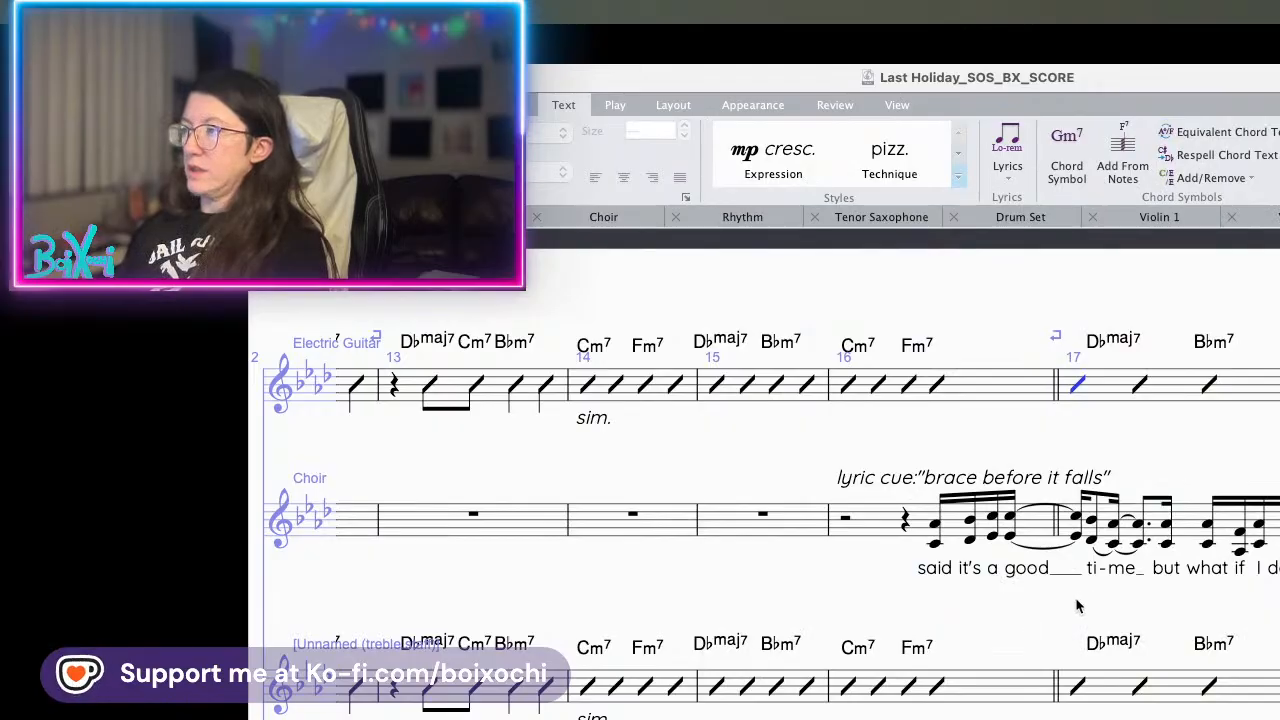
{"action": "left_click_drag", "start_coordinate": [1074, 596], "coordinate": [992, 535]}
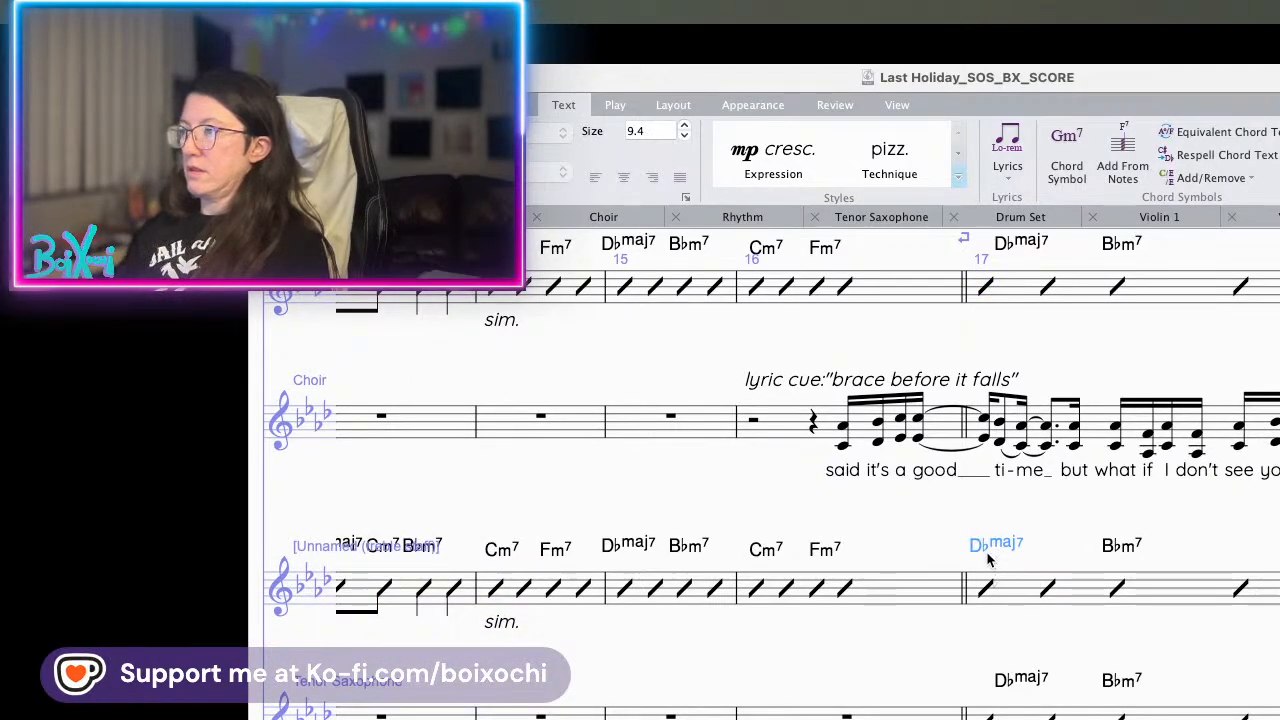
{"action": "scroll", "coordinate": [986, 551], "scroll_direction": "up", "scroll_amount": 3}
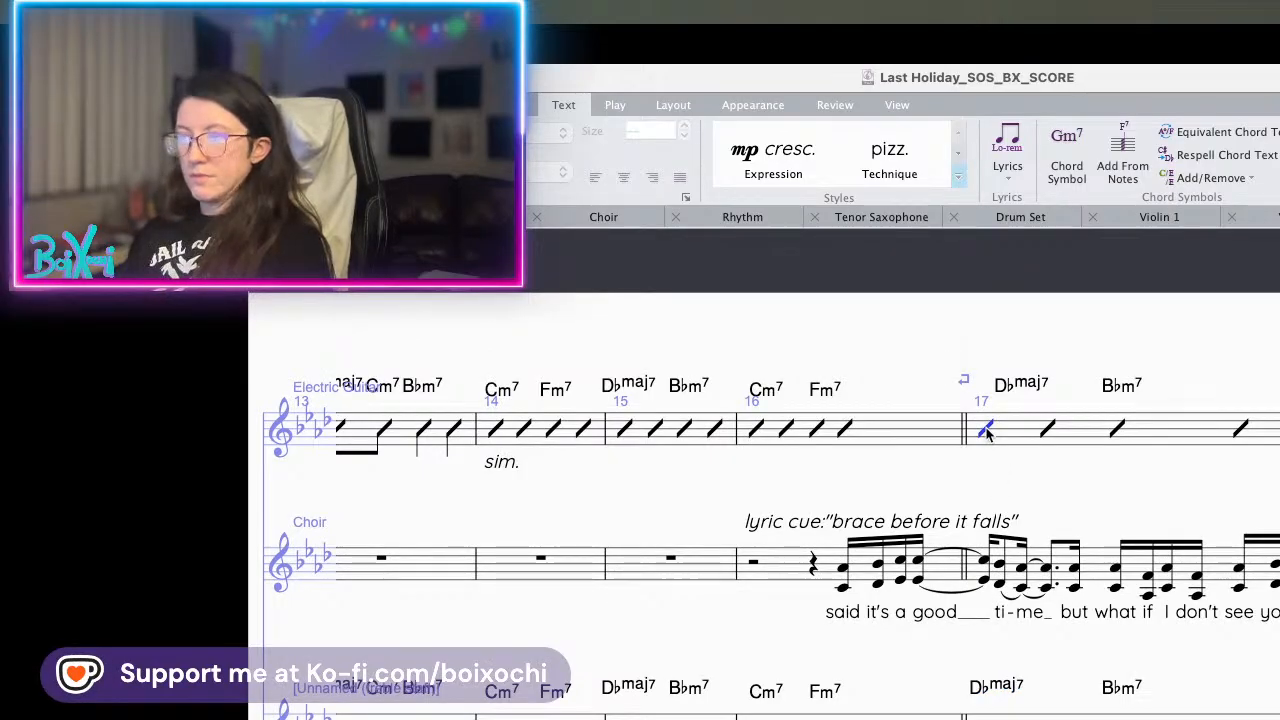
{"action": "left_click", "coordinate": [957, 177]}
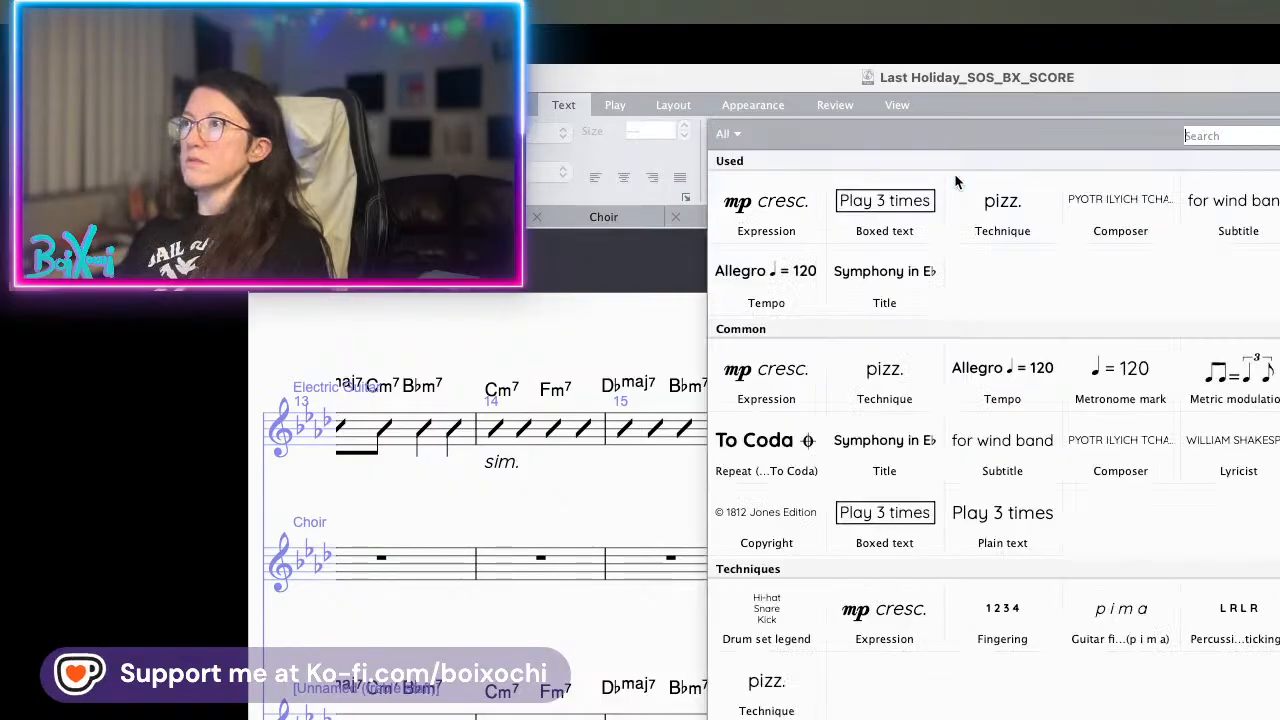
{"action": "left_click", "coordinate": [910, 203]}
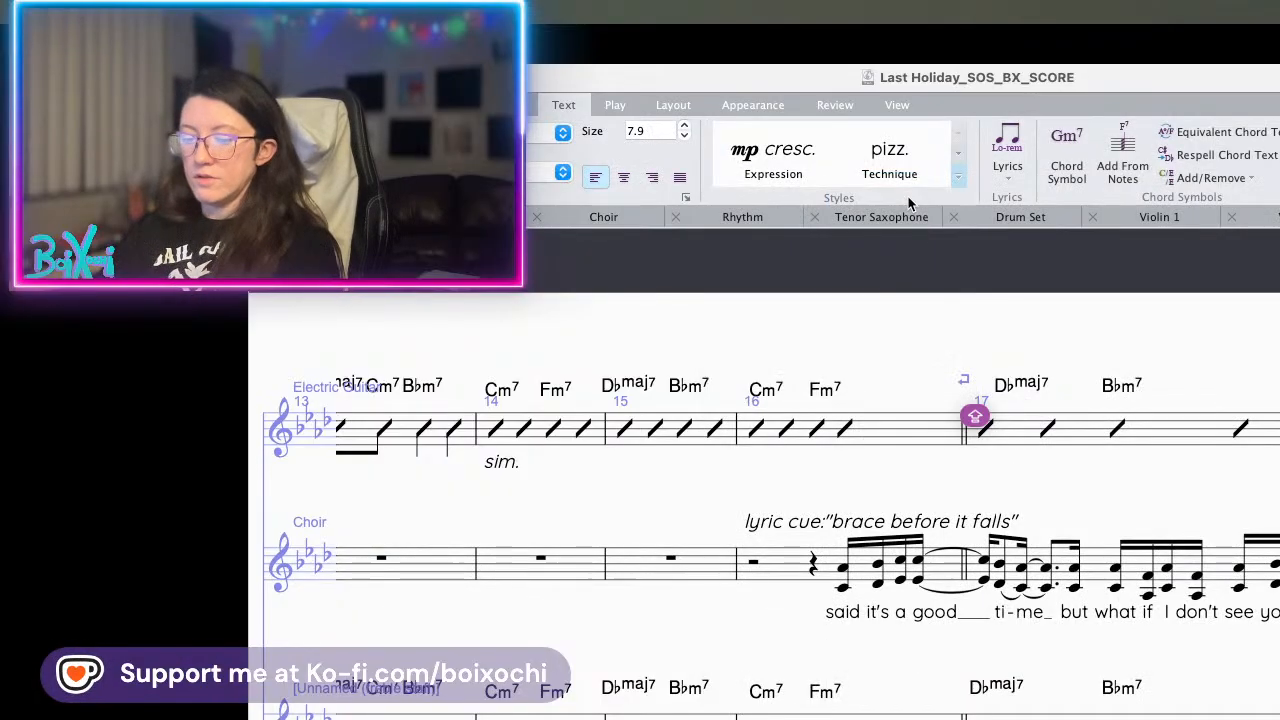
{"action": "key", "text": "Escape"}
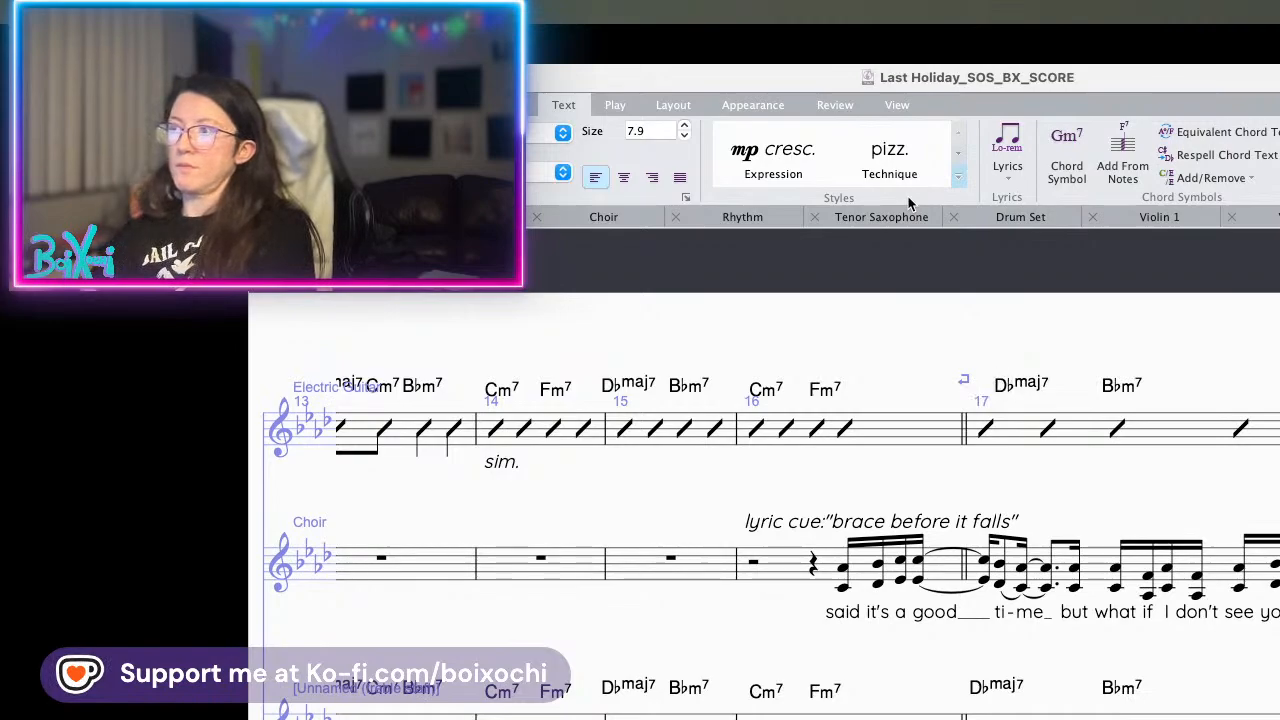
{"action": "type", "text": "S"}
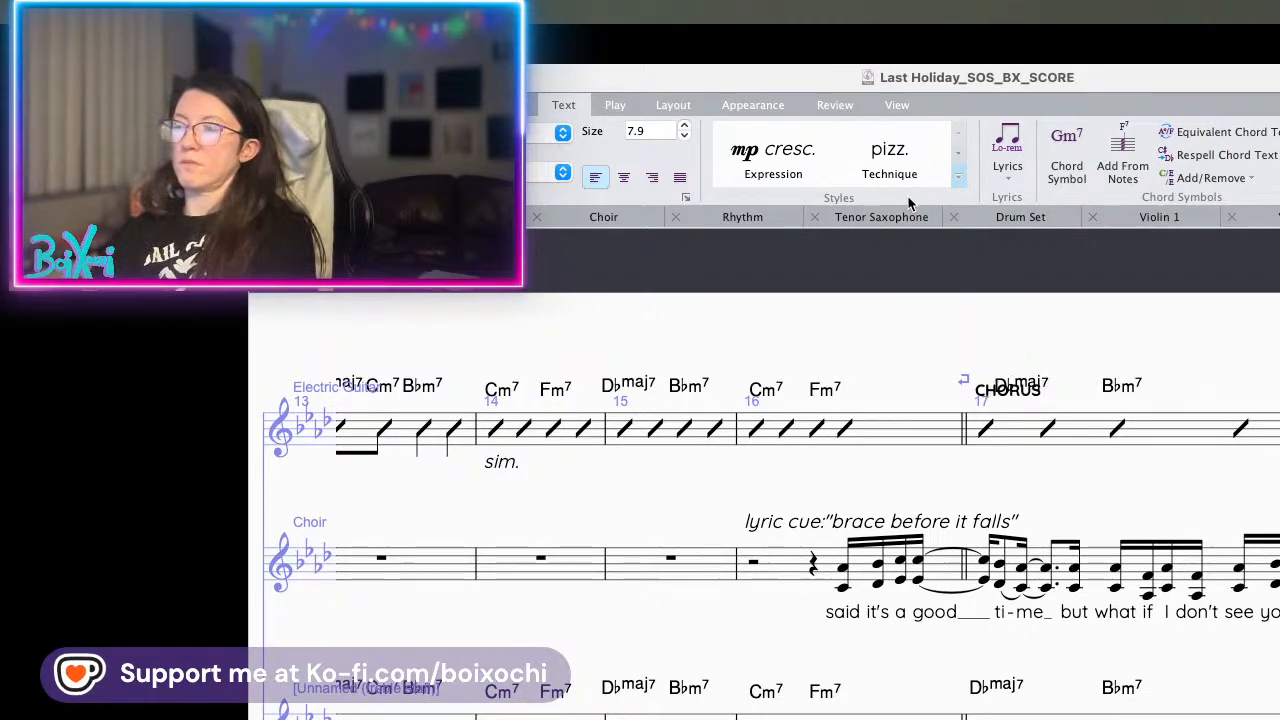
{"action": "left_click", "coordinate": [1021, 346]}
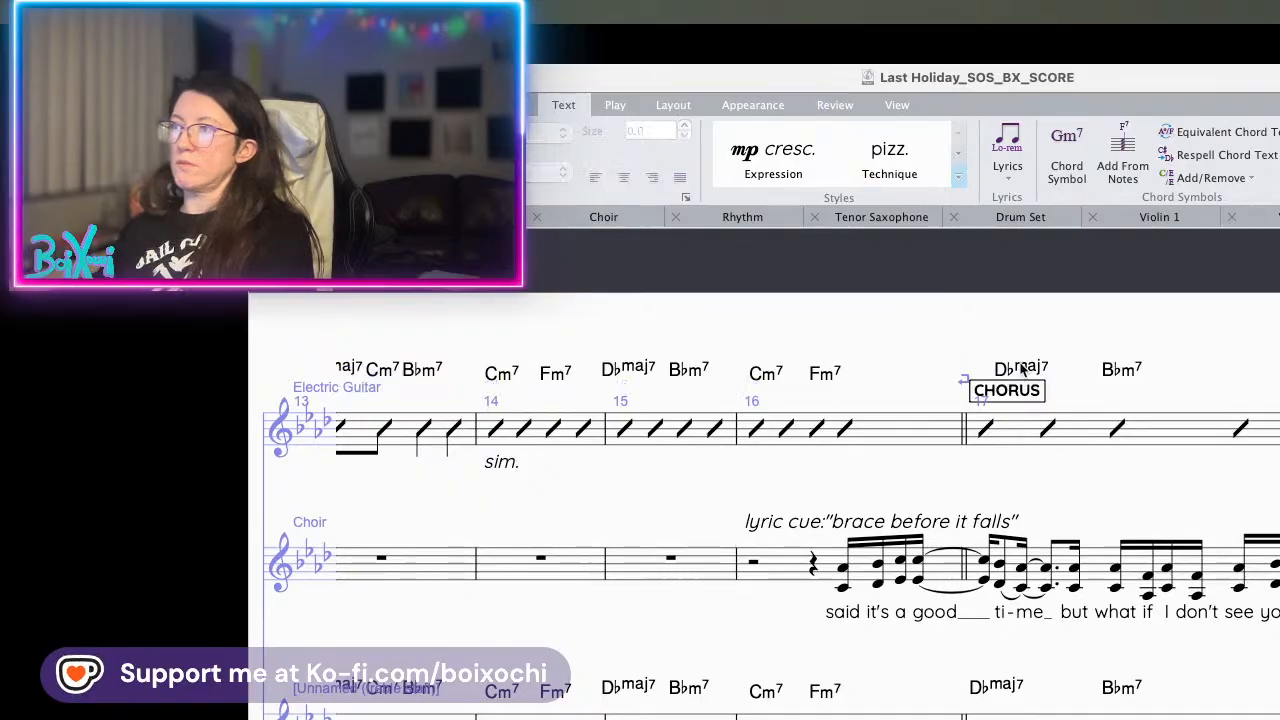
{"action": "left_click_drag", "start_coordinate": [1012, 394], "coordinate": [1017, 357]}
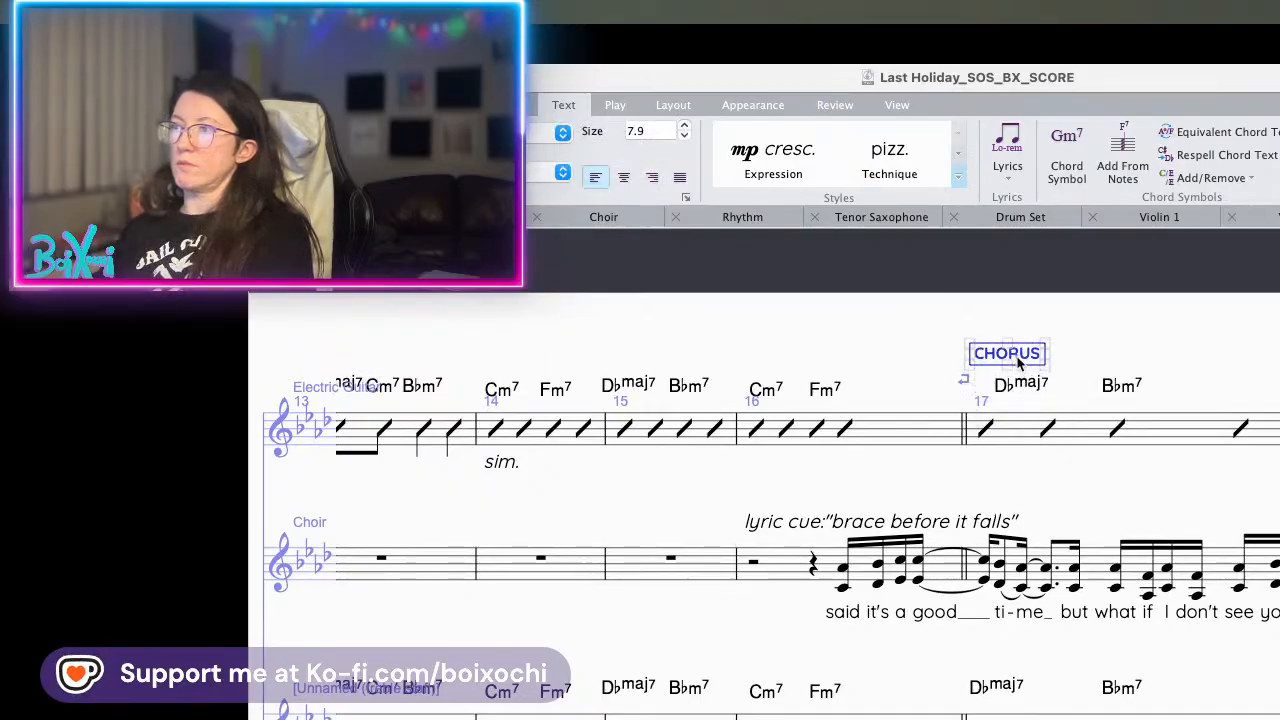
{"action": "left_click", "coordinate": [985, 564]}
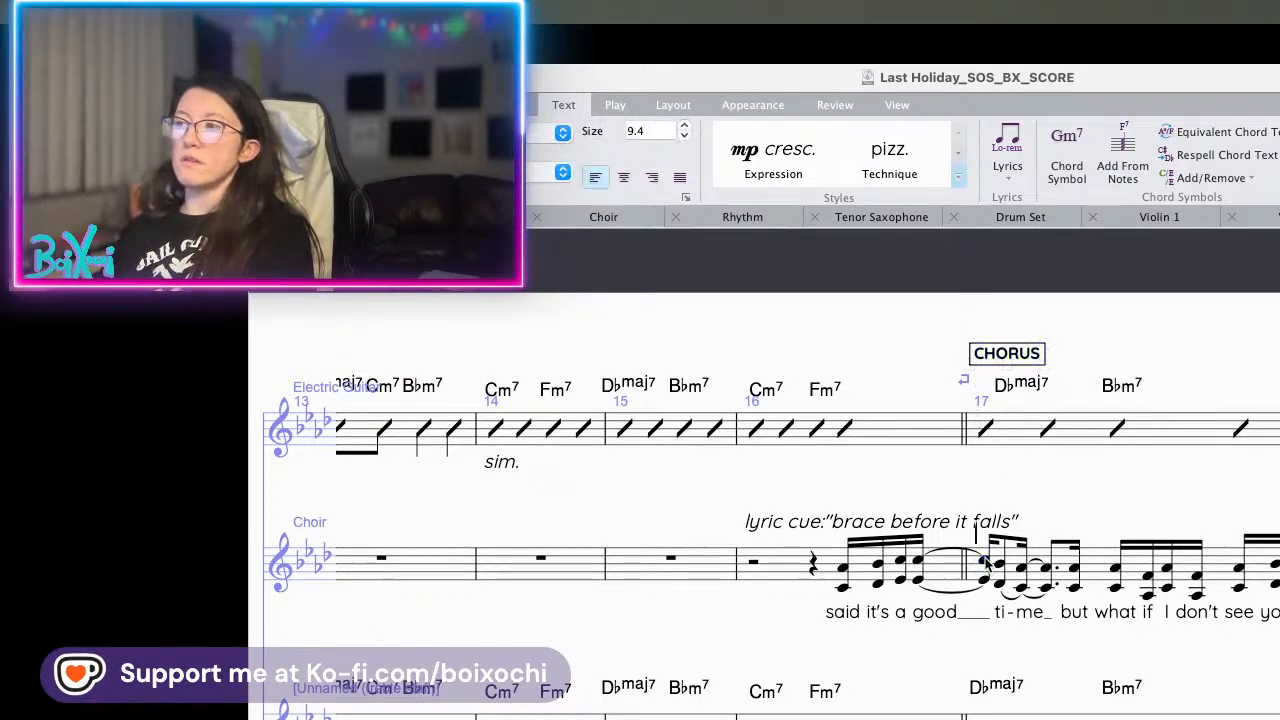
{"action": "key", "text": "ctrl+t"}
{"action": "key", "text": "super+h"}
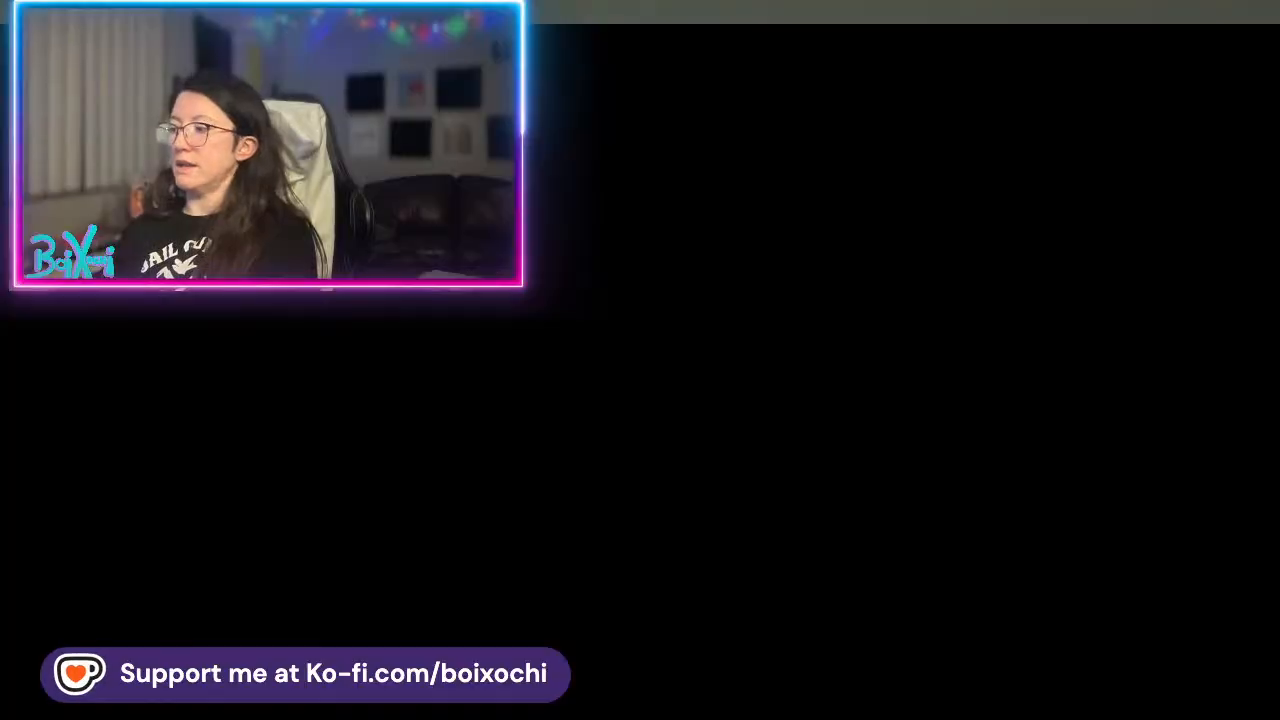
{"action": "key", "text": "super+Tab"}
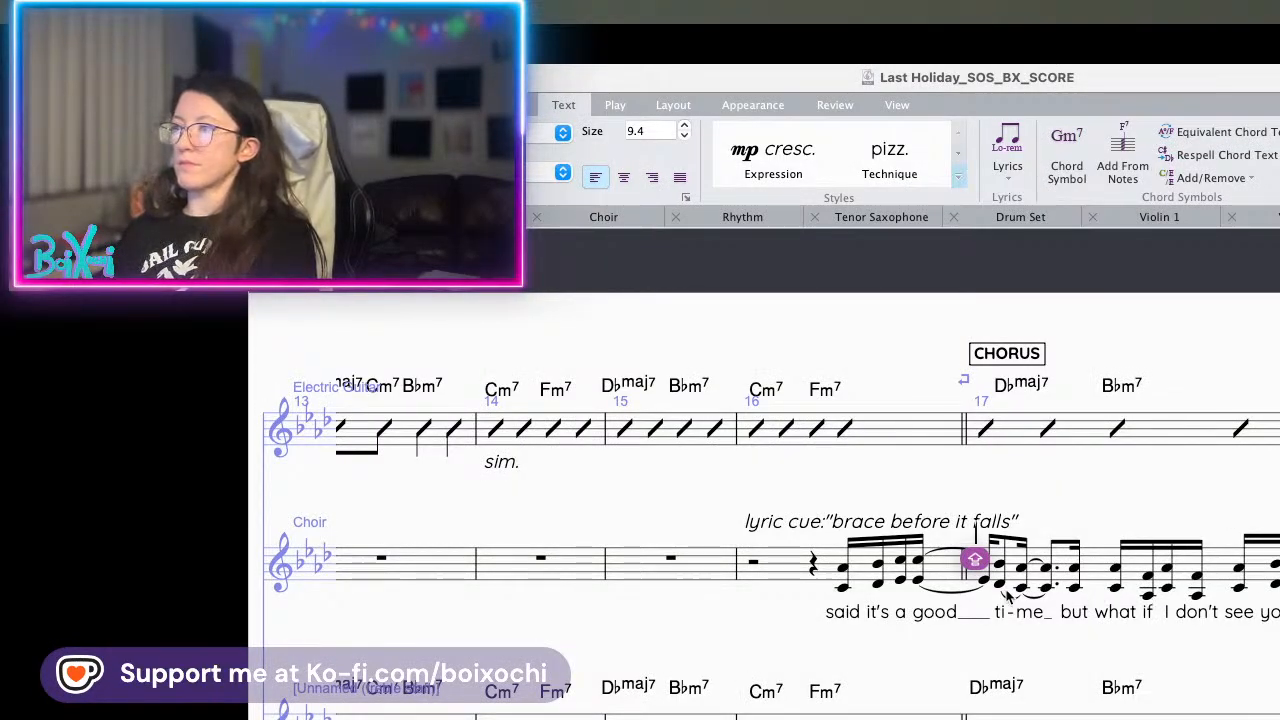
{"action": "key", "text": "Escape"}
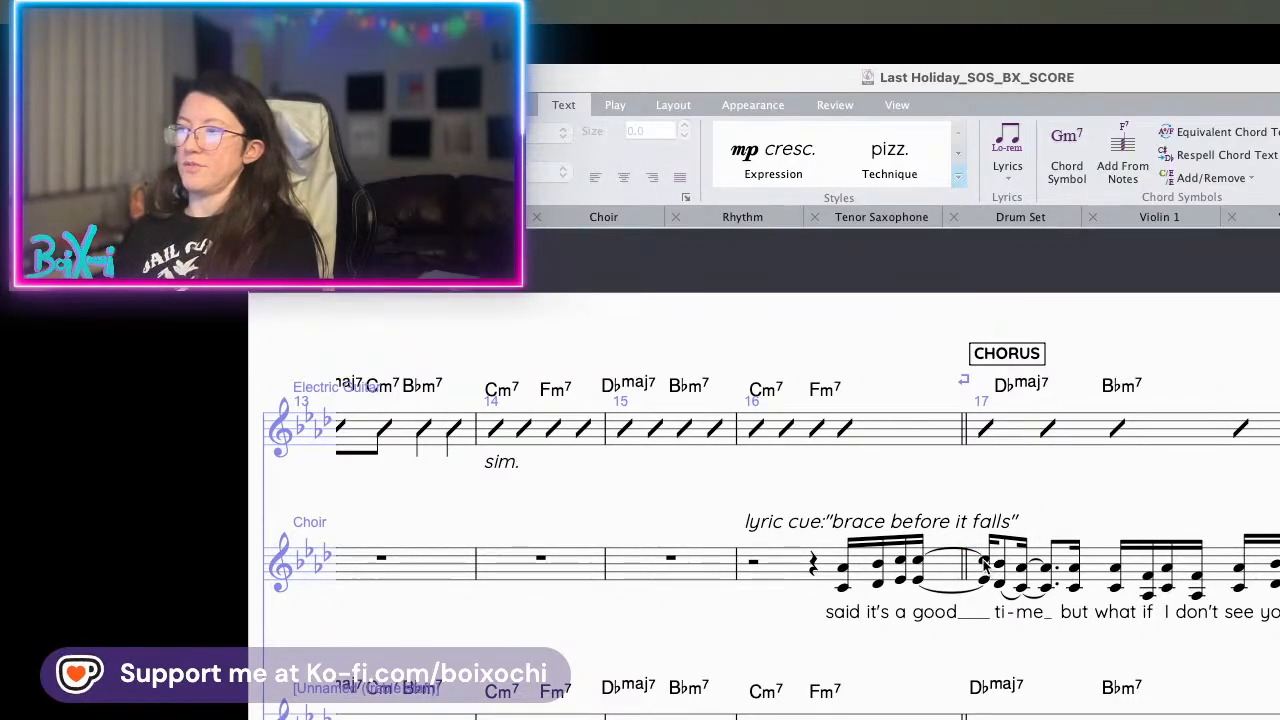
- Copy the boxed "CHORUS" text to bar 17 of the Choir staff and hide that copy in the score
{"action": "left_click", "coordinate": [1024, 356]}
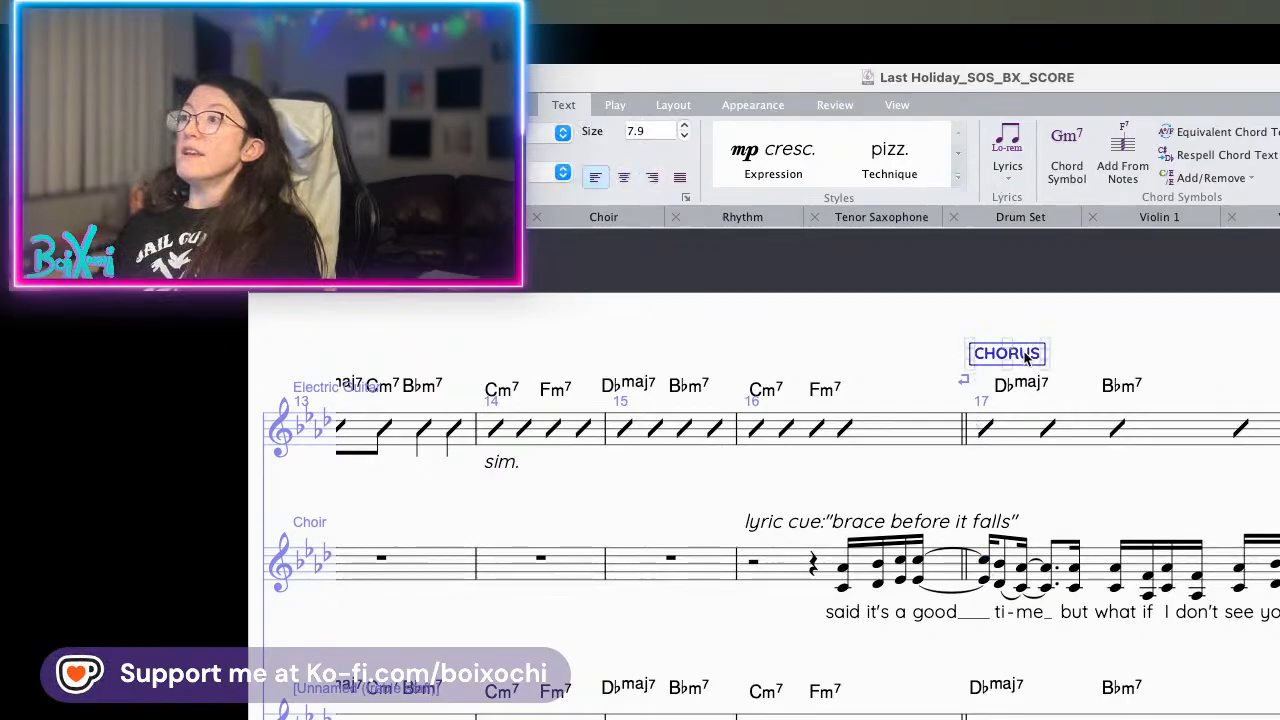
{"action": "left_click", "coordinate": [1000, 498], "text": "alt"}
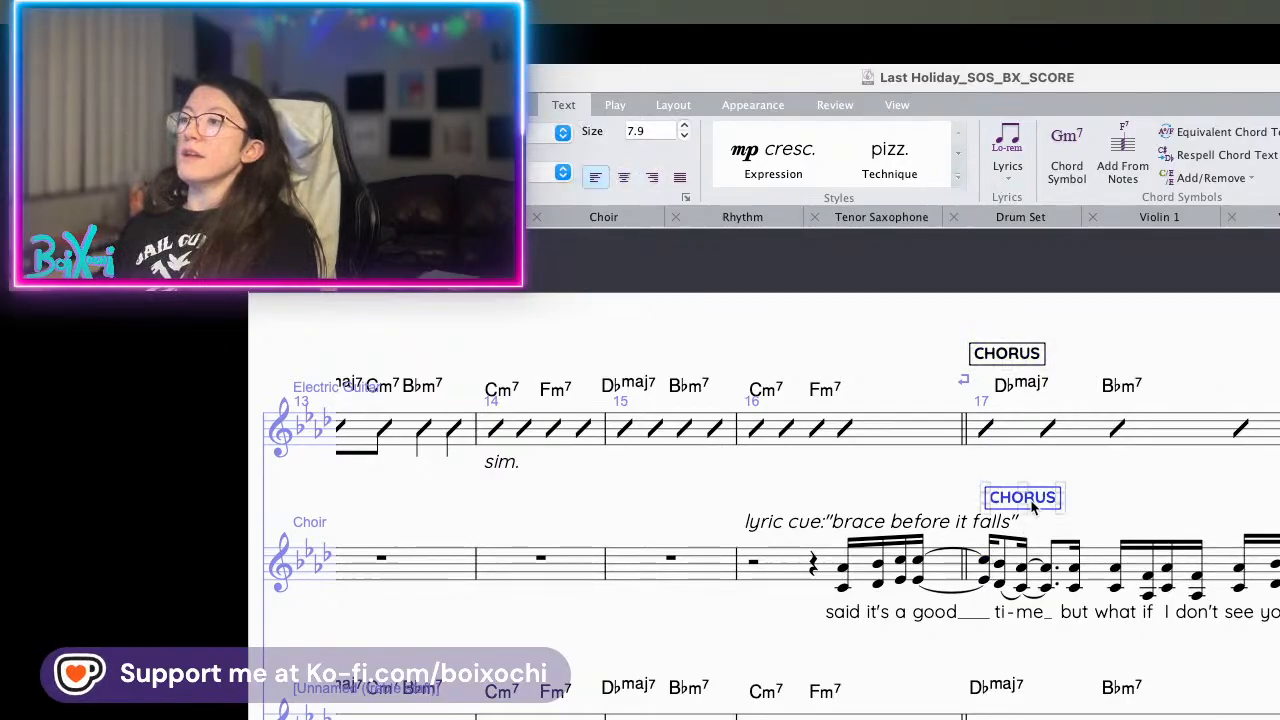
{"action": "right_click", "coordinate": [1032, 505]}
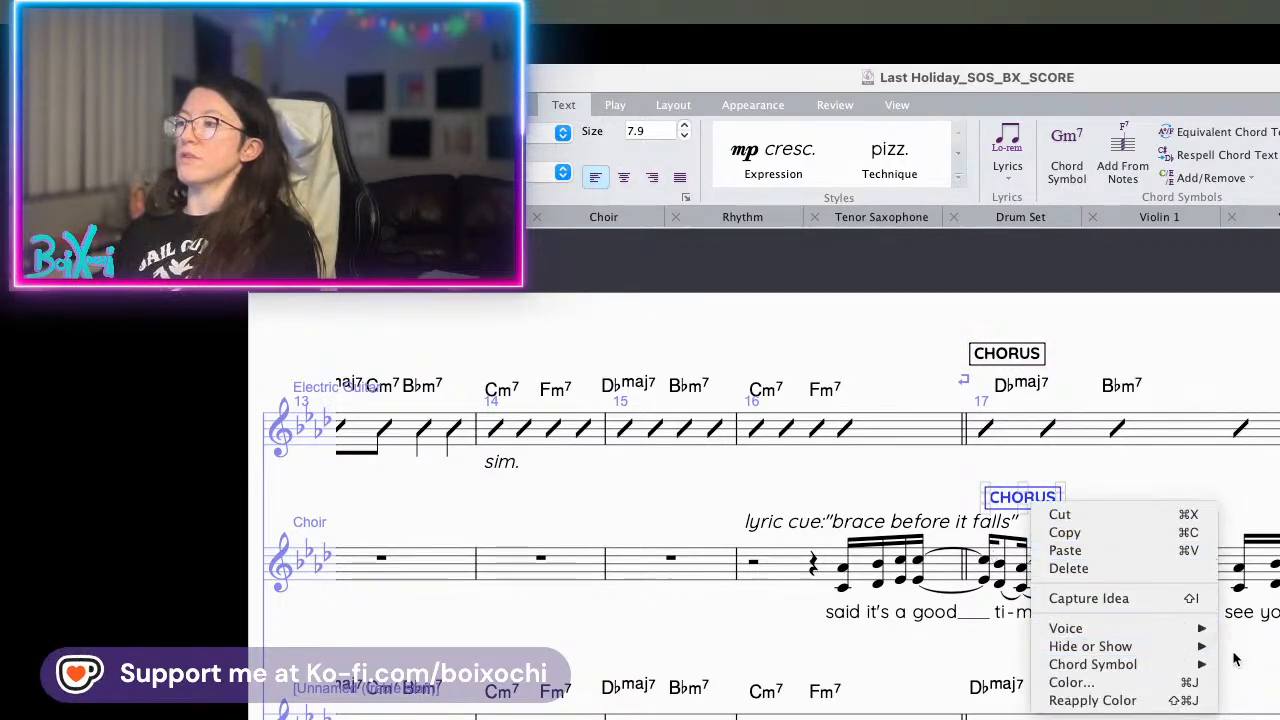
{"action": "mouse_move", "coordinate": [1120, 646]}
{"action": "left_click", "coordinate": [1258, 692]}
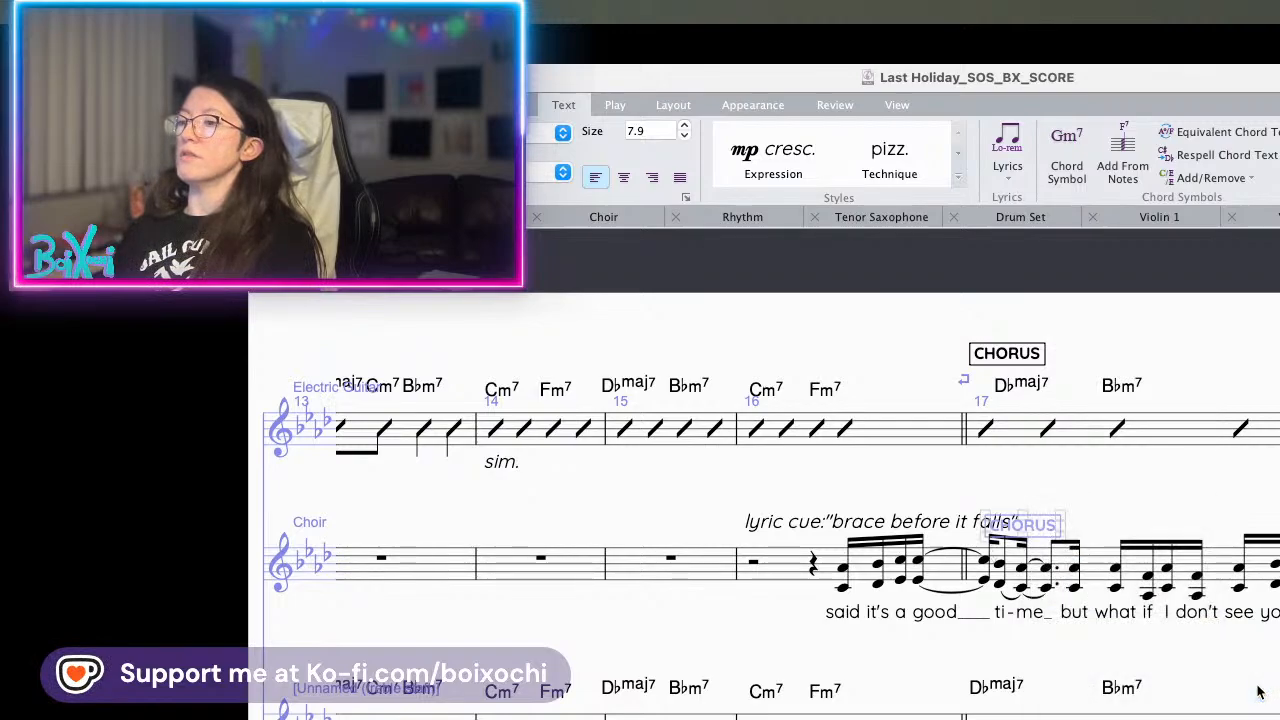
- Place copies of the hidden "CHORUS" box above the bar 17 chord symbols on the unnamed treble staff and the Tenor Saxophone staff
{"action": "left_click", "coordinate": [993, 665], "text": "alt"}
{"action": "left_click_drag", "start_coordinate": [1057, 700], "coordinate": [1037, 668]}
{"action": "scroll", "coordinate": [1037, 690], "scroll_direction": "down", "scroll_amount": 3}
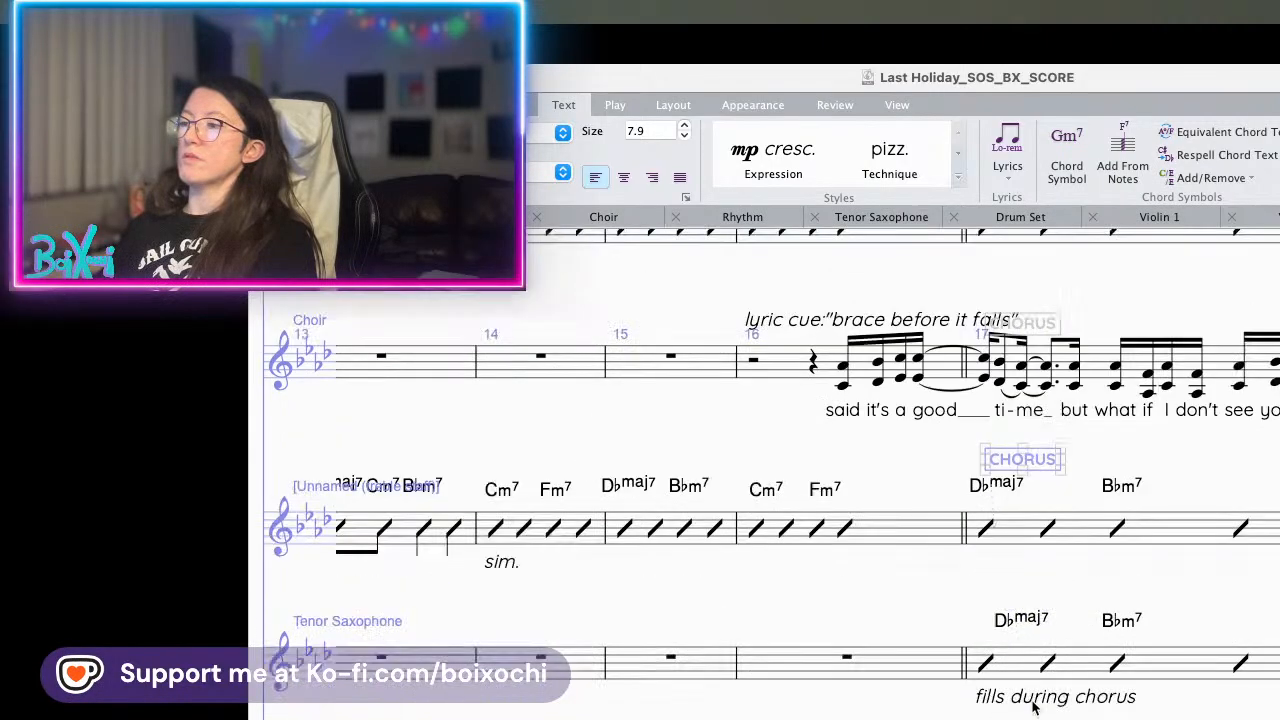
{"action": "type", "text": "CHORUS"}
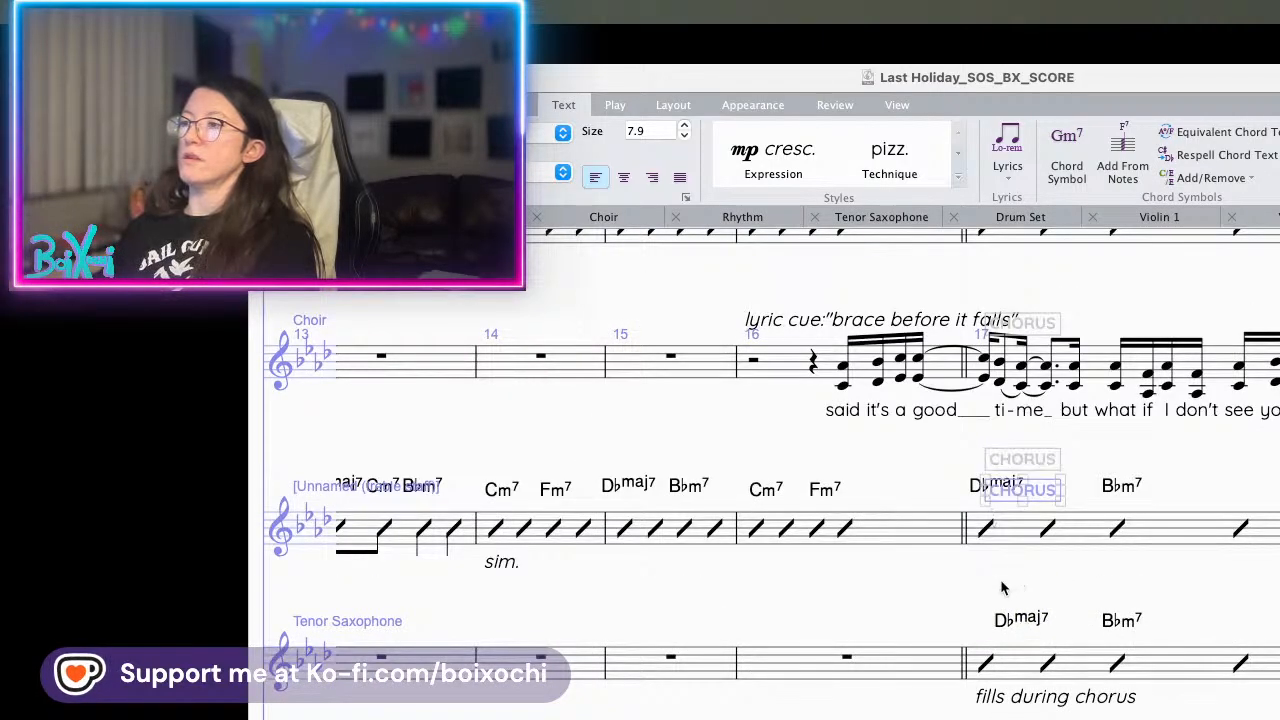
{"action": "left_click_drag", "start_coordinate": [1050, 508], "coordinate": [1035, 594]}
- Copy the hidden "CHORUS" box above bar 17 of the Drum Set staff and delete the italic "Chorus" text below it
{"action": "scroll", "coordinate": [1022, 561], "scroll_direction": "down", "scroll_amount": 5}
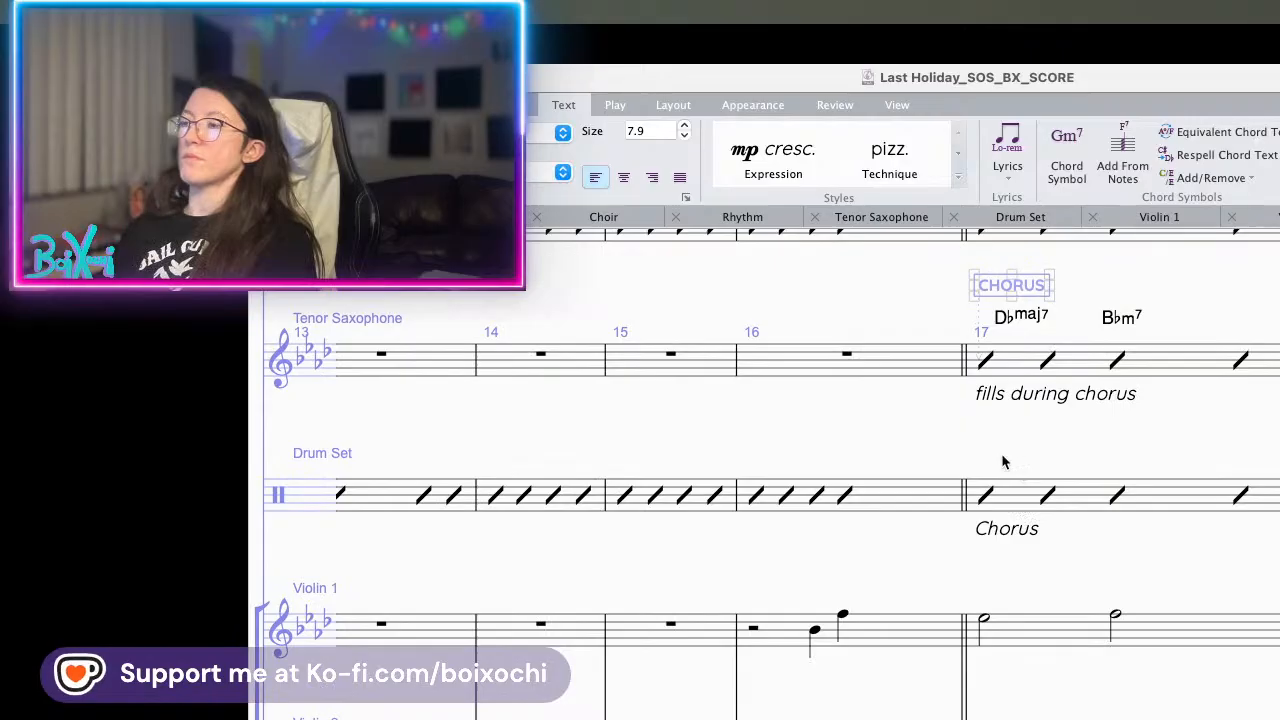
{"action": "left_click", "coordinate": [1003, 461], "text": "alt"}
{"action": "left_click", "coordinate": [1022, 537]}
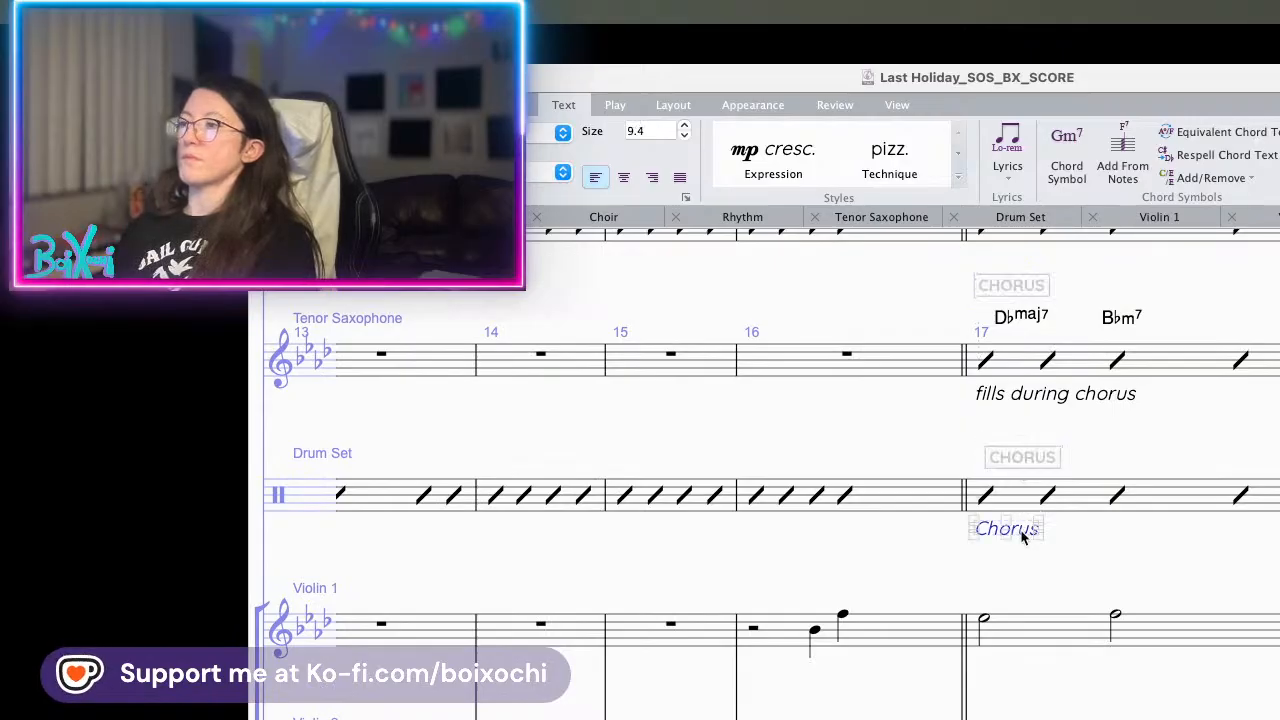
{"action": "key", "text": "Delete"}
{"action": "left_click", "coordinate": [1015, 459]}
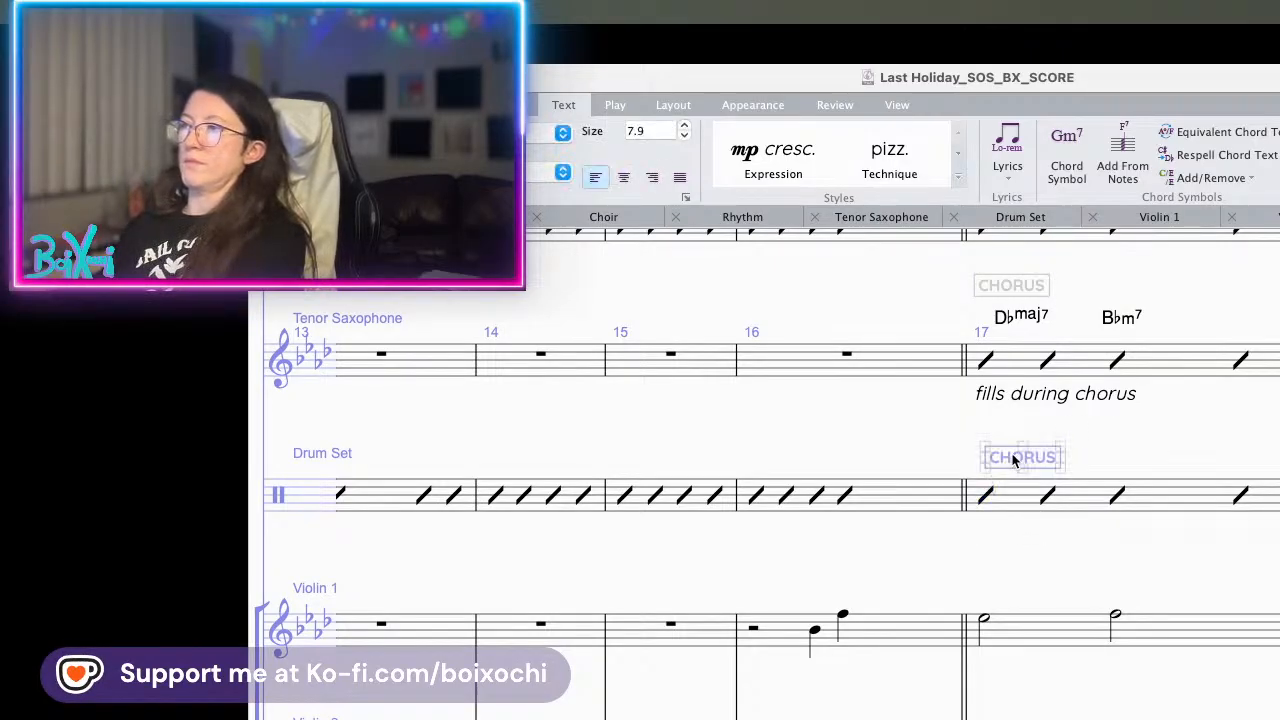
{"action": "scroll", "coordinate": [860, 547], "scroll_direction": "up", "scroll_amount": 3}
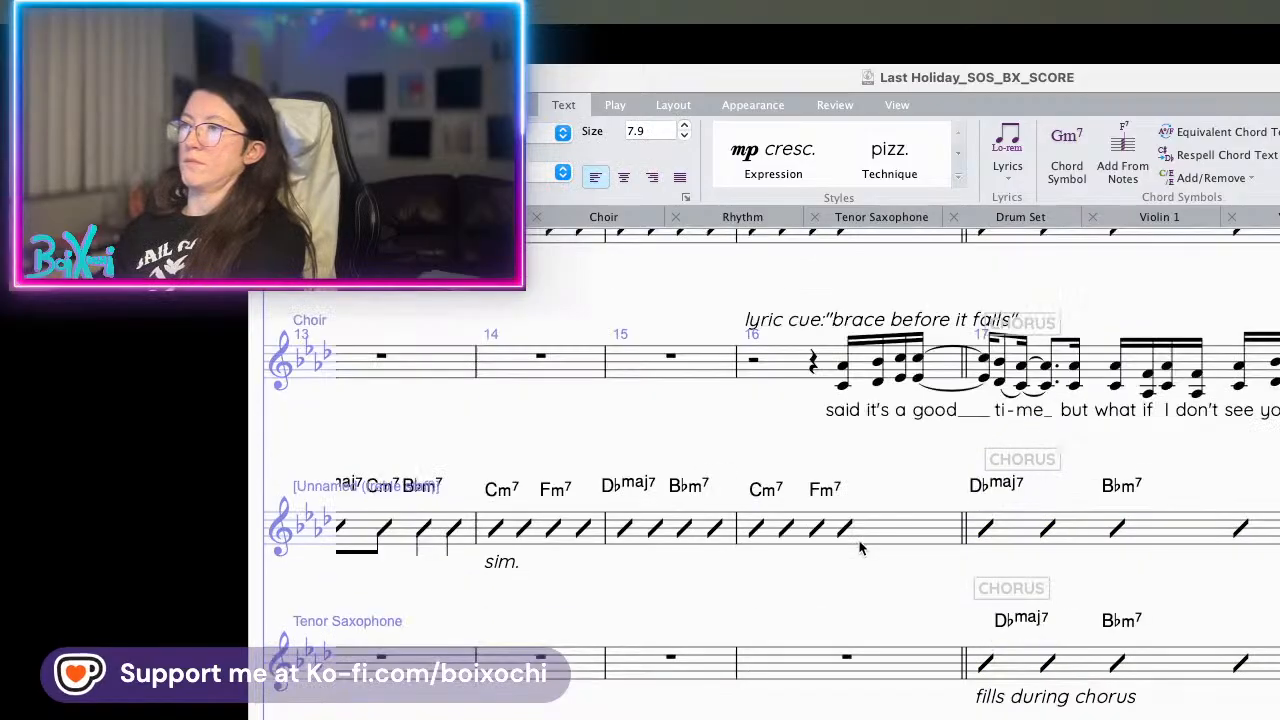
{"action": "scroll", "coordinate": [860, 547], "scroll_direction": "down", "scroll_amount": 2}
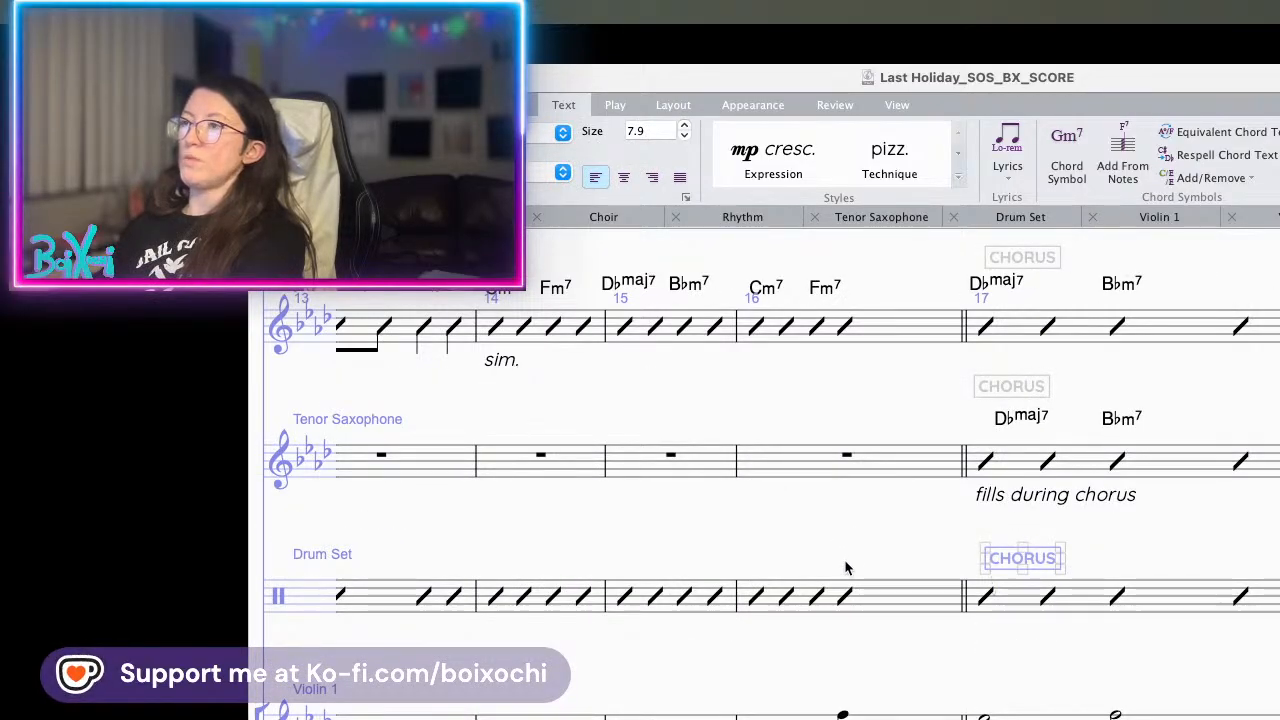
{"action": "scroll", "coordinate": [844, 567], "scroll_direction": "up", "scroll_amount": 1}
{"action": "scroll", "coordinate": [844, 567], "scroll_direction": "down", "scroll_amount": 1}
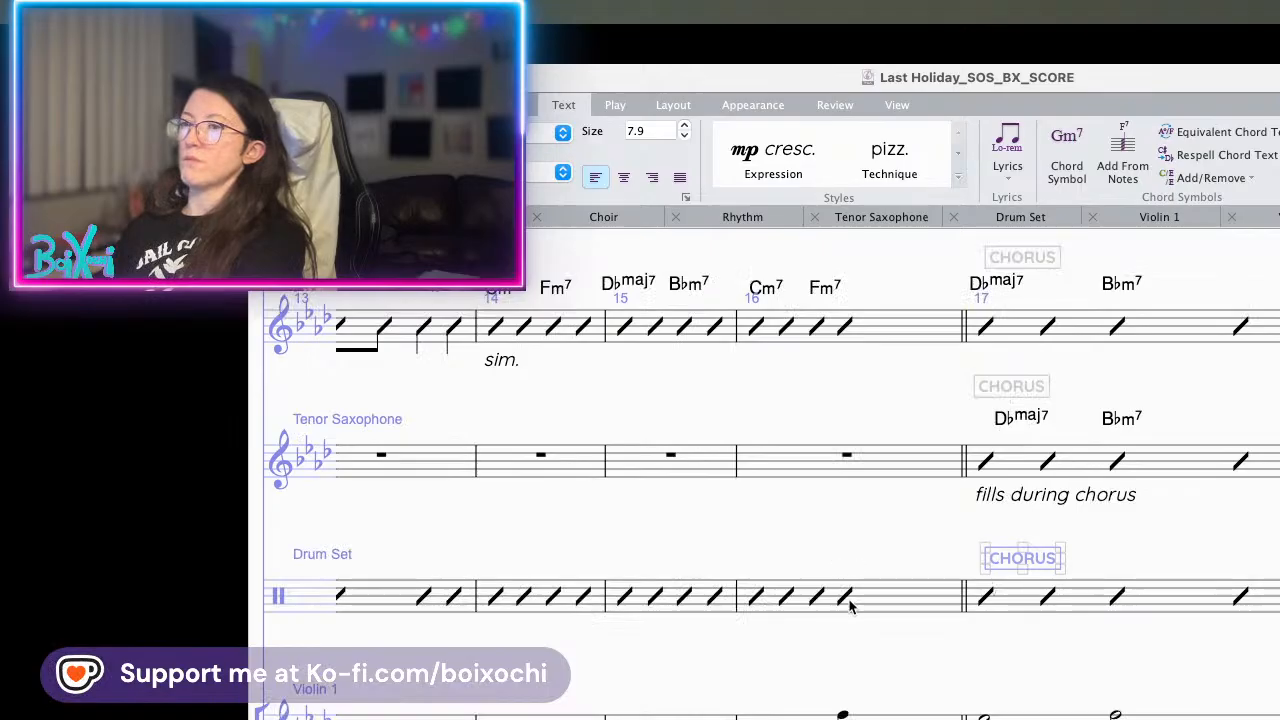
{"action": "left_click", "coordinate": [845, 599]}
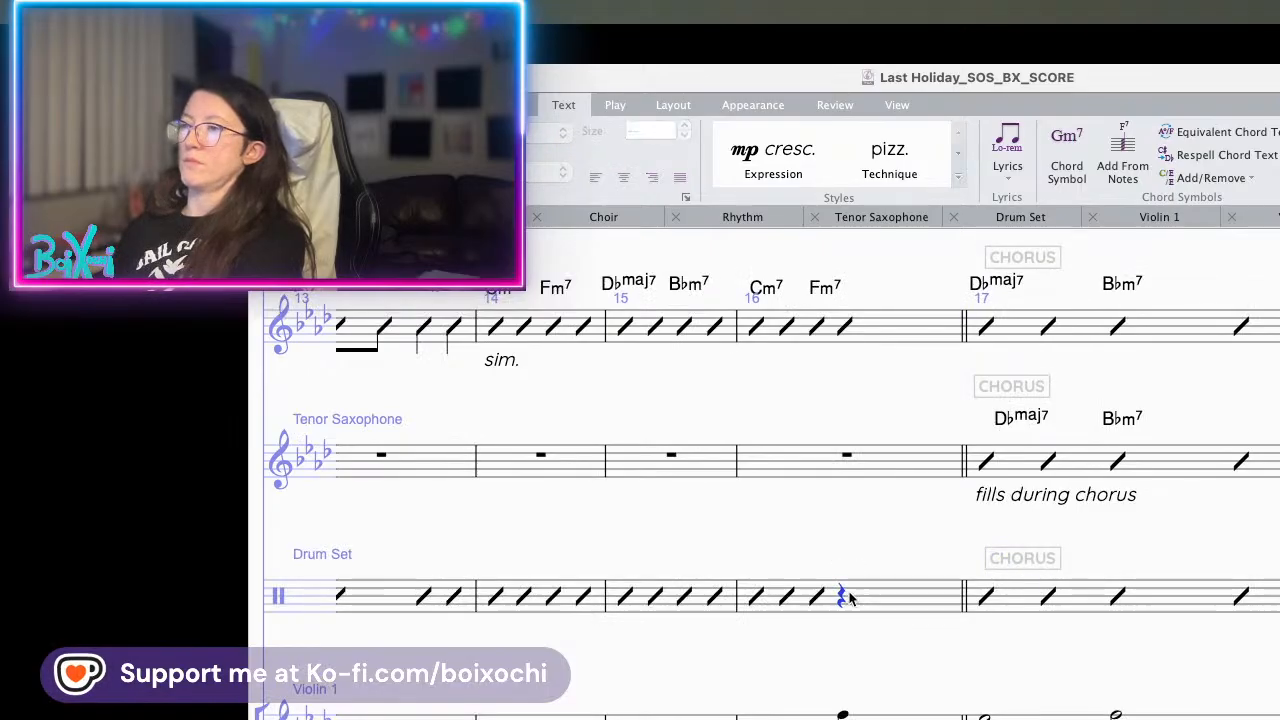
{"action": "key", "text": "Delete"}
{"action": "scroll", "coordinate": [862, 580], "scroll_direction": "up", "scroll_amount": 1}
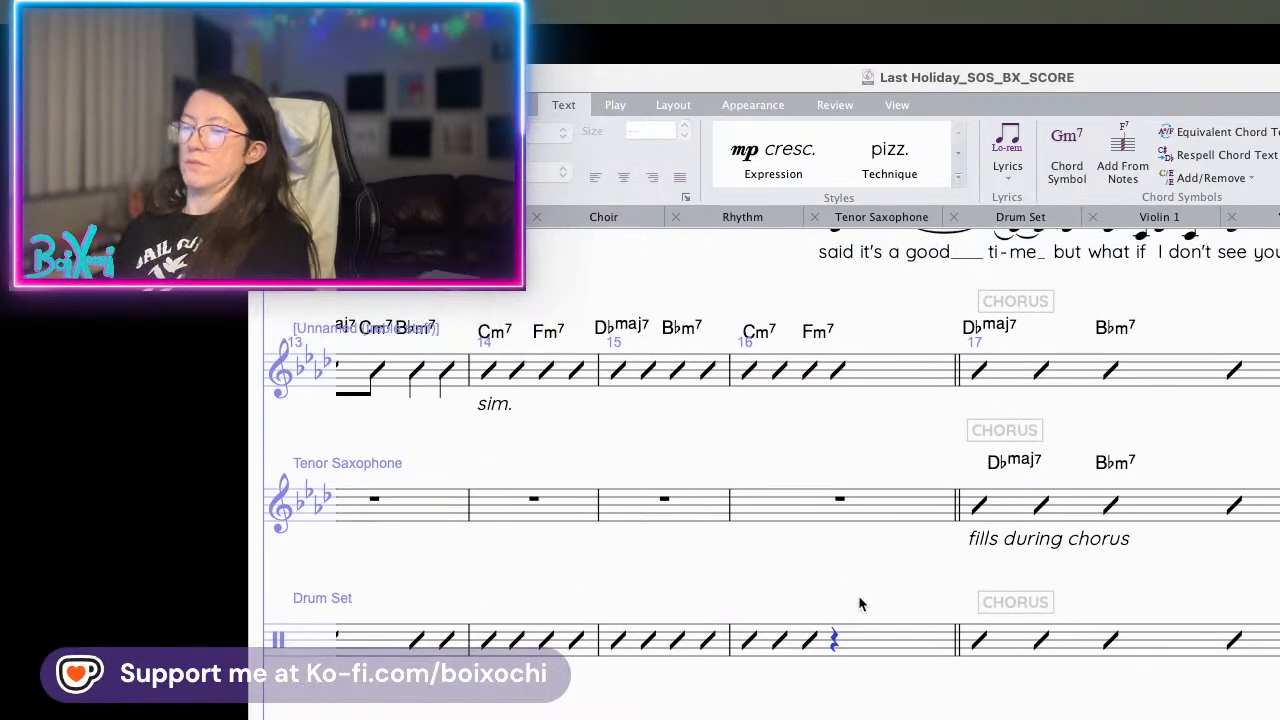
{"action": "key", "text": "ctrl+z"}
- Add the expression text "Brace before it falls" in quotation marks below bar 16 of the unnamed treble staff
{"action": "scroll", "coordinate": [870, 430], "scroll_direction": "up", "scroll_amount": 6}
{"action": "scroll", "coordinate": [870, 430], "scroll_direction": "left", "scroll_amount": 4}
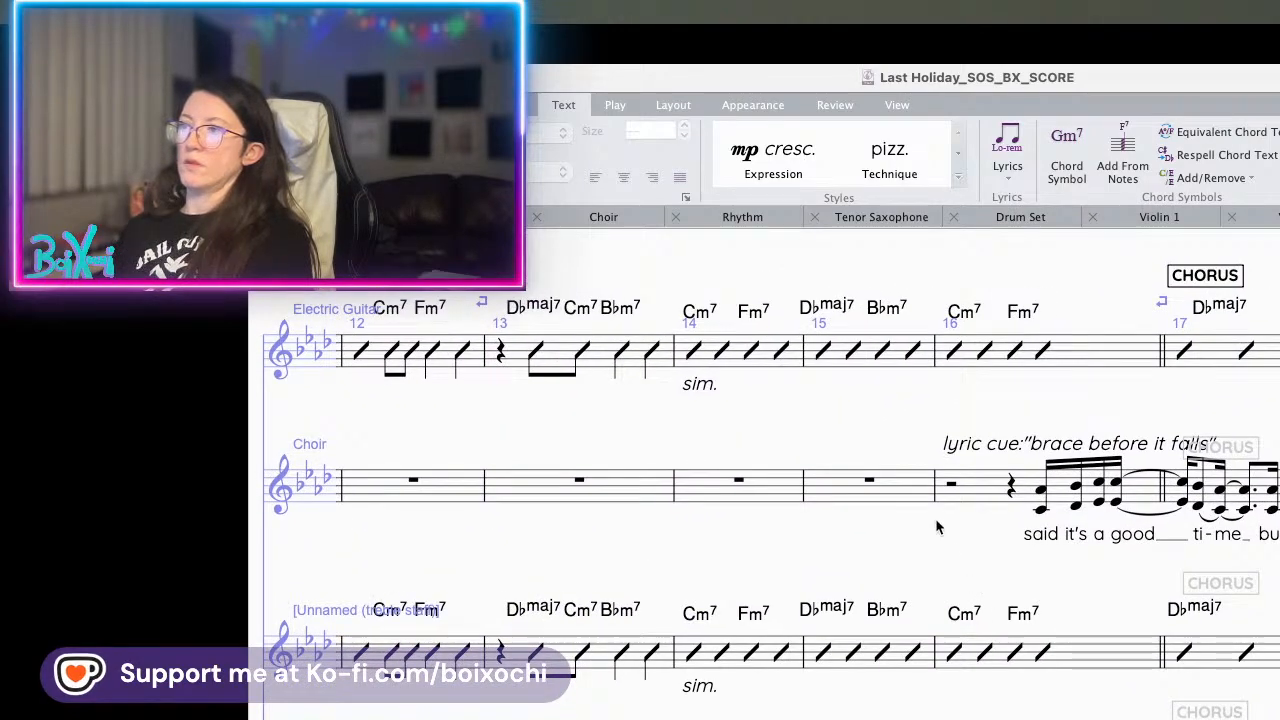
{"action": "left_click_drag", "start_coordinate": [950, 549], "coordinate": [857, 525]}
{"action": "left_click", "coordinate": [925, 424]}
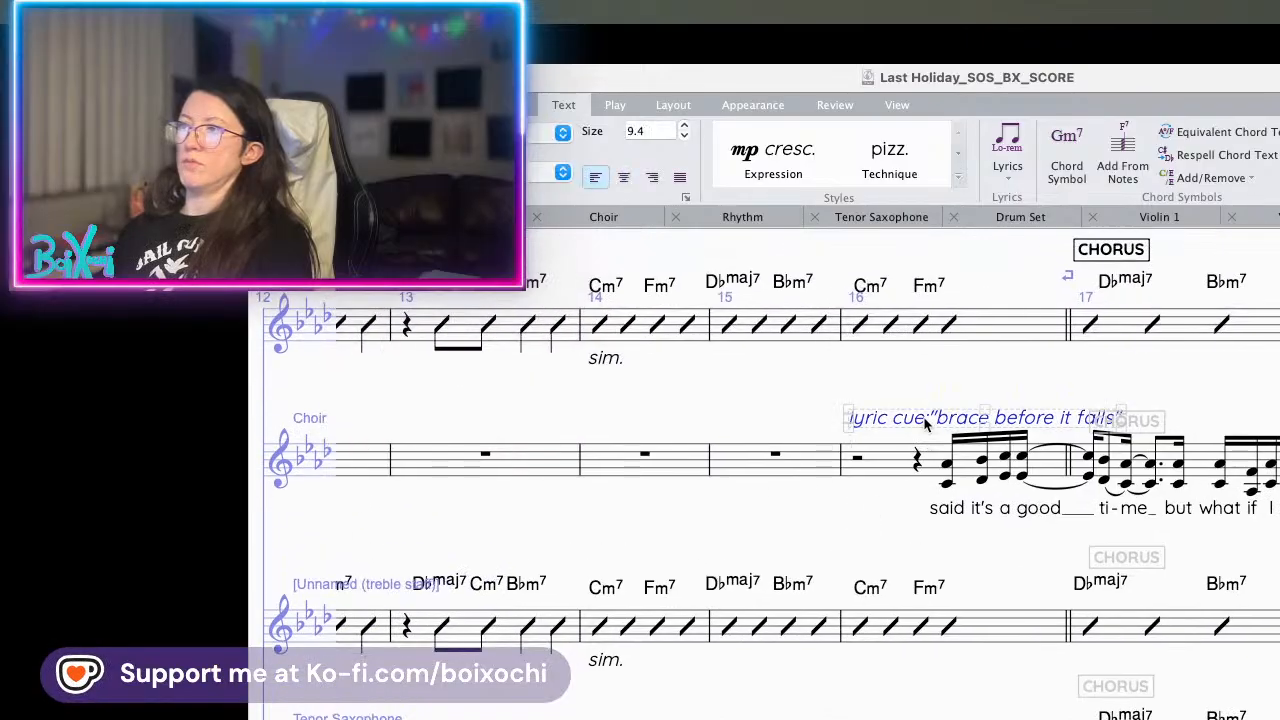
{"action": "scroll", "coordinate": [887, 543], "scroll_direction": "down", "scroll_amount": 3}
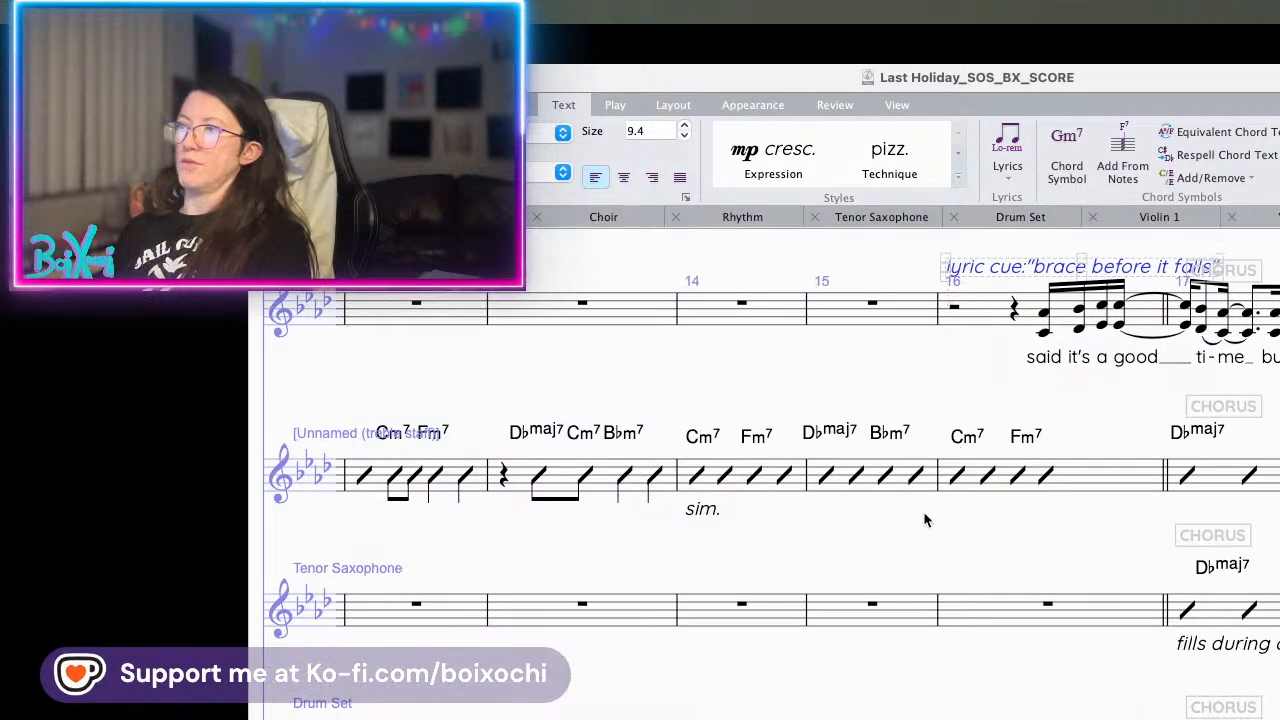
{"action": "left_click", "coordinate": [986, 478]}
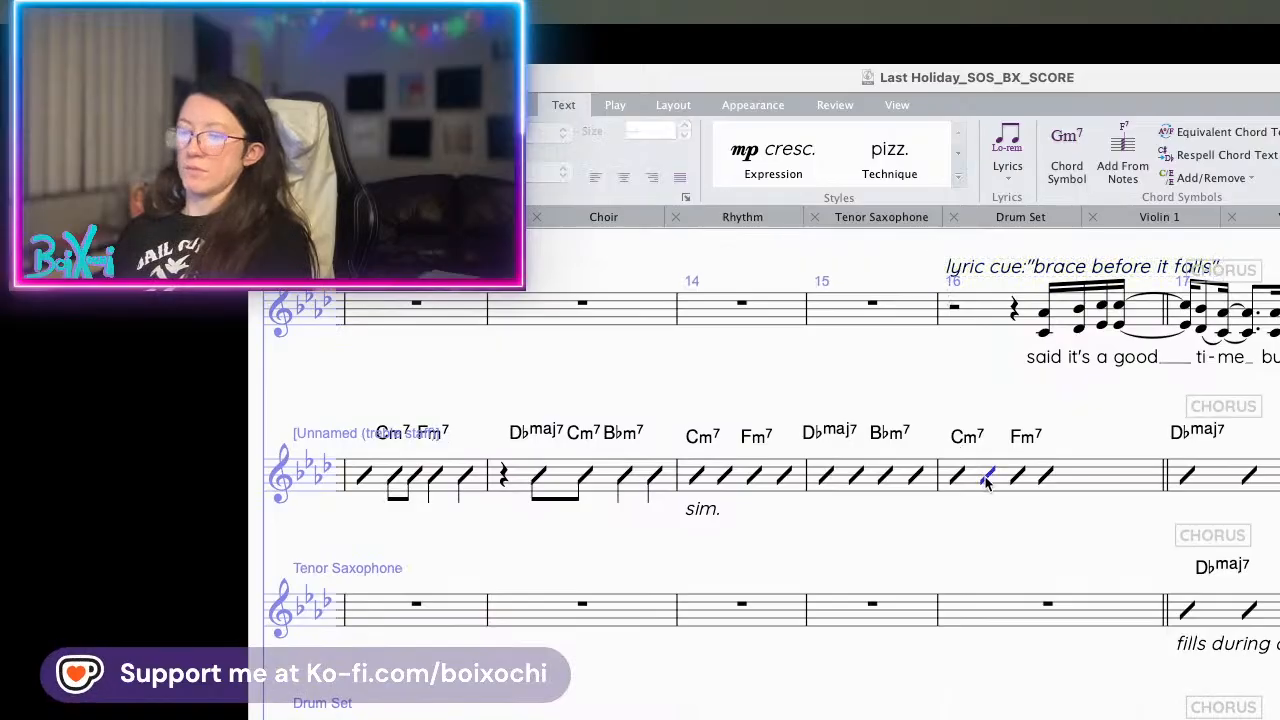
{"action": "key", "text": "super+e"}
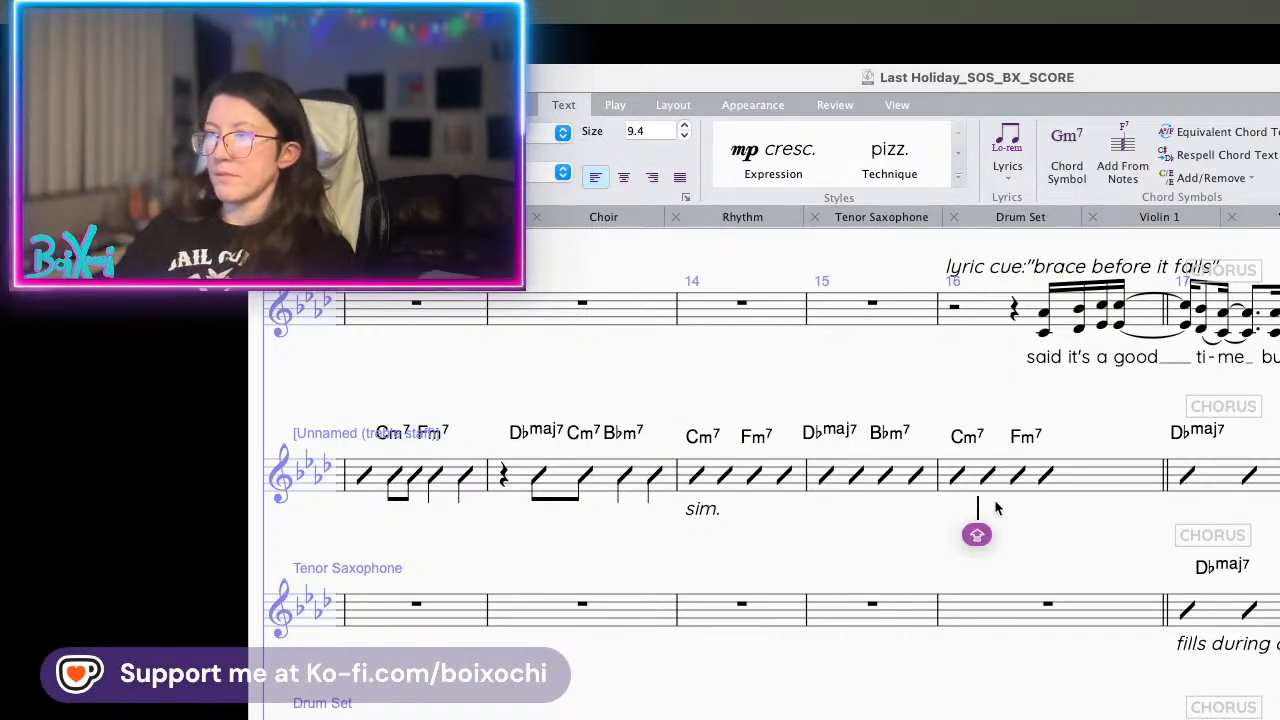
{"action": "type", "text": "\"BRA"}
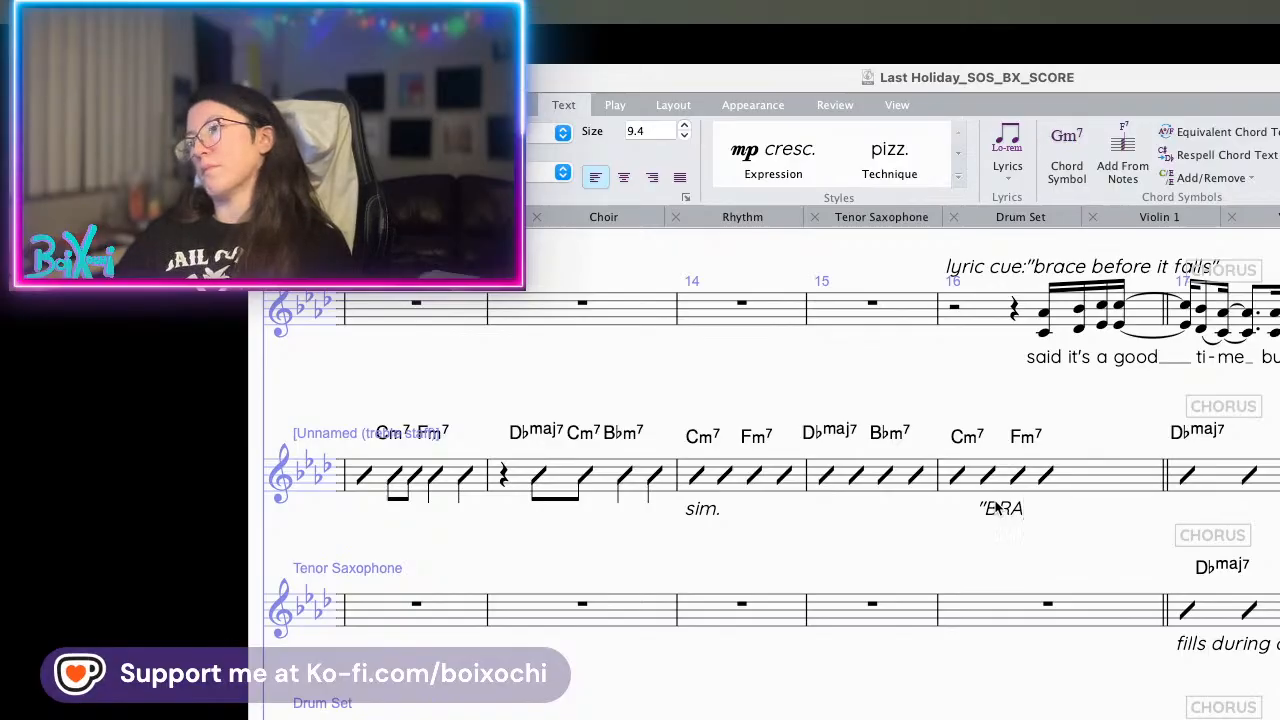
{"action": "type", "text": "race before it falls\""}
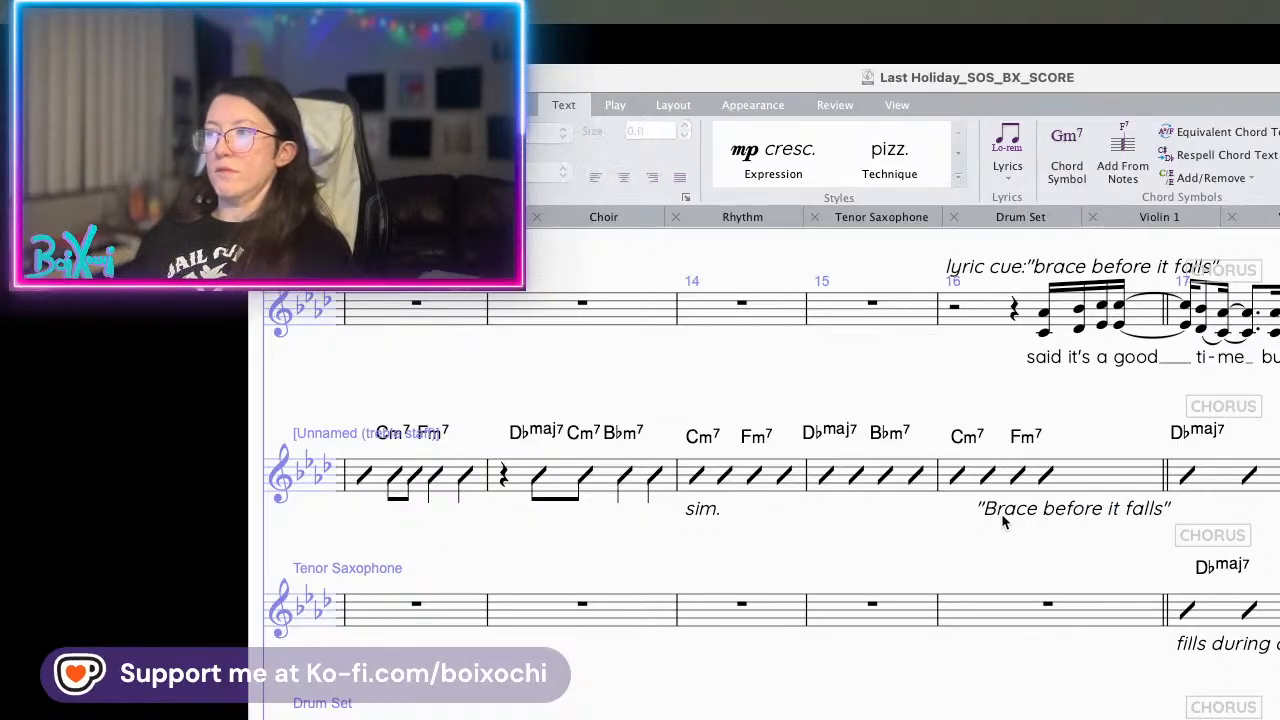
- Shift the "Brace before it falls" cue back to the start of bar 16 and show it only in the parts
{"action": "left_click", "coordinate": [986, 513]}
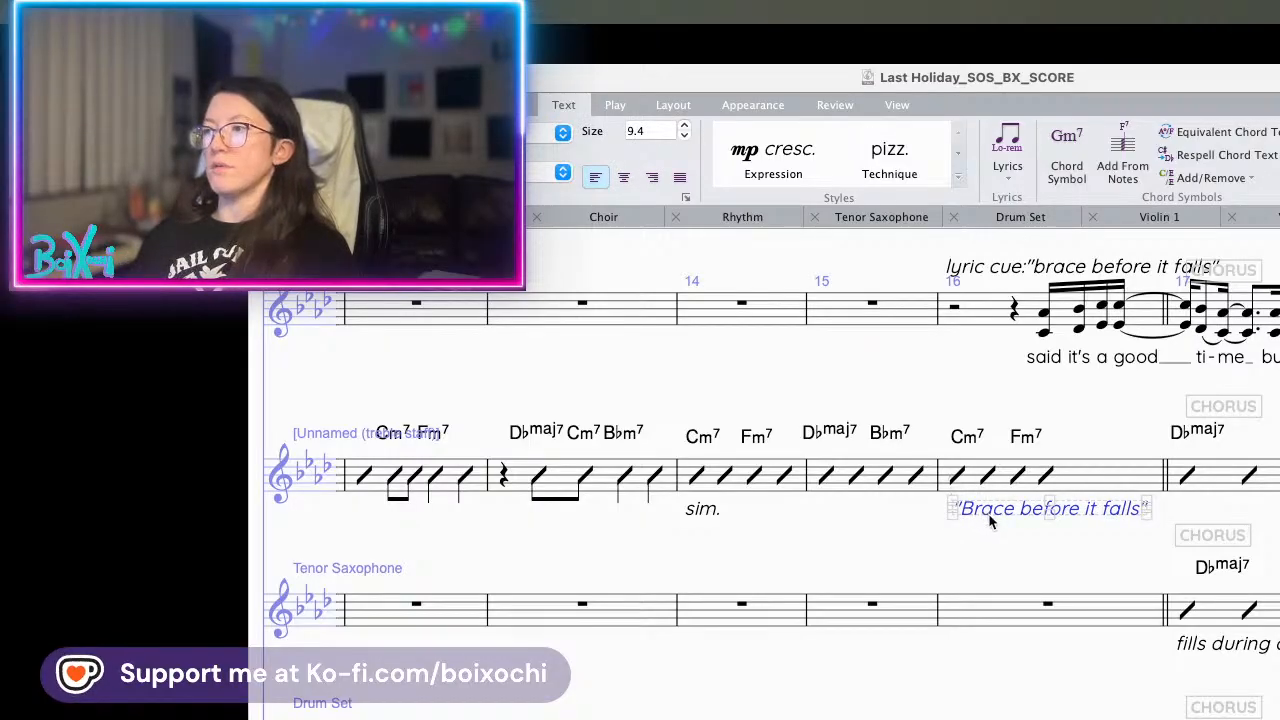
{"action": "right_click", "coordinate": [980, 513]}
{"action": "mouse_move", "coordinate": [1070, 654]}
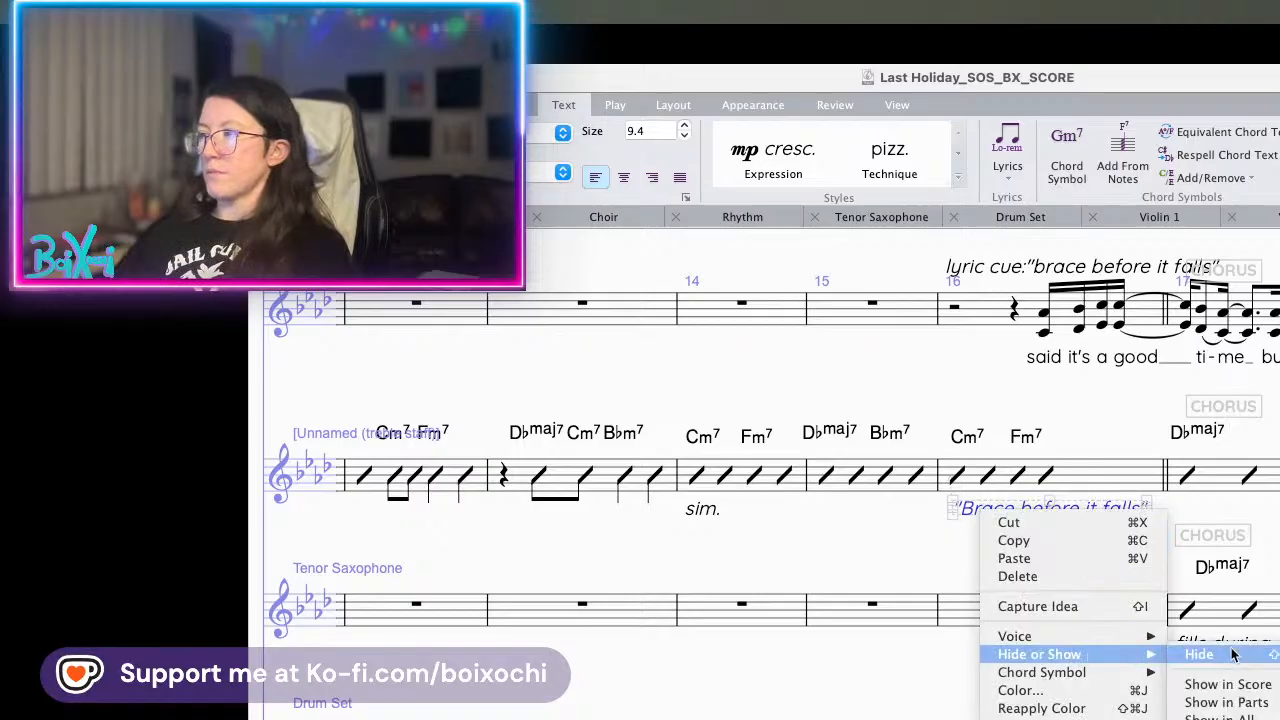
{"action": "left_click", "coordinate": [1240, 701]}
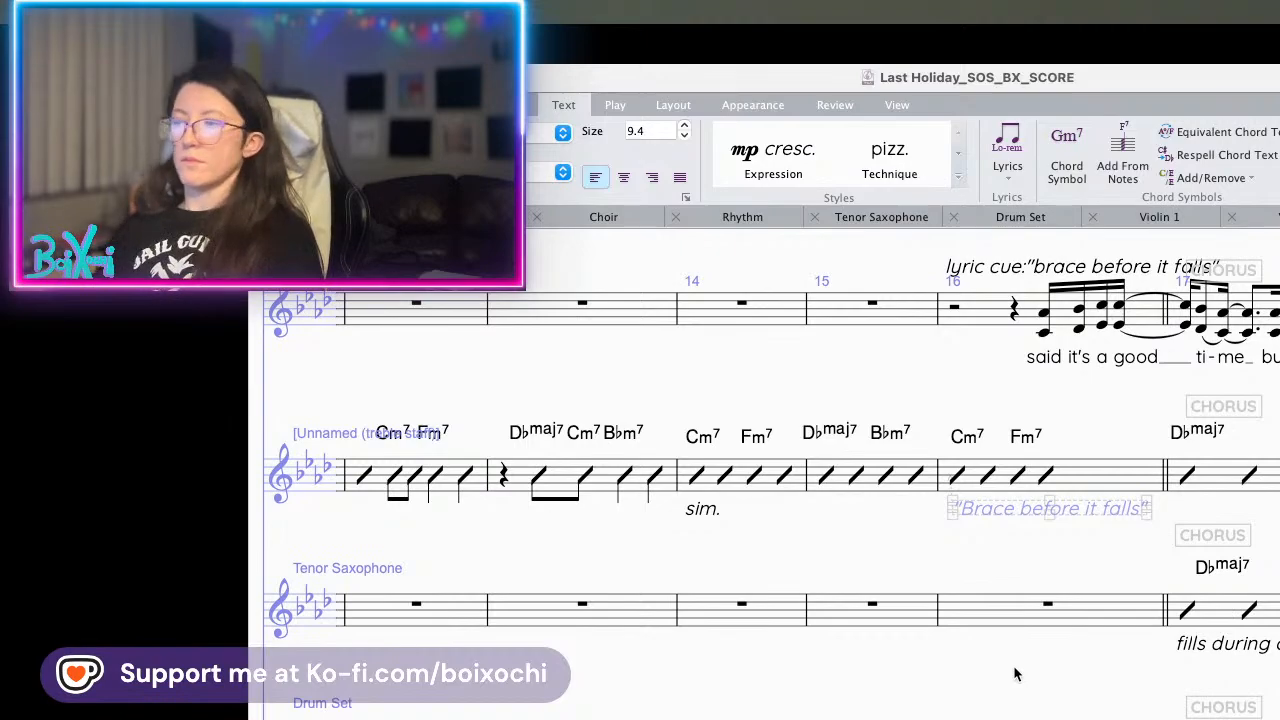
- Copy the hidden "Brace before it falls" cue below bar 16 of the Tenor Saxophone staff and align bar 17's D♭maj7 symbol with the first slash
{"action": "scroll", "coordinate": [1015, 675], "scroll_direction": "down", "scroll_amount": 2}
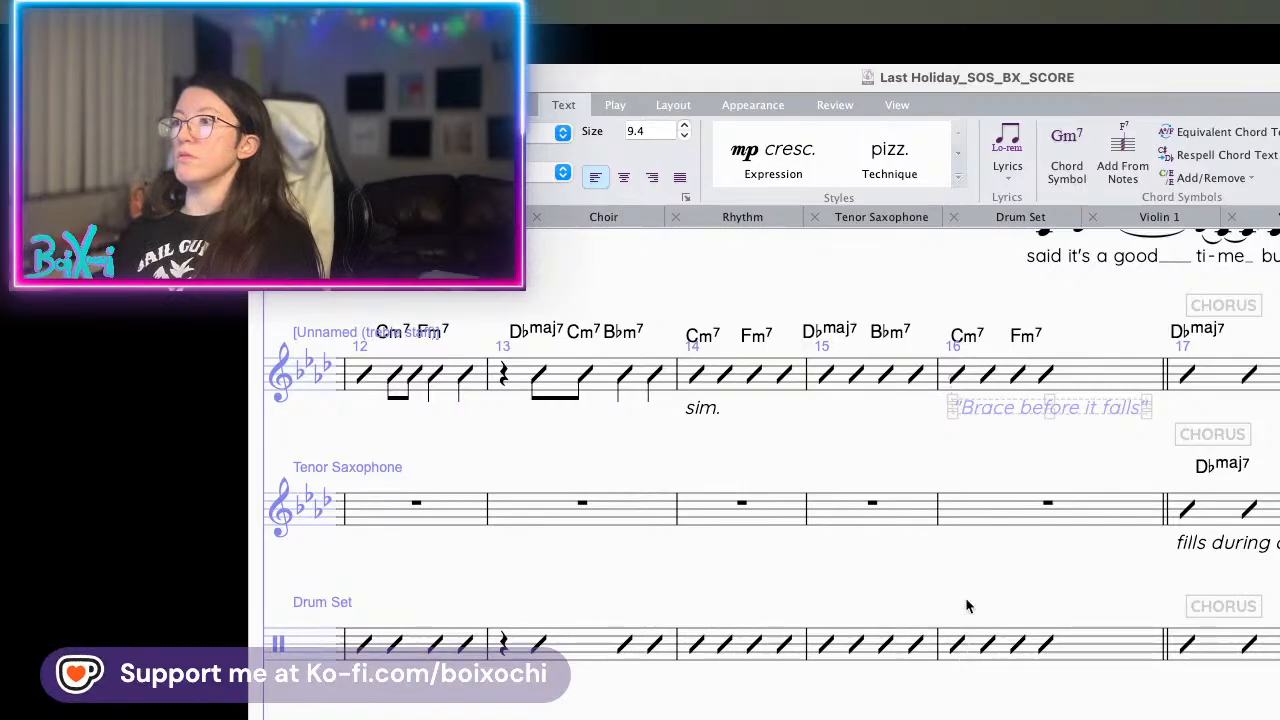
{"action": "left_click", "coordinate": [946, 556], "text": "alt"}
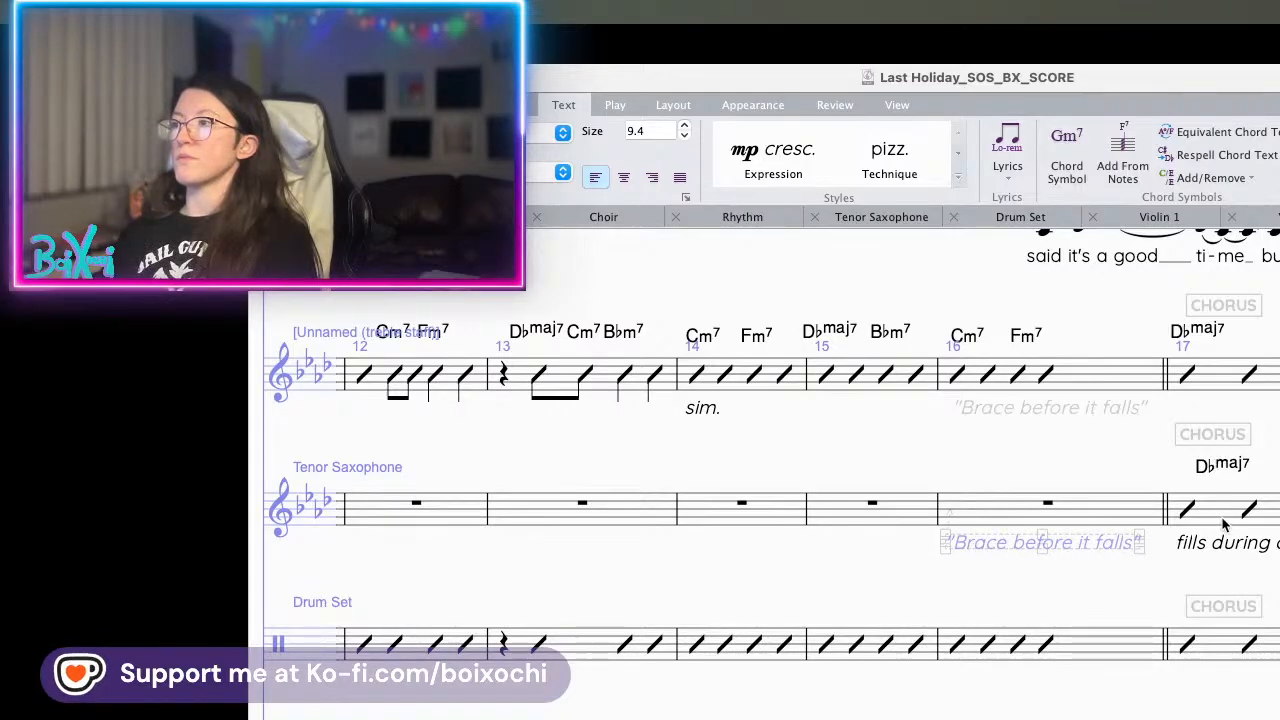
{"action": "left_click", "coordinate": [1190, 470]}
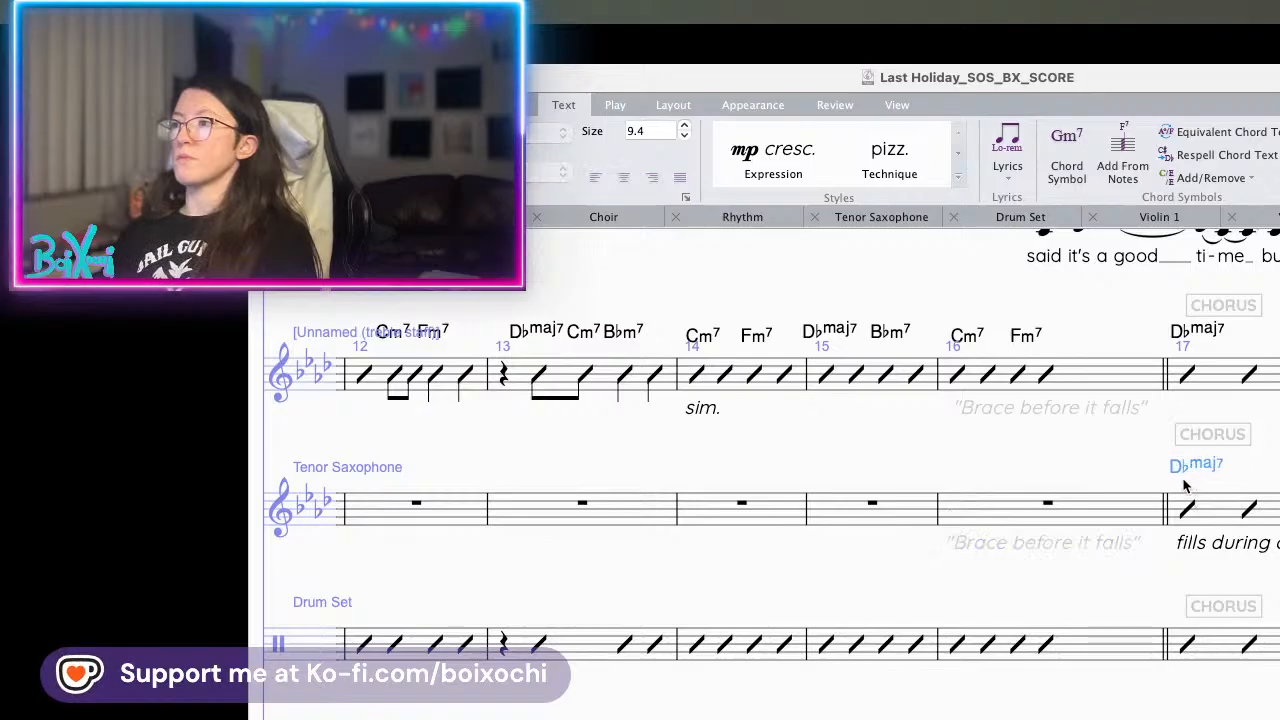
- Copy the hidden "Brace before it falls" cue below bar 16 of the Drum Set staff, removing the stray D♭maj7 symbol above it
{"action": "scroll", "coordinate": [1066, 608], "scroll_direction": "down", "scroll_amount": 3}
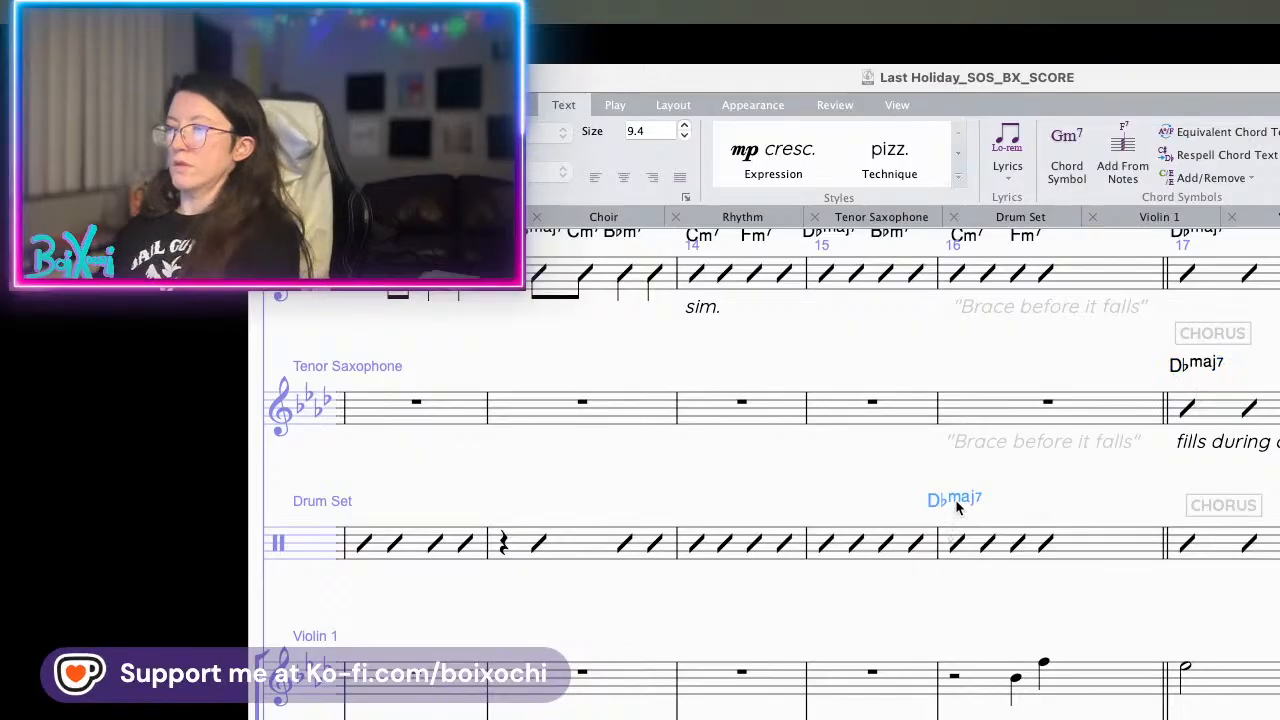
{"action": "key", "text": "Delete"}
{"action": "left_click", "coordinate": [1017, 443]}
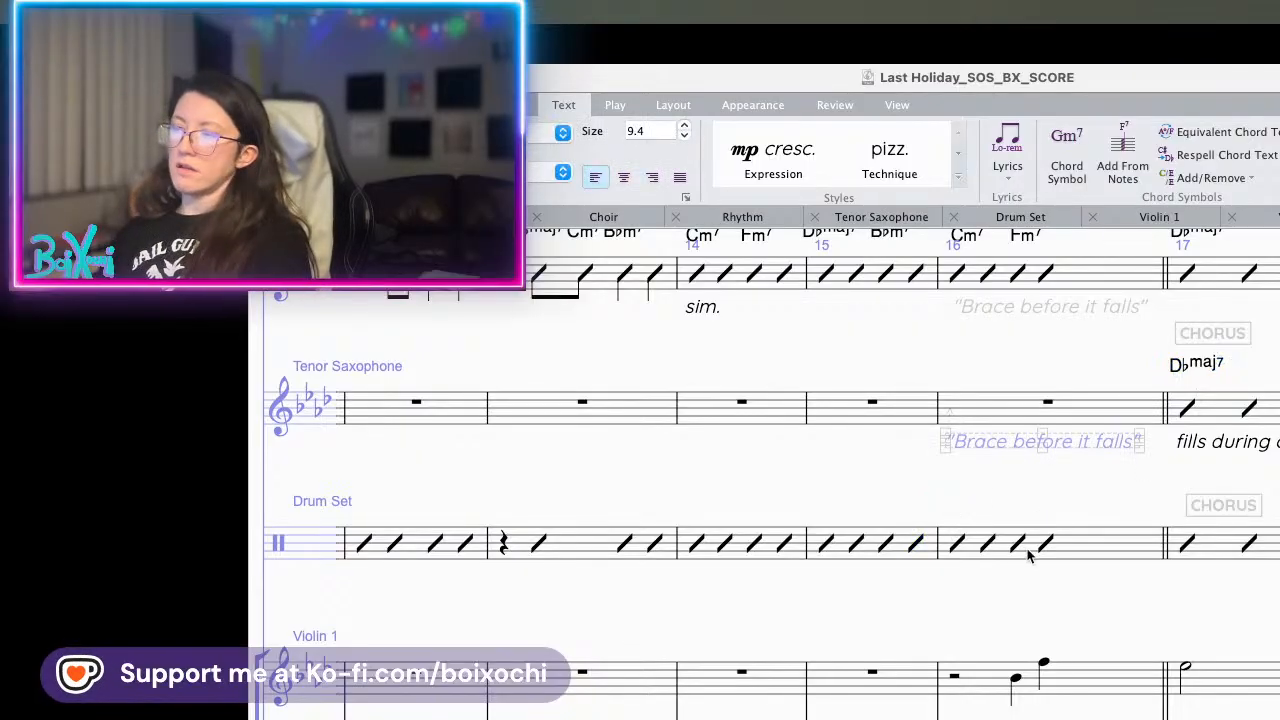
{"action": "left_click", "coordinate": [957, 587], "text": "alt"}
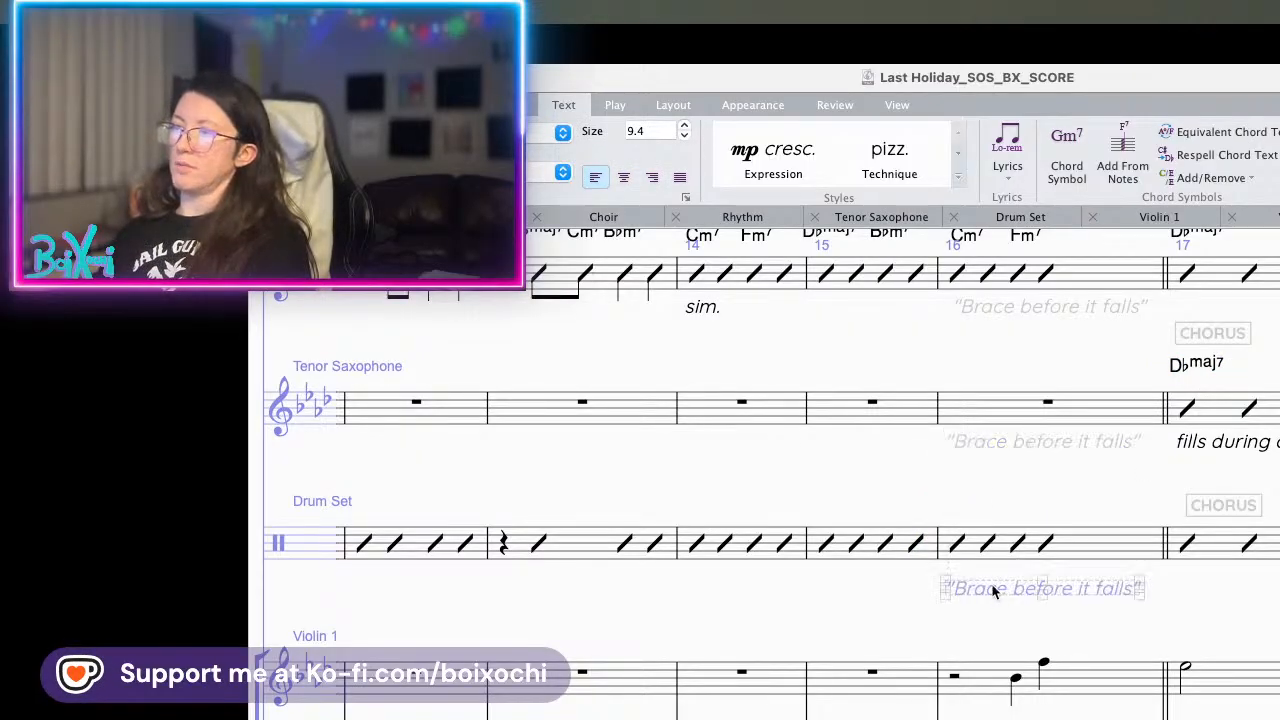
{"action": "left_click", "coordinate": [985, 623]}
- Review bars 12 to 17 across all staves from Electric Guitar down to Violoncello for cues and section labels
{"action": "scroll", "coordinate": [984, 623], "scroll_direction": "down", "scroll_amount": 3}
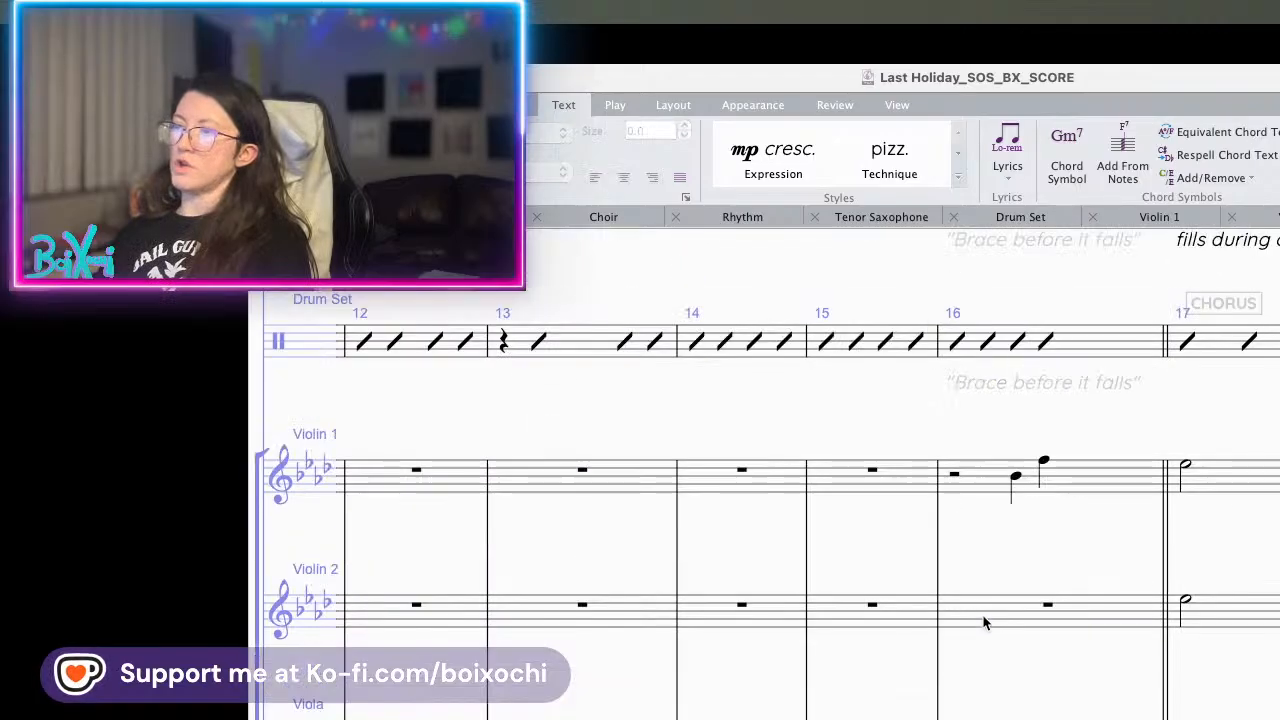
{"action": "scroll", "coordinate": [984, 623], "scroll_direction": "down", "scroll_amount": 3}
{"action": "scroll", "coordinate": [984, 623], "scroll_direction": "up", "scroll_amount": 8}
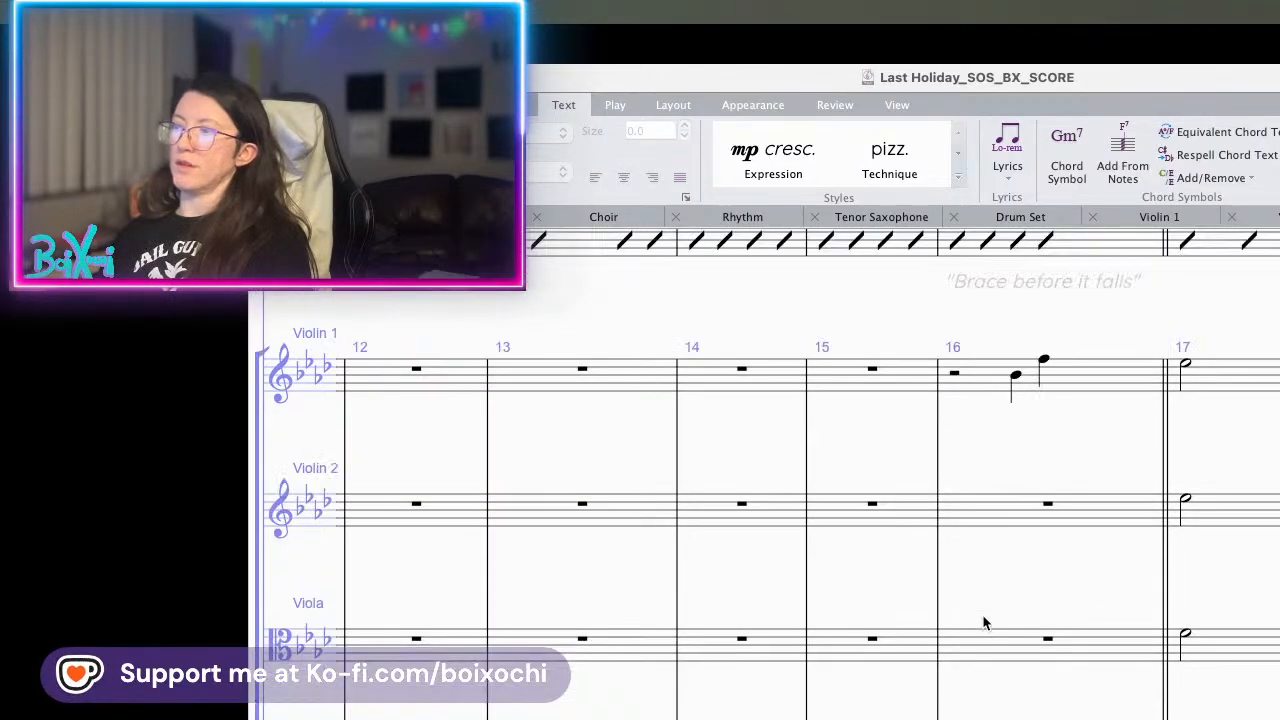
{"action": "scroll", "coordinate": [984, 623], "scroll_direction": "up", "scroll_amount": 3}
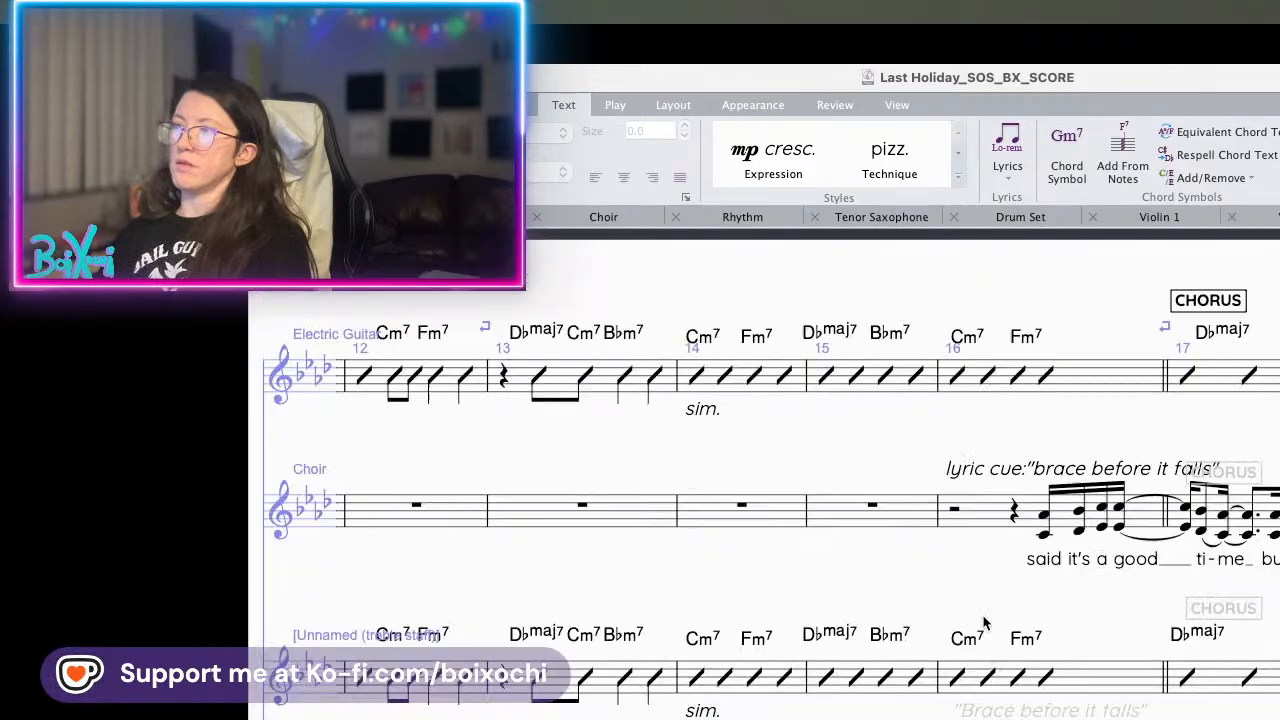
{"action": "scroll", "coordinate": [984, 623], "scroll_direction": "up", "scroll_amount": 1}
{"action": "scroll", "coordinate": [984, 623], "scroll_direction": "down", "scroll_amount": 10}
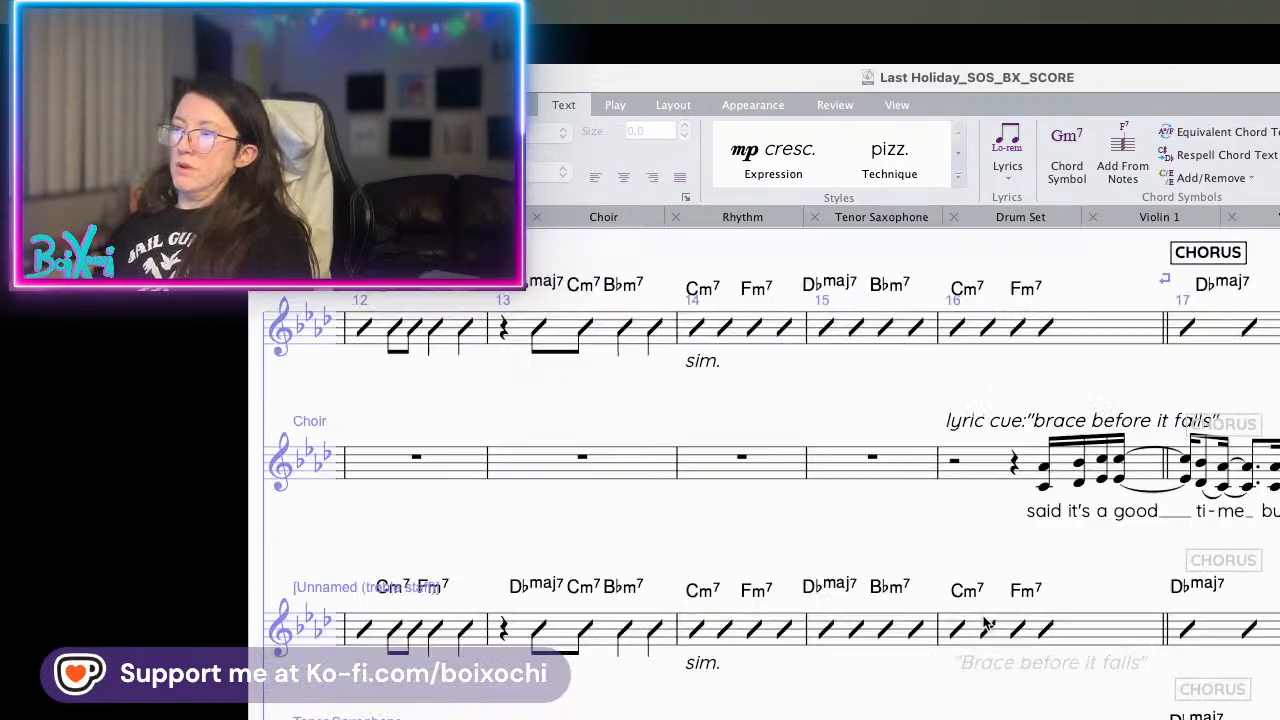
{"action": "scroll", "coordinate": [984, 623], "scroll_direction": "up", "scroll_amount": 3}
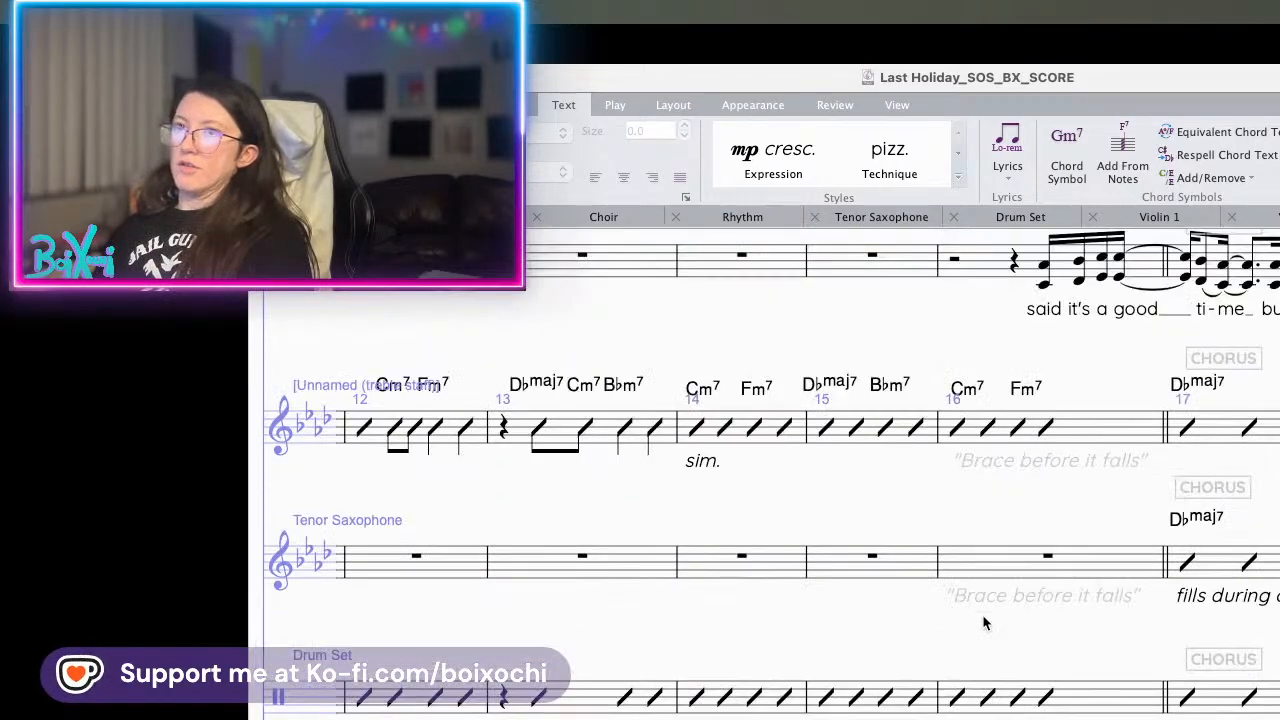
{"action": "scroll", "coordinate": [987, 623], "scroll_direction": "down", "scroll_amount": 6}
{"action": "scroll", "coordinate": [988, 623], "scroll_direction": "up", "scroll_amount": 2}
{"action": "scroll", "coordinate": [988, 623], "scroll_direction": "up", "scroll_amount": 6}
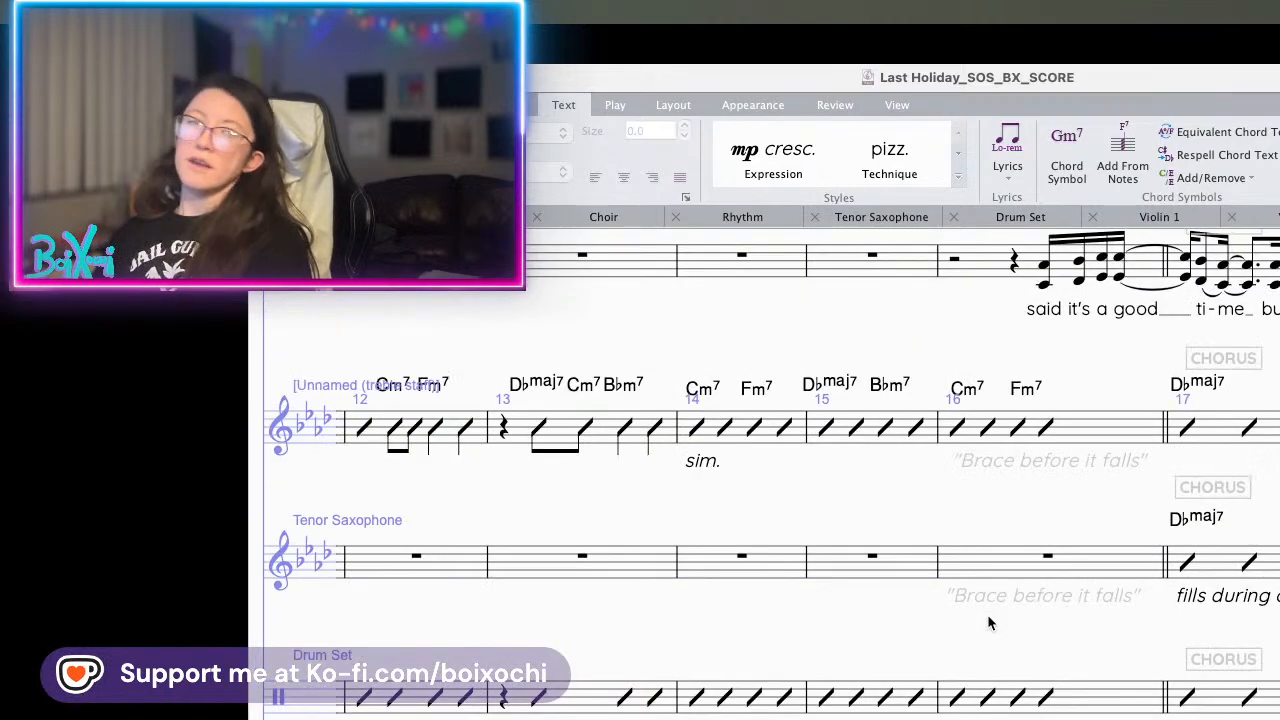
{"action": "scroll", "coordinate": [988, 623], "scroll_direction": "down", "scroll_amount": 2}
{"action": "scroll", "coordinate": [988, 623], "scroll_direction": "down", "scroll_amount": 4}
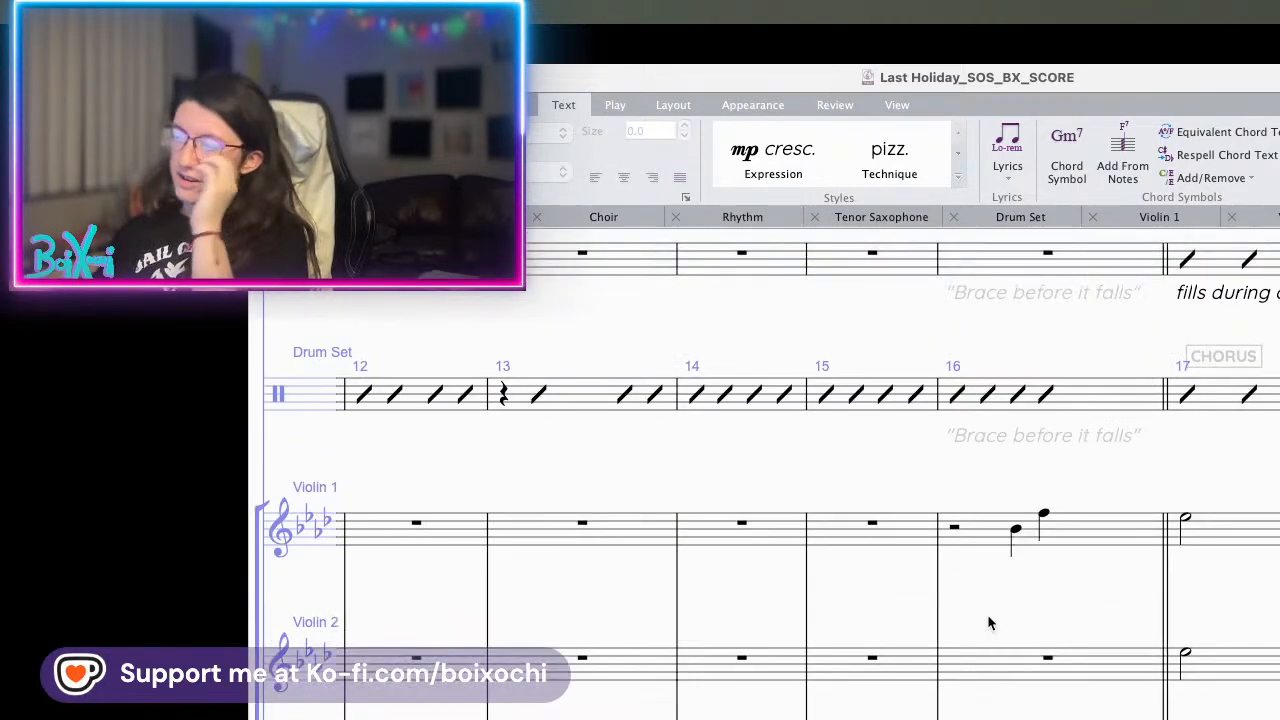
{"action": "scroll", "coordinate": [988, 623], "scroll_direction": "down", "scroll_amount": 5}
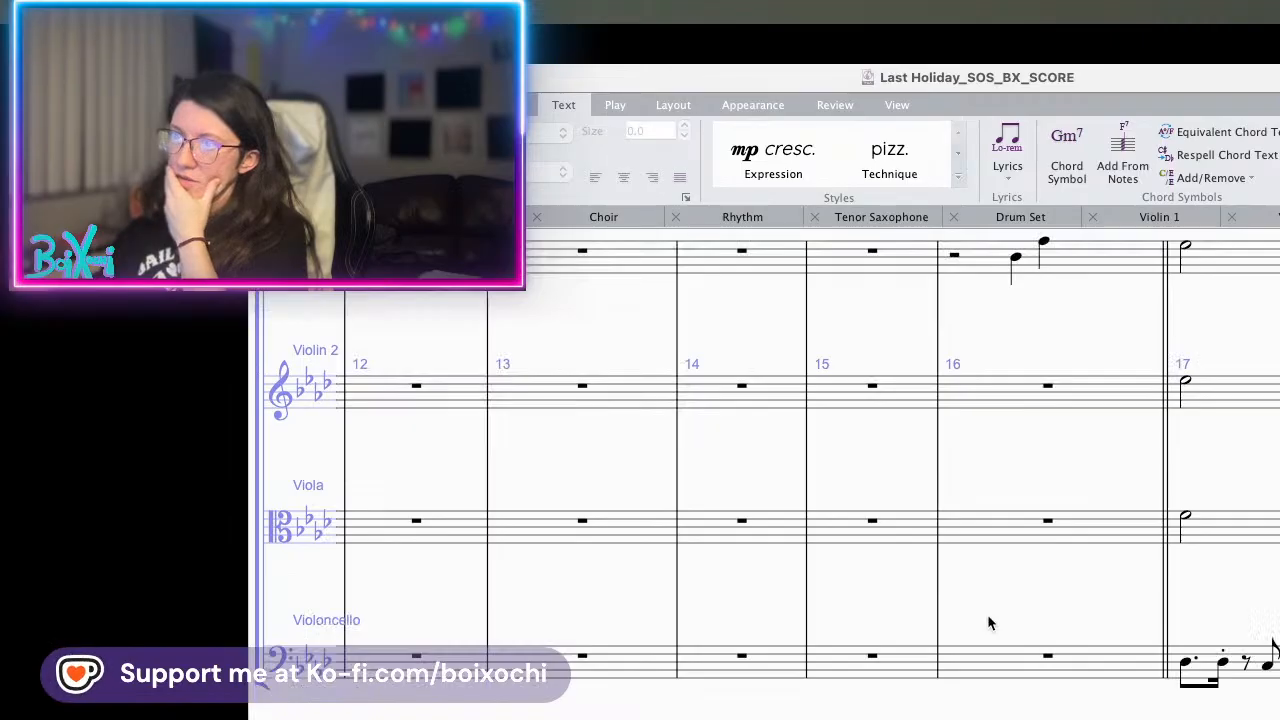
{"action": "scroll", "coordinate": [988, 623], "scroll_direction": "up", "scroll_amount": 6}
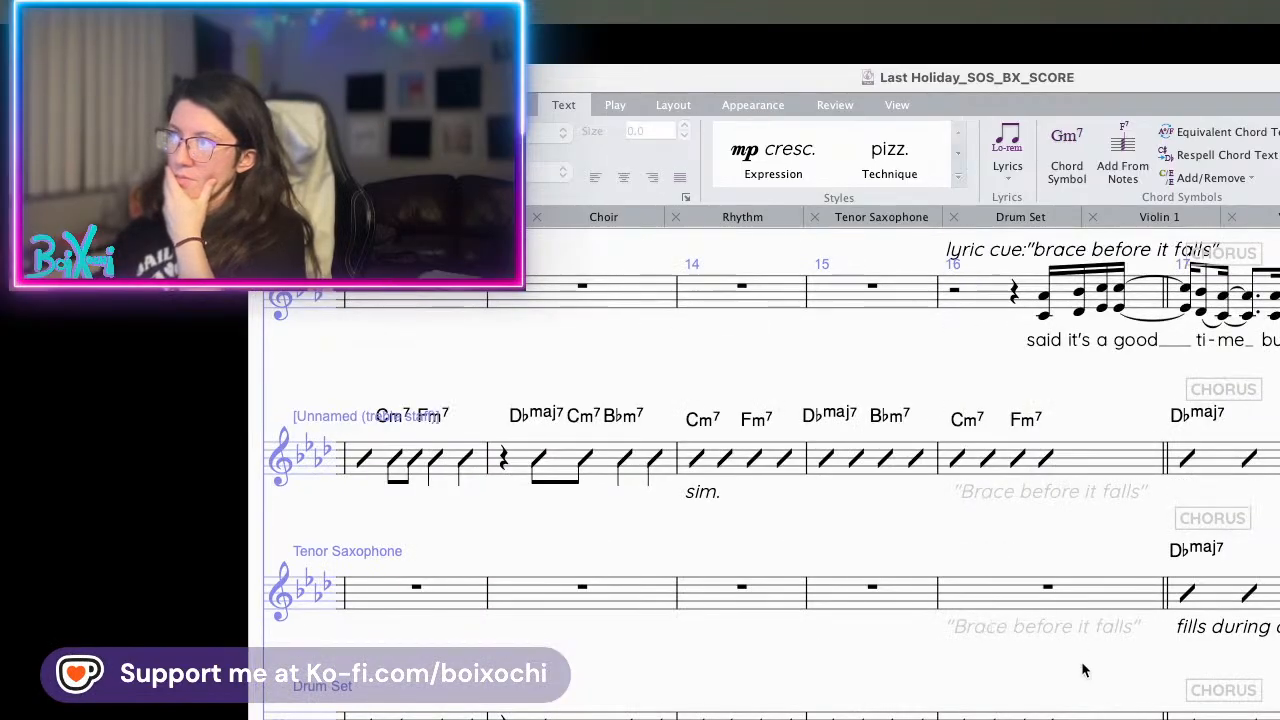
{"action": "scroll", "coordinate": [1083, 668], "scroll_direction": "down", "scroll_amount": 6}
{"action": "scroll", "coordinate": [1083, 668], "scroll_direction": "up", "scroll_amount": 1}
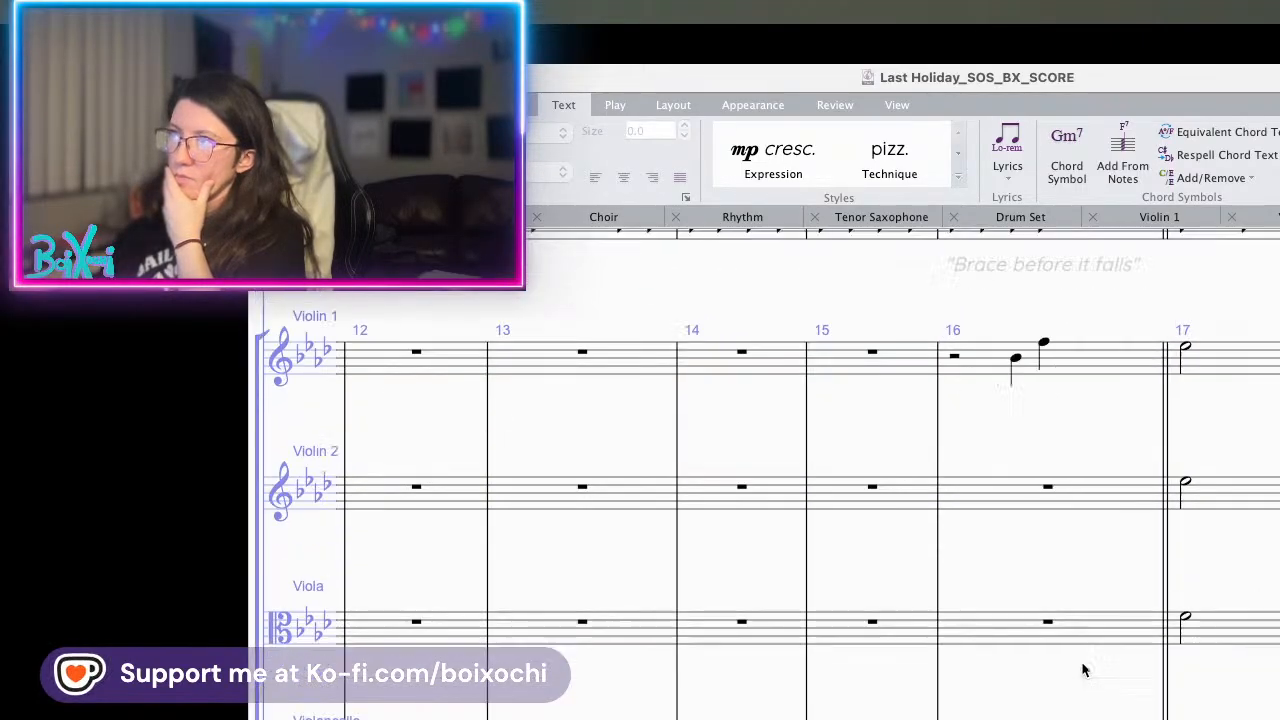
{"action": "scroll", "coordinate": [1083, 668], "scroll_direction": "up", "scroll_amount": 3}
- Copy the contents of Violin 1's bar 16 into bar 16 of the Violin 2 staff
{"action": "left_click", "coordinate": [1045, 546]}
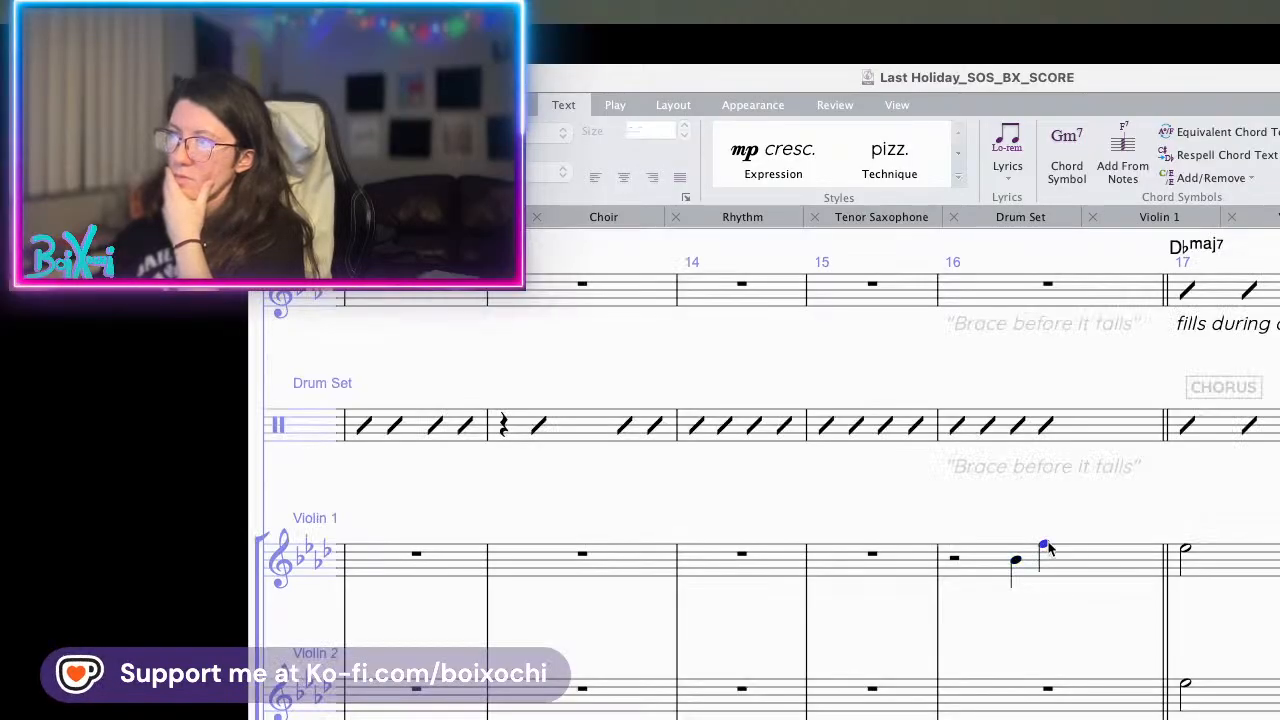
{"action": "scroll", "coordinate": [1133, 615], "scroll_direction": "down", "scroll_amount": 1}
{"action": "scroll", "coordinate": [1133, 615], "scroll_direction": "left", "scroll_amount": 1}
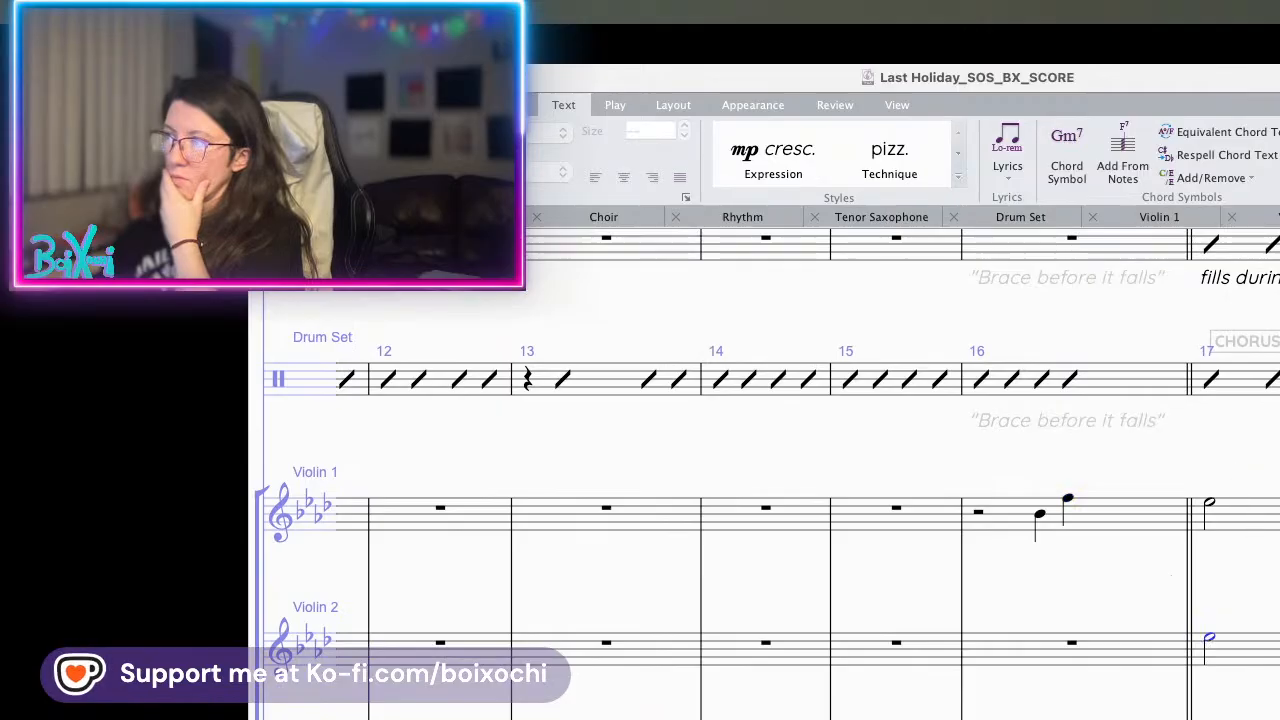
{"action": "left_click", "coordinate": [1016, 522]}
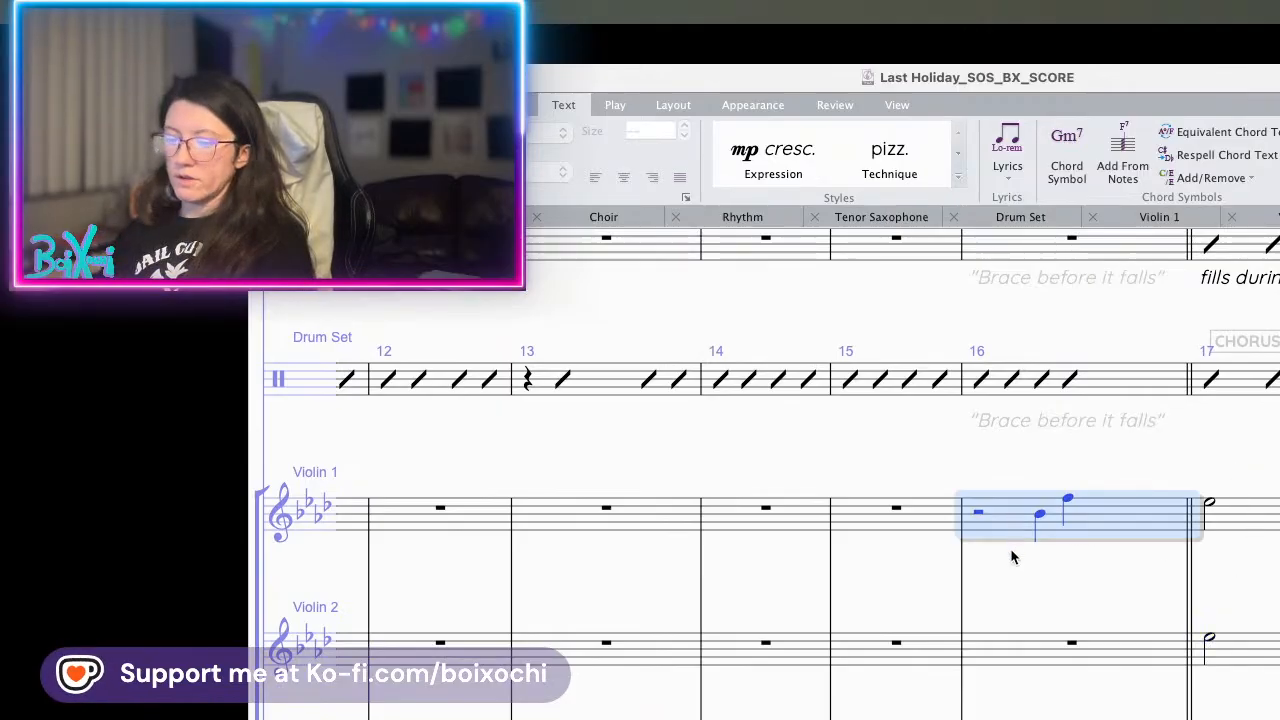
{"action": "left_click", "coordinate": [1013, 655], "text": "alt"}
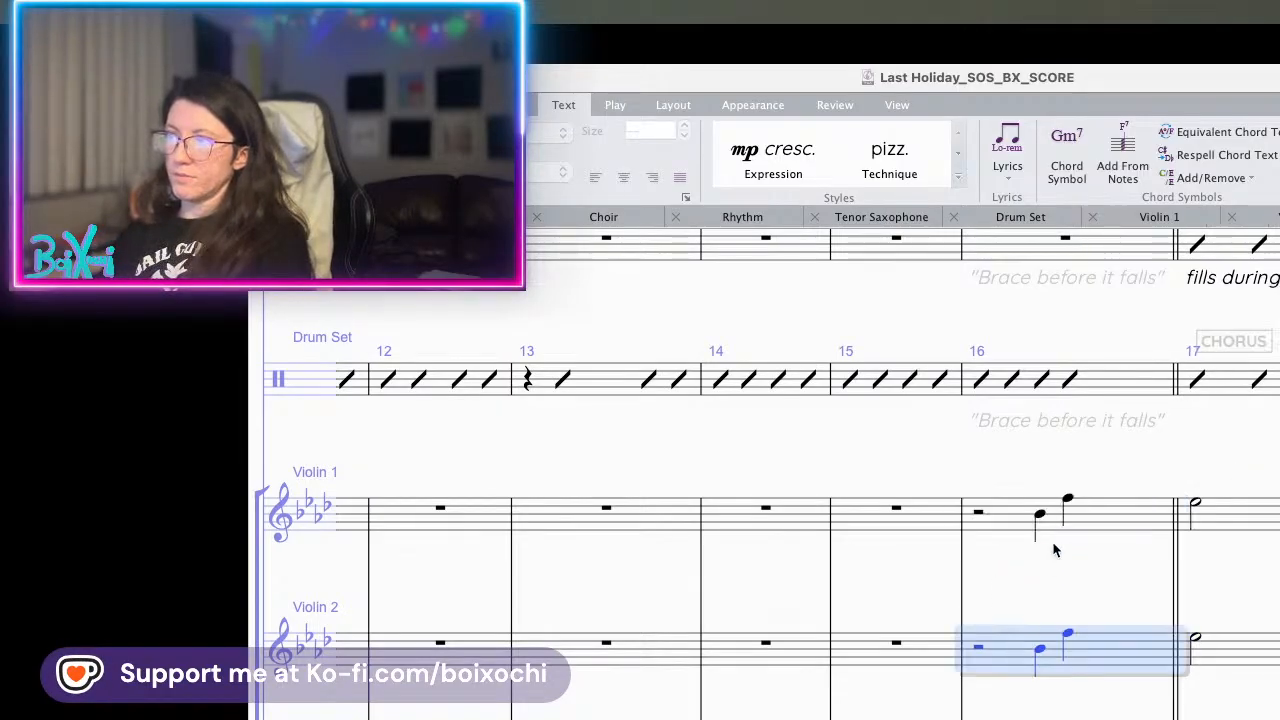
- Add an mf dynamic below the first quarter note of bar 16 in both the Violin 1 and Violin 2 staves
{"action": "left_click", "coordinate": [1040, 516]}
{"action": "key", "text": "ctrl+e"}
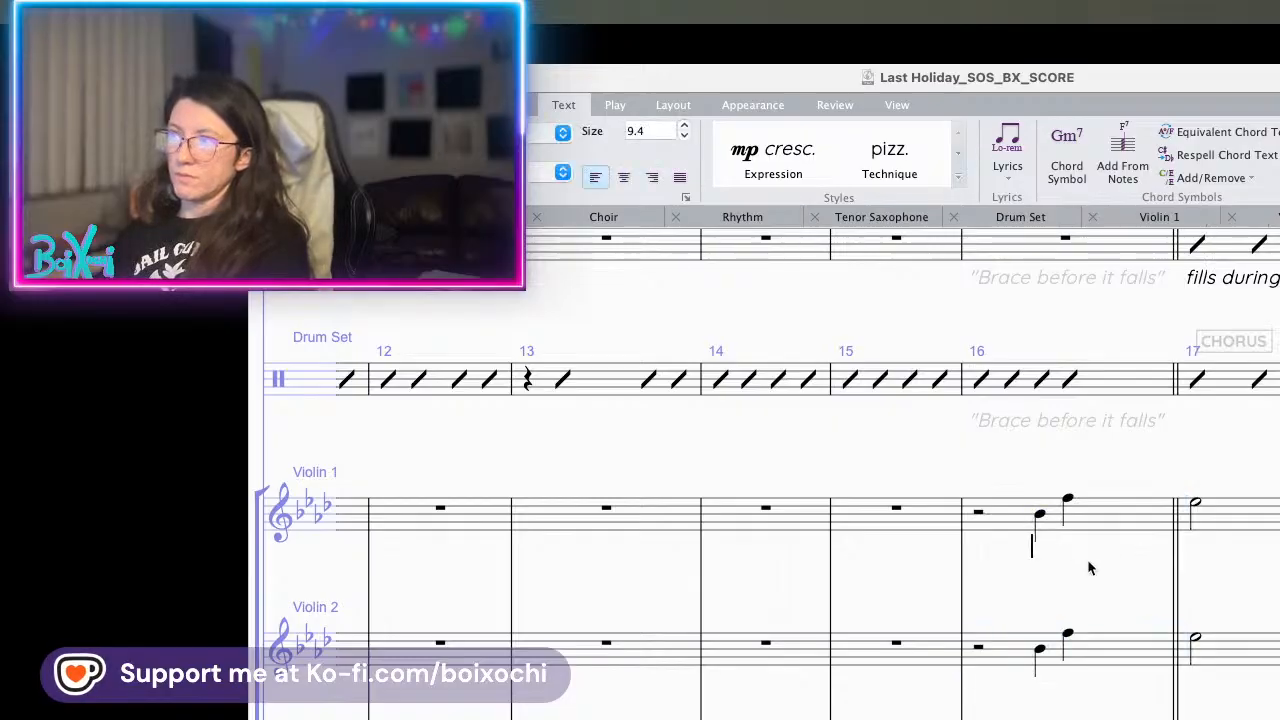
{"action": "key", "text": "ctrl+m"}
{"action": "key", "text": "ctrl+f"}
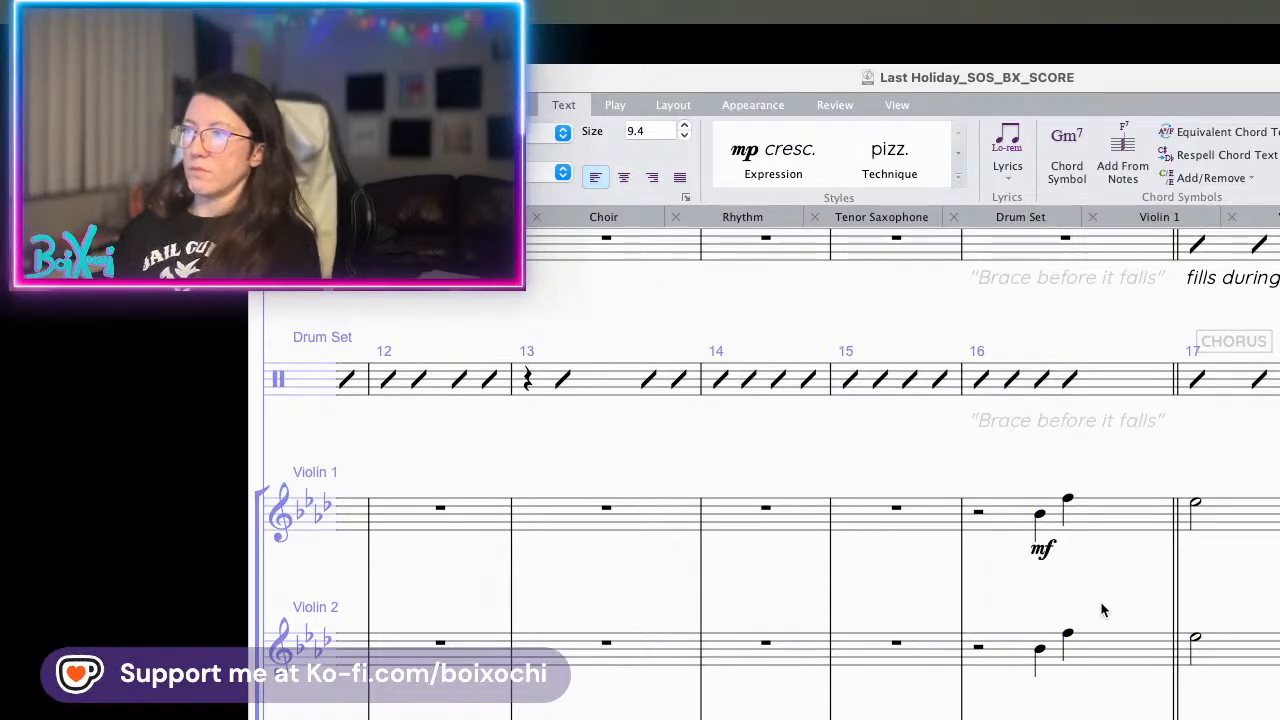
{"action": "key", "text": "Escape"}
{"action": "key", "text": "ctrl+e"}
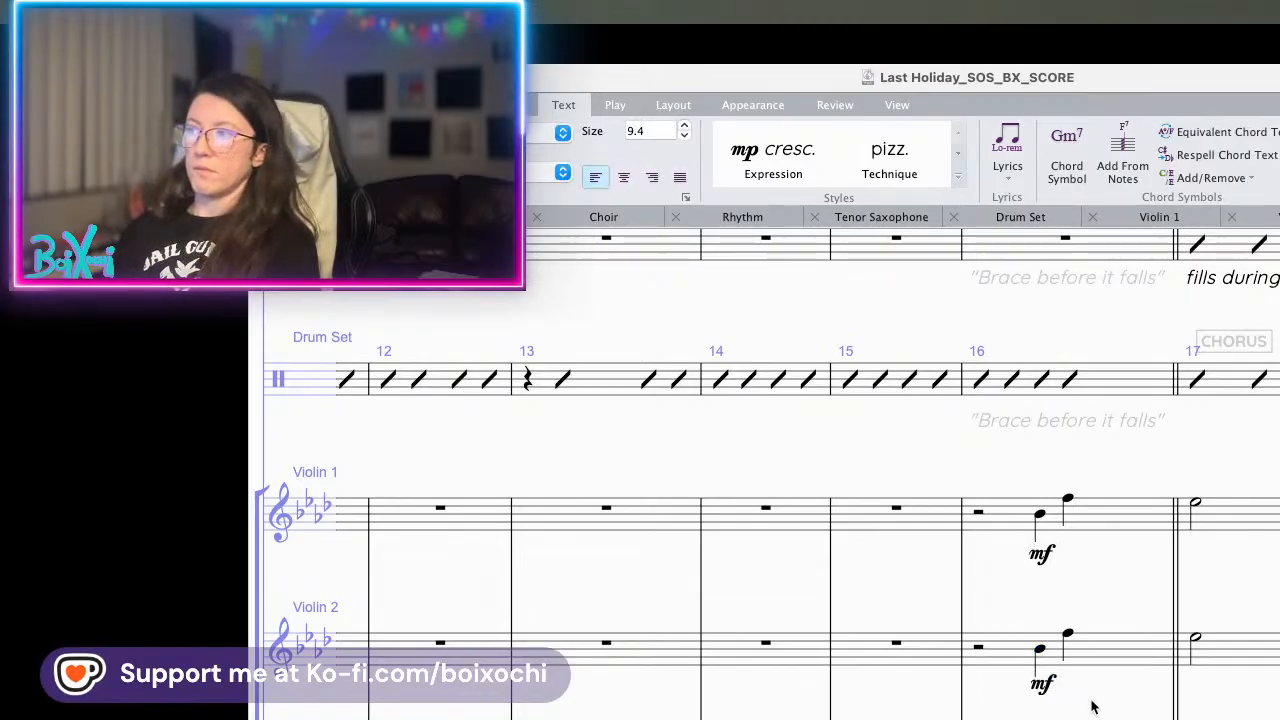
{"action": "key", "text": "Escape"}
{"action": "scroll", "coordinate": [1088, 700], "scroll_direction": "down", "scroll_amount": 3}
{"action": "scroll", "coordinate": [1088, 704], "scroll_direction": "down", "scroll_amount": 2}
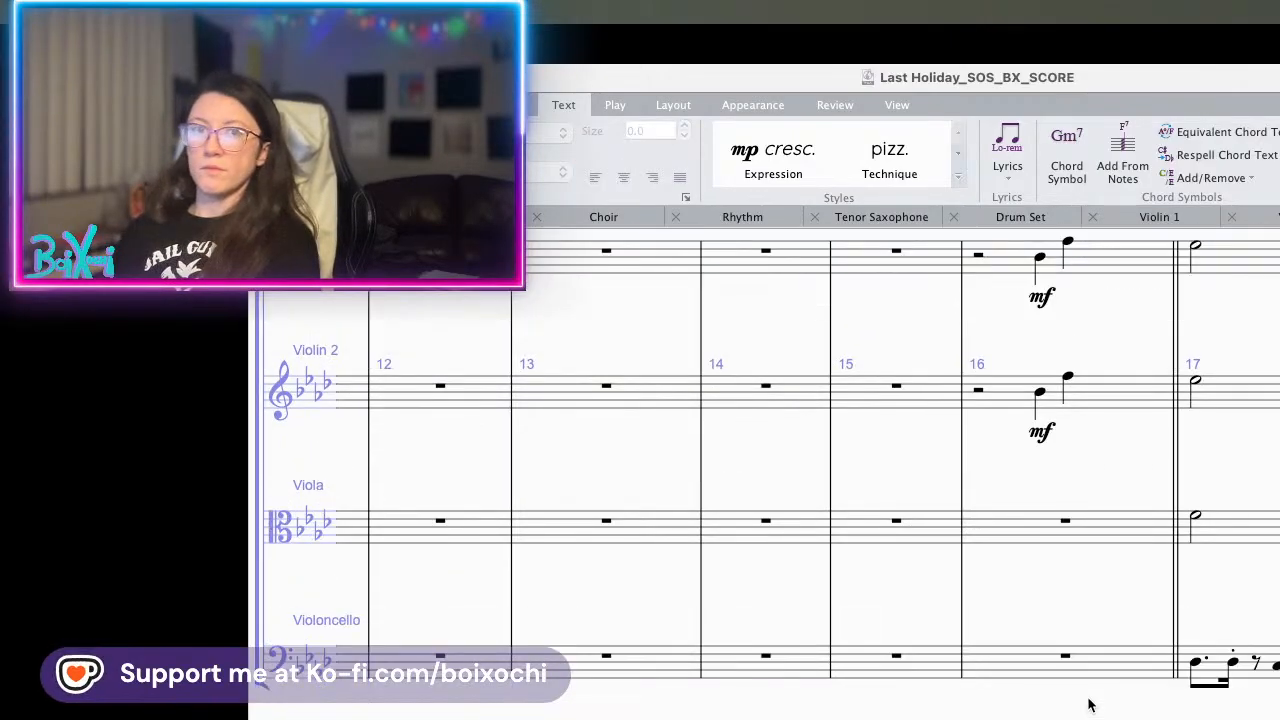
{"action": "left_click_drag", "start_coordinate": [1168, 590], "coordinate": [661, 600]}
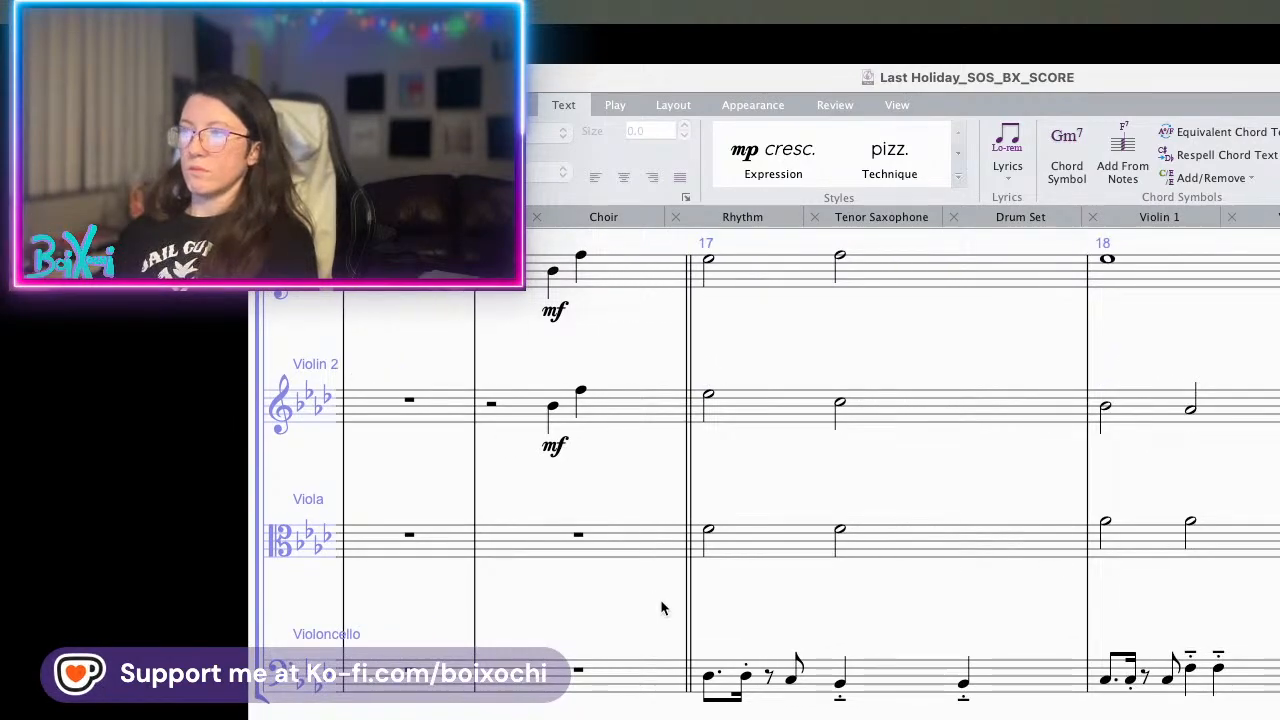
- Copy the hidden "Brace before it falls" cue from the Drum Set staff to below bar 16 of the Violin 1 staff, under the mf
{"action": "scroll", "coordinate": [756, 558], "scroll_direction": "up", "scroll_amount": 8}
{"action": "scroll", "coordinate": [757, 565], "scroll_direction": "up", "scroll_amount": 8}
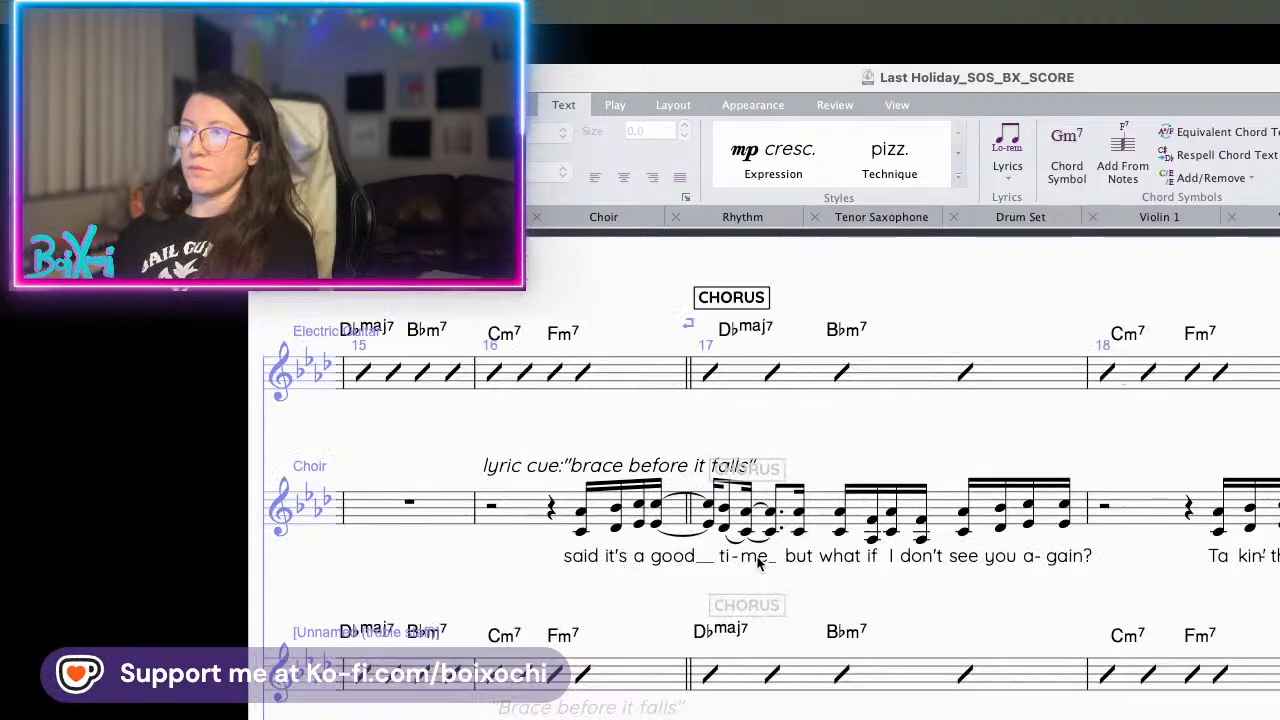
{"action": "scroll", "coordinate": [757, 563], "scroll_direction": "down", "scroll_amount": 6}
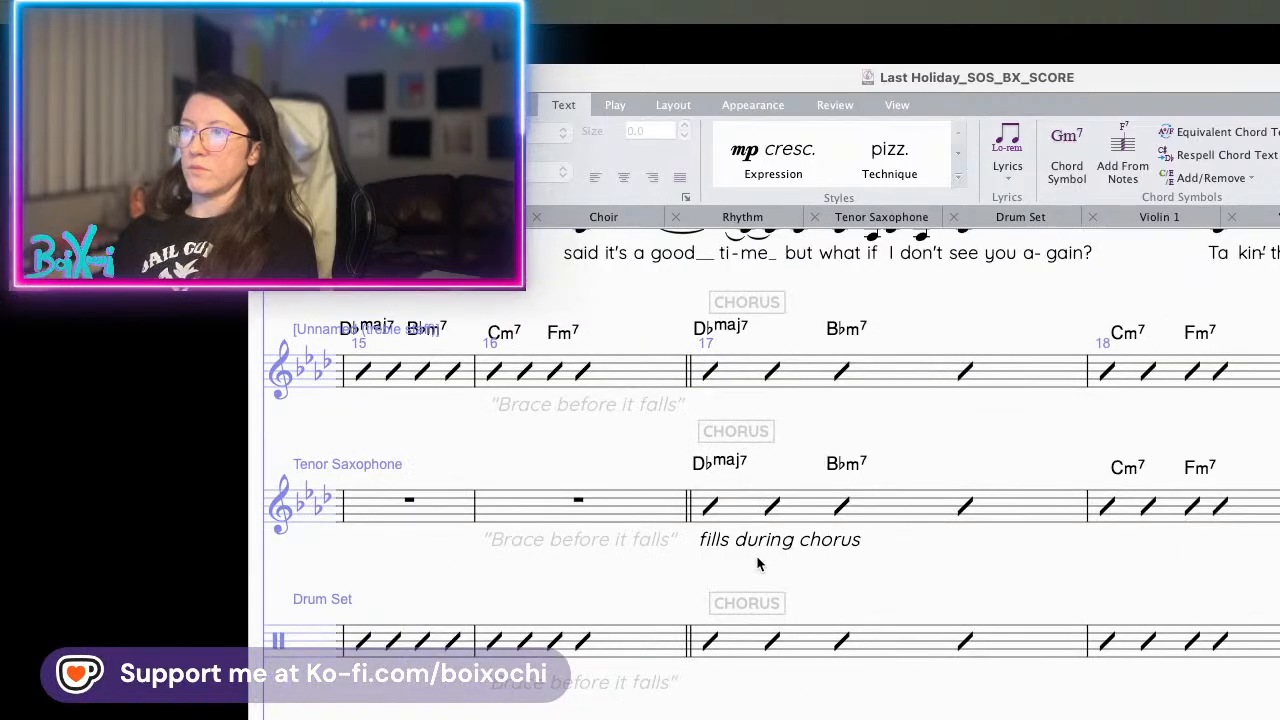
{"action": "left_click_drag", "start_coordinate": [757, 563], "coordinate": [886, 273]}
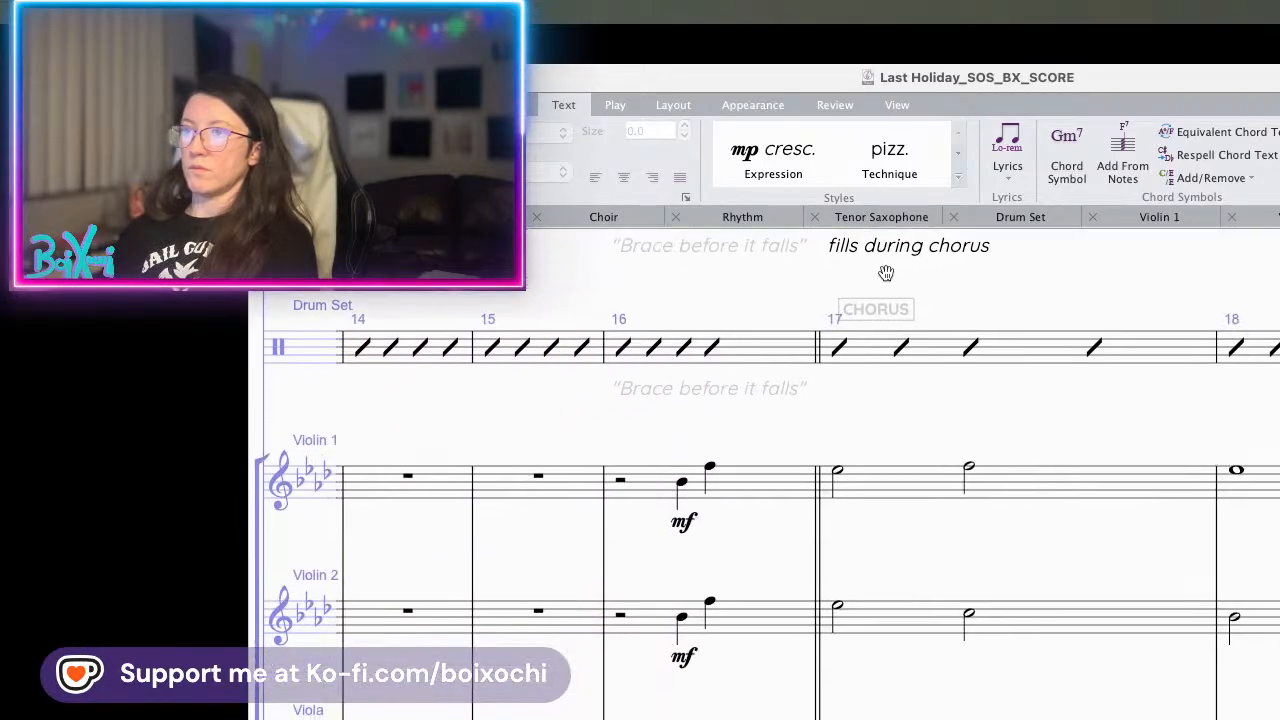
{"action": "left_click", "coordinate": [660, 502]}
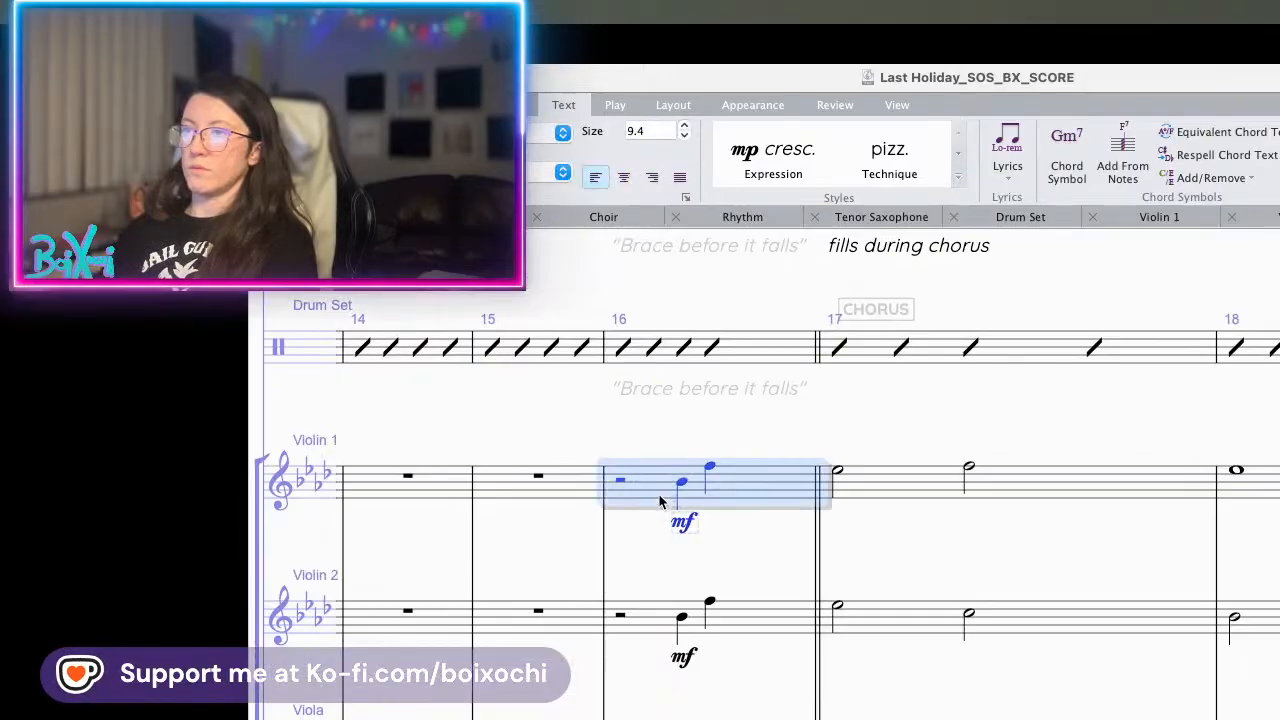
{"action": "left_click", "coordinate": [650, 388]}
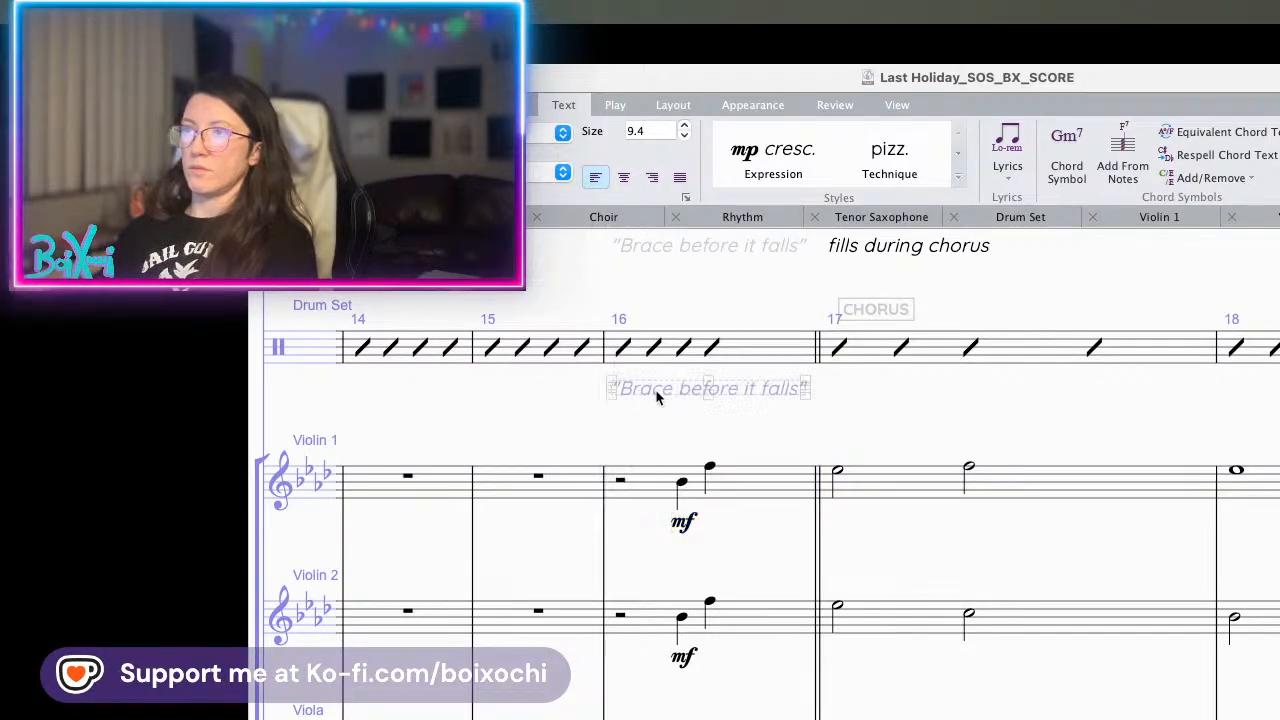
{"action": "left_click", "coordinate": [643, 565], "text": "alt"}
{"action": "left_click_drag", "start_coordinate": [665, 655], "coordinate": [634, 548]}
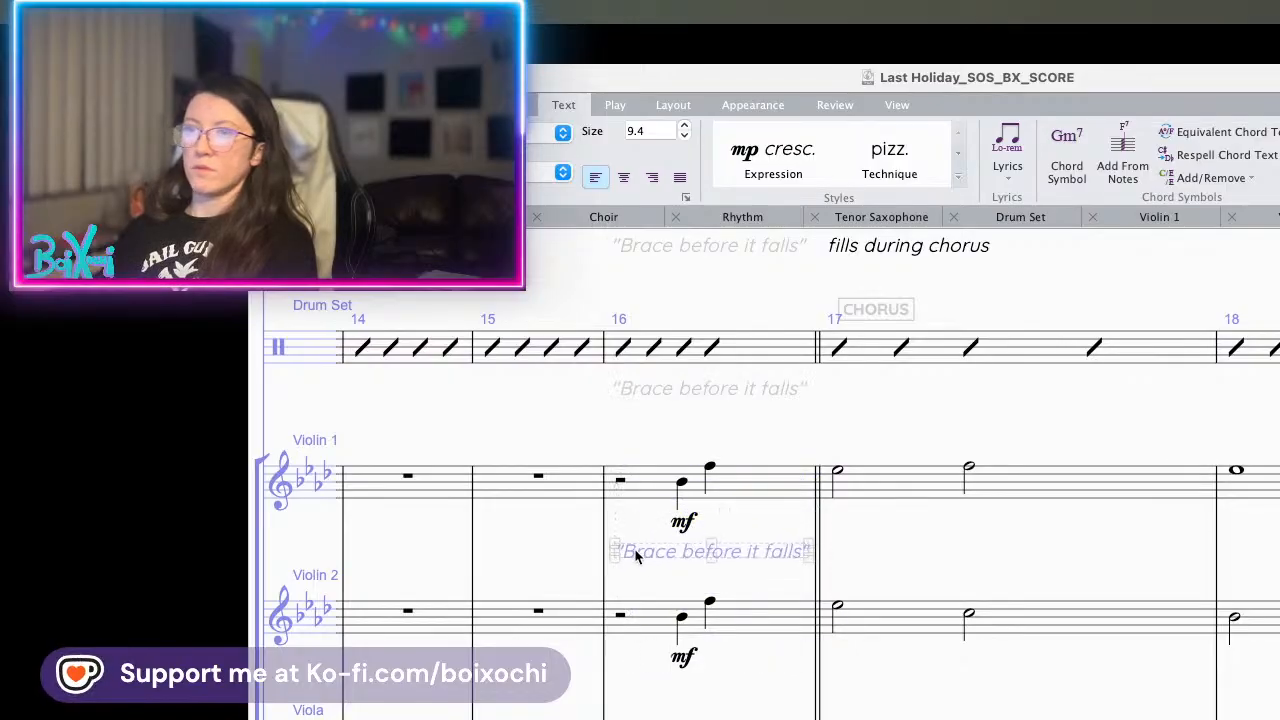
- Copy the hidden "Brace before it falls" cue below the mf in bar 16 of the Violin 2 staff, aligned with the cue above
{"action": "scroll", "coordinate": [655, 600], "scroll_direction": "down", "scroll_amount": 2}
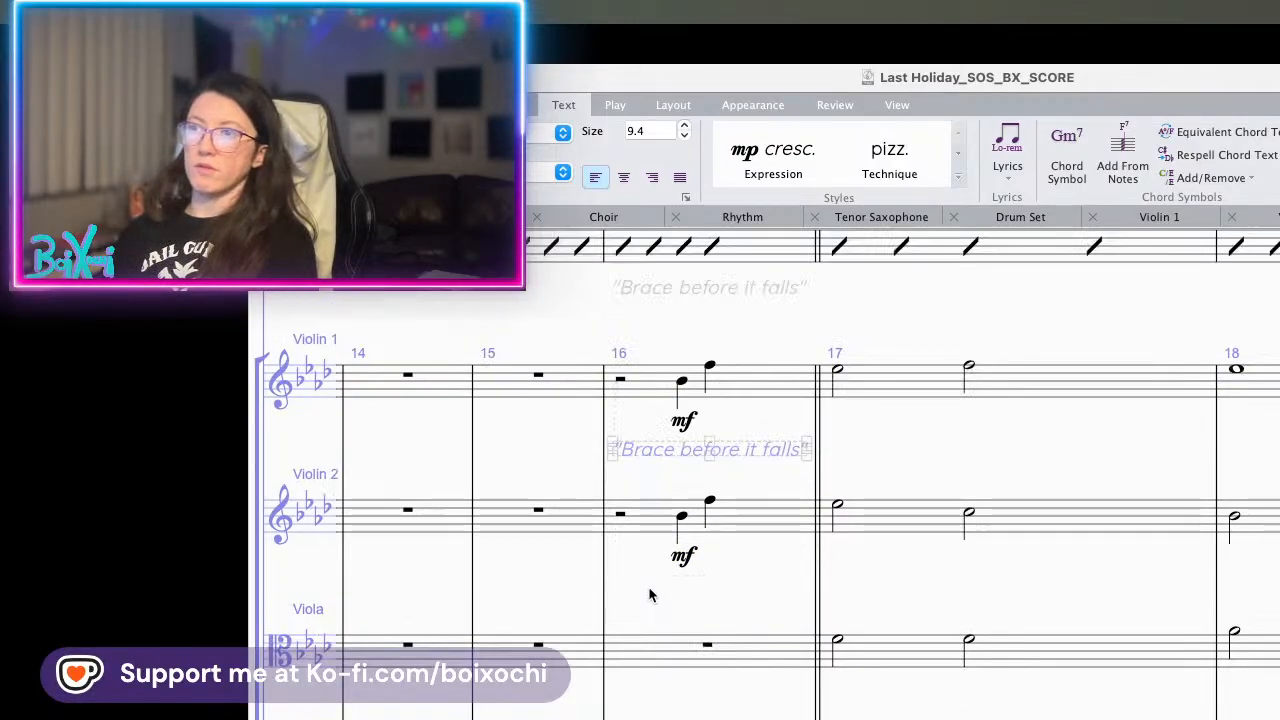
{"action": "left_click", "coordinate": [634, 576], "text": "alt"}
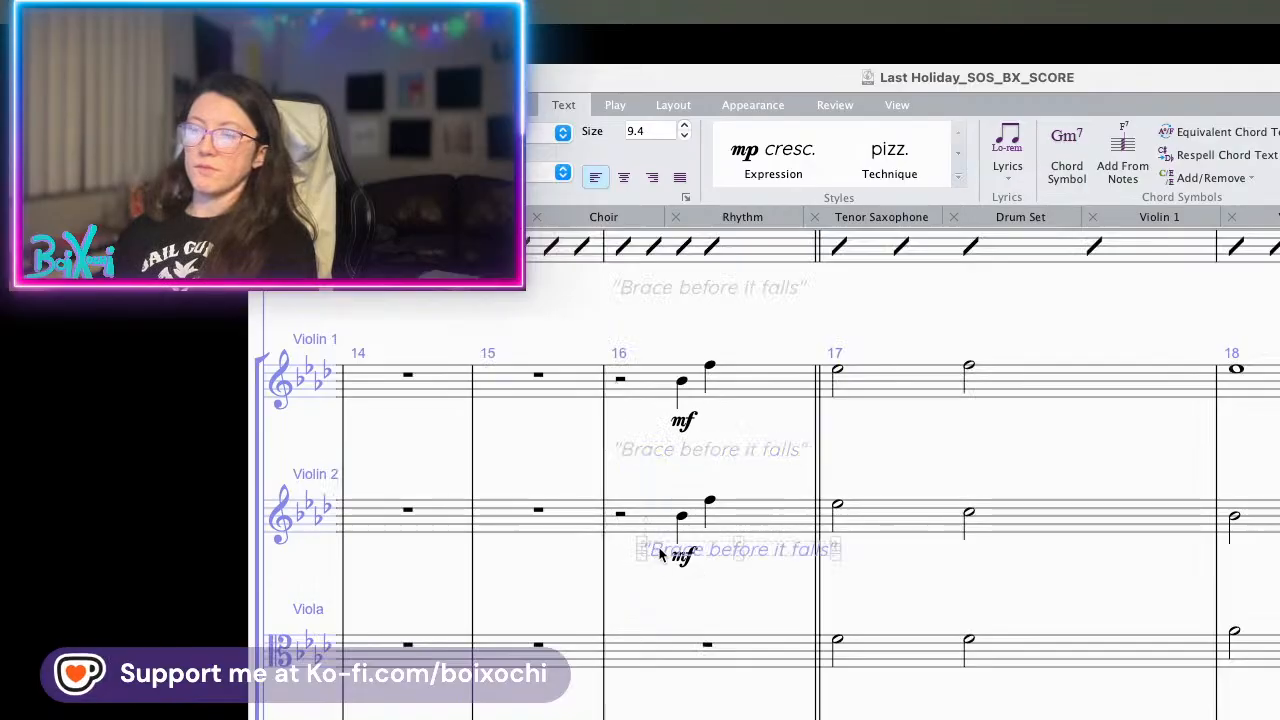
{"action": "left_click_drag", "start_coordinate": [660, 556], "coordinate": [630, 587]}
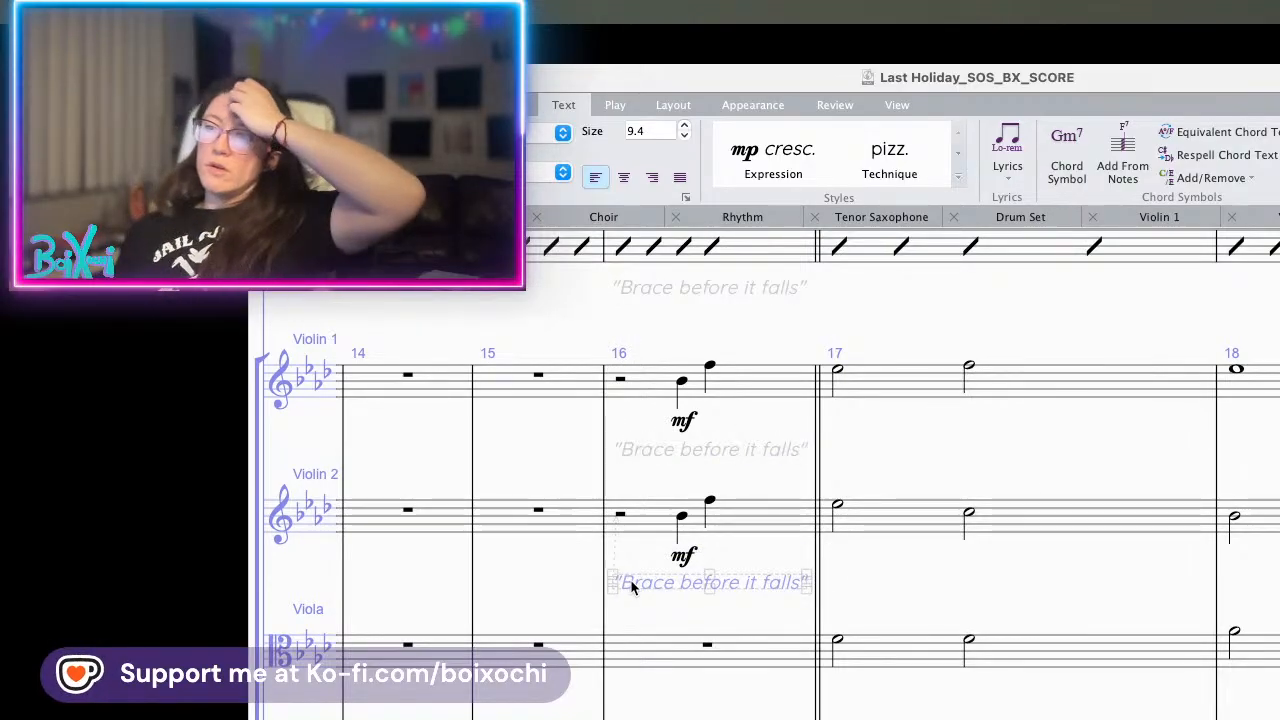
{"action": "left_click", "coordinate": [657, 627]}
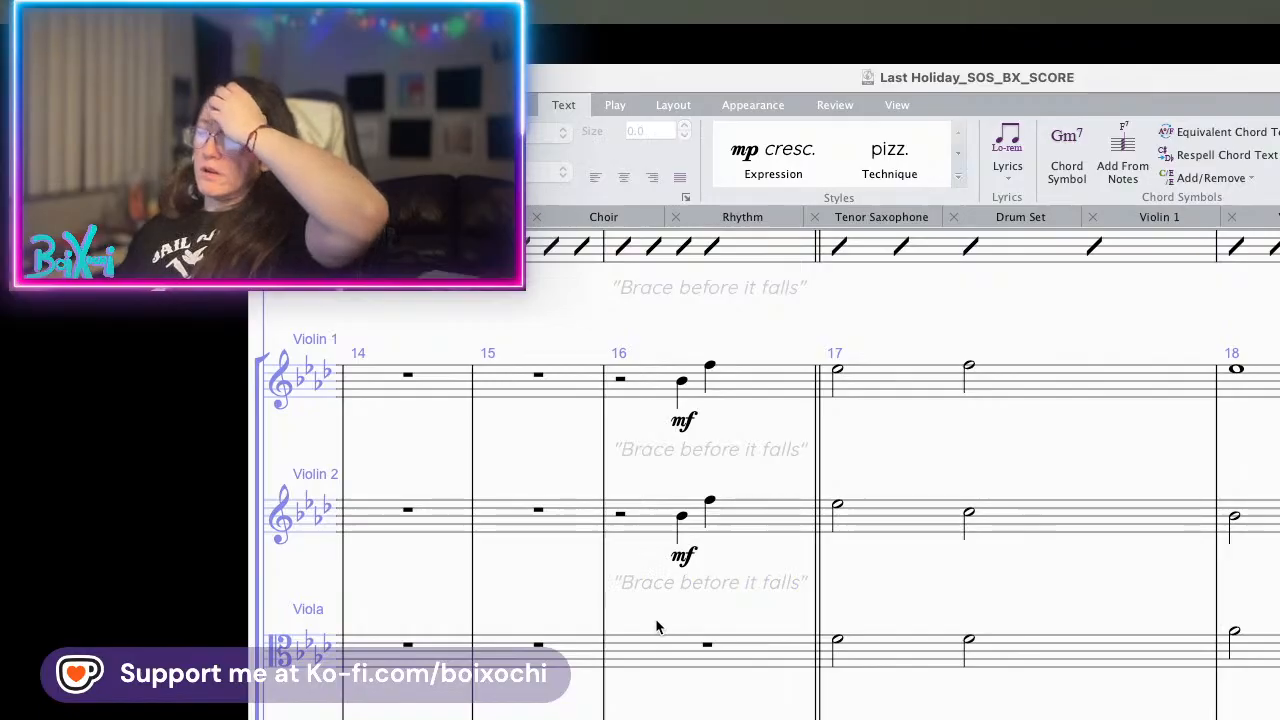
- Copy the hidden "Brace before it falls" cue below bar 16 of the Viola and Violoncello staves
{"action": "left_click", "coordinate": [655, 584]}
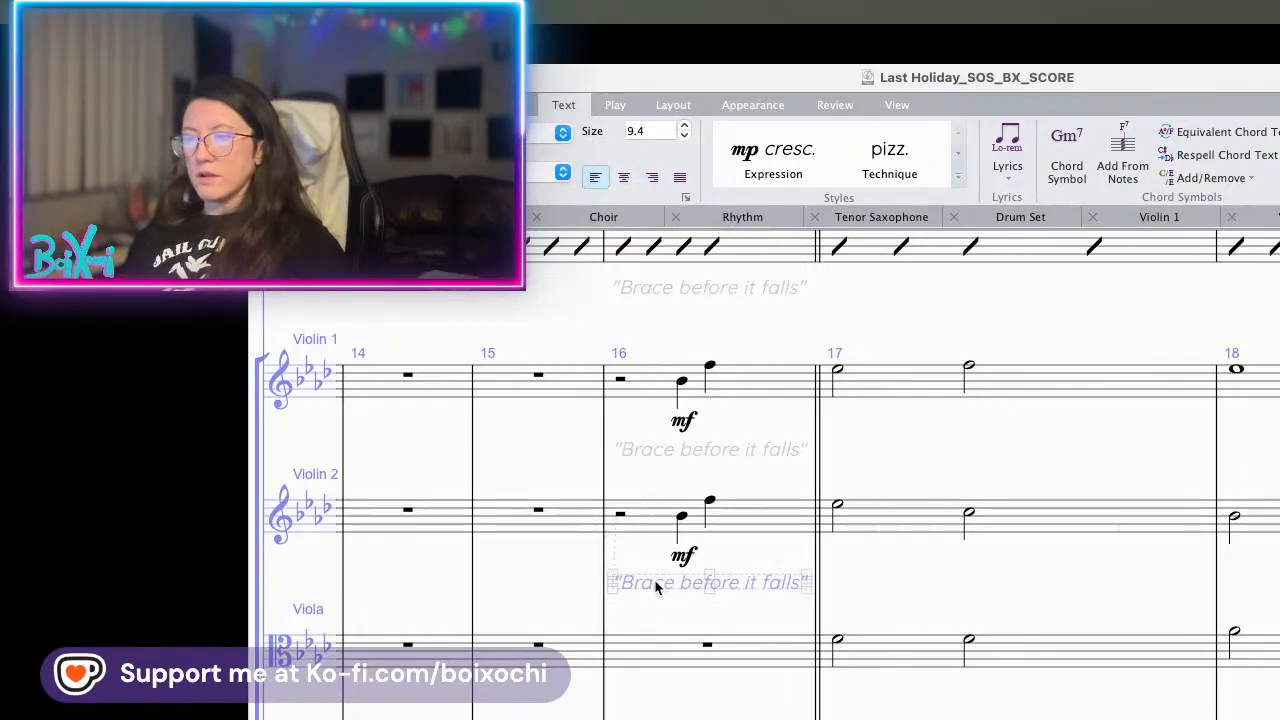
{"action": "left_click", "coordinate": [658, 688], "text": "alt"}
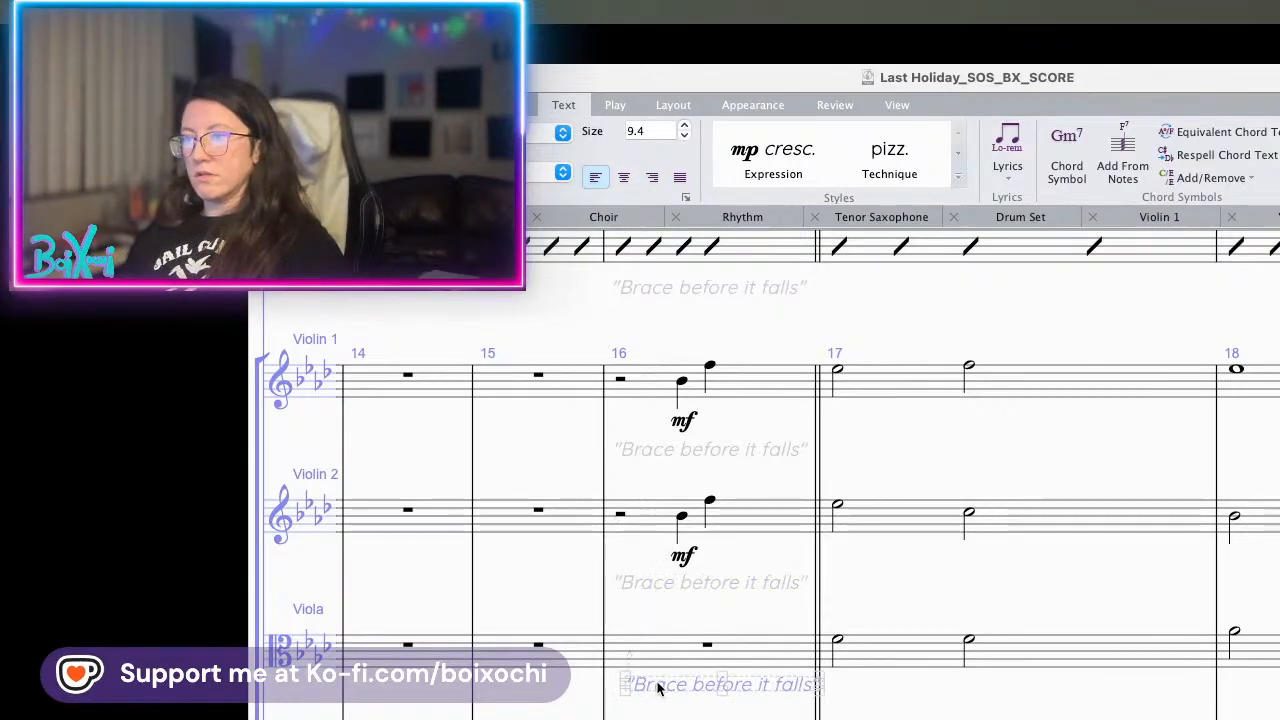
{"action": "left_click_drag", "start_coordinate": [658, 688], "coordinate": [643, 710]}
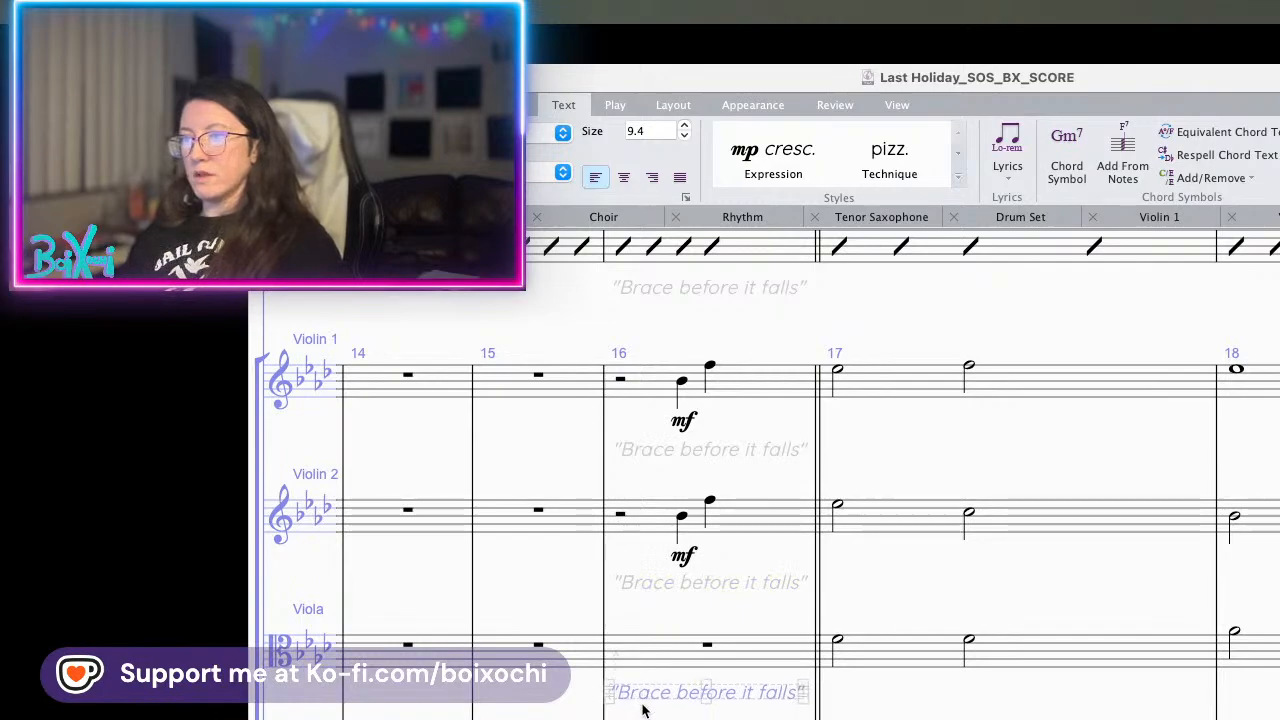
{"action": "scroll", "coordinate": [770, 470], "scroll_direction": "down", "scroll_amount": 3}
{"action": "left_click", "coordinate": [624, 716], "text": "alt"}
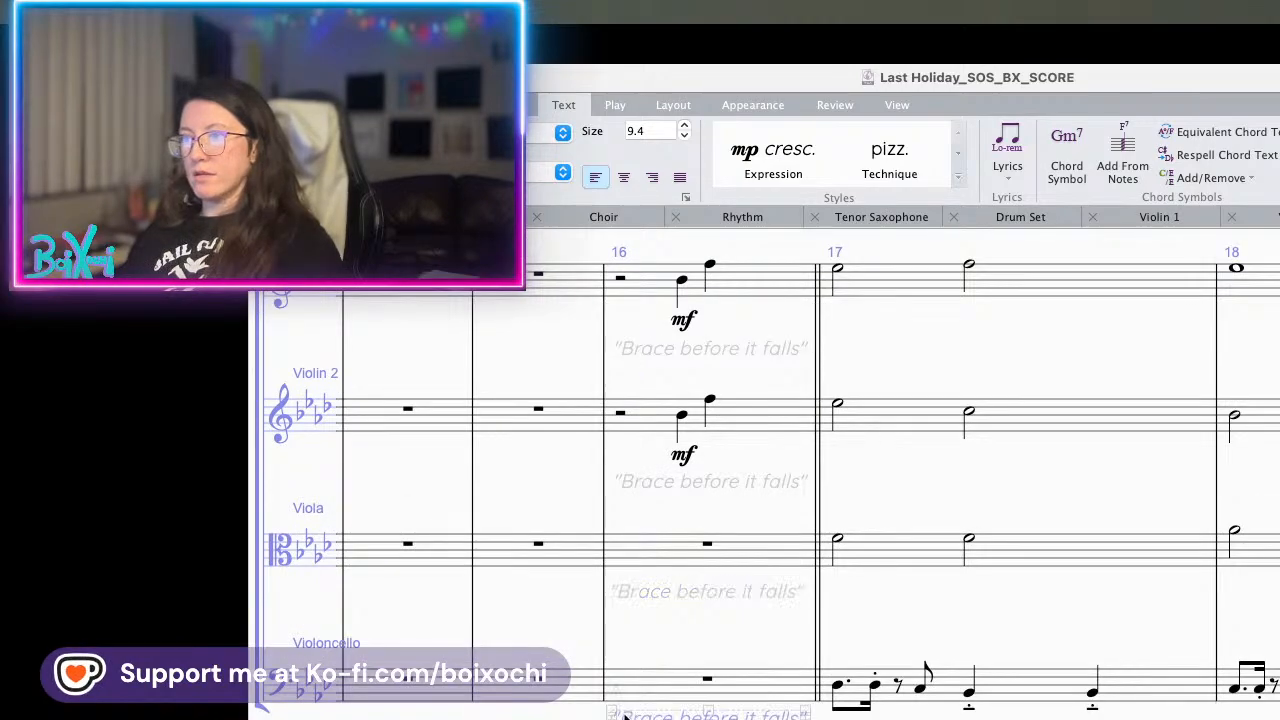
{"action": "left_click_drag", "start_coordinate": [624, 712], "coordinate": [624, 719]}
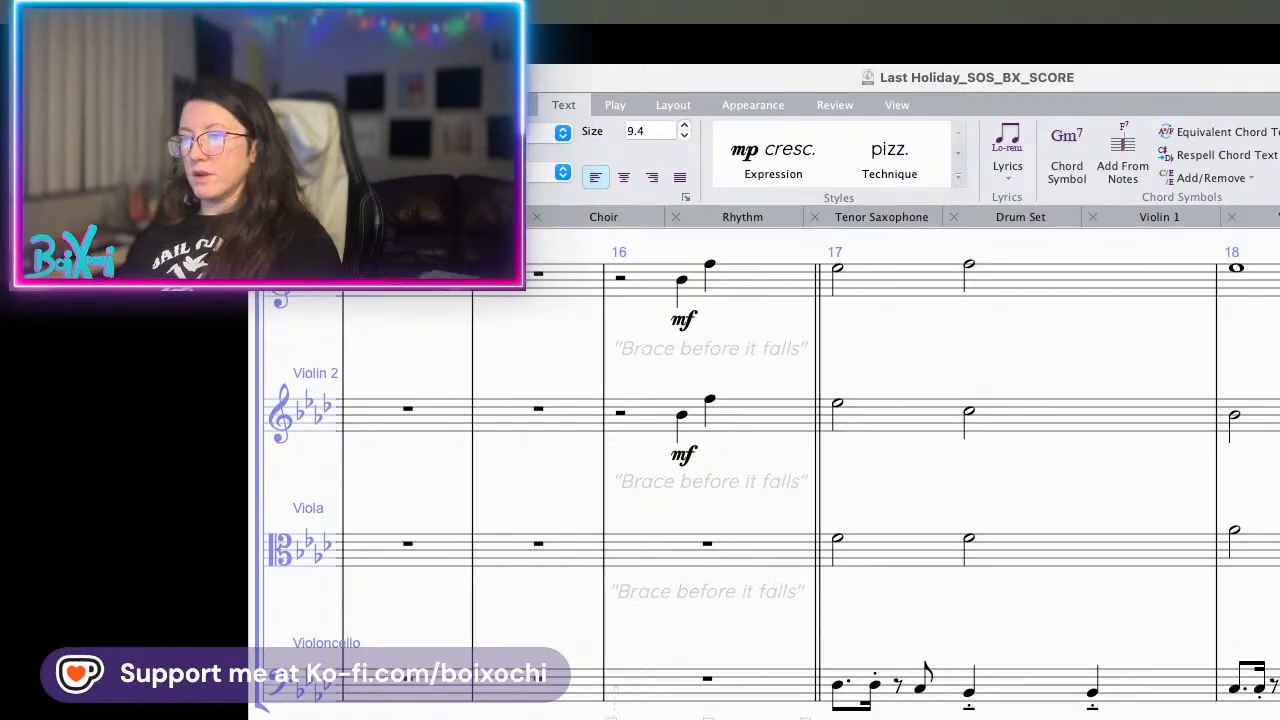
{"action": "key", "text": "Escape"}
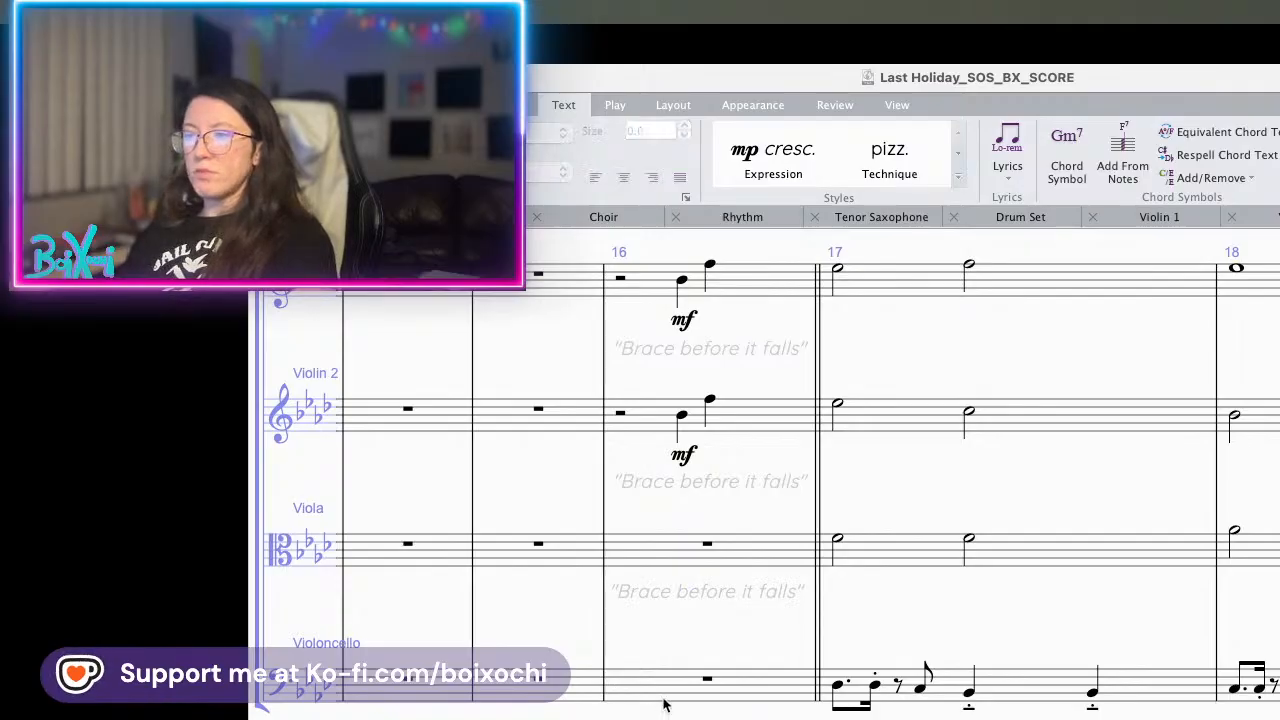
- Shift the hidden CHORUS label above the Drum Set staff slightly left, lining it up with the start of bar 17
{"action": "scroll", "coordinate": [663, 705], "scroll_direction": "up", "scroll_amount": 2}
{"action": "scroll", "coordinate": [663, 705], "scroll_direction": "down", "scroll_amount": 2}
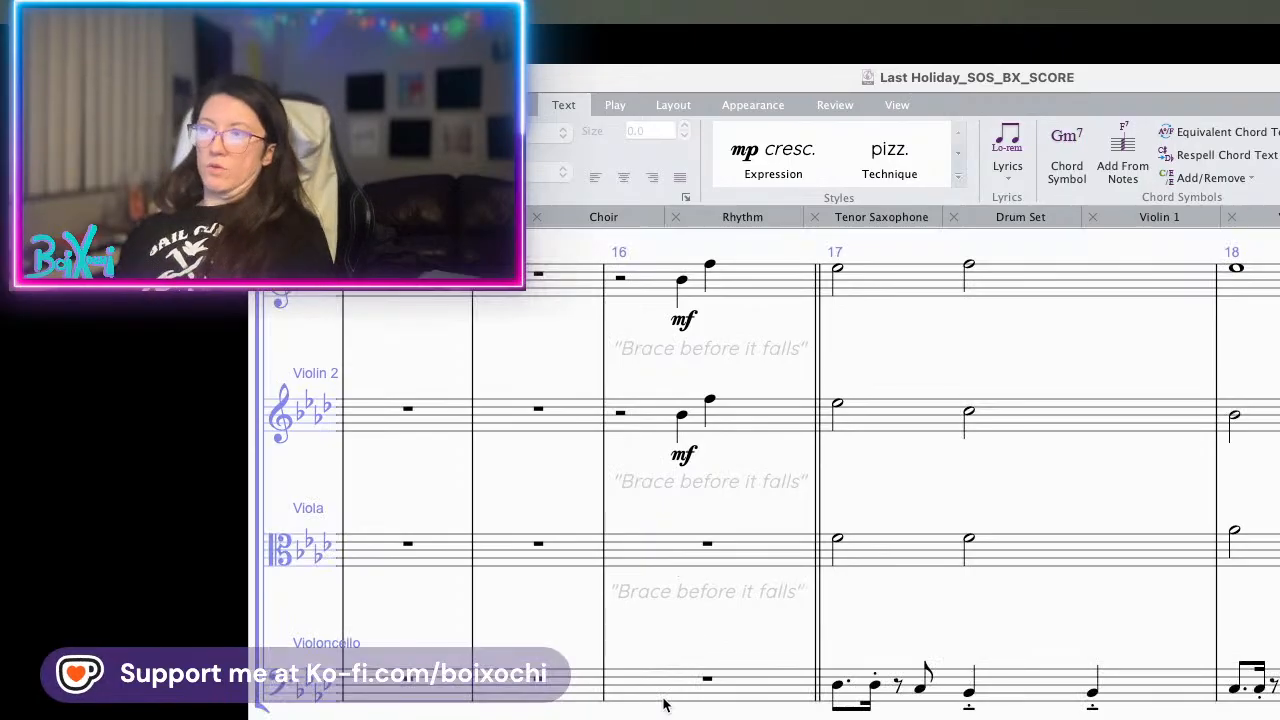
{"action": "left_click_drag", "start_coordinate": [884, 328], "coordinate": [833, 401]}
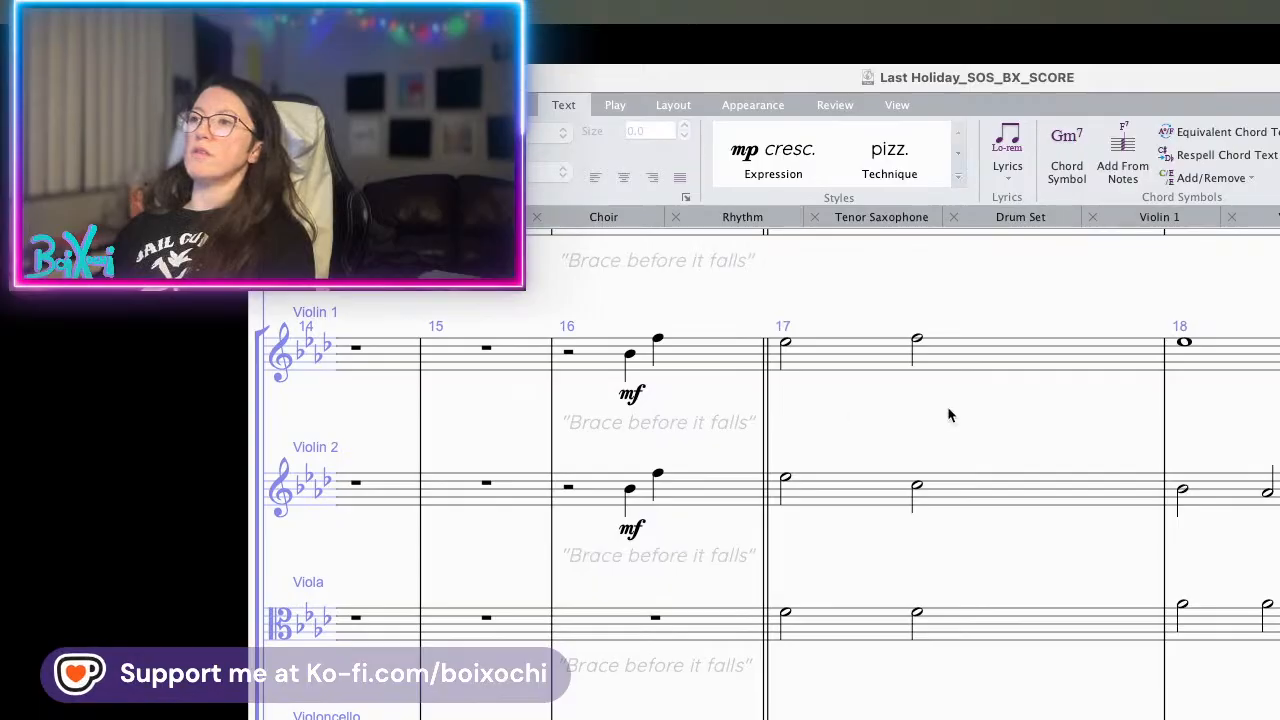
{"action": "left_click_drag", "start_coordinate": [948, 414], "coordinate": [1075, 496]}
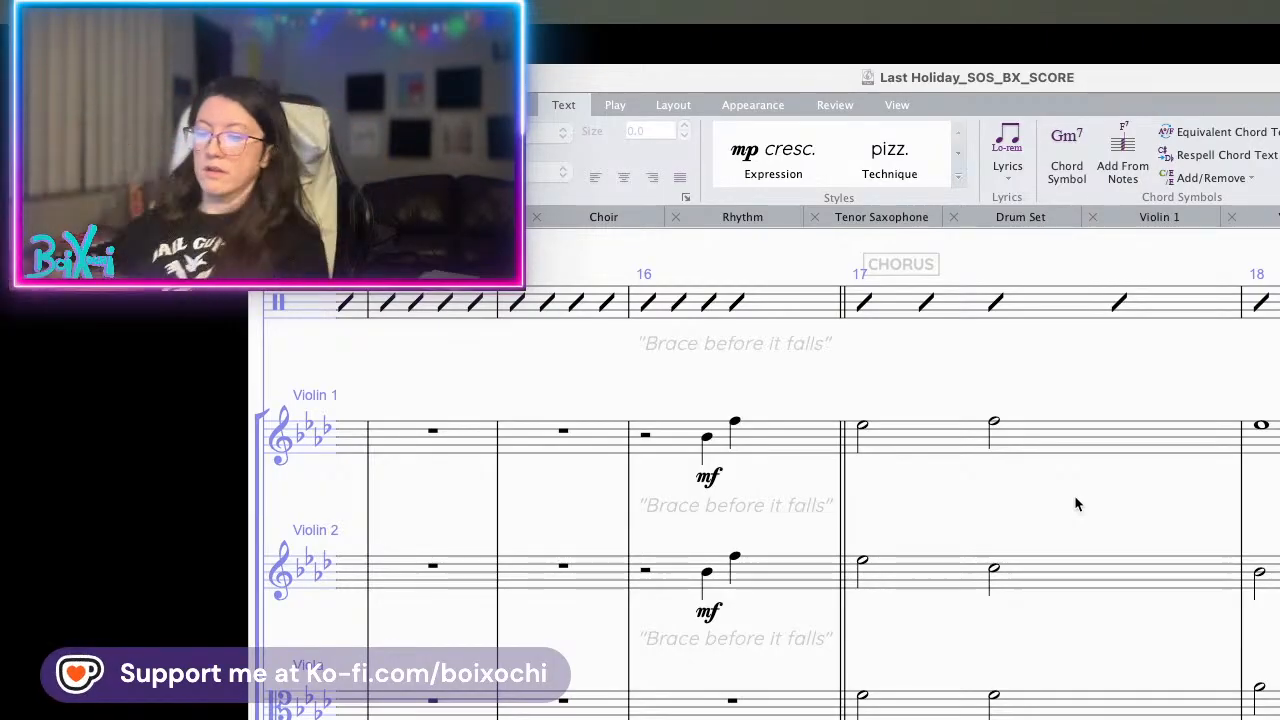
{"action": "scroll", "coordinate": [935, 600], "scroll_direction": "up", "scroll_amount": 5}
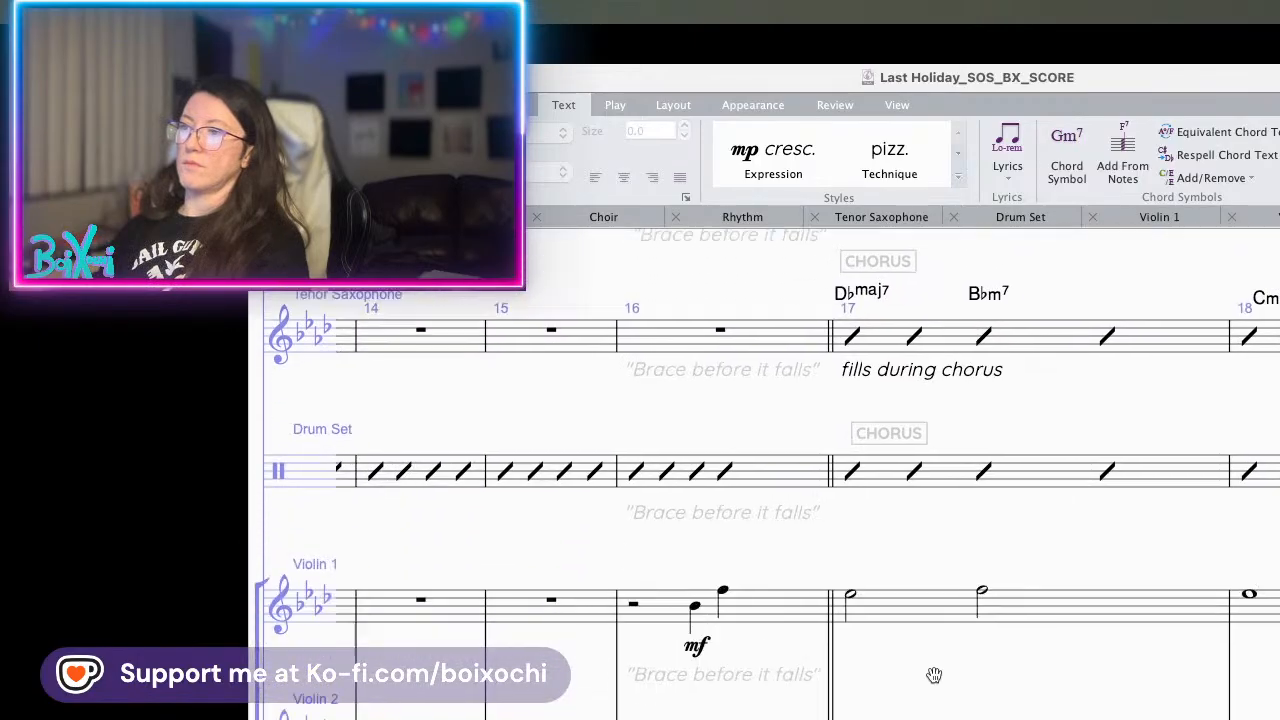
{"action": "scroll", "coordinate": [915, 560], "scroll_direction": "down", "scroll_amount": 2}
{"action": "left_click_drag", "start_coordinate": [897, 390], "coordinate": [880, 378]}
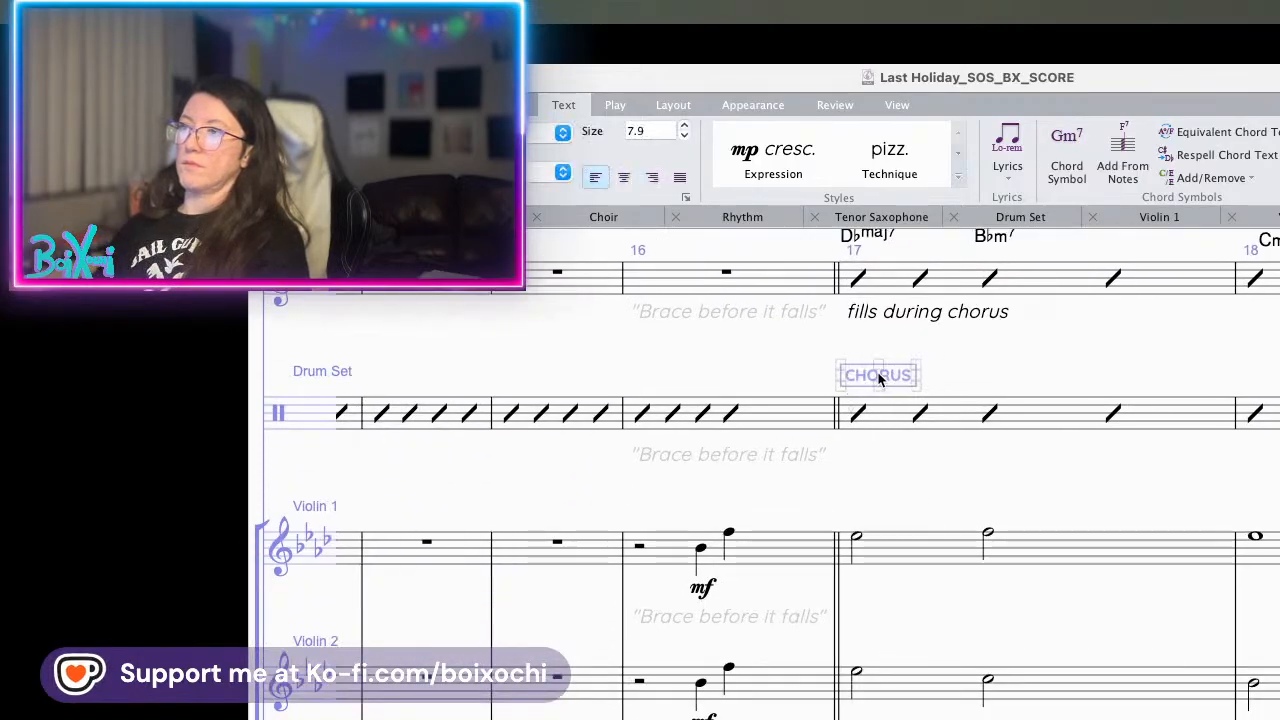
- Copy the hidden CHORUS label above bar 17 of the Violin 1, Violin 2, Viola and Violoncello staves
{"action": "left_click_drag", "start_coordinate": [908, 480], "coordinate": [943, 385]}
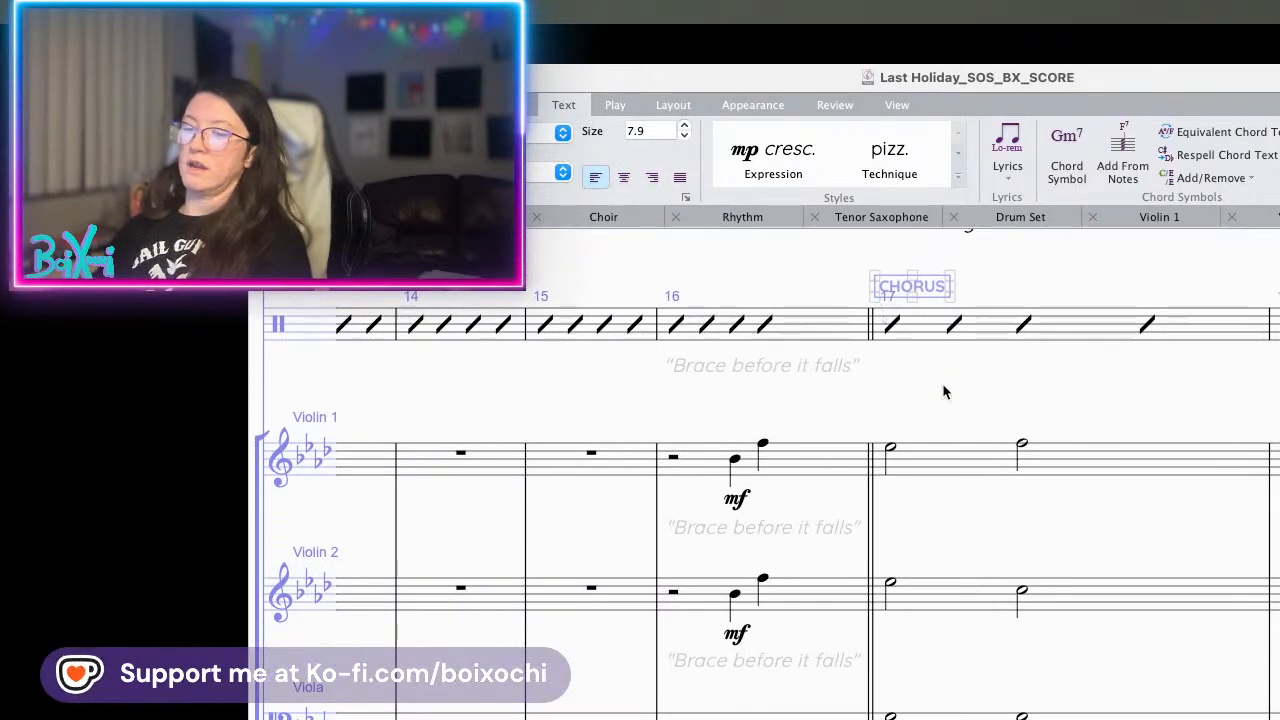
{"action": "left_click", "coordinate": [896, 429], "text": "alt"}
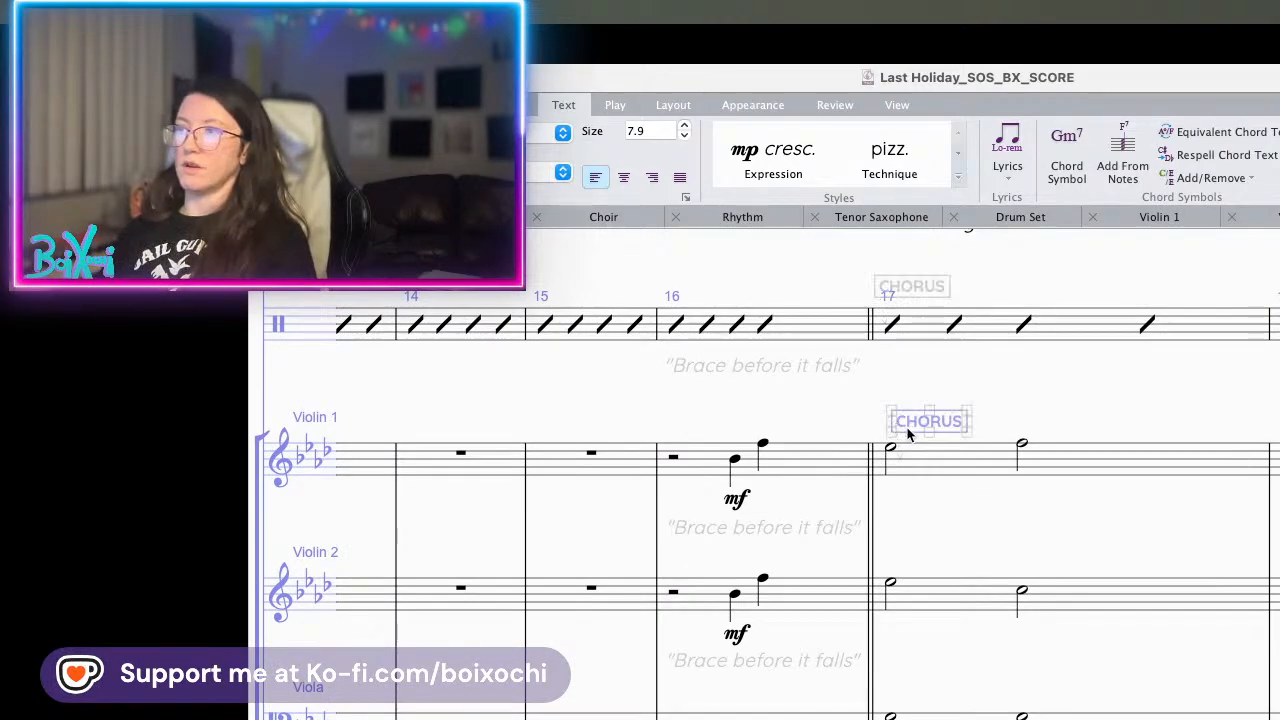
{"action": "left_click", "coordinate": [890, 560], "text": "alt"}
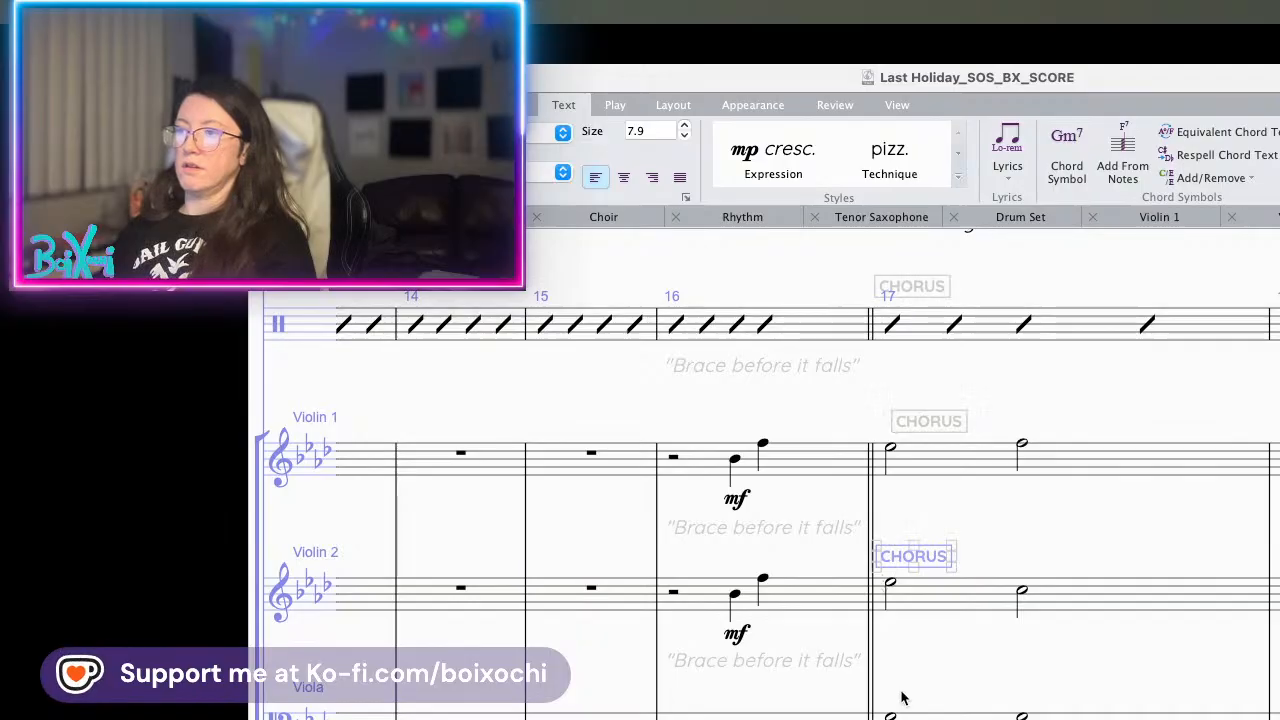
{"action": "left_click", "coordinate": [902, 692], "text": "alt"}
{"action": "scroll", "coordinate": [903, 697], "scroll_direction": "down", "scroll_amount": 3}
{"action": "left_click", "coordinate": [899, 622], "text": "alt"}
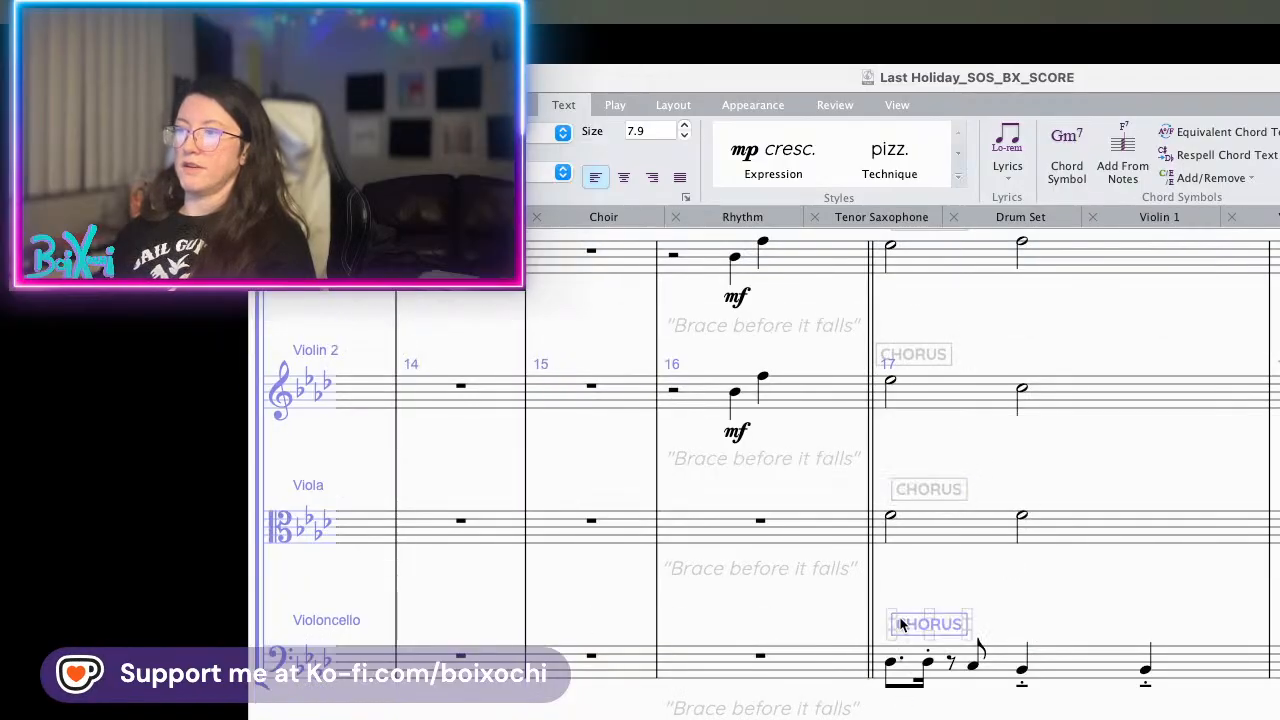
{"action": "key", "text": "Escape"}
- Review the chorus from bar 17 through bar 24 in the choir, rhythm and saxophone staves up to the next section boundary
{"action": "left_click_drag", "start_coordinate": [1093, 480], "coordinate": [782, 719]}
{"action": "left_click_drag", "start_coordinate": [840, 480], "coordinate": [825, 649]}
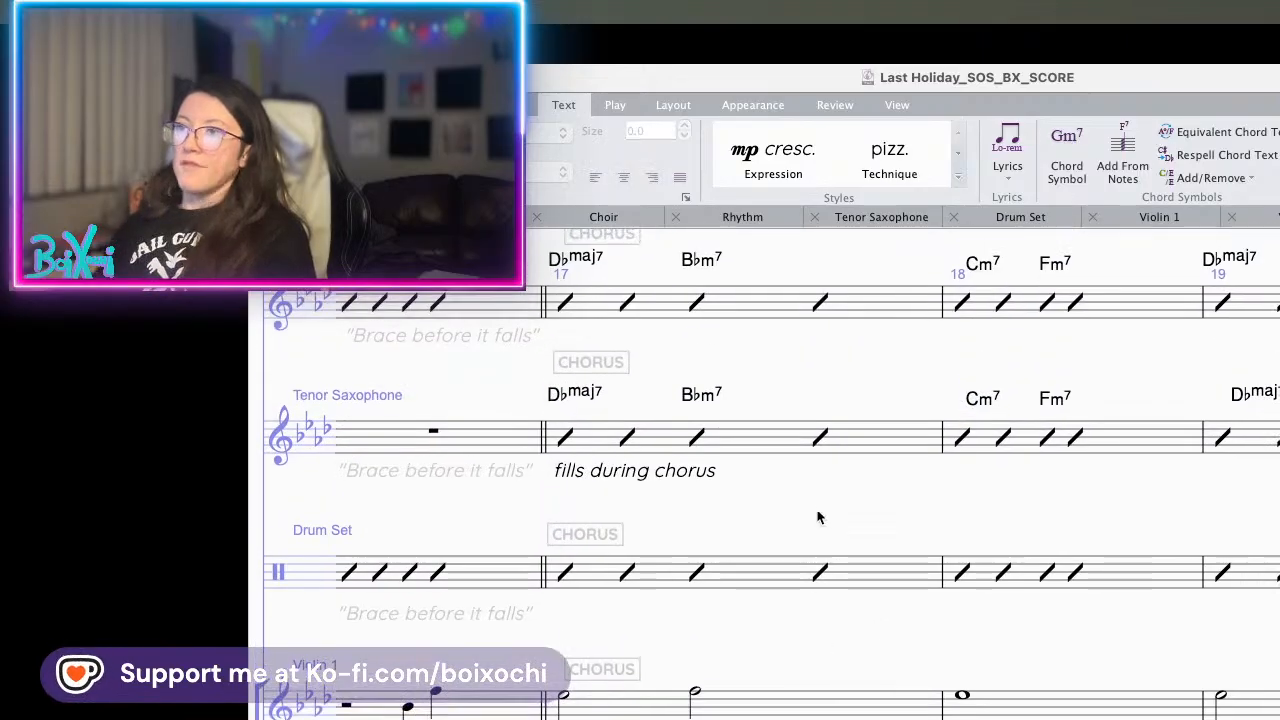
{"action": "left_click_drag", "start_coordinate": [820, 517], "coordinate": [691, 595]}
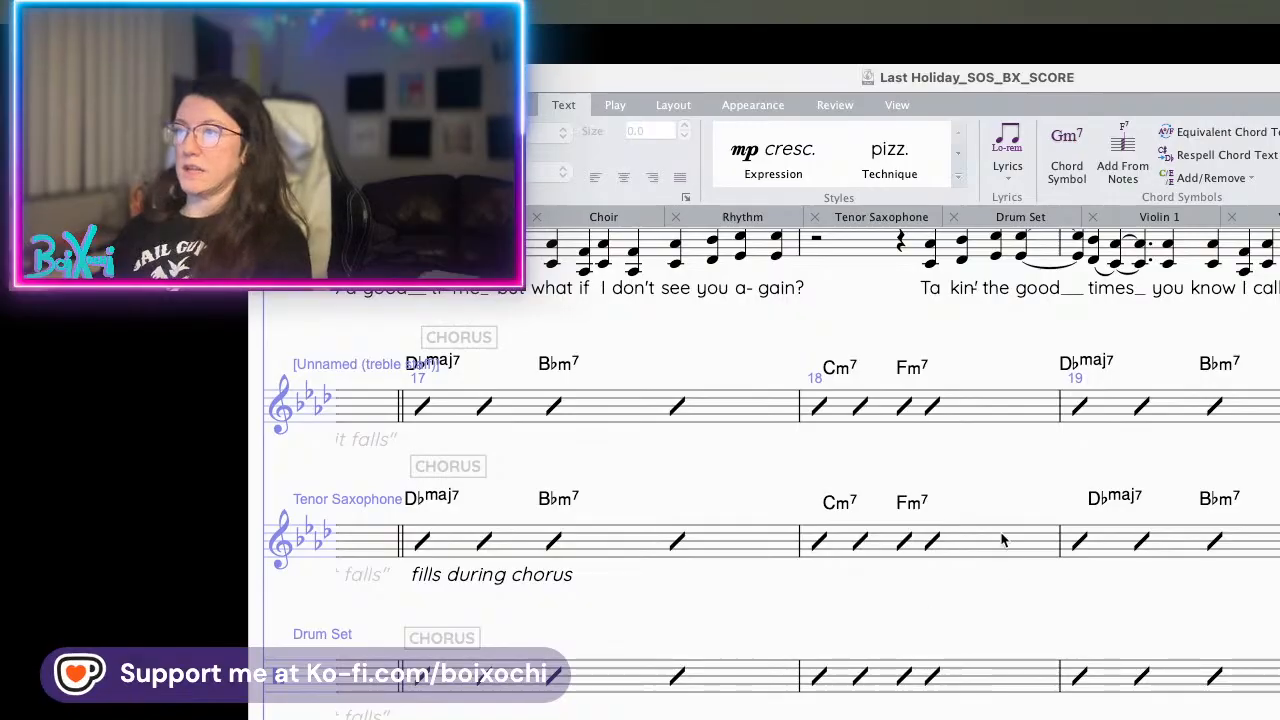
{"action": "left_click_drag", "start_coordinate": [1181, 460], "coordinate": [707, 448]}
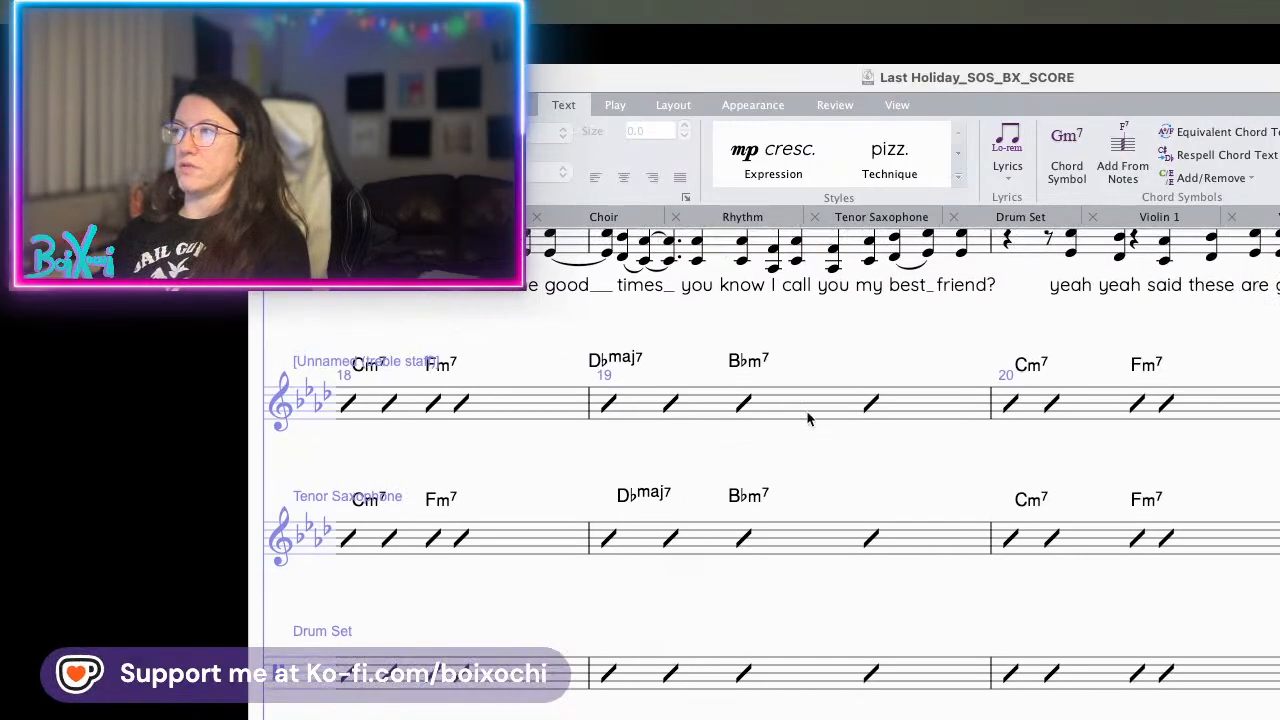
{"action": "left_click_drag", "start_coordinate": [1199, 469], "coordinate": [589, 569]}
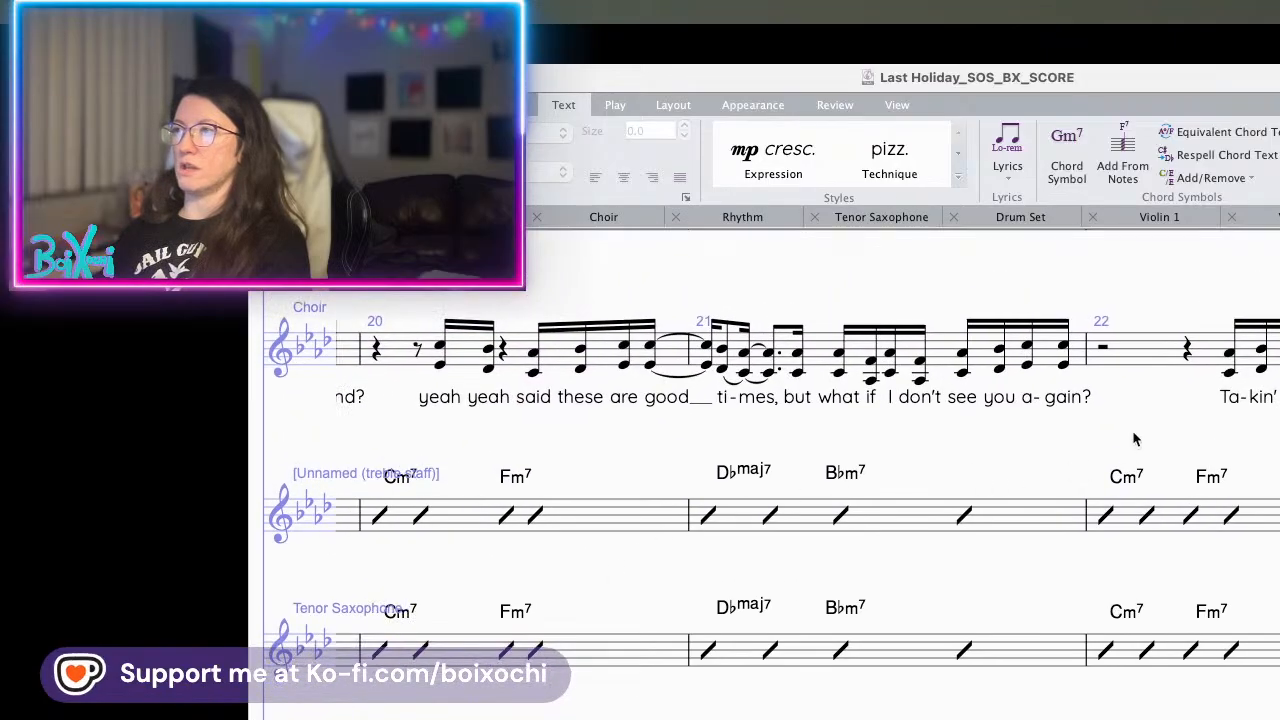
{"action": "left_click_drag", "start_coordinate": [1134, 434], "coordinate": [606, 414]}
{"action": "left_click_drag", "start_coordinate": [1074, 397], "coordinate": [811, 437]}
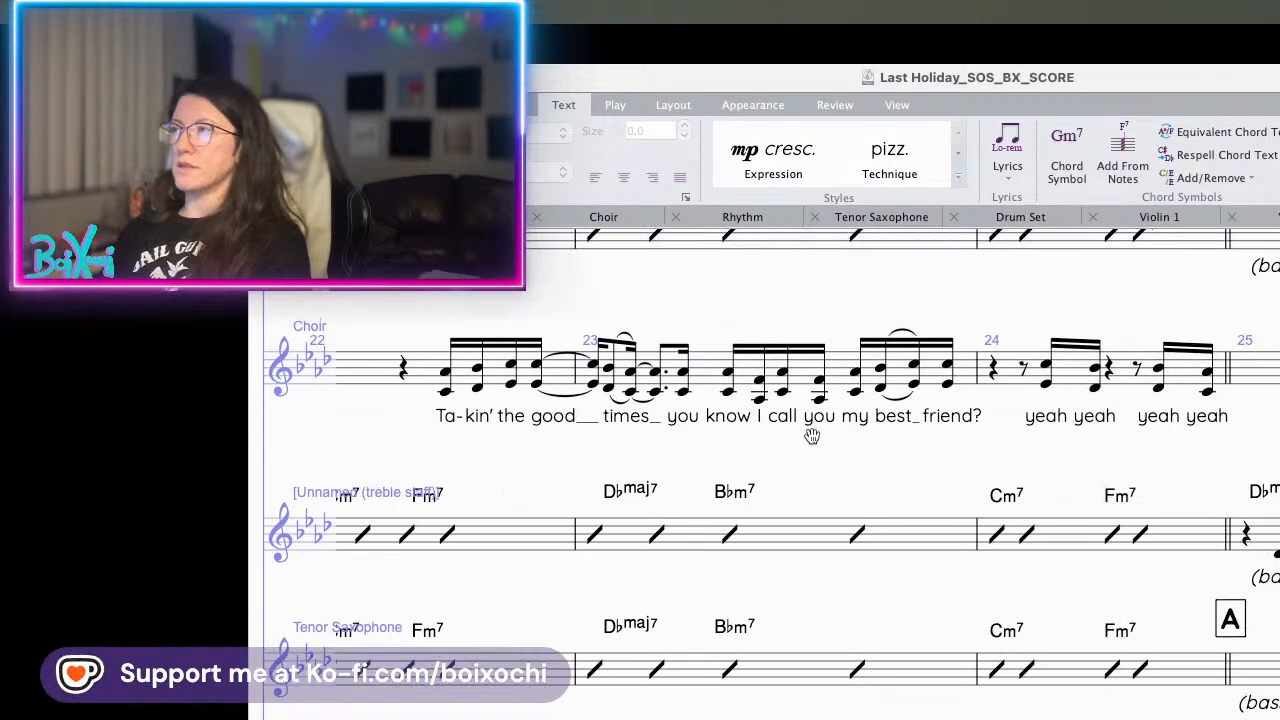
{"action": "left_click_drag", "start_coordinate": [1257, 457], "coordinate": [1216, 502]}
- Add a boxed VERSE 2 label above bar 25 of the Electric Guitar staff and raise it clear of the bar number
{"action": "scroll", "coordinate": [922, 512], "scroll_direction": "up", "scroll_amount": 3}
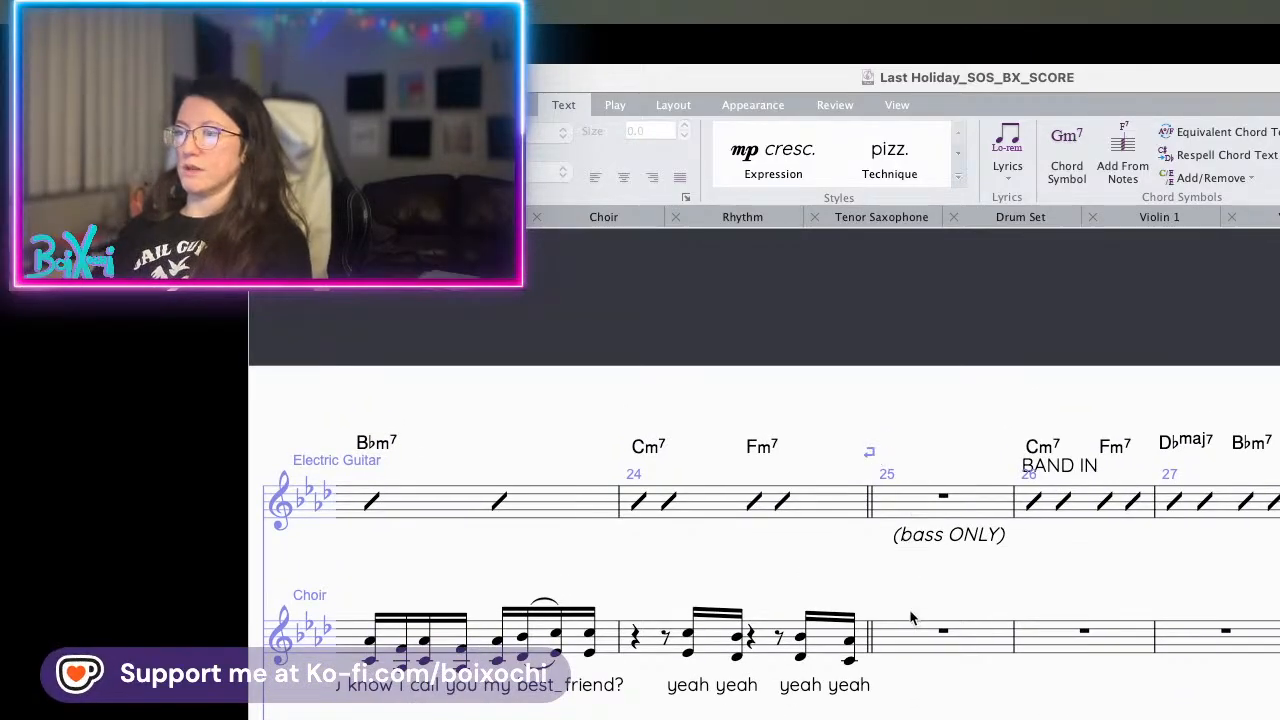
{"action": "scroll", "coordinate": [908, 609], "scroll_direction": "down", "scroll_amount": 2}
{"action": "left_click", "coordinate": [908, 432]}
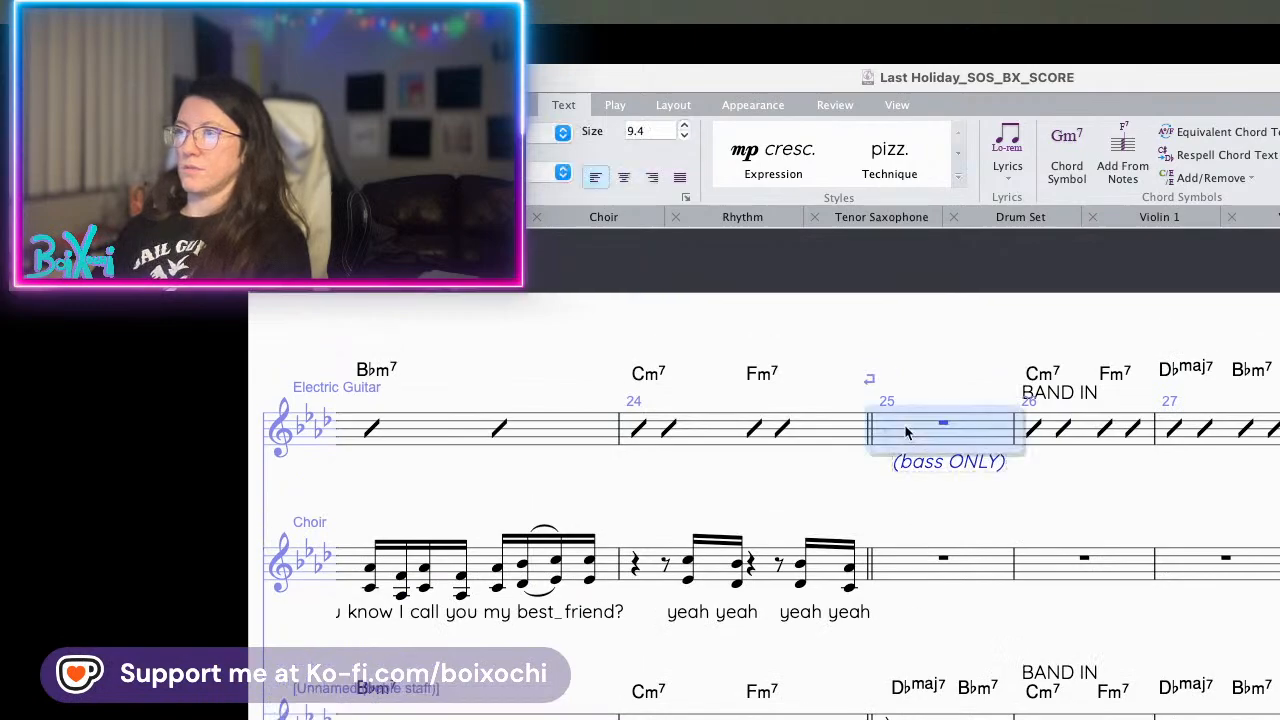
{"action": "left_click", "coordinate": [959, 177]}
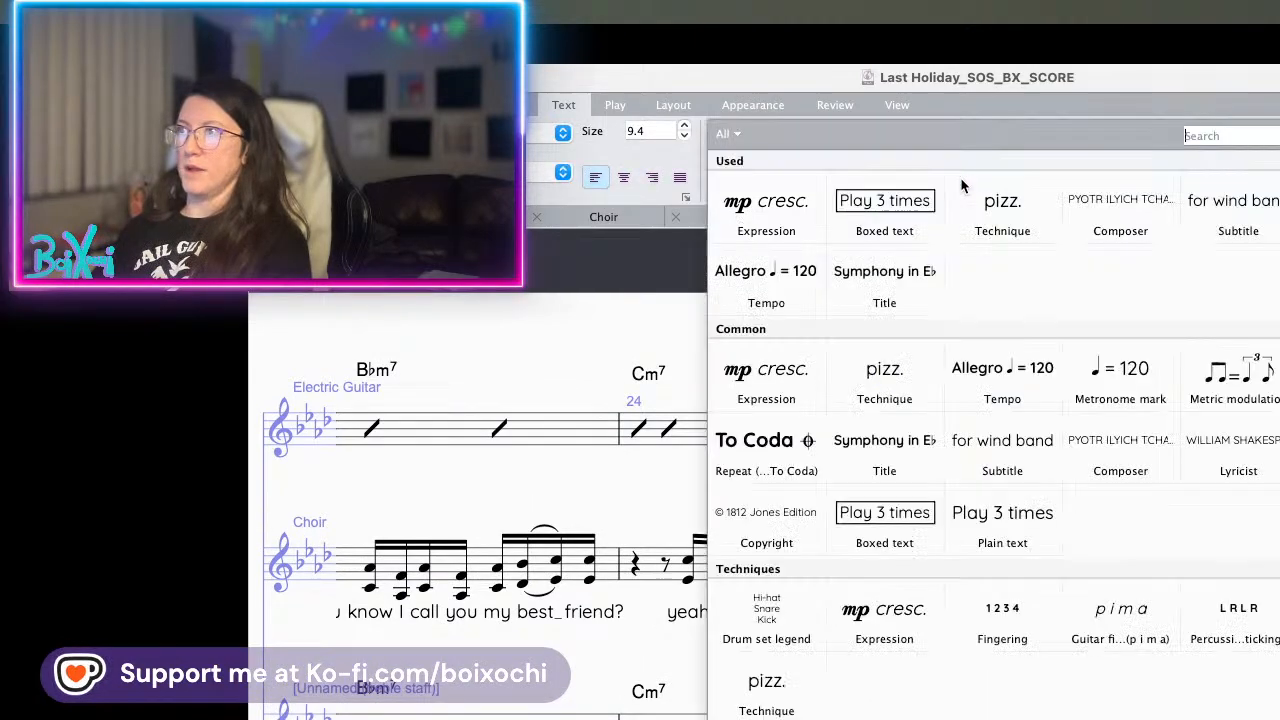
{"action": "left_click", "coordinate": [916, 213]}
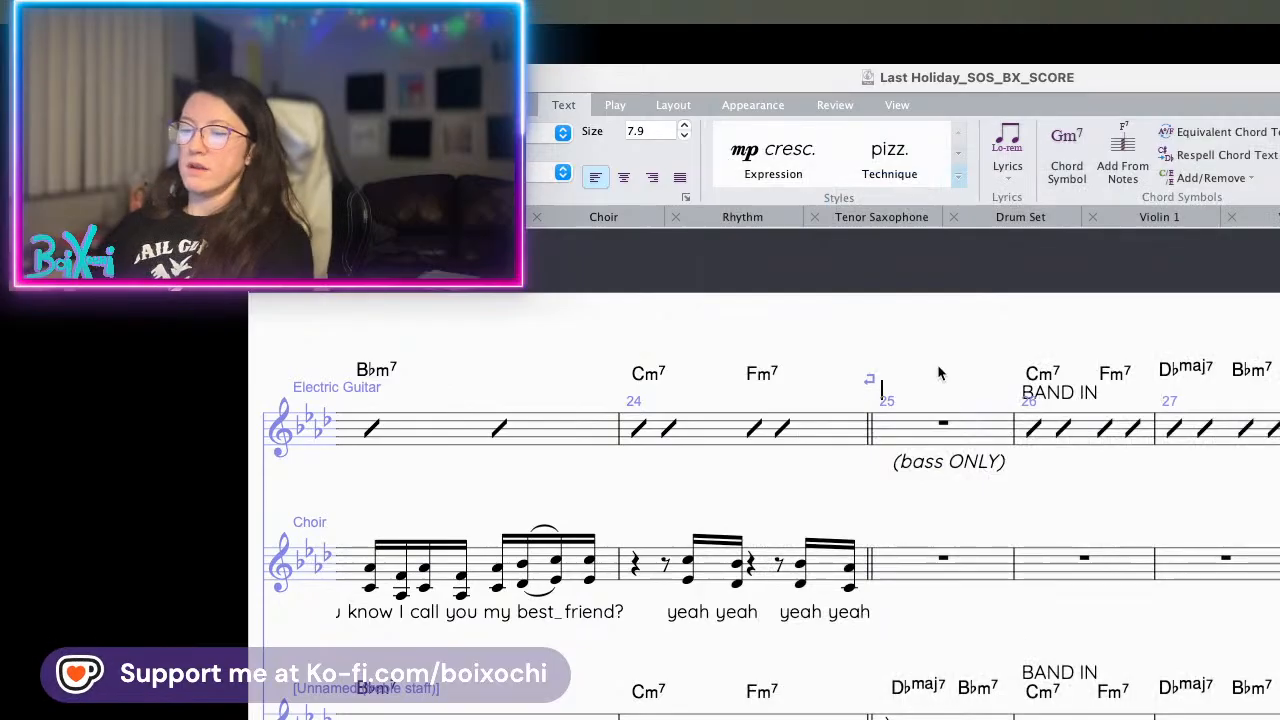
{"action": "type", "text": "v"}
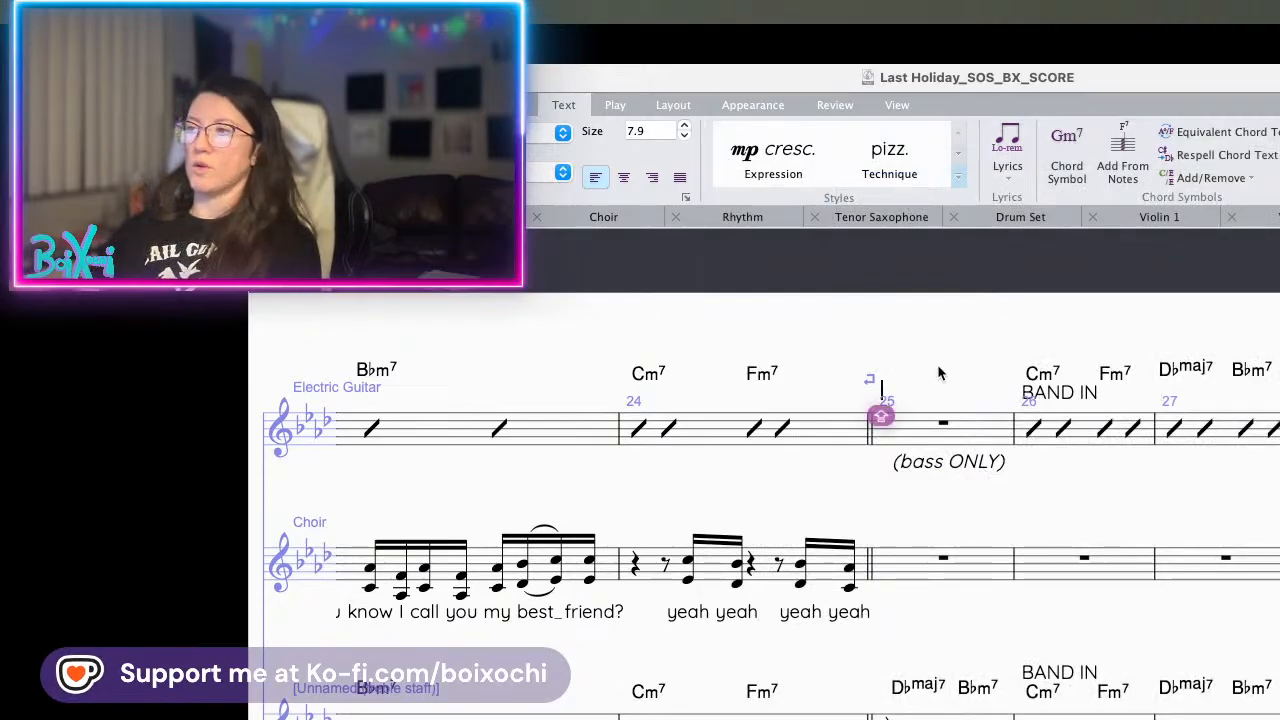
{"action": "type", "text": "ERSE 2"}
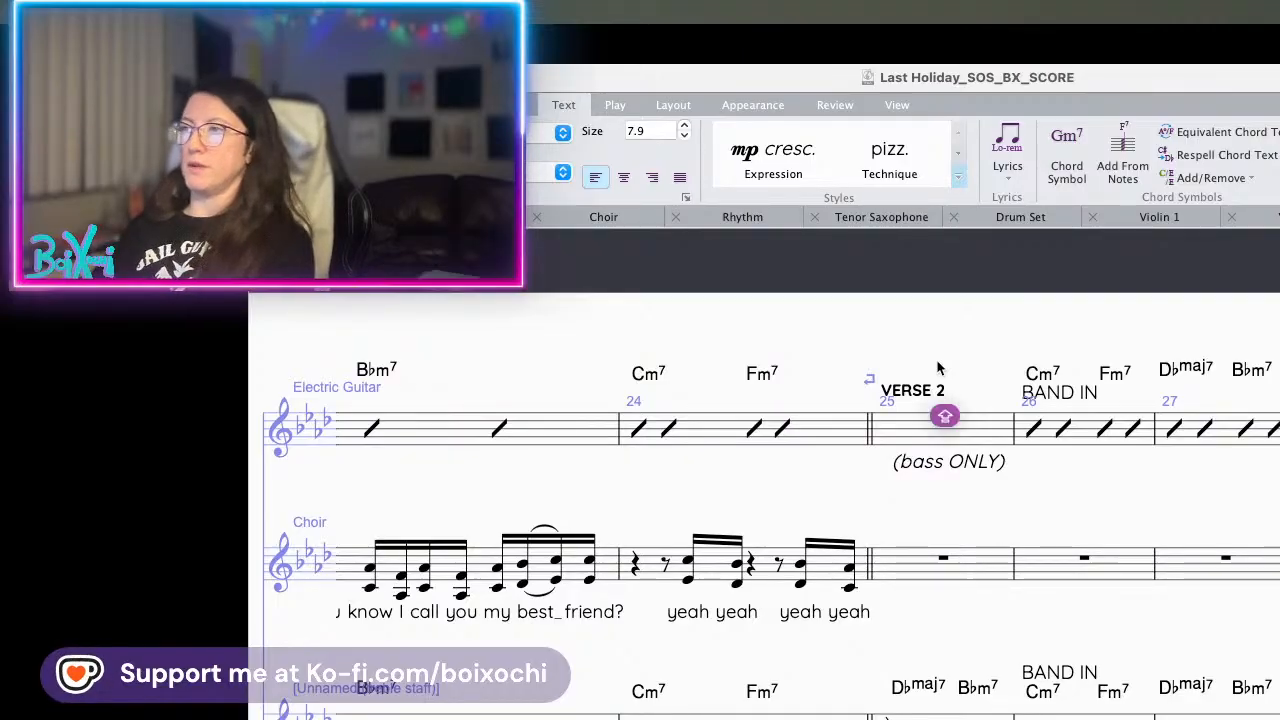
{"action": "key", "text": "Escape"}
{"action": "left_click_drag", "start_coordinate": [938, 396], "coordinate": [942, 379]}
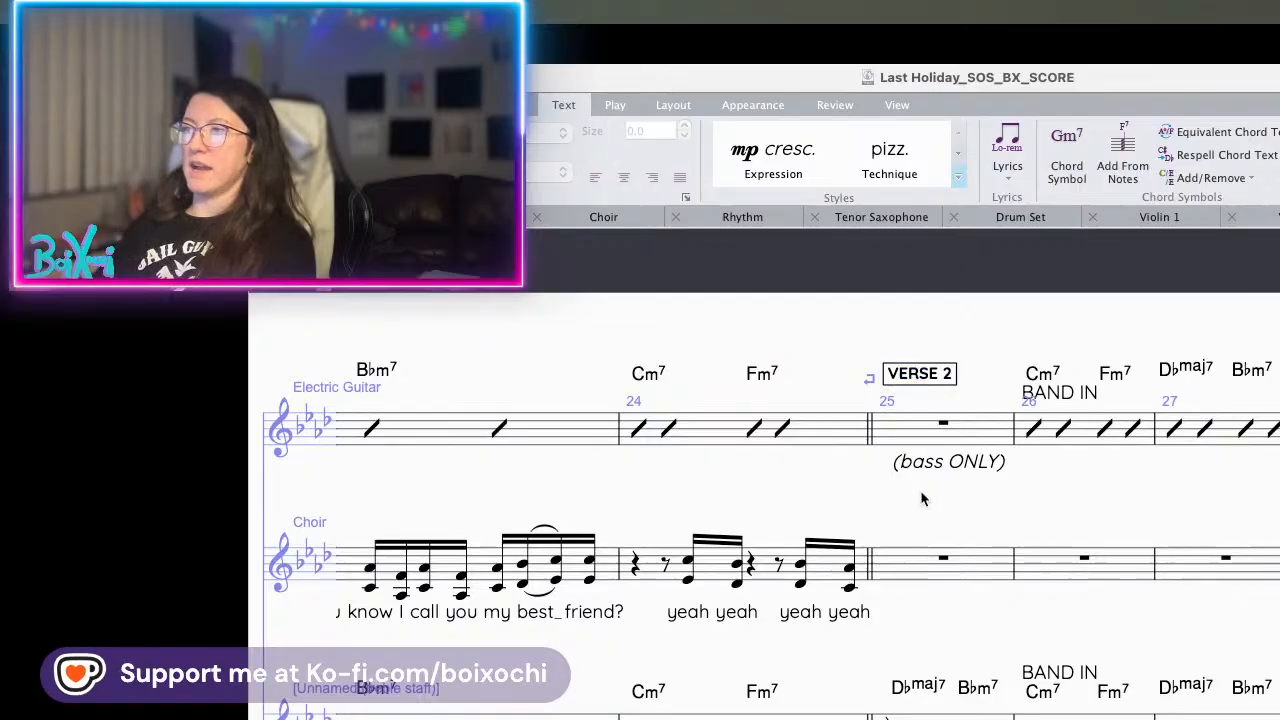
{"action": "key", "text": "Escape"}
- Copy the VERSE 2 label above bar 25 of the Choir staff and set the copy to show in parts only
{"action": "scroll", "coordinate": [923, 498], "scroll_direction": "down", "scroll_amount": 2}
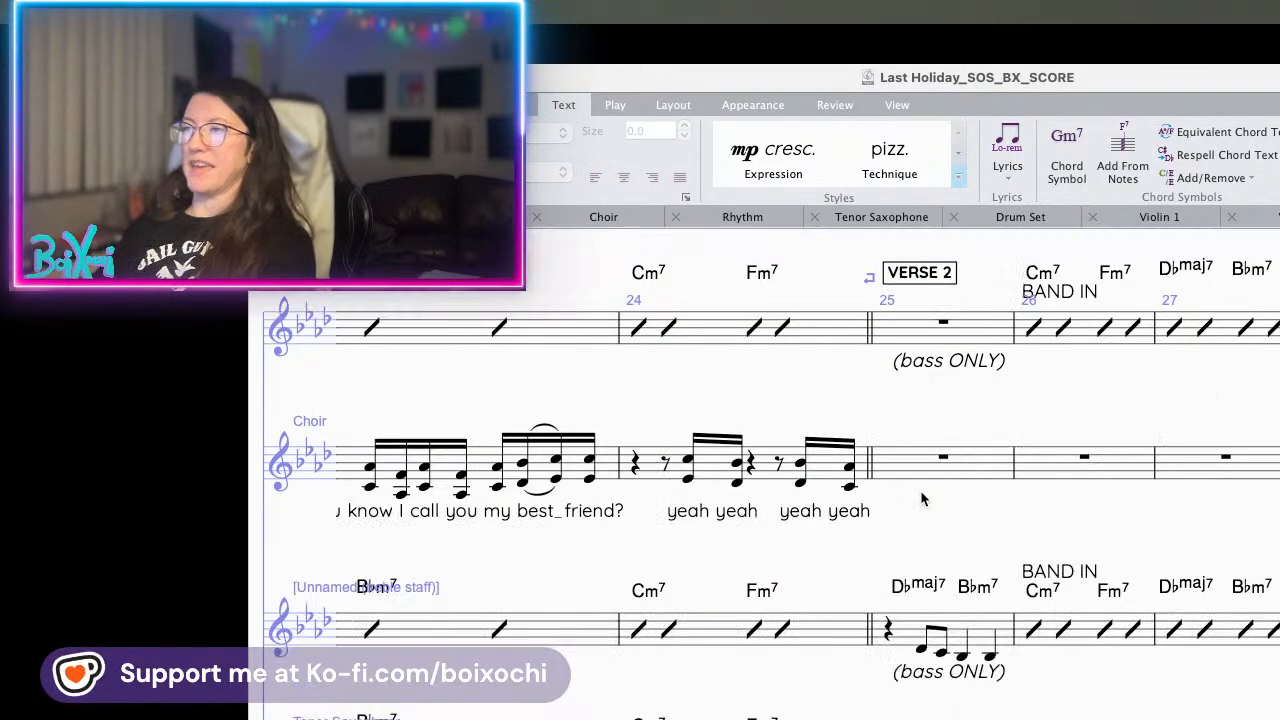
{"action": "left_click", "coordinate": [925, 279]}
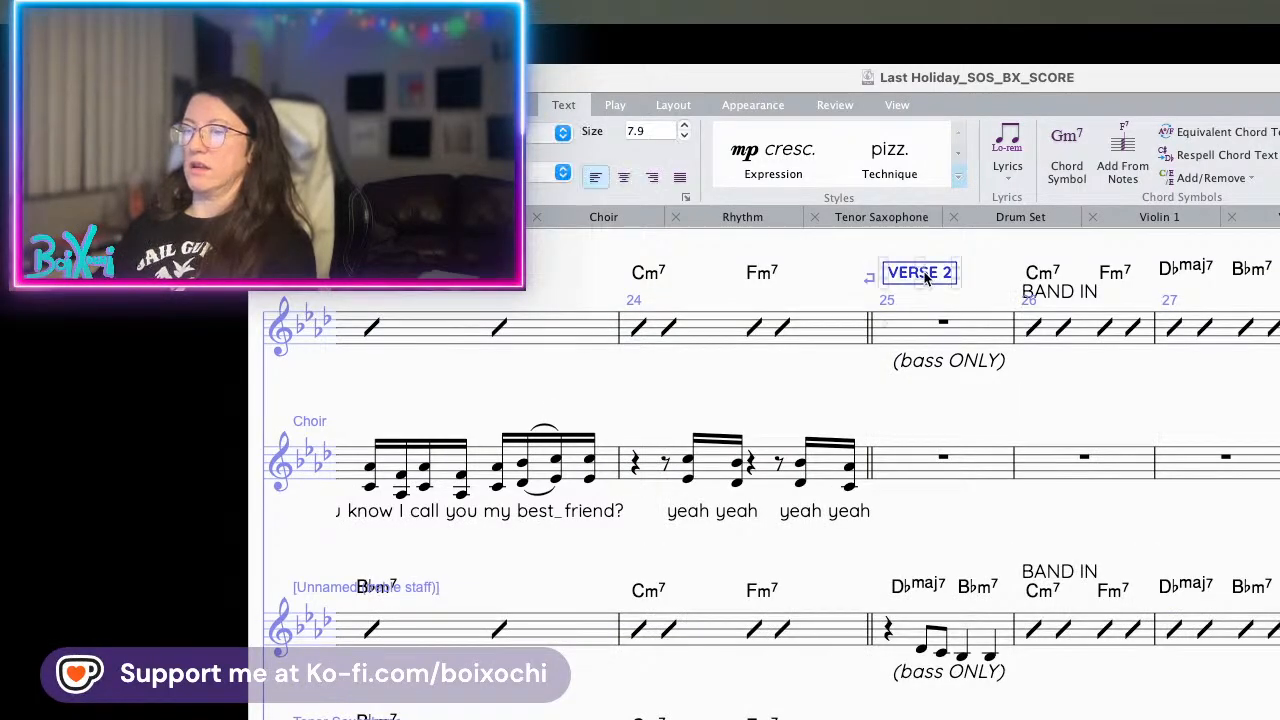
{"action": "left_click", "coordinate": [894, 437], "text": "alt"}
{"action": "right_click", "coordinate": [918, 430]}
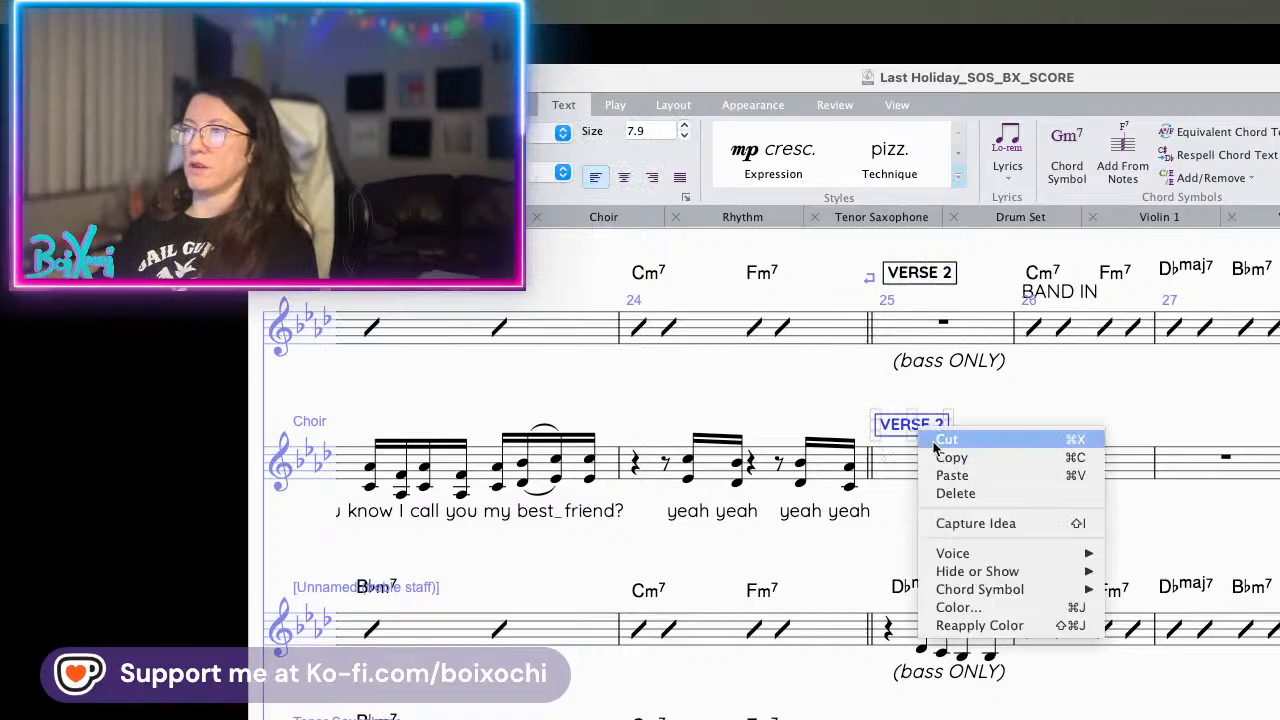
{"action": "mouse_move", "coordinate": [1008, 555]}
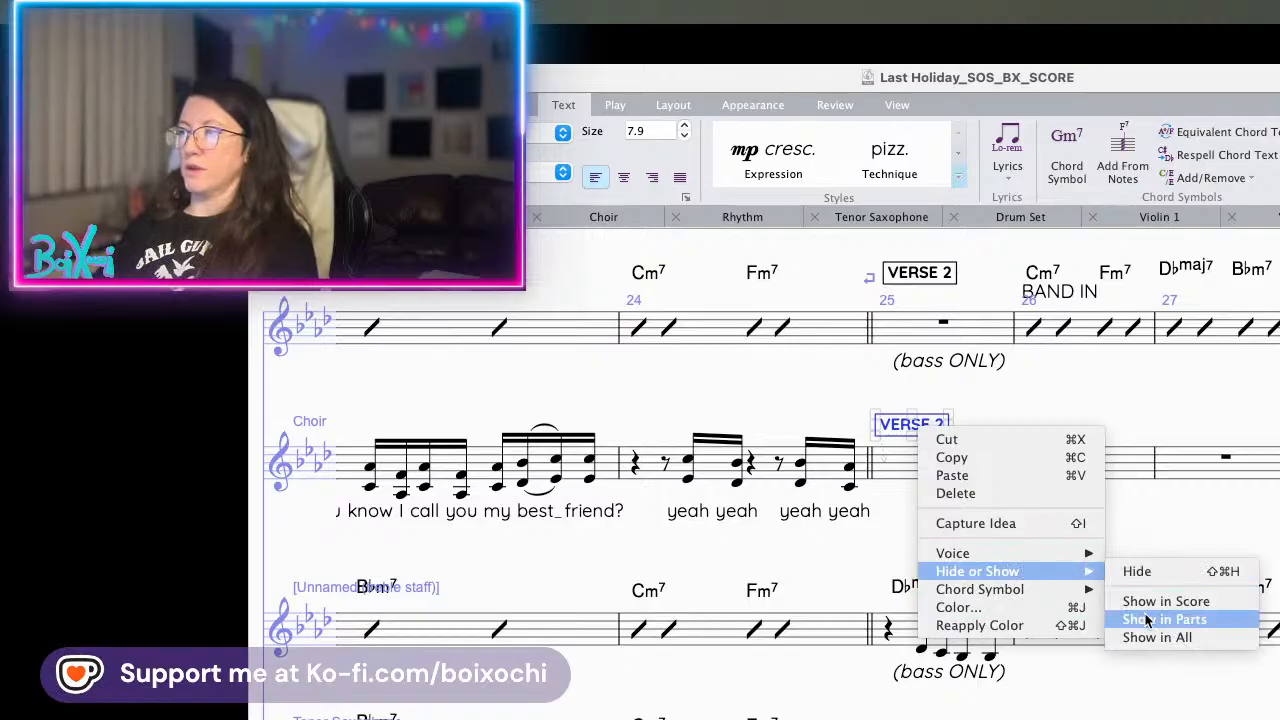
{"action": "left_click", "coordinate": [1153, 619]}
- Copy the hidden VERSE 2 label above bar 25 of the unnamed rhythm, Tenor Saxophone and Drum Set staves, clearing the rhythm staff's chord symbols
{"action": "scroll", "coordinate": [986, 426], "scroll_direction": "down", "scroll_amount": 3}
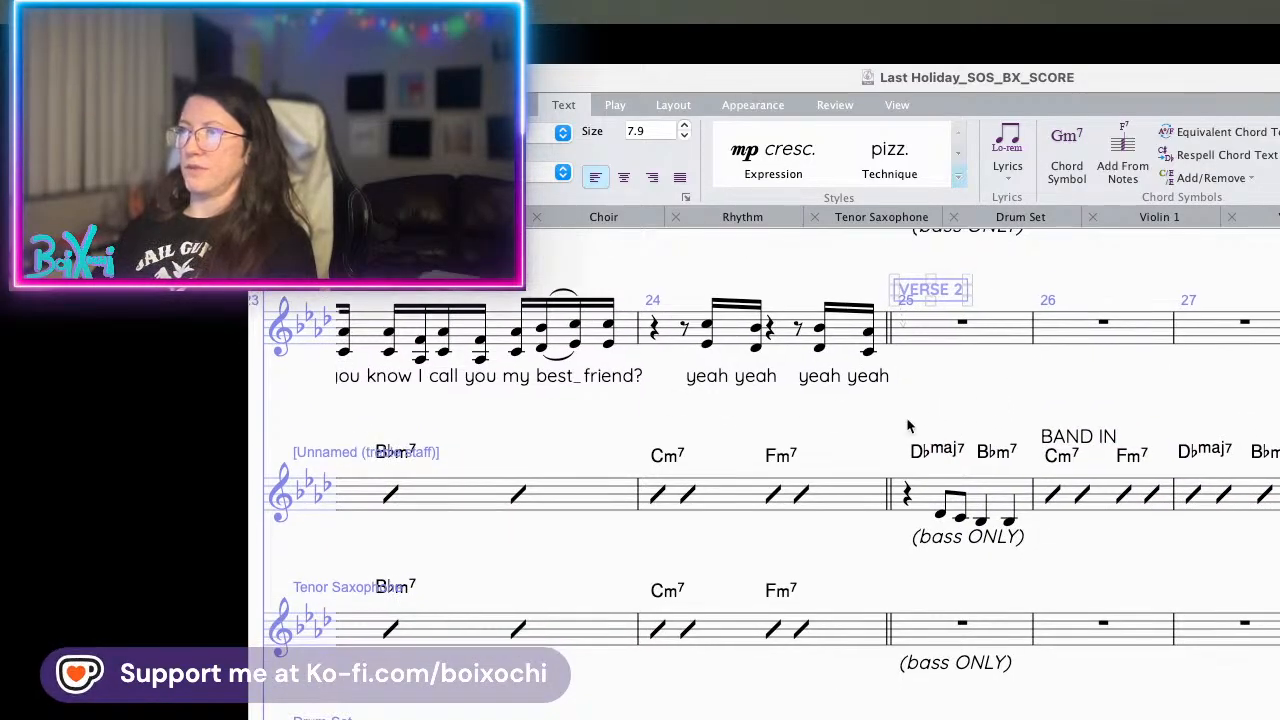
{"action": "left_click", "coordinate": [930, 453], "text": "alt"}
{"action": "left_click_drag", "start_coordinate": [905, 460], "coordinate": [905, 425]}
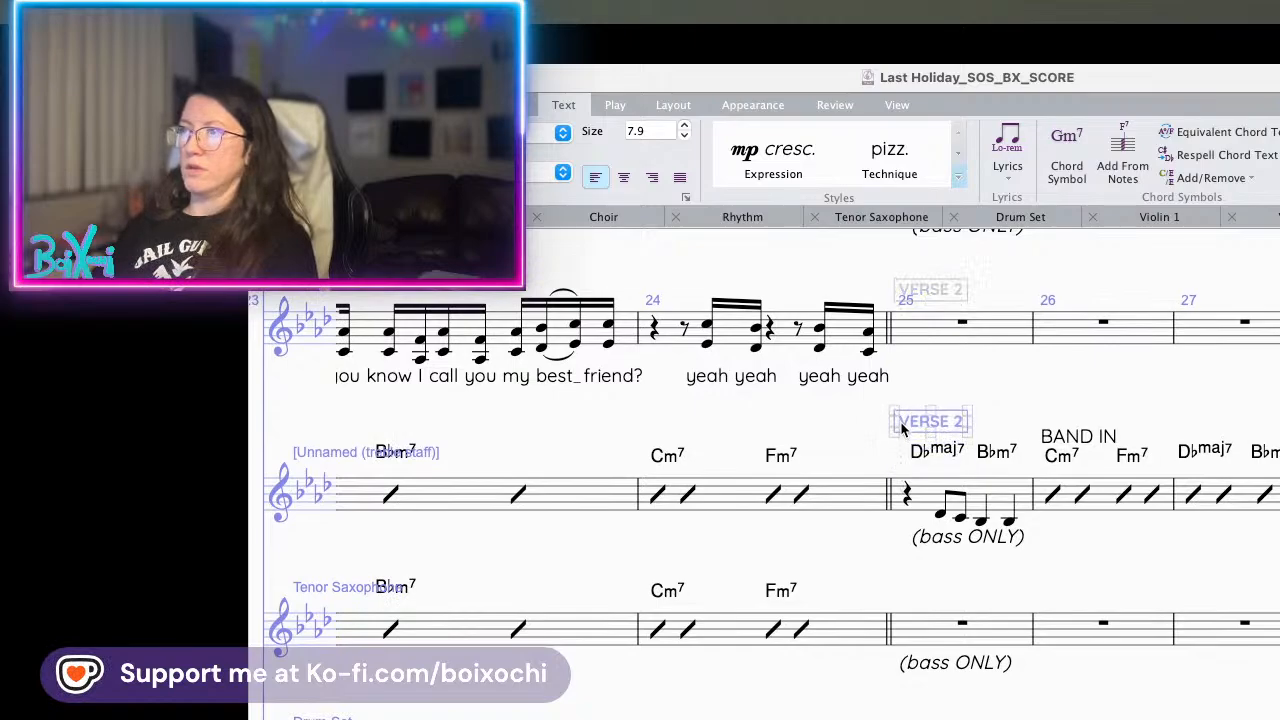
{"action": "scroll", "coordinate": [913, 505], "scroll_direction": "down", "scroll_amount": 2}
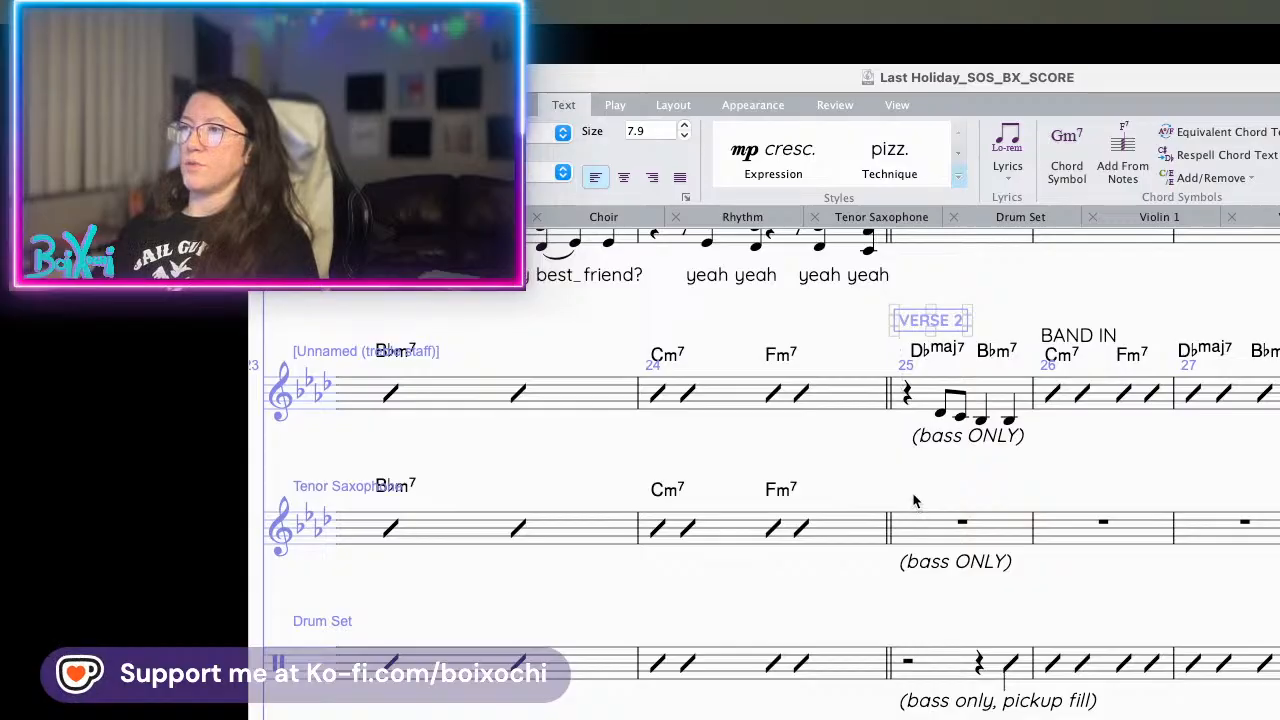
{"action": "left_click", "coordinate": [913, 500], "text": "alt"}
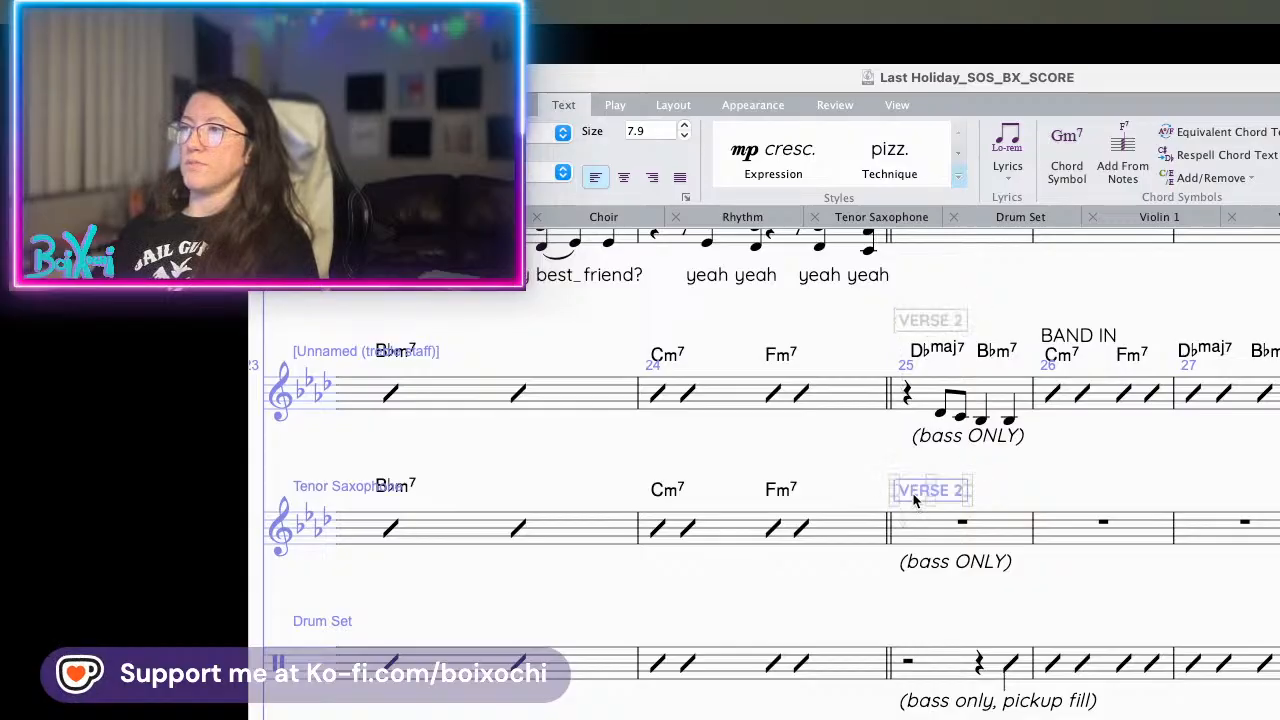
{"action": "left_click", "coordinate": [907, 636], "text": "alt"}
- Copy the hidden VERSE 2 label above bar 25 of the Violin 1 and Violin 2 staves
{"action": "scroll", "coordinate": [905, 630], "scroll_direction": "down", "scroll_amount": 4}
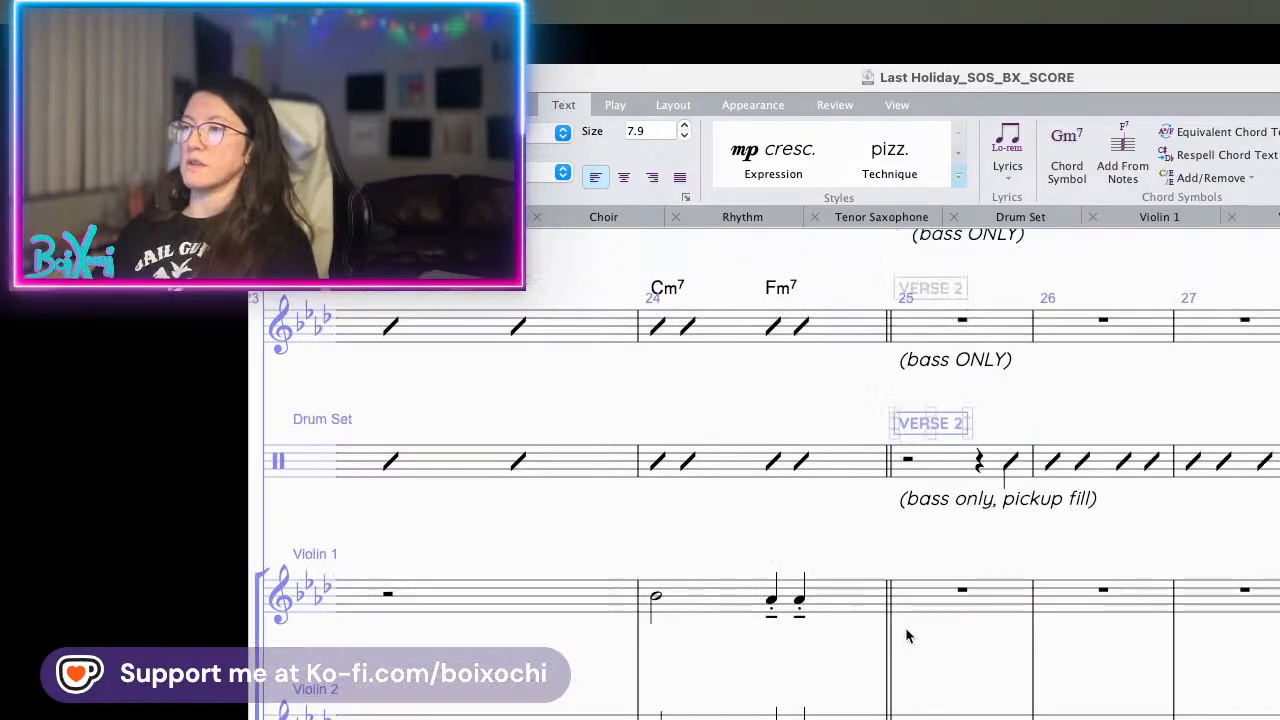
{"action": "left_click", "coordinate": [909, 563], "text": "alt"}
{"action": "scroll", "coordinate": [909, 563], "scroll_direction": "down", "scroll_amount": 2}
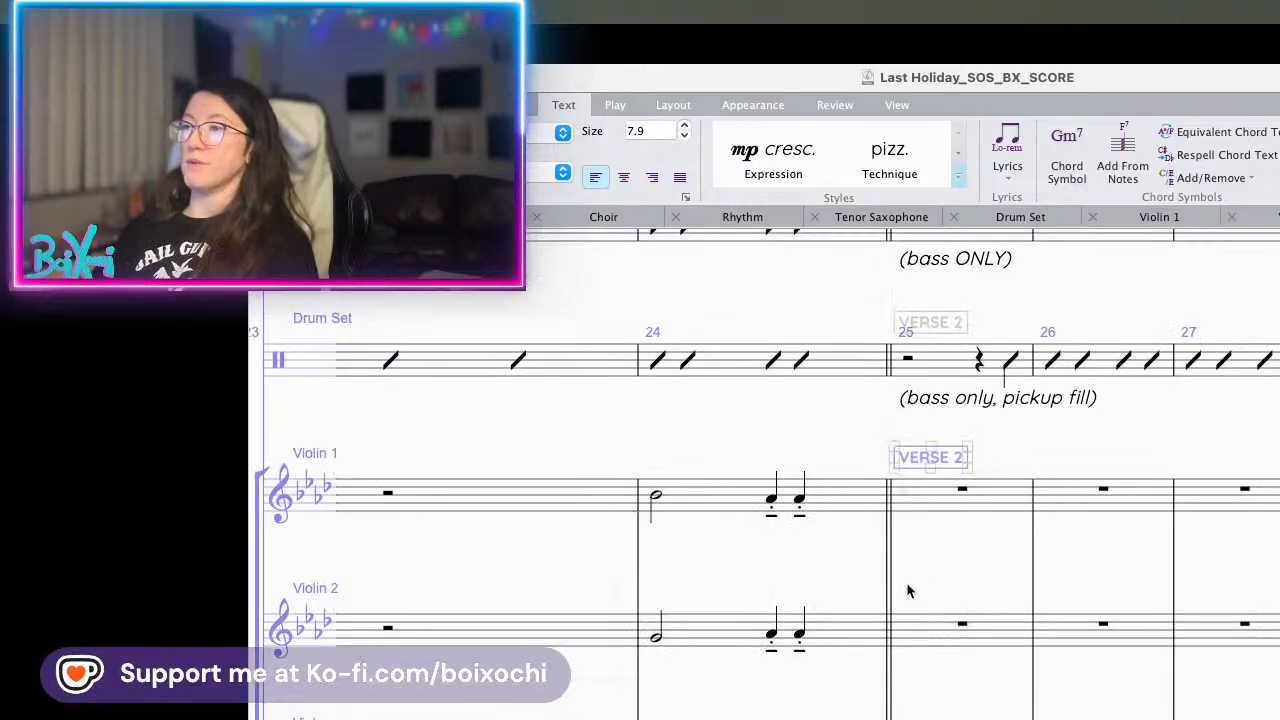
{"action": "left_click", "coordinate": [908, 592], "text": "alt"}
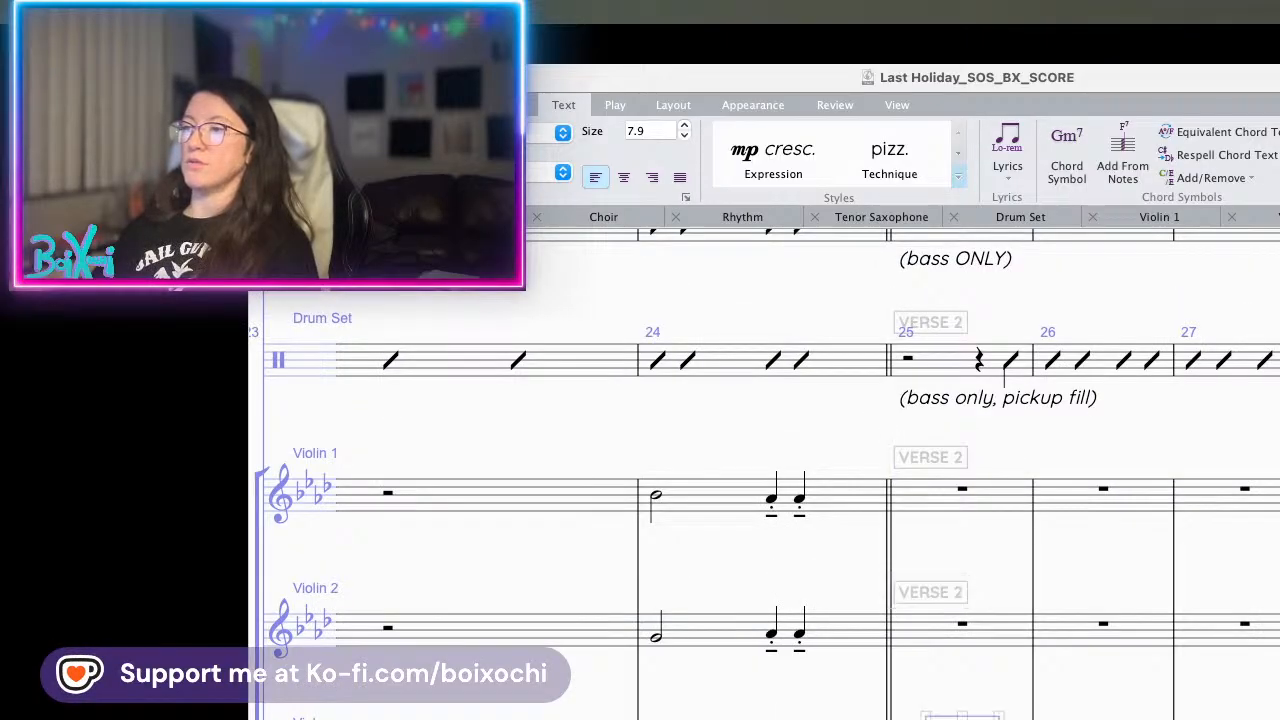
- Copy the hidden VERSE 2 label above bar 25 of the Viola and Violoncello staves, shifting the Viola copy towards the barline and raising the Violoncello copy
{"action": "scroll", "coordinate": [905, 625], "scroll_direction": "down", "scroll_amount": 4}
{"action": "left_click", "coordinate": [940, 525], "text": "alt"}
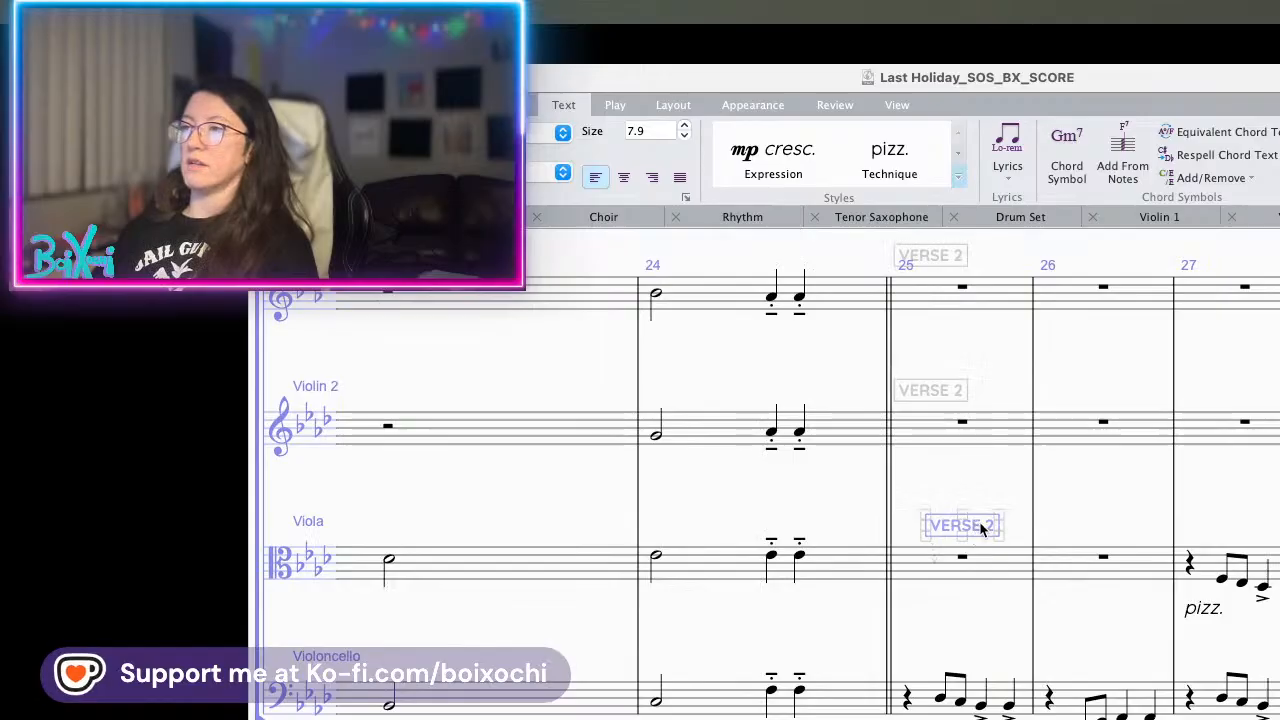
{"action": "left_click_drag", "start_coordinate": [979, 521], "coordinate": [957, 527]}
{"action": "scroll", "coordinate": [955, 560], "scroll_direction": "down", "scroll_amount": 1}
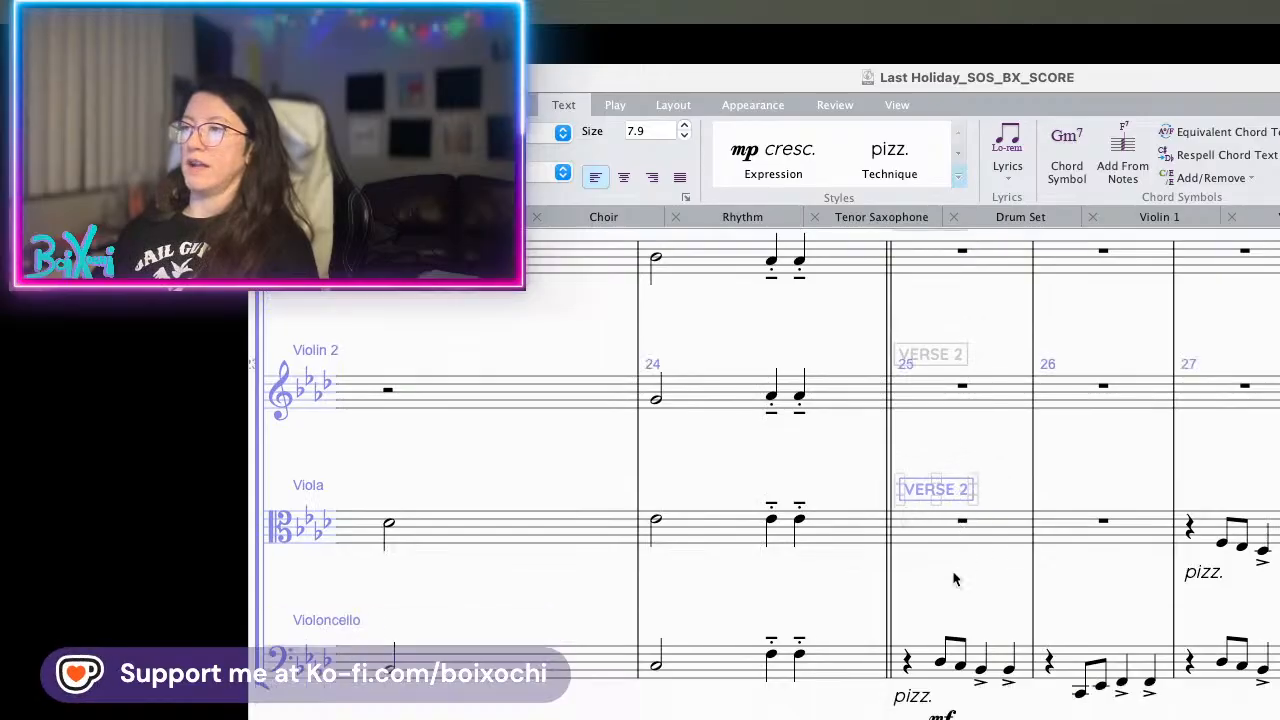
{"action": "left_click", "coordinate": [912, 627], "text": "alt"}
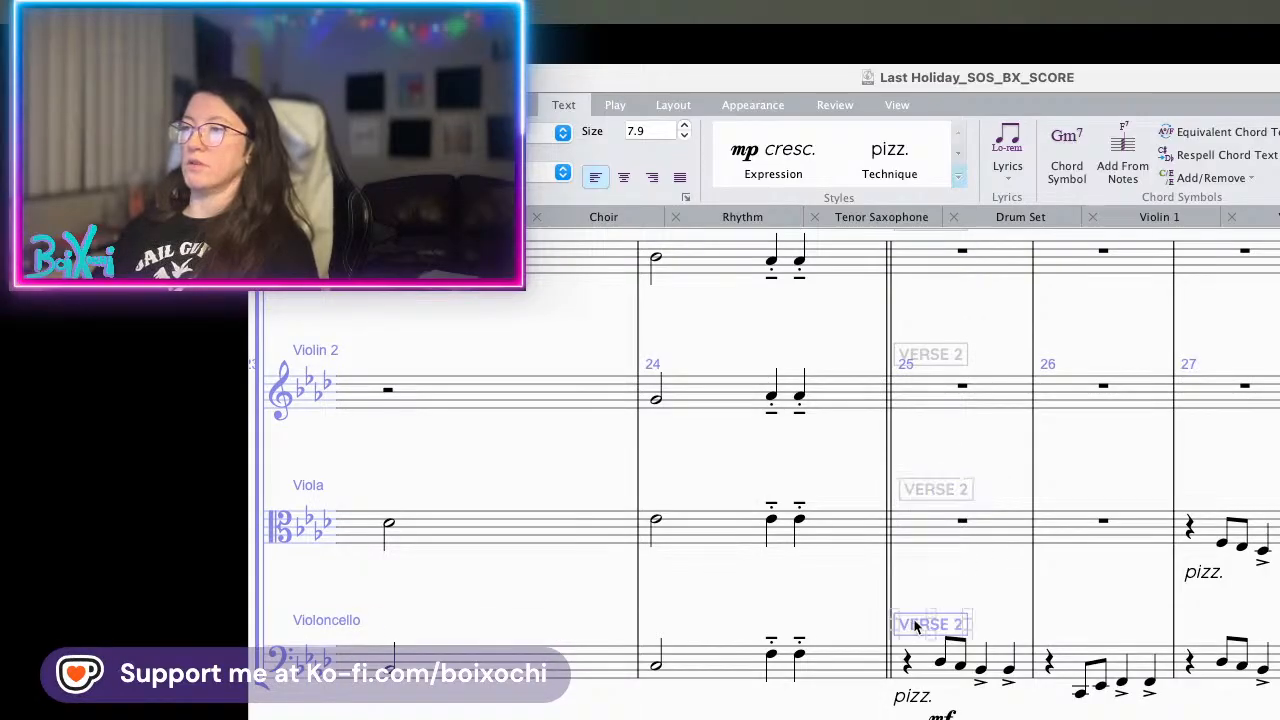
{"action": "mouse_move", "coordinate": [955, 622]}
{"action": "left_mouse_down"}
{"action": "mouse_move", "coordinate": [962, 603]}
{"action": "mouse_move", "coordinate": [968, 617]}
{"action": "left_mouse_up"}
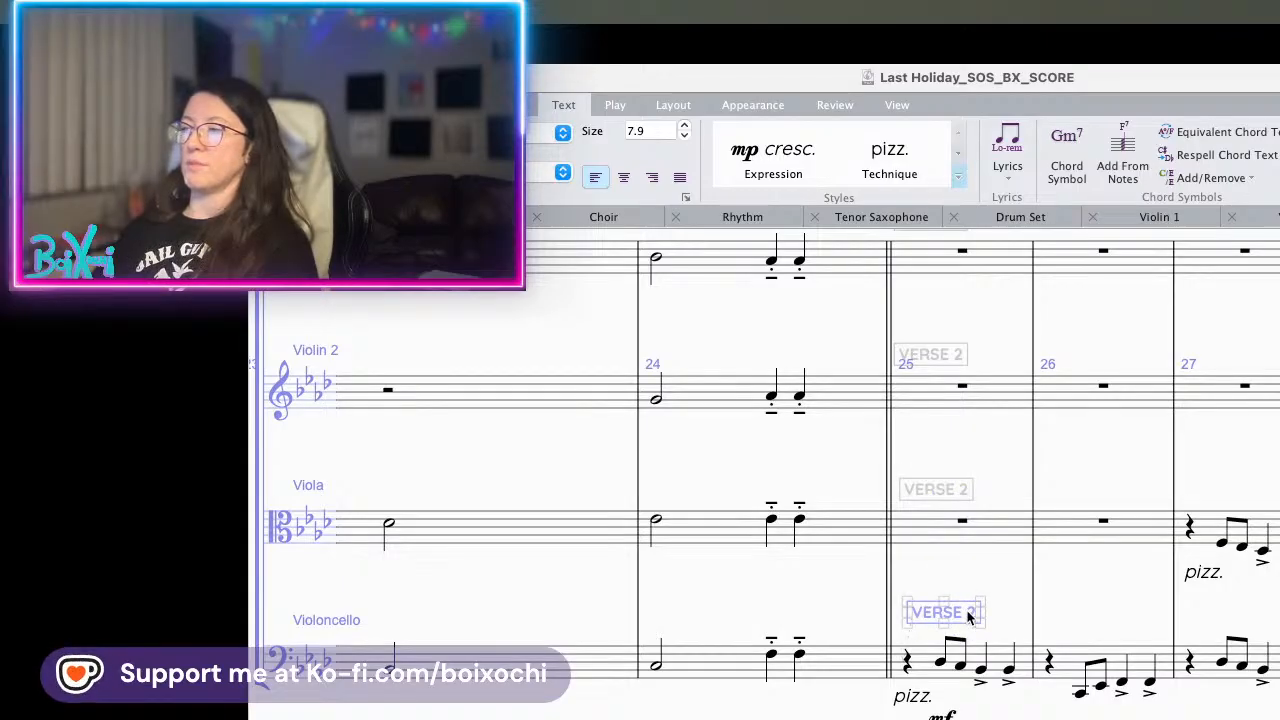
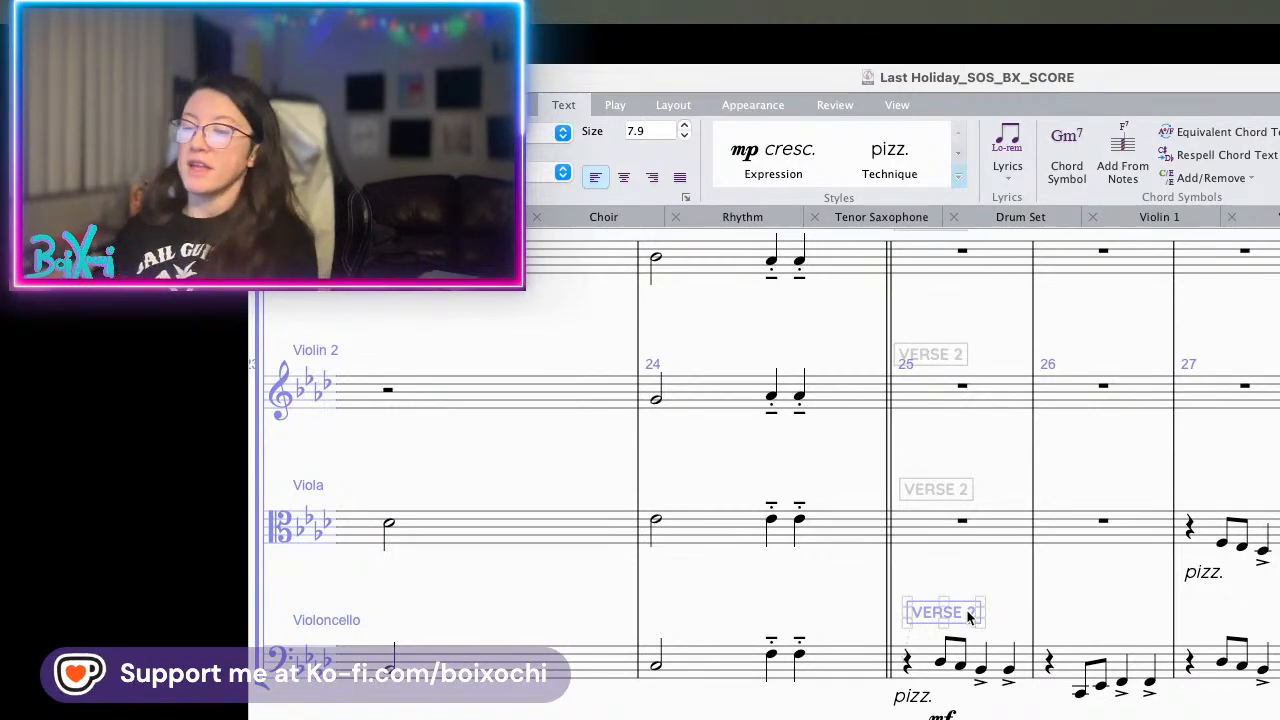
{"action": "left_click", "coordinate": [1078, 616]}
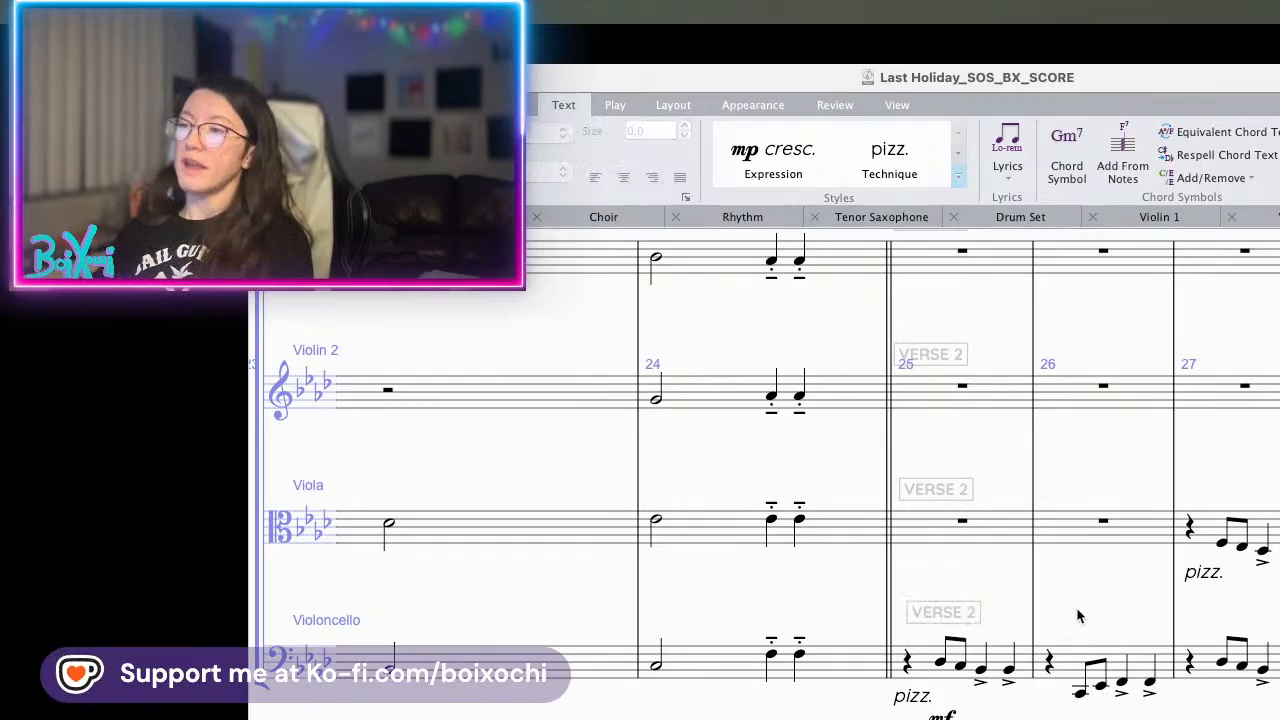
- Review the VERSE 2 labels at bar 25 in the upper staves and the cues that follow up to bar 29
{"action": "scroll", "coordinate": [1078, 616], "scroll_direction": "up", "scroll_amount": 10}
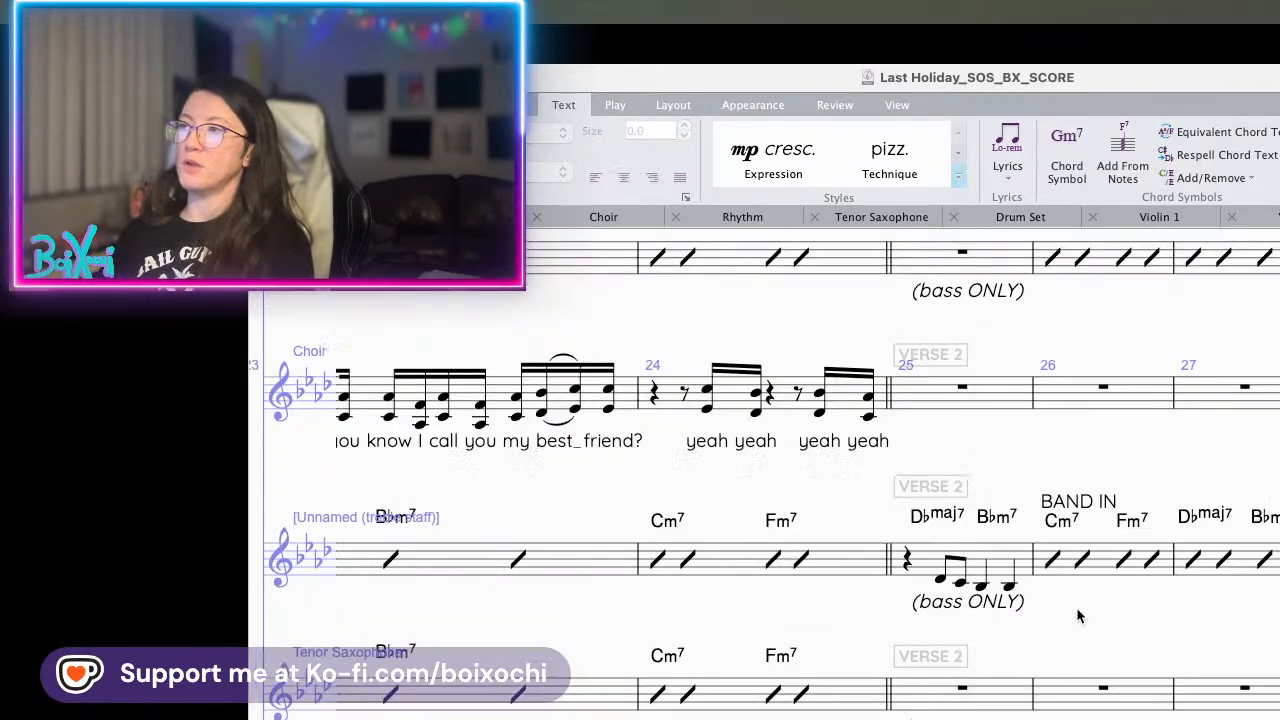
{"action": "scroll", "coordinate": [1078, 616], "scroll_direction": "up", "scroll_amount": 2}
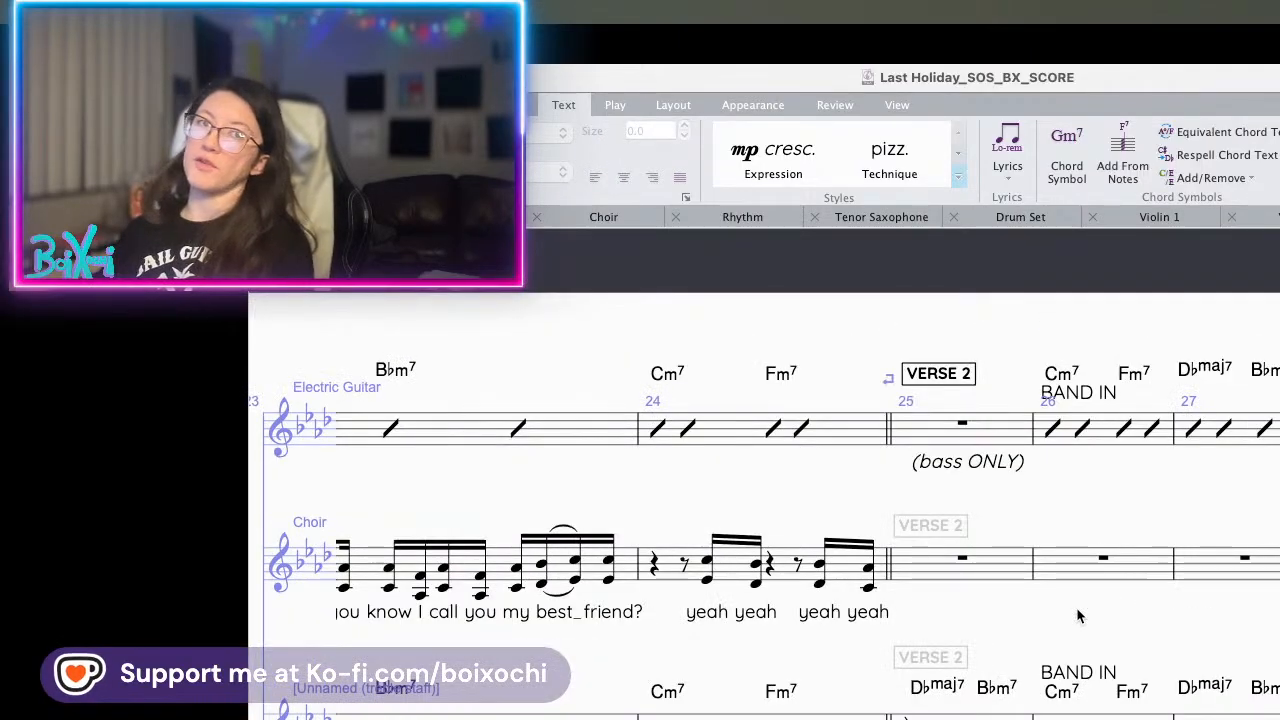
{"action": "scroll", "coordinate": [1108, 572], "scroll_direction": "down", "scroll_amount": 3}
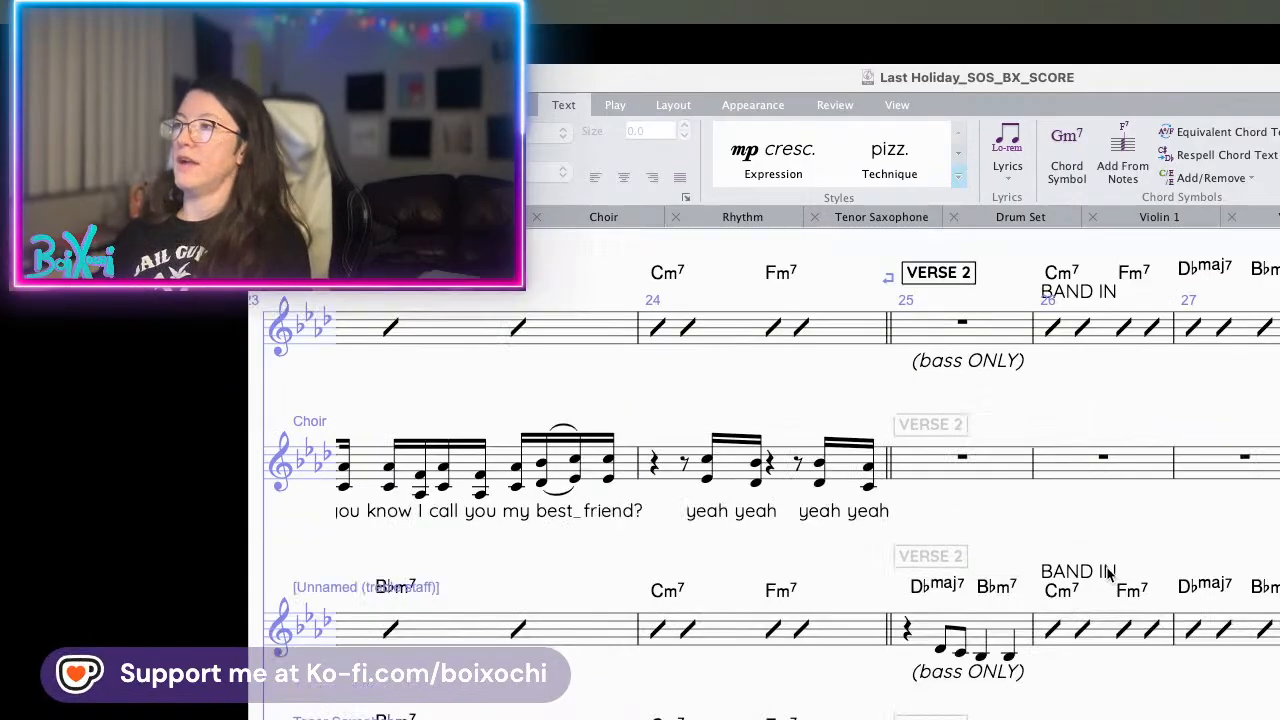
{"action": "scroll", "coordinate": [1108, 572], "scroll_direction": "down", "scroll_amount": 3}
{"action": "scroll", "coordinate": [1108, 572], "scroll_direction": "up", "scroll_amount": 3}
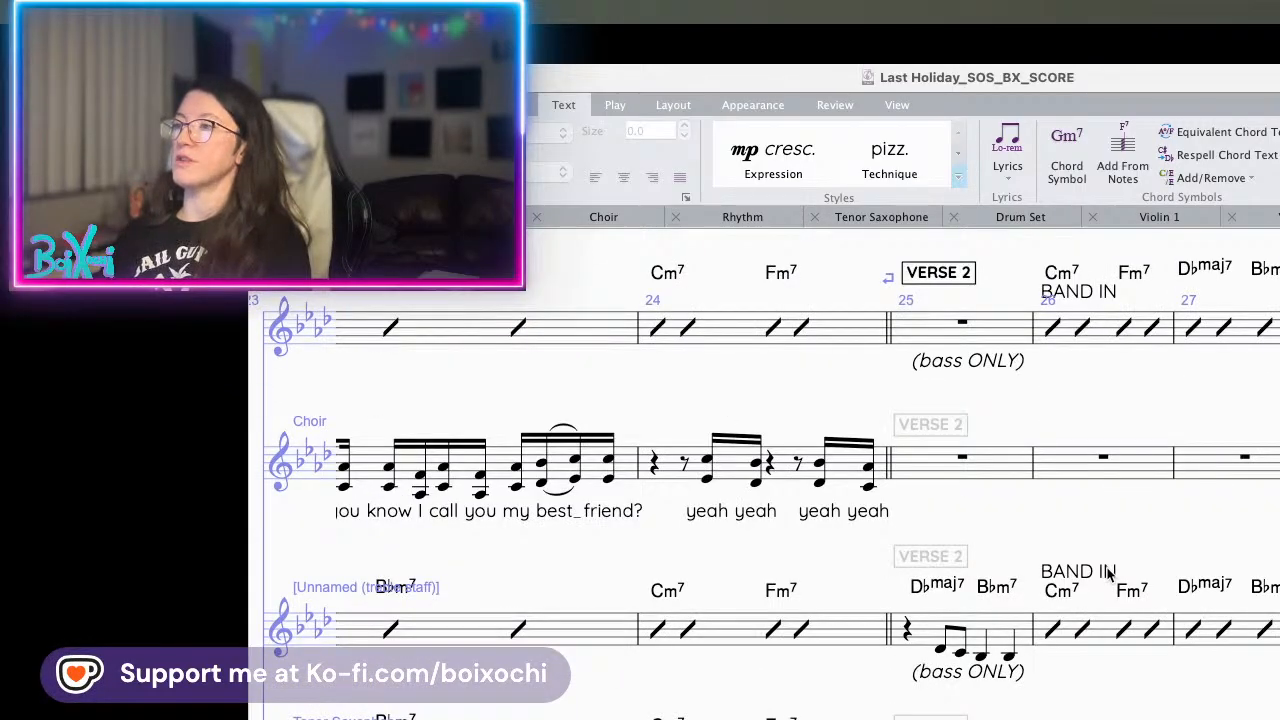
{"action": "scroll", "coordinate": [1077, 530], "scroll_direction": "up", "scroll_amount": 3}
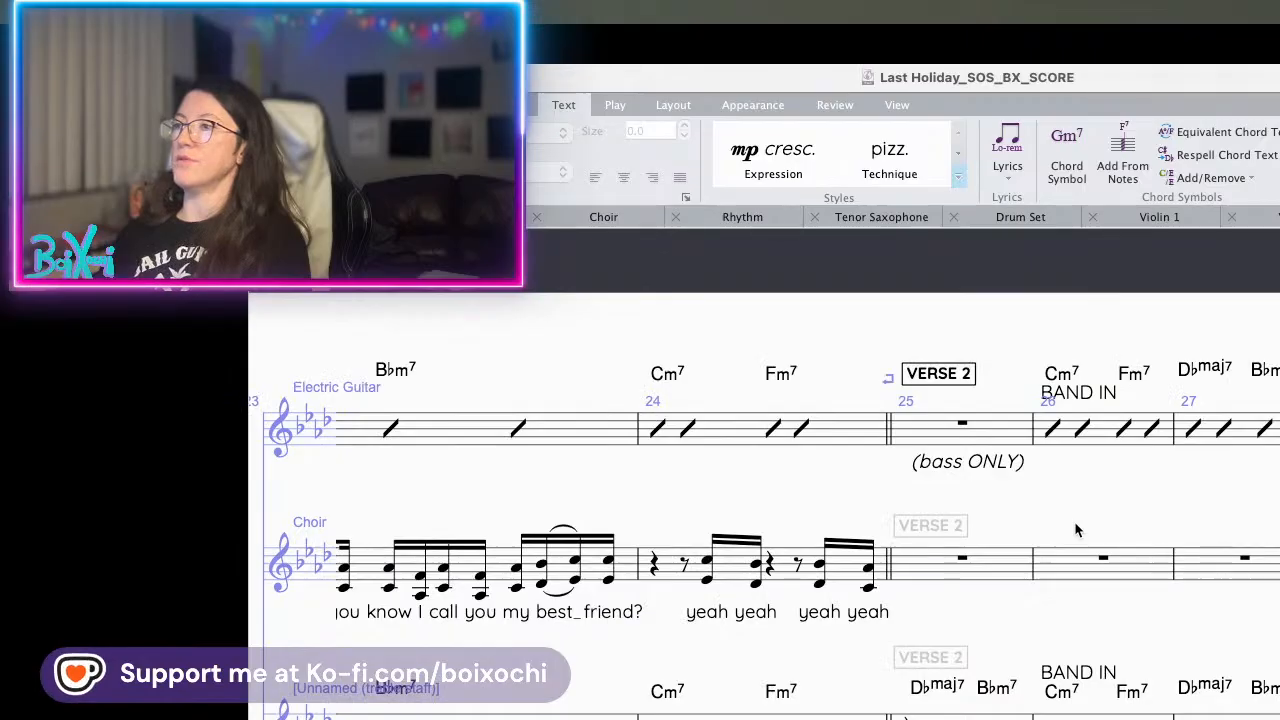
{"action": "scroll", "coordinate": [1074, 521], "scroll_direction": "right", "scroll_amount": 1}
{"action": "scroll", "coordinate": [1074, 521], "scroll_direction": "right", "scroll_amount": 5}
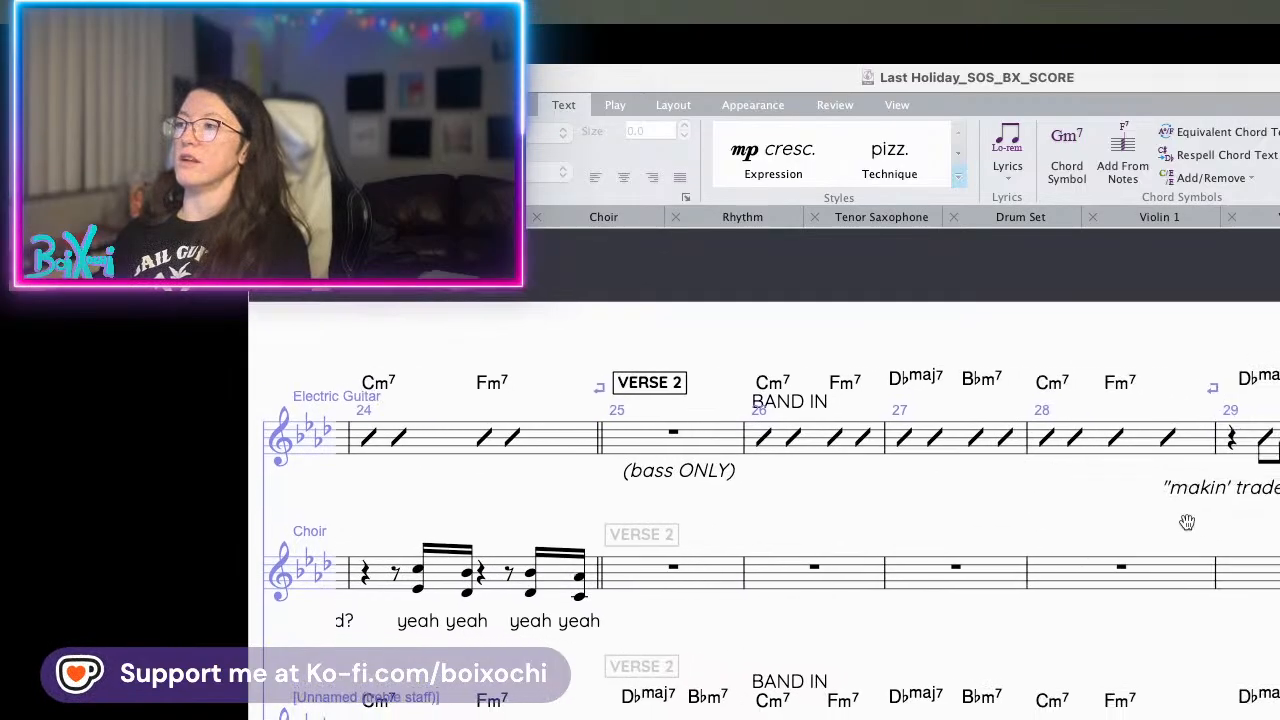
- Delete the "(bass ONLY)" text below bar 25 of the Tenor Saxophone staff
{"action": "scroll", "coordinate": [1034, 500], "scroll_direction": "down", "scroll_amount": 3}
{"action": "left_click_drag", "start_coordinate": [955, 661], "coordinate": [955, 368]}
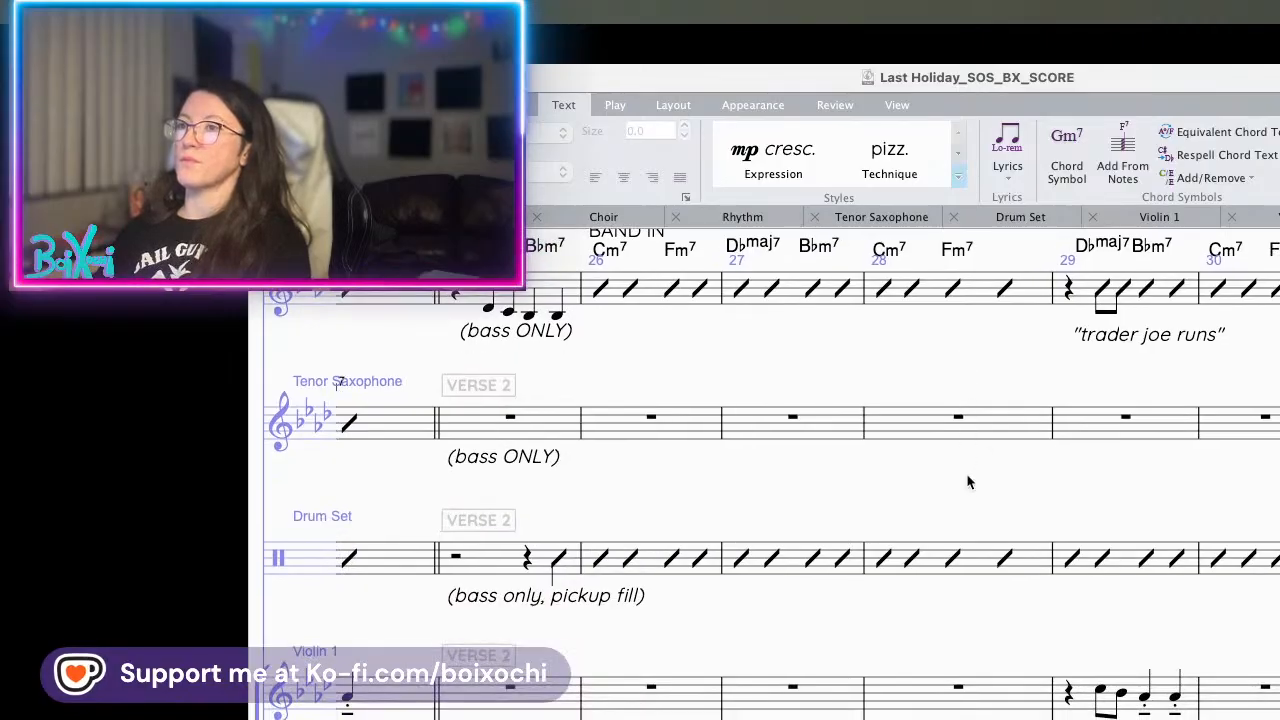
{"action": "left_click", "coordinate": [484, 456]}
{"action": "key", "text": "Delete"}
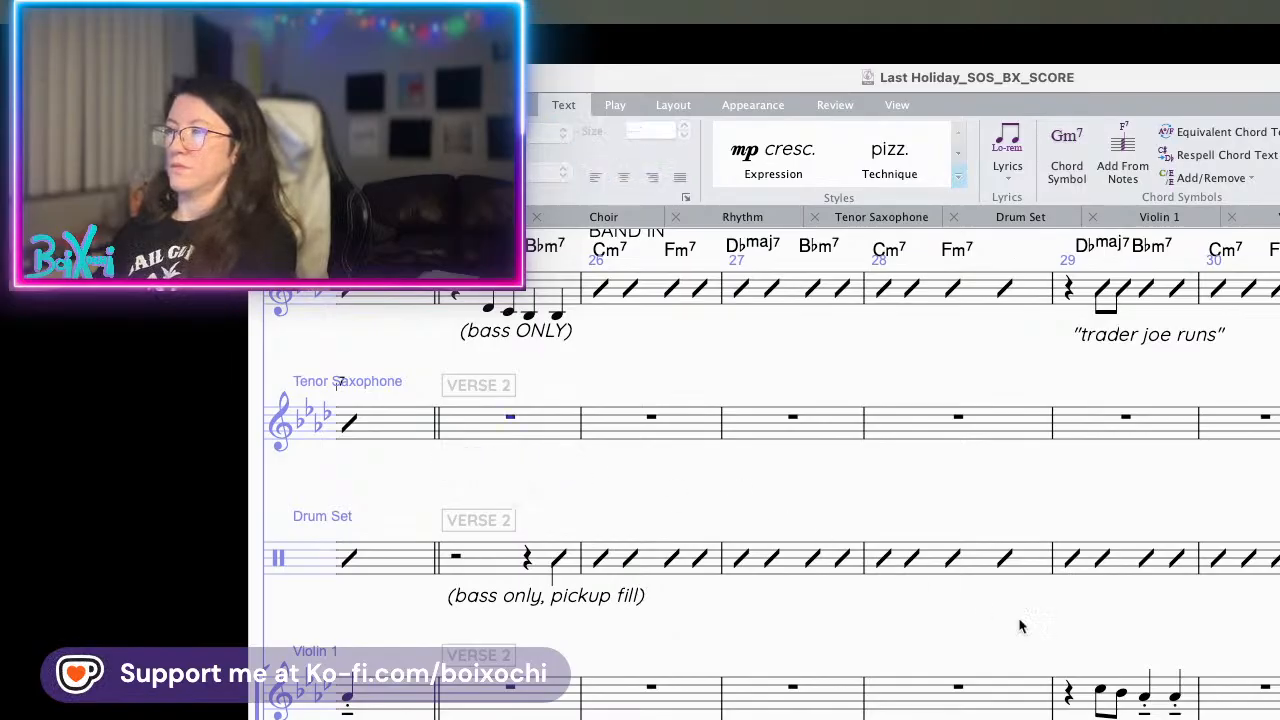
- Play back the score from the Violin 1 entry in bar 29
{"action": "left_click_drag", "start_coordinate": [1200, 632], "coordinate": [1157, 472]}
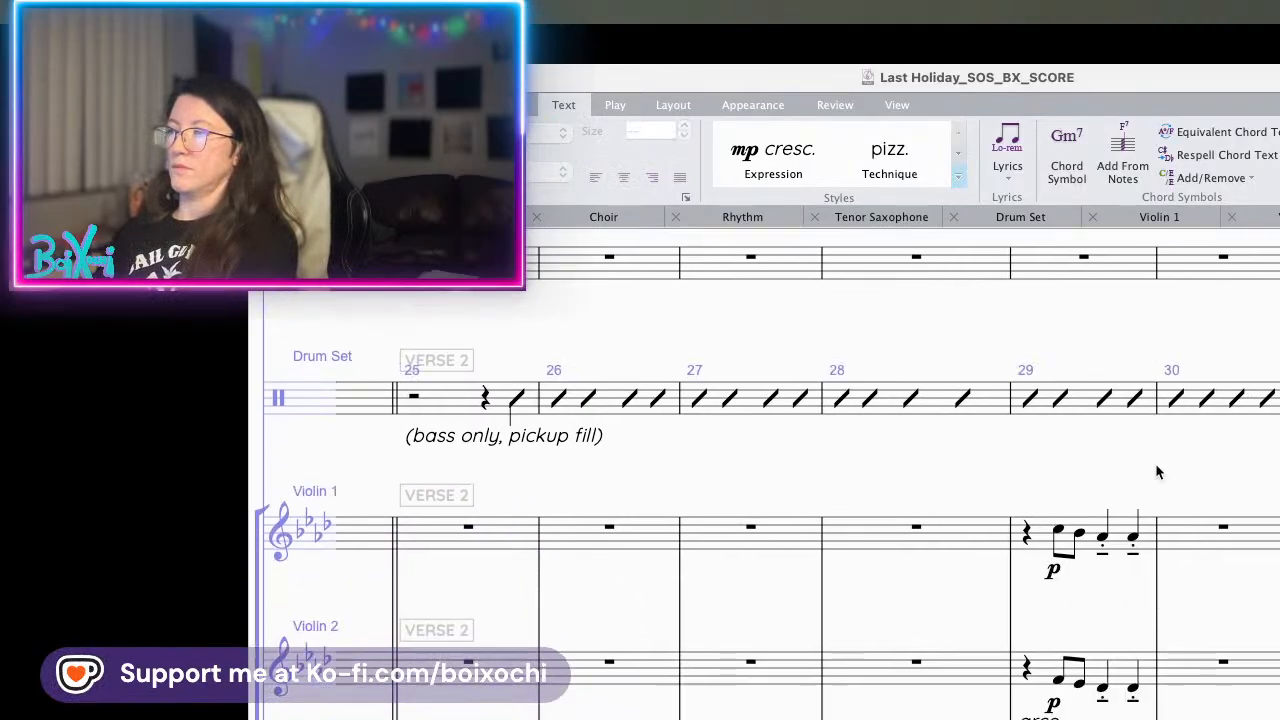
{"action": "left_click", "coordinate": [1060, 532]}
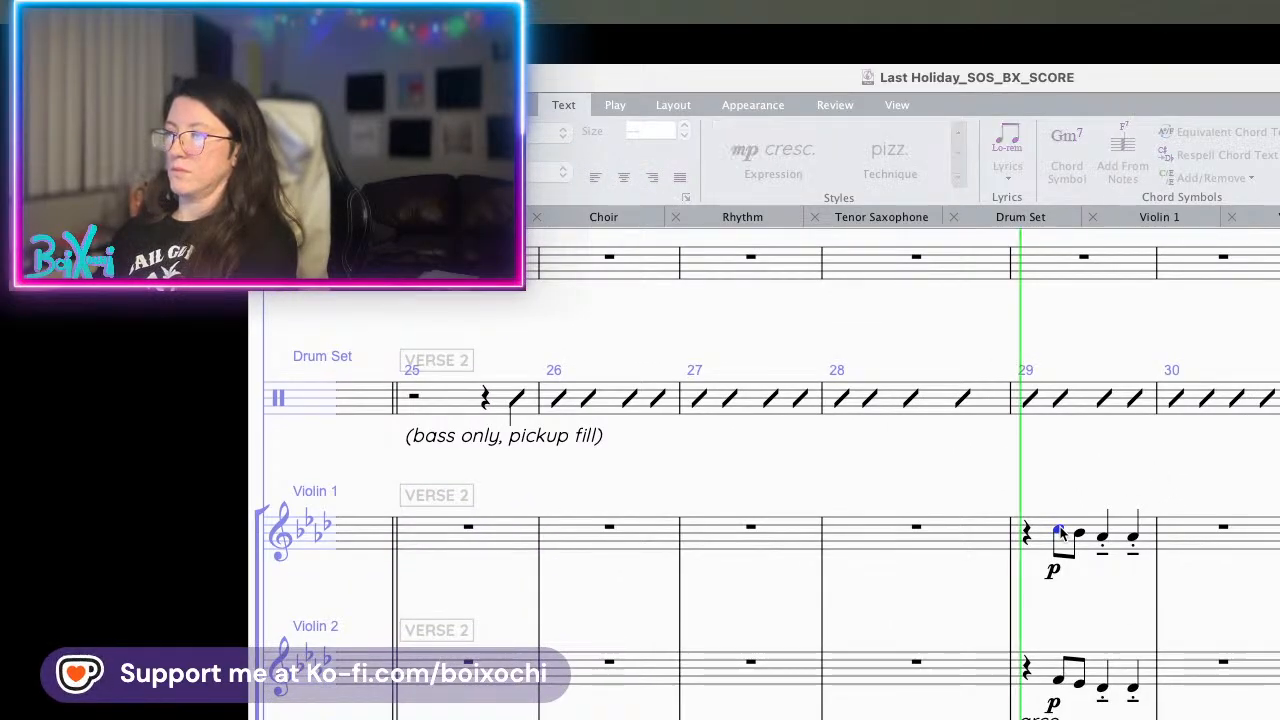
{"action": "key", "text": "space"}
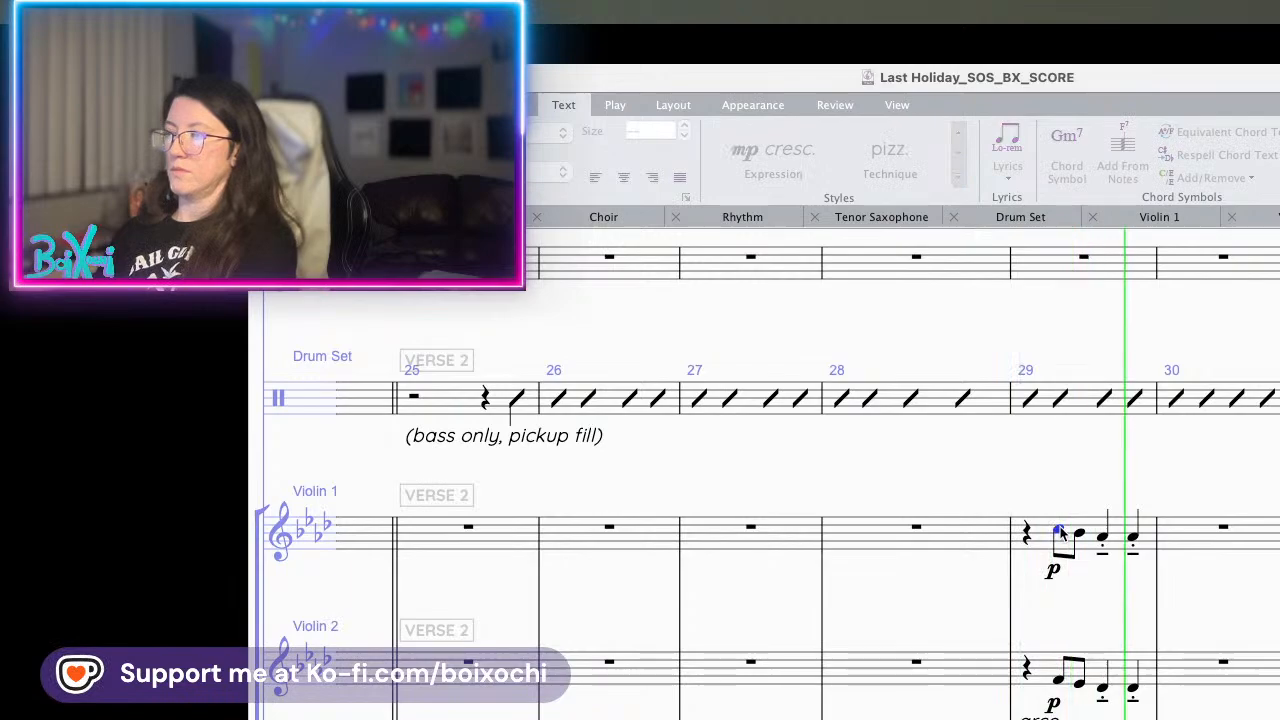
- Stop playback and audition the first Violoncello note of the bar 29 entry
{"action": "key", "text": "space"}
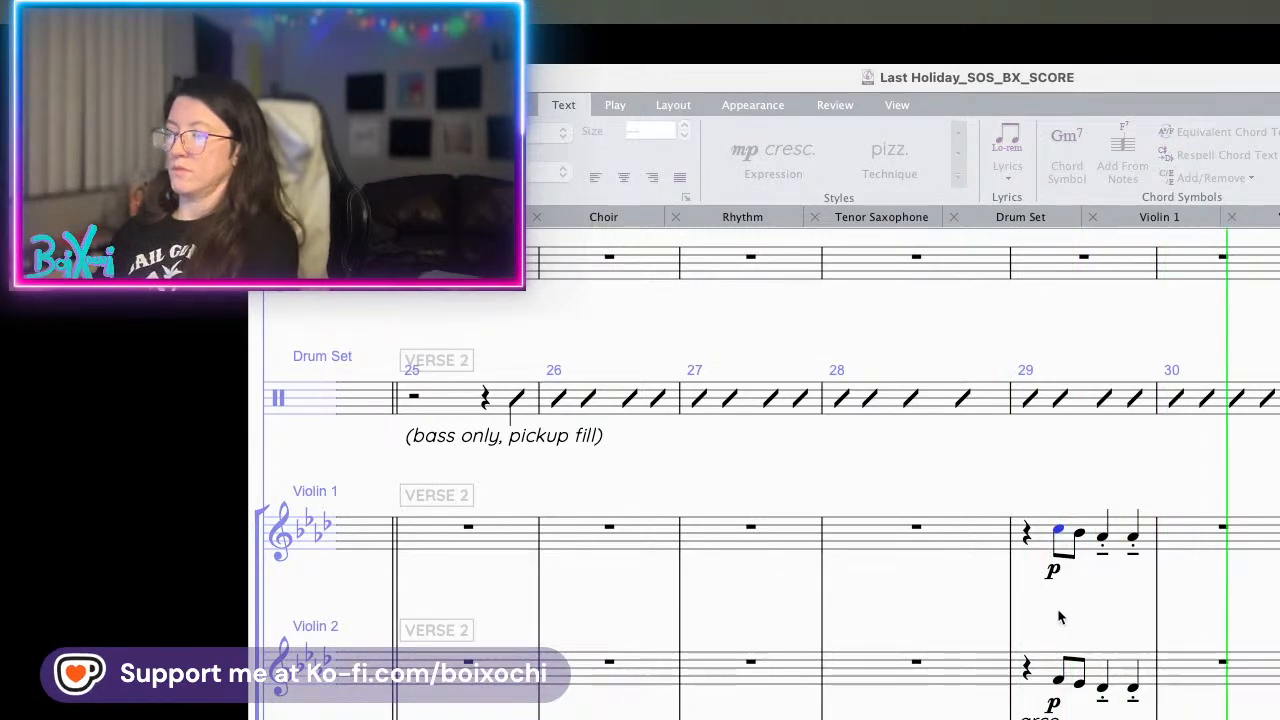
{"action": "scroll", "coordinate": [1050, 480], "scroll_direction": "down", "scroll_amount": 5}
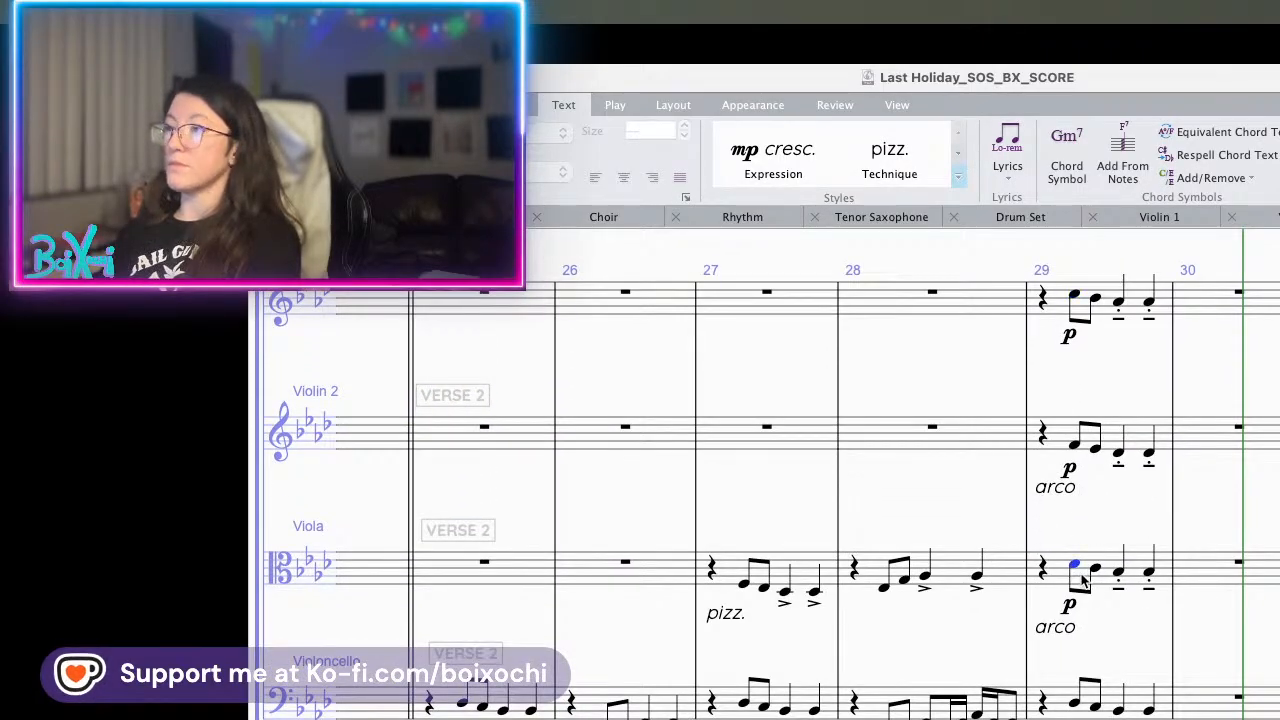
{"action": "left_click", "coordinate": [1074, 703]}
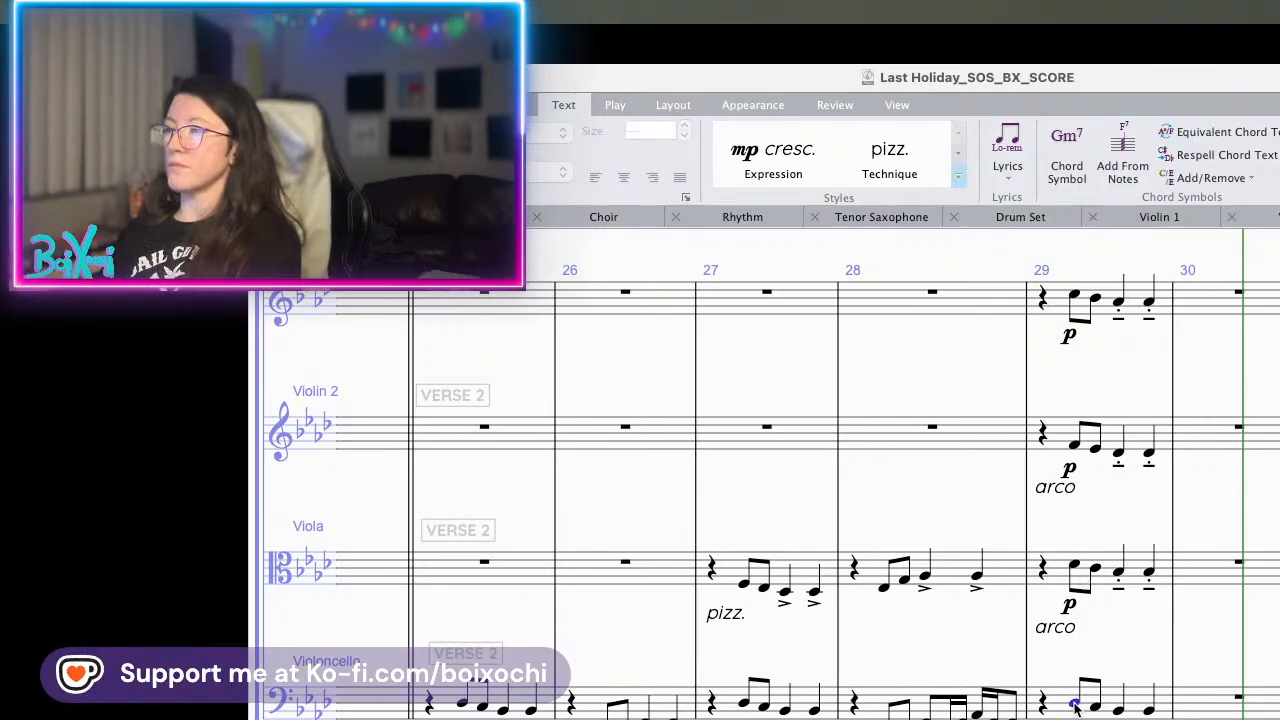
- Copy the Violin 2 passage starting at bar 29 into the Tenor Saxophone staff at bar 29
{"action": "left_click", "coordinate": [1093, 446]}
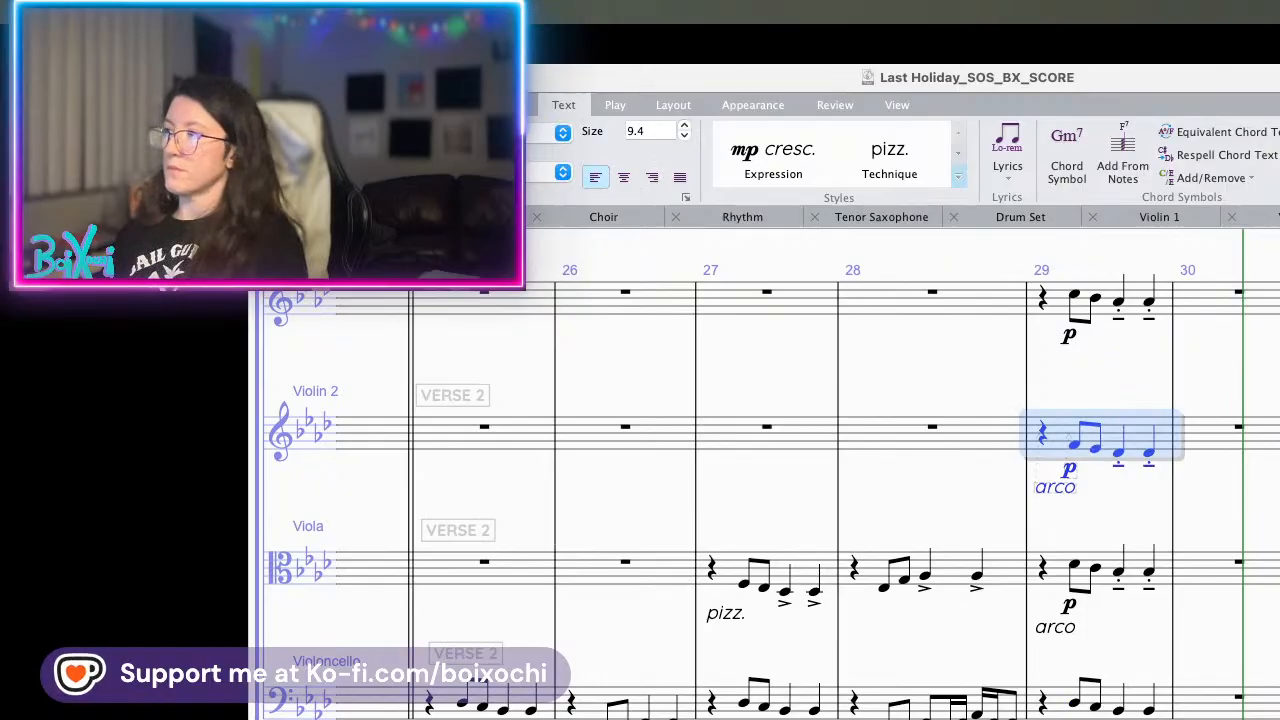
{"action": "left_click", "coordinate": [1200, 462], "text": "shift"}
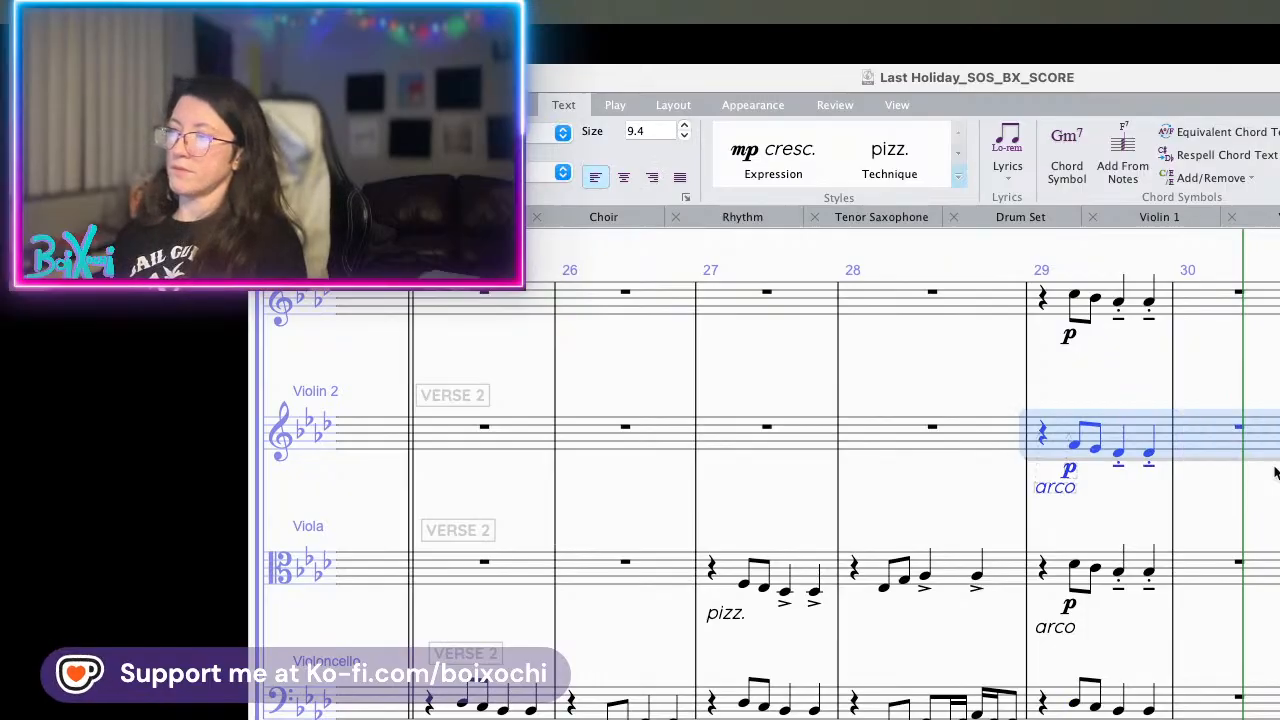
{"action": "left_click_drag", "start_coordinate": [1148, 363], "coordinate": [1131, 681]}
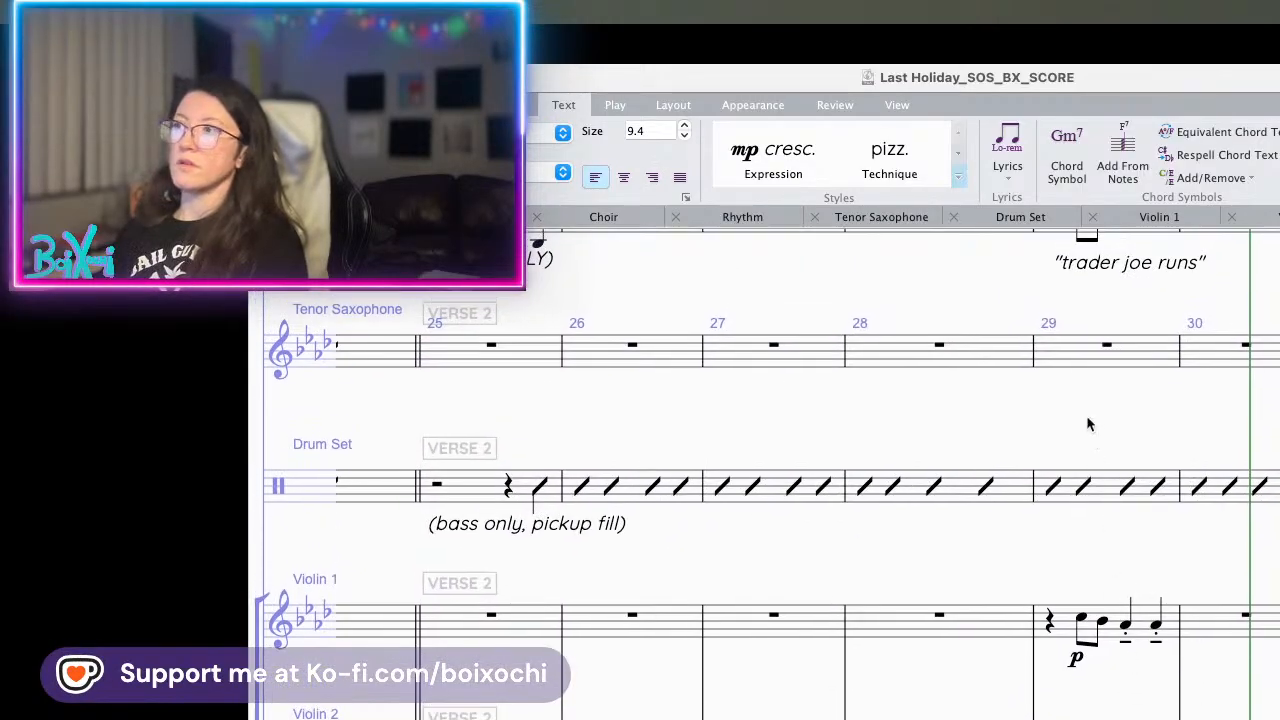
{"action": "left_click", "coordinate": [1080, 362], "text": "alt"}
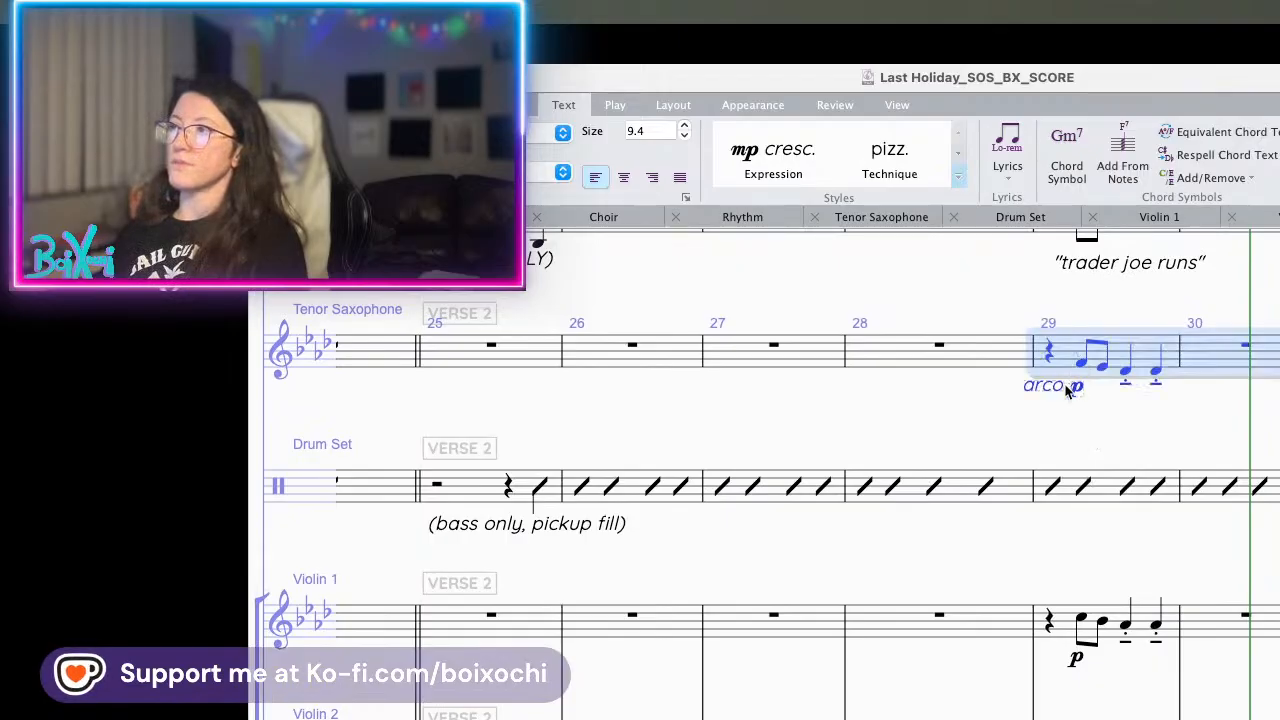
- Delete the arco text and the p dynamic under the pasted Tenor Saxophone notes in bar 29
{"action": "left_click", "coordinate": [1053, 388]}
{"action": "key", "text": "Delete"}
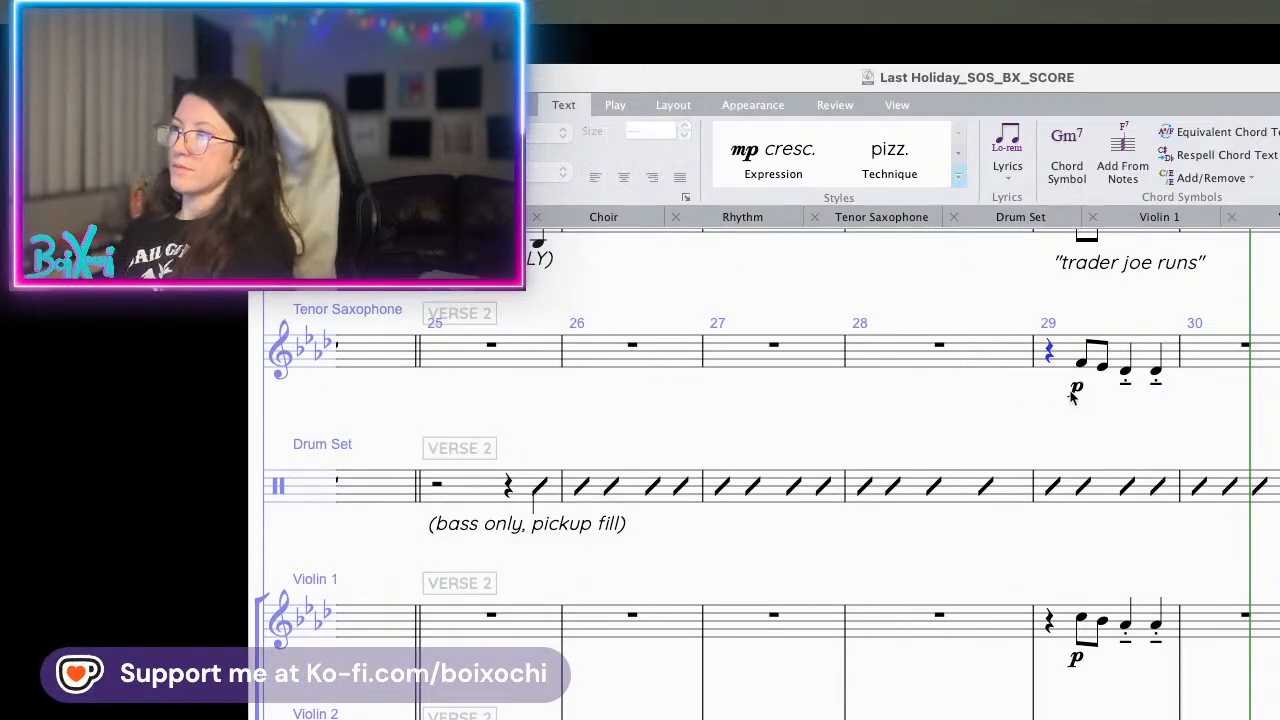
{"action": "left_click", "coordinate": [1075, 390]}
{"action": "key", "text": "Delete"}
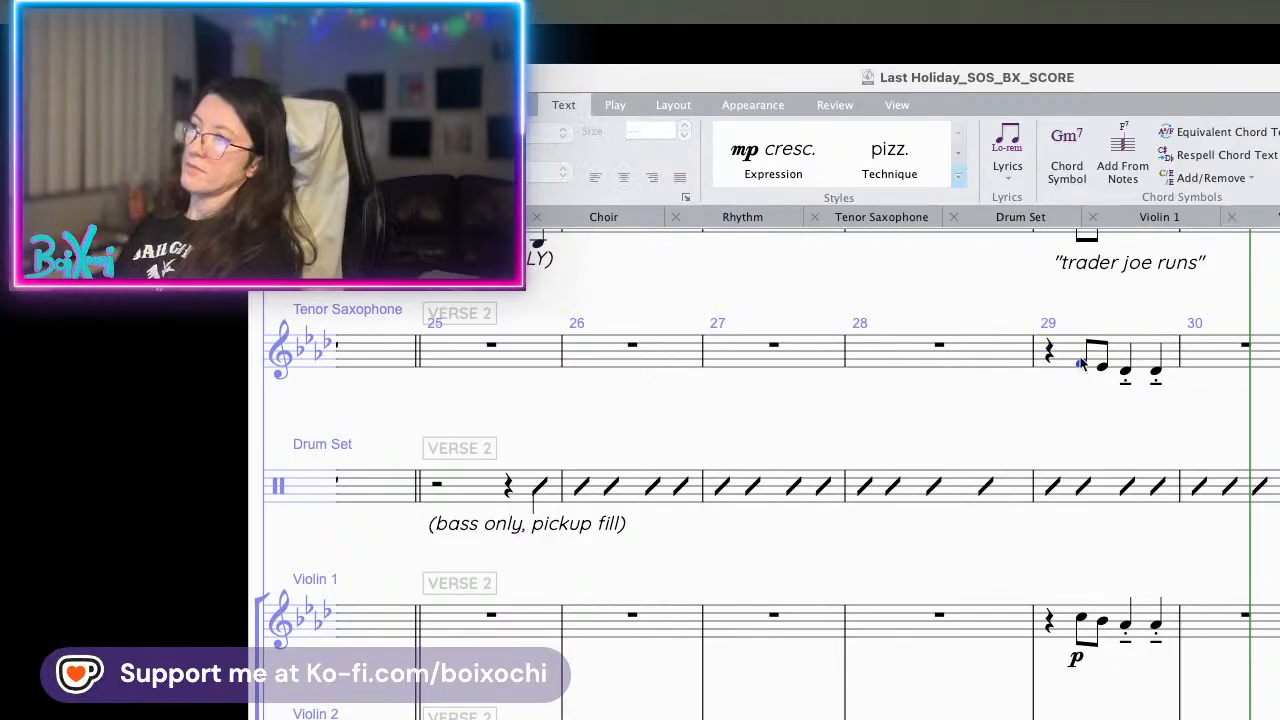
- Lower the pasted Tenor Saxophone passage from bar 29 by two staff steps
{"action": "left_click", "coordinate": [1086, 366]}
{"action": "left_click", "coordinate": [1082, 366]}
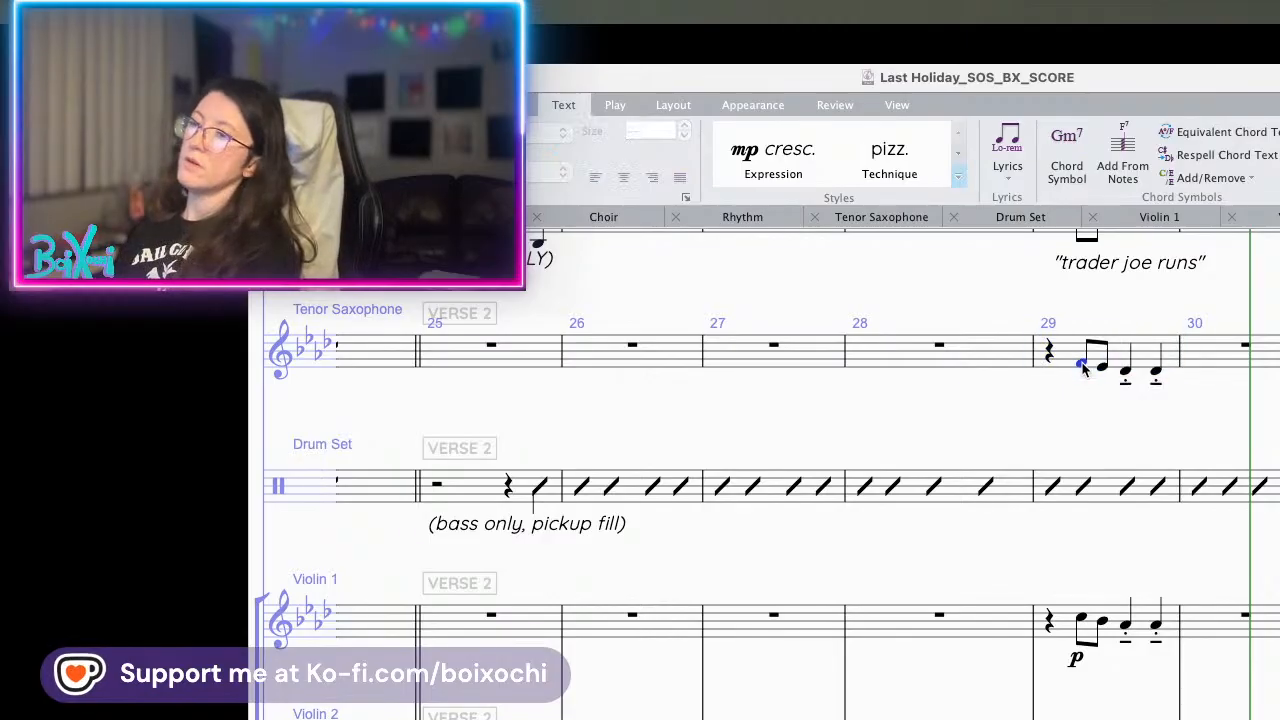
{"action": "left_click", "coordinate": [1071, 350]}
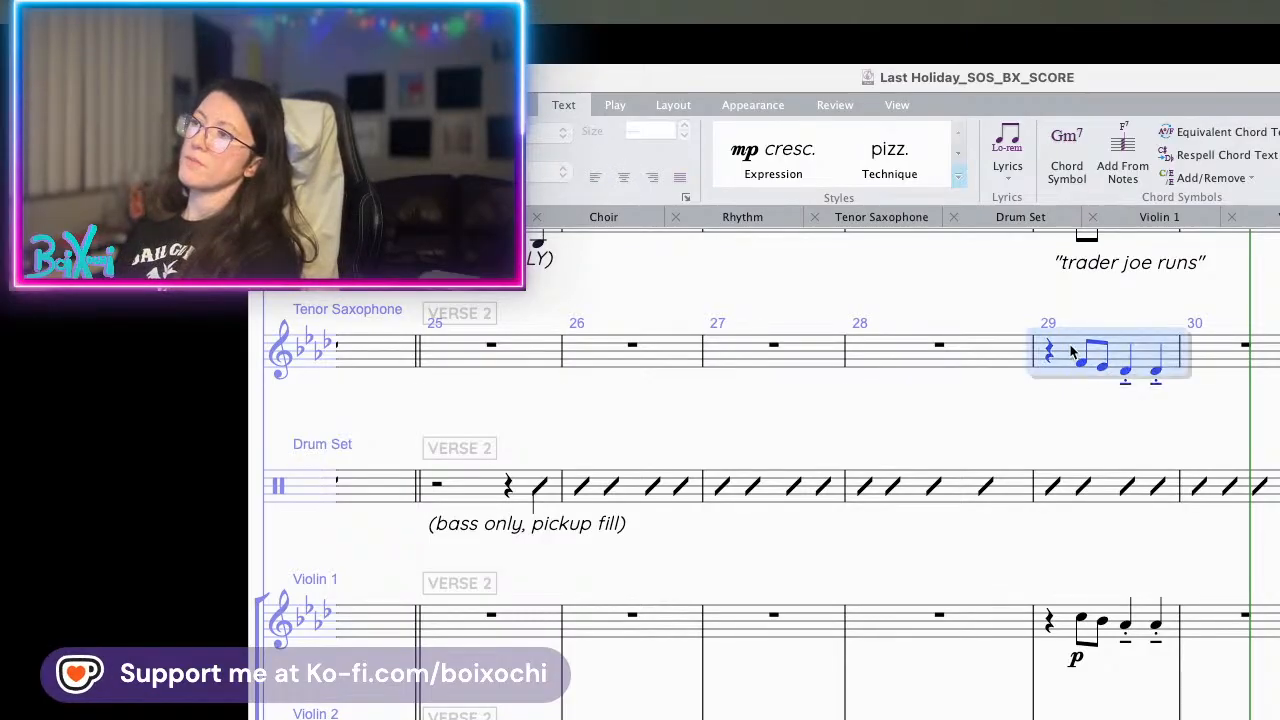
{"action": "key", "text": "shift+Right"}
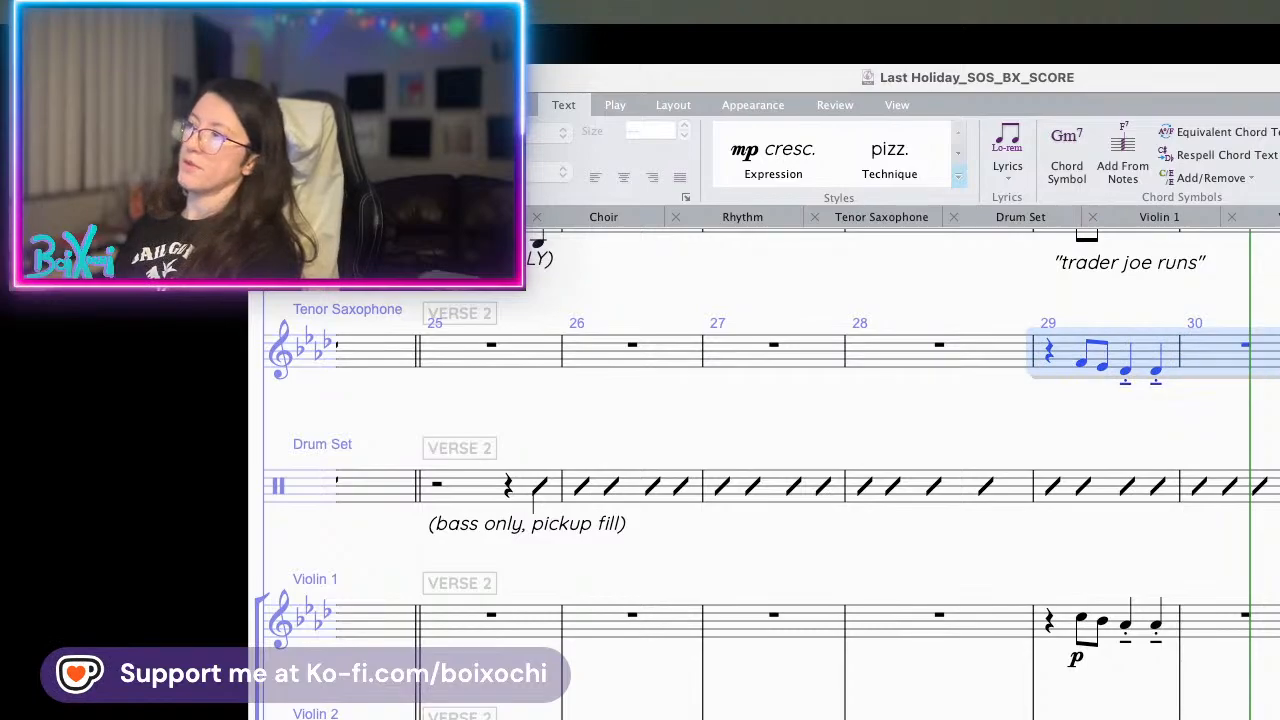
{"action": "key", "text": "Down"}
{"action": "key", "text": "Down"}
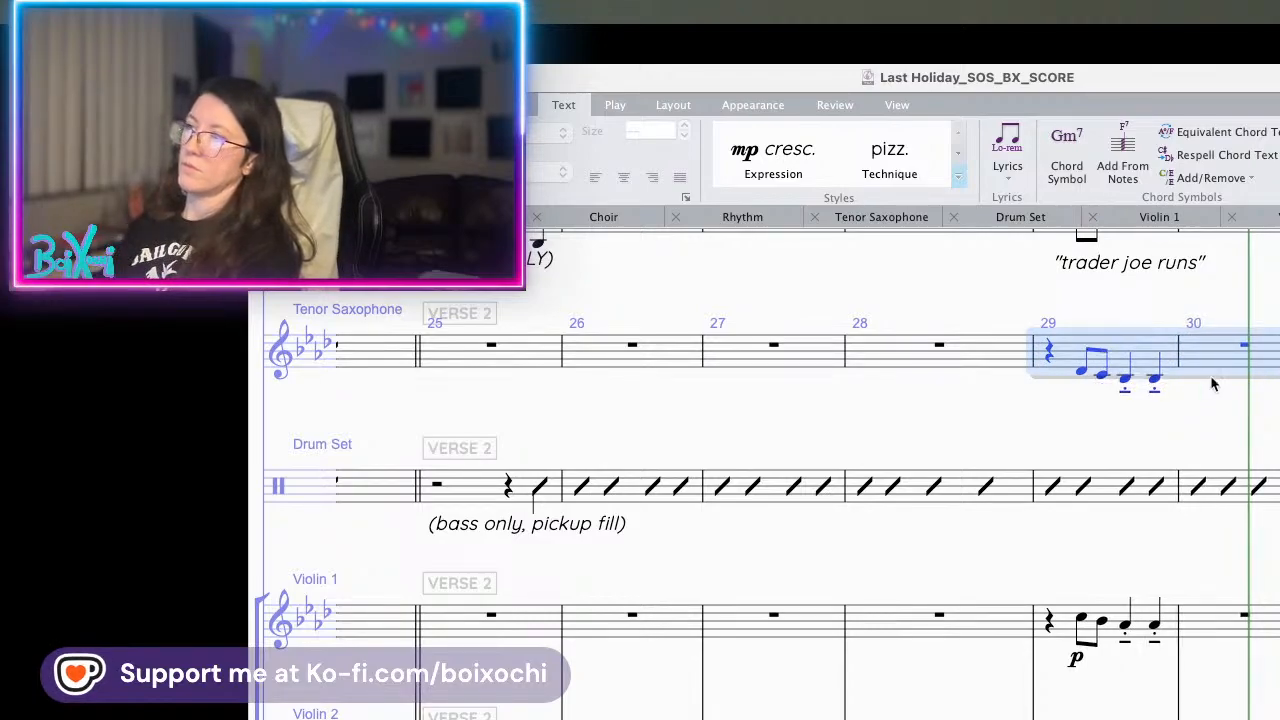
- Transpose the Tenor Saxophone passage from bar 29 down an octave
{"action": "key", "text": "Escape"}
{"action": "left_click", "coordinate": [1081, 360]}
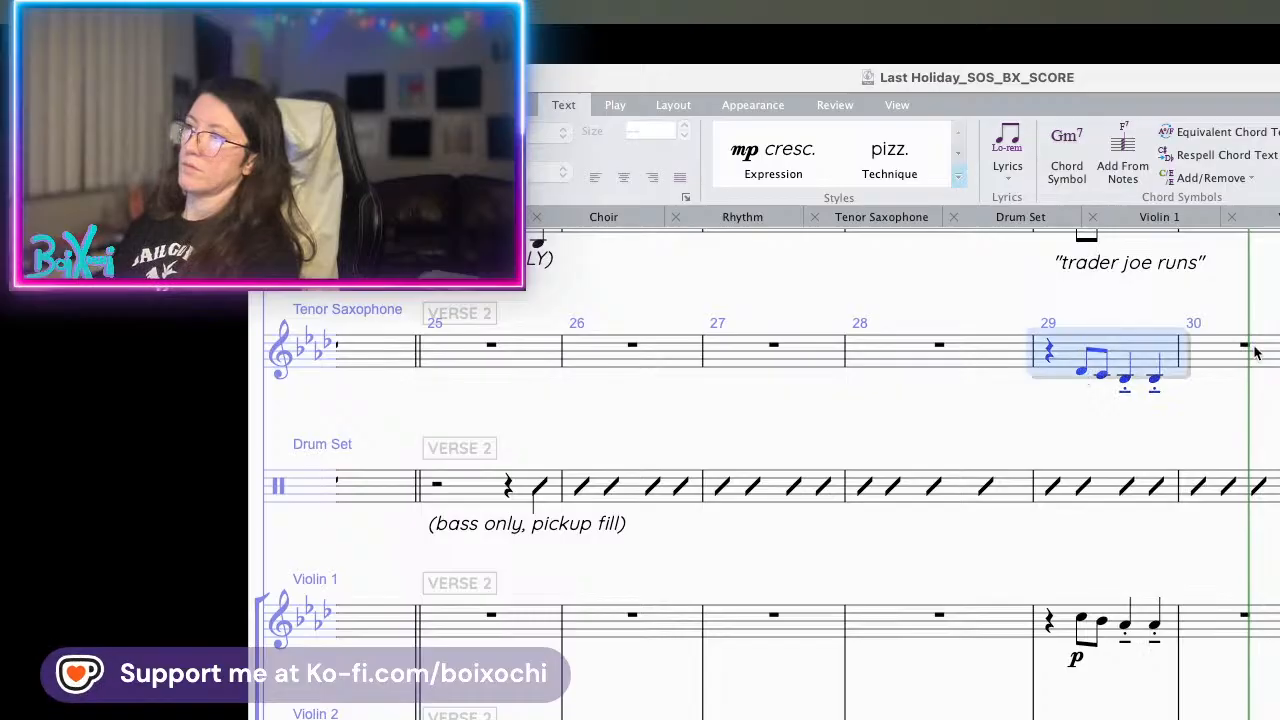
{"action": "key", "text": "shift+Right"}
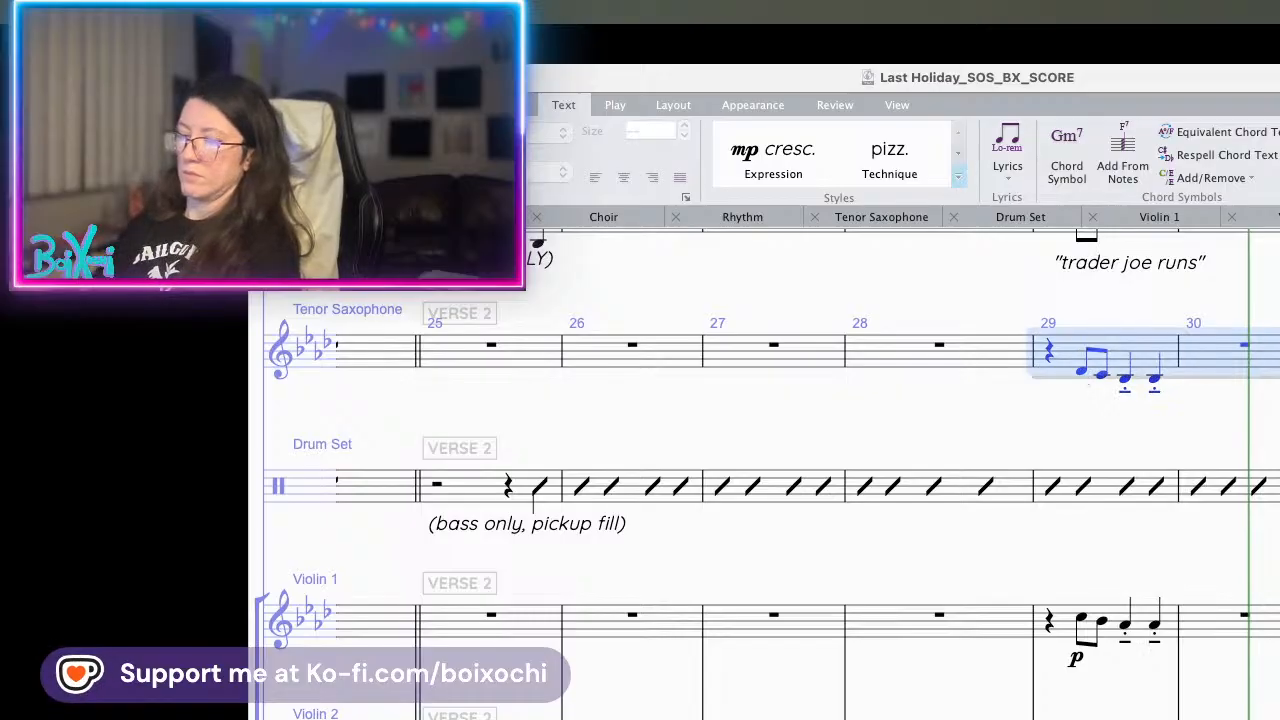
{"action": "key", "text": "ctrl+Down"}
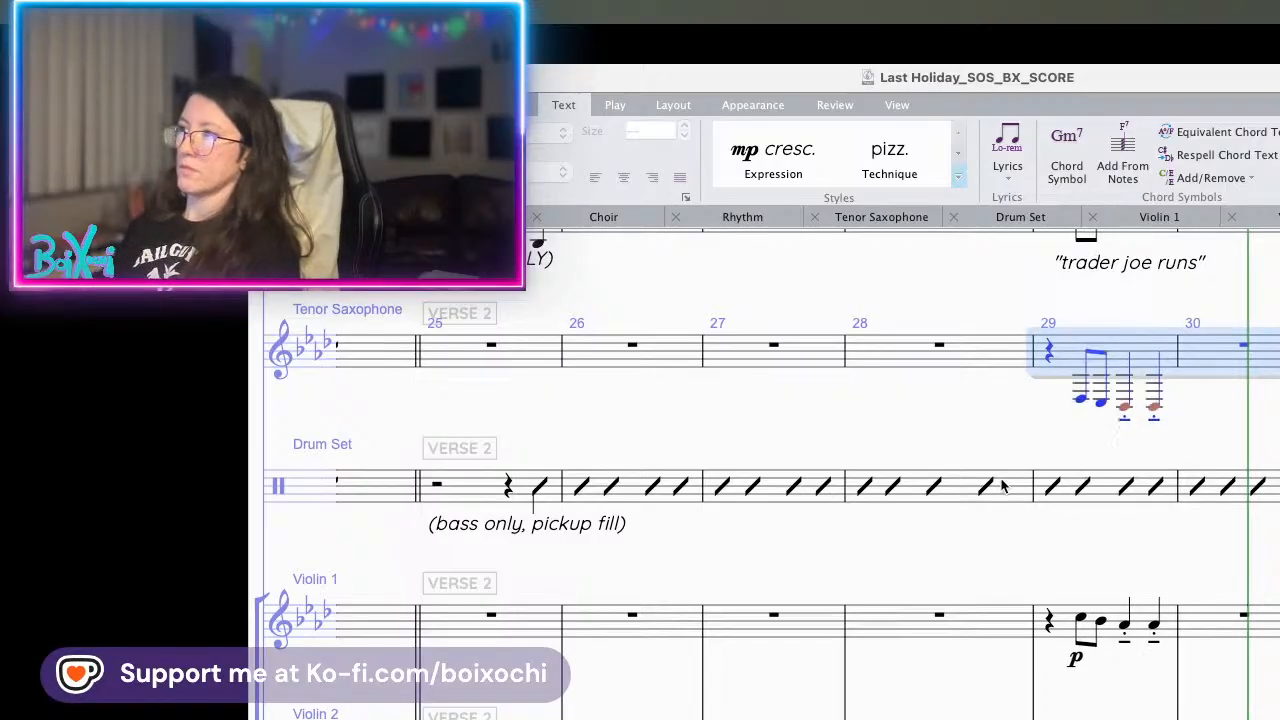
- Raise the last two Tenor Saxophone notes of bar 29 to the pitch of the bar's first note
{"action": "left_click", "coordinate": [1080, 400]}
{"action": "key", "text": "Right"}
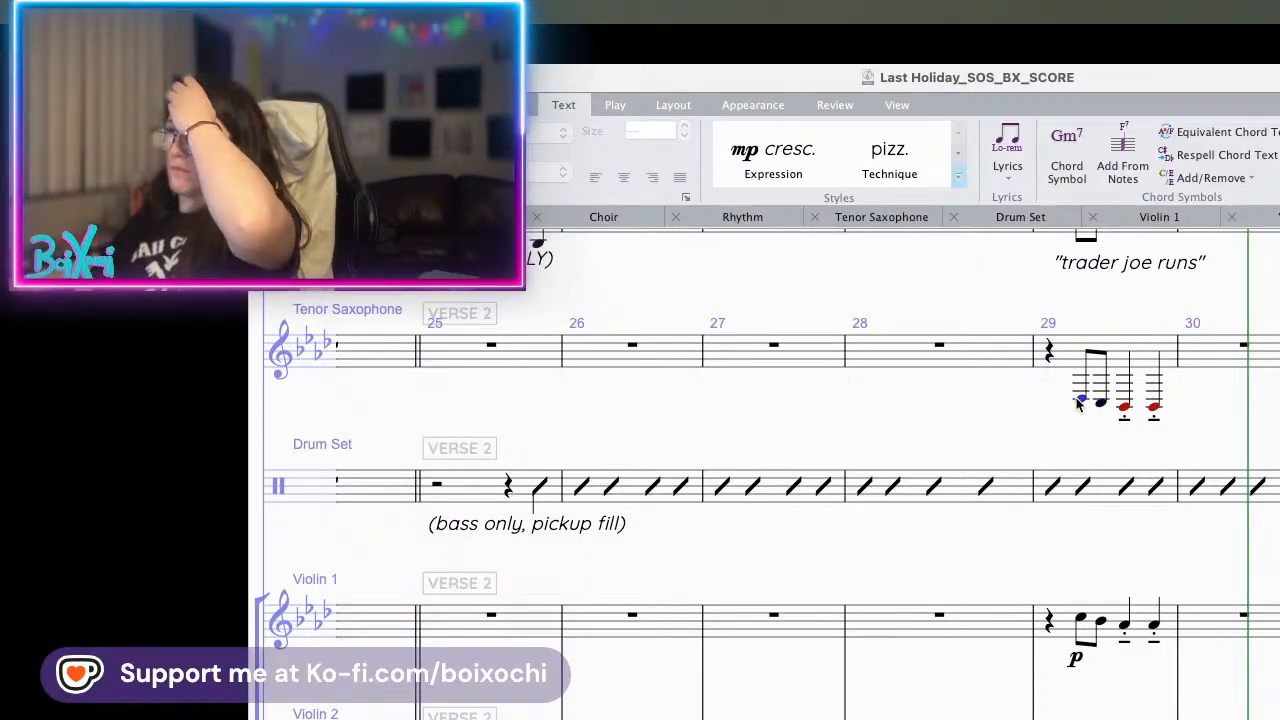
{"action": "key", "text": "Up"}
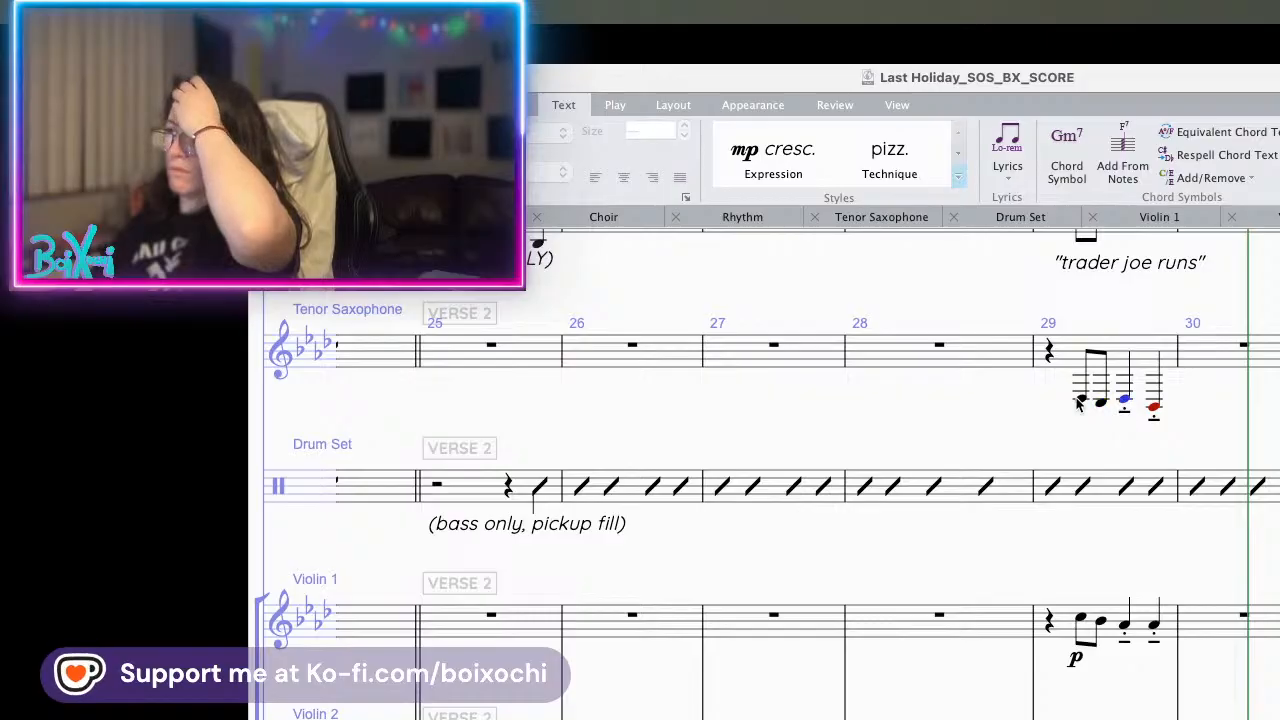
{"action": "key", "text": "Escape"}
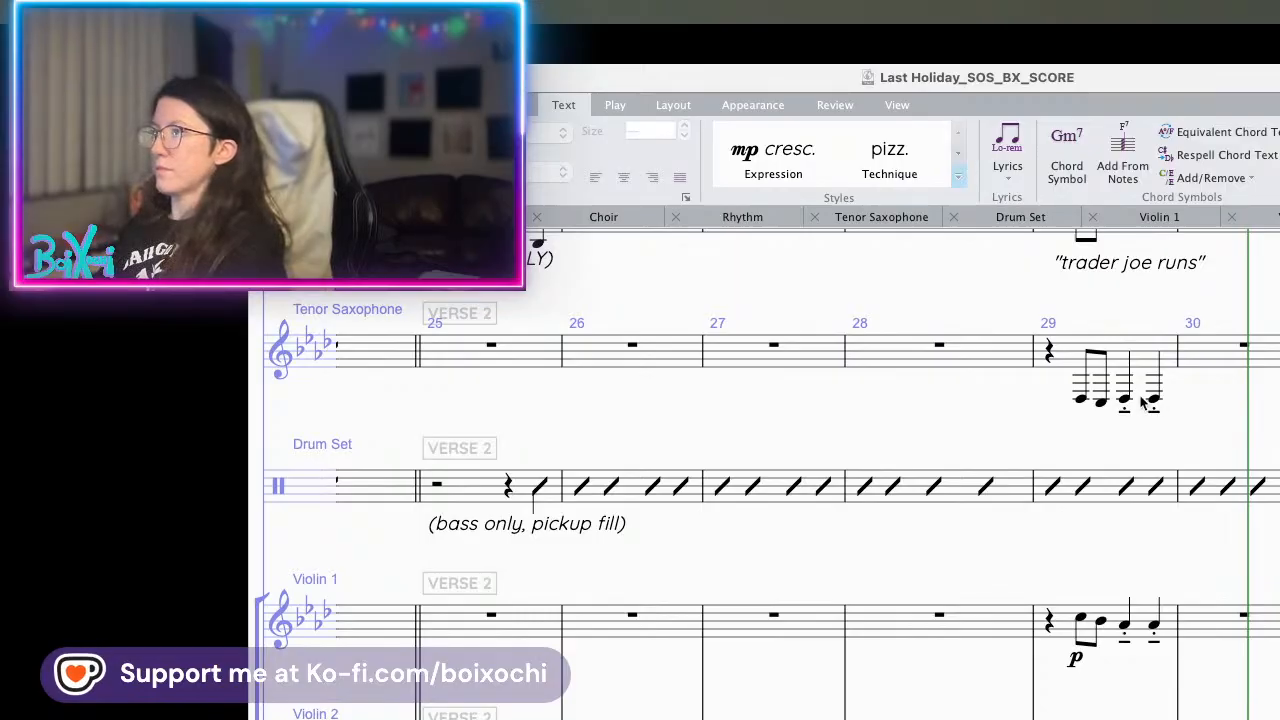
- Play back the score from the first Tenor Saxophone note in bar 29
{"action": "left_click", "coordinate": [1081, 400]}
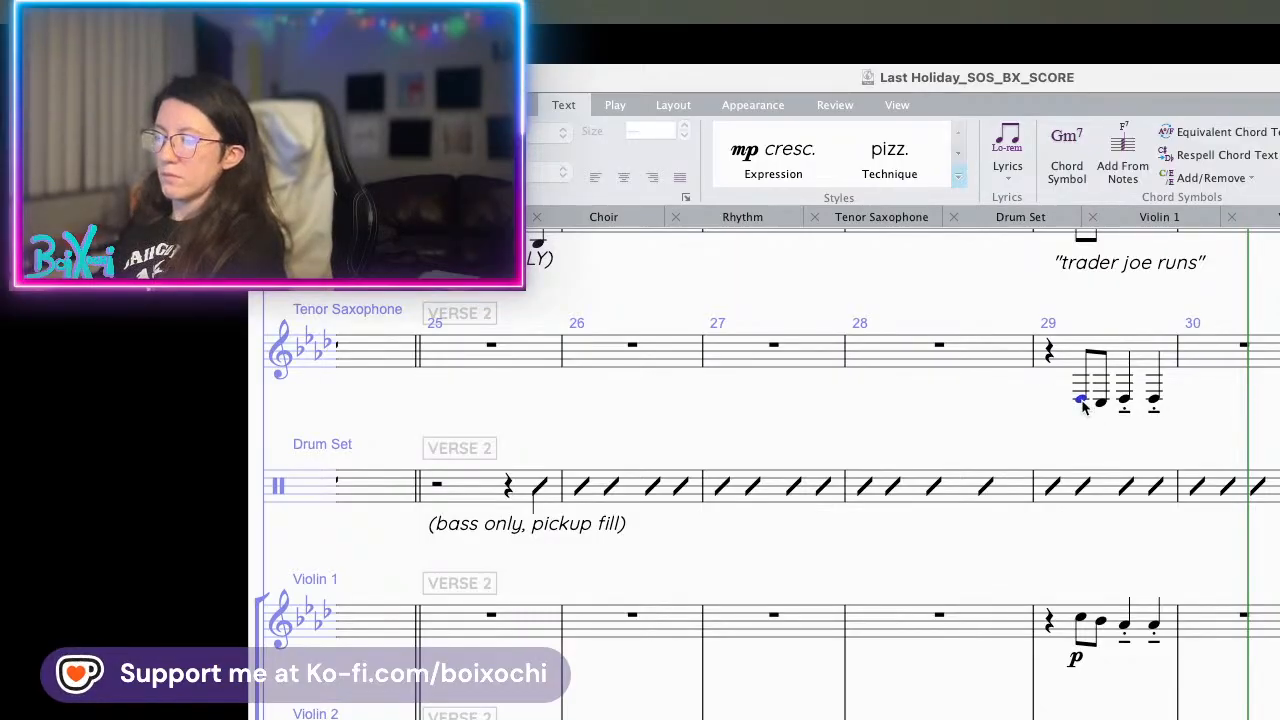
{"action": "key", "text": "p"}
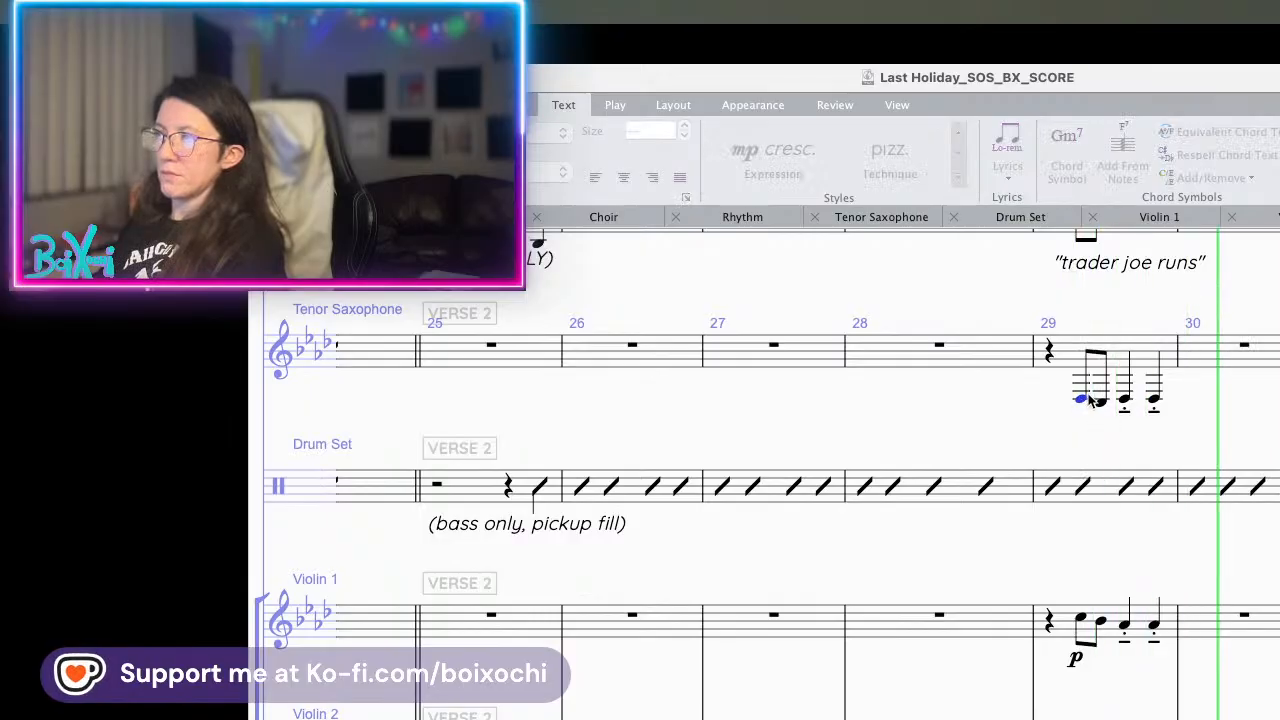
{"action": "key", "text": "space"}
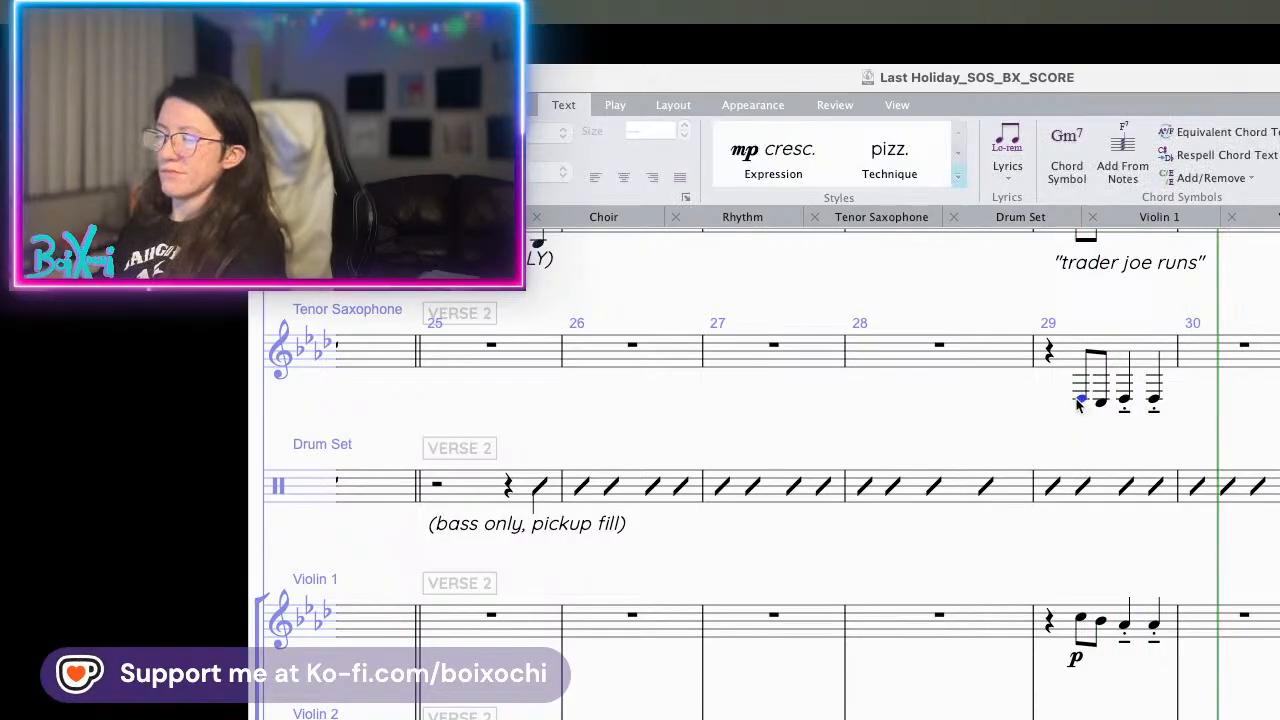
- Raise all four Tenor Saxophone notes in bar 29 by an octave and play back the result
{"action": "key", "text": "super+Up"}
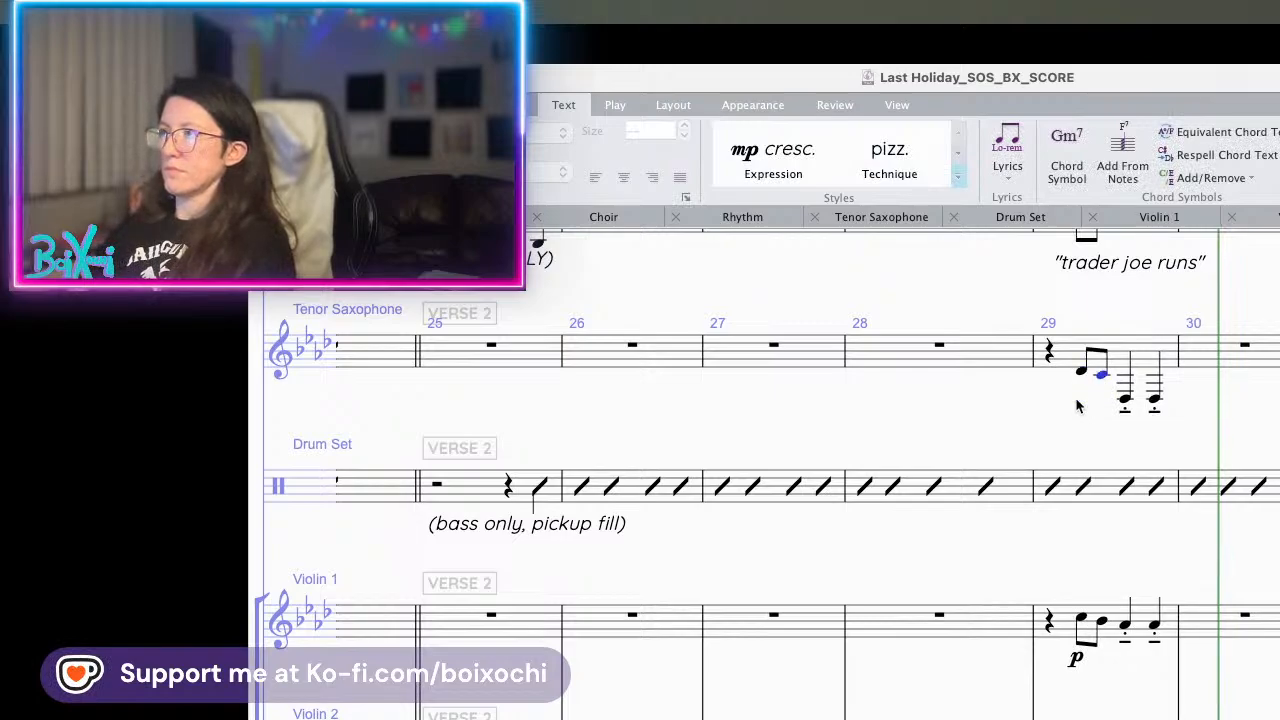
{"action": "key", "text": "super+alt+Up"}
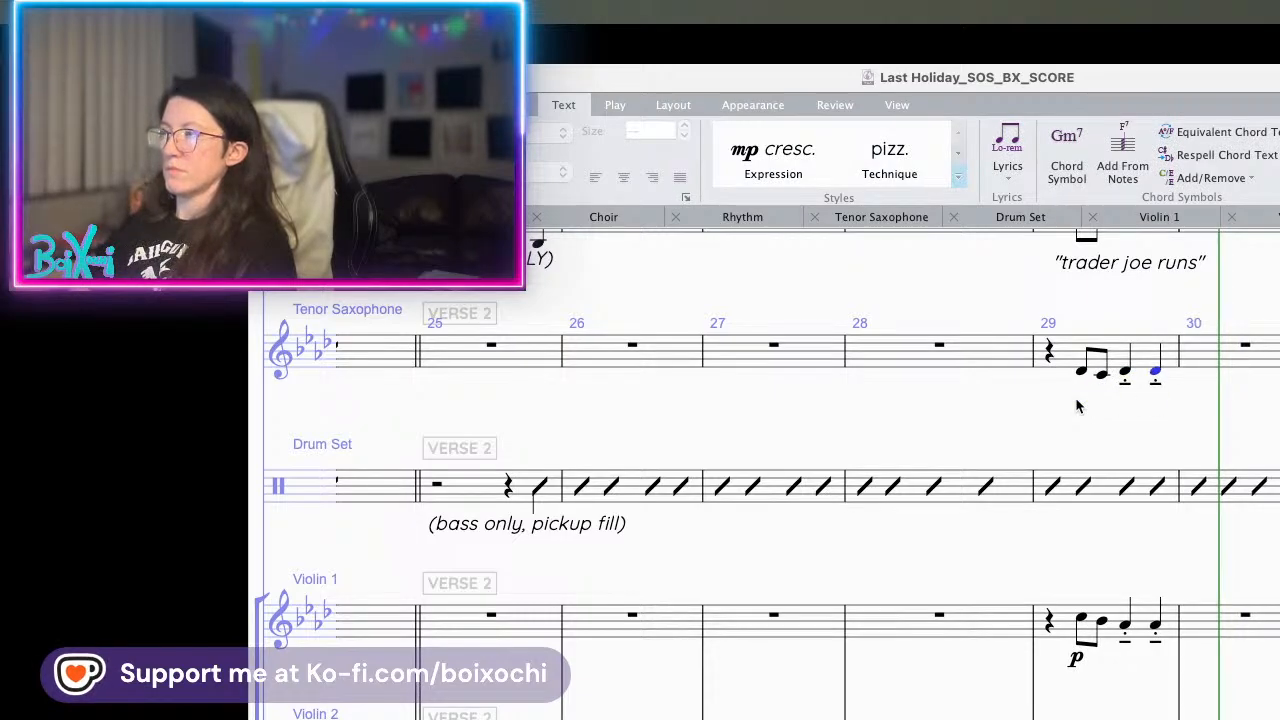
{"action": "key", "text": "Left"}
{"action": "key", "text": "p"}
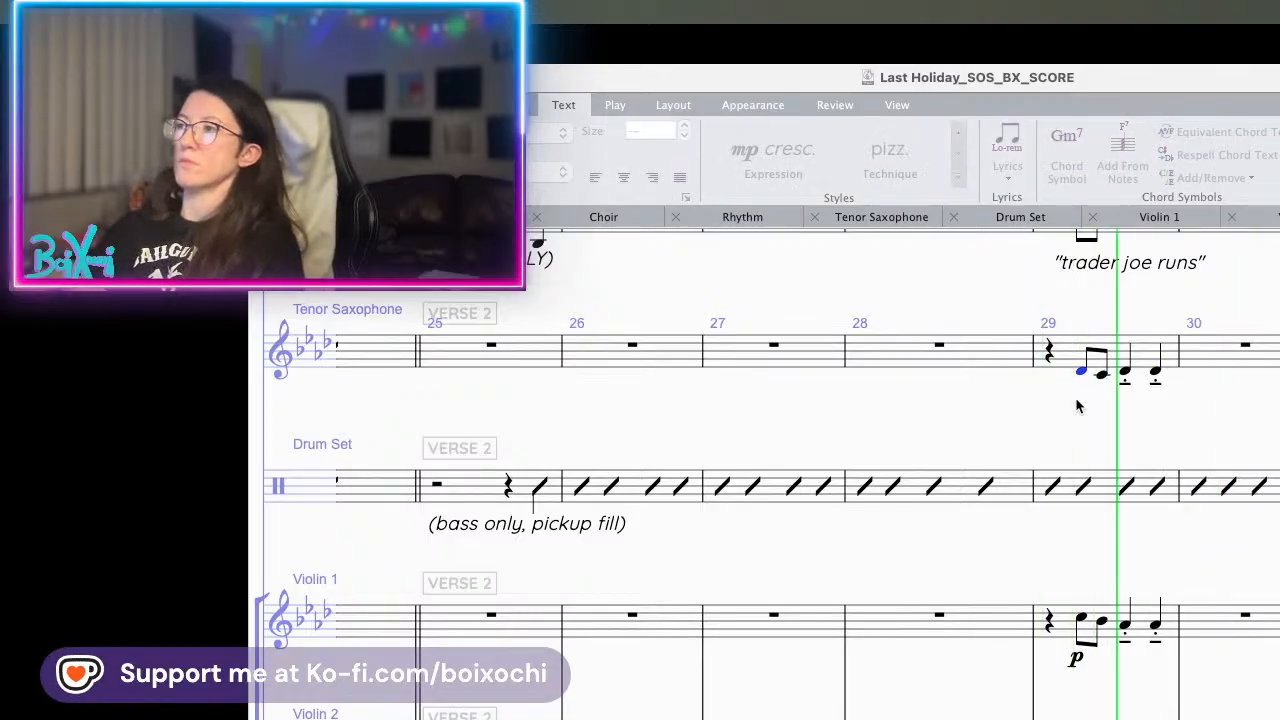
{"action": "key", "text": "space"}
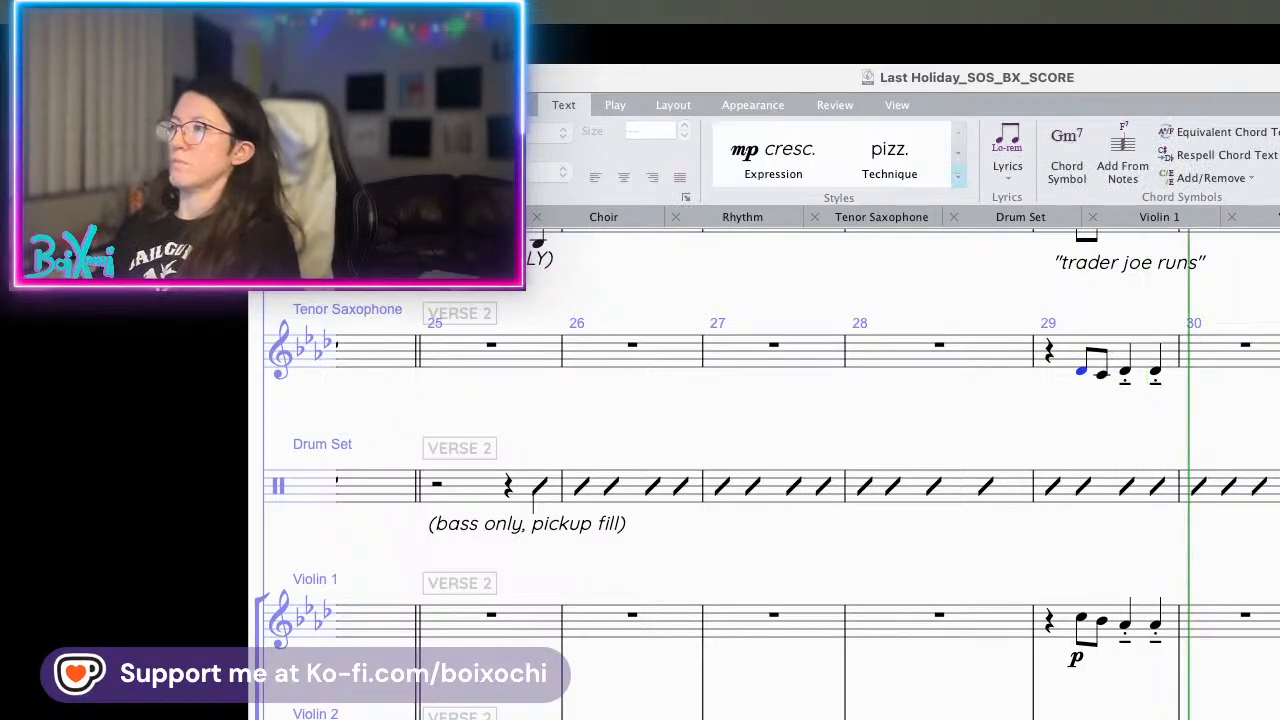
- Compare the Tenor Saxophone line in bars 27 to 30 with the drum and string parts below
{"action": "left_click", "coordinate": [1167, 353]}
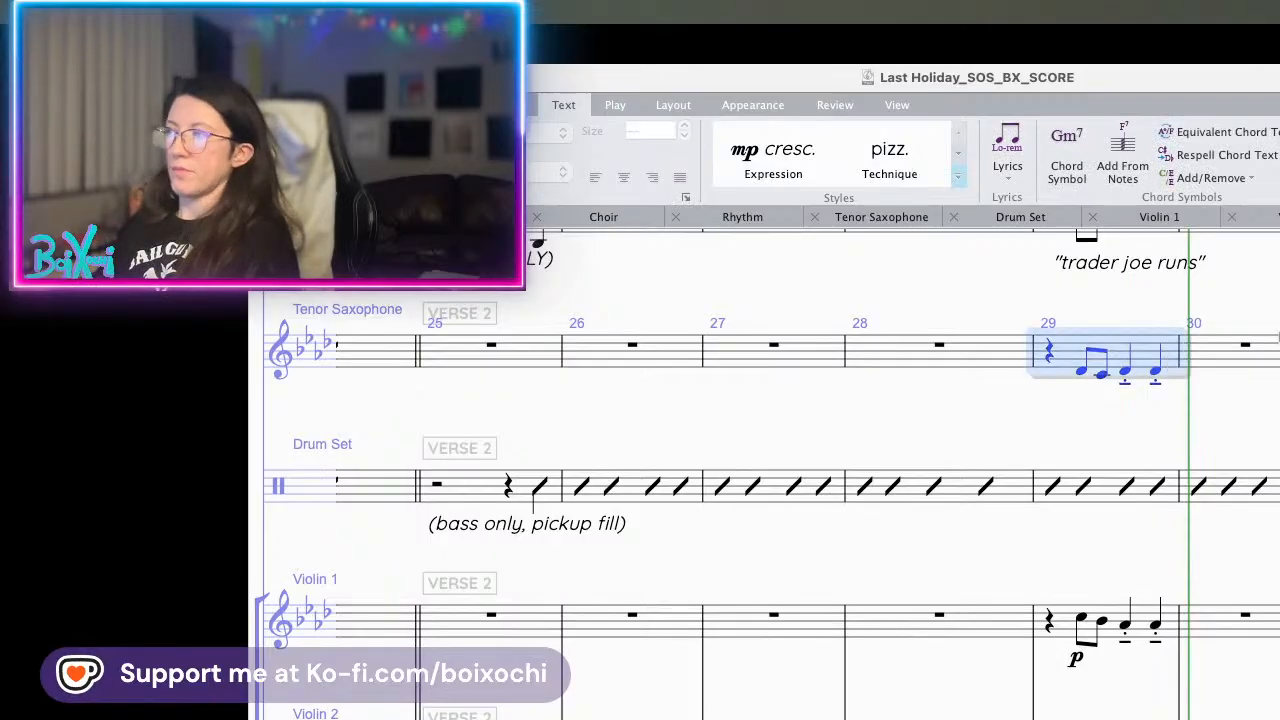
{"action": "key", "text": "Escape"}
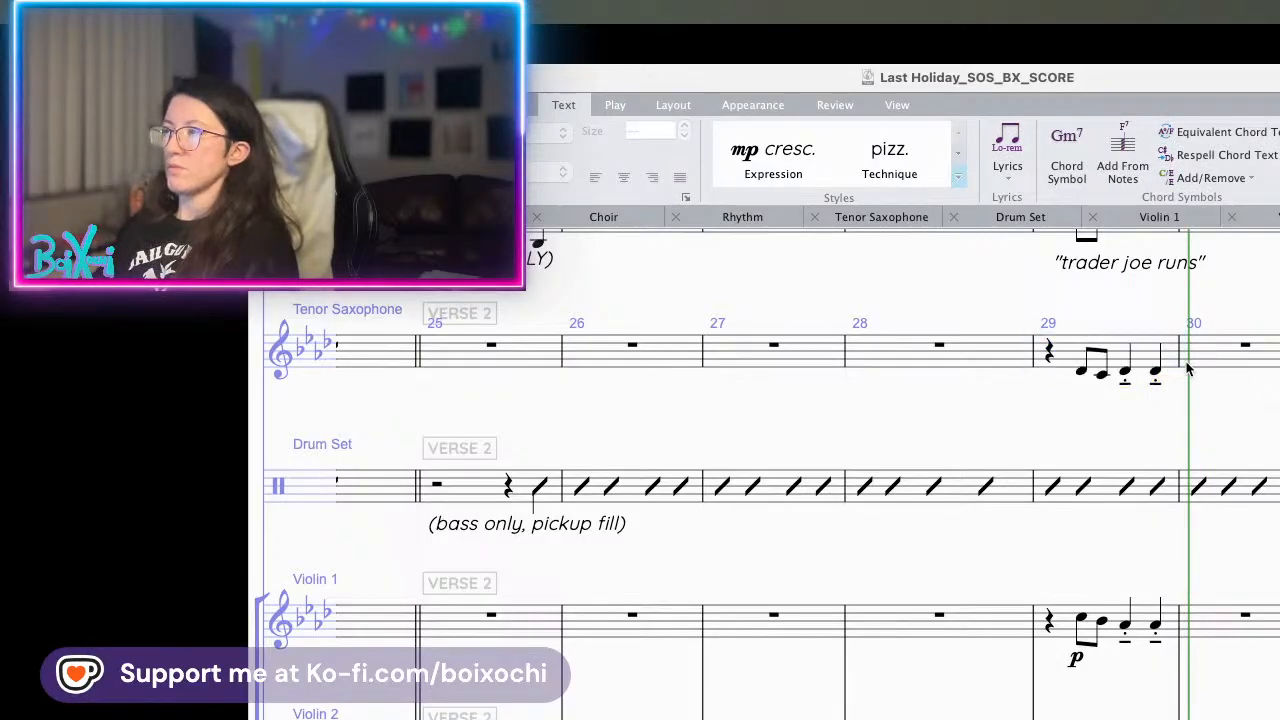
{"action": "scroll", "coordinate": [1201, 401], "scroll_direction": "down", "scroll_amount": 3}
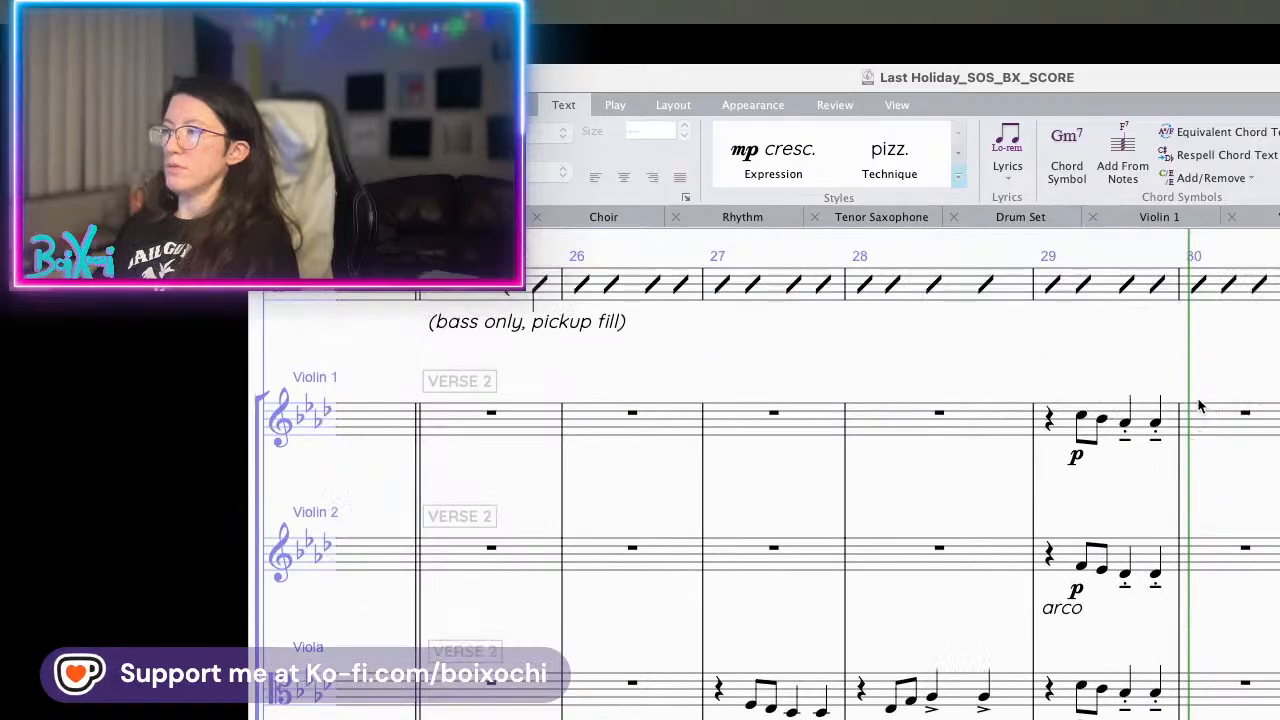
{"action": "scroll", "coordinate": [1198, 402], "scroll_direction": "up", "scroll_amount": 2}
{"action": "scroll", "coordinate": [1200, 405], "scroll_direction": "up", "scroll_amount": 1}
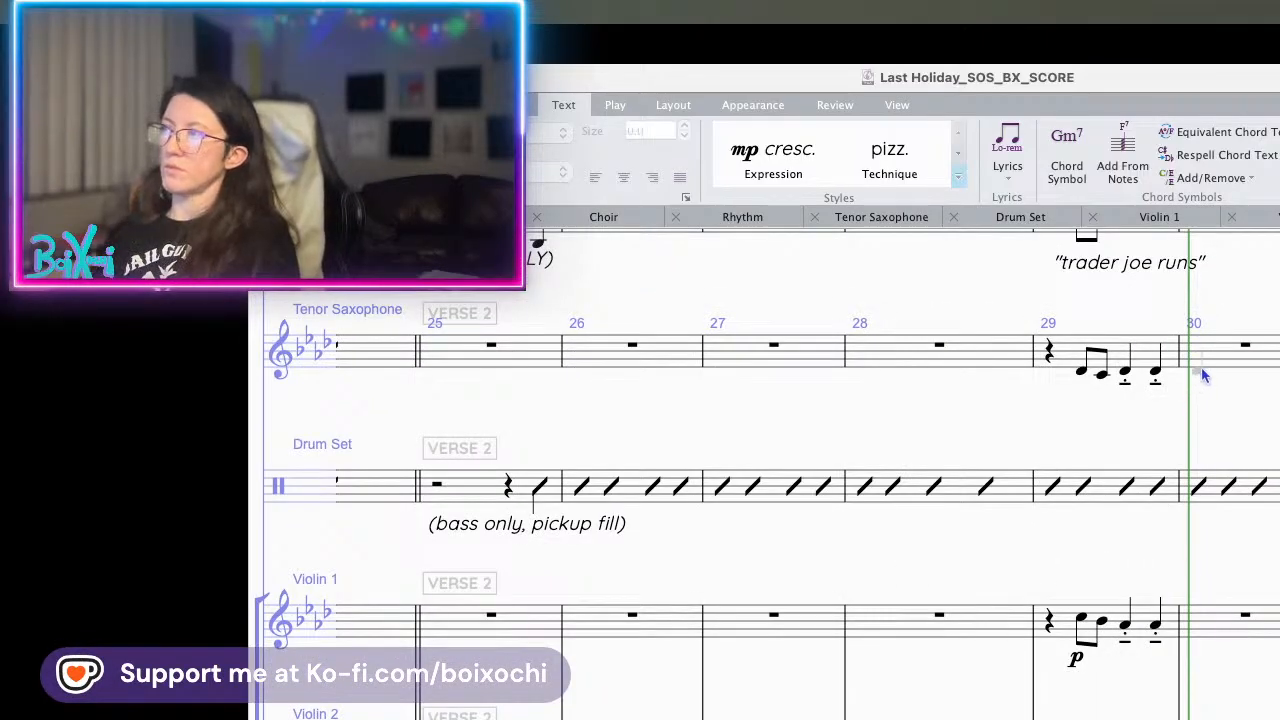
{"action": "scroll", "coordinate": [803, 394], "scroll_direction": "down", "scroll_amount": 2}
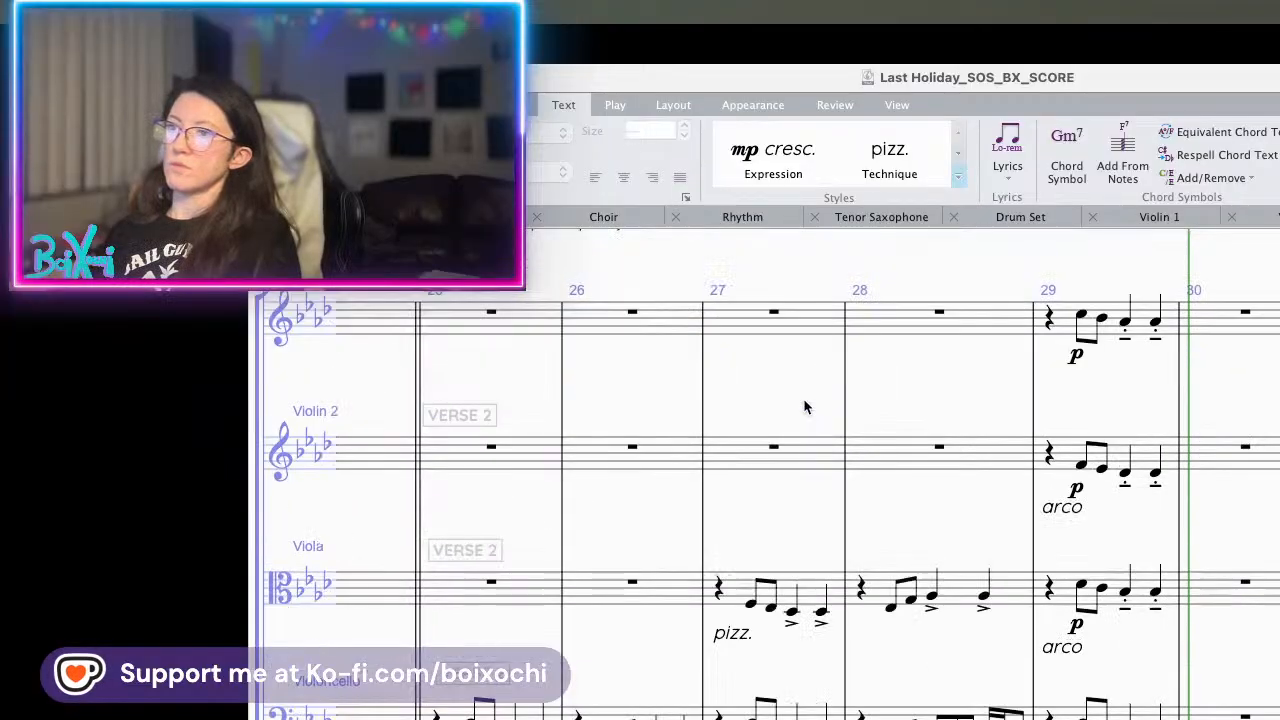
{"action": "scroll", "coordinate": [803, 398], "scroll_direction": "up", "scroll_amount": 2}
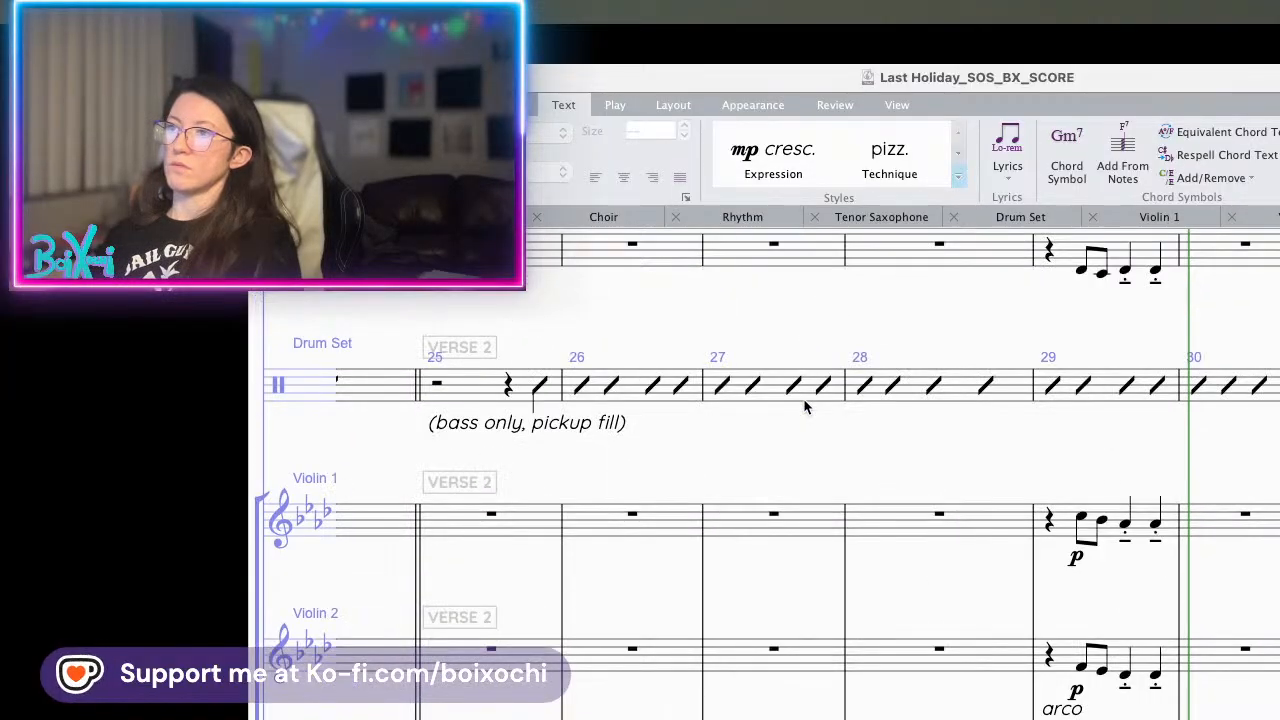
{"action": "scroll", "coordinate": [784, 410], "scroll_direction": "down", "scroll_amount": 2}
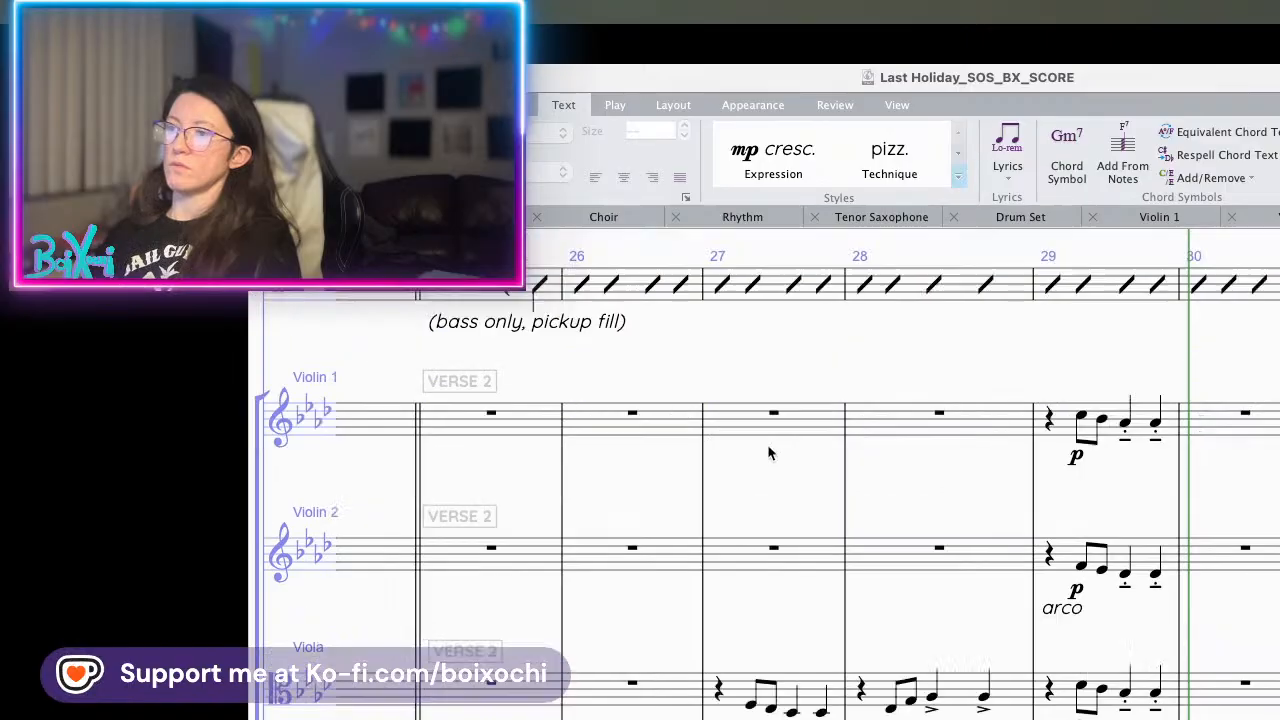
- Copy bar 27 of the Violoncello into bar 27 of the Tenor Saxophone and transpose it up an octave
{"action": "left_click", "coordinate": [745, 672]}
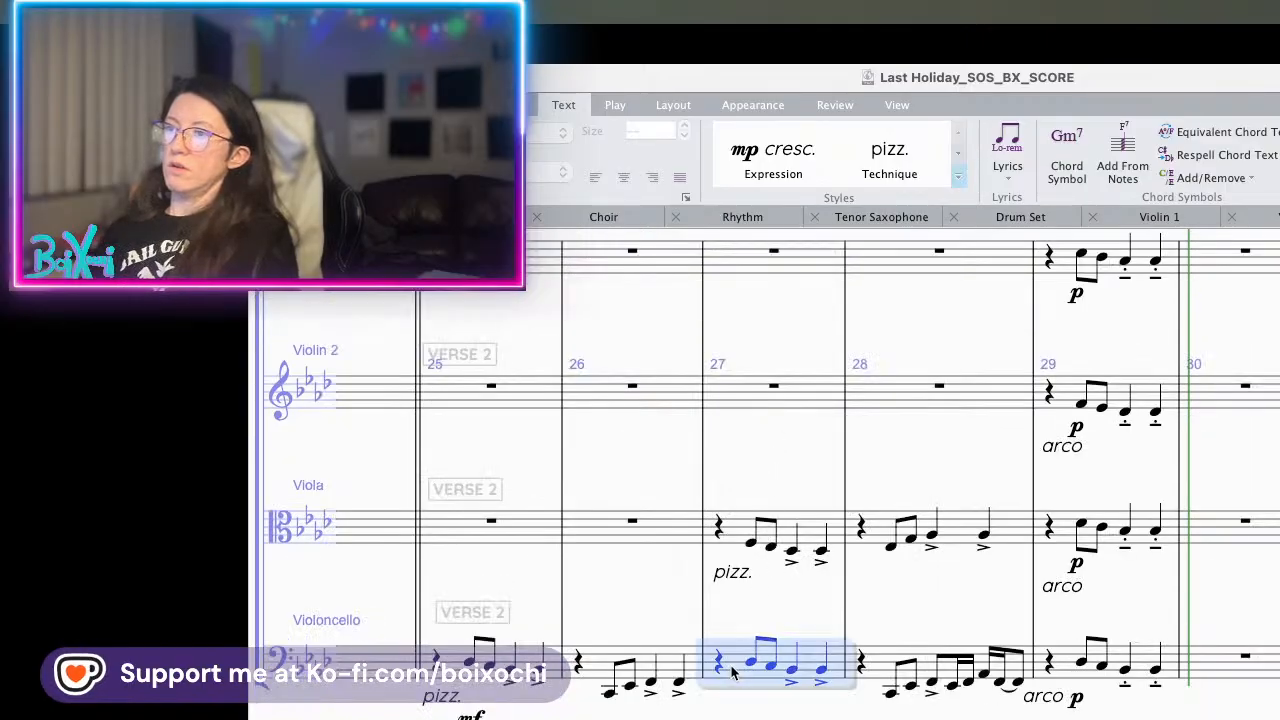
{"action": "scroll", "coordinate": [813, 508], "scroll_direction": "up", "scroll_amount": 3}
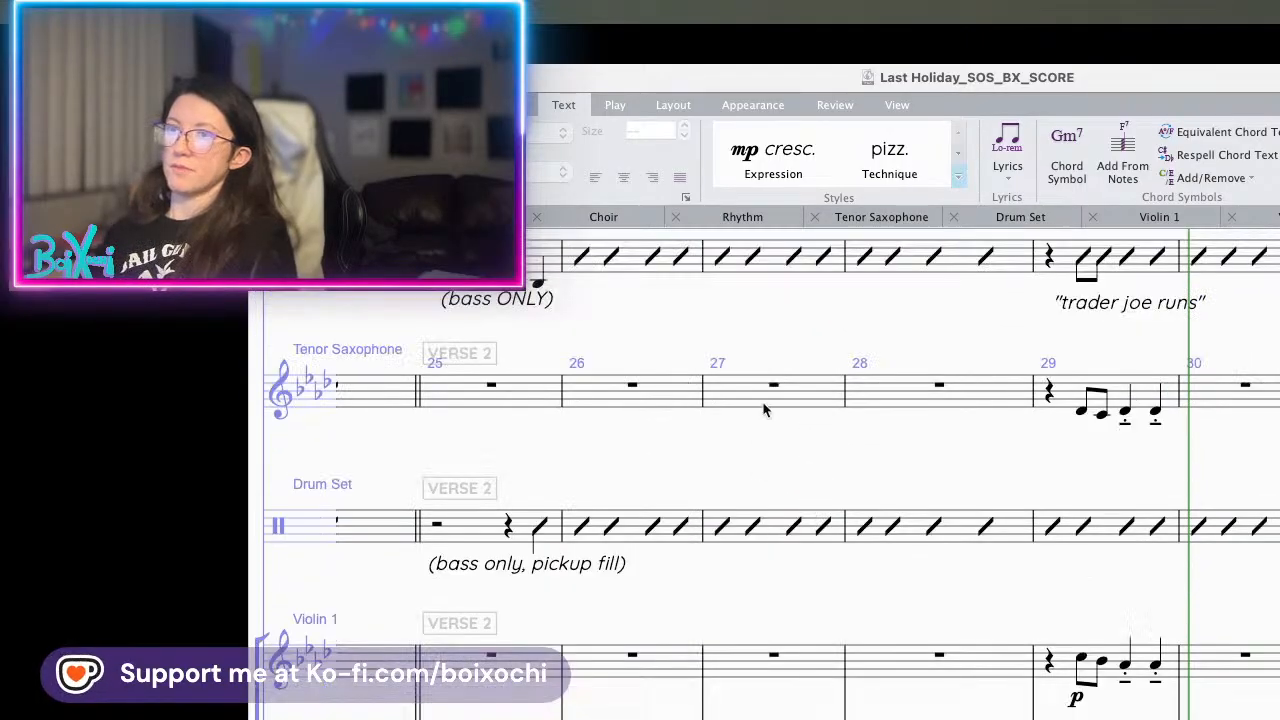
{"action": "left_click", "coordinate": [753, 397], "text": "alt"}
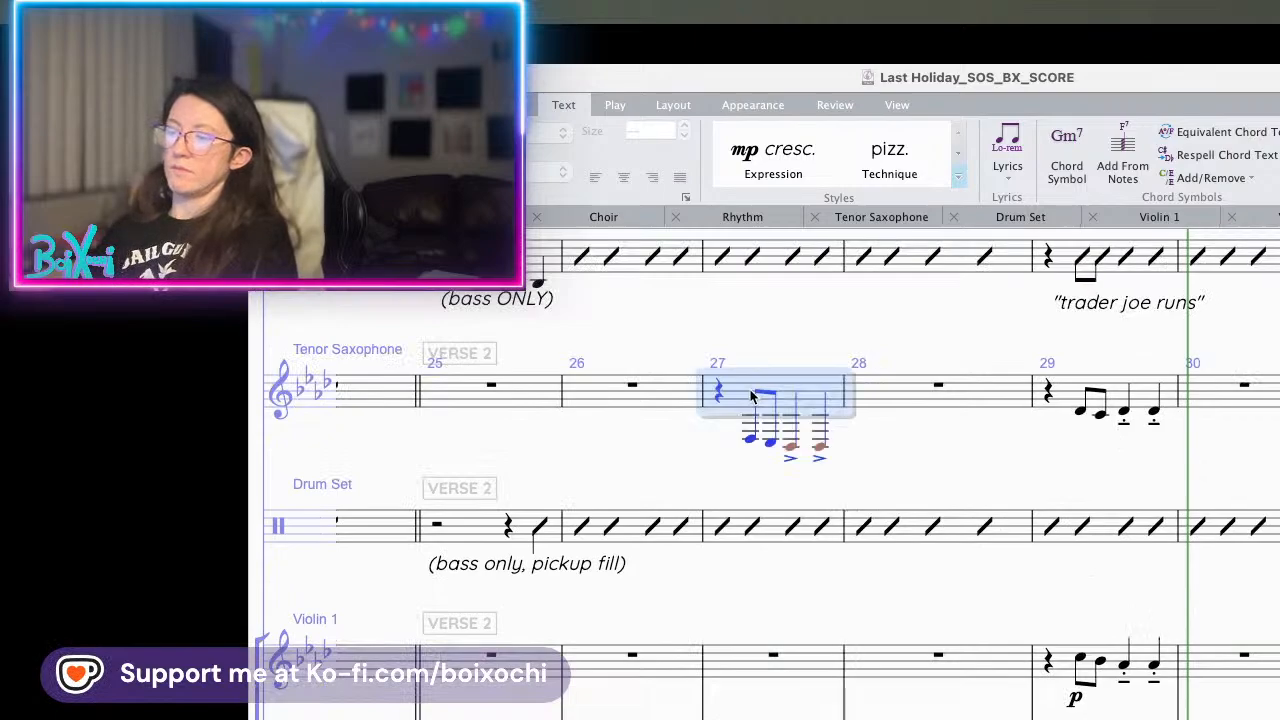
{"action": "key", "text": "super+Up"}
- Raise the last two Tenor Saxophone notes of bar 27 to the pitch of the bar's first note
{"action": "left_click", "coordinate": [750, 413]}
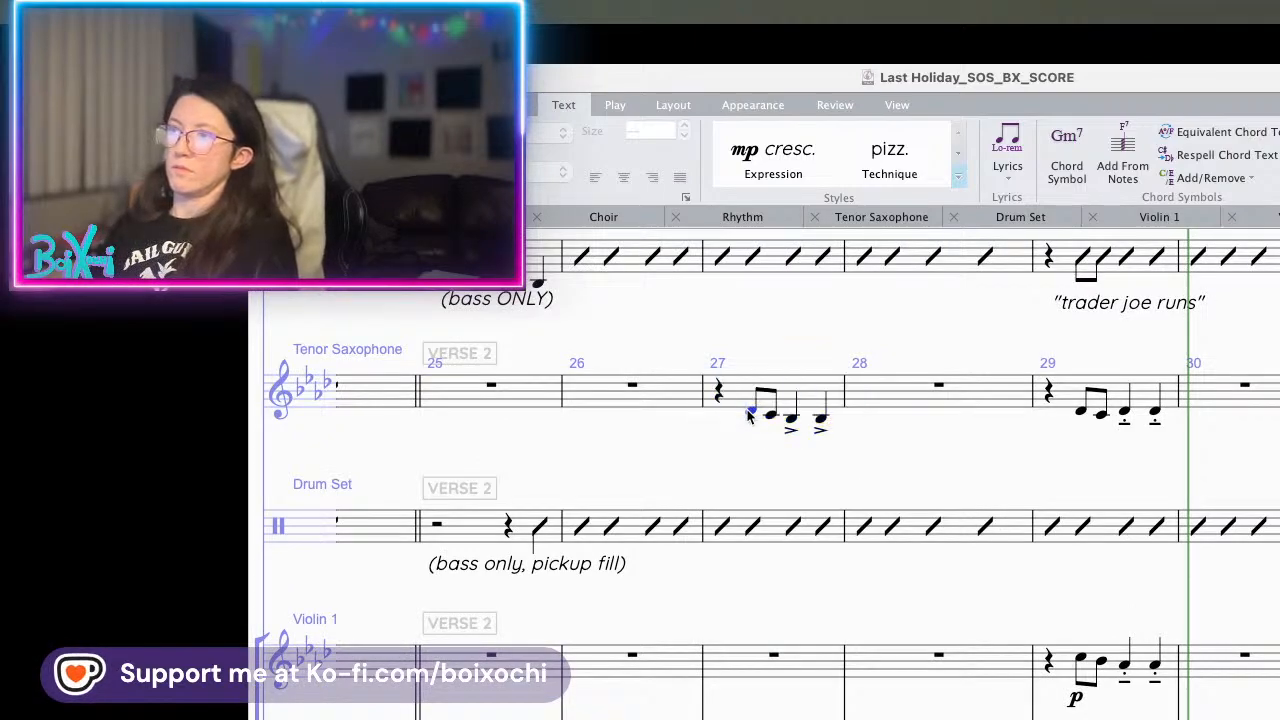
{"action": "left_click", "coordinate": [771, 413]}
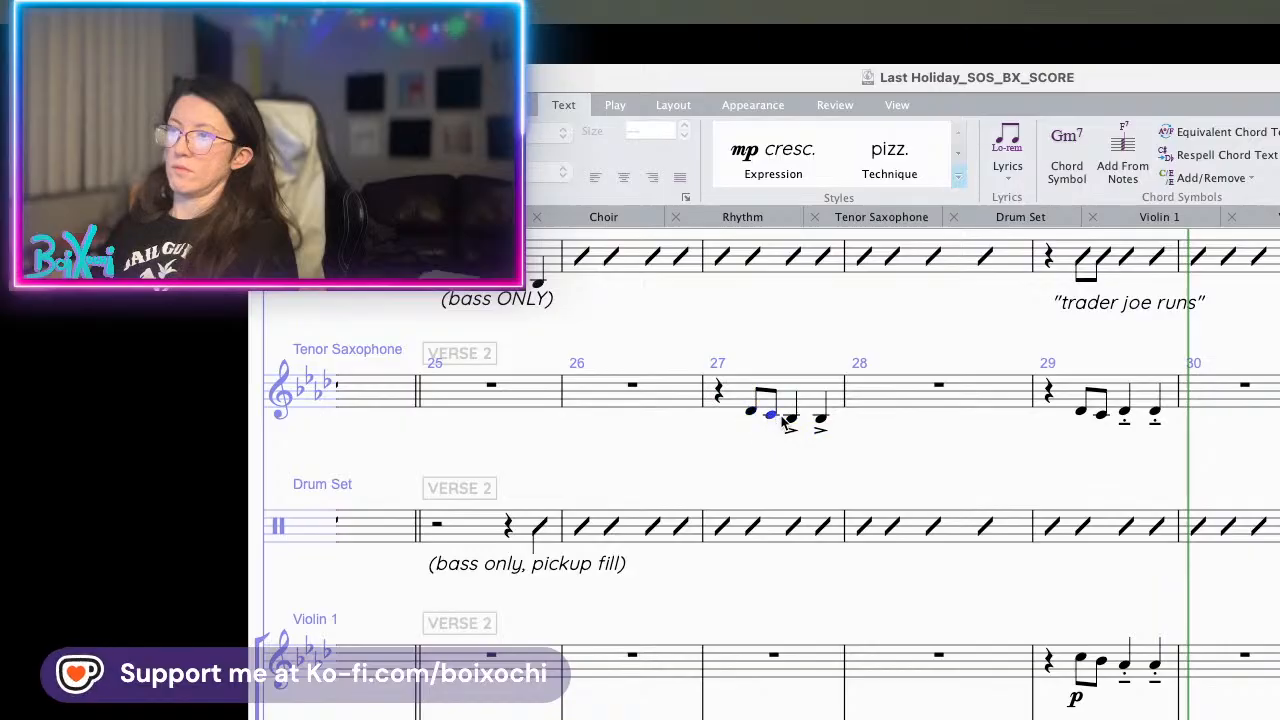
{"action": "key", "text": "Up"}
{"action": "key", "text": "Up"}
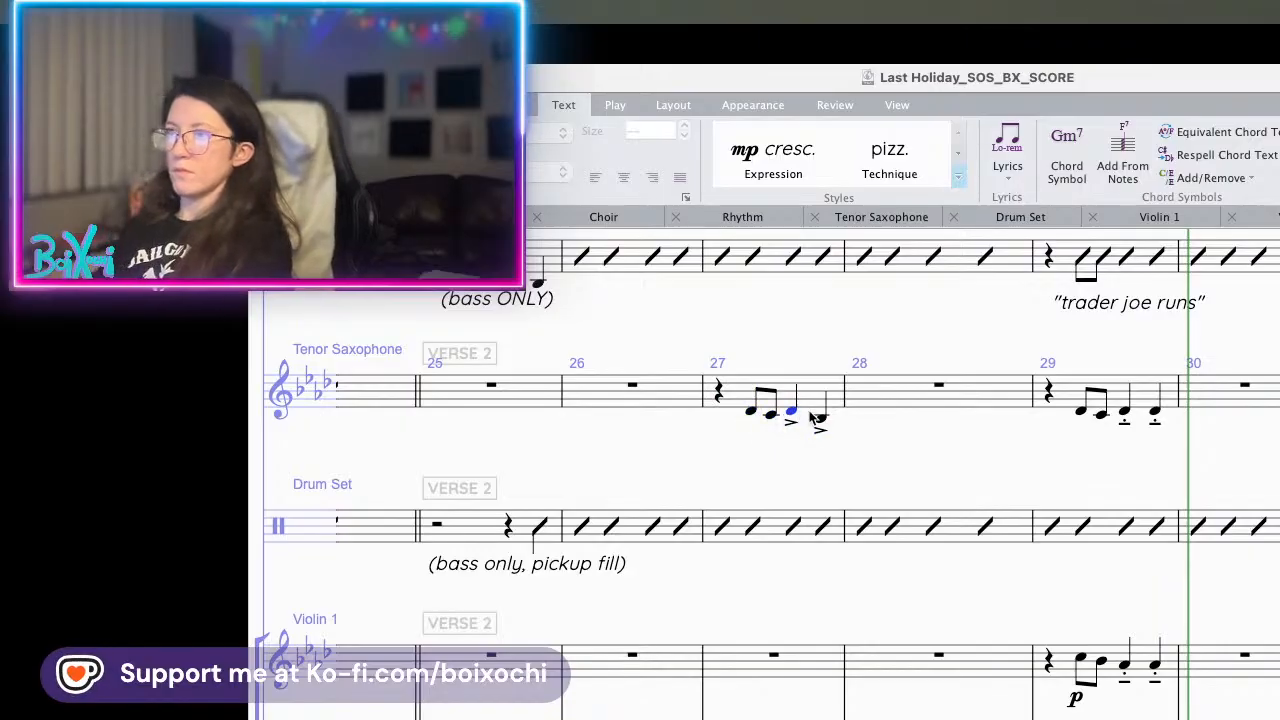
{"action": "left_click", "coordinate": [821, 424]}
{"action": "key", "text": "Up"}
{"action": "key", "text": "Up"}
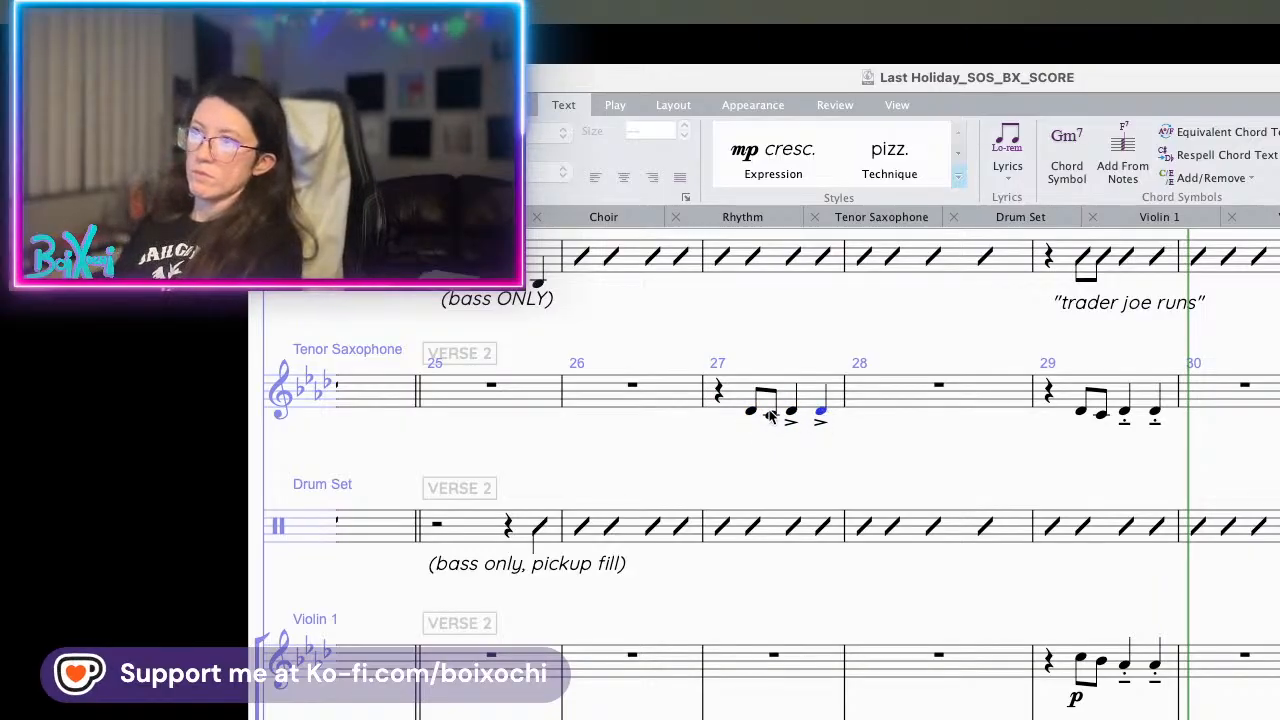
- Play back the score from the first Tenor Saxophone note in bar 27
{"action": "left_click", "coordinate": [753, 412]}
{"action": "key", "text": "space"}
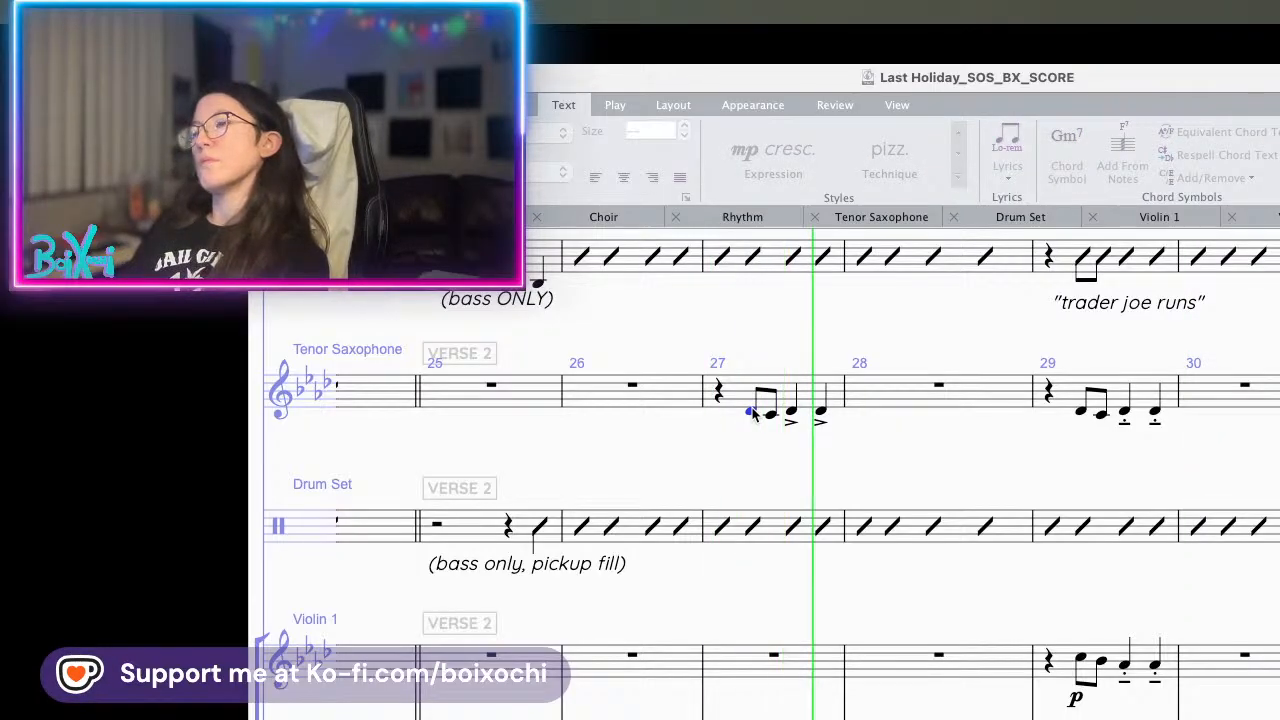
{"action": "key", "text": "space"}
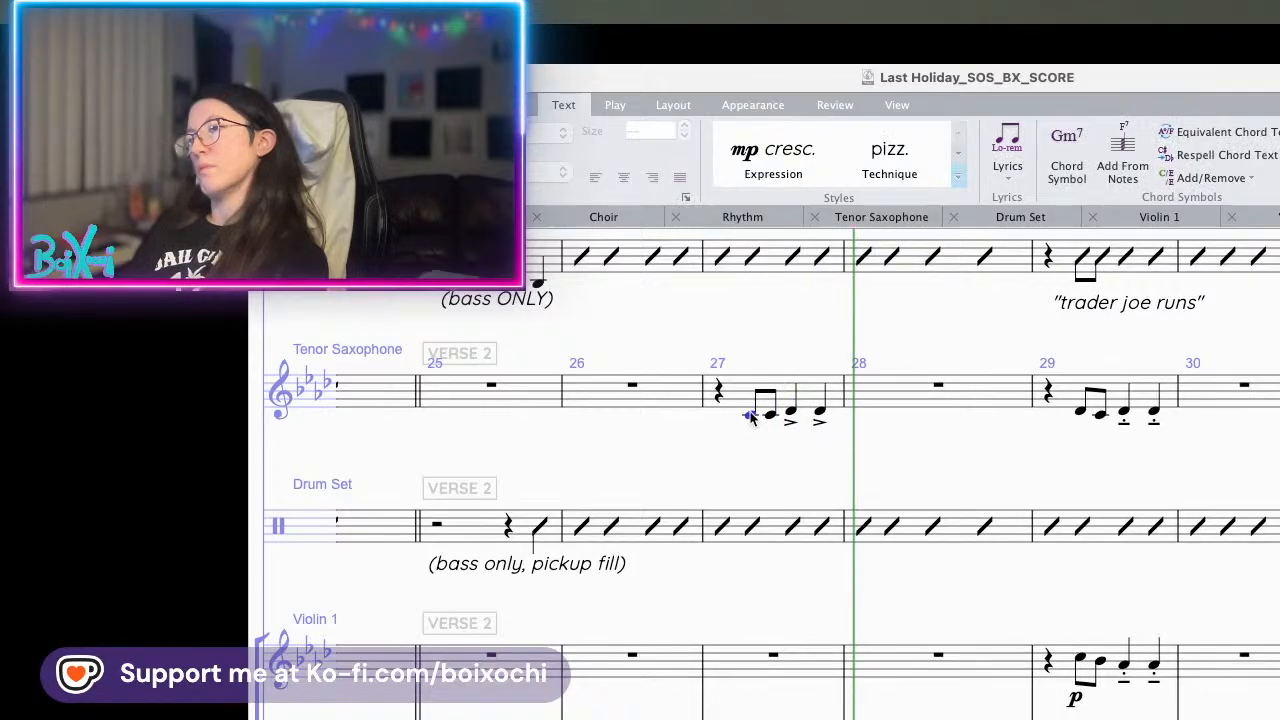
- Lower the first three Tenor Saxophone notes in bar 27 by an octave
{"action": "left_click", "coordinate": [754, 418]}
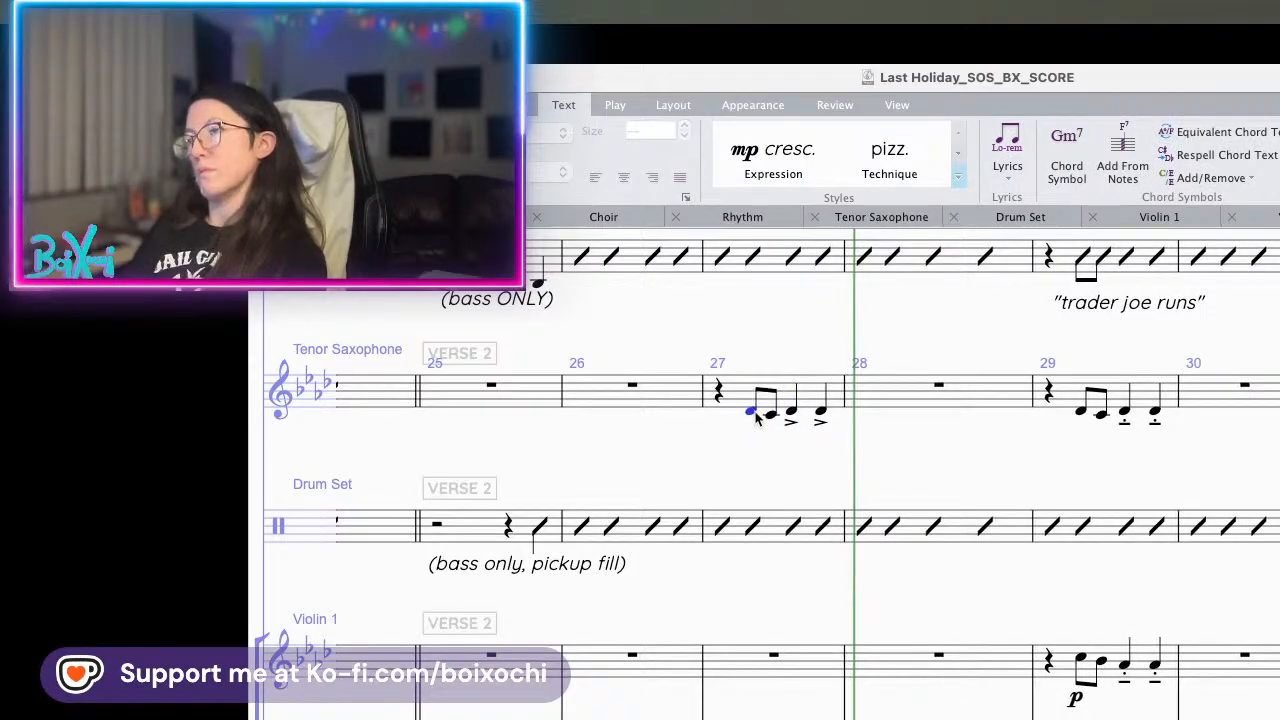
{"action": "key", "text": "super+Down"}
{"action": "key", "text": "Right"}
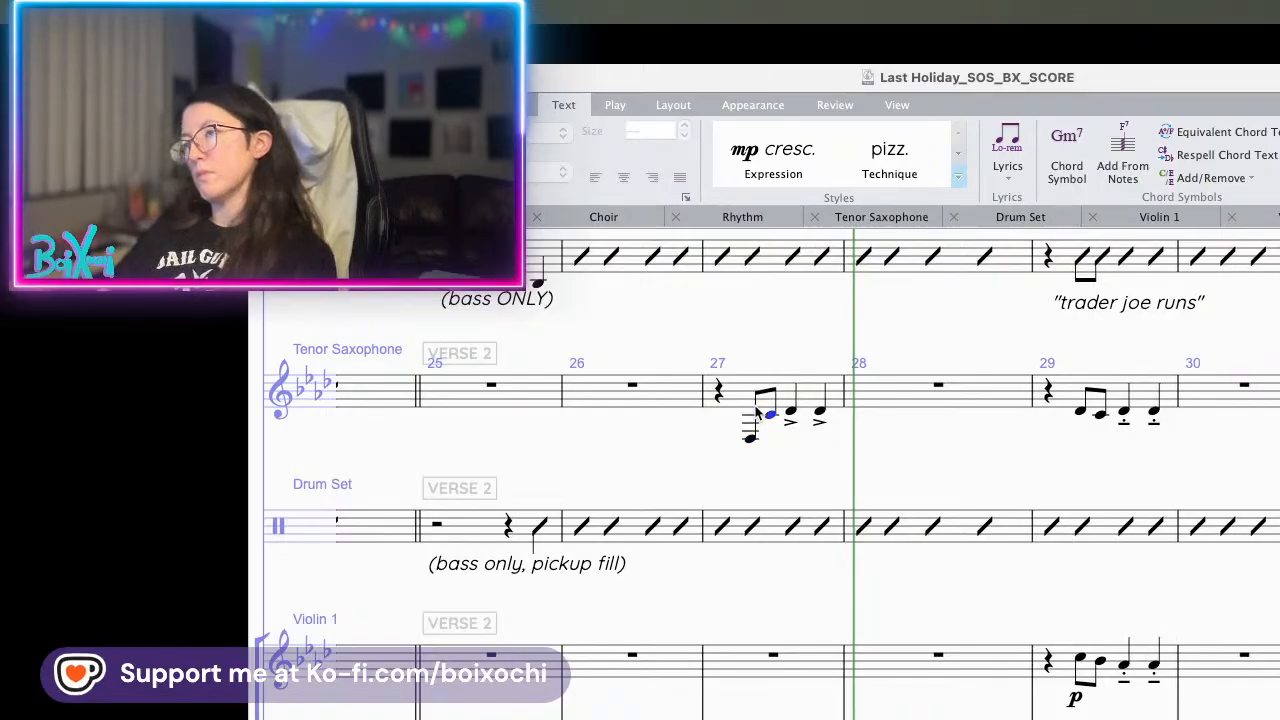
{"action": "key", "text": "Right"}
{"action": "key", "text": "super+Down"}
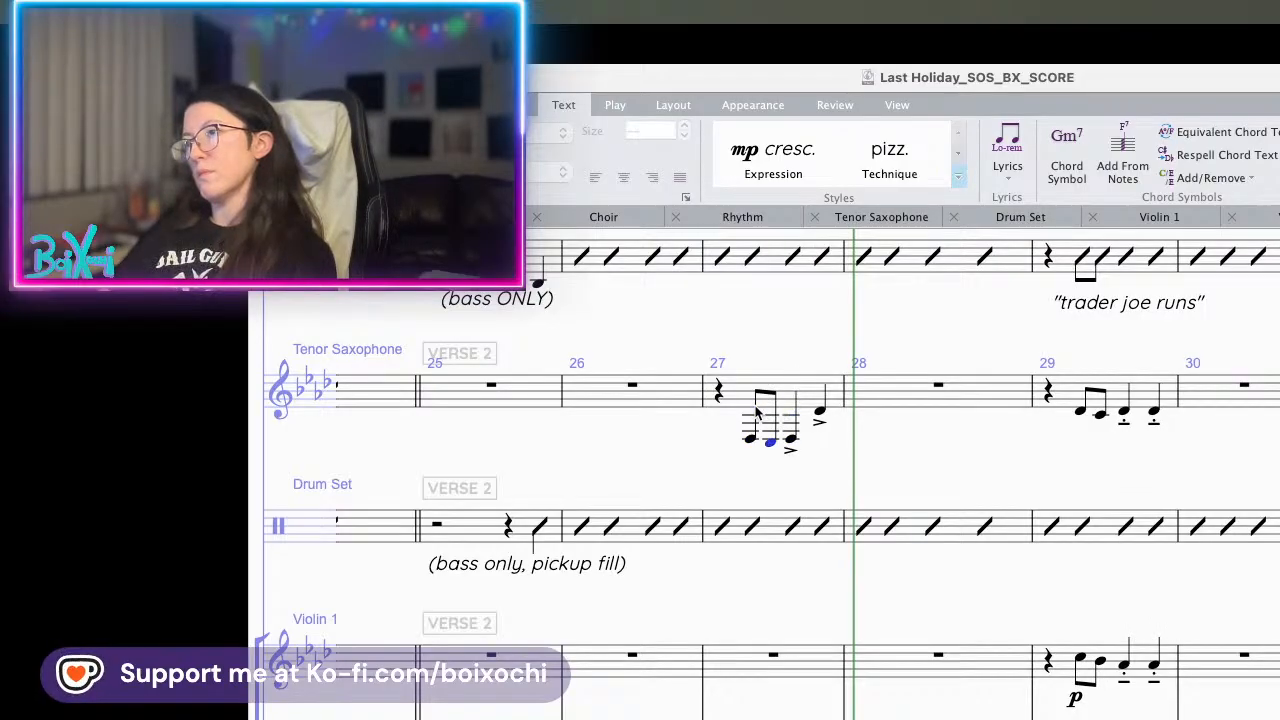
- Play back the lowered Tenor Saxophone notes in bar 27
{"action": "key", "text": "p"}
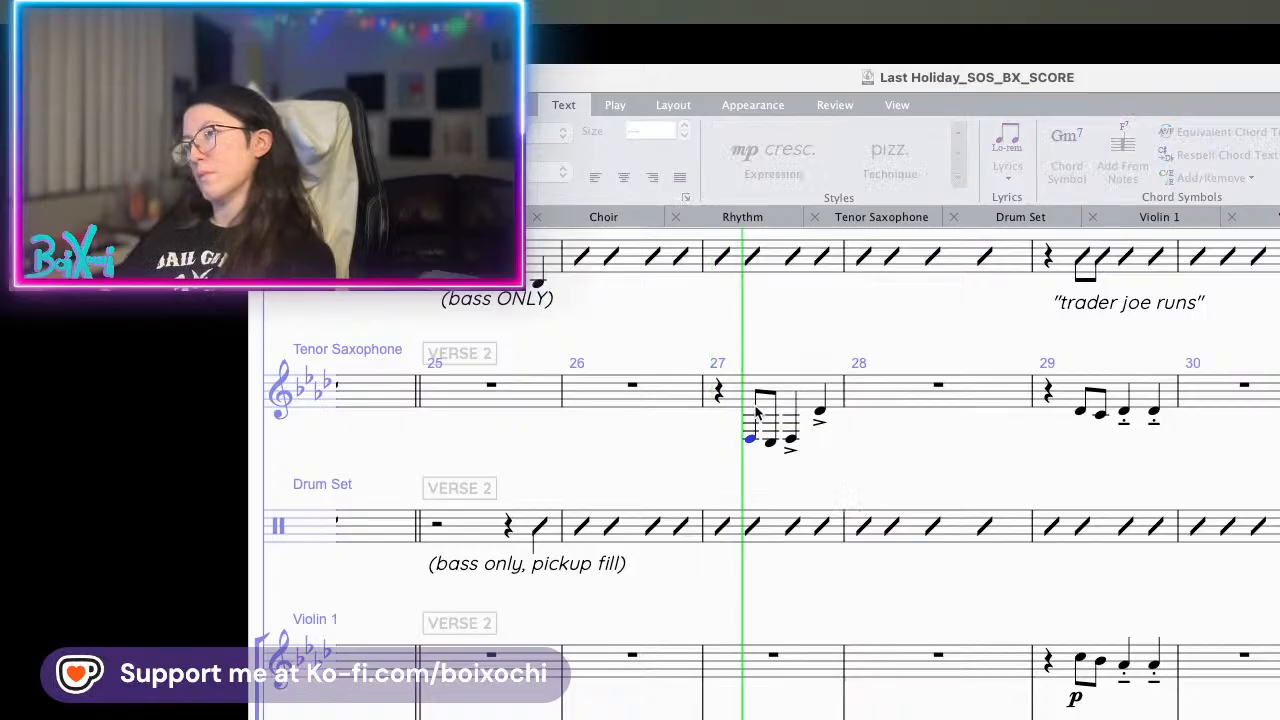
{"action": "key", "text": "space"}
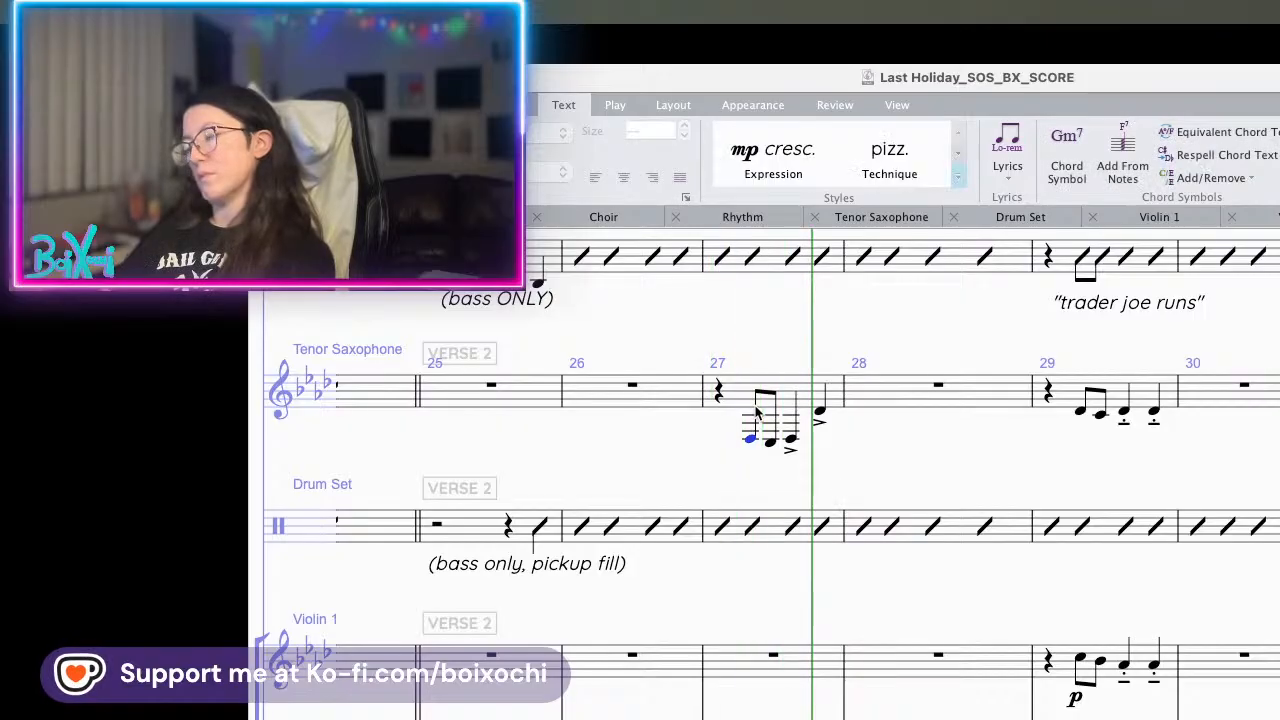
{"action": "key", "text": "p"}
{"action": "key", "text": "space"}
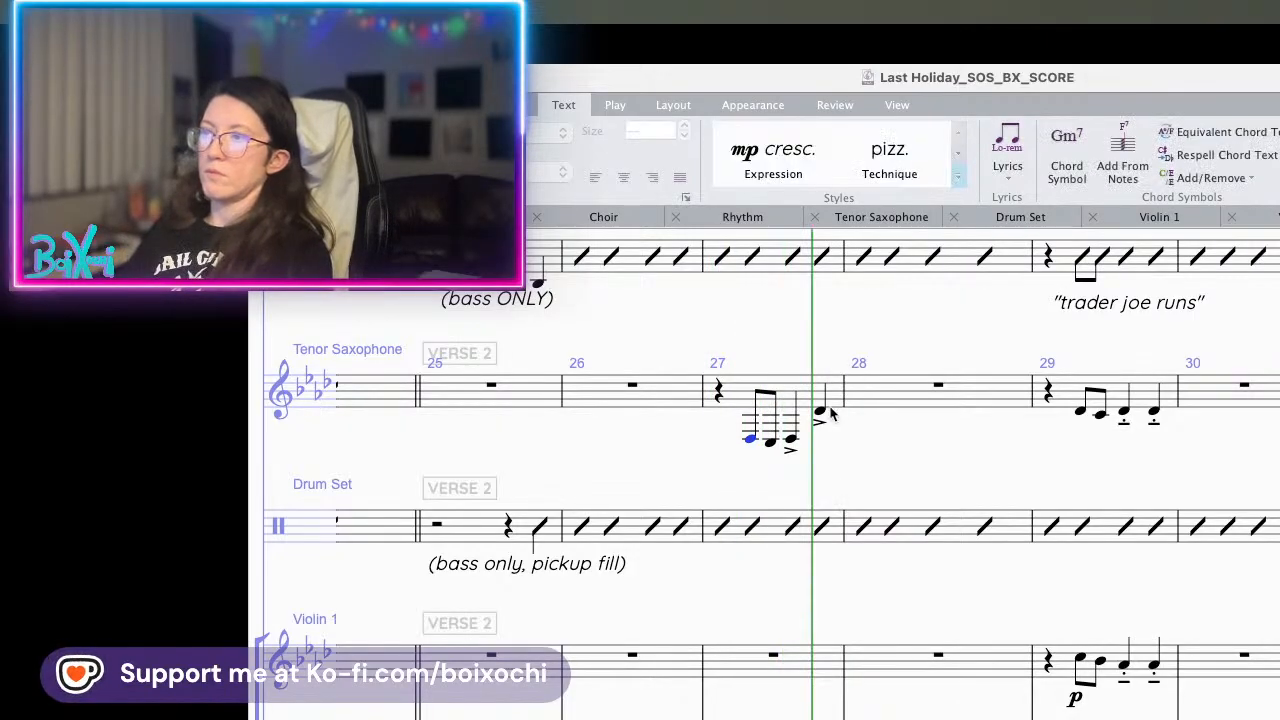
- Replace the last two Tenor Saxophone notes of bar 27 with one low half note and play back the bar
{"action": "left_click", "coordinate": [751, 440]}
{"action": "key", "text": "p"}
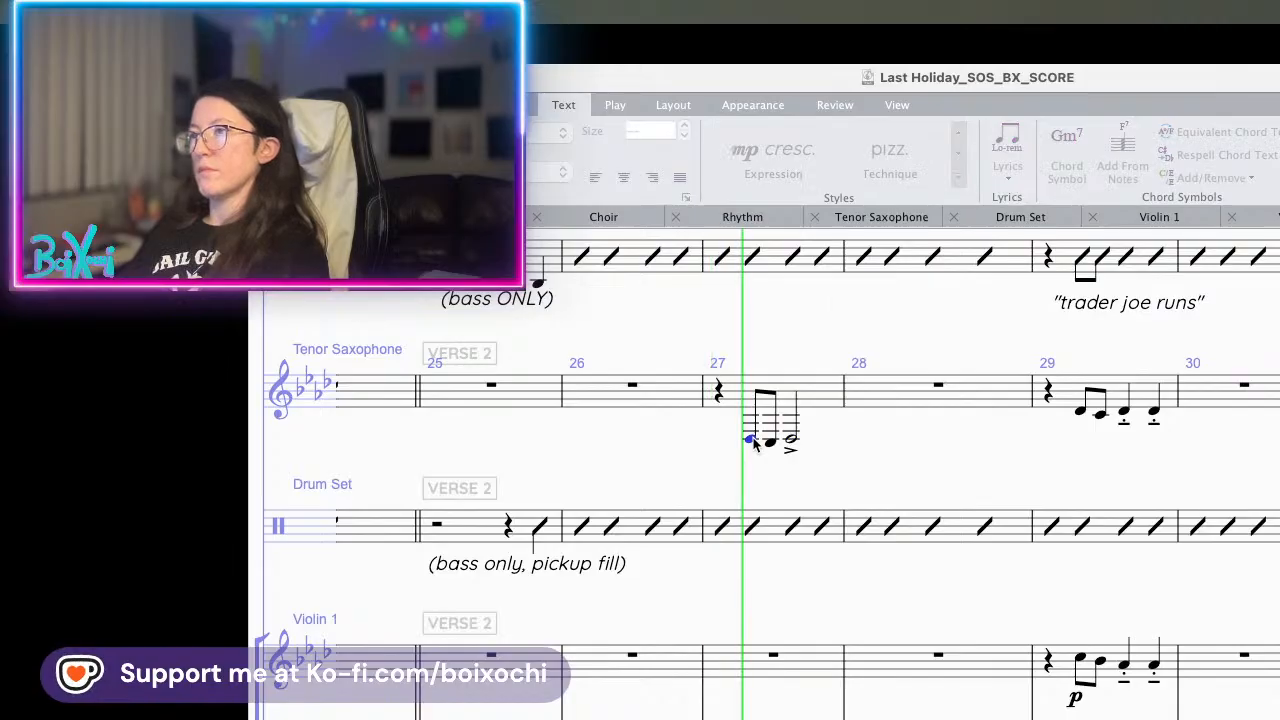
{"action": "key", "text": "space"}
- Compare the Tenor Saxophone line in bar 27 with the Viola and Violoncello parts below
{"action": "scroll", "coordinate": [737, 463], "scroll_direction": "down", "scroll_amount": 5}
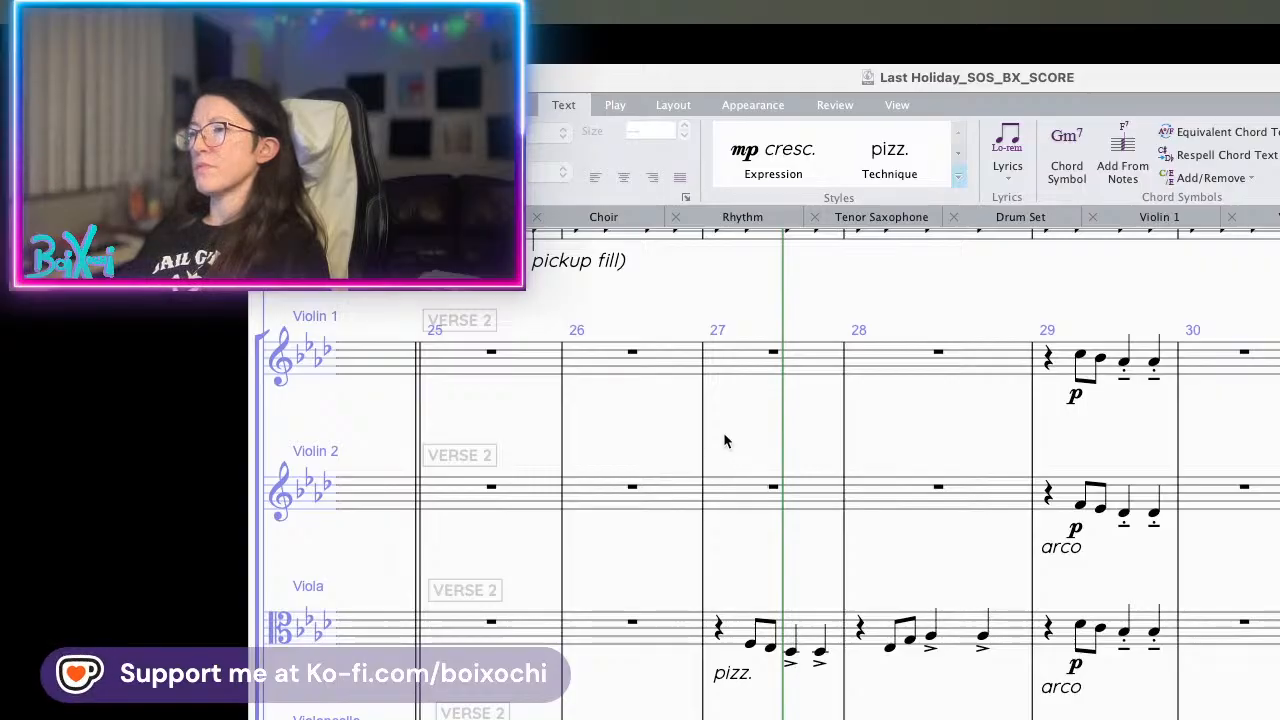
{"action": "scroll", "coordinate": [723, 440], "scroll_direction": "up", "scroll_amount": 1}
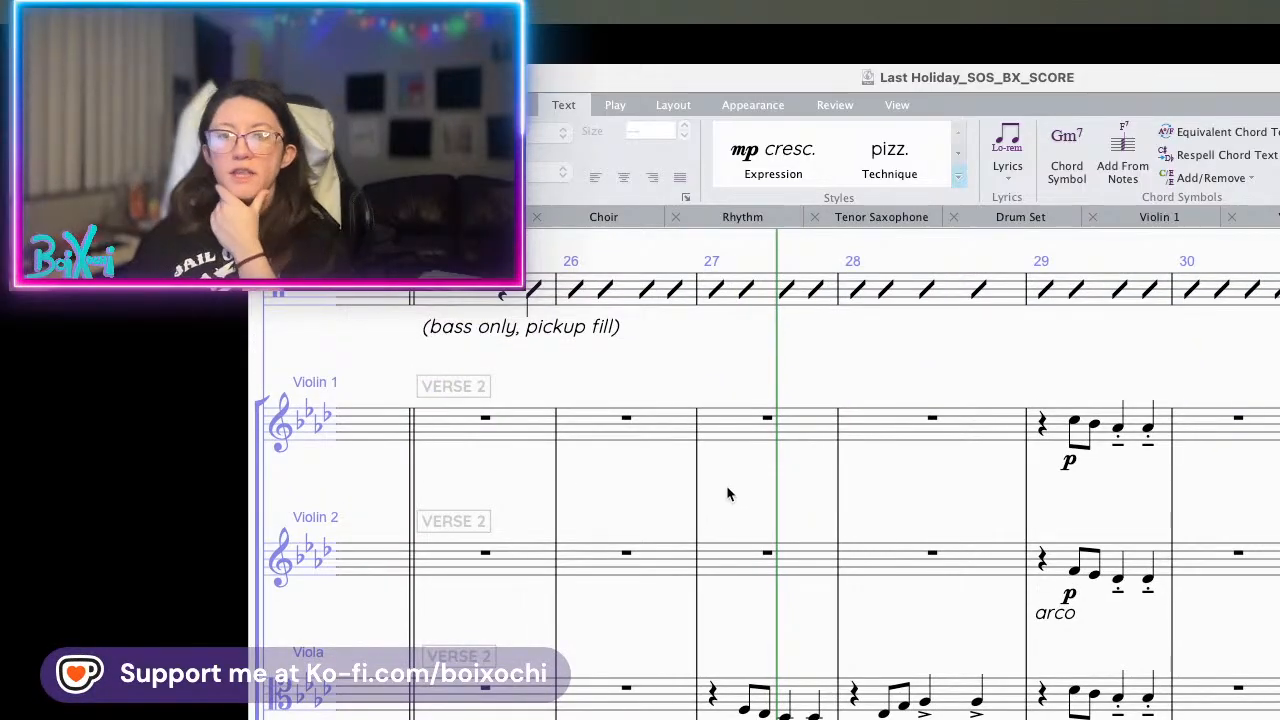
{"action": "scroll", "coordinate": [730, 489], "scroll_direction": "down", "scroll_amount": 3}
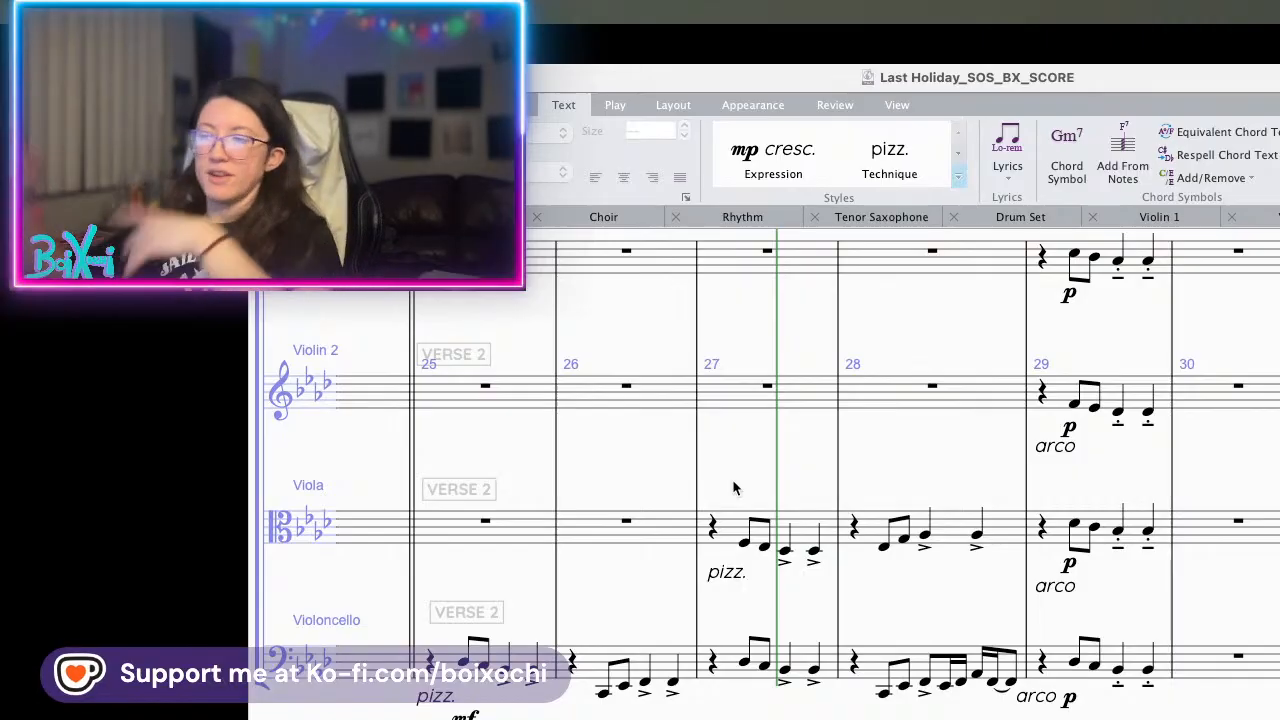
{"action": "left_click", "coordinate": [744, 545]}
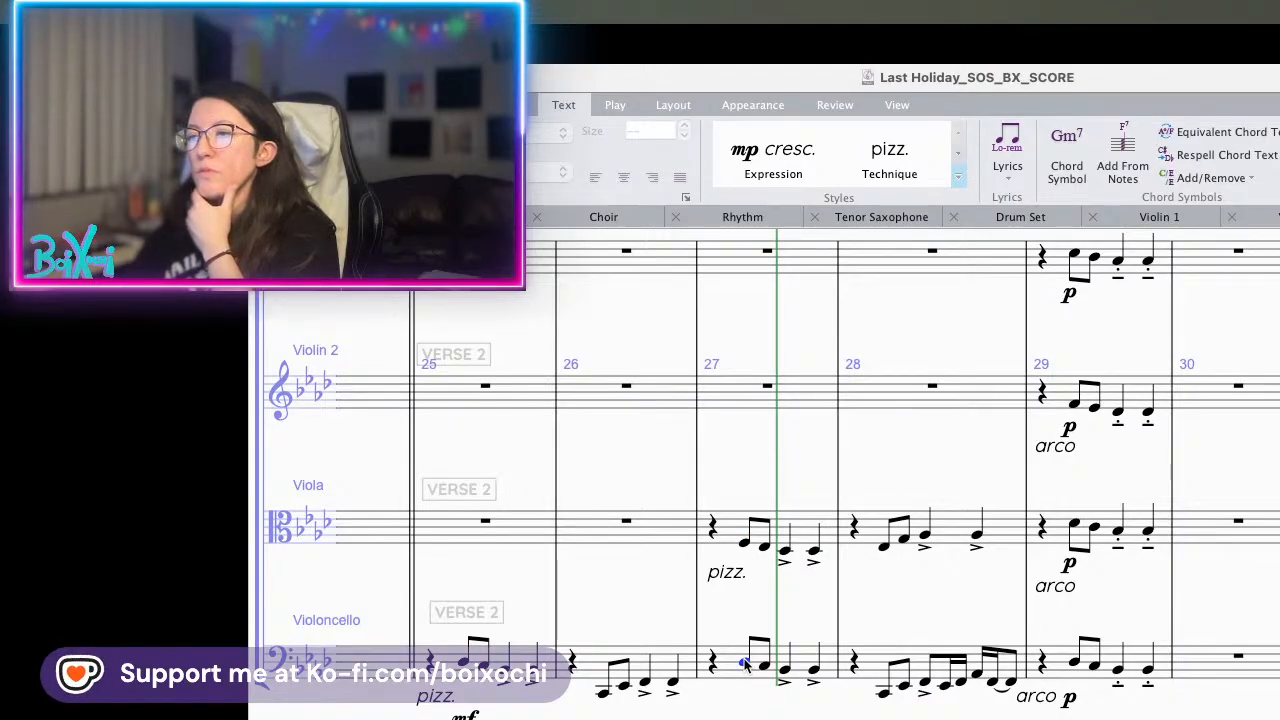
{"action": "scroll", "coordinate": [738, 500], "scroll_direction": "up", "scroll_amount": 5}
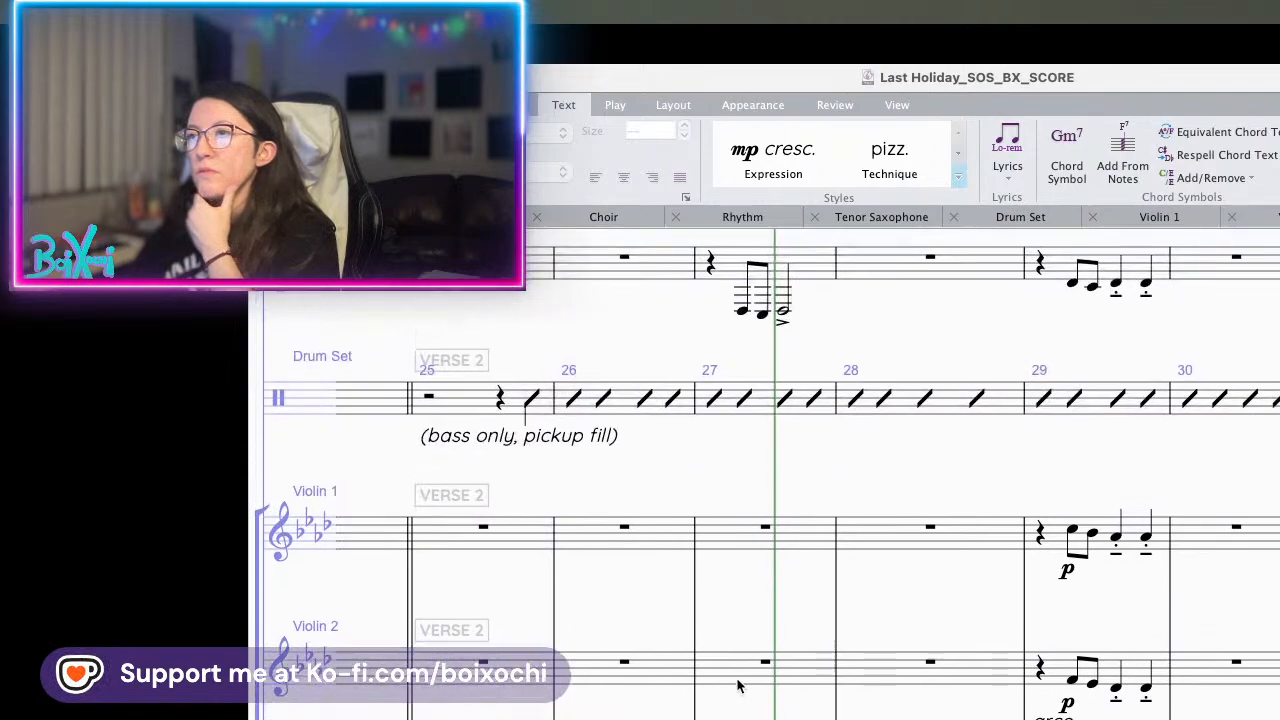
{"action": "scroll", "coordinate": [713, 496], "scroll_direction": "up", "scroll_amount": 1}
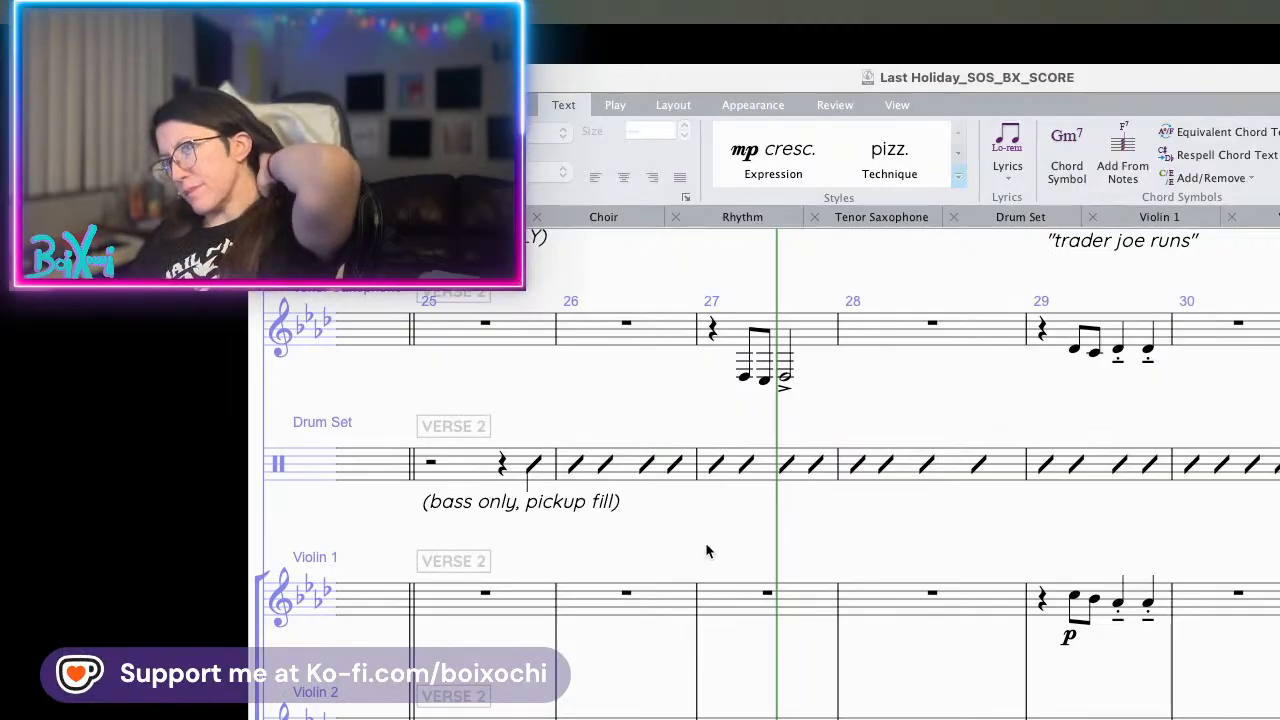
{"action": "scroll", "coordinate": [706, 540], "scroll_direction": "up", "scroll_amount": 1}
- Play back the score from the Tenor Saxophone quarter rest at the start of bar 27
{"action": "left_click", "coordinate": [701, 416]}
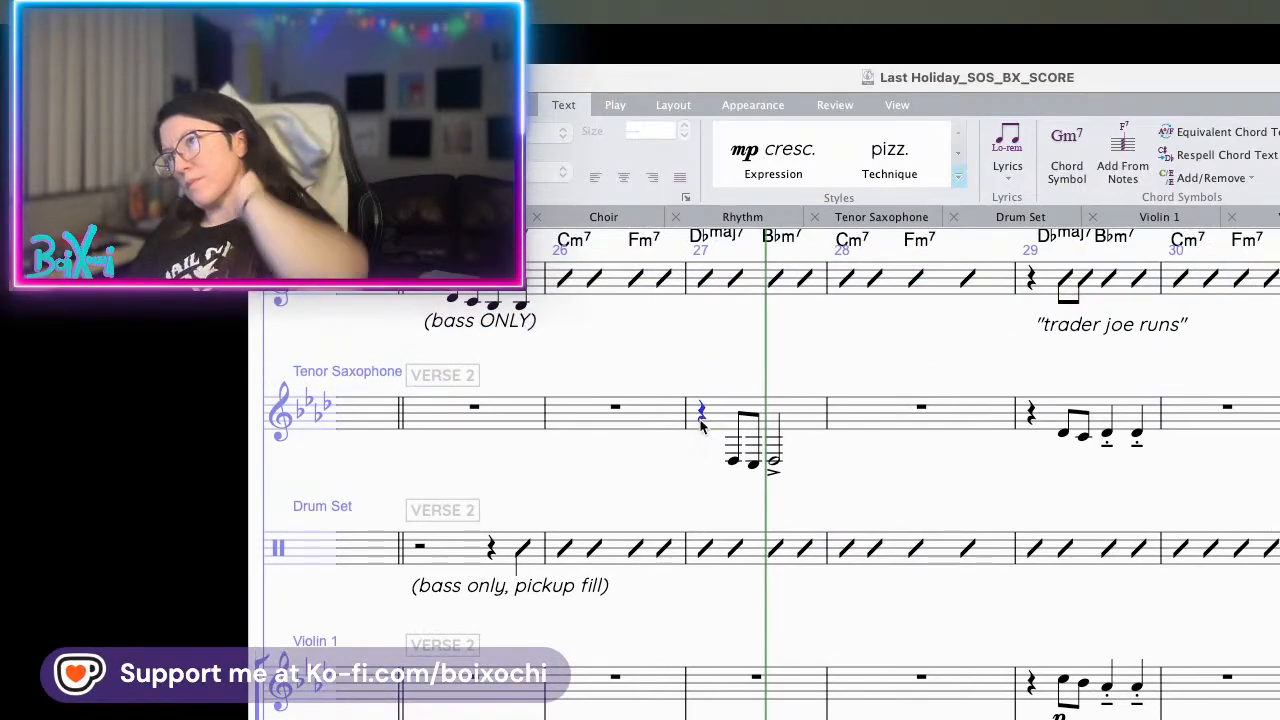
{"action": "key", "text": "p"}
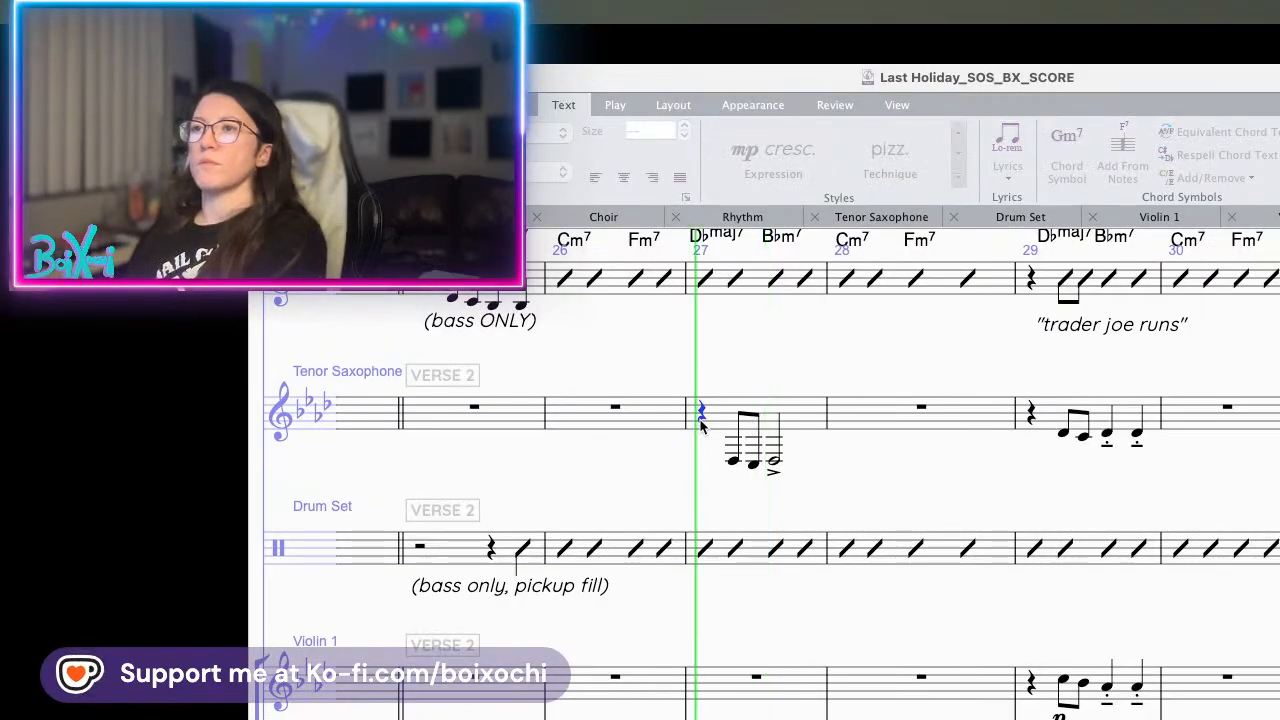
{"action": "key", "text": "space"}
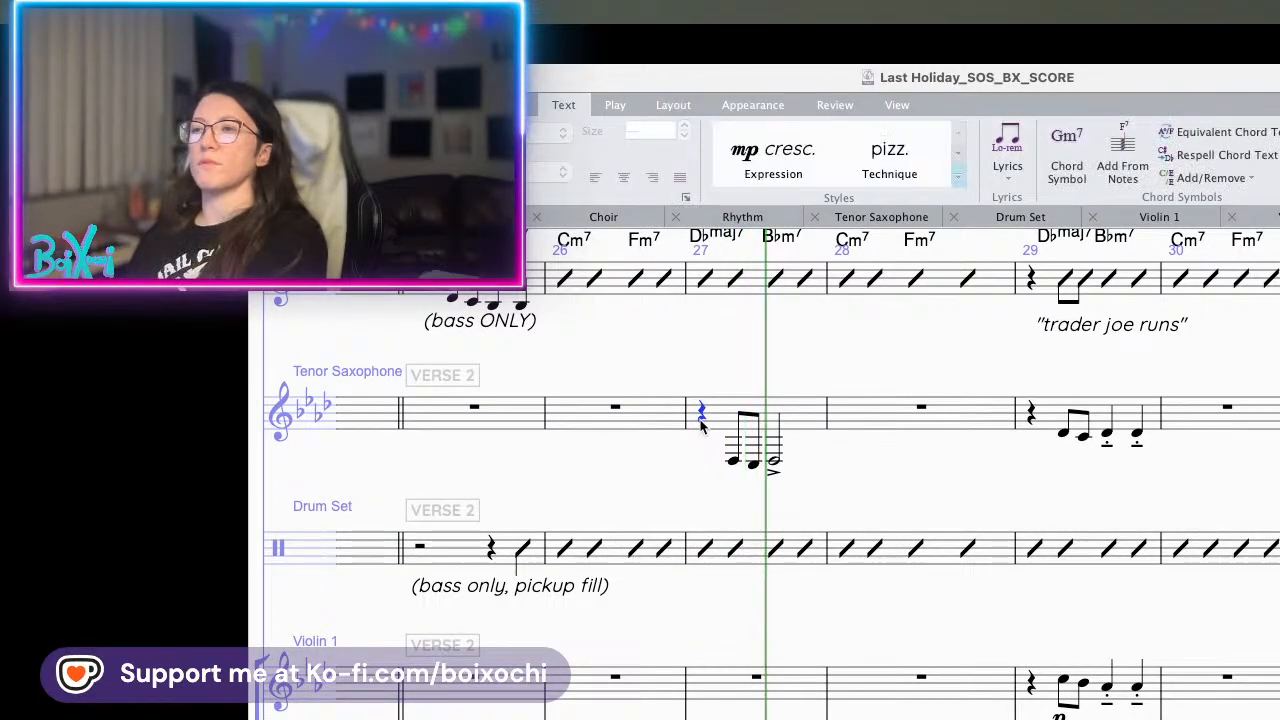
- Delete the two eighth notes before the half note in bar 27 of the Tenor Saxophone
{"action": "left_click", "coordinate": [734, 462]}
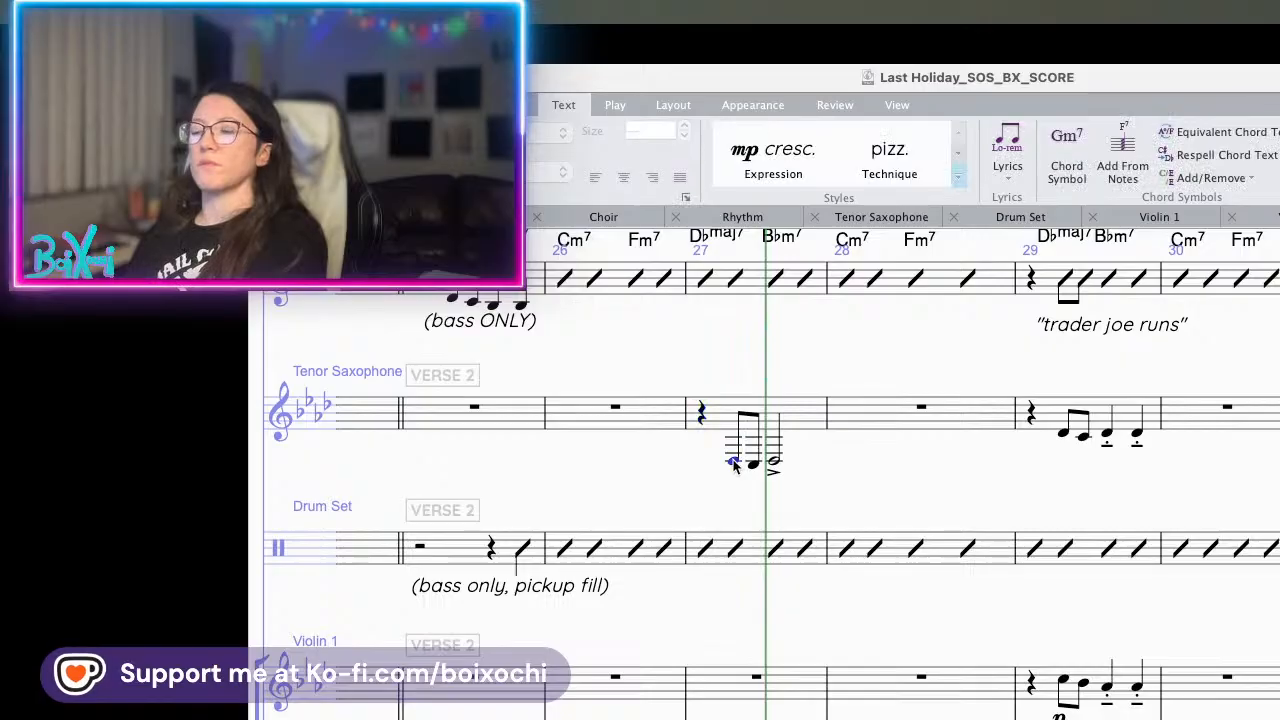
{"action": "key", "text": "Delete"}
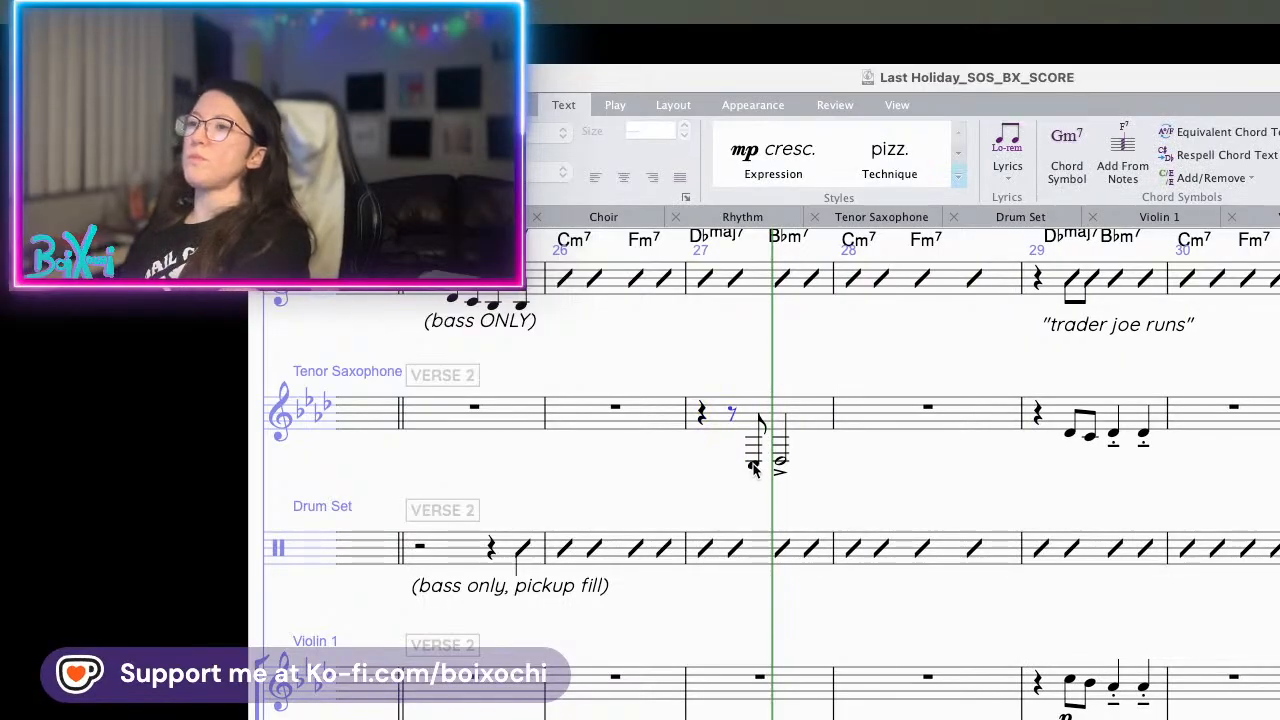
{"action": "left_click", "coordinate": [754, 464]}
{"action": "key", "text": "Delete"}
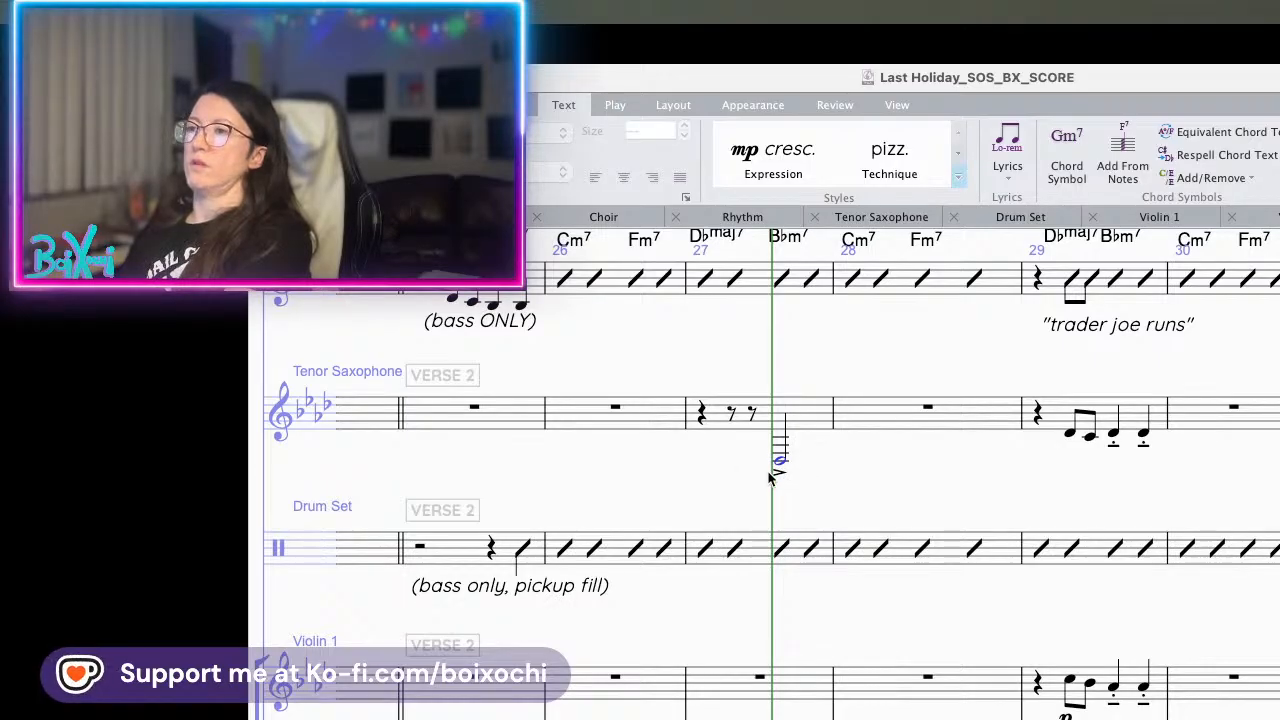
- Remove the accent from the Tenor Saxophone half note in bar 27 and play back from the bar's first rest
{"action": "left_click", "coordinate": [700, 420]}
{"action": "left_click", "coordinate": [702, 418]}
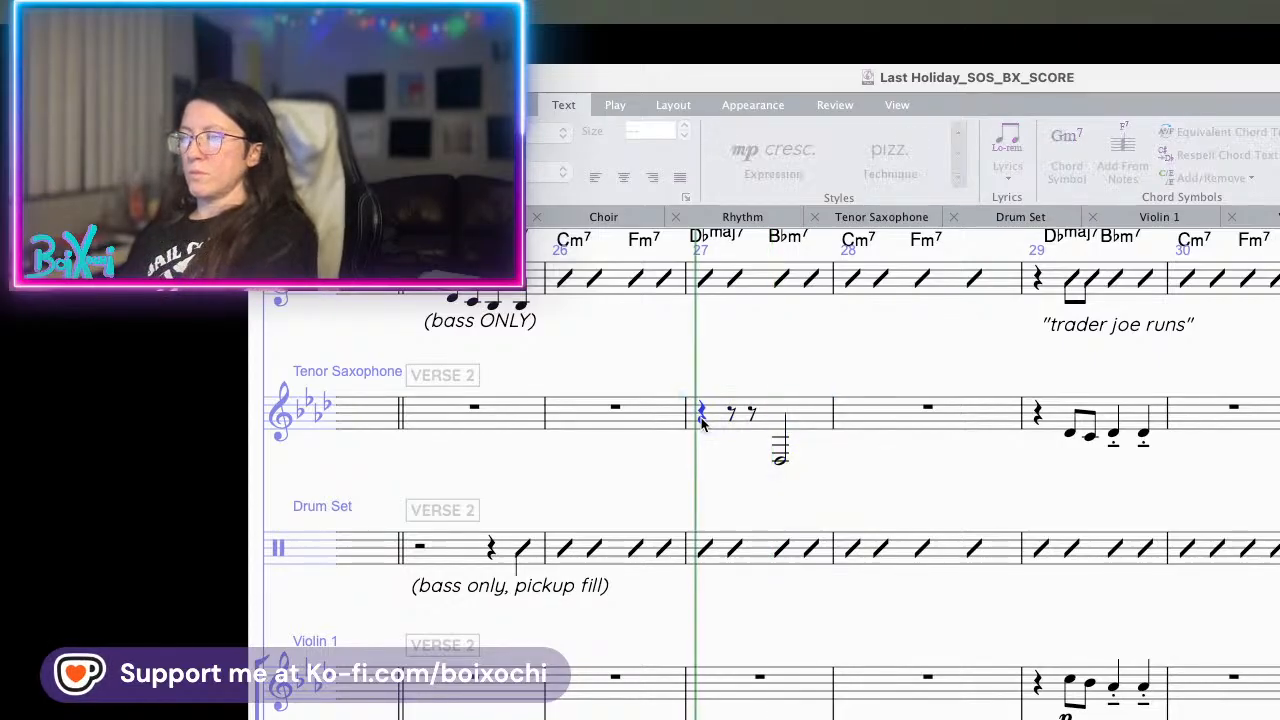
{"action": "key", "text": "p"}
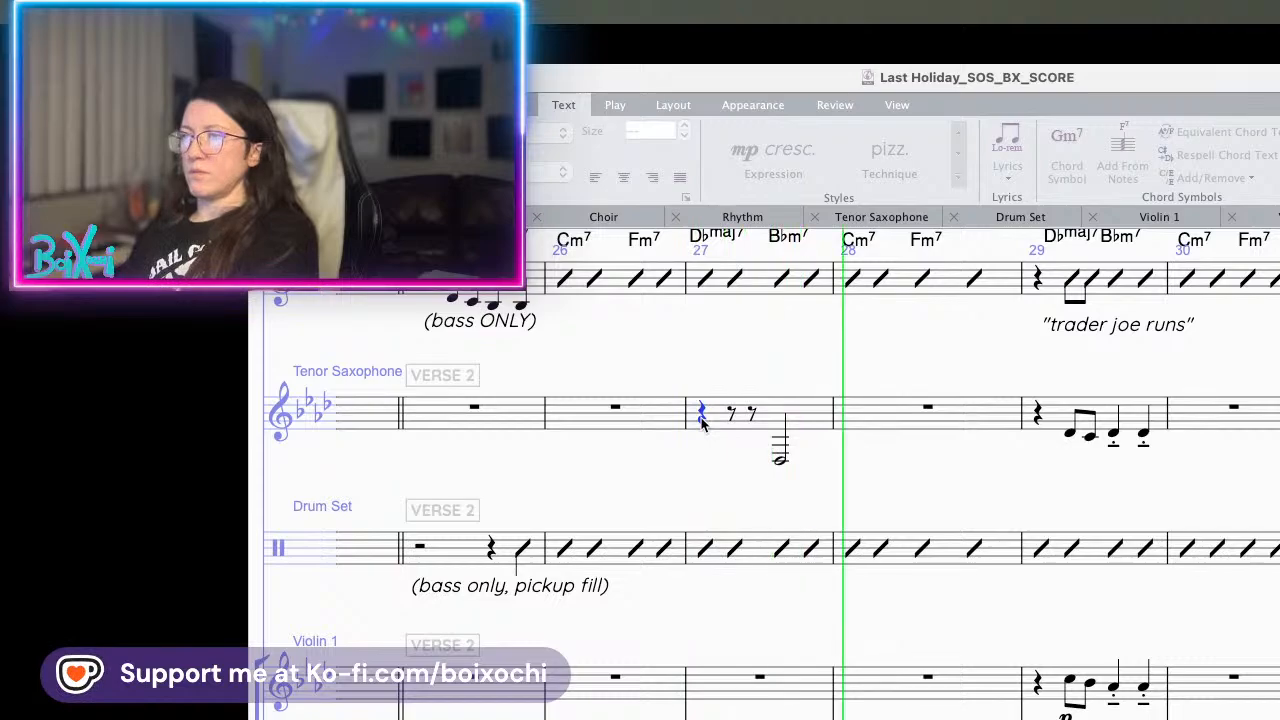
{"action": "key", "text": "space"}
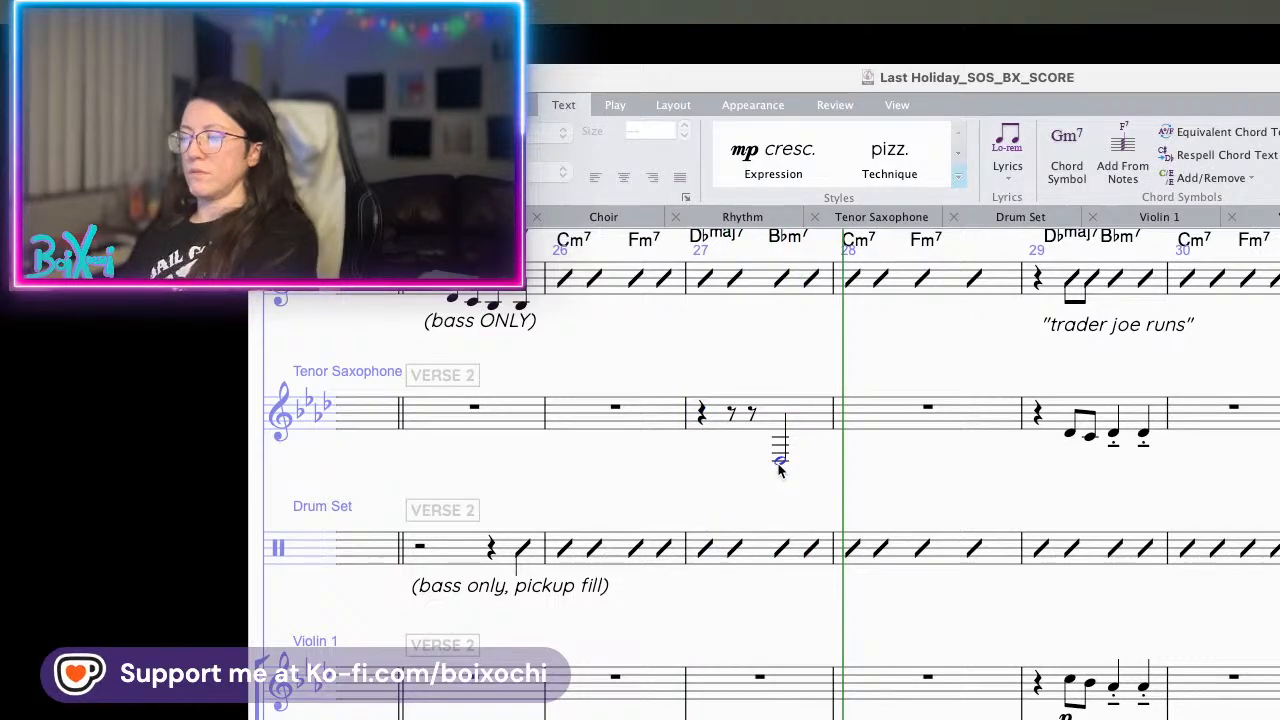
- Raise the Tenor Saxophone half note in bar 27 to A-flat below middle C and enter a middle C half note at the start of bar 28
{"action": "left_click", "coordinate": [778, 465]}
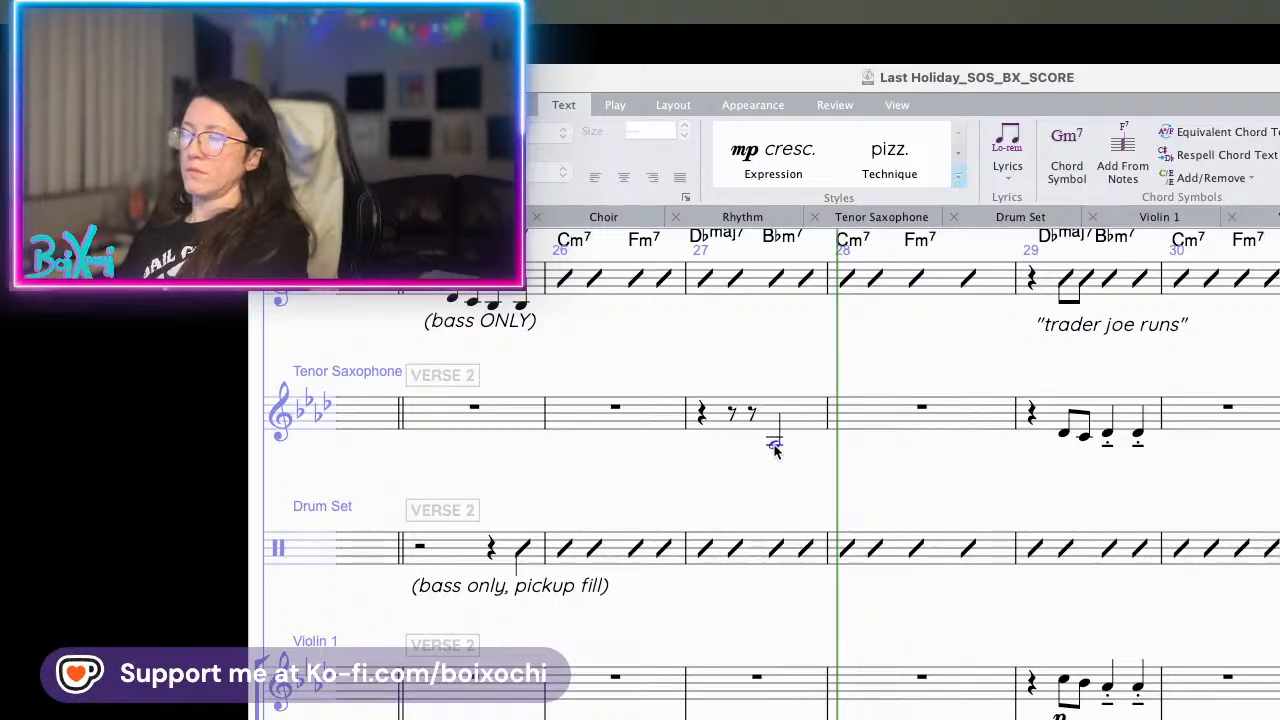
{"action": "left_click", "coordinate": [798, 444]}
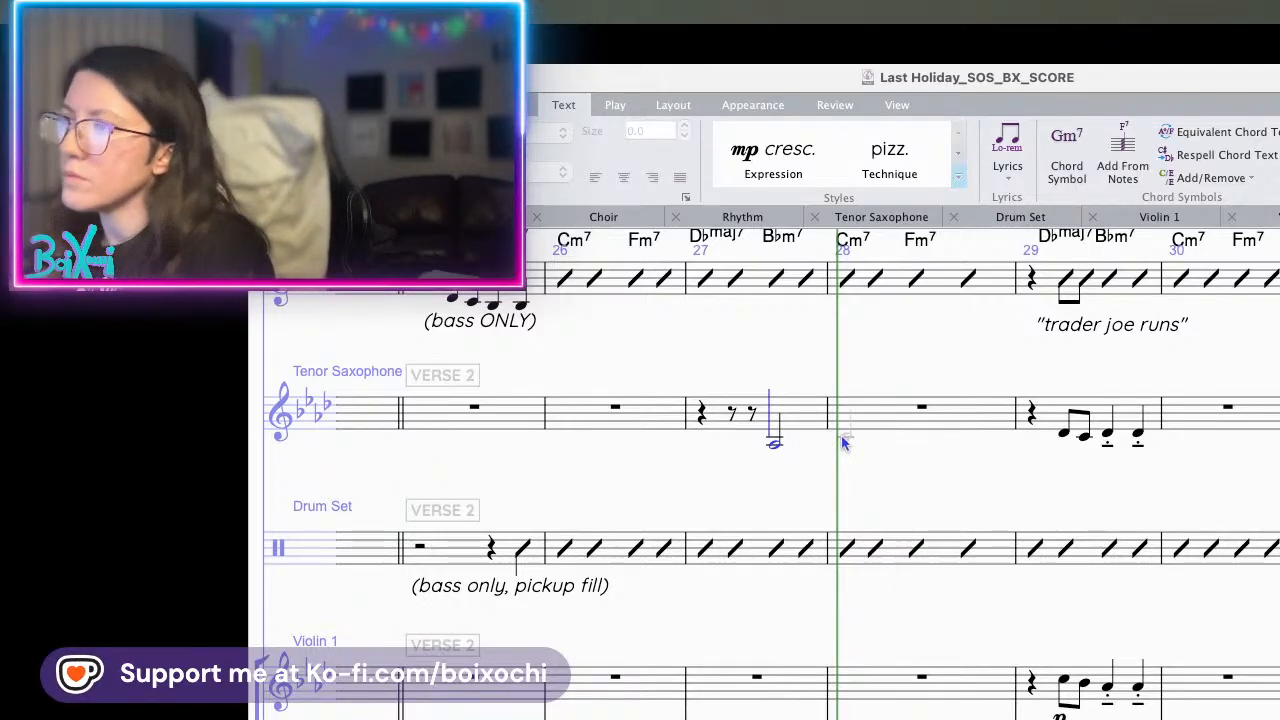
{"action": "left_click", "coordinate": [845, 440]}
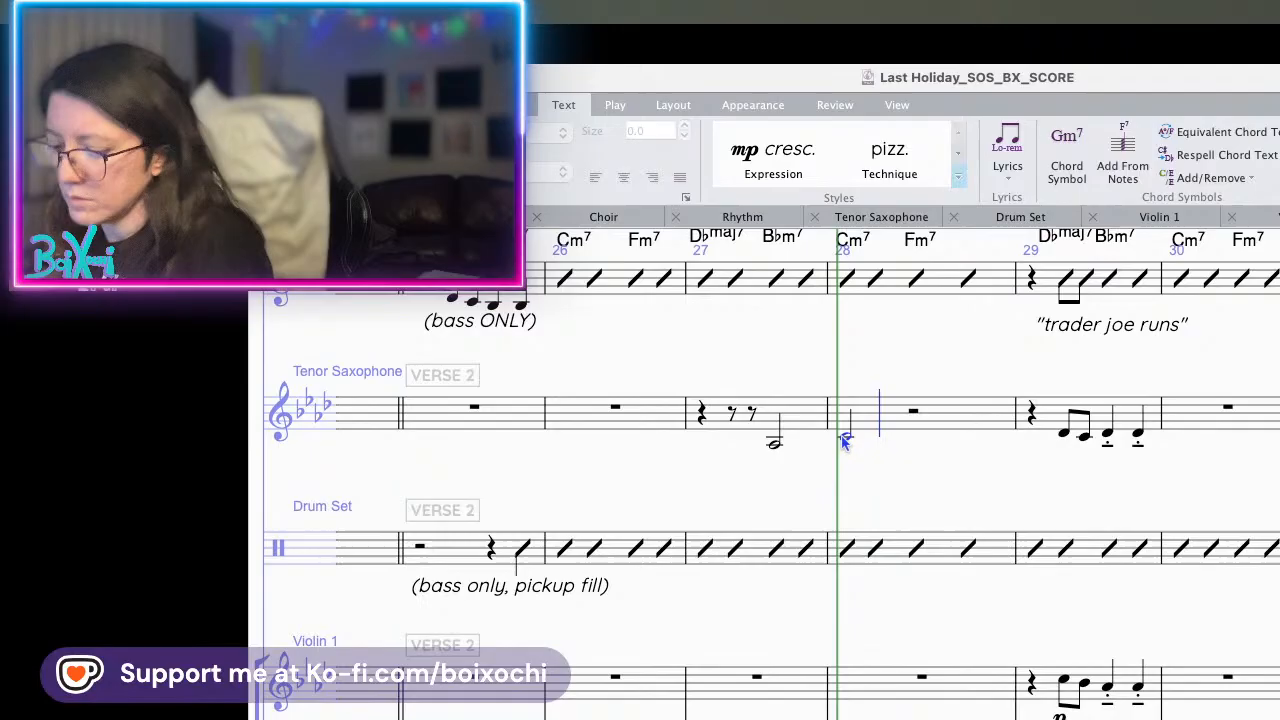
- Play back the Tenor Saxophone half notes from bar 27 into bar 28
{"action": "left_click", "coordinate": [775, 446]}
{"action": "key", "text": "p"}
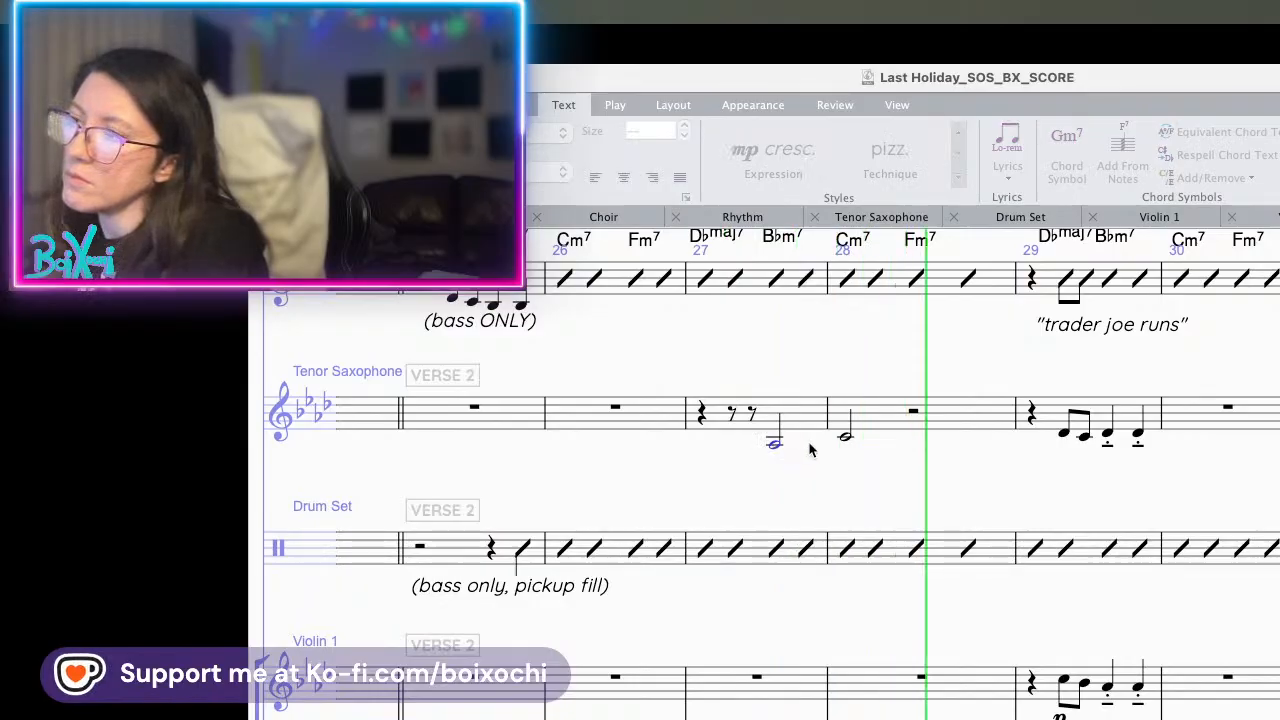
- Replay the Tenor Saxophone line from the bar 27 half note to judge the phrase
{"action": "key", "text": "space"}
{"action": "key", "text": "["}
{"action": "key", "text": "space"}
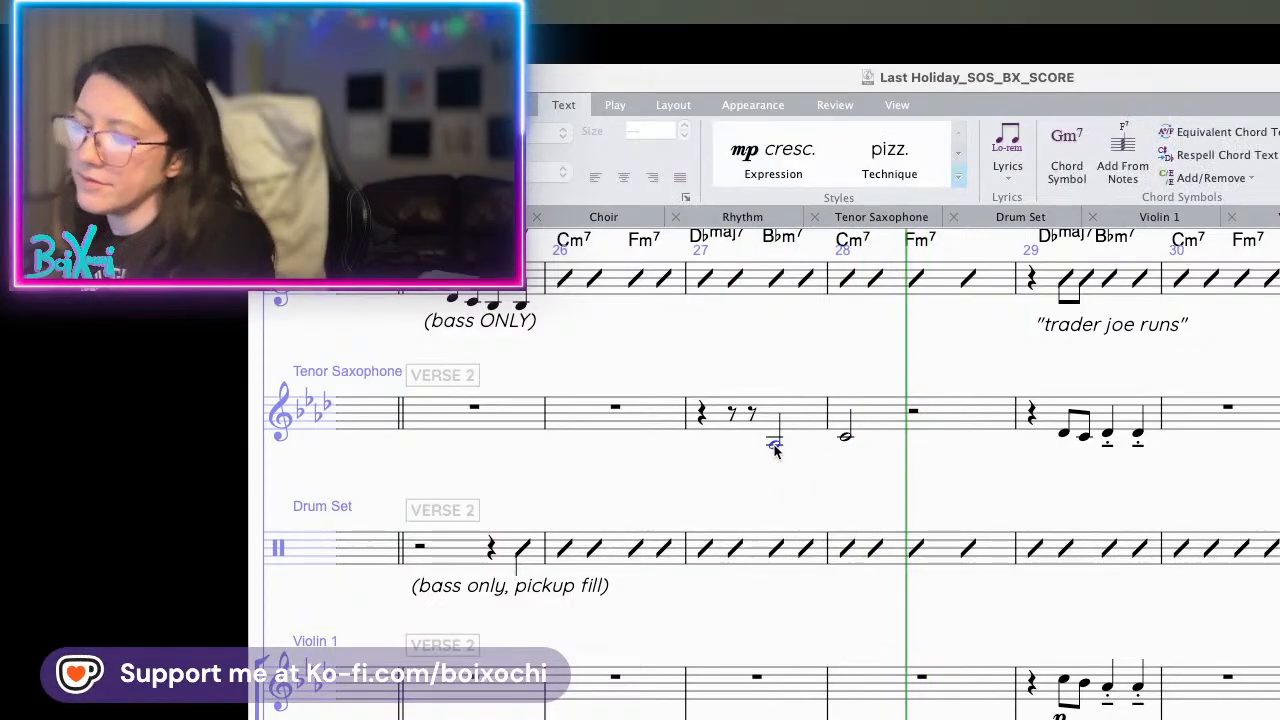
{"action": "key", "text": "p"}
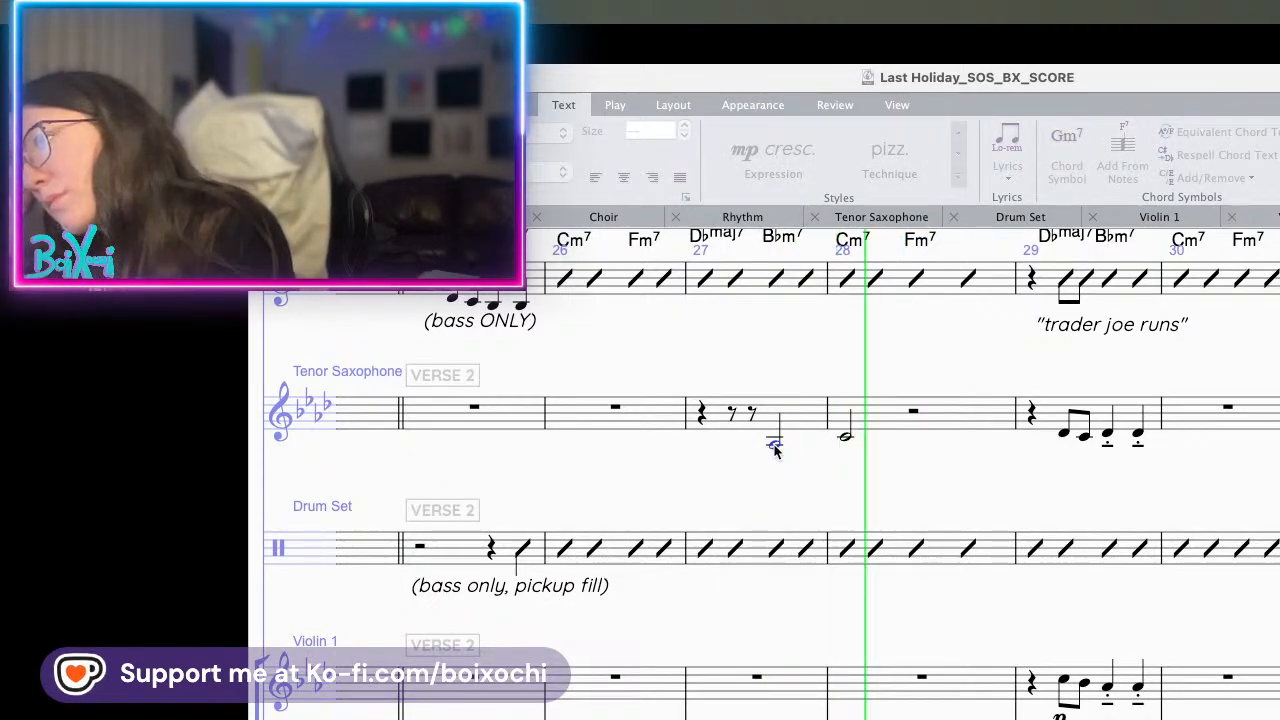
{"action": "key", "text": "space"}
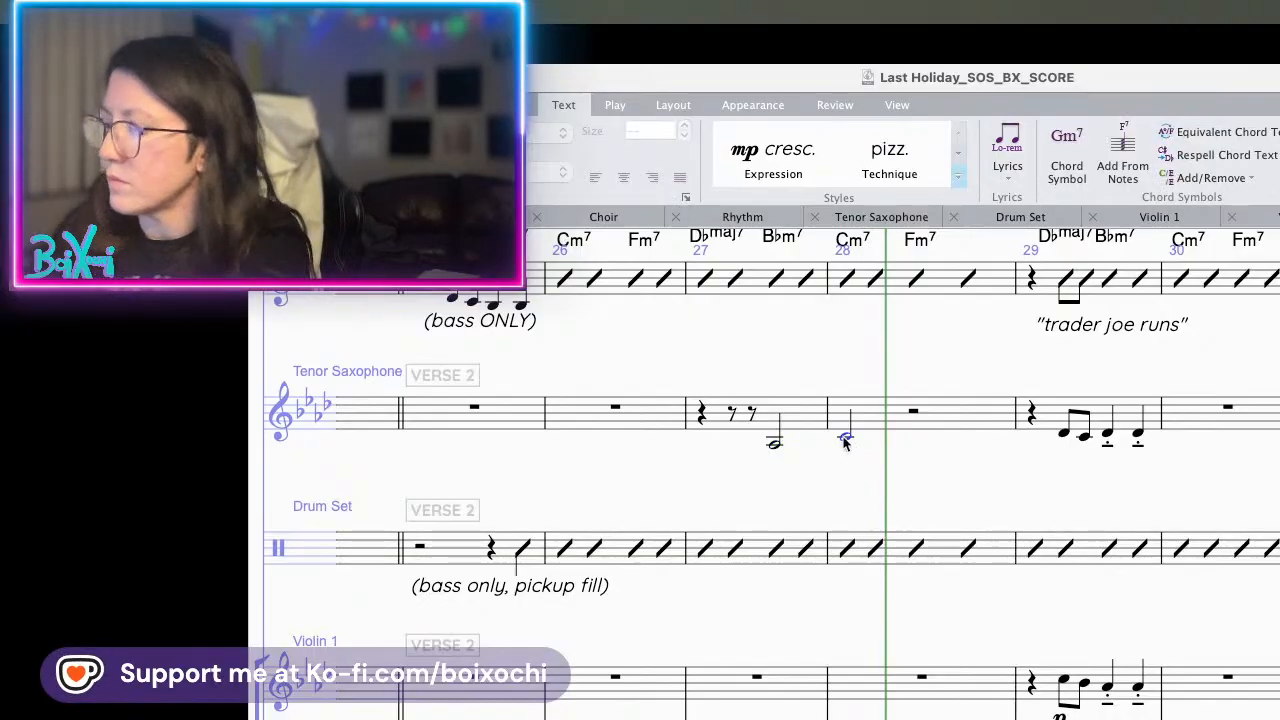
- Shorten the Tenor Saxophone C in bar 28 to a quarter note, add a B-flat quarter note after it and play back from bar 25
{"action": "key", "text": "4"}
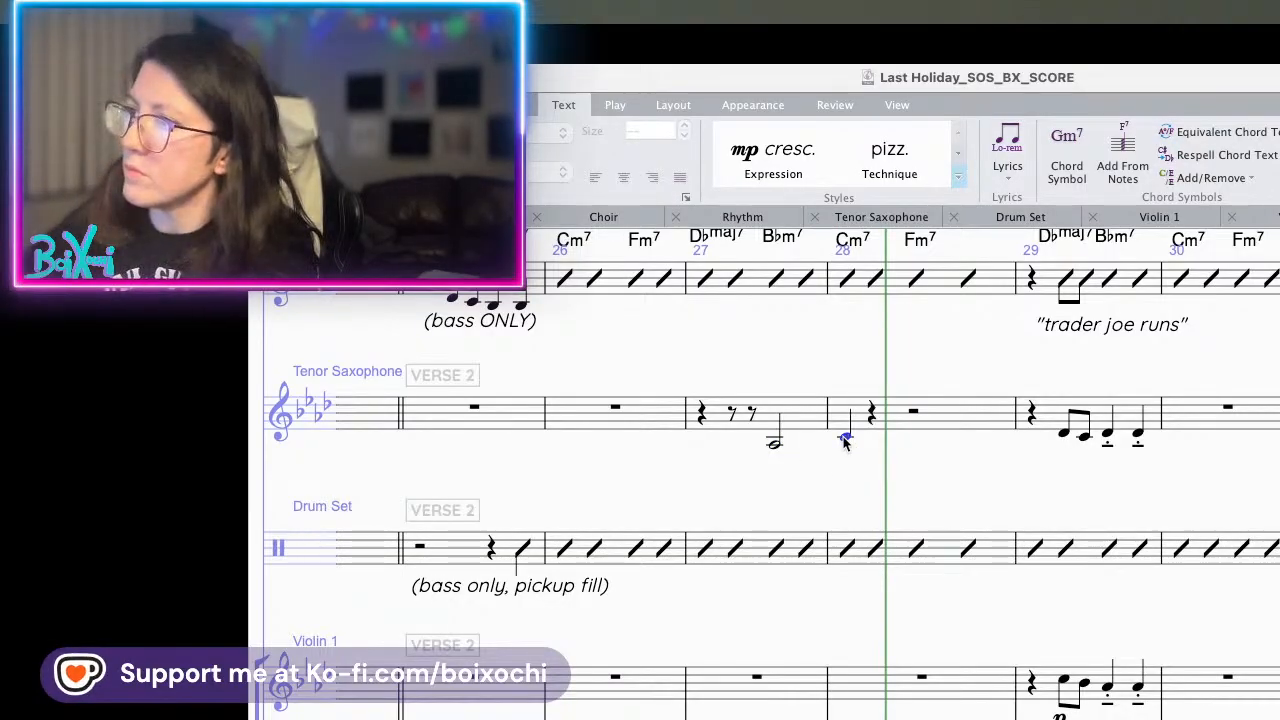
{"action": "key", "text": "Right"}
{"action": "key", "text": "b"}
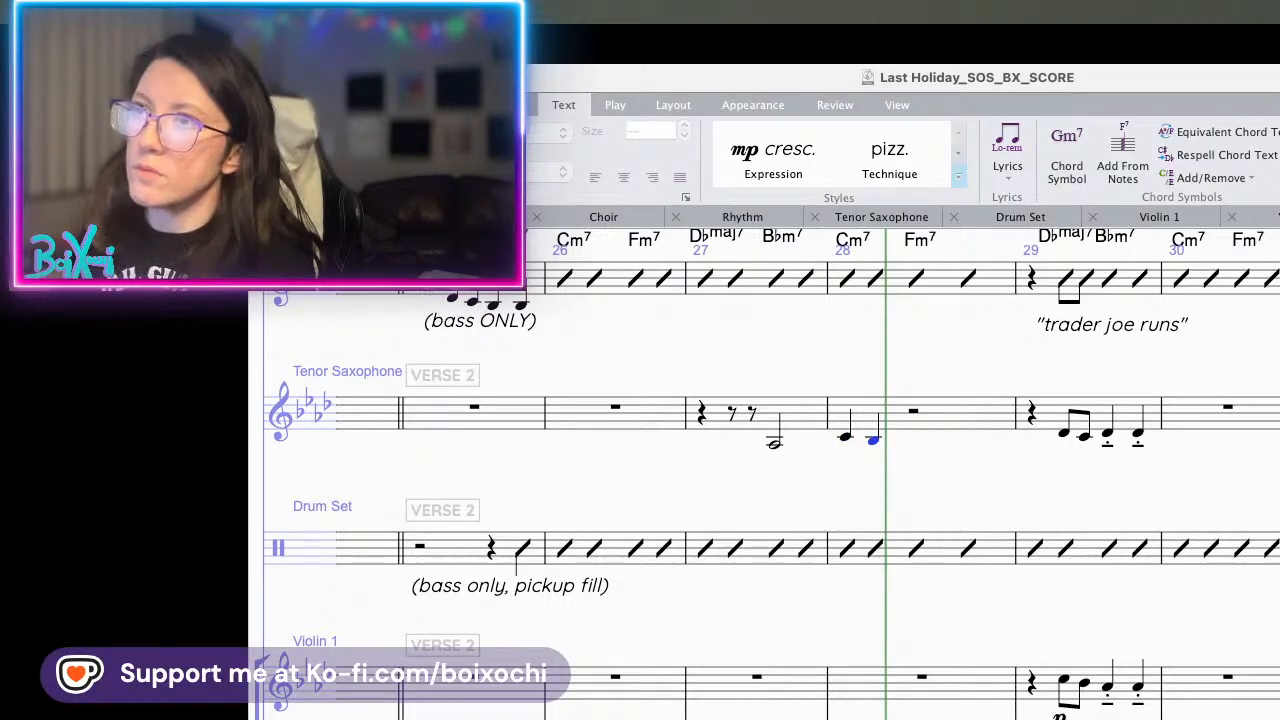
{"action": "key", "text": "space"}
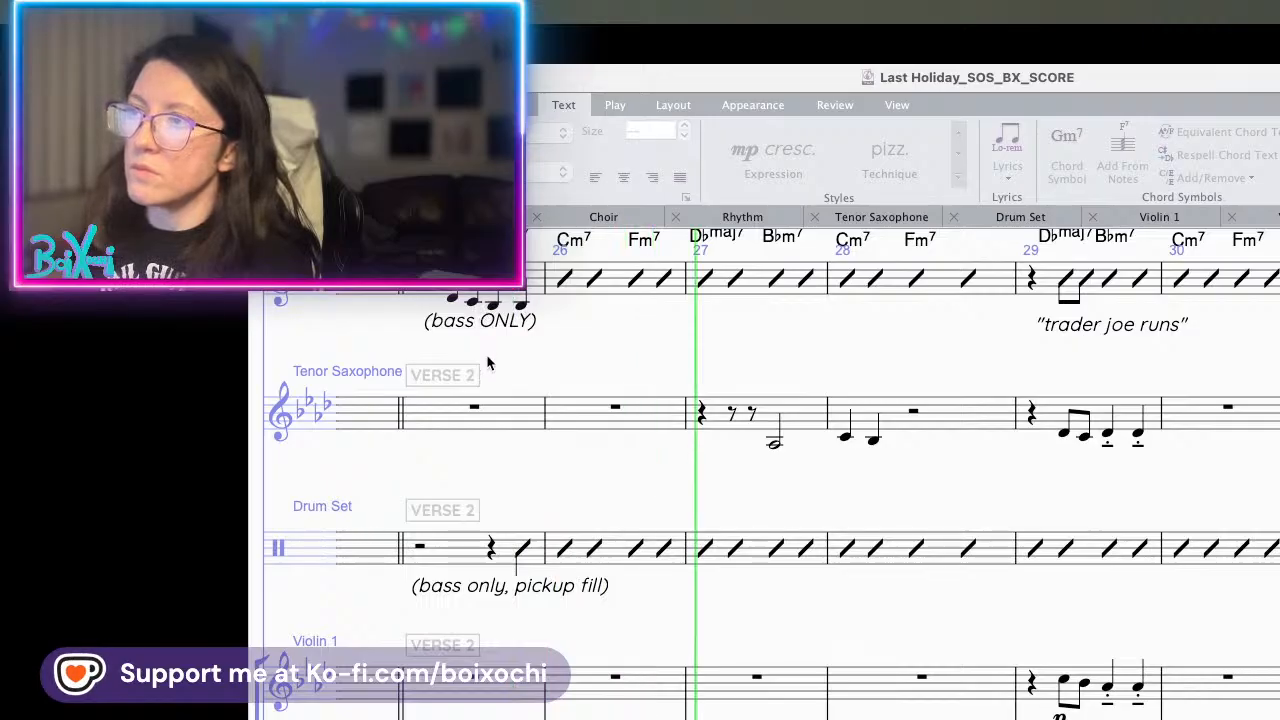
{"action": "scroll", "coordinate": [560, 400], "scroll_direction": "up", "scroll_amount": 2}
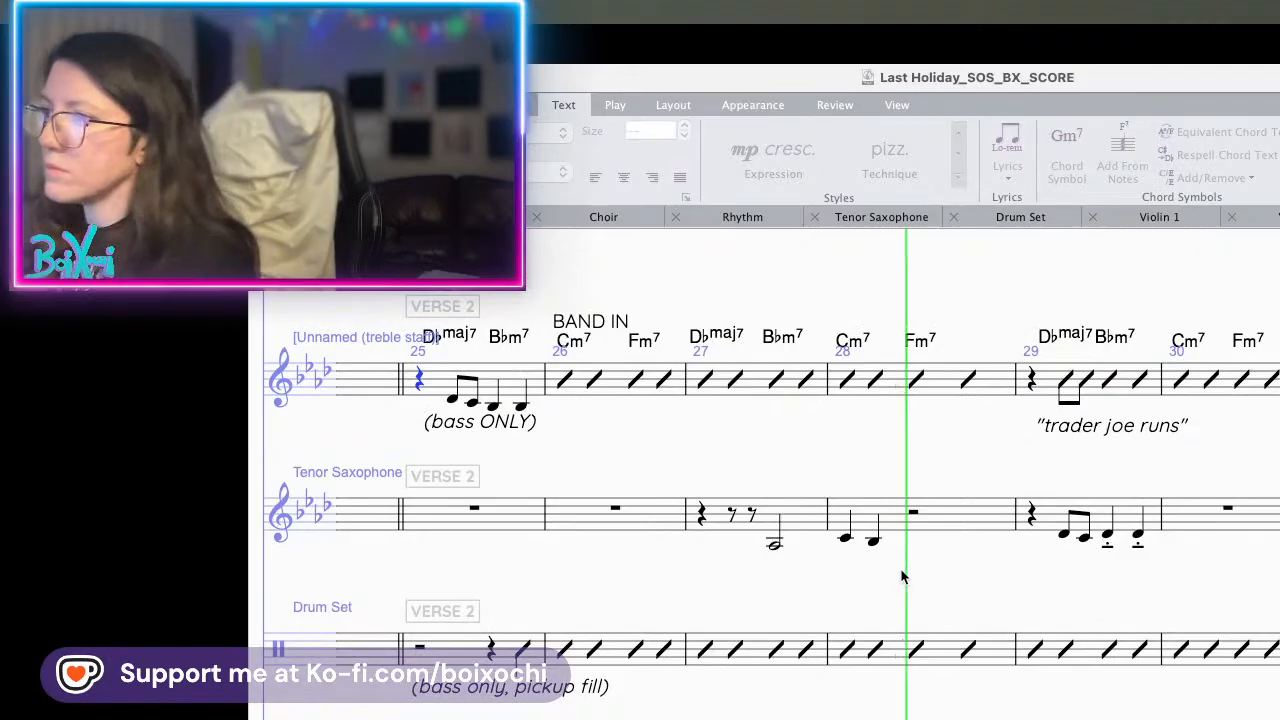
- Fill beats 3 and 4 of Tenor Saxophone bar 28 with a middle C eighth note and an E-flat eighth note tied to an E-flat quarter note
{"action": "left_click", "coordinate": [845, 539]}
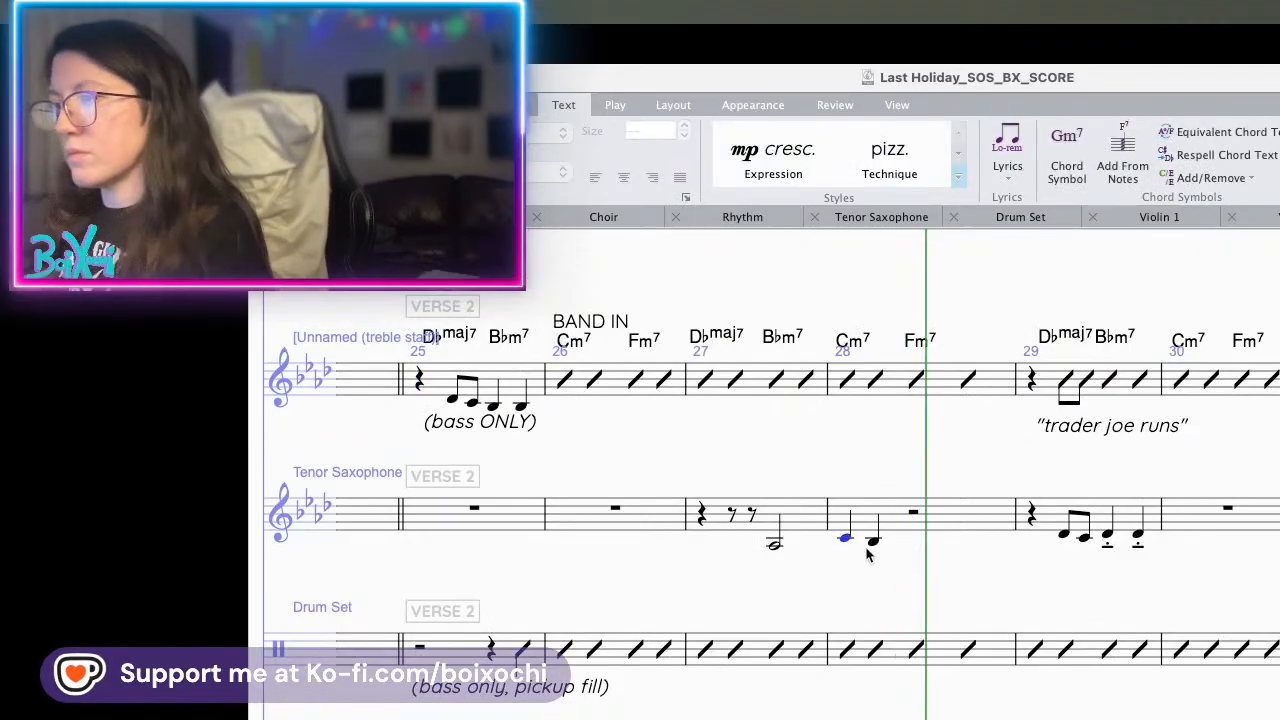
{"action": "left_click", "coordinate": [873, 540]}
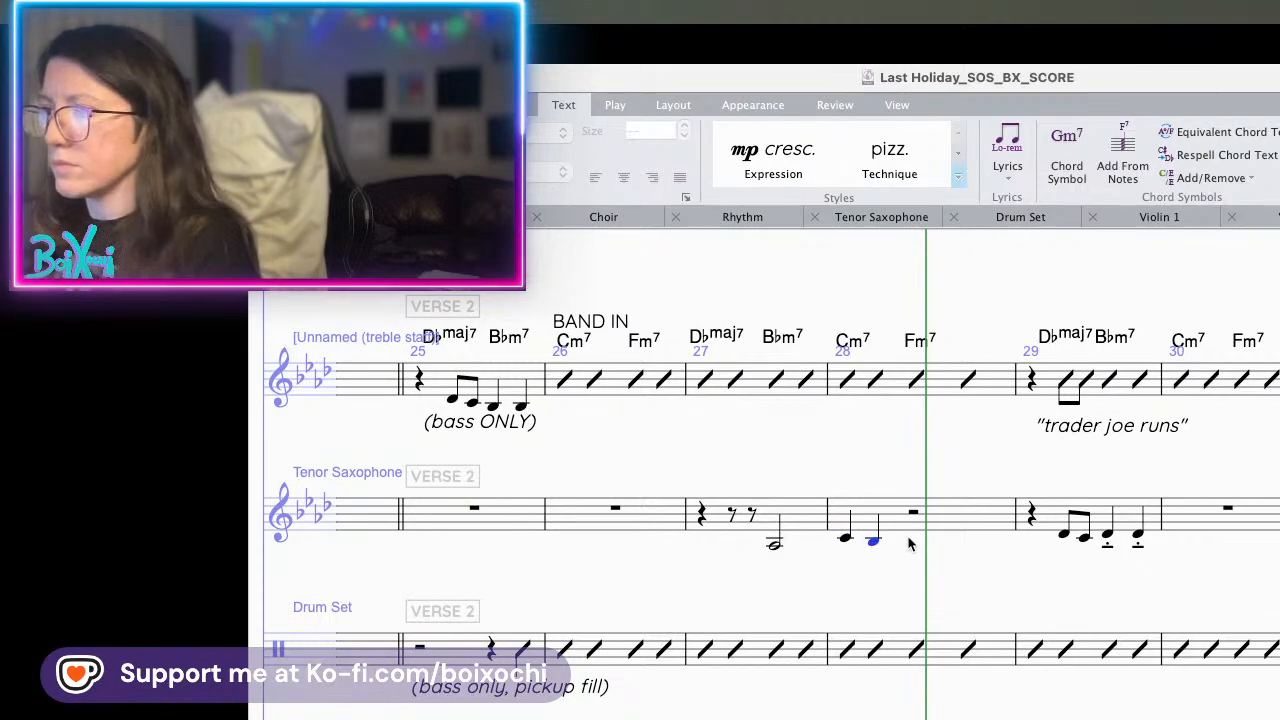
{"action": "left_click", "coordinate": [909, 538]}
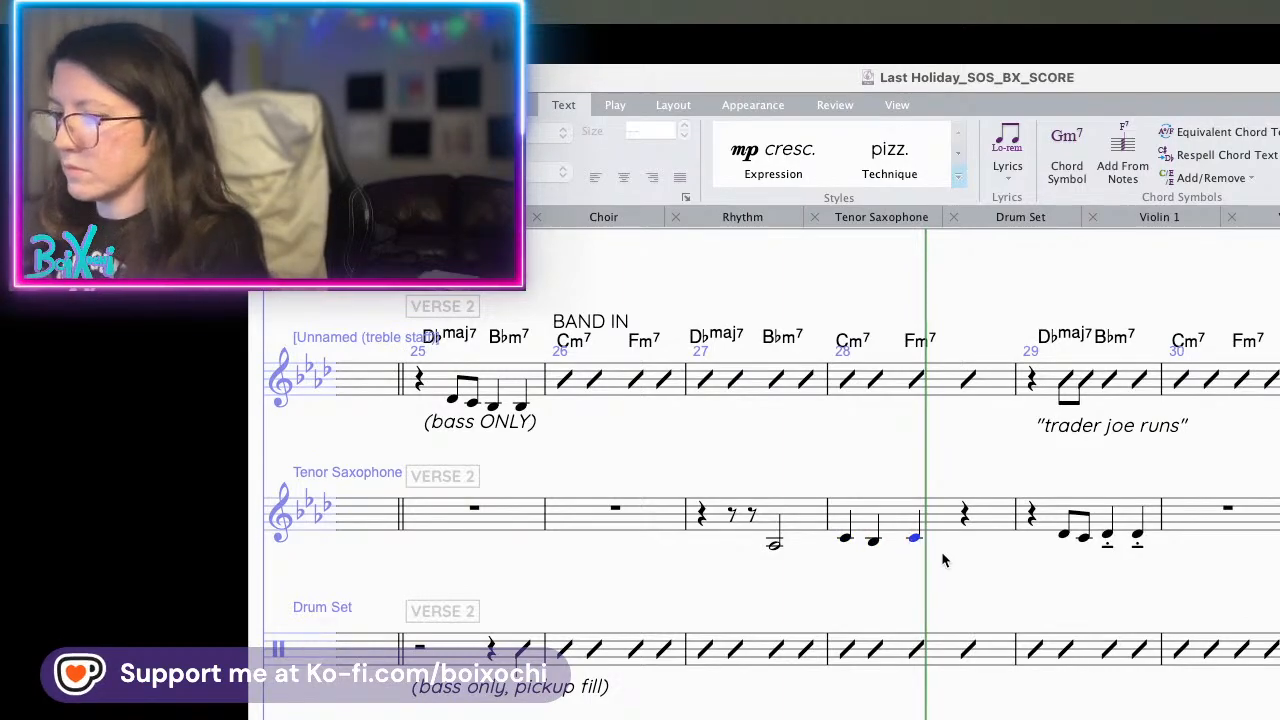
{"action": "key", "text": "3"}
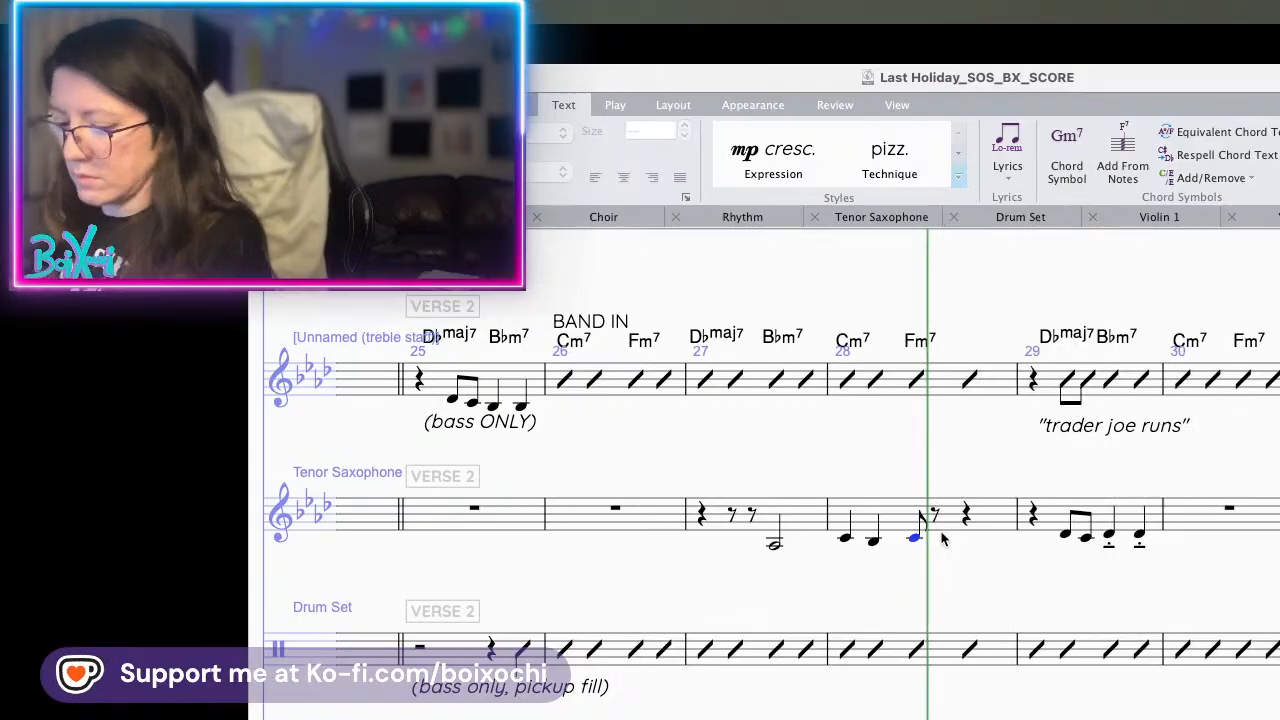
{"action": "left_click", "coordinate": [936, 534]}
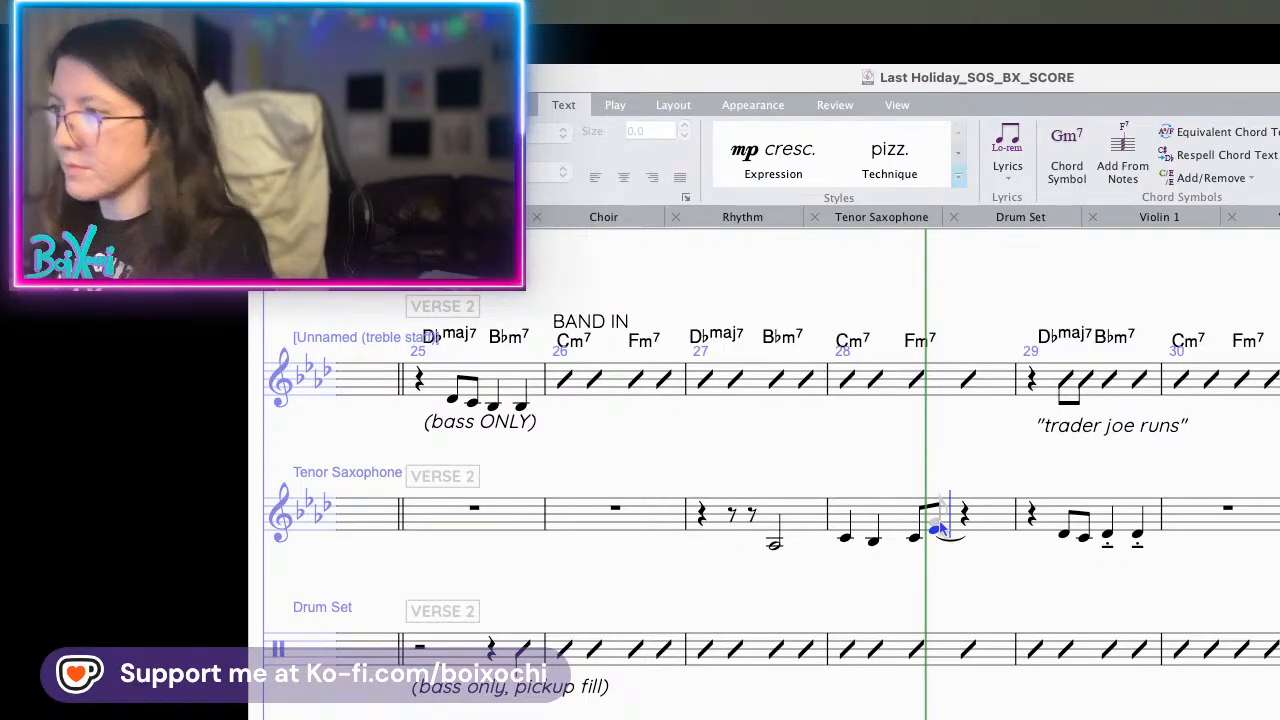
{"action": "key", "text": "e"}
{"action": "key", "text": "super+z"}
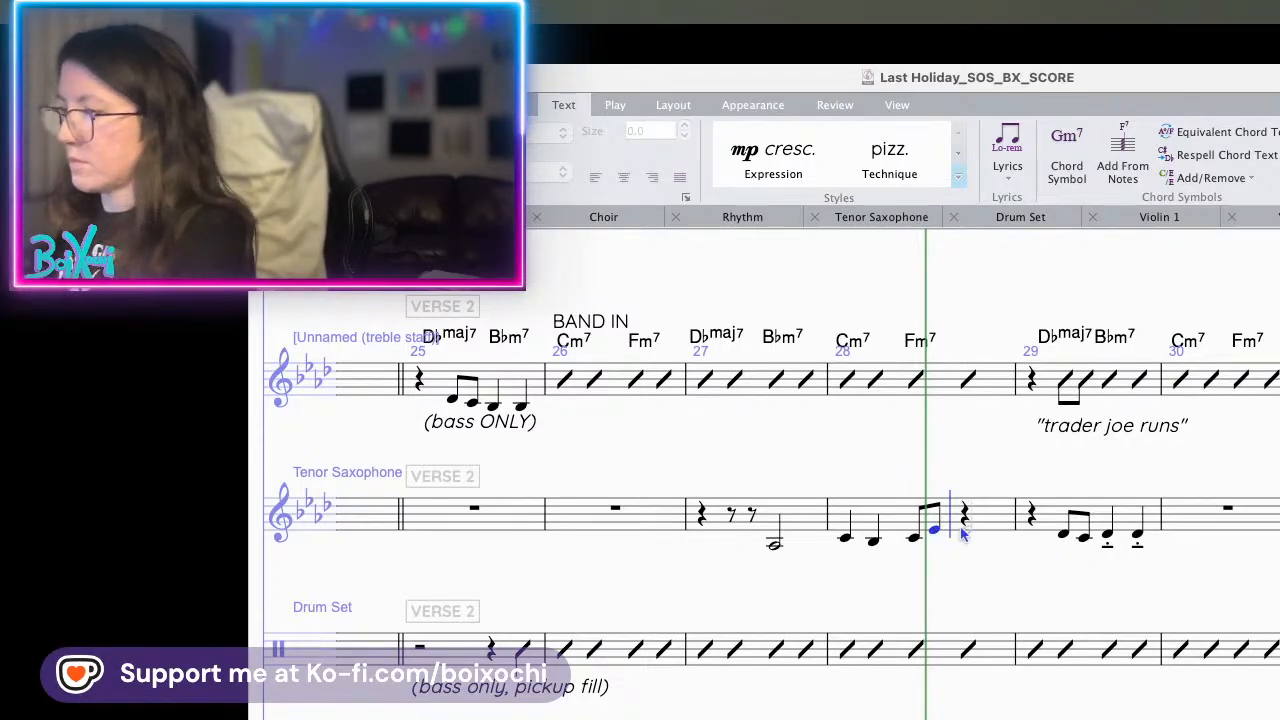
{"action": "key", "text": "e"}
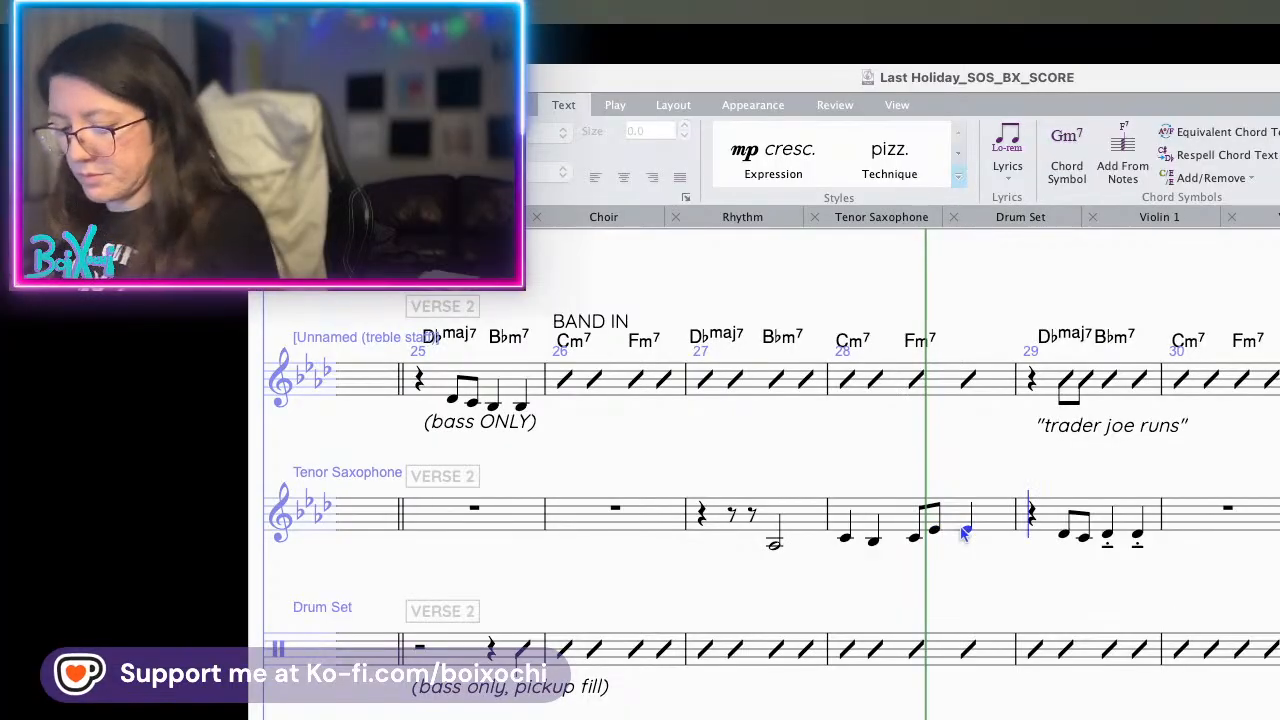
{"action": "left_click", "coordinate": [934, 531]}
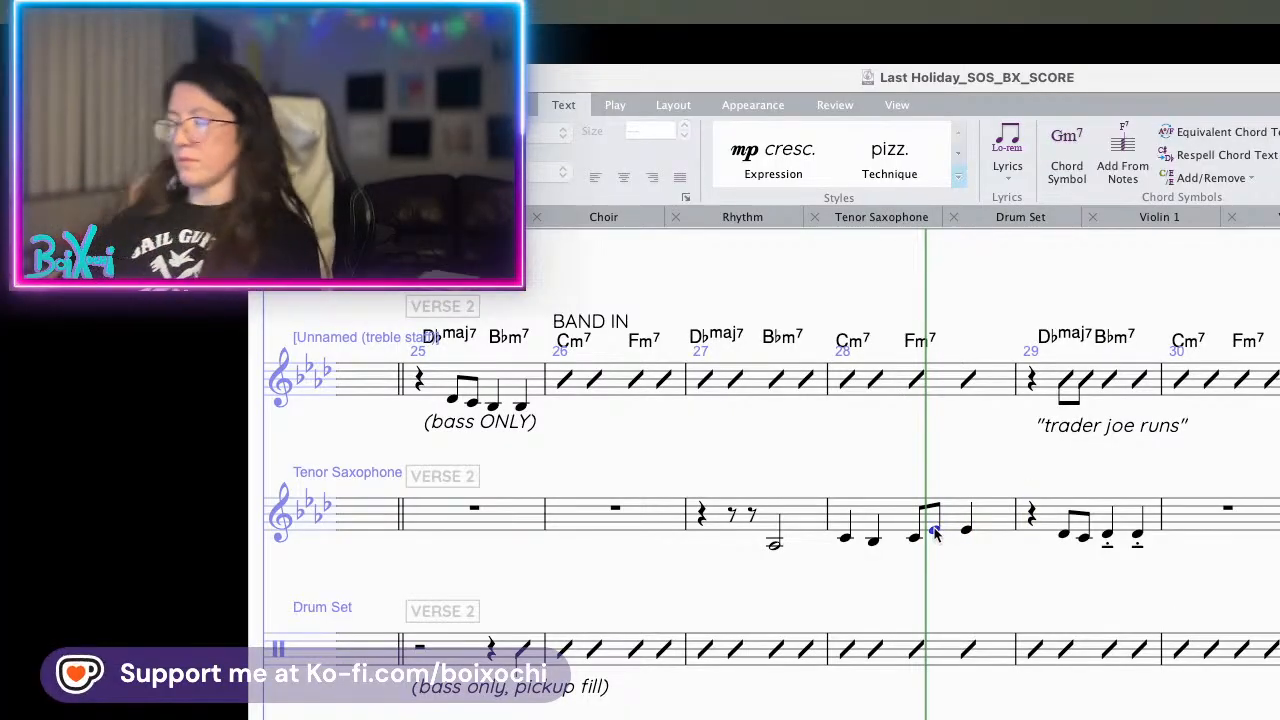
{"action": "key", "text": "KP_Enter"}
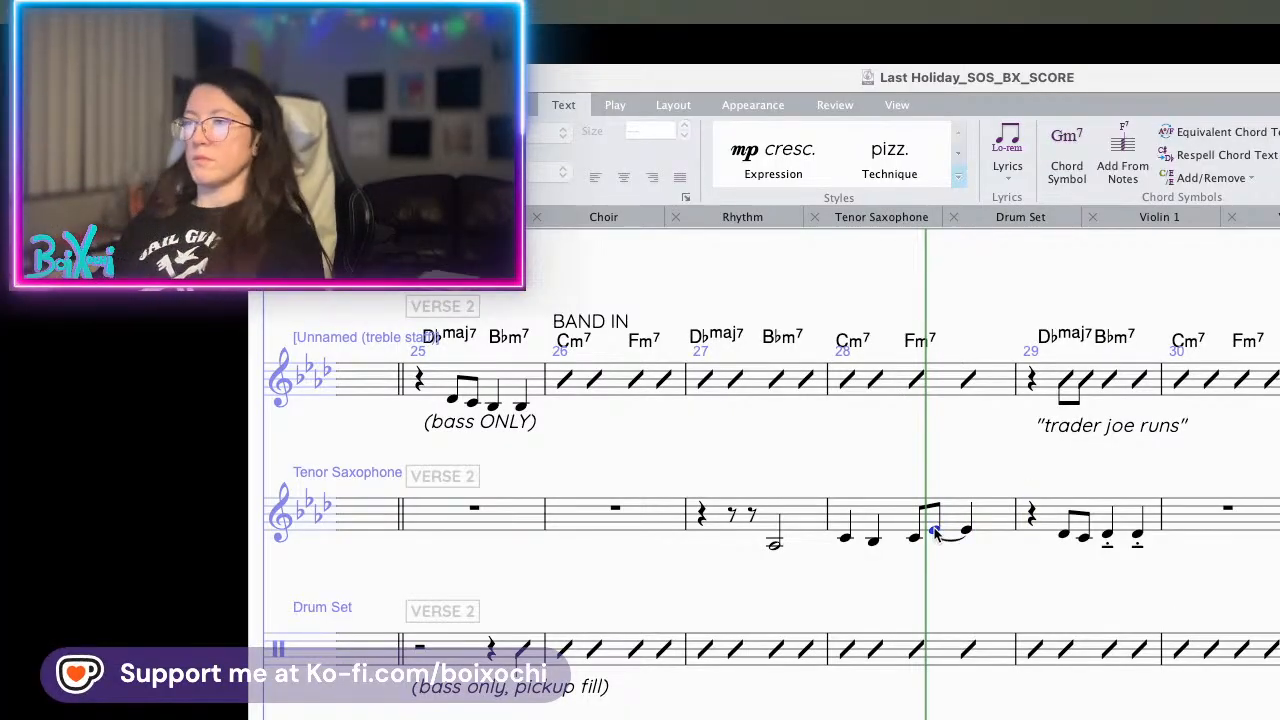
- Play back the Tenor Saxophone phrase from the bar 27 half note through the end of bar 28
{"action": "left_click", "coordinate": [773, 545]}
{"action": "key", "text": "p"}
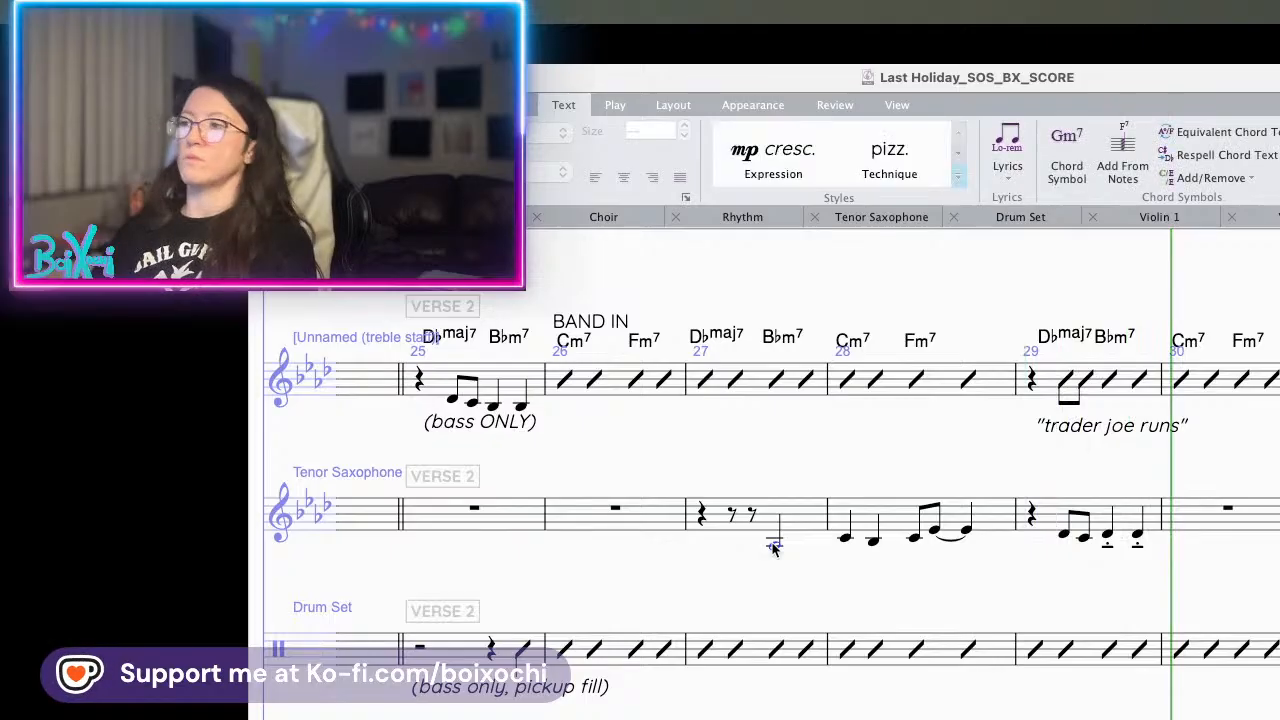
{"action": "left_click", "coordinate": [800, 520]}
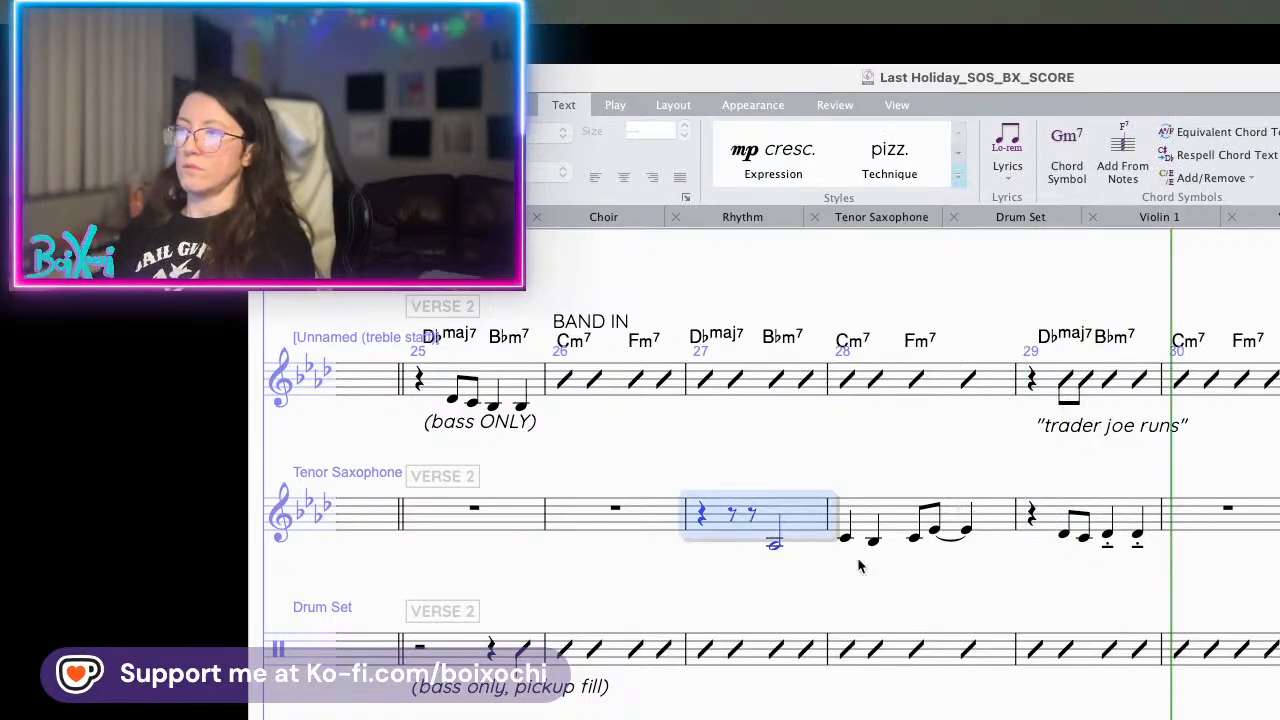
{"action": "left_click", "coordinate": [777, 546]}
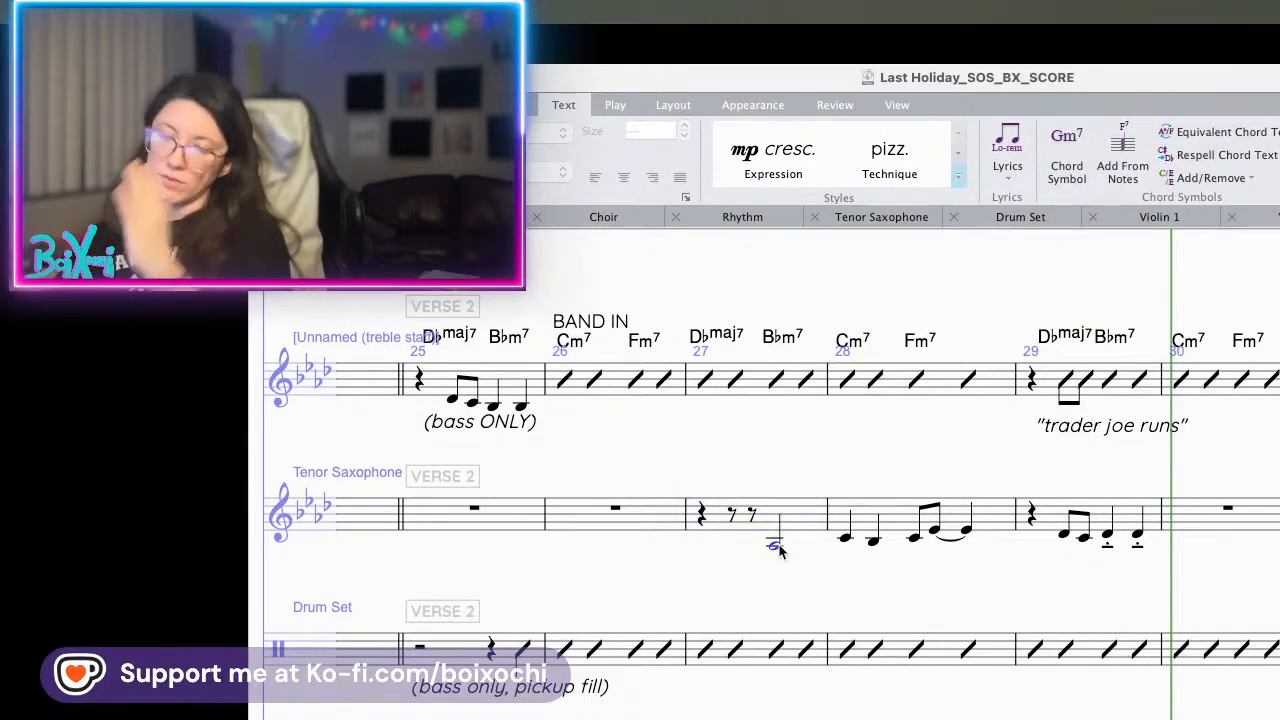
{"action": "key", "text": "space"}
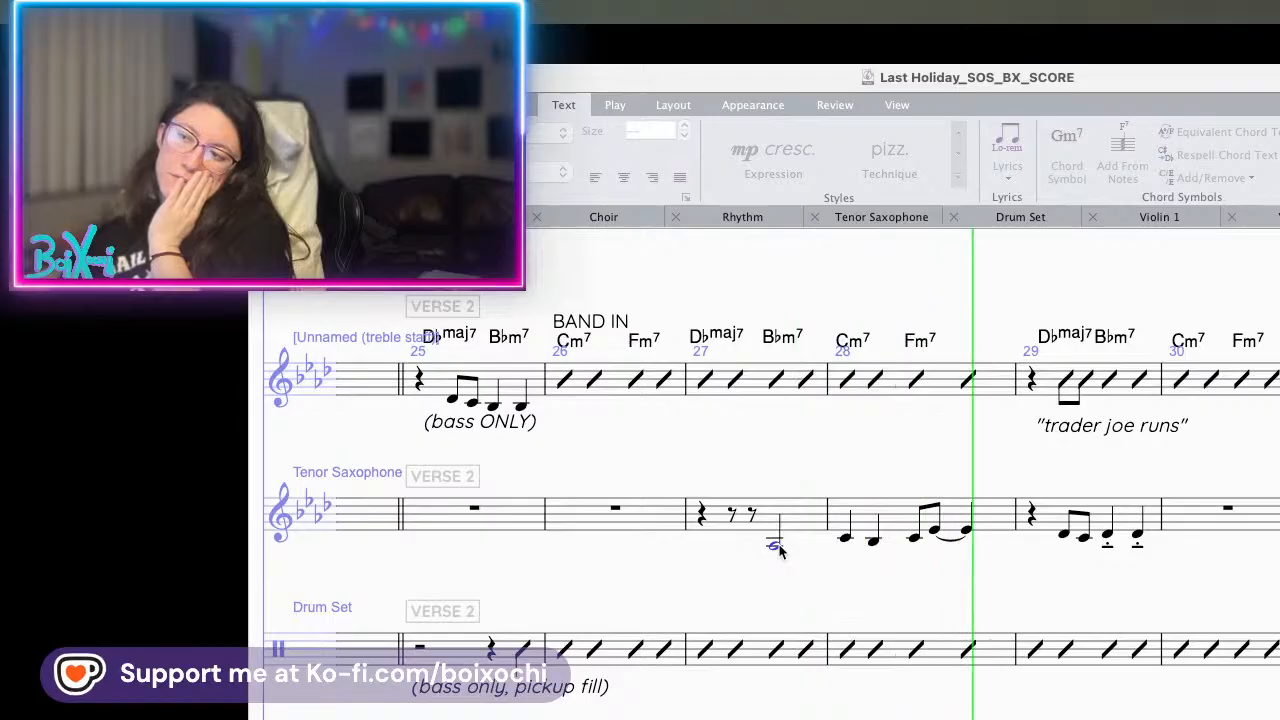
{"action": "key", "text": "space"}
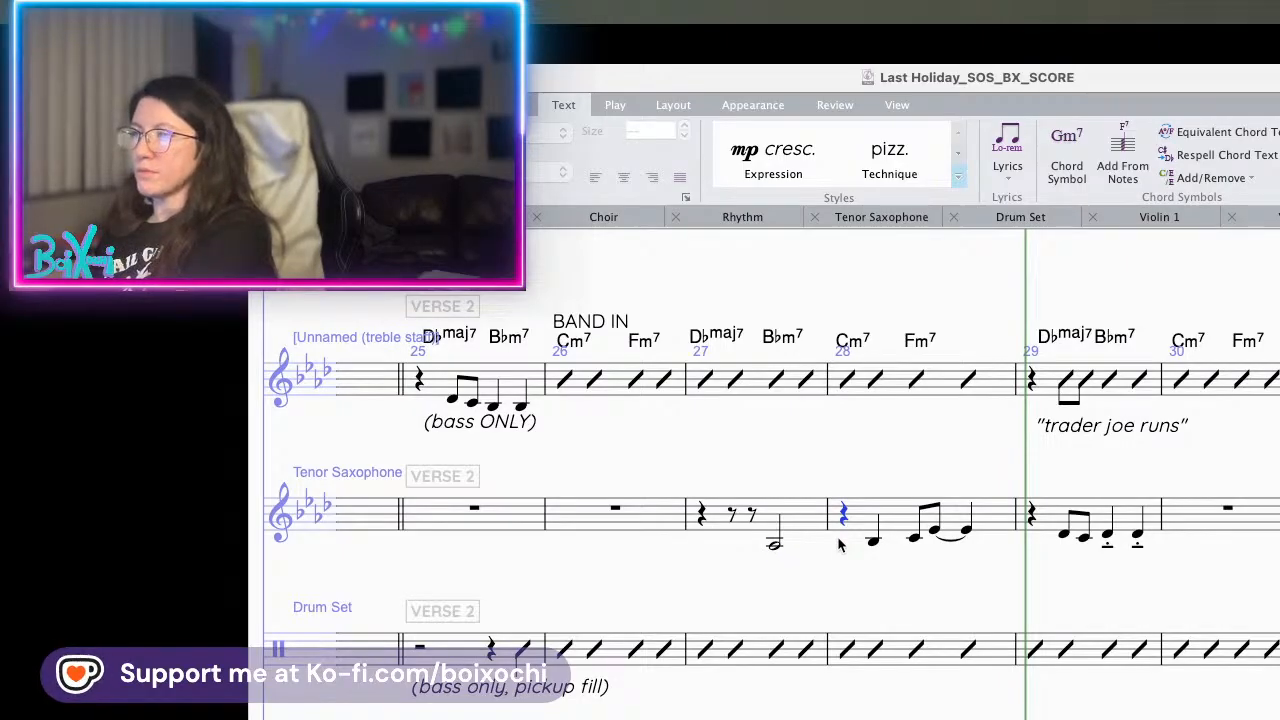
- Rewrite beats 1 and 2 of Tenor Saxophone bar 28 as a dotted eighth rest, a sixteenth C tied to an eighth C, and an eighth B-flat
{"action": "key", "text": "3"}
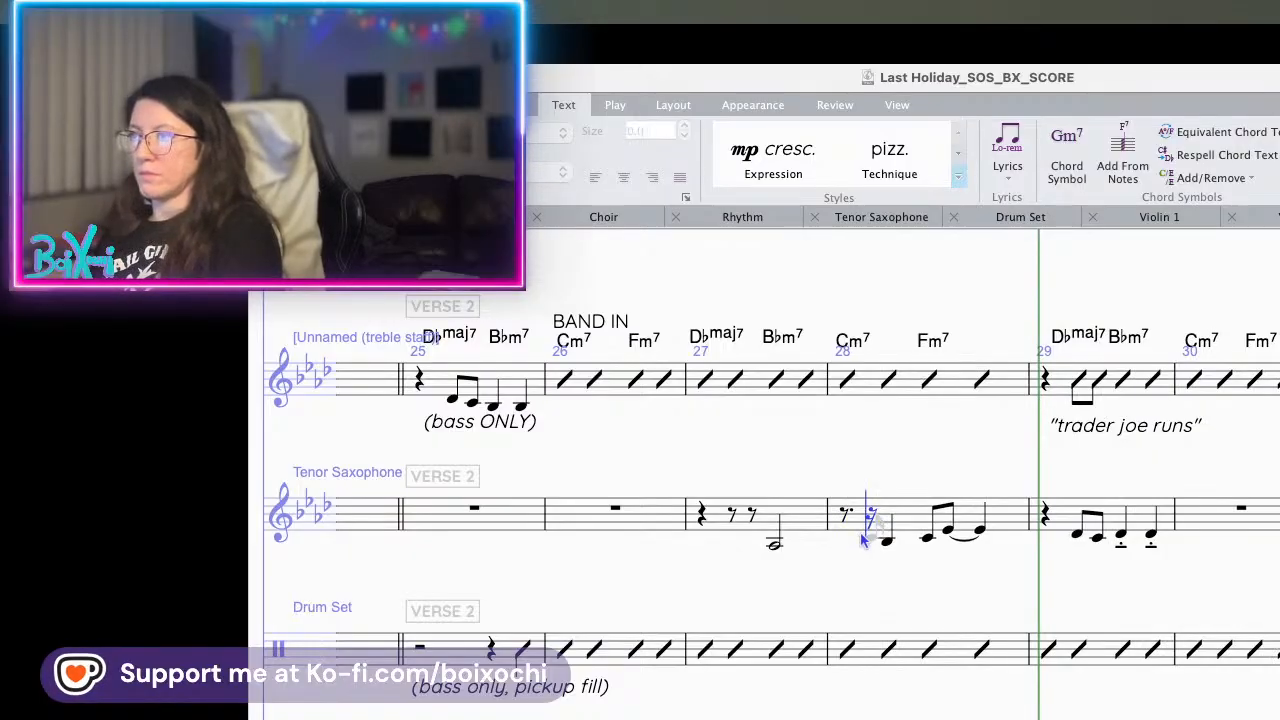
{"action": "left_click", "coordinate": [864, 541]}
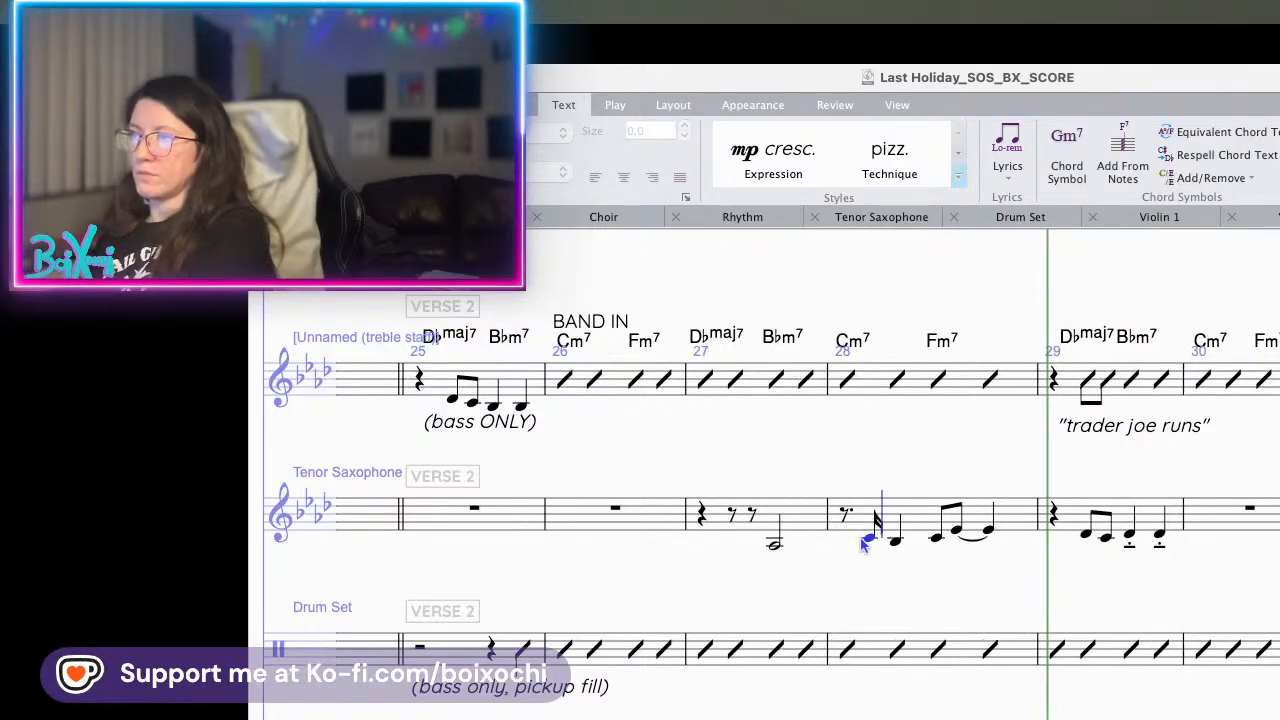
{"action": "key", "text": "t"}
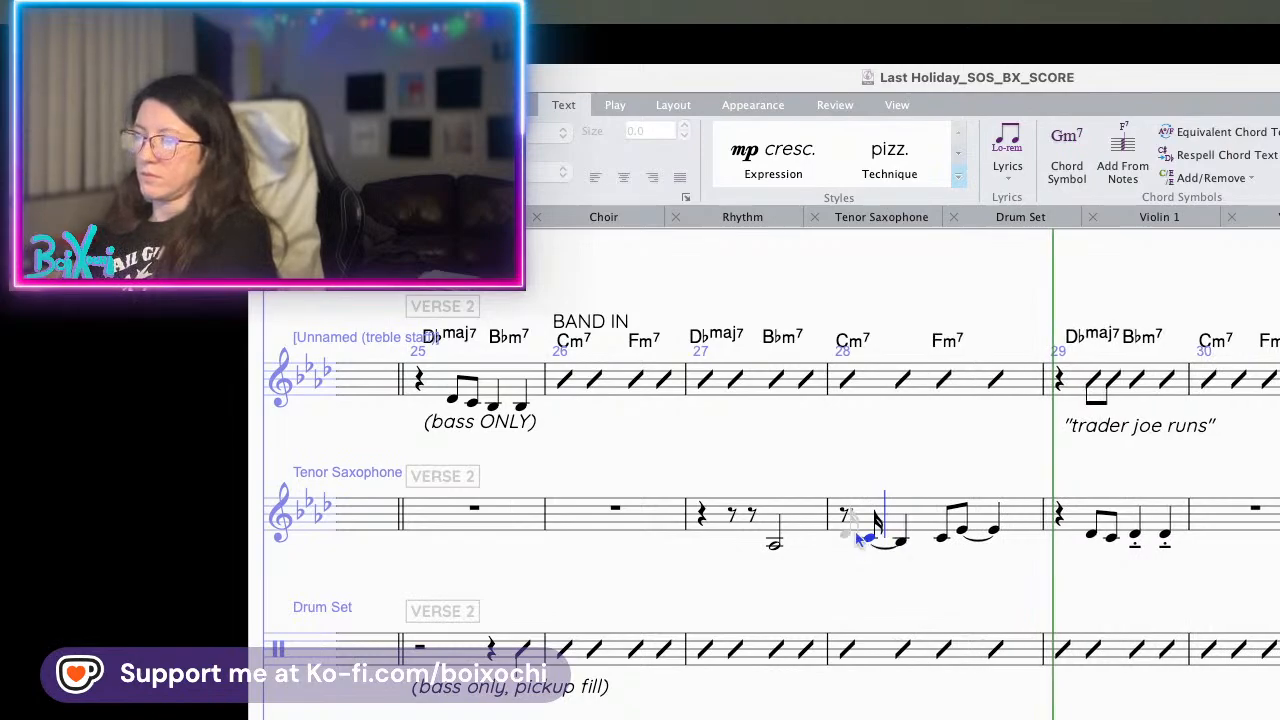
{"action": "key", "text": "Delete"}
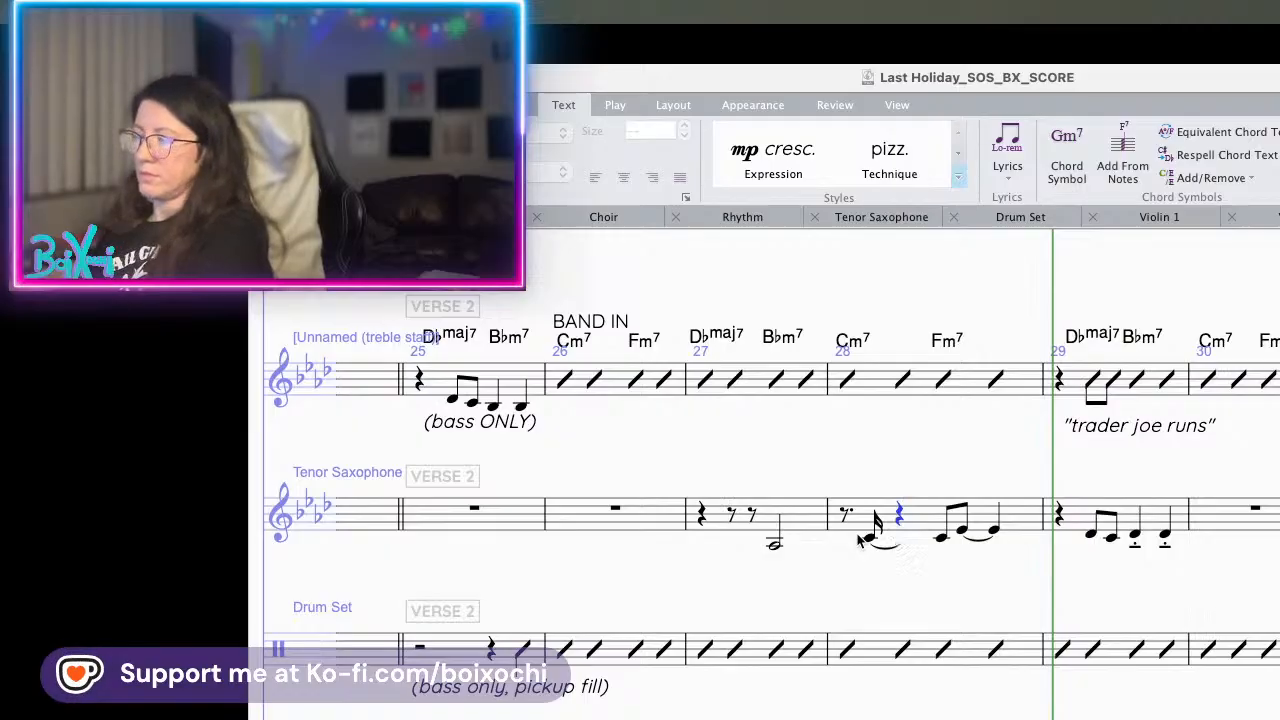
{"action": "key", "text": "3"}
{"action": "key", "text": "e"}
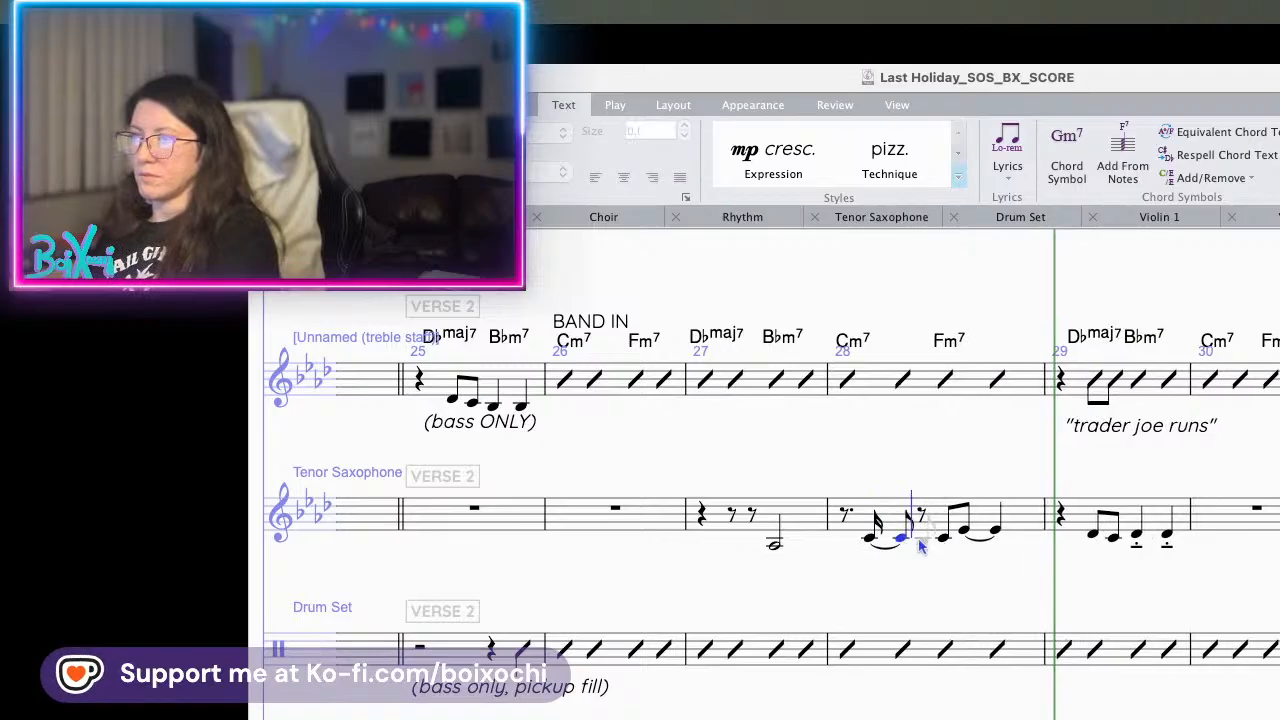
{"action": "key", "text": "e"}
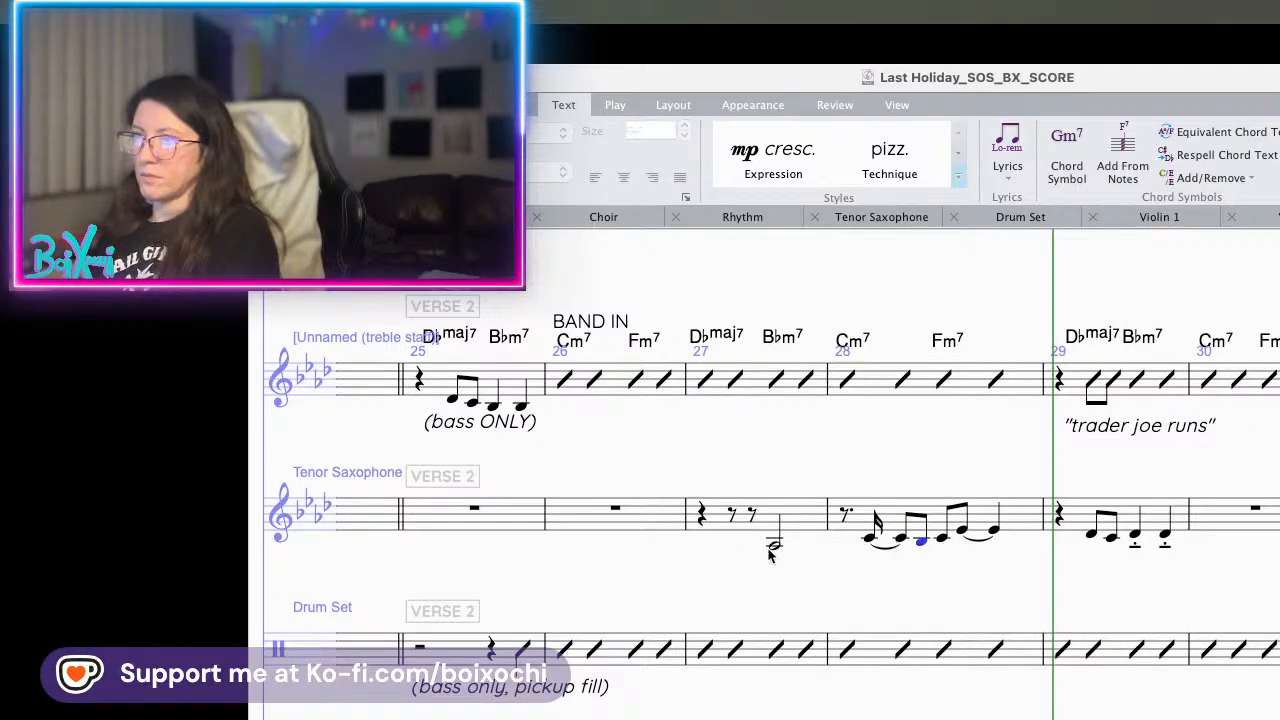
- Enter a middle C quarter note on beat 2 of Tenor Saxophone bar 27 and play back from the bar's opening rest
{"action": "key", "text": "p"}
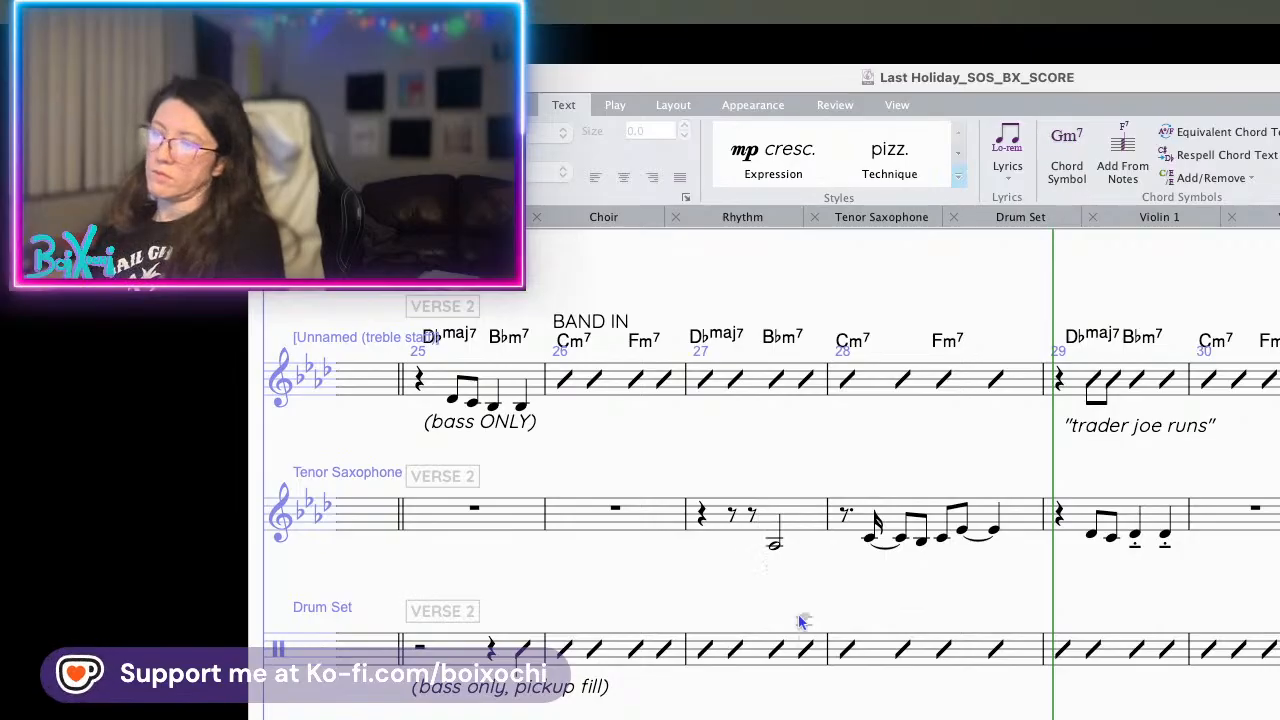
{"action": "scroll", "coordinate": [779, 519], "scroll_direction": "down", "scroll_amount": 5}
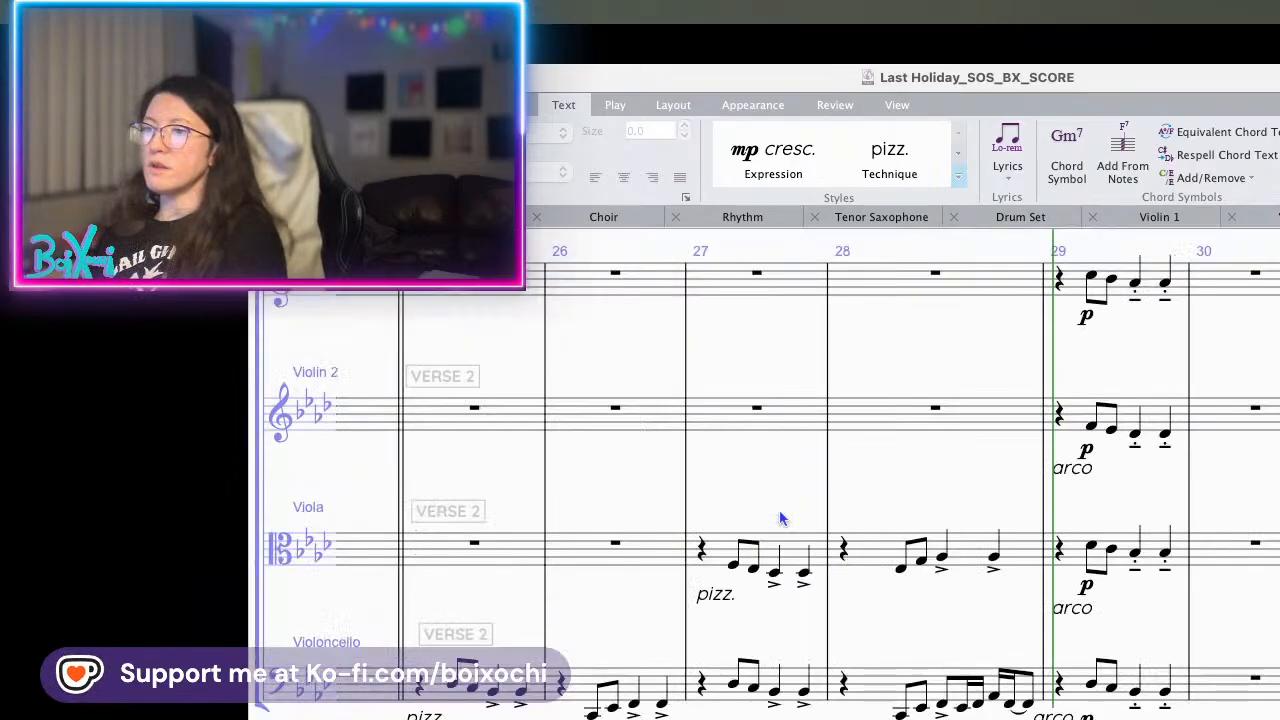
{"action": "scroll", "coordinate": [779, 519], "scroll_direction": "up", "scroll_amount": 6}
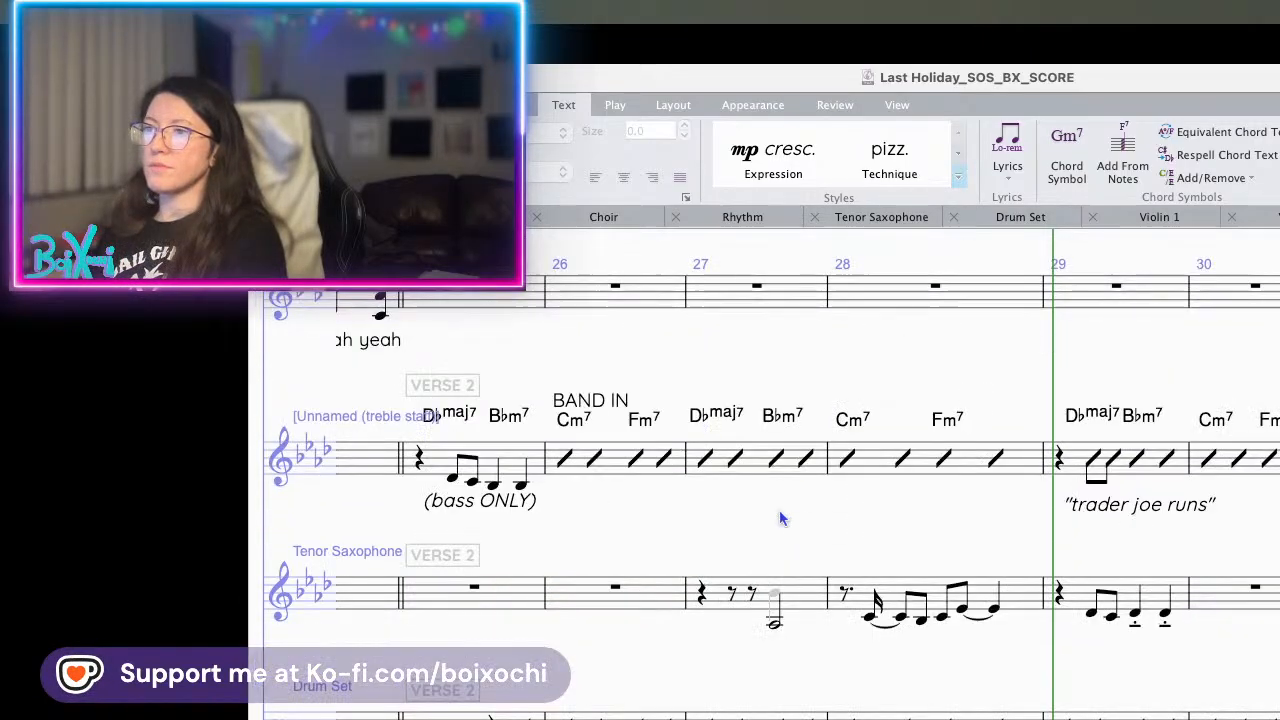
{"action": "left_click", "coordinate": [733, 613]}
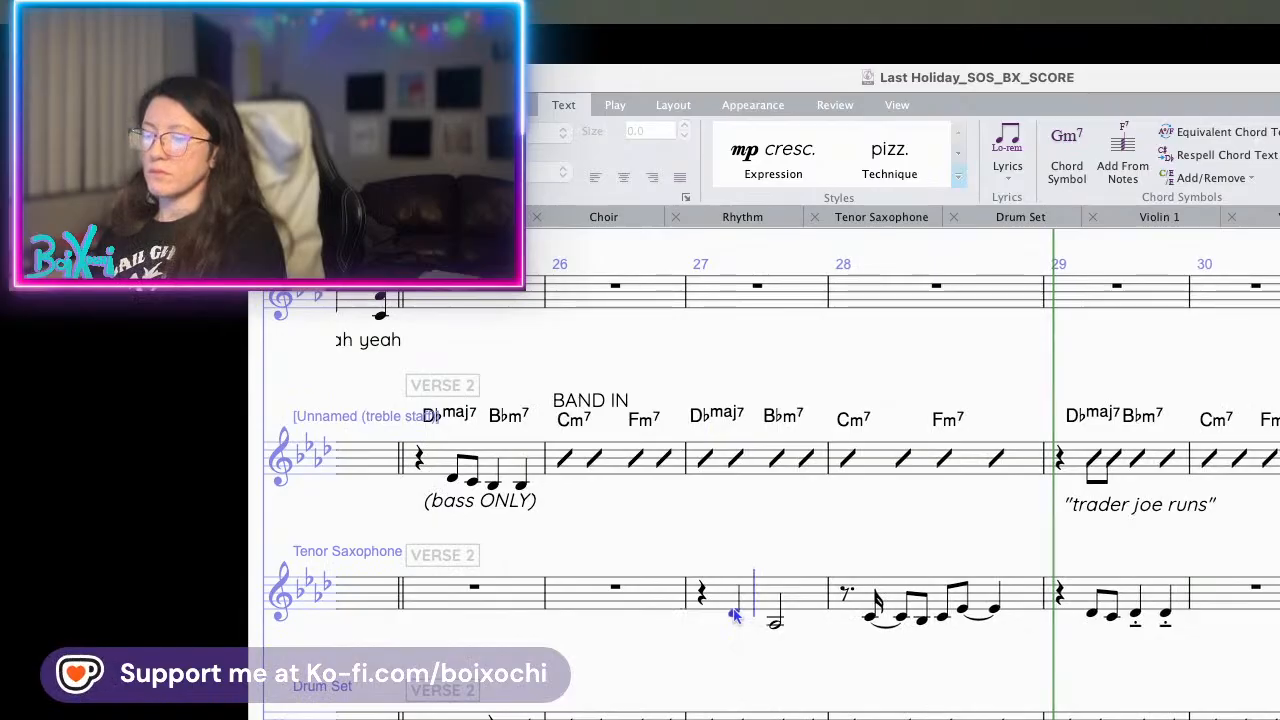
{"action": "left_click_drag", "start_coordinate": [736, 618], "coordinate": [734, 622]}
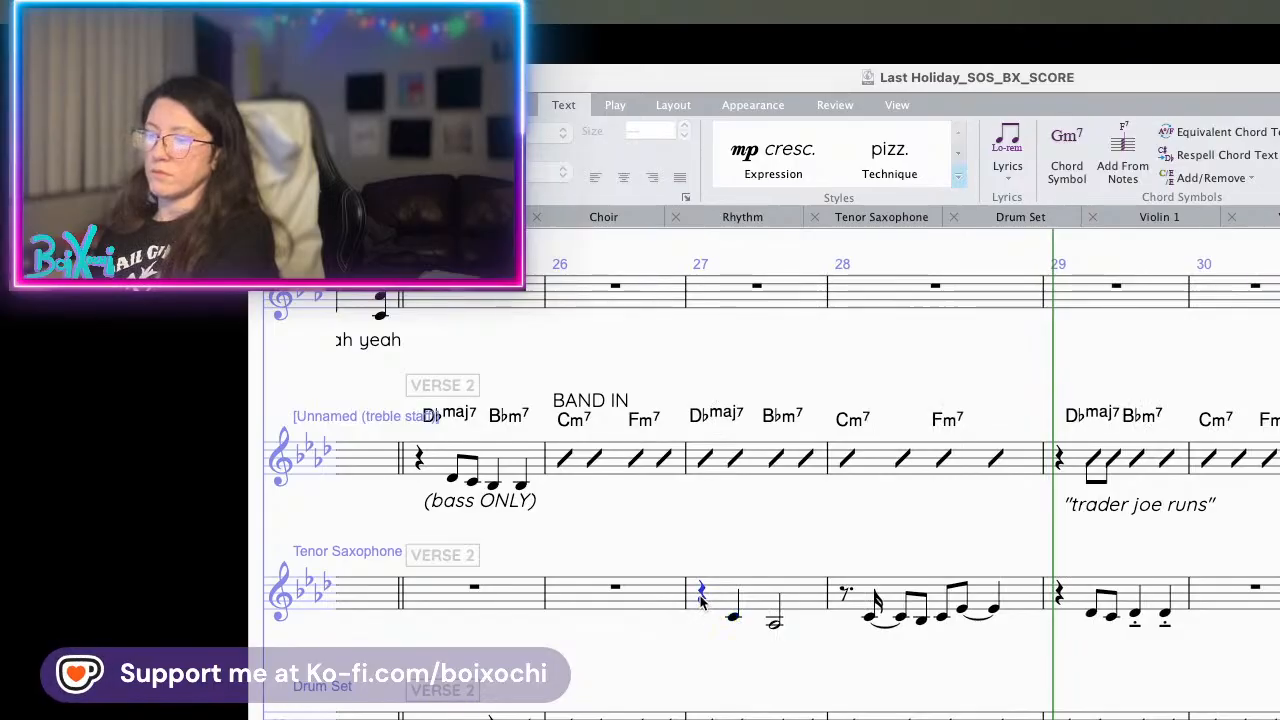
{"action": "left_click", "coordinate": [701, 597]}
{"action": "key", "text": "space"}
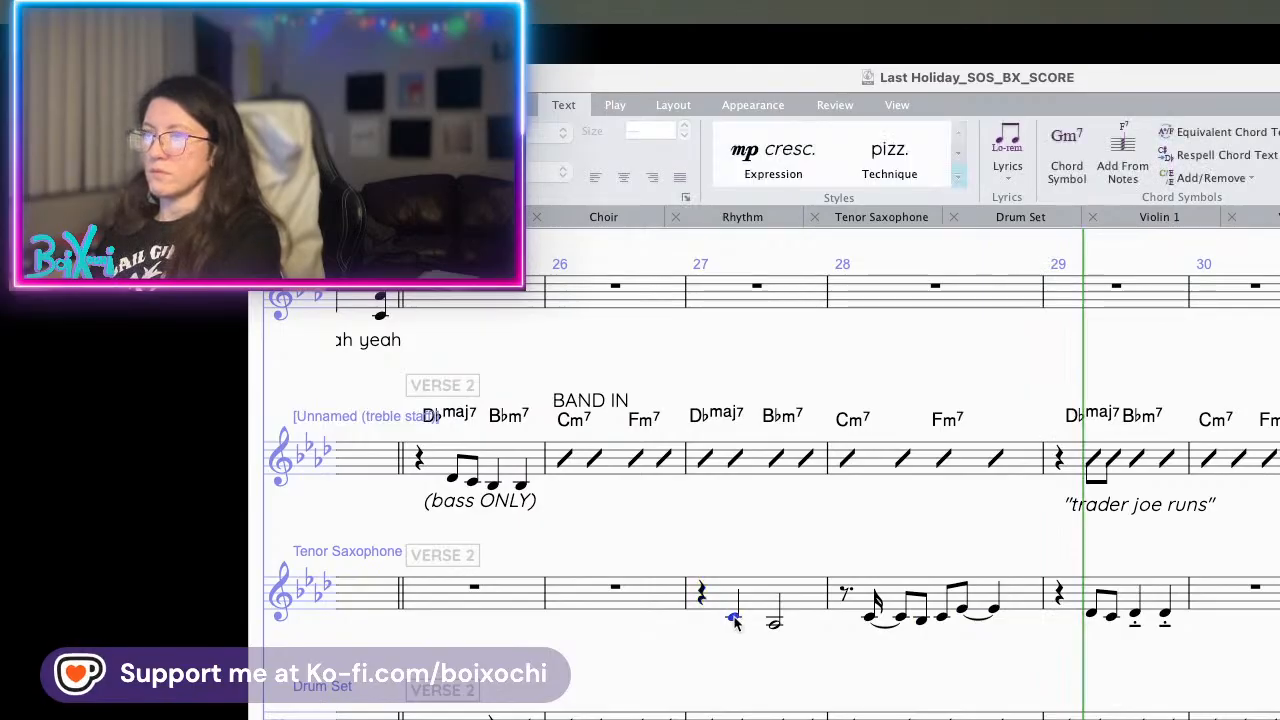
- Try D-flat for the half note in Tenor Saxophone bar 27 and play back from the preceding middle C
{"action": "left_click", "coordinate": [775, 625]}
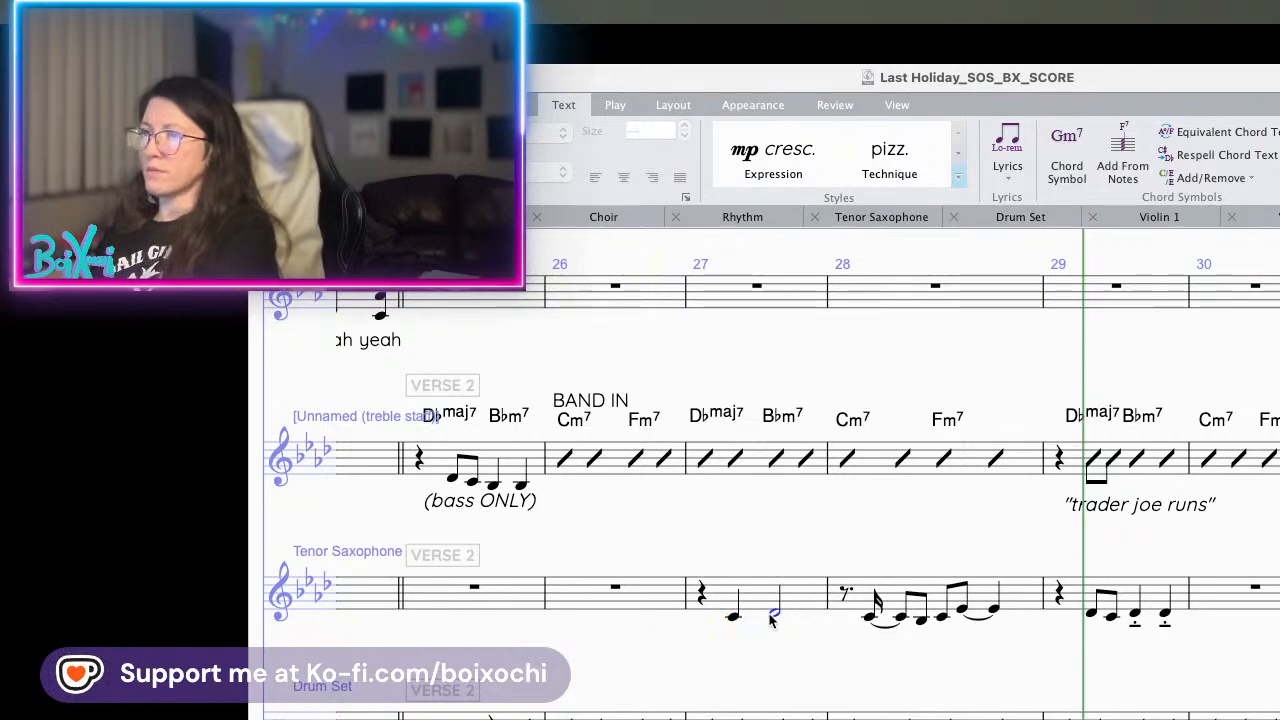
{"action": "left_click", "coordinate": [733, 618]}
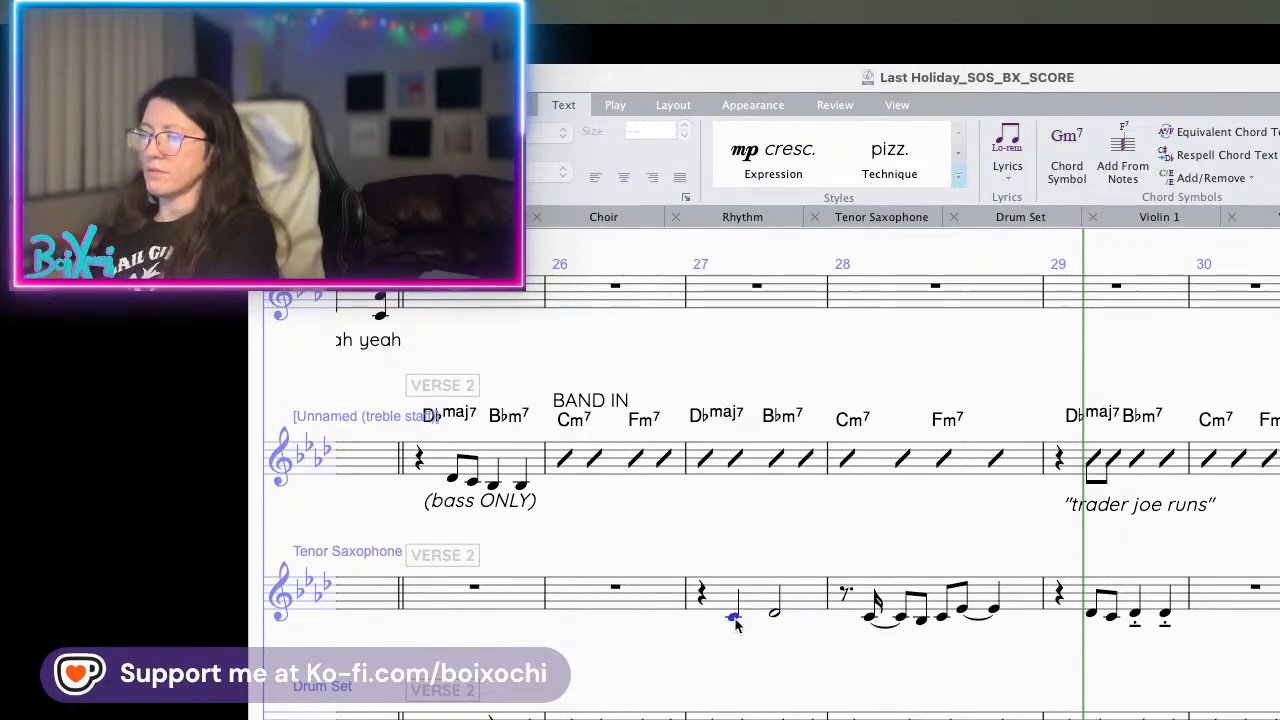
{"action": "key", "text": "p"}
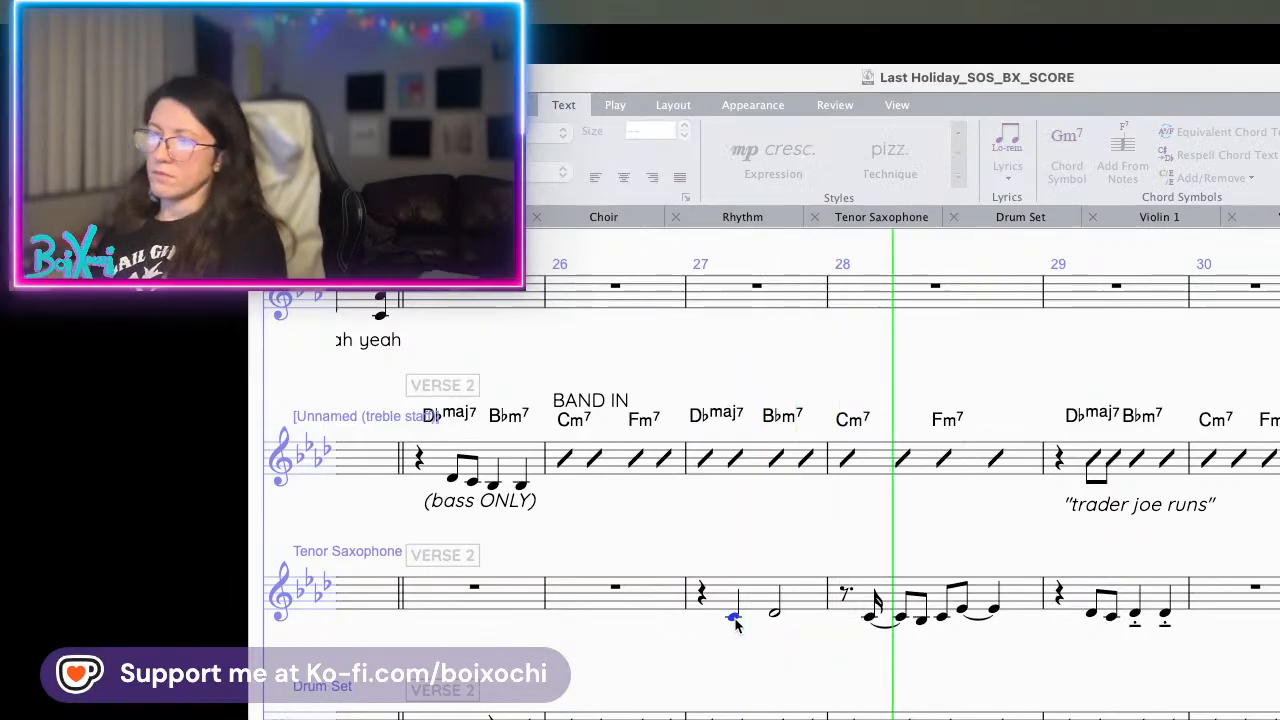
{"action": "key", "text": "space"}
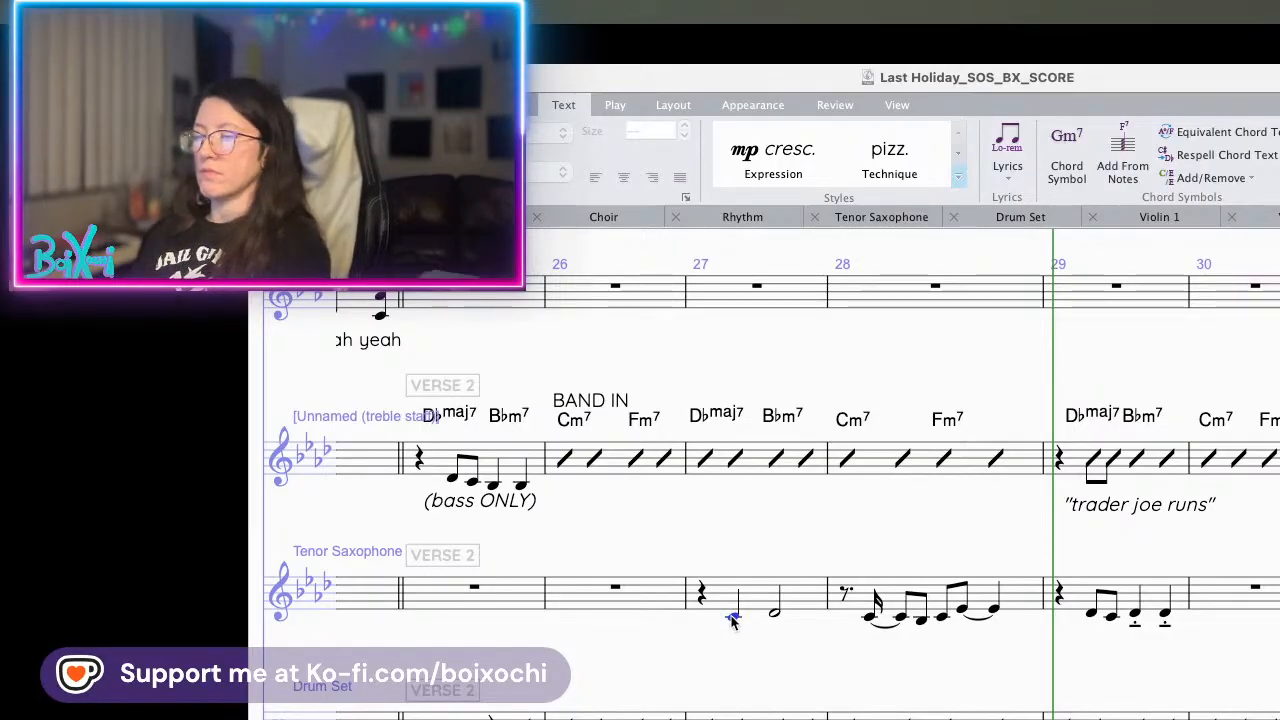
{"action": "key", "text": "p"}
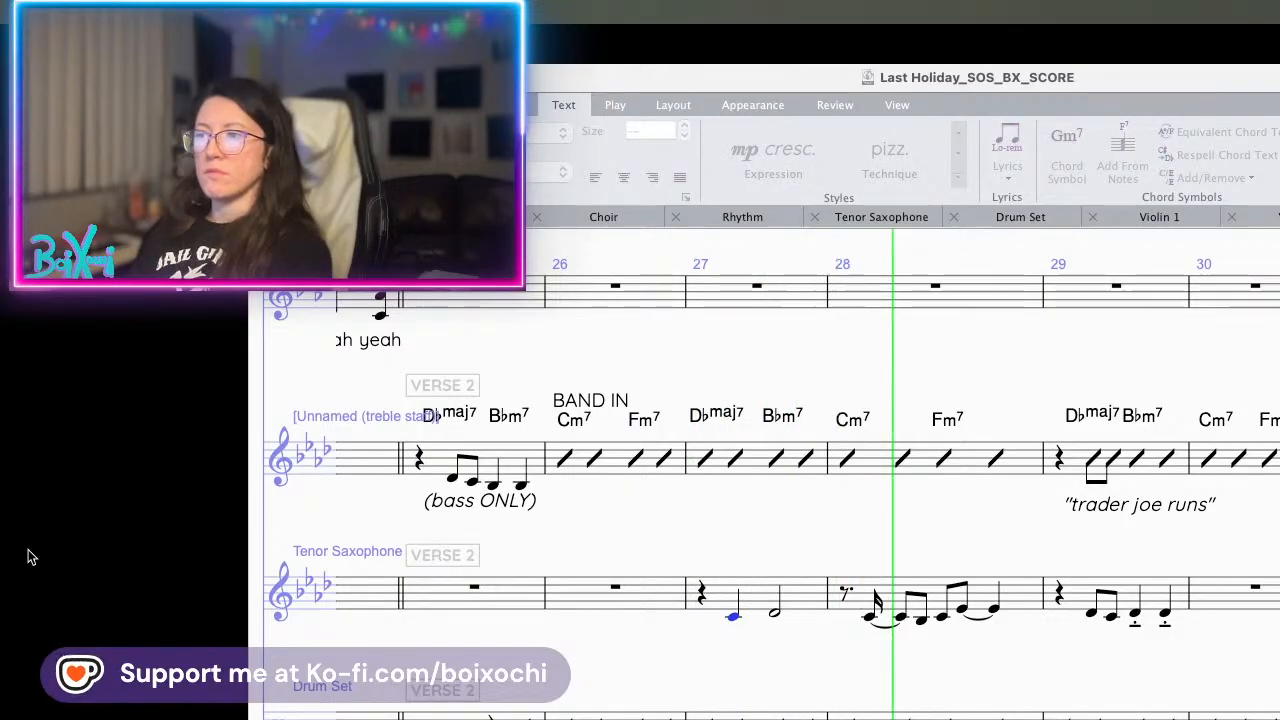
{"action": "key", "text": "space"}
{"action": "key", "text": "space"}
{"action": "key", "text": "space"}
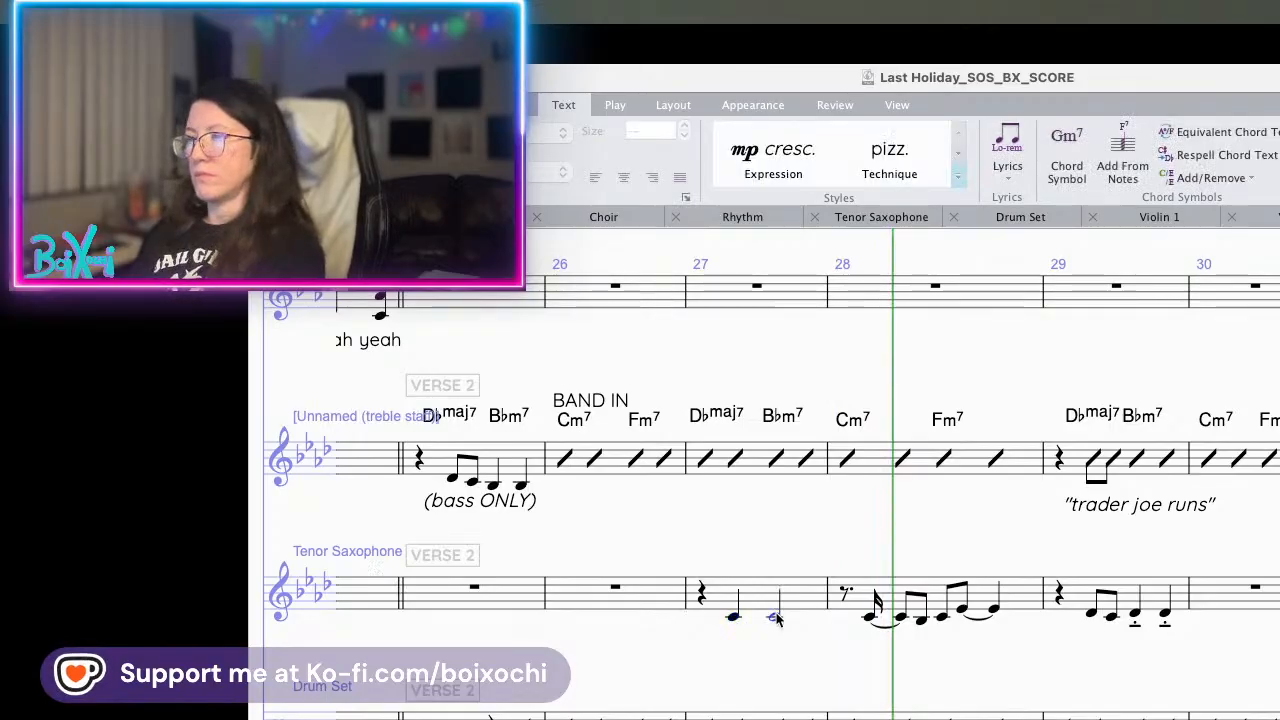
- Lower the half note in Tenor Saxophone bar 27 to A-flat below the staff
{"action": "key", "text": "Down"}
{"action": "key", "text": "Down"}
{"action": "key", "text": "Down"}
{"action": "left_click", "coordinate": [735, 617]}
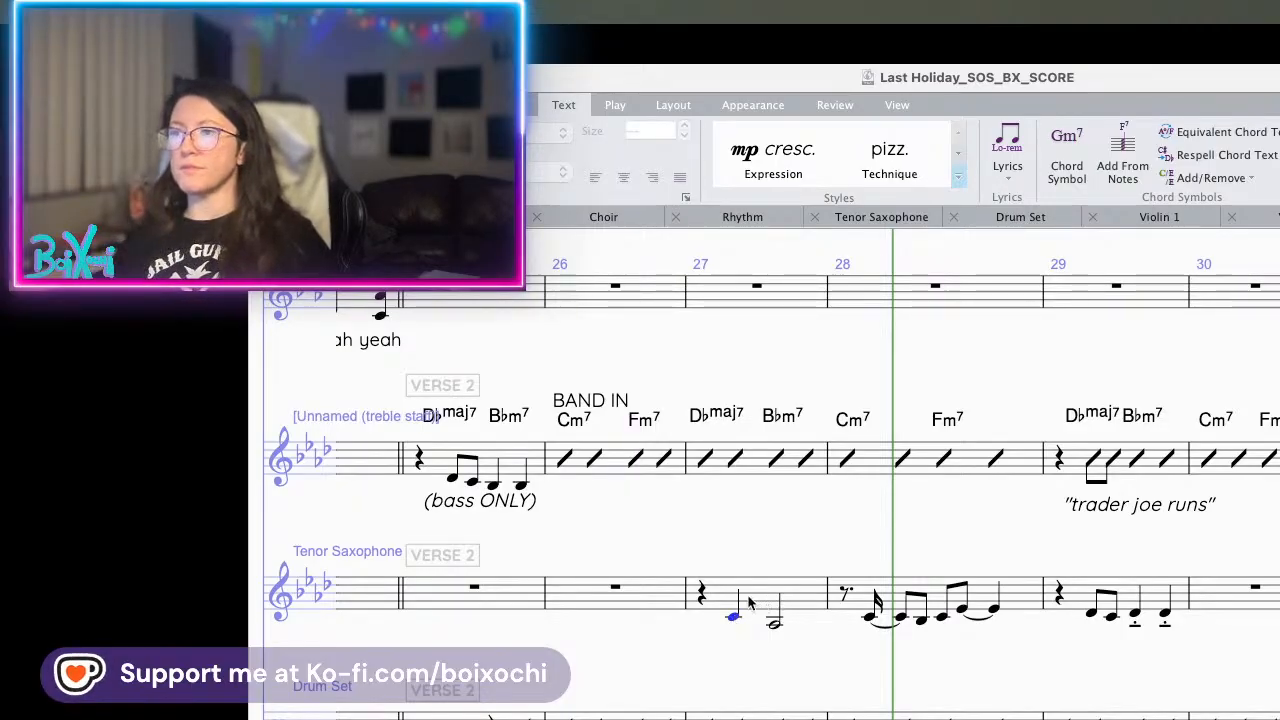
- Copy Tenor Saxophone bars 27 and 28 over bars 29 and 30 and play back from bar 29's opening rest
{"action": "left_click", "coordinate": [752, 602]}
{"action": "left_click", "coordinate": [1020, 601]}
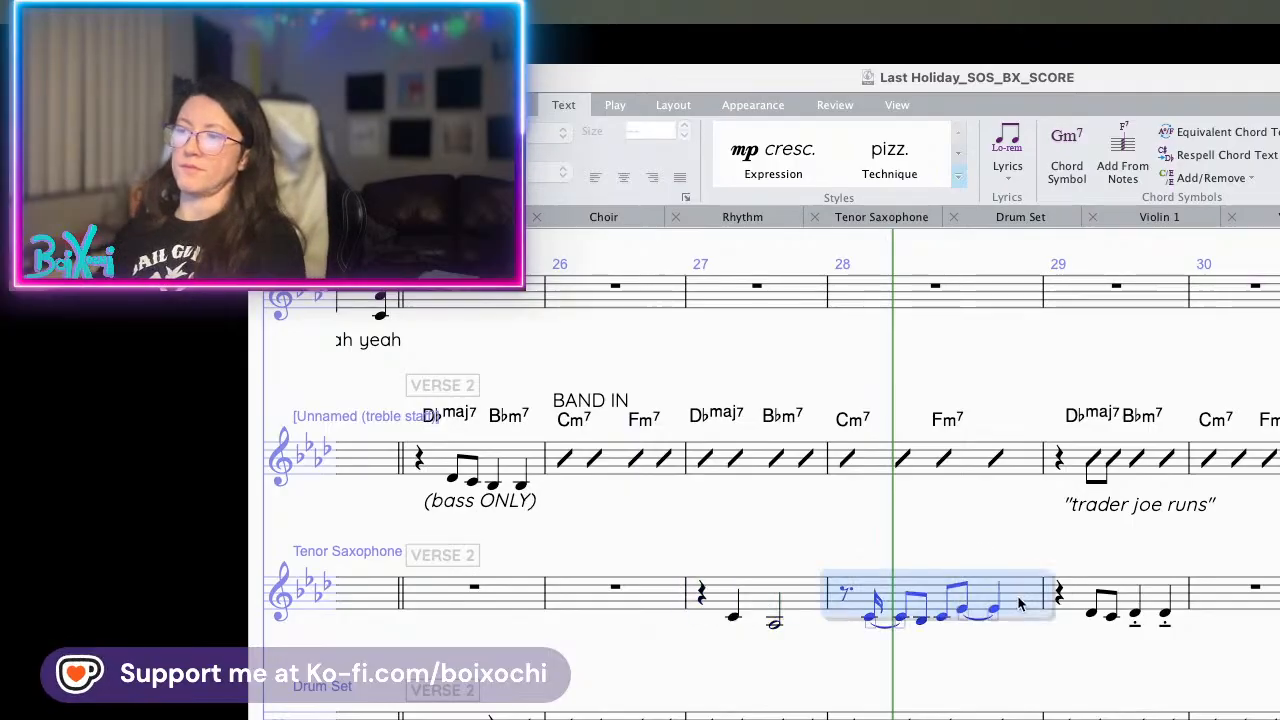
{"action": "left_click", "coordinate": [811, 597], "text": "shift"}
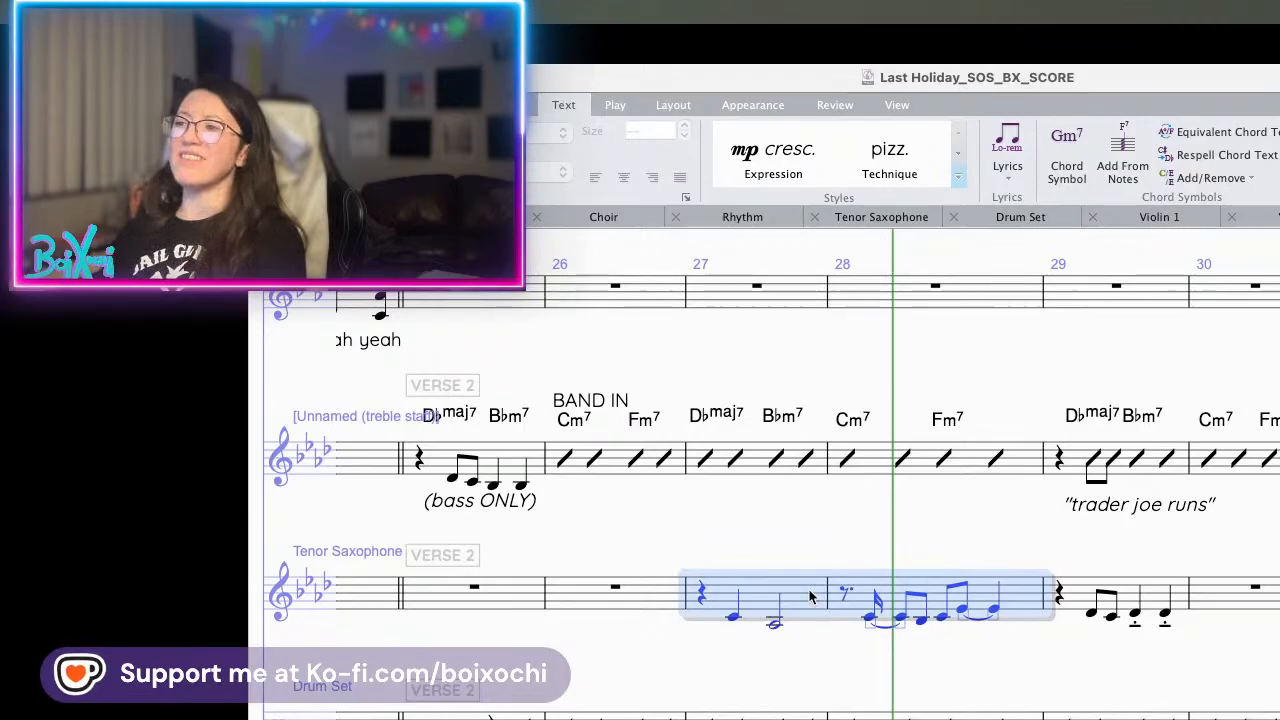
{"action": "left_click", "coordinate": [1082, 598], "text": "alt"}
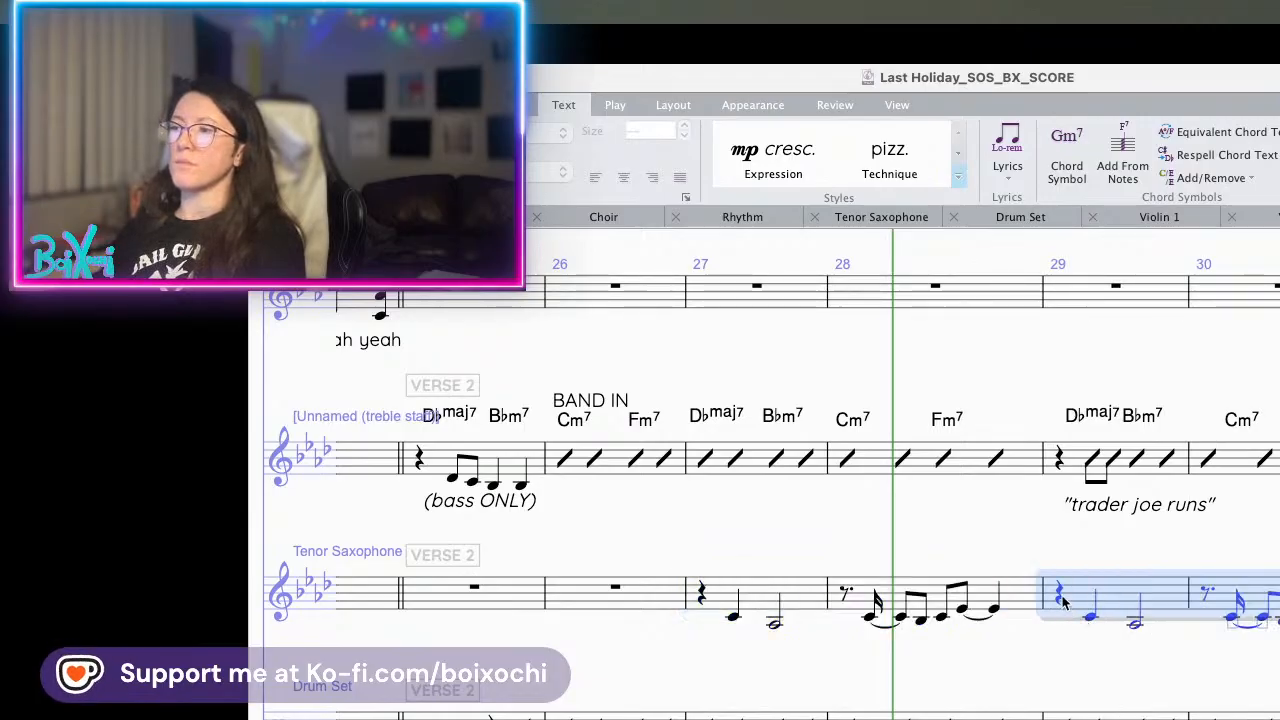
{"action": "left_click", "coordinate": [1060, 597]}
{"action": "key", "text": "p"}
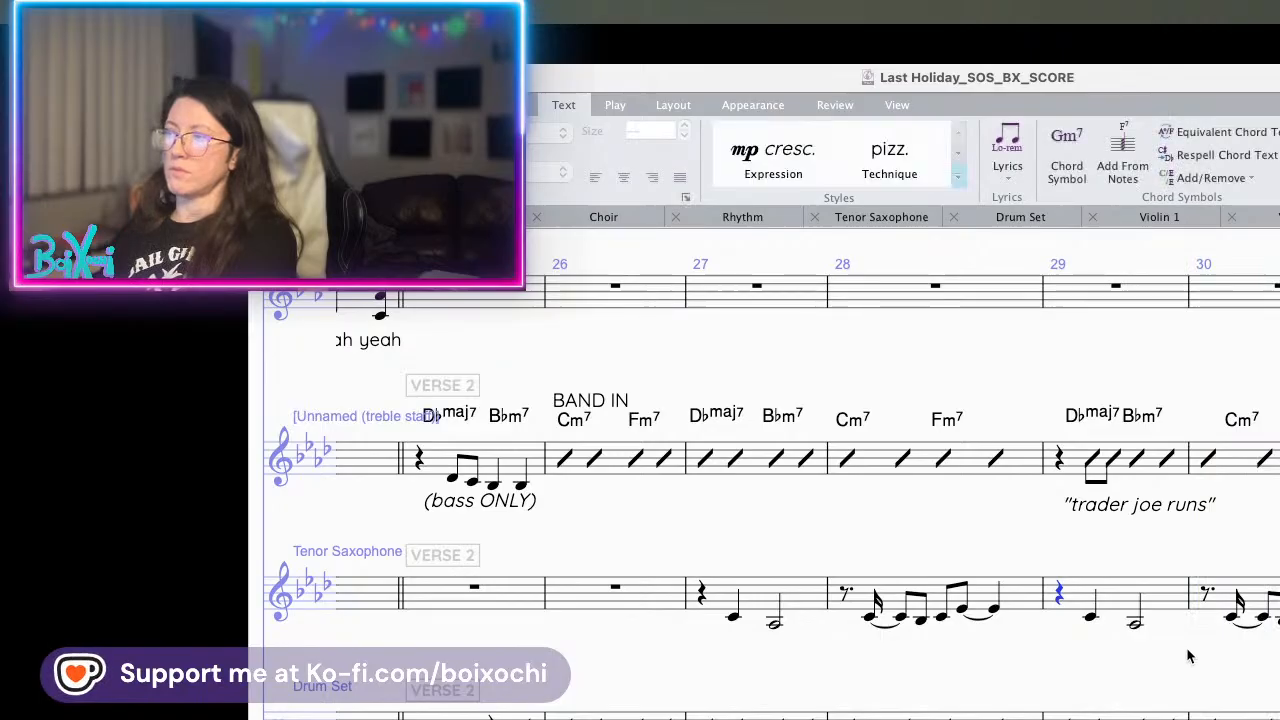
- Duplicate Tenor Saxophone bar 29 into bar 31
{"action": "left_click", "coordinate": [1085, 597]}
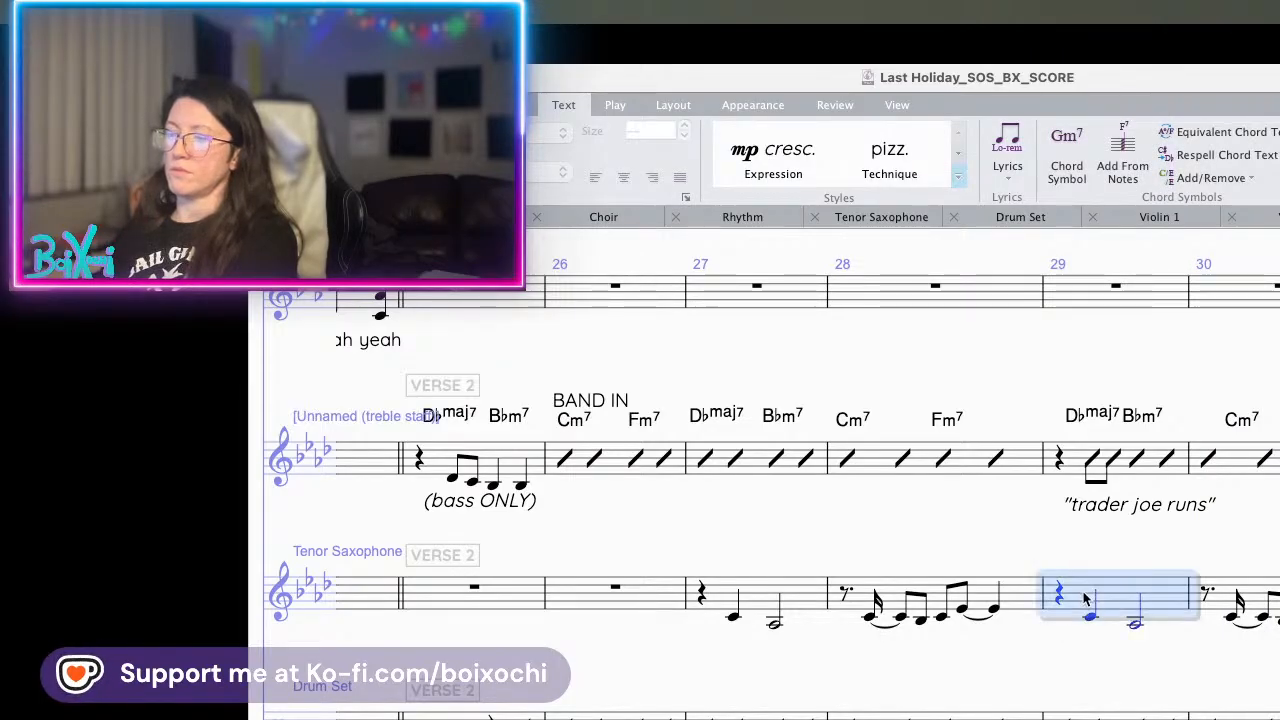
{"action": "key", "text": "Escape"}
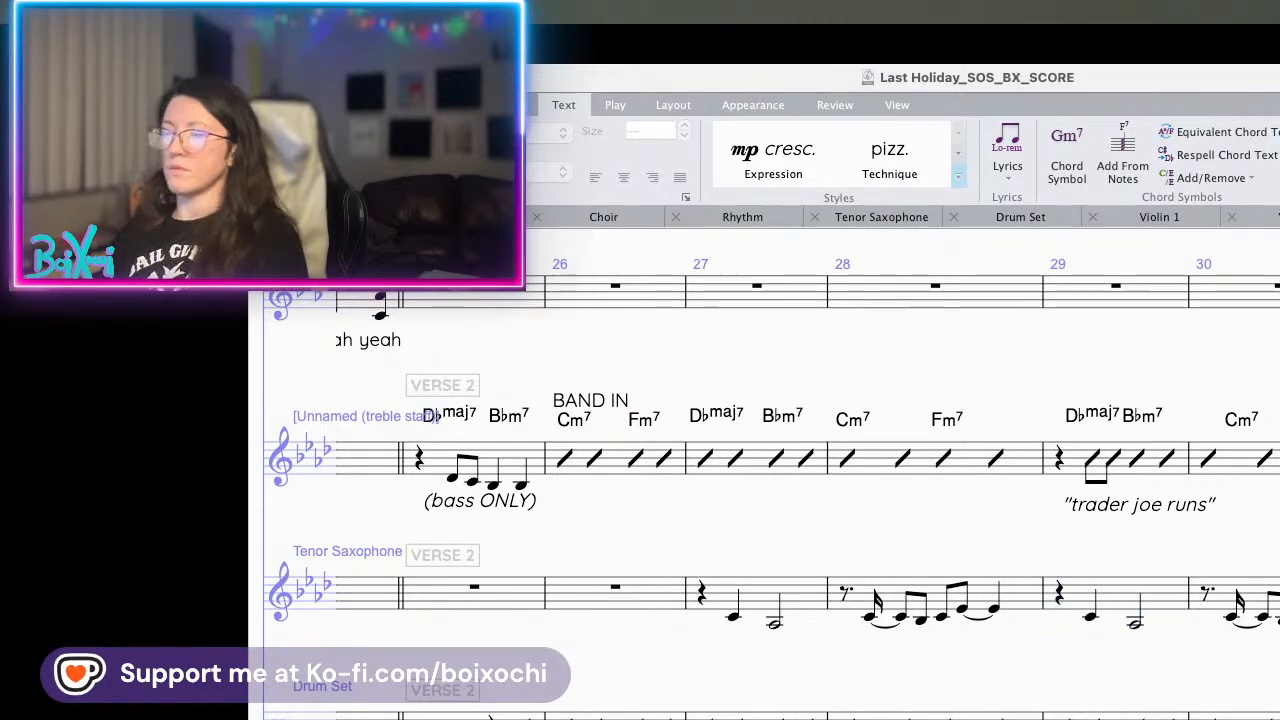
{"action": "scroll", "coordinate": [765, 470], "scroll_direction": "right", "scroll_amount": 1}
{"action": "scroll", "coordinate": [1127, 590], "scroll_direction": "right", "scroll_amount": 6}
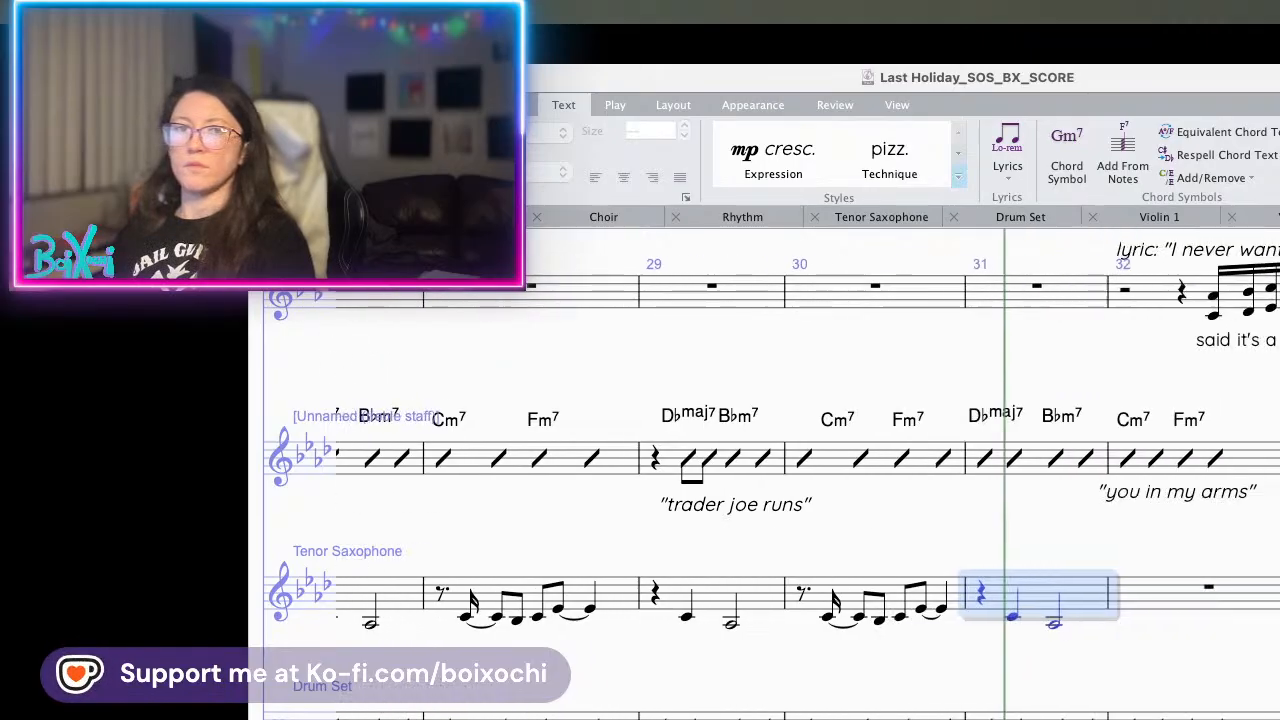
{"action": "scroll", "coordinate": [1127, 590], "scroll_direction": "down", "scroll_amount": 1}
- Play back Tenor Saxophone bar 31 and raise its beat 2 quarter note to F
{"action": "left_click", "coordinate": [852, 563]}
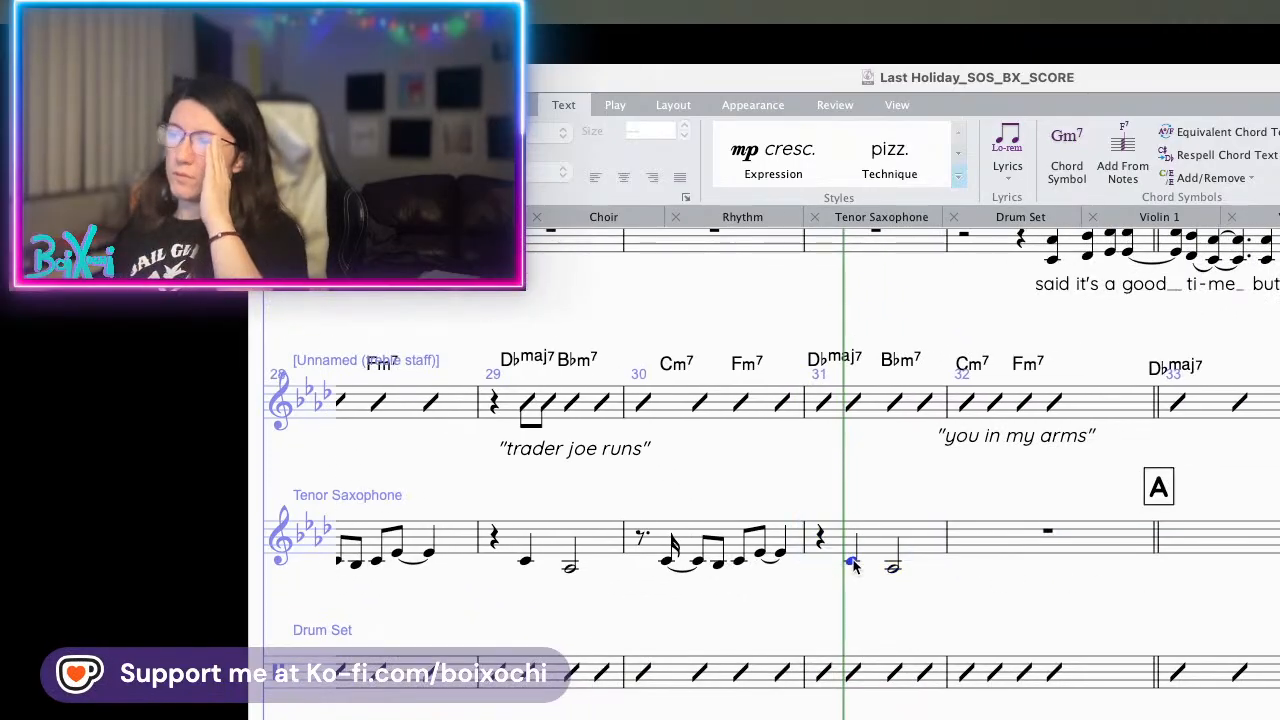
{"action": "key", "text": "space"}
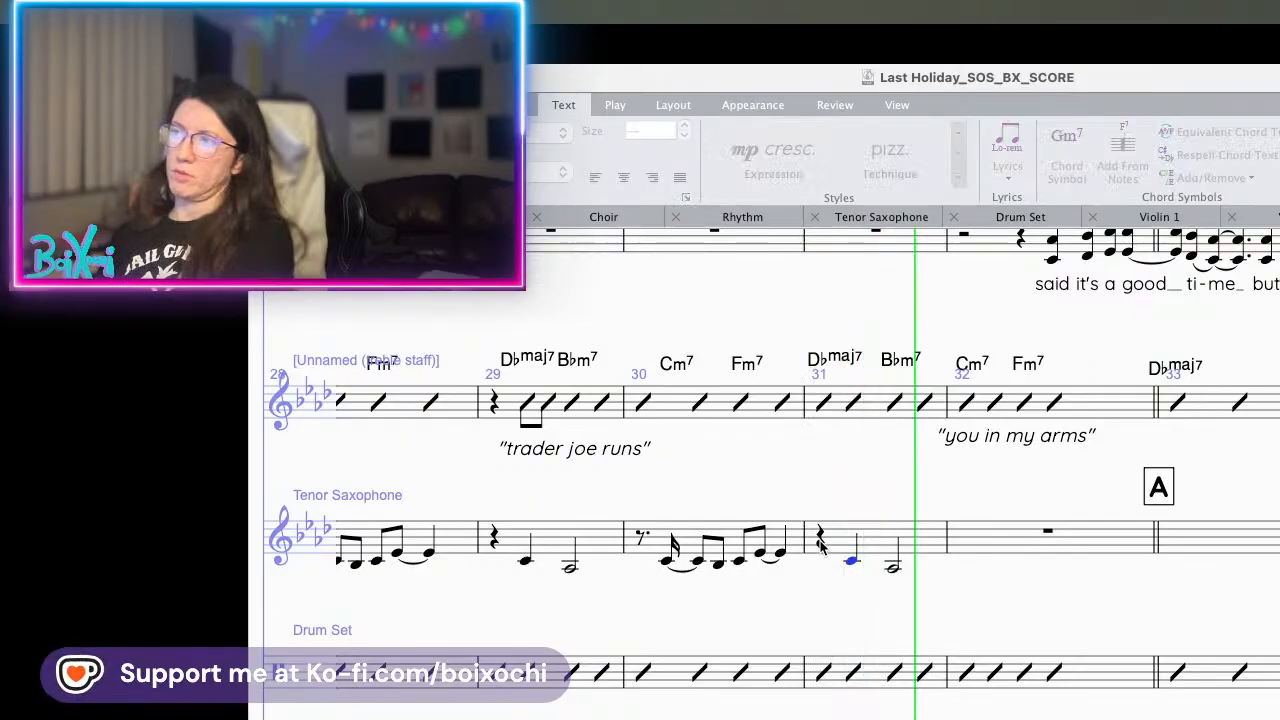
{"action": "key", "text": "space"}
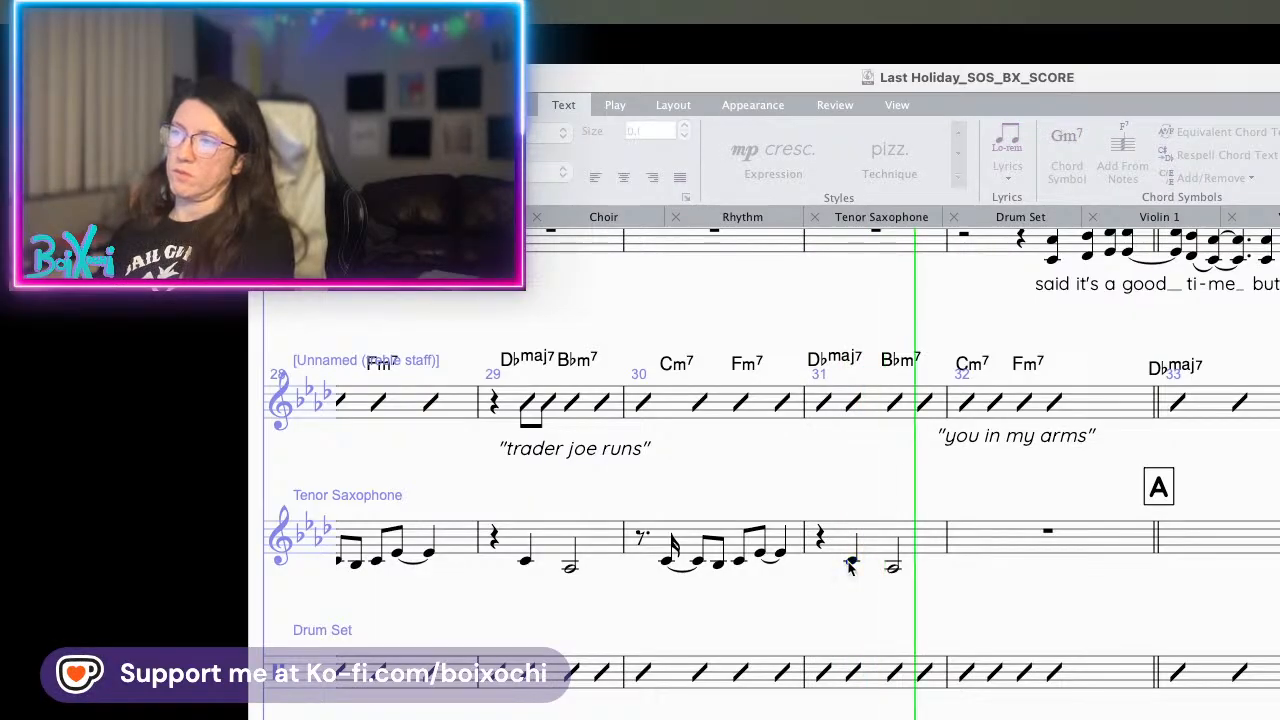
{"action": "key", "text": "space"}
{"action": "left_click", "coordinate": [852, 562]}
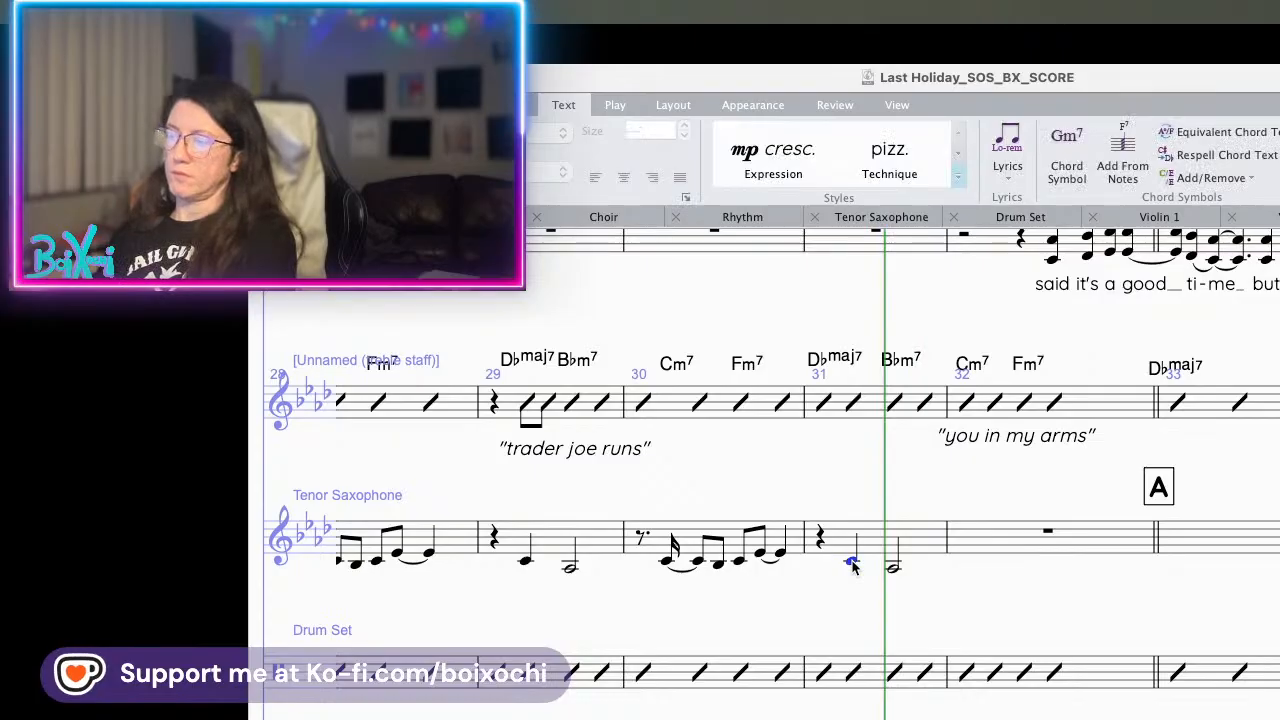
{"action": "key", "text": "Right"}
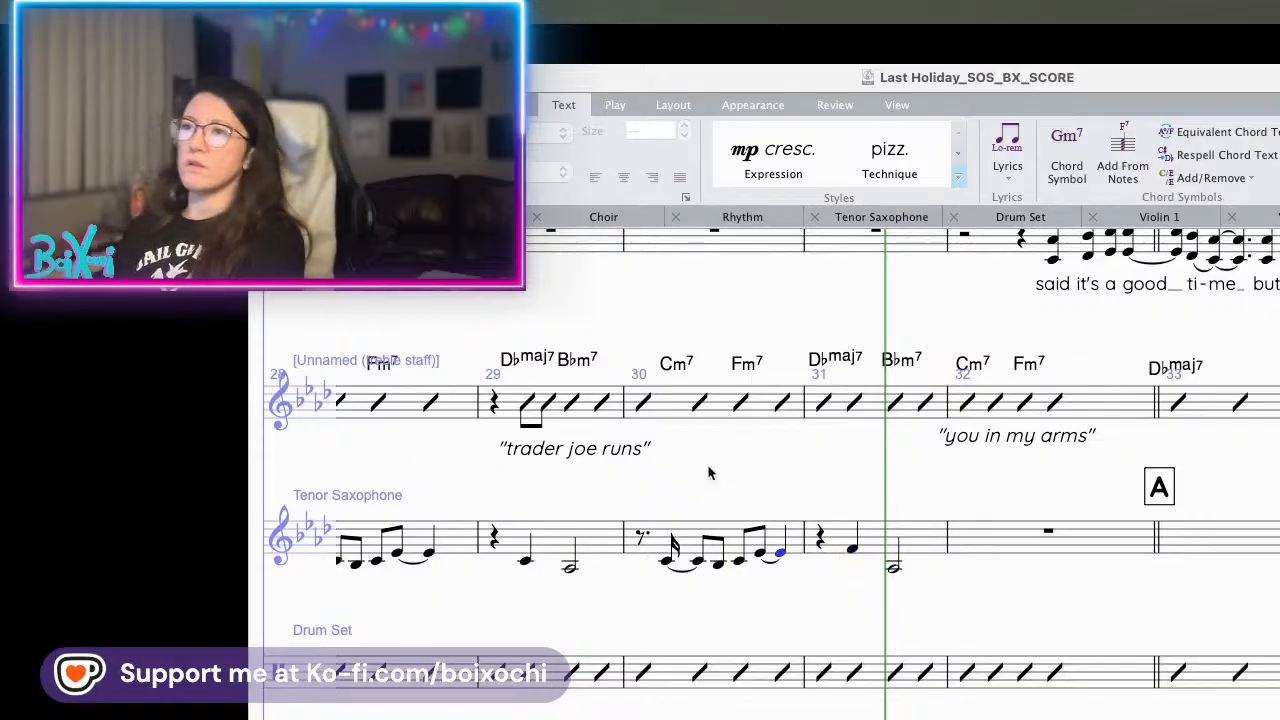
- Raise the eighth note on beat 3 of Tenor Saxophone bar 30 to F
{"action": "left_click", "coordinate": [667, 561]}
{"action": "left_click", "coordinate": [716, 565]}
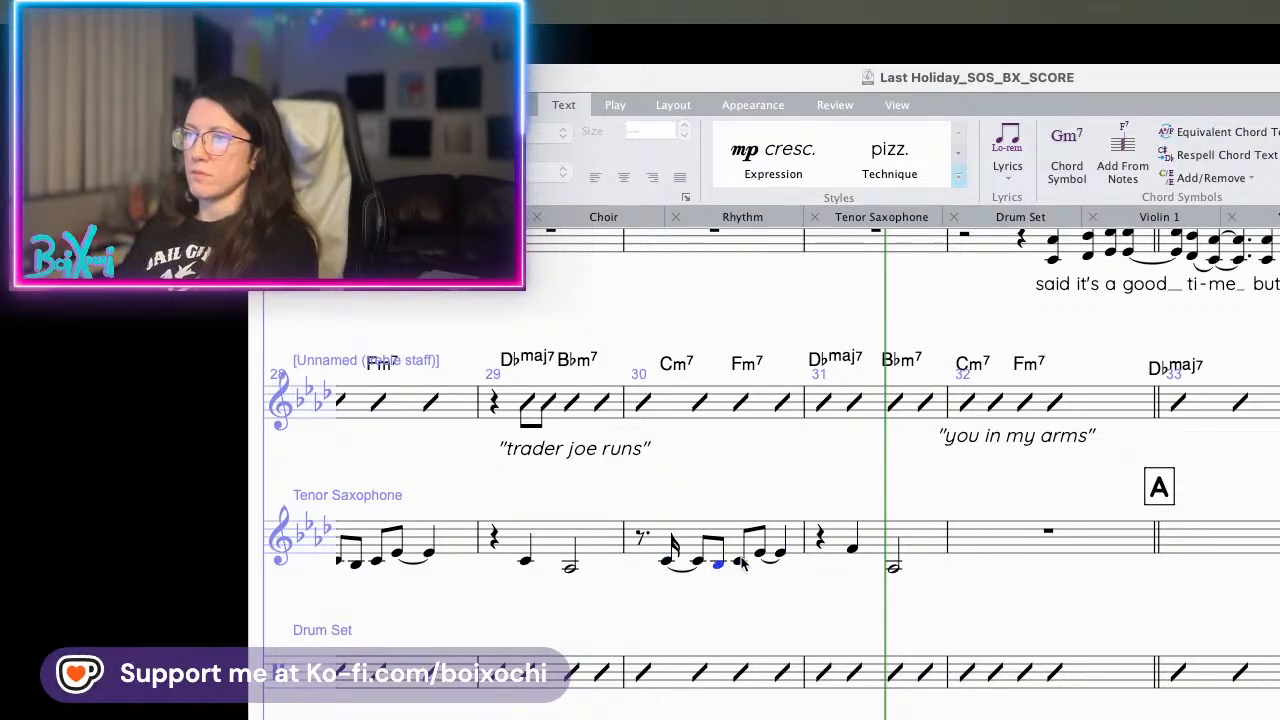
{"action": "key", "text": "Up"}
{"action": "key", "text": "Up"}
{"action": "key", "text": "Up"}
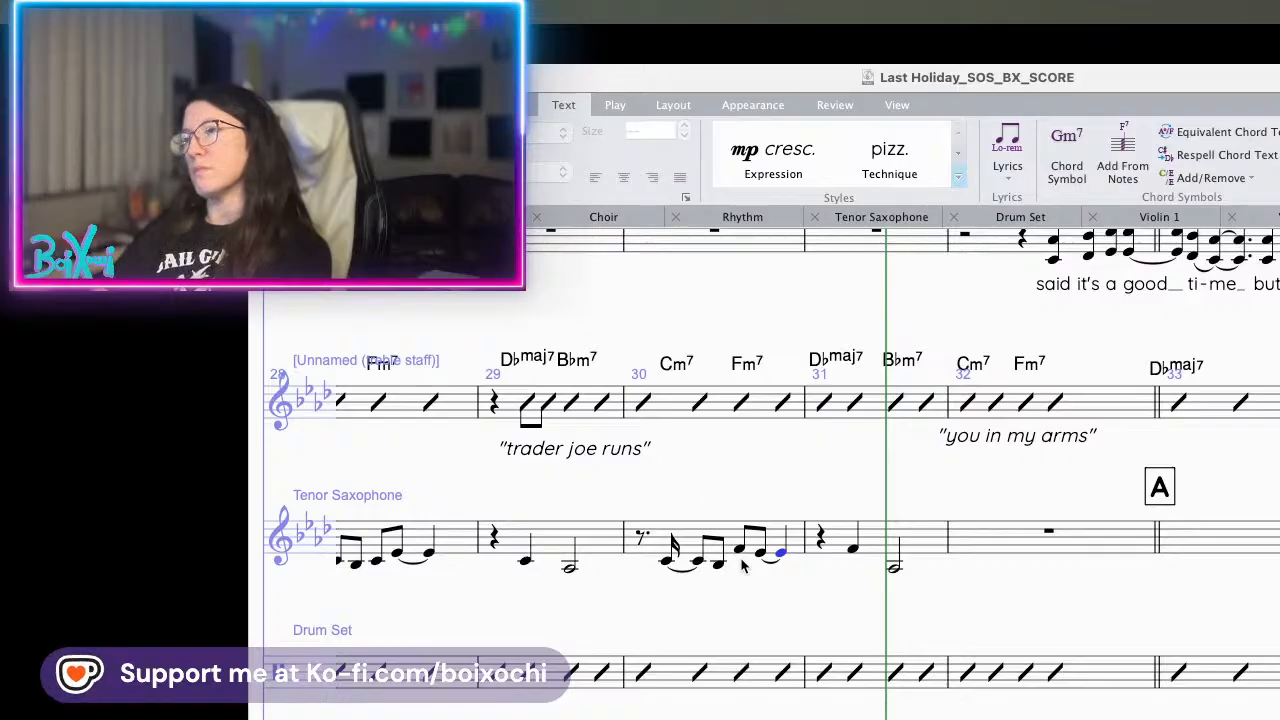
- Replace the beat 4 quarter note in Tenor Saxophone bar 30 with a D-flat eighth, play back, and remove the tie from the preceding E-flat
{"action": "key", "text": "3"}
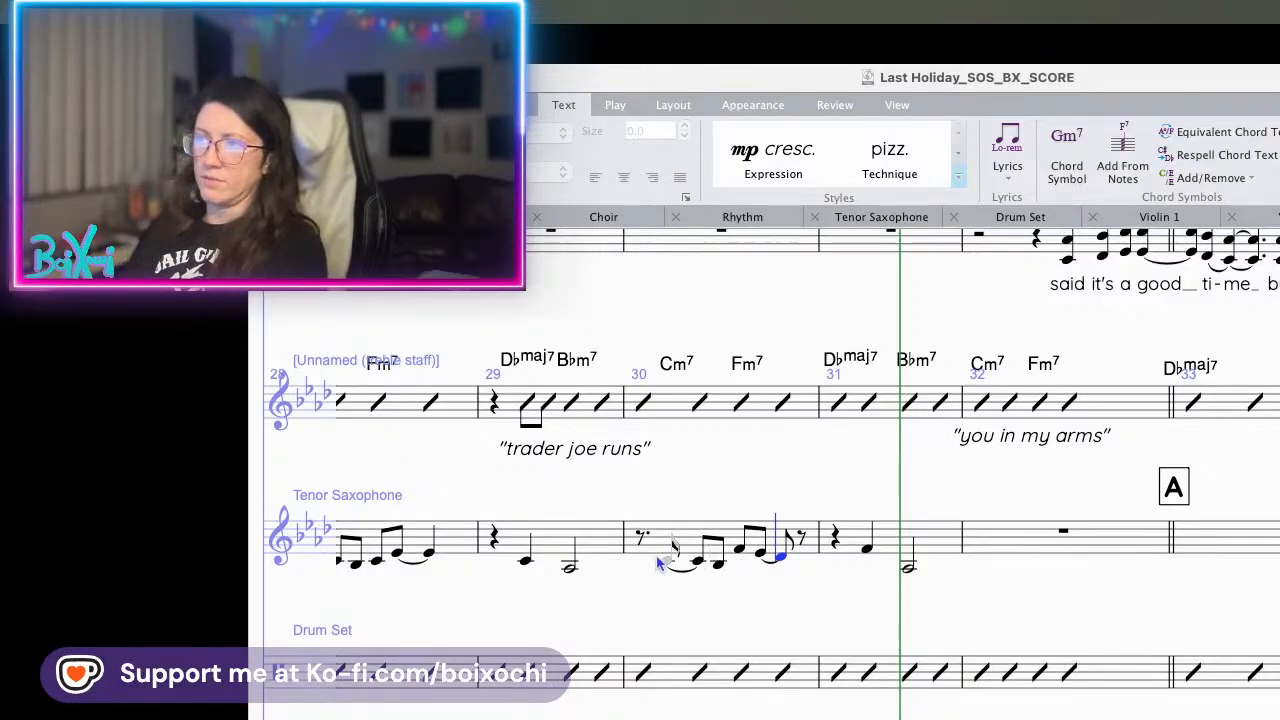
{"action": "key", "text": "p"}
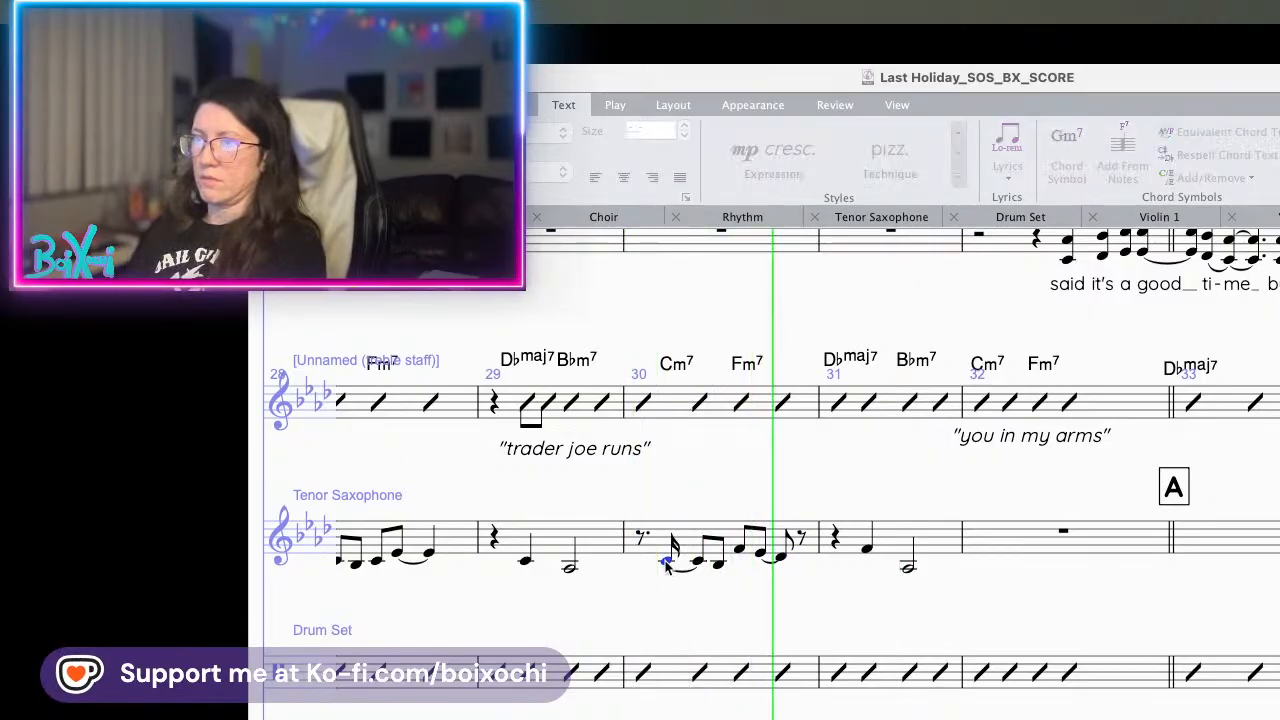
{"action": "key", "text": "p"}
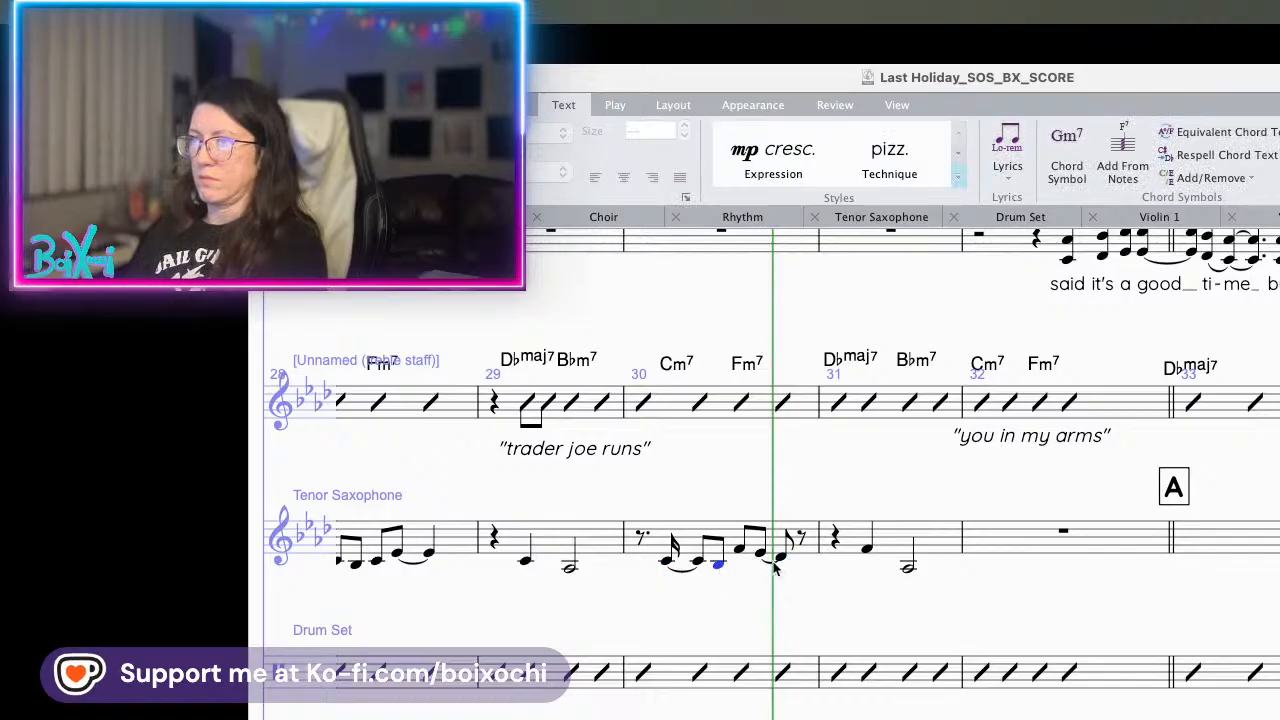
{"action": "left_click", "coordinate": [769, 563]}
{"action": "key", "text": "Delete"}
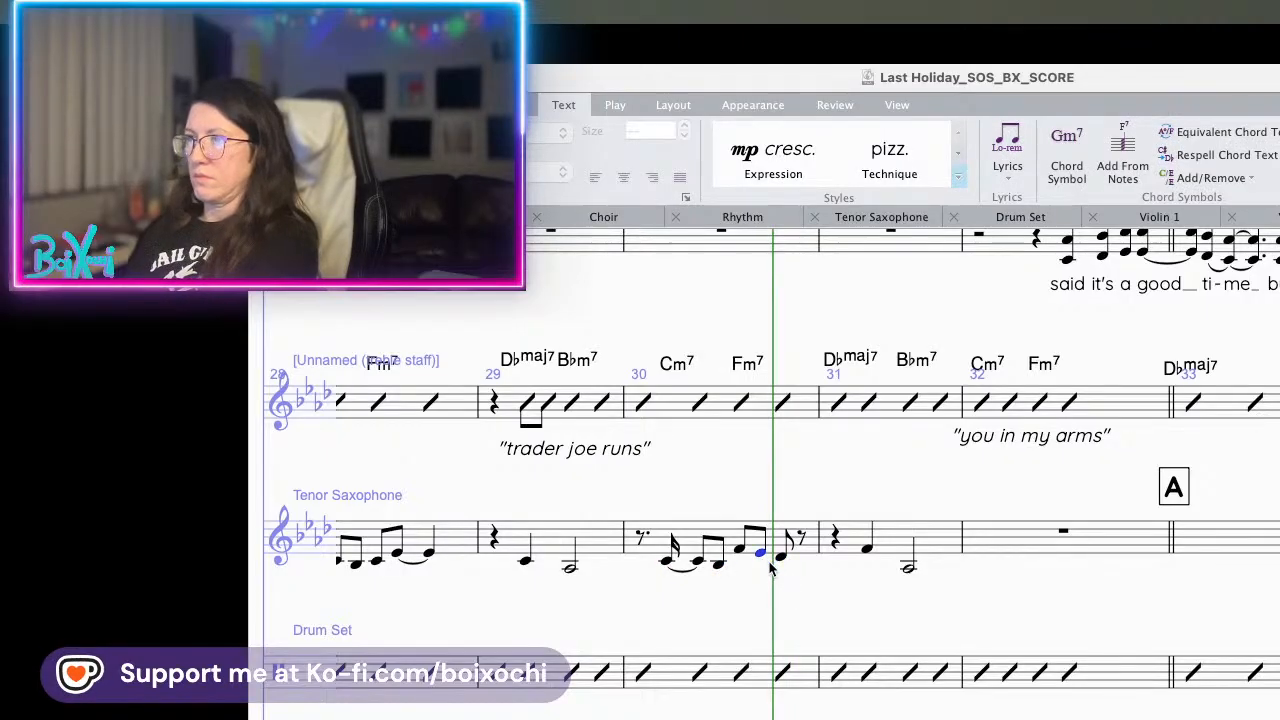
- Rewrite beat 4 of Tenor Saxophone bar 30 as an eighth C followed by sixteenth notes B-flat and A-flat
{"action": "left_click_drag", "start_coordinate": [783, 557], "coordinate": [787, 562]}
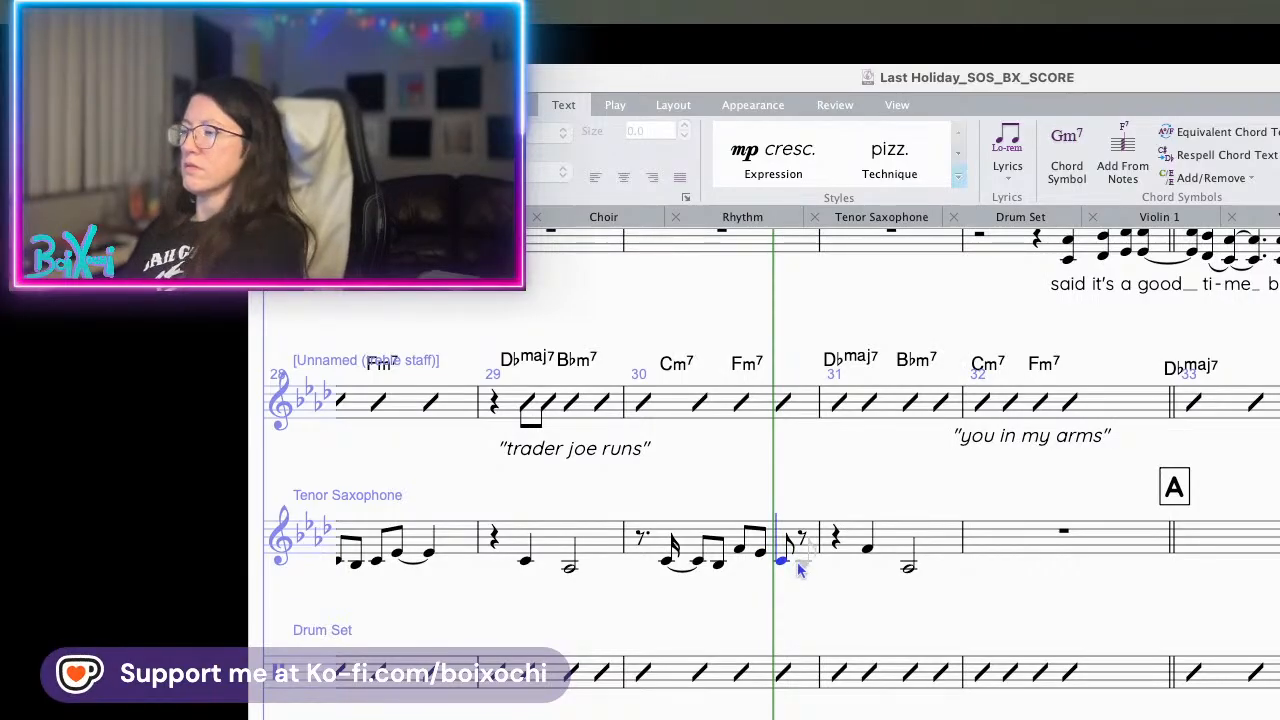
{"action": "key", "text": "Delete"}
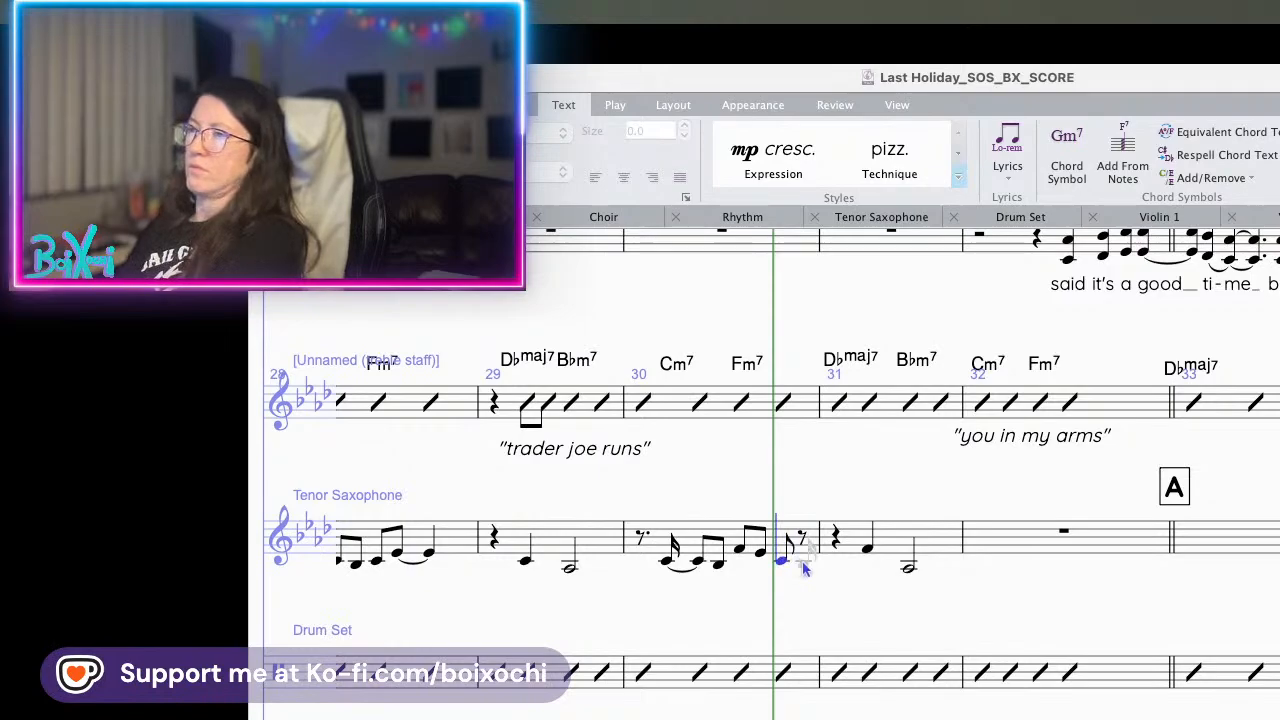
{"action": "left_click", "coordinate": [804, 567]}
{"action": "left_click", "coordinate": [813, 567]}
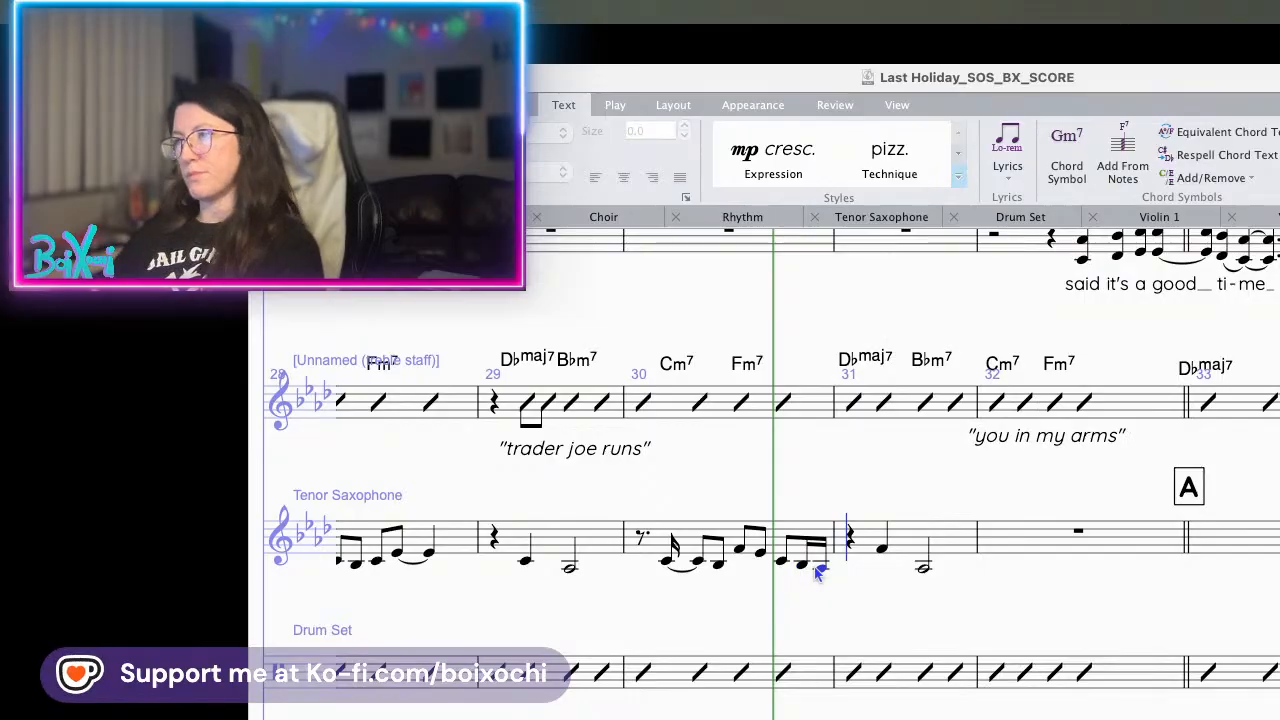
- Tie the last A-flat of Tenor Saxophone bar 30 to an A-flat eighth note on beat 1 of bar 31
{"action": "key", "text": "Return"}
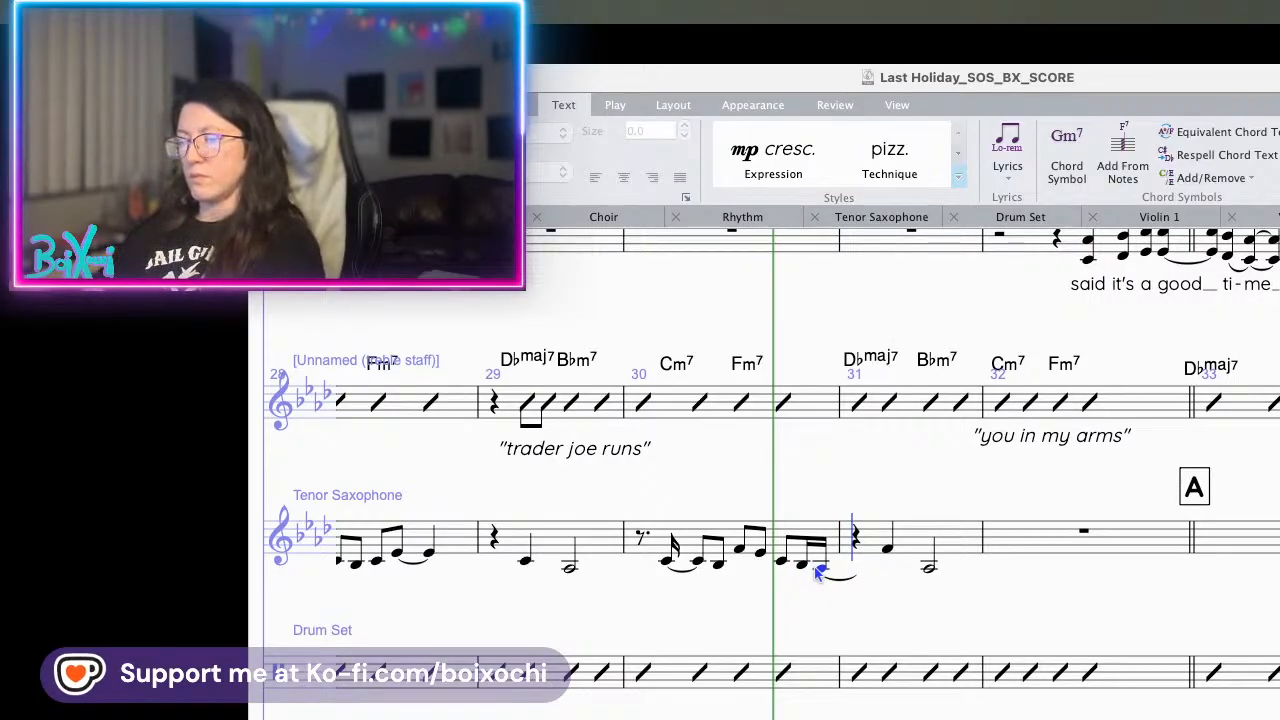
{"action": "key", "text": "a"}
{"action": "key", "text": "Escape"}
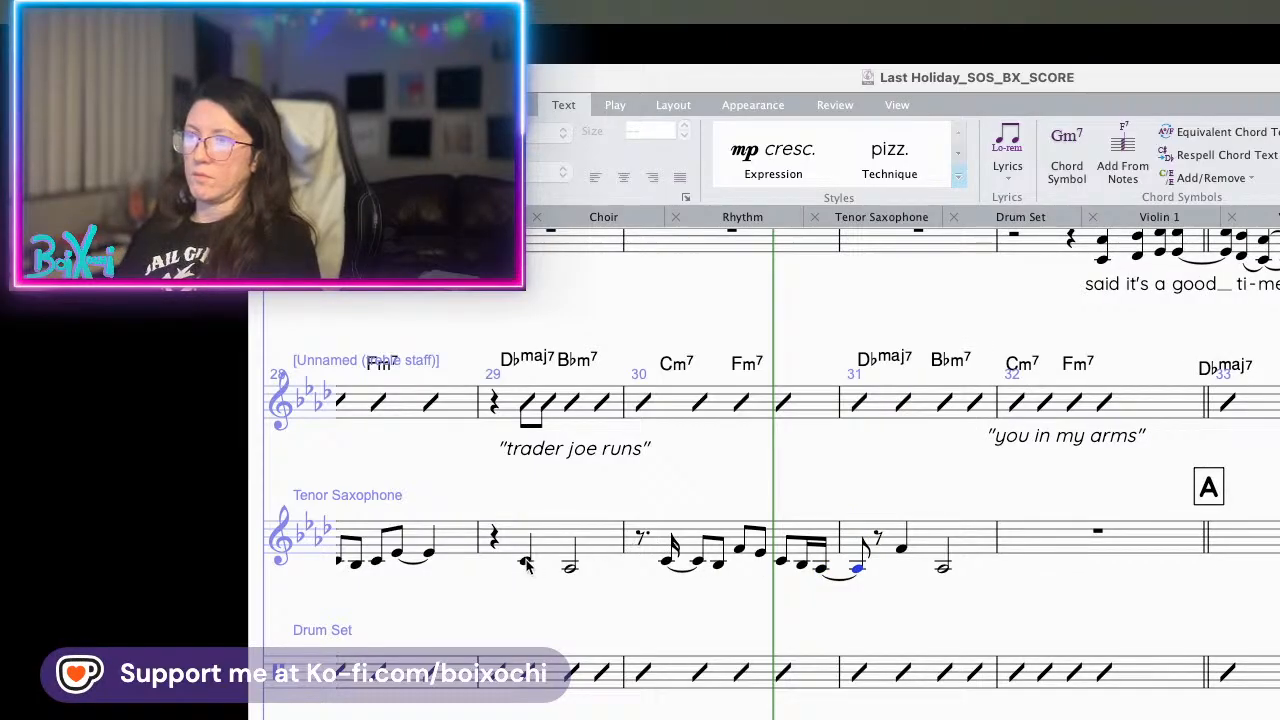
- Play back the Tenor Saxophone line from the middle C in bar 29 into bar 31 and check the string parts in those bars
{"action": "key", "text": "space"}
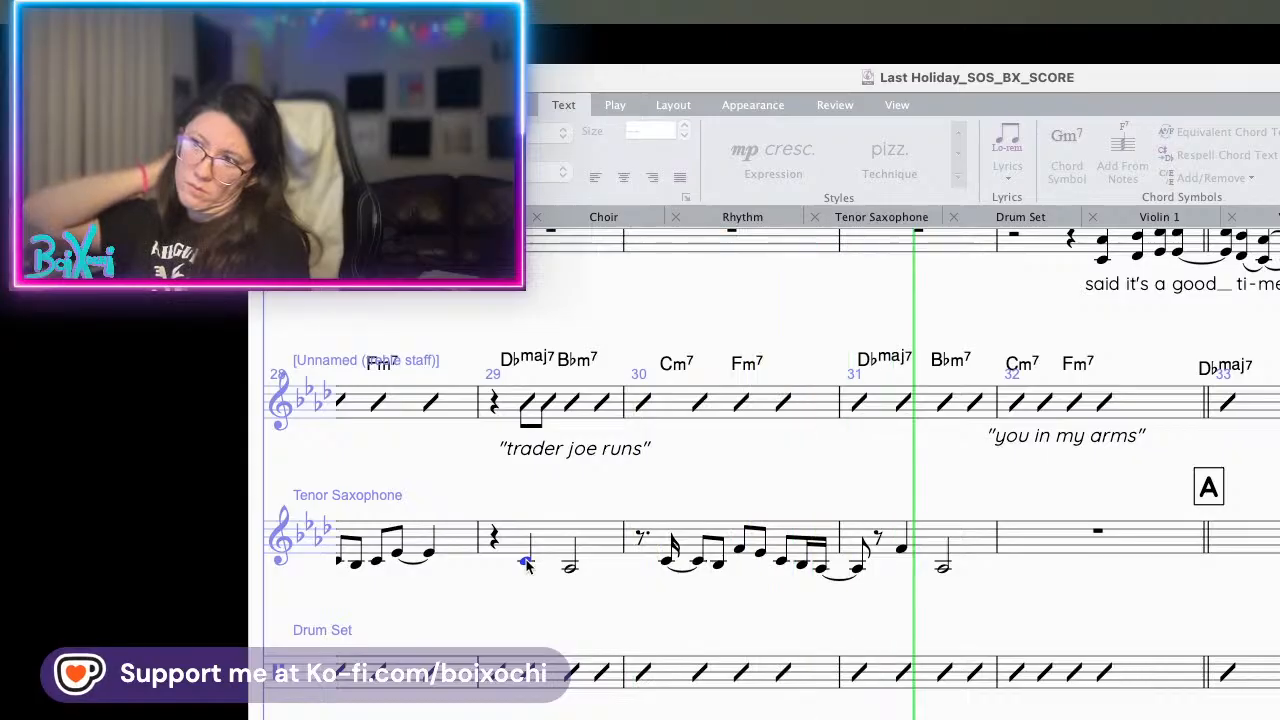
{"action": "key", "text": "space"}
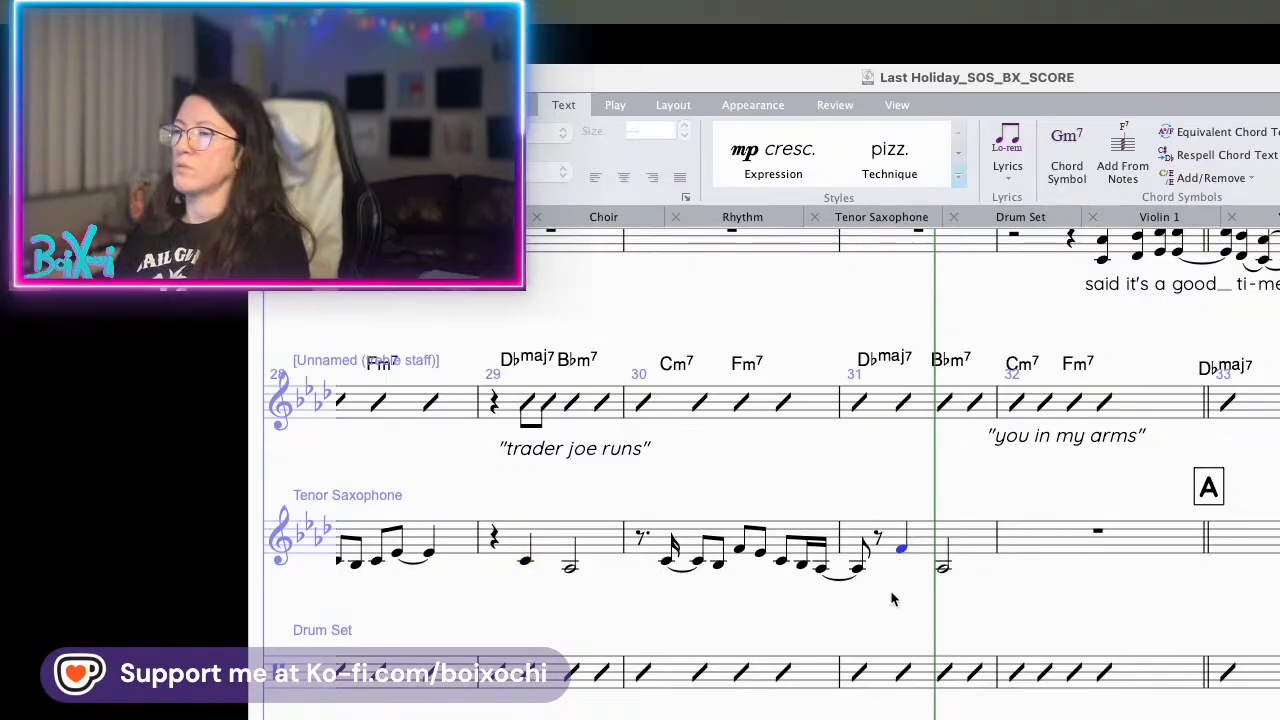
{"action": "scroll", "coordinate": [893, 596], "scroll_direction": "down", "scroll_amount": 6}
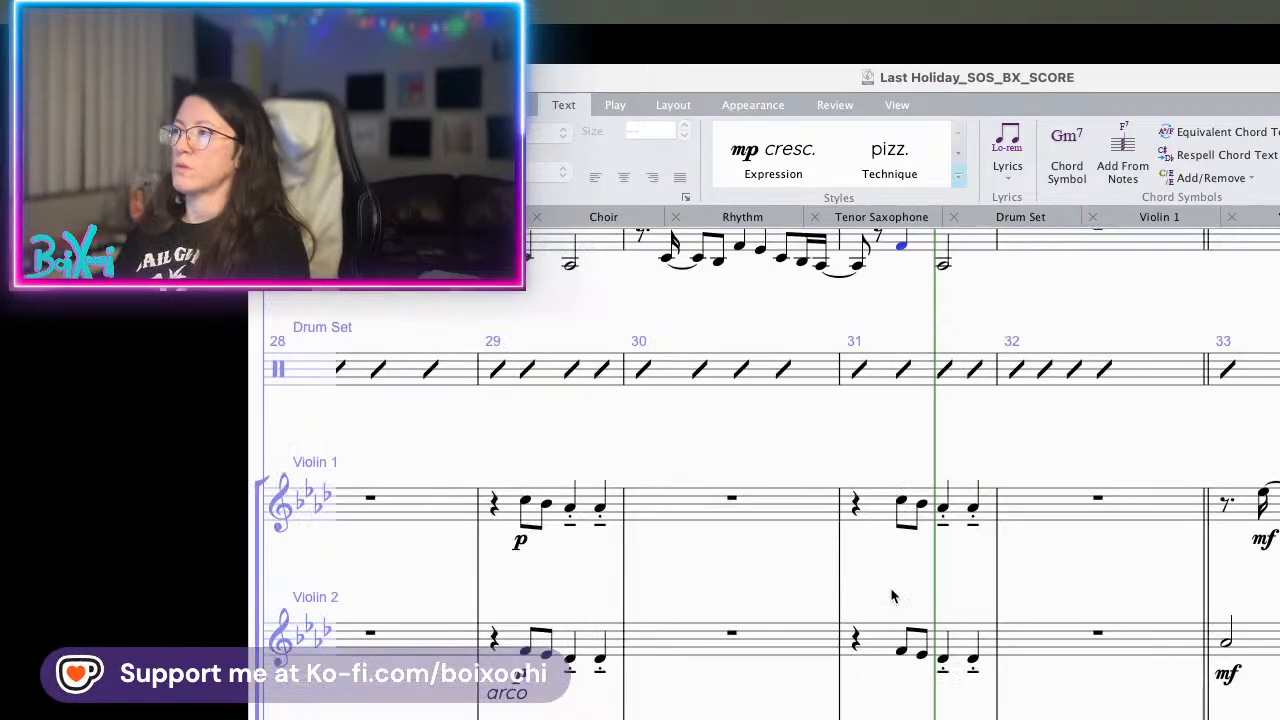
{"action": "scroll", "coordinate": [893, 596], "scroll_direction": "down", "scroll_amount": 6}
{"action": "scroll", "coordinate": [893, 596], "scroll_direction": "up", "scroll_amount": 12}
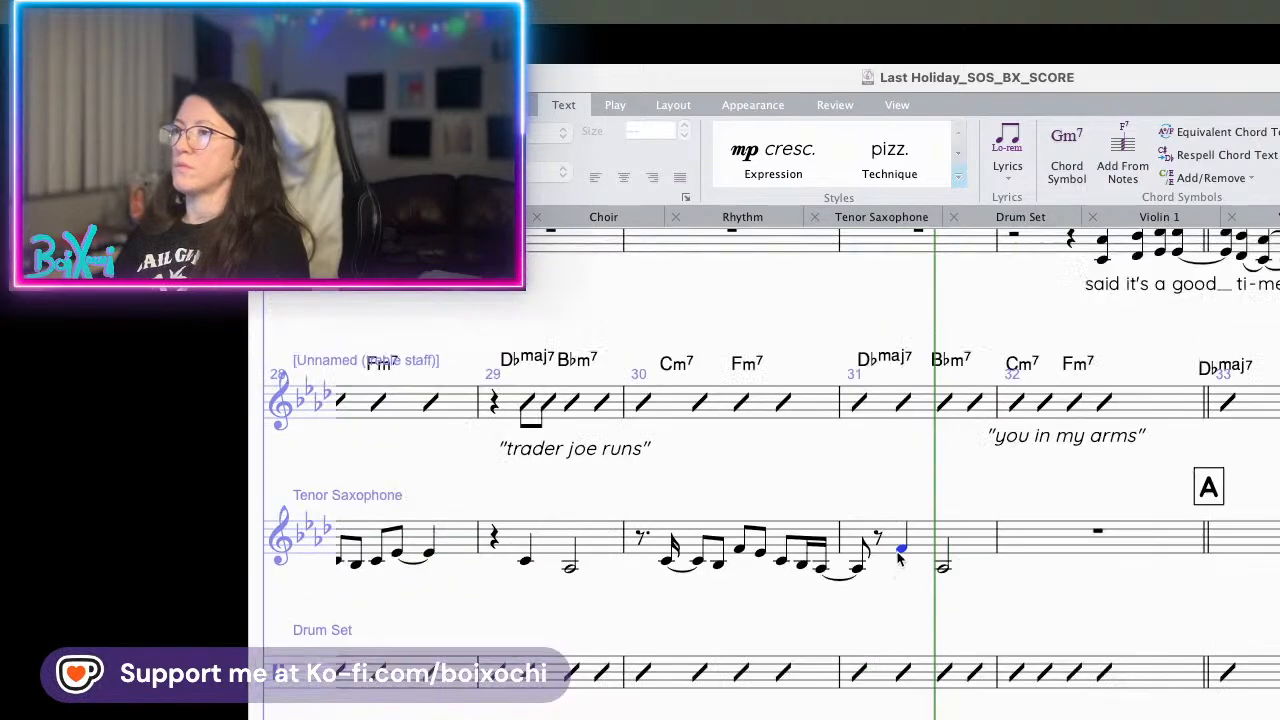
{"action": "scroll", "coordinate": [632, 591], "scroll_direction": "left", "scroll_amount": 2}
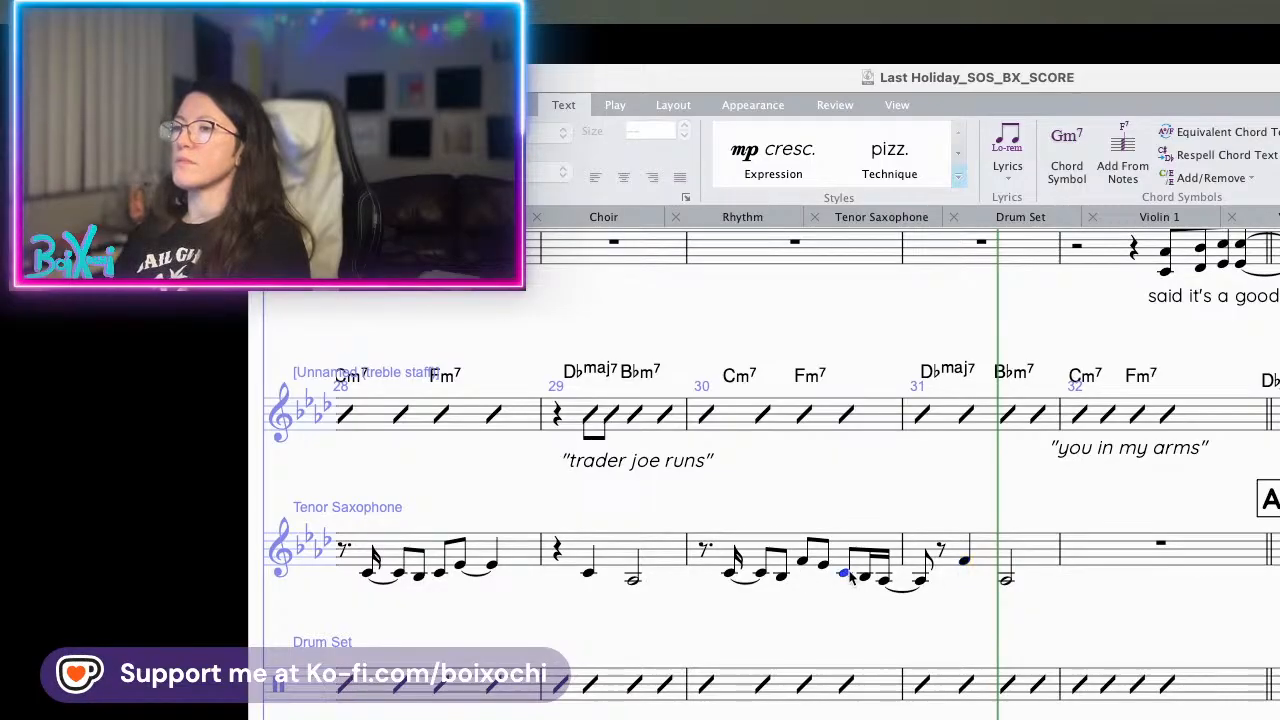
- Copy the beat 4 figure of Tenor Saxophone bar 30 to beat 2 of bar 31, repitch it F, C, E-flat, and delete the beat 3 half note
{"action": "left_click", "coordinate": [882, 588], "text": "shift"}
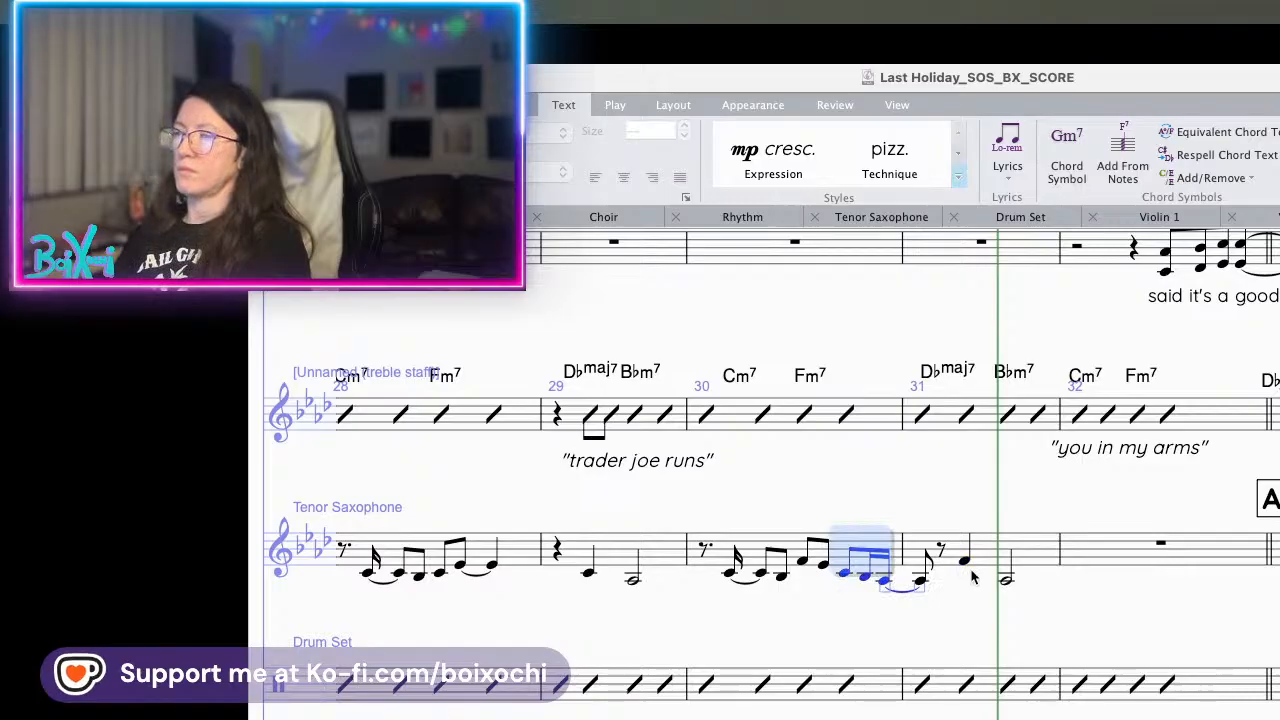
{"action": "left_click", "coordinate": [964, 567], "text": "alt"}
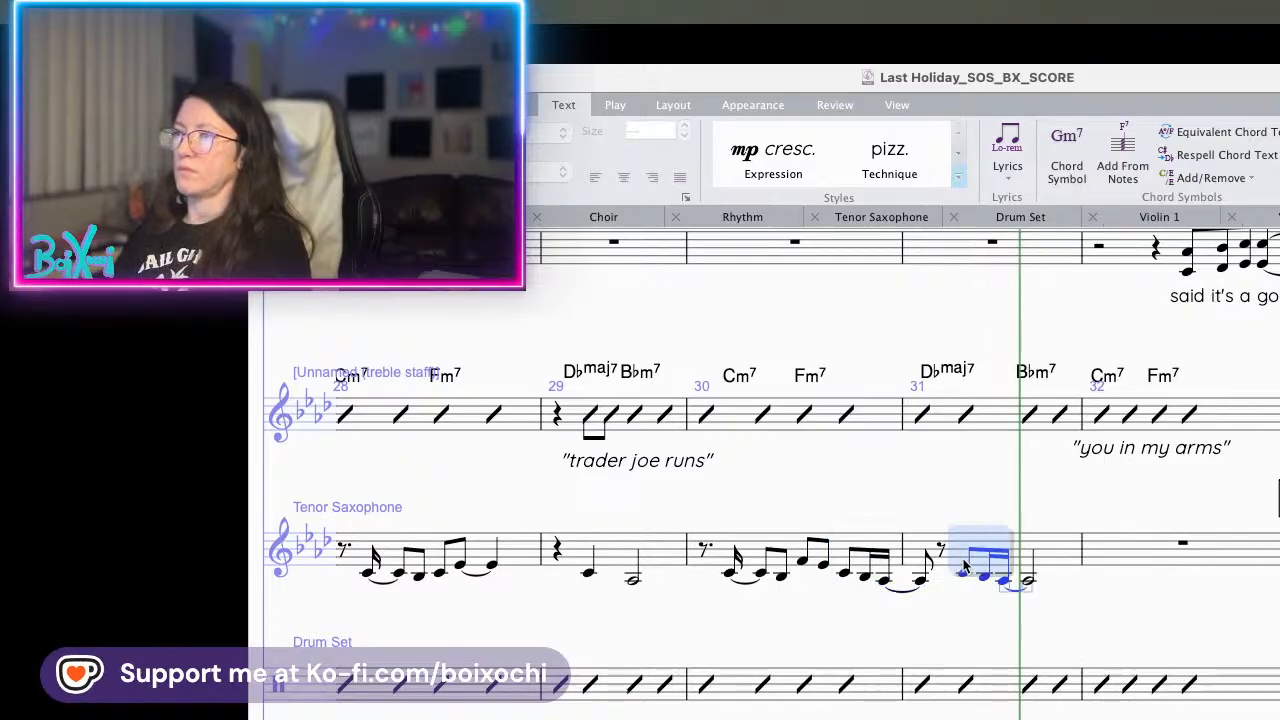
{"action": "key", "text": "Escape"}
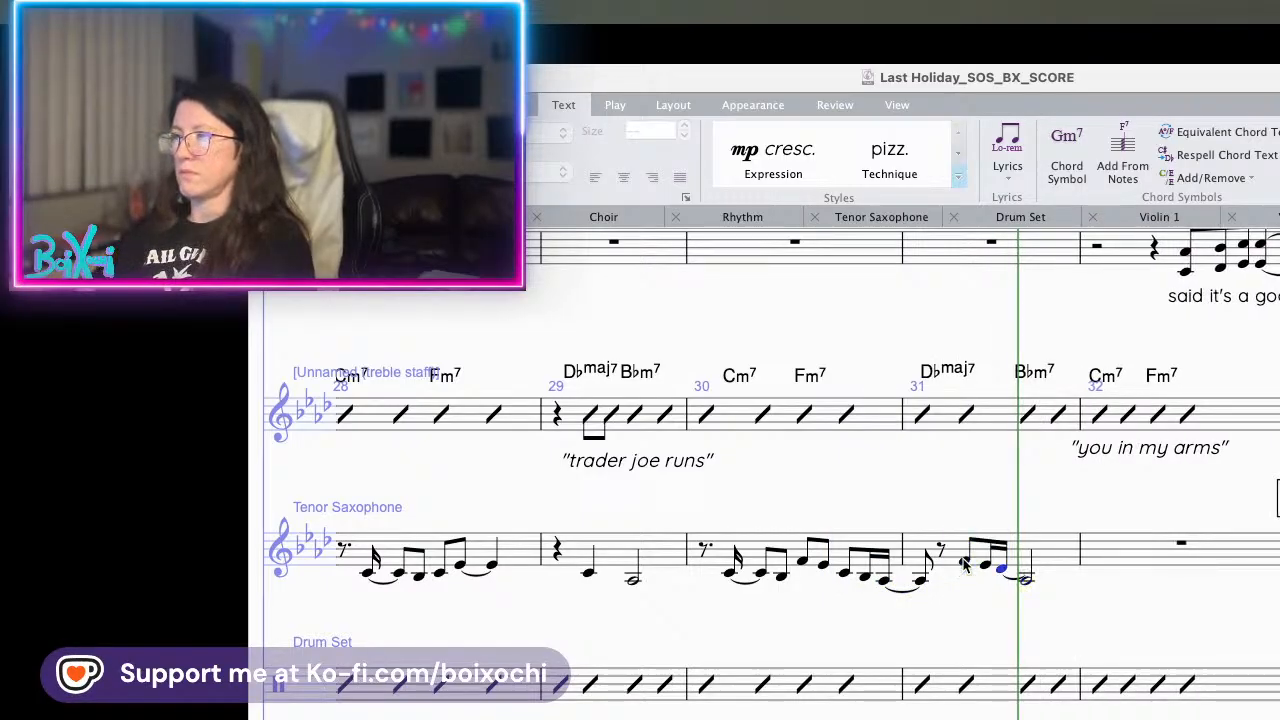
{"action": "key", "text": "Right"}
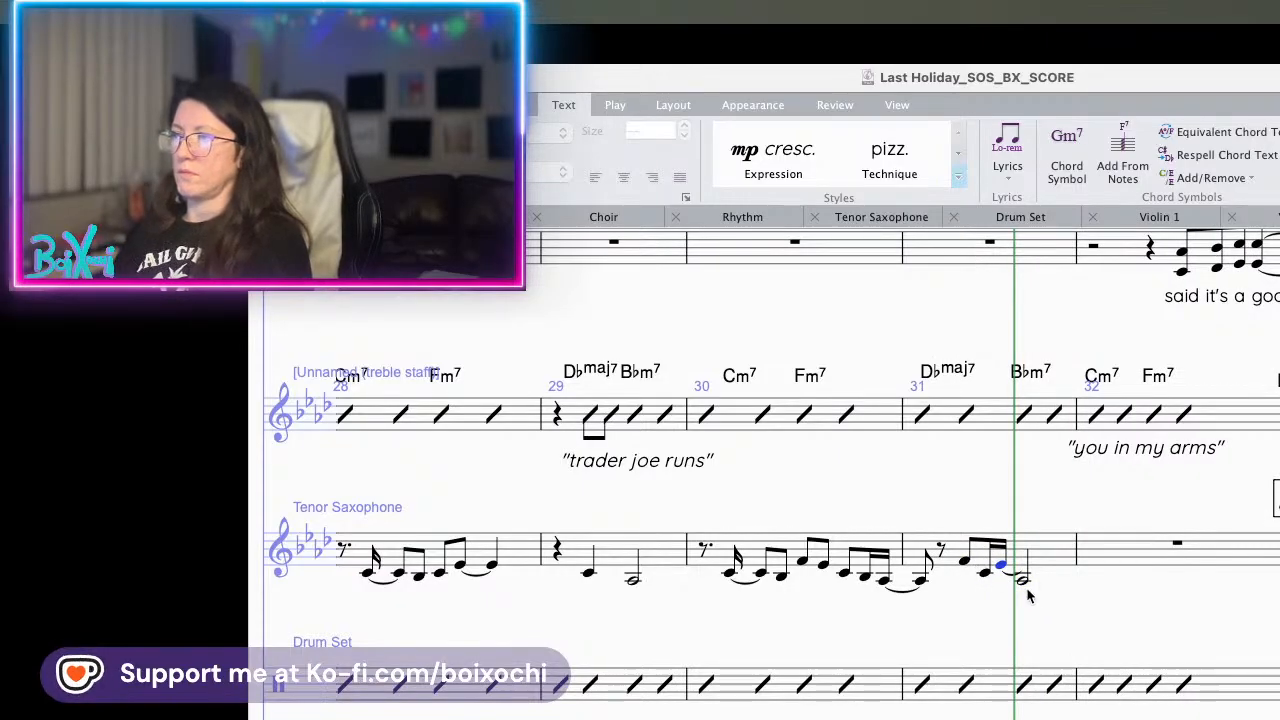
{"action": "key", "text": "Delete"}
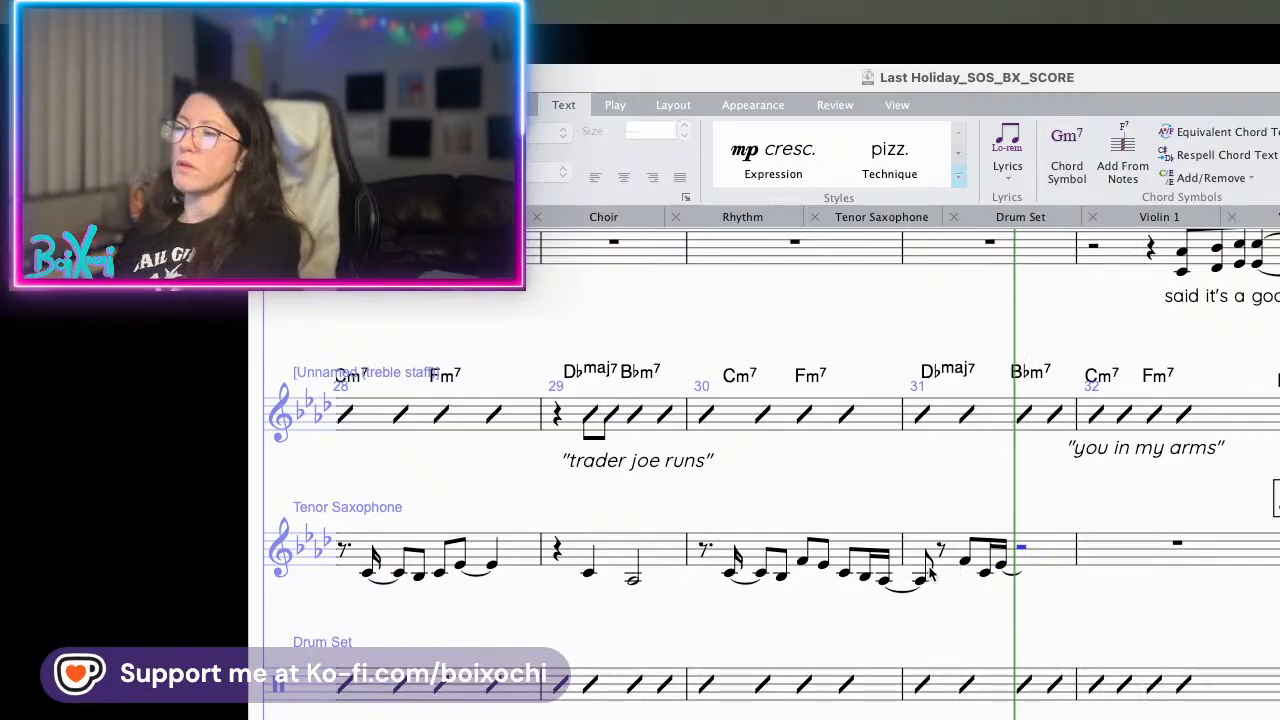
- Rewrite beat 2 of Tenor Saxophone bar 31 as sixteenth notes F and C followed by an eighth note E-flat
{"action": "left_click", "coordinate": [966, 563]}
{"action": "key", "text": "2"}
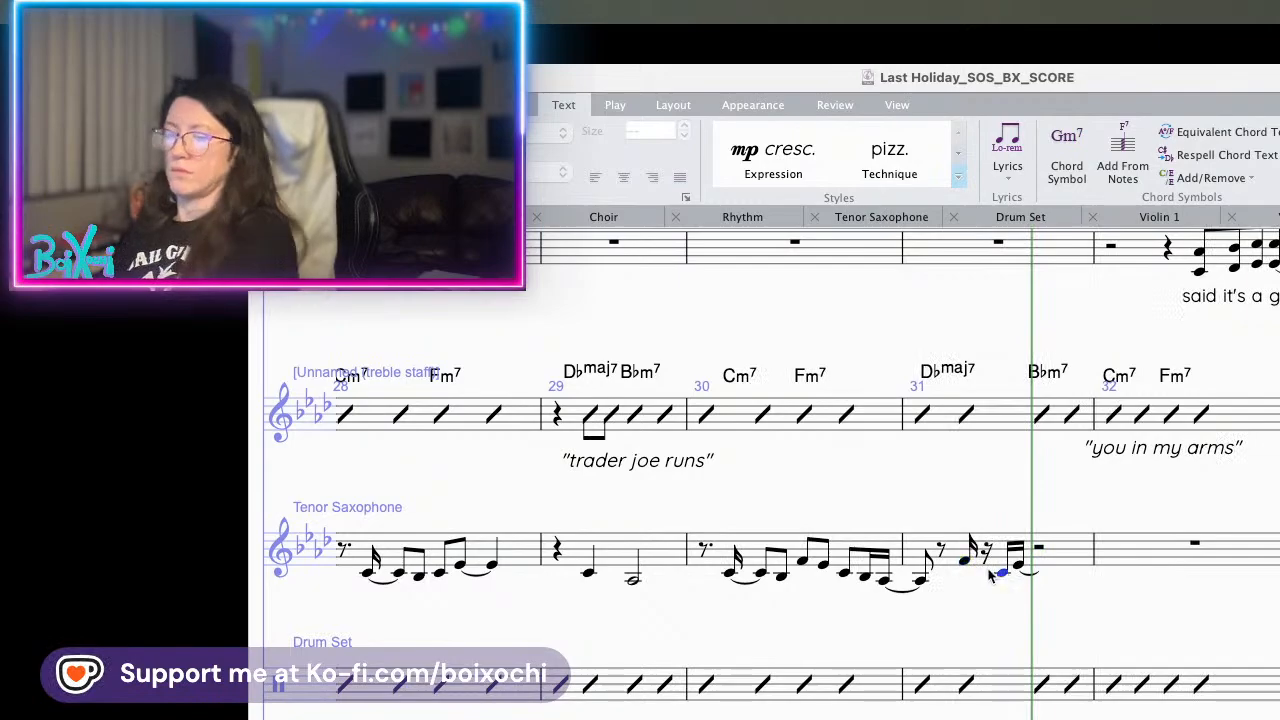
{"action": "left_click", "coordinate": [985, 568], "text": "alt"}
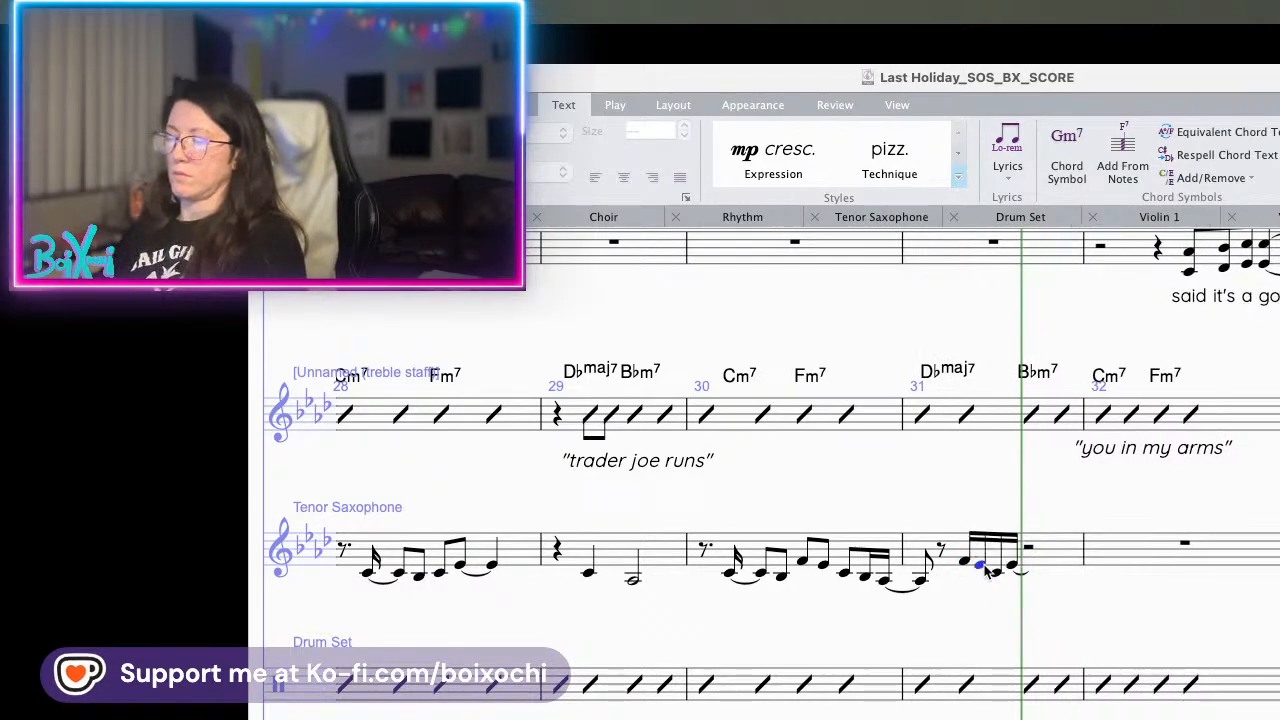
{"action": "key", "text": "Down"}
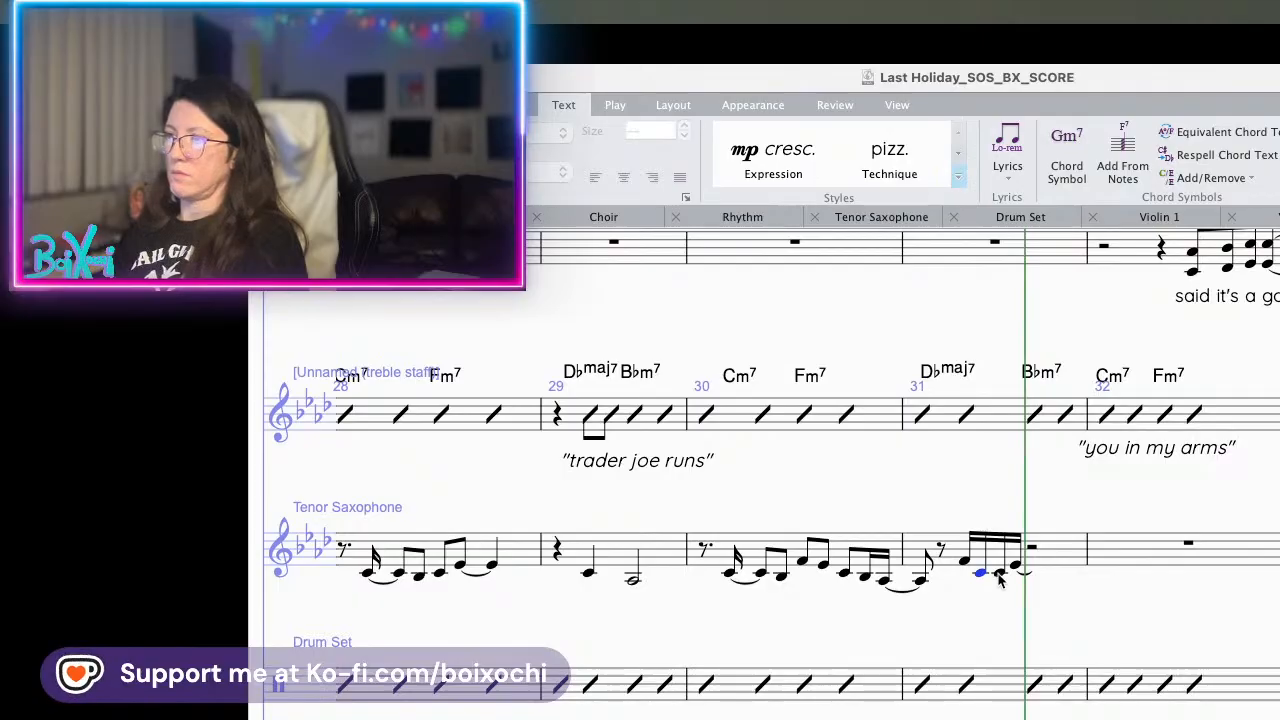
{"action": "key", "text": "Up"}
{"action": "key", "text": "4"}
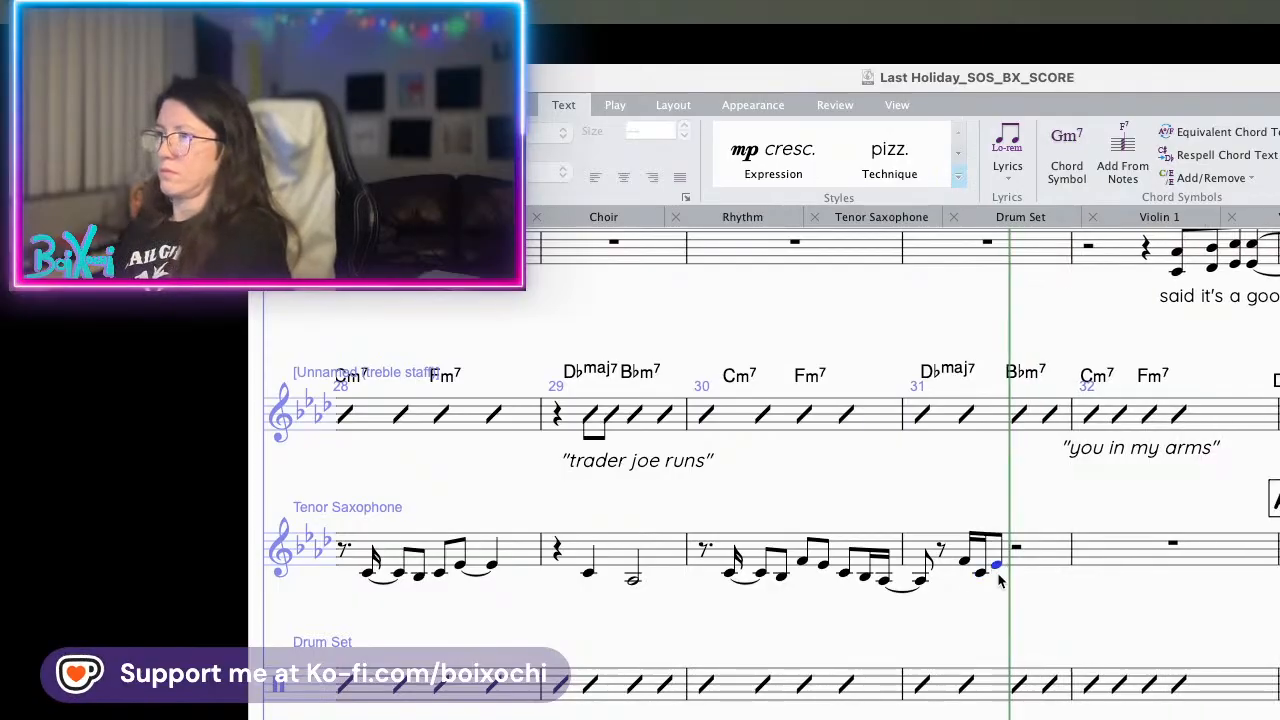
- Play back the Tenor Saxophone line from the first note of bar 30 and compare it with the Violin 1 part in bar 31
{"action": "left_click", "coordinate": [728, 572]}
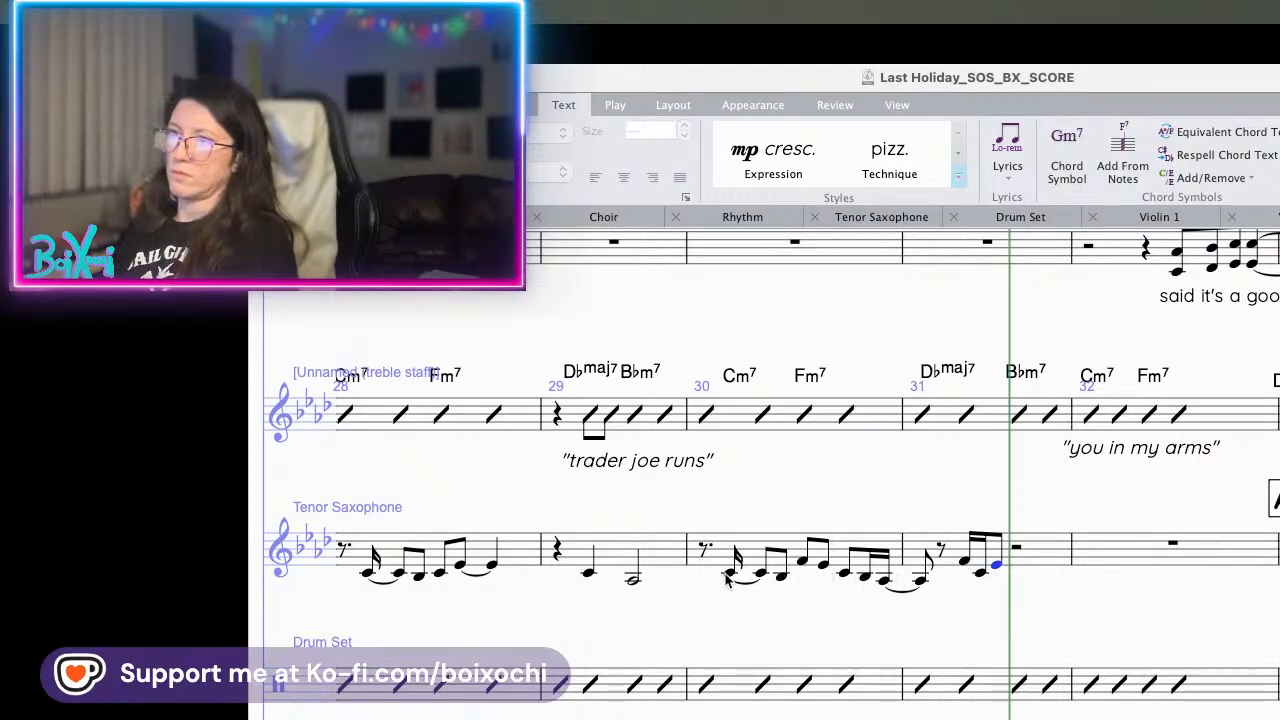
{"action": "key", "text": "p"}
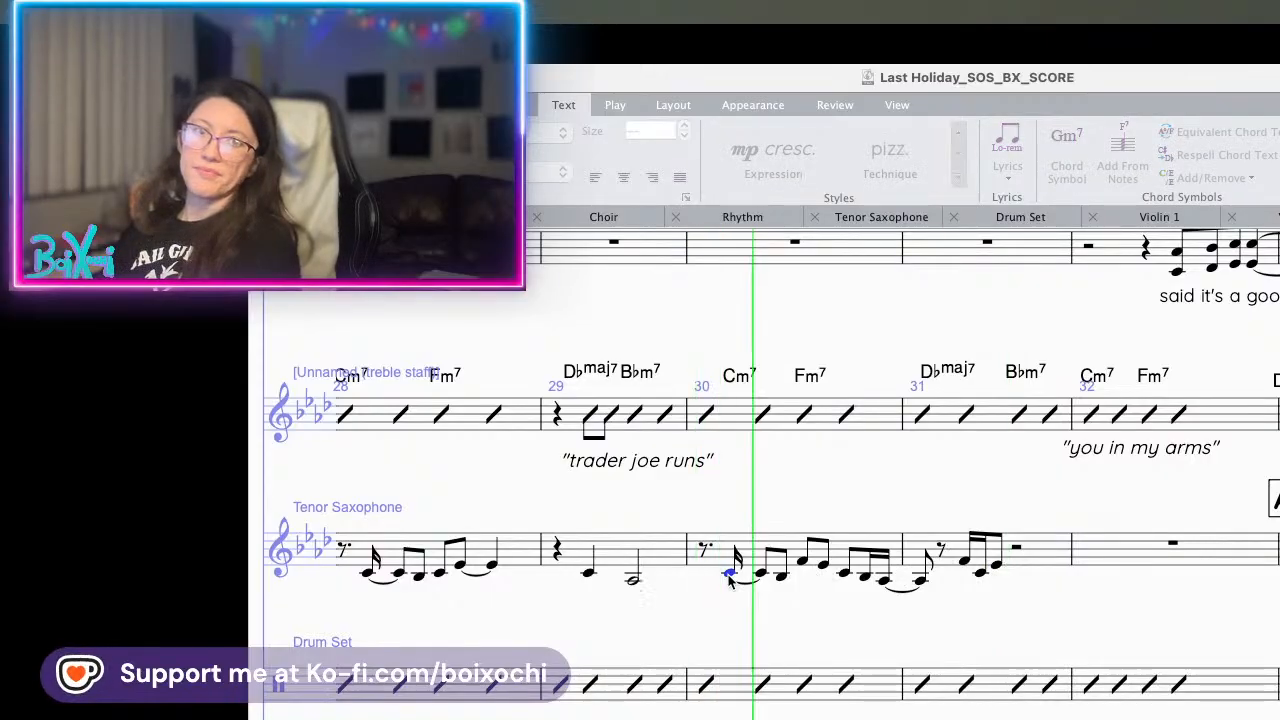
{"action": "scroll", "coordinate": [846, 591], "scroll_direction": "down", "scroll_amount": 3}
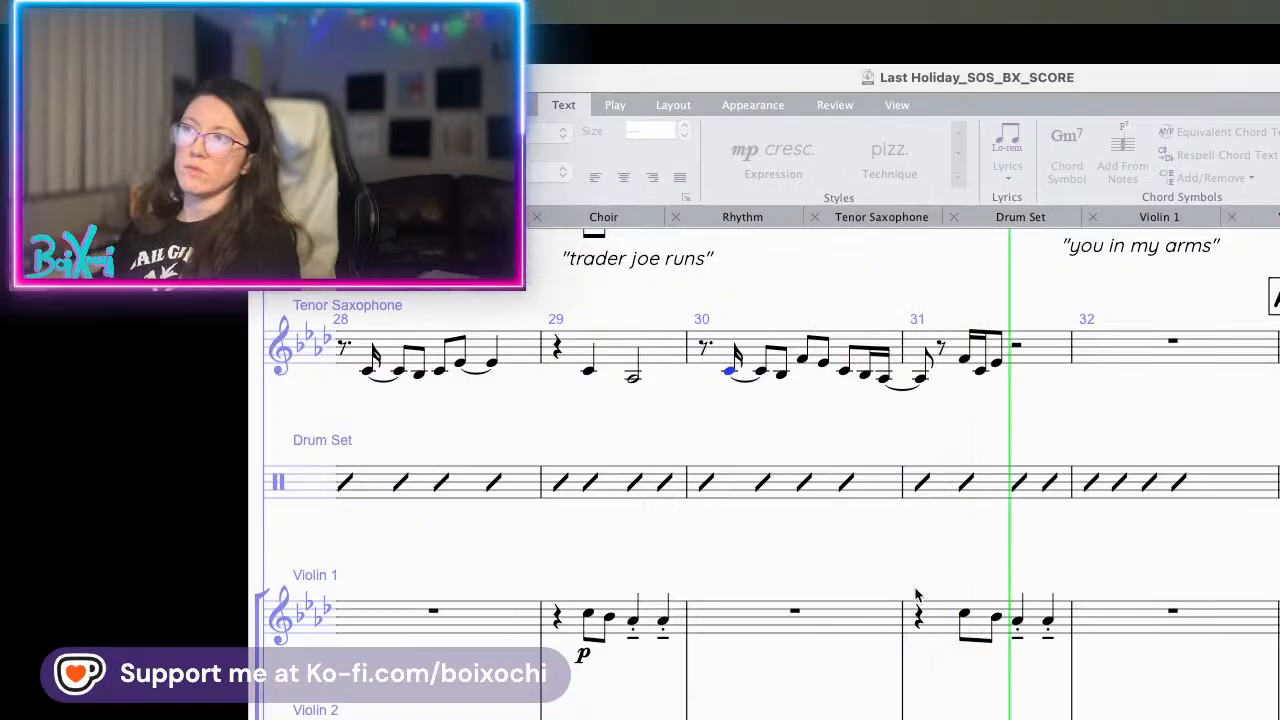
{"action": "key", "text": "Escape"}
- Tie the E-flat eighth of Tenor Saxophone bar 31 to an E-flat half note on beat 3
{"action": "left_click", "coordinate": [997, 366]}
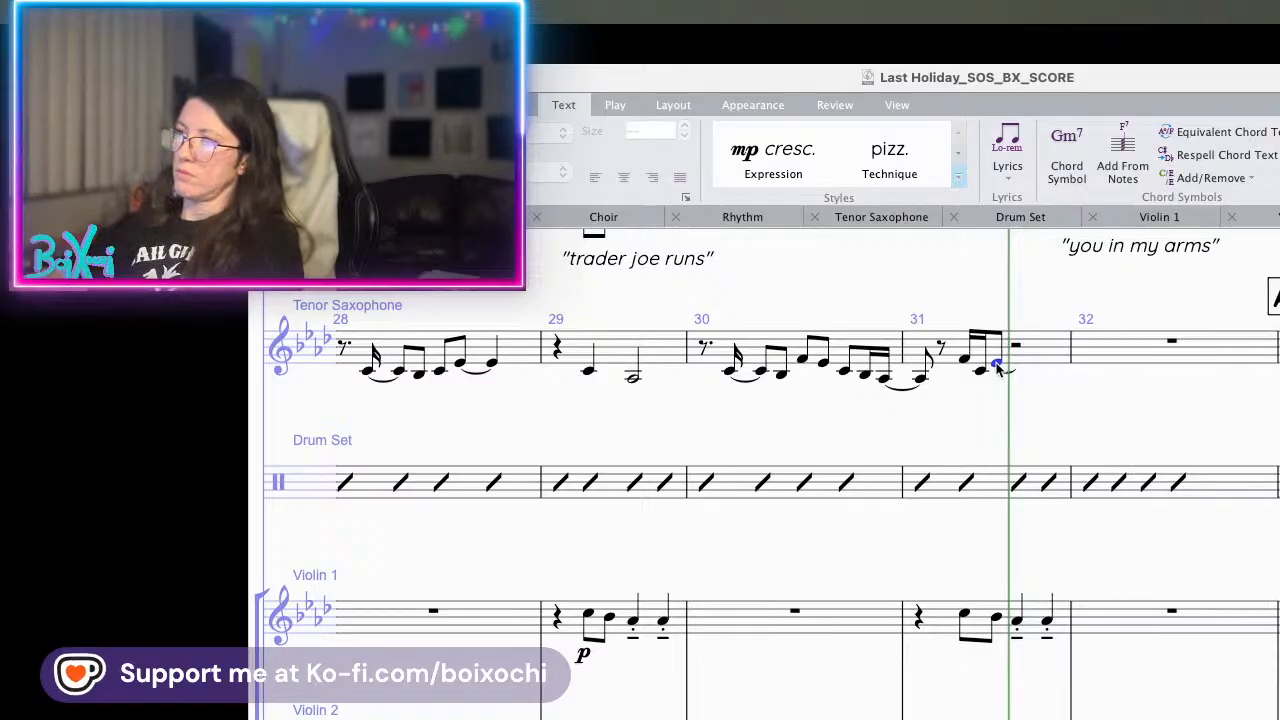
{"action": "key", "text": "3"}
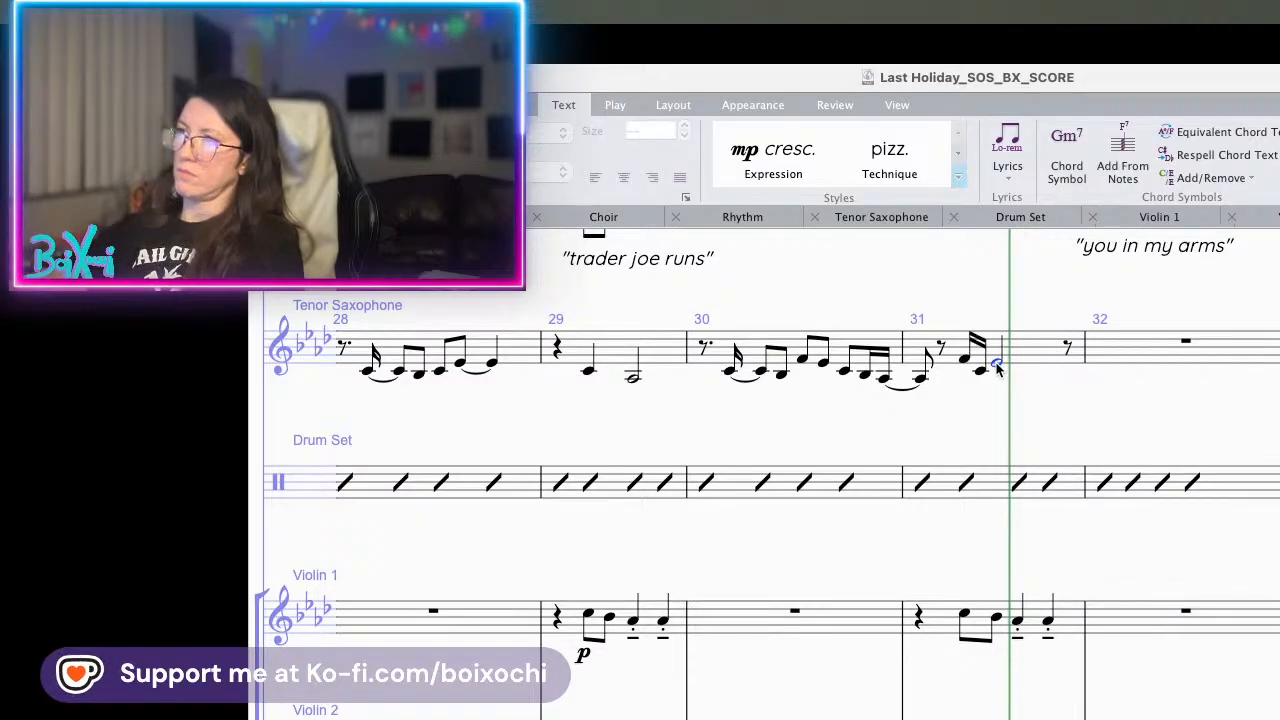
{"action": "key", "text": "4"}
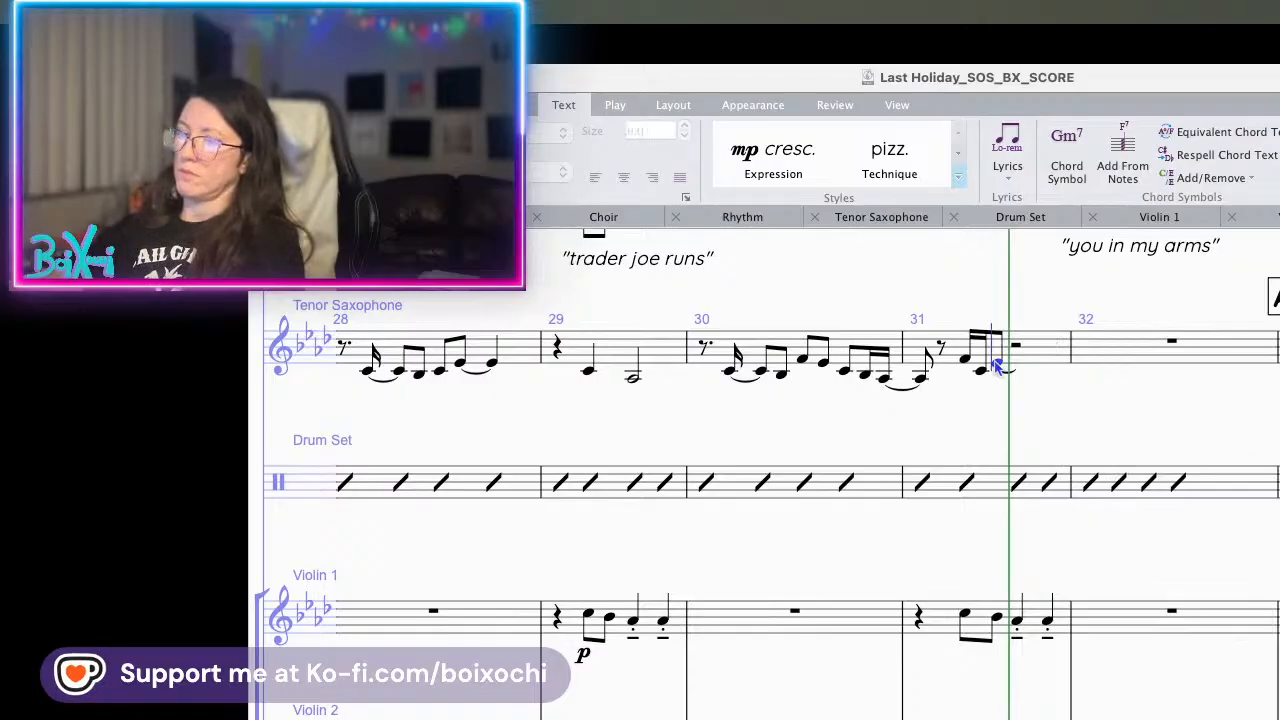
{"action": "key", "text": "6"}
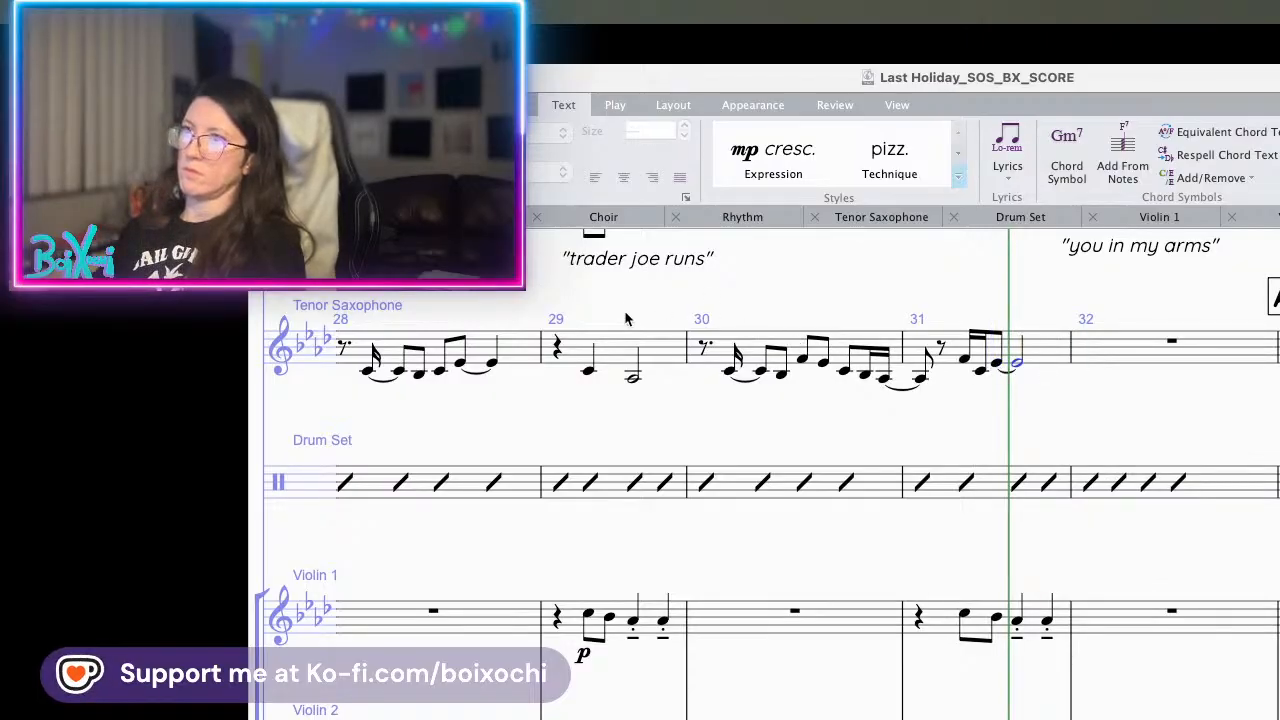
- Play back from the first note of Tenor Saxophone bar 30 into bar 32 and check the Choir entry and lyric cues there
{"action": "key", "text": "p"}
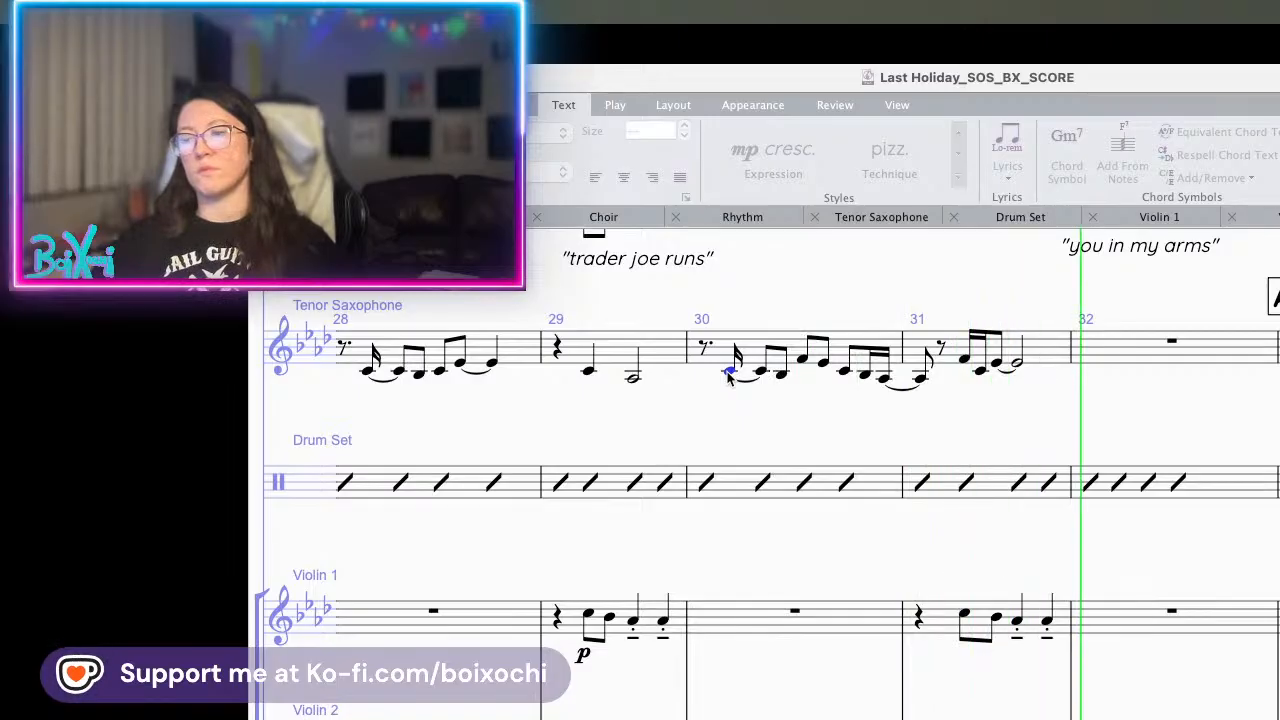
{"action": "key", "text": "space"}
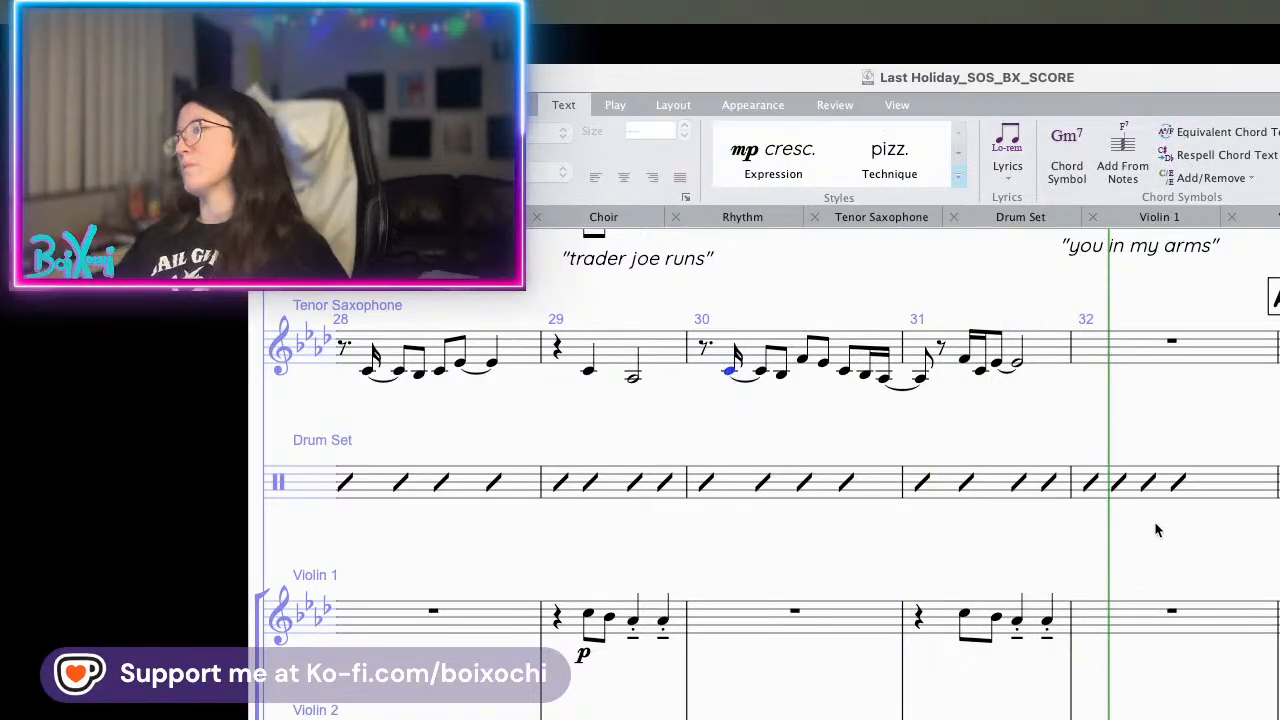
{"action": "scroll", "coordinate": [1048, 404], "scroll_direction": "up", "scroll_amount": 5}
{"action": "scroll", "coordinate": [990, 594], "scroll_direction": "up", "scroll_amount": 3}
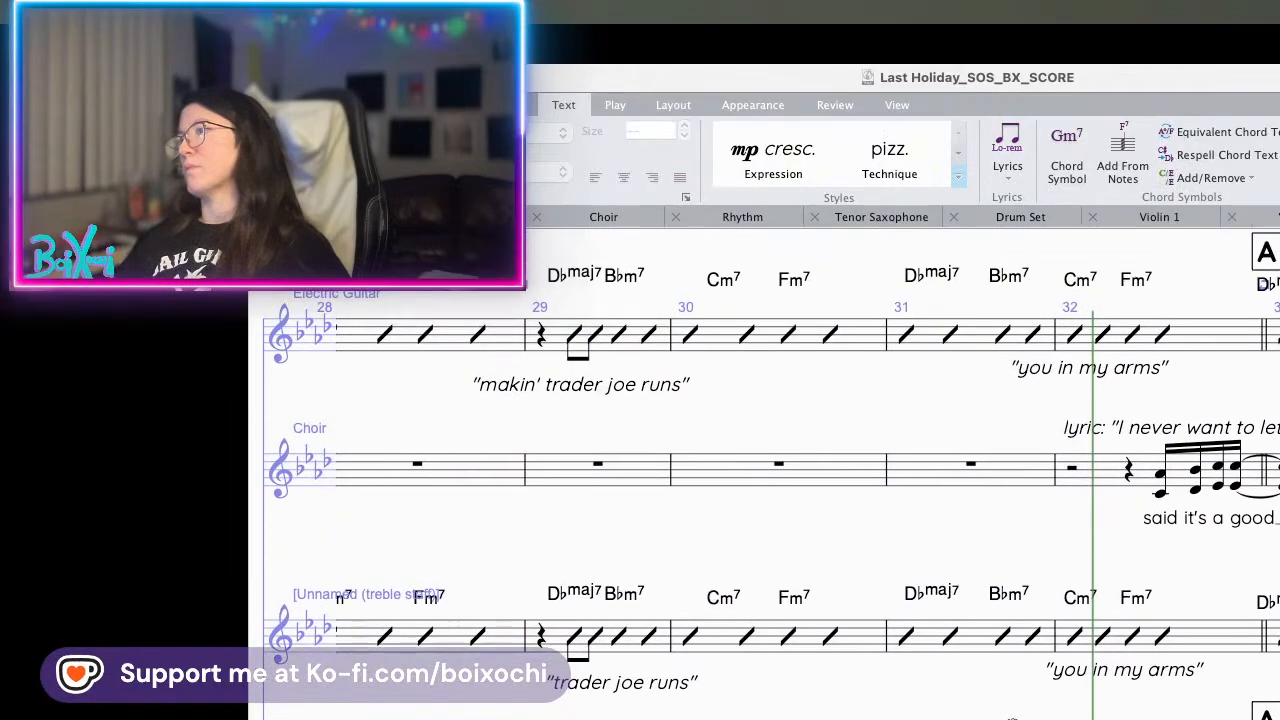
{"action": "scroll", "coordinate": [990, 594], "scroll_direction": "right", "scroll_amount": 4}
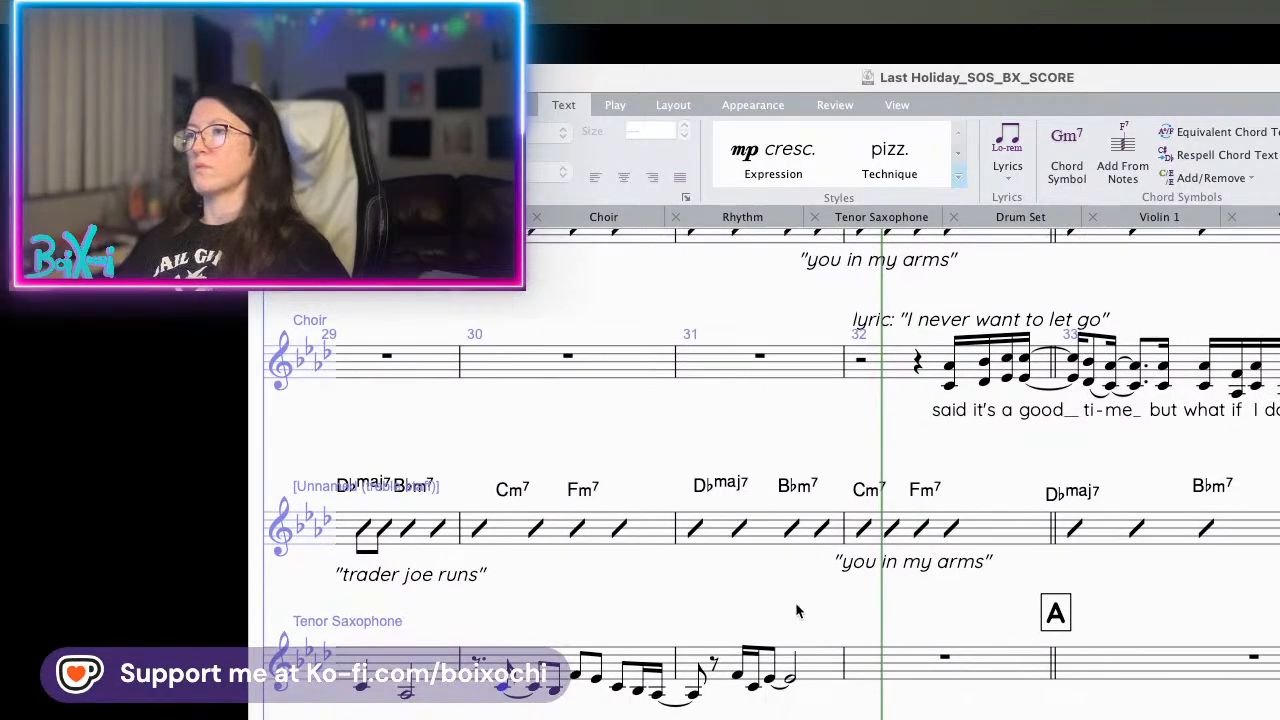
{"action": "scroll", "coordinate": [795, 602], "scroll_direction": "up", "scroll_amount": 2}
{"action": "scroll", "coordinate": [795, 602], "scroll_direction": "left", "scroll_amount": 4}
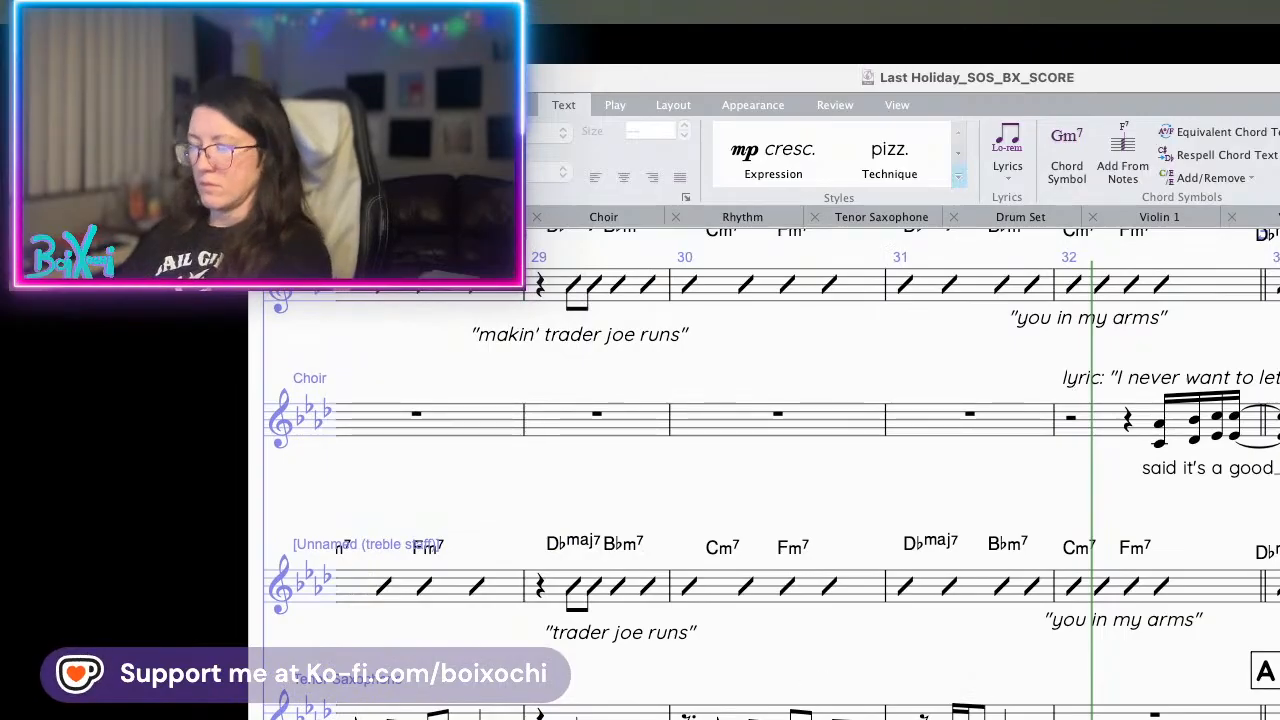
{"action": "key", "text": "space"}
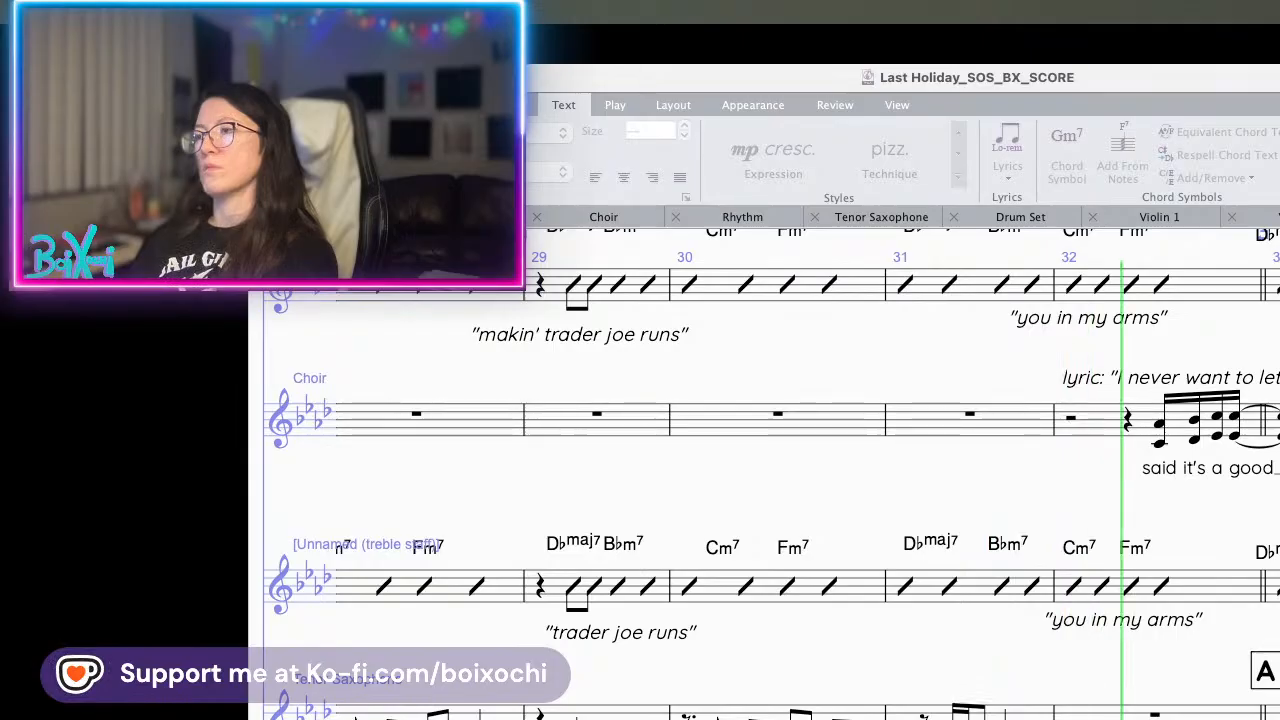
{"action": "key", "text": "space"}
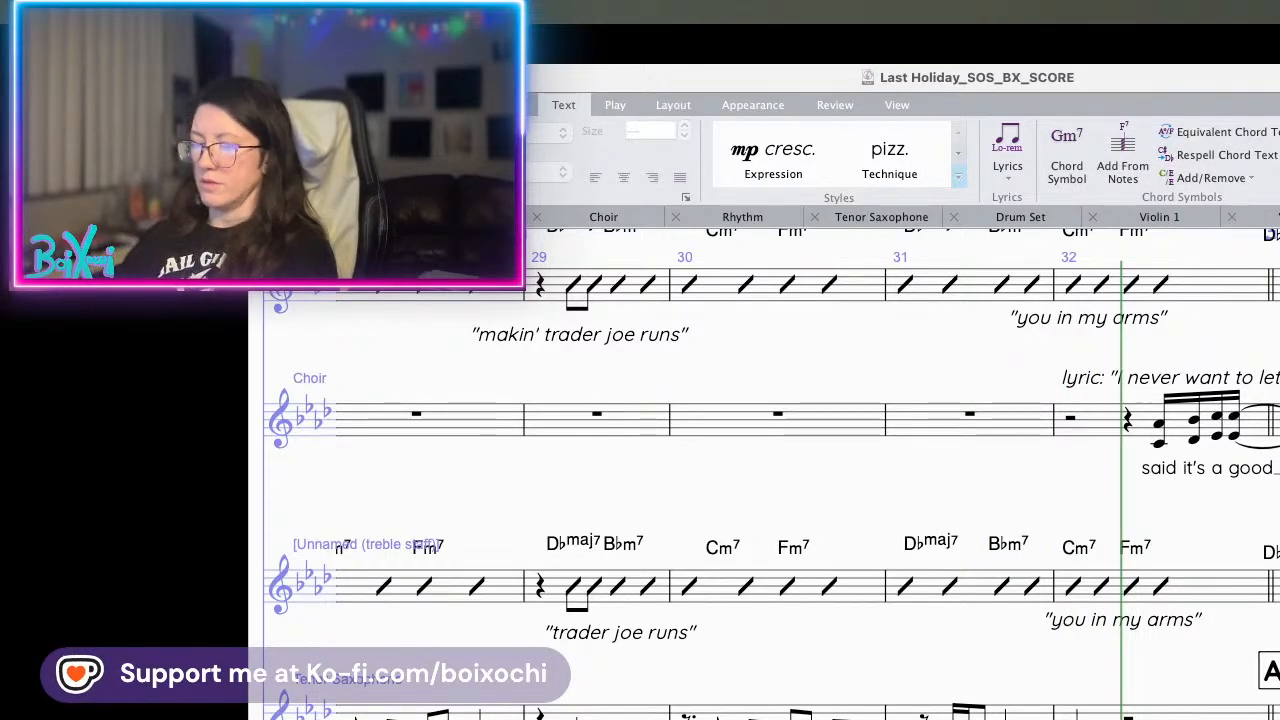
- Tie the E-flat half note of Tenor Saxophone bar 31 to another on beat 1 of bar 32, and play back from bars 30 and 29
{"action": "scroll", "coordinate": [993, 640], "scroll_direction": "down", "scroll_amount": 4}
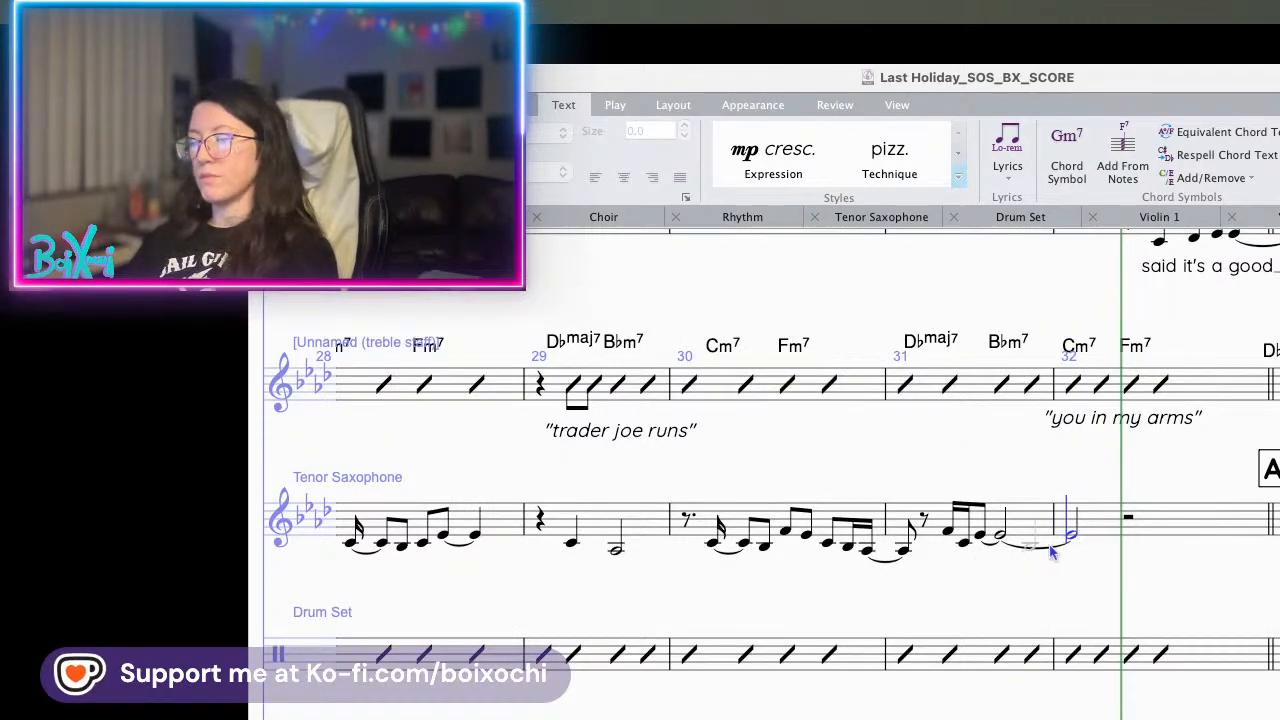
{"action": "key", "text": "Escape"}
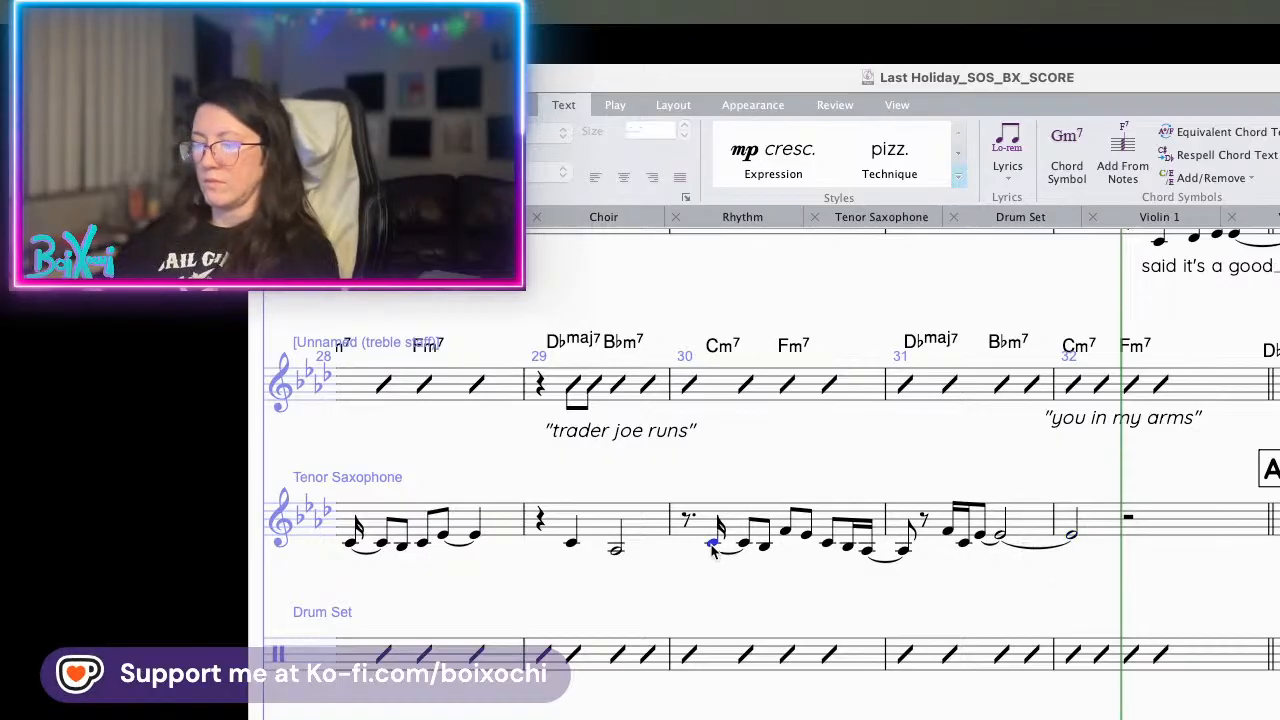
{"action": "key", "text": "space"}
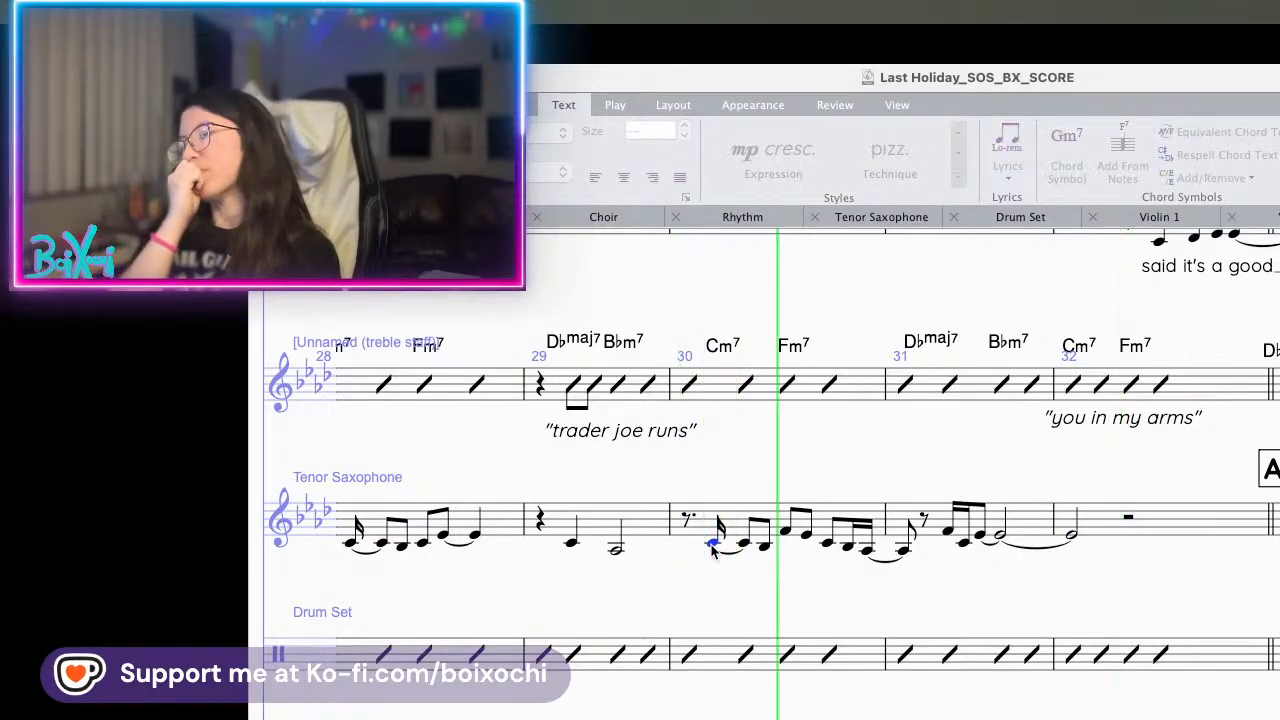
{"action": "key", "text": "space"}
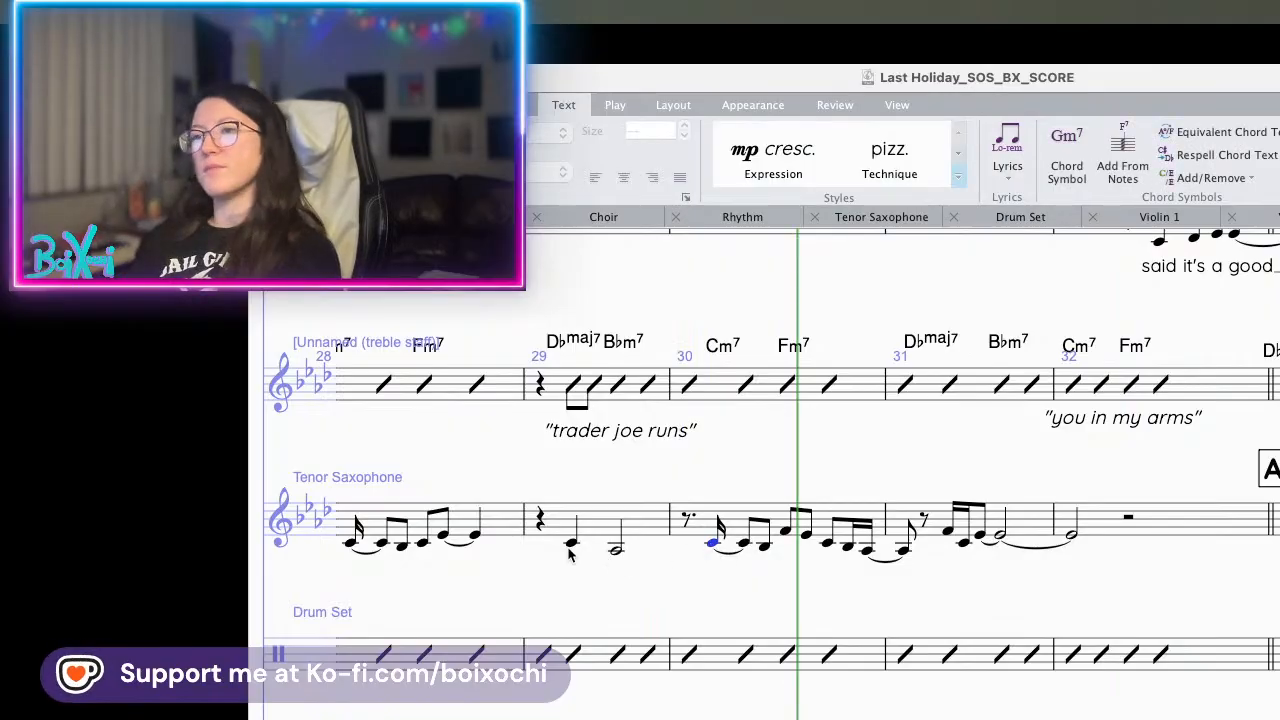
{"action": "key", "text": "space"}
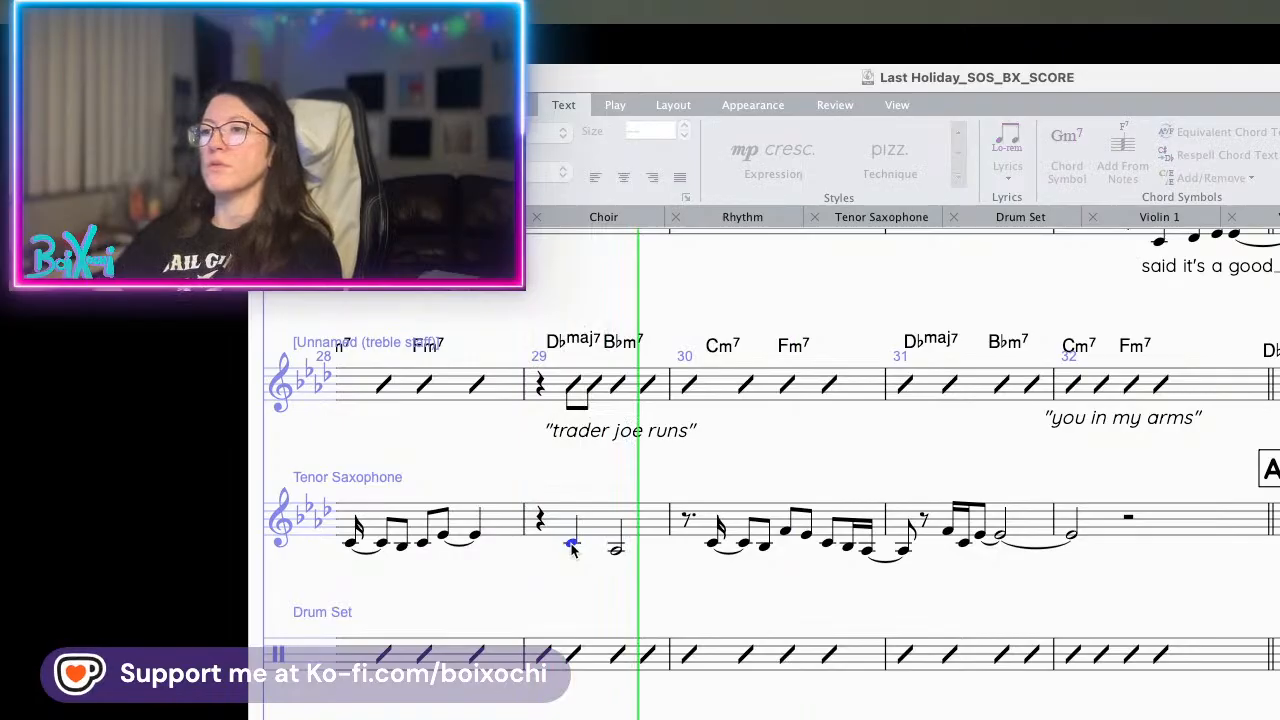
{"action": "key", "text": "space"}
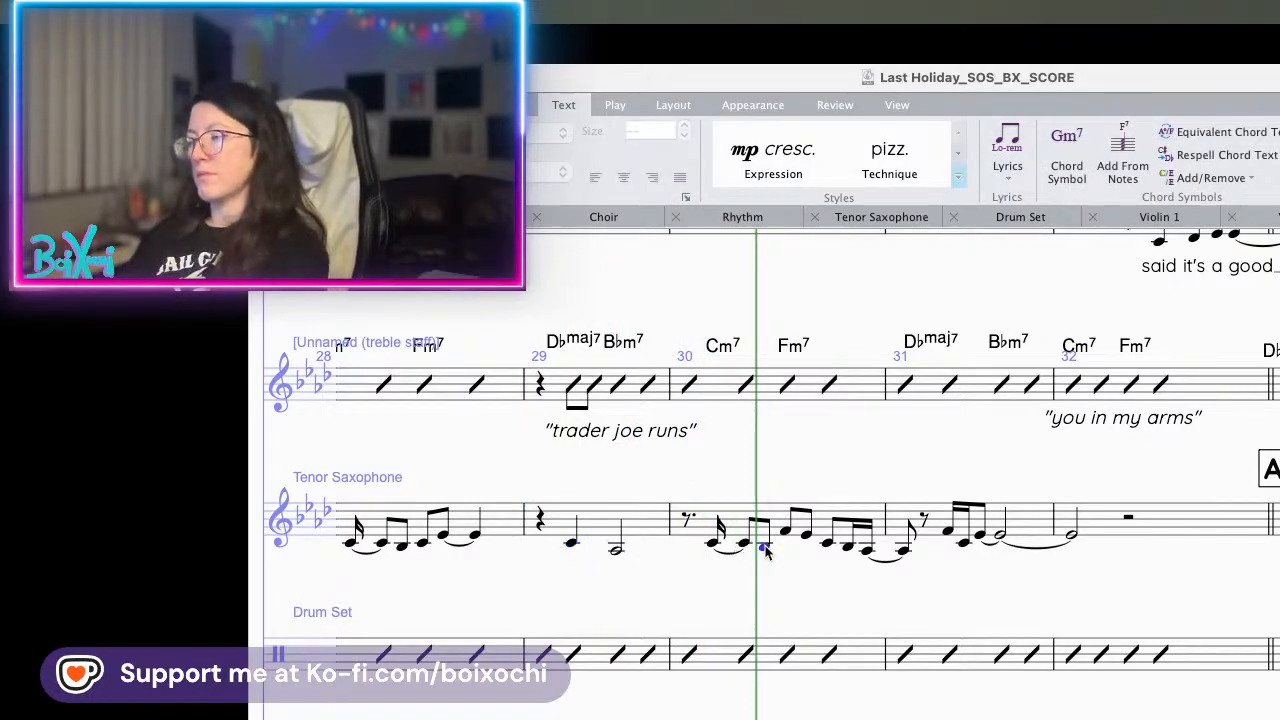
- Raise the opening tied C of Tenor Saxophone bar 30 to E-flat and the following B-flat eighth to G
{"action": "key", "text": "Up"}
{"action": "key", "text": "Up"}
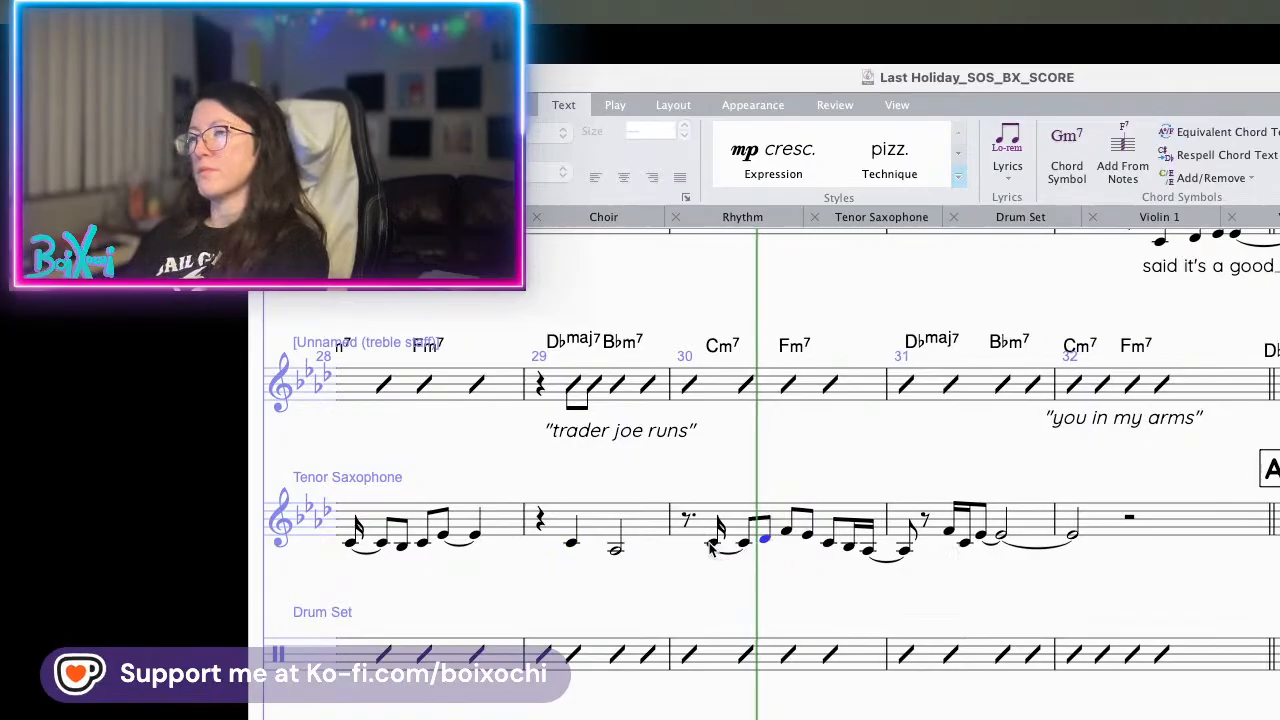
{"action": "left_click", "coordinate": [786, 532]}
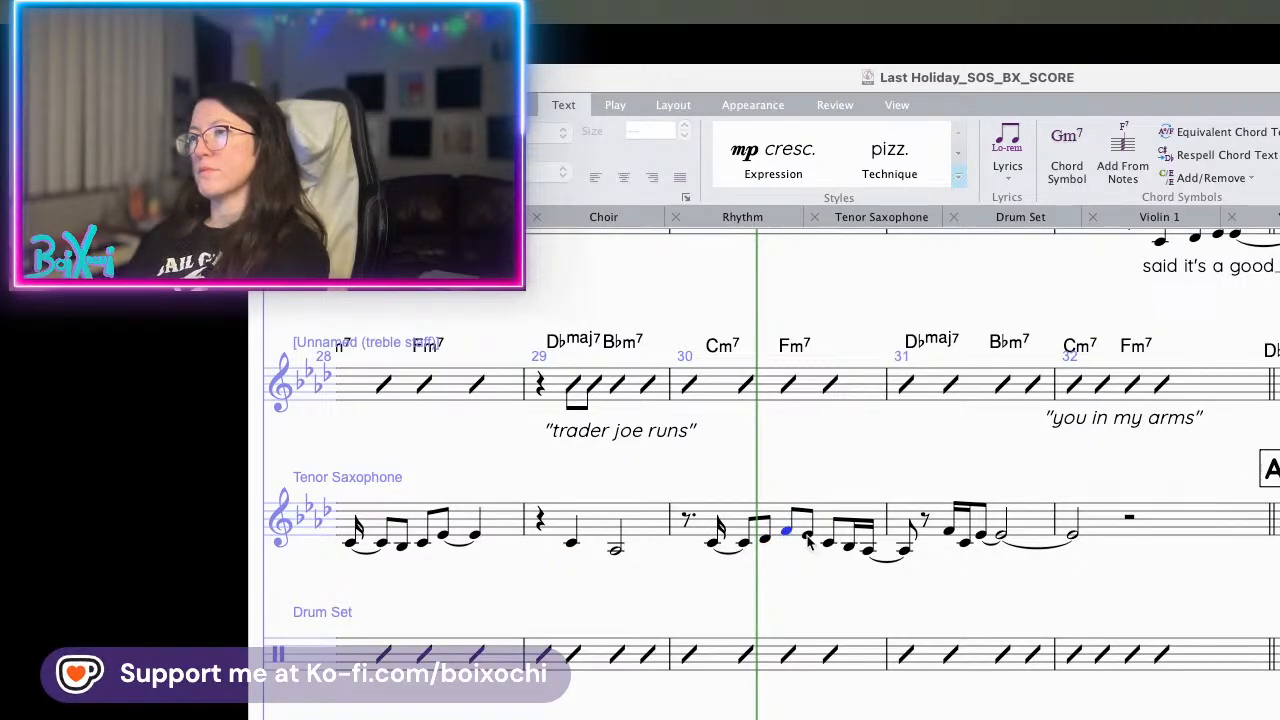
{"action": "key", "text": "Up"}
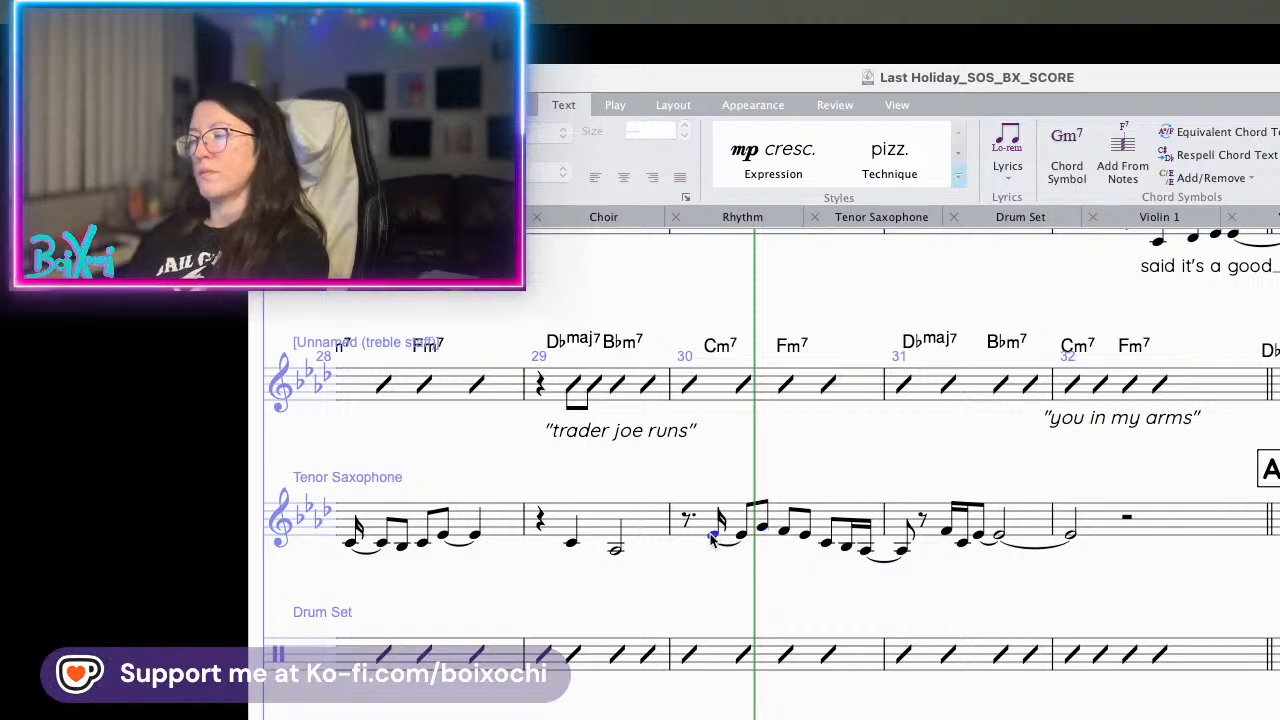
- Play back Tenor Saxophone bar 30 from its first note and raise the G eighth on beat 2 to A-flat
{"action": "key", "text": "p"}
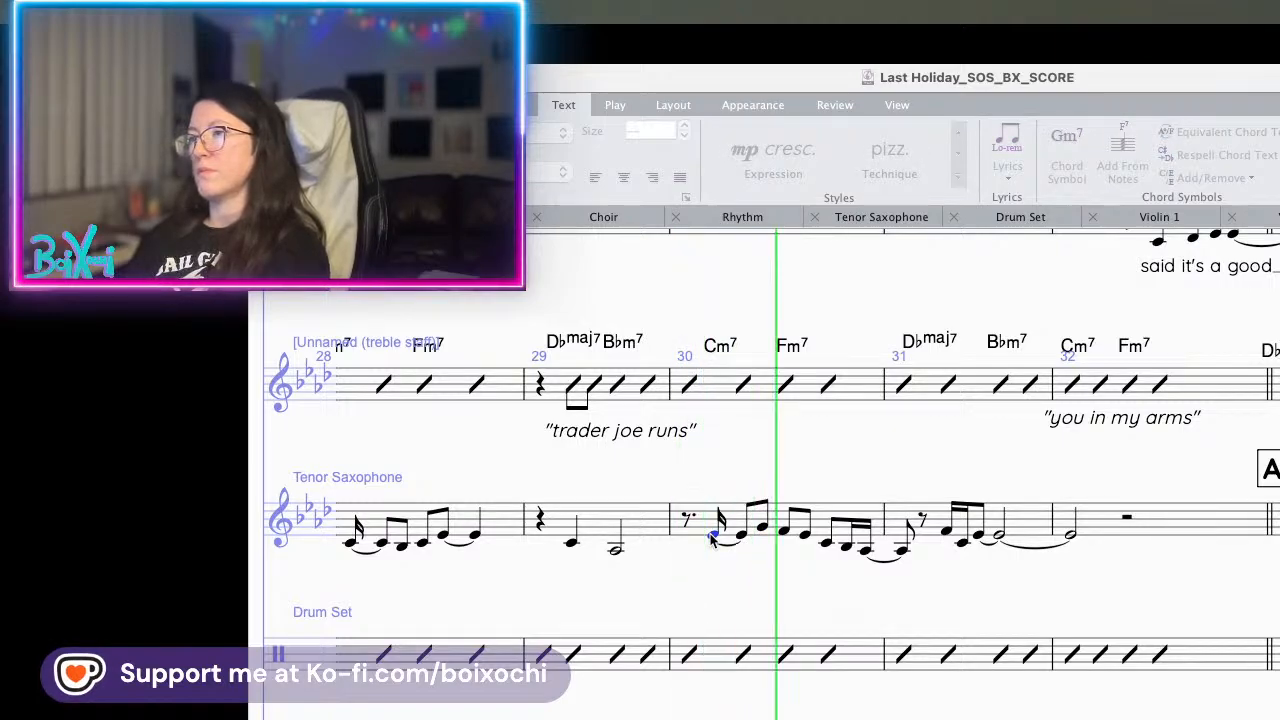
{"action": "key", "text": "space"}
{"action": "left_click", "coordinate": [761, 529]}
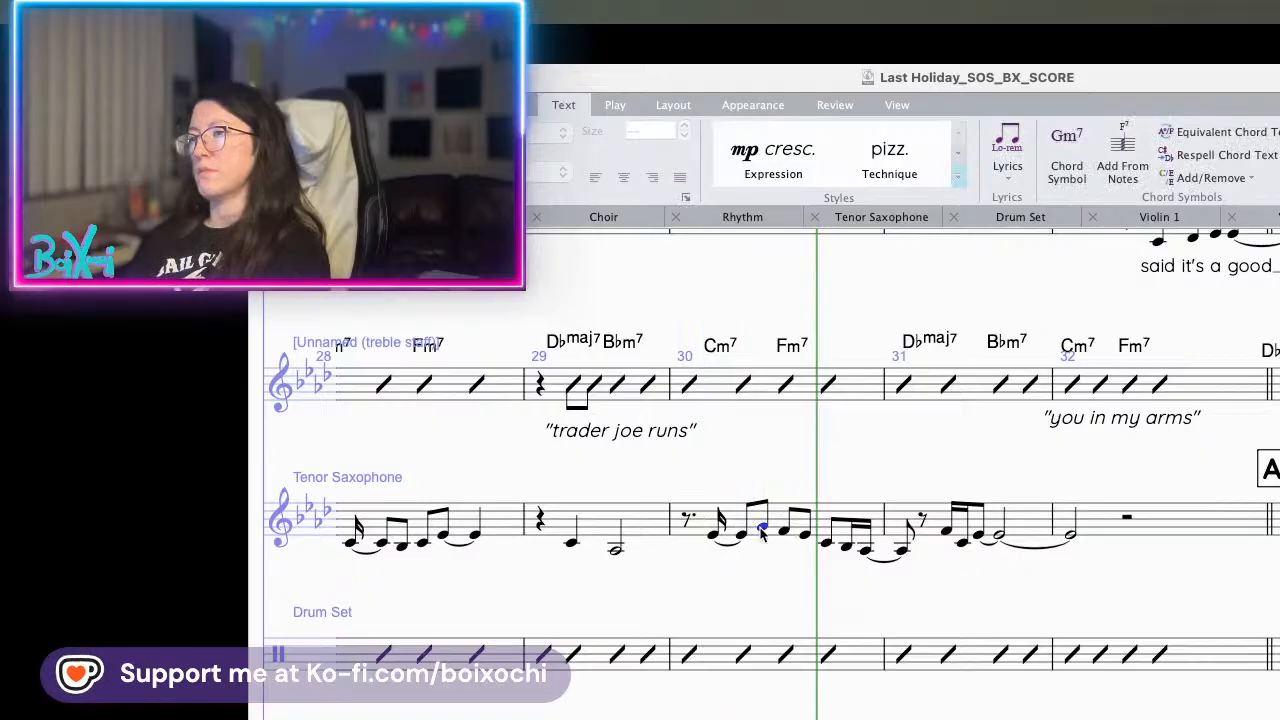
{"action": "key", "text": "Up"}
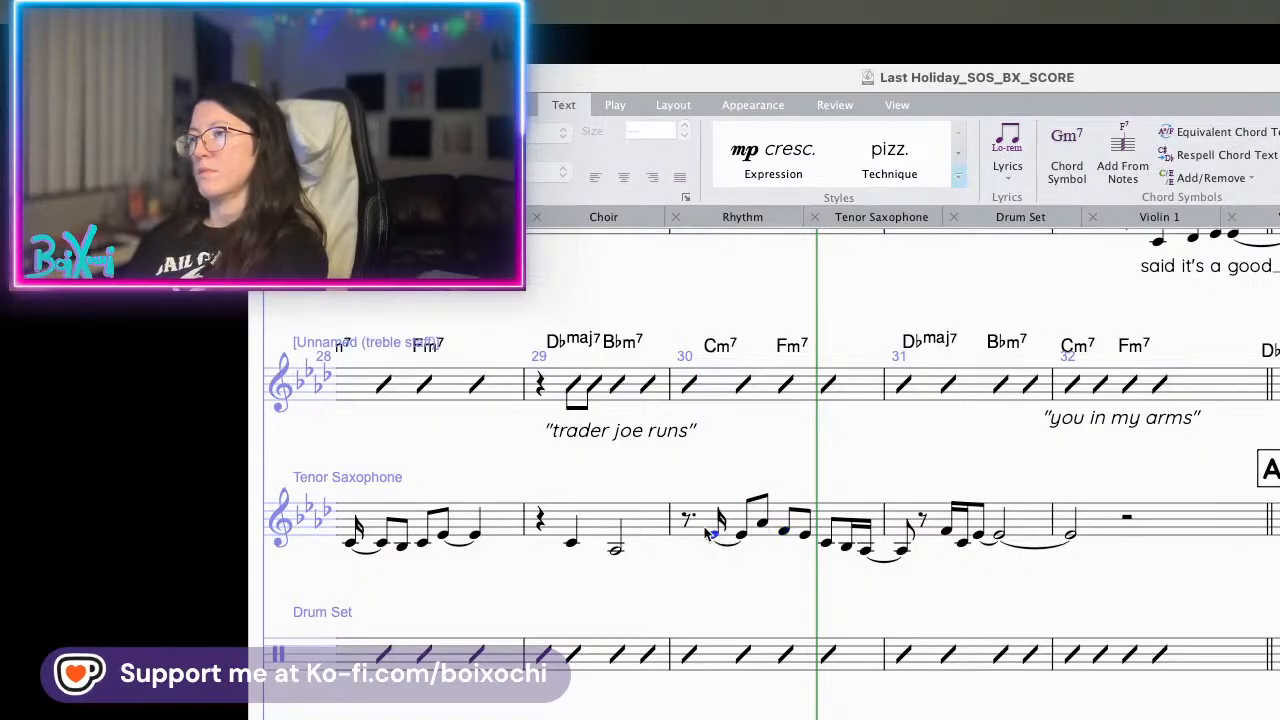
- Play back the Tenor Saxophone line from the start of bar 30 and again from the opening rest of bar 27
{"action": "key", "text": "p"}
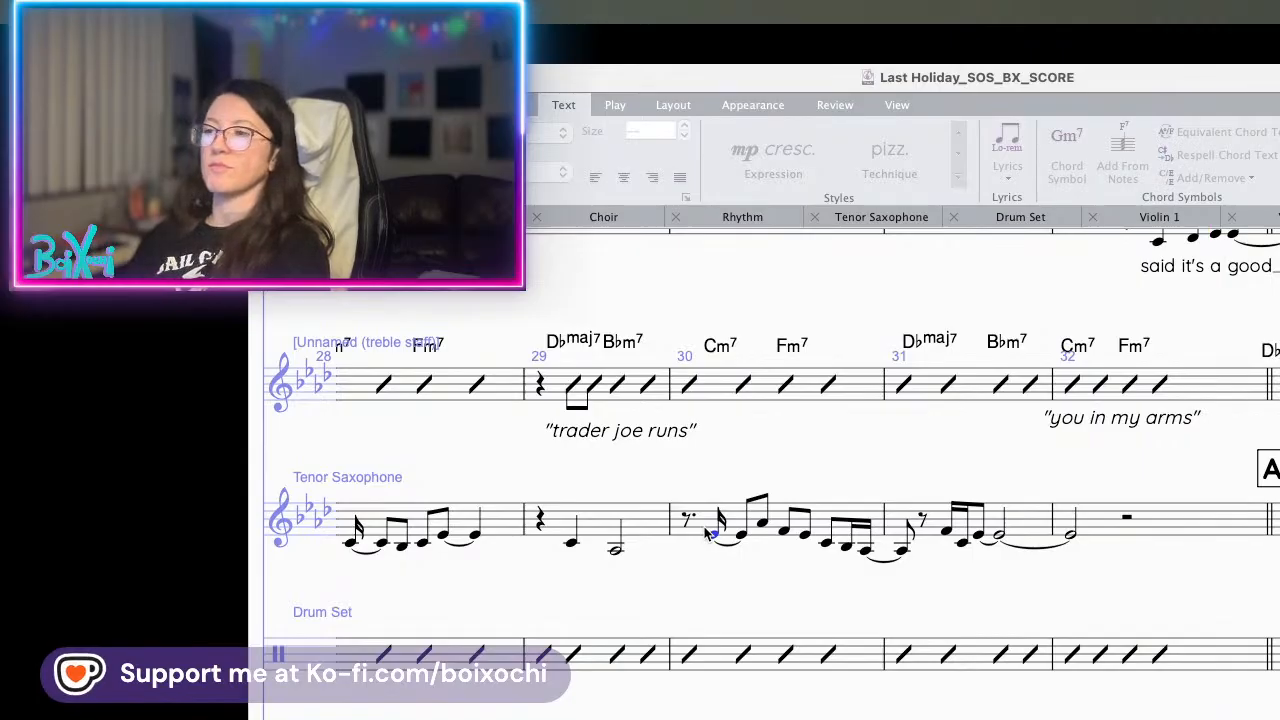
{"action": "key", "text": "space"}
{"action": "scroll", "coordinate": [668, 569], "scroll_direction": "left", "scroll_amount": 10}
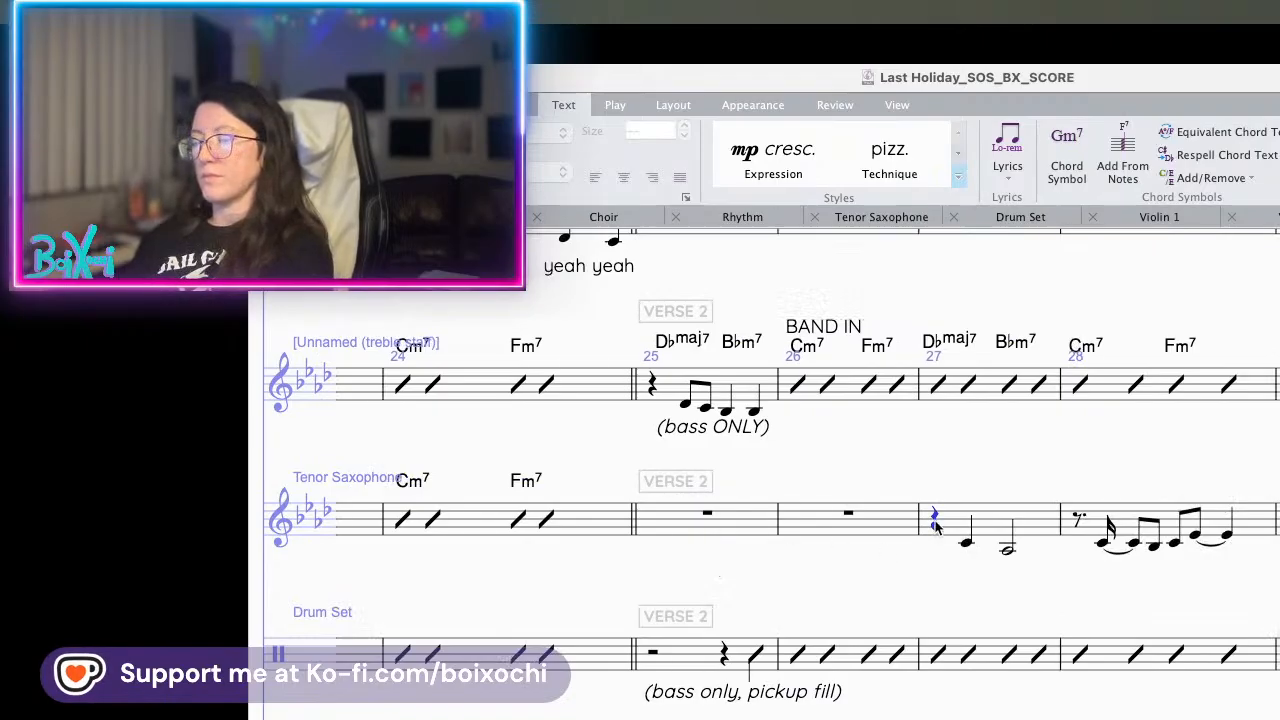
{"action": "key", "text": "space"}
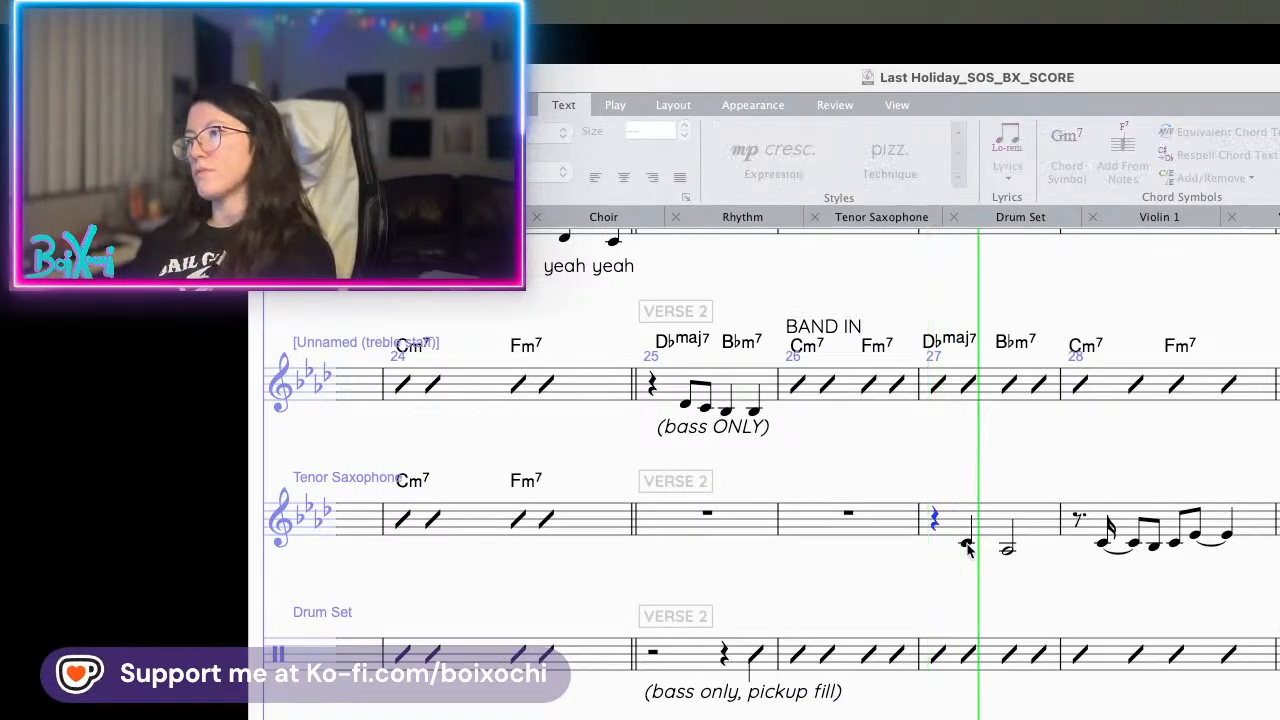
- Add an mf dynamic under the C quarter note on beat 2 of Tenor Saxophone bar 27
{"action": "left_click", "coordinate": [967, 545]}
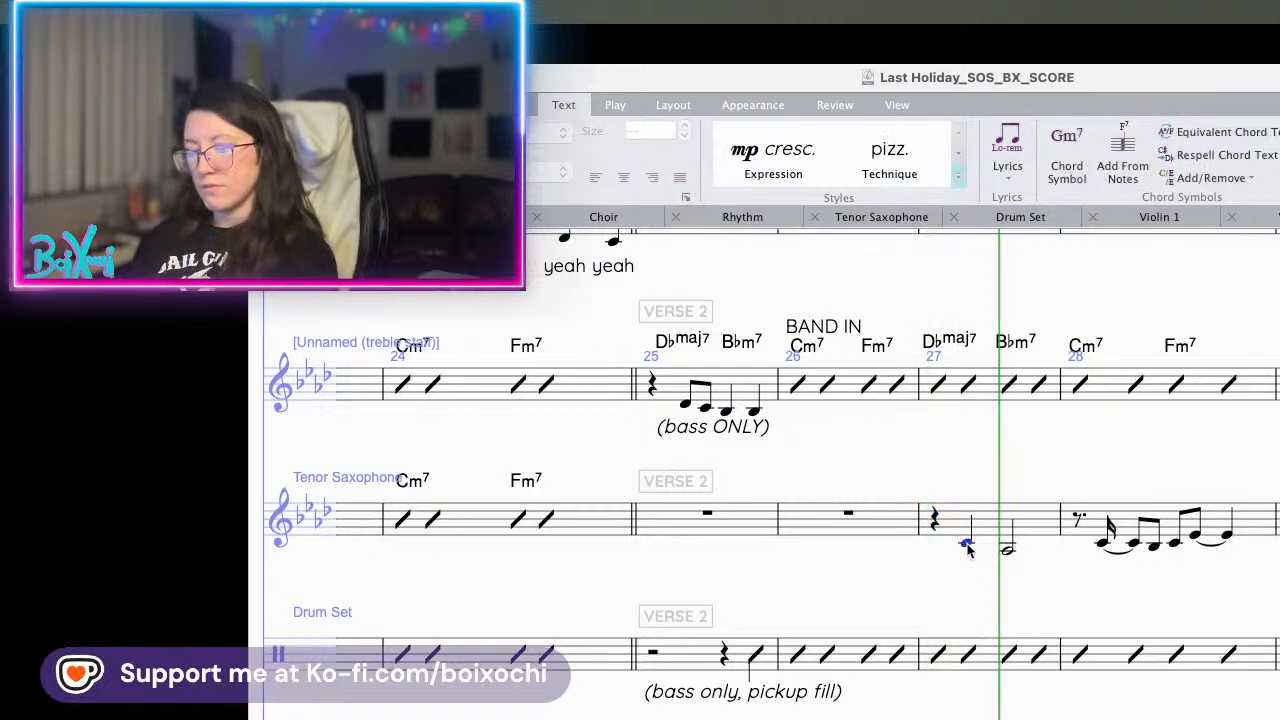
{"action": "key", "text": "super+e"}
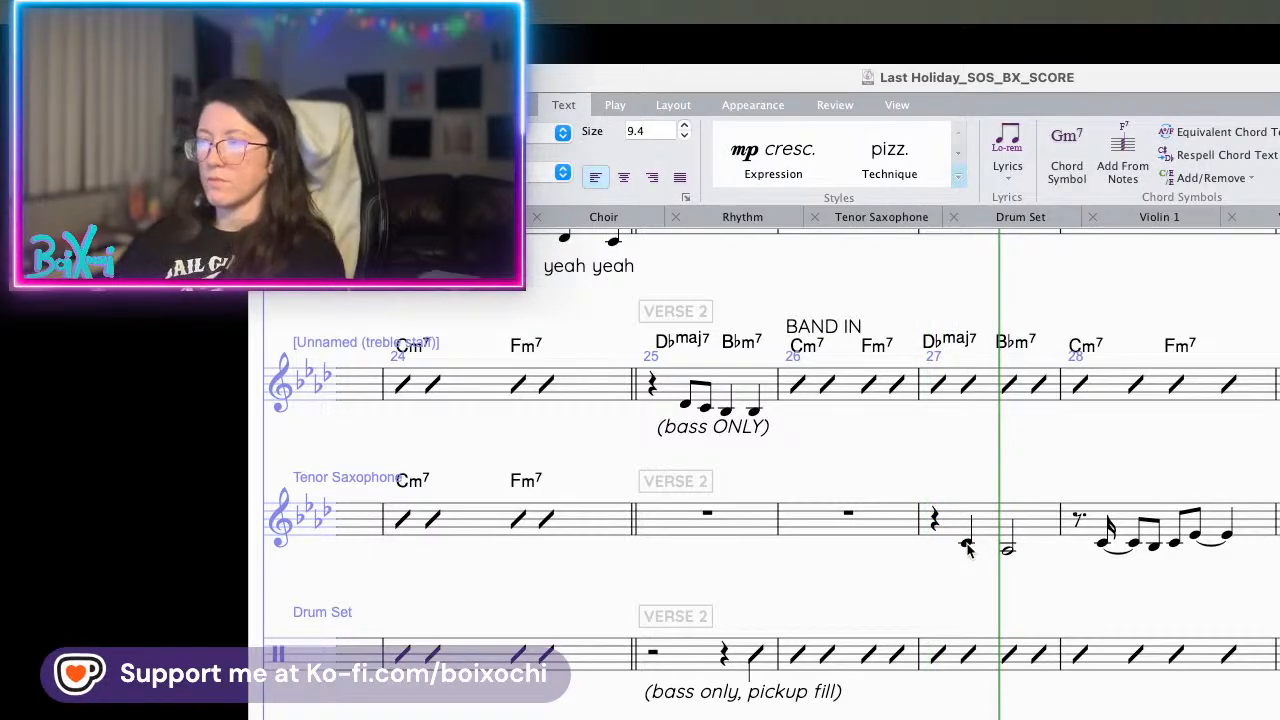
{"action": "key", "text": "Escape"}
{"action": "key", "text": "Escape"}
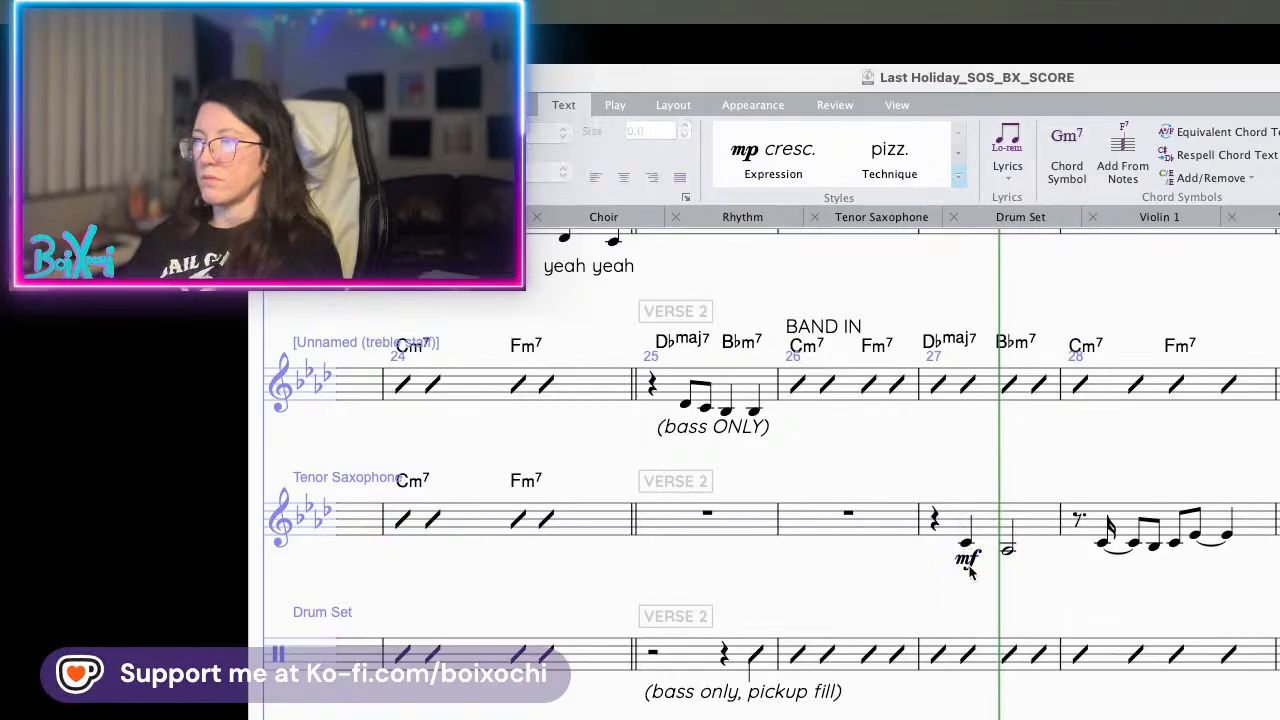
{"action": "left_click", "coordinate": [967, 559]}
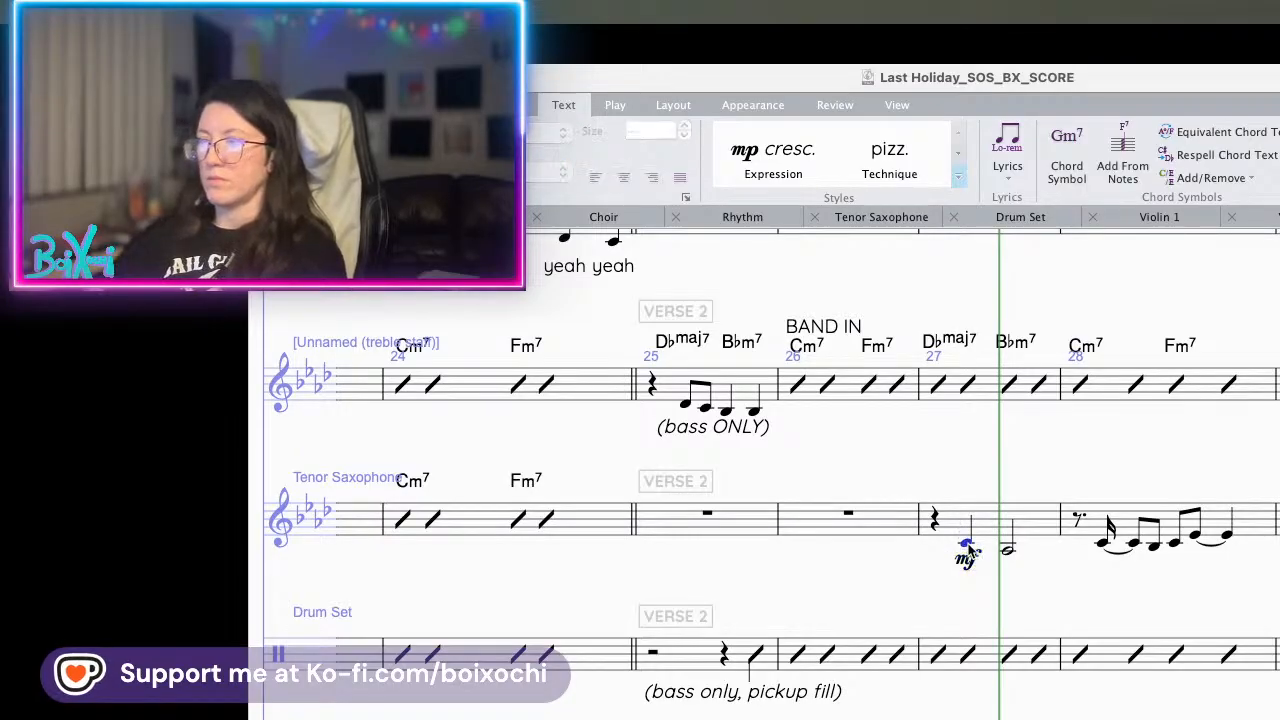
- Play back from the C of Tenor Saxophone bar 27 into section A and check the Violin 1 entry in bar 33
{"action": "left_click", "coordinate": [967, 546]}
{"action": "key", "text": "space"}
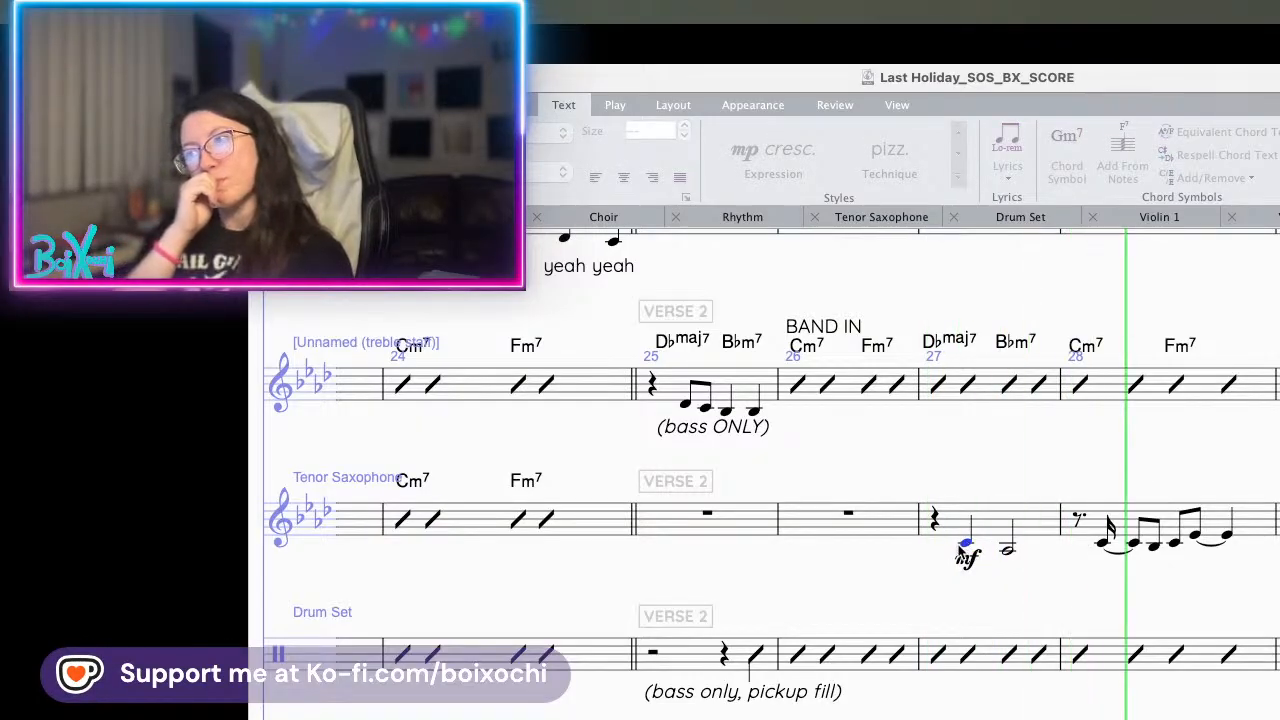
{"action": "scroll", "coordinate": [957, 556], "scroll_direction": "down", "scroll_amount": 4}
{"action": "scroll", "coordinate": [957, 556], "scroll_direction": "right", "scroll_amount": 3}
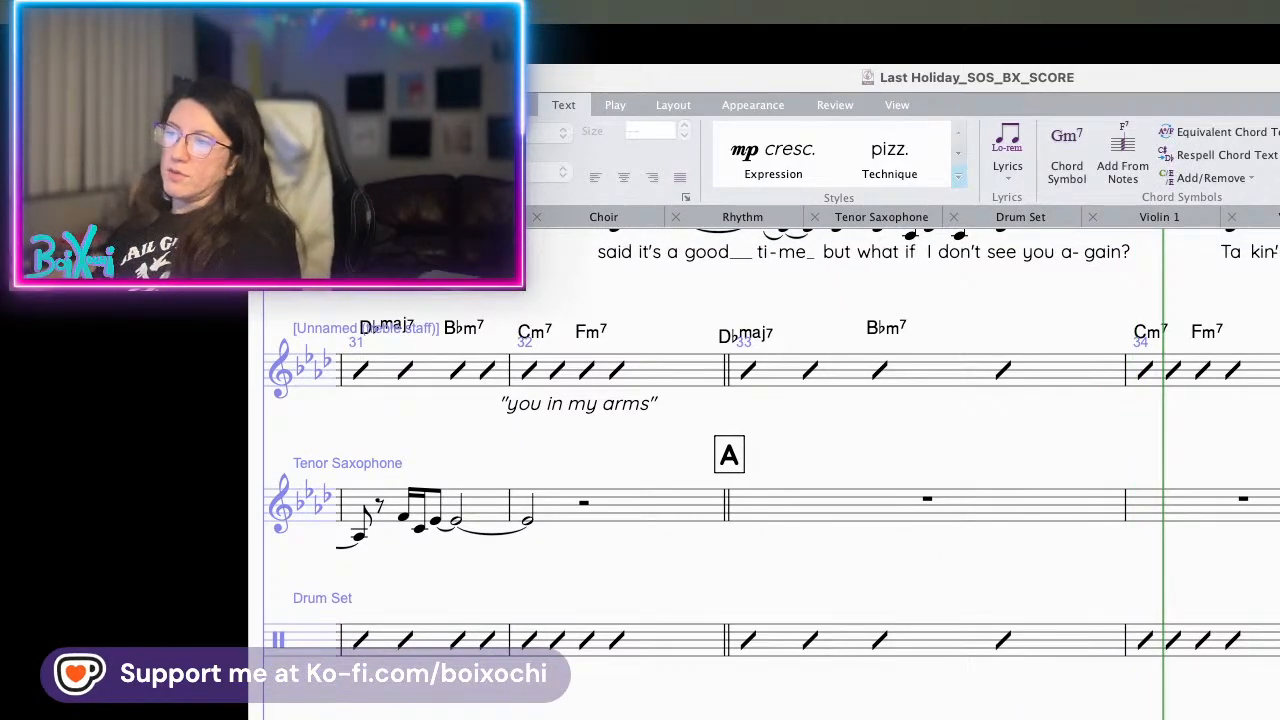
{"action": "scroll", "coordinate": [764, 474], "scroll_direction": "down", "scroll_amount": 3}
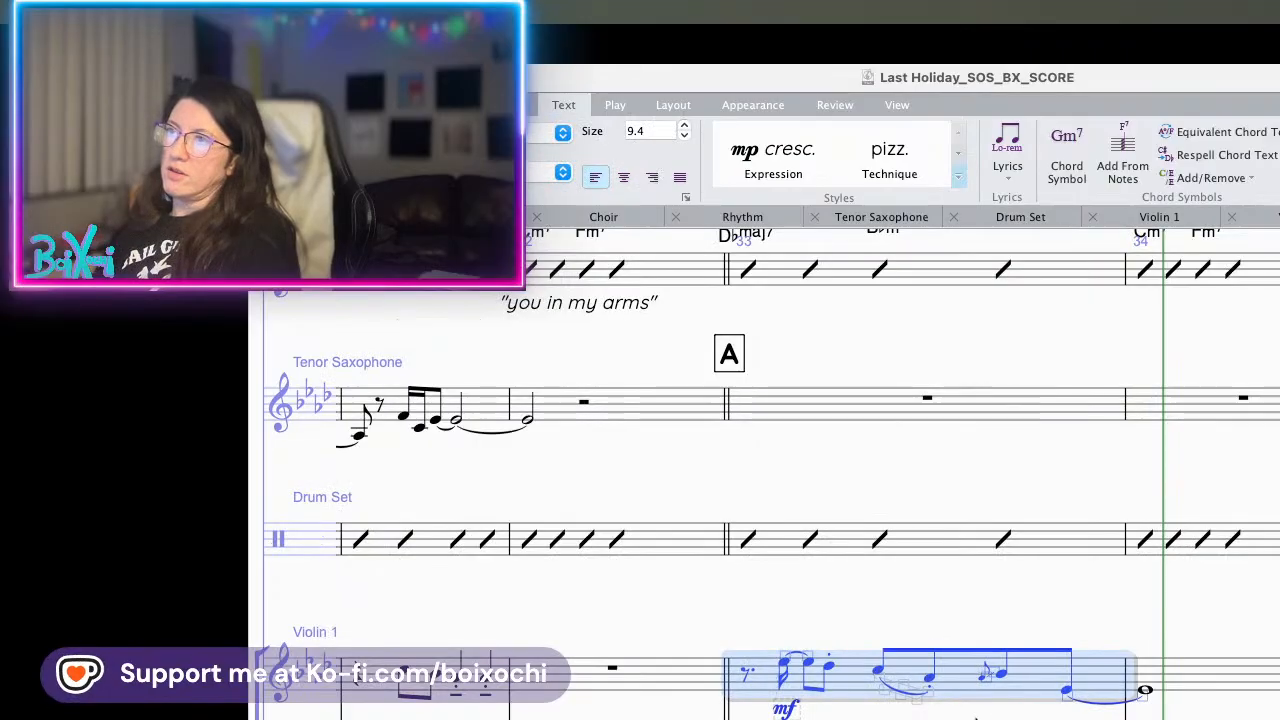
{"action": "scroll", "coordinate": [975, 716], "scroll_direction": "up", "scroll_amount": 3}
{"action": "scroll", "coordinate": [975, 717], "scroll_direction": "down", "scroll_amount": 3}
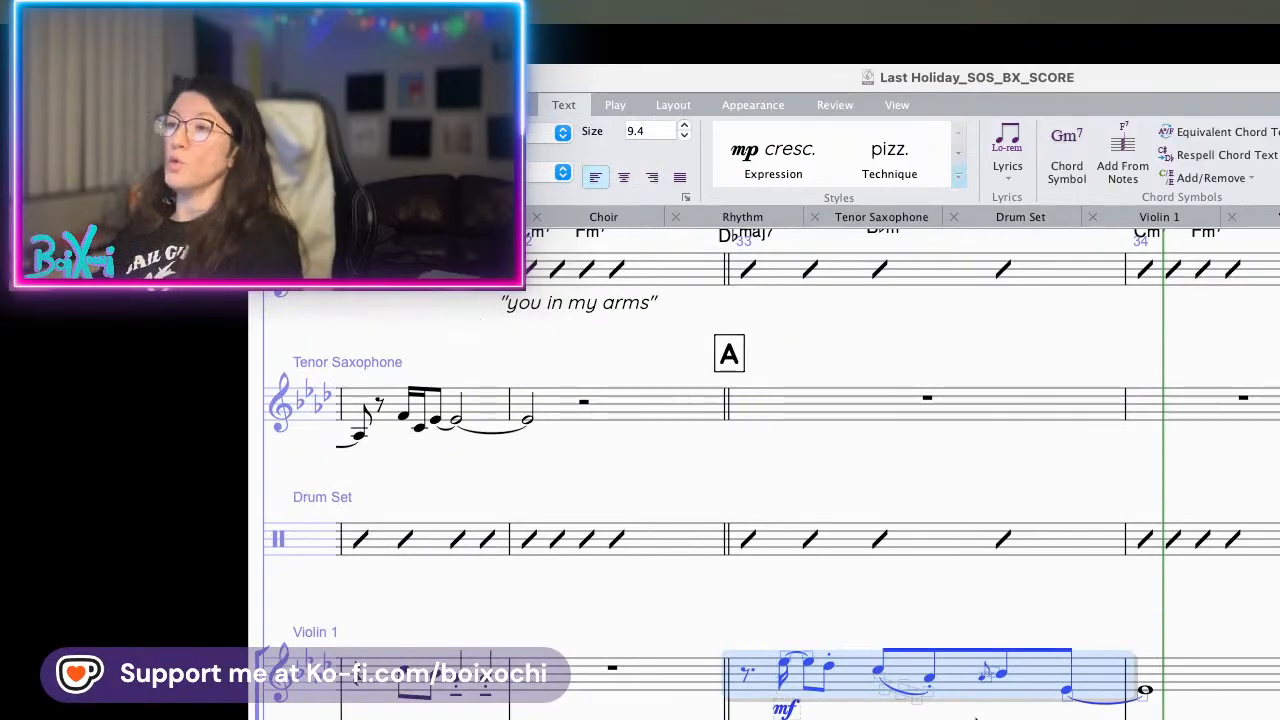
- Try raising the A-flat half note of Tenor Saxophone bar 27 to E-flat
{"action": "scroll", "coordinate": [975, 717], "scroll_direction": "left", "scroll_amount": 10}
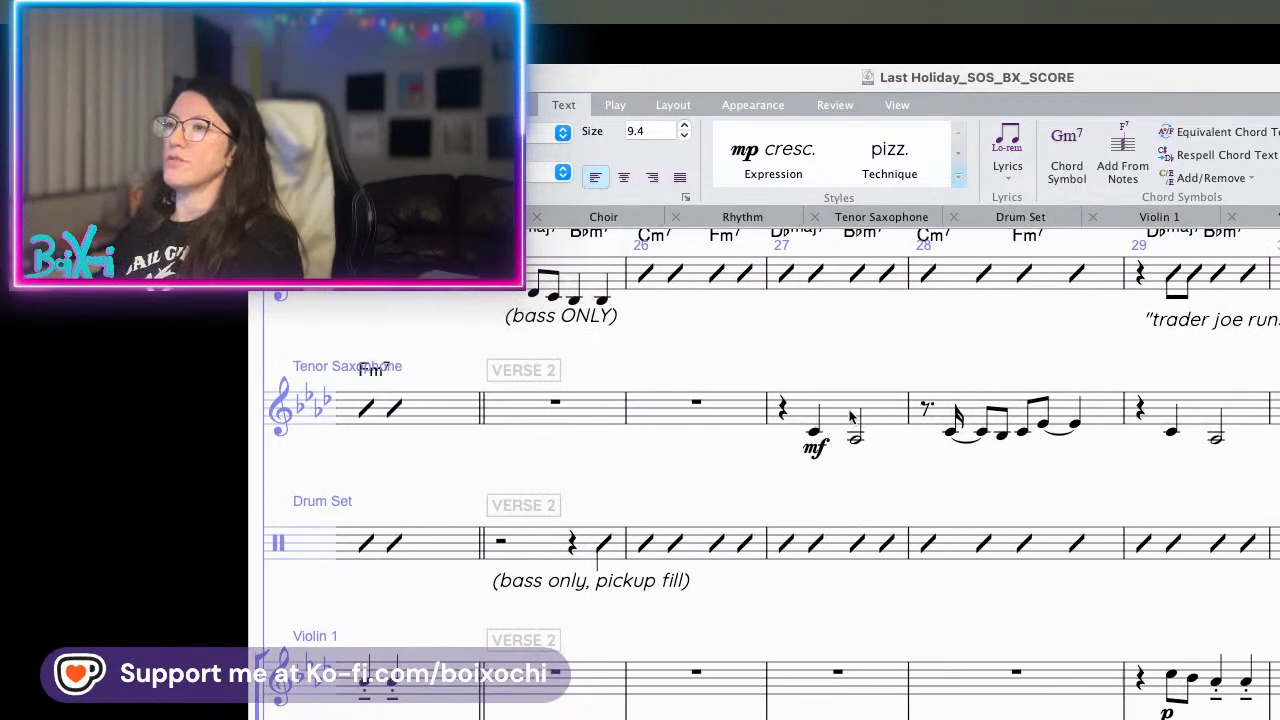
{"action": "left_click", "coordinate": [850, 417]}
{"action": "left_click", "coordinate": [815, 433]}
{"action": "left_click", "coordinate": [841, 417]}
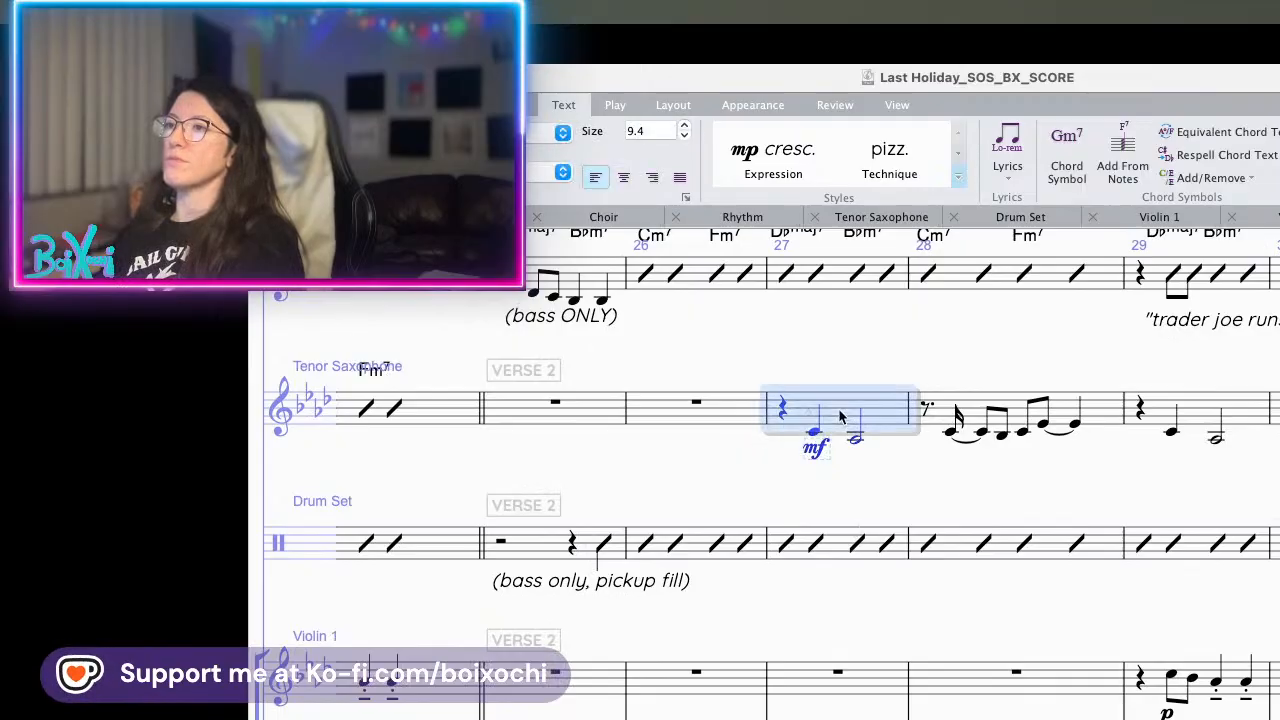
{"action": "left_click", "coordinate": [854, 441]}
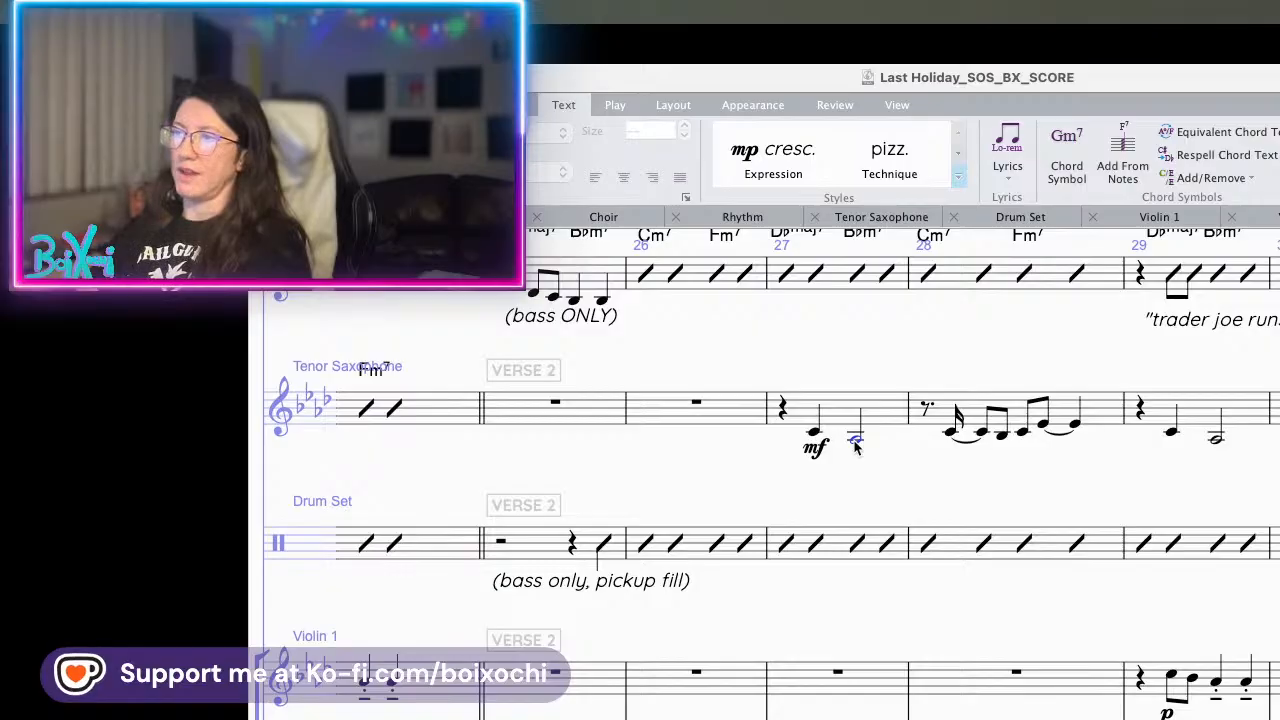
{"action": "key", "text": "Up"}
{"action": "key", "text": "Up"}
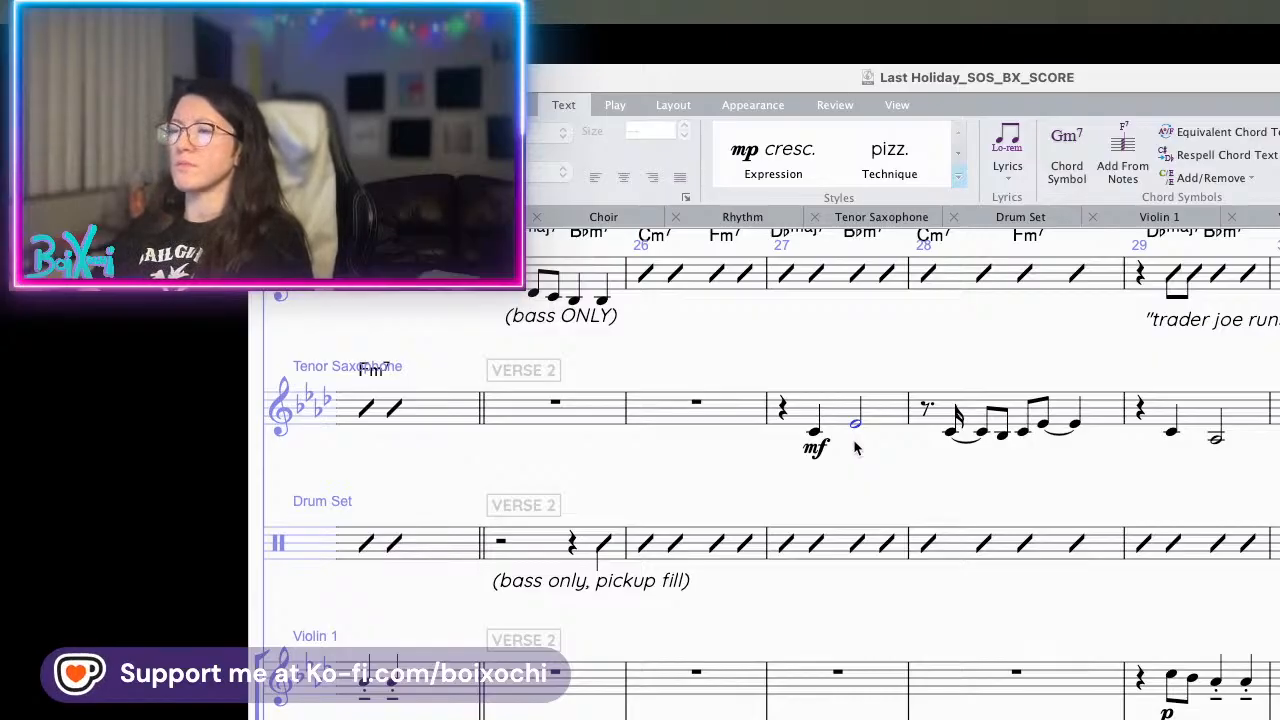
{"action": "key", "text": "Right"}
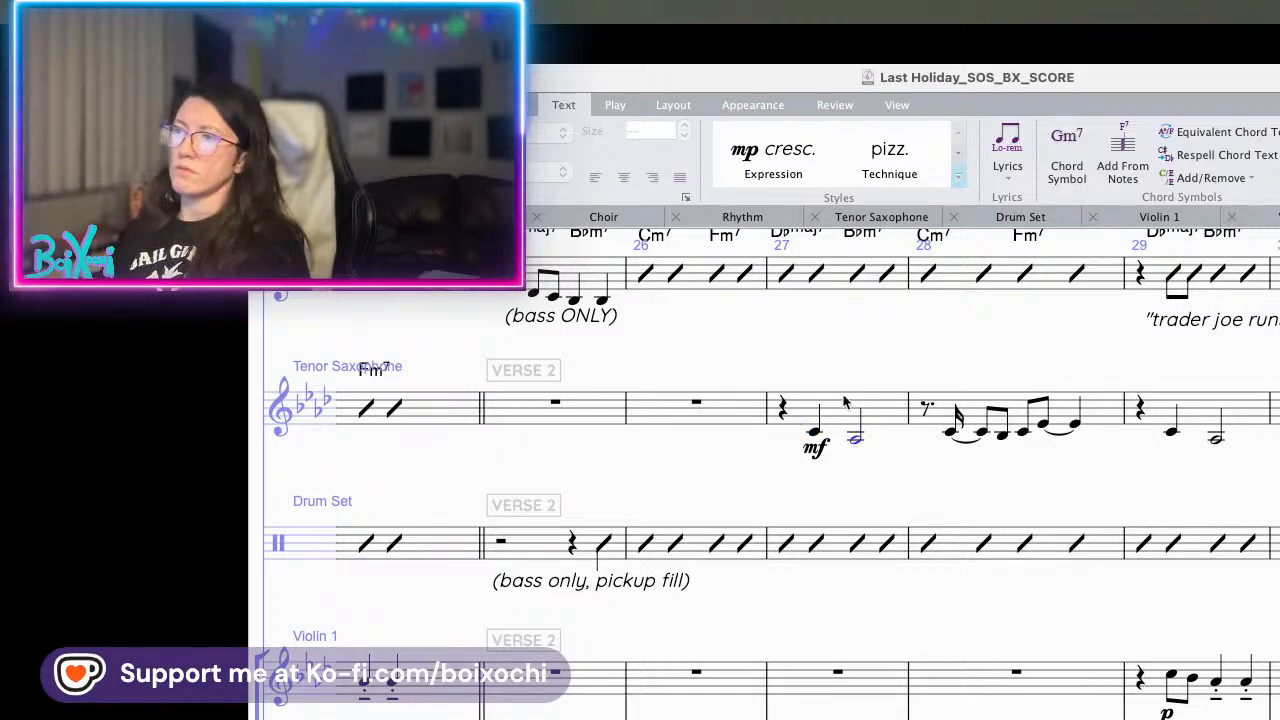
- Play back the Tenor Saxophone line again from the C quarter note of bar 27
{"action": "left_click", "coordinate": [850, 413]}
{"action": "scroll", "coordinate": [1070, 475], "scroll_direction": "right", "scroll_amount": 2}
{"action": "scroll", "coordinate": [1076, 476], "scroll_direction": "right", "scroll_amount": 4}
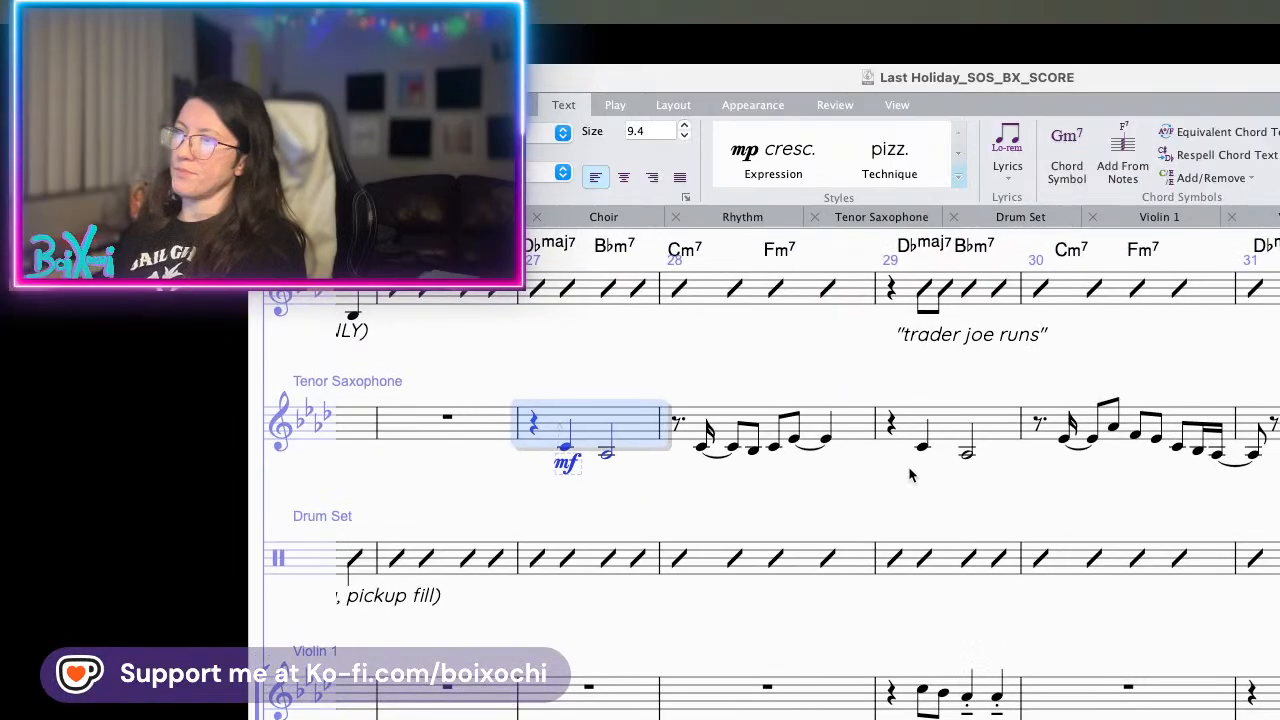
{"action": "left_click", "coordinate": [566, 449]}
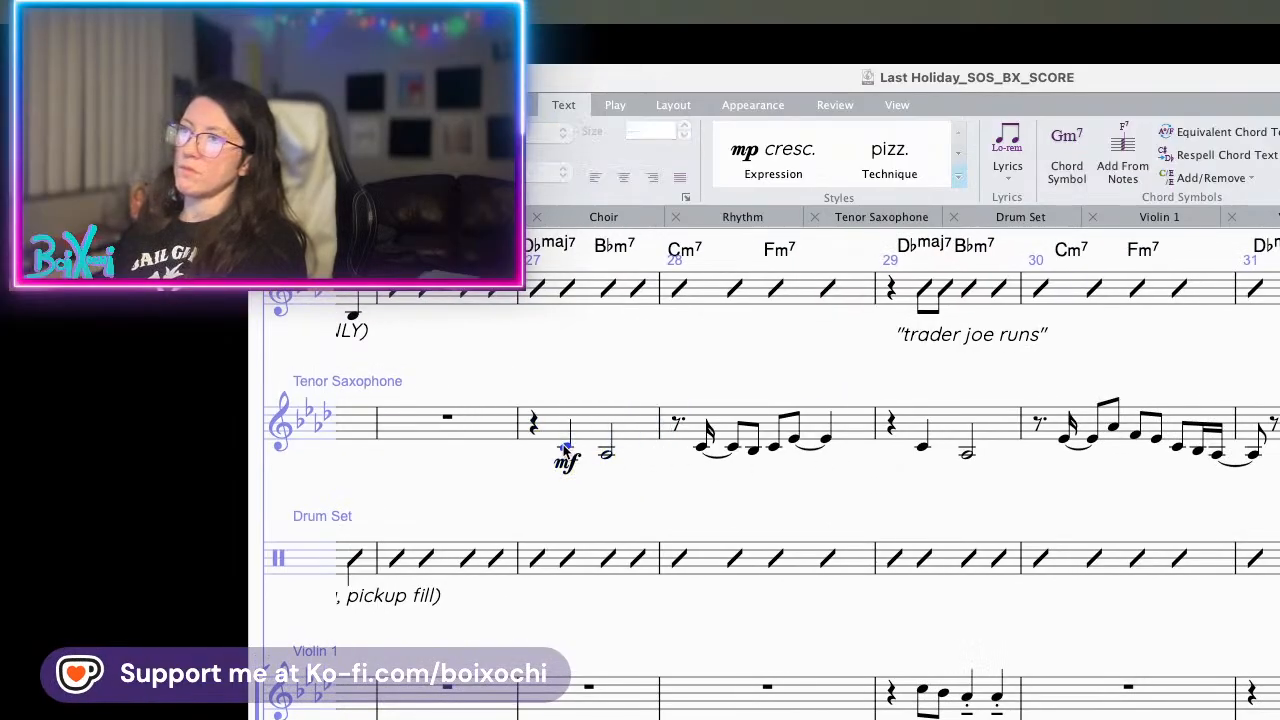
{"action": "key", "text": "space"}
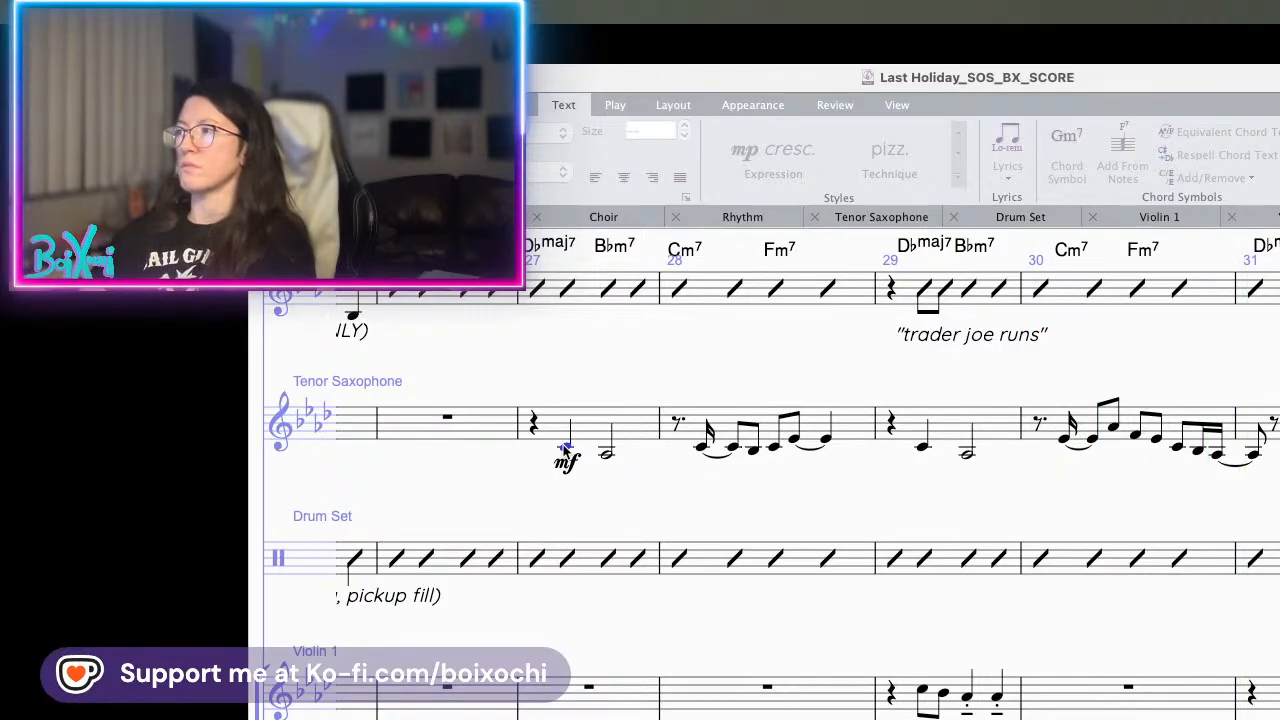
{"action": "key", "text": "space"}
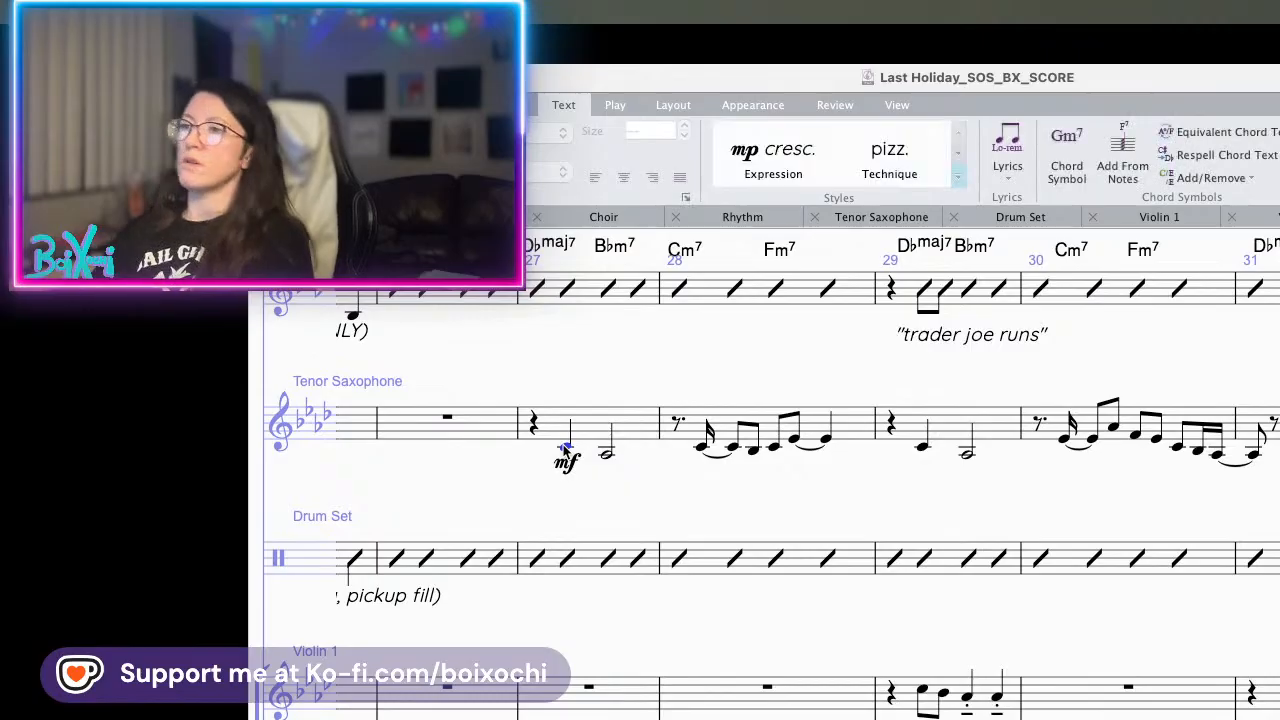
- Copy the Tenor Saxophone line from bar 27 through the first eighth note of bar 31 to the start of bar 33
{"action": "left_click", "coordinate": [588, 431]}
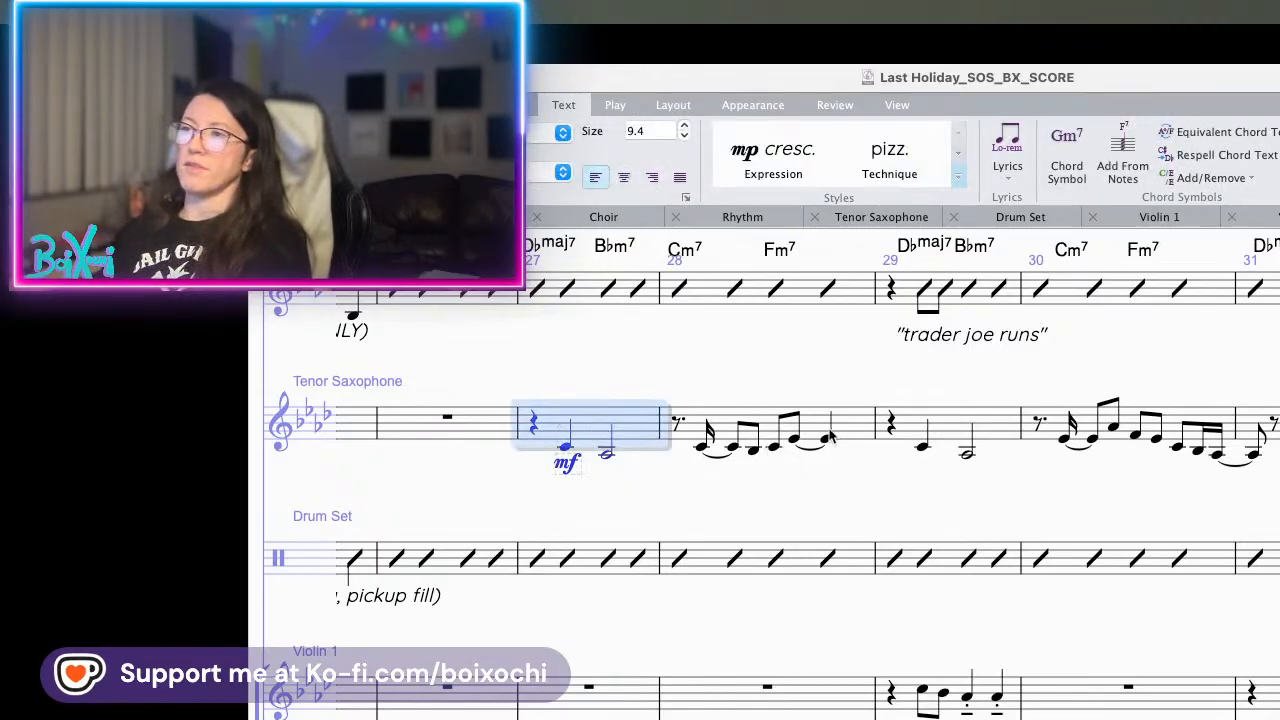
{"action": "left_click", "coordinate": [1258, 456], "text": "shift"}
{"action": "scroll", "coordinate": [749, 514], "scroll_direction": "right", "scroll_amount": 10}
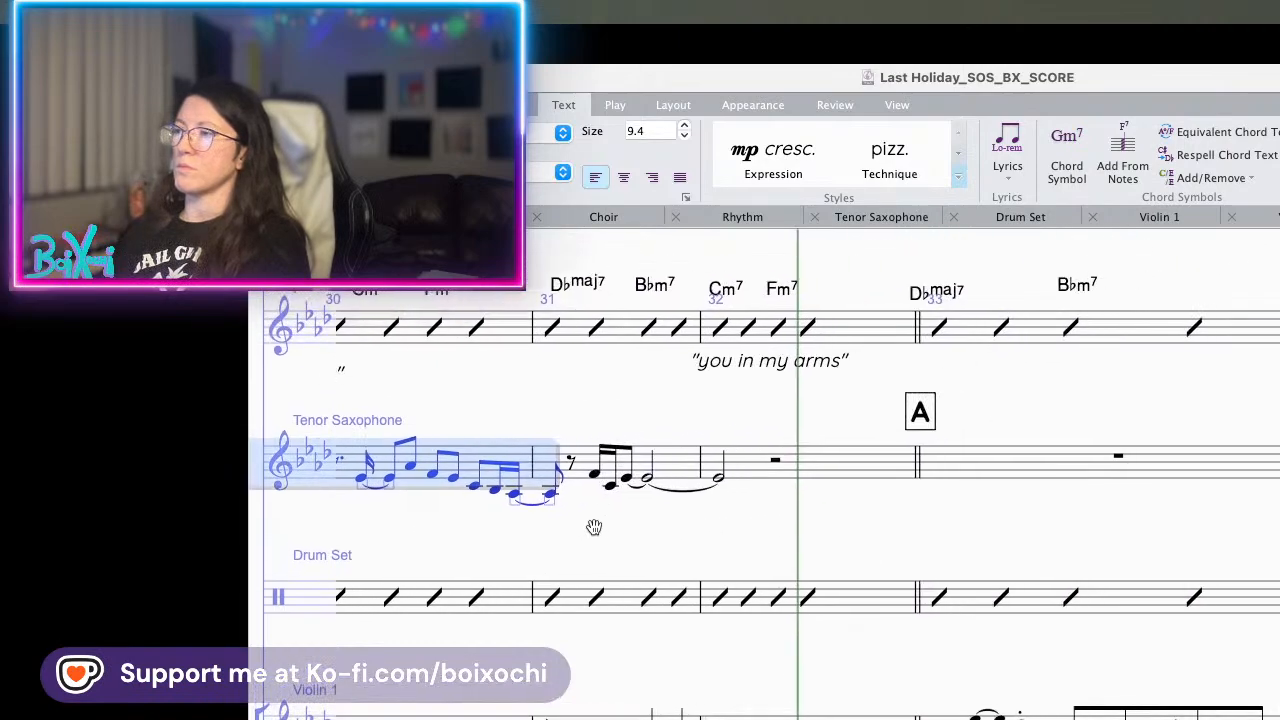
{"action": "left_click", "coordinate": [937, 467], "text": "alt"}
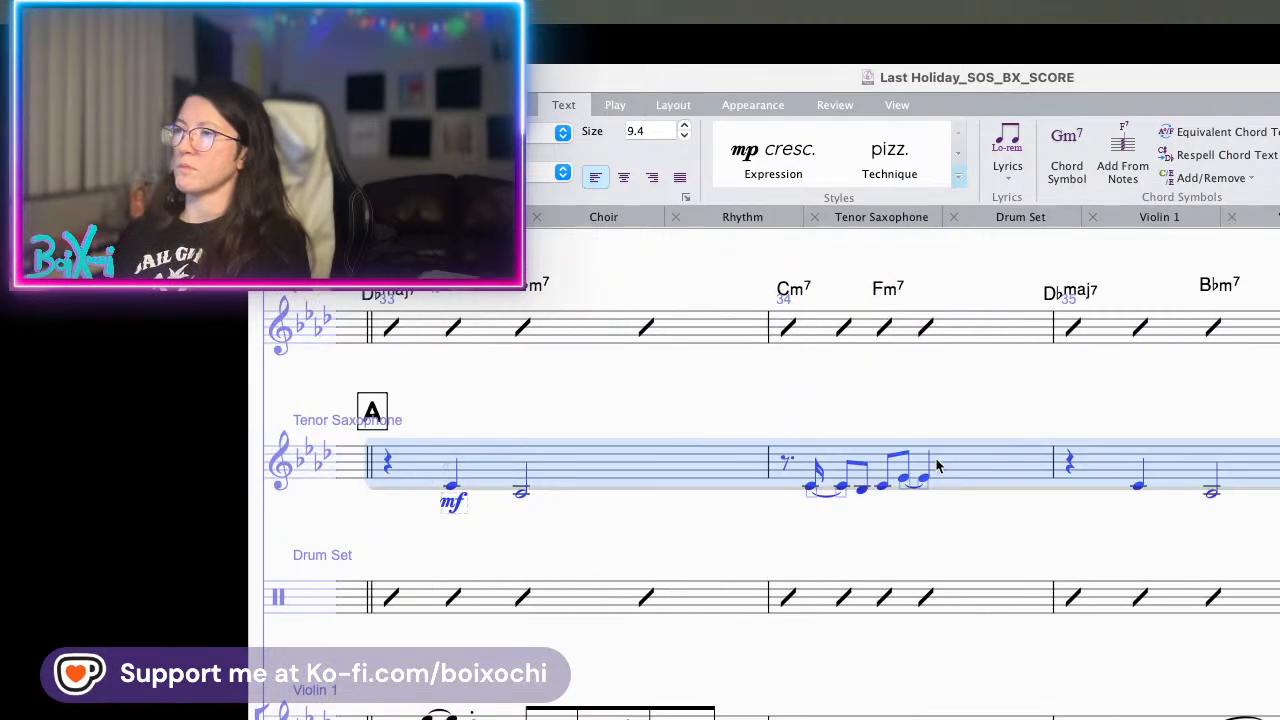
- Play back the copied Tenor Saxophone line from the opening rest of bar 33 into bar 36
{"action": "left_click", "coordinate": [386, 466]}
{"action": "key", "text": "p"}
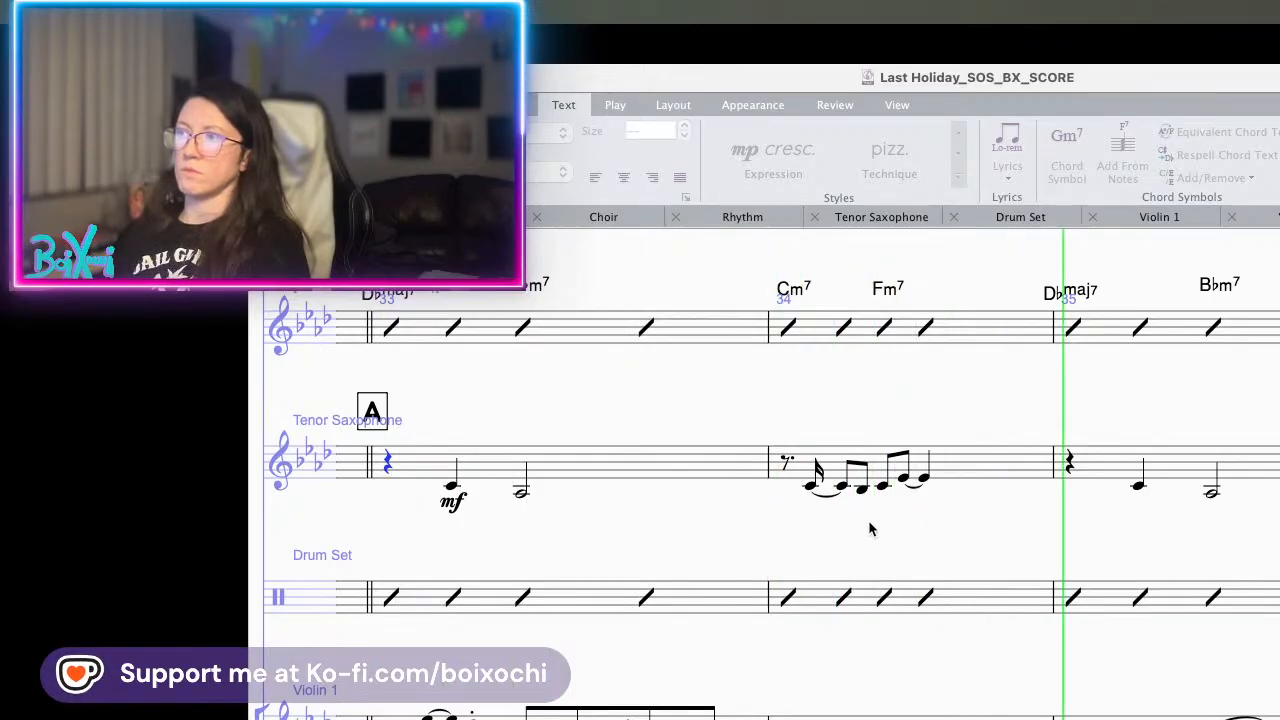
{"action": "left_click_drag", "start_coordinate": [992, 518], "coordinate": [449, 455]}
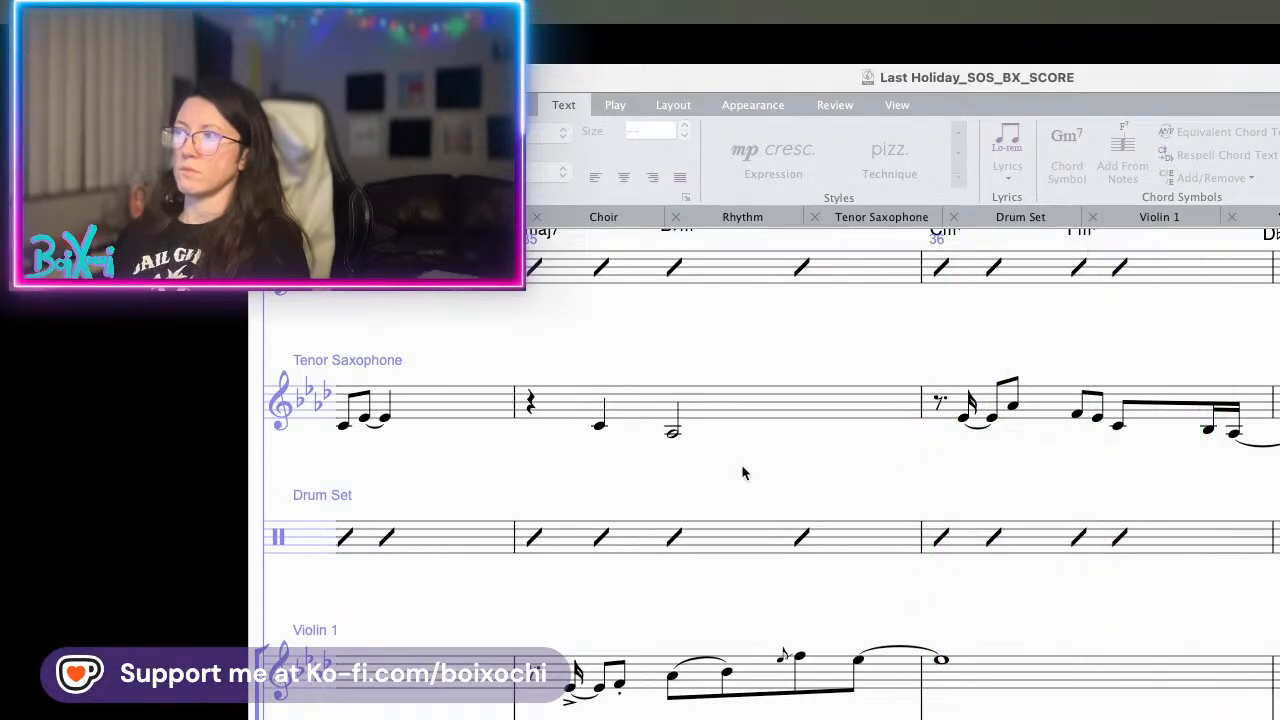
{"action": "key", "text": "space"}
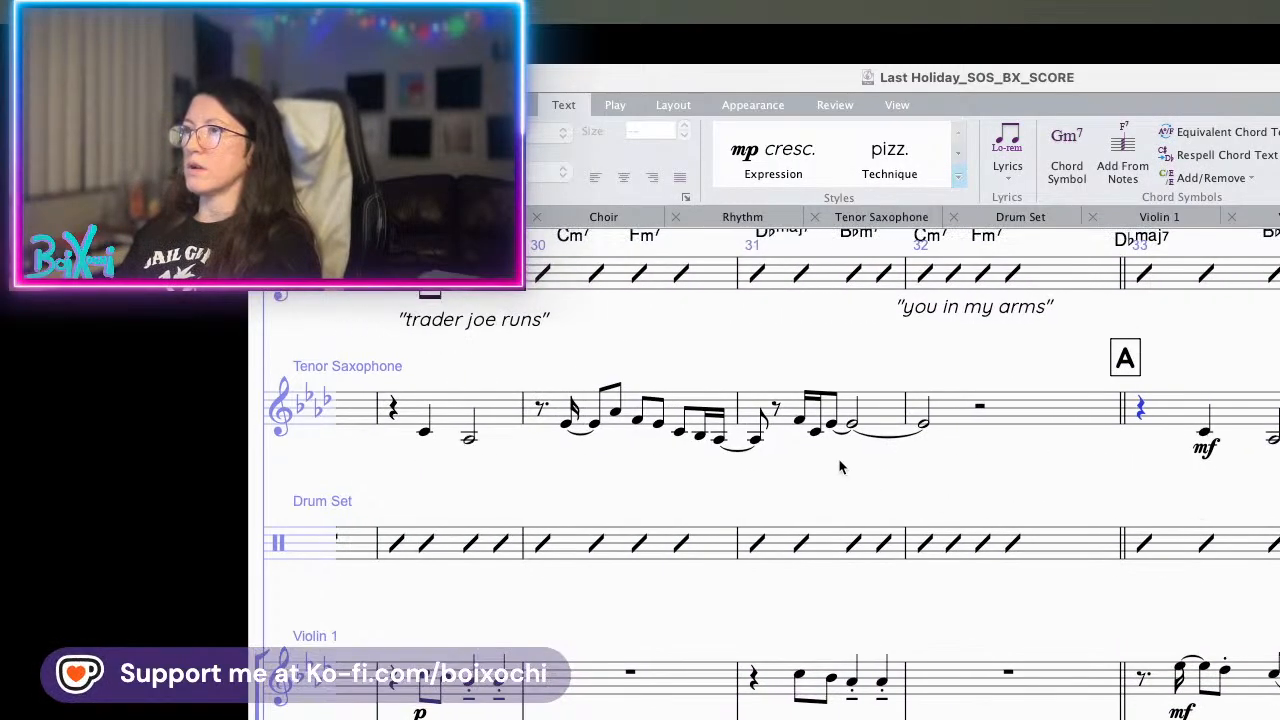
- Copy the Tenor Saxophone figure from the F sixteenth of bar 31 through the tied half note of bar 32 to beat 2 of bar 37
{"action": "left_click", "coordinate": [794, 416]}
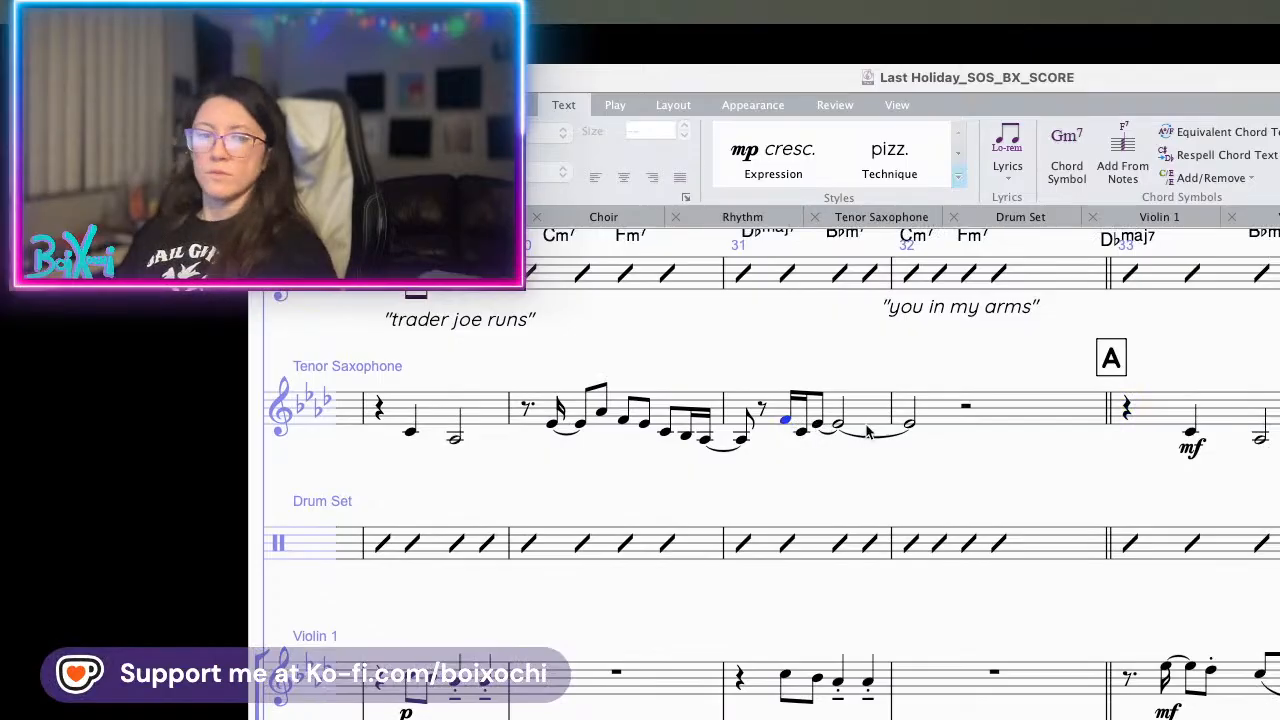
{"action": "left_click", "coordinate": [911, 425], "text": "shift"}
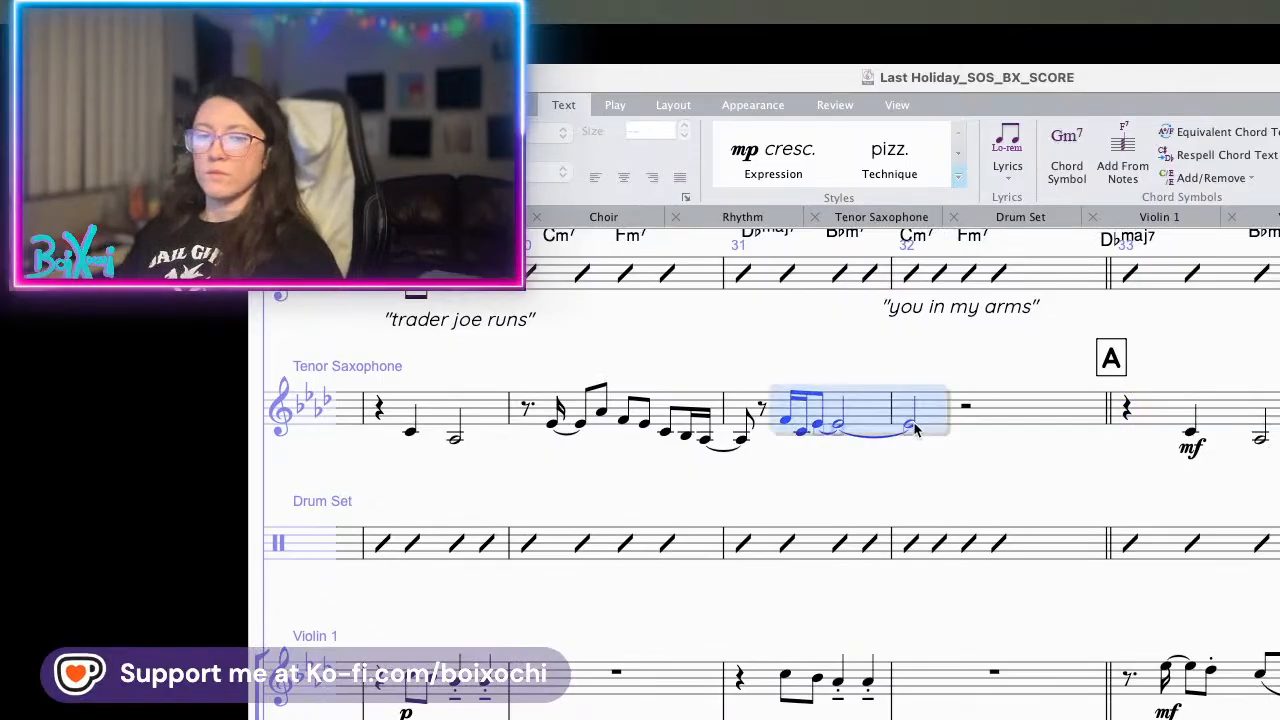
{"action": "scroll", "coordinate": [894, 504], "scroll_direction": "right", "scroll_amount": 5}
{"action": "left_click_drag", "start_coordinate": [894, 504], "coordinate": [566, 491]}
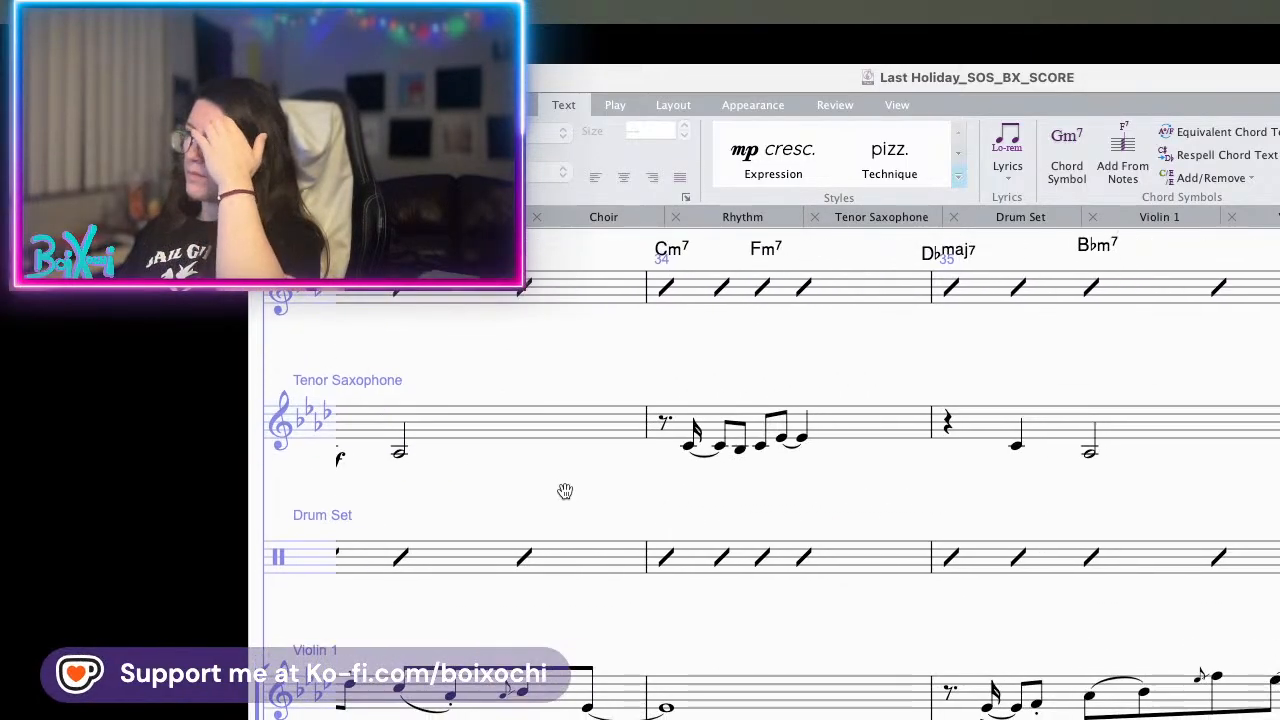
{"action": "left_click_drag", "start_coordinate": [1278, 498], "coordinate": [530, 503]}
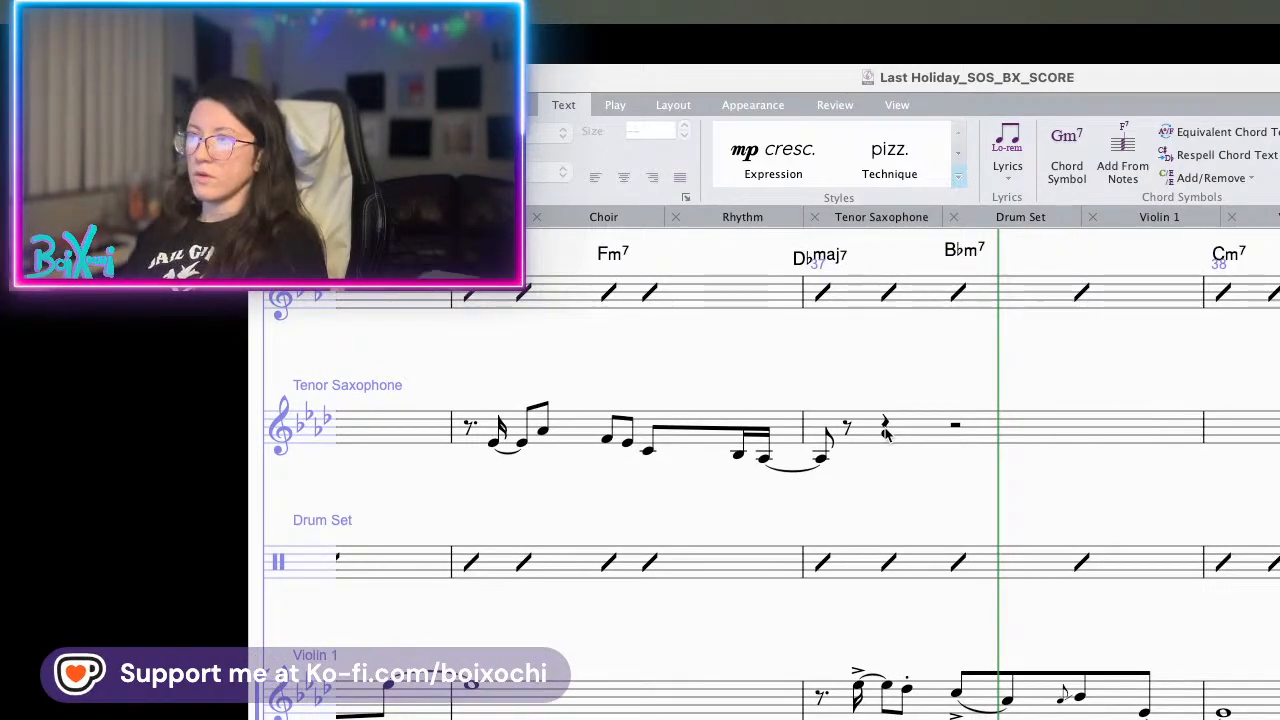
{"action": "left_click_drag", "start_coordinate": [613, 491], "coordinate": [1279, 546]}
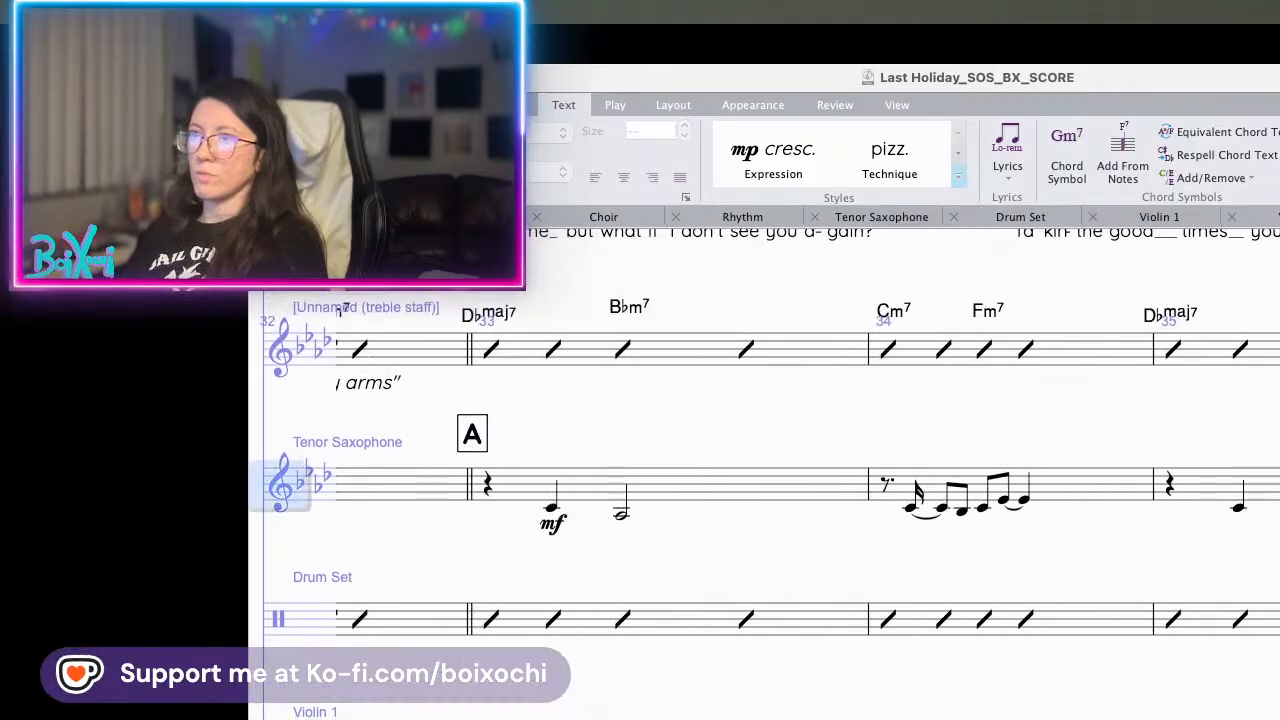
{"action": "left_click_drag", "start_coordinate": [850, 556], "coordinate": [1210, 556]}
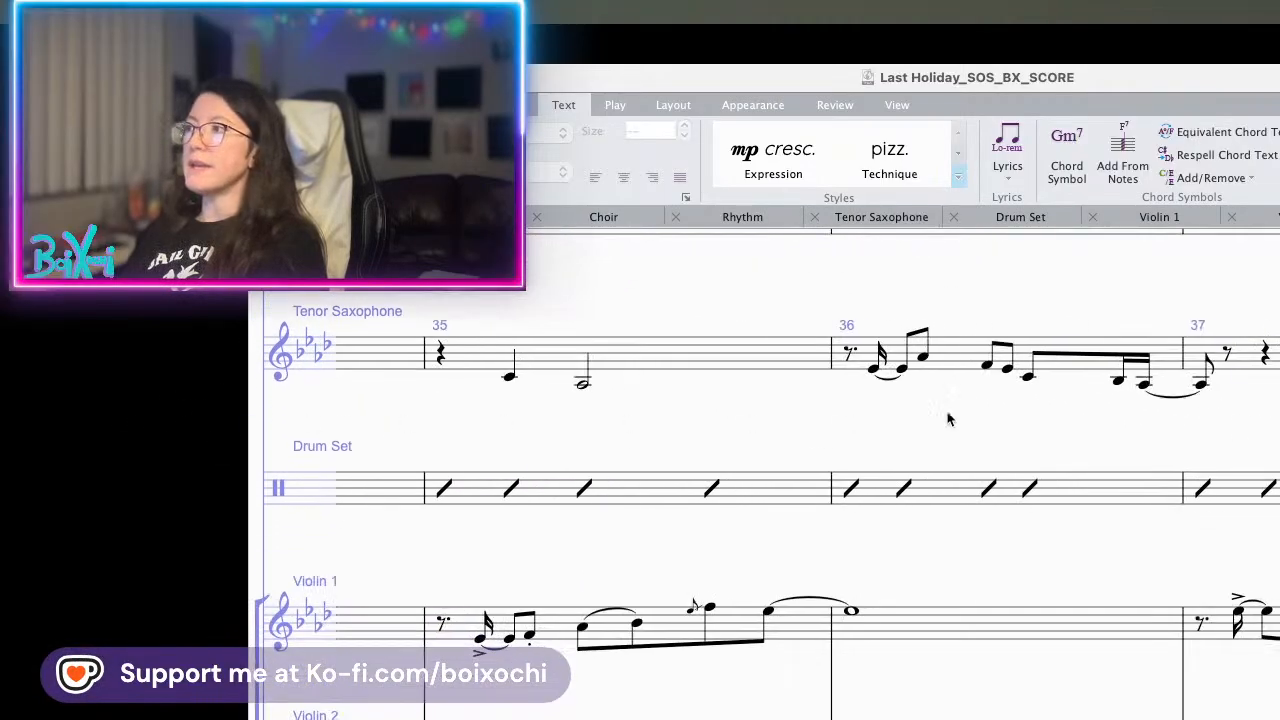
{"action": "left_click", "coordinate": [1255, 350]}
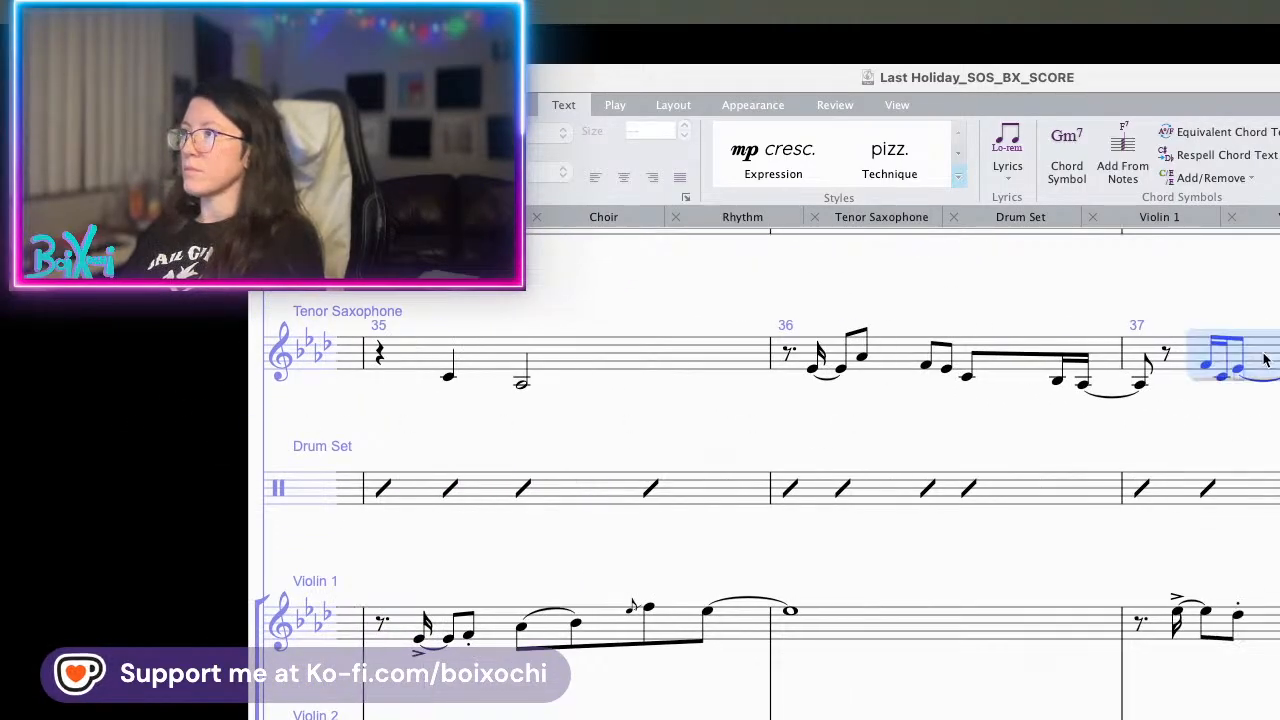
- Raise the C sixteenth note on beat 2 of Tenor Saxophone bar 37 to G
{"action": "left_click", "coordinate": [1206, 368]}
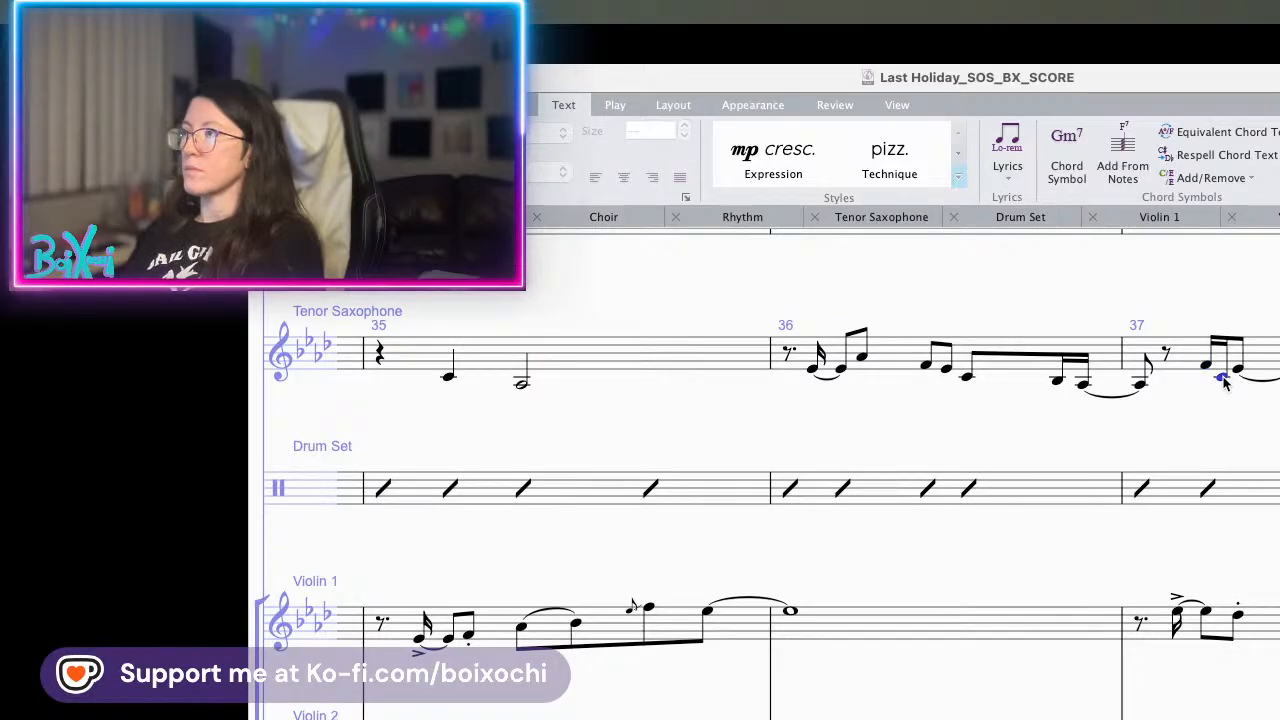
{"action": "left_click", "coordinate": [1219, 364]}
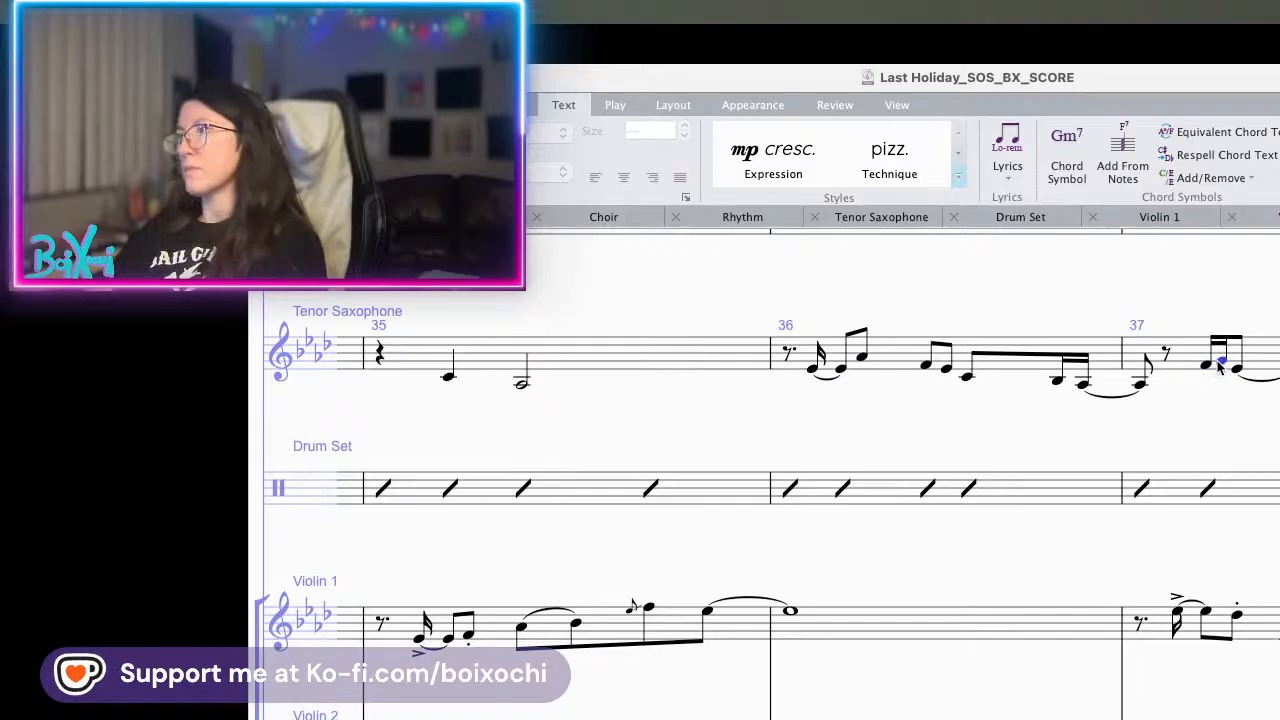
- Return the second sixteenth note of the beat 2 figure in Tenor Saxophone bar 37 to C
{"action": "key", "text": "Right"}
{"action": "key", "text": "Left"}
{"action": "key", "text": "Left"}
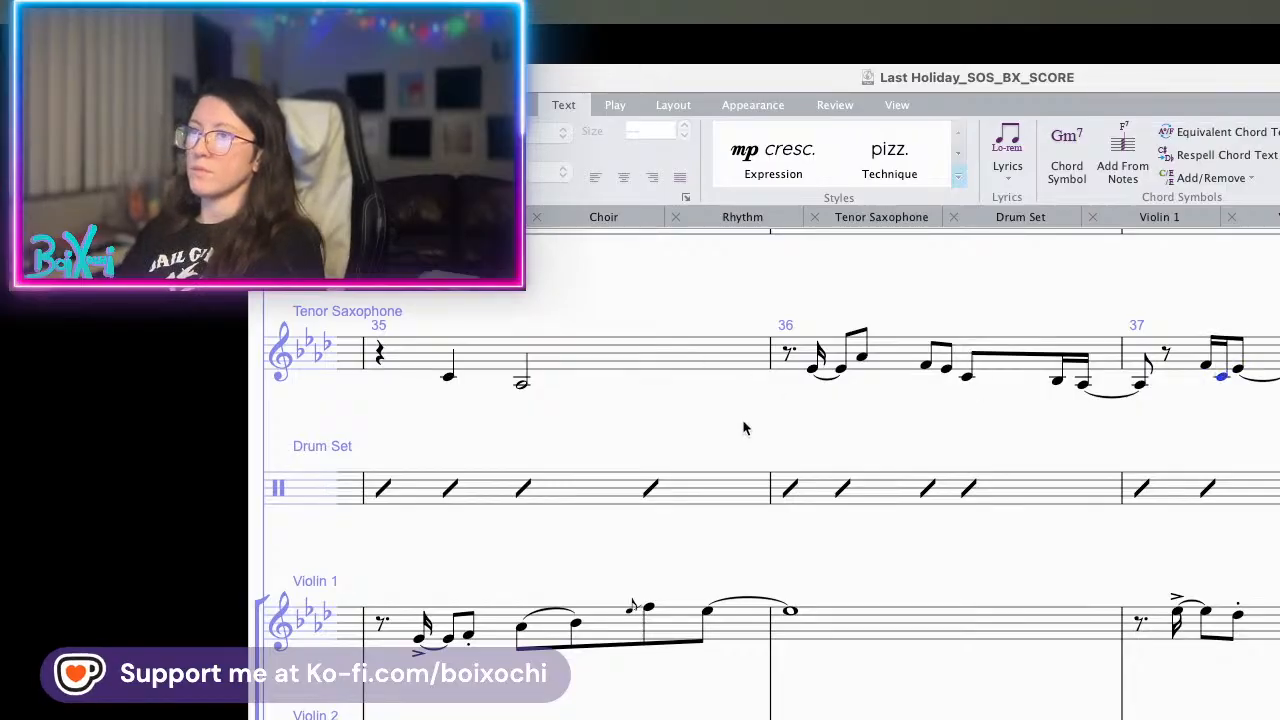
- Play back the Tenor Saxophone line from the first sixteenth note of bar 34 through bar 38
{"action": "scroll", "coordinate": [746, 426], "scroll_direction": "left", "scroll_amount": 5}
{"action": "left_click", "coordinate": [535, 386]}
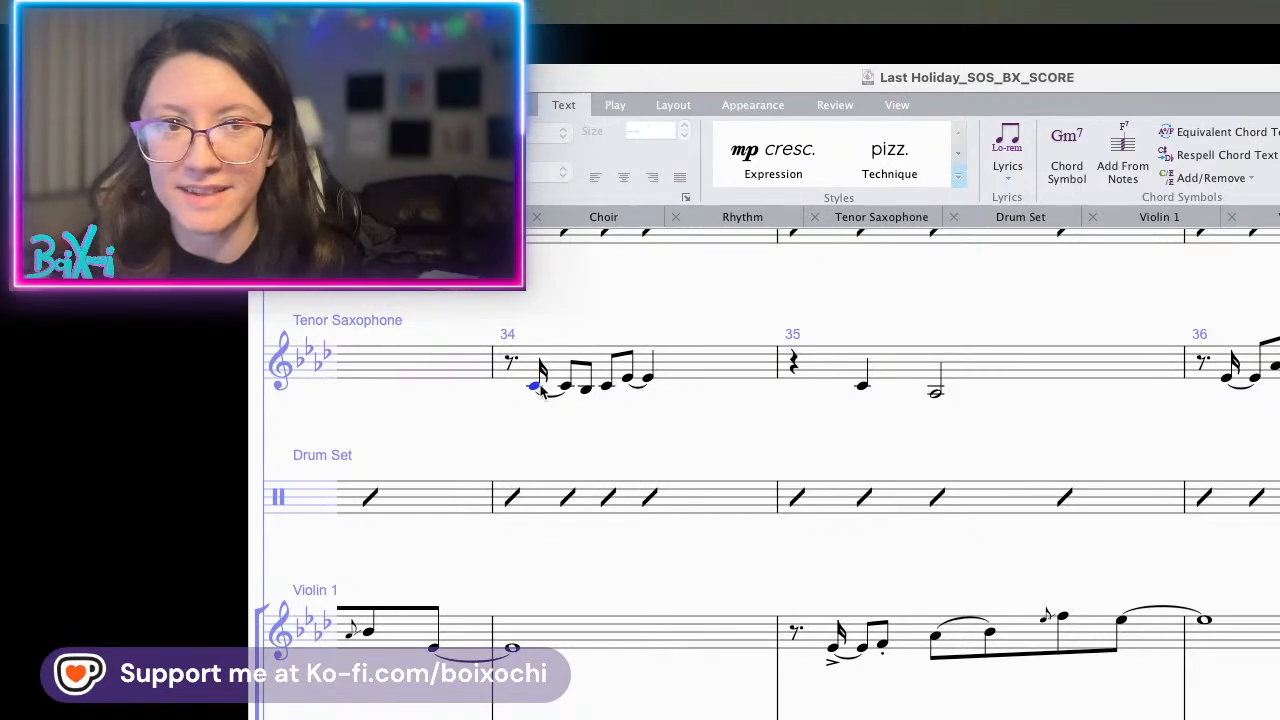
{"action": "key", "text": "space"}
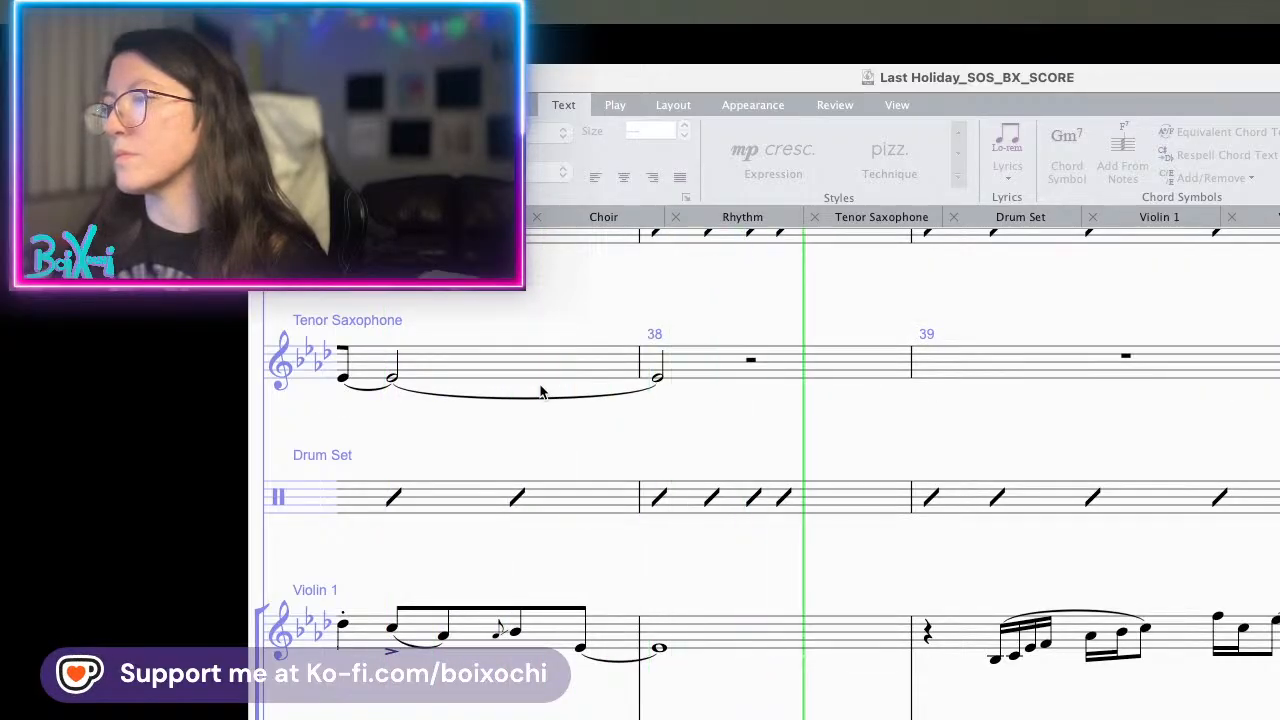
{"action": "key", "text": "space"}
{"action": "scroll", "coordinate": [597, 550], "scroll_direction": "left", "scroll_amount": 12}
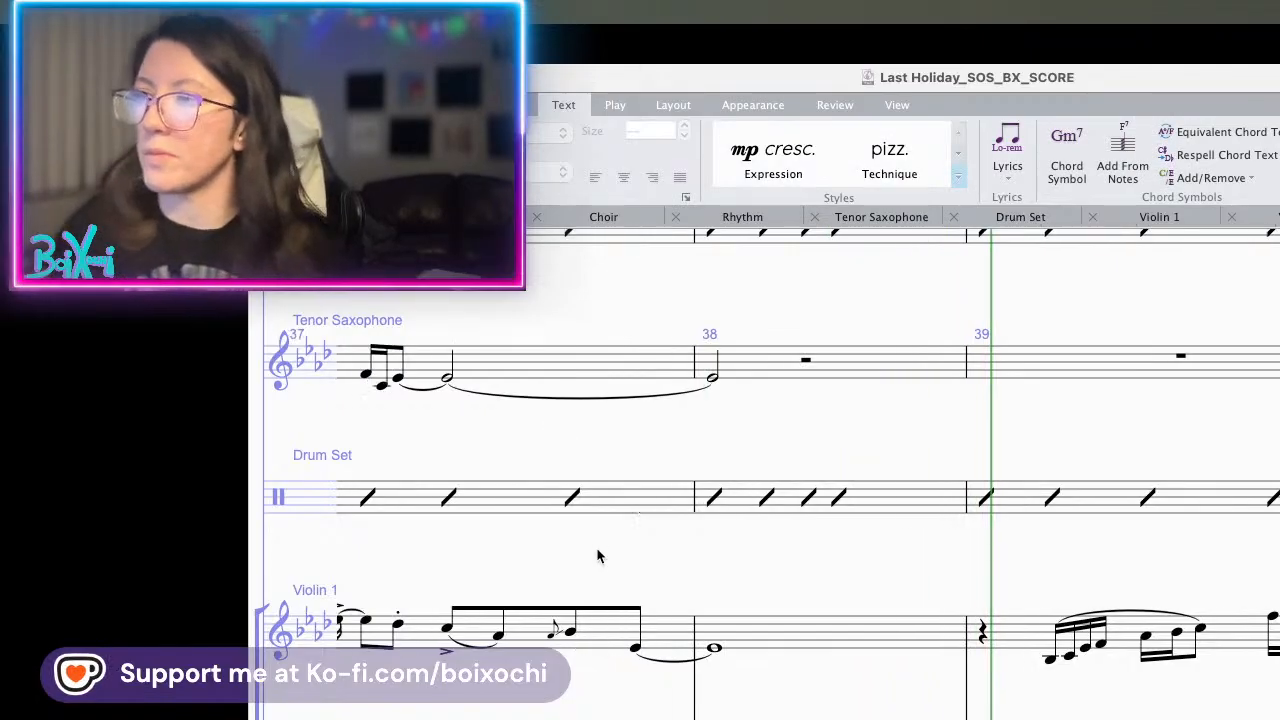
{"action": "scroll", "coordinate": [597, 551], "scroll_direction": "left", "scroll_amount": 8}
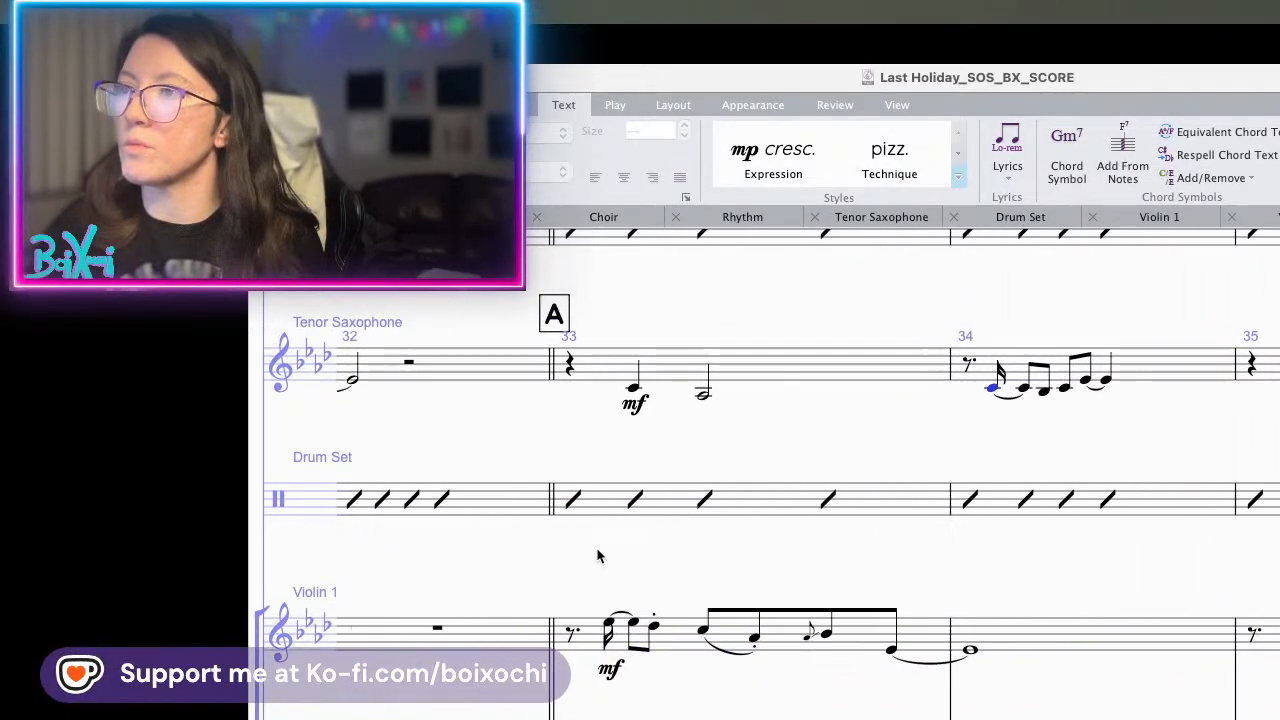
{"action": "left_click", "coordinate": [744, 363]}
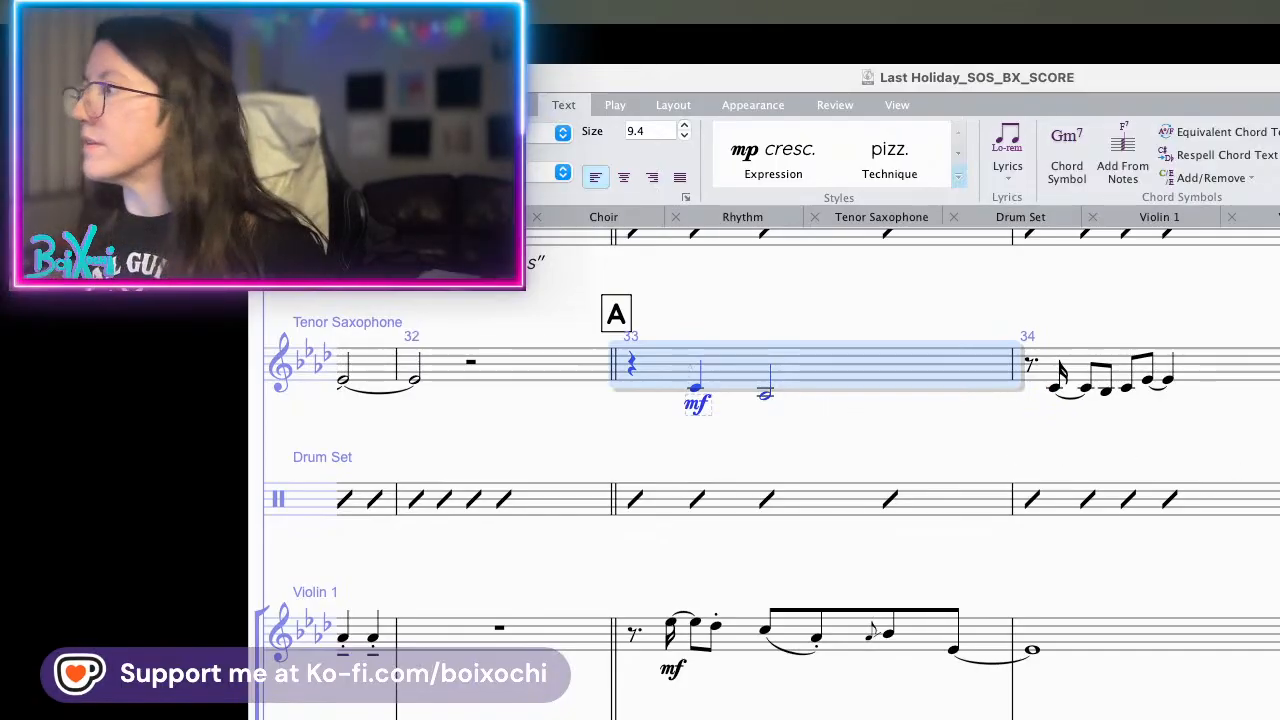
{"action": "scroll", "coordinate": [752, 434], "scroll_direction": "right", "scroll_amount": 6}
{"action": "left_click", "coordinate": [867, 374]}
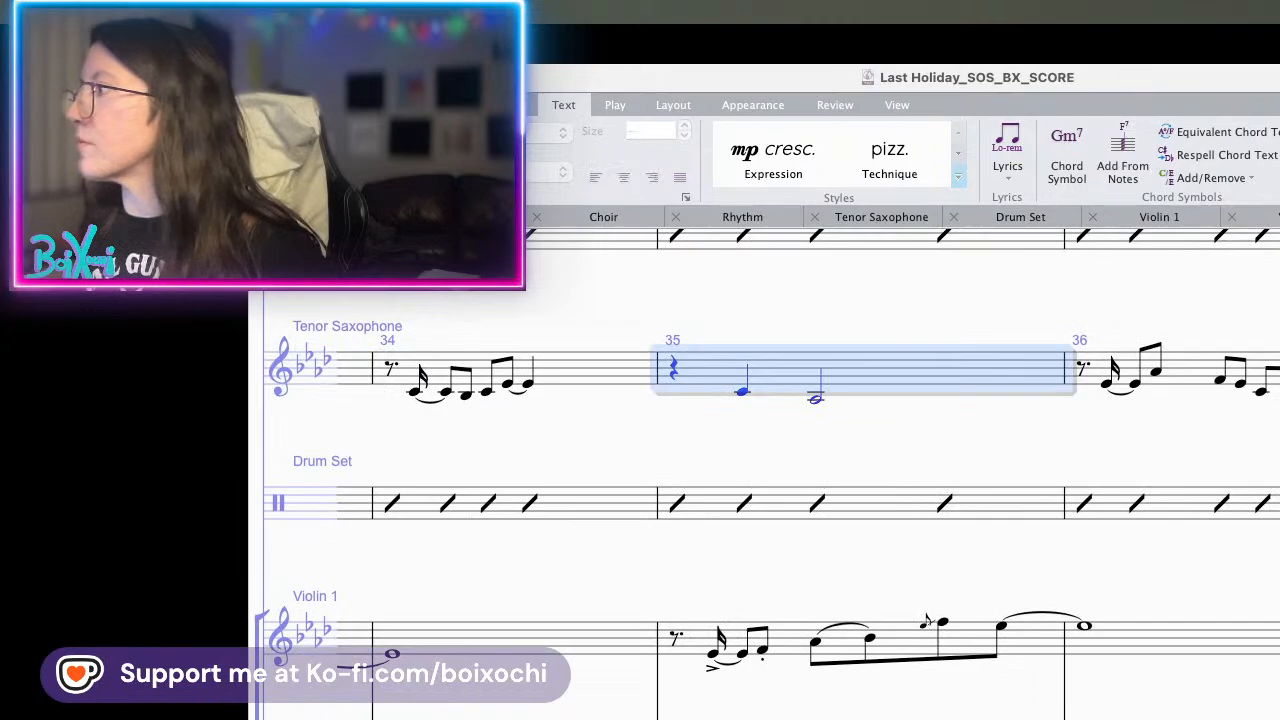
{"action": "left_click_drag", "start_coordinate": [1275, 470], "coordinate": [1032, 521]}
{"action": "left_click", "coordinate": [1240, 424], "text": "shift"}
{"action": "left_click_drag", "start_coordinate": [1279, 524], "coordinate": [386, 517]}
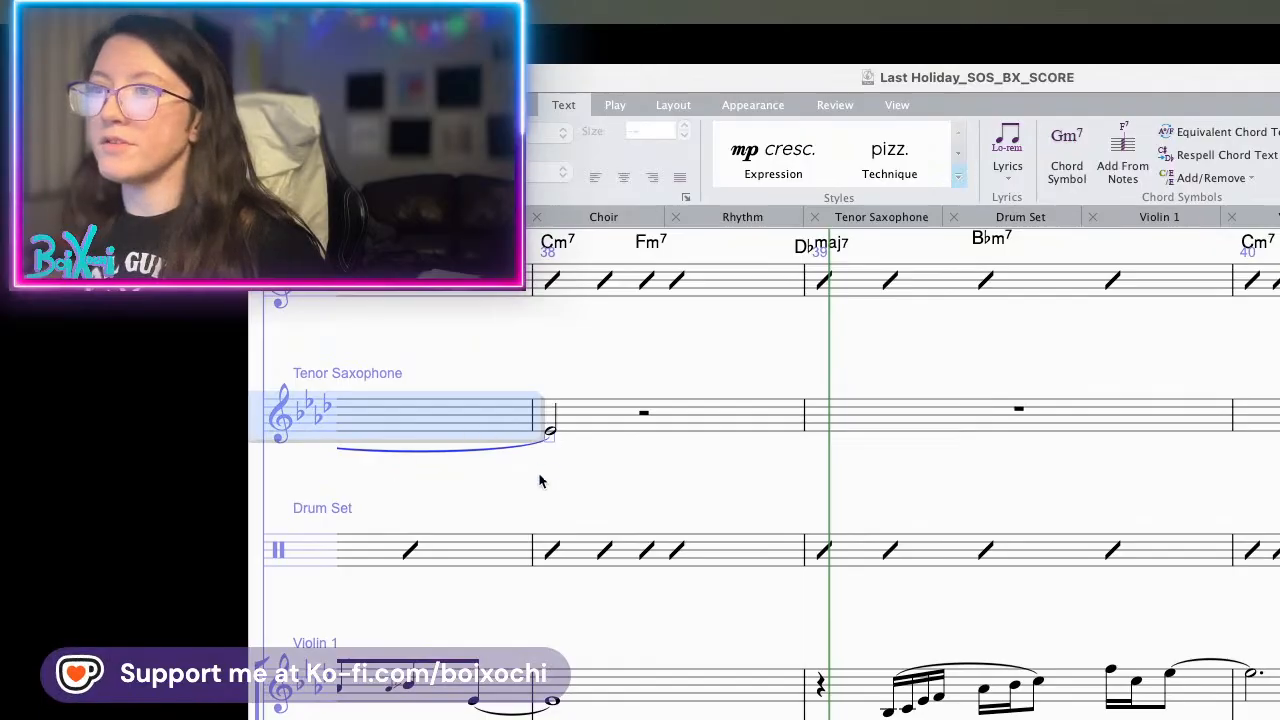
{"action": "left_click_drag", "start_coordinate": [540, 477], "coordinate": [1279, 472]}
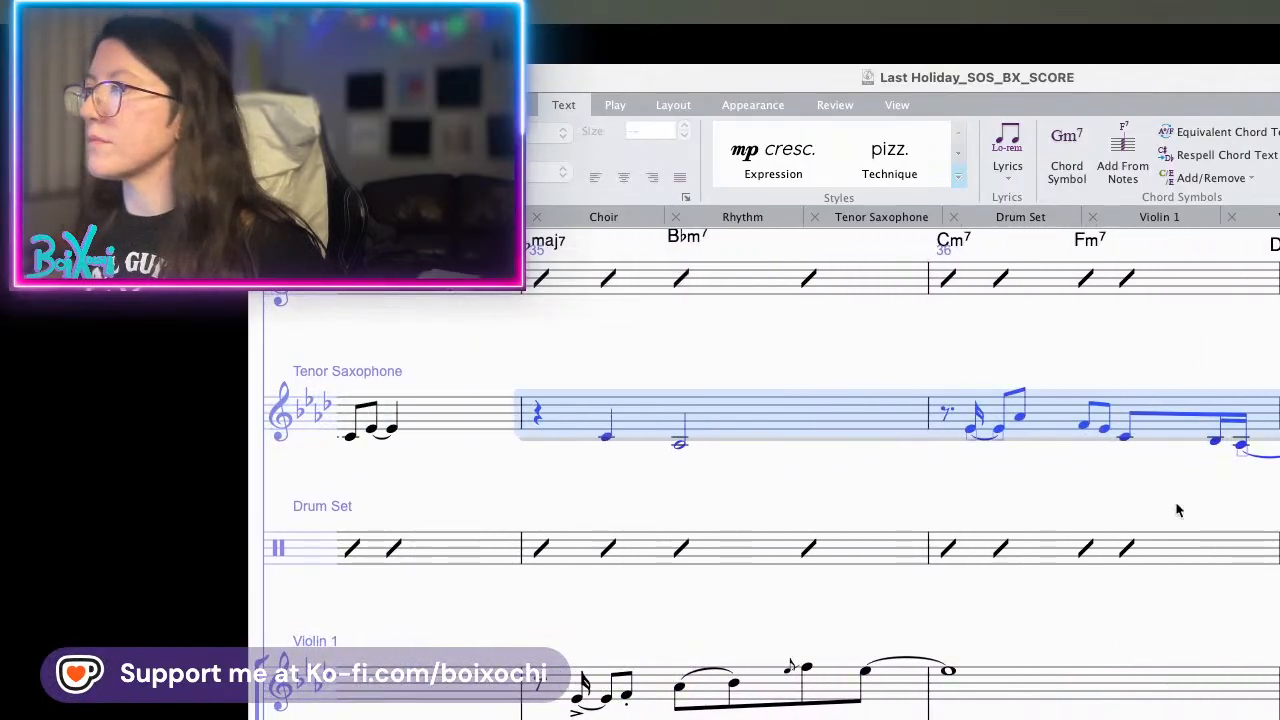
{"action": "left_click_drag", "start_coordinate": [617, 488], "coordinate": [111, 486]}
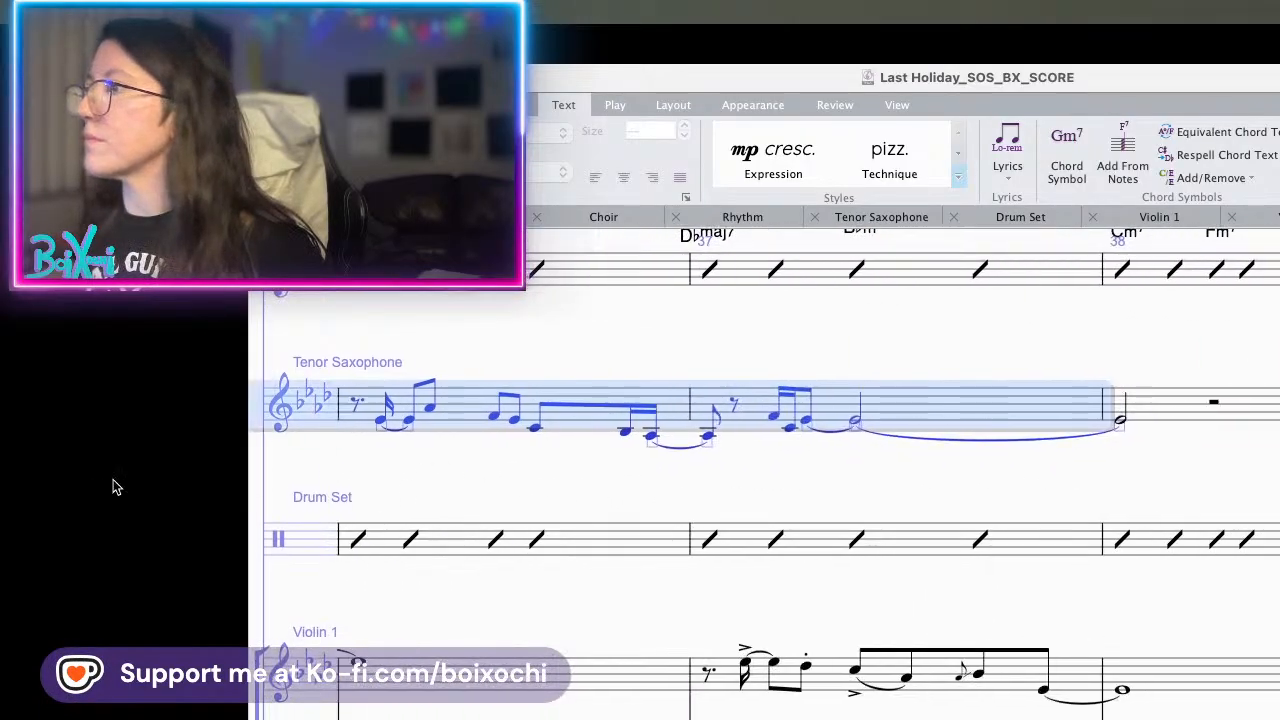
- Remove the Tenor Saxophone tie from the half note of bar 37 into bar 38 and select the half note of bar 38
{"action": "left_click", "coordinate": [1120, 423]}
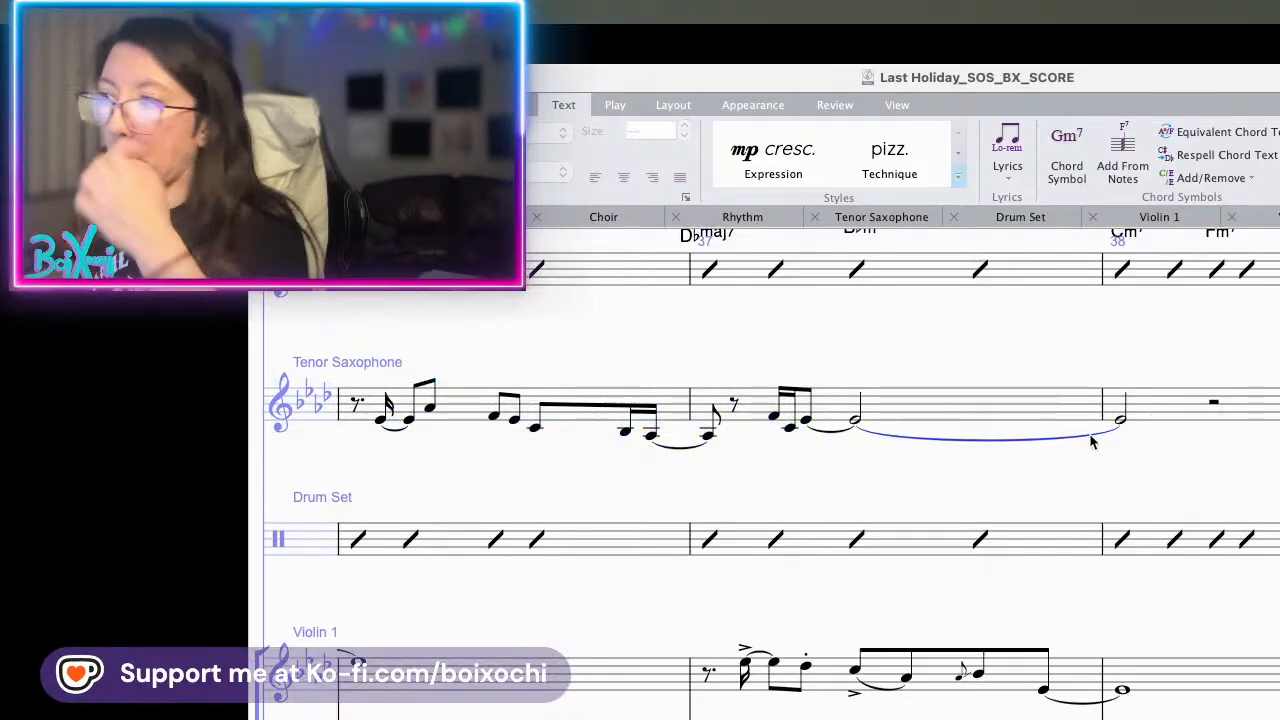
{"action": "key", "text": "Delete"}
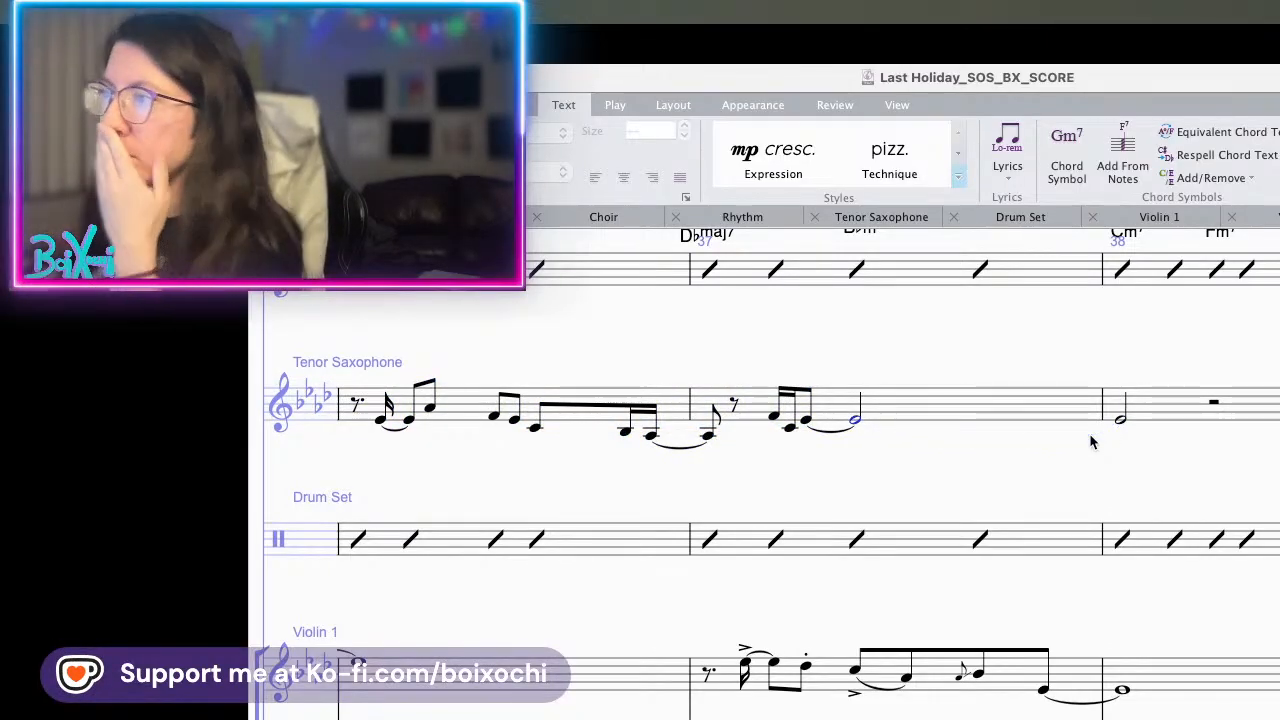
{"action": "left_click", "coordinate": [1120, 421]}
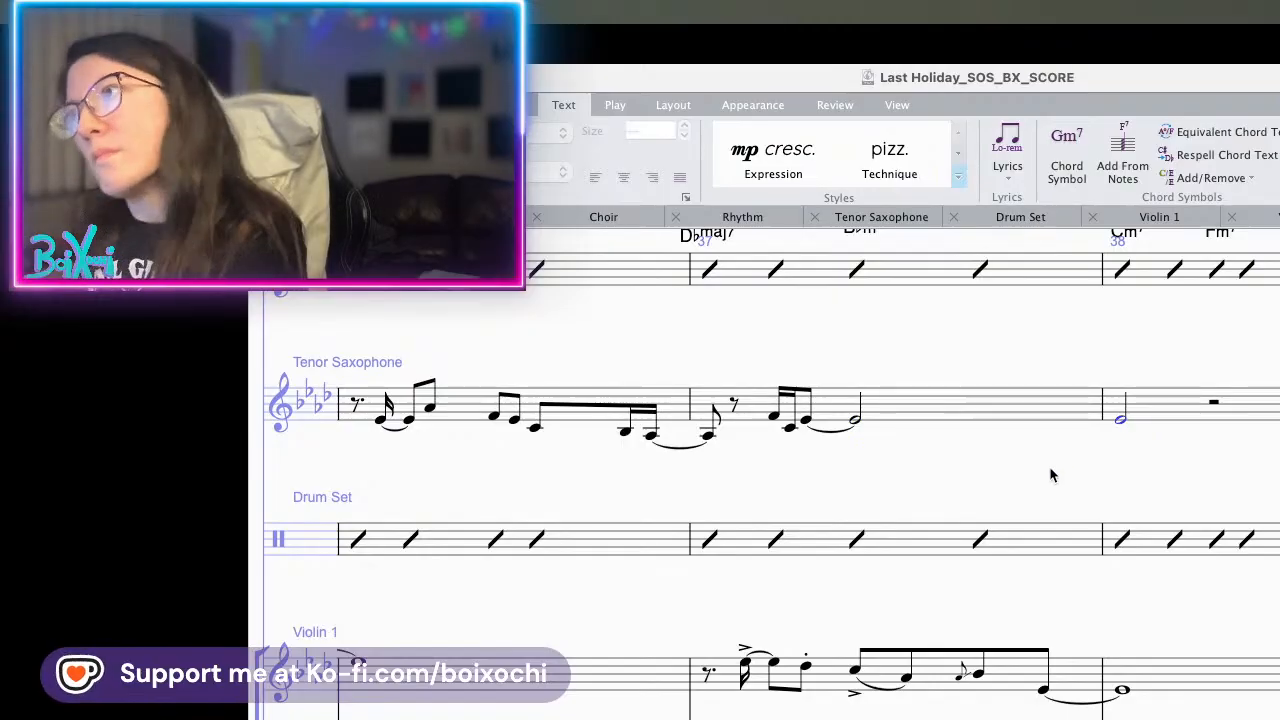
- Select bar 35 of the Tenor Saxophone staff
{"action": "left_click_drag", "start_coordinate": [1049, 474], "coordinate": [1053, 563]}
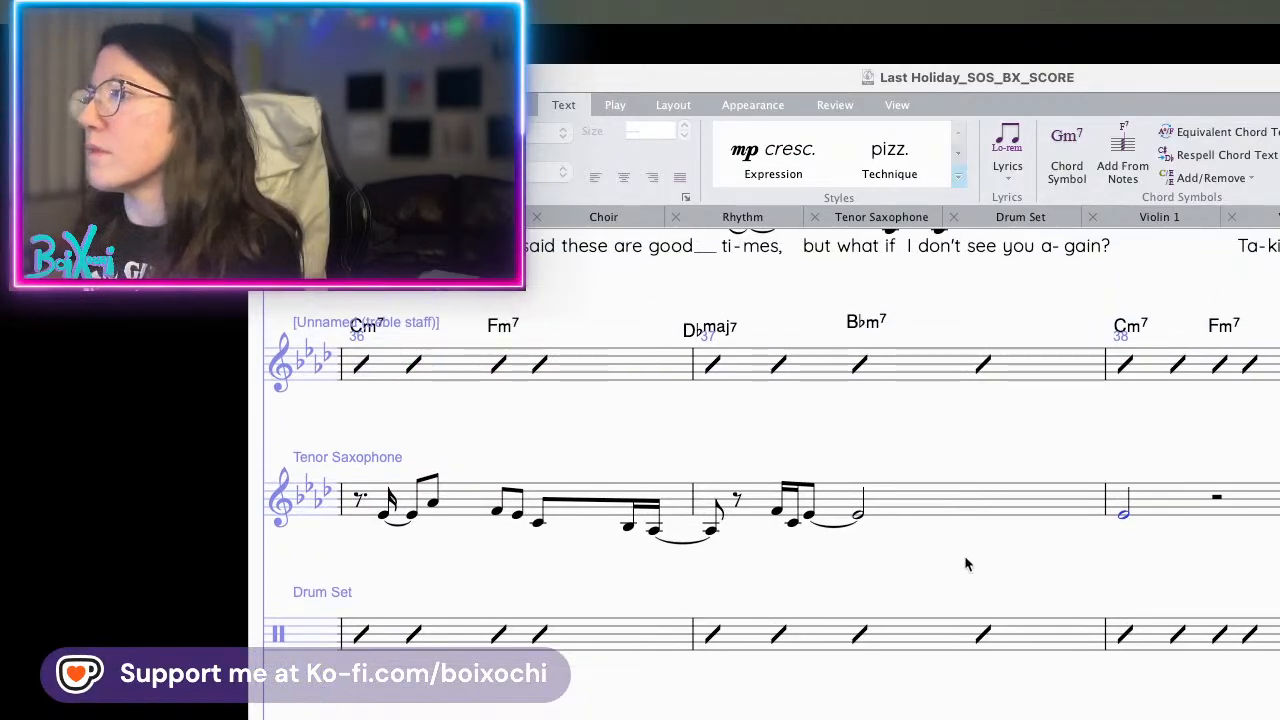
{"action": "left_click_drag", "start_coordinate": [766, 547], "coordinate": [1156, 527]}
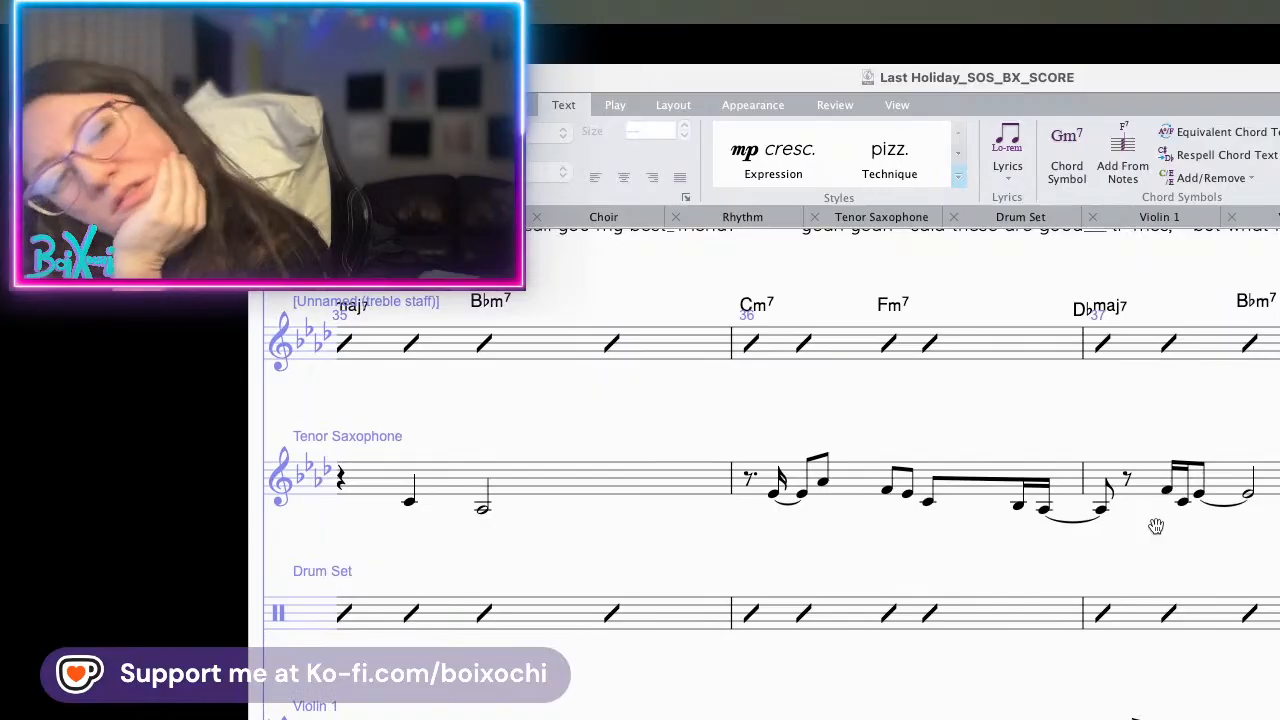
{"action": "left_click_drag", "start_coordinate": [1156, 527], "coordinate": [1279, 421]}
{"action": "left_click_drag", "start_coordinate": [595, 443], "coordinate": [909, 471]}
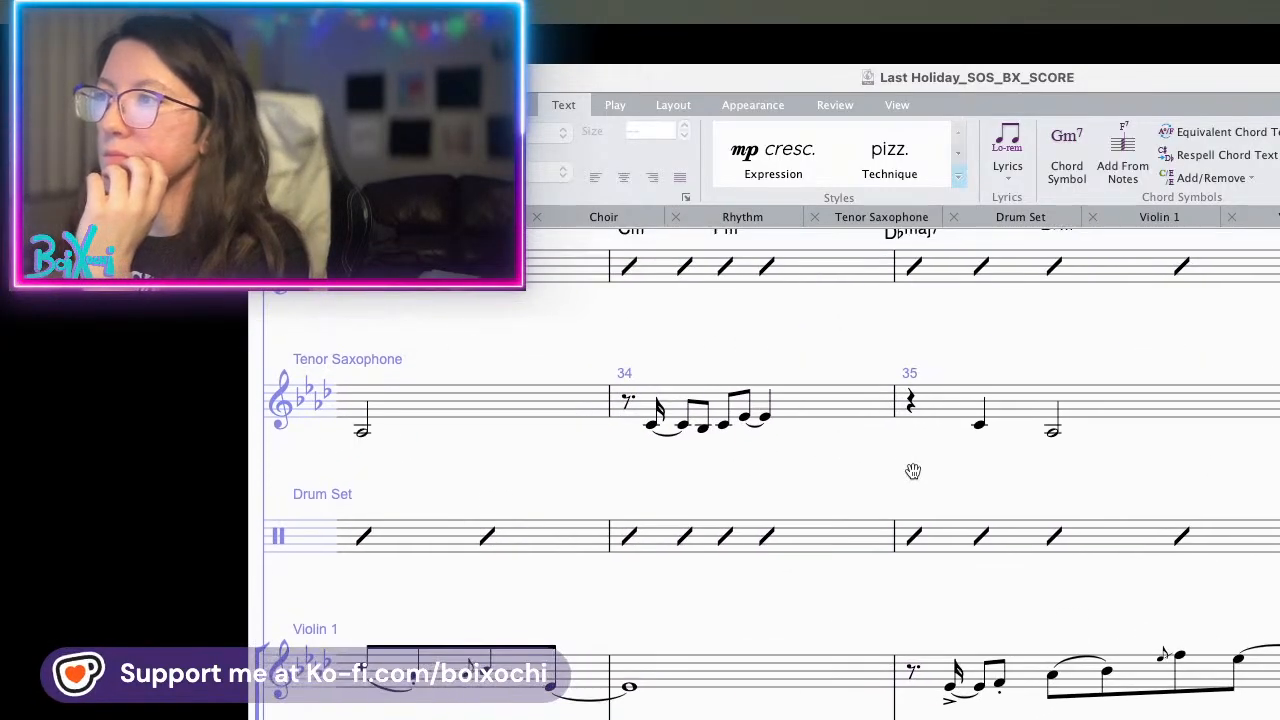
{"action": "left_click", "coordinate": [1010, 425]}
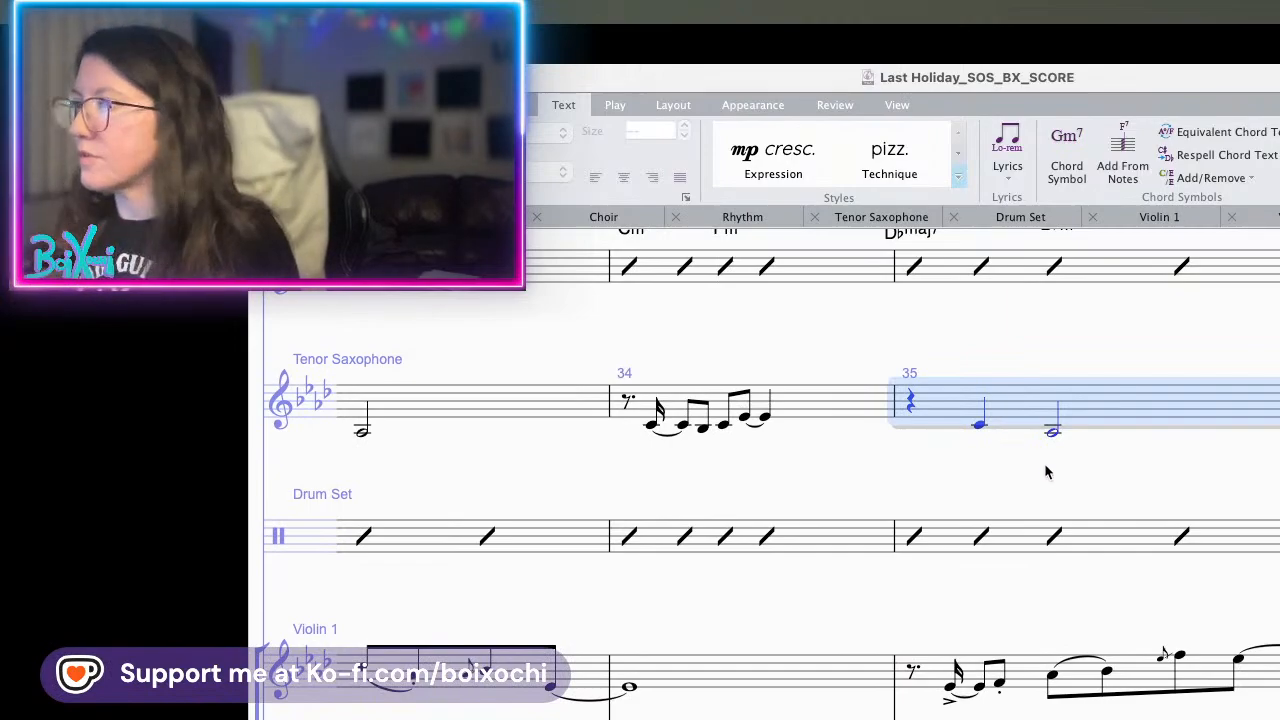
- Copy the quarter and half notes from Tenor Saxophone bar 35 to beat 2 of bar 37, and play back bar 37
{"action": "scroll", "coordinate": [1047, 472], "scroll_direction": "right", "scroll_amount": 10}
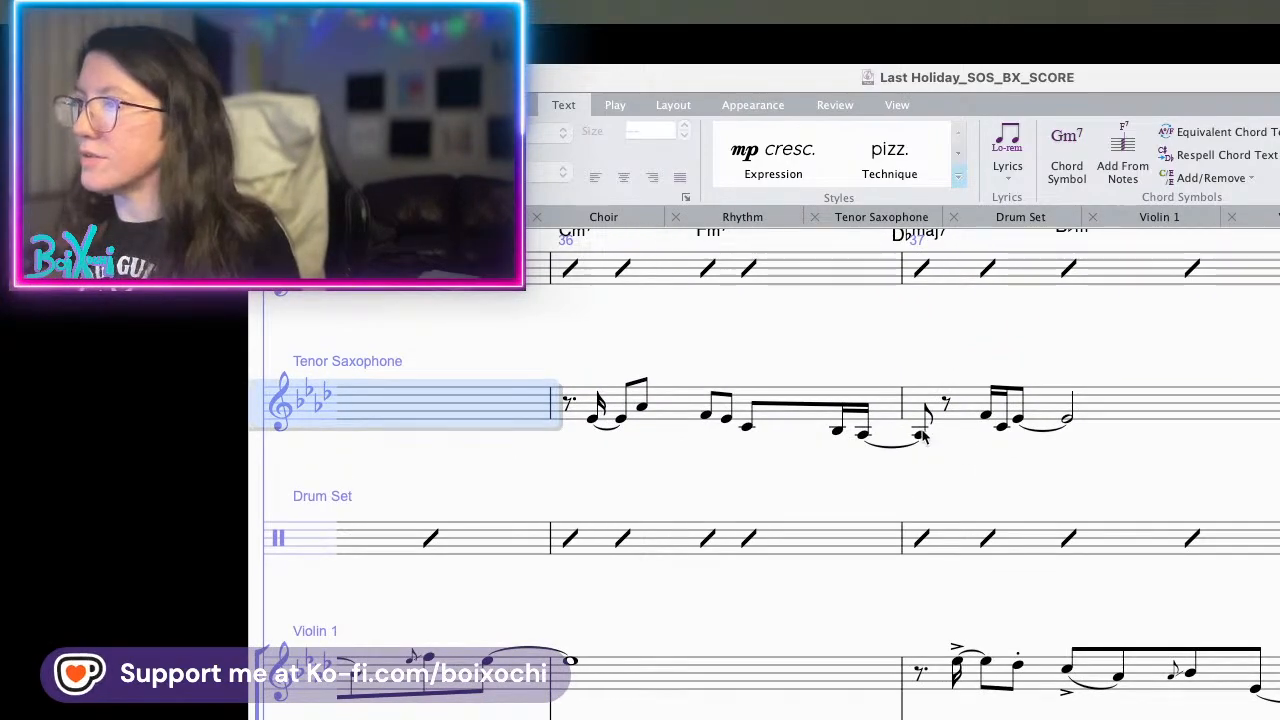
{"action": "left_click_drag", "start_coordinate": [937, 443], "coordinate": [1225, 490]}
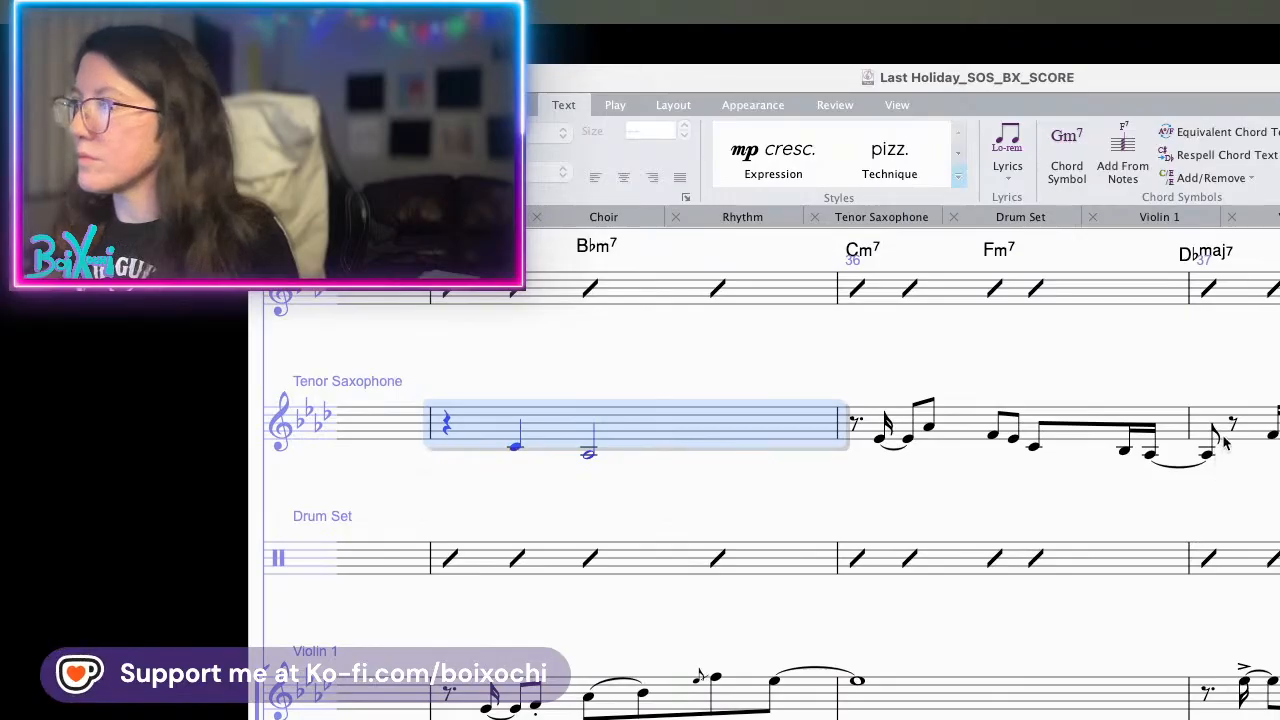
{"action": "left_click", "coordinate": [521, 449]}
{"action": "left_click", "coordinate": [588, 456]}
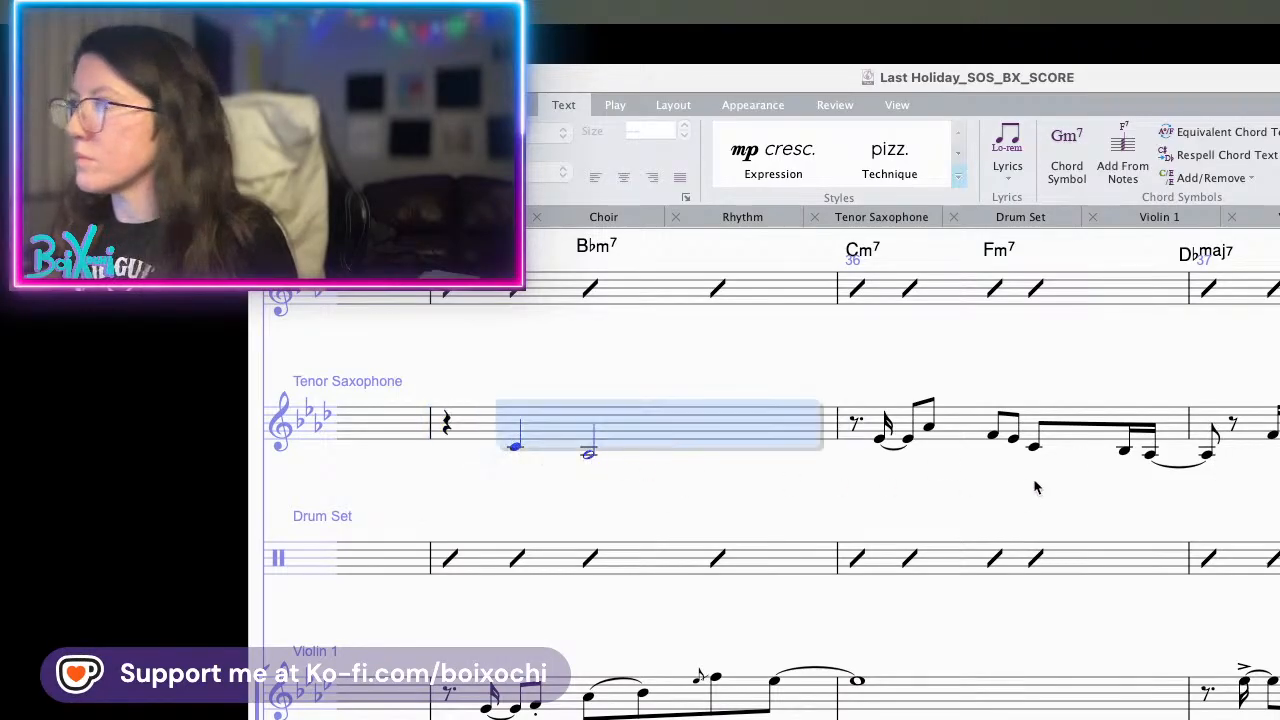
{"action": "left_click", "coordinate": [1270, 440]}
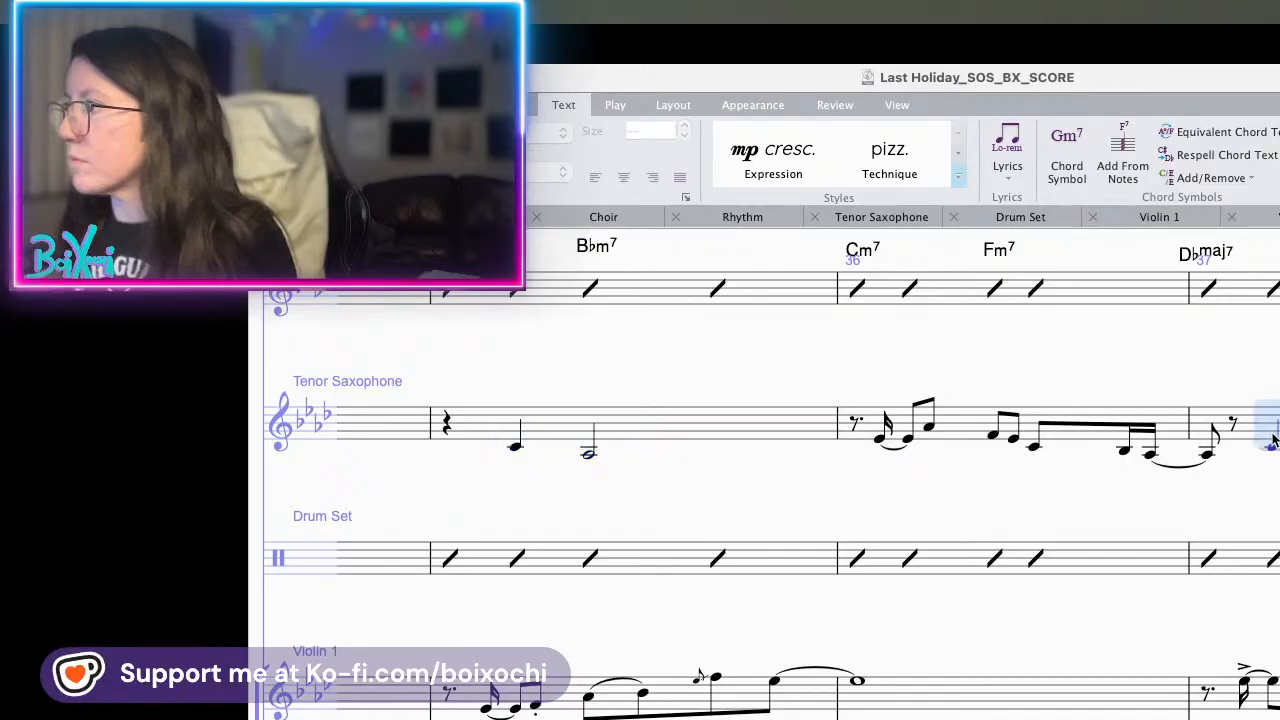
{"action": "left_click", "coordinate": [1208, 455]}
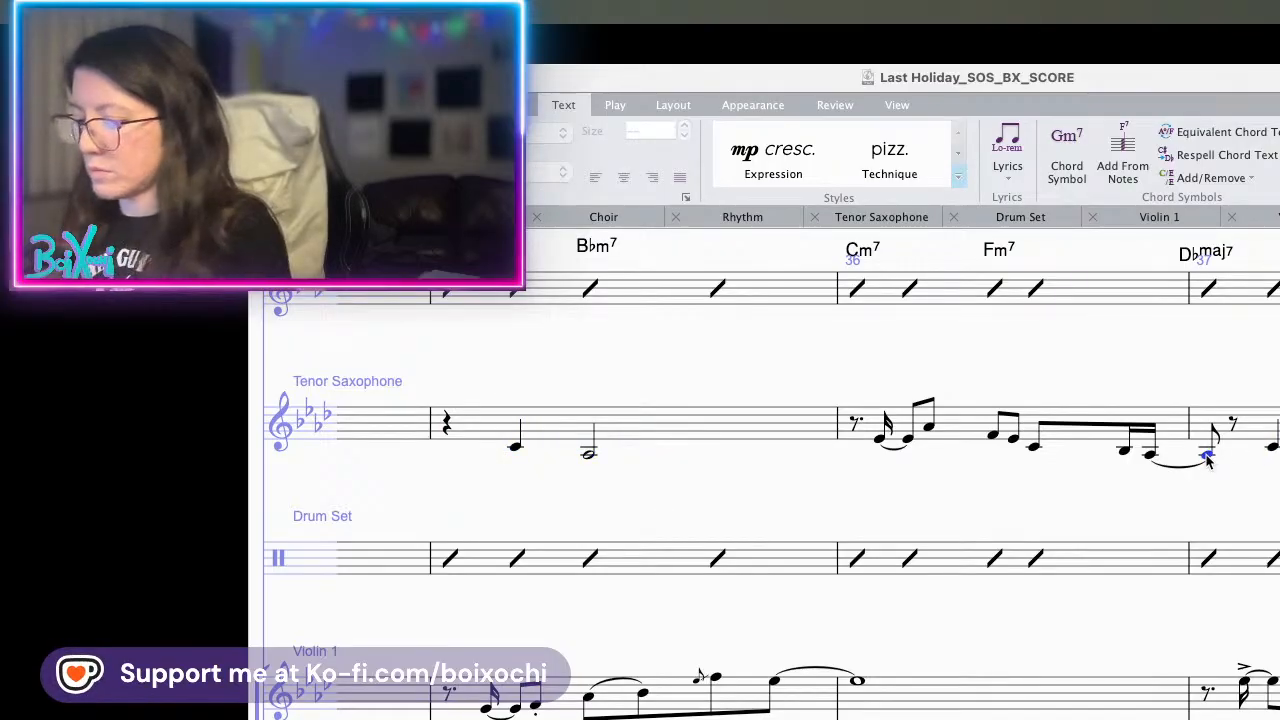
{"action": "key", "text": "p"}
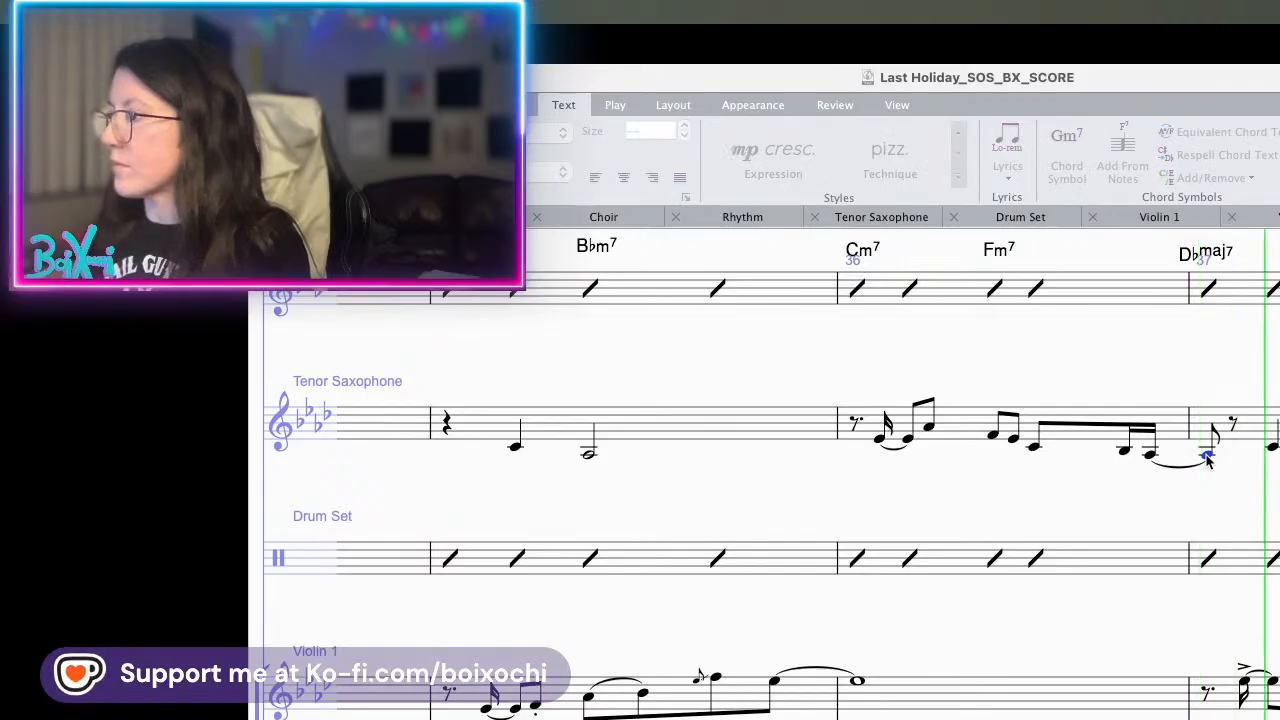
{"action": "left_click_drag", "start_coordinate": [1231, 496], "coordinate": [996, 535]}
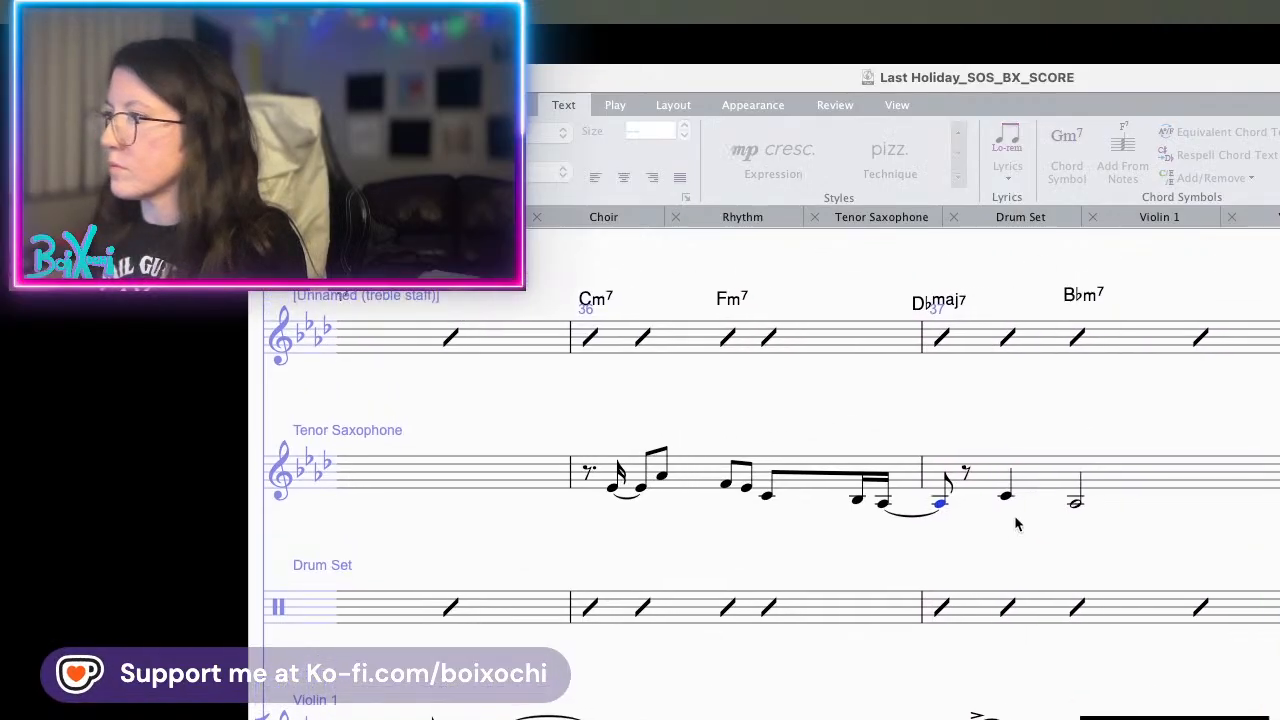
{"action": "key", "text": "space"}
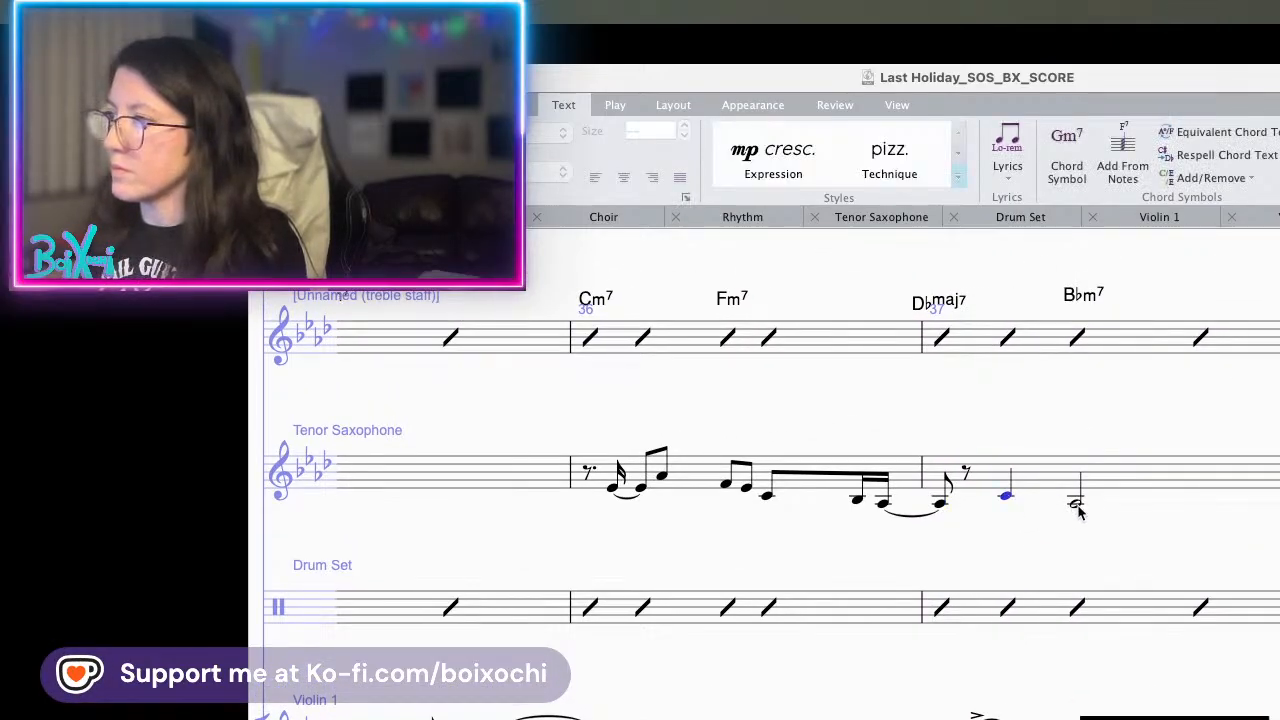
- Change the half note in Tenor Saxophone bar 37 to the F above and play back the phrase from bar 36
{"action": "key", "text": "Up"}
{"action": "key", "text": "Up"}
{"action": "key", "text": "Up"}
{"action": "key", "text": "Up"}
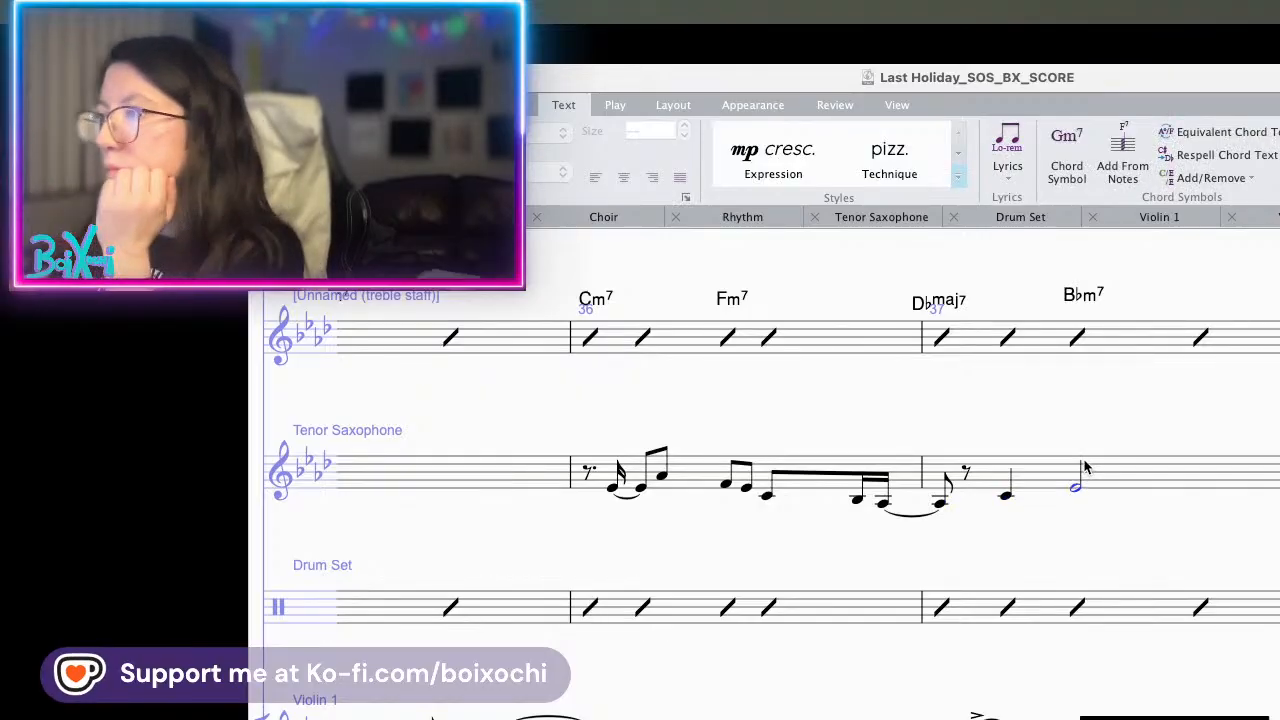
{"action": "key", "text": "Up"}
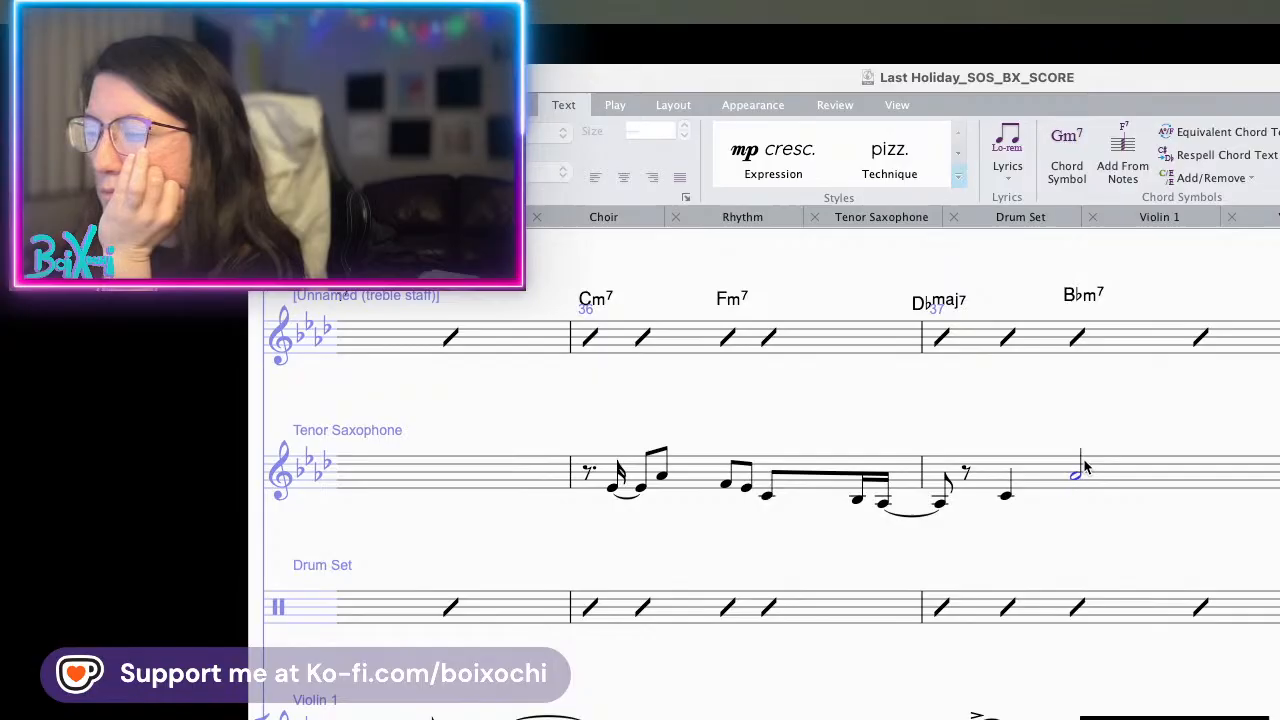
{"action": "key", "text": "Down"}
{"action": "key", "text": "Down"}
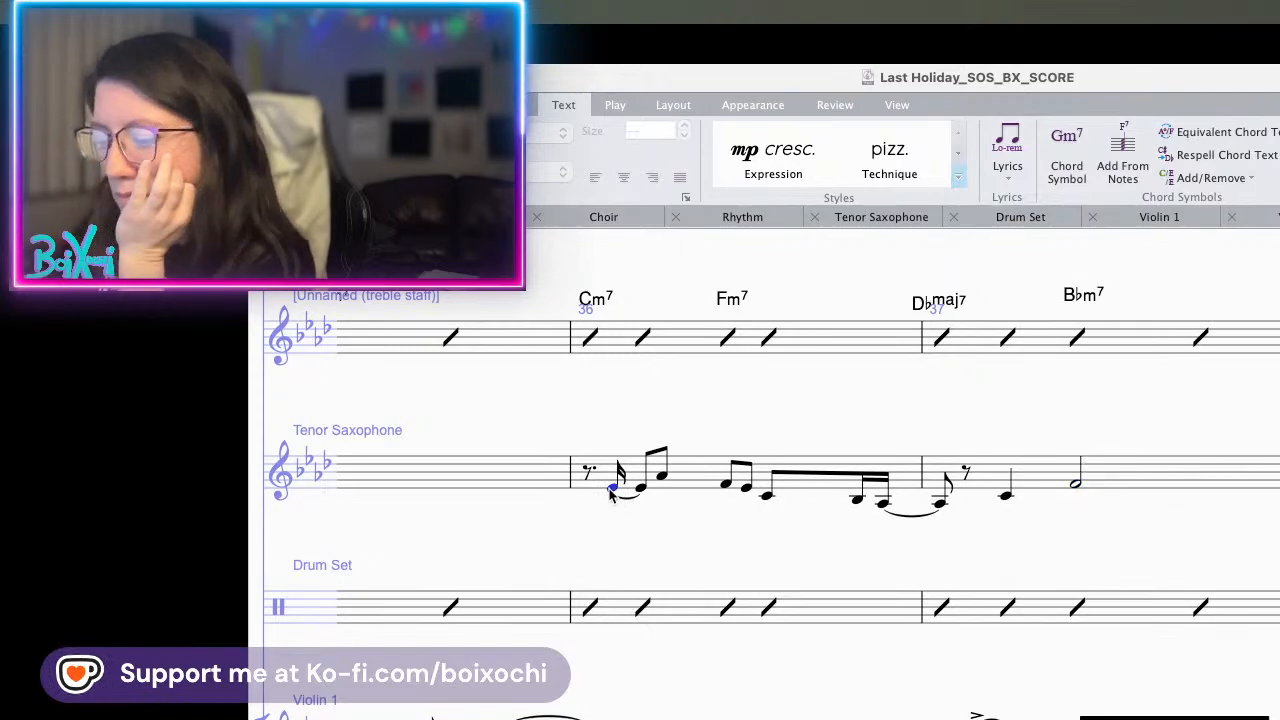
{"action": "key", "text": "space"}
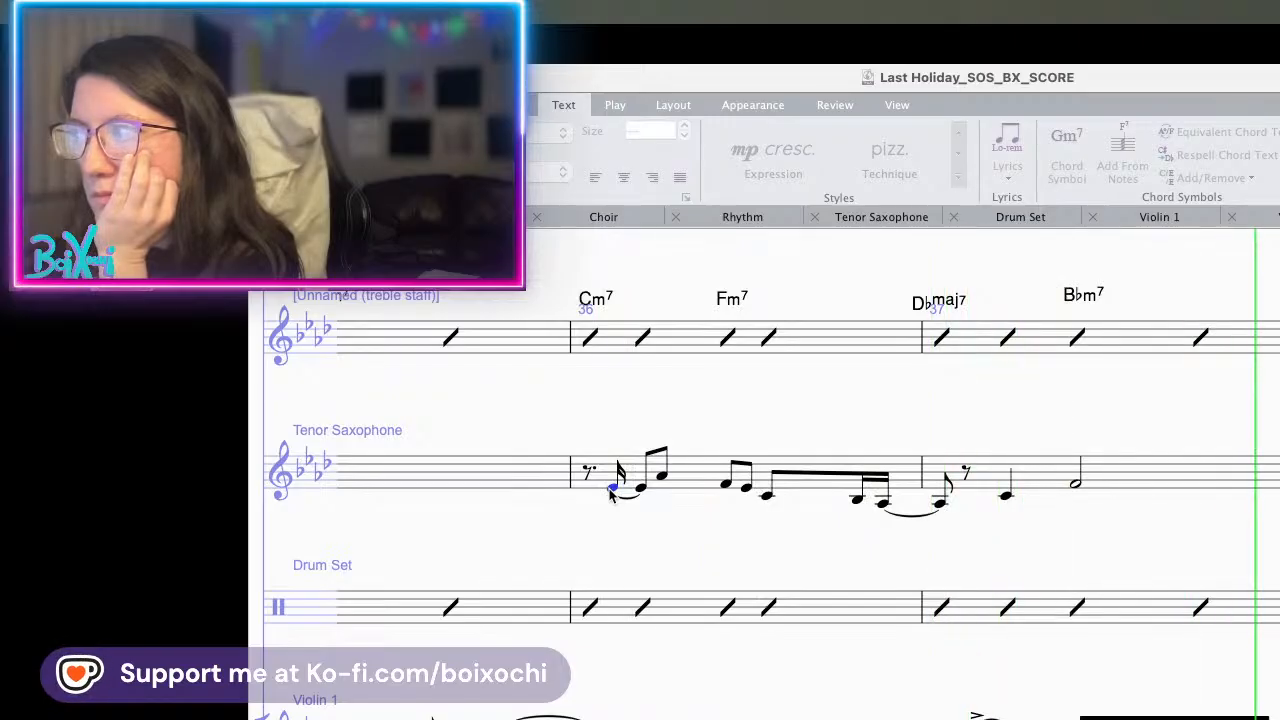
{"action": "key", "text": "space"}
{"action": "scroll", "coordinate": [612, 494], "scroll_direction": "up", "scroll_amount": 2}
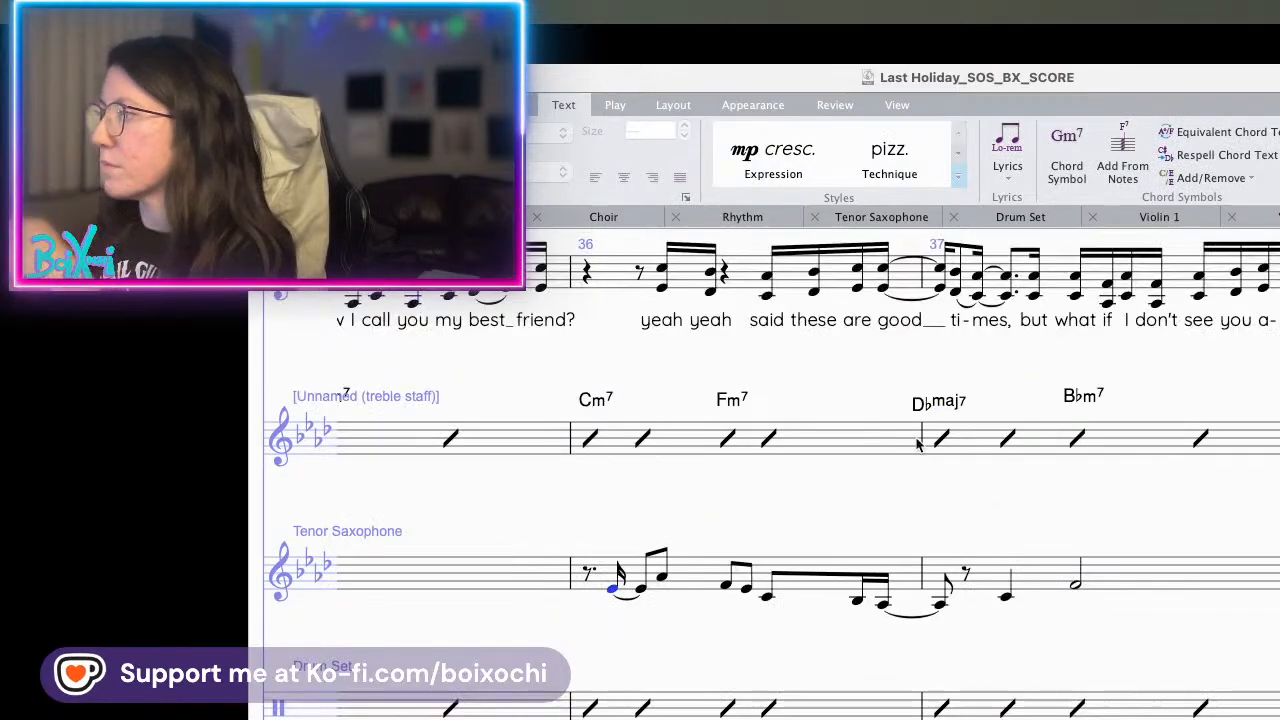
{"action": "key", "text": "Escape"}
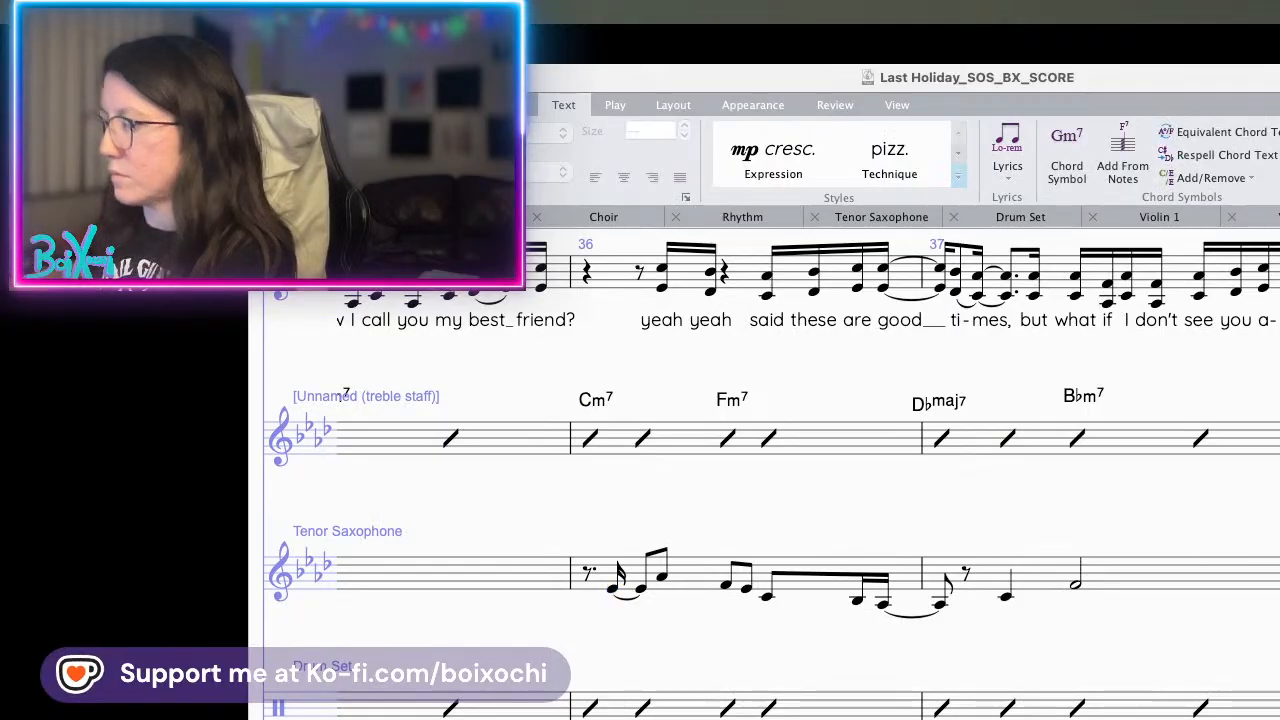
- Copy the Tenor Saxophone phrase of bar 36 into bar 38 and play back the transition from bar 37
{"action": "scroll", "coordinate": [1136, 650], "scroll_direction": "left", "scroll_amount": 5}
{"action": "scroll", "coordinate": [1136, 650], "scroll_direction": "down", "scroll_amount": 1}
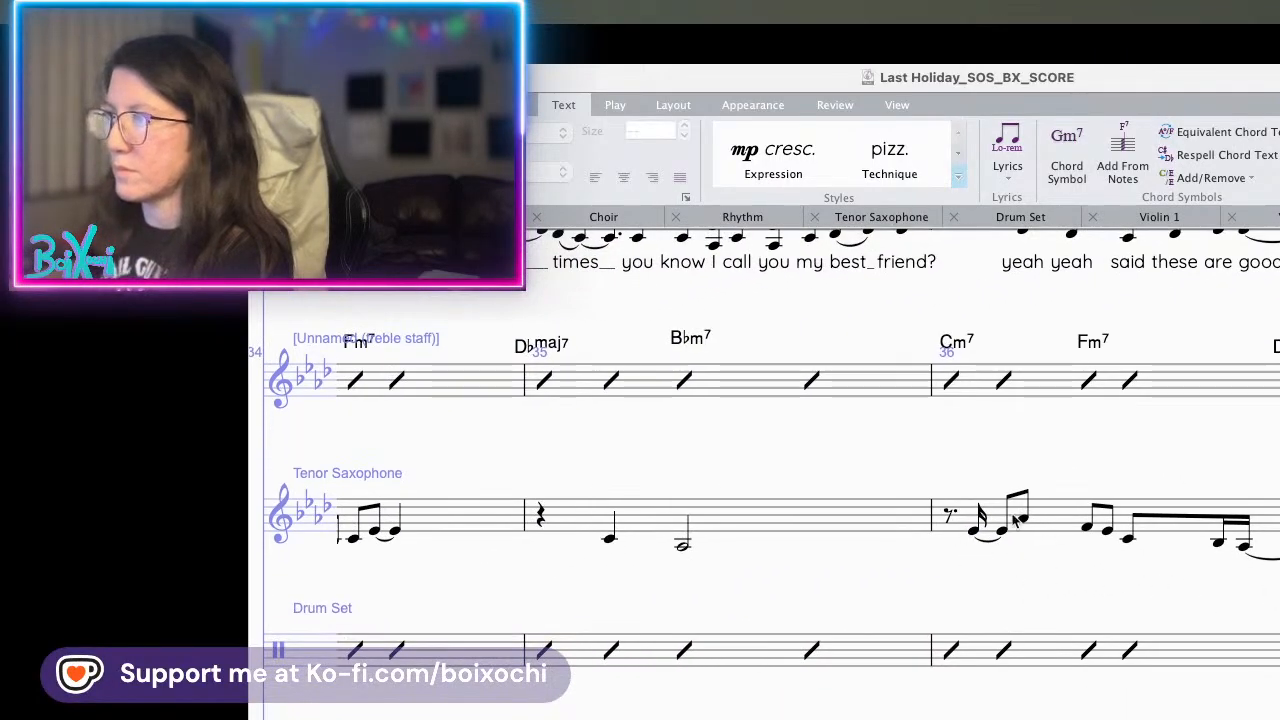
{"action": "left_click", "coordinate": [1062, 528]}
{"action": "scroll", "coordinate": [1128, 571], "scroll_direction": "right", "scroll_amount": 7}
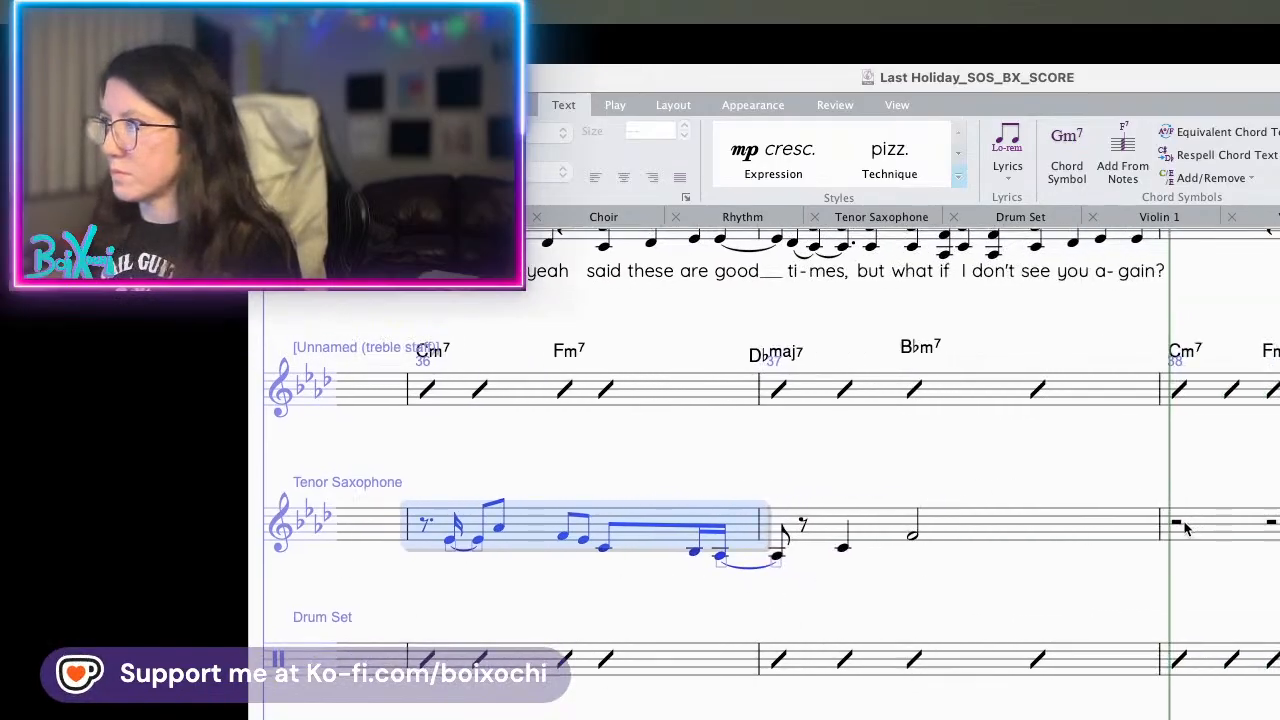
{"action": "left_click", "coordinate": [1176, 530], "text": "alt"}
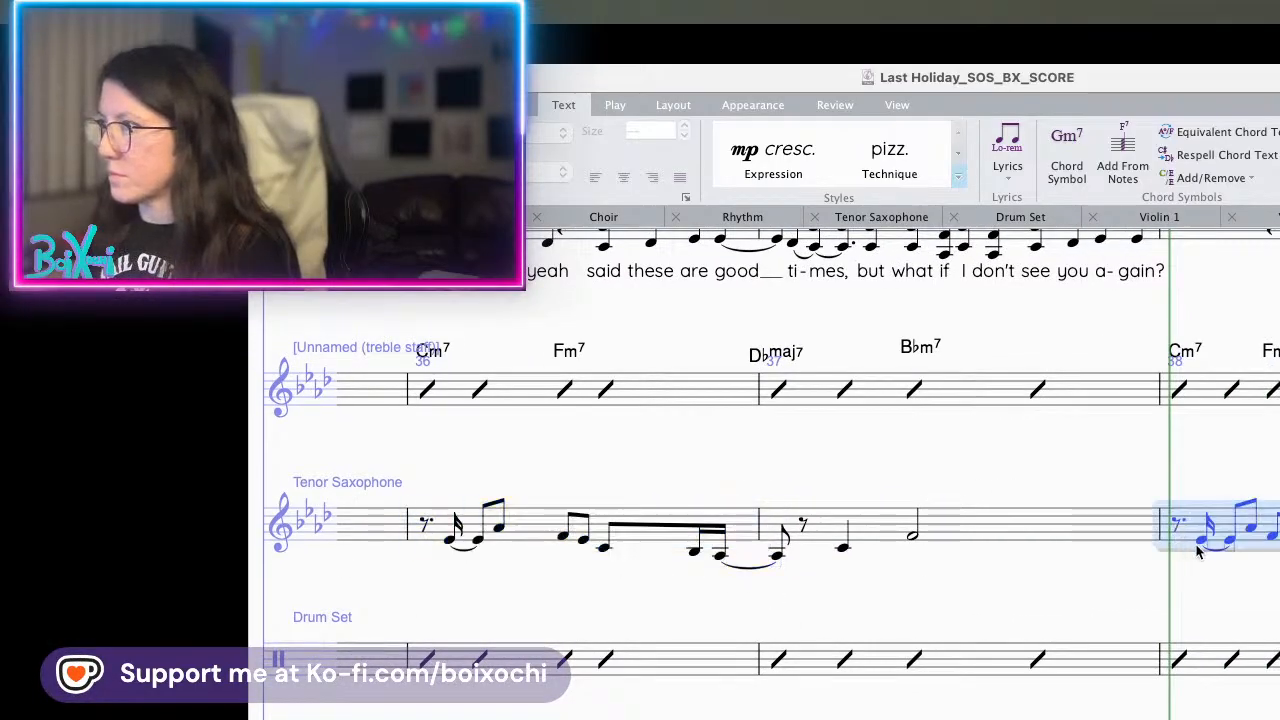
{"action": "left_click", "coordinate": [913, 541]}
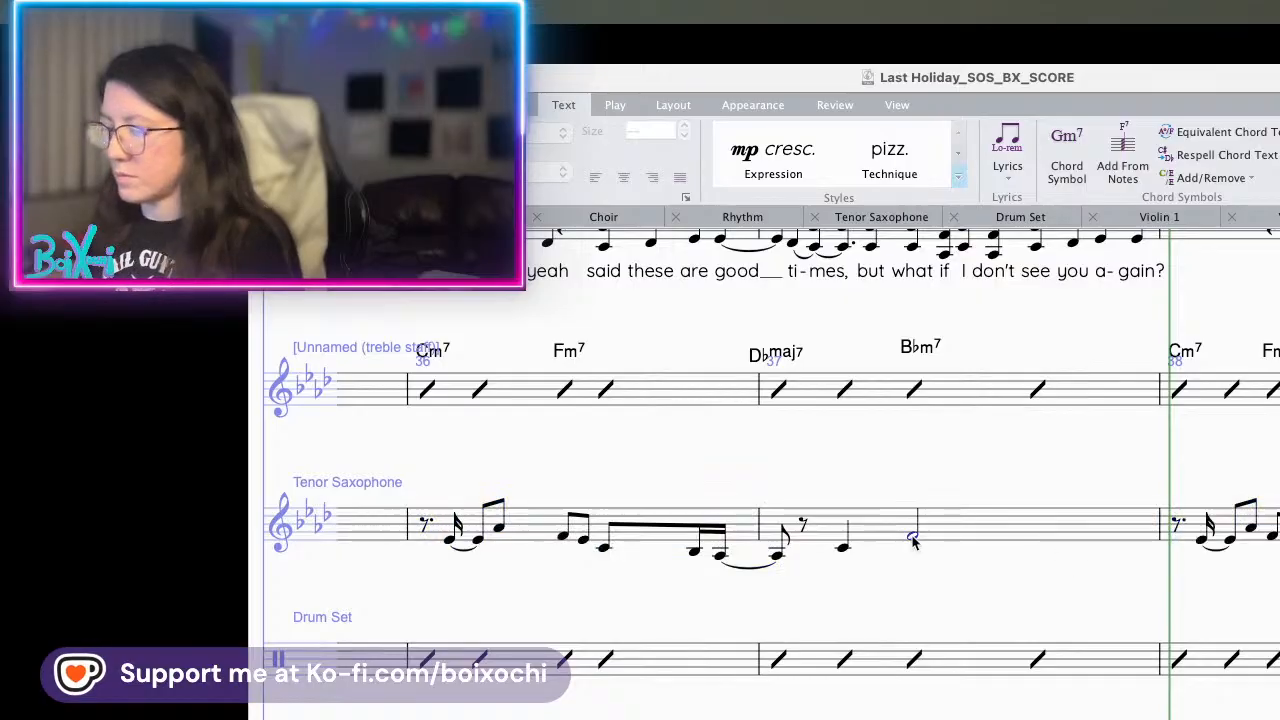
{"action": "key", "text": "p"}
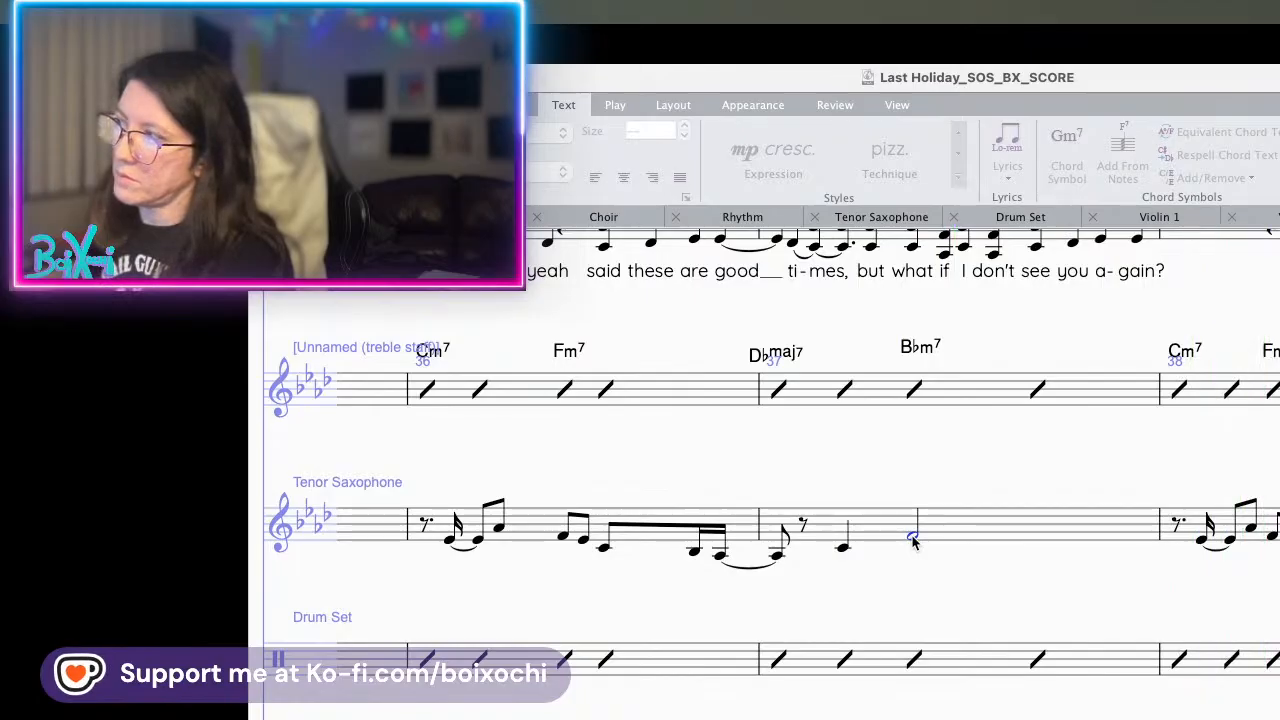
{"action": "scroll", "coordinate": [772, 475], "scroll_direction": "up", "scroll_amount": 3}
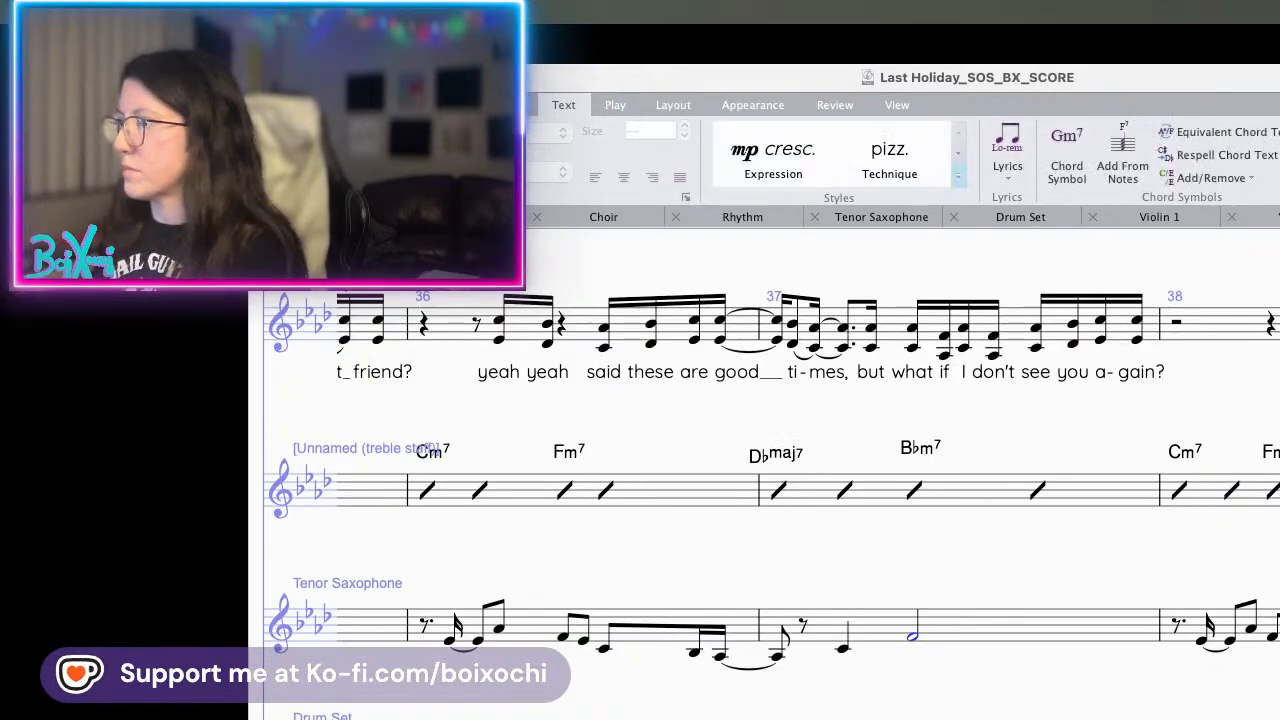
{"action": "left_click_drag", "start_coordinate": [1059, 551], "coordinate": [995, 546]}
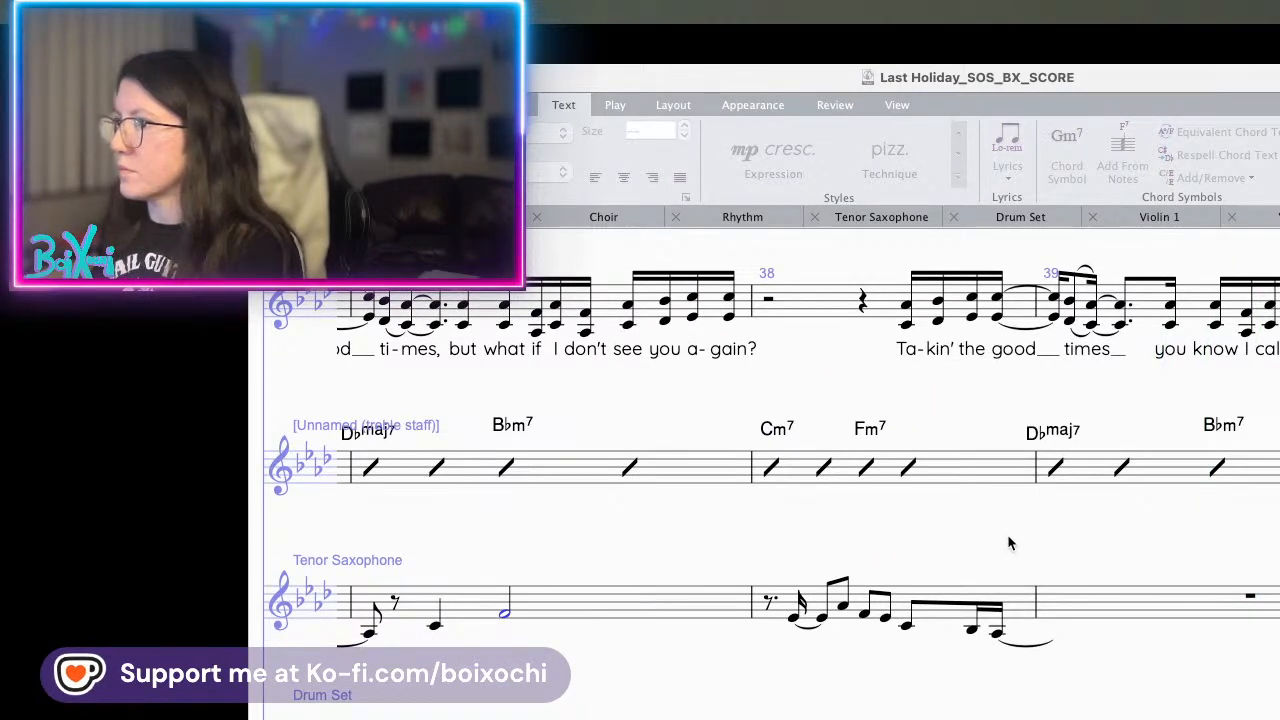
{"action": "key", "text": "Escape"}
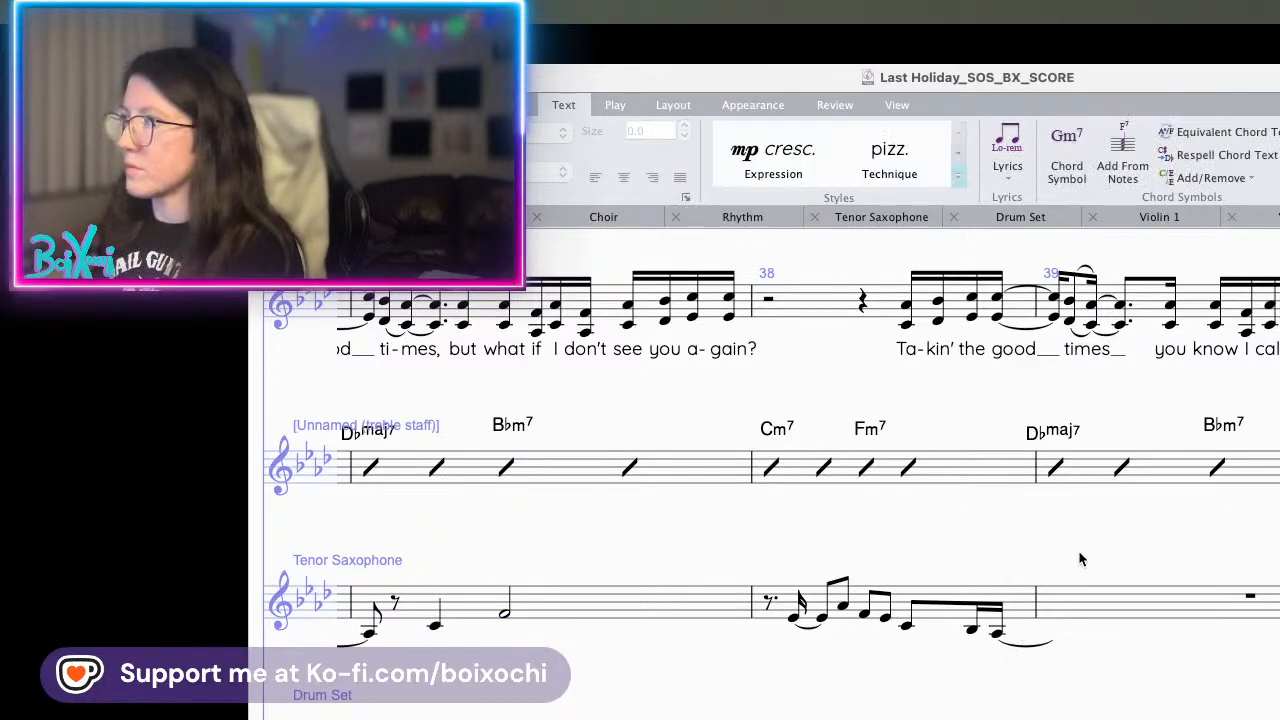
- Raise the last three Tenor Saxophone notes of bar 38 an octave to C, B-flat and A-flat, and play the bar back
{"action": "scroll", "coordinate": [1034, 651], "scroll_direction": "left", "scroll_amount": 5}
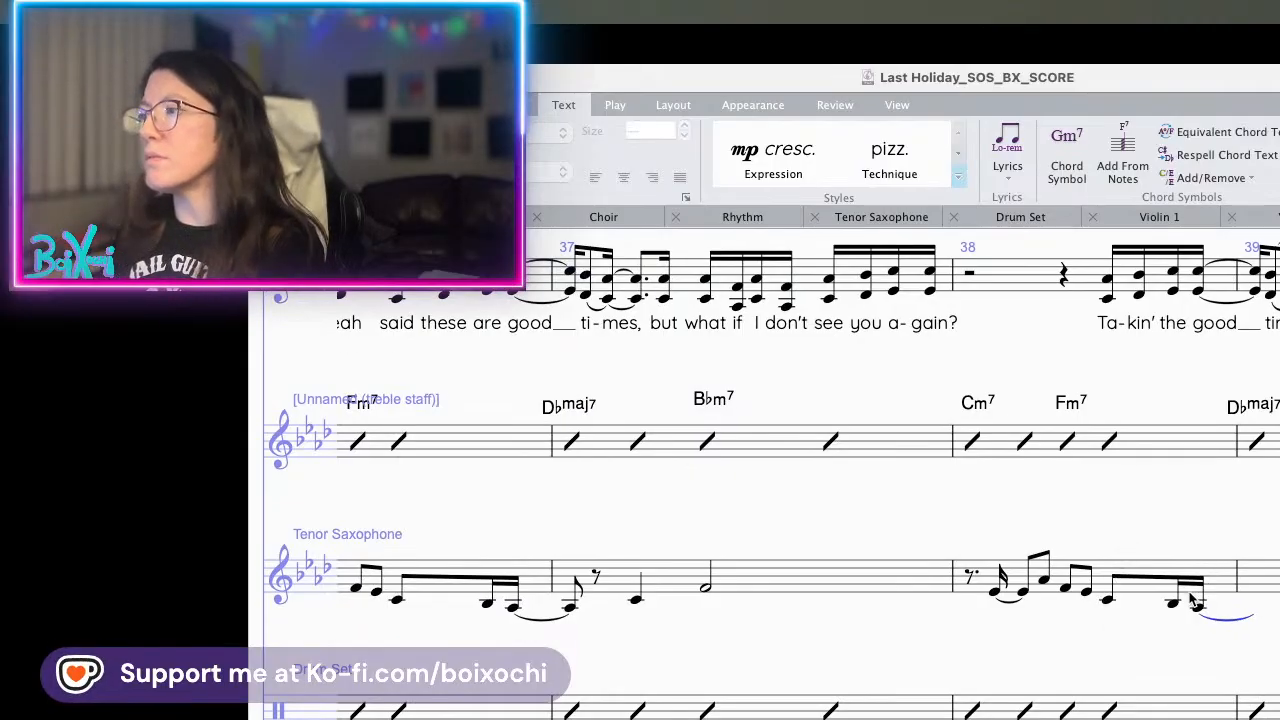
{"action": "left_click", "coordinate": [1174, 604]}
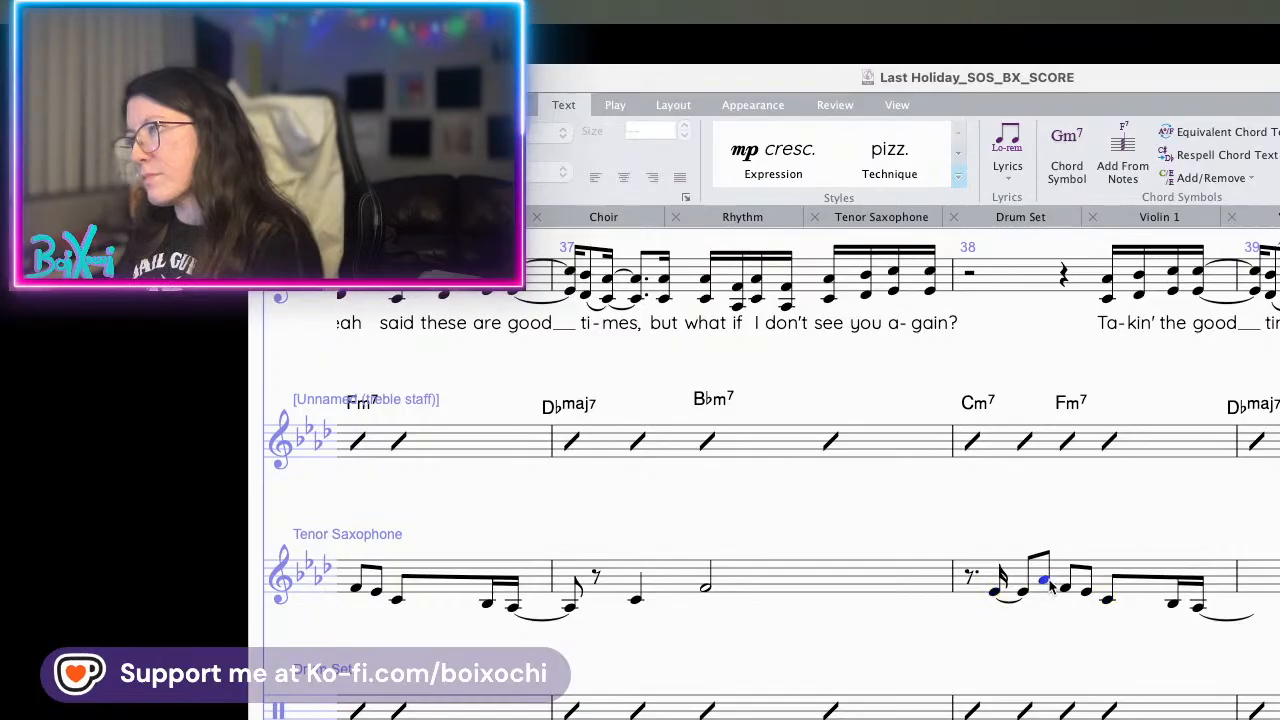
{"action": "left_click", "coordinate": [1086, 591]}
{"action": "left_click", "coordinate": [1112, 601]}
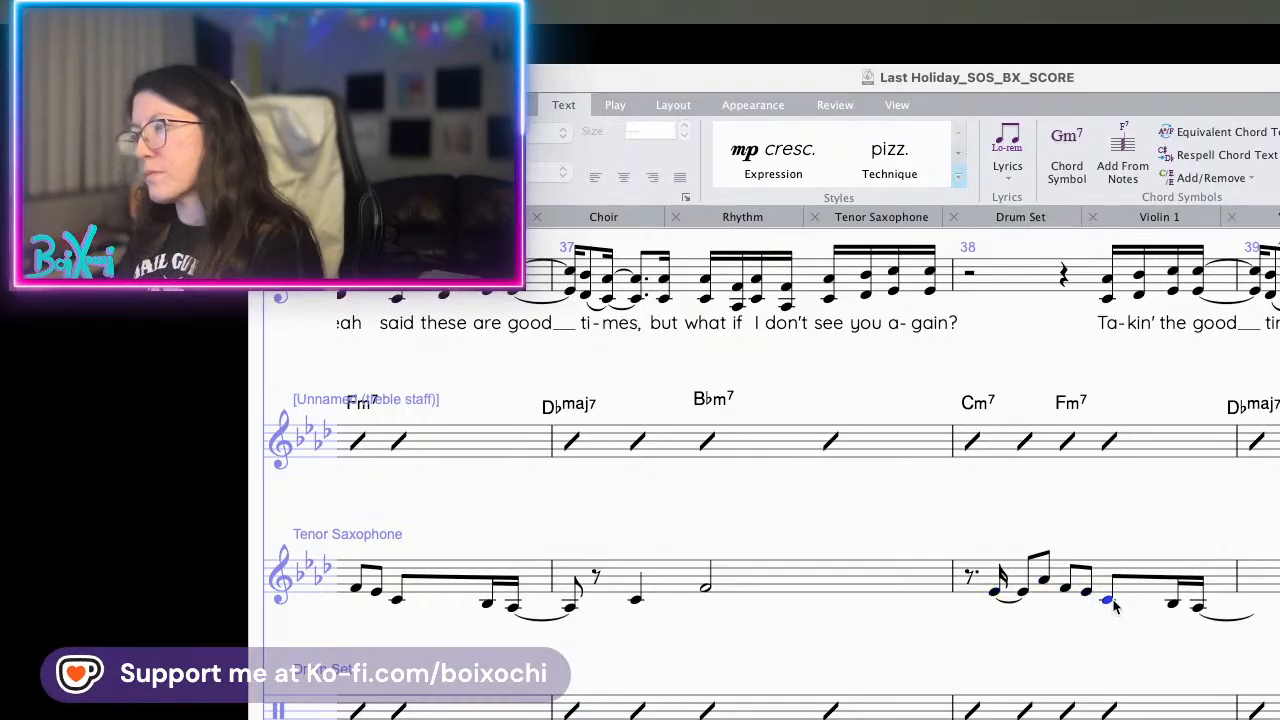
{"action": "key", "text": "Up"}
{"action": "key", "text": "Up"}
{"action": "key", "text": "Up"}
{"action": "key", "text": "Up"}
{"action": "key", "text": "Up"}
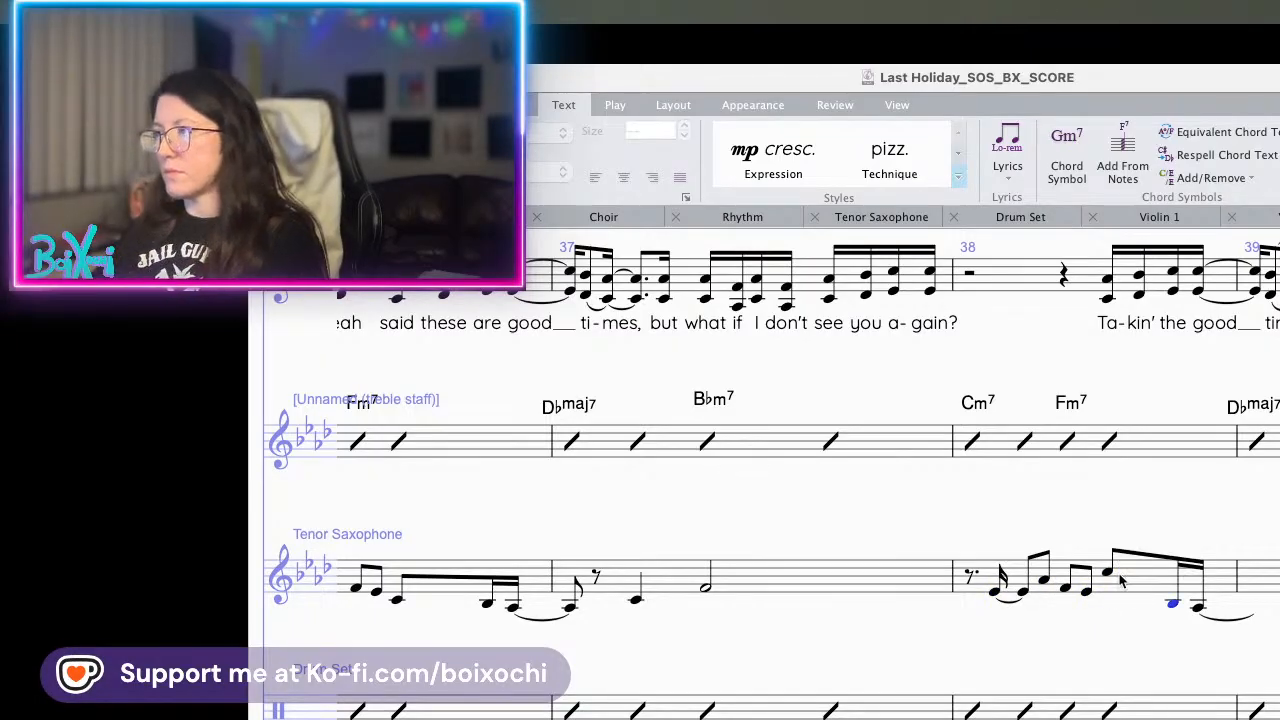
{"action": "key", "text": "Up"}
{"action": "key", "text": "Up"}
{"action": "key", "text": "Up"}
{"action": "key", "text": "Up"}
{"action": "key", "text": "Up"}
{"action": "key", "text": "Up"}
{"action": "key", "text": "Up"}
{"action": "key", "text": "Up"}
{"action": "key", "text": "Up"}
{"action": "key", "text": "Up"}
{"action": "key", "text": "Up"}
{"action": "key", "text": "Up"}
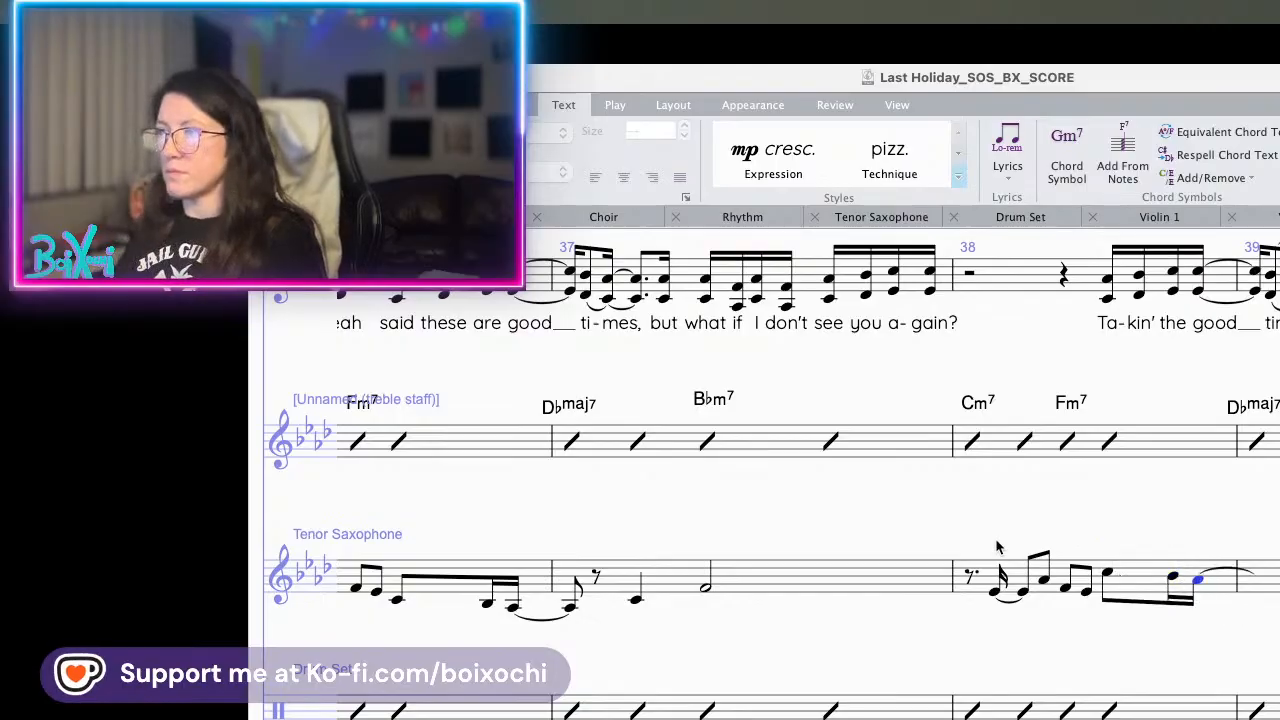
{"action": "left_click", "coordinate": [995, 592]}
{"action": "left_click", "coordinate": [972, 580]}
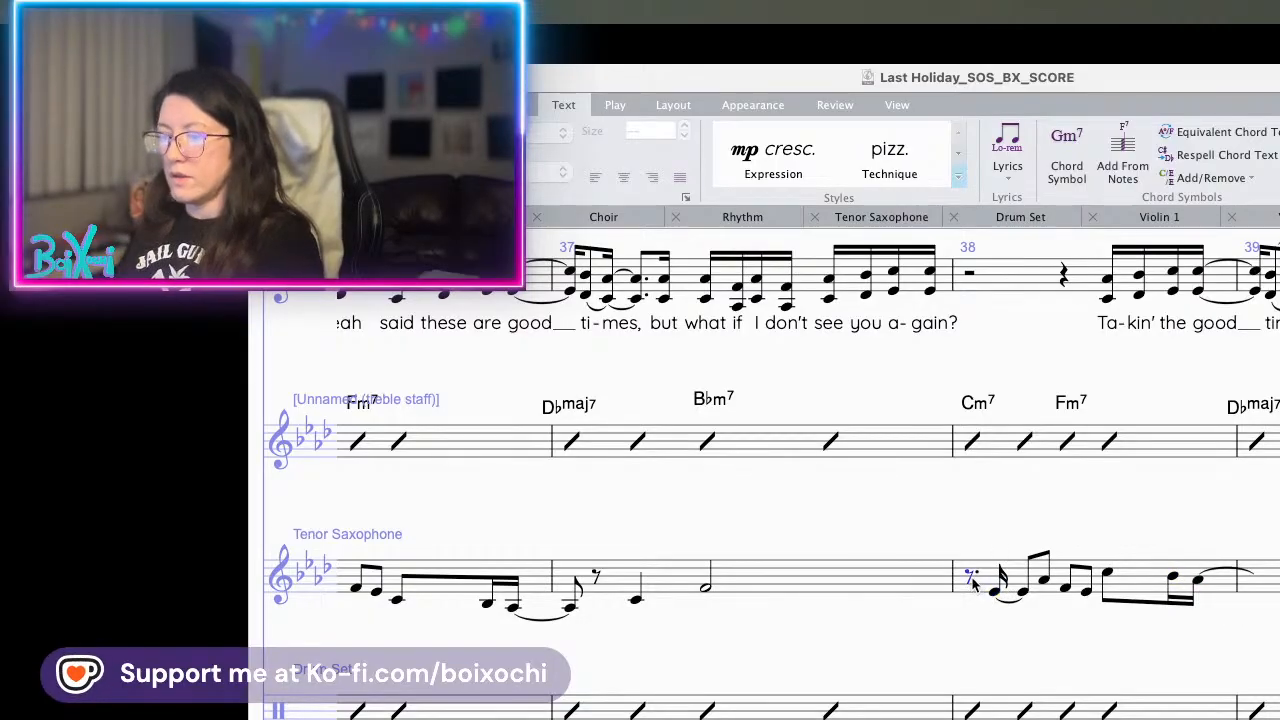
{"action": "key", "text": "p"}
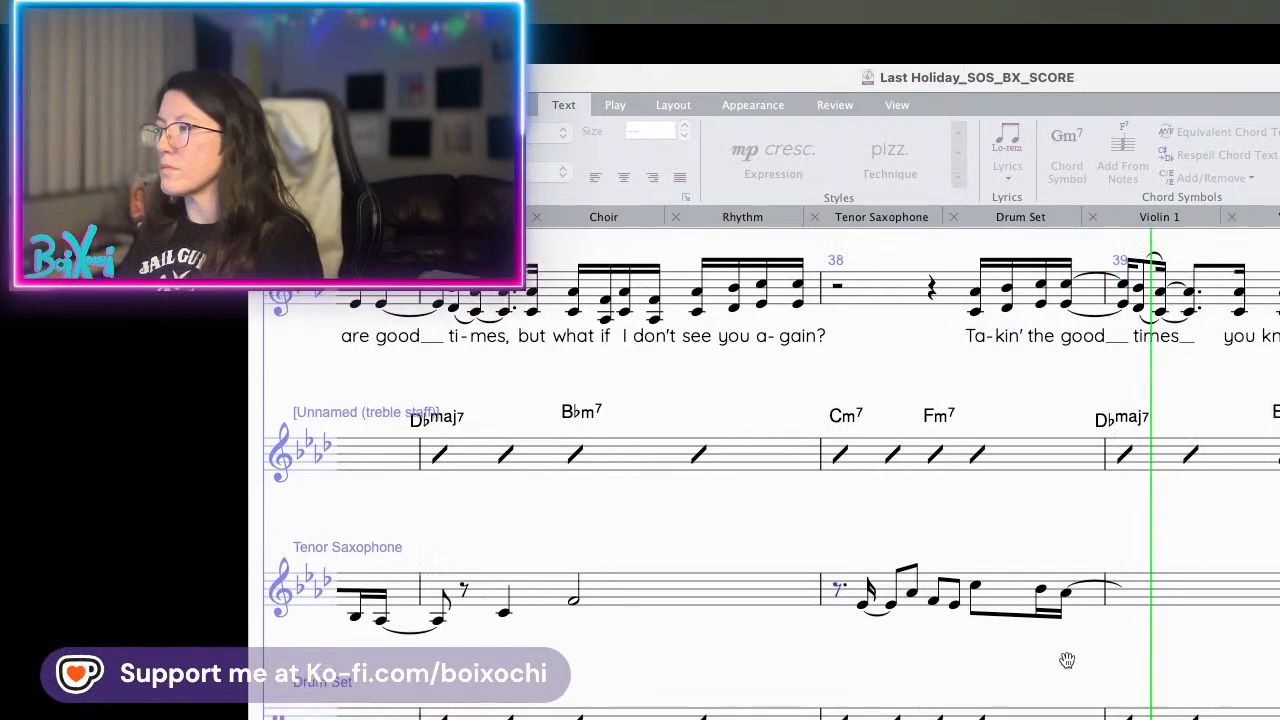
{"action": "key", "text": "space"}
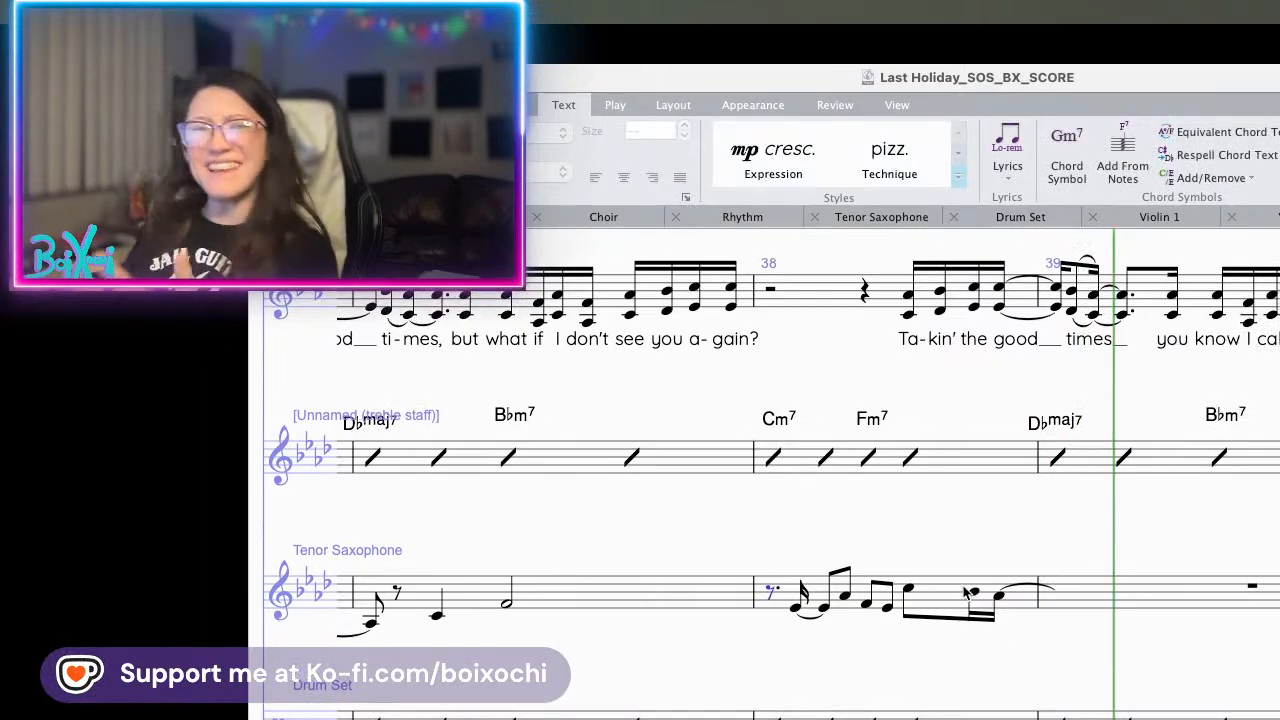
- Continue the final A-flat of Tenor Saxophone bar 38 into bar 39 as a tied whole note, checking the phrase in playback
{"action": "left_click", "coordinate": [998, 597]}
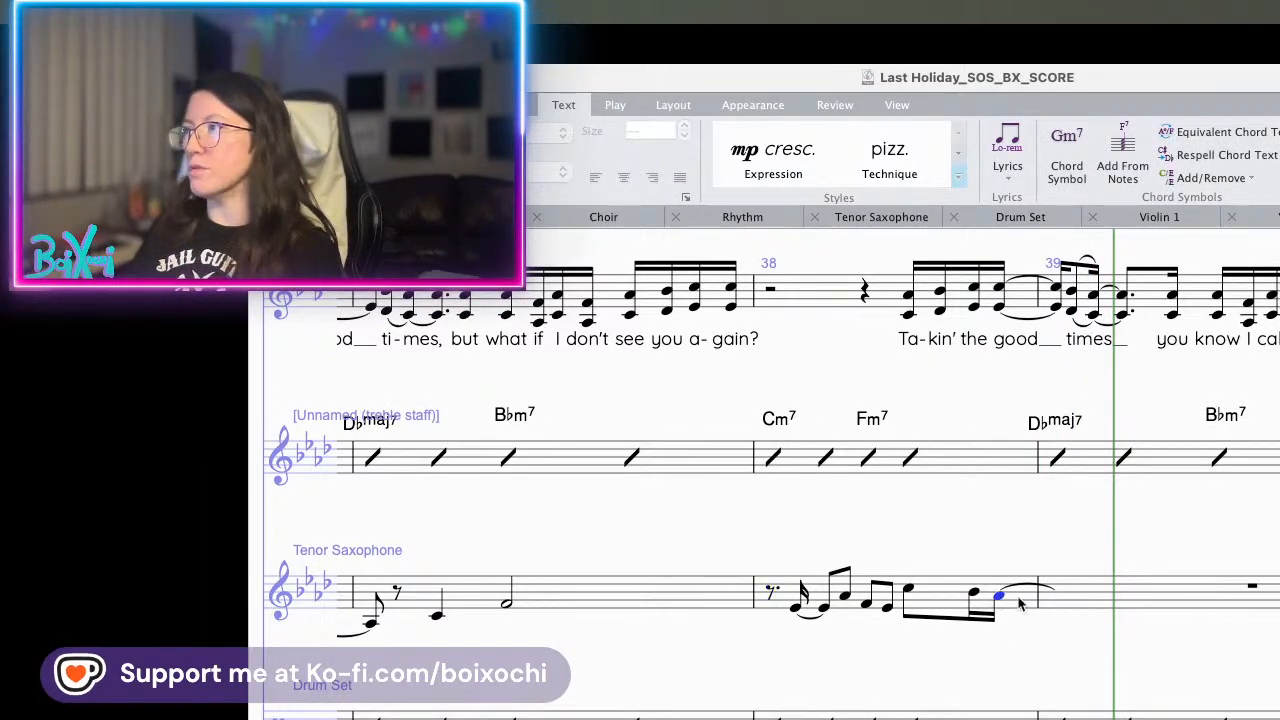
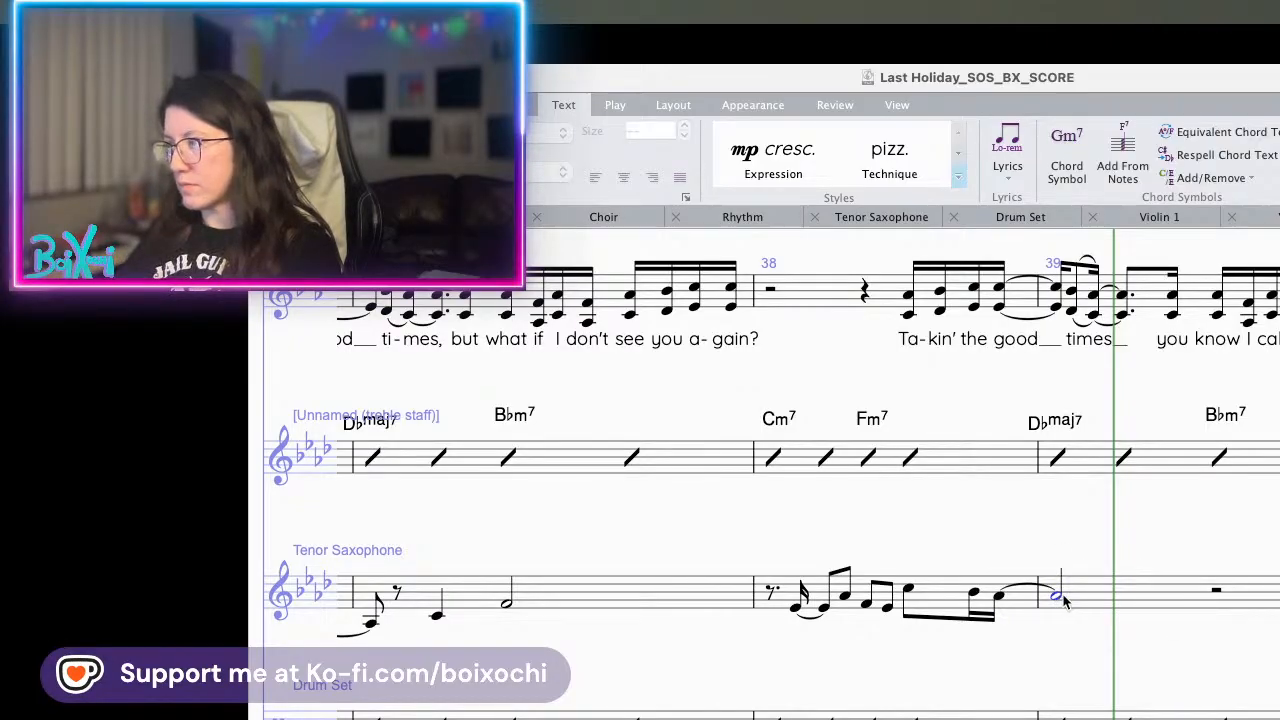
{"action": "key", "text": "p"}
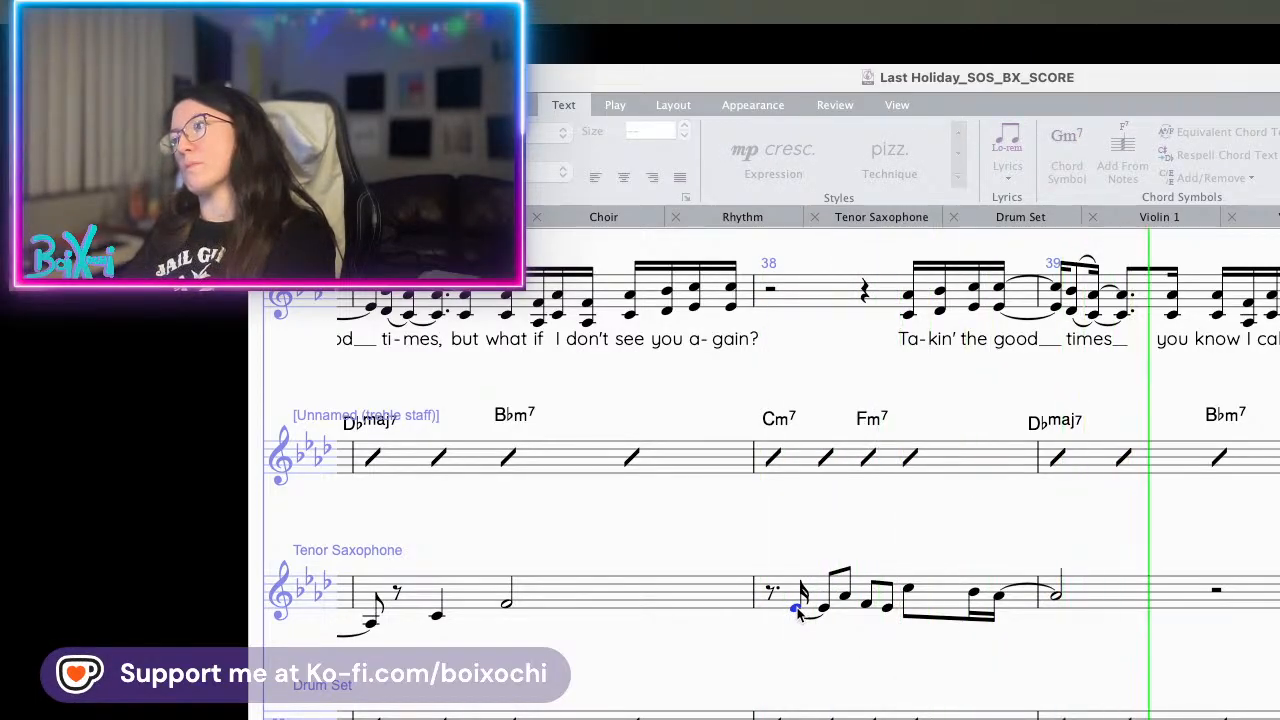
{"action": "left_click_drag", "start_coordinate": [1079, 545], "coordinate": [744, 530]}
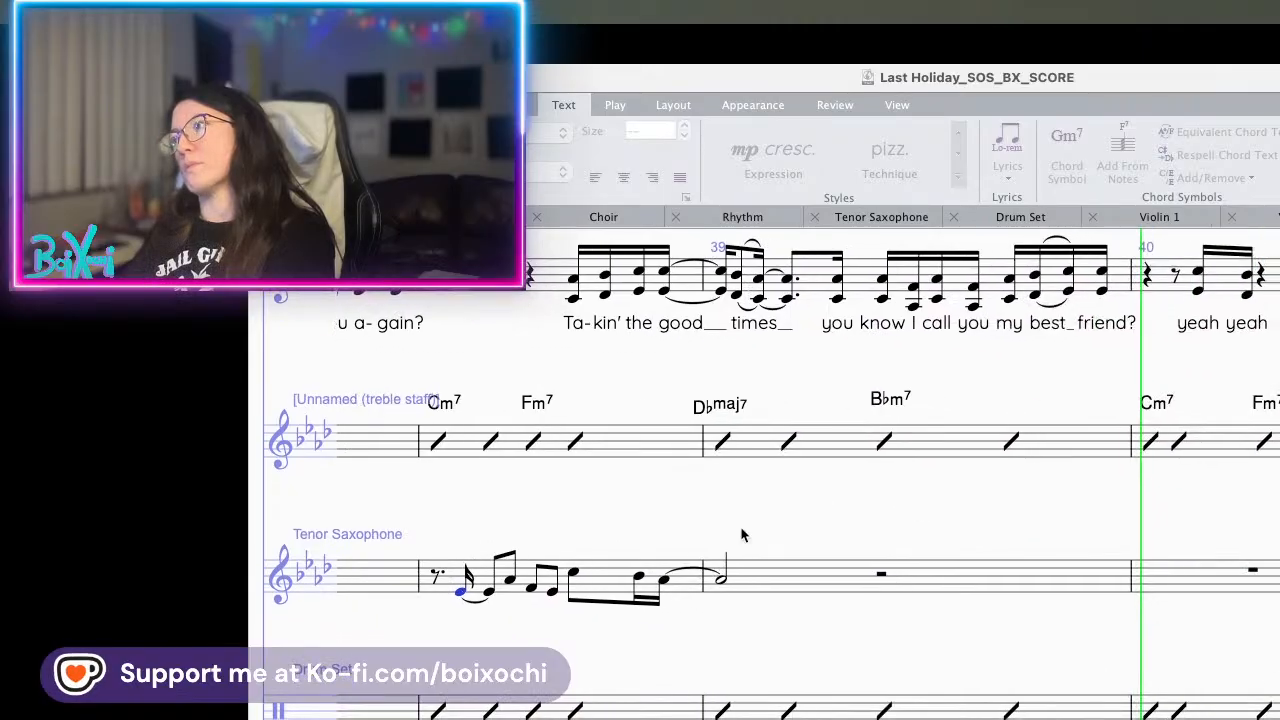
{"action": "key", "text": "space"}
{"action": "left_click", "coordinate": [719, 582]}
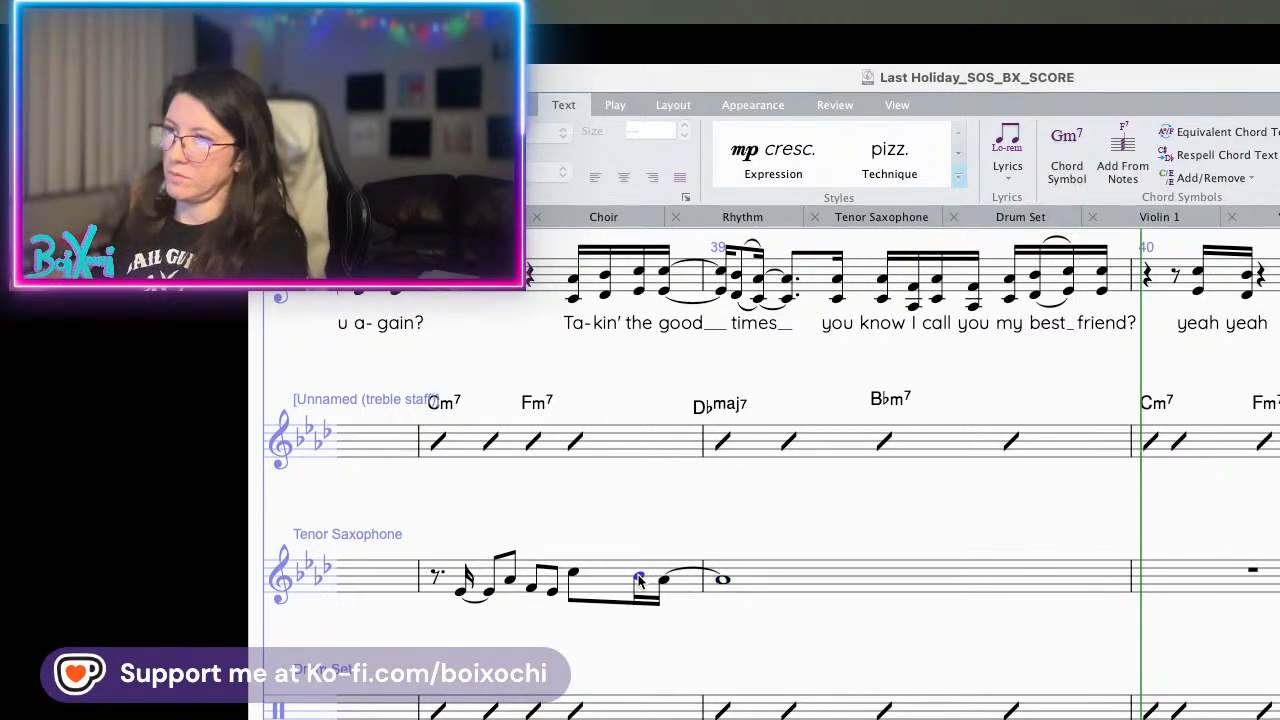
- Play back the end of Tenor Saxophone bar 39 and copy Choir bar 40 into Tenor Saxophone bar 40
{"action": "key", "text": "space"}
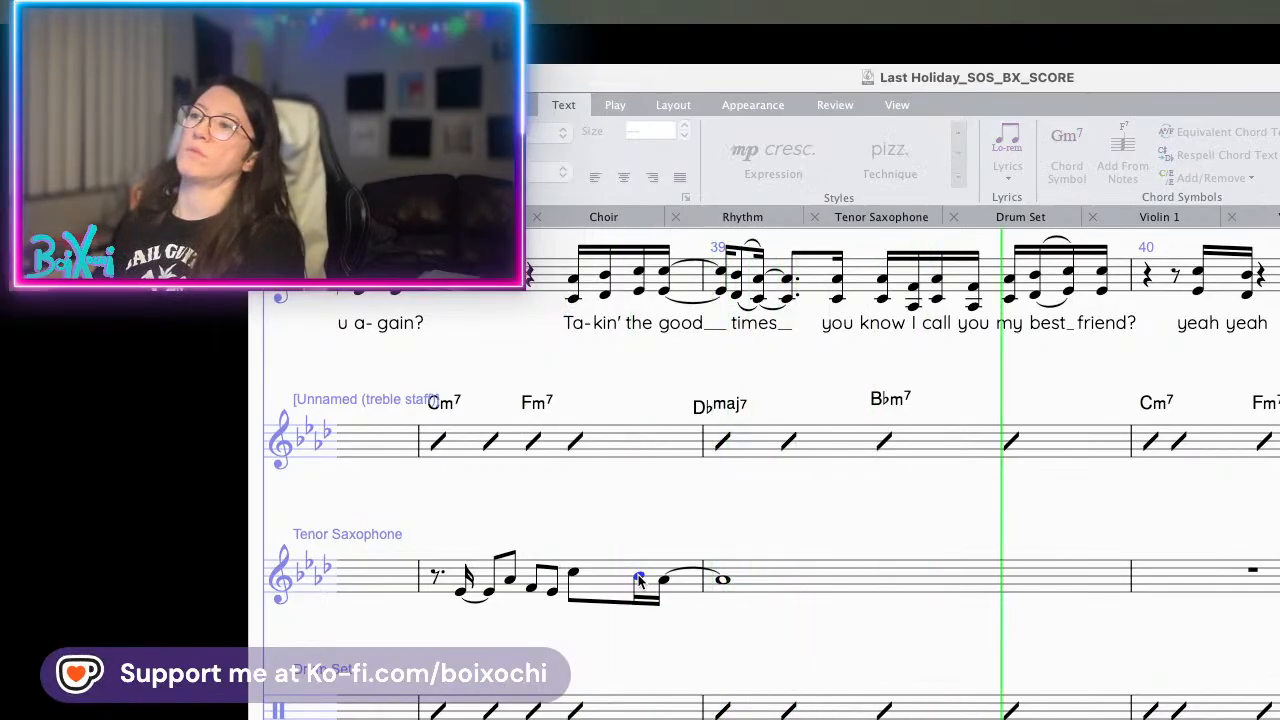
{"action": "key", "text": "space"}
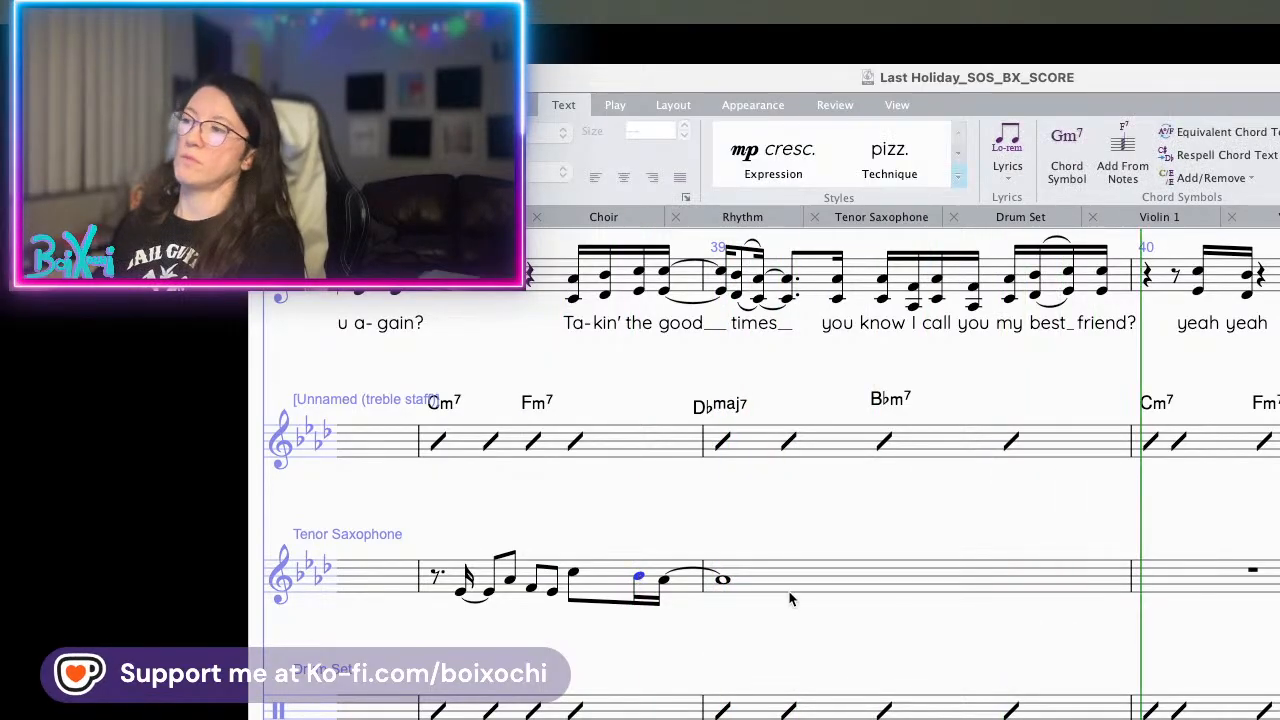
{"action": "left_click_drag", "start_coordinate": [927, 638], "coordinate": [633, 617]}
{"action": "left_click", "coordinate": [1094, 284]}
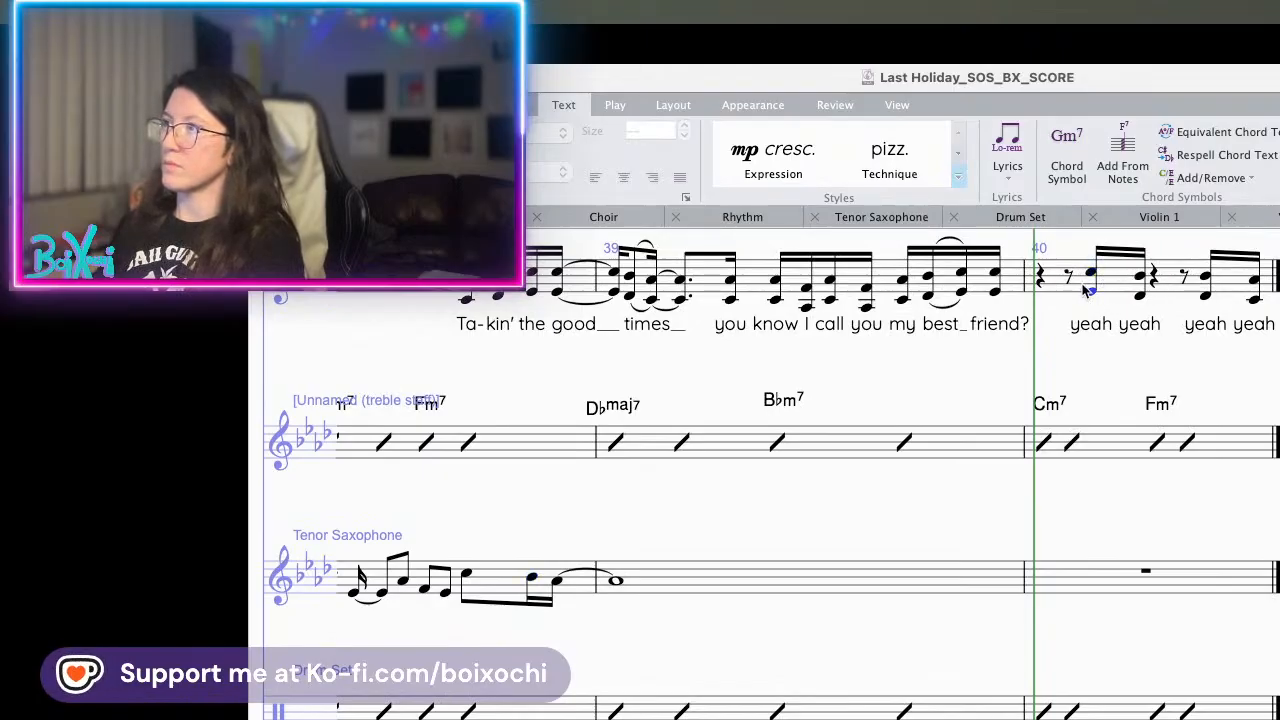
{"action": "left_click", "coordinate": [1135, 285]}
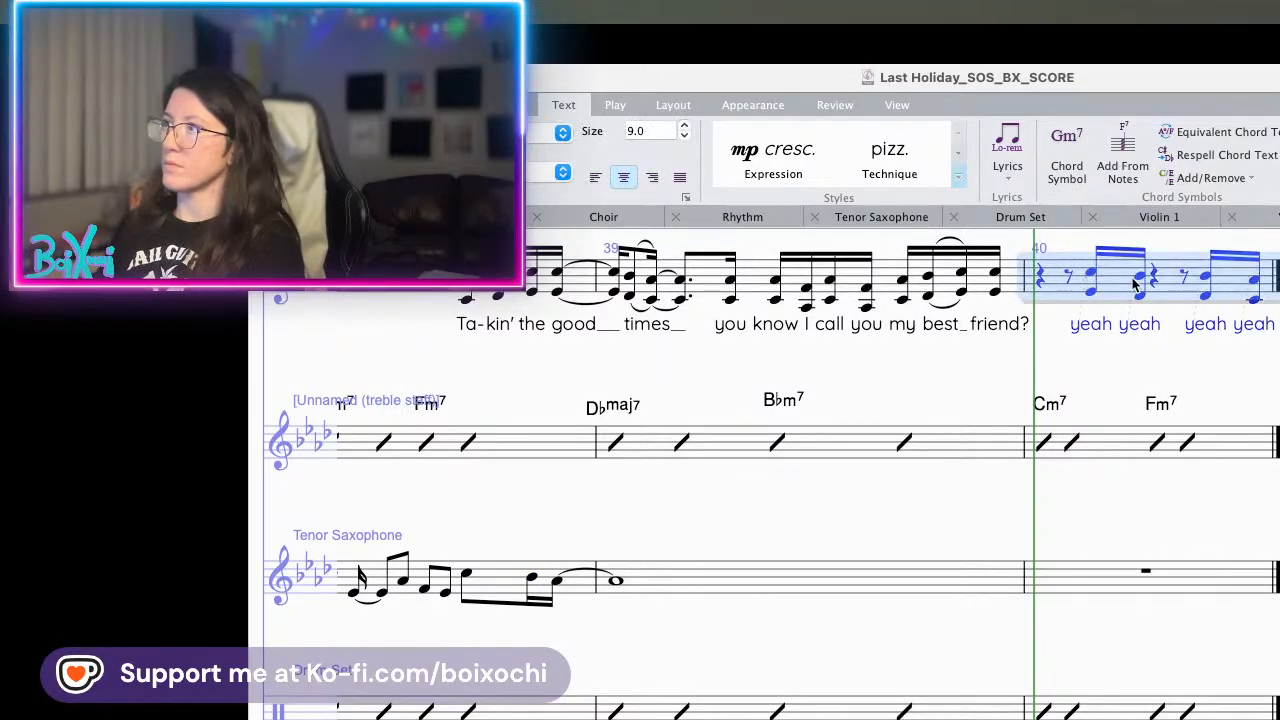
{"action": "left_click", "coordinate": [1049, 589], "text": "alt"}
{"action": "left_click", "coordinate": [1060, 625]}
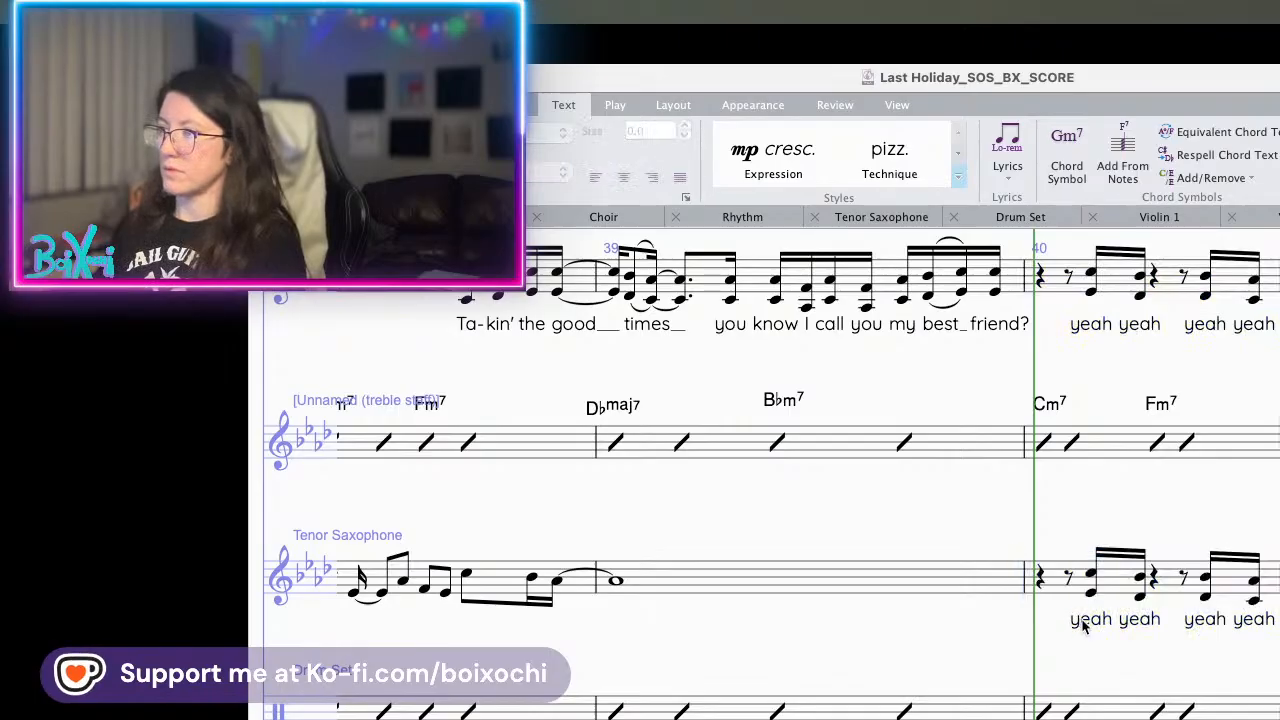
- Filter the lyrics in the copied Tenor Saxophone bar 40 and delete them
{"action": "left_click", "coordinate": [1060, 588]}
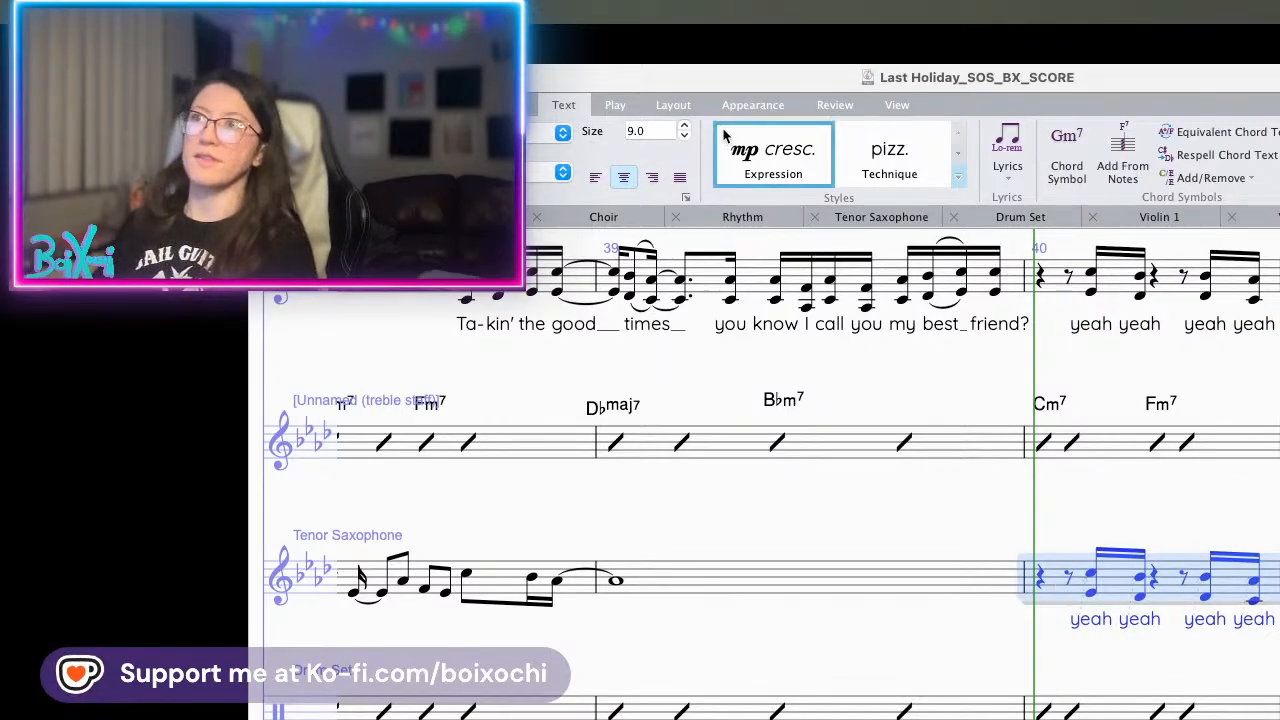
{"action": "left_click_drag", "start_coordinate": [628, 83], "coordinate": [907, 155]}
{"action": "left_click", "coordinate": [613, 174]}
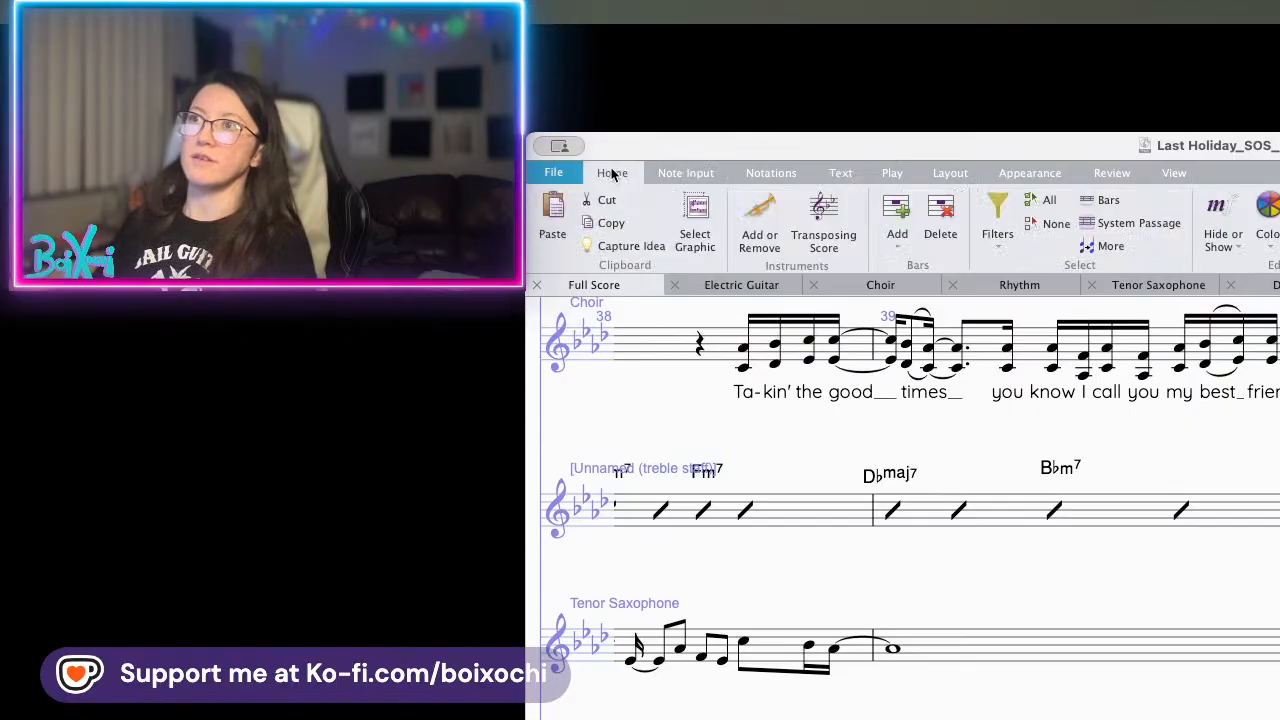
{"action": "left_click", "coordinate": [1000, 226]}
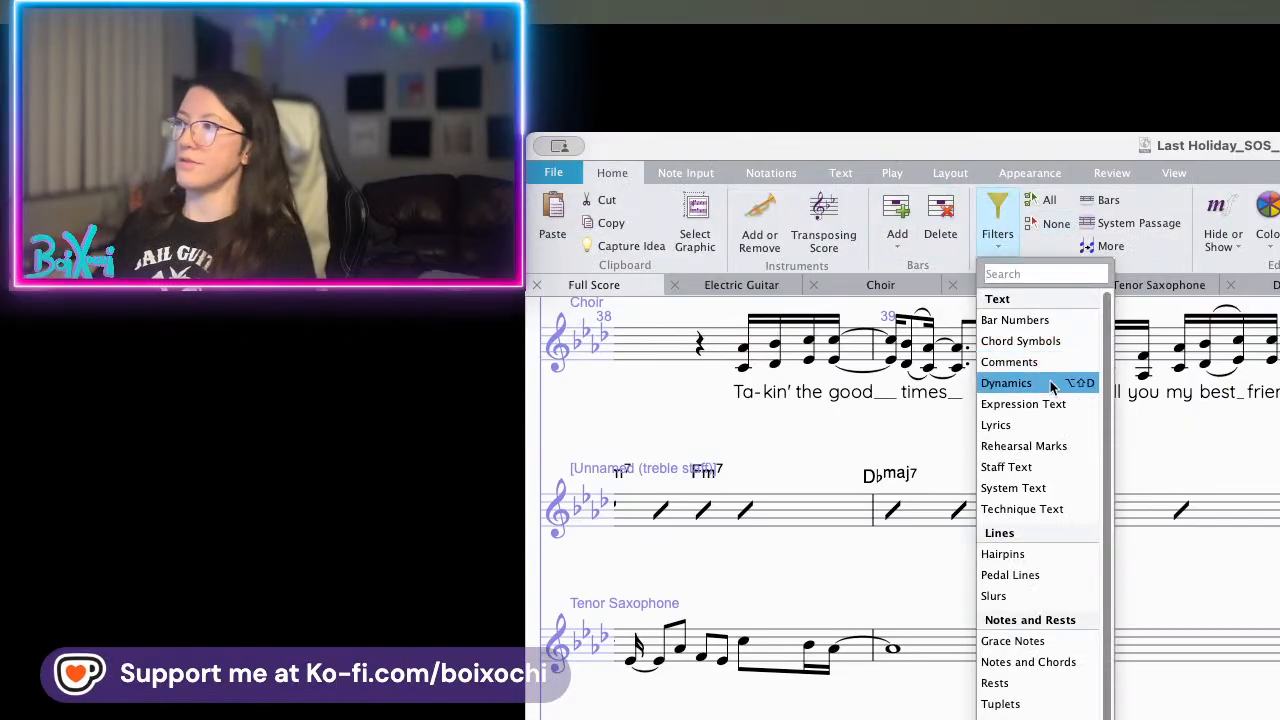
{"action": "left_click", "coordinate": [1050, 428]}
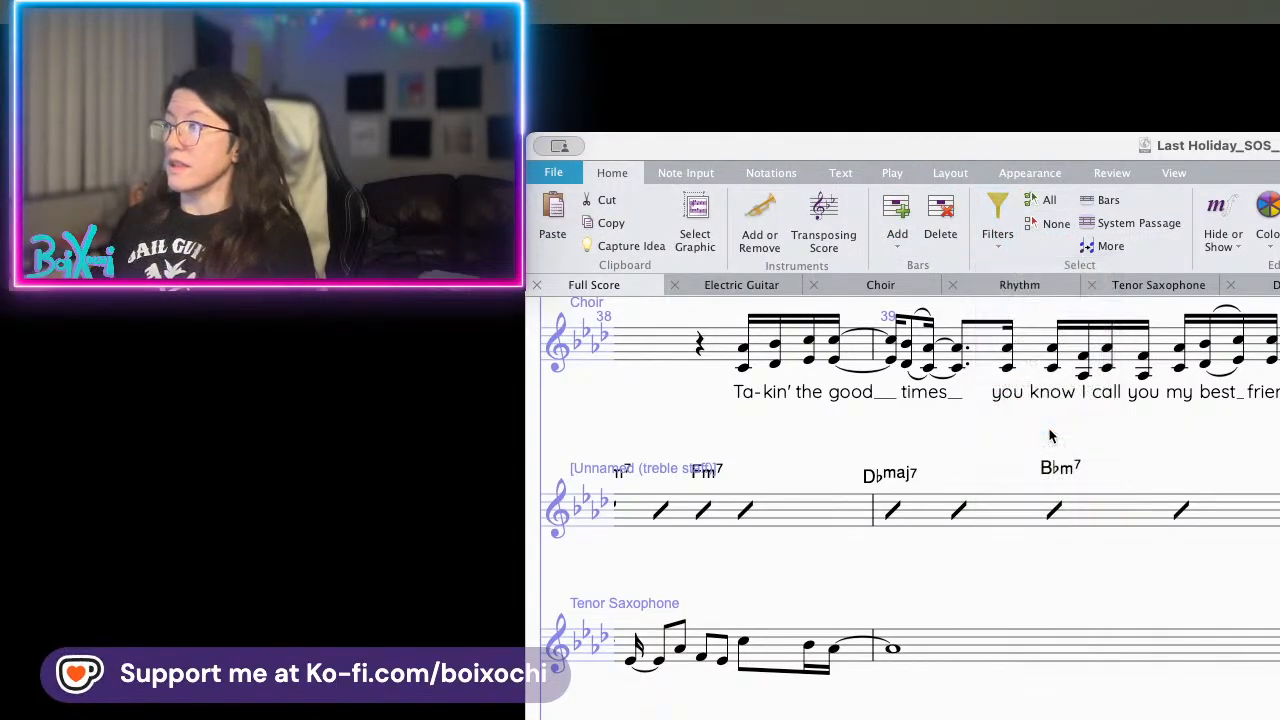
- Reduce the chords of Tenor Saxophone bar 40 to their top notes and lower them an octave to C, B-flat, B-flat and A-flat
{"action": "scroll", "coordinate": [1050, 436], "scroll_direction": "left", "scroll_amount": 4}
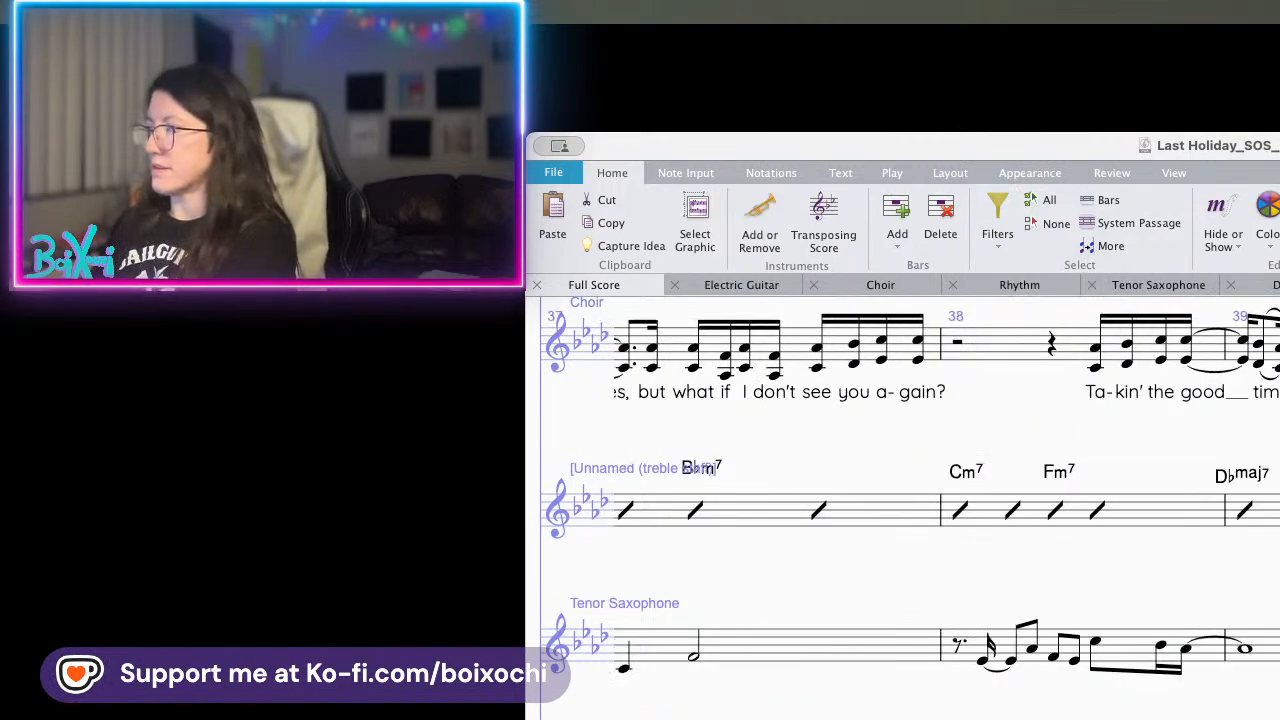
{"action": "scroll", "coordinate": [1178, 703], "scroll_direction": "right", "scroll_amount": 5}
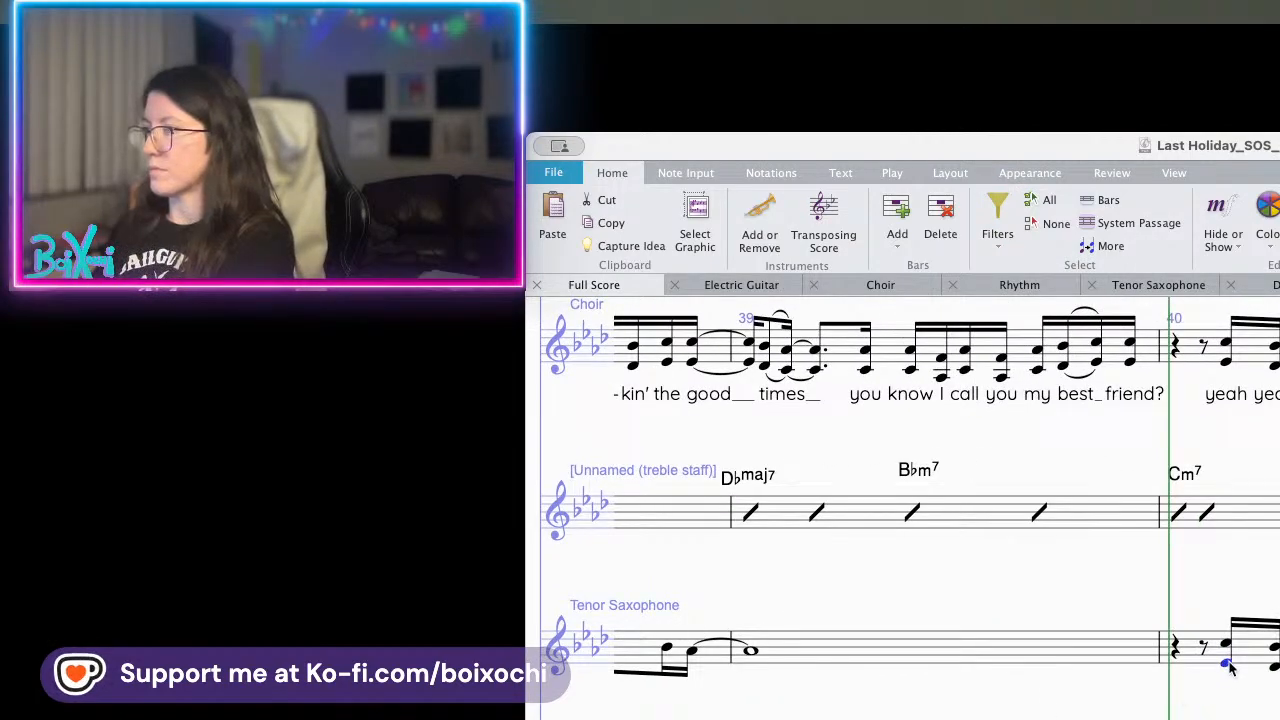
{"action": "scroll", "coordinate": [1265, 700], "scroll_direction": "left", "scroll_amount": 5}
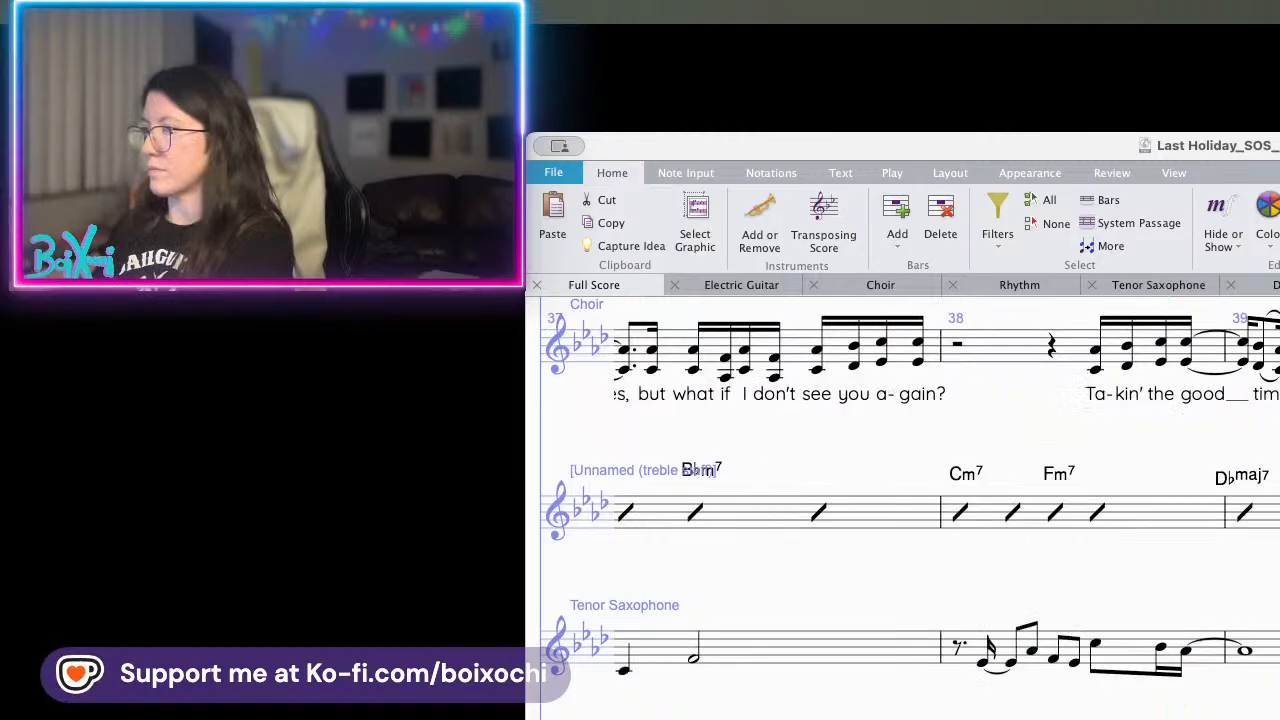
{"action": "scroll", "coordinate": [1265, 700], "scroll_direction": "right", "scroll_amount": 5}
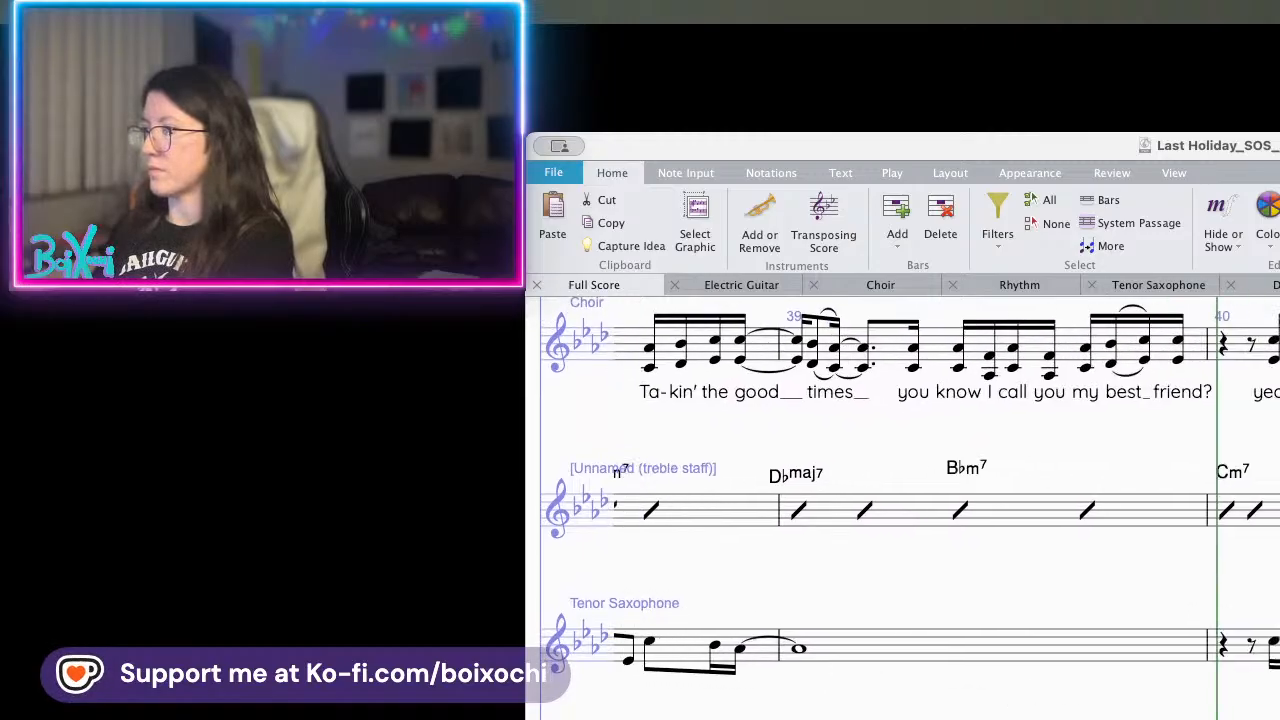
{"action": "left_click", "coordinate": [1274, 650]}
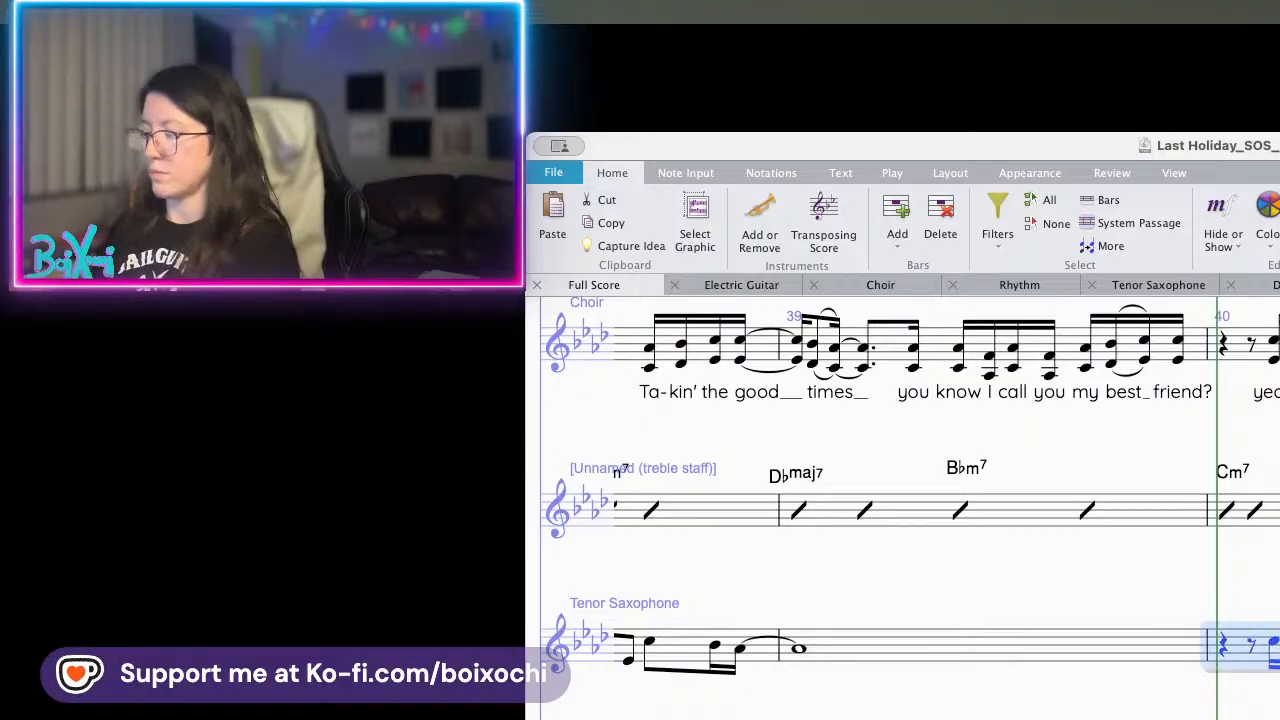
{"action": "key", "text": "p"}
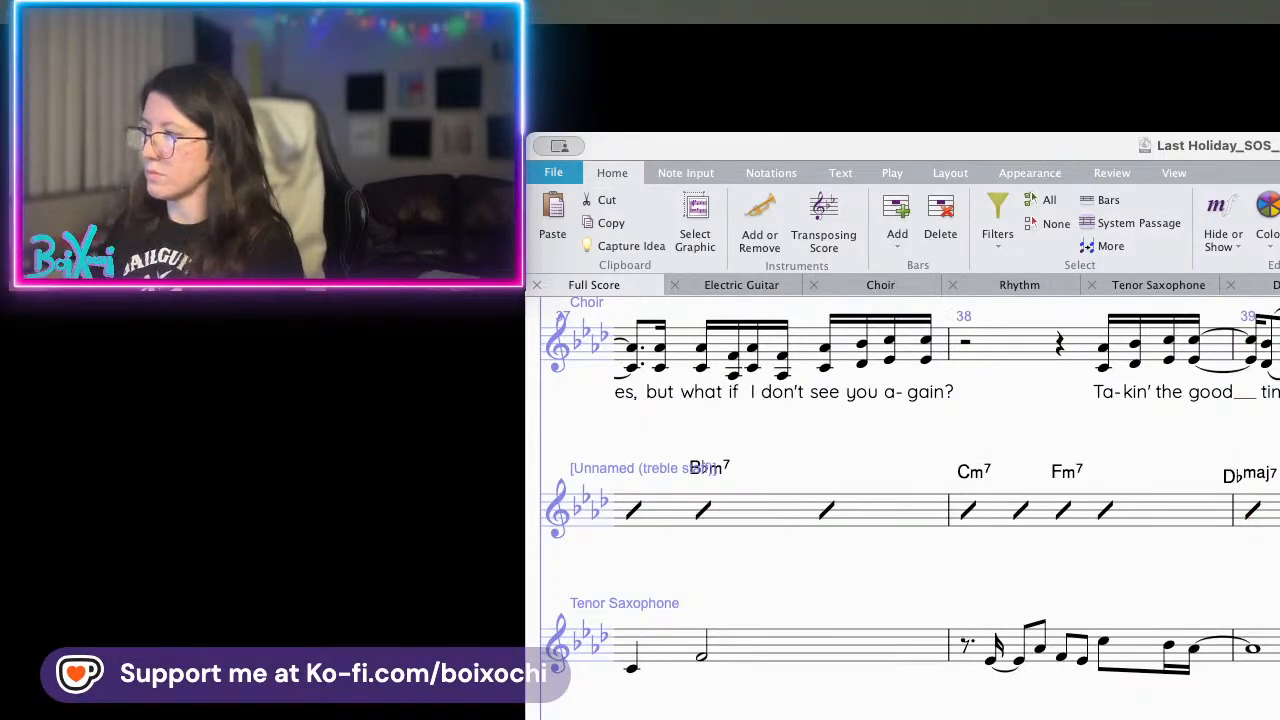
{"action": "left_click", "coordinate": [1154, 666]}
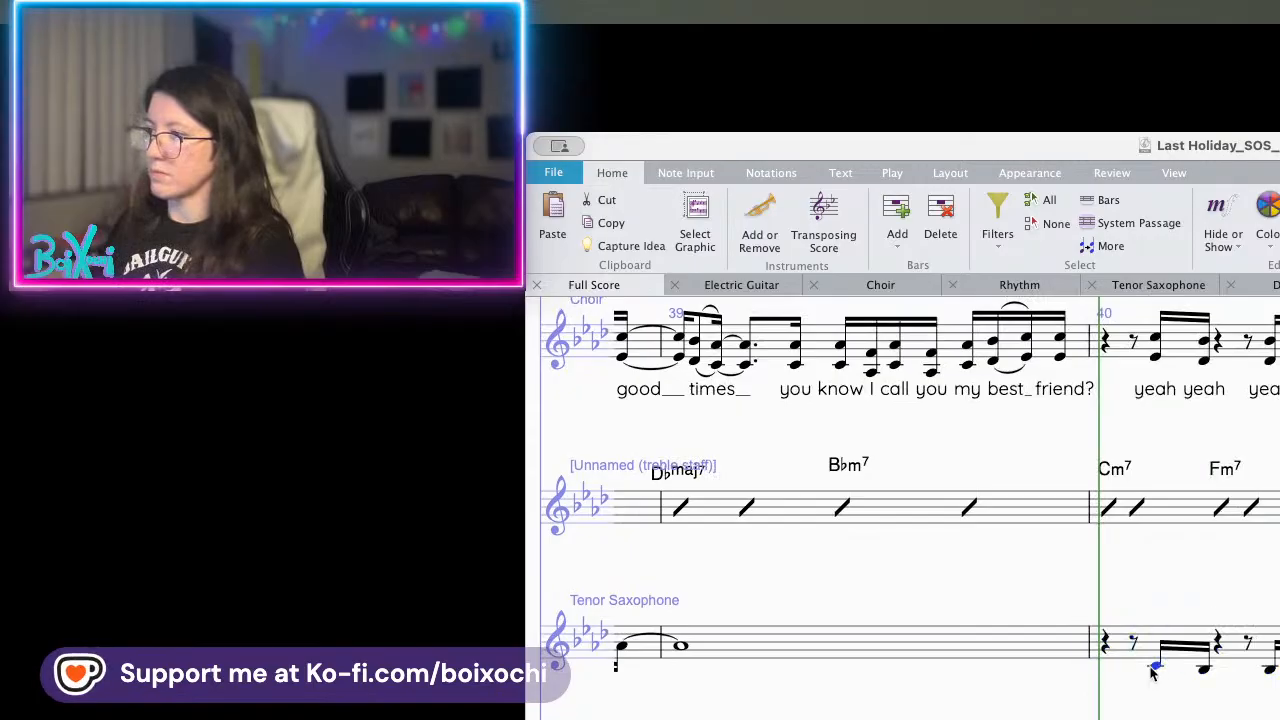
- Play back Tenor Saxophone bar 40 from its opening rest
{"action": "left_click", "coordinate": [1105, 645]}
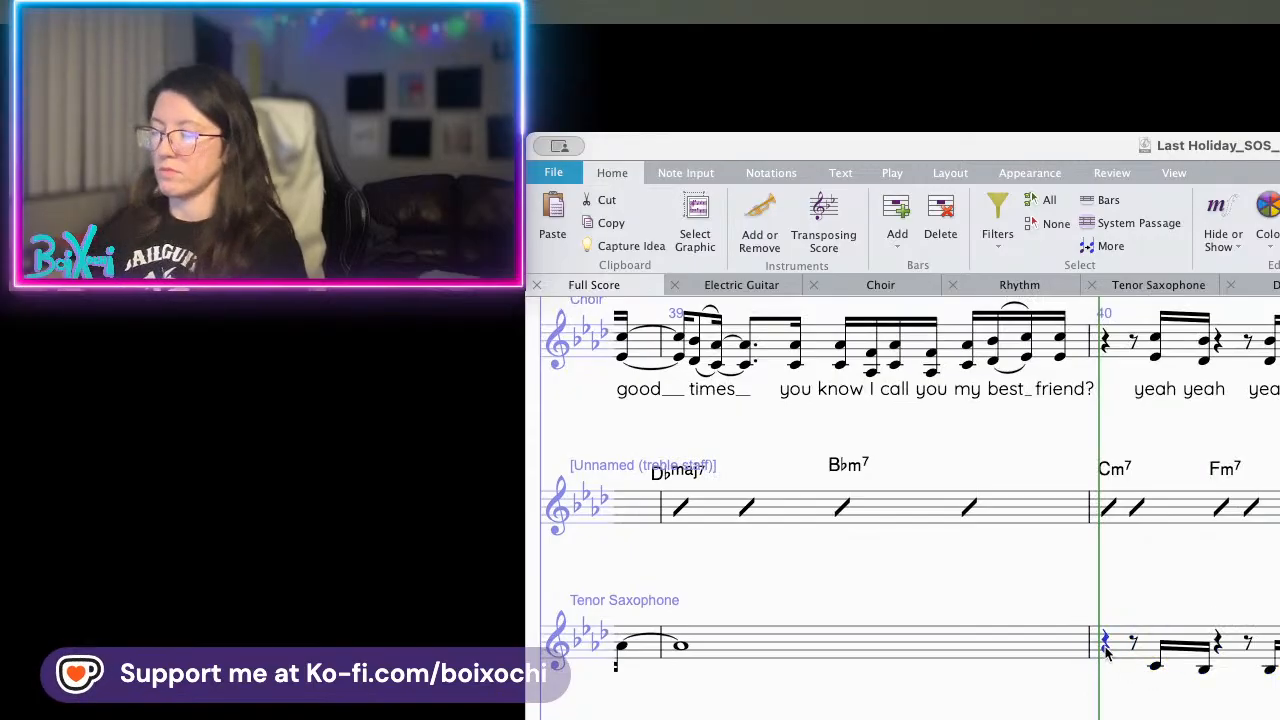
{"action": "key", "text": "p"}
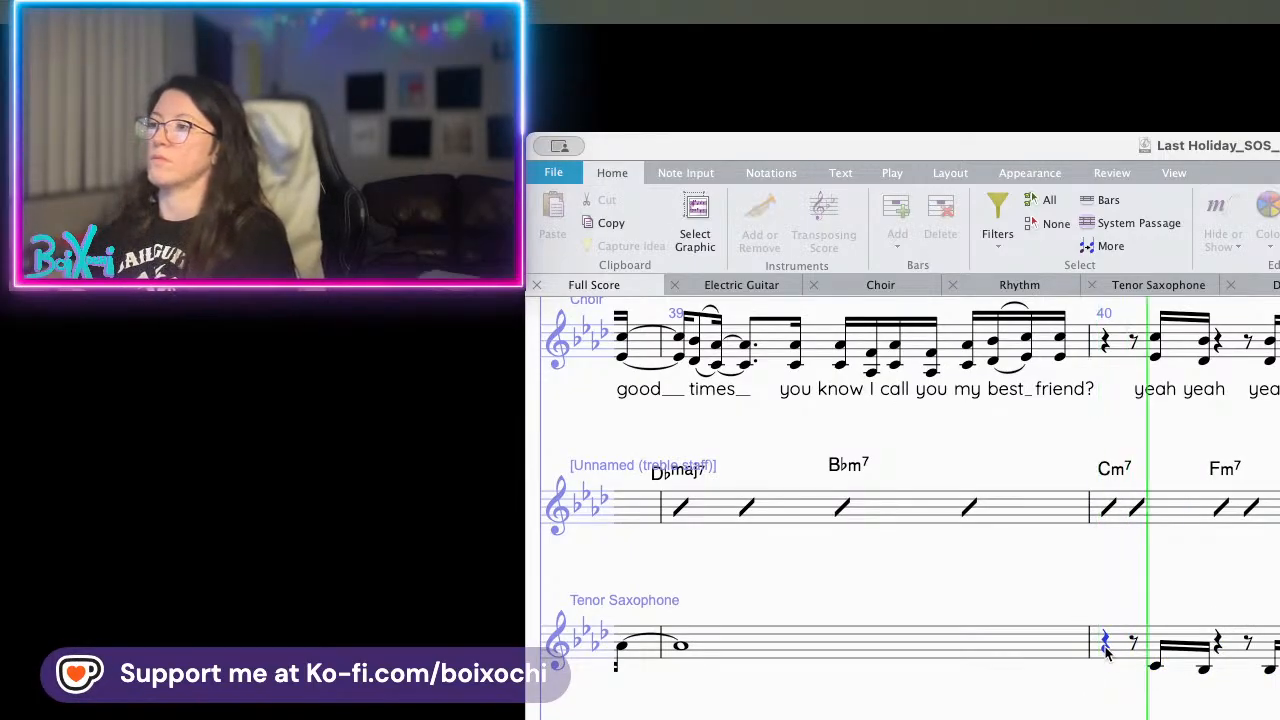
{"action": "key", "text": "space"}
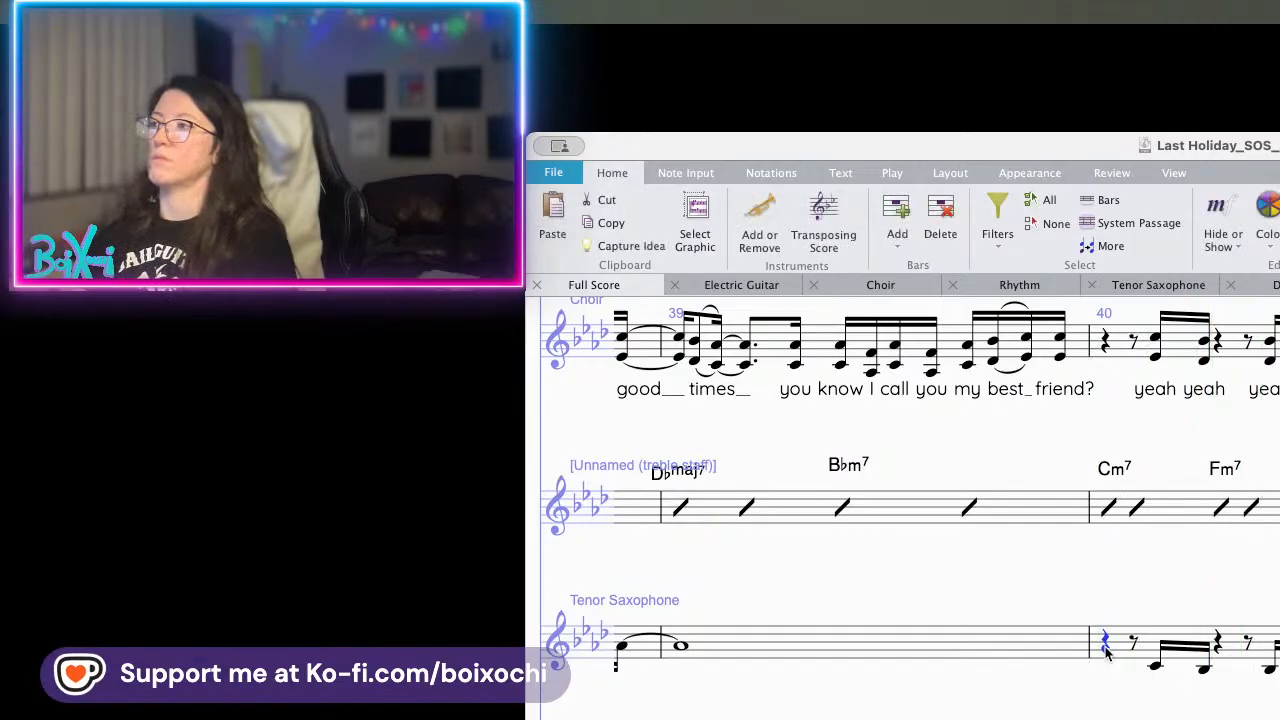
{"action": "key", "text": "super+bracketleft"}
{"action": "key", "text": "space"}
{"action": "key", "text": "space"}
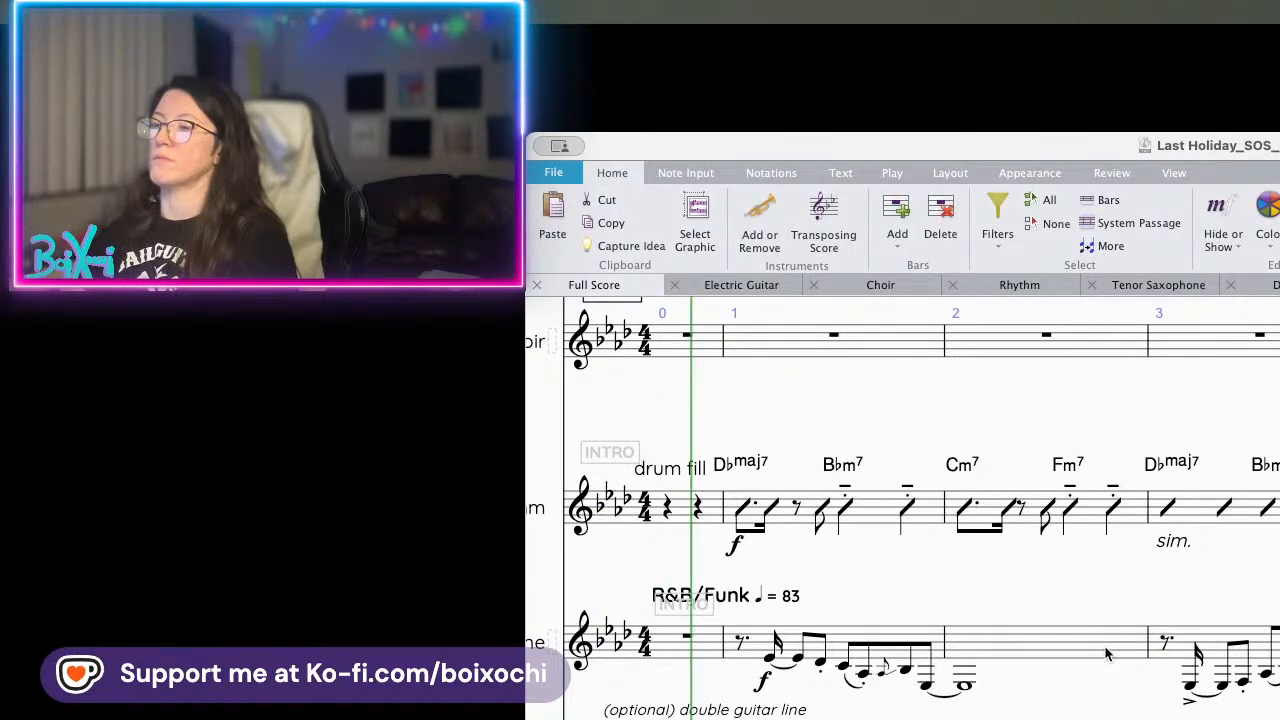
{"action": "key", "text": "super+bracketright"}
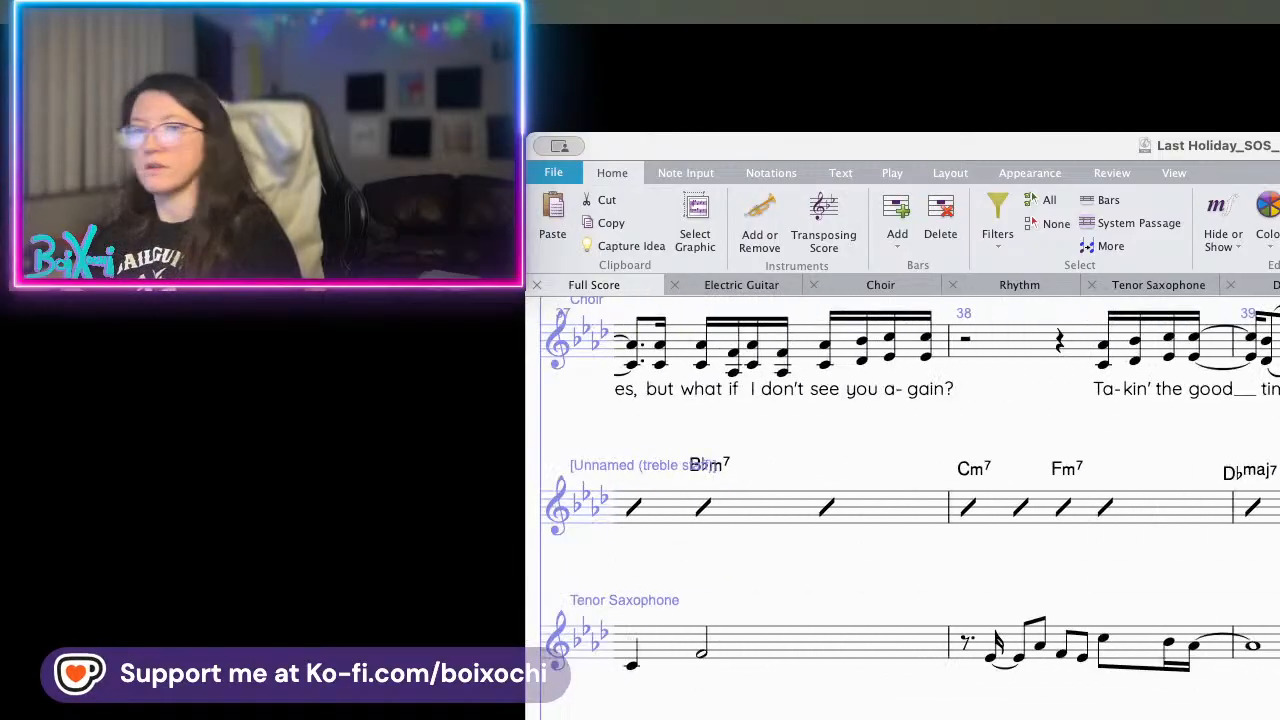
- Raise all the notes of Tenor Saxophone bar 40 a third to E-flat, D-flat, D-flat and C
{"action": "left_click_drag", "start_coordinate": [1275, 148], "coordinate": [728, 92]}
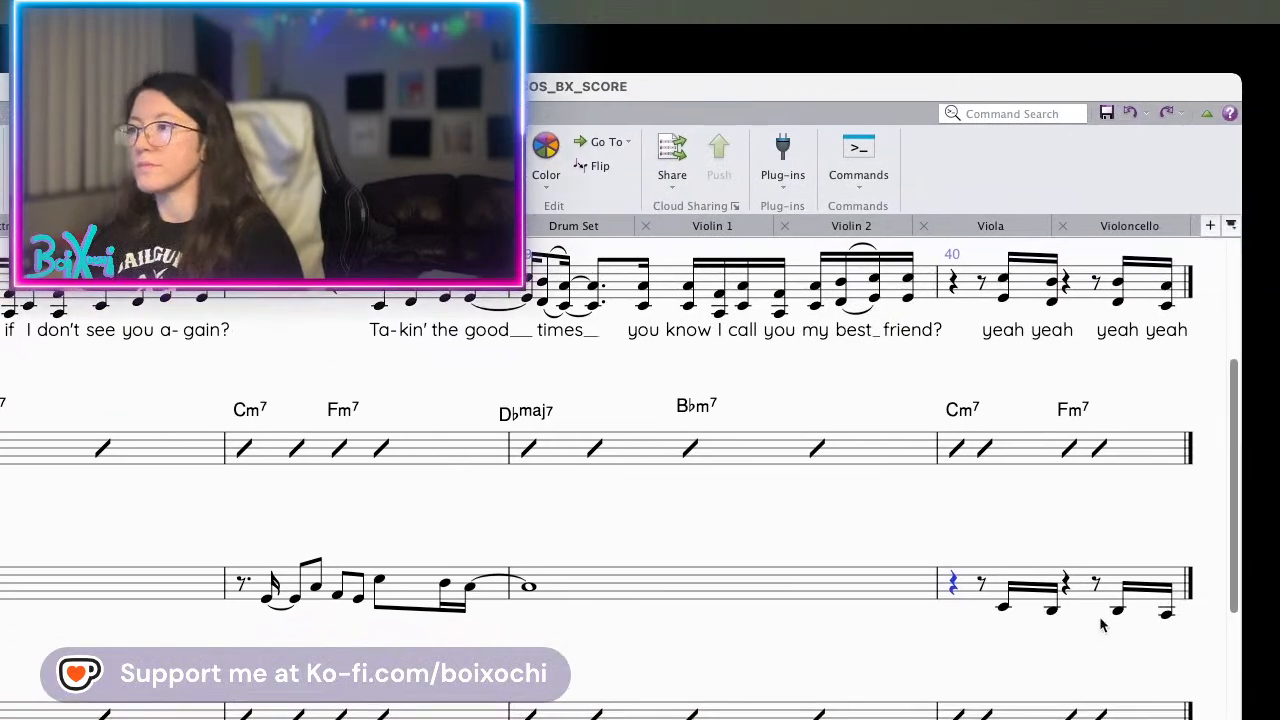
{"action": "left_click", "coordinate": [1010, 592]}
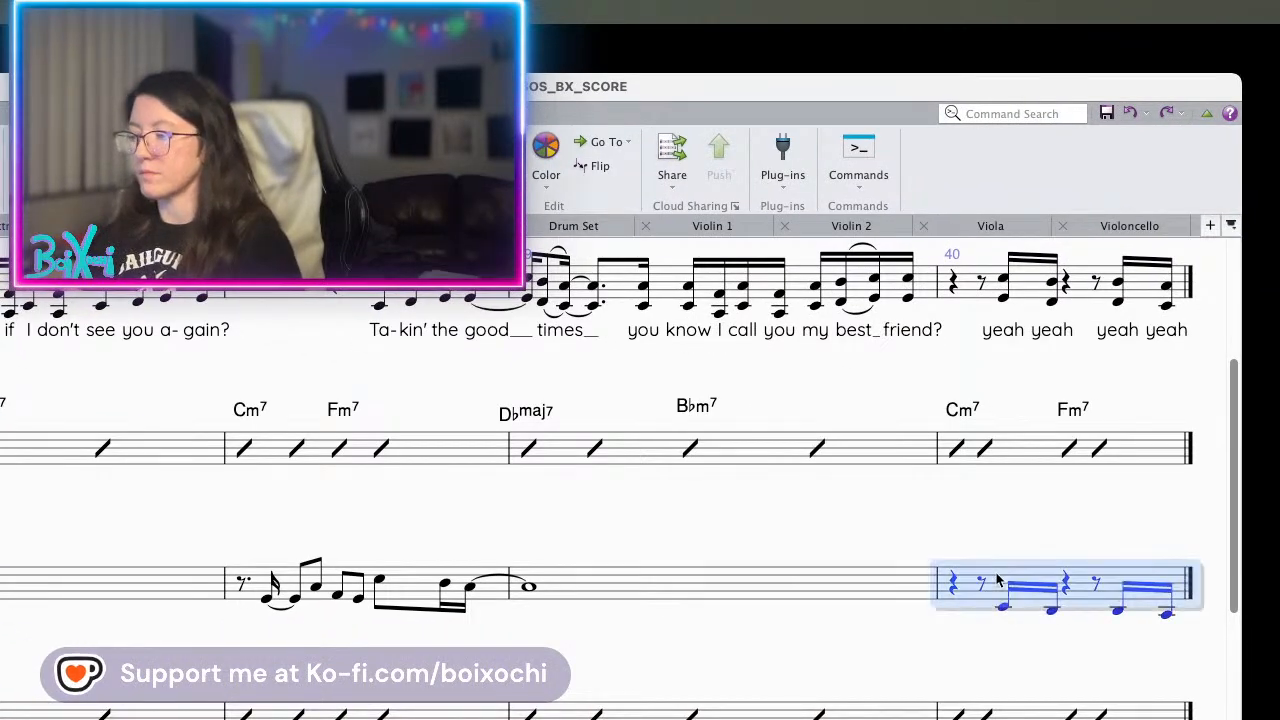
{"action": "left_click", "coordinate": [1007, 615]}
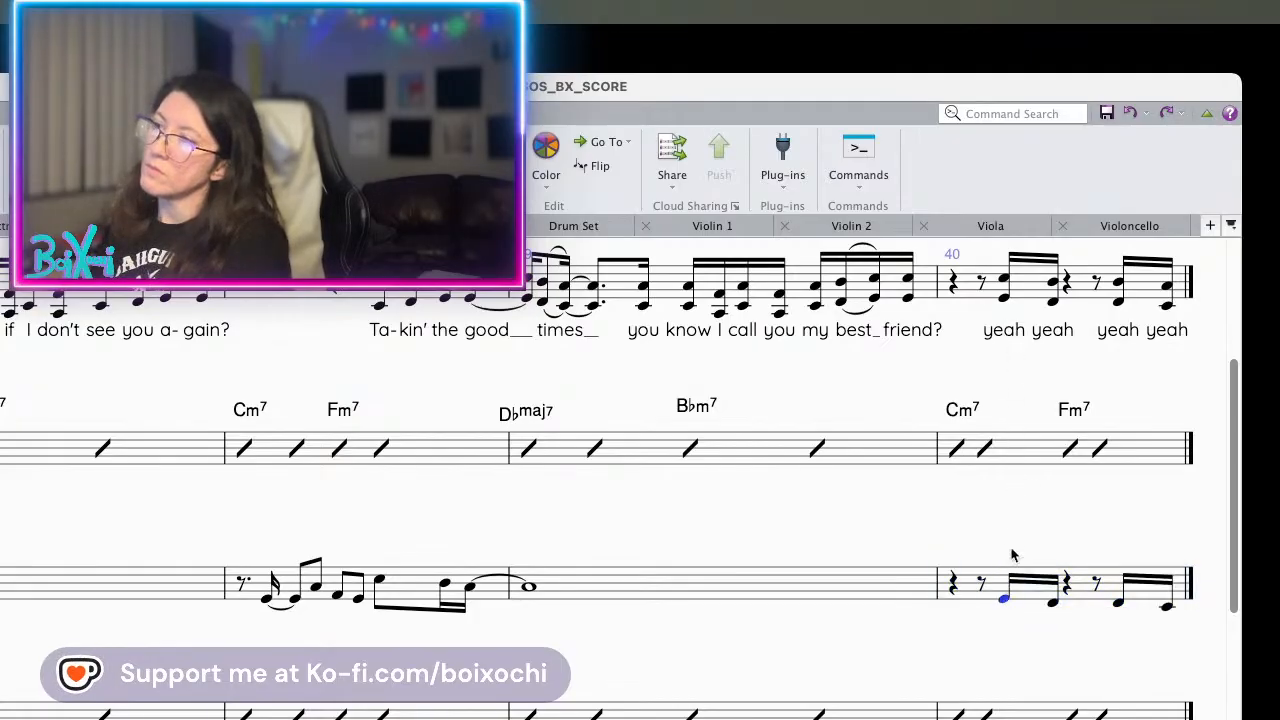
- Raise the first two notes of Tenor Saxophone bar 40 to A-flat and F
{"action": "key", "text": "Up"}
{"action": "key", "text": "Up"}
{"action": "key", "text": "Up"}
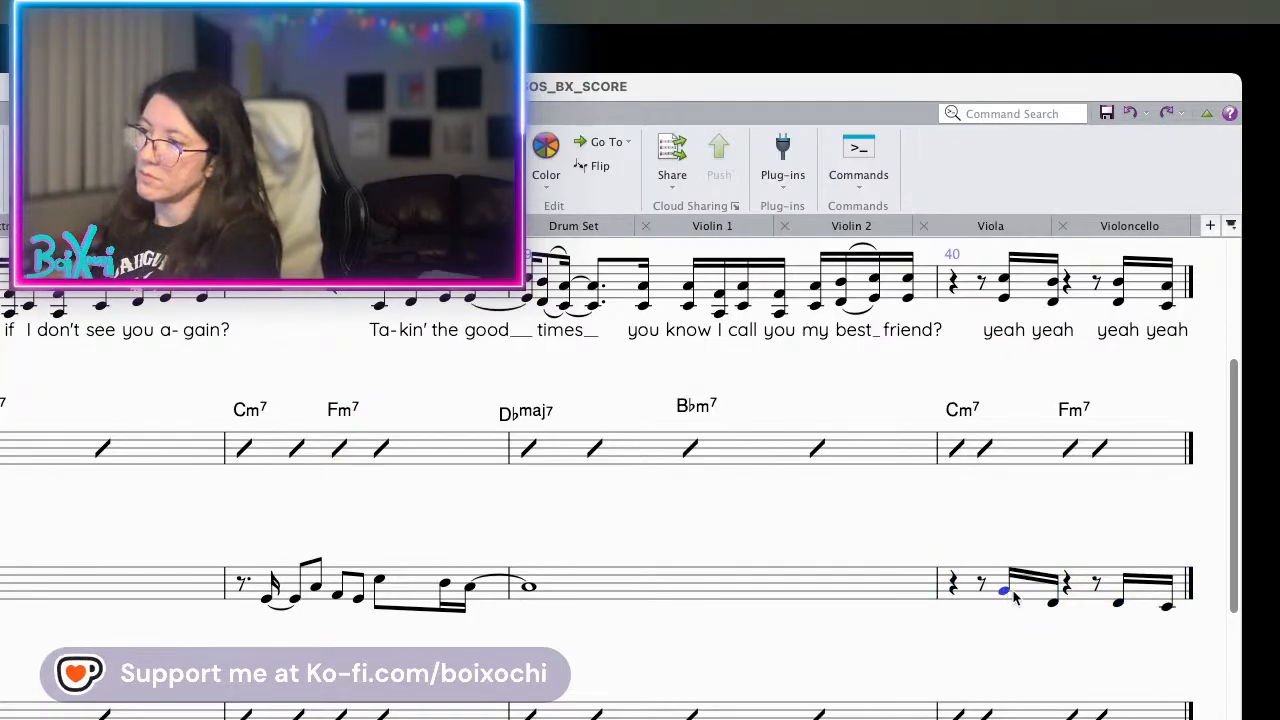
{"action": "left_click", "coordinate": [1051, 605]}
{"action": "key", "text": "Up"}
{"action": "key", "text": "Up"}
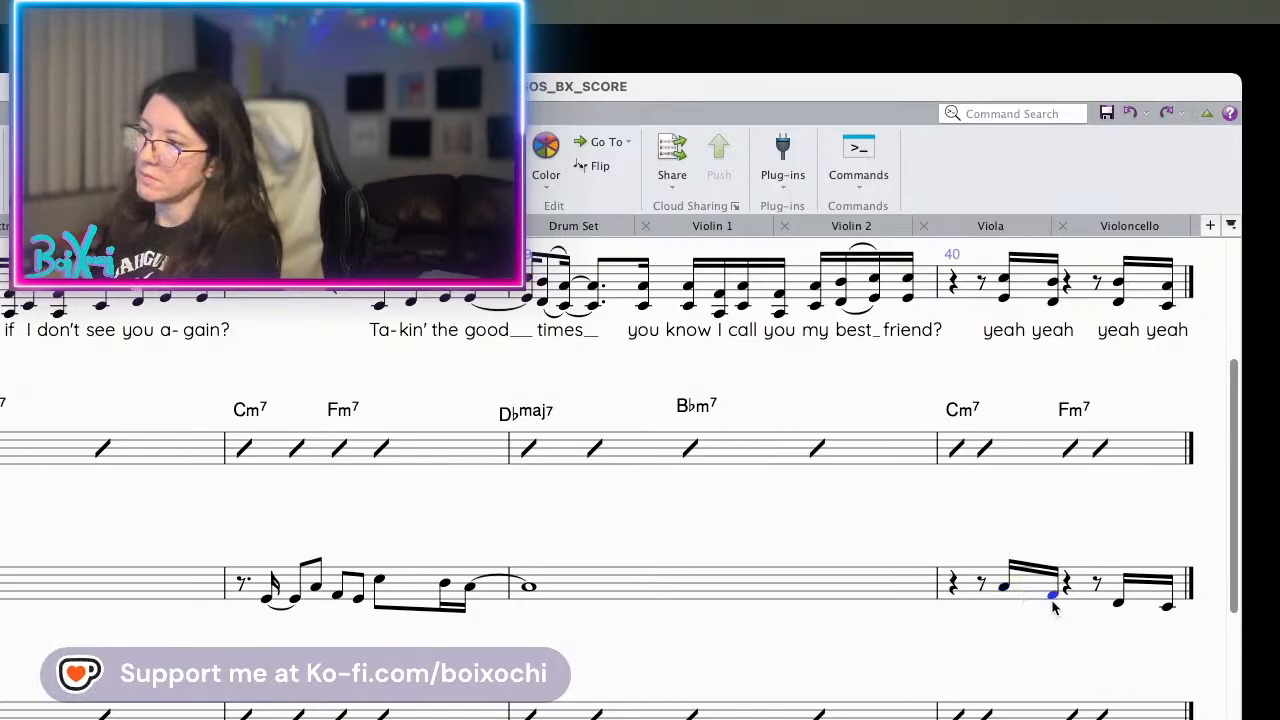
- Raise the last two notes of Tenor Saxophone bar 40 to F and E-flat
{"action": "left_click", "coordinate": [1118, 606]}
{"action": "key", "text": "Up"}
{"action": "key", "text": "Up"}
{"action": "key", "text": "Up"}
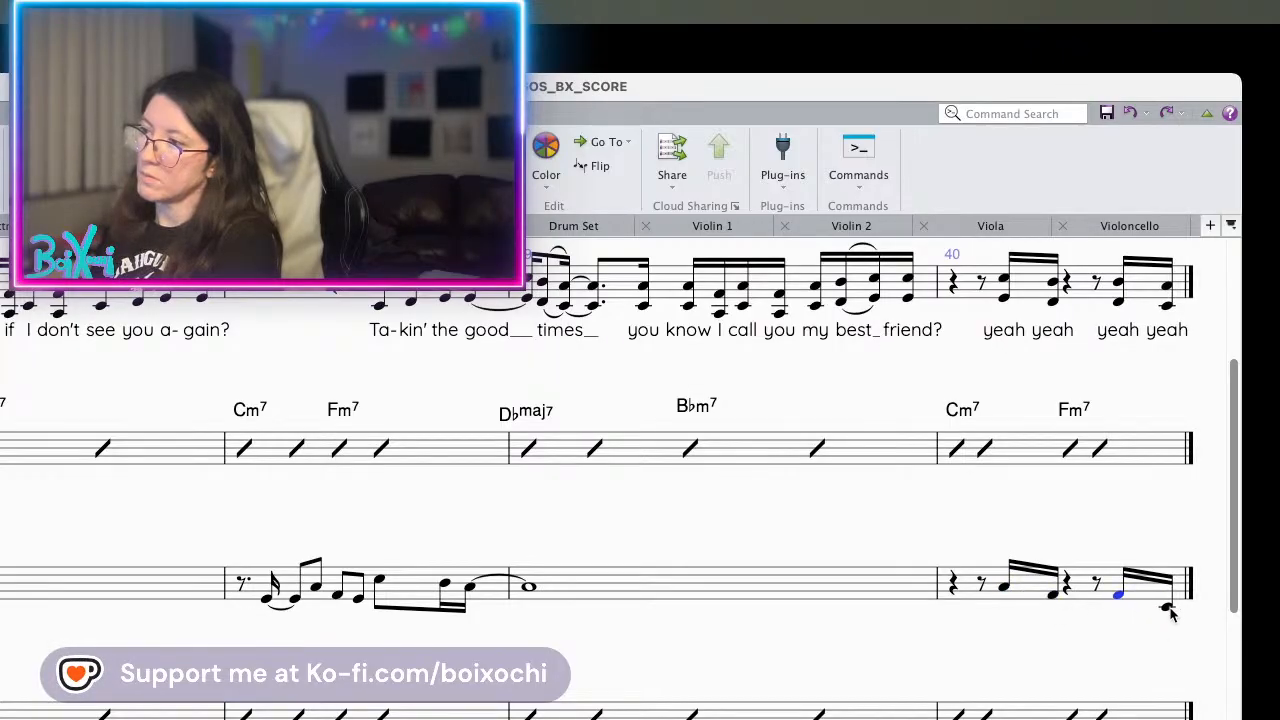
{"action": "key", "text": "Up"}
{"action": "key", "text": "Up"}
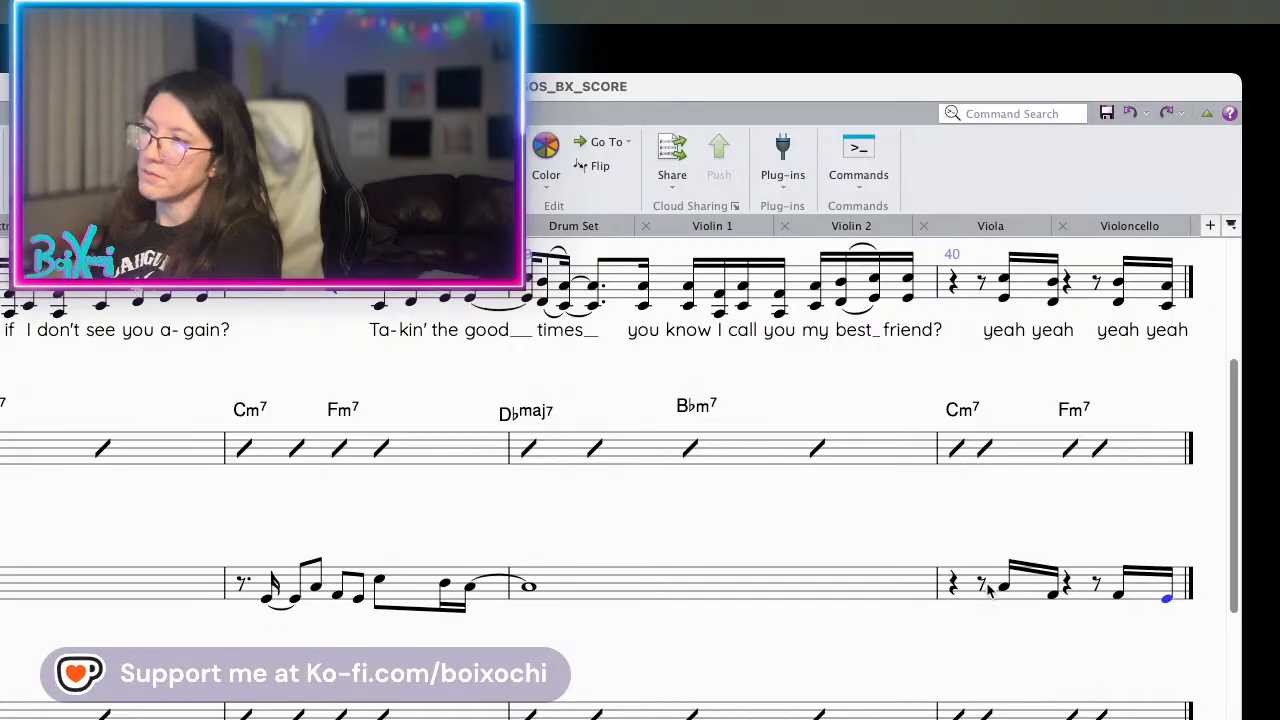
- Play back the Tenor Saxophone phrase from bar 38 through bar 40 and compare it with the other staves
{"action": "left_click", "coordinate": [267, 597]}
{"action": "key", "text": "p"}
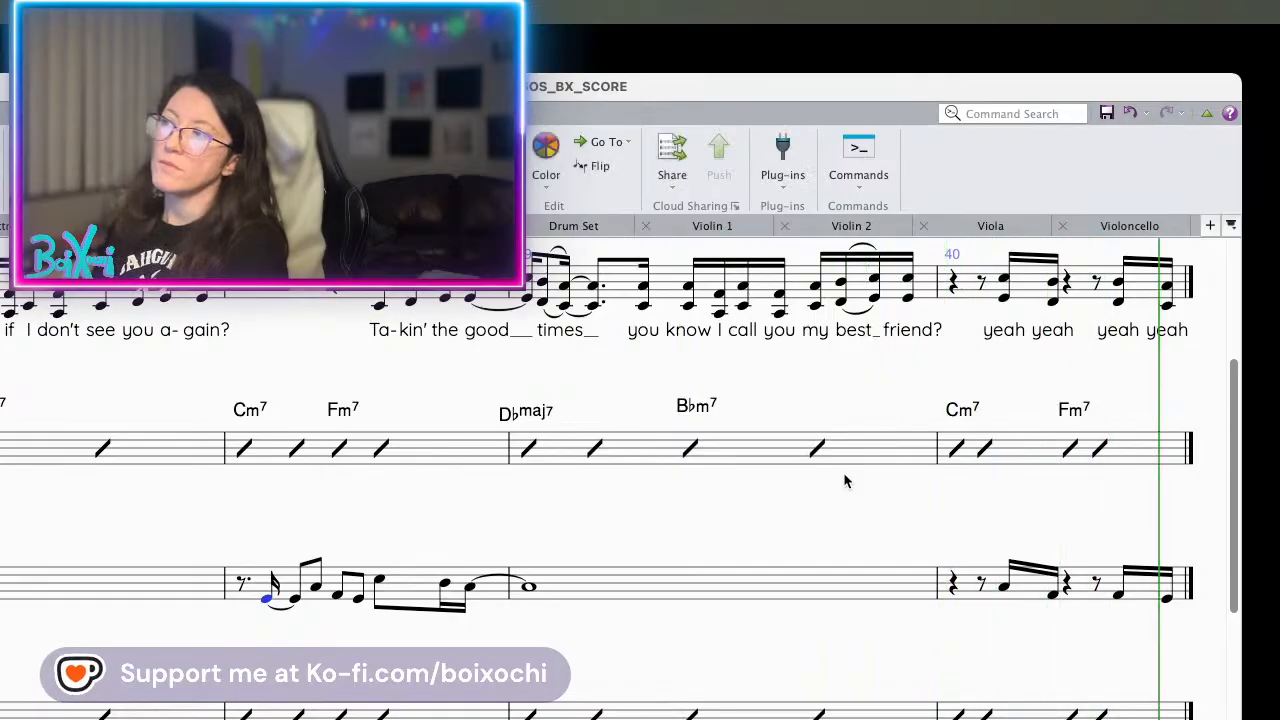
{"action": "key", "text": "space"}
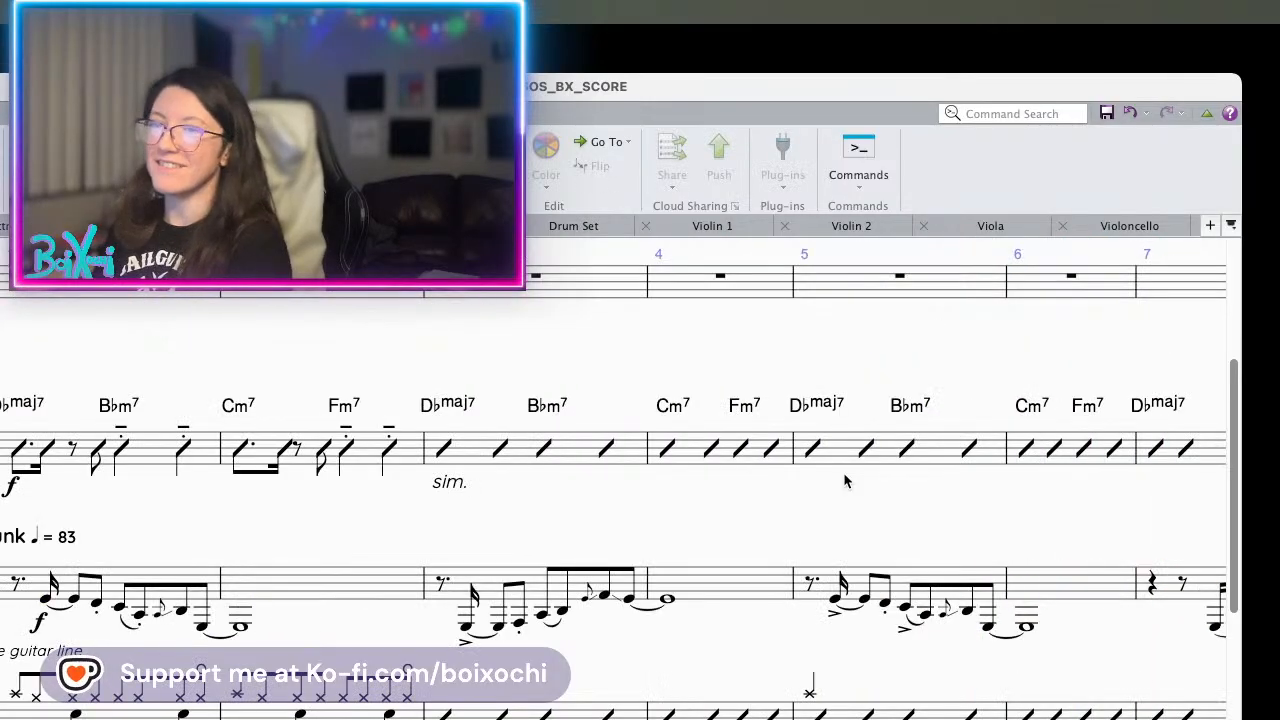
{"action": "key", "text": "space"}
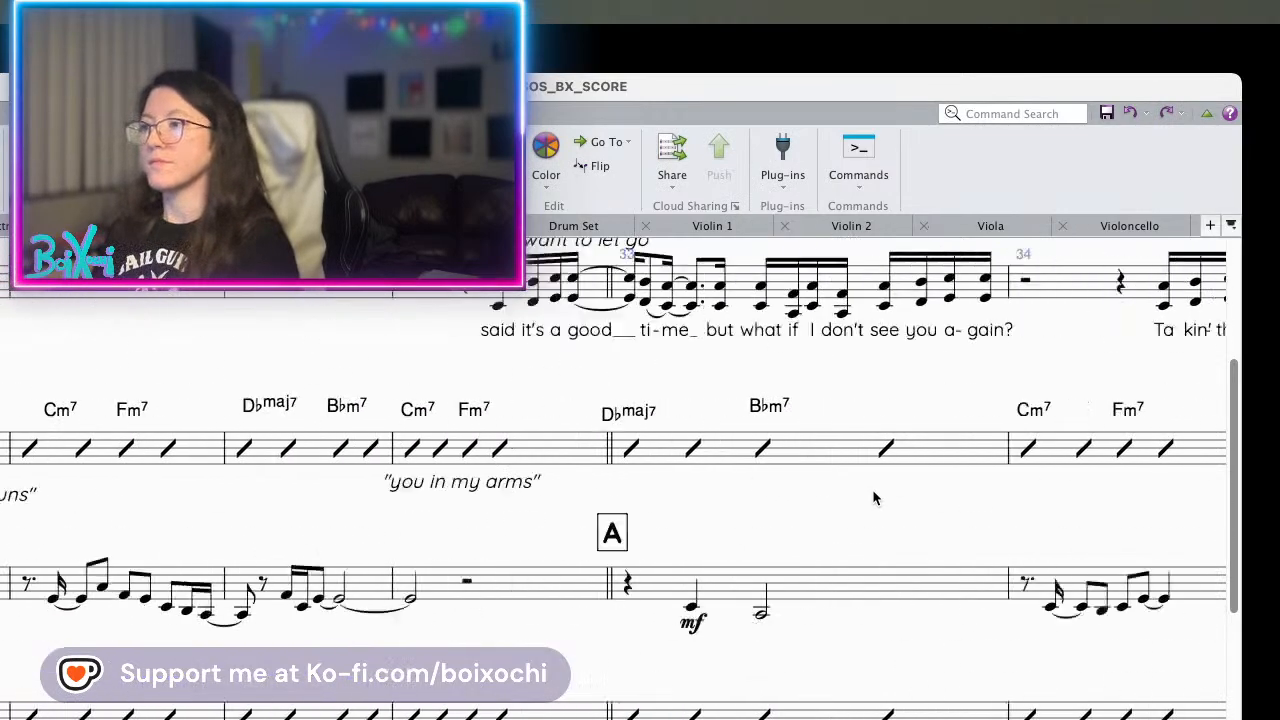
{"action": "scroll", "coordinate": [909, 604], "scroll_direction": "down", "scroll_amount": 3}
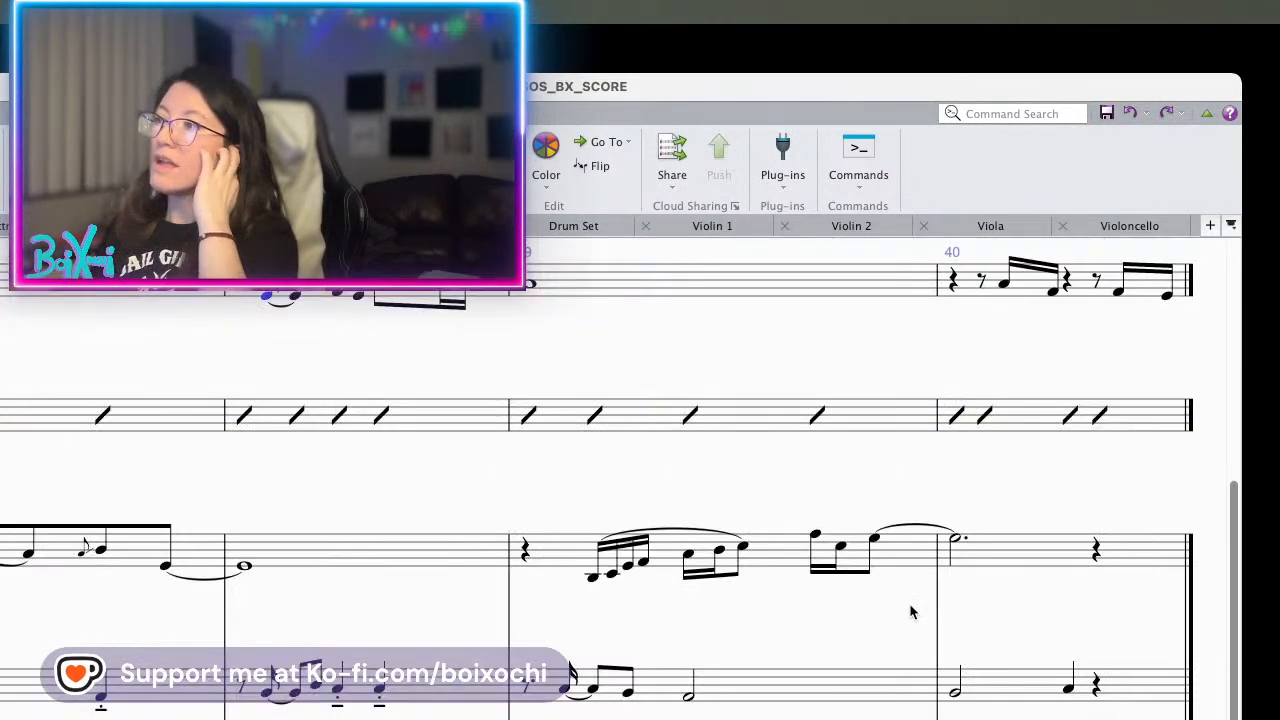
{"action": "scroll", "coordinate": [909, 604], "scroll_direction": "up", "scroll_amount": 3}
{"action": "scroll", "coordinate": [910, 612], "scroll_direction": "up", "scroll_amount": 3}
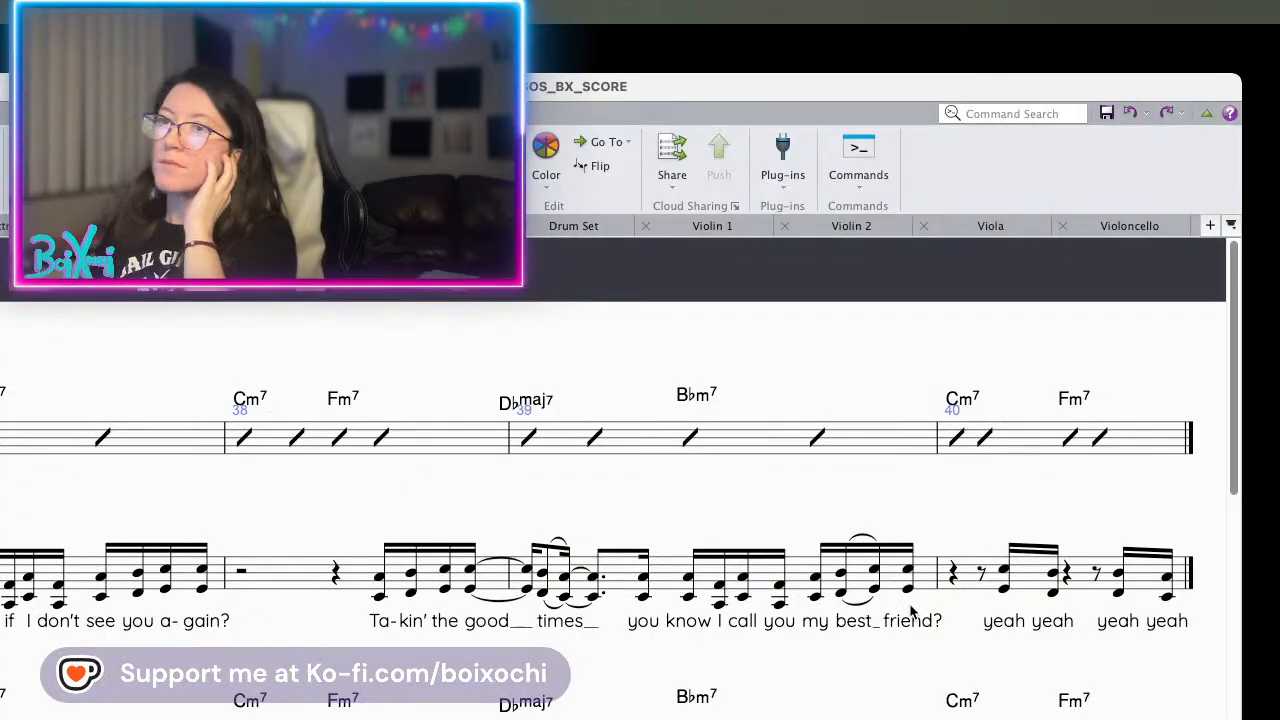
{"action": "scroll", "coordinate": [910, 610], "scroll_direction": "down", "scroll_amount": 3}
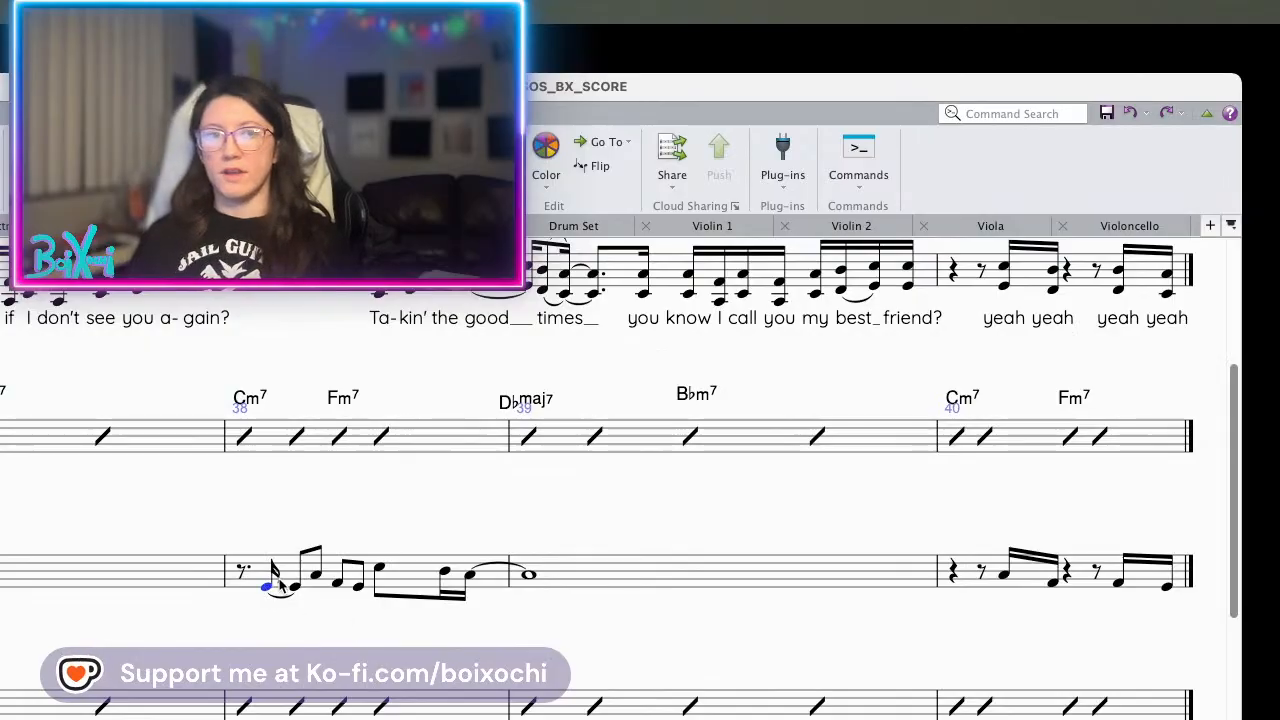
{"action": "left_click_drag", "start_coordinate": [404, 517], "coordinate": [538, 320]}
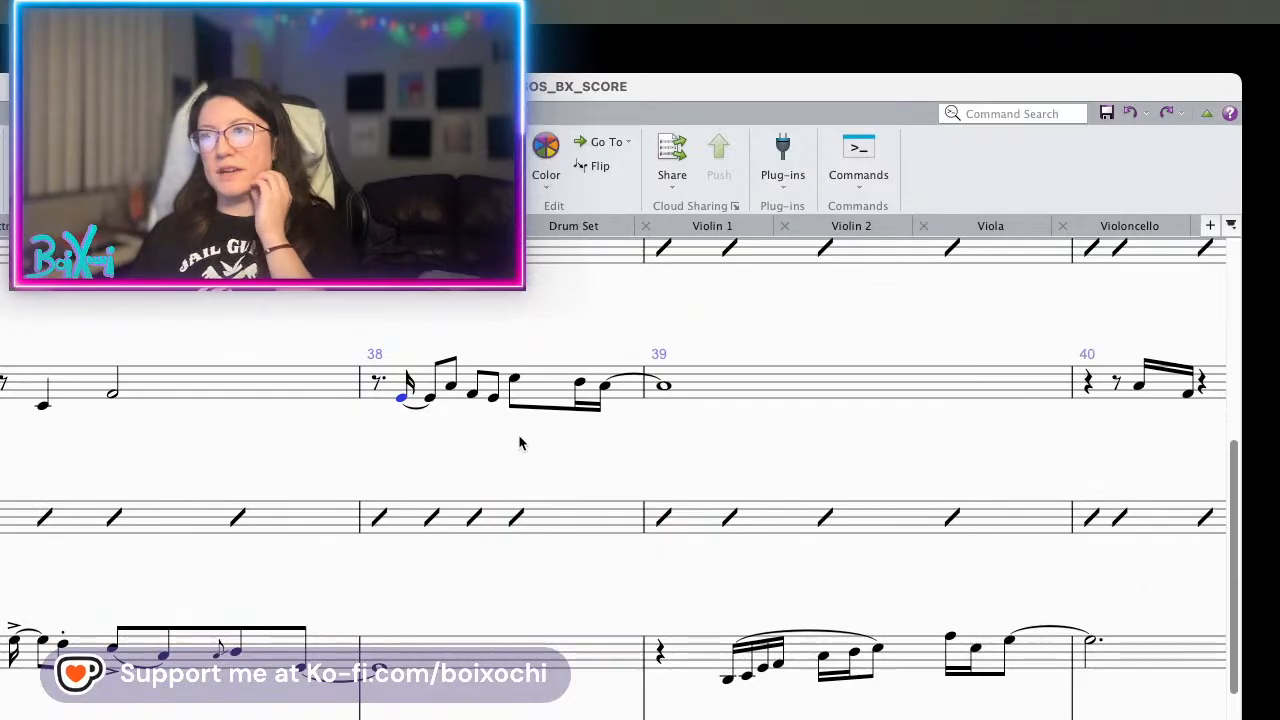
- Add staccato dots to the second and fourth notes of Tenor Saxophone bar 40
{"action": "mouse_move", "coordinate": [763, 482]}
{"action": "left_mouse_down"}
{"action": "mouse_move", "coordinate": [404, 542]}
{"action": "mouse_move", "coordinate": [1118, 557]}
{"action": "left_mouse_up"}
{"action": "mouse_move", "coordinate": [474, 617]}
{"action": "left_mouse_down"}
{"action": "mouse_move", "coordinate": [780, 571]}
{"action": "mouse_move", "coordinate": [892, 573]}
{"action": "mouse_move", "coordinate": [691, 569]}
{"action": "mouse_move", "coordinate": [403, 534]}
{"action": "left_mouse_up"}
{"action": "mouse_move", "coordinate": [747, 522]}
{"action": "left_mouse_down"}
{"action": "mouse_move", "coordinate": [531, 529]}
{"action": "mouse_move", "coordinate": [890, 534]}
{"action": "mouse_move", "coordinate": [329, 527]}
{"action": "left_mouse_up"}
{"action": "scroll", "coordinate": [492, 560], "scroll_direction": "right", "scroll_amount": 3}
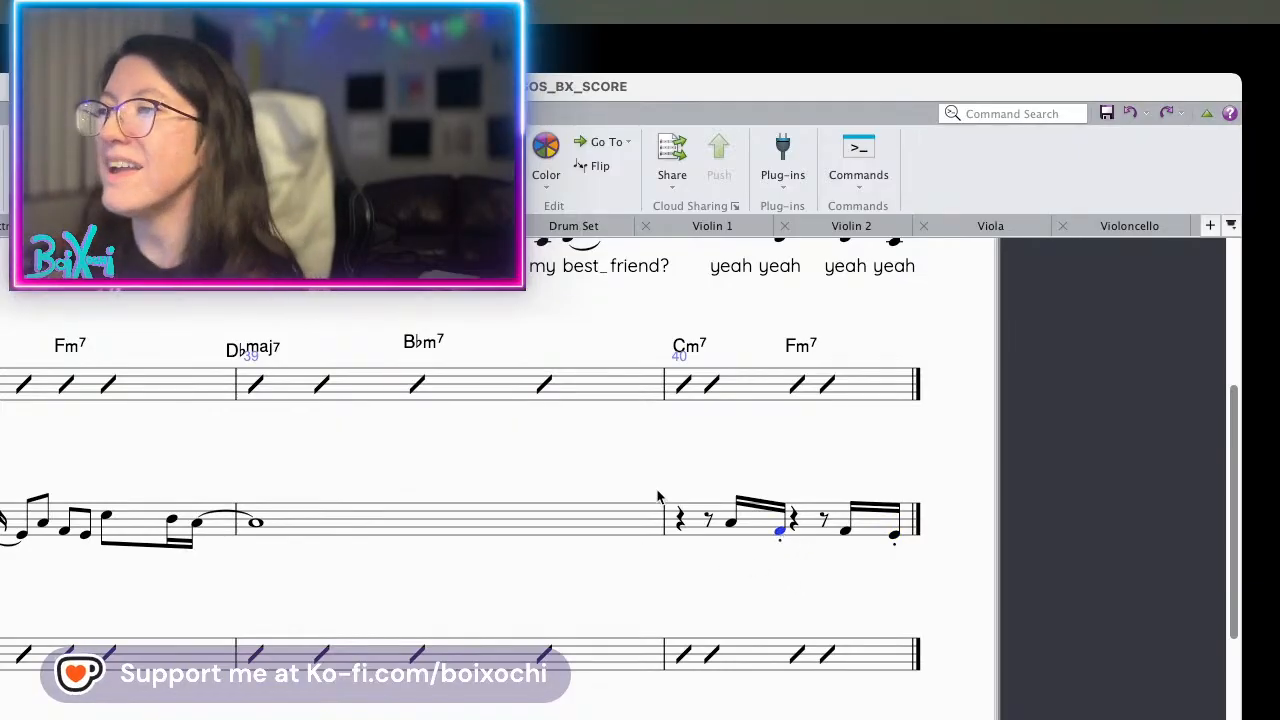
- Delete the boxed rehearsal mark A above Tenor Saxophone bar 33
{"action": "left_click_drag", "start_coordinate": [580, 586], "coordinate": [912, 636]}
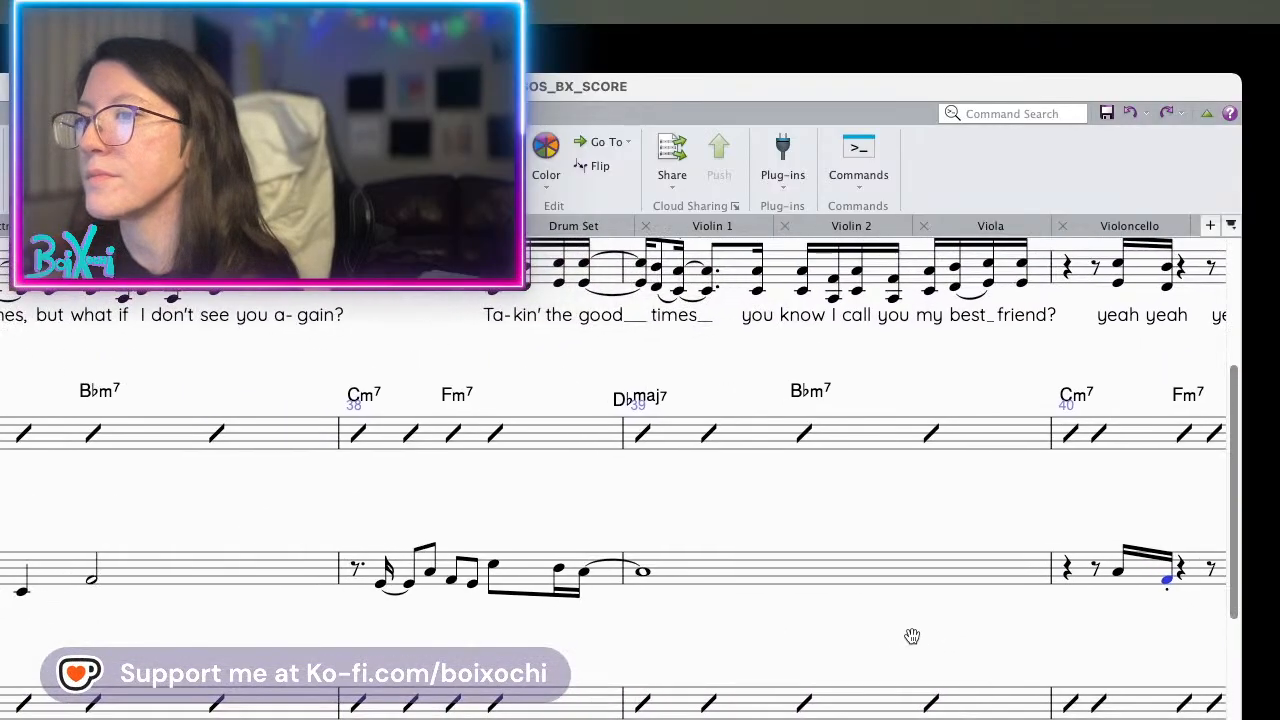
{"action": "scroll", "coordinate": [375, 593], "scroll_direction": "right", "scroll_amount": 7}
{"action": "scroll", "coordinate": [450, 590], "scroll_direction": "left", "scroll_amount": 15}
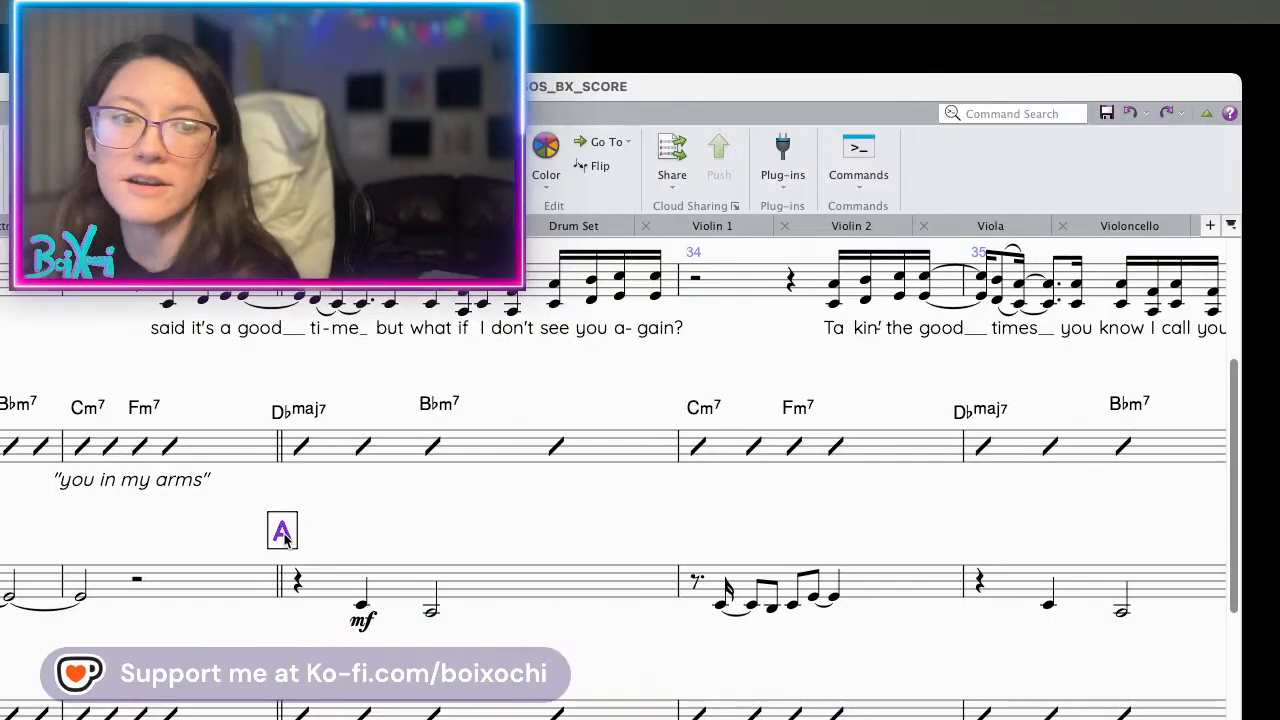
{"action": "key", "text": "Delete"}
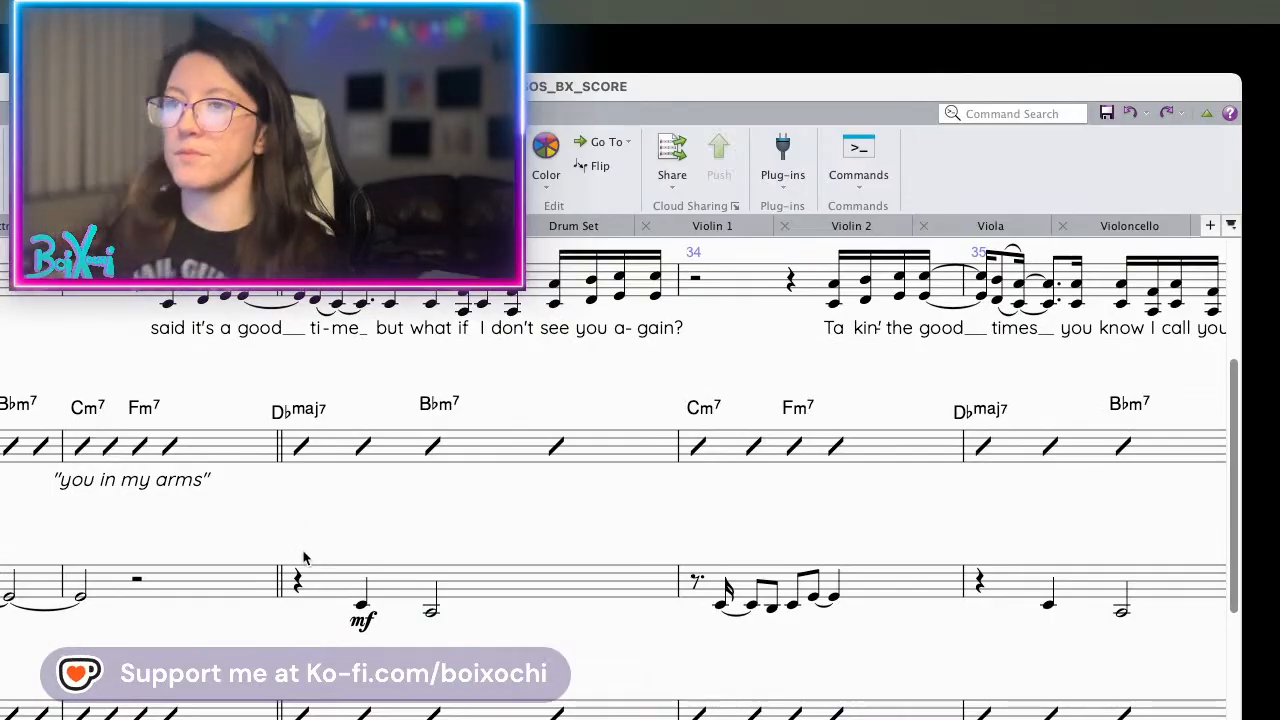
- Try to add a boxed CHORUS label at the start of bar 33 on the Electric Guitar staff
{"action": "scroll", "coordinate": [305, 558], "scroll_direction": "up", "scroll_amount": 6}
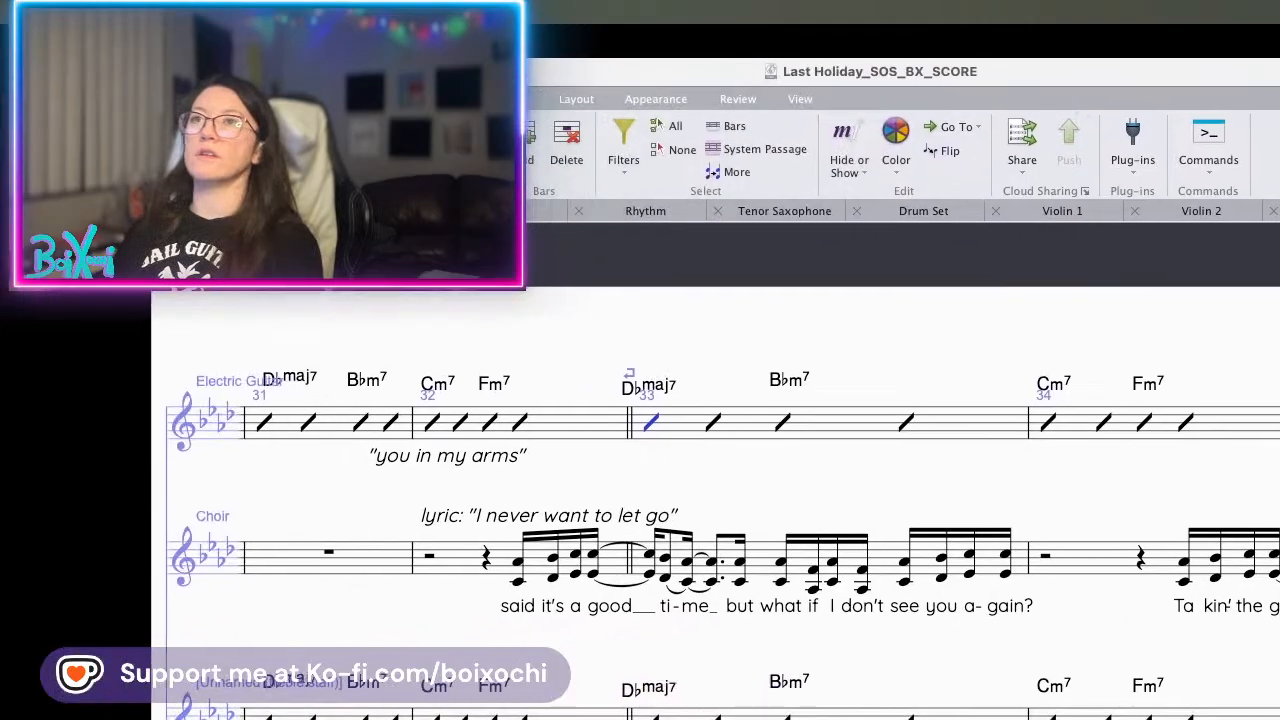
{"action": "left_click", "coordinate": [463, 99]}
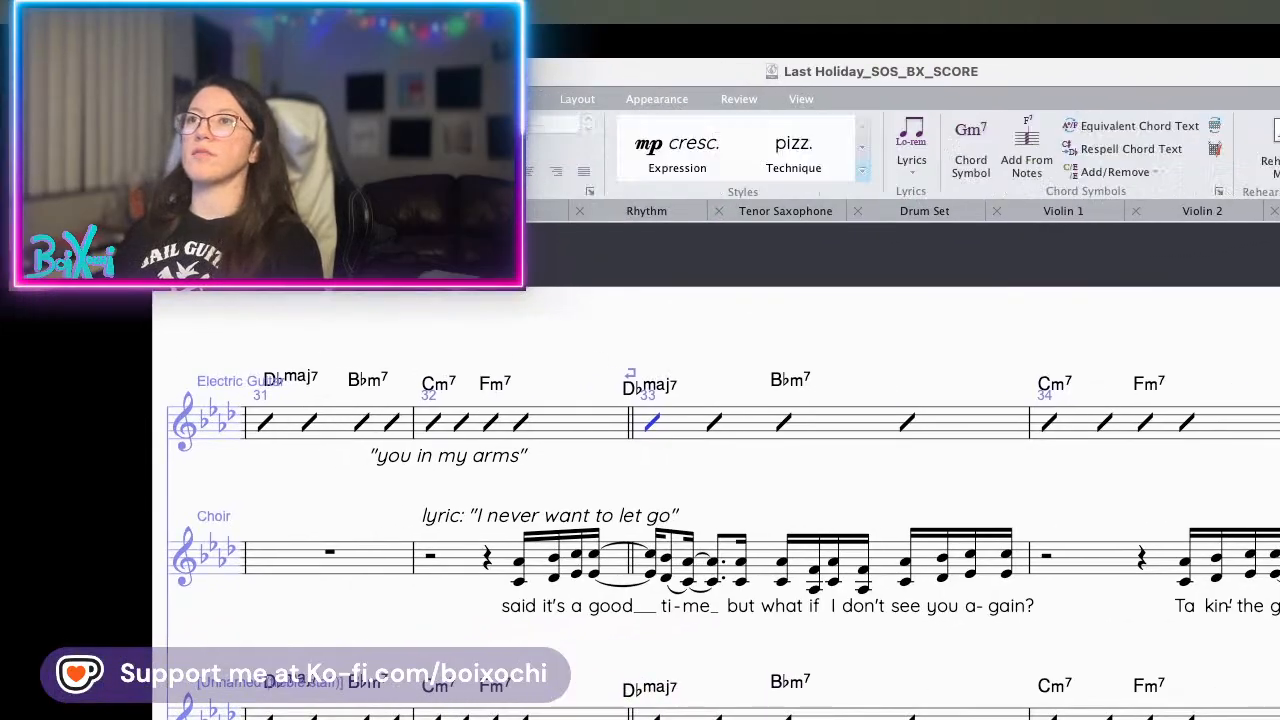
{"action": "left_click", "coordinate": [860, 174]}
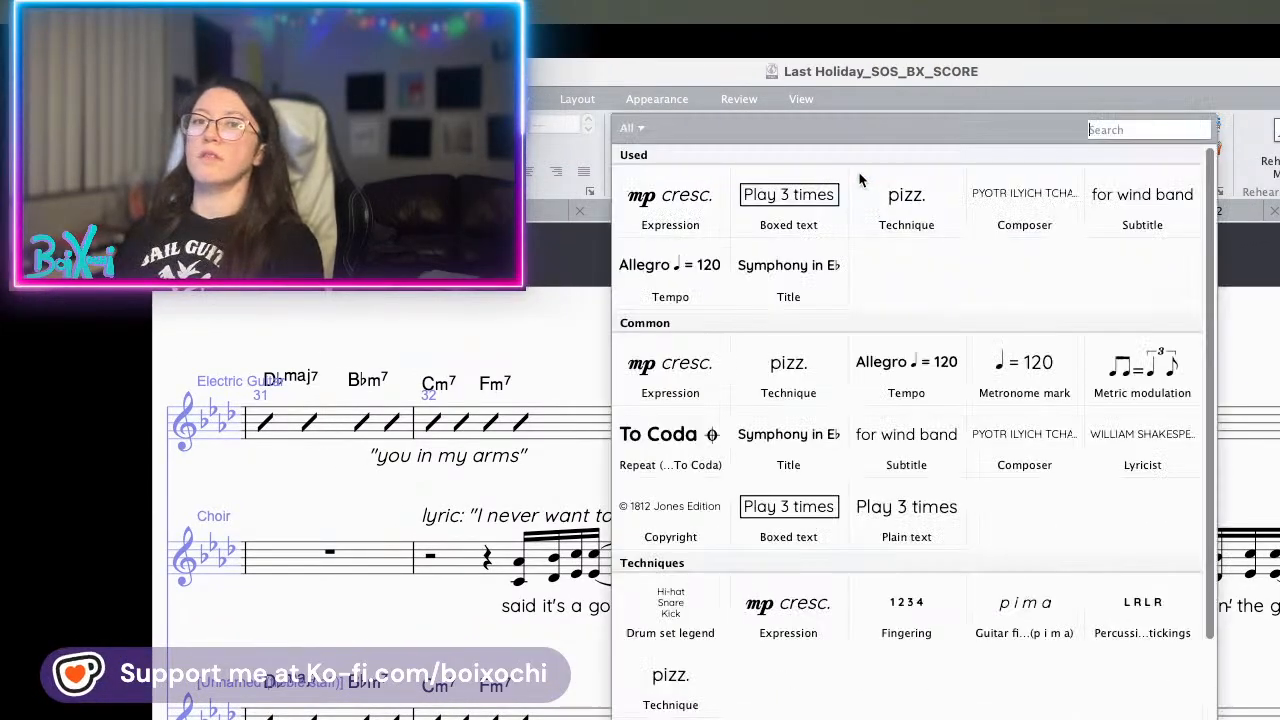
{"action": "left_click", "coordinate": [788, 202]}
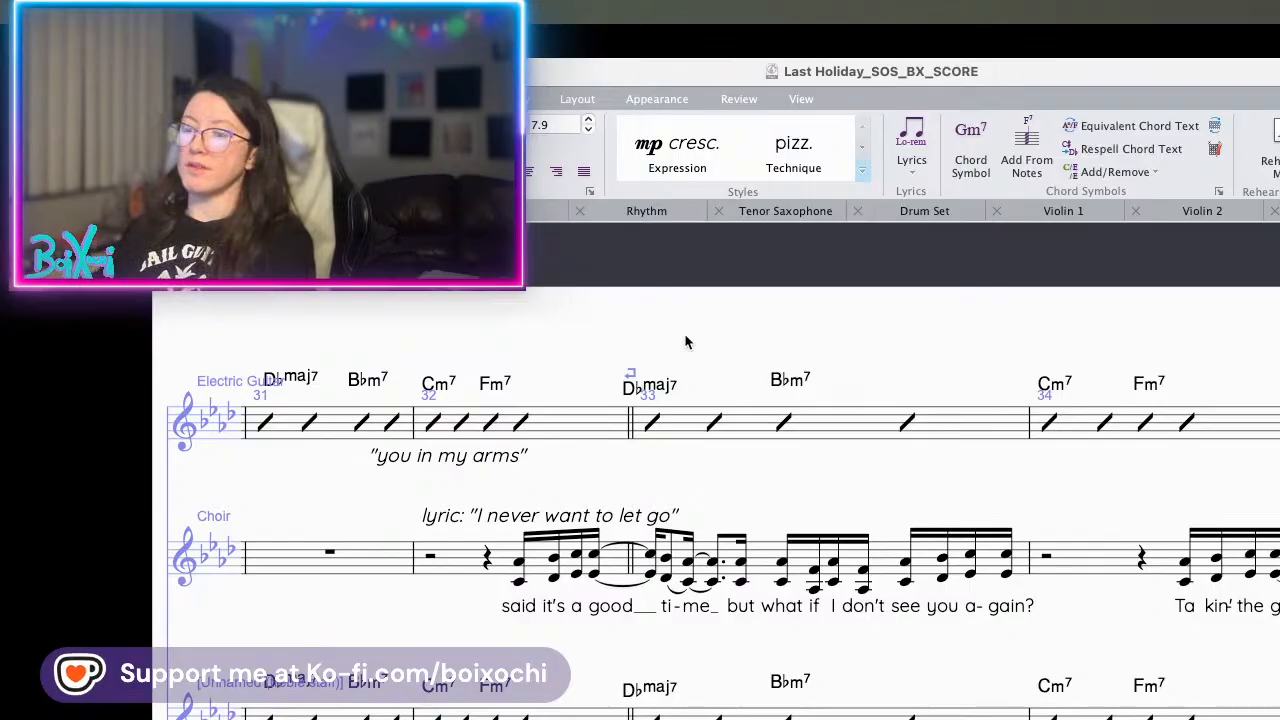
{"action": "type", "text": "U"}
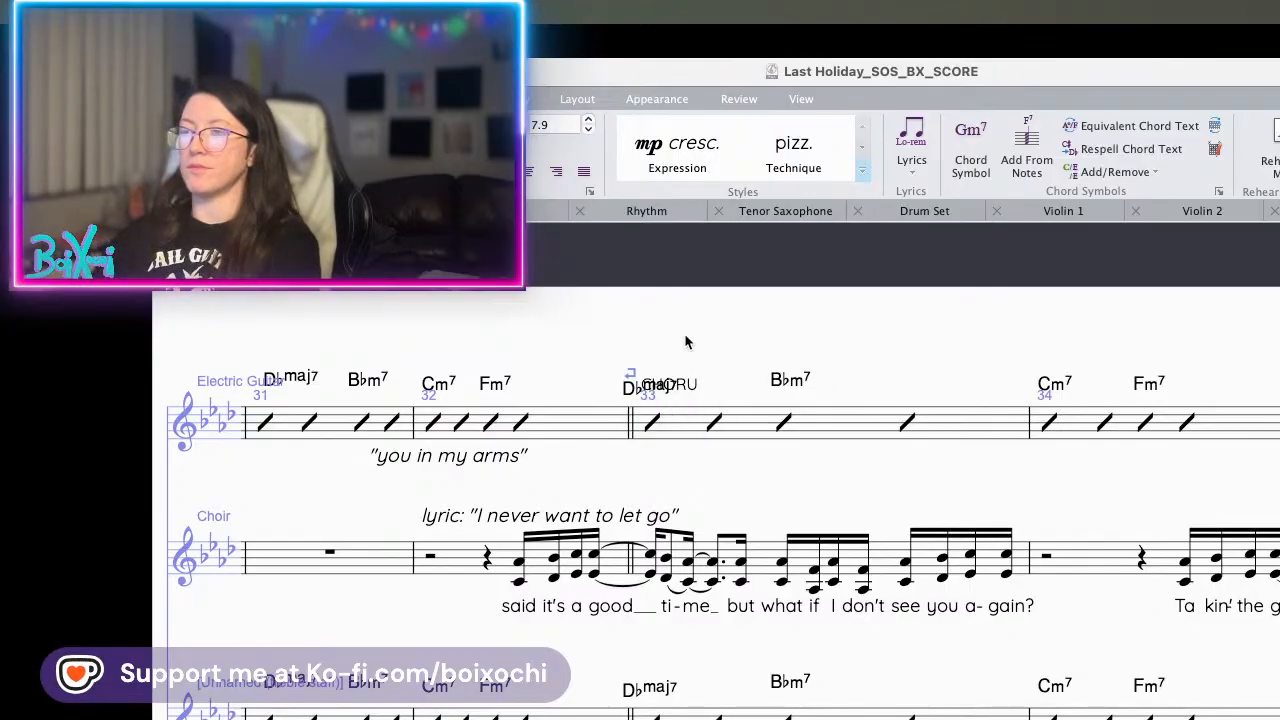
- Examine the section labels above the Electric Guitar and Choir staves, from the intro through the choruses and second verse to bar 39
{"action": "scroll", "coordinate": [520, 338], "scroll_direction": "left", "scroll_amount": 10}
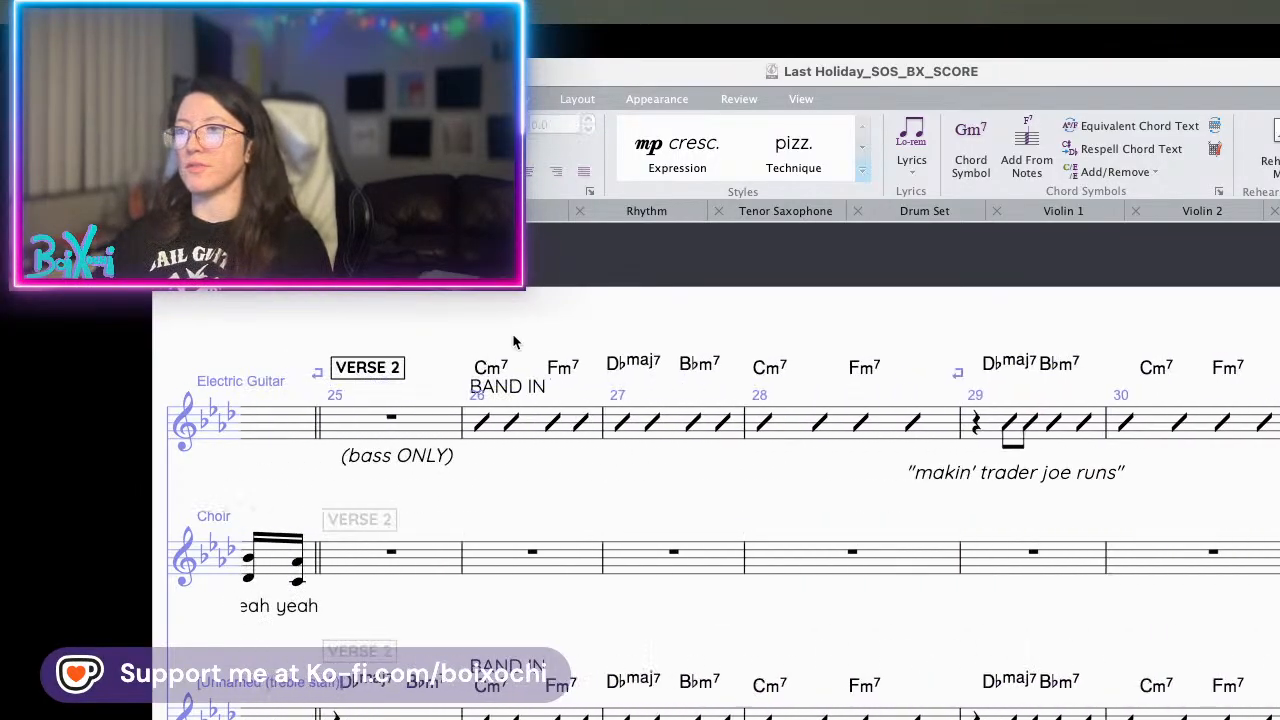
{"action": "scroll", "coordinate": [514, 342], "scroll_direction": "left", "scroll_amount": 10}
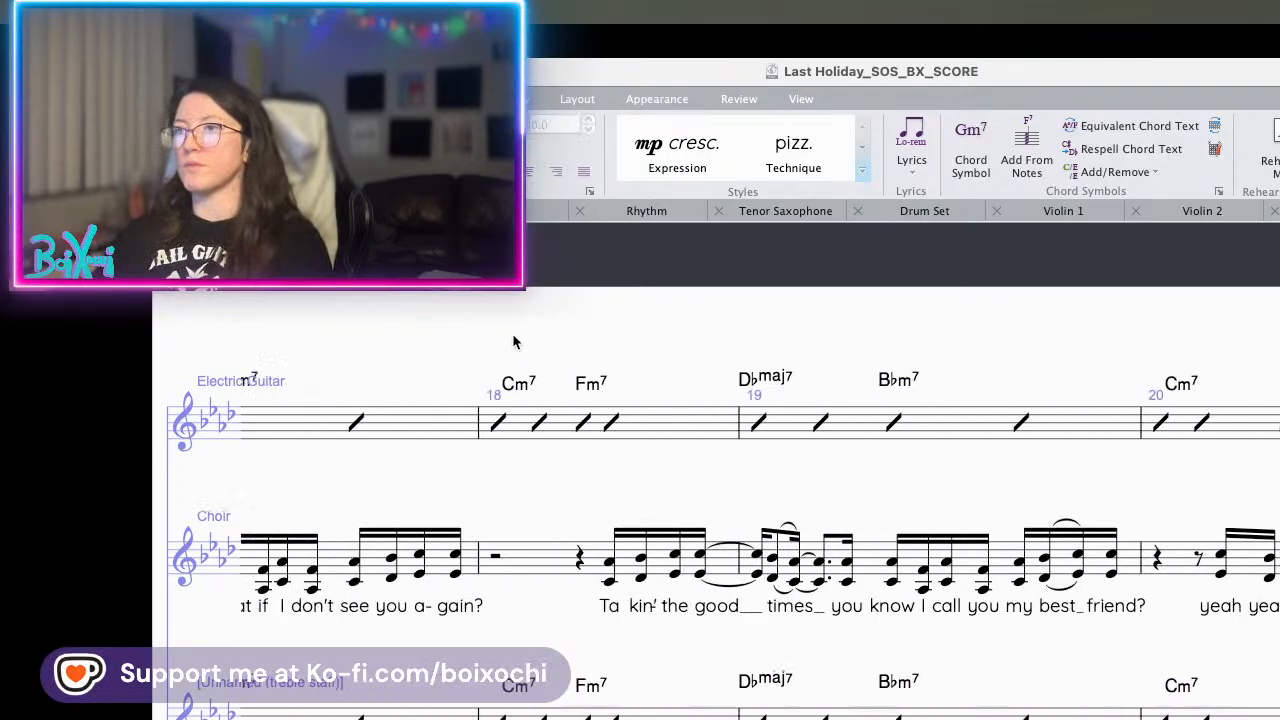
{"action": "scroll", "coordinate": [513, 342], "scroll_direction": "left", "scroll_amount": 10}
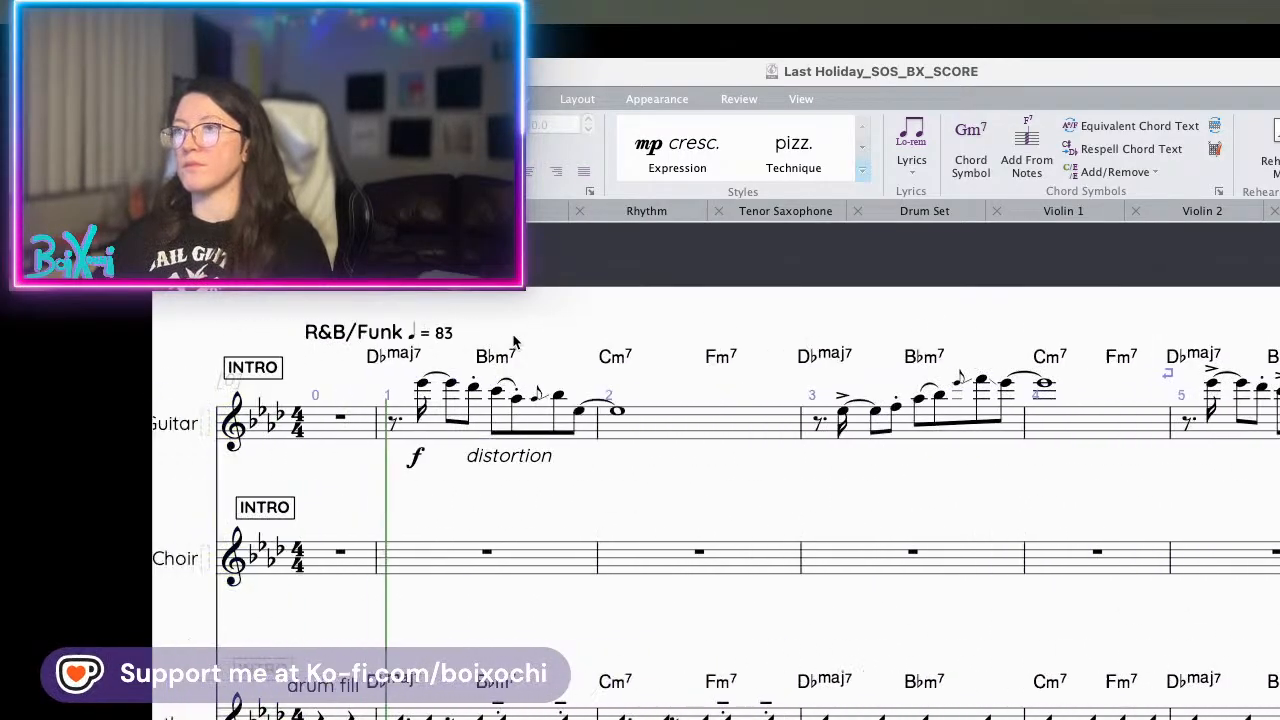
{"action": "scroll", "coordinate": [514, 342], "scroll_direction": "right", "scroll_amount": 8}
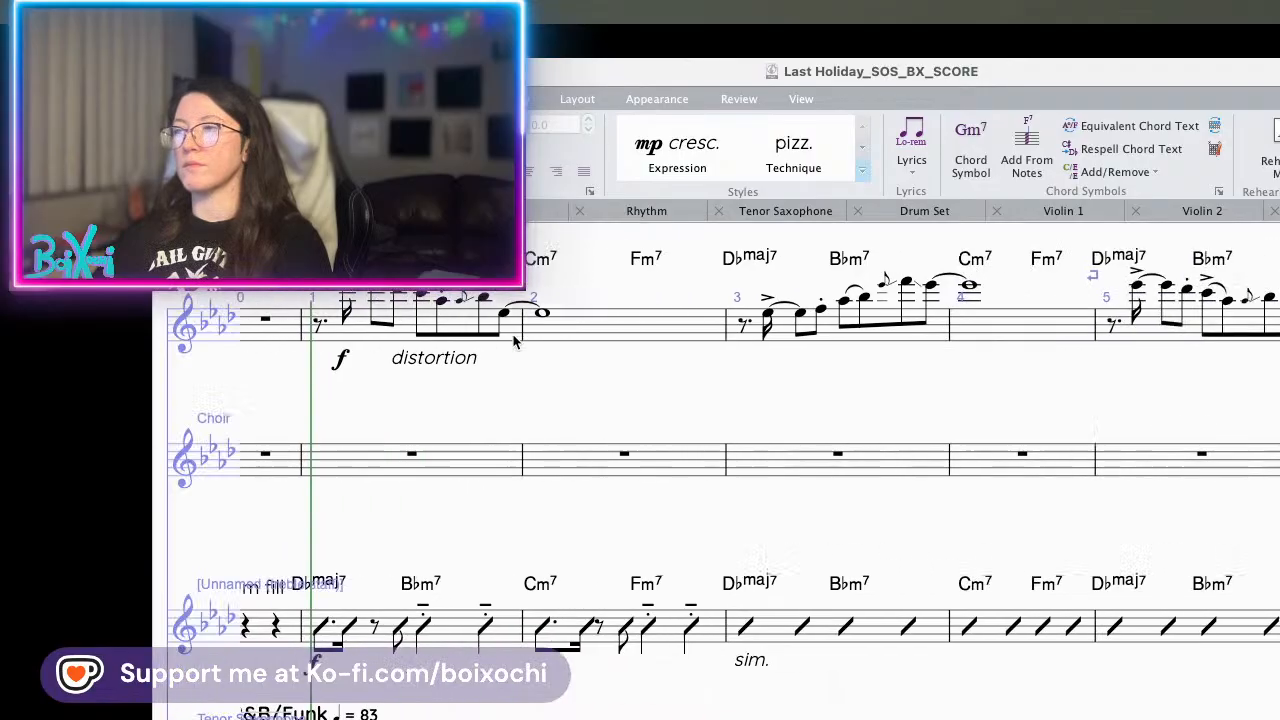
{"action": "scroll", "coordinate": [514, 342], "scroll_direction": "right", "scroll_amount": 10}
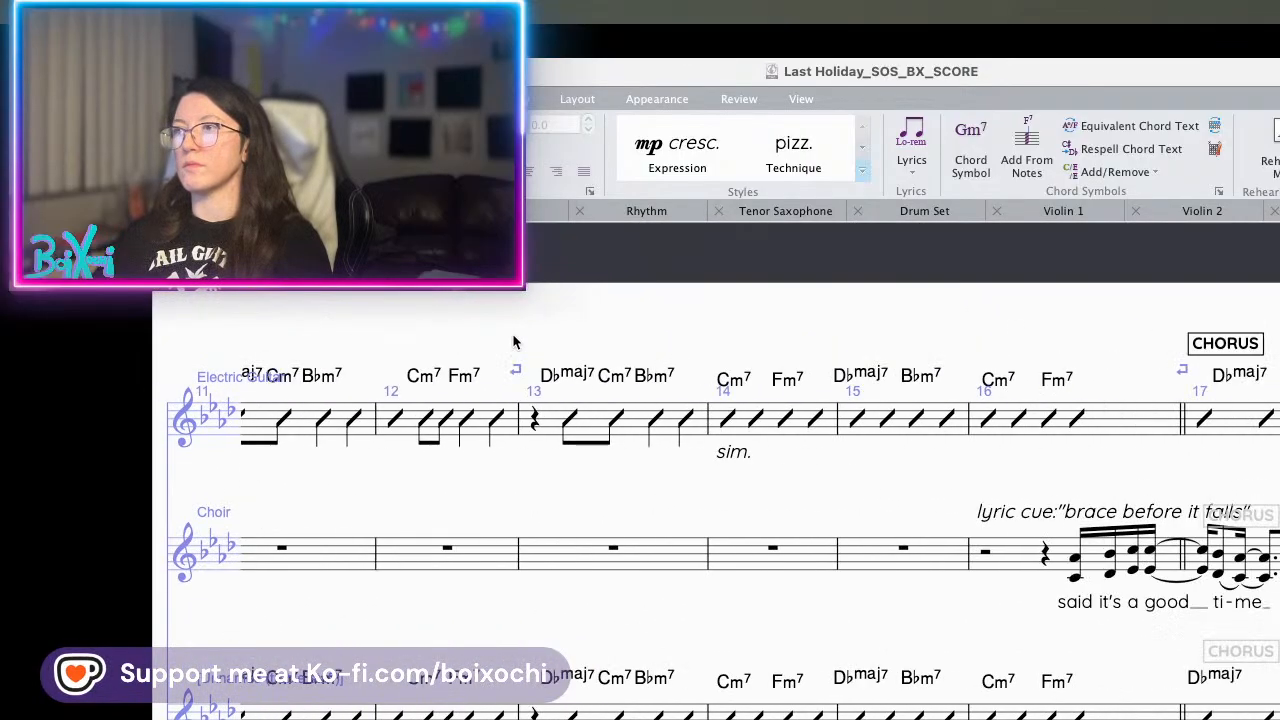
{"action": "scroll", "coordinate": [514, 342], "scroll_direction": "right", "scroll_amount": 8}
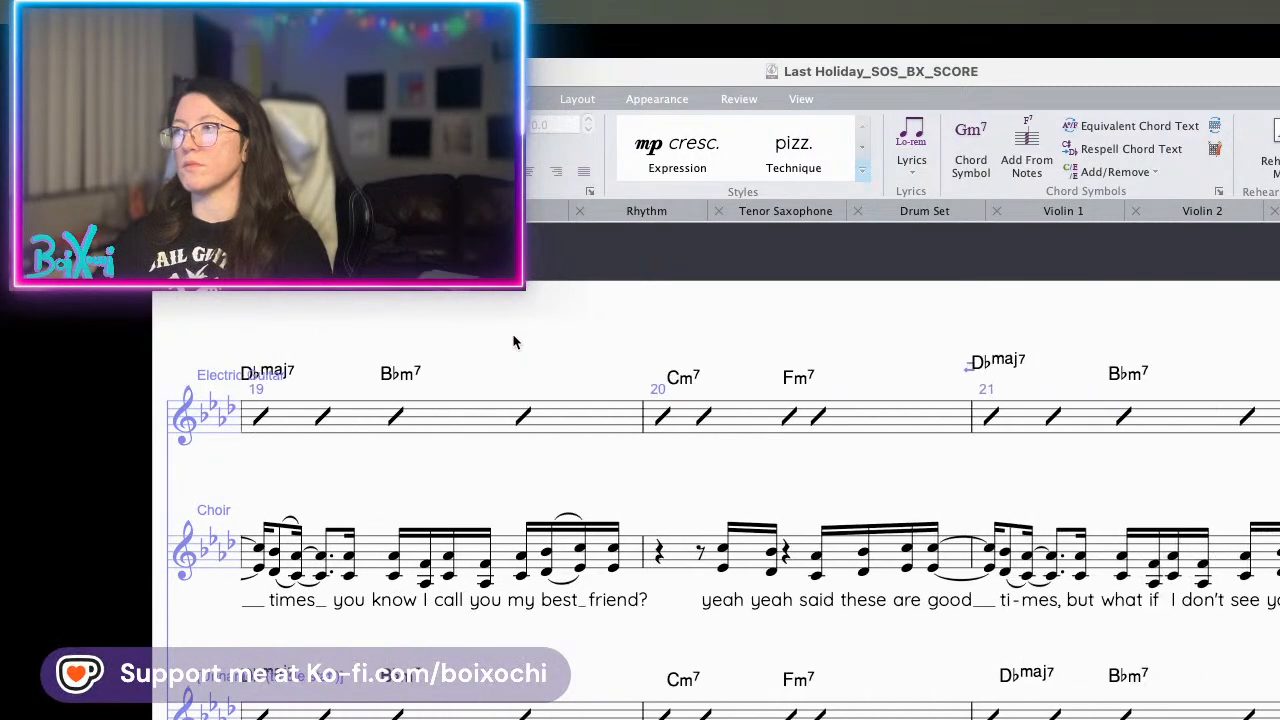
{"action": "scroll", "coordinate": [514, 342], "scroll_direction": "right", "scroll_amount": 10}
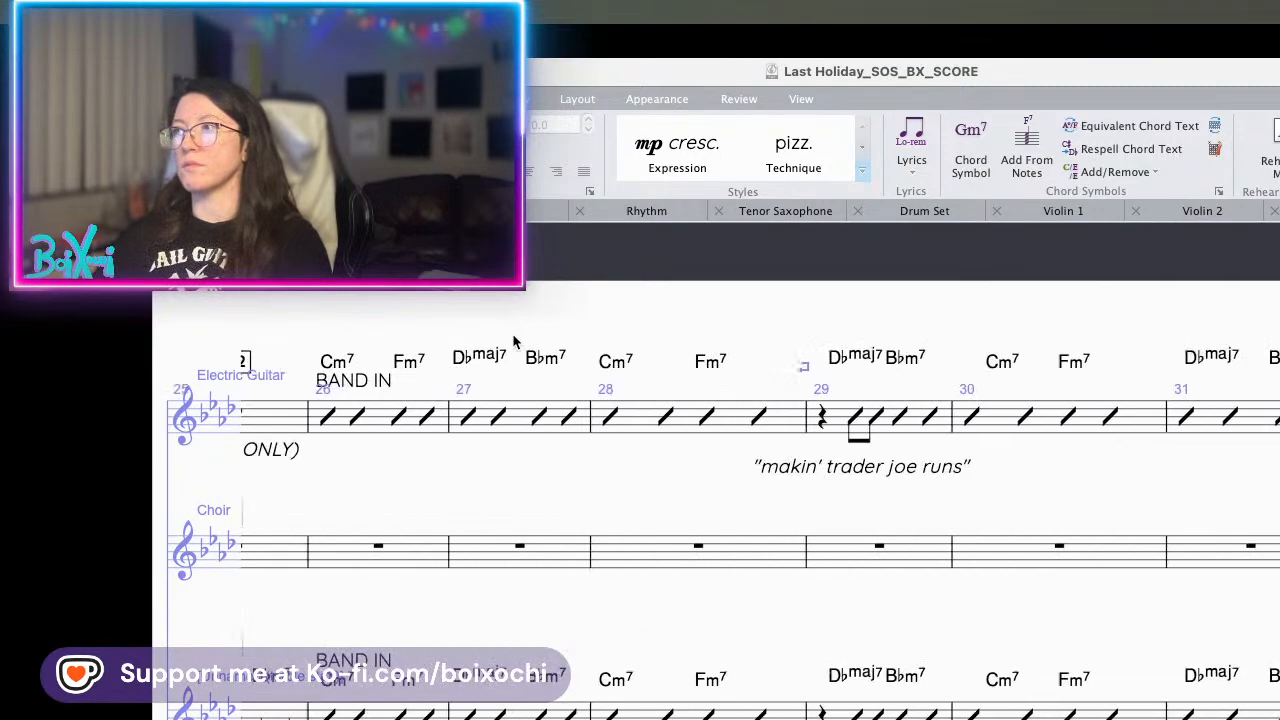
{"action": "scroll", "coordinate": [512, 342], "scroll_direction": "right", "scroll_amount": 10}
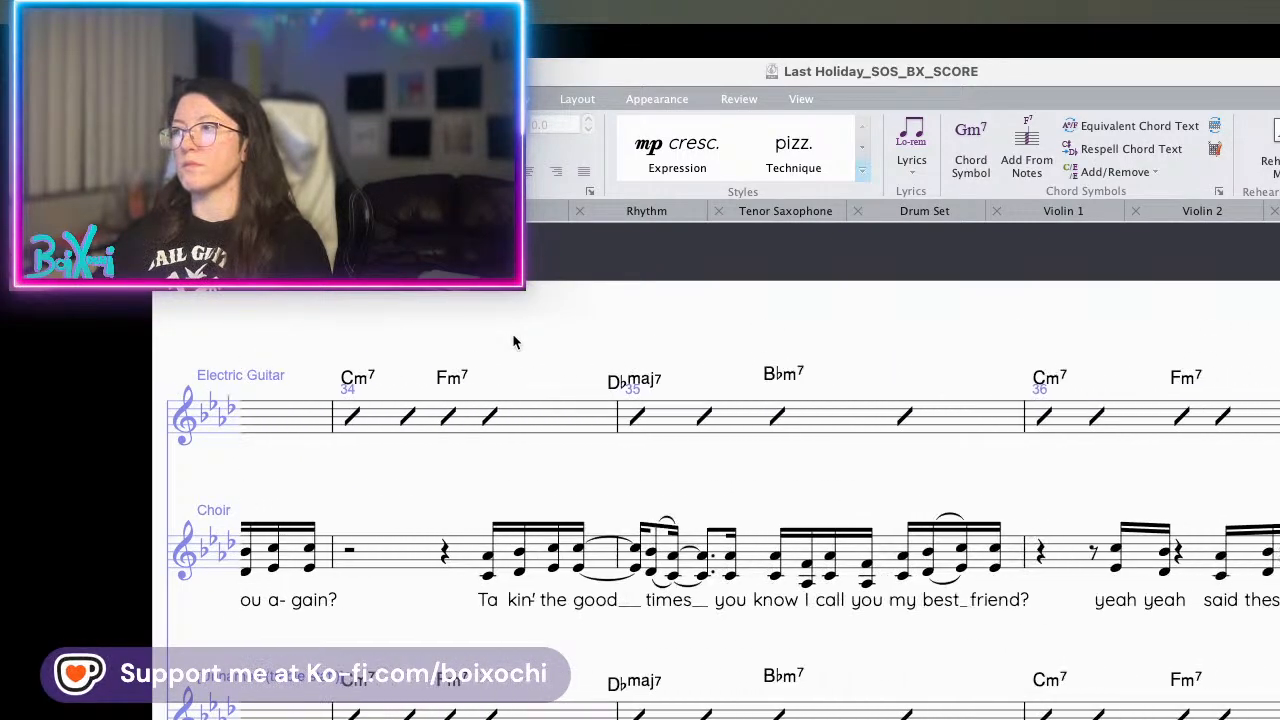
{"action": "scroll", "coordinate": [512, 342], "scroll_direction": "left", "scroll_amount": 12}
{"action": "scroll", "coordinate": [513, 342], "scroll_direction": "left", "scroll_amount": 2}
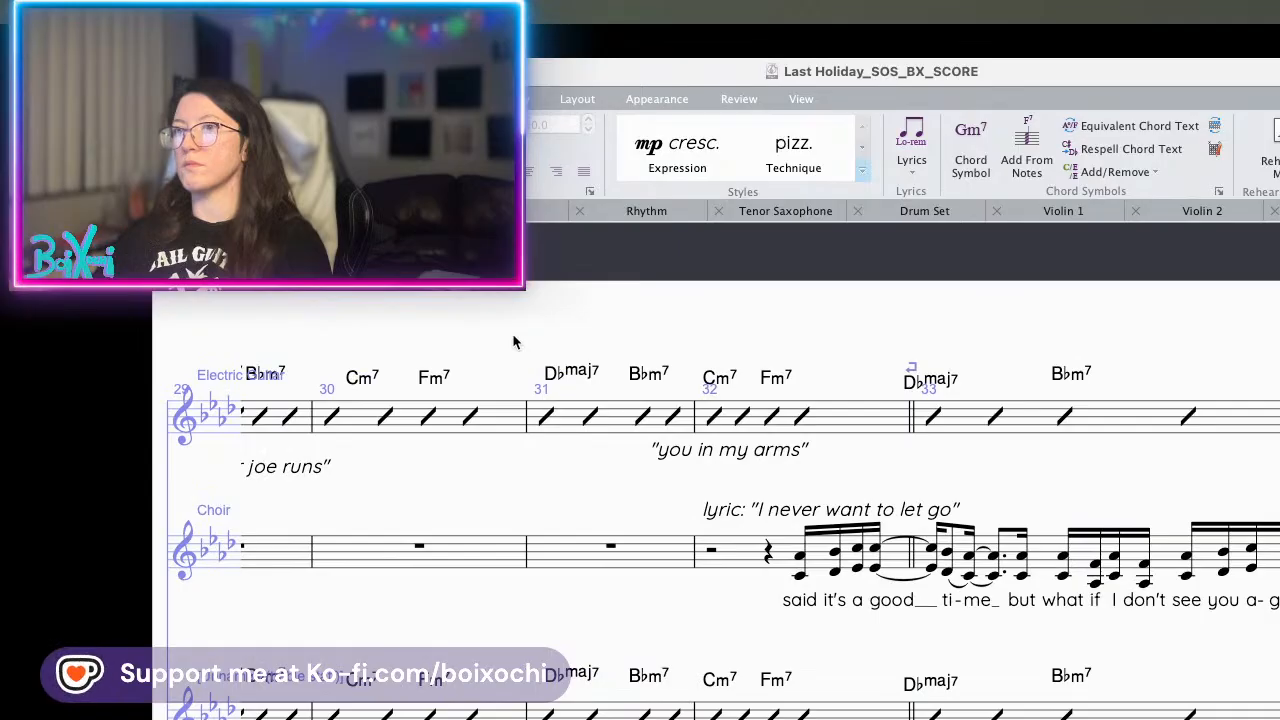
{"action": "scroll", "coordinate": [512, 342], "scroll_direction": "down", "scroll_amount": 1}
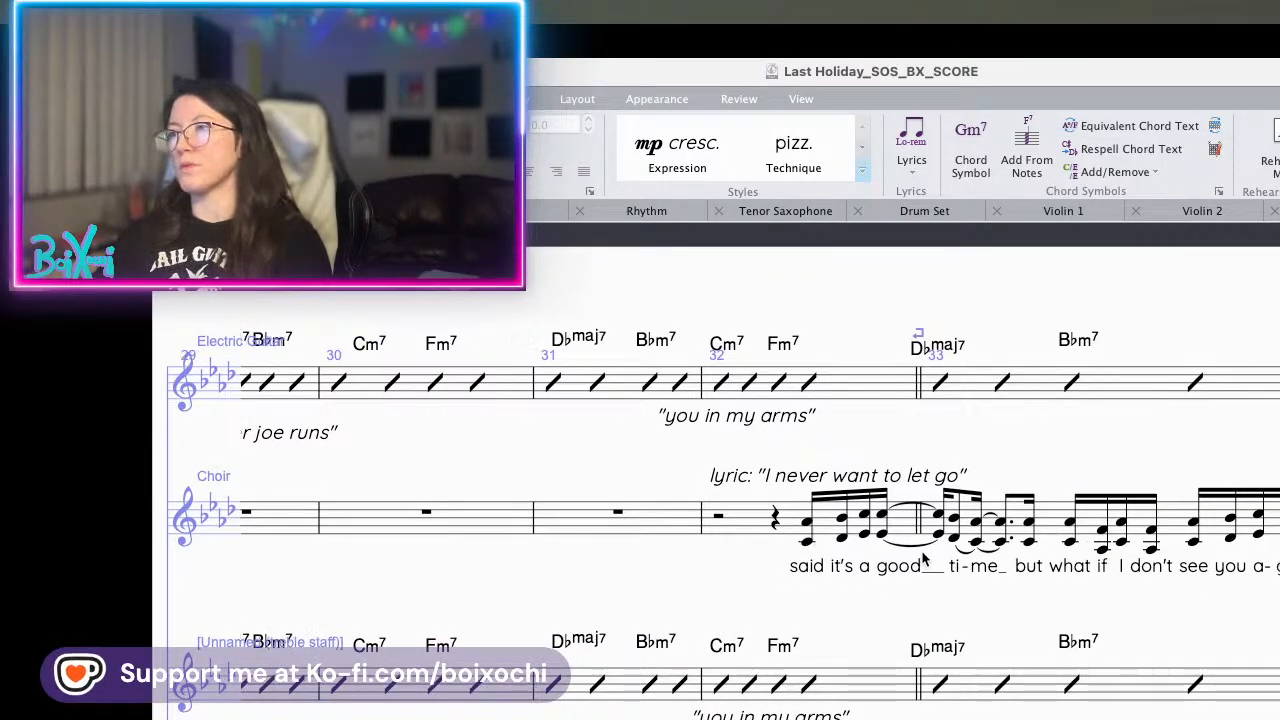
{"action": "scroll", "coordinate": [922, 560], "scroll_direction": "left", "scroll_amount": 15}
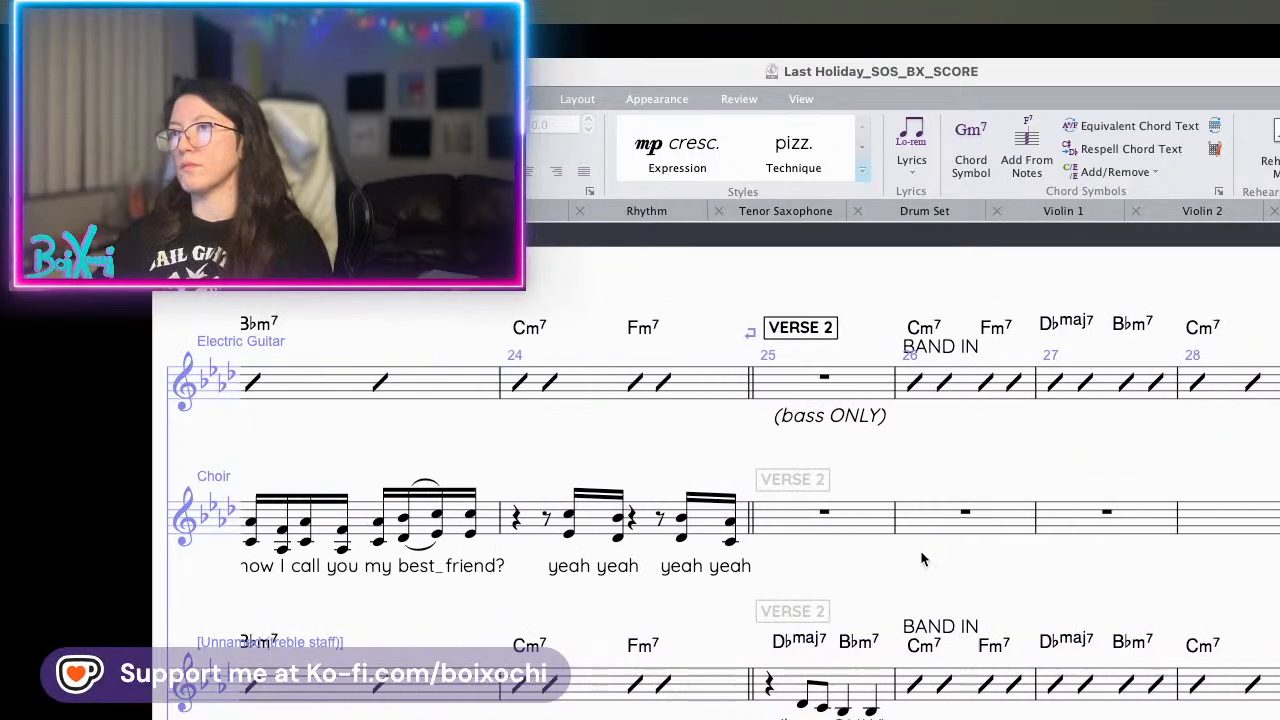
{"action": "scroll", "coordinate": [922, 560], "scroll_direction": "right", "scroll_amount": 15}
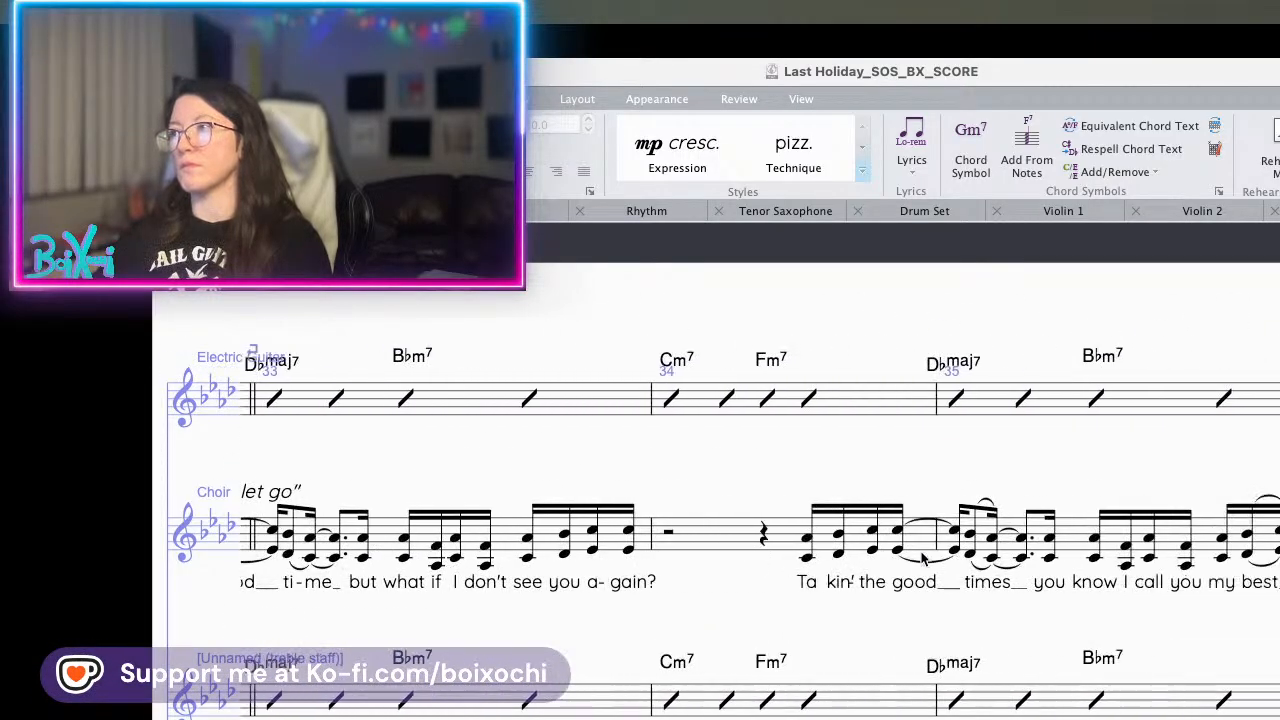
{"action": "scroll", "coordinate": [922, 560], "scroll_direction": "right", "scroll_amount": 10}
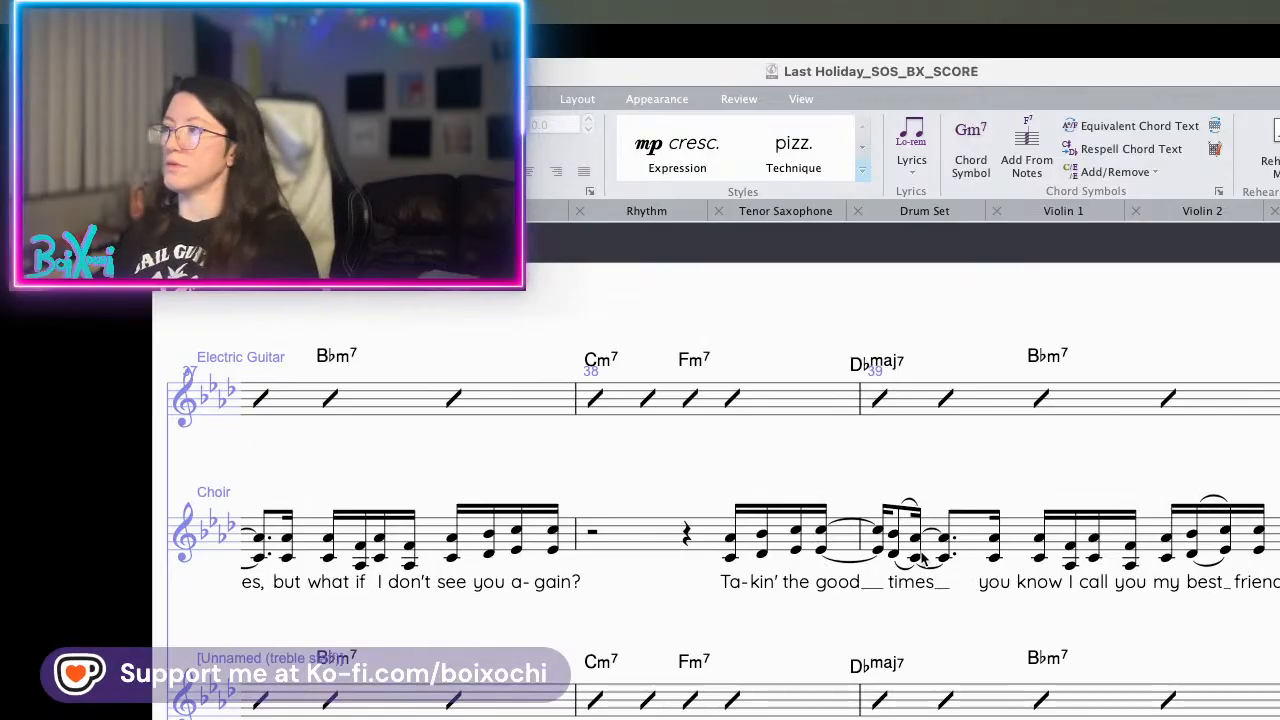
{"action": "scroll", "coordinate": [922, 560], "scroll_direction": "left", "scroll_amount": 10}
{"action": "scroll", "coordinate": [922, 556], "scroll_direction": "left", "scroll_amount": 12}
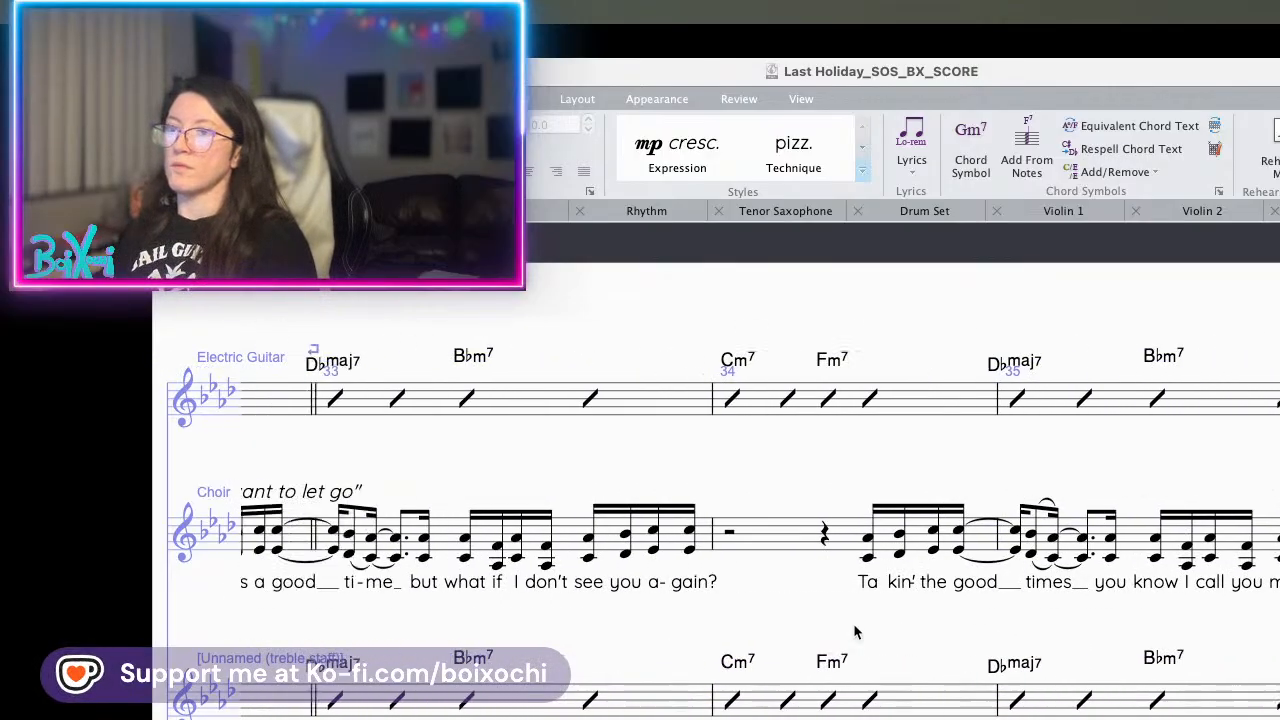
{"action": "scroll", "coordinate": [824, 628], "scroll_direction": "left", "scroll_amount": 3}
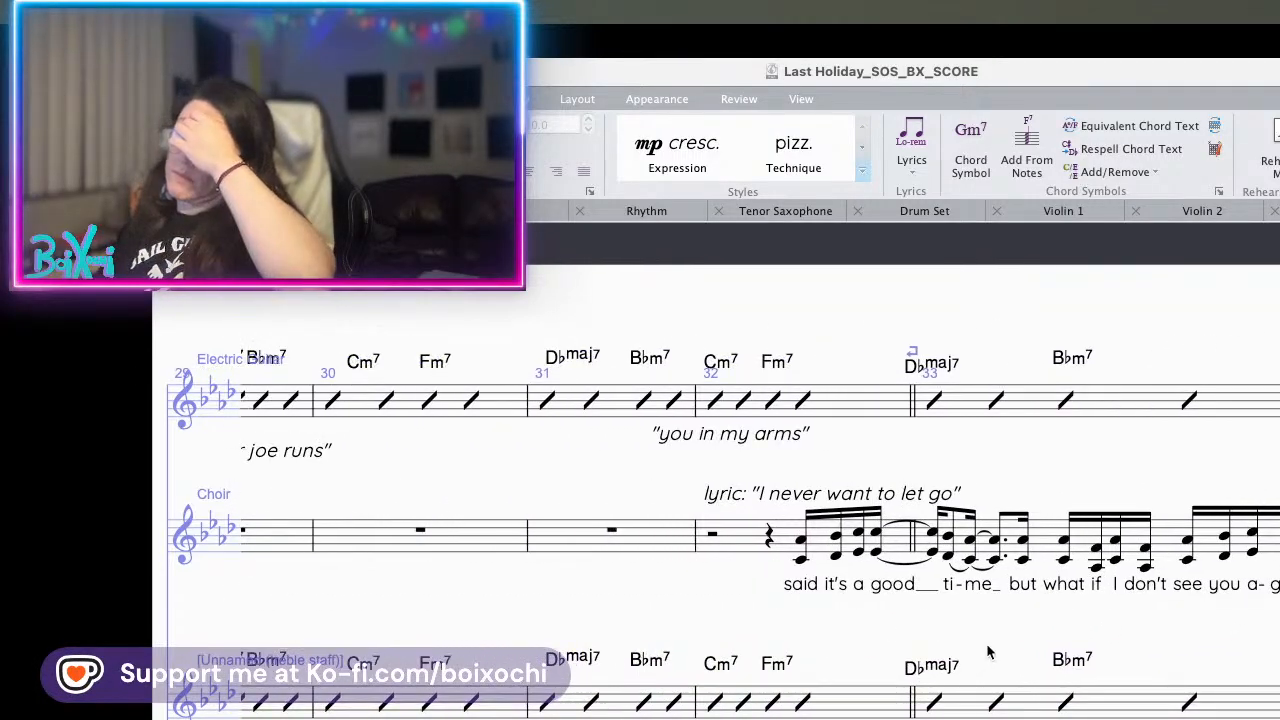
{"action": "right_click", "coordinate": [935, 402]}
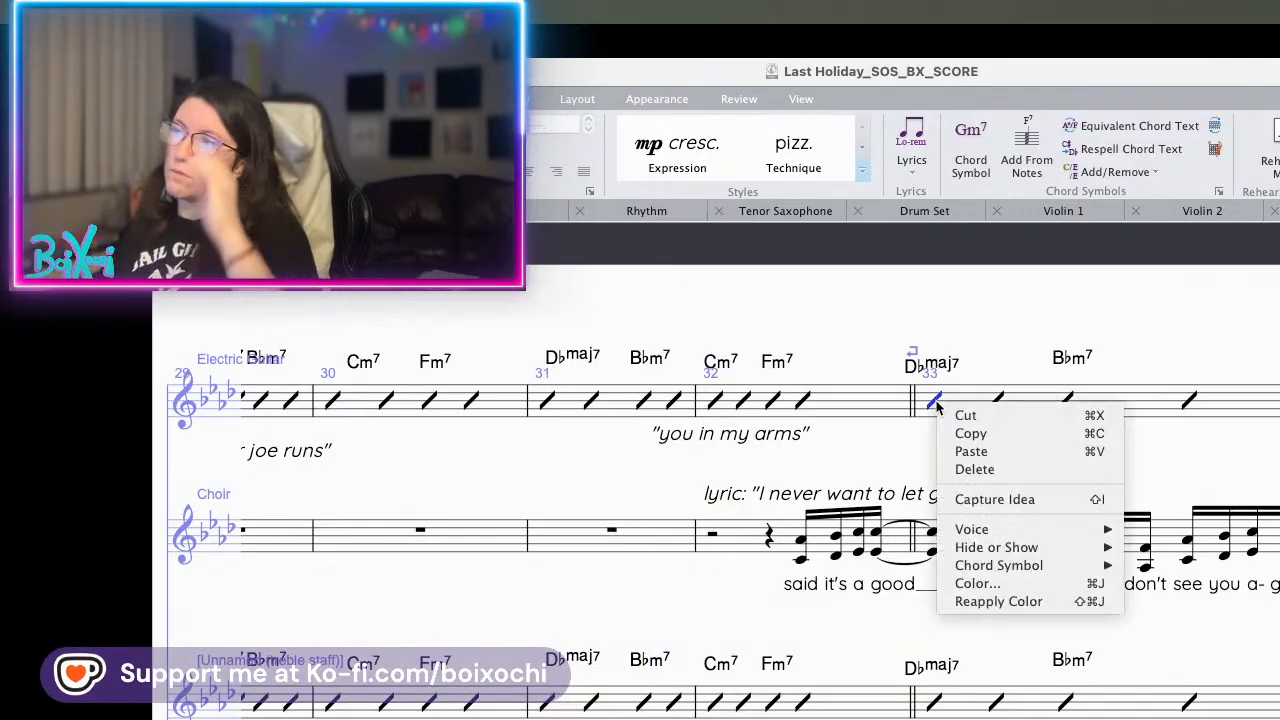
{"action": "key", "text": "Escape"}
{"action": "key", "text": "super+k"}
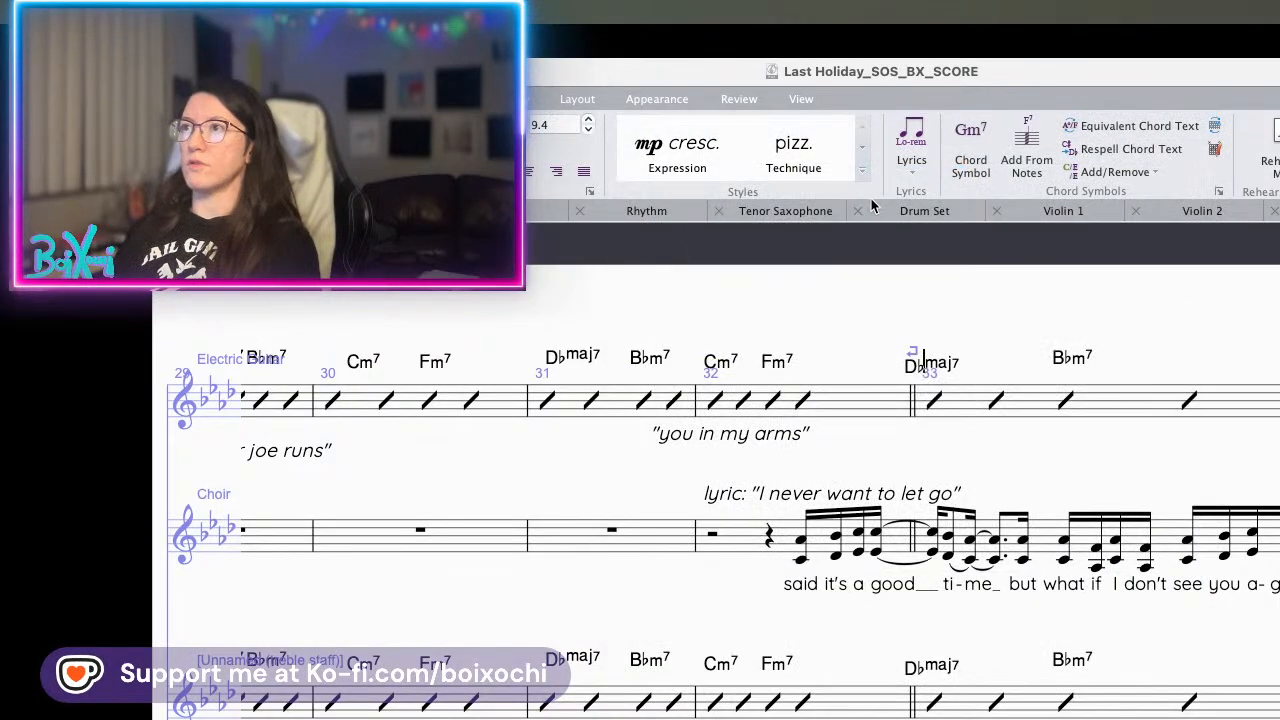
{"action": "left_click", "coordinate": [861, 171]}
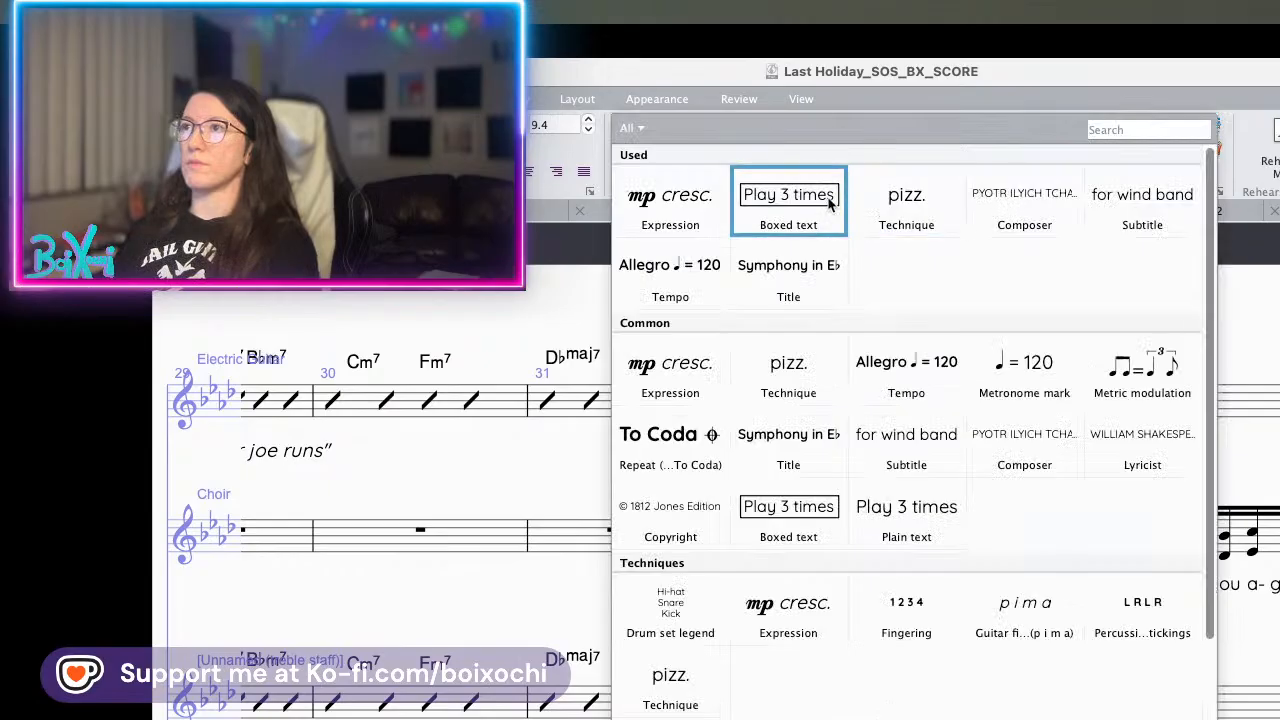
{"action": "key", "text": "Escape"}
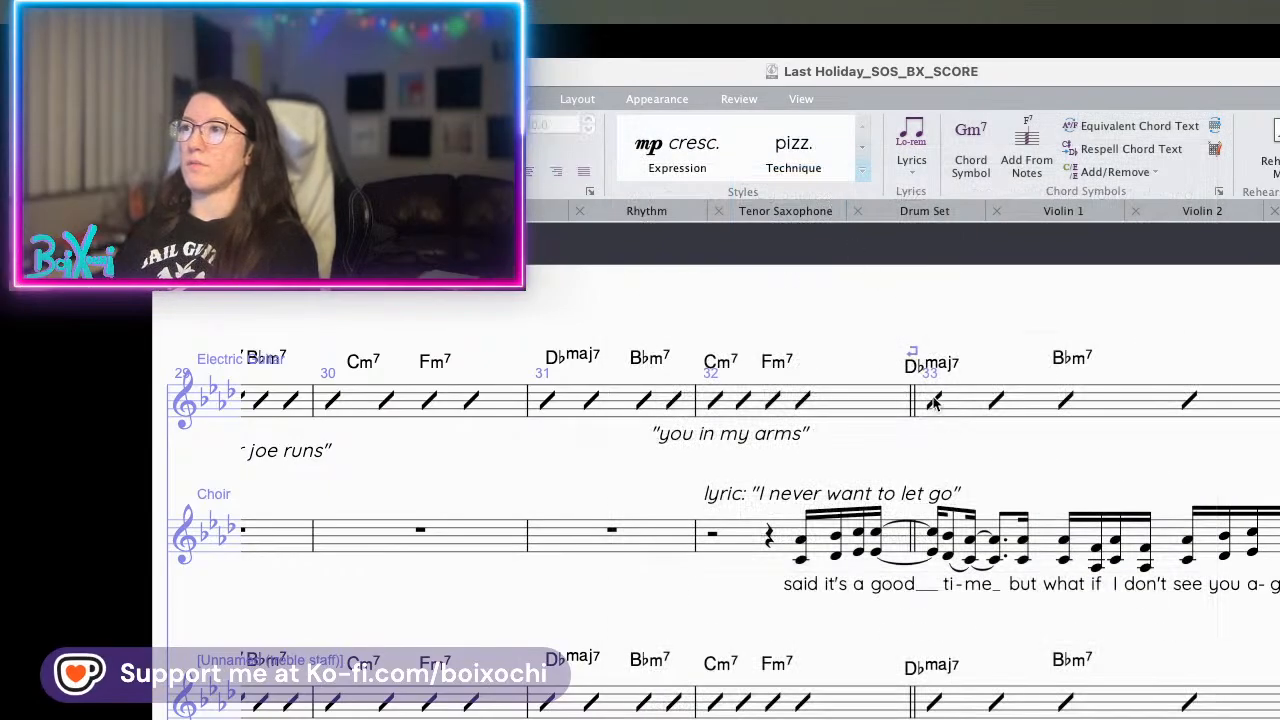
- Add the boxed text CHORUS 2 at the start of bar 33 on the Electric Guitar staff
{"action": "left_click", "coordinate": [862, 172]}
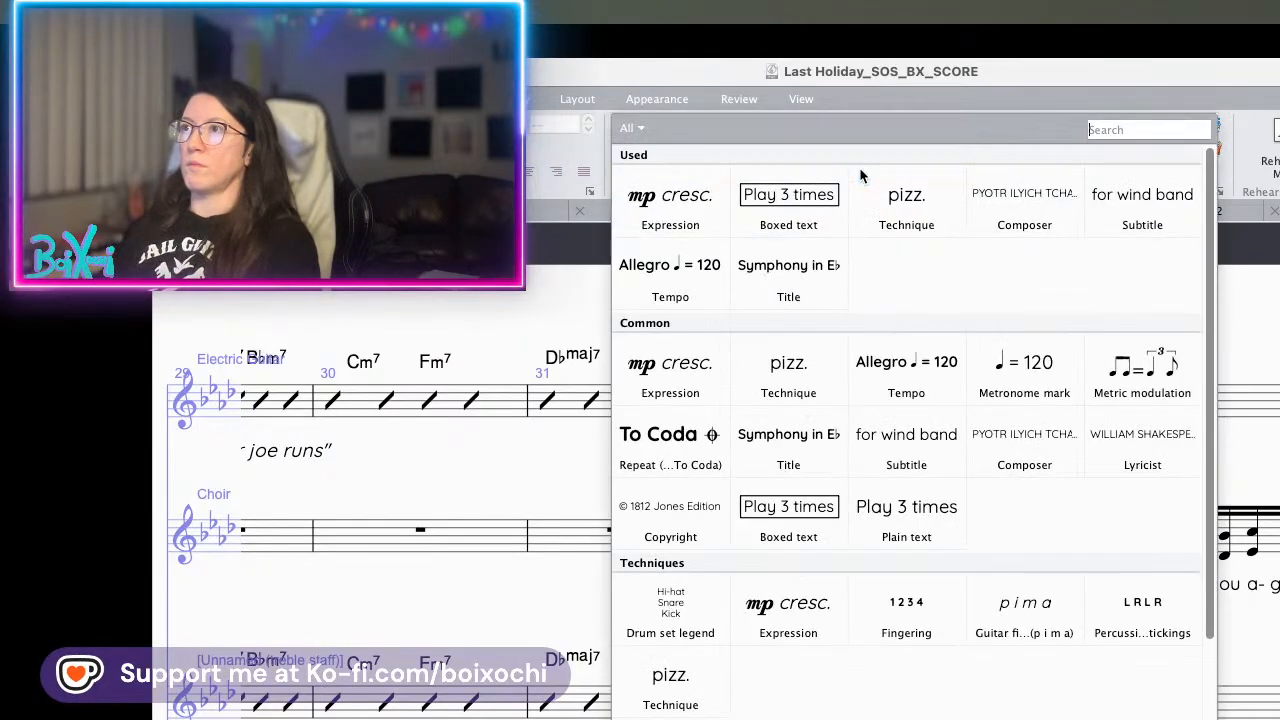
{"action": "left_click", "coordinate": [824, 199]}
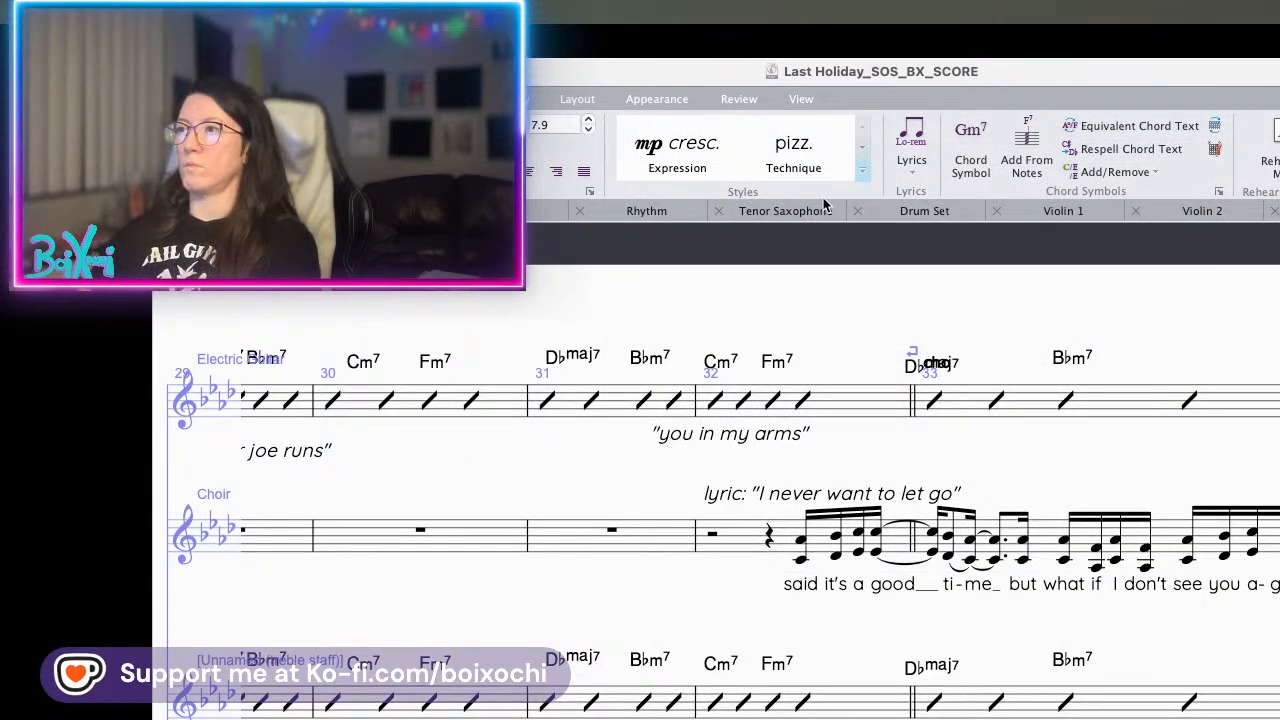
{"action": "type", "text": "CHORUS 2"}
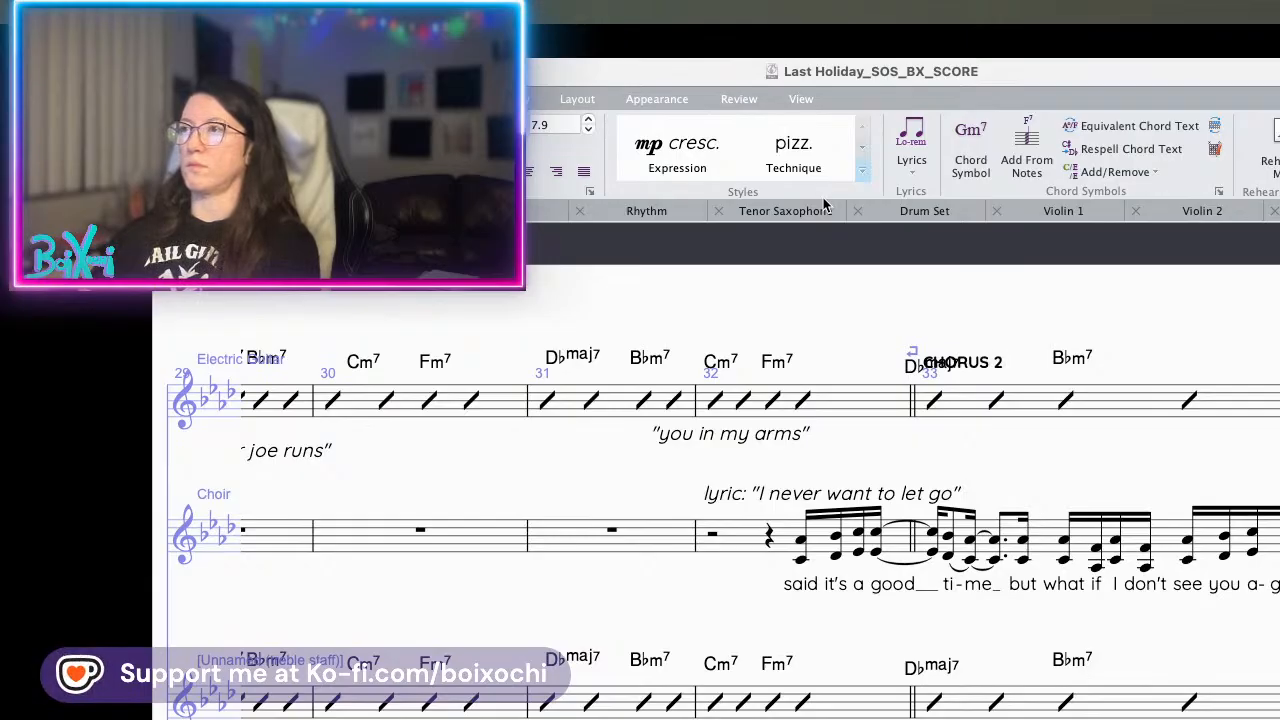
{"action": "key", "text": "Escape"}
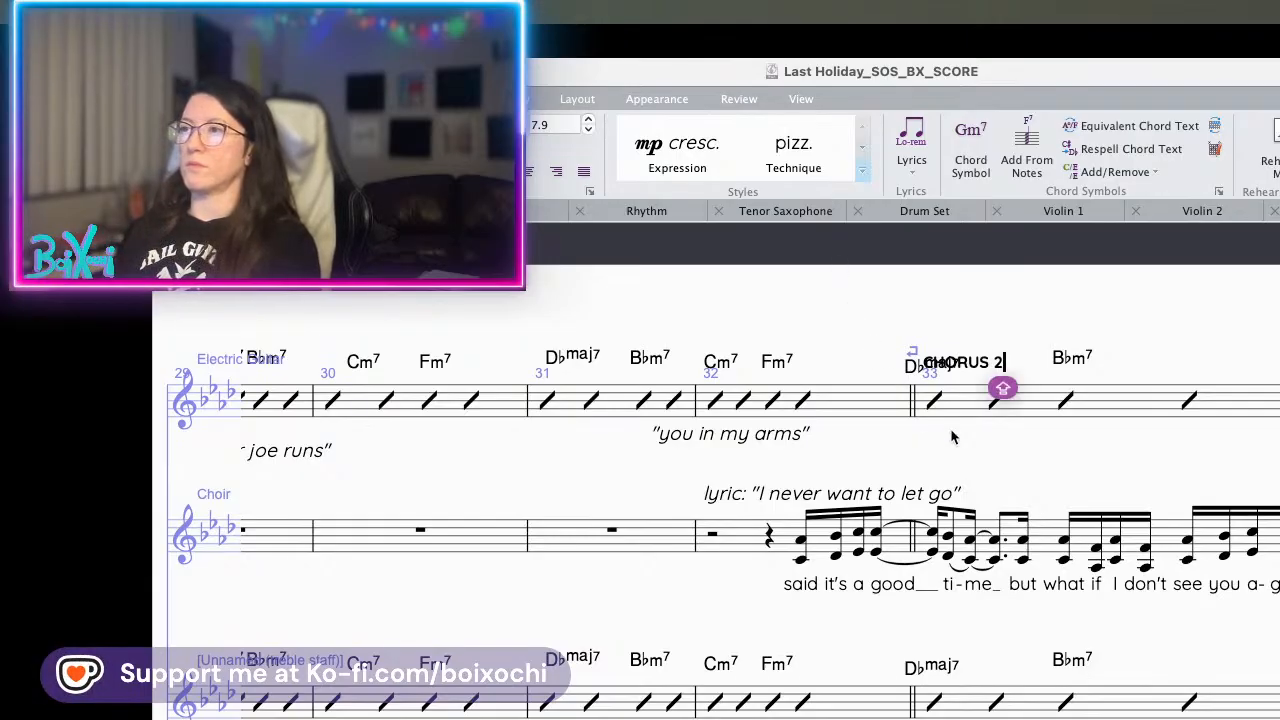
{"action": "key", "text": "Escape"}
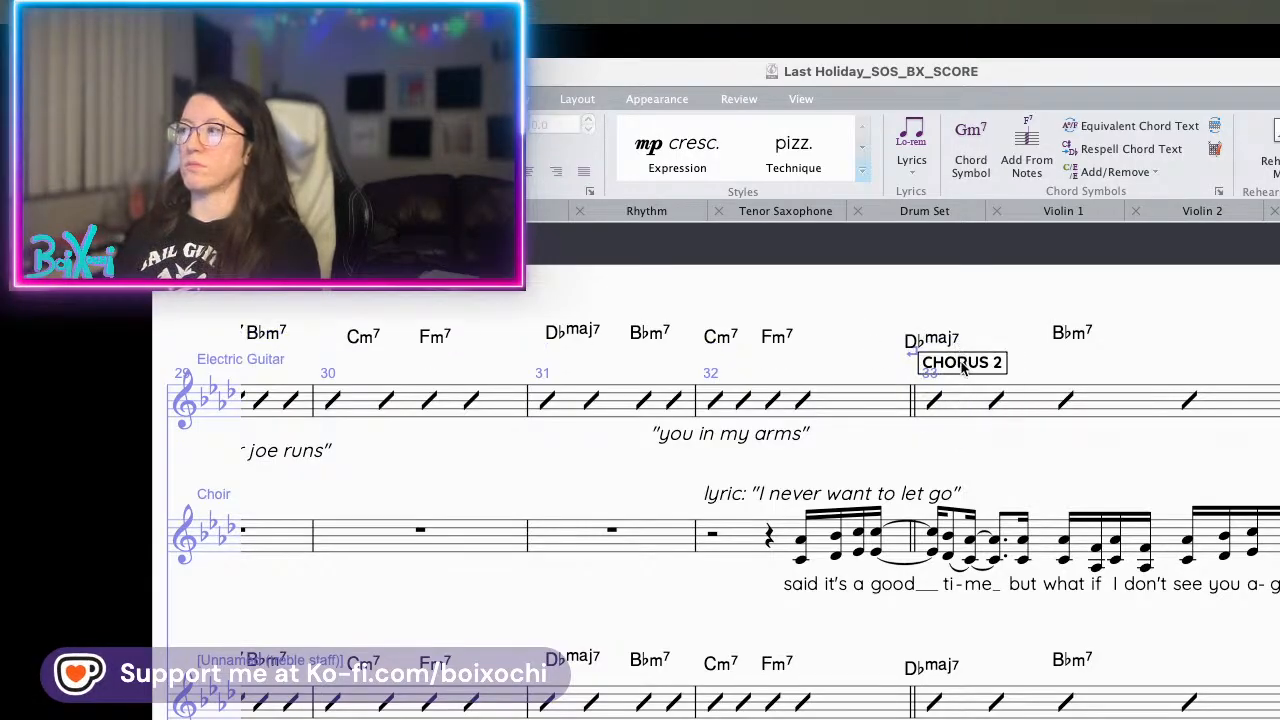
- Copy the boxed CHORUS 2 label to bar 33 of the Choir staff and set the copy to show in parts only
{"action": "left_click_drag", "start_coordinate": [962, 368], "coordinate": [980, 511]}
{"action": "left_click", "coordinate": [925, 465], "text": "alt"}
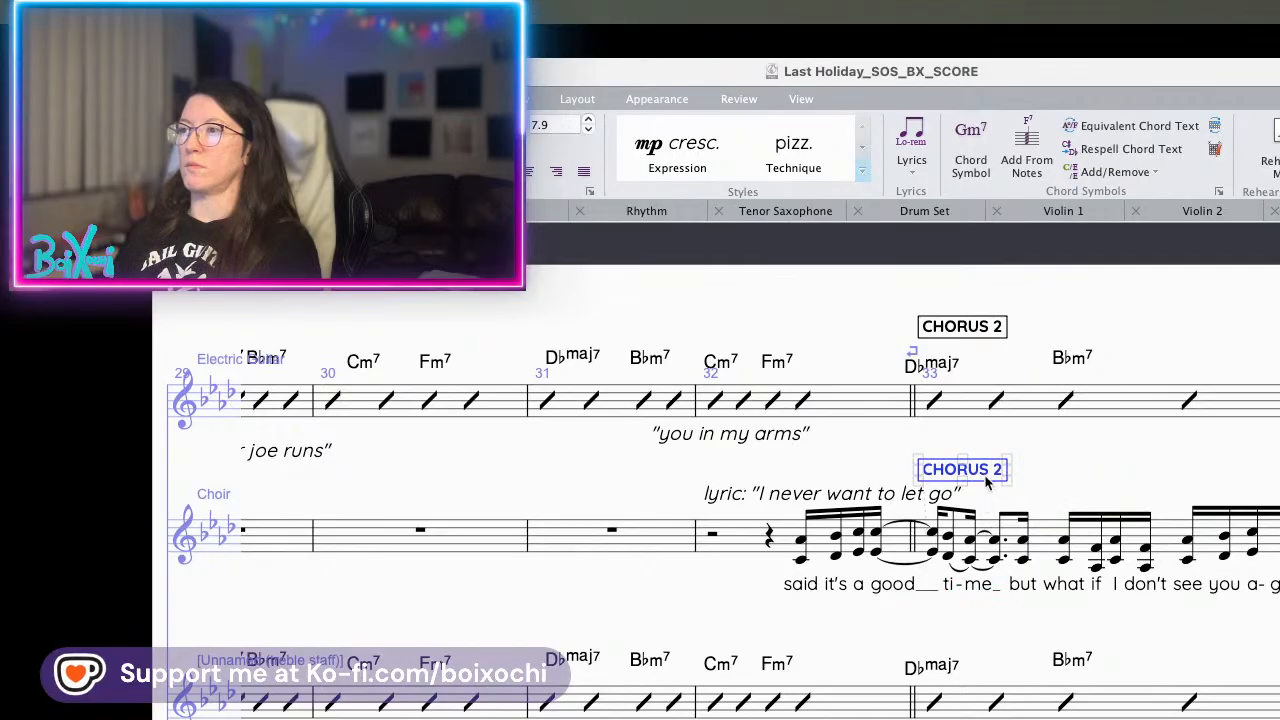
{"action": "right_click", "coordinate": [985, 479]}
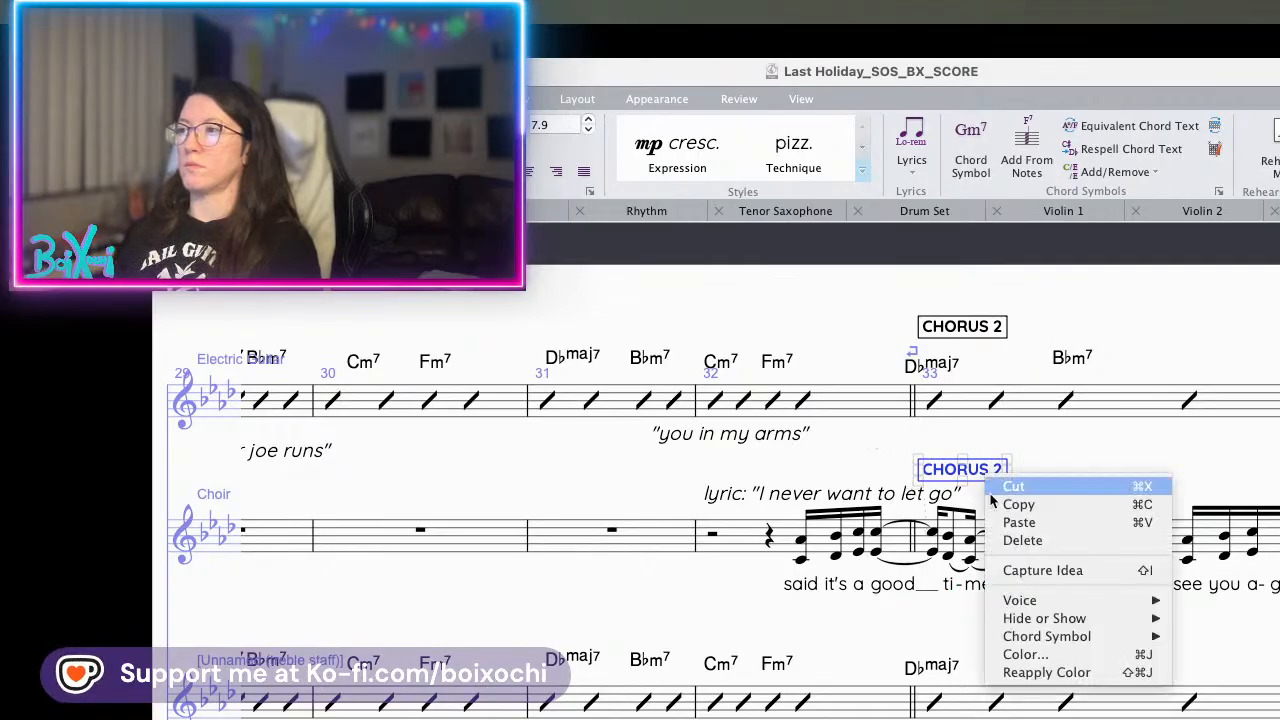
{"action": "mouse_move", "coordinate": [1108, 604]}
{"action": "mouse_move", "coordinate": [1150, 636]}
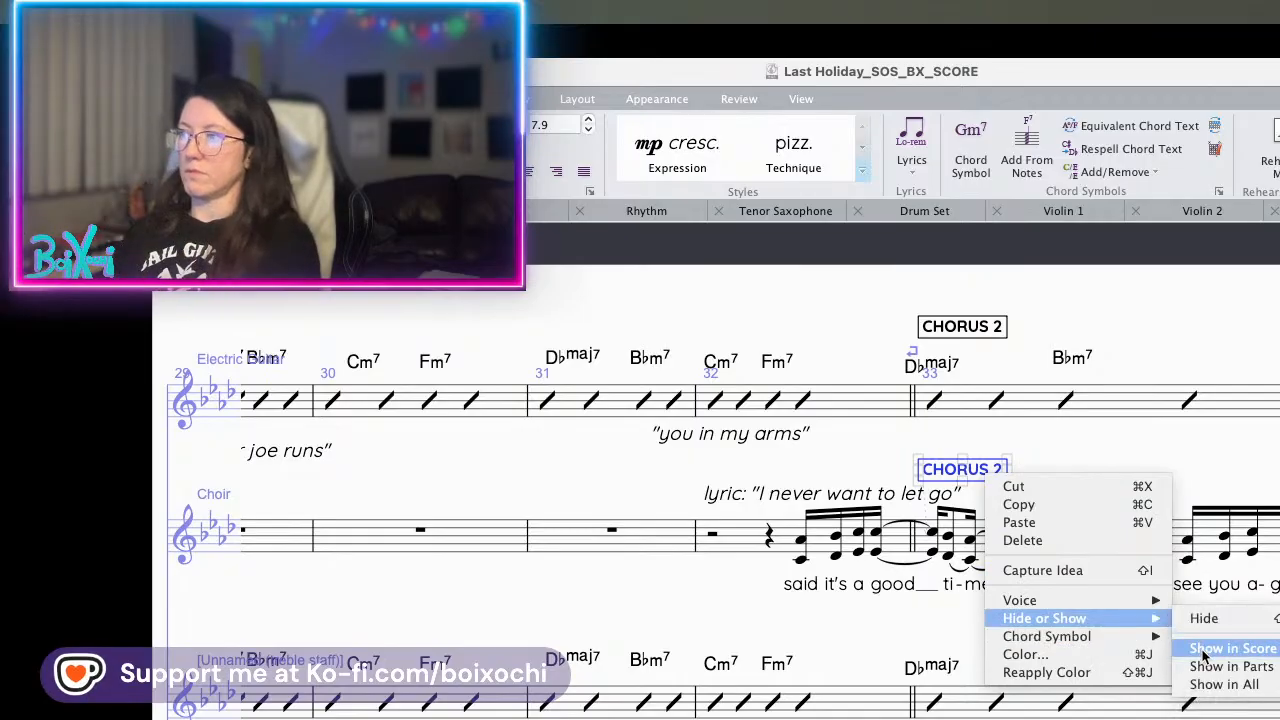
{"action": "left_click", "coordinate": [1207, 667]}
- Place copies of the parts-only CHORUS 2 label at bar 33 of the unnamed treble, Tenor Saxophone and Drum Set staves
{"action": "scroll", "coordinate": [1121, 652], "scroll_direction": "down", "scroll_amount": 4}
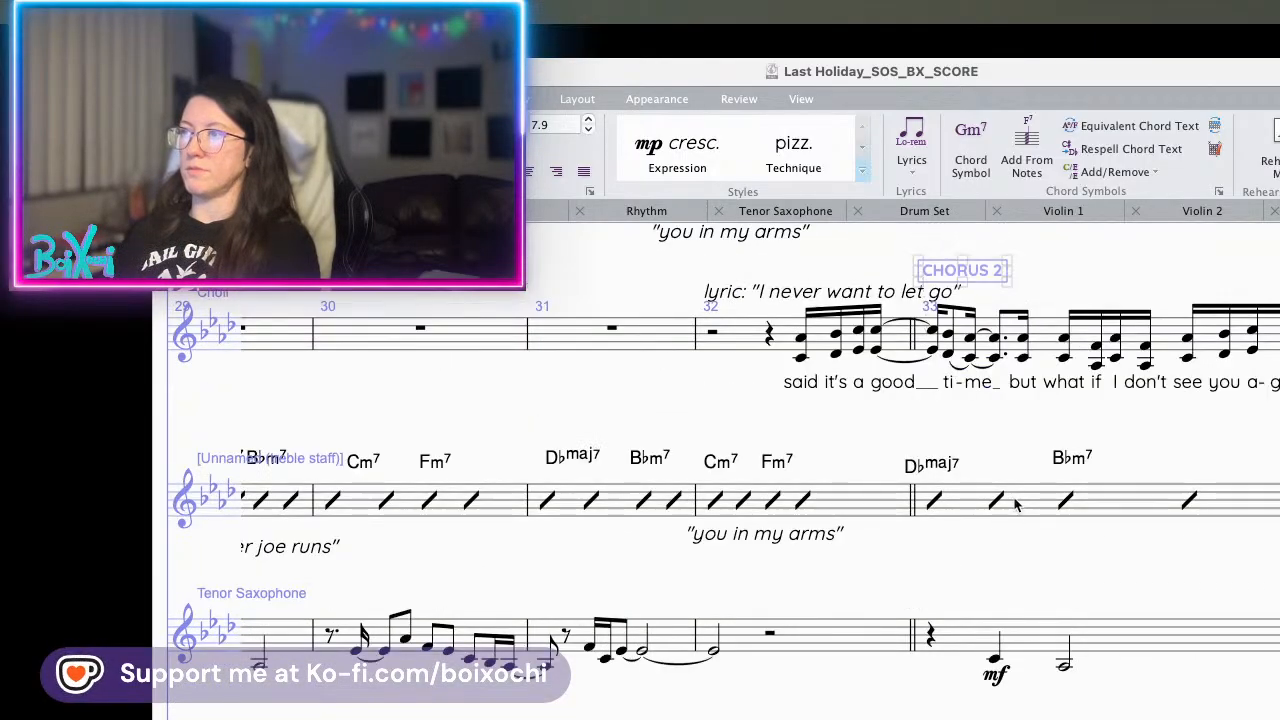
{"action": "left_click", "coordinate": [943, 440], "text": "alt"}
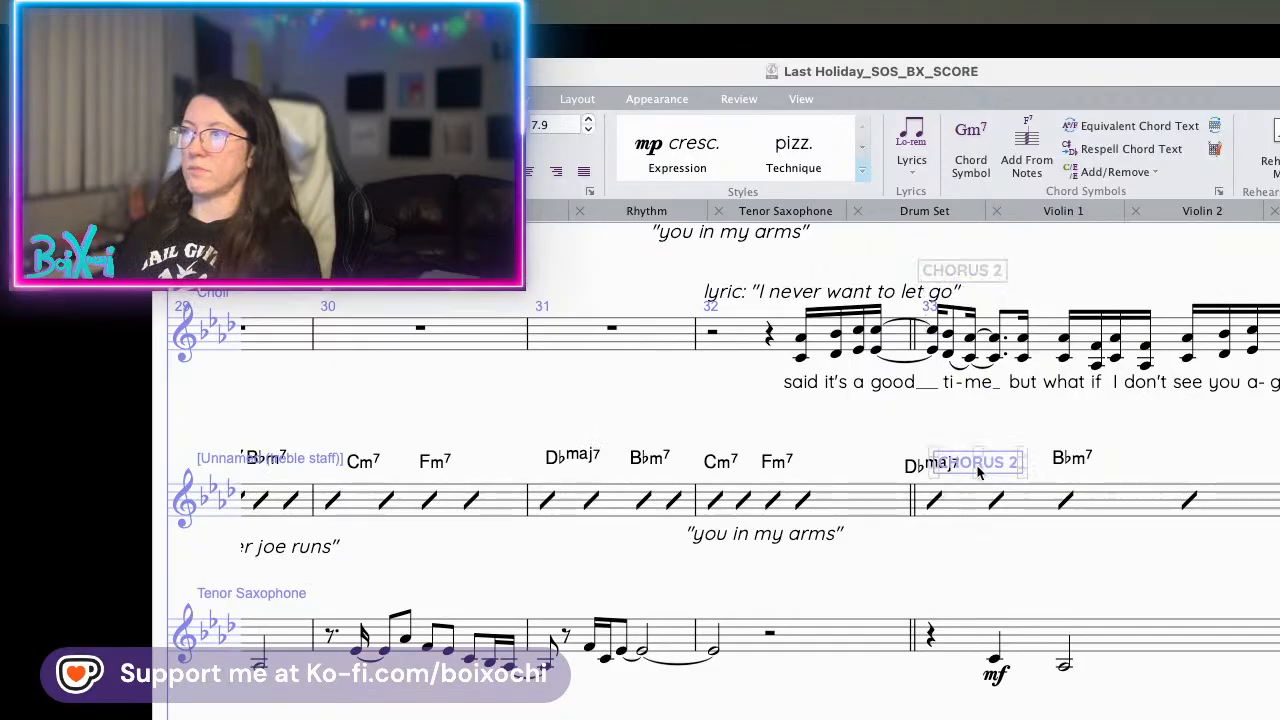
{"action": "left_click", "coordinate": [931, 609], "text": "alt"}
{"action": "scroll", "coordinate": [934, 594], "scroll_direction": "down", "scroll_amount": 4}
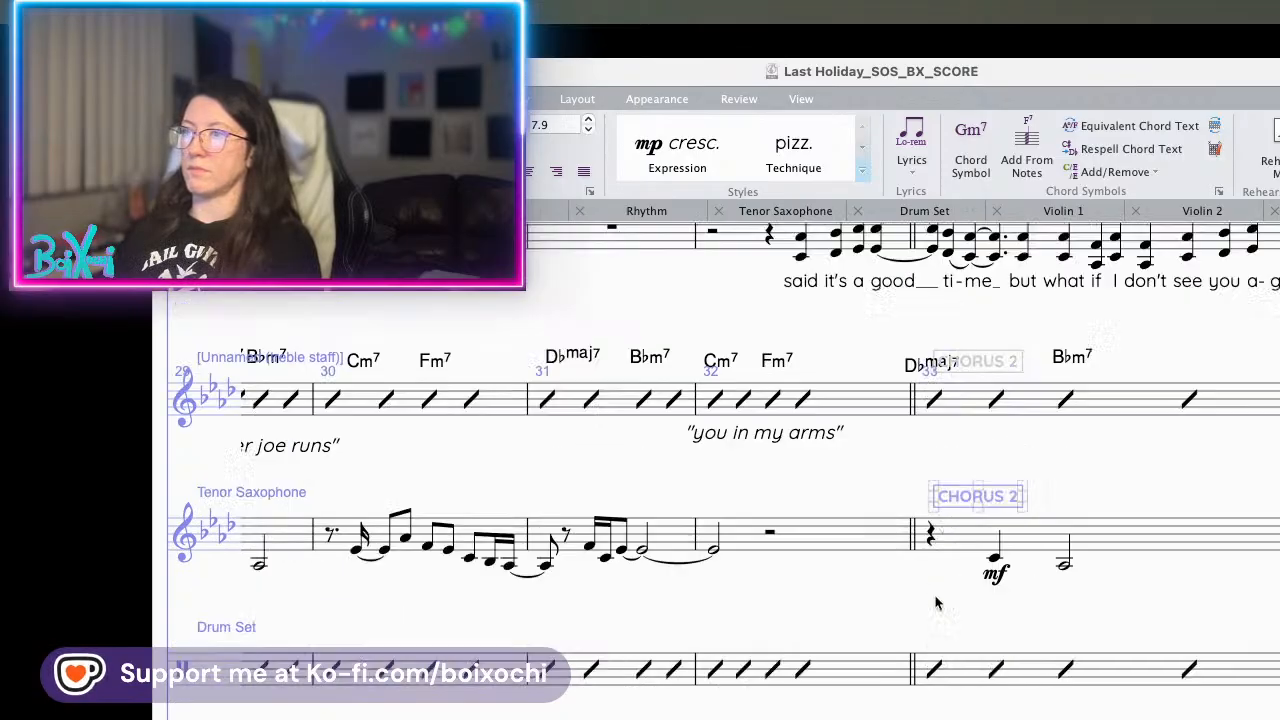
{"action": "left_click", "coordinate": [933, 538], "text": "alt"}
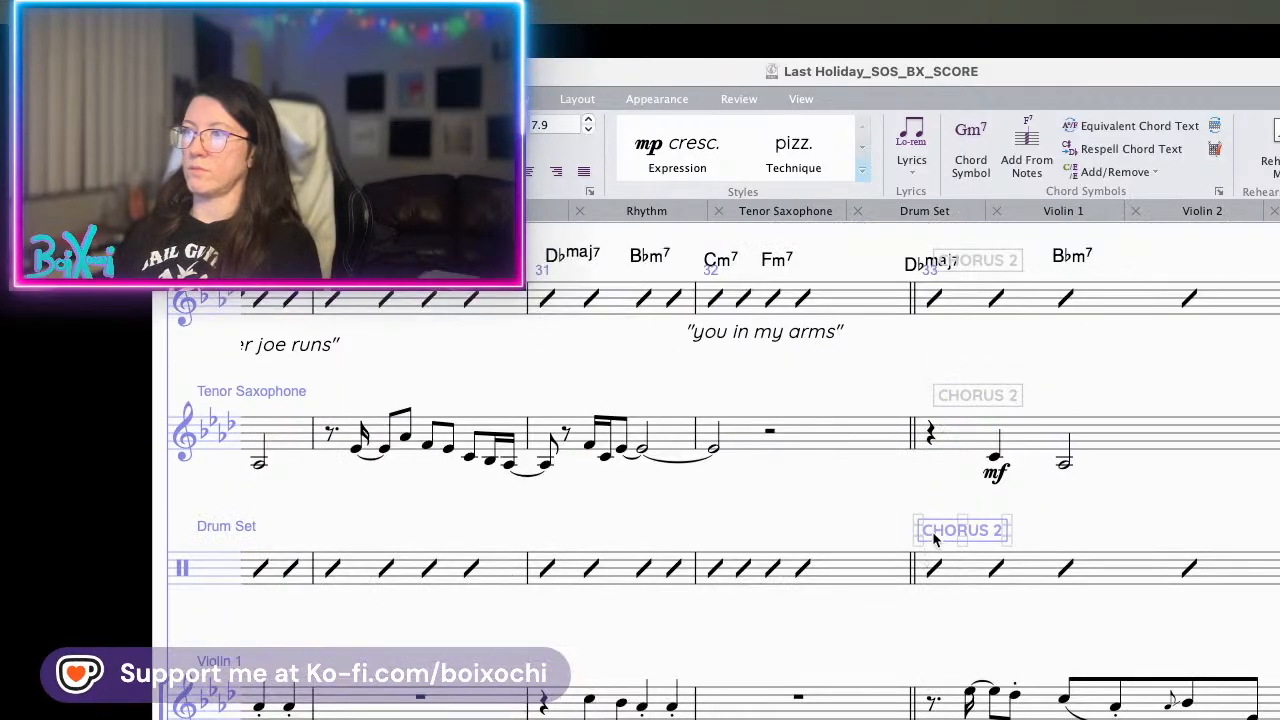
- Copy the CHORUS 2 label to bar 33 of the Violin 1, Violin 2, Viola and Violoncello staves, keeping the Violoncello label clear of its notes
{"action": "scroll", "coordinate": [933, 538], "scroll_direction": "down", "scroll_amount": 3}
{"action": "left_click", "coordinate": [929, 566], "text": "alt"}
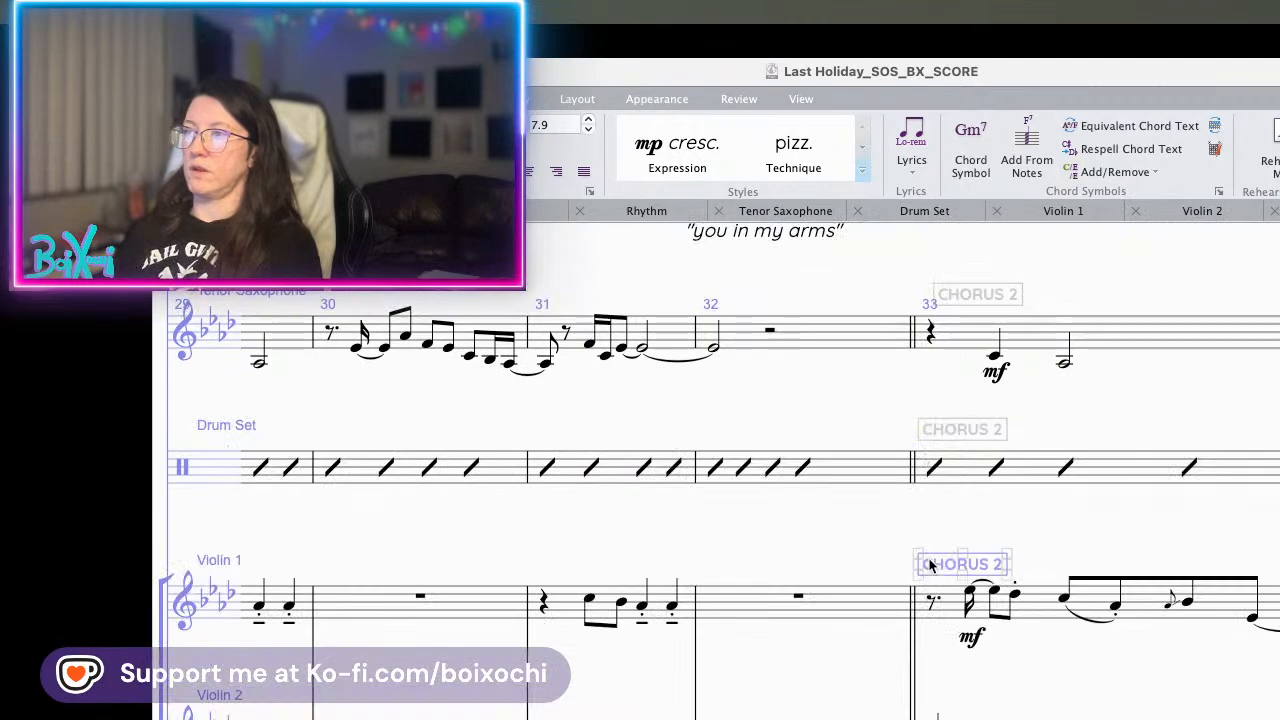
{"action": "left_click", "coordinate": [948, 690], "text": "alt"}
{"action": "scroll", "coordinate": [948, 690], "scroll_direction": "down", "scroll_amount": 3}
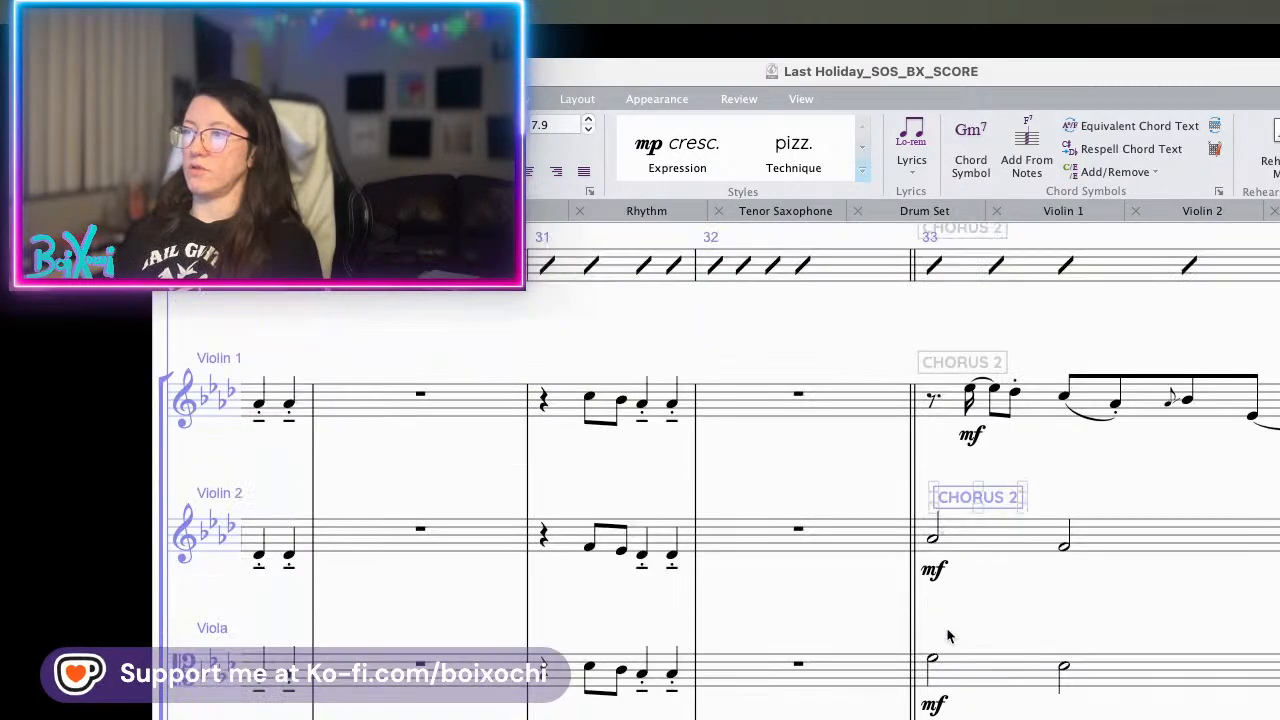
{"action": "left_click", "coordinate": [948, 636], "text": "alt"}
{"action": "scroll", "coordinate": [948, 636], "scroll_direction": "down", "scroll_amount": 3}
{"action": "left_click", "coordinate": [949, 618], "text": "alt"}
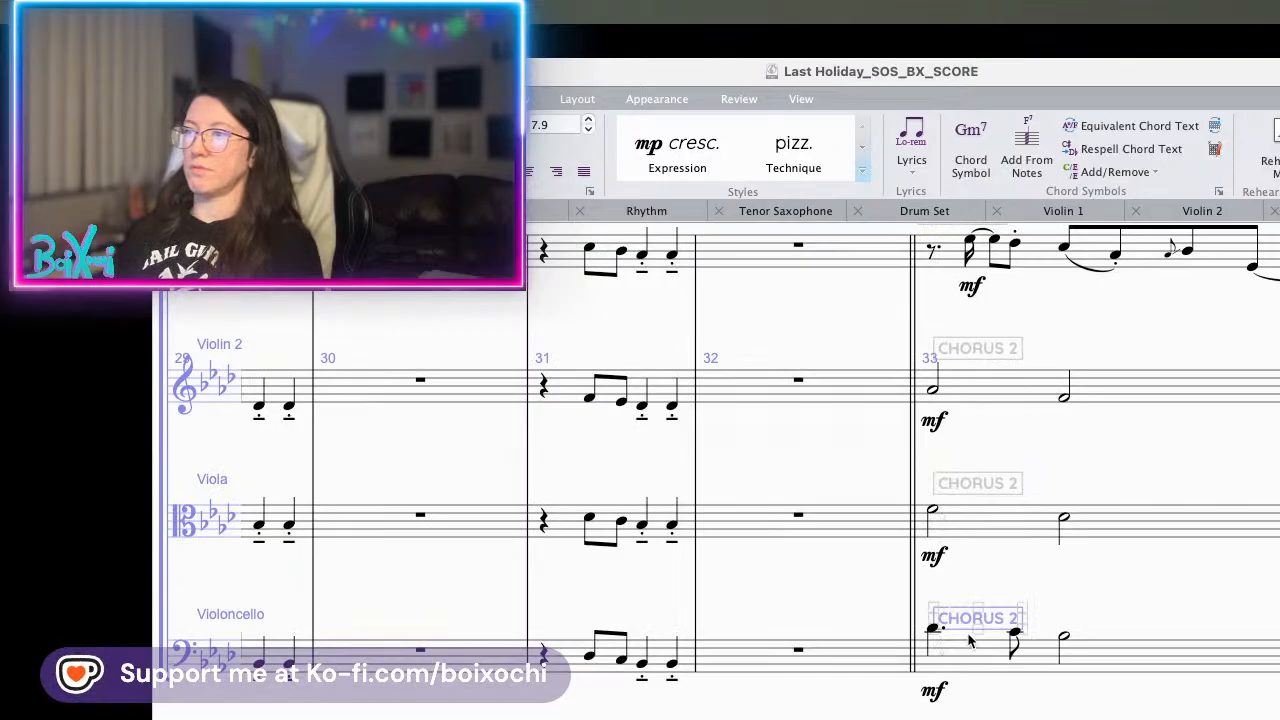
{"action": "left_click_drag", "start_coordinate": [960, 620], "coordinate": [948, 598]}
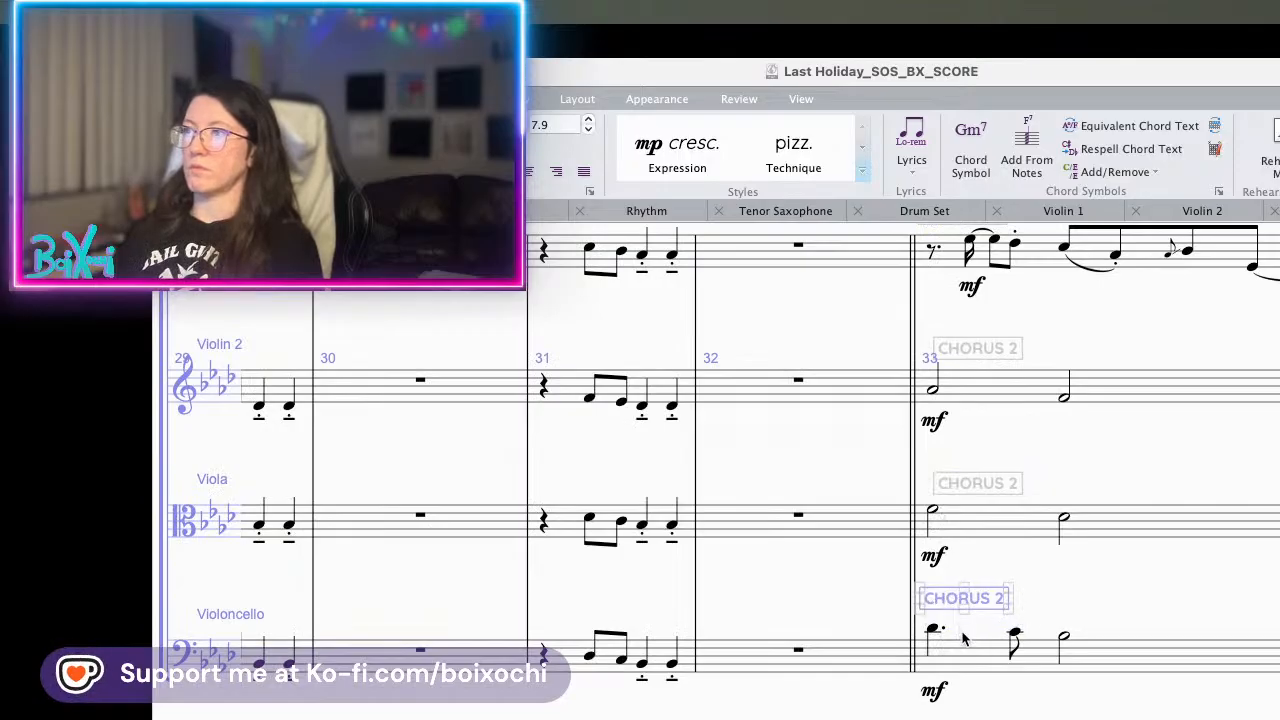
- Examine the CHORUS 2 labels at bar 33 on every staff and compare them with the VERSE 2 labels at bar 25
{"action": "scroll", "coordinate": [963, 637], "scroll_direction": "up", "scroll_amount": 15}
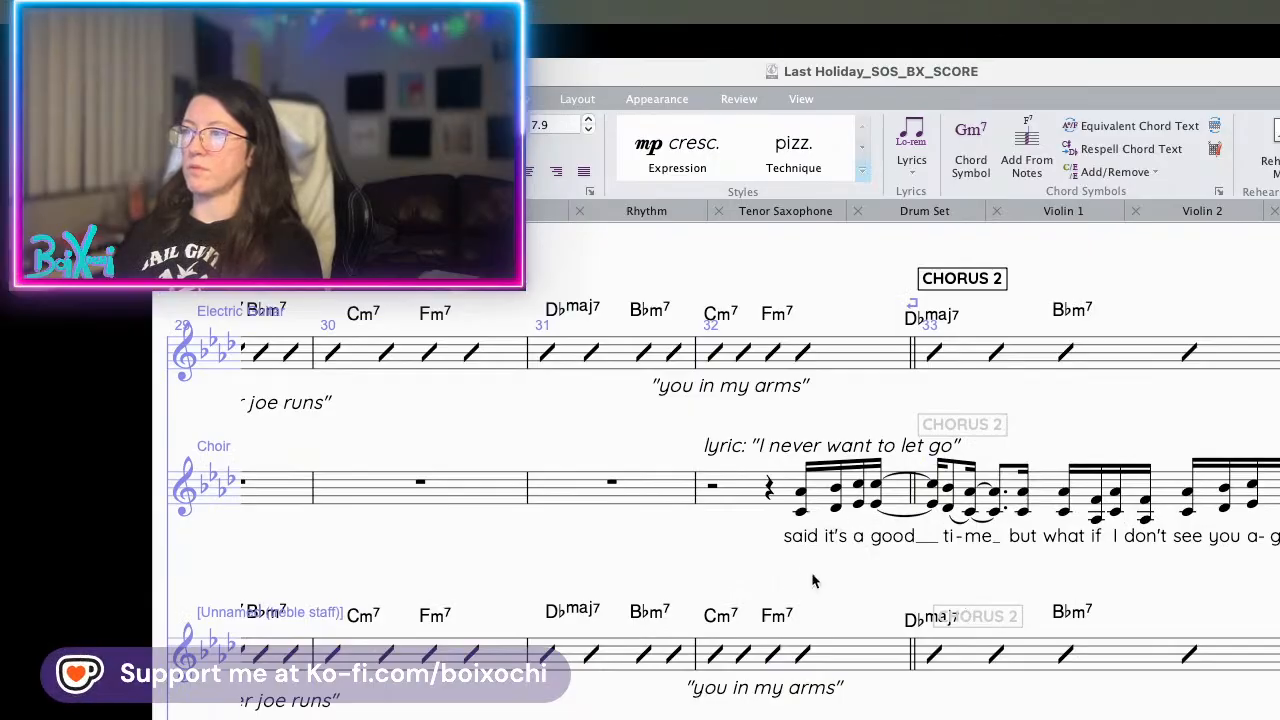
{"action": "scroll", "coordinate": [812, 580], "scroll_direction": "left", "scroll_amount": 5}
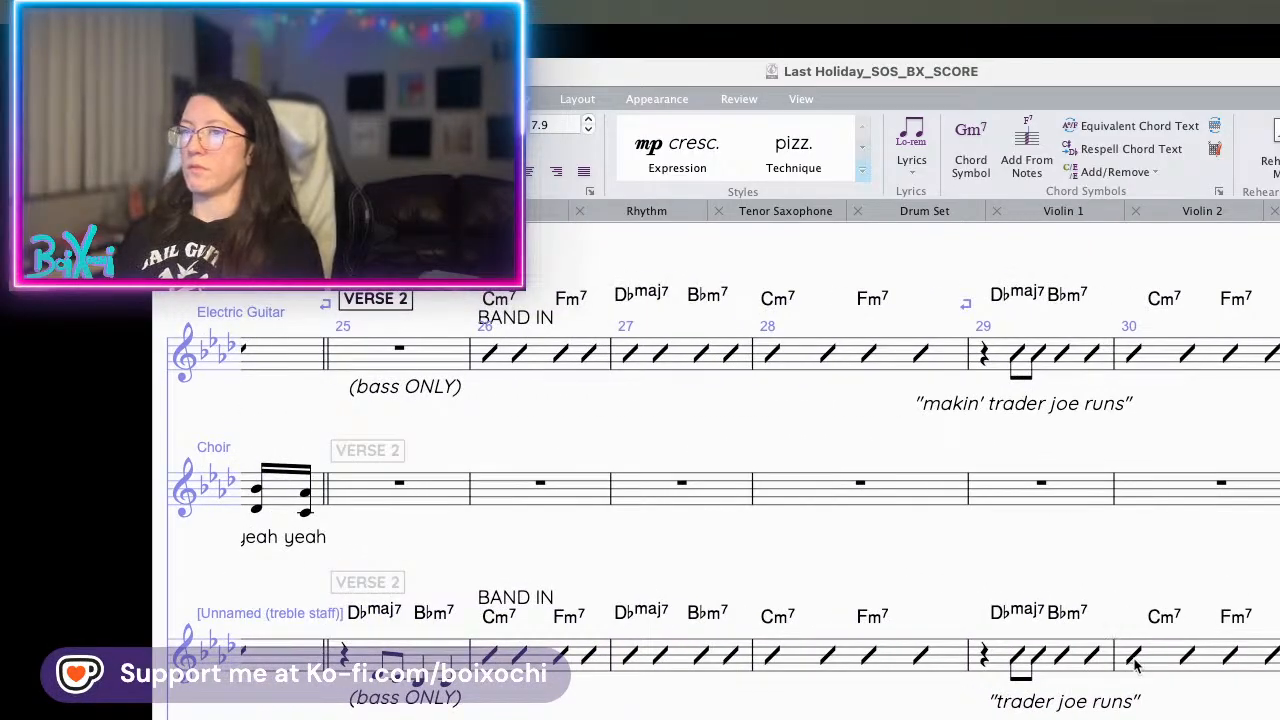
{"action": "scroll", "coordinate": [1134, 665], "scroll_direction": "left", "scroll_amount": 6}
{"action": "scroll", "coordinate": [1140, 665], "scroll_direction": "right", "scroll_amount": 14}
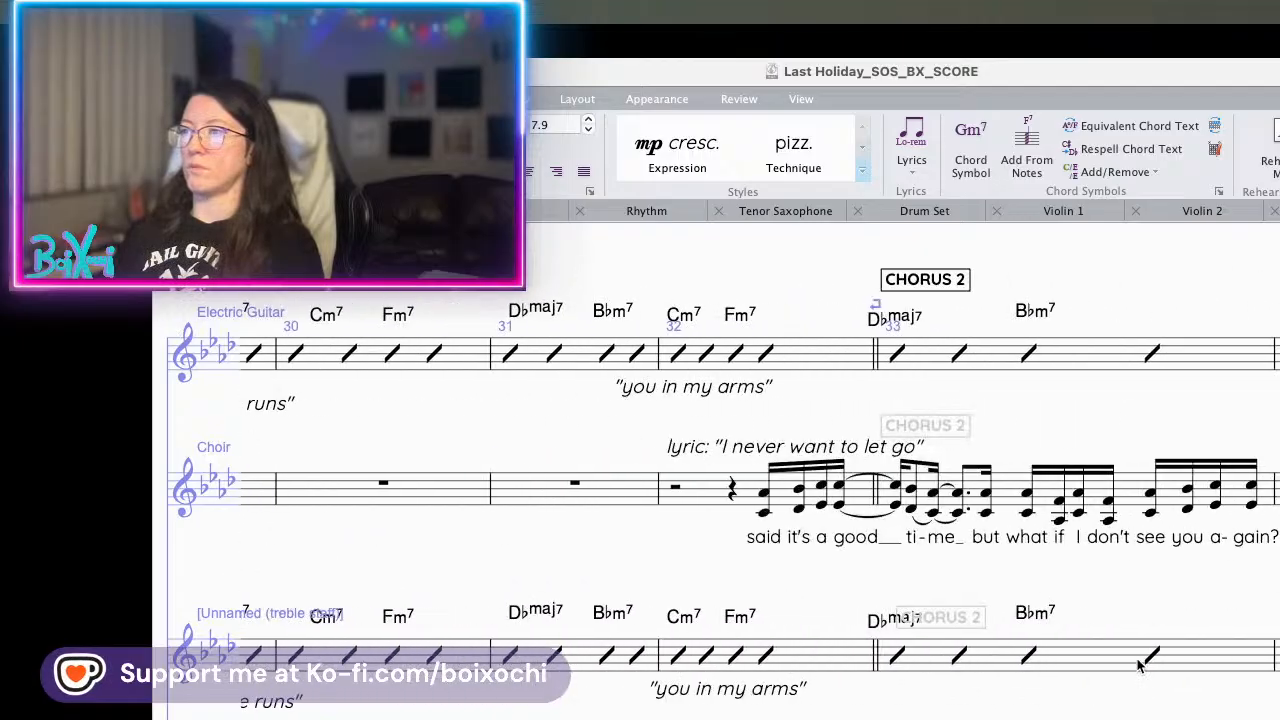
{"action": "scroll", "coordinate": [1138, 665], "scroll_direction": "down", "scroll_amount": 8}
{"action": "scroll", "coordinate": [1138, 665], "scroll_direction": "right", "scroll_amount": 5}
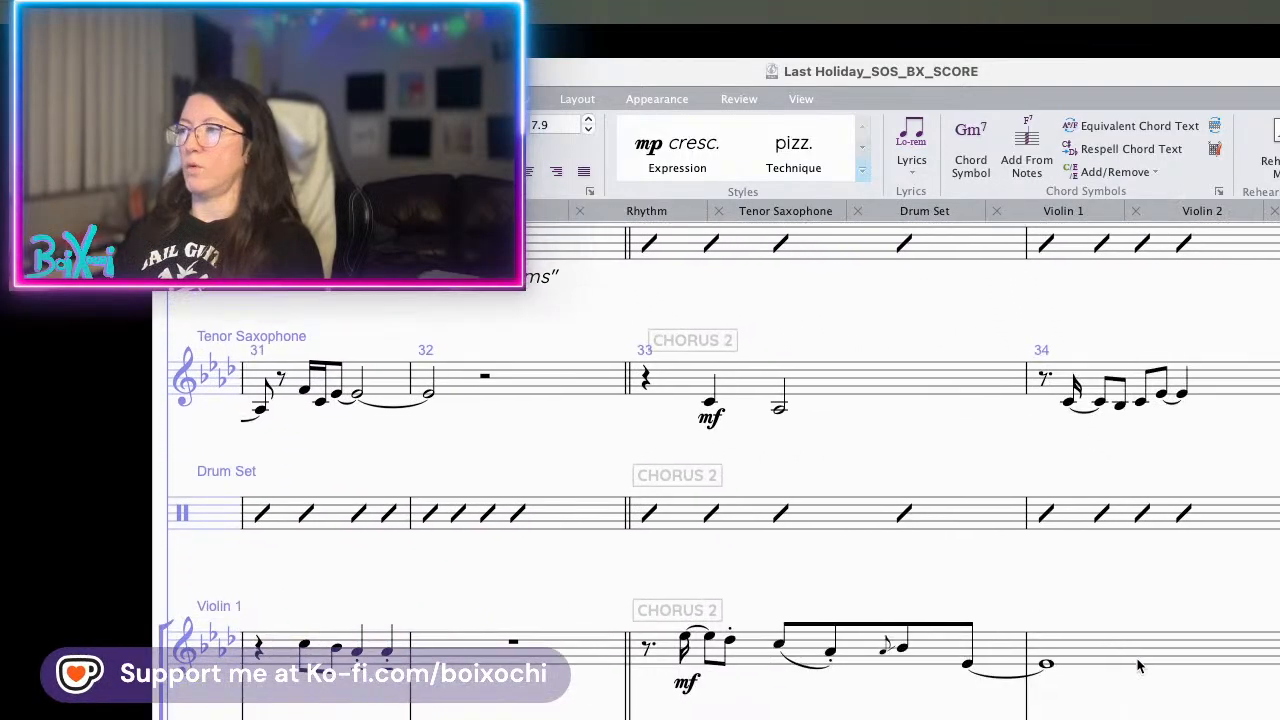
{"action": "scroll", "coordinate": [1138, 665], "scroll_direction": "up", "scroll_amount": 4}
{"action": "scroll", "coordinate": [1103, 591], "scroll_direction": "right", "scroll_amount": 3}
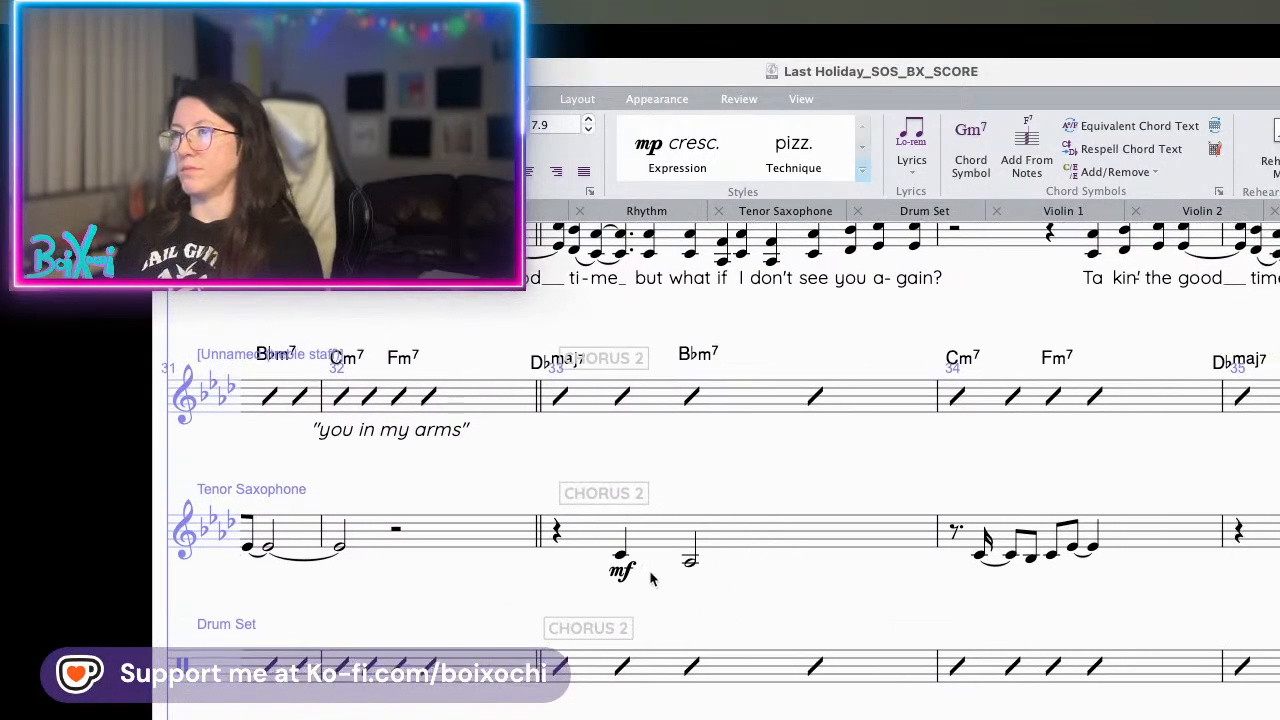
{"action": "scroll", "coordinate": [609, 560], "scroll_direction": "up", "scroll_amount": 3}
{"action": "scroll", "coordinate": [609, 560], "scroll_direction": "right", "scroll_amount": 1}
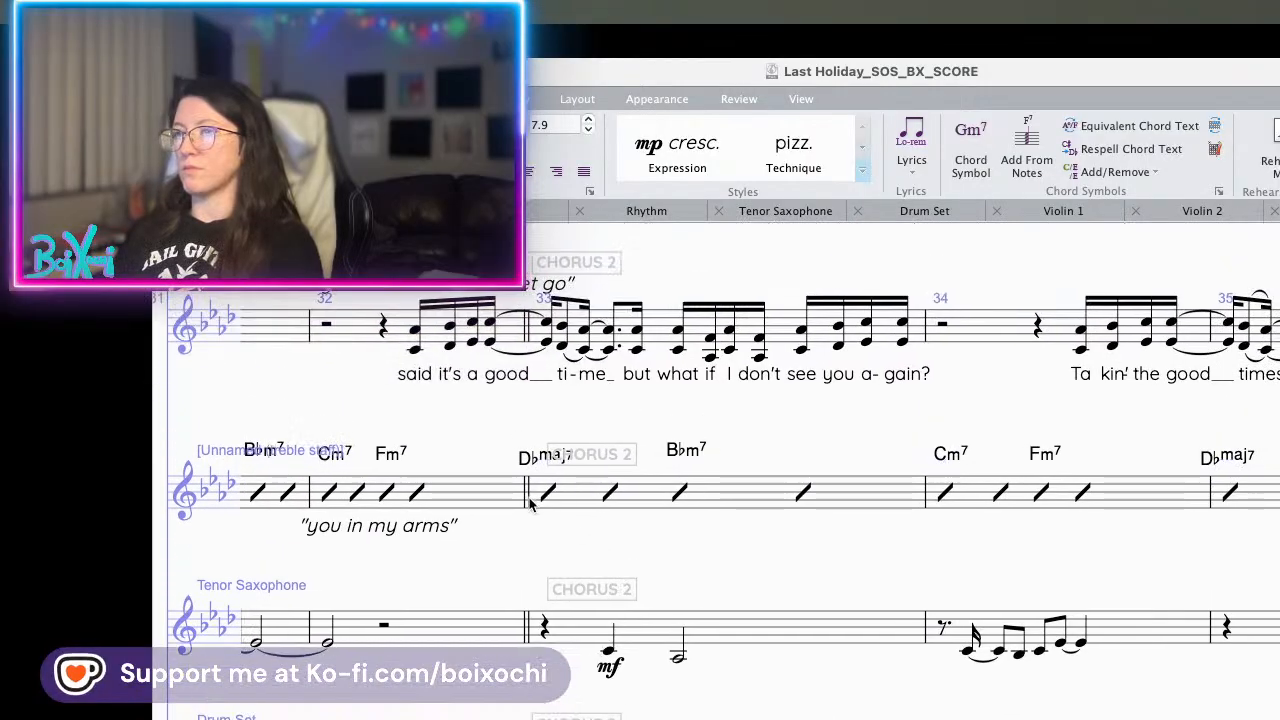
{"action": "scroll", "coordinate": [514, 523], "scroll_direction": "up", "scroll_amount": 2}
{"action": "scroll", "coordinate": [652, 540], "scroll_direction": "down", "scroll_amount": 5}
{"action": "scroll", "coordinate": [652, 540], "scroll_direction": "right", "scroll_amount": 1}
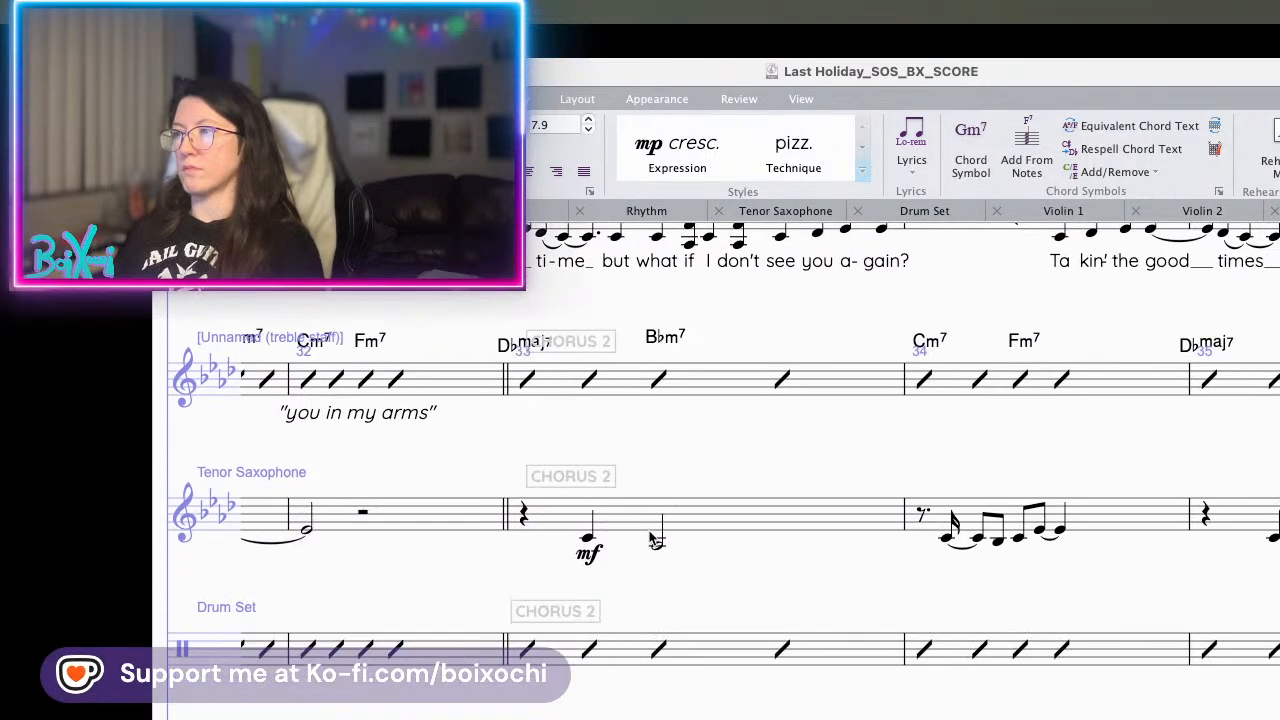
{"action": "scroll", "coordinate": [486, 480], "scroll_direction": "down", "scroll_amount": 10}
{"action": "scroll", "coordinate": [506, 542], "scroll_direction": "right", "scroll_amount": 1}
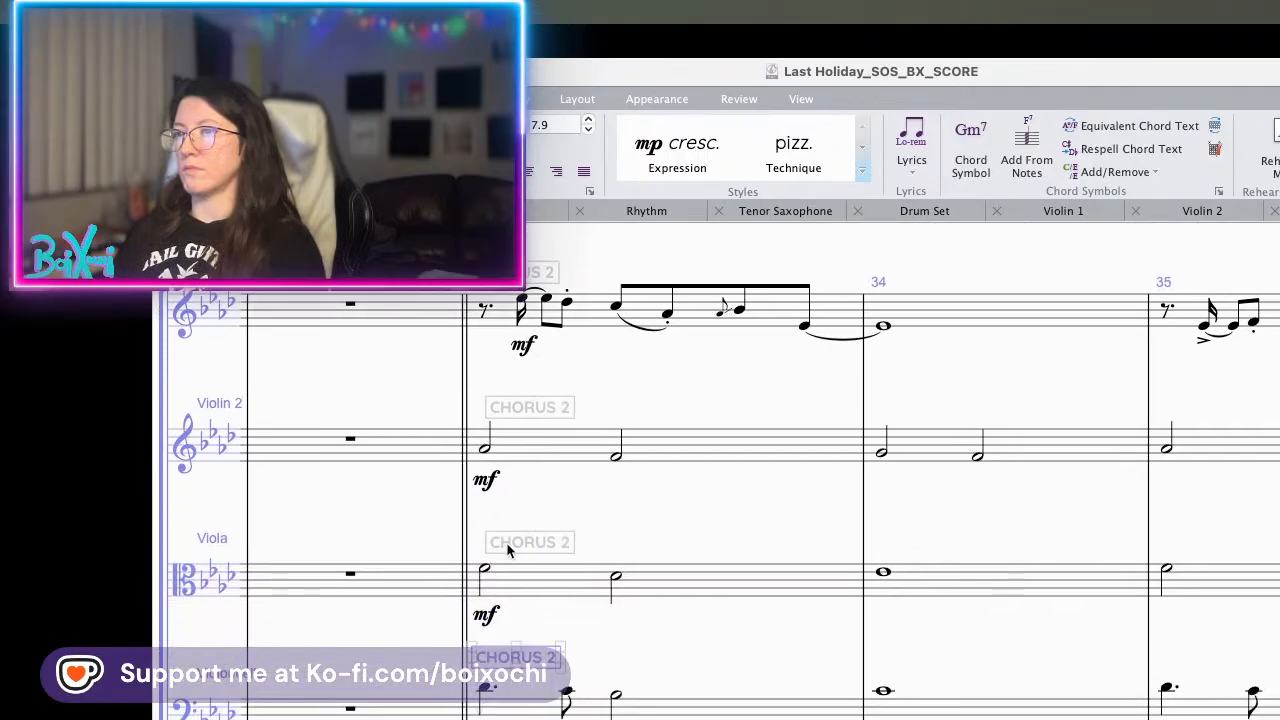
{"action": "scroll", "coordinate": [506, 542], "scroll_direction": "up", "scroll_amount": 3}
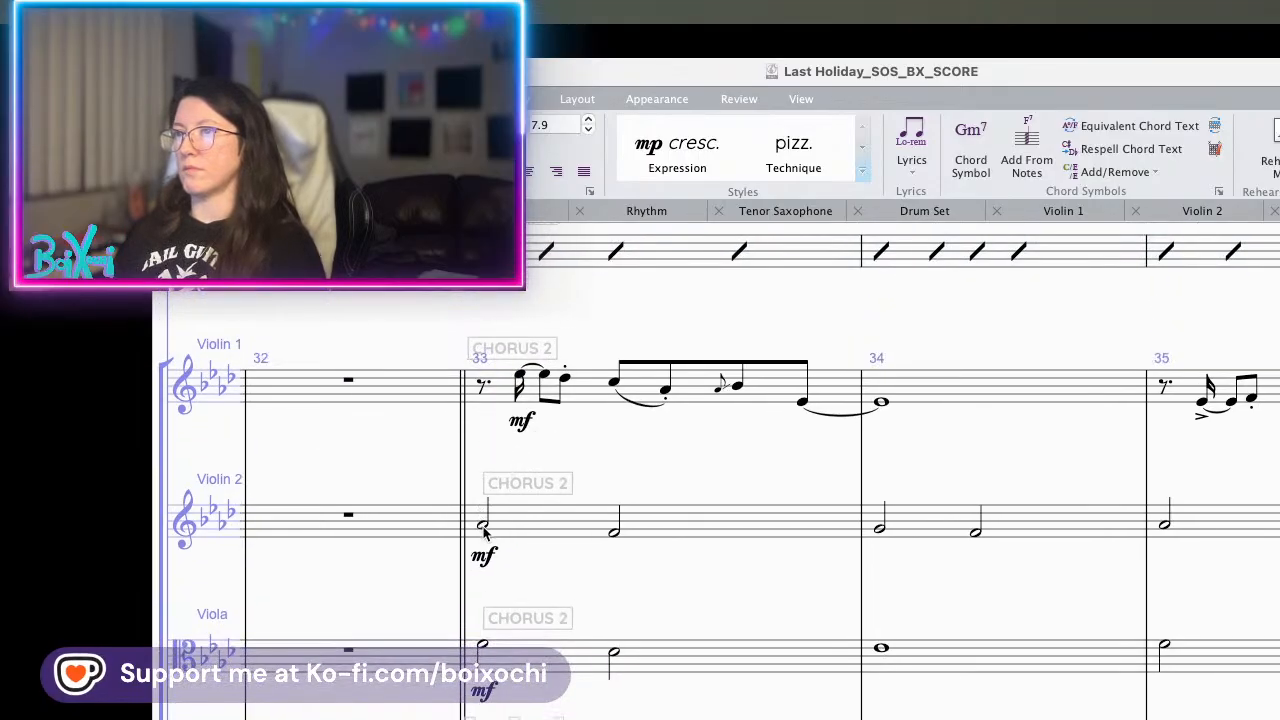
- Play back the second chorus from bar 33 to the final bar, following the Tenor Saxophone and violin staves
{"action": "left_click", "coordinate": [484, 525]}
{"action": "key", "text": "space"}
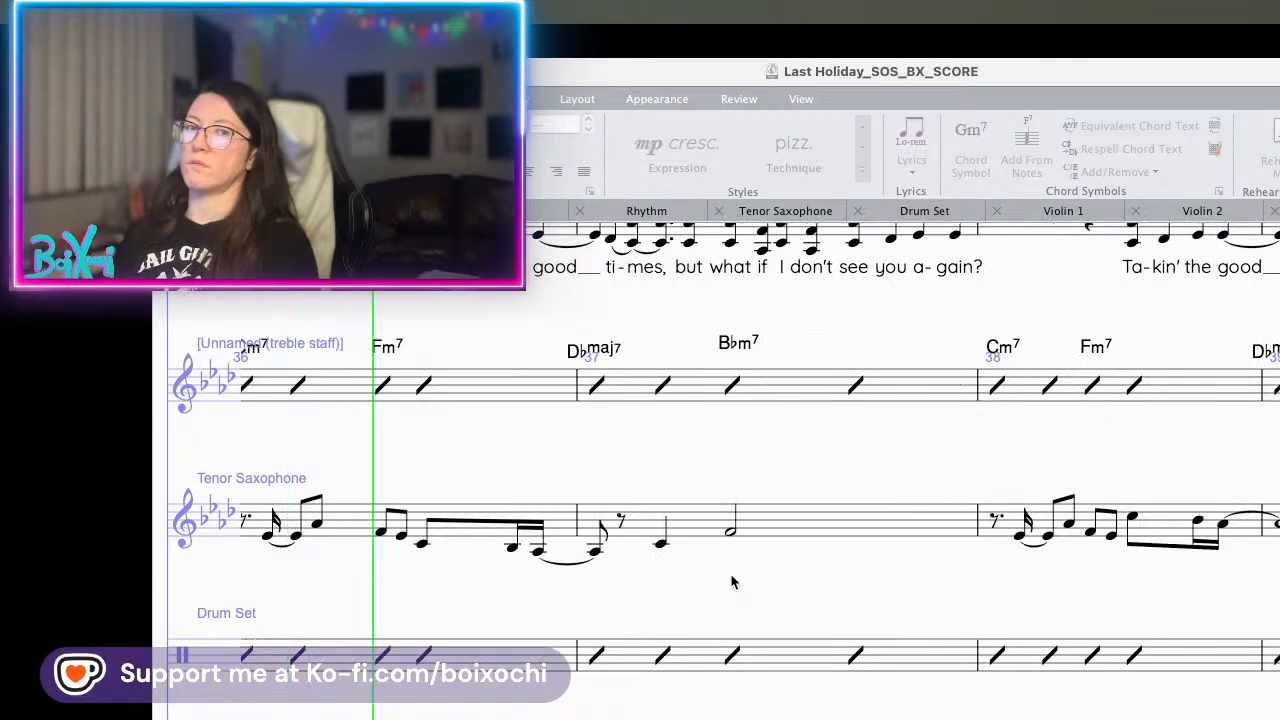
{"action": "scroll", "coordinate": [794, 586], "scroll_direction": "down", "scroll_amount": 4}
{"action": "scroll", "coordinate": [804, 585], "scroll_direction": "down", "scroll_amount": 2}
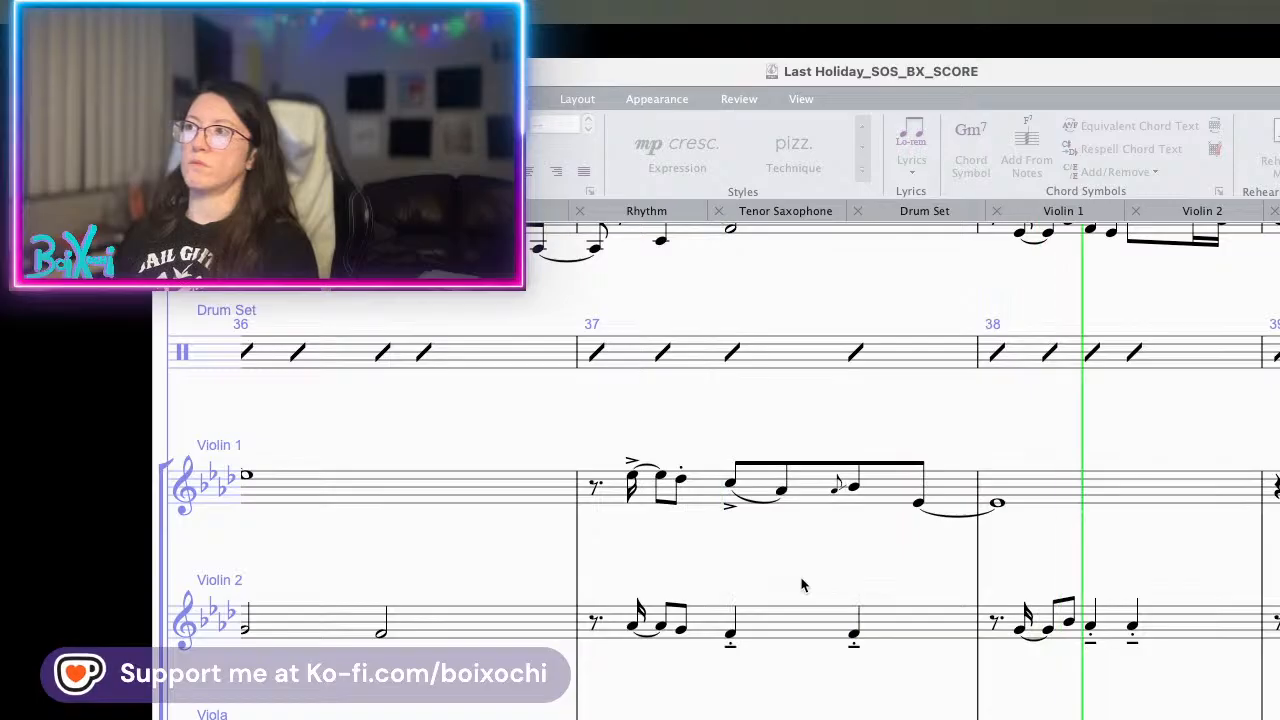
{"action": "scroll", "coordinate": [803, 585], "scroll_direction": "up", "scroll_amount": 4}
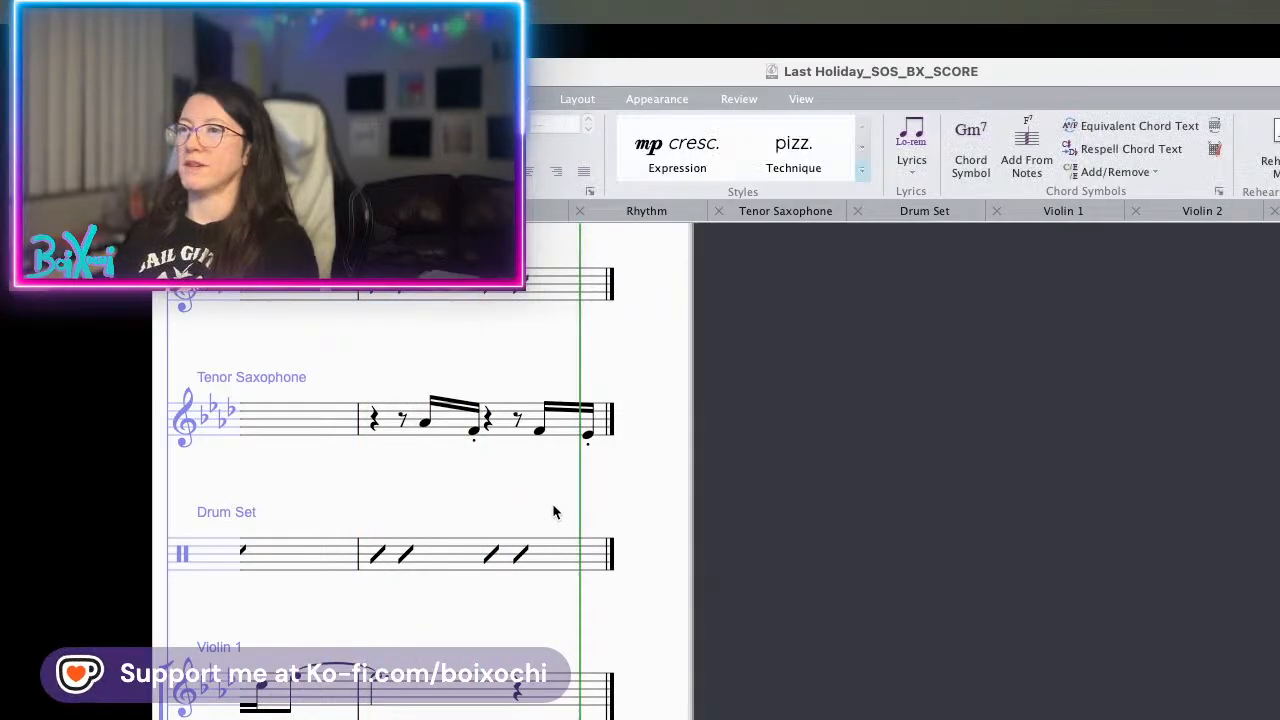
- Lower the half note in Tenor Saxophone bar 37 by one step
{"action": "scroll", "coordinate": [557, 506], "scroll_direction": "left", "scroll_amount": 15}
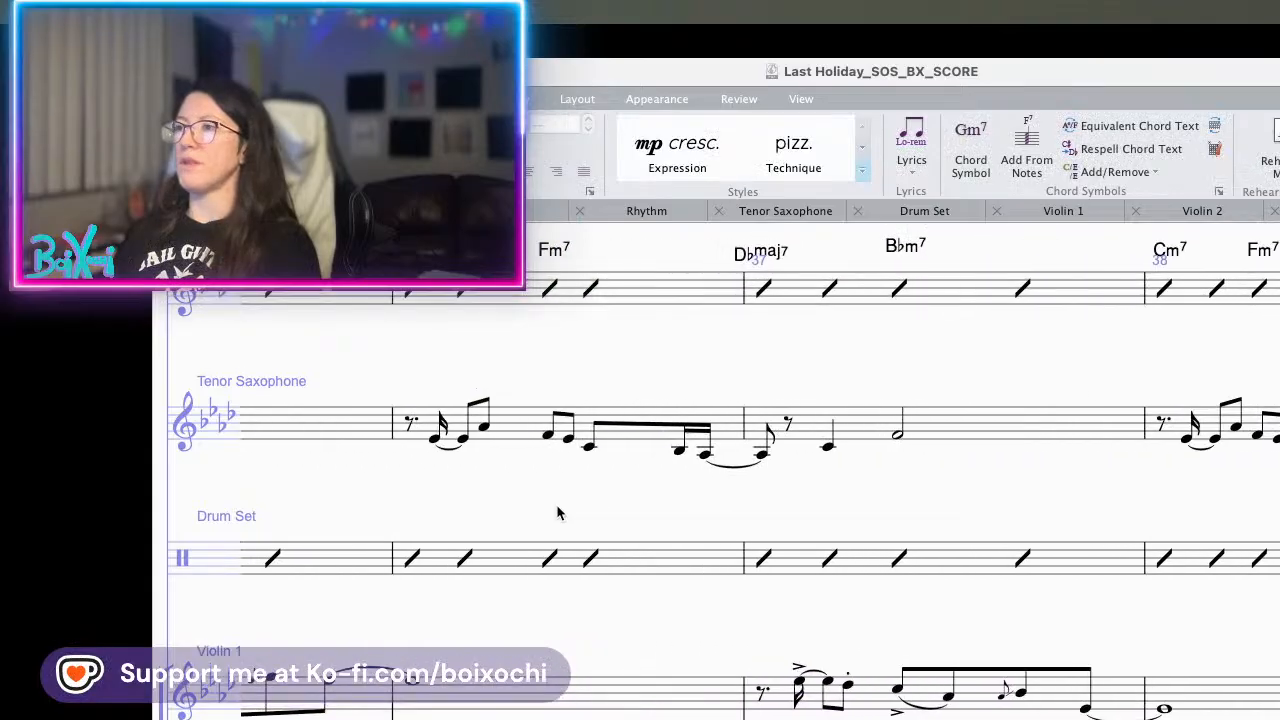
{"action": "scroll", "coordinate": [557, 506], "scroll_direction": "right", "scroll_amount": 3}
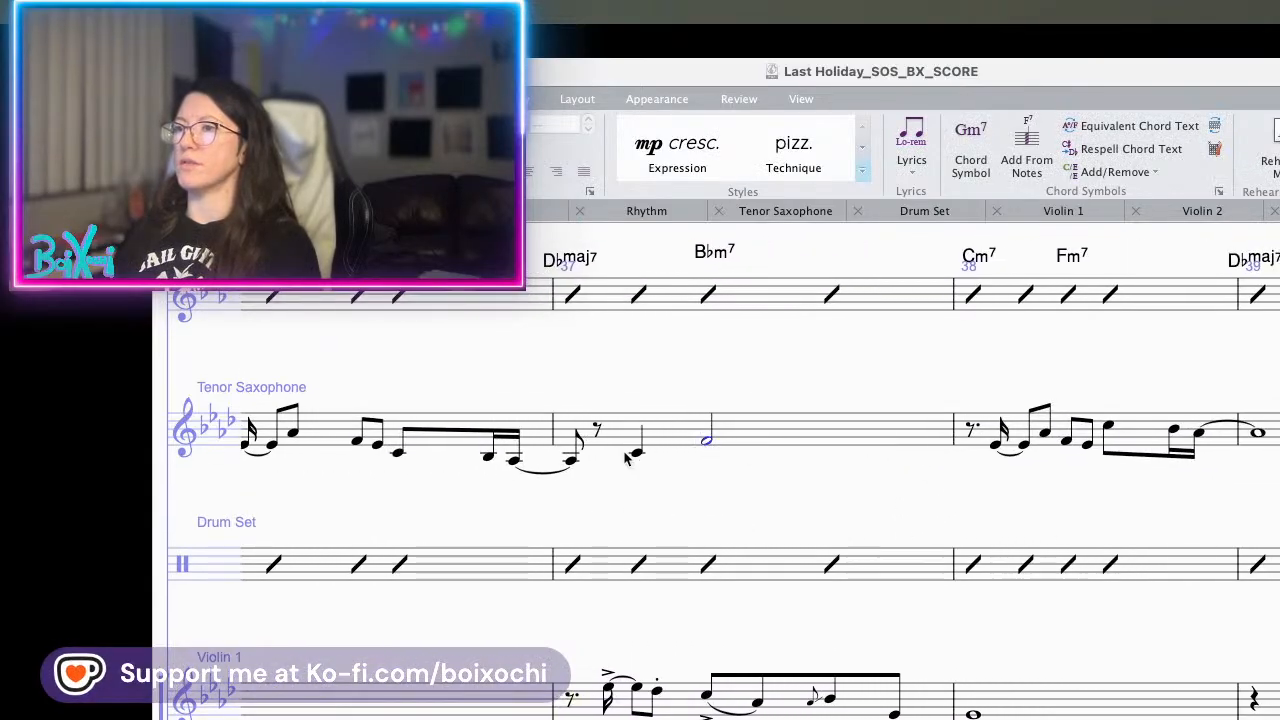
{"action": "left_click", "coordinate": [634, 452]}
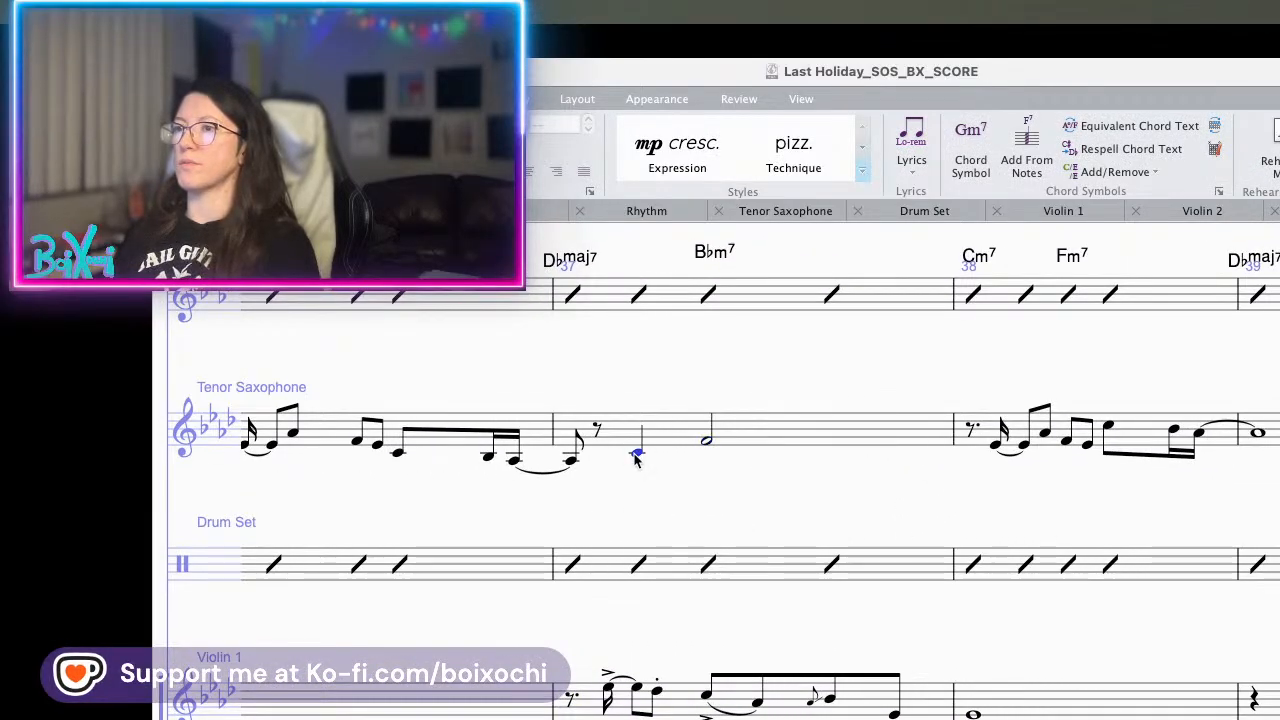
{"action": "left_click", "coordinate": [706, 444]}
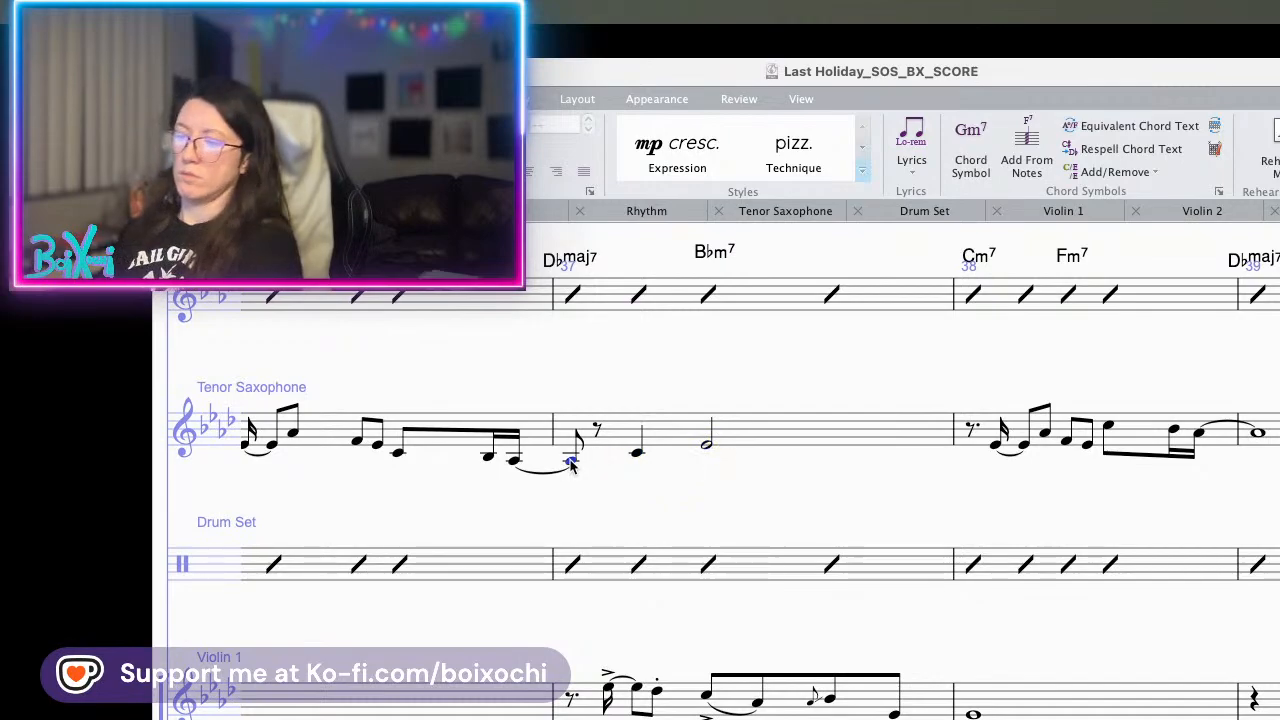
- Play back the score from the start of bar 37 through the ending to check the Tenor Saxophone line, and stop playback
{"action": "key", "text": "p"}
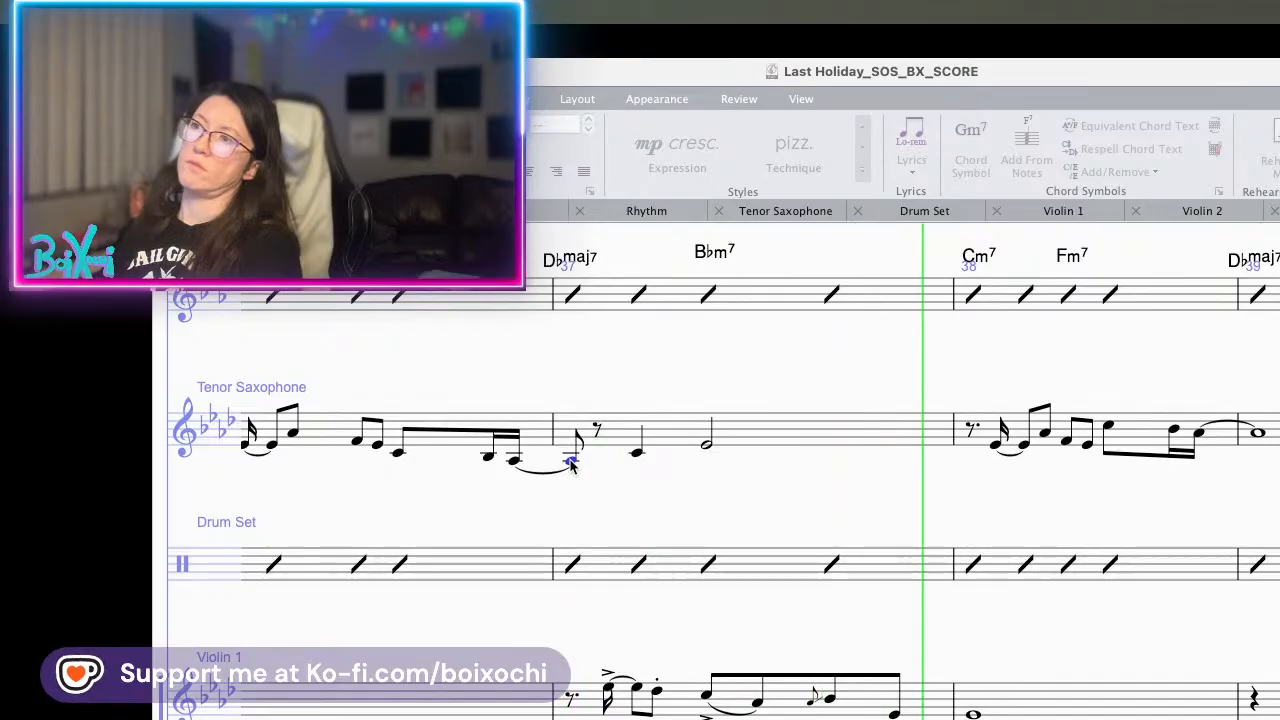
{"action": "scroll", "coordinate": [578, 468], "scroll_direction": "up", "scroll_amount": 3}
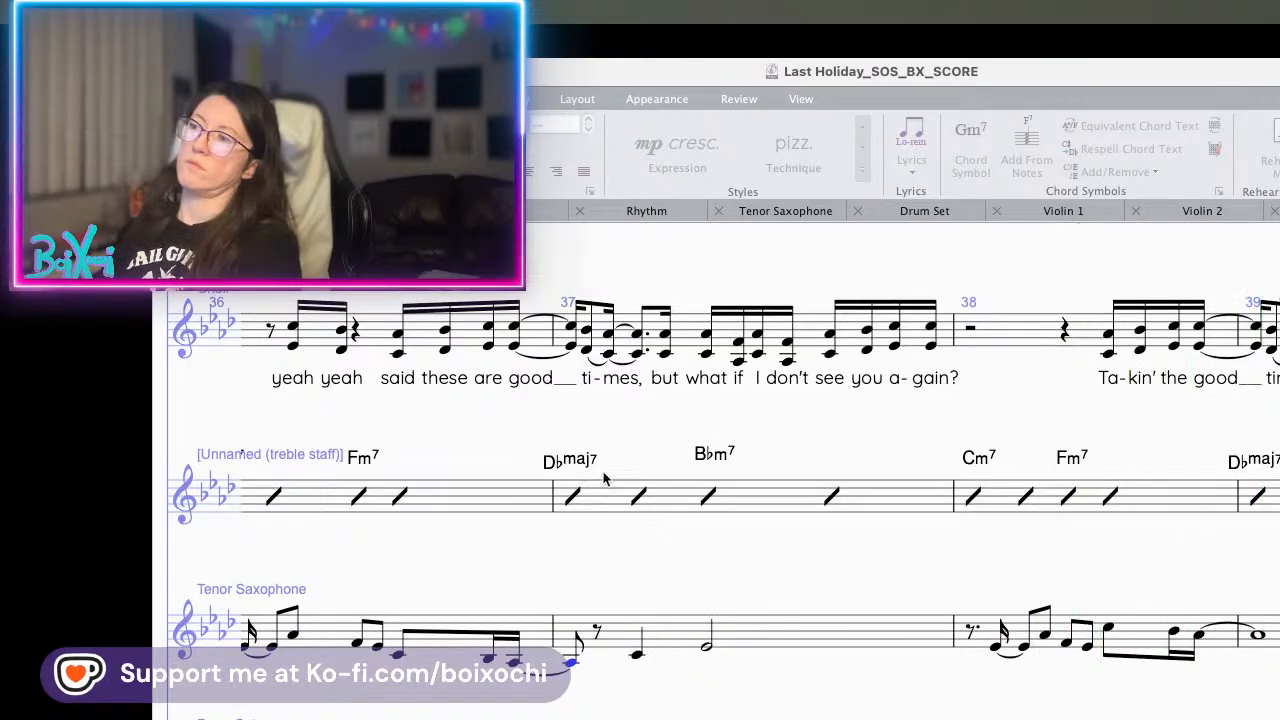
{"action": "scroll", "coordinate": [709, 529], "scroll_direction": "down", "scroll_amount": 5}
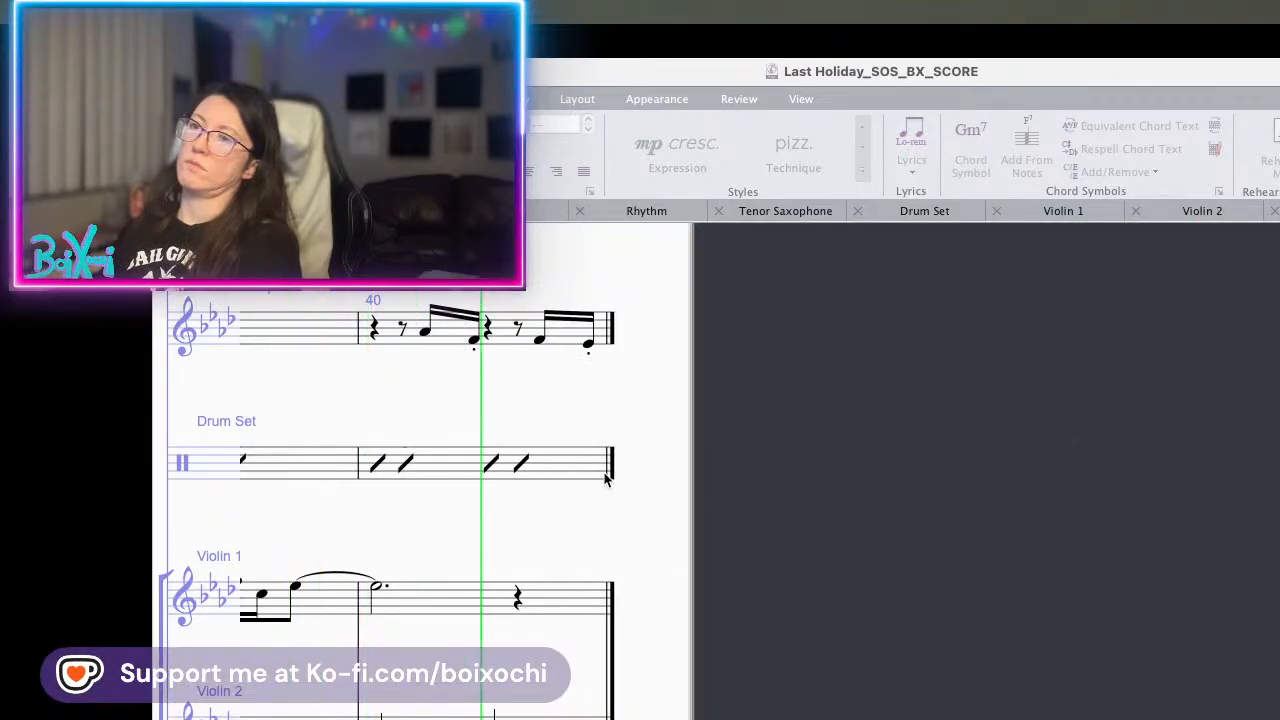
{"action": "key", "text": "ctrl+Home"}
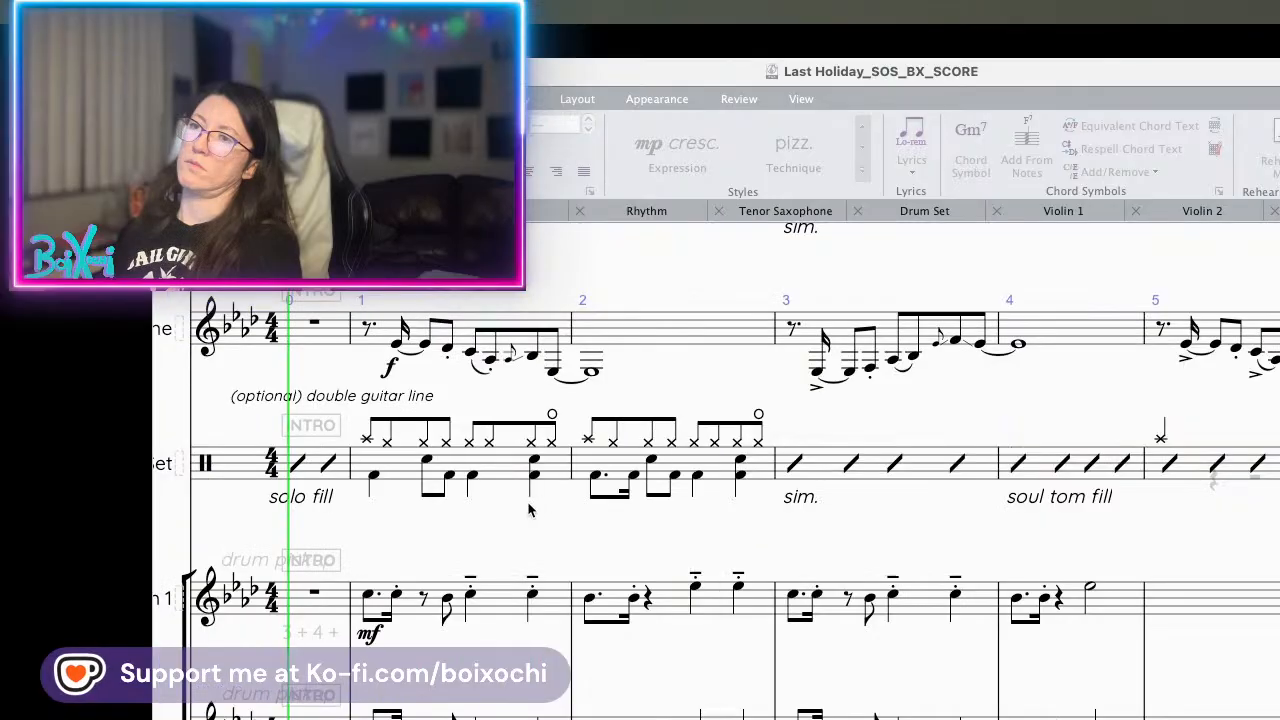
{"action": "key", "text": "space"}
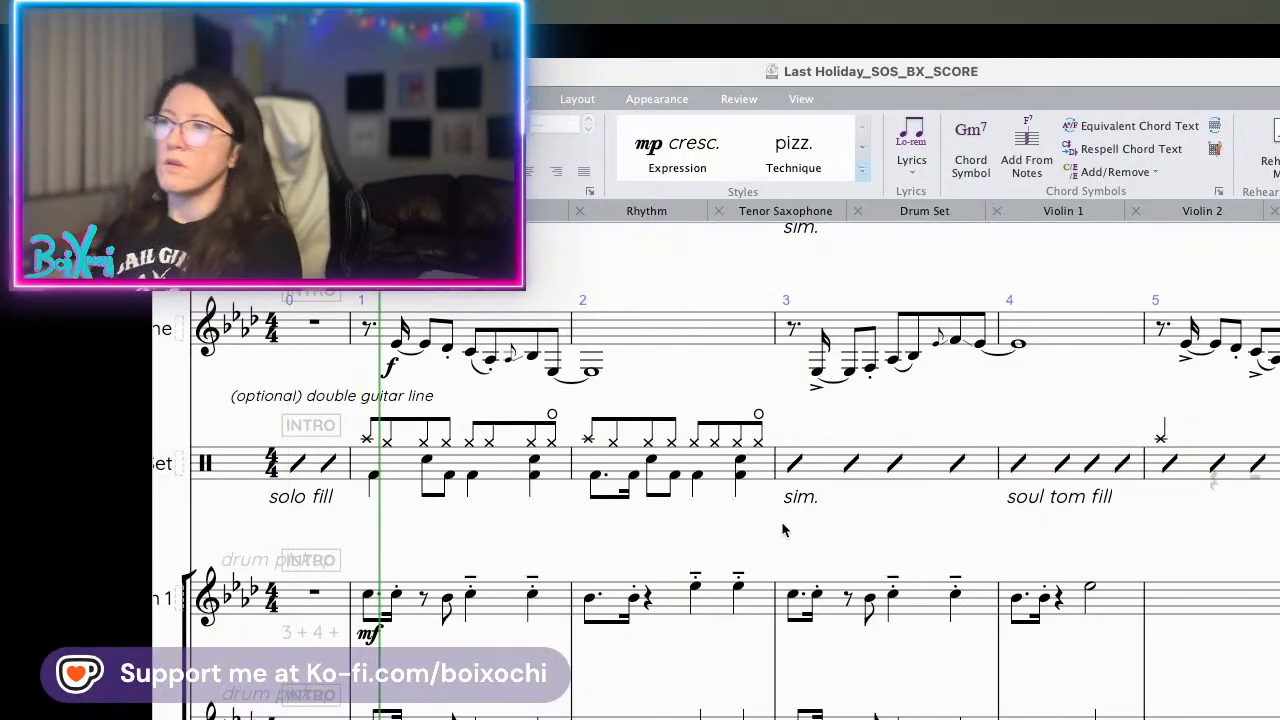
- Look through the score from the intro to bar 39, and return to the Tenor Saxophone staff at bar 33
{"action": "scroll", "coordinate": [781, 521], "scroll_direction": "down", "scroll_amount": 5}
{"action": "scroll", "coordinate": [783, 530], "scroll_direction": "up", "scroll_amount": 3}
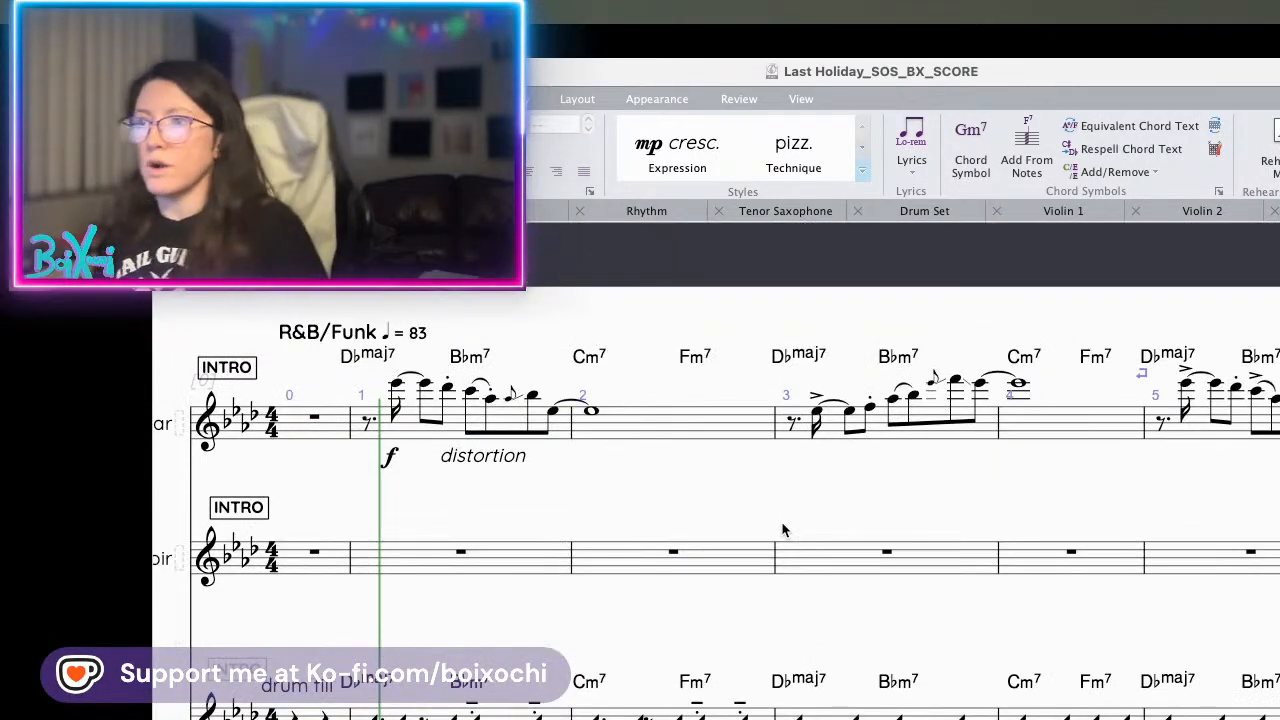
{"action": "scroll", "coordinate": [783, 530], "scroll_direction": "right", "scroll_amount": 10}
{"action": "scroll", "coordinate": [783, 530], "scroll_direction": "right", "scroll_amount": 15}
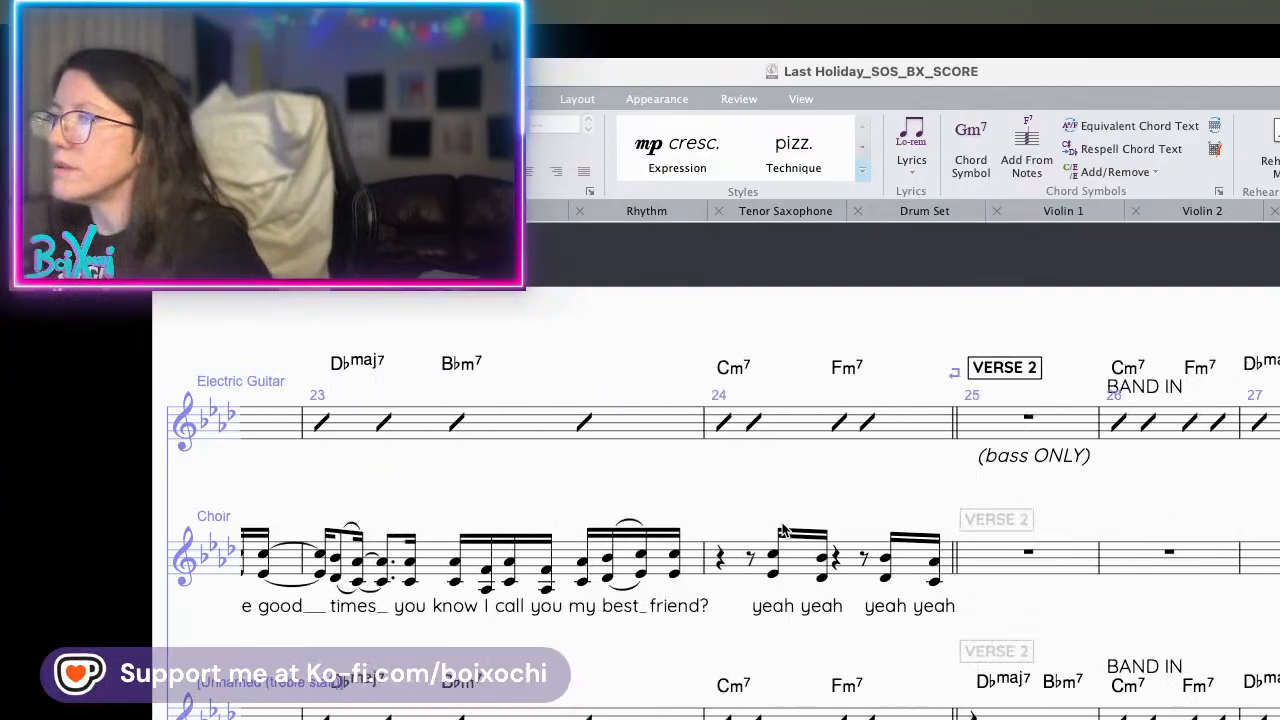
{"action": "scroll", "coordinate": [781, 521], "scroll_direction": "right", "scroll_amount": 12}
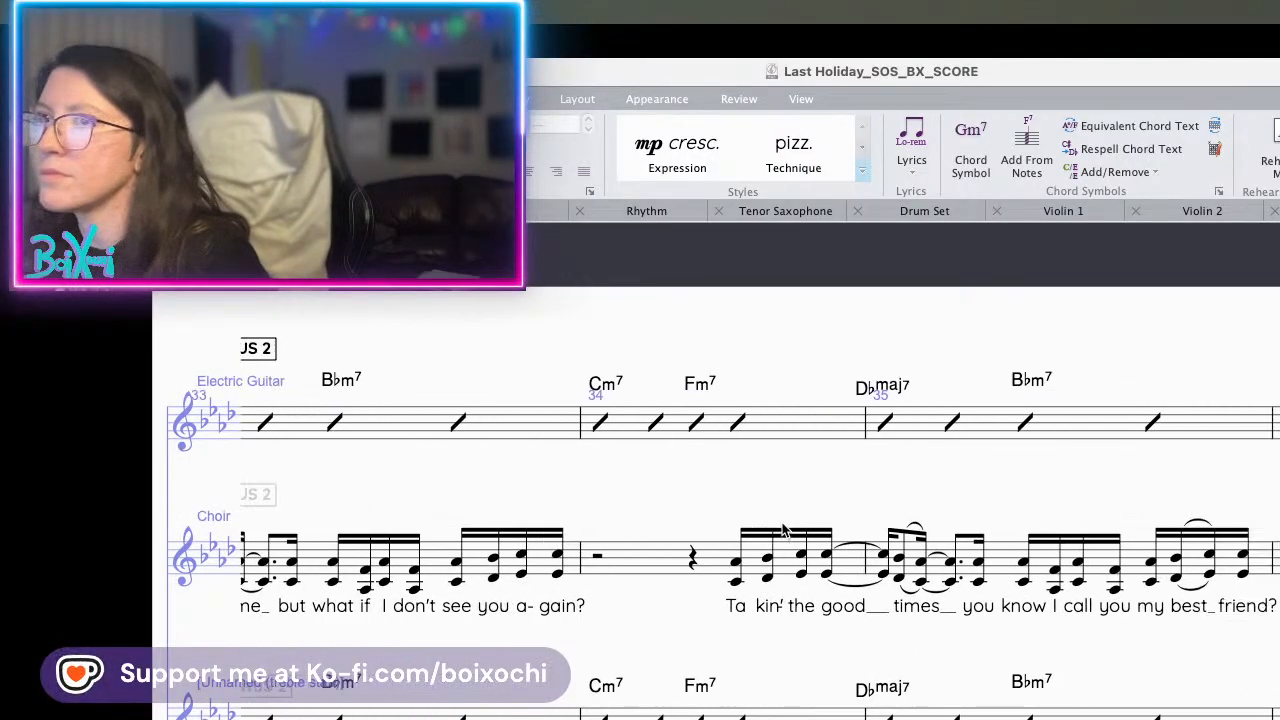
{"action": "scroll", "coordinate": [783, 530], "scroll_direction": "right", "scroll_amount": 10}
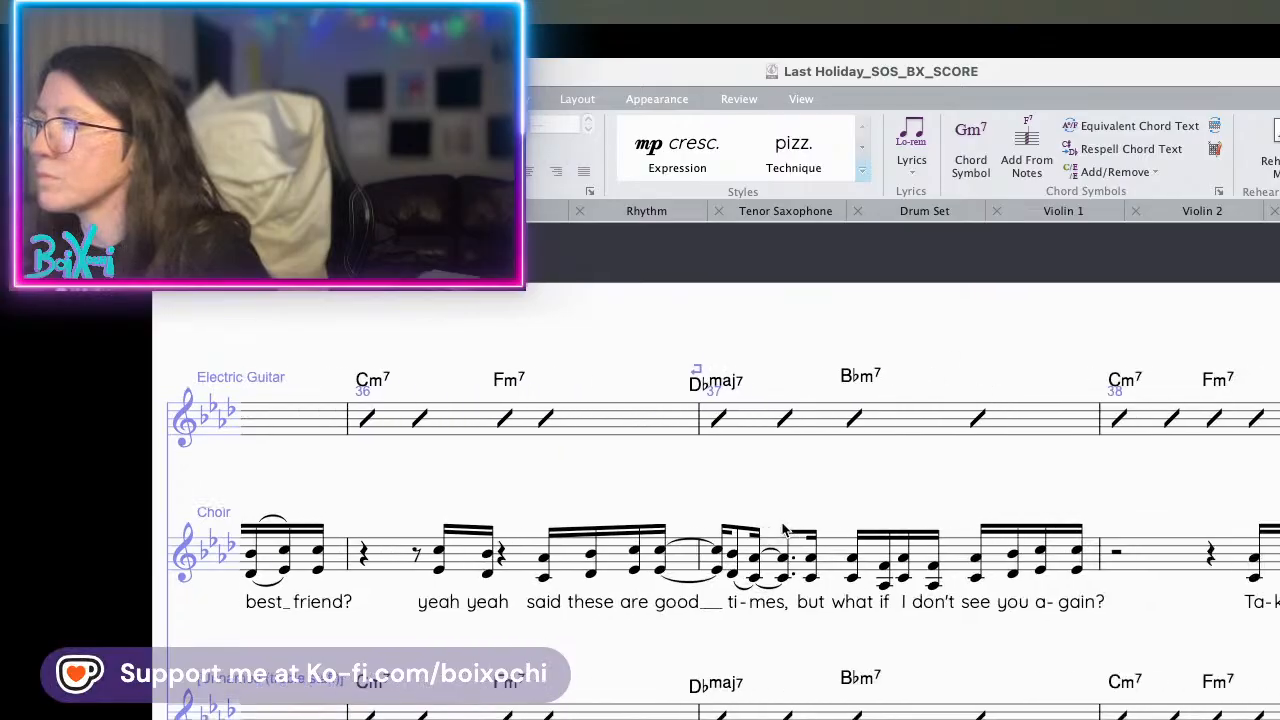
{"action": "scroll", "coordinate": [783, 530], "scroll_direction": "down", "scroll_amount": 3}
{"action": "scroll", "coordinate": [781, 521], "scroll_direction": "right", "scroll_amount": 8}
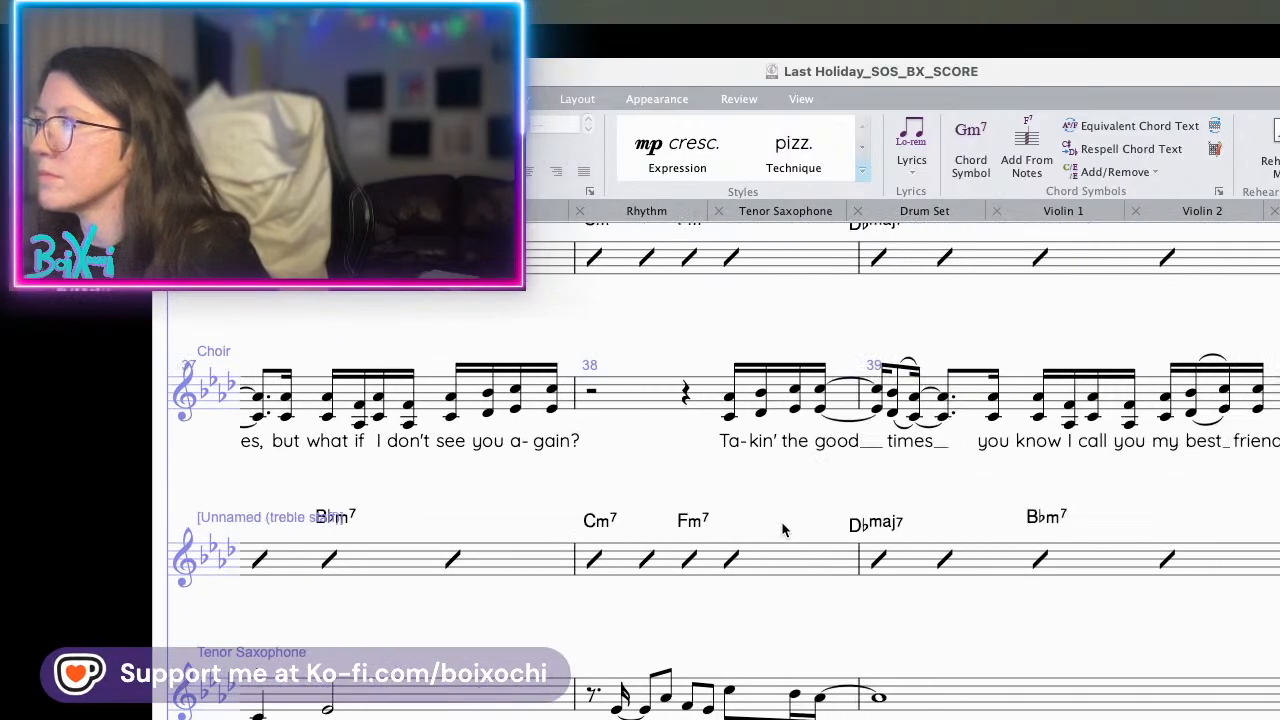
{"action": "scroll", "coordinate": [781, 521], "scroll_direction": "left", "scroll_amount": 2}
{"action": "scroll", "coordinate": [781, 521], "scroll_direction": "left", "scroll_amount": 12}
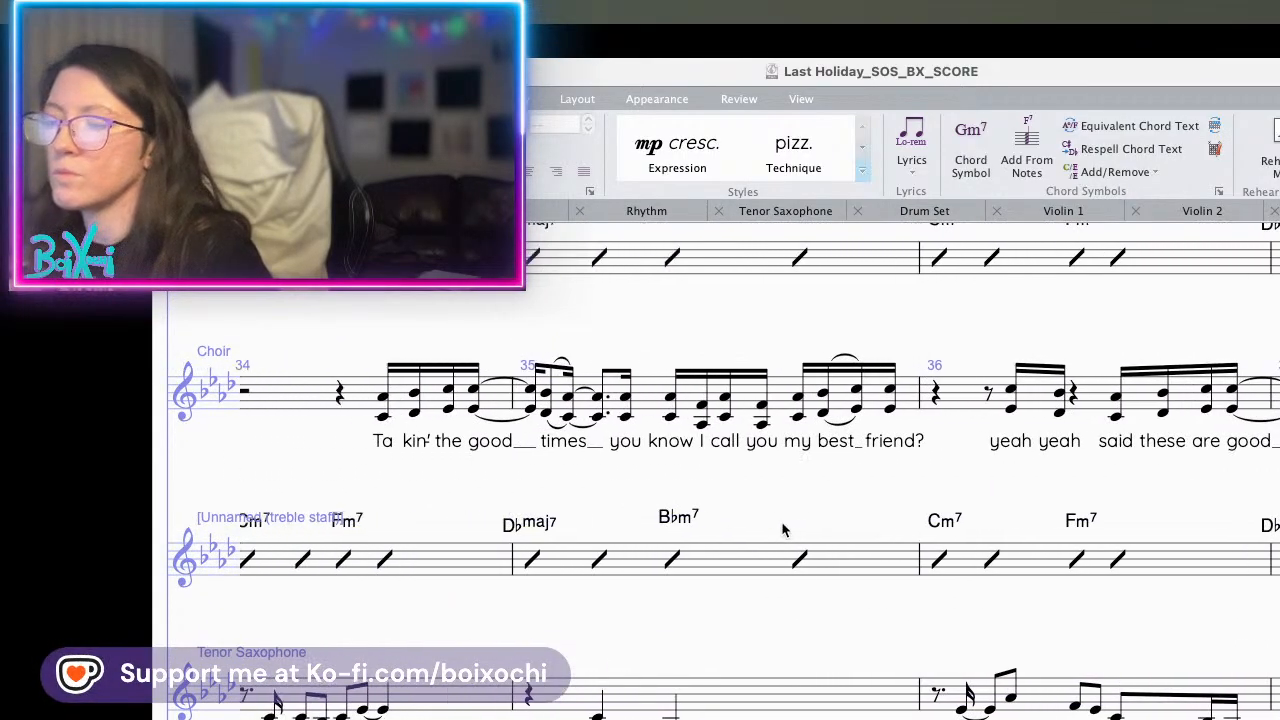
{"action": "scroll", "coordinate": [781, 521], "scroll_direction": "left", "scroll_amount": 8}
{"action": "scroll", "coordinate": [781, 521], "scroll_direction": "up", "scroll_amount": 4}
{"action": "scroll", "coordinate": [781, 521], "scroll_direction": "down", "scroll_amount": 5}
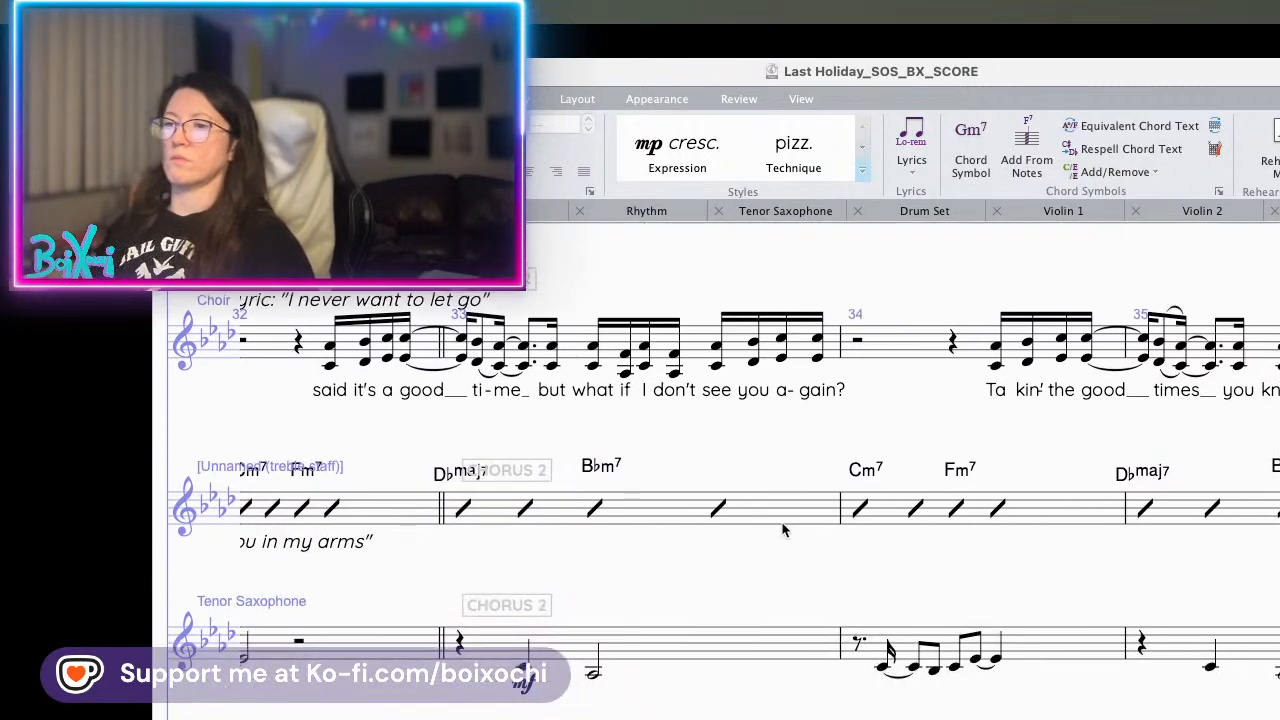
- Add a slur from the quarter note to the half note in Tenor Saxophone bar 33
{"action": "left_click", "coordinate": [590, 675]}
{"action": "key", "text": "s"}
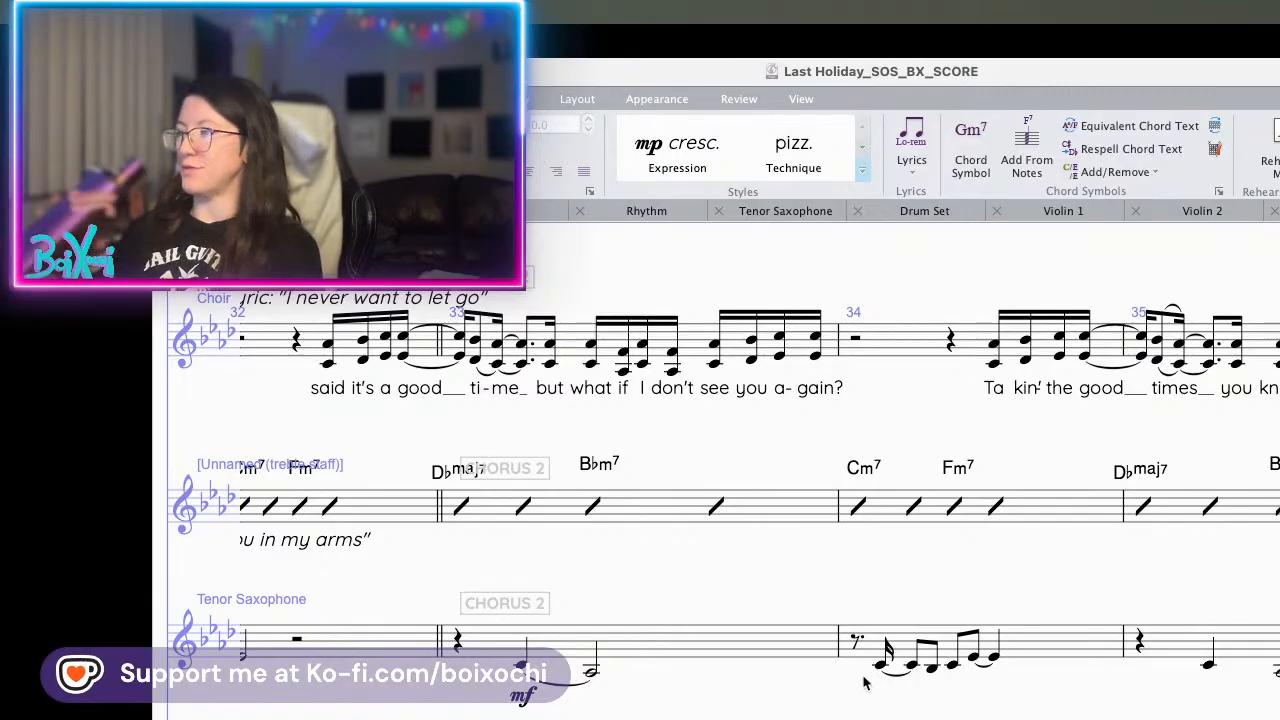
{"action": "key", "text": "super+Tab"}
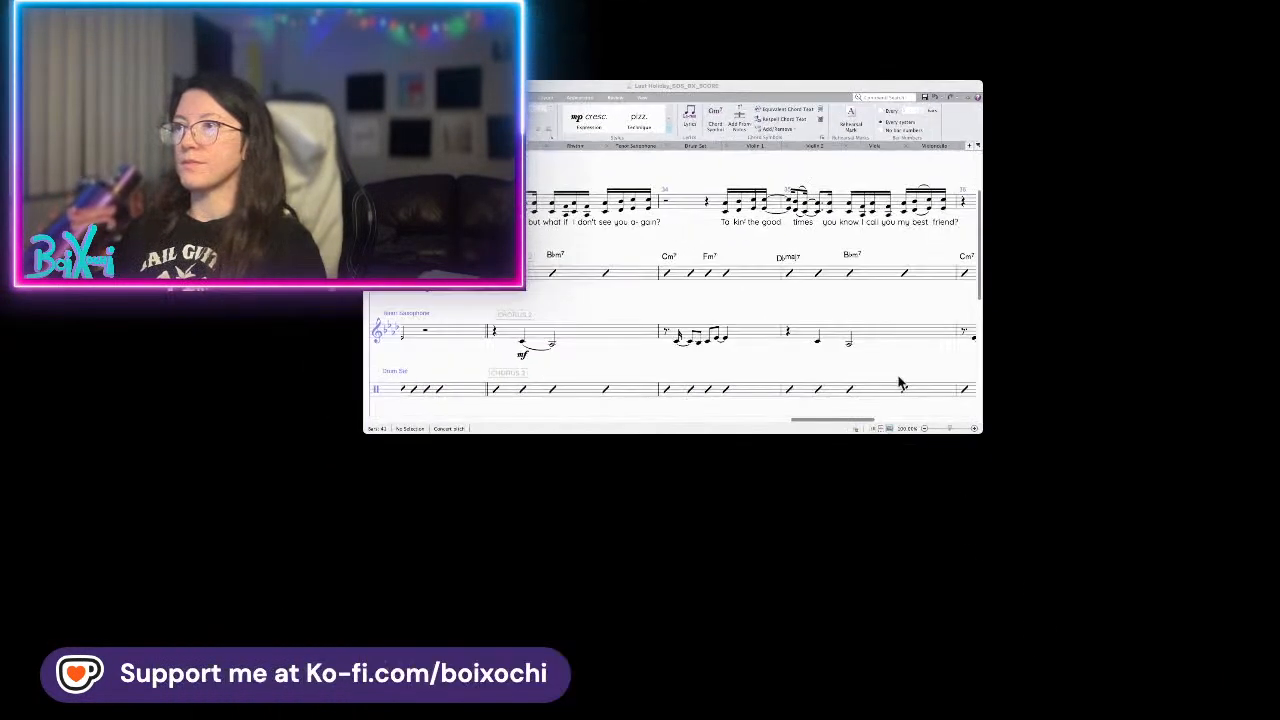
{"action": "left_click", "coordinate": [778, 284]}
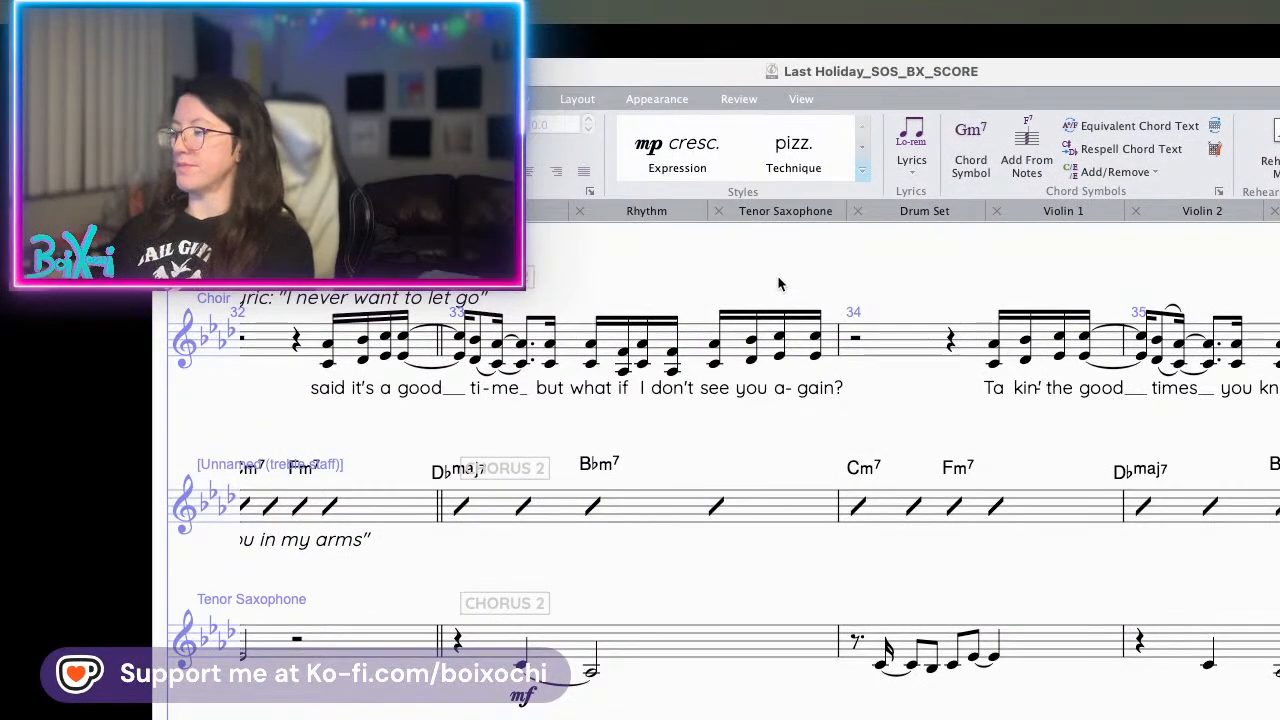
- Slur the last three notes of Tenor Saxophone bar 34, and the quarter note to the half note in bar 35
{"action": "scroll", "coordinate": [700, 600], "scroll_direction": "down", "scroll_amount": 3}
{"action": "scroll", "coordinate": [700, 600], "scroll_direction": "right", "scroll_amount": 2}
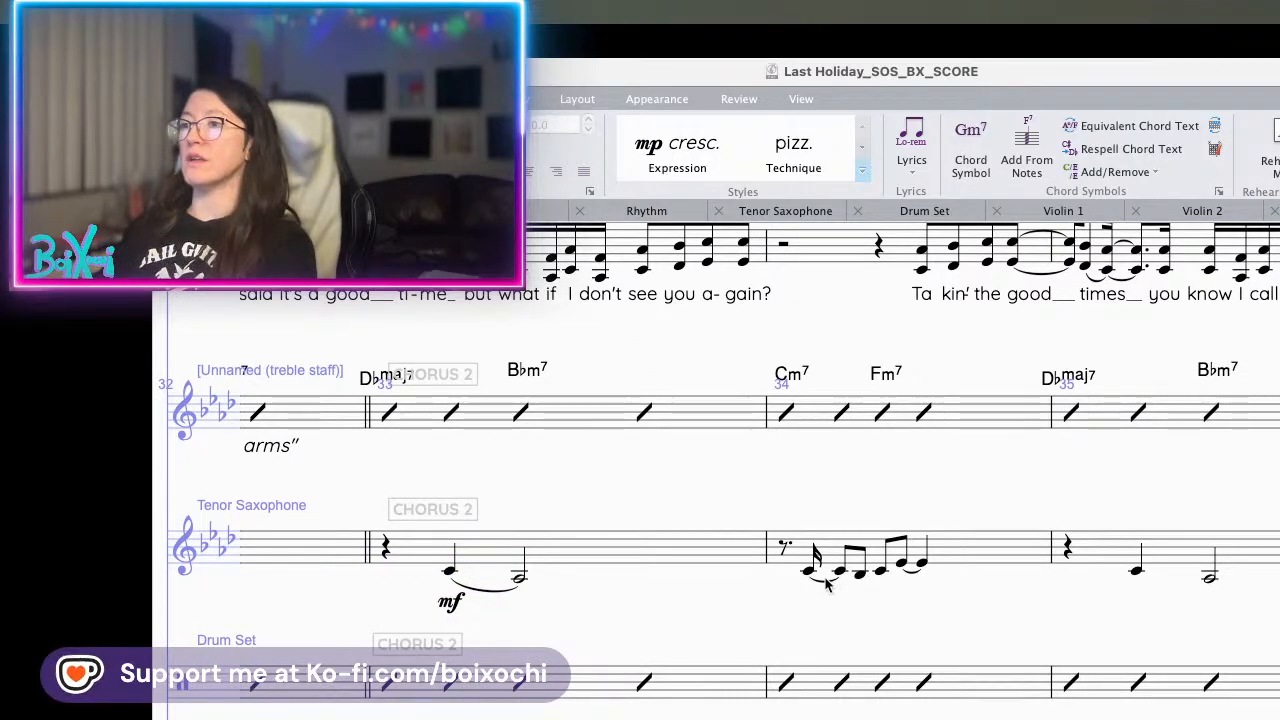
{"action": "left_click", "coordinate": [922, 568], "text": "shift"}
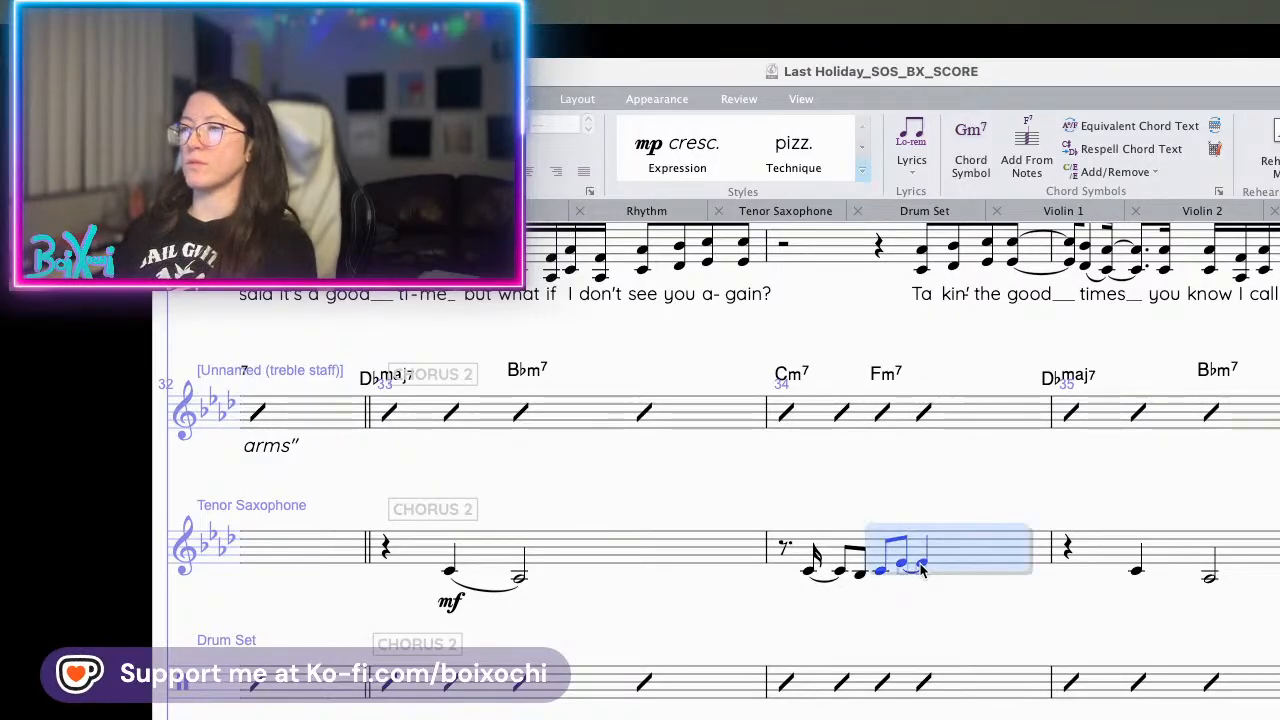
{"action": "key", "text": "Escape"}
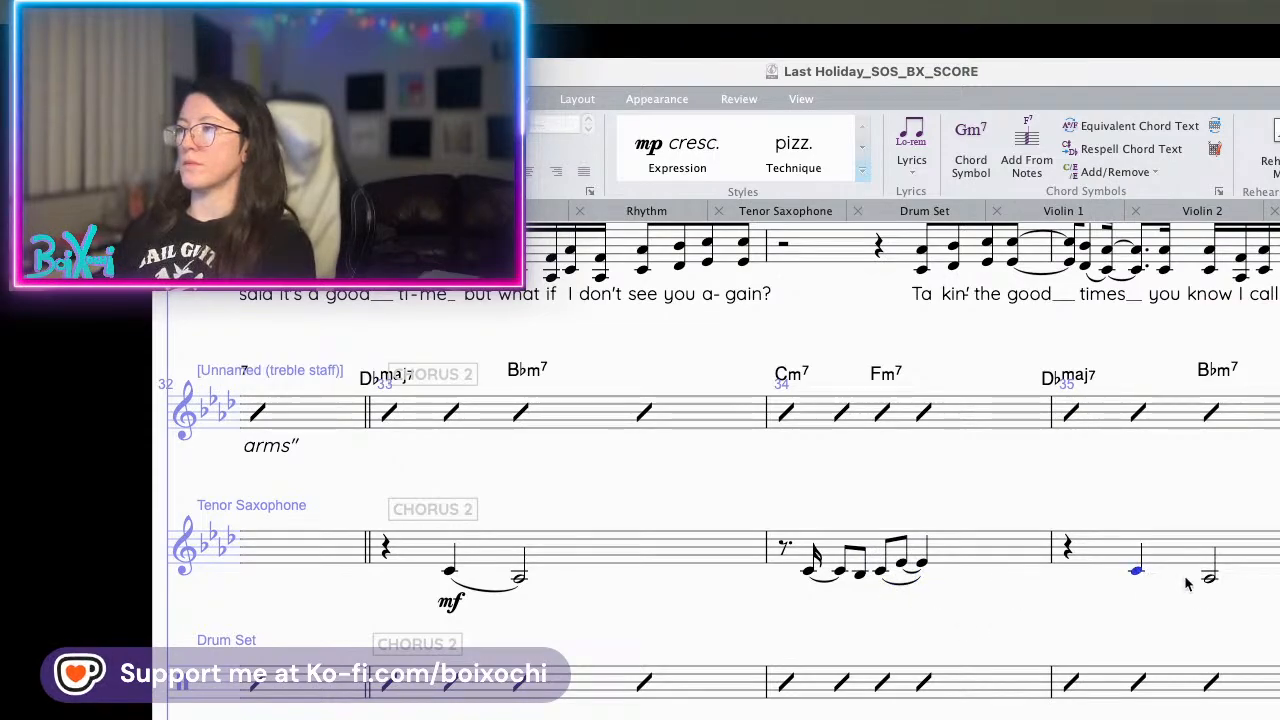
{"action": "key", "text": "s"}
- In Tenor Saxophone bar 36, slur the two beamed eighth notes in mid-bar and the two closing sixteenth notes
{"action": "scroll", "coordinate": [1145, 590], "scroll_direction": "right", "scroll_amount": 10}
{"action": "scroll", "coordinate": [964, 550], "scroll_direction": "right", "scroll_amount": 8}
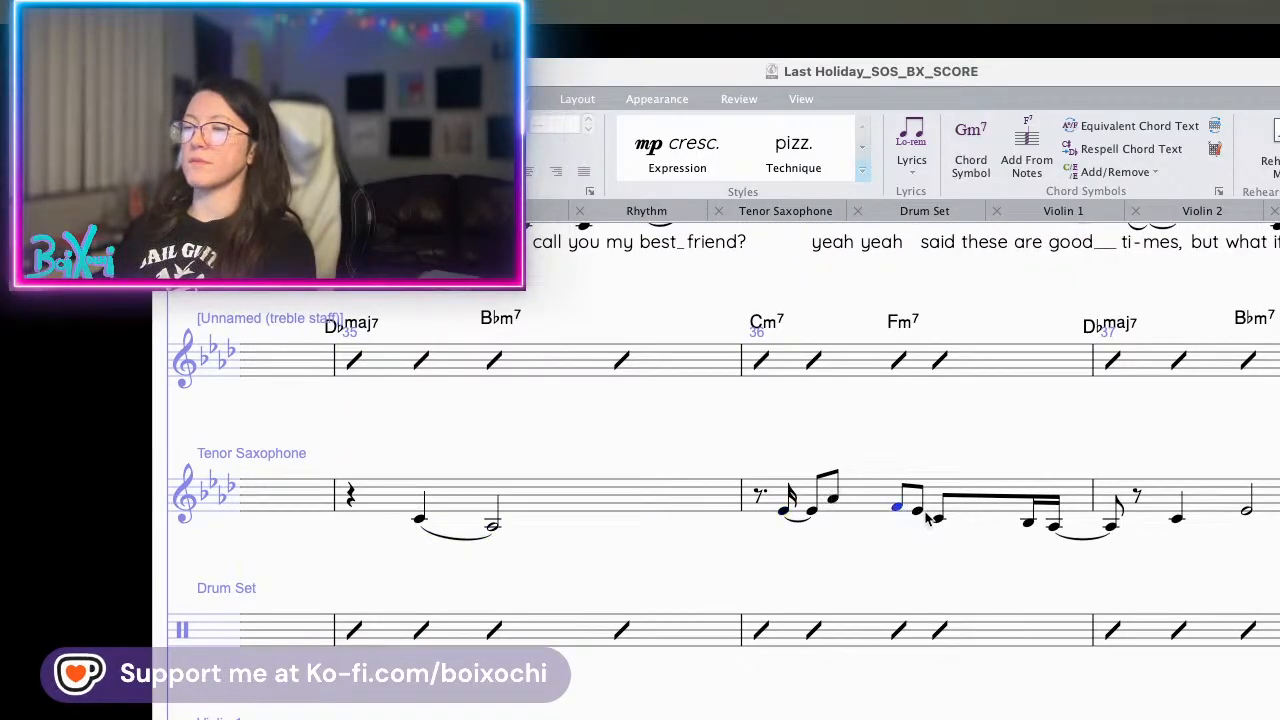
{"action": "key", "text": "s"}
{"action": "key", "text": "s"}
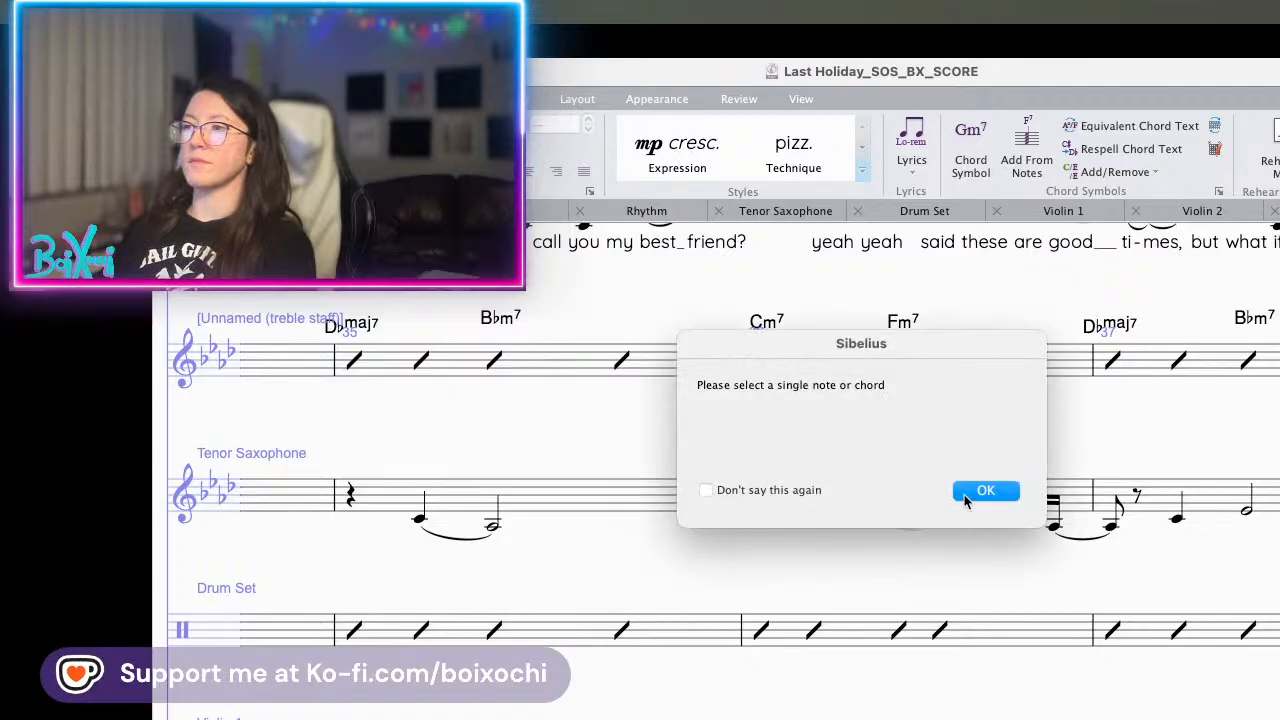
{"action": "left_click", "coordinate": [964, 495]}
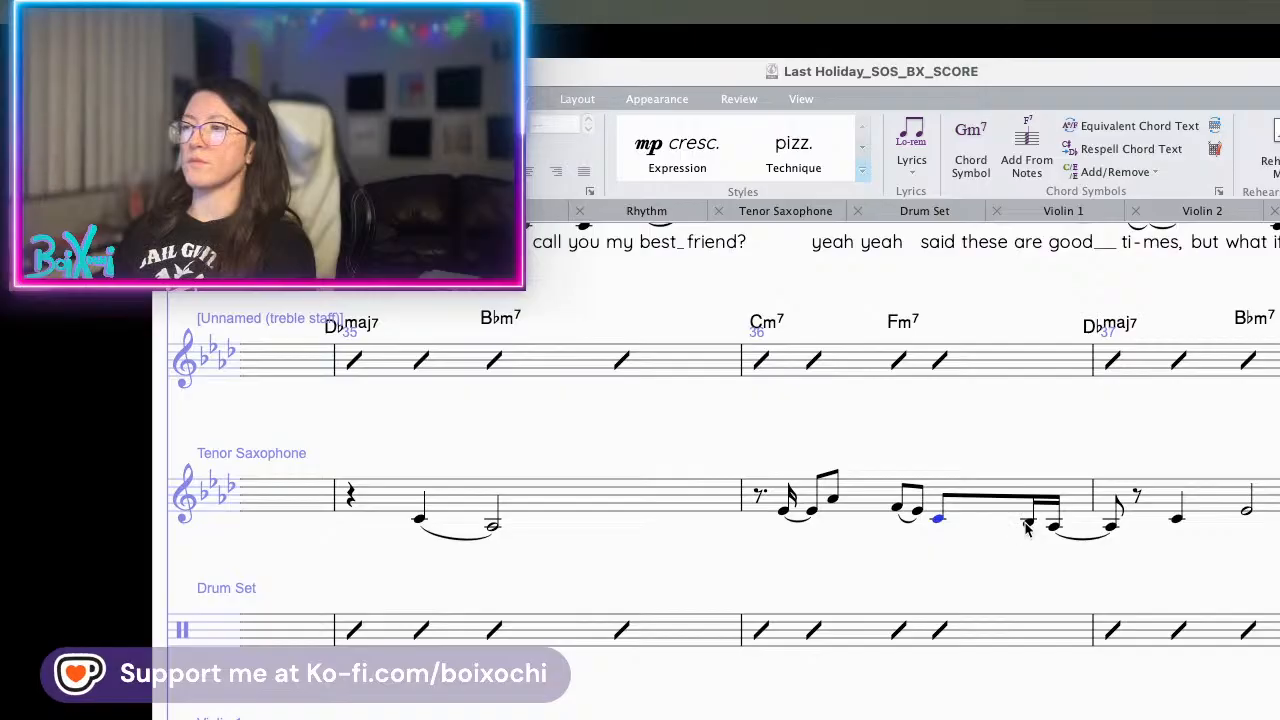
{"action": "left_click", "coordinate": [1029, 527]}
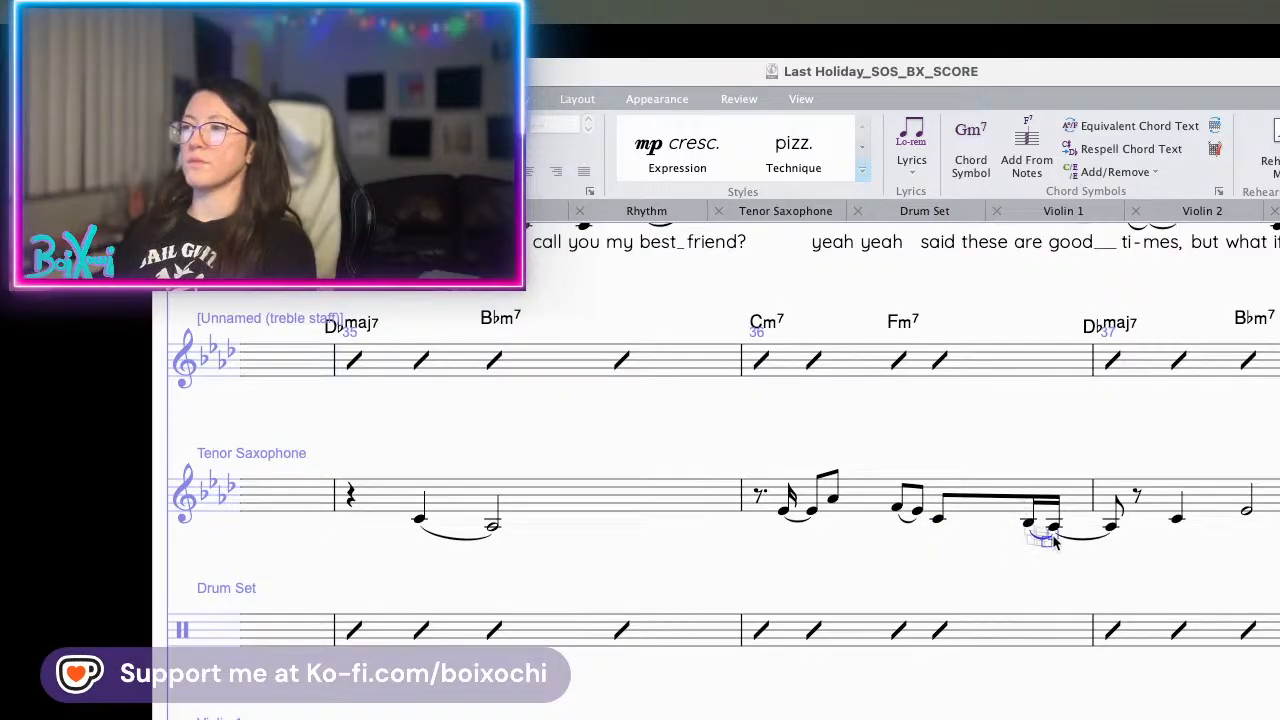
{"action": "left_click_drag", "start_coordinate": [1049, 573], "coordinate": [808, 557]}
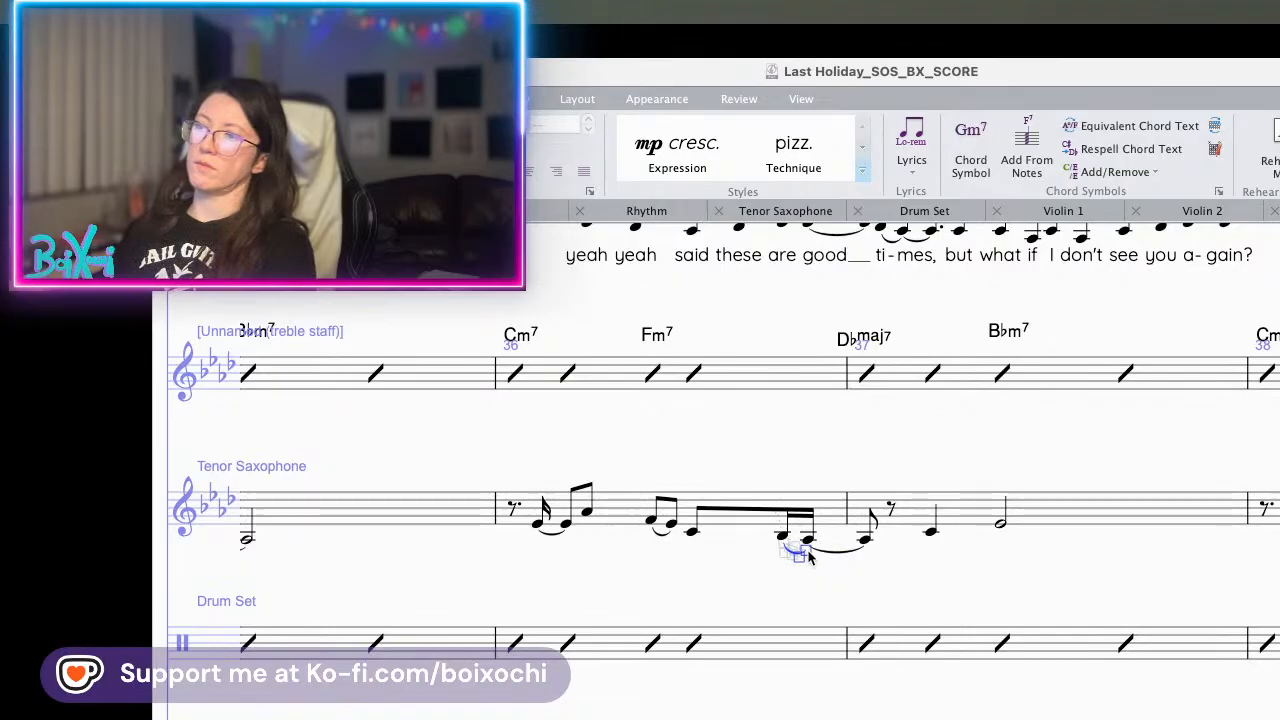
- Slur the quarter note to the half note in Tenor Saxophone bar 37
{"action": "left_click", "coordinate": [930, 530]}
{"action": "key", "text": "s"}
{"action": "key", "text": "Escape"}
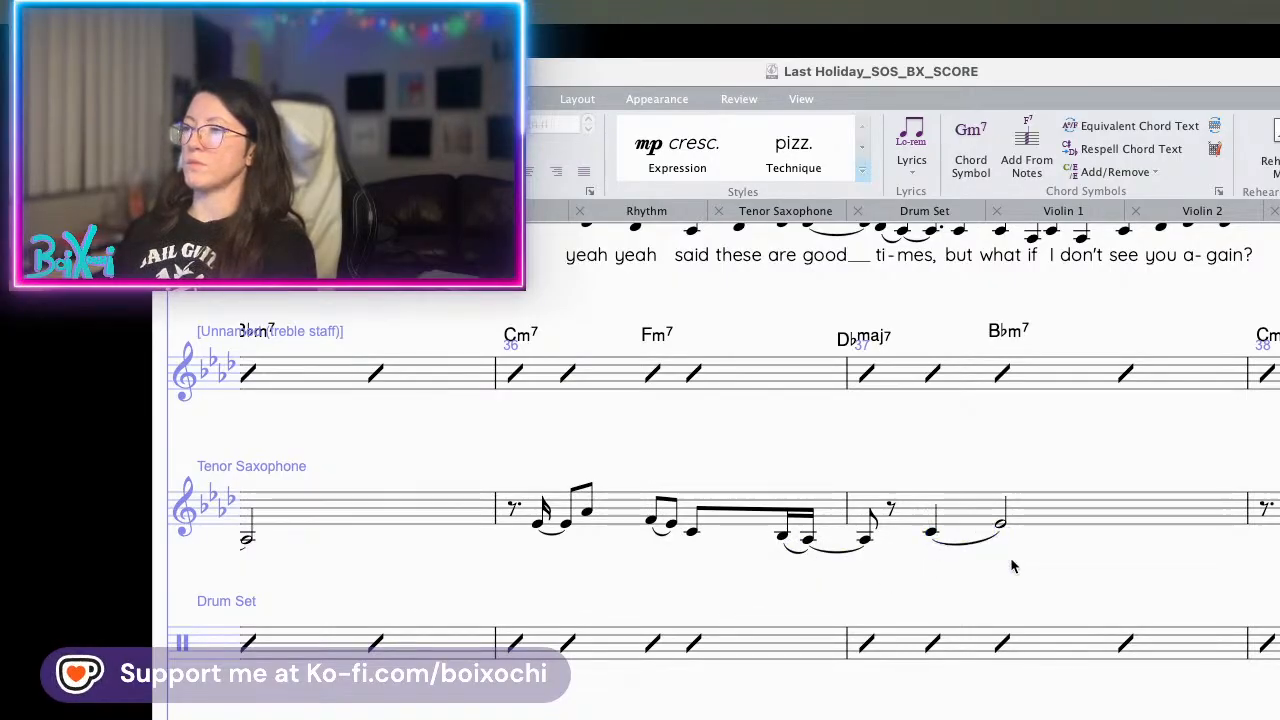
- In Tenor Saxophone bar 38, slur the second pair of beamed eighth notes and the two closing sixteenth notes
{"action": "scroll", "coordinate": [851, 571], "scroll_direction": "right", "scroll_amount": 5}
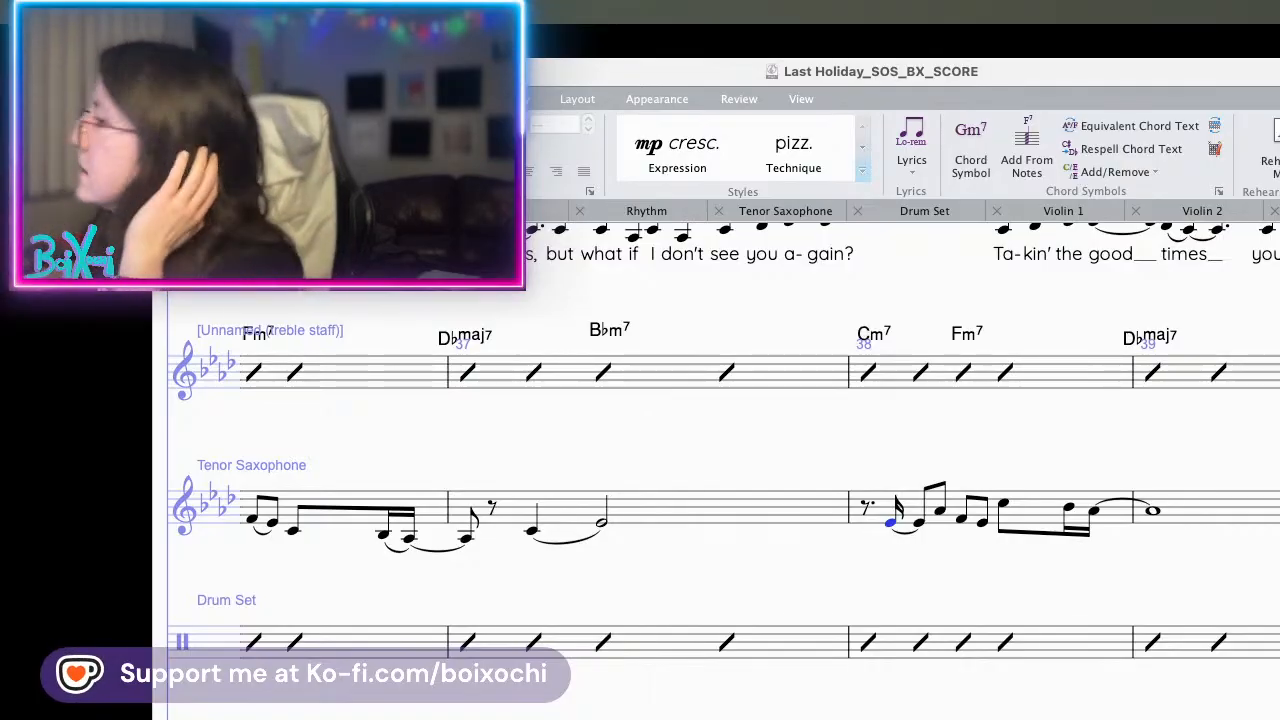
{"action": "key", "text": "Escape"}
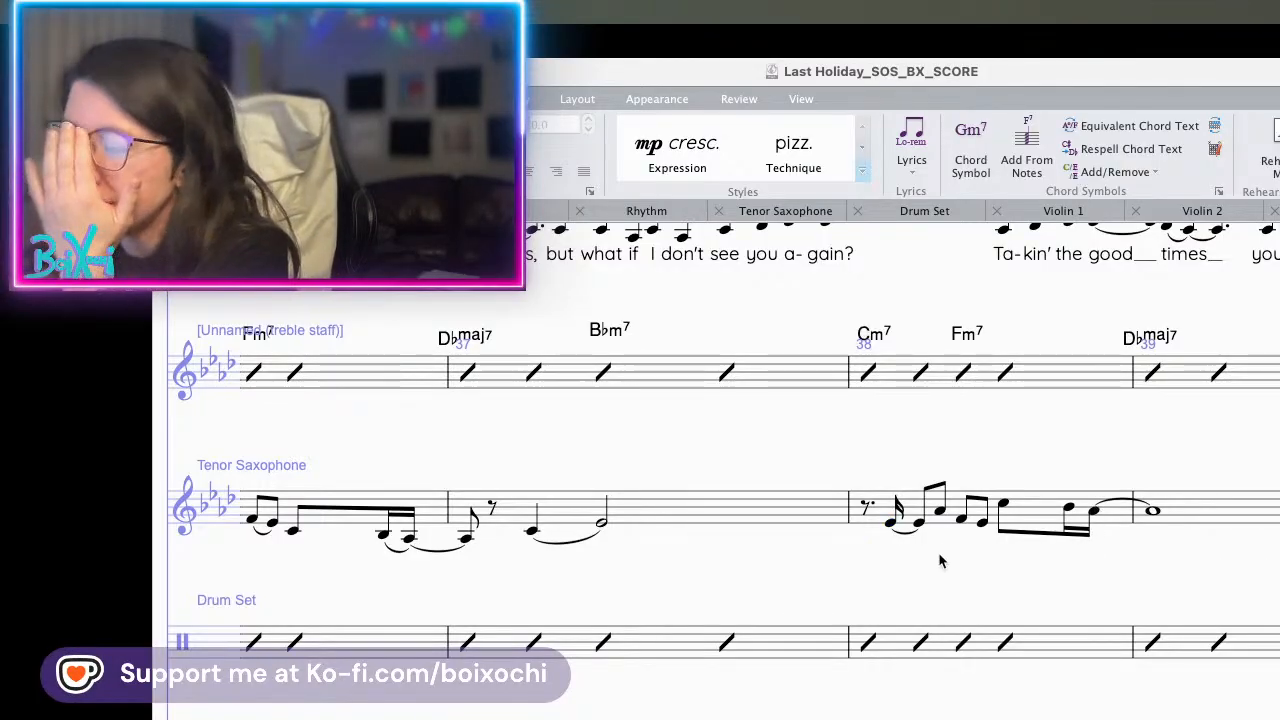
{"action": "left_click", "coordinate": [891, 521]}
{"action": "scroll", "coordinate": [942, 550], "scroll_direction": "up", "scroll_amount": 2}
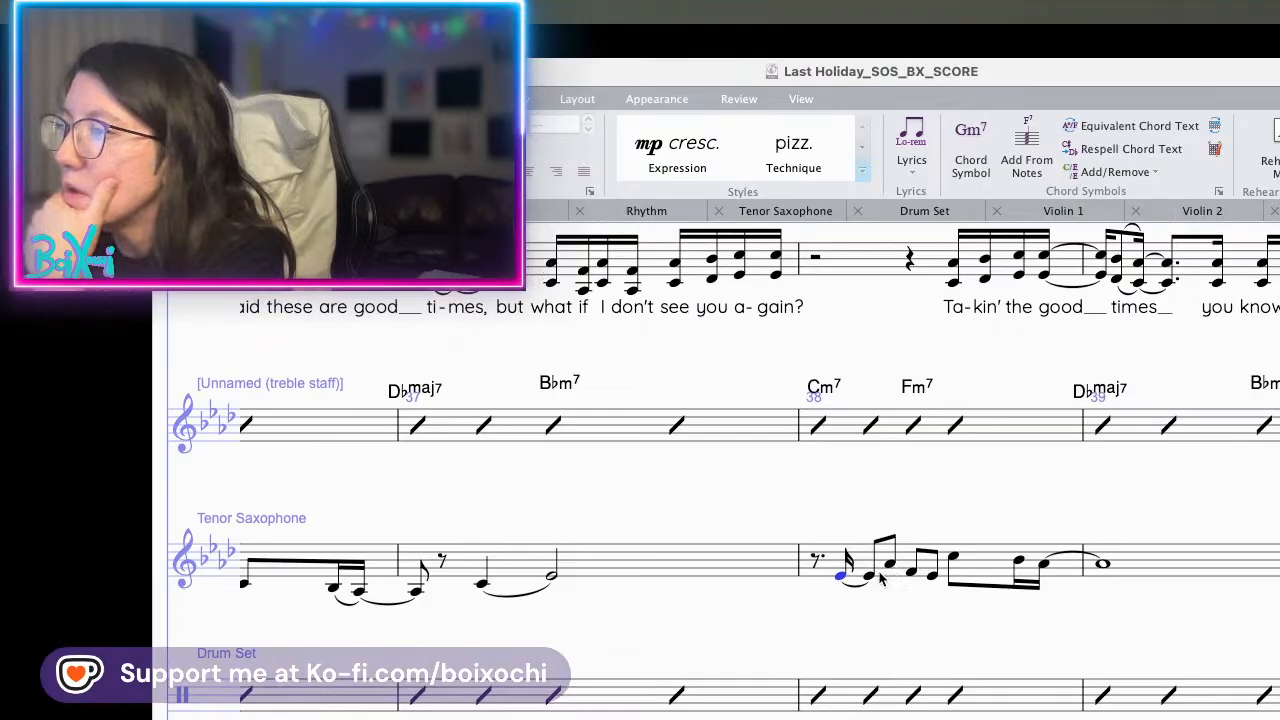
{"action": "left_click", "coordinate": [918, 587]}
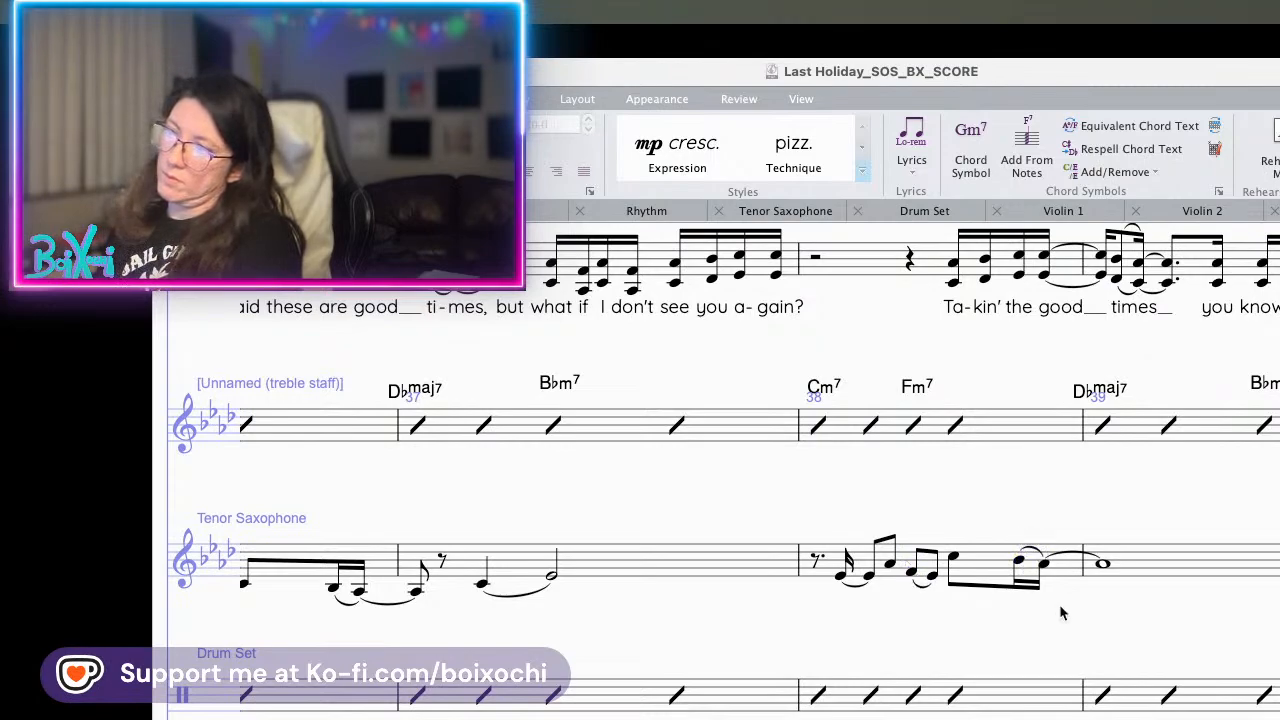
- Slur the beamed sixteenth-note pairs in Tenor Saxophone bar 40, keeping the staccato on each pair's second note
{"action": "left_click_drag", "start_coordinate": [1122, 620], "coordinate": [980, 612]}
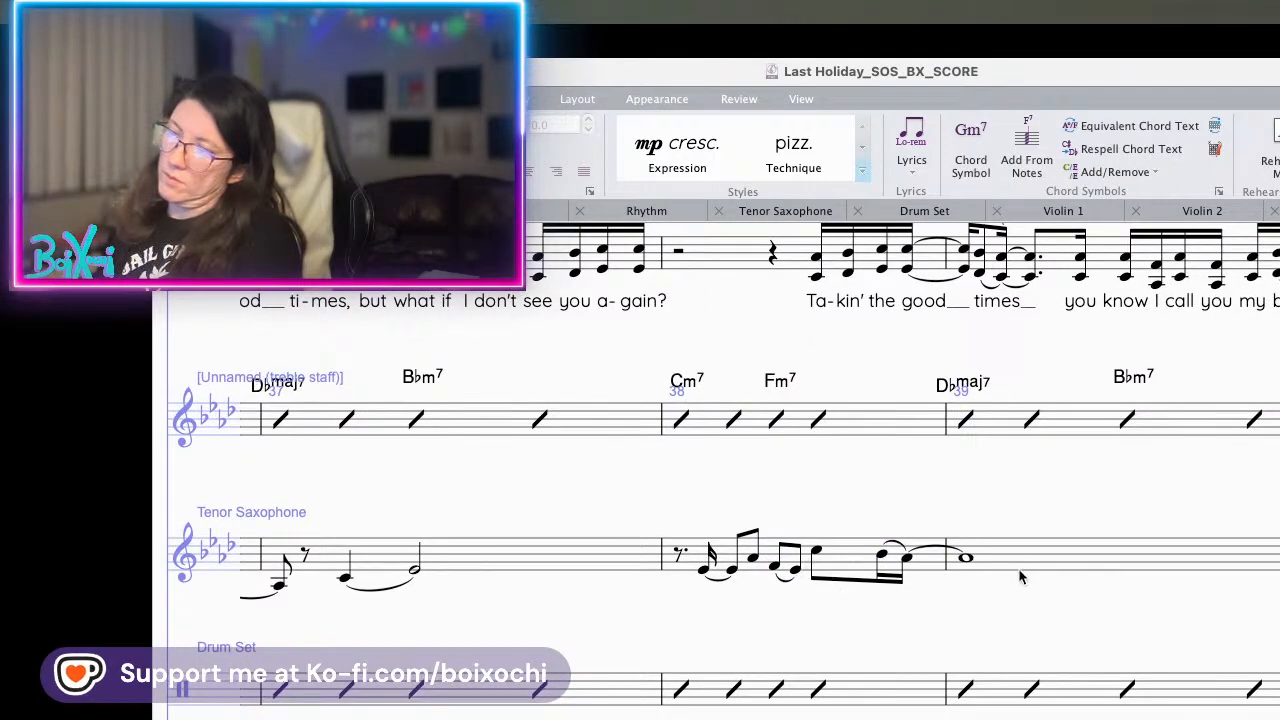
{"action": "left_click_drag", "start_coordinate": [1019, 572], "coordinate": [736, 566]}
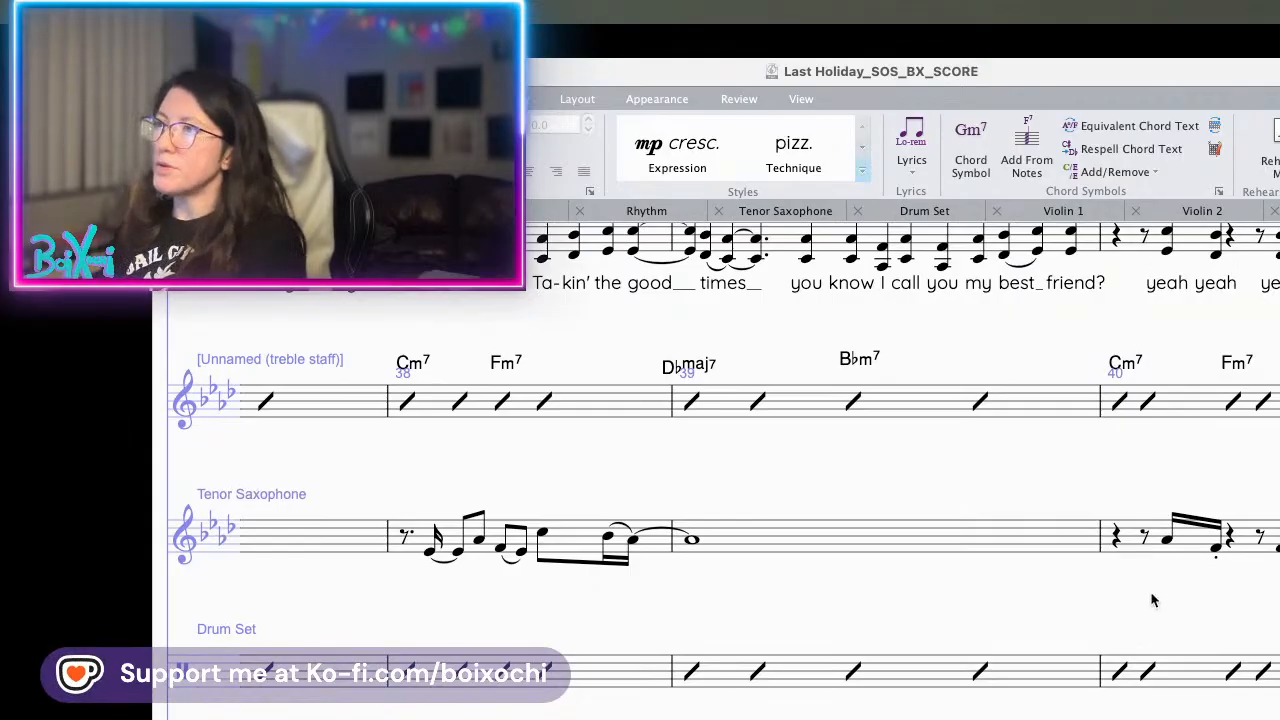
{"action": "left_click", "coordinate": [1168, 544]}
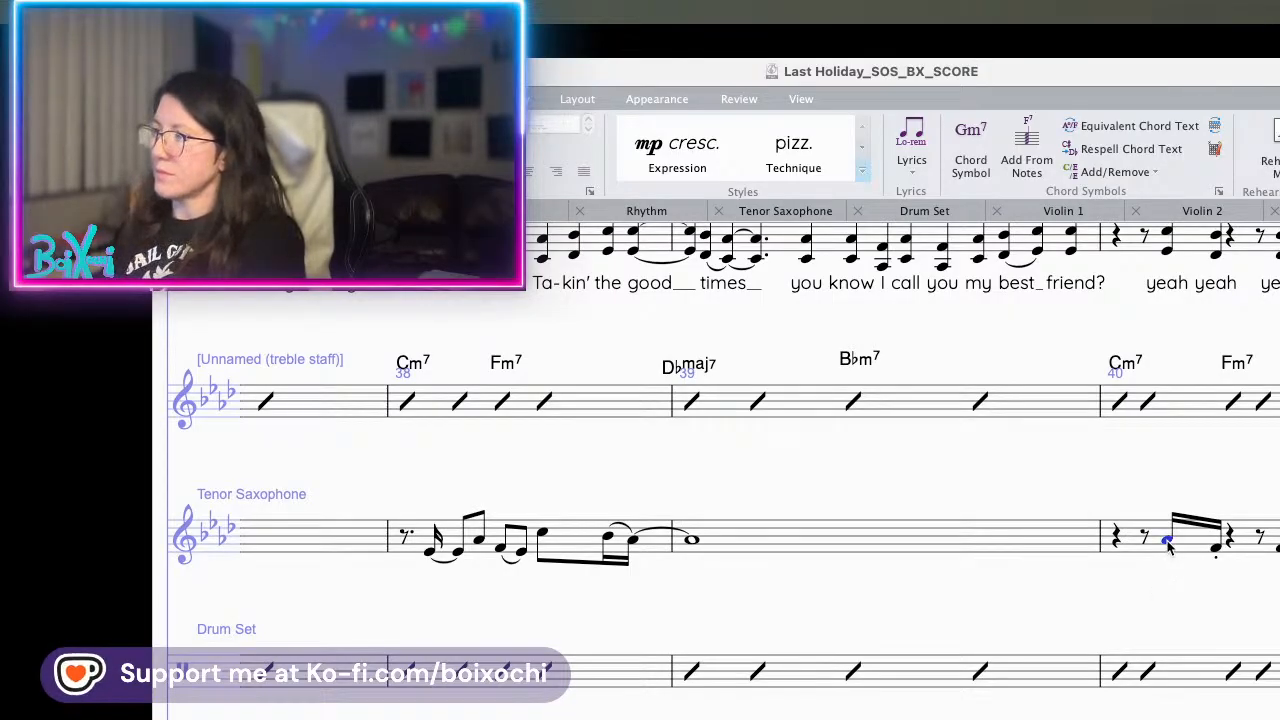
{"action": "key", "text": "s"}
{"action": "key", "text": "Escape"}
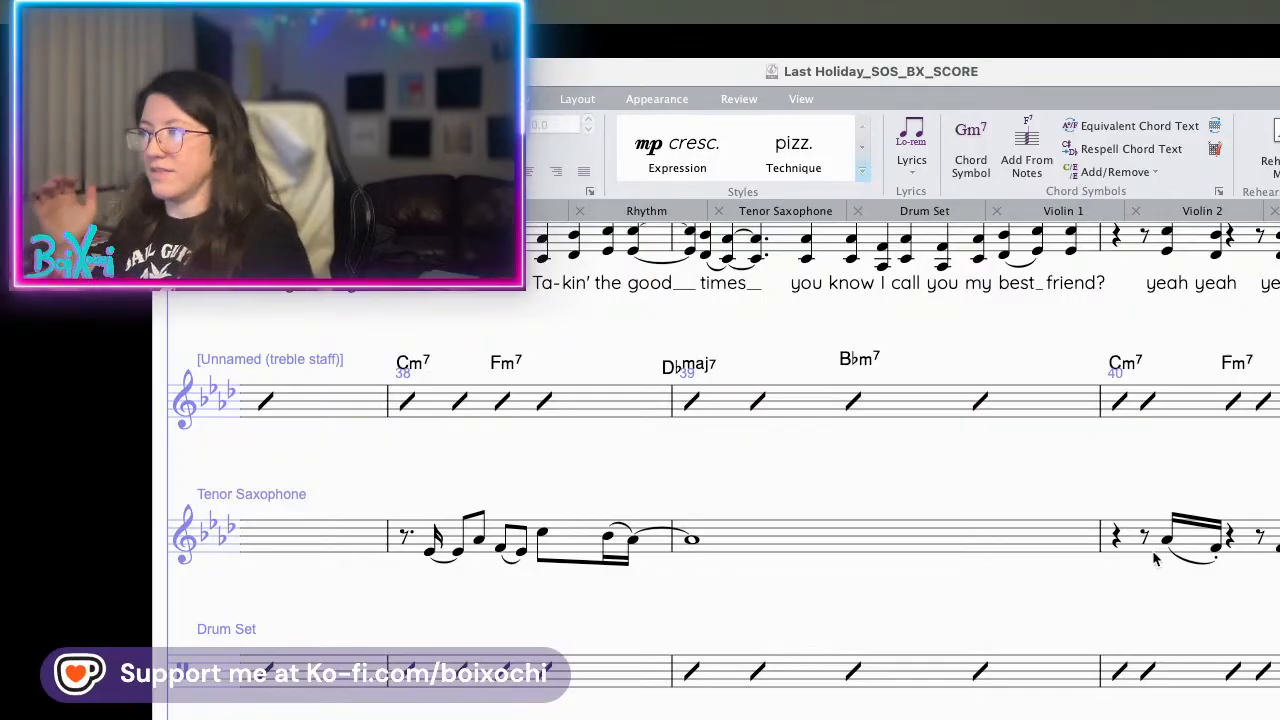
- Examine the slurred staccato pairs in Tenor Saxophone bar 40 up close, play them back, and return to an overview of all staves
{"action": "scroll", "coordinate": [1164, 558], "scroll_direction": "left", "scroll_amount": 5}
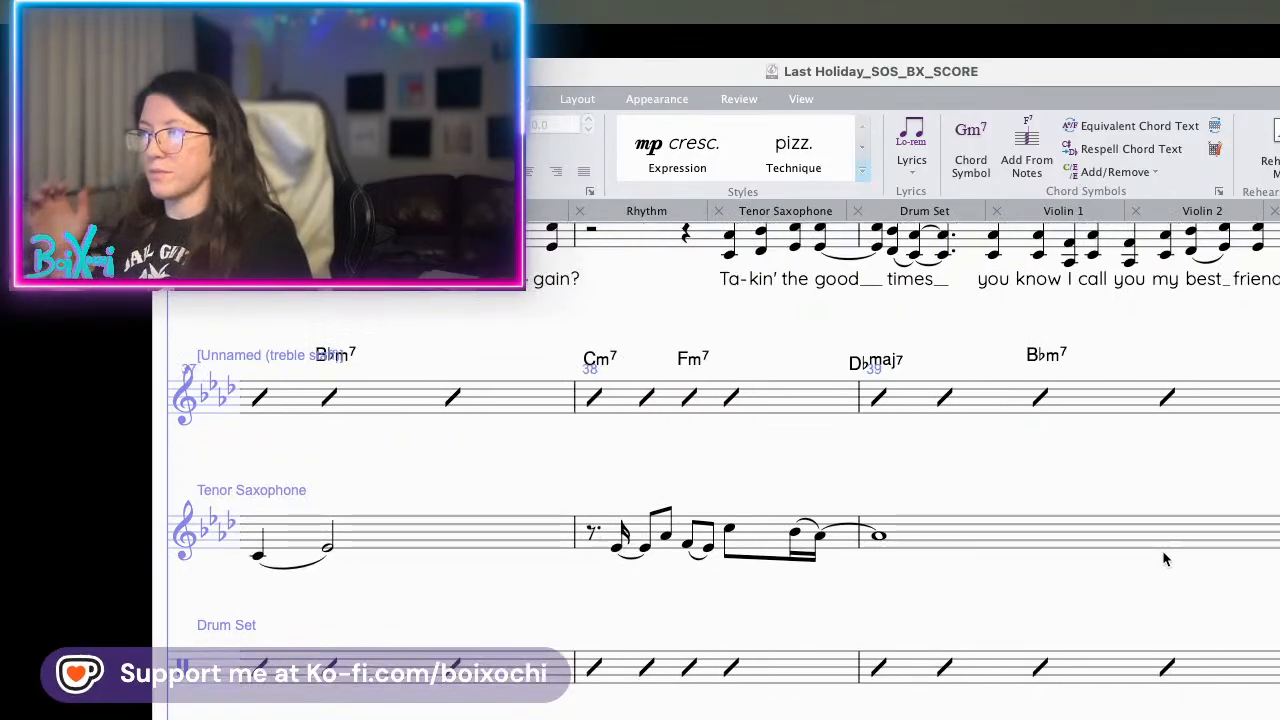
{"action": "key", "text": "super+equal"}
{"action": "scroll", "coordinate": [1164, 558], "scroll_direction": "right", "scroll_amount": 5}
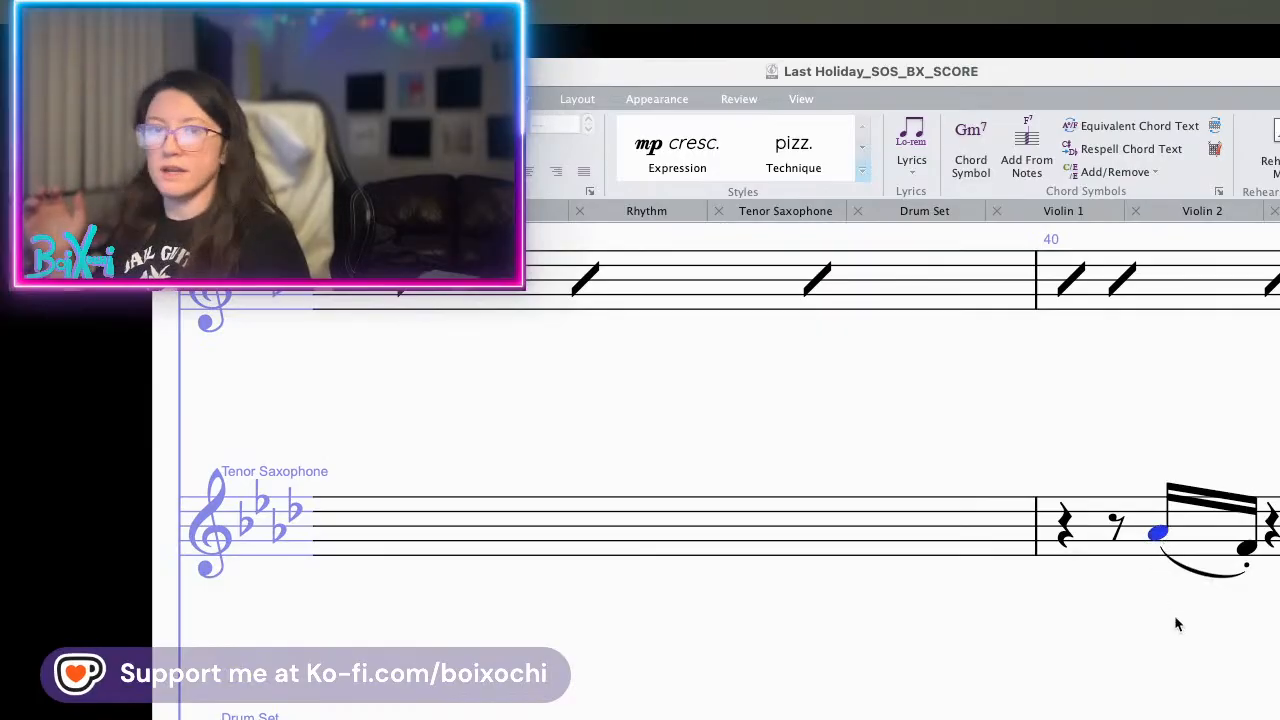
{"action": "key", "text": "super+equal"}
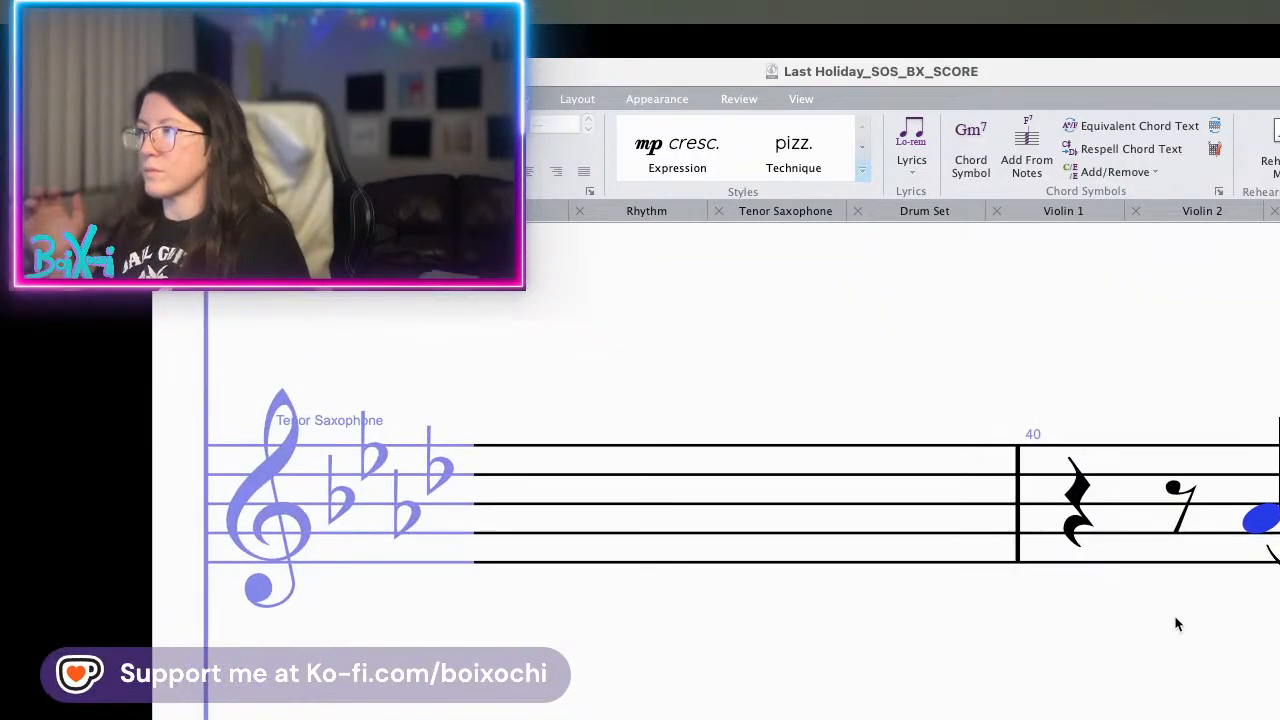
{"action": "scroll", "coordinate": [1174, 615], "scroll_direction": "right", "scroll_amount": 5}
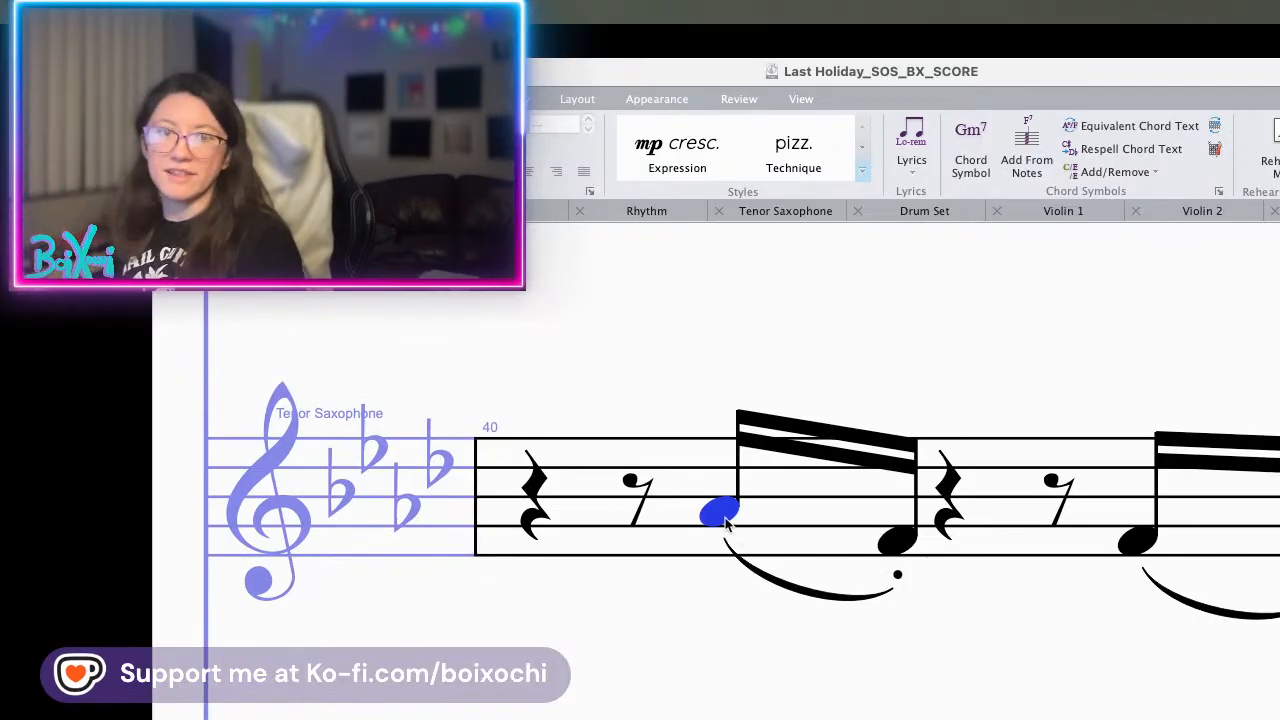
{"action": "key", "text": "space"}
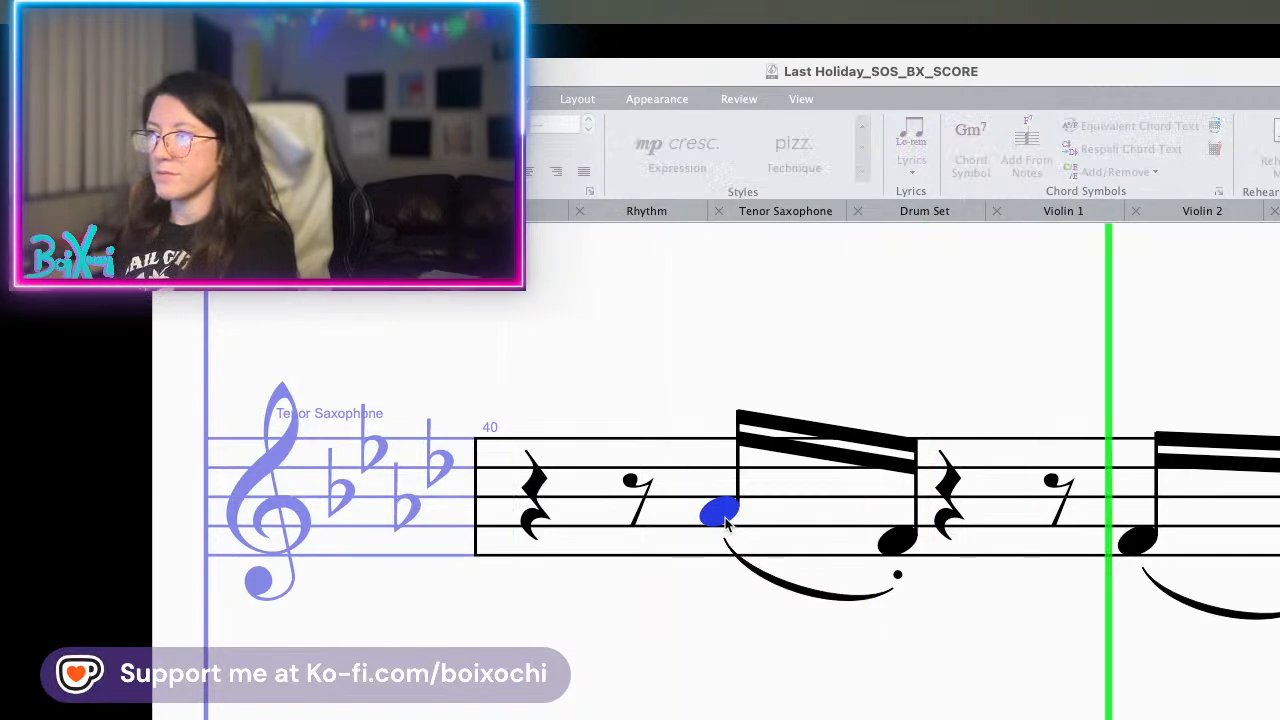
{"action": "key", "text": "space"}
{"action": "key", "text": "super+bracketleft"}
{"action": "key", "text": "space"}
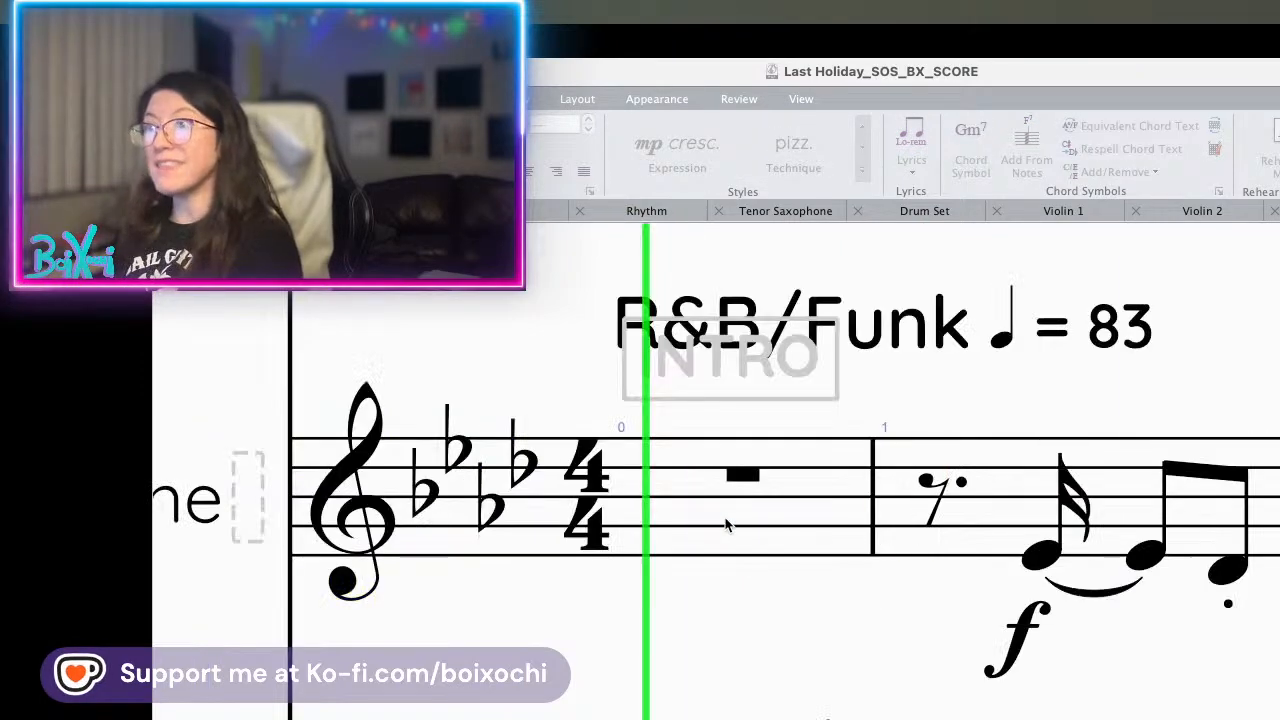
{"action": "key", "text": "space"}
{"action": "scroll", "coordinate": [726, 524], "scroll_direction": "down", "scroll_amount": 10}
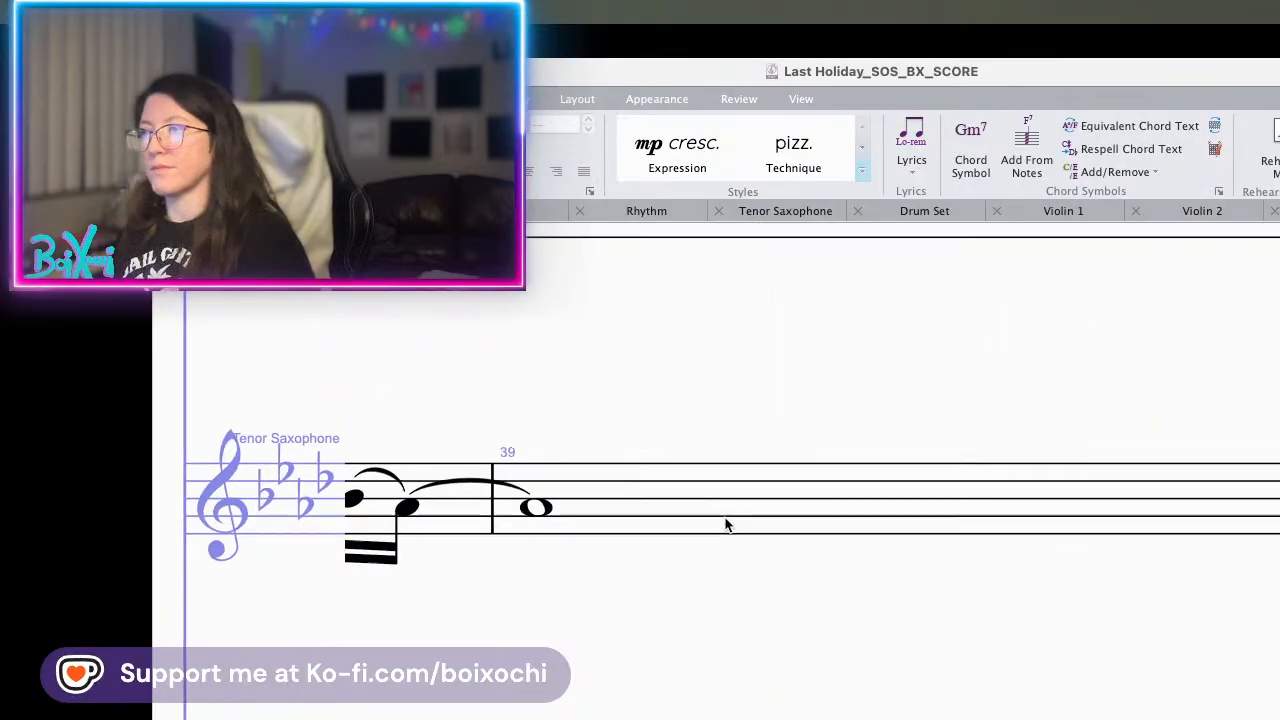
{"action": "scroll", "coordinate": [726, 524], "scroll_direction": "left", "scroll_amount": 10}
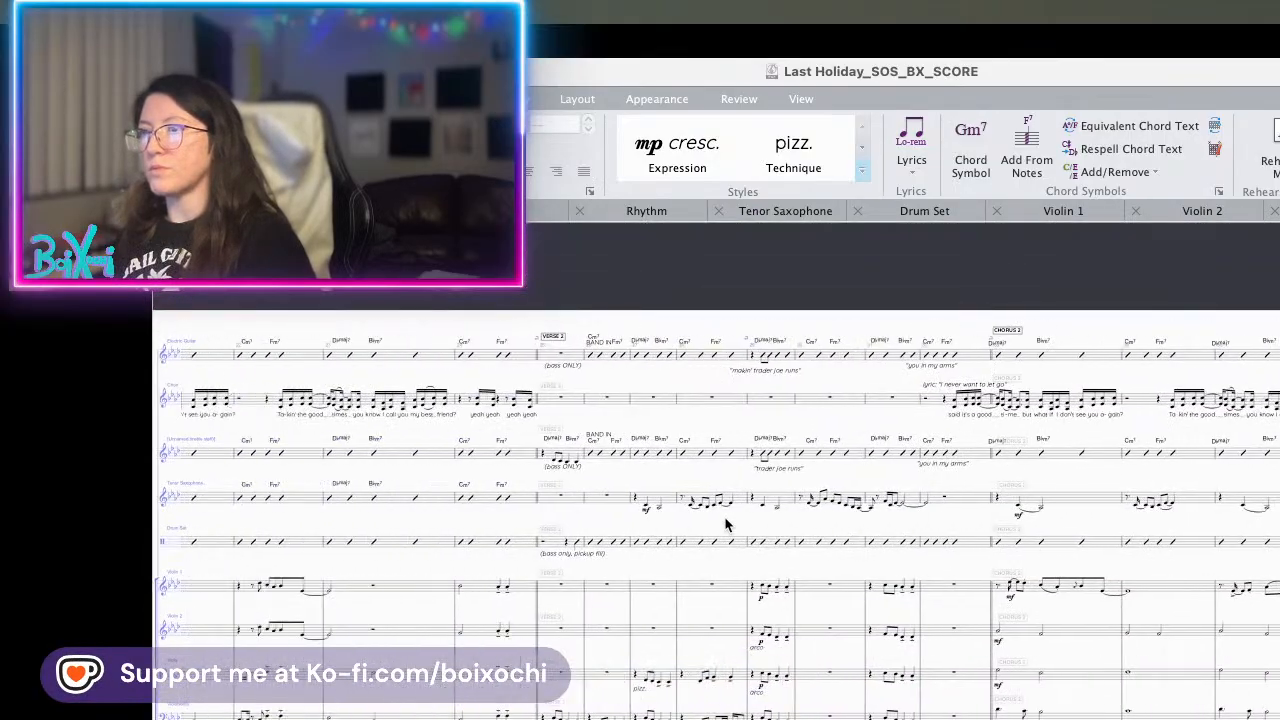
- Review all staves between the intro and second chorus, and examine the Tenor Saxophone entry in verse 2 up close
{"action": "scroll", "coordinate": [727, 524], "scroll_direction": "right", "scroll_amount": 10}
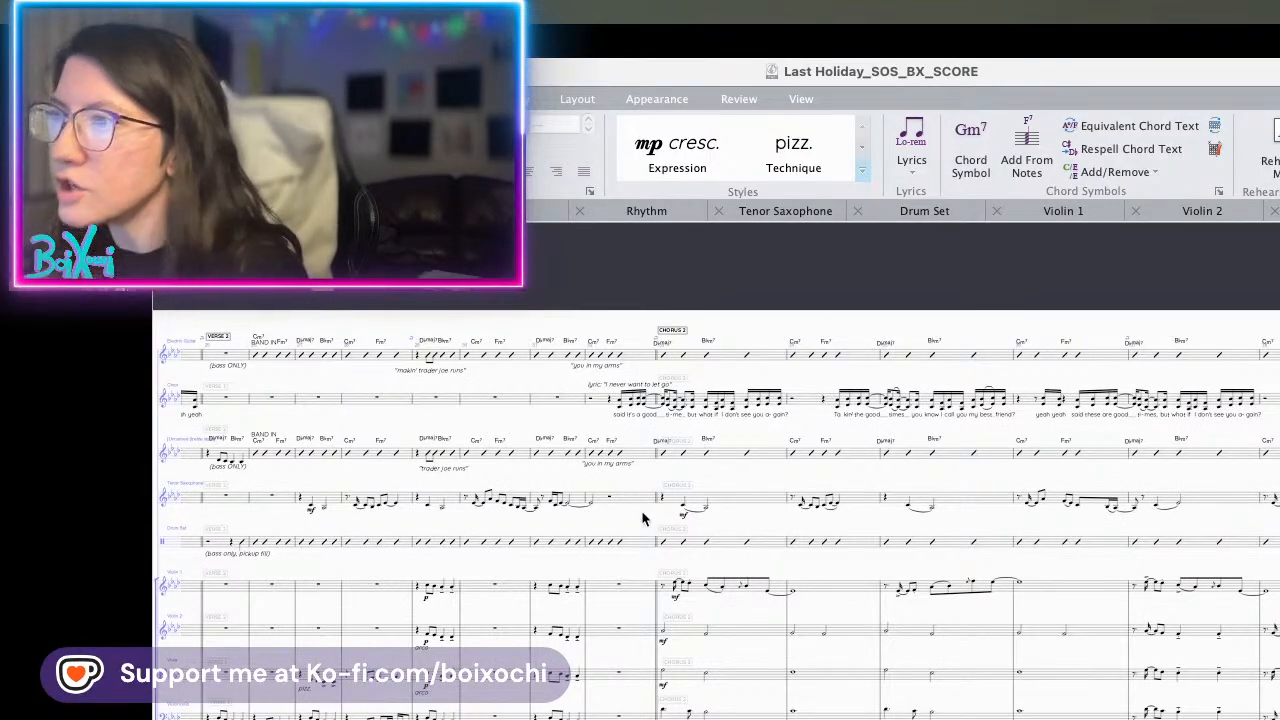
{"action": "scroll", "coordinate": [683, 521], "scroll_direction": "left", "scroll_amount": 5}
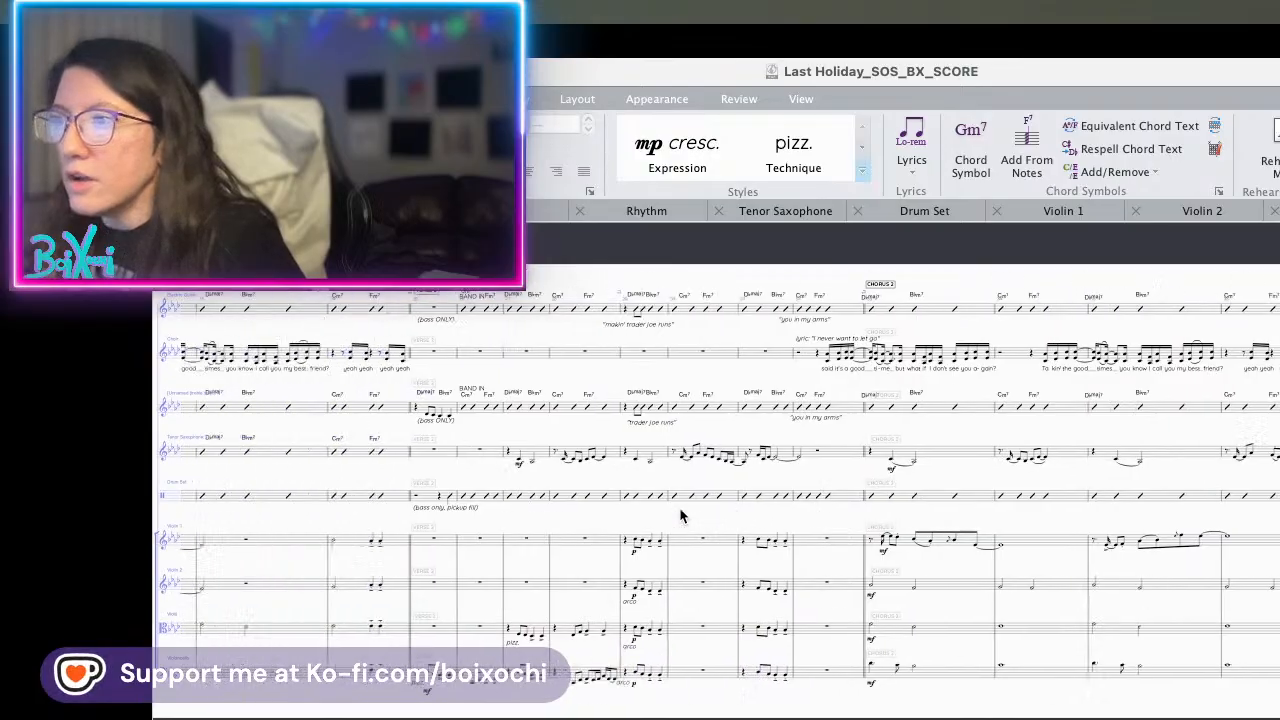
{"action": "scroll", "coordinate": [680, 515], "scroll_direction": "left", "scroll_amount": 2}
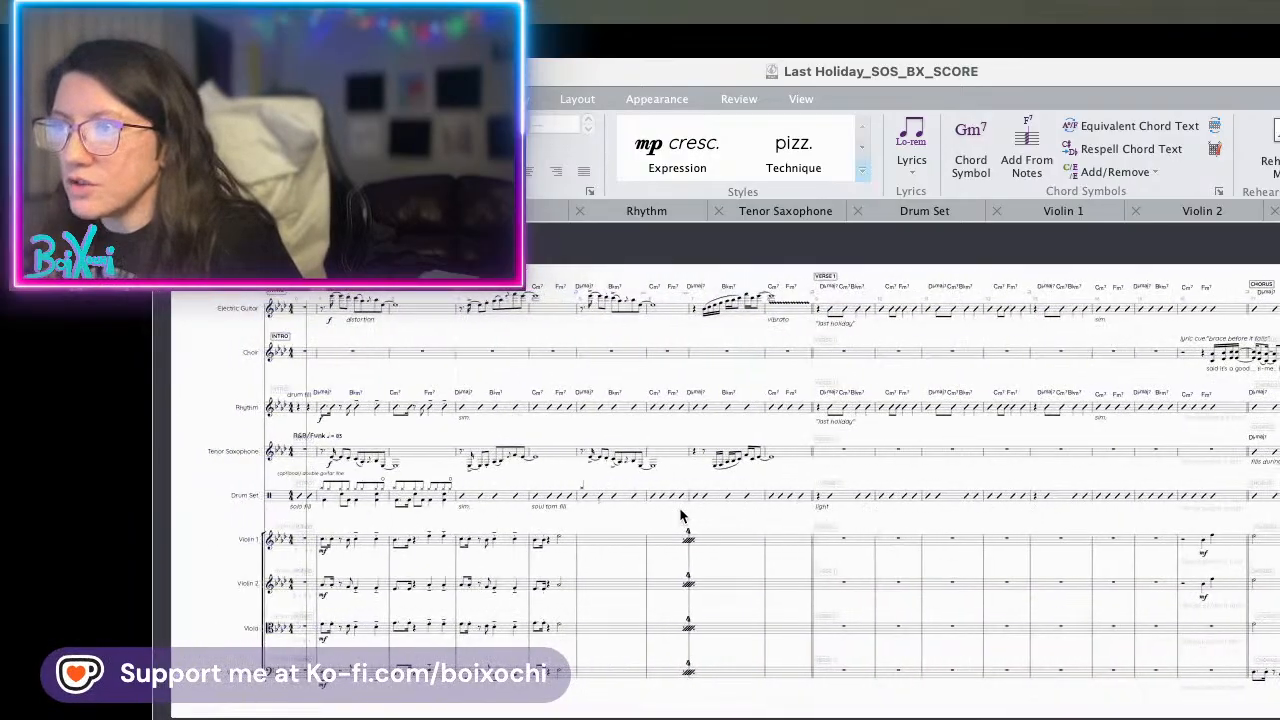
{"action": "scroll", "coordinate": [680, 515], "scroll_direction": "up", "scroll_amount": 5}
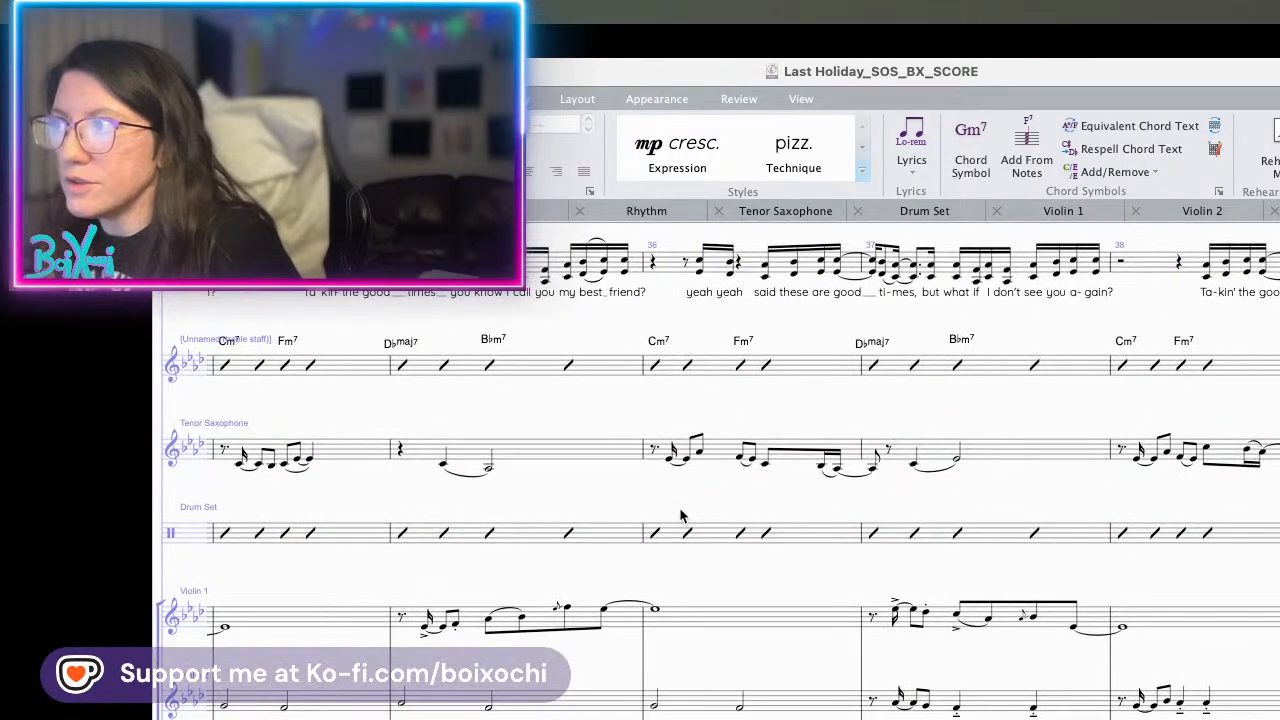
{"action": "scroll", "coordinate": [680, 515], "scroll_direction": "right", "scroll_amount": 5}
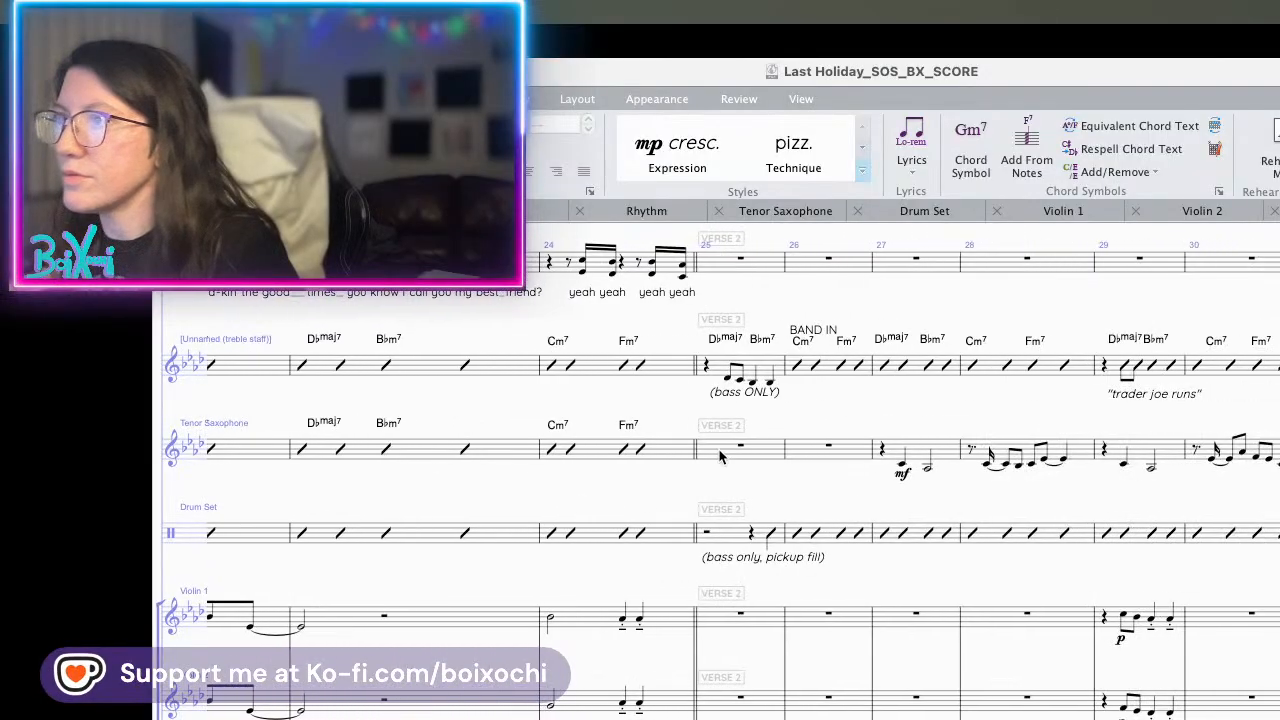
{"action": "scroll", "coordinate": [708, 348], "scroll_direction": "up", "scroll_amount": 2}
{"action": "scroll", "coordinate": [710, 352], "scroll_direction": "up", "scroll_amount": 2}
{"action": "scroll", "coordinate": [710, 352], "scroll_direction": "down", "scroll_amount": 3}
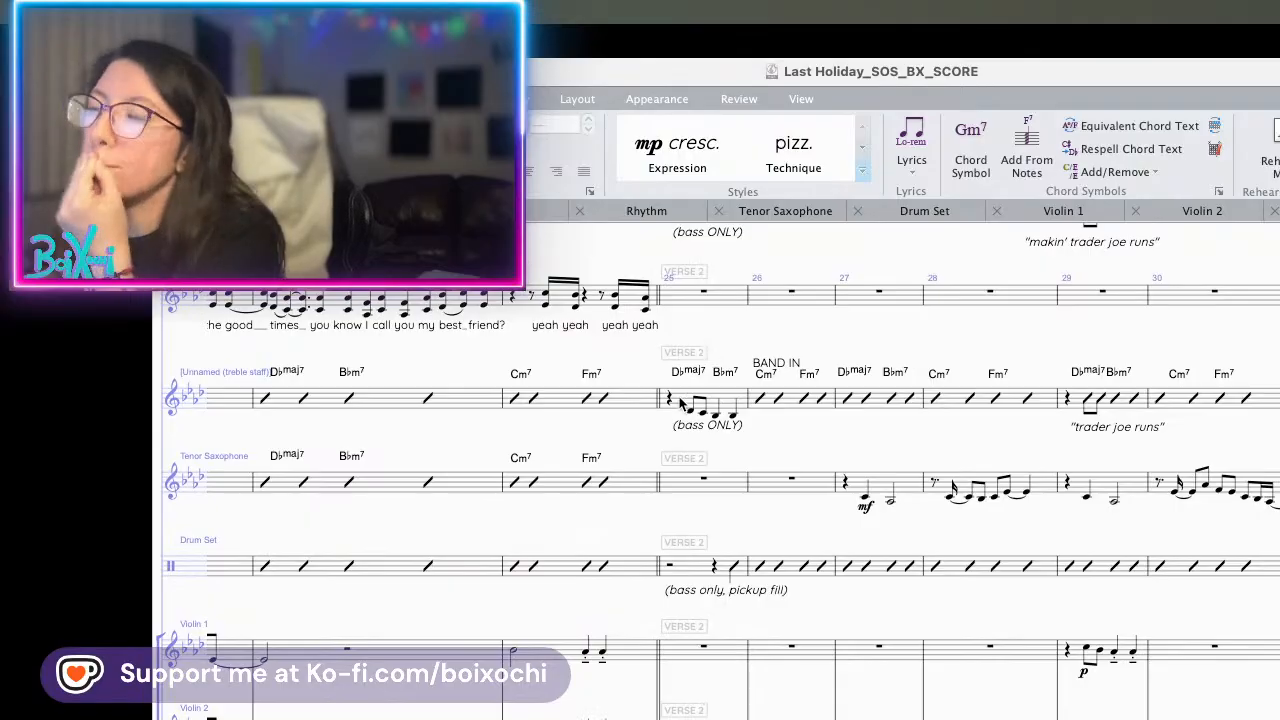
- Shift the greyed "Brace before it falls" cue below the unnamed treble staff in bar 16 earlier, toward bar 15
{"action": "scroll", "coordinate": [432, 438], "scroll_direction": "left", "scroll_amount": 10}
{"action": "scroll", "coordinate": [432, 438], "scroll_direction": "up", "scroll_amount": 1}
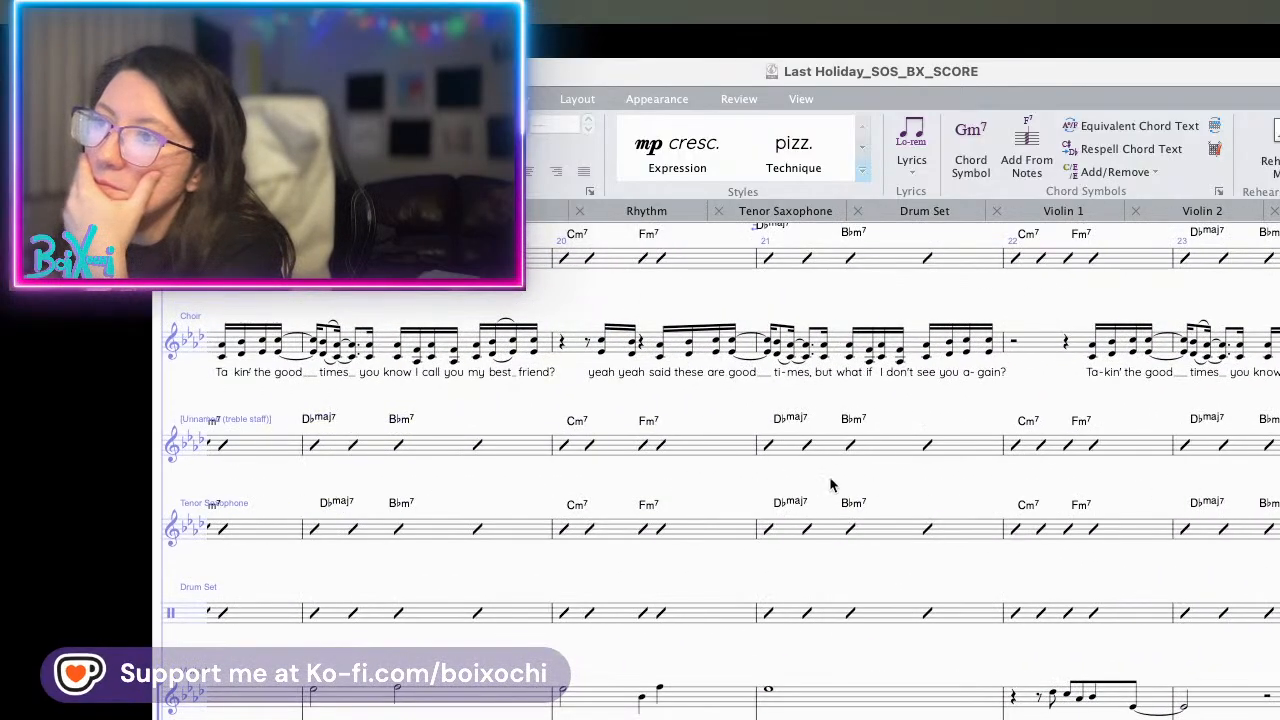
{"action": "scroll", "coordinate": [481, 485], "scroll_direction": "left", "scroll_amount": 8}
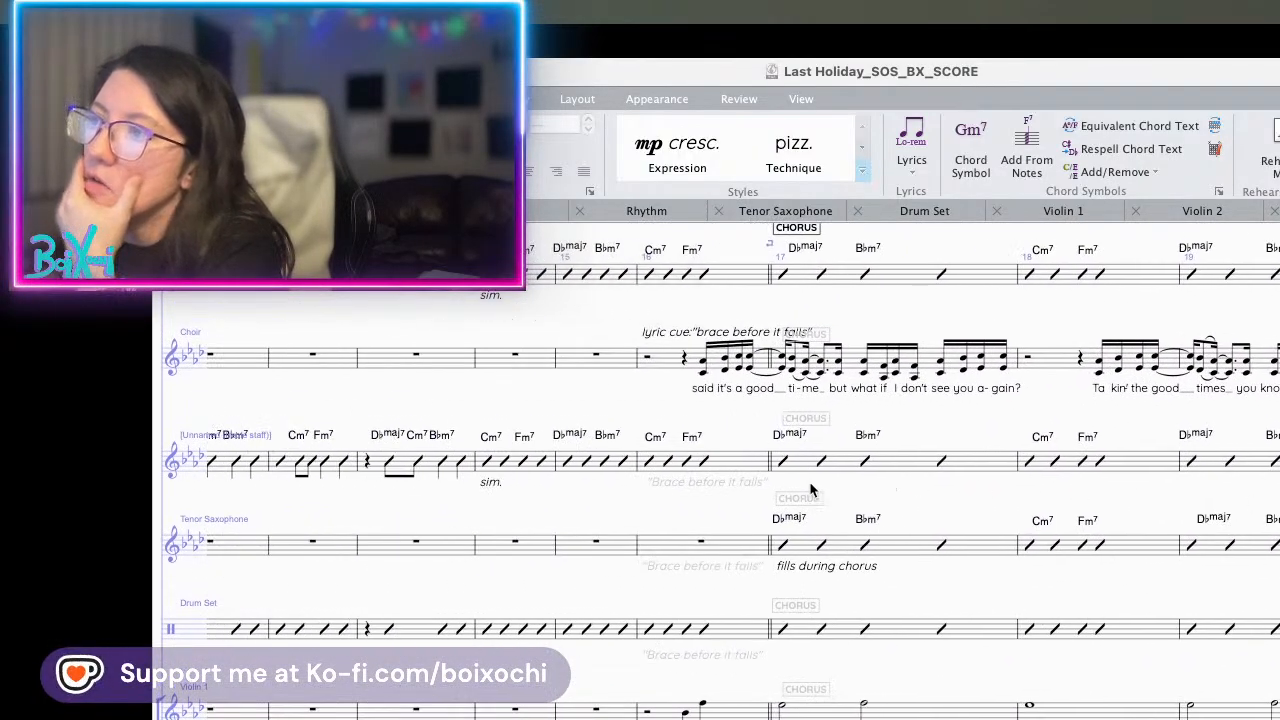
{"action": "left_click_drag", "start_coordinate": [950, 501], "coordinate": [936, 504]}
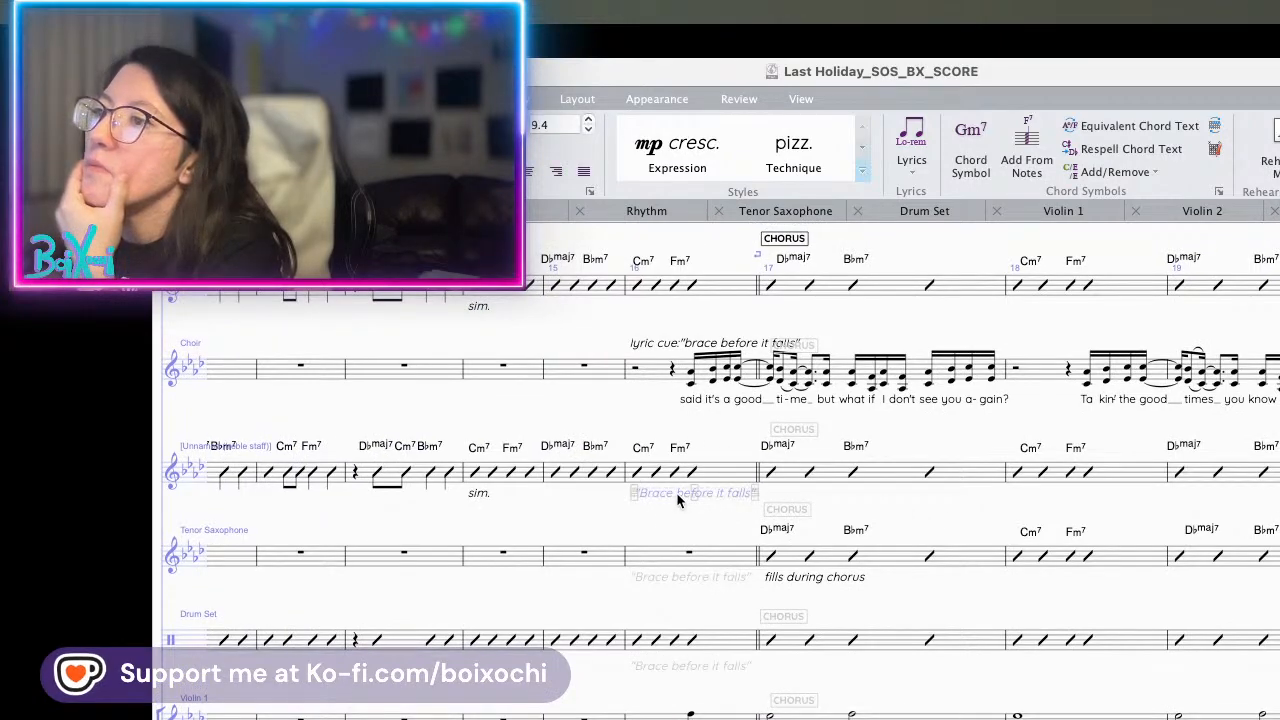
{"action": "left_click_drag", "start_coordinate": [676, 493], "coordinate": [640, 495]}
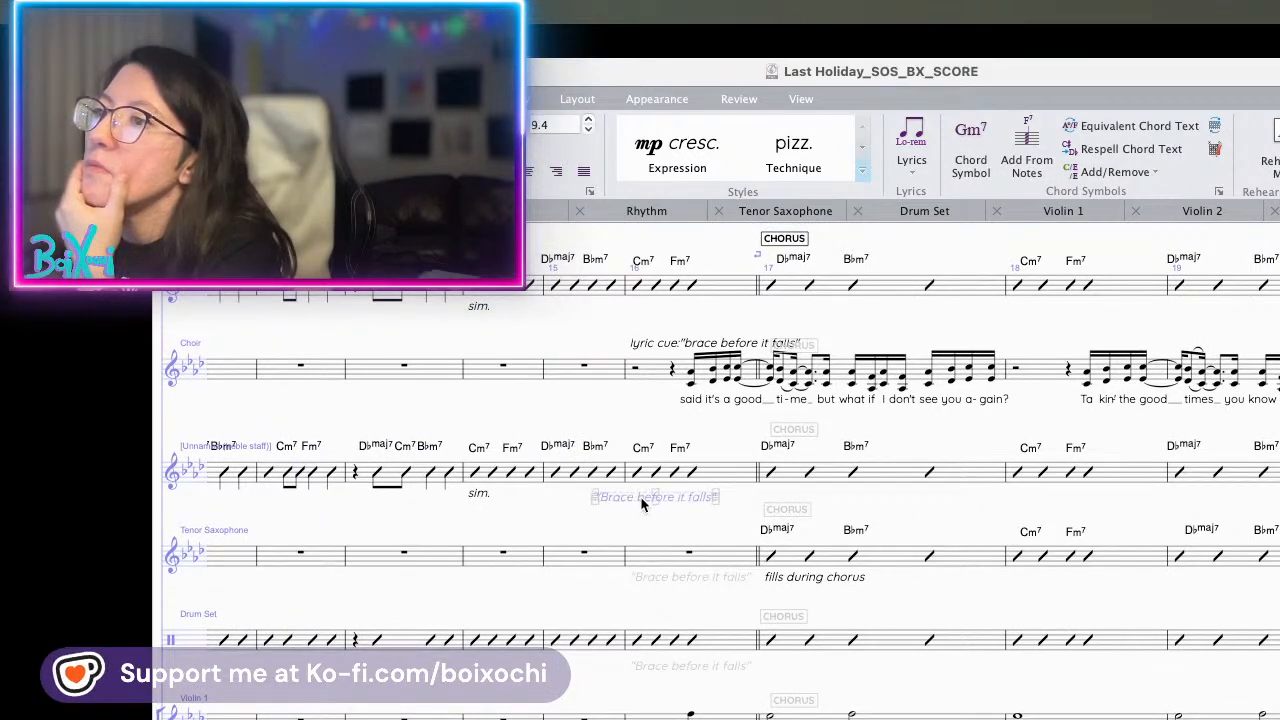
{"action": "left_click", "coordinate": [705, 375]}
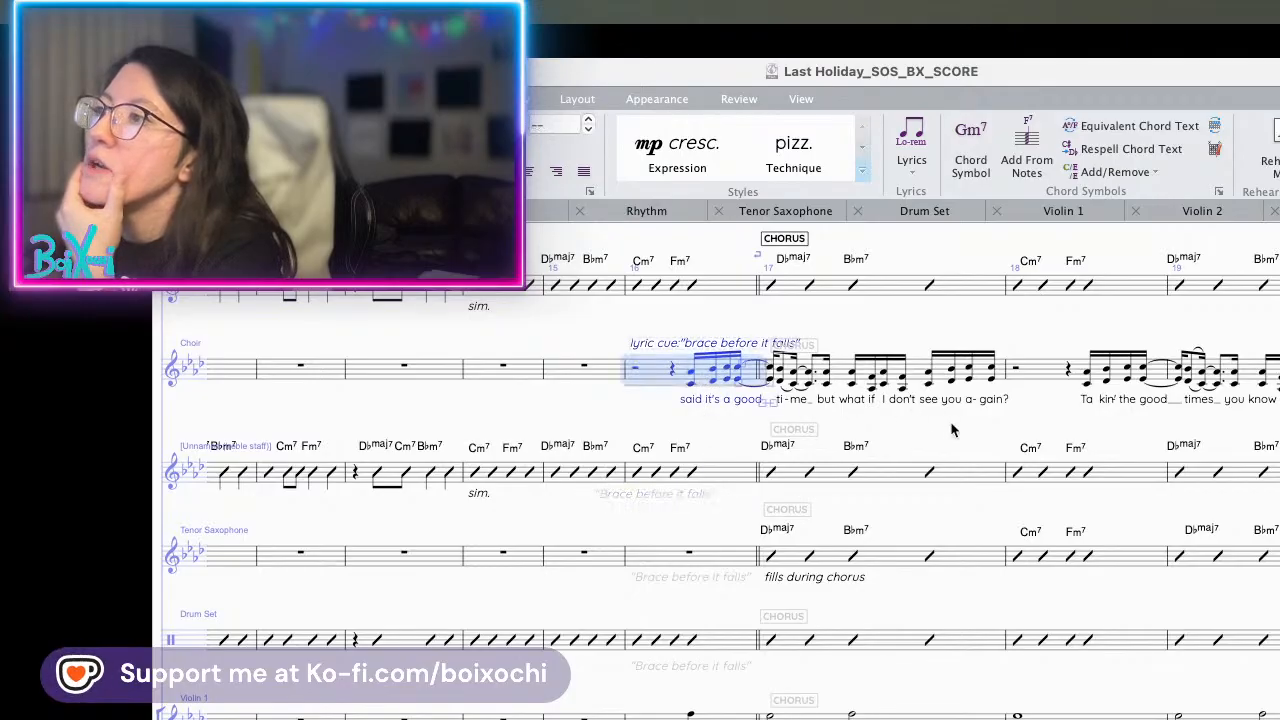
{"action": "left_click_drag", "start_coordinate": [951, 430], "coordinate": [568, 474]}
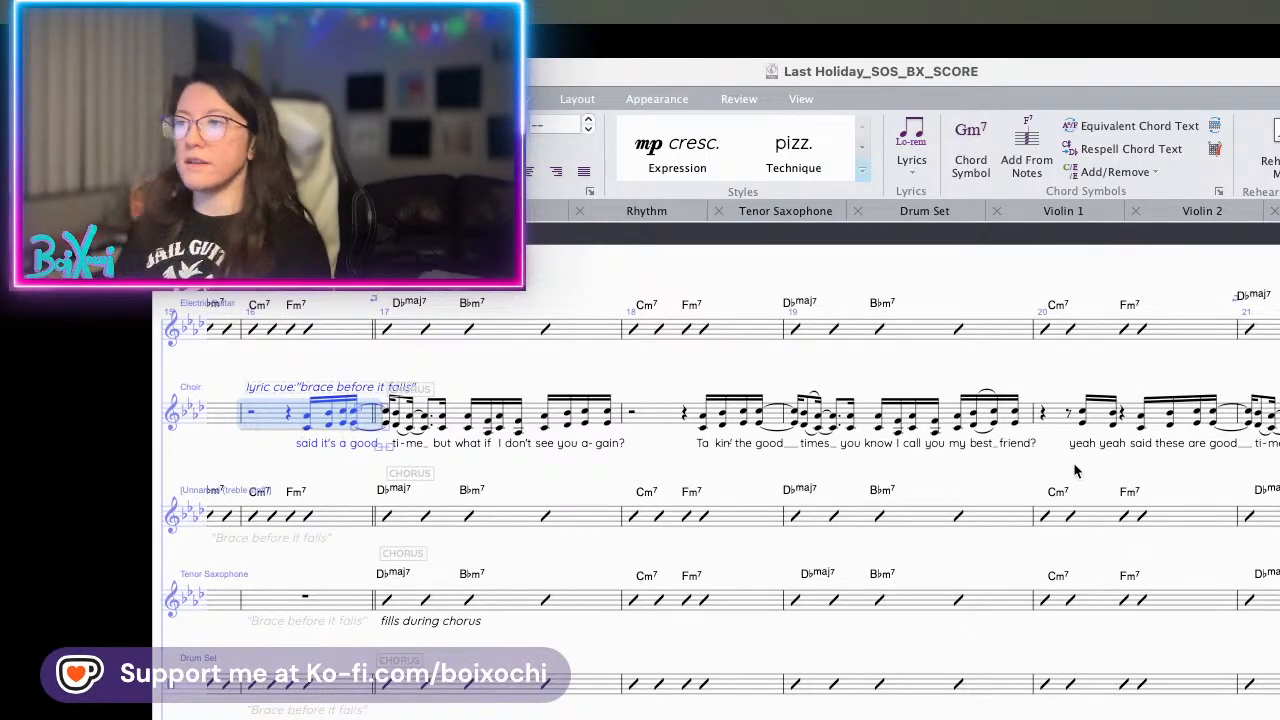
{"action": "left_click_drag", "start_coordinate": [1114, 471], "coordinate": [783, 489]}
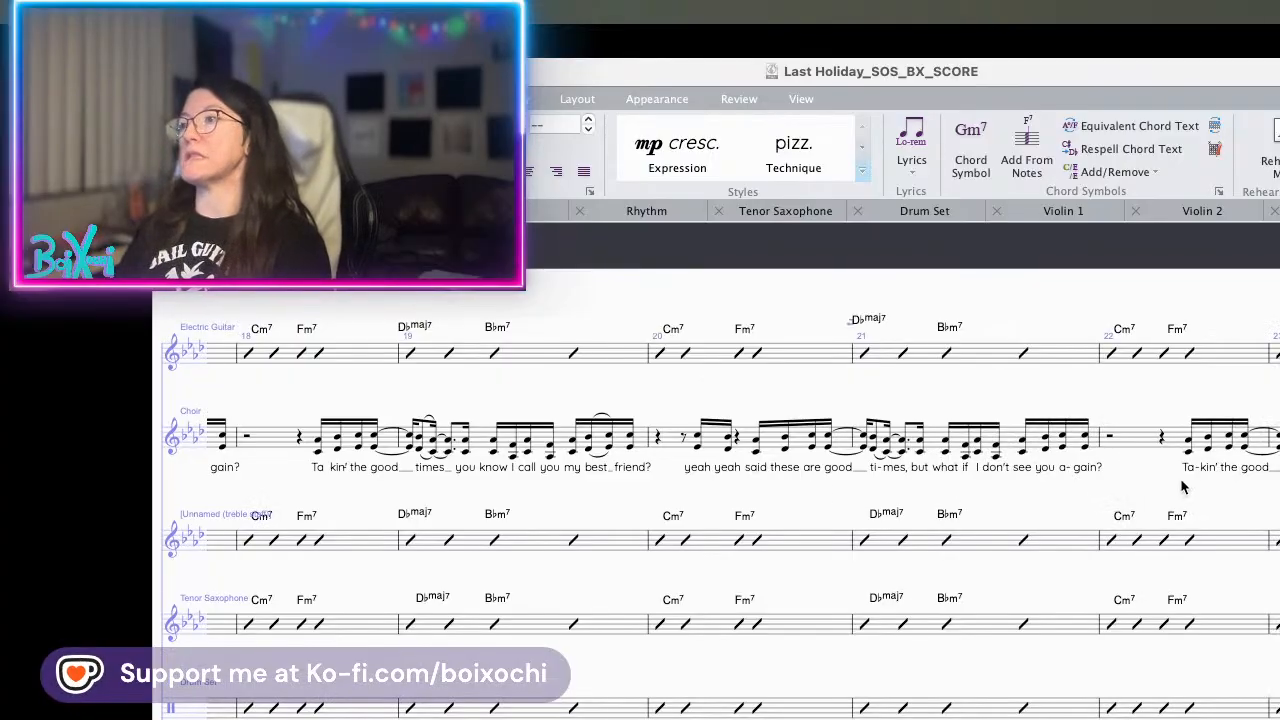
{"action": "left_click_drag", "start_coordinate": [1182, 487], "coordinate": [789, 463]}
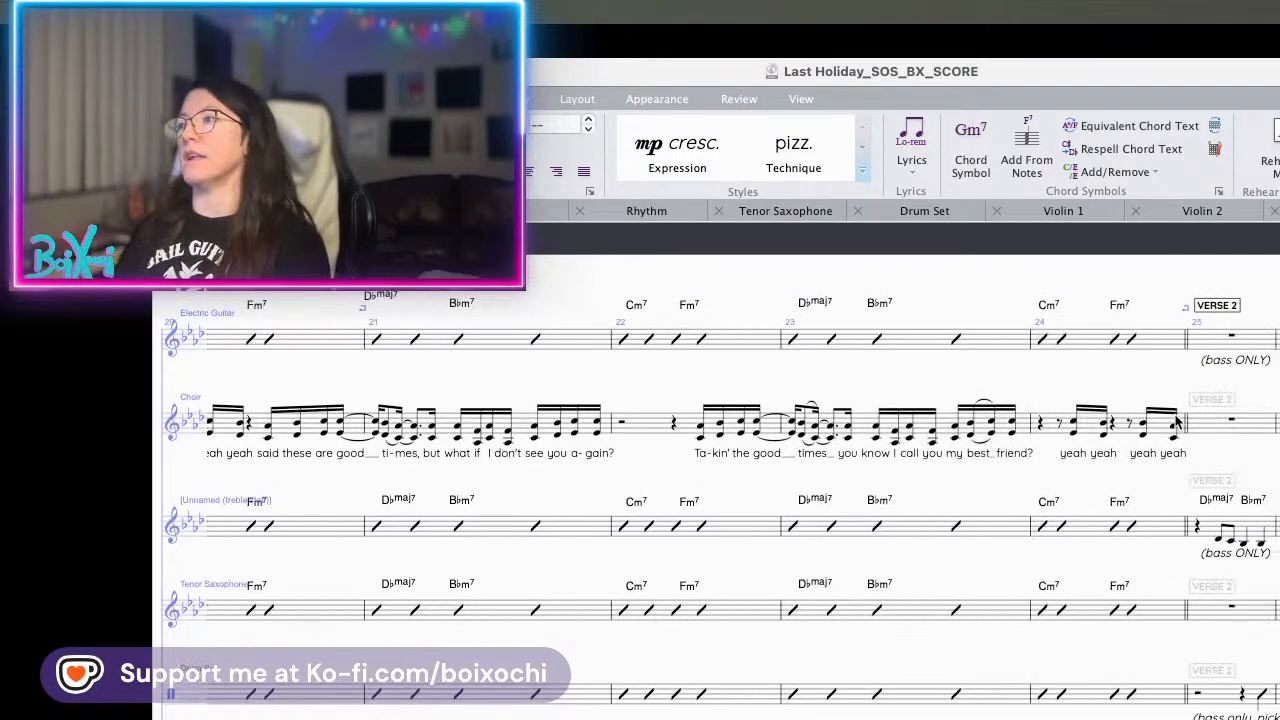
{"action": "double_click", "coordinate": [1175, 437]}
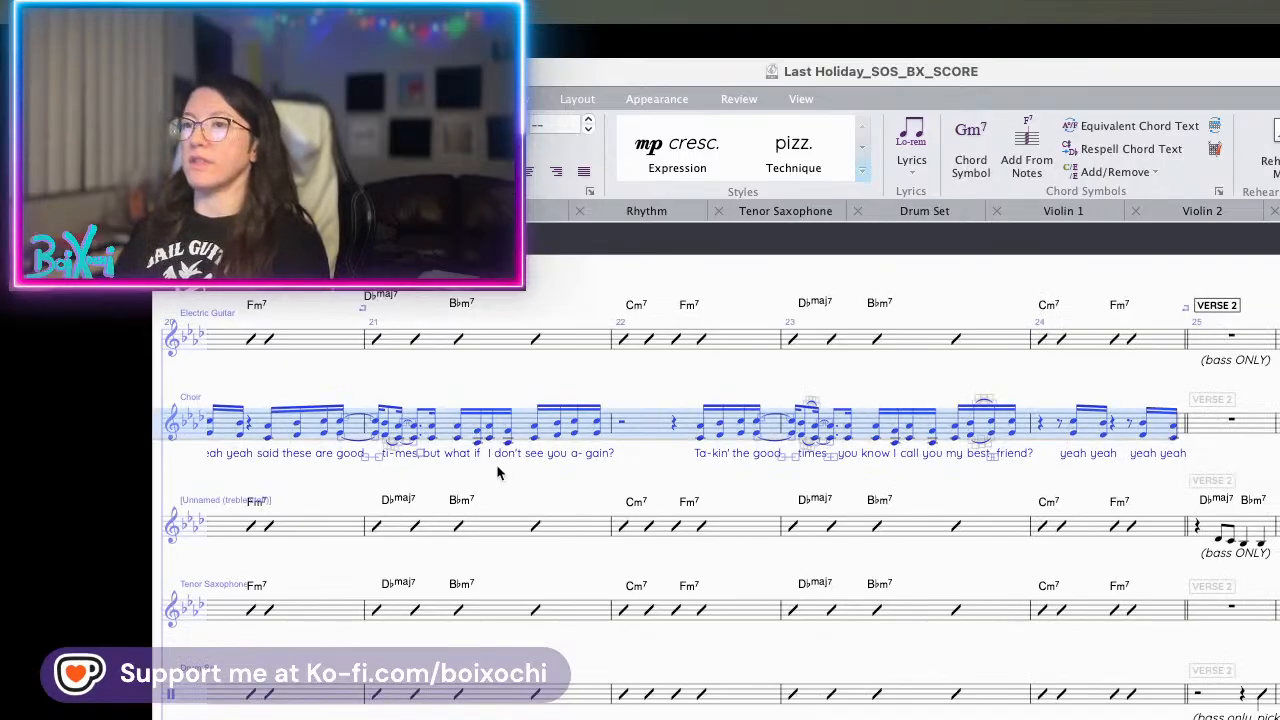
{"action": "left_click_drag", "start_coordinate": [497, 471], "coordinate": [1279, 510]}
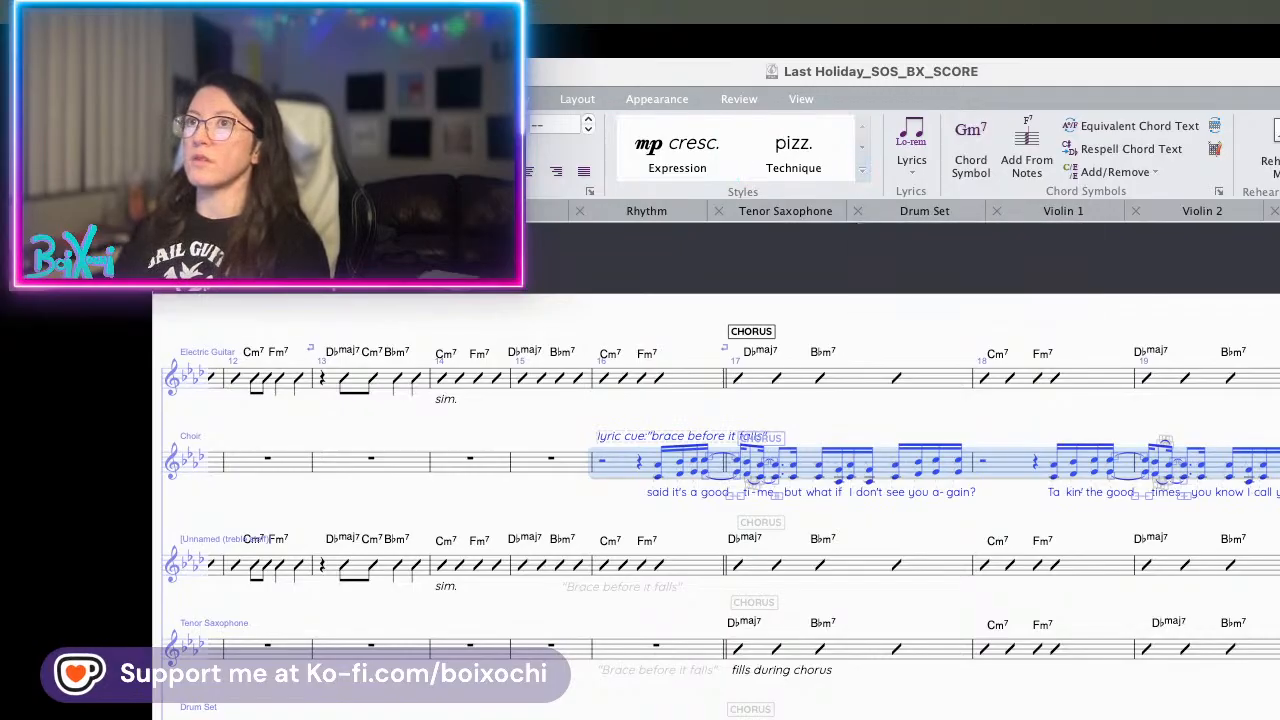
{"action": "left_click", "coordinate": [221, 99]}
{"action": "left_click", "coordinate": [622, 148]}
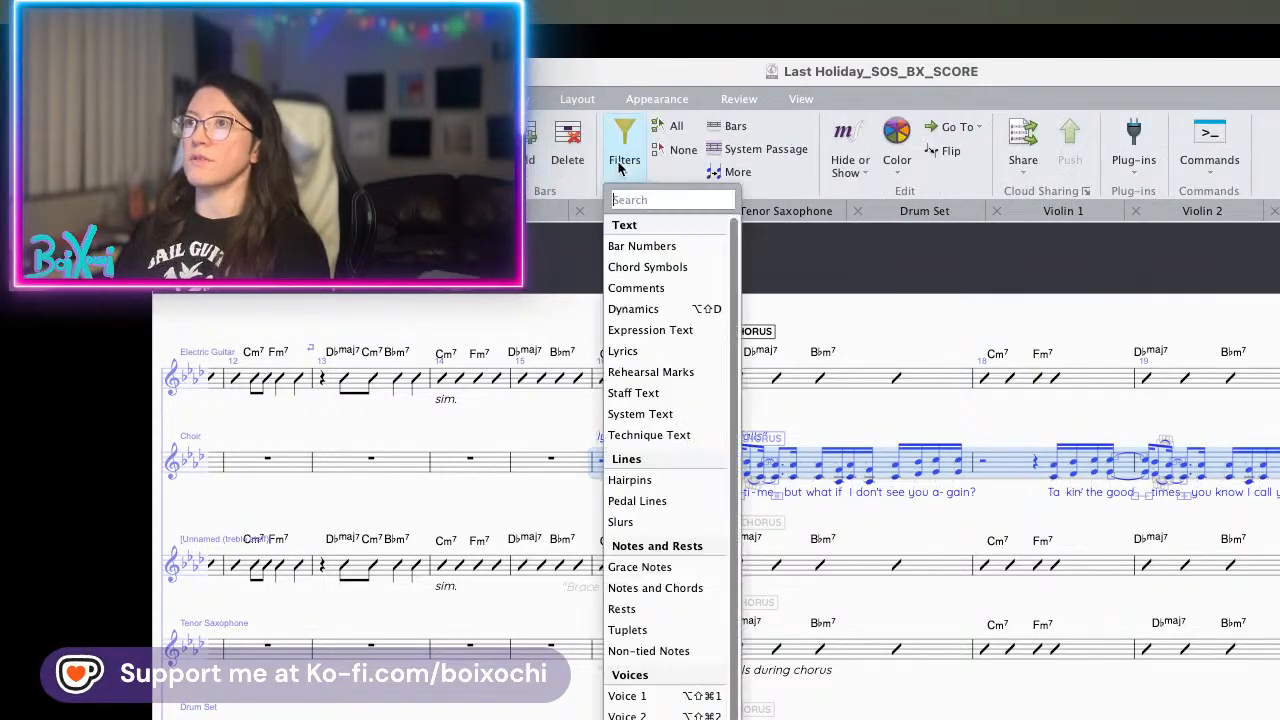
{"action": "left_click", "coordinate": [639, 588]}
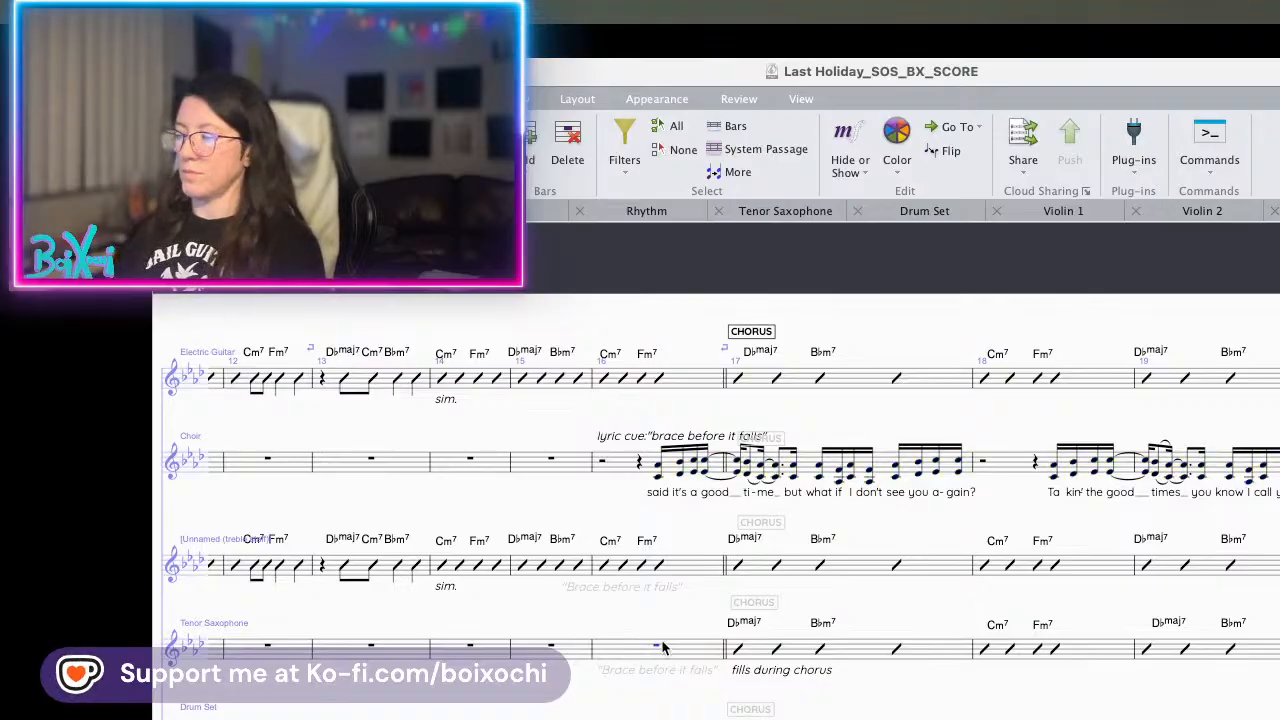
- Split the full-bar rest in Tenor Saxophone bar 16 into two half rests
{"action": "key", "text": "5"}
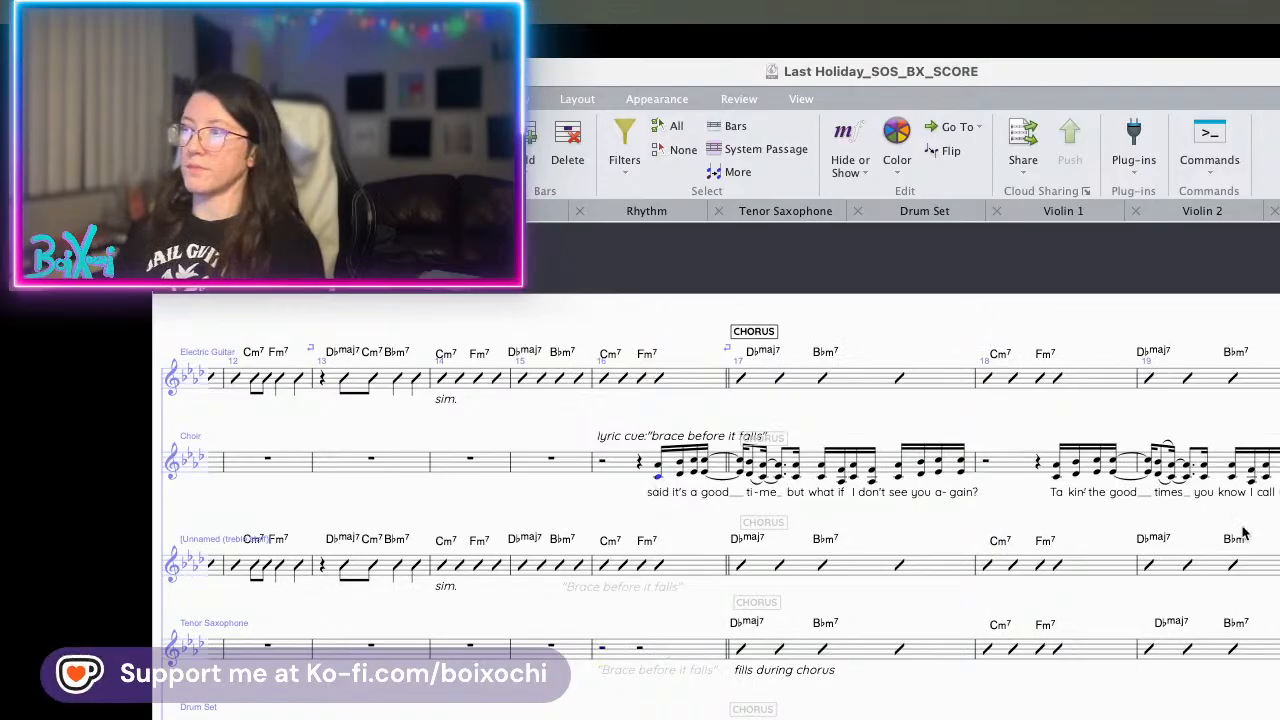
- Copy only the Choir's notes and chords, from the bar 16 pickup through bar 24, to the same position on the unnamed treble staff
{"action": "left_click_drag", "start_coordinate": [1264, 517], "coordinate": [534, 551]}
{"action": "left_click", "coordinate": [845, 507], "text": "shift"}
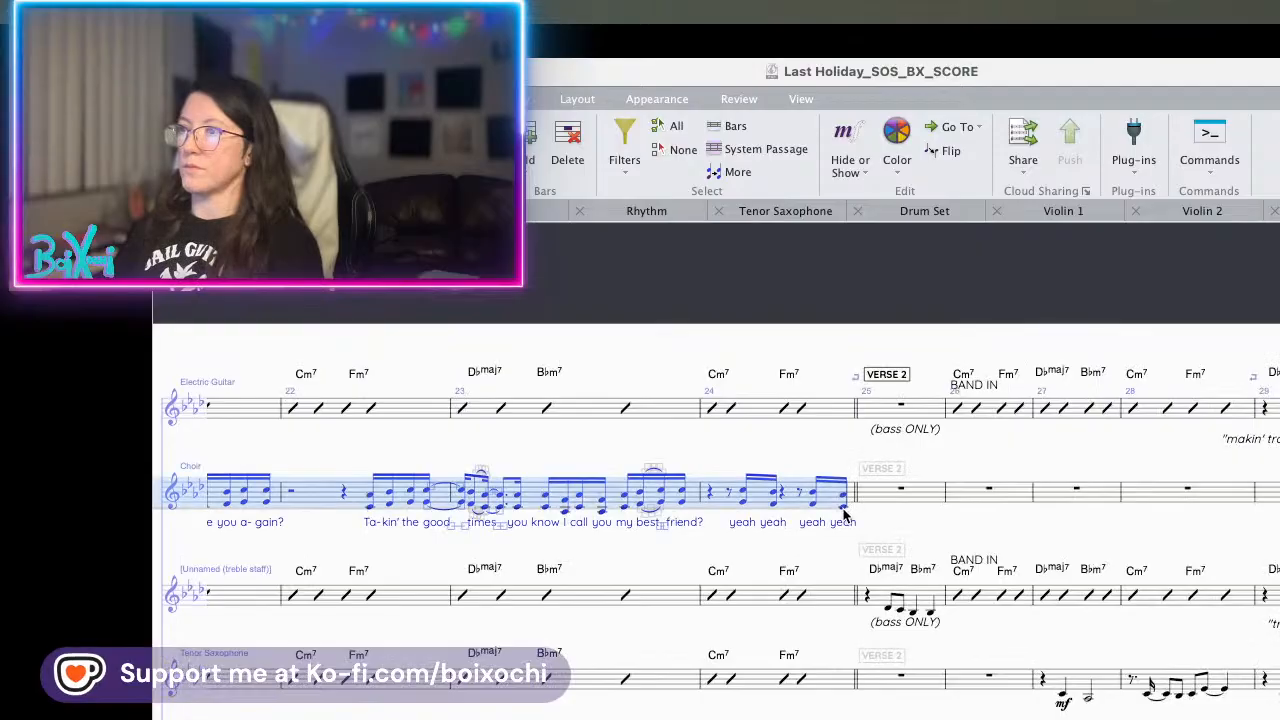
{"action": "scroll", "coordinate": [815, 531], "scroll_direction": "down", "scroll_amount": 1}
{"action": "scroll", "coordinate": [815, 531], "scroll_direction": "left", "scroll_amount": 6}
{"action": "scroll", "coordinate": [818, 534], "scroll_direction": "left", "scroll_amount": 8}
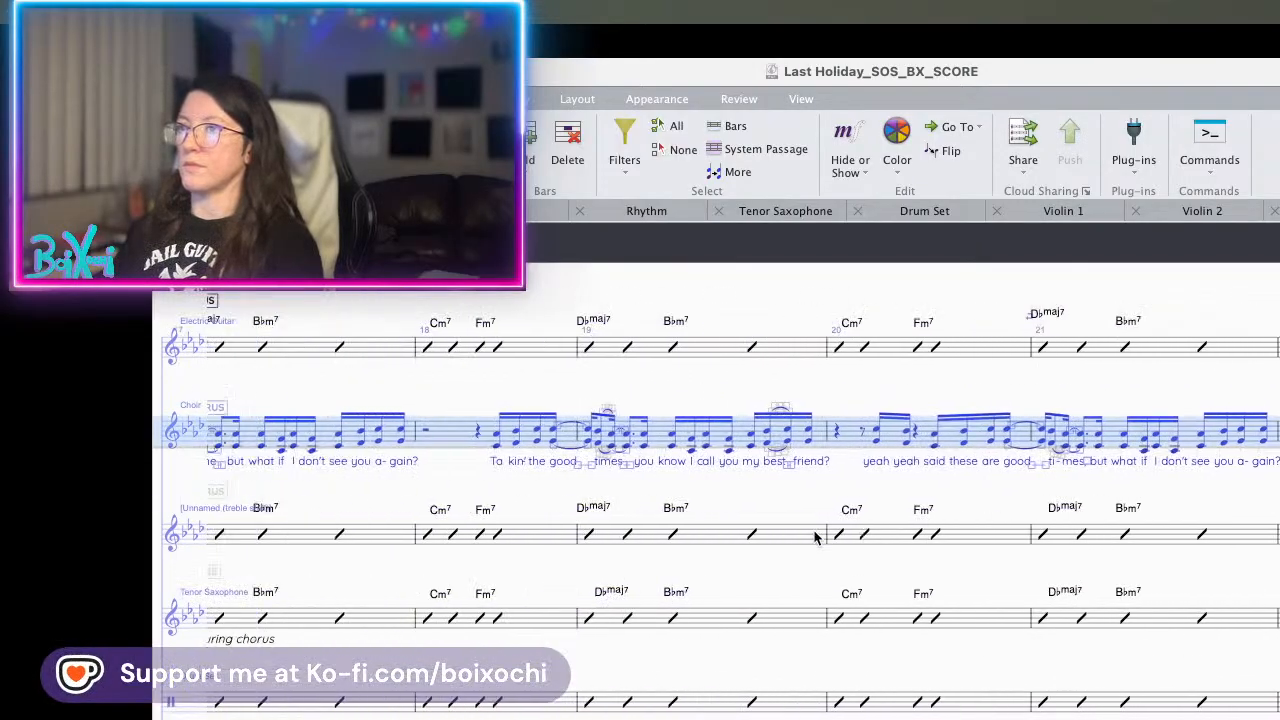
{"action": "left_click", "coordinate": [624, 148]}
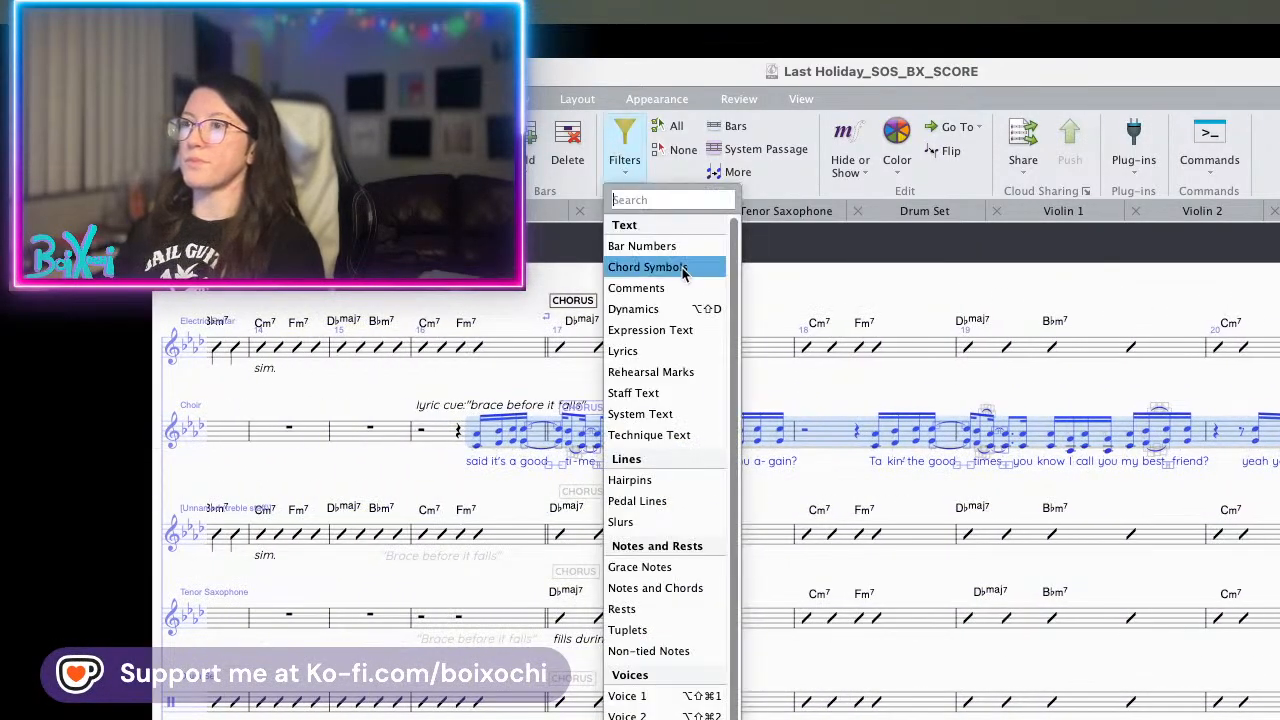
{"action": "left_click", "coordinate": [698, 588]}
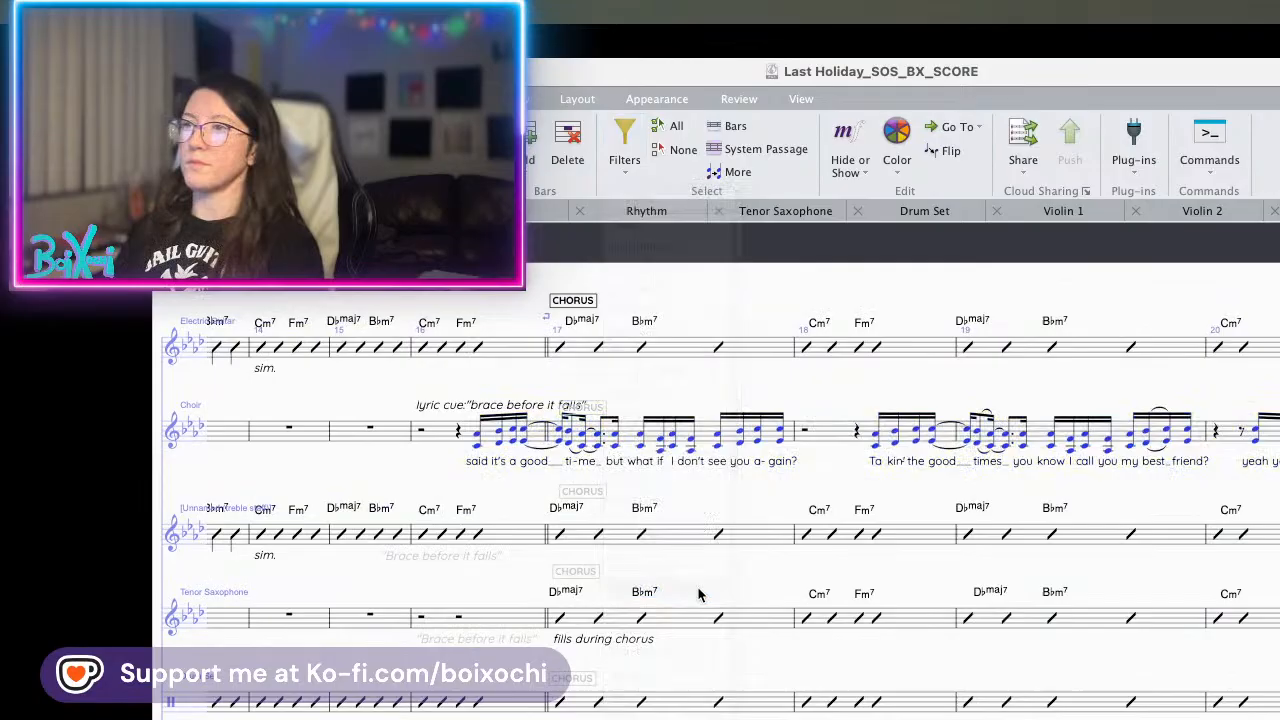
{"action": "left_click", "coordinate": [482, 540], "text": "alt"}
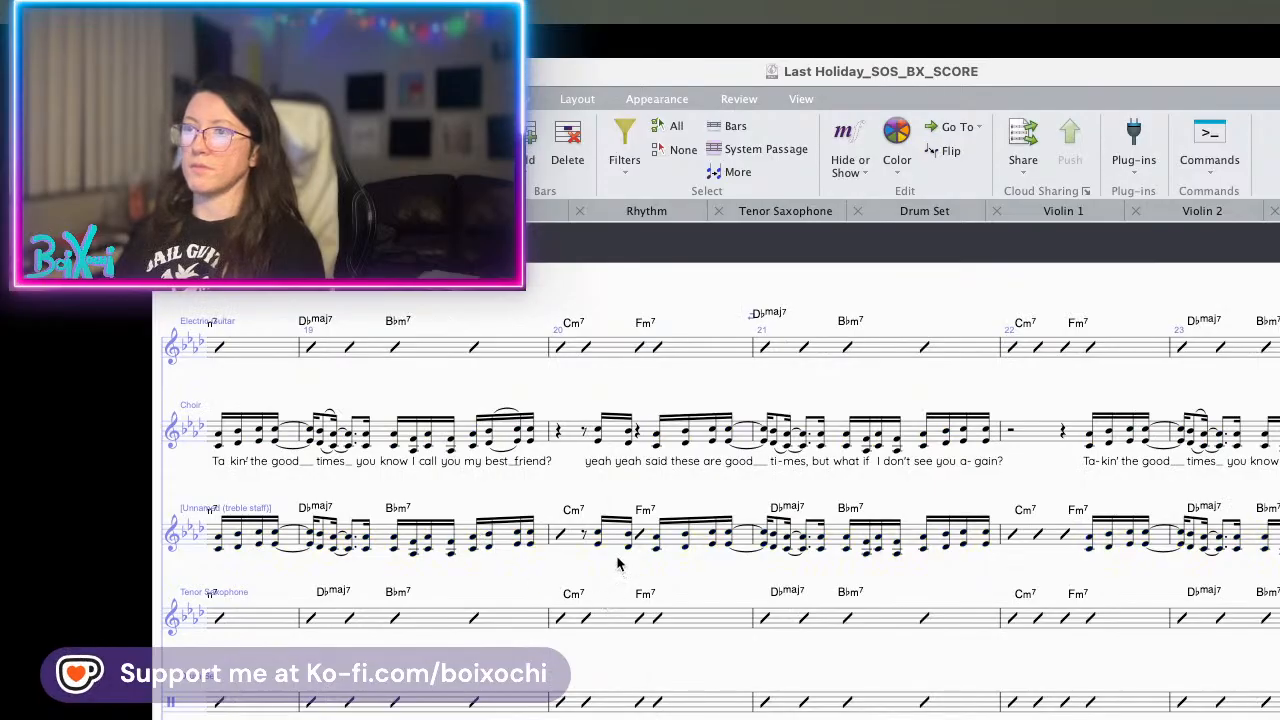
- Copy the Choir's lyrics from the bar 16 pickup through bar 24 onto the matching notes of the unnamed treble staff
{"action": "scroll", "coordinate": [615, 566], "scroll_direction": "left", "scroll_amount": 5}
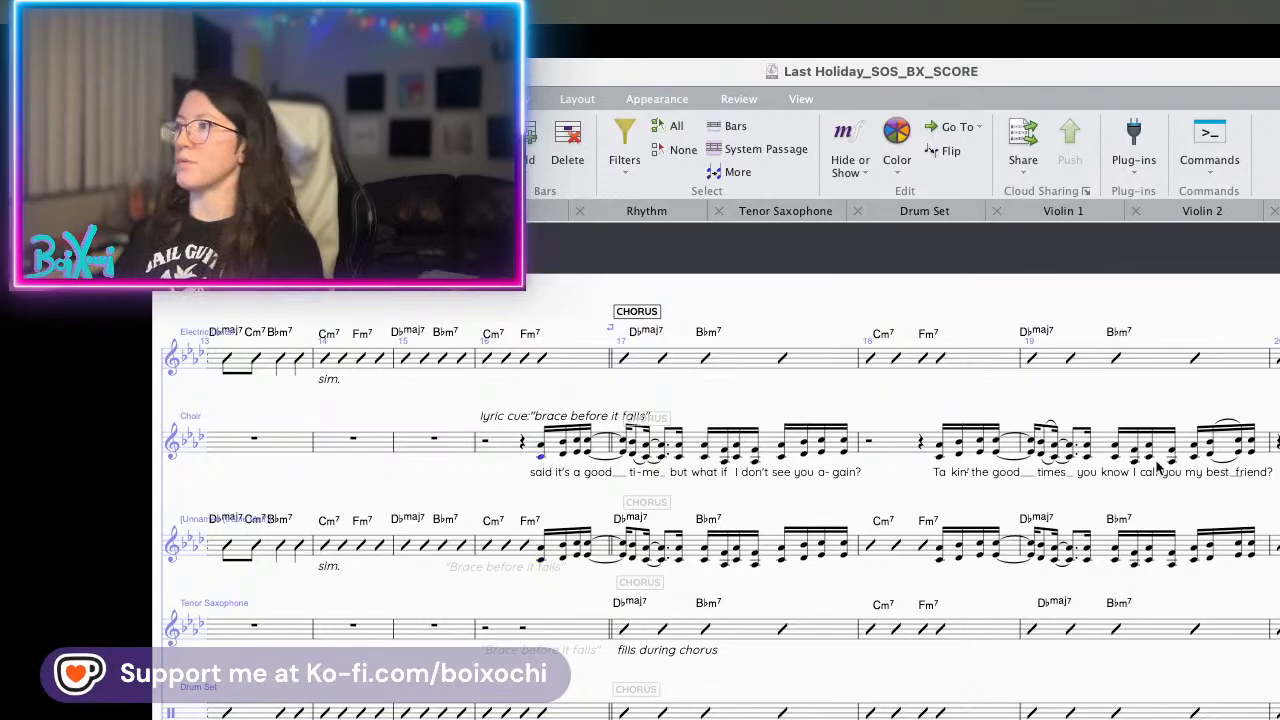
{"action": "scroll", "coordinate": [1160, 470], "scroll_direction": "right", "scroll_amount": 10}
{"action": "scroll", "coordinate": [1265, 540], "scroll_direction": "right", "scroll_amount": 5}
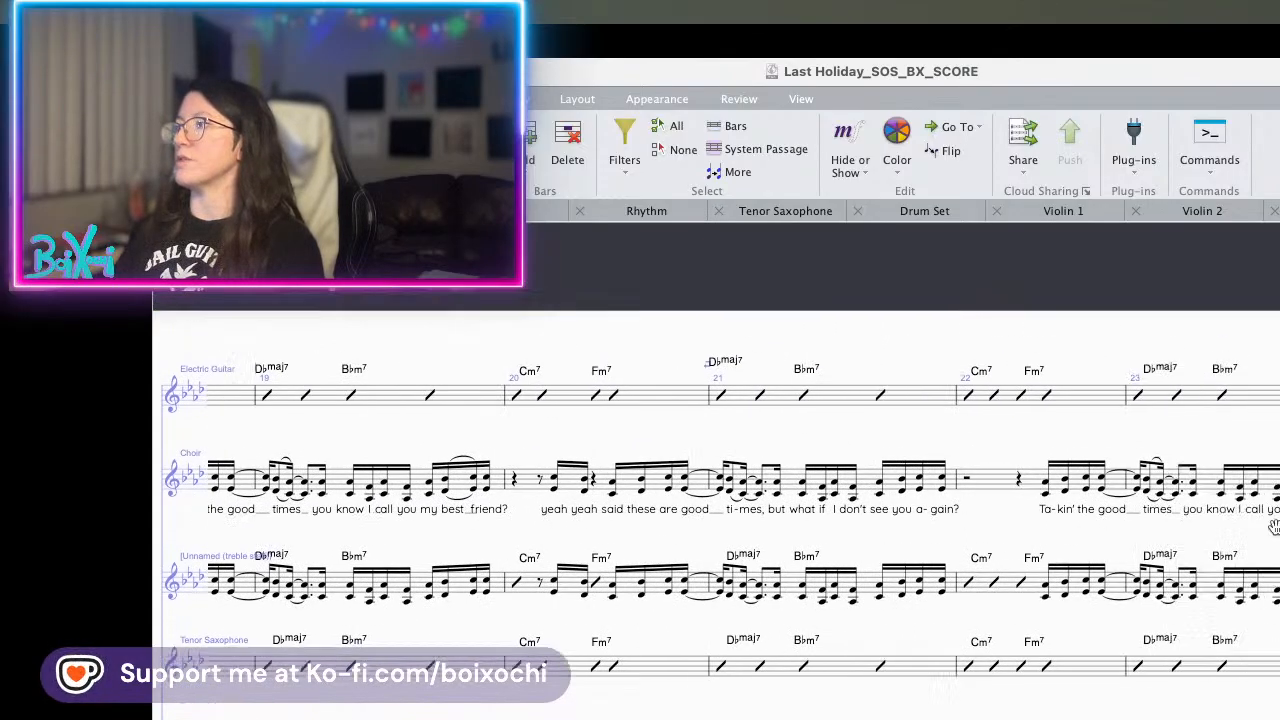
{"action": "double_click", "coordinate": [1257, 525]}
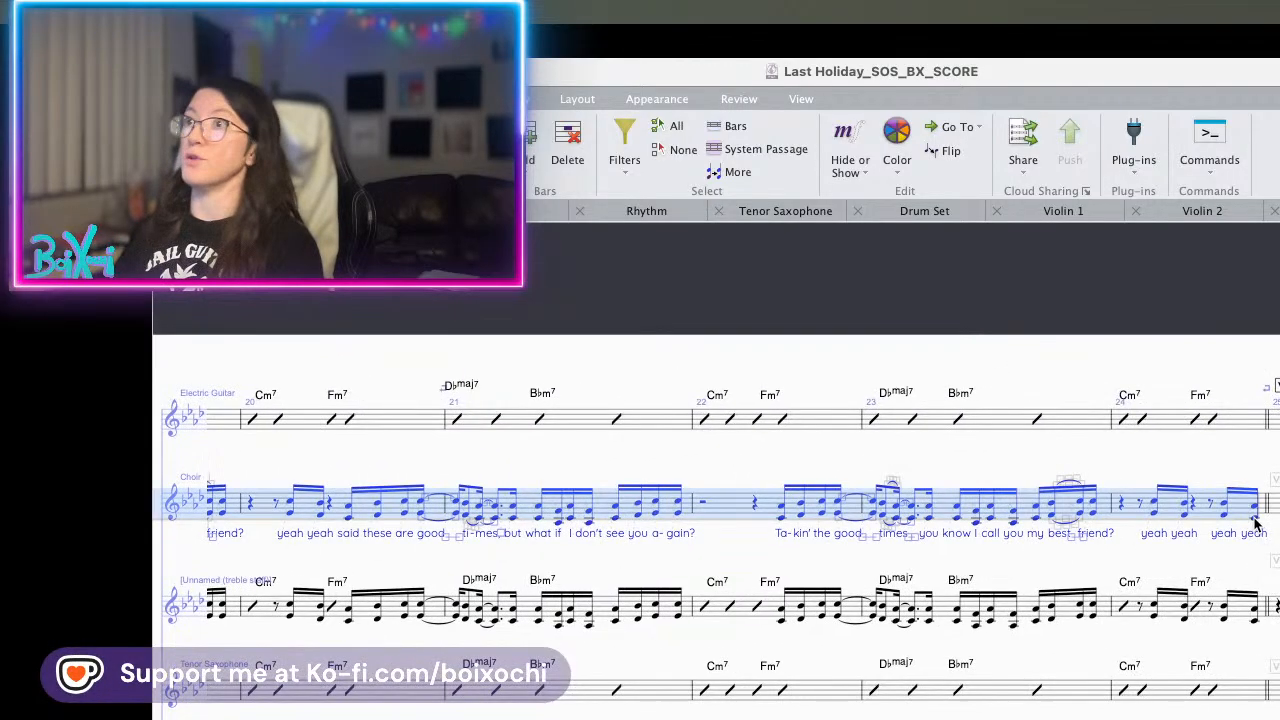
{"action": "left_click", "coordinate": [620, 158]}
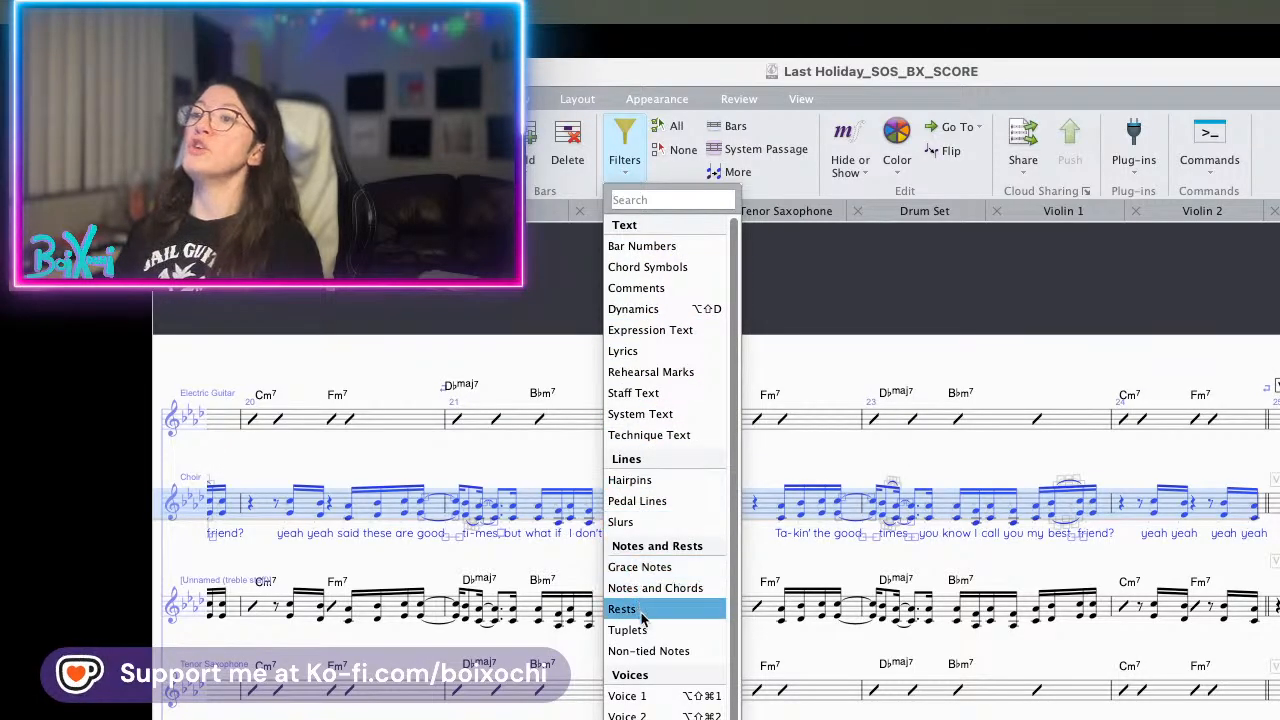
{"action": "left_click", "coordinate": [624, 351]}
{"action": "scroll", "coordinate": [423, 578], "scroll_direction": "left", "scroll_amount": 10}
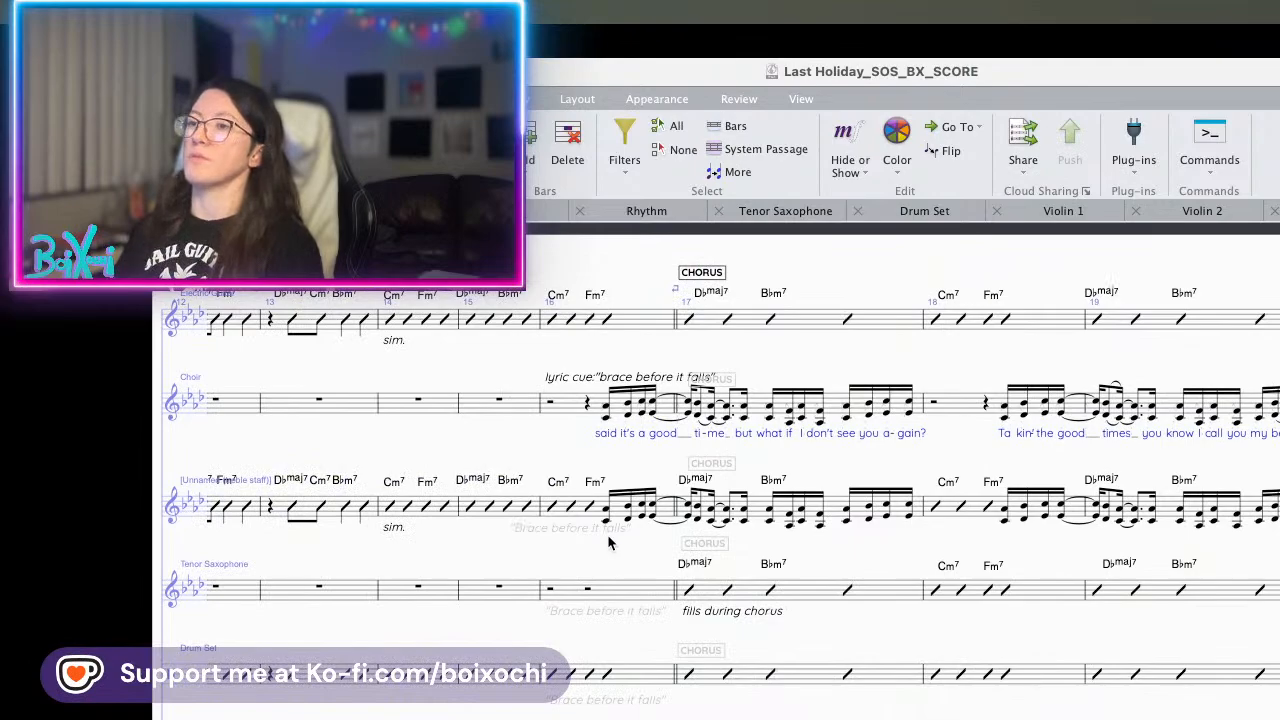
{"action": "left_click", "coordinate": [608, 540], "text": "alt"}
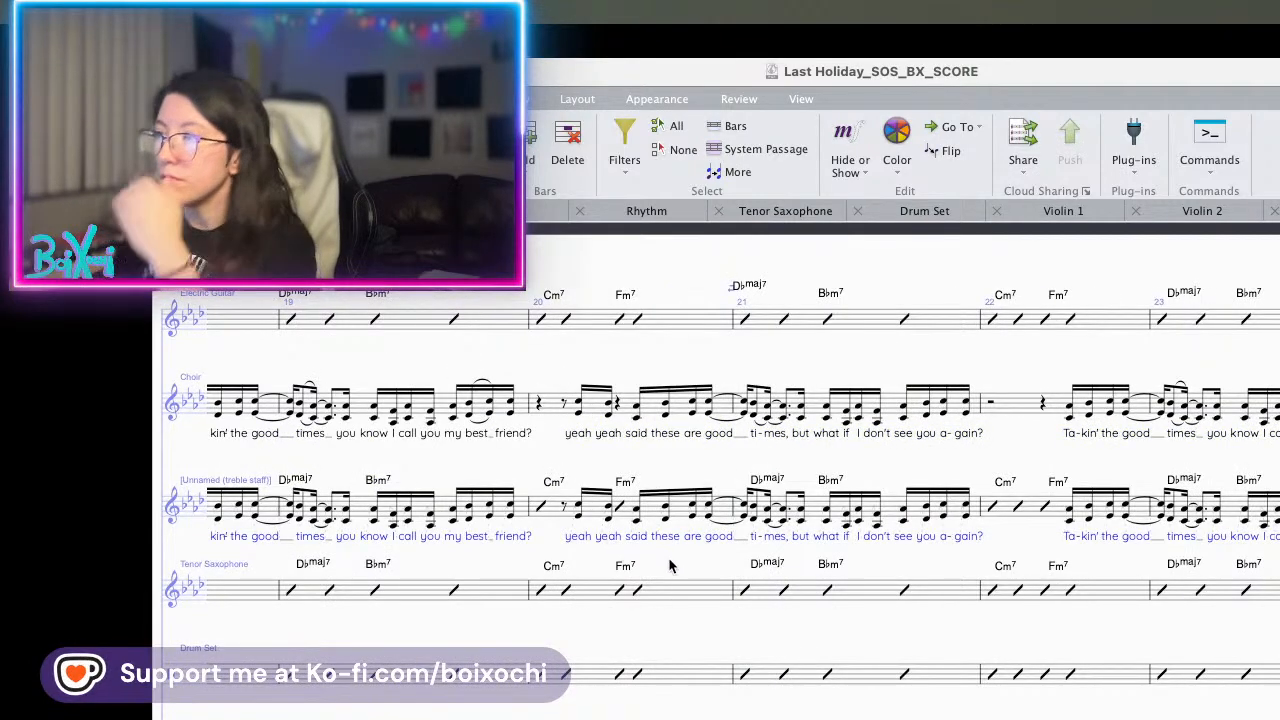
- Add a slur beneath the "ti-me" notes, from the lower D-flat to the following C, in bar 17 of the unnamed treble staff
{"action": "scroll", "coordinate": [668, 557], "scroll_direction": "up", "scroll_amount": 5}
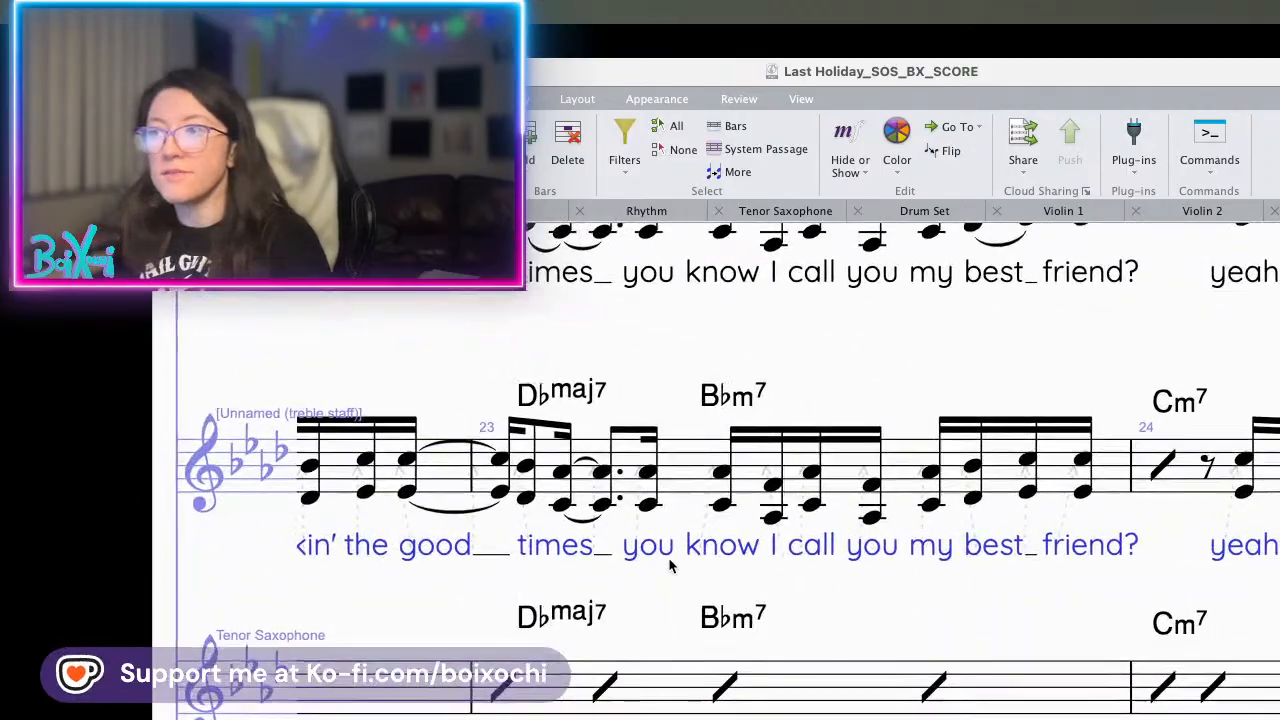
{"action": "scroll", "coordinate": [668, 557], "scroll_direction": "left", "scroll_amount": 10}
{"action": "scroll", "coordinate": [670, 562], "scroll_direction": "left", "scroll_amount": 3}
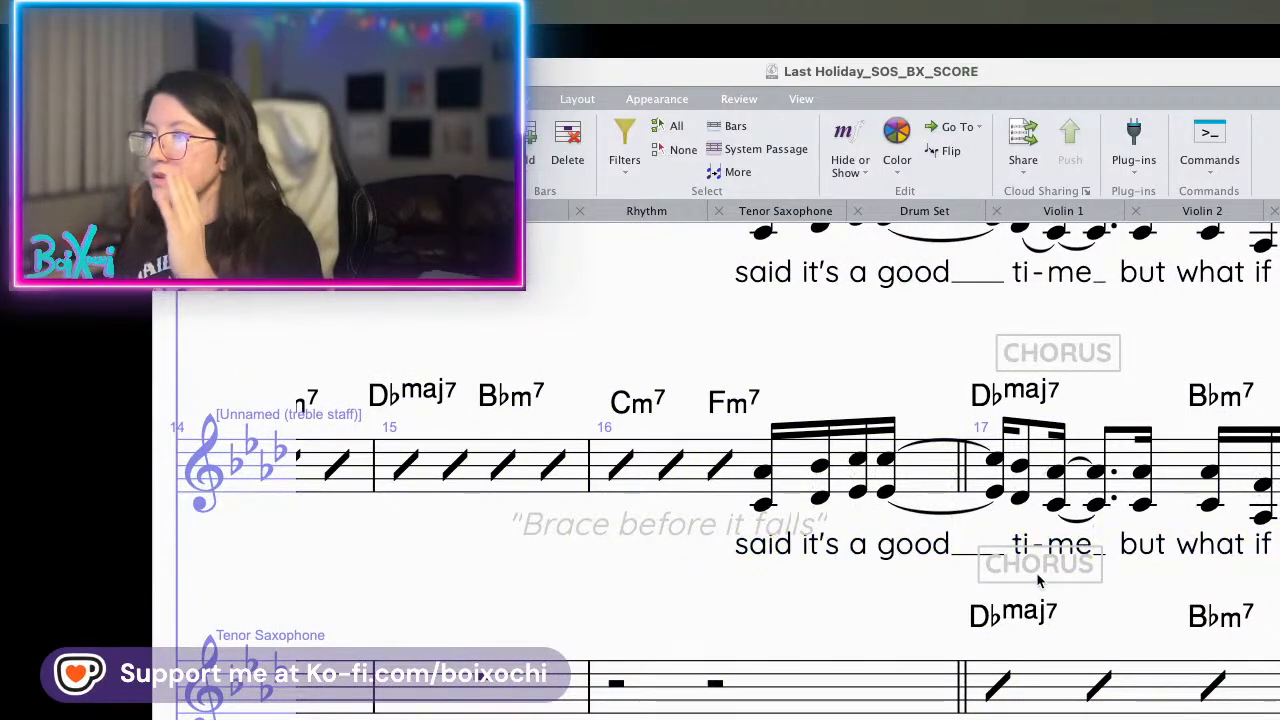
{"action": "left_click", "coordinate": [1050, 700]}
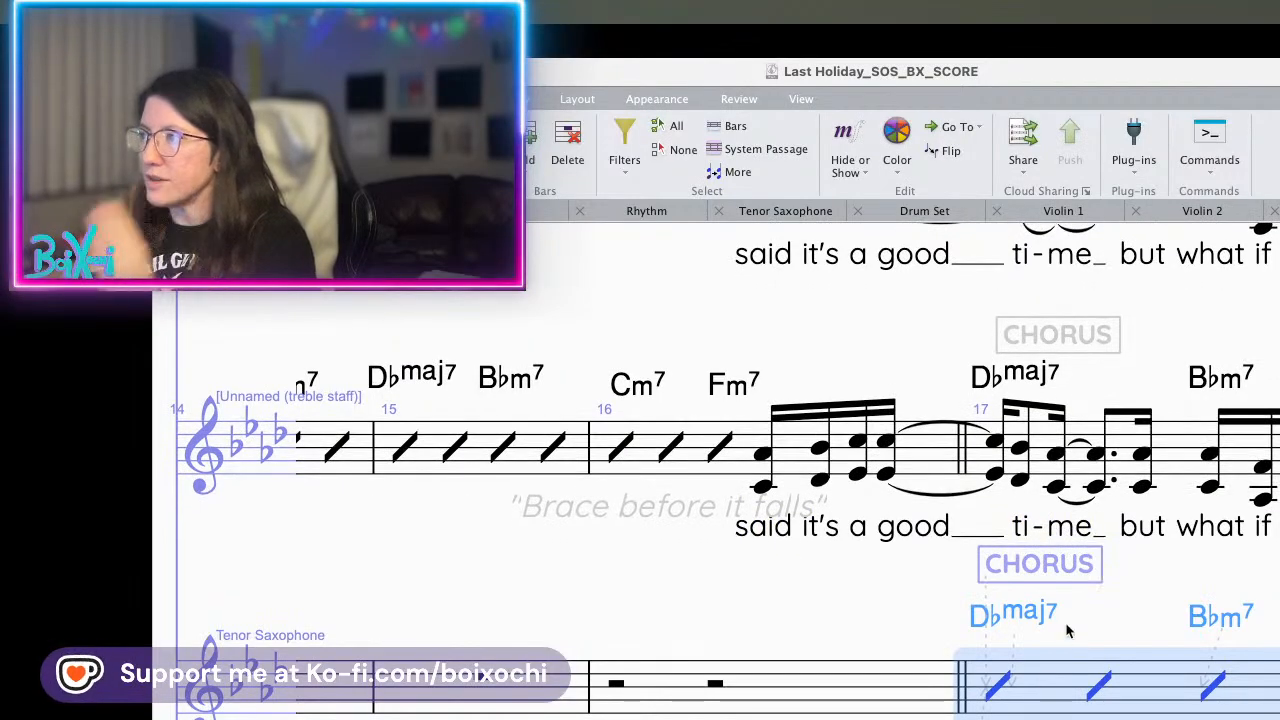
{"action": "left_click_drag", "start_coordinate": [1157, 606], "coordinate": [1083, 611]}
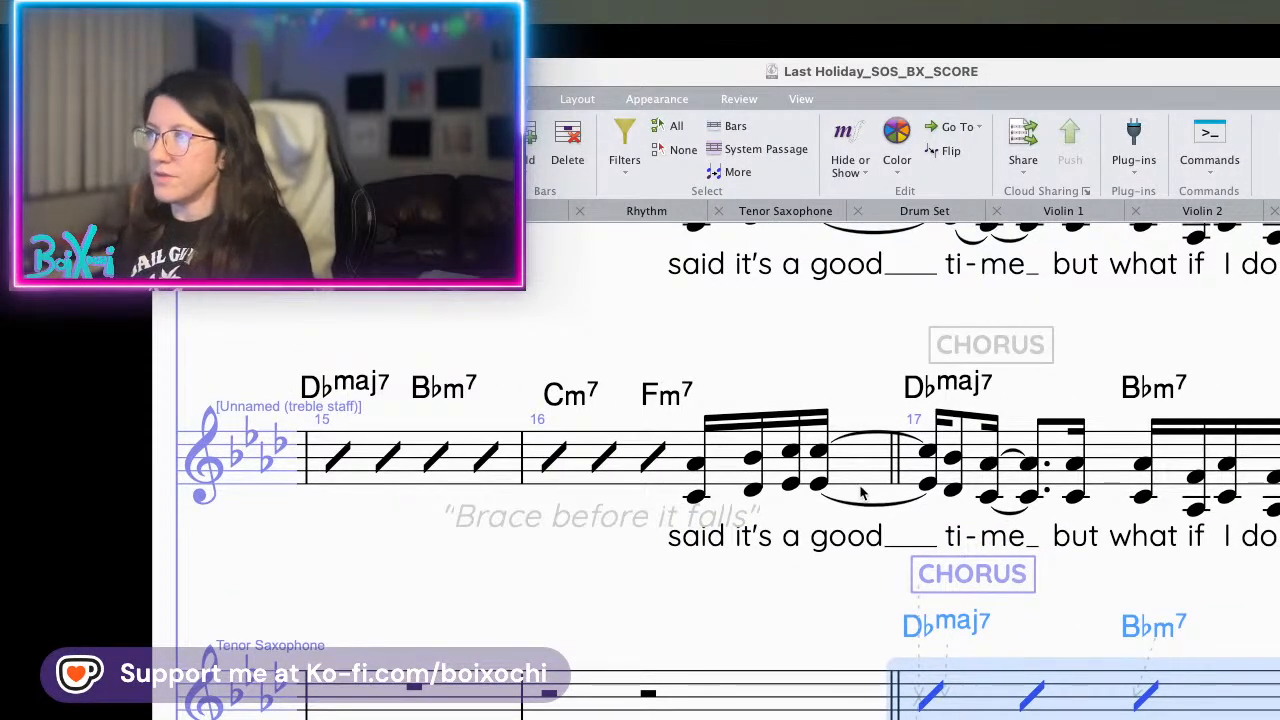
{"action": "left_click", "coordinate": [951, 489]}
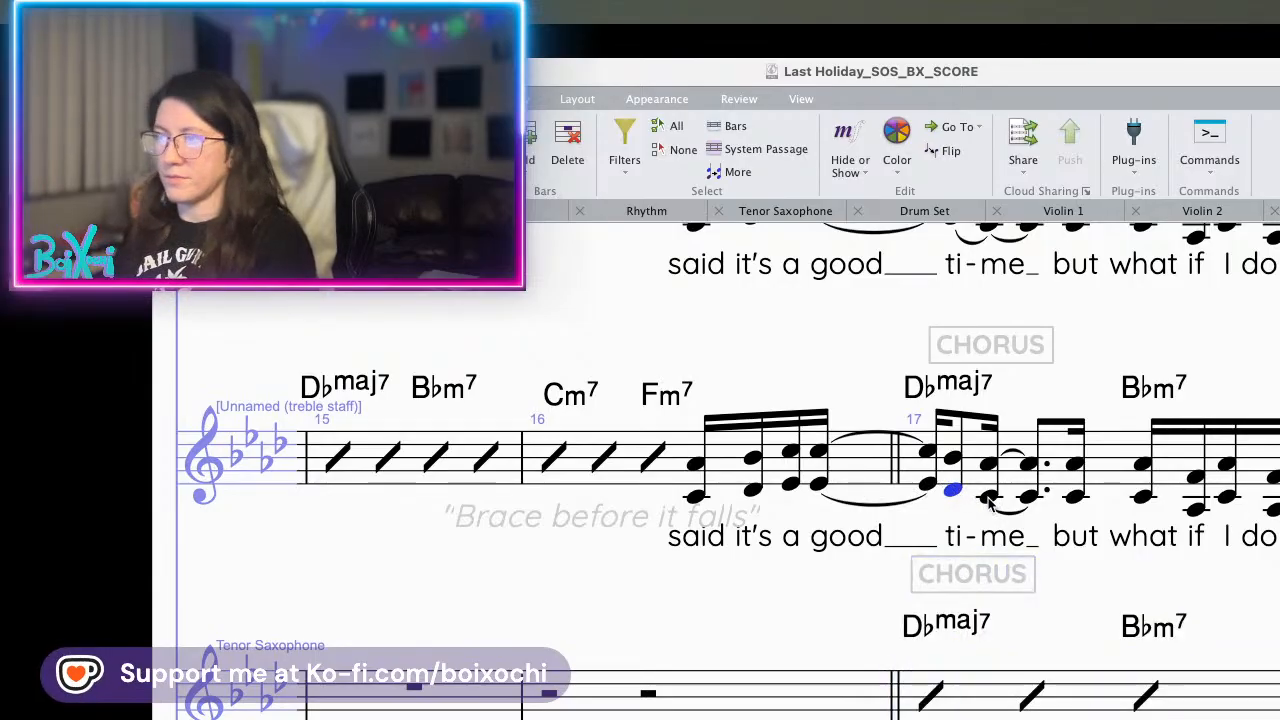
{"action": "left_click", "coordinate": [988, 500], "text": "shift"}
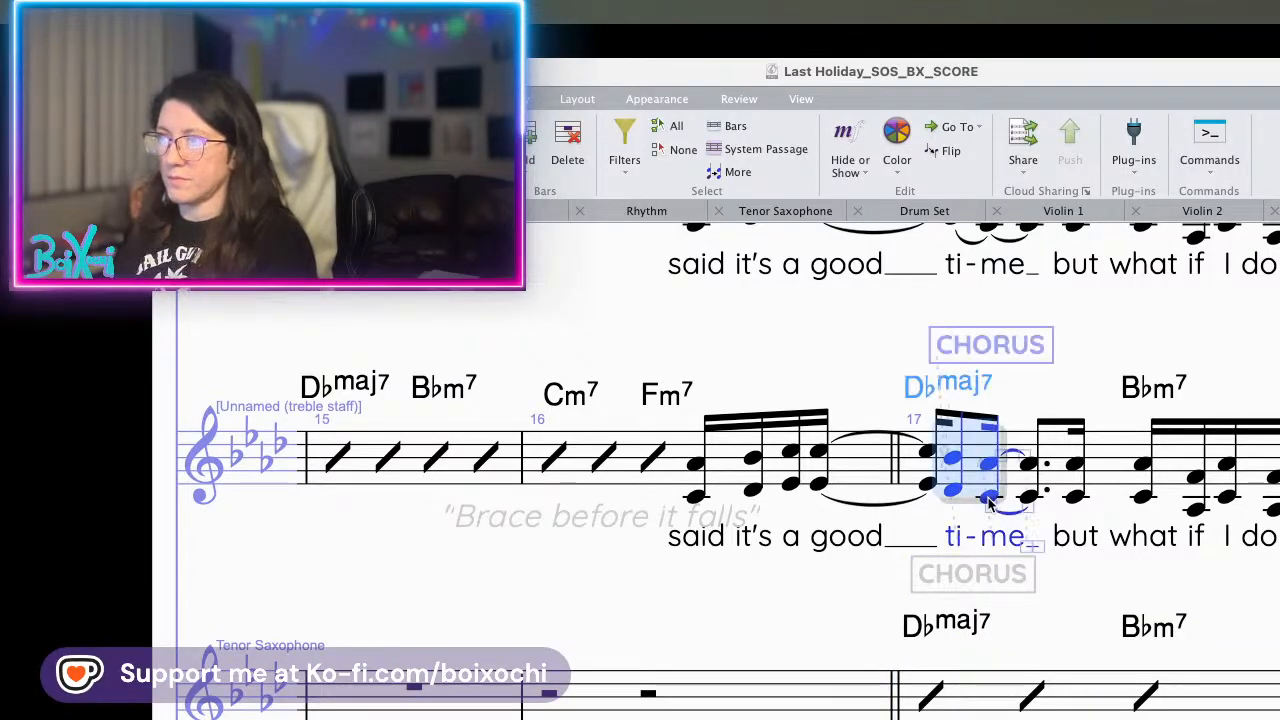
{"action": "left_click", "coordinate": [979, 506]}
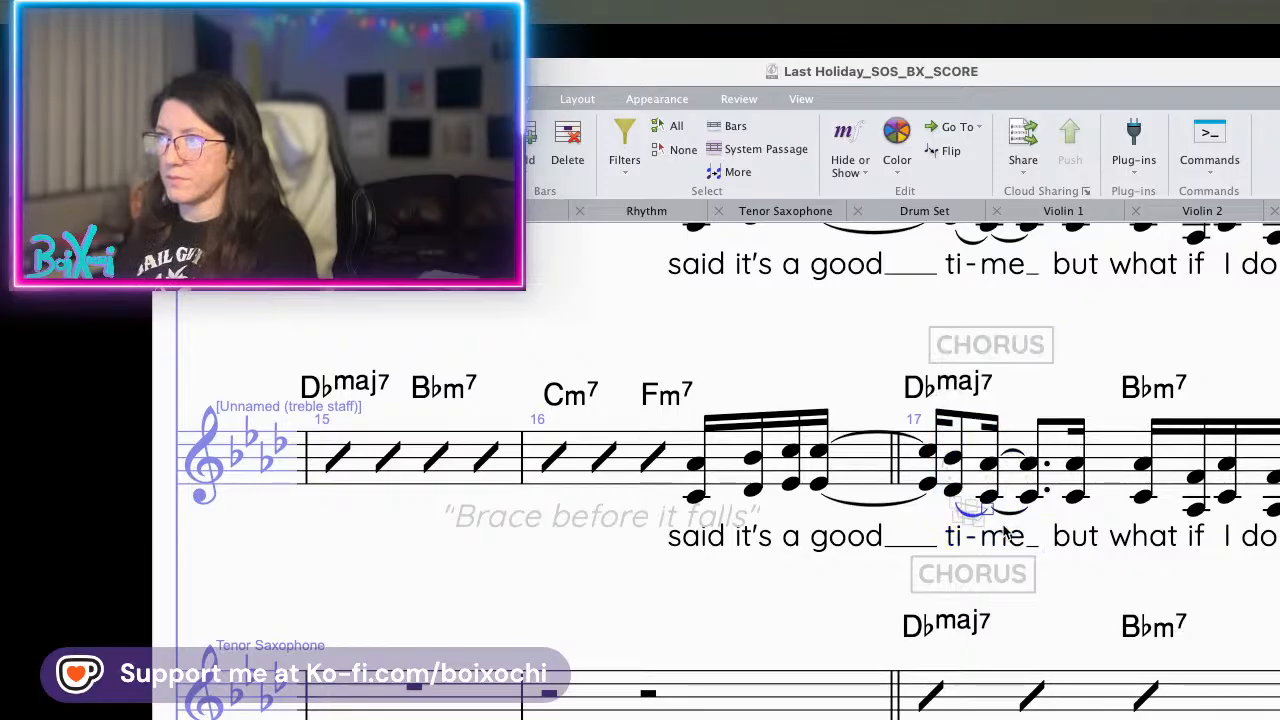
{"action": "left_click", "coordinate": [1076, 592]}
{"action": "left_click", "coordinate": [951, 458]}
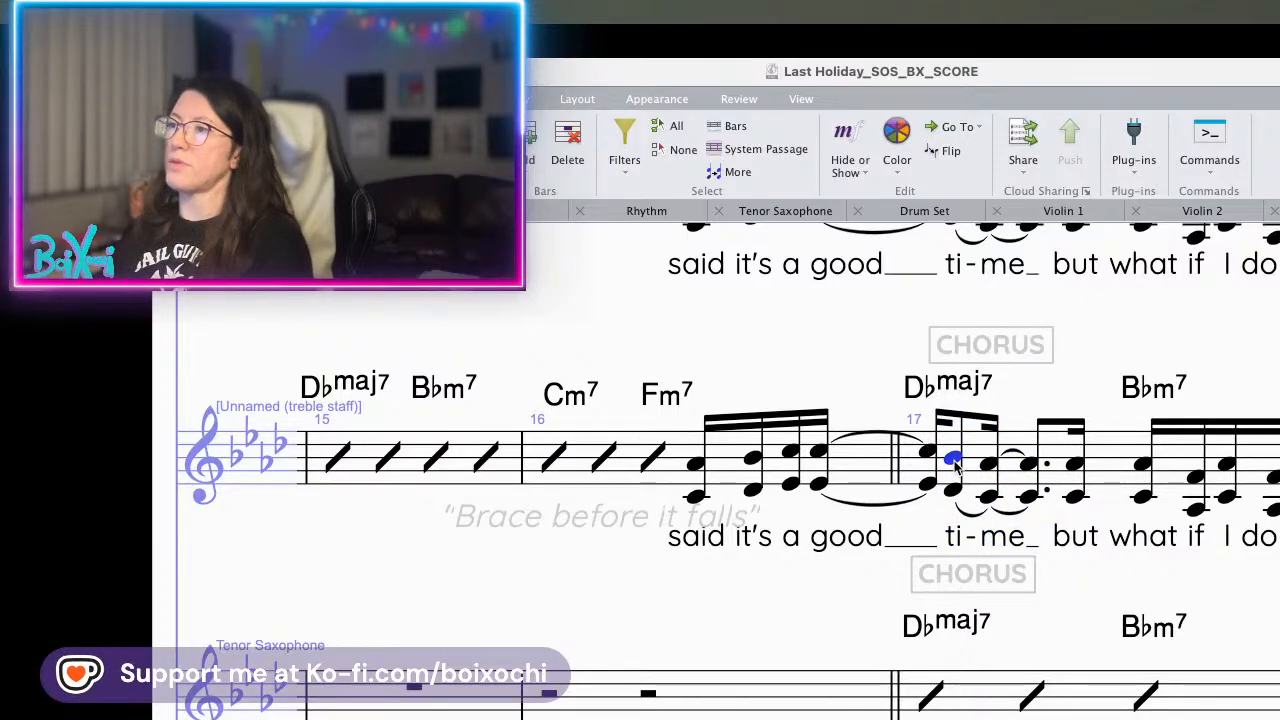
{"action": "key", "text": "s"}
{"action": "key", "text": "super+z"}
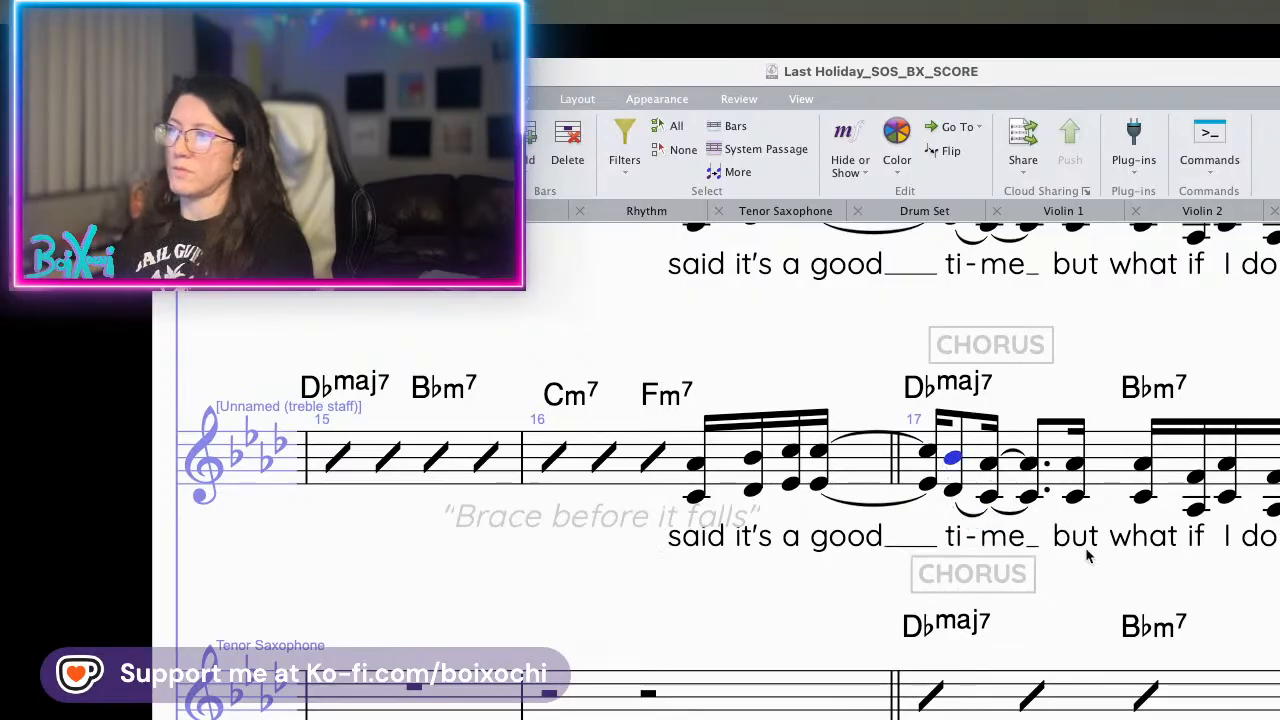
- Add a slur beneath the "times" notes, from the lower D-flat to the following C, in bar 19 of the unnamed treble staff
{"action": "left_click_drag", "start_coordinate": [1095, 576], "coordinate": [755, 585]}
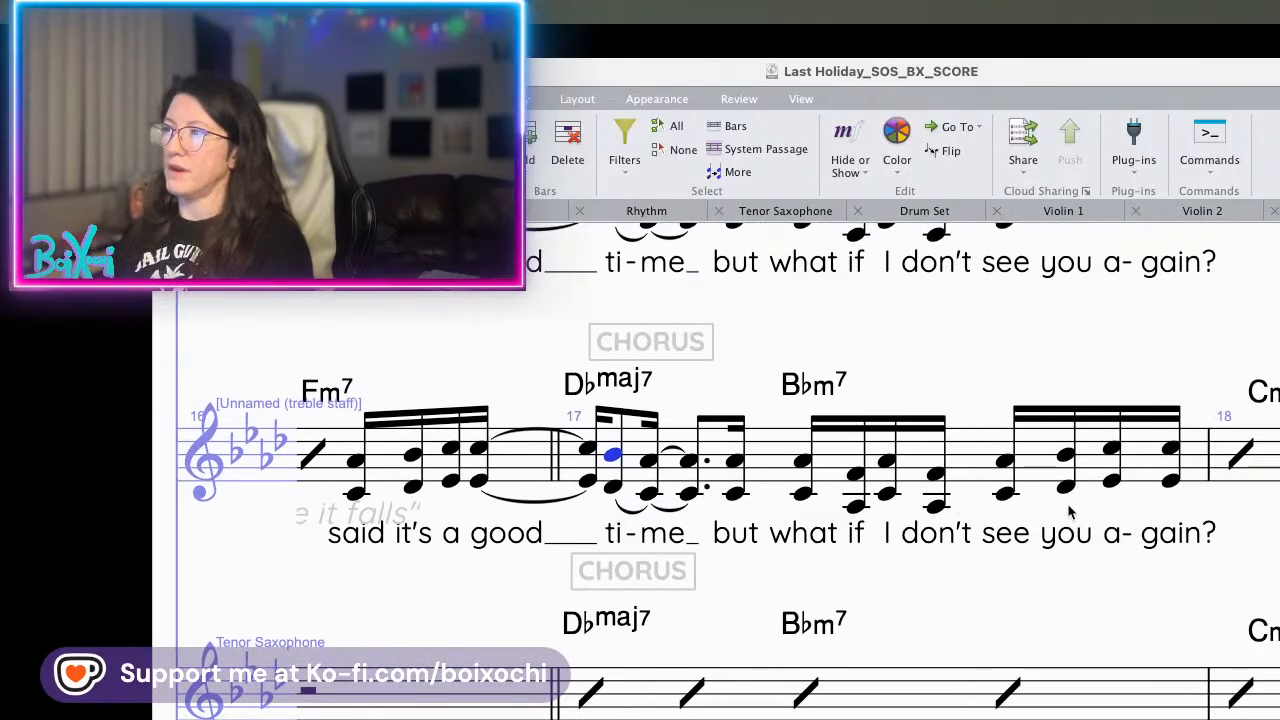
{"action": "scroll", "coordinate": [1135, 500], "scroll_direction": "right", "scroll_amount": 10}
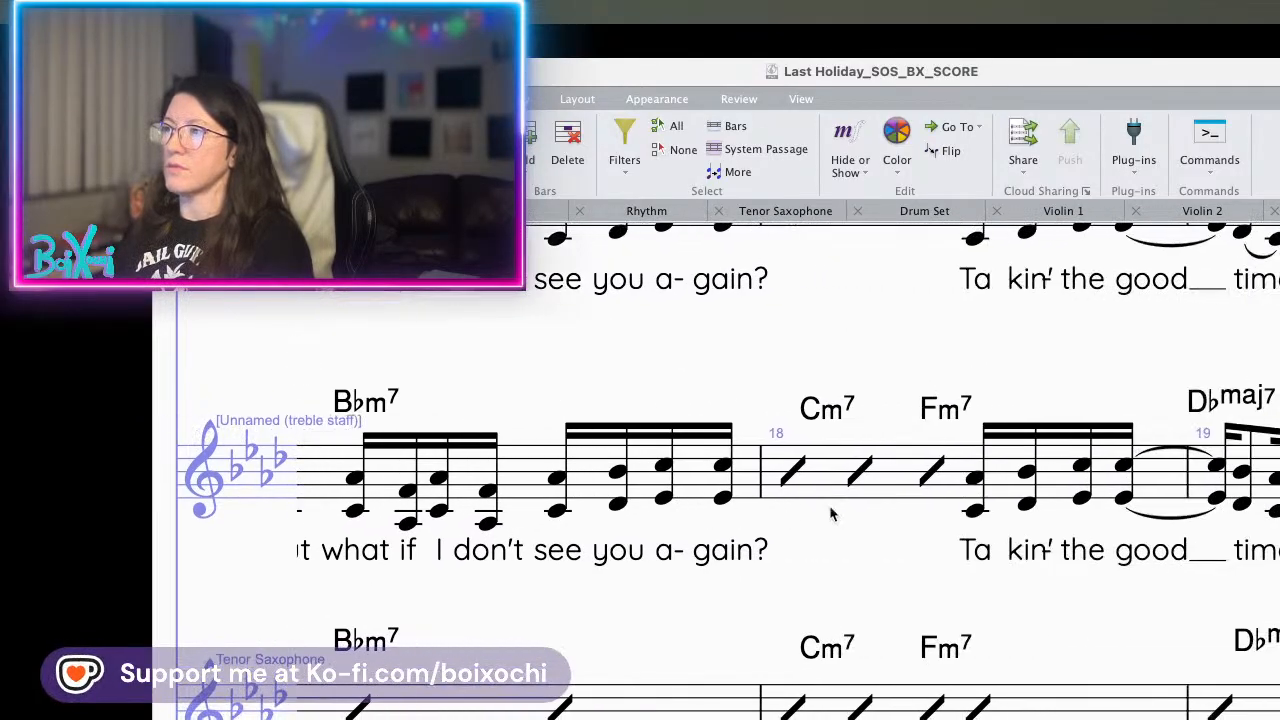
{"action": "scroll", "coordinate": [1115, 596], "scroll_direction": "right", "scroll_amount": 4}
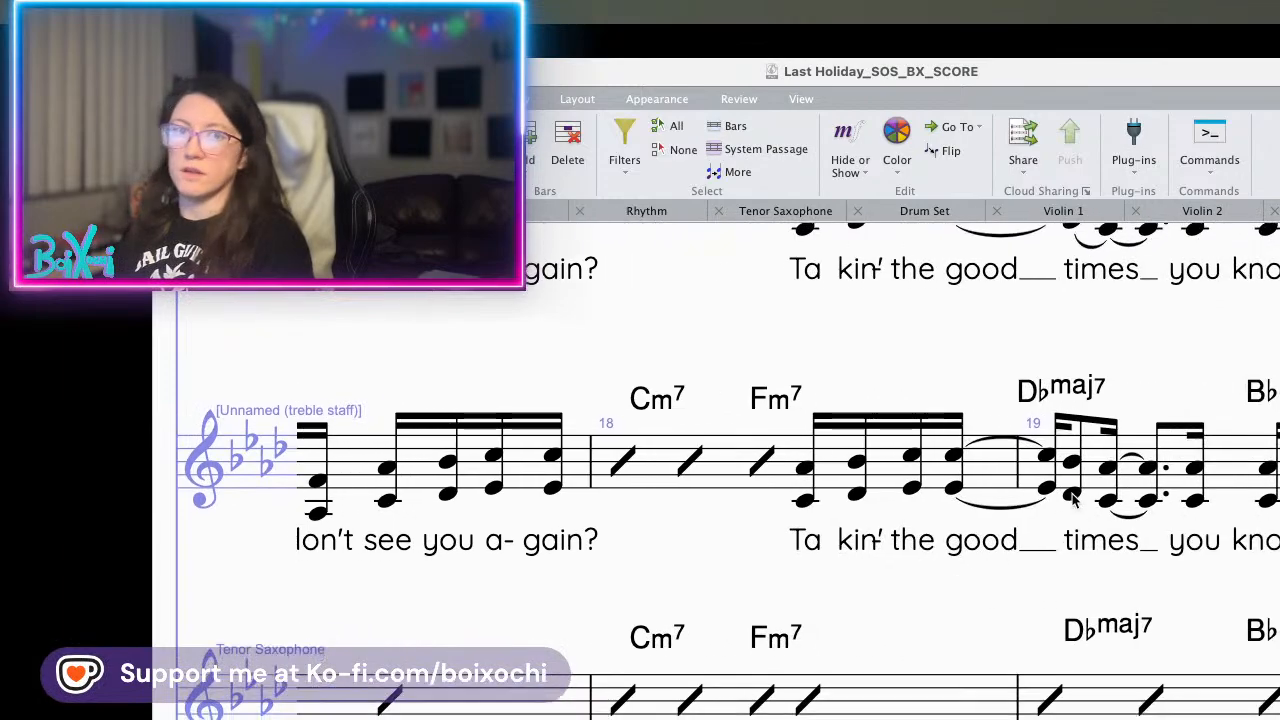
{"action": "key", "text": "z"}
{"action": "scroll", "coordinate": [1073, 500], "scroll_direction": "down", "scroll_amount": 10}
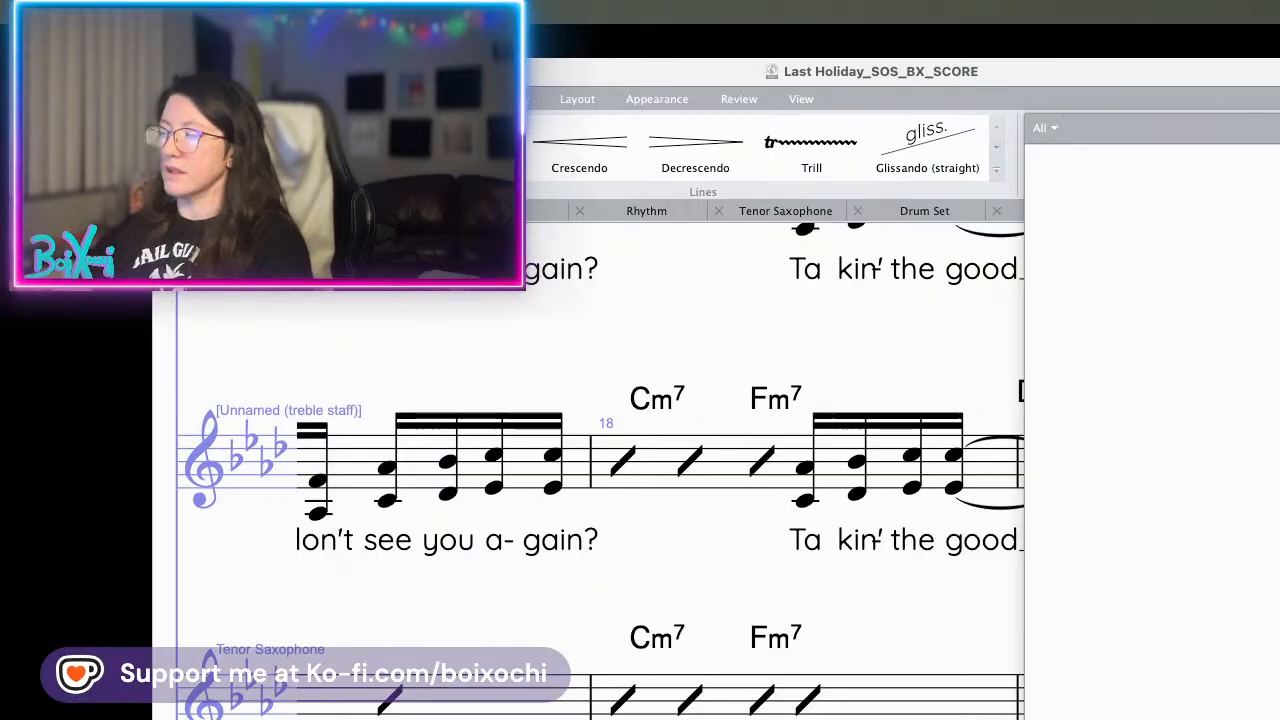
{"action": "scroll", "coordinate": [1152, 420], "scroll_direction": "up", "scroll_amount": 10}
{"action": "key", "text": "Escape"}
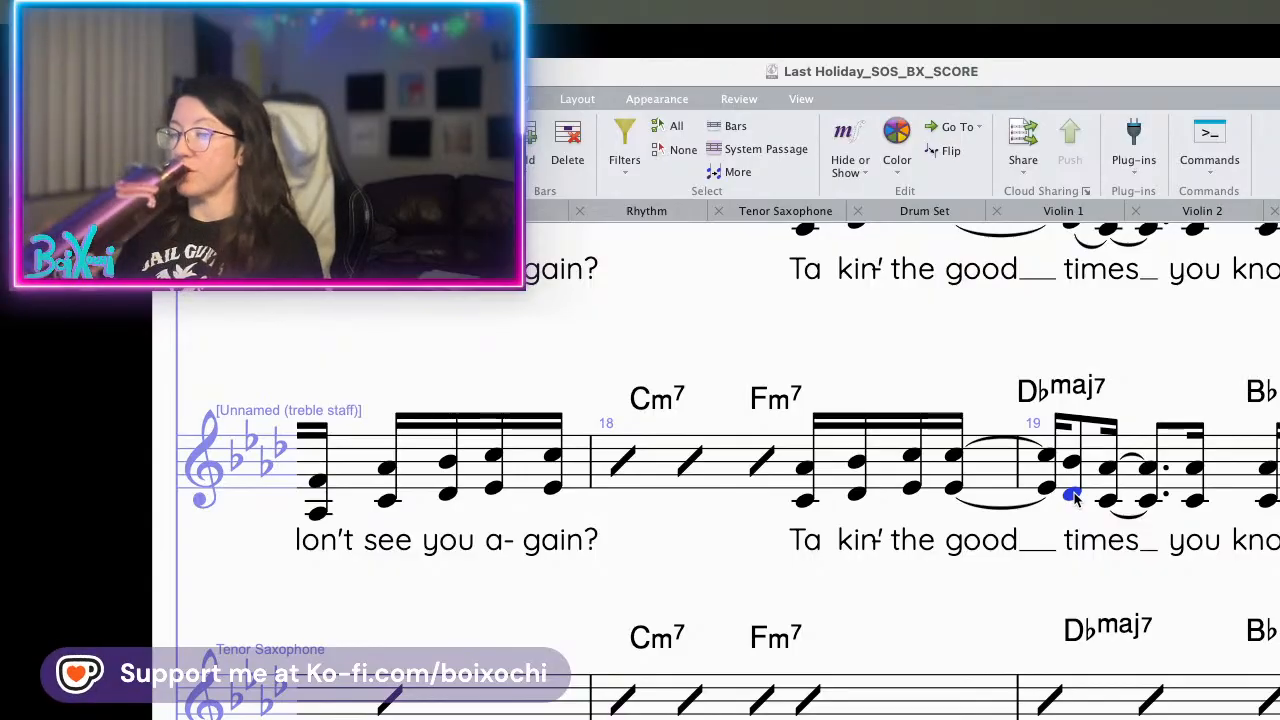
{"action": "key", "text": "s"}
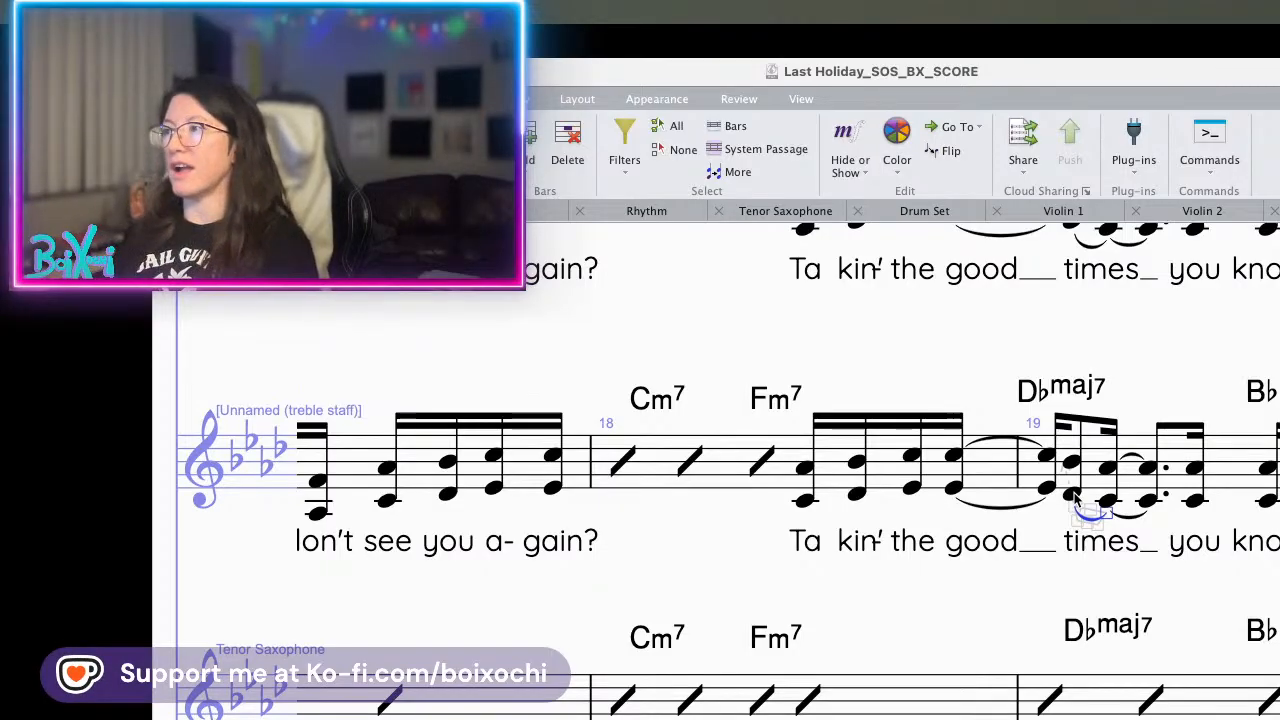
{"action": "double_click", "coordinate": [1094, 547]}
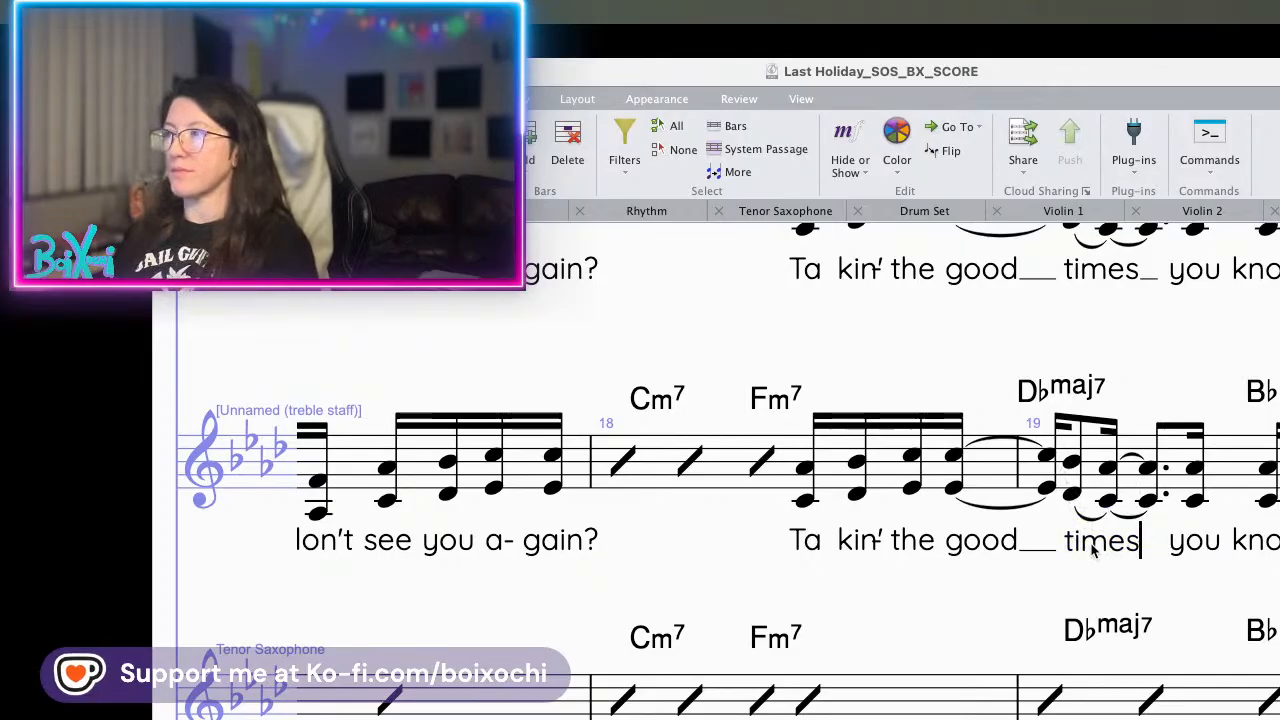
{"action": "left_click", "coordinate": [1093, 589]}
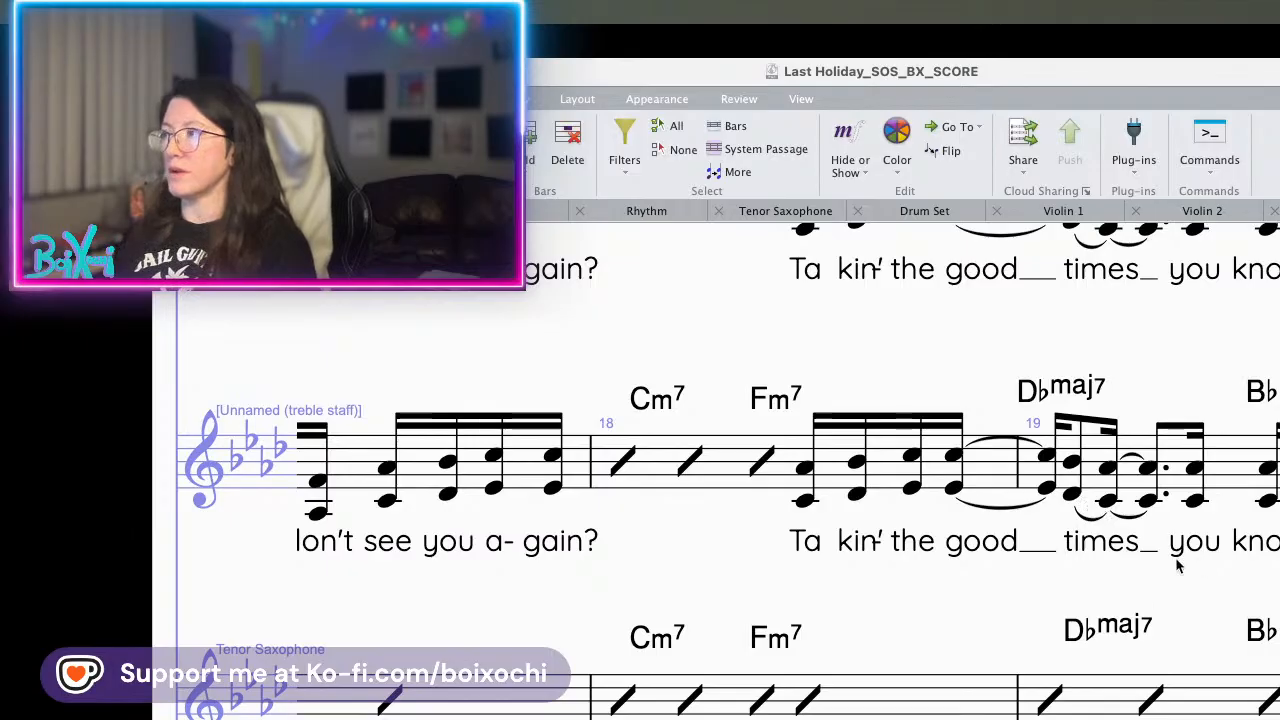
- Slur the two lower notes sung on "best" near the end of bar 19 on the unnamed treble staff
{"action": "left_click_drag", "start_coordinate": [1177, 566], "coordinate": [739, 589]}
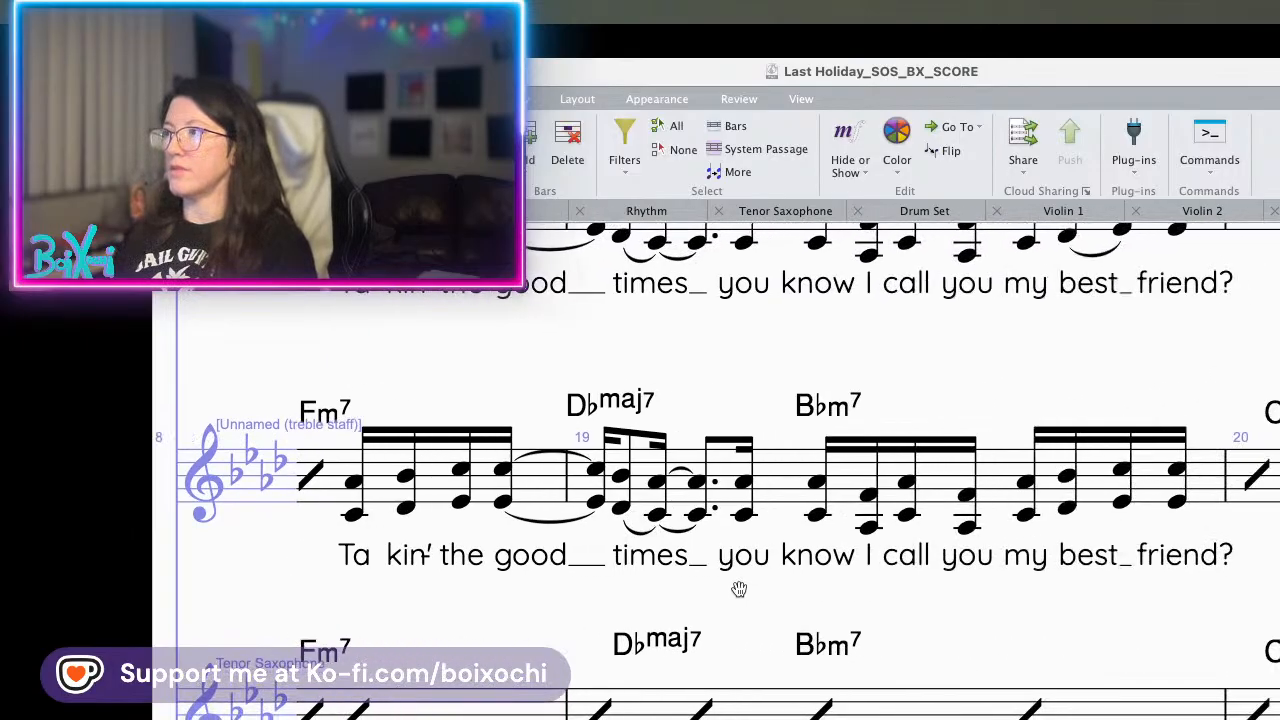
{"action": "left_click", "coordinate": [1067, 507]}
{"action": "key", "text": "s"}
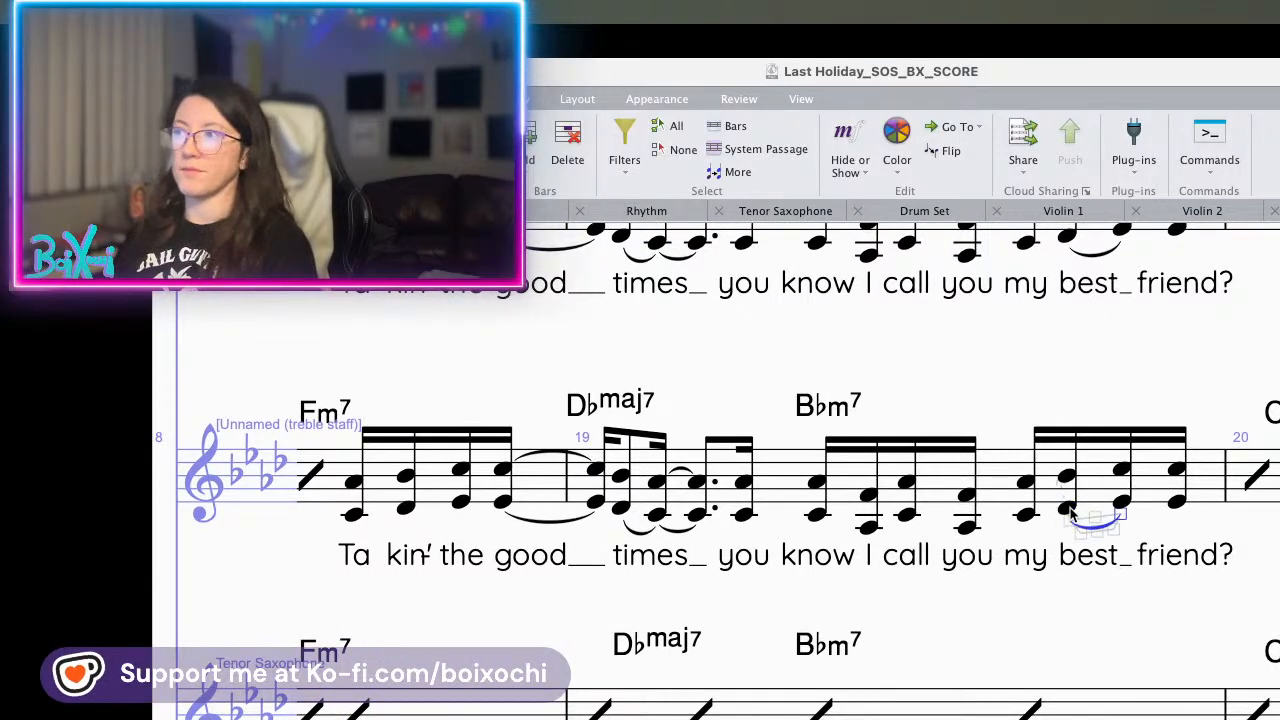
{"action": "left_click", "coordinate": [1109, 603]}
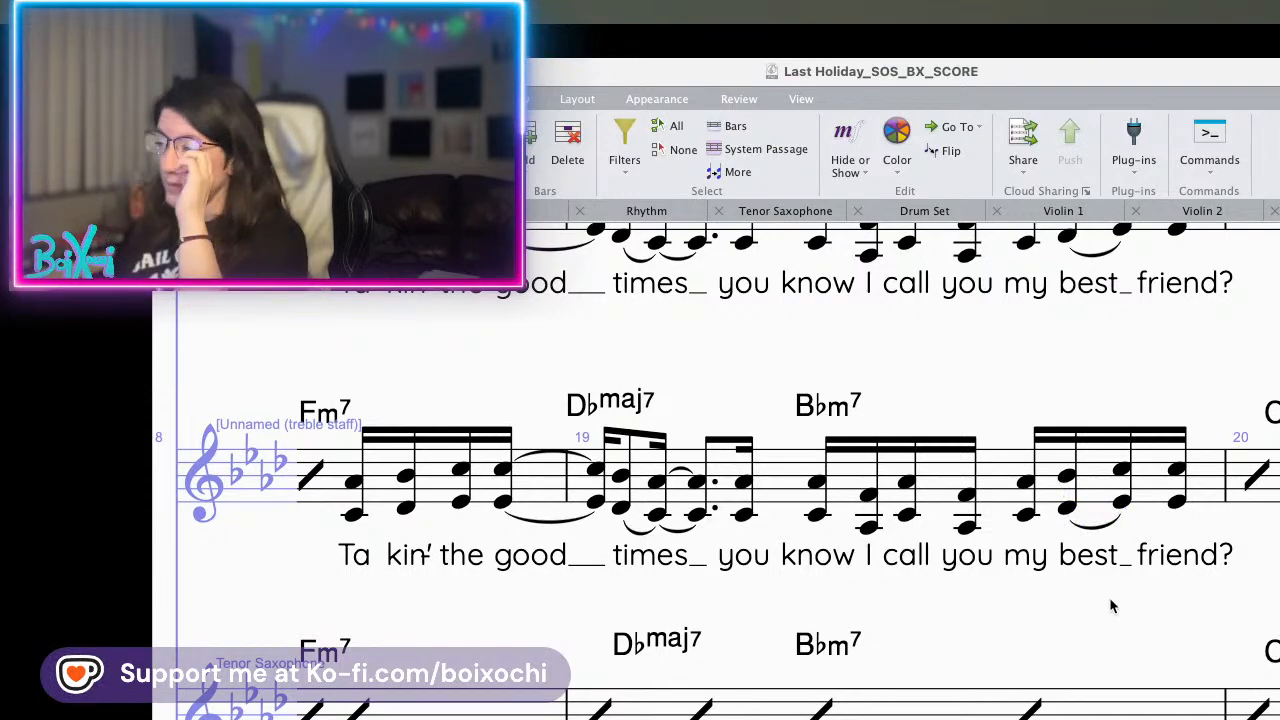
- Try different beam groupings on the "best" chord in bar 19 of the unnamed treble staff
{"action": "left_click_drag", "start_coordinate": [1109, 604], "coordinate": [818, 614]}
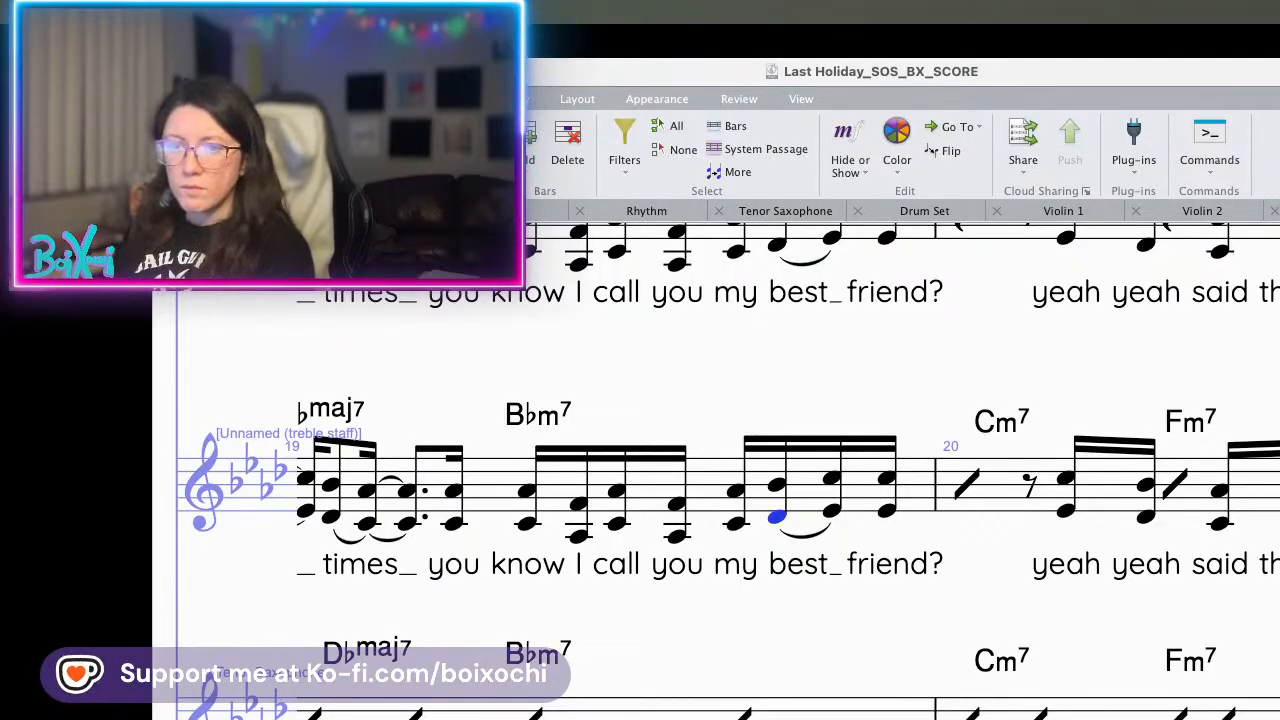
{"action": "key", "text": "9"}
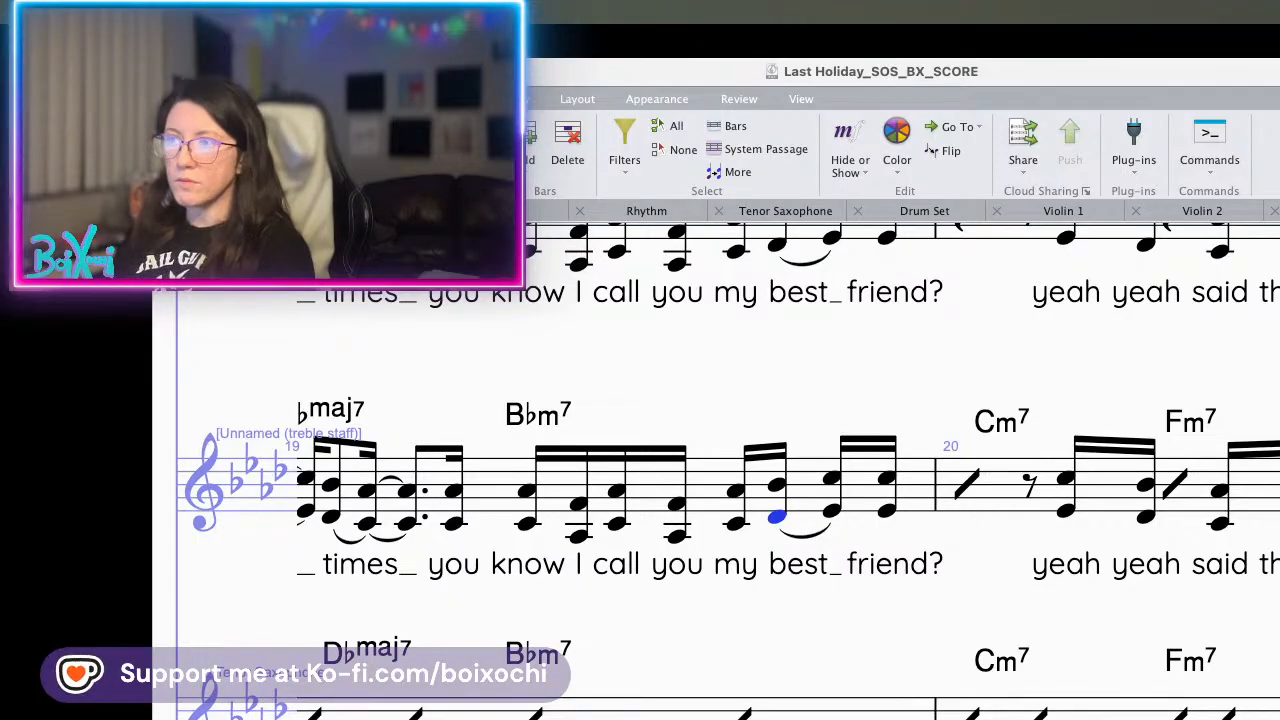
{"action": "key", "text": "8"}
{"action": "key", "text": "7"}
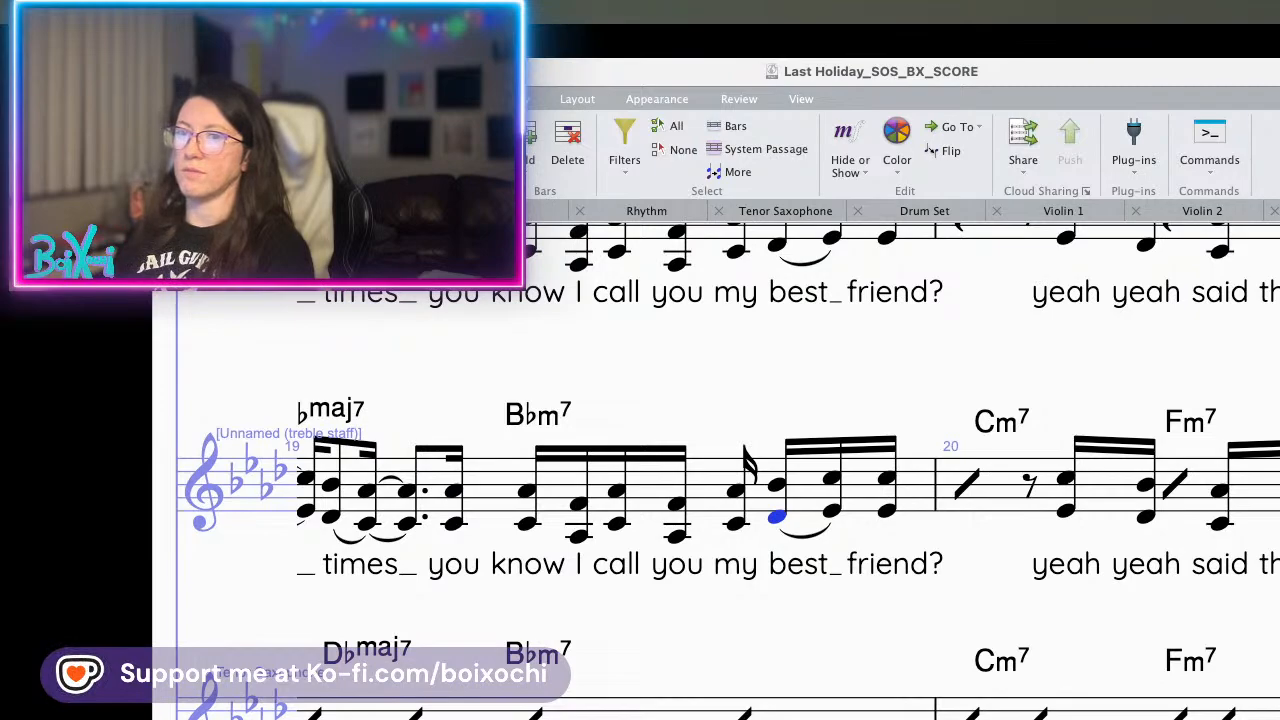
{"action": "key", "text": "7"}
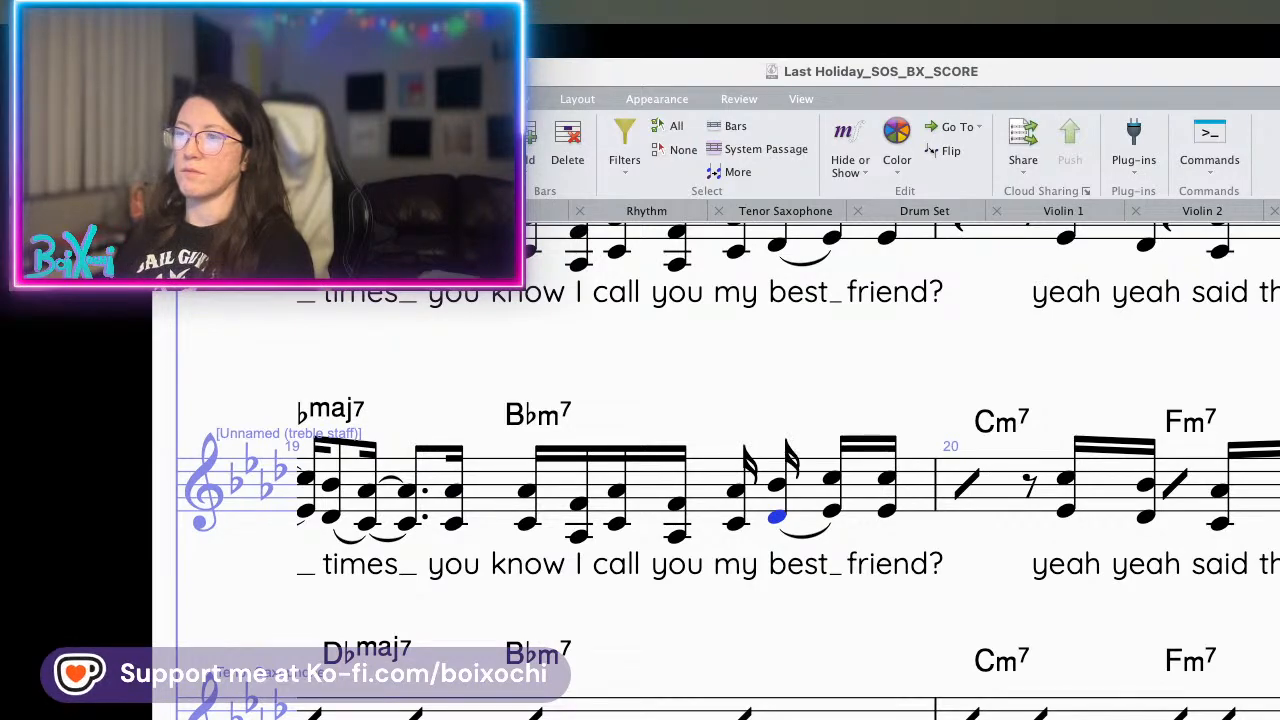
{"action": "key", "text": "7"}
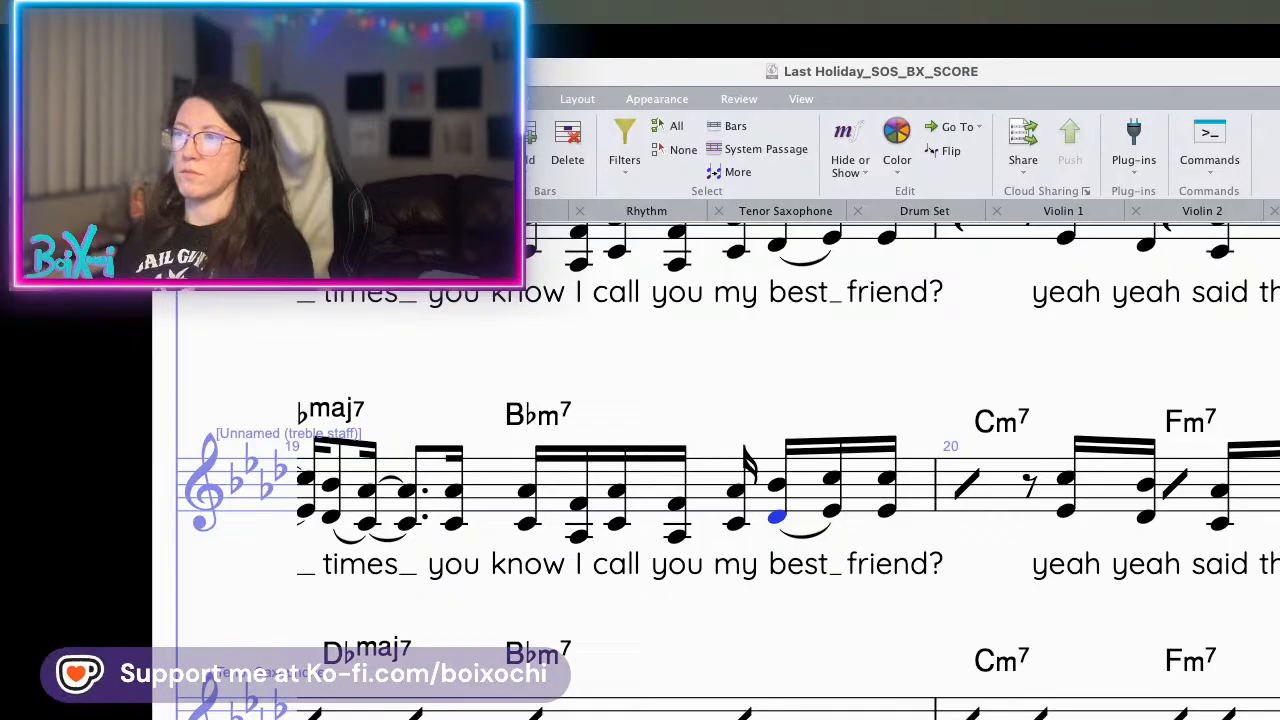
{"action": "key", "text": "8"}
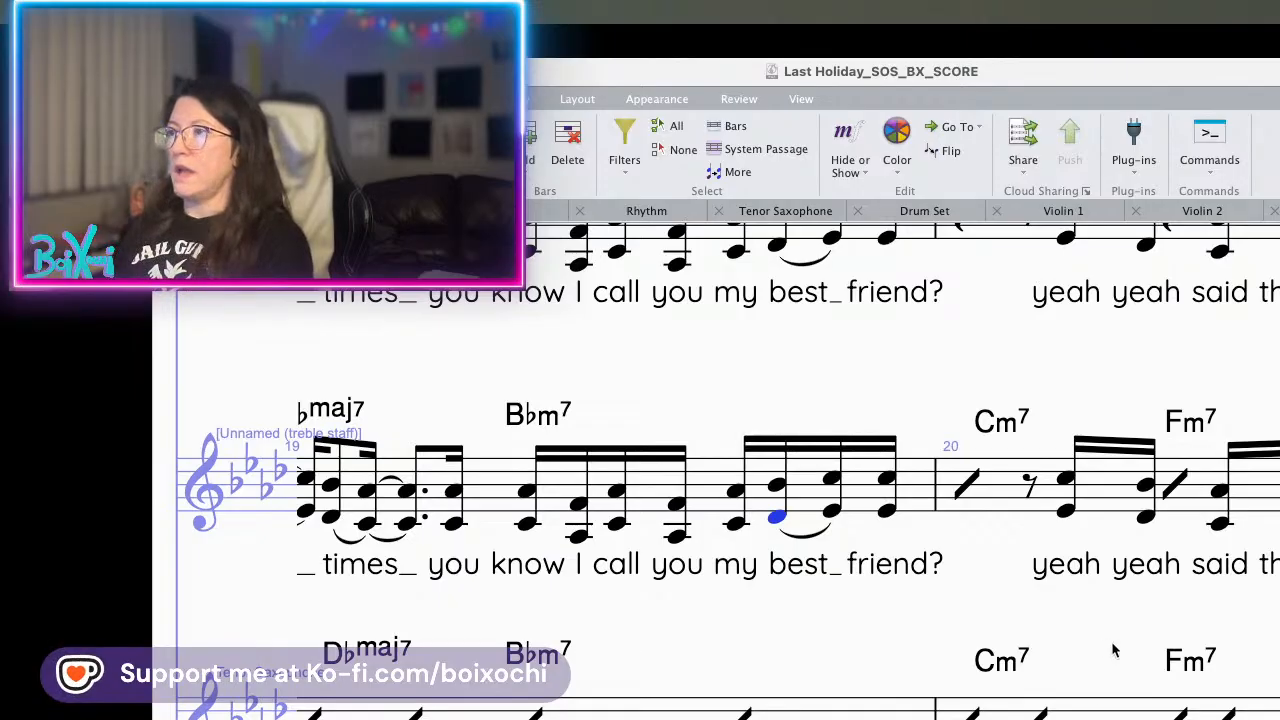
- Try to replace the slash under Fm7 in bar 20 of the unnamed treble staff with a quarter rest
{"action": "left_click_drag", "start_coordinate": [1113, 651], "coordinate": [622, 656]}
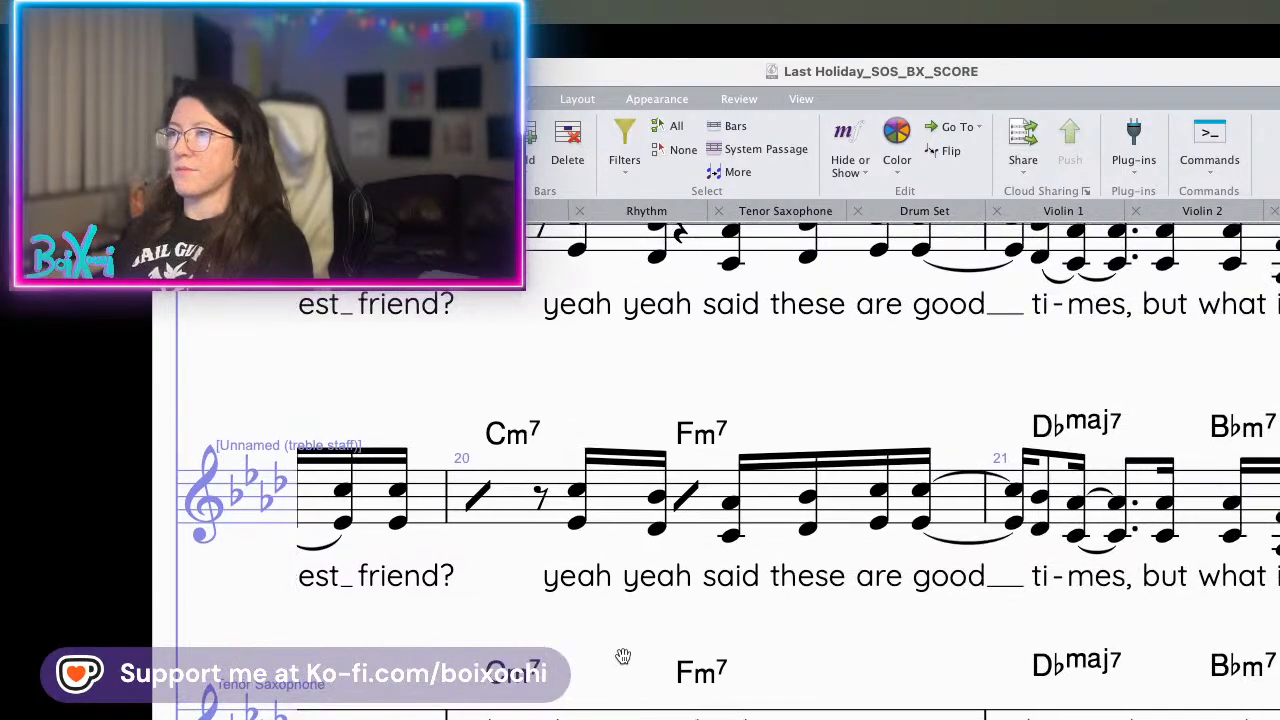
{"action": "left_click", "coordinate": [688, 498]}
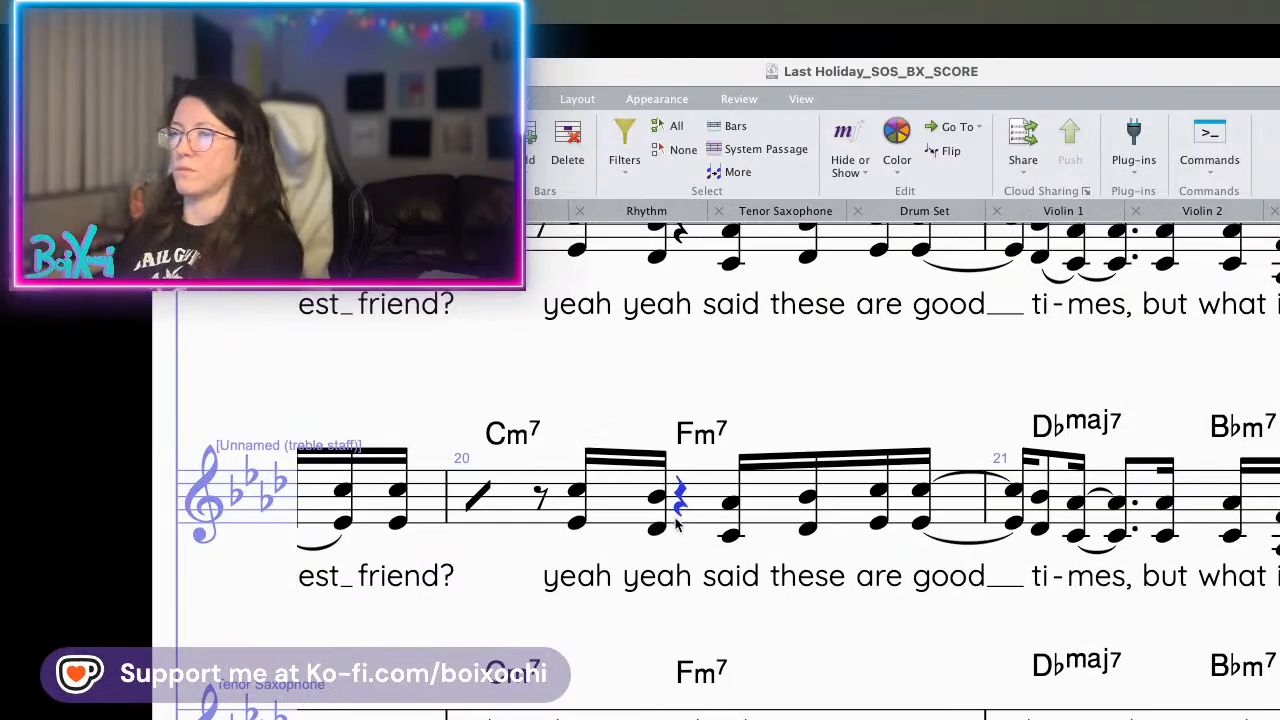
{"action": "key", "text": "super+v"}
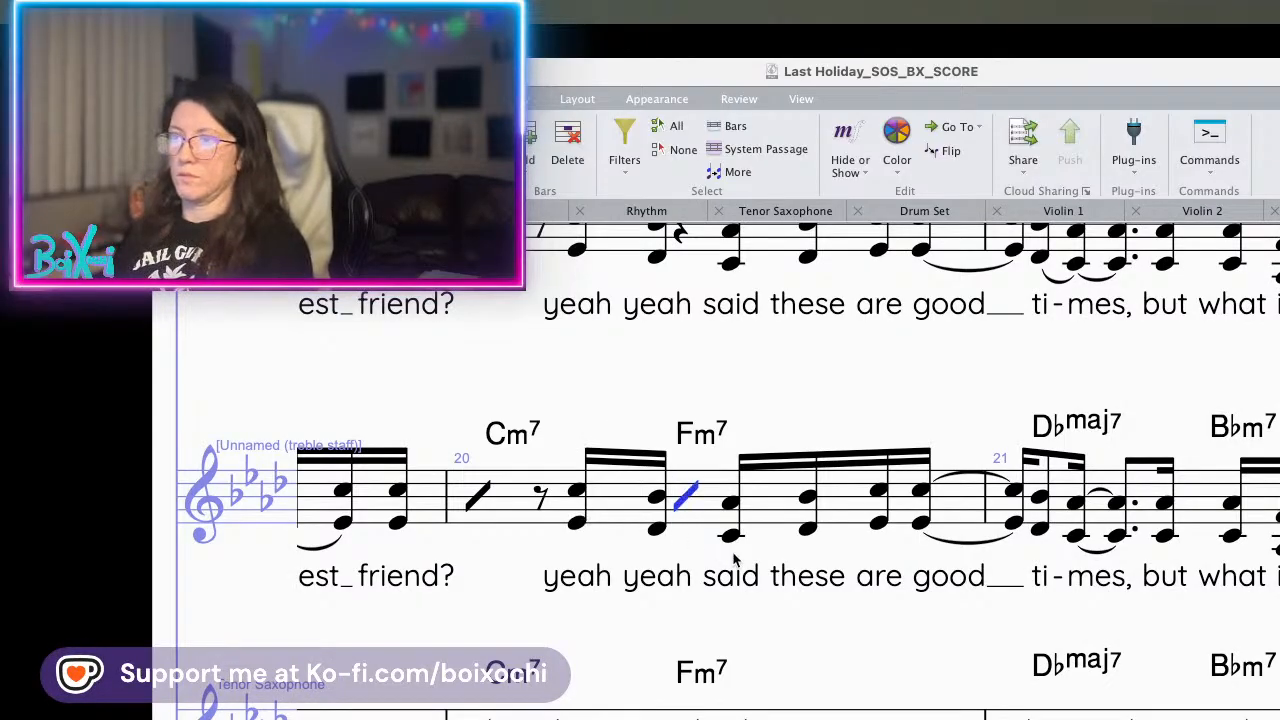
{"action": "left_click", "coordinate": [578, 526]}
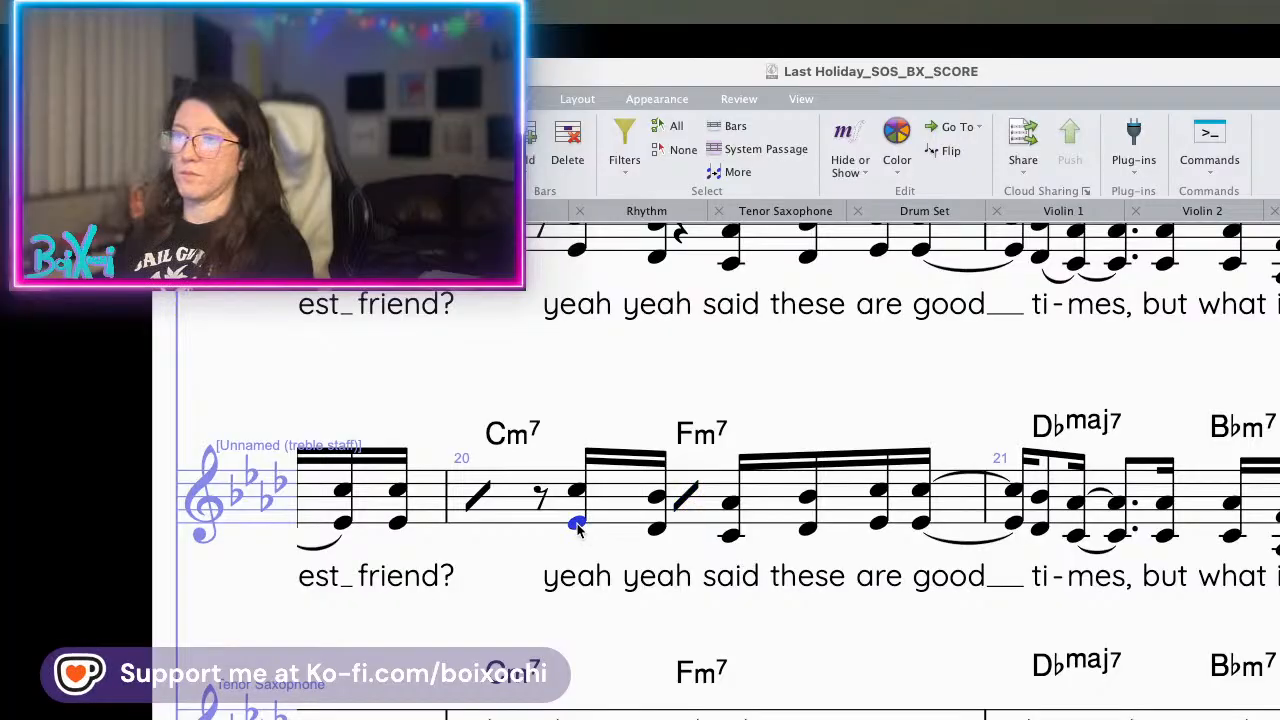
{"action": "double_click", "coordinate": [608, 582]}
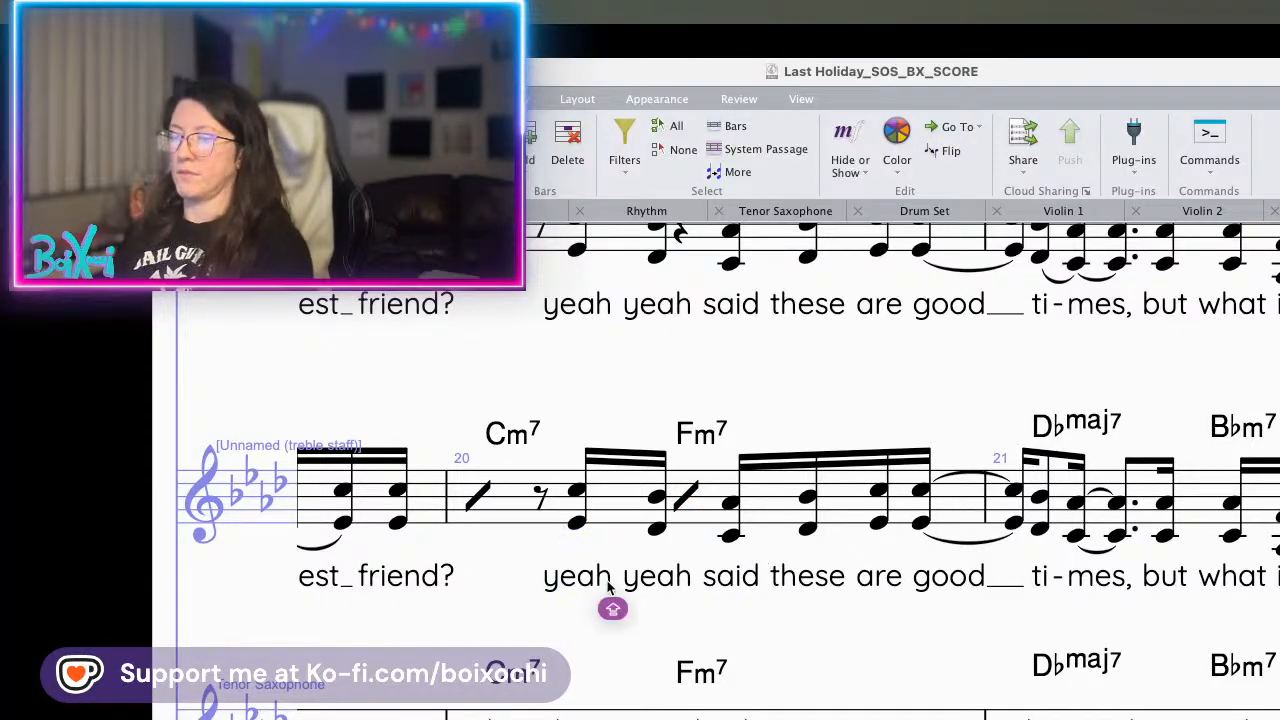
{"action": "key", "text": "Escape"}
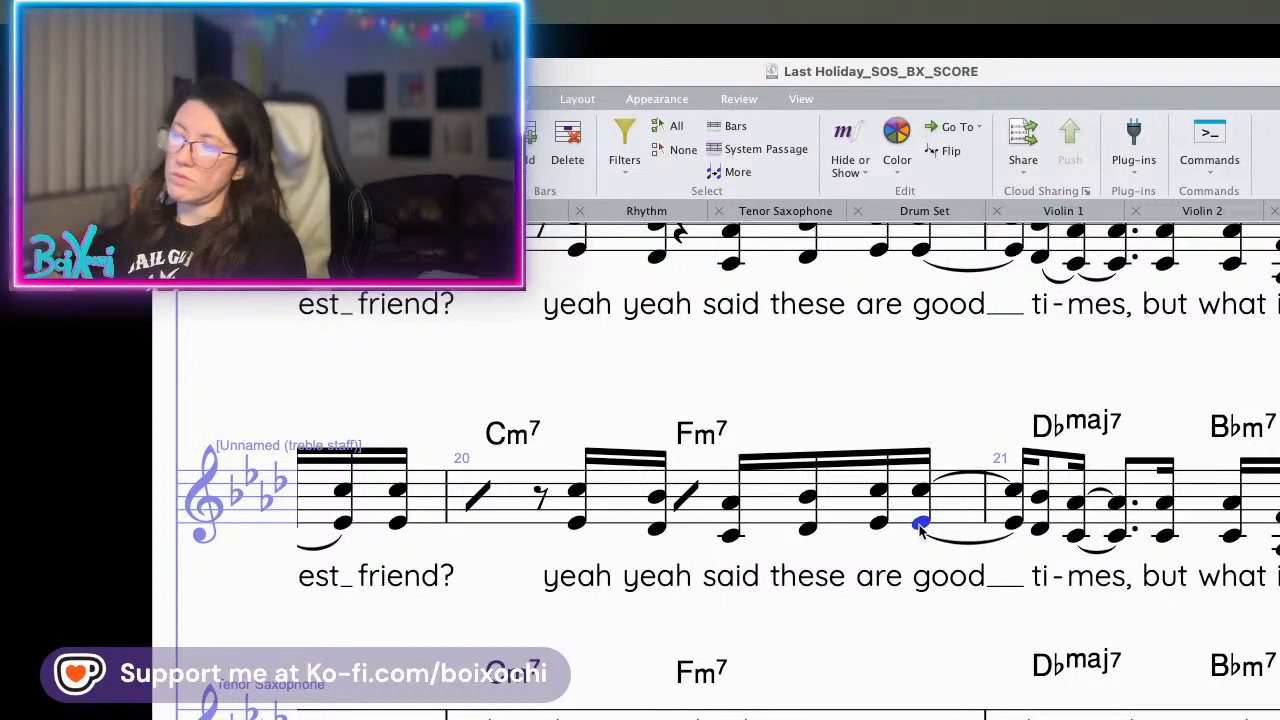
- Add a slur beneath the "ti-mes" notes, from the lower D-flat to the following C, in bar 21 of the unnamed treble staff
{"action": "left_click_drag", "start_coordinate": [950, 619], "coordinate": [597, 598]}
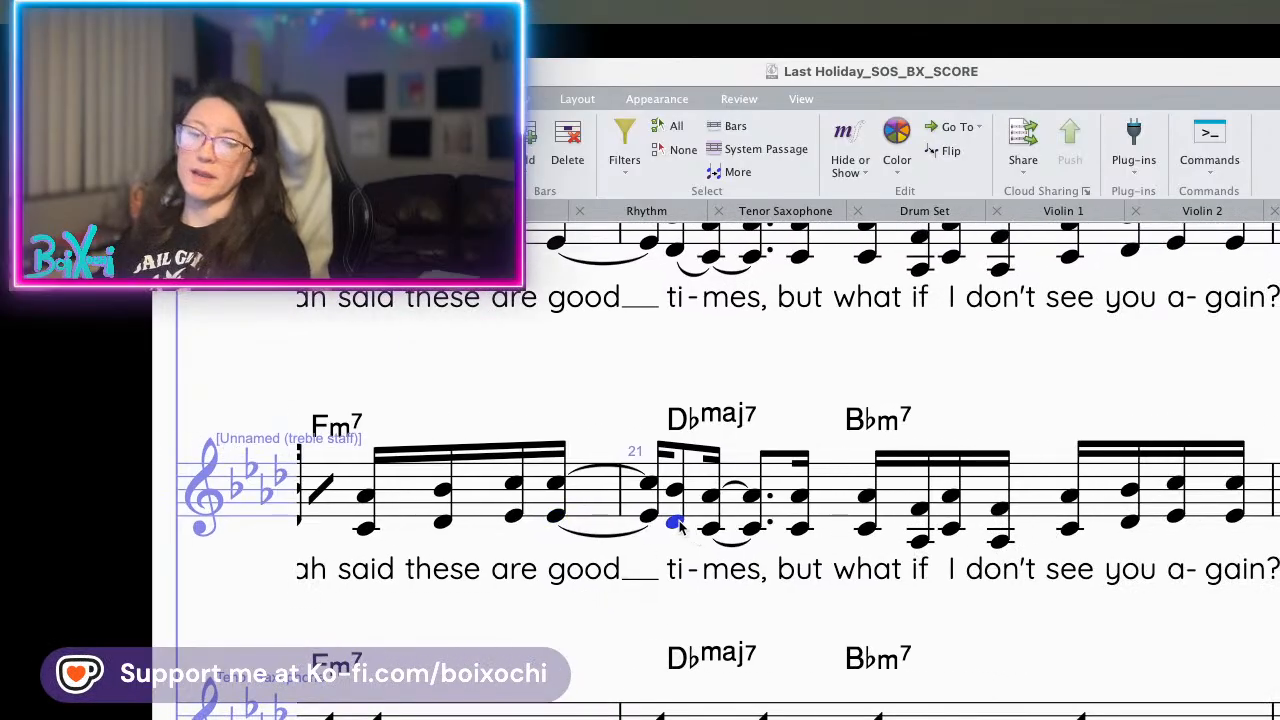
{"action": "key", "text": "s"}
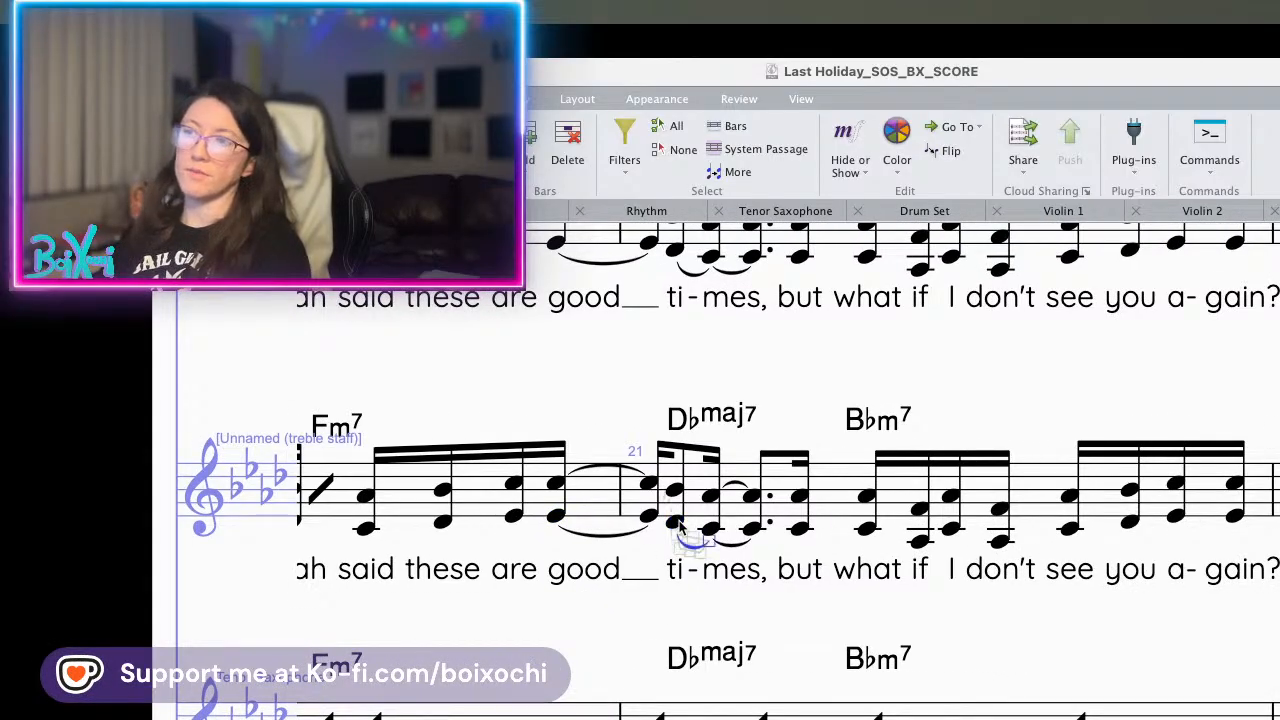
{"action": "left_click", "coordinate": [834, 614]}
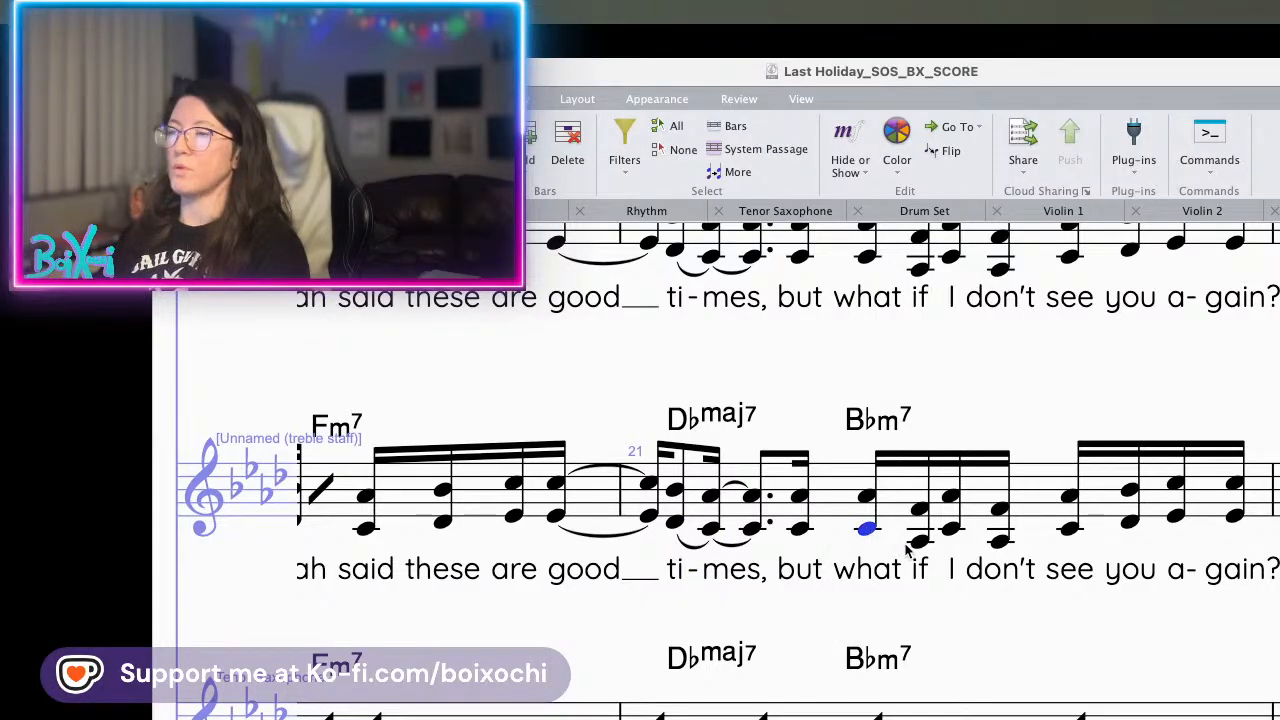
- Slur the two lower notes sung on "best" in bar 23 of the unnamed treble staff
{"action": "left_click", "coordinate": [1072, 534]}
{"action": "left_click_drag", "start_coordinate": [1116, 621], "coordinate": [768, 662]}
{"action": "left_click_drag", "start_coordinate": [1071, 601], "coordinate": [624, 574]}
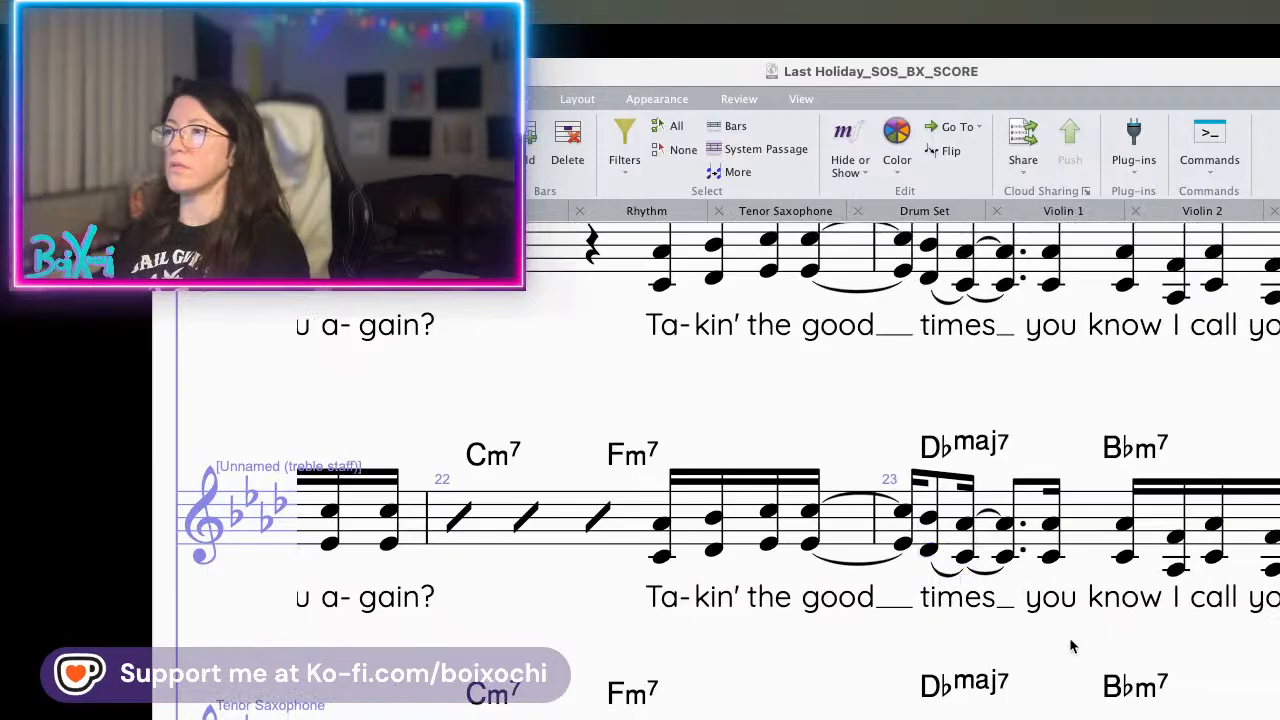
{"action": "left_click_drag", "start_coordinate": [1080, 577], "coordinate": [953, 582]}
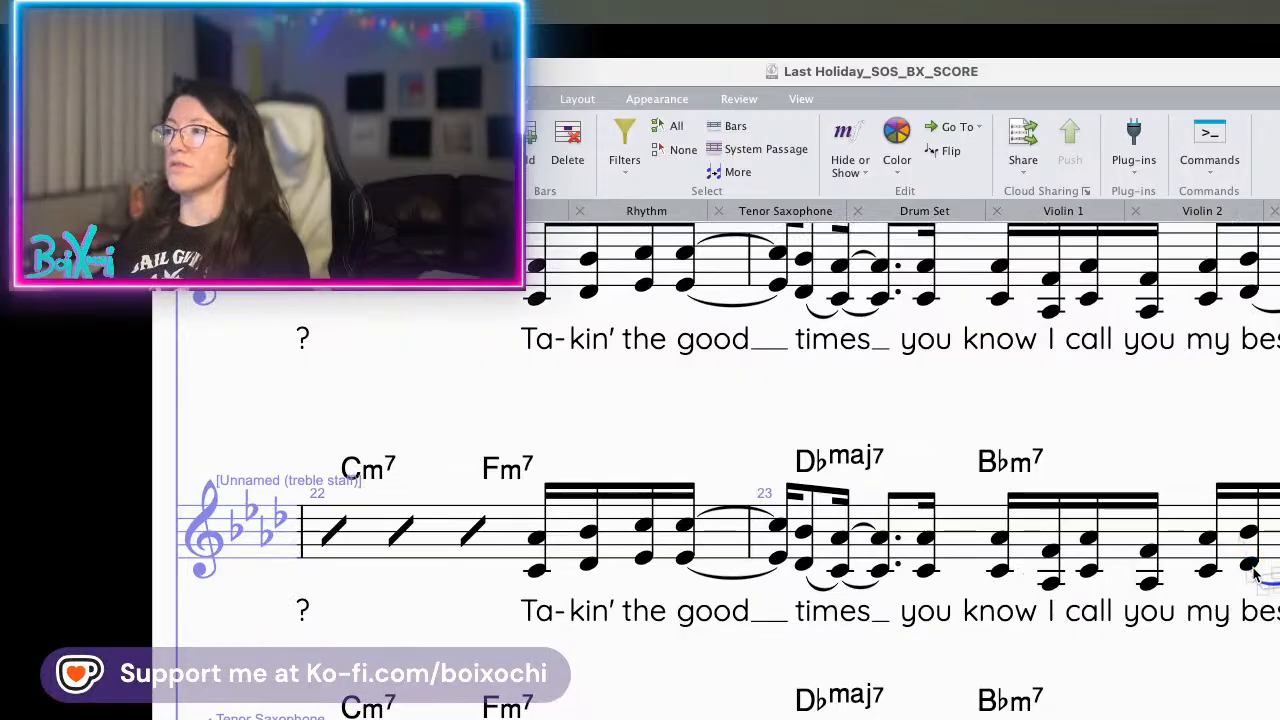
- Move the Choir's lower notes on "Ta-kin' the good" in bar 22 into voice 2
{"action": "scroll", "coordinate": [866, 505], "scroll_direction": "up", "scroll_amount": 5}
{"action": "scroll", "coordinate": [866, 505], "scroll_direction": "down", "scroll_amount": 3}
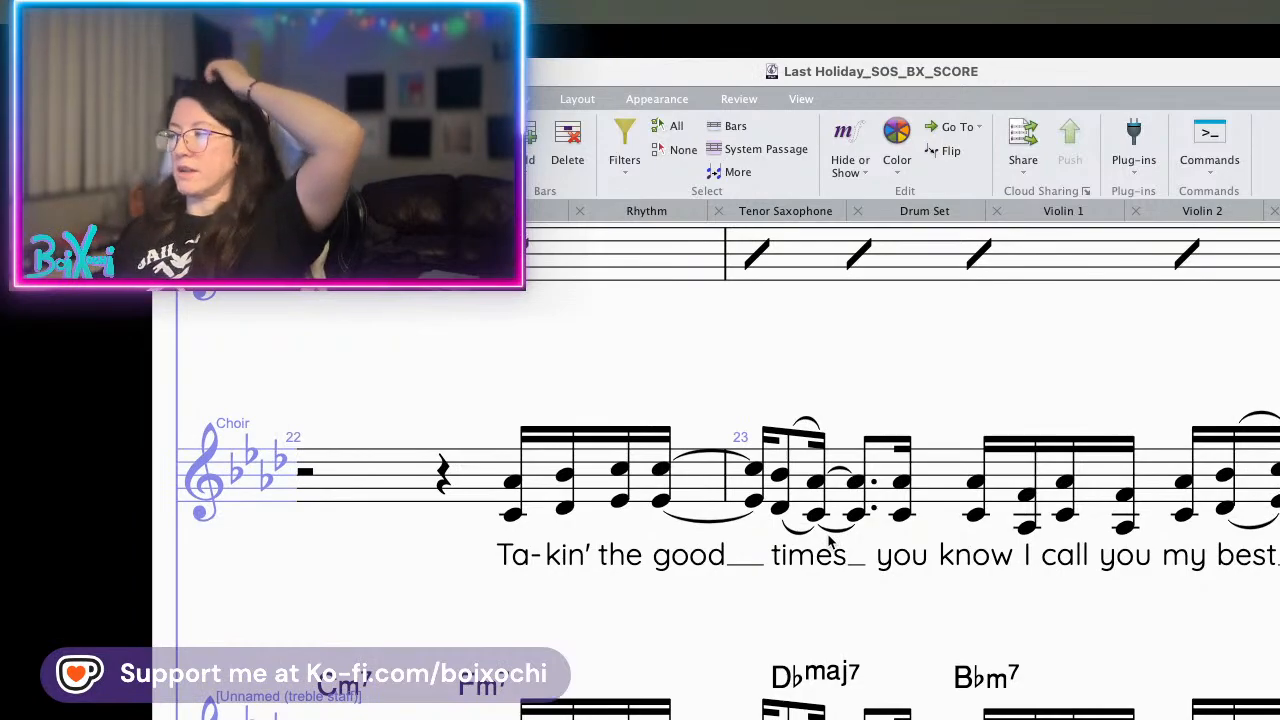
{"action": "left_click", "coordinate": [511, 513]}
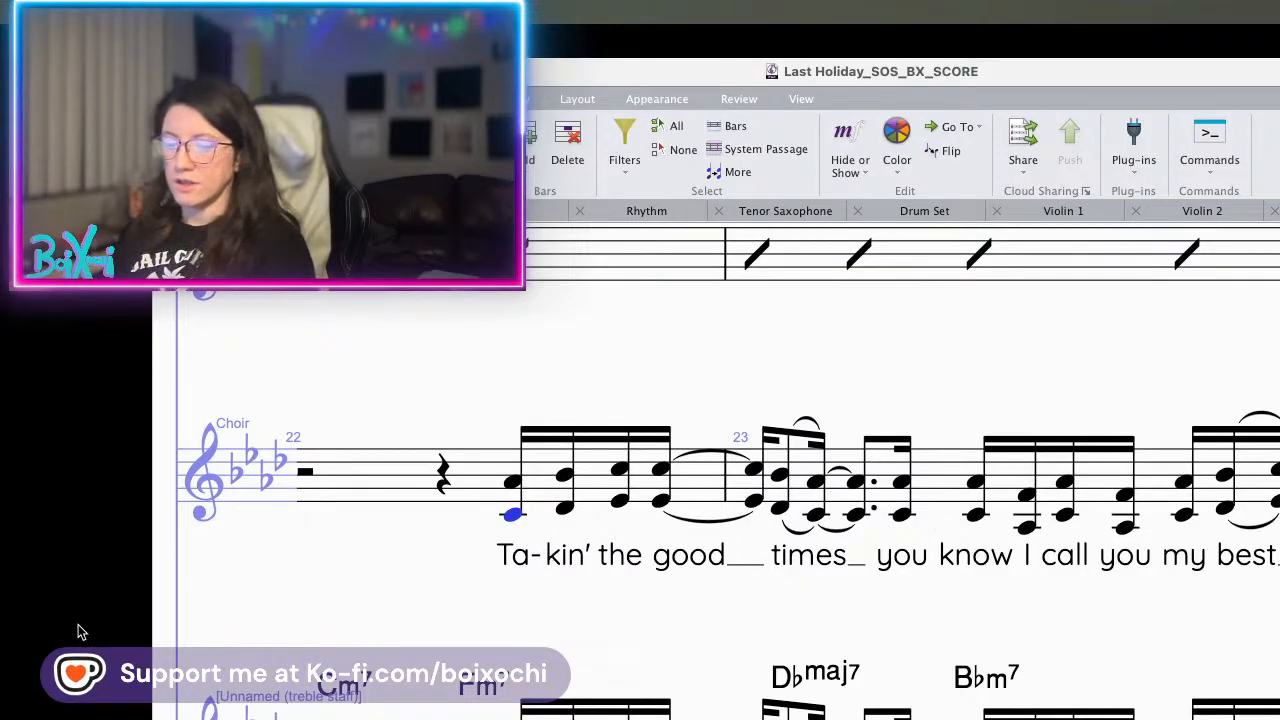
{"action": "key", "text": "alt+super+2"}
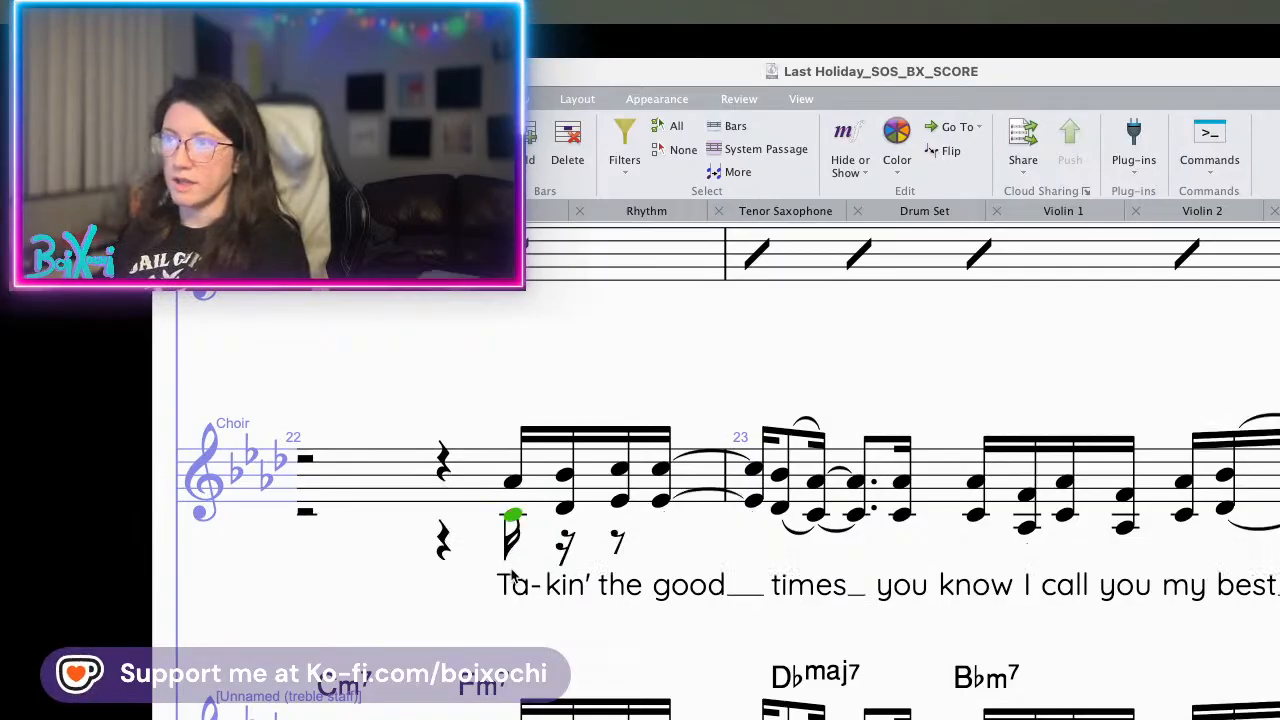
{"action": "key", "text": "alt+super+2"}
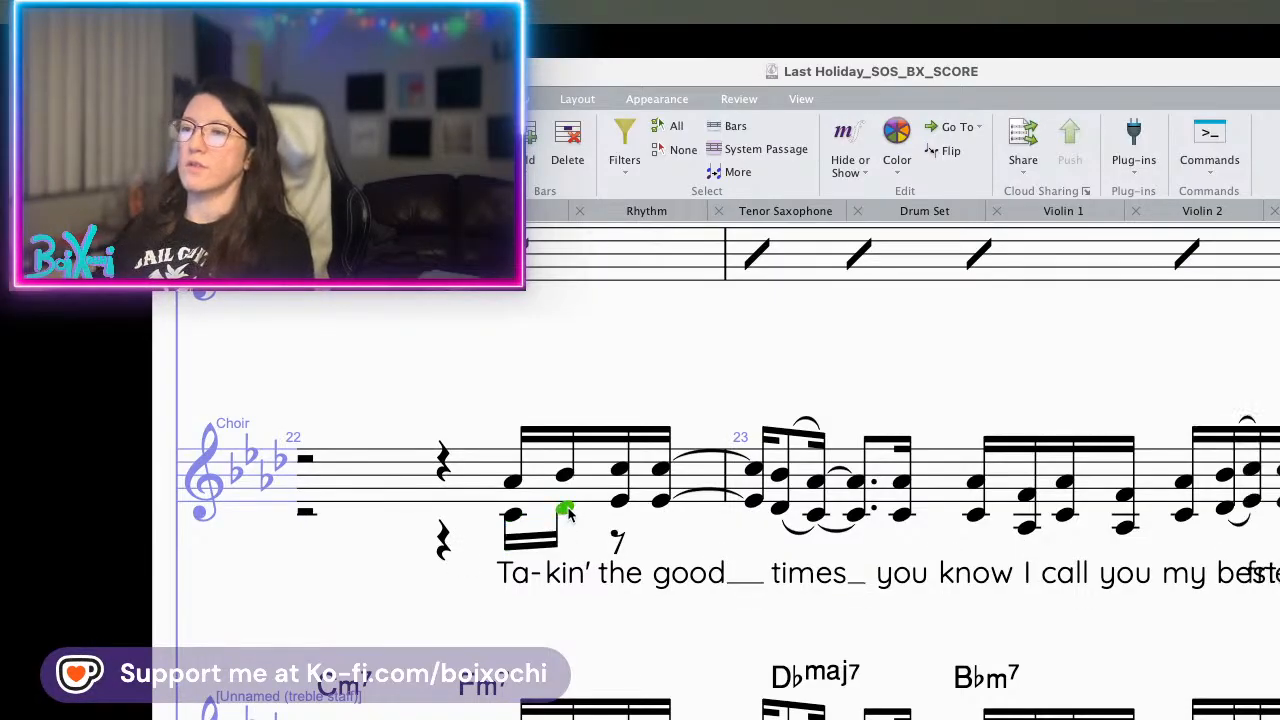
{"action": "key", "text": "alt+super+2"}
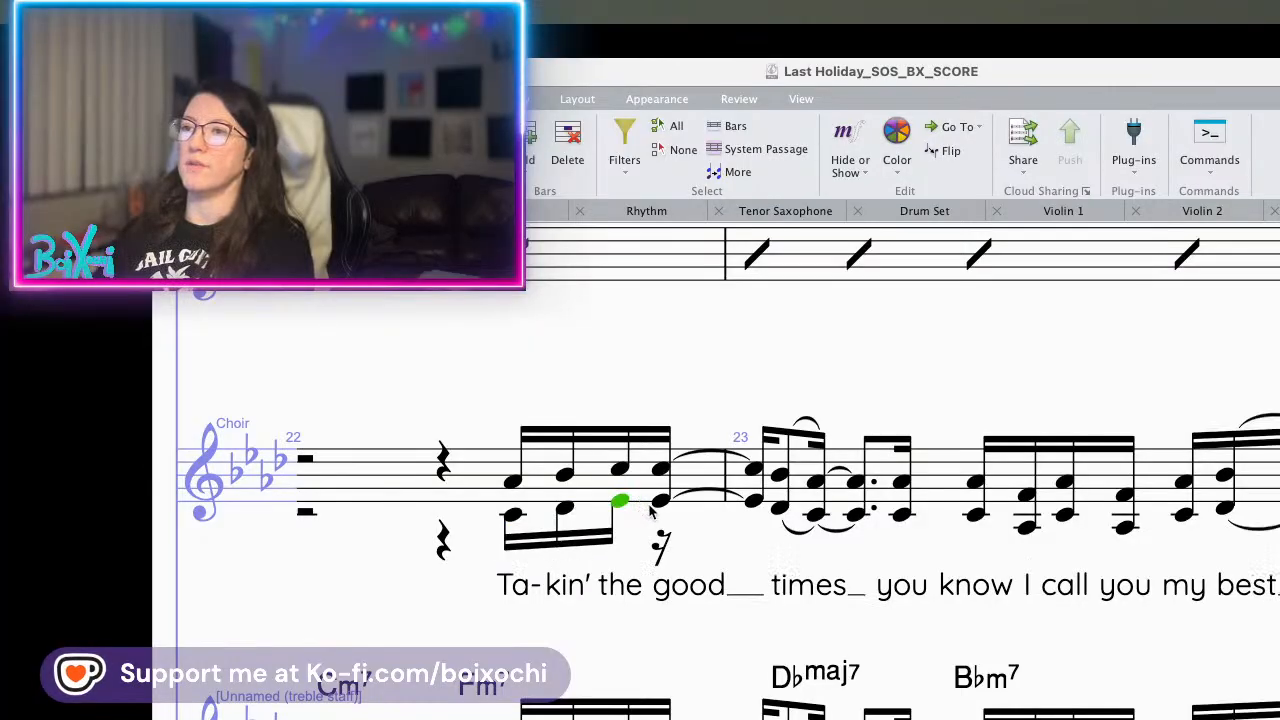
{"action": "left_click", "coordinate": [660, 501]}
{"action": "key", "text": "alt+super+2"}
- Move the Choir's lower notes from the tied "good" through "times you" in bar 23 into voice 2
{"action": "left_click", "coordinate": [753, 501]}
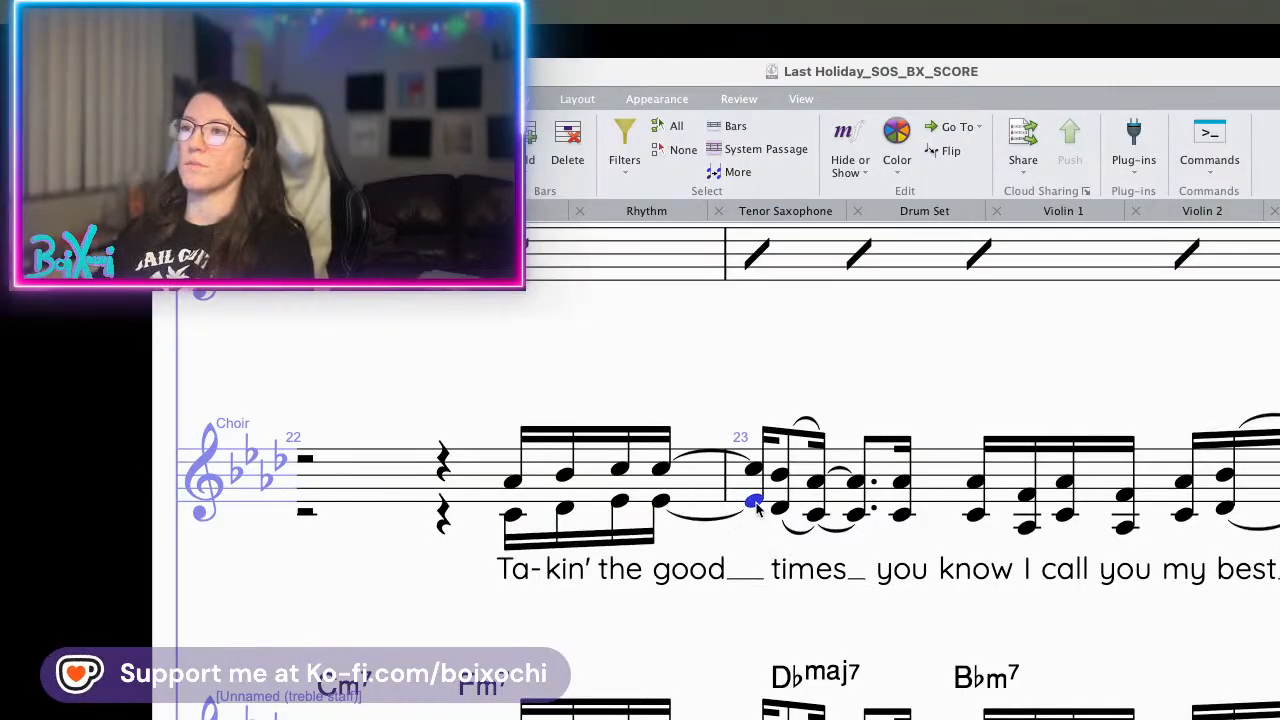
{"action": "key", "text": "alt+super+2"}
{"action": "key", "text": "alt+super+2"}
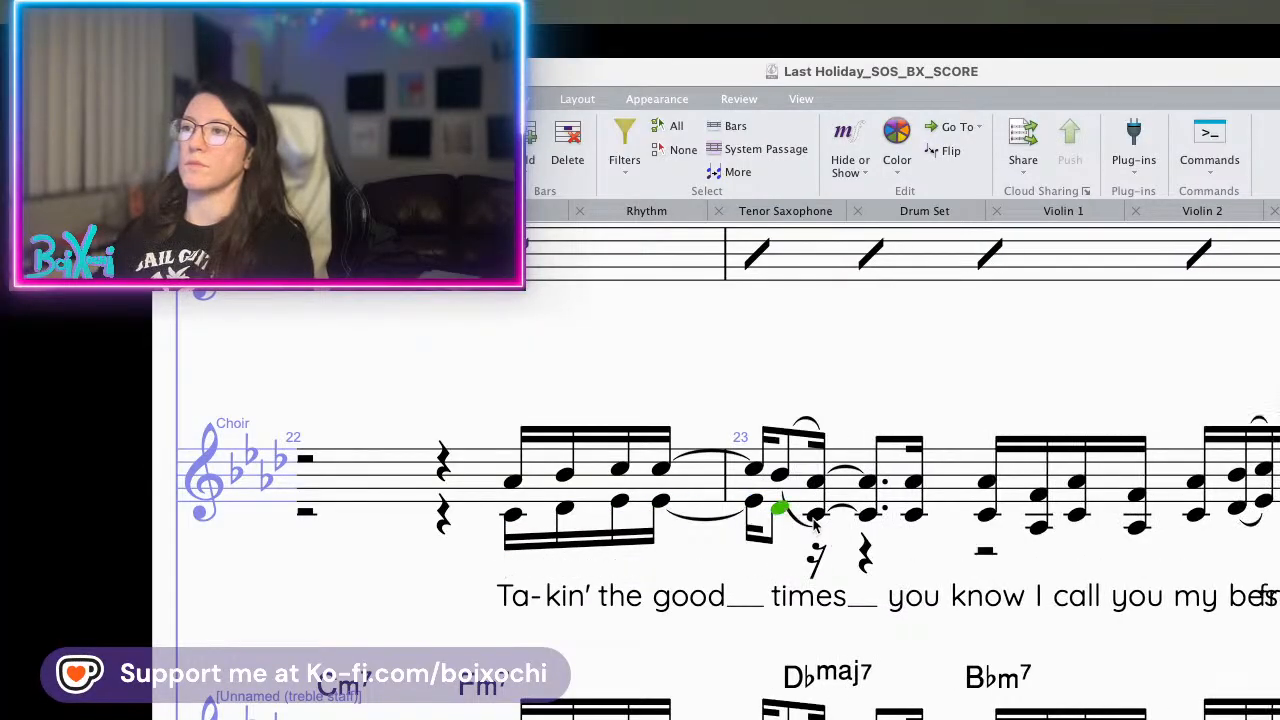
{"action": "key", "text": "alt+super+2"}
{"action": "key", "text": "alt+super+2"}
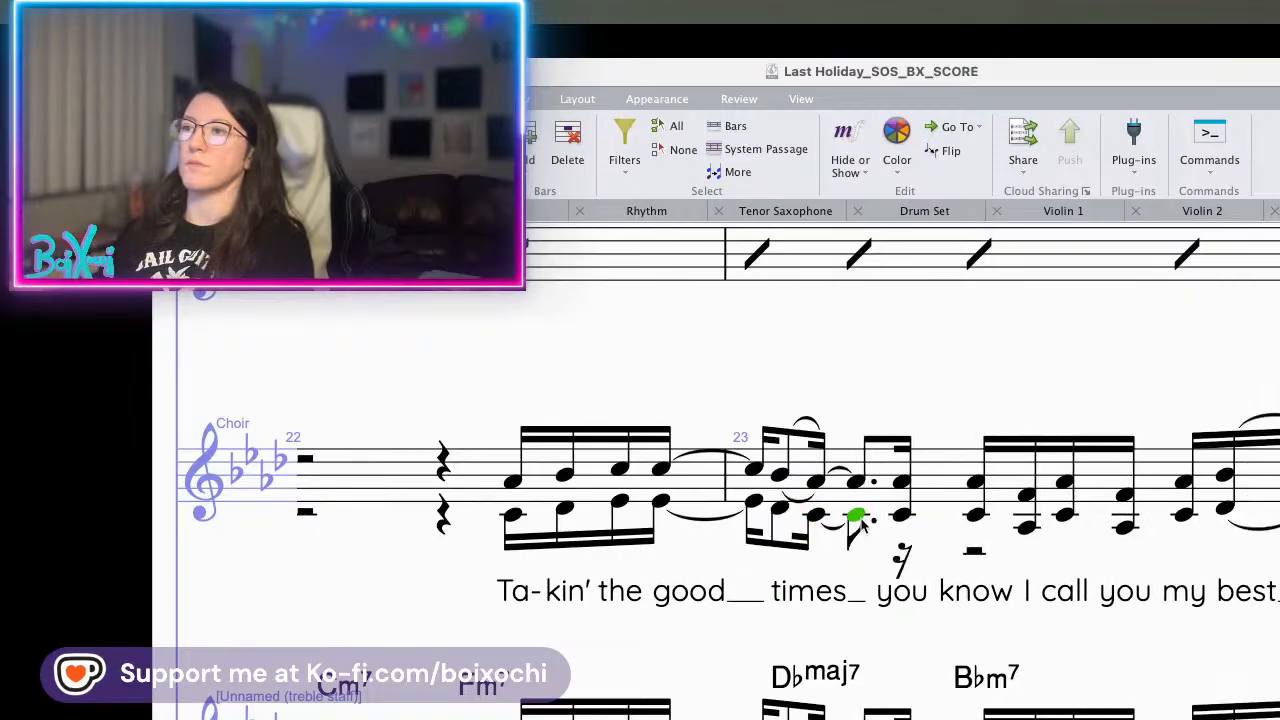
{"action": "left_click", "coordinate": [898, 520]}
{"action": "key", "text": "alt+super+2"}
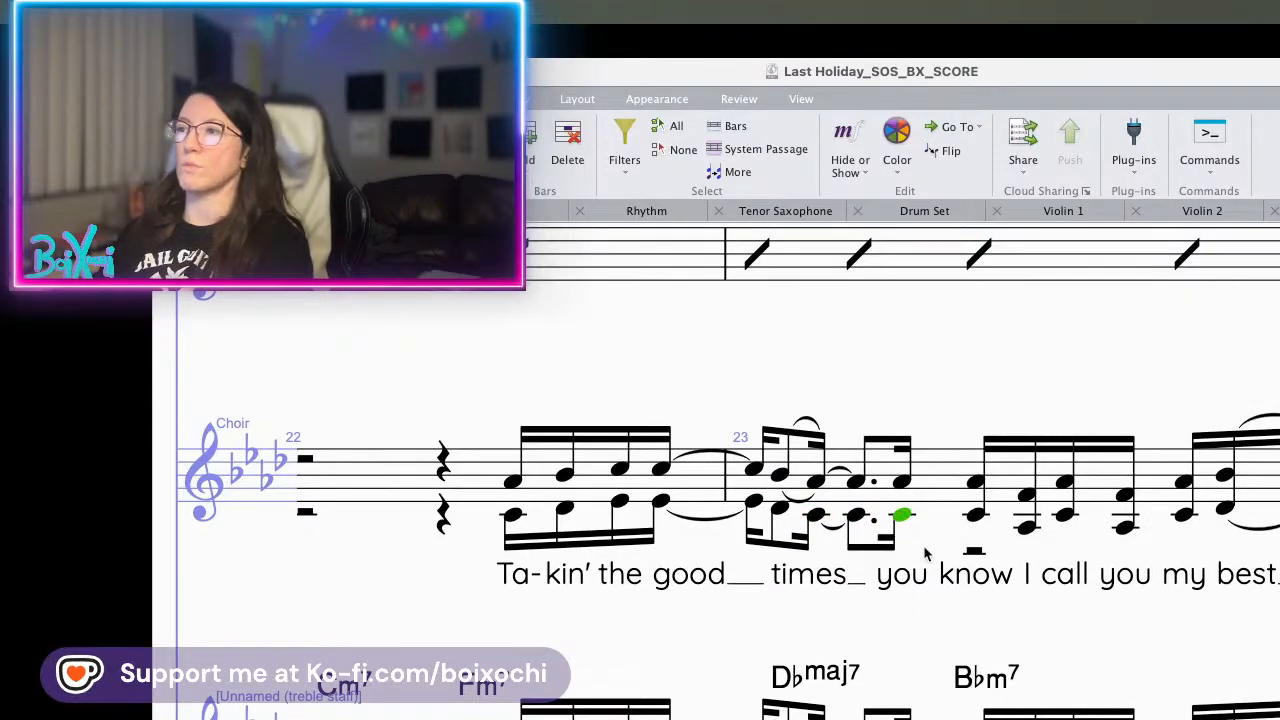
- Move the Choir's remaining lower notes, from "know" in bar 23 through the last "yeah" in bar 24, into voice 2
{"action": "key", "text": "alt+super+2"}
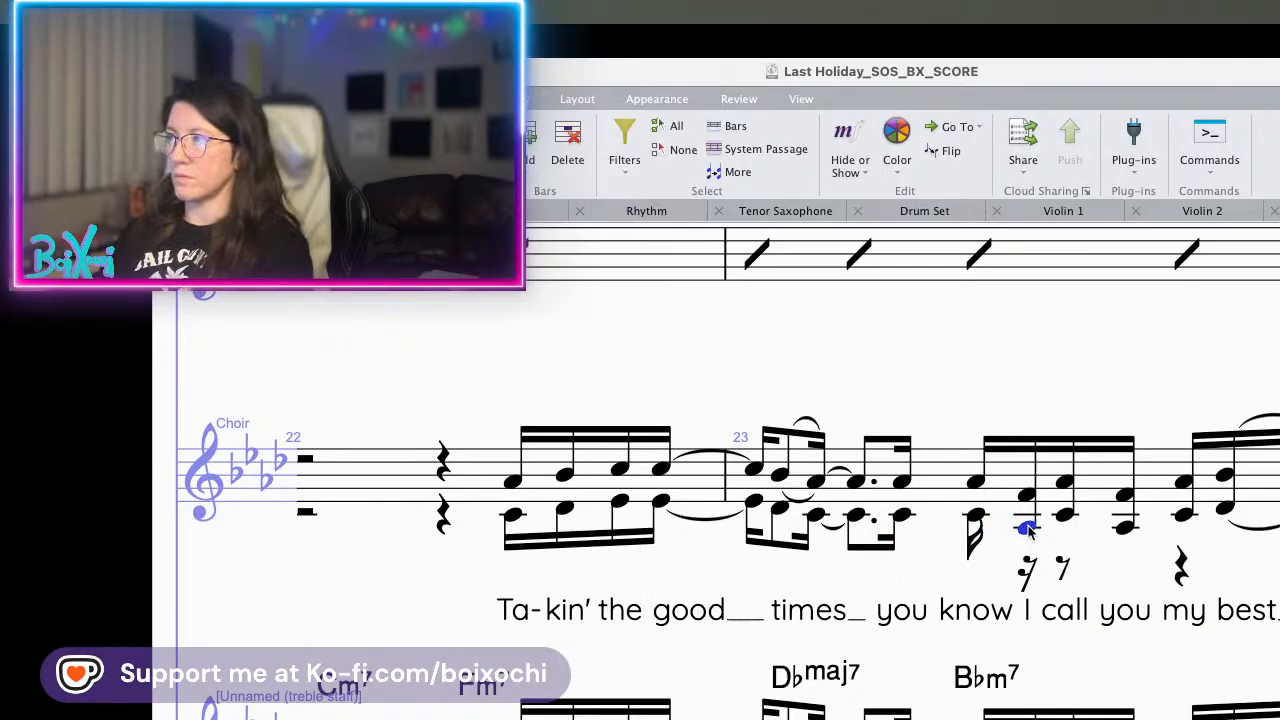
{"action": "key", "text": "alt+super+2"}
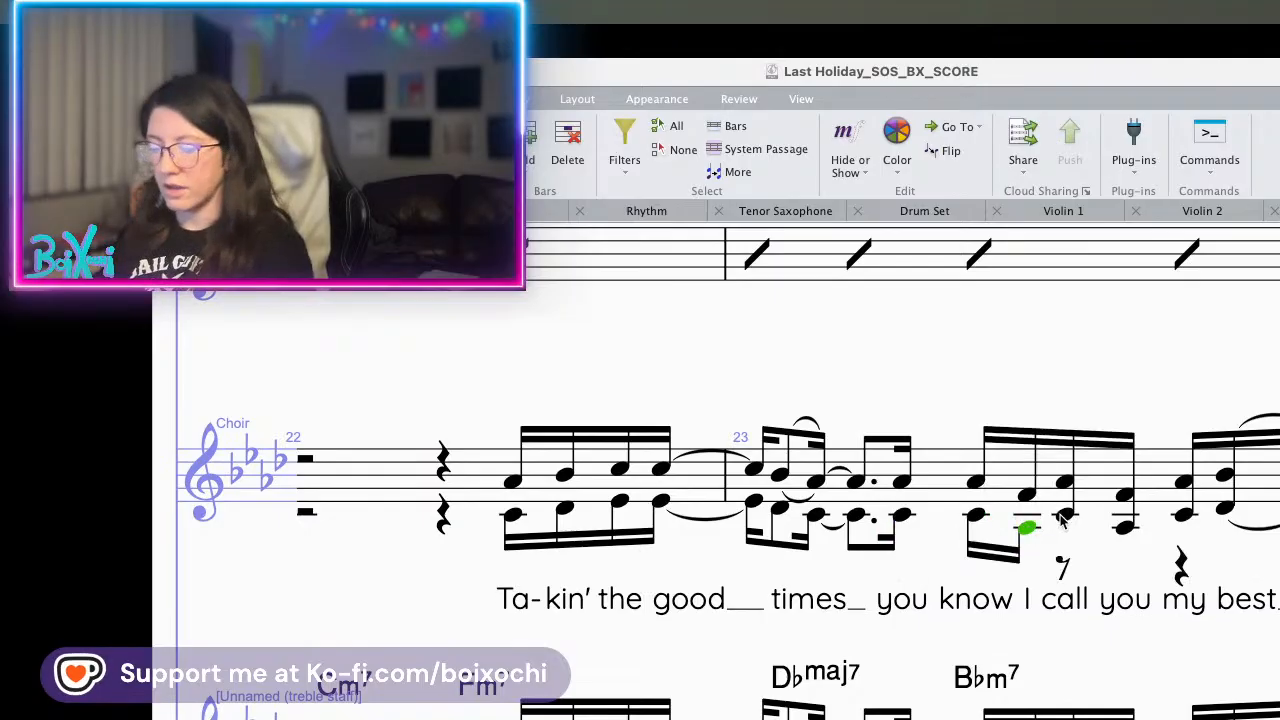
{"action": "left_click", "coordinate": [1064, 516]}
{"action": "left_click", "coordinate": [1124, 528], "text": "super"}
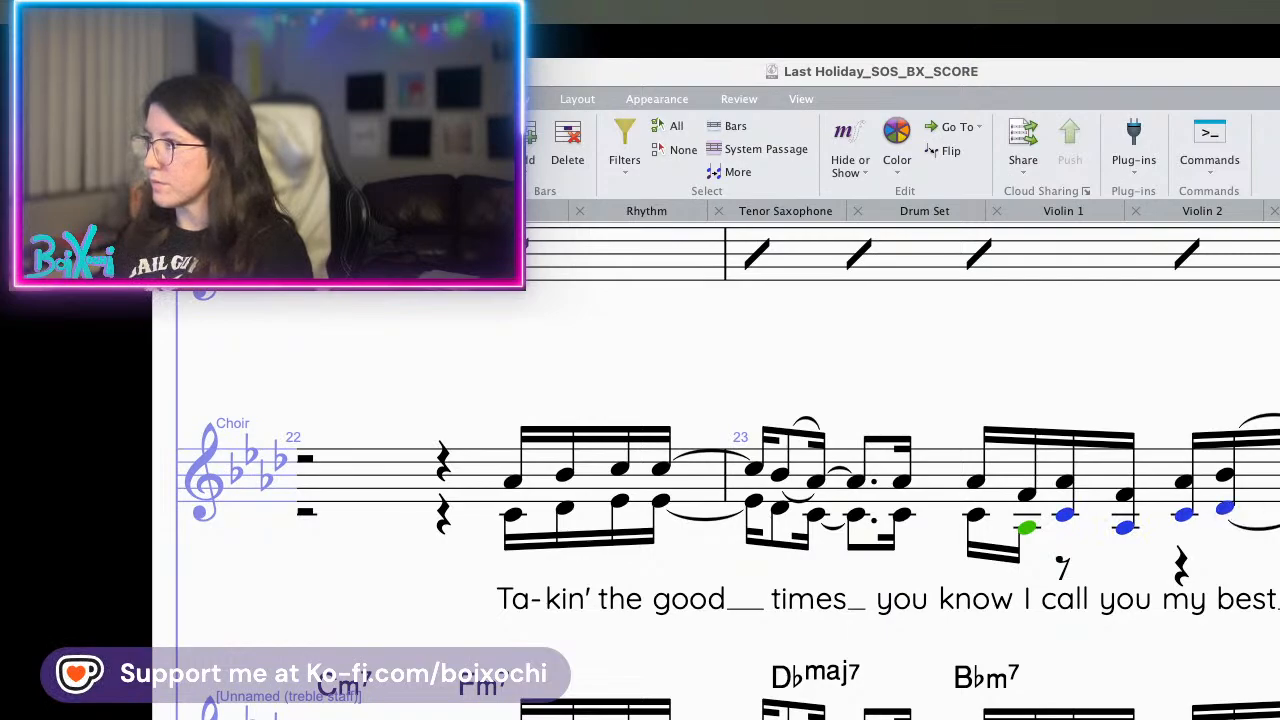
{"action": "scroll", "coordinate": [900, 500], "scroll_direction": "right", "scroll_amount": 5}
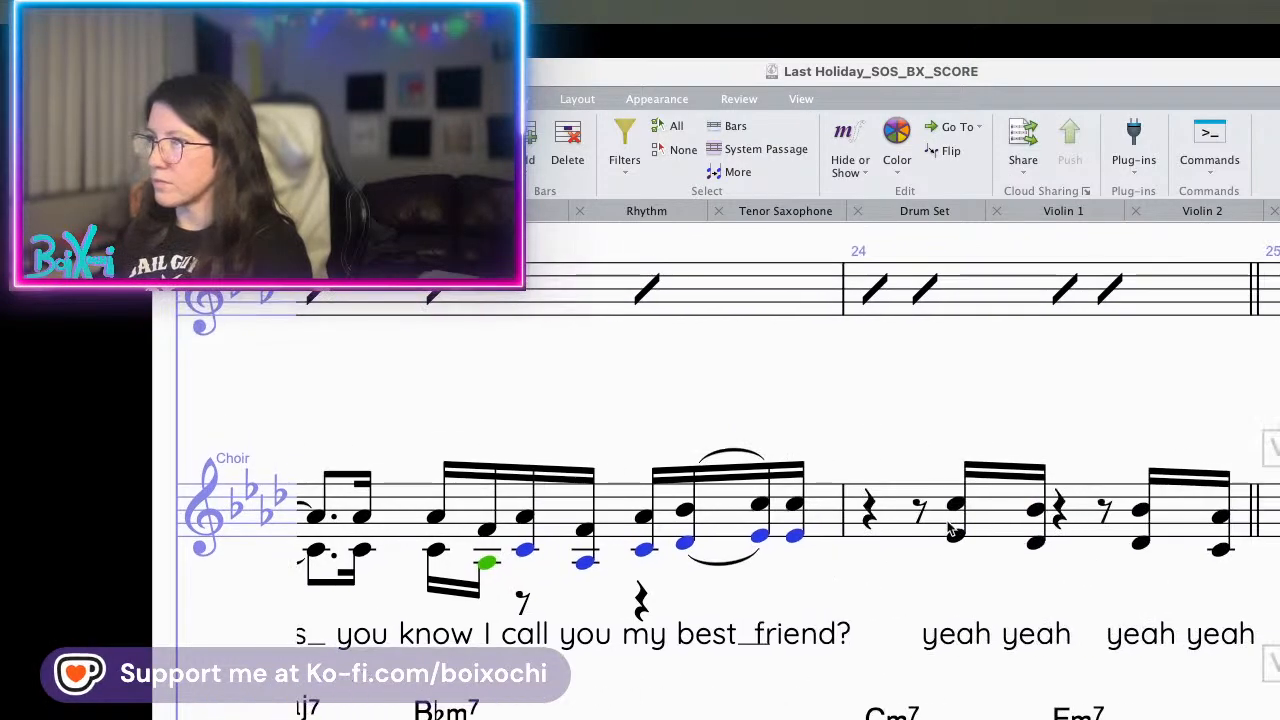
{"action": "left_click", "coordinate": [1031, 542], "text": "super"}
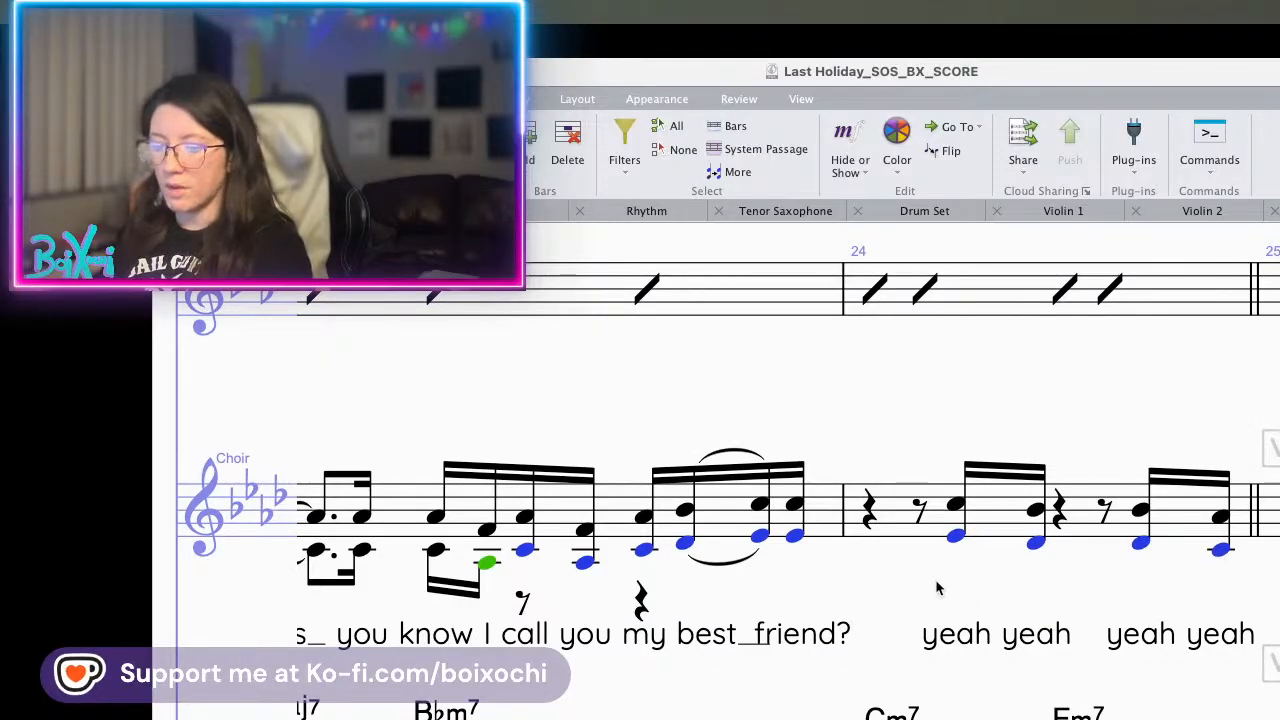
{"action": "key", "text": "alt+2"}
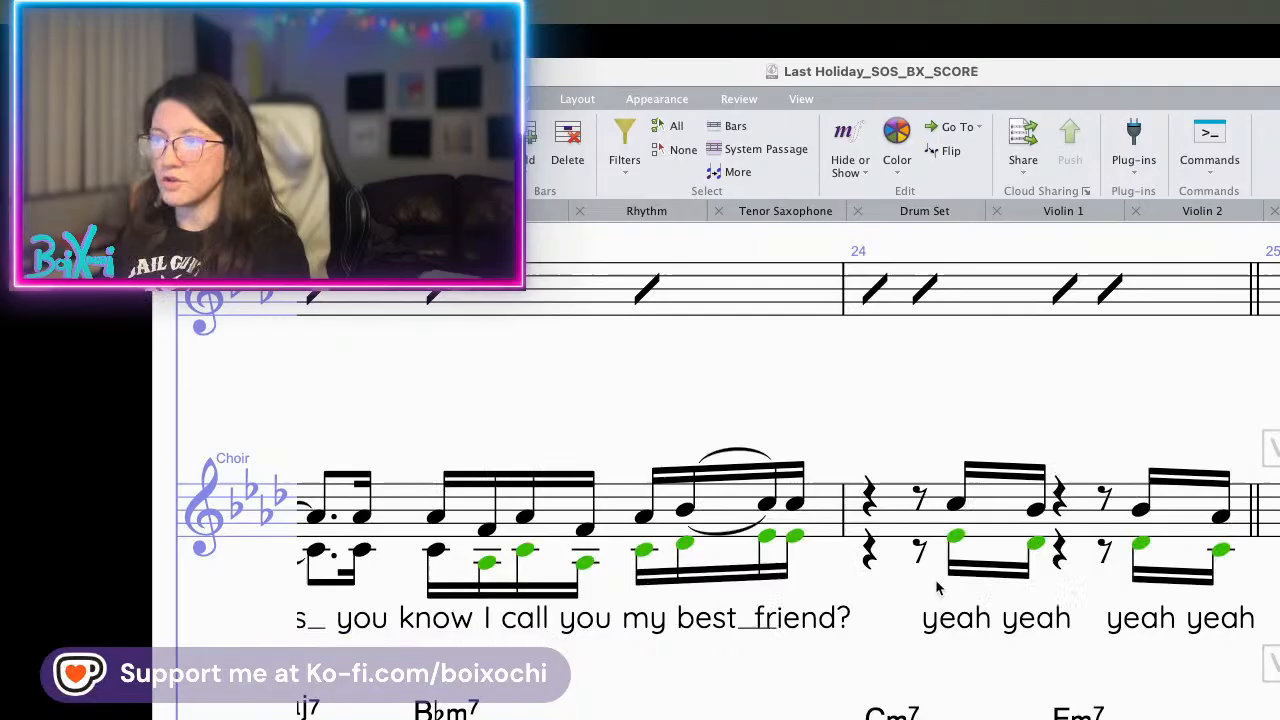
- Replace the Choir slur between the voices on "best" in bar 23 with one beneath the voice 2 notes
{"action": "left_click", "coordinate": [729, 536]}
{"action": "key", "text": "x"}
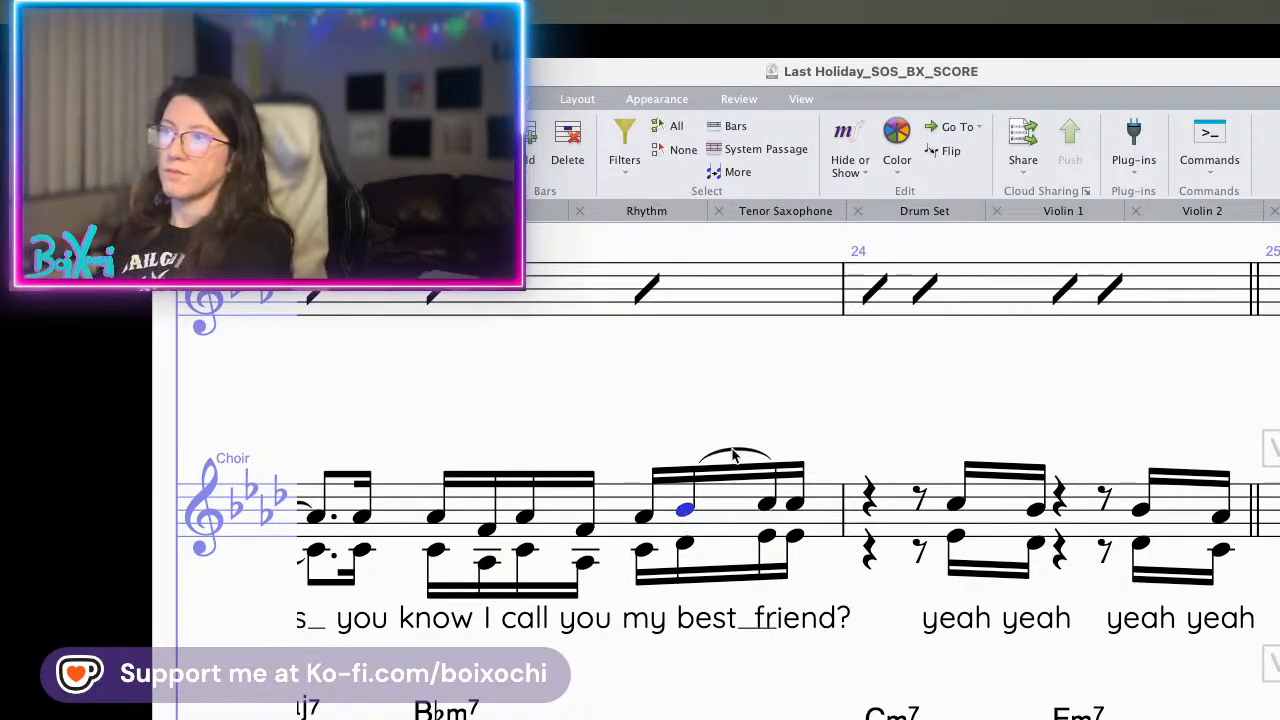
{"action": "left_click", "coordinate": [686, 543]}
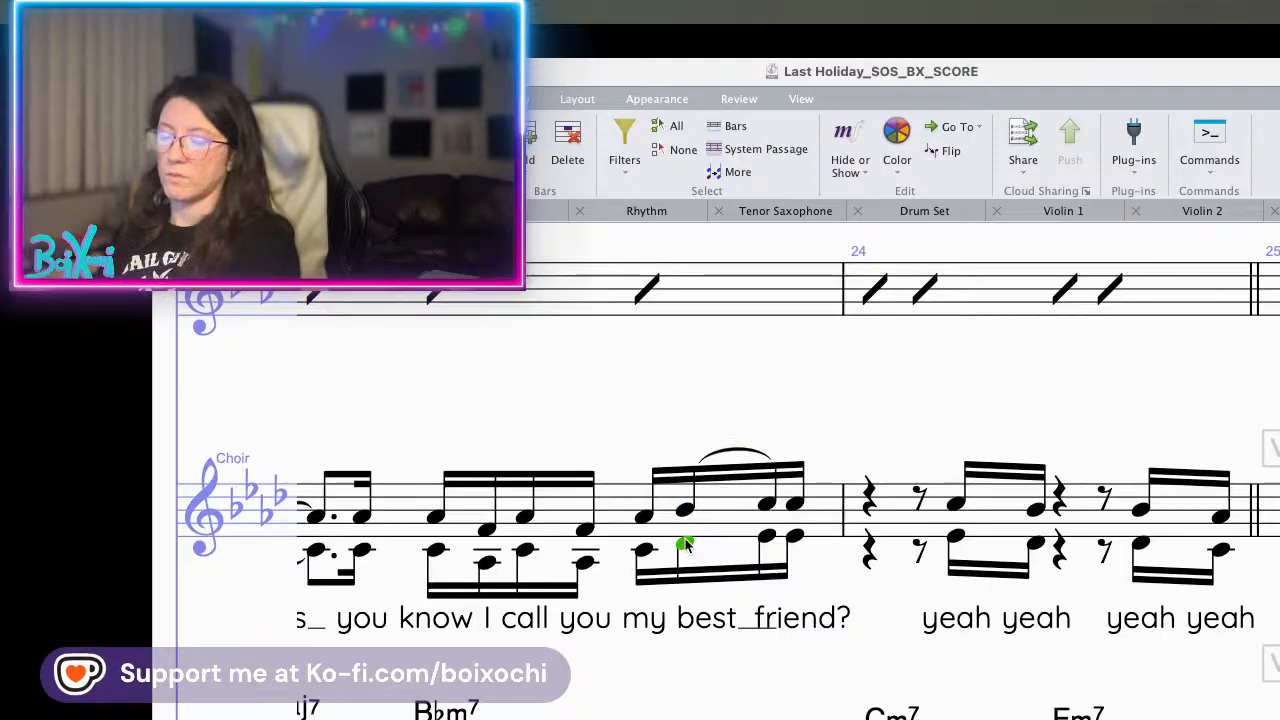
{"action": "key", "text": "s"}
{"action": "key", "text": "Escape"}
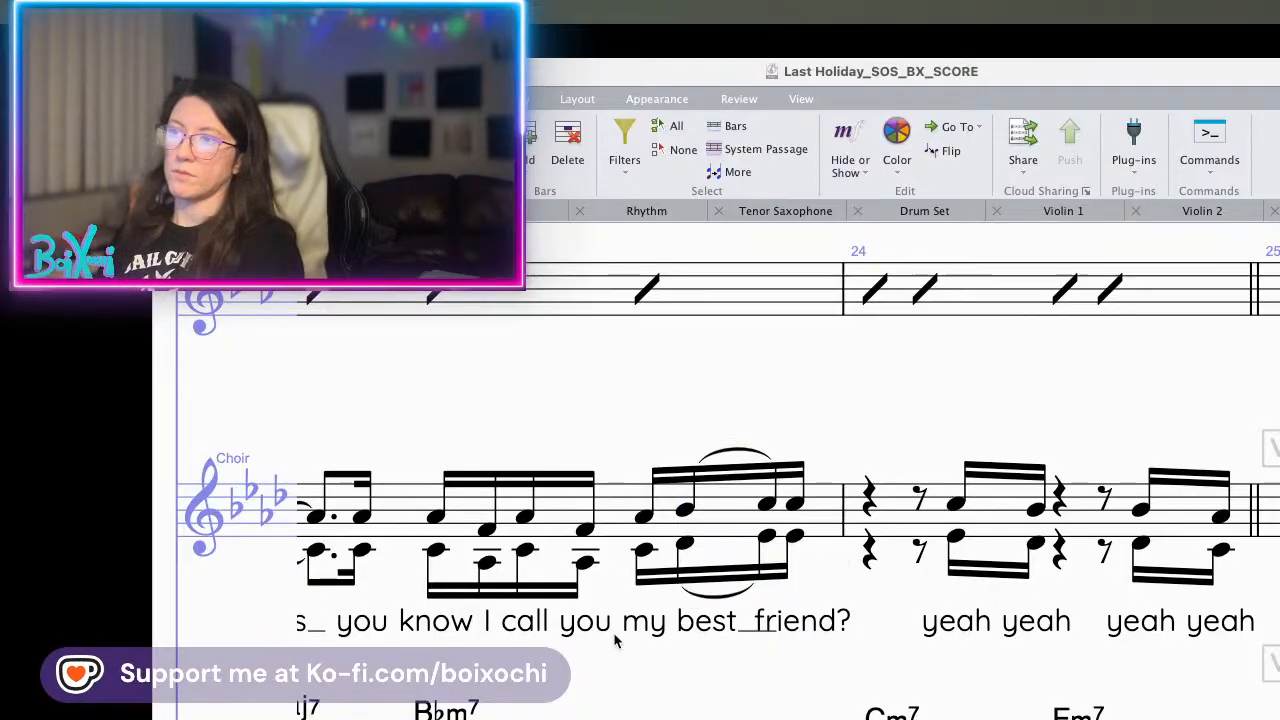
- Check the first-chorus vocal line in the Rhythm and Choir parts, and return to the full score
{"action": "scroll", "coordinate": [829, 663], "scroll_direction": "left", "scroll_amount": 10}
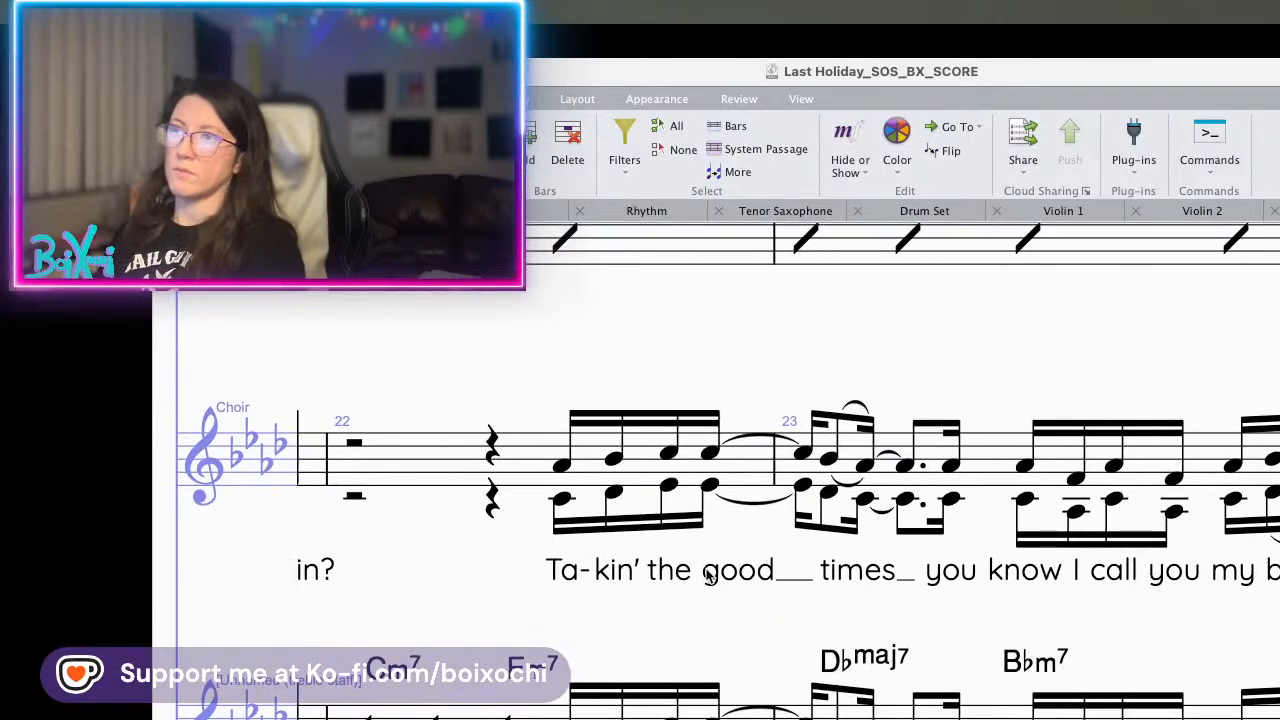
{"action": "left_click", "coordinate": [637, 213]}
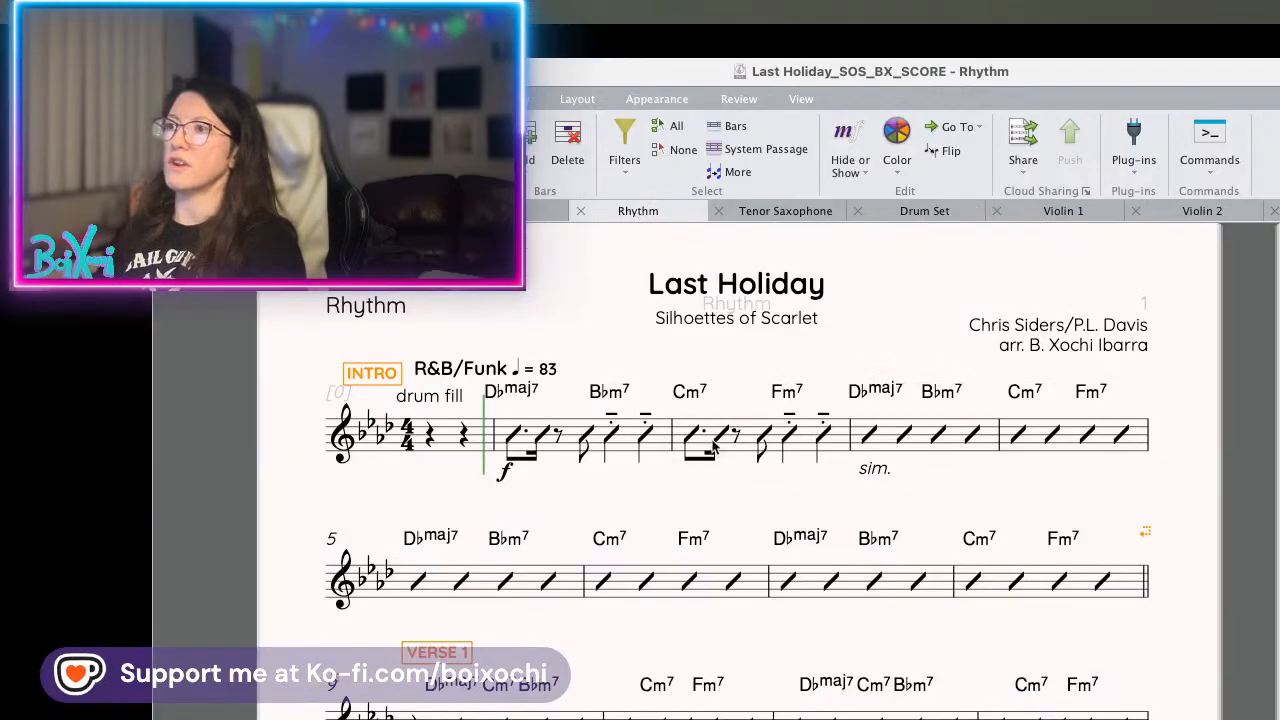
{"action": "scroll", "coordinate": [730, 525], "scroll_direction": "down", "scroll_amount": 10}
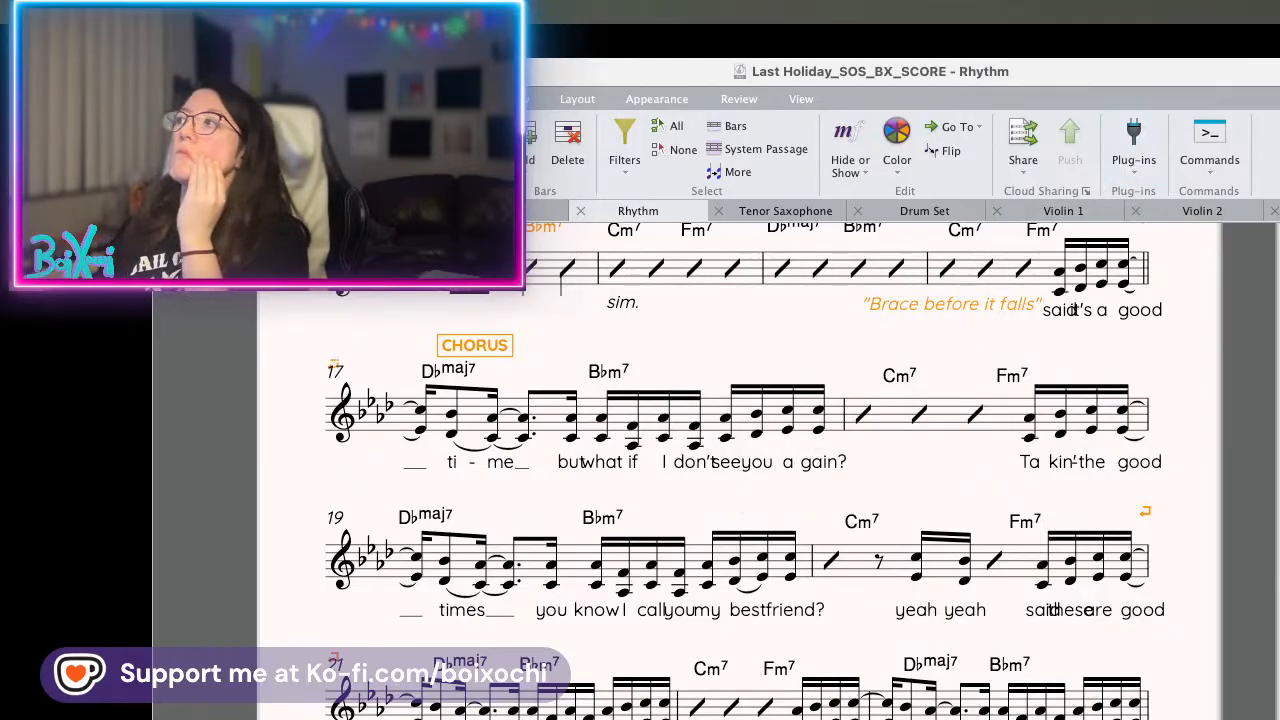
{"action": "left_click", "coordinate": [499, 211]}
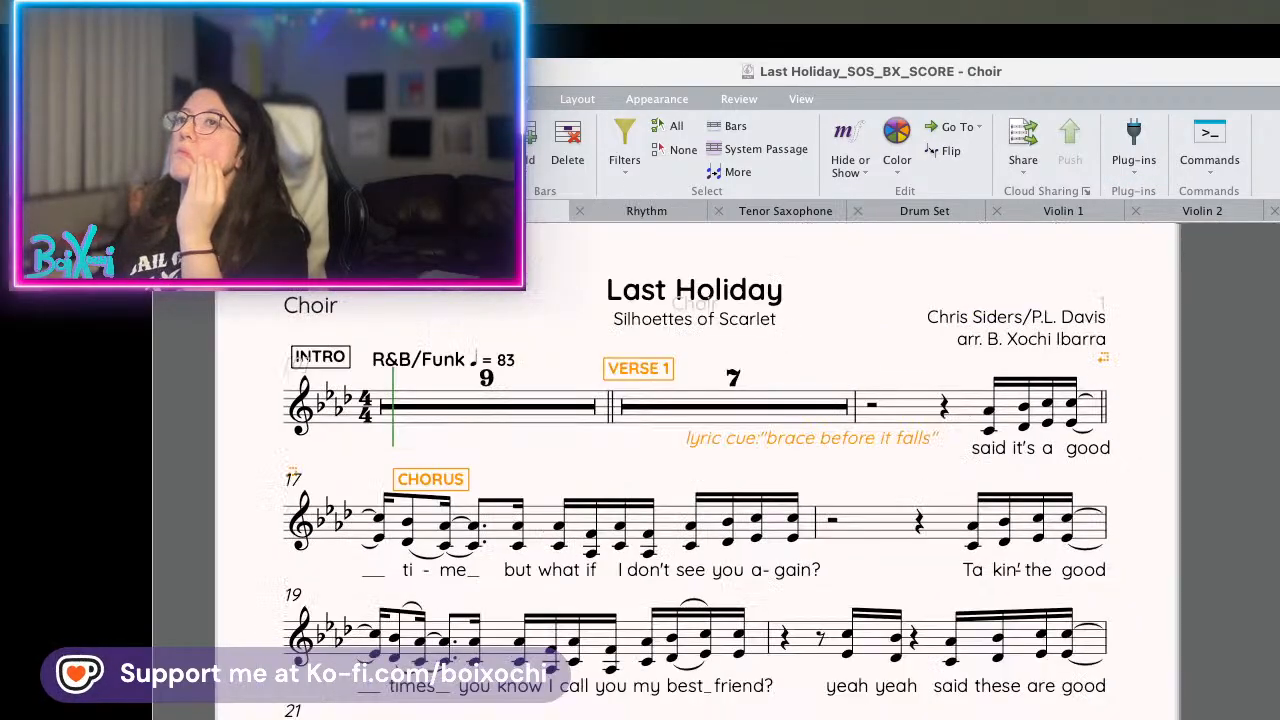
{"action": "left_click", "coordinate": [222, 211]}
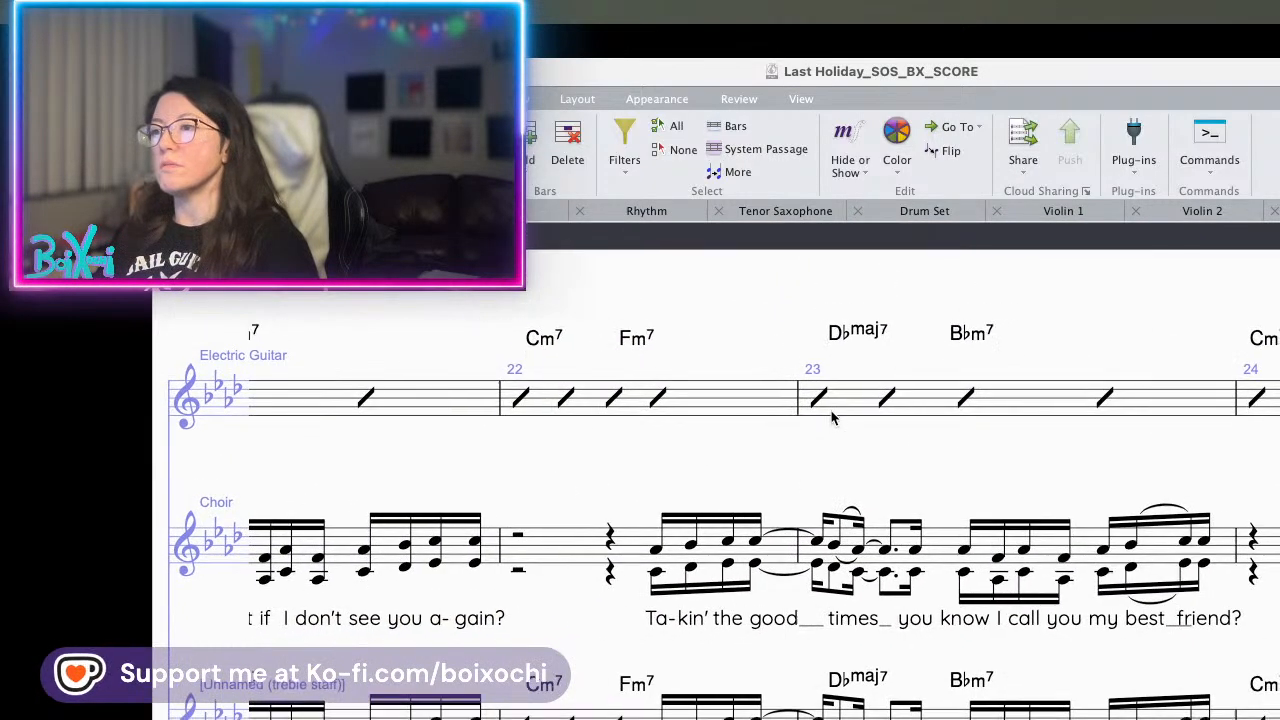
- Select only the chord symbols in the Electric Guitar's first chorus, bars 17 through 24
{"action": "scroll", "coordinate": [831, 414], "scroll_direction": "down", "scroll_amount": 2}
{"action": "scroll", "coordinate": [830, 409], "scroll_direction": "right", "scroll_amount": 4}
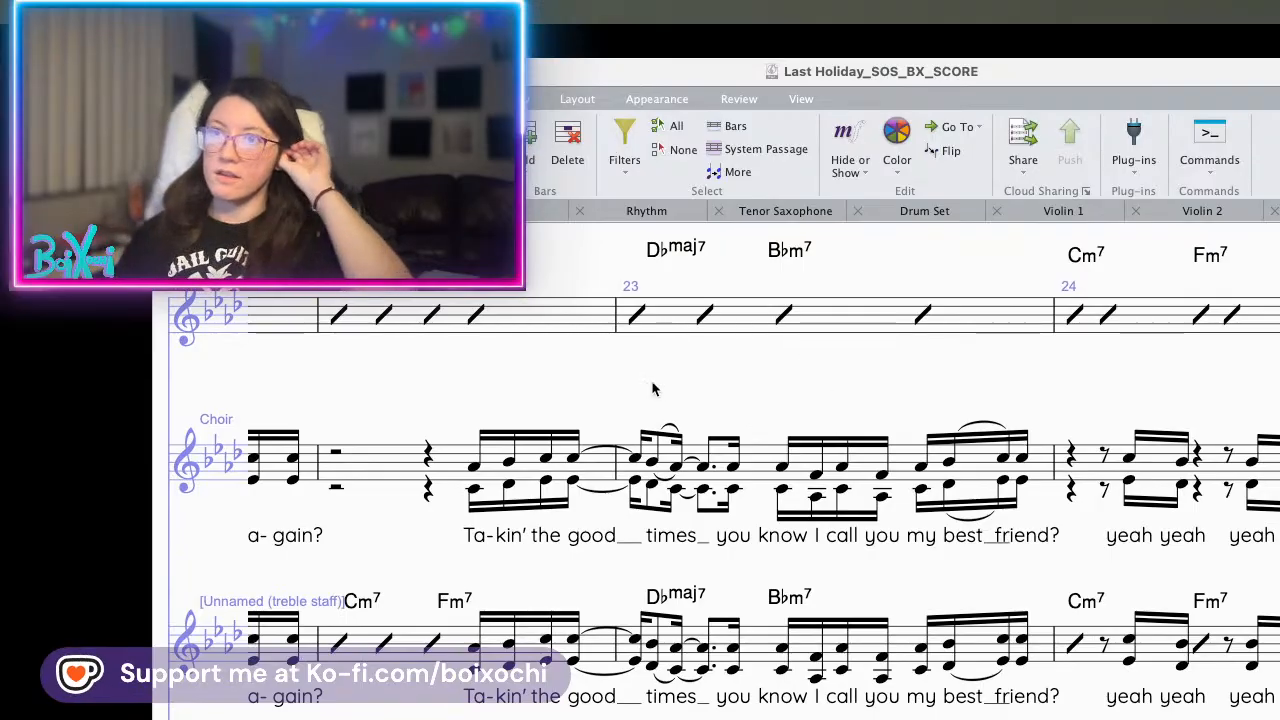
{"action": "scroll", "coordinate": [651, 391], "scroll_direction": "left", "scroll_amount": 8}
{"action": "scroll", "coordinate": [651, 391], "scroll_direction": "up", "scroll_amount": 1}
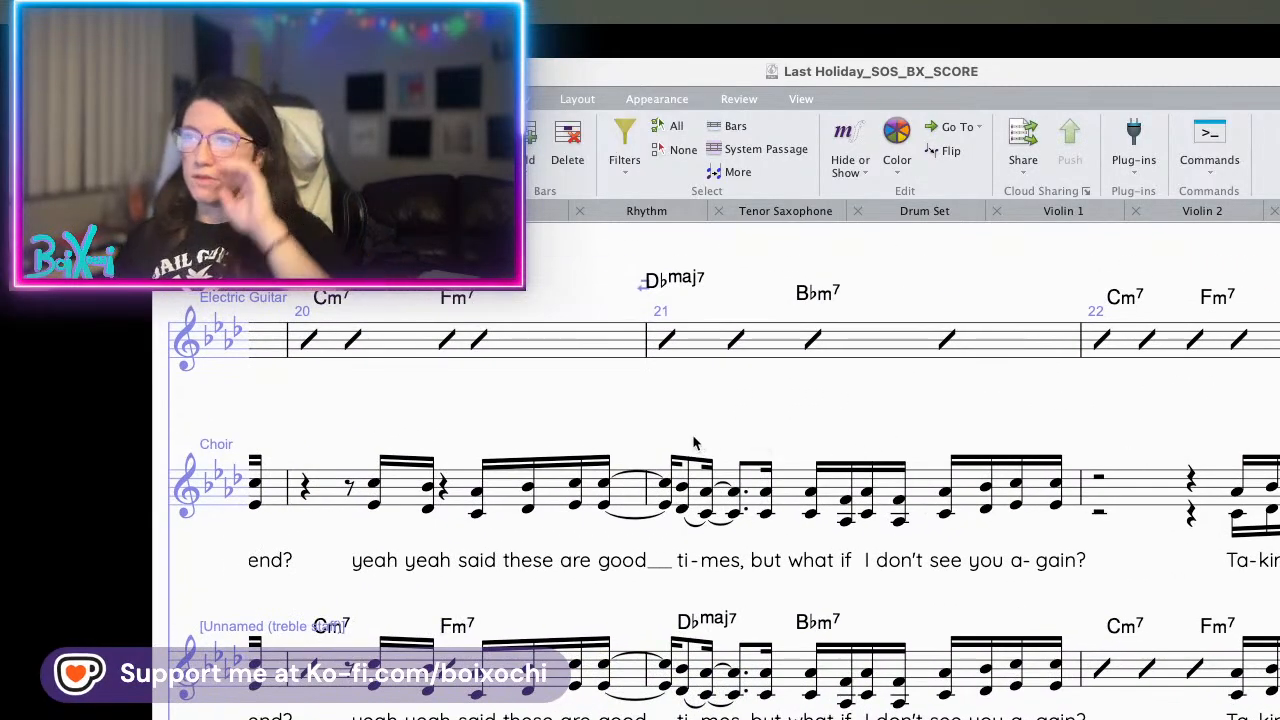
{"action": "scroll", "coordinate": [760, 441], "scroll_direction": "left", "scroll_amount": 15}
{"action": "scroll", "coordinate": [424, 477], "scroll_direction": "up", "scroll_amount": 1}
{"action": "scroll", "coordinate": [424, 477], "scroll_direction": "left", "scroll_amount": 6}
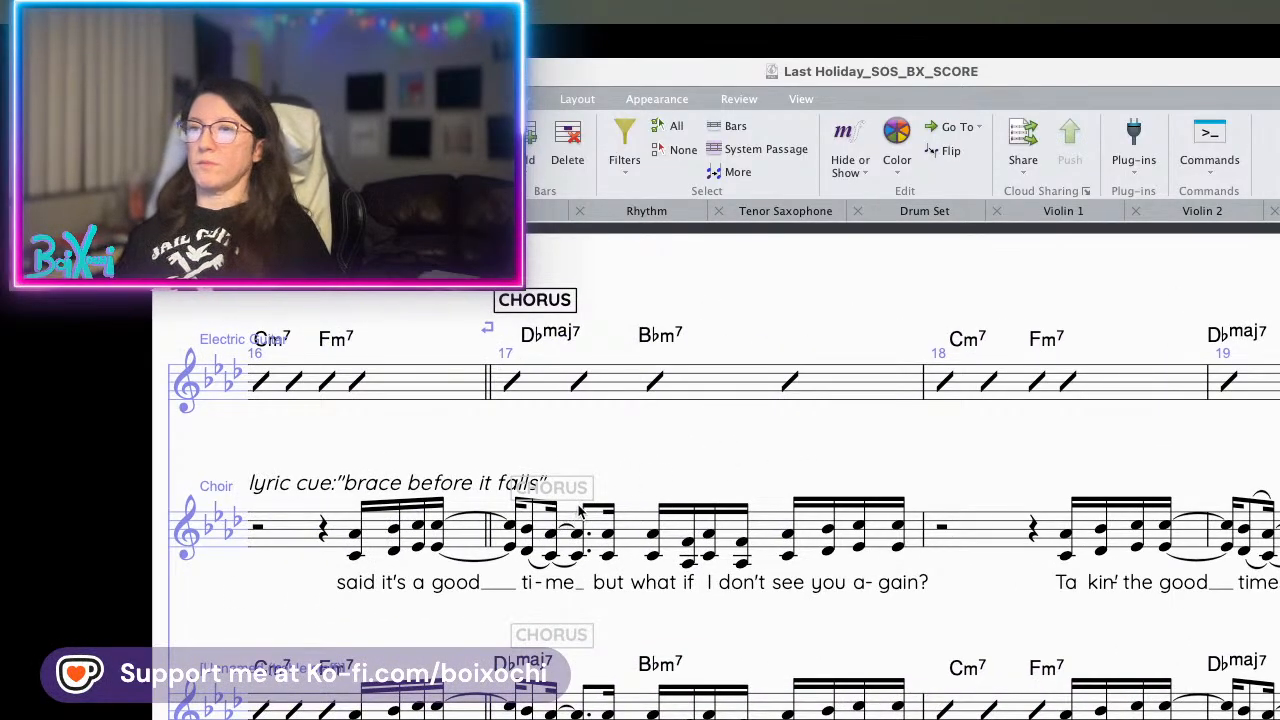
{"action": "left_click", "coordinate": [490, 404]}
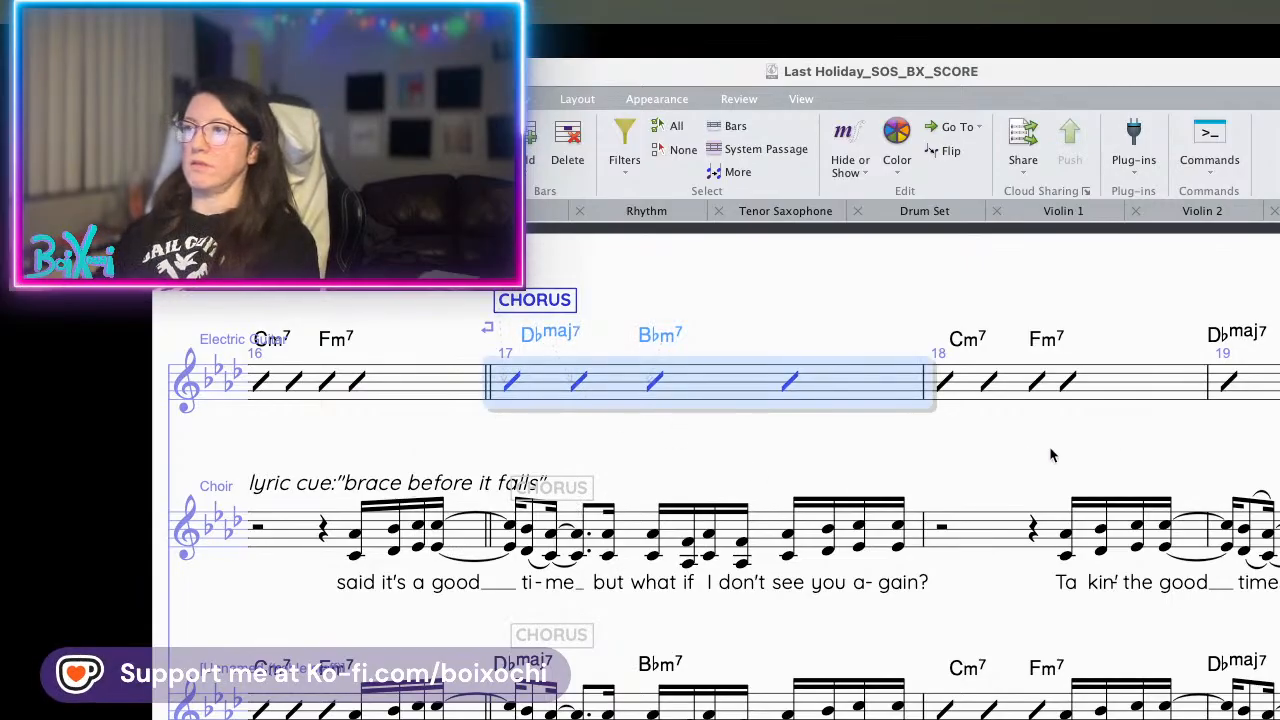
{"action": "scroll", "coordinate": [980, 450], "scroll_direction": "right", "scroll_amount": 16}
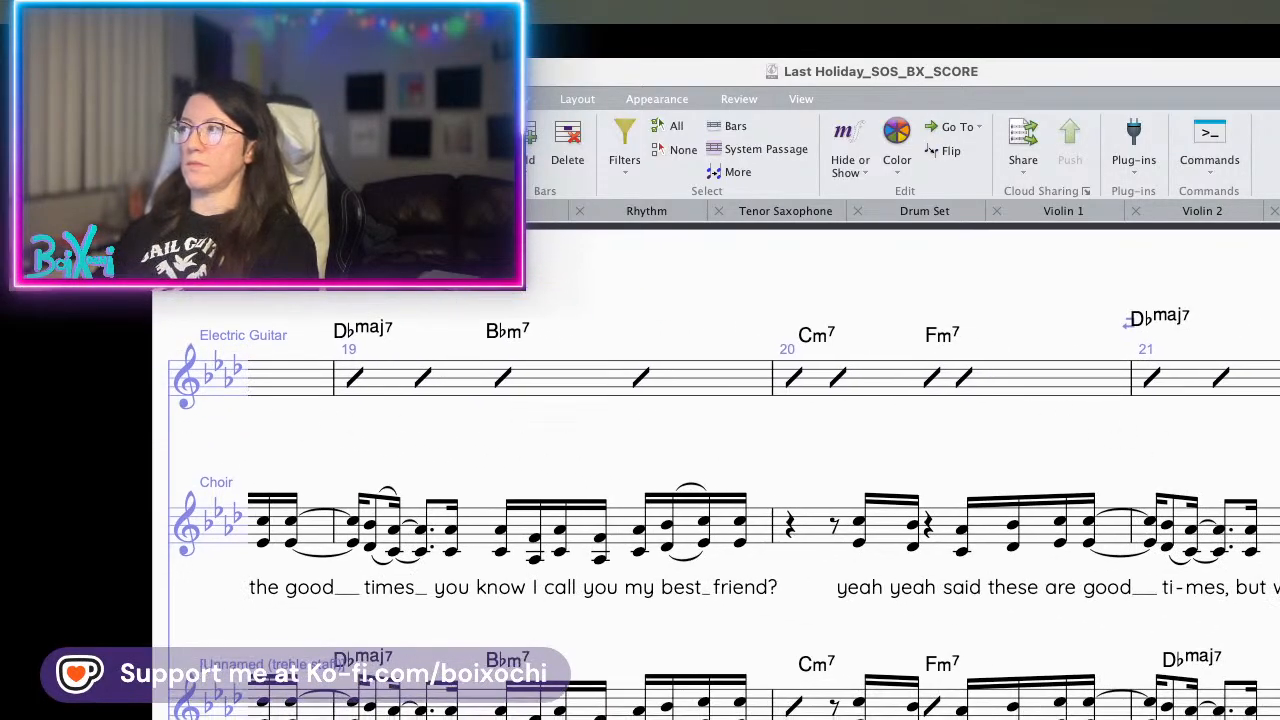
{"action": "scroll", "coordinate": [1127, 321], "scroll_direction": "right", "scroll_amount": 15}
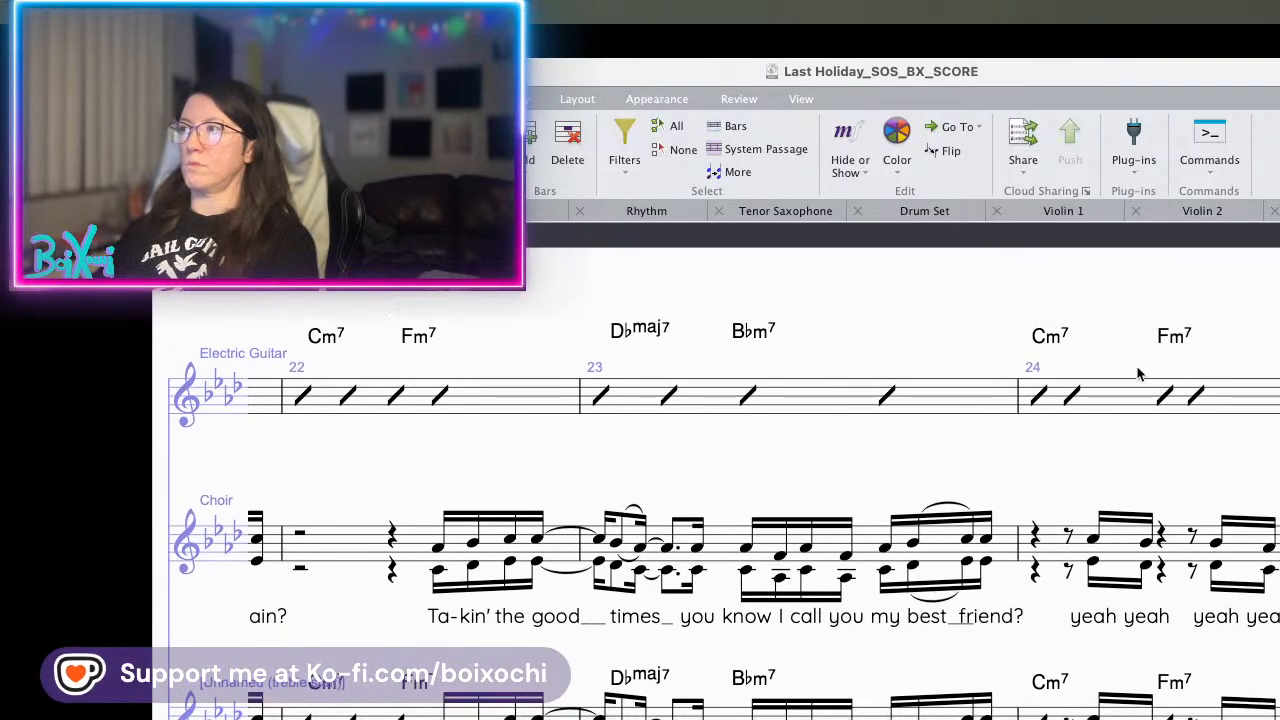
{"action": "left_click", "coordinate": [1263, 405], "text": "shift"}
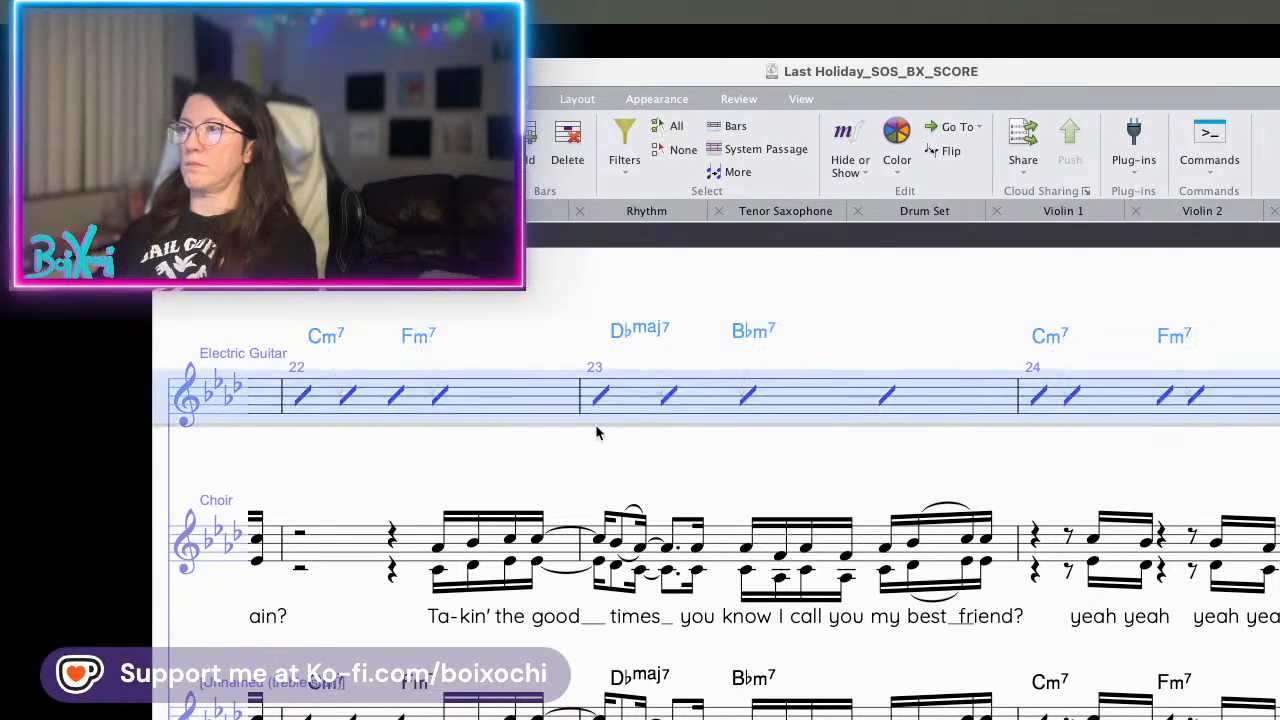
{"action": "left_click_drag", "start_coordinate": [489, 474], "coordinate": [1279, 534]}
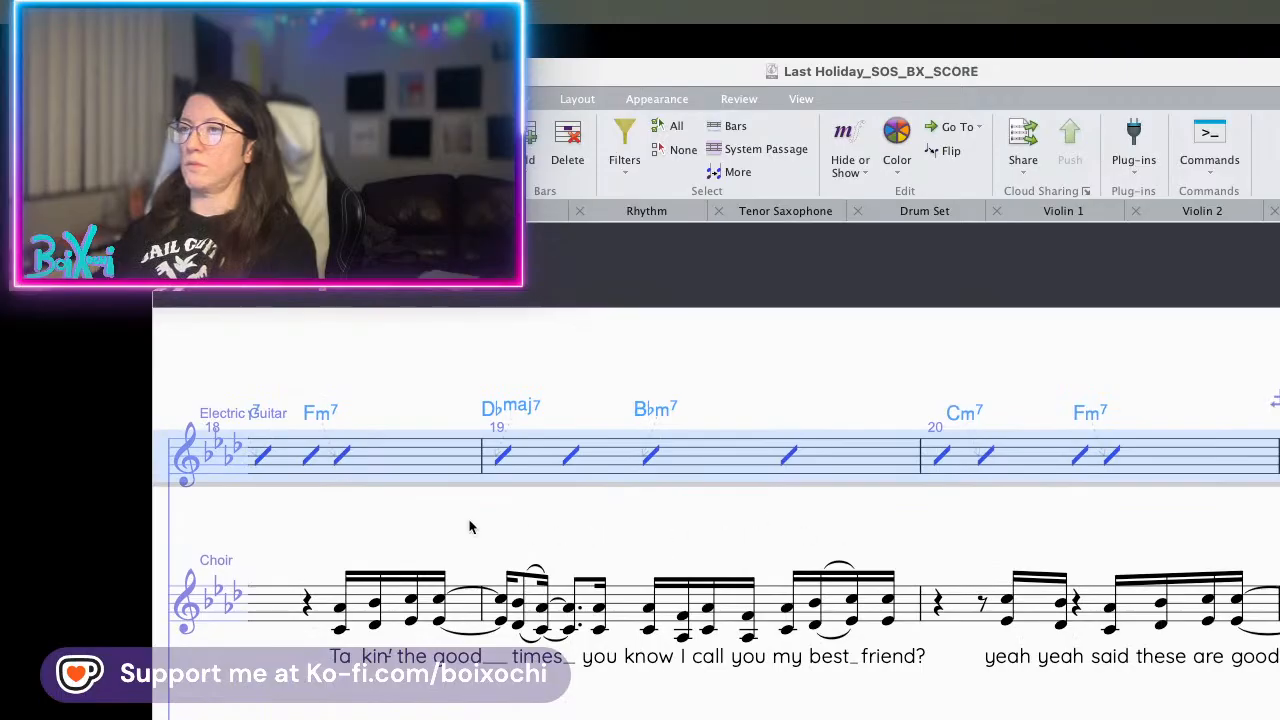
{"action": "scroll", "coordinate": [470, 527], "scroll_direction": "left", "scroll_amount": 10}
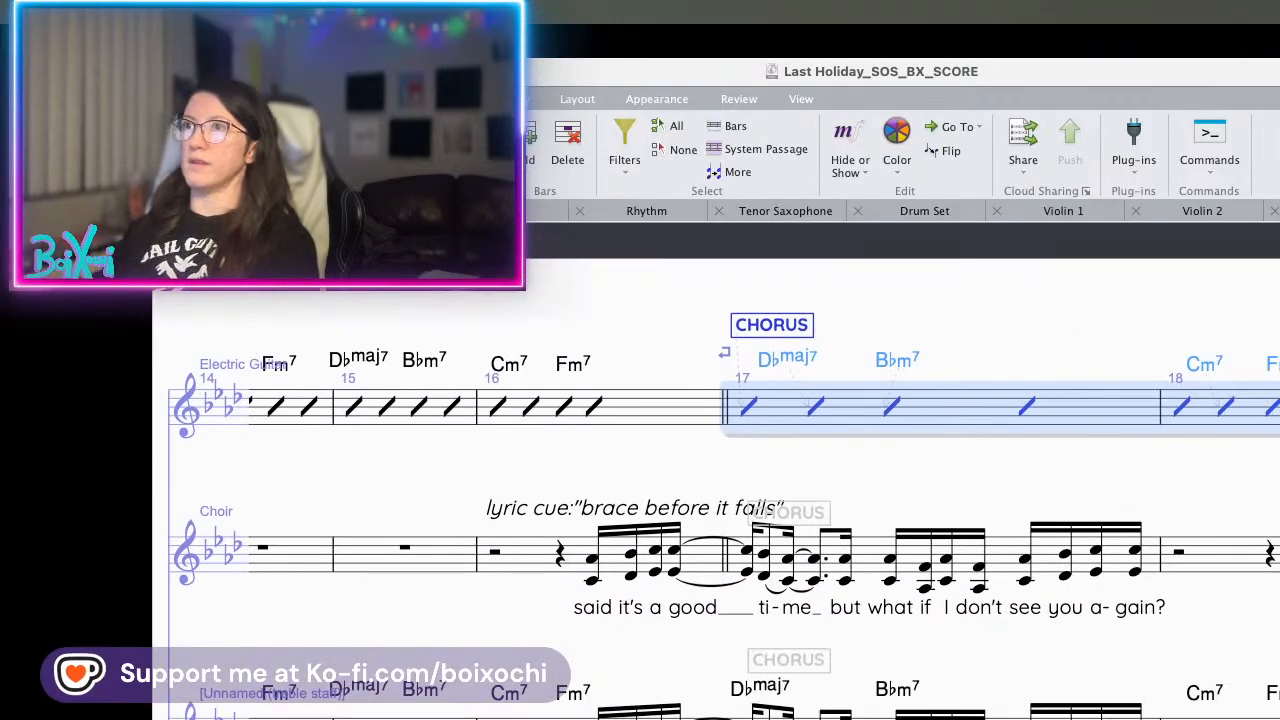
{"action": "left_click", "coordinate": [624, 145]}
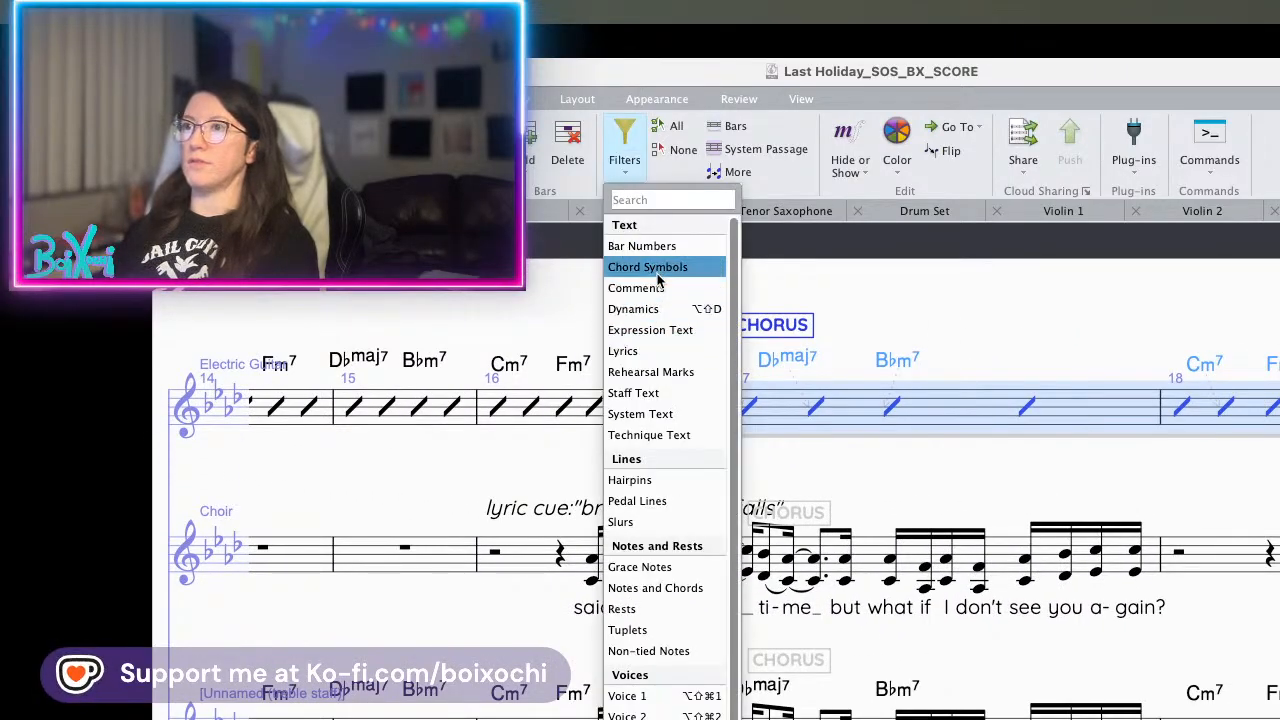
{"action": "left_click", "coordinate": [648, 267]}
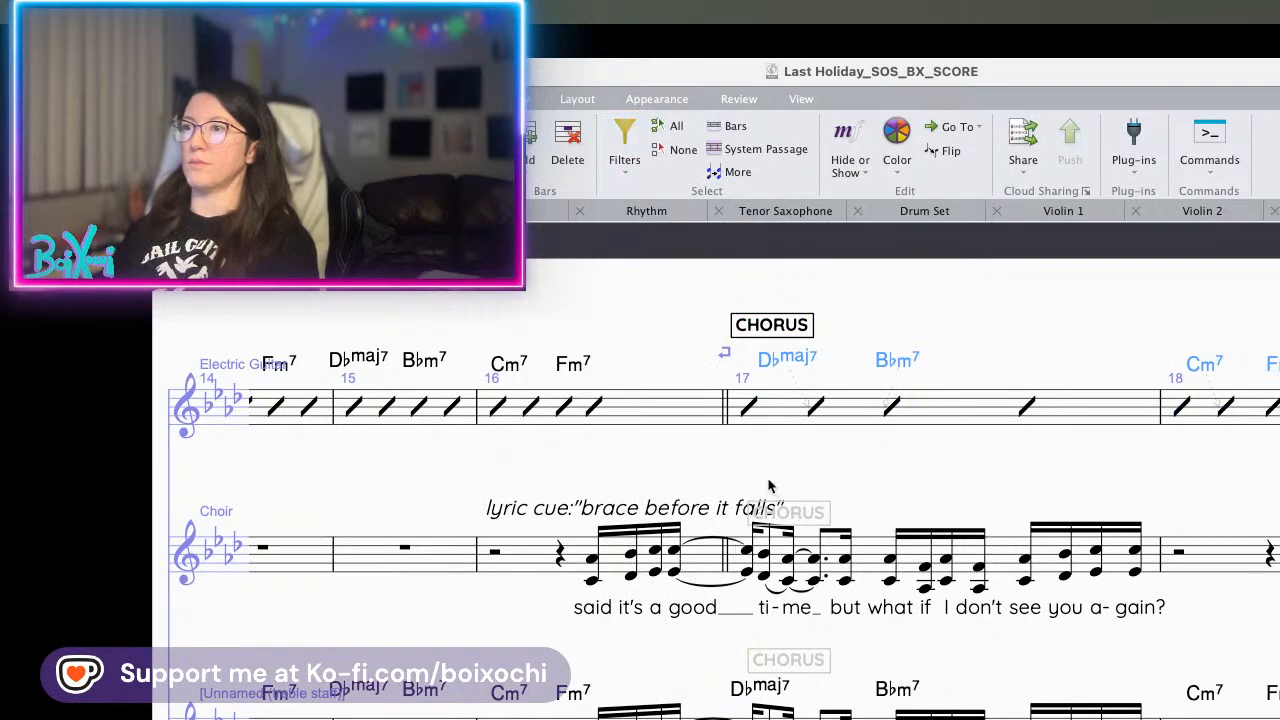
- Undo the accidental repeat of the chord symbols and paste them above the Choir staff starting at bar 17
{"action": "key", "text": "r"}
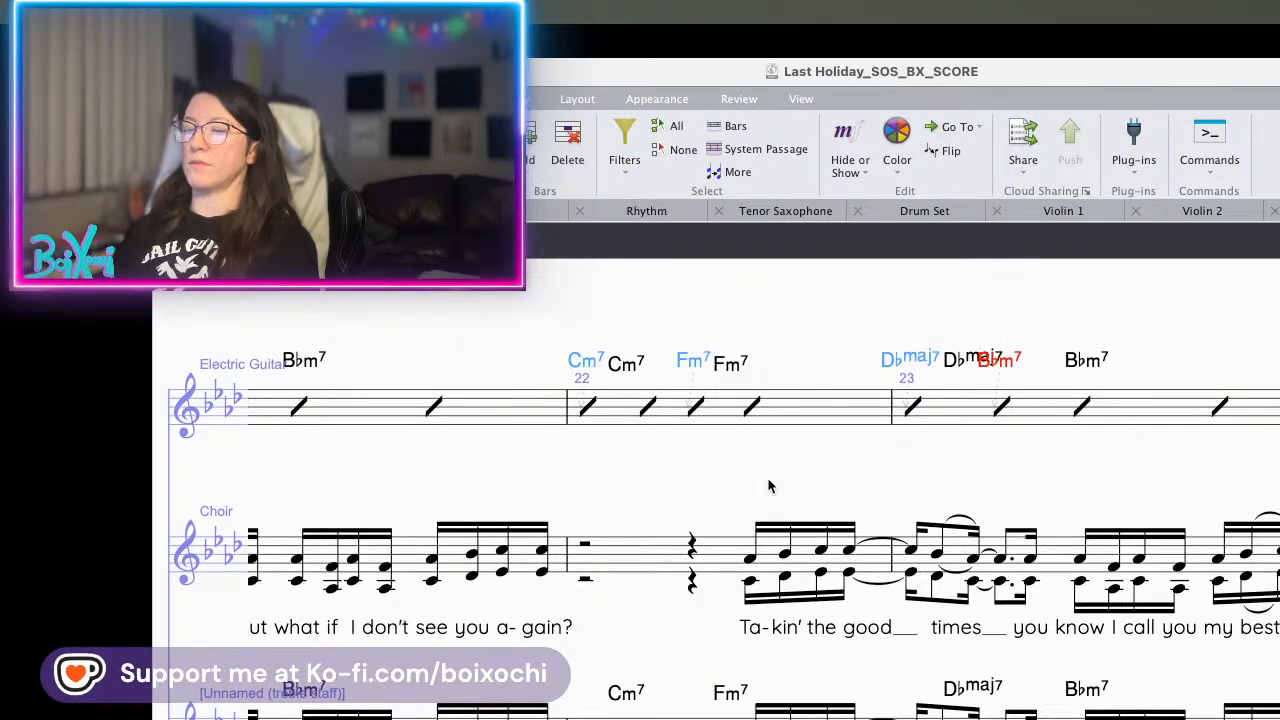
{"action": "key", "text": "super+z"}
{"action": "left_click_drag", "start_coordinate": [701, 482], "coordinate": [1279, 486]}
{"action": "left_click_drag", "start_coordinate": [852, 479], "coordinate": [1279, 524]}
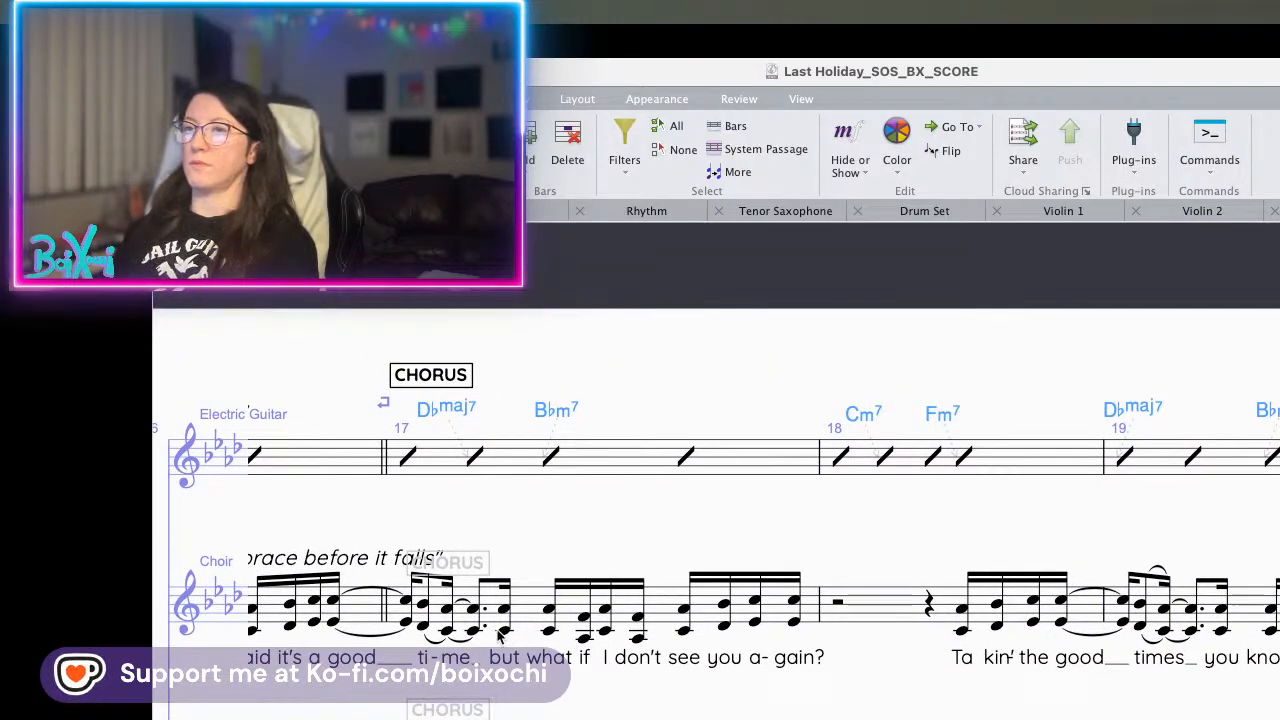
{"action": "left_click", "coordinate": [406, 600]}
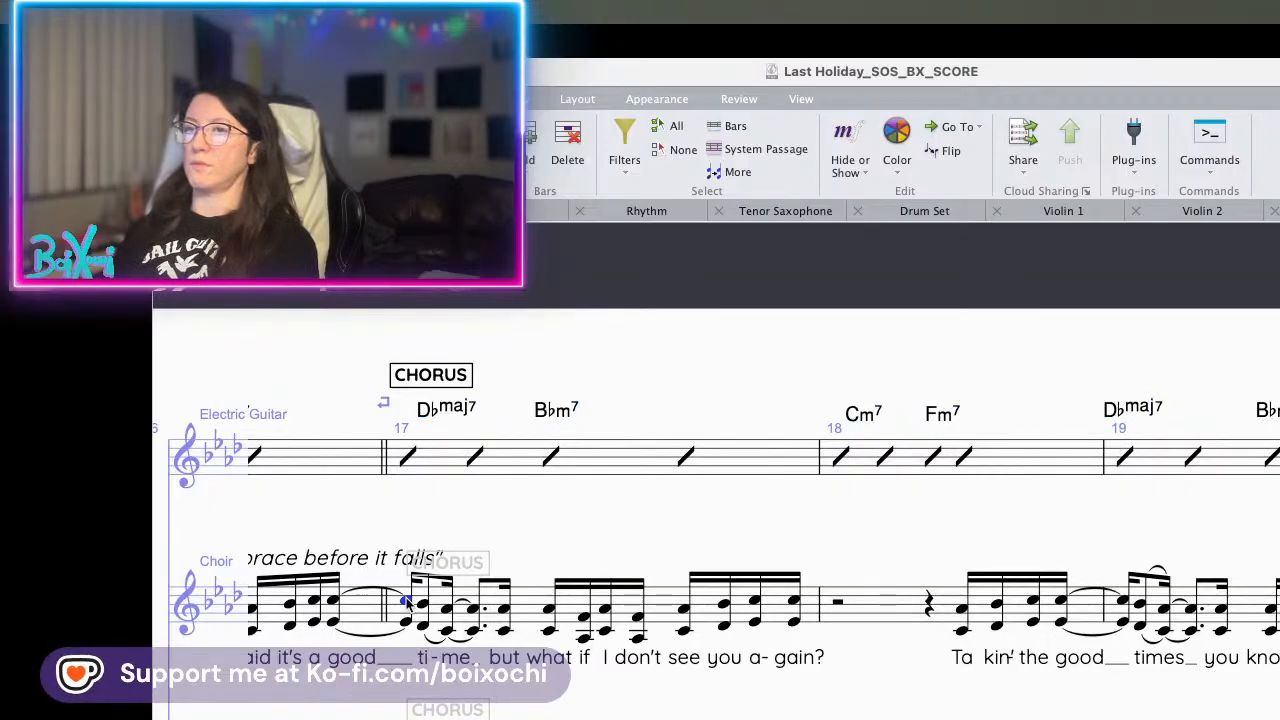
{"action": "key", "text": "ctrl+v"}
{"action": "scroll", "coordinate": [502, 600], "scroll_direction": "left", "scroll_amount": 10}
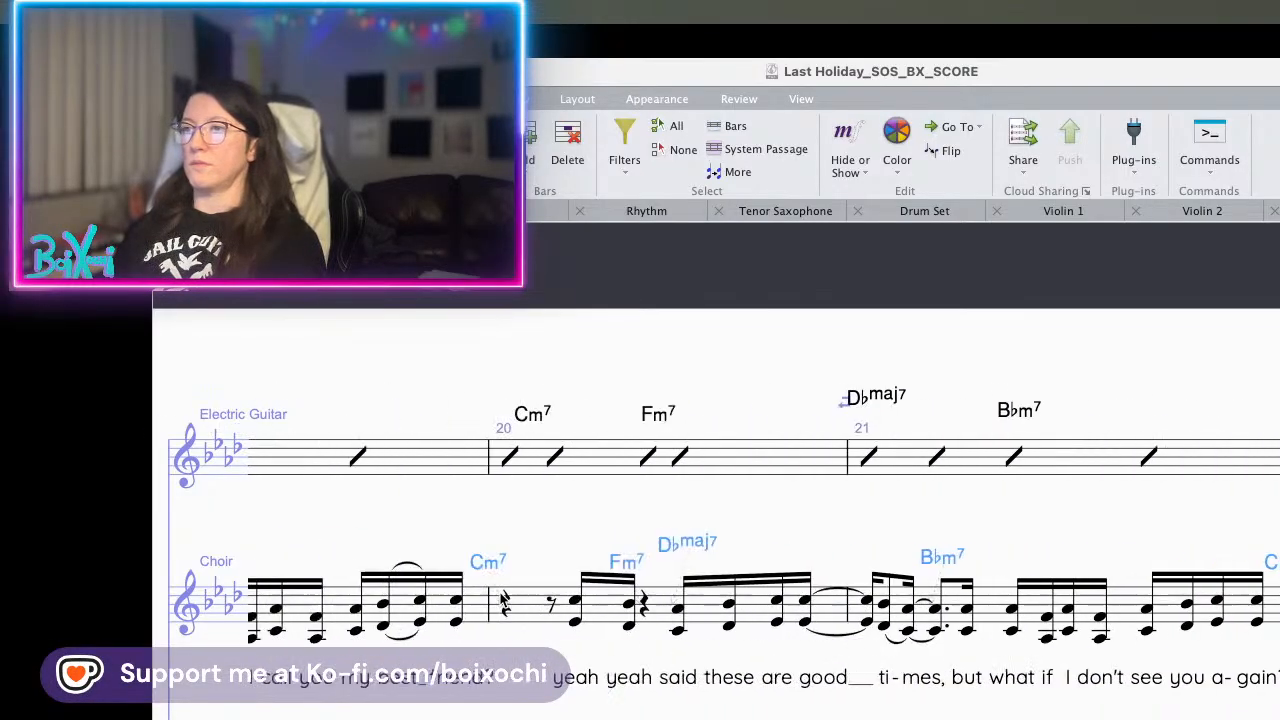
{"action": "scroll", "coordinate": [702, 510], "scroll_direction": "left", "scroll_amount": 2}
{"action": "scroll", "coordinate": [699, 501], "scroll_direction": "left", "scroll_amount": 15}
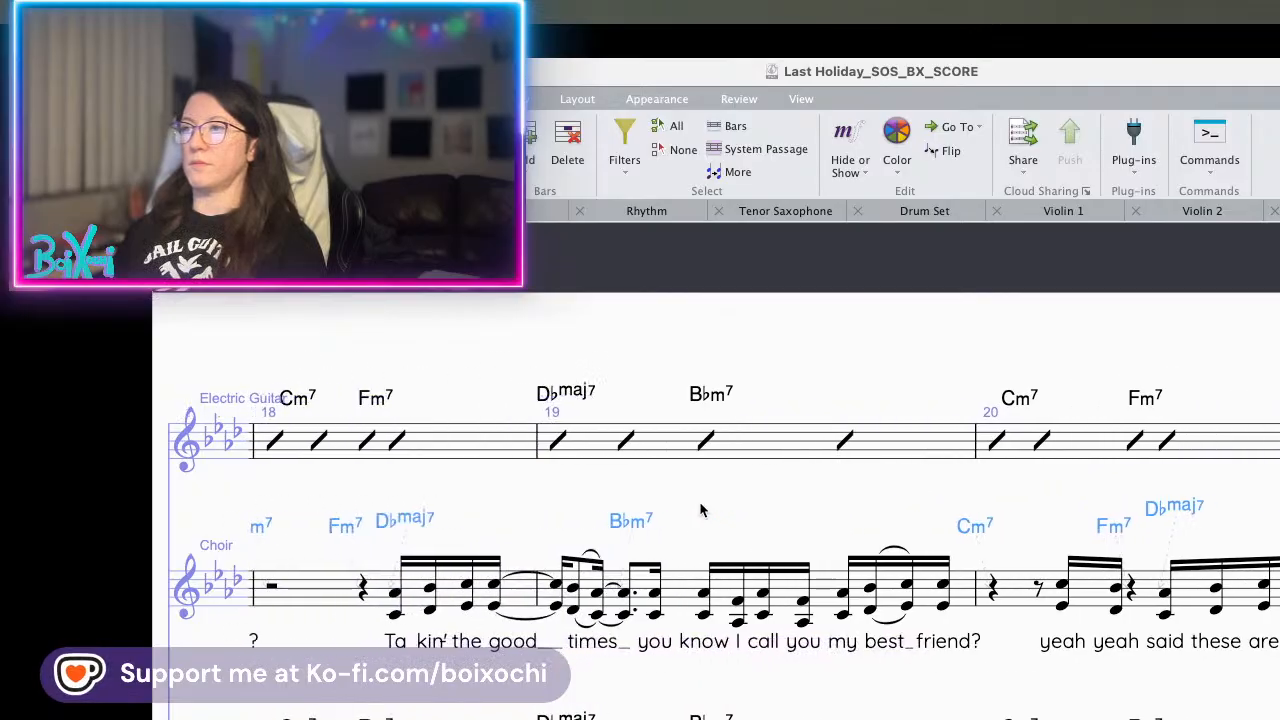
{"action": "scroll", "coordinate": [709, 512], "scroll_direction": "right", "scroll_amount": 8}
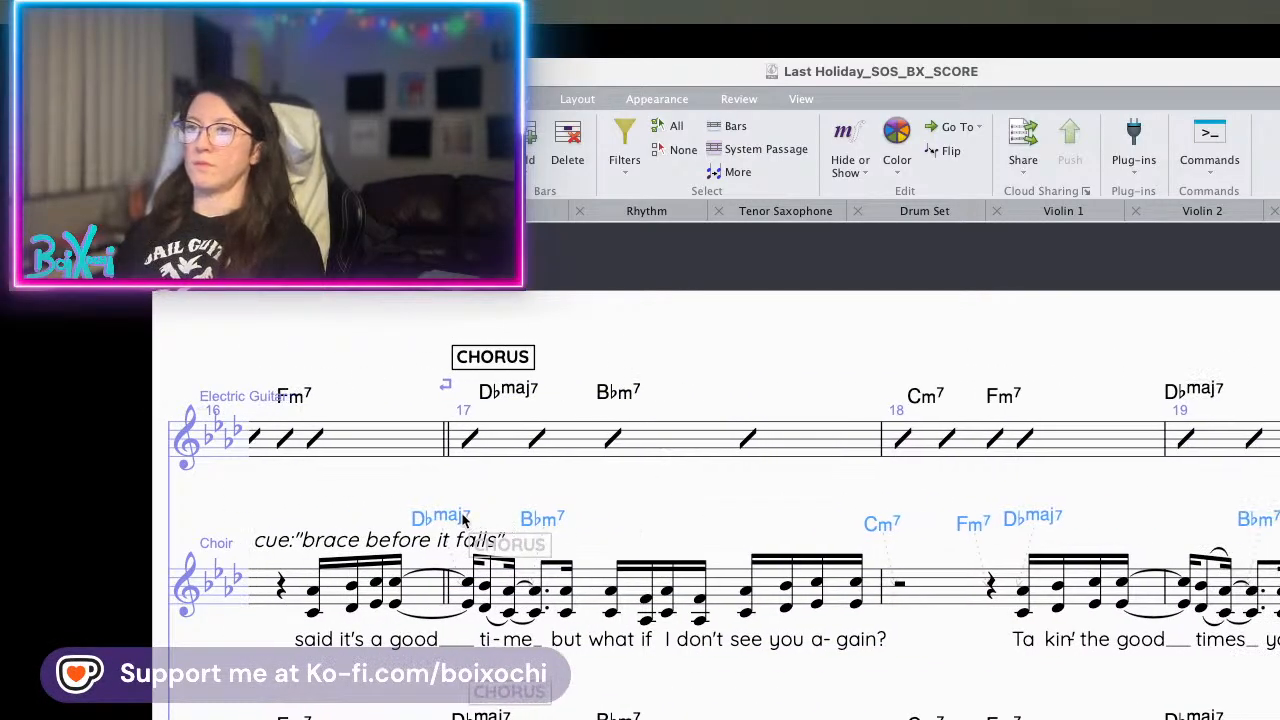
- Shift the Choir's pasted chord symbols into line with the Electric Guitar's, moving the D♭maj7 over the start of bar 19
{"action": "left_click_drag", "start_coordinate": [462, 519], "coordinate": [523, 525]}
{"action": "key", "text": "Escape"}
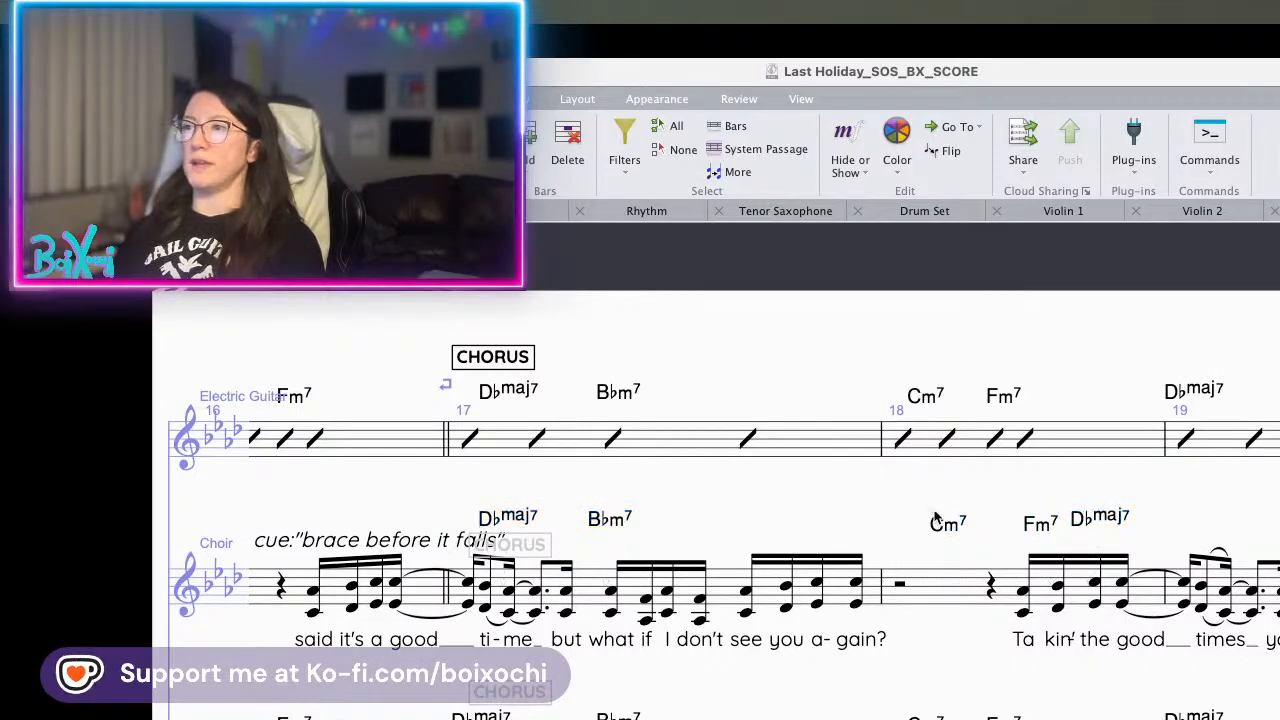
{"action": "left_click_drag", "start_coordinate": [1115, 543], "coordinate": [920, 545]}
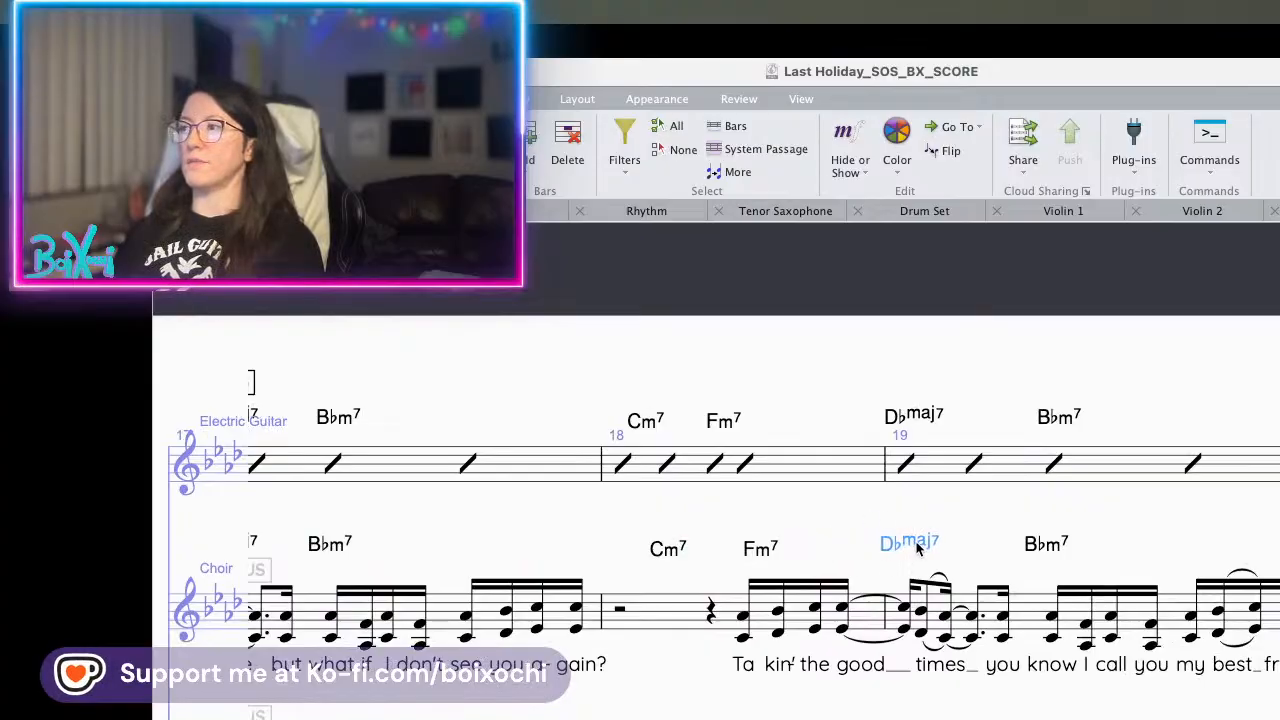
- Delete the misplaced chord symbols above the Choir staff from bar 20 onward
{"action": "left_click_drag", "start_coordinate": [1166, 543], "coordinate": [771, 594]}
{"action": "left_click", "coordinate": [928, 588]}
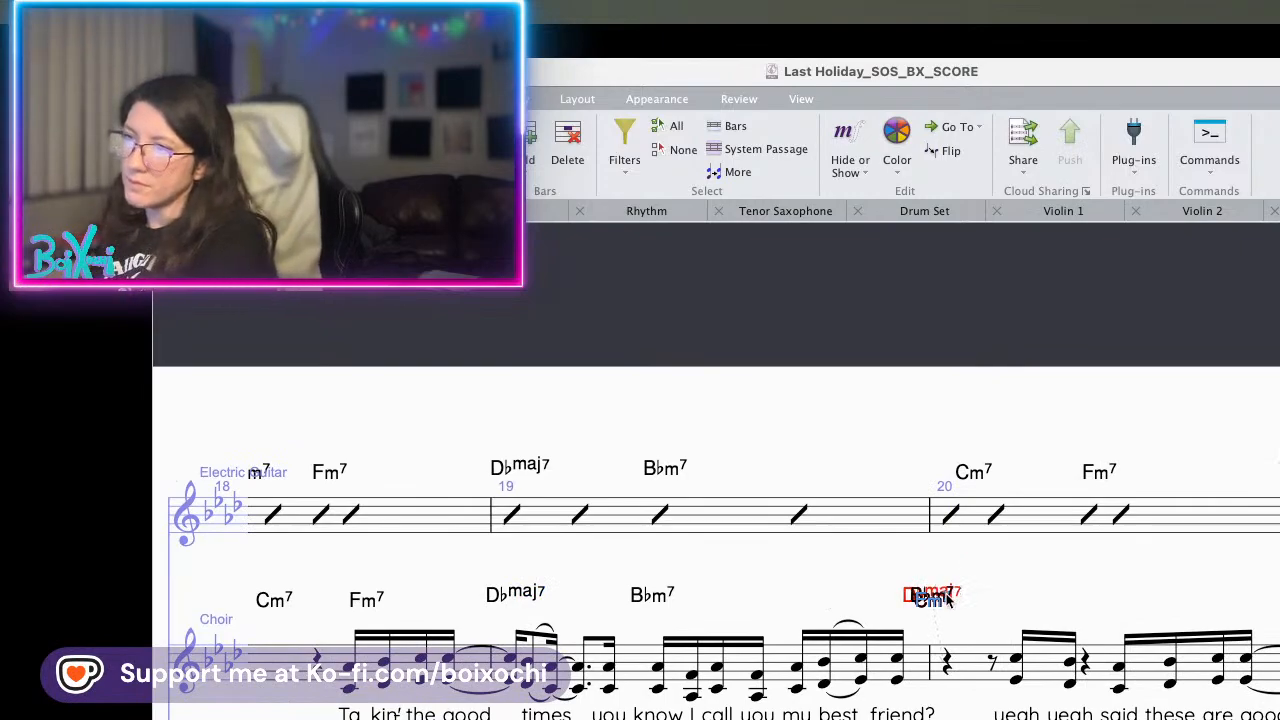
{"action": "left_click_drag", "start_coordinate": [1025, 590], "coordinate": [666, 526]}
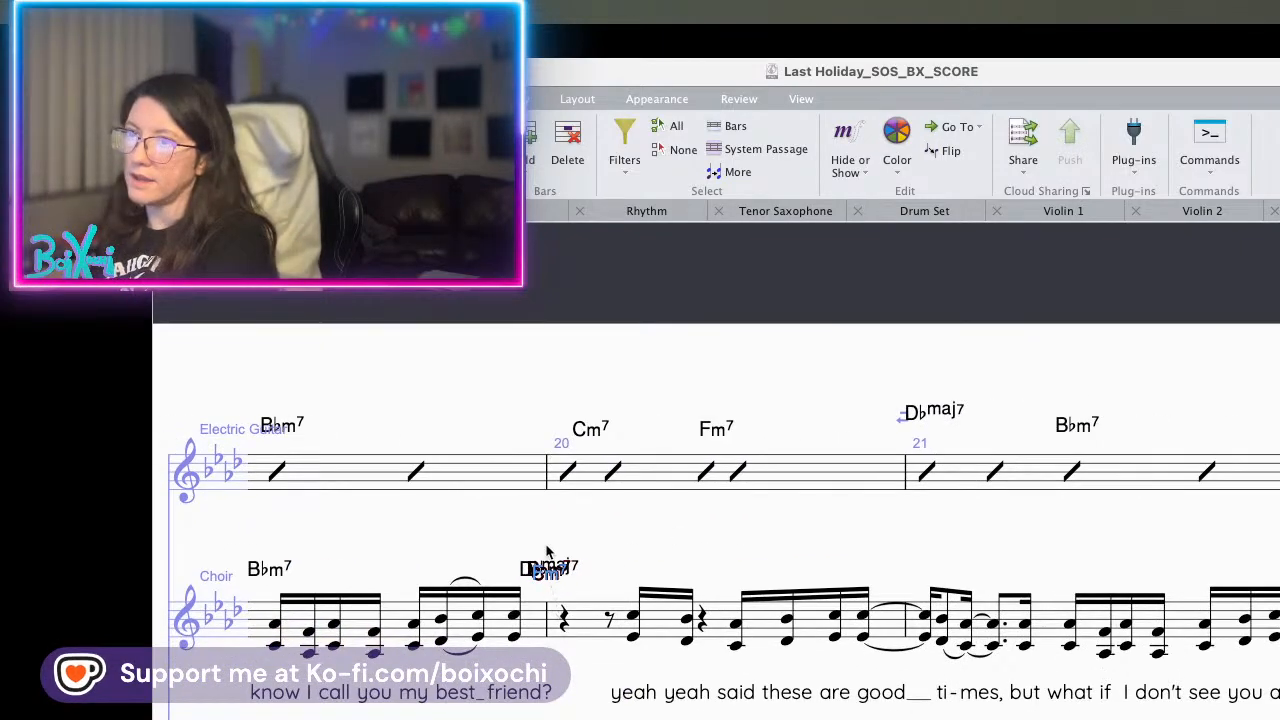
{"action": "left_click_drag", "start_coordinate": [546, 547], "coordinate": [579, 608]}
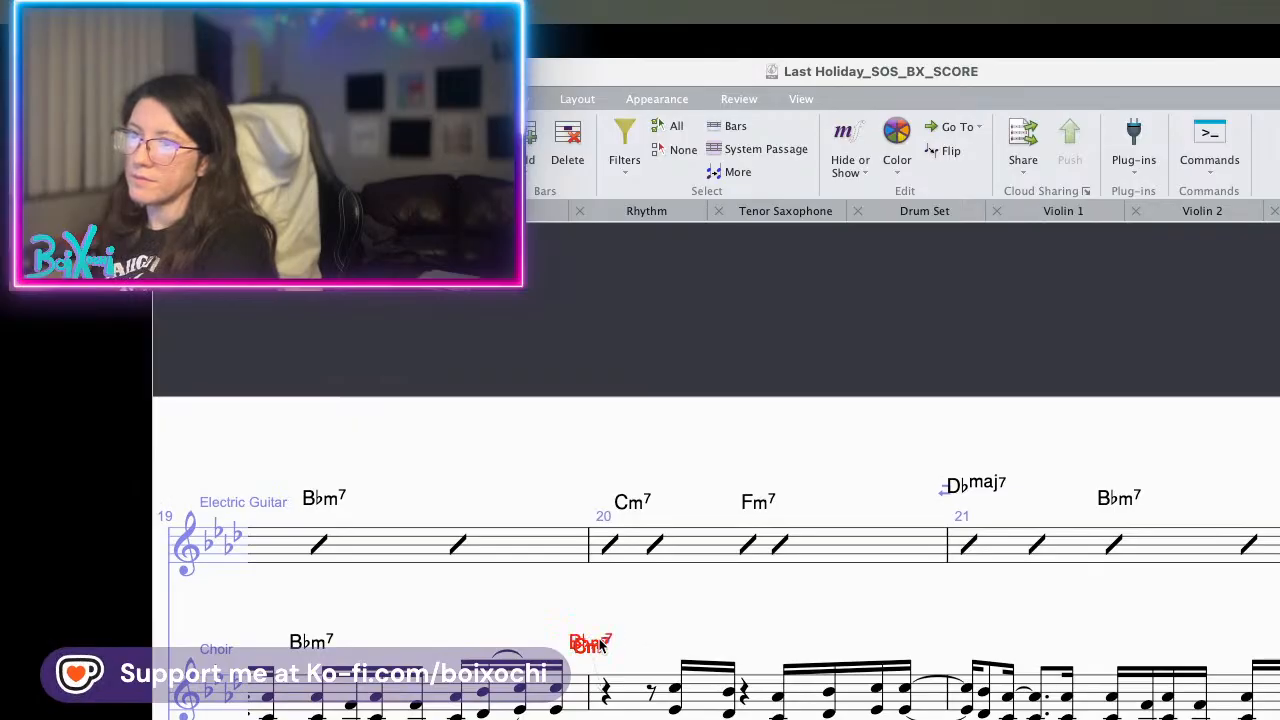
{"action": "left_click", "coordinate": [592, 647]}
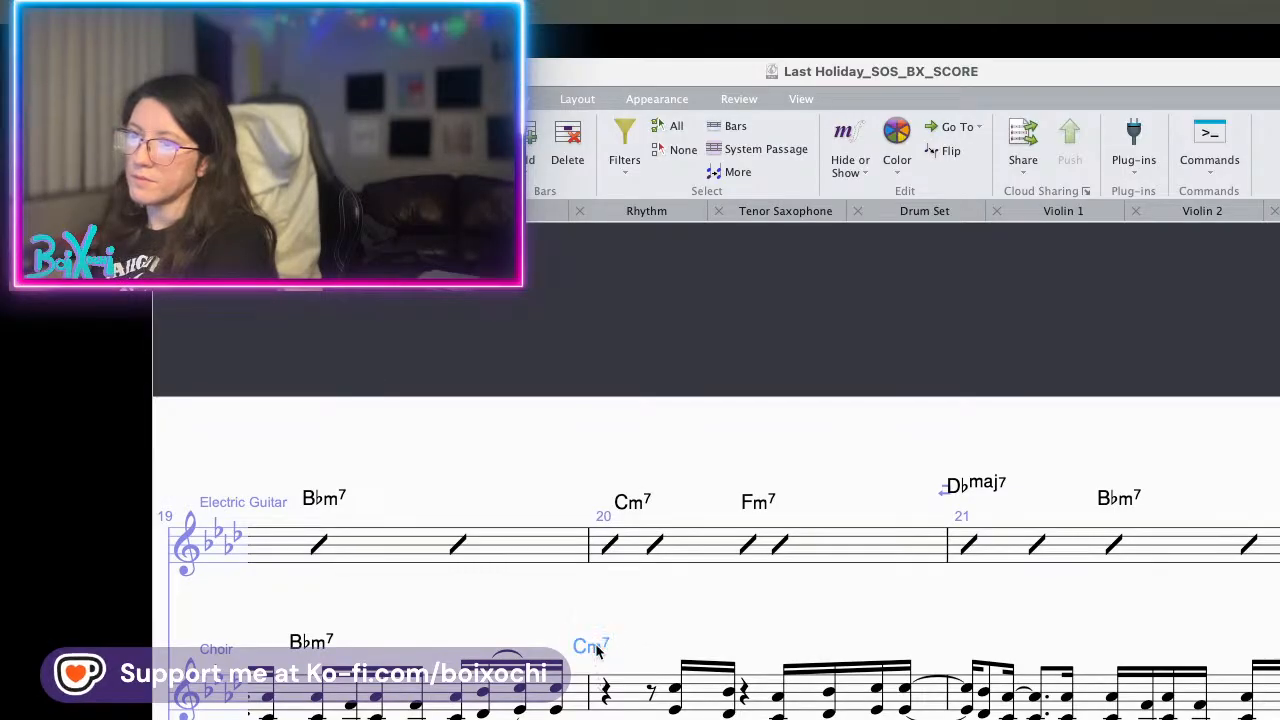
{"action": "left_click_drag", "start_coordinate": [608, 643], "coordinate": [677, 620]}
- Copy the Electric Guitar's chord symbols from bars 20 through 24 to the Choir staff, starting at bar 20
{"action": "left_click", "coordinate": [754, 531]}
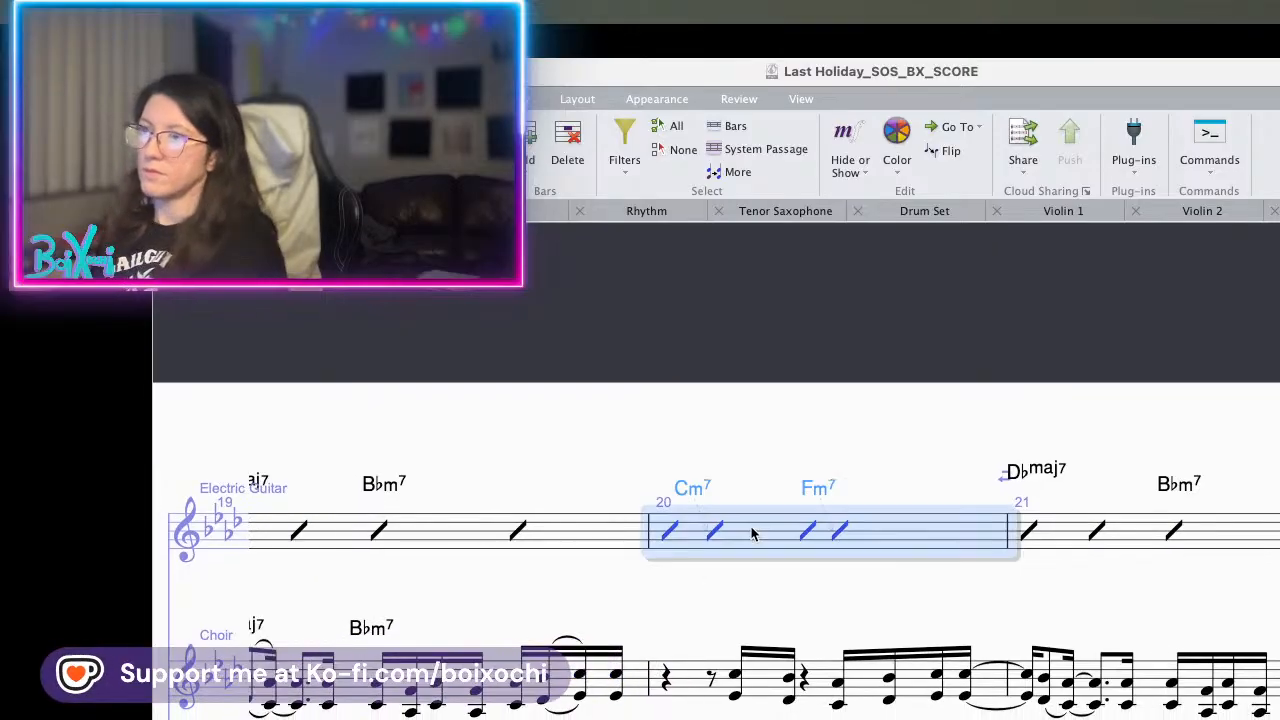
{"action": "left_click_drag", "start_coordinate": [1192, 582], "coordinate": [596, 614]}
{"action": "left_click", "coordinate": [1047, 561], "text": "shift"}
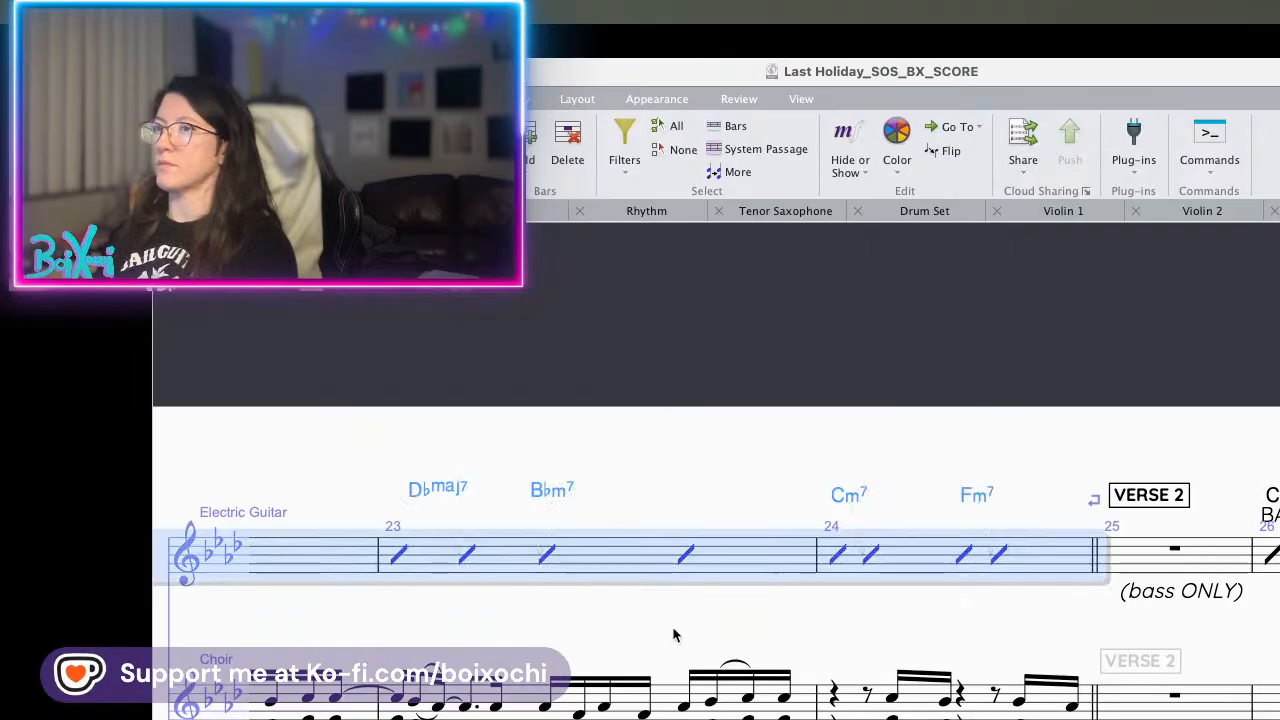
{"action": "left_click", "coordinate": [624, 158]}
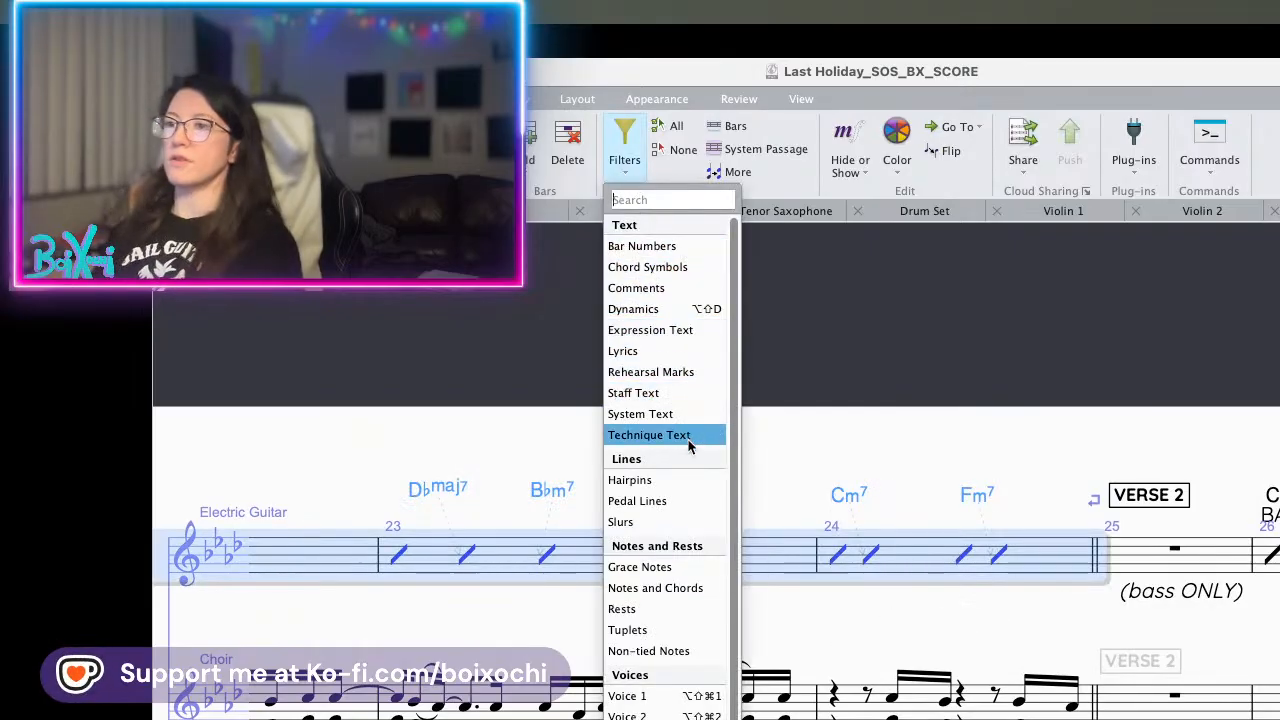
{"action": "left_click", "coordinate": [657, 270]}
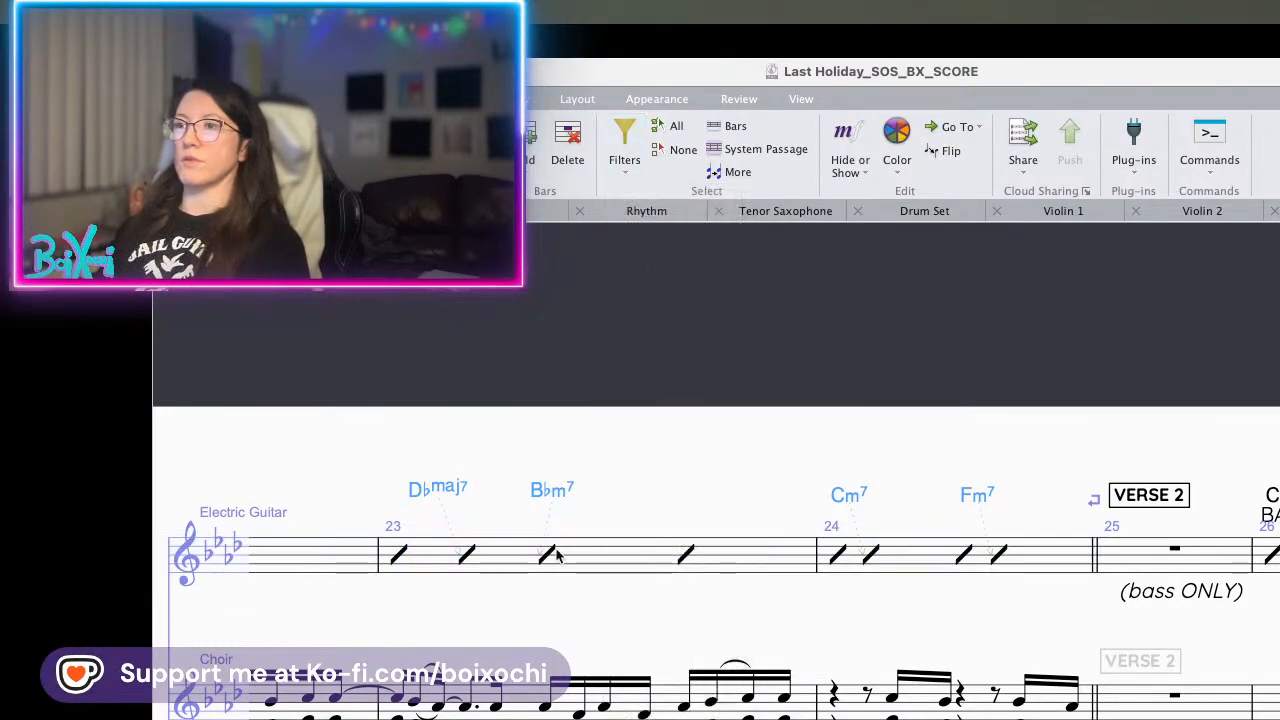
{"action": "left_click_drag", "start_coordinate": [547, 611], "coordinate": [1279, 614]}
{"action": "left_click_drag", "start_coordinate": [549, 617], "coordinate": [940, 531]}
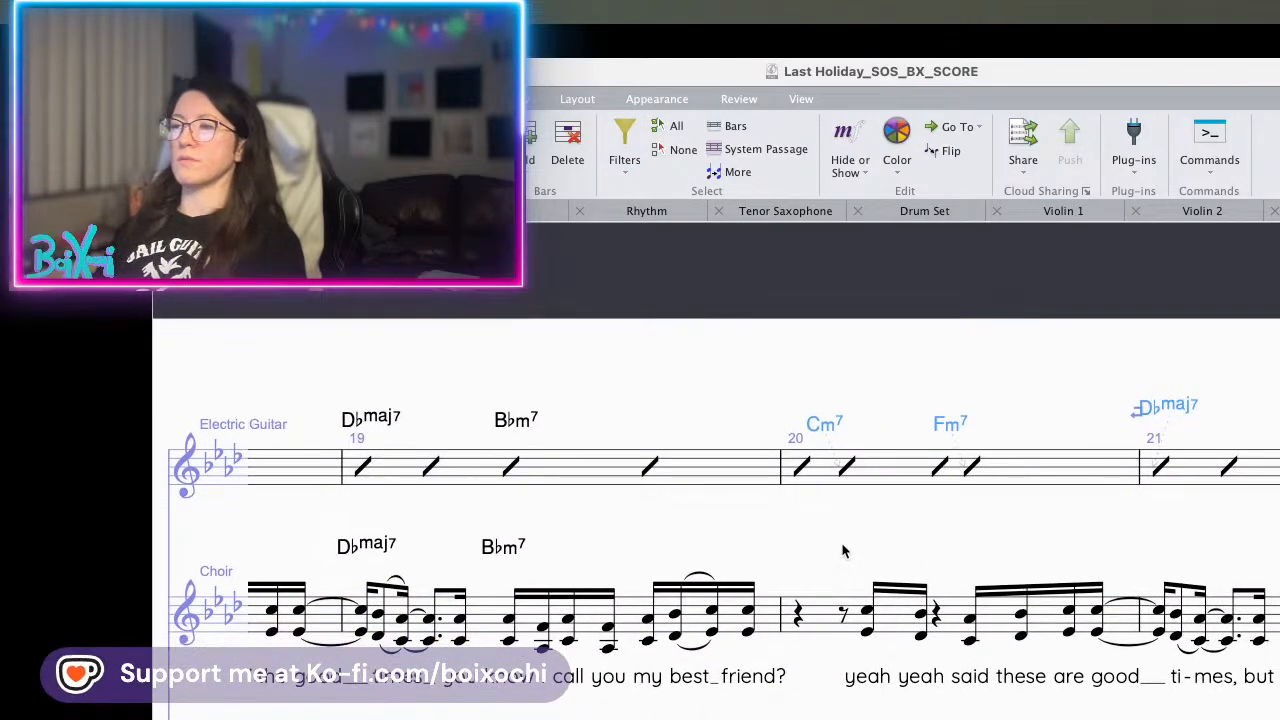
{"action": "left_click", "coordinate": [799, 588], "text": "alt"}
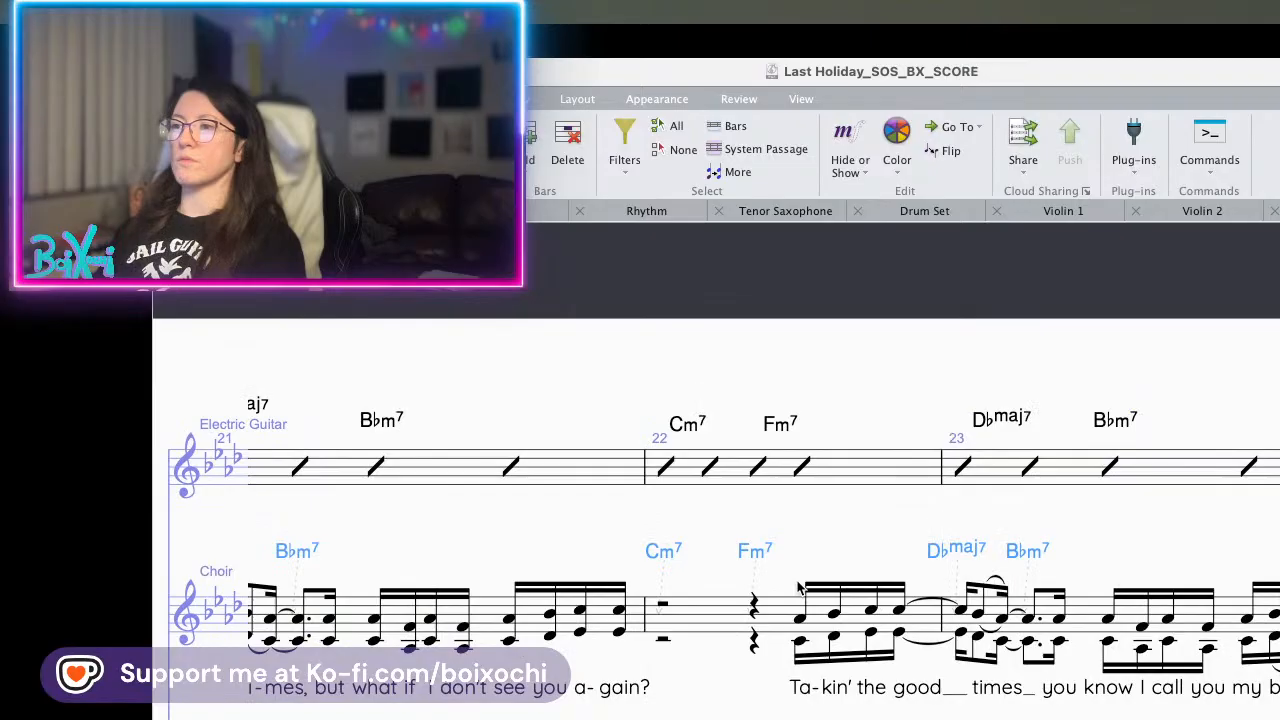
- Try to shift the Choir's pasted D♭maj7 away from the Fm7 in bar 20 toward bar 21
{"action": "scroll", "coordinate": [775, 619], "scroll_direction": "left", "scroll_amount": 15}
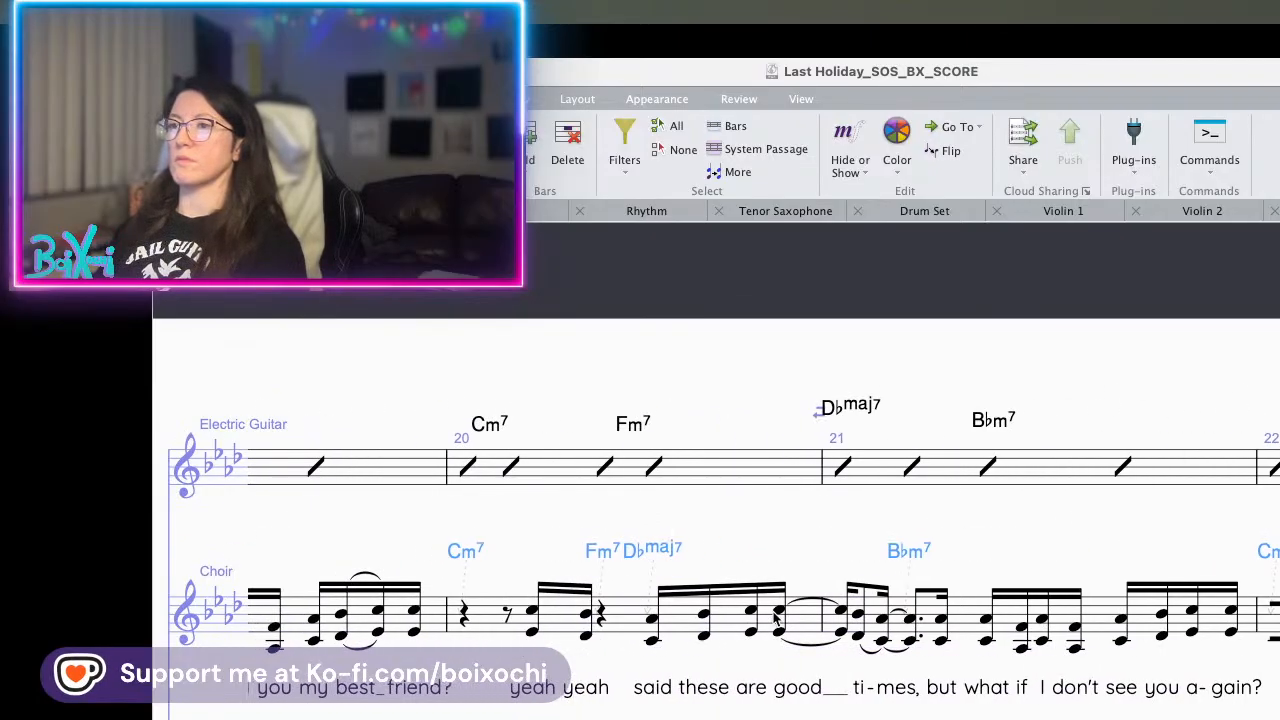
{"action": "scroll", "coordinate": [978, 596], "scroll_direction": "right", "scroll_amount": 3}
{"action": "scroll", "coordinate": [978, 596], "scroll_direction": "right", "scroll_amount": 3}
{"action": "scroll", "coordinate": [949, 557], "scroll_direction": "left", "scroll_amount": 5}
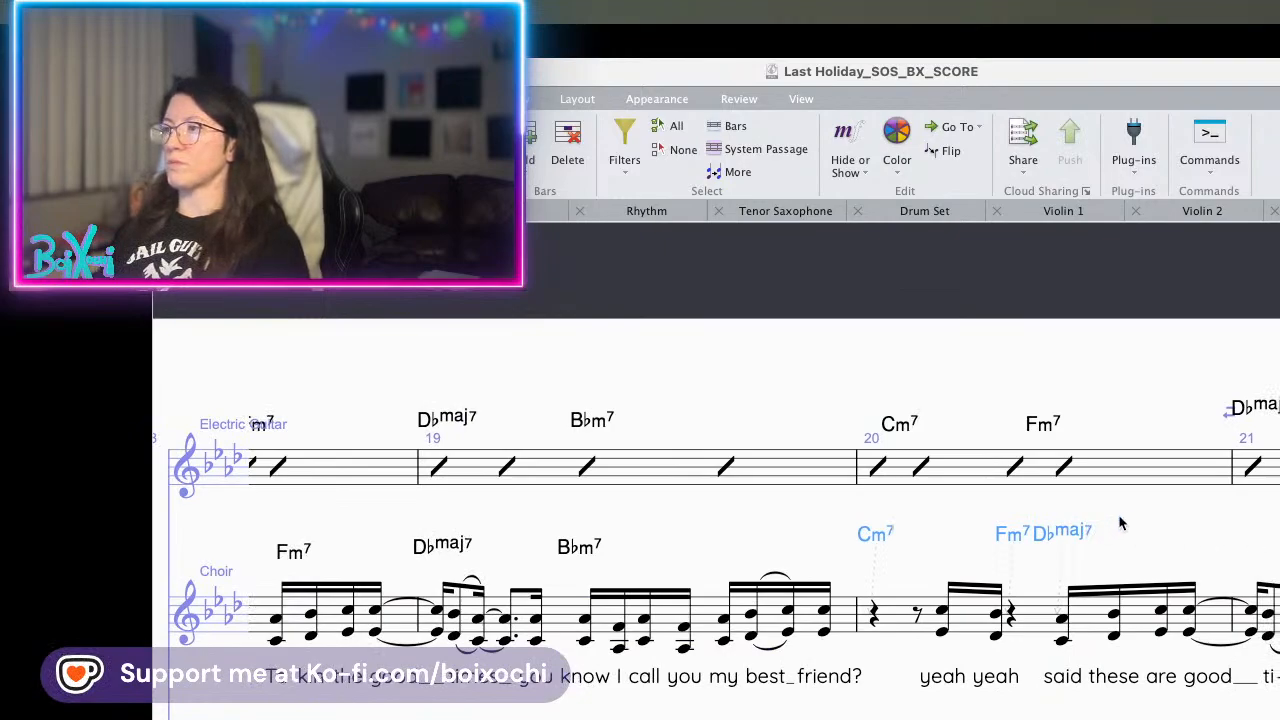
{"action": "left_click", "coordinate": [870, 539], "text": "super"}
{"action": "left_click", "coordinate": [1013, 539], "text": "super"}
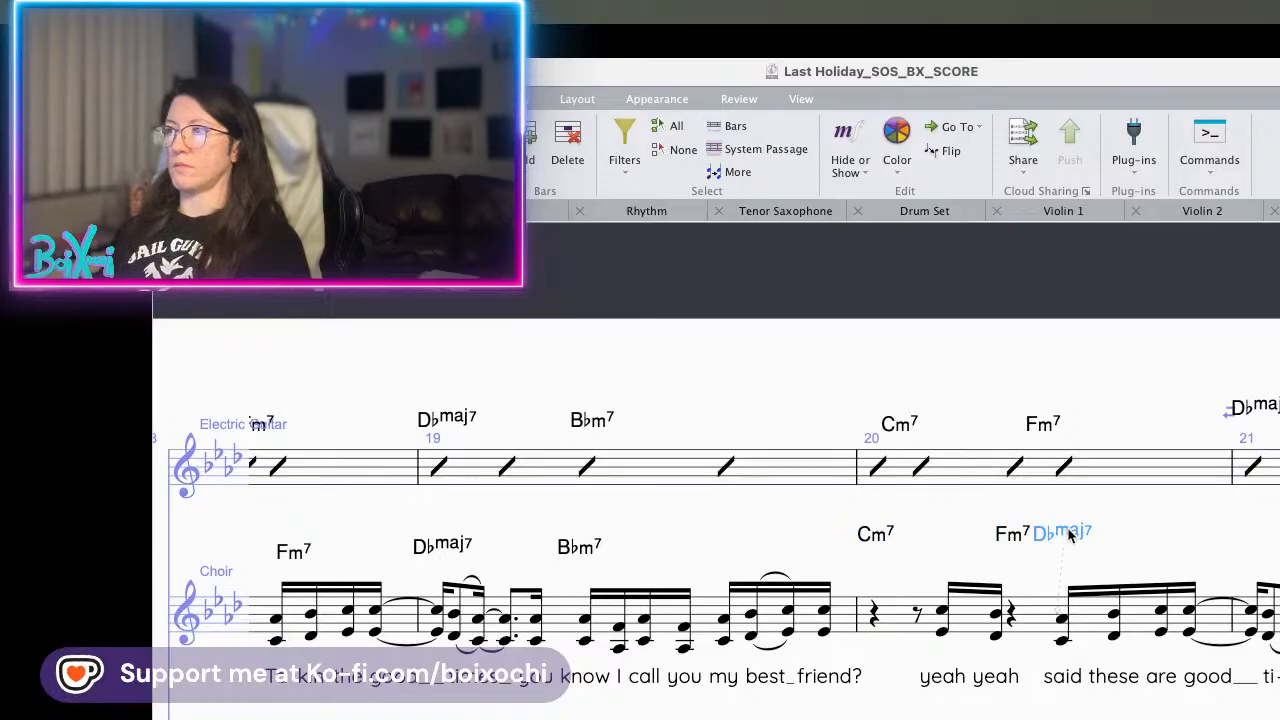
{"action": "left_click_drag", "start_coordinate": [1068, 540], "coordinate": [1122, 551]}
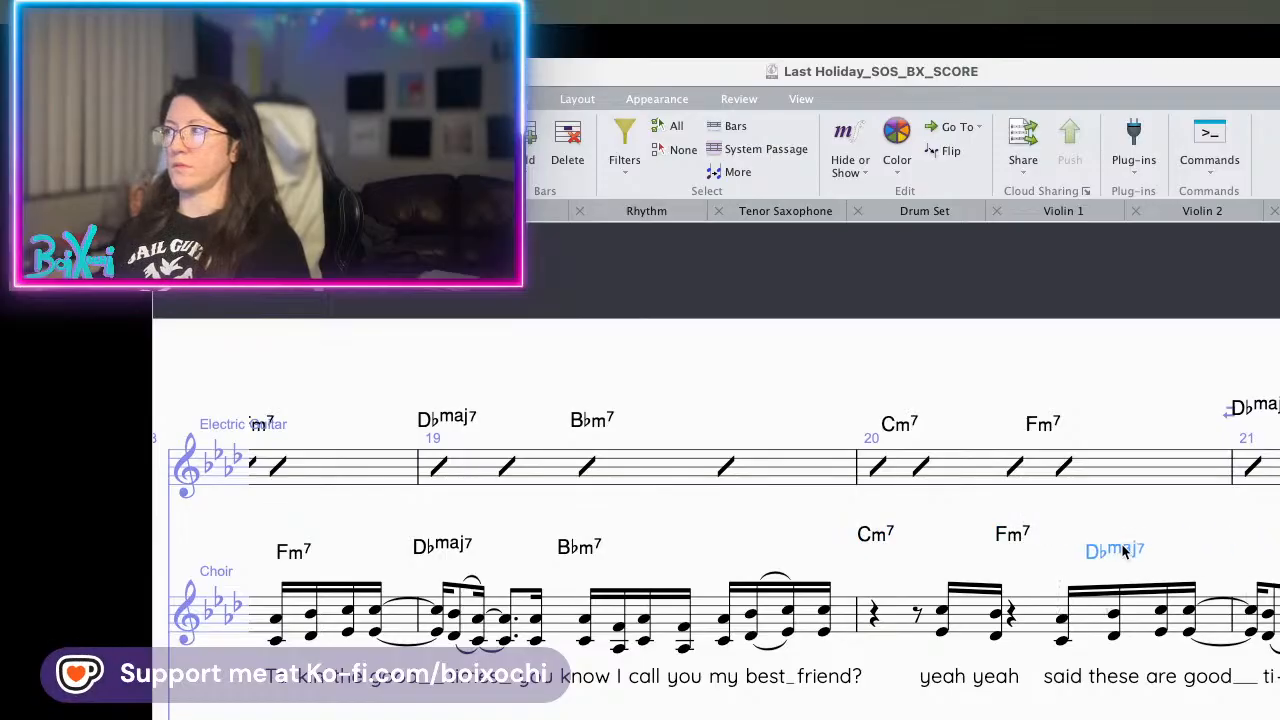
{"action": "scroll", "coordinate": [1157, 537], "scroll_direction": "right", "scroll_amount": 5}
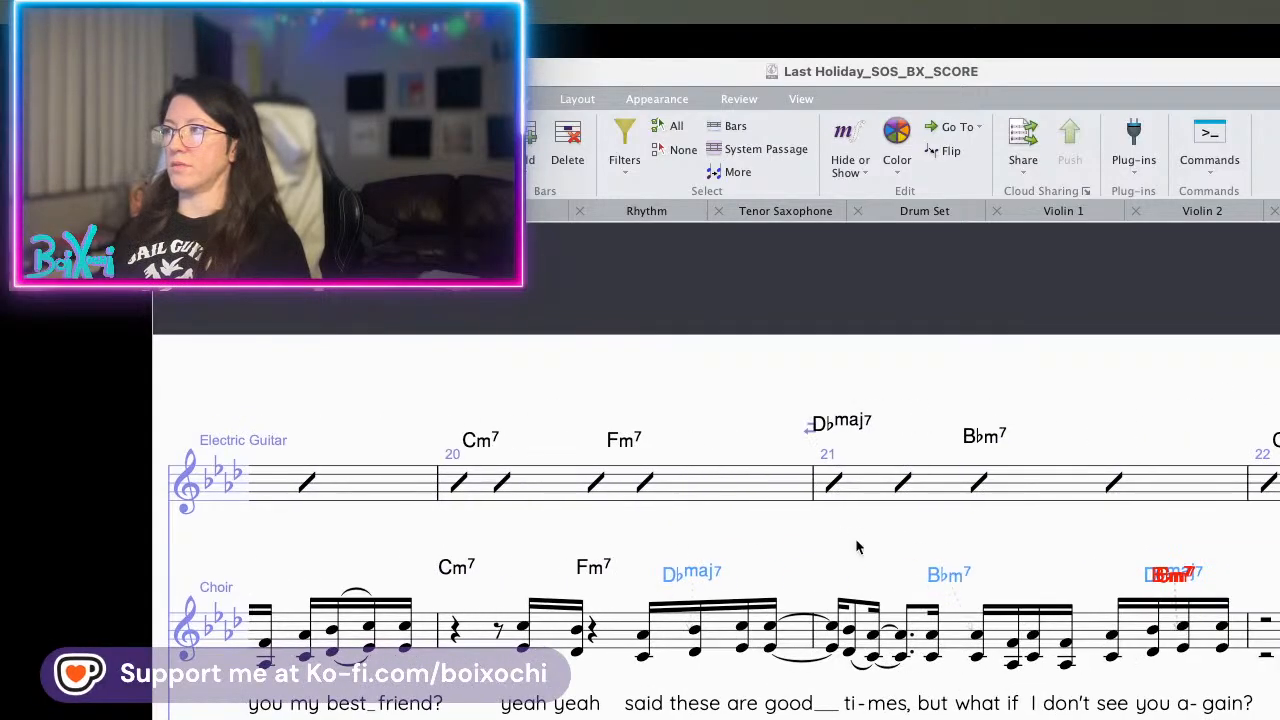
{"action": "scroll", "coordinate": [920, 549], "scroll_direction": "right", "scroll_amount": 8}
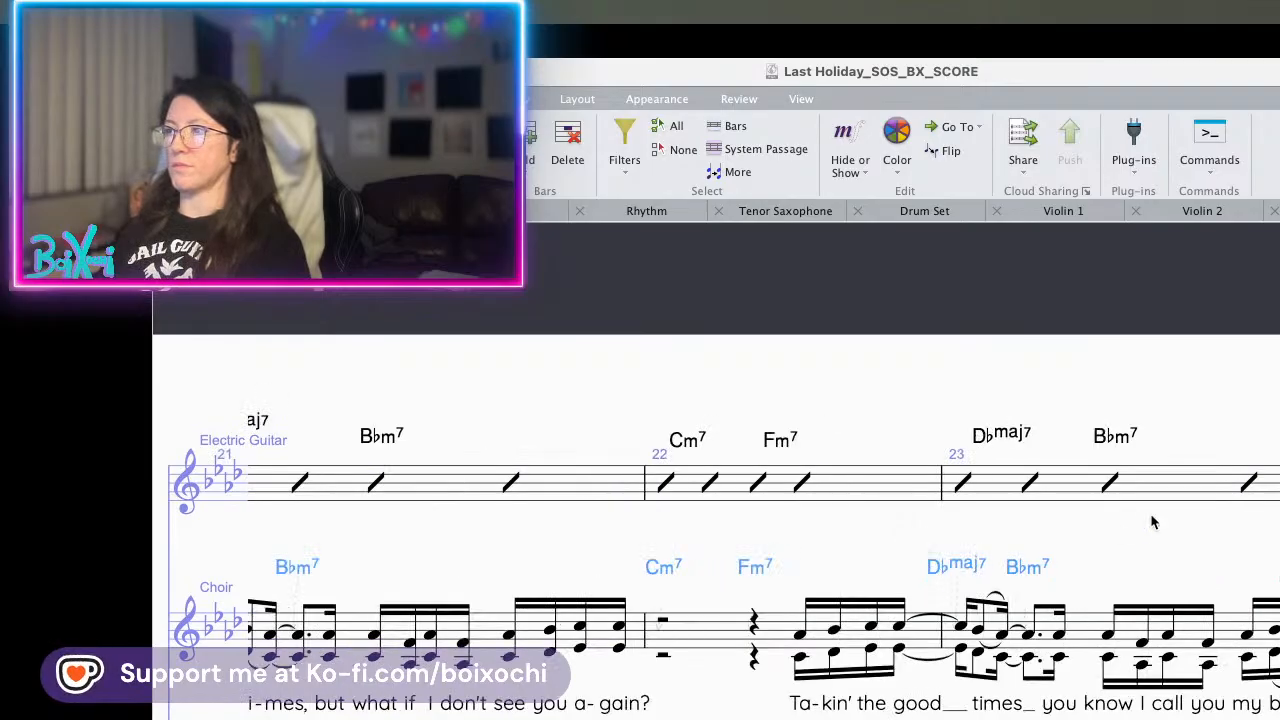
{"action": "scroll", "coordinate": [1154, 520], "scroll_direction": "right", "scroll_amount": 8}
{"action": "key", "text": "Escape"}
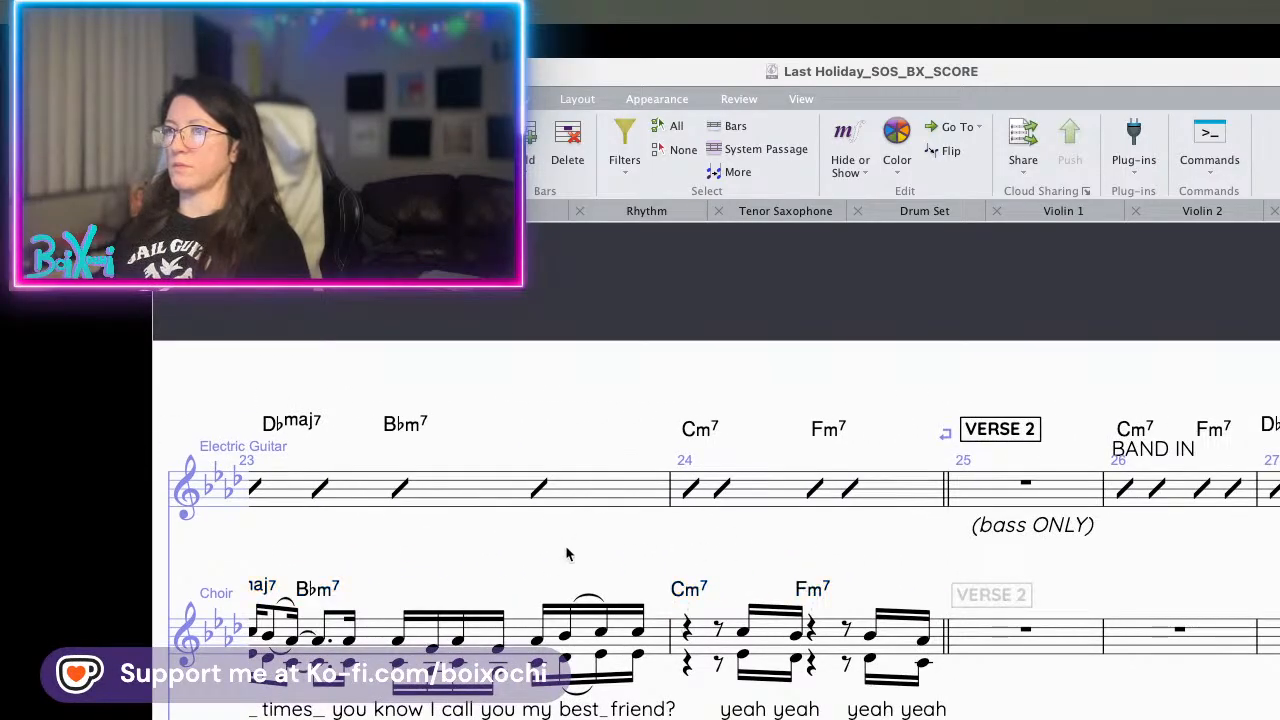
- Shift the Choir's B♭m7 and D♭maj7 chord symbols in bar 23 toward alignment with the Electric Guitar's
{"action": "scroll", "coordinate": [1176, 580], "scroll_direction": "left", "scroll_amount": 6}
{"action": "left_click_drag", "start_coordinate": [922, 597], "coordinate": [1024, 606]}
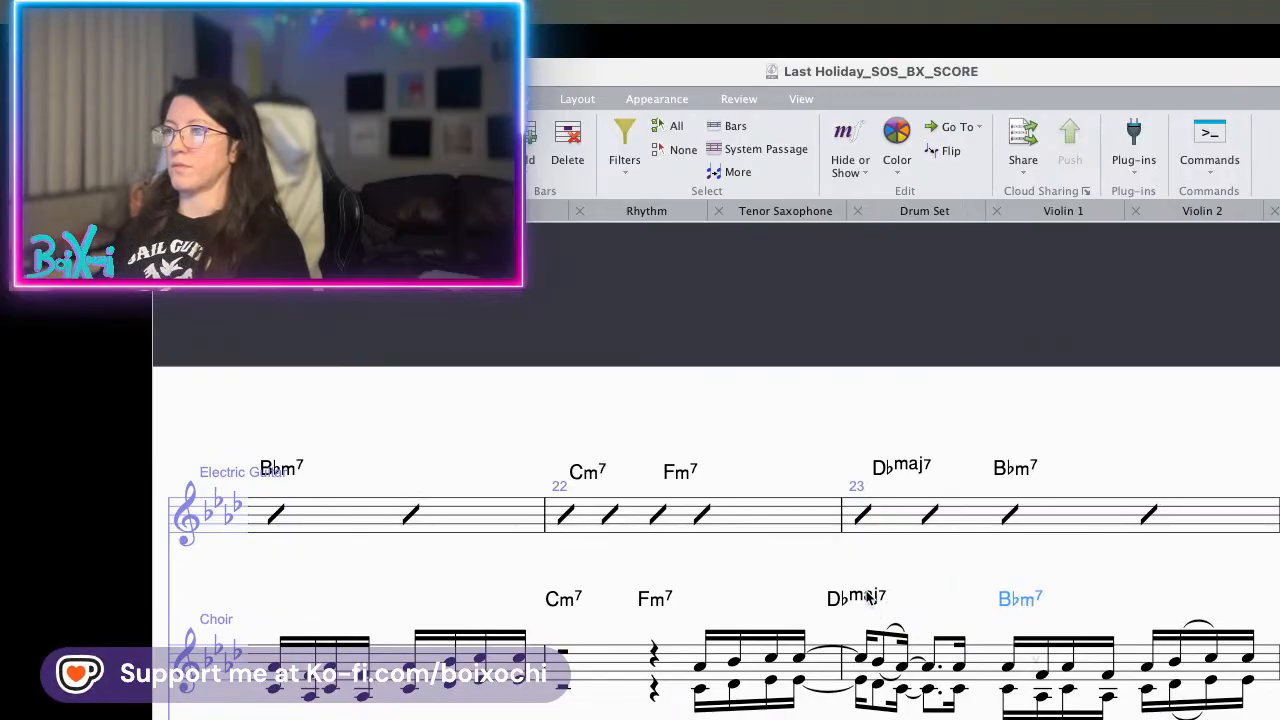
{"action": "left_click_drag", "start_coordinate": [863, 600], "coordinate": [884, 600]}
- Hide the Choir's redundant lower-voice rests in bars 22 and 24
{"action": "scroll", "coordinate": [742, 591], "scroll_direction": "left", "scroll_amount": 5}
{"action": "scroll", "coordinate": [742, 591], "scroll_direction": "down", "scroll_amount": 2}
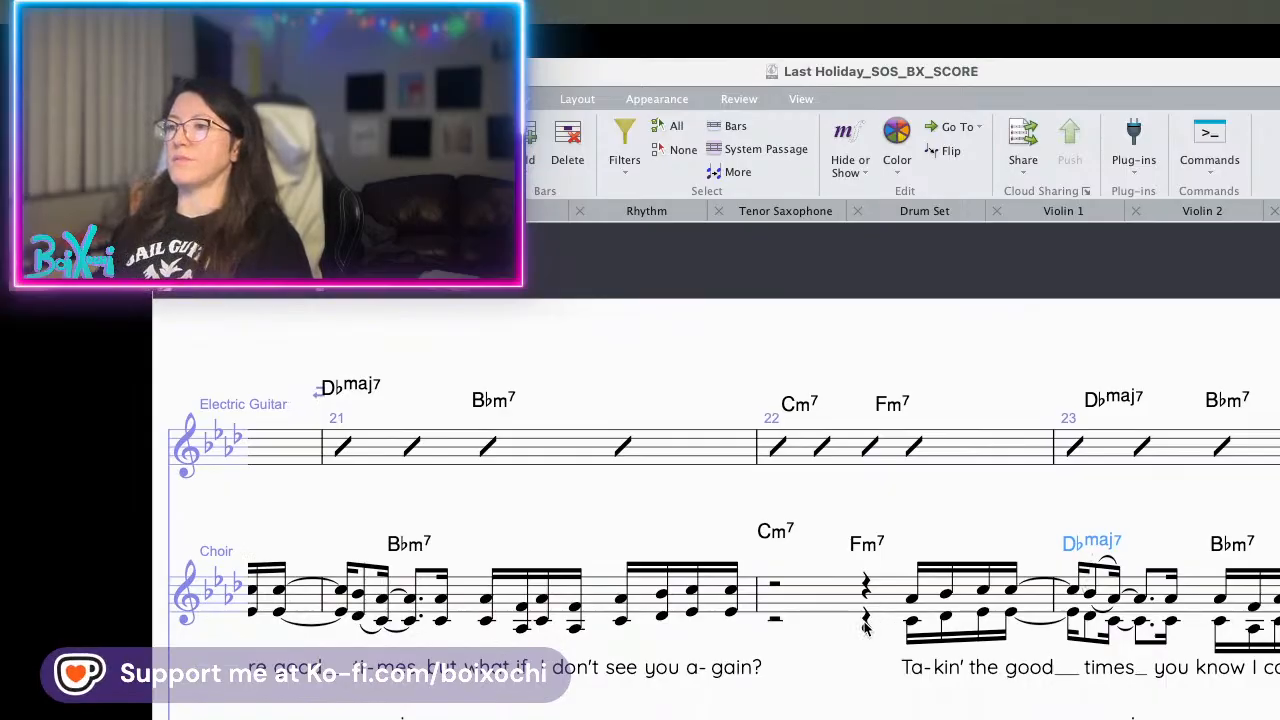
{"action": "left_click", "coordinate": [866, 618]}
{"action": "left_click", "coordinate": [775, 620]}
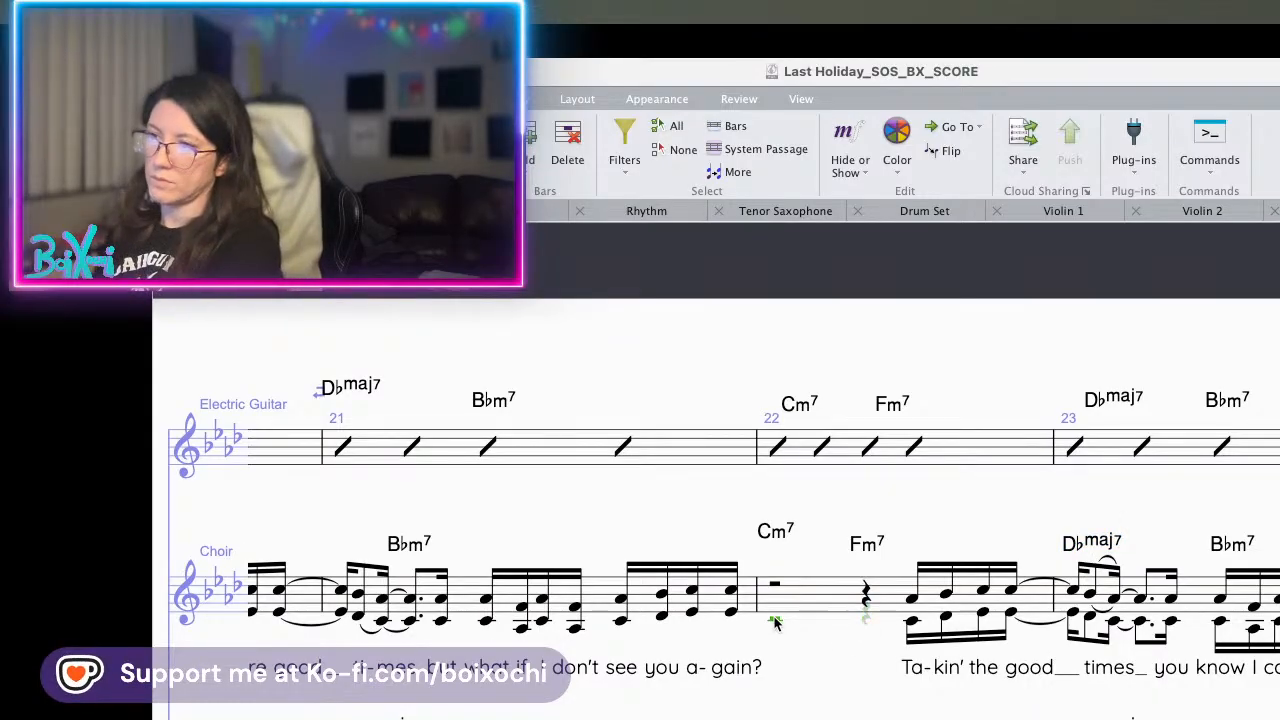
{"action": "scroll", "coordinate": [777, 641], "scroll_direction": "left", "scroll_amount": 10}
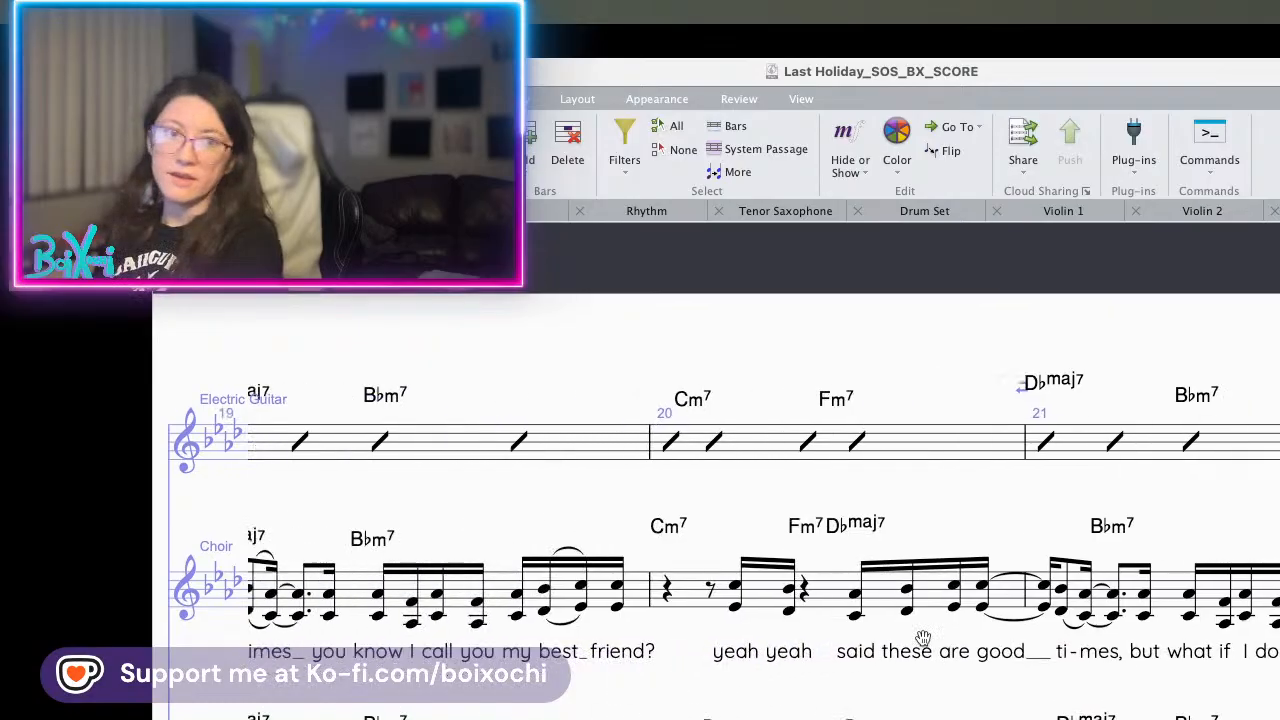
{"action": "scroll", "coordinate": [917, 646], "scroll_direction": "down", "scroll_amount": 2}
{"action": "left_click_drag", "start_coordinate": [1087, 557], "coordinate": [1125, 549]}
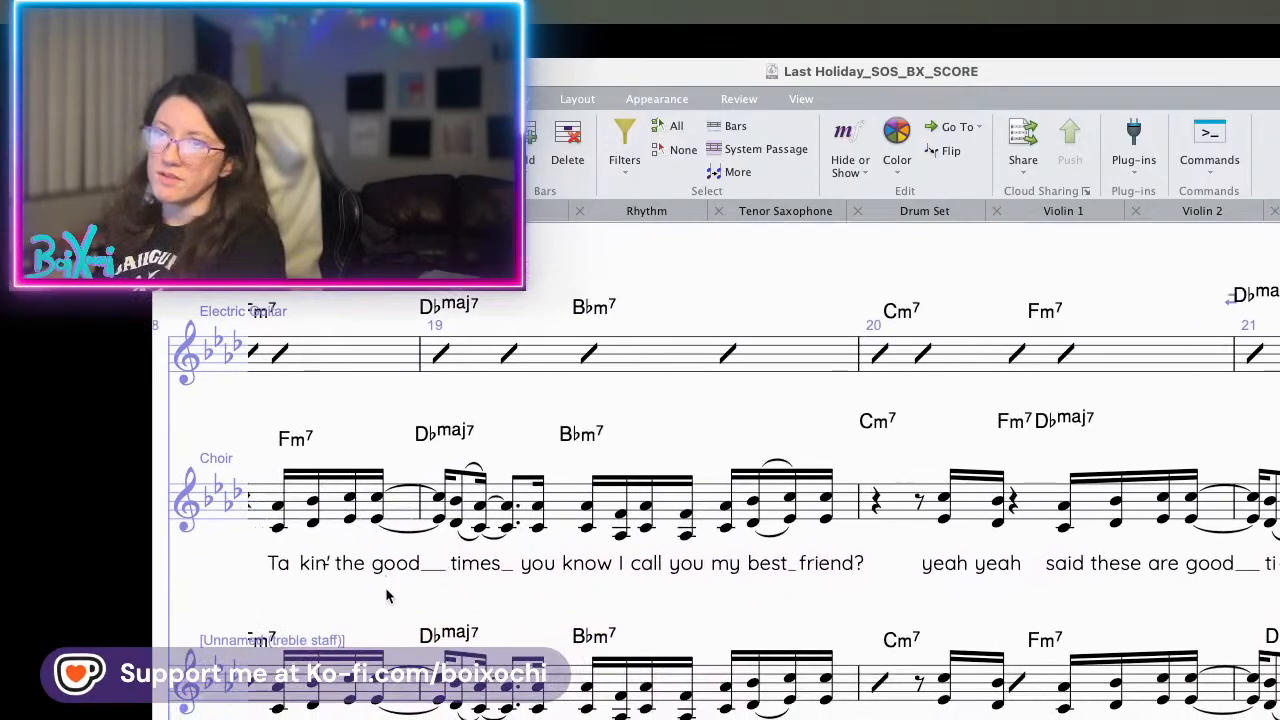
{"action": "scroll", "coordinate": [494, 609], "scroll_direction": "left", "scroll_amount": 5}
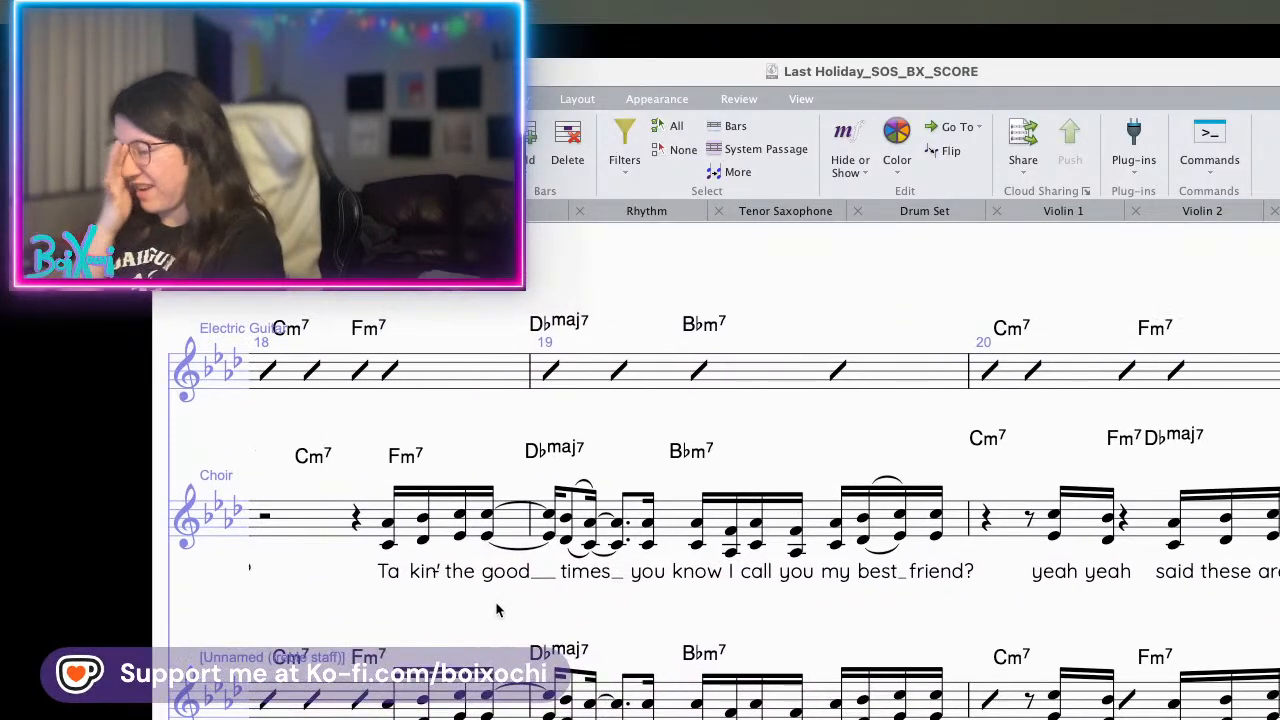
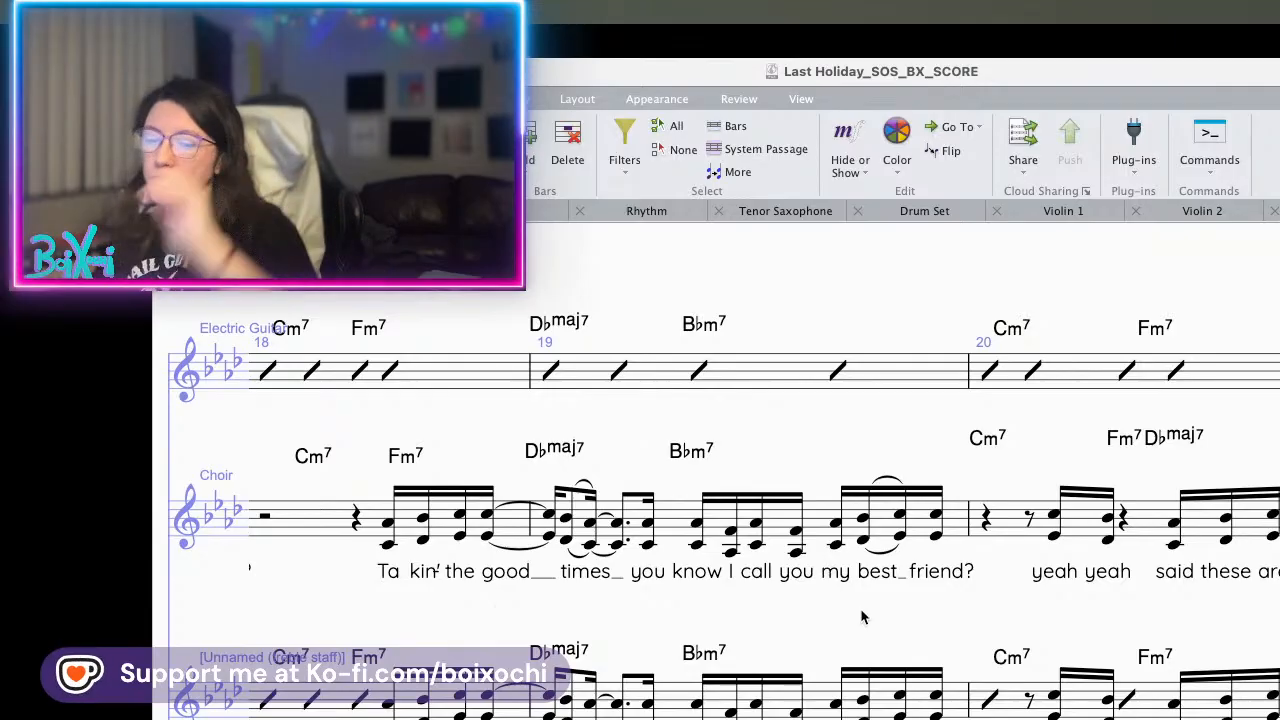
{"action": "scroll", "coordinate": [1077, 620], "scroll_direction": "right", "scroll_amount": 10}
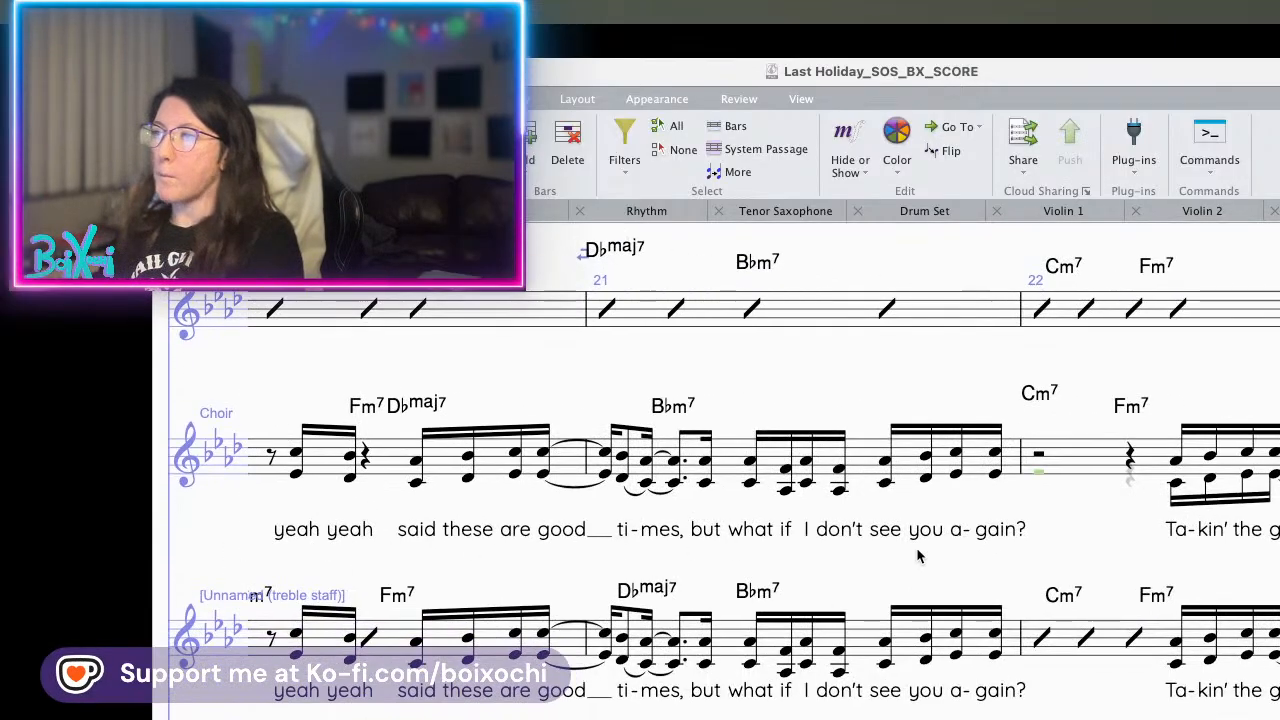
{"action": "scroll", "coordinate": [1087, 560], "scroll_direction": "right", "scroll_amount": 10}
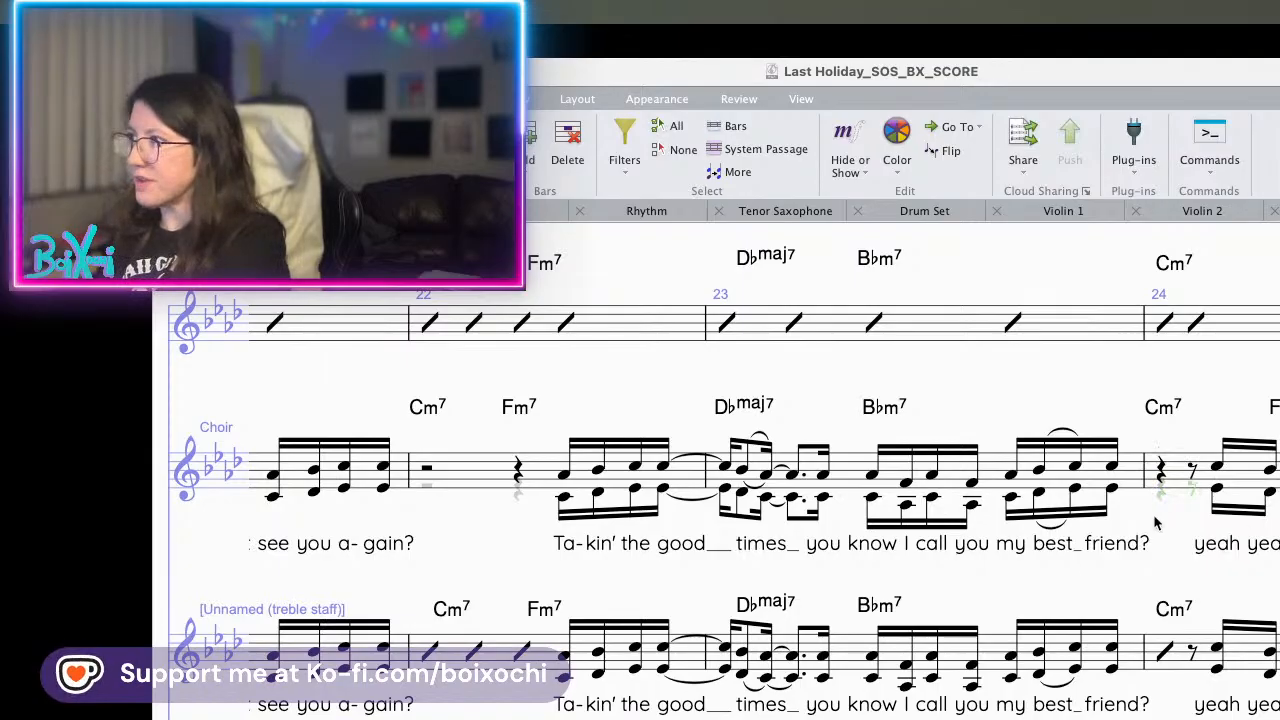
- Move the Choir's lower notes from "Takin' the good times" in bar 18 through the end of bar 21 into voice 2
{"action": "scroll", "coordinate": [1250, 545], "scroll_direction": "left", "scroll_amount": 10}
{"action": "scroll", "coordinate": [1260, 585], "scroll_direction": "left", "scroll_amount": 2}
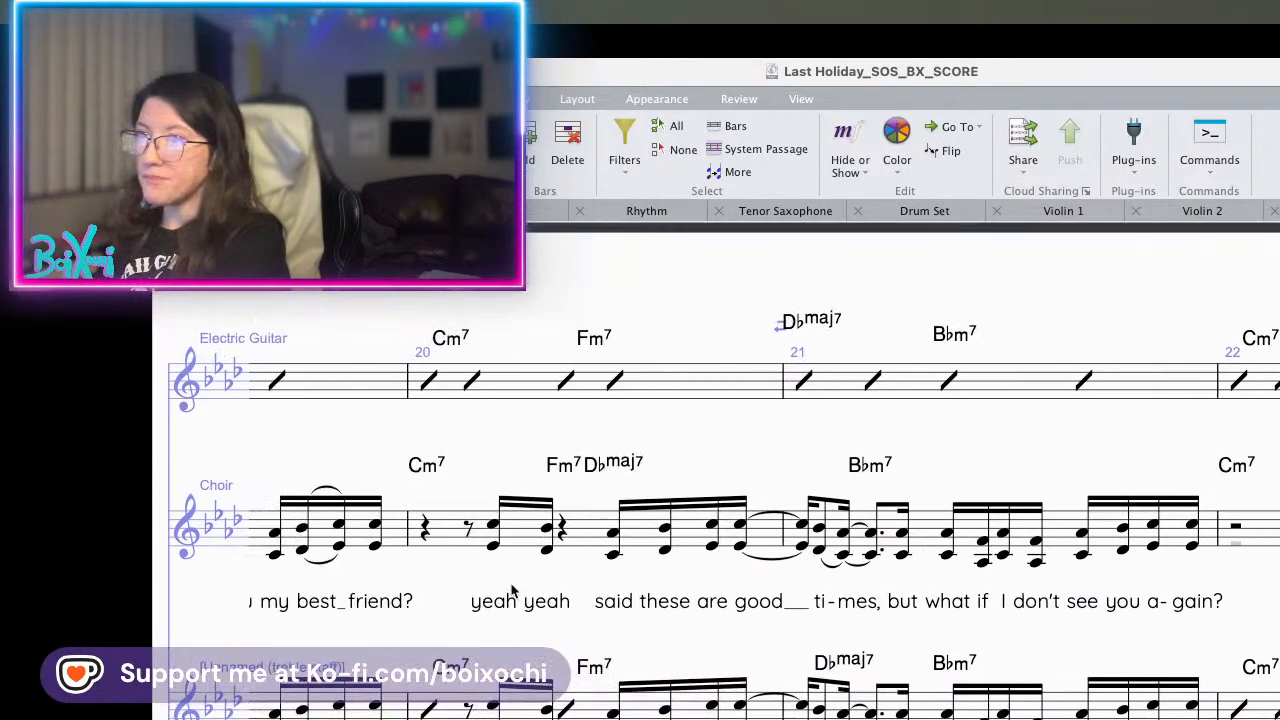
{"action": "scroll", "coordinate": [540, 572], "scroll_direction": "left", "scroll_amount": 10}
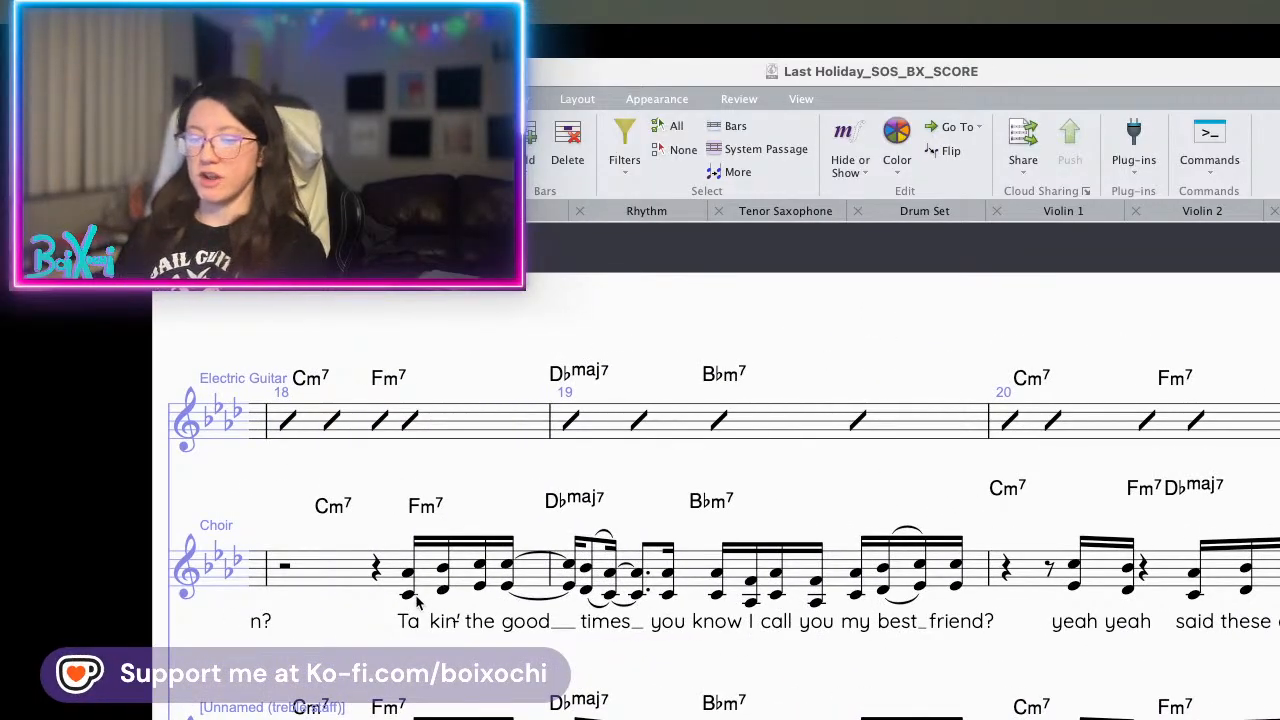
{"action": "left_click", "coordinate": [409, 594]}
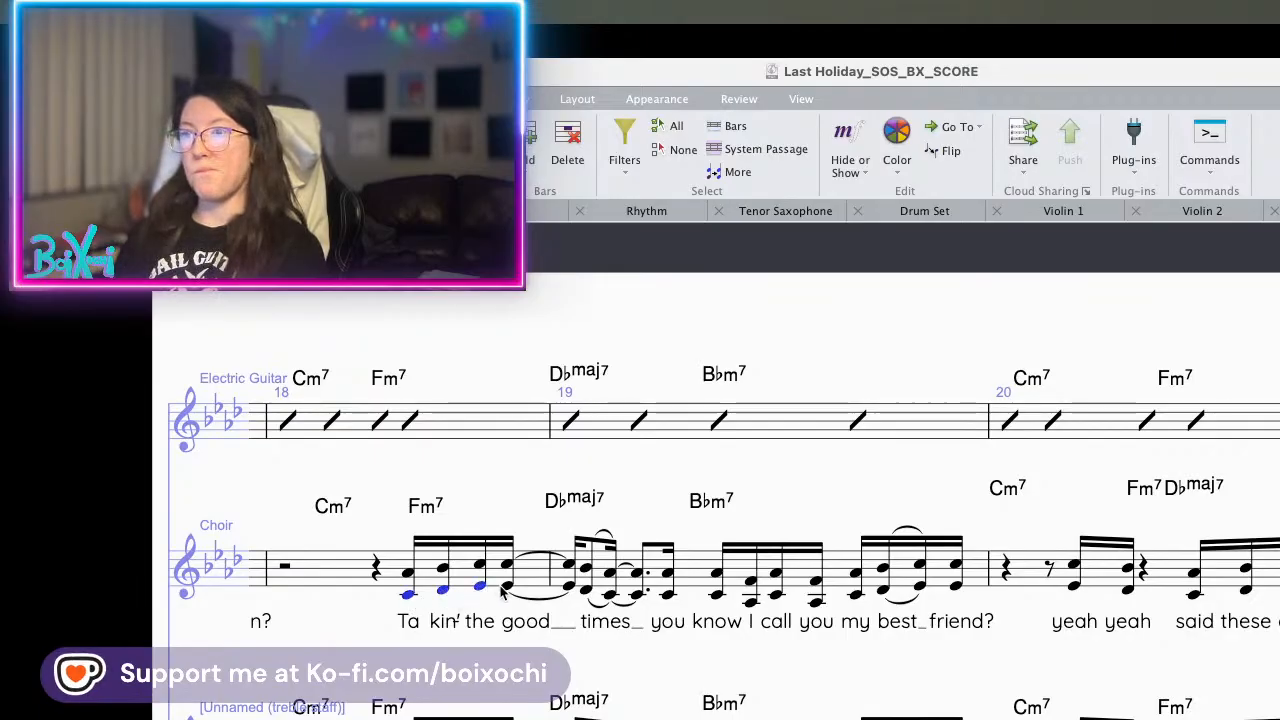
{"action": "left_click", "coordinate": [506, 586], "text": "super"}
{"action": "left_click", "coordinate": [585, 594], "text": "super"}
{"action": "left_click", "coordinate": [608, 594], "text": "super"}
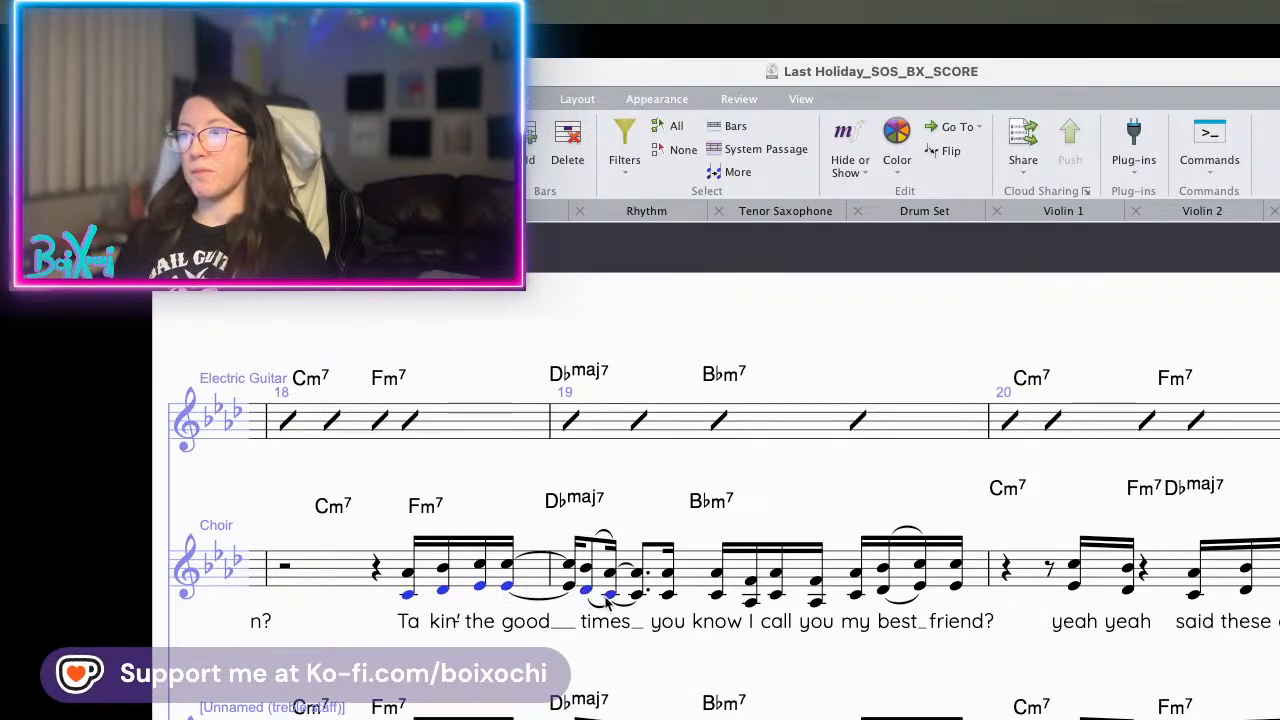
{"action": "left_click", "coordinate": [568, 590], "text": "super"}
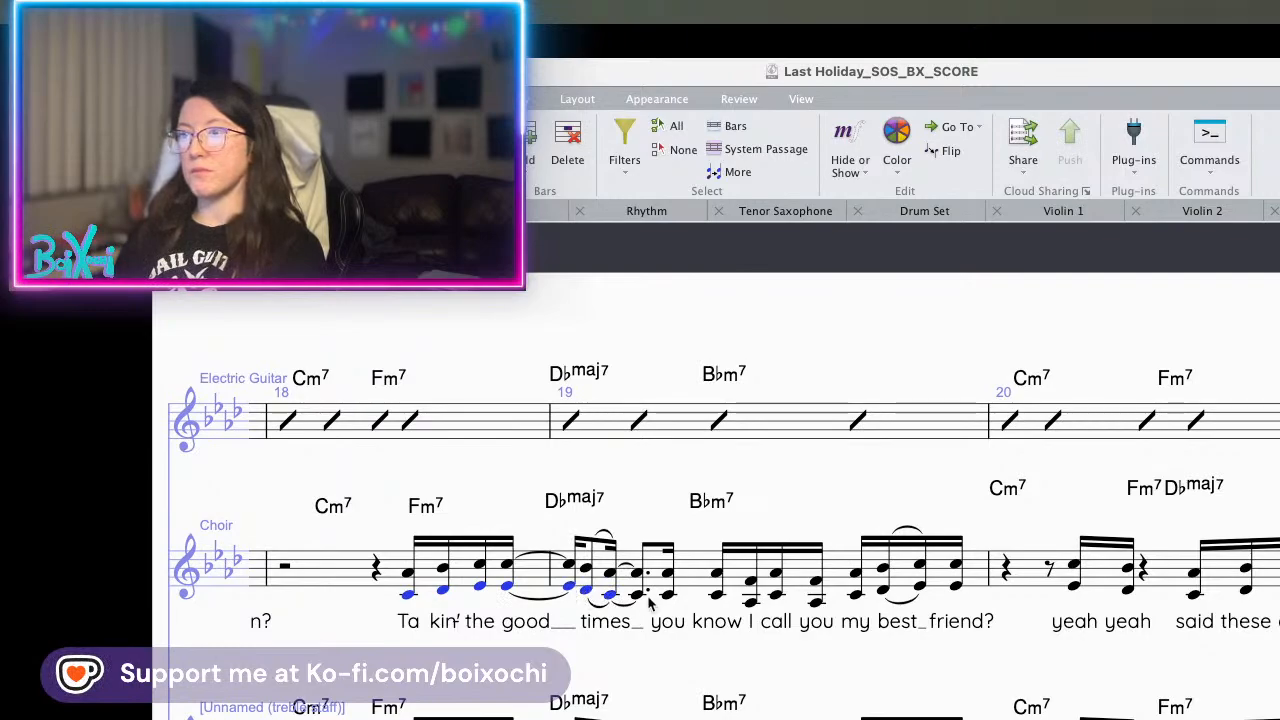
{"action": "left_click", "coordinate": [668, 594], "text": "super"}
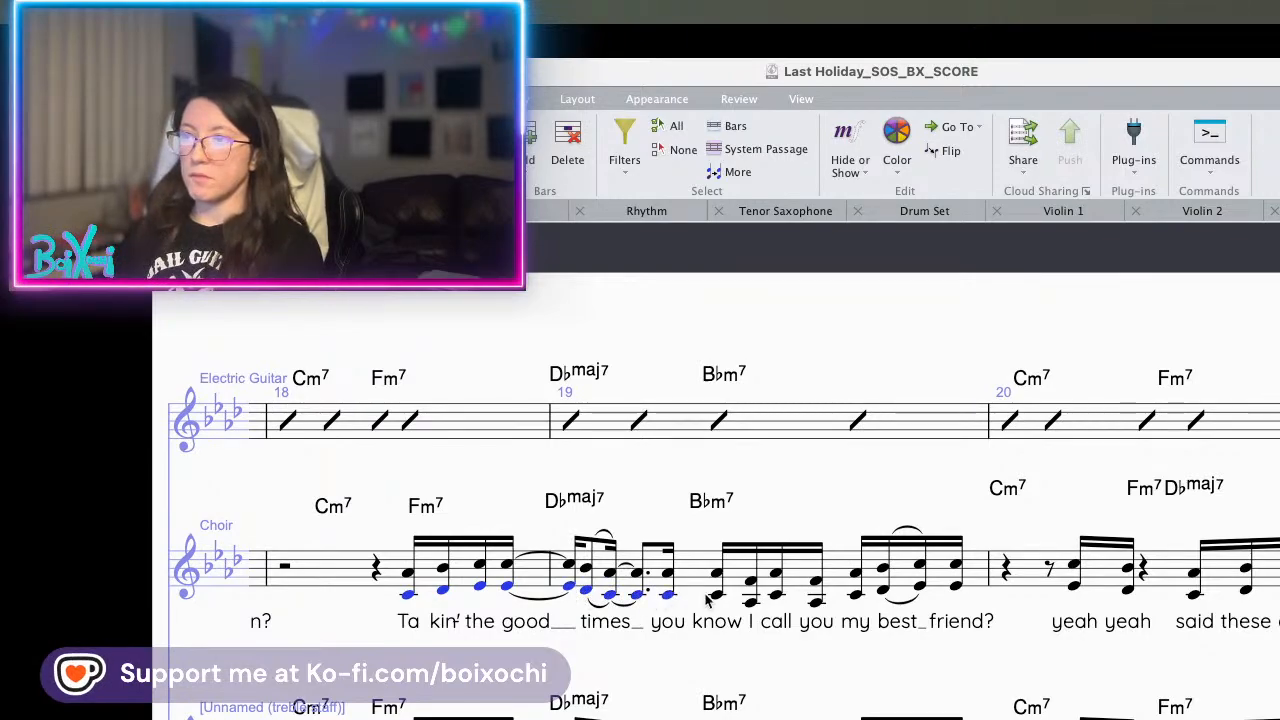
{"action": "left_click", "coordinate": [716, 594], "text": "super"}
{"action": "left_click", "coordinate": [750, 598], "text": "super"}
{"action": "left_click", "coordinate": [777, 595], "text": "super"}
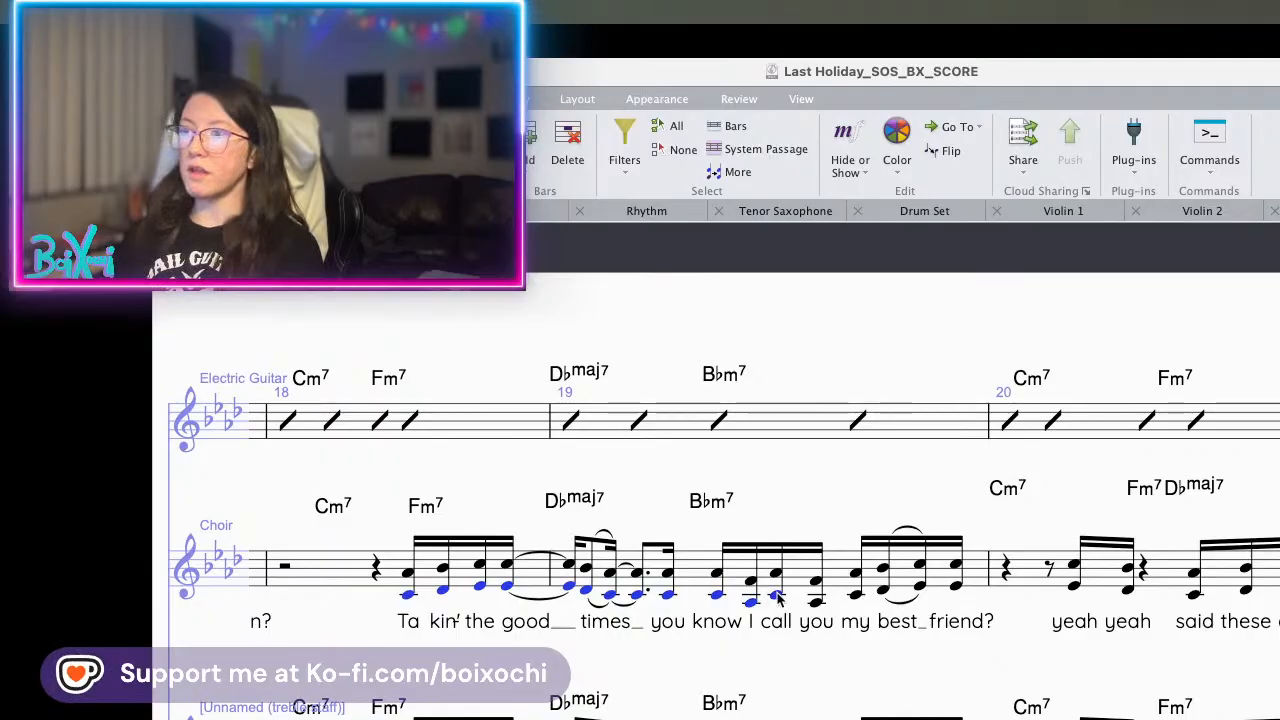
{"action": "left_click", "coordinate": [855, 594], "text": "super"}
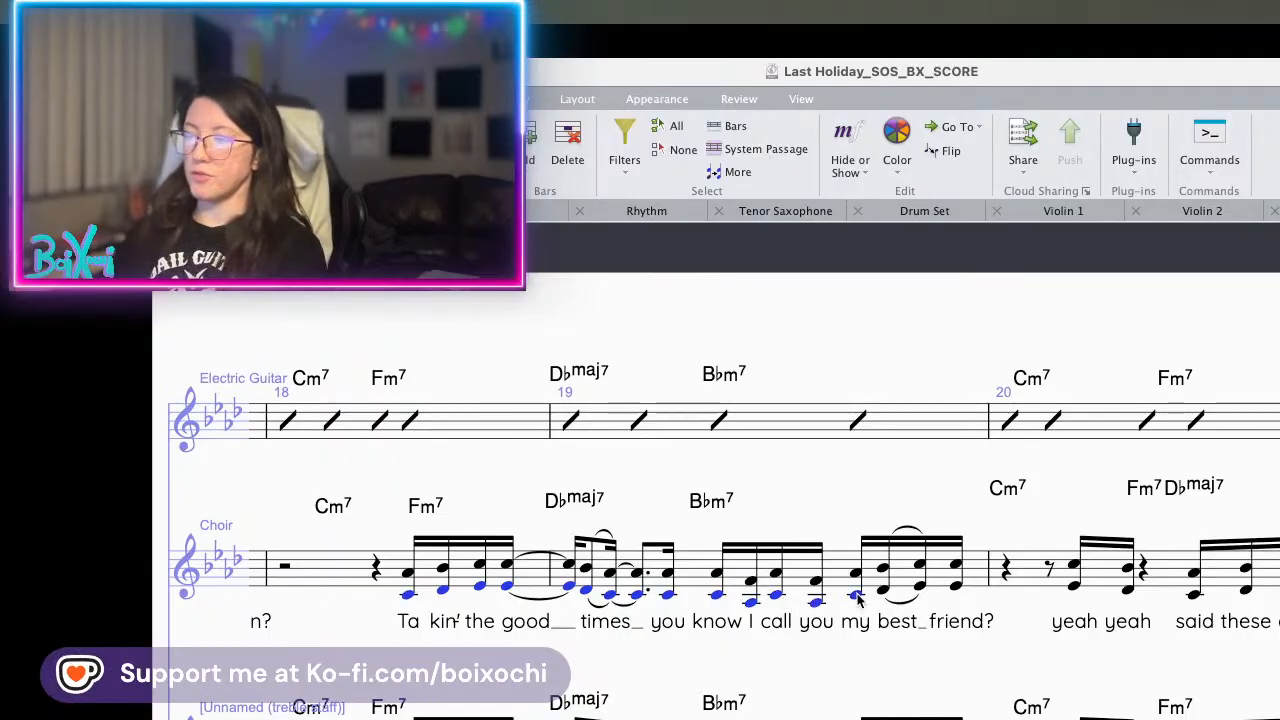
{"action": "left_click", "coordinate": [884, 594], "text": "super"}
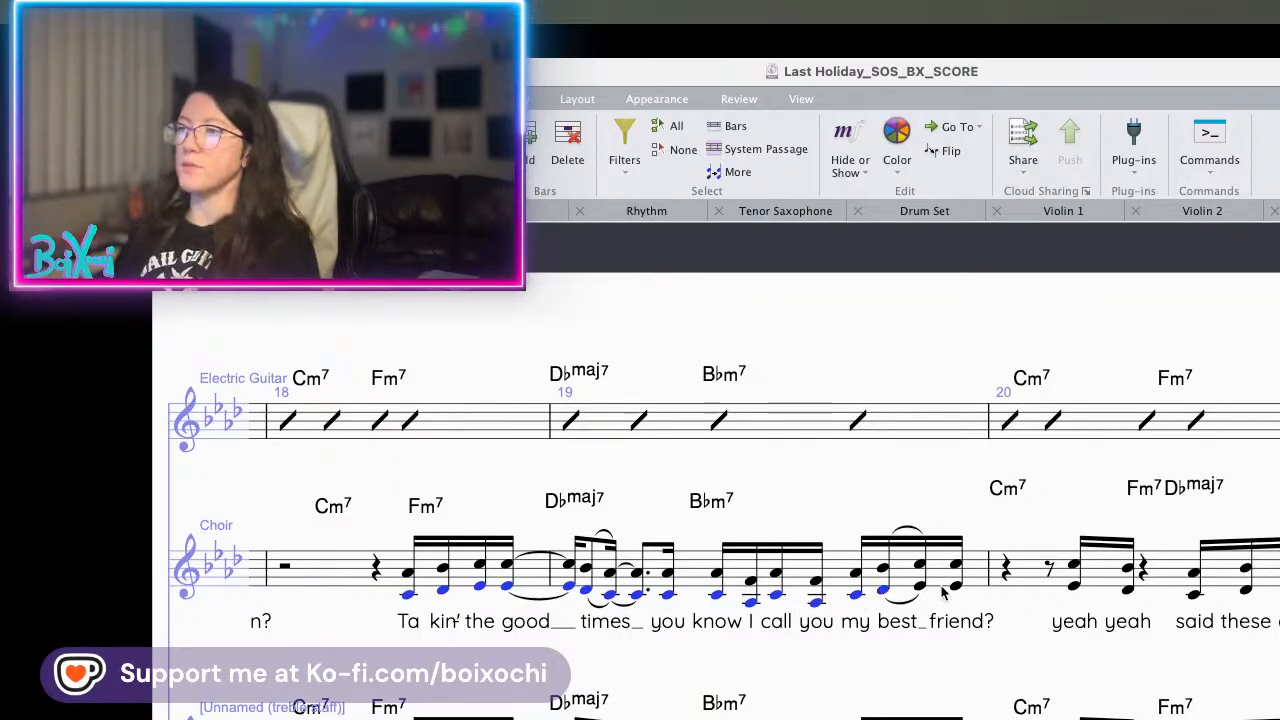
{"action": "left_click", "coordinate": [920, 586], "text": "super"}
{"action": "left_click", "coordinate": [956, 590], "text": "super"}
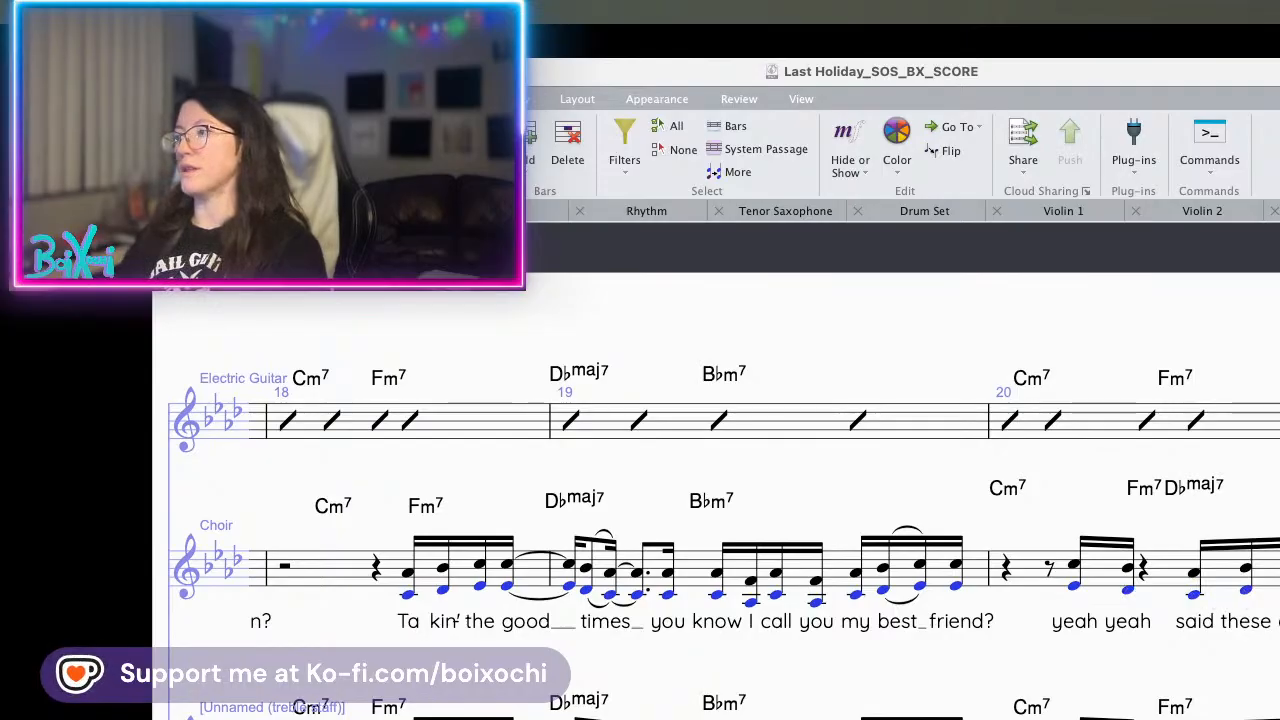
{"action": "left_click_drag", "start_coordinate": [1279, 644], "coordinate": [664, 640]}
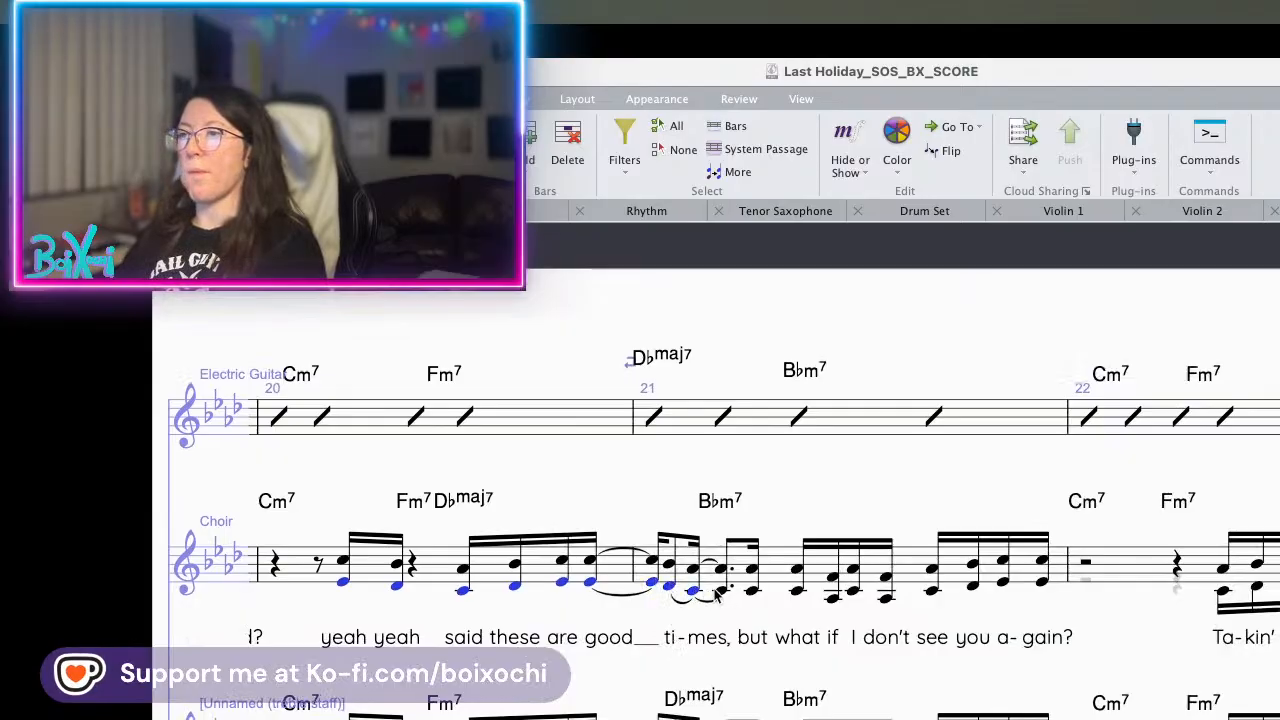
{"action": "left_click", "coordinate": [720, 591], "text": "super"}
{"action": "left_click", "coordinate": [752, 591], "text": "super"}
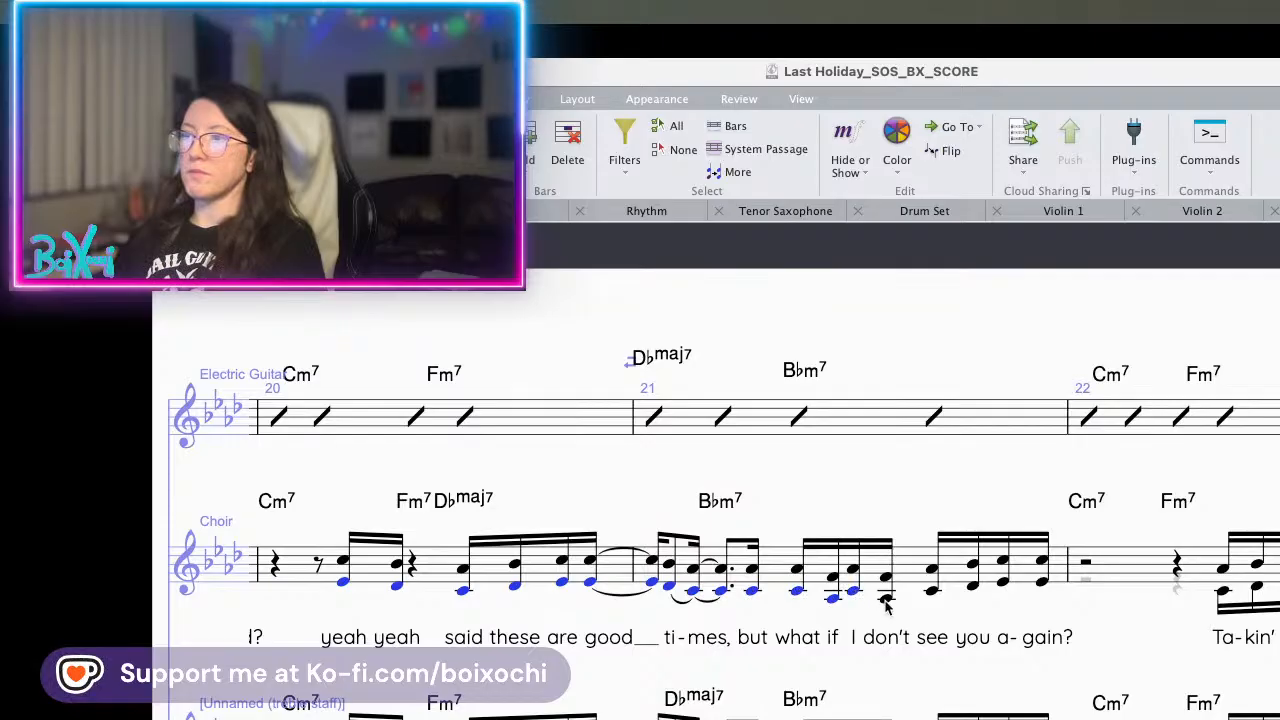
{"action": "left_click", "coordinate": [974, 587], "text": "super"}
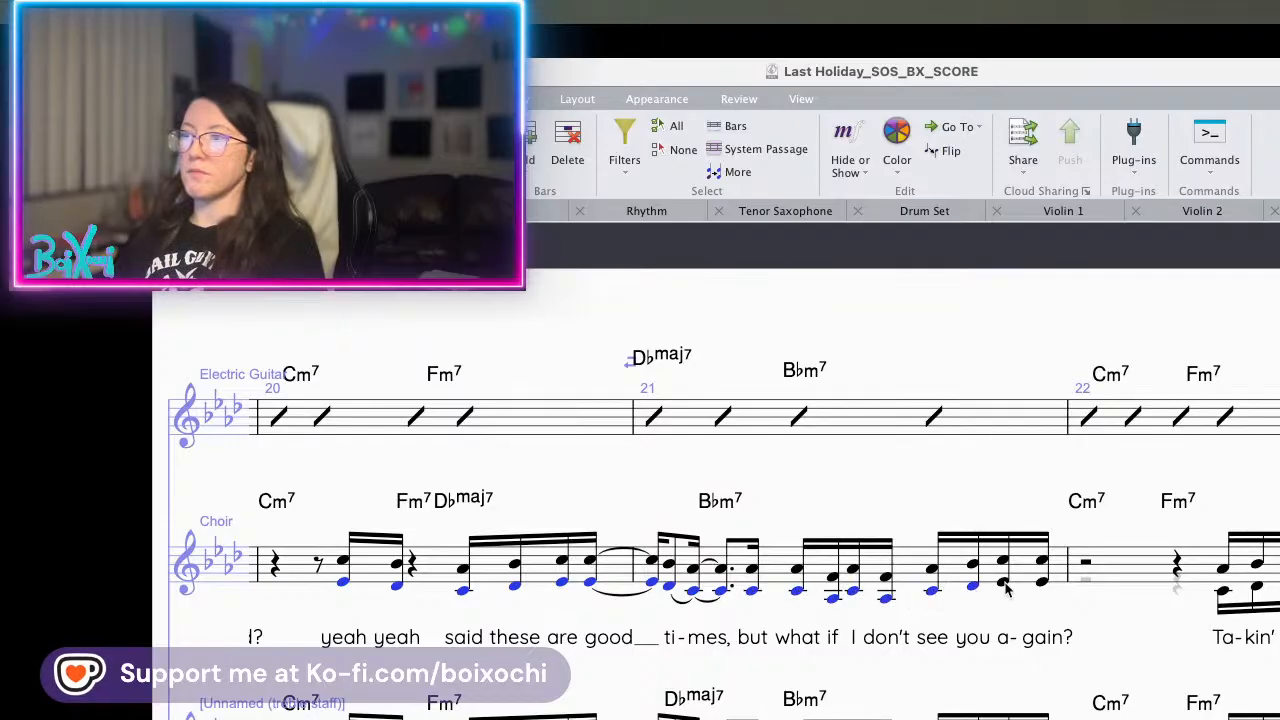
{"action": "left_click", "coordinate": [1004, 583], "text": "super"}
{"action": "left_click", "coordinate": [1043, 583], "text": "super"}
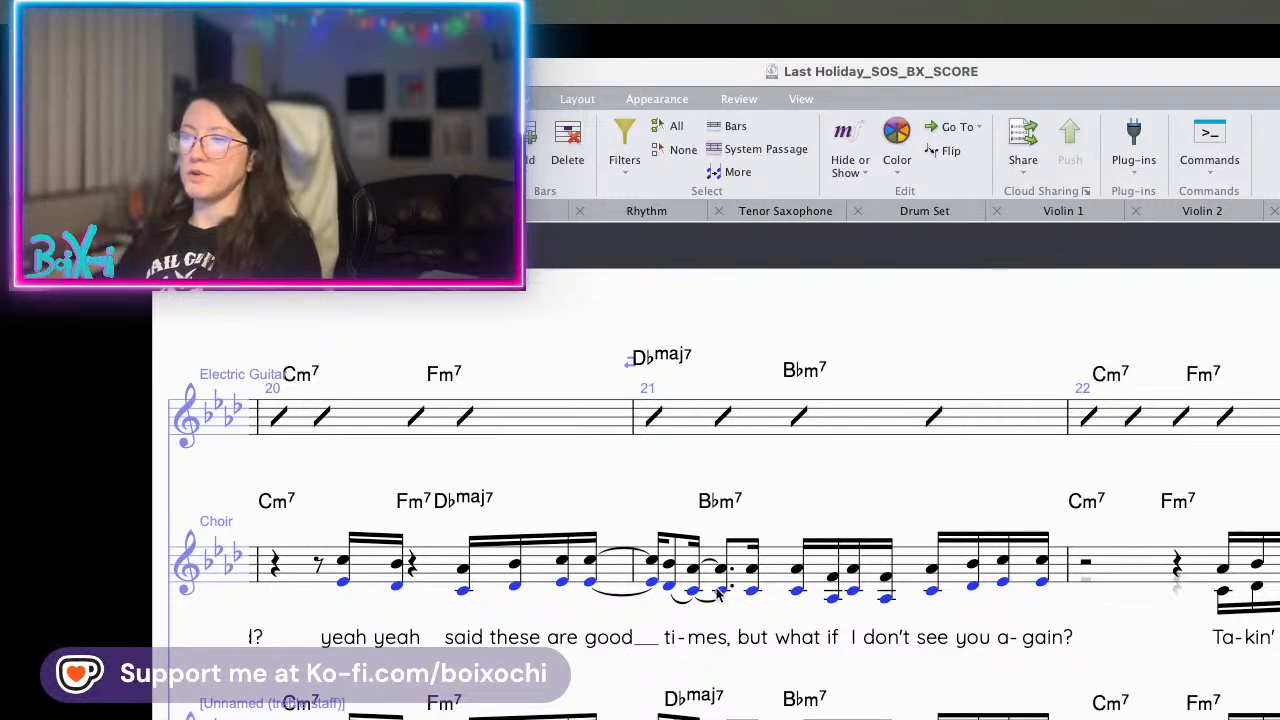
{"action": "key", "text": "alt+super+2"}
- Hide the Choir's redundant lower-voice quarter and eighth rests at the start of bar 20
{"action": "scroll", "coordinate": [587, 680], "scroll_direction": "left", "scroll_amount": 5}
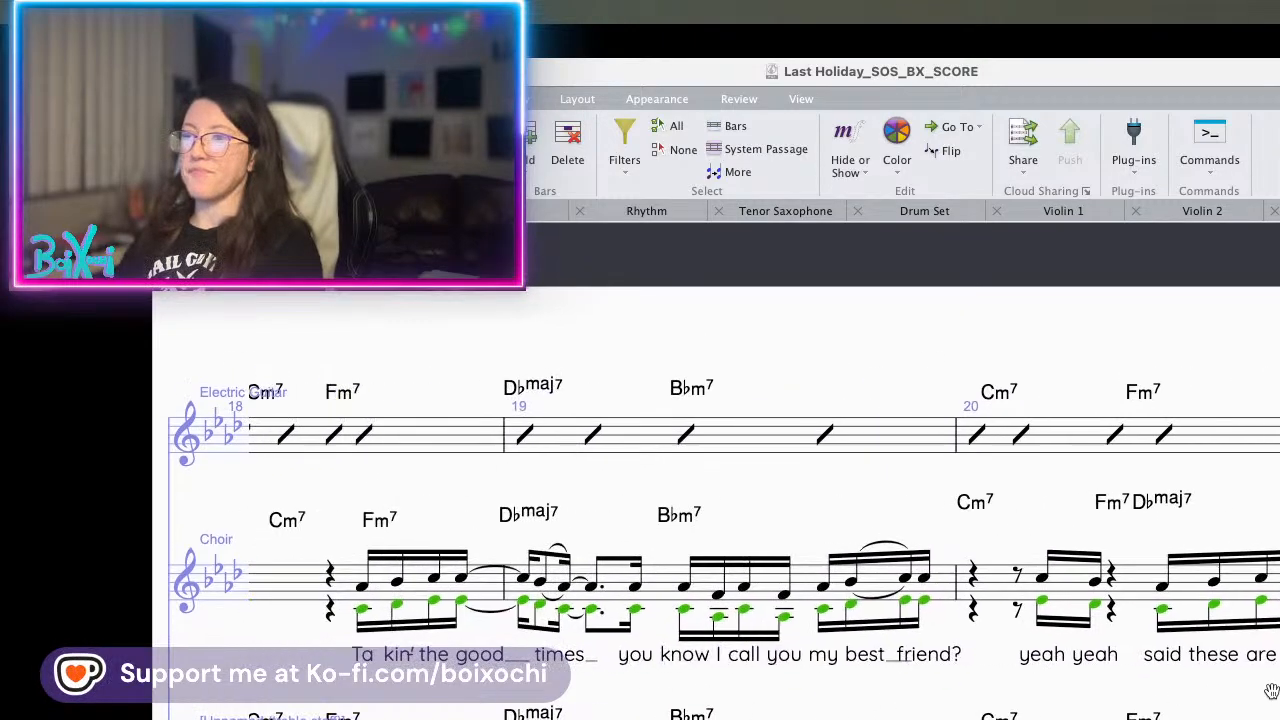
{"action": "left_click", "coordinate": [974, 610]}
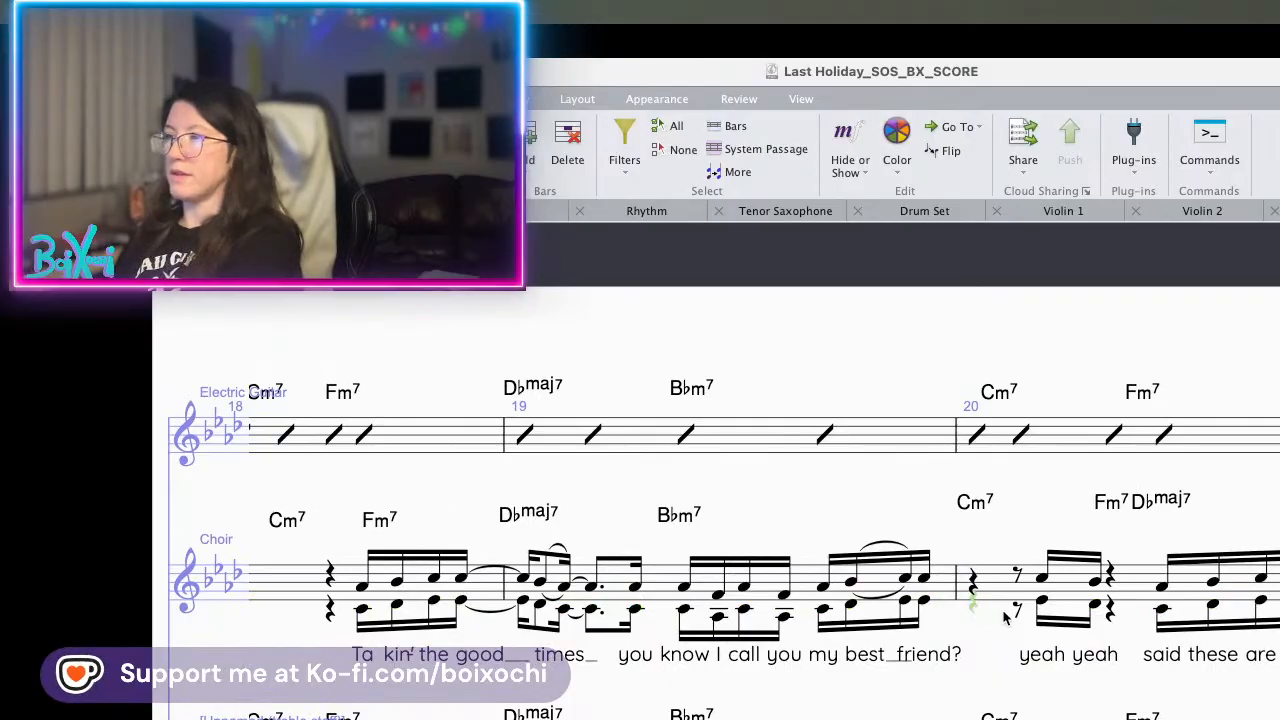
{"action": "scroll", "coordinate": [1032, 576], "scroll_direction": "down", "scroll_amount": 3}
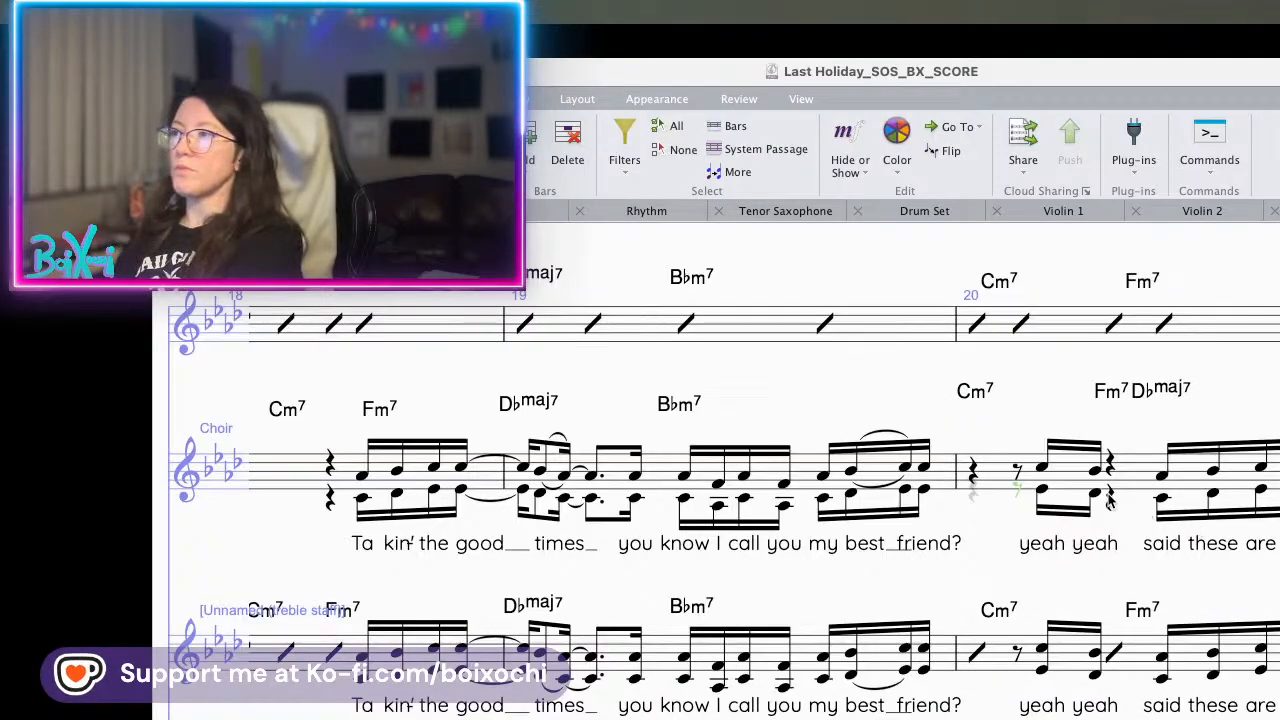
- Hide the Choir's redundant lower-voice half and quarter rests in bar 18
{"action": "scroll", "coordinate": [990, 556], "scroll_direction": "left", "scroll_amount": 5}
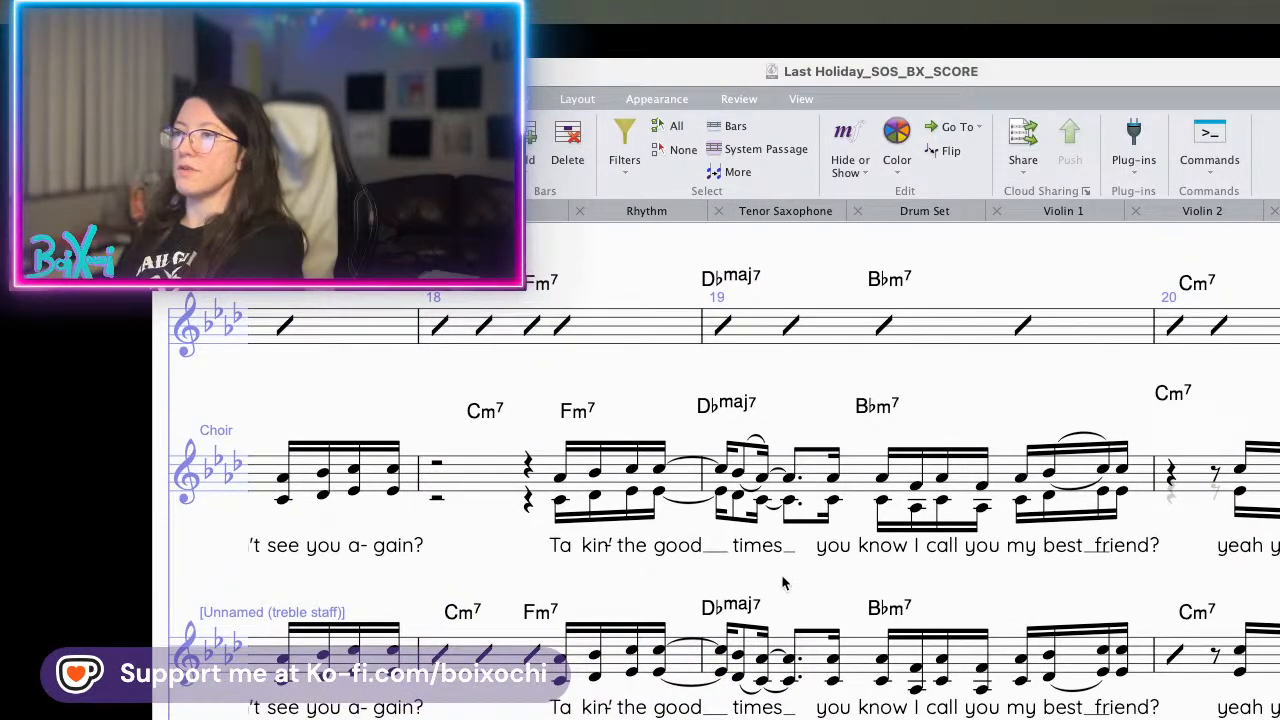
{"action": "left_click_drag", "start_coordinate": [784, 584], "coordinate": [946, 584]}
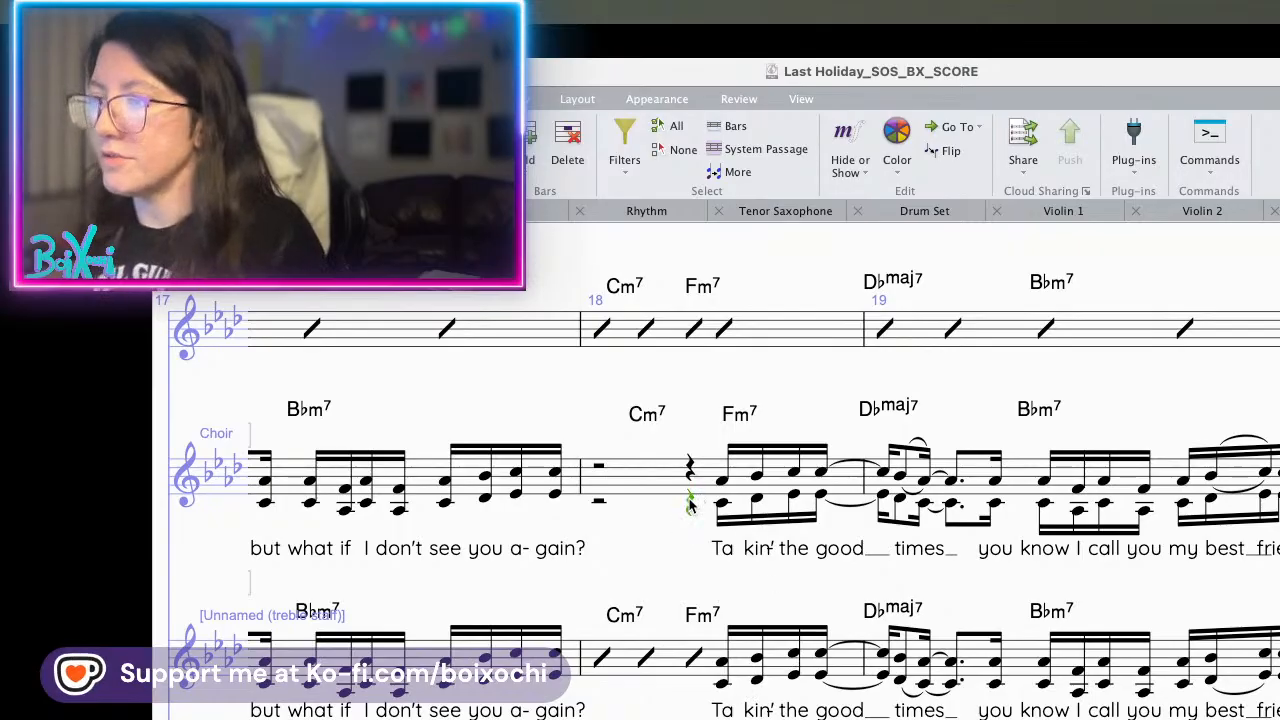
{"action": "left_click", "coordinate": [601, 500]}
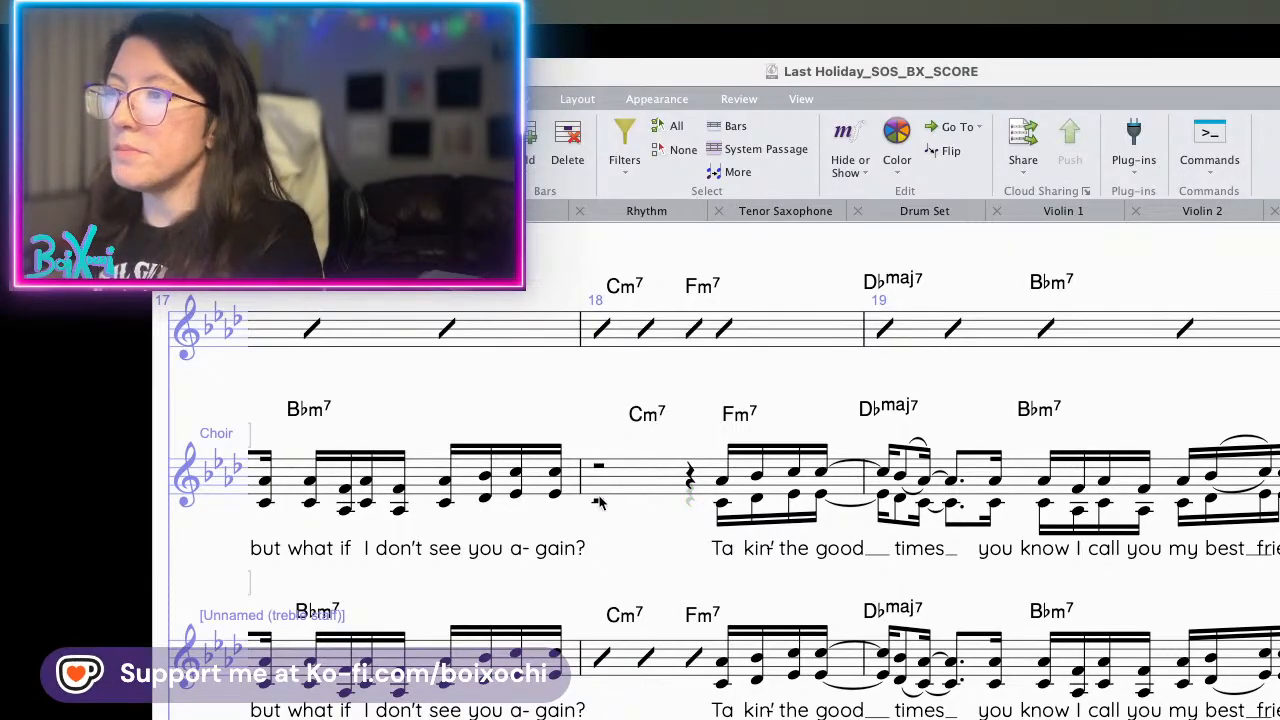
{"action": "key", "text": "super+shift+h"}
{"action": "left_click", "coordinate": [964, 497]}
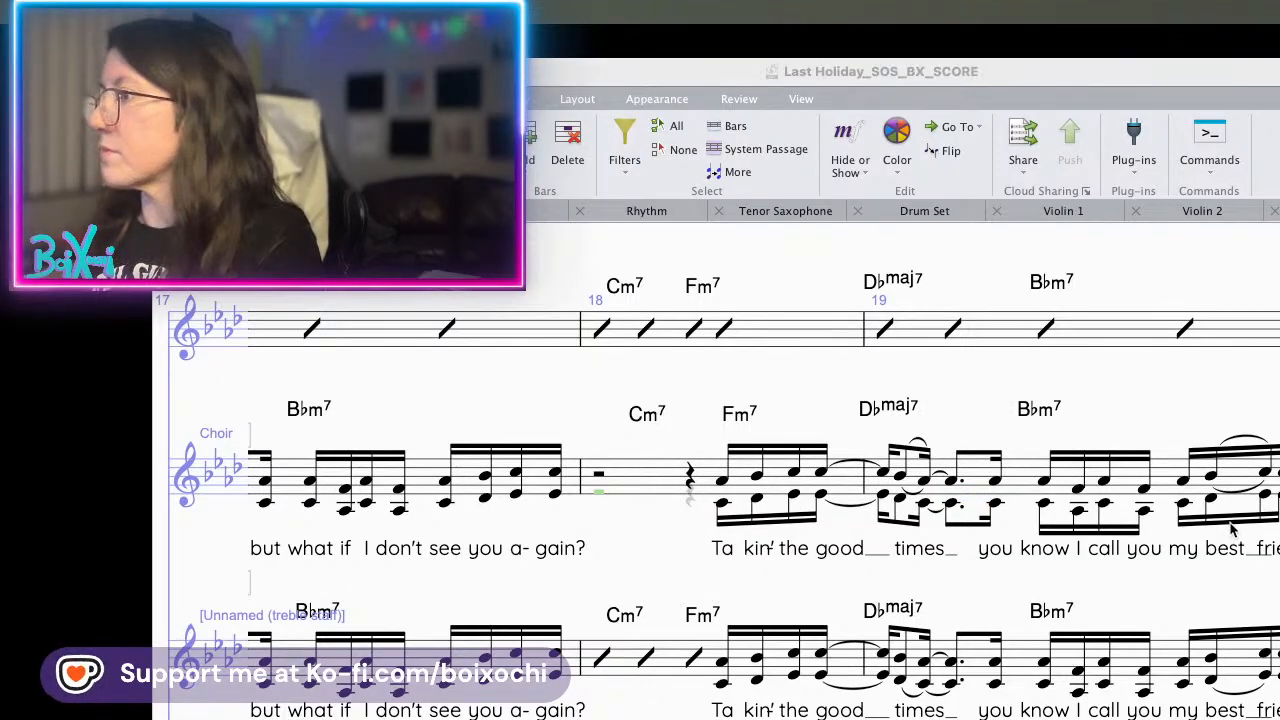
{"action": "left_click", "coordinate": [272, 583]}
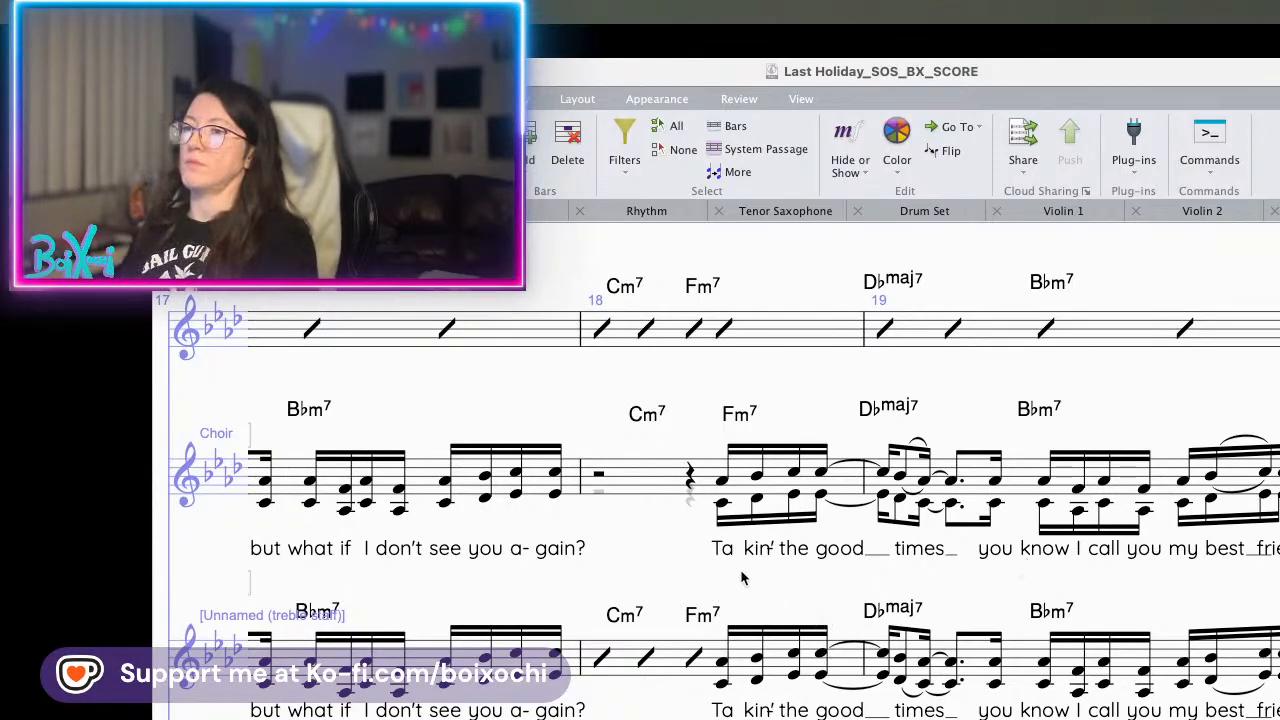
- Correct the hyphenation and apostrophe of the bar 18 lyric on the unnamed treble staff so it reads "Ta-kin'"
{"action": "left_click", "coordinate": [707, 484]}
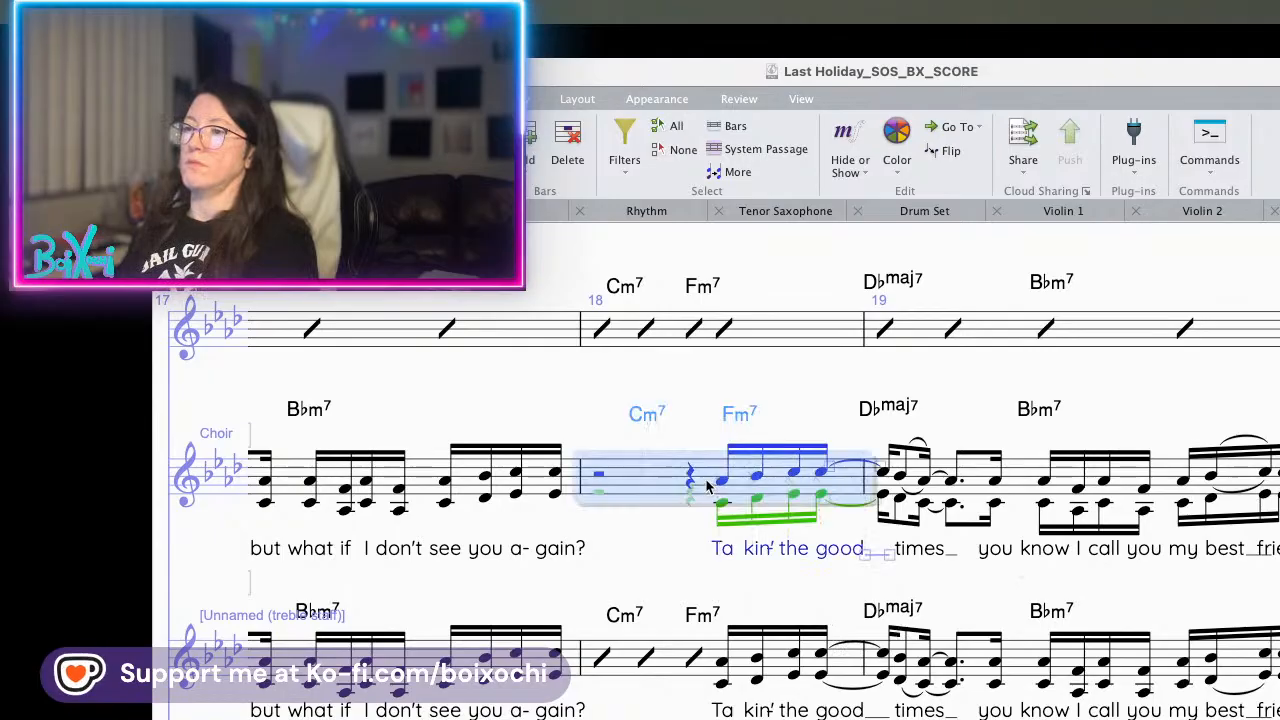
{"action": "double_click", "coordinate": [760, 713]}
{"action": "key", "text": "Escape"}
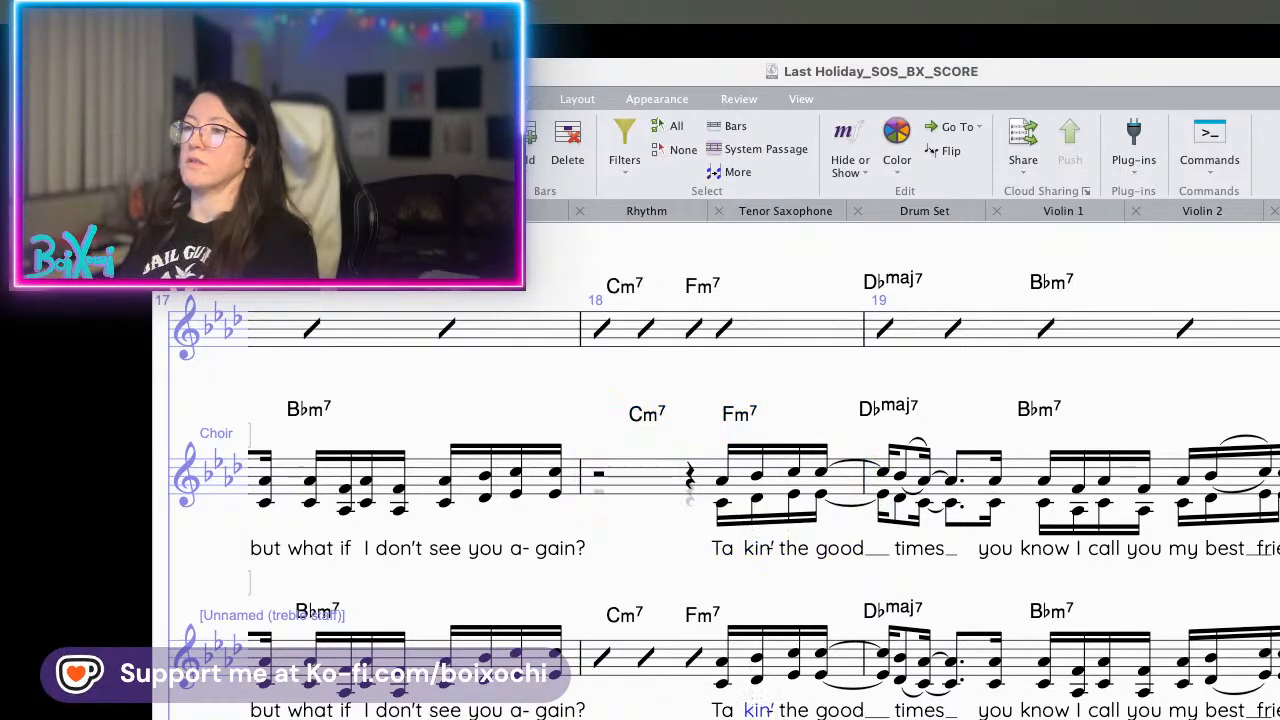
{"action": "double_click", "coordinate": [775, 711]}
{"action": "key", "text": "BackSpace"}
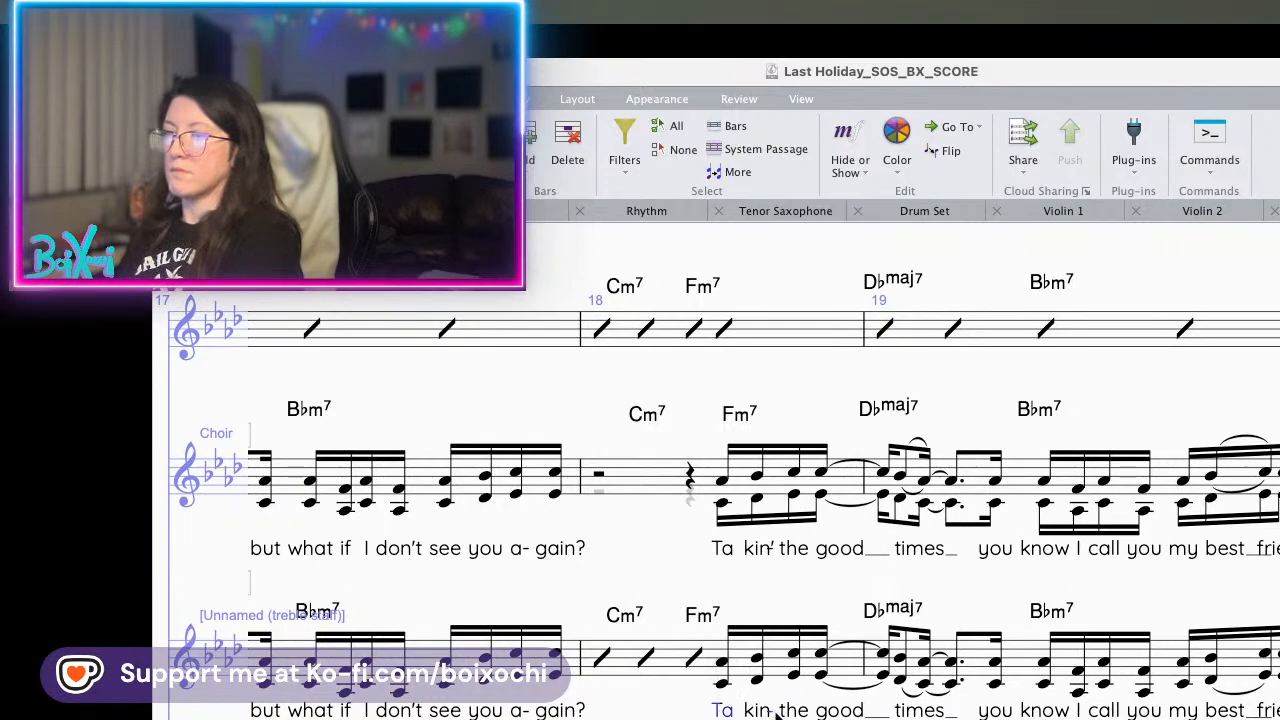
{"action": "scroll", "coordinate": [772, 716], "scroll_direction": "down", "scroll_amount": 2}
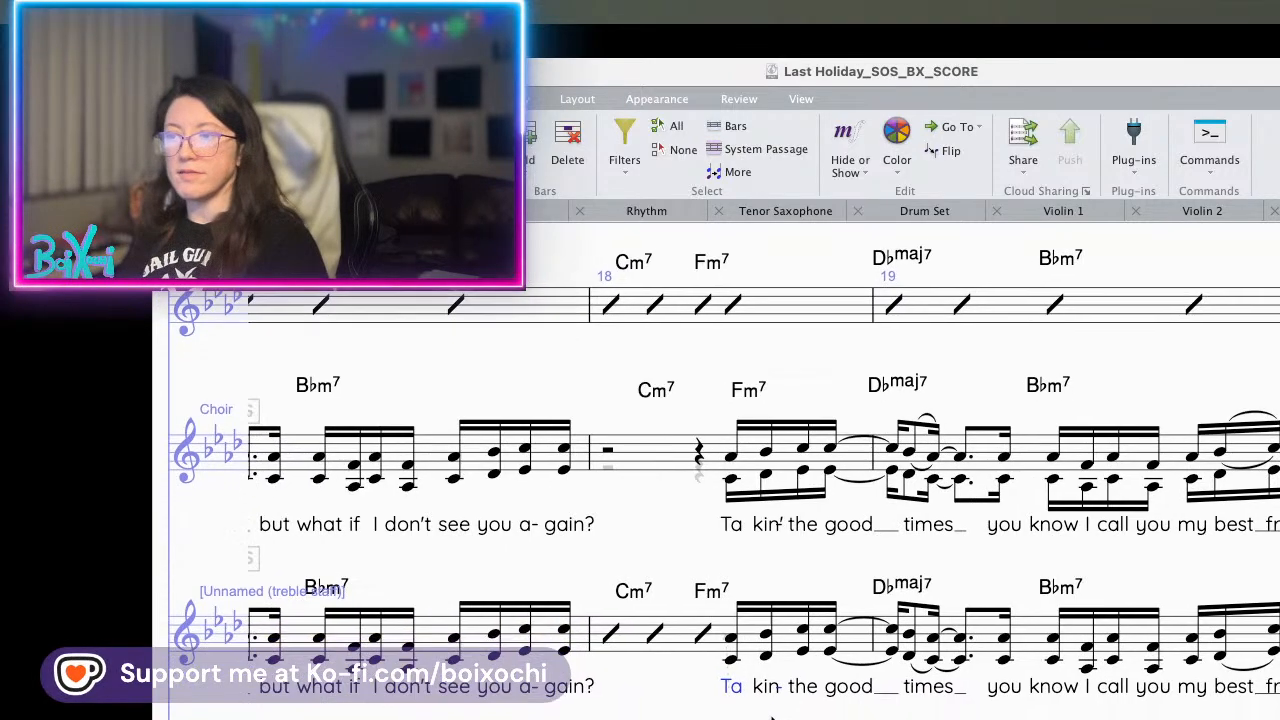
{"action": "scroll", "coordinate": [770, 716], "scroll_direction": "up", "scroll_amount": 5}
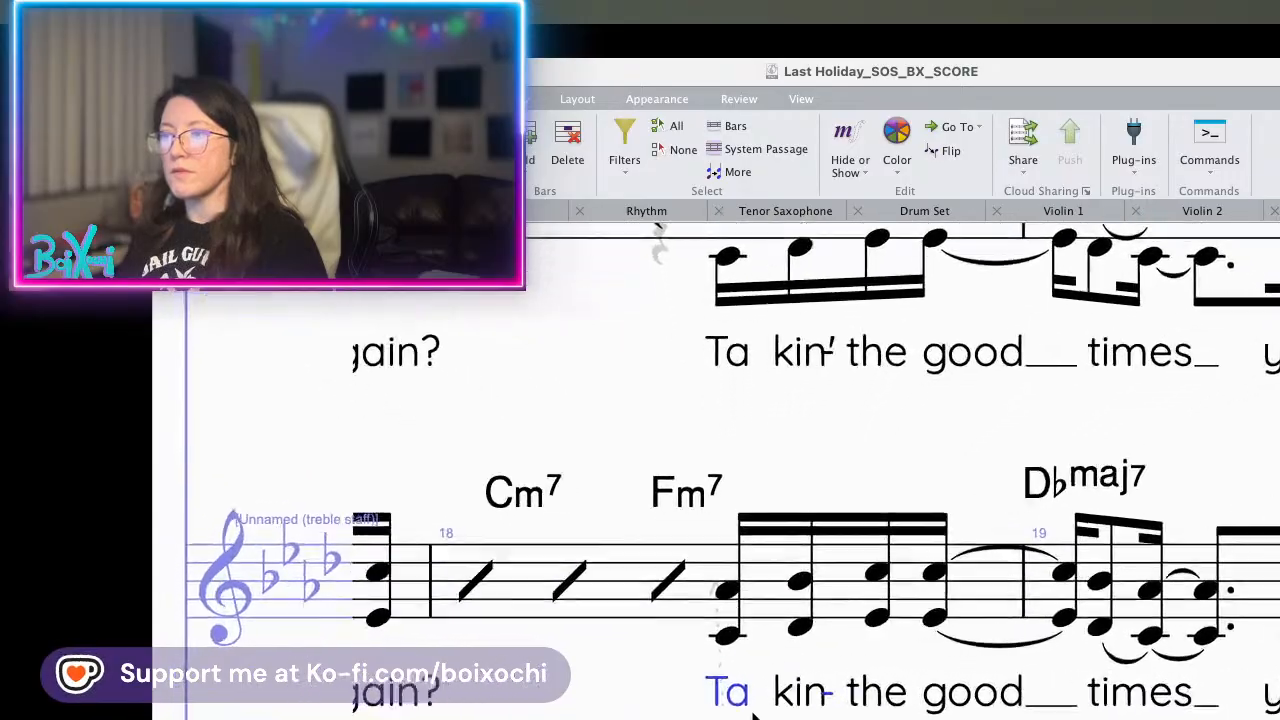
{"action": "double_click", "coordinate": [740, 710]}
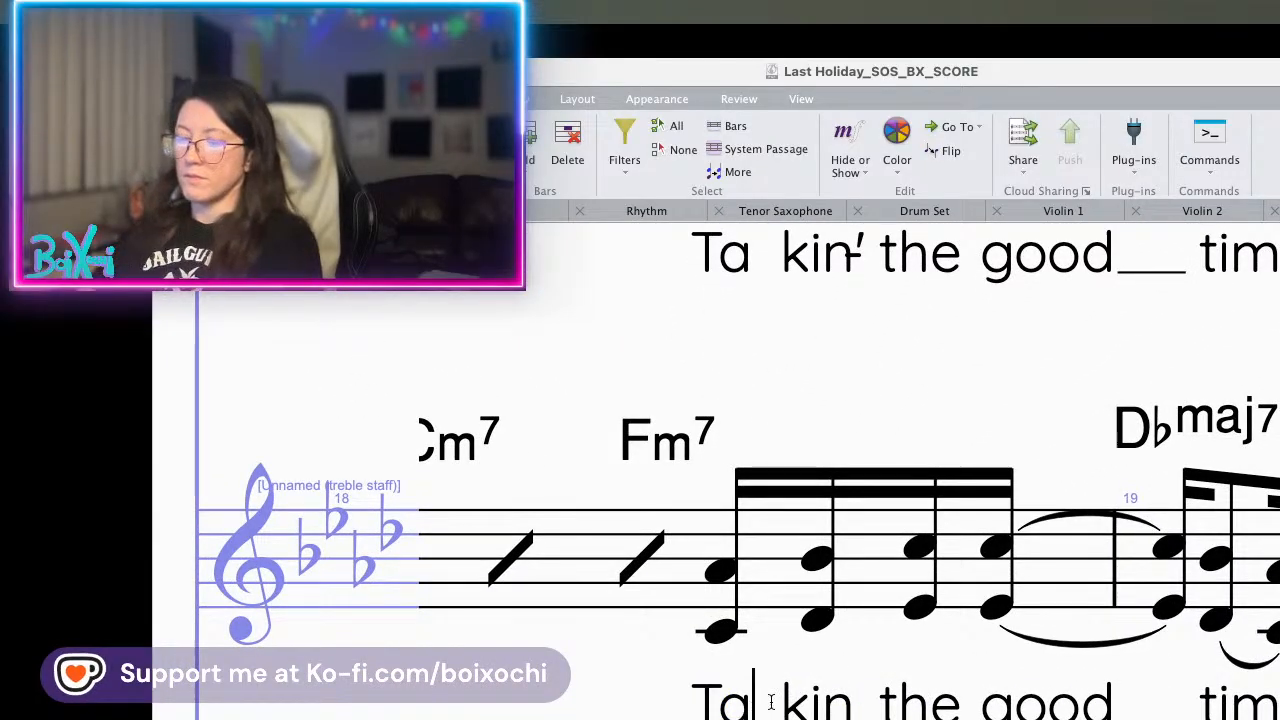
{"action": "type", "text": "-"}
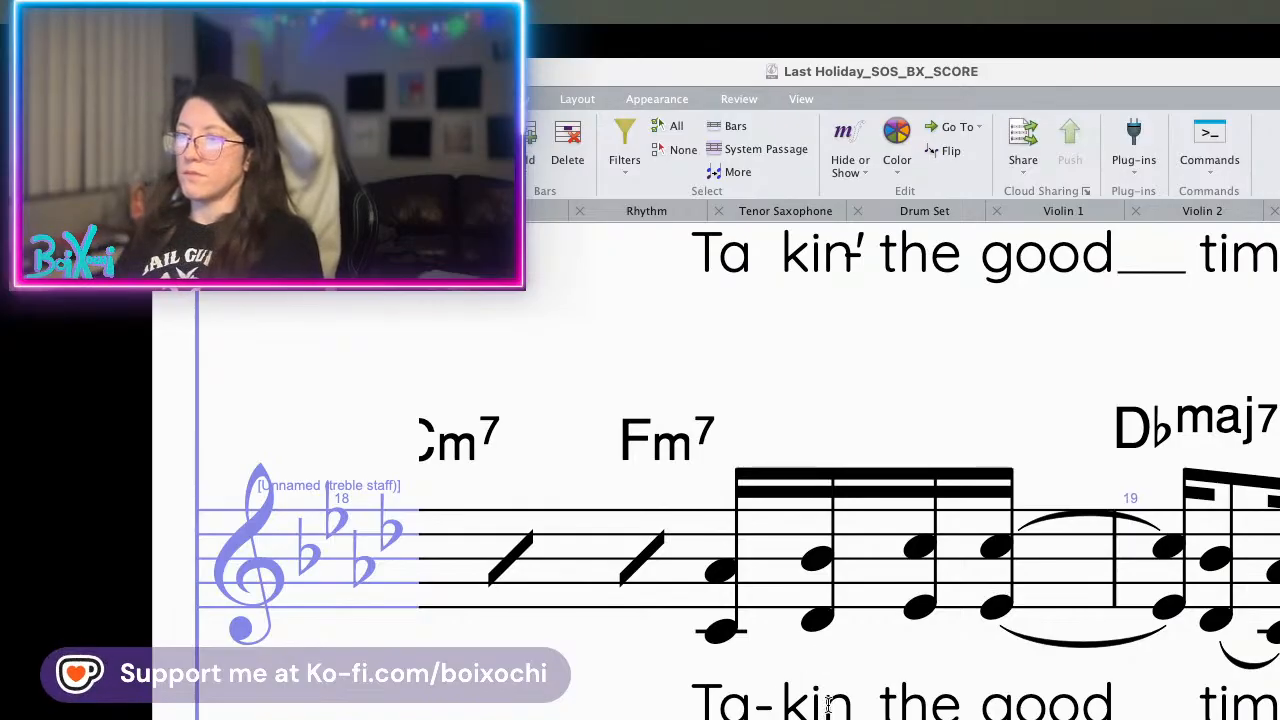
{"action": "double_click", "coordinate": [810, 710]}
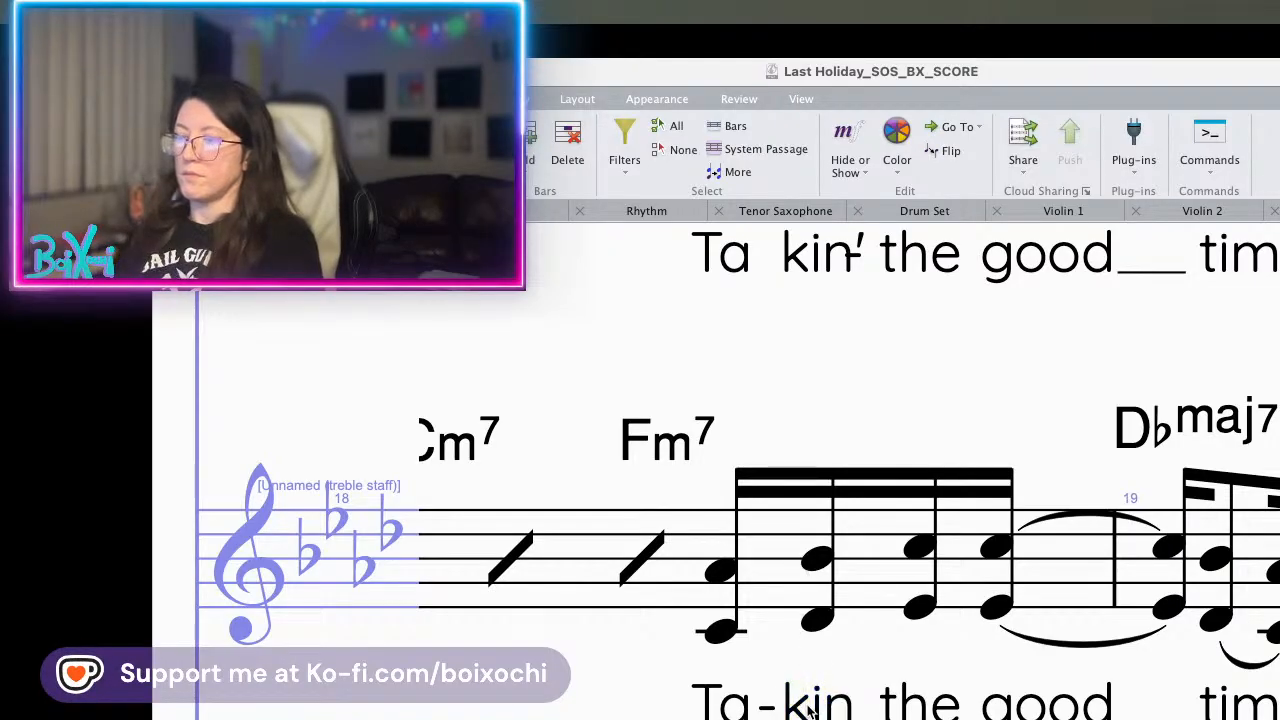
{"action": "type", "text": "'"}
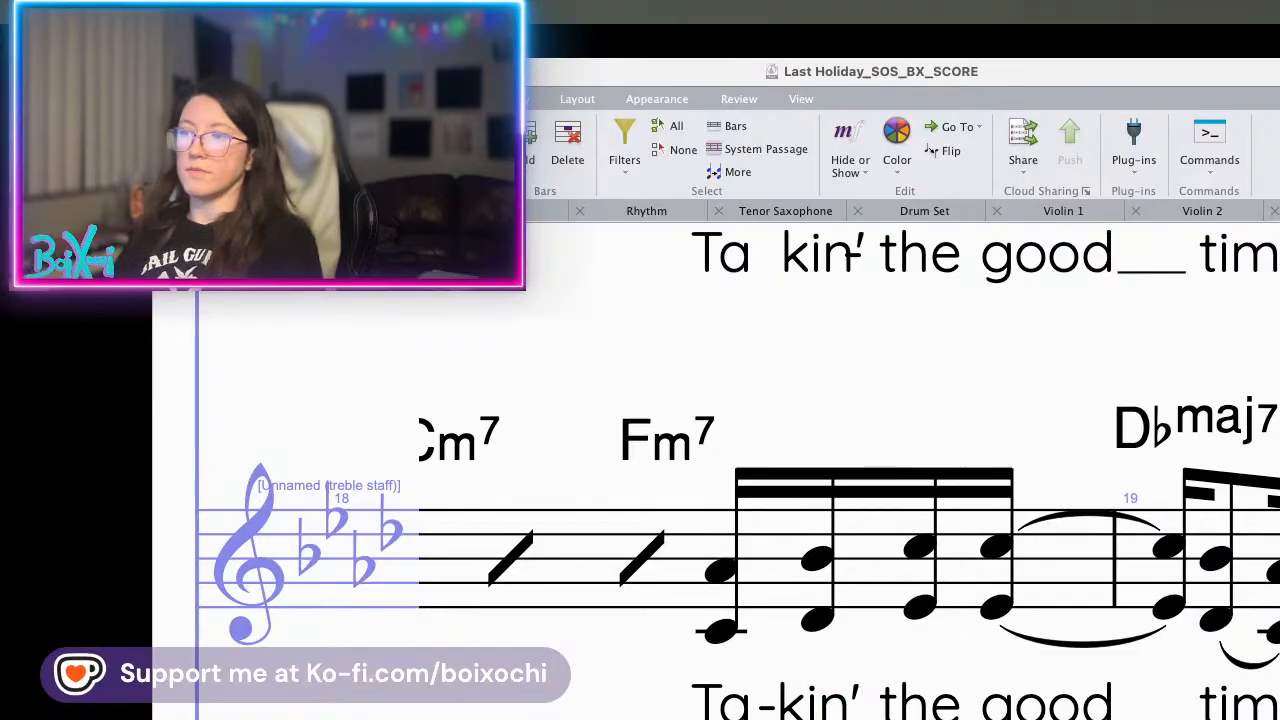
- Re-enter the hyphen after "Ta" in the Choir's bar 18 lyric so it reads "Ta-kin'"
{"action": "scroll", "coordinate": [790, 370], "scroll_direction": "up", "scroll_amount": 3}
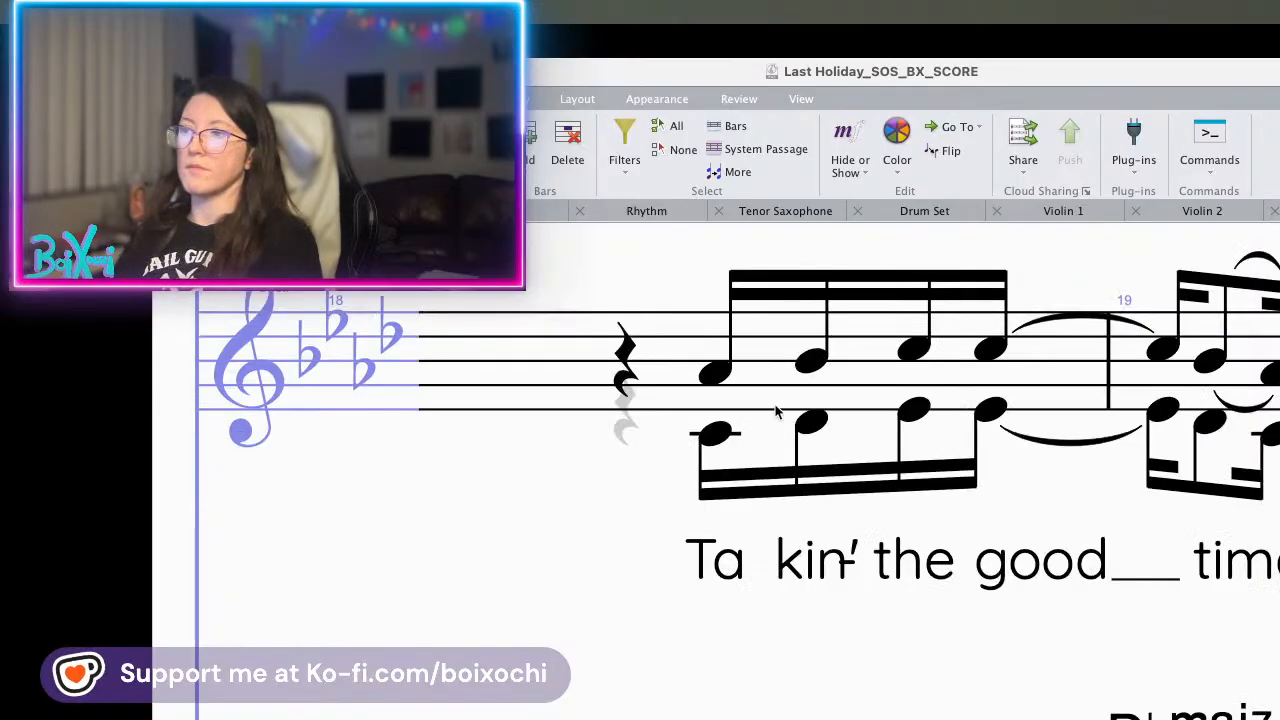
{"action": "double_click", "coordinate": [737, 563]}
{"action": "type", "text": "-"}
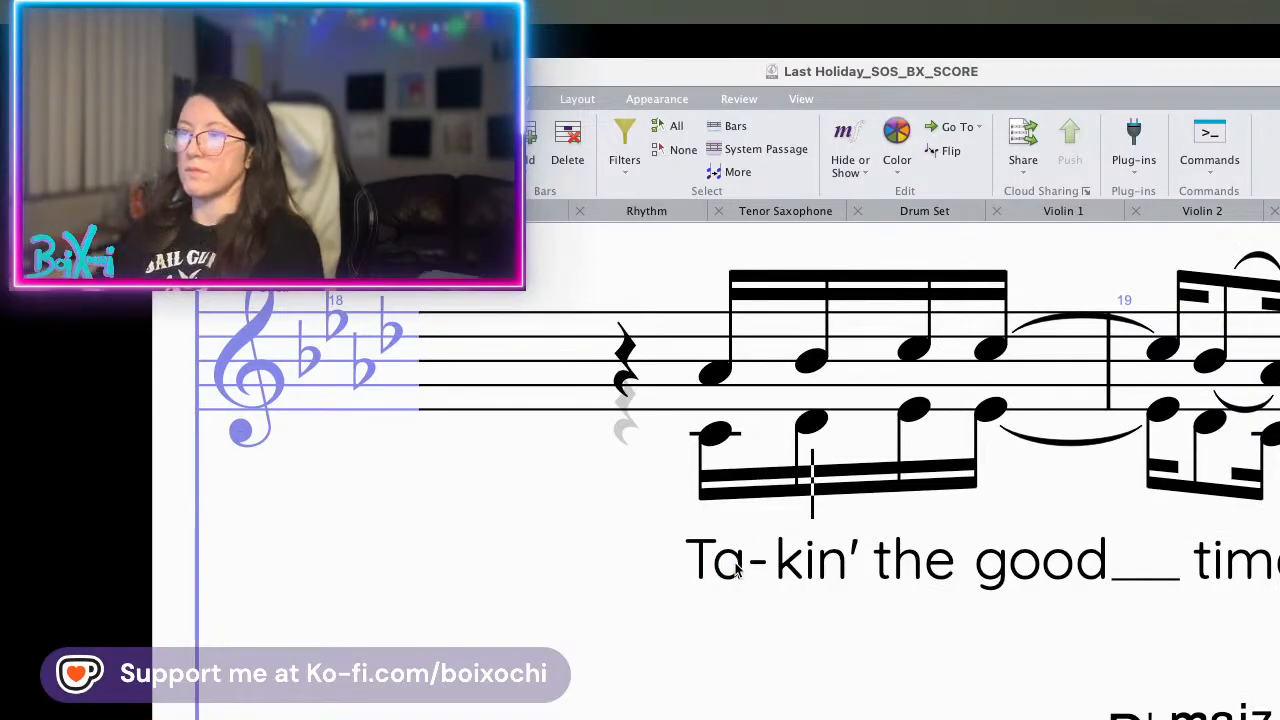
{"action": "key", "text": "Escape"}
- Remove the Choir's extra inner slur in bar 19 and slur the lower-voice second and third notes on "times"
{"action": "left_click_drag", "start_coordinate": [890, 641], "coordinate": [546, 642]}
{"action": "key", "text": "super+minus"}
{"action": "key", "text": "super+minus"}
{"action": "key", "text": "super+minus"}
{"action": "key", "text": "super+minus"}
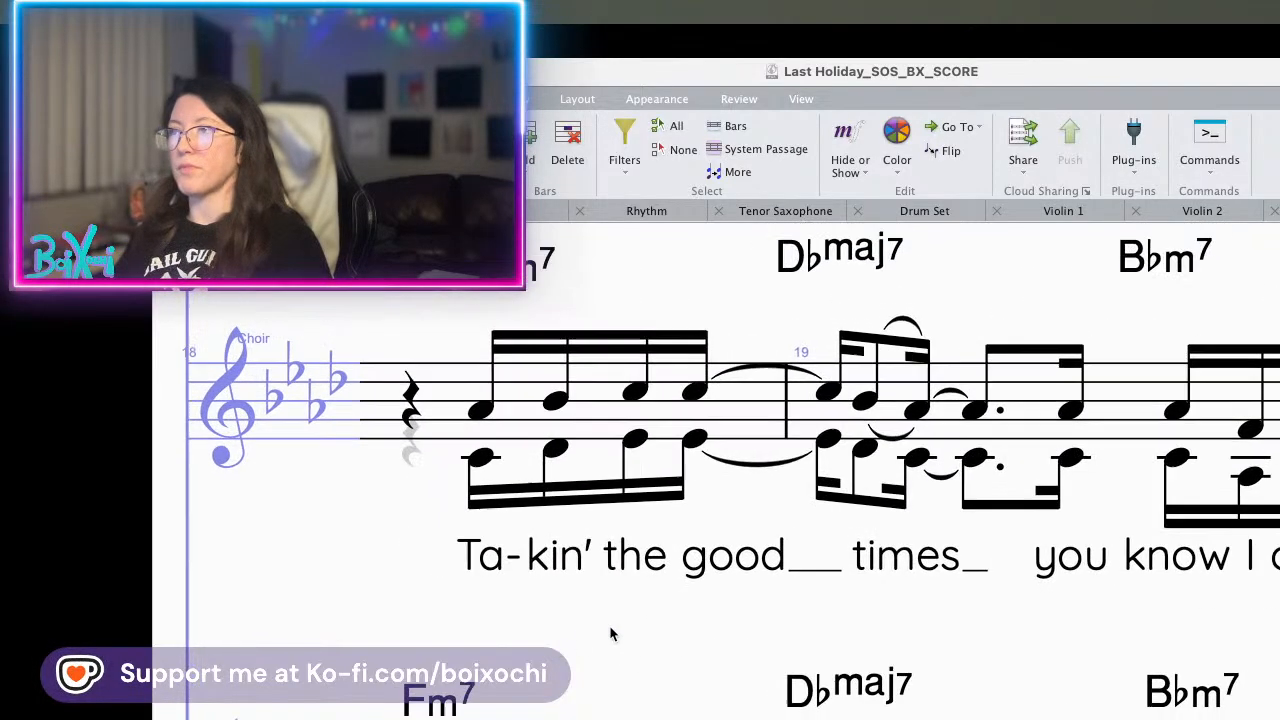
{"action": "left_click", "coordinate": [866, 440]}
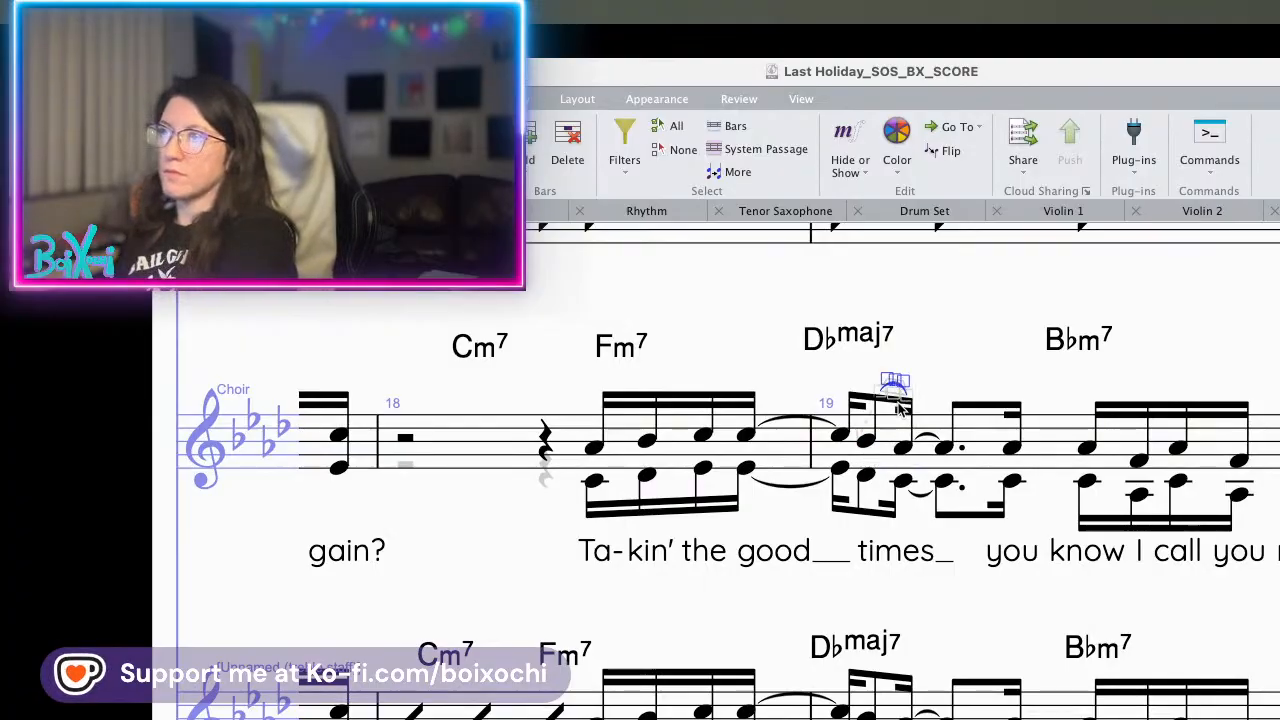
{"action": "left_click", "coordinate": [866, 477]}
{"action": "key", "text": "s"}
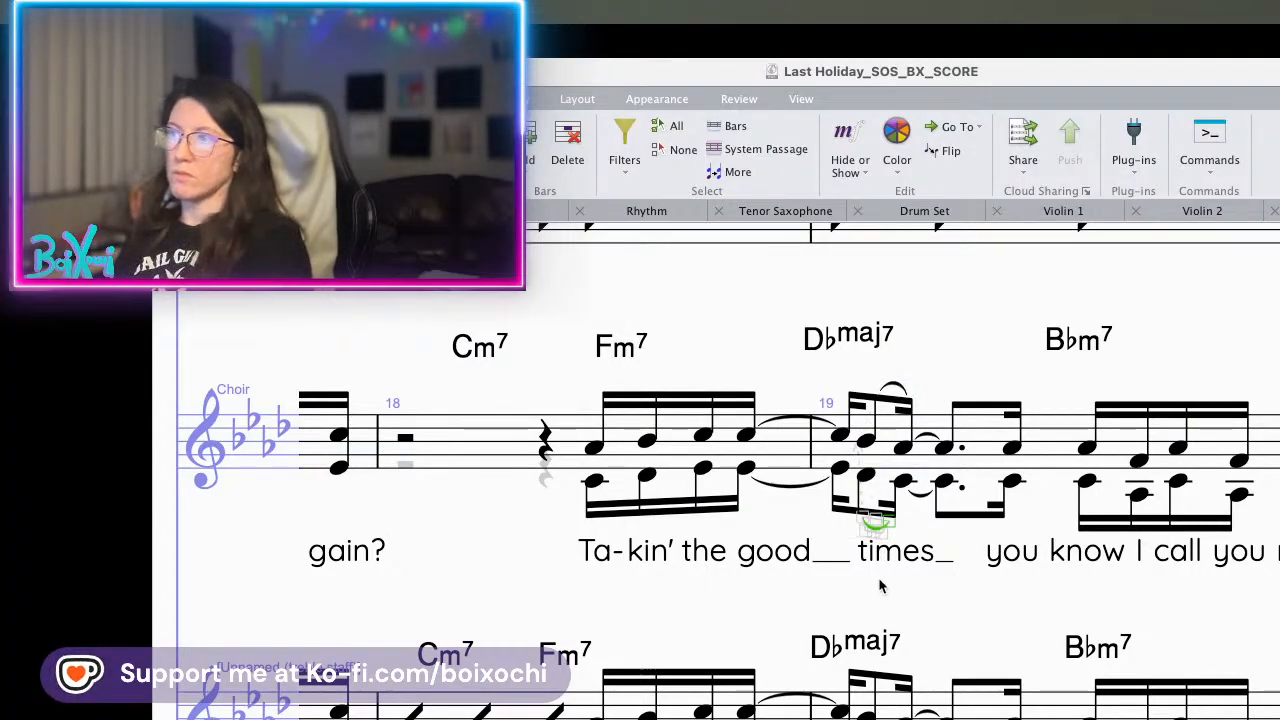
{"action": "key", "text": "Escape"}
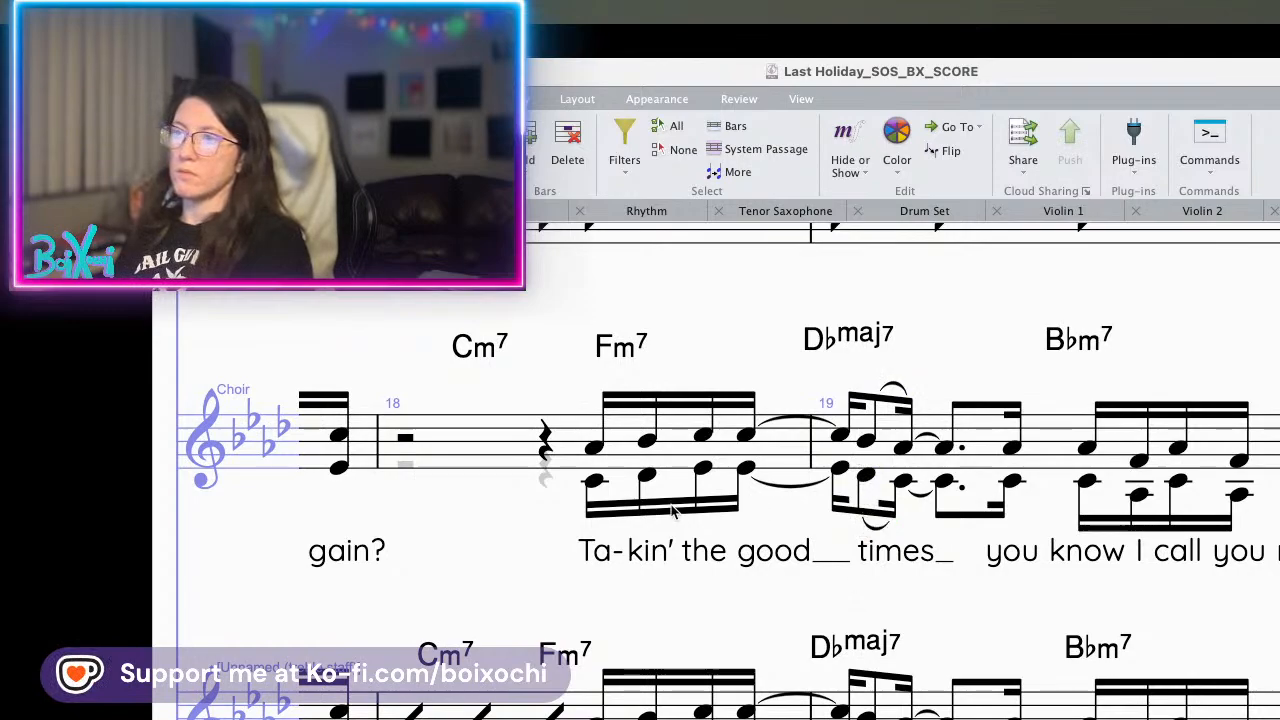
- Move the unnamed treble staff's lower notes from "Ta-kin'" in bar 18 through bar 19 into voice 2 and hide bar 18's redundant lower-voice quarter rest
{"action": "scroll", "coordinate": [524, 527], "scroll_direction": "right", "scroll_amount": 4}
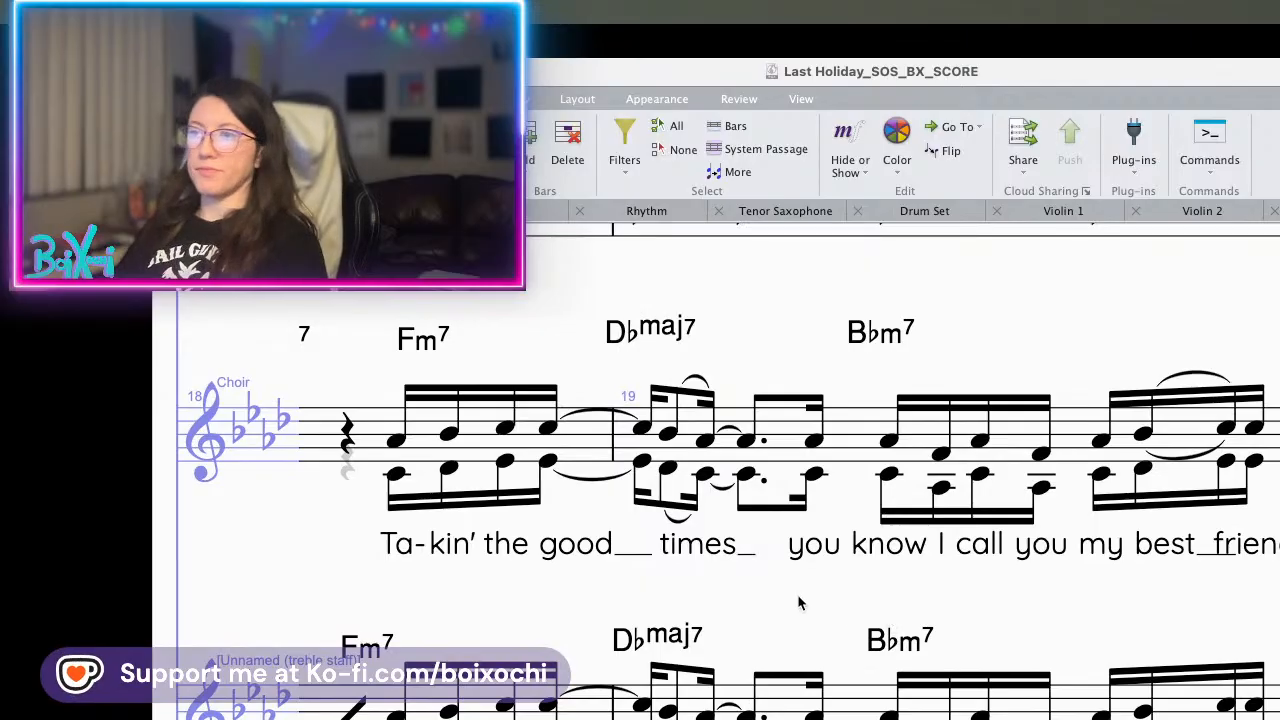
{"action": "scroll", "coordinate": [800, 603], "scroll_direction": "down", "scroll_amount": 3}
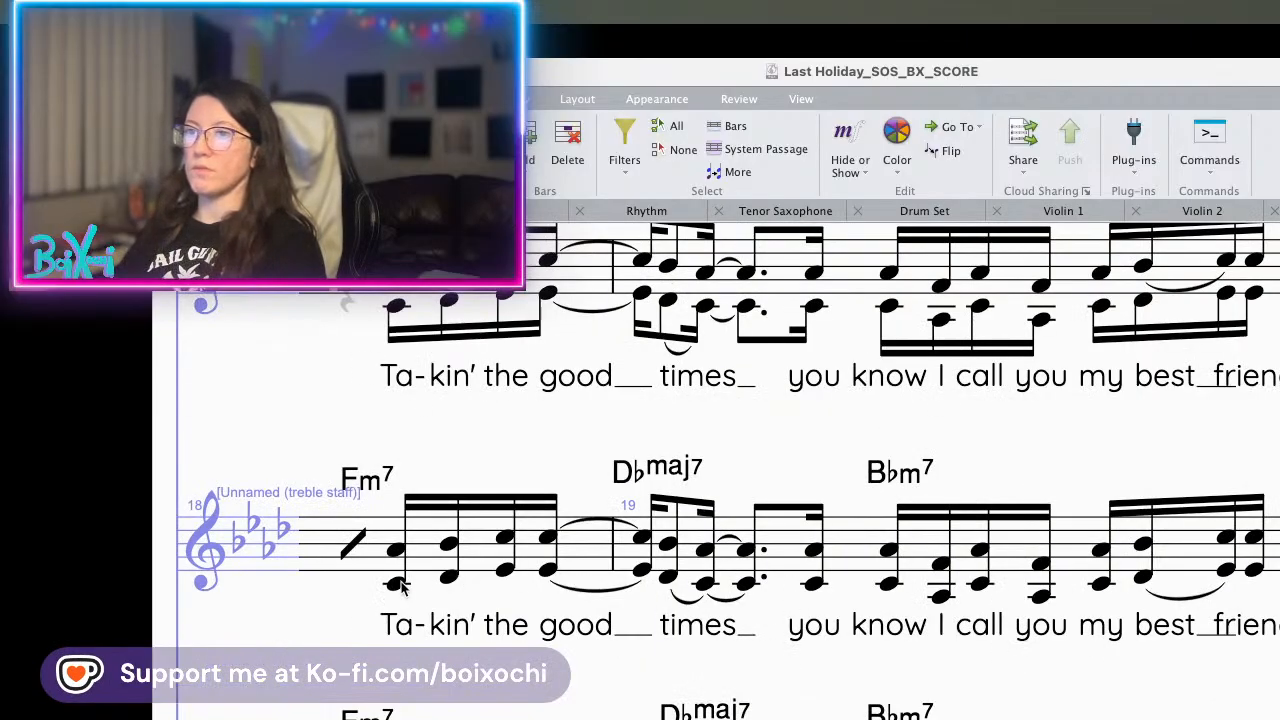
{"action": "left_click", "coordinate": [449, 577], "text": "super"}
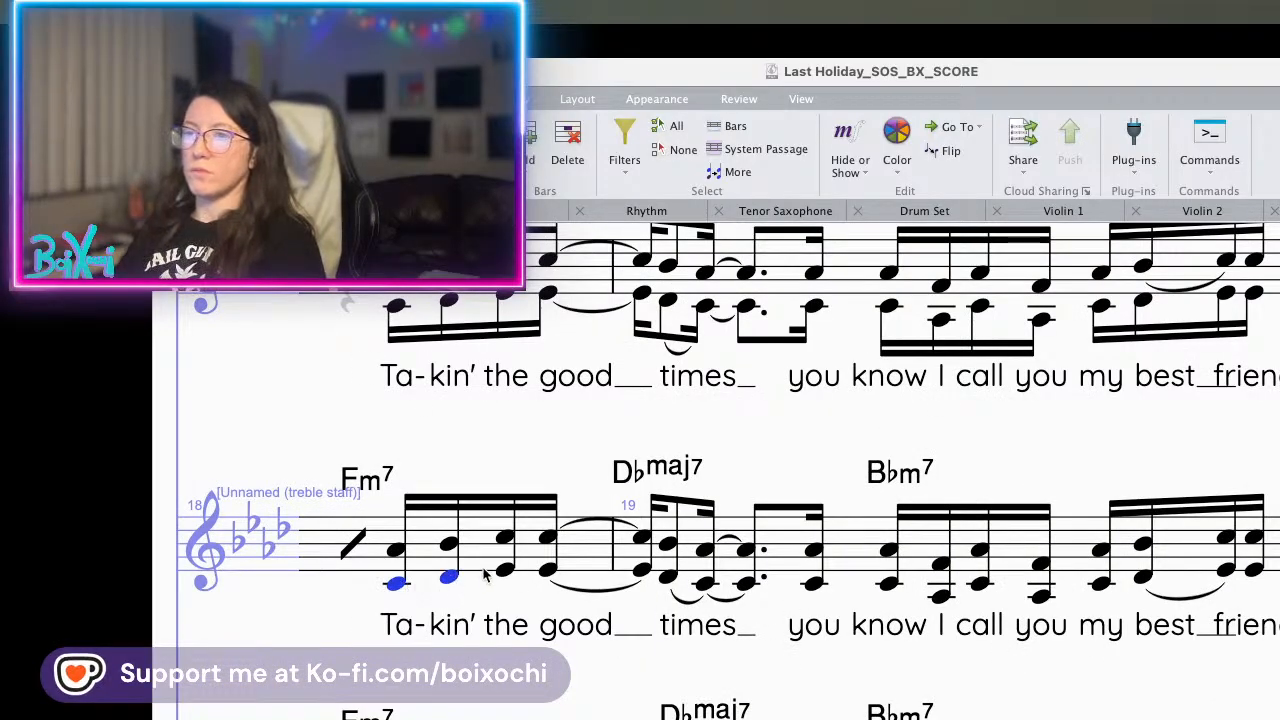
{"action": "left_click", "coordinate": [505, 570], "text": "super"}
{"action": "left_click", "coordinate": [548, 572], "text": "super"}
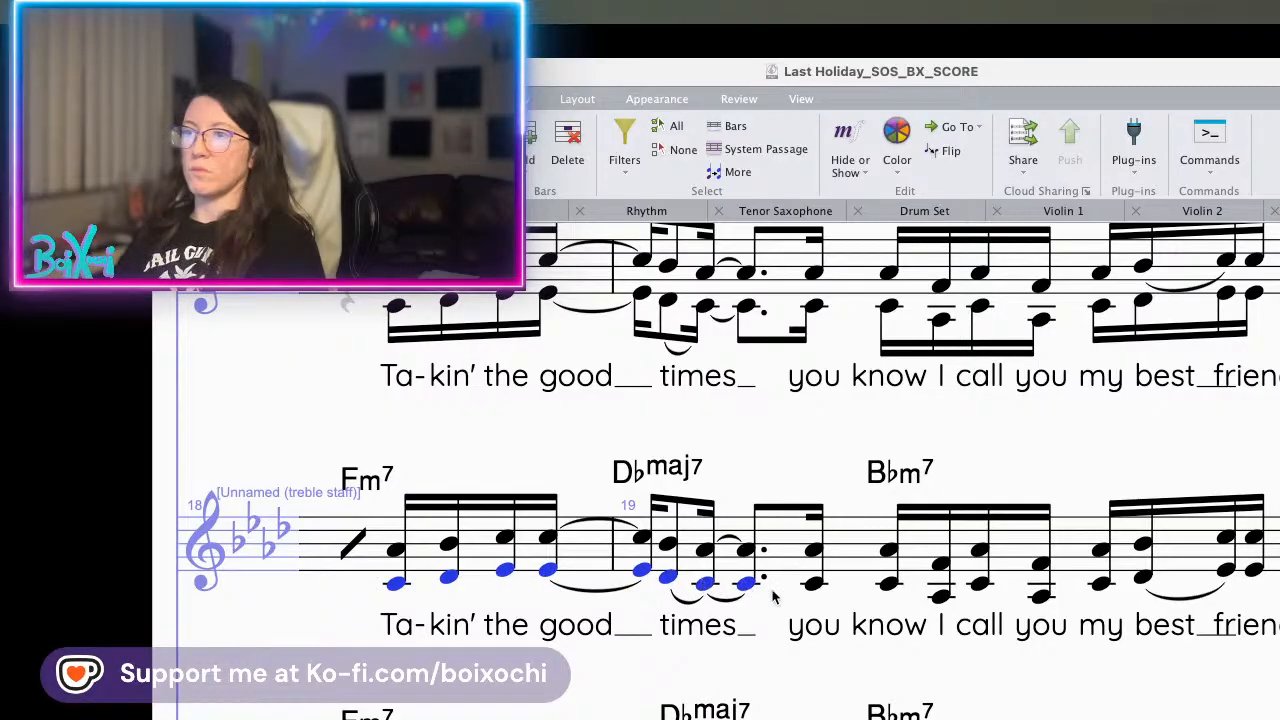
{"action": "left_click", "coordinate": [940, 596], "text": "super"}
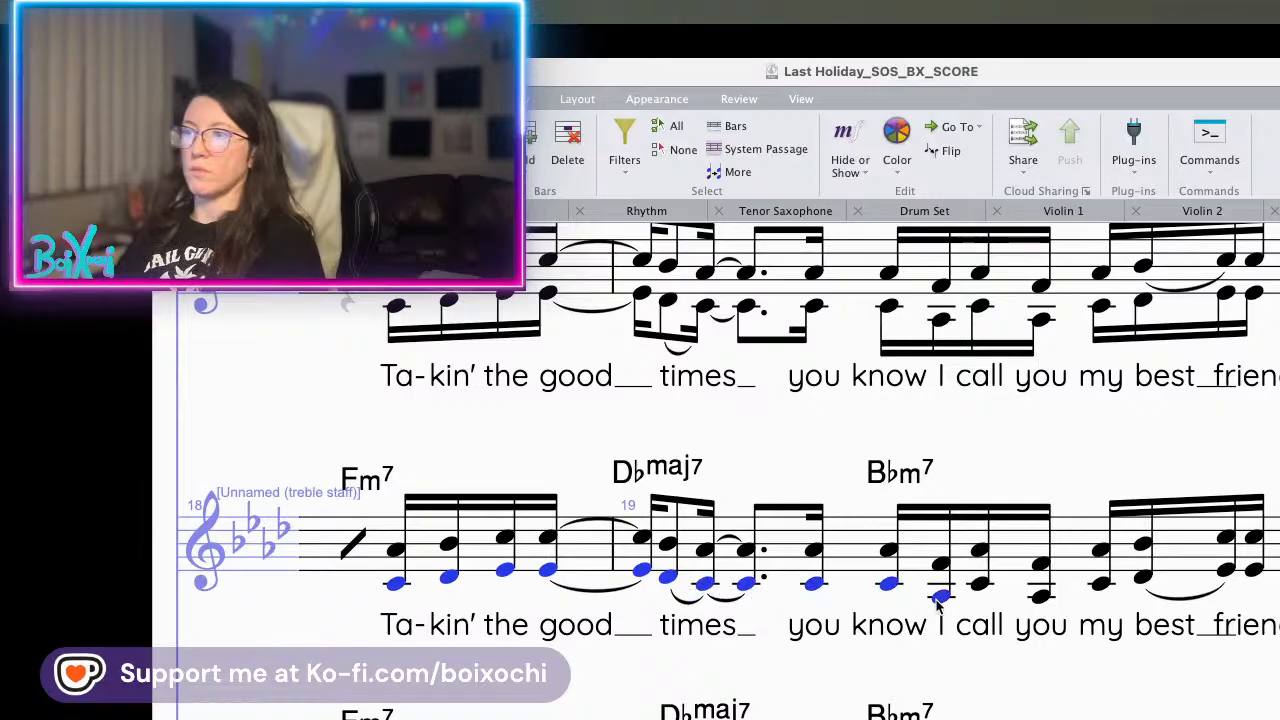
{"action": "left_click", "coordinate": [980, 584], "text": "super"}
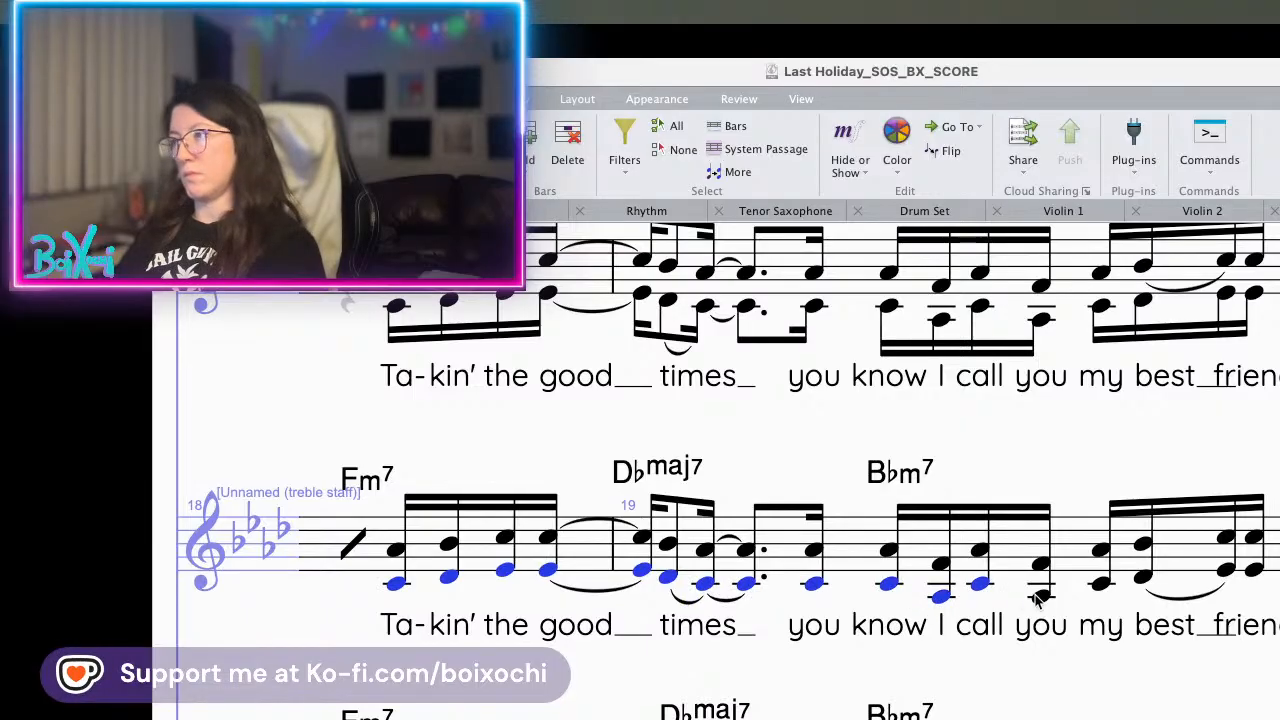
{"action": "right_click", "coordinate": [1252, 572]}
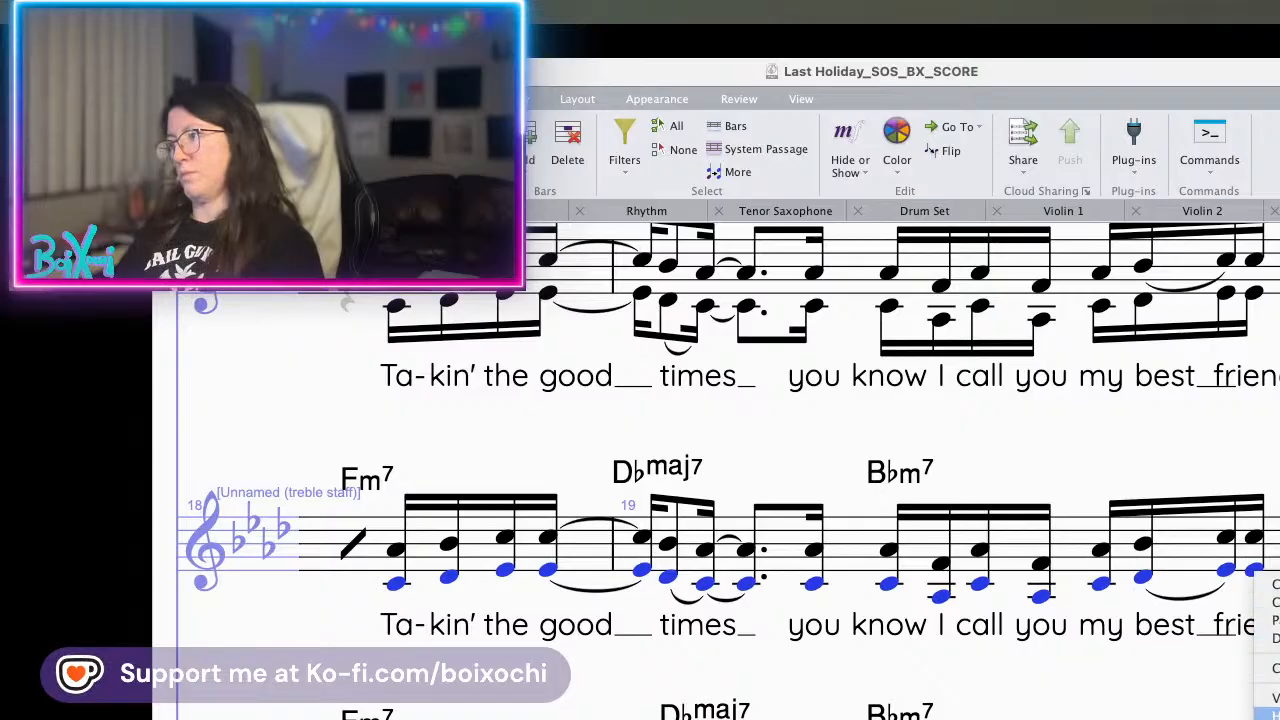
{"action": "left_click", "coordinate": [1137, 587]}
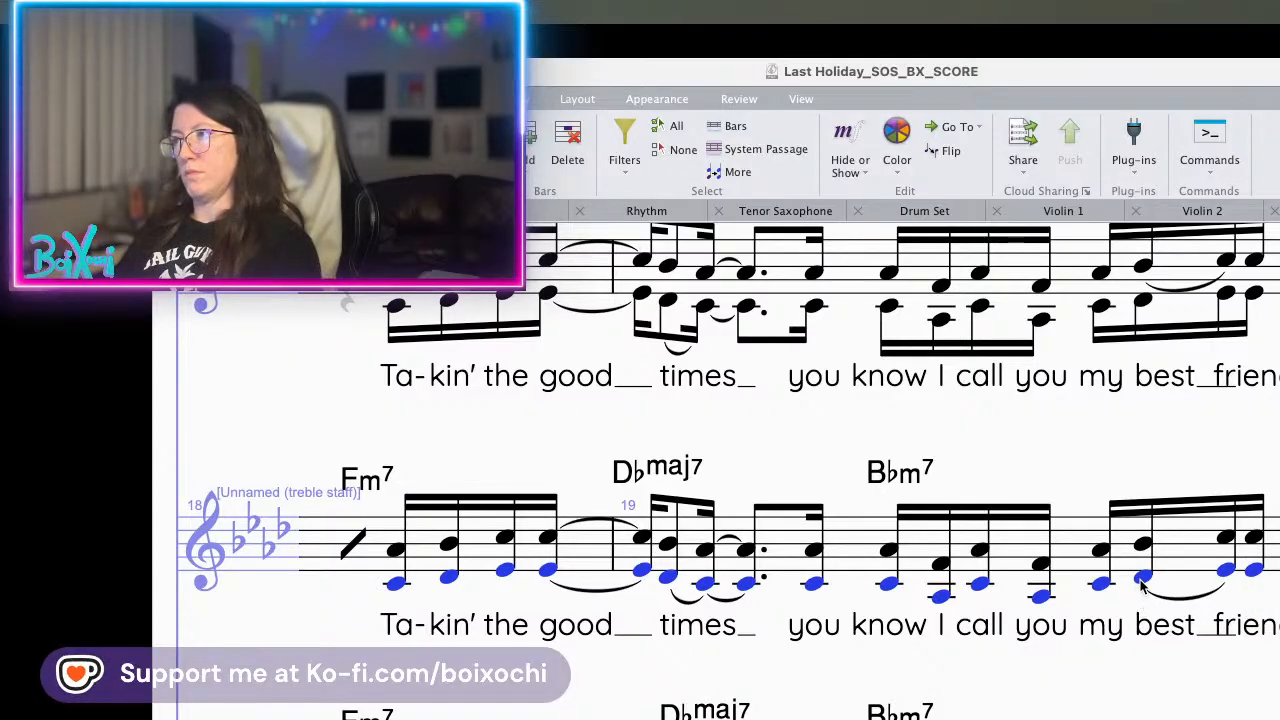
{"action": "key", "text": "alt+2"}
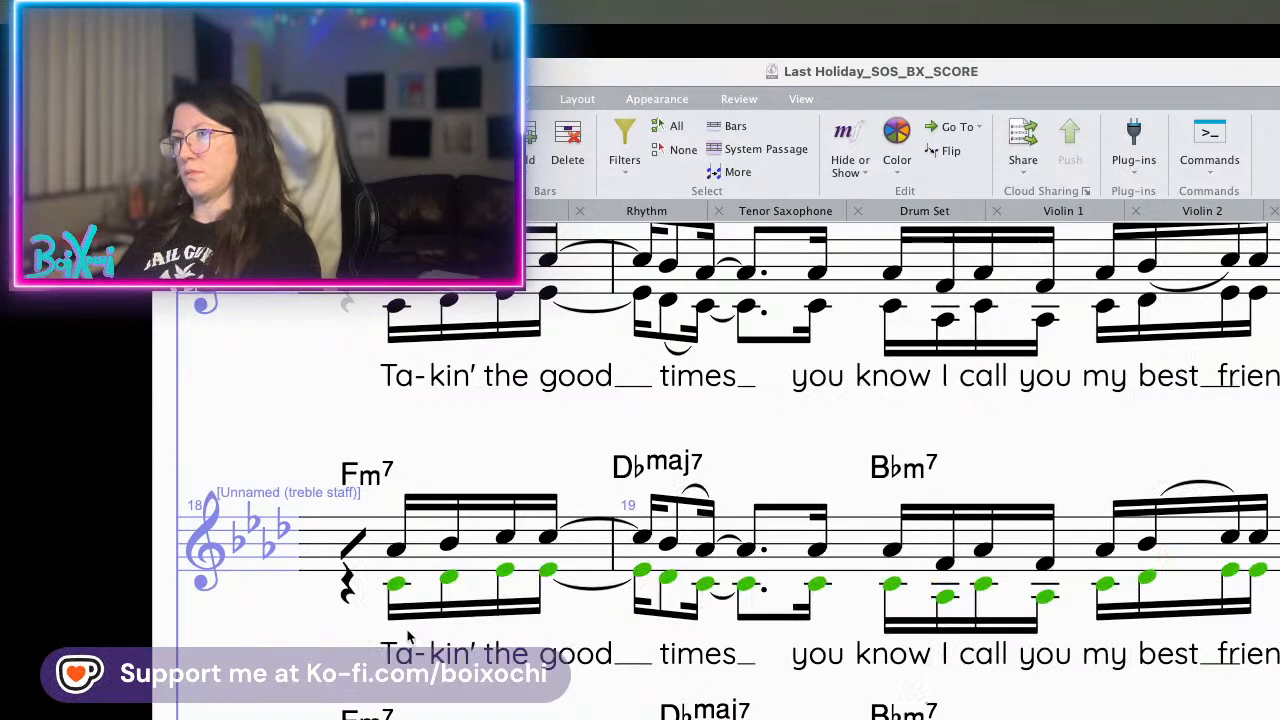
{"action": "left_click", "coordinate": [348, 592]}
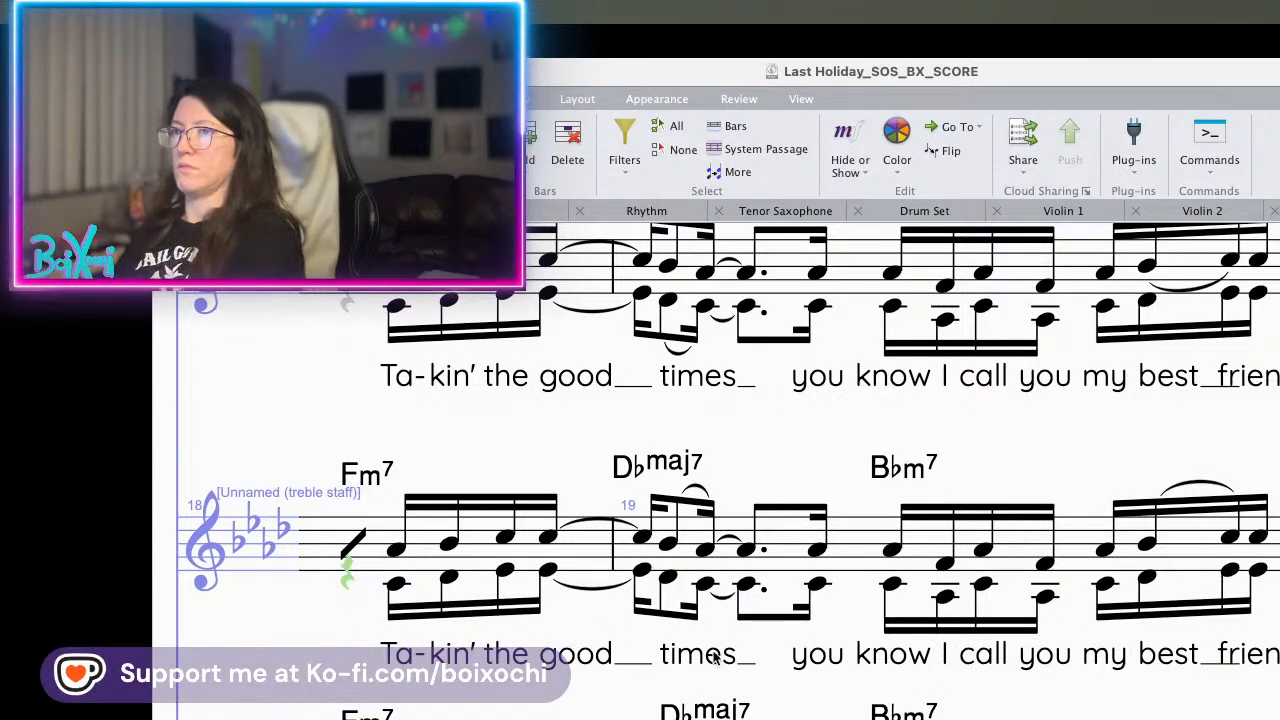
- Move the lower notes of "yeah yeah" in bar 20 of the unnamed treble staff to voice 2
{"action": "left_click_drag", "start_coordinate": [1275, 699], "coordinate": [1265, 703]}
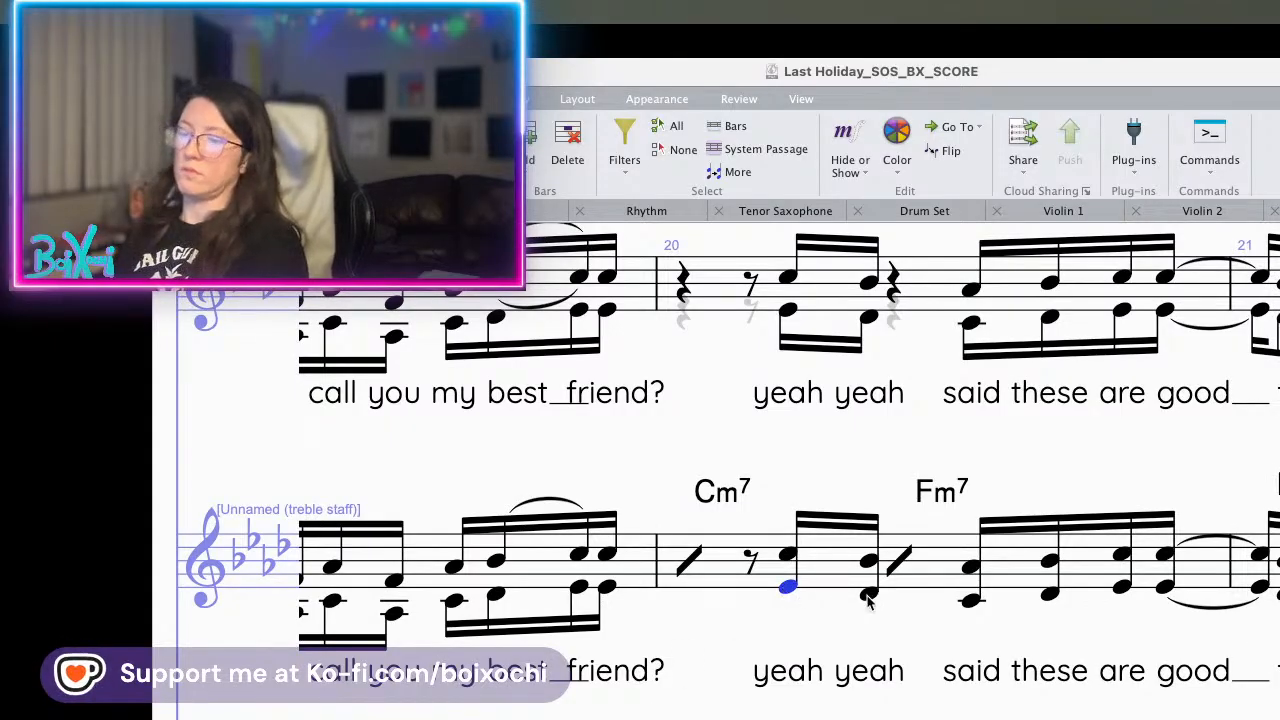
{"action": "key", "text": "super+alt+2"}
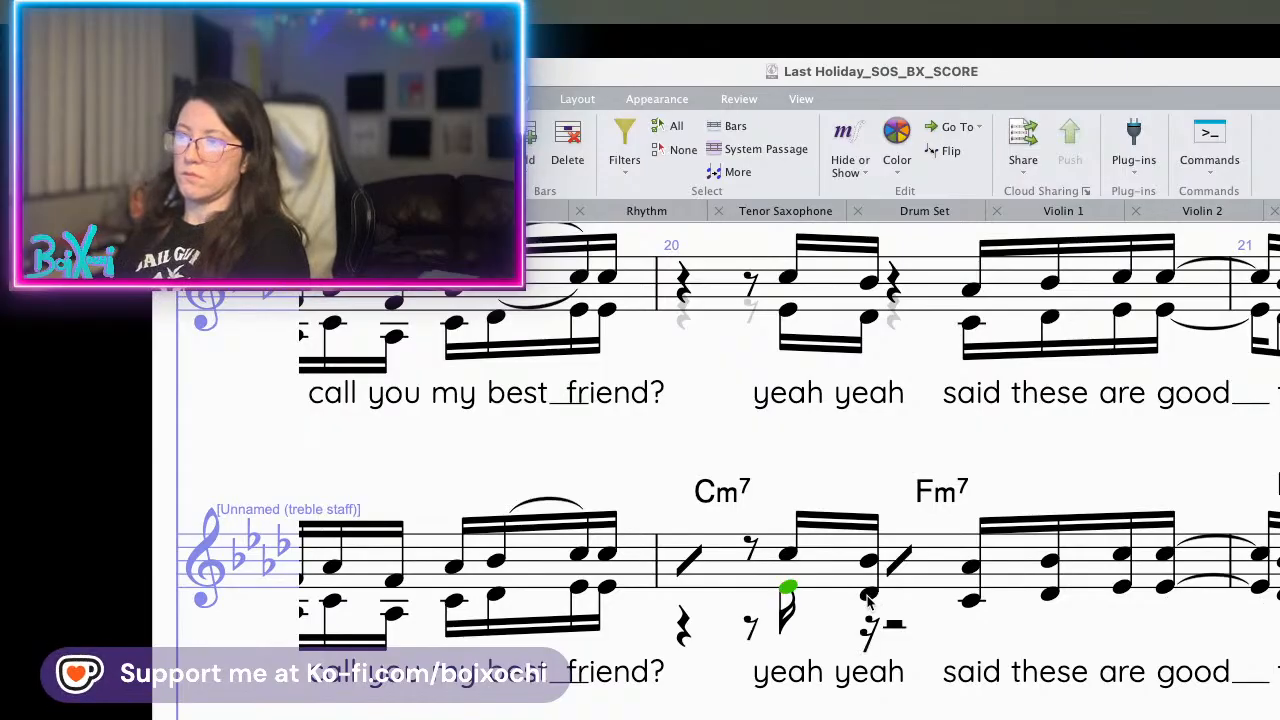
{"action": "key", "text": "super+alt+2"}
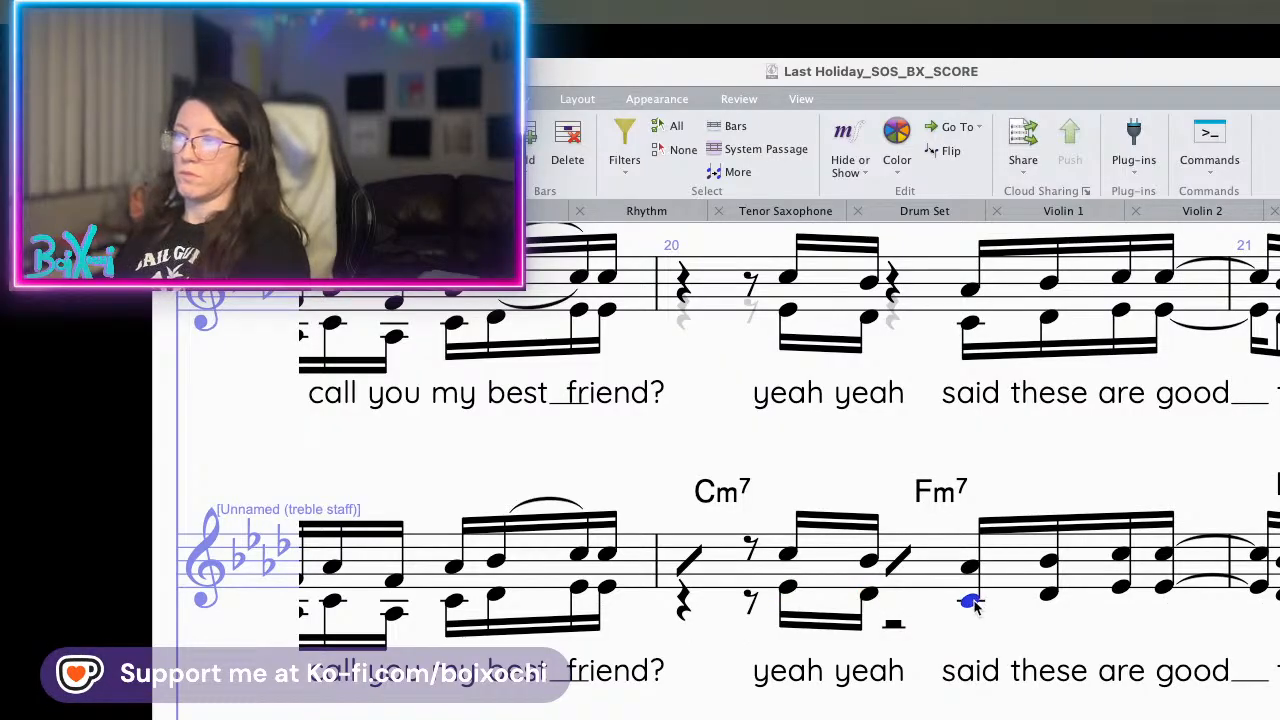
- Hide the voice 2 rests in bar 20 of the unnamed treble staff and replace its two slashes with quarter rests
{"action": "left_click", "coordinate": [1052, 598], "text": "shift"}
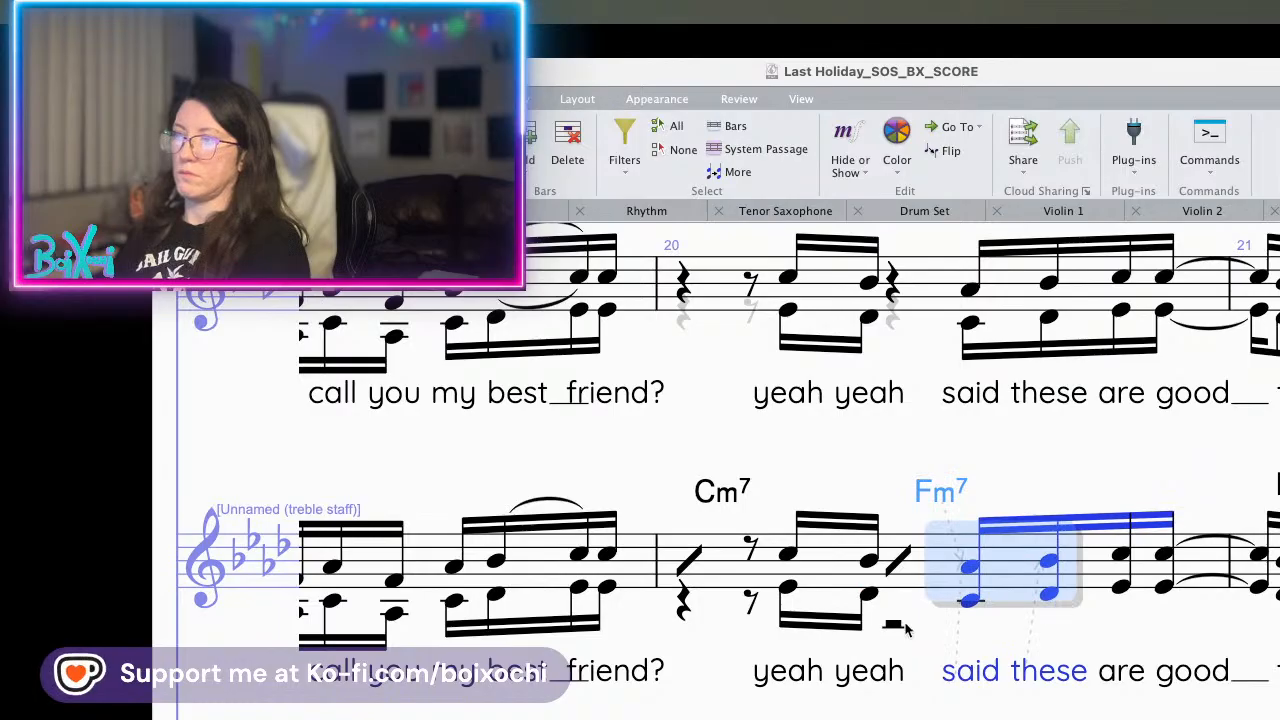
{"action": "left_click", "coordinate": [893, 624]}
{"action": "left_click", "coordinate": [757, 605]}
{"action": "key", "text": "Delete"}
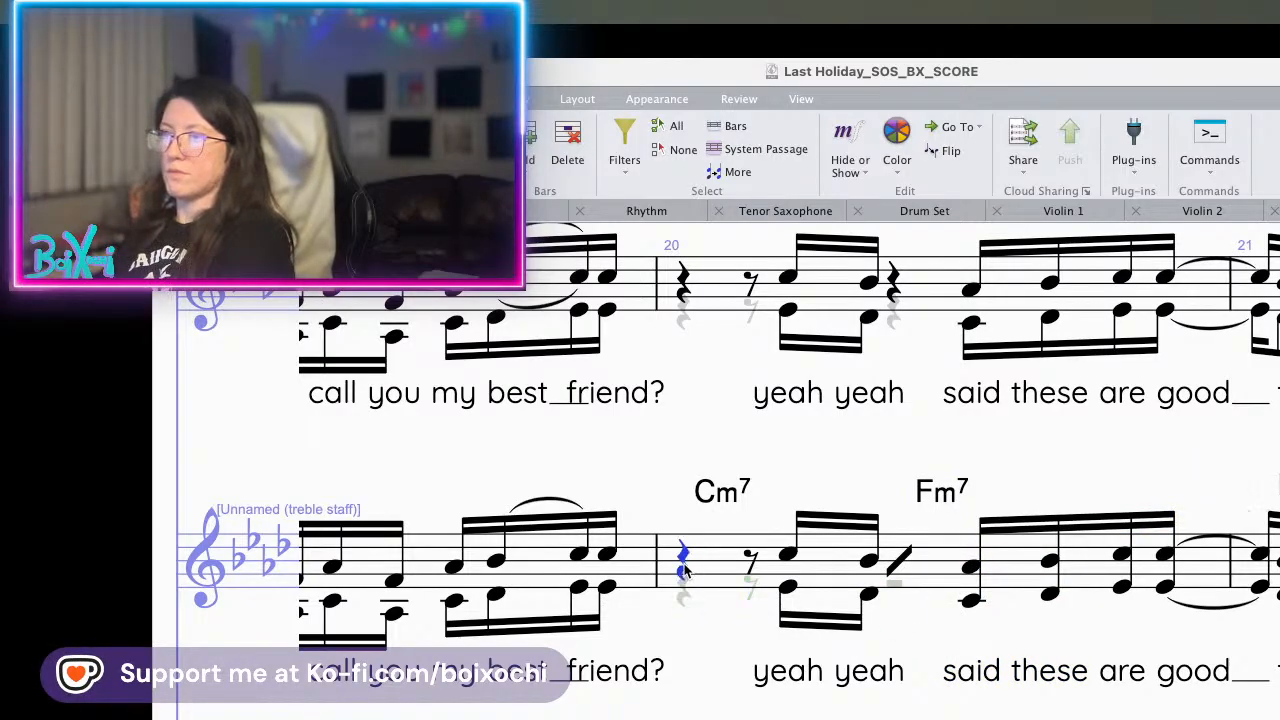
{"action": "left_click_drag", "start_coordinate": [943, 626], "coordinate": [711, 679]}
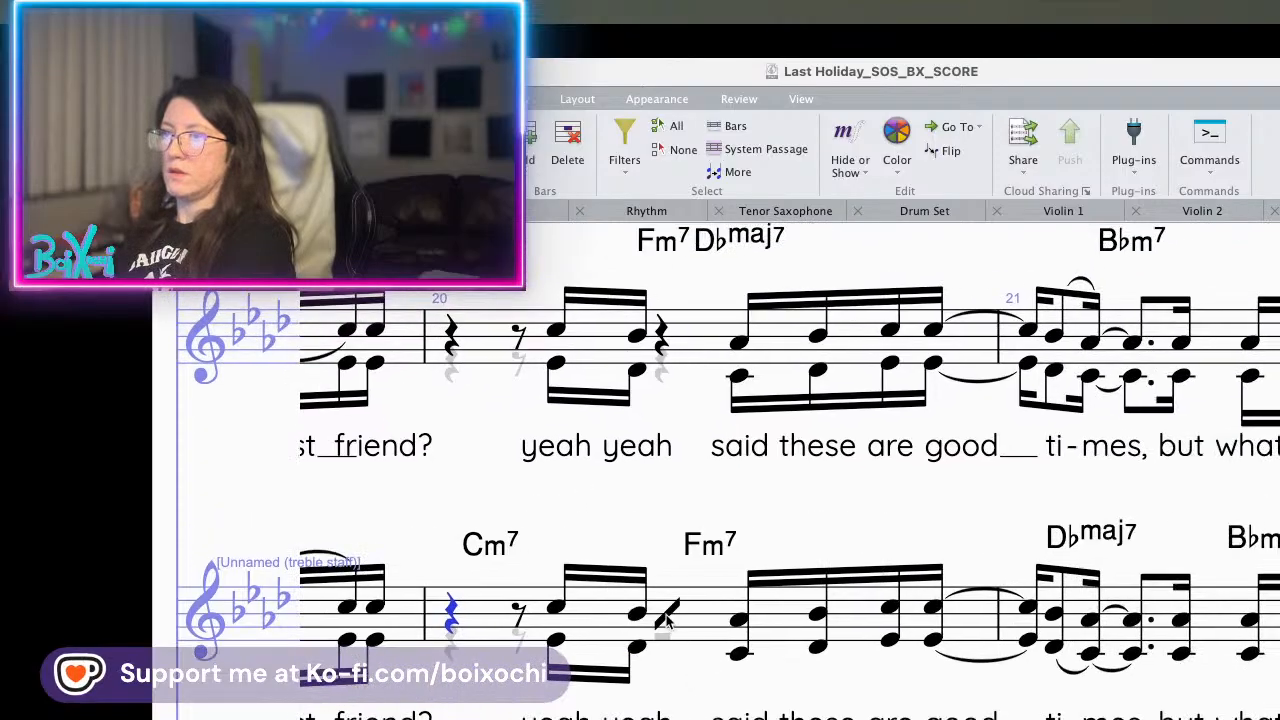
{"action": "left_click", "coordinate": [666, 613]}
{"action": "key", "text": "Delete"}
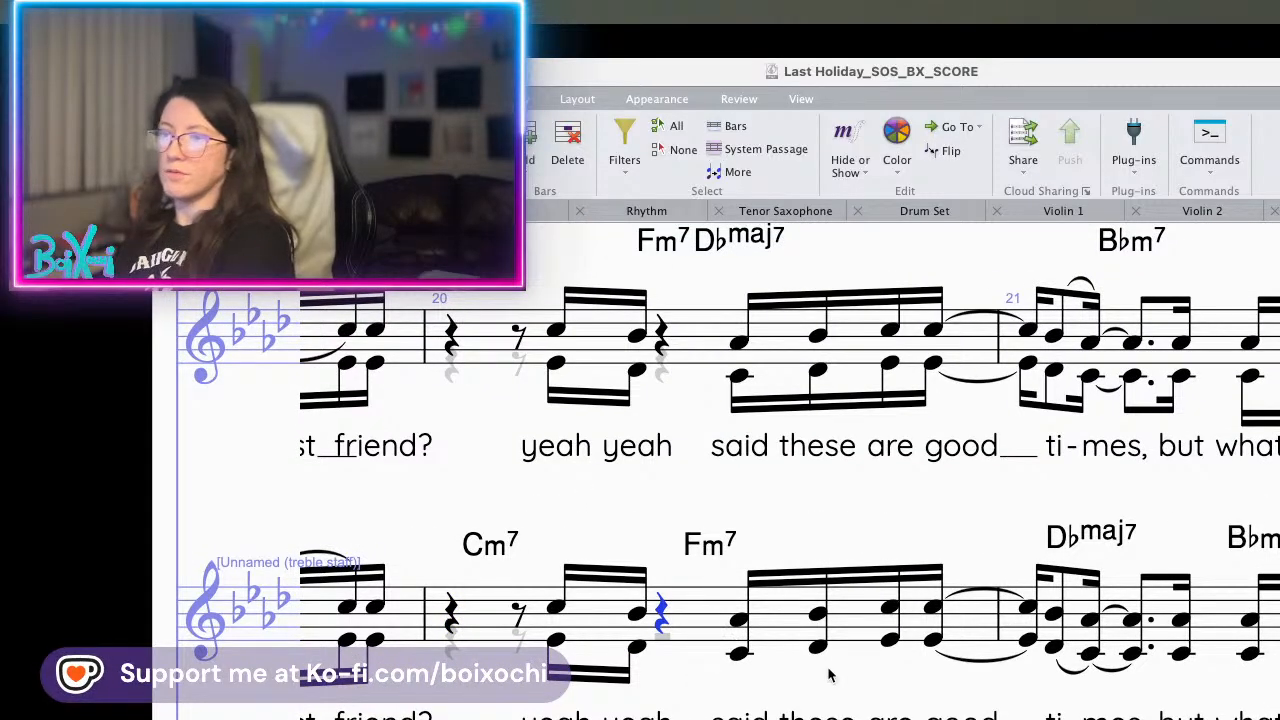
- Move the unnamed treble staff's lower notes from "said these are good" in bar 20 through the end of bar 21 to voice 2
{"action": "left_click_drag", "start_coordinate": [827, 668], "coordinate": [803, 687]}
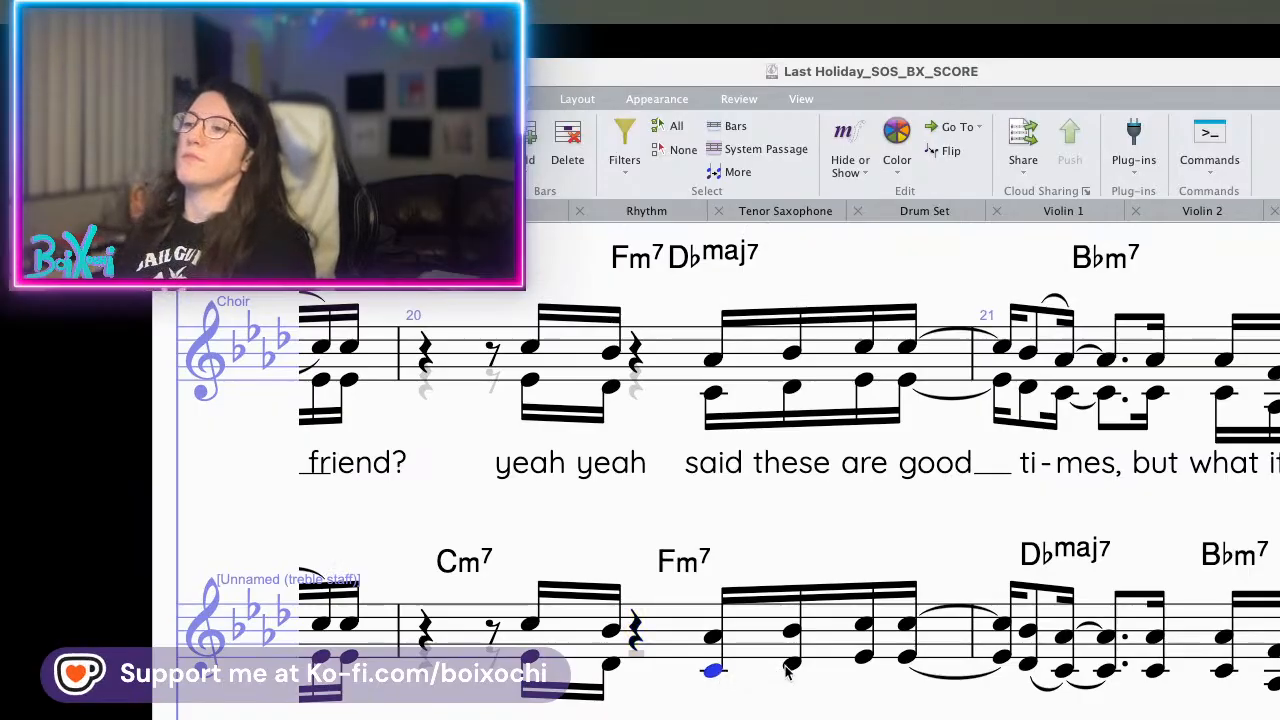
{"action": "left_click", "coordinate": [791, 663], "text": "super"}
{"action": "left_click", "coordinate": [864, 657], "text": "super"}
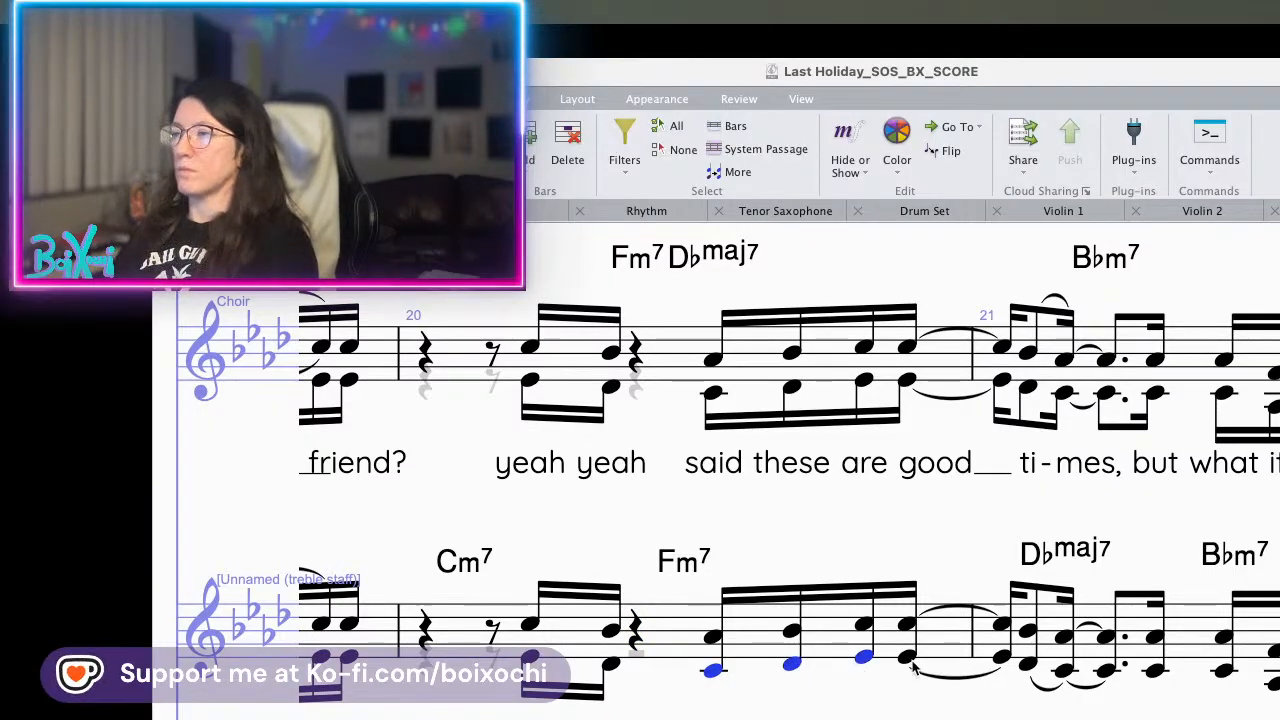
{"action": "left_click", "coordinate": [907, 657], "text": "super"}
{"action": "left_click", "coordinate": [1000, 657], "text": "super"}
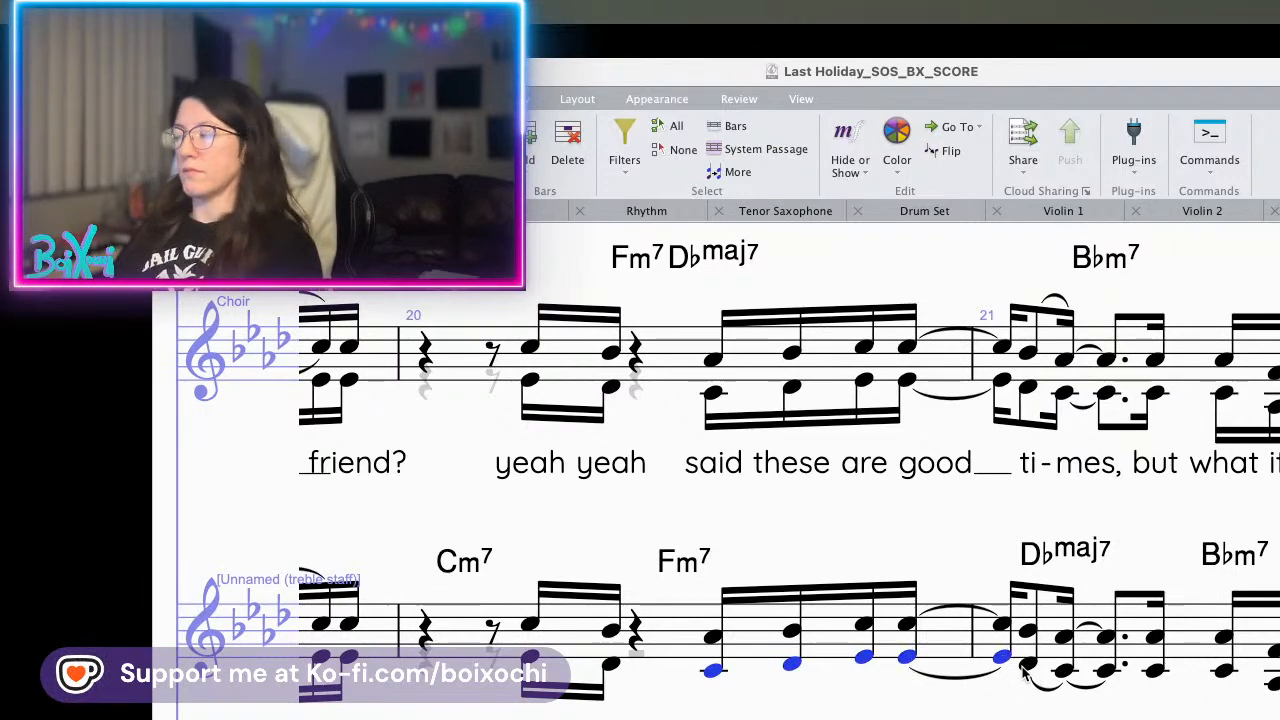
{"action": "left_click", "coordinate": [1027, 664], "text": "super"}
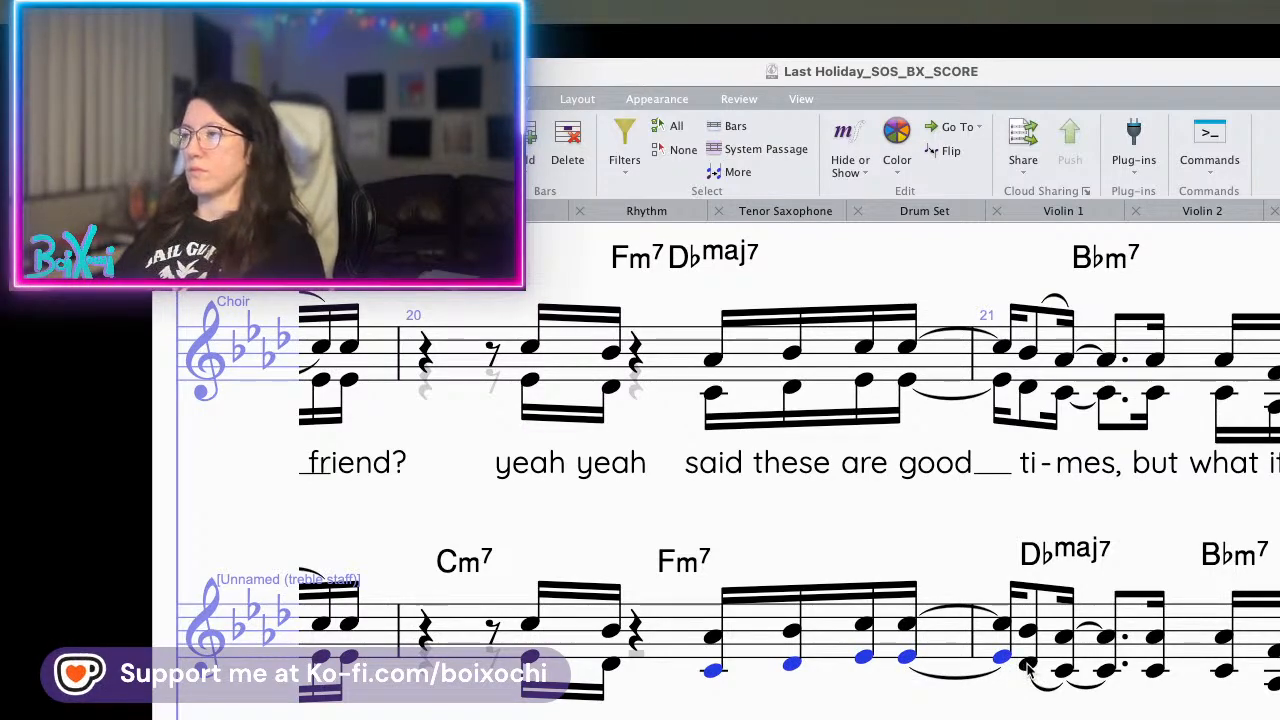
{"action": "left_click", "coordinate": [1063, 670], "text": "super"}
{"action": "left_click", "coordinate": [1105, 670], "text": "super"}
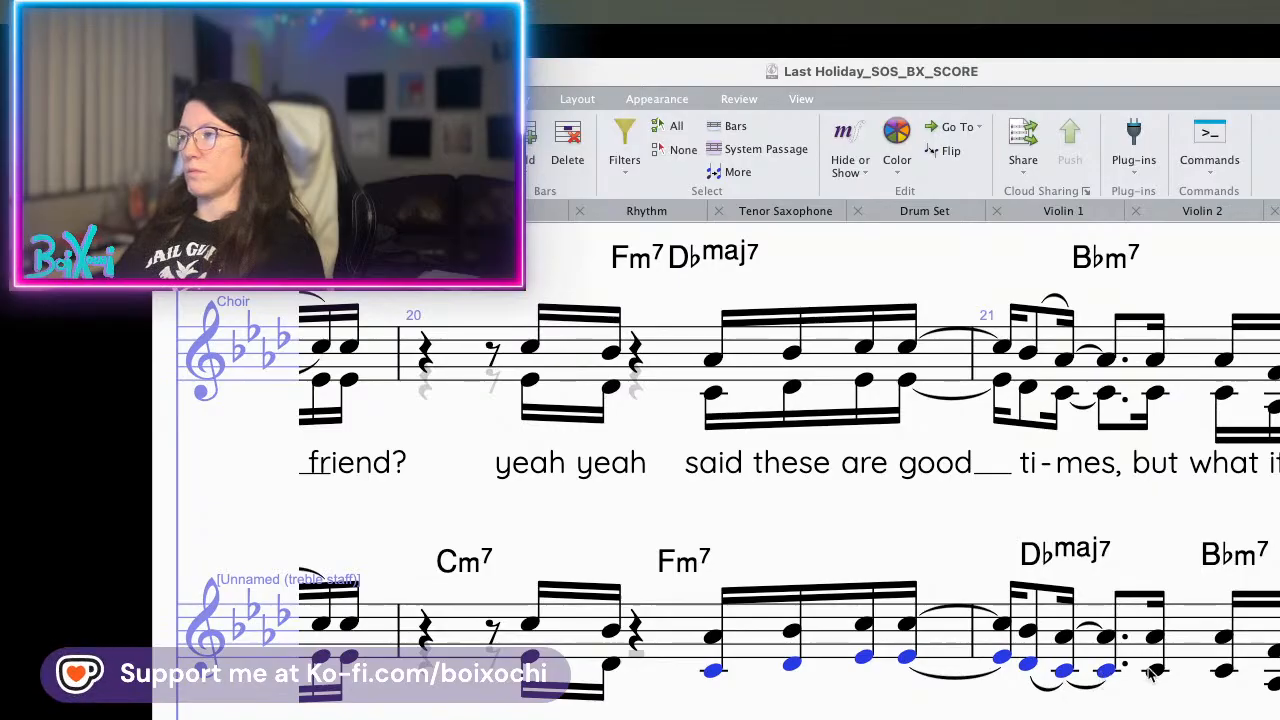
{"action": "left_click_drag", "start_coordinate": [1203, 682], "coordinate": [659, 712]}
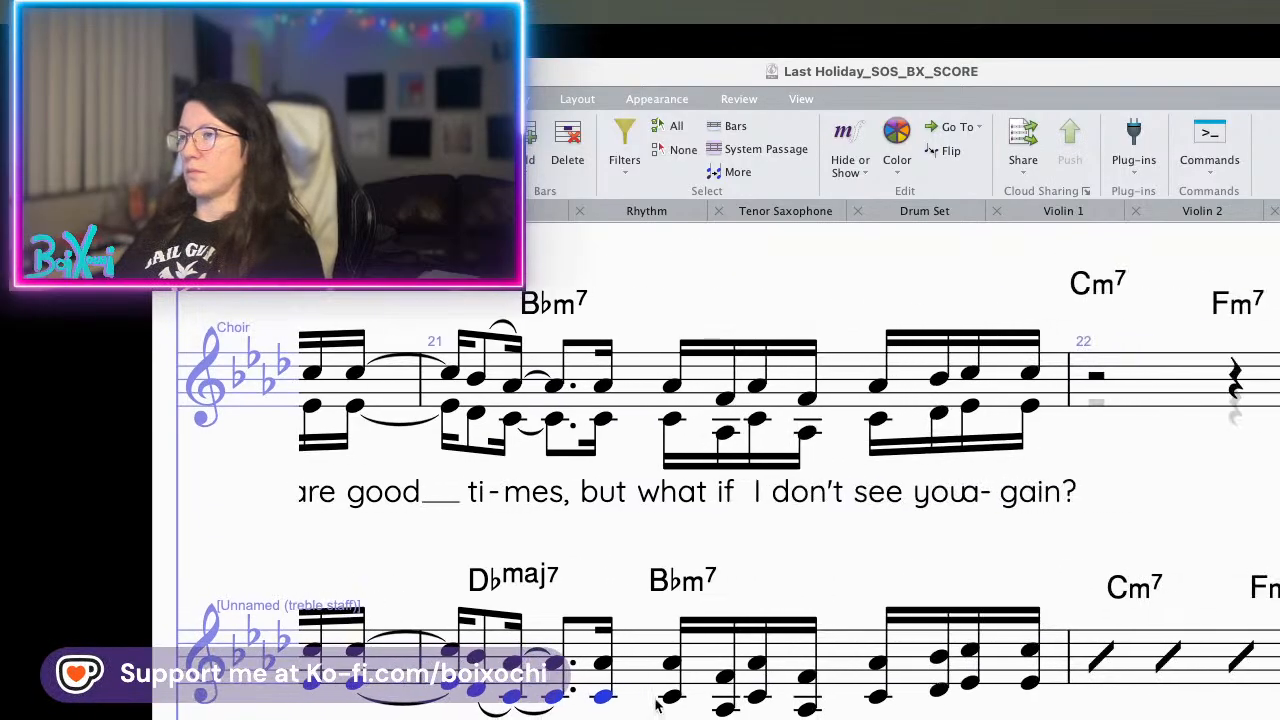
{"action": "left_click", "coordinate": [805, 708], "text": "super"}
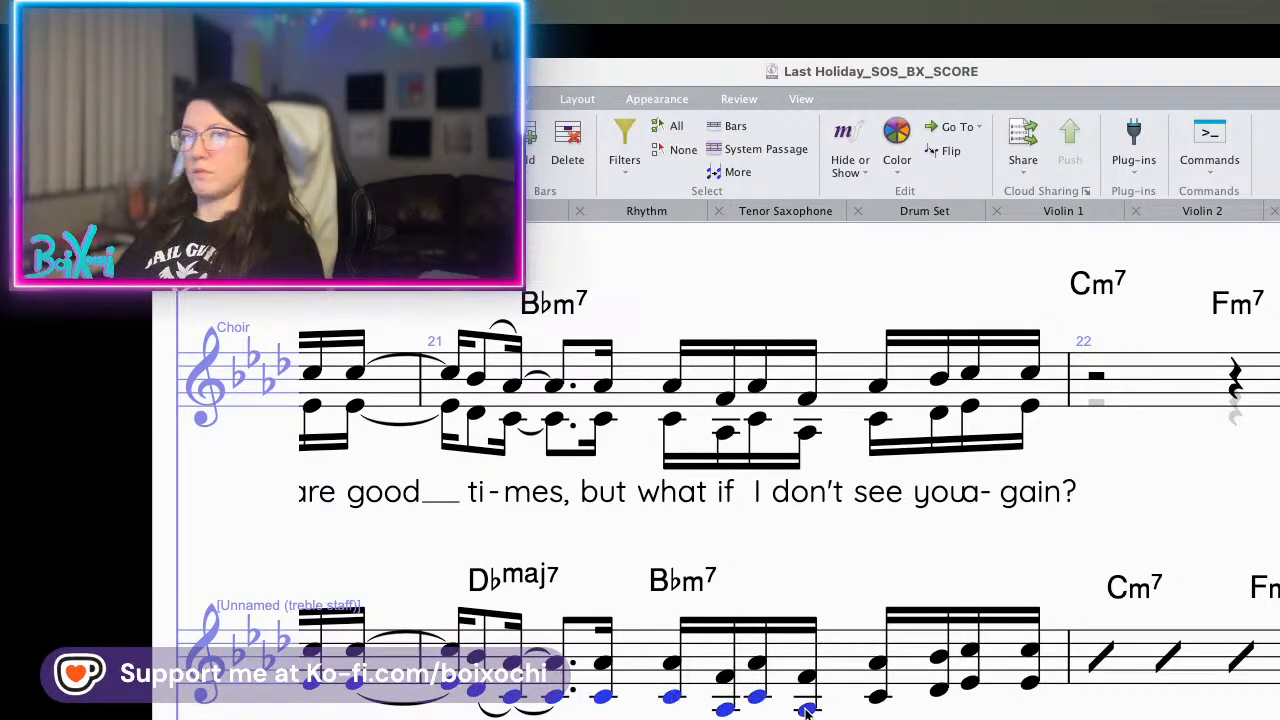
{"action": "left_click", "coordinate": [880, 697], "text": "super"}
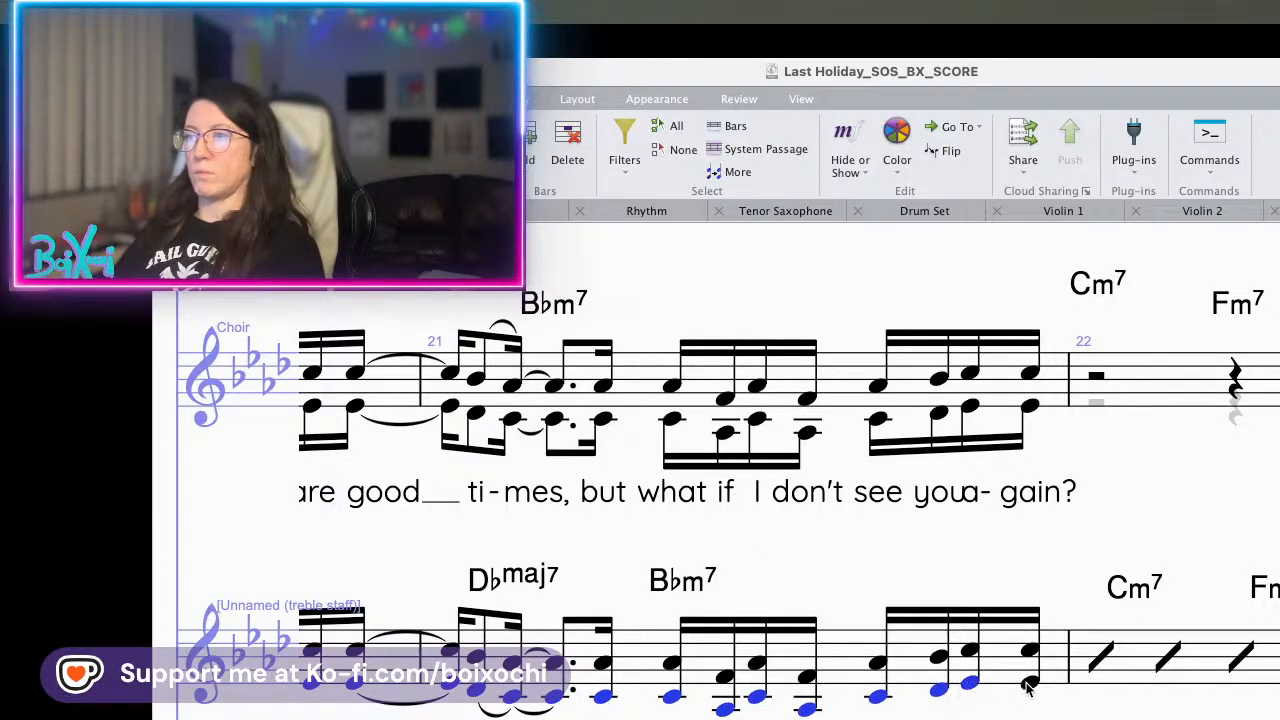
{"action": "key", "text": "alt+super+2"}
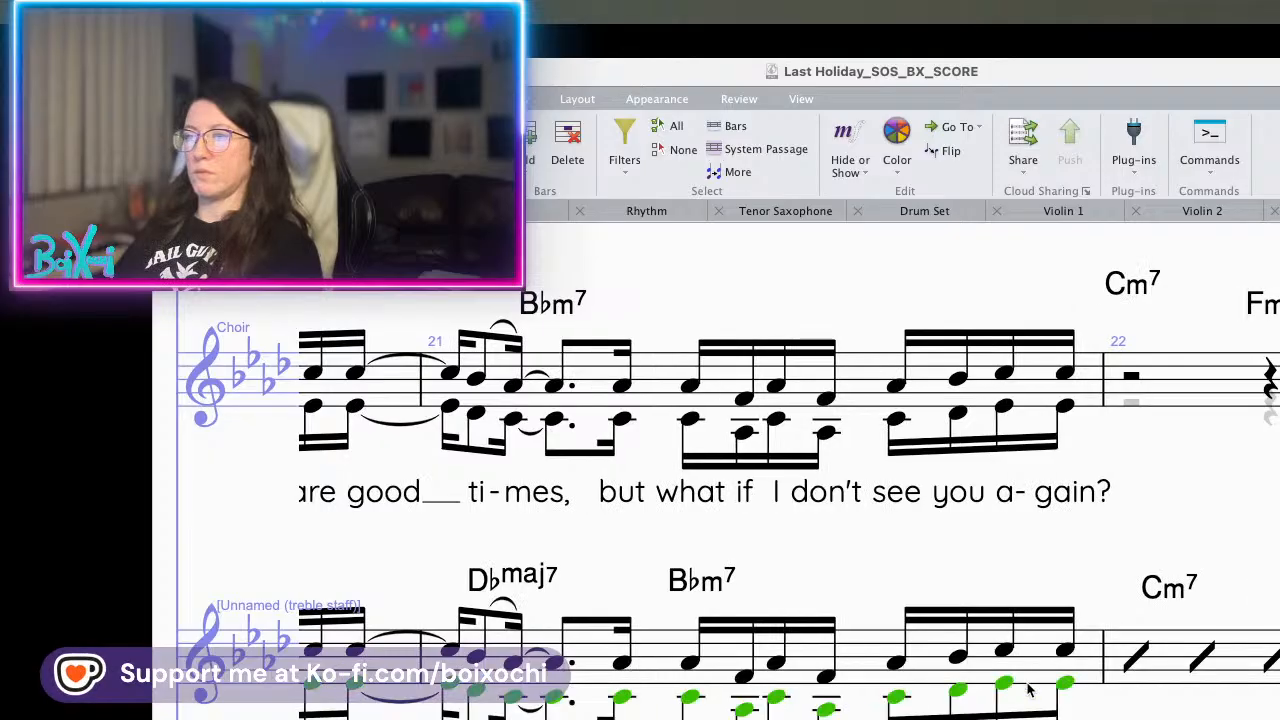
{"action": "scroll", "coordinate": [855, 678], "scroll_direction": "down", "scroll_amount": 1}
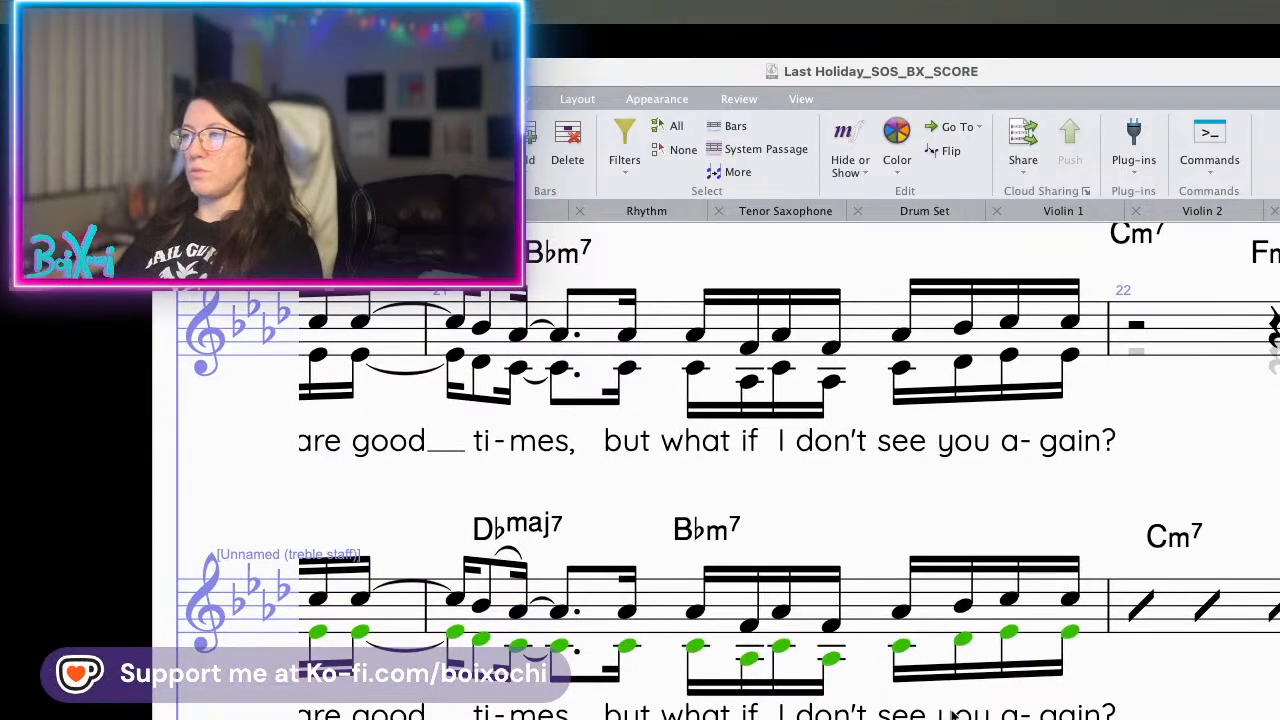
{"action": "key", "text": "Escape"}
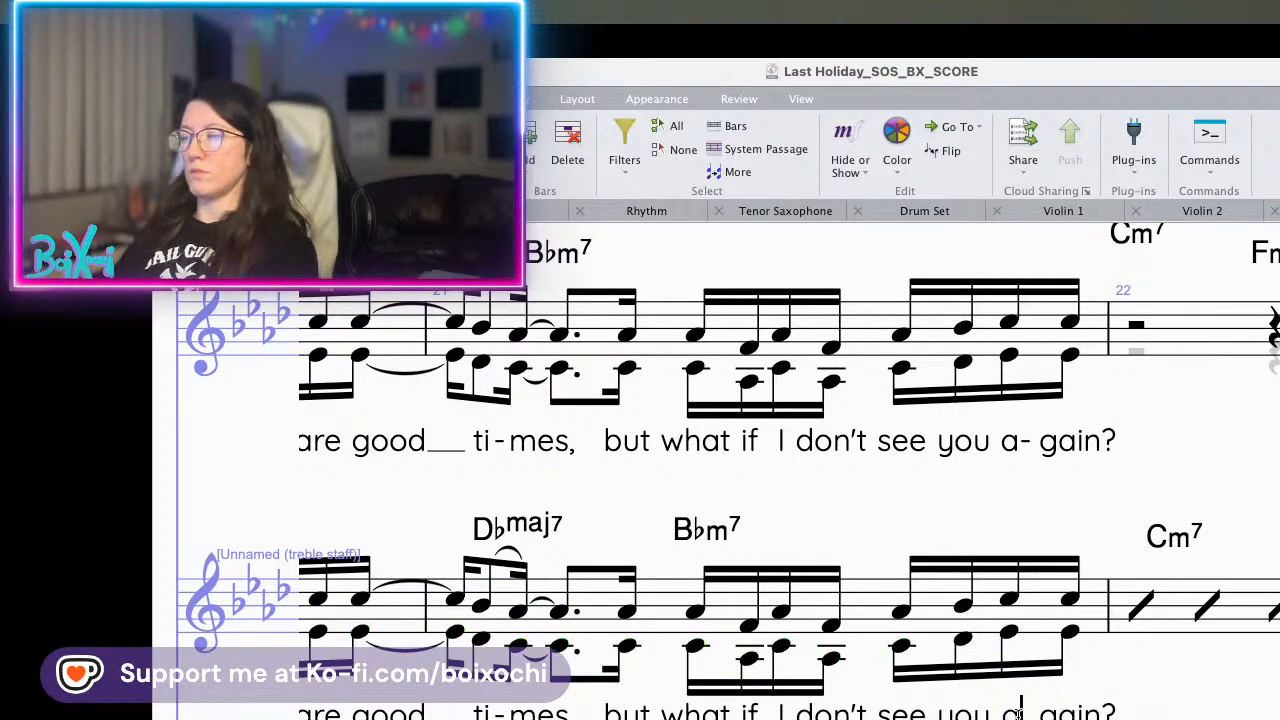
- Hide the voice 2 quarter rest on beat three of bar 20 in the unnamed treble staff
{"action": "scroll", "coordinate": [1018, 712], "scroll_direction": "left", "scroll_amount": 1}
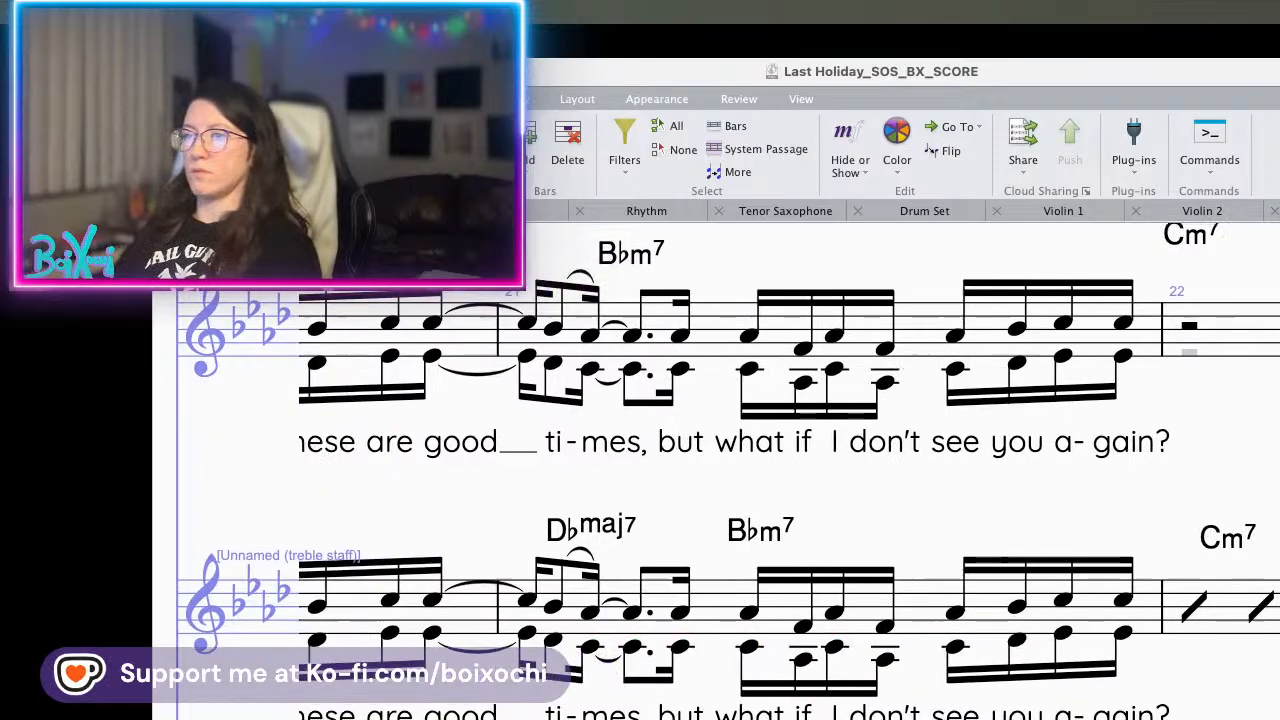
{"action": "scroll", "coordinate": [728, 470], "scroll_direction": "left", "scroll_amount": 3}
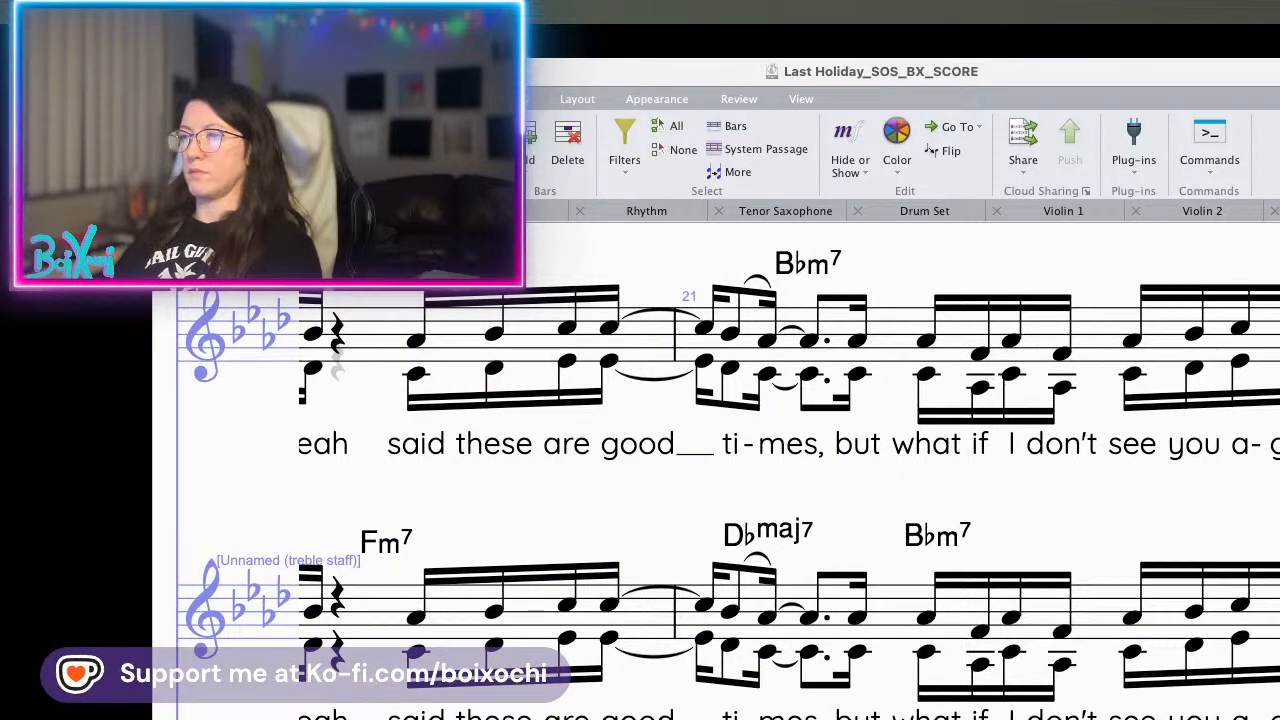
{"action": "scroll", "coordinate": [806, 698], "scroll_direction": "left", "scroll_amount": 6}
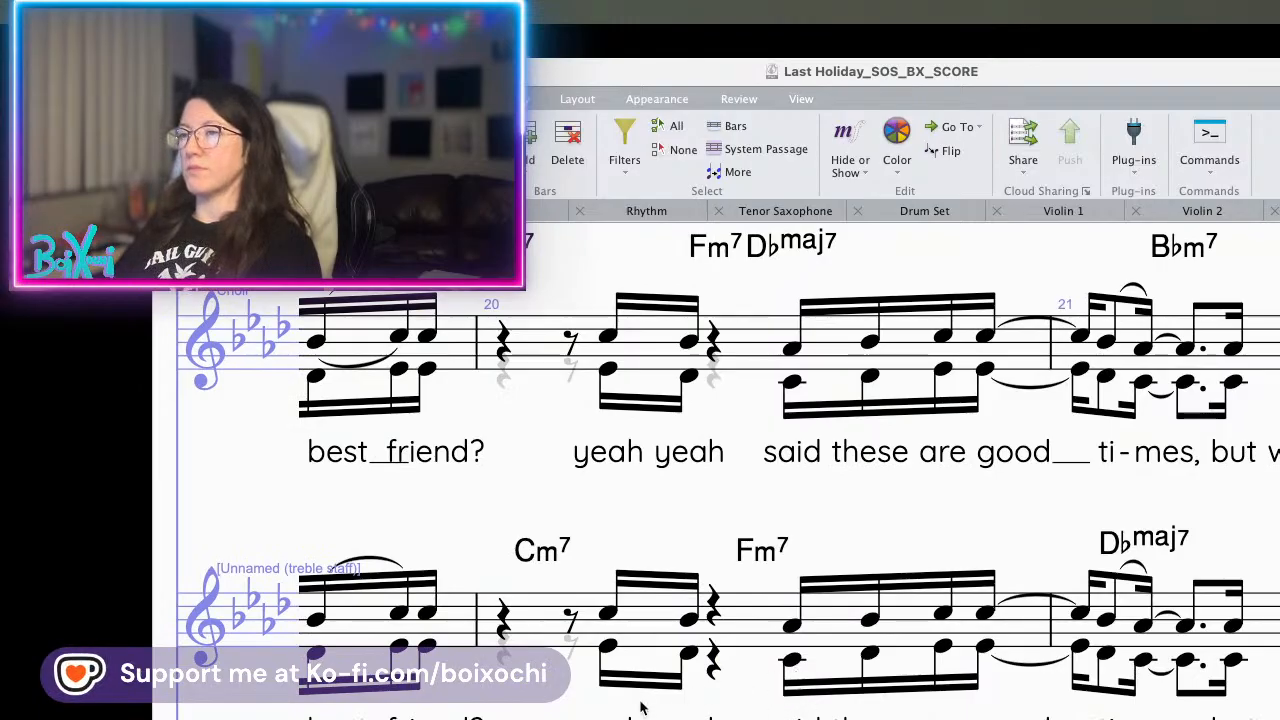
{"action": "scroll", "coordinate": [641, 707], "scroll_direction": "left", "scroll_amount": 5}
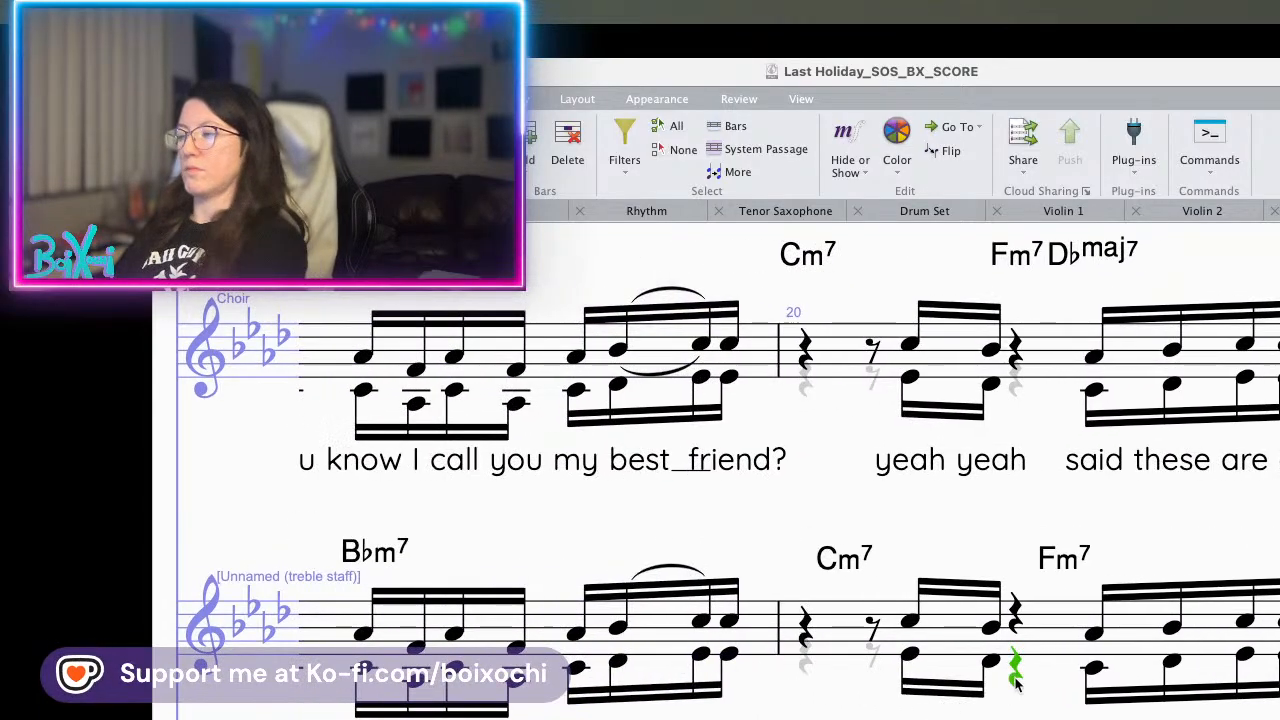
{"action": "left_click_drag", "start_coordinate": [806, 686], "coordinate": [1258, 640]}
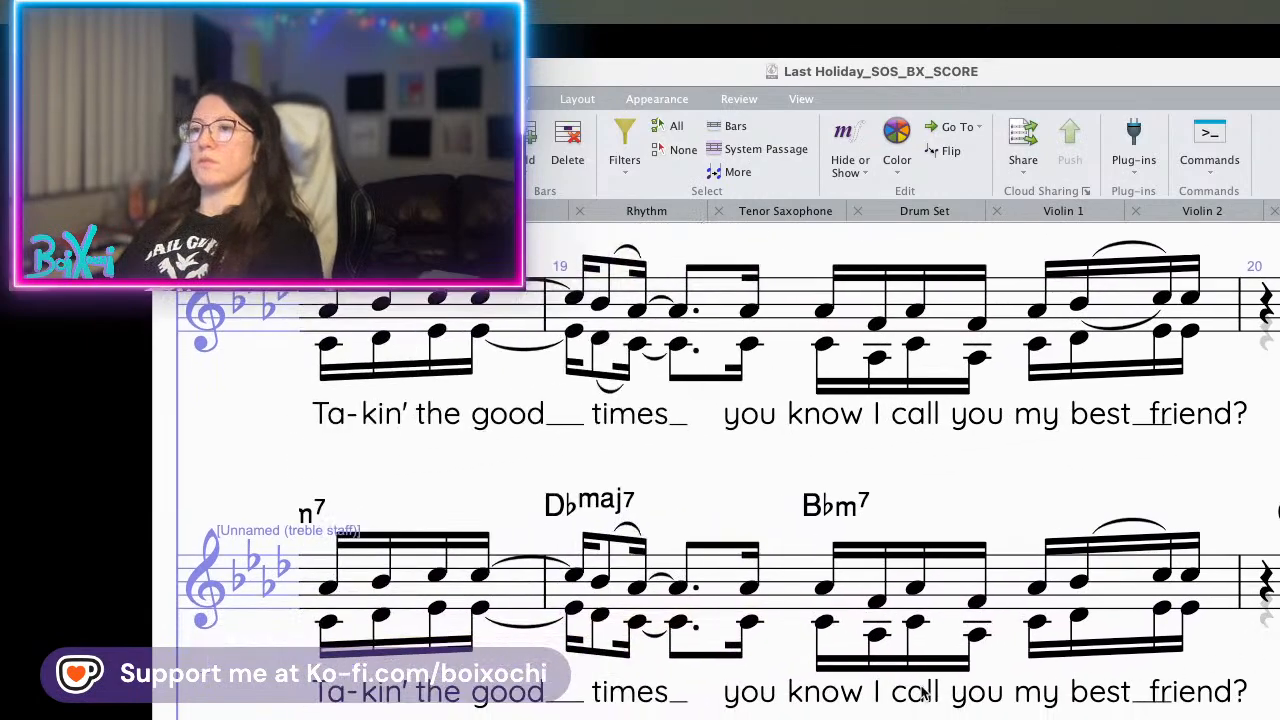
- Hide the voice 2 half rest at the start of bar 18 in the unnamed treble staff
{"action": "scroll", "coordinate": [740, 700], "scroll_direction": "left", "scroll_amount": 7}
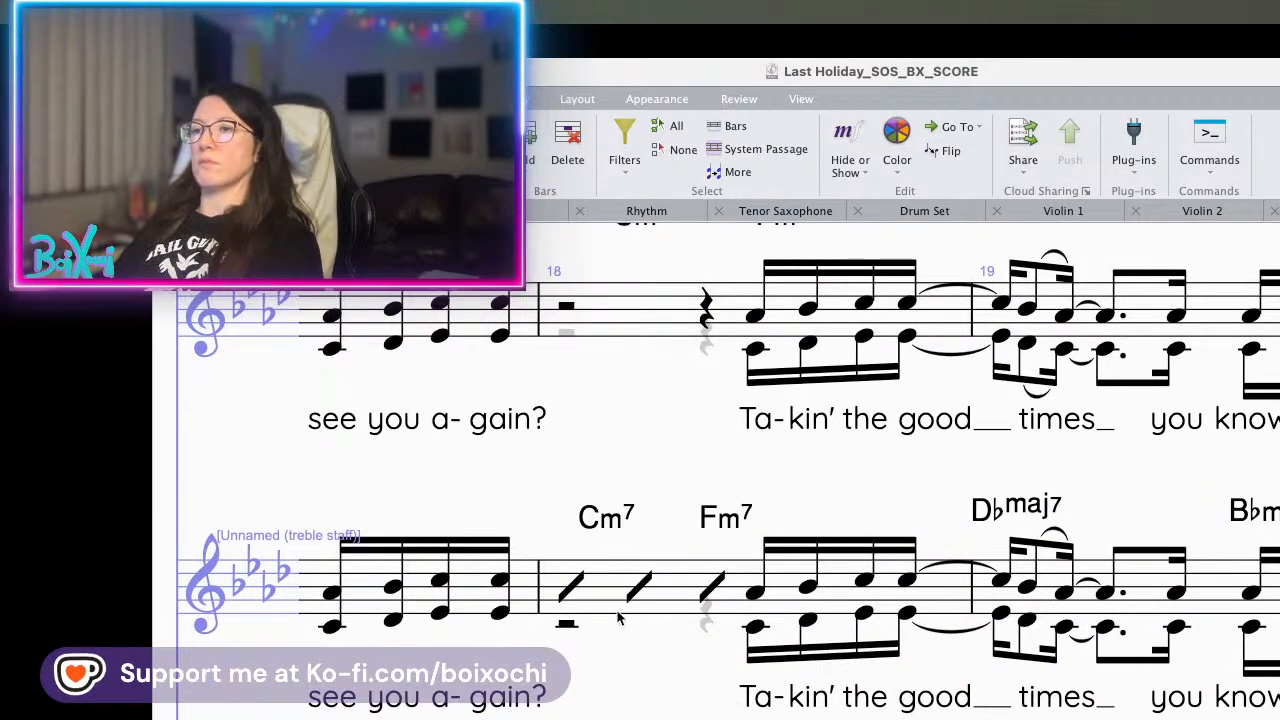
{"action": "left_click", "coordinate": [571, 628]}
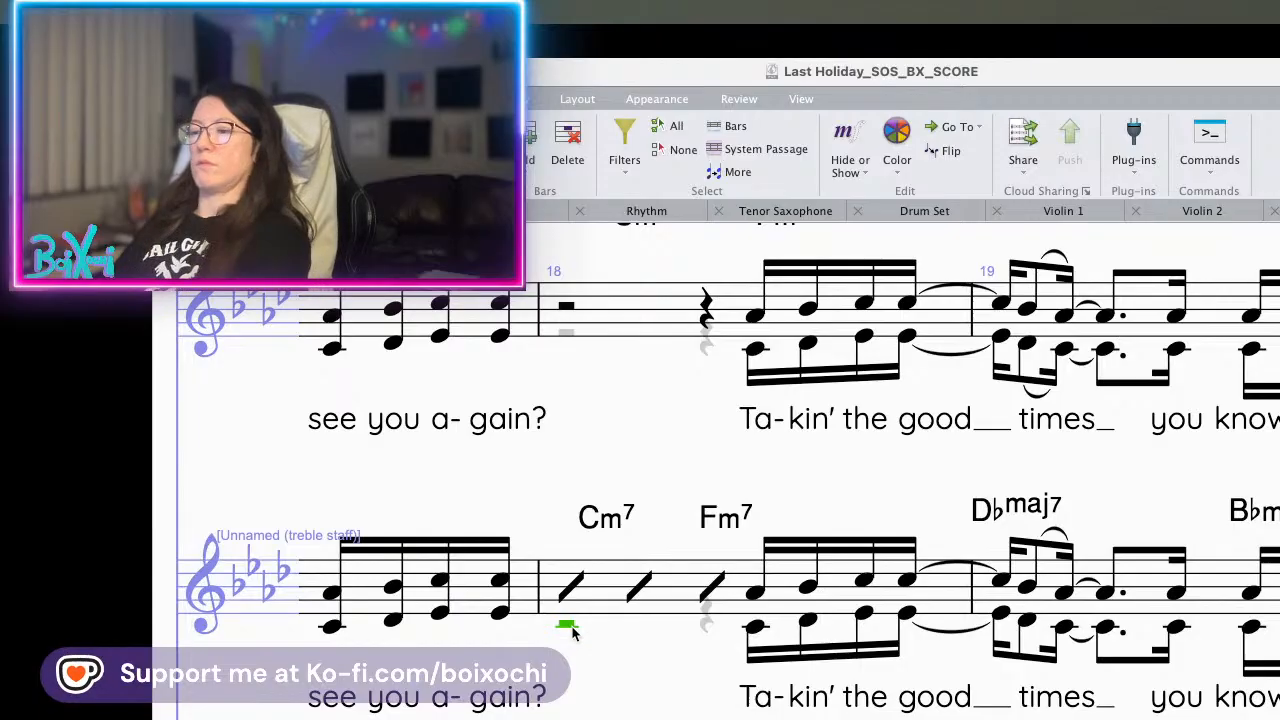
{"action": "scroll", "coordinate": [604, 658], "scroll_direction": "left", "scroll_amount": 10}
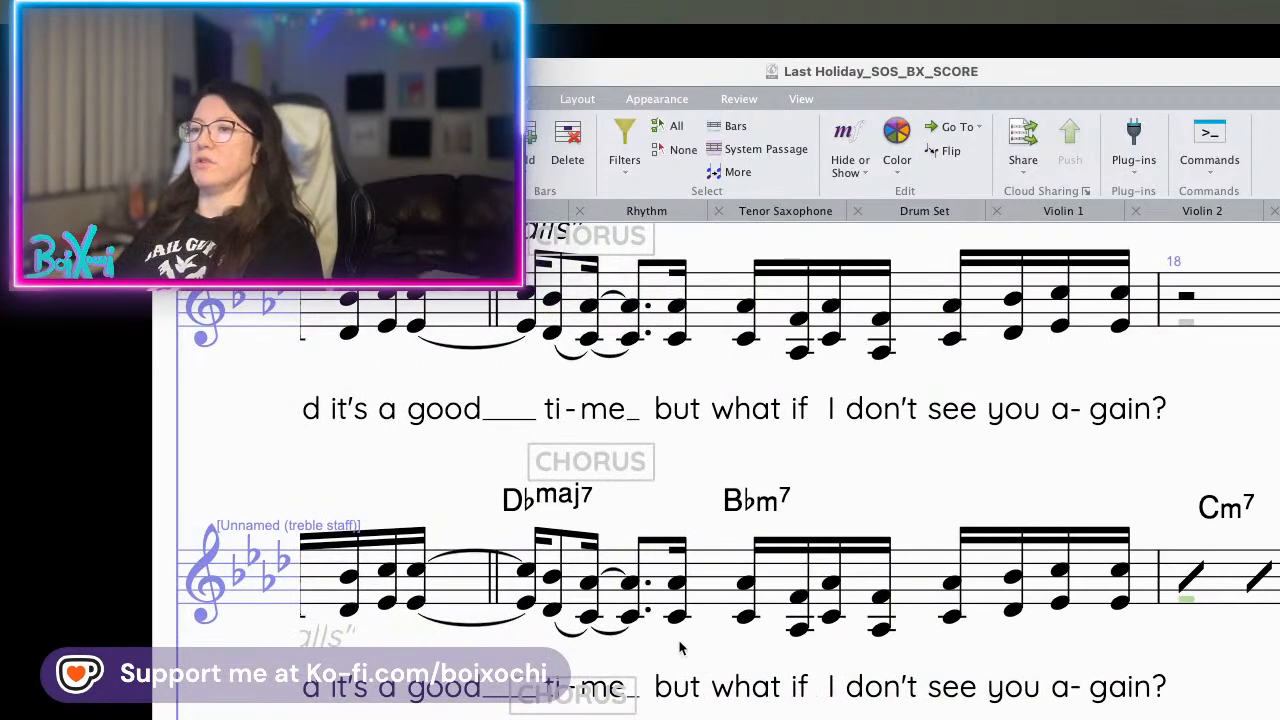
- Move the Choir staff's lower notes from "said it's a good" in bar 16 through the end of bar 17 to voice 2
{"action": "scroll", "coordinate": [679, 648], "scroll_direction": "left", "scroll_amount": 7}
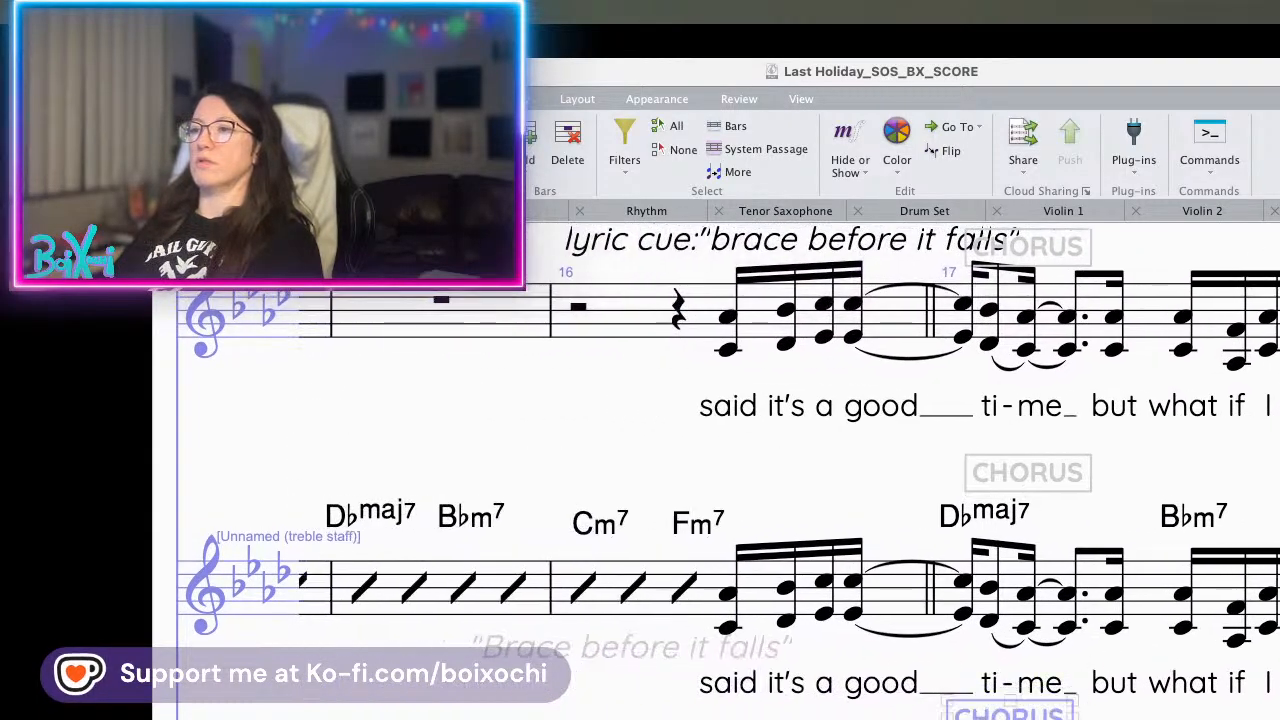
{"action": "left_click_drag", "start_coordinate": [883, 504], "coordinate": [864, 601]}
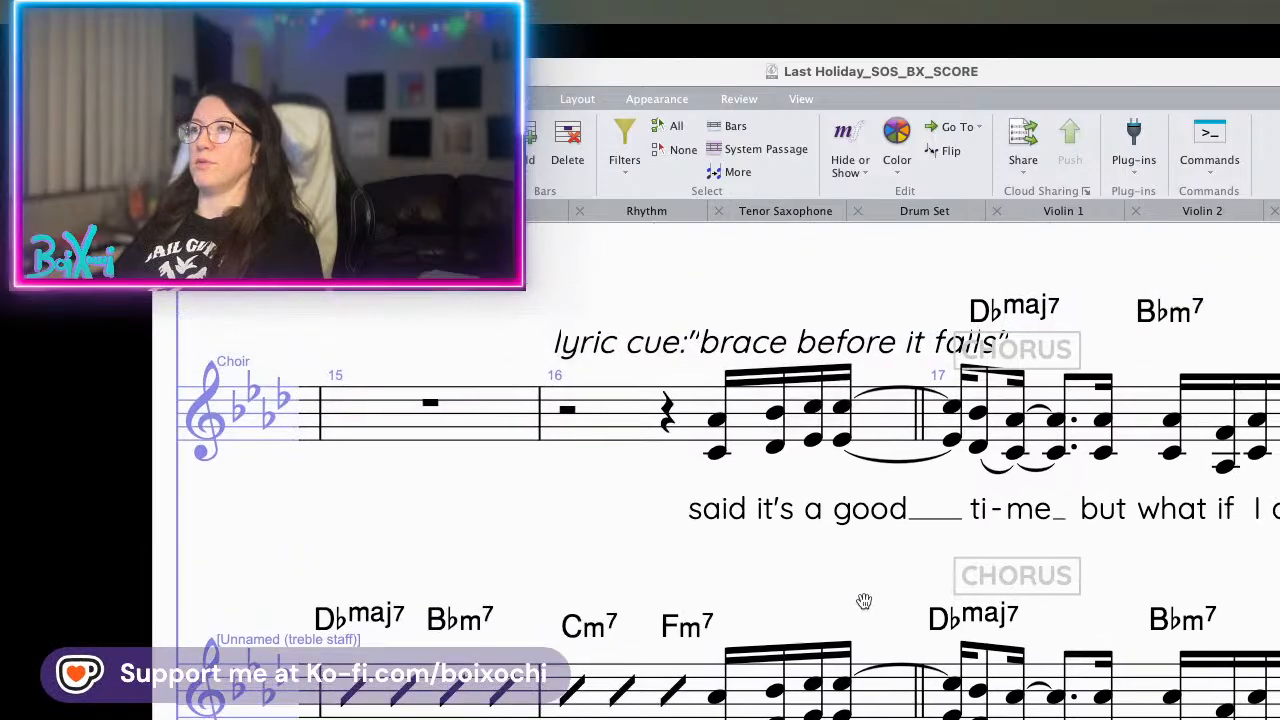
{"action": "scroll", "coordinate": [765, 580], "scroll_direction": "up", "scroll_amount": 1}
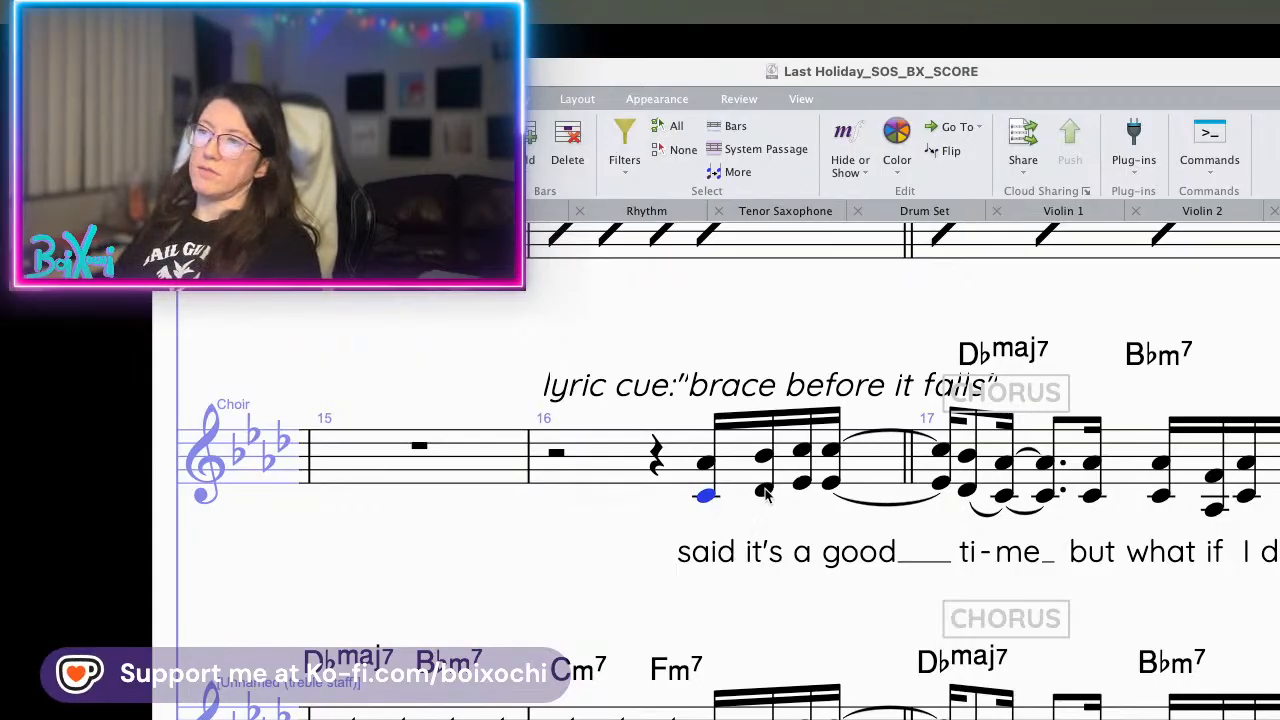
{"action": "left_click", "coordinate": [801, 485], "text": "super"}
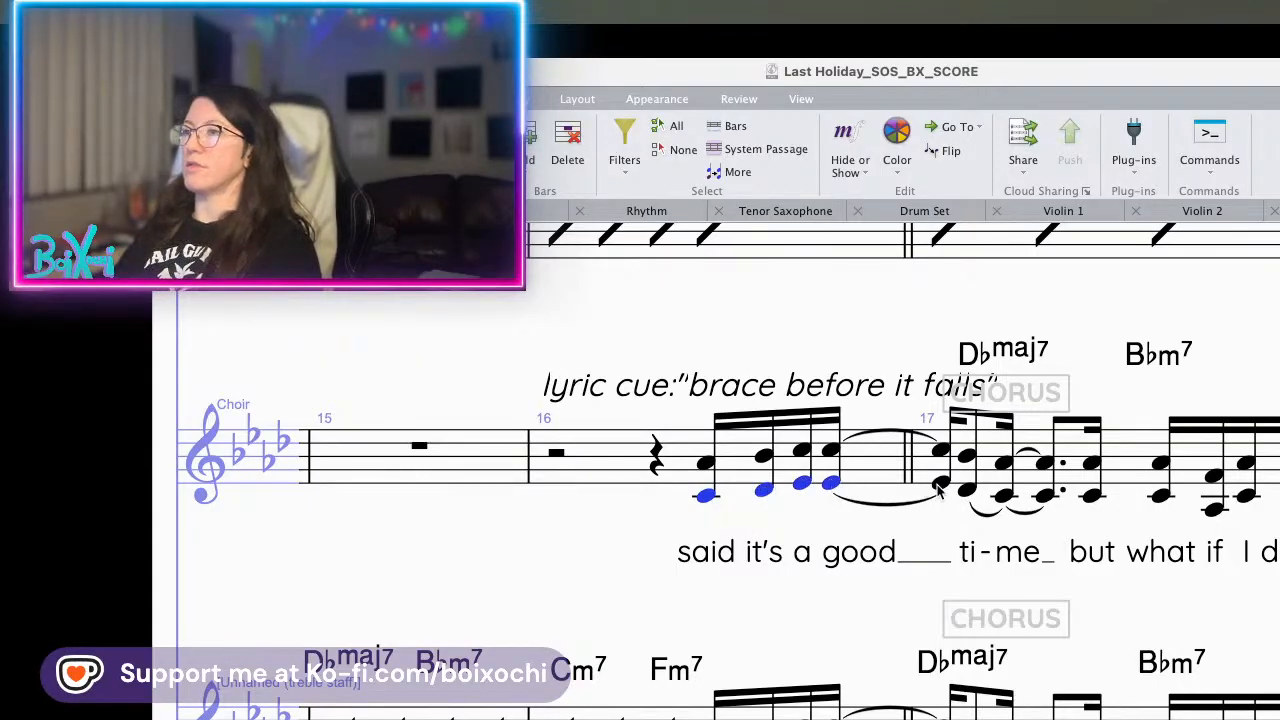
{"action": "left_click", "coordinate": [1003, 495], "text": "super"}
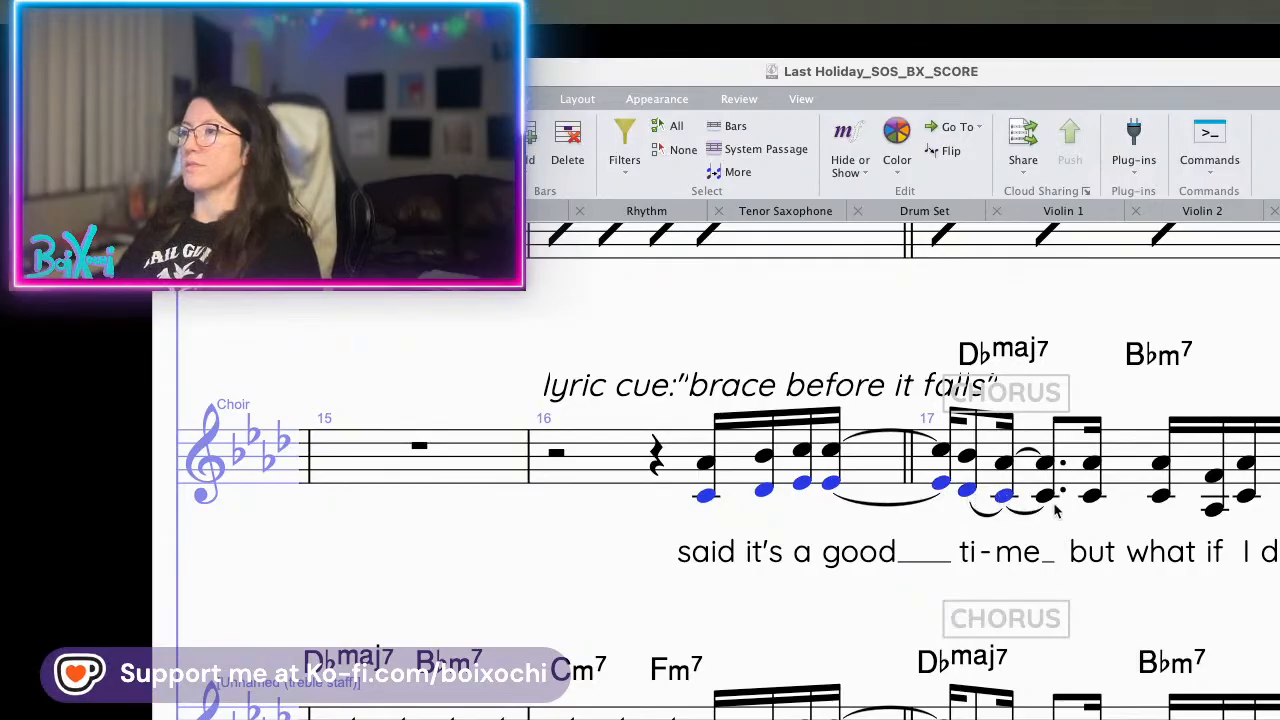
{"action": "scroll", "coordinate": [1003, 505], "scroll_direction": "right", "scroll_amount": 5}
{"action": "left_click", "coordinate": [784, 531], "text": "super"}
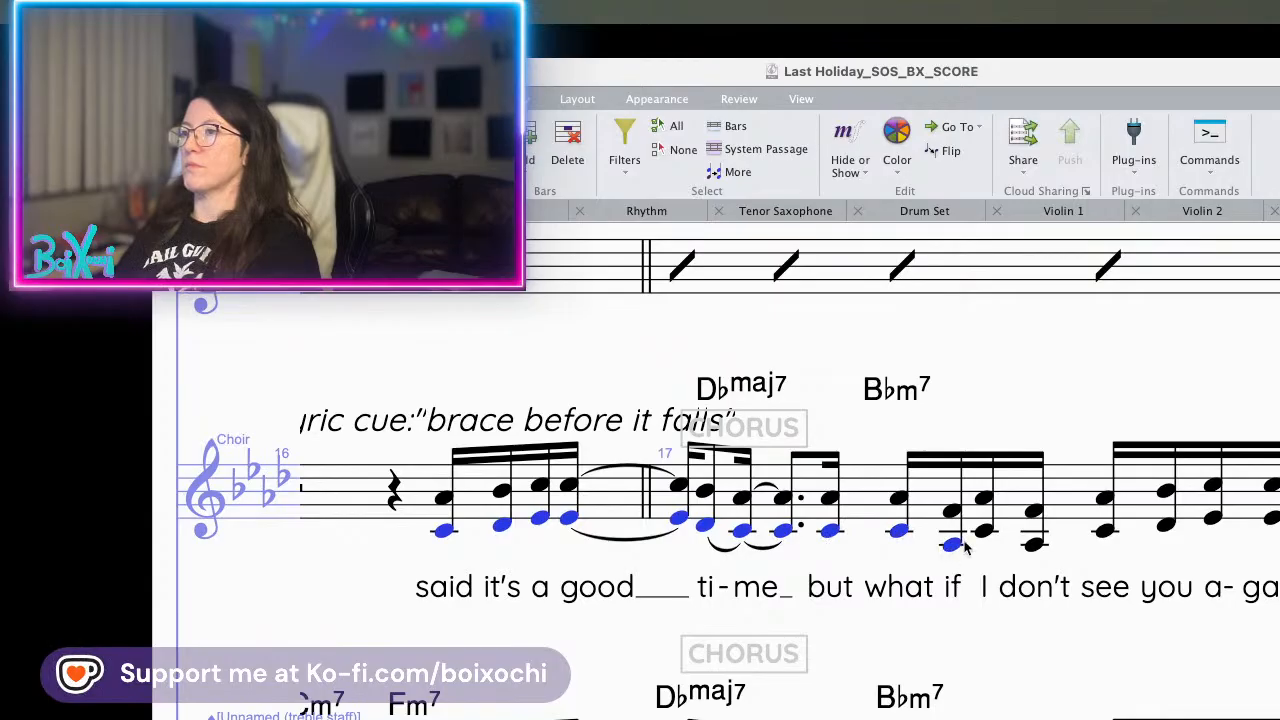
{"action": "left_click", "coordinate": [1102, 531], "text": "super"}
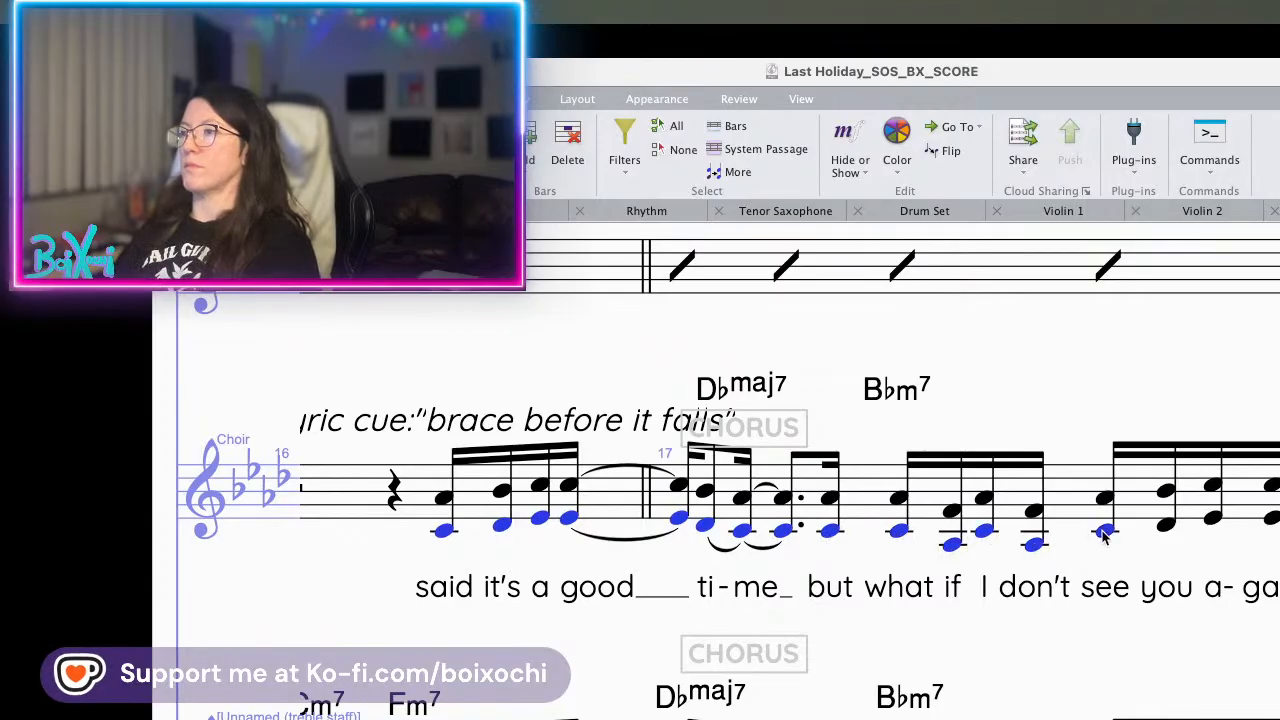
{"action": "left_click", "coordinate": [1166, 525], "text": "super"}
{"action": "left_click", "coordinate": [1212, 519], "text": "super"}
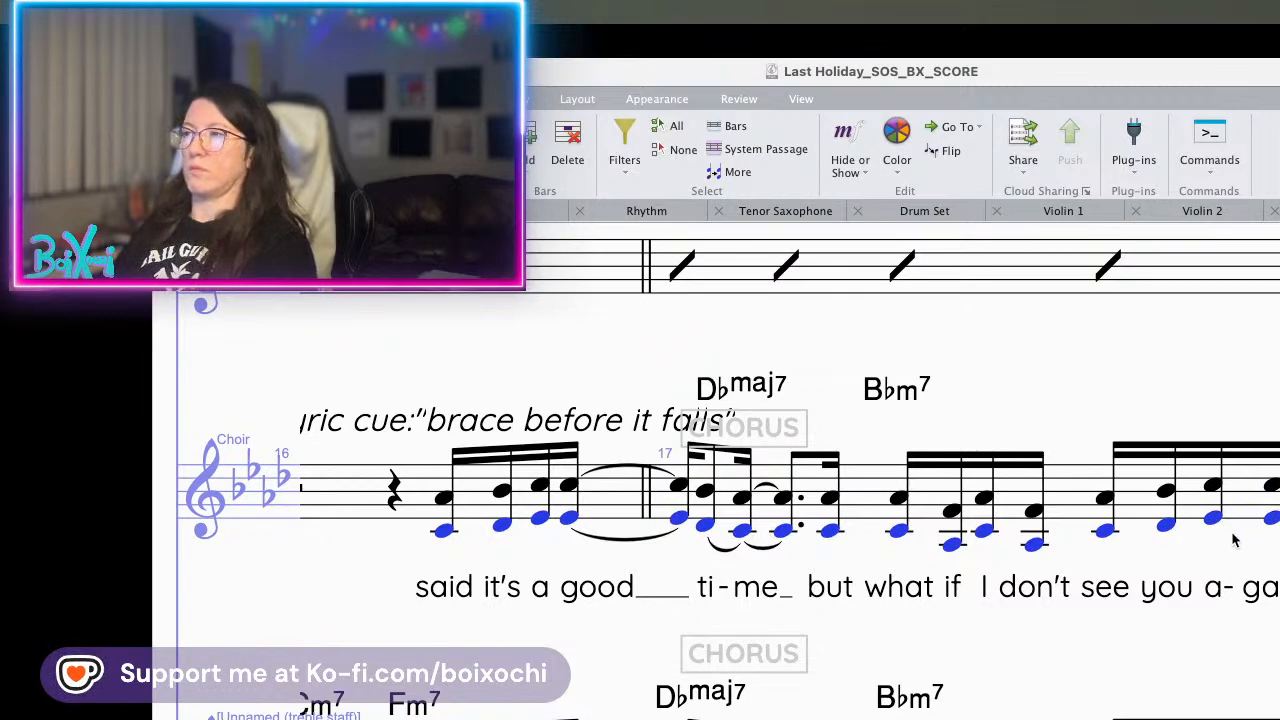
{"action": "key", "text": "alt+super+2"}
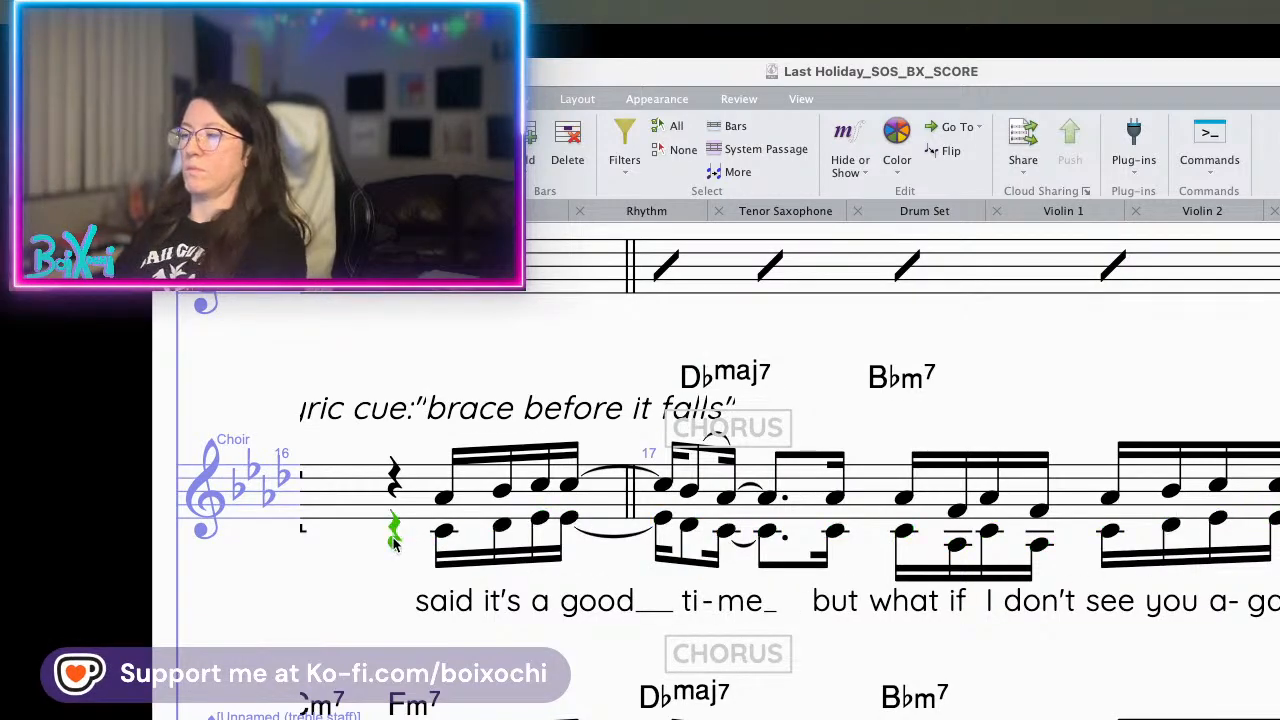
- Hide the voice 2 quarter rest and half rest in bar 16 of the Choir staff
{"action": "left_click", "coordinate": [393, 532]}
{"action": "left_click_drag", "start_coordinate": [345, 560], "coordinate": [672, 572]}
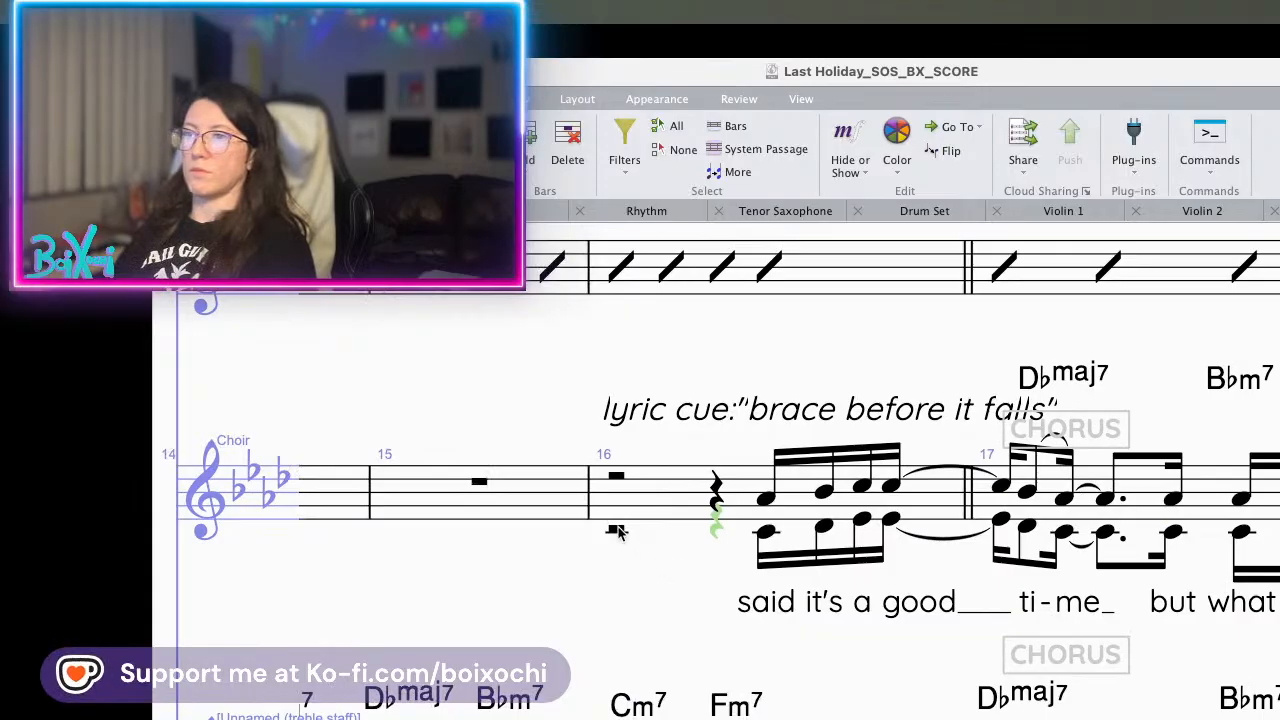
{"action": "key", "text": "Delete"}
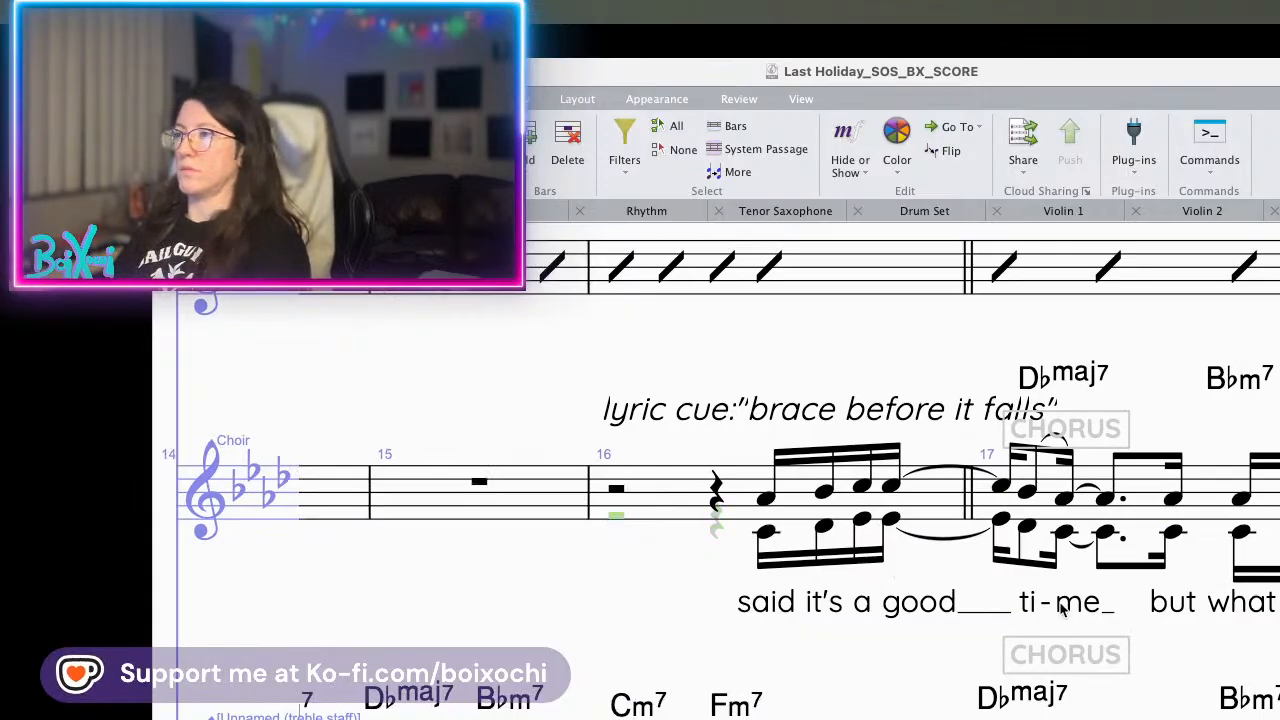
- Re-enter the hyphen between "ti" and "me" and the extender line after "good" in the Choir lyrics of bars 16–17
{"action": "scroll", "coordinate": [938, 657], "scroll_direction": "right", "scroll_amount": 5}
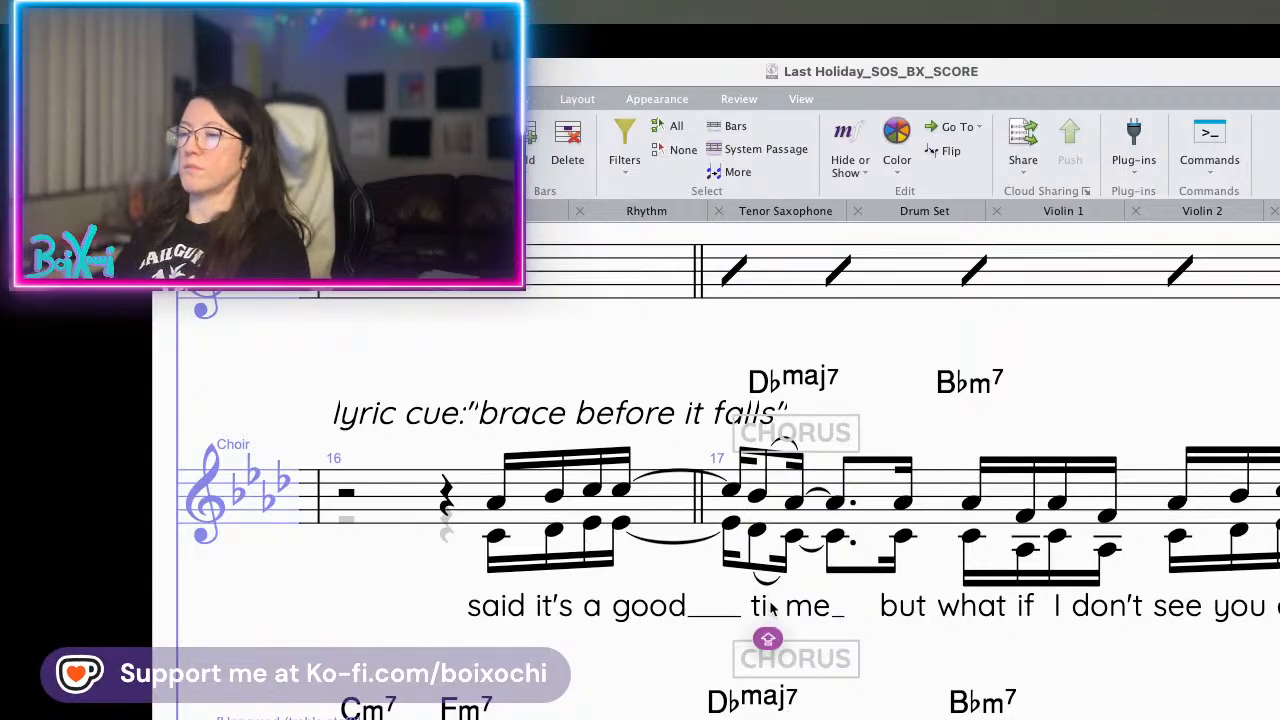
{"action": "type", "text": "-"}
{"action": "left_click", "coordinate": [668, 656]}
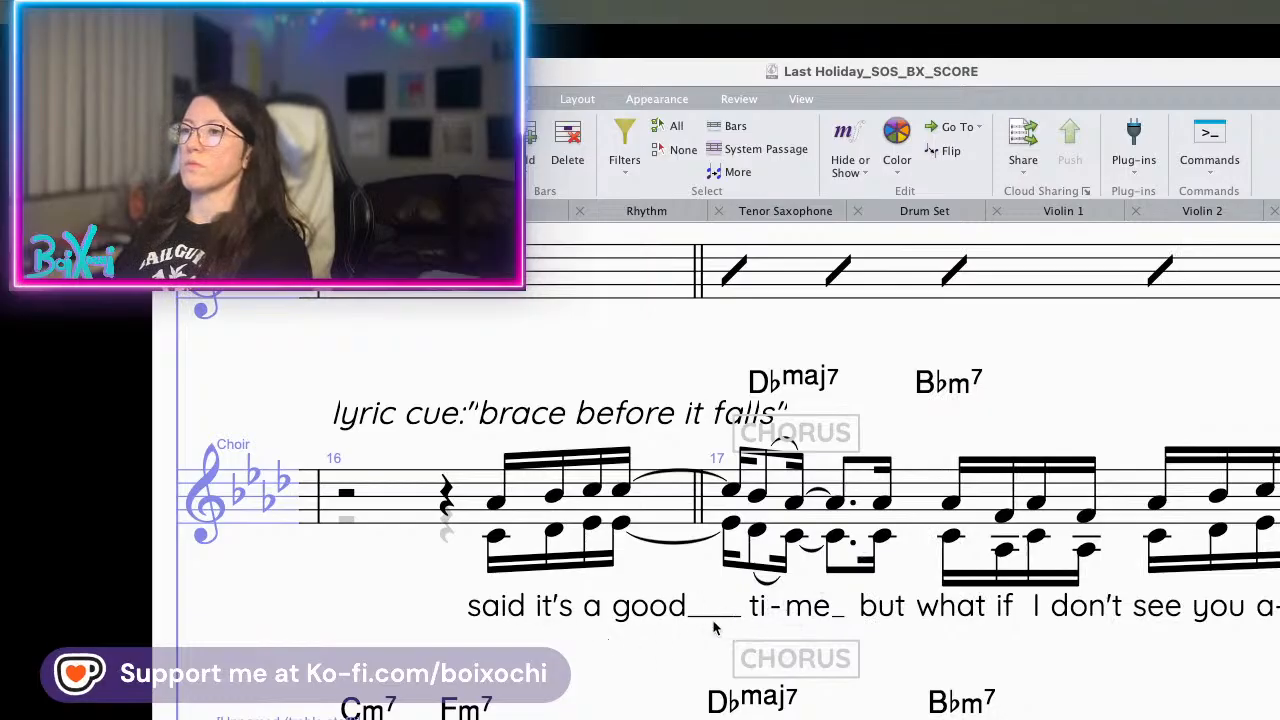
{"action": "double_click", "coordinate": [630, 617]}
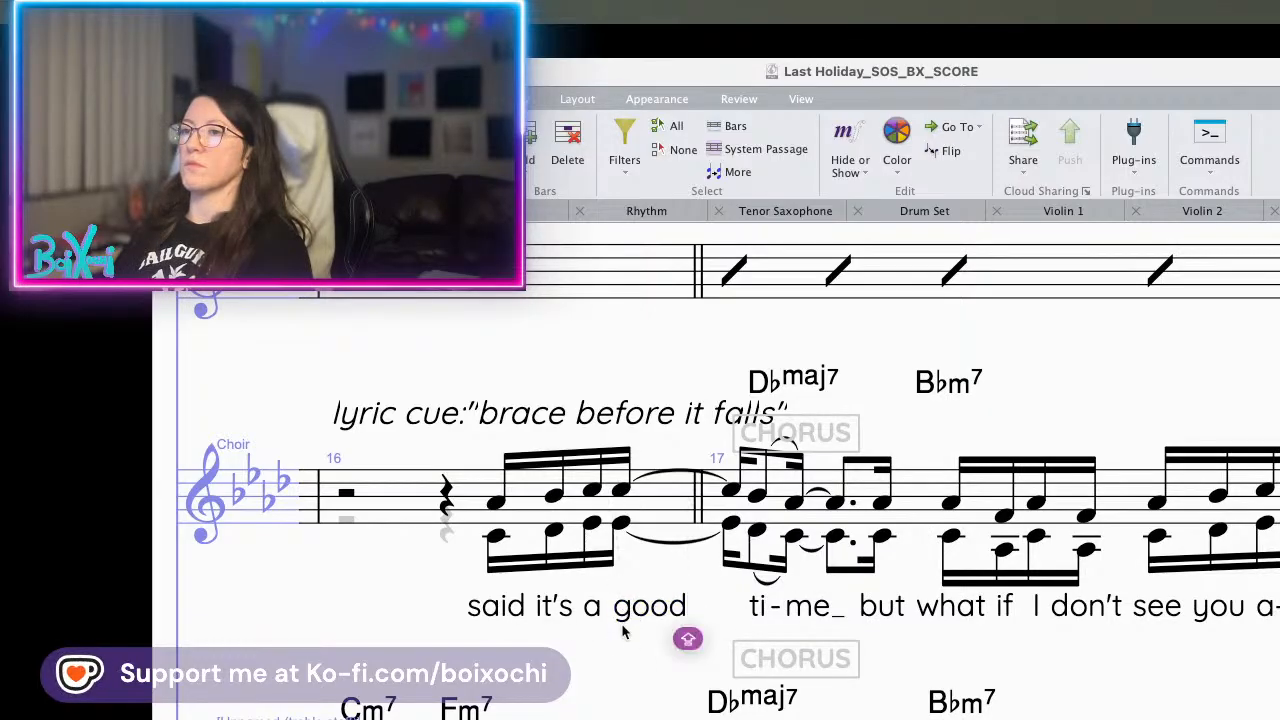
{"action": "type", "text": "_"}
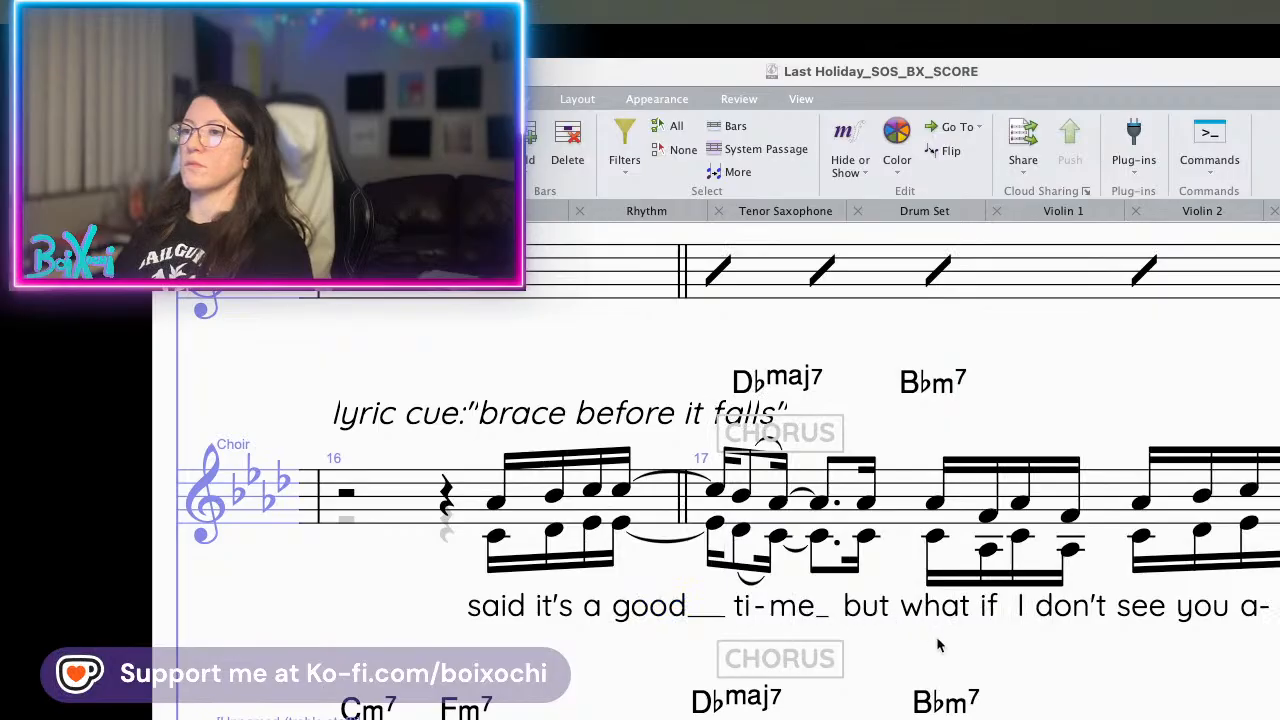
- Replace the inner slur over "best" in bar 19 of the Choir staff with a slur beneath the voice 2 notes
{"action": "left_click_drag", "start_coordinate": [938, 645], "coordinate": [736, 655]}
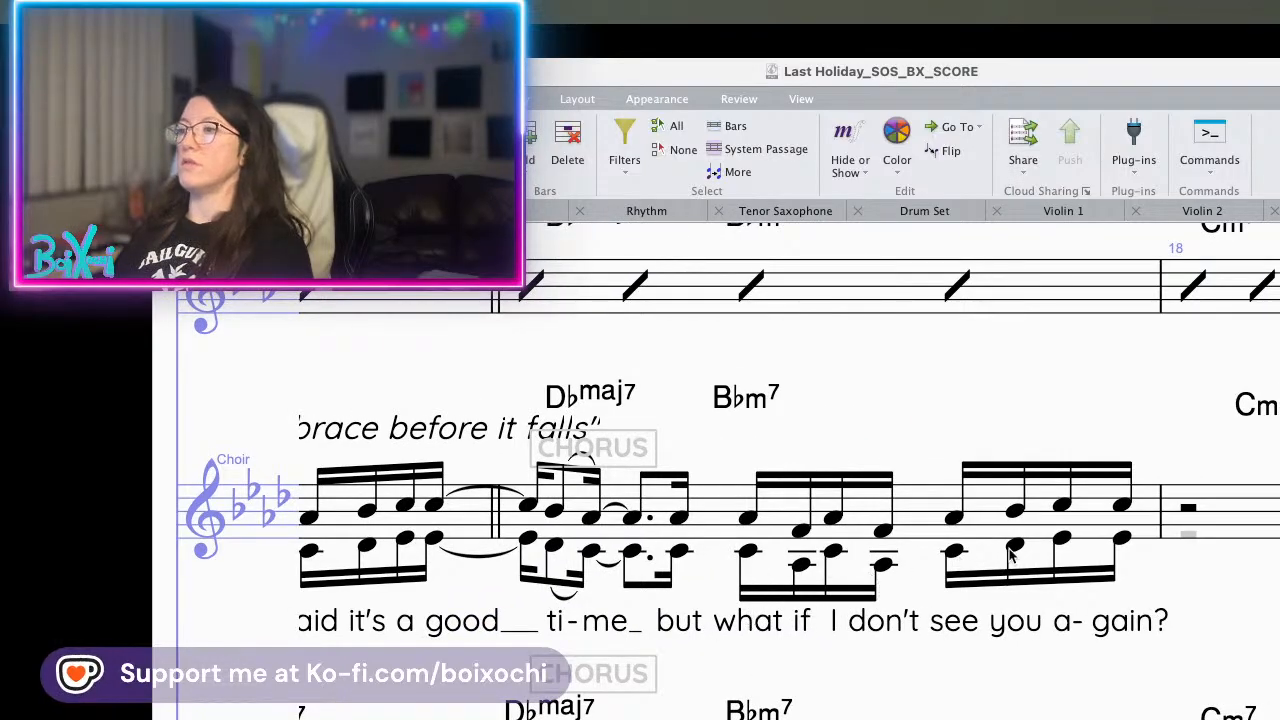
{"action": "left_click_drag", "start_coordinate": [1279, 592], "coordinate": [515, 628]}
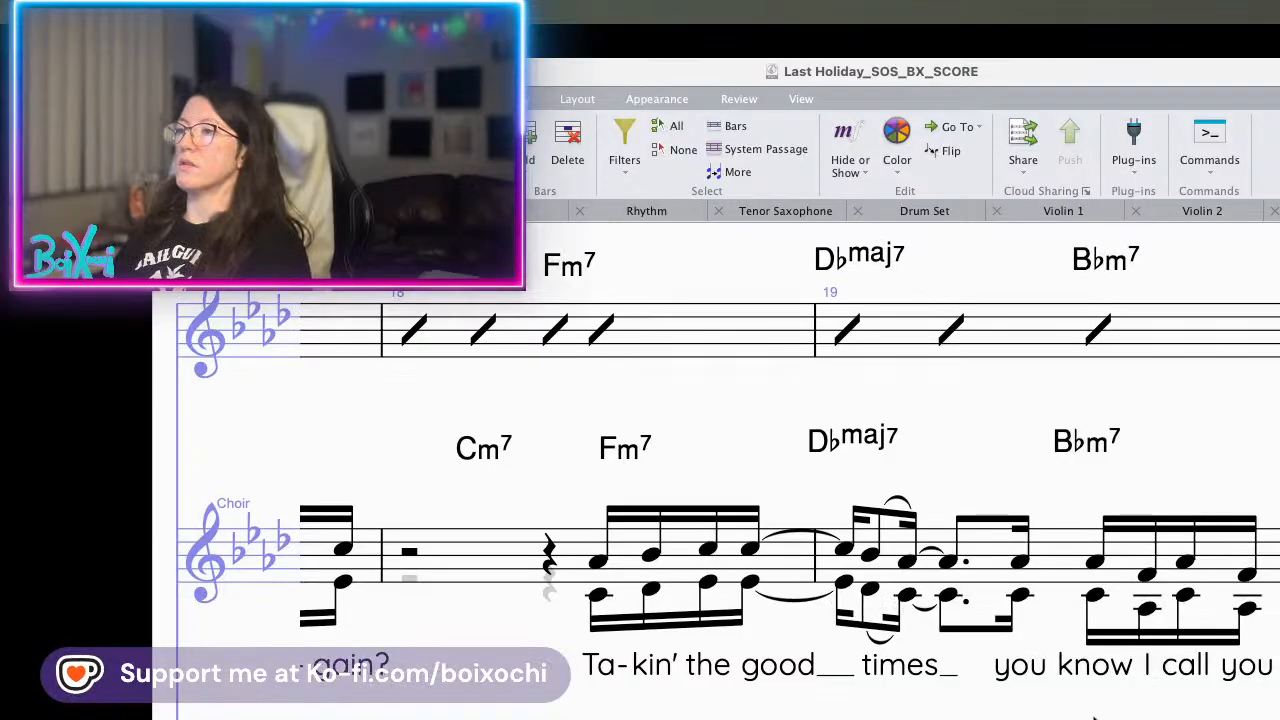
{"action": "left_click_drag", "start_coordinate": [1208, 716], "coordinate": [836, 719]}
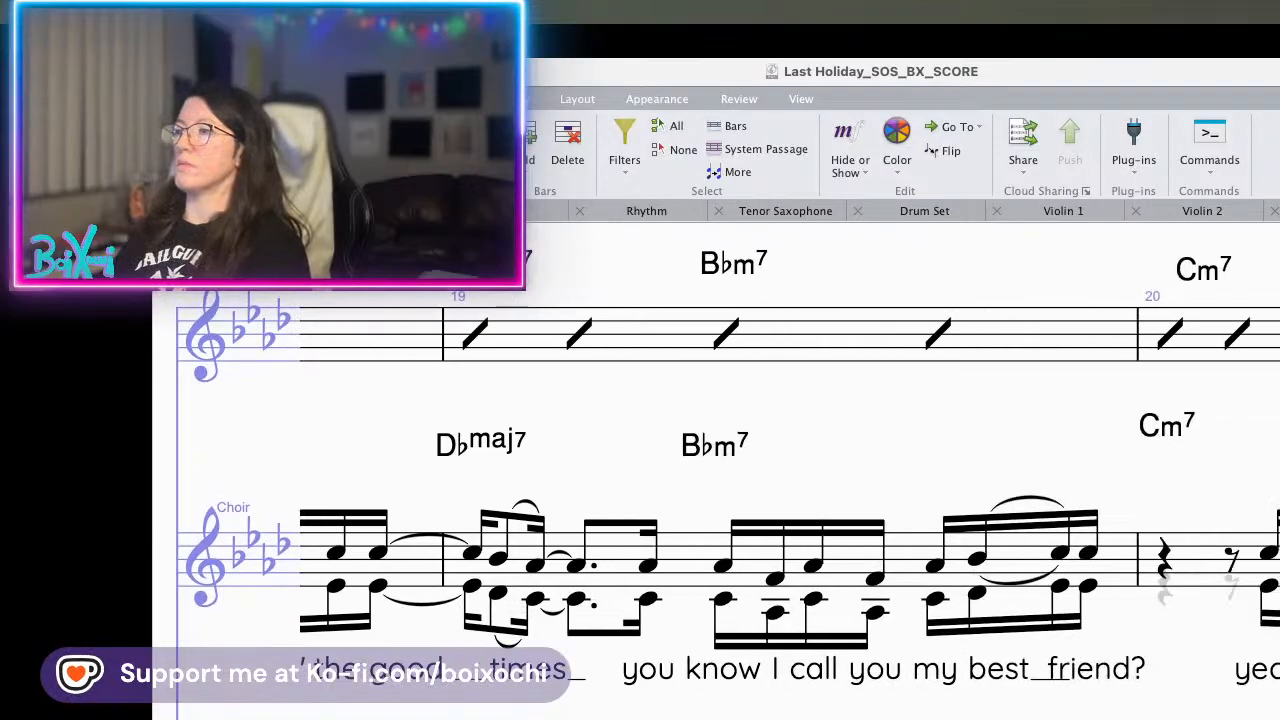
{"action": "left_click", "coordinate": [1004, 589]}
{"action": "key", "text": "Delete"}
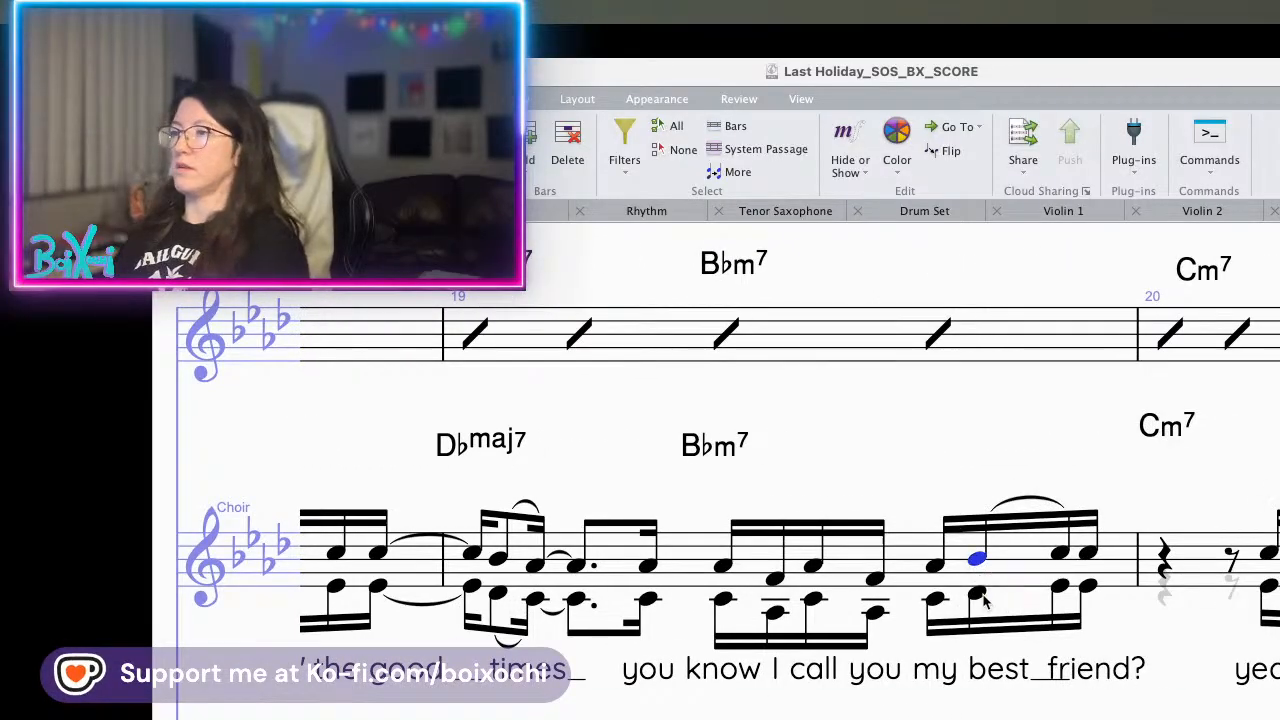
{"action": "left_click", "coordinate": [980, 595]}
{"action": "key", "text": "s"}
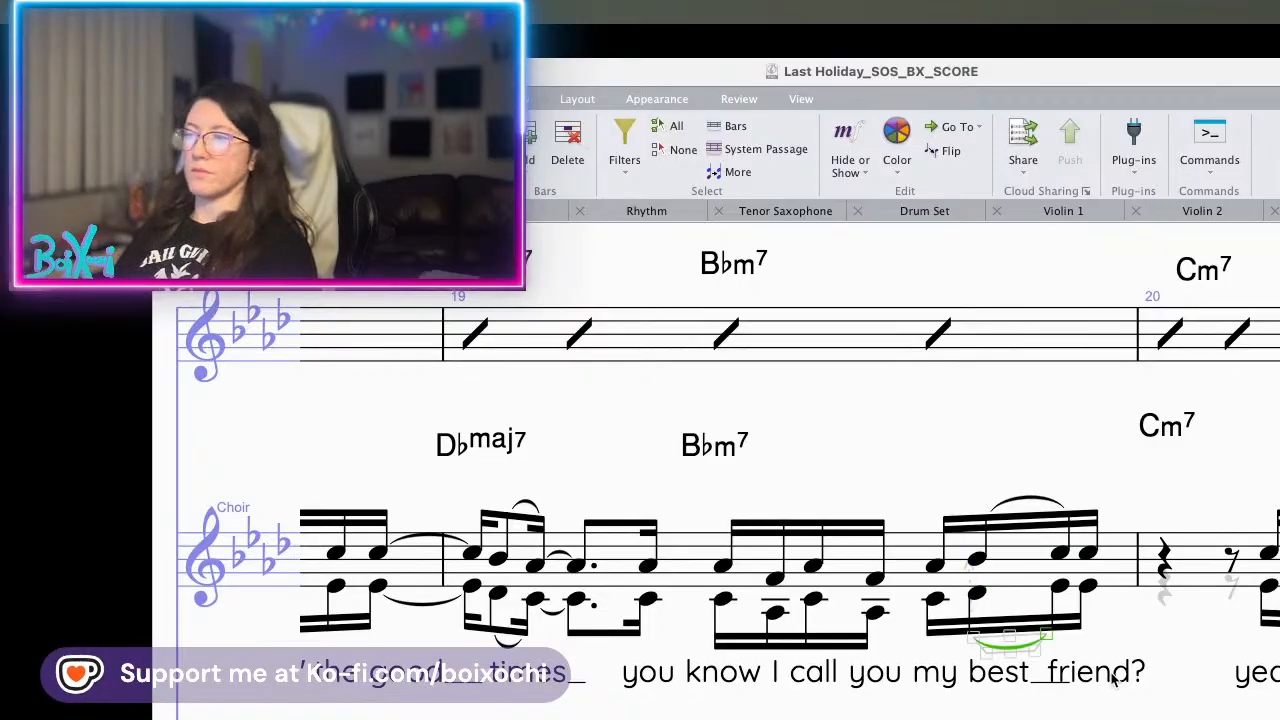
{"action": "left_click", "coordinate": [1117, 717]}
{"action": "scroll", "coordinate": [1117, 717], "scroll_direction": "down", "scroll_amount": 3}
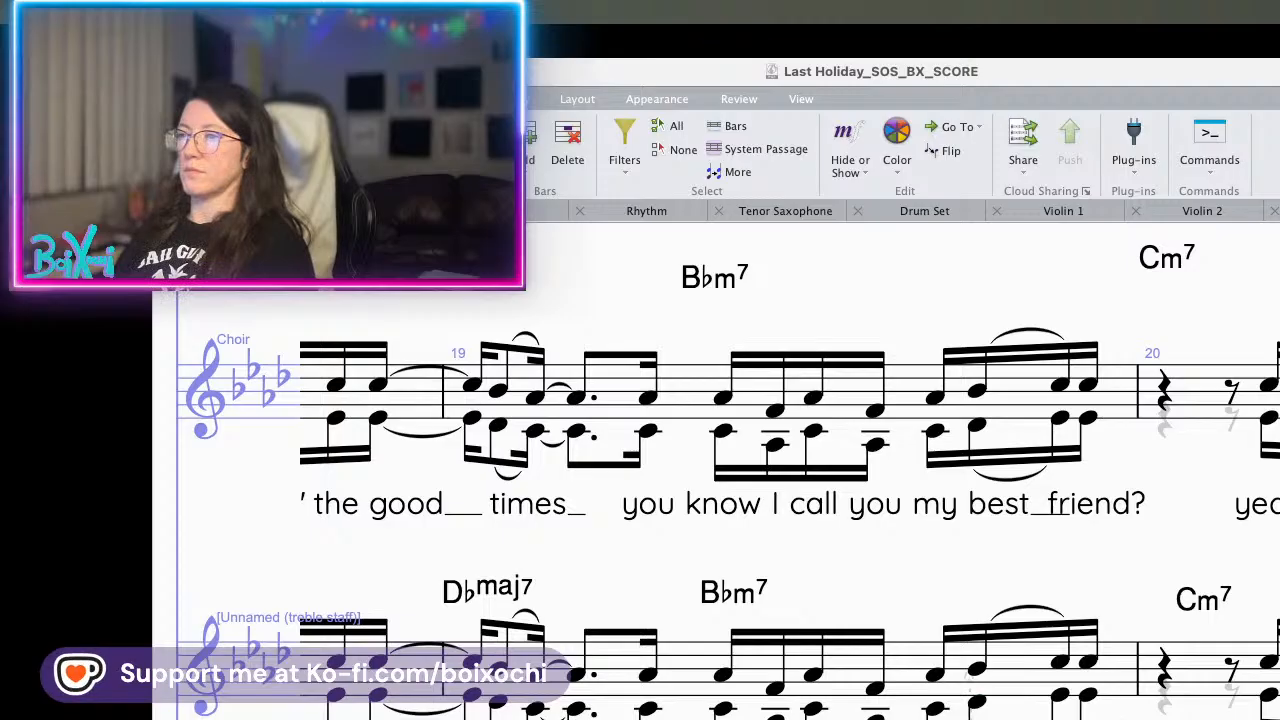
{"action": "scroll", "coordinate": [957, 690], "scroll_direction": "left", "scroll_amount": 5}
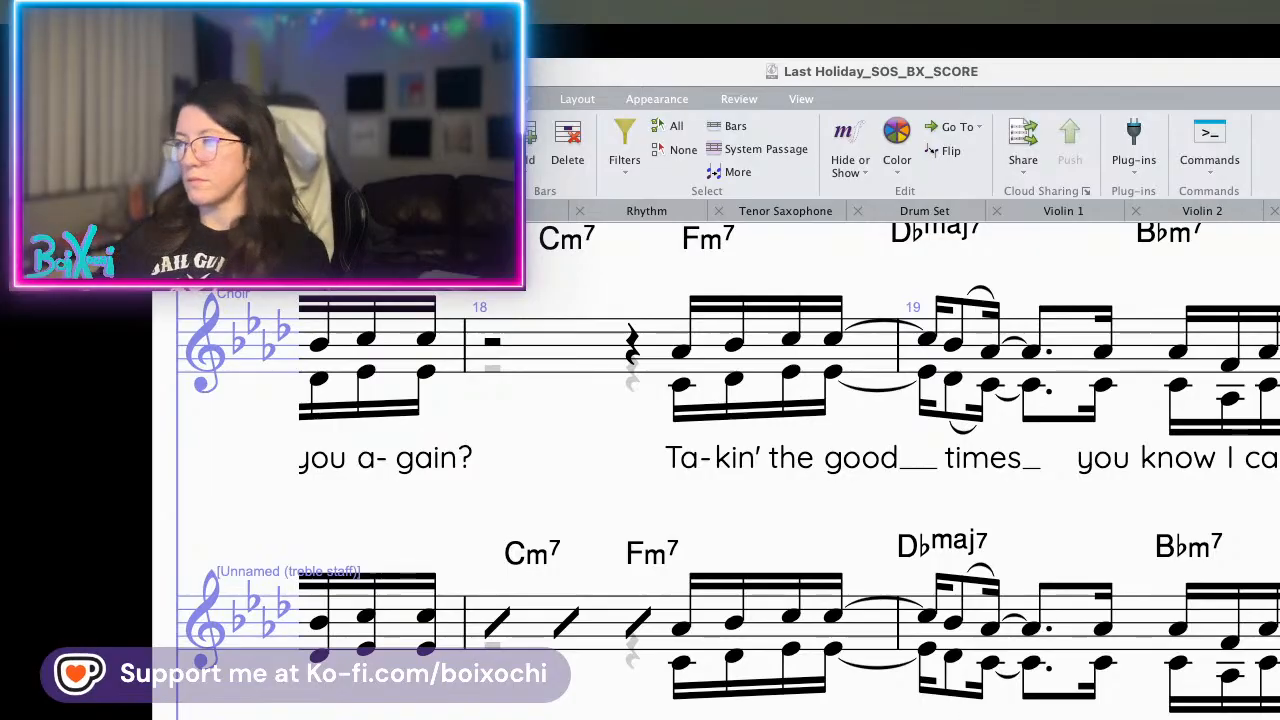
{"action": "key", "text": "super+z"}
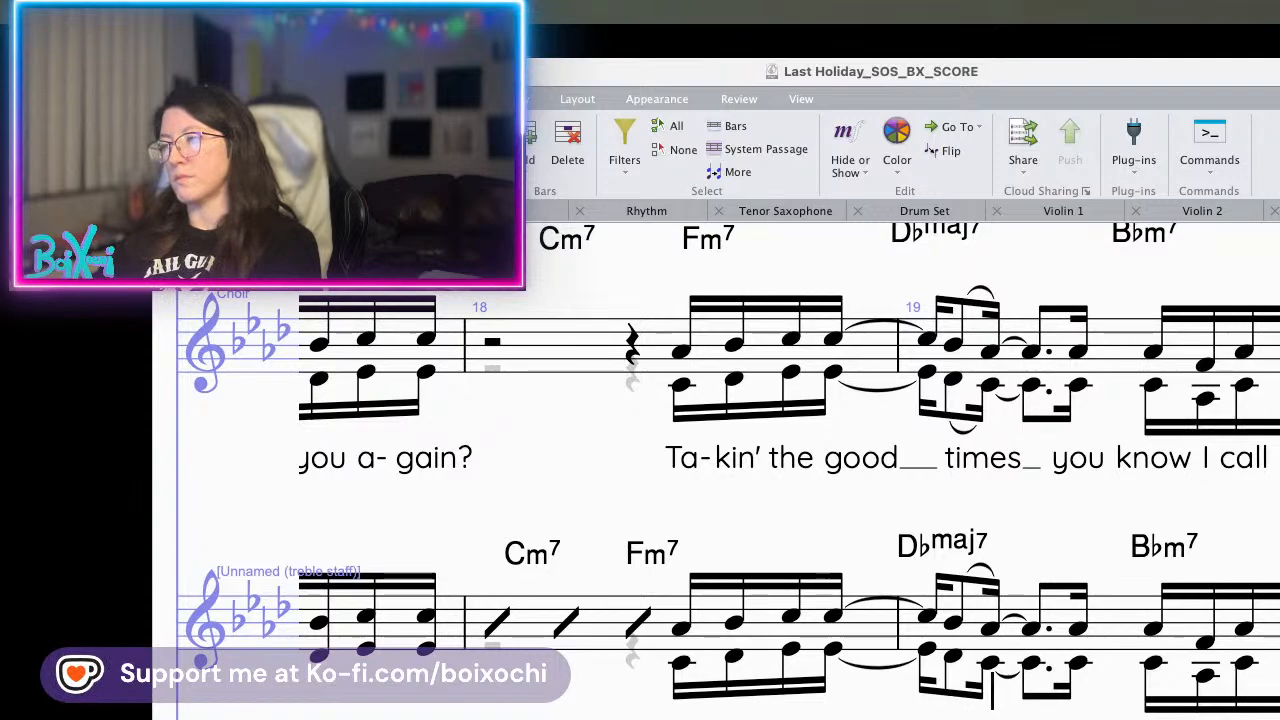
{"action": "key", "text": "space"}
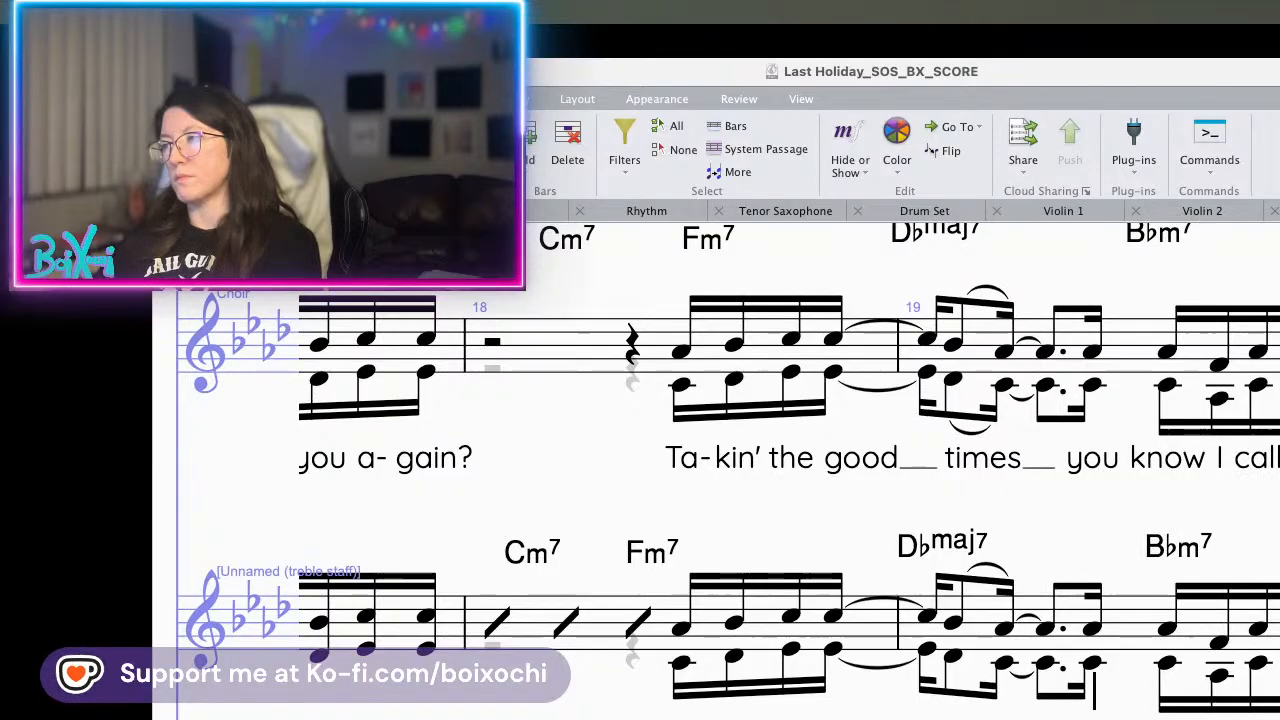
{"action": "key", "text": "super+z"}
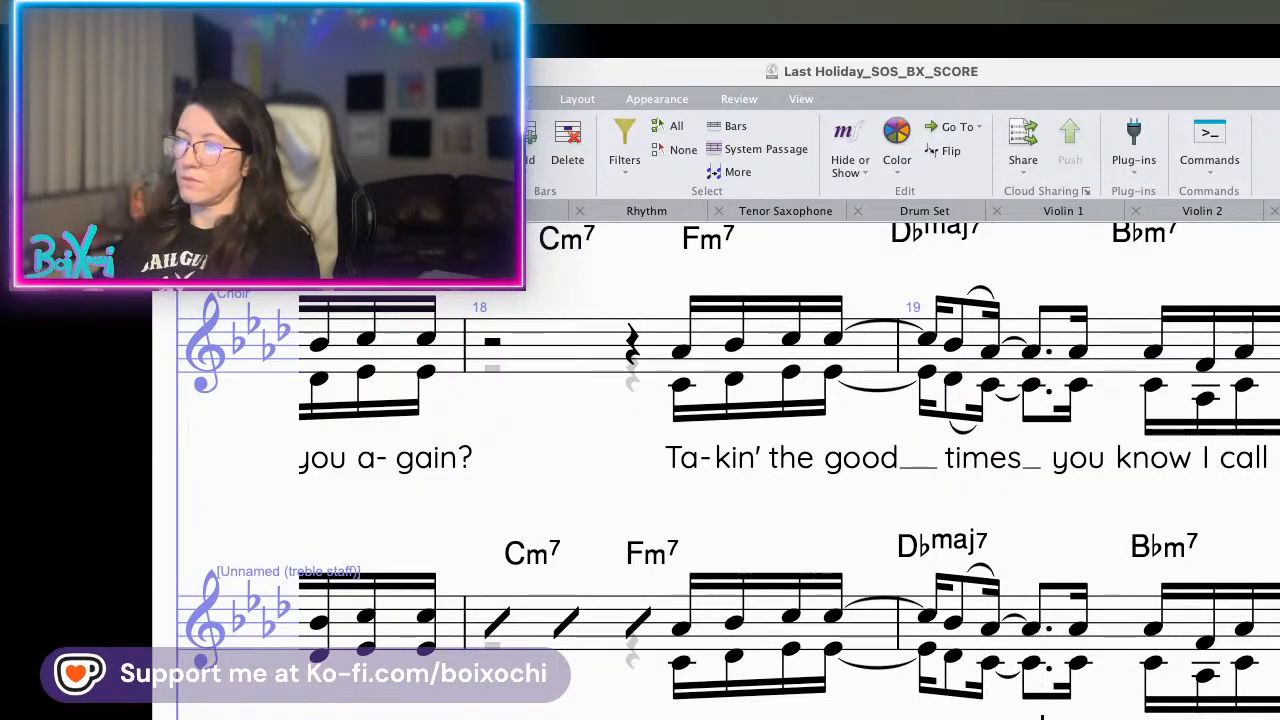
{"action": "key", "text": "space"}
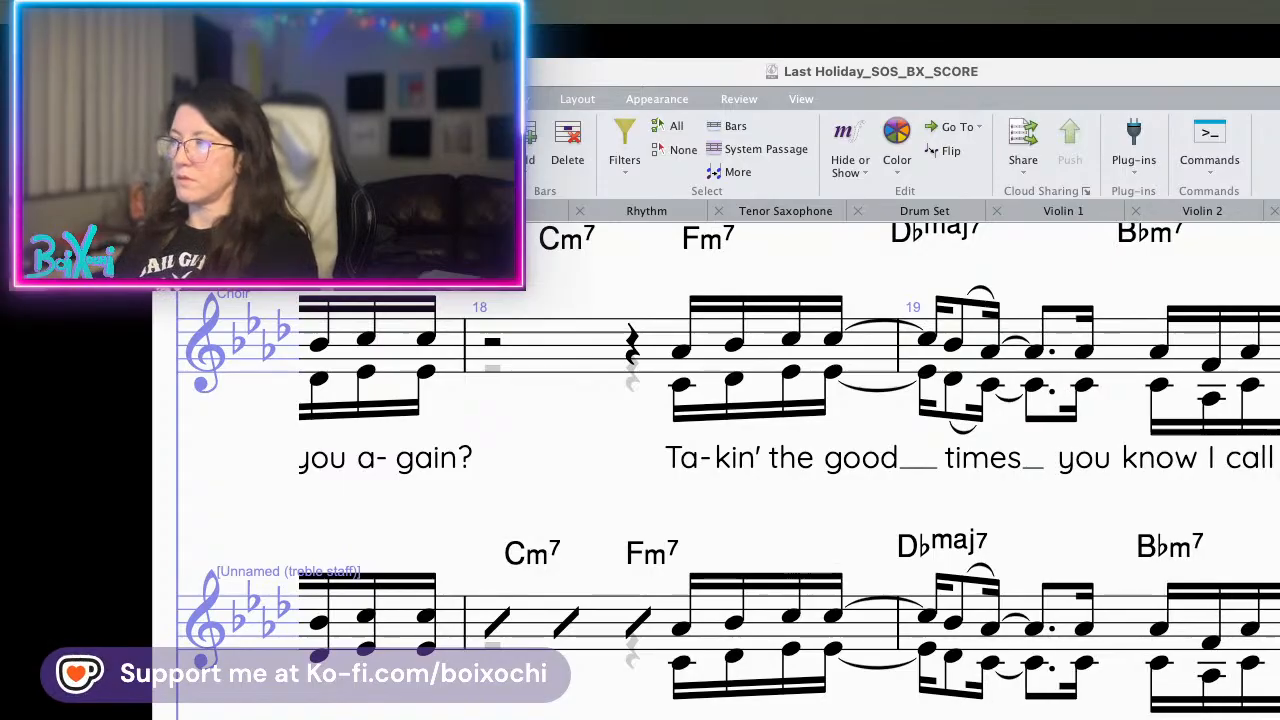
- Split the Choir lyric "times" in bar 19 into the hyphenated syllables "ti-" and "mes"
{"action": "left_click", "coordinate": [1008, 462]}
{"action": "key", "text": "Return"}
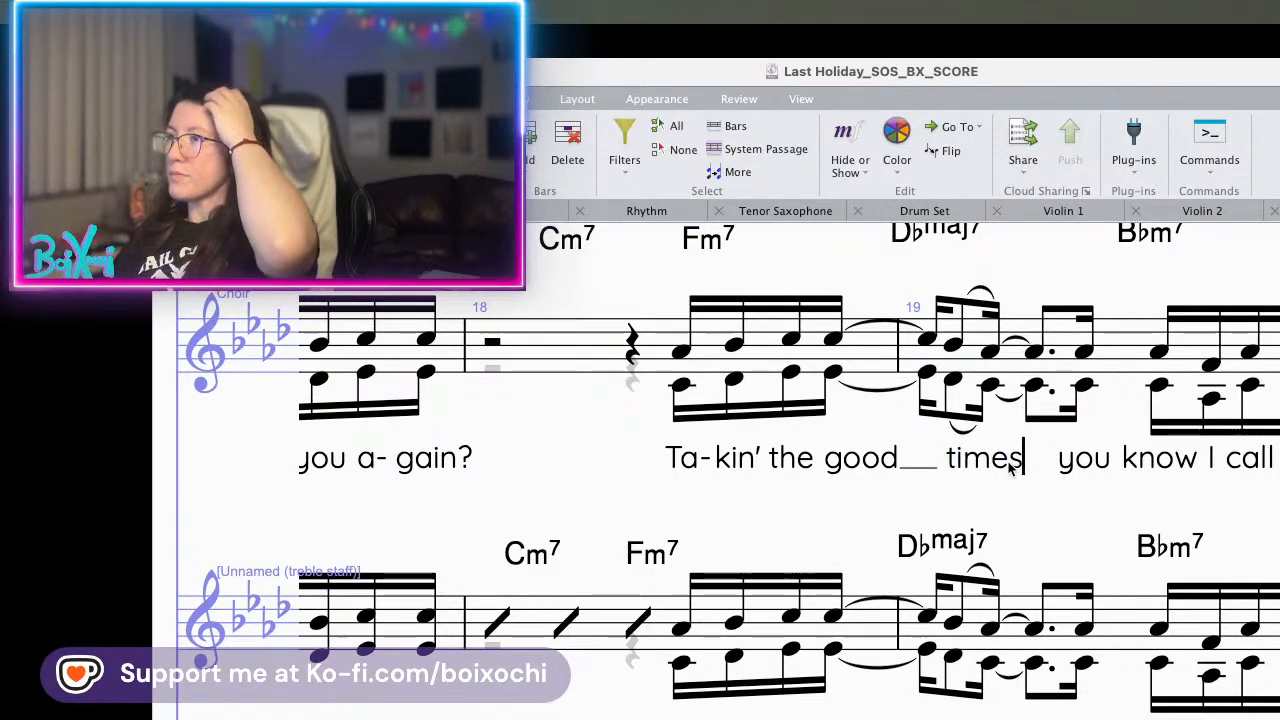
{"action": "key", "text": "BackSpace"}
{"action": "key", "text": "BackSpace"}
{"action": "key", "text": "BackSpace"}
{"action": "key", "text": "BackSpace"}
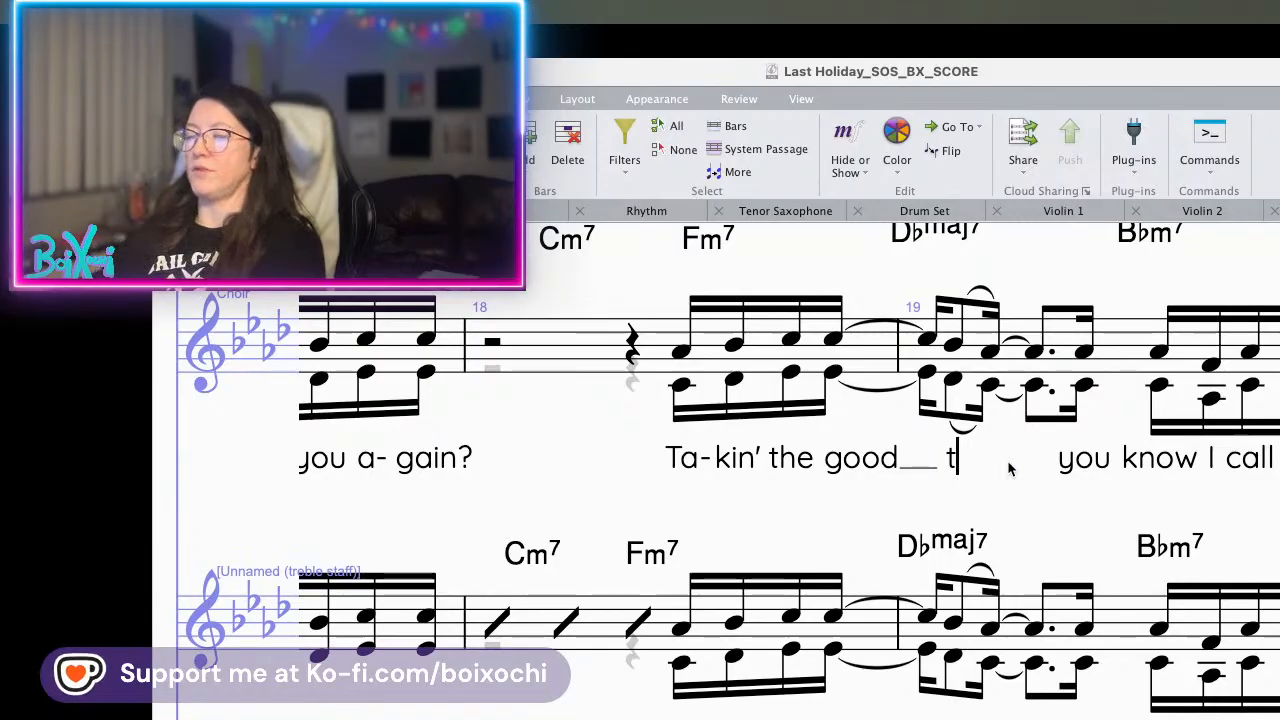
{"action": "type", "text": "i- "}
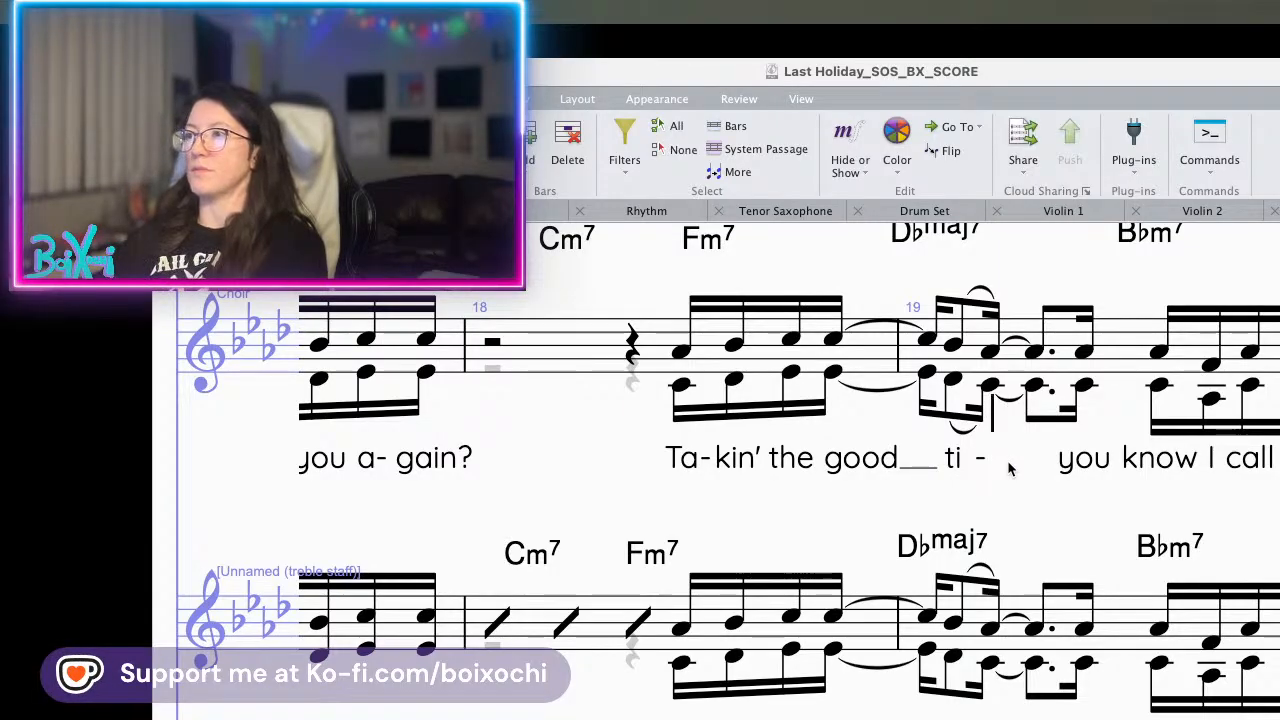
{"action": "type", "text": "mes"}
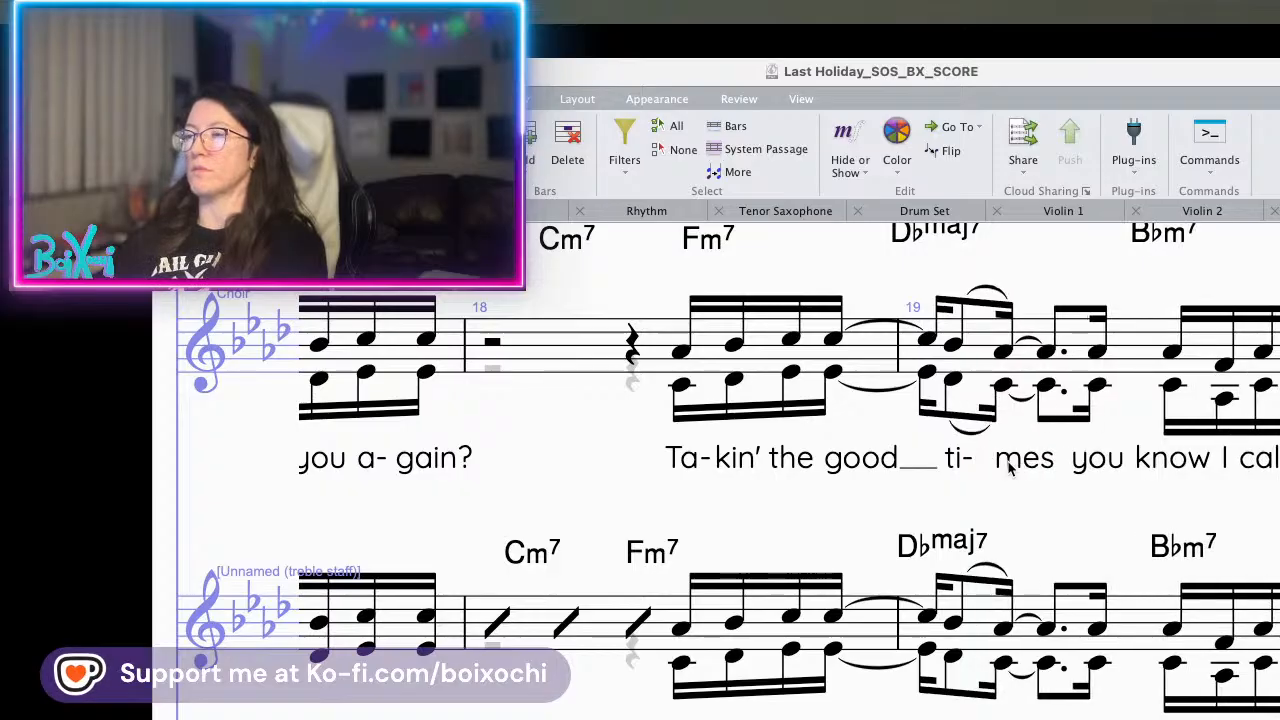
- Add a comma after "mes" in bar 19 of the Choir lyrics and re-enter "you" on the following note
{"action": "key", "text": "space"}
{"action": "key", "text": "BackSpace"}
{"action": "key", "text": "BackSpace"}
{"action": "key", "text": "BackSpace"}
{"action": "key", "text": "BackSpace"}
{"action": "key", "text": "BackSpace"}
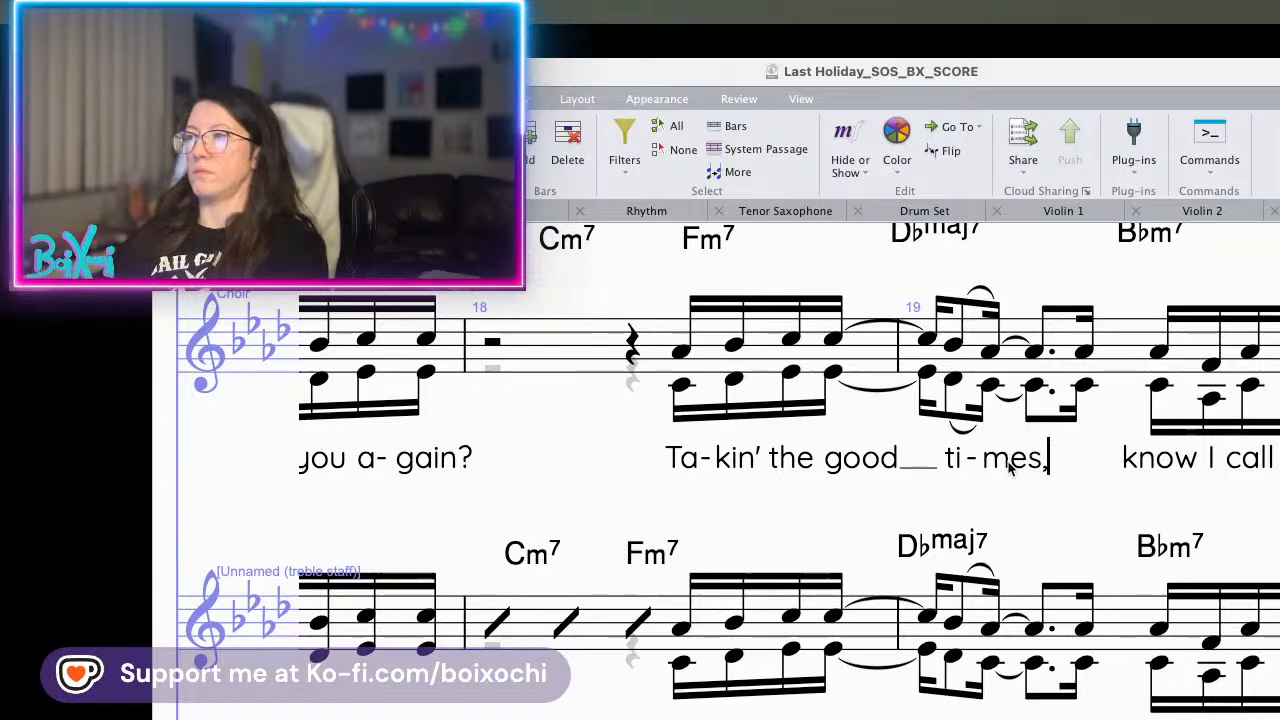
{"action": "key", "text": "space"}
{"action": "type", "text": "you"}
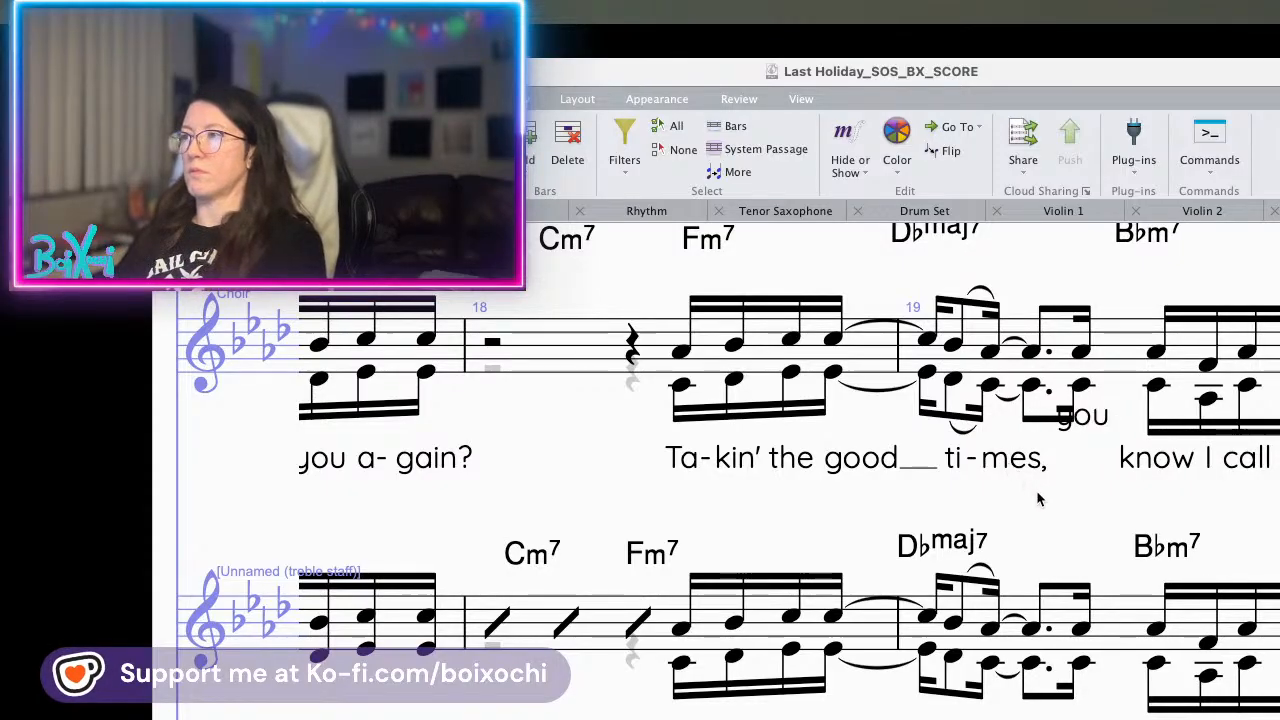
{"action": "key", "text": "Escape"}
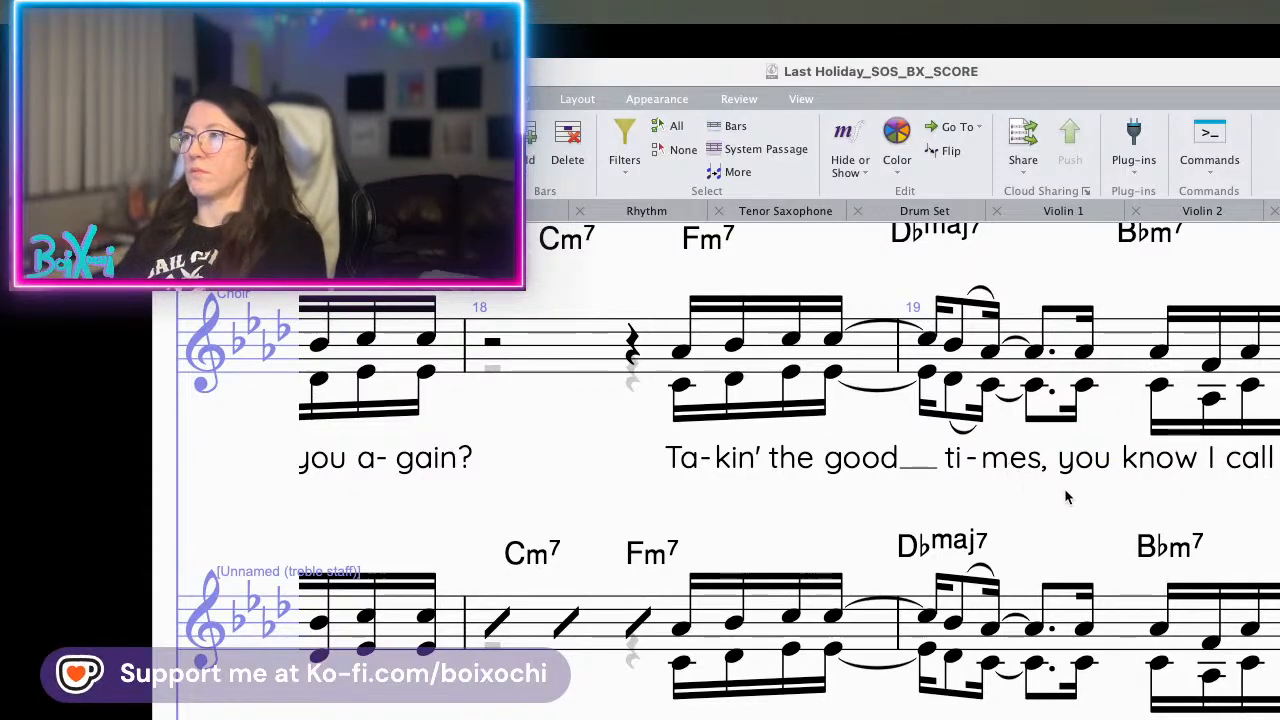
- Try to split the Choir lyric "best" in bar 19 into the hyphenated syllables "be-st"
{"action": "left_click_drag", "start_coordinate": [1086, 500], "coordinate": [685, 523]}
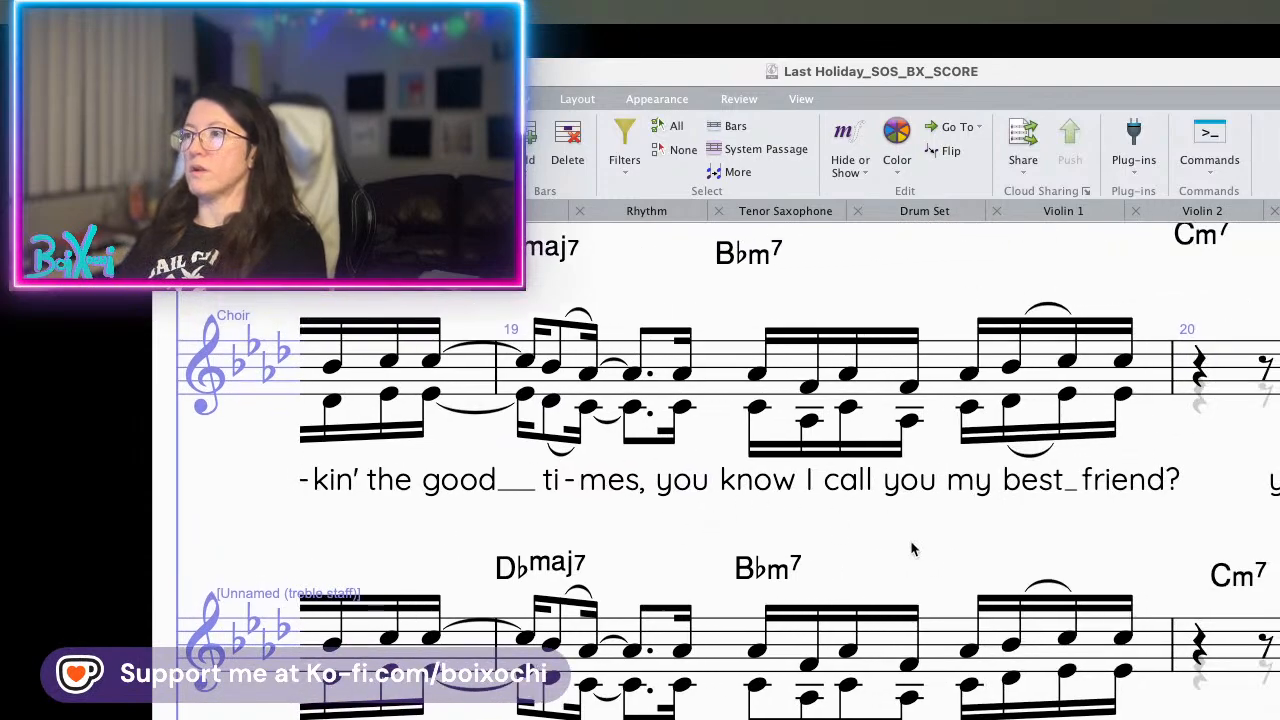
{"action": "double_click", "coordinate": [1038, 484]}
{"action": "key", "text": "BackSpace"}
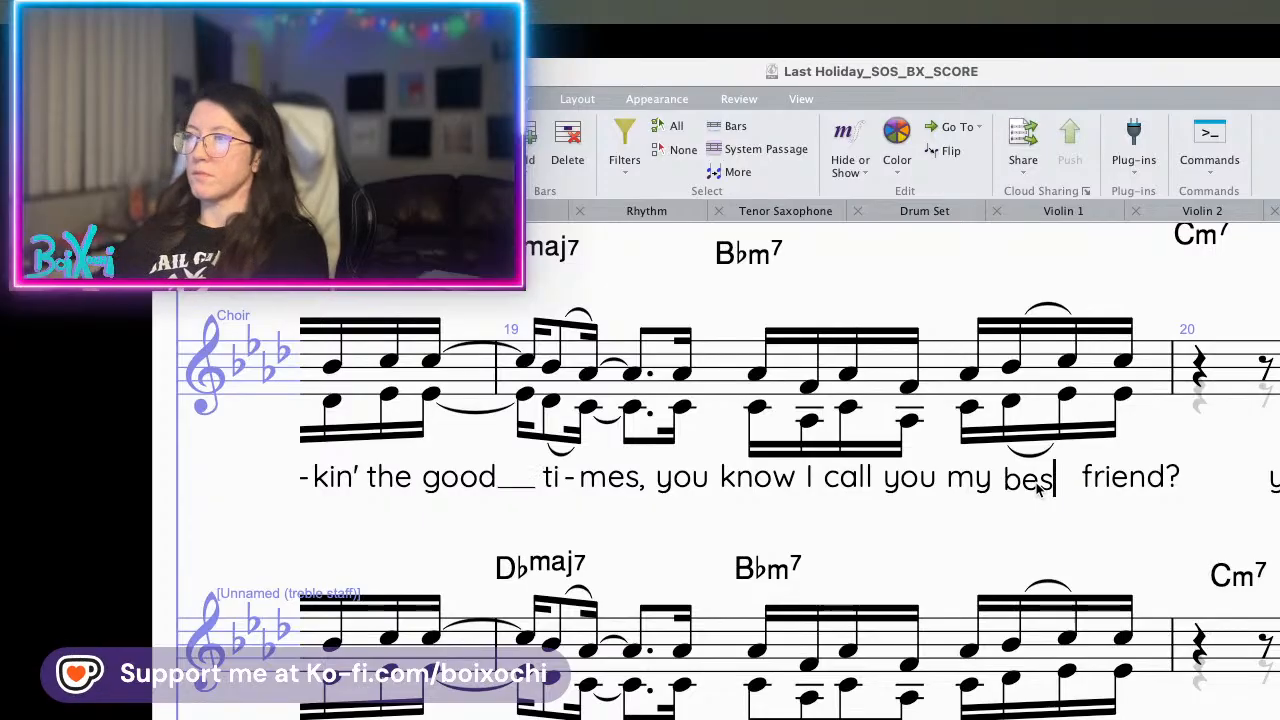
{"action": "type", "text": "-"}
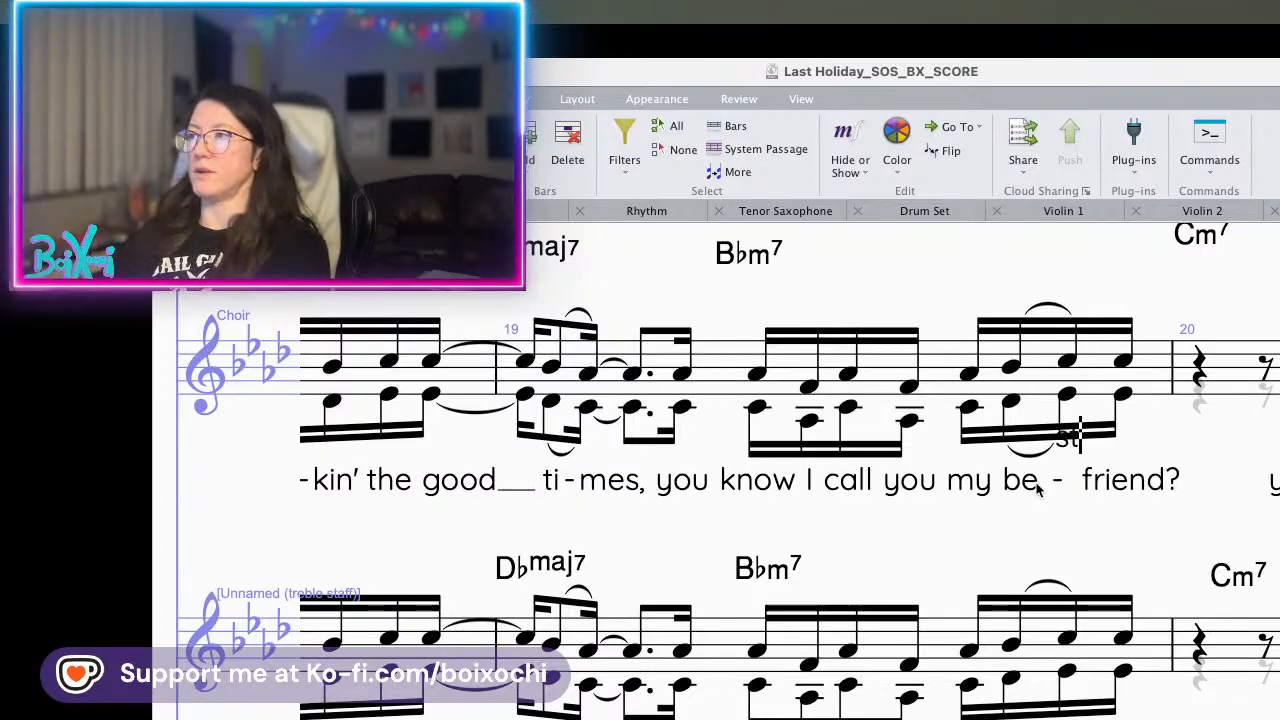
{"action": "type", "text": "st"}
{"action": "key", "text": "space"}
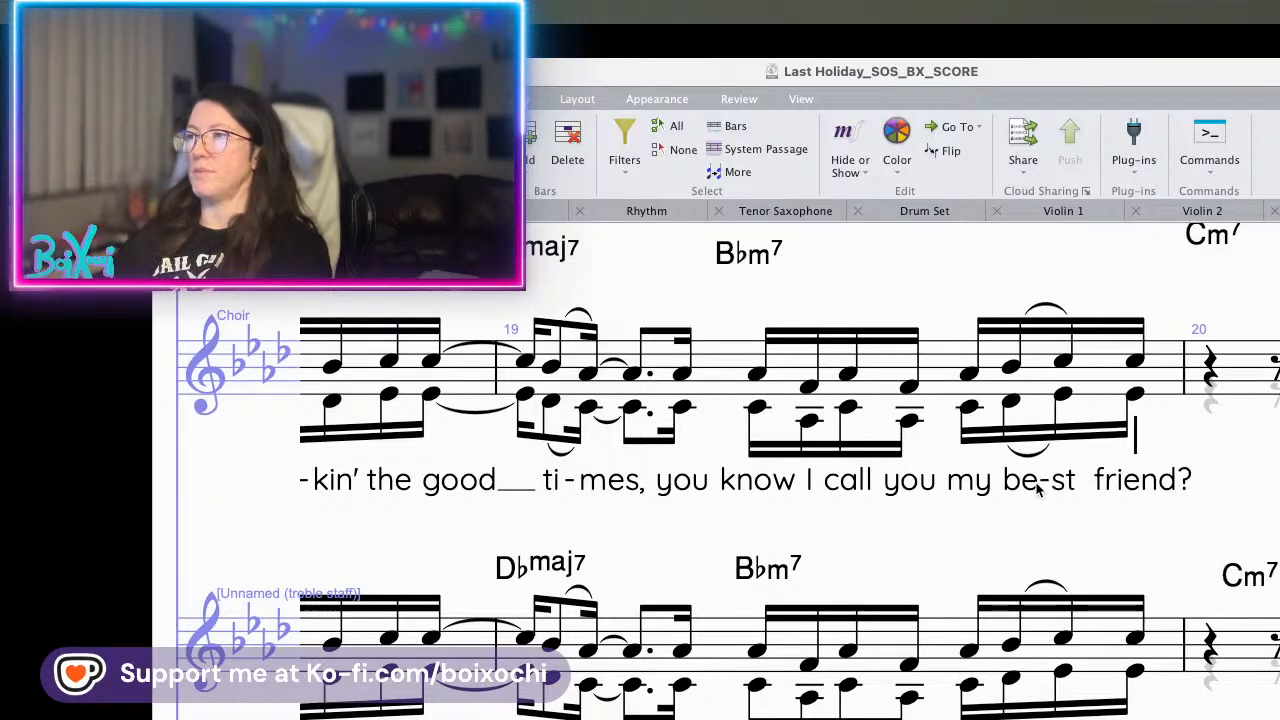
{"action": "key", "text": "Escape"}
{"action": "key", "text": "Delete"}
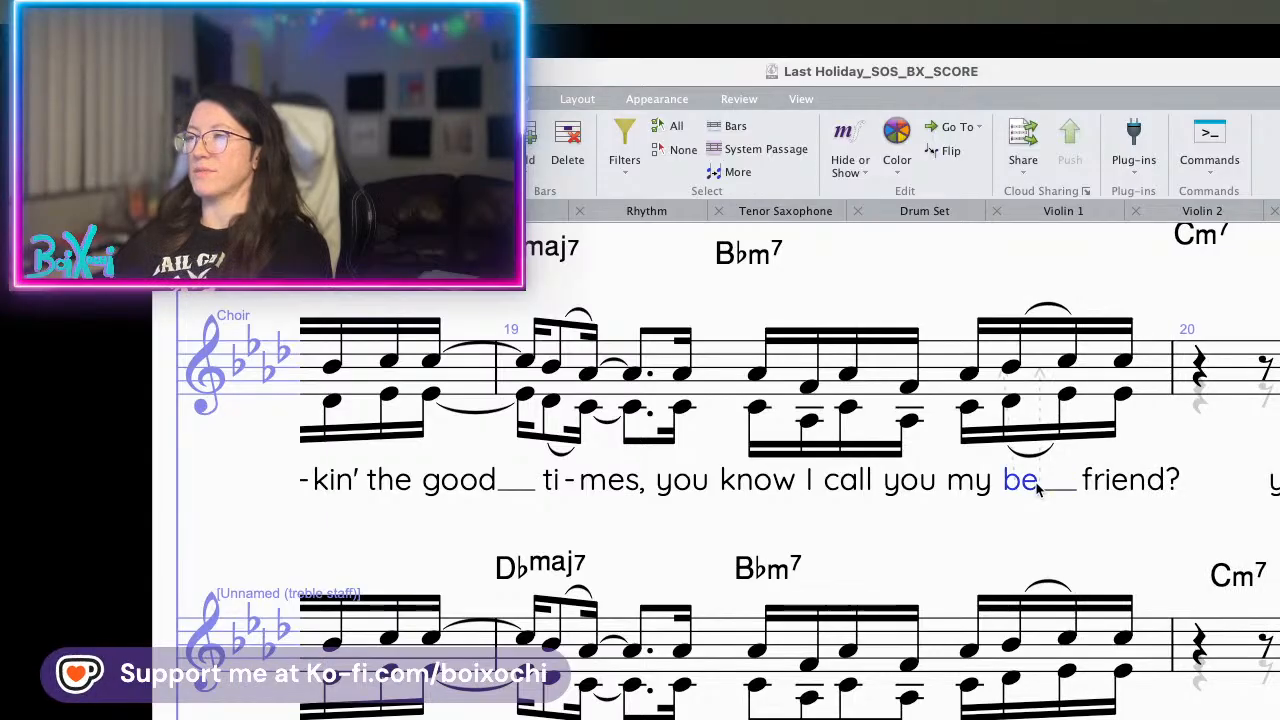
{"action": "key", "text": "Delete"}
{"action": "key", "text": "super+z"}
{"action": "key", "text": "super+z"}
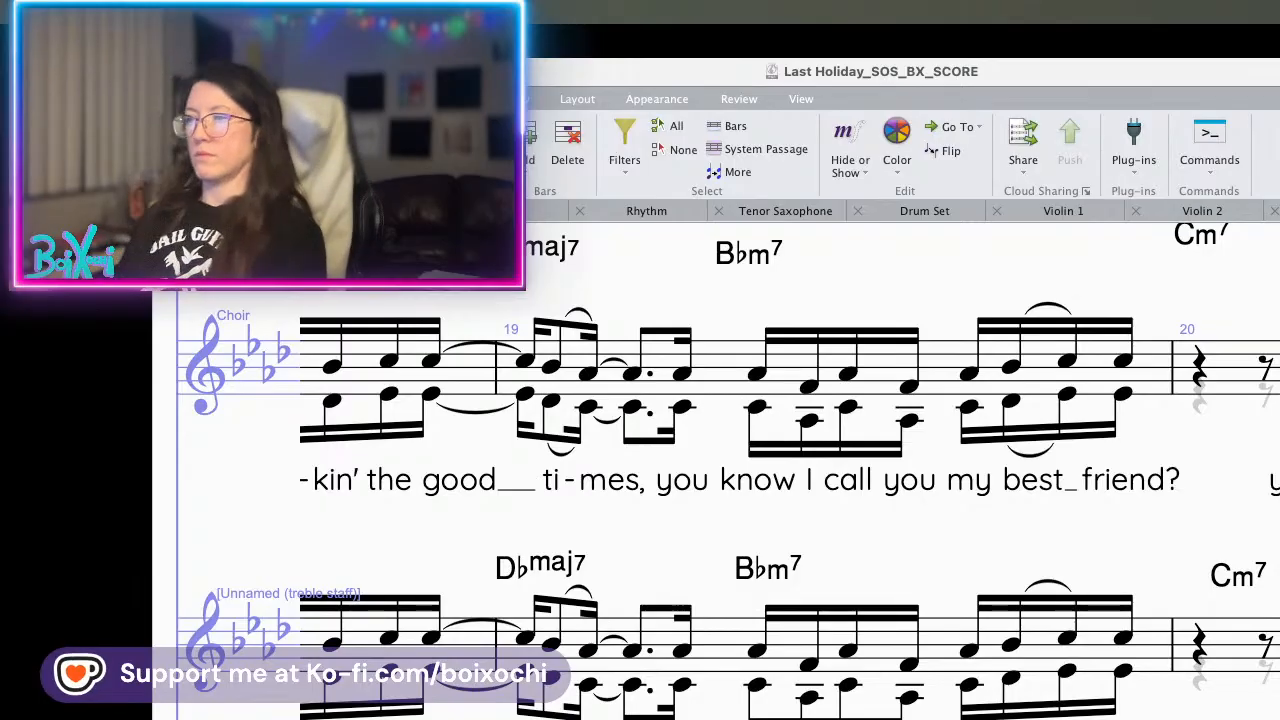
- Add a slur beneath the Choir staff's voice 2 notes at "ti-" in bar 21
{"action": "left_click_drag", "start_coordinate": [1167, 535], "coordinate": [624, 514]}
{"action": "left_click_drag", "start_coordinate": [1103, 530], "coordinate": [663, 520]}
{"action": "left_click_drag", "start_coordinate": [1206, 548], "coordinate": [1123, 591]}
{"action": "key", "text": "s"}
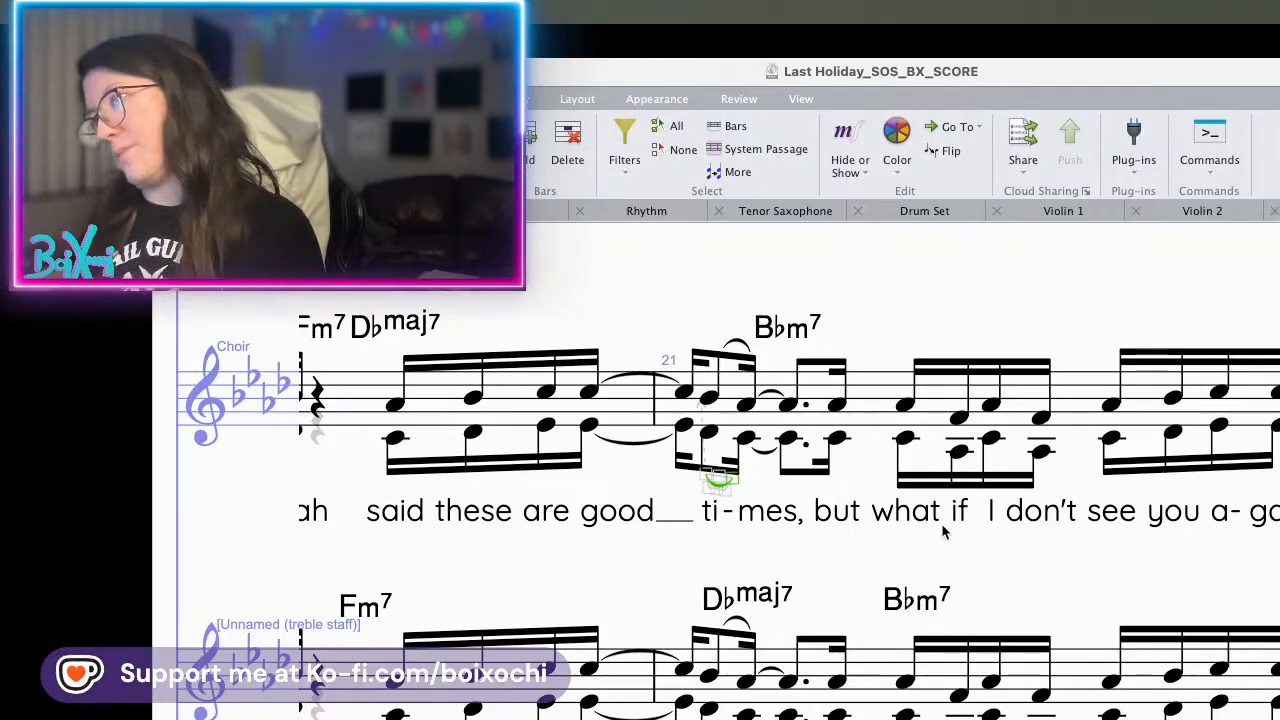
- Examine the Choir and unnamed treble staves from bar 21 through bar 24
{"action": "scroll", "coordinate": [997, 602], "scroll_direction": "down", "scroll_amount": 3}
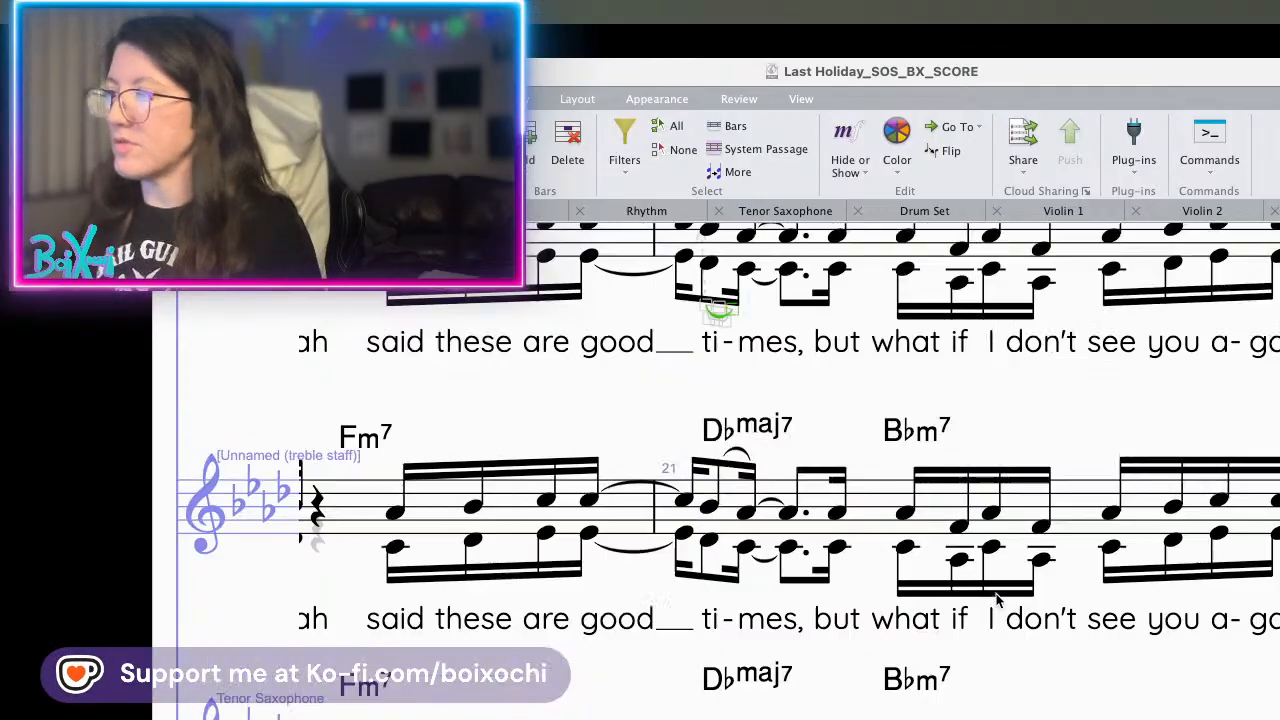
{"action": "scroll", "coordinate": [1040, 640], "scroll_direction": "right", "scroll_amount": 5}
{"action": "scroll", "coordinate": [1040, 640], "scroll_direction": "up", "scroll_amount": 3}
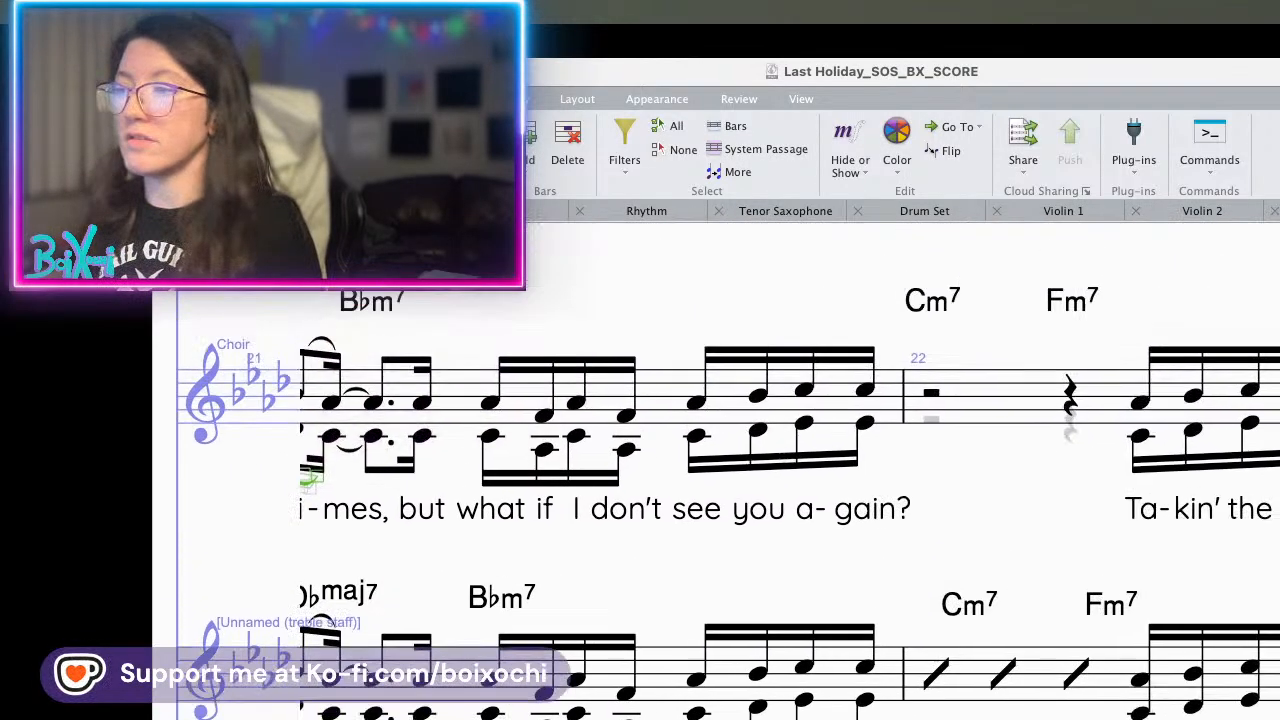
{"action": "scroll", "coordinate": [1007, 594], "scroll_direction": "right", "scroll_amount": 5}
{"action": "scroll", "coordinate": [594, 557], "scroll_direction": "down", "scroll_amount": 2}
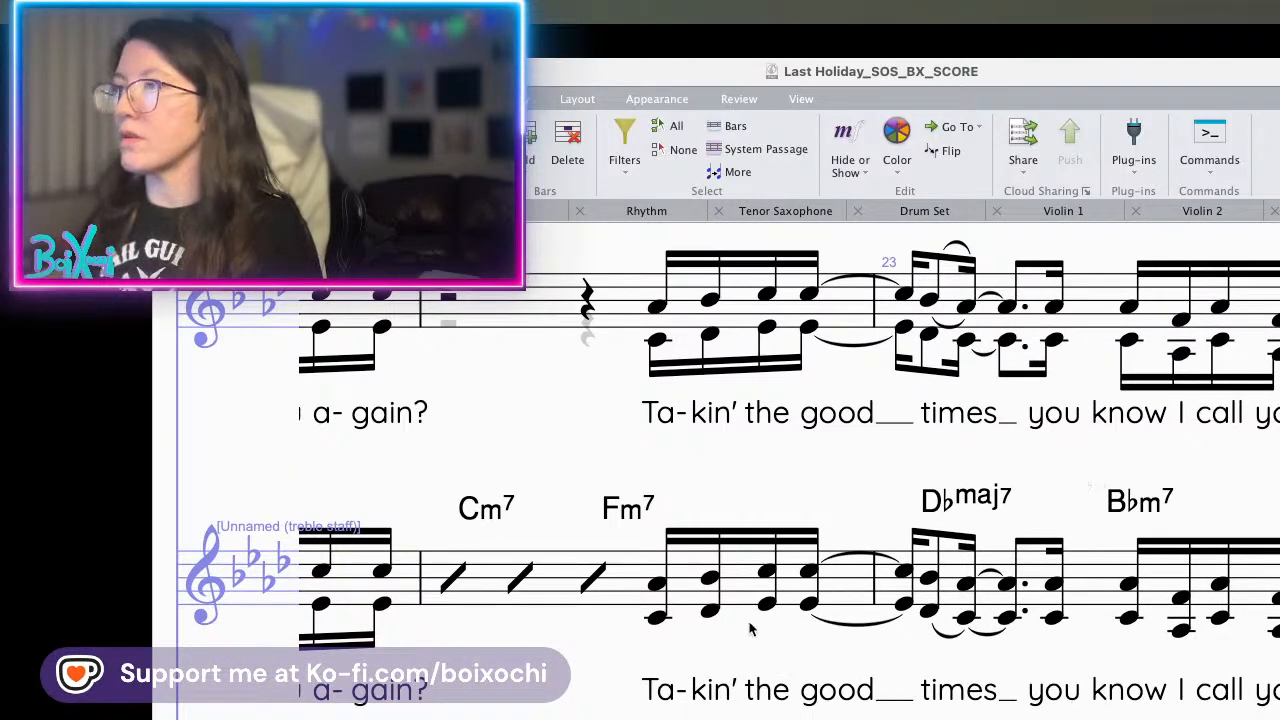
{"action": "left_click_drag", "start_coordinate": [865, 490], "coordinate": [301, 419]}
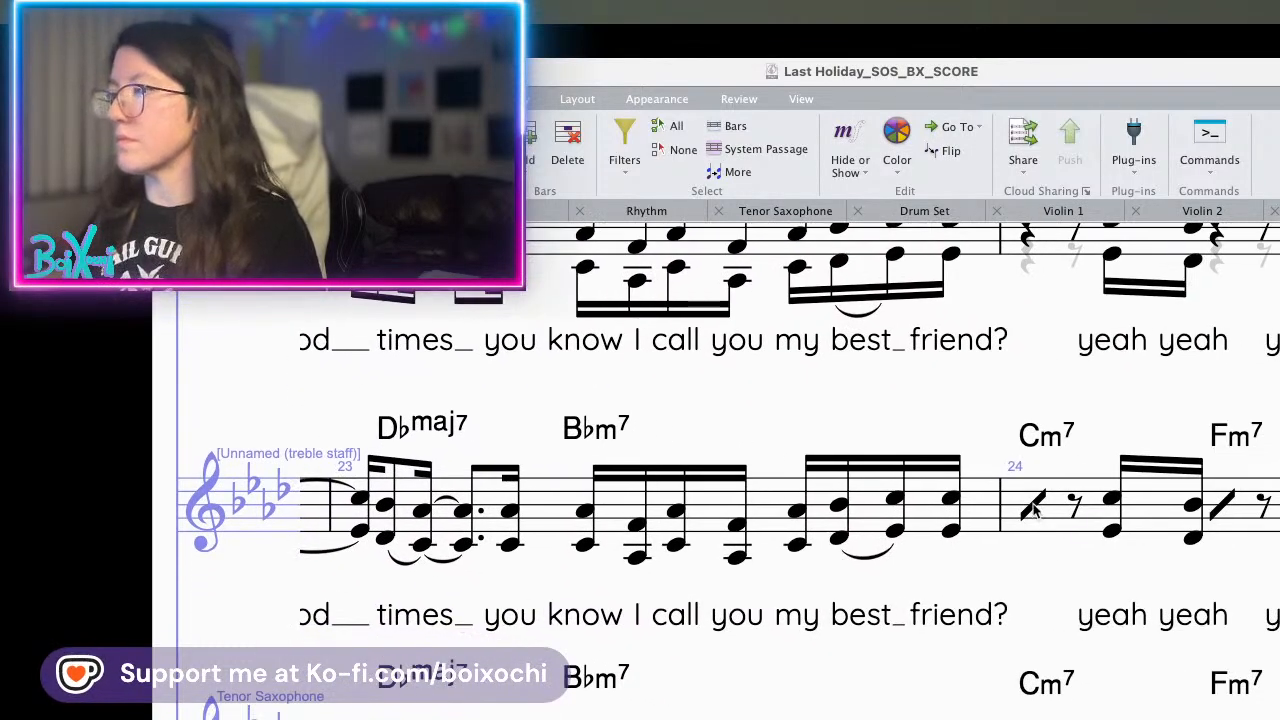
- Delete the two remaining slashes in bar 24 of the unnamed treble staff, leaving rests in their place
{"action": "key", "text": "Delete"}
{"action": "left_click", "coordinate": [1225, 509]}
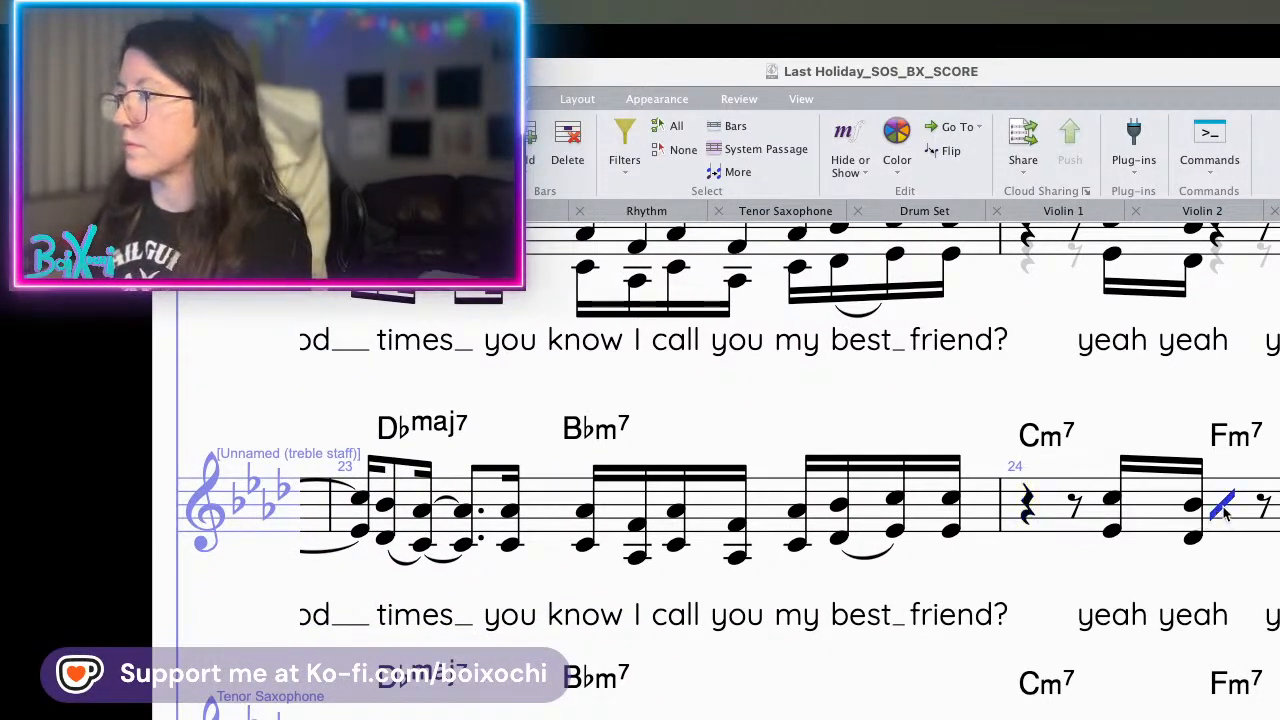
{"action": "key", "text": "Delete"}
- Examine the unnamed treble staff's chorus notes, slashes and lyrics, comparing bars 16 through 24 and the passage around bar 34
{"action": "left_click_drag", "start_coordinate": [1070, 560], "coordinate": [1133, 554]}
{"action": "left_click_drag", "start_coordinate": [790, 577], "coordinate": [1135, 565]}
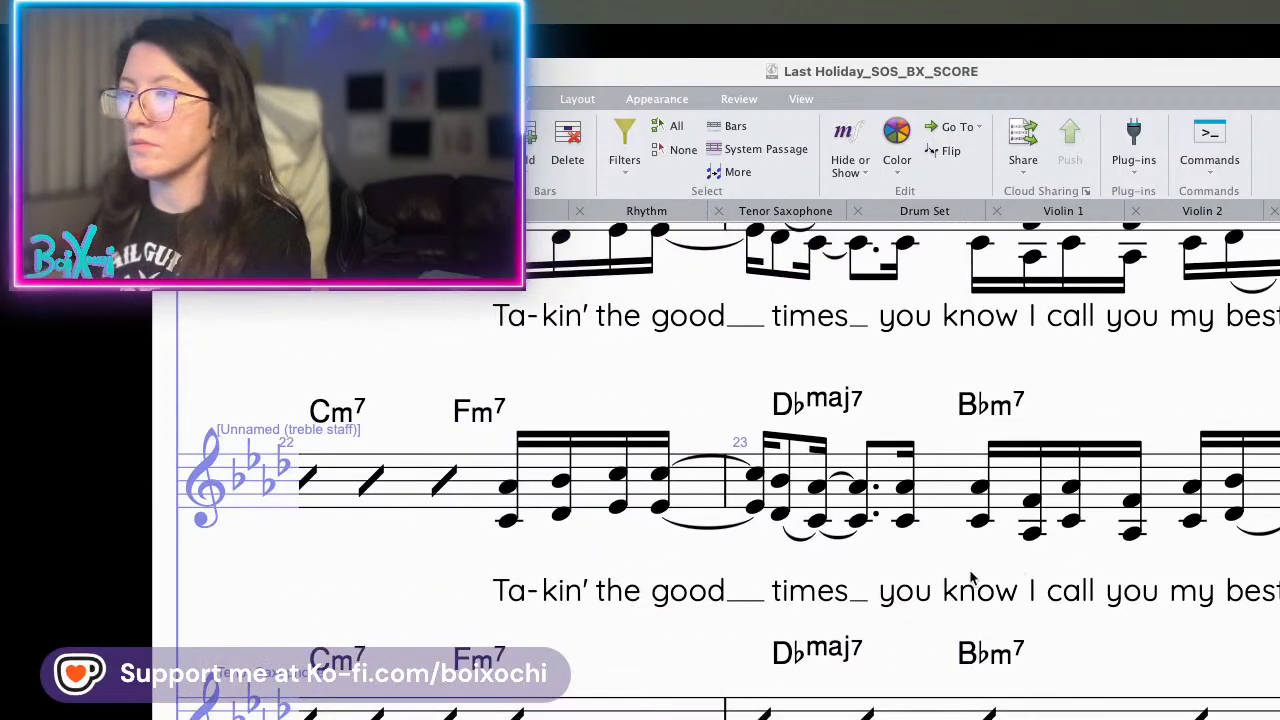
{"action": "left_click_drag", "start_coordinate": [931, 563], "coordinate": [1135, 510]}
{"action": "left_click", "coordinate": [713, 467]}
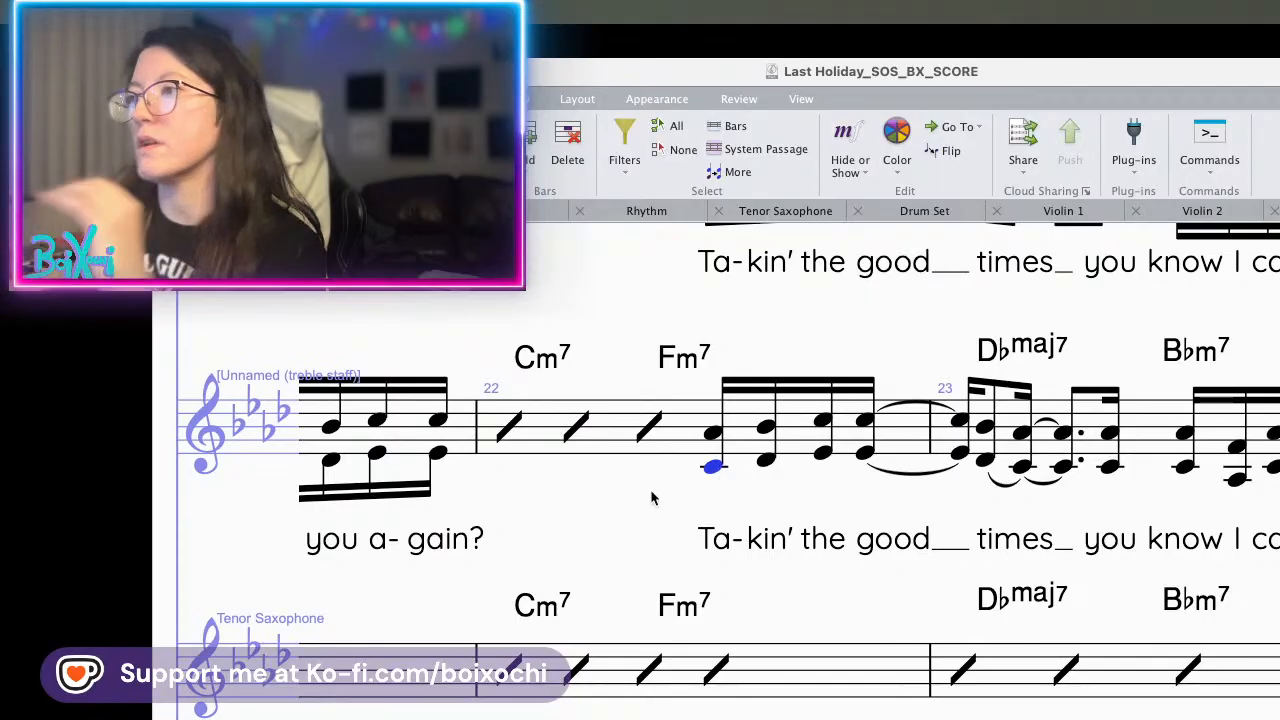
{"action": "left_click_drag", "start_coordinate": [651, 500], "coordinate": [1279, 543]}
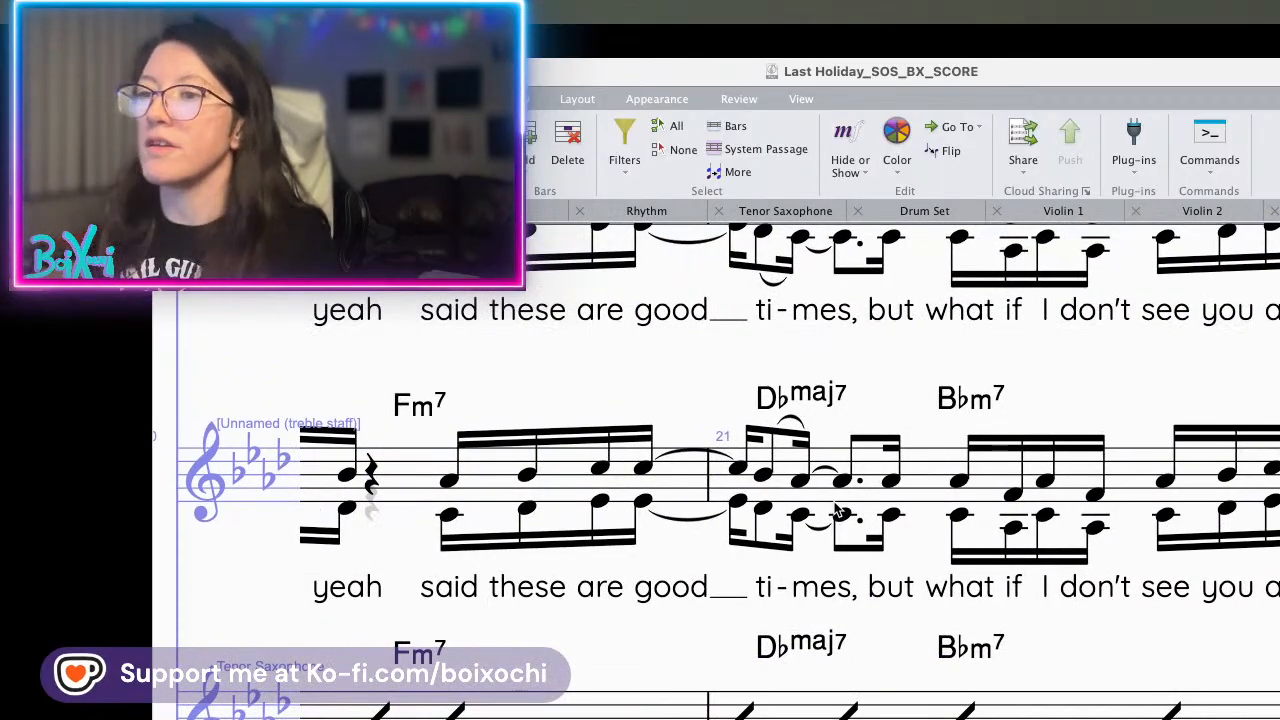
{"action": "left_click_drag", "start_coordinate": [838, 514], "coordinate": [1279, 514]}
{"action": "scroll", "coordinate": [838, 510], "scroll_direction": "left", "scroll_amount": 15}
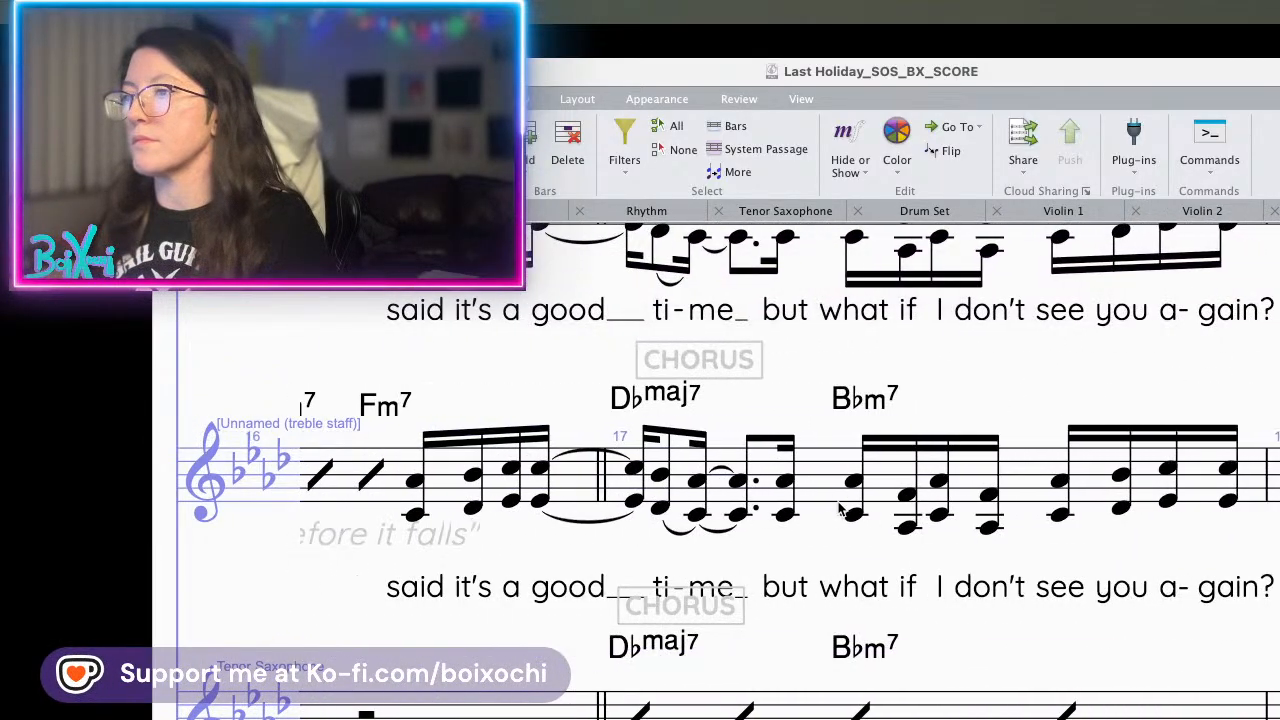
{"action": "scroll", "coordinate": [838, 510], "scroll_direction": "right", "scroll_amount": 20}
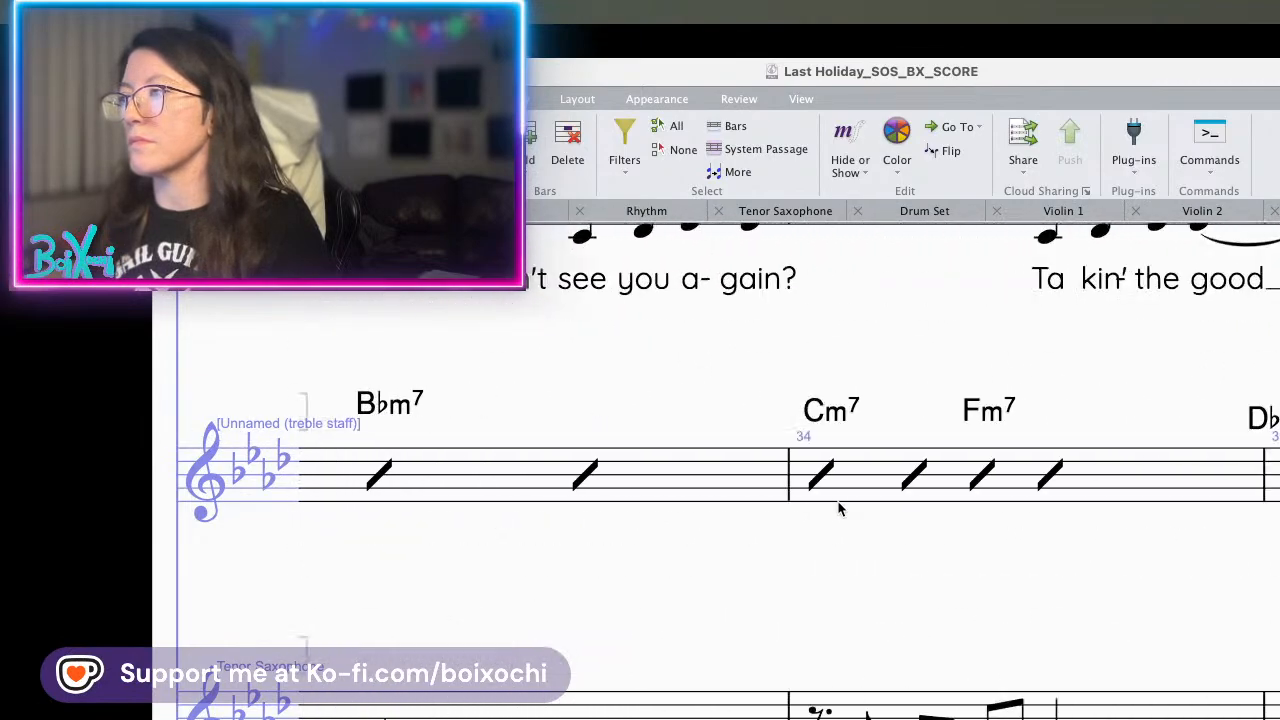
{"action": "scroll", "coordinate": [838, 510], "scroll_direction": "left", "scroll_amount": 20}
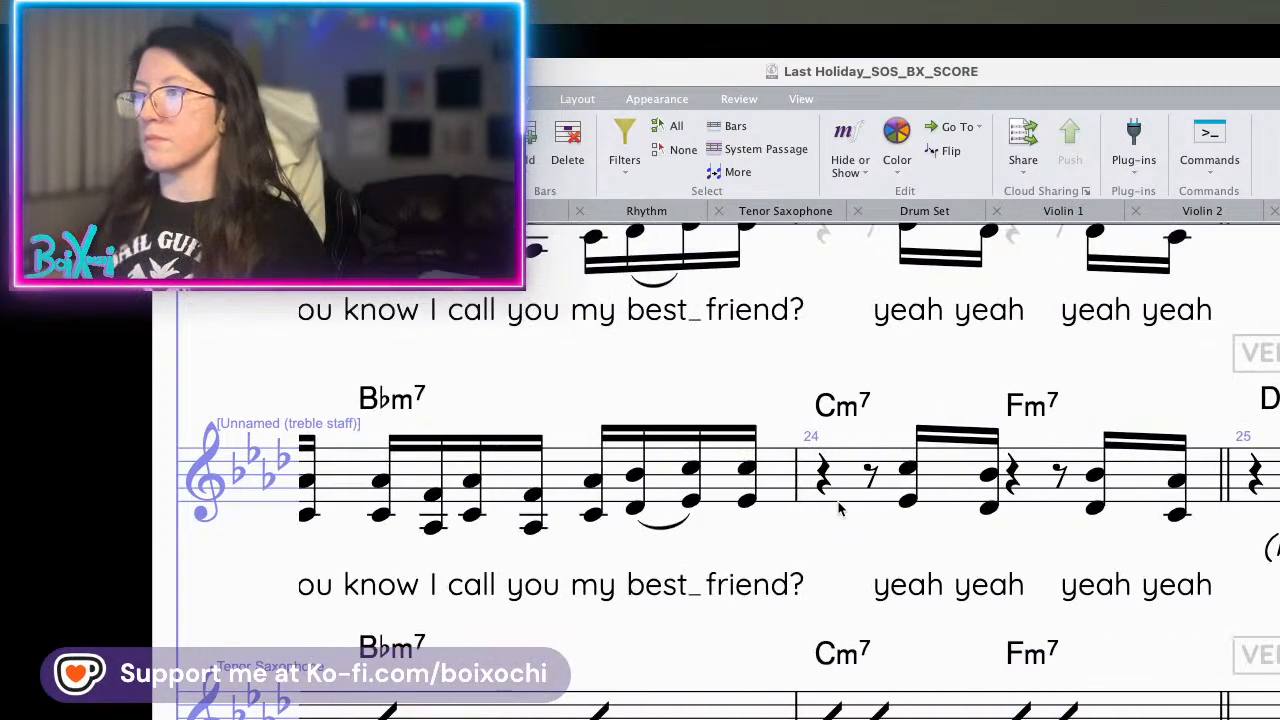
{"action": "scroll", "coordinate": [838, 510], "scroll_direction": "left", "scroll_amount": 6}
{"action": "scroll", "coordinate": [838, 510], "scroll_direction": "right", "scroll_amount": 2}
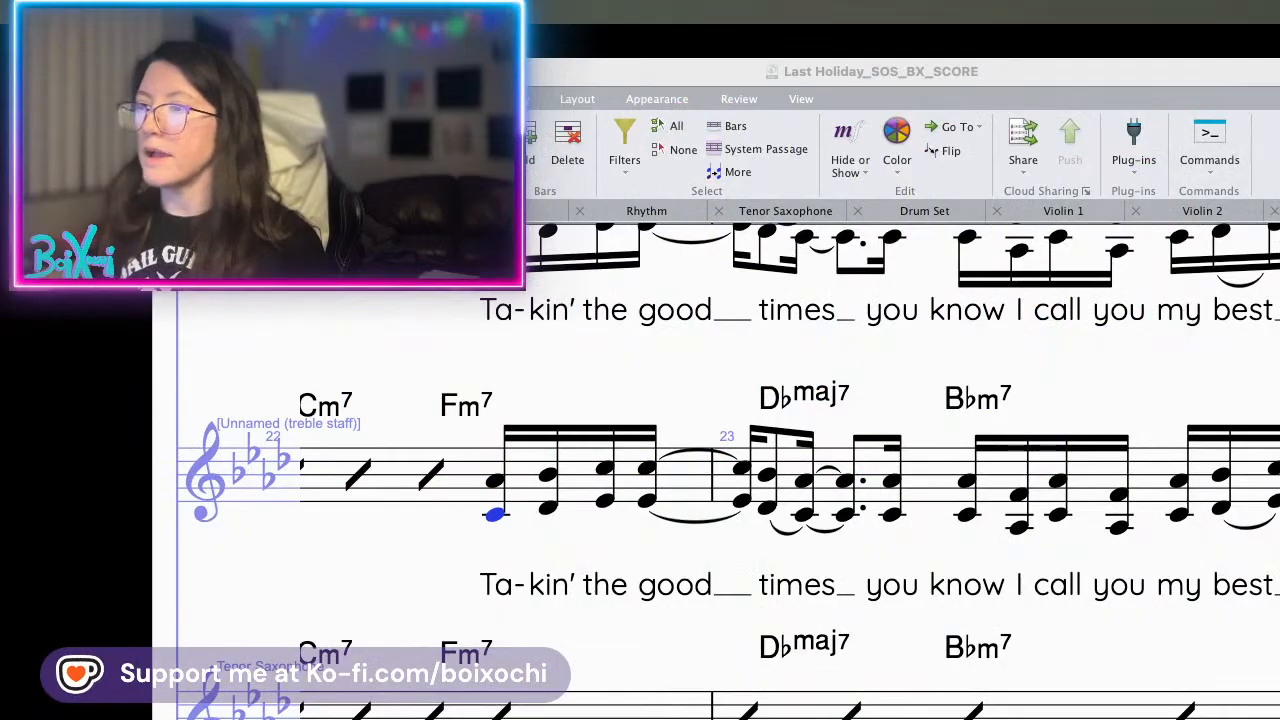
- Copy the two-voice passage from "Ta-kin'" in bar 18 through the first "yeah yeah" in bar 20 to bars 22–24 of the unnamed treble staff
{"action": "left_click_drag", "start_coordinate": [610, 539], "coordinate": [546, 557]}
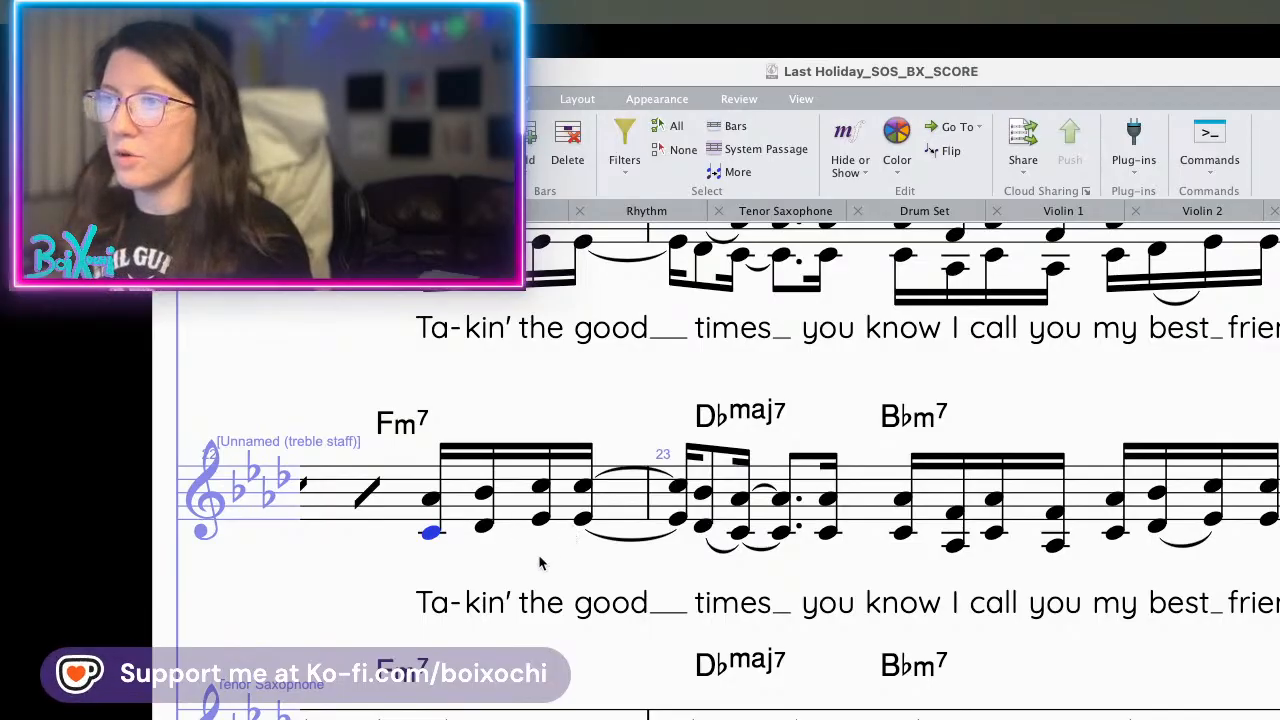
{"action": "left_click_drag", "start_coordinate": [543, 560], "coordinate": [963, 572]}
{"action": "left_click_drag", "start_coordinate": [742, 587], "coordinate": [1279, 572]}
{"action": "scroll", "coordinate": [600, 669], "scroll_direction": "left", "scroll_amount": 12}
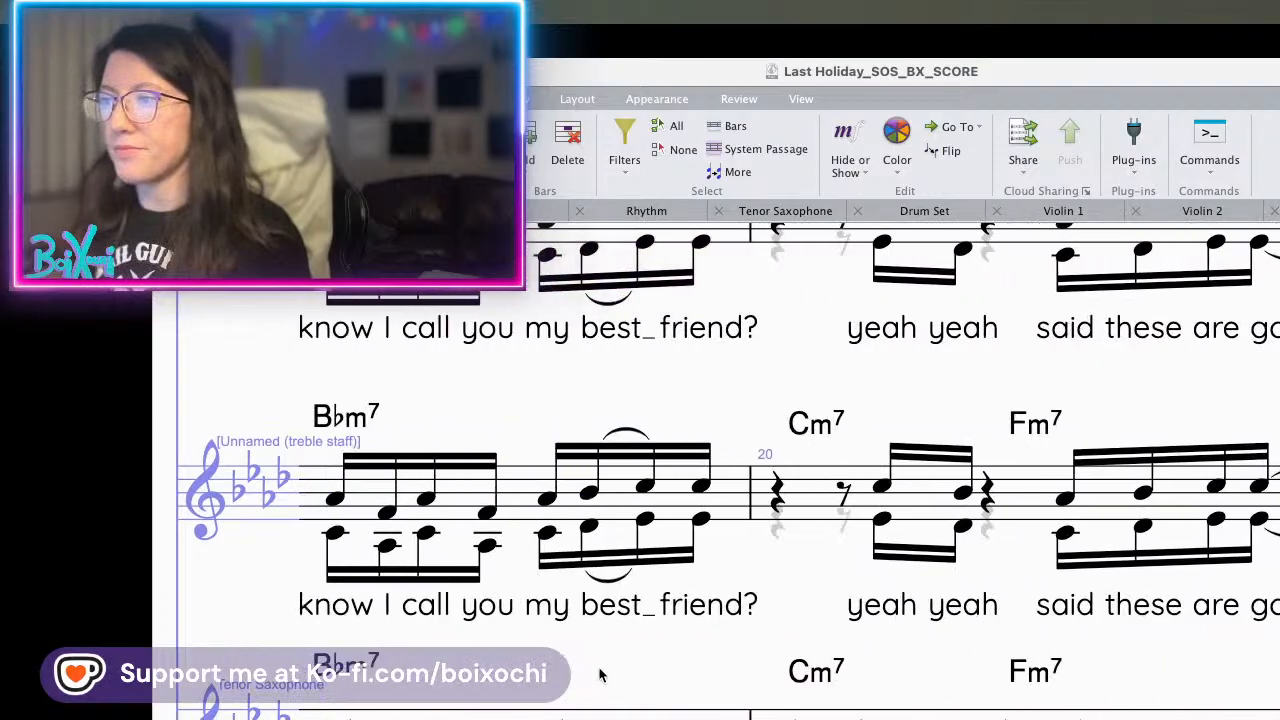
{"action": "scroll", "coordinate": [600, 672], "scroll_direction": "left", "scroll_amount": 3}
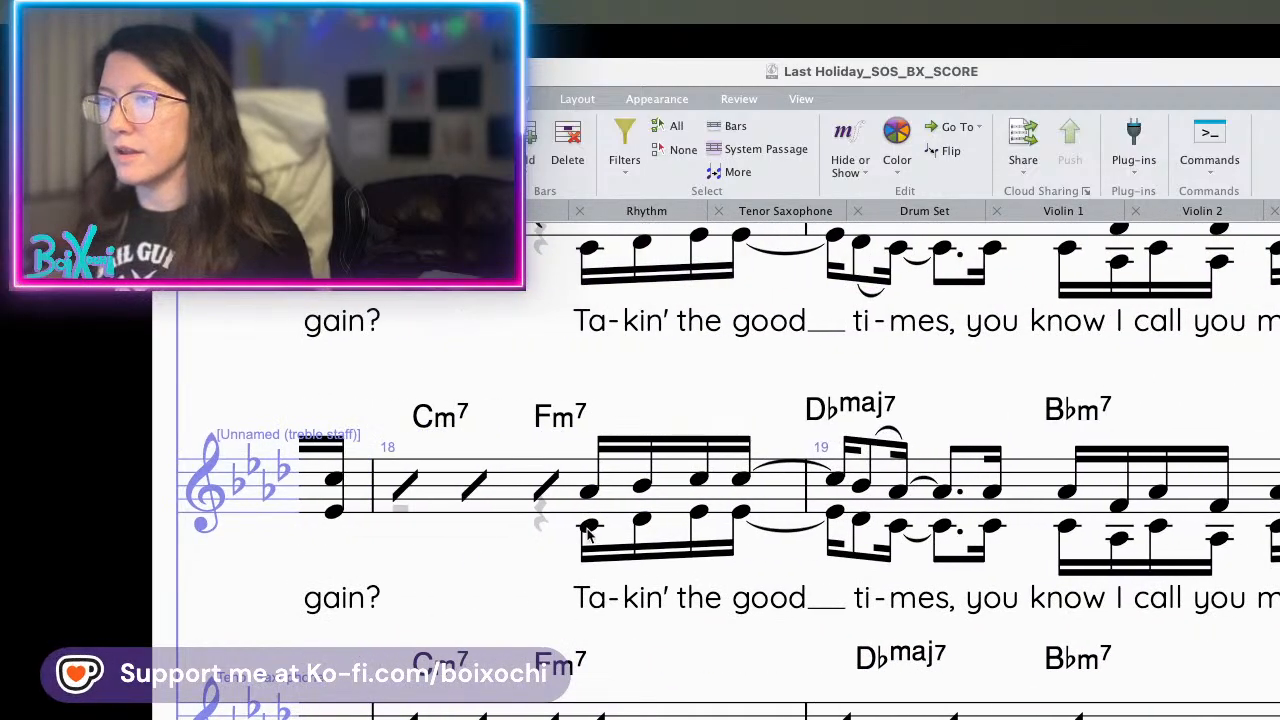
{"action": "scroll", "coordinate": [1175, 651], "scroll_direction": "right", "scroll_amount": 5}
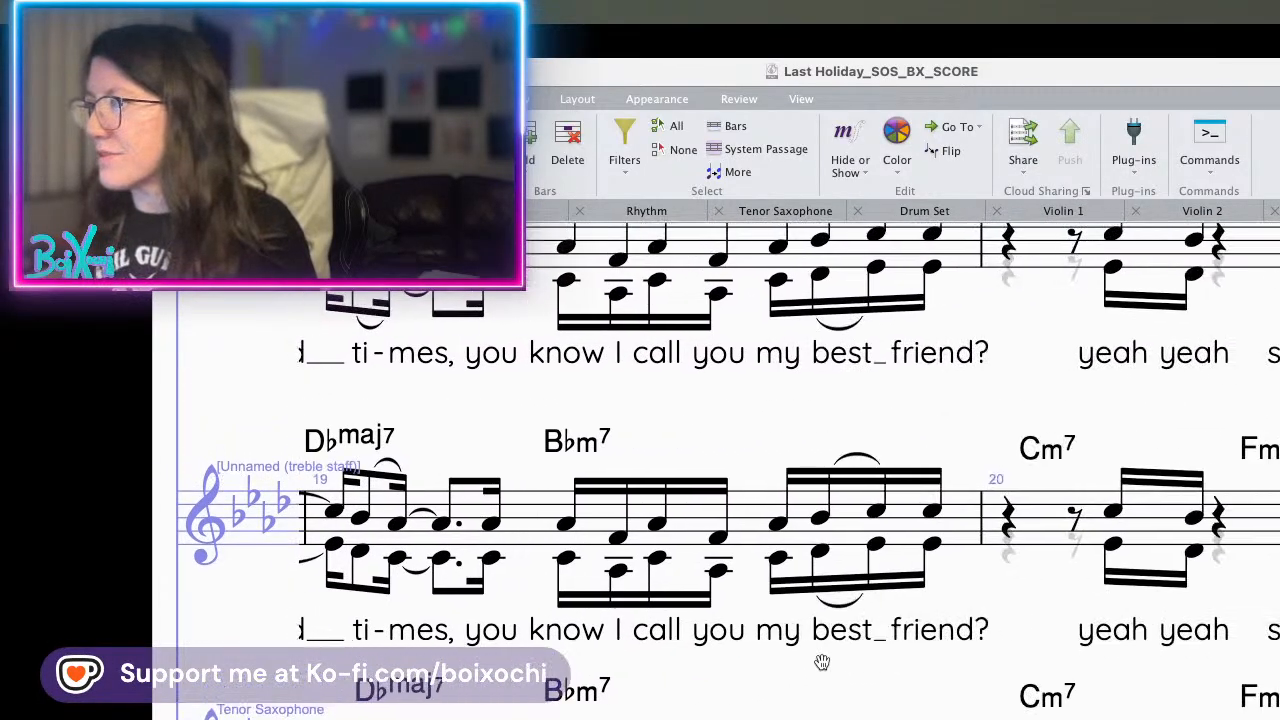
{"action": "double_click", "coordinate": [1183, 560]}
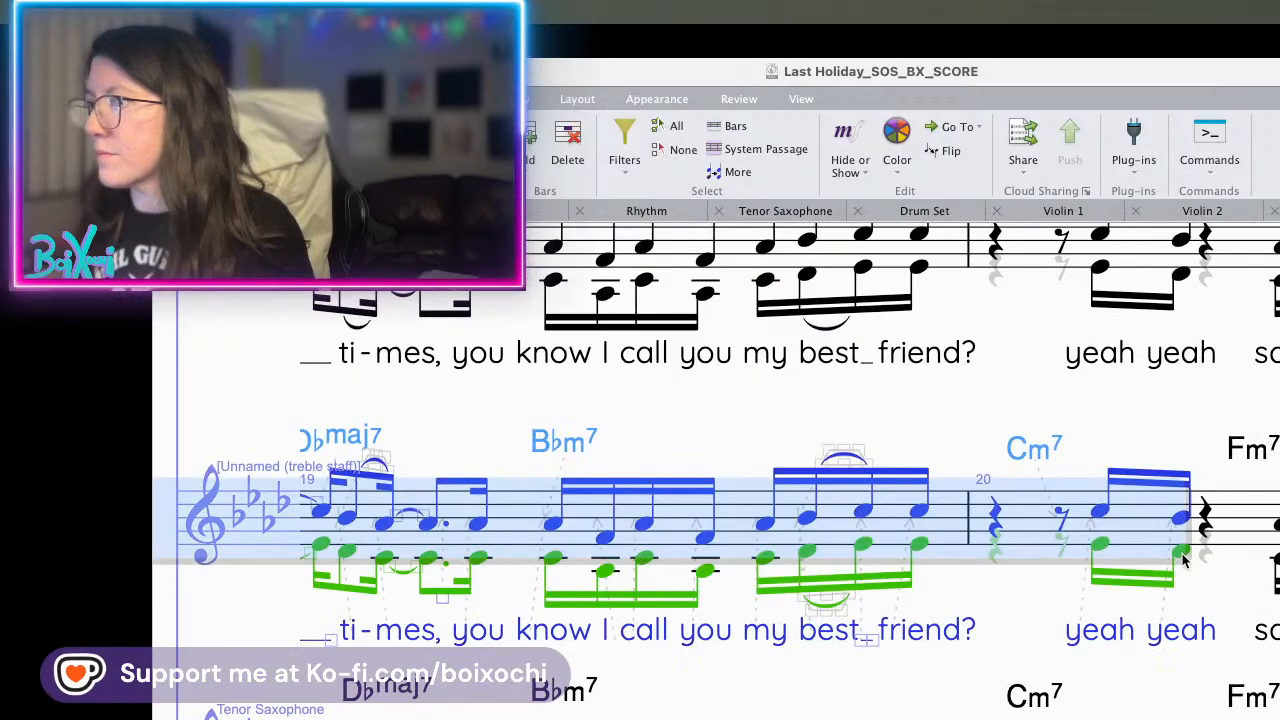
{"action": "scroll", "coordinate": [577, 677], "scroll_direction": "right", "scroll_amount": 8}
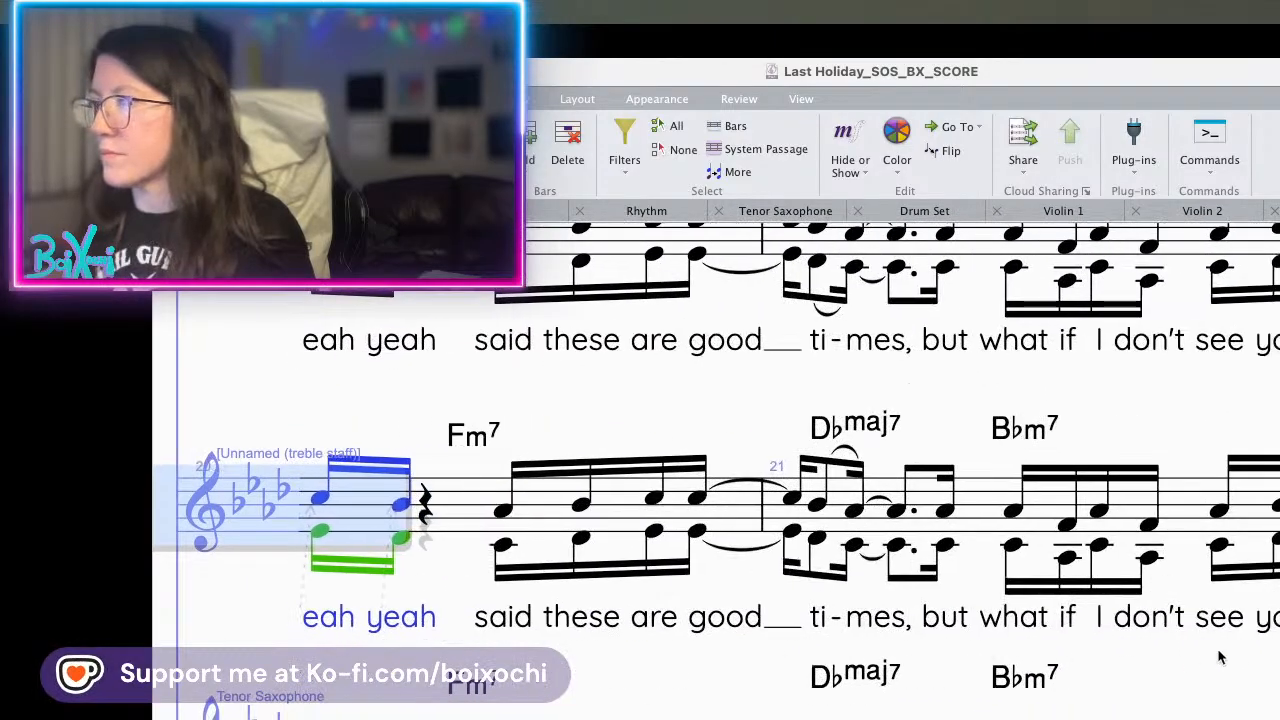
{"action": "scroll", "coordinate": [1222, 660], "scroll_direction": "right", "scroll_amount": 8}
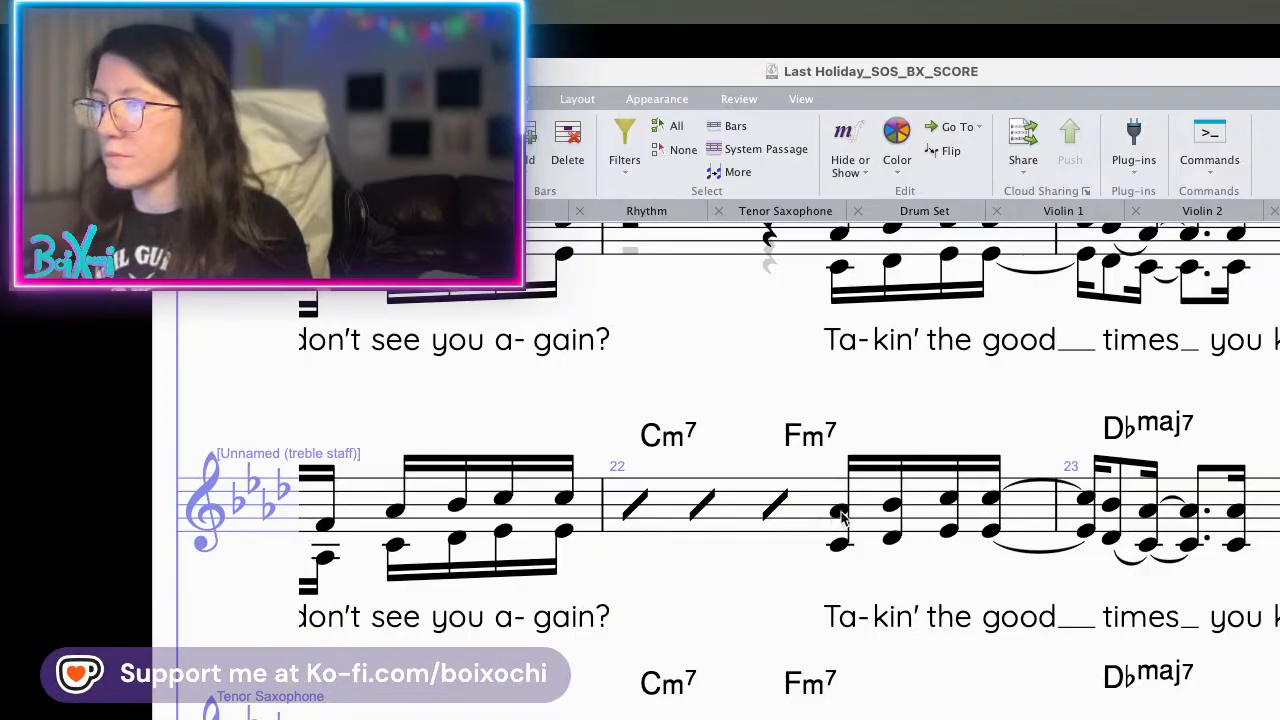
{"action": "left_click", "coordinate": [842, 515], "text": "alt"}
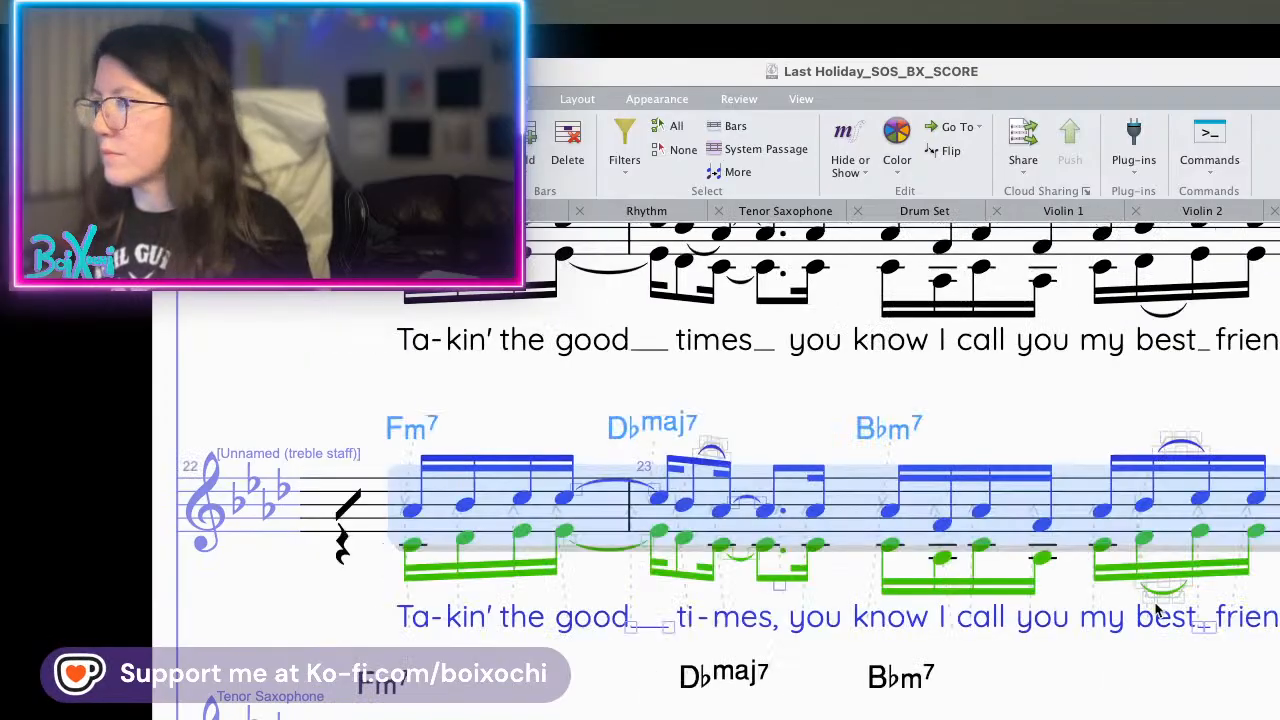
{"action": "scroll", "coordinate": [760, 660], "scroll_direction": "right", "scroll_amount": 4}
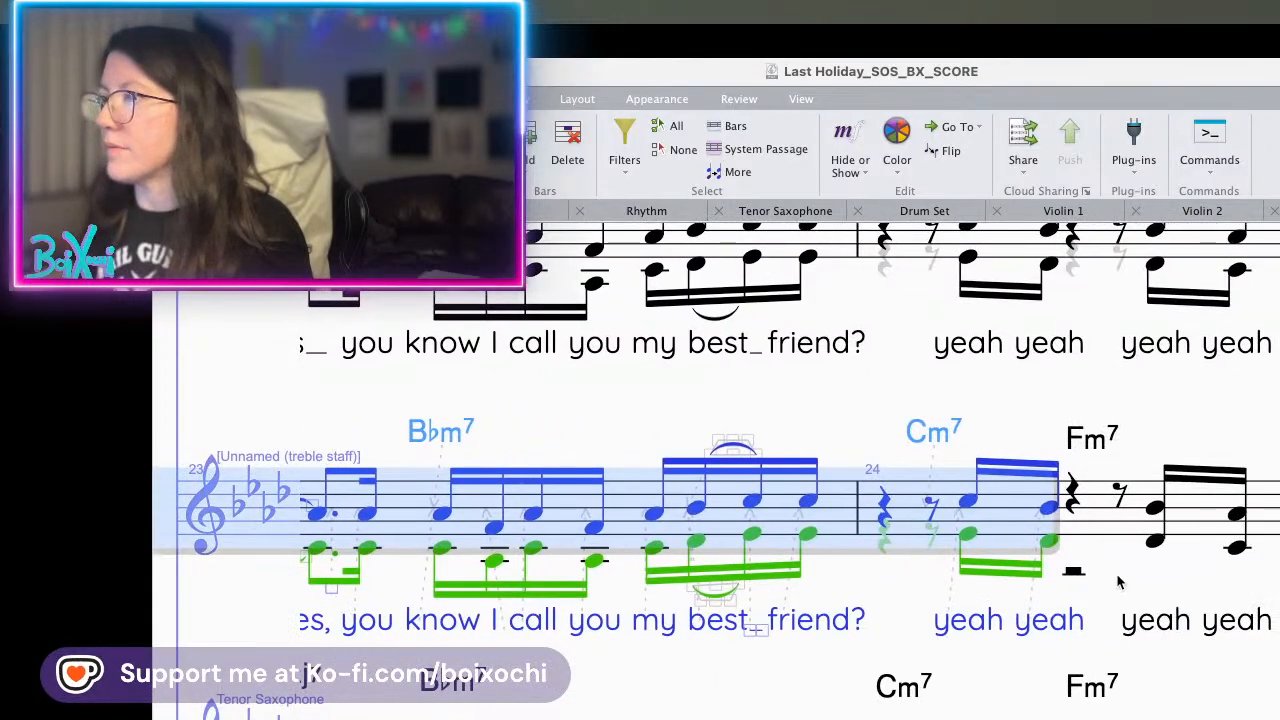
- Move the lower notes of the final "yeah yeah" in bar 24 to voice 2 and hide the voice 2 rests before them
{"action": "key", "text": "Escape"}
{"action": "key", "text": "alt+super+2"}
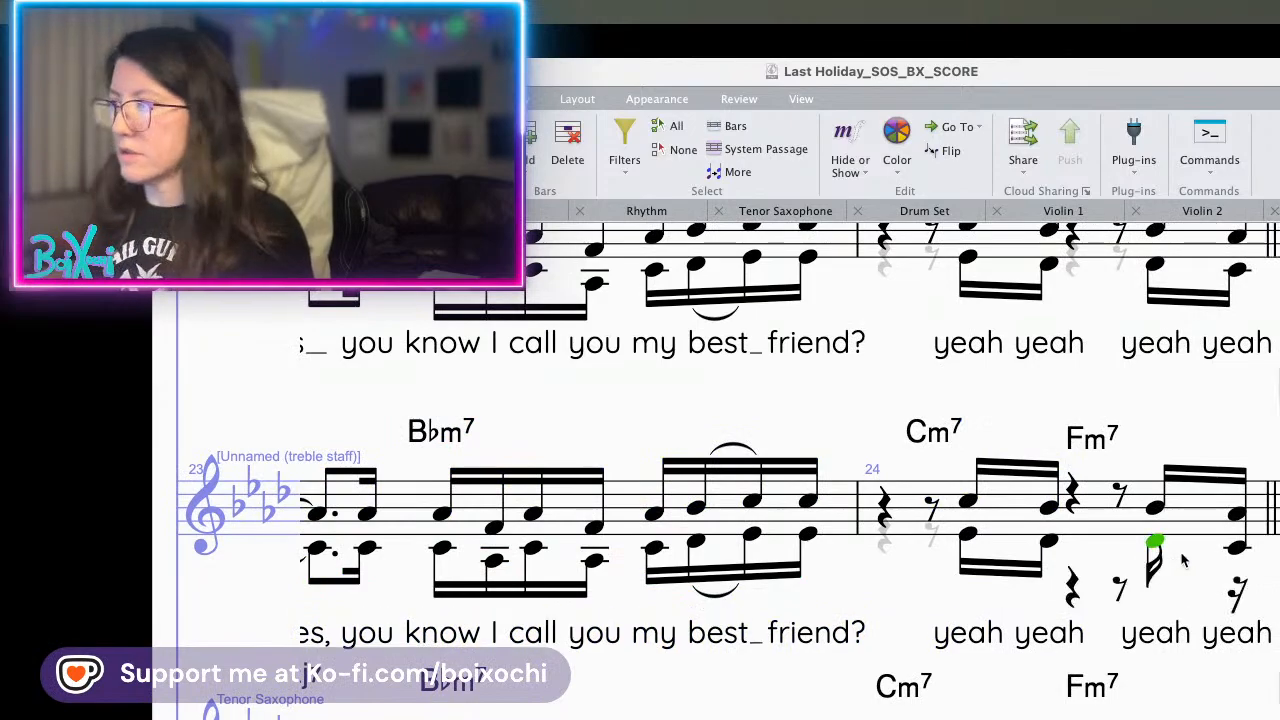
{"action": "key", "text": "alt+2"}
{"action": "left_click", "coordinate": [1072, 554]}
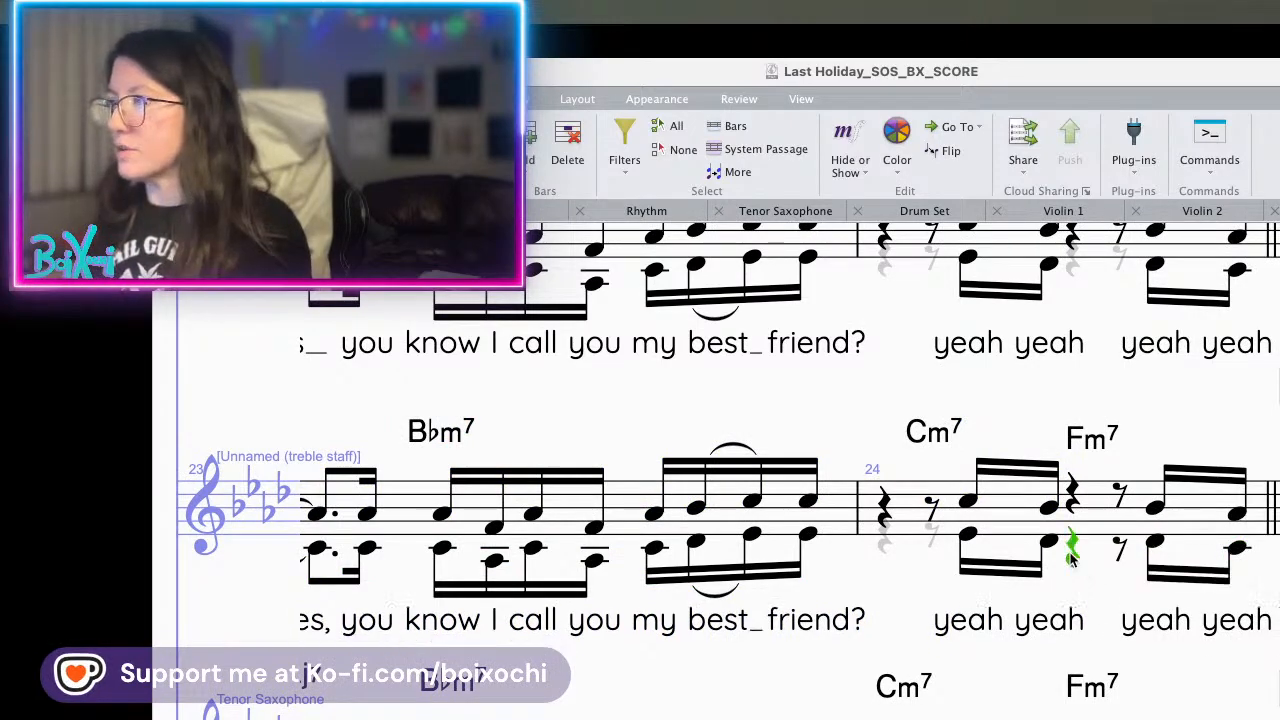
{"action": "key", "text": "shift+super+h"}
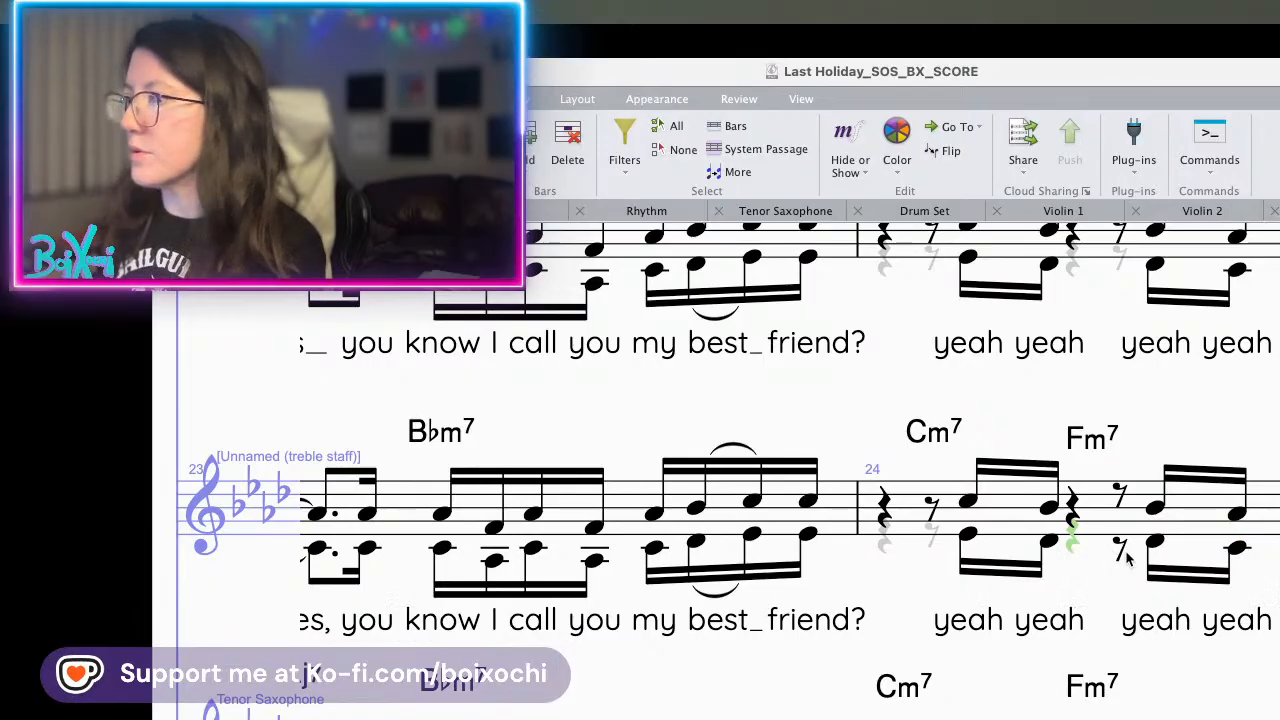
{"action": "key", "text": "shift+super+h"}
- Hide the voice 2 quarter rest and half rest beneath the slashes in bar 22 of the unnamed treble staff
{"action": "scroll", "coordinate": [935, 593], "scroll_direction": "left", "scroll_amount": 6}
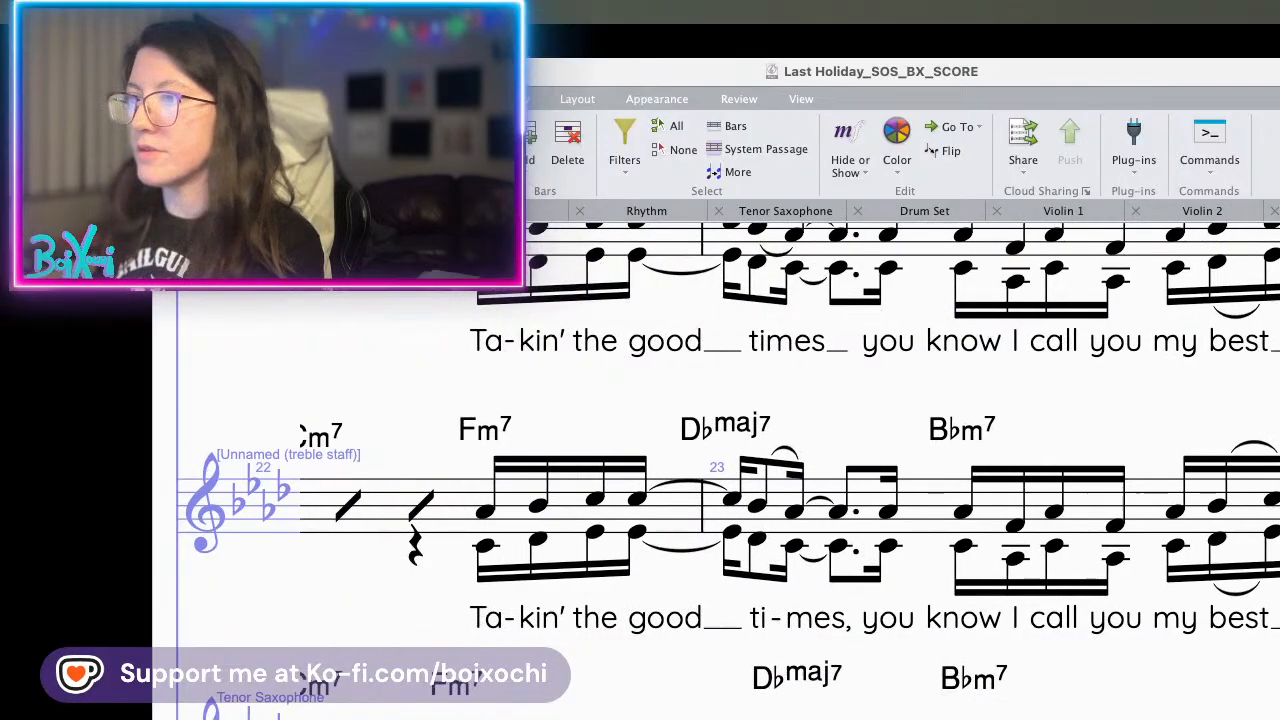
{"action": "left_click", "coordinate": [976, 548]}
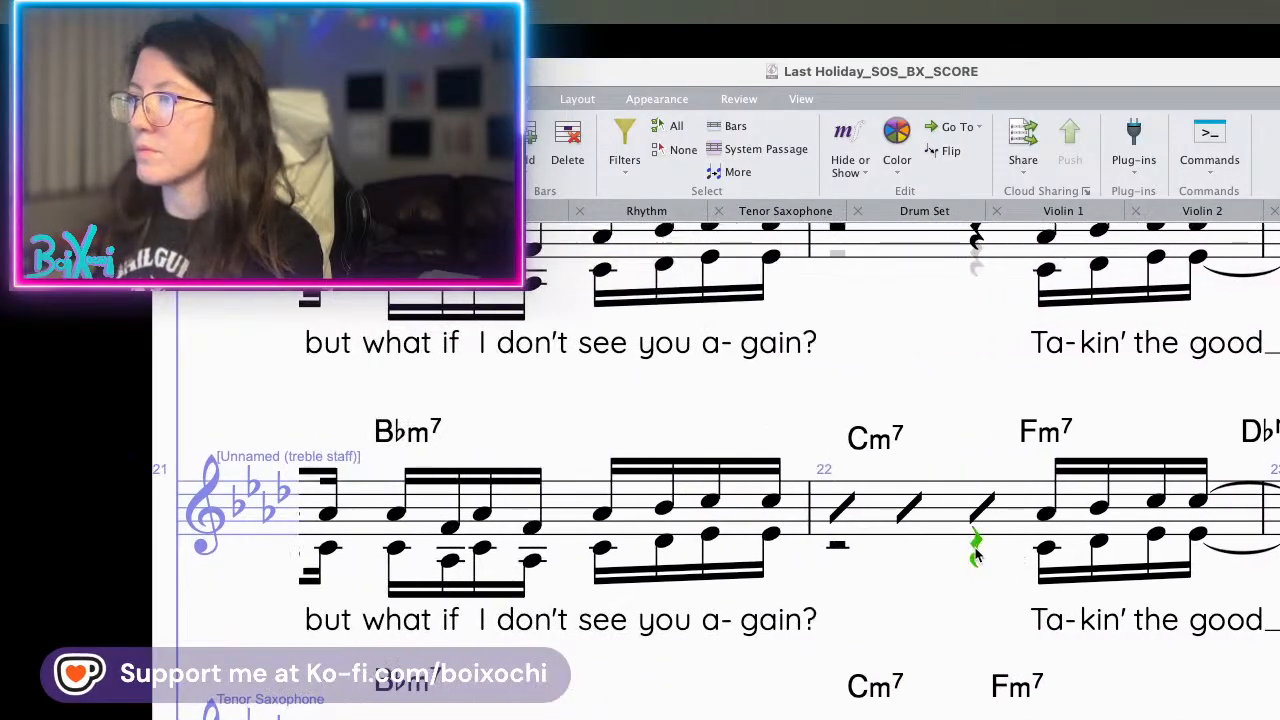
{"action": "key", "text": "shift+super+h"}
{"action": "left_click", "coordinate": [838, 545]}
{"action": "key", "text": "shift+super+h"}
- Review the two-voice notation, rests and lyrics in the unnamed treble staff from bar 18 through bar 25
{"action": "left_click_drag", "start_coordinate": [903, 562], "coordinate": [912, 562]}
{"action": "scroll", "coordinate": [912, 562], "scroll_direction": "left", "scroll_amount": 5}
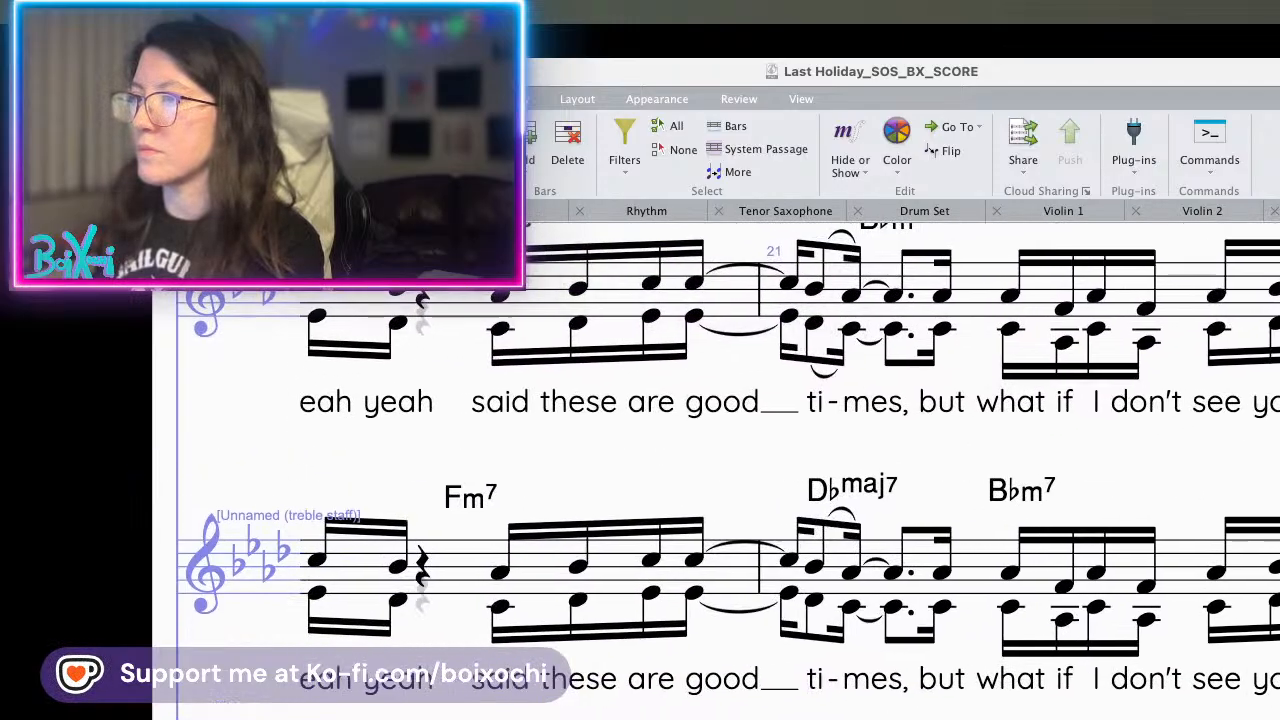
{"action": "left_click_drag", "start_coordinate": [713, 687], "coordinate": [838, 612]}
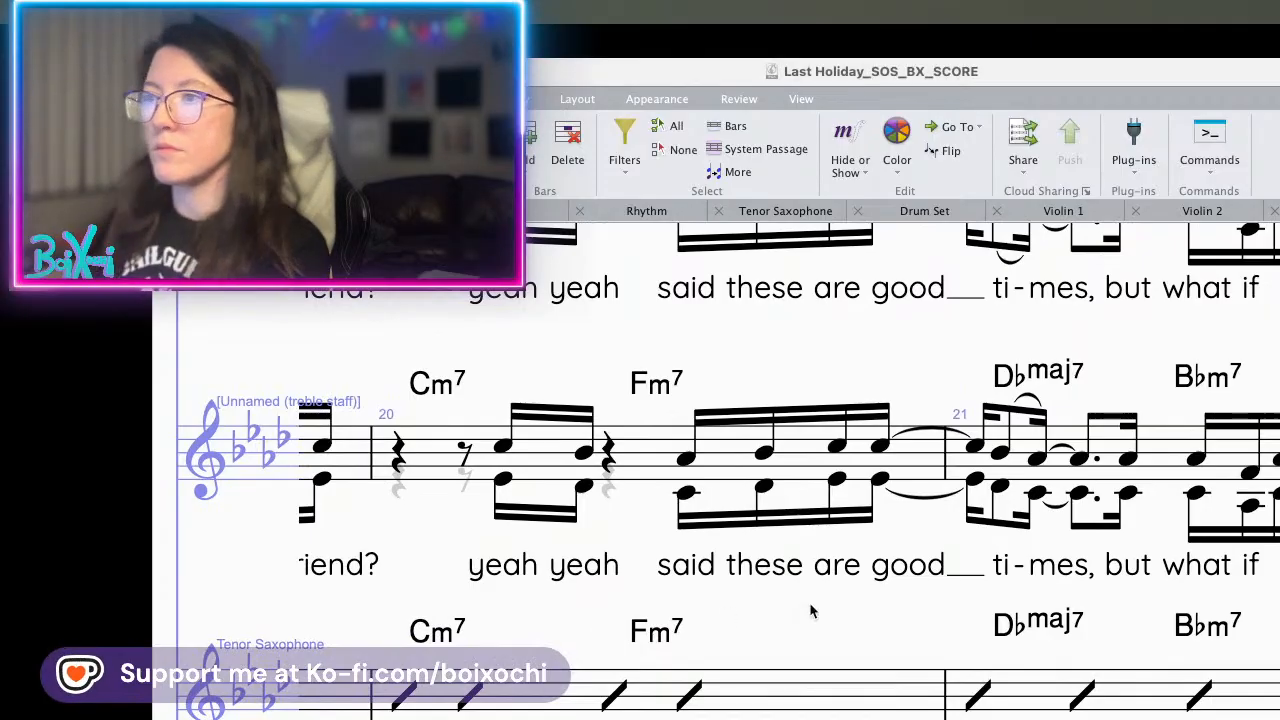
{"action": "scroll", "coordinate": [812, 612], "scroll_direction": "left", "scroll_amount": 5}
{"action": "scroll", "coordinate": [812, 612], "scroll_direction": "left", "scroll_amount": 5}
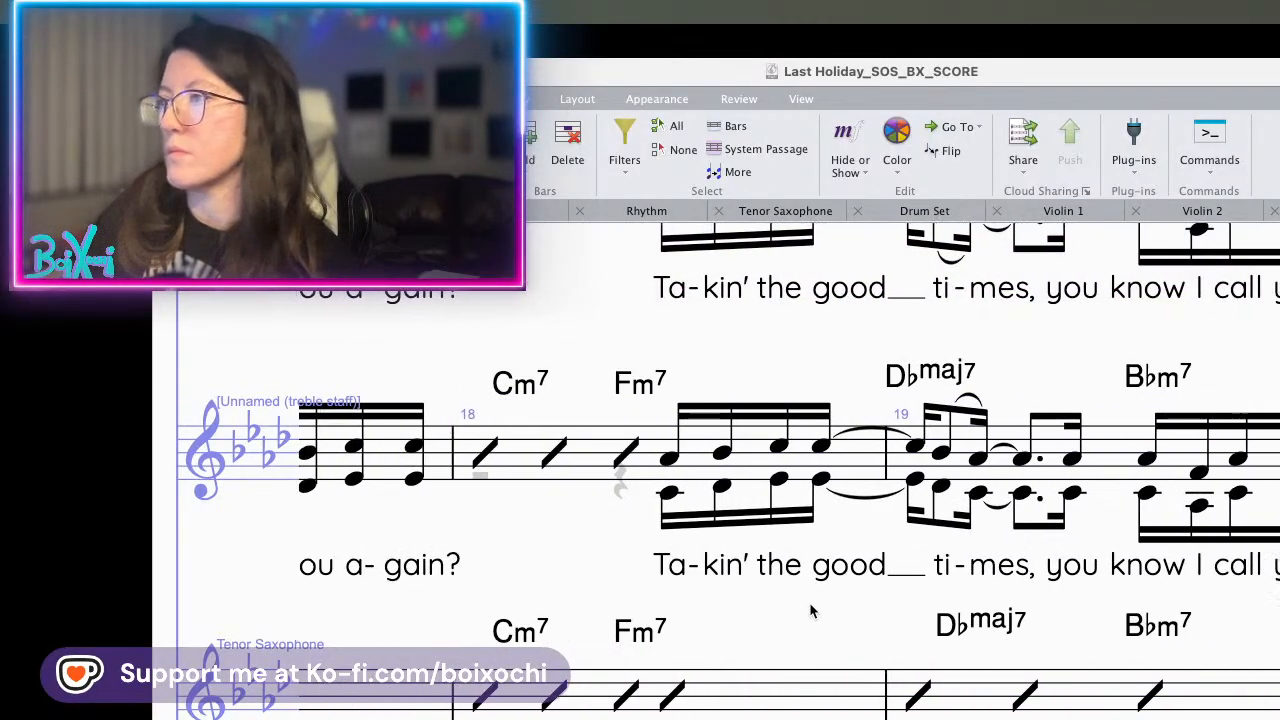
{"action": "scroll", "coordinate": [921, 514], "scroll_direction": "right", "scroll_amount": 2}
{"action": "scroll", "coordinate": [921, 514], "scroll_direction": "right", "scroll_amount": 10}
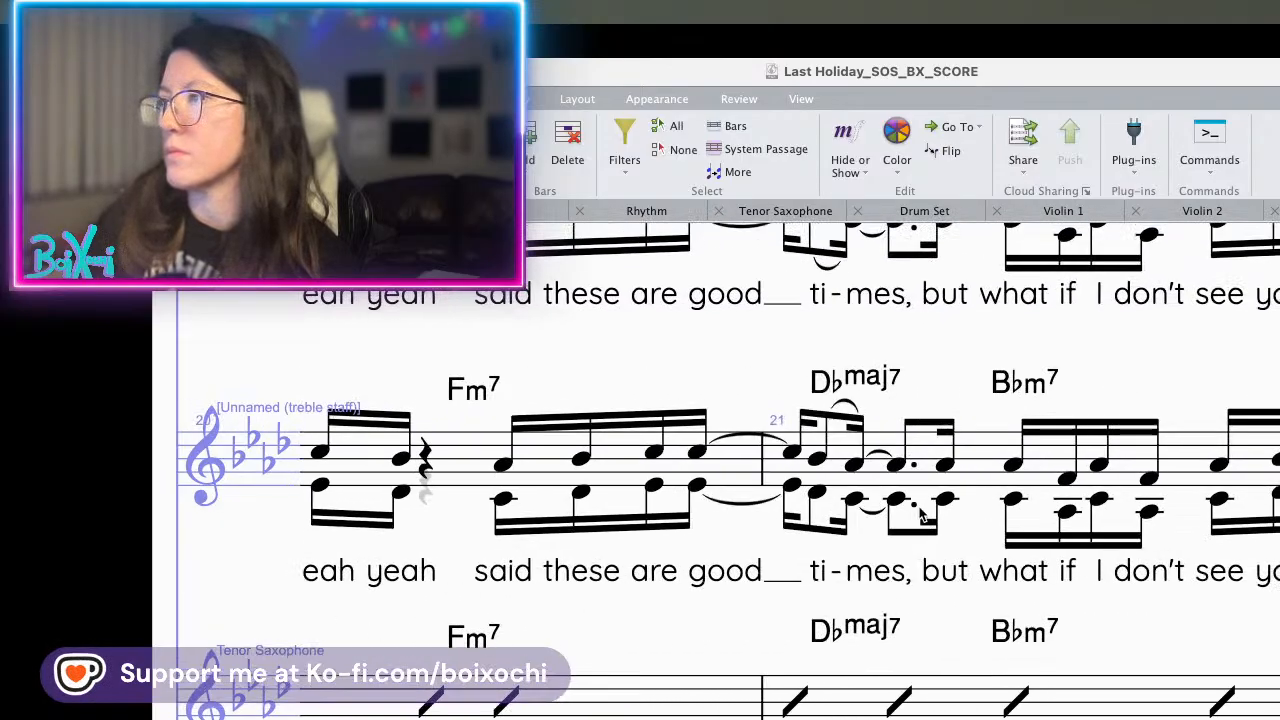
{"action": "scroll", "coordinate": [921, 514], "scroll_direction": "right", "scroll_amount": 12}
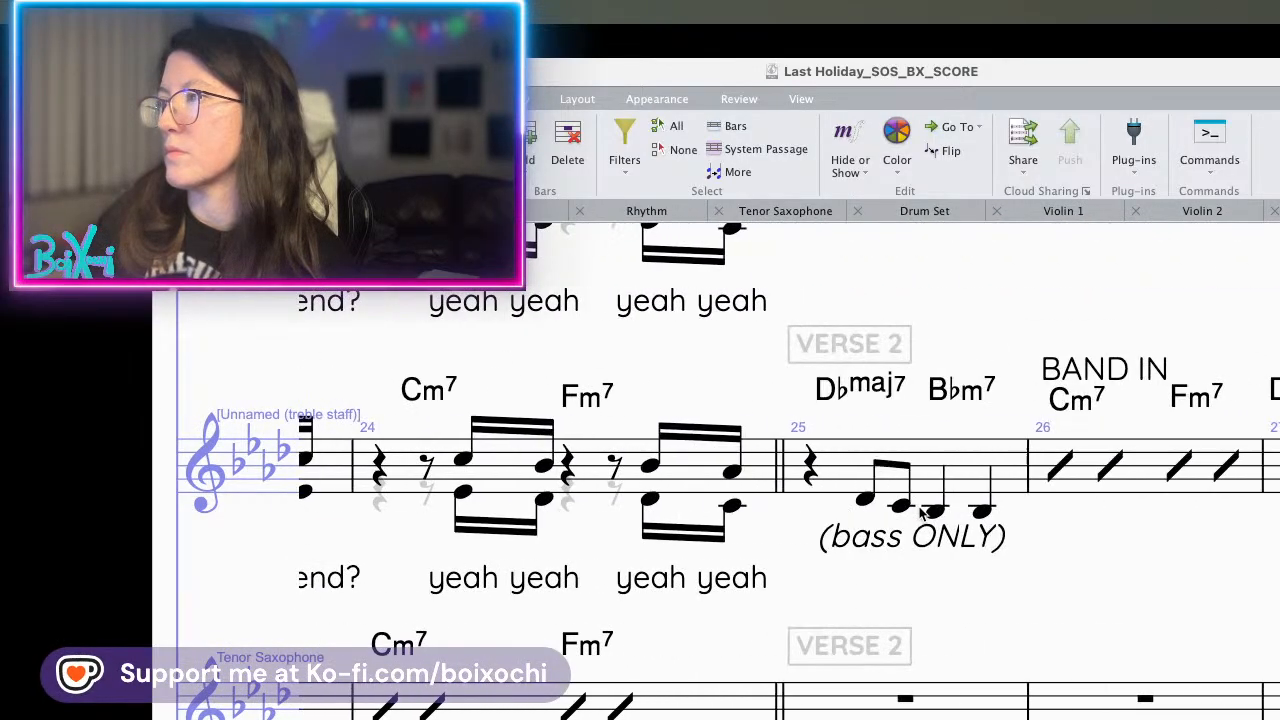
- Add an "mp" dynamic beneath the first slash of bar 26 in the unnamed treble staff
{"action": "scroll", "coordinate": [921, 514], "scroll_direction": "up", "scroll_amount": 2}
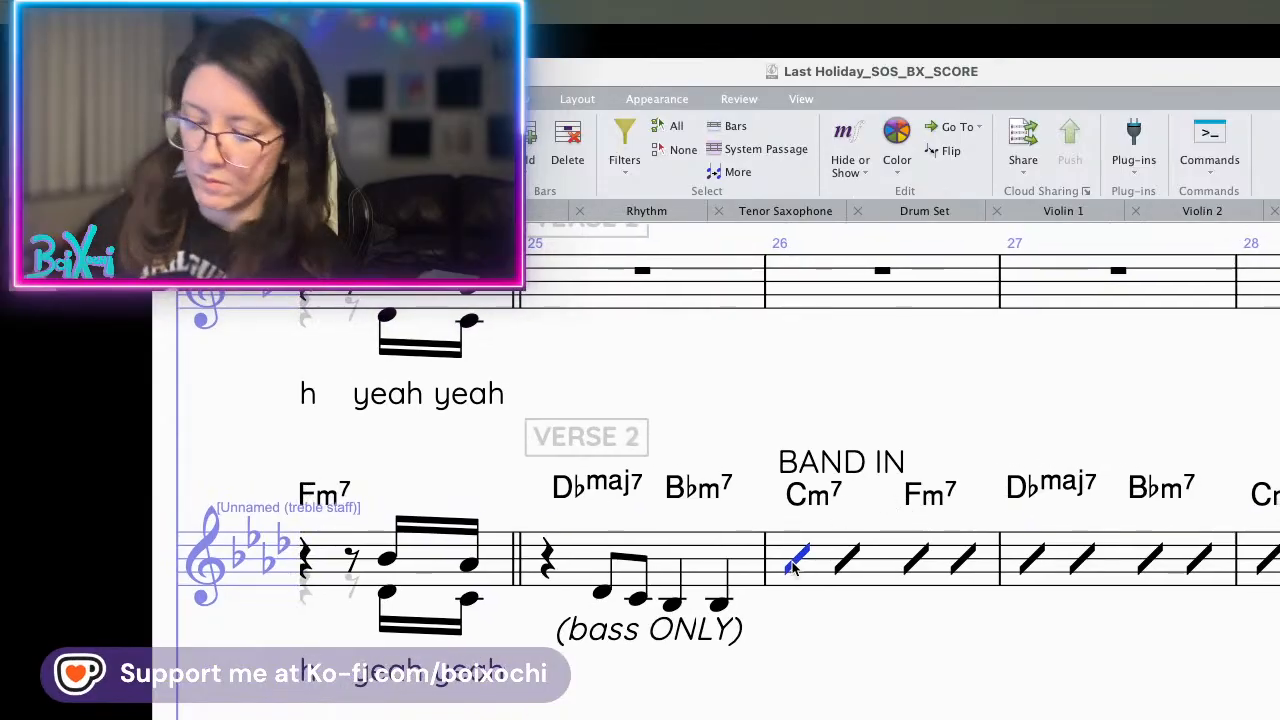
{"action": "key", "text": "Escape"}
{"action": "type", "text": "mp"}
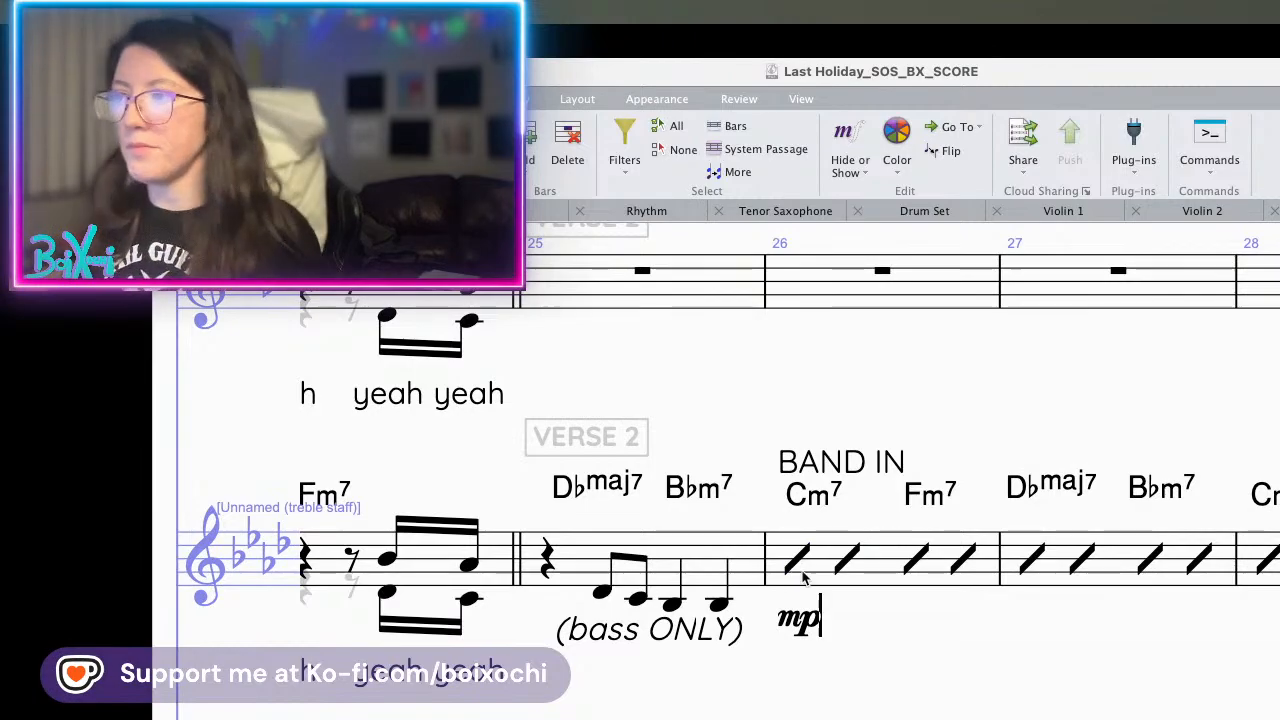
{"action": "key", "text": "Escape"}
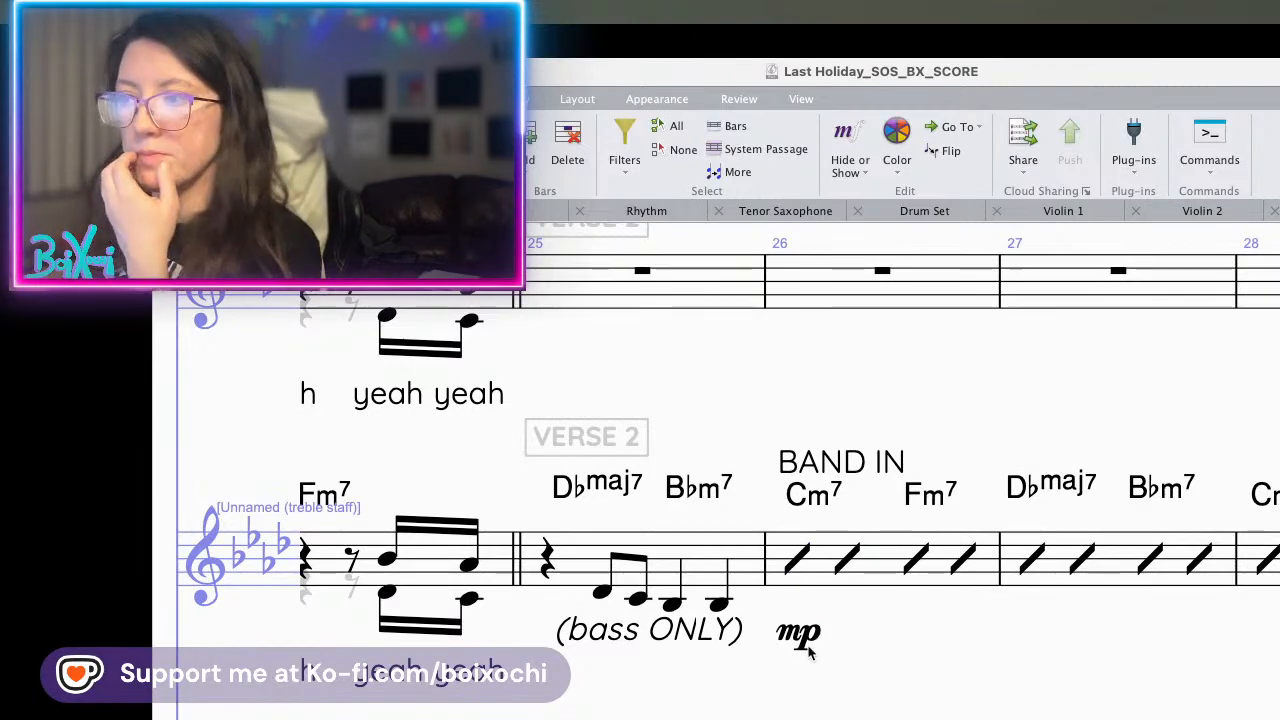
- Examine the Tenor Saxophone, Drum Set and neighbouring staves across the chorus and the start of Verse 2
{"action": "scroll", "coordinate": [790, 635], "scroll_direction": "down", "scroll_amount": 3}
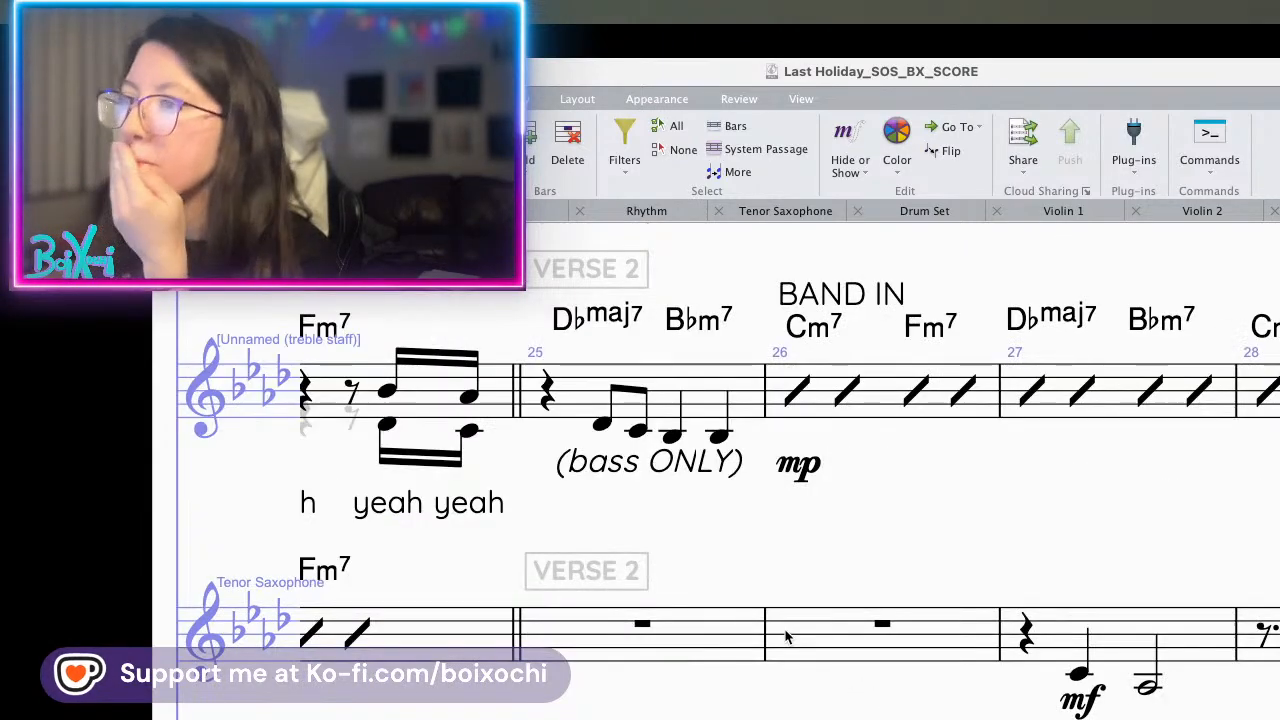
{"action": "scroll", "coordinate": [788, 636], "scroll_direction": "down", "scroll_amount": 3}
{"action": "scroll", "coordinate": [785, 637], "scroll_direction": "up", "scroll_amount": 2}
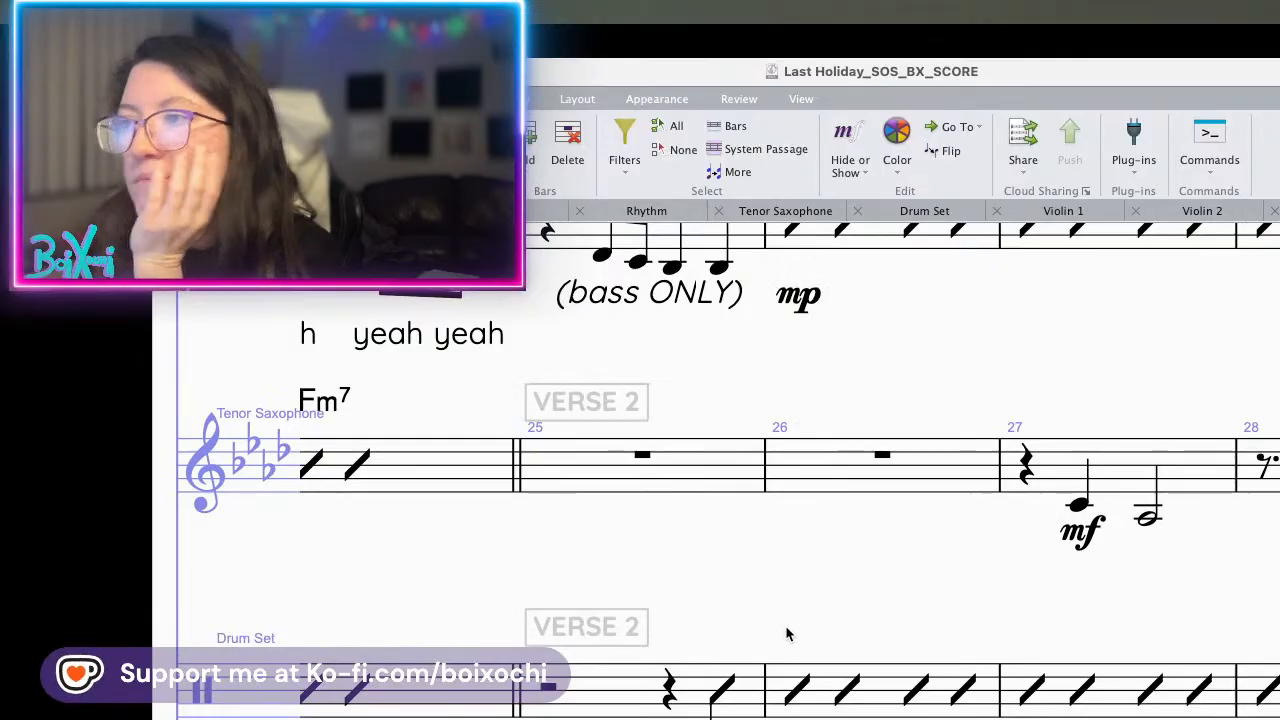
{"action": "scroll", "coordinate": [803, 567], "scroll_direction": "left", "scroll_amount": 6}
{"action": "scroll", "coordinate": [803, 567], "scroll_direction": "down", "scroll_amount": 5}
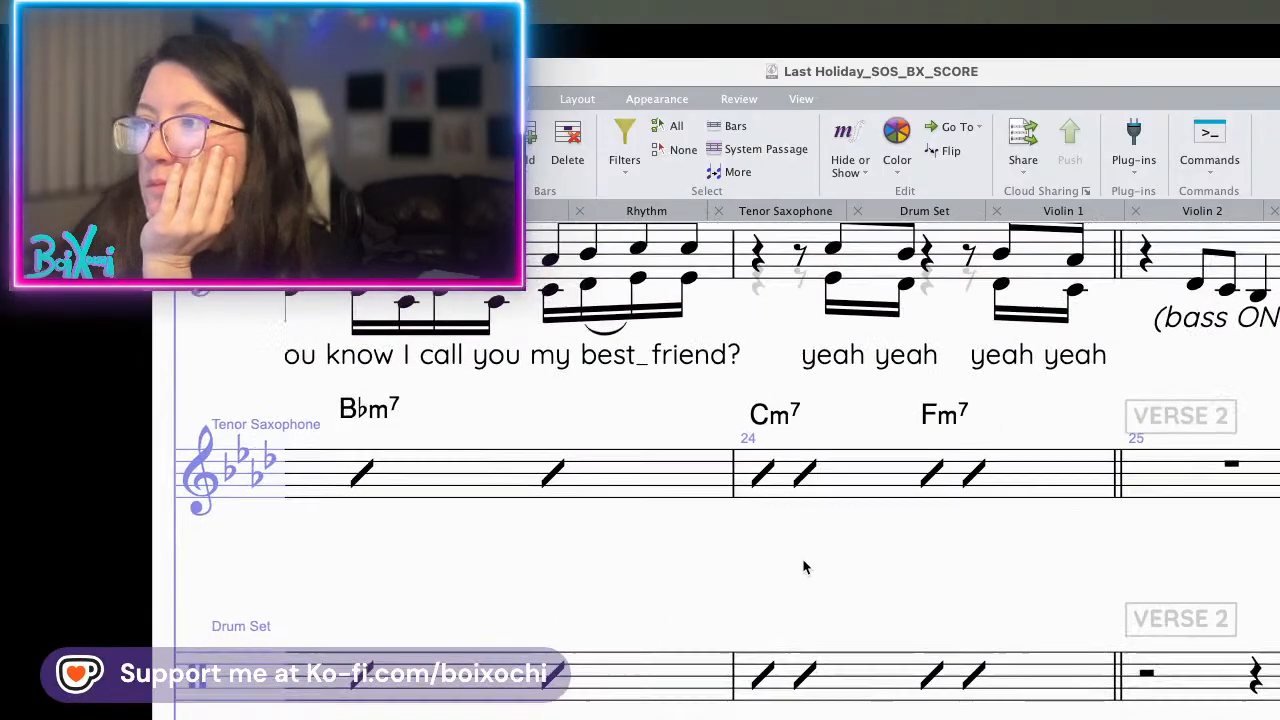
{"action": "scroll", "coordinate": [803, 567], "scroll_direction": "down", "scroll_amount": 2}
{"action": "scroll", "coordinate": [803, 567], "scroll_direction": "left", "scroll_amount": 5}
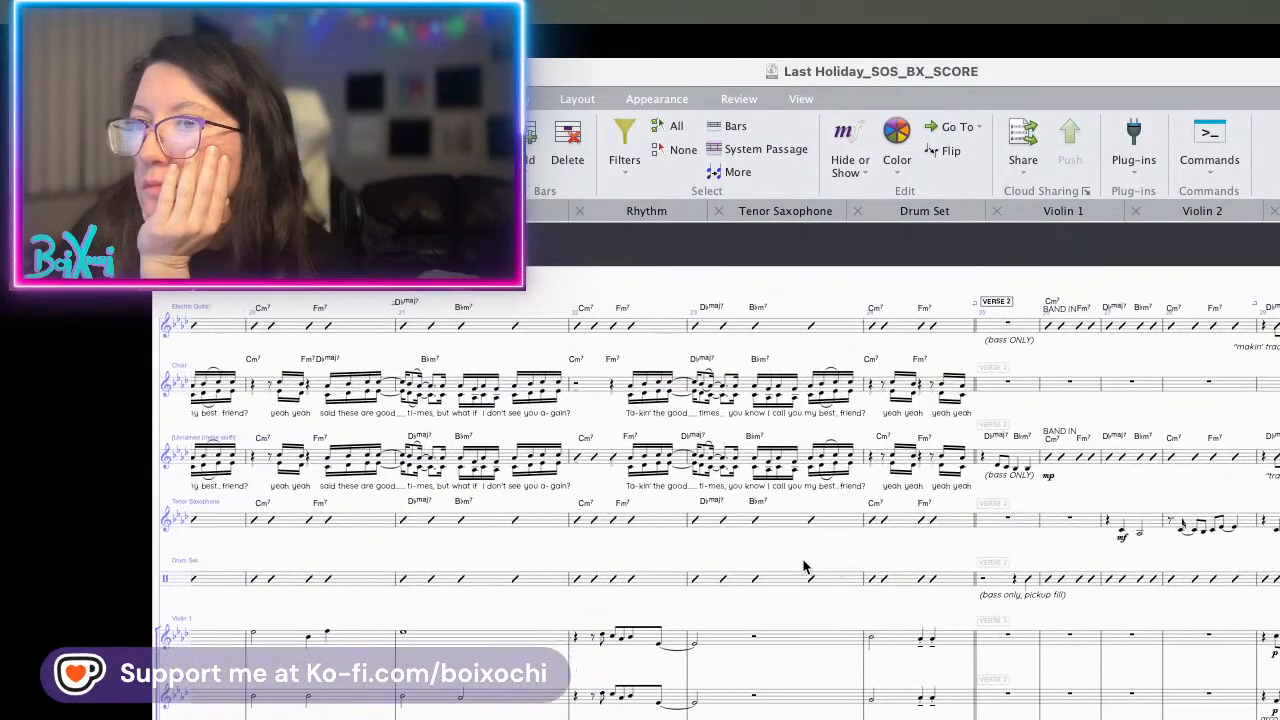
{"action": "scroll", "coordinate": [803, 567], "scroll_direction": "left", "scroll_amount": 4}
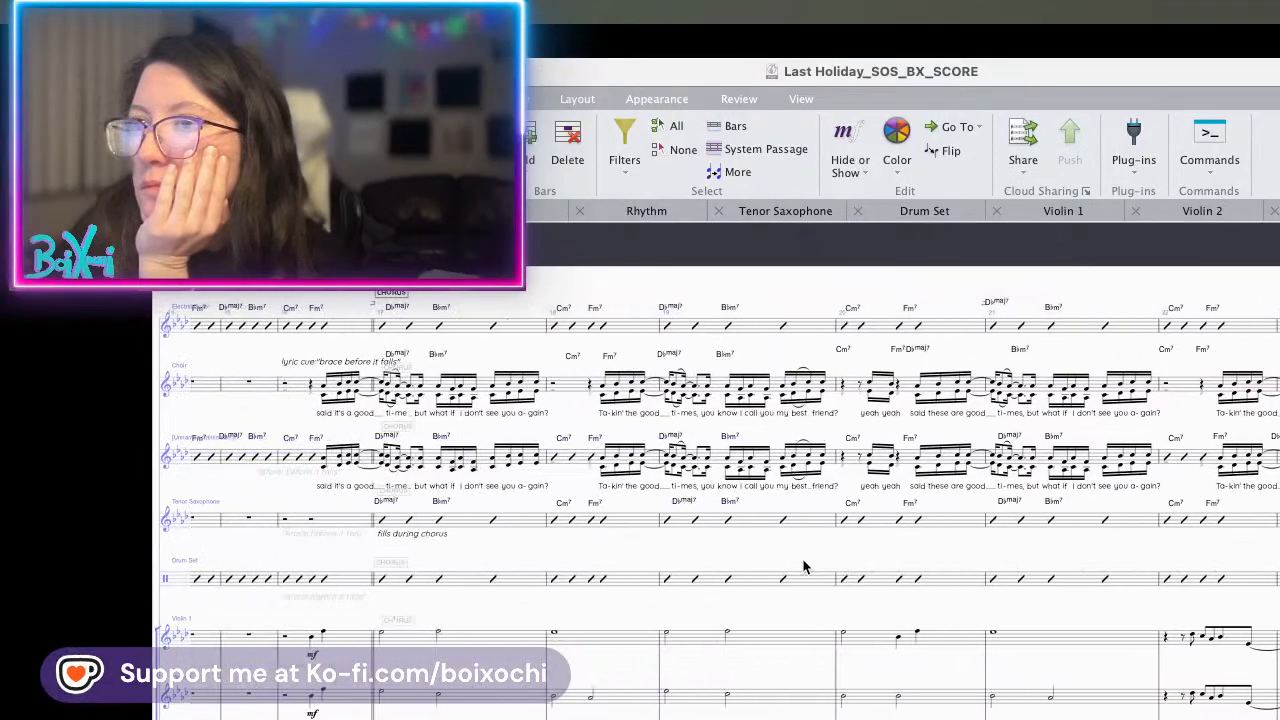
- Review the staves from the intro through the chorus, comparing the Choir and unnamed treble staves
{"action": "scroll", "coordinate": [803, 567], "scroll_direction": "left", "scroll_amount": 1}
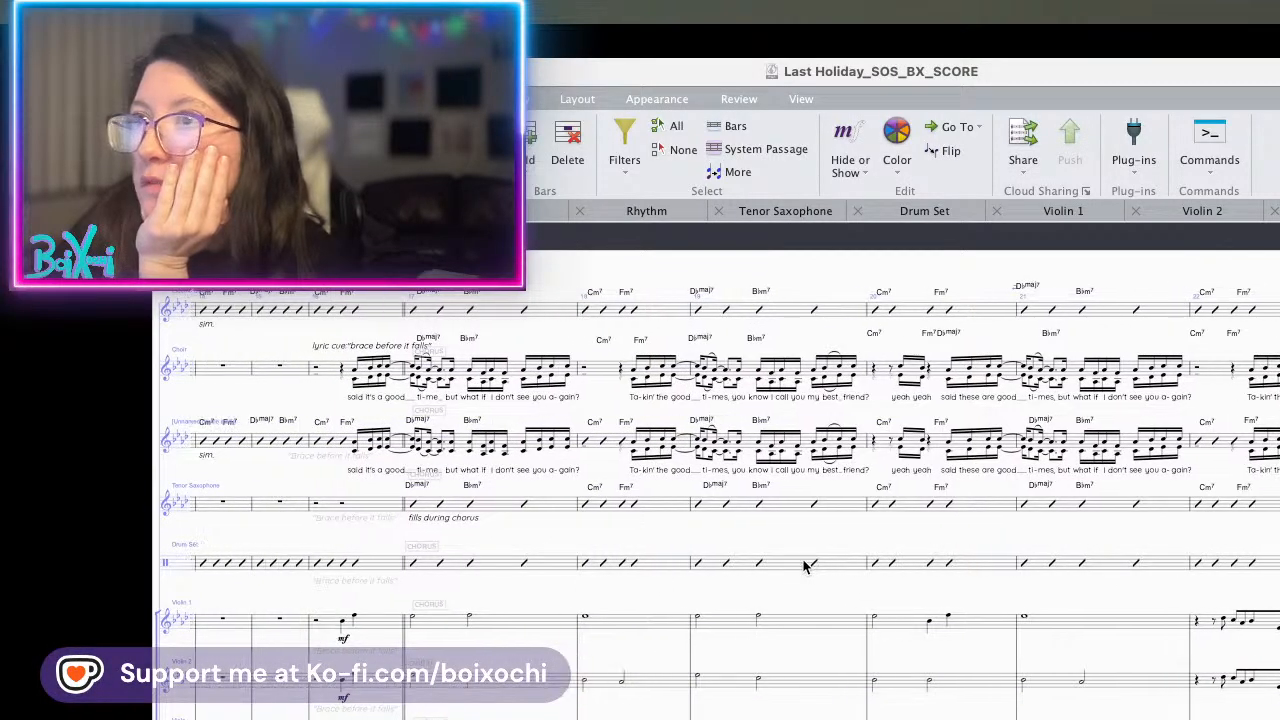
{"action": "scroll", "coordinate": [803, 567], "scroll_direction": "left", "scroll_amount": 8}
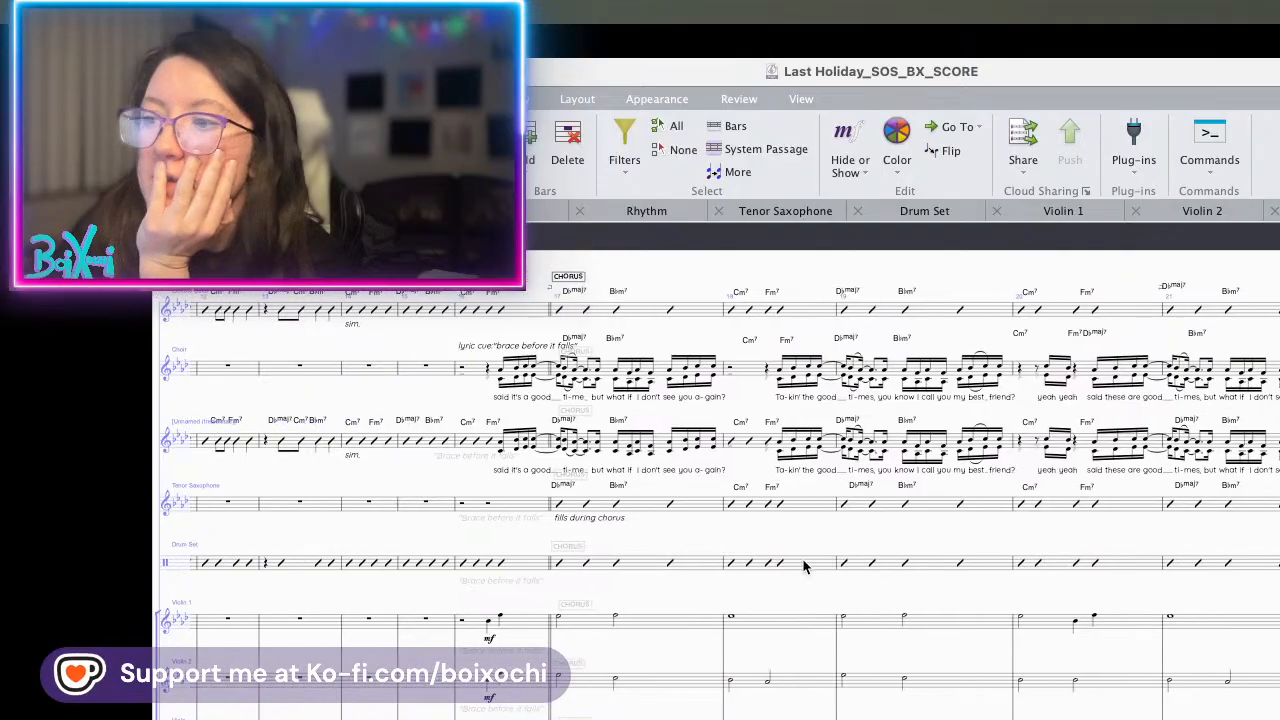
{"action": "scroll", "coordinate": [803, 567], "scroll_direction": "left", "scroll_amount": 7}
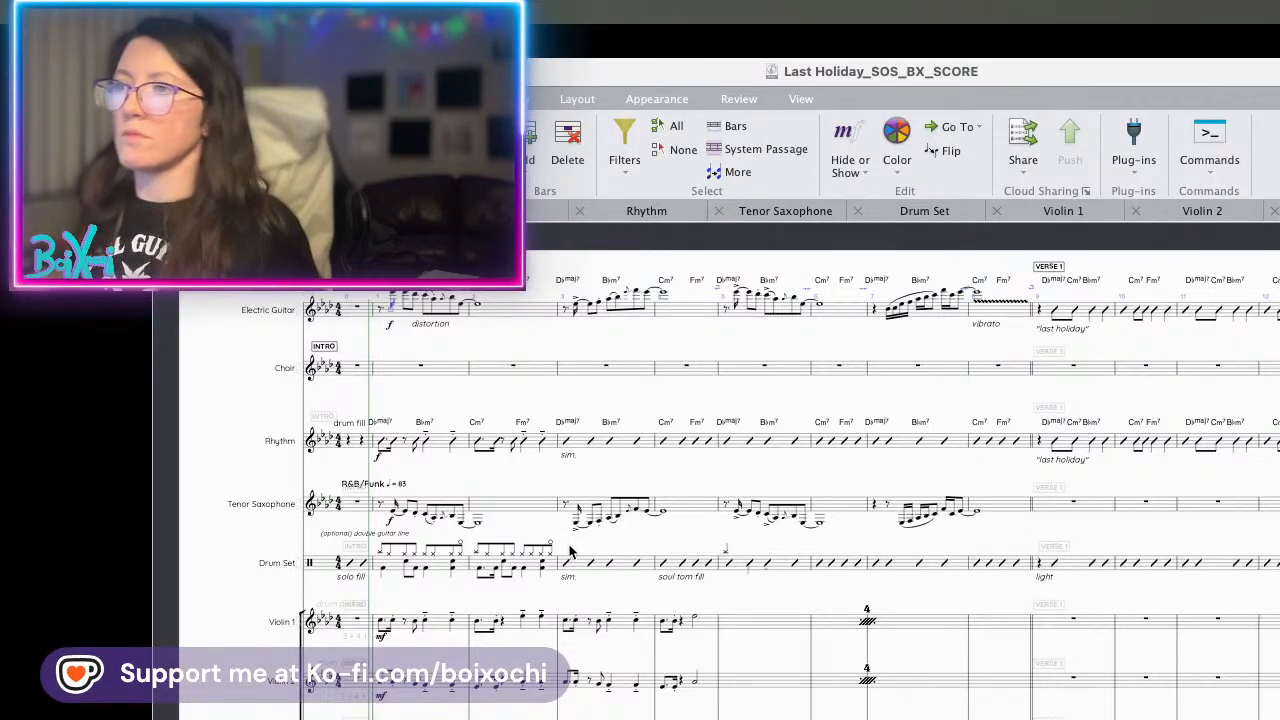
{"action": "scroll", "coordinate": [748, 583], "scroll_direction": "right", "scroll_amount": 10}
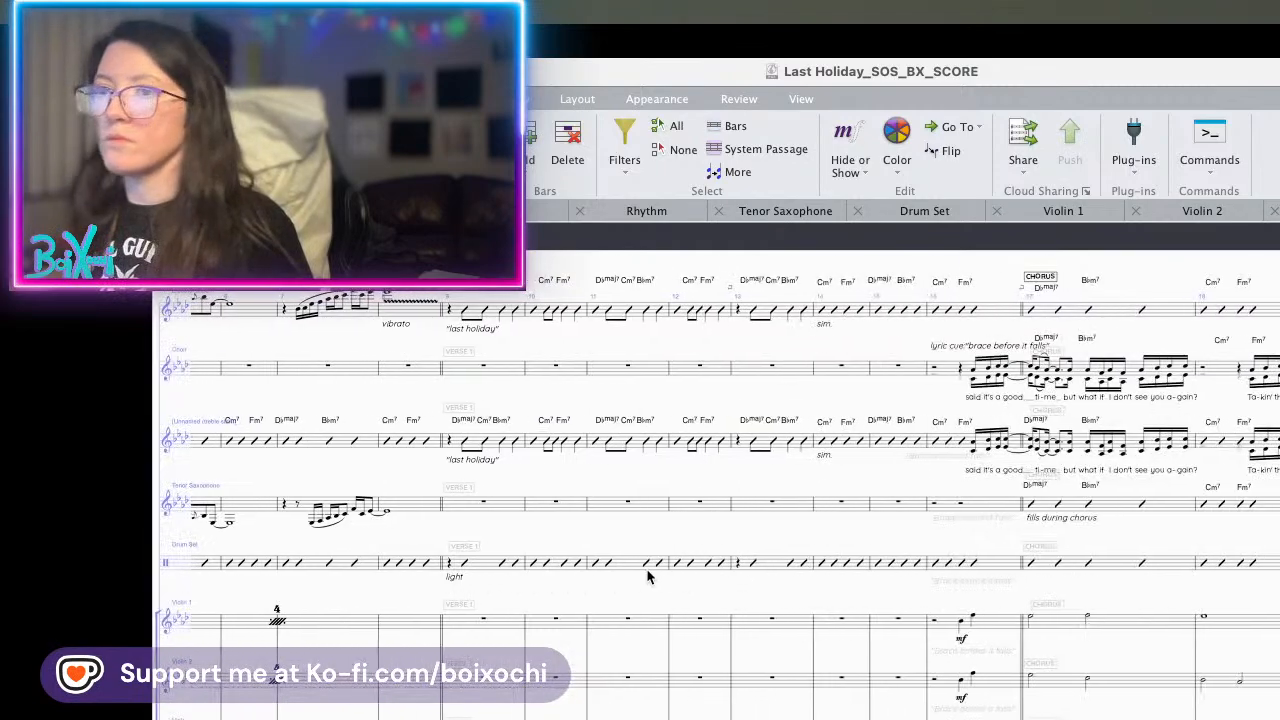
{"action": "scroll", "coordinate": [544, 594], "scroll_direction": "left", "scroll_amount": 1}
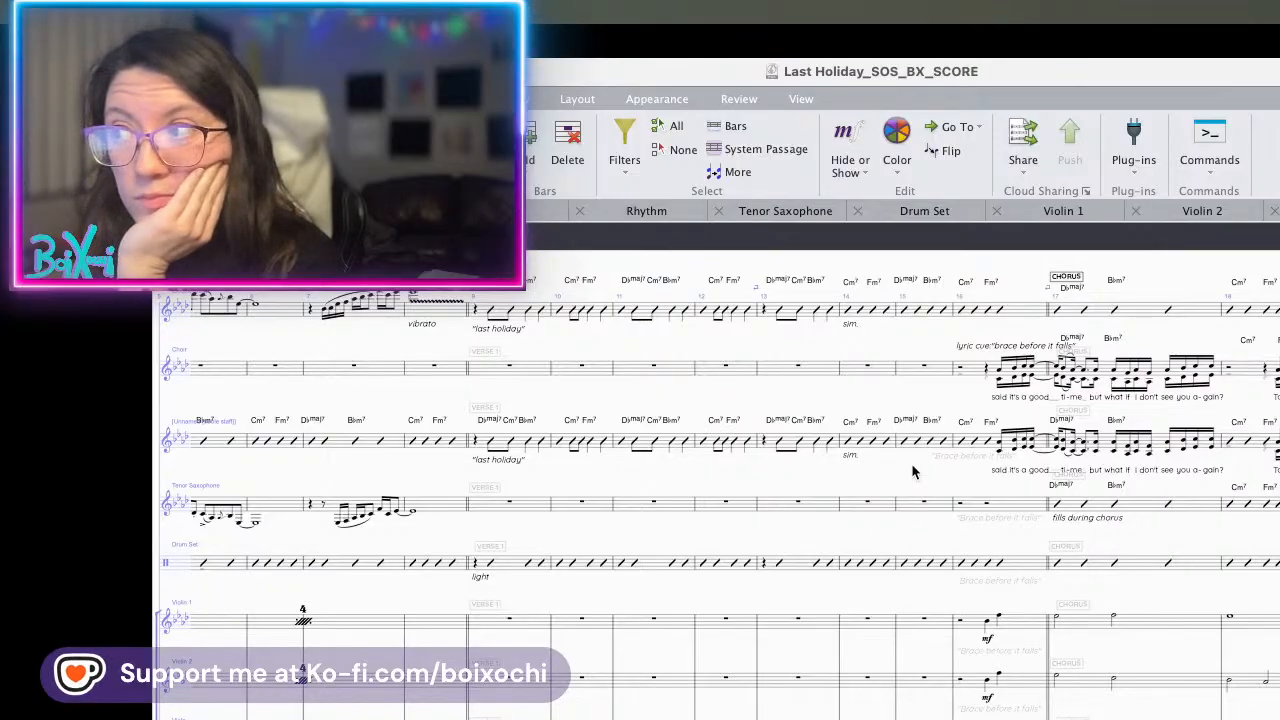
{"action": "left_click_drag", "start_coordinate": [911, 463], "coordinate": [472, 556]}
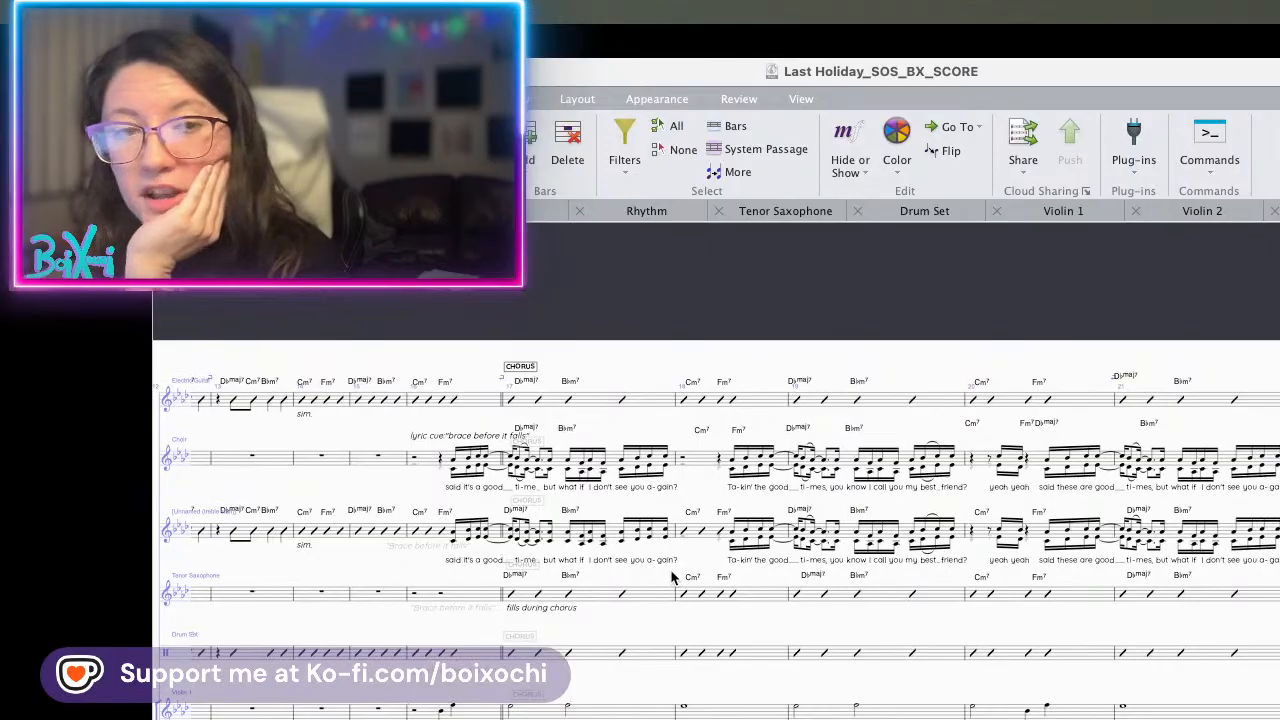
{"action": "left_click_drag", "start_coordinate": [670, 569], "coordinate": [600, 593]}
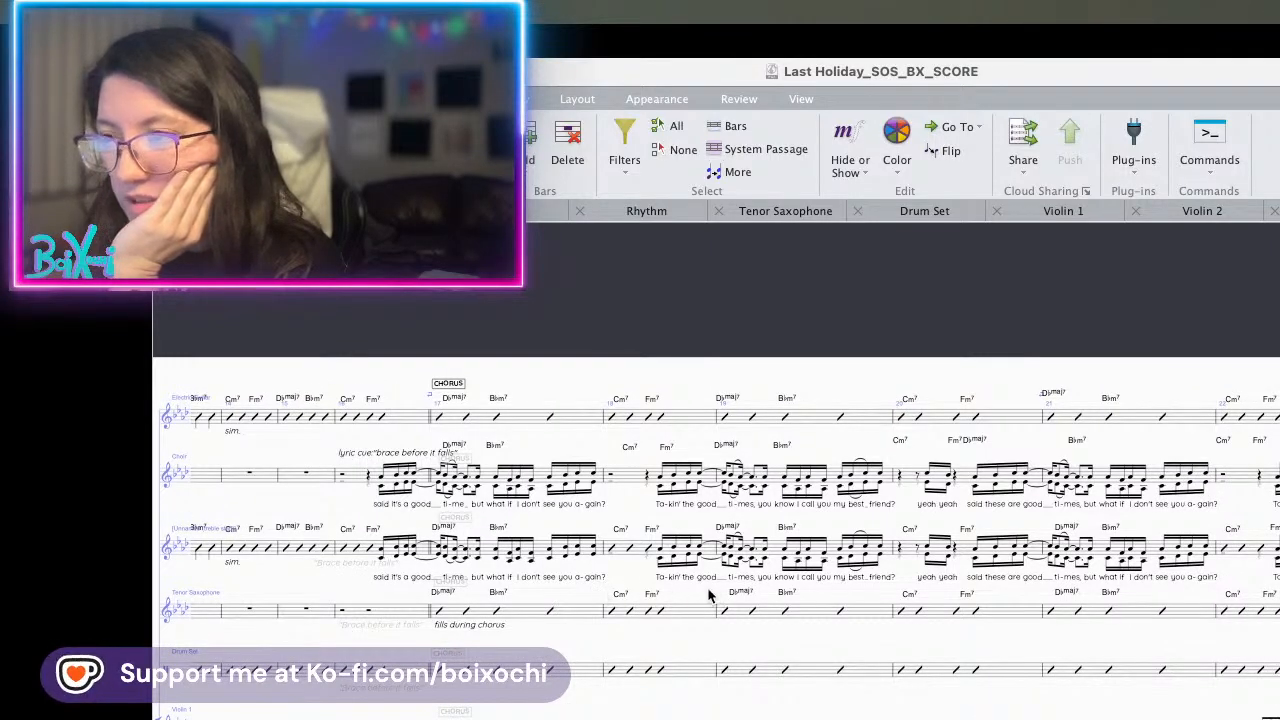
{"action": "left_click_drag", "start_coordinate": [708, 591], "coordinate": [645, 605]}
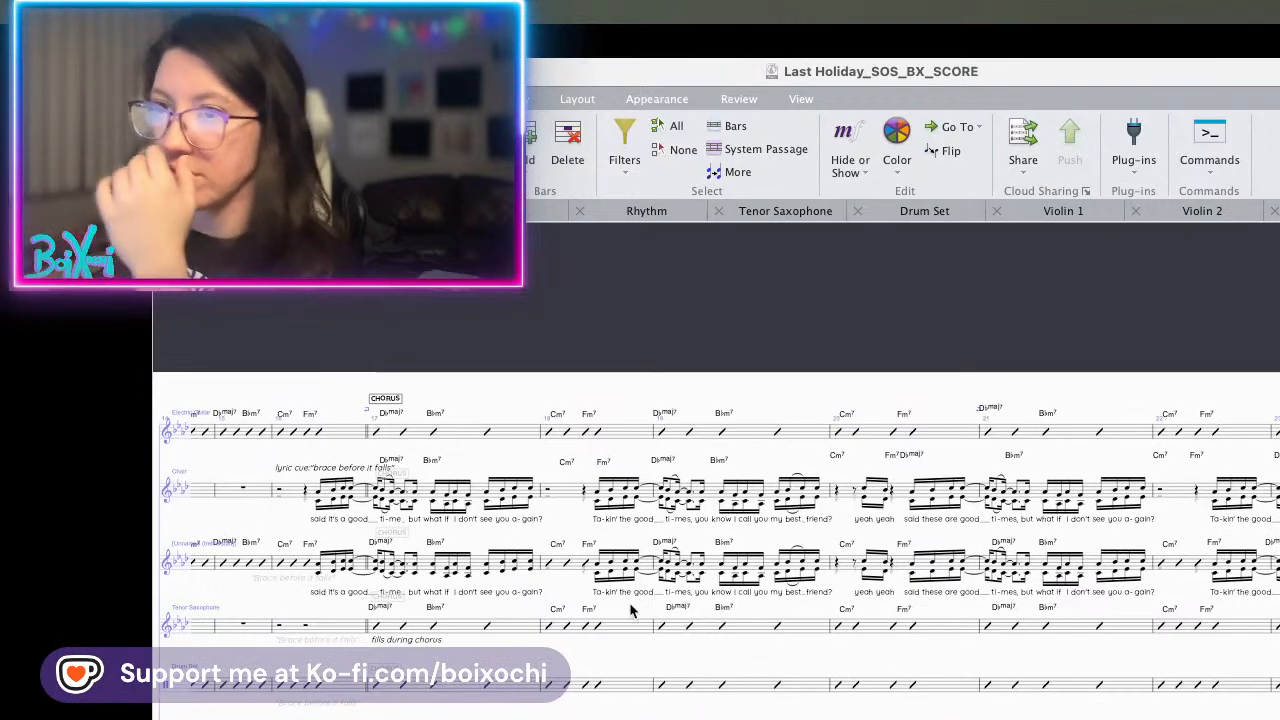
{"action": "left_click_drag", "start_coordinate": [337, 615], "coordinate": [631, 618]}
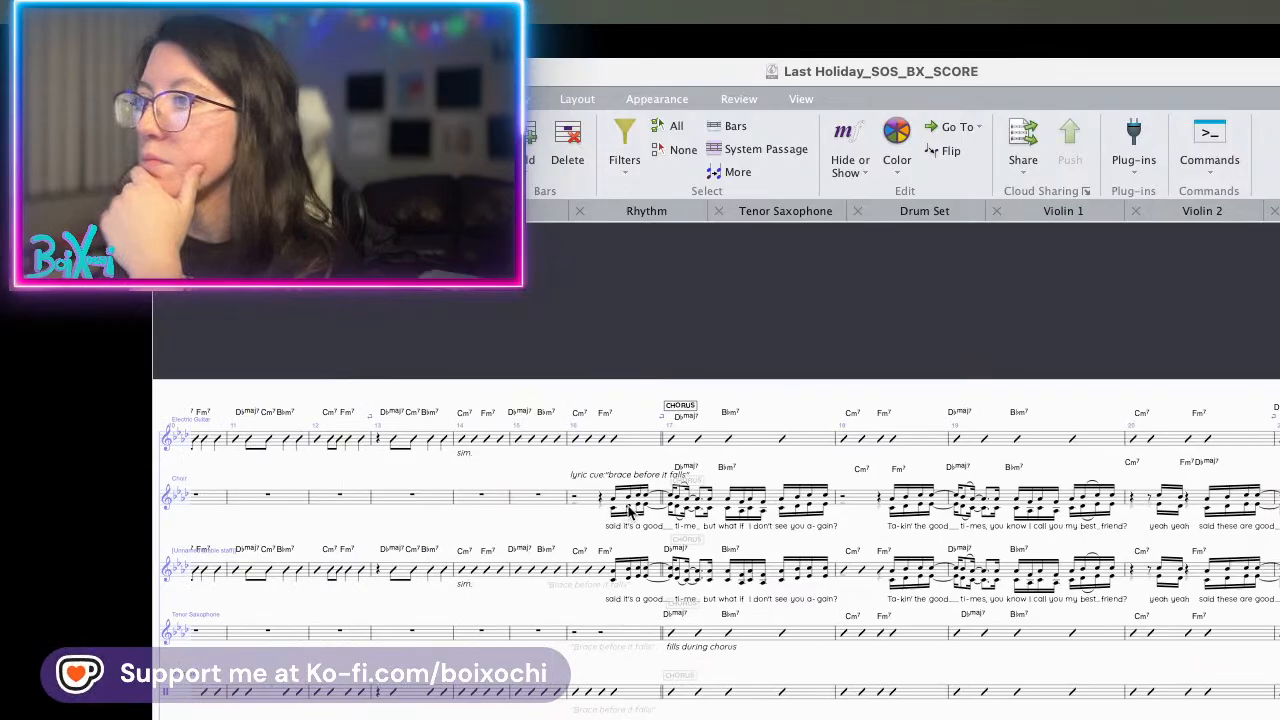
- Copy the two-voice Choir passage from bar 16 through the chorus onto the unnamed treble staff, starting at bar 16
{"action": "left_click", "coordinate": [620, 505]}
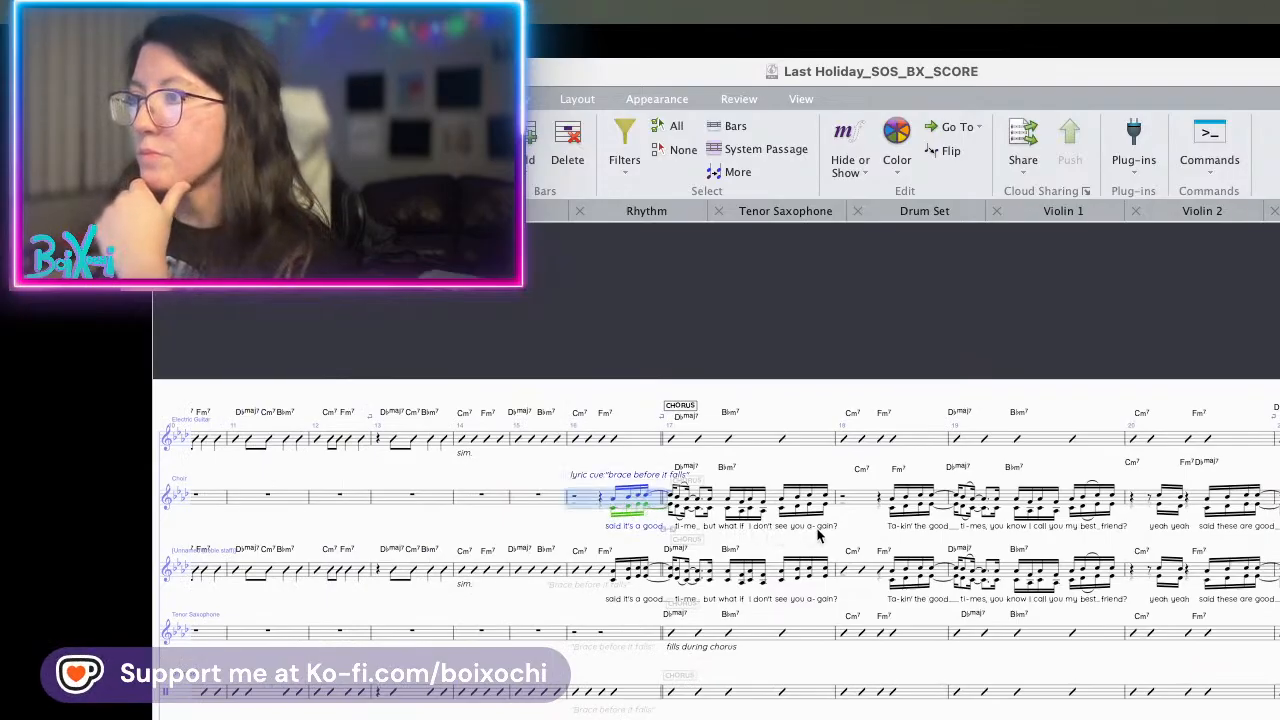
{"action": "left_click_drag", "start_coordinate": [866, 536], "coordinate": [450, 566]}
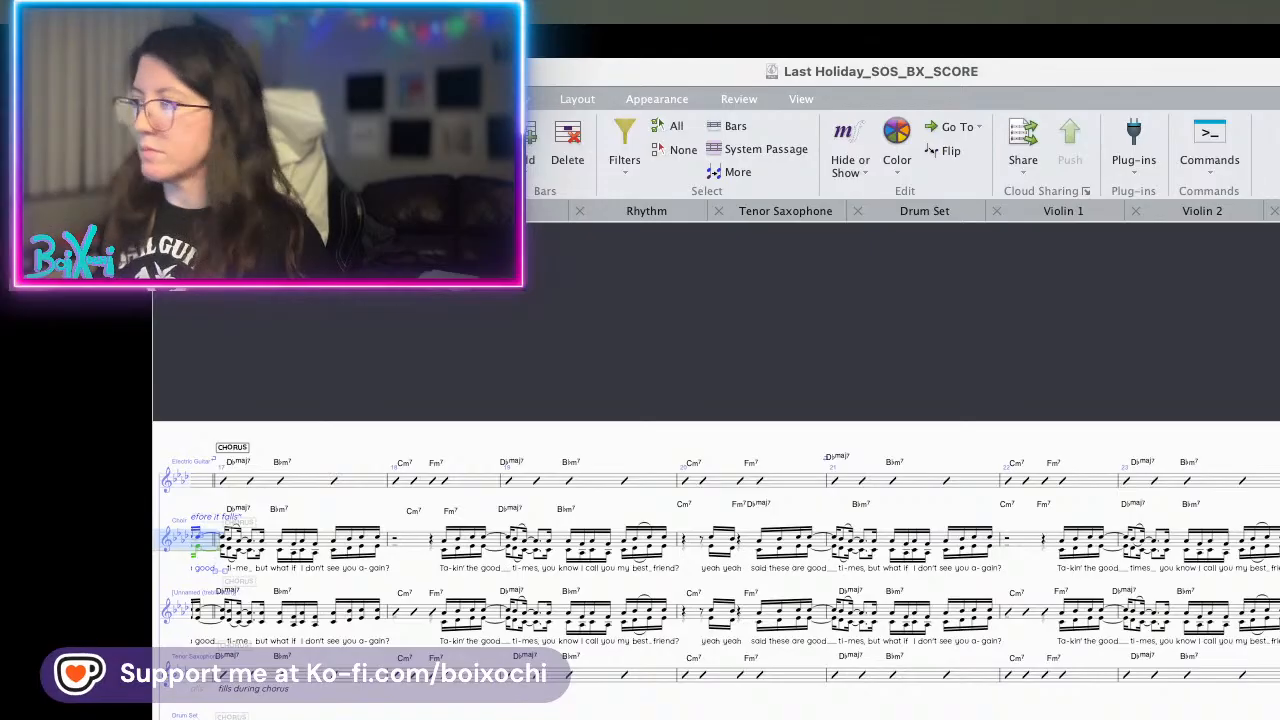
{"action": "left_click", "coordinate": [1272, 540], "text": "shift"}
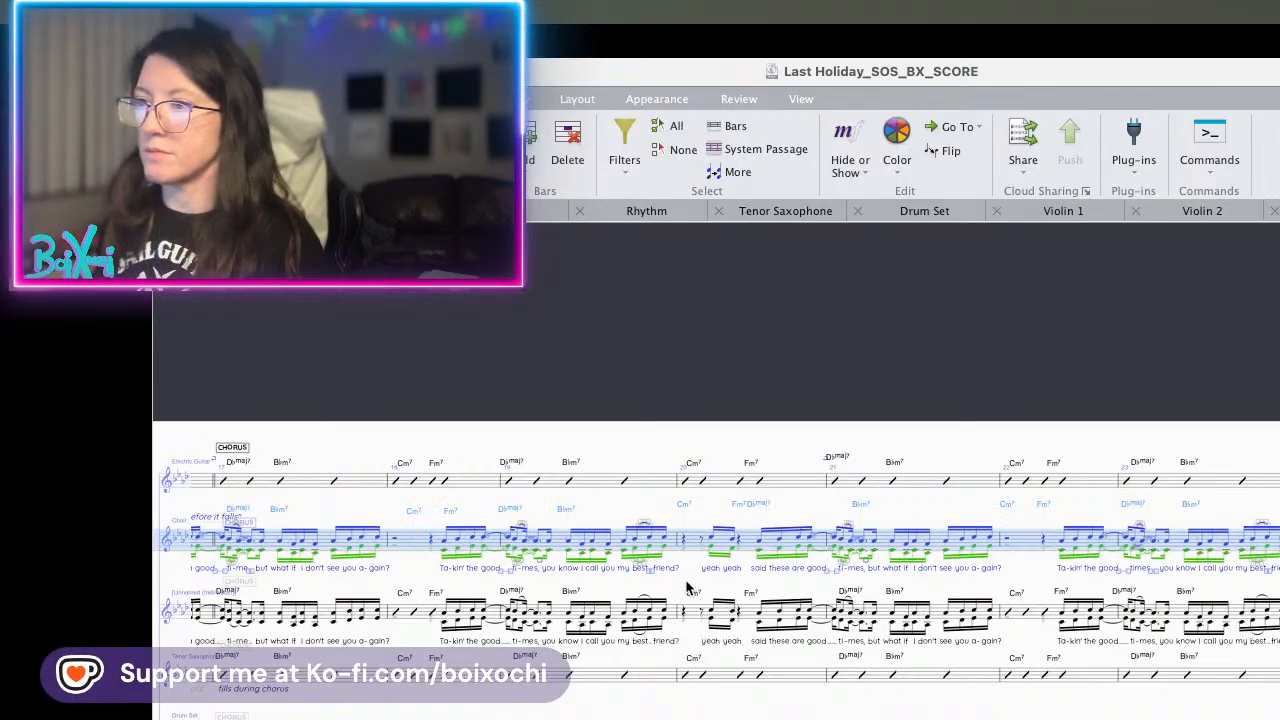
{"action": "left_click_drag", "start_coordinate": [699, 573], "coordinate": [1279, 495]}
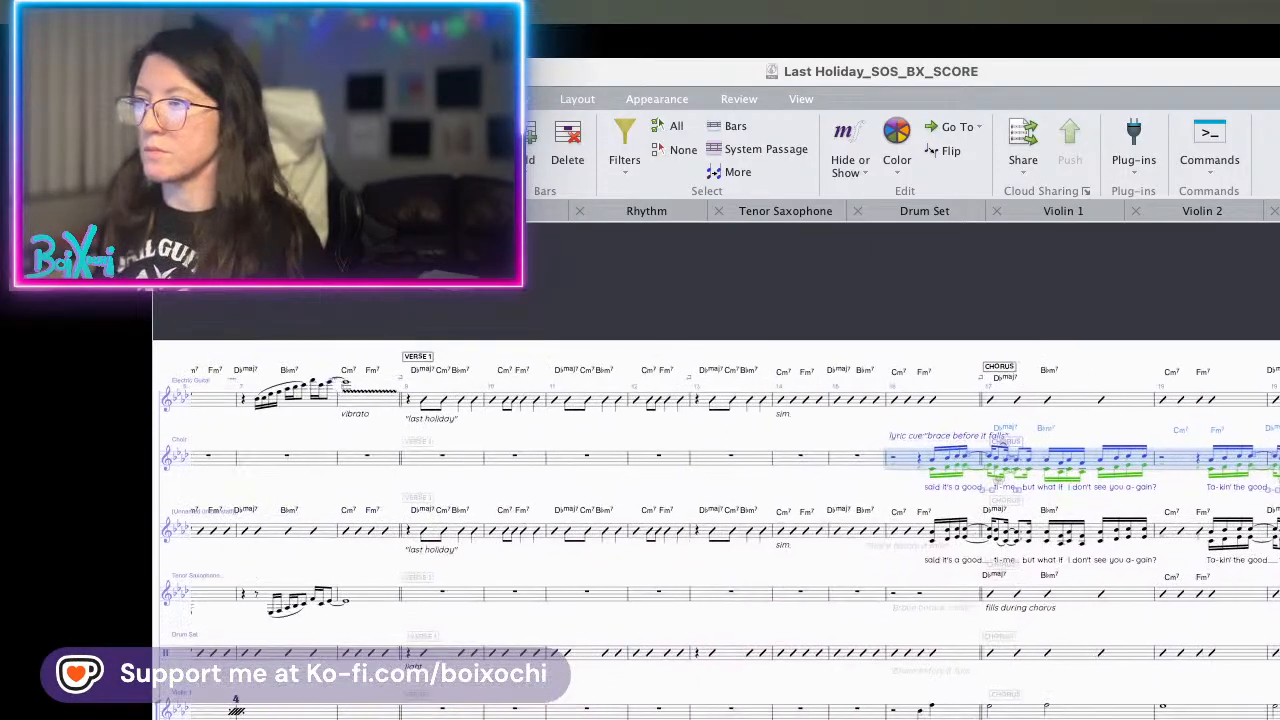
{"action": "left_click", "coordinate": [895, 535], "text": "alt"}
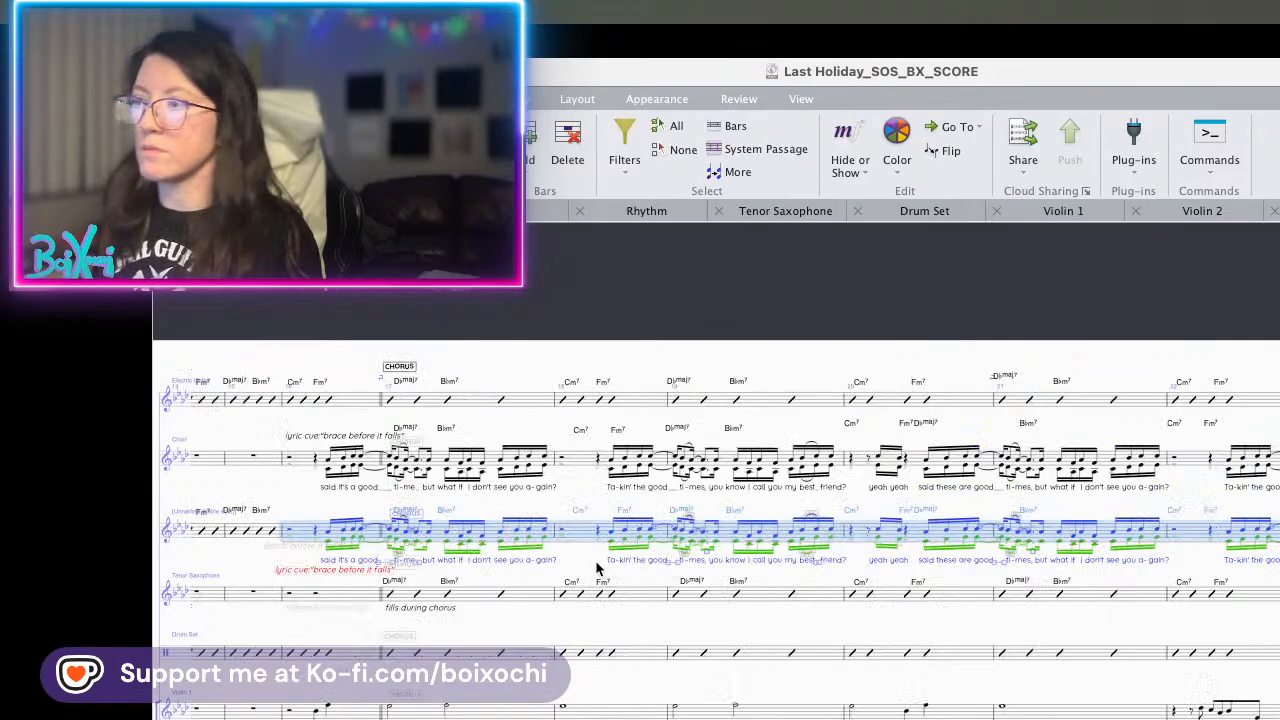
- Delete the copied lyric cue text "brace before it falls" beneath bar 16 of the unnamed treble staff
{"action": "key", "text": "Escape"}
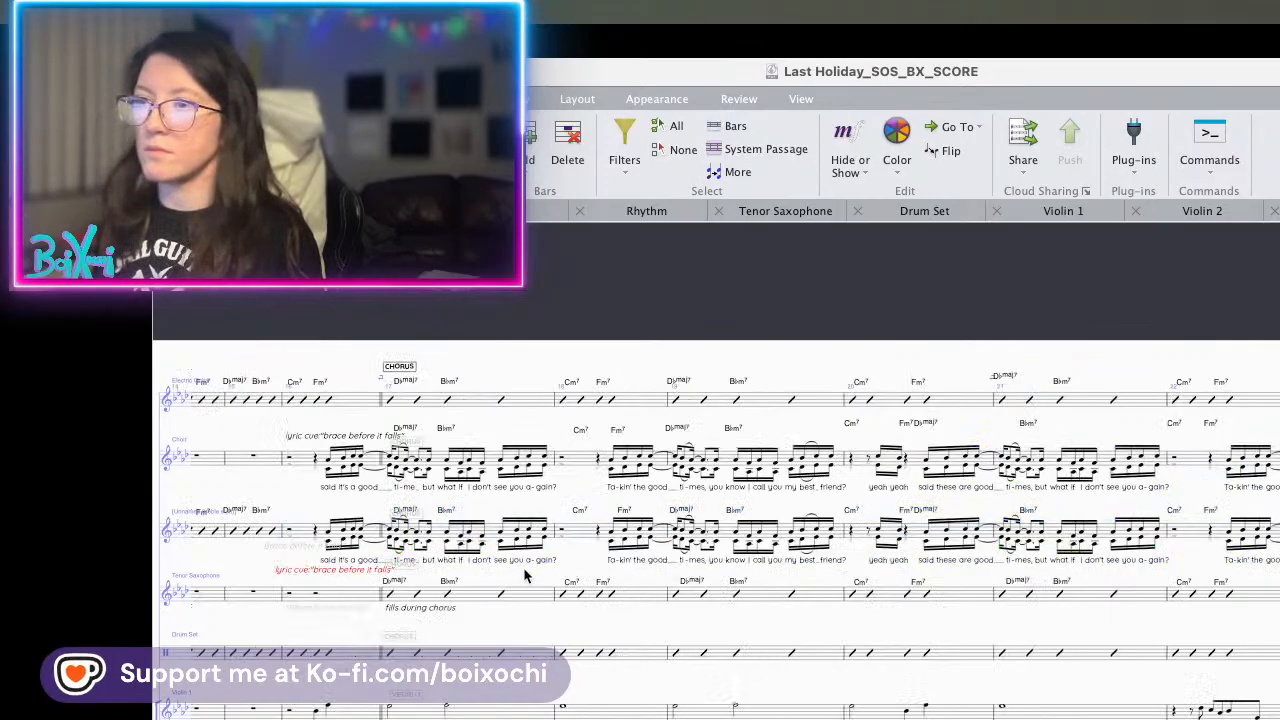
{"action": "scroll", "coordinate": [523, 567], "scroll_direction": "left", "scroll_amount": 5}
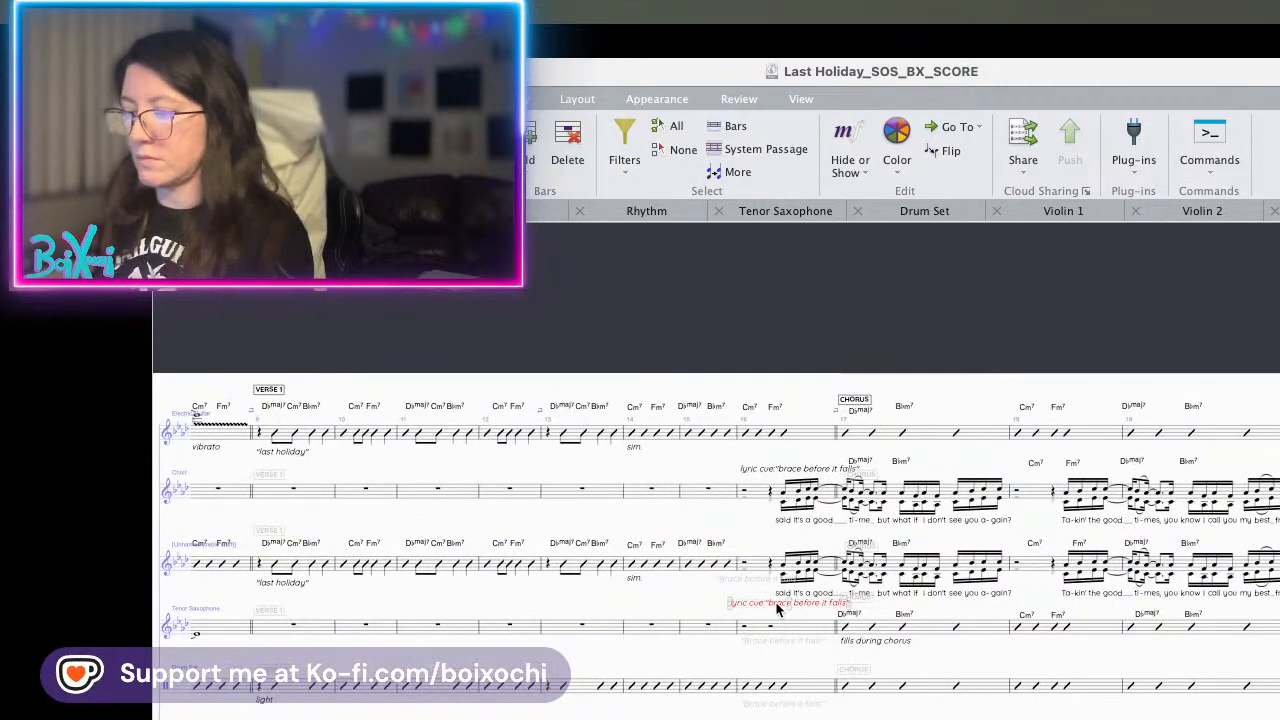
{"action": "key", "text": "Delete"}
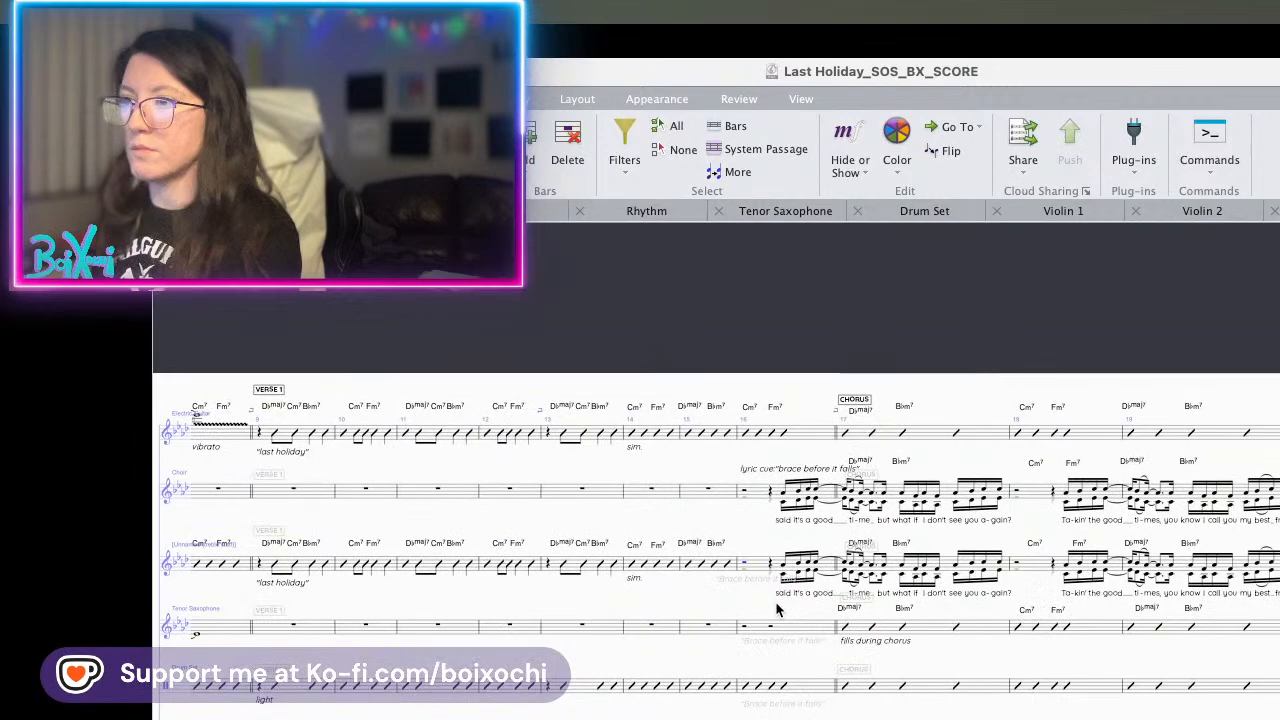
- Copy bar 14's opening Cm7 slashes to the start of bar 16 in the unnamed treble staff and move its "Brace before it falls" cue clear of the lyrics
{"action": "left_click", "coordinate": [636, 564]}
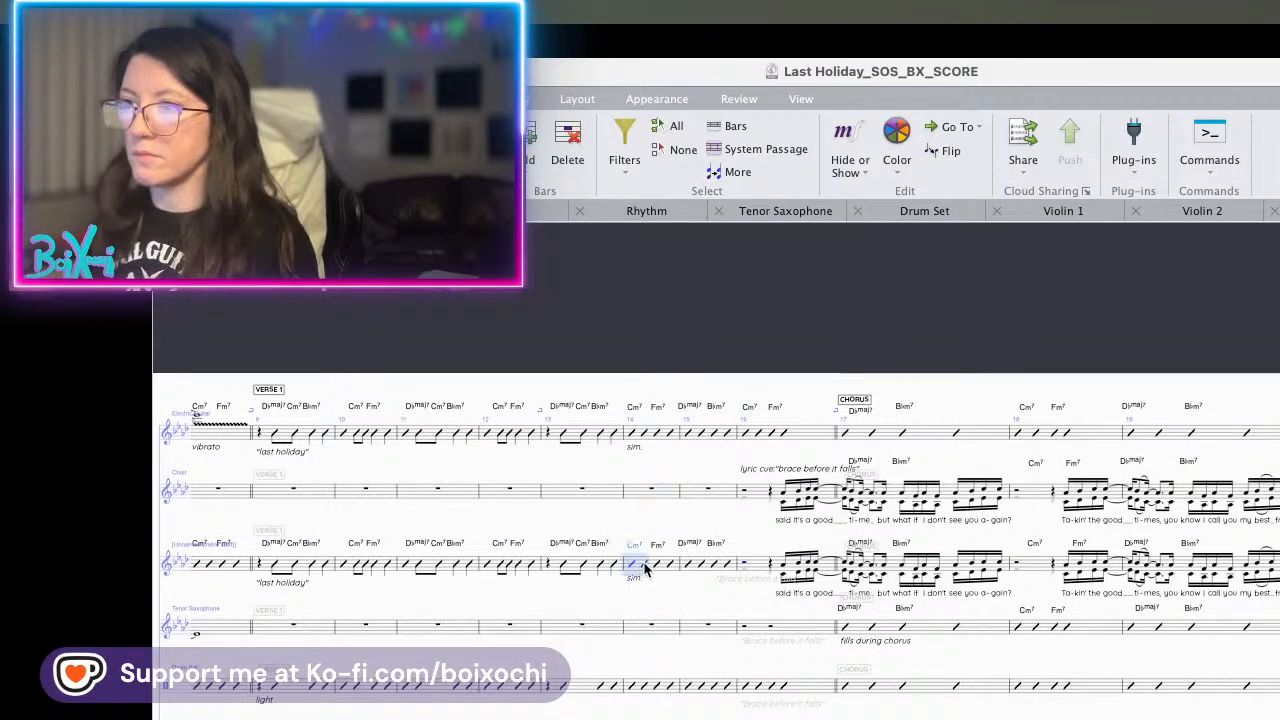
{"action": "left_click", "coordinate": [744, 566], "text": "alt"}
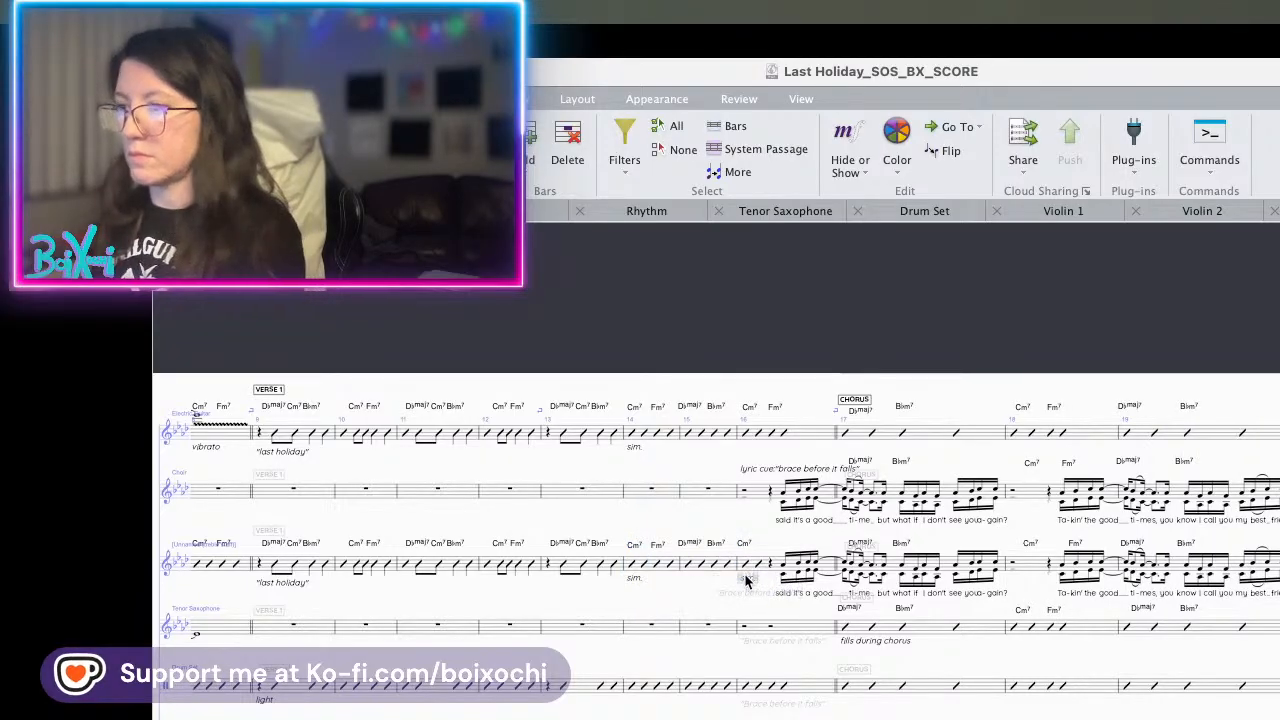
{"action": "left_click_drag", "start_coordinate": [760, 603], "coordinate": [728, 588]}
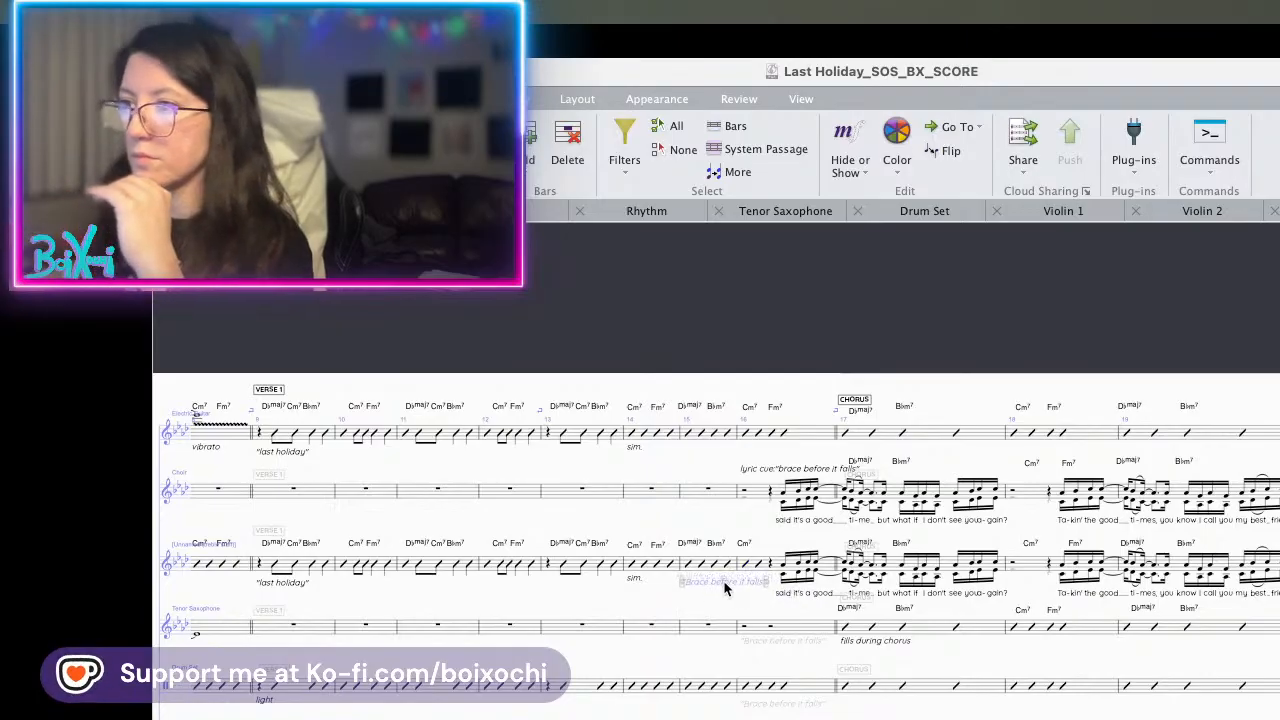
{"action": "key", "text": "Escape"}
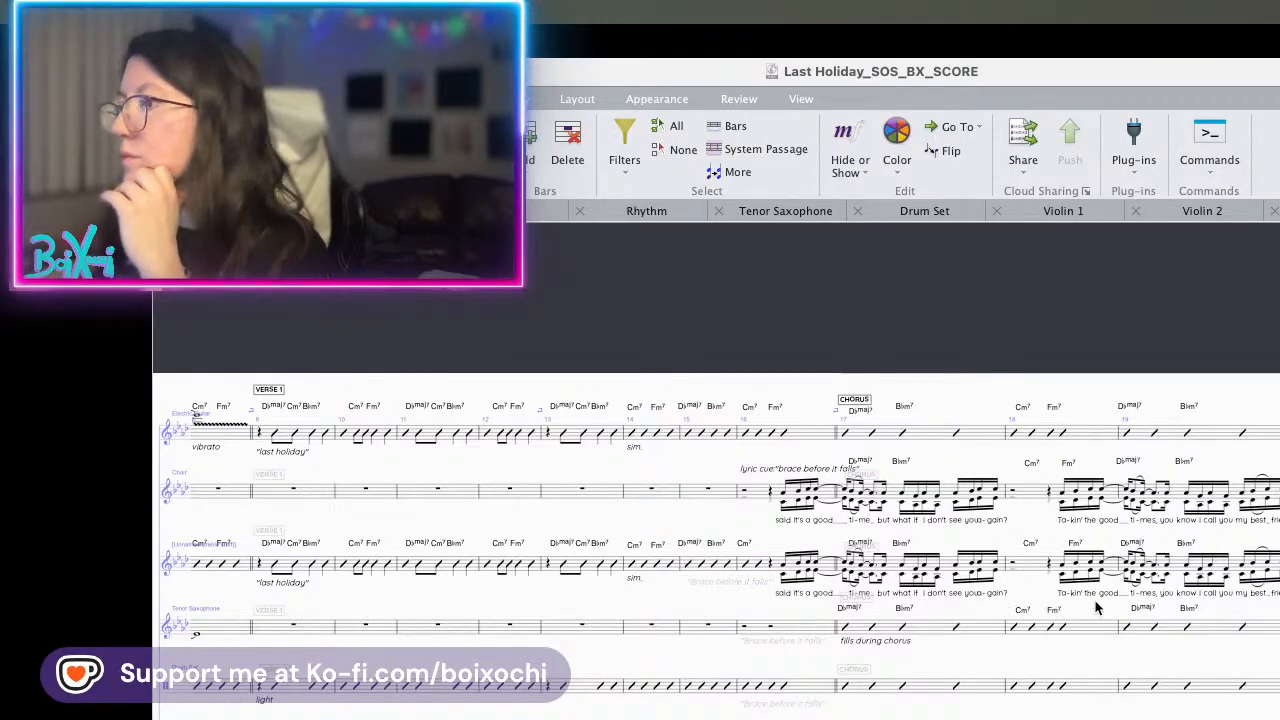
- Examine the Choir, unnamed treble and Tenor Saxophone staves from the chorus into Verse 2
{"action": "scroll", "coordinate": [1108, 612], "scroll_direction": "right", "scroll_amount": 5}
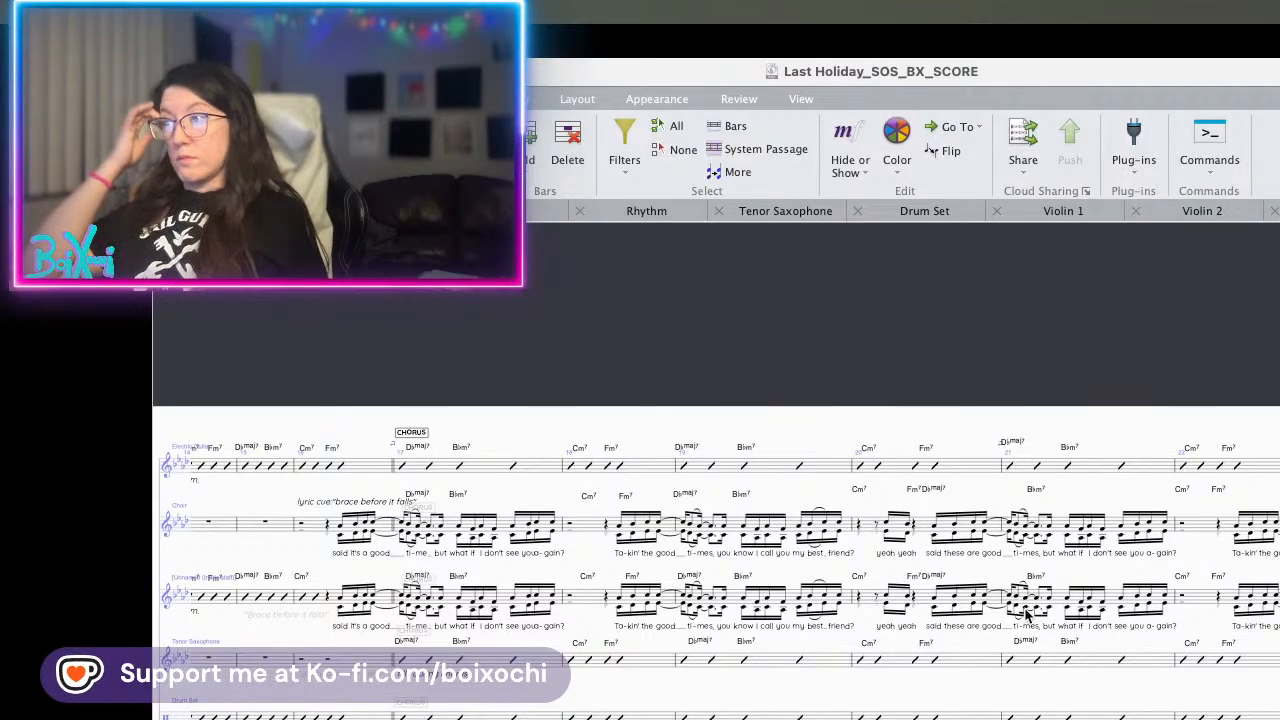
{"action": "scroll", "coordinate": [1017, 620], "scroll_direction": "down", "scroll_amount": 5}
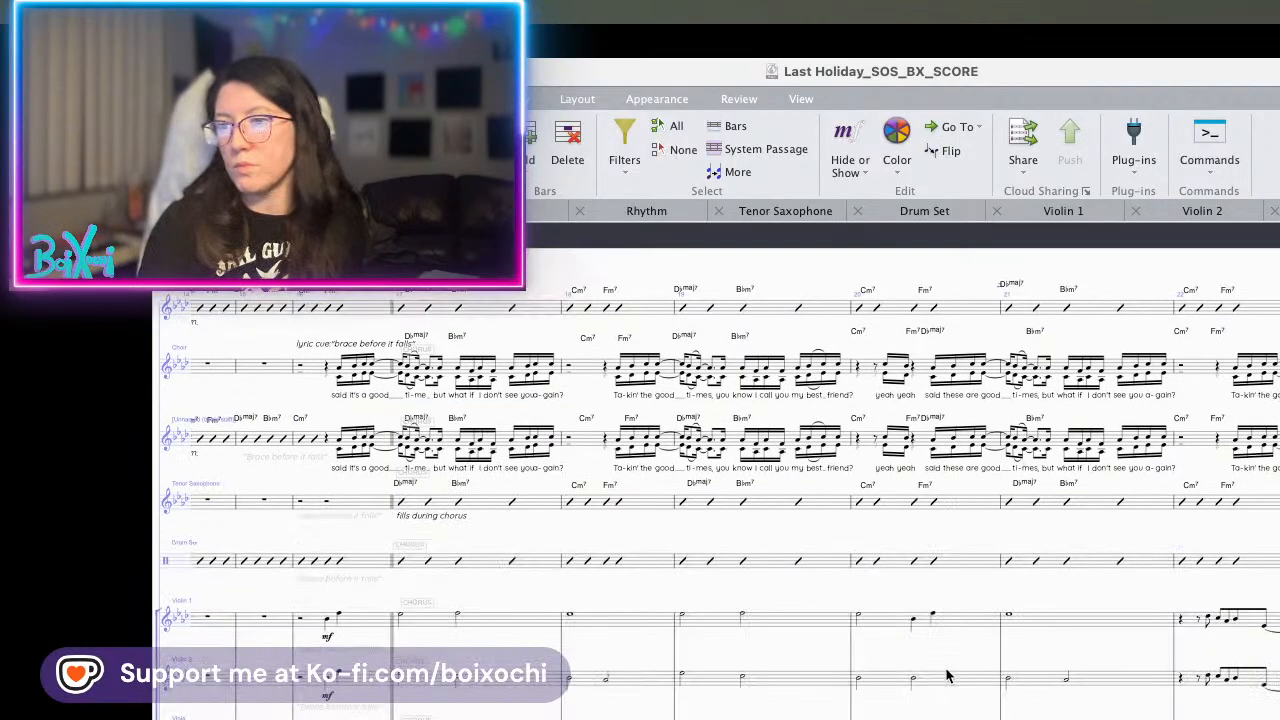
{"action": "scroll", "coordinate": [765, 657], "scroll_direction": "right", "scroll_amount": 1}
{"action": "scroll", "coordinate": [765, 657], "scroll_direction": "right", "scroll_amount": 10}
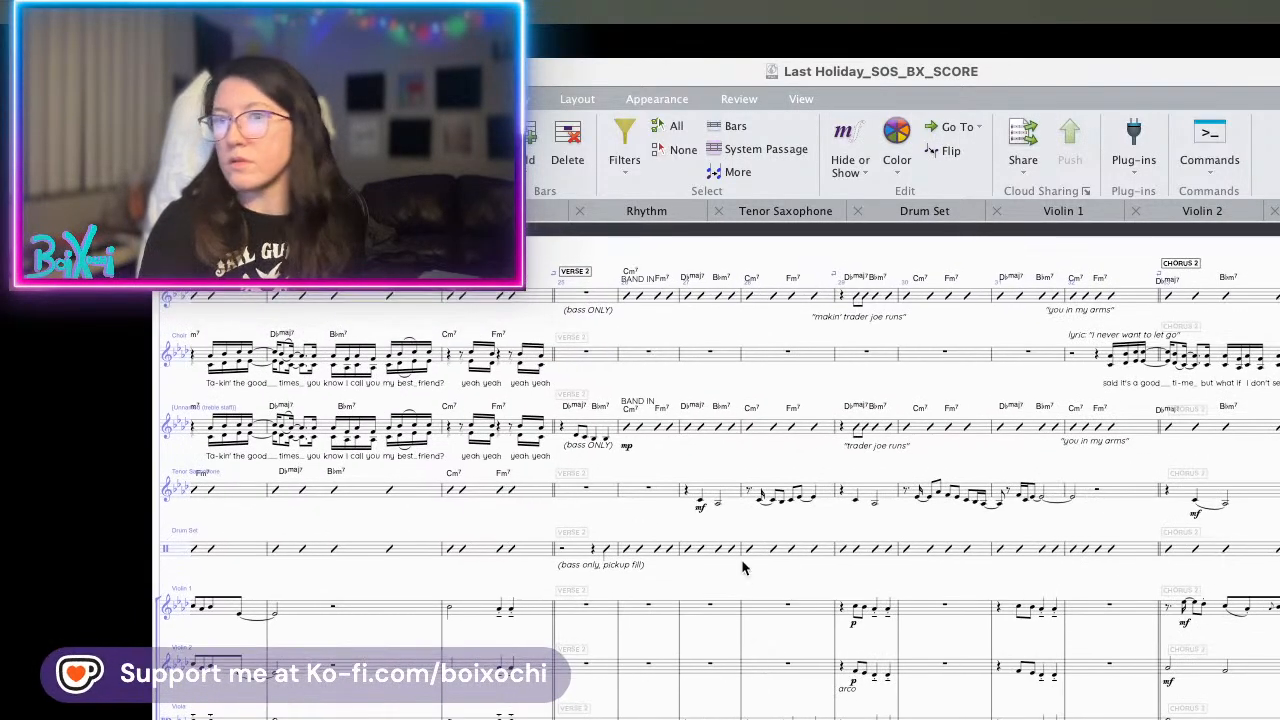
{"action": "scroll", "coordinate": [745, 560], "scroll_direction": "up", "scroll_amount": 5}
{"action": "scroll", "coordinate": [745, 549], "scroll_direction": "up", "scroll_amount": 3}
{"action": "scroll", "coordinate": [745, 549], "scroll_direction": "left", "scroll_amount": 1}
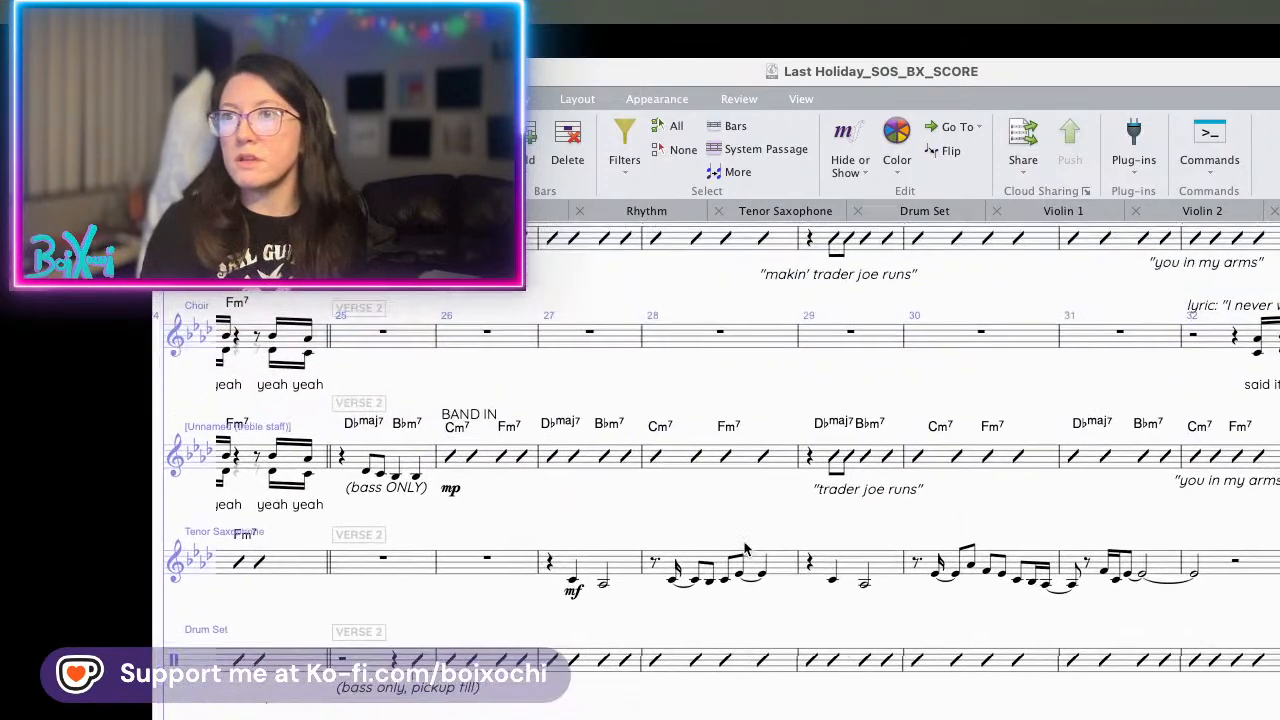
{"action": "scroll", "coordinate": [745, 549], "scroll_direction": "left", "scroll_amount": 1}
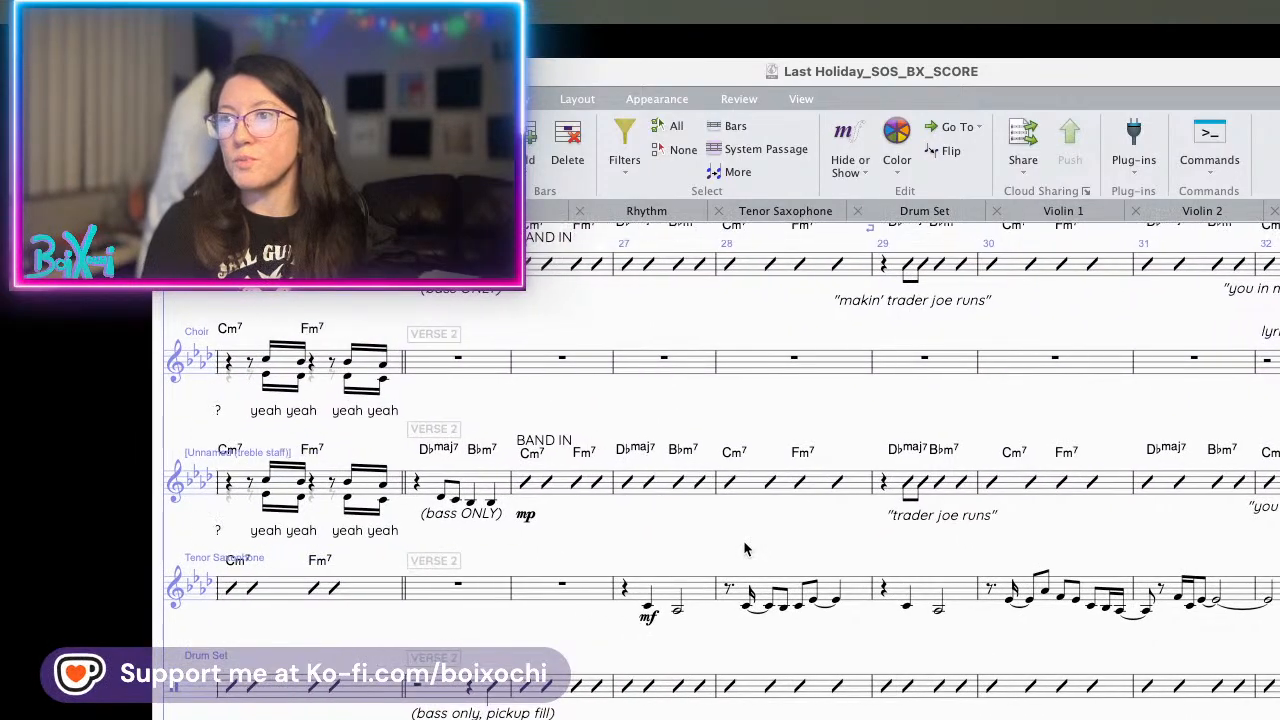
{"action": "scroll", "coordinate": [674, 510], "scroll_direction": "down", "scroll_amount": 2}
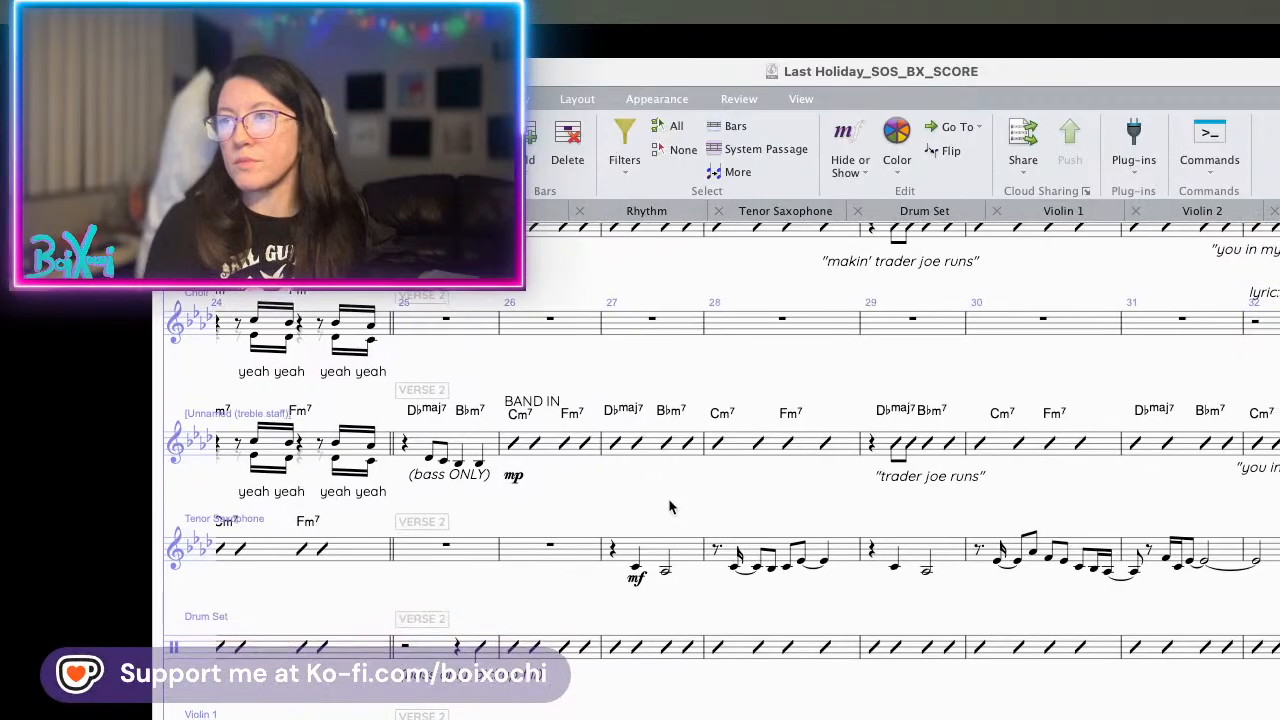
- Move the "BAND IN" text above the chord symbols in bar 26 of the Electric Guitar staff
{"action": "scroll", "coordinate": [674, 507], "scroll_direction": "up", "scroll_amount": 4}
{"action": "scroll", "coordinate": [670, 507], "scroll_direction": "right", "scroll_amount": 3}
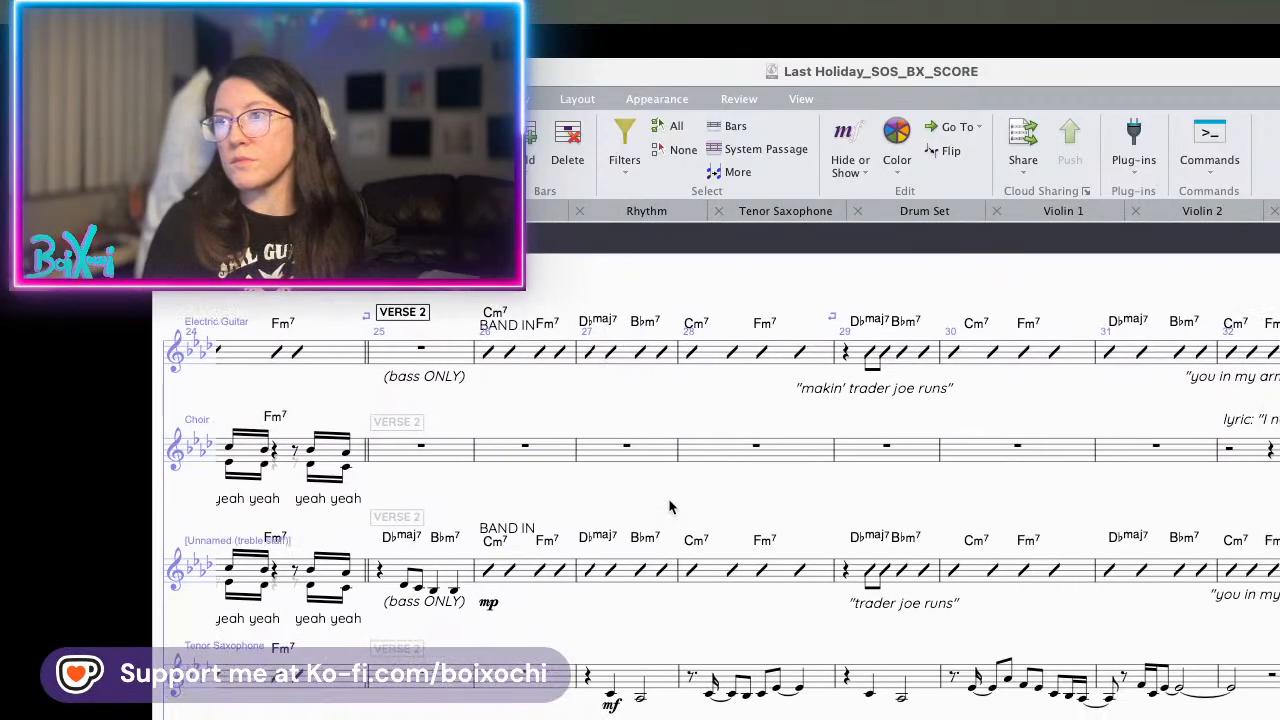
{"action": "scroll", "coordinate": [670, 507], "scroll_direction": "down", "scroll_amount": 1}
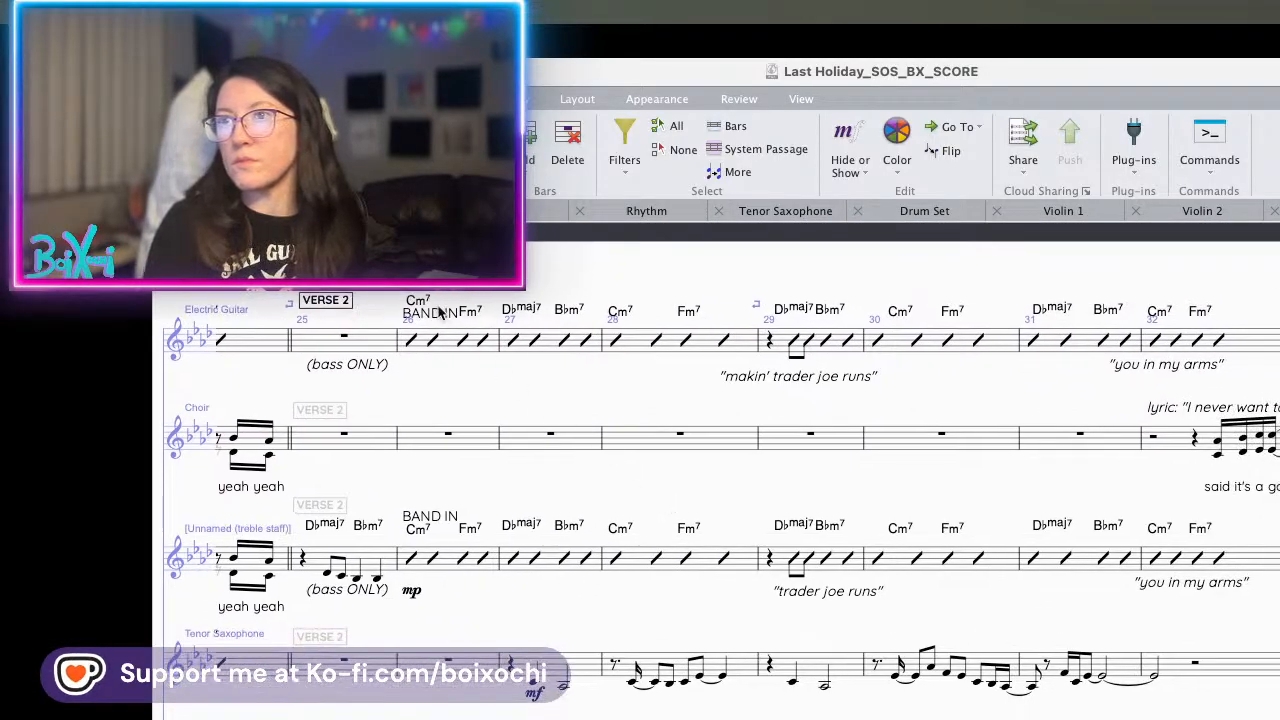
{"action": "left_click_drag", "start_coordinate": [440, 318], "coordinate": [443, 293]}
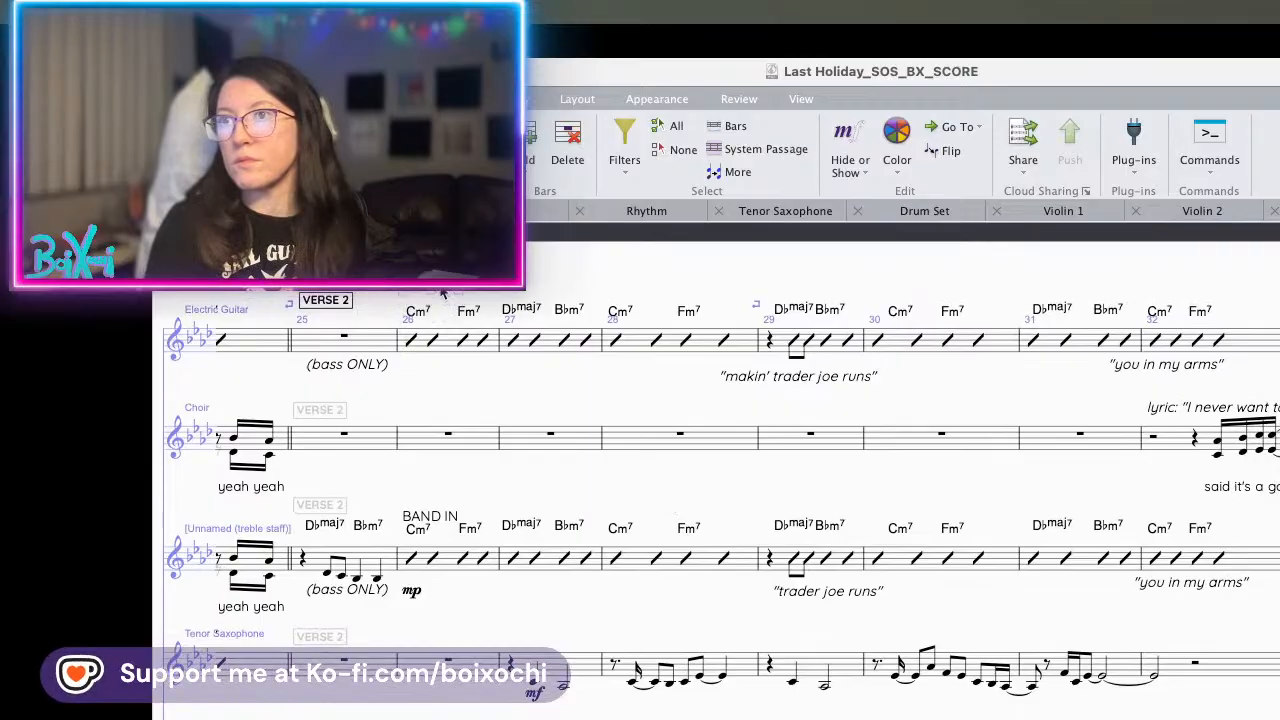
- Review the staves from bar 26 to Chorus 2, and from the intro into Verse 1
{"action": "scroll", "coordinate": [565, 382], "scroll_direction": "right", "scroll_amount": 5}
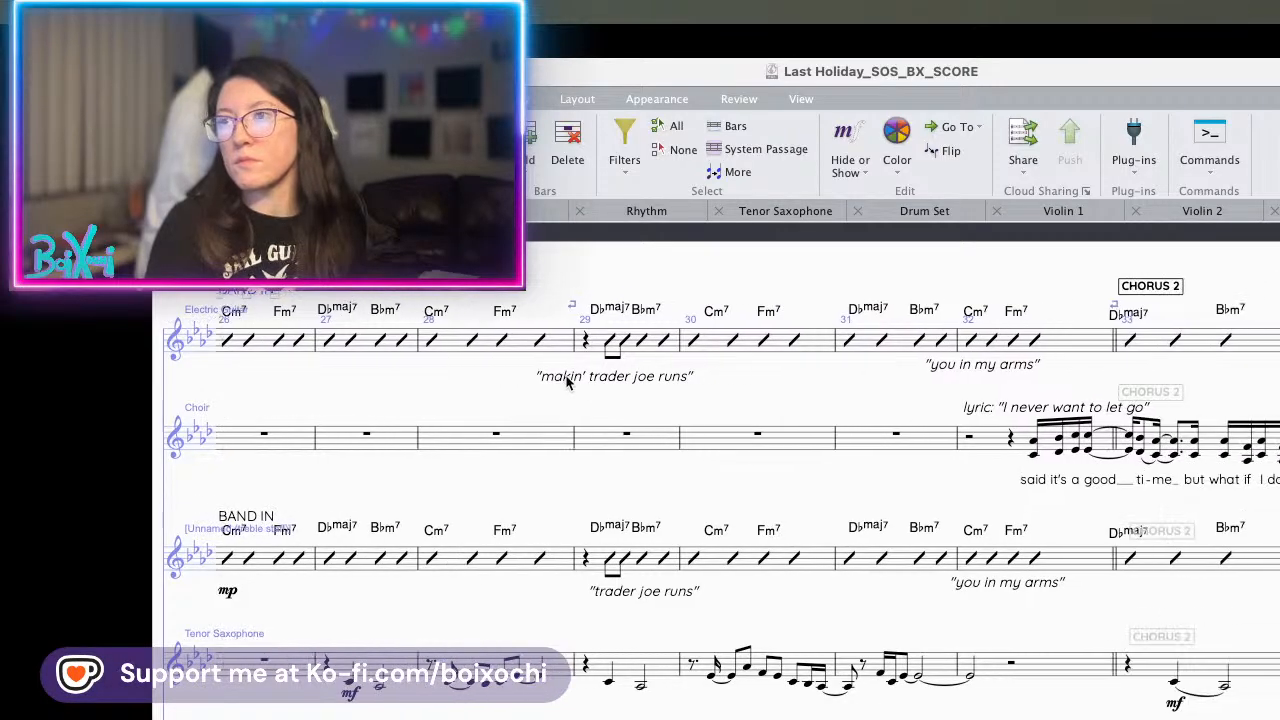
{"action": "scroll", "coordinate": [624, 390], "scroll_direction": "right", "scroll_amount": 3}
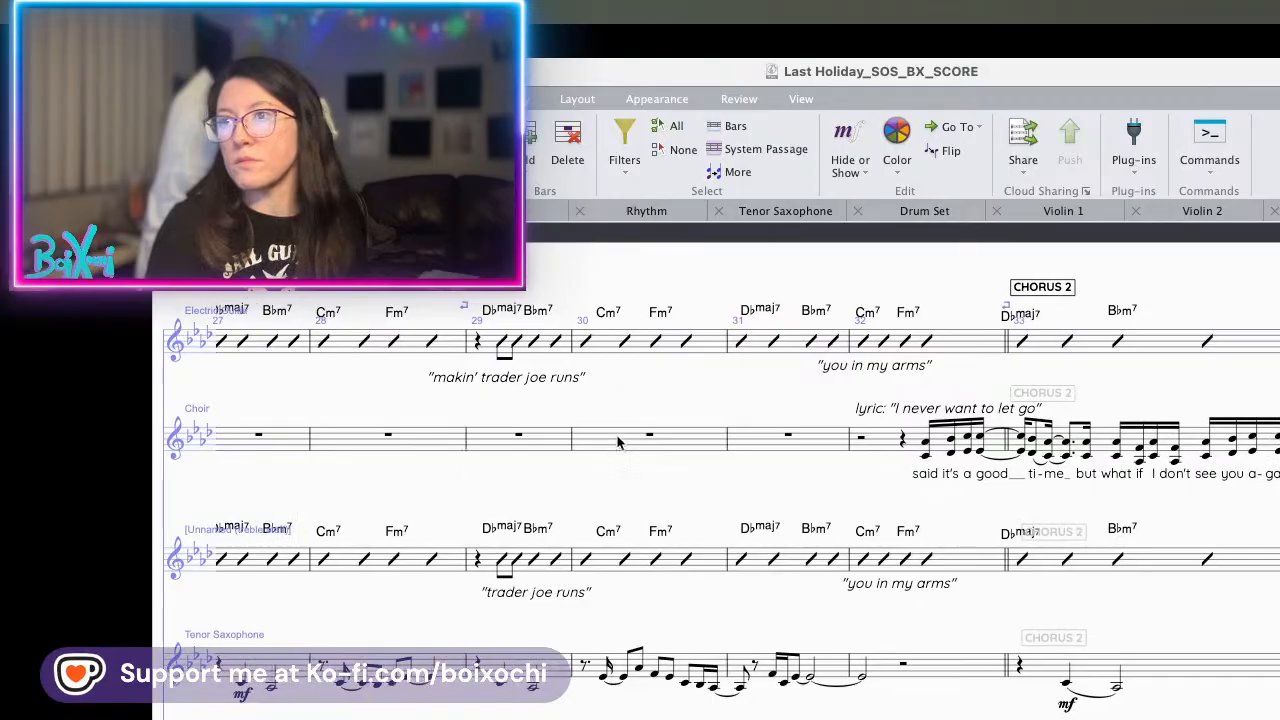
{"action": "scroll", "coordinate": [607, 480], "scroll_direction": "down", "scroll_amount": 2}
{"action": "scroll", "coordinate": [607, 480], "scroll_direction": "down", "scroll_amount": 2}
{"action": "scroll", "coordinate": [573, 601], "scroll_direction": "left", "scroll_amount": 15}
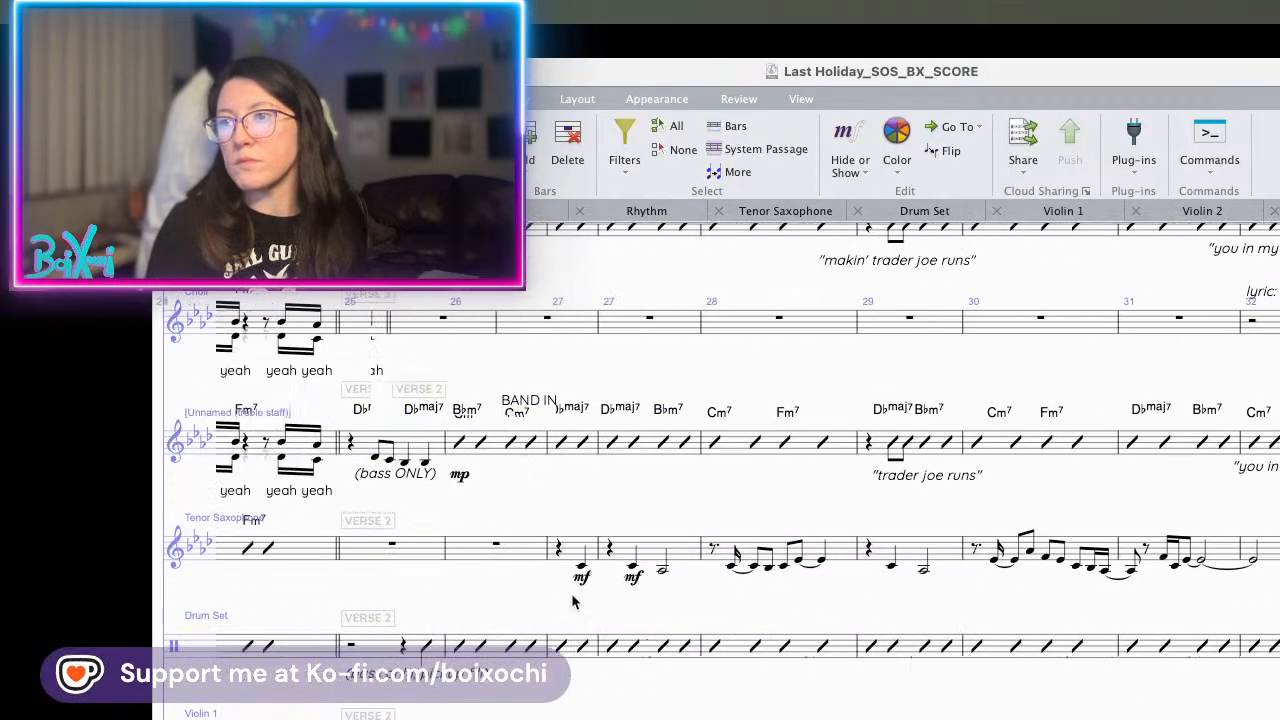
{"action": "scroll", "coordinate": [573, 601], "scroll_direction": "left", "scroll_amount": 20}
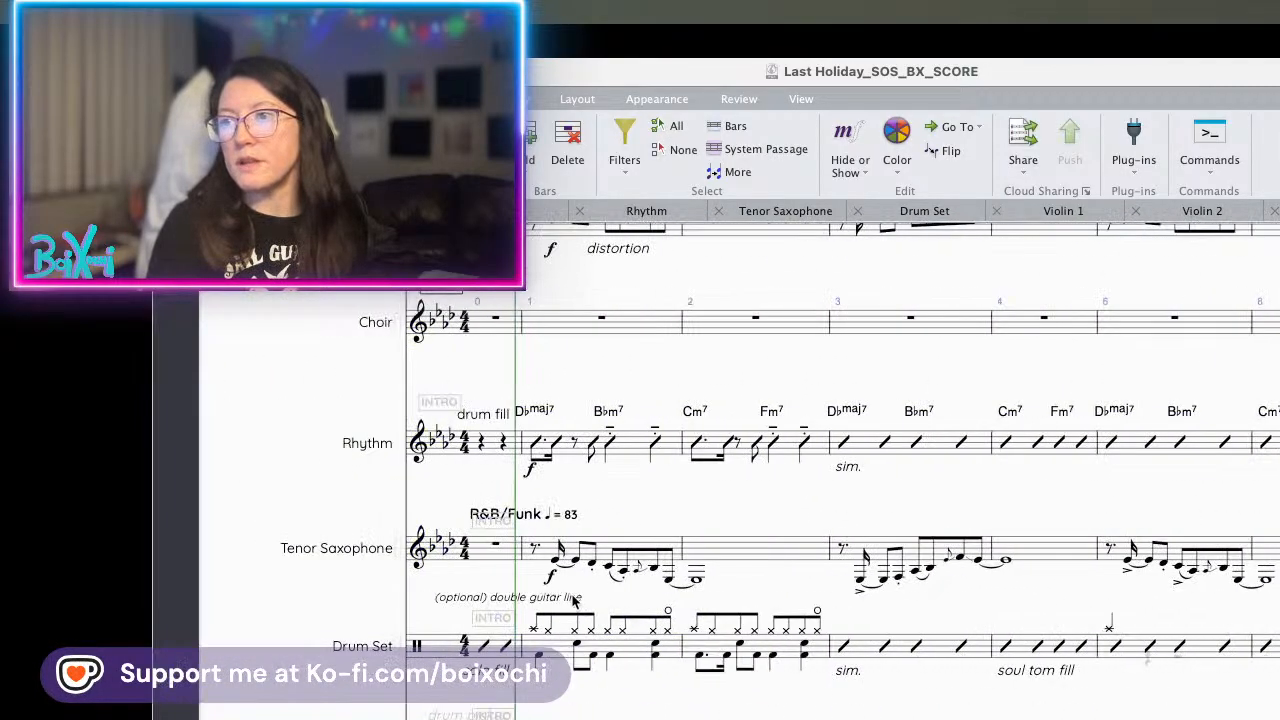
{"action": "scroll", "coordinate": [573, 601], "scroll_direction": "right", "scroll_amount": 10}
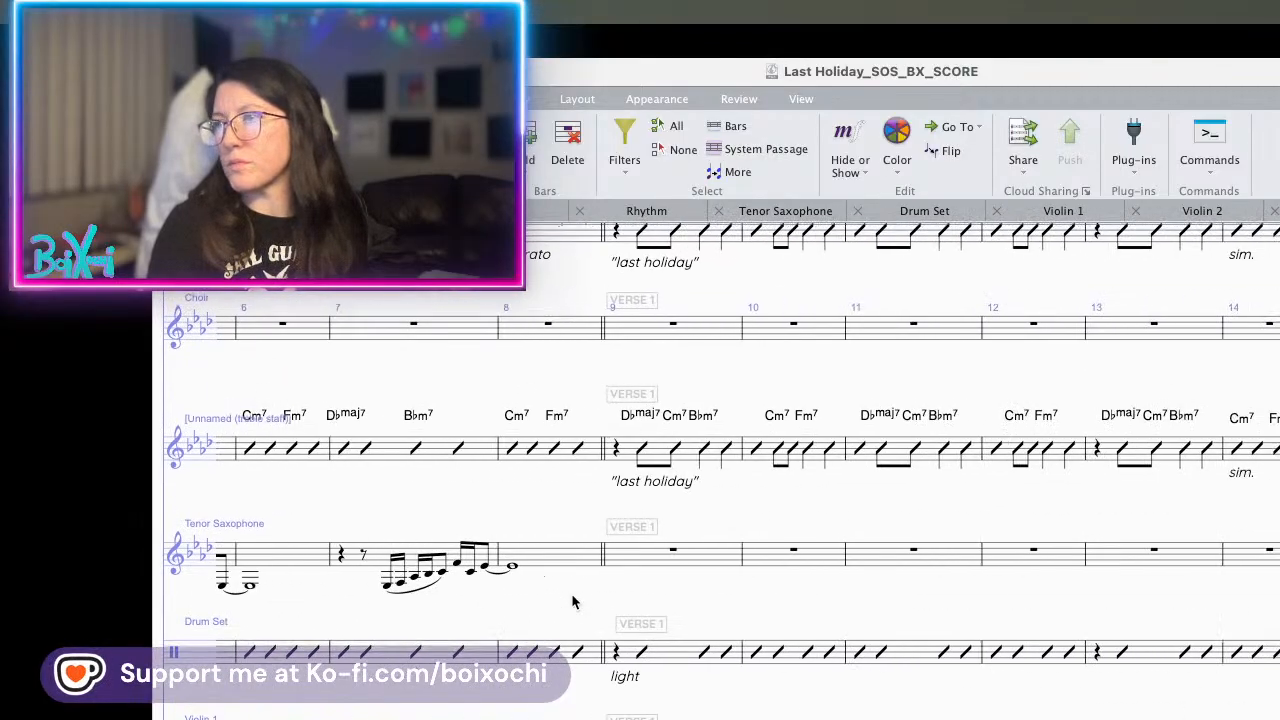
- Delete the "fills during chorus" text from bar 17 of the Tenor Saxophone staff
{"action": "scroll", "coordinate": [572, 601], "scroll_direction": "right", "scroll_amount": 10}
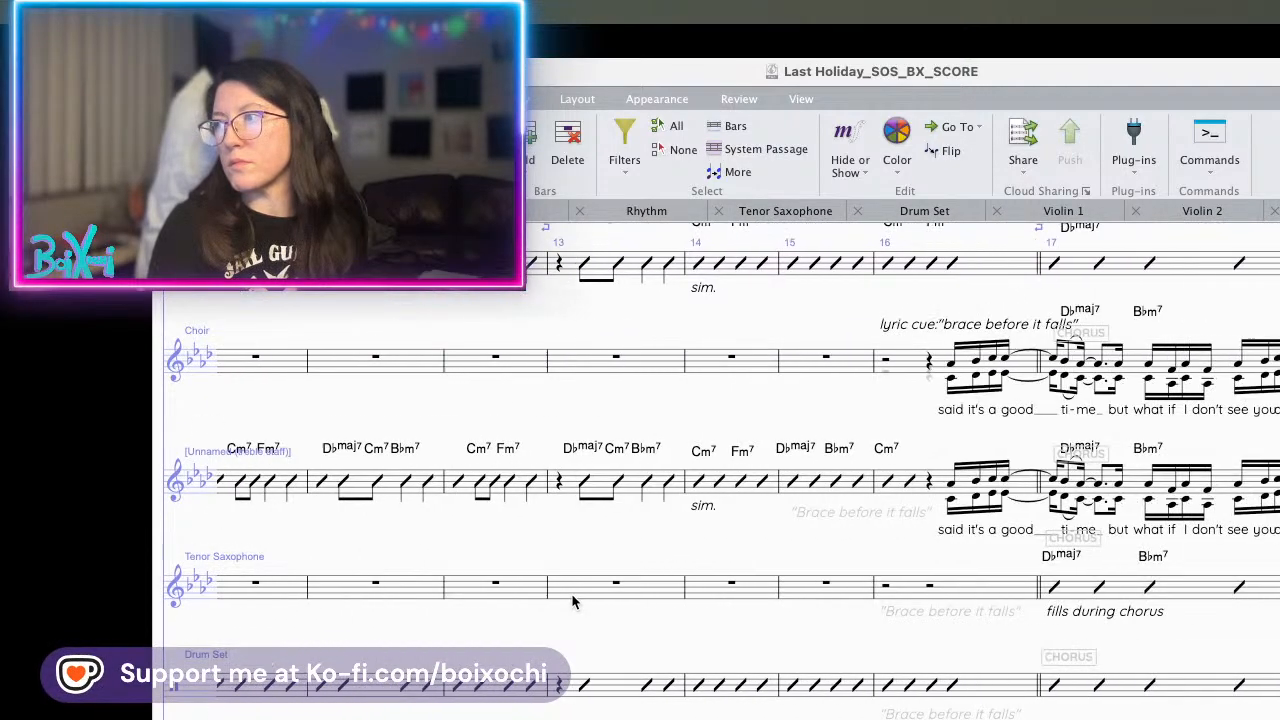
{"action": "scroll", "coordinate": [572, 601], "scroll_direction": "right", "scroll_amount": 3}
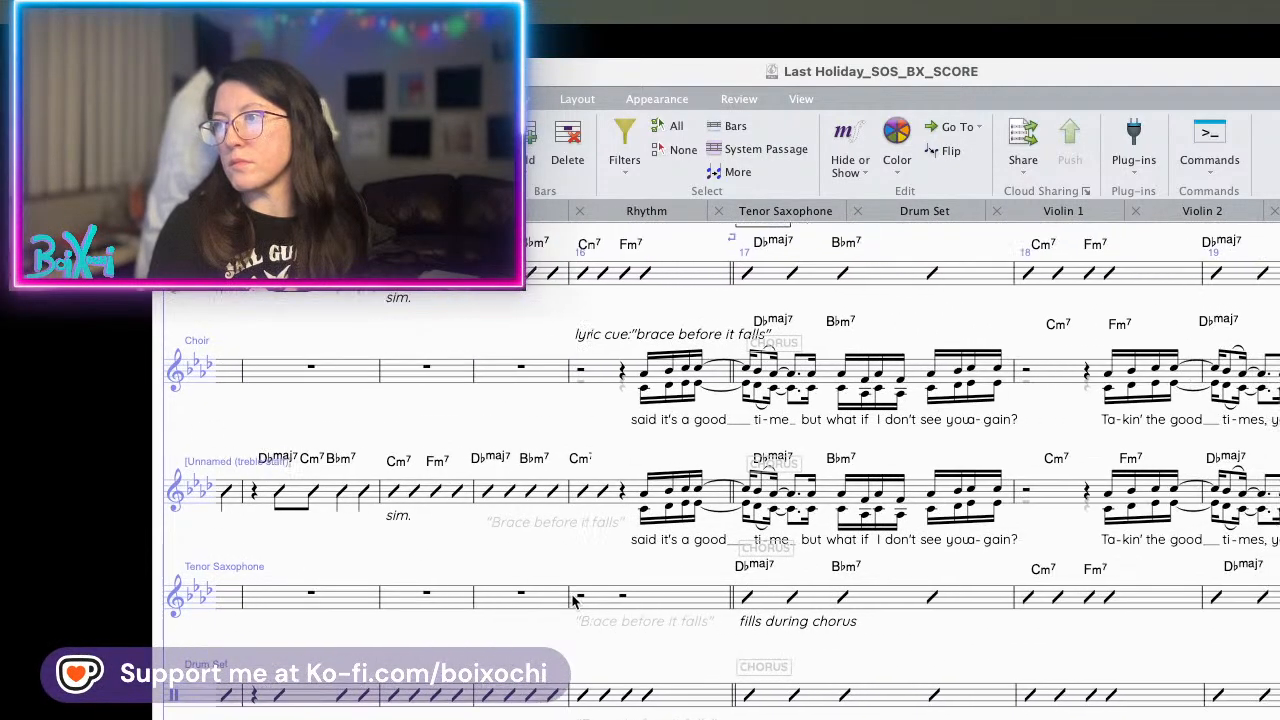
{"action": "left_click", "coordinate": [785, 625]}
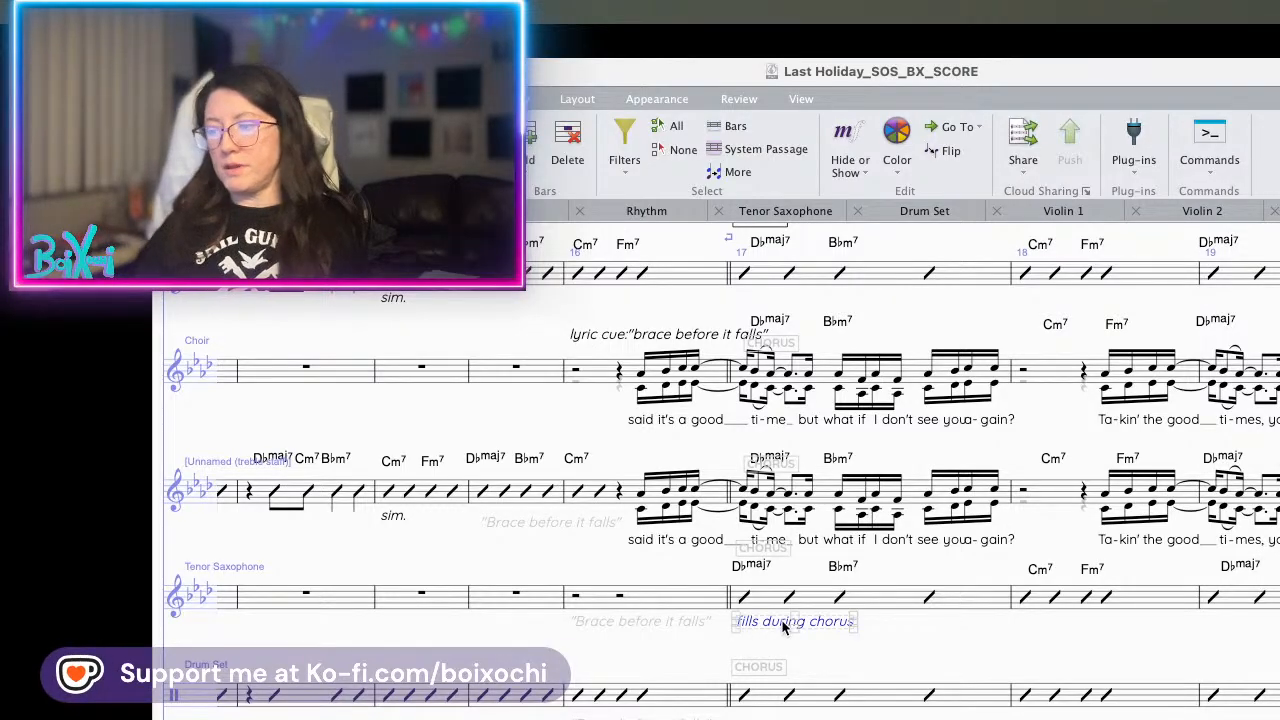
{"action": "key", "text": "Delete"}
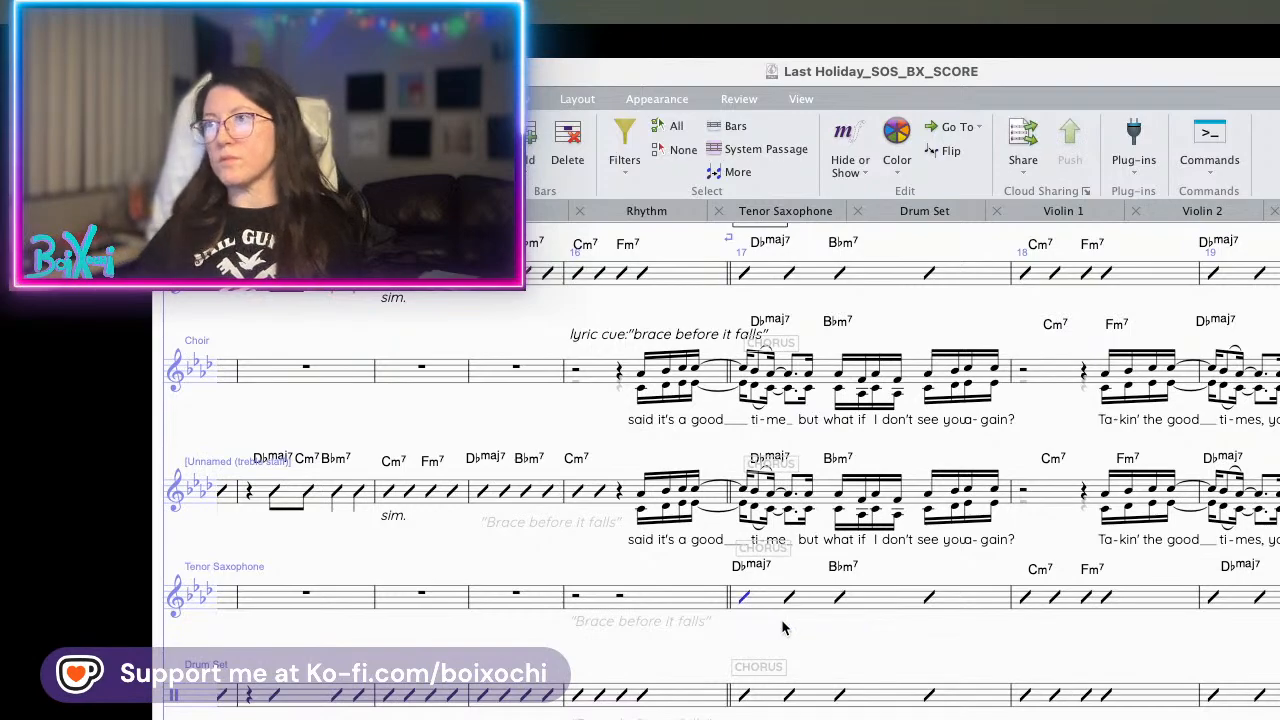
- Copy the Tenor Saxophone's intro line from bars 1 to 8 into the chorus starting at bar 17 of the same staff
{"action": "scroll", "coordinate": [783, 627], "scroll_direction": "up", "scroll_amount": 2}
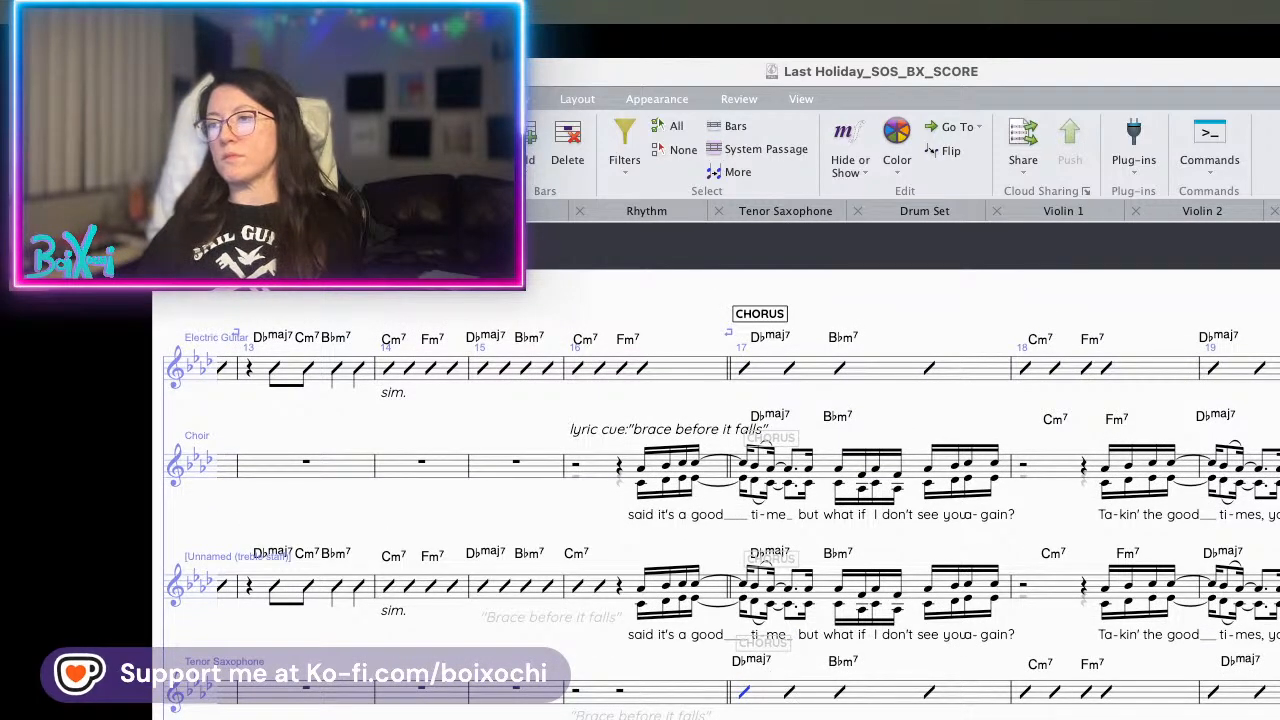
{"action": "left_click_drag", "start_coordinate": [765, 719], "coordinate": [1226, 693]}
{"action": "key", "text": "ctrl+Home"}
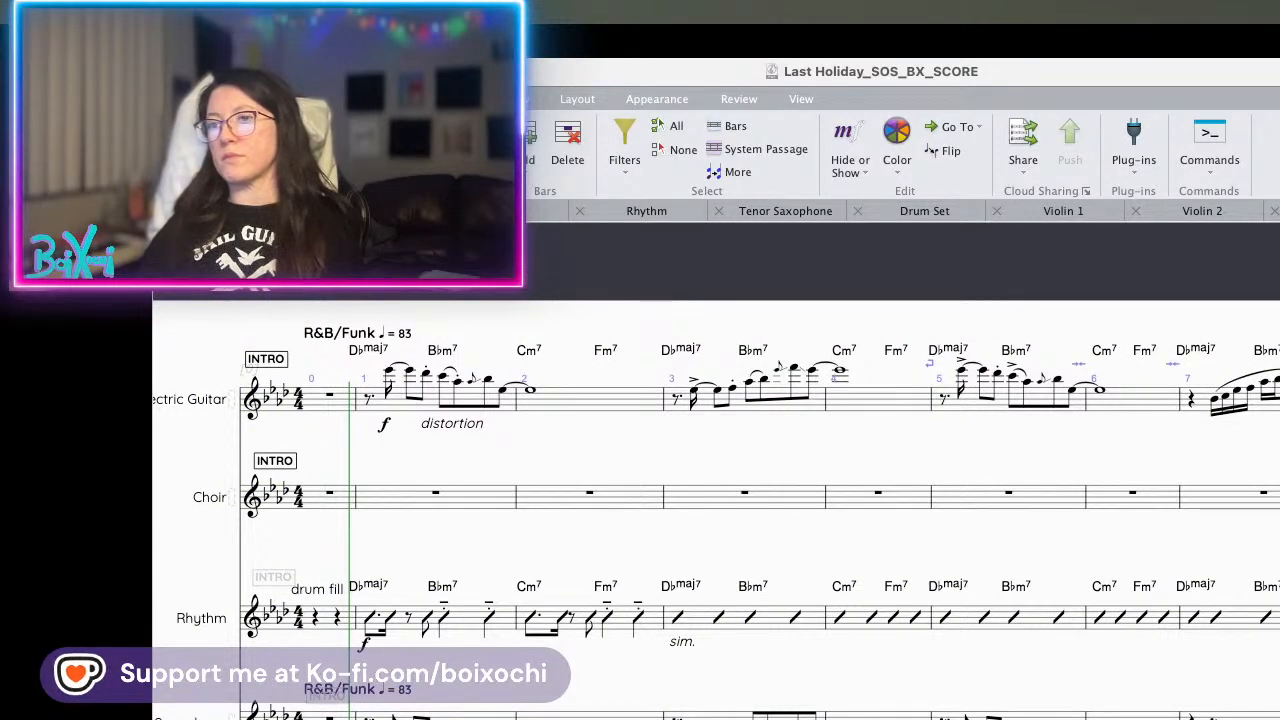
{"action": "left_click", "coordinate": [463, 710]}
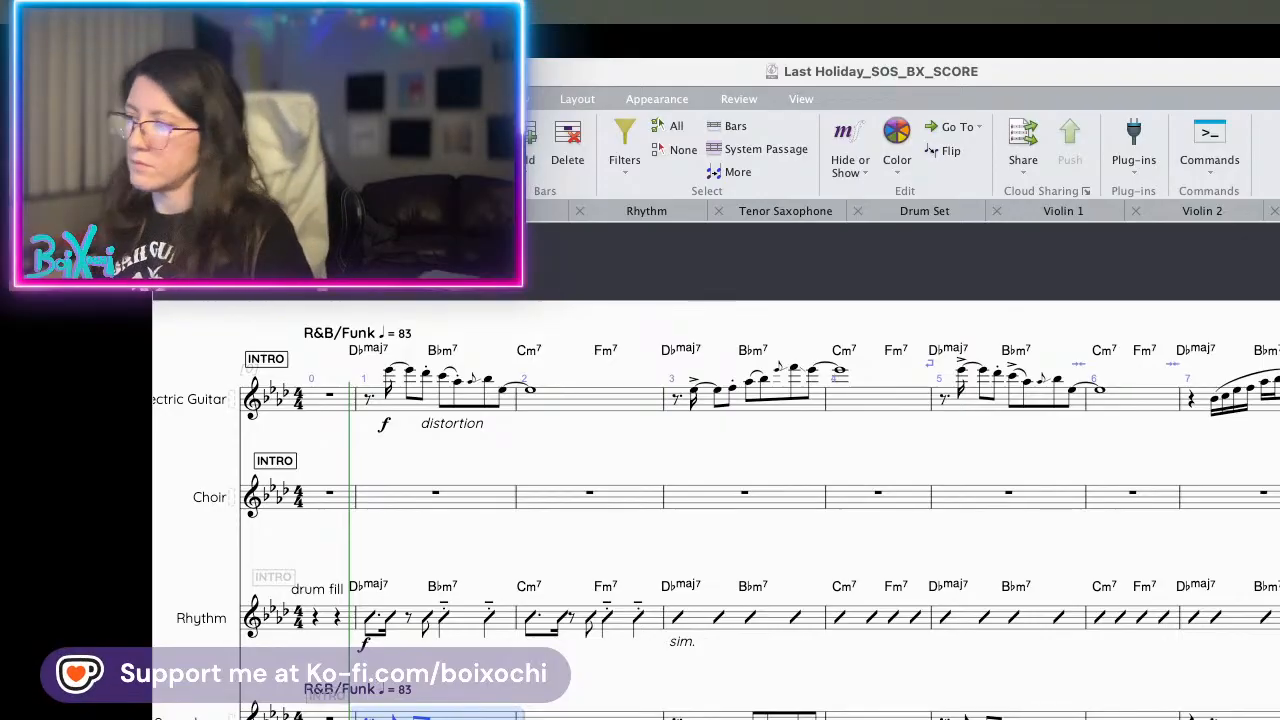
{"action": "left_click", "coordinate": [1272, 714], "text": "shift"}
{"action": "scroll", "coordinate": [716, 510], "scroll_direction": "right", "scroll_amount": 9}
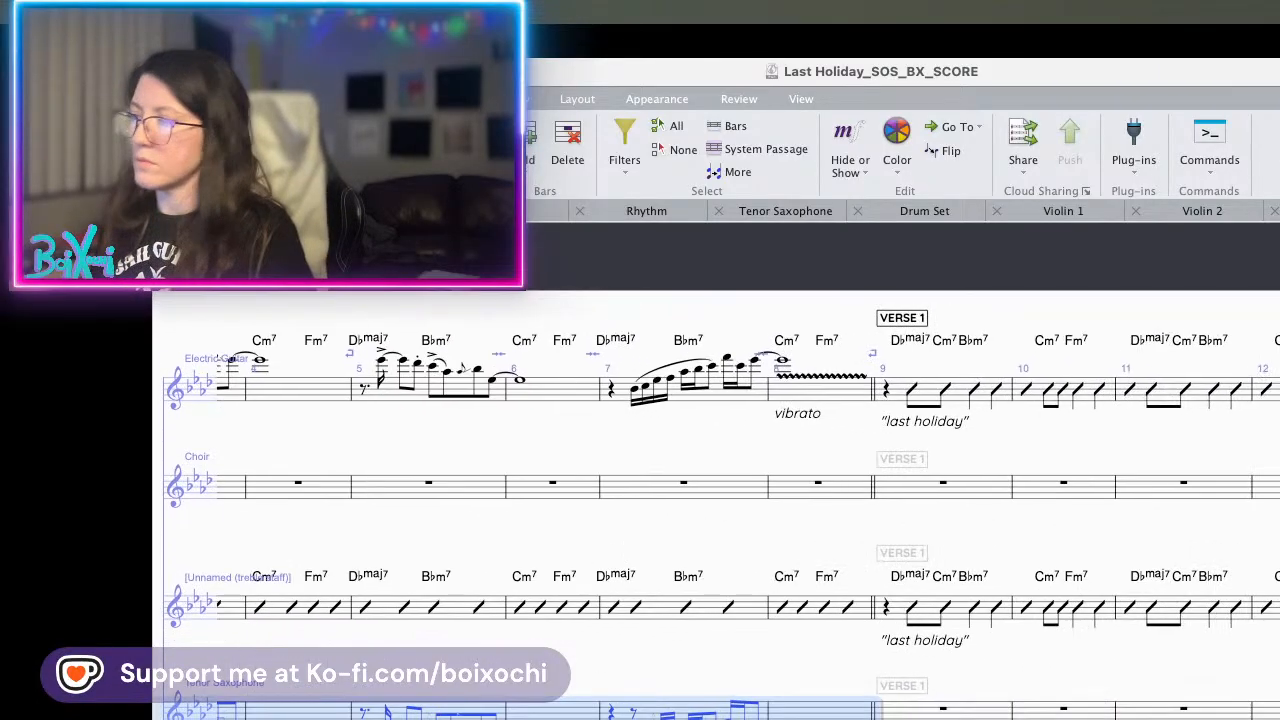
{"action": "scroll", "coordinate": [716, 510], "scroll_direction": "right", "scroll_amount": 12}
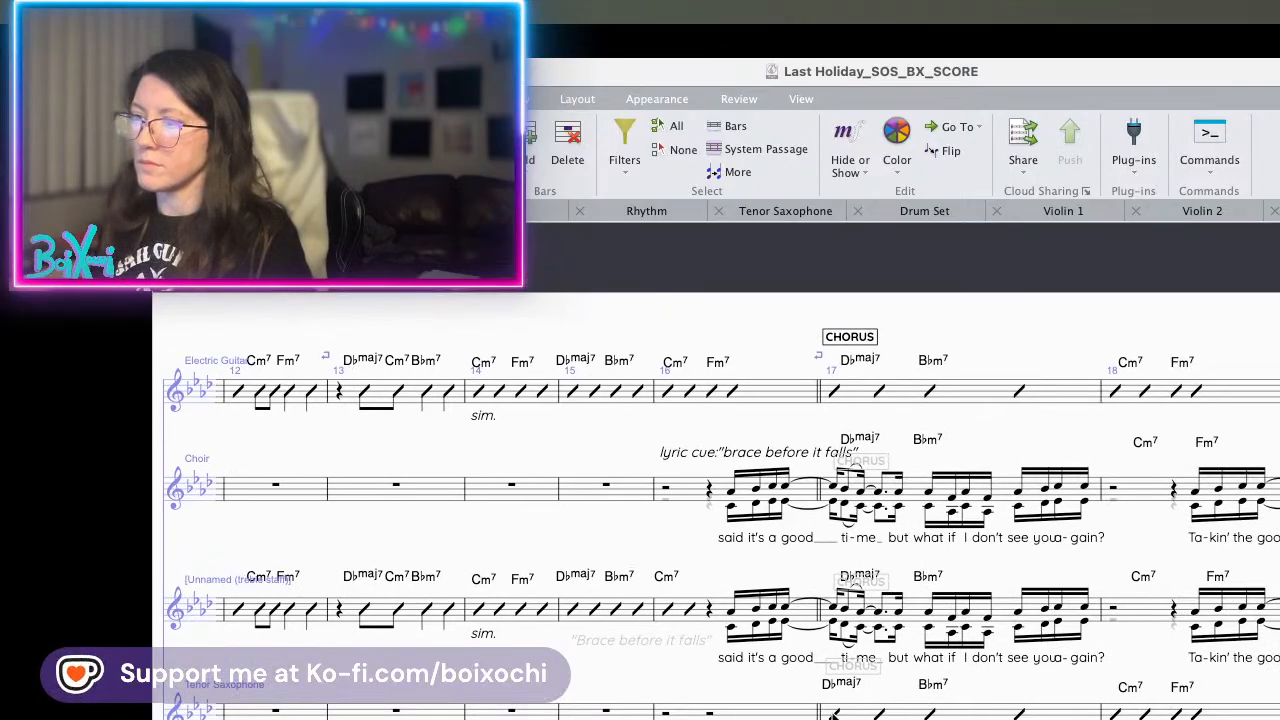
{"action": "left_click", "coordinate": [835, 716], "text": "alt"}
- Copy only the Electric Guitar's chorus chord symbols, bars 17 to 24, onto the Tenor Saxophone staff
{"action": "scroll", "coordinate": [716, 510], "scroll_direction": "left", "scroll_amount": 10}
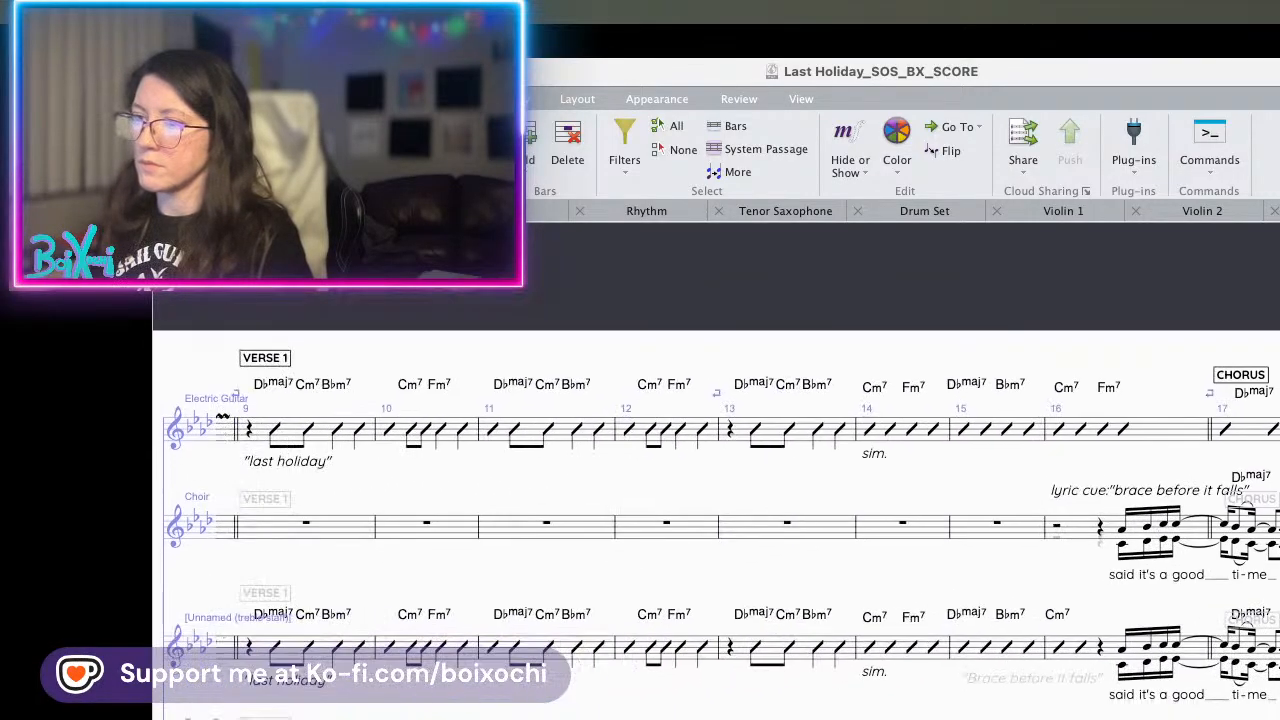
{"action": "left_click", "coordinate": [1236, 438]}
{"action": "scroll", "coordinate": [1200, 500], "scroll_direction": "right", "scroll_amount": 8}
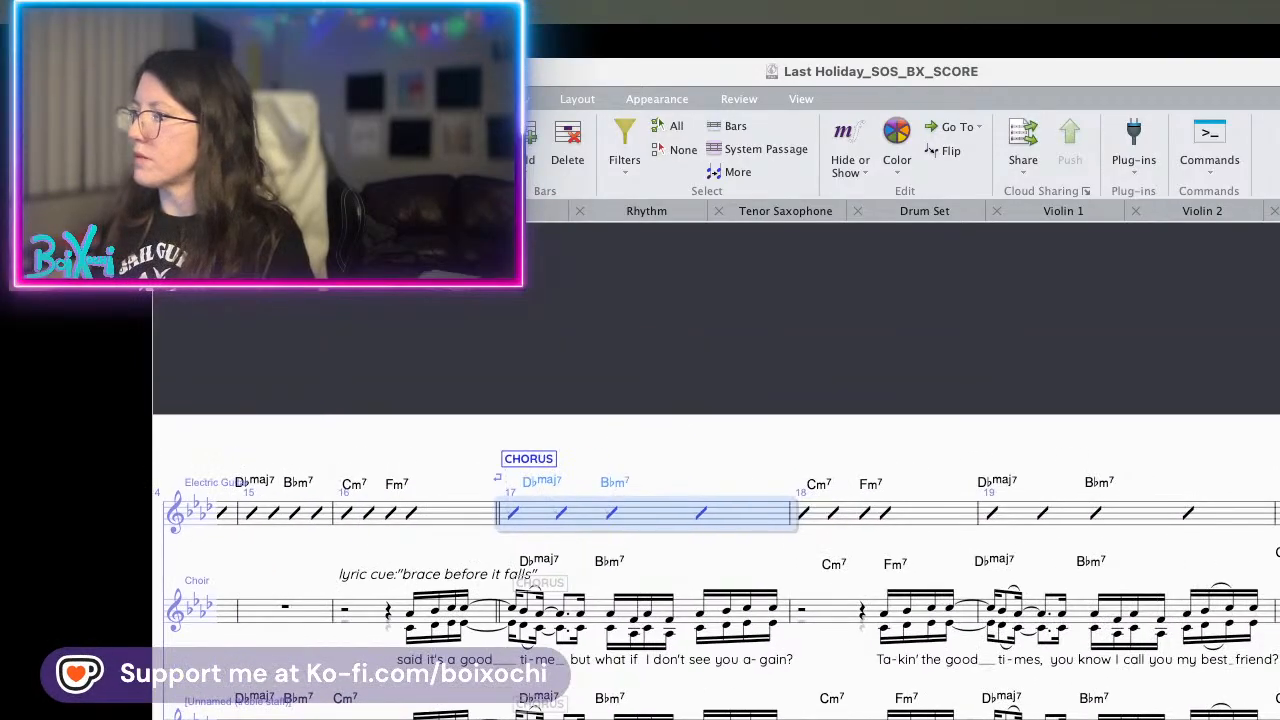
{"action": "scroll", "coordinate": [1150, 550], "scroll_direction": "right", "scroll_amount": 6}
{"action": "scroll", "coordinate": [1098, 540], "scroll_direction": "right", "scroll_amount": 5}
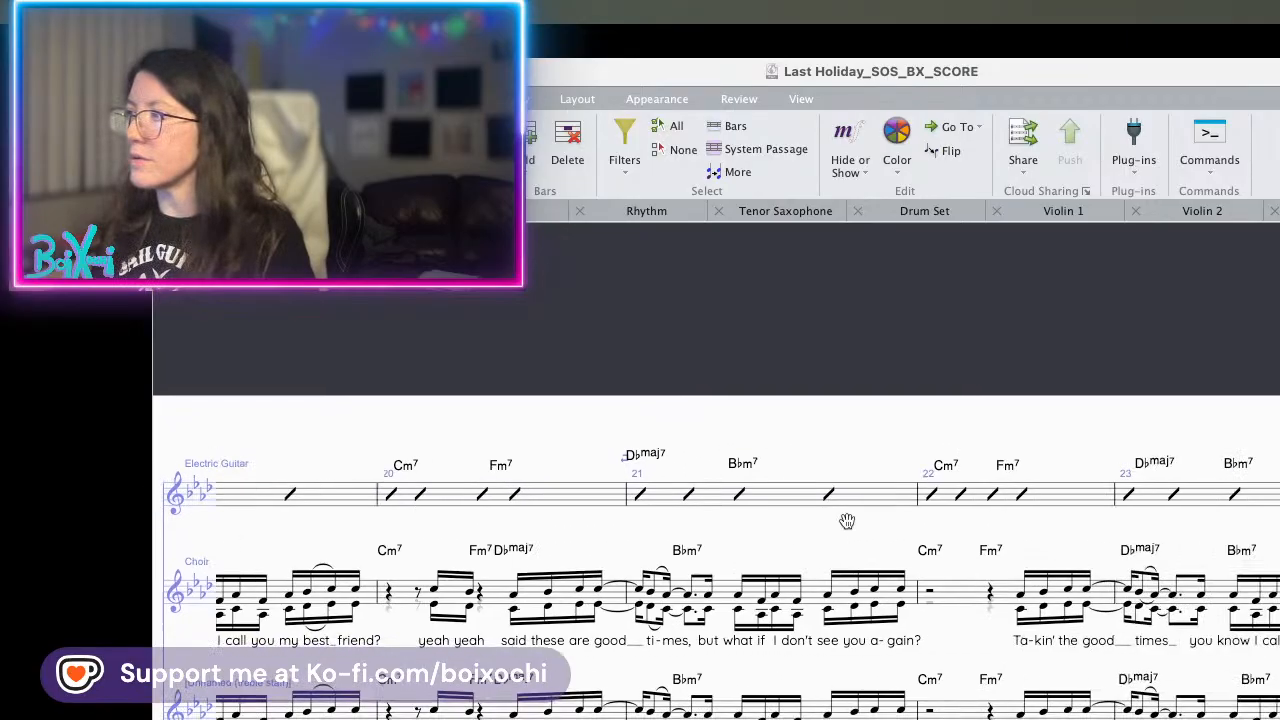
{"action": "left_click", "coordinate": [1100, 493], "text": "shift"}
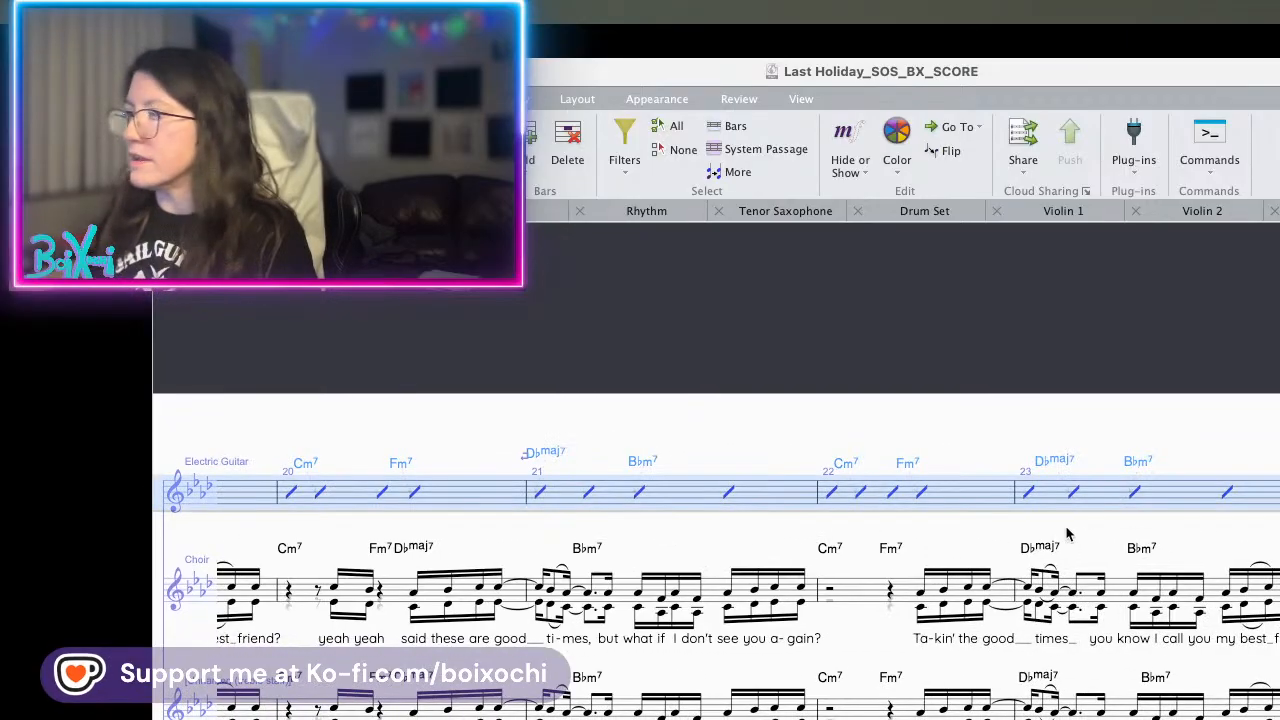
{"action": "left_click", "coordinate": [637, 160]}
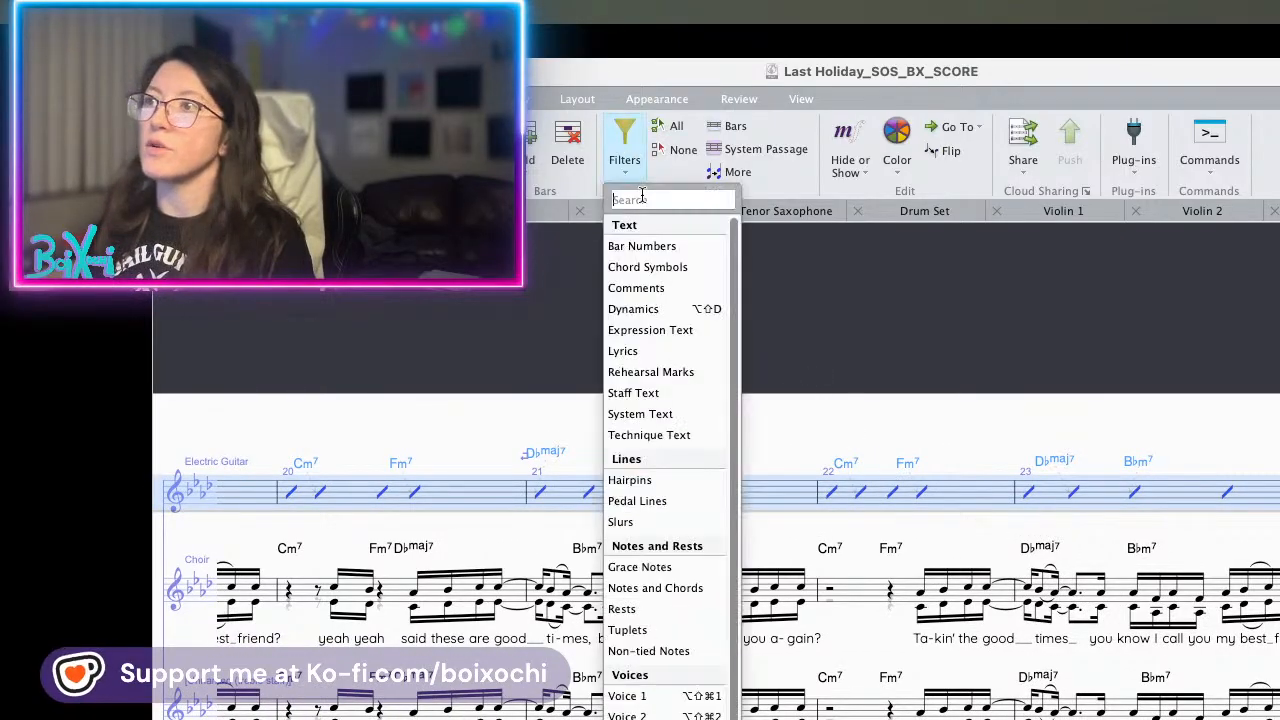
{"action": "left_click", "coordinate": [652, 268]}
{"action": "scroll", "coordinate": [795, 585], "scroll_direction": "left", "scroll_amount": 5}
{"action": "scroll", "coordinate": [795, 587], "scroll_direction": "left", "scroll_amount": 6}
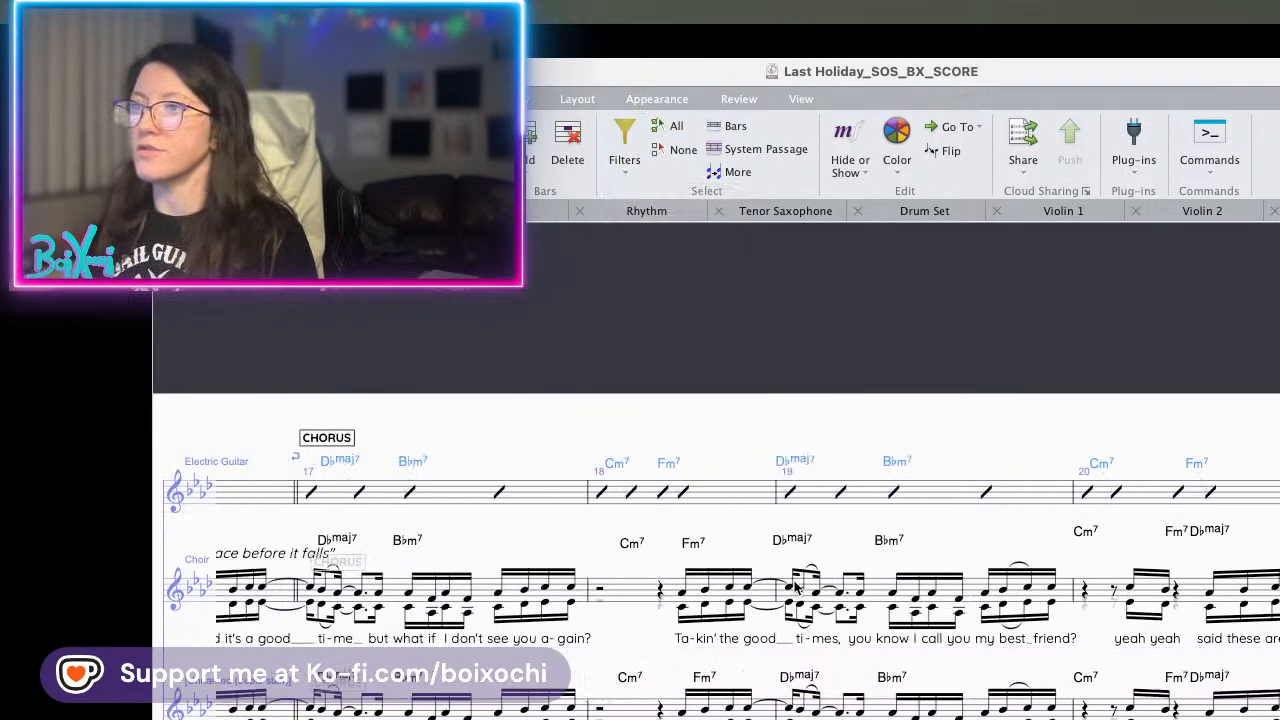
{"action": "scroll", "coordinate": [795, 587], "scroll_direction": "down", "scroll_amount": 5}
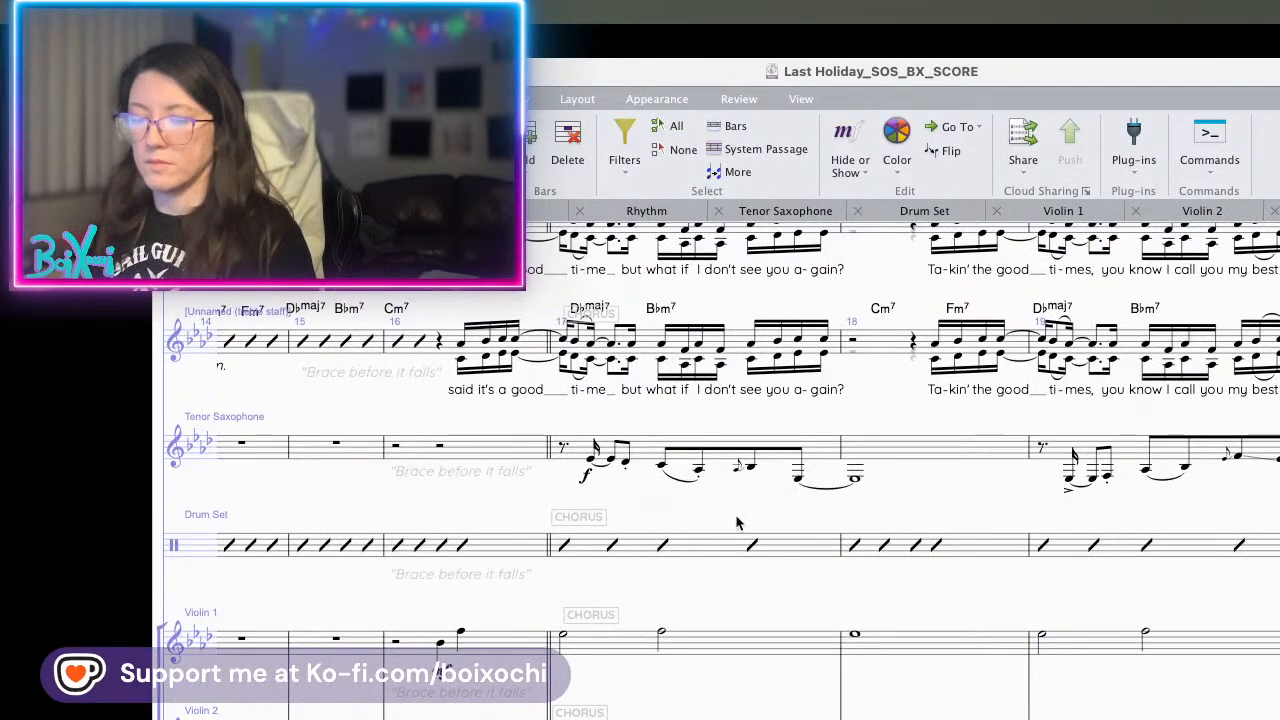
{"action": "scroll", "coordinate": [568, 470], "scroll_direction": "right", "scroll_amount": 5}
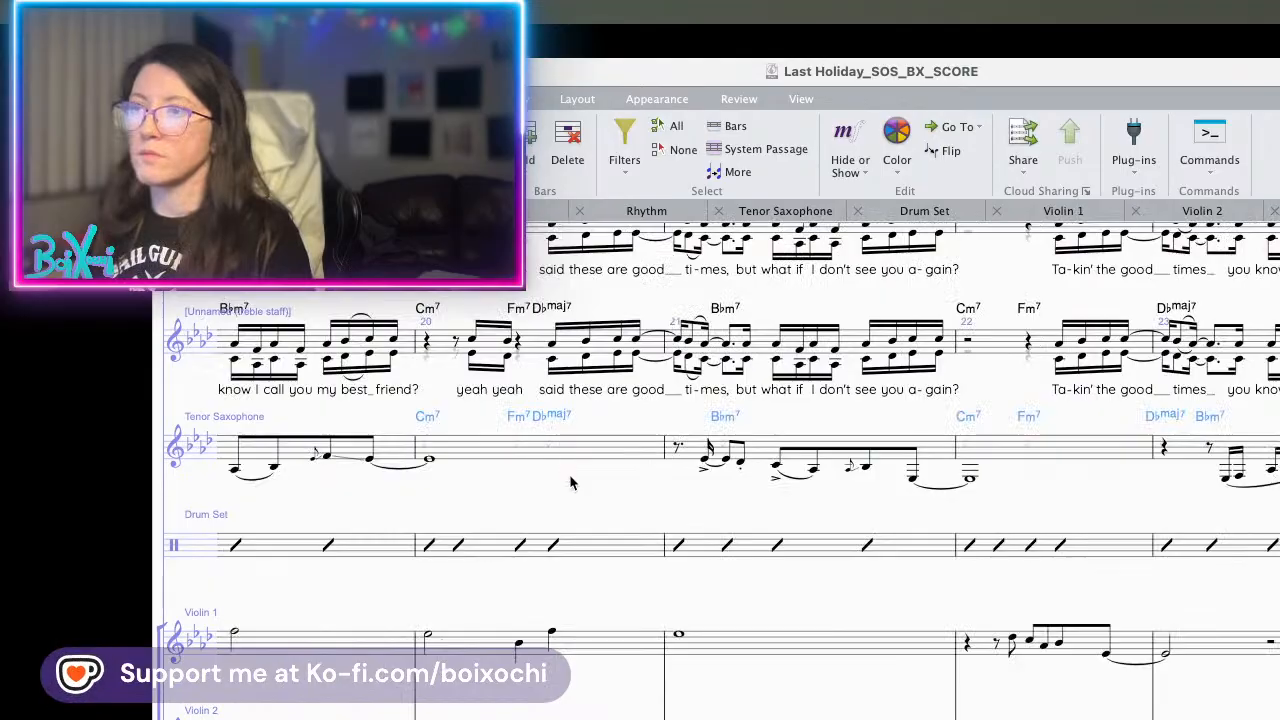
{"action": "scroll", "coordinate": [576, 496], "scroll_direction": "left", "scroll_amount": 5}
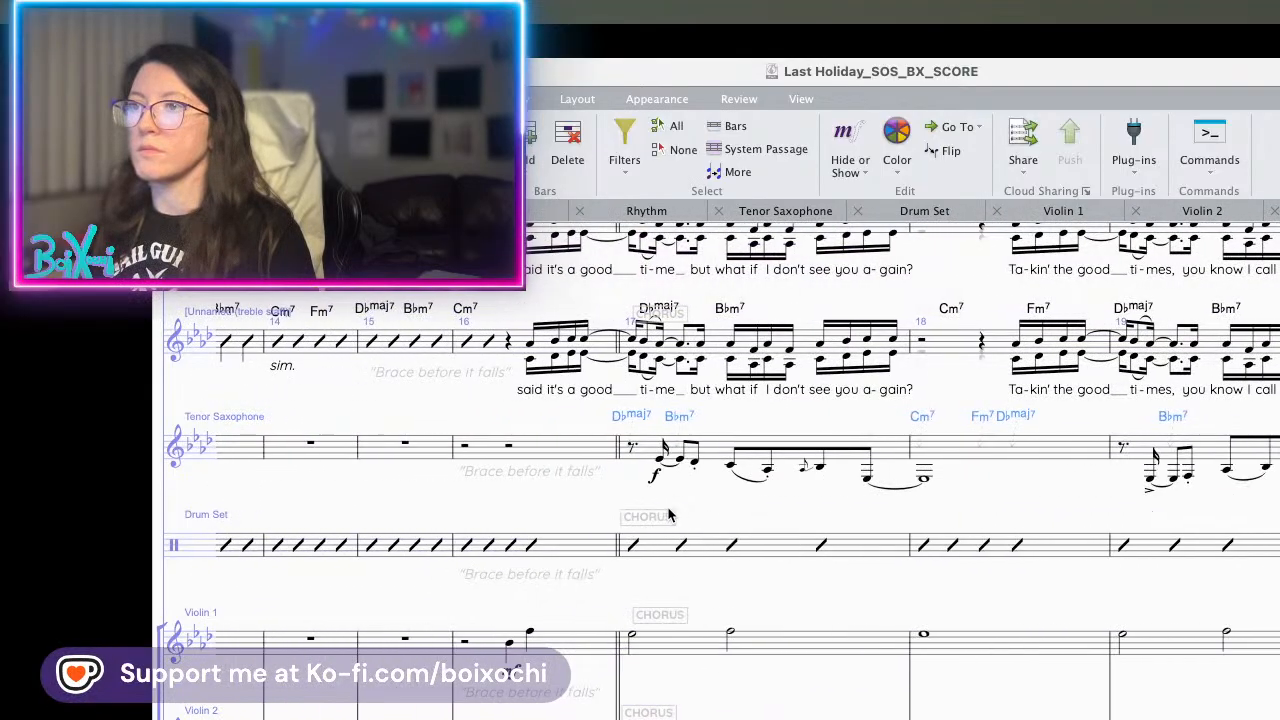
- Shift the B♭m7 chord symbols in bars 17 and 23 of the Tenor Saxophone staff further into their bars
{"action": "left_click", "coordinate": [815, 518]}
{"action": "left_click_drag", "start_coordinate": [684, 422], "coordinate": [740, 425]}
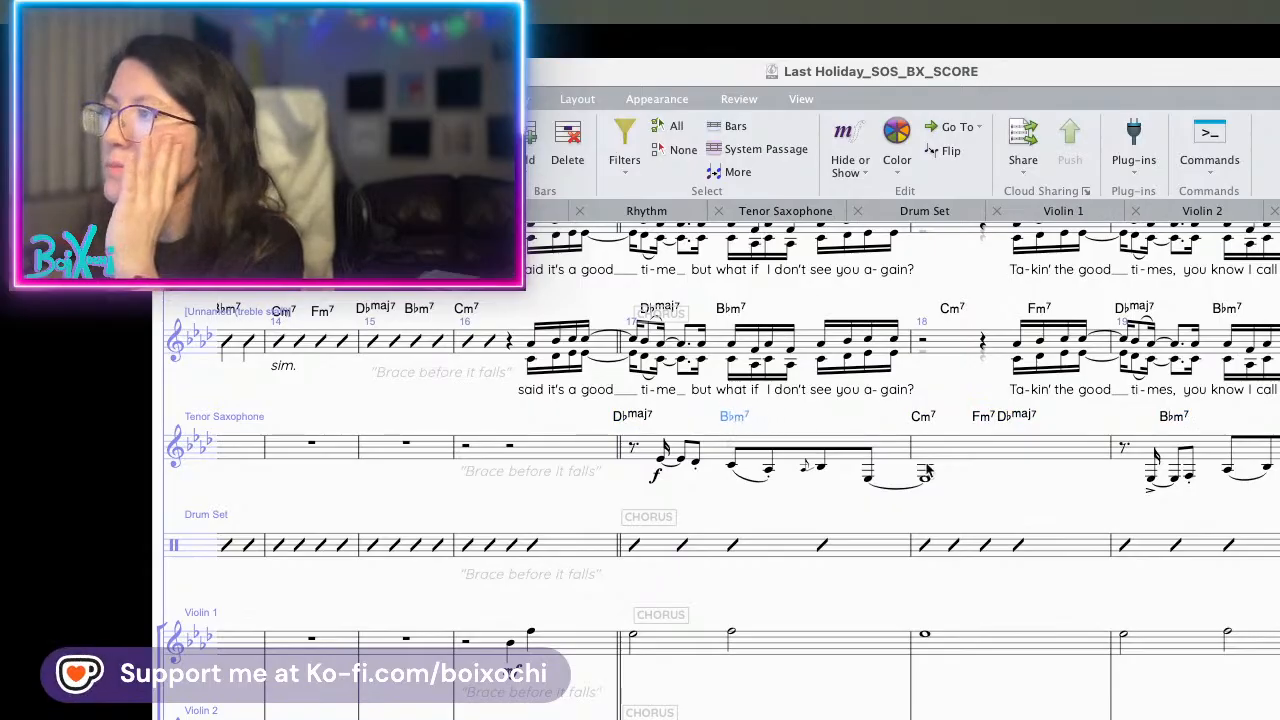
{"action": "scroll", "coordinate": [680, 480], "scroll_direction": "right", "scroll_amount": 10}
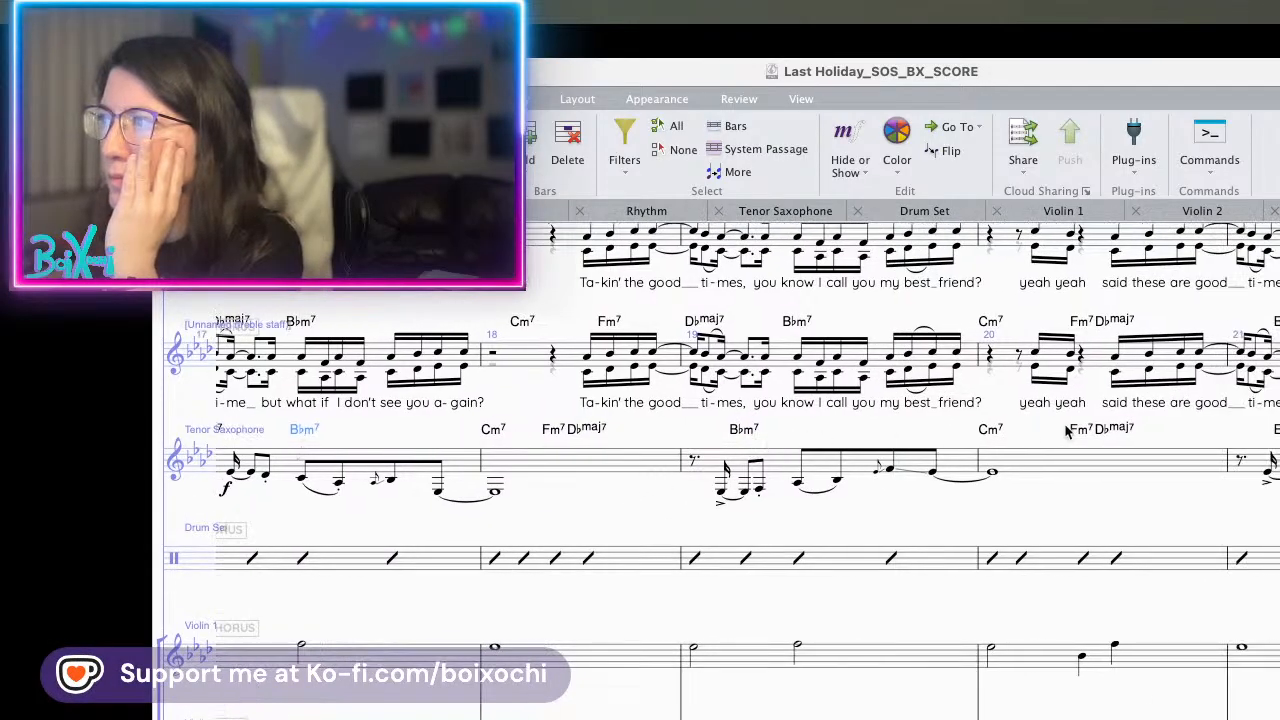
{"action": "left_click_drag", "start_coordinate": [1163, 503], "coordinate": [613, 507]}
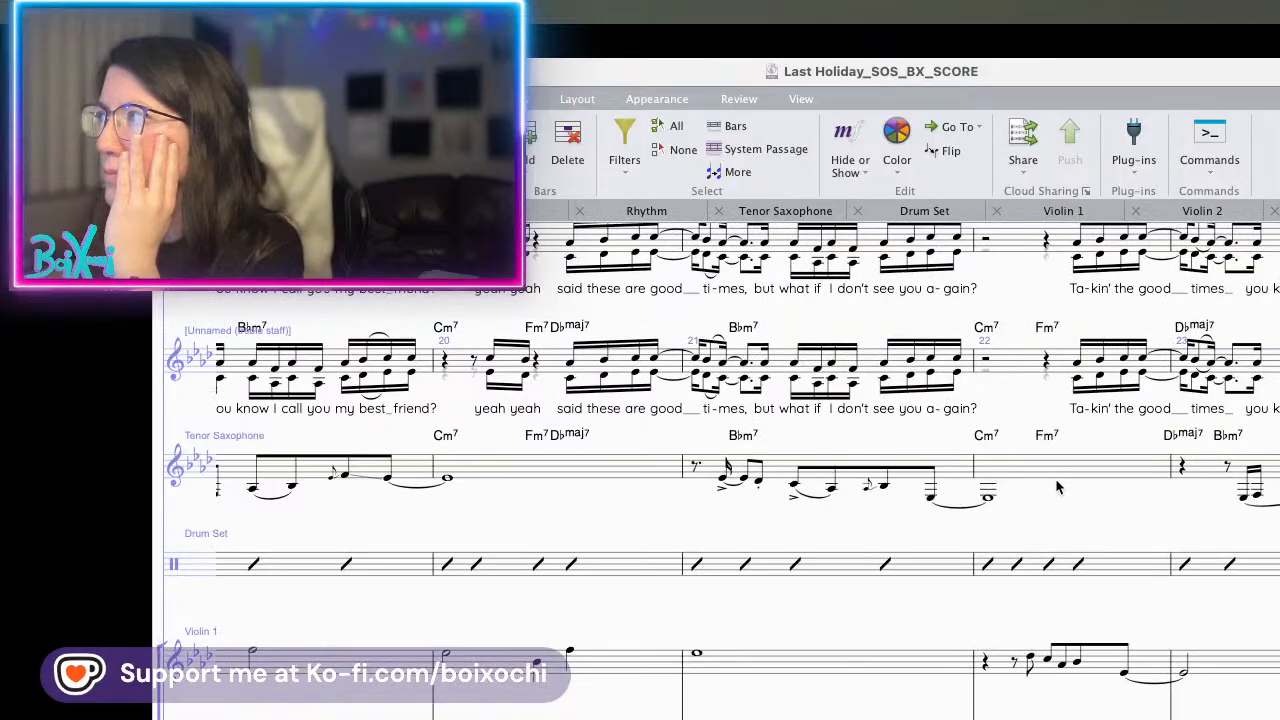
{"action": "scroll", "coordinate": [1064, 496], "scroll_direction": "right", "scroll_amount": 5}
{"action": "left_click", "coordinate": [866, 472]}
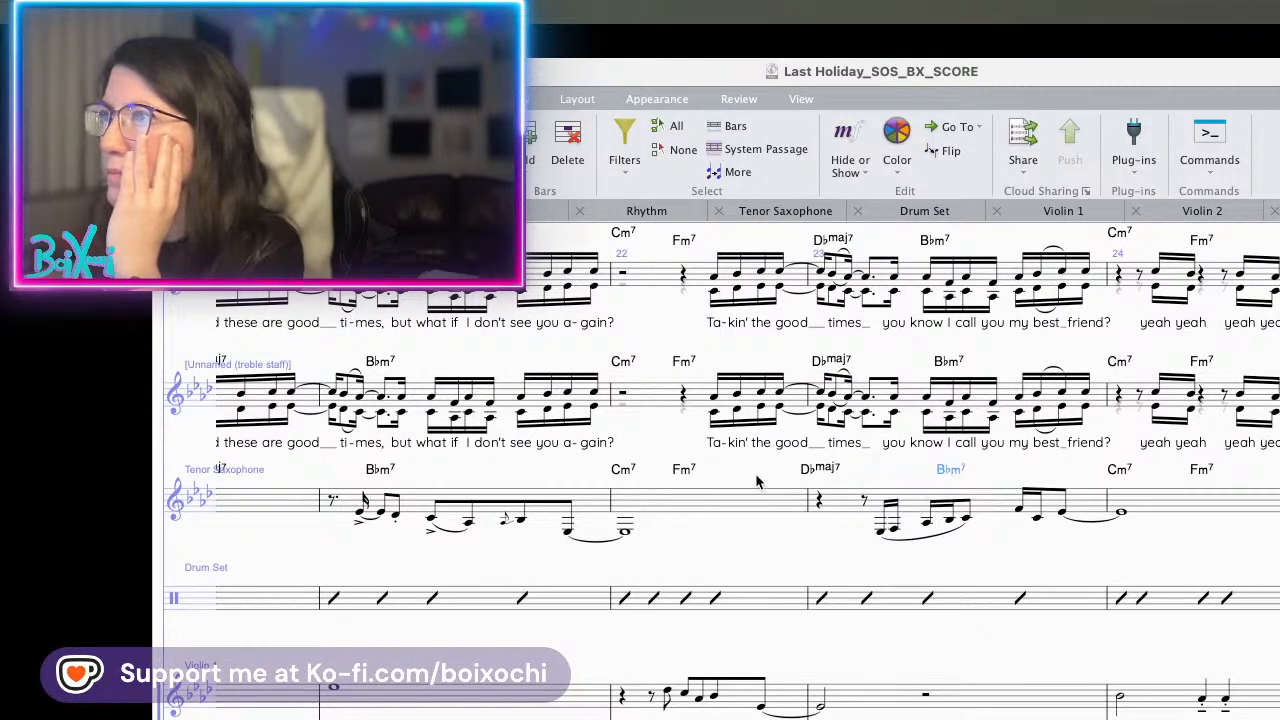
- Move D♭maj7 from bar 20 to bar 21's start in the Tenor Saxophone and unnamed treble staves, and shift the treble staff's B♭m7 further along bar 21
{"action": "scroll", "coordinate": [757, 483], "scroll_direction": "left", "scroll_amount": 8}
{"action": "left_click_drag", "start_coordinate": [835, 497], "coordinate": [969, 497]}
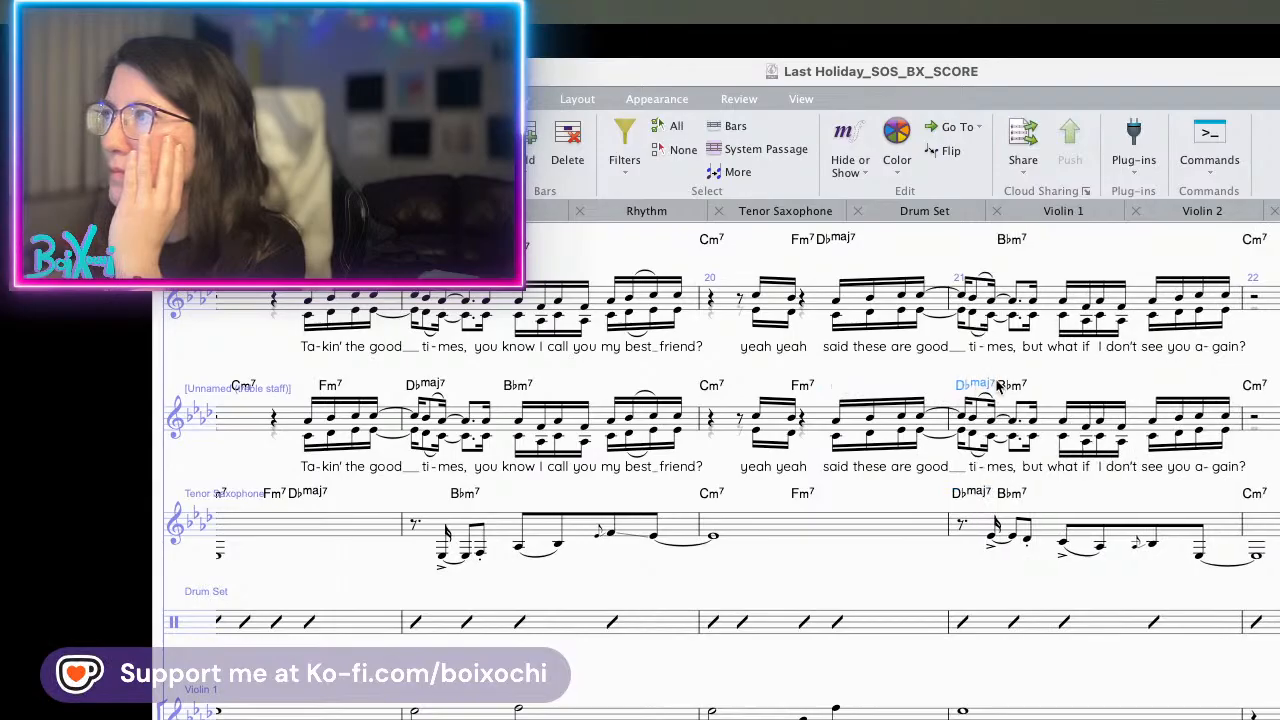
{"action": "left_click_drag", "start_coordinate": [1080, 400], "coordinate": [1091, 388]}
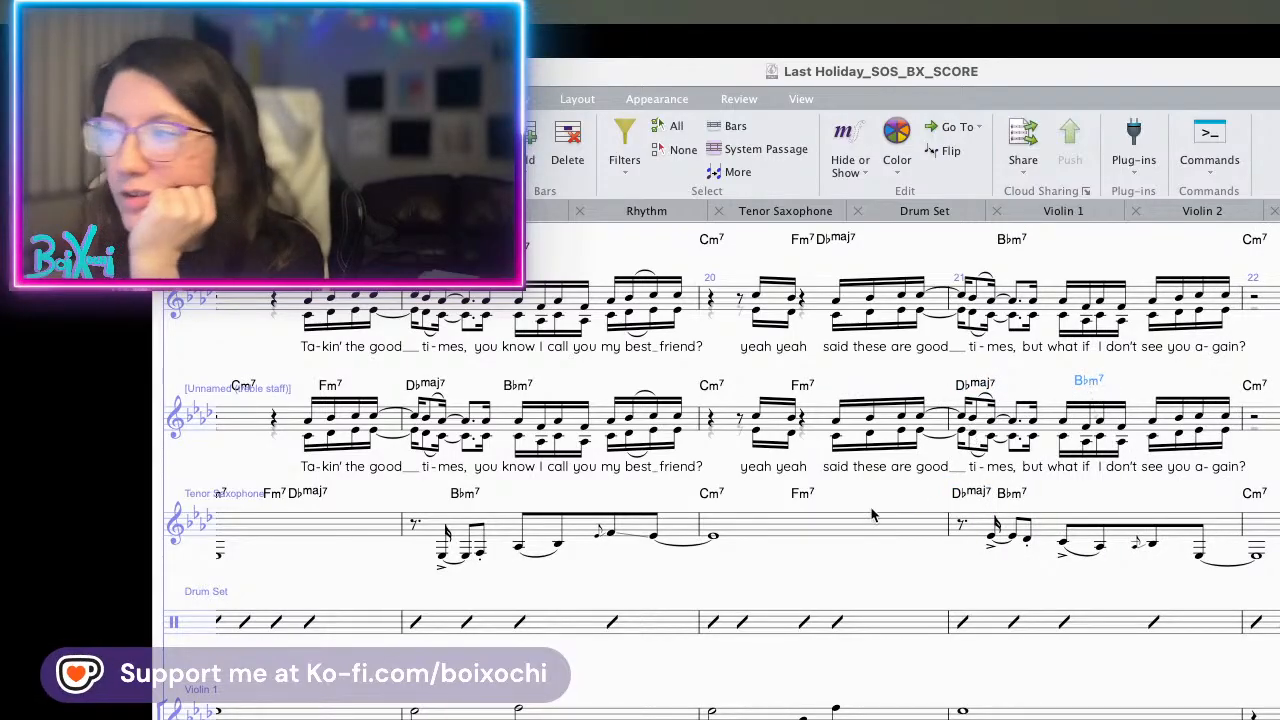
- Move the Choir's D♭maj7 to the start of bar 21 and shift bar 21's B♭m7 further along in the Choir and Tenor Saxophone staves
{"action": "left_click_drag", "start_coordinate": [829, 560], "coordinate": [949, 694]}
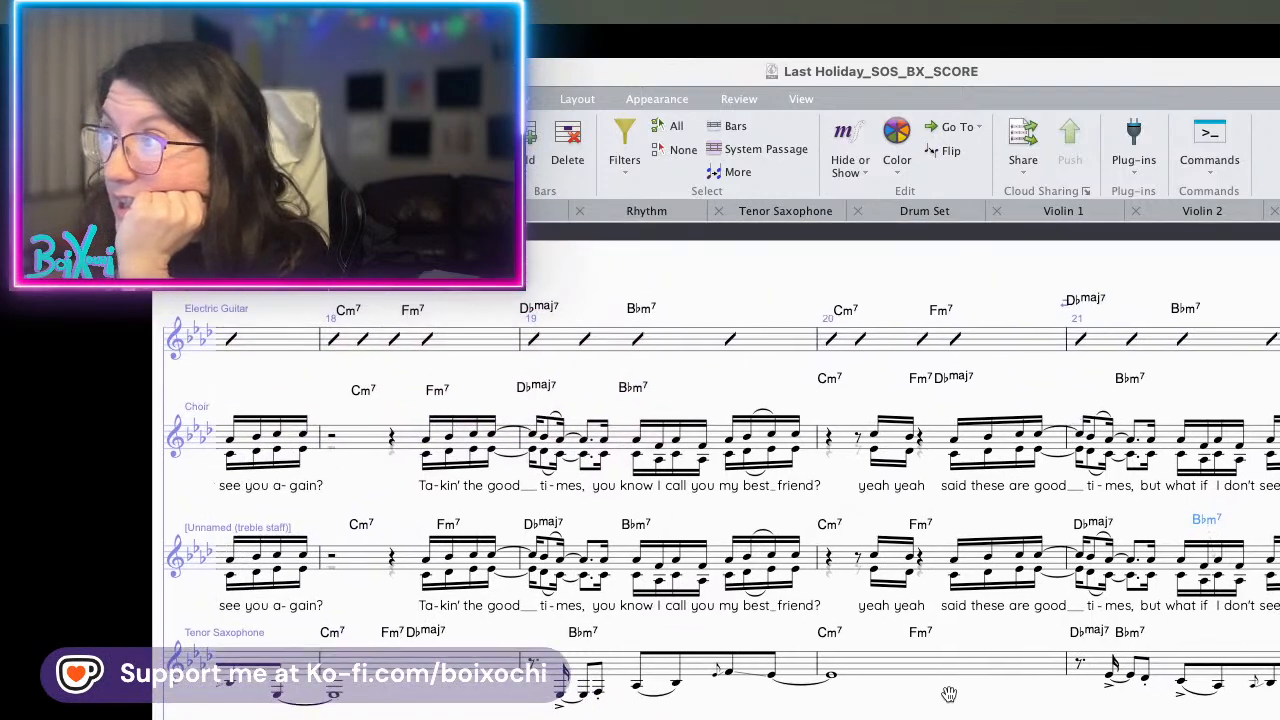
{"action": "left_click_drag", "start_coordinate": [955, 380], "coordinate": [1090, 390]}
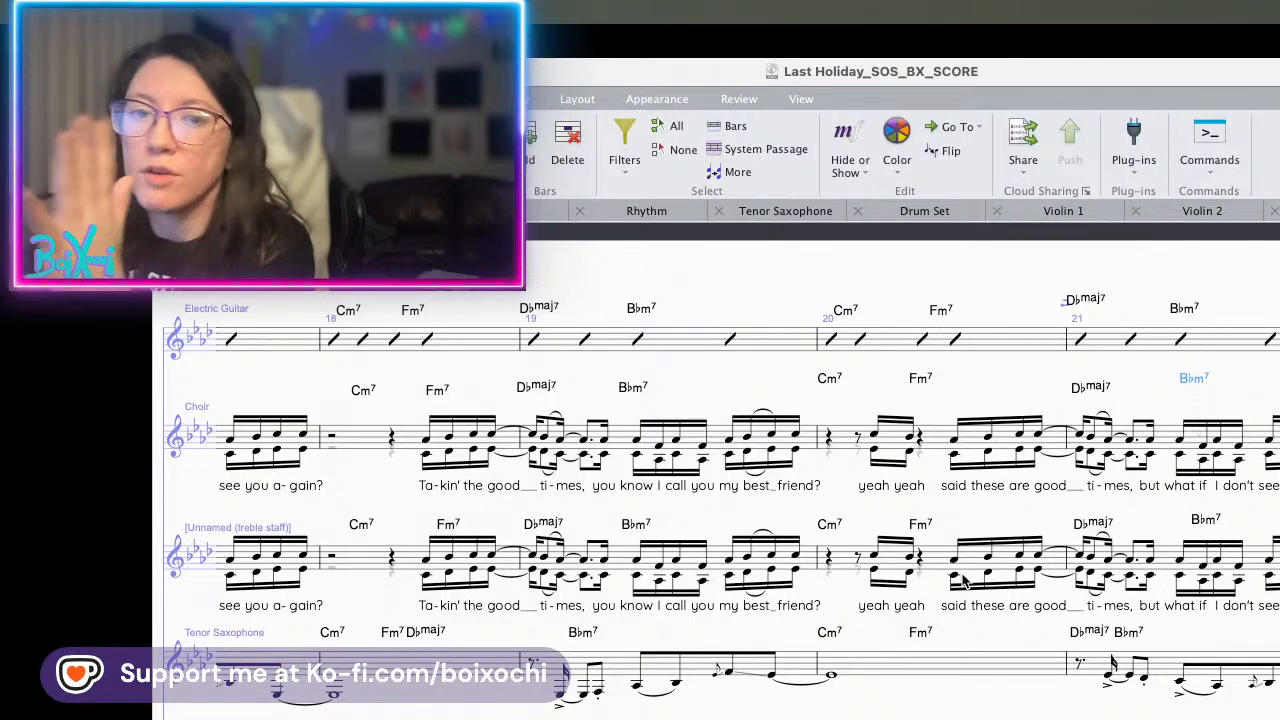
{"action": "scroll", "coordinate": [894, 443], "scroll_direction": "right", "scroll_amount": 5}
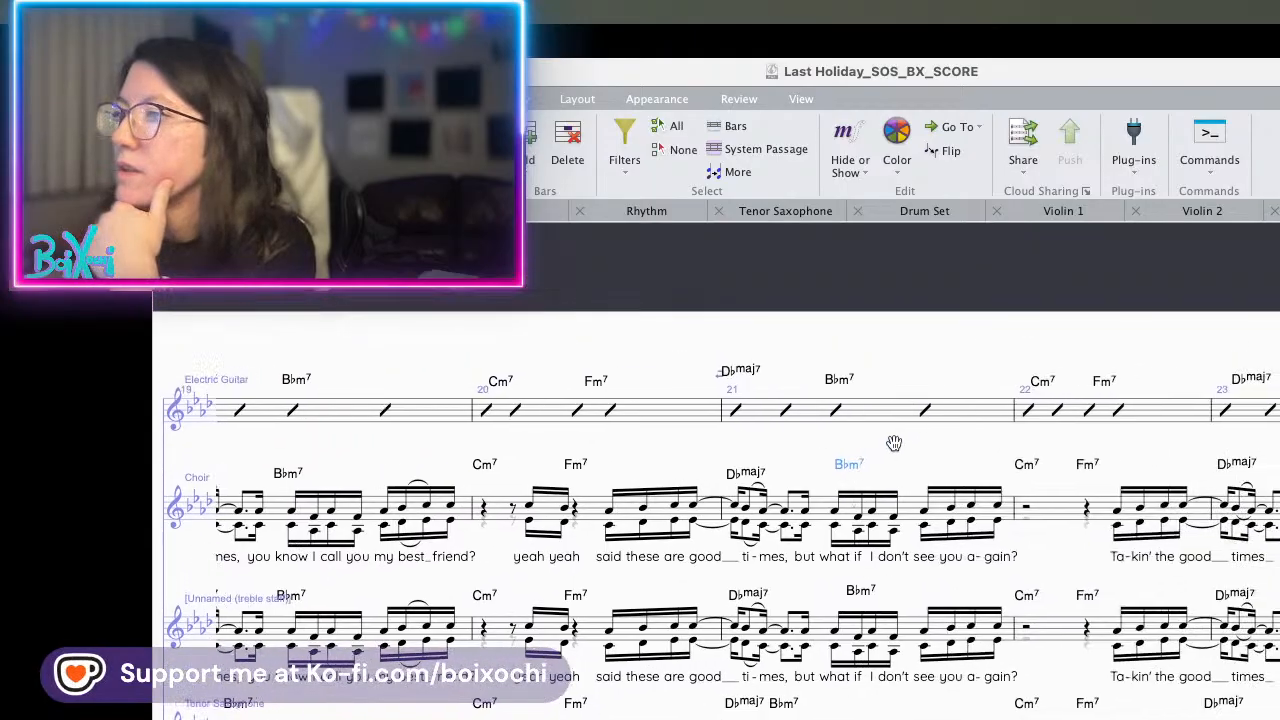
{"action": "left_click_drag", "start_coordinate": [780, 707], "coordinate": [837, 710]}
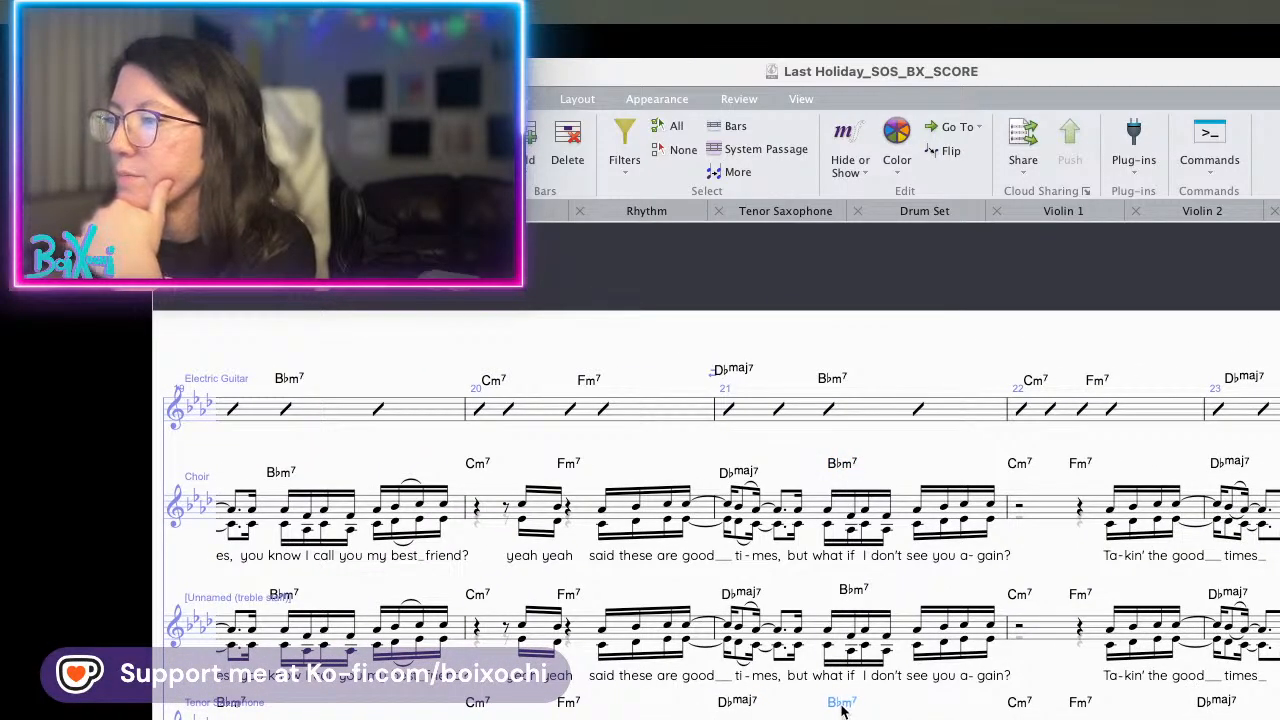
- Copy only the chord symbols of the unnamed treble staff's bars 27 to 32 onto the Tenor Saxophone staff from bar 27
{"action": "left_click_drag", "start_coordinate": [1047, 672], "coordinate": [669, 632]}
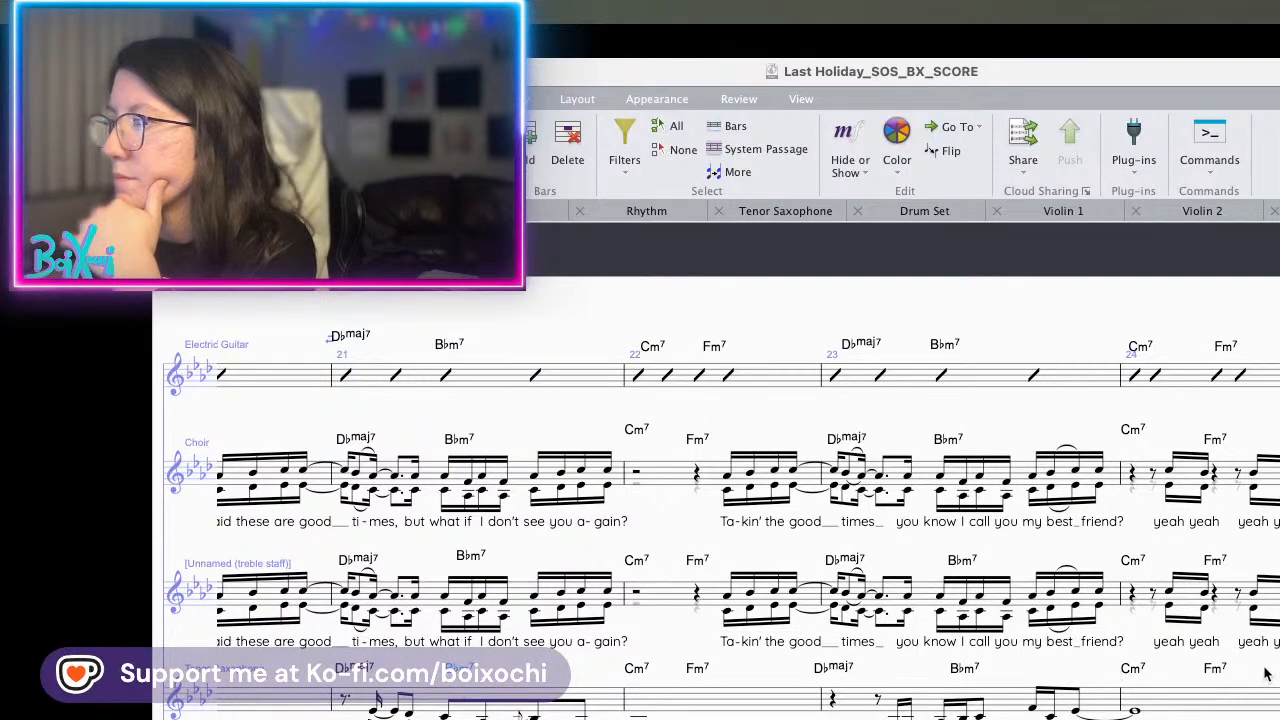
{"action": "left_click_drag", "start_coordinate": [1266, 676], "coordinate": [581, 606]}
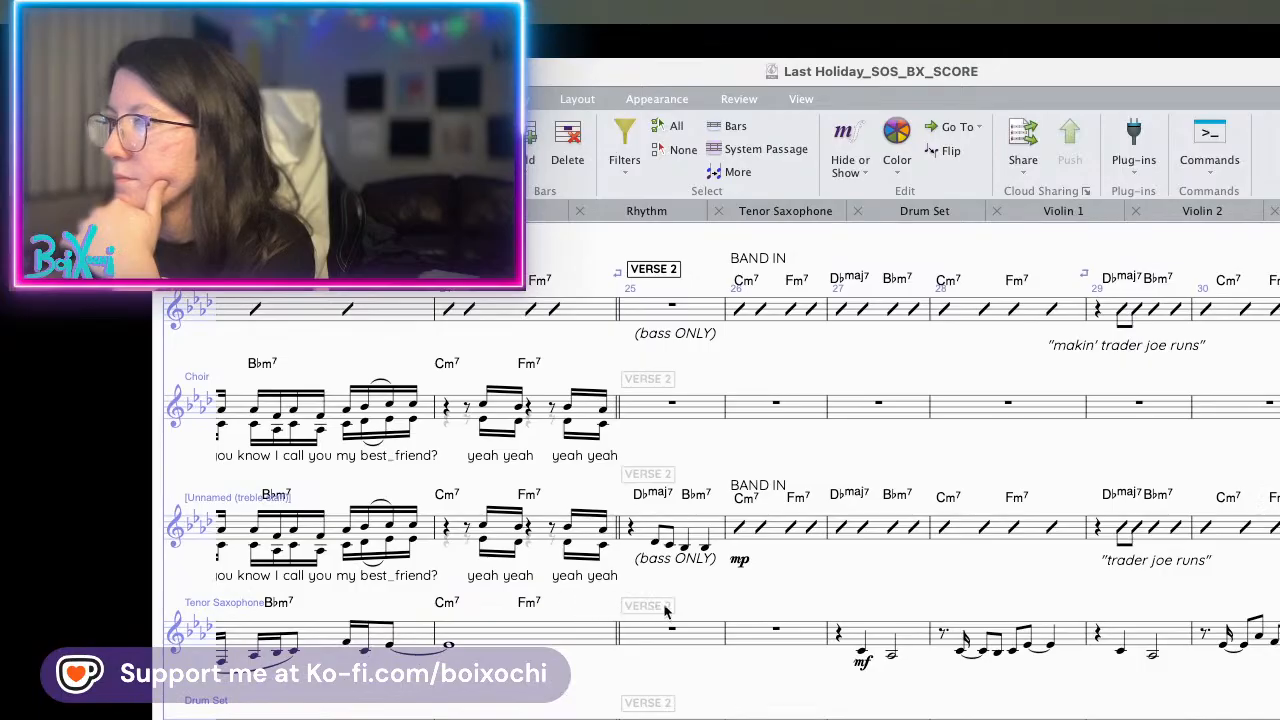
{"action": "left_click", "coordinate": [855, 528]}
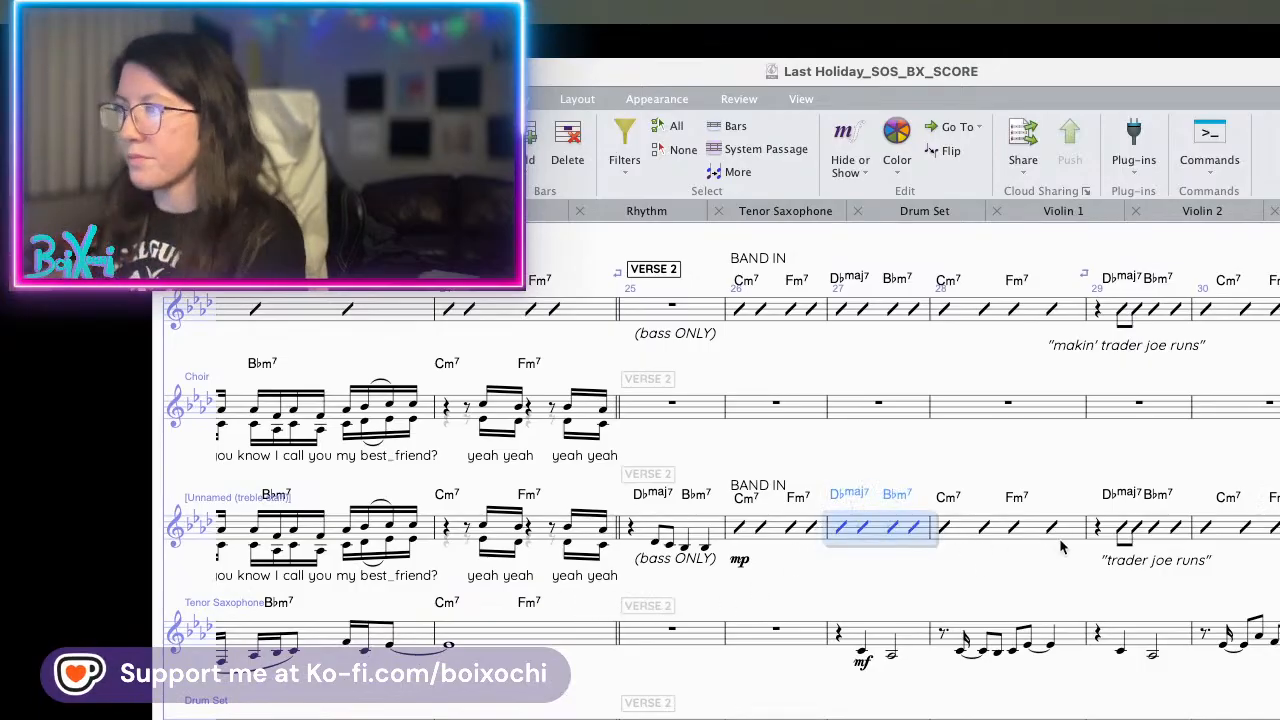
{"action": "left_click_drag", "start_coordinate": [1086, 563], "coordinate": [686, 554]}
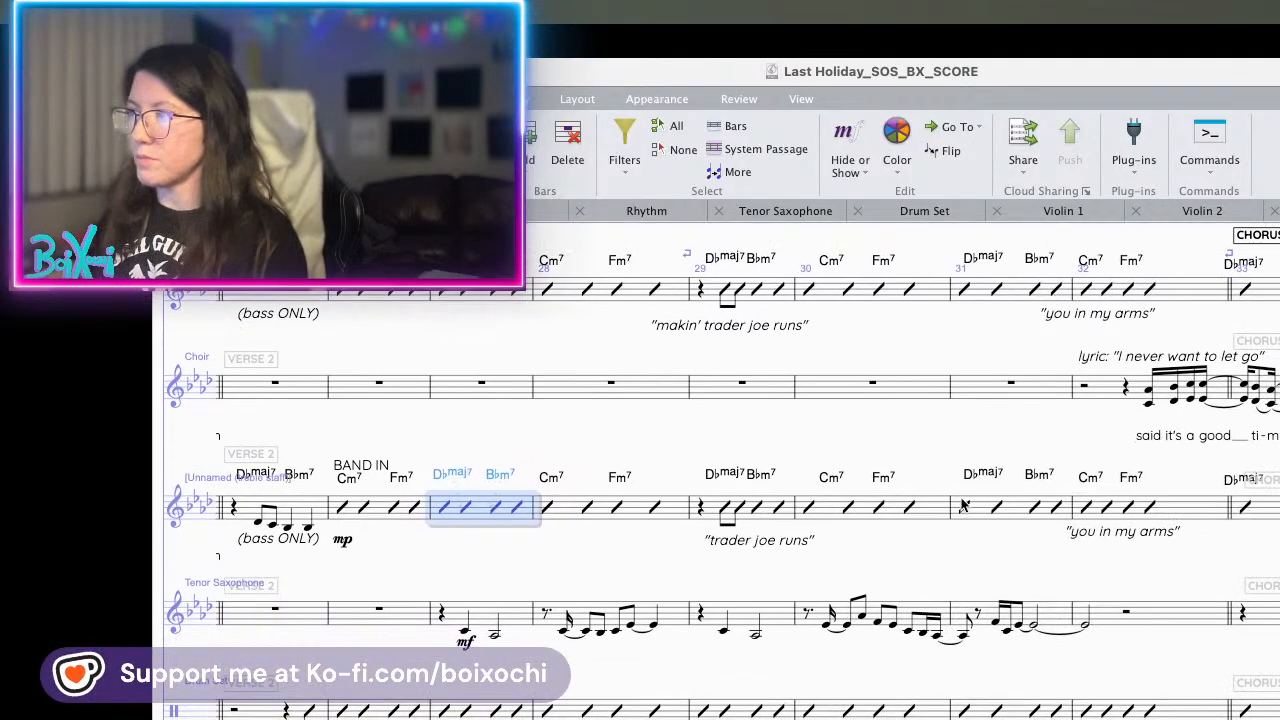
{"action": "left_click", "coordinate": [1143, 510], "text": "shift"}
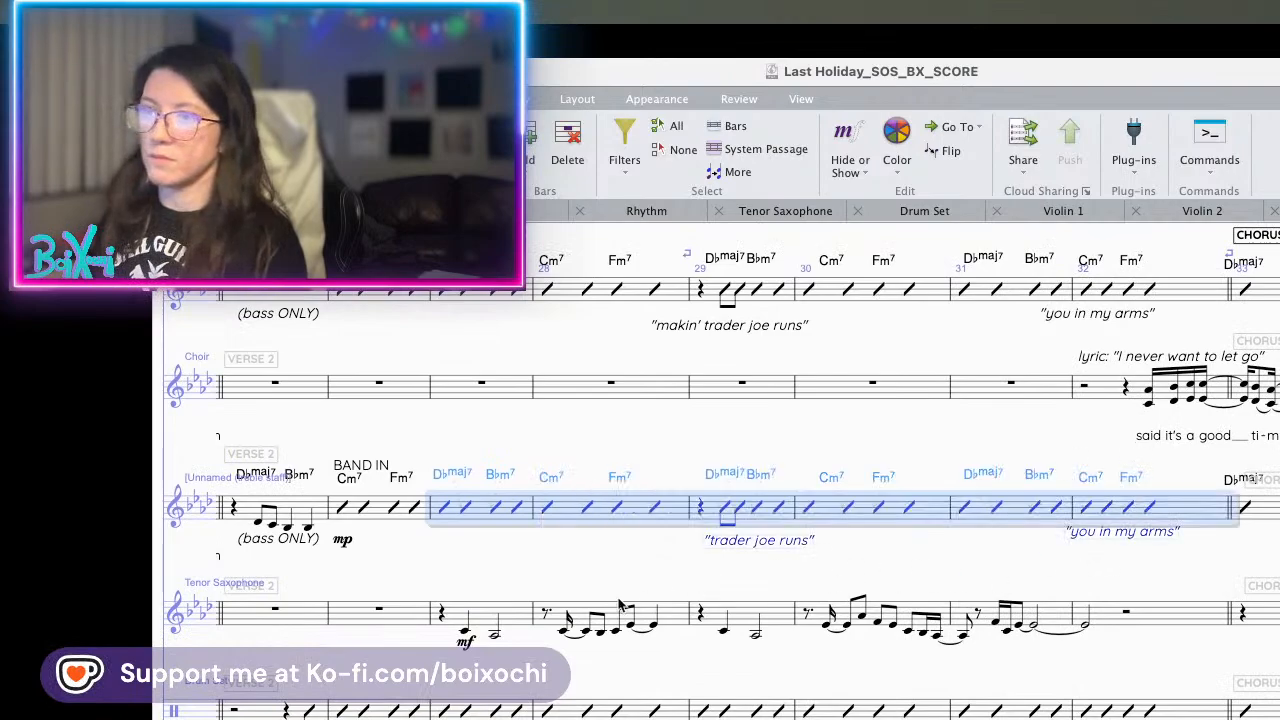
{"action": "left_click", "coordinate": [627, 152]}
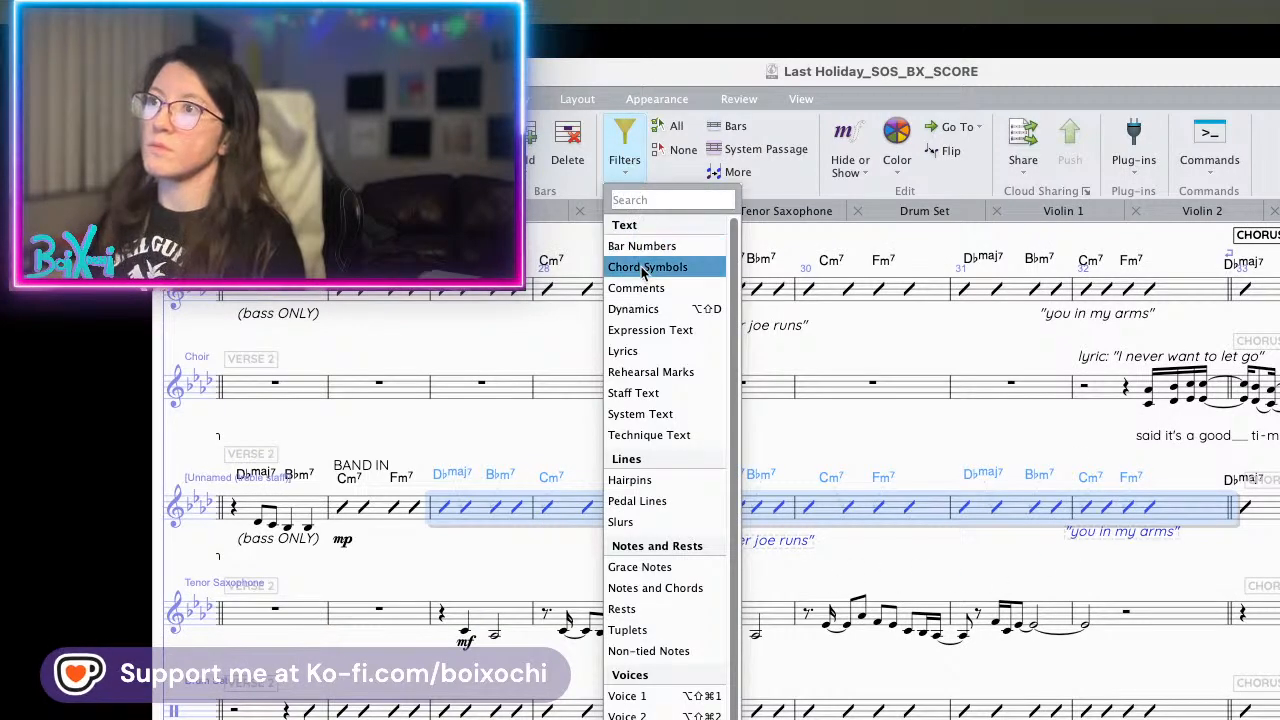
{"action": "left_click", "coordinate": [634, 266]}
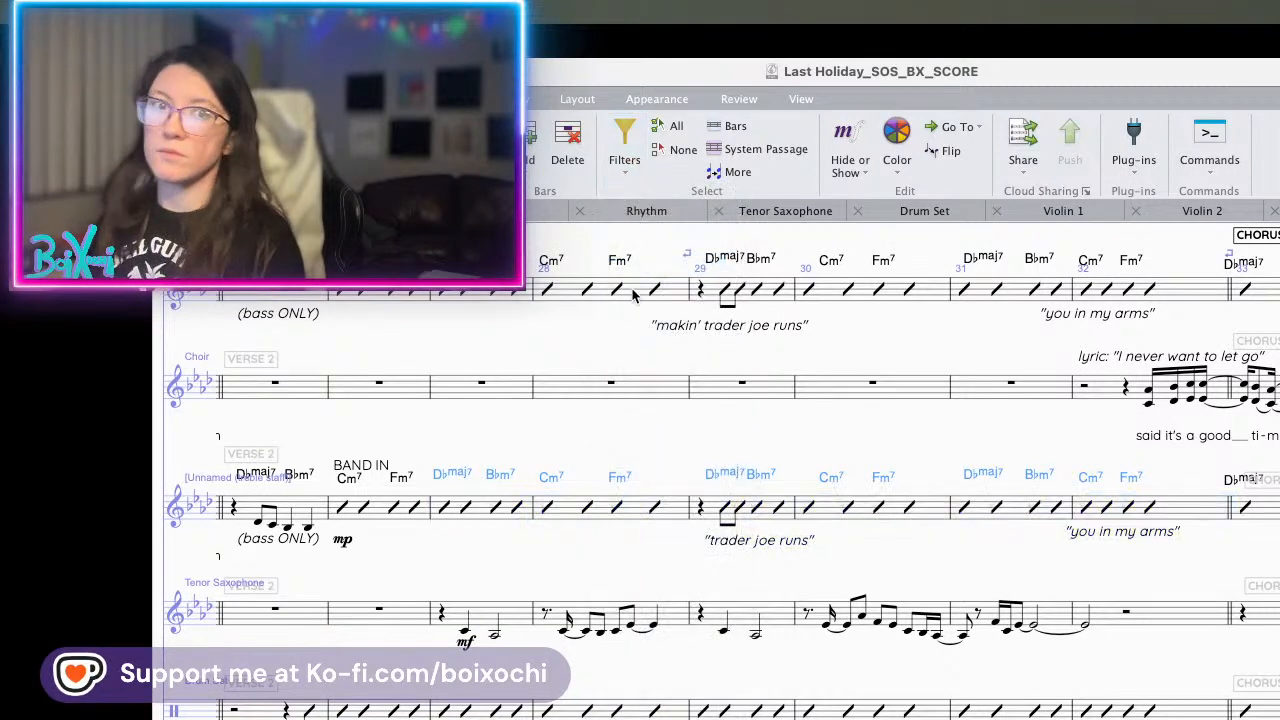
{"action": "left_click", "coordinate": [440, 615], "text": "alt"}
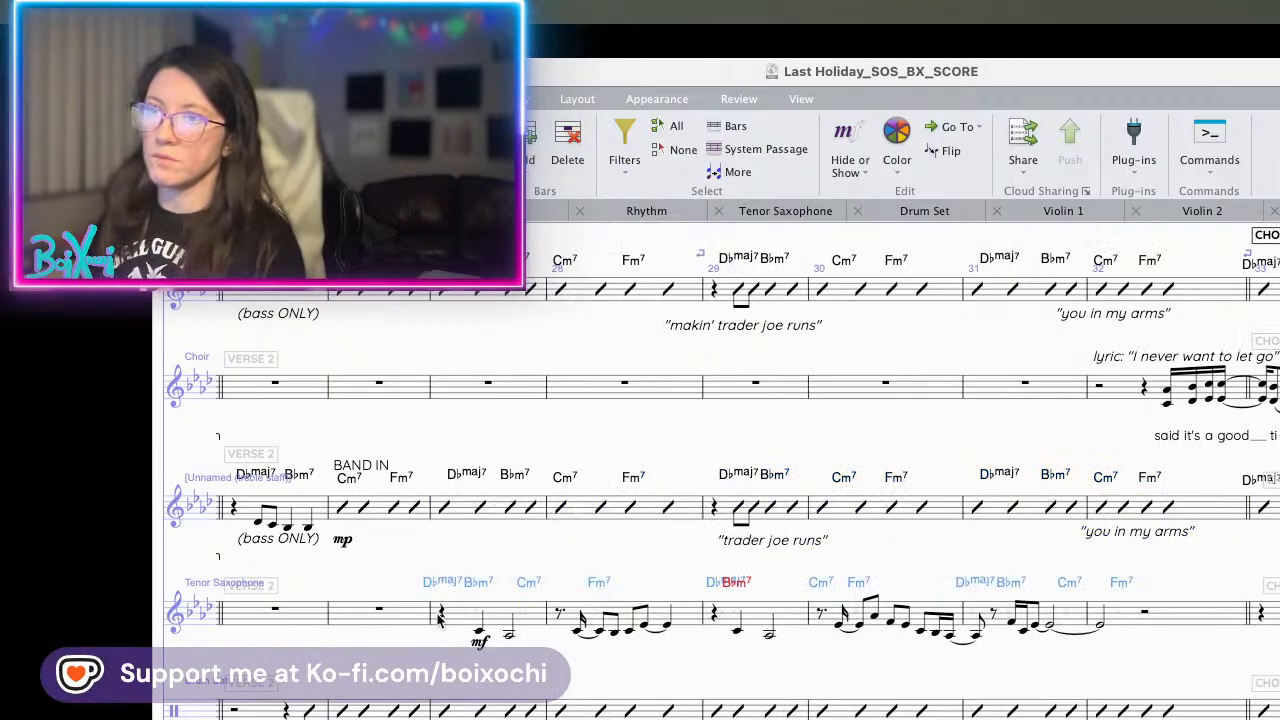
- Play back the score from the unnamed treble staff's bass-only line in bar 25 to check verse 2
{"action": "left_click_drag", "start_coordinate": [333, 665], "coordinate": [578, 681]}
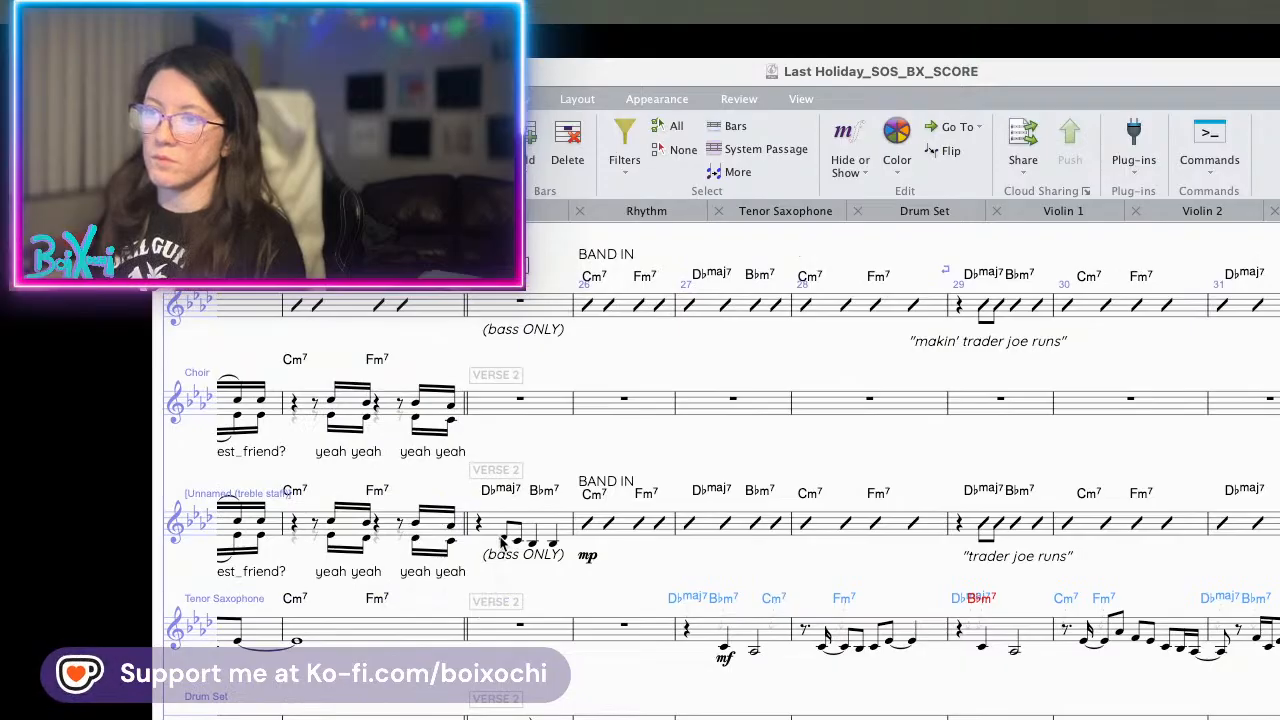
{"action": "key", "text": "space"}
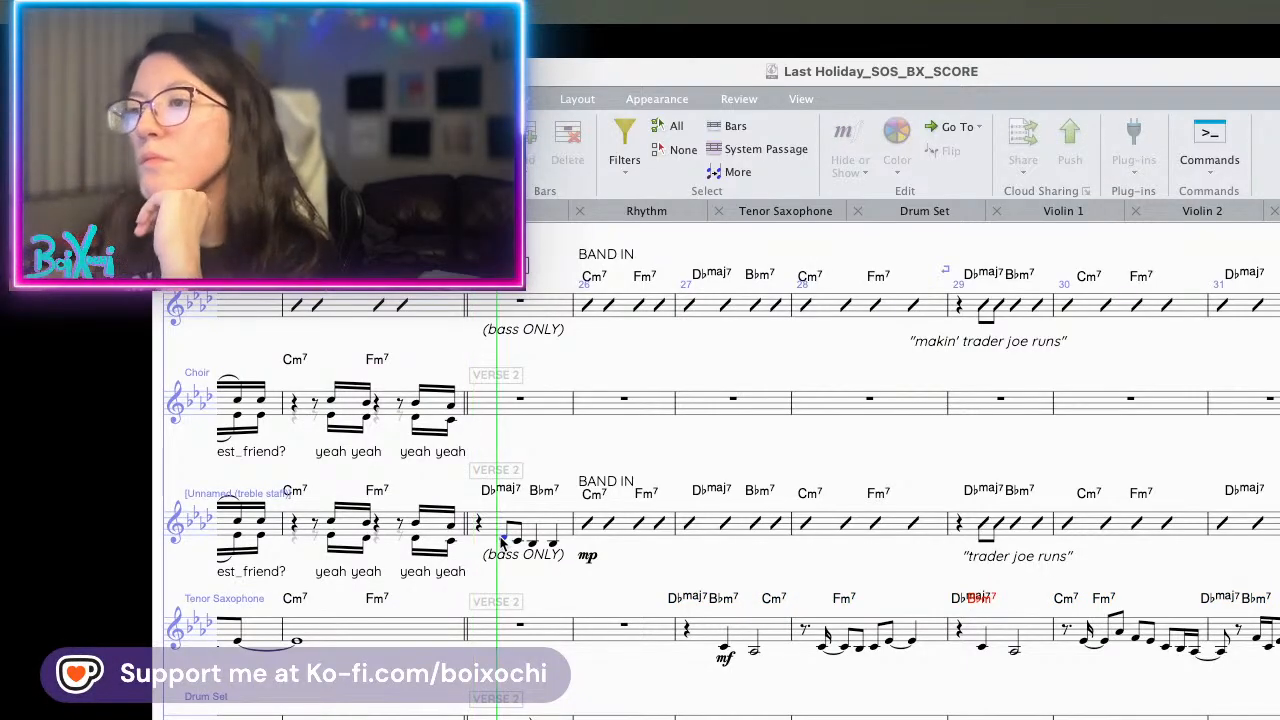
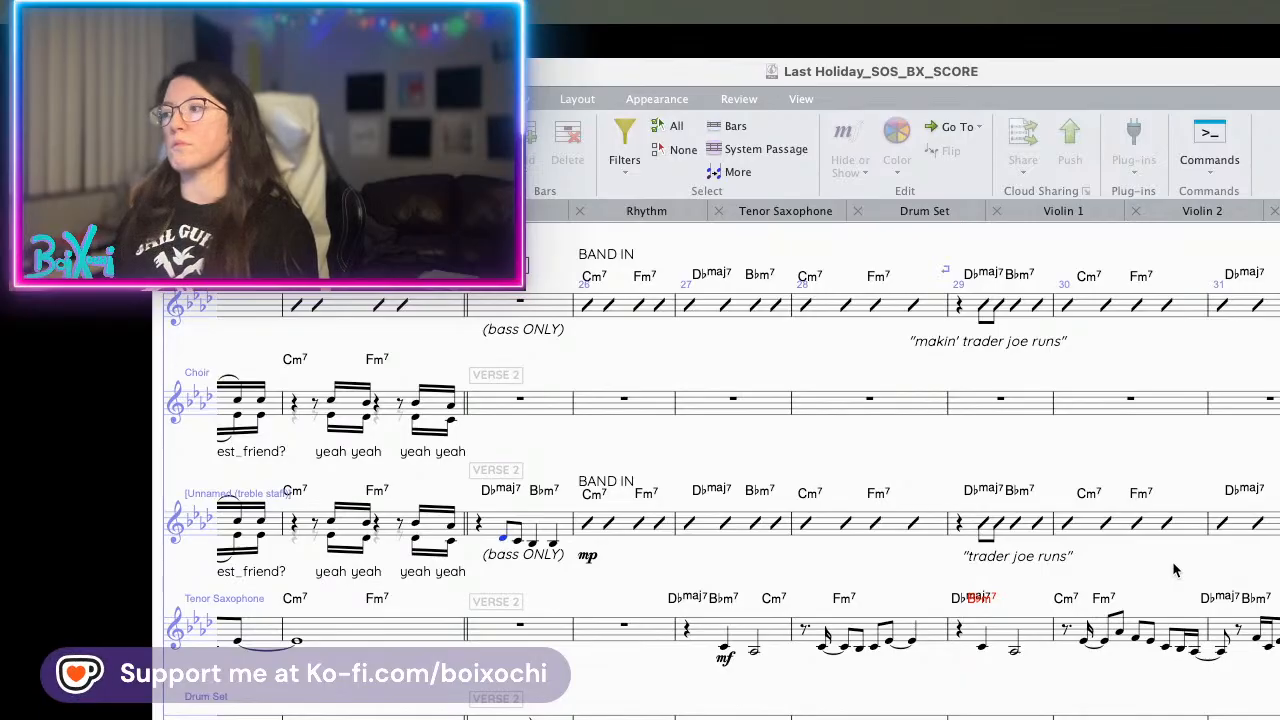
{"action": "key", "text": "space"}
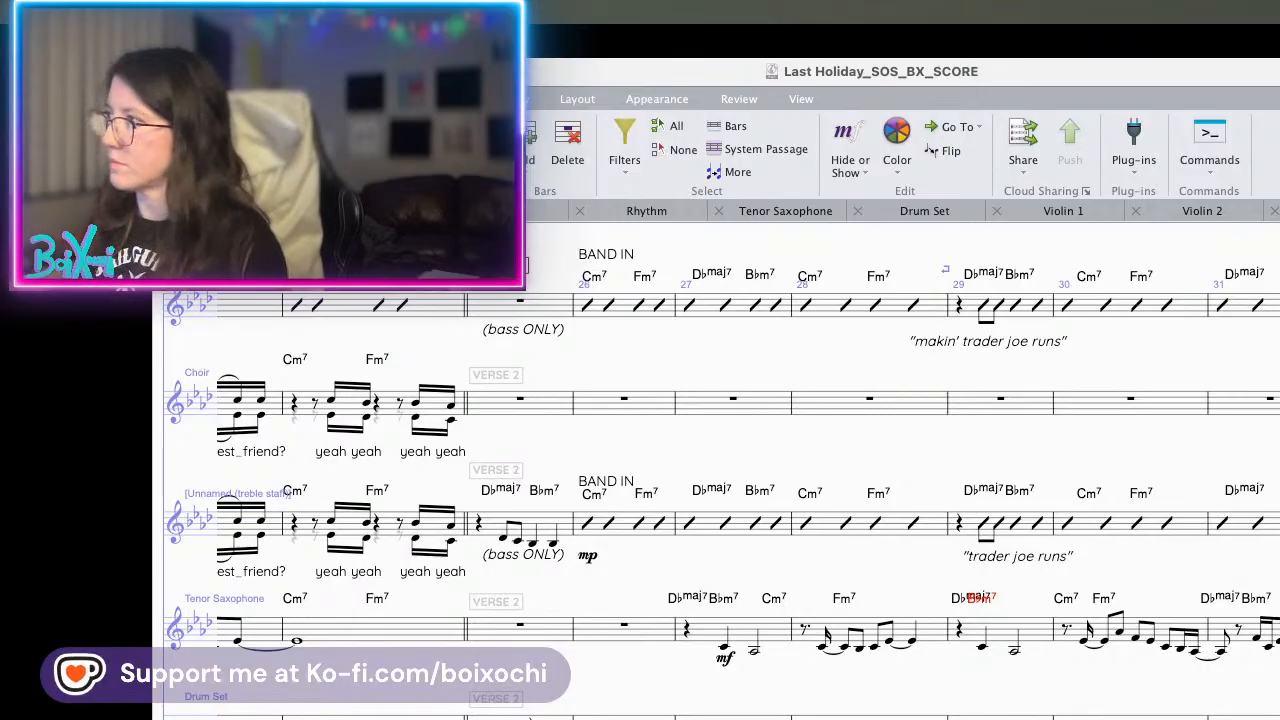
{"action": "key", "text": "Escape"}
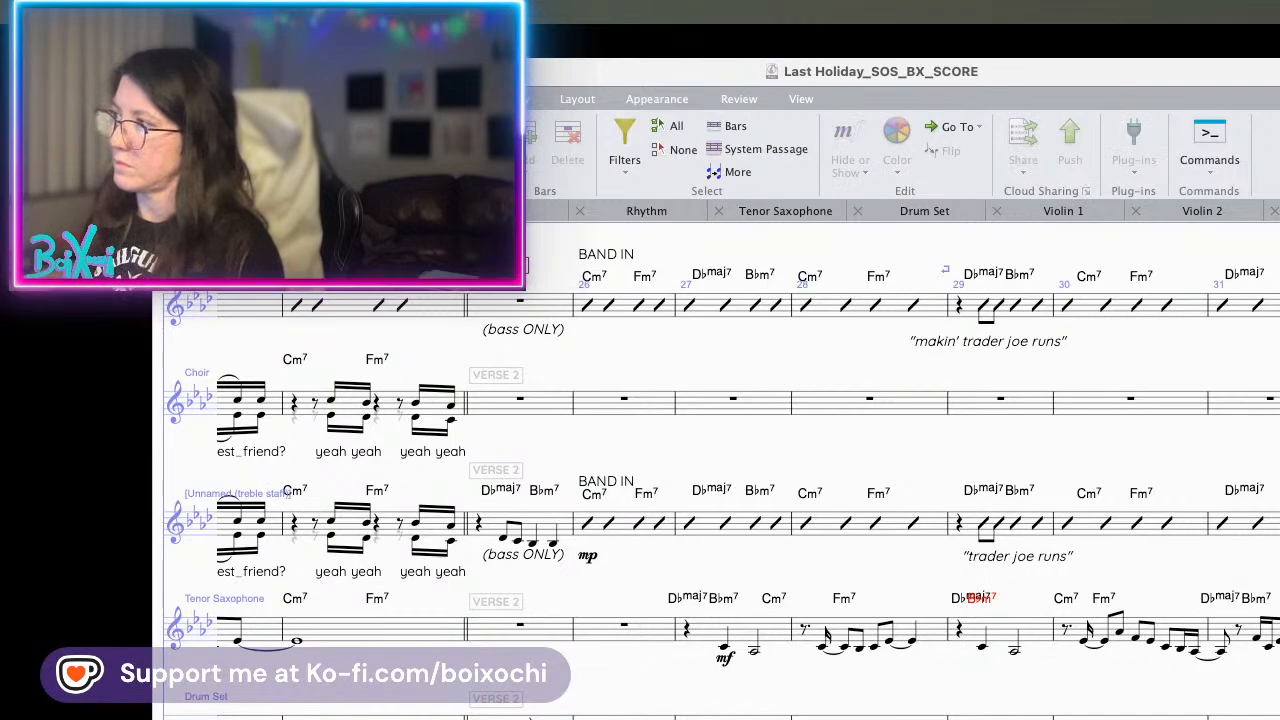
{"action": "key", "text": "Escape"}
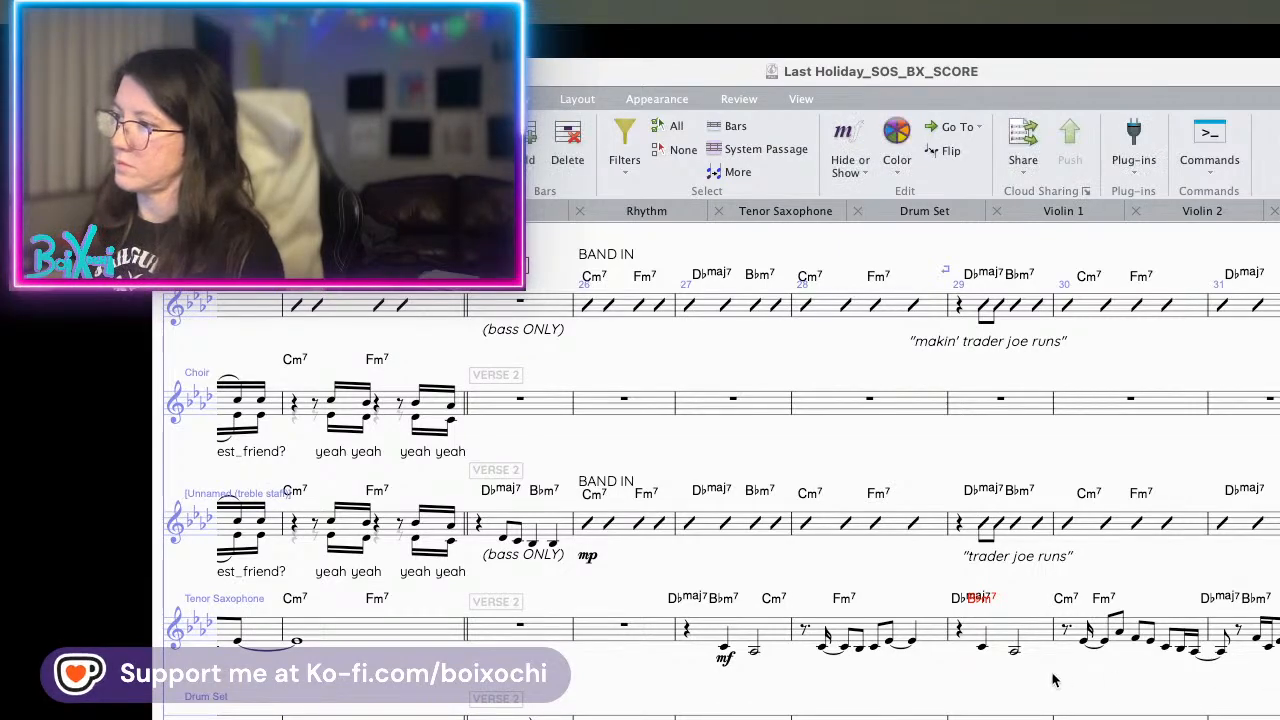
- Move the Tenor Saxophone's Cm7 to the start of bar 28 and shift bar 28's Fm7, bar 29's B♭m7 and bar 30's Fm7 further along
{"action": "left_click_drag", "start_coordinate": [1053, 669], "coordinate": [1140, 675]}
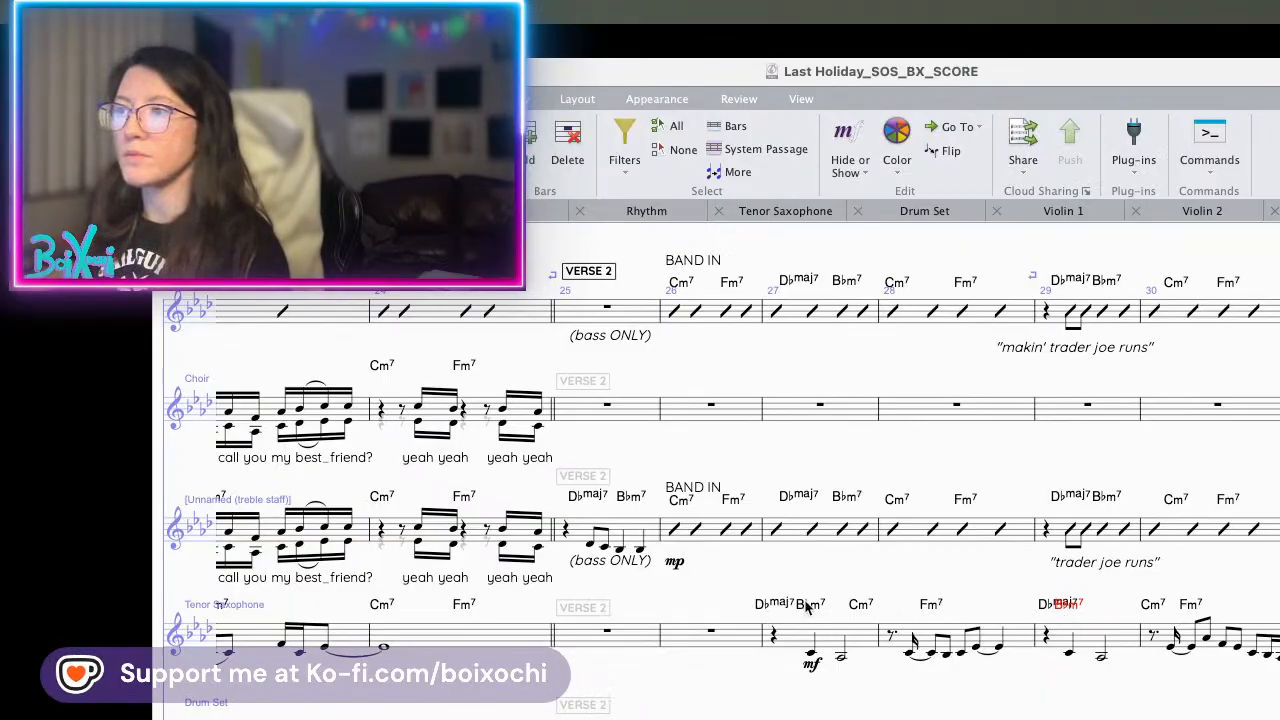
{"action": "left_click_drag", "start_coordinate": [868, 605], "coordinate": [903, 605]}
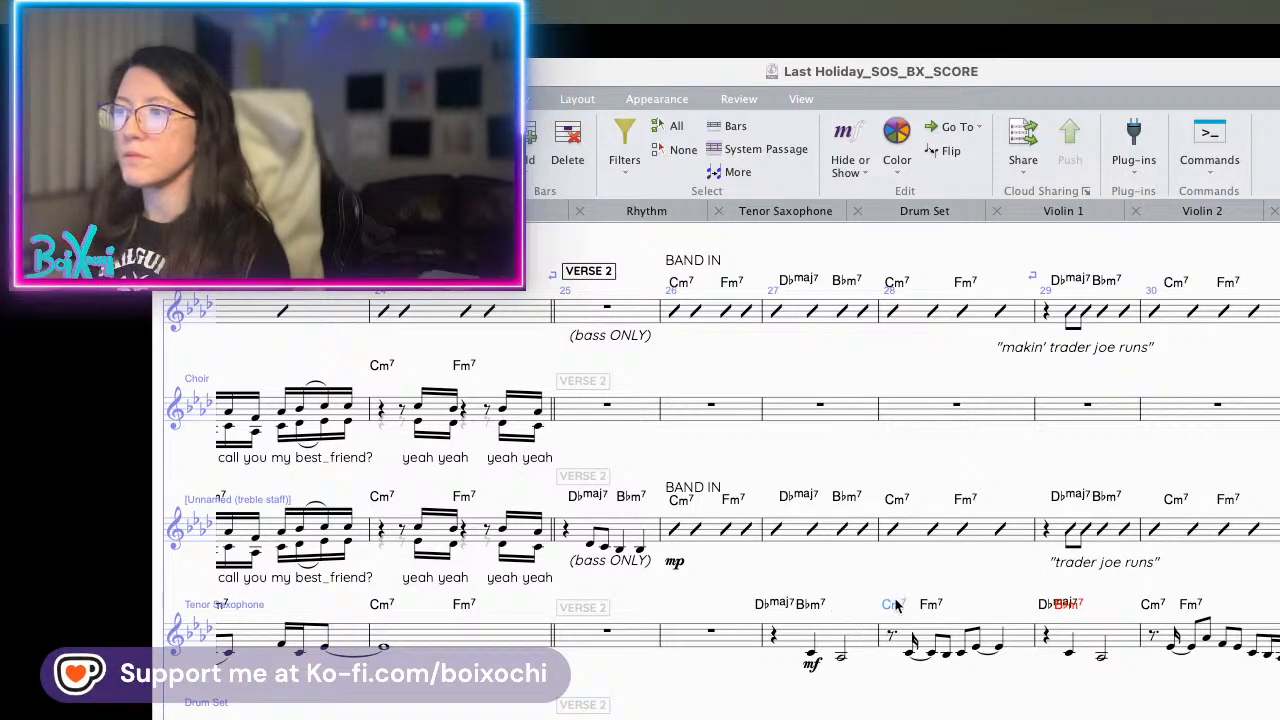
{"action": "left_click", "coordinate": [940, 607]}
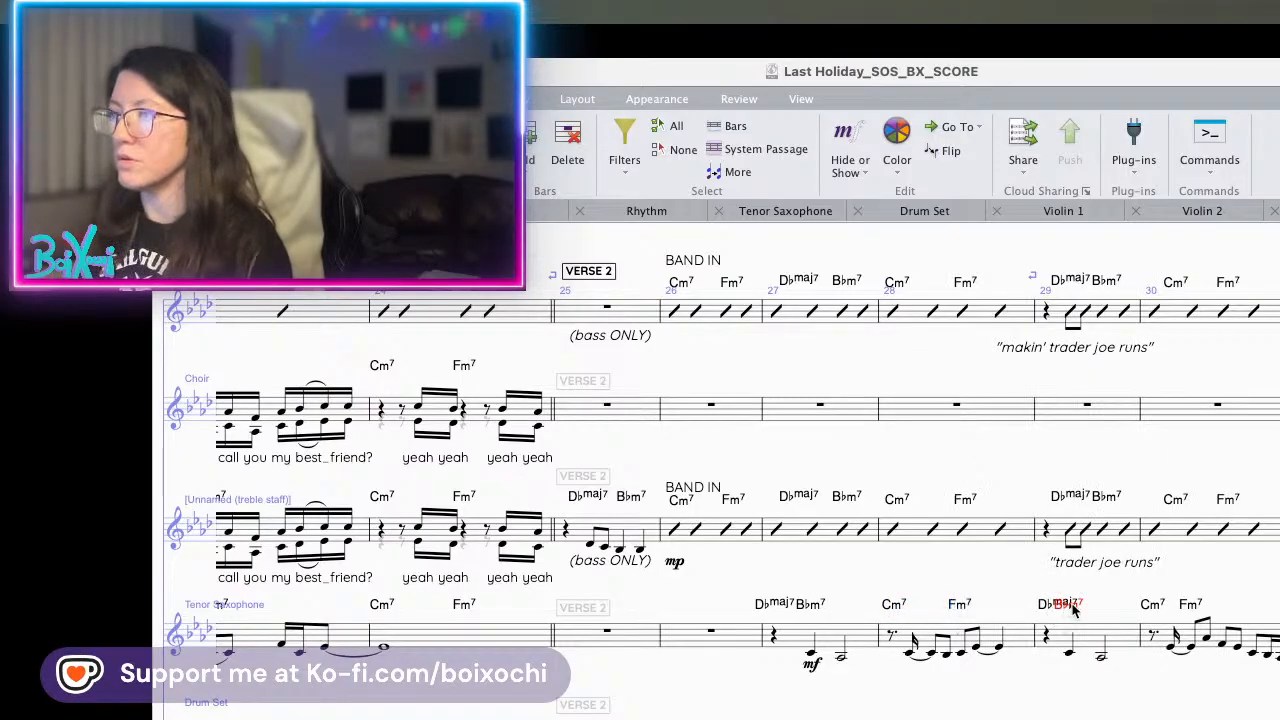
{"action": "left_click_drag", "start_coordinate": [1104, 620], "coordinate": [1100, 612]}
{"action": "left_click_drag", "start_coordinate": [1256, 558], "coordinate": [1066, 591]}
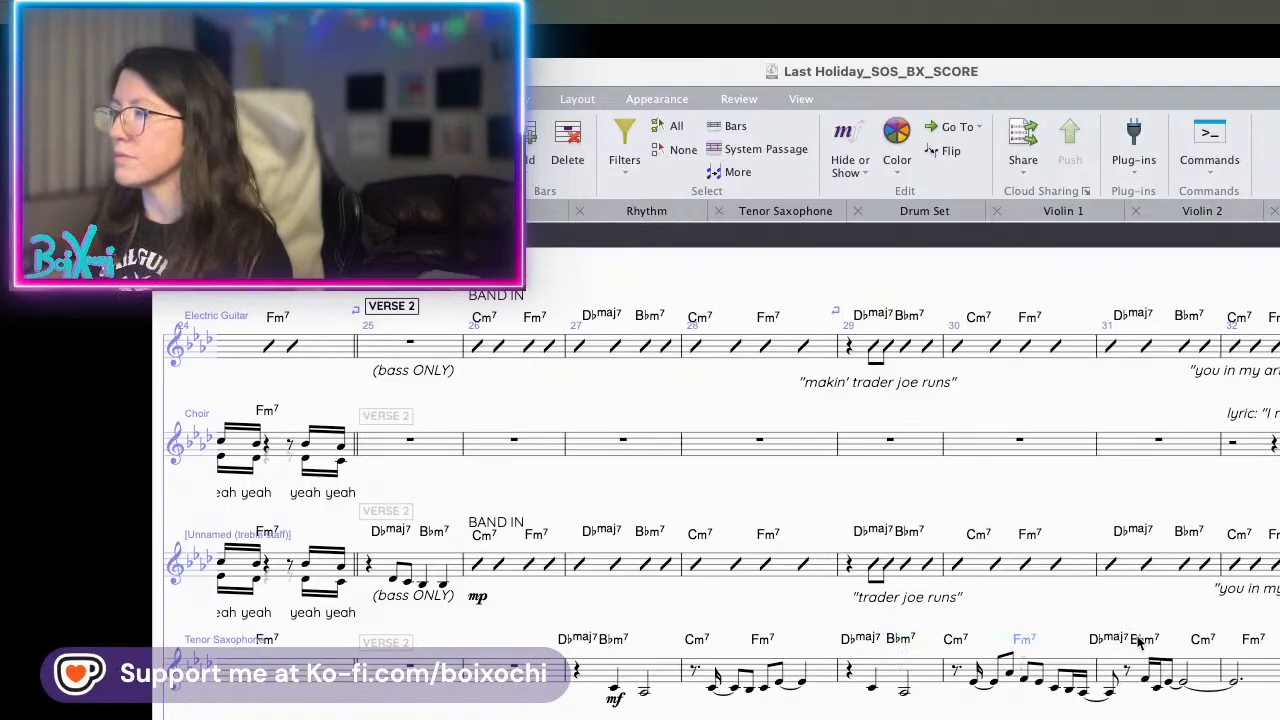
- Shift B♭m7 further along bar 31 of the Tenor Saxophone staff and move Cm7 and Fm7 into place in bar 32
{"action": "left_click_drag", "start_coordinate": [1143, 639], "coordinate": [1157, 638]}
{"action": "left_click", "coordinate": [1258, 642]}
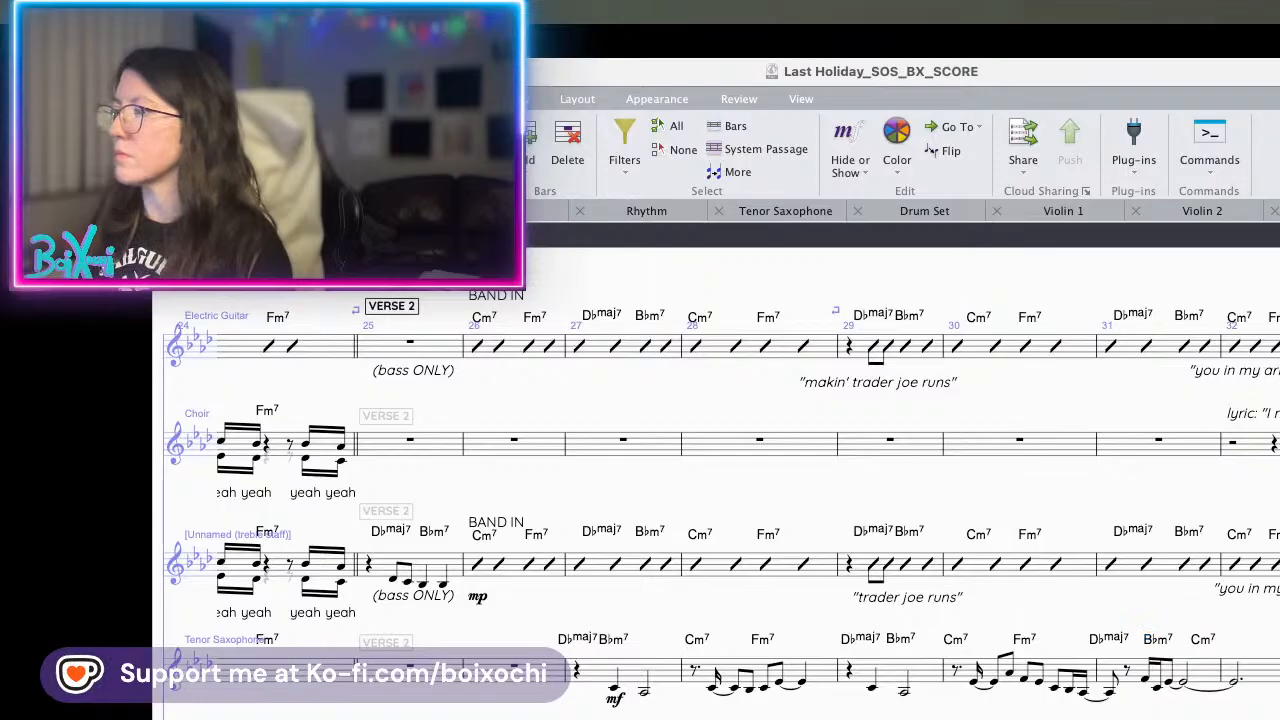
{"action": "left_click_drag", "start_coordinate": [1230, 648], "coordinate": [1269, 645]}
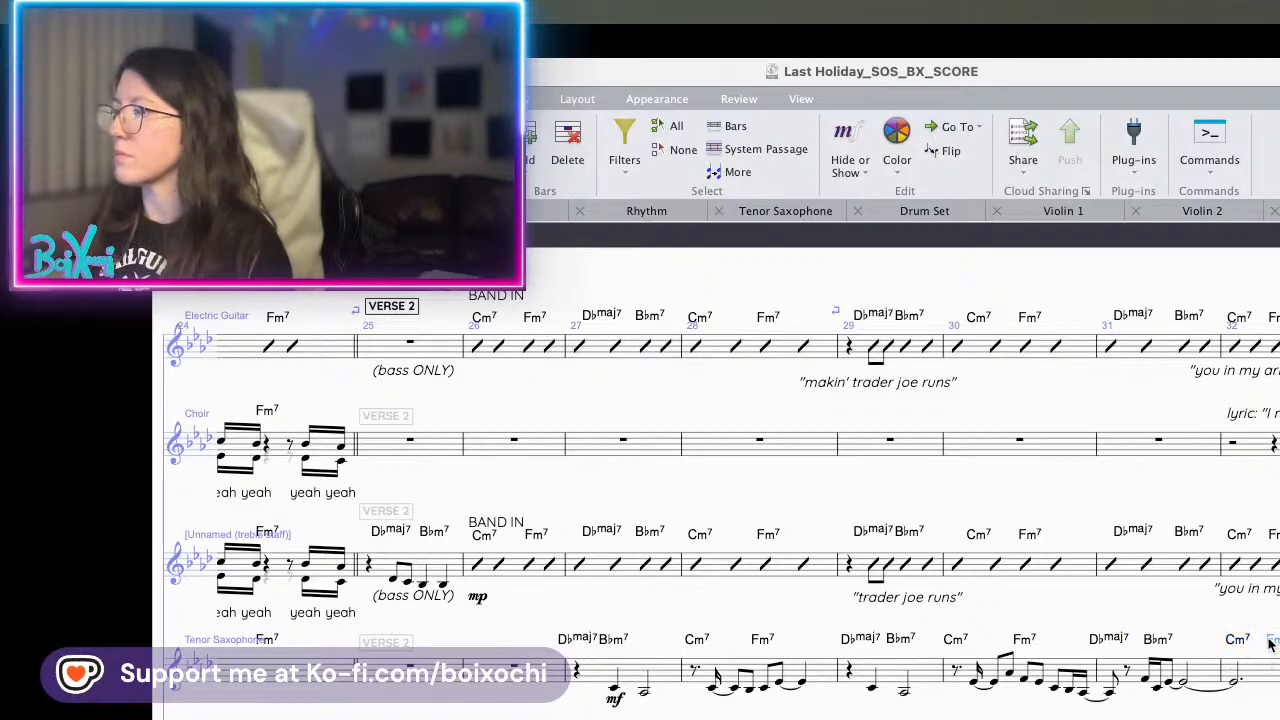
- Add the lyric cue "said it's a good time" below bar 32 of the Drum Set staff, aligned with the bar's start
{"action": "left_click_drag", "start_coordinate": [1276, 717], "coordinate": [968, 571]}
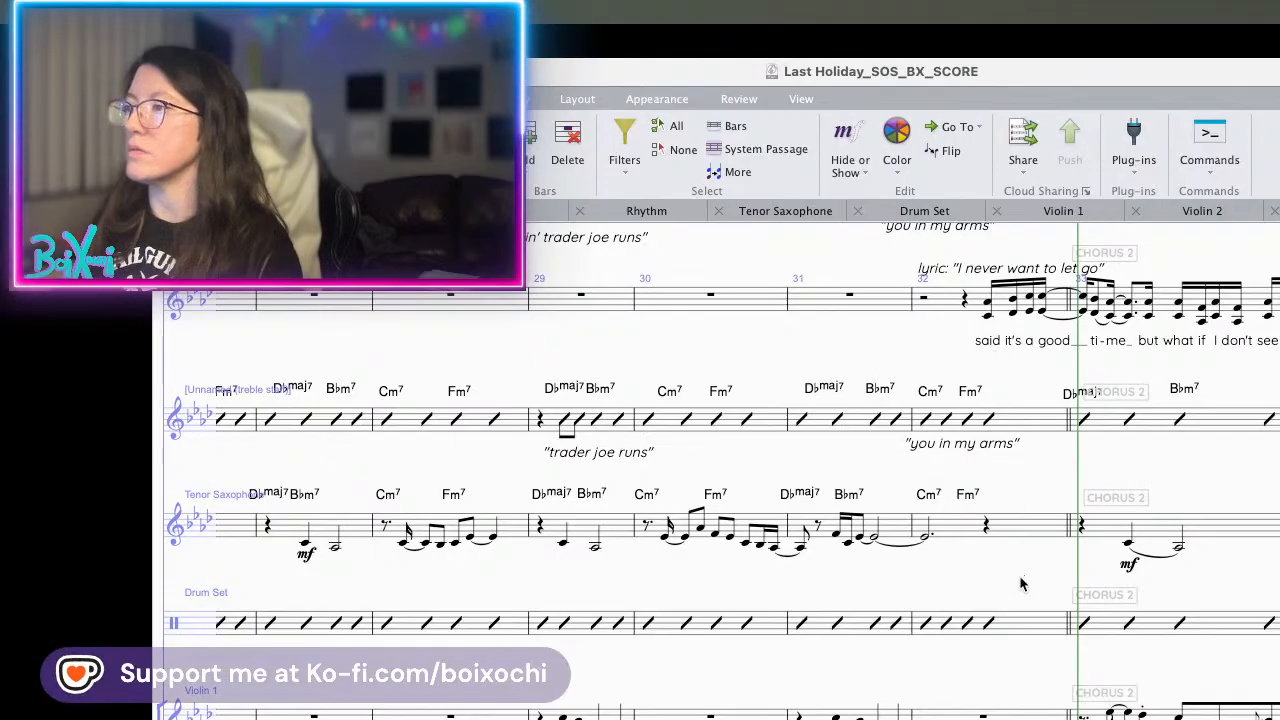
{"action": "left_click", "coordinate": [1016, 632]}
{"action": "key", "text": "Escape"}
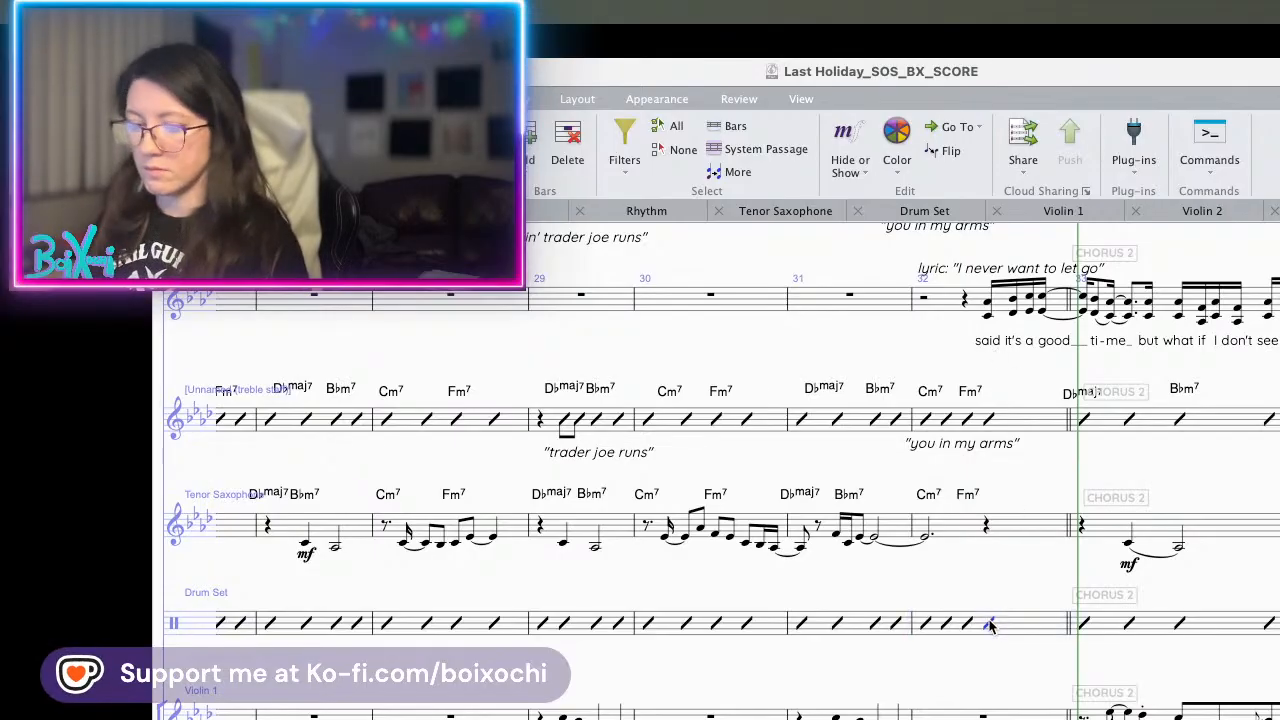
{"action": "type", "text": "said its a"}
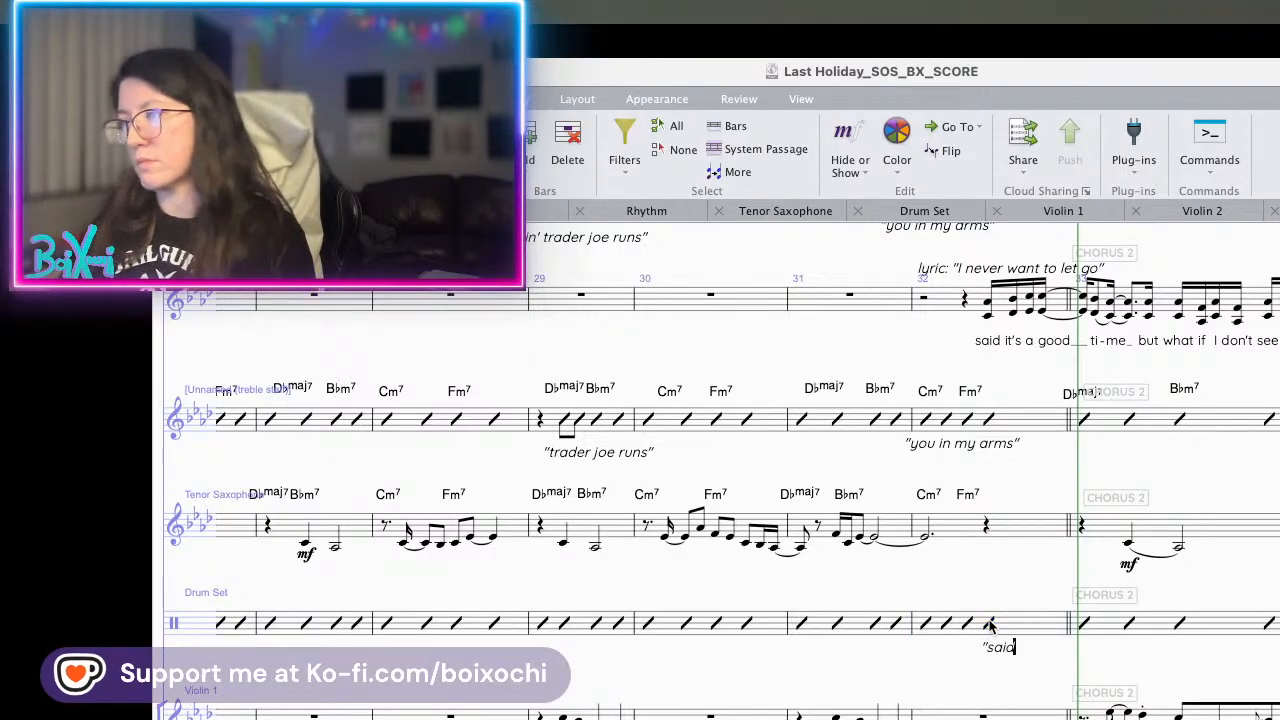
{"action": "key", "text": "BackSpace"}
{"action": "key", "text": "BackSpace"}
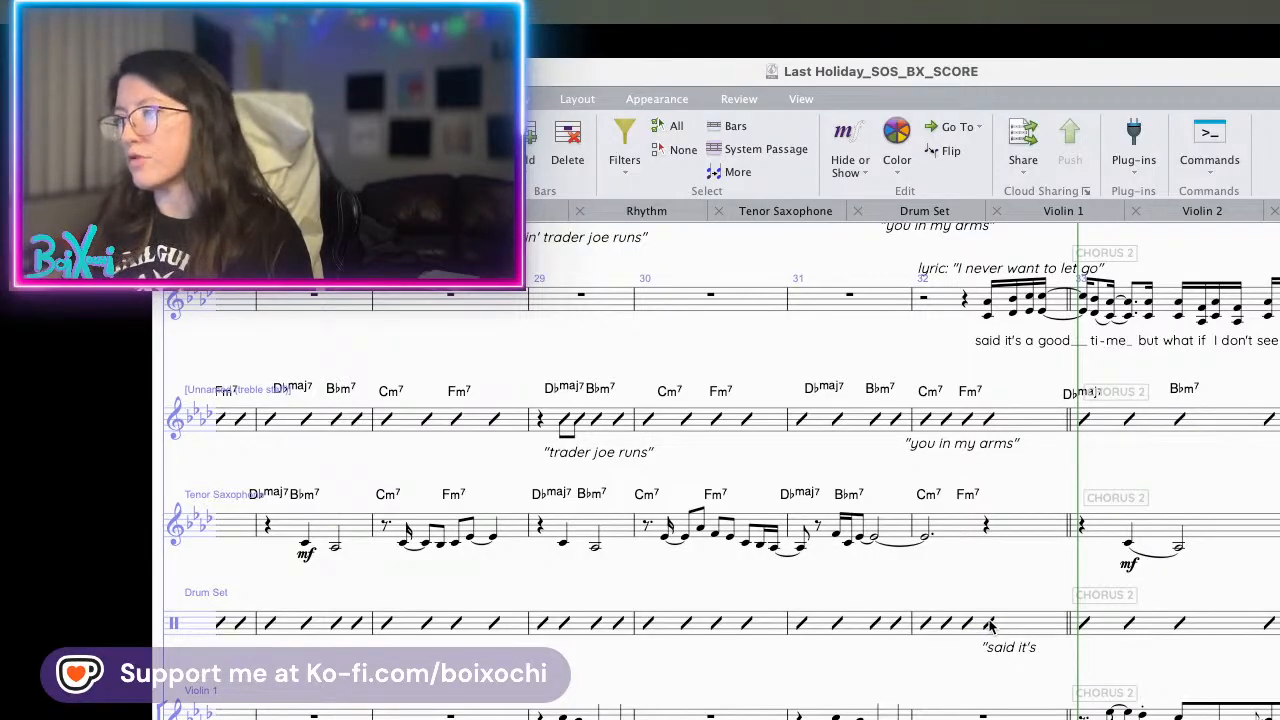
{"action": "type", "text": "time\""}
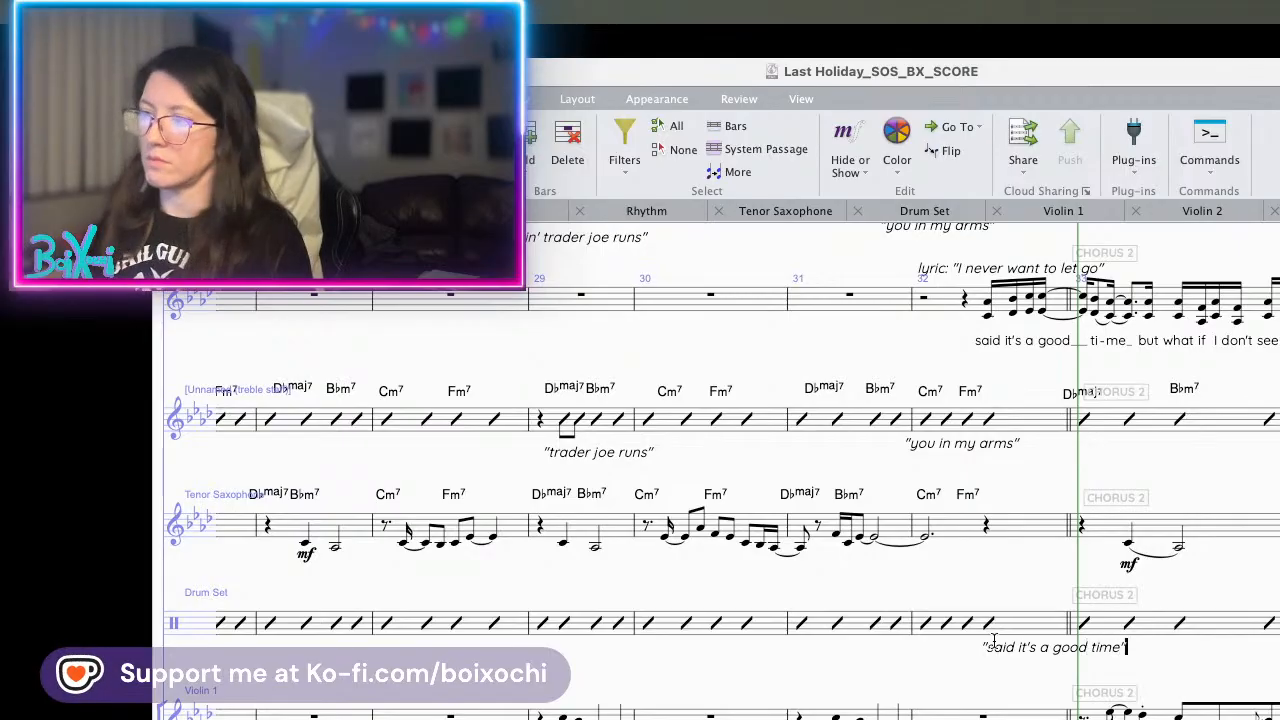
{"action": "key", "text": "Escape"}
{"action": "left_click_drag", "start_coordinate": [1006, 652], "coordinate": [948, 656]}
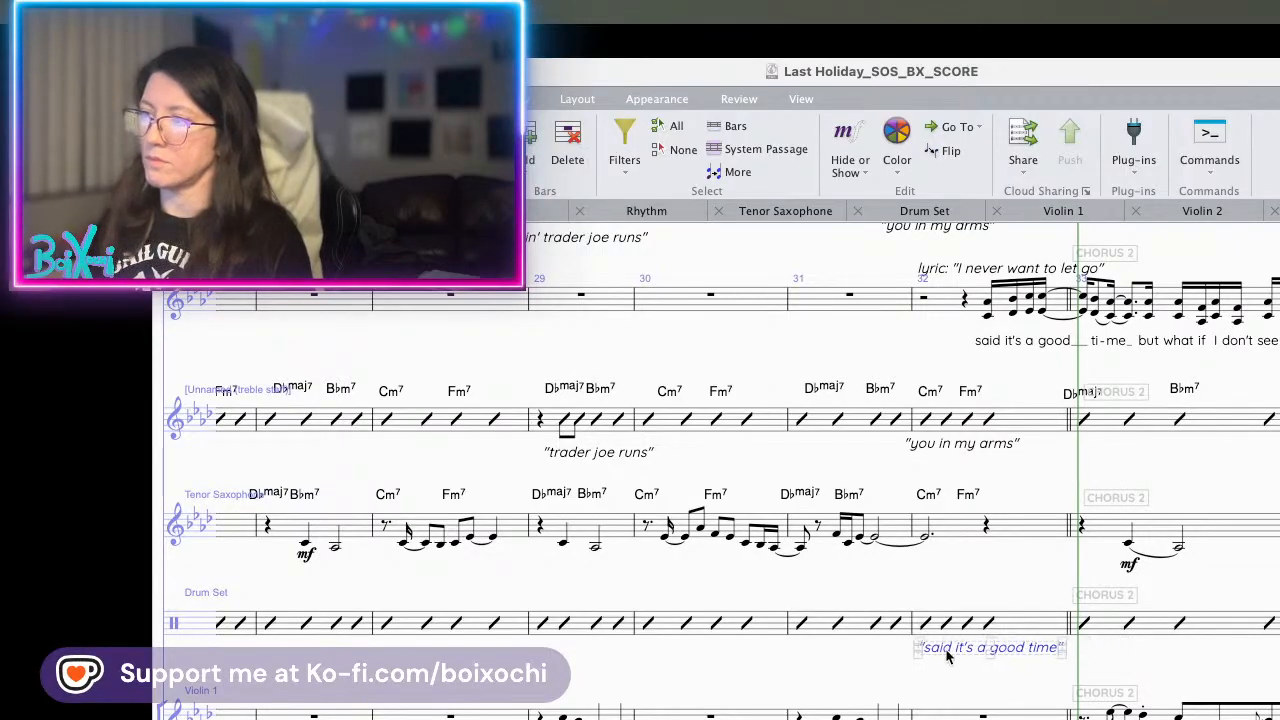
- Play back the score from the Choir's entrance in bar 32
{"action": "left_click", "coordinate": [977, 673]}
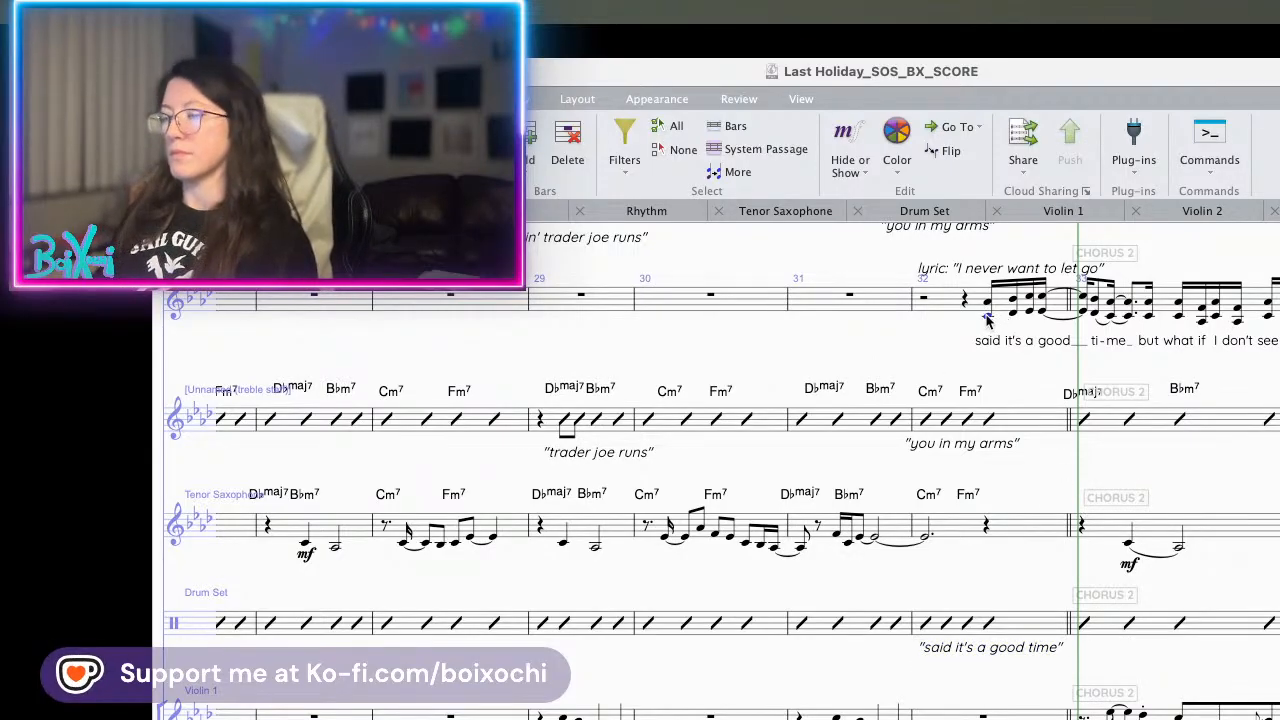
{"action": "key", "text": "p"}
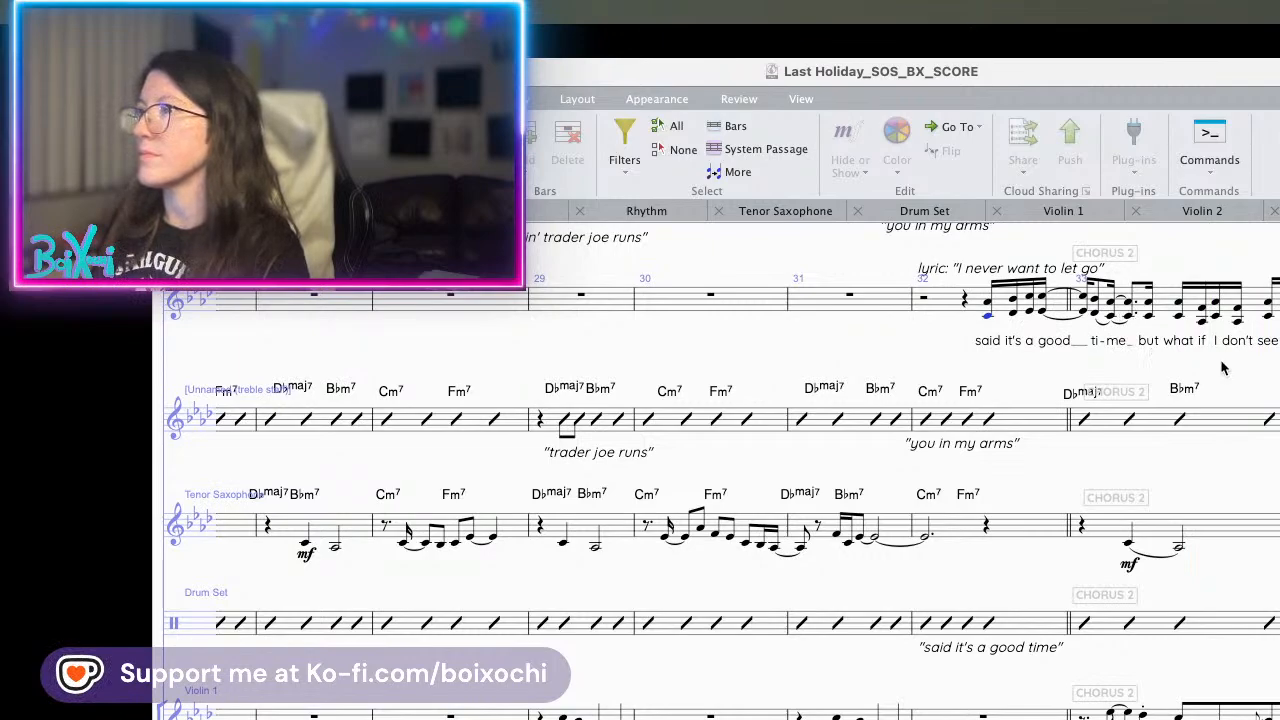
{"action": "key", "text": "space"}
{"action": "scroll", "coordinate": [1016, 390], "scroll_direction": "up", "scroll_amount": 3}
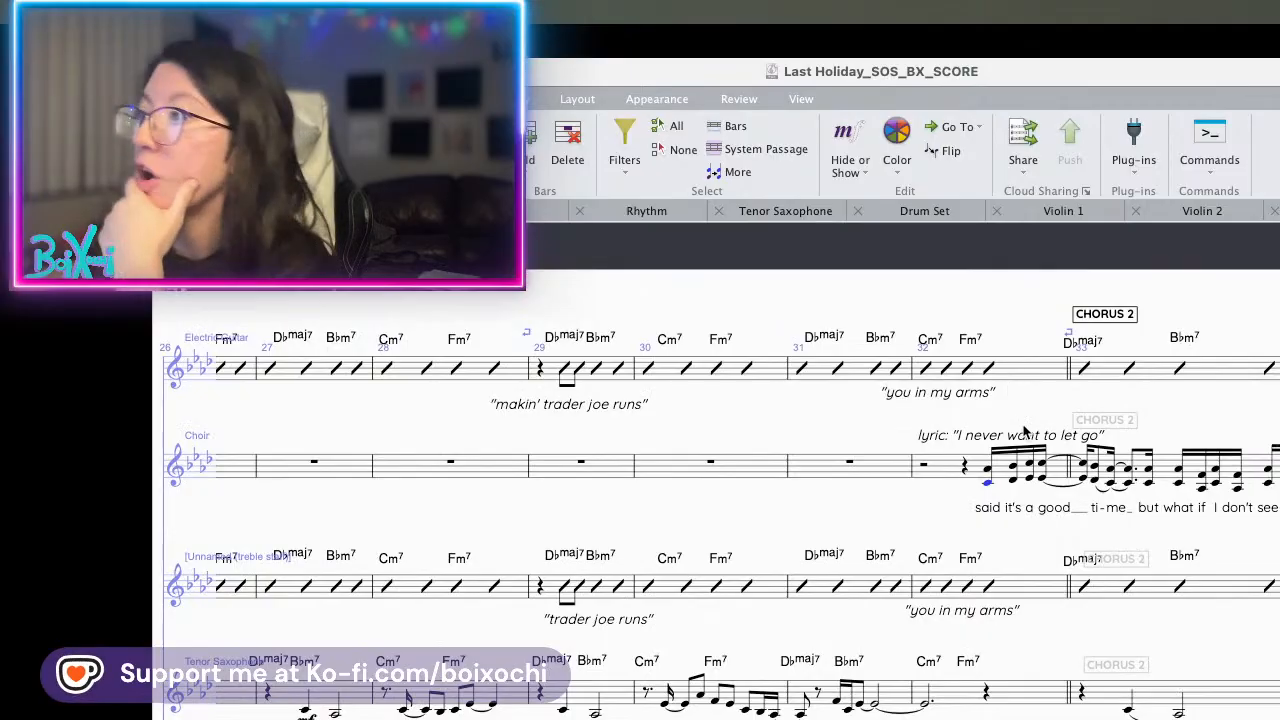
- Copy the Choir's bars 16 to 24 and paste them over the Choir staff starting at bar 32
{"action": "left_click_drag", "start_coordinate": [896, 513], "coordinate": [1279, 457]}
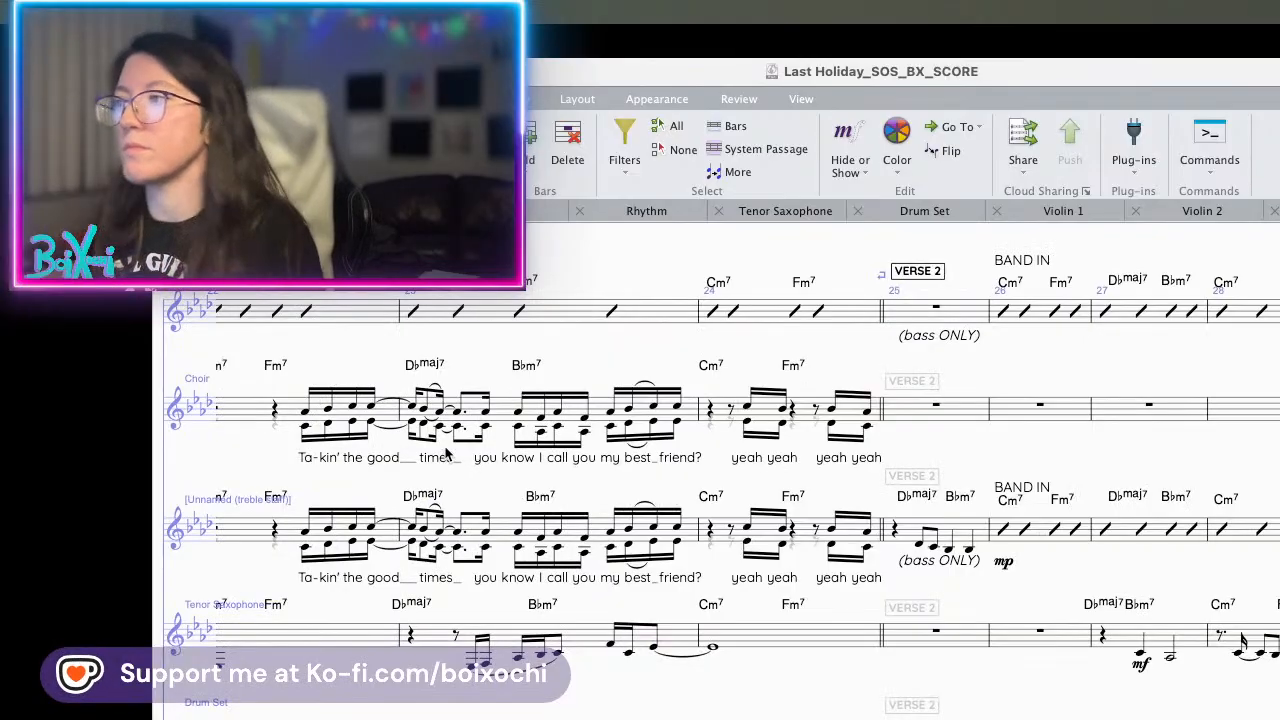
{"action": "scroll", "coordinate": [448, 451], "scroll_direction": "left", "scroll_amount": 5}
{"action": "scroll", "coordinate": [448, 451], "scroll_direction": "left", "scroll_amount": 10}
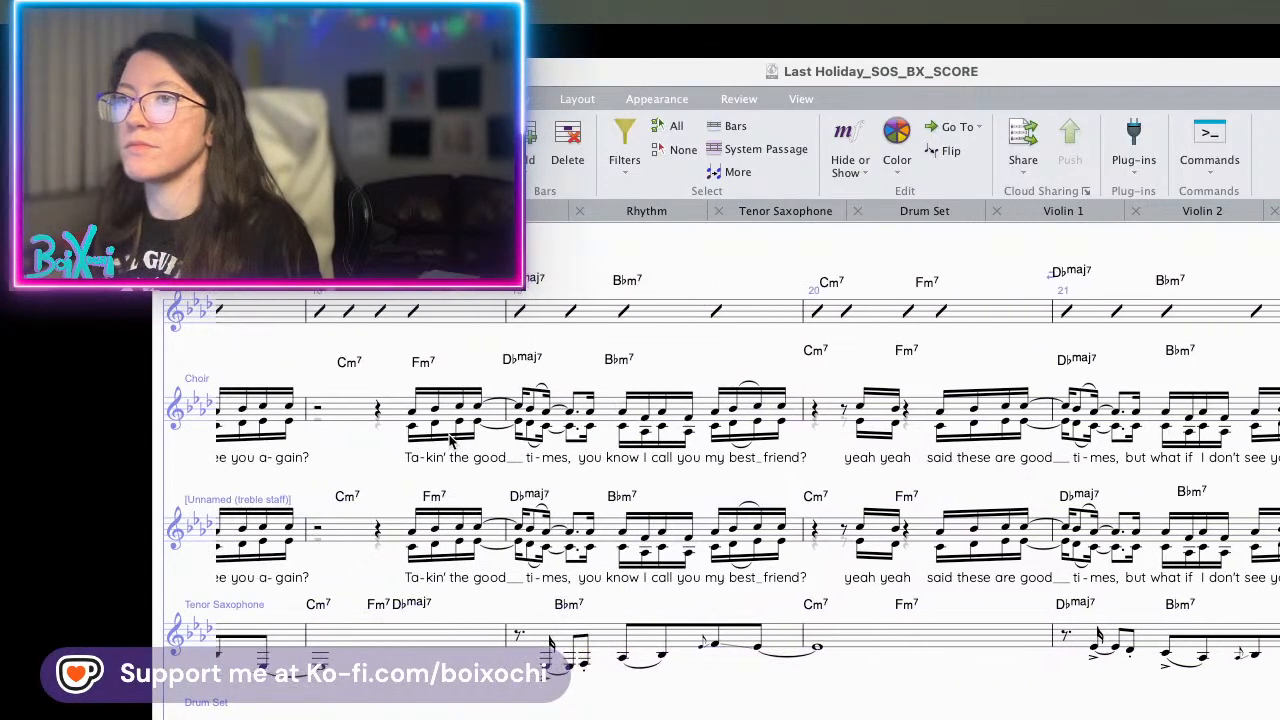
{"action": "scroll", "coordinate": [463, 446], "scroll_direction": "left", "scroll_amount": 5}
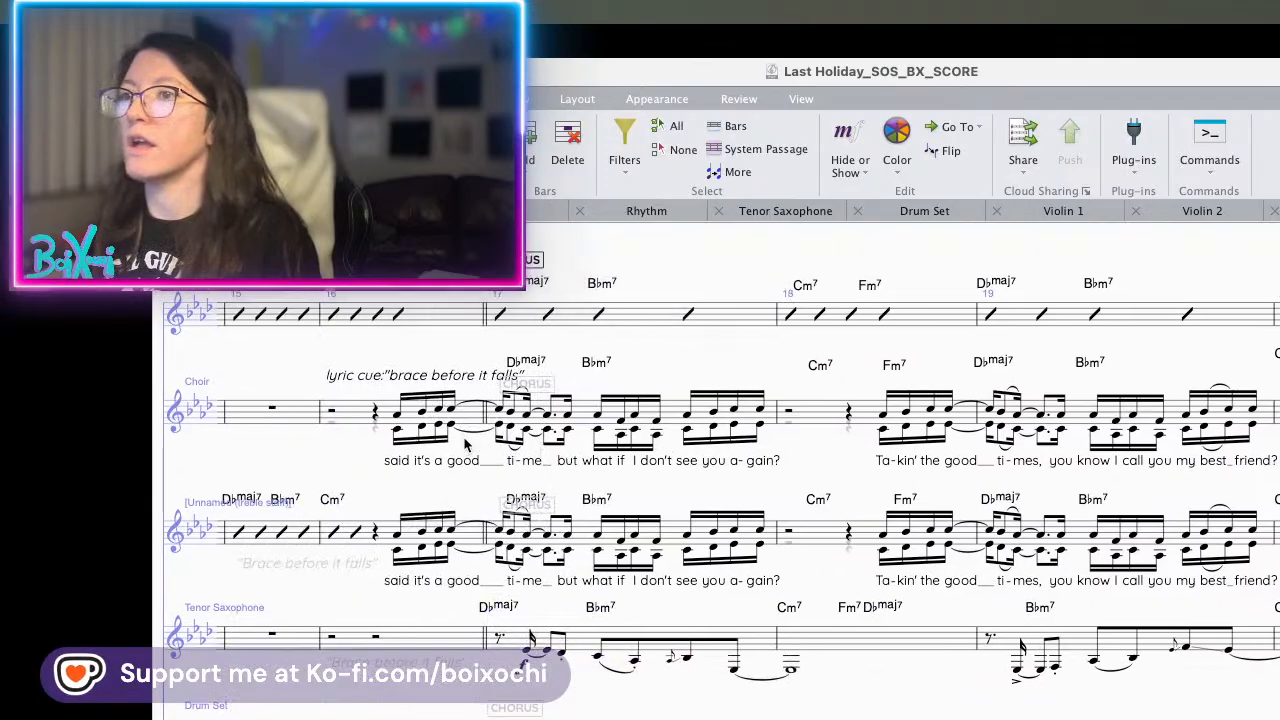
{"action": "left_click", "coordinate": [387, 420]}
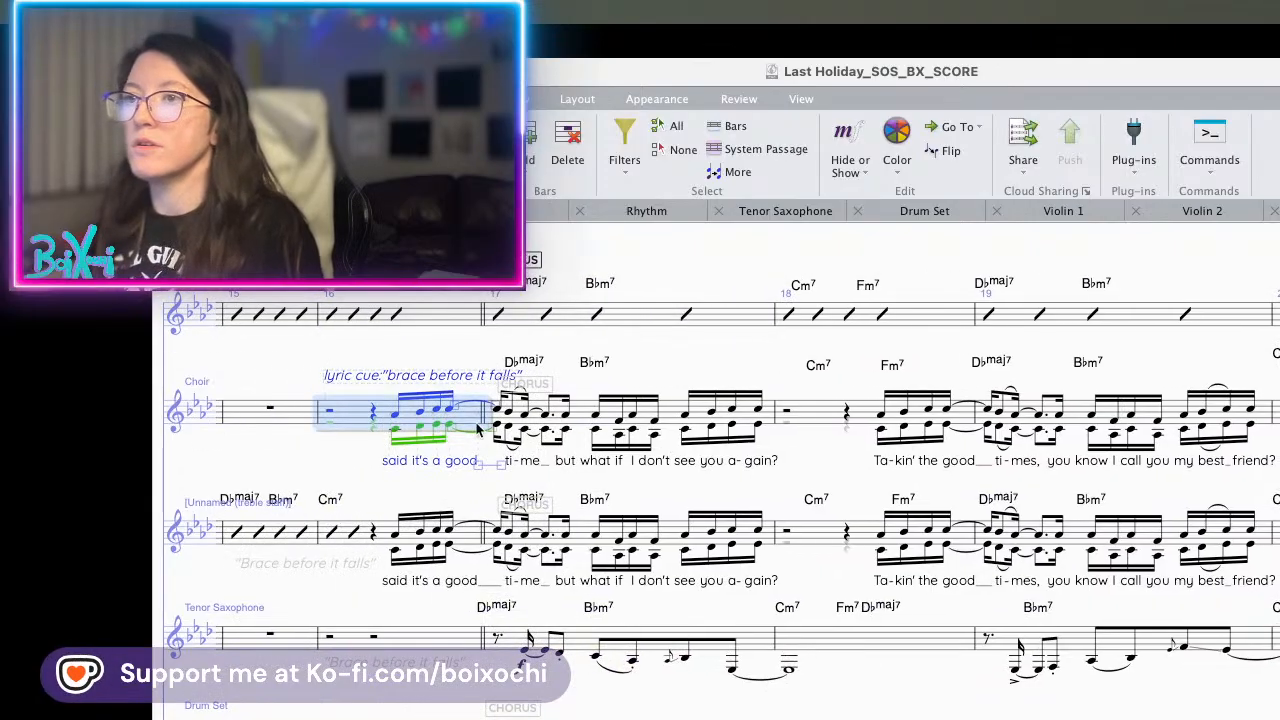
{"action": "scroll", "coordinate": [1222, 485], "scroll_direction": "right", "scroll_amount": 6}
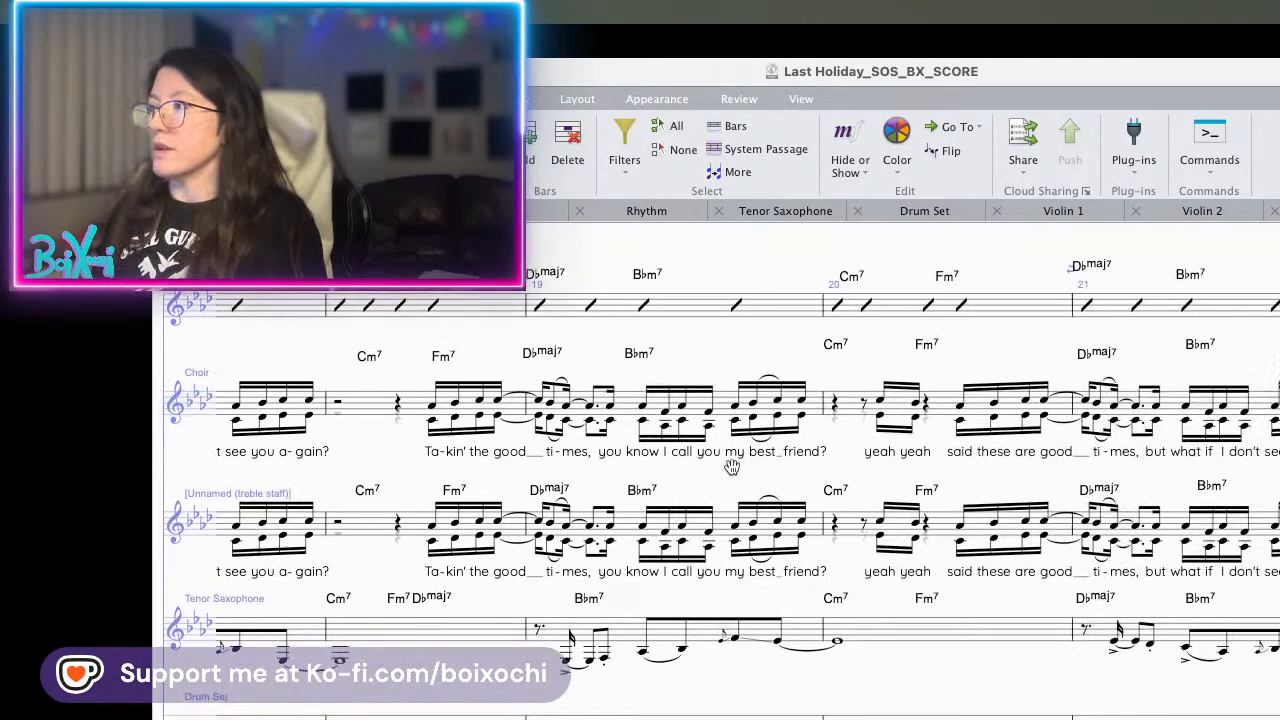
{"action": "scroll", "coordinate": [1128, 473], "scroll_direction": "right", "scroll_amount": 5}
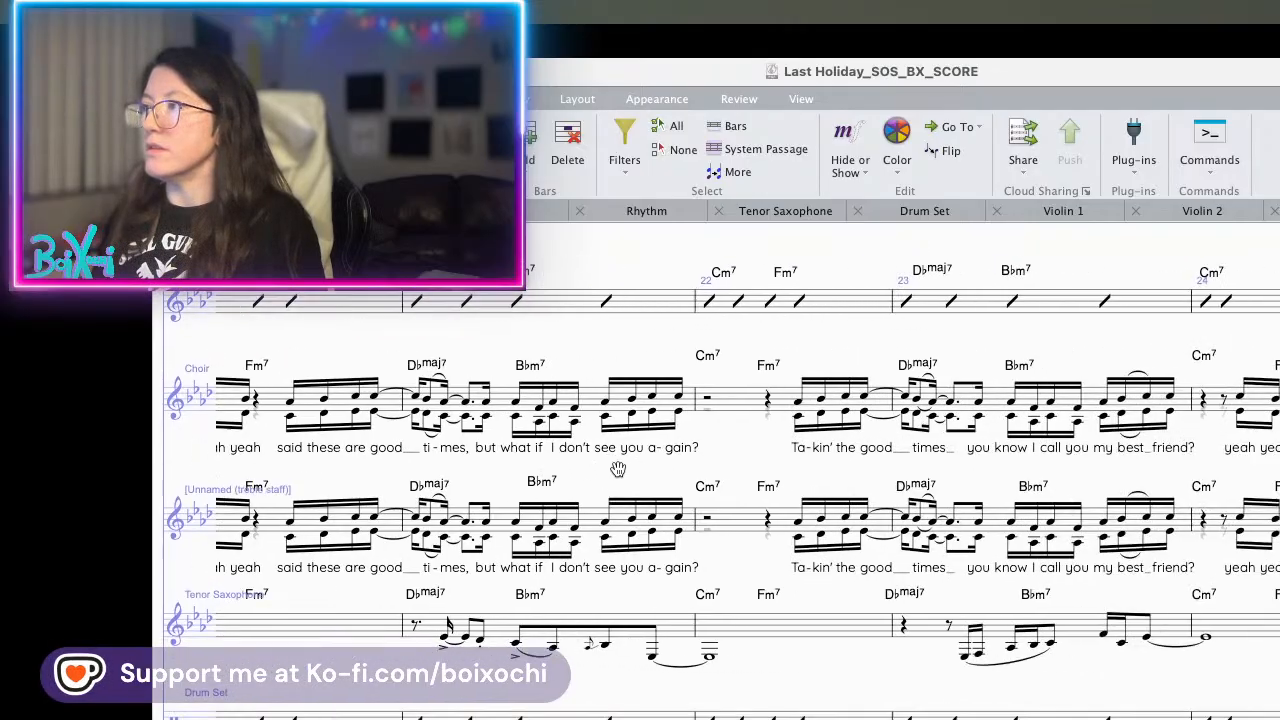
{"action": "left_click", "coordinate": [1150, 408], "text": "shift"}
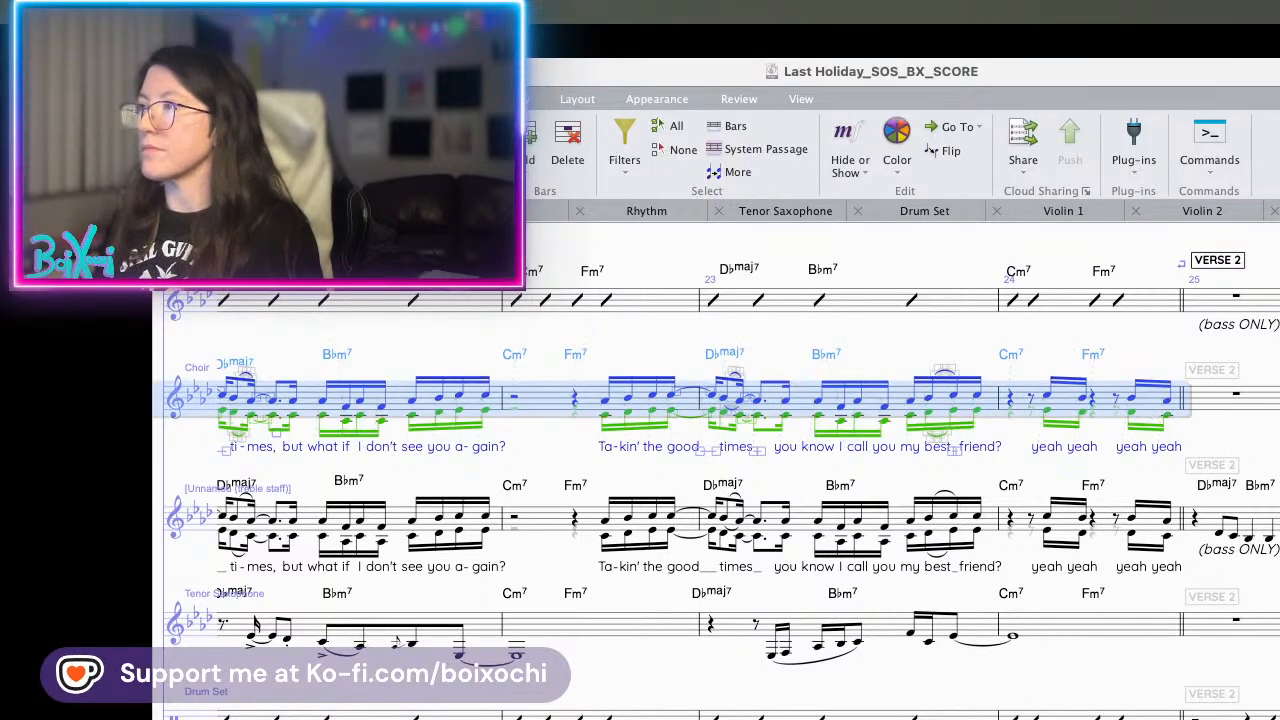
{"action": "scroll", "coordinate": [305, 399], "scroll_direction": "right", "scroll_amount": 15}
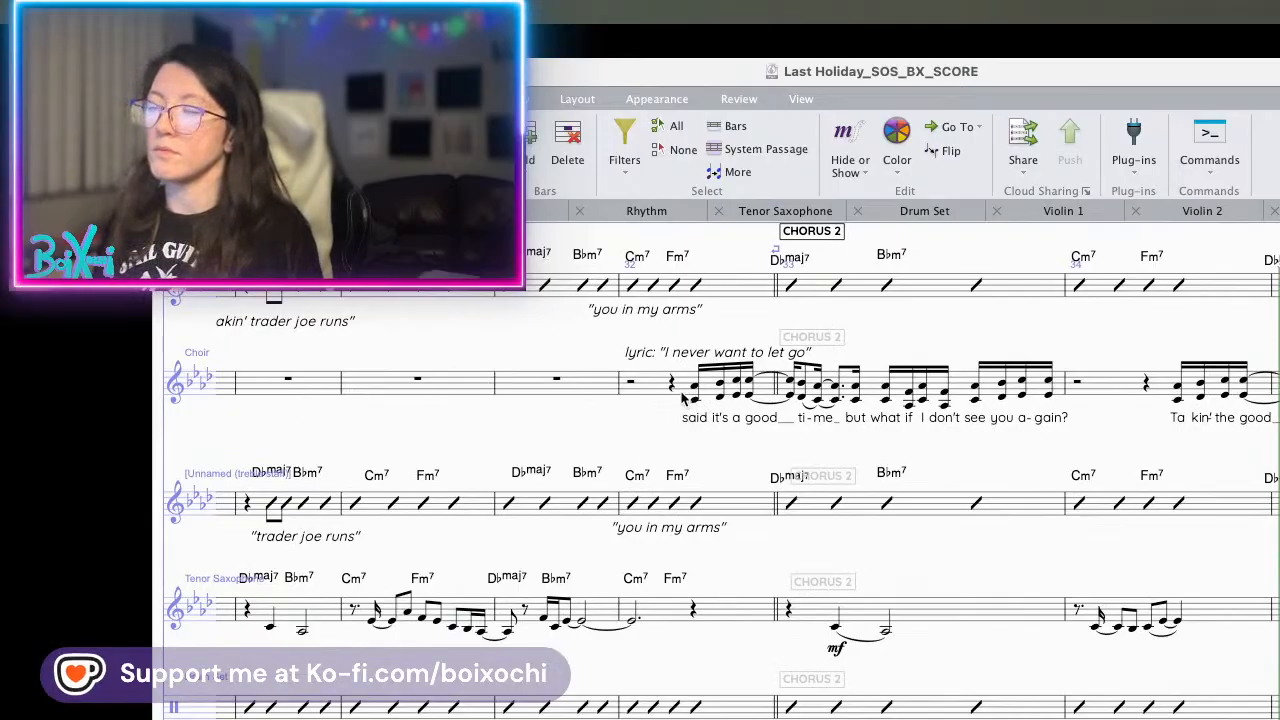
{"action": "scroll", "coordinate": [660, 415], "scroll_direction": "left", "scroll_amount": 15}
{"action": "scroll", "coordinate": [660, 415], "scroll_direction": "right", "scroll_amount": 10}
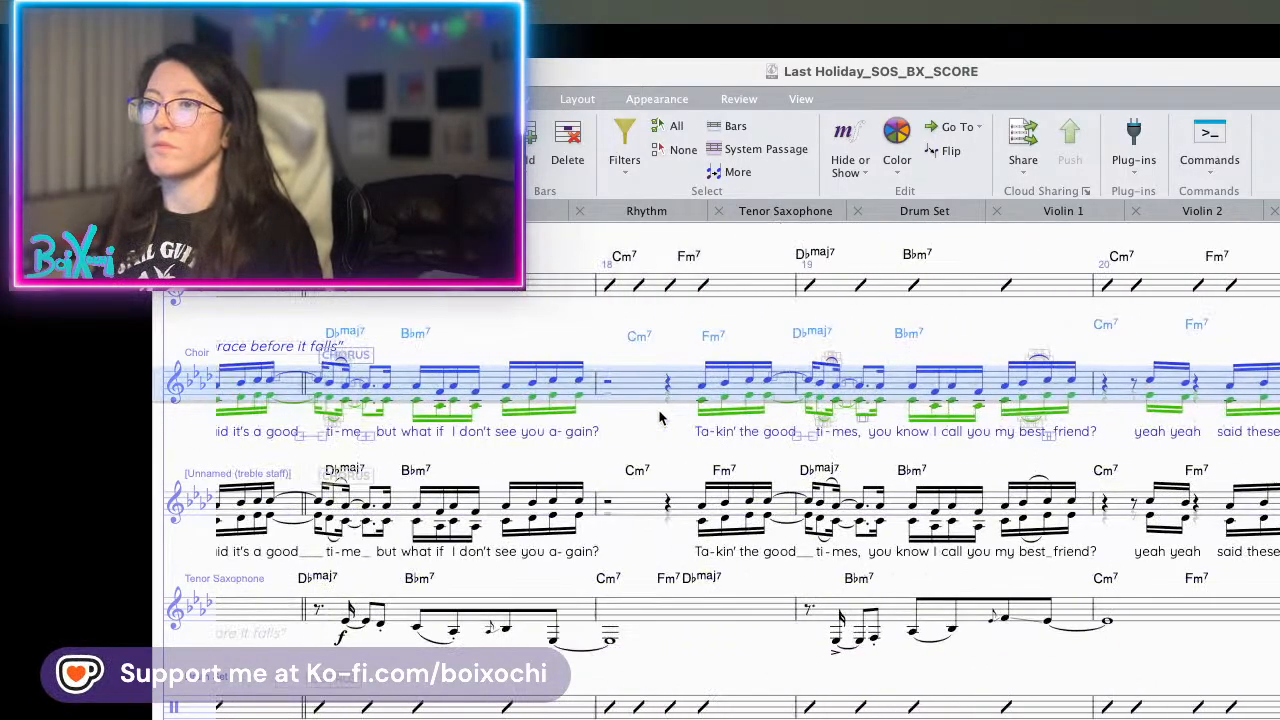
{"action": "scroll", "coordinate": [660, 418], "scroll_direction": "right", "scroll_amount": 8}
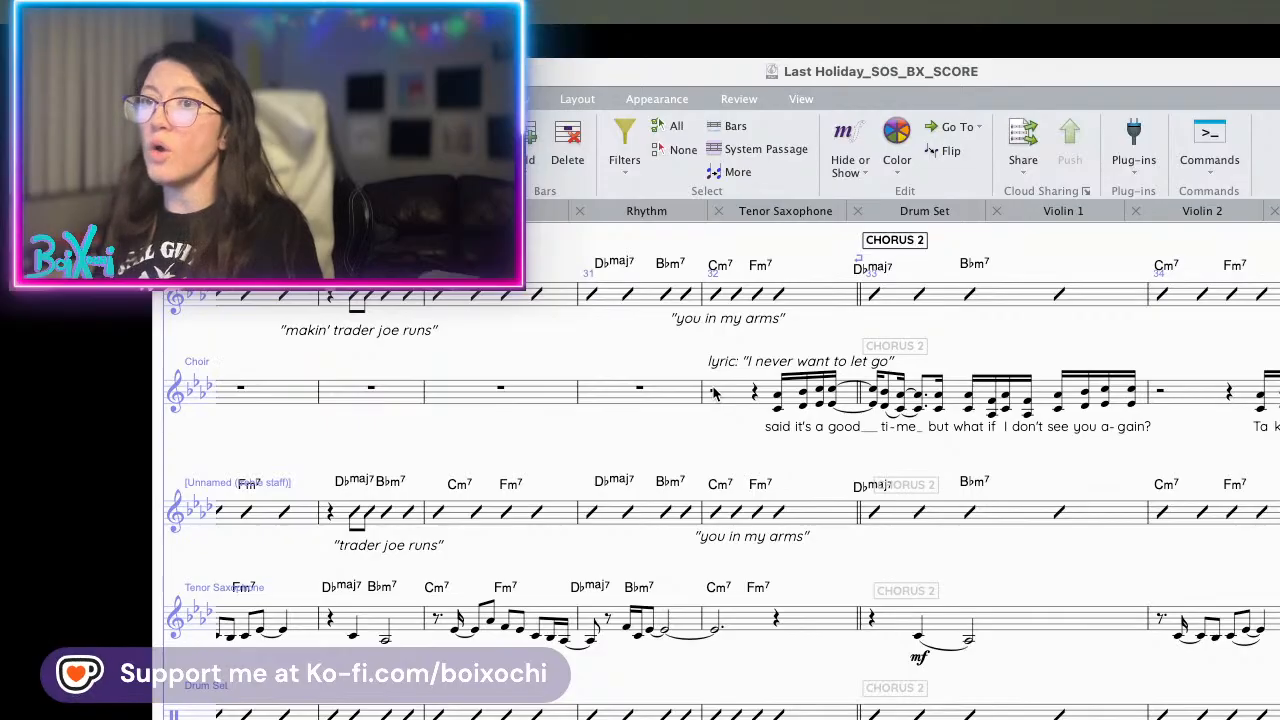
{"action": "left_click", "coordinate": [714, 396], "text": "alt"}
{"action": "scroll", "coordinate": [702, 422], "scroll_direction": "left", "scroll_amount": 5}
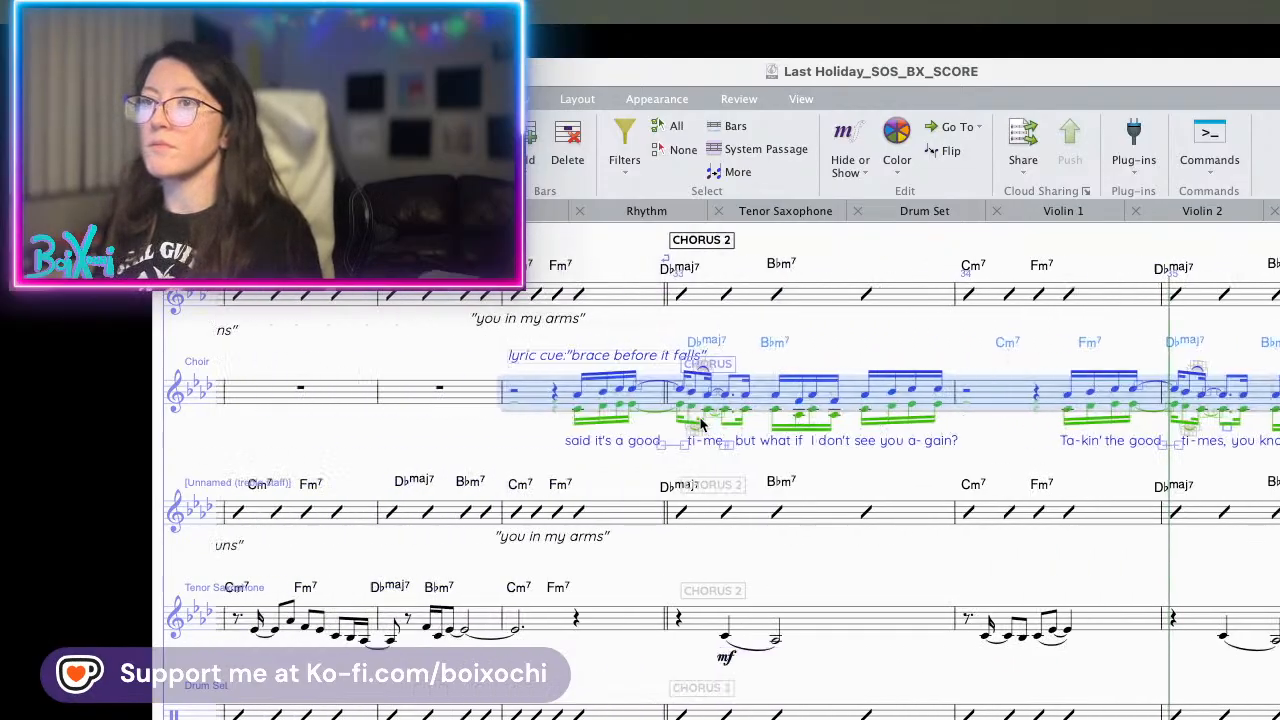
- Change the lyric cue above the Choir's bar 32 to lyric cue:"never wanna let go" and shift it earlier, clear of the D♭maj7 symbol
{"action": "key", "text": "Escape"}
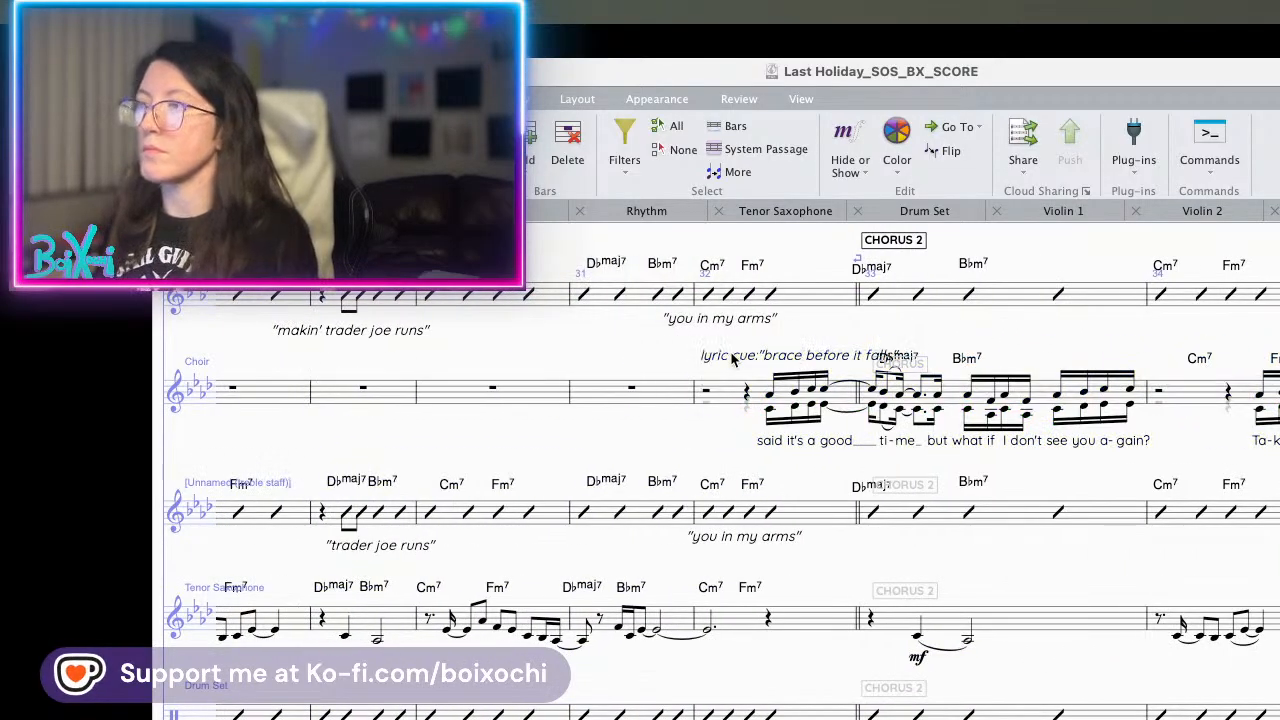
{"action": "key", "text": "BackSpace"}
{"action": "key", "text": "BackSpace"}
{"action": "key", "text": "BackSpace"}
{"action": "key", "text": "BackSpace"}
{"action": "key", "text": "BackSpace"}
{"action": "key", "text": "BackSpace"}
{"action": "key", "text": "BackSpace"}
{"action": "key", "text": "BackSpace"}
{"action": "key", "text": "BackSpace"}
{"action": "key", "text": "BackSpace"}
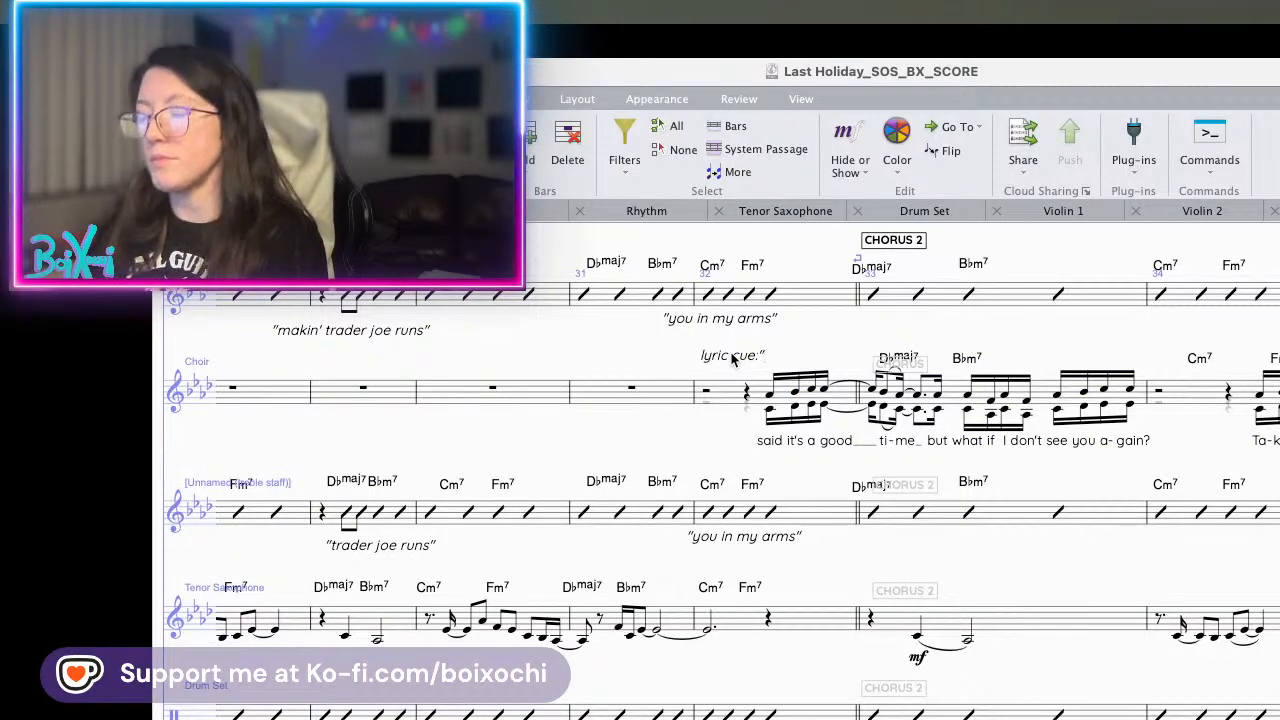
{"action": "type", "text": "ever wa"}
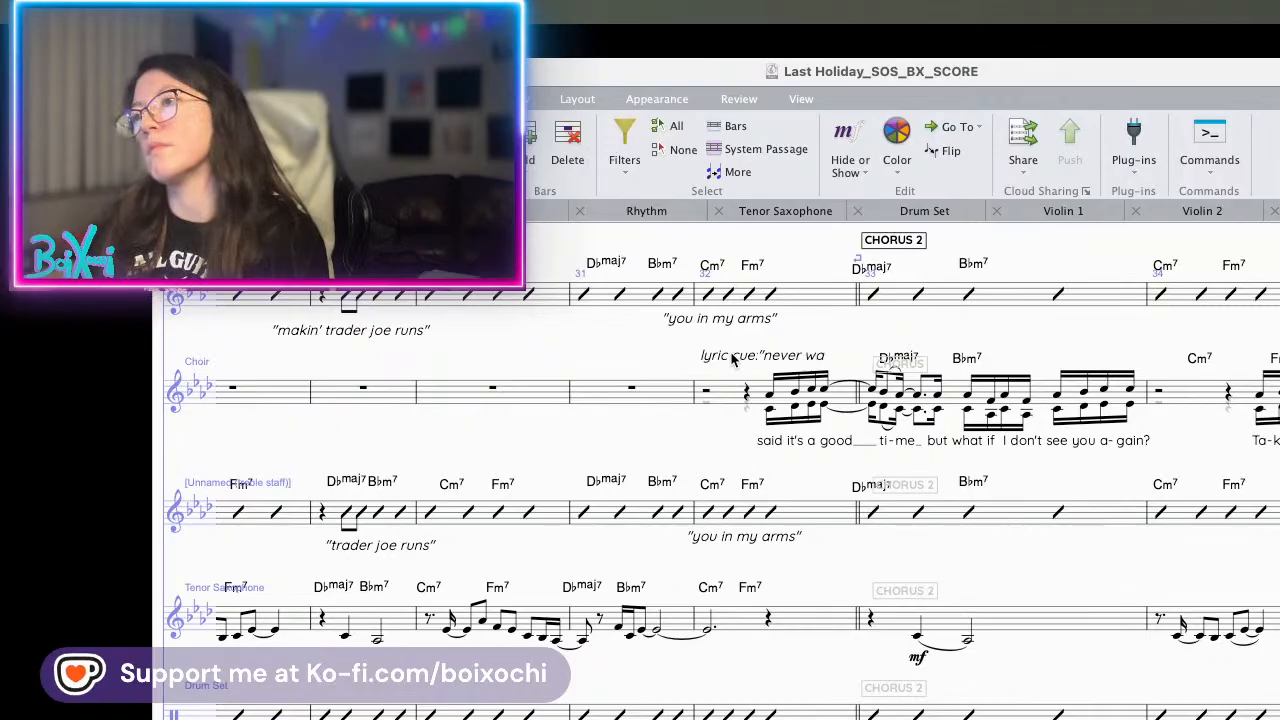
{"action": "type", "text": "nna let go"}
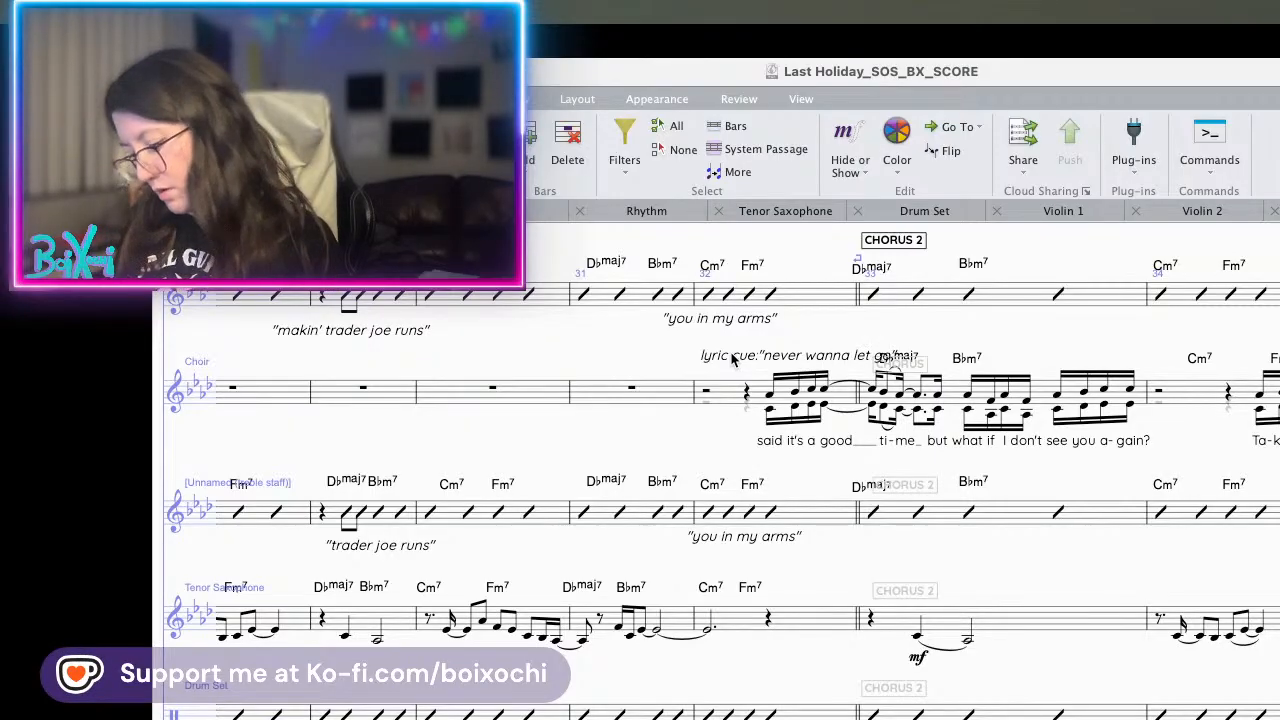
{"action": "key", "text": "Escape"}
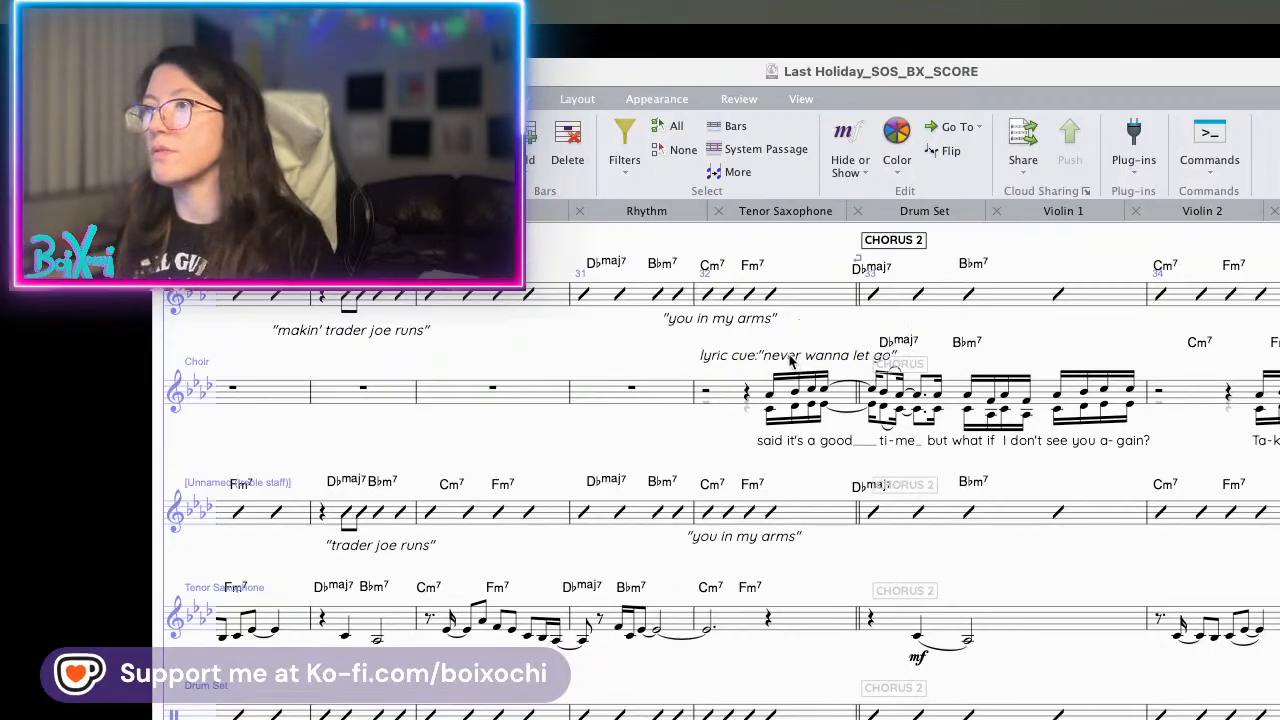
{"action": "left_click_drag", "start_coordinate": [793, 363], "coordinate": [740, 360]}
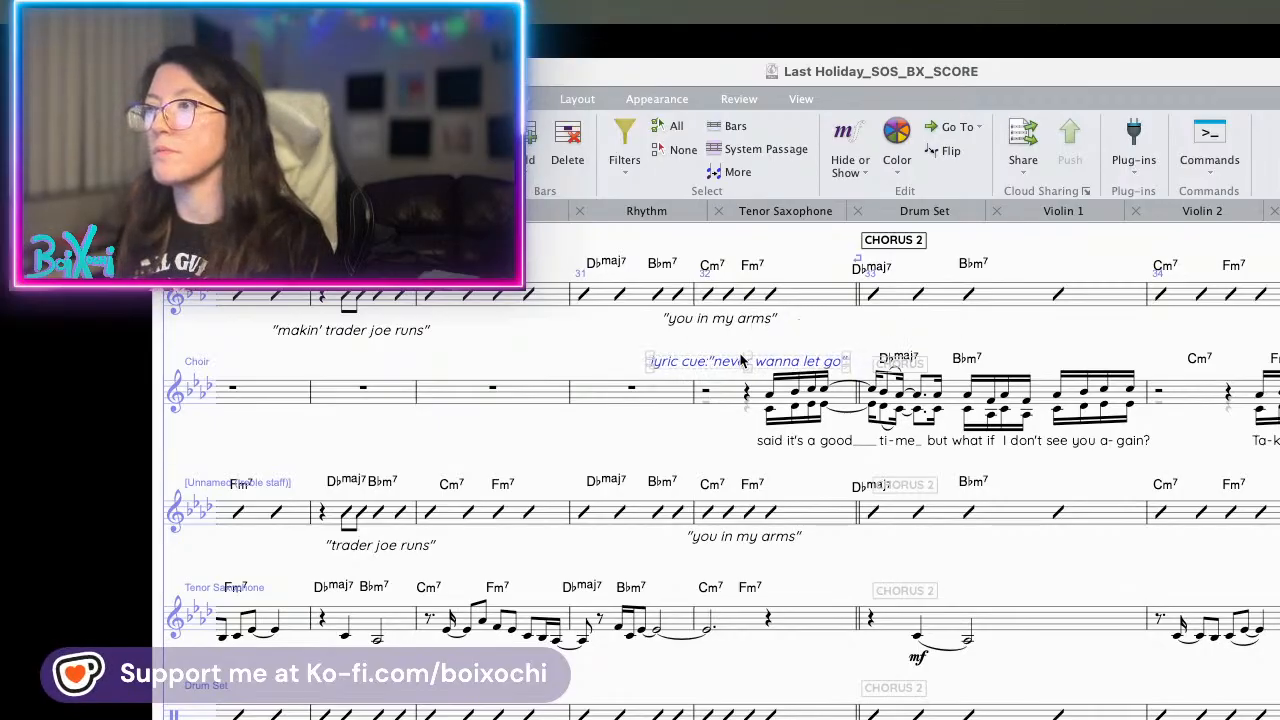
{"action": "left_click", "coordinate": [700, 449]}
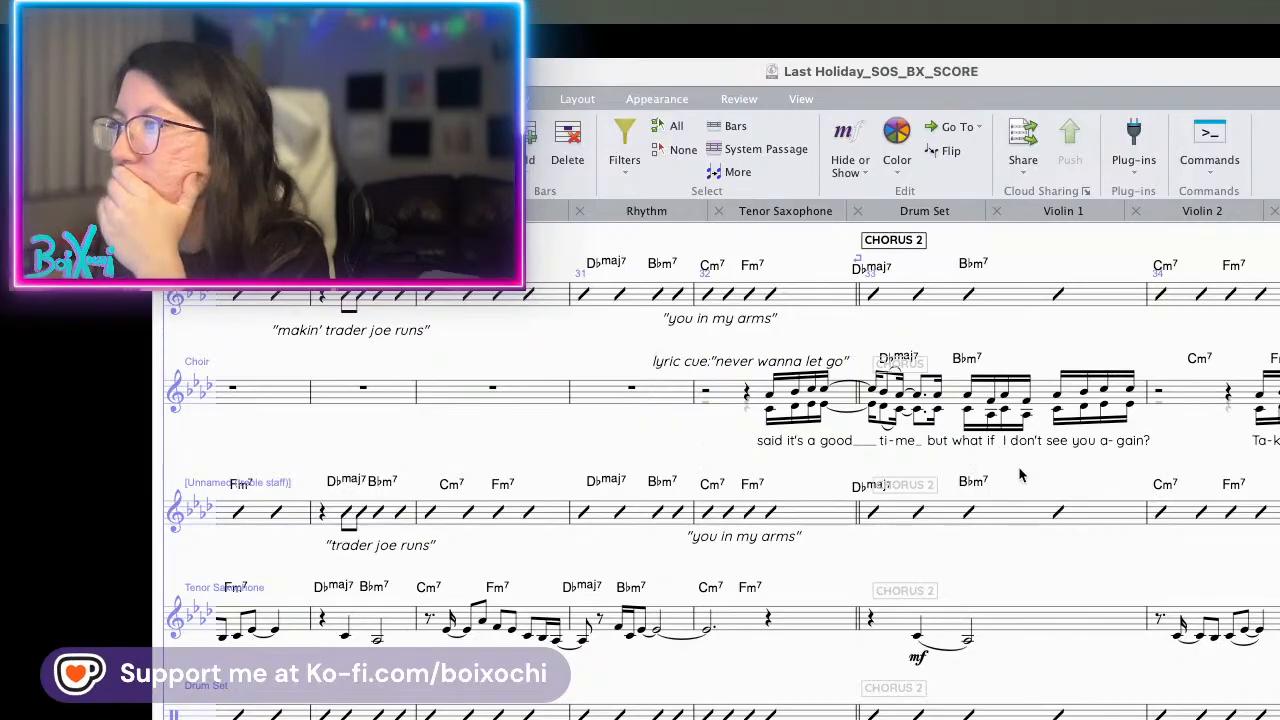
- Try to add a third above the Choir's lower-voice notes from "said it's a good time" in bar 32 through "again" in bar 33
{"action": "left_click_drag", "start_coordinate": [1016, 466], "coordinate": [795, 483]}
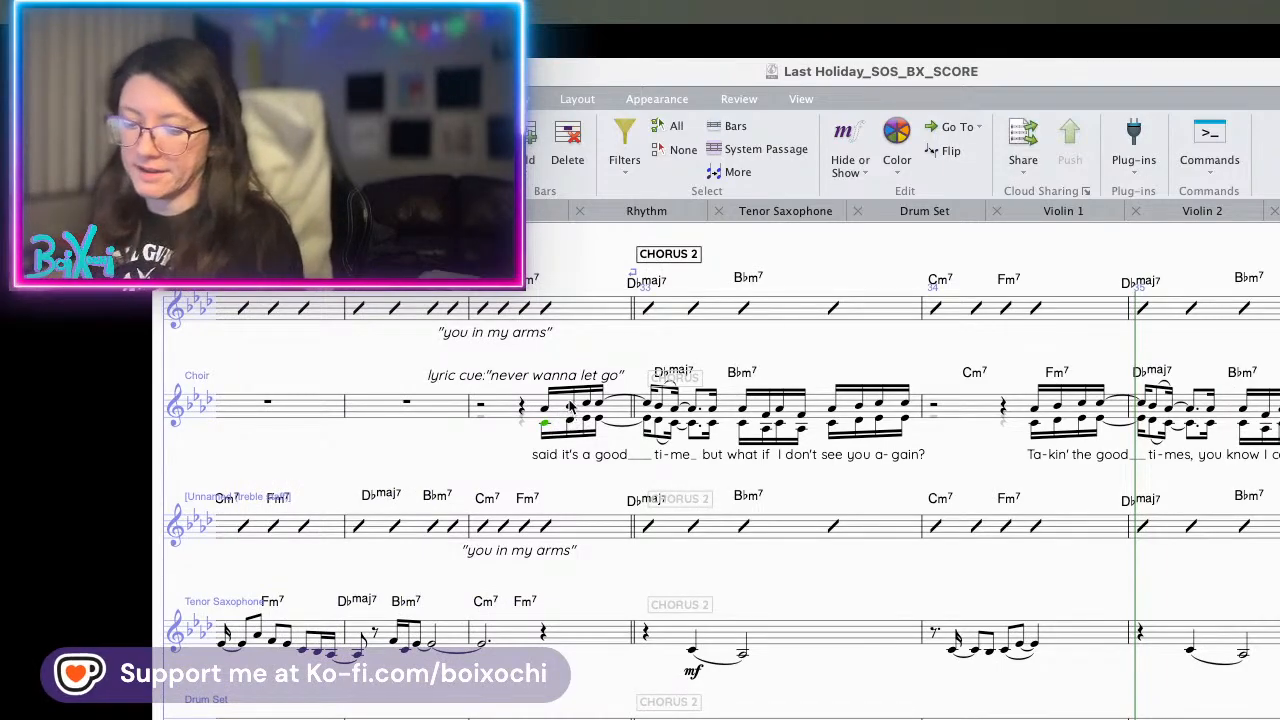
{"action": "key", "text": "3"}
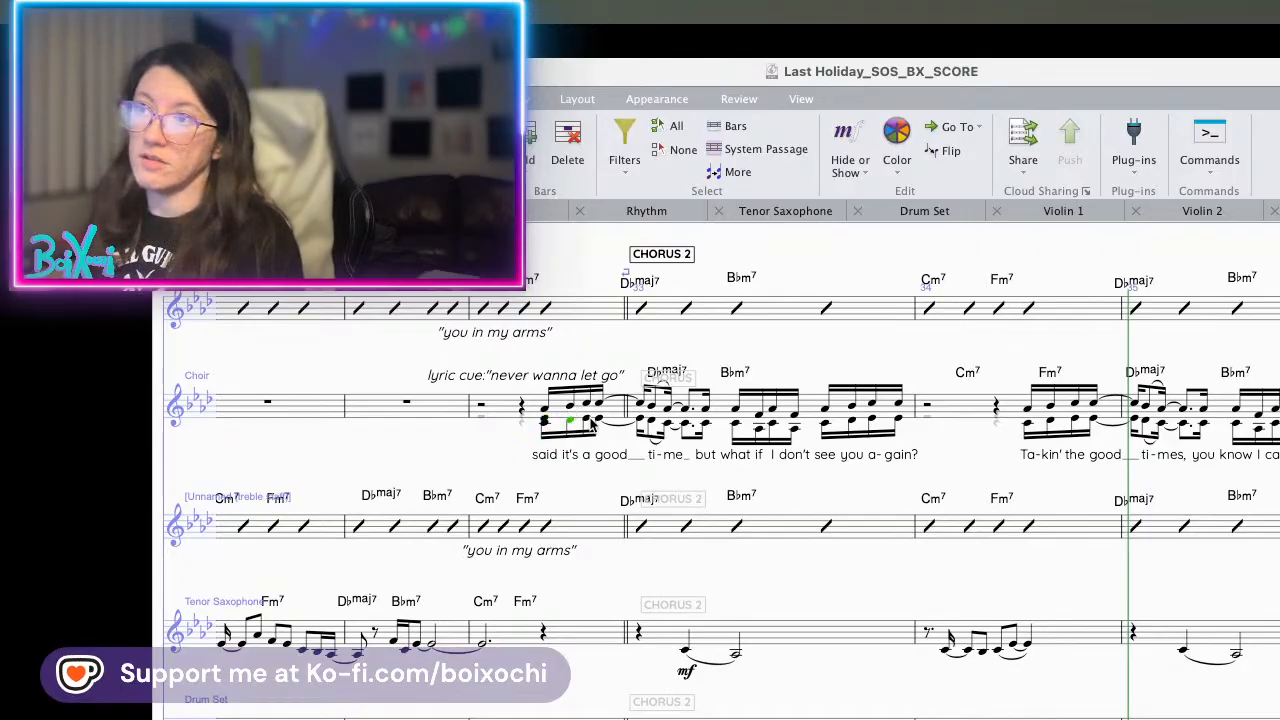
{"action": "left_click", "coordinate": [898, 424], "text": "shift"}
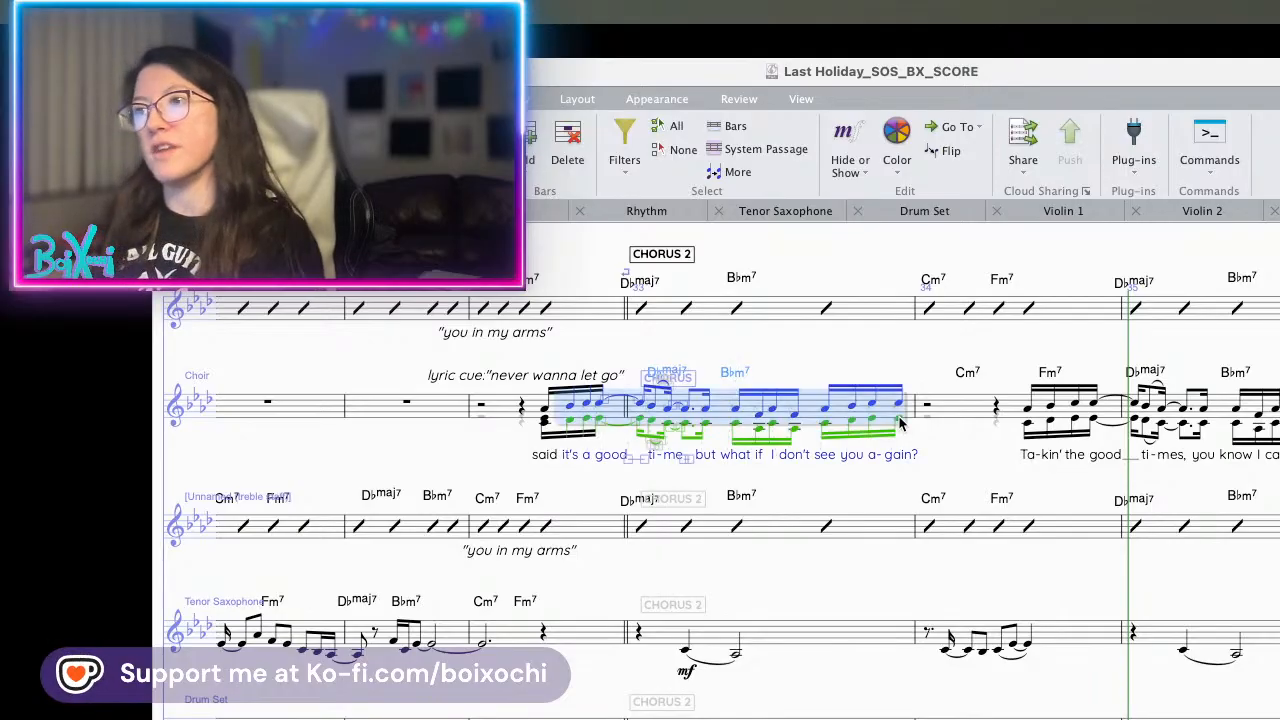
{"action": "left_click", "coordinate": [622, 160]}
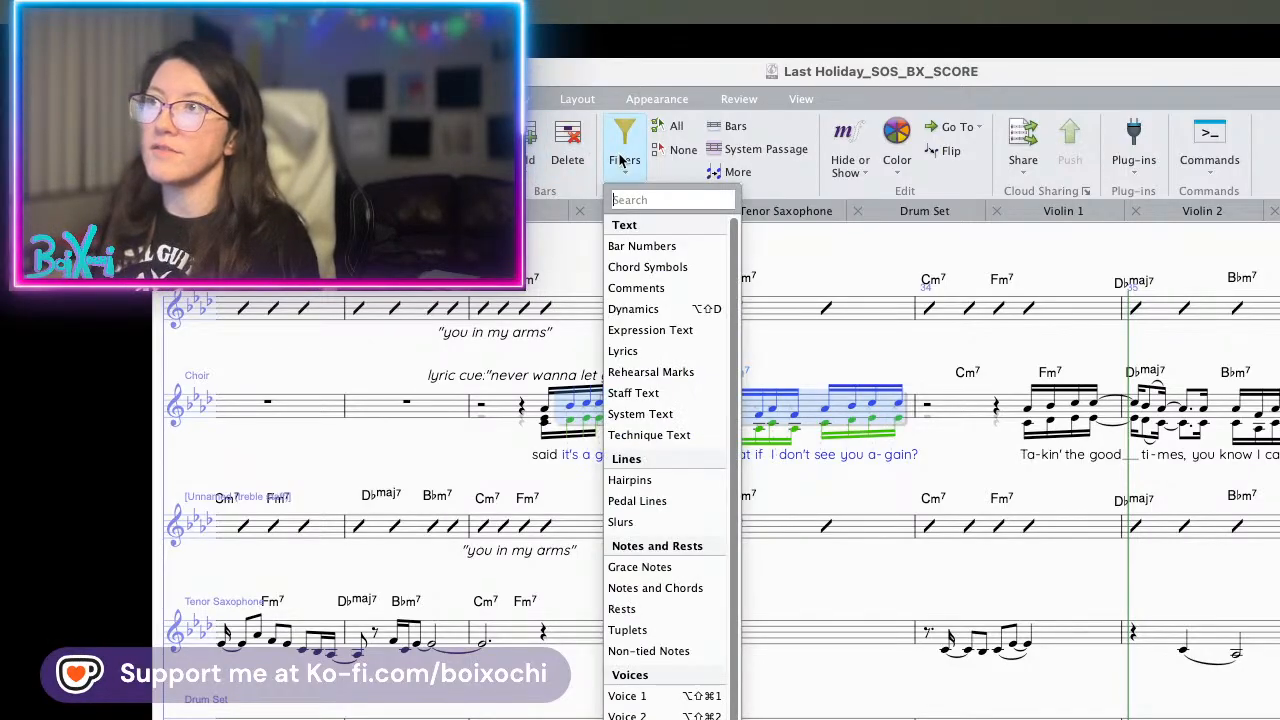
{"action": "left_click", "coordinate": [627, 695]}
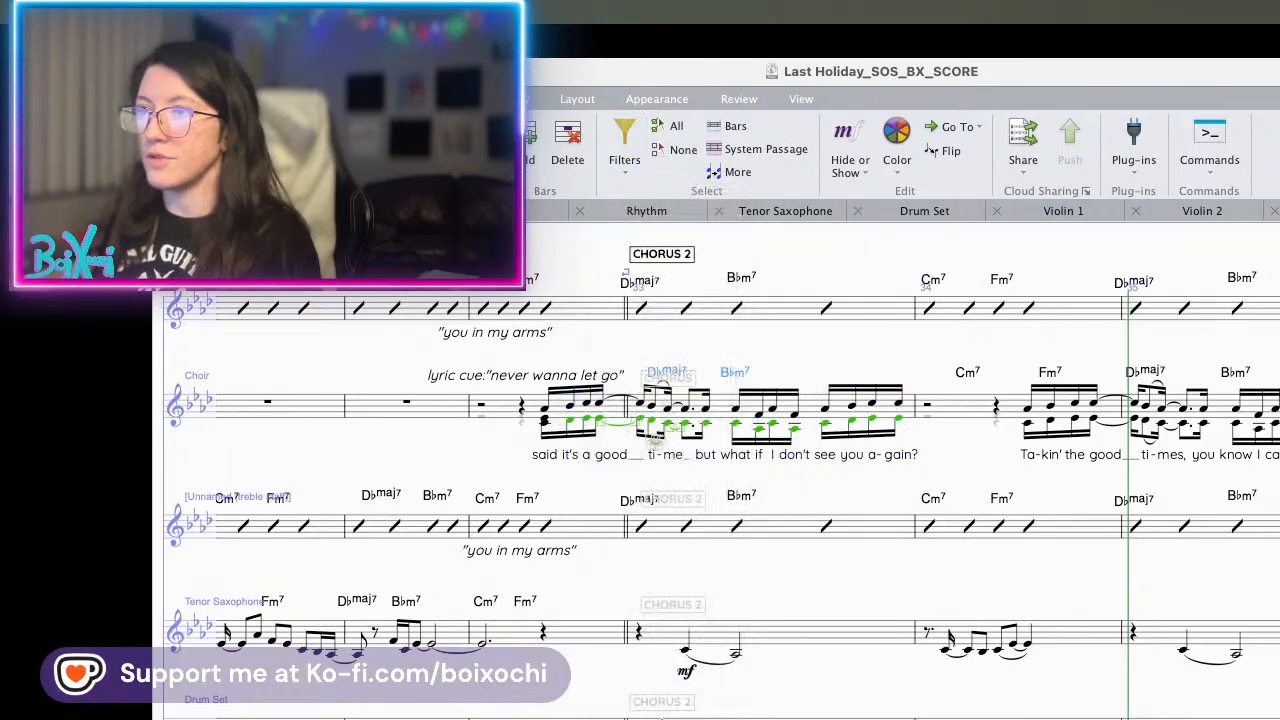
{"action": "key", "text": "3"}
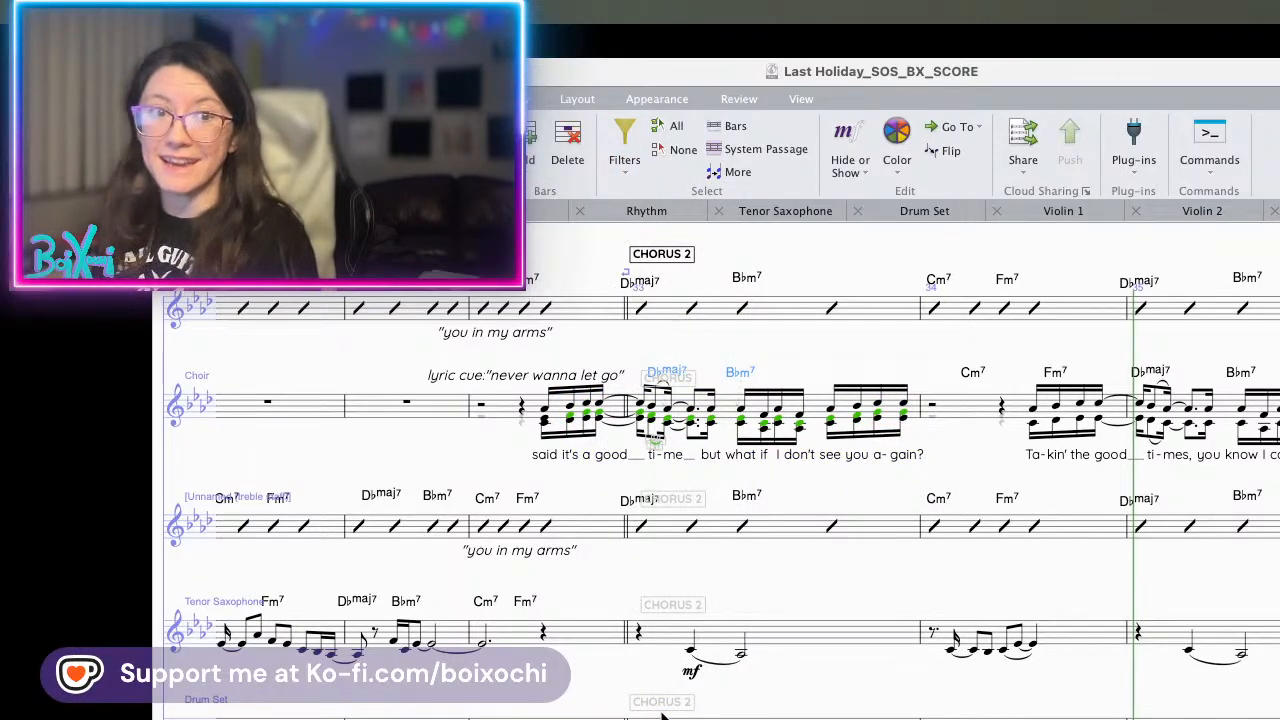
{"action": "key", "text": "super+equal"}
{"action": "key", "text": "super+equal"}
{"action": "key", "text": "super+equal"}
{"action": "key", "text": "super+equal"}
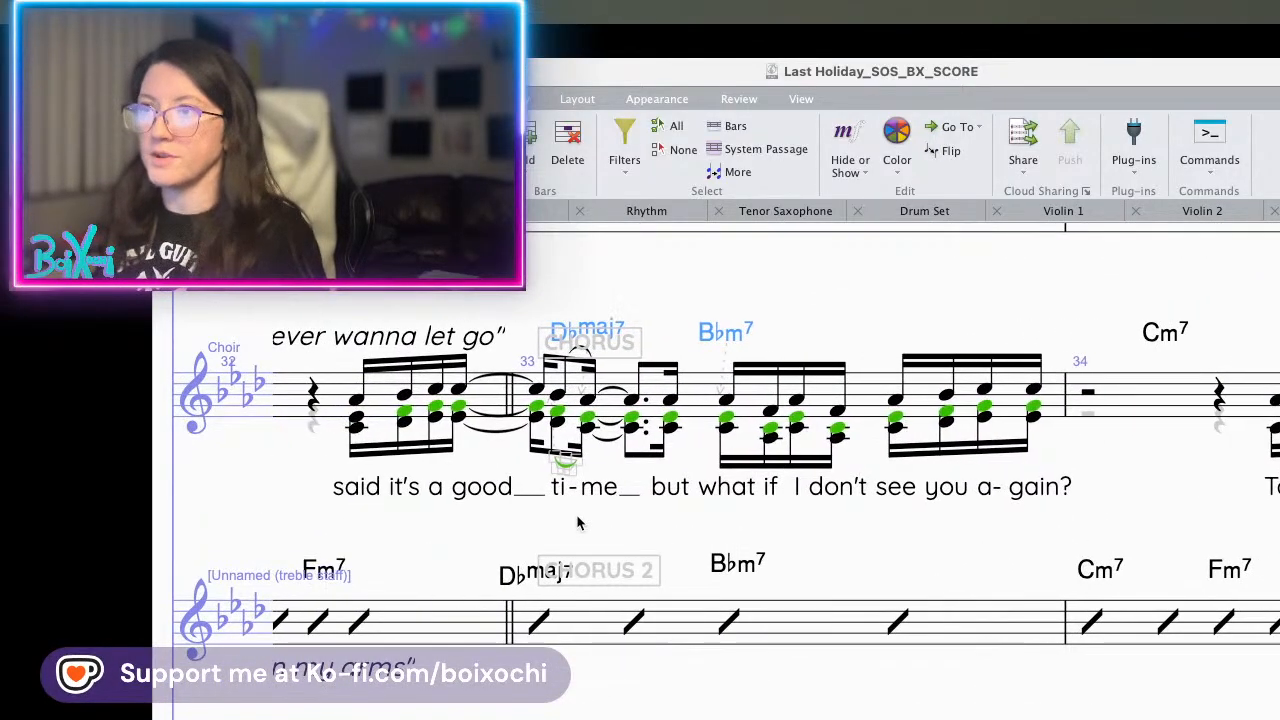
- Remove the added thirds from the Choir's lower voice in bars 32 and 33, including the one on "said"
{"action": "scroll", "coordinate": [578, 522], "scroll_direction": "left", "scroll_amount": 3}
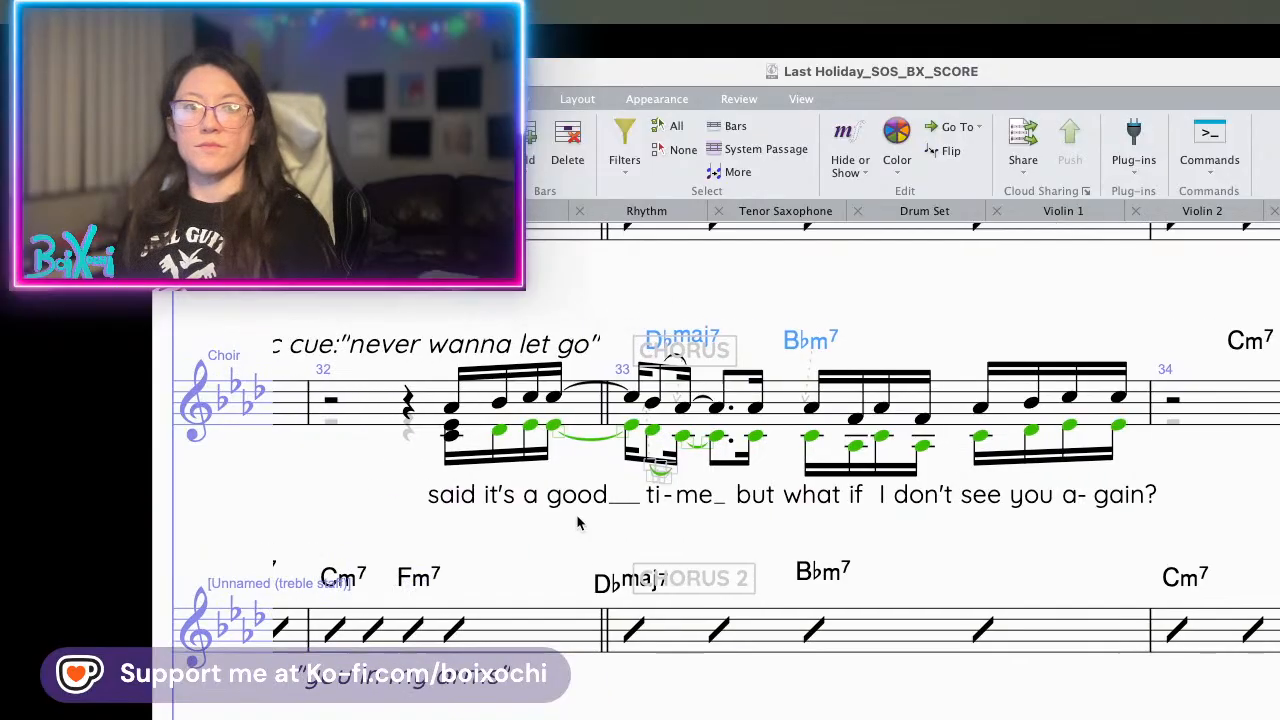
{"action": "scroll", "coordinate": [580, 522], "scroll_direction": "up", "scroll_amount": 1}
{"action": "scroll", "coordinate": [601, 530], "scroll_direction": "right", "scroll_amount": 1}
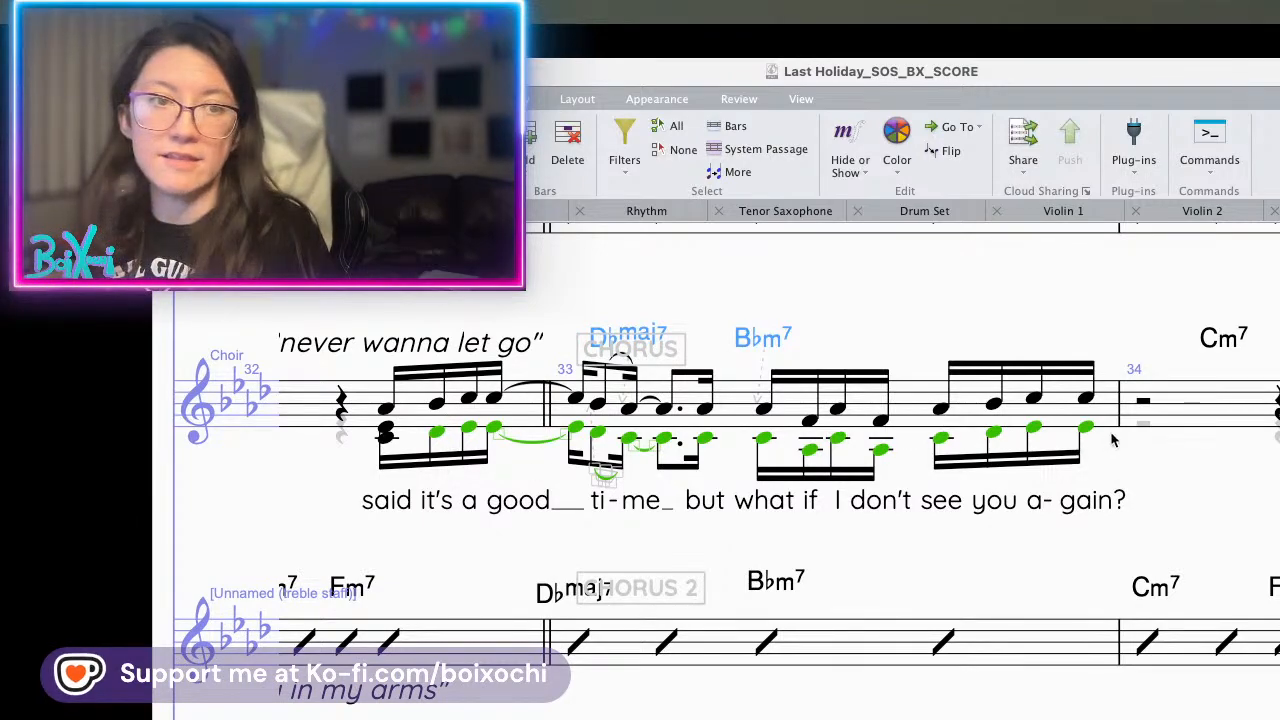
{"action": "key", "text": "Escape"}
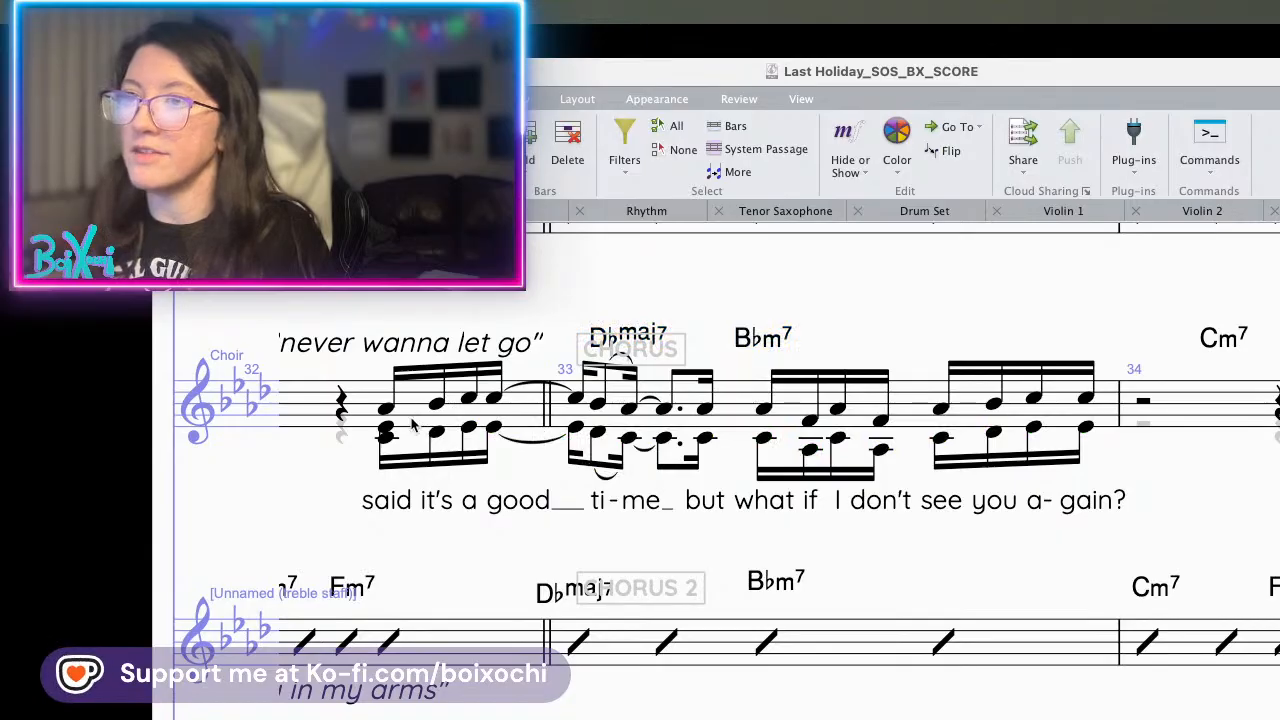
{"action": "key", "text": "Down"}
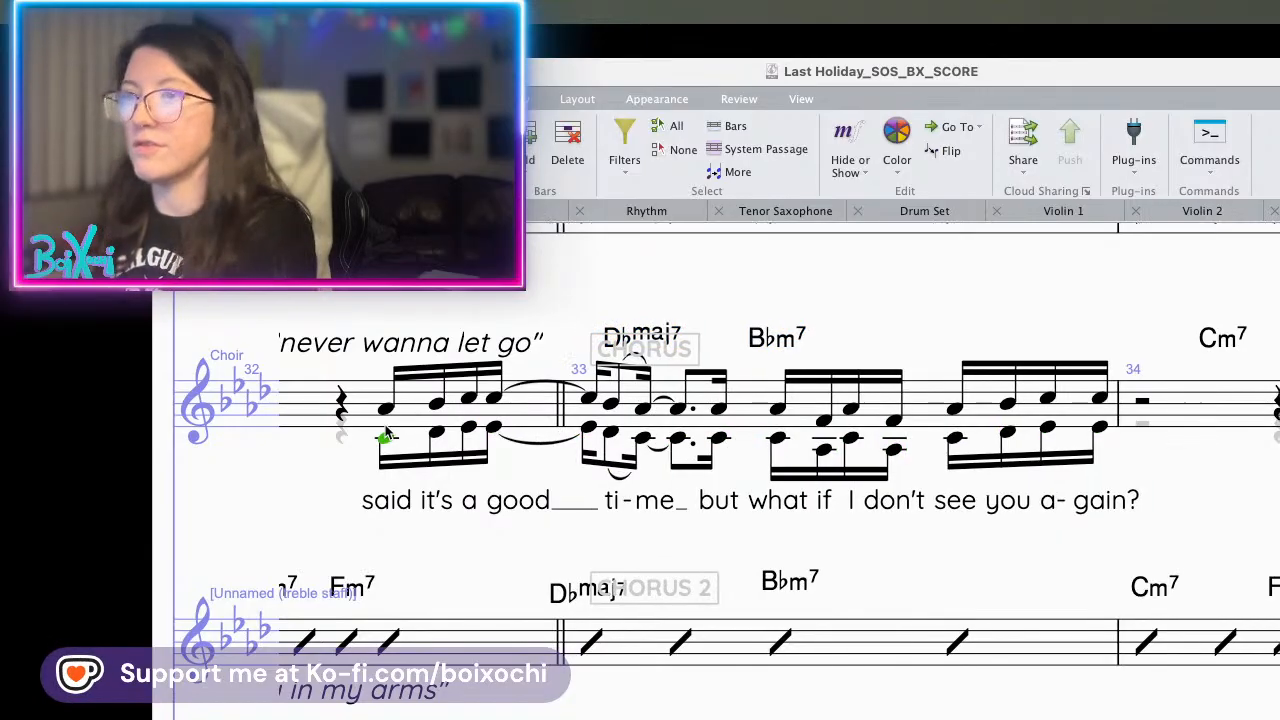
- Add a third above the Choir's voice 2 notes from "said it's a good time" in bar 32 through the closing "yeah yeah" of Chorus 2
{"action": "left_click", "coordinate": [1104, 432], "text": "shift"}
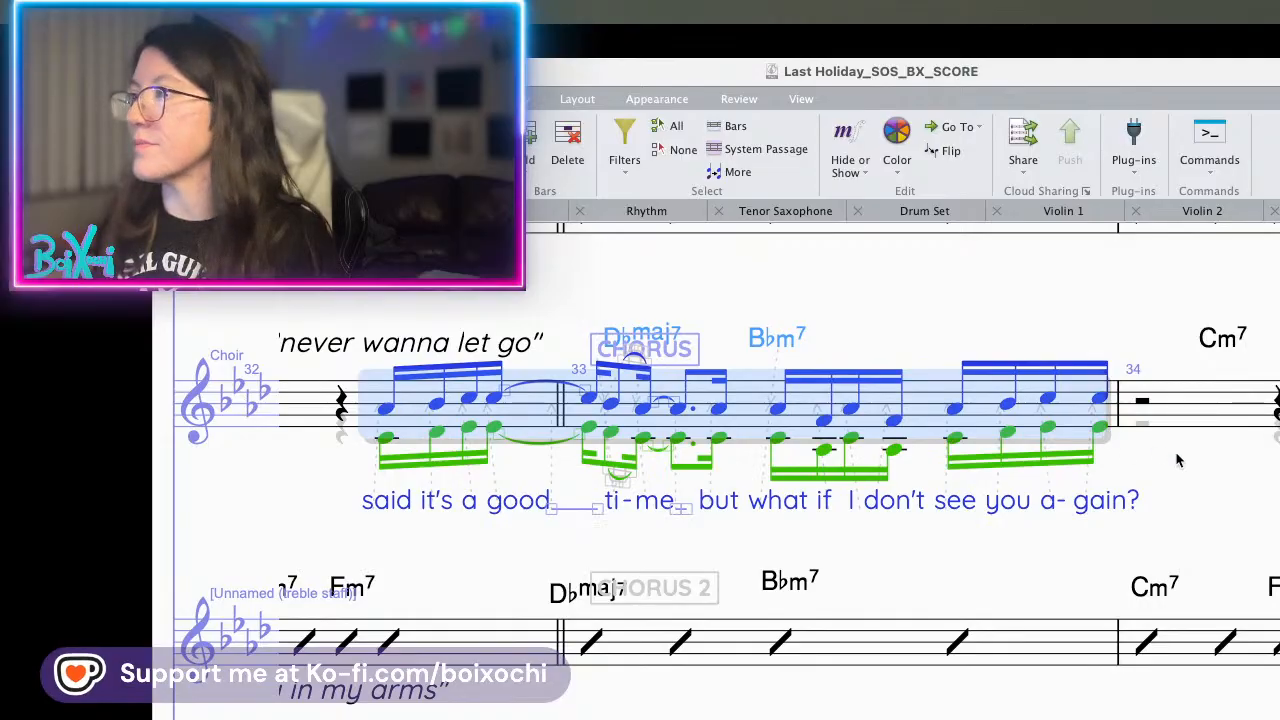
{"action": "left_click_drag", "start_coordinate": [1174, 457], "coordinate": [1204, 525]}
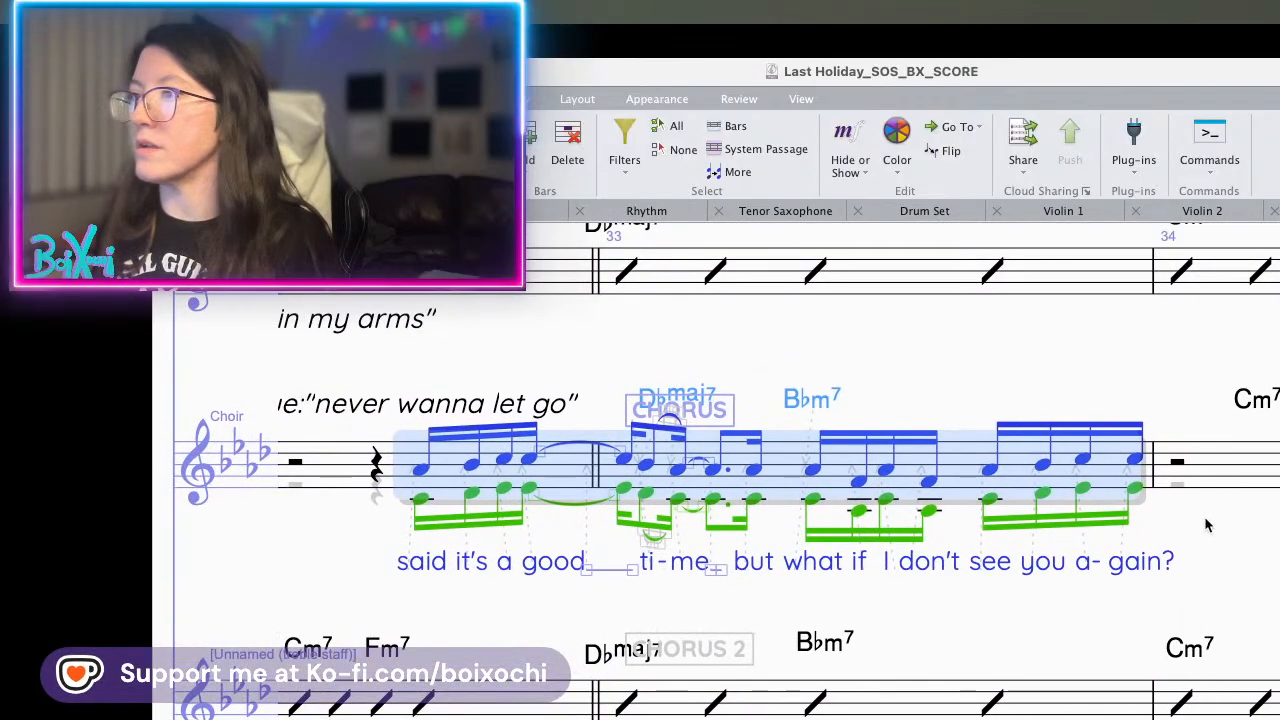
{"action": "scroll", "coordinate": [1176, 545], "scroll_direction": "down", "scroll_amount": 8}
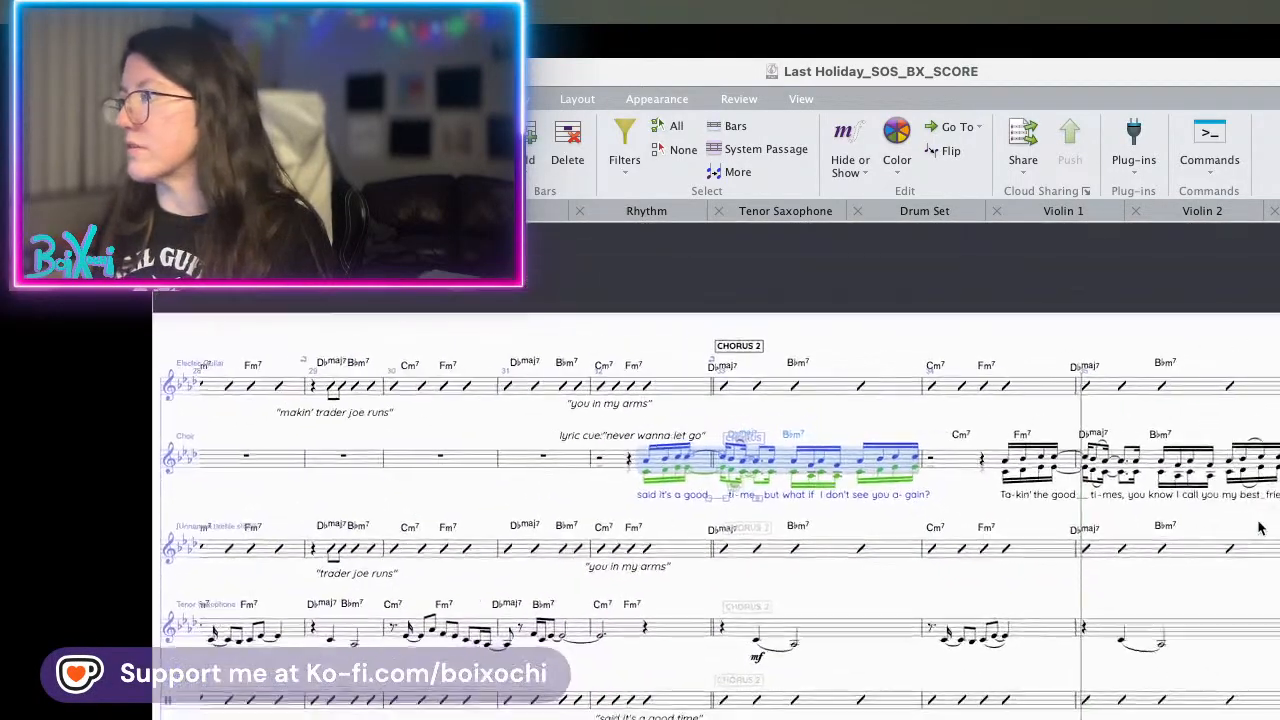
{"action": "scroll", "coordinate": [1264, 534], "scroll_direction": "down", "scroll_amount": 1}
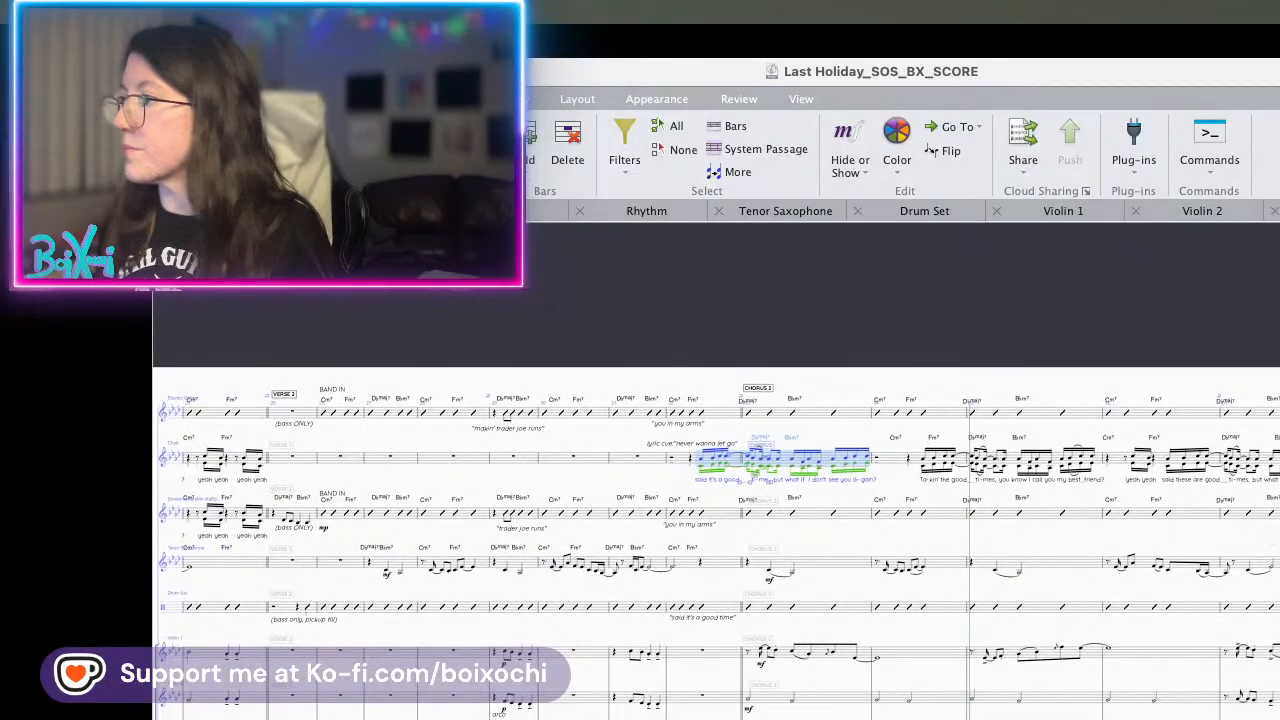
{"action": "left_click_drag", "start_coordinate": [1264, 534], "coordinate": [915, 546]}
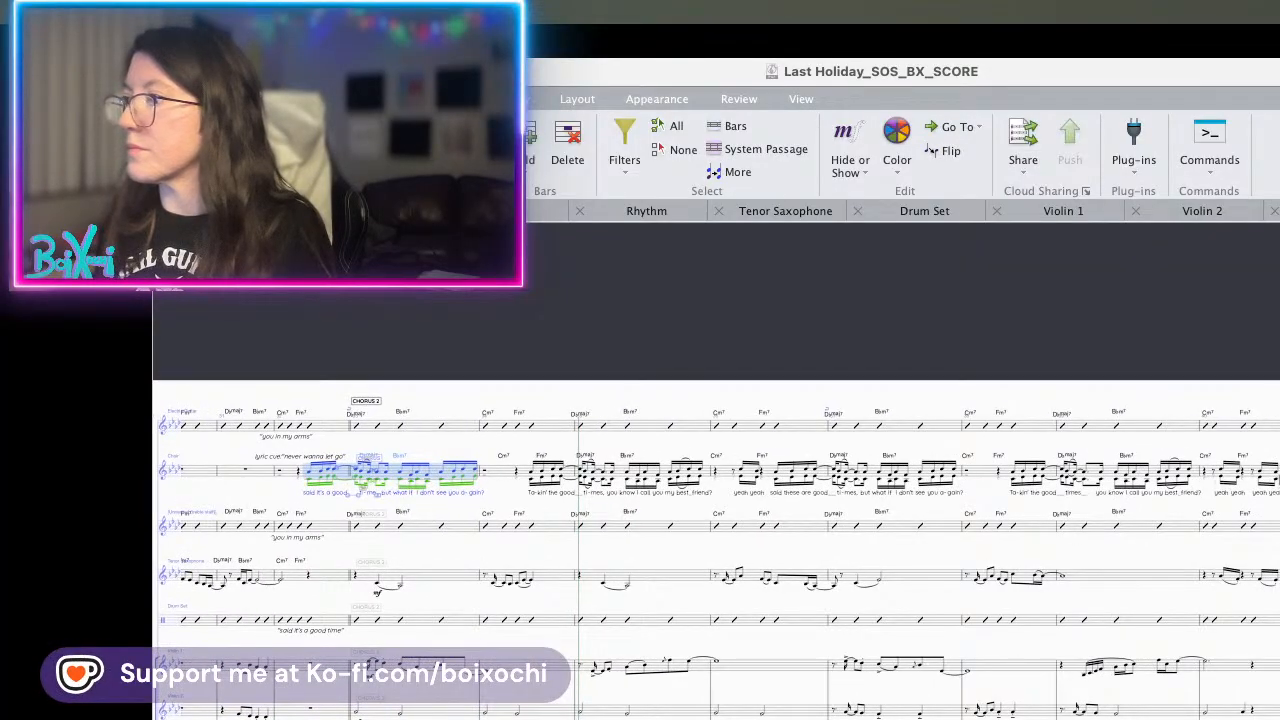
{"action": "left_click", "coordinate": [1275, 478], "text": "shift"}
{"action": "scroll", "coordinate": [715, 532], "scroll_direction": "left", "scroll_amount": 3}
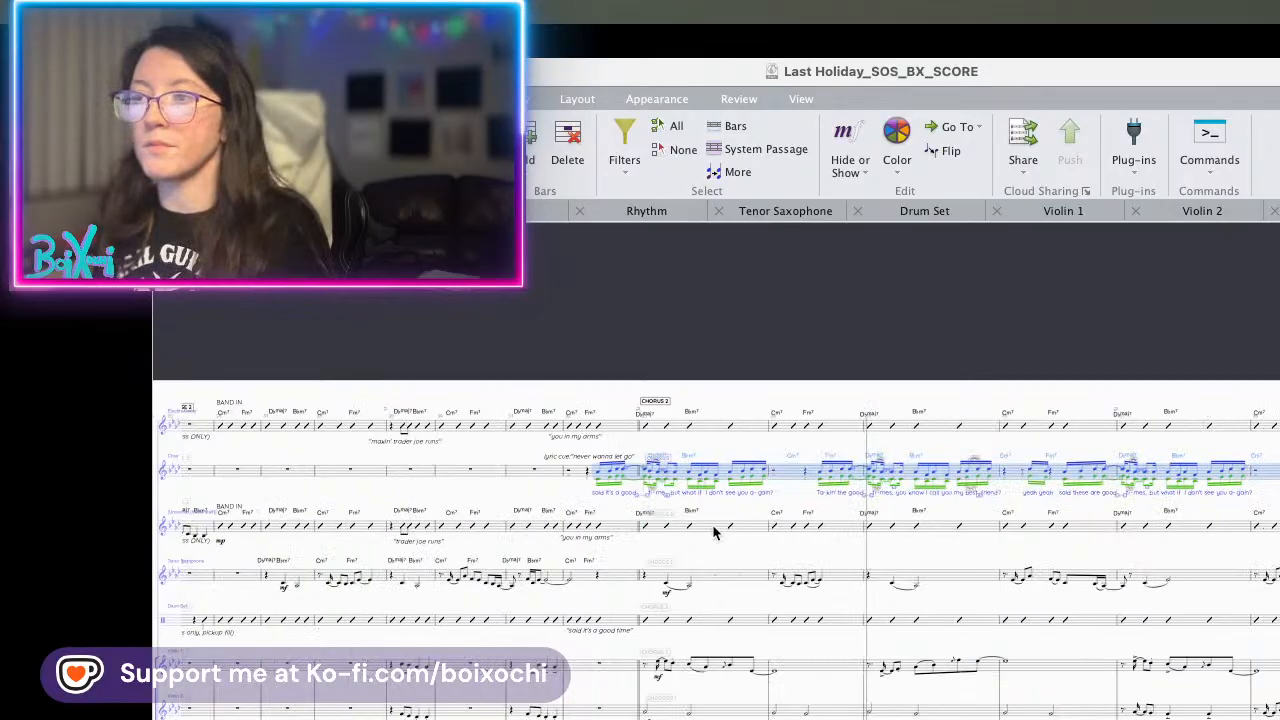
{"action": "scroll", "coordinate": [723, 532], "scroll_direction": "up", "scroll_amount": 5}
{"action": "scroll", "coordinate": [723, 532], "scroll_direction": "left", "scroll_amount": 4}
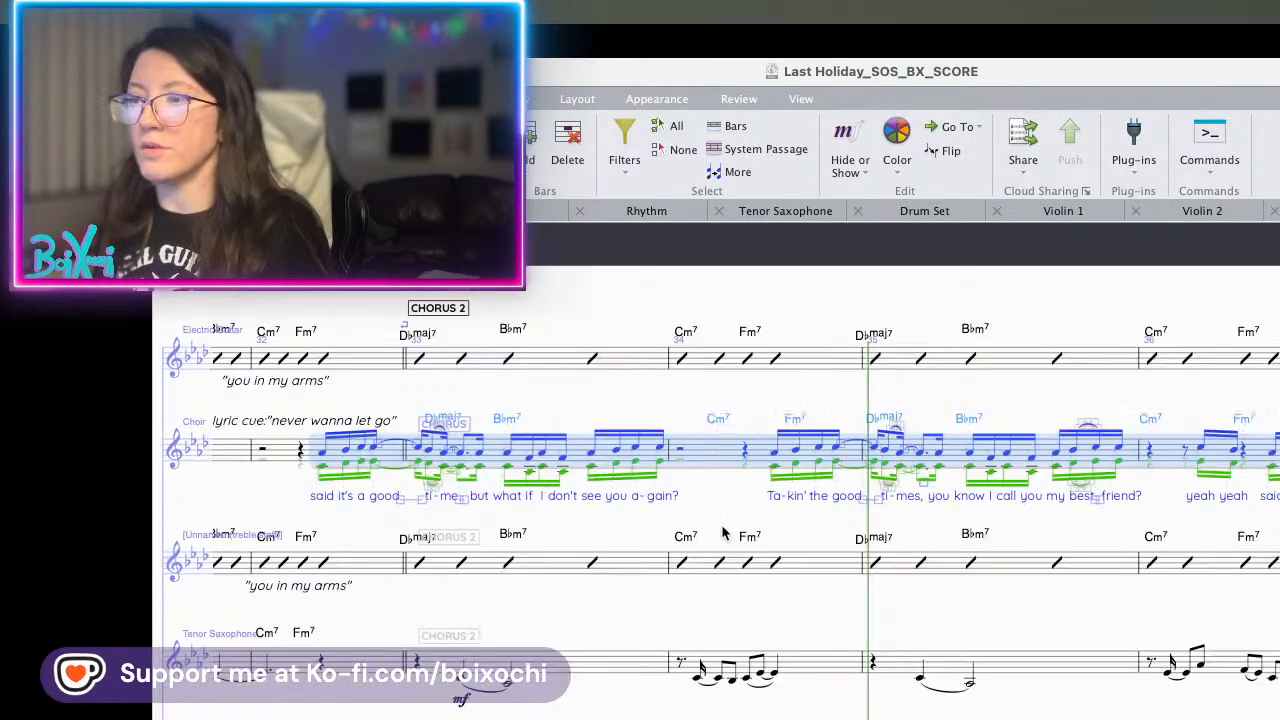
{"action": "scroll", "coordinate": [800, 532], "scroll_direction": "up", "scroll_amount": 3}
{"action": "scroll", "coordinate": [800, 532], "scroll_direction": "left", "scroll_amount": 4}
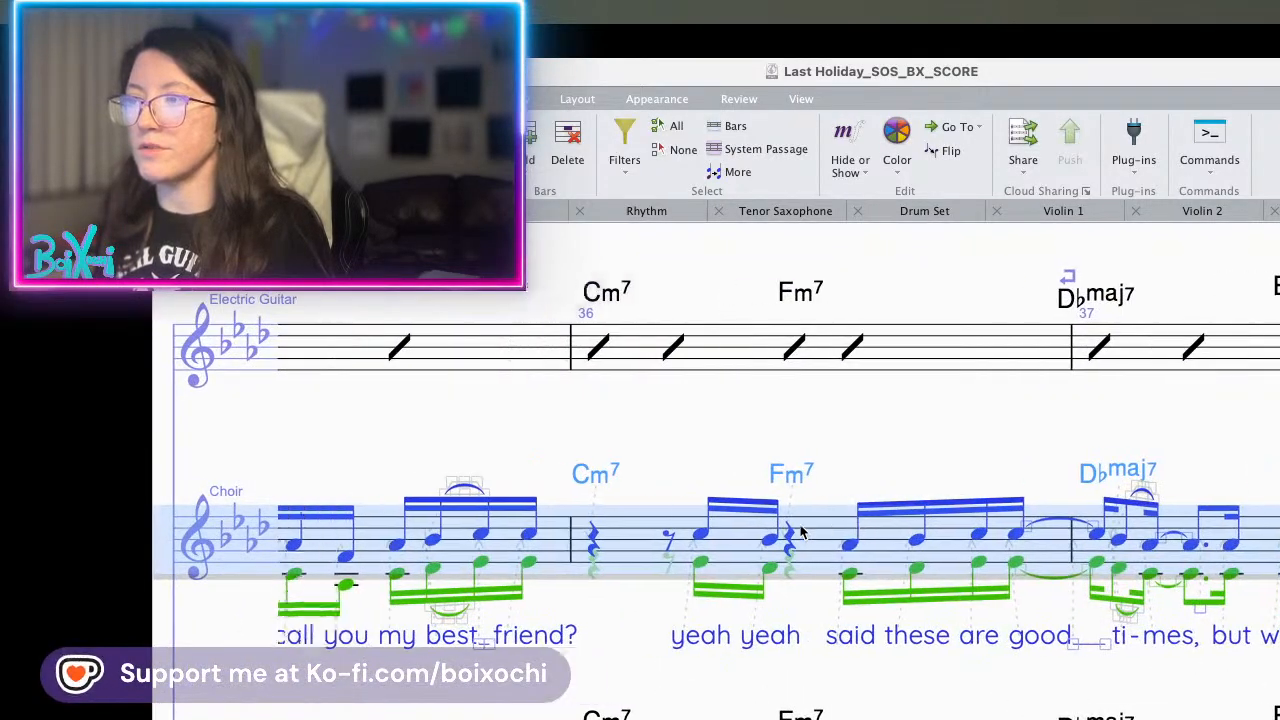
{"action": "scroll", "coordinate": [810, 540], "scroll_direction": "right", "scroll_amount": 1}
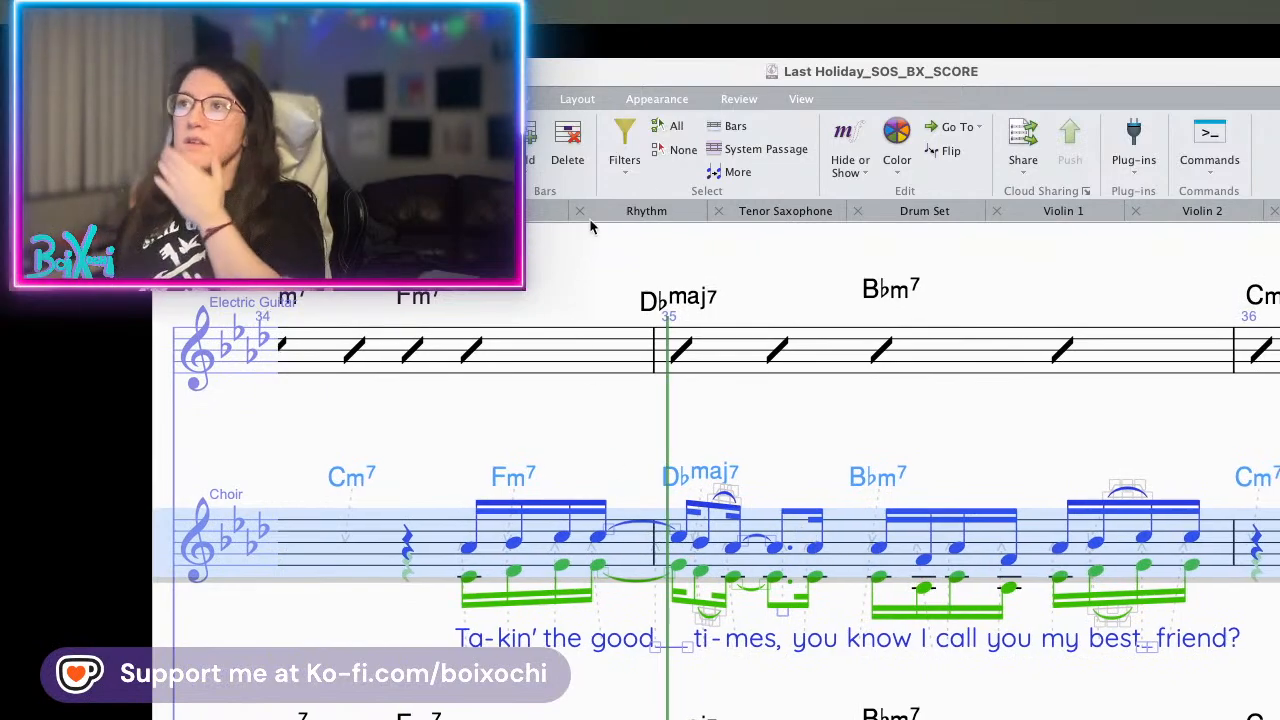
{"action": "left_click", "coordinate": [630, 150]}
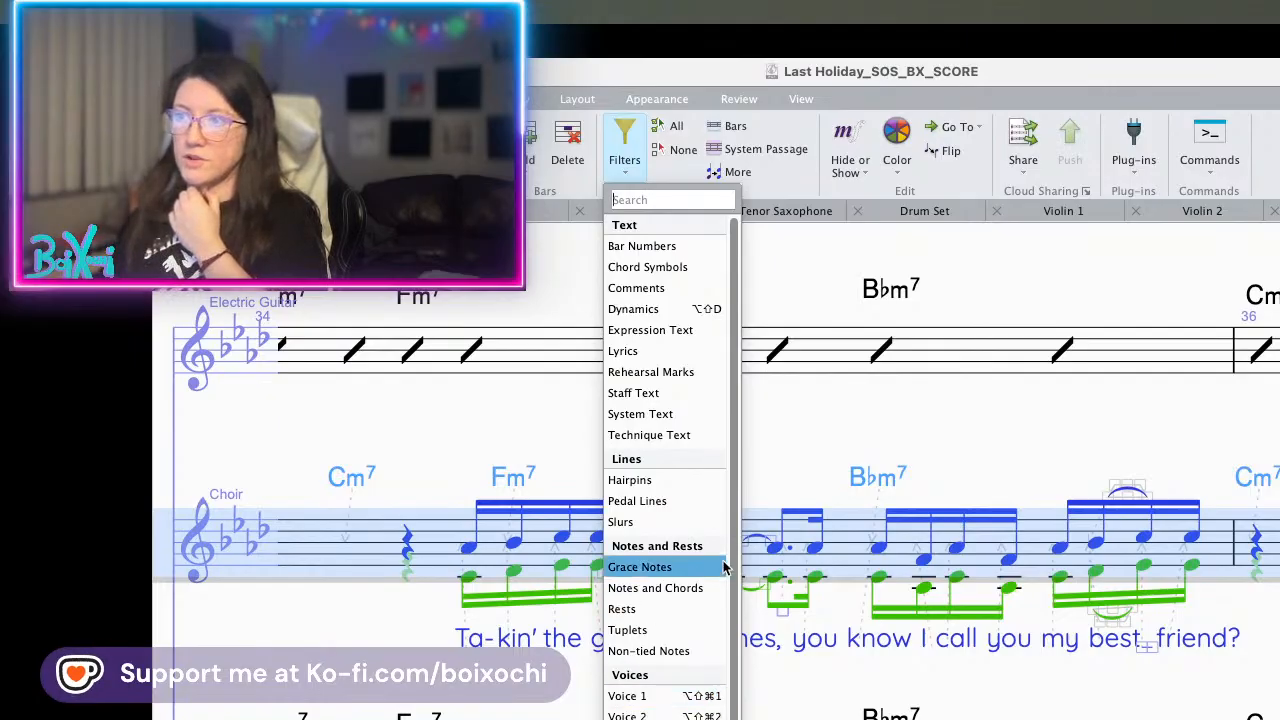
{"action": "left_click", "coordinate": [626, 152]}
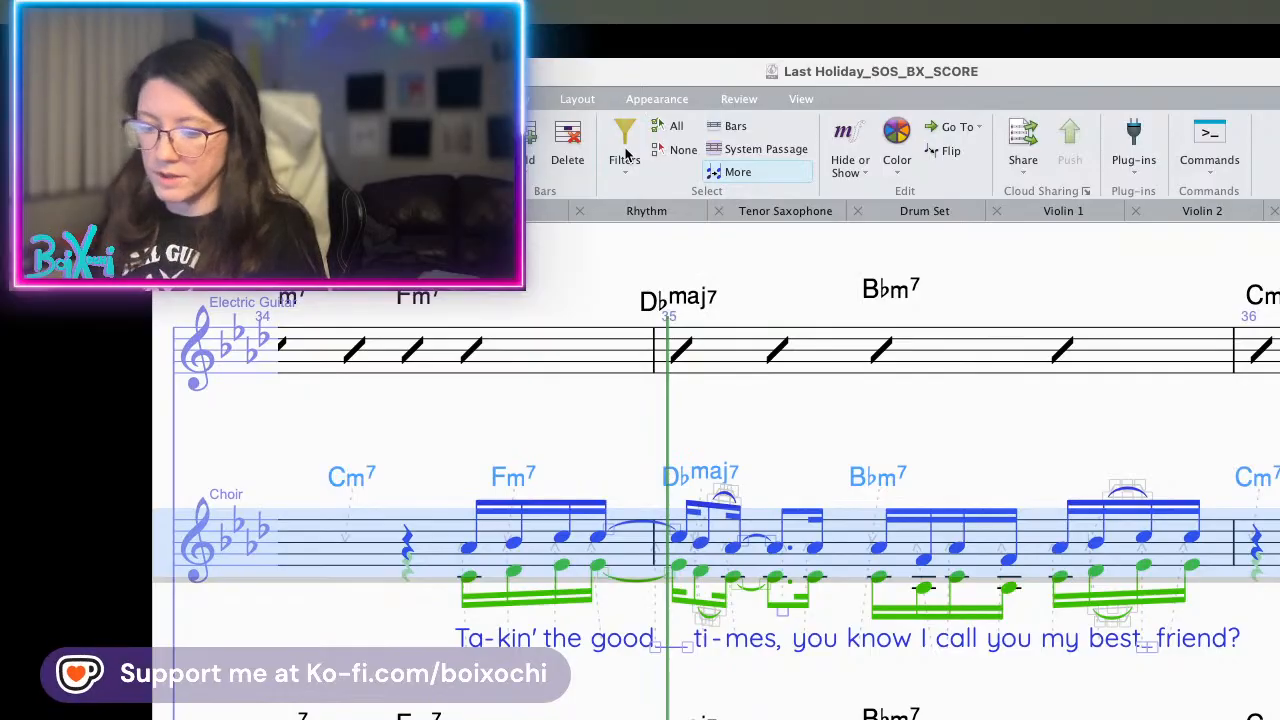
{"action": "key", "text": "Escape"}
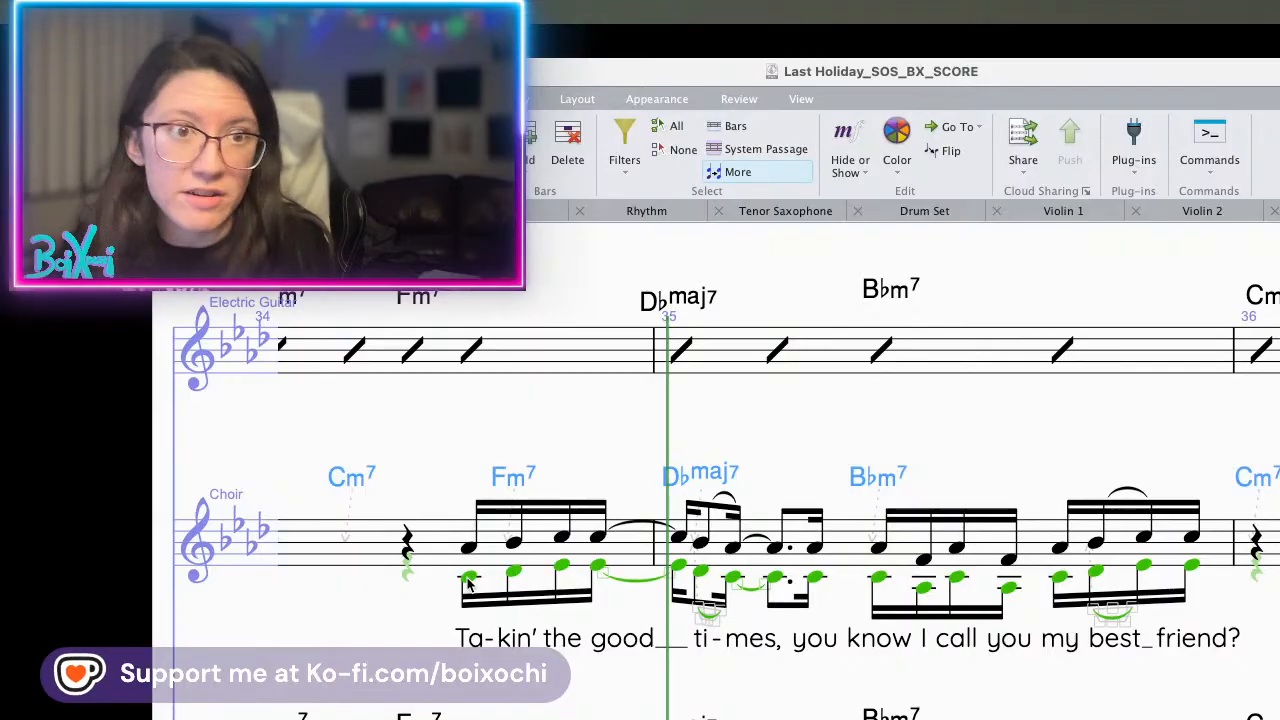
{"action": "key", "text": "3"}
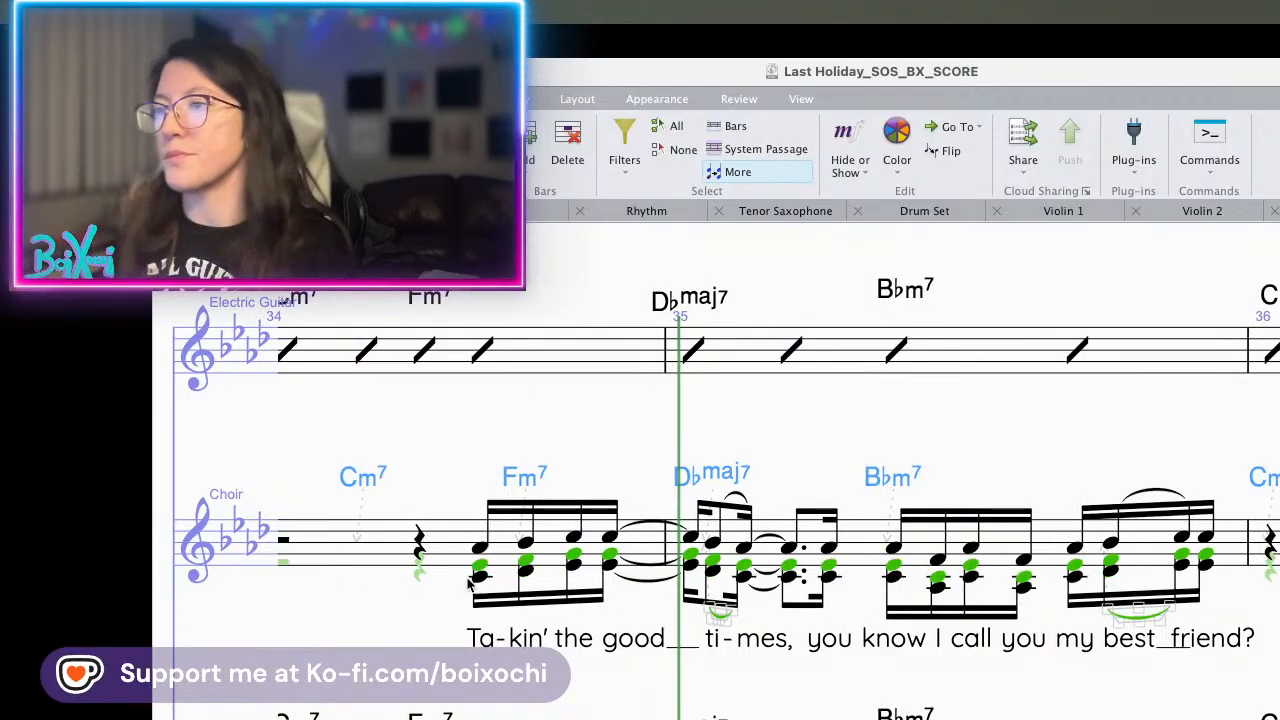
- Play back the Choir's "Takin' the good" in bar 34 to hear the added thirds
{"action": "left_click", "coordinate": [478, 582]}
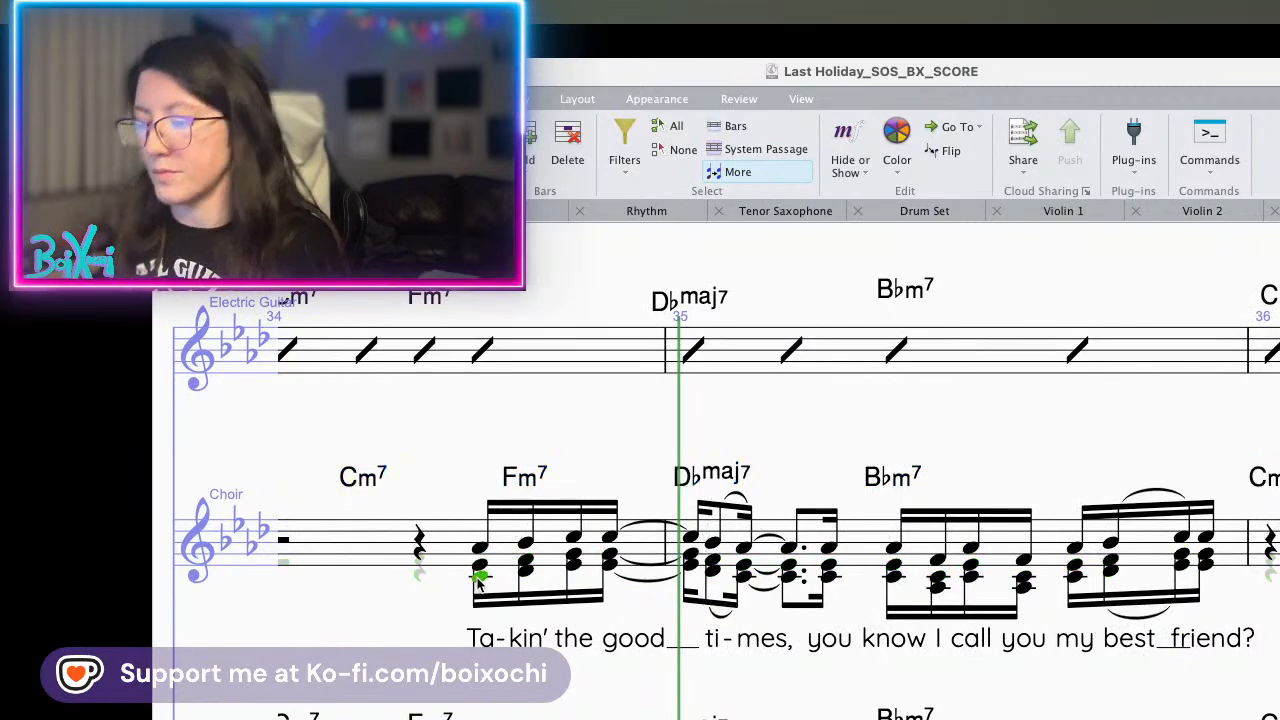
{"action": "key", "text": "p"}
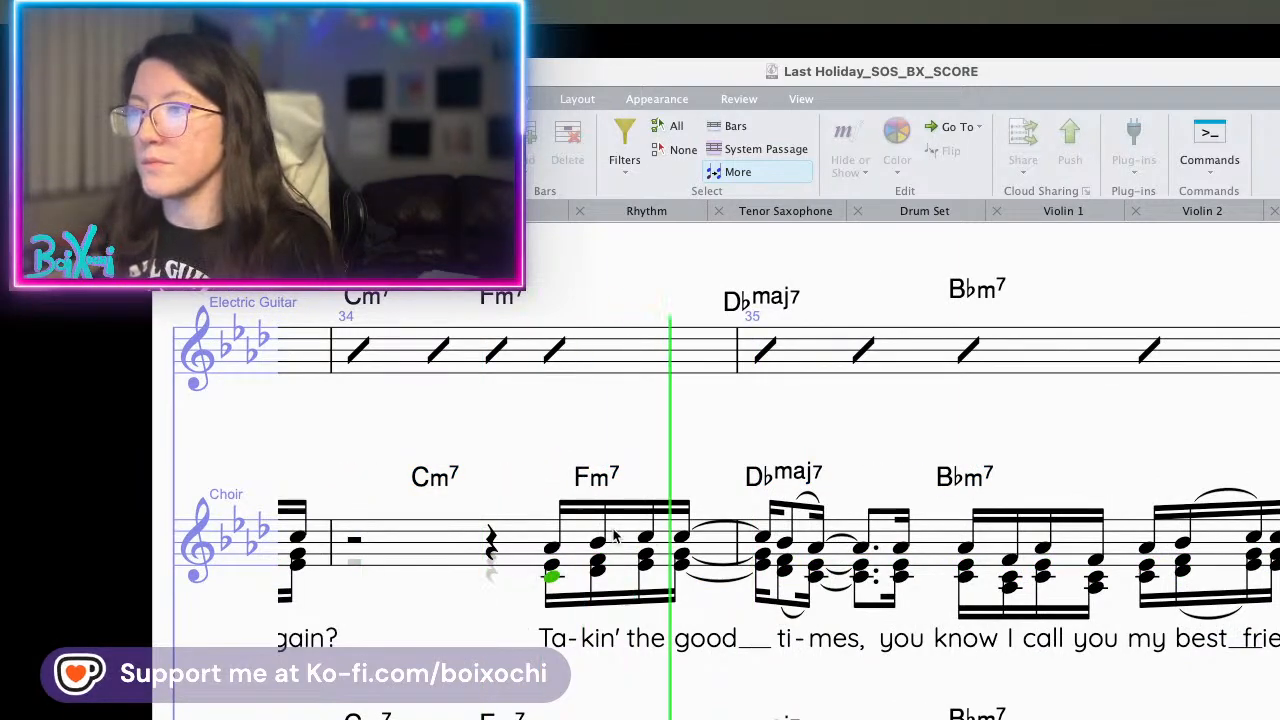
{"action": "key", "text": "space"}
- Raise the Choir's added thirds on "the good" in bar 34 to A♭ and audition the remaining thirds in bar 35
{"action": "left_click", "coordinate": [645, 557]}
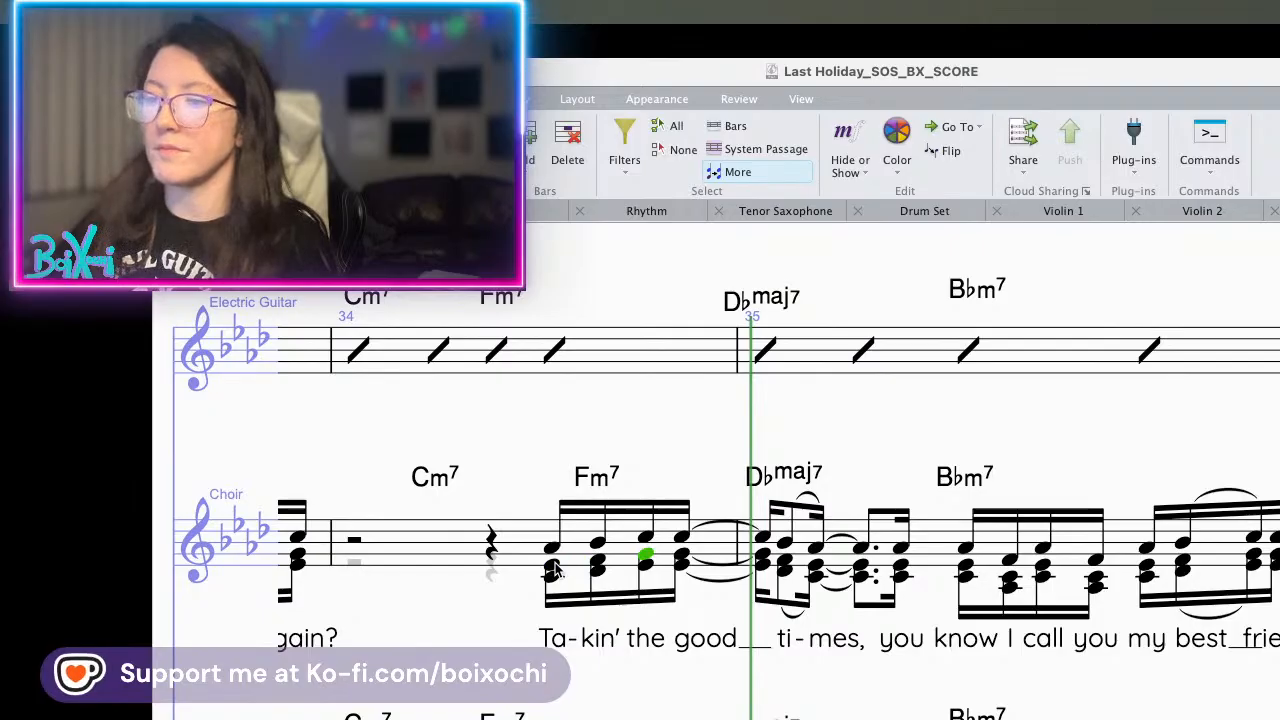
{"action": "key", "text": "Right"}
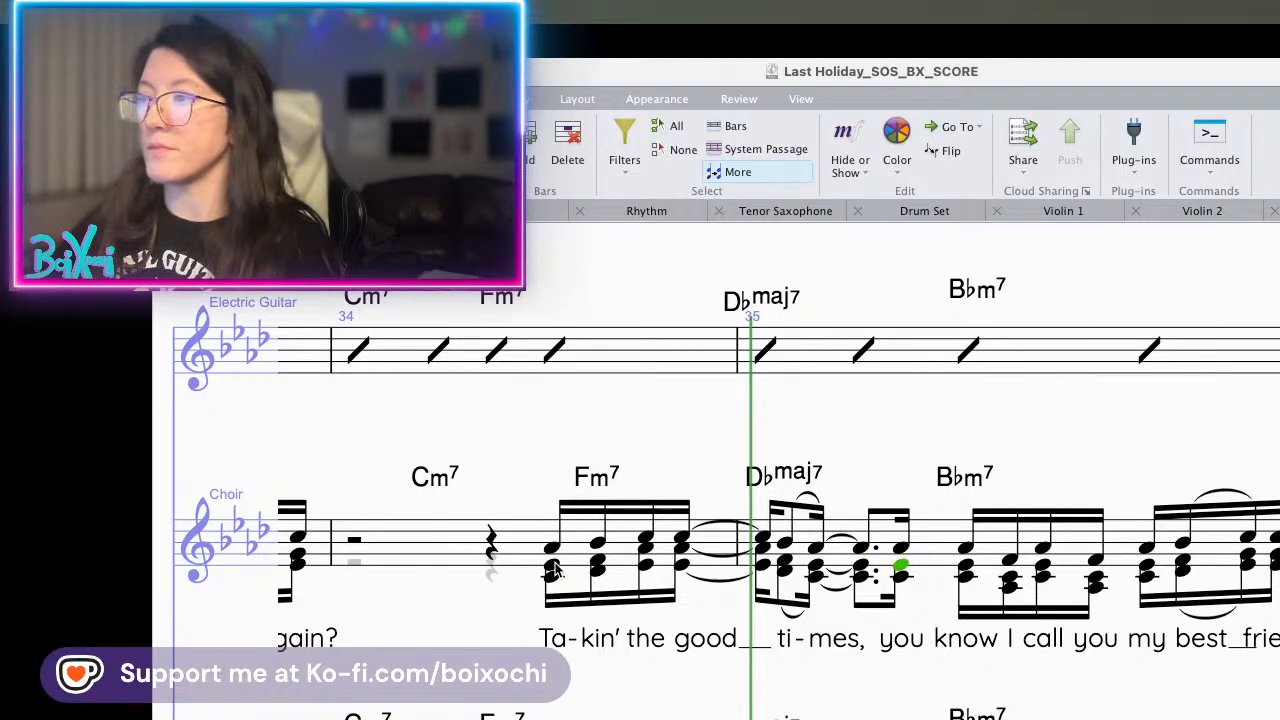
{"action": "key", "text": "Right"}
{"action": "key", "text": "Right"}
{"action": "key", "text": "Right"}
{"action": "key", "text": "Right"}
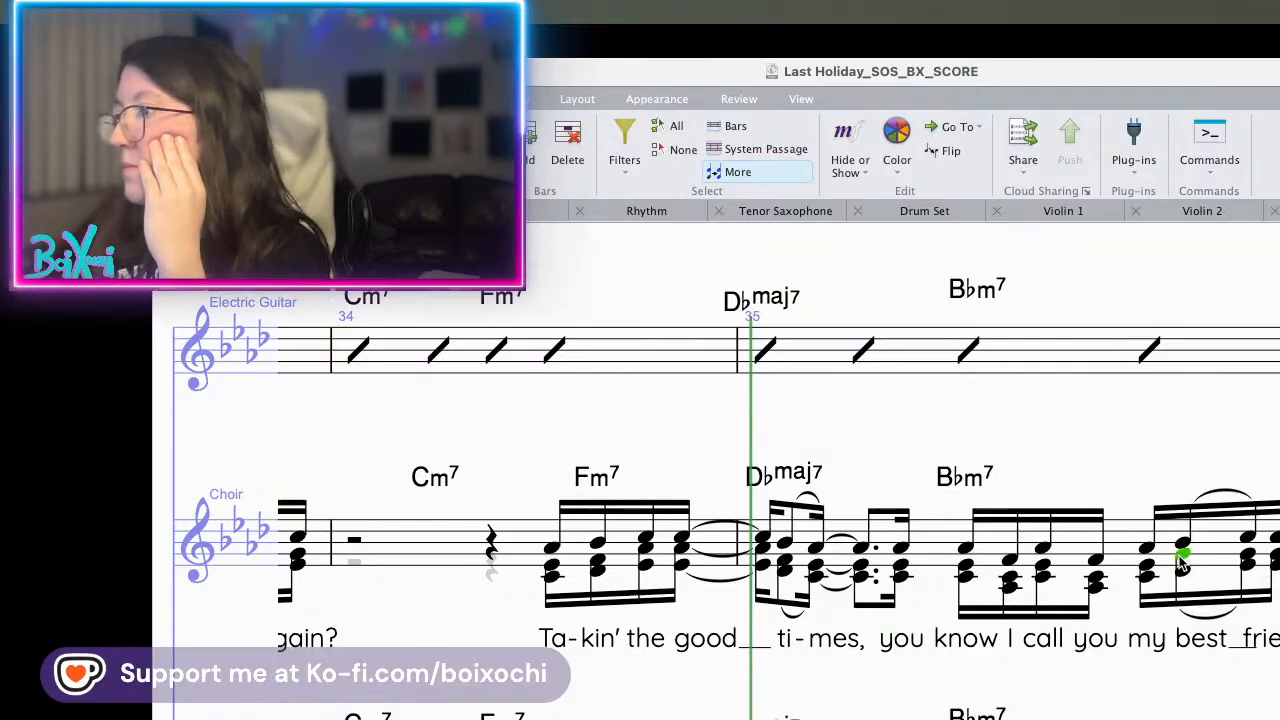
{"action": "key", "text": "Right"}
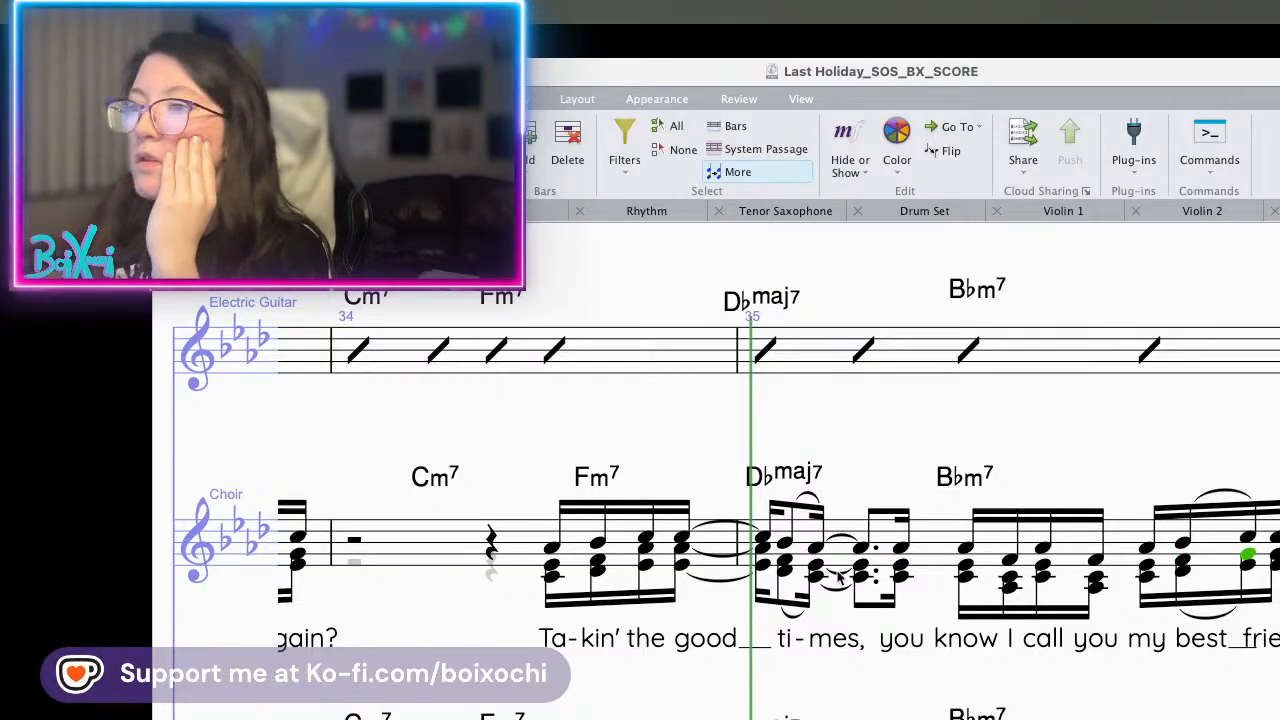
- Raise the Choir's added thirds on "a good" in bar 32 and the tied note in bar 33 to A♭
{"action": "left_click_drag", "start_coordinate": [444, 600], "coordinate": [1115, 633]}
{"action": "left_click_drag", "start_coordinate": [520, 716], "coordinate": [1279, 660]}
{"action": "left_click_drag", "start_coordinate": [1248, 611], "coordinate": [595, 633]}
{"action": "left_click", "coordinate": [507, 578]}
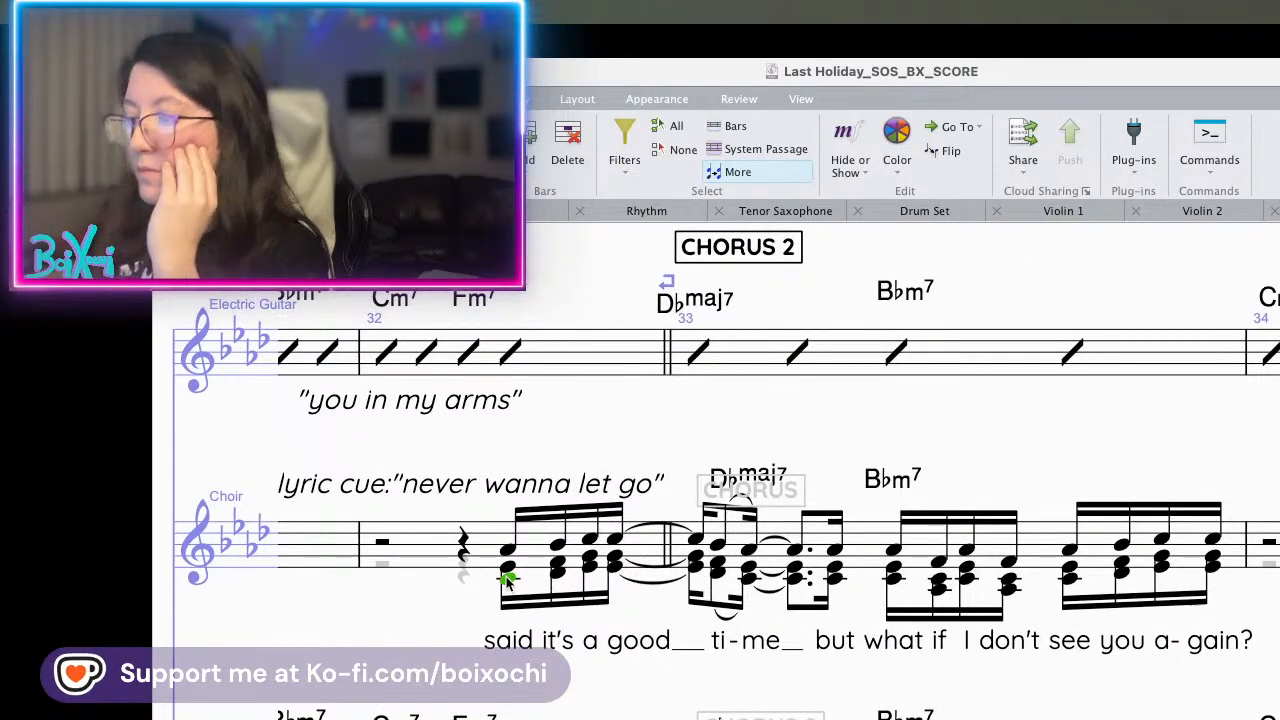
{"action": "left_click", "coordinate": [590, 560]}
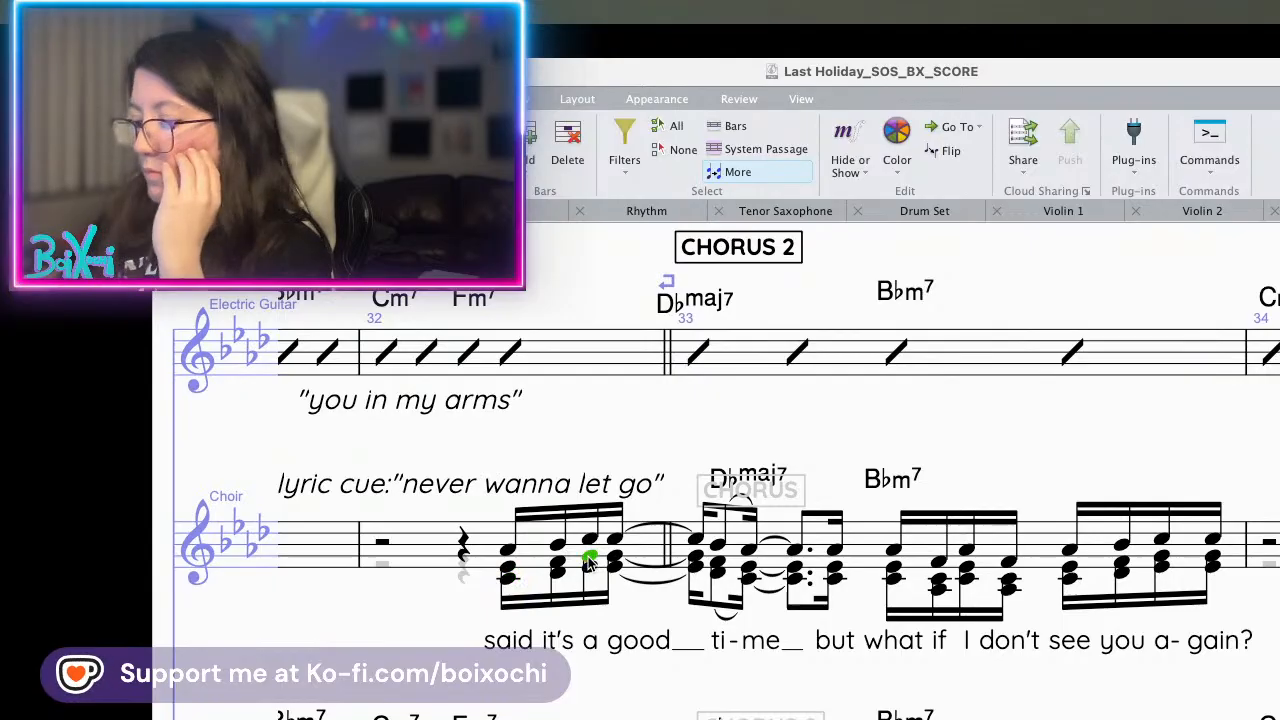
{"action": "left_click", "coordinate": [694, 560]}
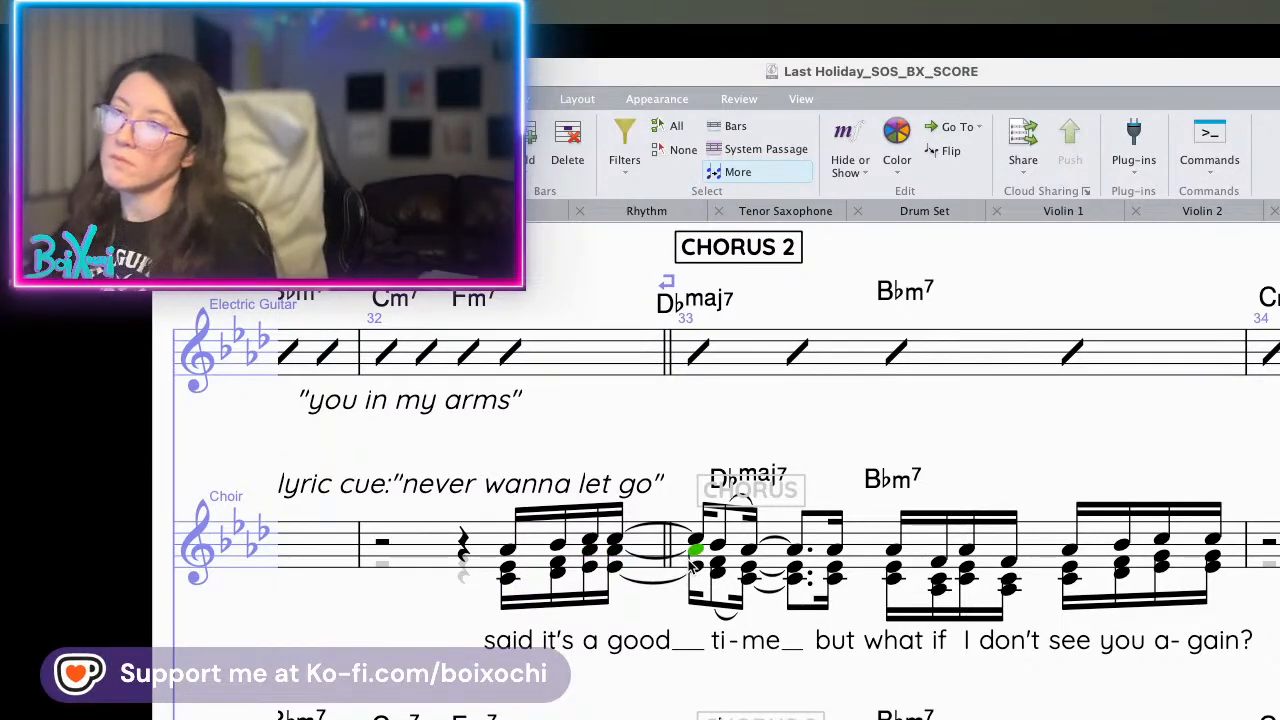
- Audition the Choir's added thirds through "again" in bar 33 and play the passage back
{"action": "key", "text": "Right"}
{"action": "key", "text": "Right"}
{"action": "key", "text": "Right"}
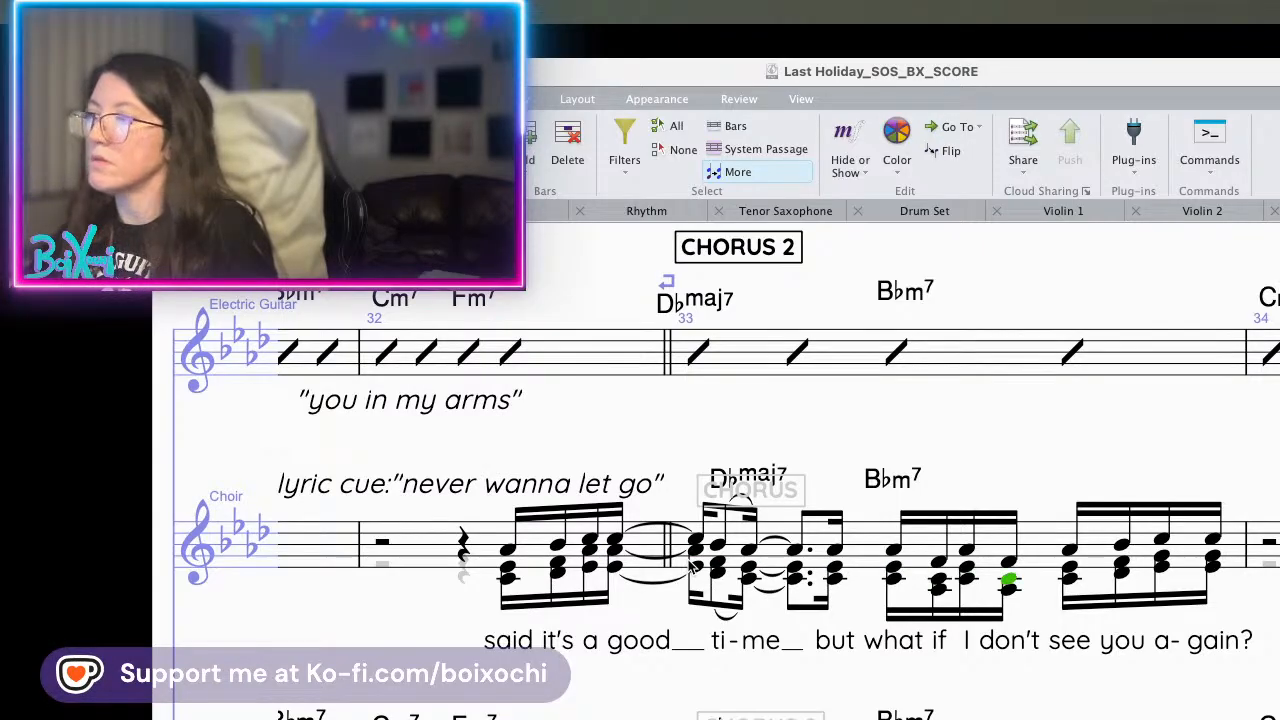
{"action": "key", "text": "Right"}
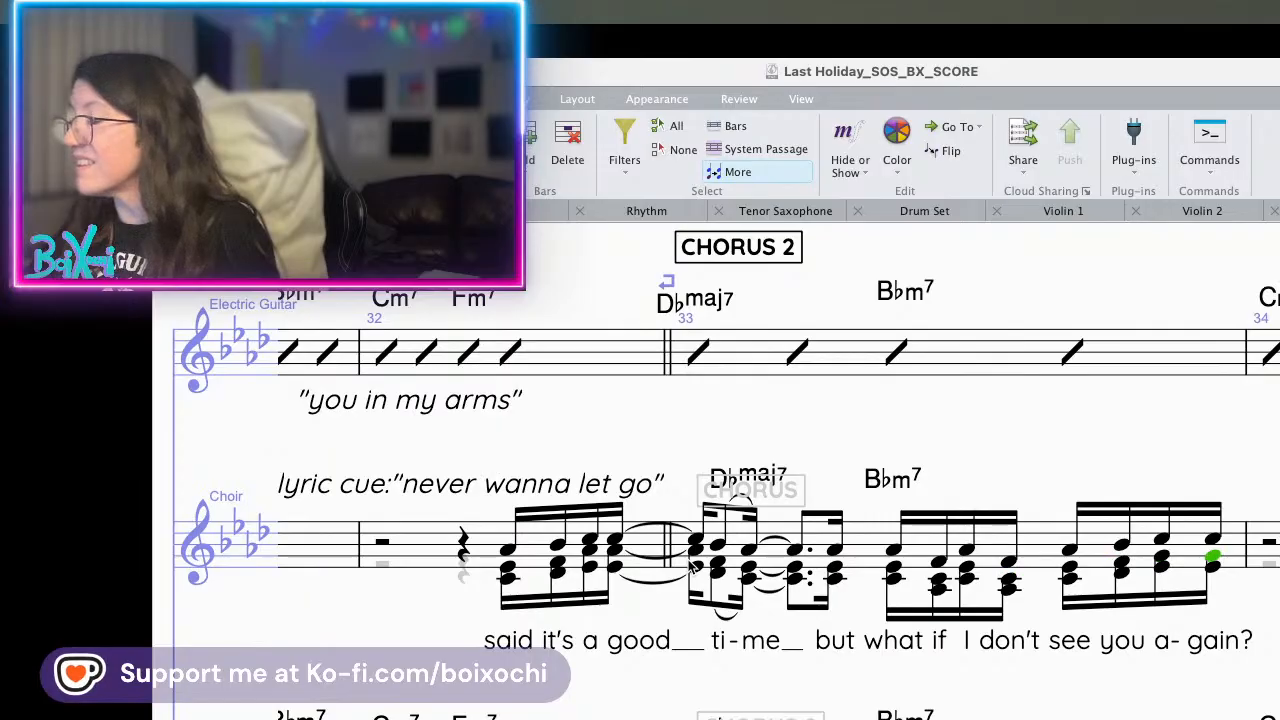
{"action": "key", "text": "Left"}
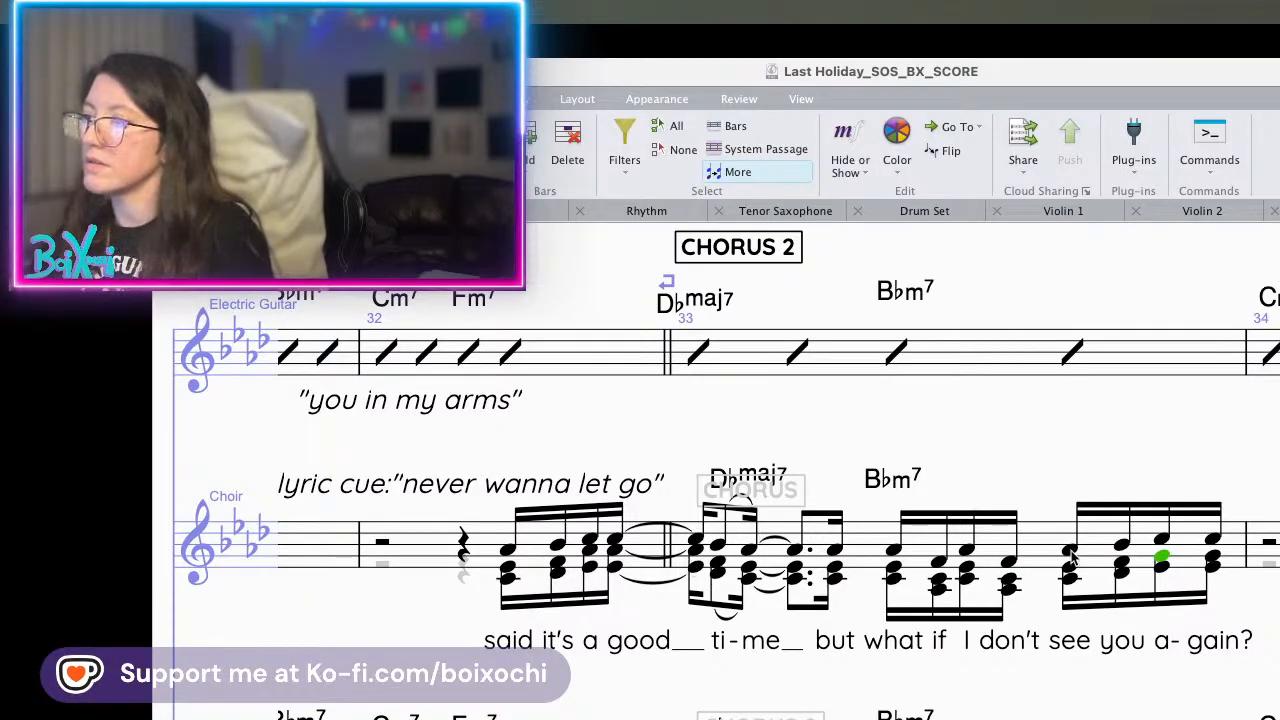
{"action": "key", "text": "space"}
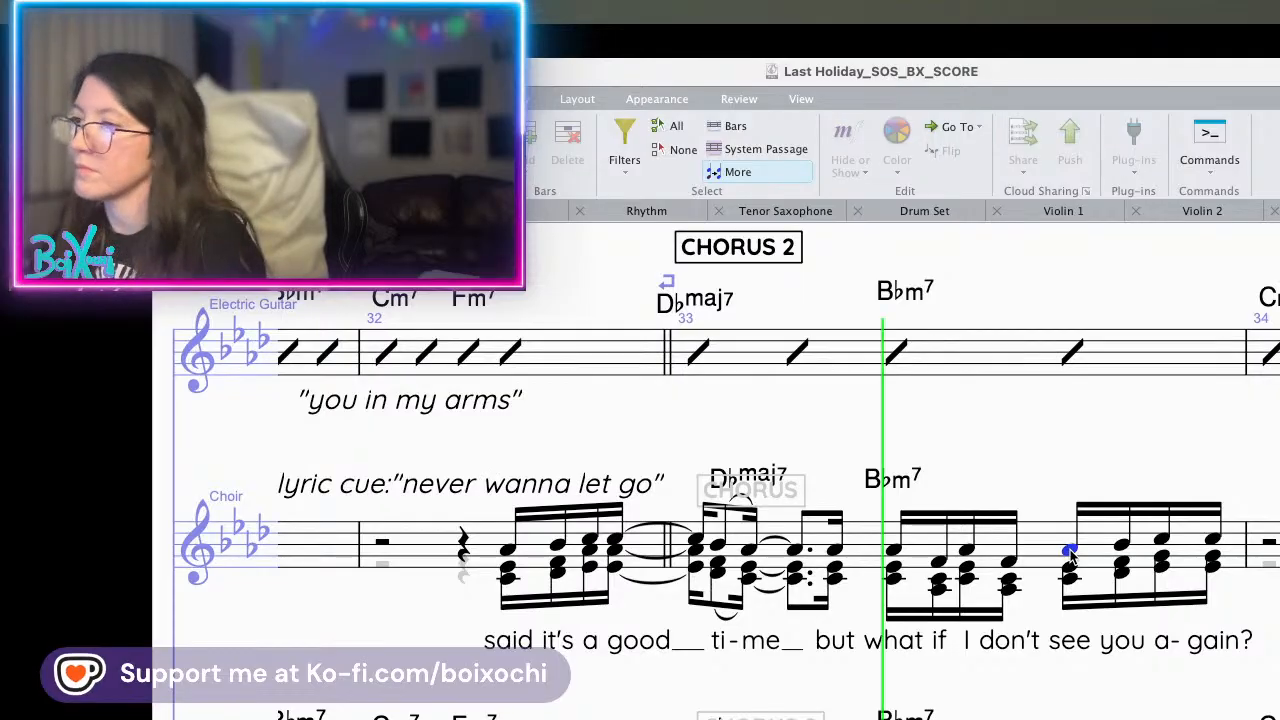
{"action": "key", "text": "space"}
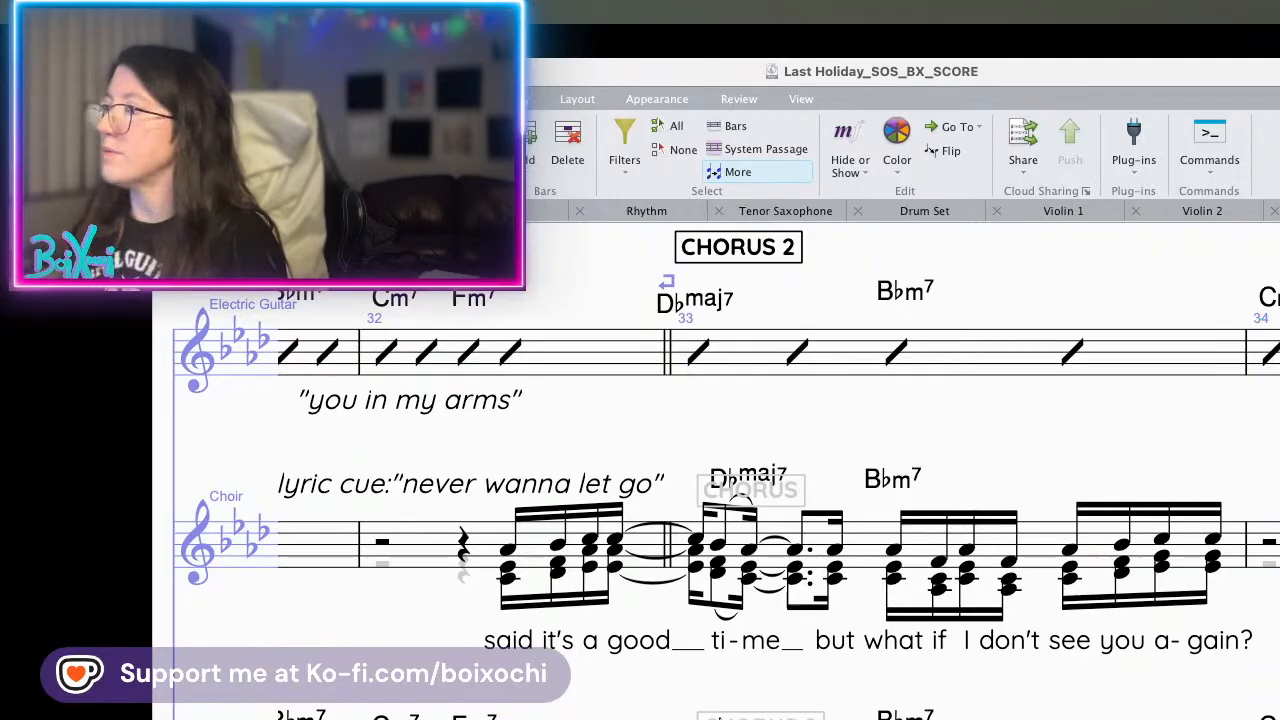
- Check the third on "again" and play the Choir from "Takin'" in bar 34 into bar 37
{"action": "left_click_drag", "start_coordinate": [1272, 600], "coordinate": [833, 630]}
{"action": "left_click", "coordinate": [773, 590]}
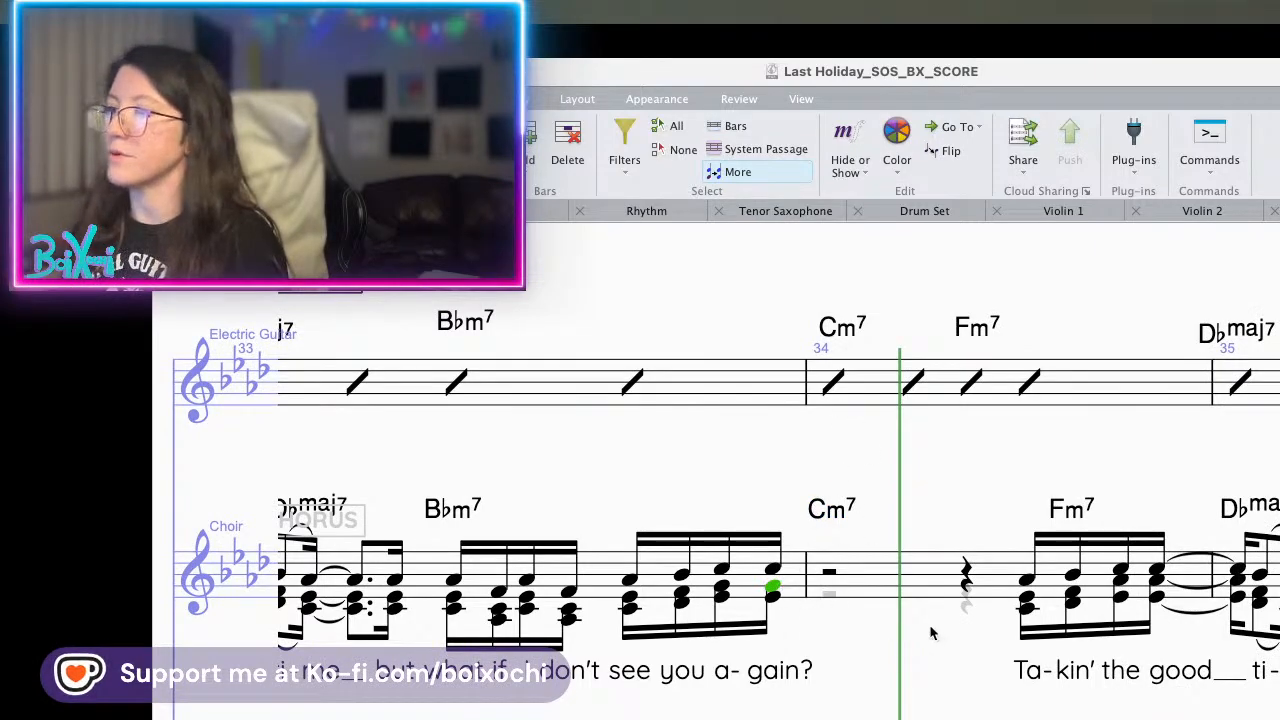
{"action": "left_click_drag", "start_coordinate": [930, 630], "coordinate": [698, 553]}
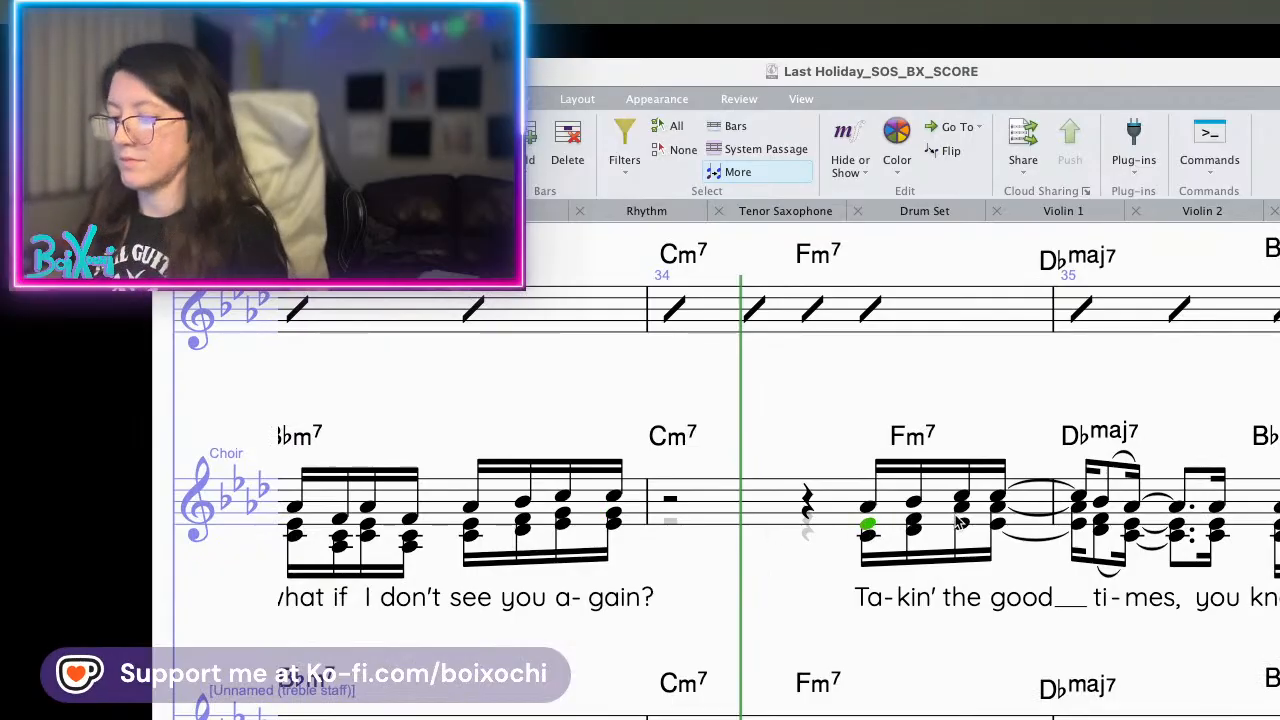
{"action": "key", "text": "space"}
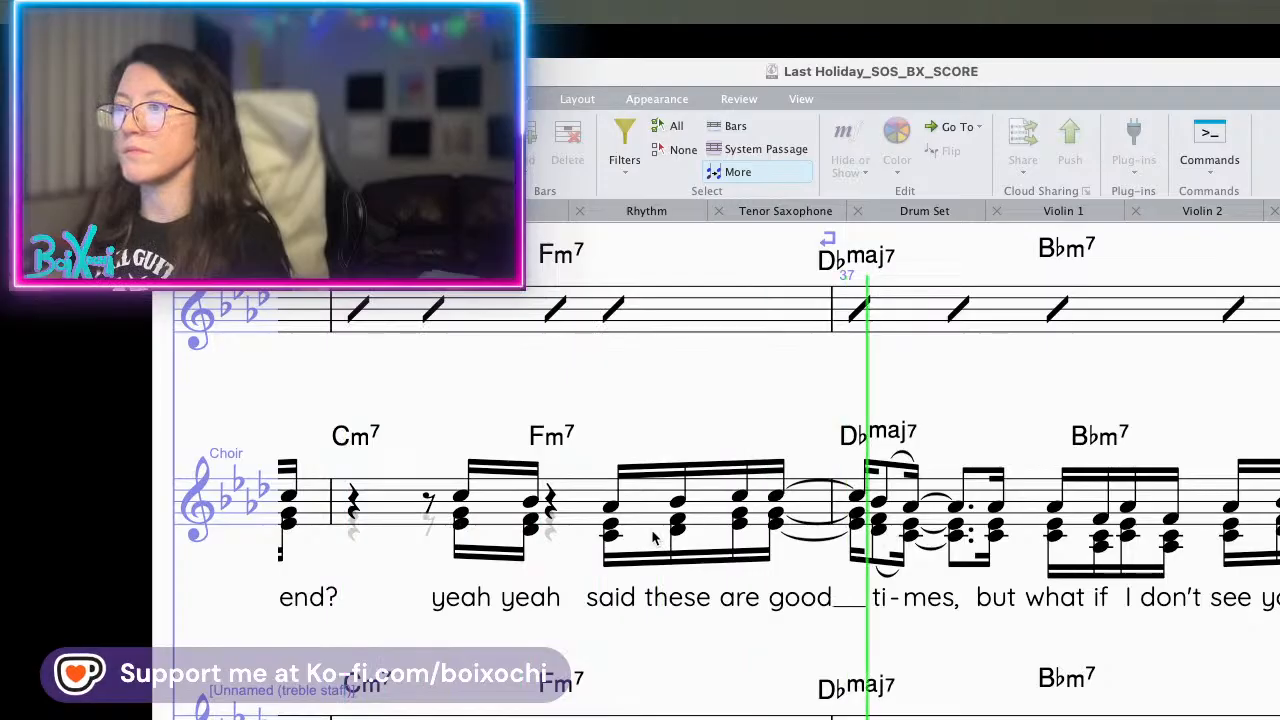
{"action": "key", "text": "space"}
- Raise the Choir's added thirds on "are good" in bar 36 and the tied note in bar 37 to A♭
{"action": "left_click", "coordinate": [740, 508]}
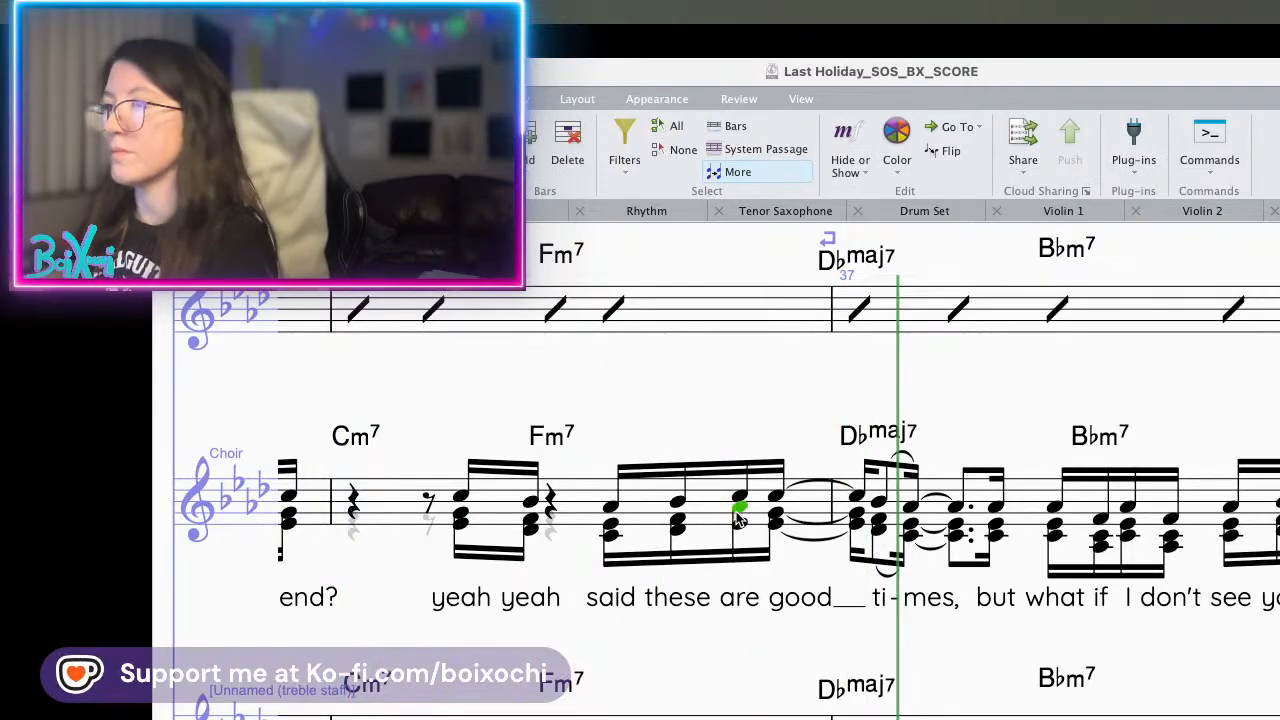
{"action": "key", "text": "Up"}
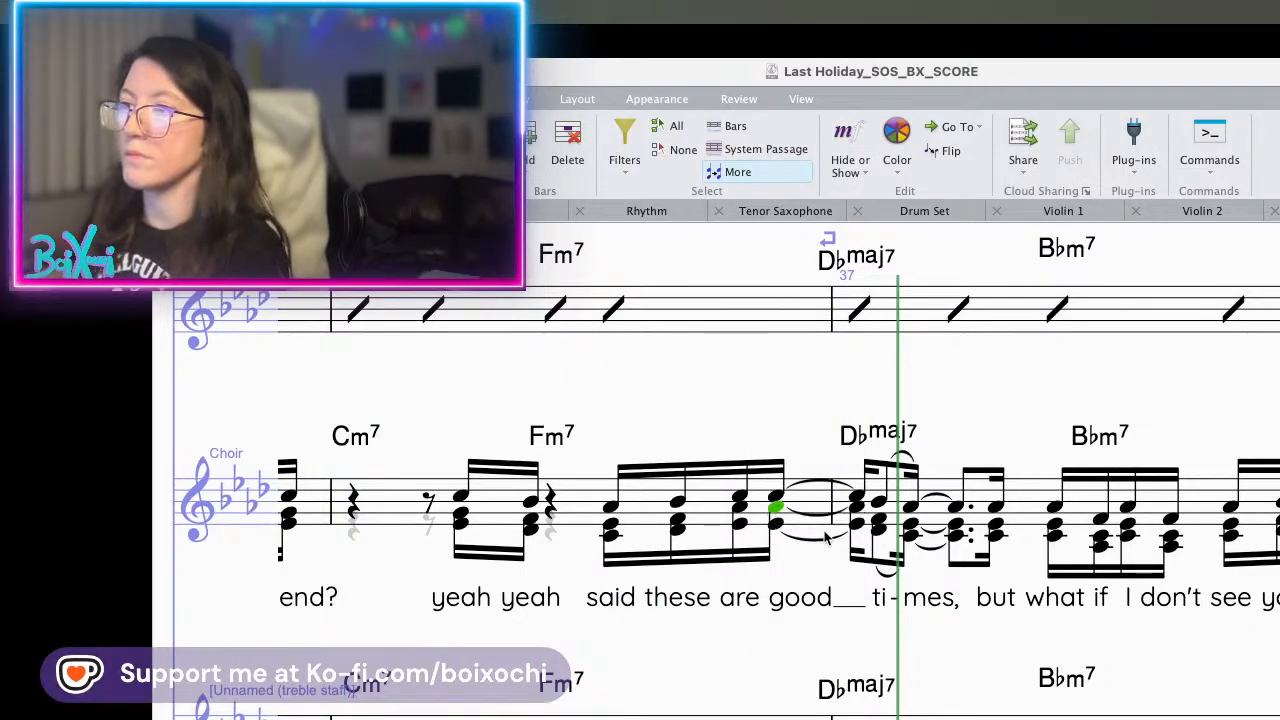
{"action": "left_click", "coordinate": [877, 522]}
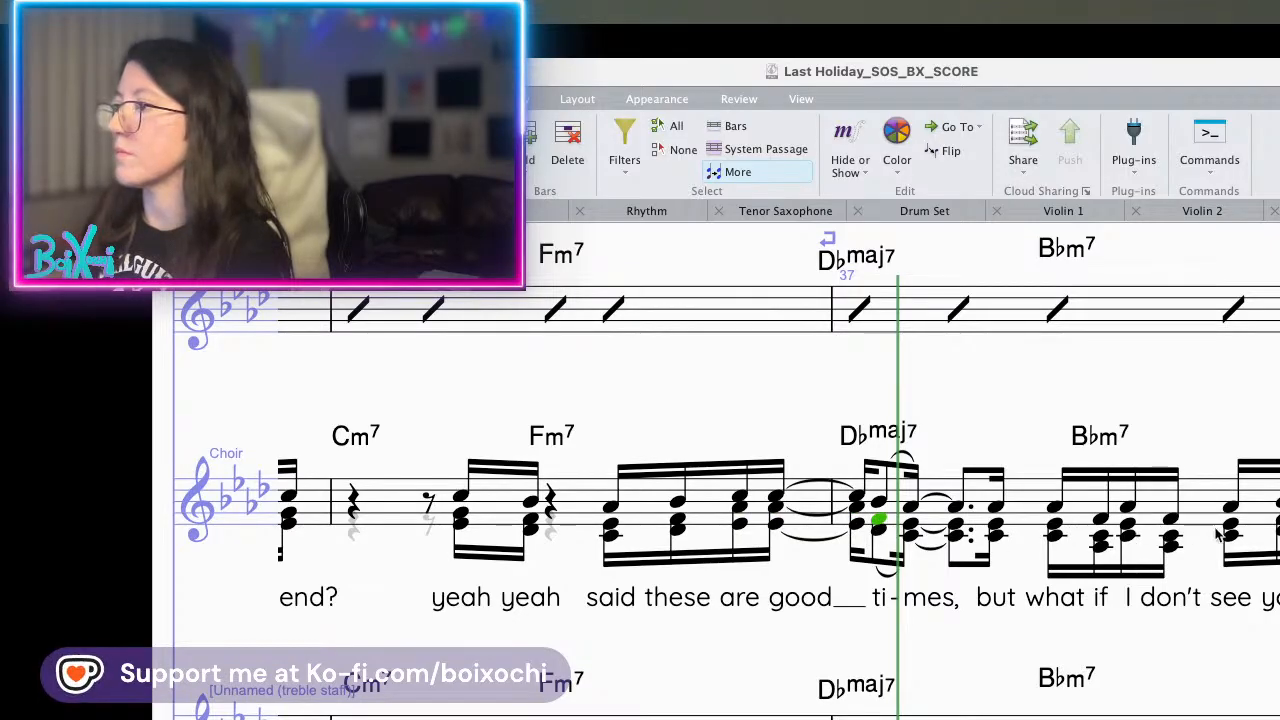
- Raise the Choir's added third on "see" in bar 37 to A♭
{"action": "left_click", "coordinate": [1230, 508]}
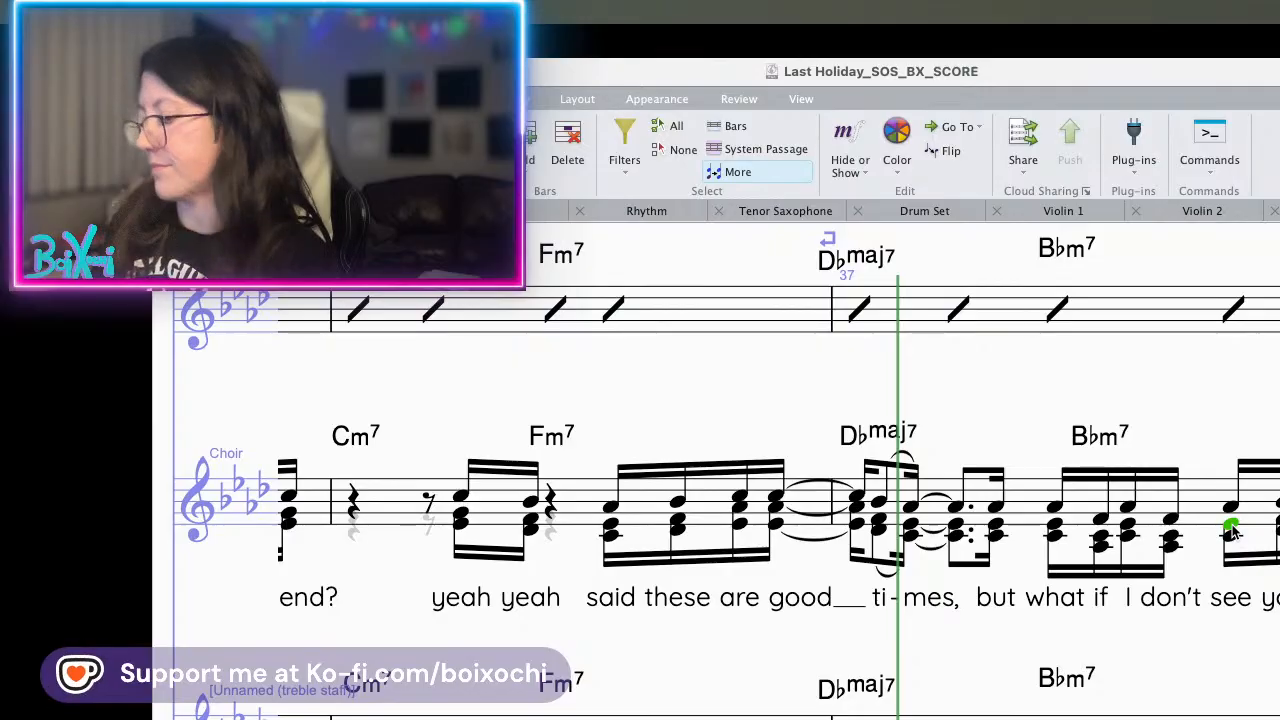
{"action": "key", "text": "Up"}
{"action": "key", "text": "Up"}
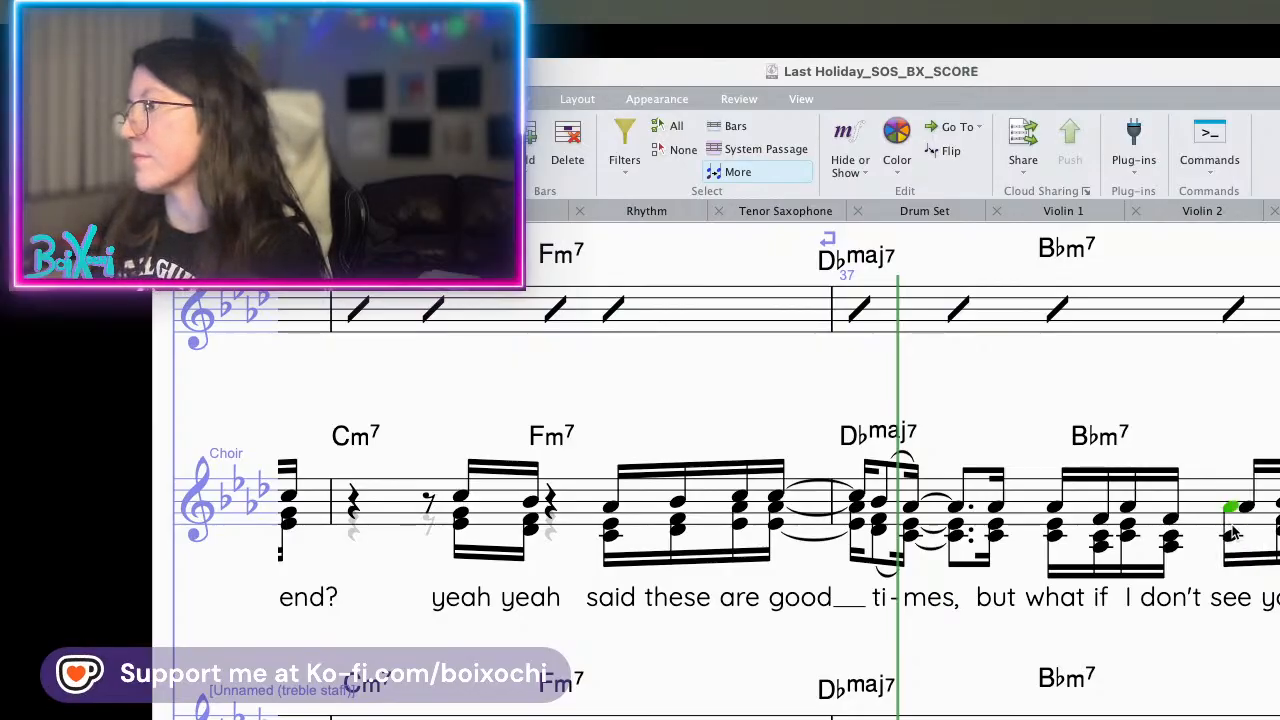
- Try the Choir's added third on "see" in bar 37 at B♭ and play the phrase back
{"action": "key", "text": "Escape"}
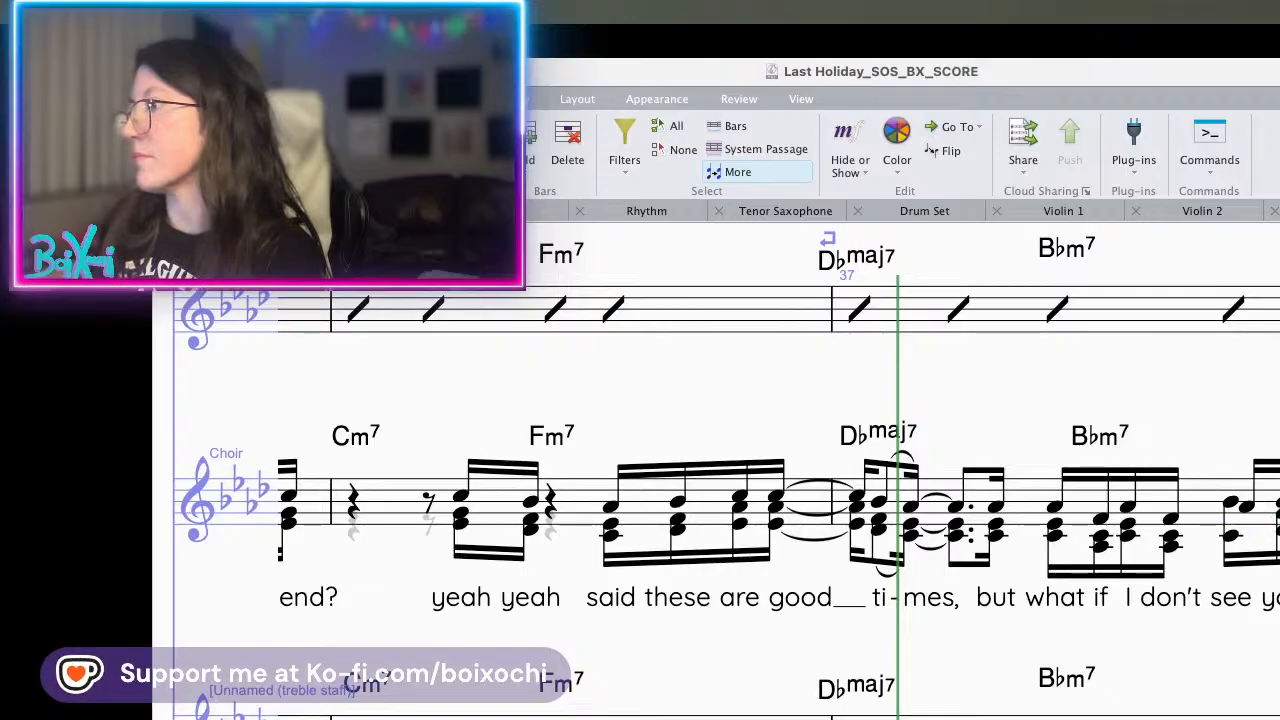
{"action": "left_click", "coordinate": [1233, 506]}
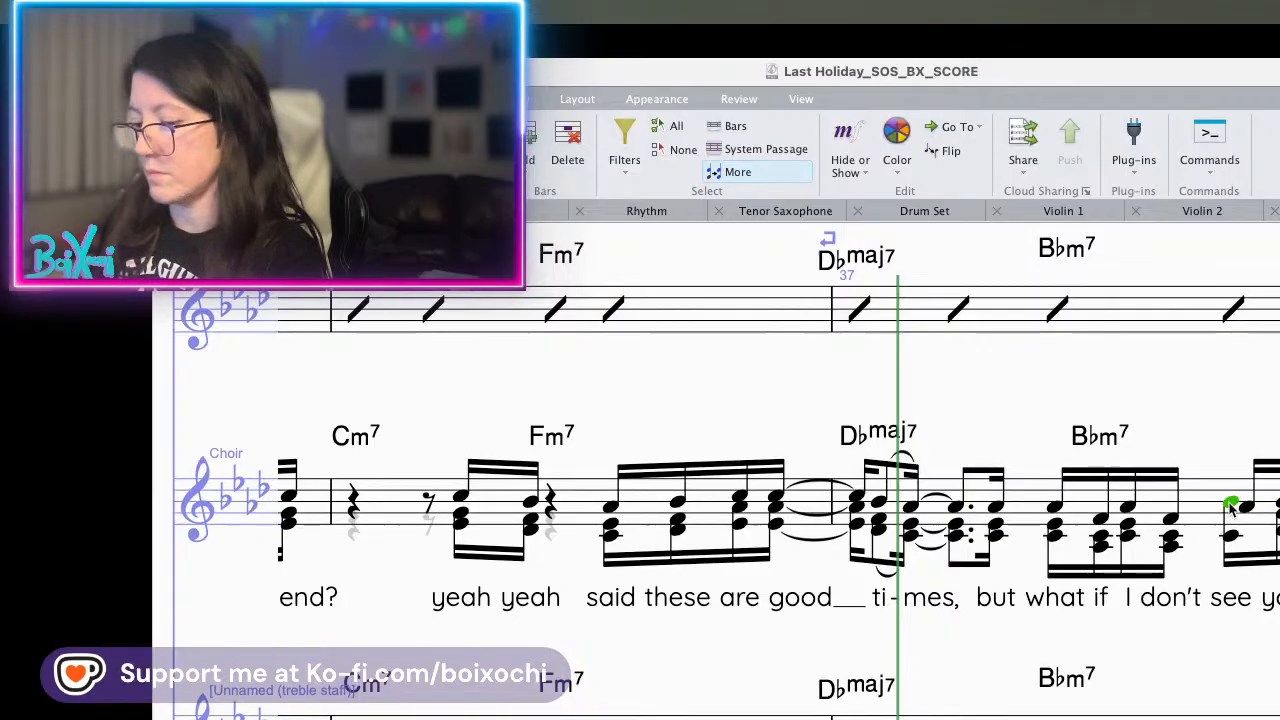
{"action": "key", "text": "p"}
{"action": "key", "text": "Escape"}
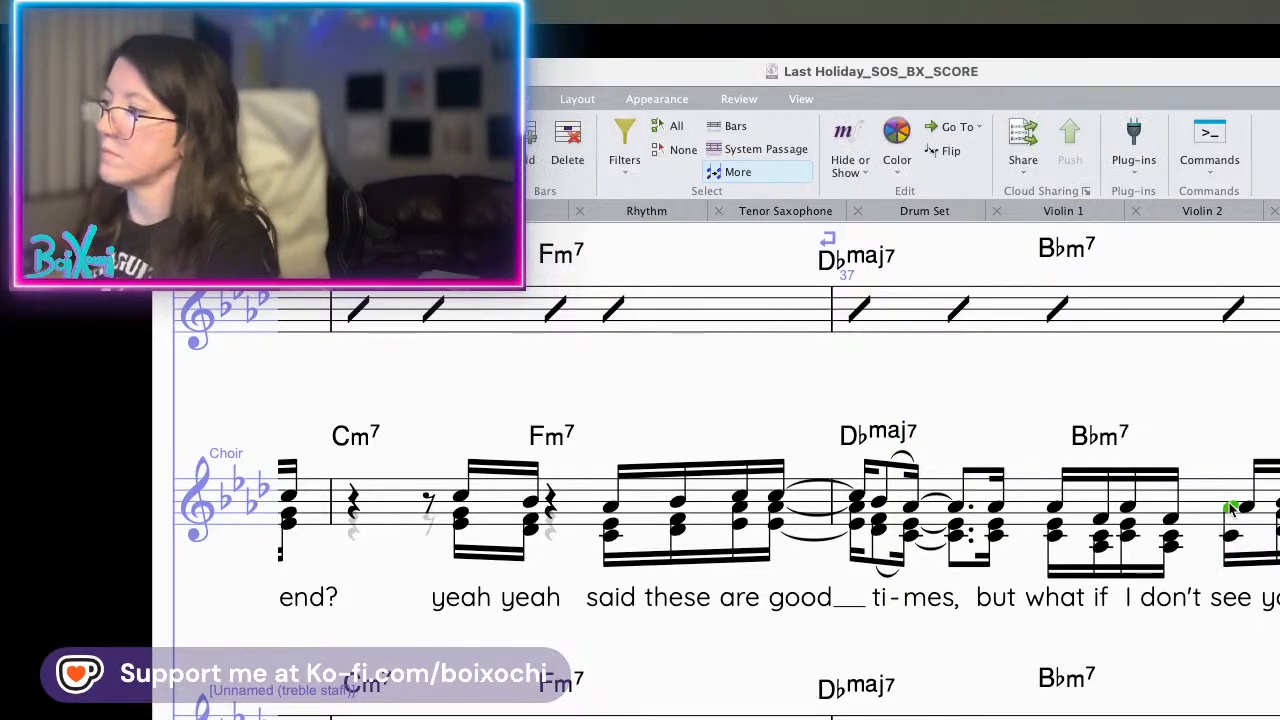
{"action": "key", "text": "Down"}
{"action": "key", "text": "Up"}
{"action": "key", "text": "Up"}
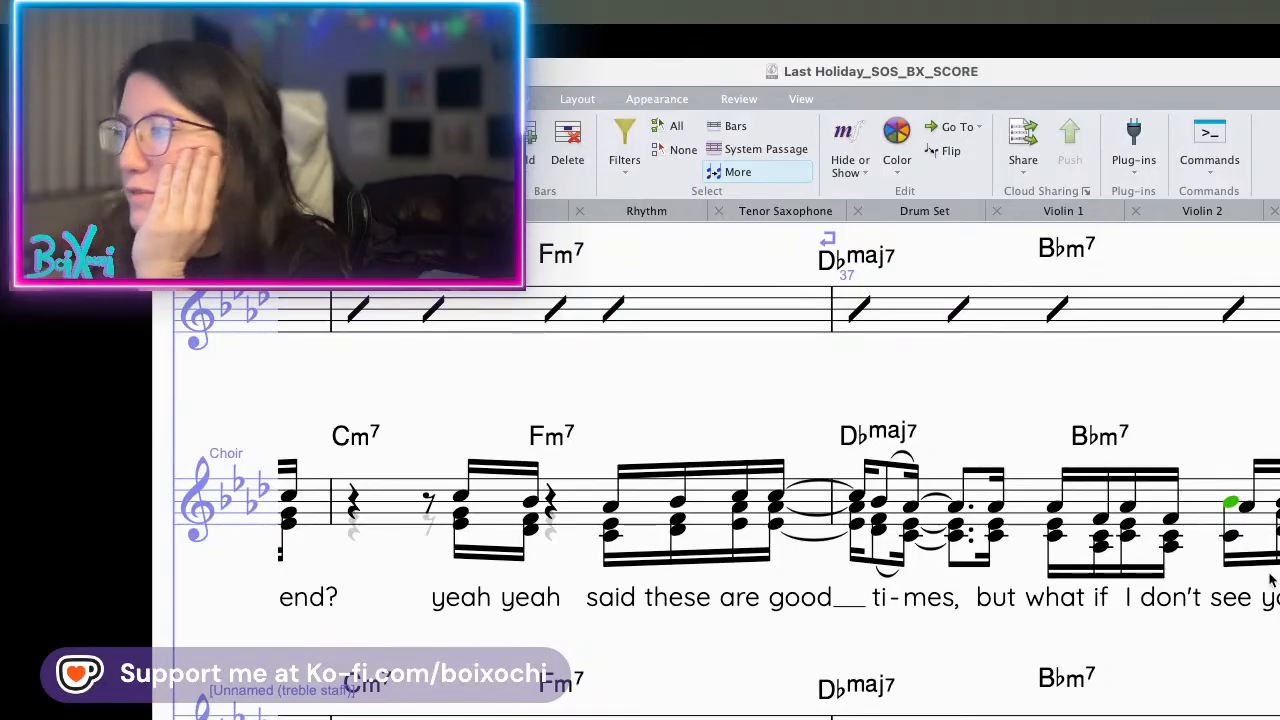
{"action": "key", "text": "space"}
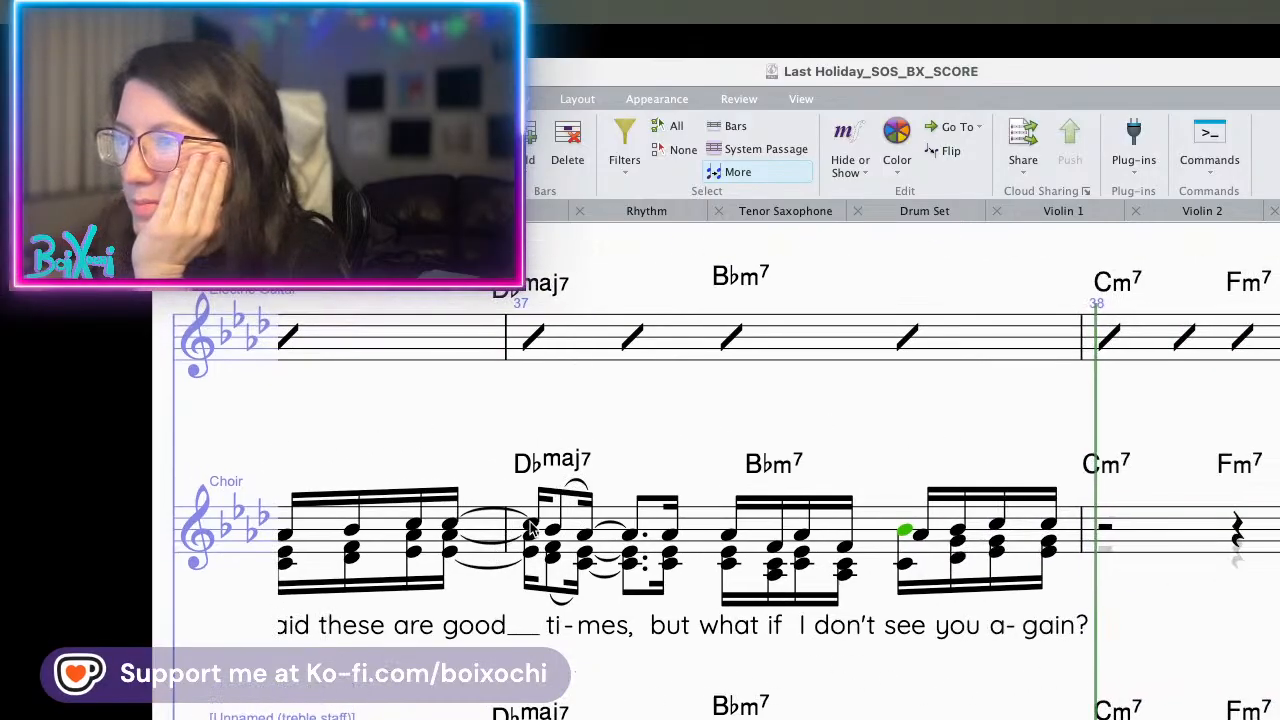
- Open the Choir part and compare the Chorus 2 harmonies in bars 33 to 37
{"action": "key", "text": "w"}
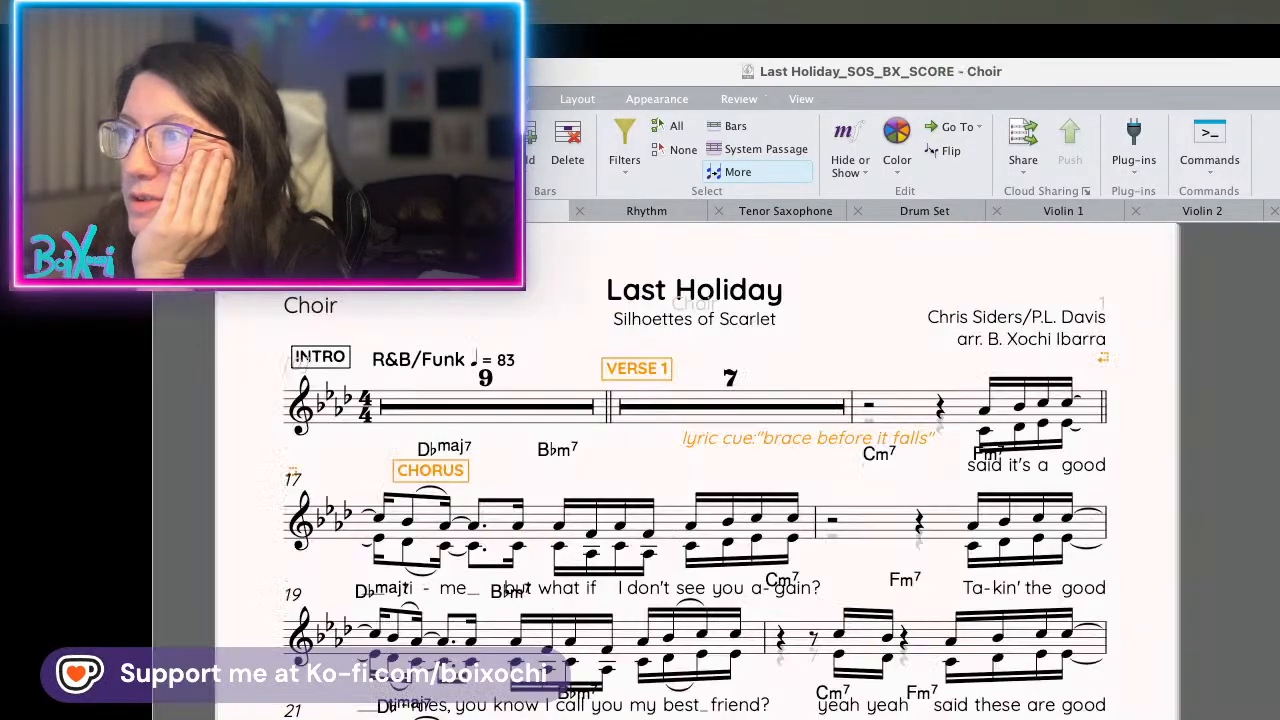
{"action": "scroll", "coordinate": [640, 705], "scroll_direction": "down", "scroll_amount": 10}
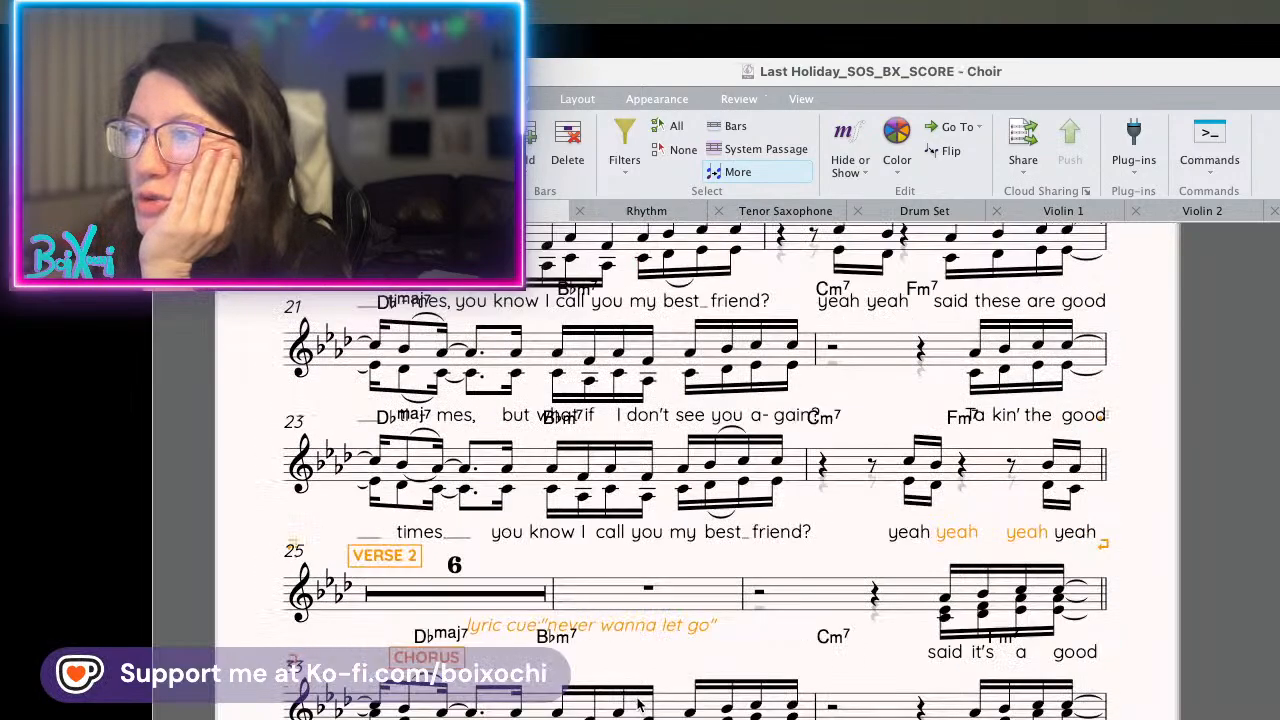
{"action": "scroll", "coordinate": [638, 703], "scroll_direction": "up", "scroll_amount": 3}
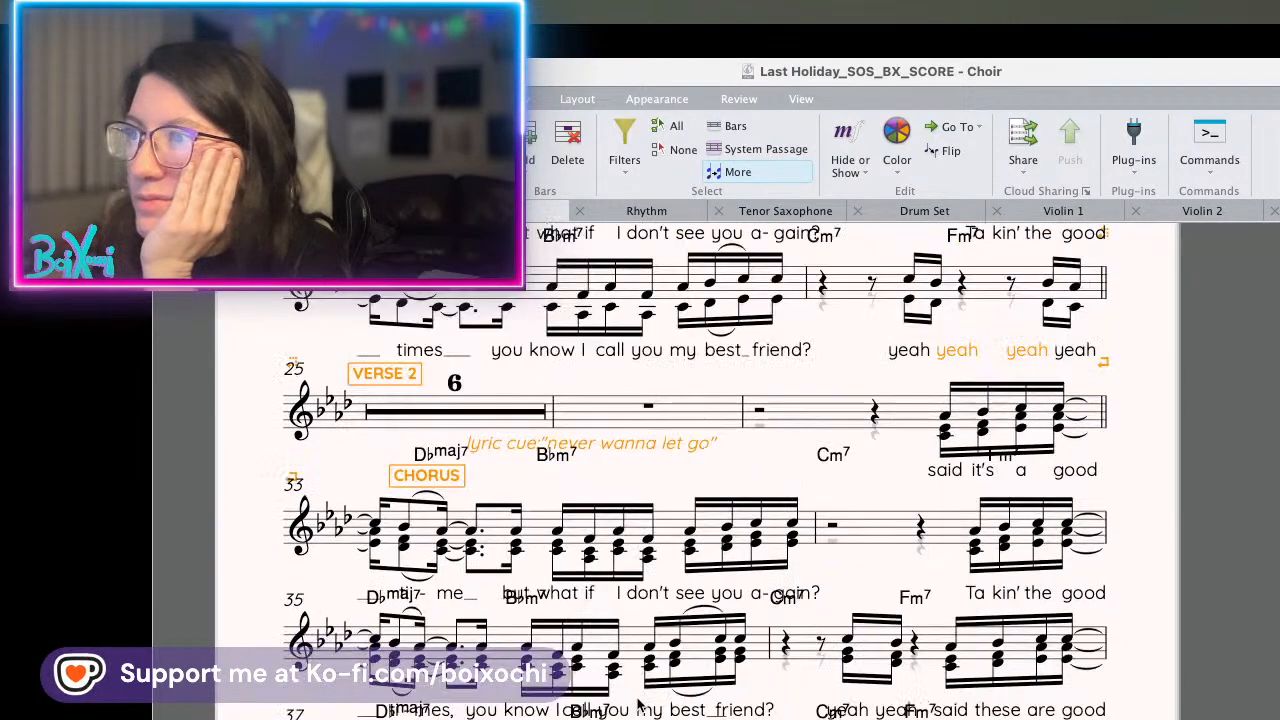
{"action": "left_click", "coordinate": [505, 680]}
{"action": "scroll", "coordinate": [504, 692], "scroll_direction": "up", "scroll_amount": 1}
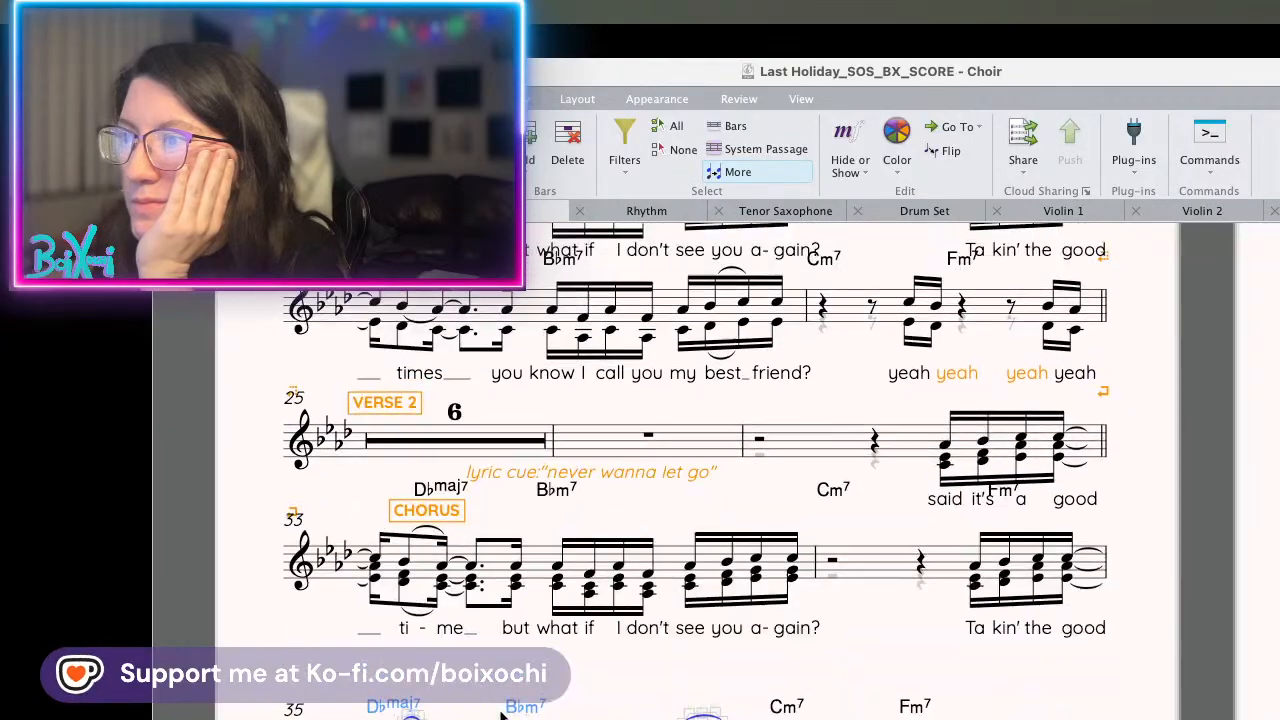
{"action": "scroll", "coordinate": [503, 708], "scroll_direction": "down", "scroll_amount": 4}
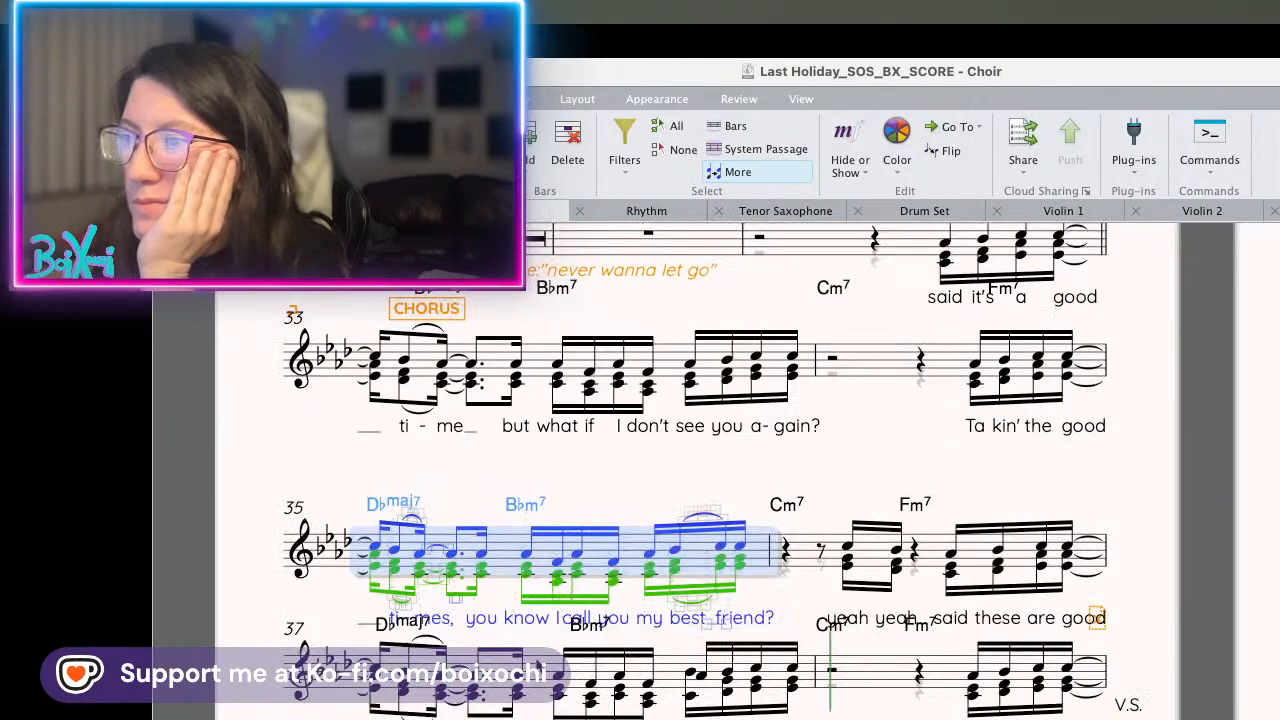
{"action": "left_click", "coordinate": [531, 695]}
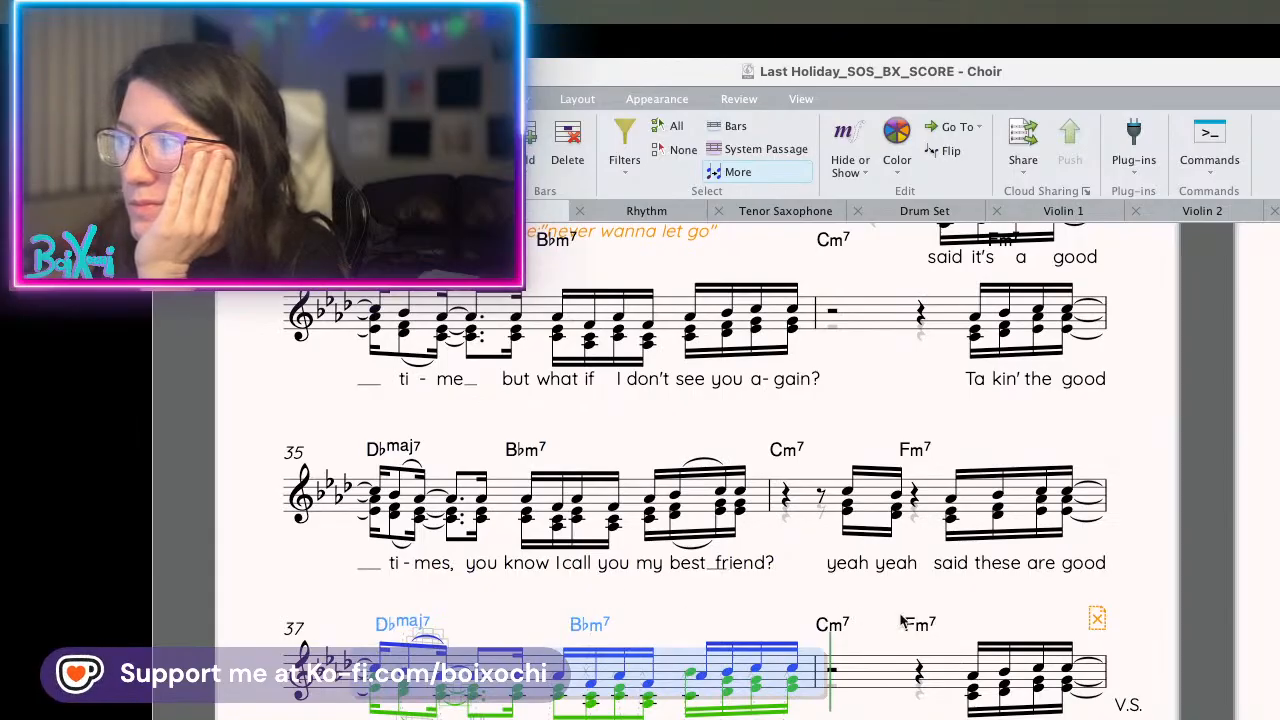
{"action": "scroll", "coordinate": [920, 625], "scroll_direction": "right", "scroll_amount": 1}
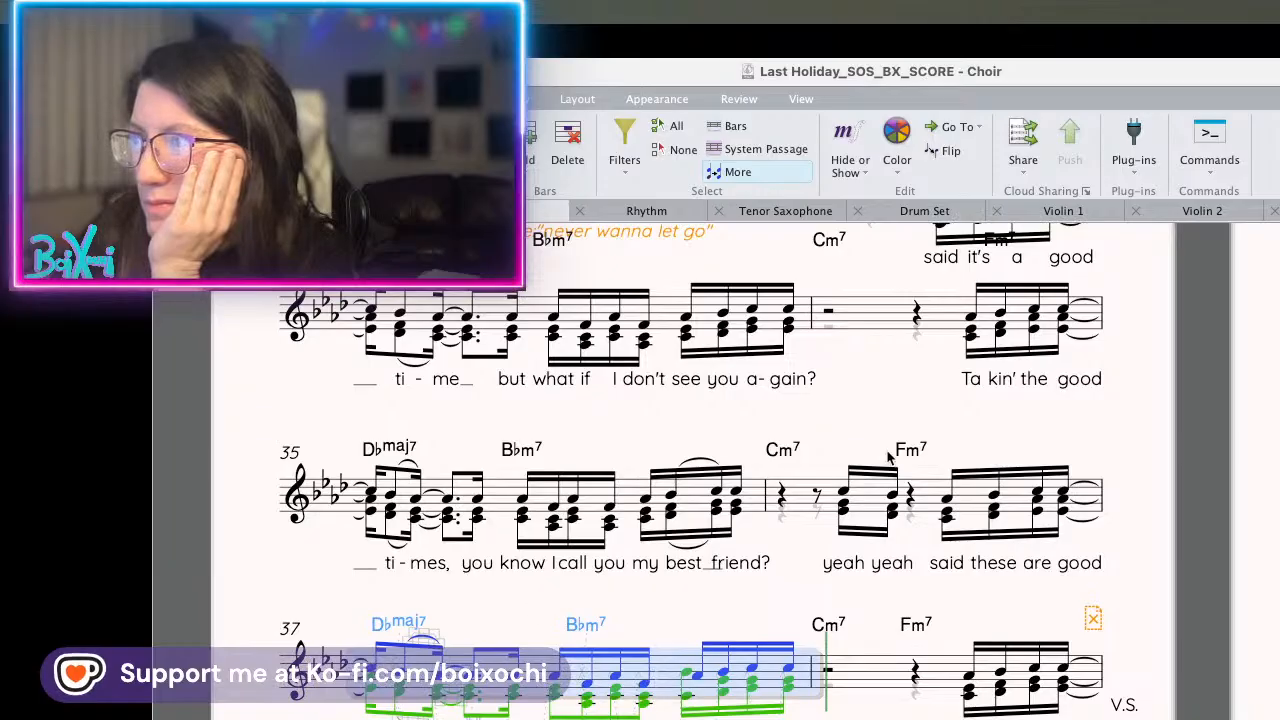
- Play the Choir part from "yeah" in bar 36 through the end of bar 37
{"action": "left_click", "coordinate": [843, 493]}
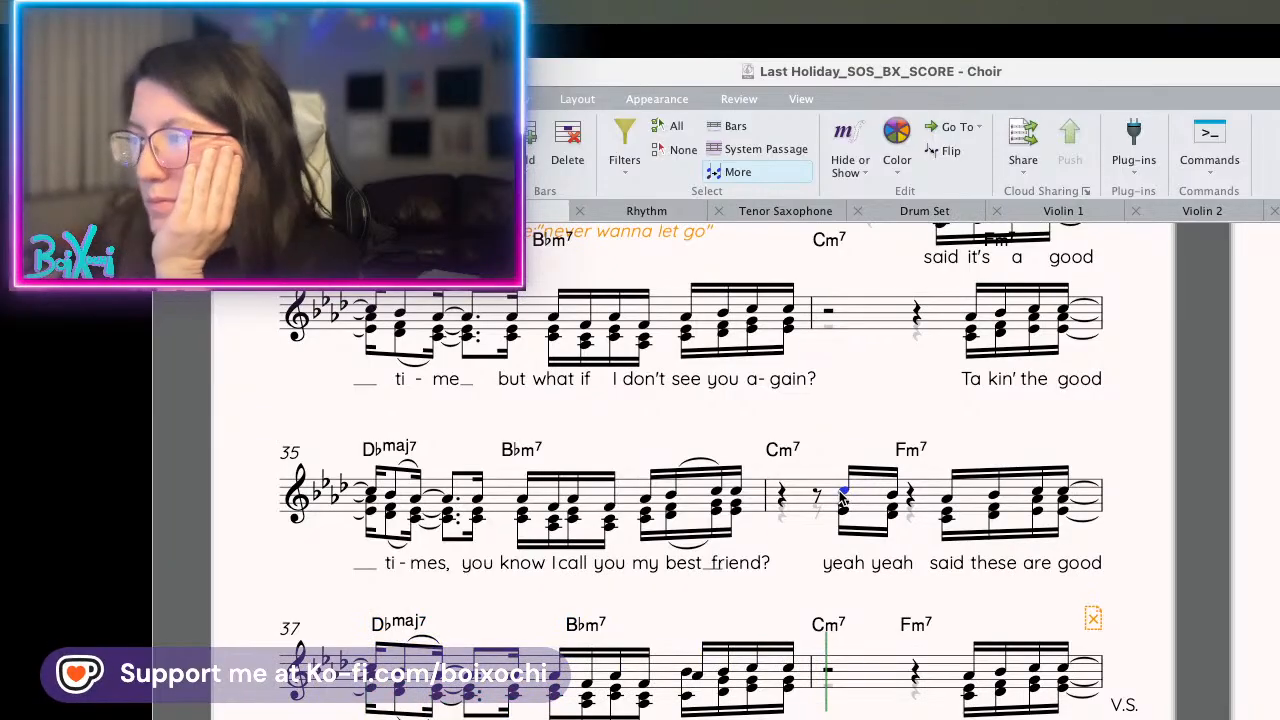
{"action": "key", "text": "p"}
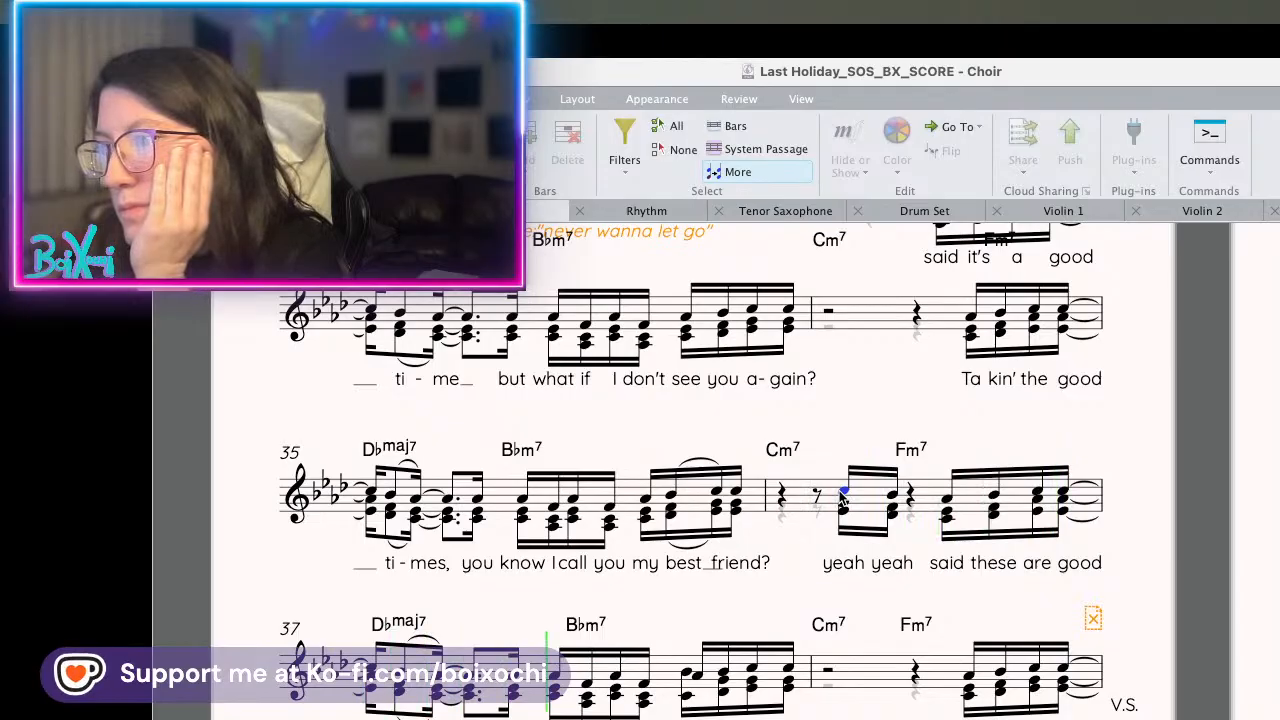
{"action": "key", "text": "space"}
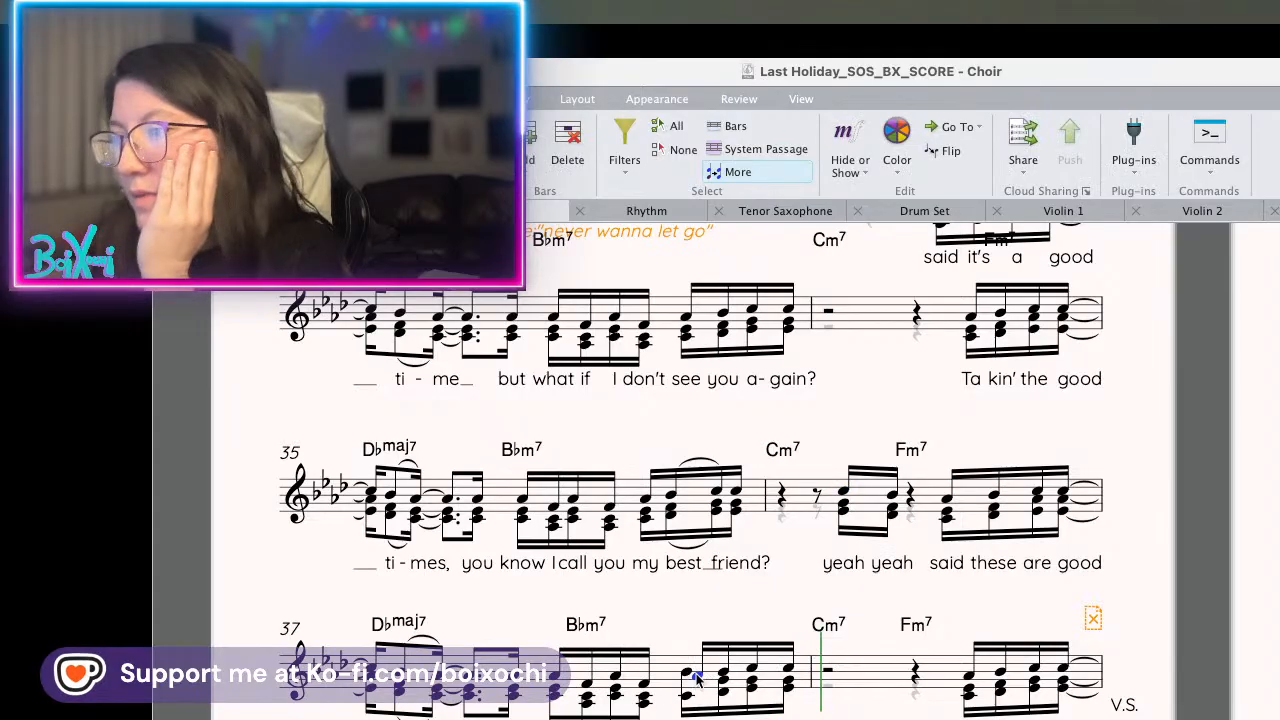
- Try raising the melody note on "see" in bar 37 to E♭ and replay from "yeah" in bar 36
{"action": "key", "text": "Up"}
{"action": "key", "text": "Up"}
{"action": "key", "text": "Up"}
{"action": "key", "text": "Up"}
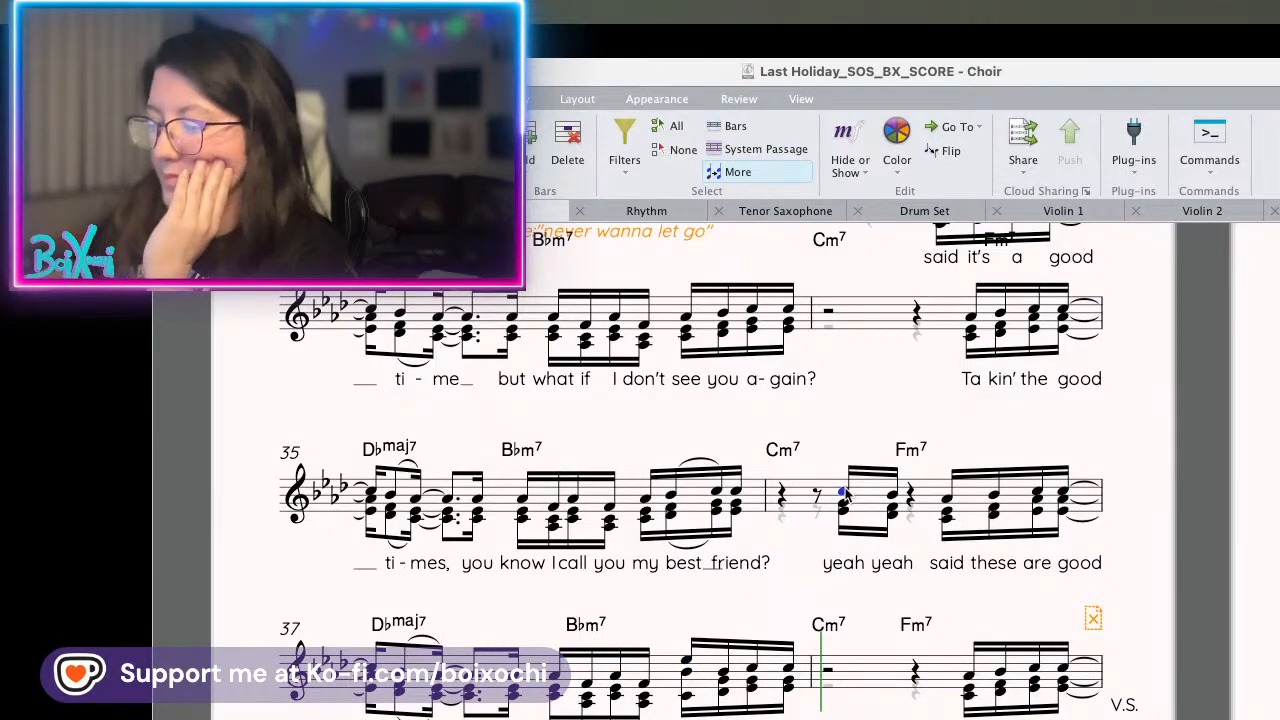
{"action": "key", "text": "space"}
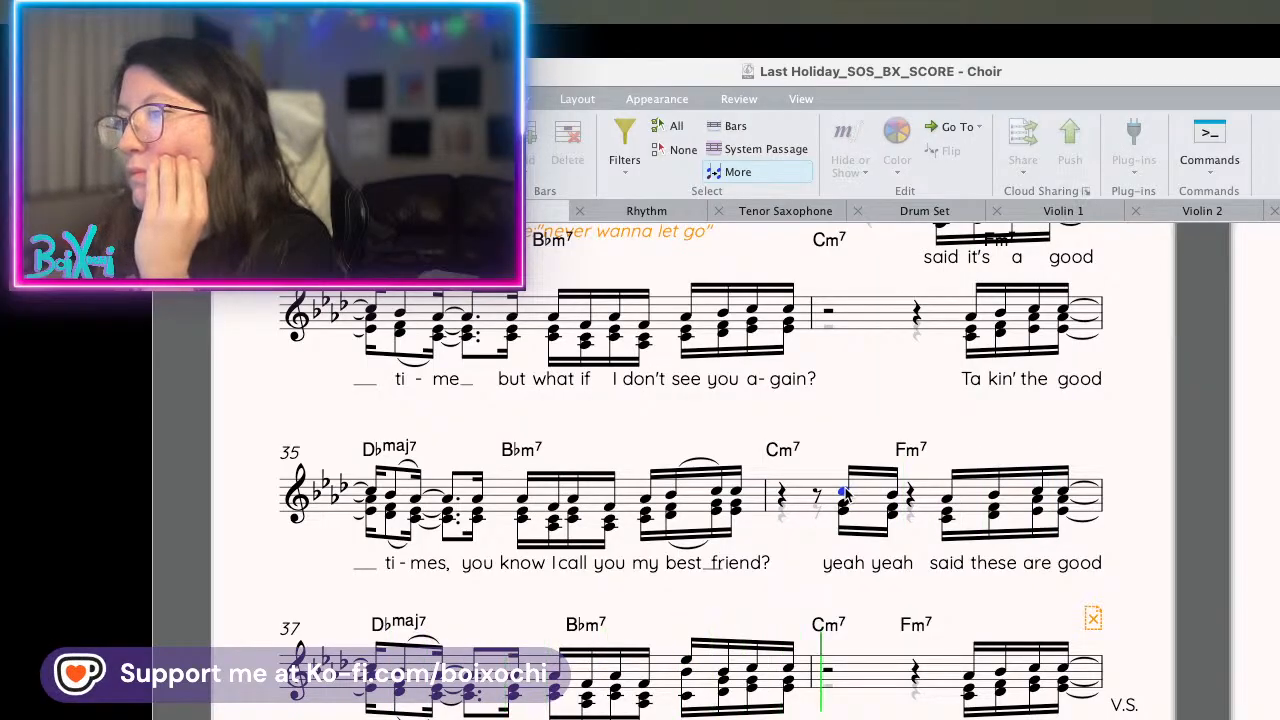
{"action": "key", "text": "space"}
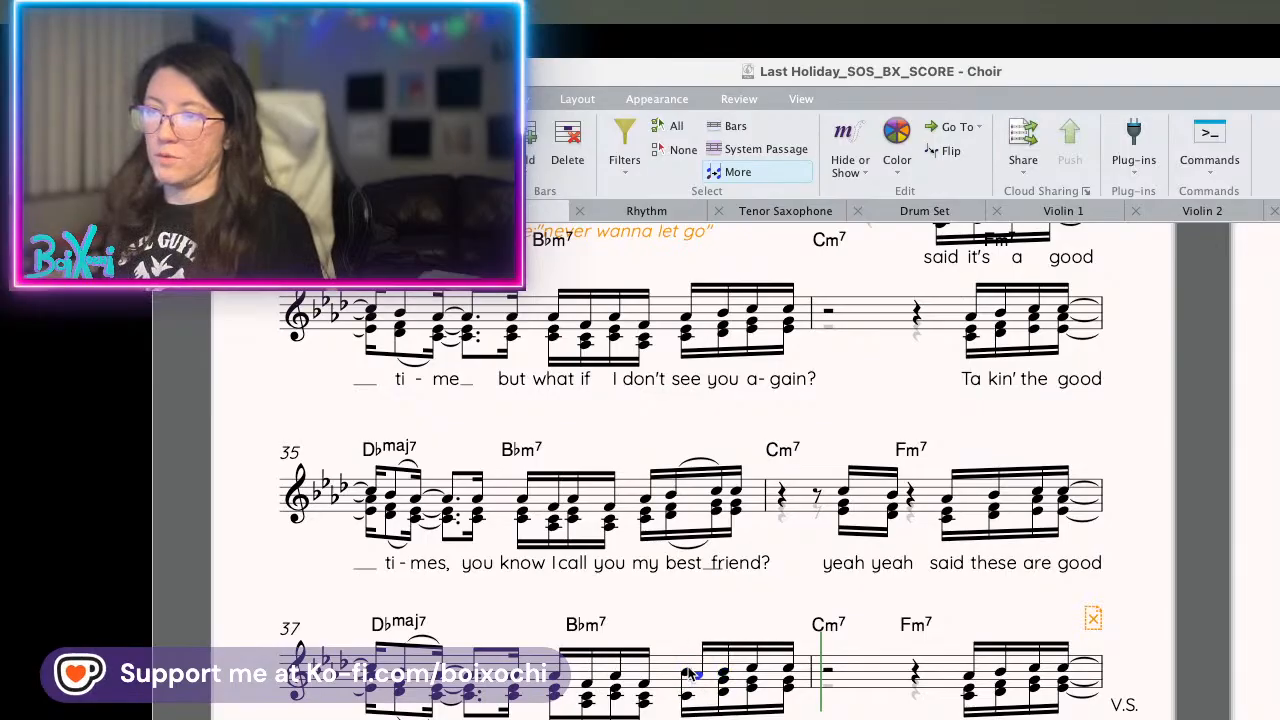
- Lower the Choir's added third on "see" in bar 37 below the melody note and check the middle notes through "again"
{"action": "left_click", "coordinate": [687, 673]}
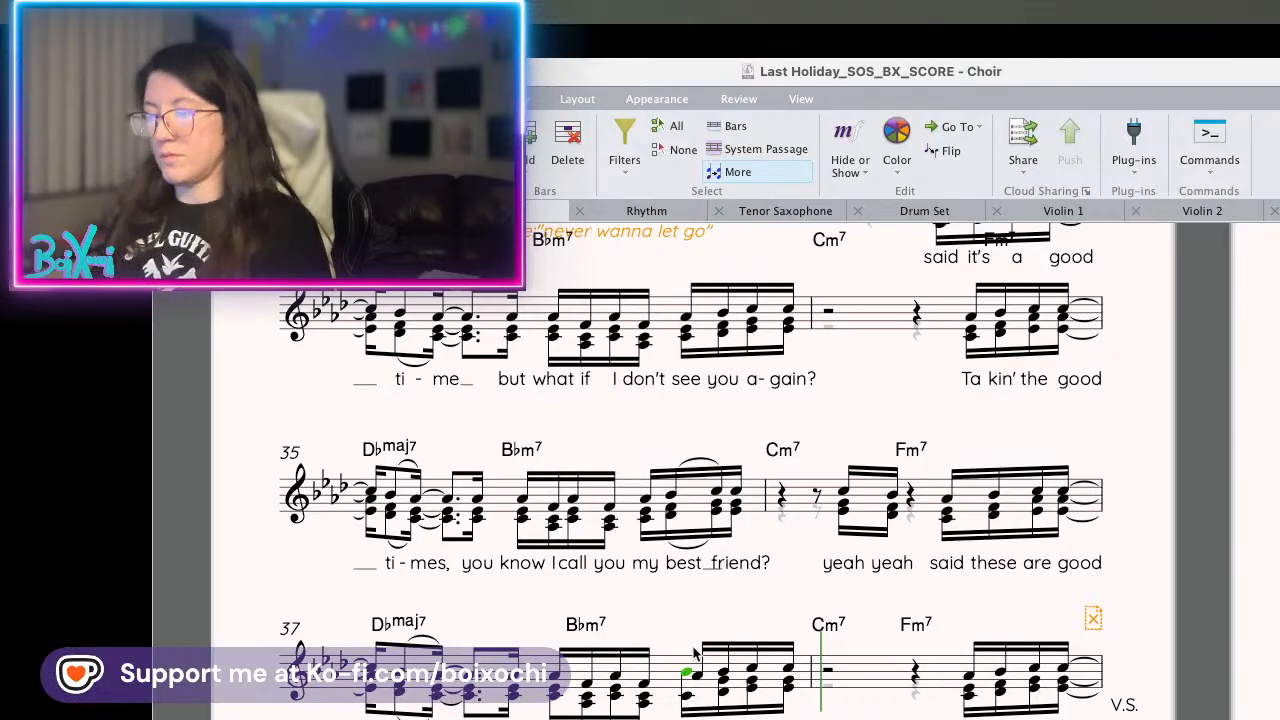
{"action": "key", "text": "Down"}
{"action": "key", "text": "Down"}
{"action": "key", "text": "Down"}
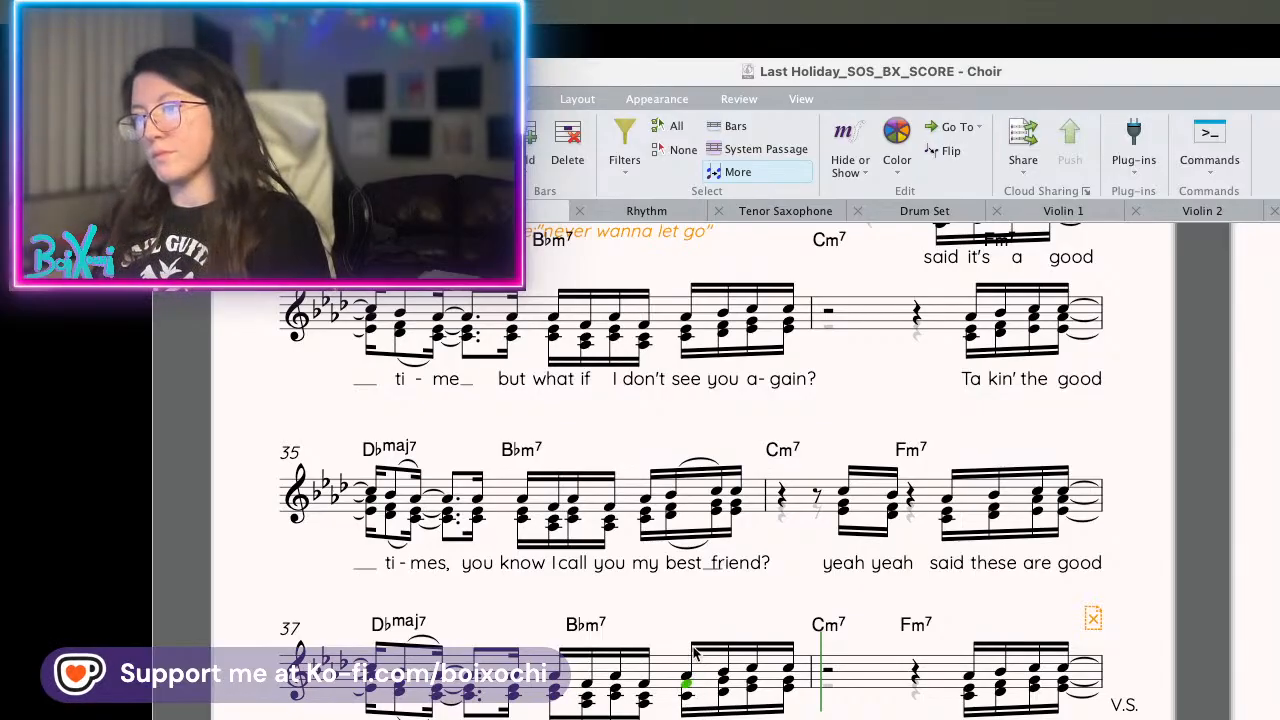
{"action": "key", "text": "Right"}
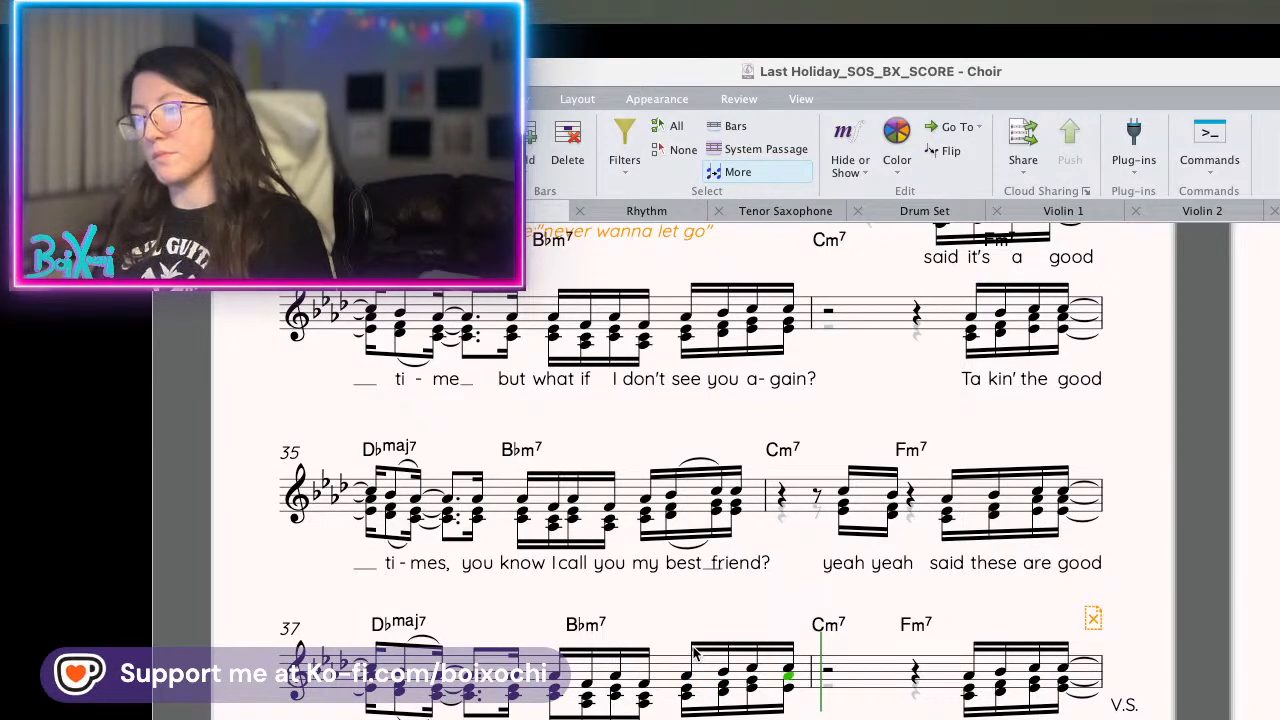
{"action": "key", "text": "Left"}
{"action": "key", "text": "Left"}
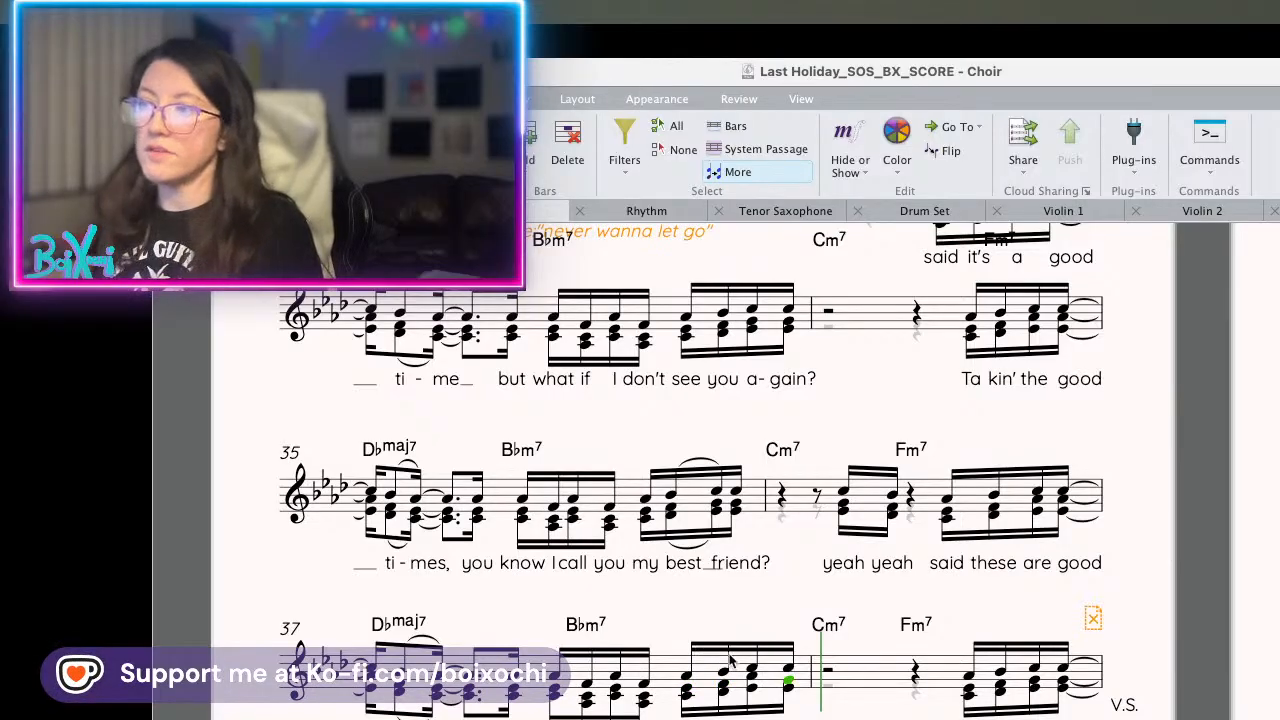
- Play the Choir part from "my" in bar 35 to check the corrected harmony
{"action": "scroll", "coordinate": [698, 585], "scroll_direction": "up", "scroll_amount": 2}
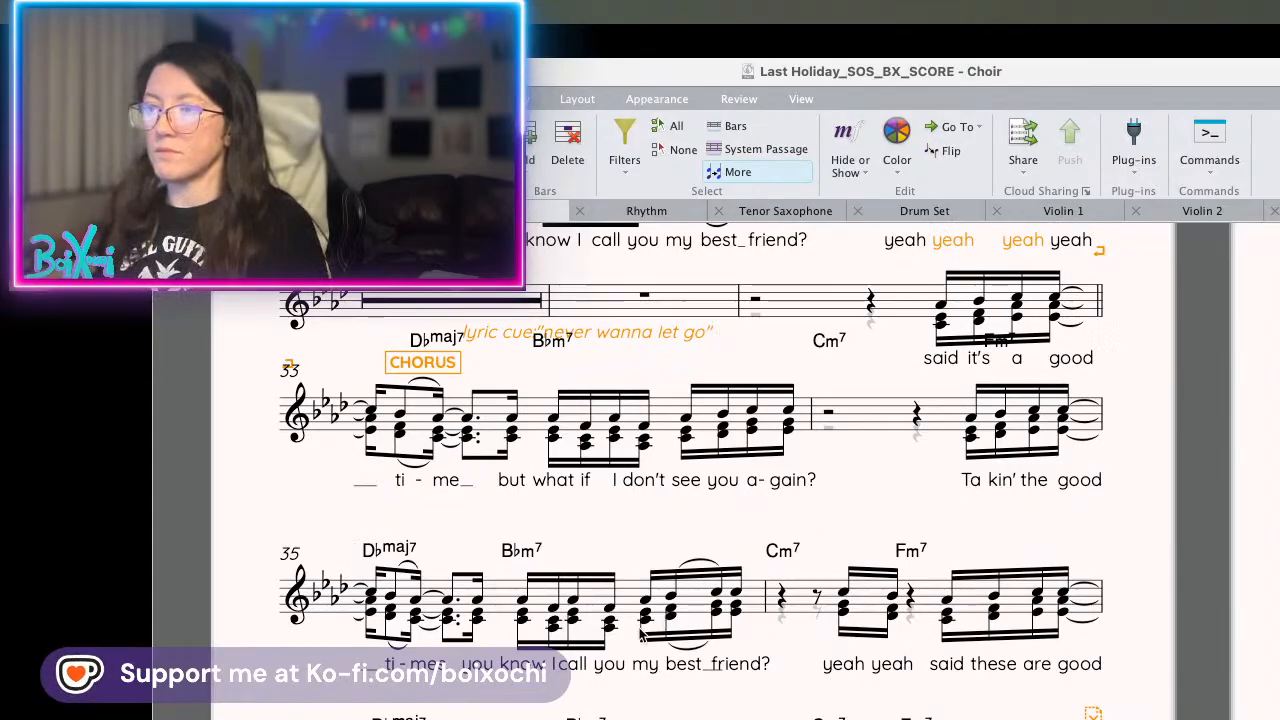
{"action": "key", "text": "space"}
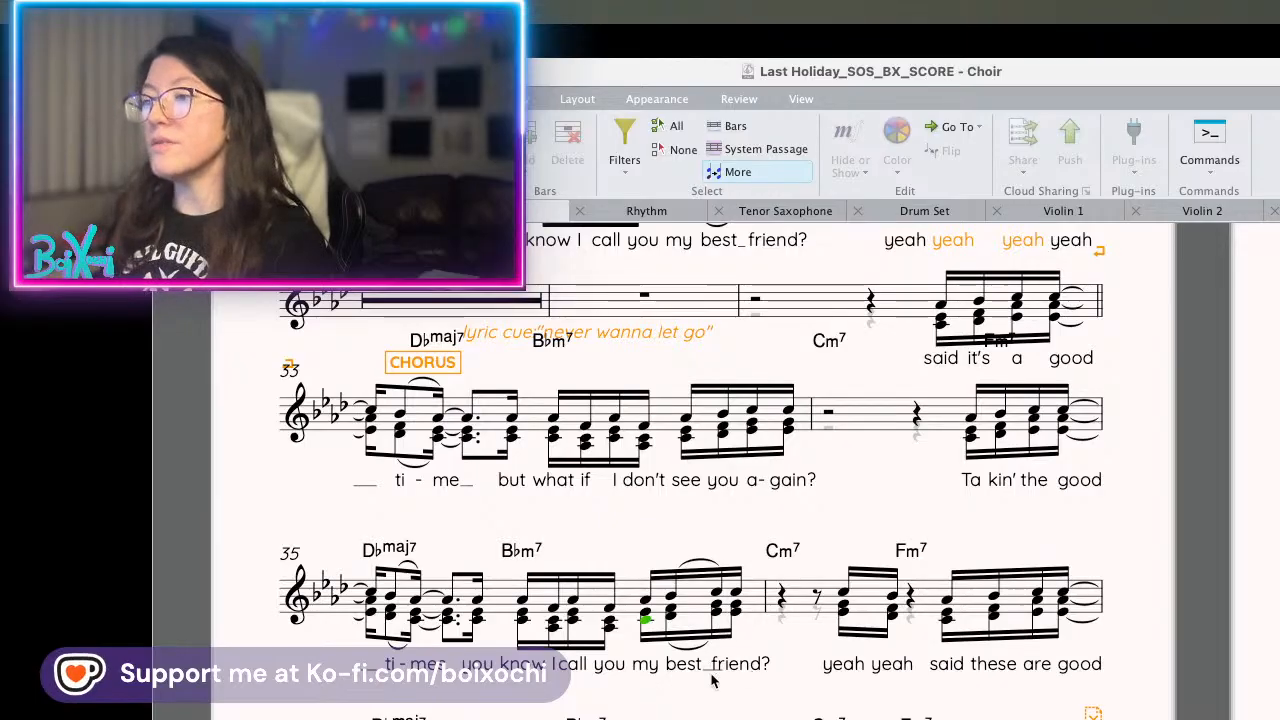
{"action": "key", "text": "space"}
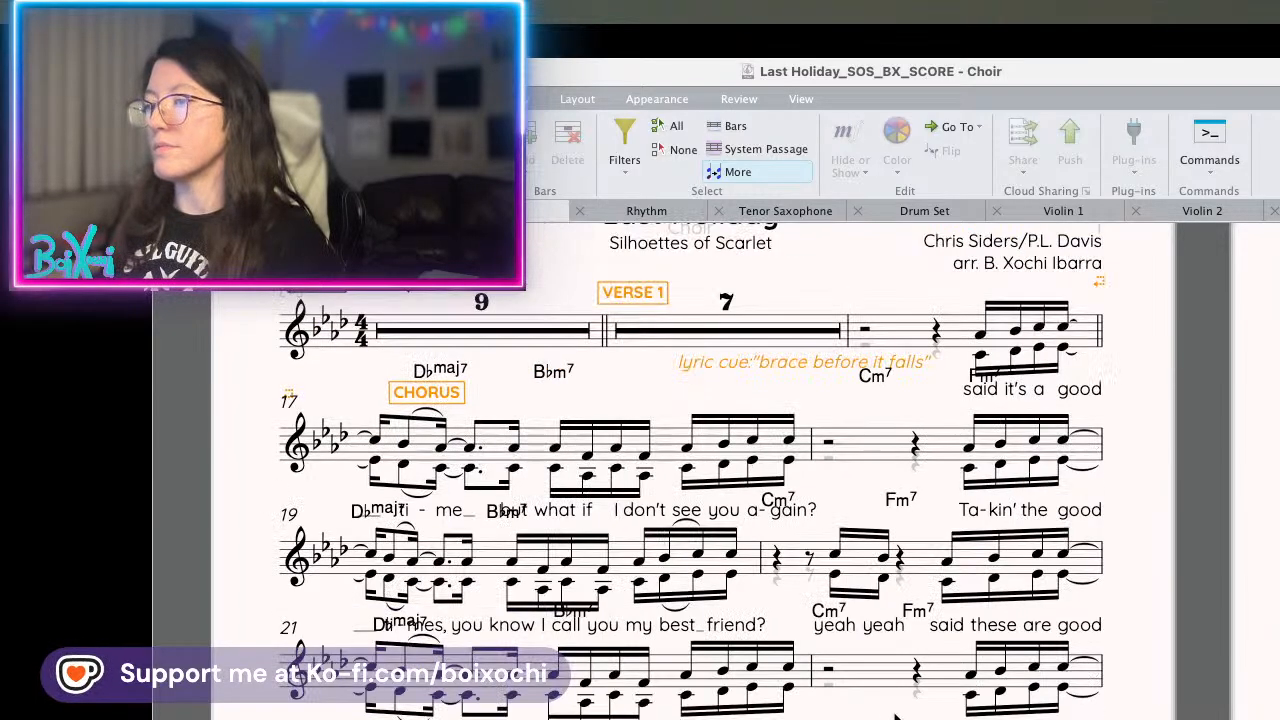
{"action": "key", "text": "space"}
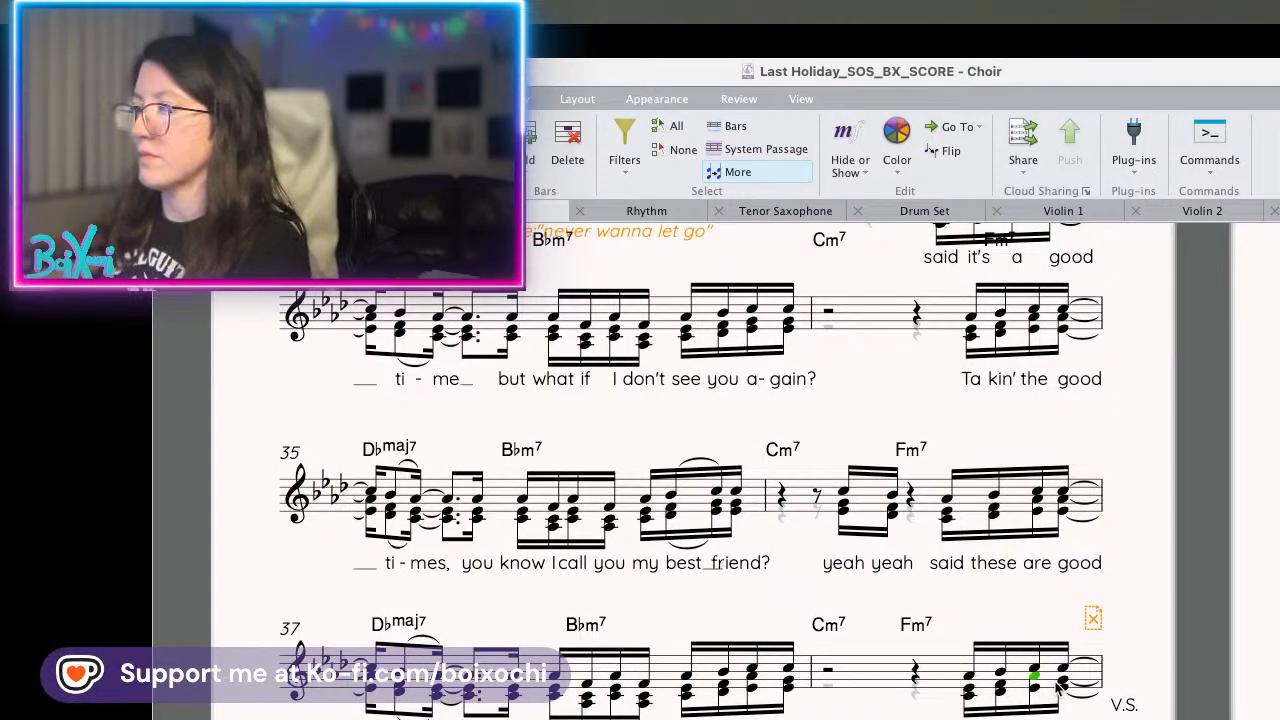
- Play the Choir from "Takin'" in bar 38 to the final bar and look over the part's first page
{"action": "left_click", "coordinate": [967, 697]}
{"action": "key", "text": "space"}
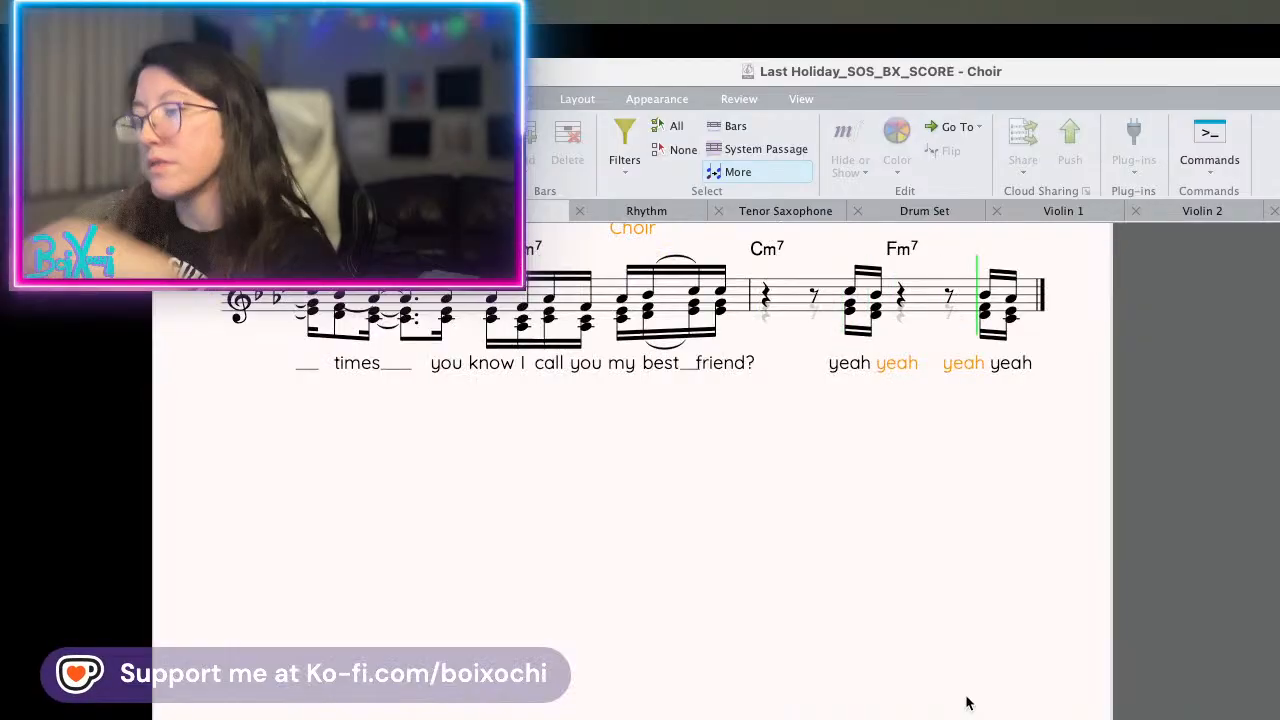
{"action": "left_click_drag", "start_coordinate": [713, 697], "coordinate": [654, 304]}
{"action": "left_click_drag", "start_coordinate": [1275, 672], "coordinate": [1220, 420]}
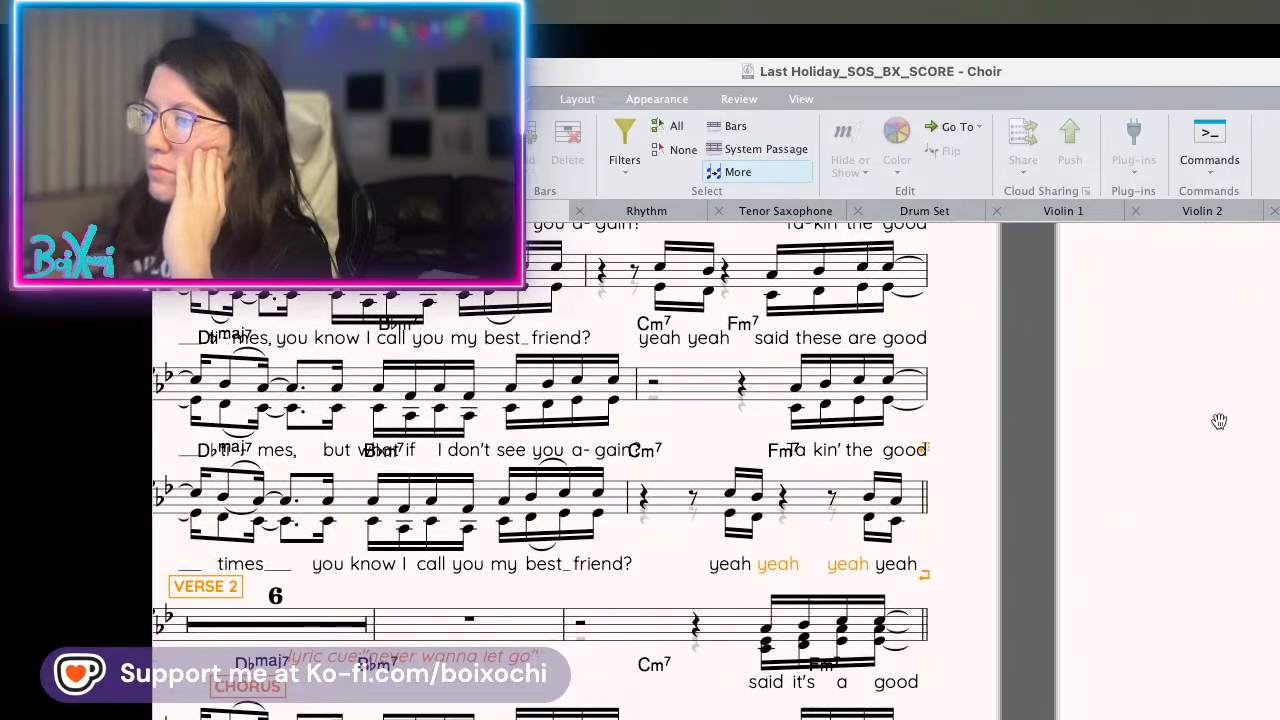
{"action": "left_click_drag", "start_coordinate": [1275, 715], "coordinate": [957, 553]}
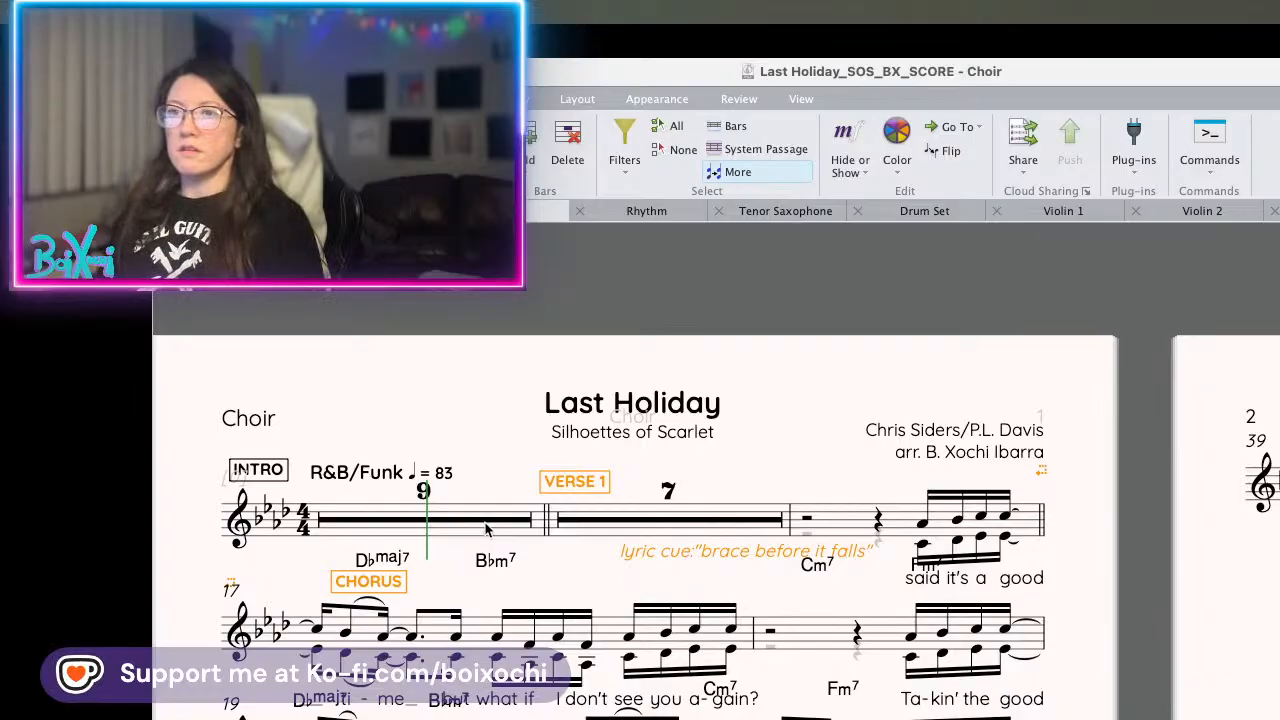
{"action": "left_click", "coordinate": [515, 523]}
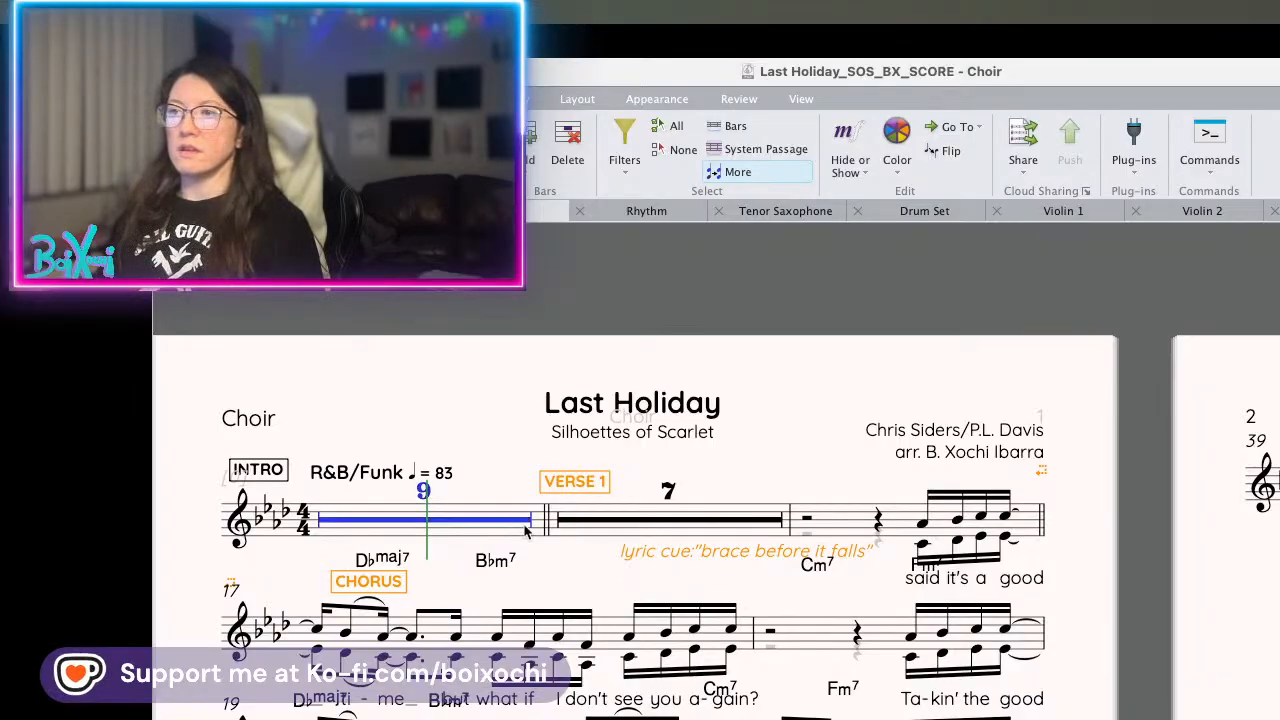
- Punctuate the closing lyrics in bar 40 with a comma after the second "yeah" and a period after the last "yeah"
{"action": "left_click_drag", "start_coordinate": [610, 576], "coordinate": [402, 388]}
{"action": "left_click_drag", "start_coordinate": [1276, 530], "coordinate": [729, 621]}
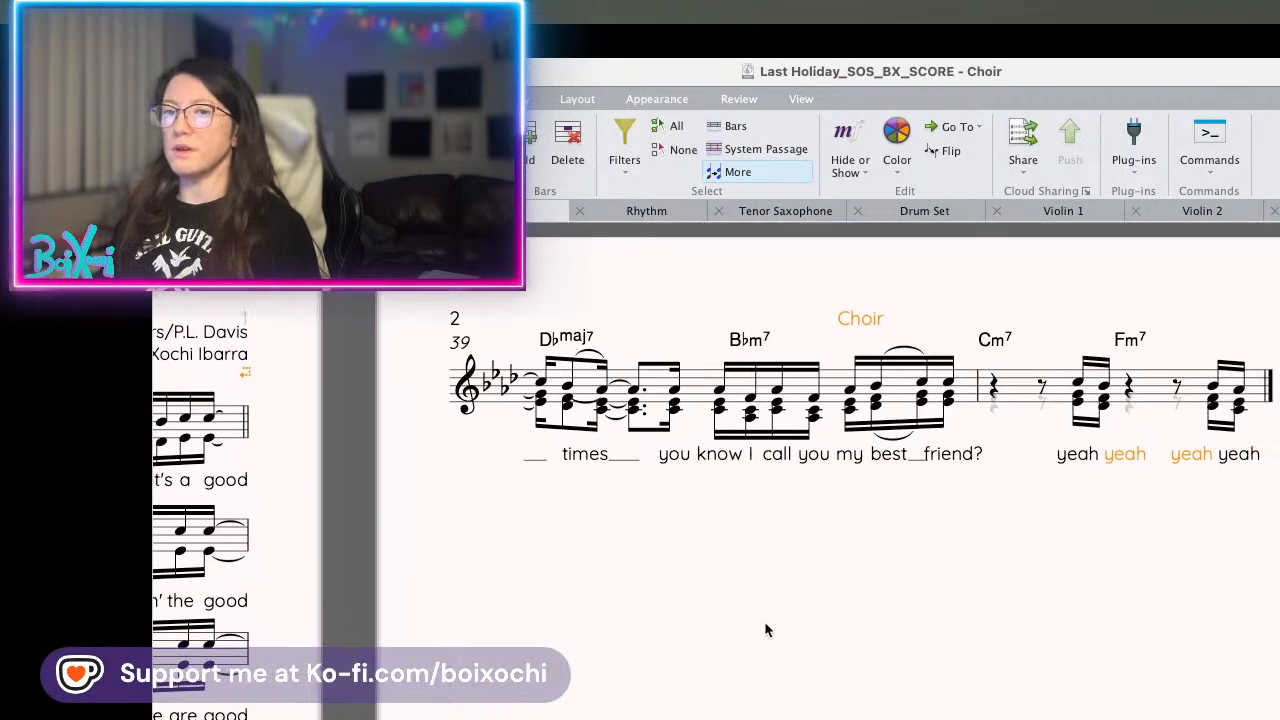
{"action": "left_click", "coordinate": [1187, 457]}
{"action": "double_click", "coordinate": [1088, 458]}
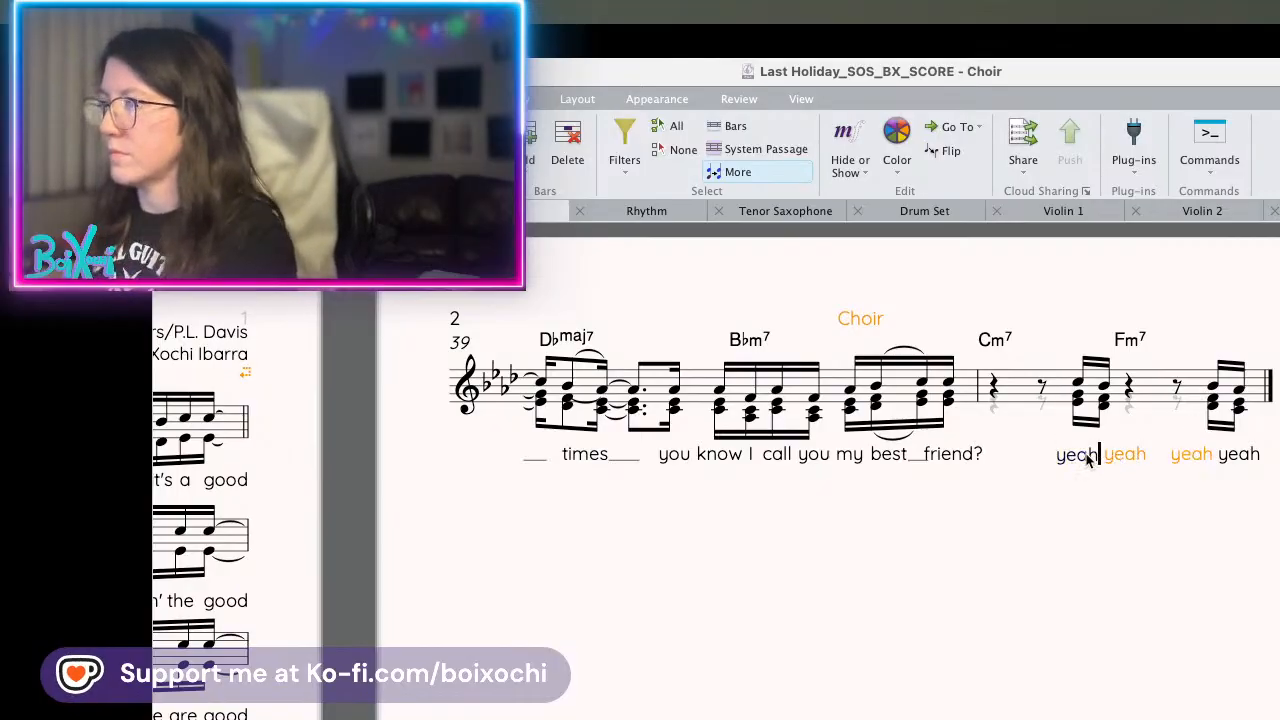
{"action": "key", "text": "Escape"}
{"action": "double_click", "coordinate": [1137, 459]}
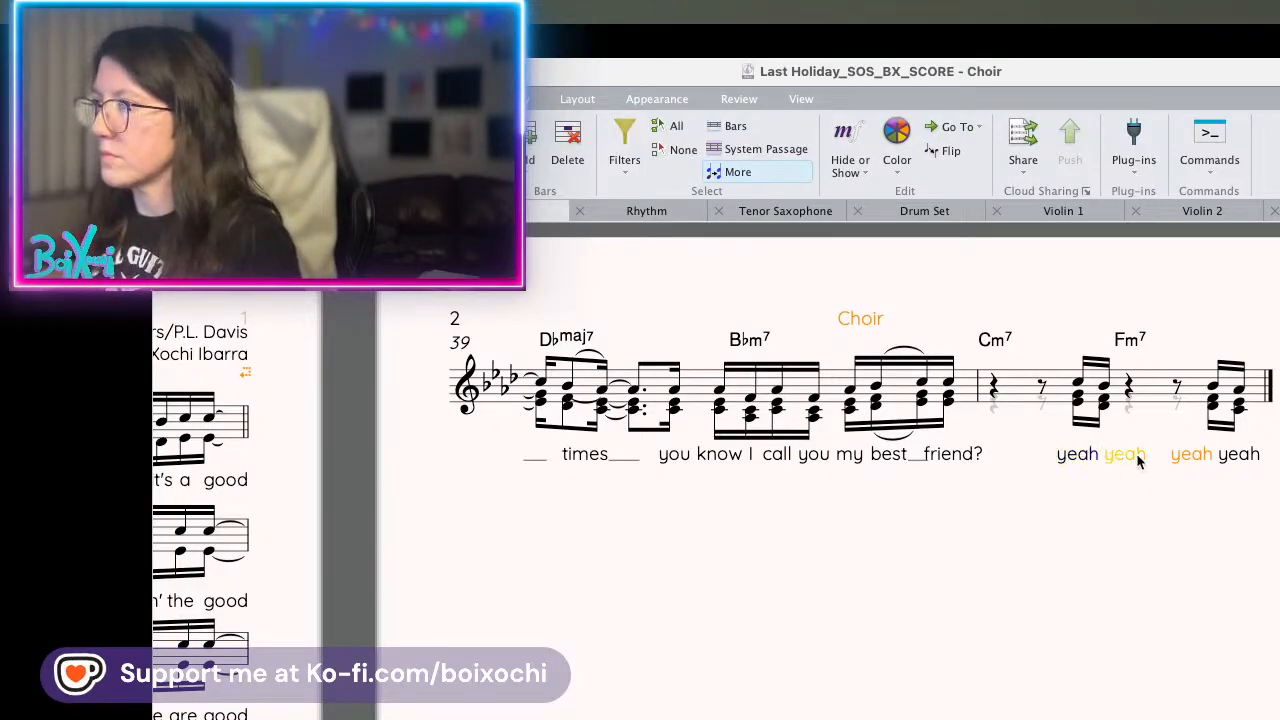
{"action": "type", "text": ","}
{"action": "key", "text": "Escape"}
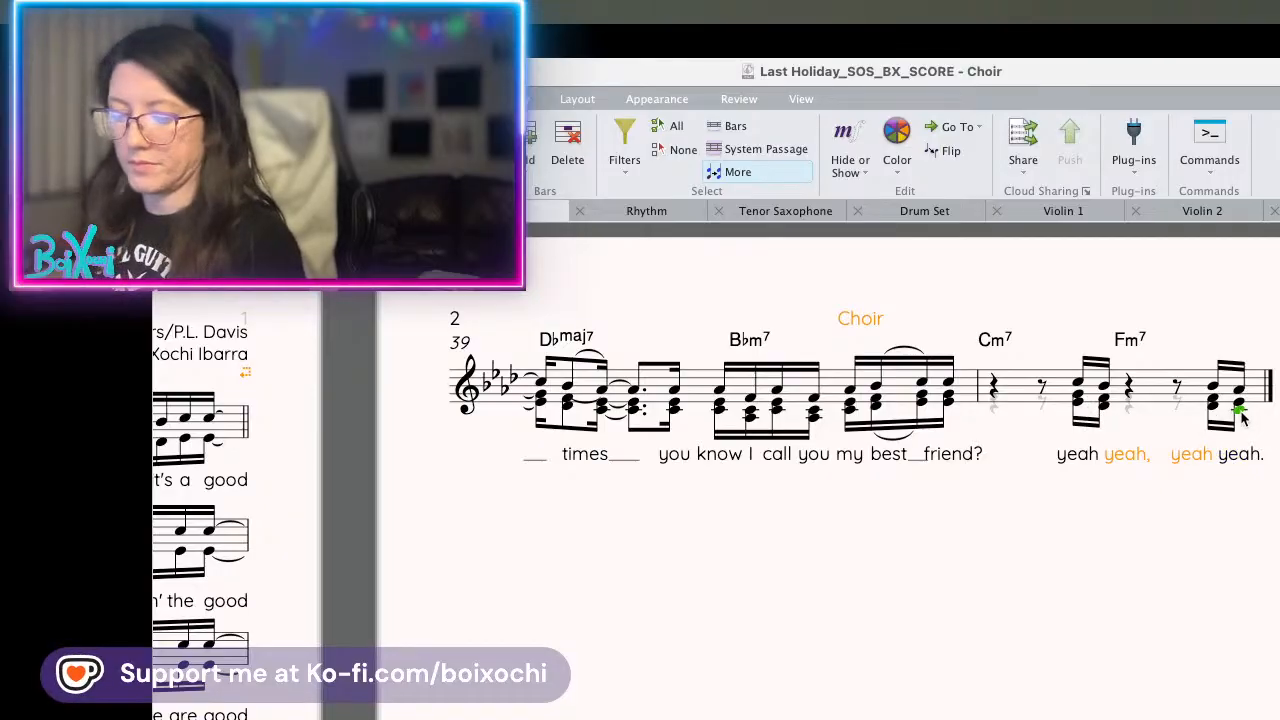
{"action": "left_click_drag", "start_coordinate": [978, 544], "coordinate": [1279, 551]}
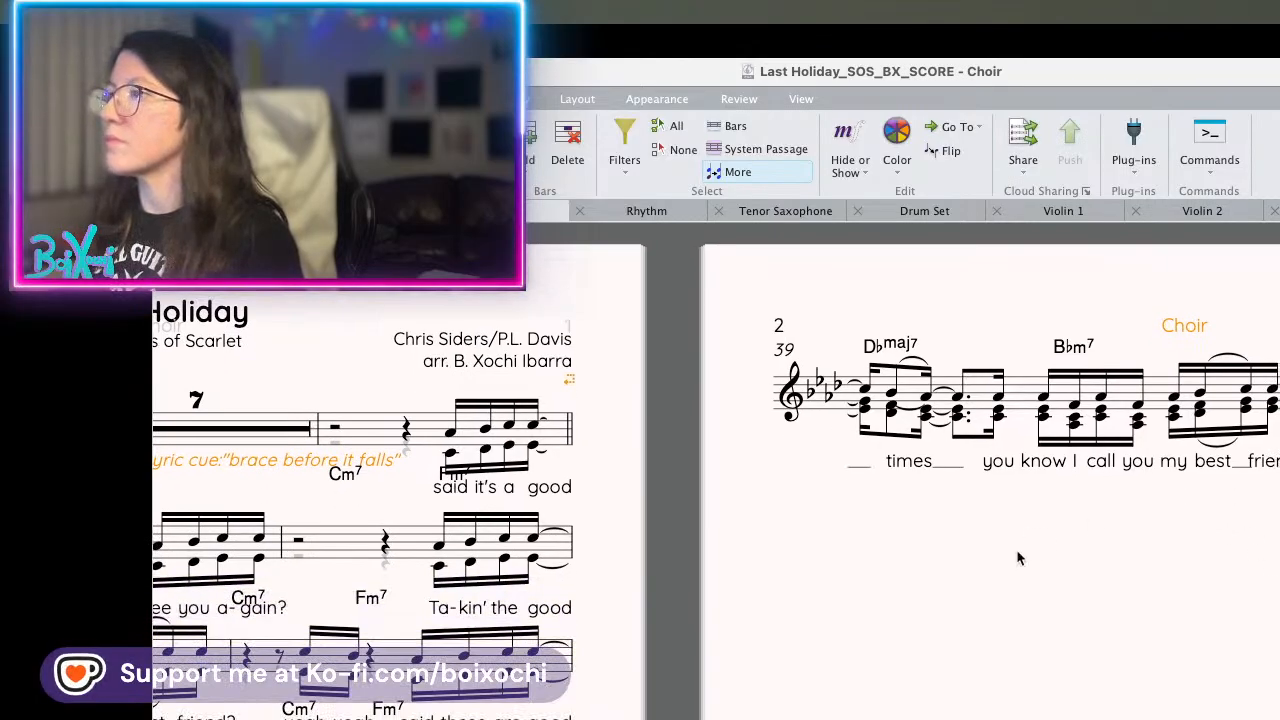
{"action": "scroll", "coordinate": [1031, 517], "scroll_direction": "left", "scroll_amount": 3}
{"action": "scroll", "coordinate": [1031, 517], "scroll_direction": "down", "scroll_amount": 1}
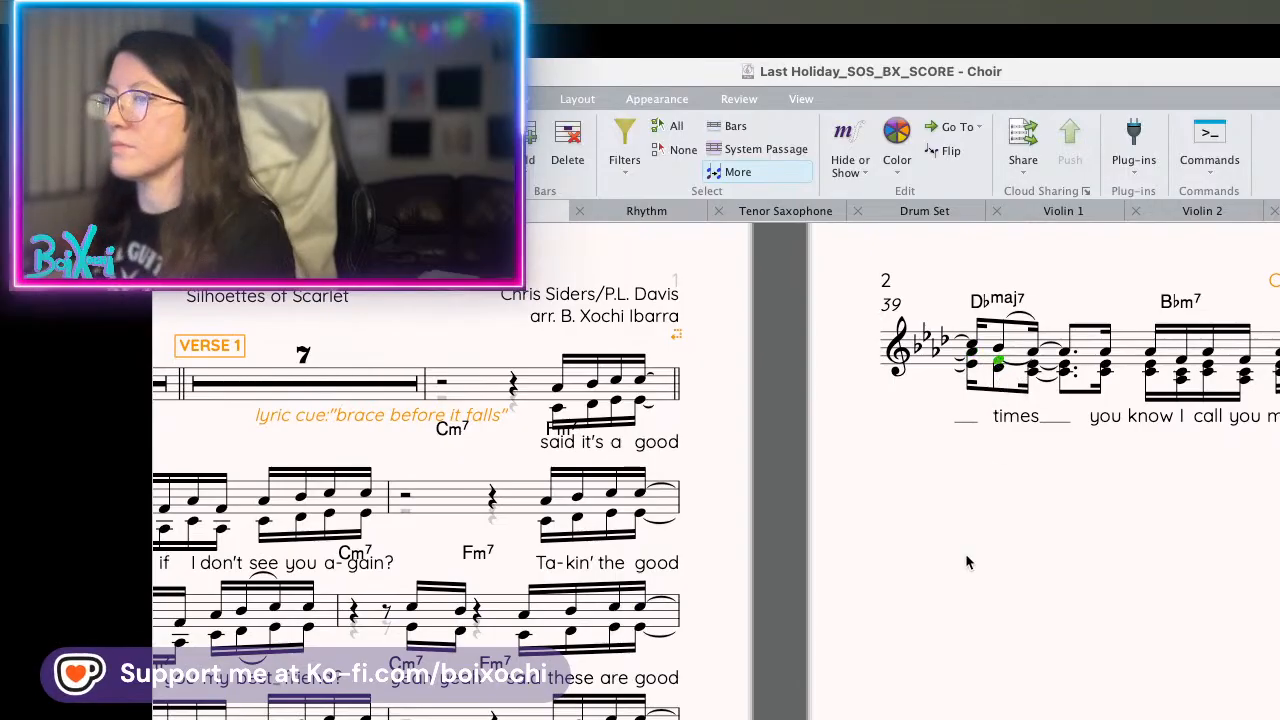
{"action": "scroll", "coordinate": [963, 562], "scroll_direction": "down", "scroll_amount": 4}
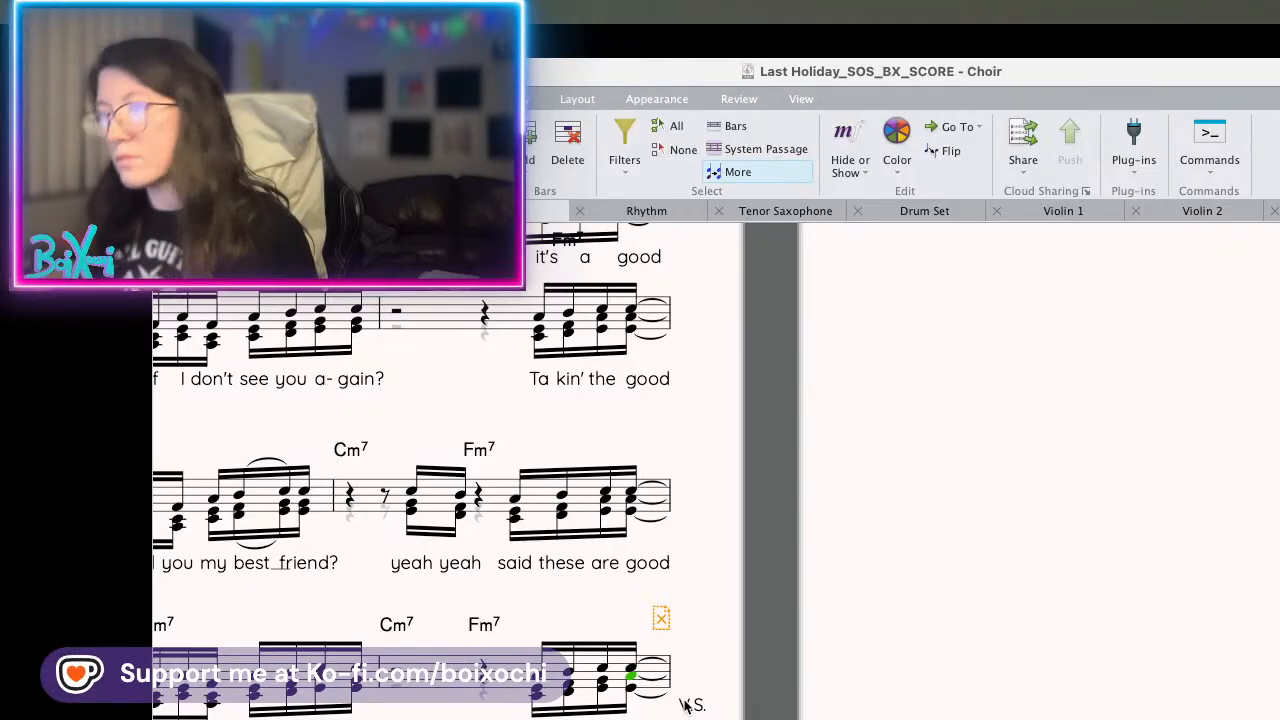
{"action": "scroll", "coordinate": [857, 690], "scroll_direction": "left", "scroll_amount": 5}
{"action": "scroll", "coordinate": [857, 690], "scroll_direction": "up", "scroll_amount": 8}
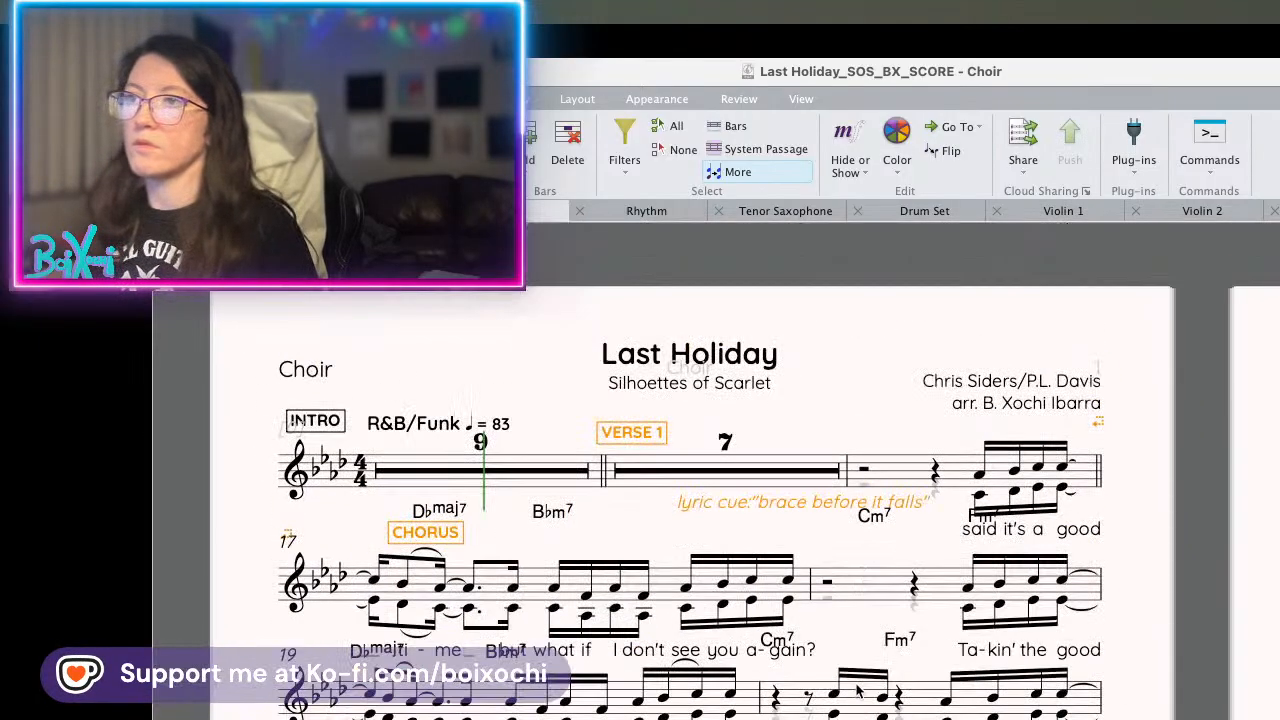
- Copy the Rhythm staff's "drum fill" text into bar 0 of the Choir and Electric Guitar, placing each copy below its staff
{"action": "key", "text": "w"}
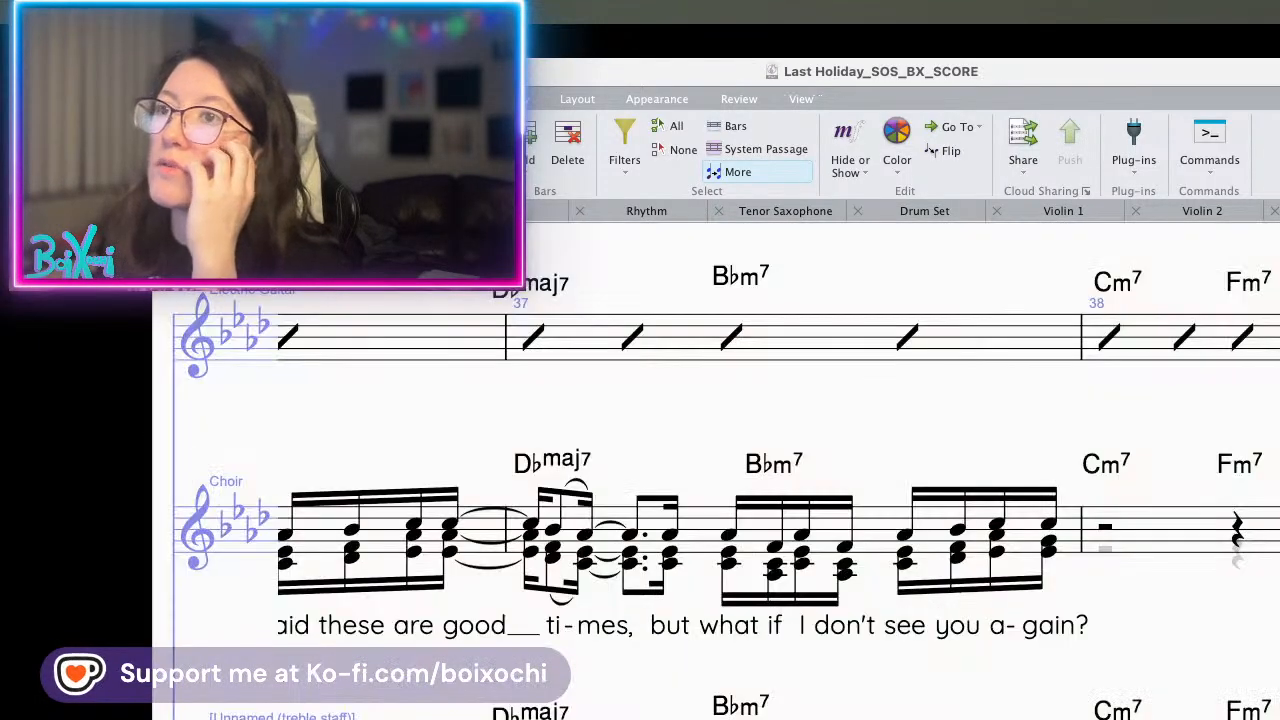
{"action": "scroll", "coordinate": [475, 434], "scroll_direction": "left", "scroll_amount": 20}
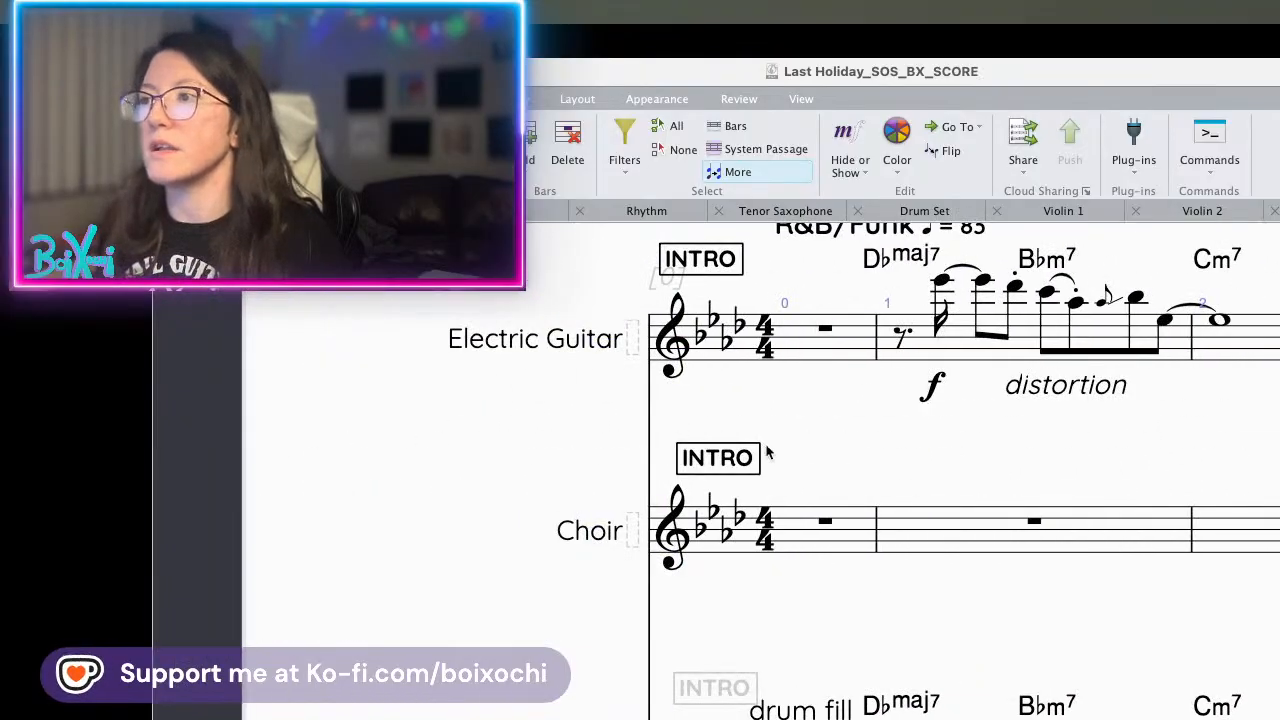
{"action": "scroll", "coordinate": [766, 449], "scroll_direction": "down", "scroll_amount": 8}
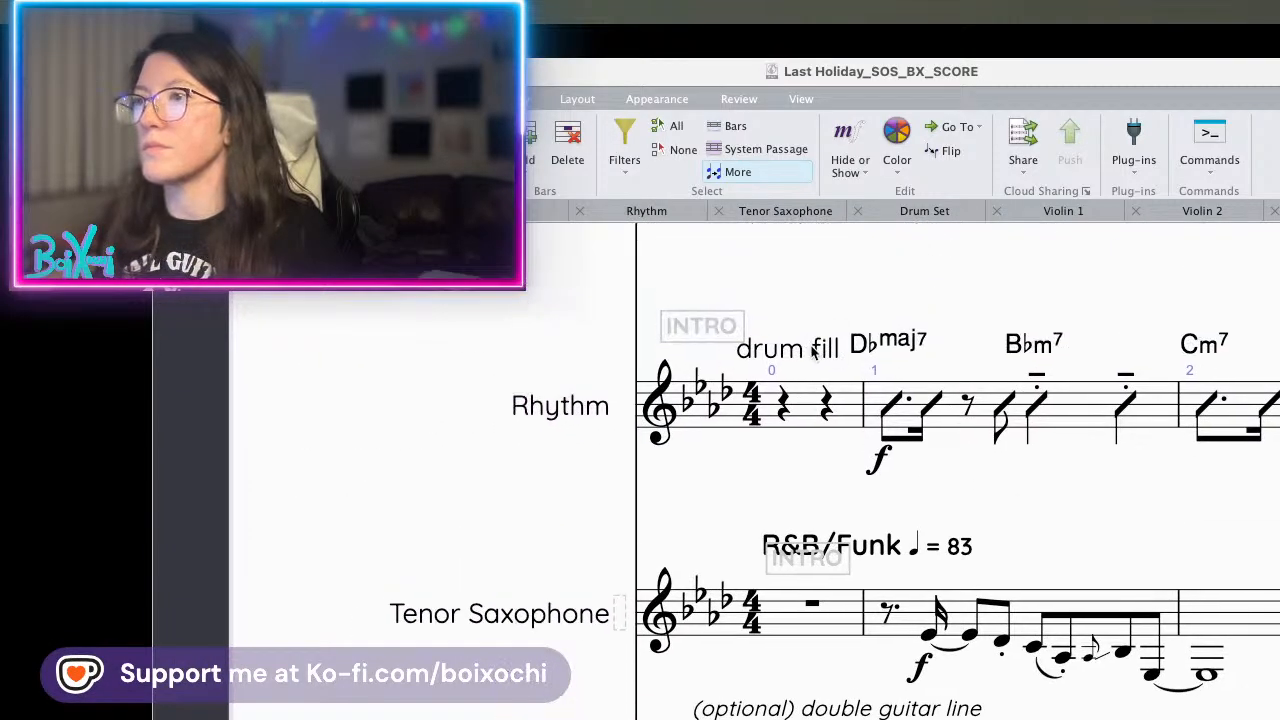
{"action": "left_click", "coordinate": [812, 344]}
{"action": "scroll", "coordinate": [780, 420], "scroll_direction": "up", "scroll_amount": 8}
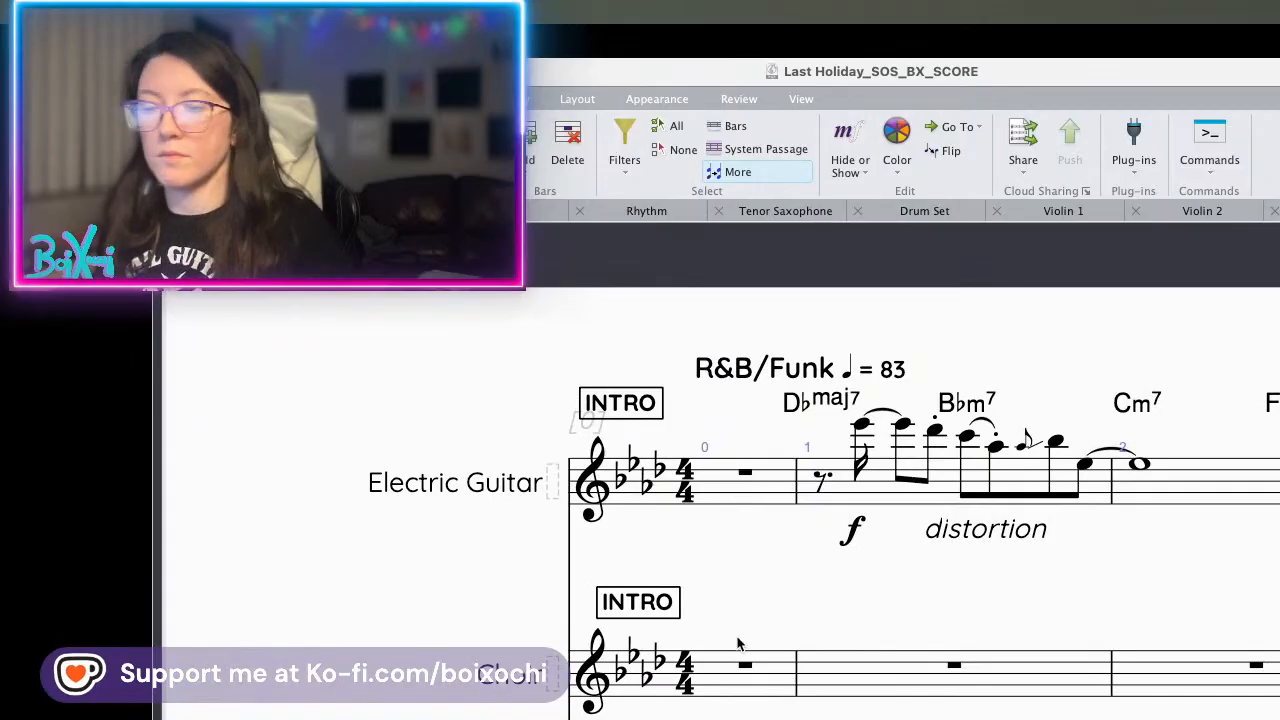
{"action": "left_click", "coordinate": [685, 718], "text": "alt"}
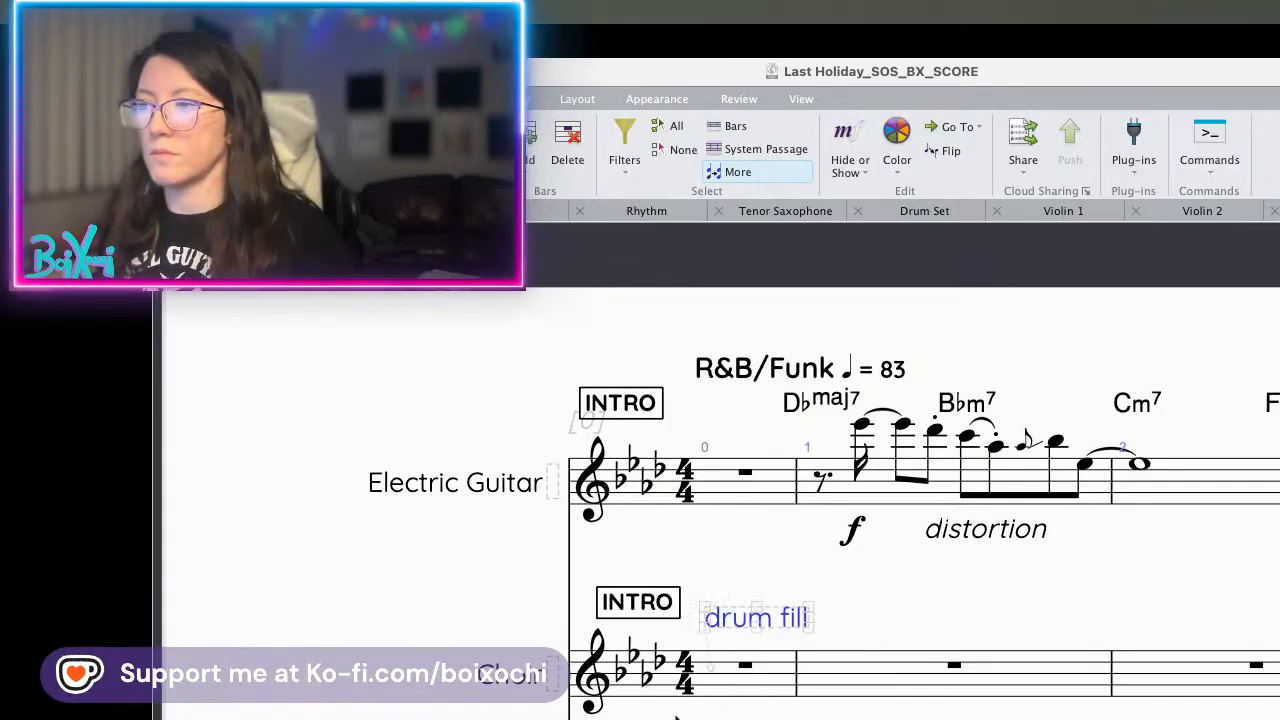
{"action": "left_click_drag", "start_coordinate": [783, 624], "coordinate": [728, 718]}
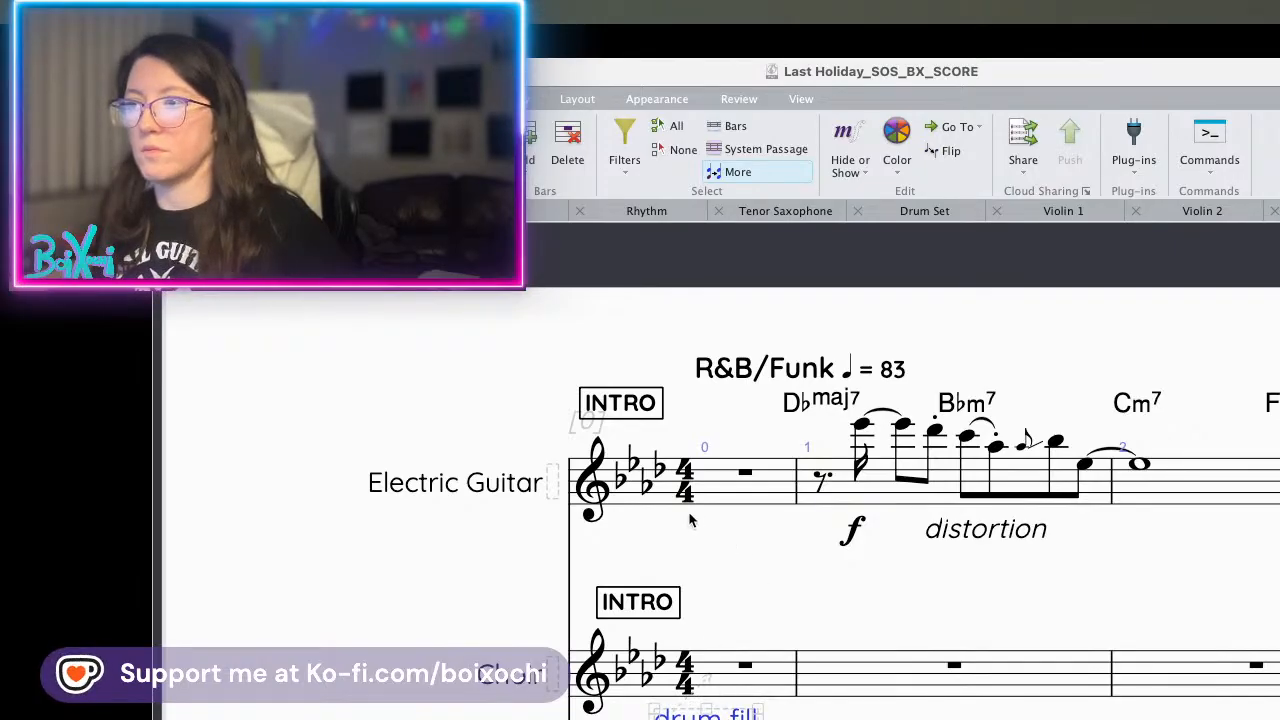
{"action": "left_click", "coordinate": [718, 500], "text": "alt"}
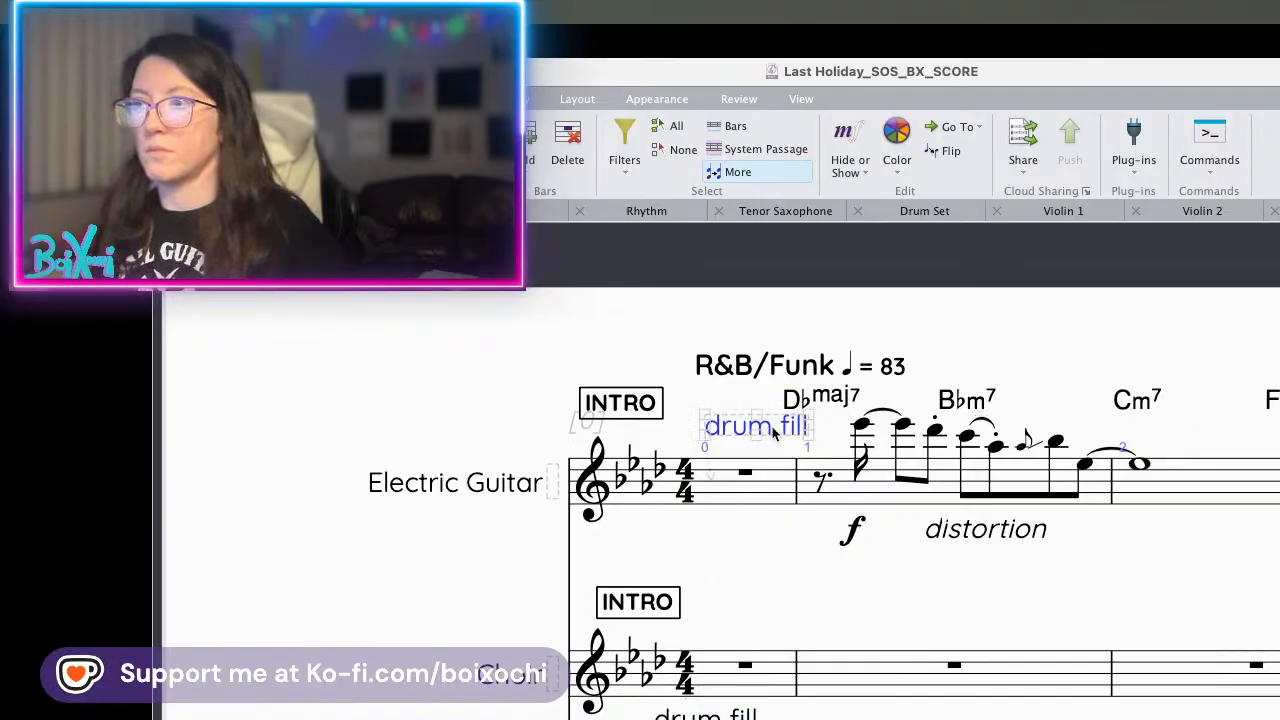
{"action": "left_click_drag", "start_coordinate": [773, 430], "coordinate": [743, 535]}
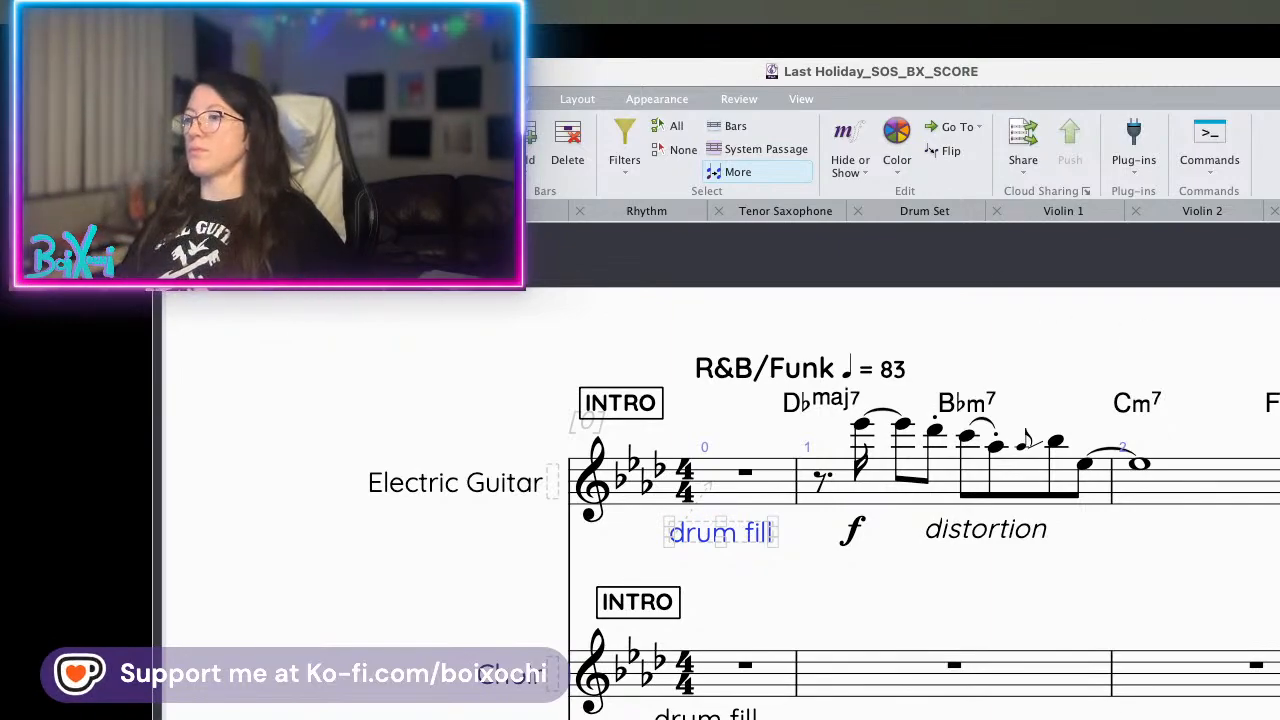
- Look over the full score from the string staves in the intro through the Chorus 2 bars
{"action": "scroll", "coordinate": [900, 470], "scroll_direction": "down", "scroll_amount": 10}
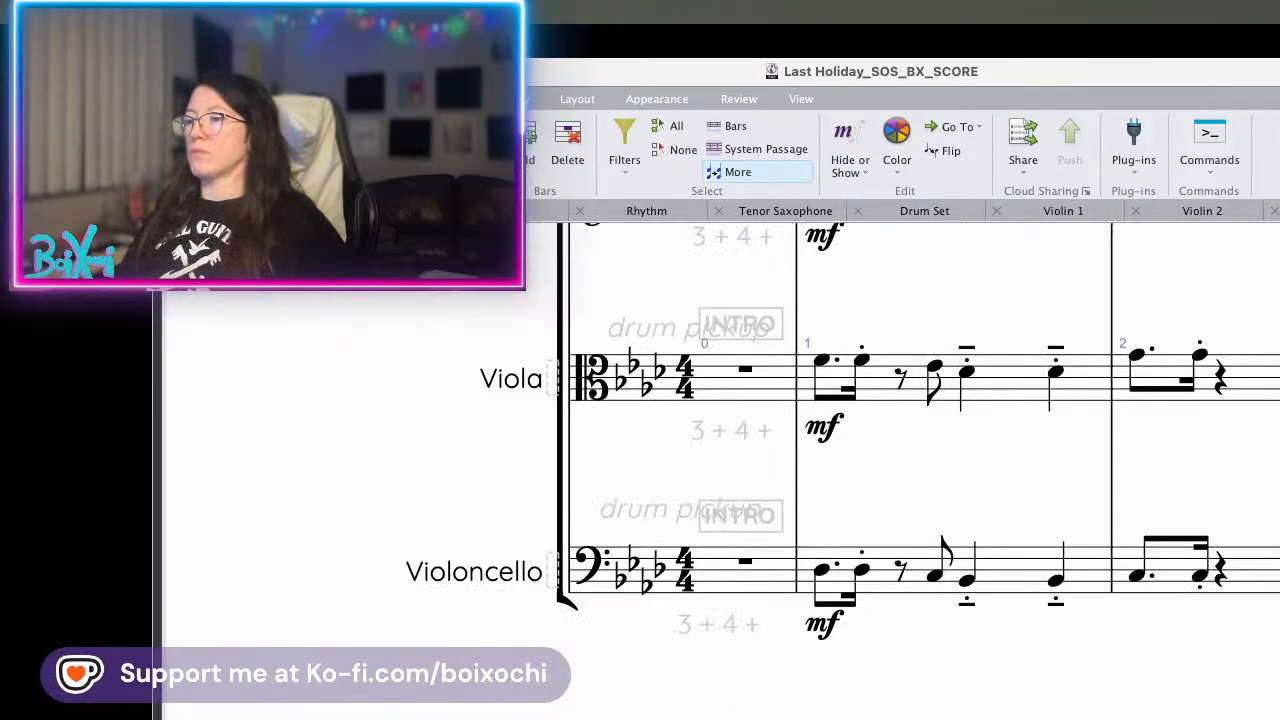
{"action": "scroll", "coordinate": [1048, 620], "scroll_direction": "right", "scroll_amount": 15}
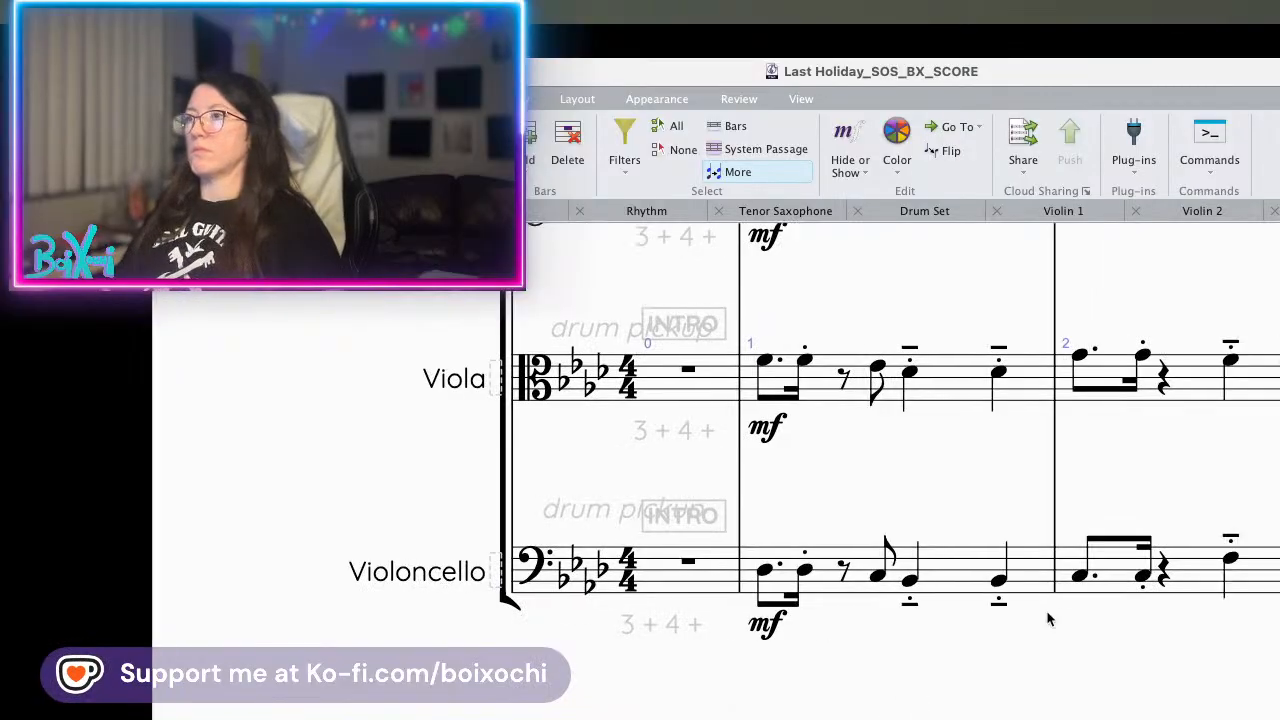
{"action": "scroll", "coordinate": [1048, 620], "scroll_direction": "up", "scroll_amount": 1}
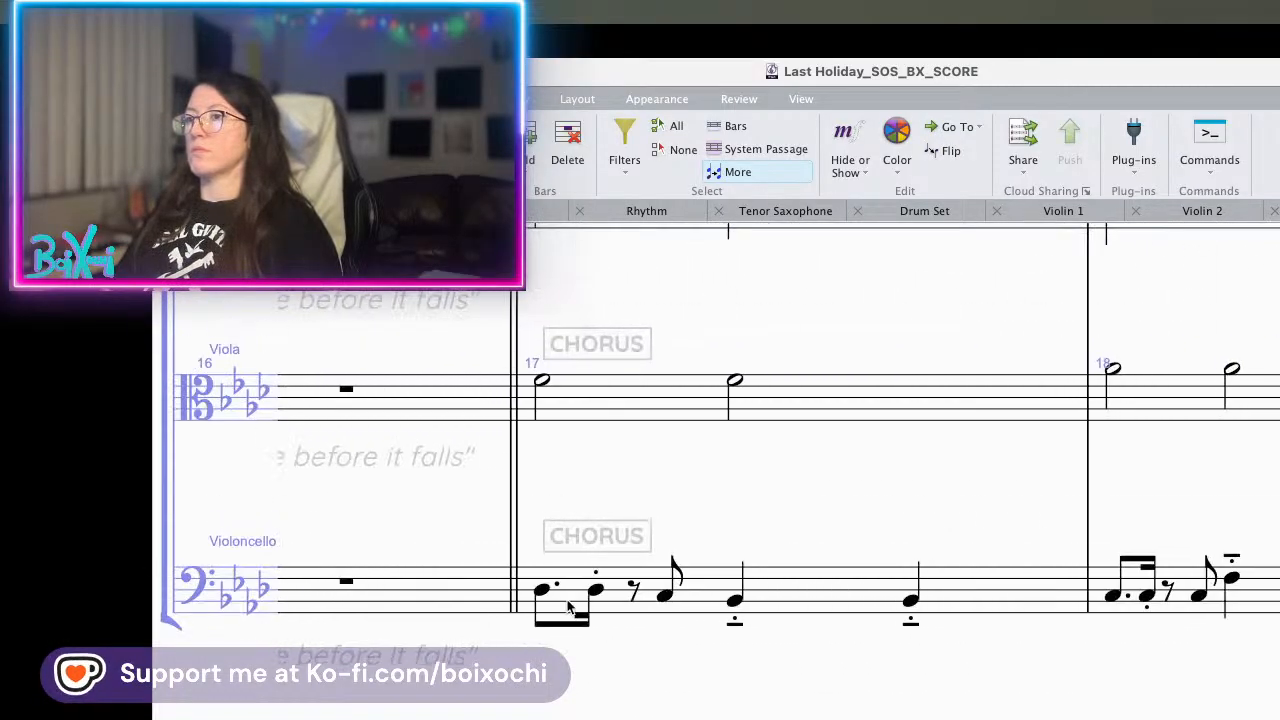
{"action": "scroll", "coordinate": [535, 594], "scroll_direction": "up", "scroll_amount": 1}
{"action": "key", "text": "space"}
{"action": "key", "text": "super+minus"}
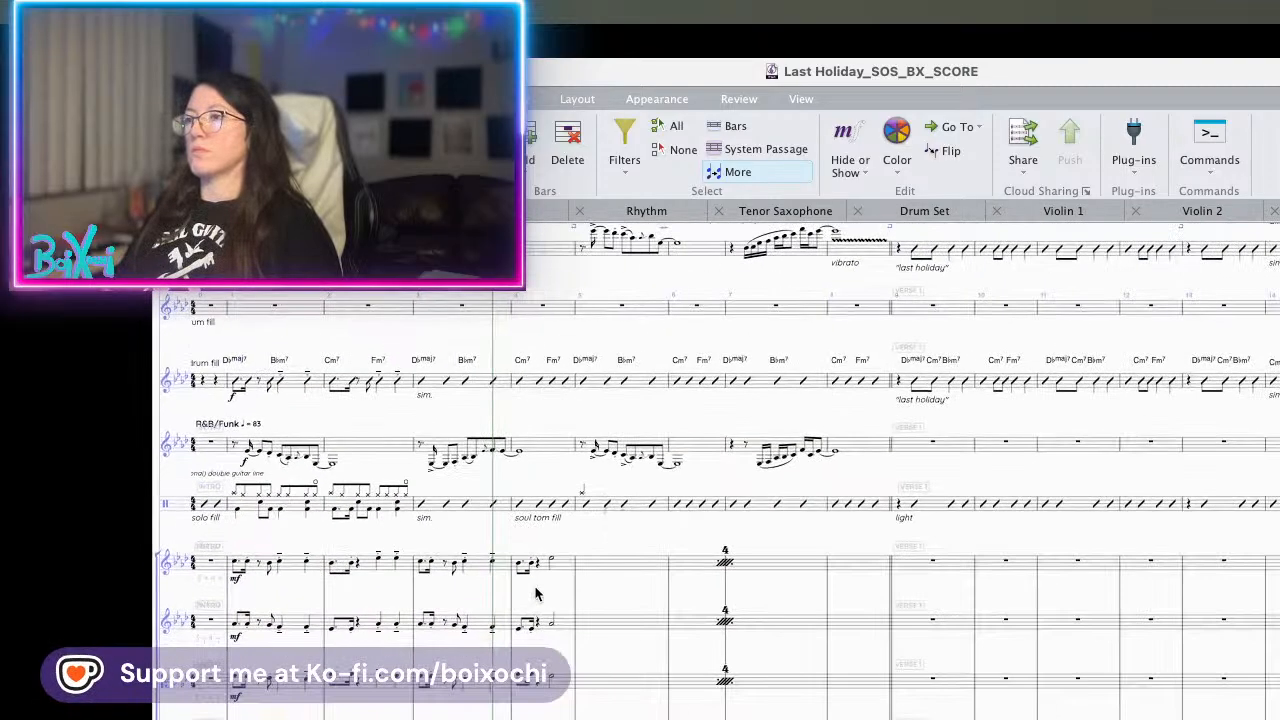
{"action": "scroll", "coordinate": [535, 594], "scroll_direction": "right", "scroll_amount": 20}
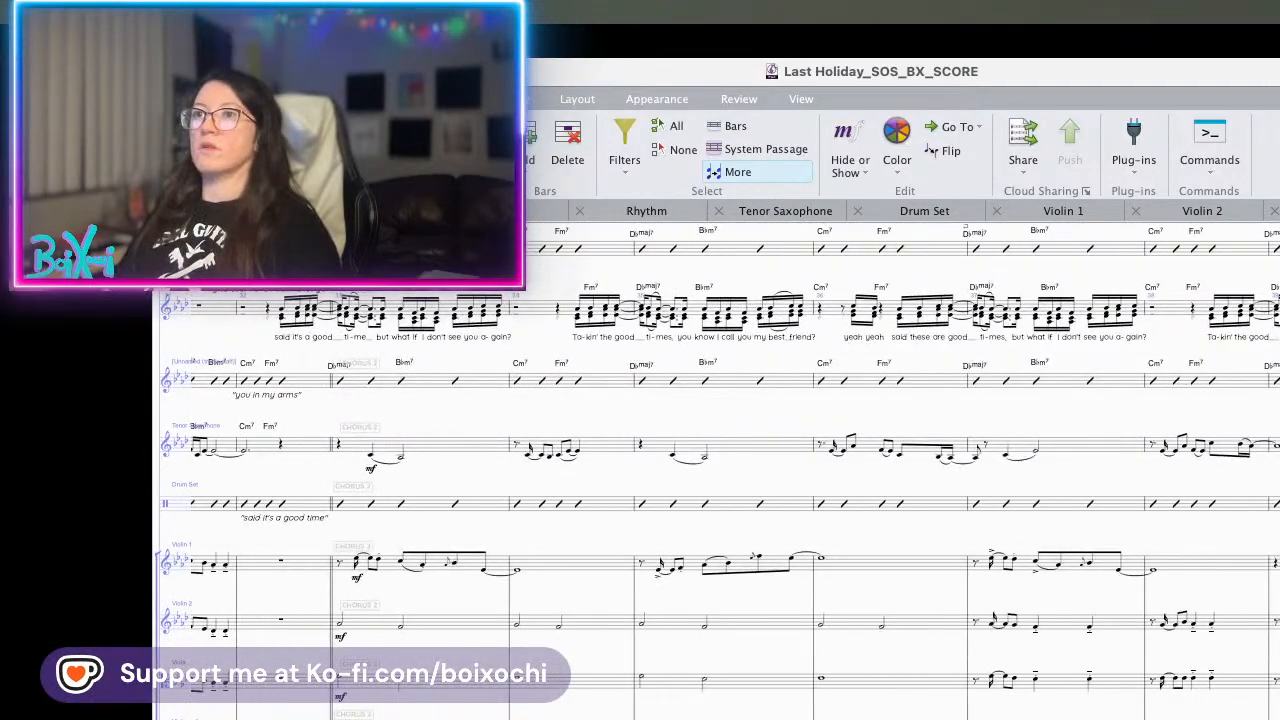
- Separate bar 0 from the Choir's opening multirest by entering explicit quarter rests in that pickup bar
{"action": "left_click", "coordinate": [507, 211]}
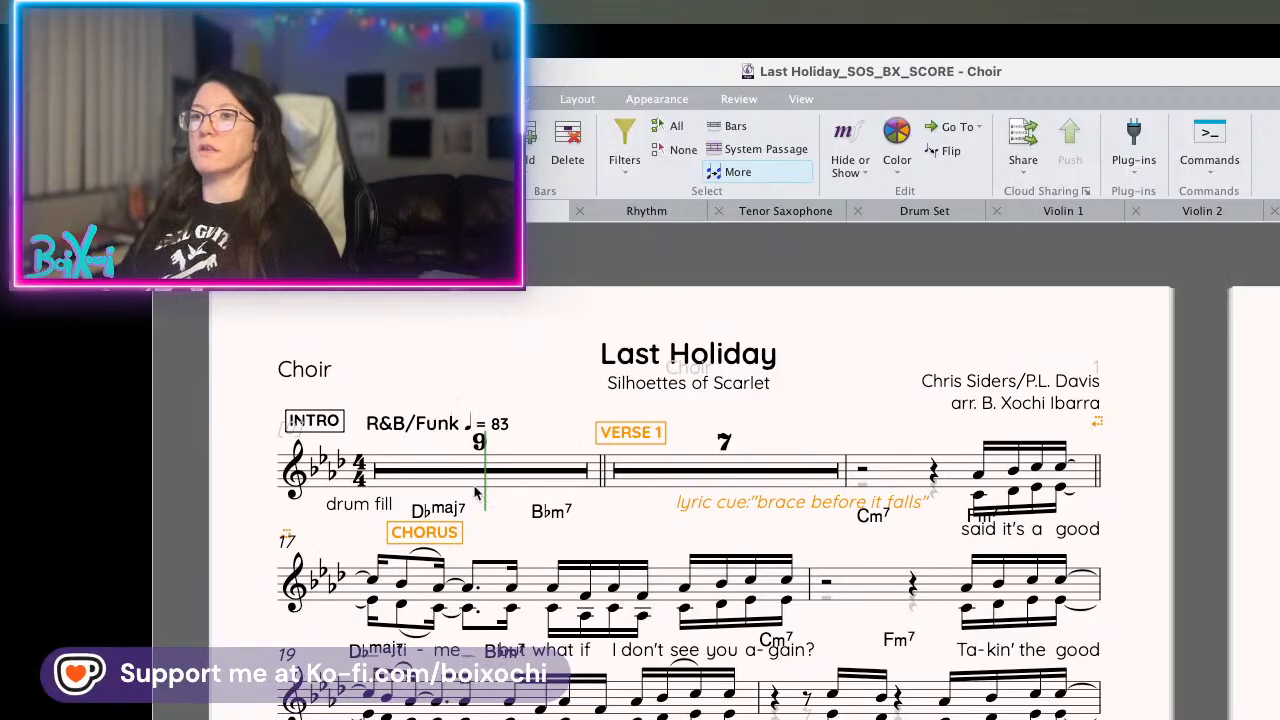
{"action": "left_click", "coordinate": [418, 478]}
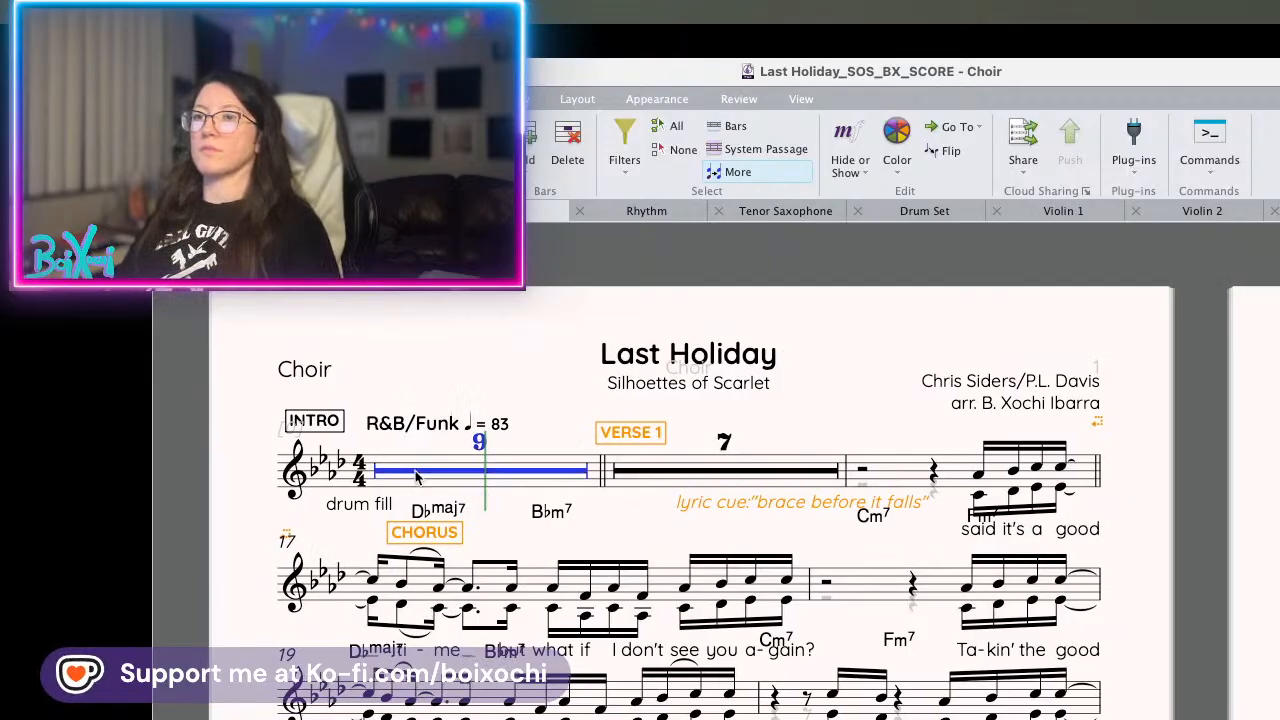
{"action": "key", "text": "super+c"}
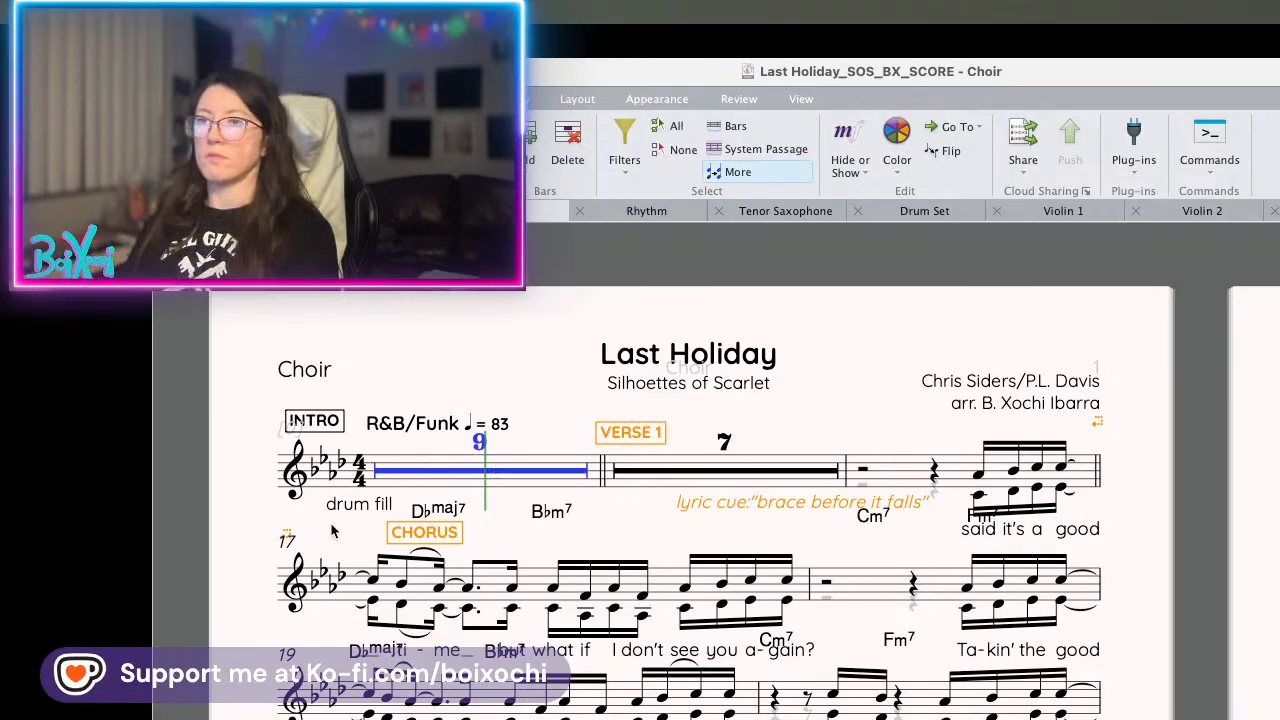
{"action": "key", "text": "Escape"}
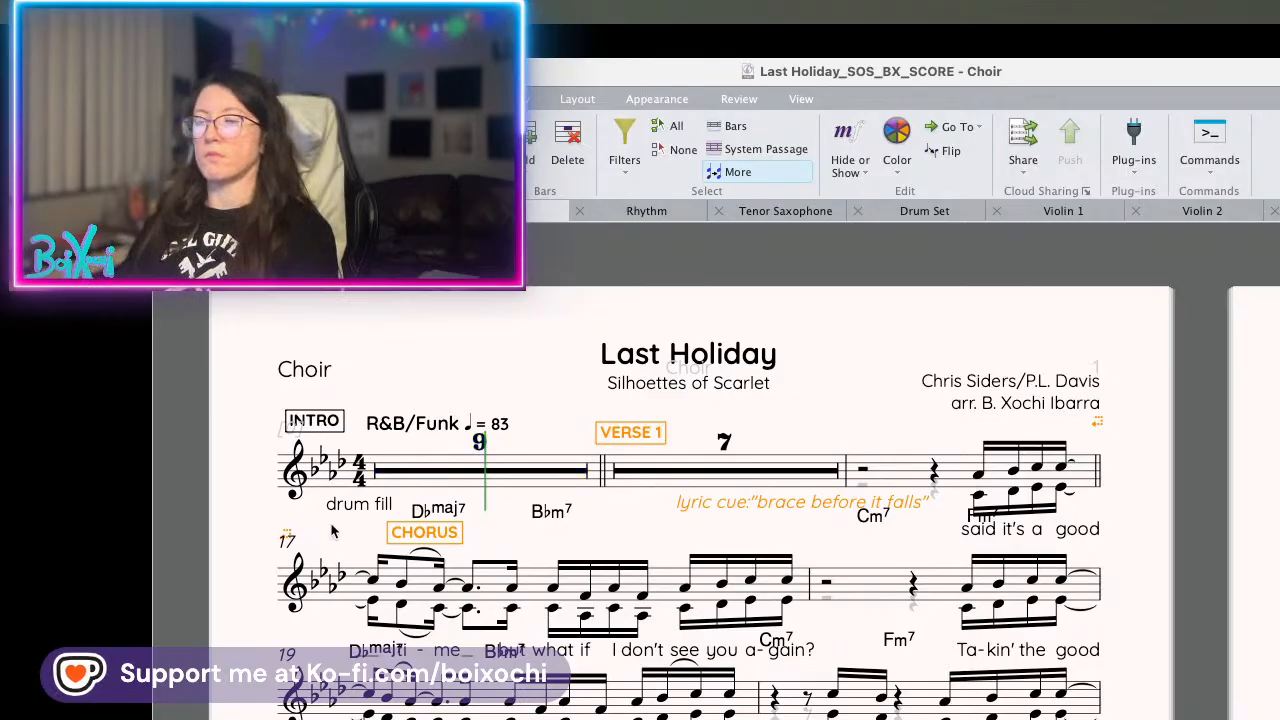
{"action": "left_click", "coordinate": [482, 447]}
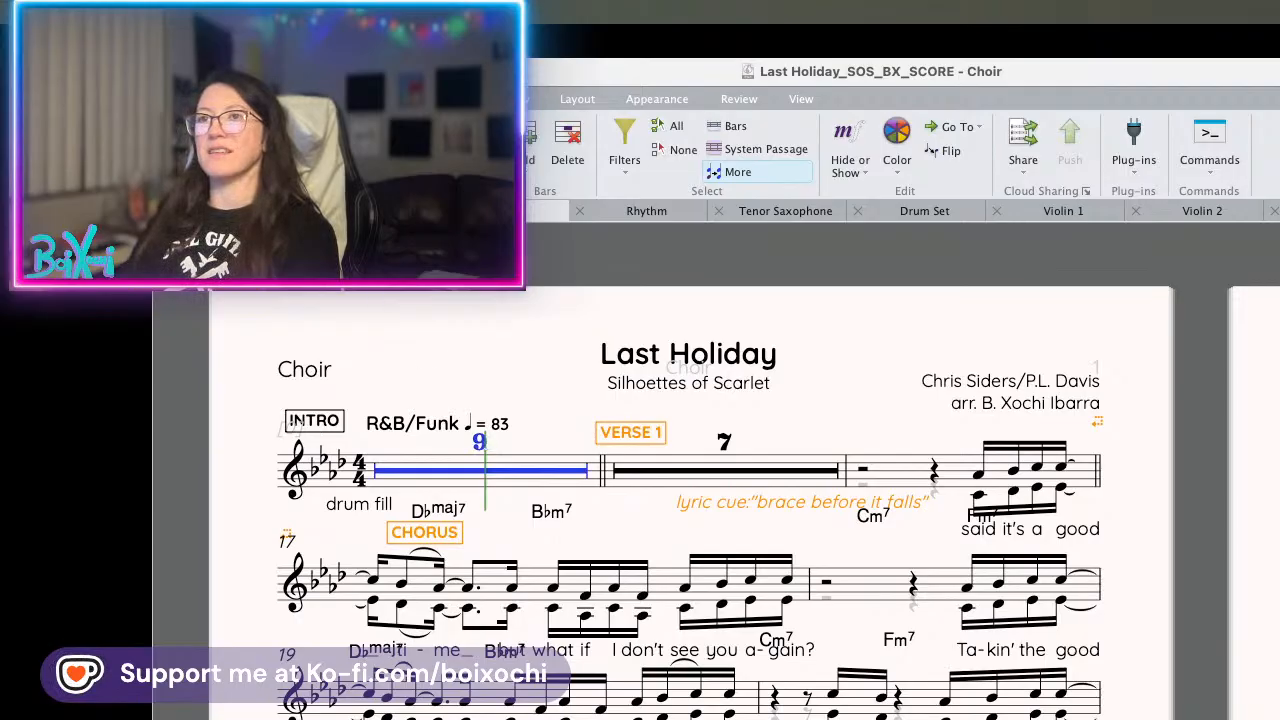
{"action": "key", "text": "w"}
{"action": "scroll", "coordinate": [484, 493], "scroll_direction": "left", "scroll_amount": 20}
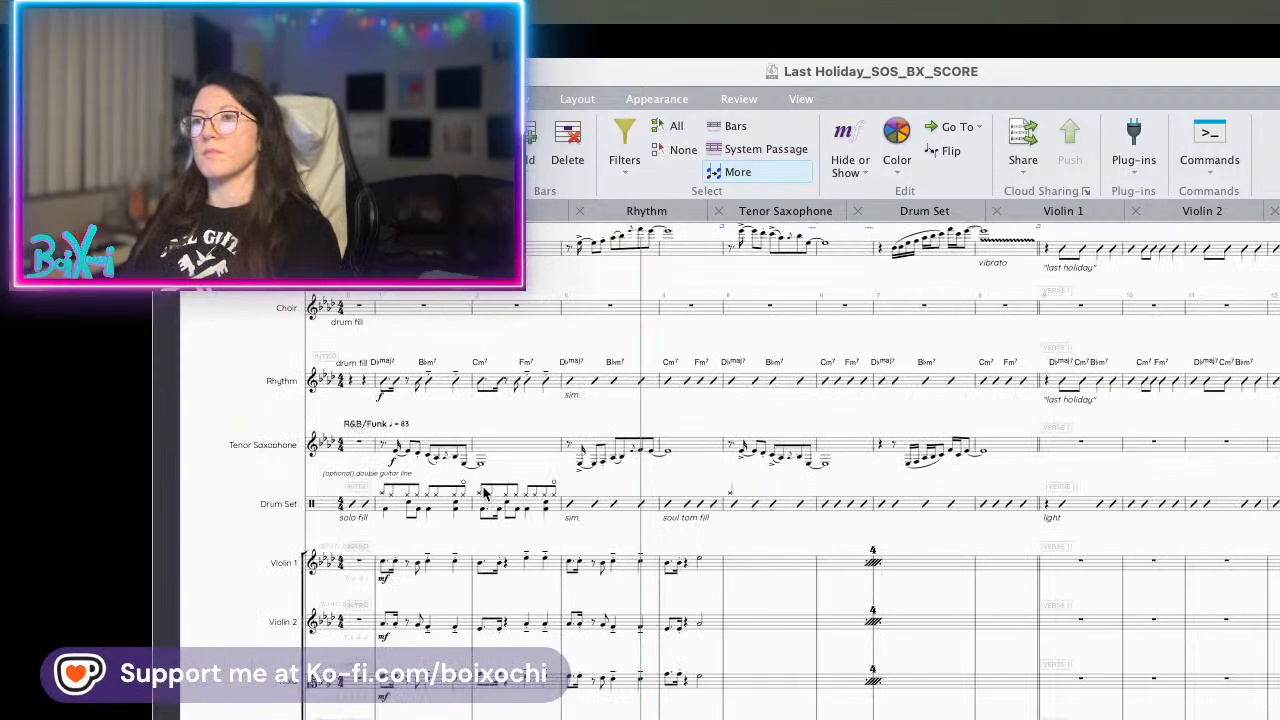
{"action": "left_click", "coordinate": [356, 323]}
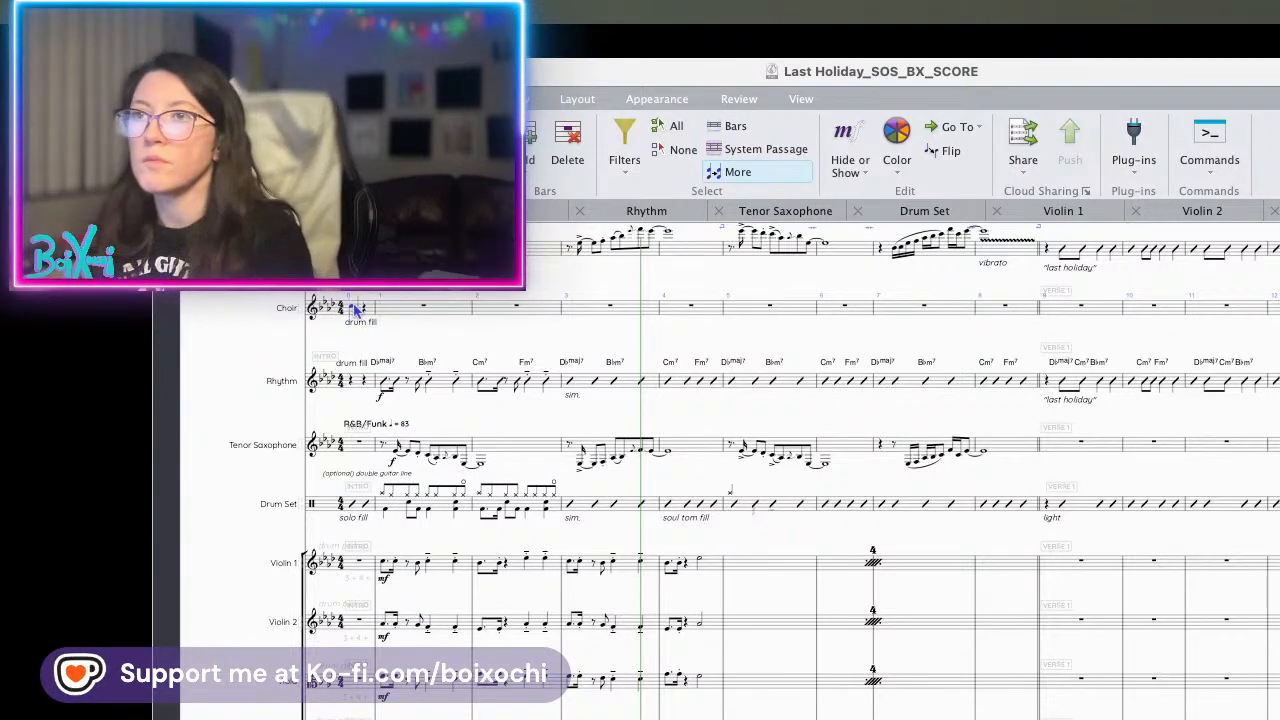
{"action": "key", "text": "0"}
{"action": "key", "text": "0"}
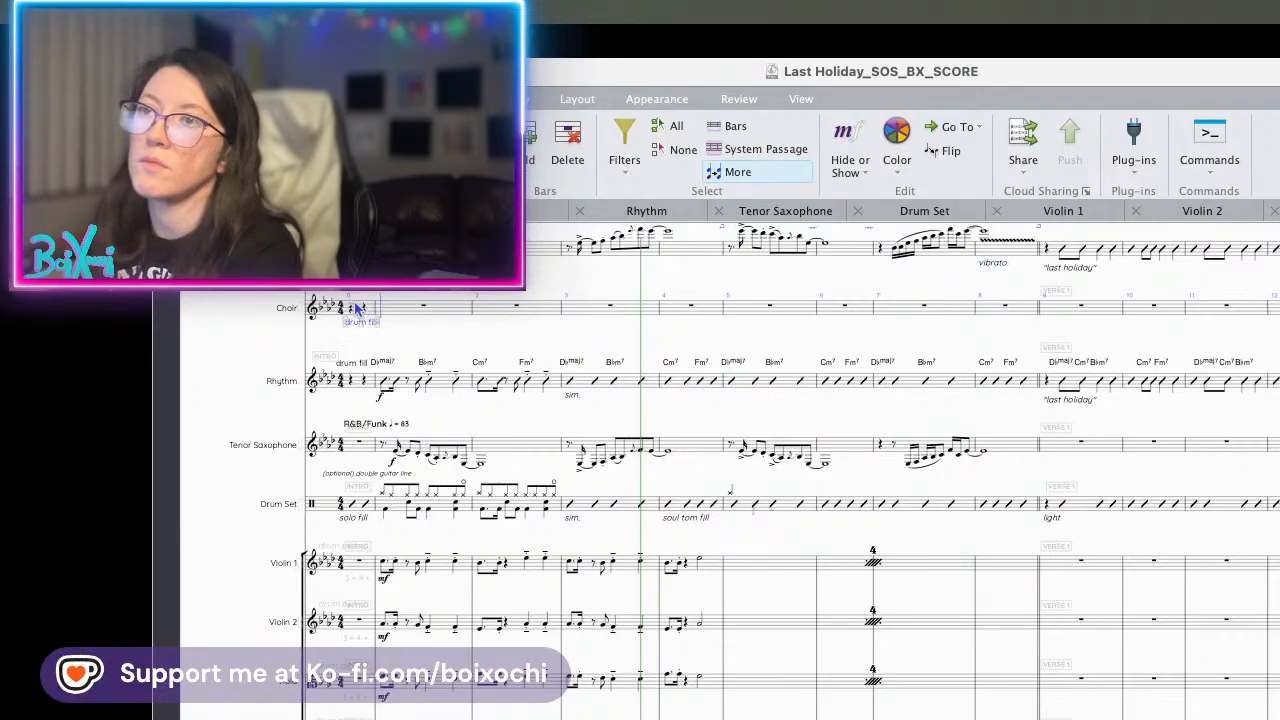
{"action": "key", "text": "w"}
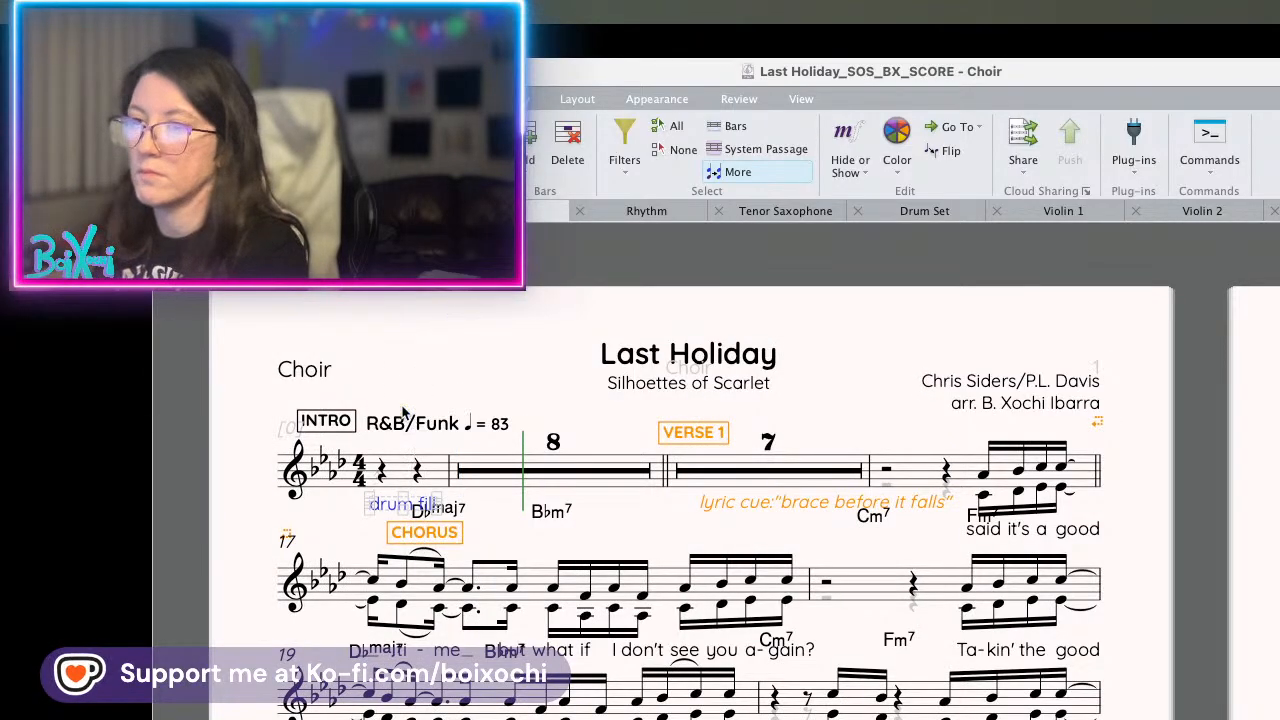
- Lower the Choir part's second system, starting at bar 17, to separate its chord symbols from the first system
{"action": "left_click", "coordinate": [360, 592]}
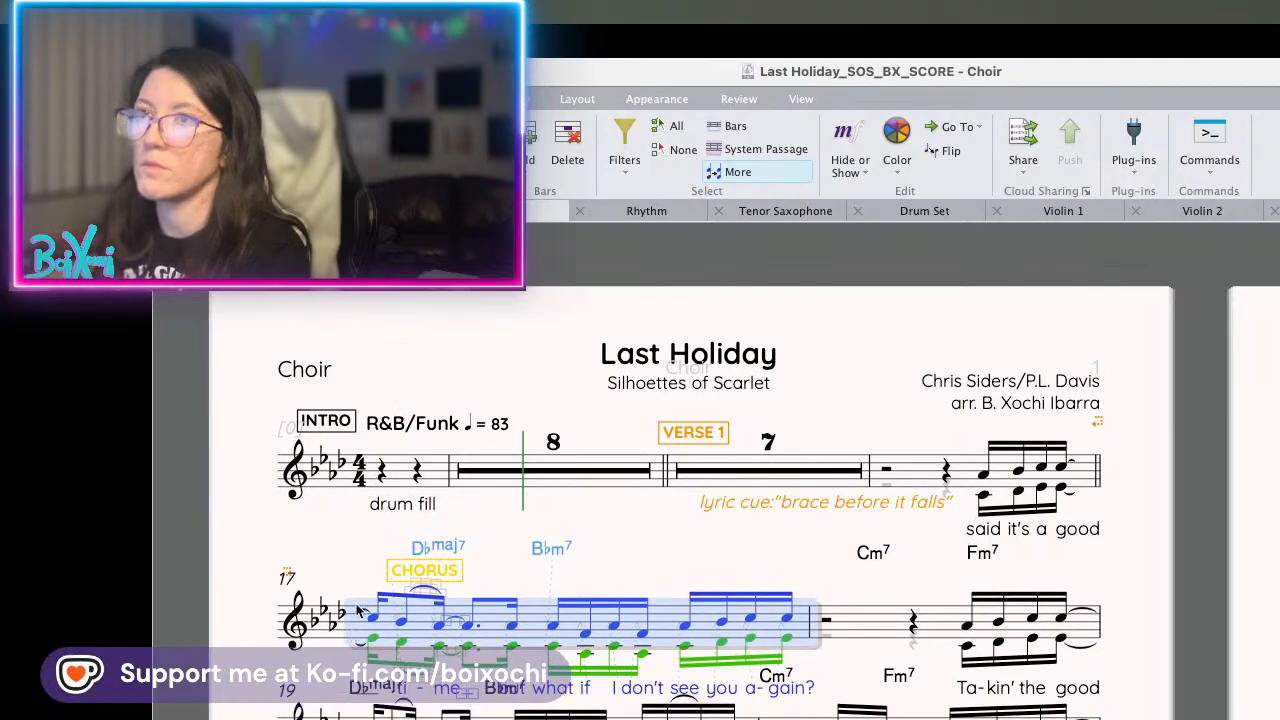
{"action": "key", "text": "w"}
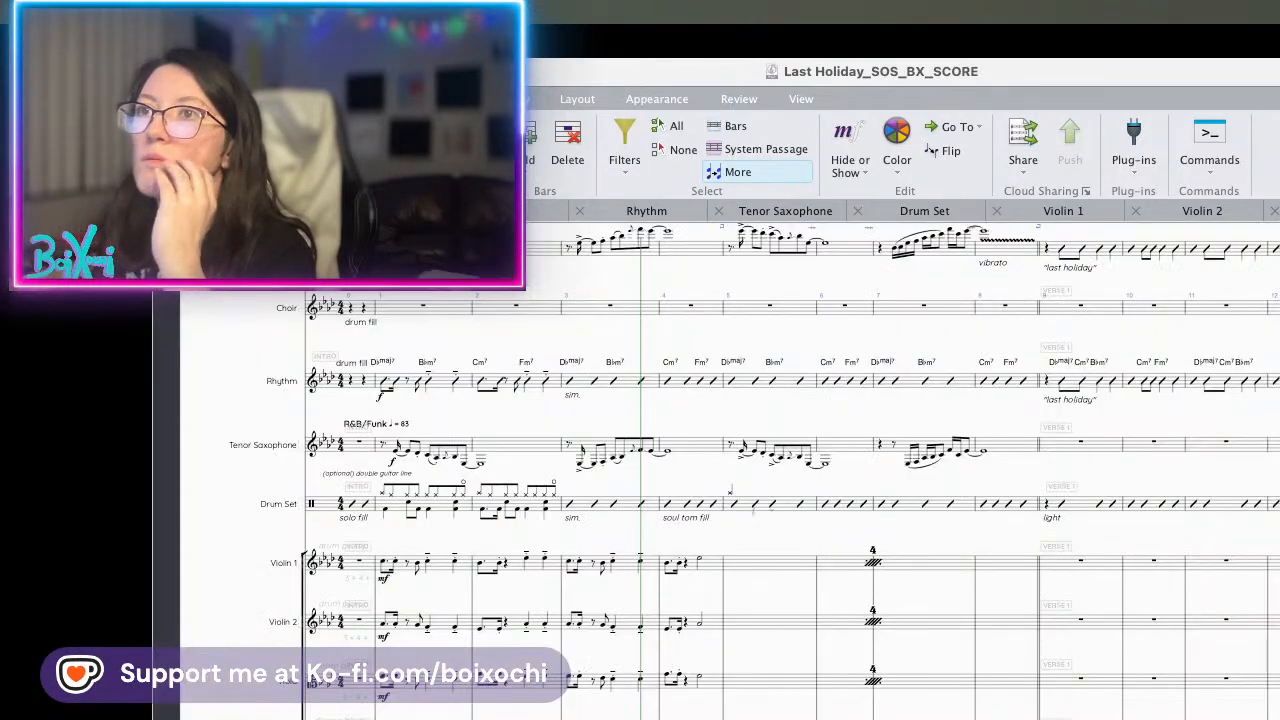
{"action": "key", "text": "w"}
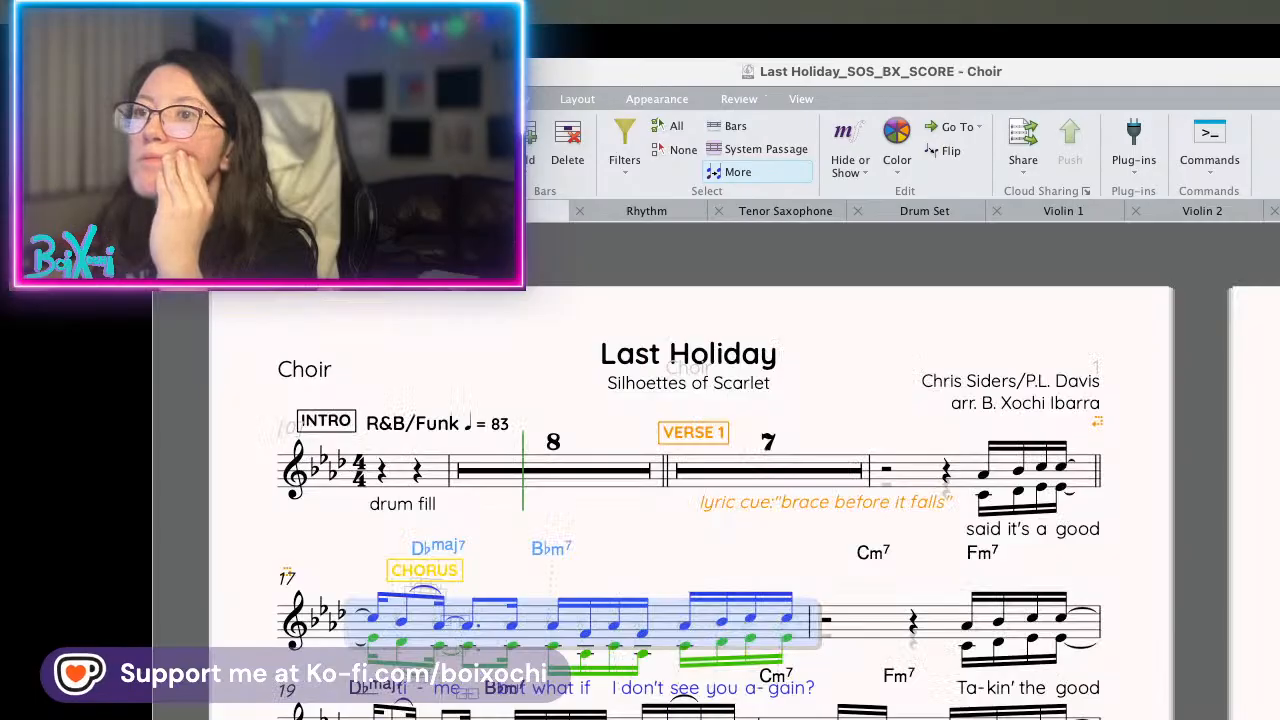
- Replace the quarter rests in the Choir's bar 0 with a half rest and shift "drum fill" slightly left beneath it
{"action": "left_click", "coordinate": [385, 472]}
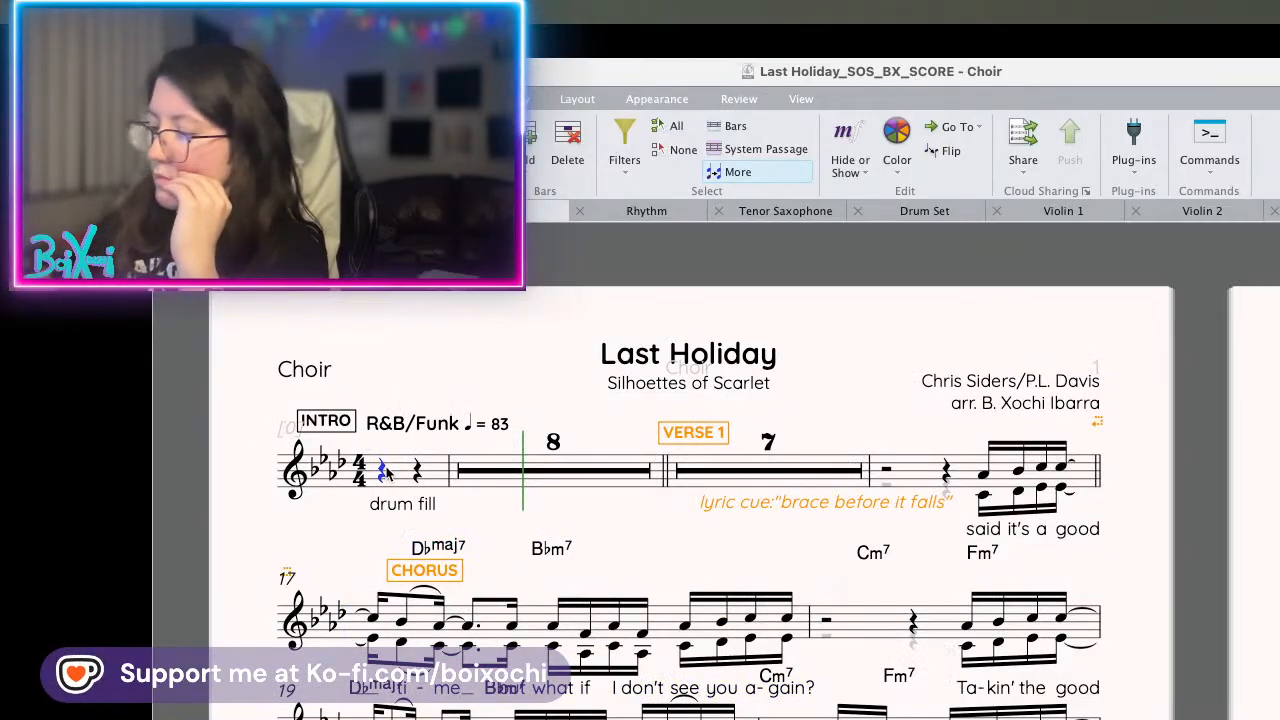
{"action": "key", "text": "5"}
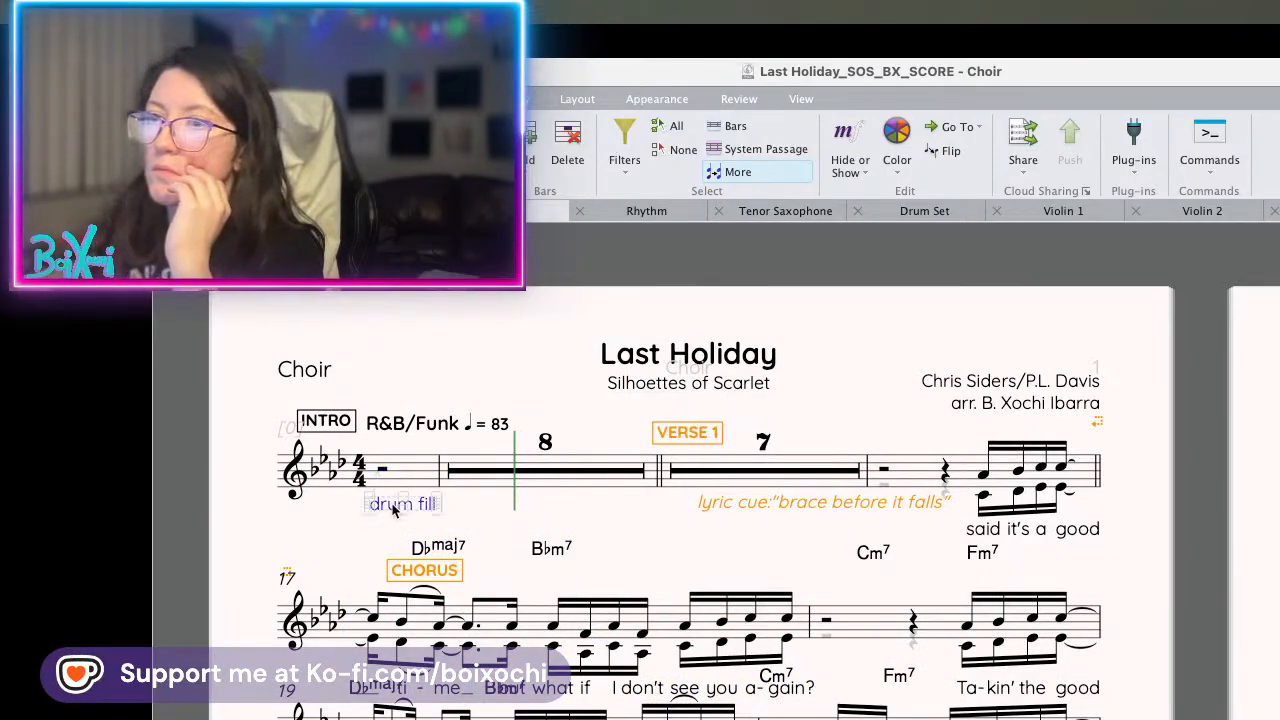
{"action": "left_click_drag", "start_coordinate": [394, 510], "coordinate": [376, 511]}
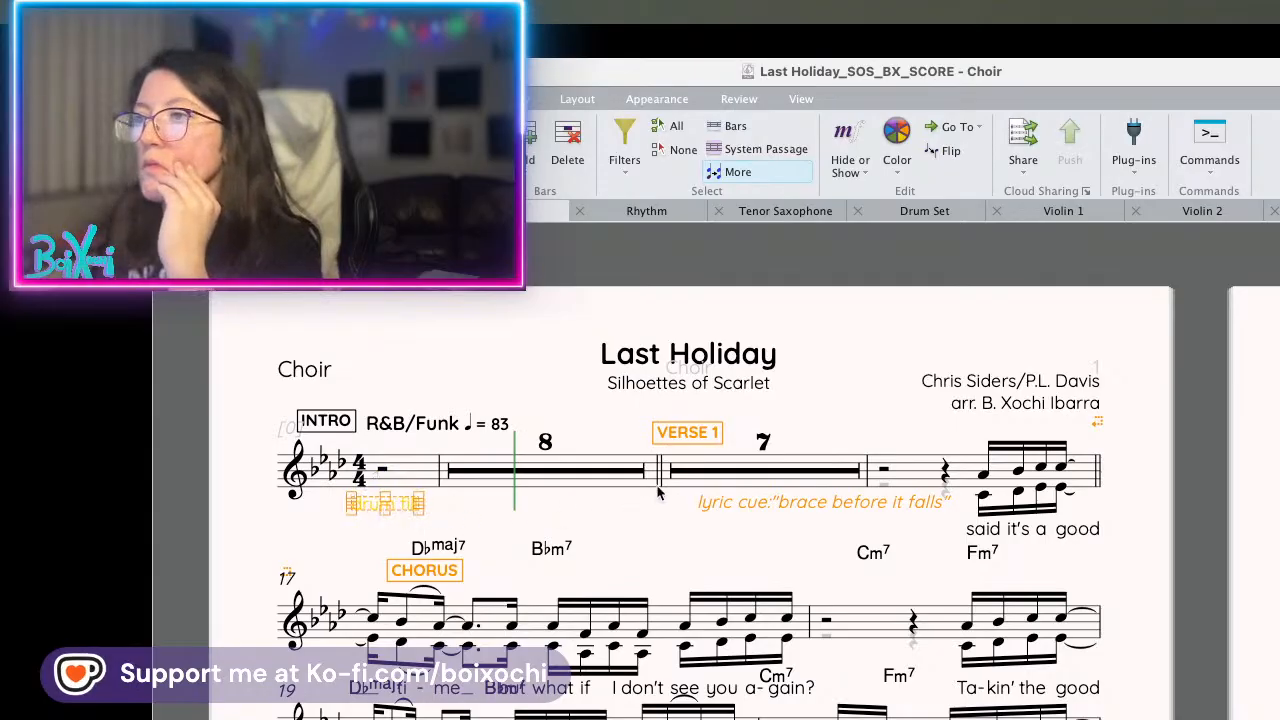
- Move the CHORUS mark to the start of bar 17 above the staff and adjust that system's vertical spacing
{"action": "left_click_drag", "start_coordinate": [648, 541], "coordinate": [642, 440]}
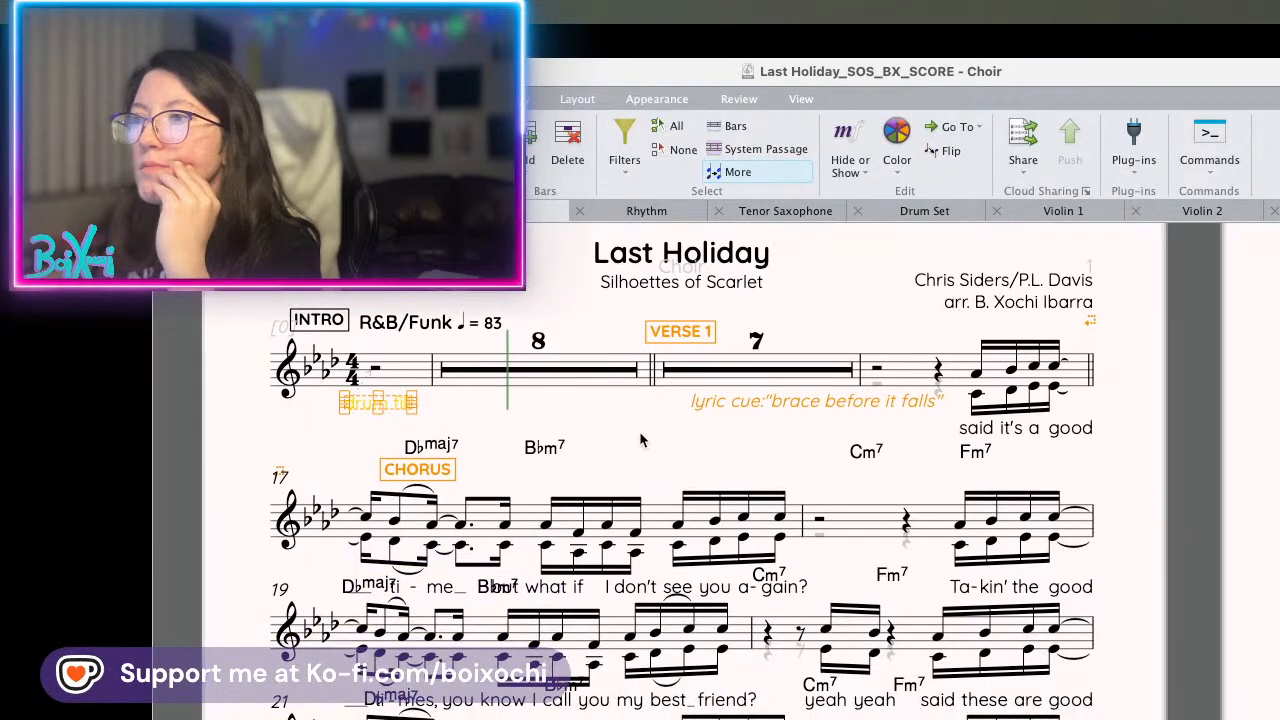
{"action": "left_click", "coordinate": [521, 538]}
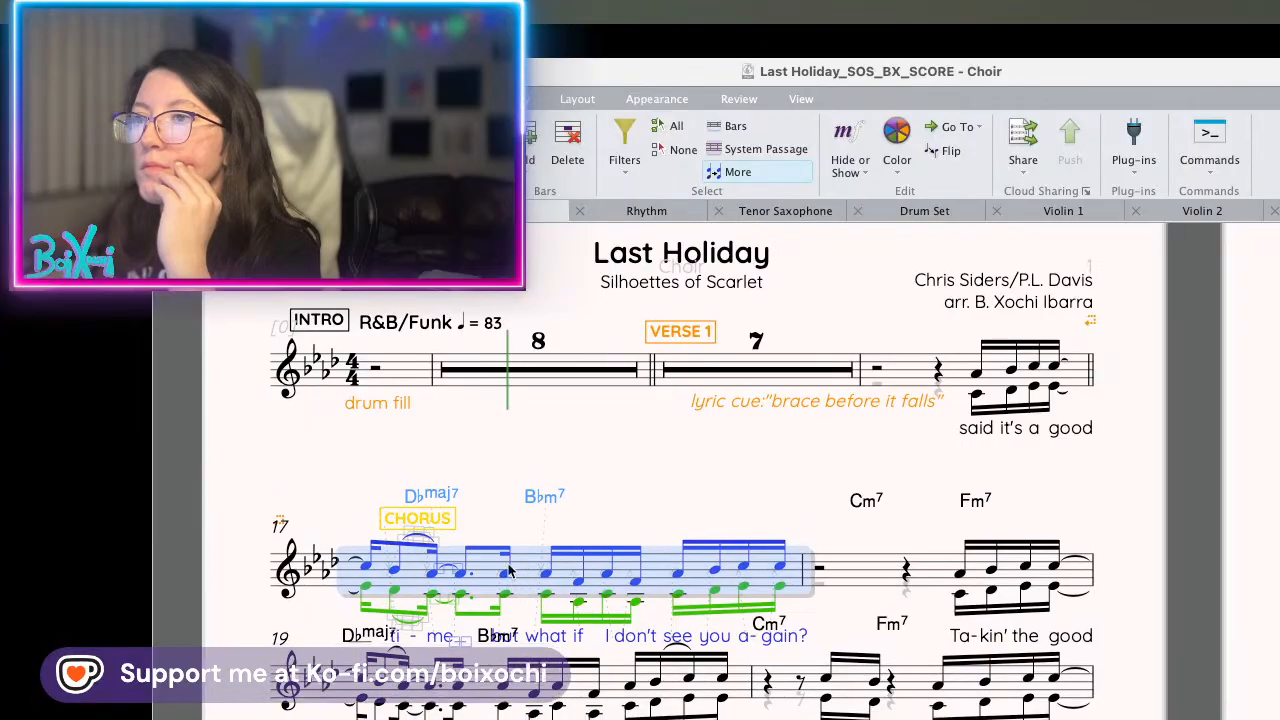
{"action": "left_click_drag", "start_coordinate": [437, 521], "coordinate": [342, 485]}
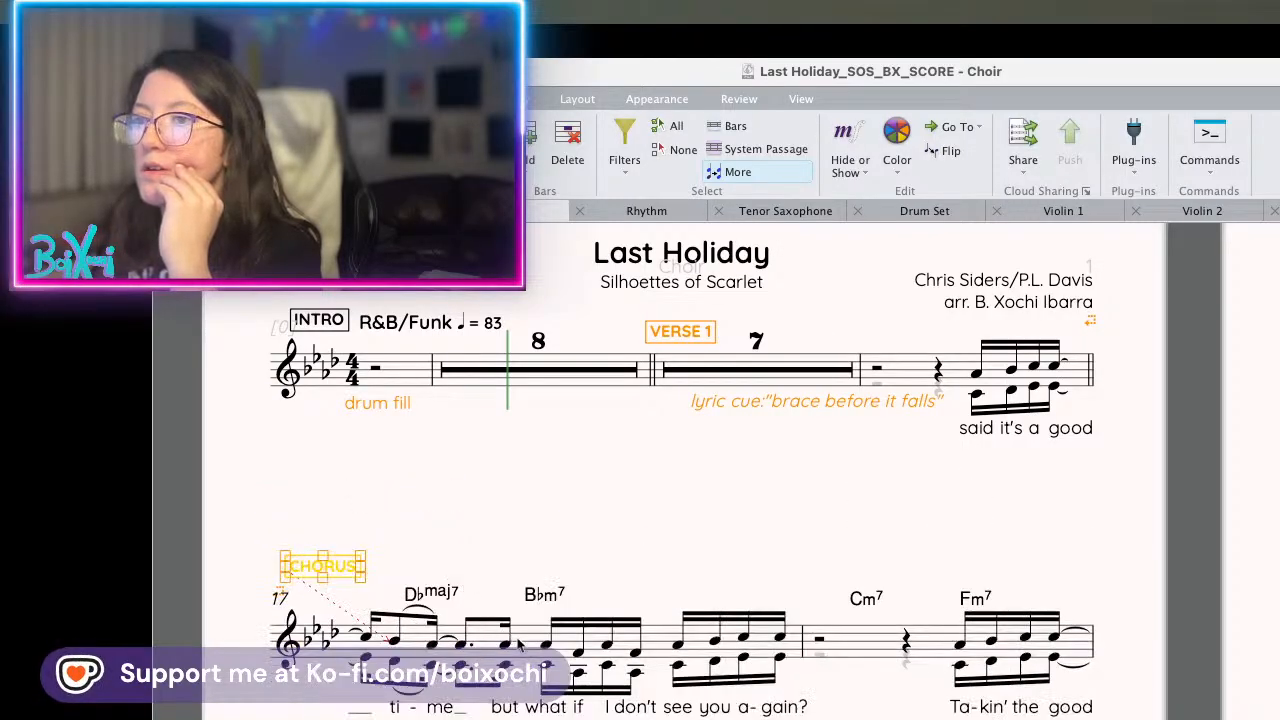
{"action": "left_click", "coordinate": [526, 645]}
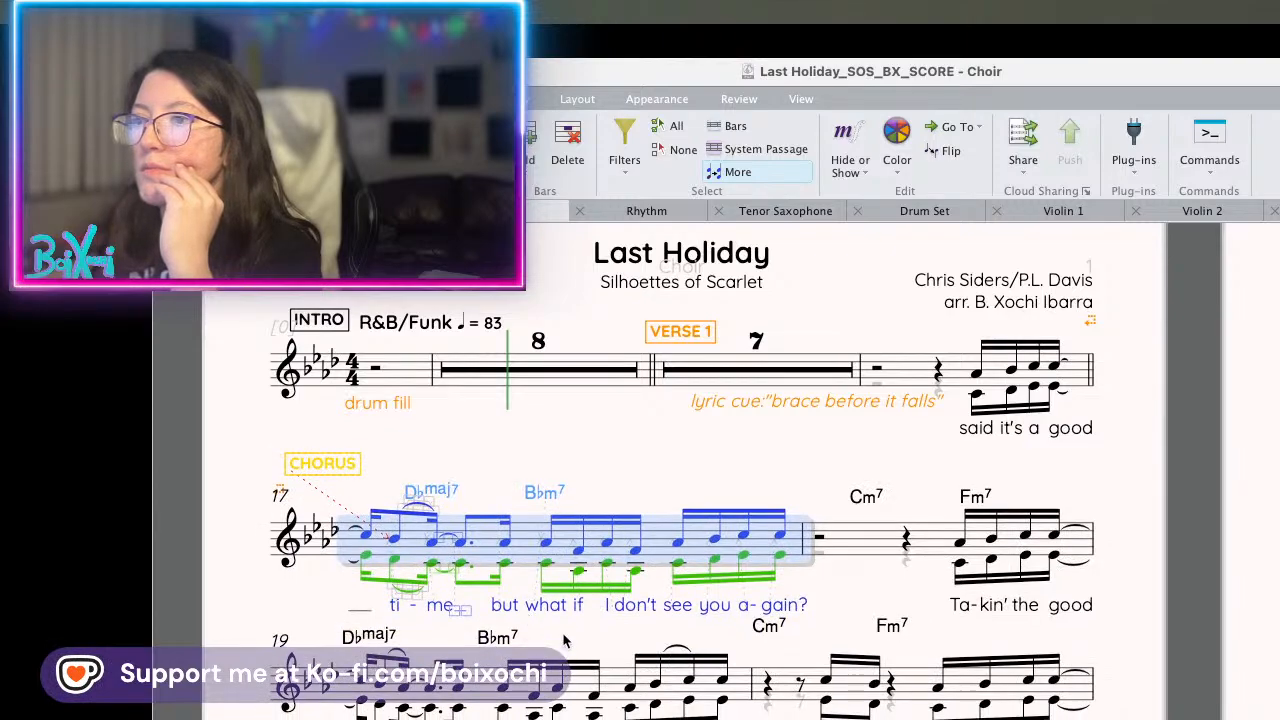
- Insert a system break at the end of VERSE 1's seven-bar rest so bar 16 starts the second system
{"action": "key", "text": "Escape"}
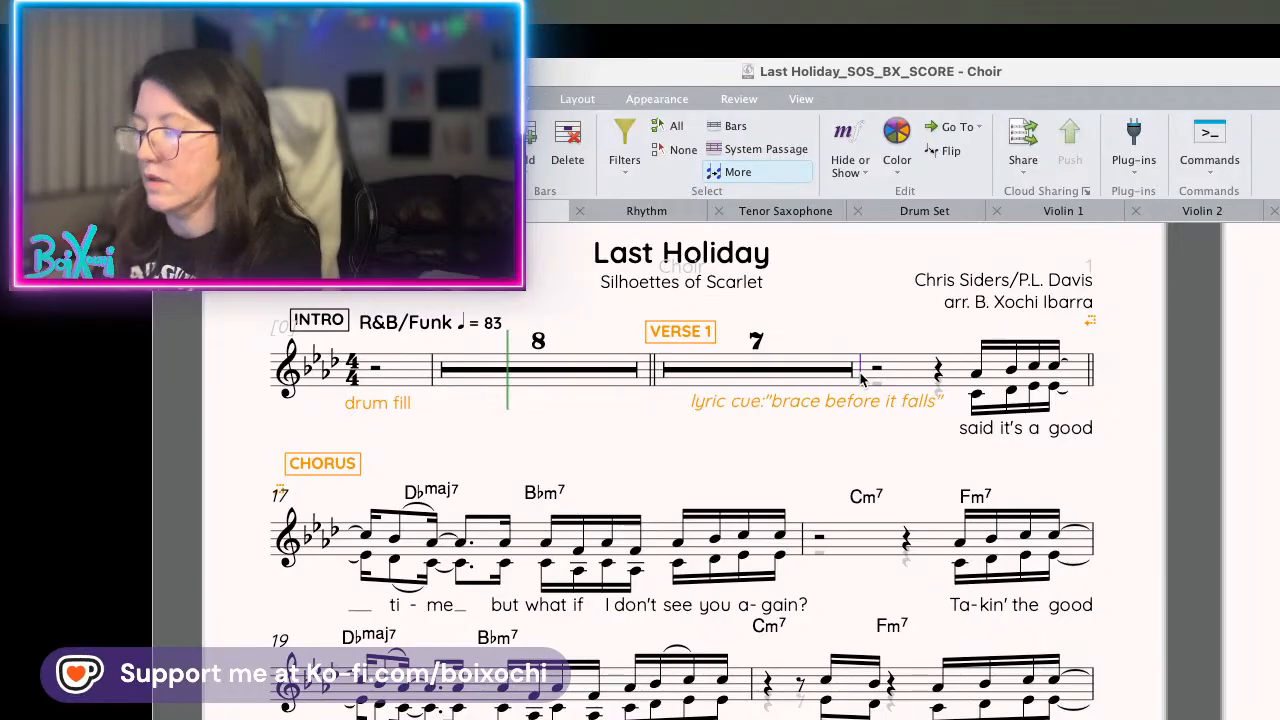
{"action": "left_click_drag", "start_coordinate": [741, 502], "coordinate": [737, 387]}
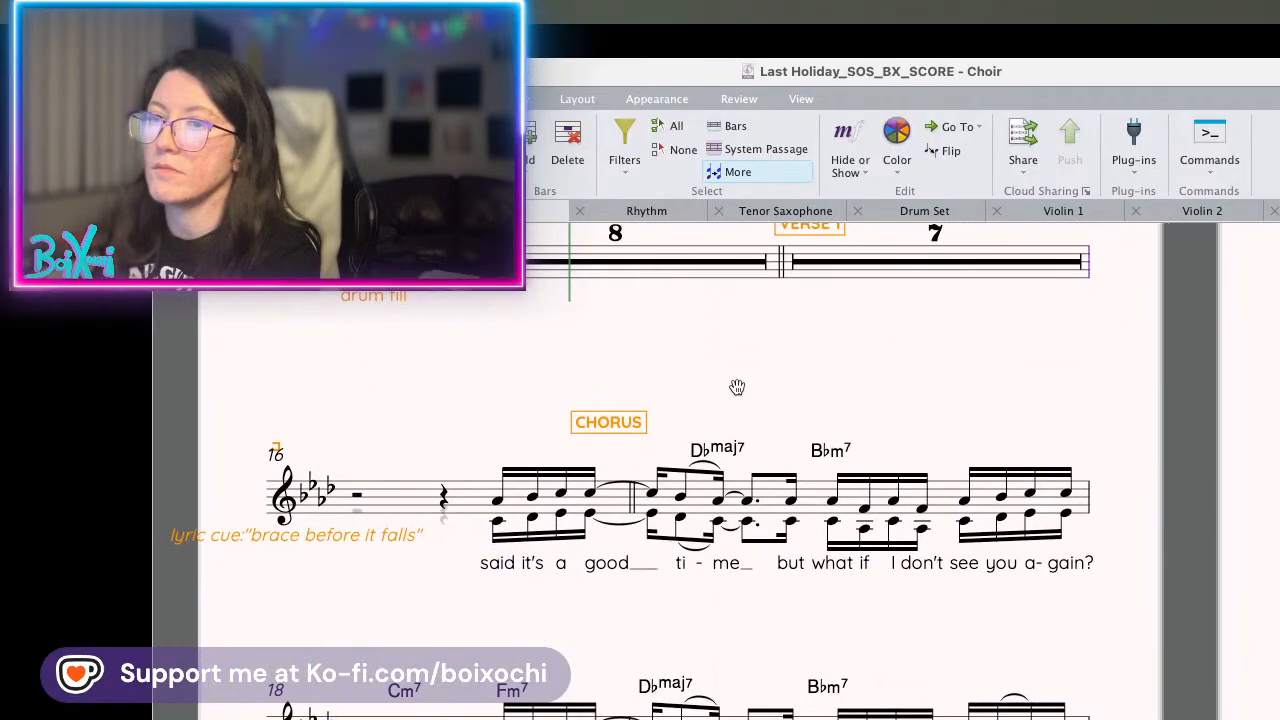
- Place the lyric cue "brace before it falls" below bar 16's lyrics and shift the CHORUS mark right, above the start of bar 17
{"action": "left_click_drag", "start_coordinate": [385, 535], "coordinate": [450, 600]}
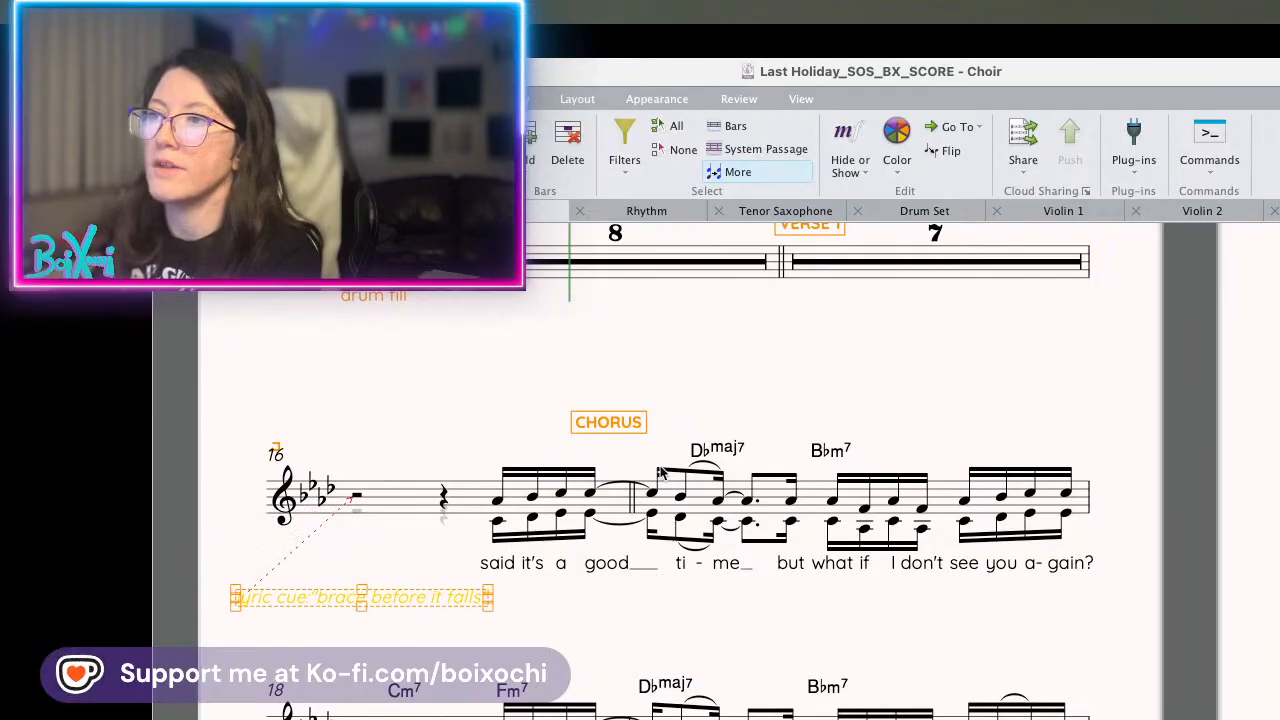
{"action": "left_click_drag", "start_coordinate": [634, 424], "coordinate": [658, 428]}
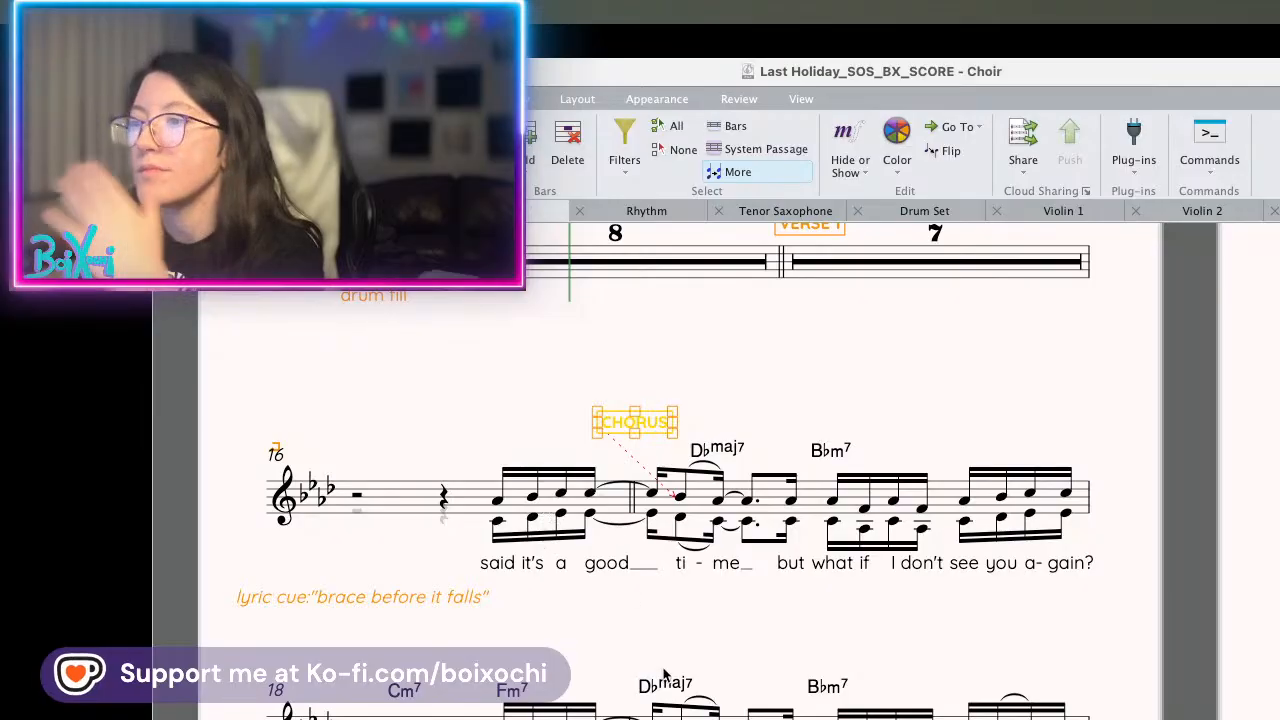
- Adjust the vertical spacing of the system starting at bar 18, leaving room for the lyric cue above it
{"action": "scroll", "coordinate": [674, 637], "scroll_direction": "down", "scroll_amount": 4}
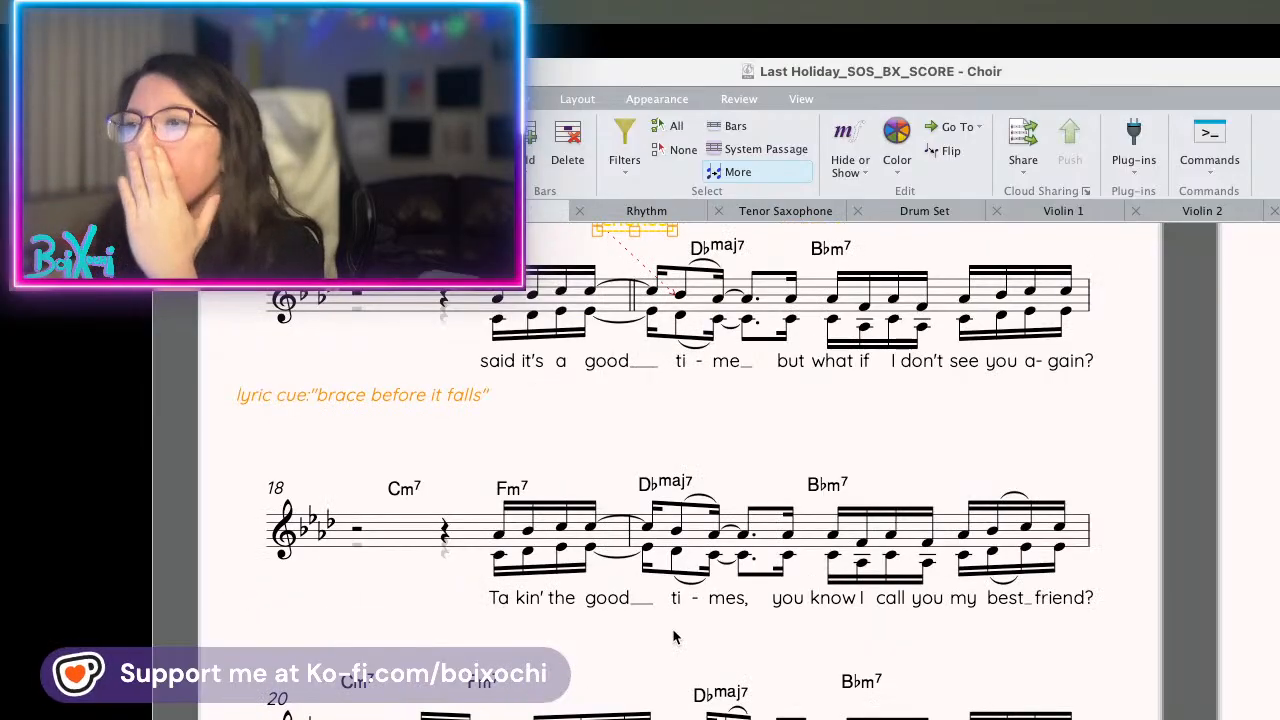
{"action": "left_click", "coordinate": [468, 527]}
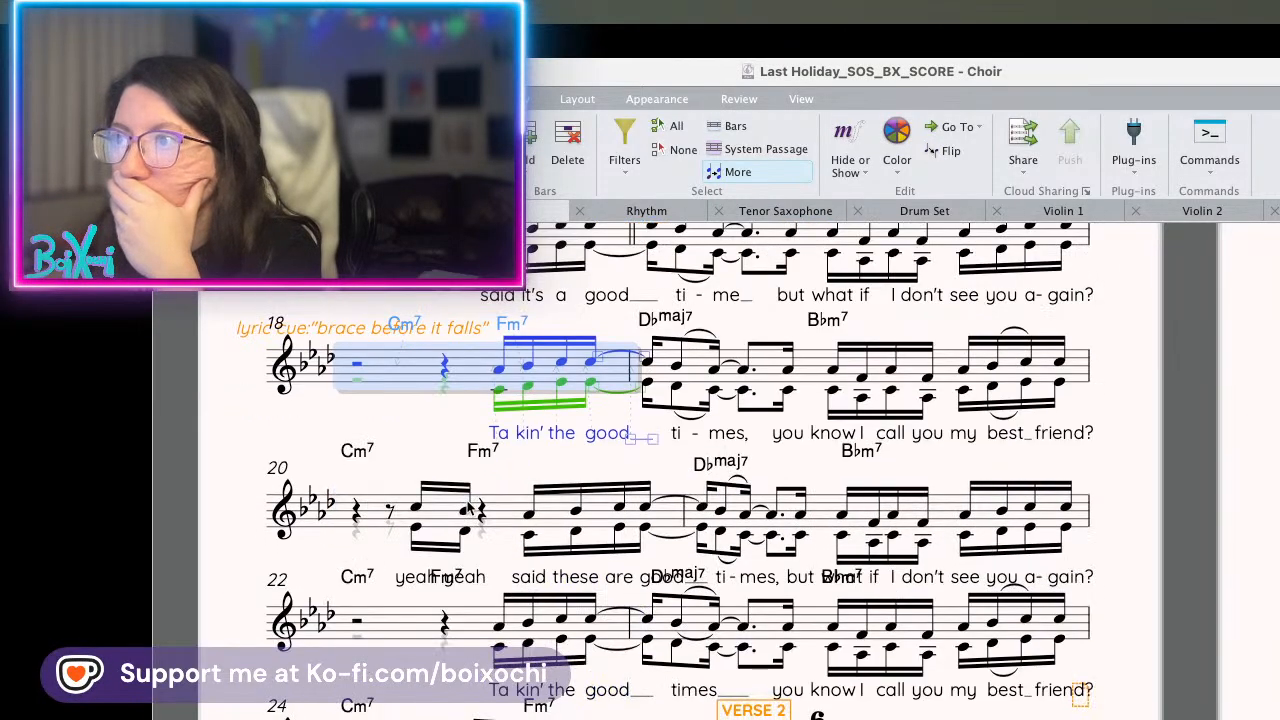
{"action": "scroll", "coordinate": [490, 628], "scroll_direction": "down", "scroll_amount": 2}
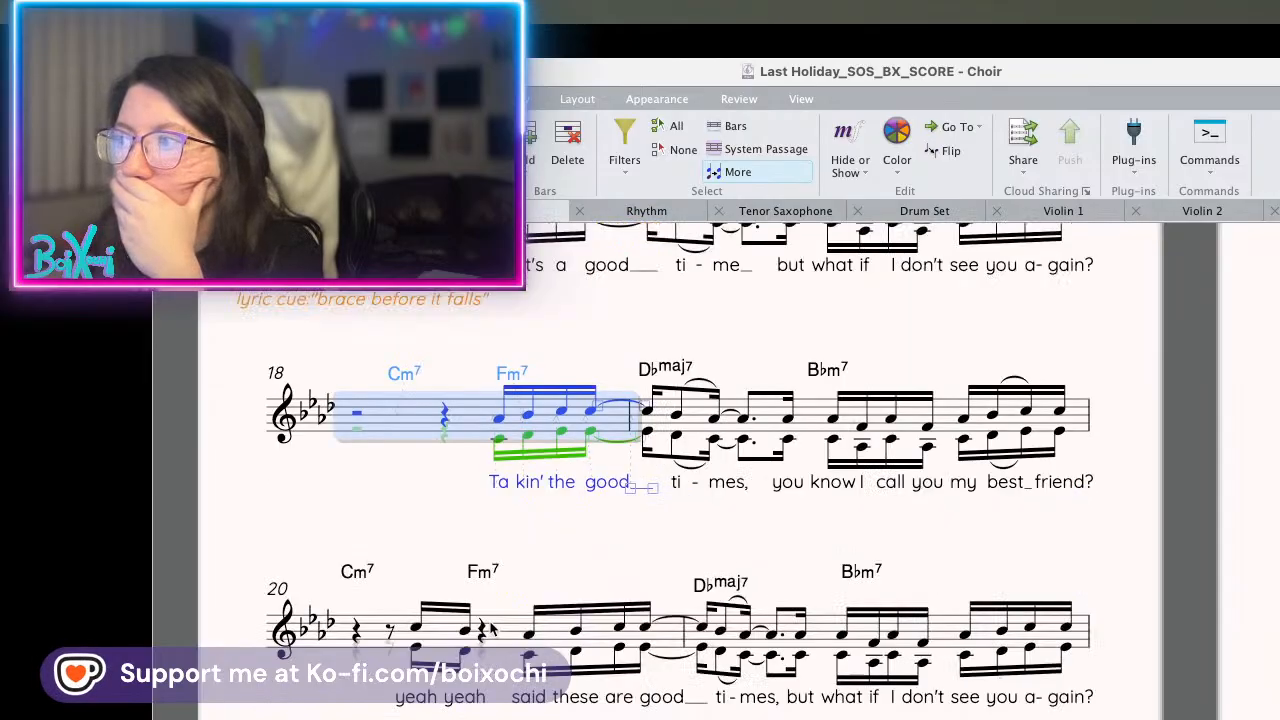
{"action": "key", "text": "Escape"}
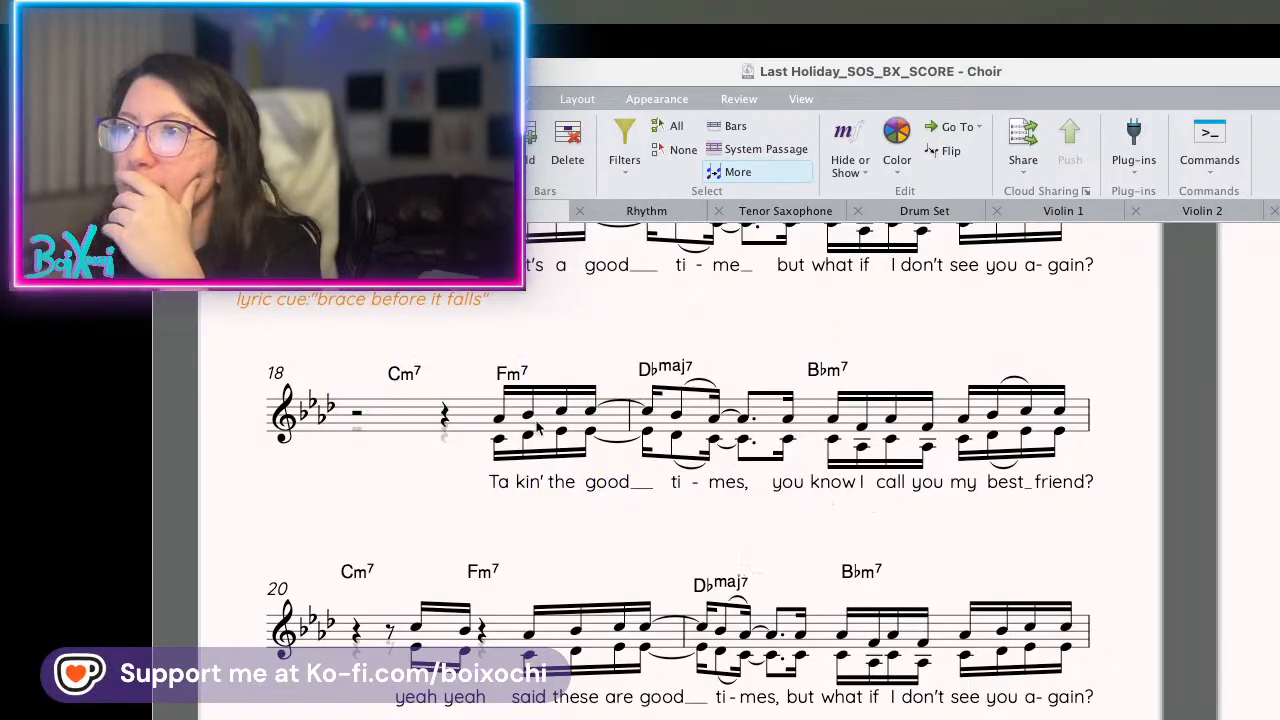
- Examine the Choir's first page for system spacing, chord symbols and lyric placement from the intro through VERSE 2
{"action": "scroll", "coordinate": [656, 420], "scroll_direction": "up", "scroll_amount": 4}
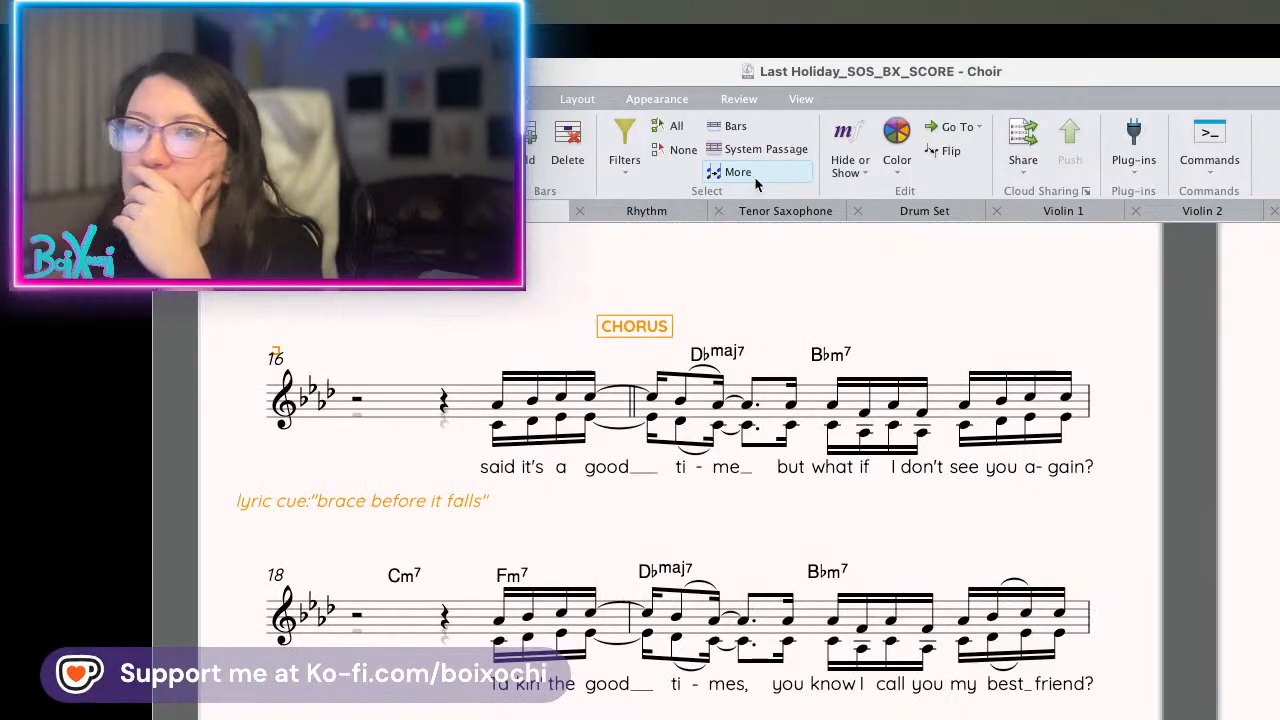
{"action": "scroll", "coordinate": [672, 637], "scroll_direction": "down", "scroll_amount": 5}
{"action": "scroll", "coordinate": [426, 393], "scroll_direction": "up", "scroll_amount": 3}
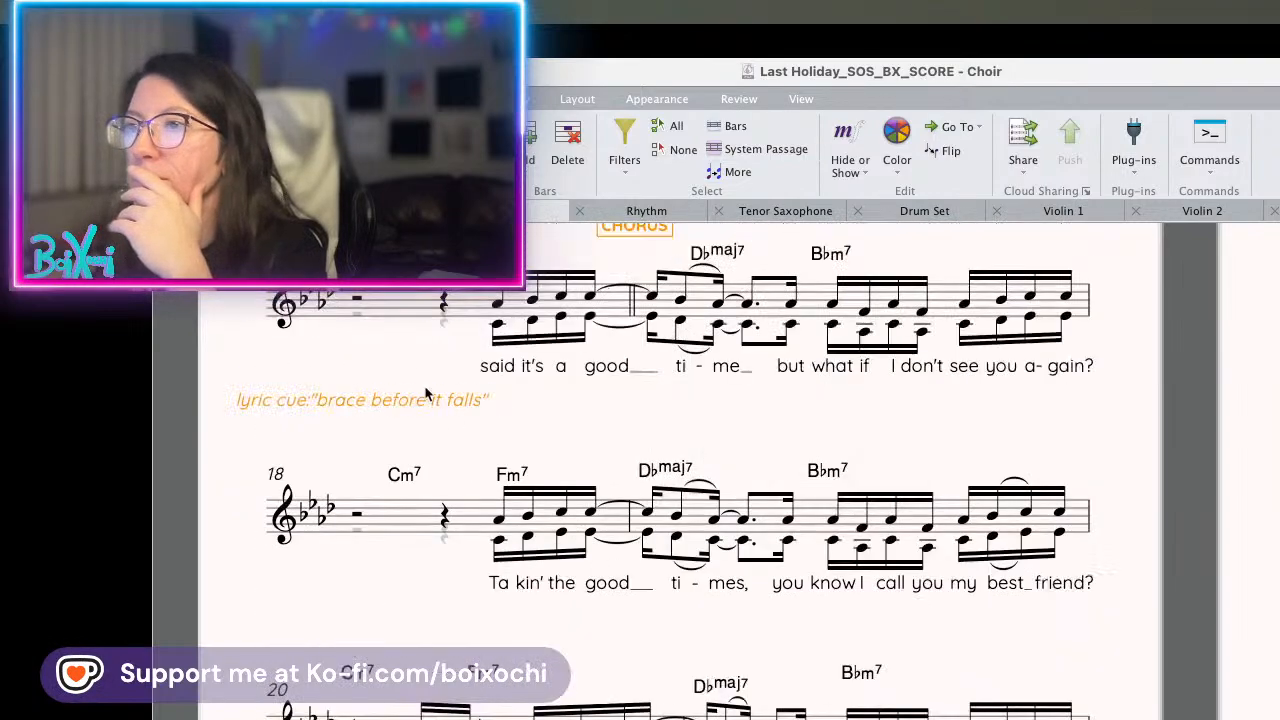
{"action": "scroll", "coordinate": [480, 638], "scroll_direction": "down", "scroll_amount": 2}
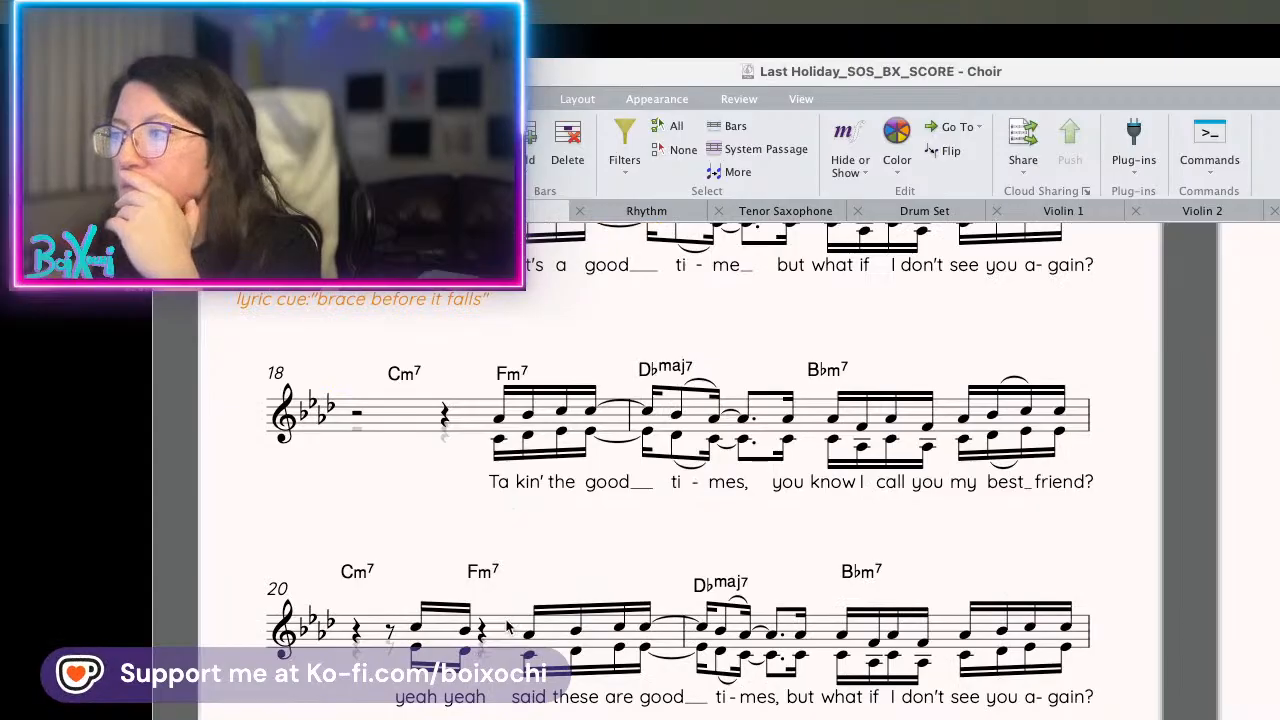
{"action": "scroll", "coordinate": [507, 627], "scroll_direction": "down", "scroll_amount": 4}
{"action": "scroll", "coordinate": [507, 627], "scroll_direction": "down", "scroll_amount": 2}
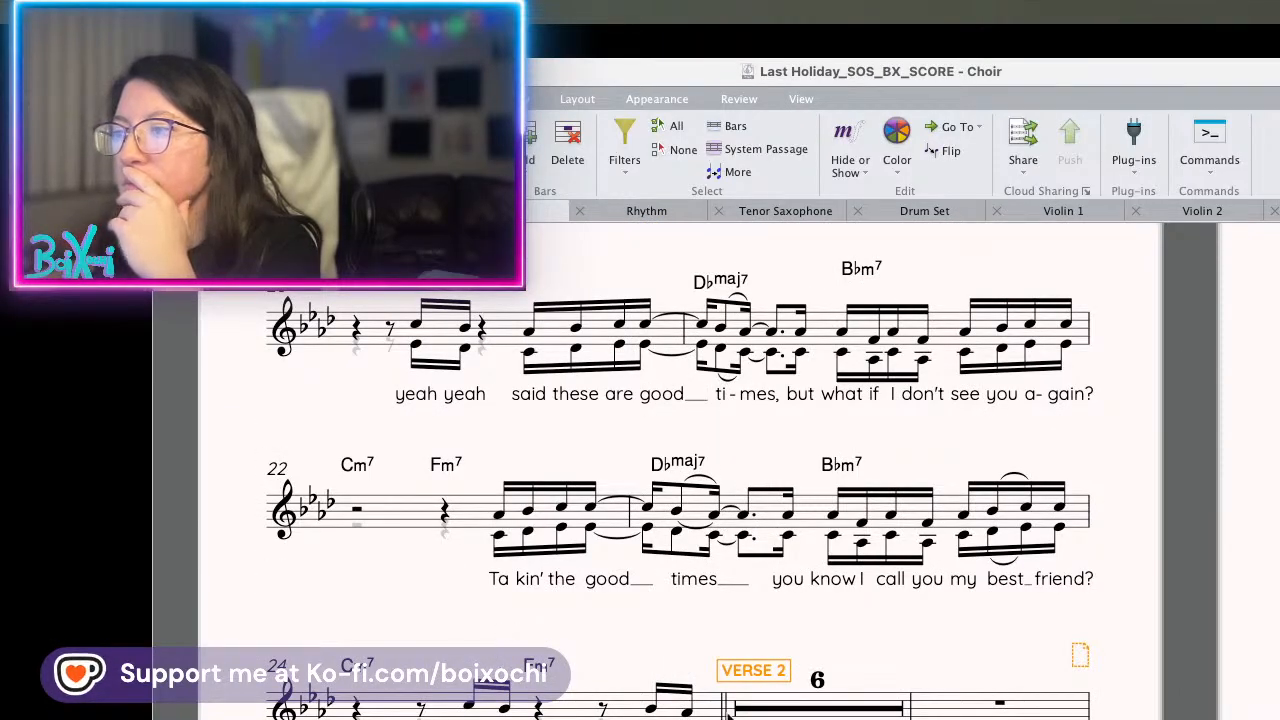
{"action": "scroll", "coordinate": [935, 680], "scroll_direction": "up", "scroll_amount": 8}
{"action": "scroll", "coordinate": [935, 680], "scroll_direction": "up", "scroll_amount": 8}
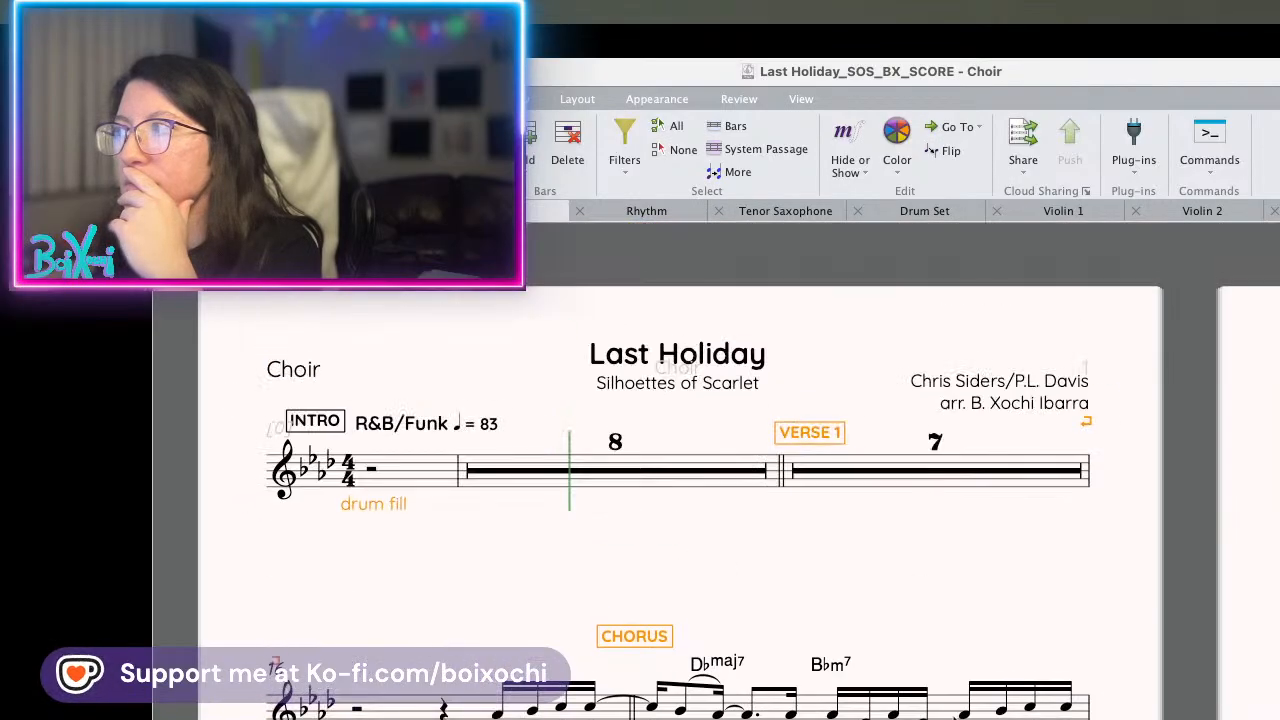
- Replace the page break before bar 32 with a system break so that bar ends page 1
{"action": "scroll", "coordinate": [644, 428], "scroll_direction": "right", "scroll_amount": 10}
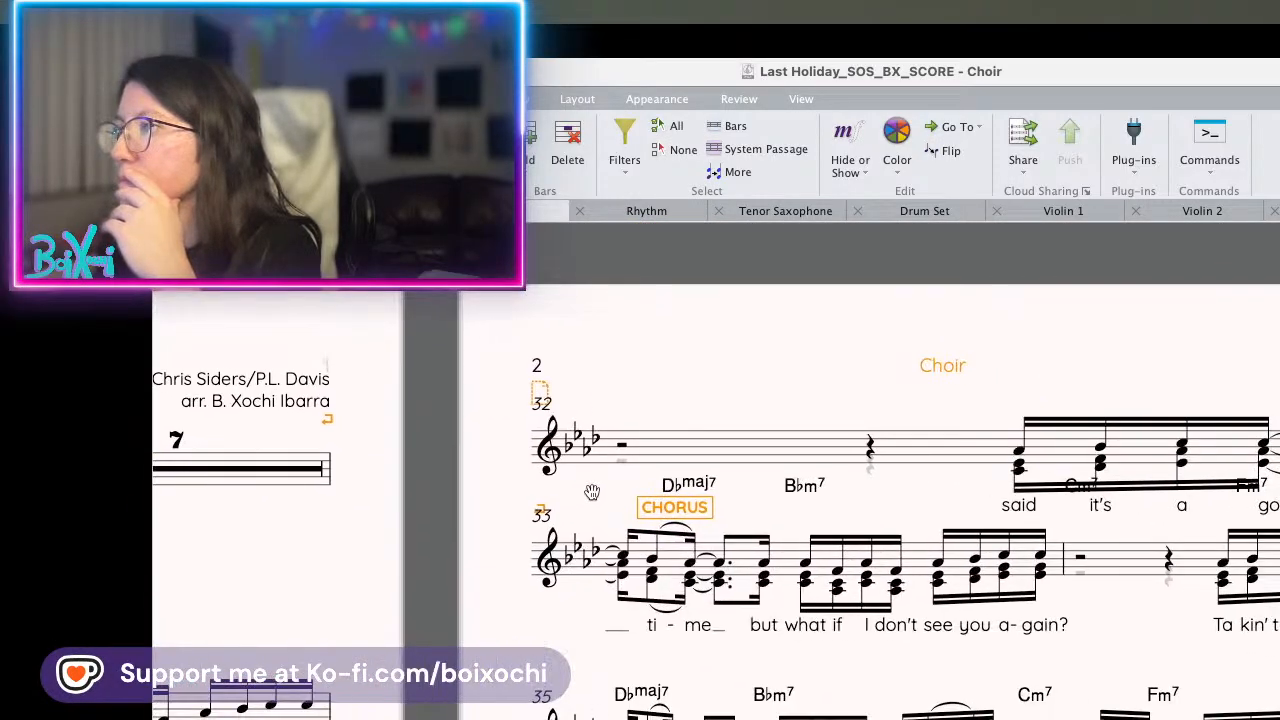
{"action": "scroll", "coordinate": [644, 428], "scroll_direction": "down", "scroll_amount": 2}
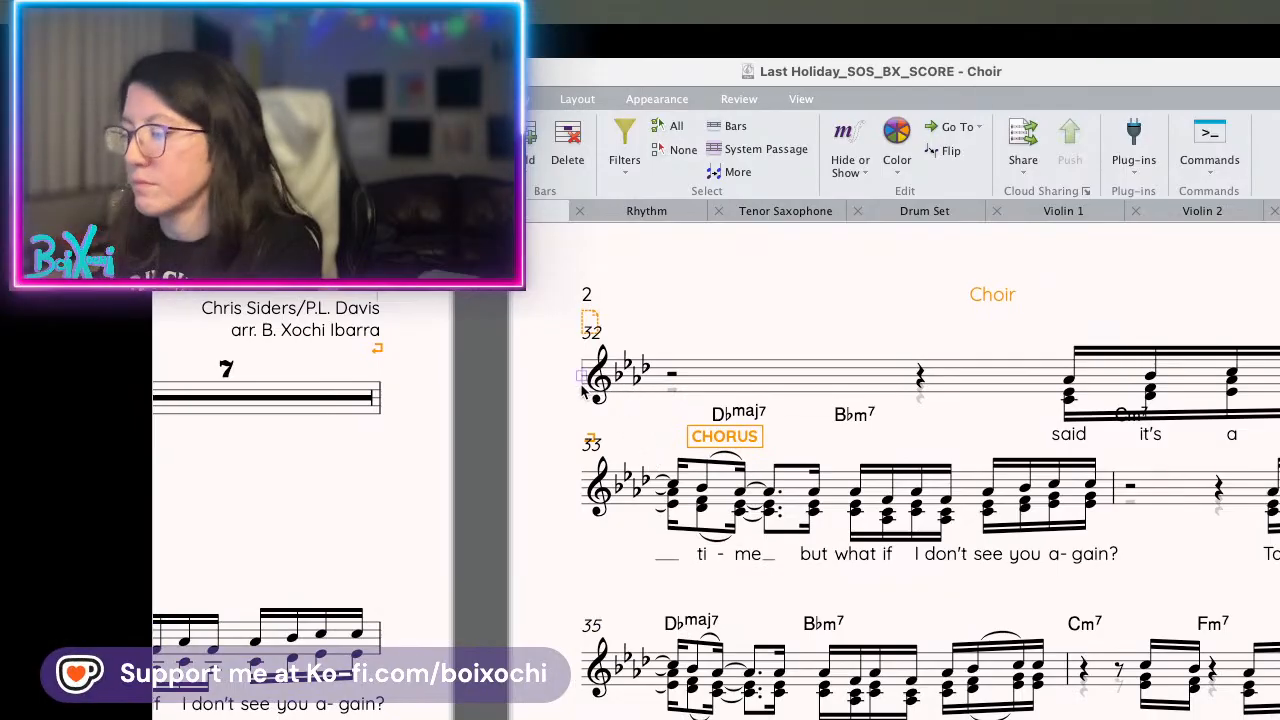
{"action": "scroll", "coordinate": [585, 392], "scroll_direction": "down", "scroll_amount": 3}
{"action": "scroll", "coordinate": [811, 571], "scroll_direction": "down", "scroll_amount": 15}
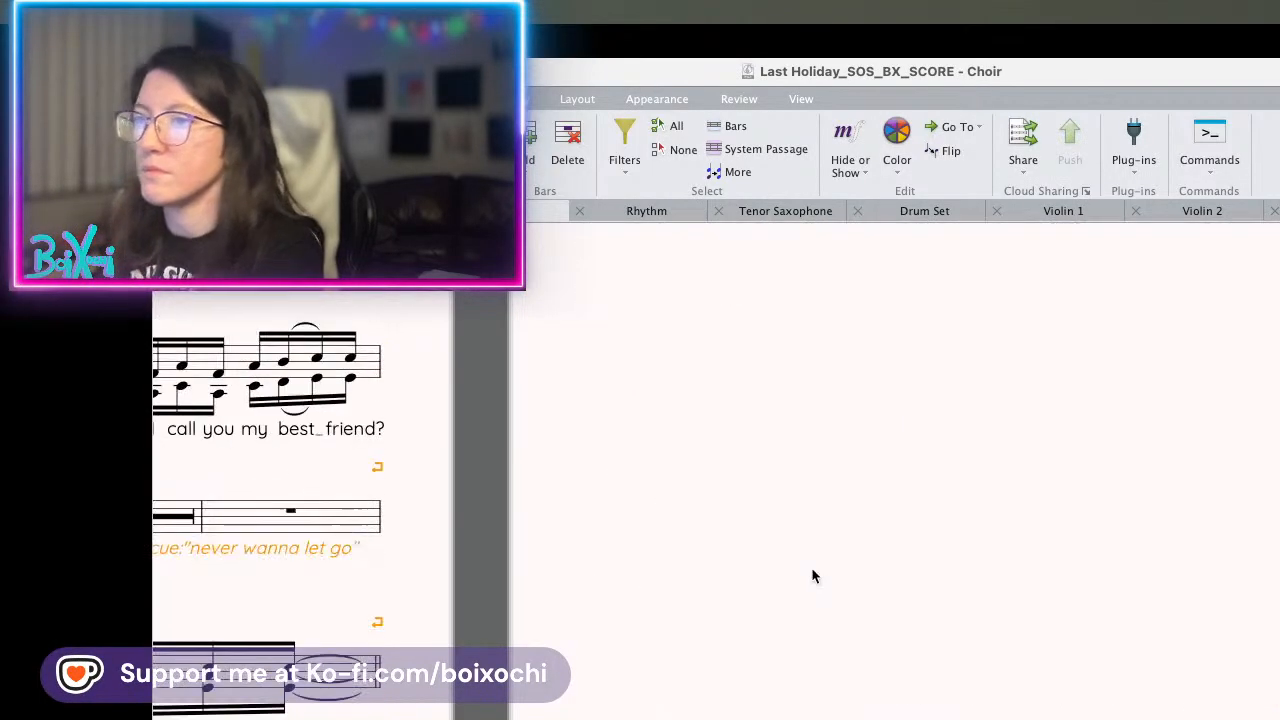
{"action": "scroll", "coordinate": [811, 571], "scroll_direction": "left", "scroll_amount": 15}
{"action": "scroll", "coordinate": [812, 574], "scroll_direction": "up", "scroll_amount": 2}
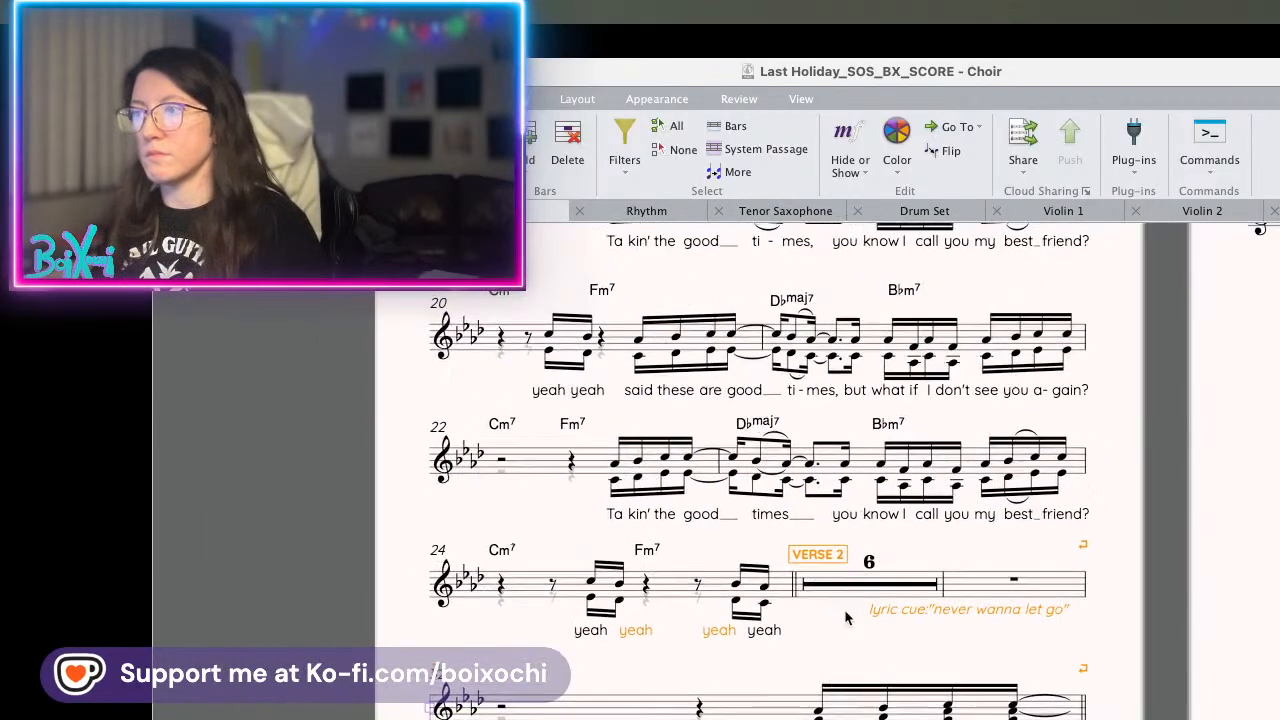
- Select bar 33, the opening CHORUS bar on the Choir's second page, with both pages in view
{"action": "key", "text": "super+minus"}
{"action": "key", "text": "super+minus"}
{"action": "scroll", "coordinate": [812, 572], "scroll_direction": "up", "scroll_amount": 1}
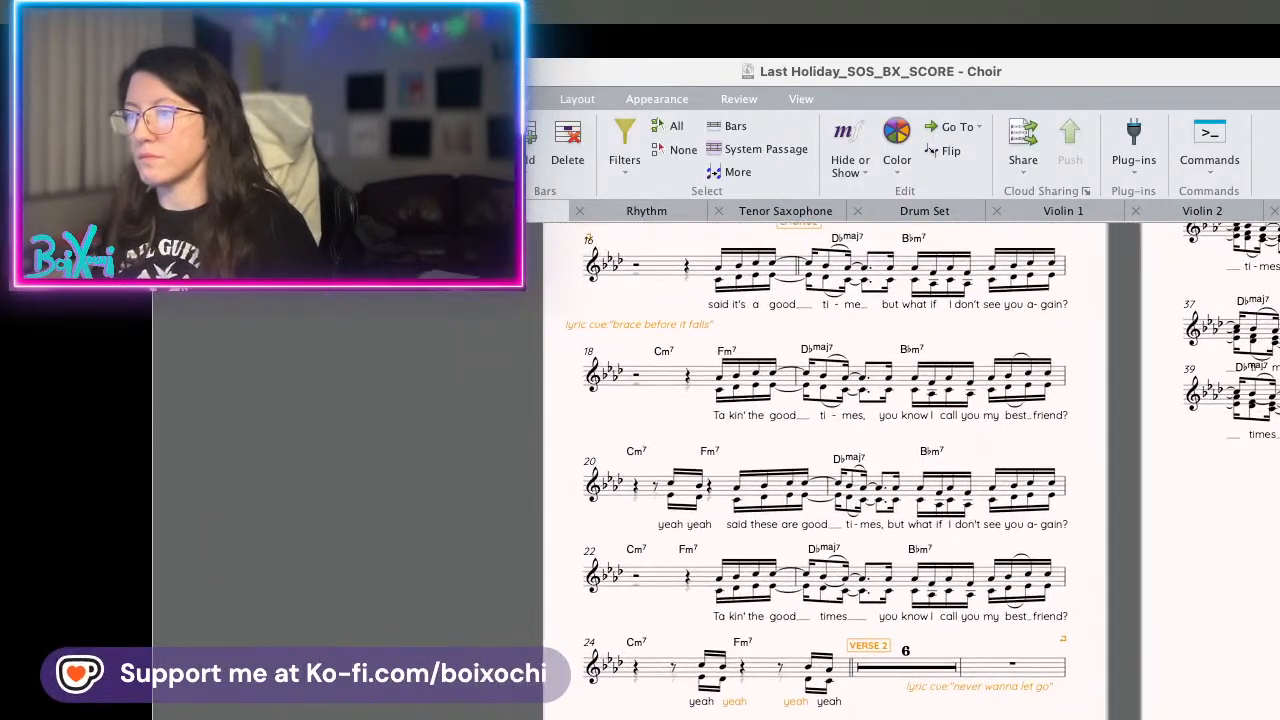
{"action": "scroll", "coordinate": [1228, 648], "scroll_direction": "up", "scroll_amount": 5}
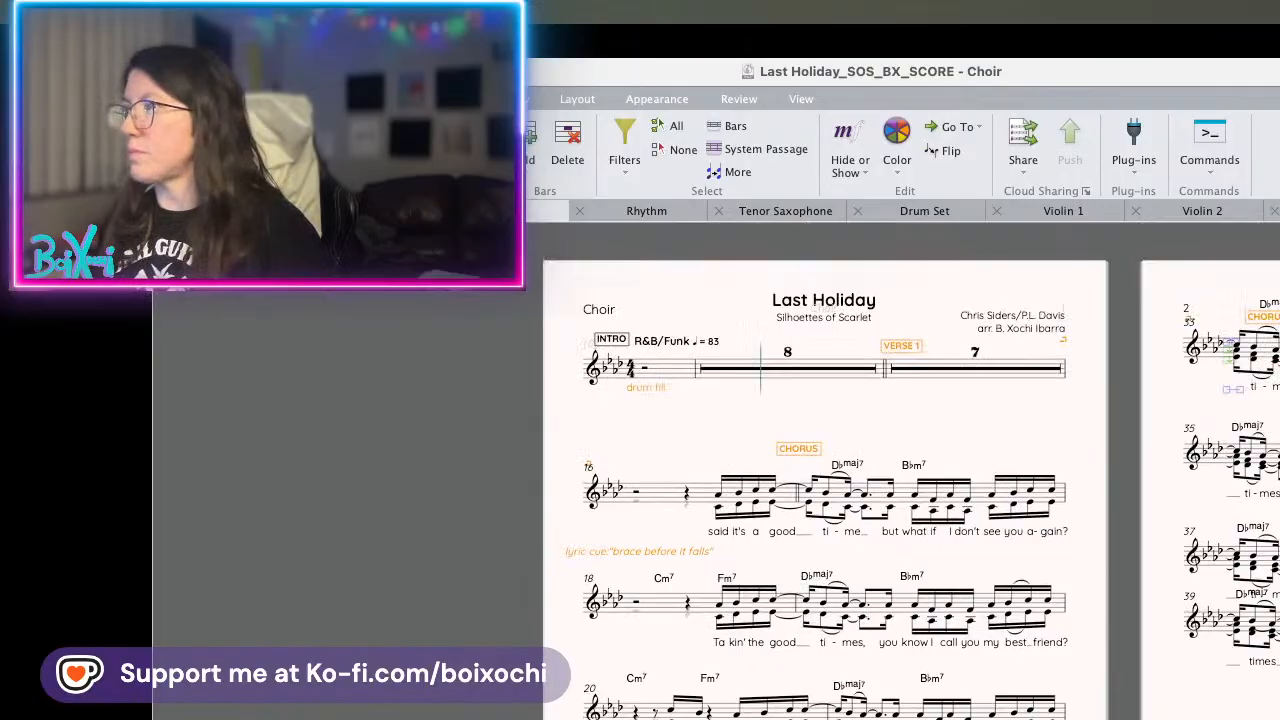
{"action": "scroll", "coordinate": [1076, 514], "scroll_direction": "right", "scroll_amount": 6}
{"action": "scroll", "coordinate": [1076, 514], "scroll_direction": "up", "scroll_amount": 2}
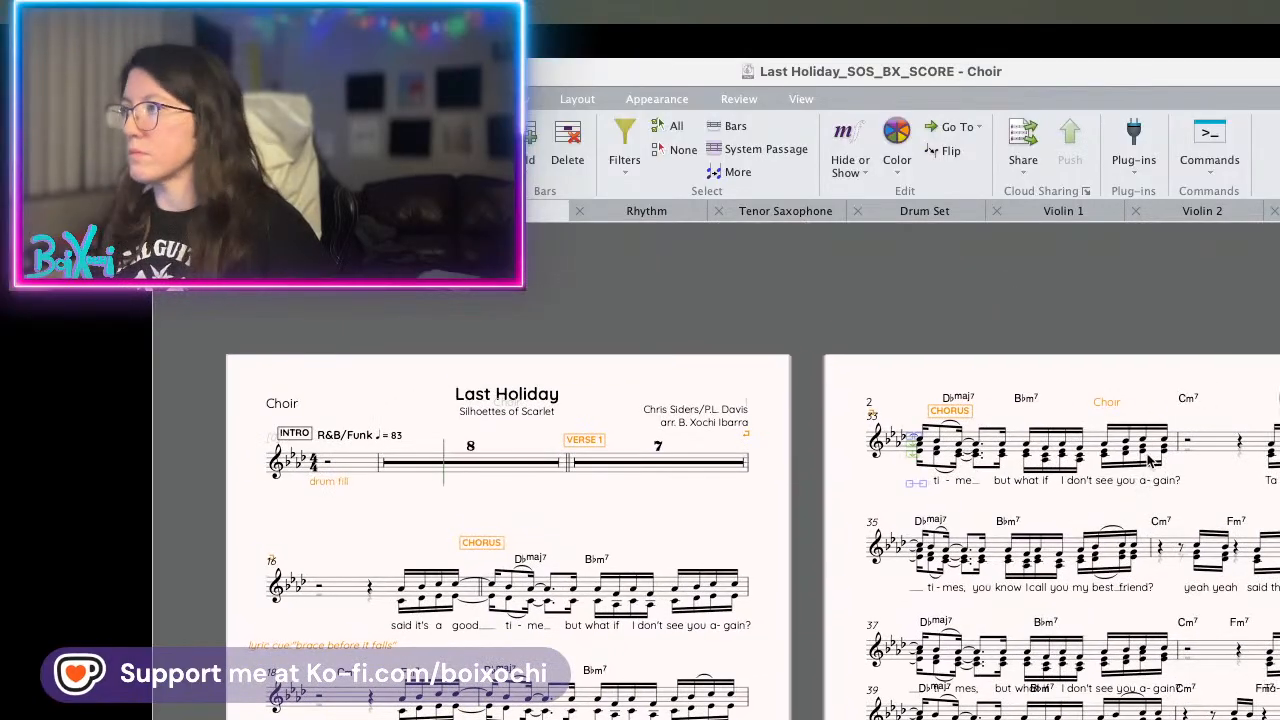
{"action": "left_click", "coordinate": [1150, 450]}
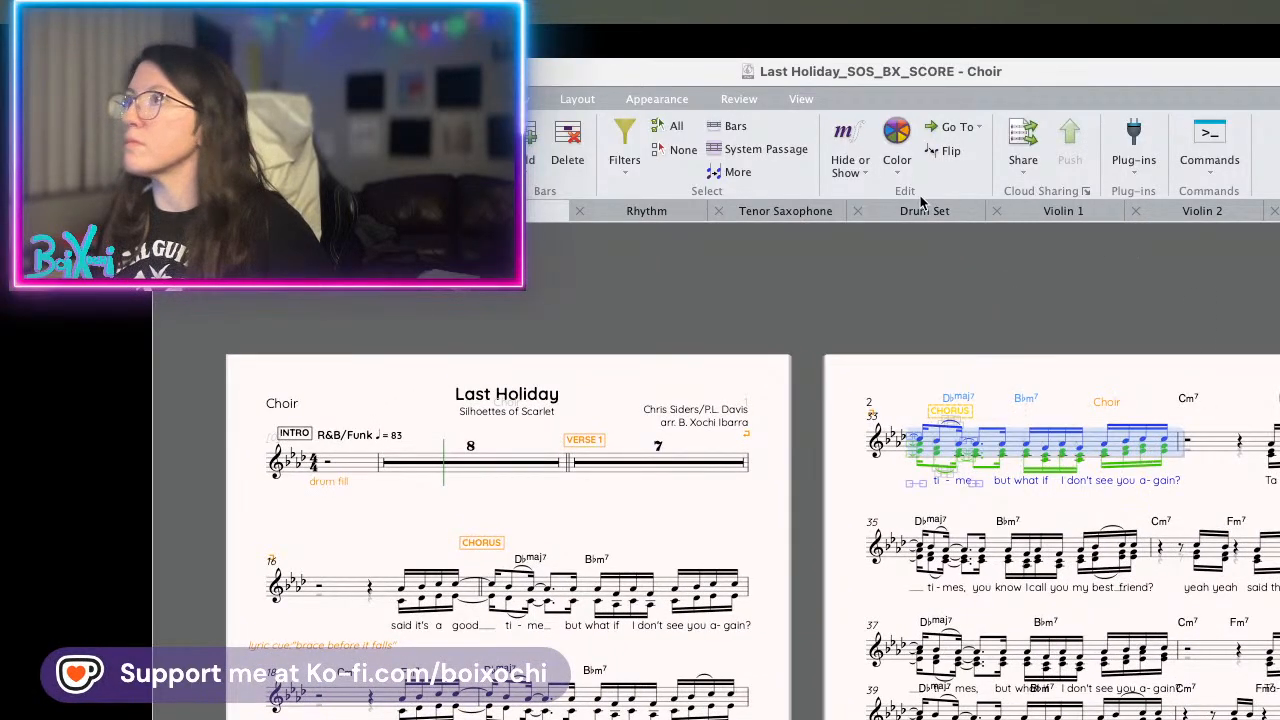
- Make the selected passage ending at bar 33 into one system and adjust the spacing of the lower systems on the first page
{"action": "left_click", "coordinate": [577, 99]}
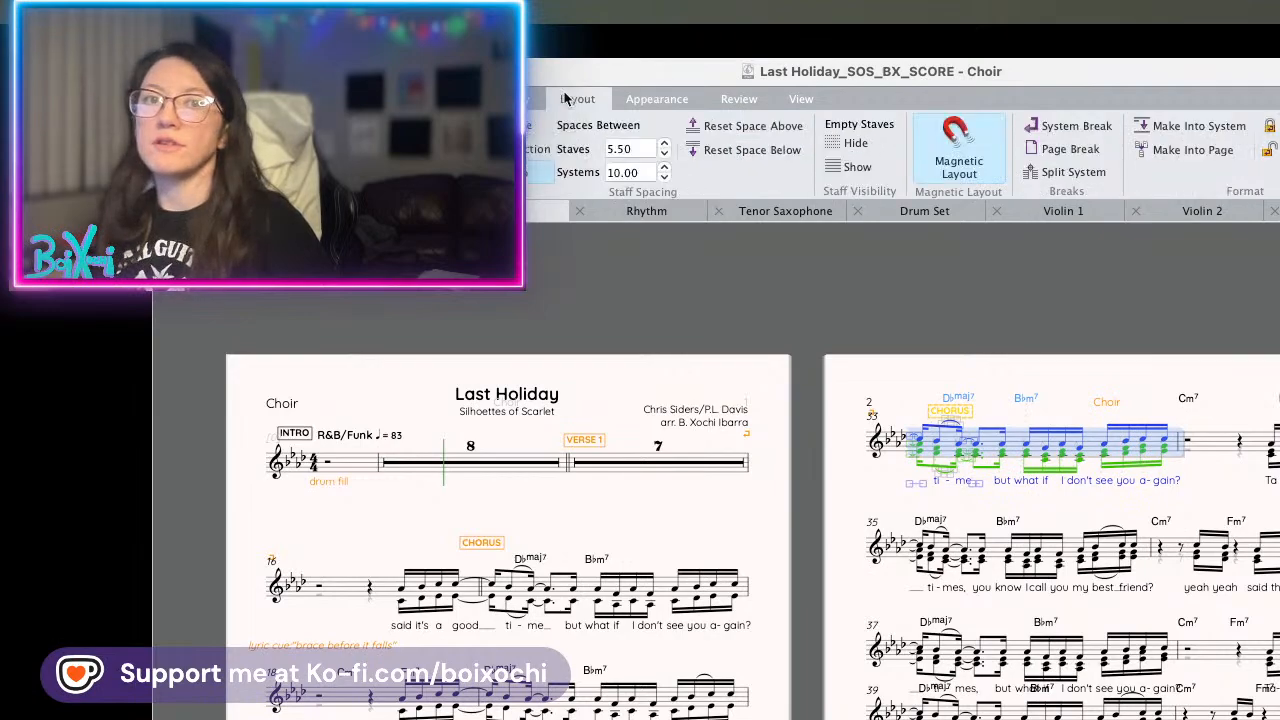
{"action": "left_click", "coordinate": [1190, 126]}
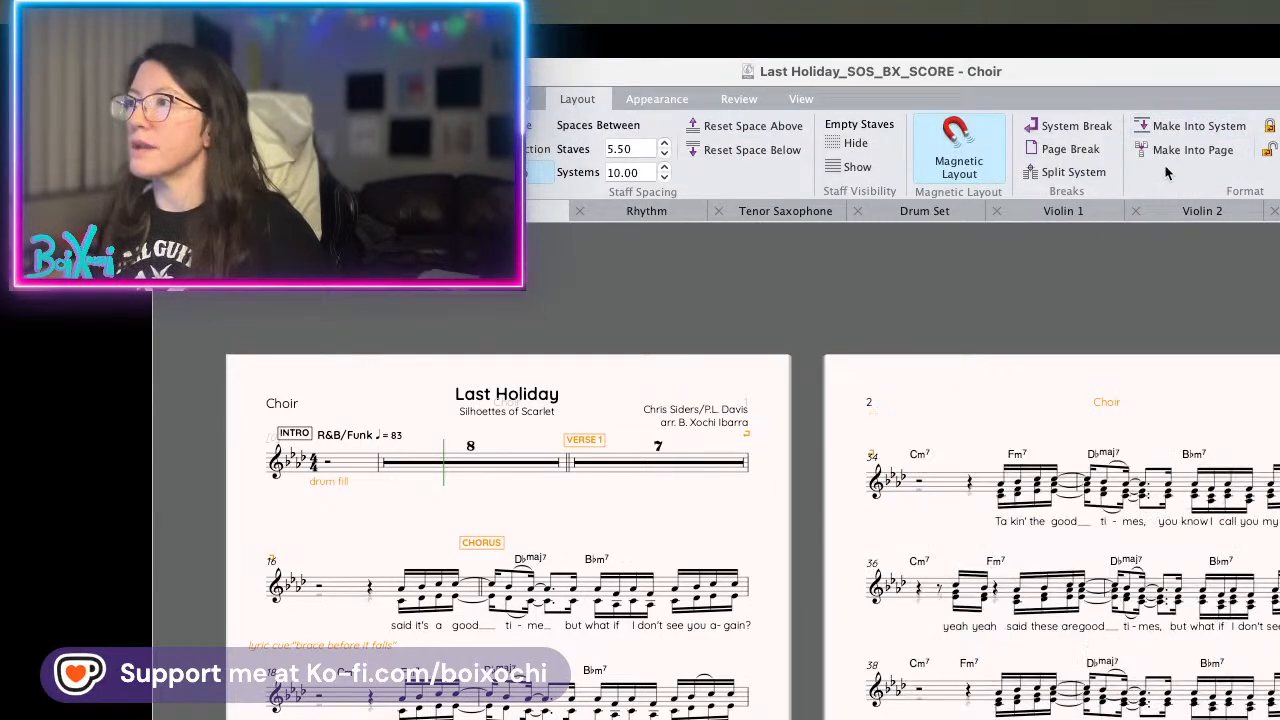
{"action": "scroll", "coordinate": [781, 613], "scroll_direction": "down", "scroll_amount": 5}
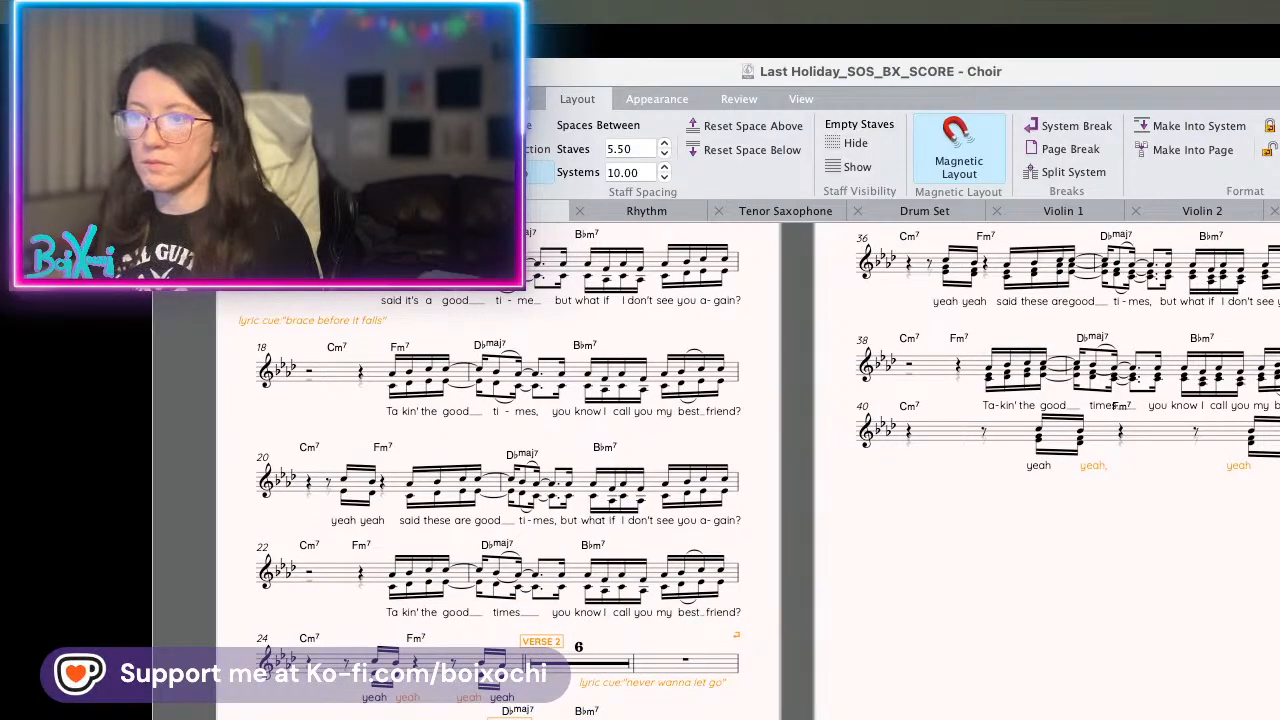
{"action": "left_click_drag", "start_coordinate": [600, 712], "coordinate": [600, 717]}
{"action": "scroll", "coordinate": [585, 686], "scroll_direction": "up", "scroll_amount": 2}
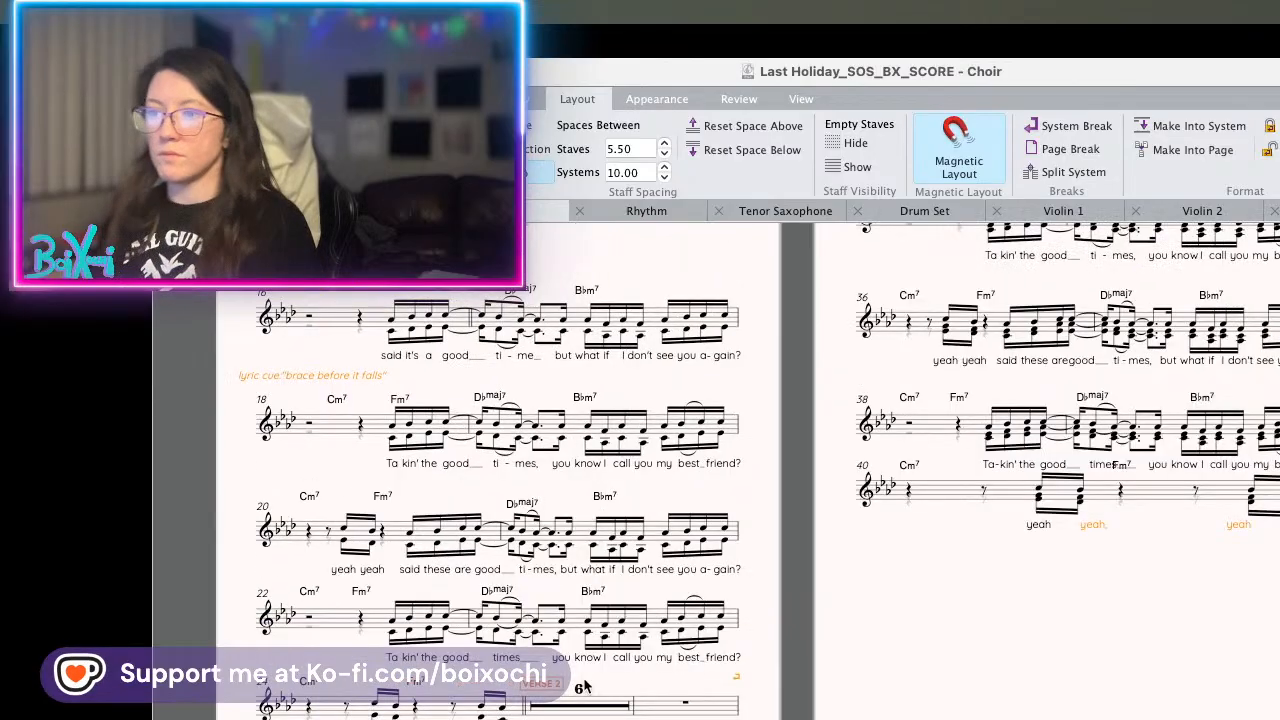
{"action": "scroll", "coordinate": [952, 610], "scroll_direction": "up", "scroll_amount": 6}
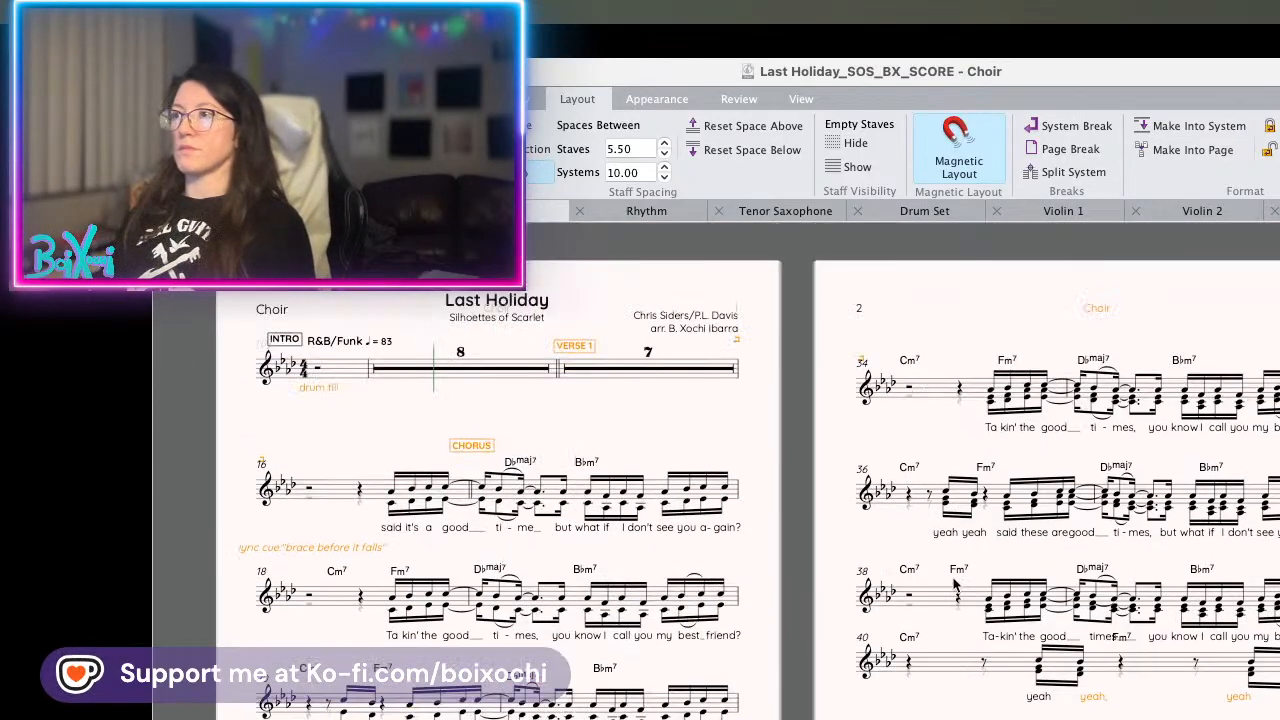
- Adjust the vertical spacing of the second page's systems starting at bars 34, 36, 38 and 40 to spread them evenly
{"action": "left_click_drag", "start_coordinate": [928, 390], "coordinate": [925, 373]}
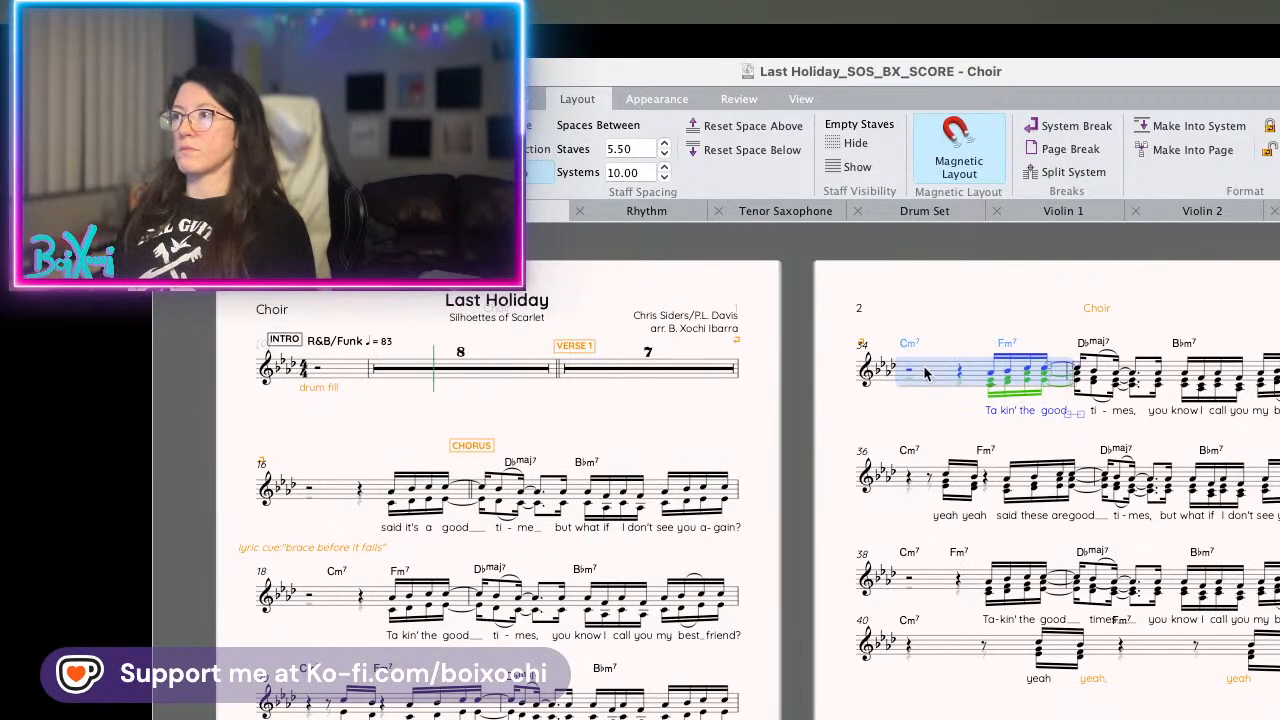
{"action": "left_click_drag", "start_coordinate": [920, 487], "coordinate": [922, 500]}
{"action": "left_click_drag", "start_coordinate": [937, 594], "coordinate": [937, 592]}
{"action": "left_click_drag", "start_coordinate": [945, 656], "coordinate": [945, 687]}
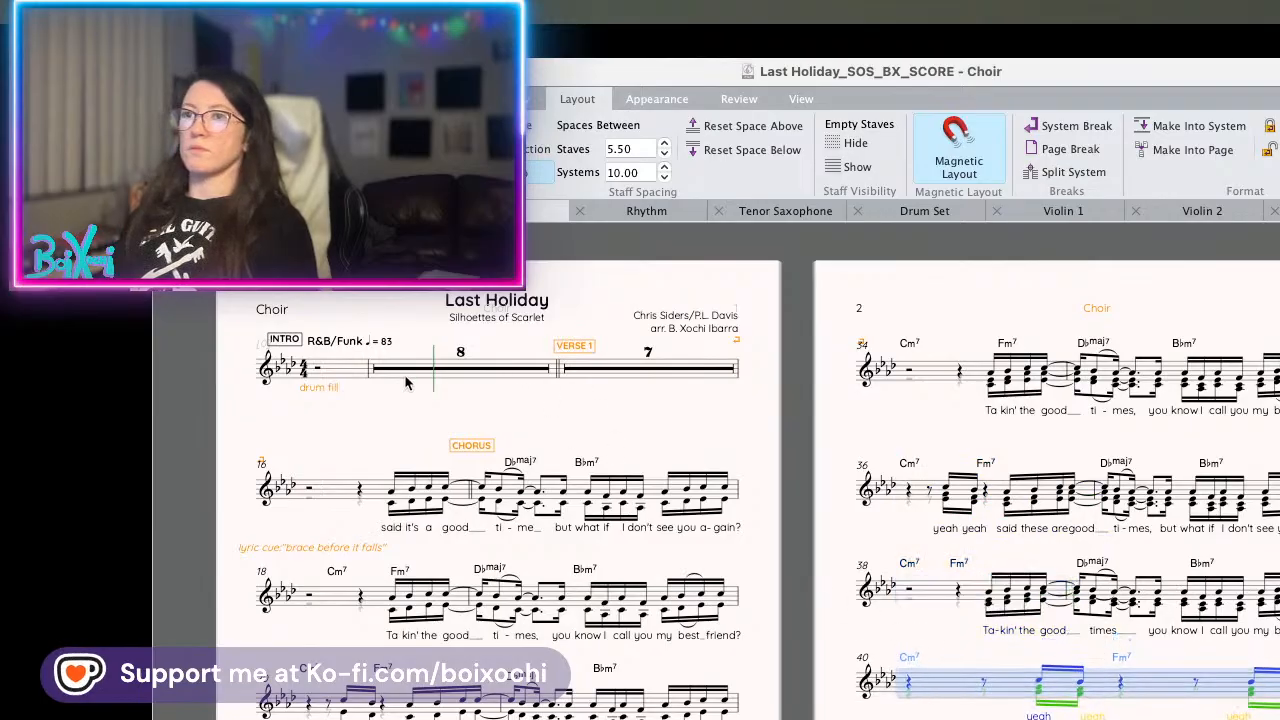
- Lower the first system and reposition the title, subtitle, composer and arranger credits in the space above it
{"action": "left_click_drag", "start_coordinate": [350, 372], "coordinate": [354, 420]}
{"action": "left_click_drag", "start_coordinate": [510, 355], "coordinate": [514, 317]}
{"action": "left_click_drag", "start_coordinate": [518, 364], "coordinate": [519, 340]}
{"action": "left_click", "coordinate": [697, 370]}
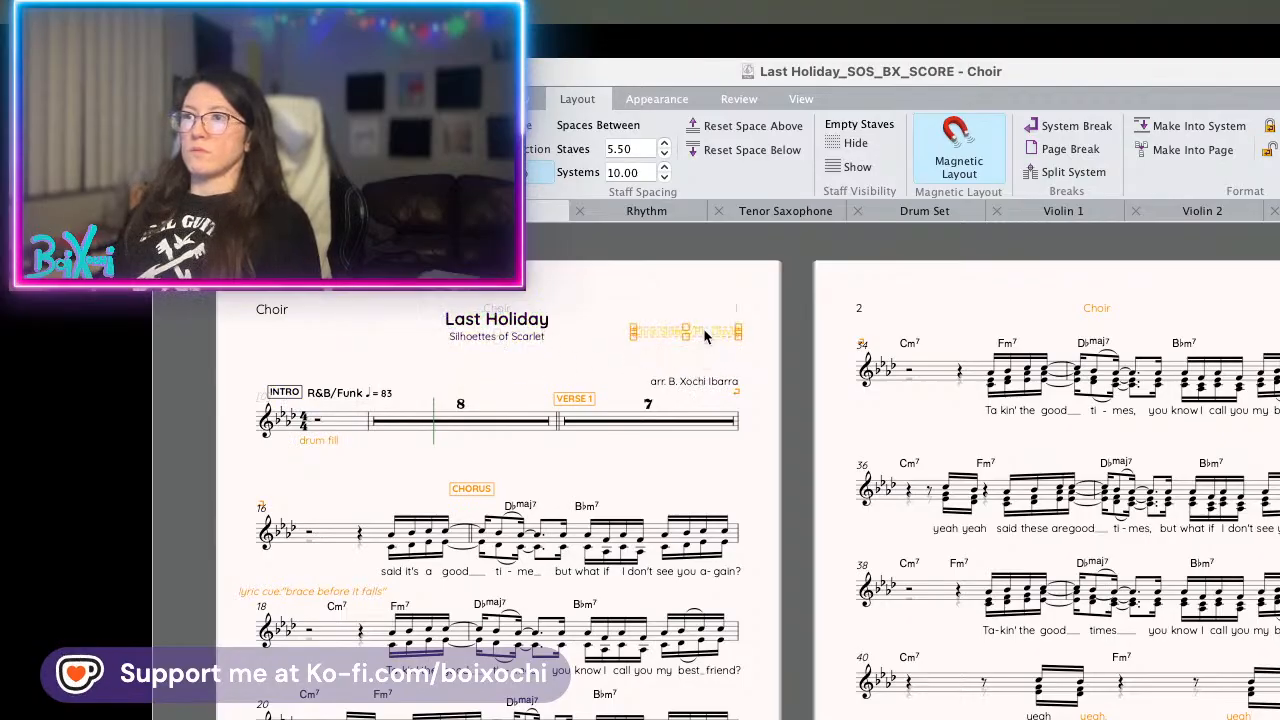
{"action": "left_click_drag", "start_coordinate": [709, 383], "coordinate": [716, 349]}
- Replace the first initial in the arranger credit with the arranger's full first name
{"action": "double_click", "coordinate": [716, 349]}
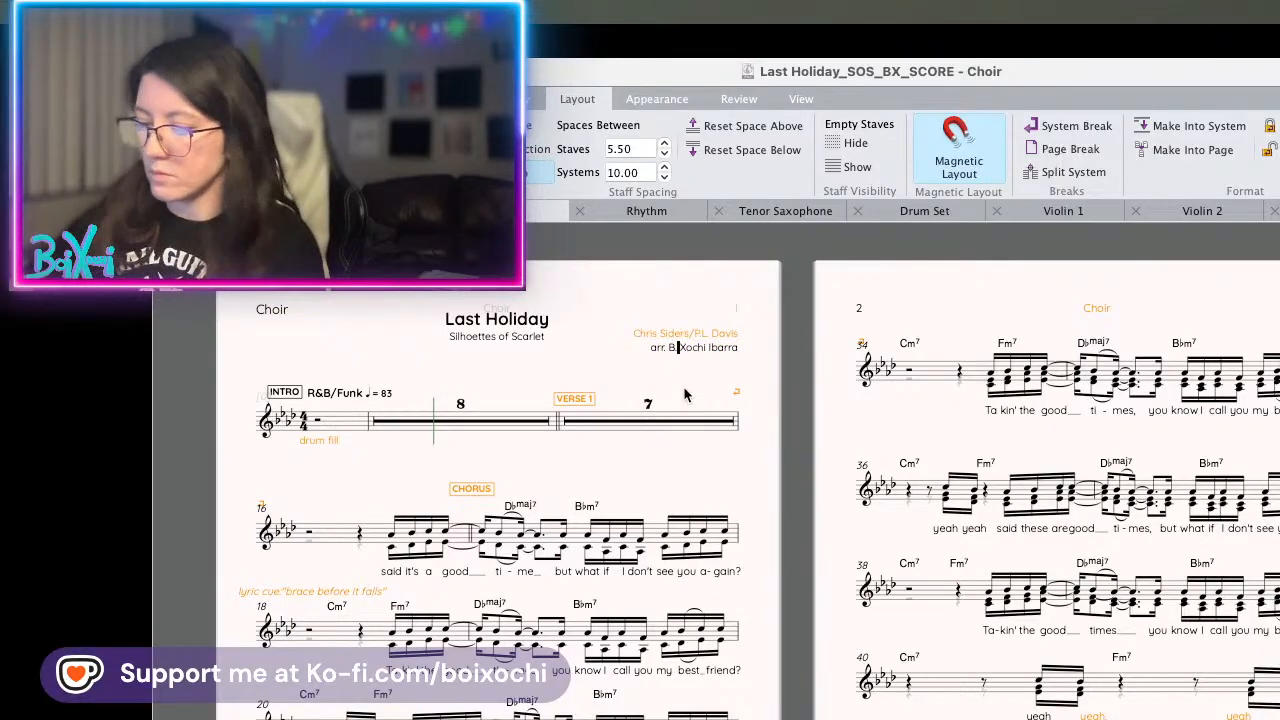
{"action": "key", "text": "BackSpace"}
{"action": "type", "text": "oi"}
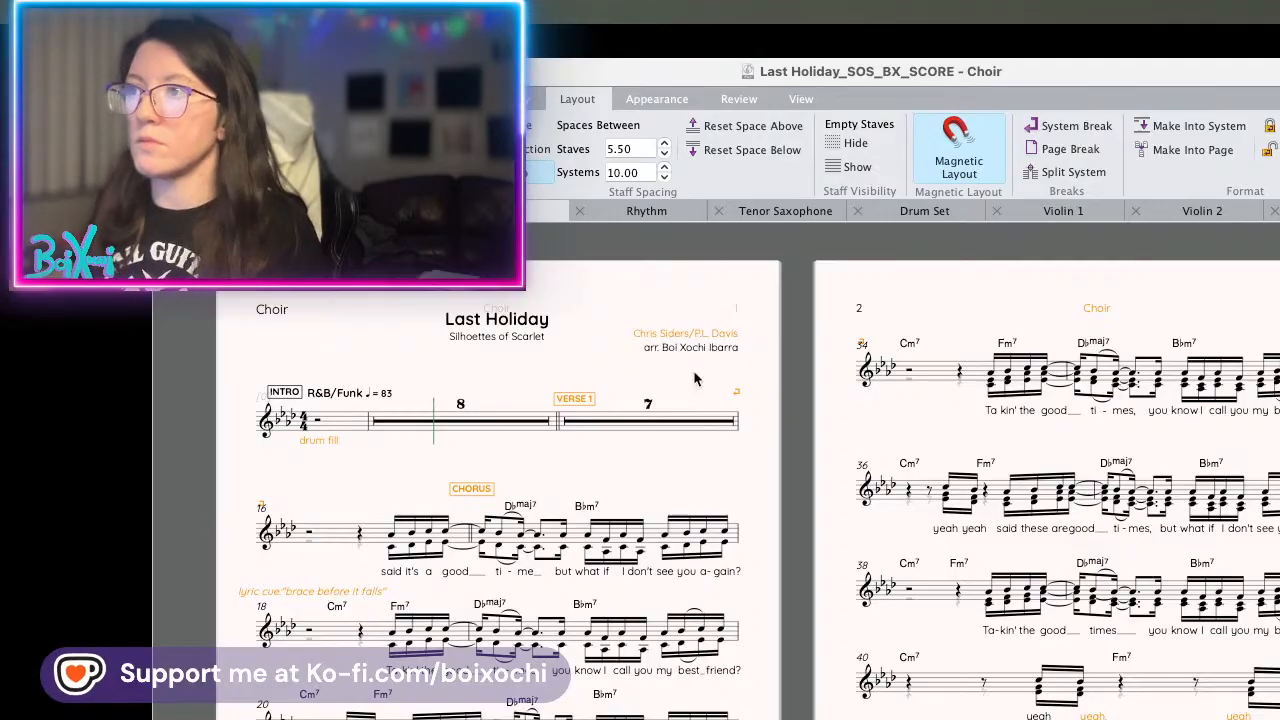
{"action": "scroll", "coordinate": [1122, 660], "scroll_direction": "down", "scroll_amount": 3}
{"action": "scroll", "coordinate": [1122, 660], "scroll_direction": "up", "scroll_amount": 3}
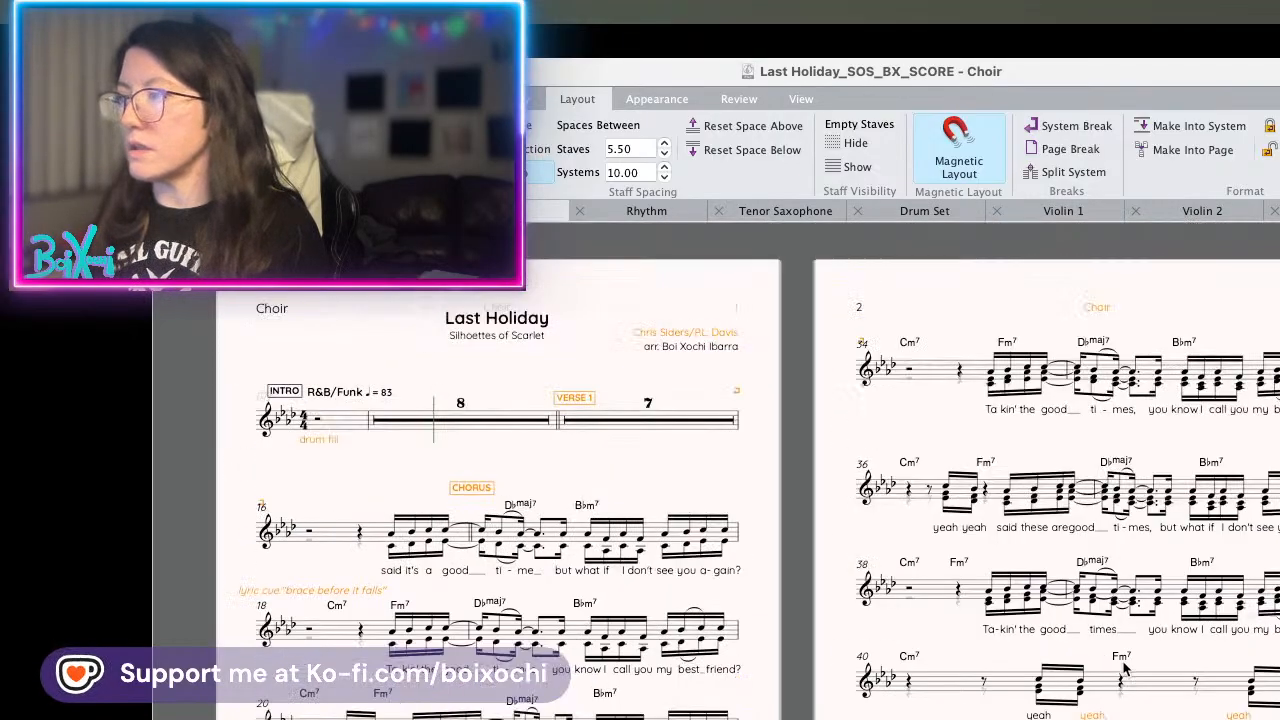
{"action": "scroll", "coordinate": [1123, 667], "scroll_direction": "down", "scroll_amount": 5}
{"action": "scroll", "coordinate": [1123, 667], "scroll_direction": "up", "scroll_amount": 5}
{"action": "scroll", "coordinate": [1123, 667], "scroll_direction": "down", "scroll_amount": 5}
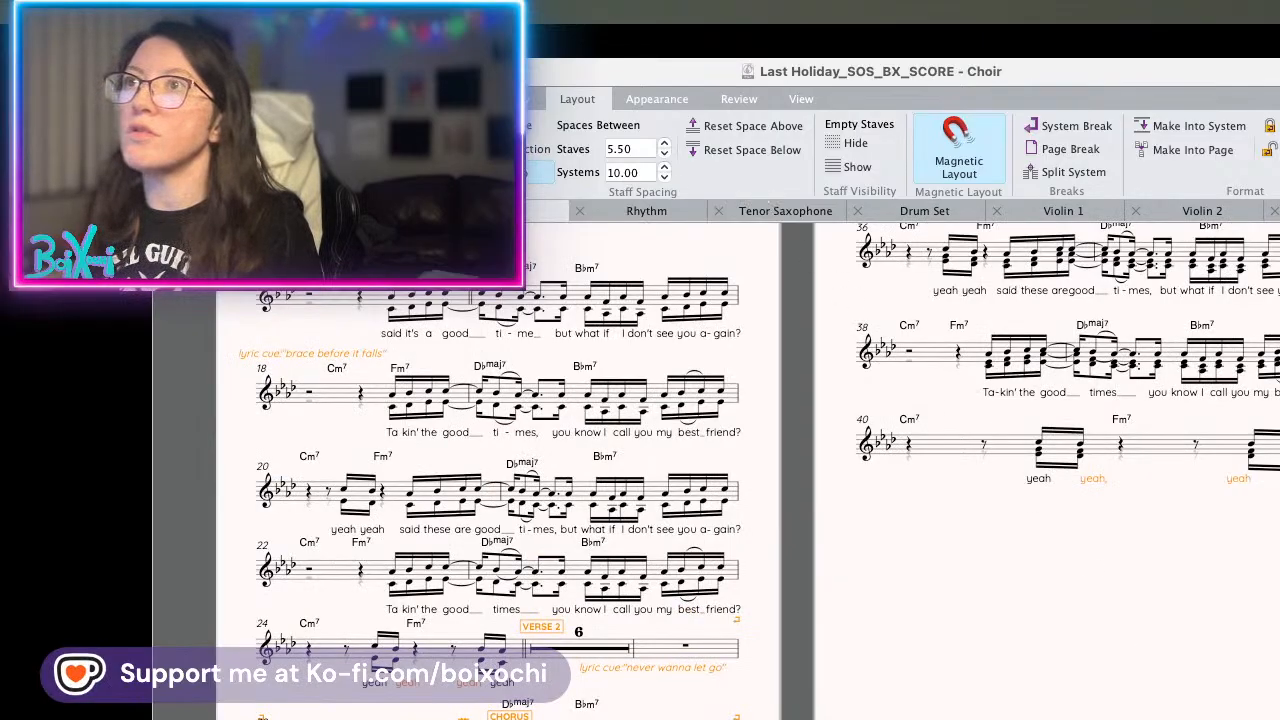
{"action": "left_click", "coordinate": [465, 99]}
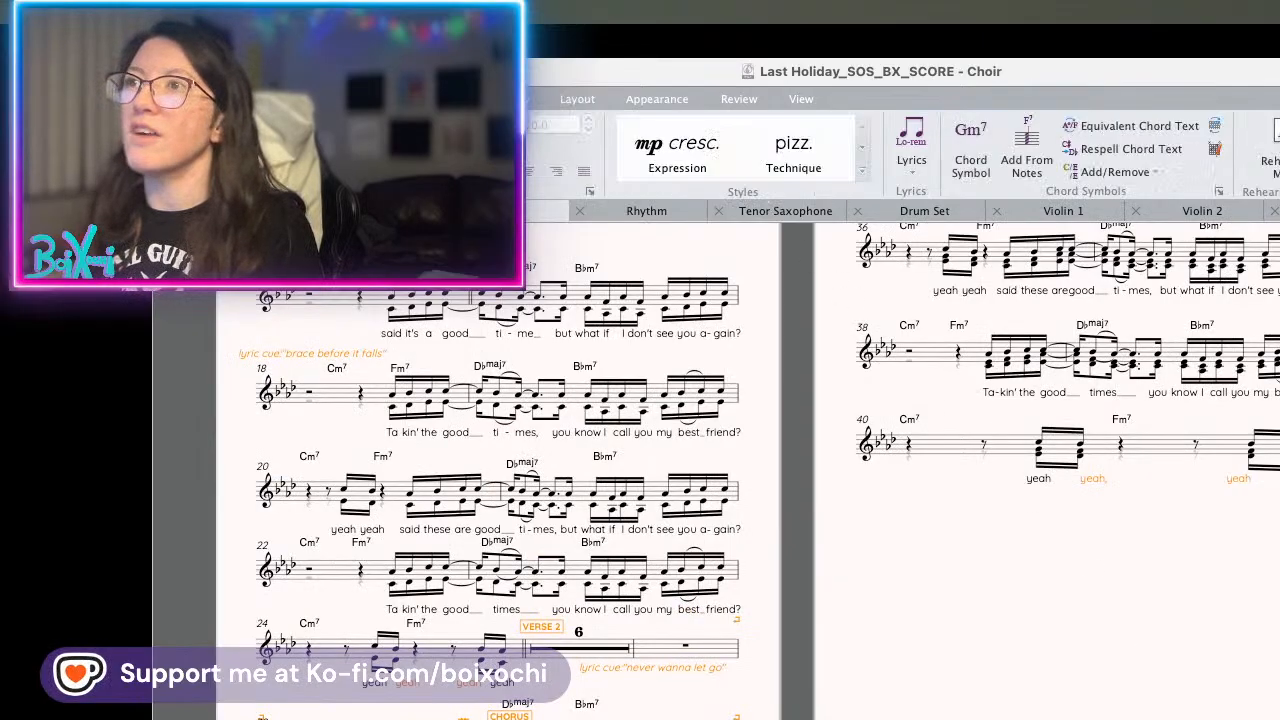
{"action": "left_click", "coordinate": [861, 172]}
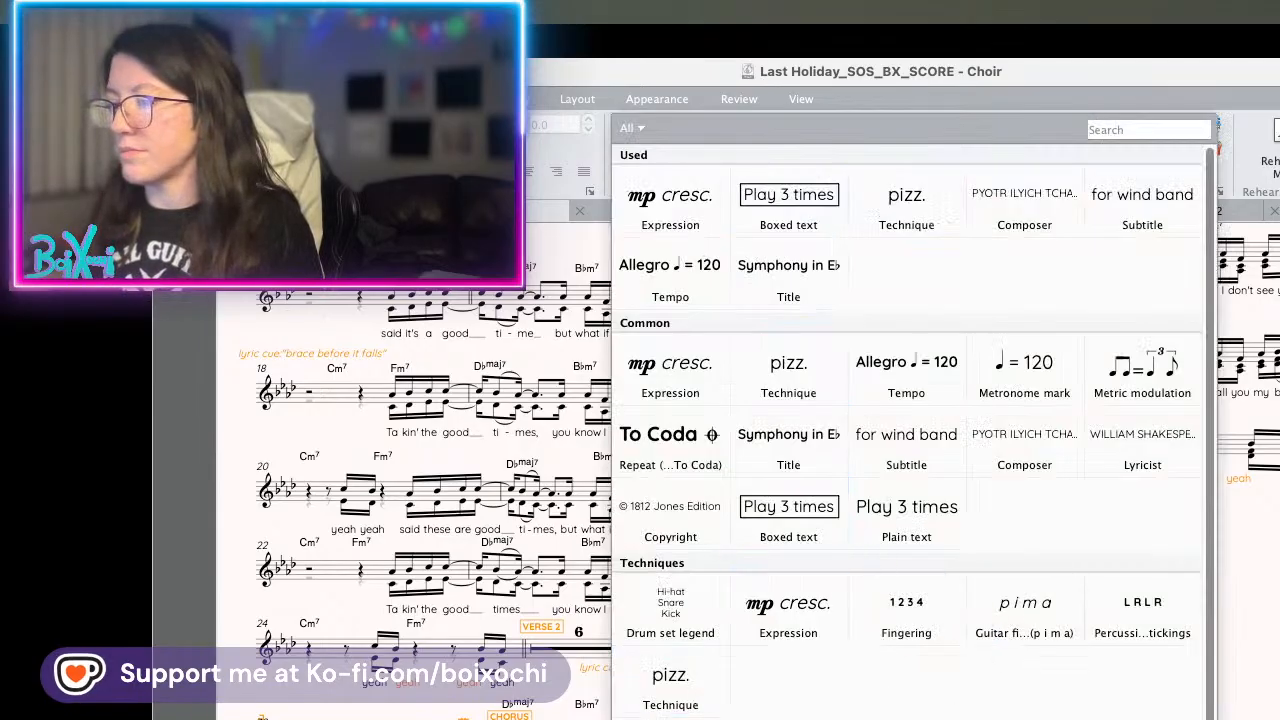
{"action": "key", "text": "Escape"}
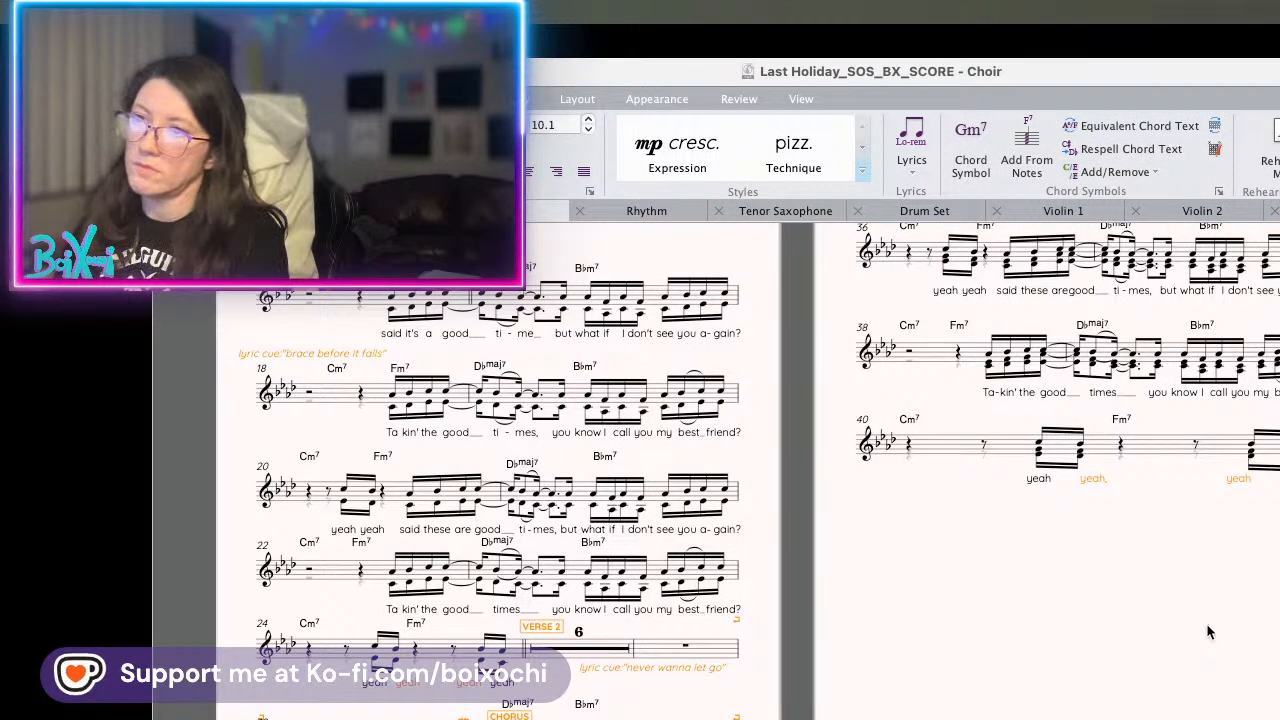
{"action": "left_click", "coordinate": [1123, 600]}
{"action": "scroll", "coordinate": [1123, 600], "scroll_direction": "up", "scroll_amount": 3}
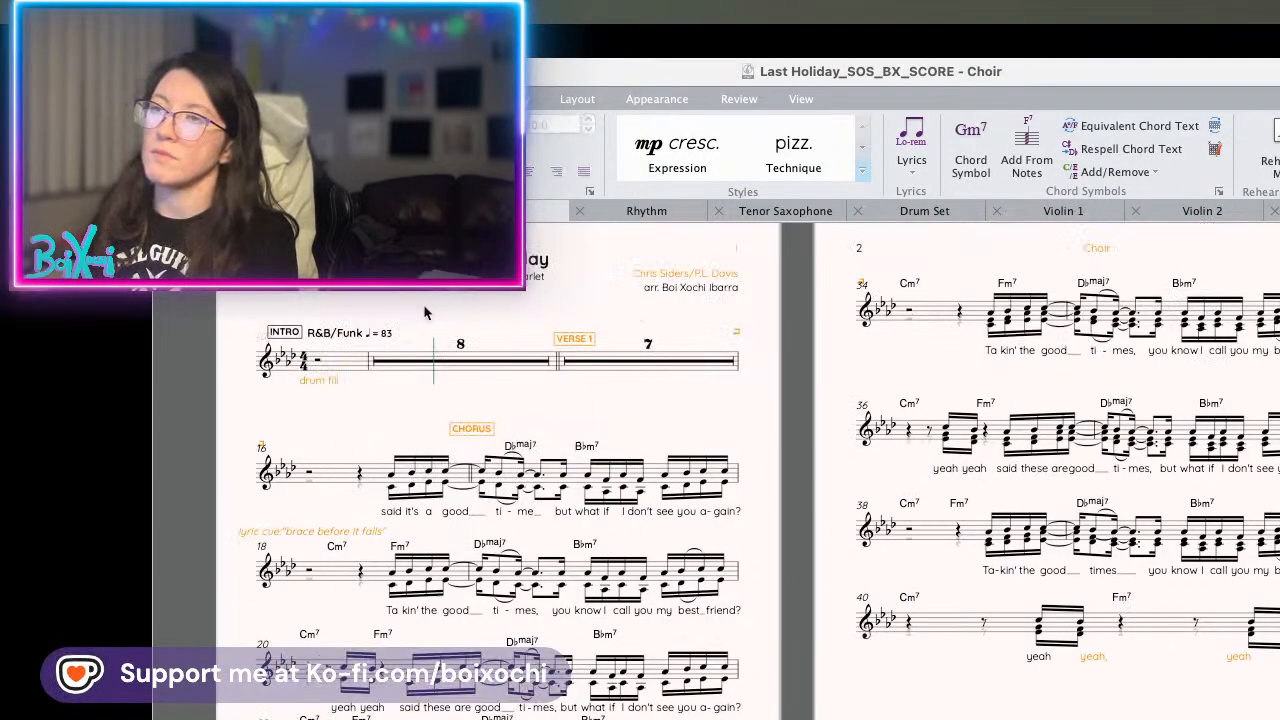
- Add Technique text reading "3 part" above the eight-bar rest in the first system
{"action": "left_click", "coordinate": [862, 170]}
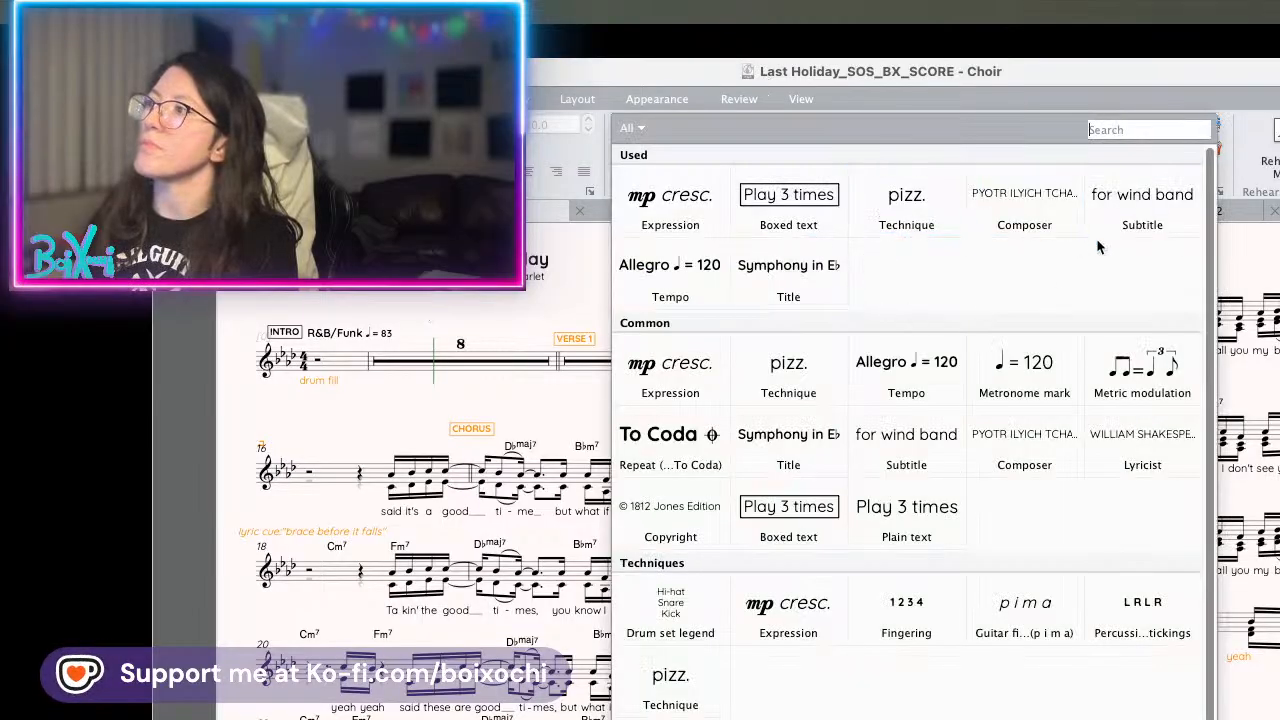
{"action": "left_click", "coordinate": [670, 688]}
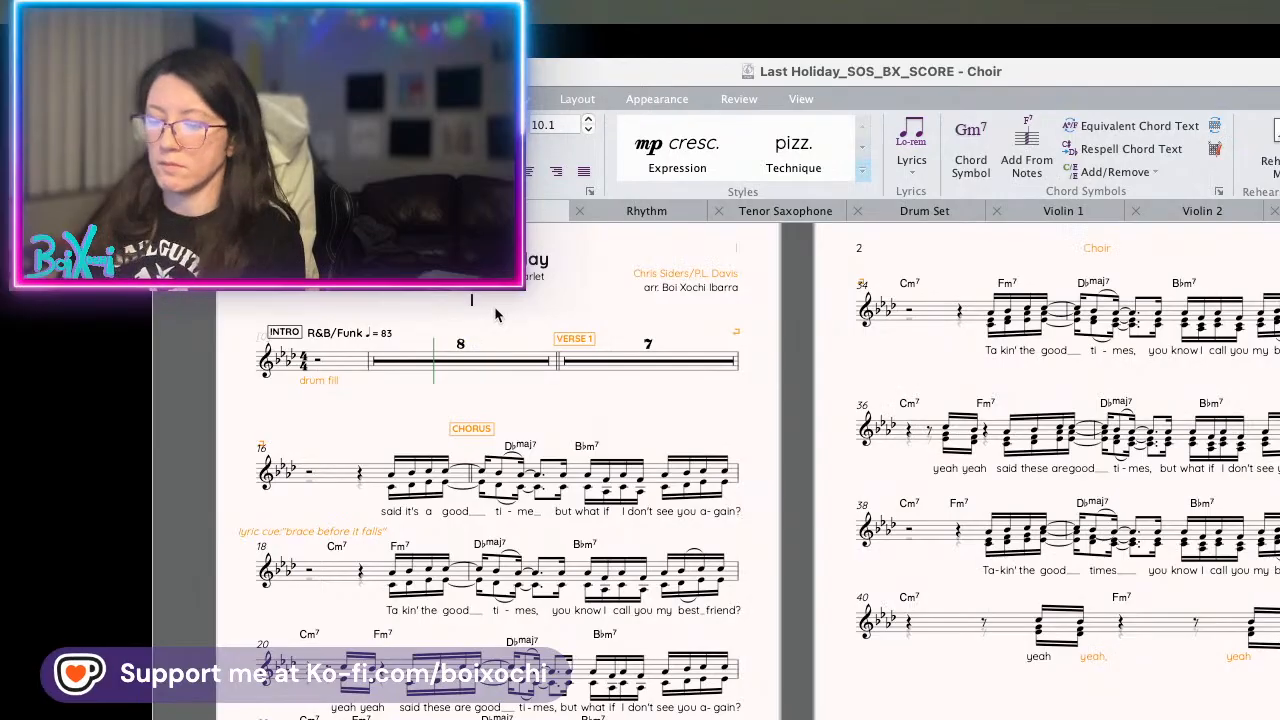
{"action": "type", "text": "3 voices"}
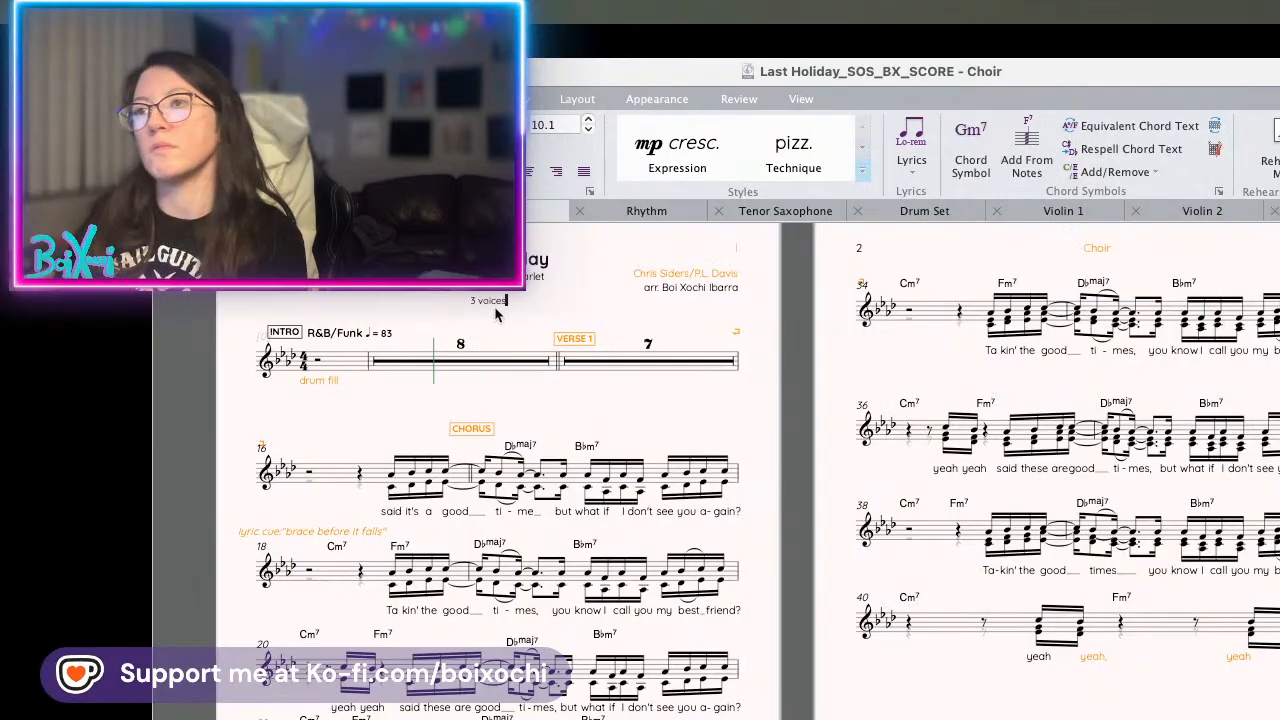
{"action": "key", "text": "BackSpace"}
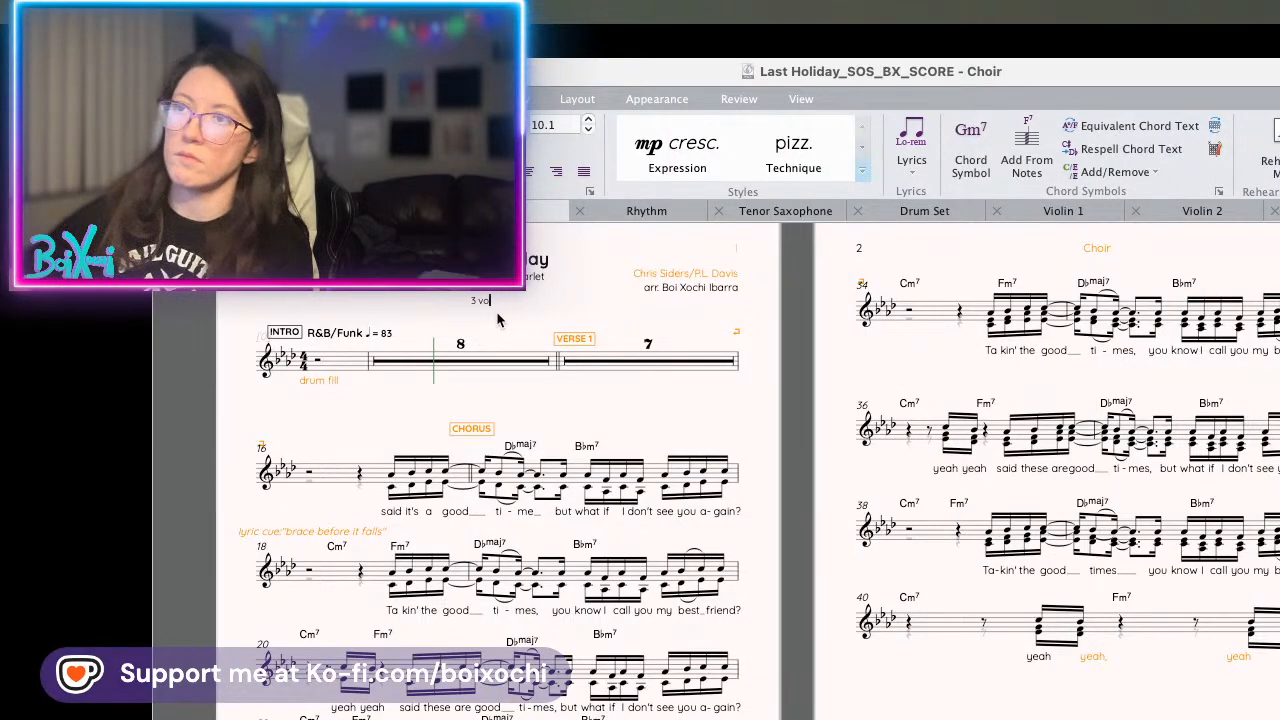
{"action": "type", "text": "part"}
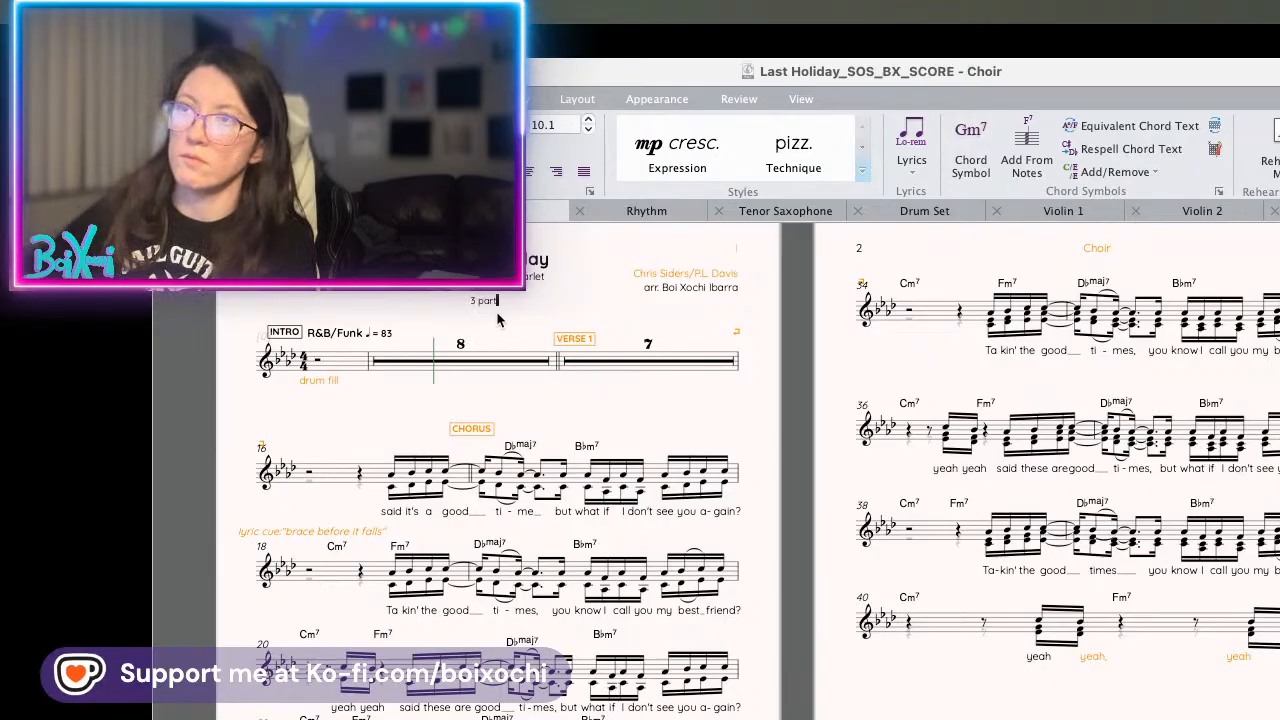
{"action": "left_click", "coordinate": [562, 282]}
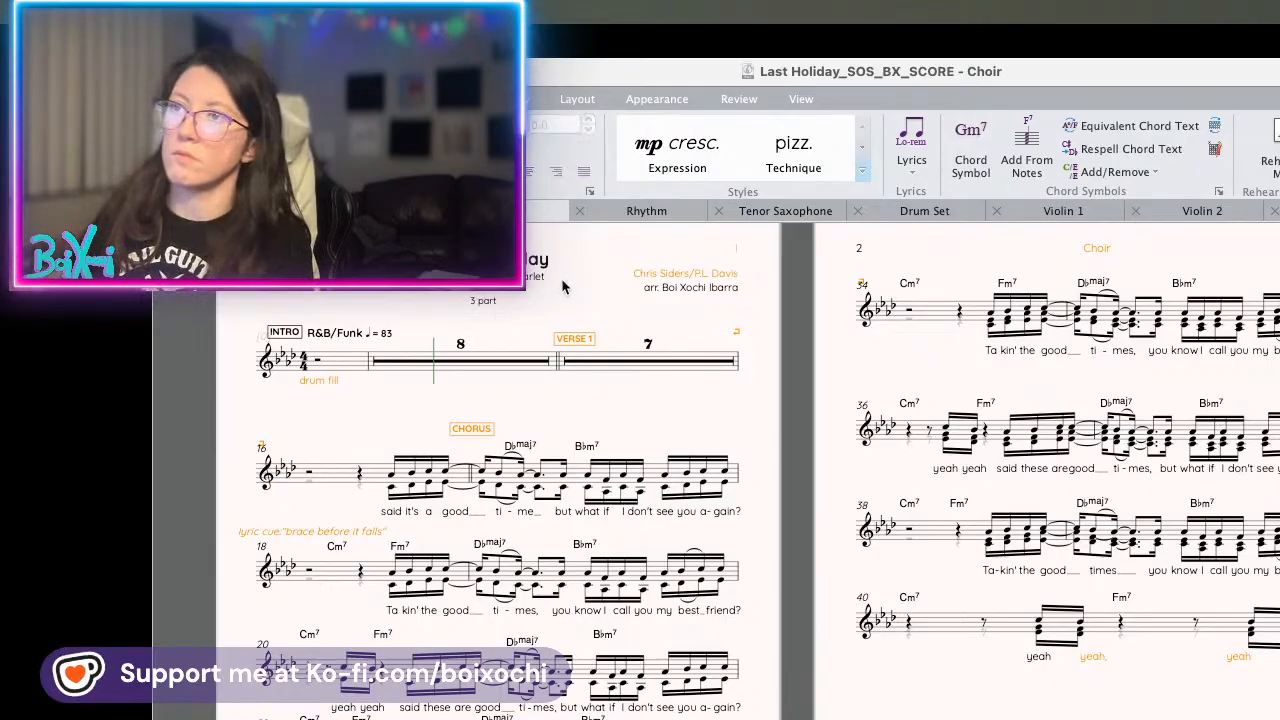
- Enlarge the "3 part" text to size 13.3
{"action": "left_click", "coordinate": [485, 302]}
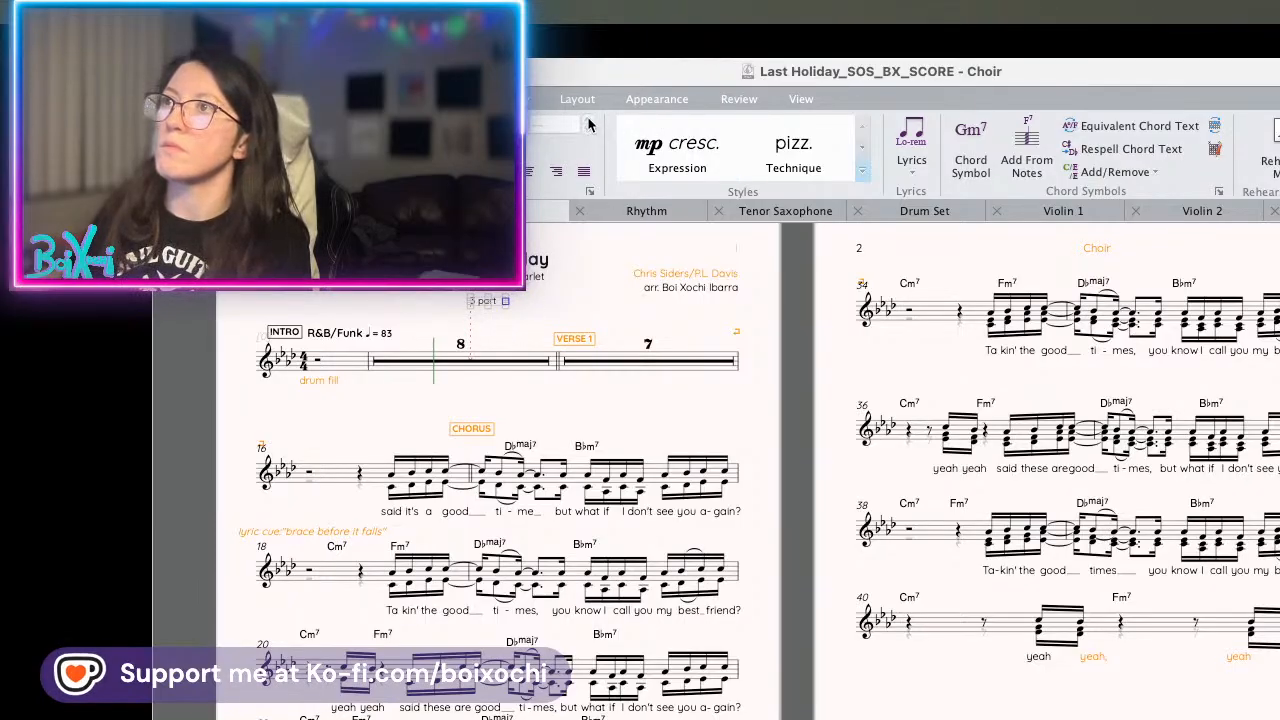
{"action": "left_click", "coordinate": [495, 305]}
{"action": "double_click", "coordinate": [495, 305]}
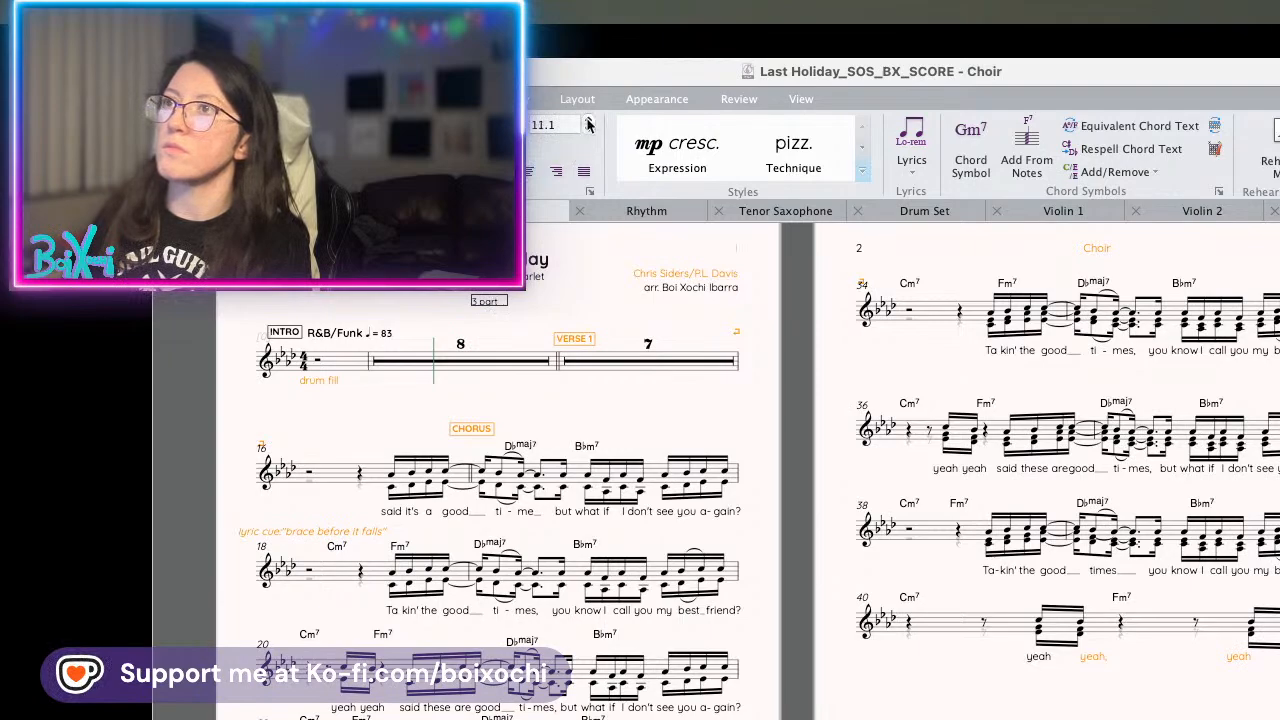
{"action": "left_click", "coordinate": [553, 290]}
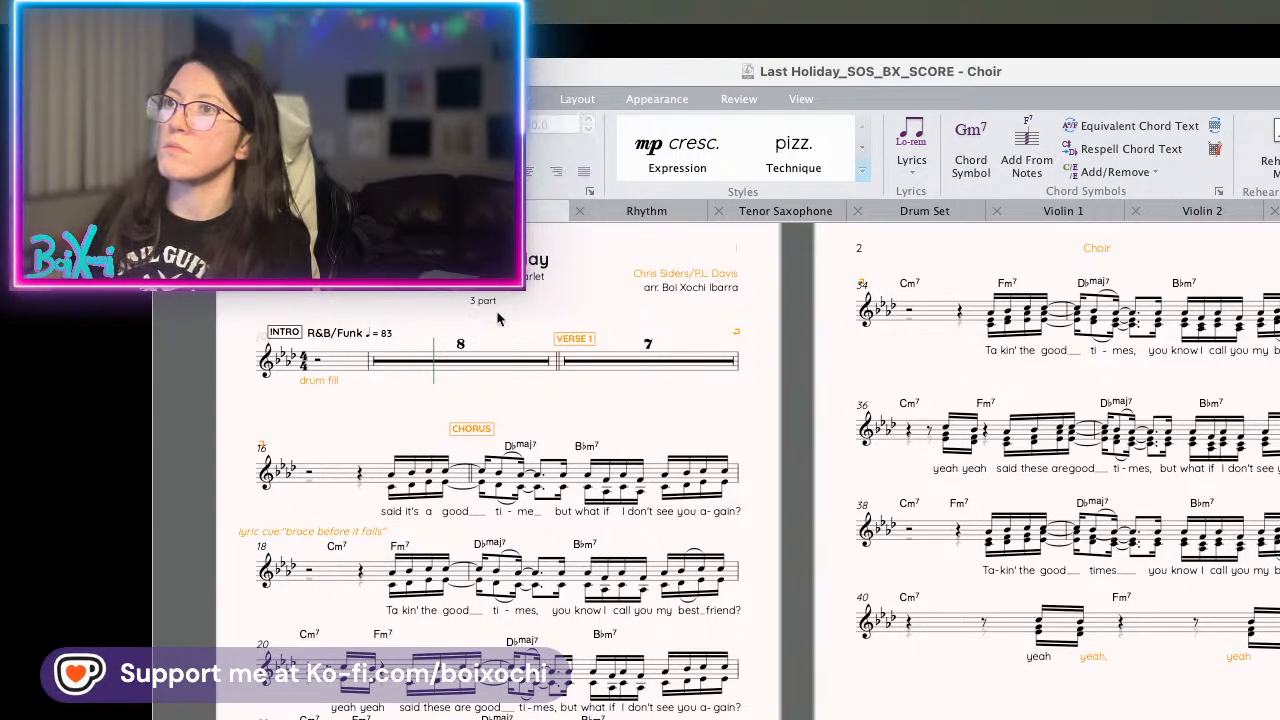
{"action": "left_click", "coordinate": [484, 300]}
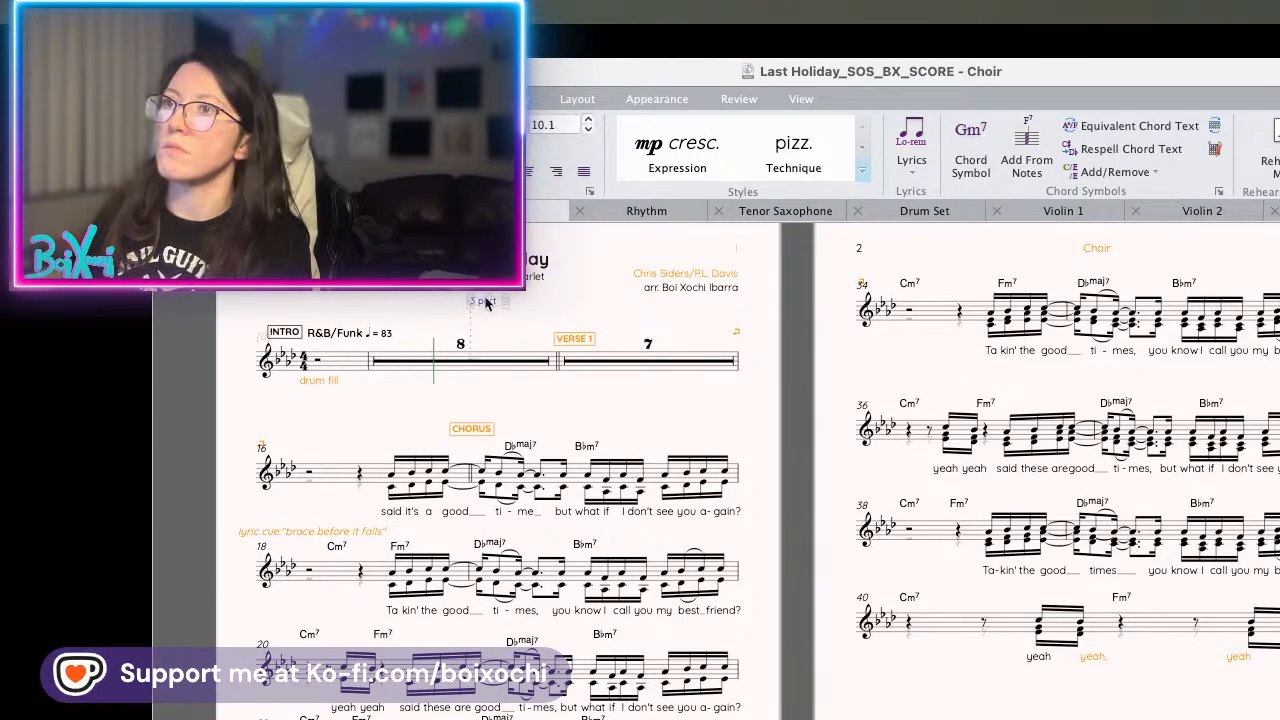
{"action": "left_click", "coordinate": [589, 121]}
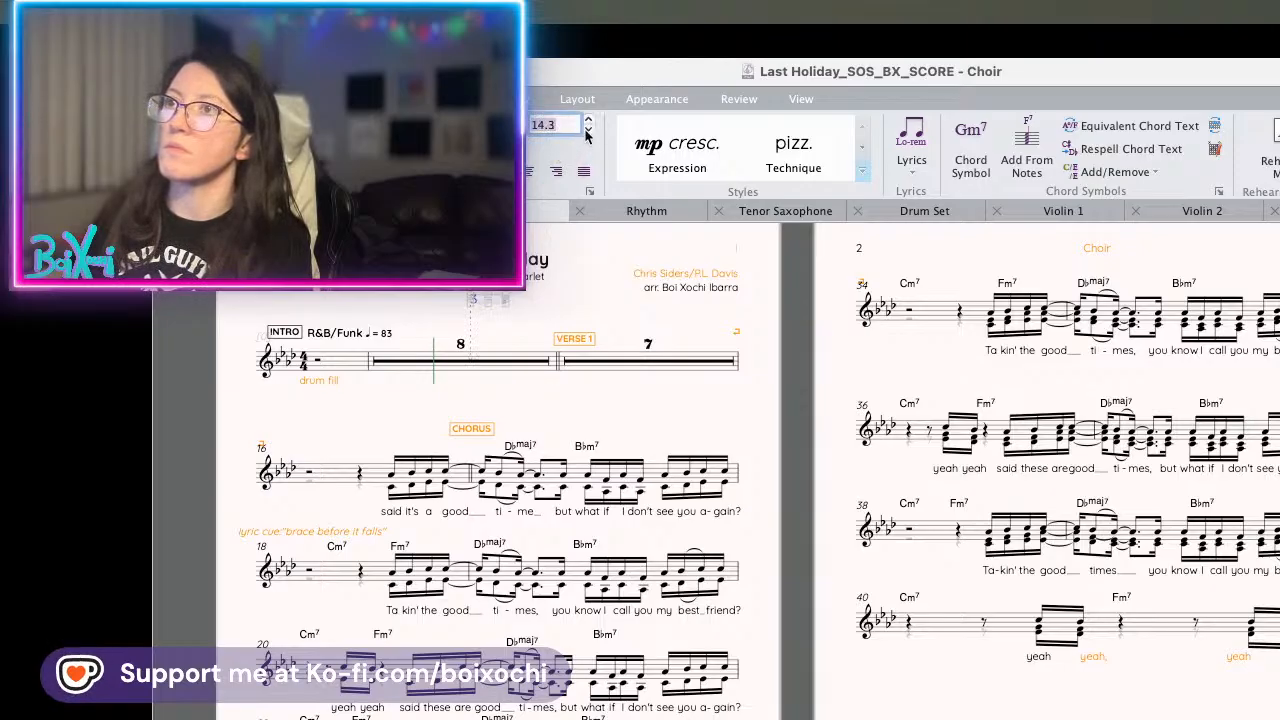
{"action": "left_click", "coordinate": [525, 338]}
- Move the "3 part" text beneath the Choir part name and delete it
{"action": "left_click_drag", "start_coordinate": [494, 306], "coordinate": [285, 272]}
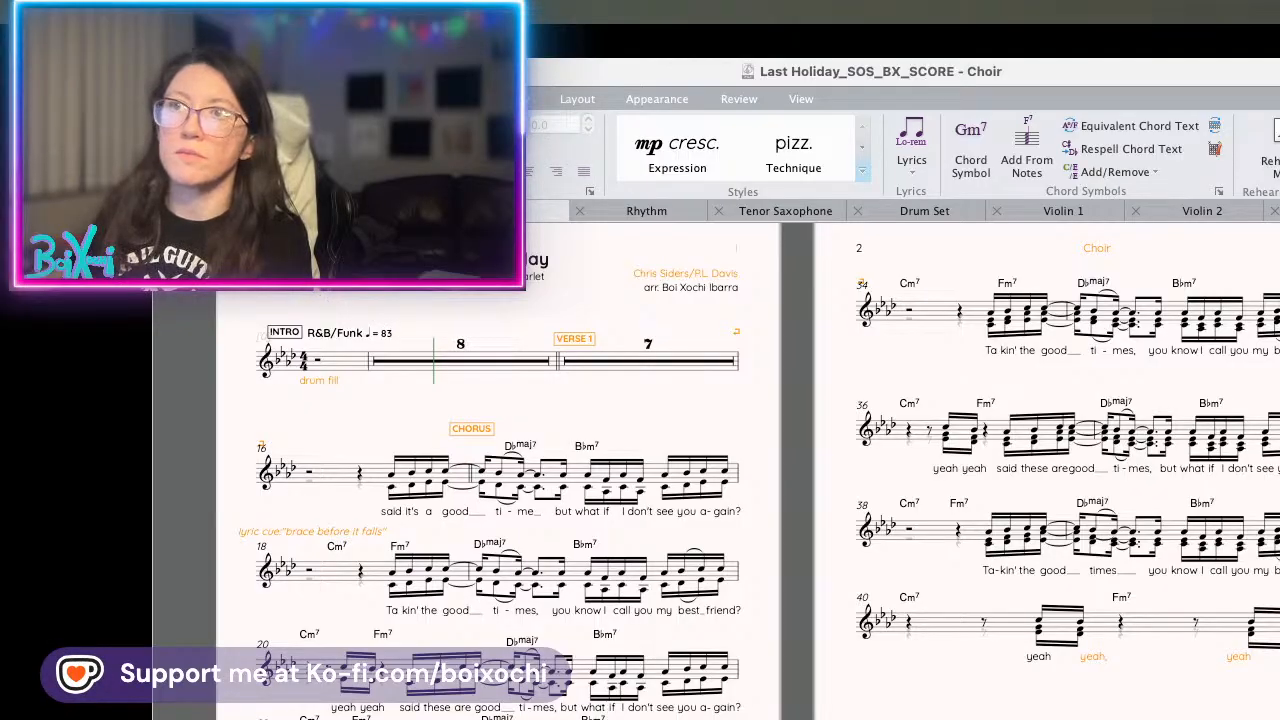
{"action": "scroll", "coordinate": [281, 264], "scroll_direction": "up", "scroll_amount": 6}
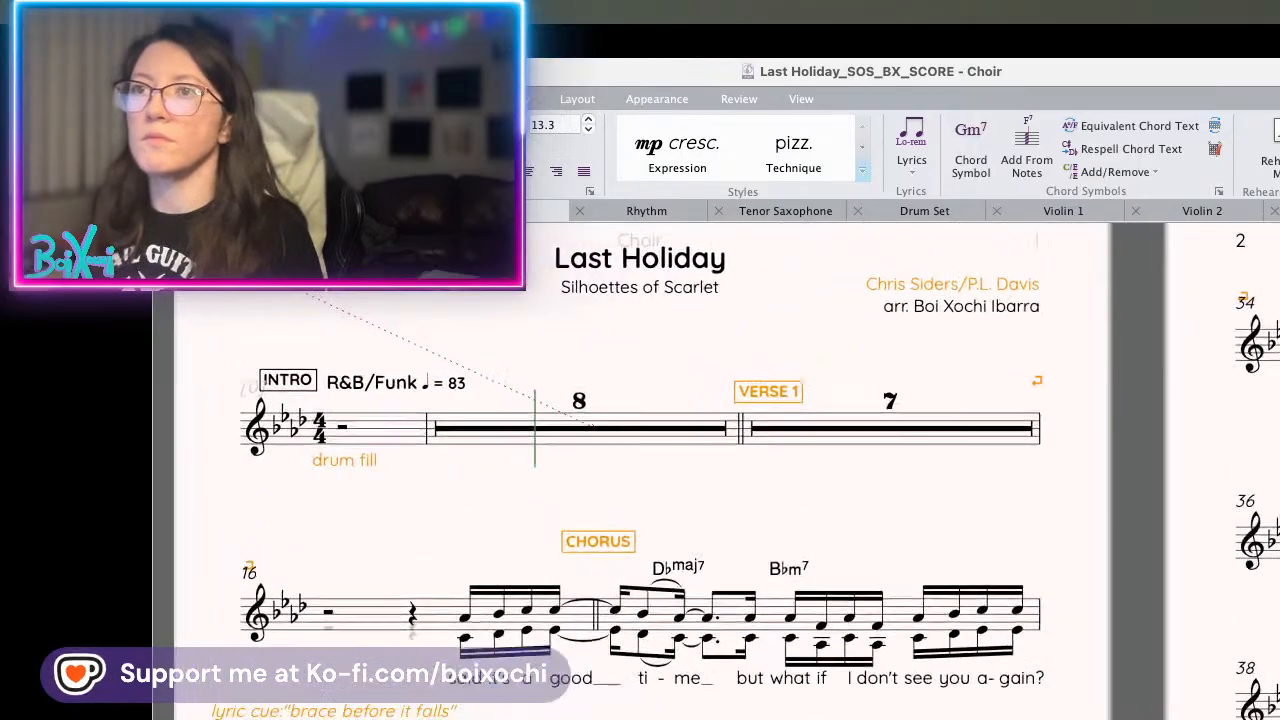
{"action": "left_click", "coordinate": [377, 292]}
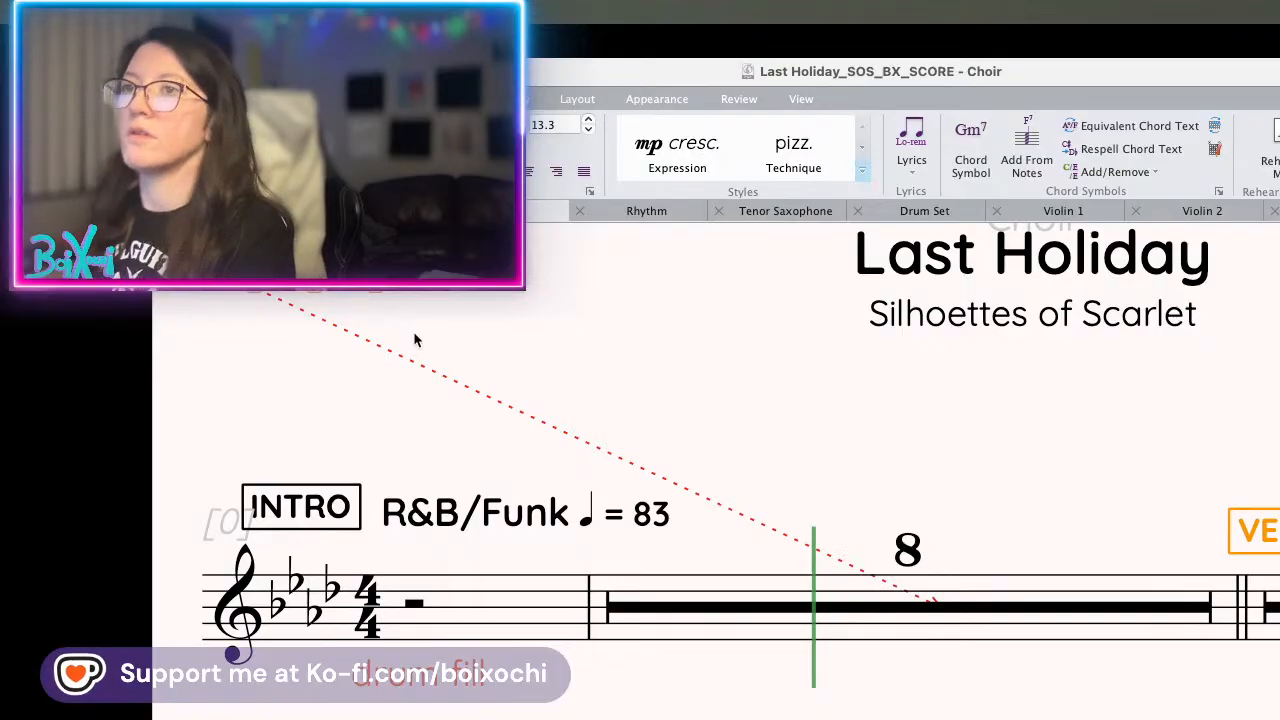
{"action": "key", "text": "Delete"}
- Open the Choir part name text for direct editing in the score instead of through Score Info
{"action": "left_click", "coordinate": [325, 270]}
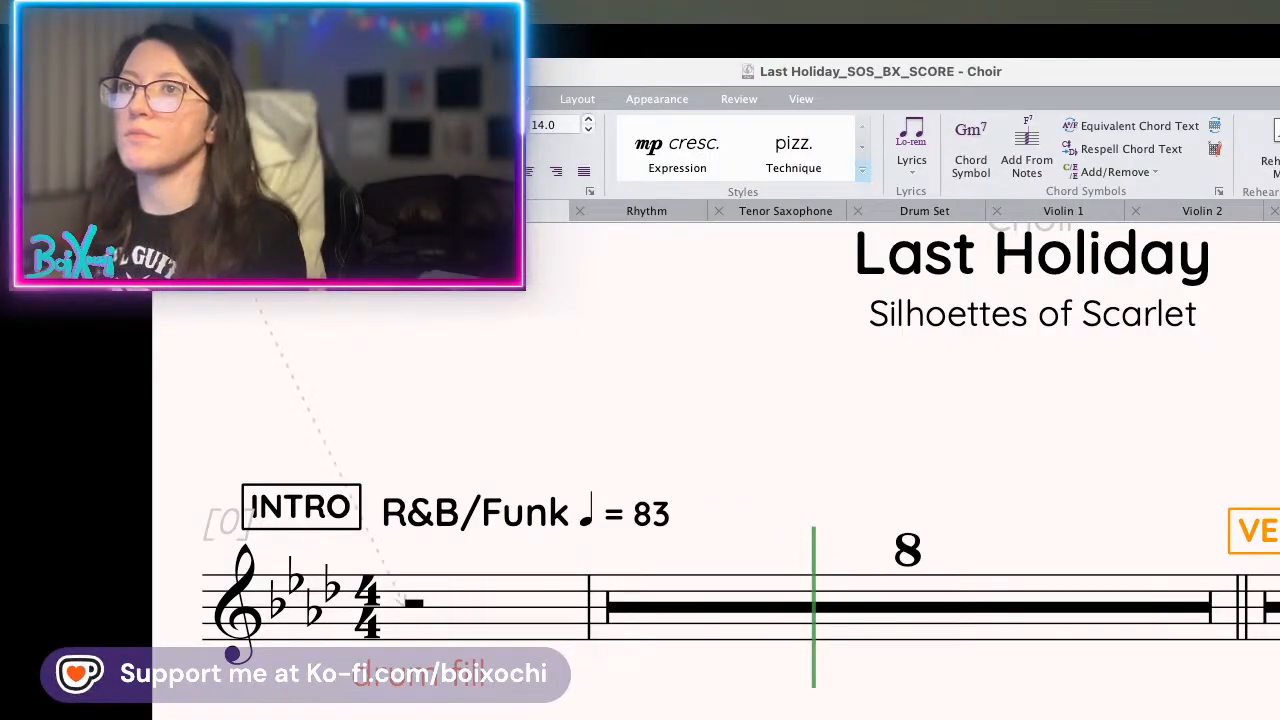
{"action": "double_click", "coordinate": [250, 205]}
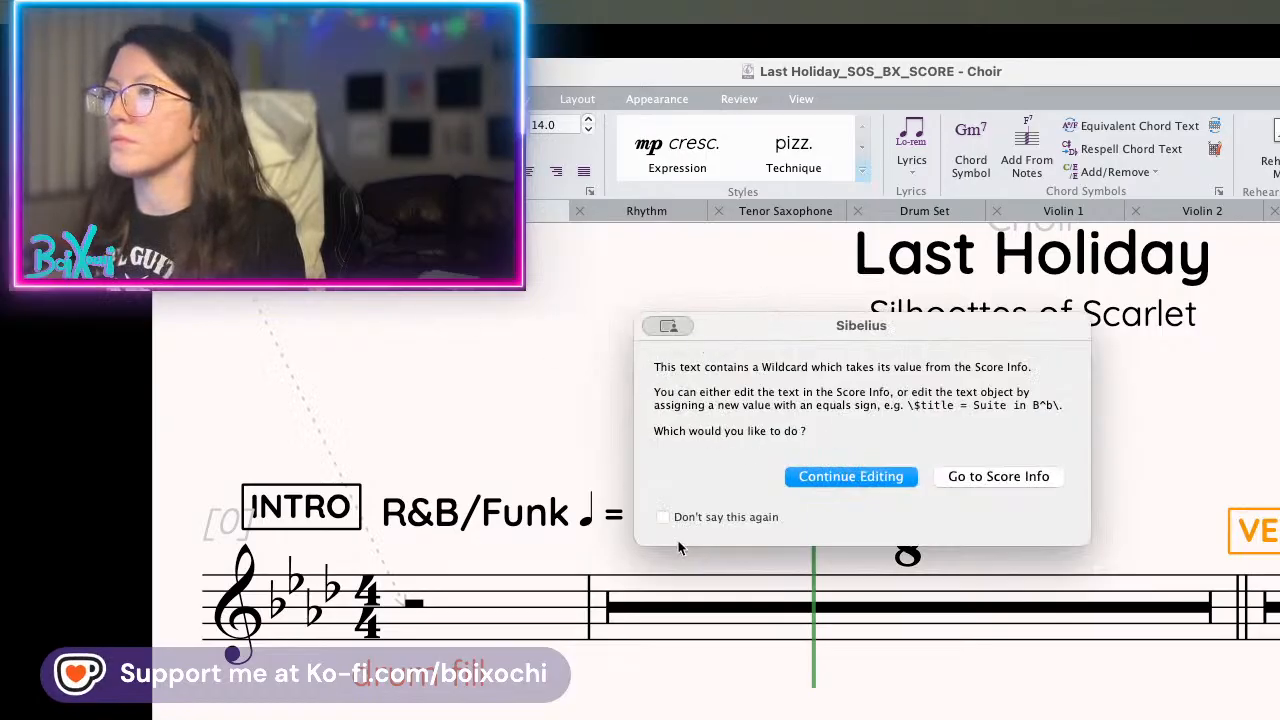
{"action": "left_click", "coordinate": [846, 477]}
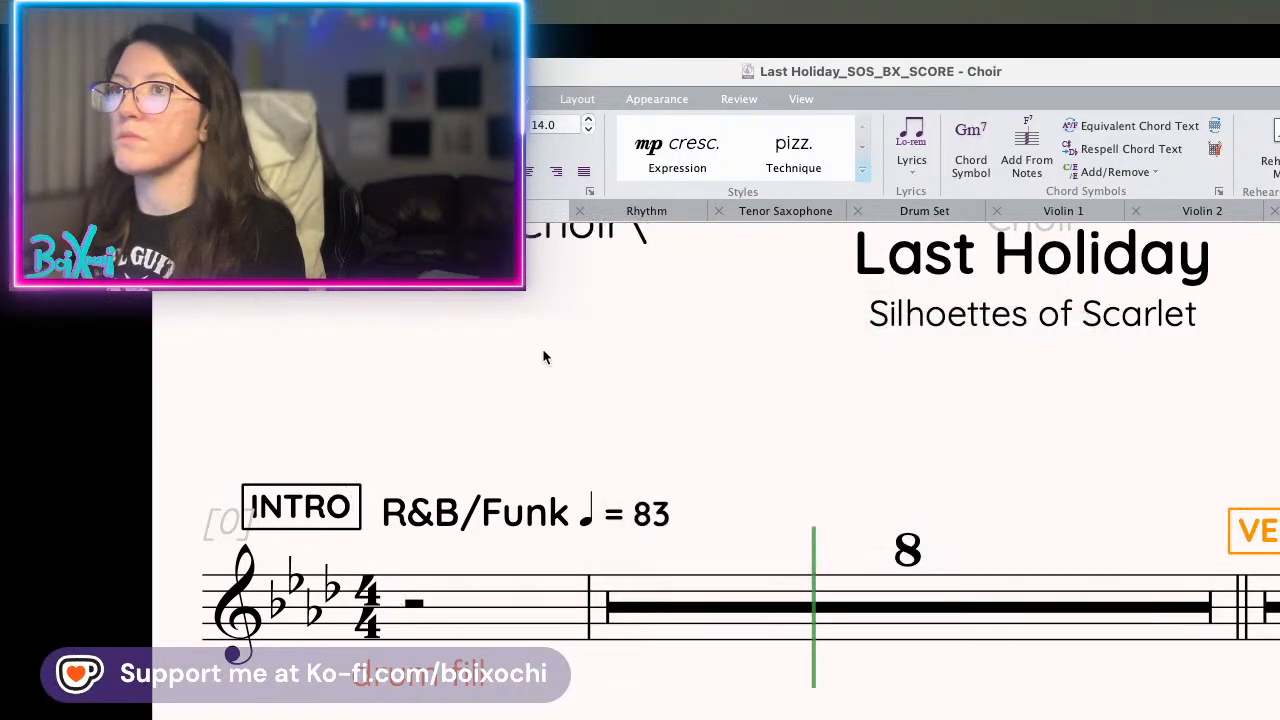
- Try adding a centred "3 part" text line beneath the subtitle in the Choir part's header
{"action": "left_click", "coordinate": [864, 172]}
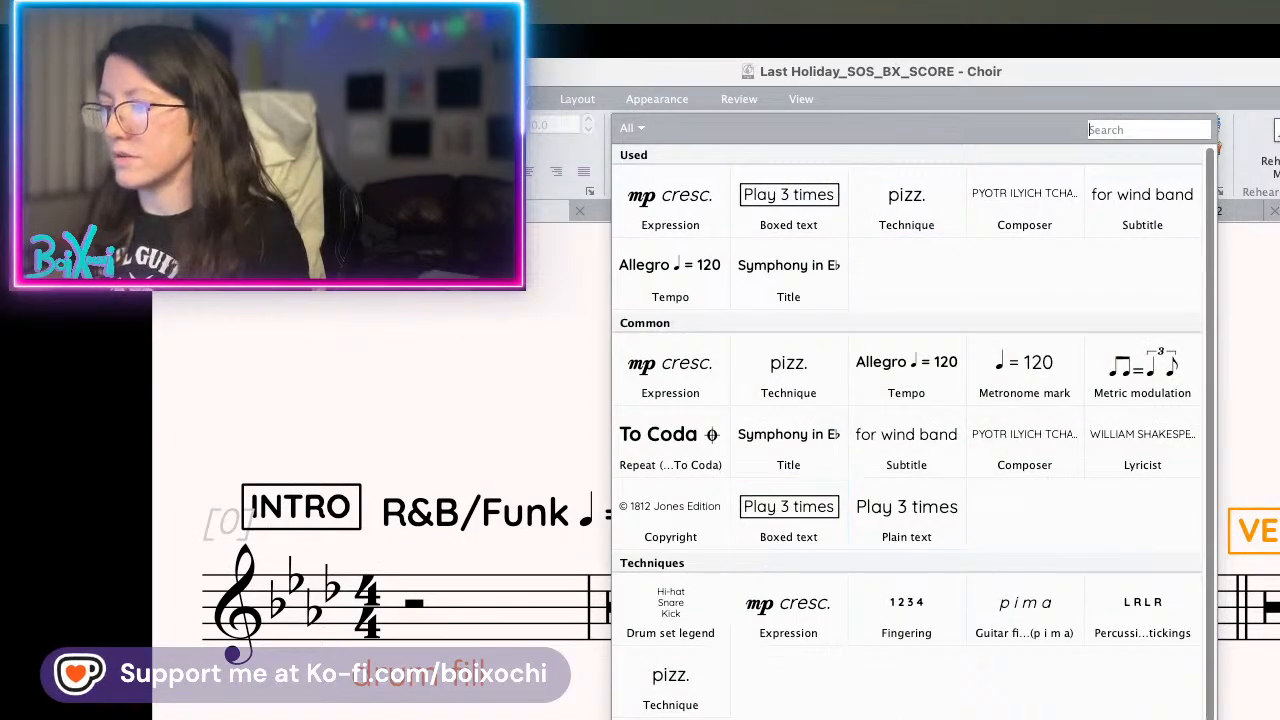
{"action": "scroll", "coordinate": [910, 420], "scroll_direction": "down", "scroll_amount": 6}
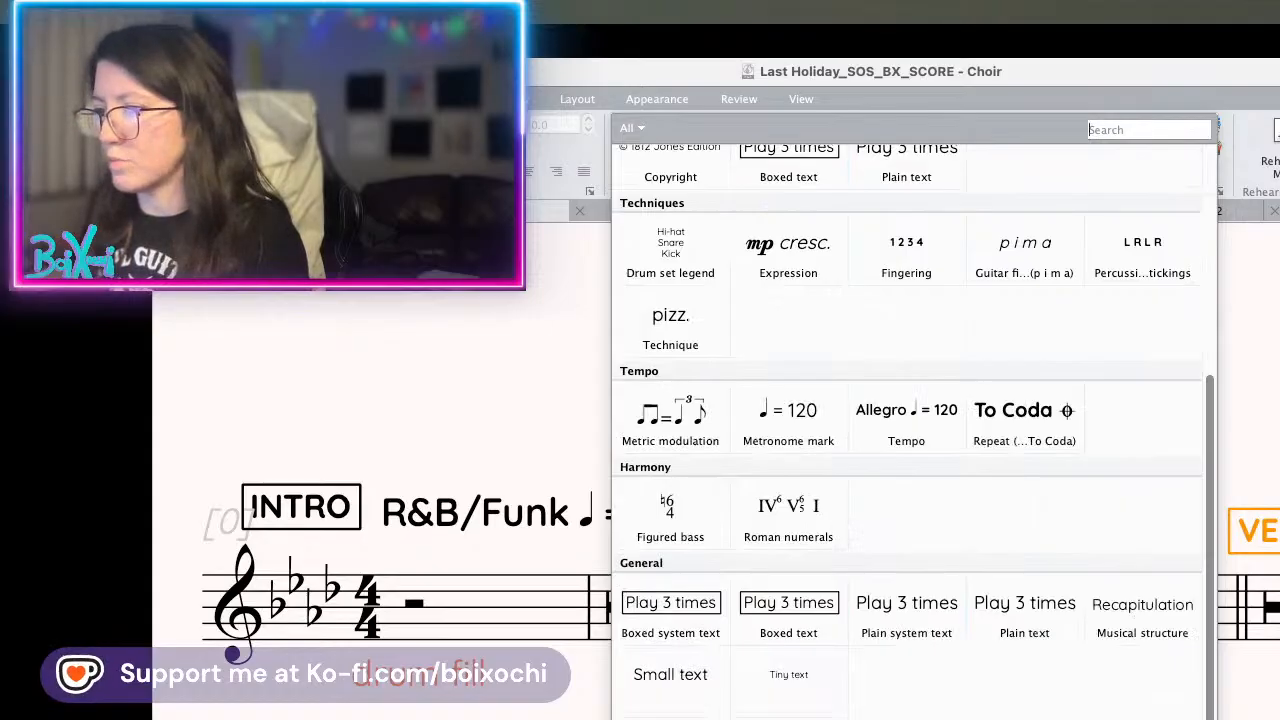
{"action": "key", "text": "Escape"}
{"action": "scroll", "coordinate": [895, 562], "scroll_direction": "up", "scroll_amount": 4}
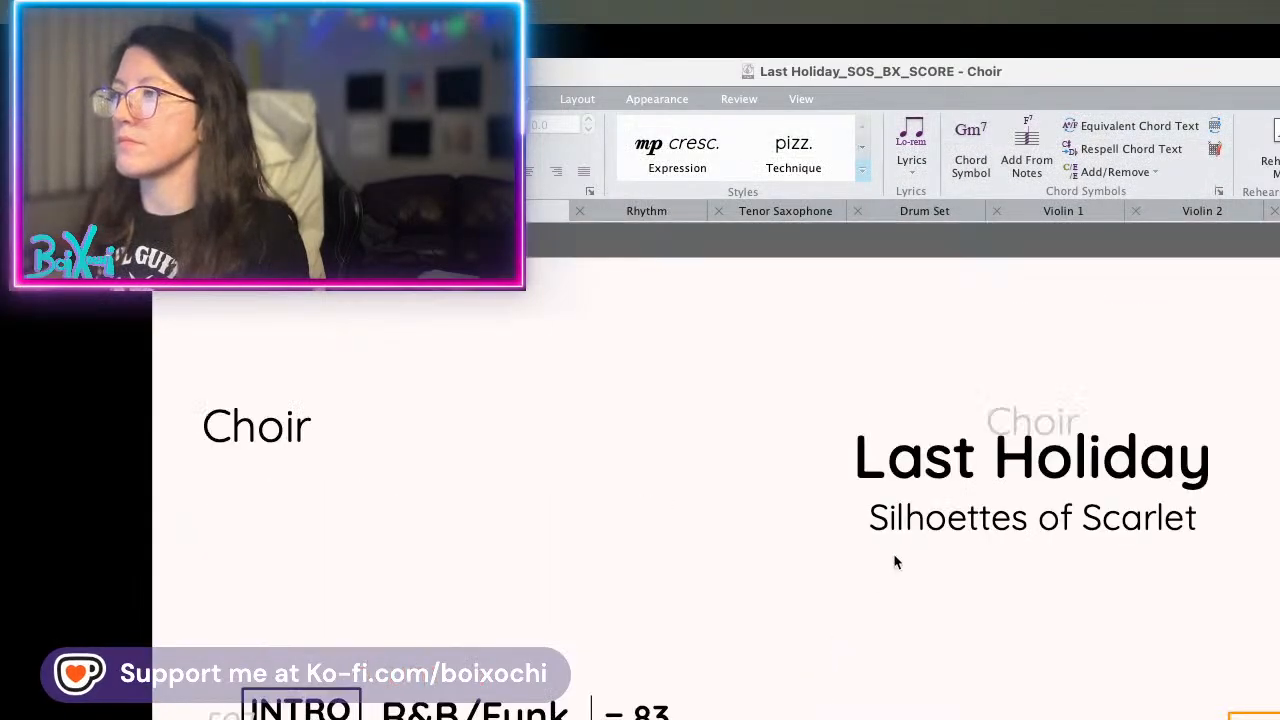
{"action": "left_click", "coordinate": [938, 556]}
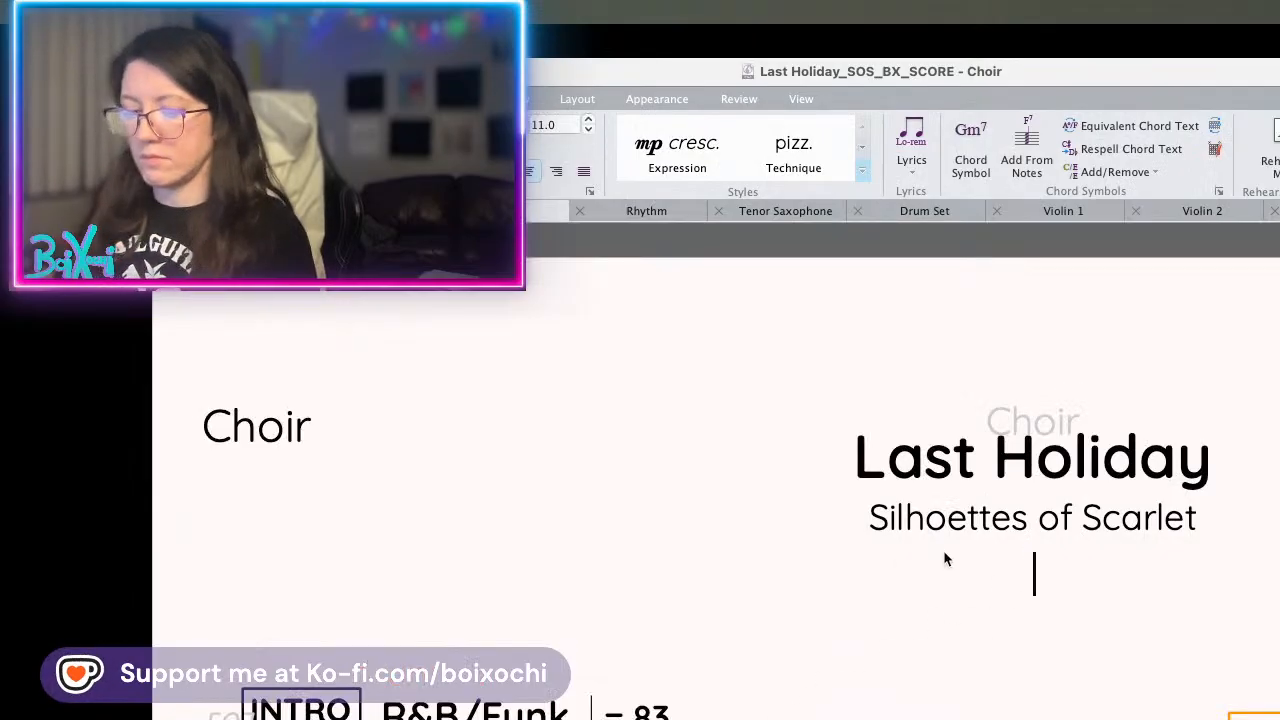
{"action": "type", "text": "3 part"}
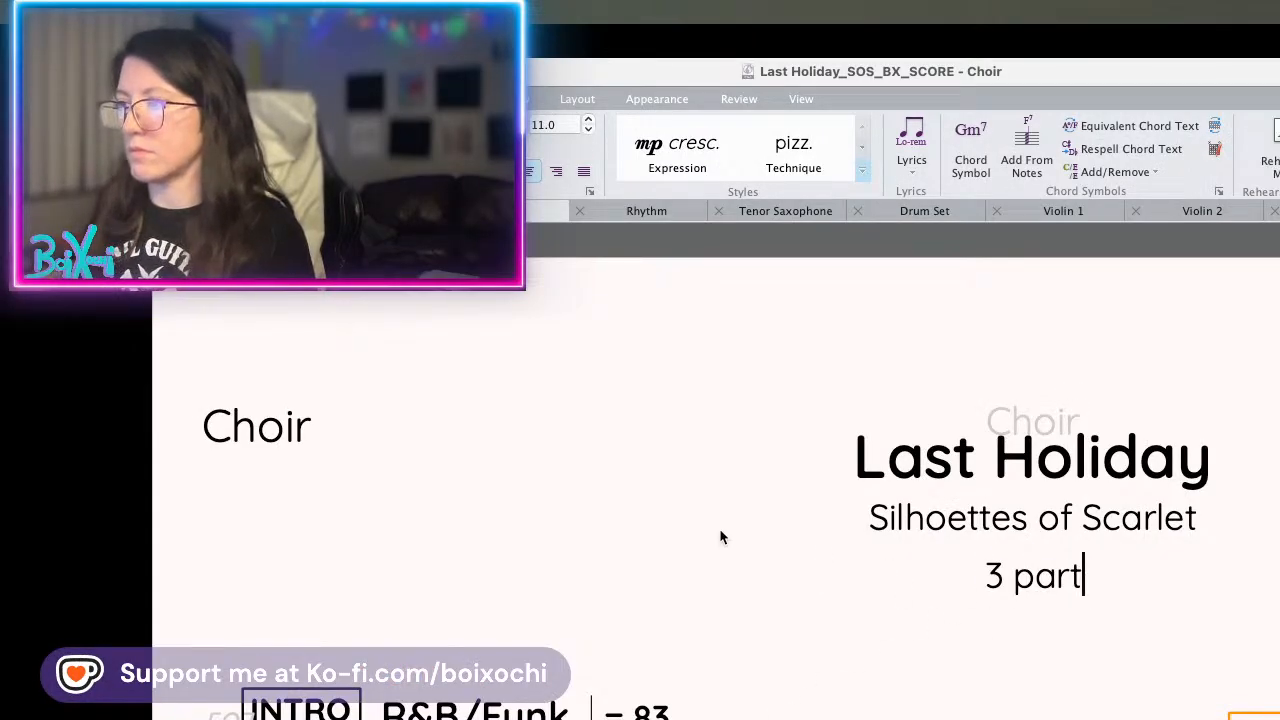
{"action": "key", "text": "Escape"}
{"action": "left_click", "coordinate": [1012, 578]}
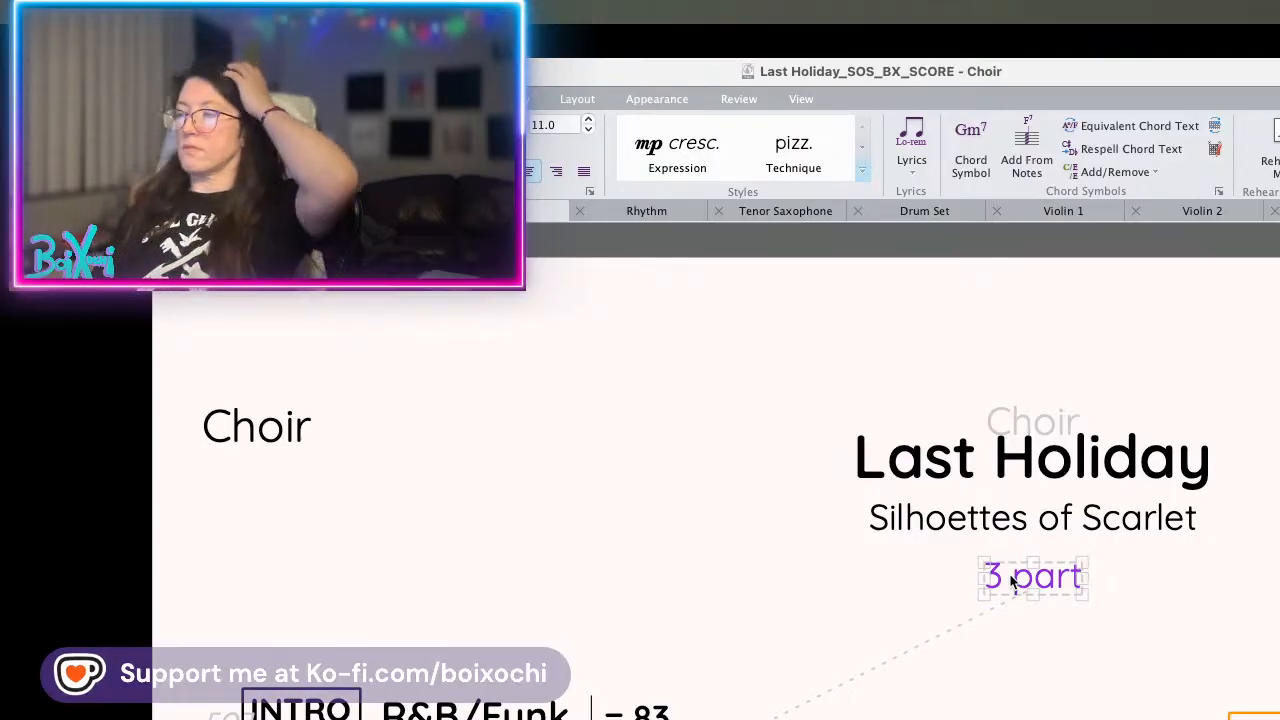
{"action": "scroll", "coordinate": [1010, 582], "scroll_direction": "down", "scroll_amount": 8}
{"action": "scroll", "coordinate": [1010, 578], "scroll_direction": "up", "scroll_amount": 10}
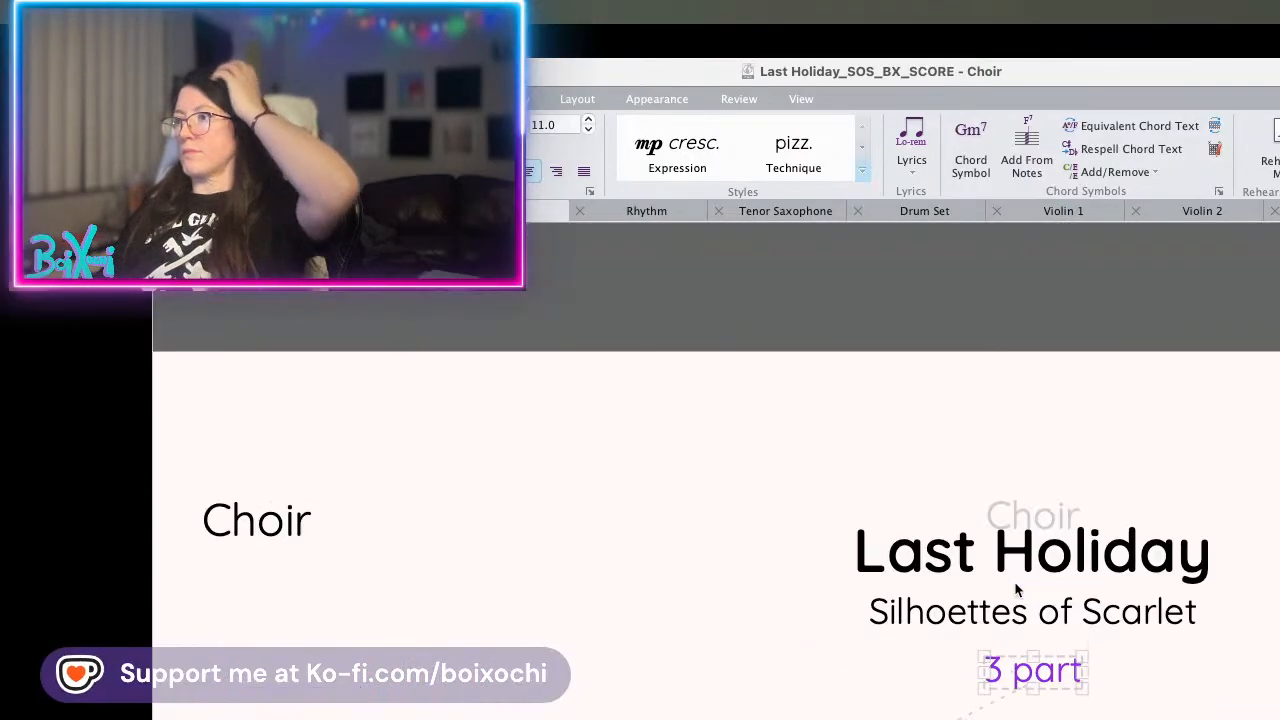
- Check the Electric Guitar part's header, then delete the centred "3 part" line from the Choir part
{"action": "key", "text": "Escape"}
{"action": "key", "text": "ctrl+shift+Tab"}
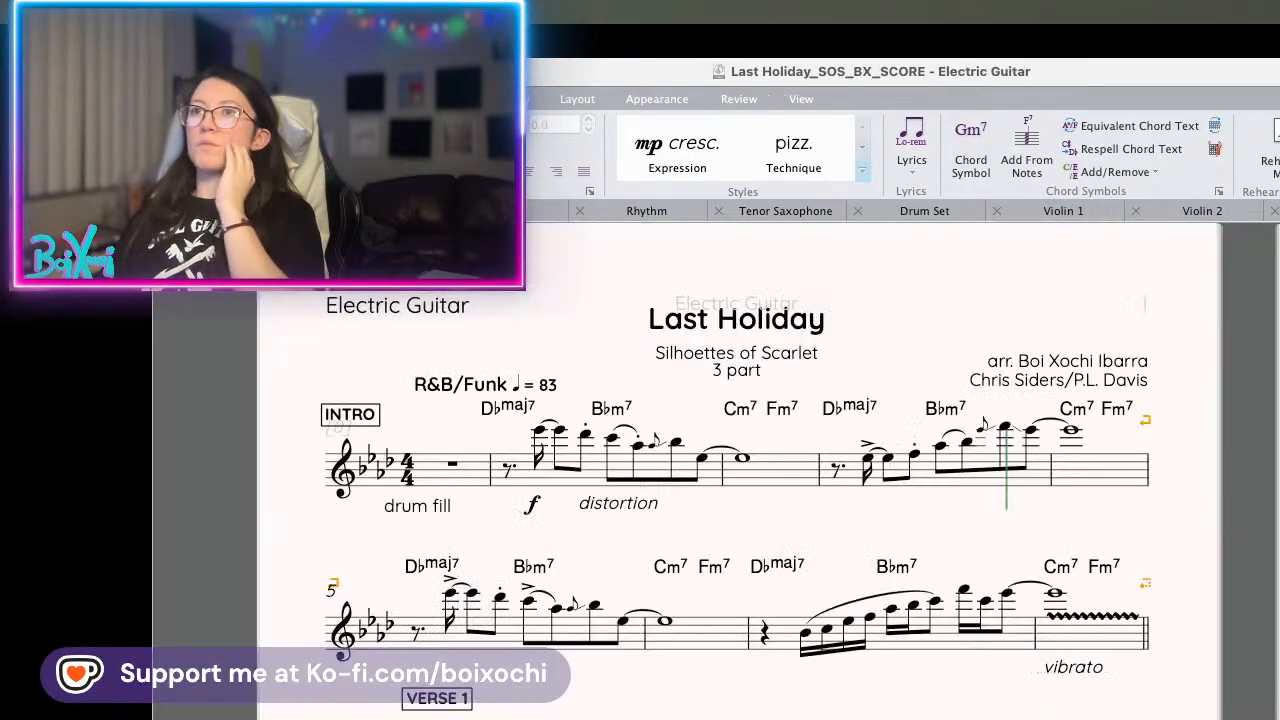
{"action": "key", "text": "ctrl+Tab"}
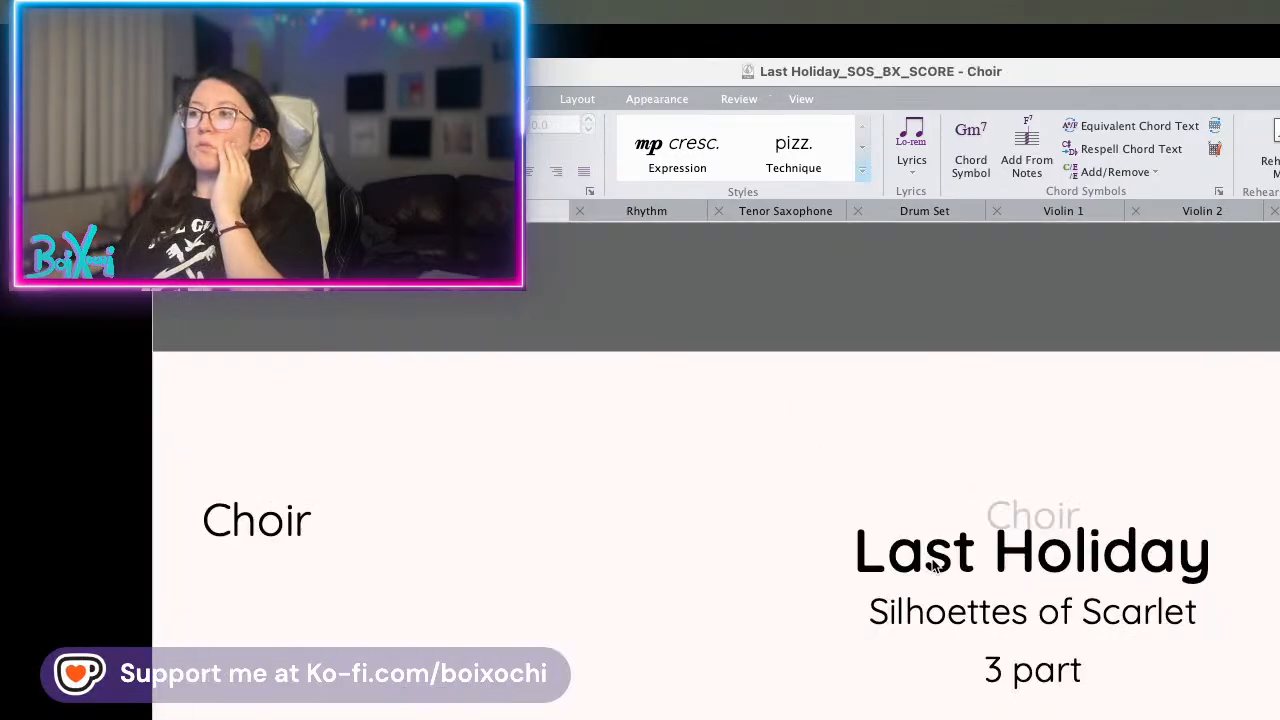
{"action": "left_click", "coordinate": [1048, 679]}
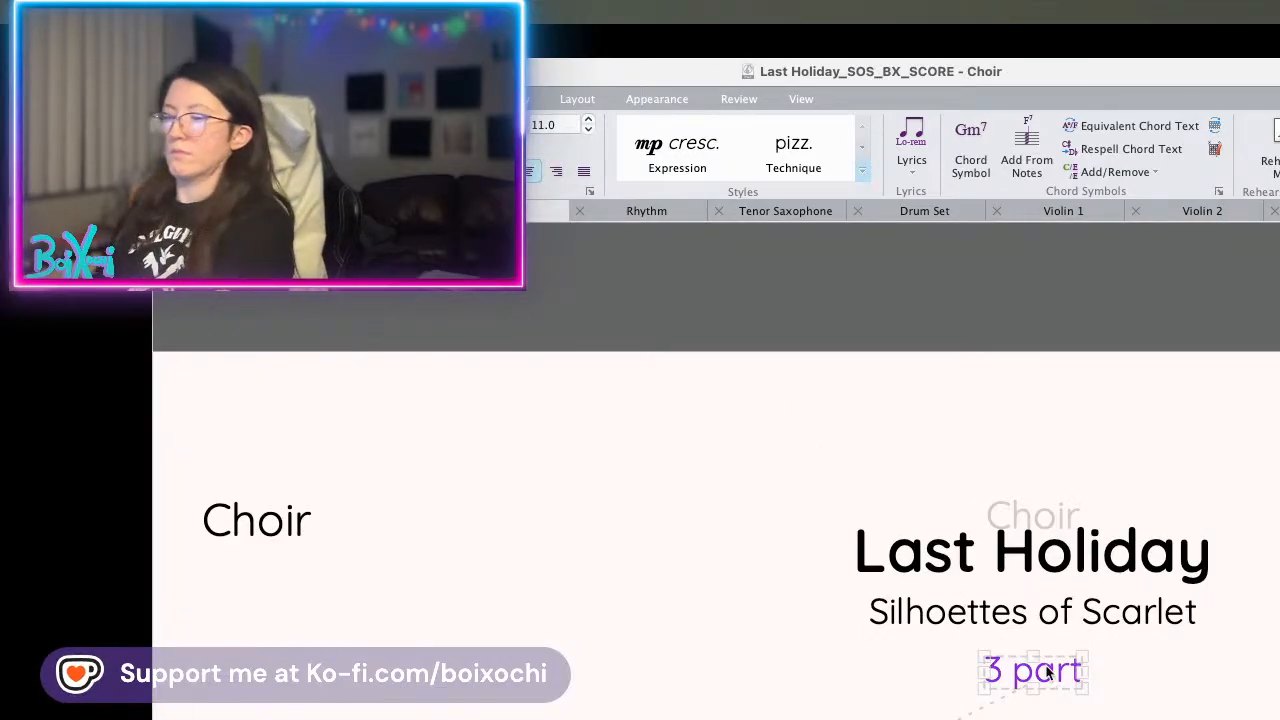
{"action": "key", "text": "Delete"}
- Add Plain text reading "3 part" beneath the Choir part name
{"action": "scroll", "coordinate": [1025, 699], "scroll_direction": "down", "scroll_amount": 5}
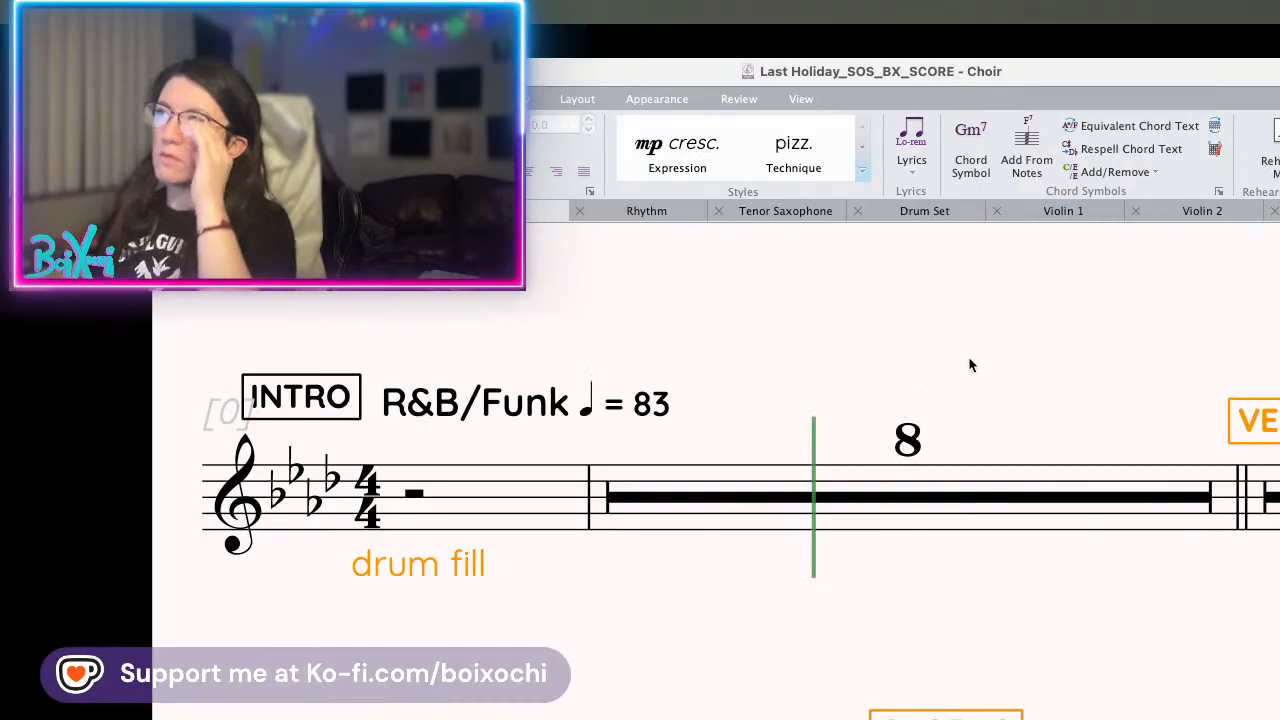
{"action": "left_click", "coordinate": [860, 171]}
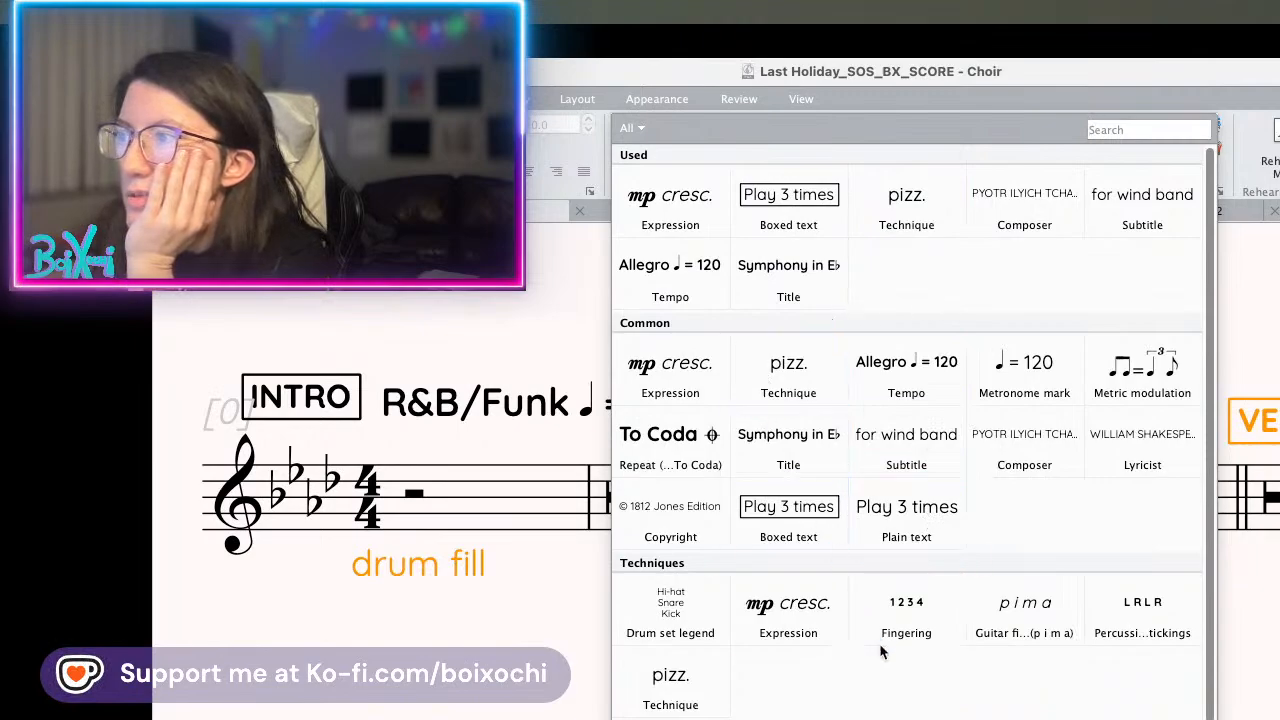
{"action": "left_click", "coordinate": [906, 515]}
{"action": "scroll", "coordinate": [808, 415], "scroll_direction": "up", "scroll_amount": 5}
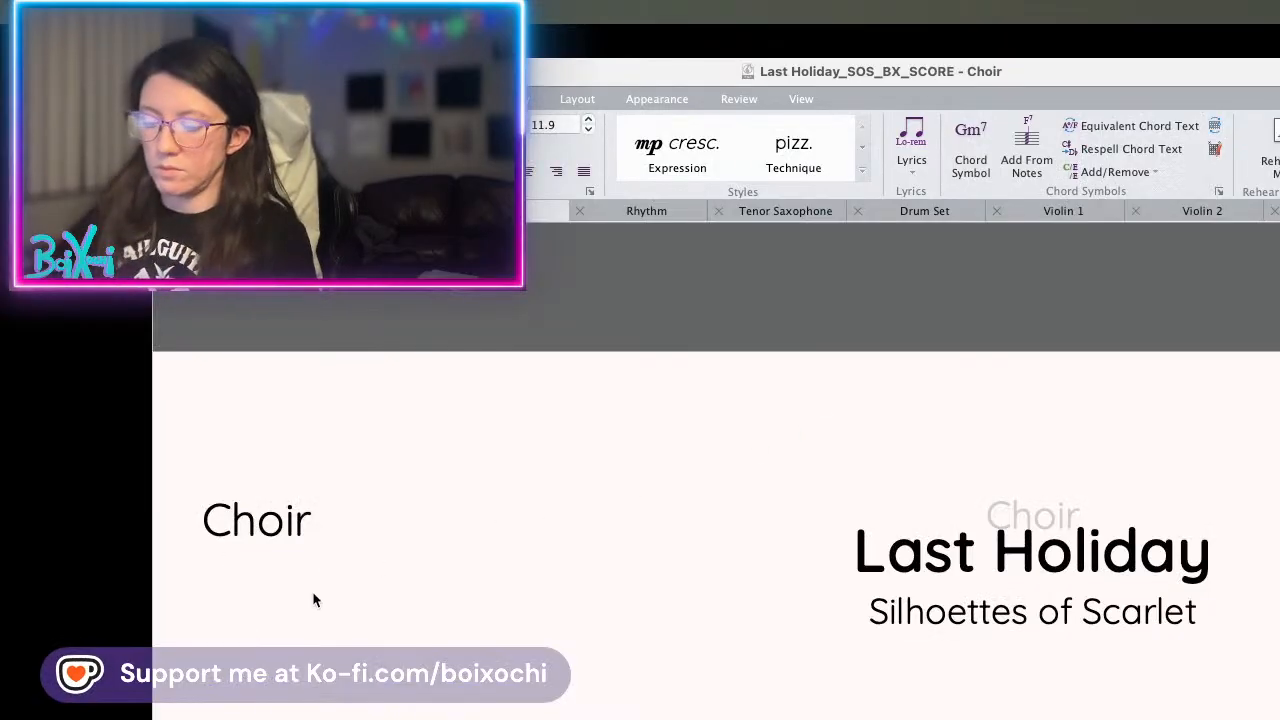
{"action": "type", "text": "3 part"}
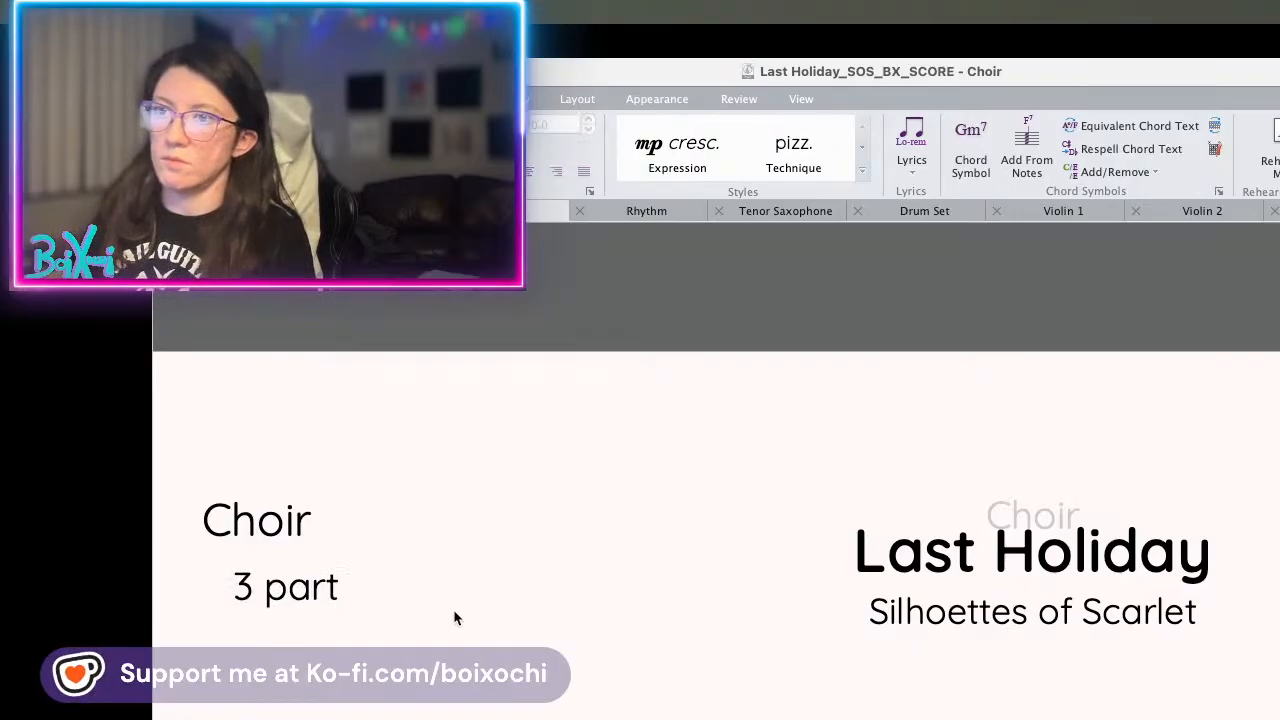
{"action": "scroll", "coordinate": [453, 618], "scroll_direction": "down", "scroll_amount": 5}
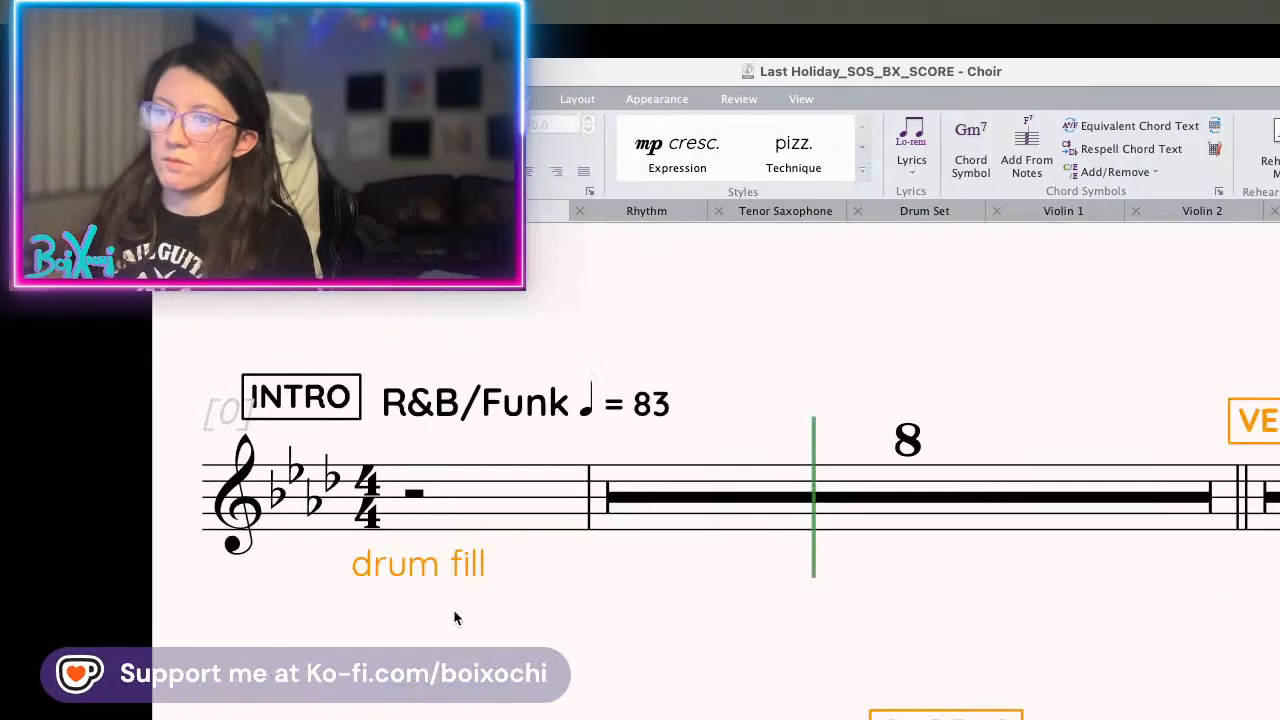
{"action": "scroll", "coordinate": [453, 618], "scroll_direction": "up", "scroll_amount": 5}
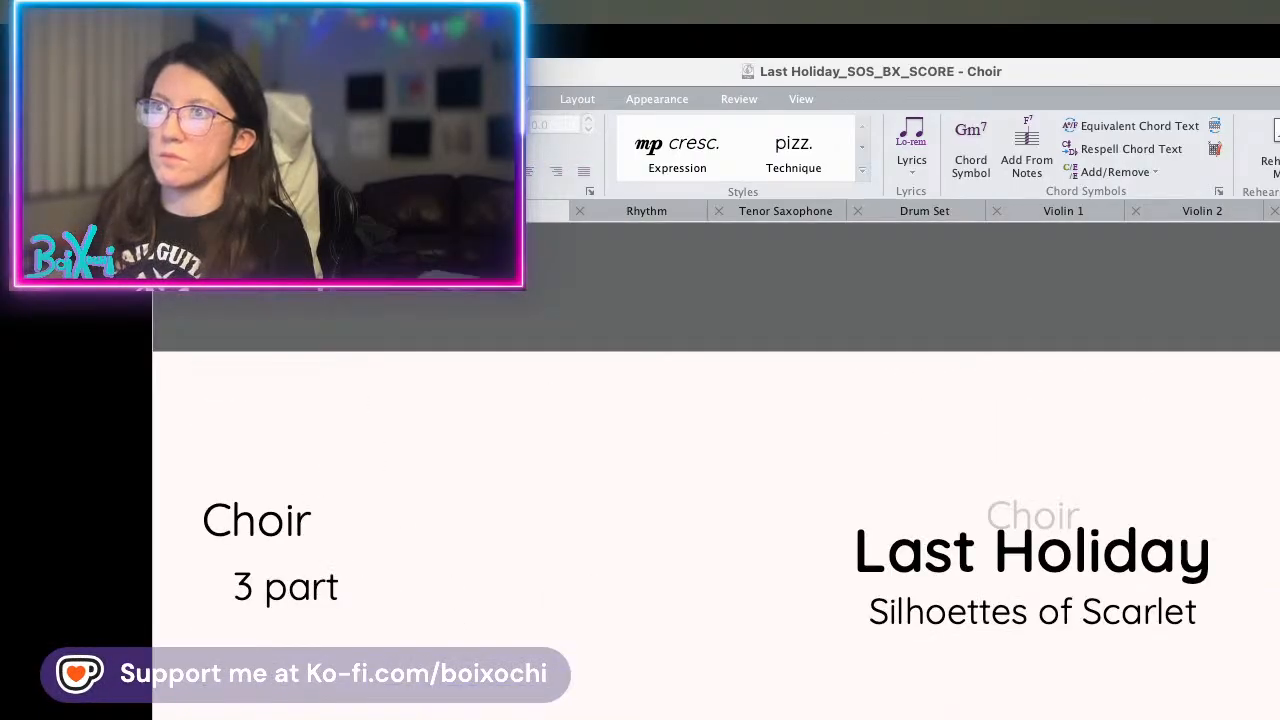
- Review the Choir part's header, system layout, lyrics and cues across both pages
{"action": "left_click", "coordinate": [360, 211]}
{"action": "left_click", "coordinate": [500, 211]}
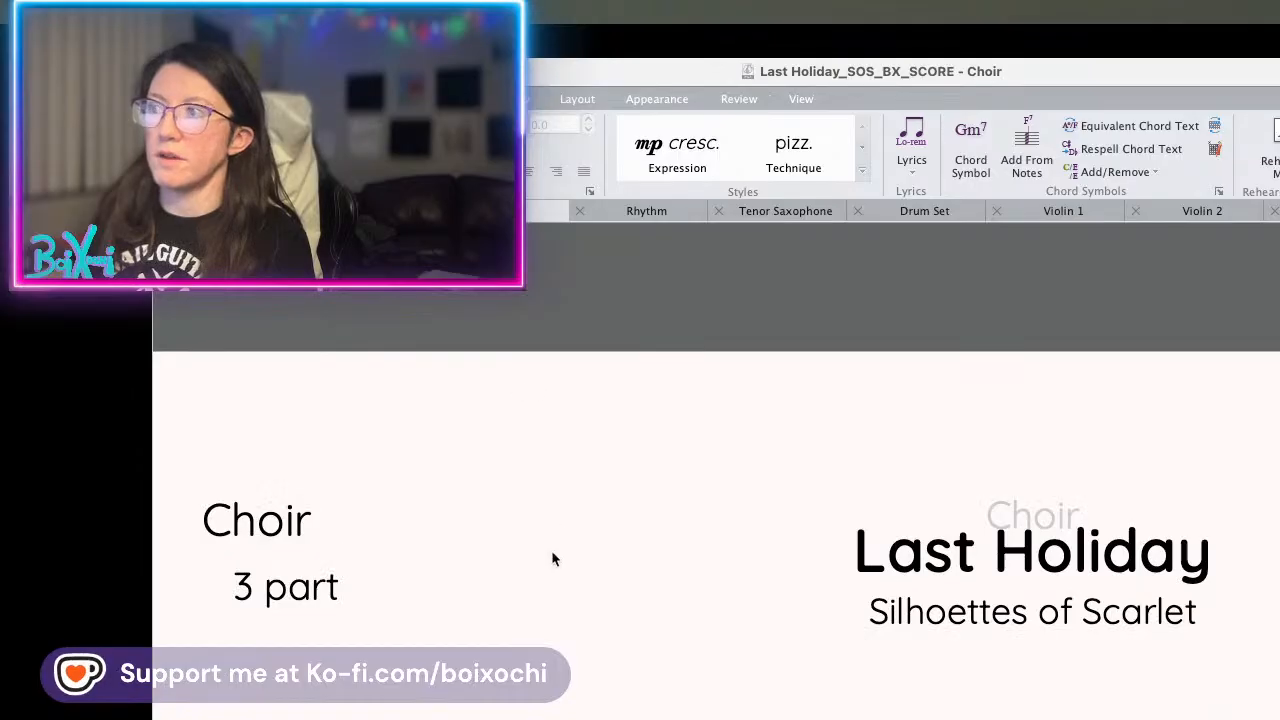
{"action": "scroll", "coordinate": [591, 610], "scroll_direction": "down", "scroll_amount": 5}
{"action": "scroll", "coordinate": [687, 633], "scroll_direction": "down", "scroll_amount": 5}
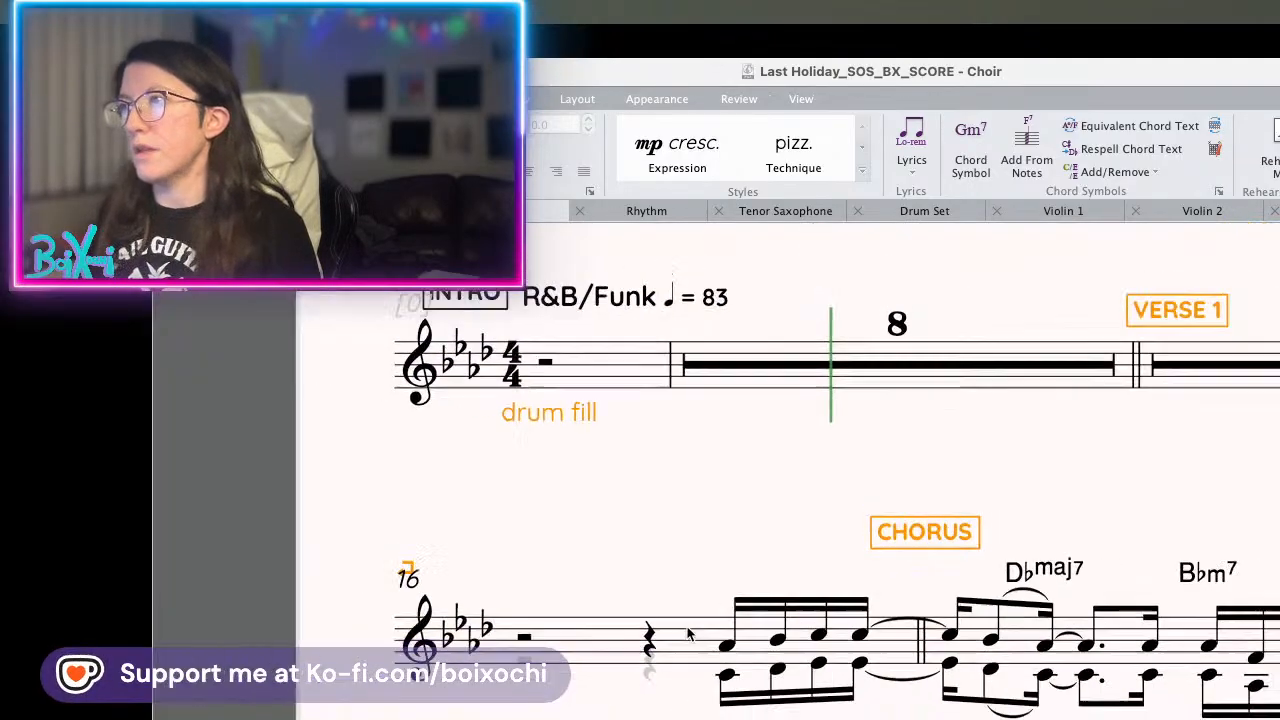
{"action": "scroll", "coordinate": [744, 620], "scroll_direction": "up", "scroll_amount": 2}
{"action": "scroll", "coordinate": [846, 573], "scroll_direction": "up", "scroll_amount": 3}
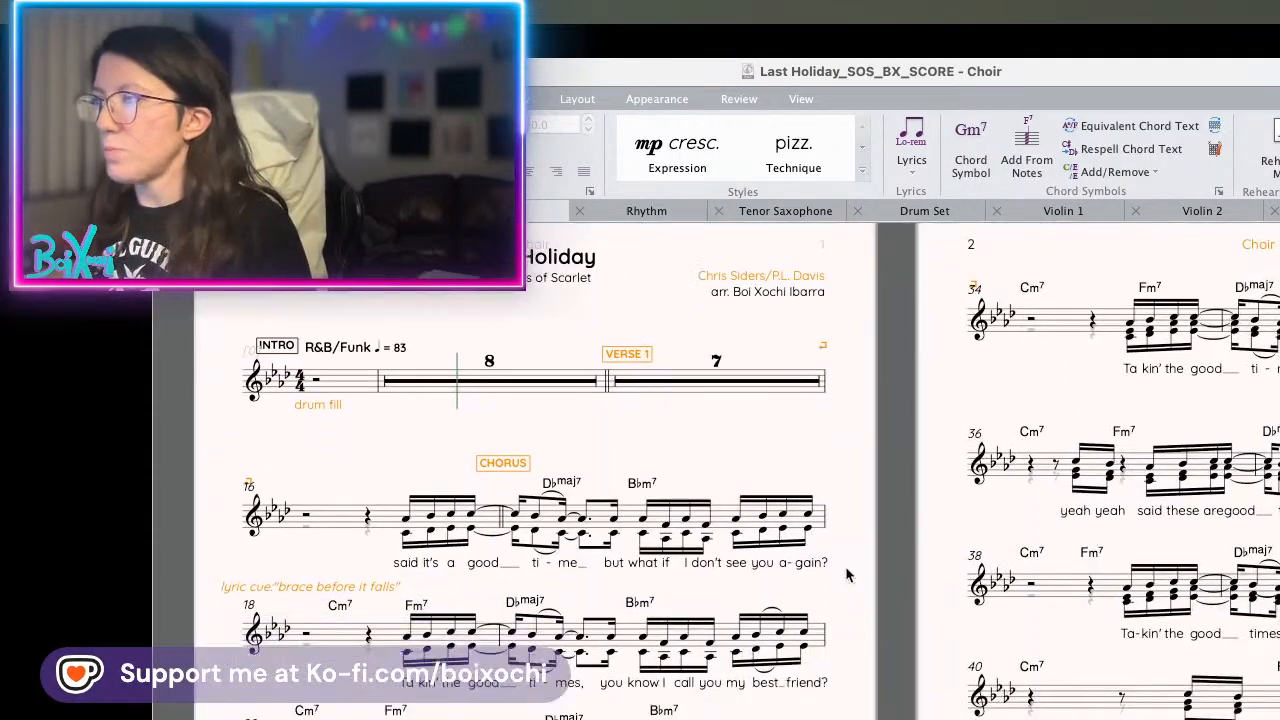
{"action": "scroll", "coordinate": [846, 575], "scroll_direction": "down", "scroll_amount": 5}
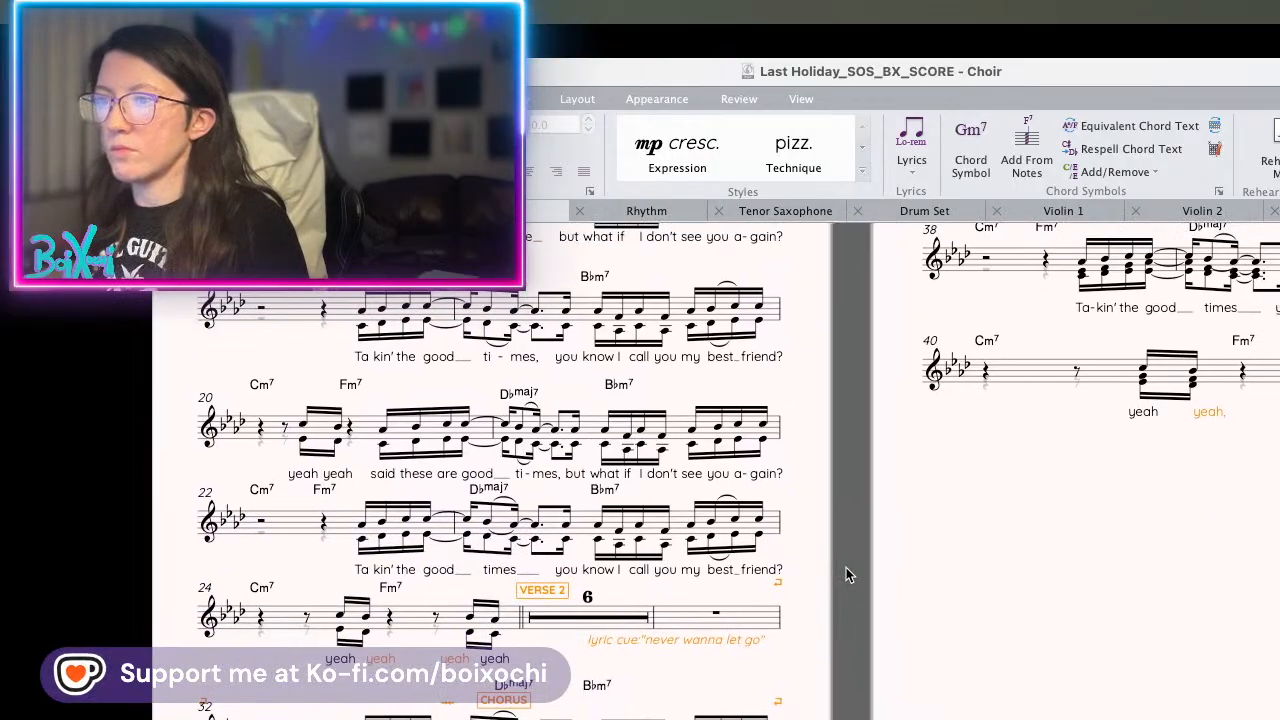
{"action": "scroll", "coordinate": [846, 567], "scroll_direction": "up", "scroll_amount": 5}
{"action": "scroll", "coordinate": [700, 640], "scroll_direction": "up", "scroll_amount": 1}
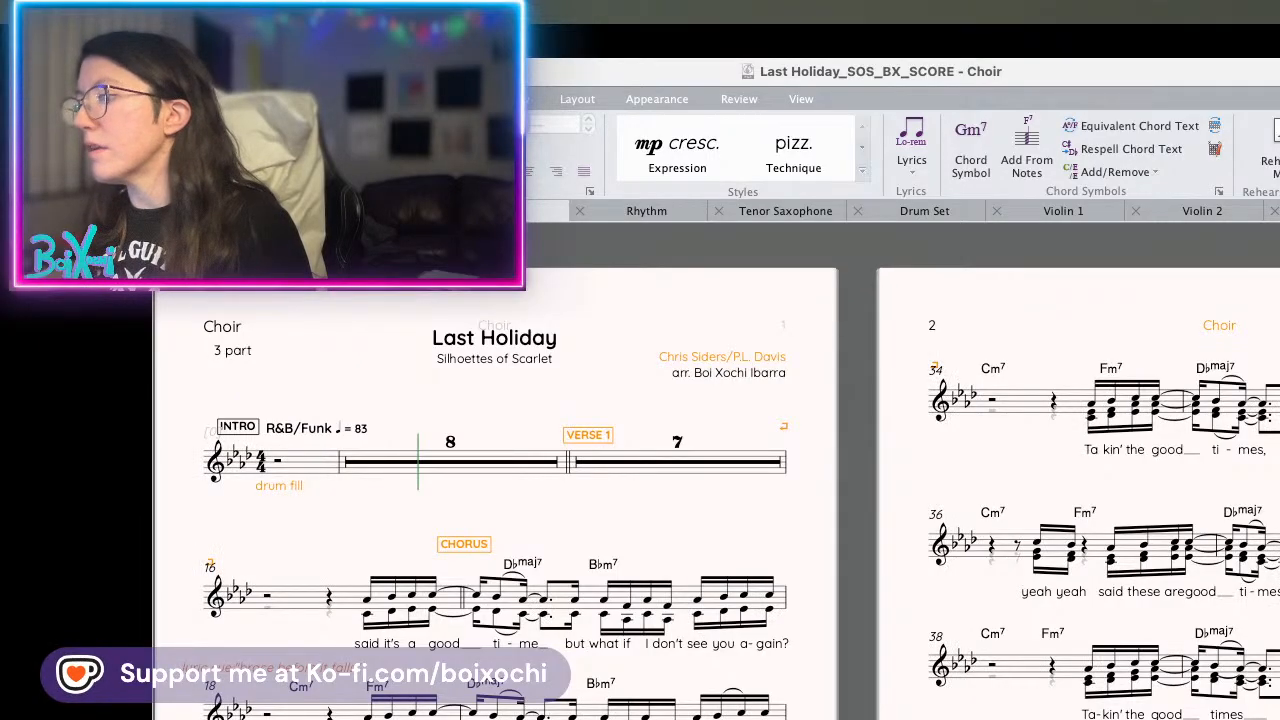
- Play back the Choir part briefly from the first "yeah" chord in bar 40 and from the opening
{"action": "scroll", "coordinate": [1155, 698], "scroll_direction": "down", "scroll_amount": 2}
{"action": "scroll", "coordinate": [1155, 698], "scroll_direction": "right", "scroll_amount": 3}
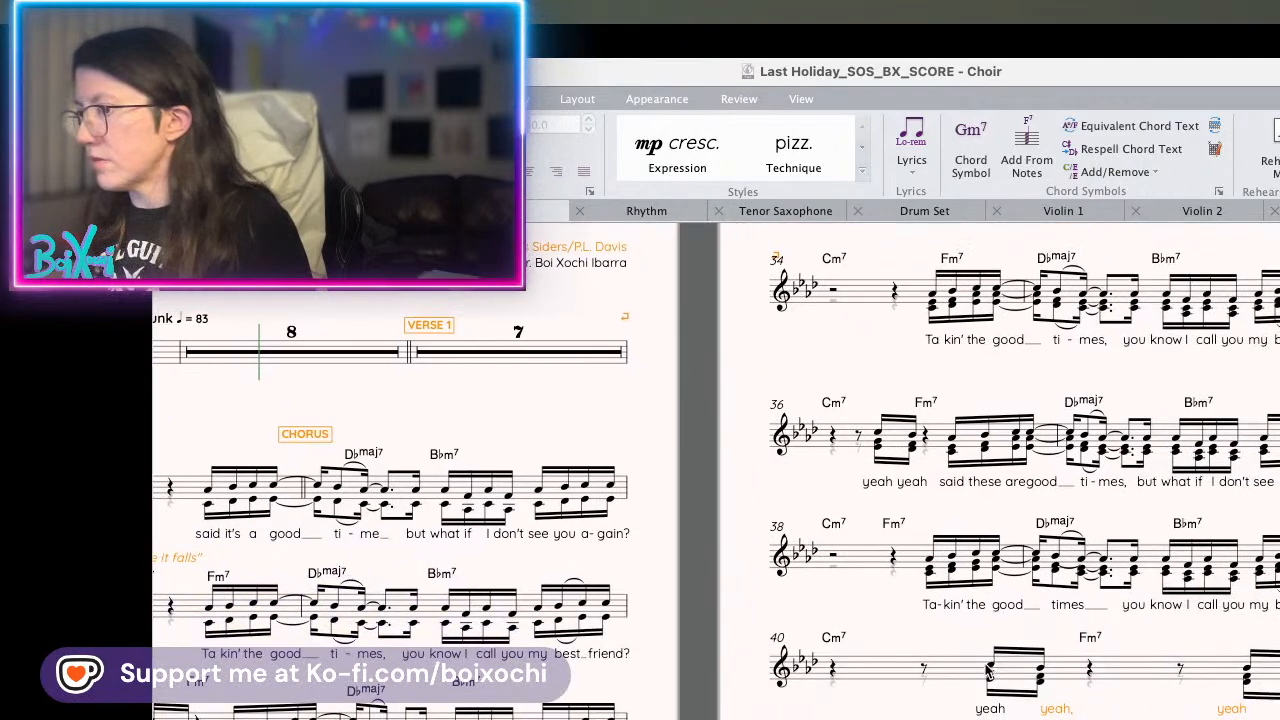
{"action": "key", "text": "space"}
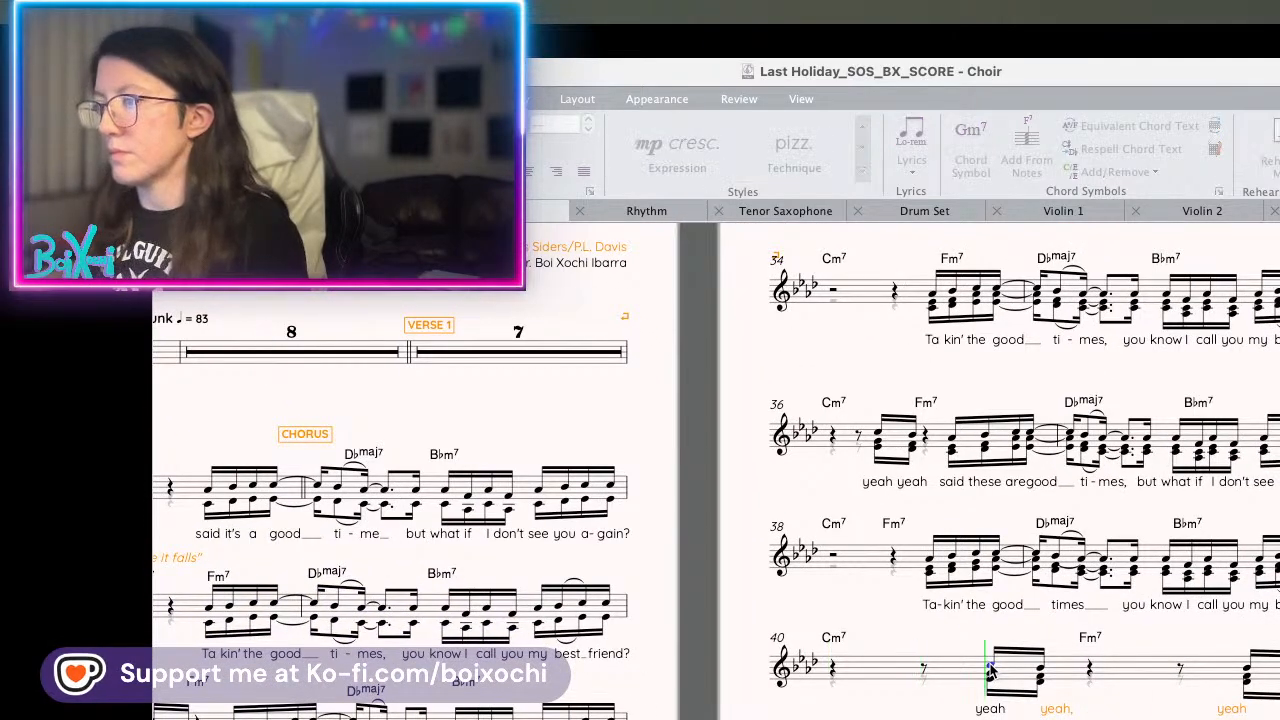
{"action": "key", "text": "space"}
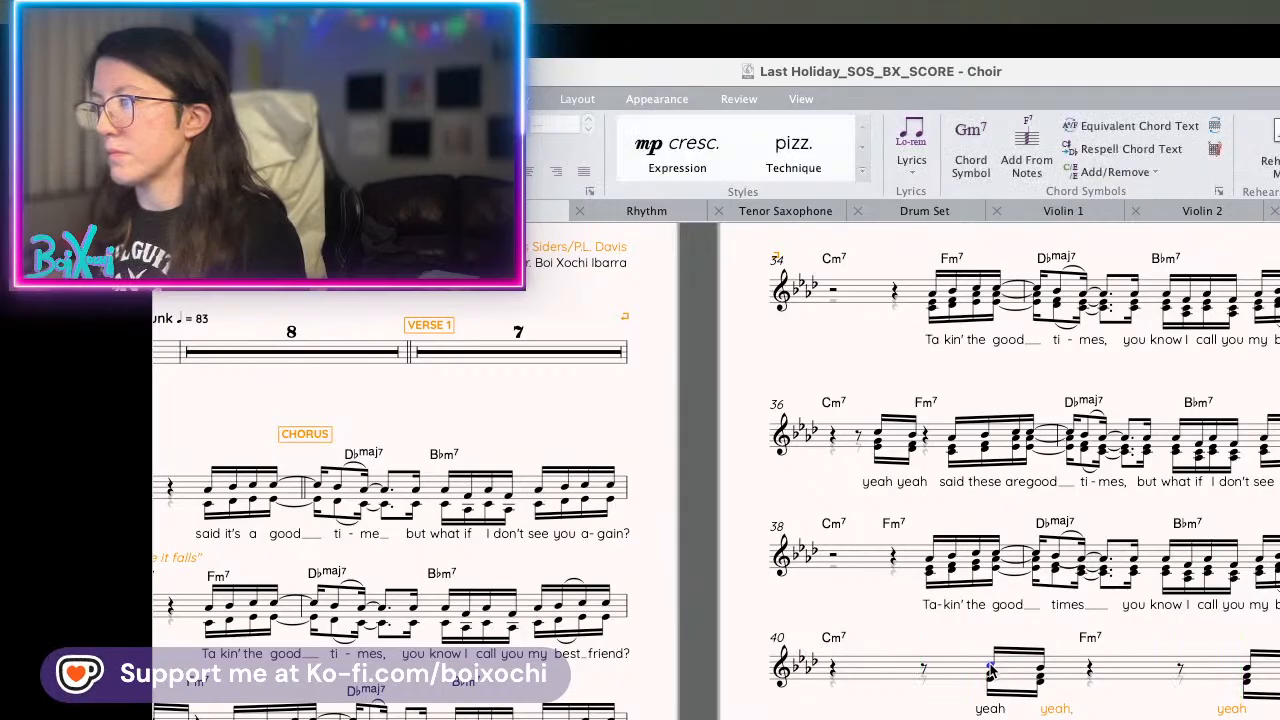
{"action": "key", "text": "space"}
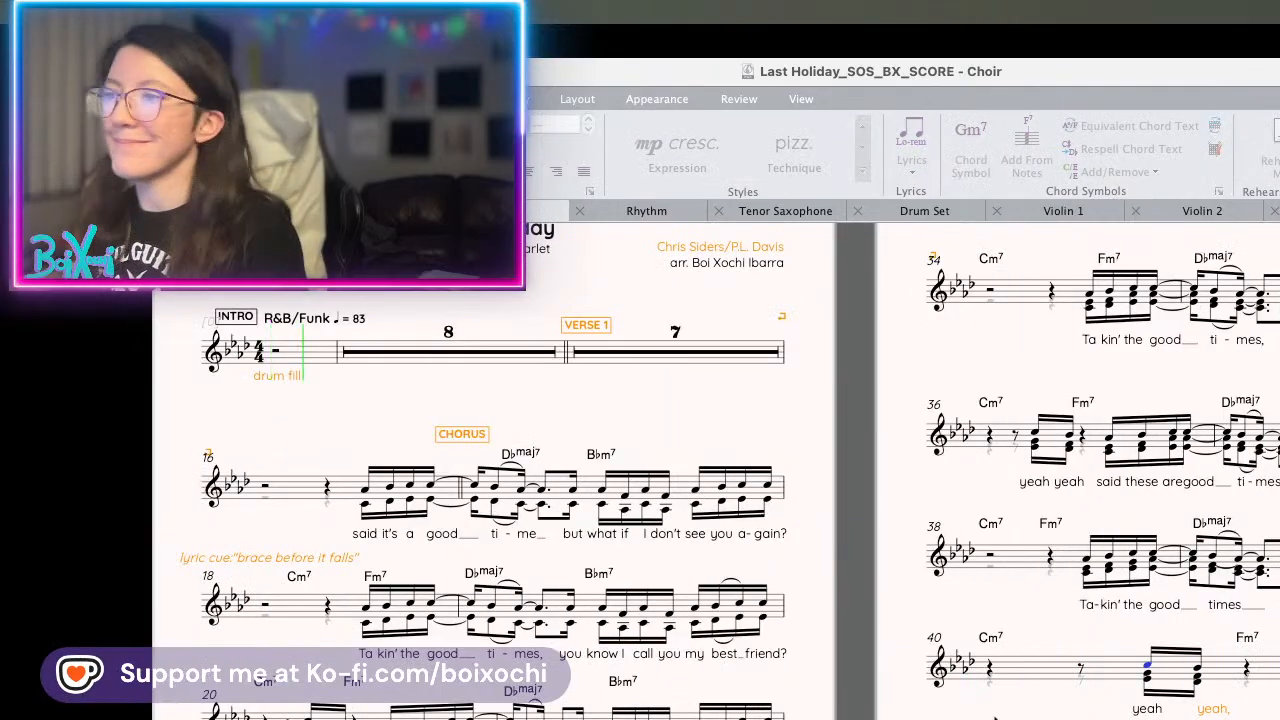
{"action": "key", "text": "space"}
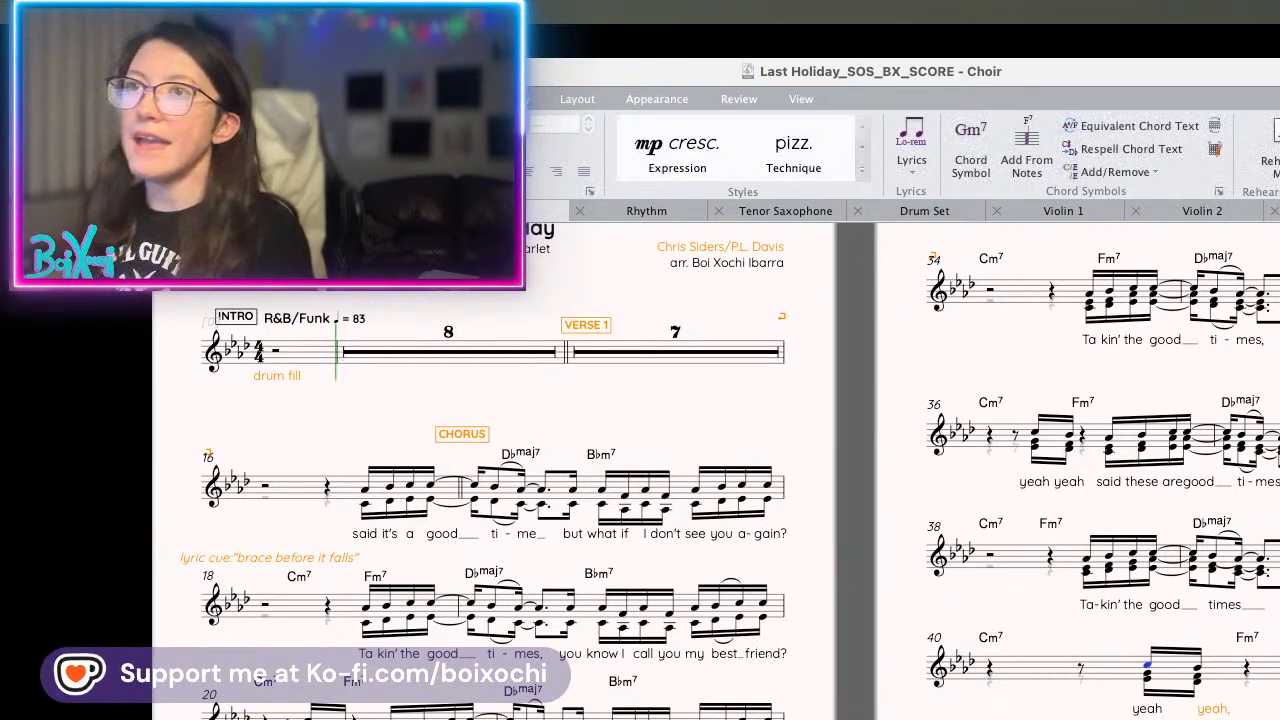
- Look over the full score and the Electric Guitar part's header and systems
{"action": "key", "text": "w"}
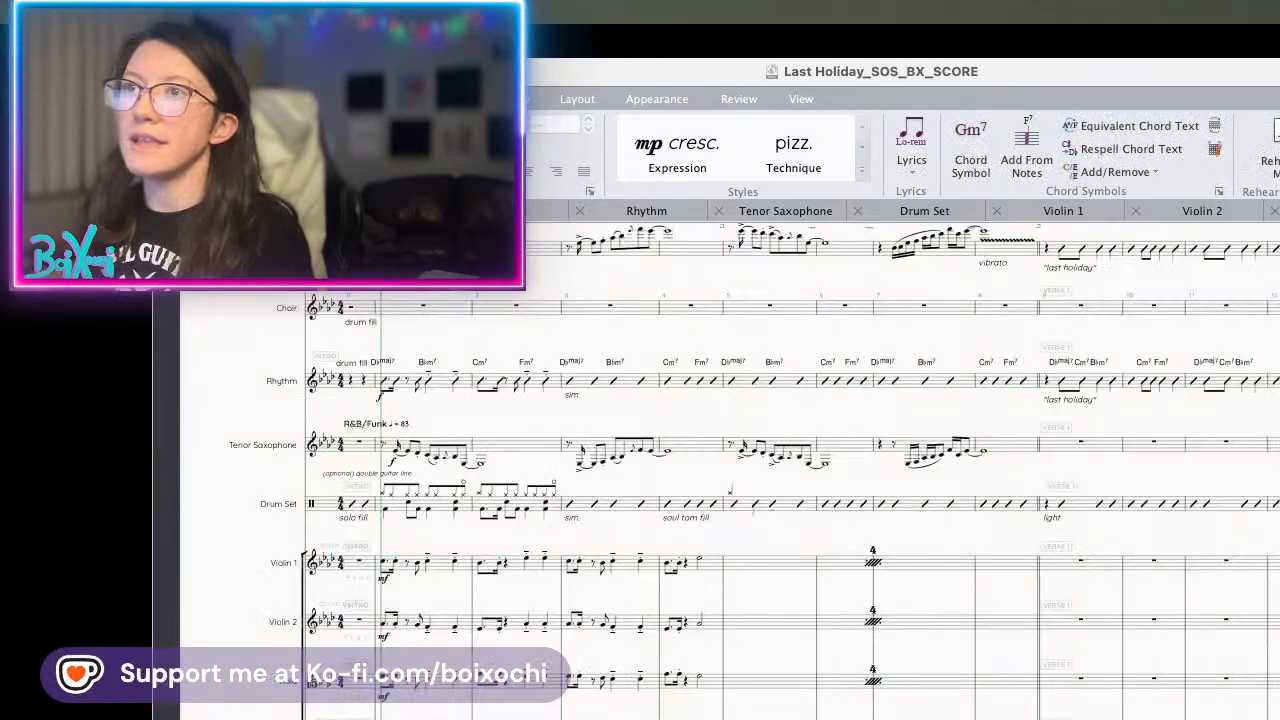
{"action": "key", "text": "ctrl+alt+Tab"}
{"action": "scroll", "coordinate": [733, 612], "scroll_direction": "down", "scroll_amount": 10}
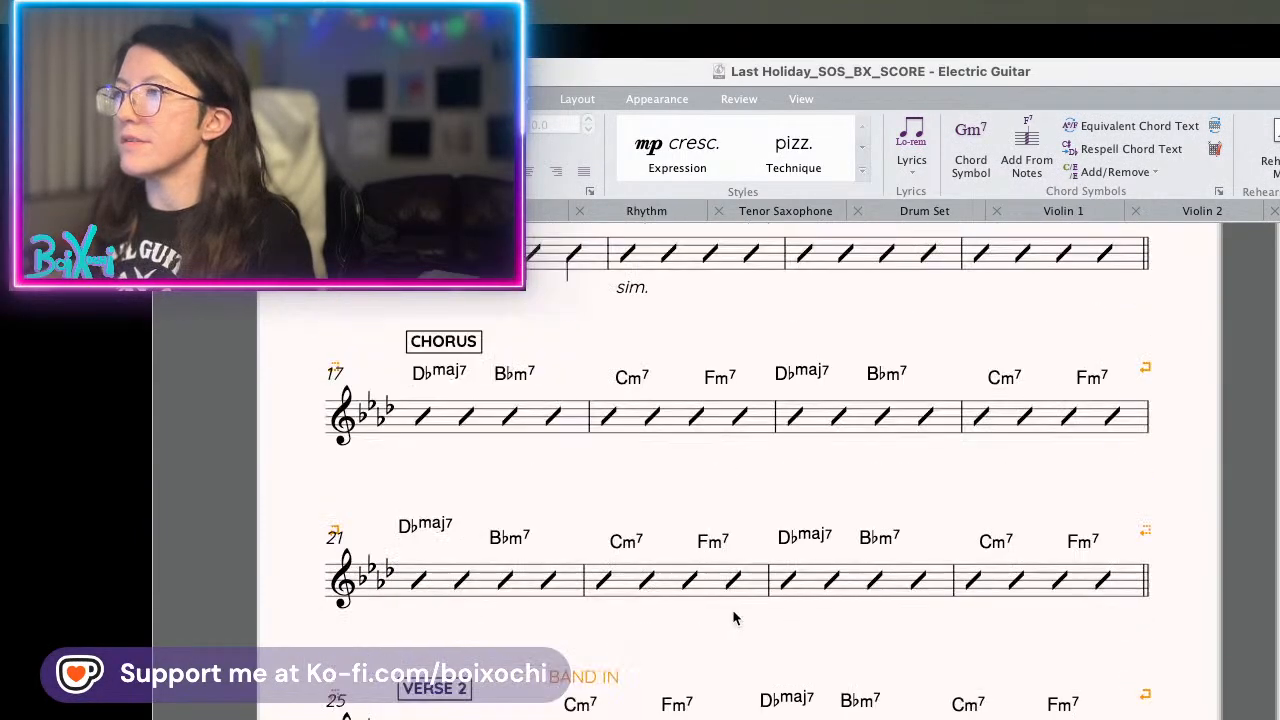
{"action": "scroll", "coordinate": [731, 611], "scroll_direction": "up", "scroll_amount": 10}
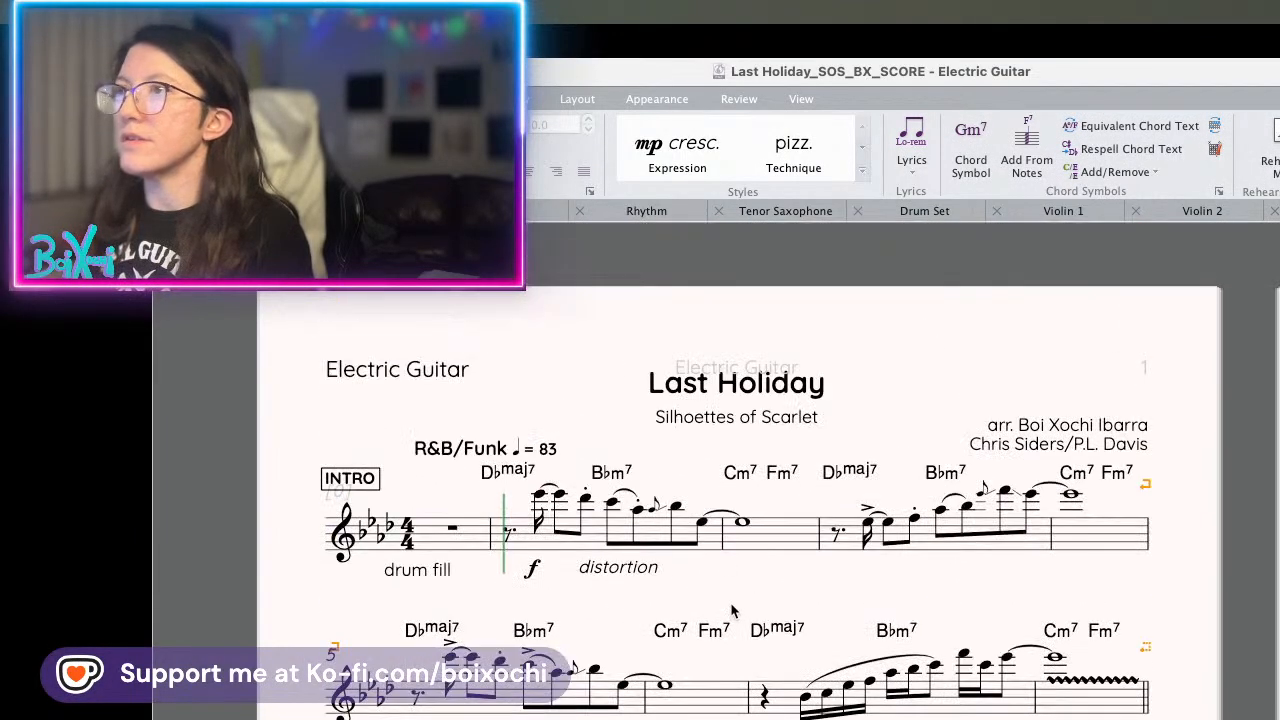
- In the Rhythm part, shift the VERSE 1 label left so it sits above the clef of the bar 9 system
{"action": "left_click", "coordinate": [652, 212]}
{"action": "scroll", "coordinate": [714, 557], "scroll_direction": "down", "scroll_amount": 3}
{"action": "scroll", "coordinate": [714, 557], "scroll_direction": "up", "scroll_amount": 6}
{"action": "scroll", "coordinate": [714, 557], "scroll_direction": "up", "scroll_amount": 5}
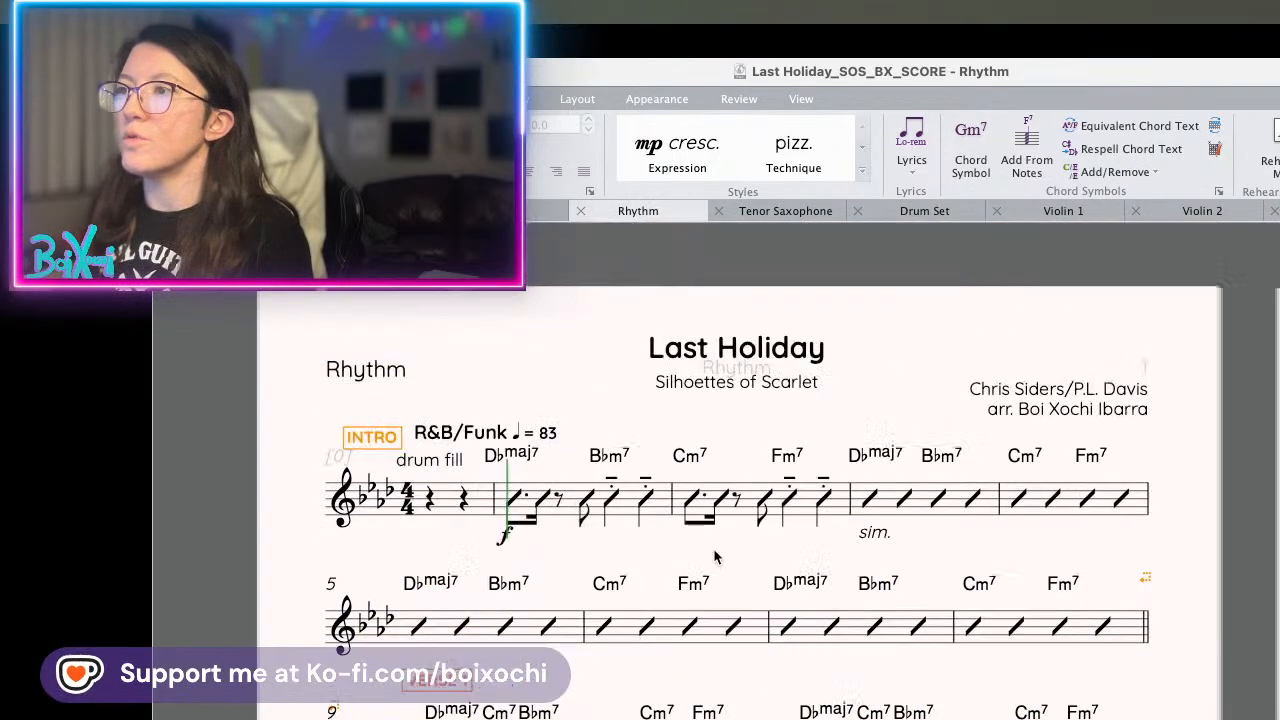
{"action": "scroll", "coordinate": [684, 712], "scroll_direction": "down", "scroll_amount": 3}
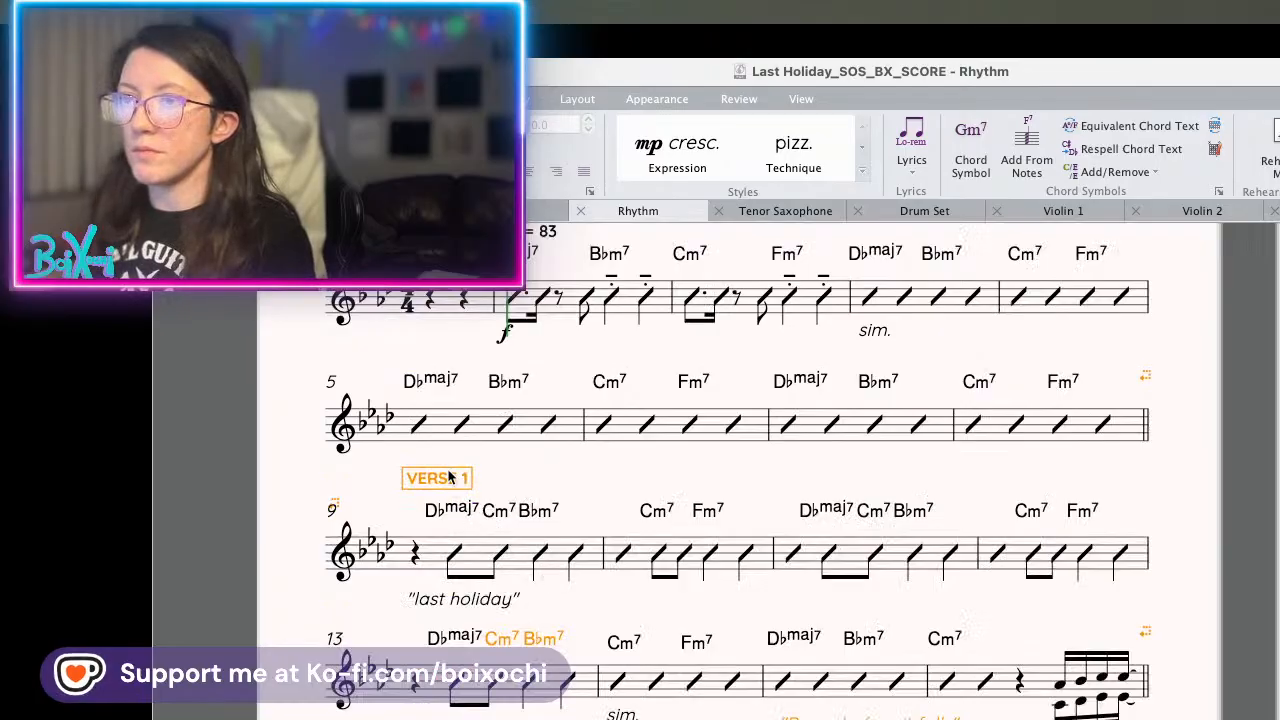
{"action": "left_click_drag", "start_coordinate": [450, 478], "coordinate": [398, 478]}
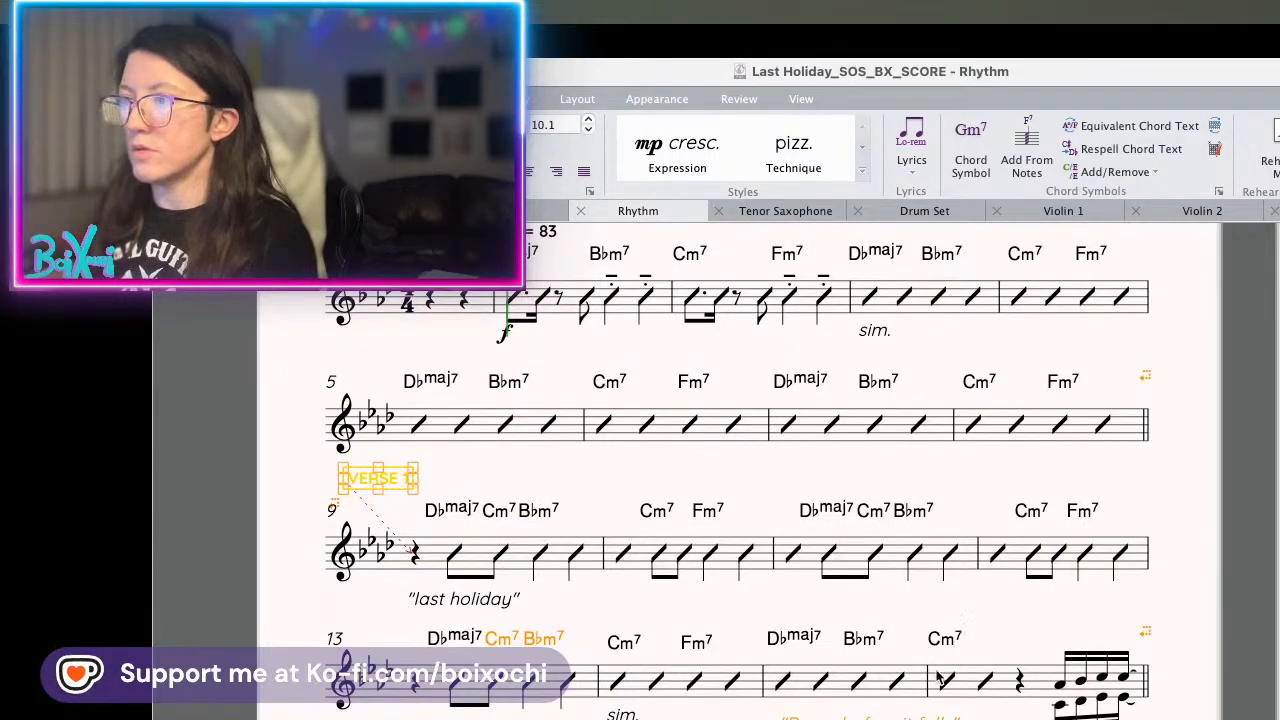
- Shift the "Brace before it falls" cue right beneath bars 15–16 and widen the gap above the bar 17 system
{"action": "scroll", "coordinate": [900, 600], "scroll_direction": "down", "scroll_amount": 2}
{"action": "scroll", "coordinate": [832, 676], "scroll_direction": "down", "scroll_amount": 1}
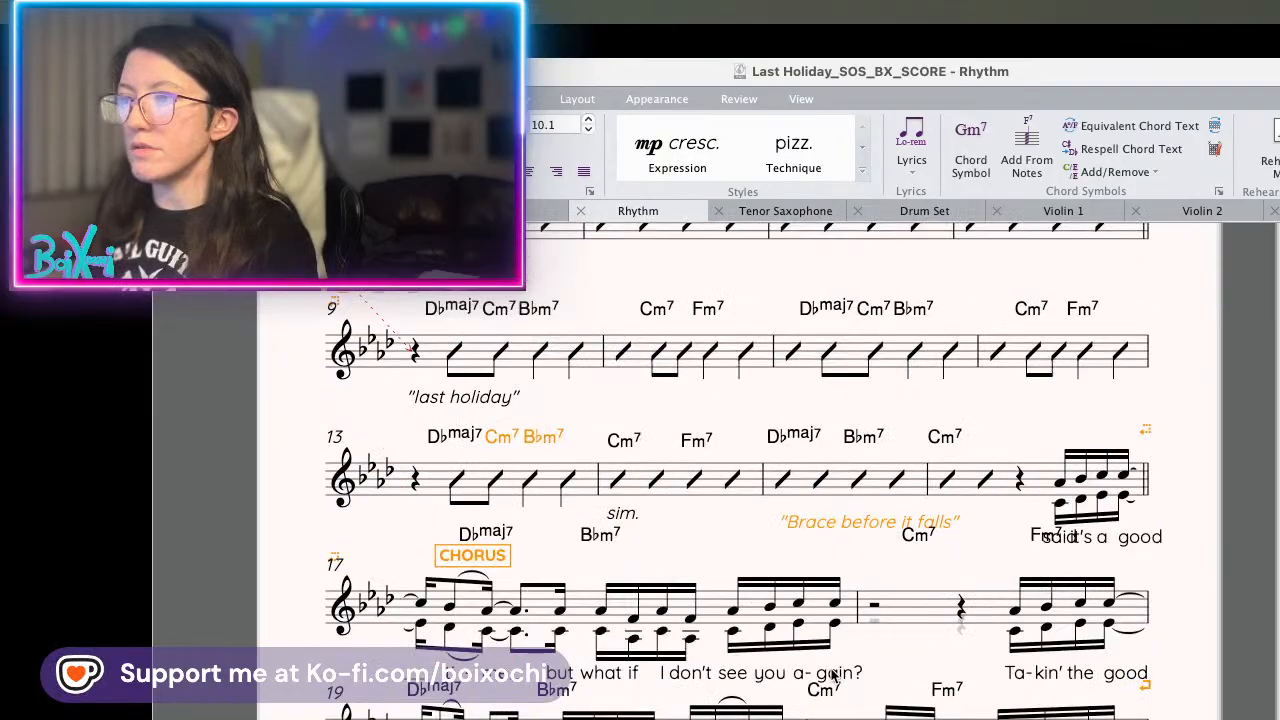
{"action": "left_click_drag", "start_coordinate": [862, 524], "coordinate": [920, 540]}
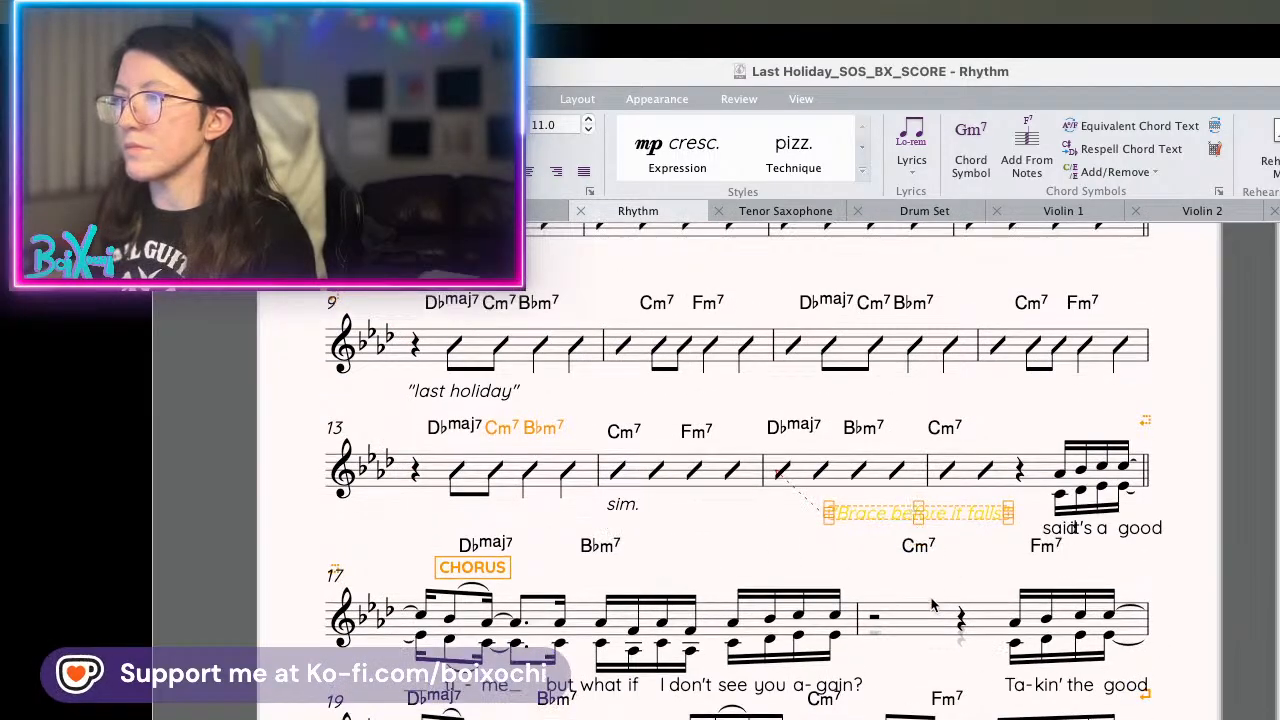
{"action": "left_click", "coordinate": [907, 632]}
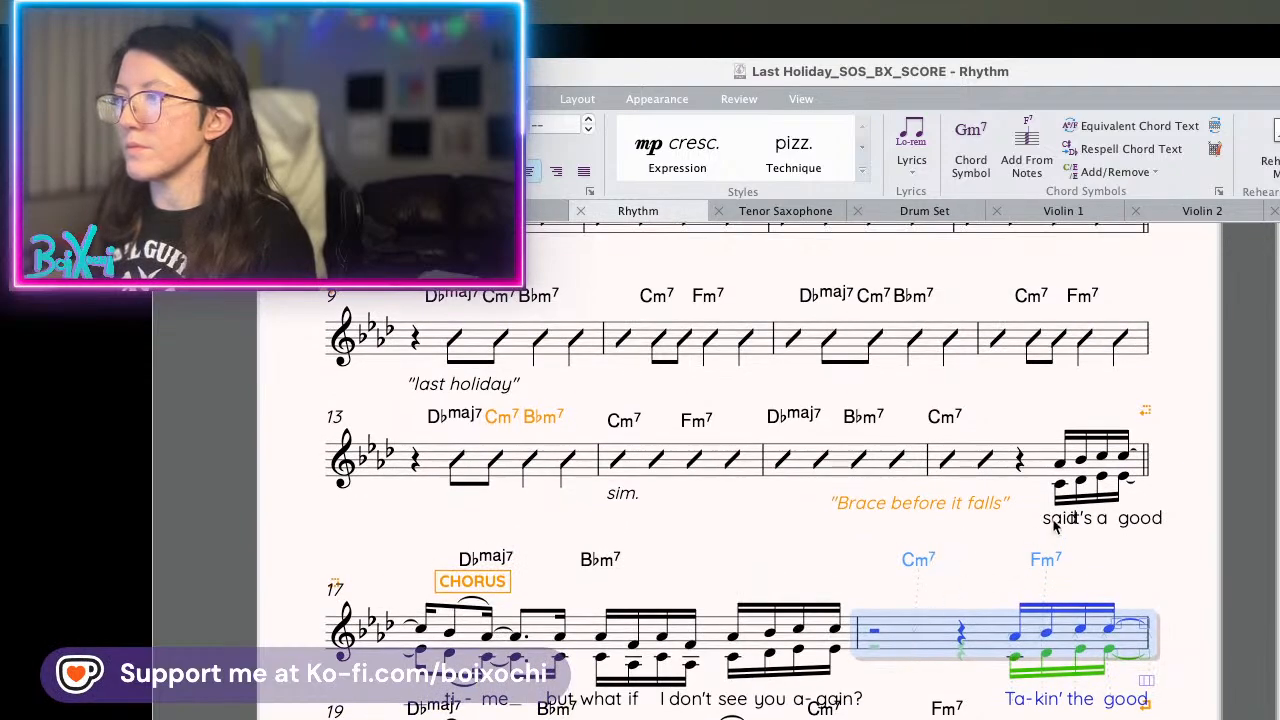
- Respace bar 16 so the lyrics "said it's a good" do not collide, and move the CHORUS label above the clef of the bar 17 system
{"action": "double_click", "coordinate": [1056, 522]}
{"action": "key", "text": "Escape"}
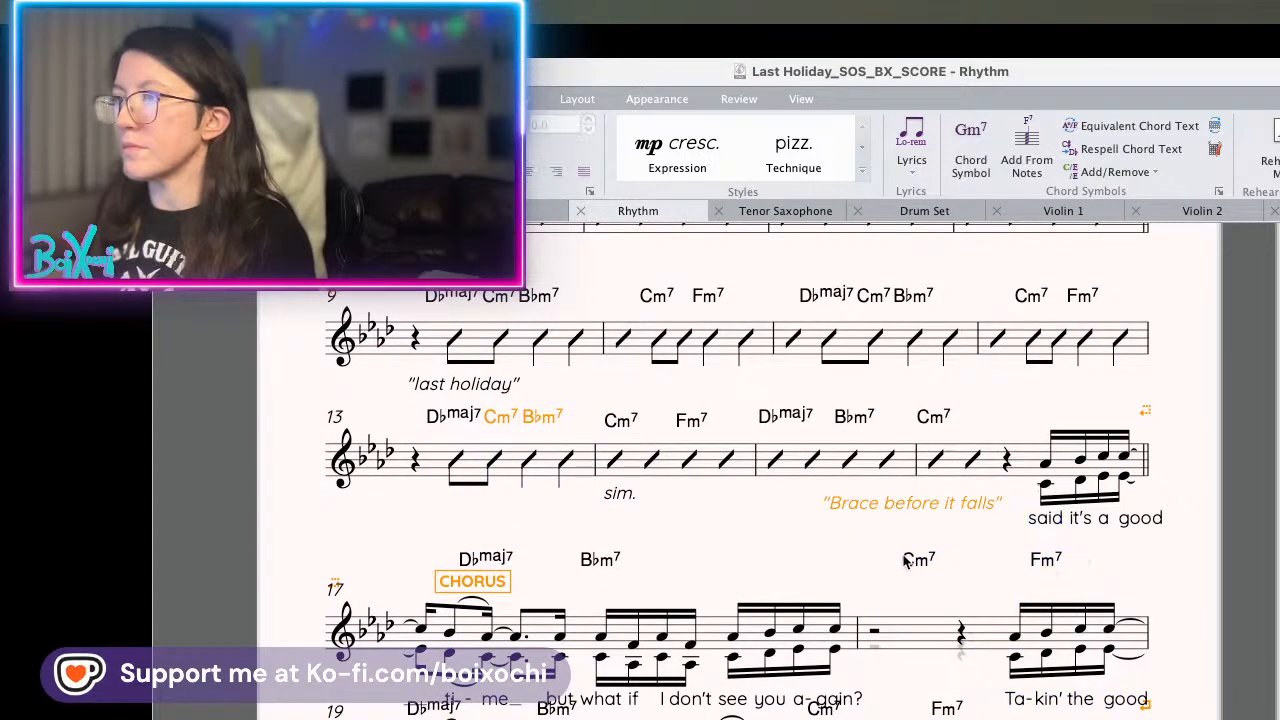
{"action": "scroll", "coordinate": [855, 529], "scroll_direction": "down", "scroll_amount": 3}
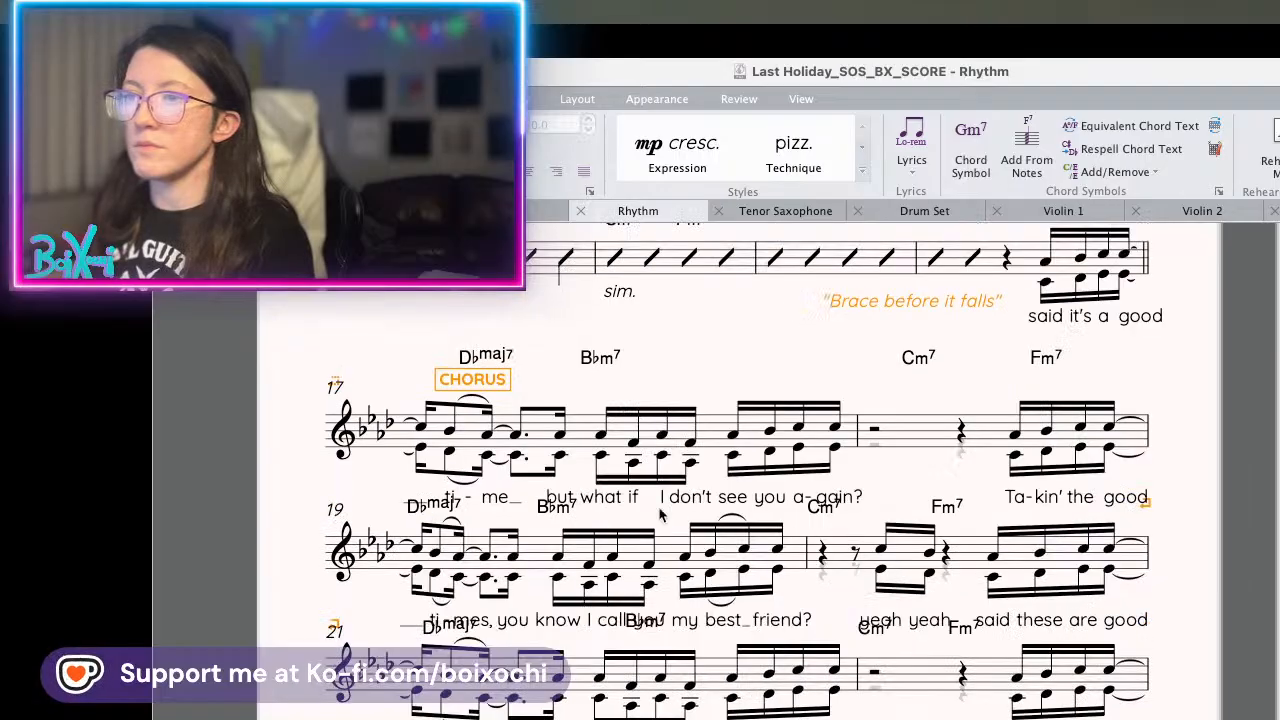
{"action": "left_click_drag", "start_coordinate": [474, 377], "coordinate": [358, 343]}
- In the bar 17 system, shift D♭maj7 left and up, raise B♭m7 level with it, and shift Cm7 left toward the end of bar 17
{"action": "left_click_drag", "start_coordinate": [482, 383], "coordinate": [423, 369]}
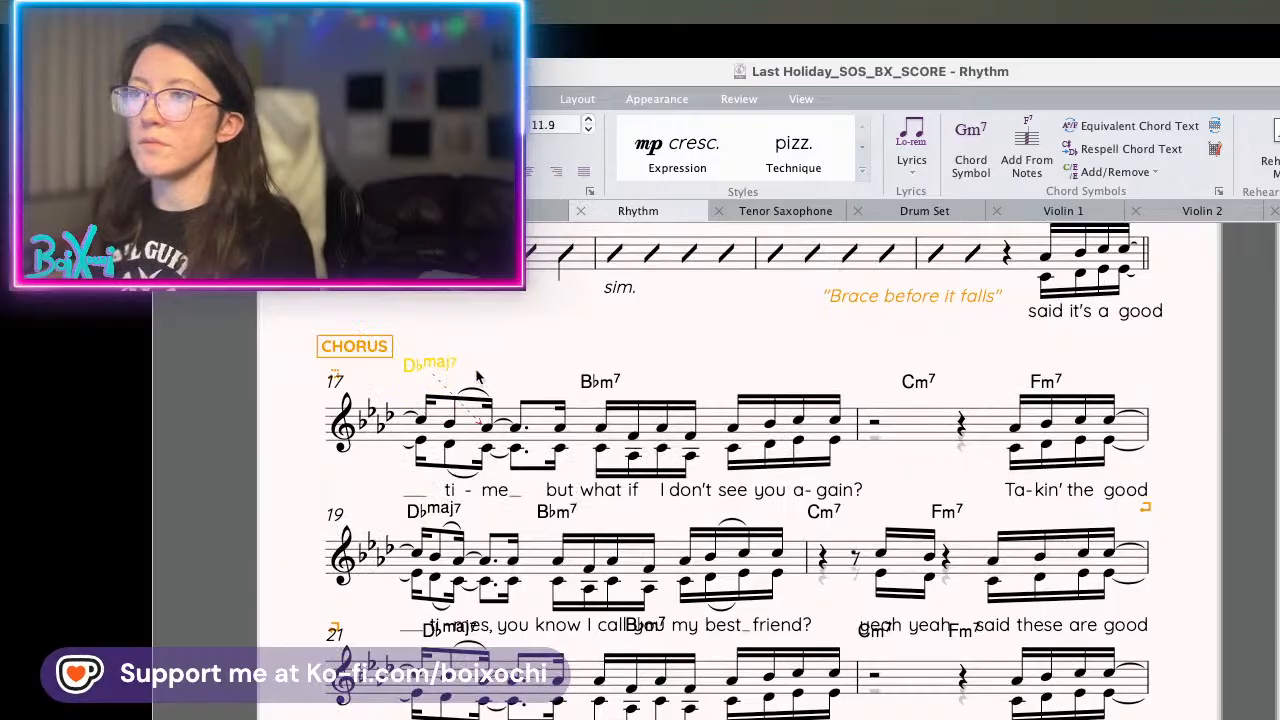
{"action": "left_click", "coordinate": [593, 385]}
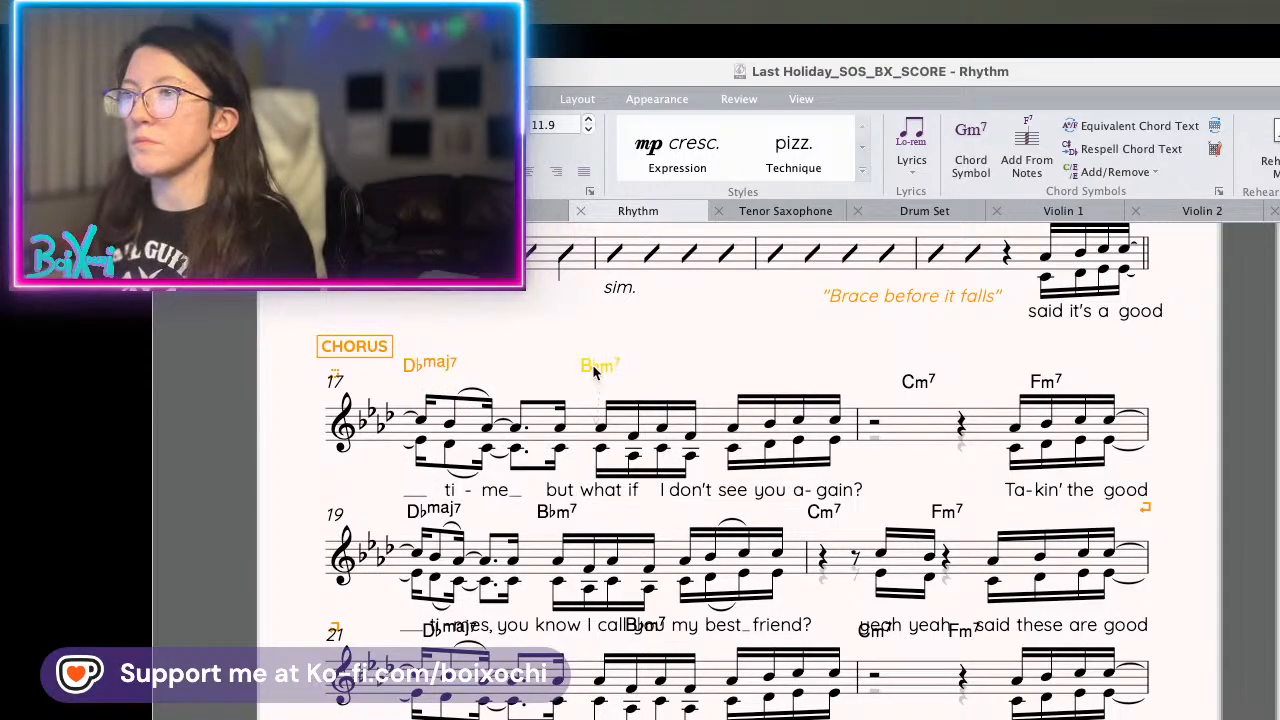
{"action": "left_click_drag", "start_coordinate": [924, 380], "coordinate": [878, 382]}
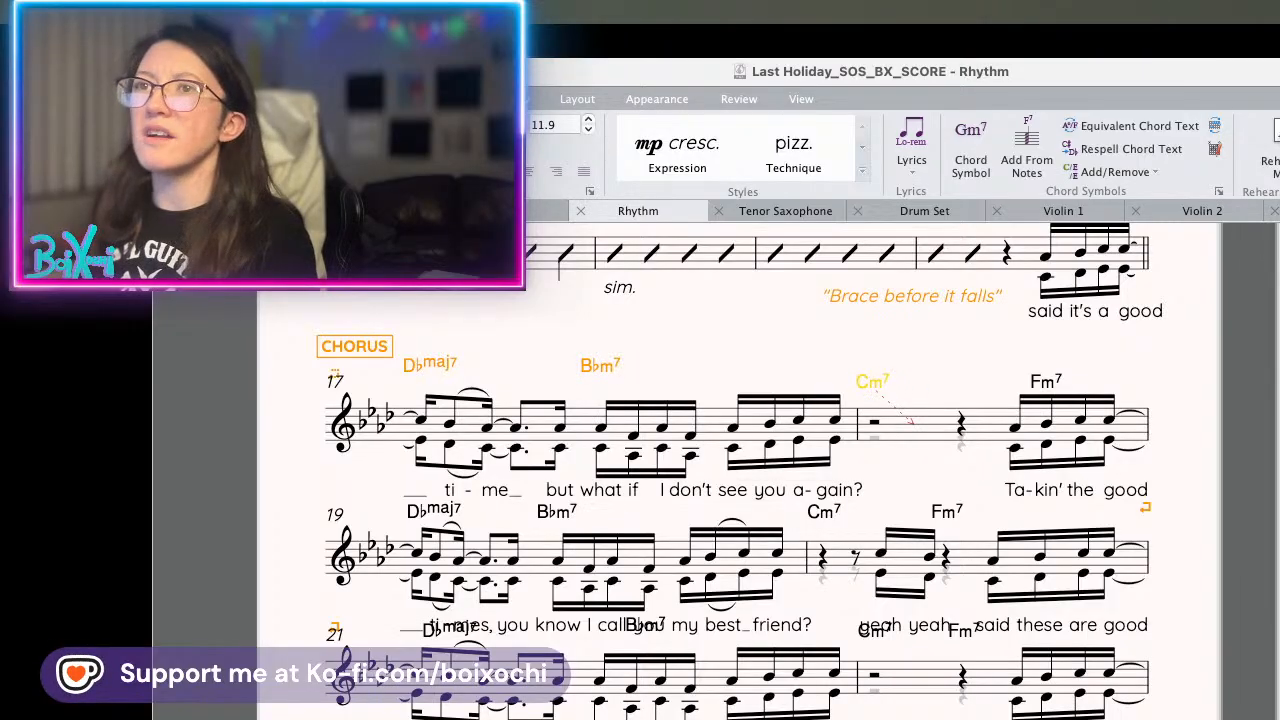
- In the full score, shift the Rhythm staff's B♭m7 chord symbol in bar 21 left to line up with the Choir's B♭m7
{"action": "key", "text": "w"}
{"action": "scroll", "coordinate": [882, 481], "scroll_direction": "up", "scroll_amount": 2}
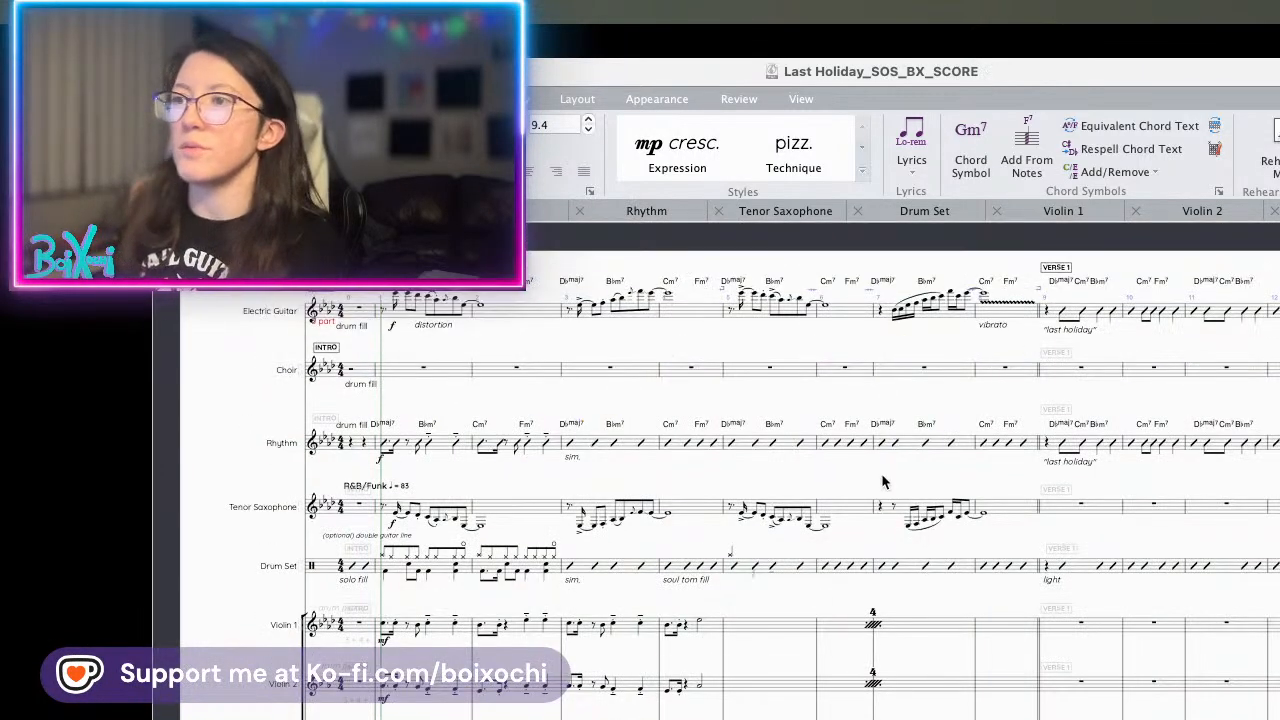
{"action": "scroll", "coordinate": [882, 481], "scroll_direction": "right", "scroll_amount": 5}
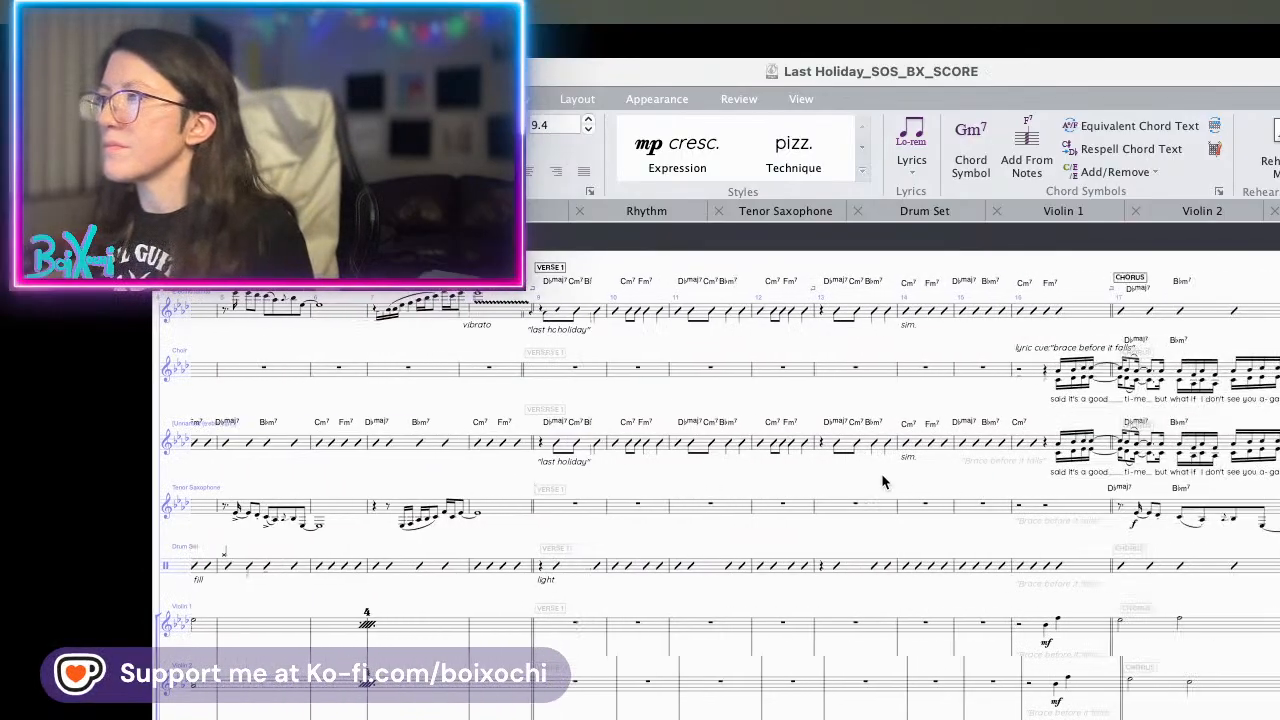
{"action": "scroll", "coordinate": [881, 473], "scroll_direction": "right", "scroll_amount": 10}
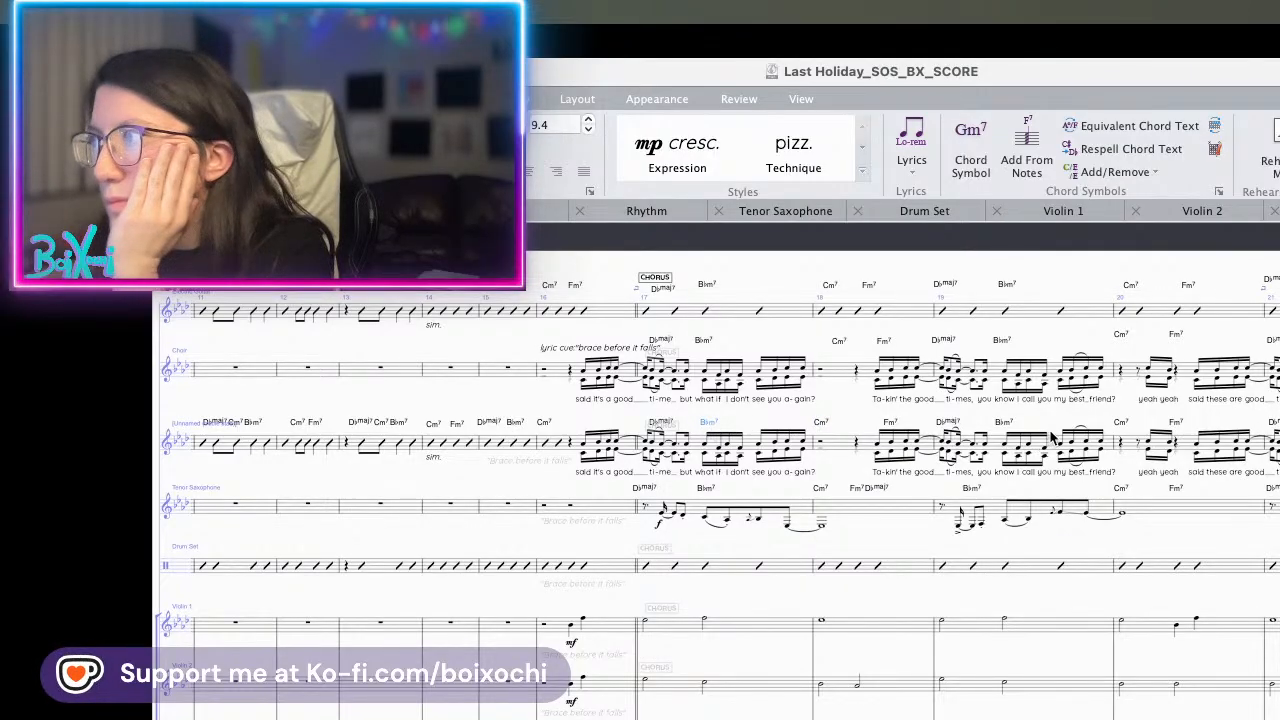
{"action": "left_click_drag", "start_coordinate": [1042, 422], "coordinate": [919, 433]}
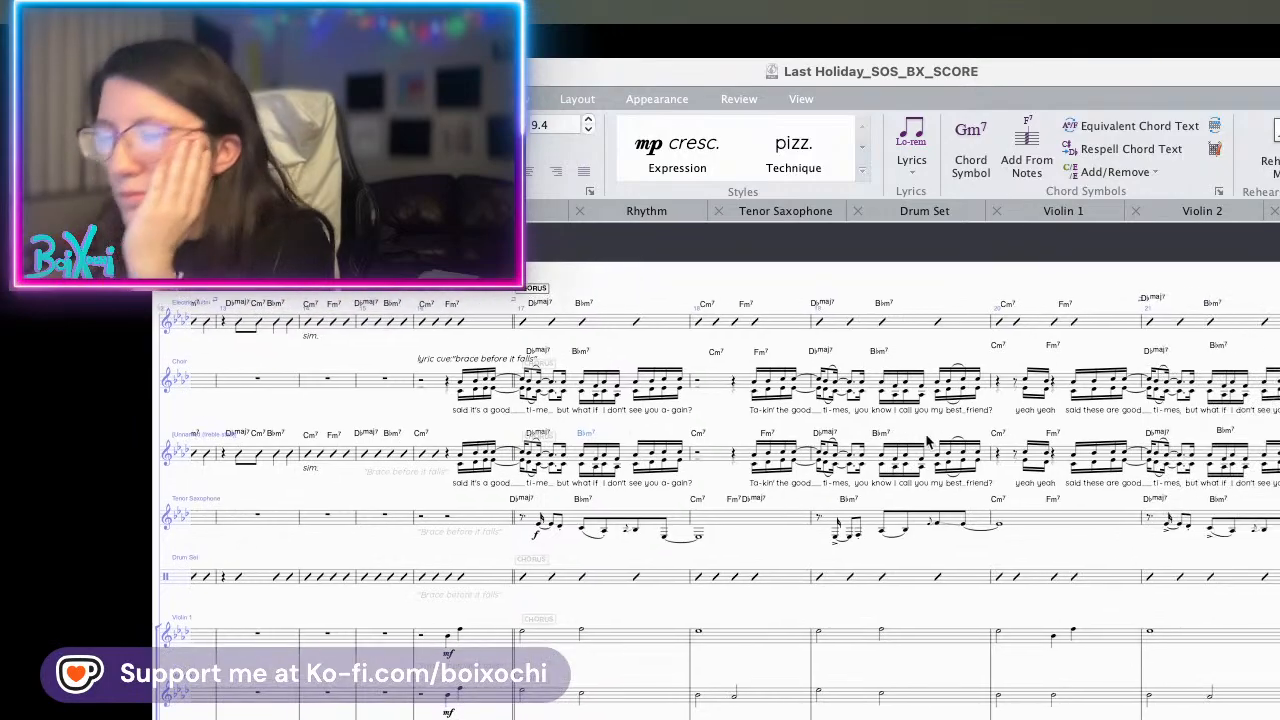
{"action": "scroll", "coordinate": [937, 455], "scroll_direction": "up", "scroll_amount": 3}
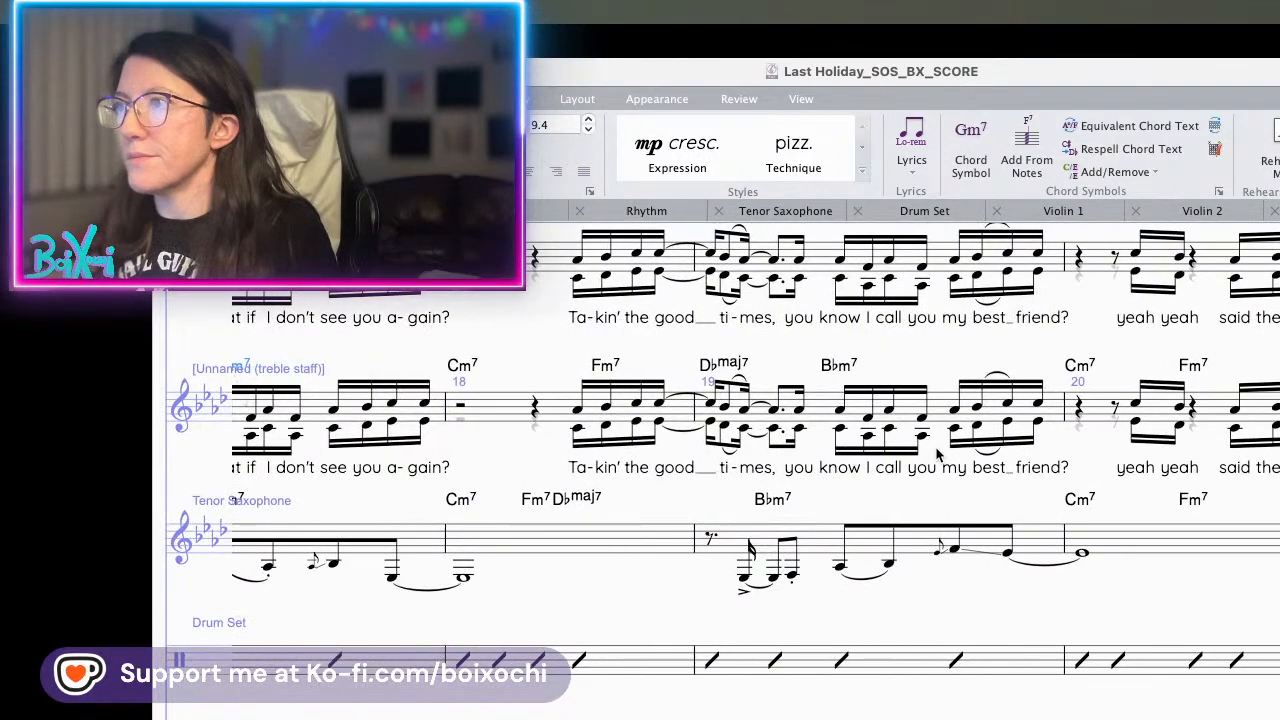
{"action": "scroll", "coordinate": [940, 458], "scroll_direction": "up", "scroll_amount": 4}
{"action": "scroll", "coordinate": [994, 516], "scroll_direction": "right", "scroll_amount": 5}
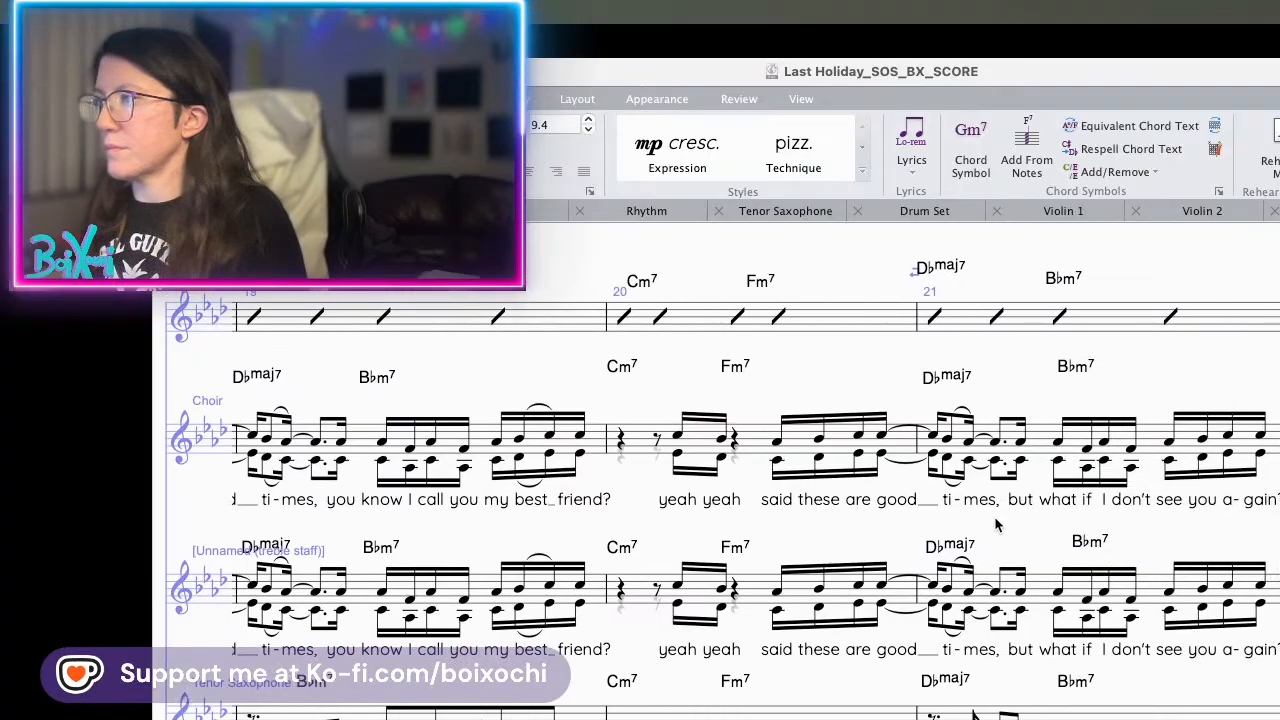
{"action": "left_click", "coordinate": [955, 545]}
{"action": "left_click", "coordinate": [1081, 541]}
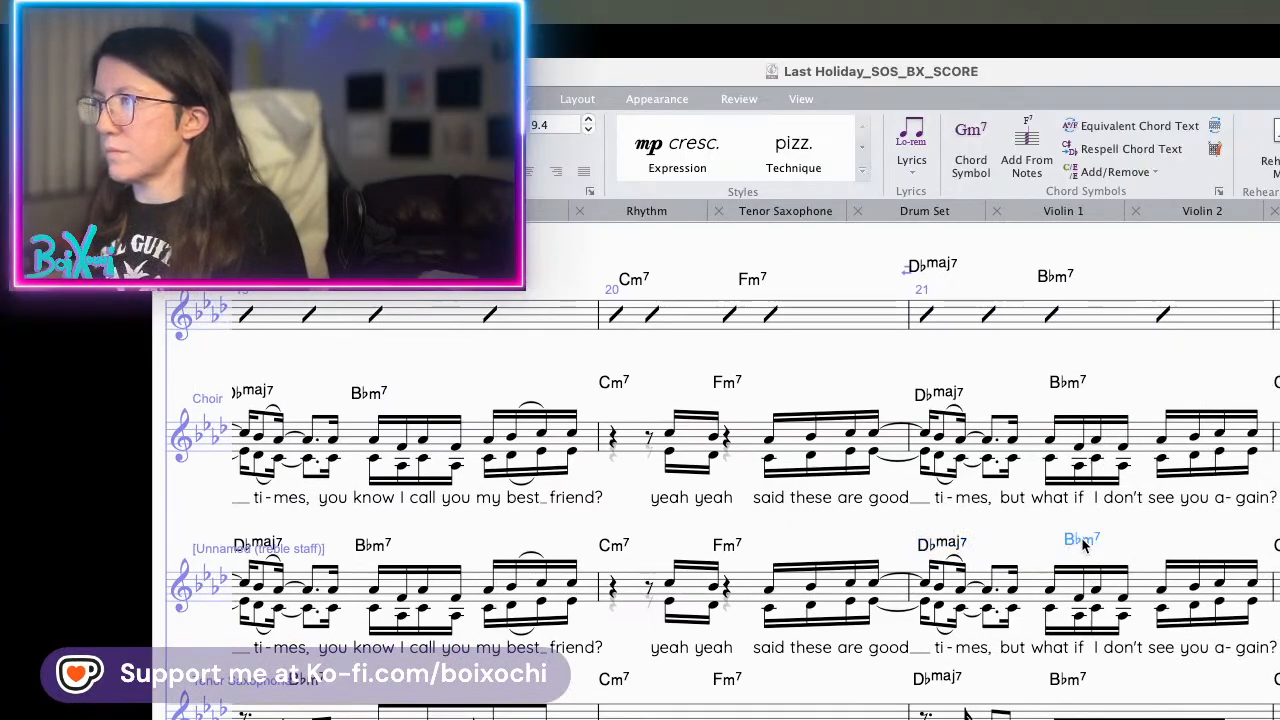
{"action": "left_click_drag", "start_coordinate": [1083, 543], "coordinate": [1054, 549]}
{"action": "left_click", "coordinate": [727, 549]}
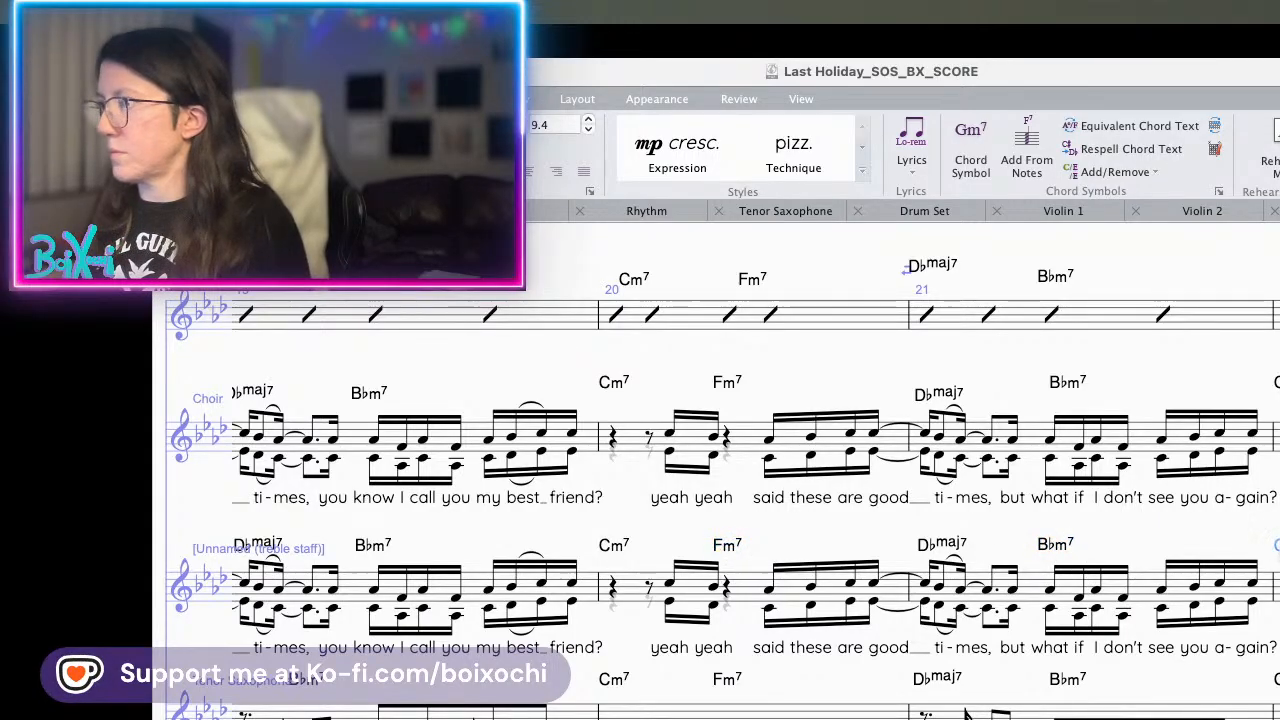
- Shift the Rhythm staff's B♭m7 chord symbol in bar 23 left to sit above its beat
{"action": "scroll", "coordinate": [1006, 543], "scroll_direction": "right", "scroll_amount": 6}
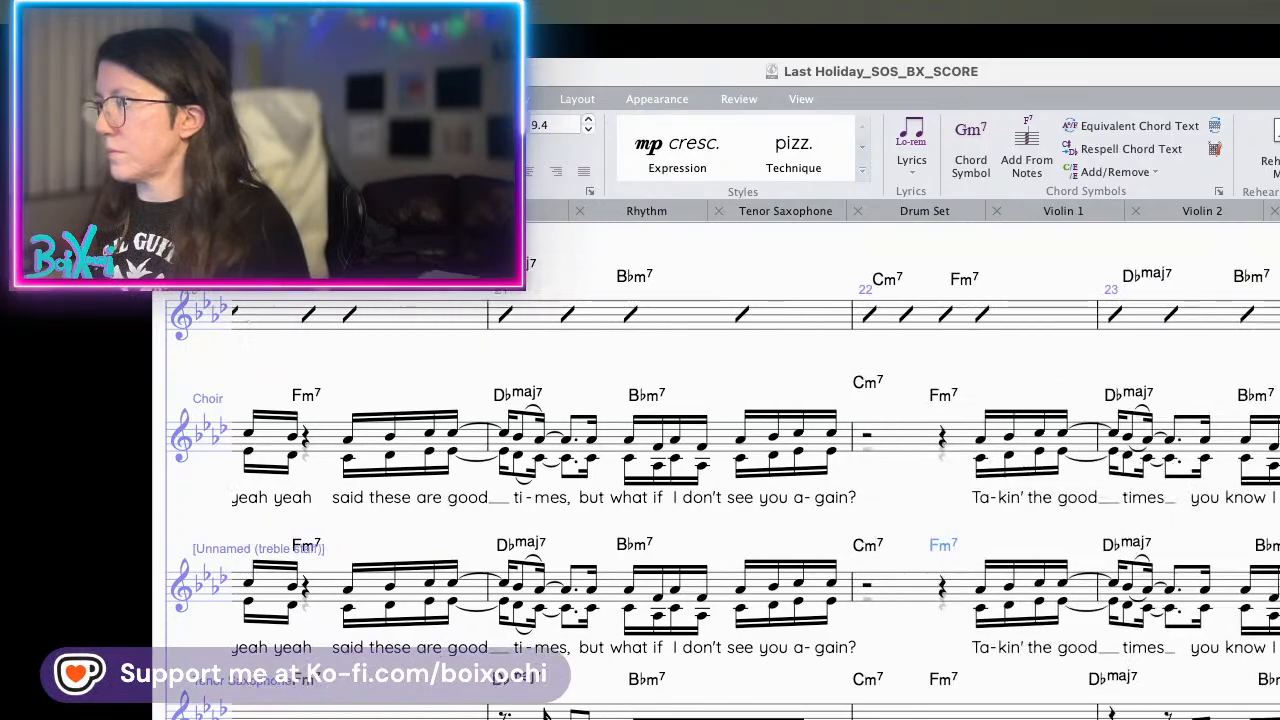
{"action": "left_click", "coordinate": [955, 545]}
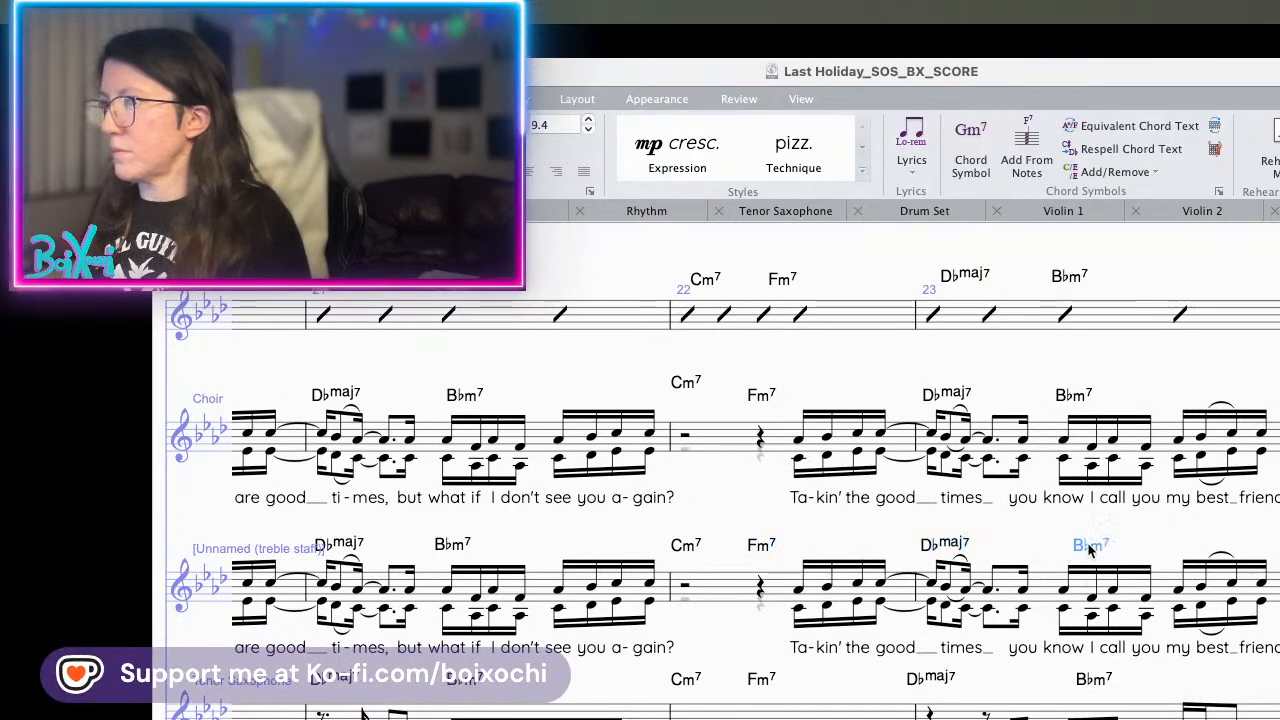
{"action": "double_click", "coordinate": [1088, 545]}
{"action": "left_click", "coordinate": [1046, 533]}
{"action": "left_click_drag", "start_coordinate": [1082, 545], "coordinate": [1057, 542]}
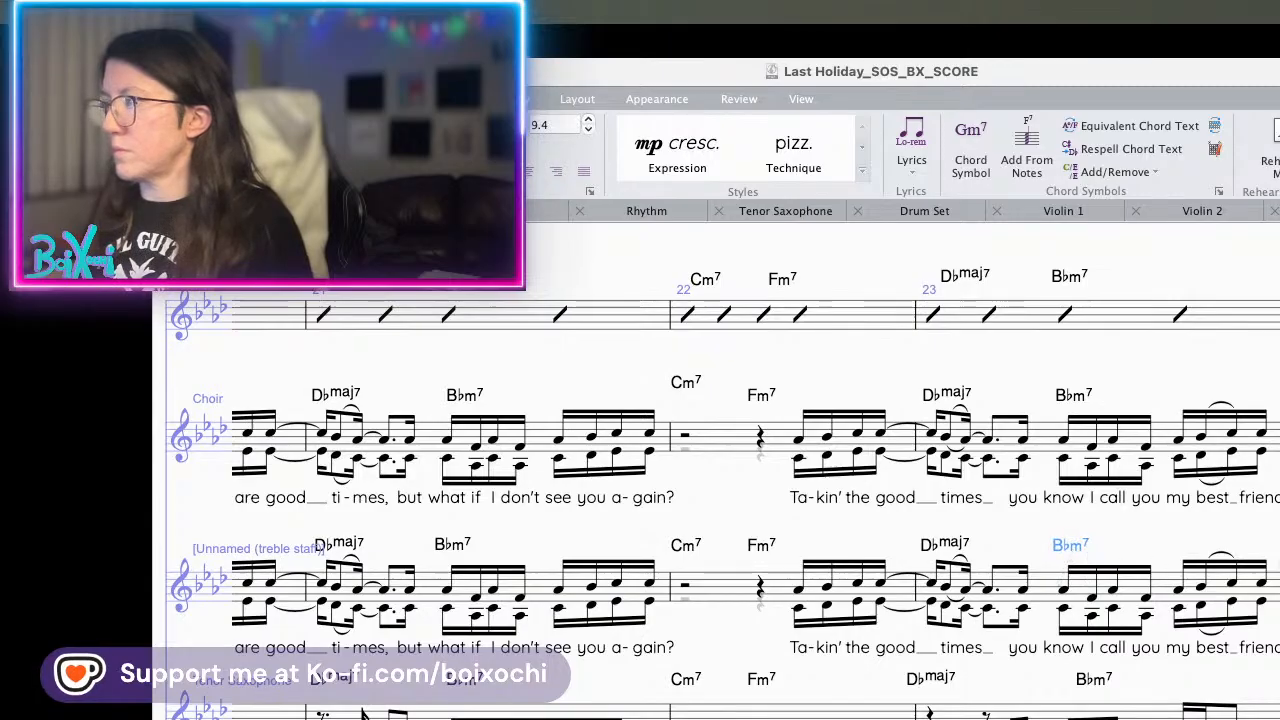
- In the Rhythm staff, shift the D♭maj7 and B♭m7 symbols of bar 25 left and raise the BAND IN text above bar 26
{"action": "scroll", "coordinate": [1276, 563], "scroll_direction": "right", "scroll_amount": 5}
{"action": "left_click", "coordinate": [1050, 545]}
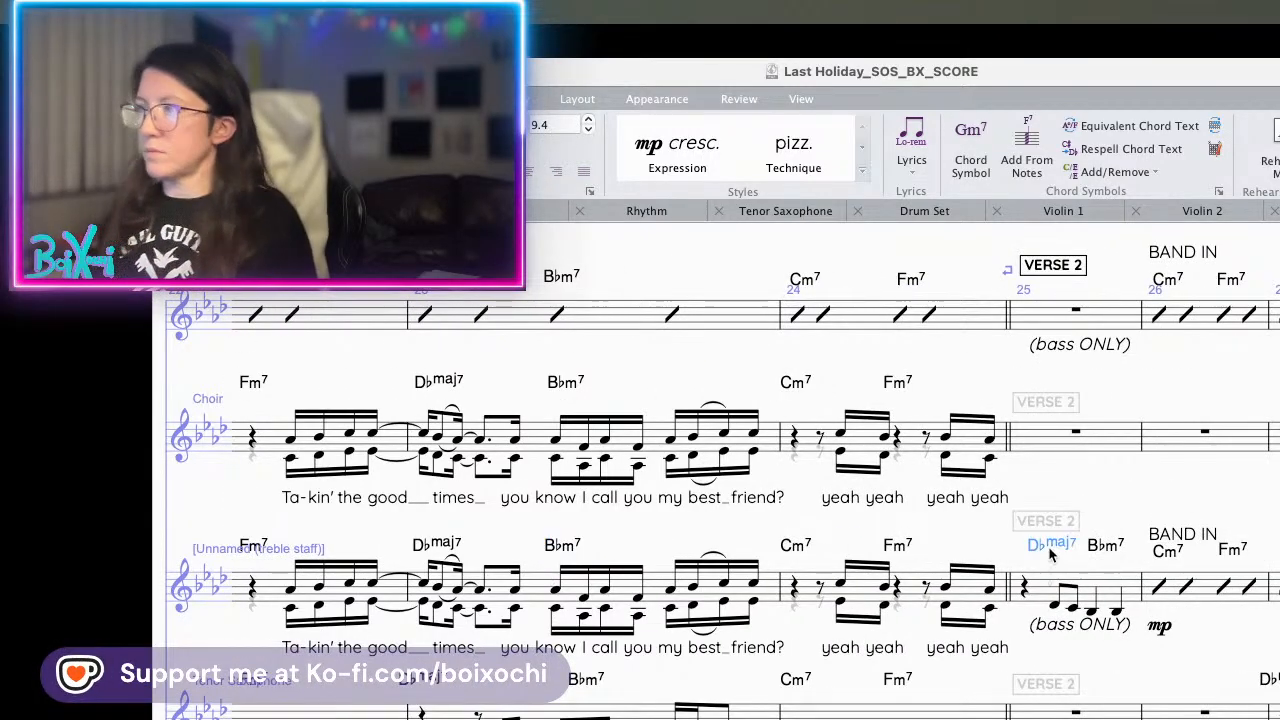
{"action": "left_click_drag", "start_coordinate": [1026, 562], "coordinate": [1166, 527]}
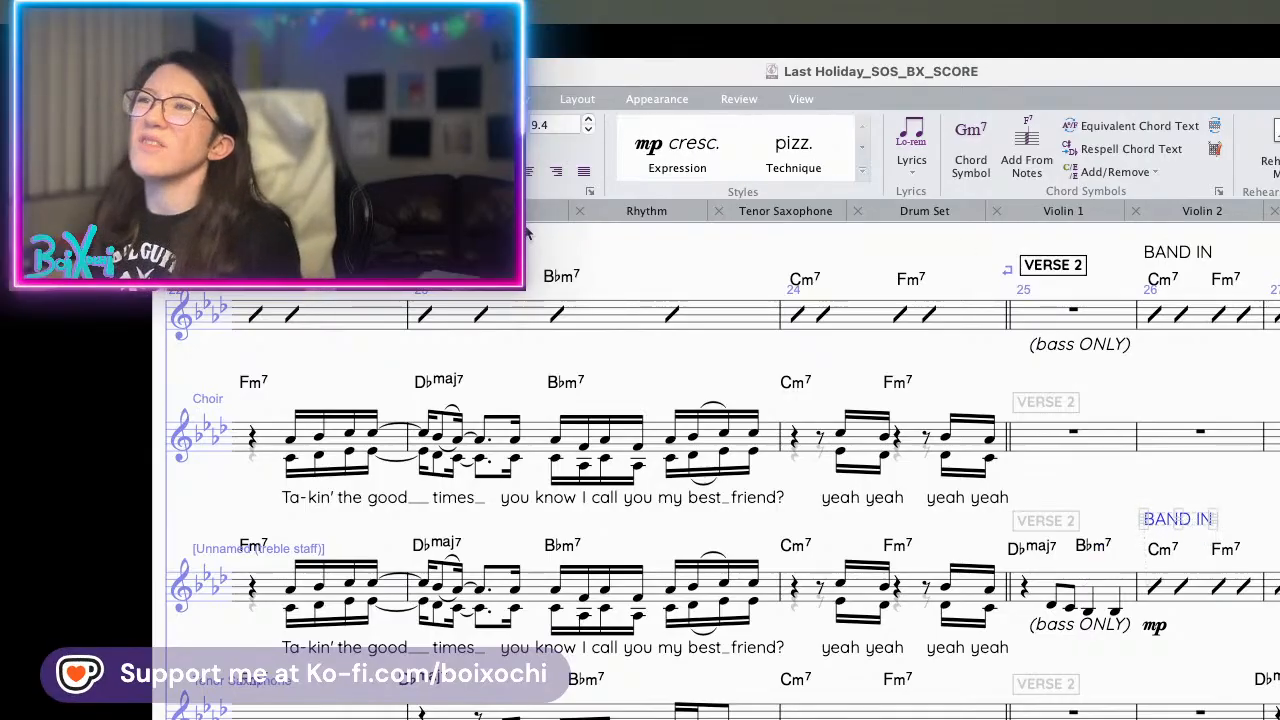
- In the Rhythm part, widen the gaps above the bar 19, 21 and 23 systems so that page 2 starts at bar 21
{"action": "left_click", "coordinate": [608, 212]}
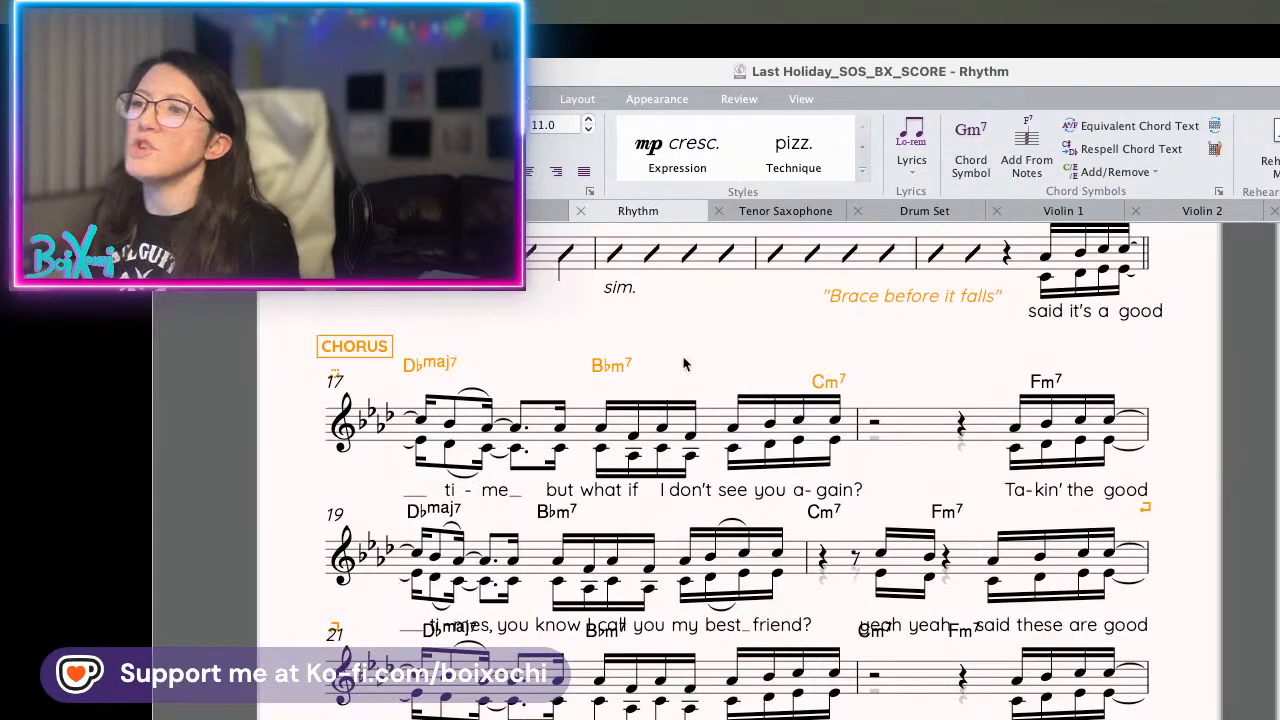
{"action": "left_click", "coordinate": [800, 563]}
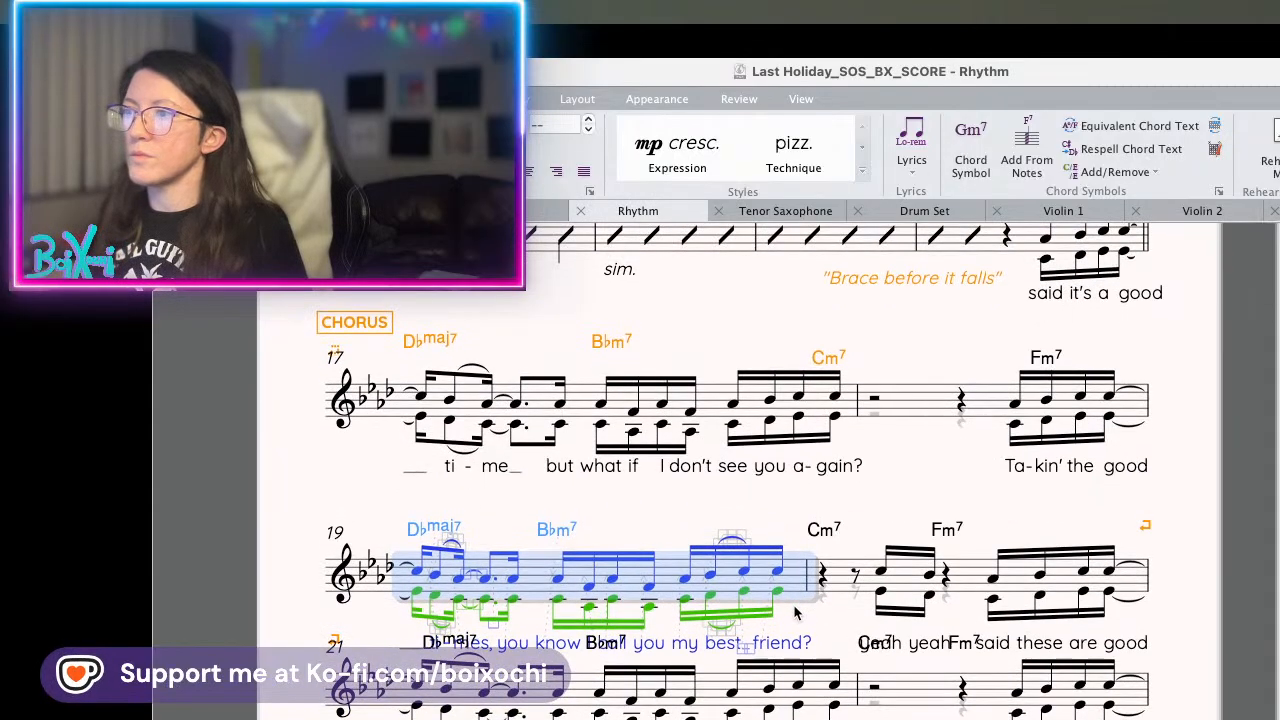
{"action": "scroll", "coordinate": [797, 612], "scroll_direction": "down", "scroll_amount": 2}
{"action": "left_click", "coordinate": [910, 597]}
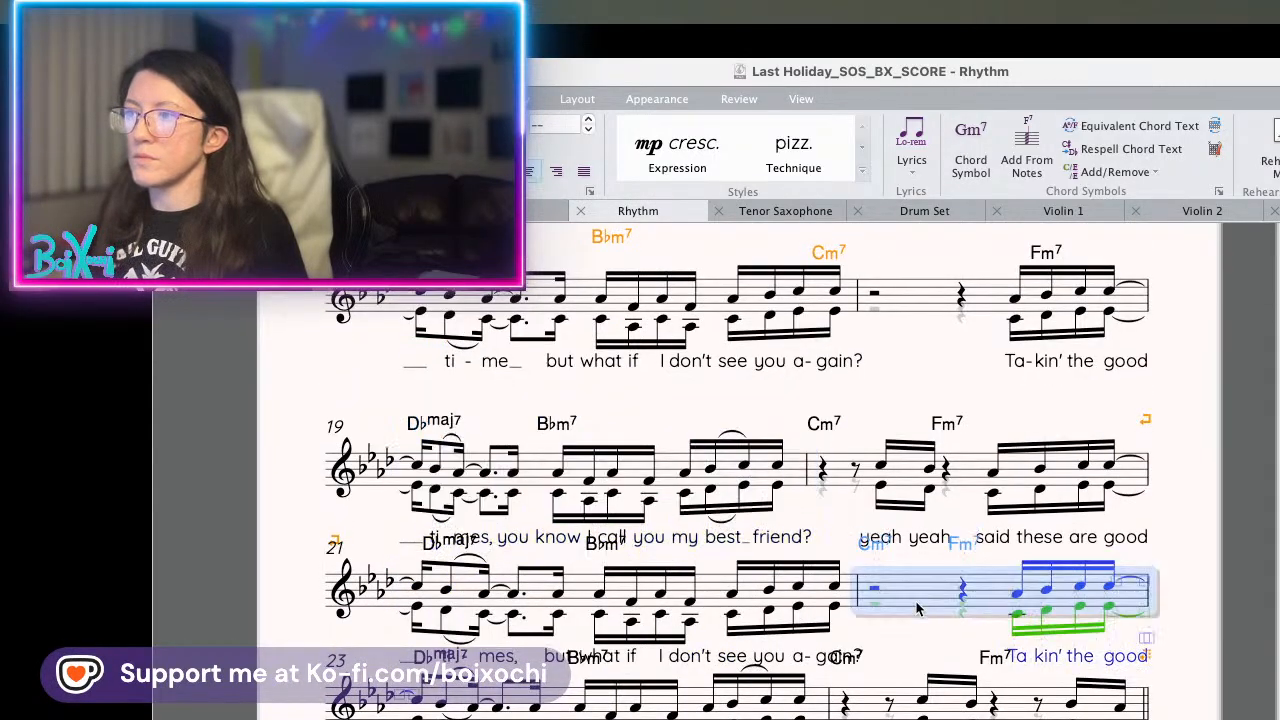
{"action": "left_click", "coordinate": [885, 697]}
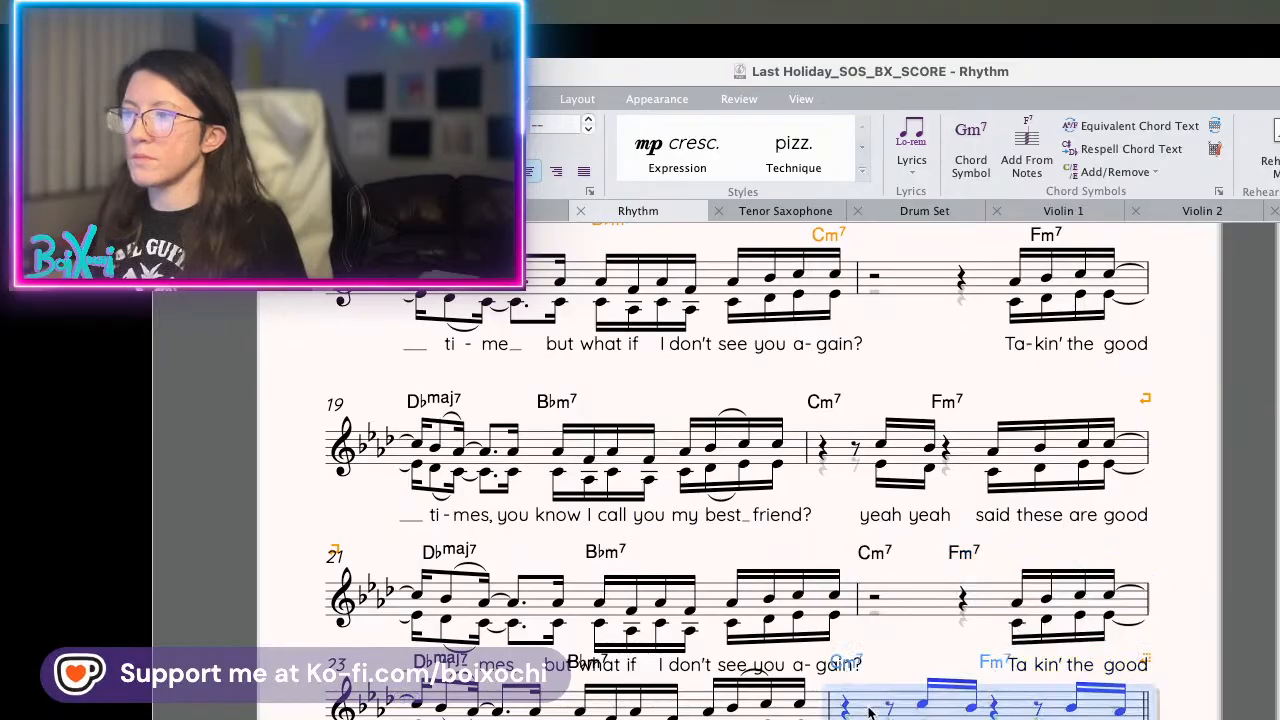
{"action": "key", "text": "super+Return"}
{"action": "scroll", "coordinate": [885, 697], "scroll_direction": "down", "scroll_amount": 3}
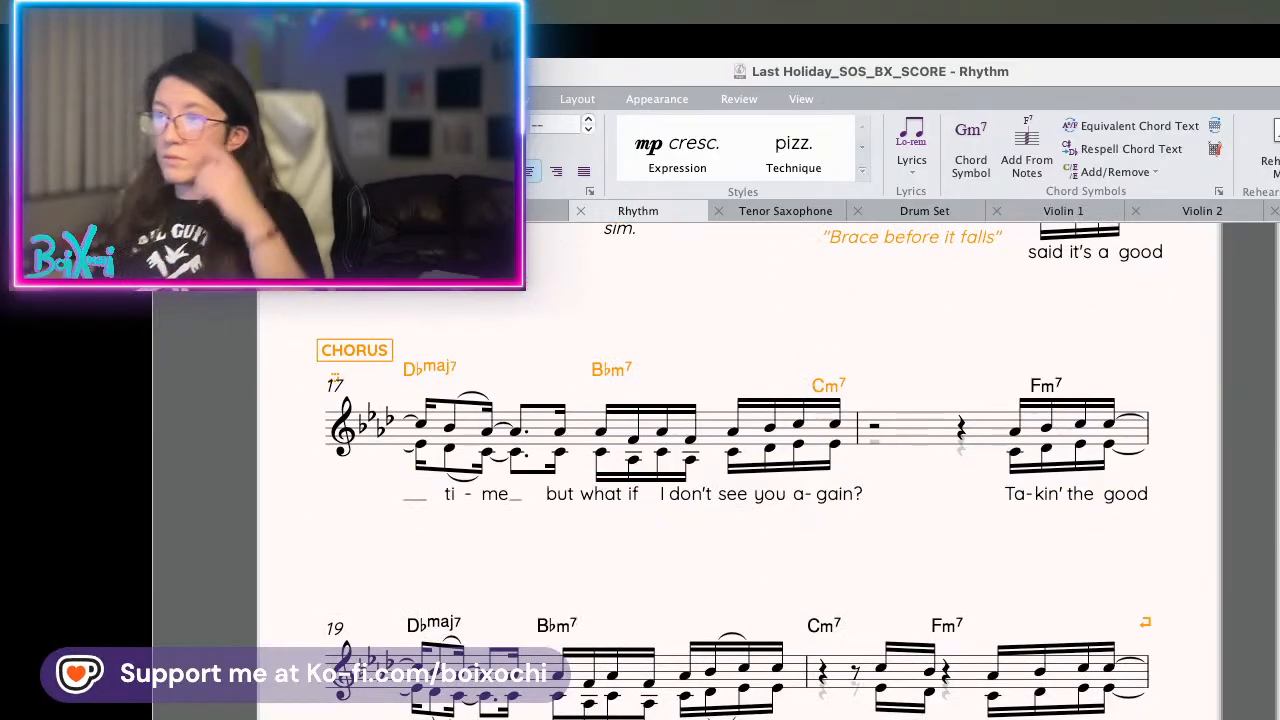
- Widen the gaps above the bar 23 and bar 25 systems on page 2 so the lyrics clear the VERSE 2 and BAND IN labels
{"action": "scroll", "coordinate": [737, 460], "scroll_direction": "up", "scroll_amount": 12}
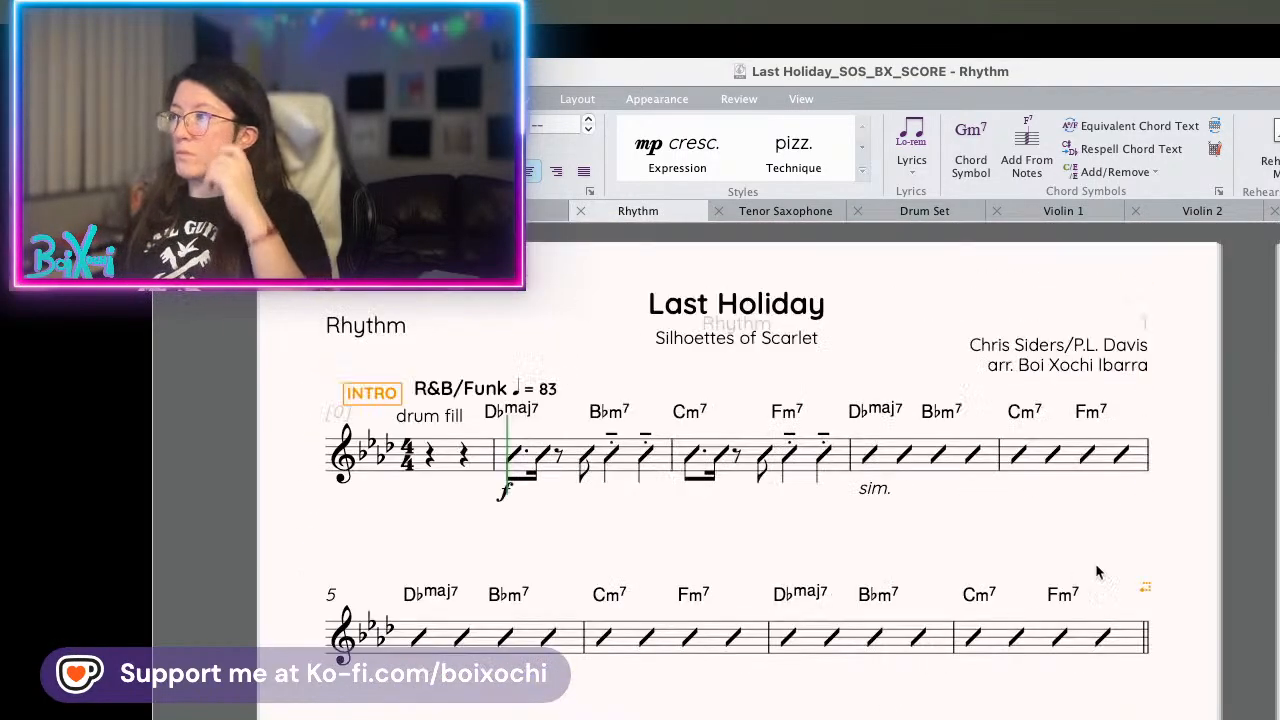
{"action": "left_click_drag", "start_coordinate": [1279, 466], "coordinate": [580, 412]}
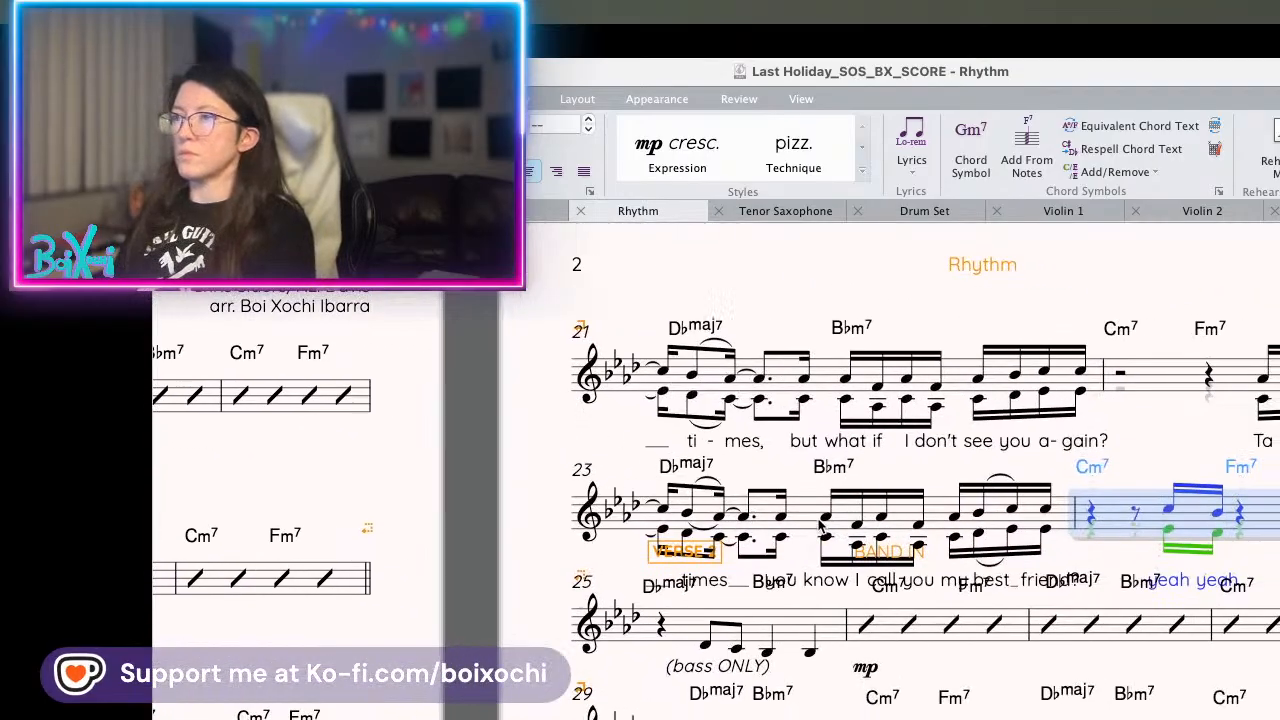
{"action": "mouse_move", "coordinate": [808, 518]}
{"action": "left_mouse_down"}
{"action": "mouse_move", "coordinate": [806, 566]}
{"action": "mouse_move", "coordinate": [806, 539]}
{"action": "left_mouse_up"}
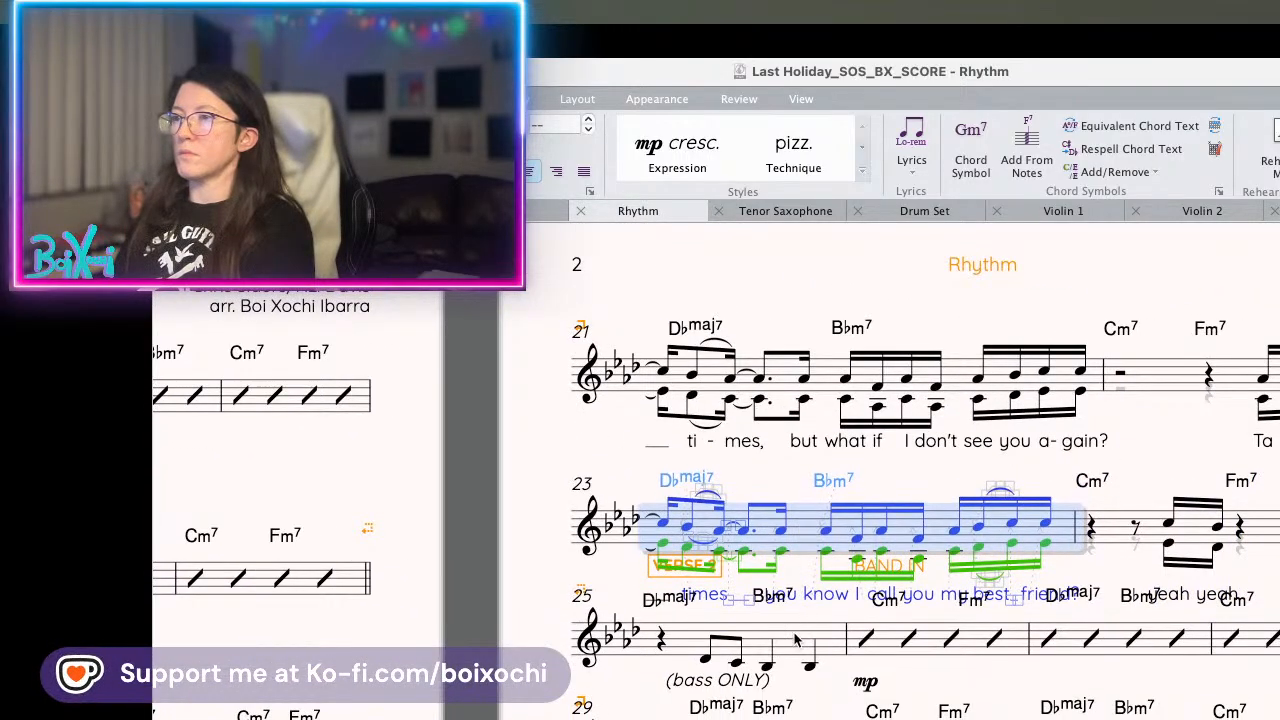
{"action": "left_click_drag", "start_coordinate": [788, 645], "coordinate": [786, 703]}
{"action": "scroll", "coordinate": [771, 680], "scroll_direction": "down", "scroll_amount": 10}
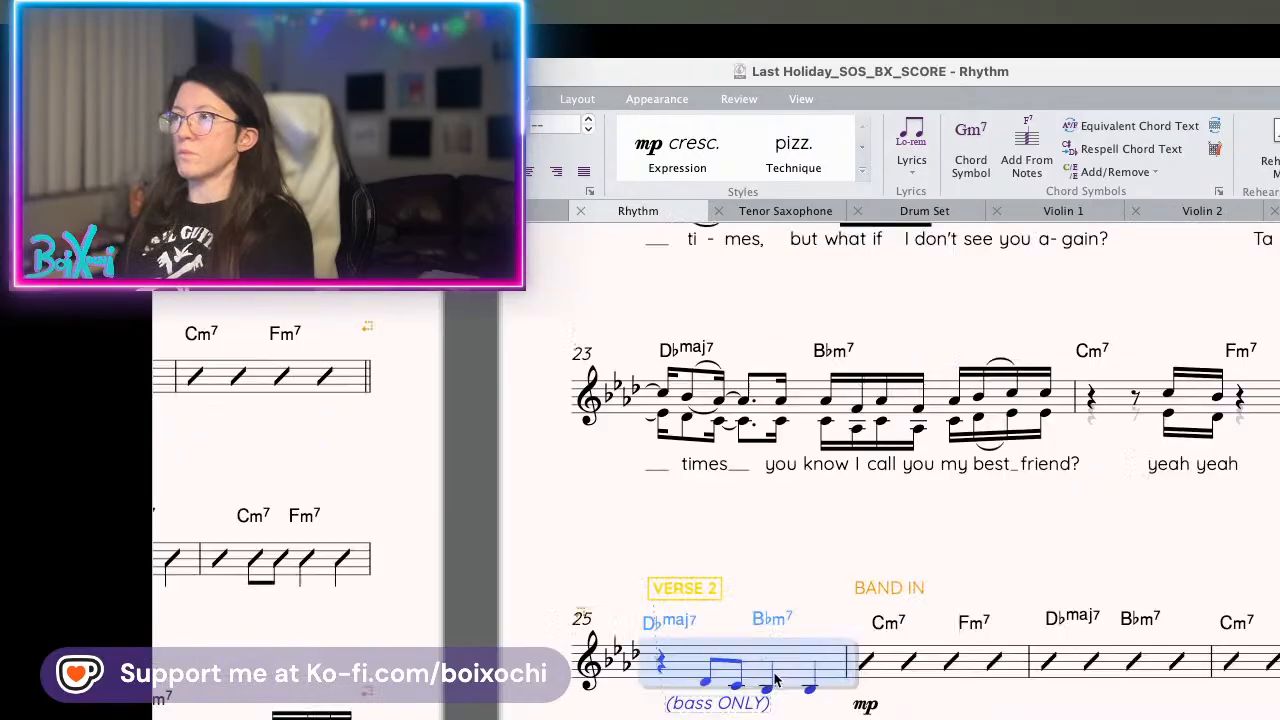
- Move the CHORUS 2 label up and left so it sits above the D♭maj7 chord symbol of bar 33
{"action": "scroll", "coordinate": [775, 672], "scroll_direction": "down", "scroll_amount": 1}
{"action": "scroll", "coordinate": [740, 670], "scroll_direction": "up", "scroll_amount": 10}
{"action": "scroll", "coordinate": [697, 671], "scroll_direction": "down", "scroll_amount": 7}
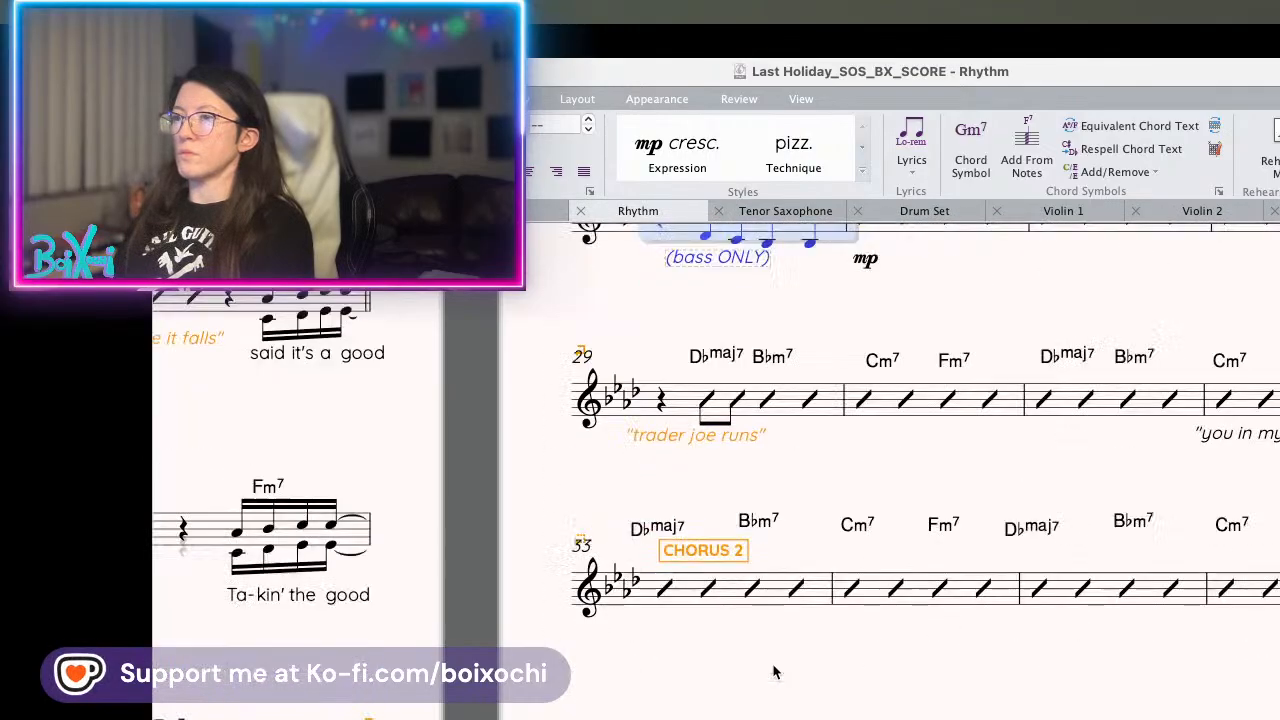
{"action": "left_click_drag", "start_coordinate": [742, 553], "coordinate": [708, 514]}
- Add the lyric cue "Said it's a good time" beneath bar 33 and shift it left to start under the clef
{"action": "left_click", "coordinate": [665, 587]}
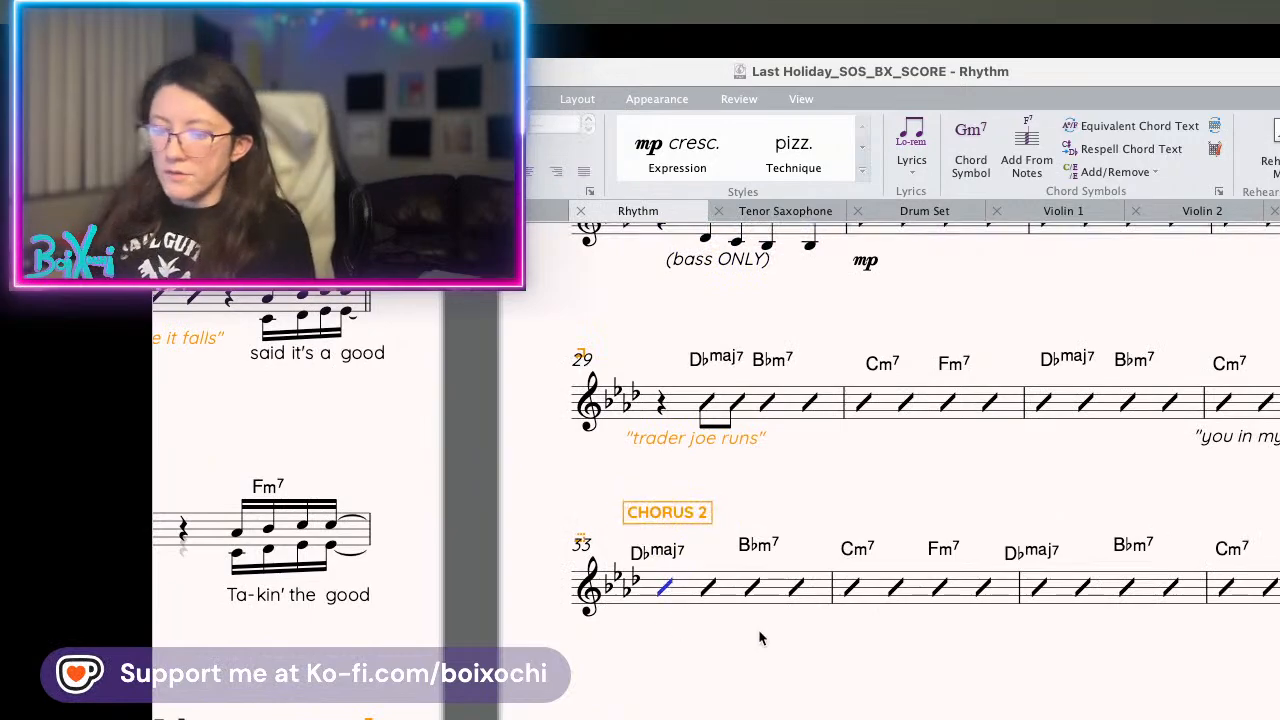
{"action": "key", "text": "super+l"}
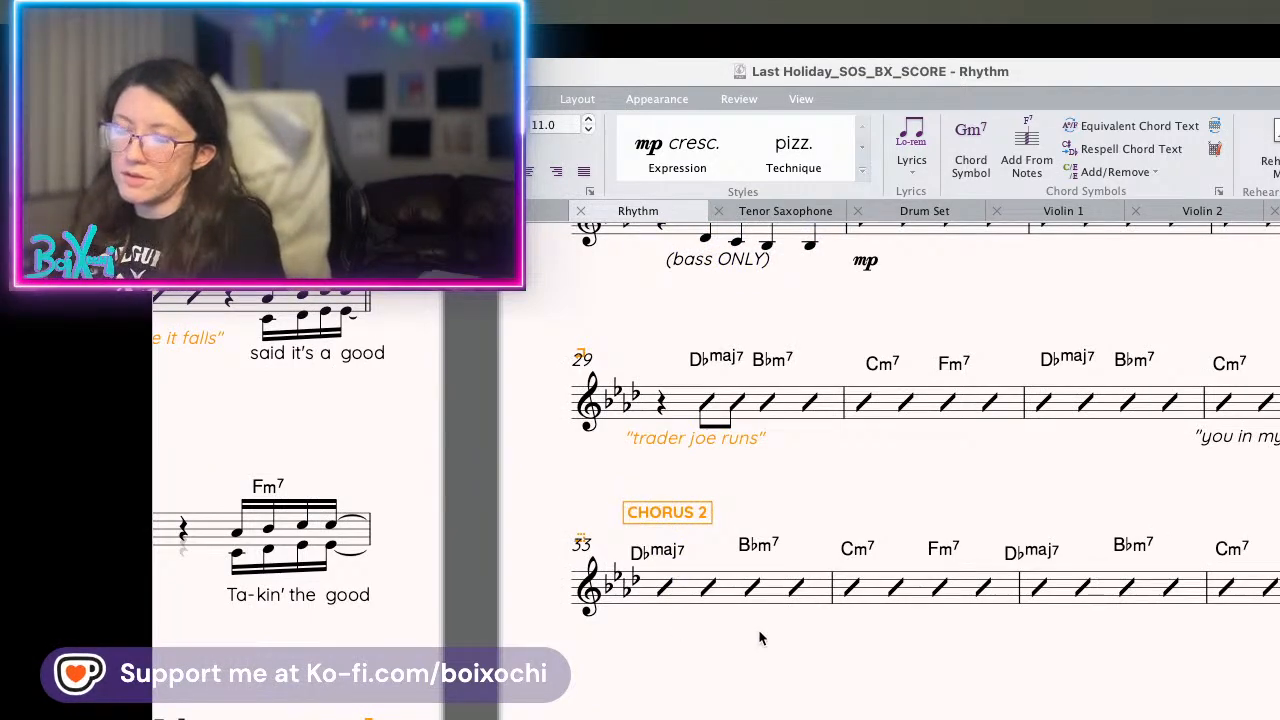
{"action": "type", "text": "\"Said it's a good time"}
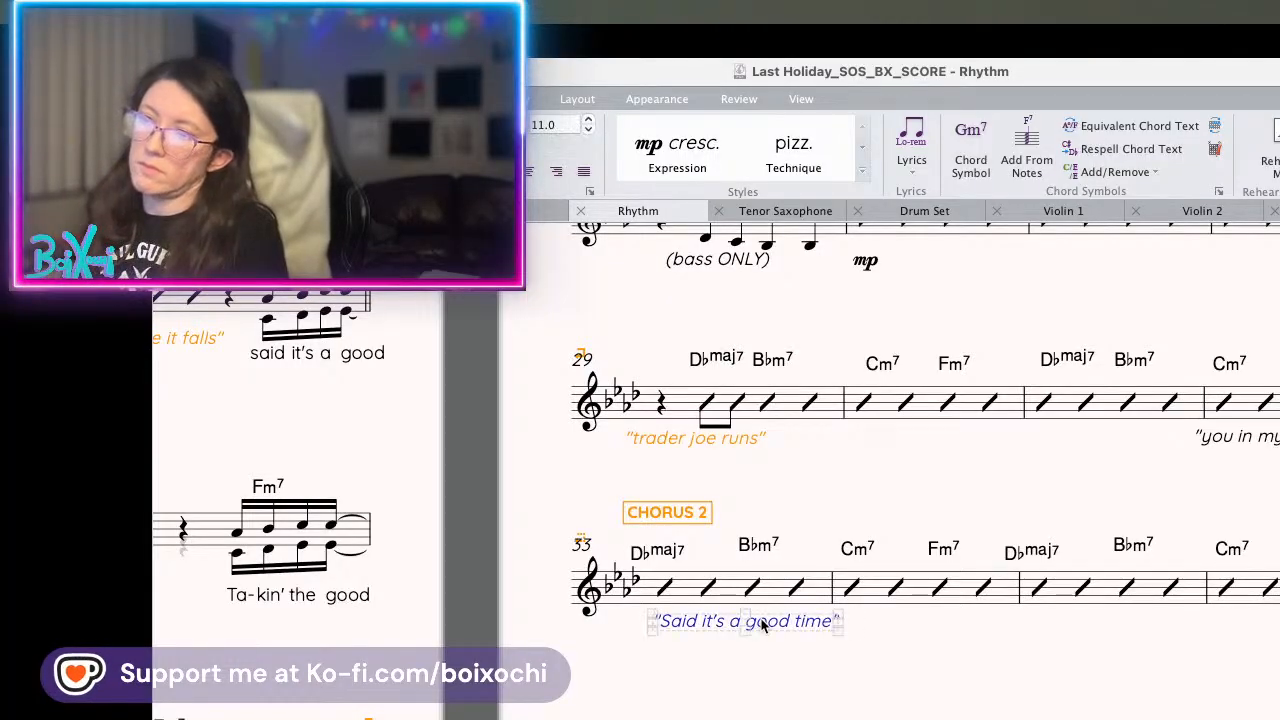
{"action": "key", "text": "Escape"}
{"action": "key", "text": "Escape"}
- In bar 40, turn the third slash into a stemmed quarter-note slash and replace the fourth slash with a rest
{"action": "scroll", "coordinate": [713, 663], "scroll_direction": "down", "scroll_amount": 2}
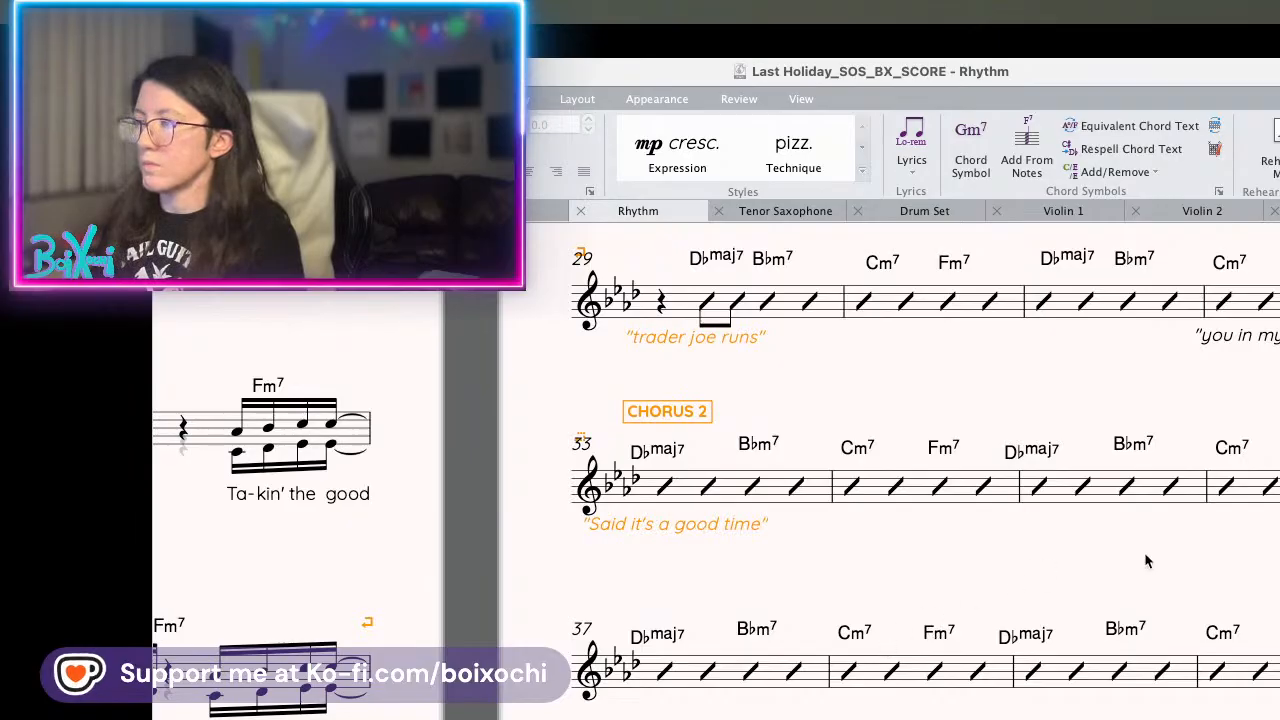
{"action": "left_click_drag", "start_coordinate": [1147, 561], "coordinate": [854, 563]}
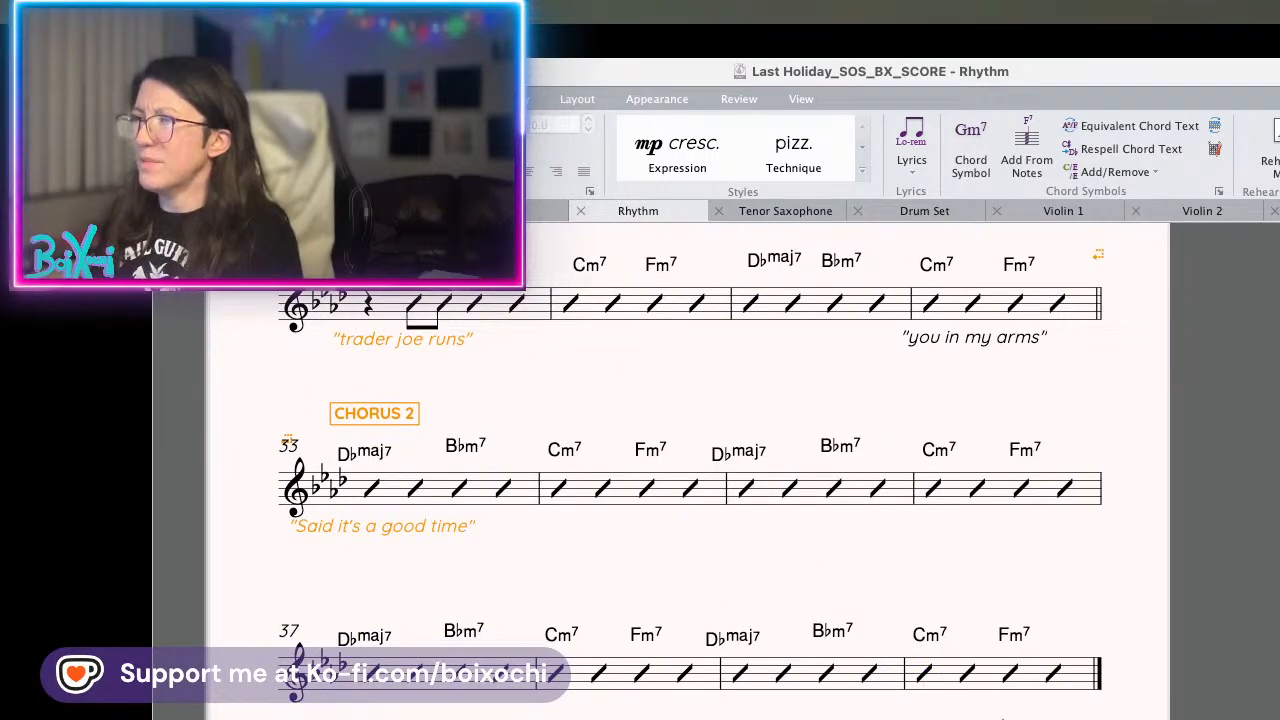
{"action": "left_click", "coordinate": [1010, 678]}
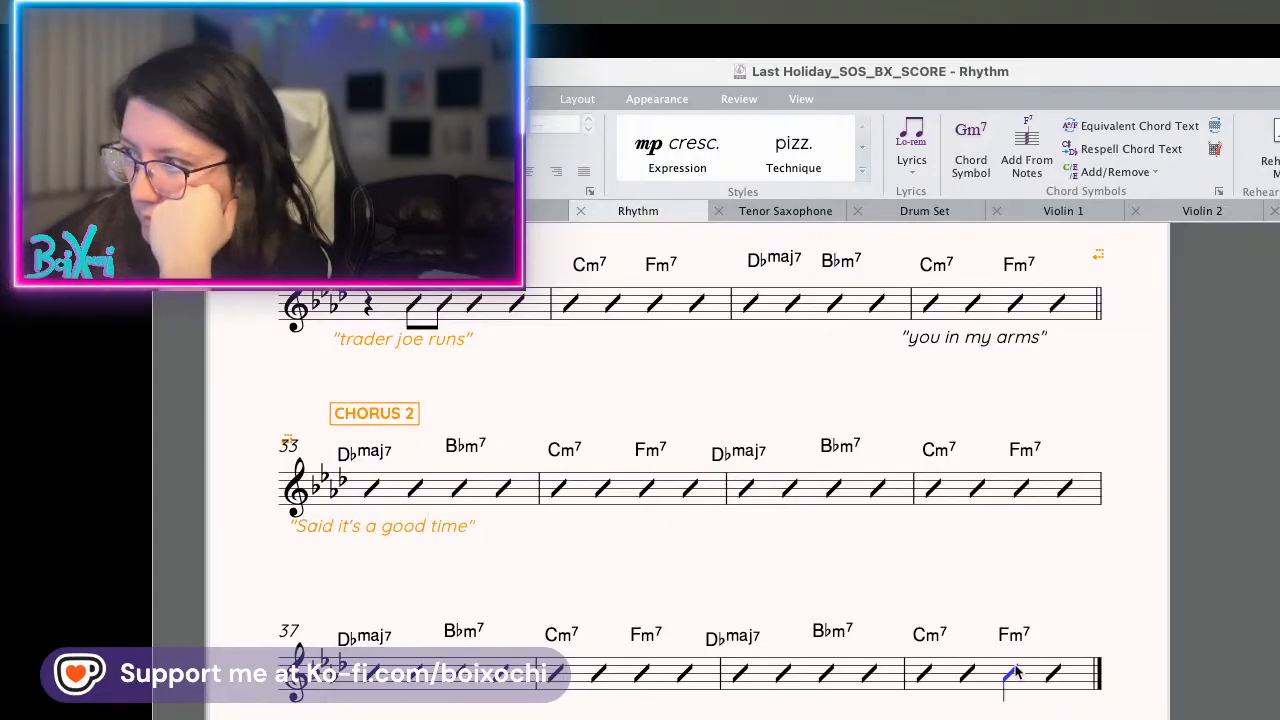
{"action": "left_click", "coordinate": [1054, 677]}
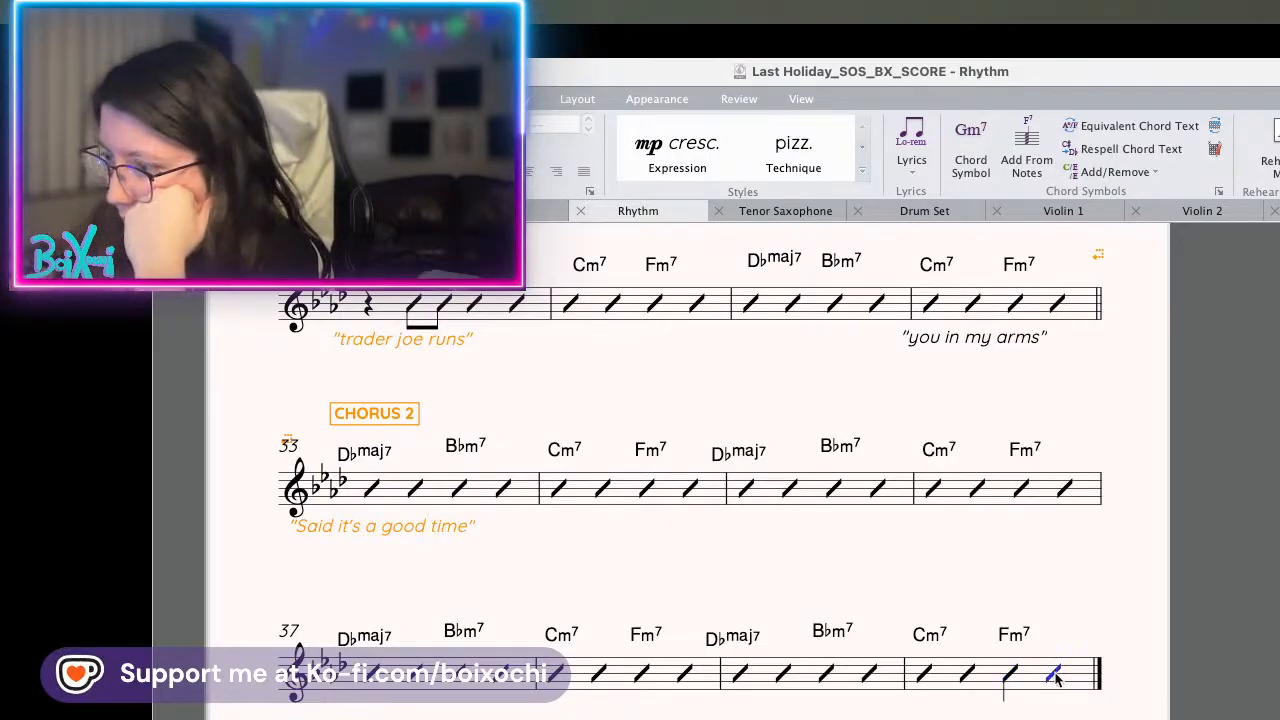
{"action": "key", "text": "Delete"}
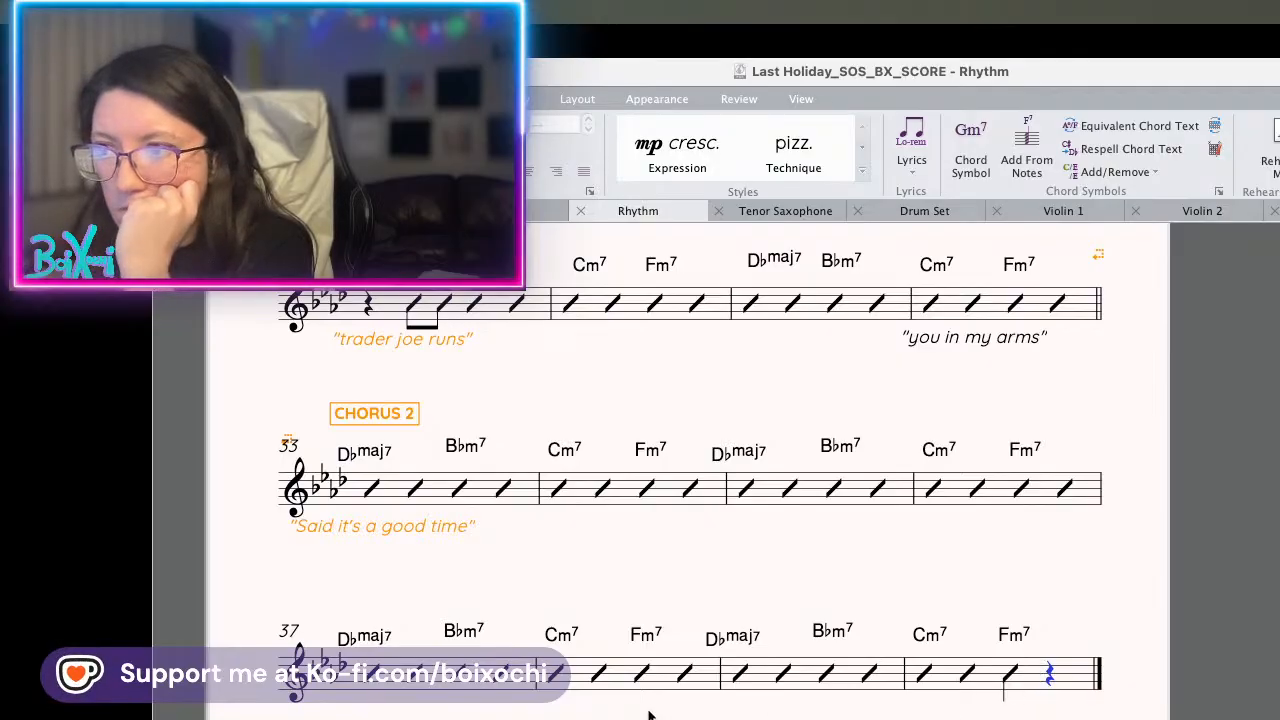
- Lower the "Said it's a good time" cue slightly beneath bar 33 so it clears the clef
{"action": "scroll", "coordinate": [787, 563], "scroll_direction": "up", "scroll_amount": 3}
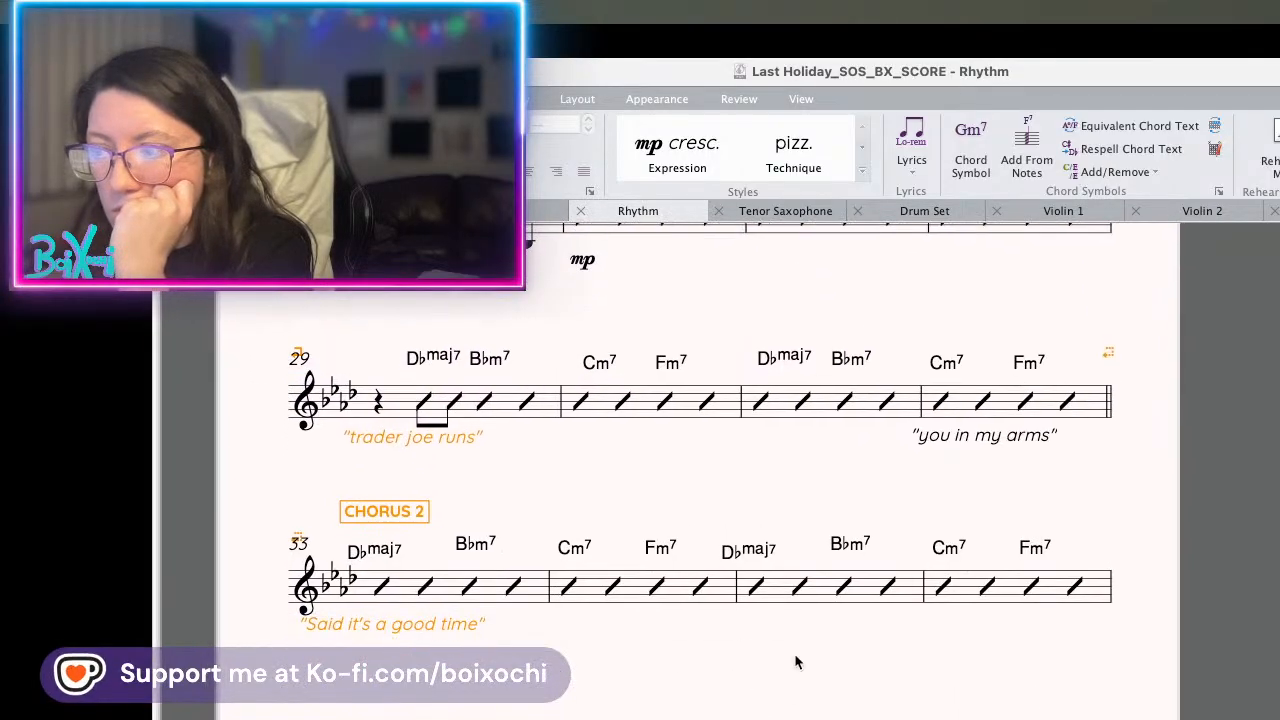
{"action": "left_click_drag", "start_coordinate": [445, 623], "coordinate": [452, 643]}
{"action": "left_click", "coordinate": [527, 659]}
{"action": "scroll", "coordinate": [604, 660], "scroll_direction": "down", "scroll_amount": 5}
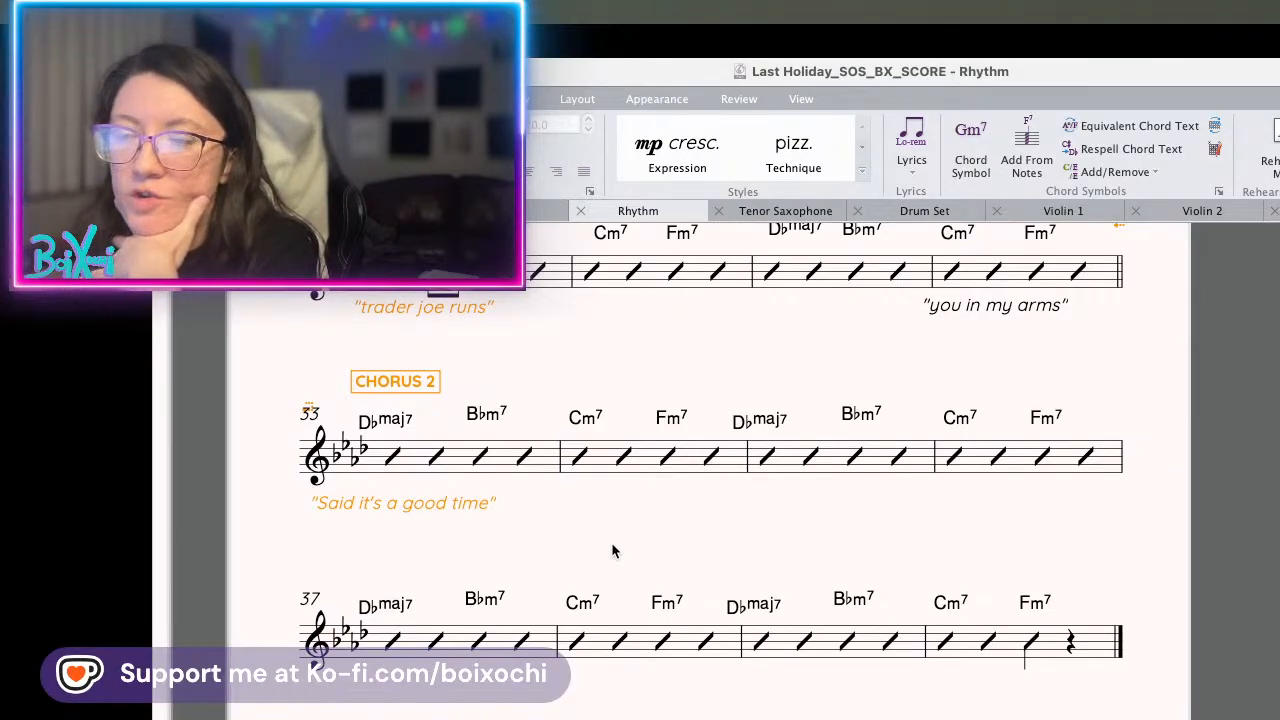
- Switch to the full score and shift bar 27's D♭maj7 left above its first slash in the unnamed treble staff
{"action": "left_click_drag", "start_coordinate": [611, 542], "coordinate": [903, 719]}
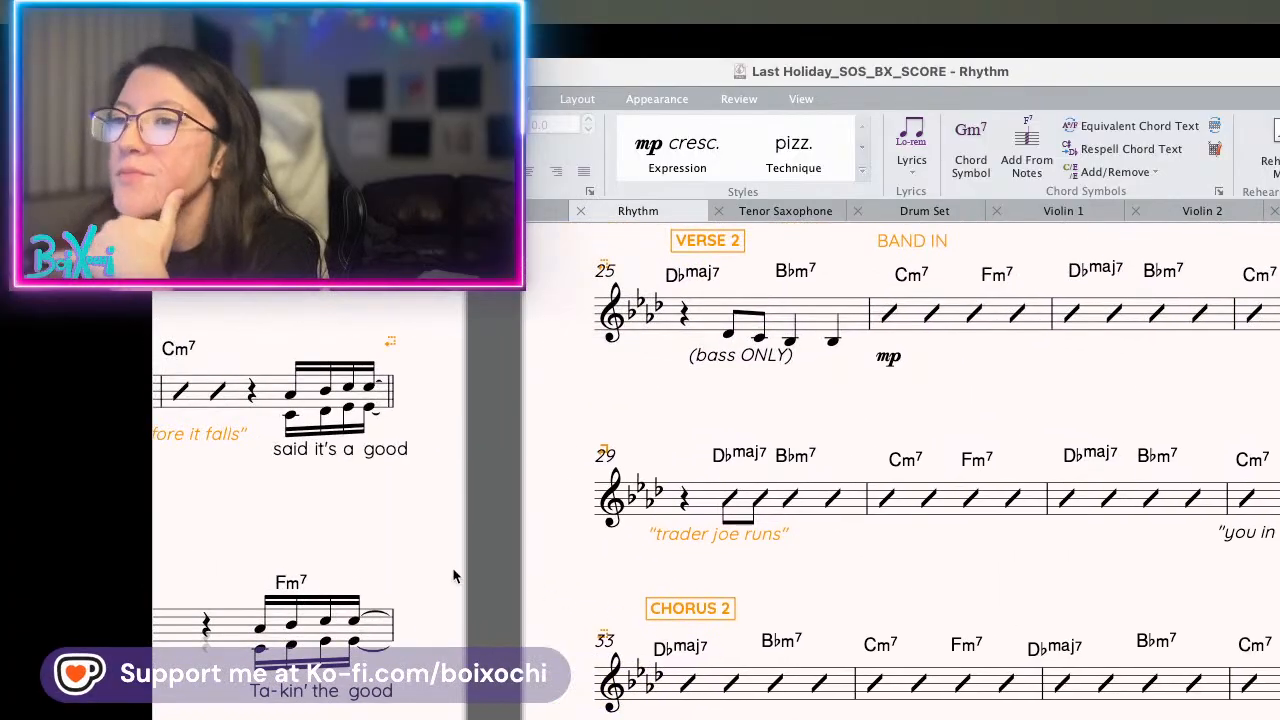
{"action": "left_click_drag", "start_coordinate": [400, 557], "coordinate": [375, 580]}
{"action": "scroll", "coordinate": [1145, 692], "scroll_direction": "down", "scroll_amount": 6}
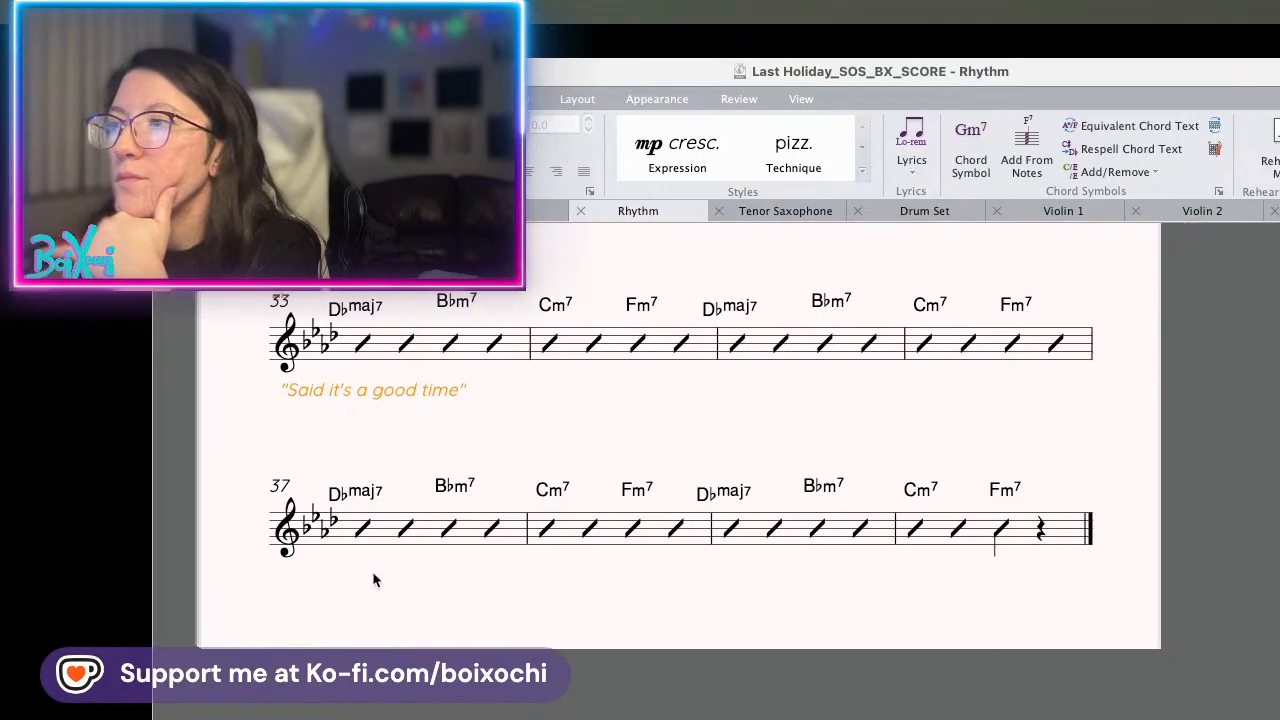
{"action": "scroll", "coordinate": [383, 584], "scroll_direction": "up", "scroll_amount": 5}
{"action": "scroll", "coordinate": [668, 522], "scroll_direction": "up", "scroll_amount": 5}
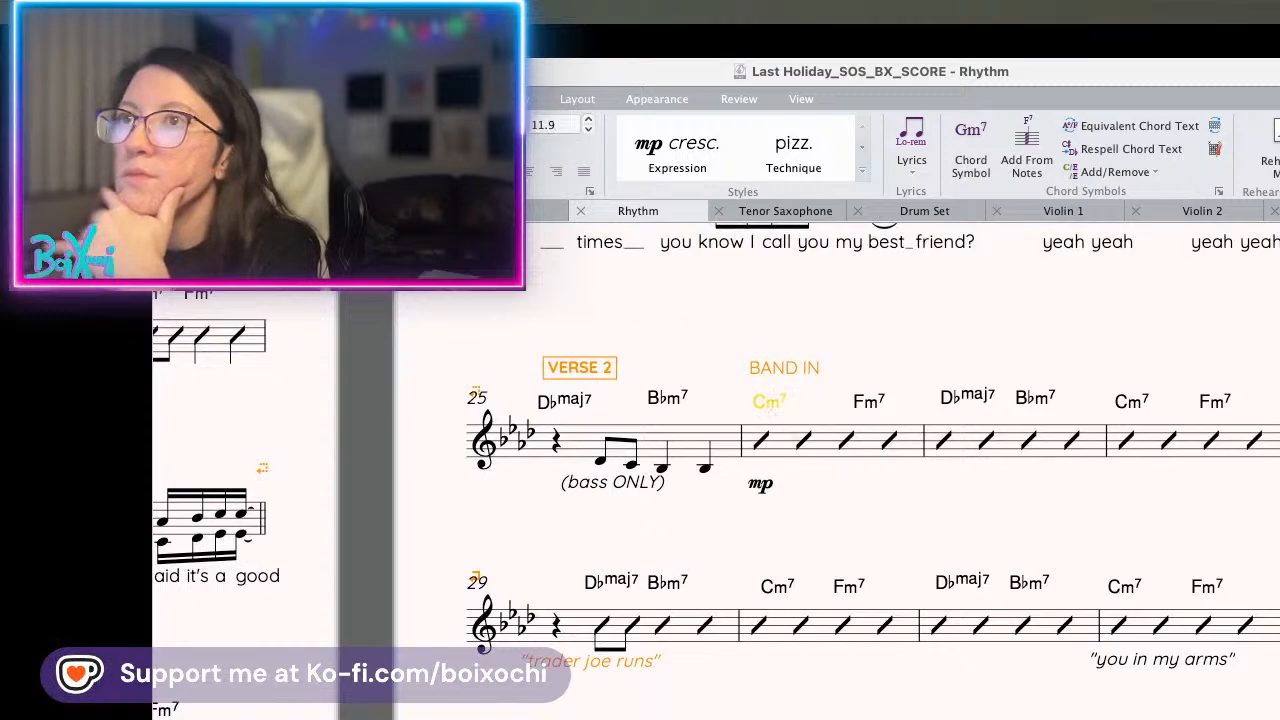
{"action": "key", "text": "w"}
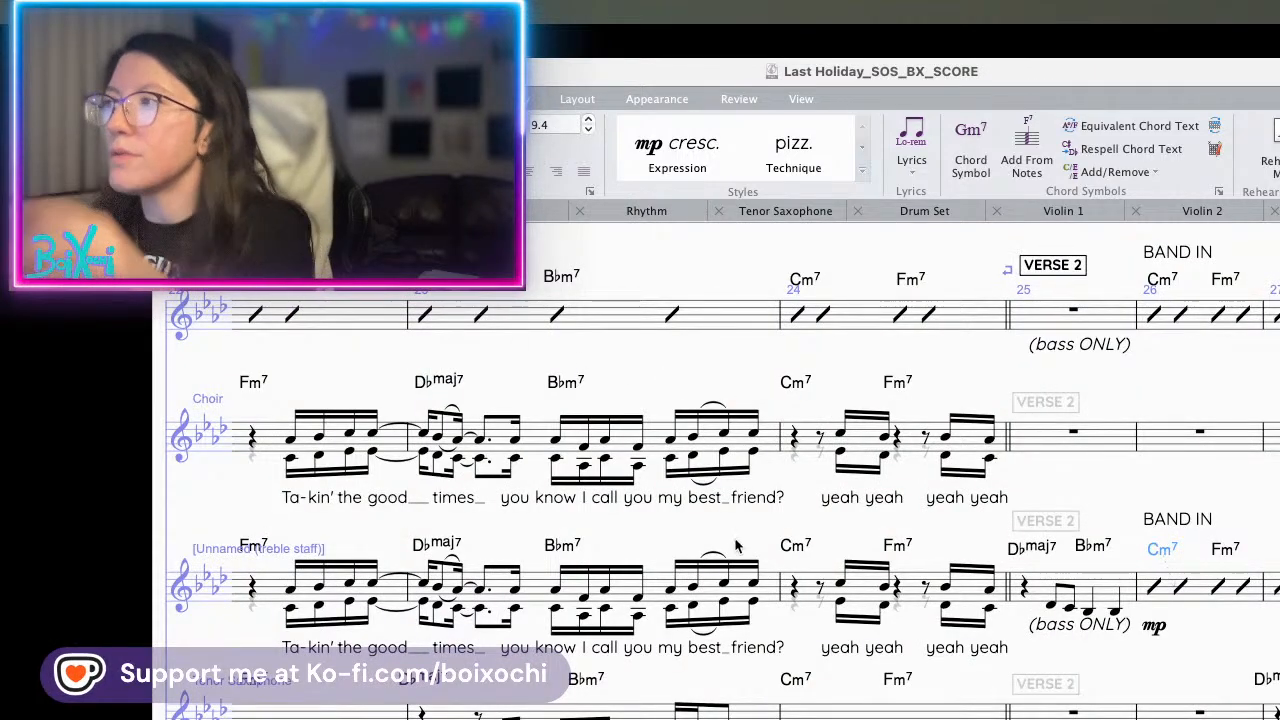
{"action": "scroll", "coordinate": [738, 547], "scroll_direction": "right", "scroll_amount": 10}
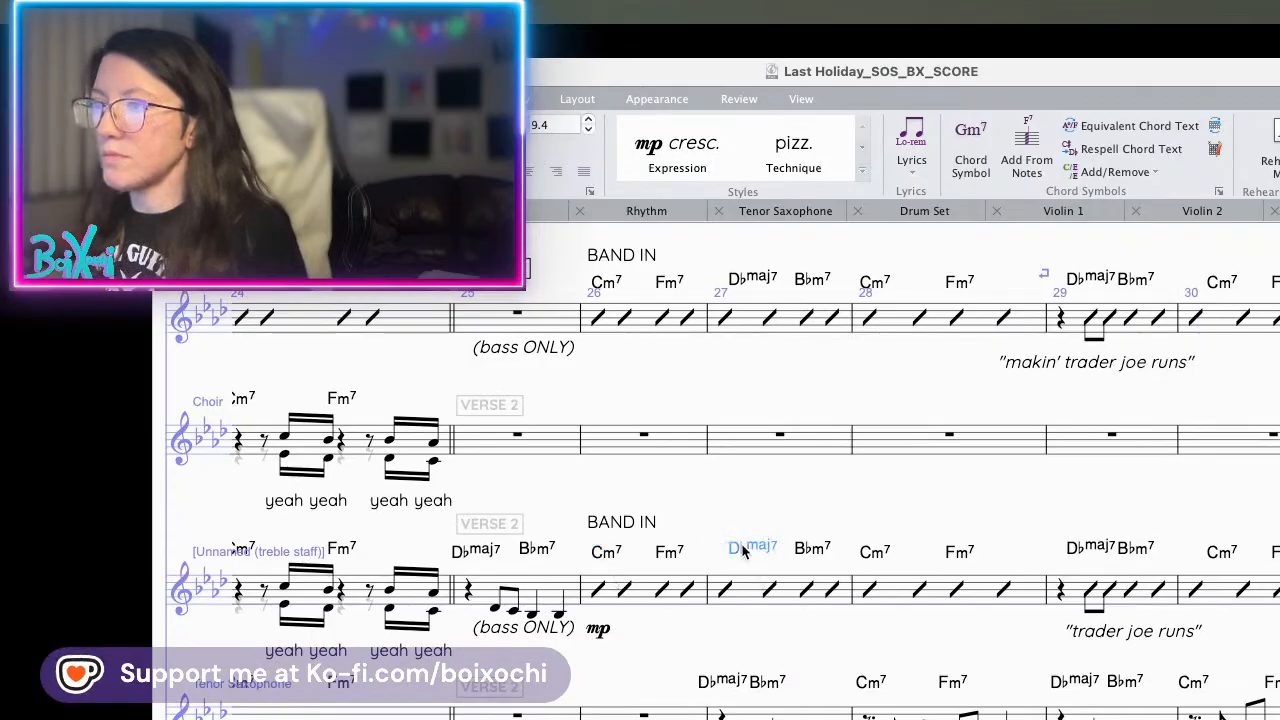
{"action": "left_click_drag", "start_coordinate": [743, 550], "coordinate": [717, 550]}
{"action": "left_click", "coordinate": [811, 550]}
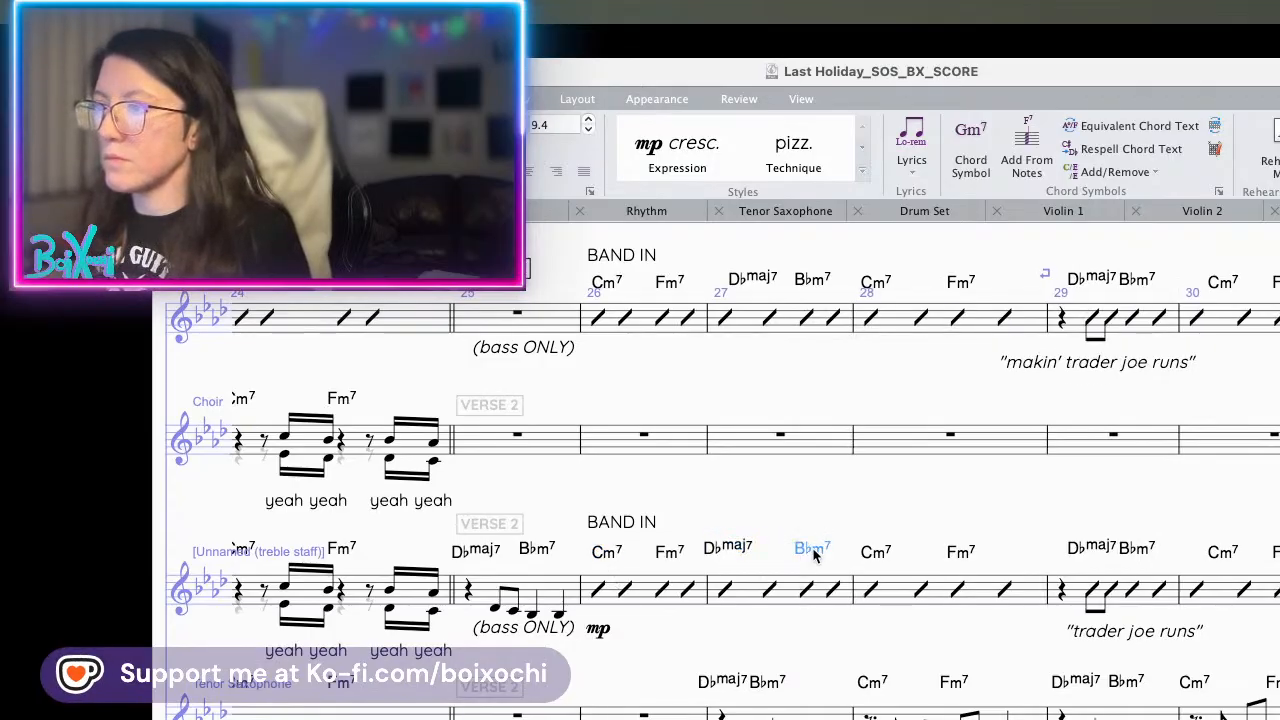
- Nudge bar 26's Fm7 left above its slash and check the alignment of the Cm7 and Fm7 symbols in bars 26 and 28
{"action": "left_click", "coordinate": [662, 555]}
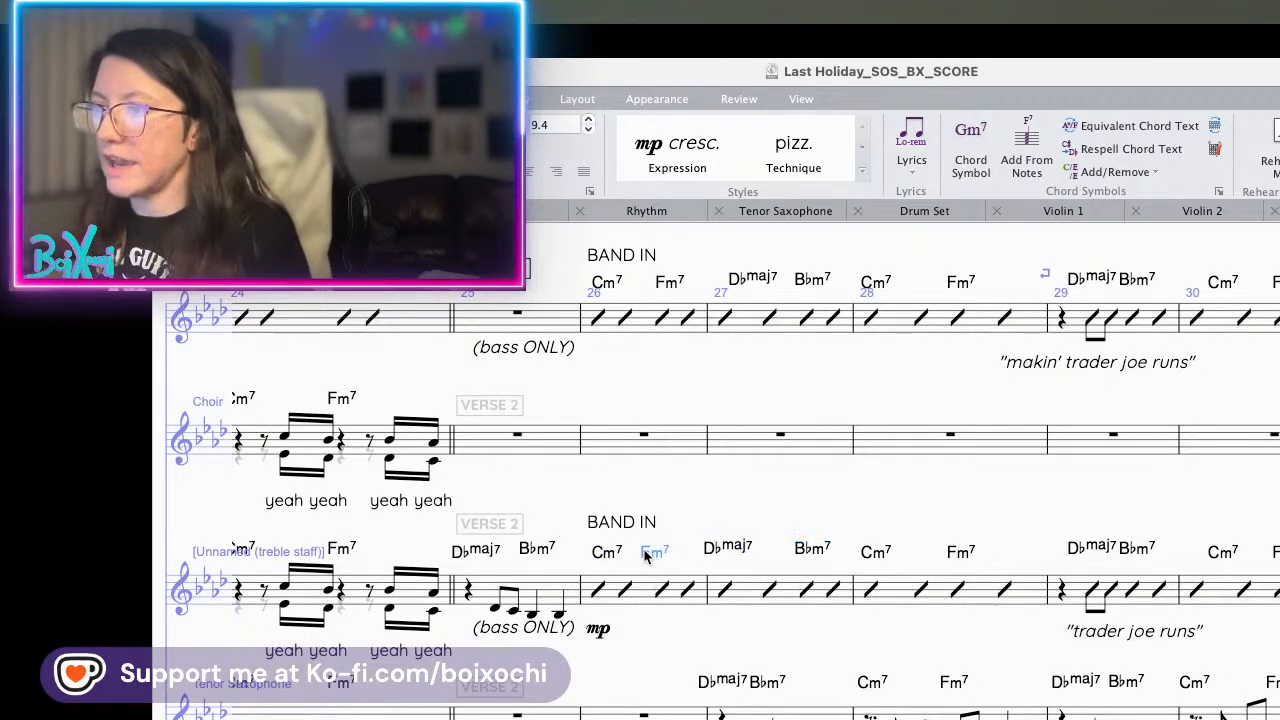
{"action": "left_click_drag", "start_coordinate": [657, 556], "coordinate": [650, 556]}
{"action": "left_click", "coordinate": [606, 553]}
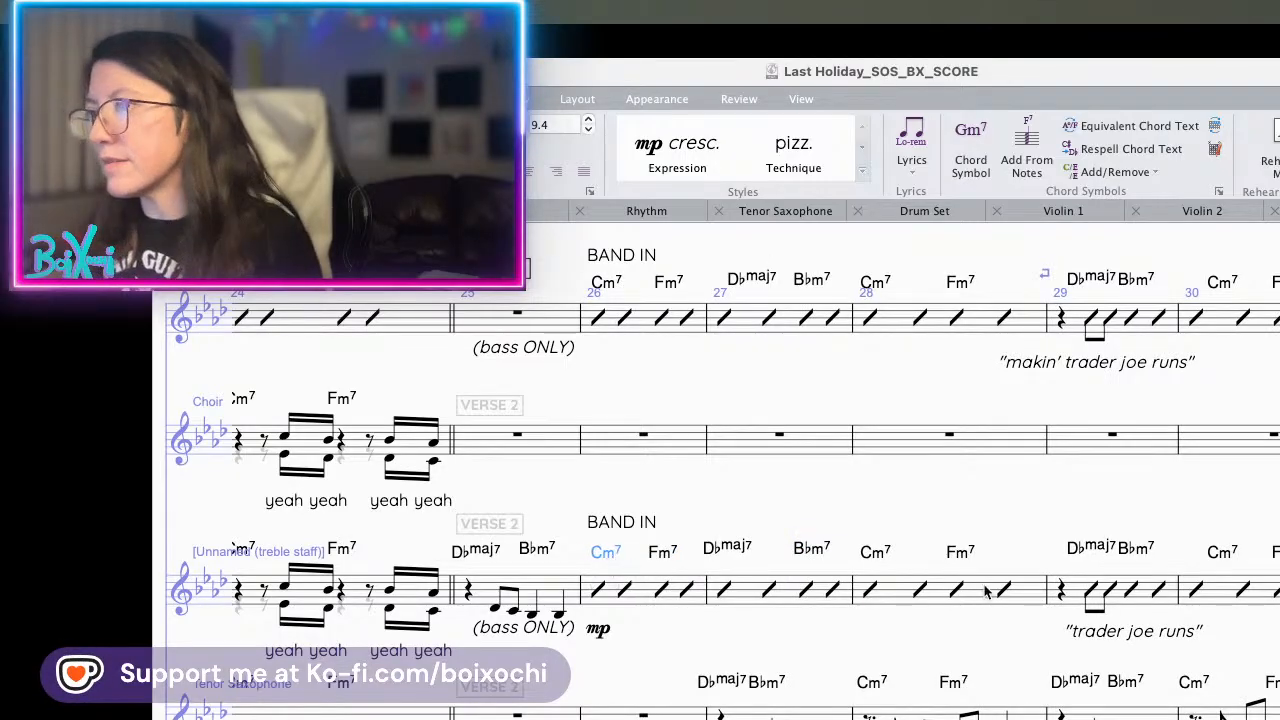
{"action": "left_click", "coordinate": [876, 552]}
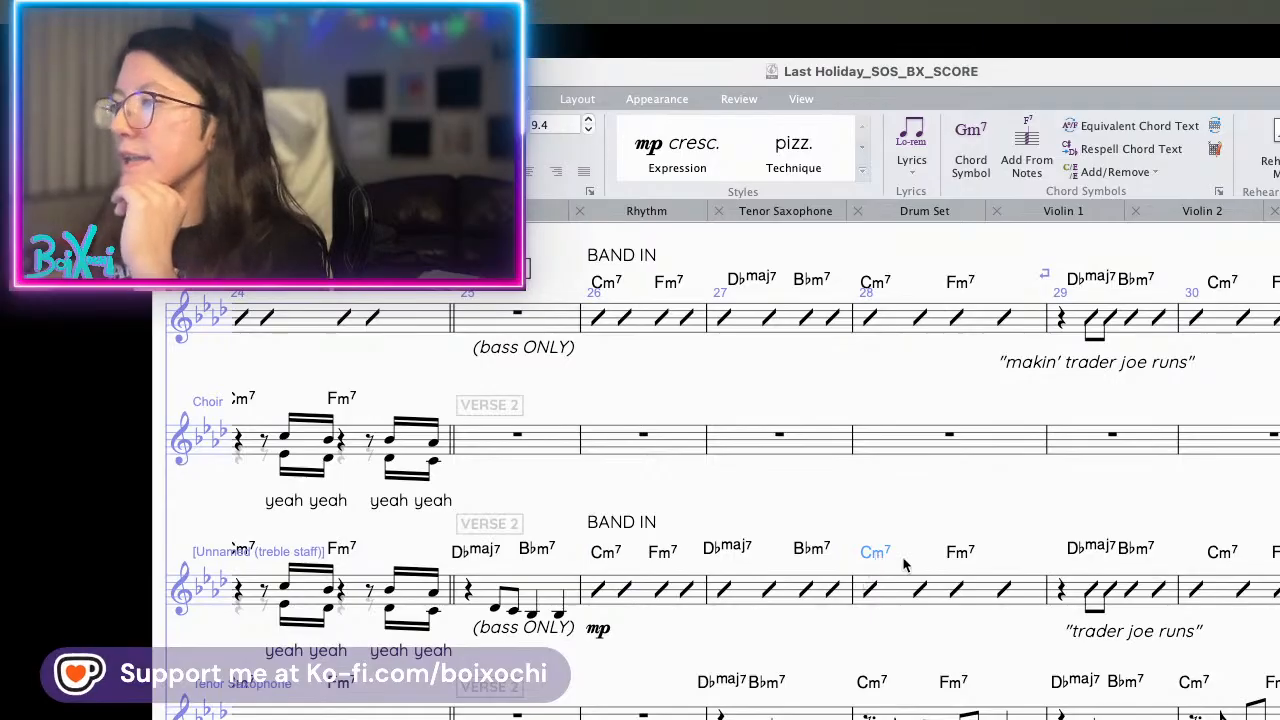
{"action": "left_click", "coordinate": [957, 553]}
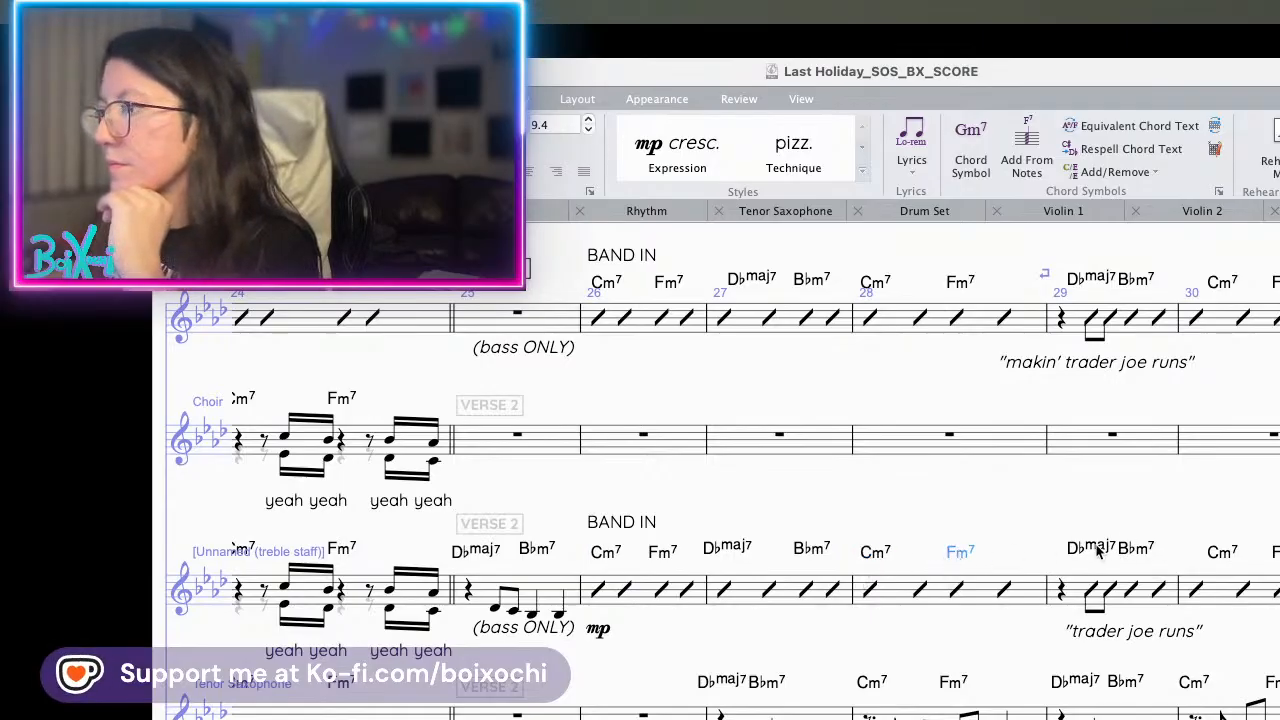
- Shift the D♭maj7 symbols of bars 29 and 31 and the Cm7 of bar 30 left in the unnamed treble staff
{"action": "left_click_drag", "start_coordinate": [1097, 551], "coordinate": [1125, 553]}
{"action": "left_click", "coordinate": [1132, 550]}
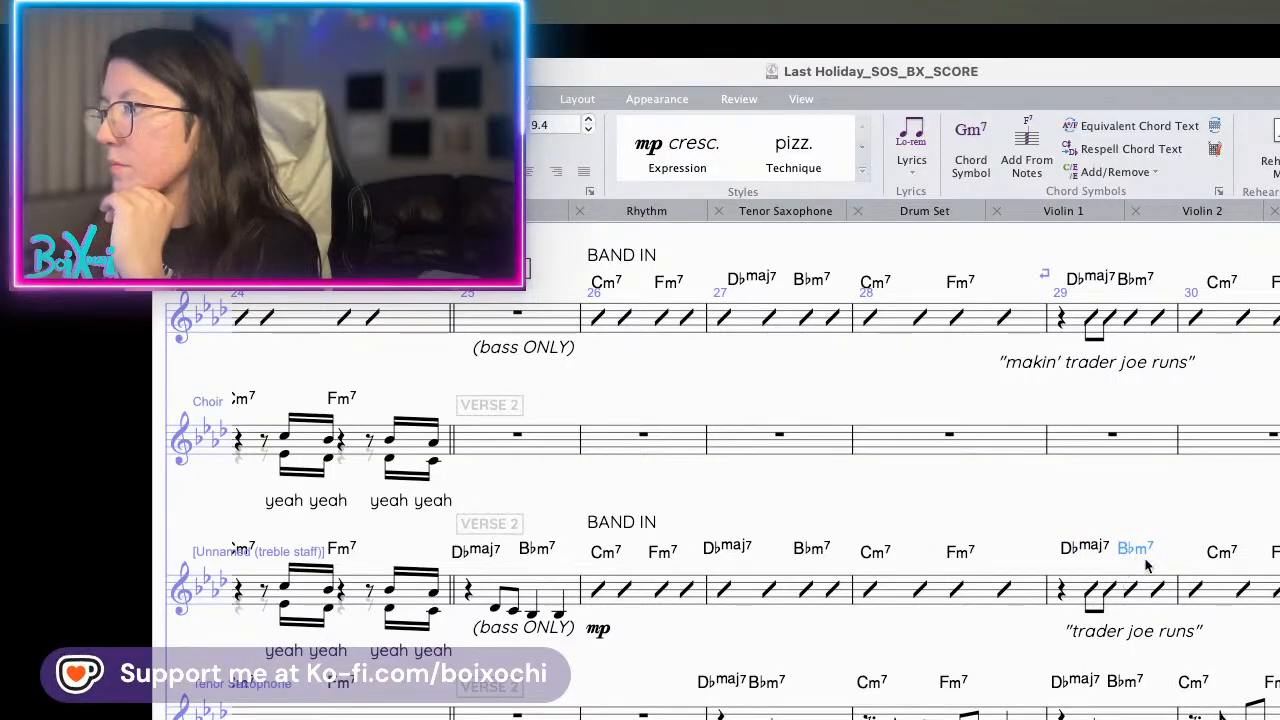
{"action": "scroll", "coordinate": [950, 613], "scroll_direction": "right", "scroll_amount": 5}
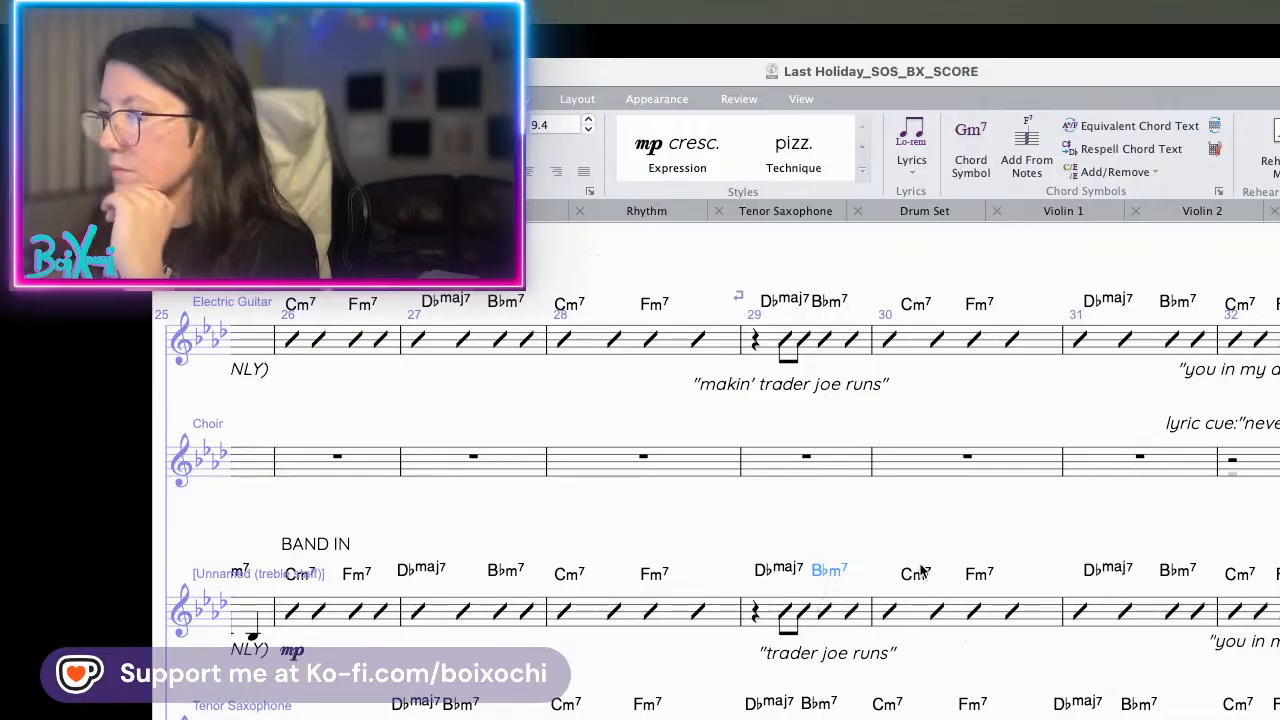
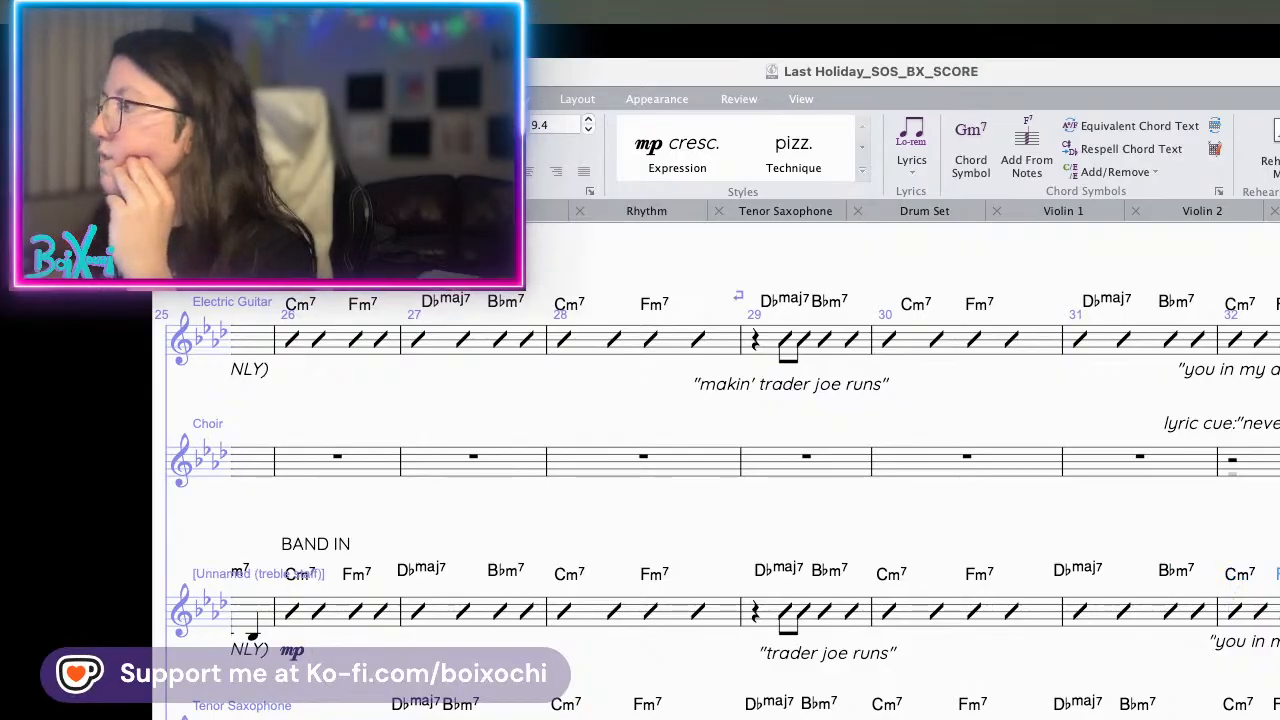
- Nudge bar 33's D♭maj7 slightly right in the unnamed treble staff and check the remaining chord symbols through bar 39
{"action": "left_click_drag", "start_coordinate": [1279, 574], "coordinate": [1161, 616]}
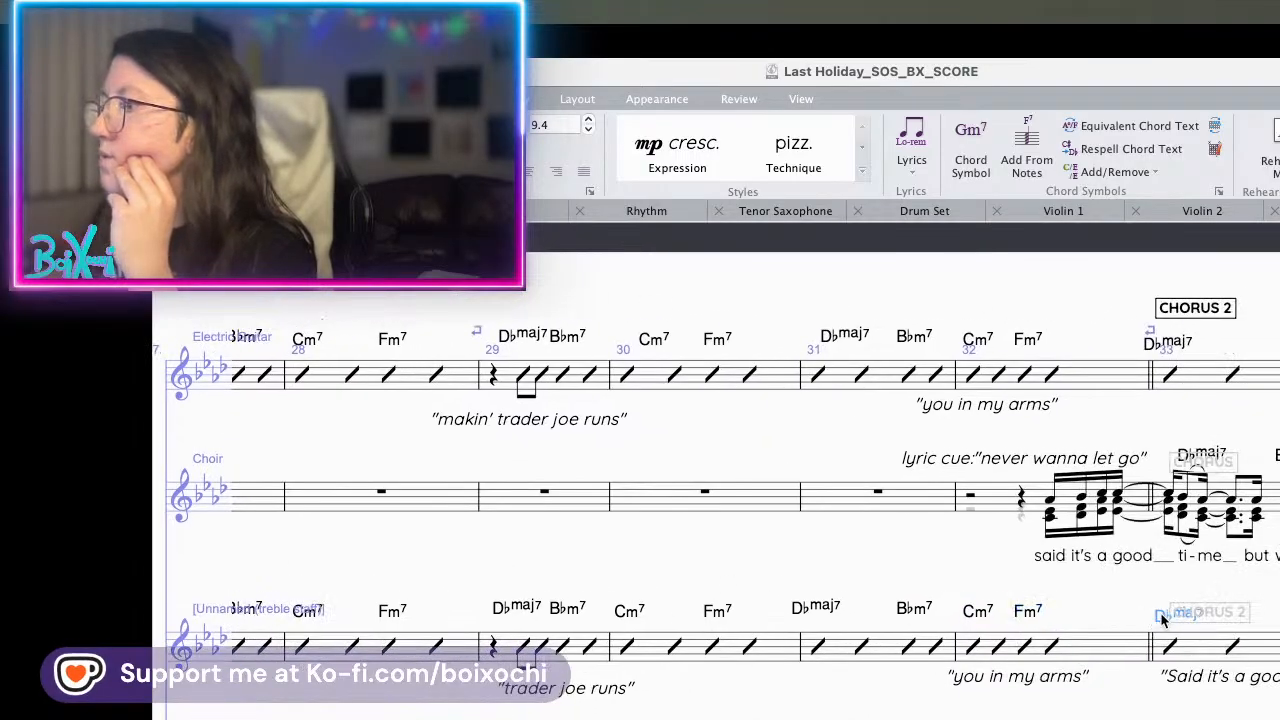
{"action": "left_click_drag", "start_coordinate": [1279, 698], "coordinate": [1060, 712]}
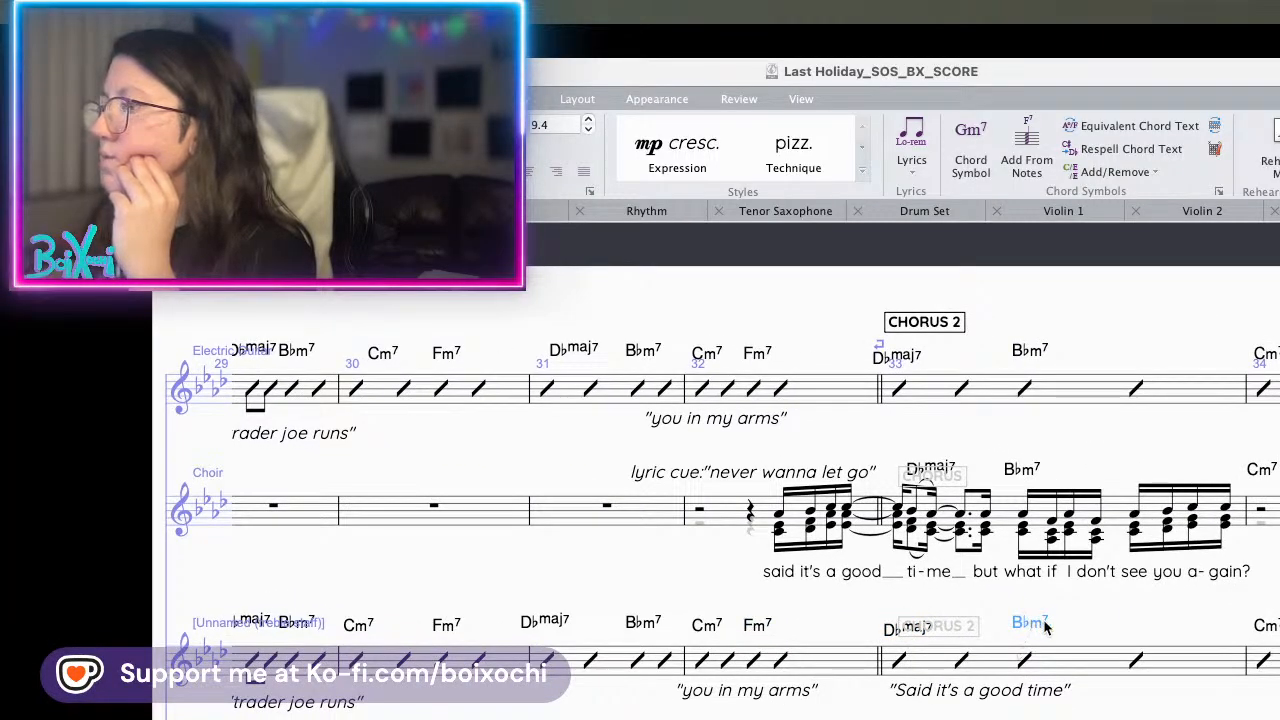
{"action": "left_click", "coordinate": [1279, 625]}
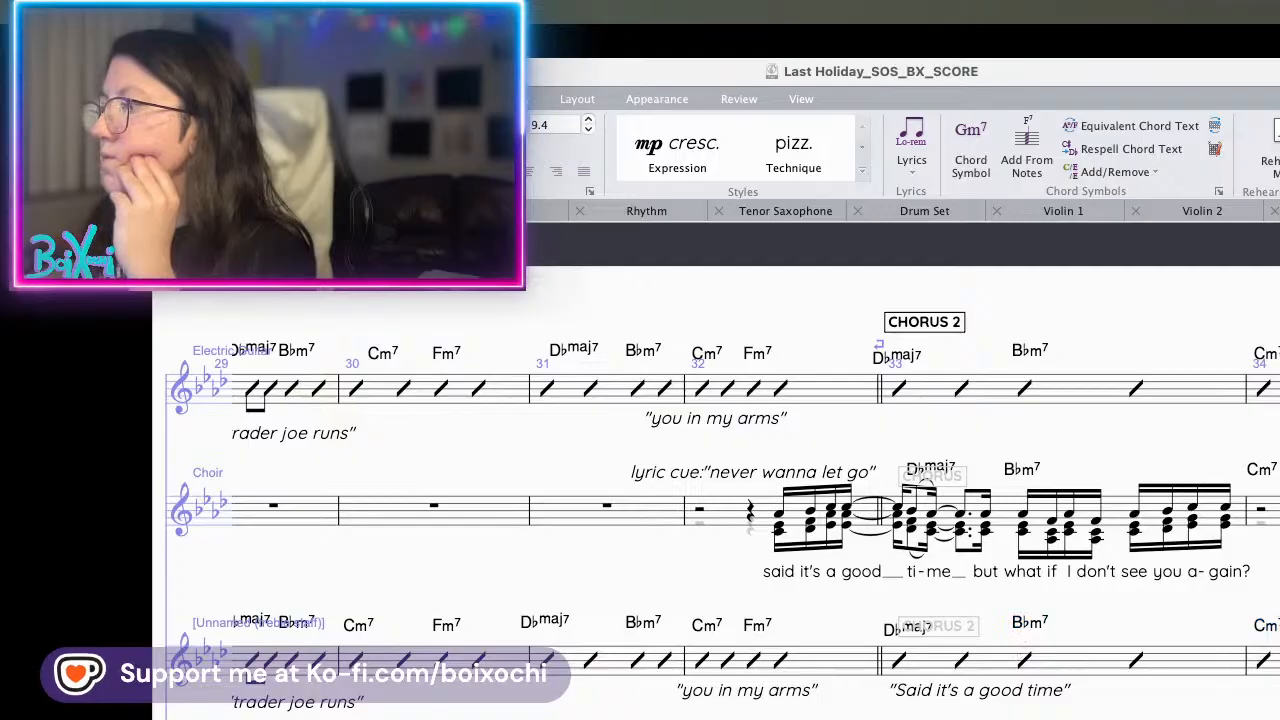
{"action": "left_click_drag", "start_coordinate": [1279, 637], "coordinate": [828, 675]}
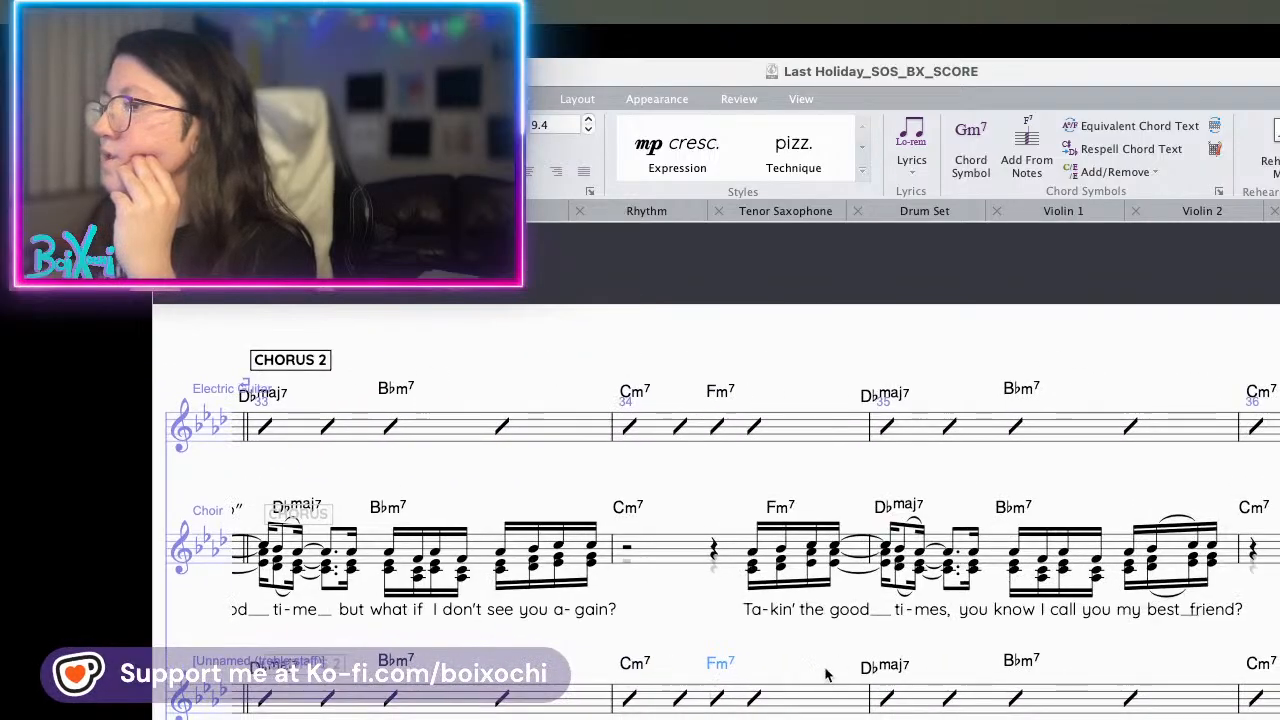
{"action": "left_click", "coordinate": [887, 666]}
{"action": "left_click_drag", "start_coordinate": [1043, 719], "coordinate": [591, 718]}
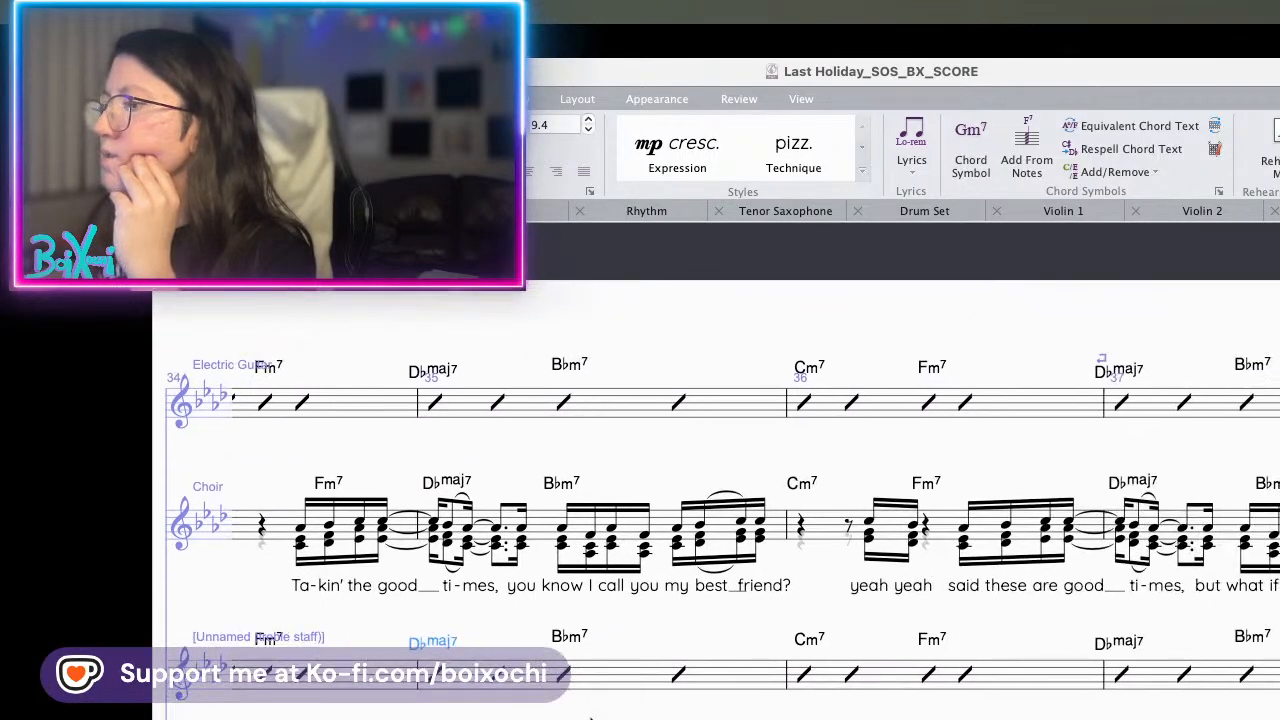
{"action": "left_click", "coordinate": [1121, 647]}
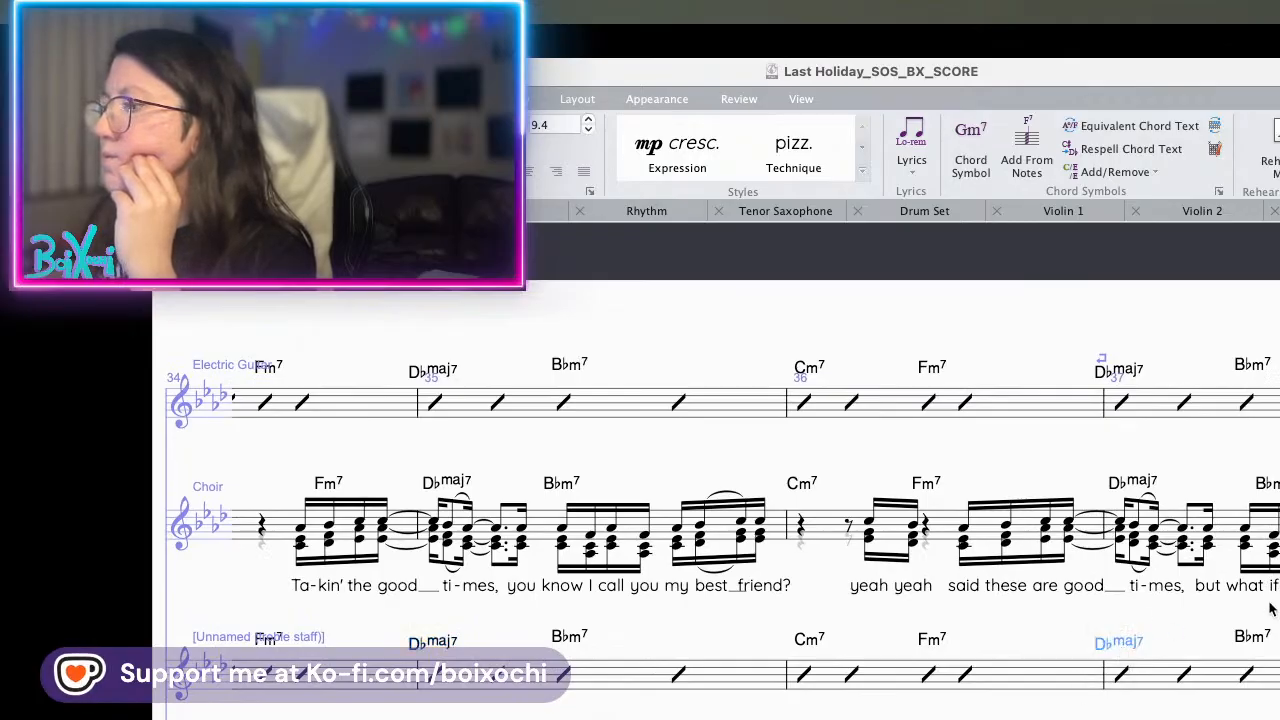
{"action": "left_click", "coordinate": [1250, 639]}
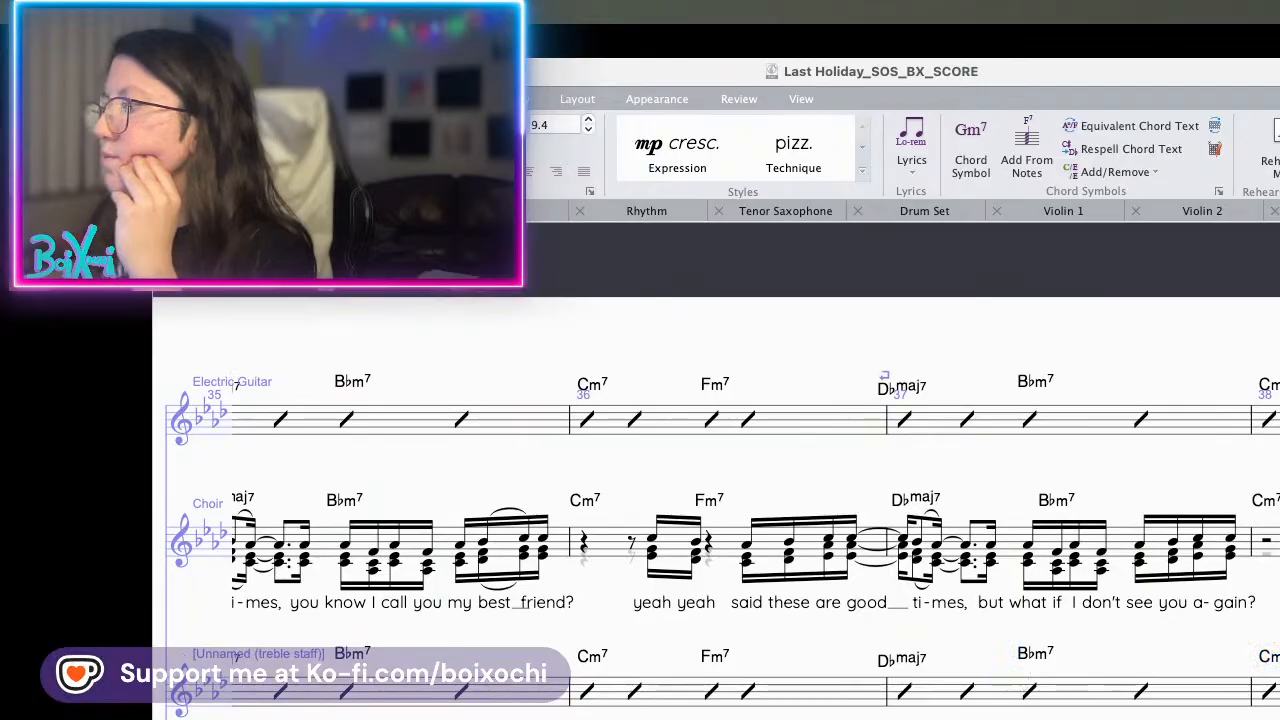
{"action": "left_click_drag", "start_coordinate": [1279, 641], "coordinate": [1005, 647]}
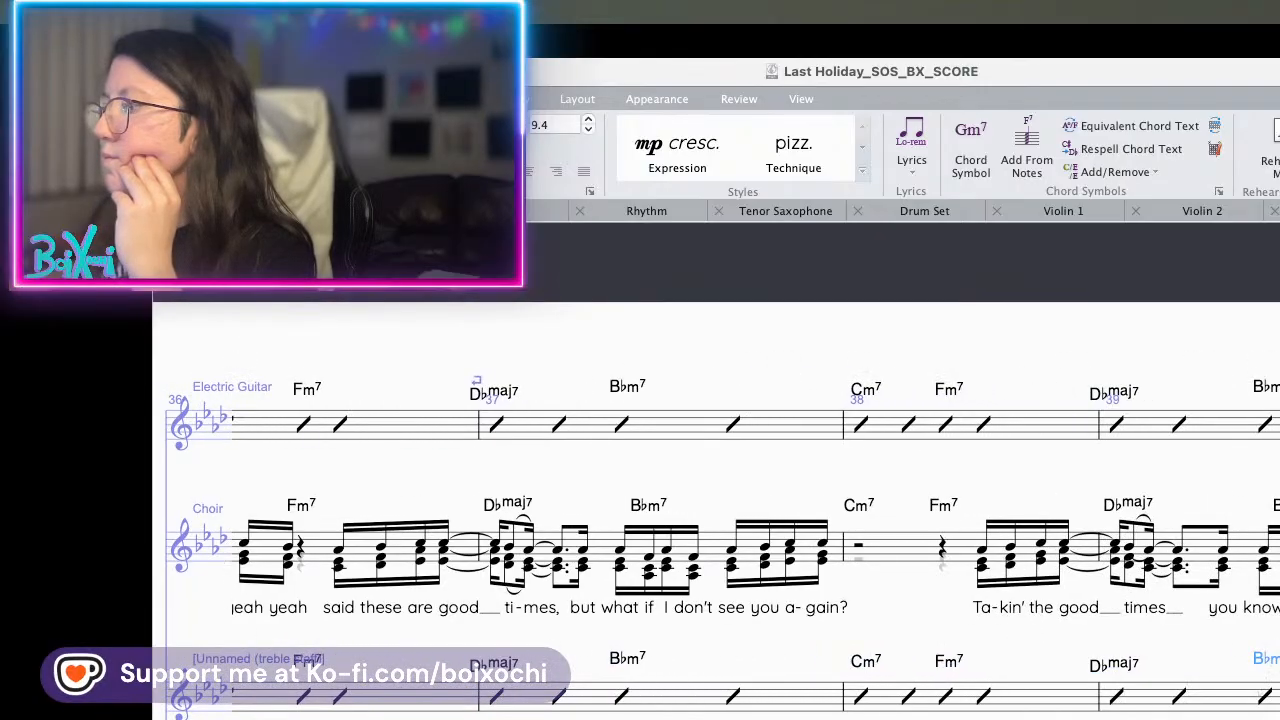
- In the Rhythm part, move the VERSE 2 label up and left above bar 25's clef and lower bar 29's "trader joe runs" cue slightly
{"action": "left_click", "coordinate": [620, 212]}
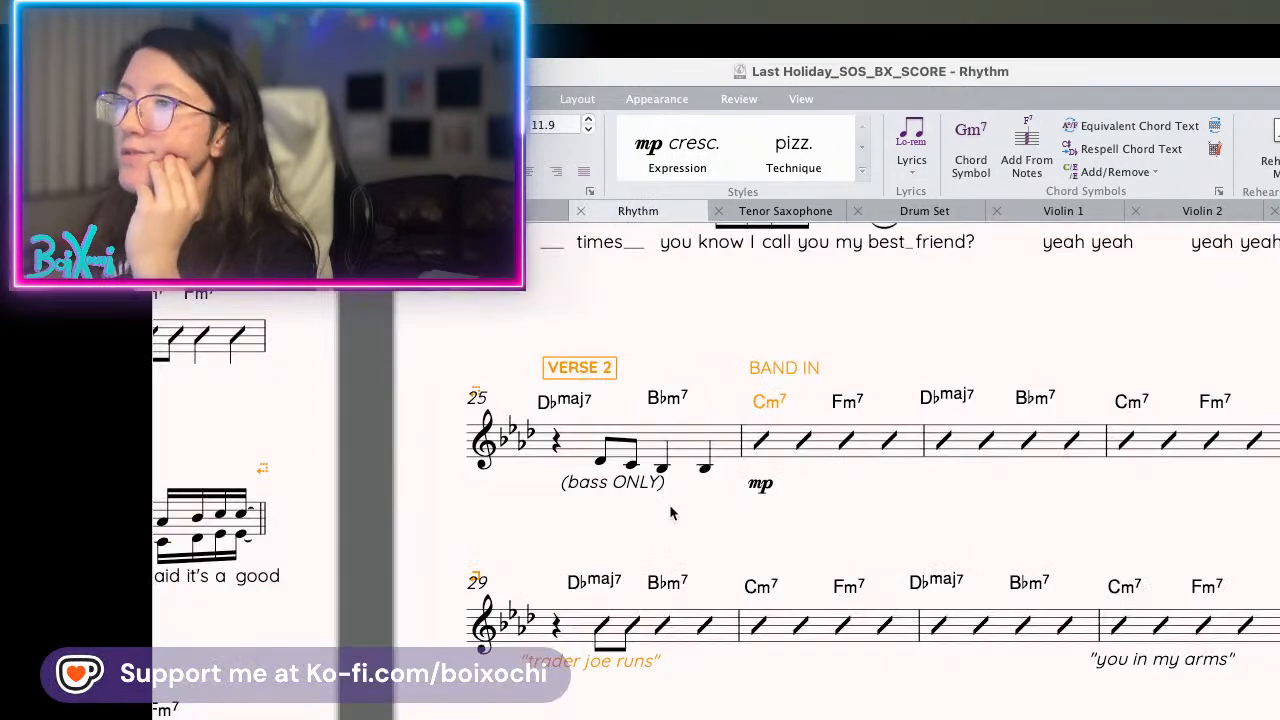
{"action": "left_click_drag", "start_coordinate": [604, 373], "coordinate": [535, 358]}
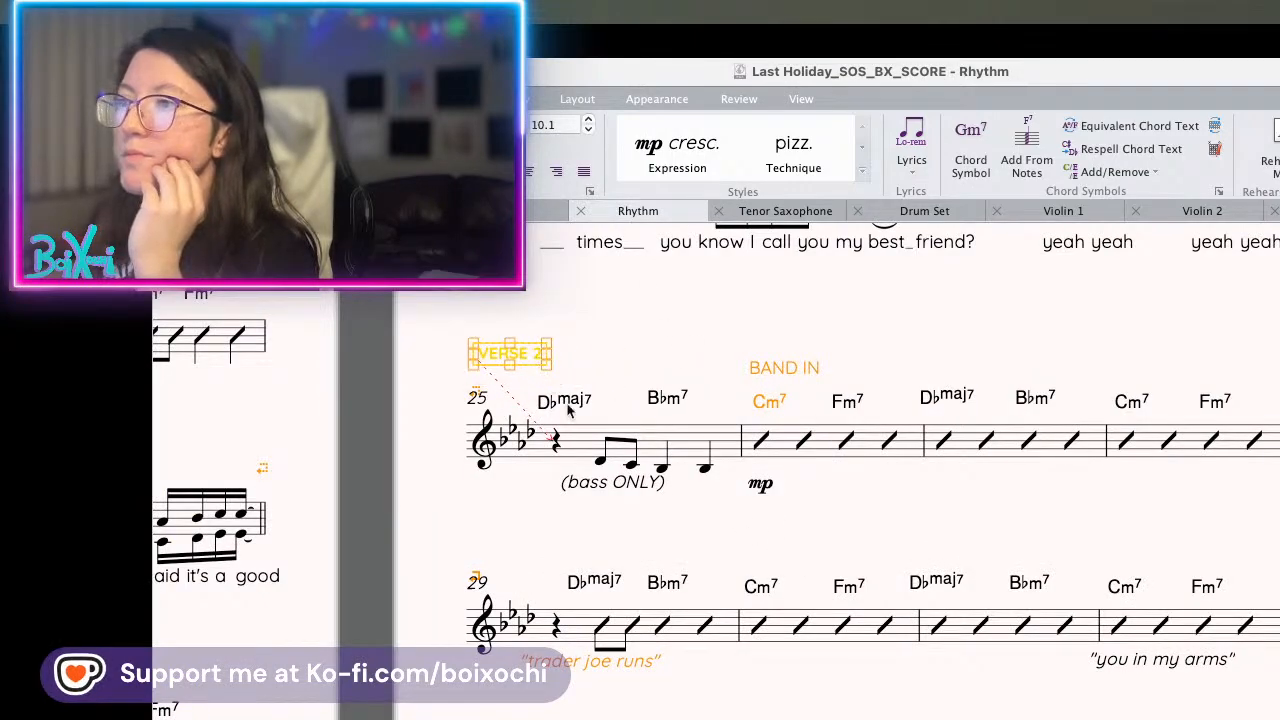
{"action": "scroll", "coordinate": [716, 543], "scroll_direction": "down", "scroll_amount": 2}
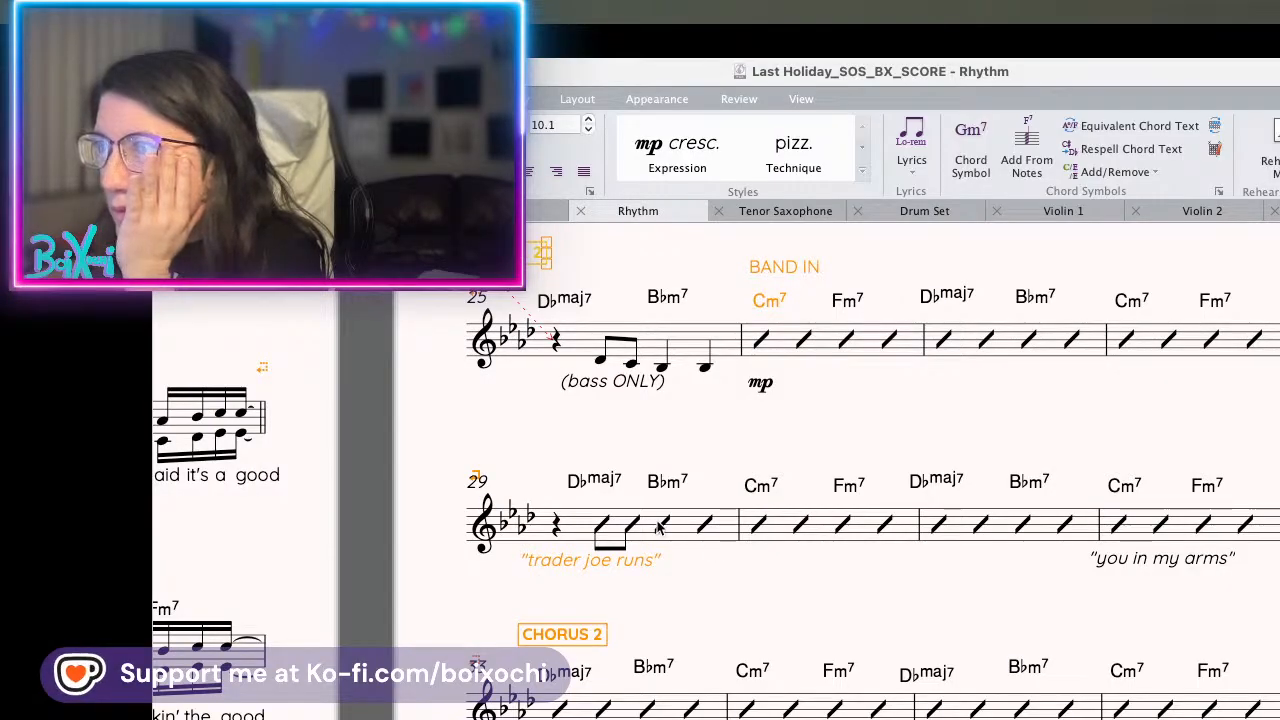
{"action": "left_click_drag", "start_coordinate": [636, 562], "coordinate": [632, 576]}
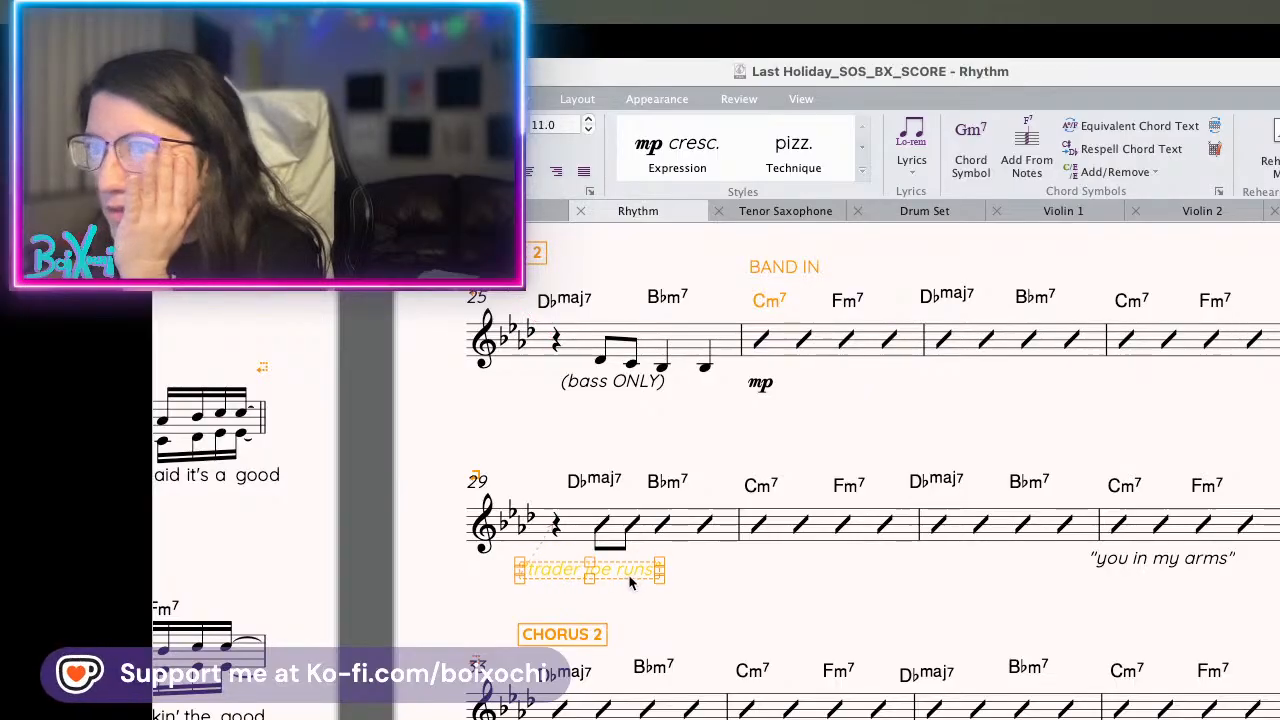
- Shift the "you in my arms" cue slightly right so it starts just inside bar 32, under the Cm7
{"action": "scroll", "coordinate": [860, 600], "scroll_direction": "right", "scroll_amount": 3}
{"action": "scroll", "coordinate": [860, 600], "scroll_direction": "down", "scroll_amount": 1}
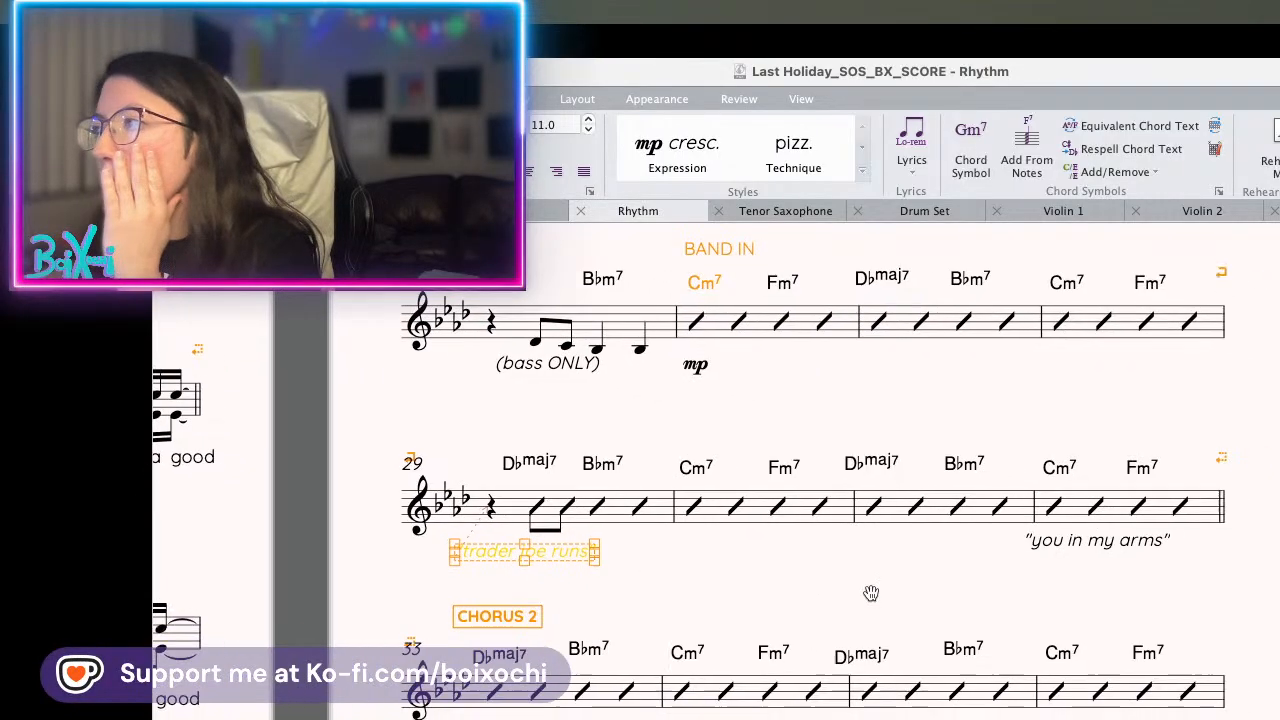
{"action": "left_click", "coordinate": [1063, 530]}
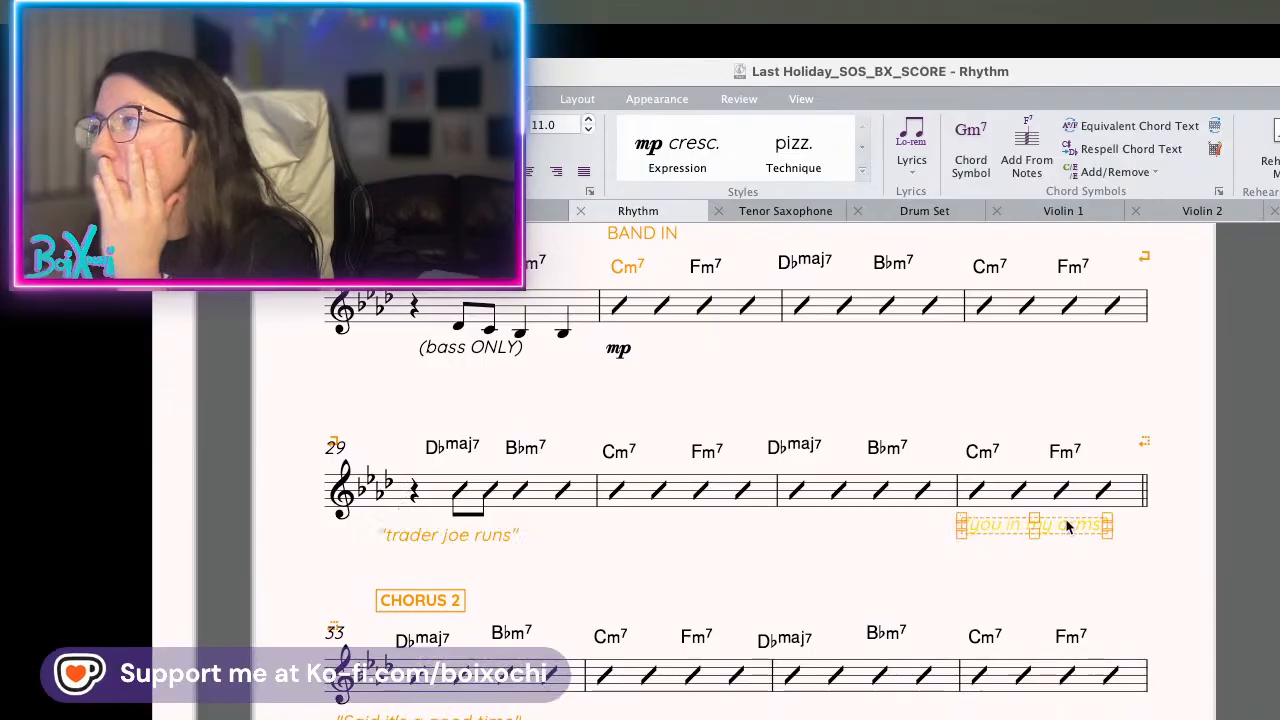
{"action": "left_click", "coordinate": [978, 490]}
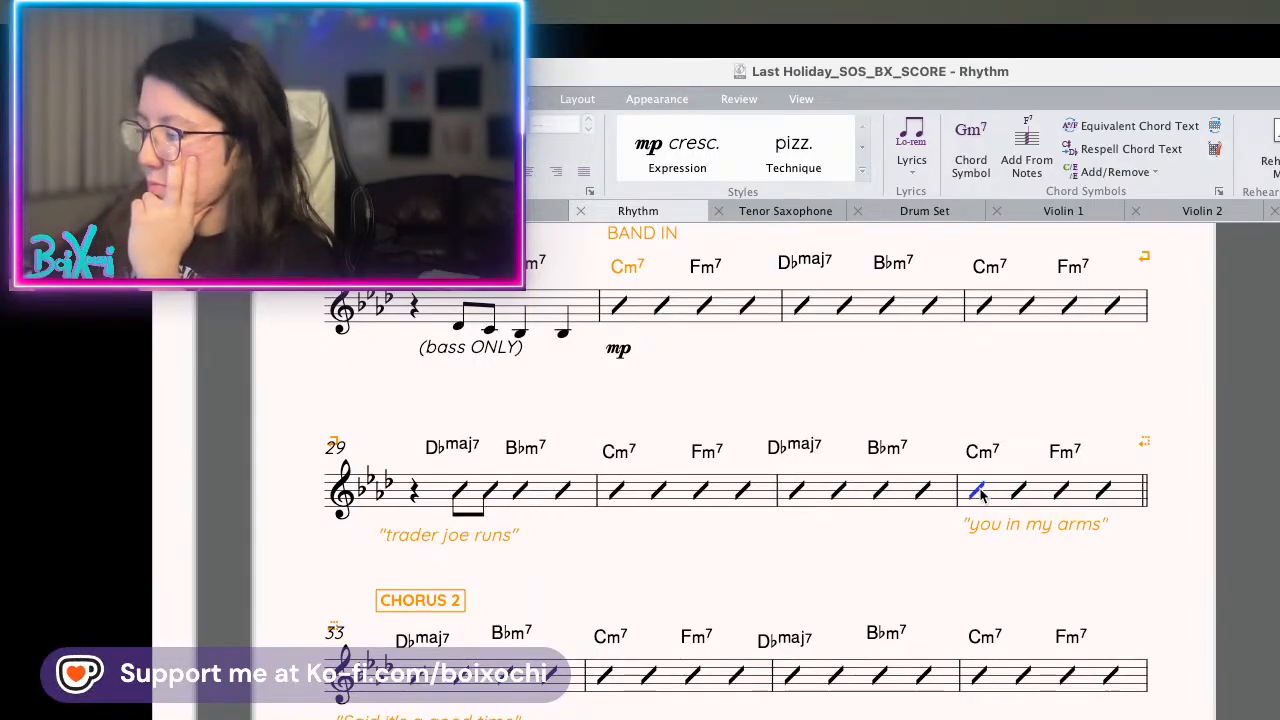
- Replace the first three slashes of bar 32 with a dotted half rest and nudge the "you in my arms" cue slightly left
{"action": "key", "text": "Delete"}
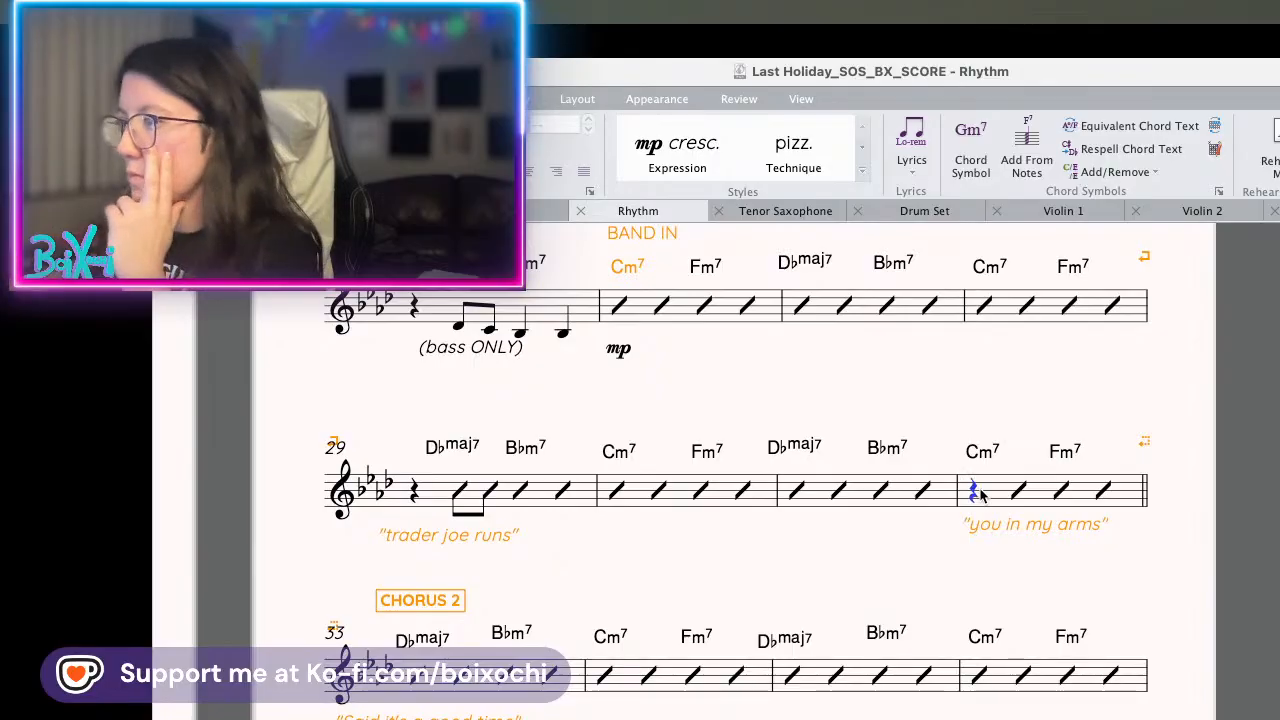
{"action": "key", "text": "5"}
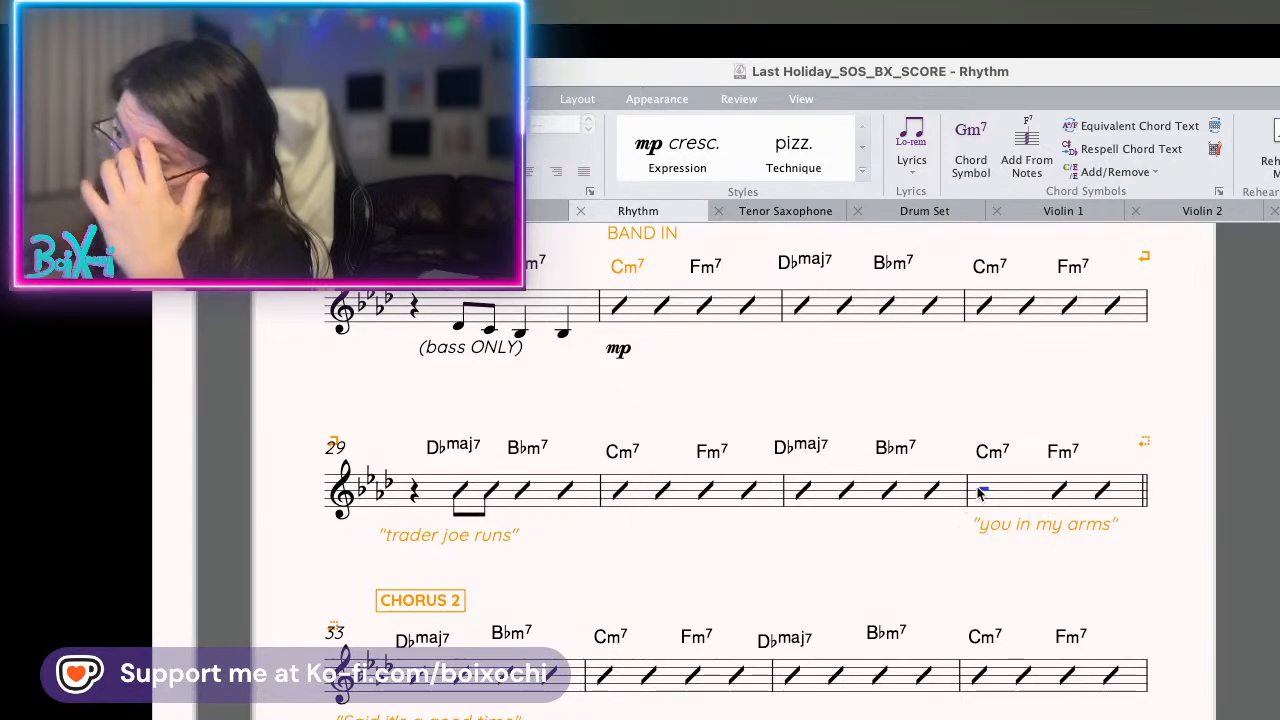
{"action": "key", "text": "."}
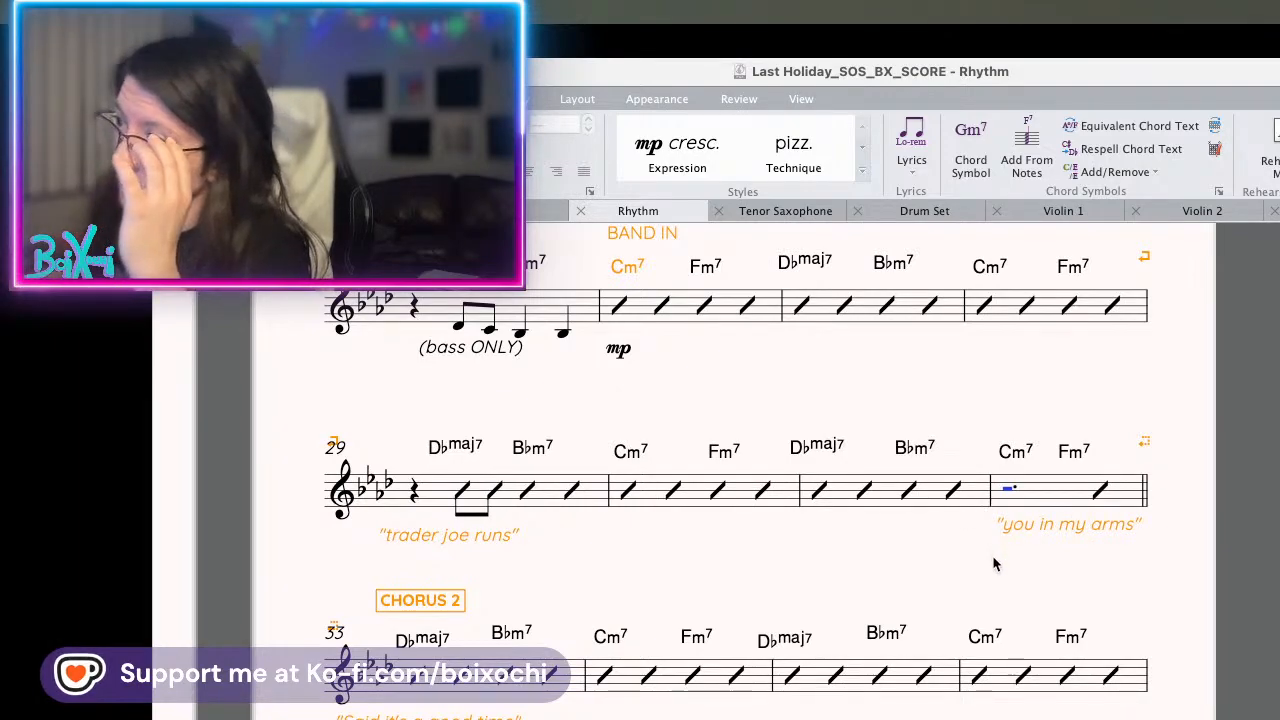
{"action": "left_click", "coordinate": [1046, 524]}
{"action": "left_click_drag", "start_coordinate": [1036, 531], "coordinate": [1042, 535]}
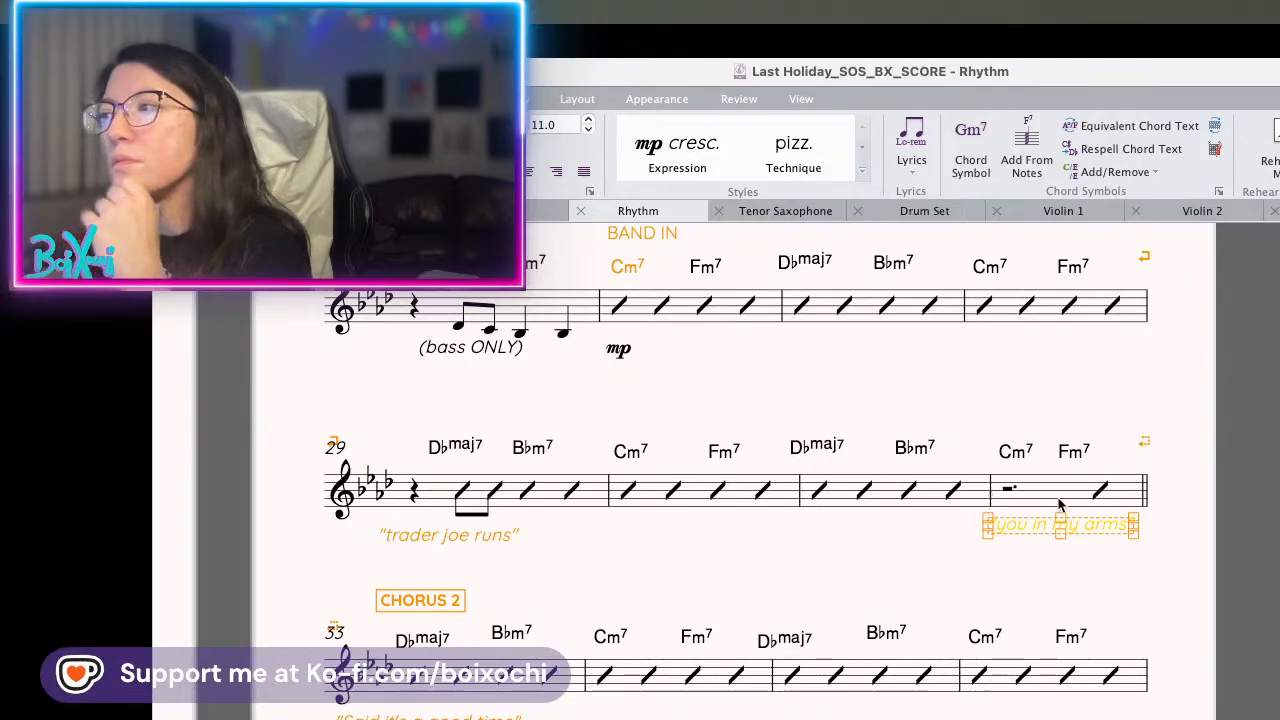
- Shorten bar 32's opening rest to a half rest and restore the slash on beat 3 under the Fm7
{"action": "left_click", "coordinate": [1013, 497]}
{"action": "key", "text": "Escape"}
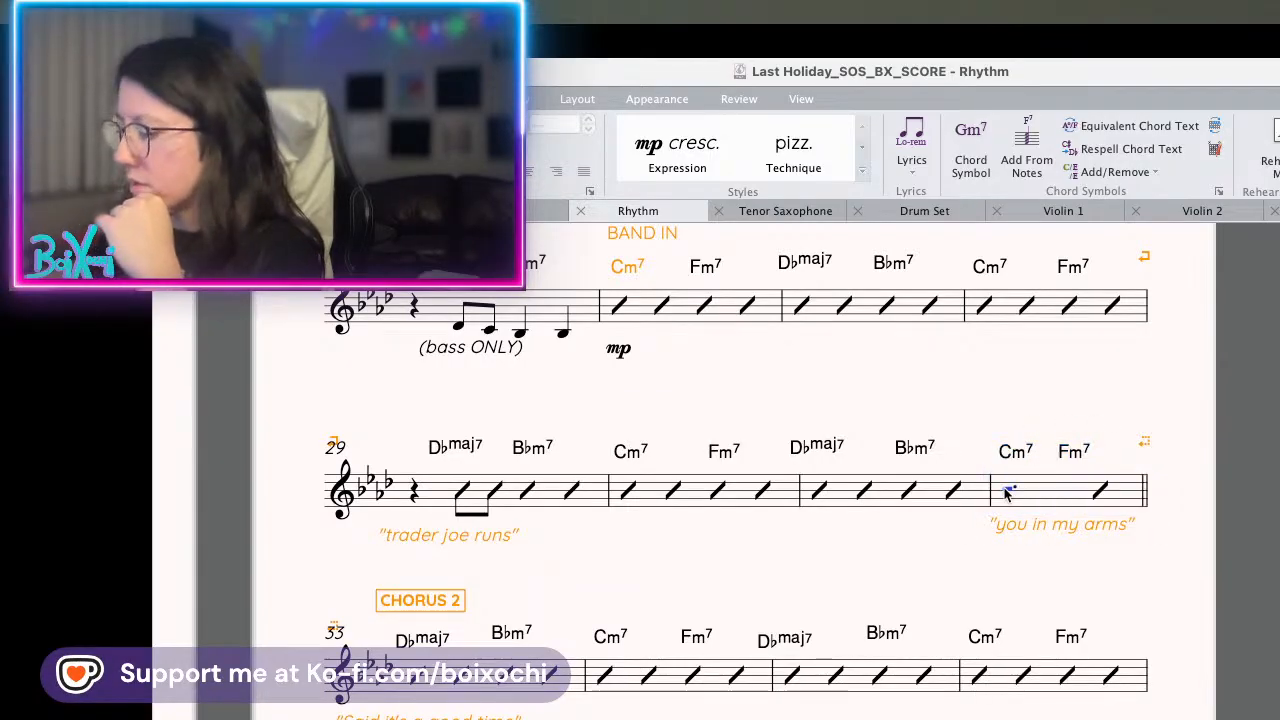
{"action": "key", "text": "period"}
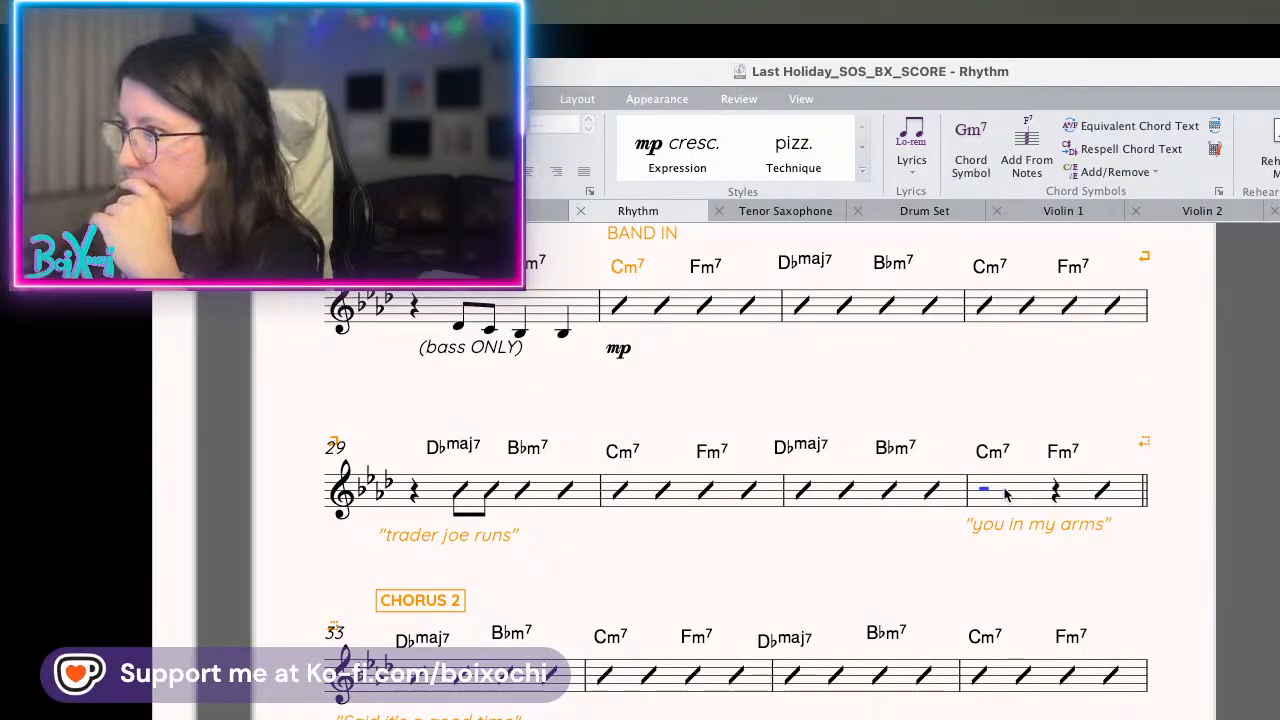
{"action": "left_click", "coordinate": [1106, 490]}
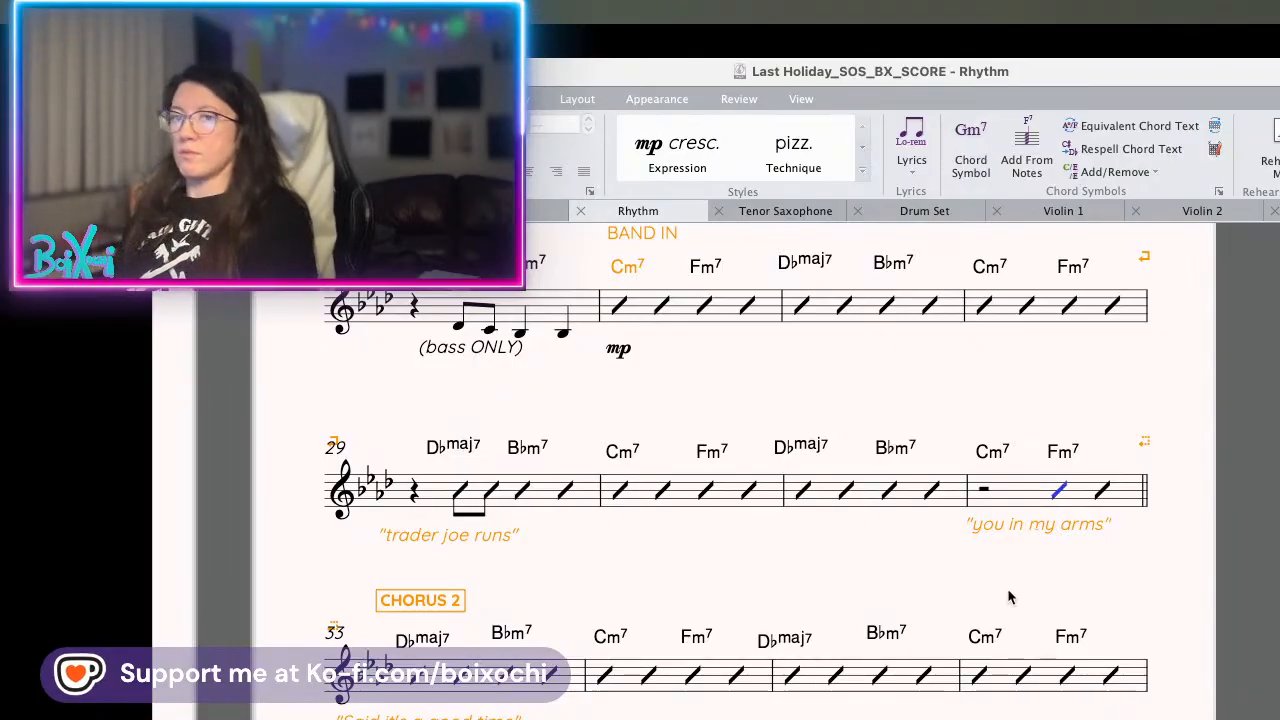
{"action": "key", "text": "Escape"}
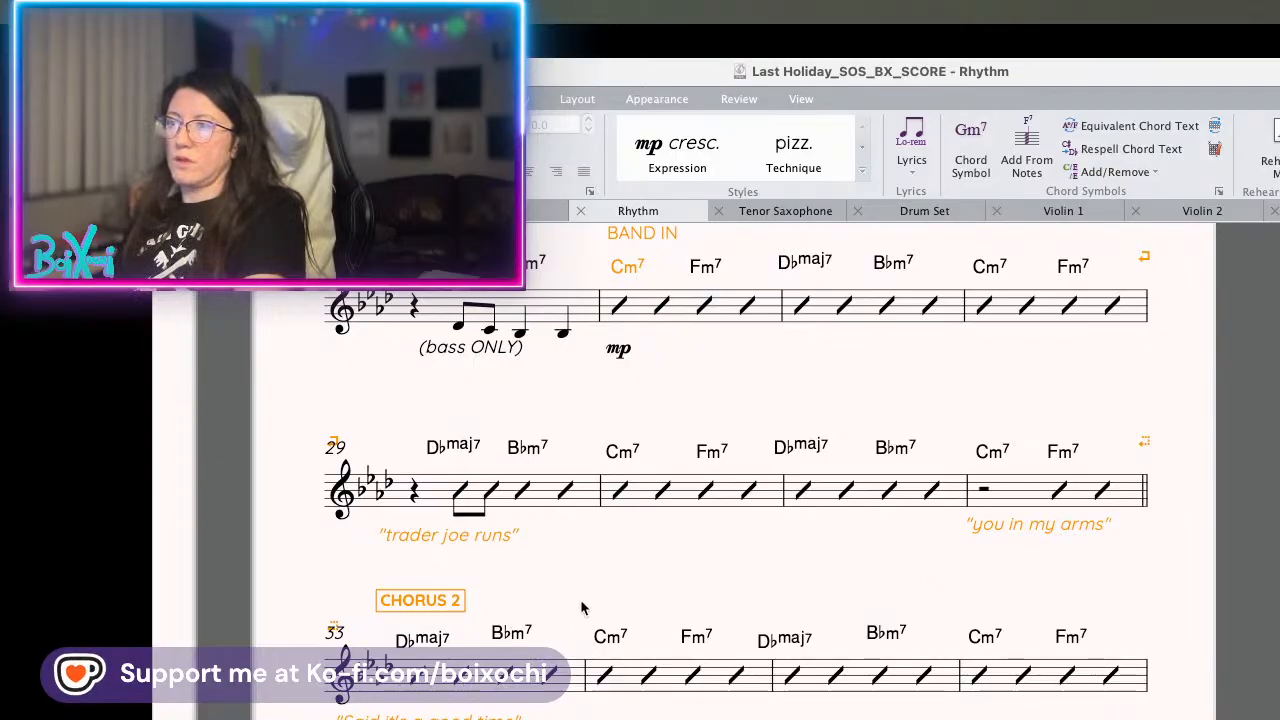
- Raise bar 37's D♭maj7 symbol slightly so it lines up better with the neighbouring B♭m7
{"action": "scroll", "coordinate": [586, 606], "scroll_direction": "down", "scroll_amount": 2}
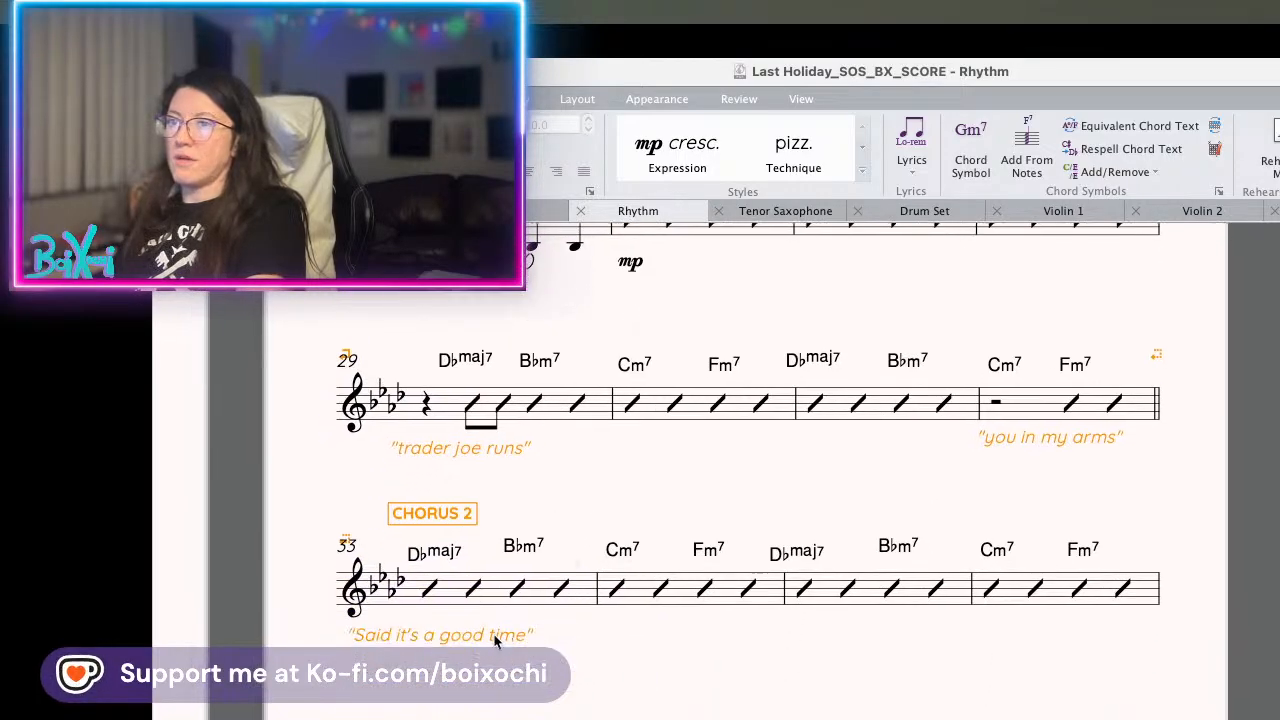
{"action": "scroll", "coordinate": [557, 571], "scroll_direction": "down", "scroll_amount": 3}
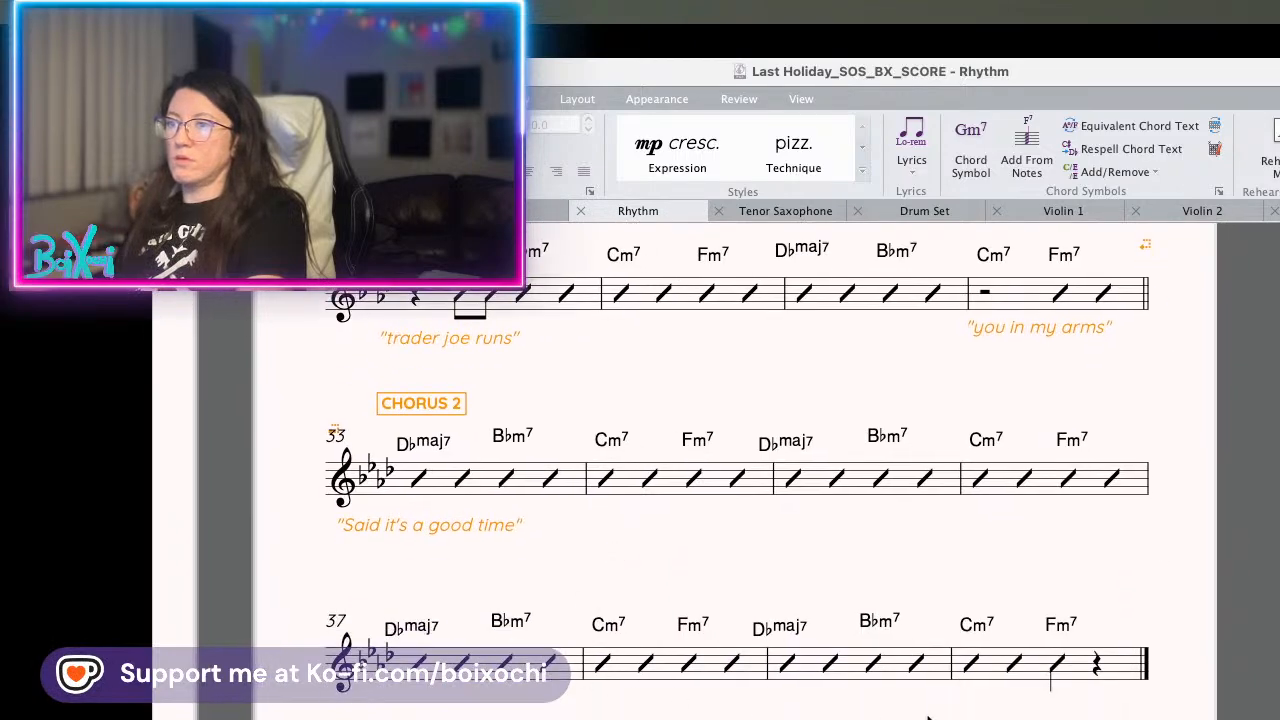
{"action": "left_click_drag", "start_coordinate": [395, 630], "coordinate": [403, 619]}
{"action": "left_click", "coordinate": [560, 591]}
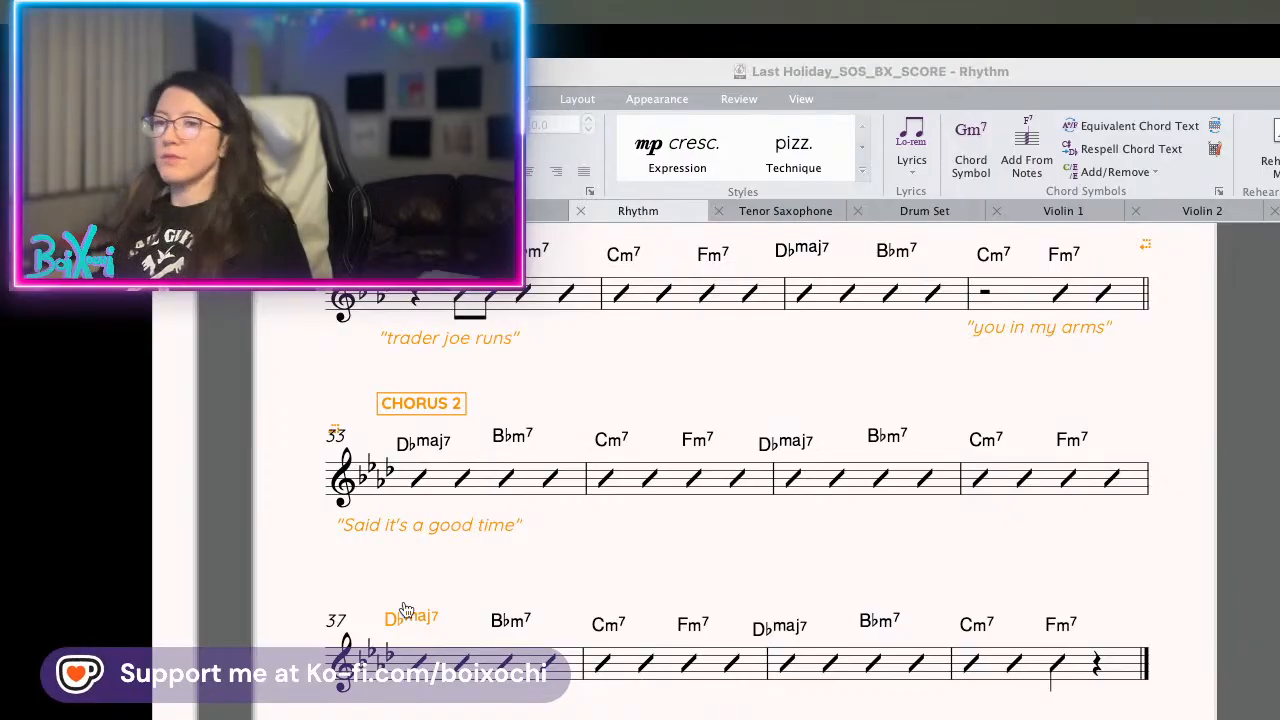
{"action": "left_click", "coordinate": [254, 631]}
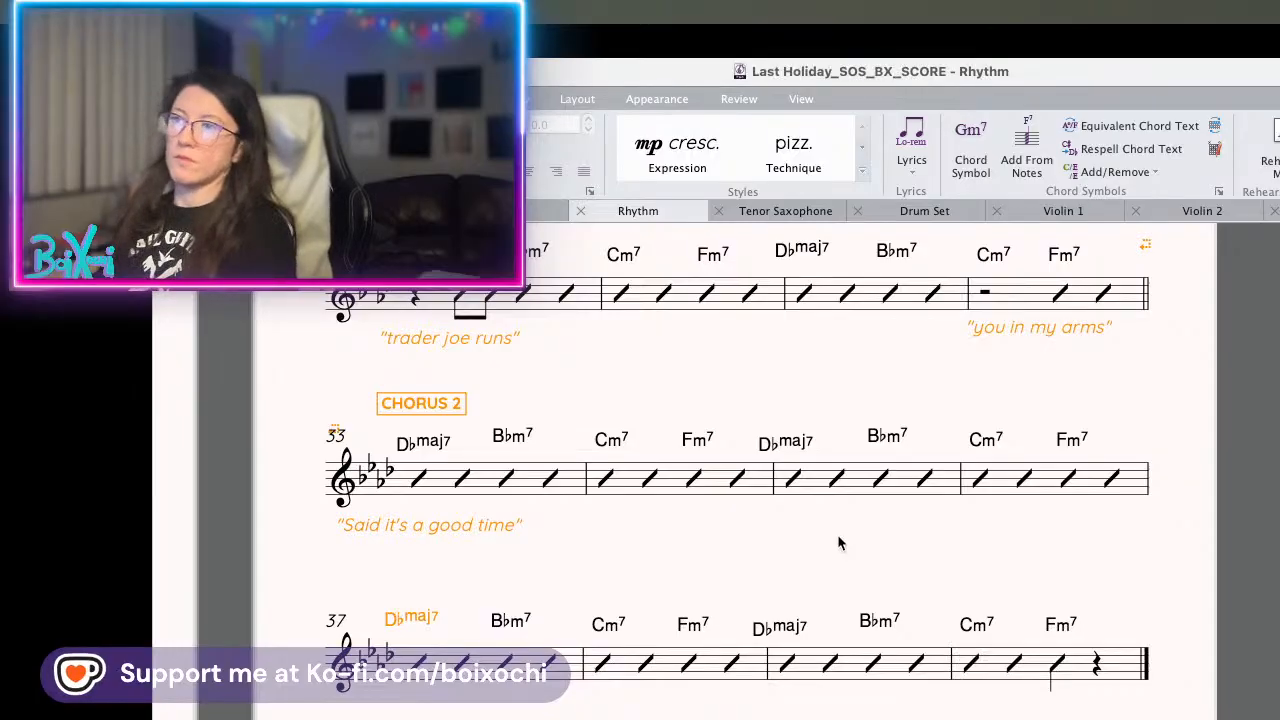
- Look back over the Rhythm part's first page from the intro through the start of the chorus, checking slashes, cues and dynamics
{"action": "scroll", "coordinate": [838, 540], "scroll_direction": "up", "scroll_amount": 5}
{"action": "scroll", "coordinate": [838, 540], "scroll_direction": "up", "scroll_amount": 4}
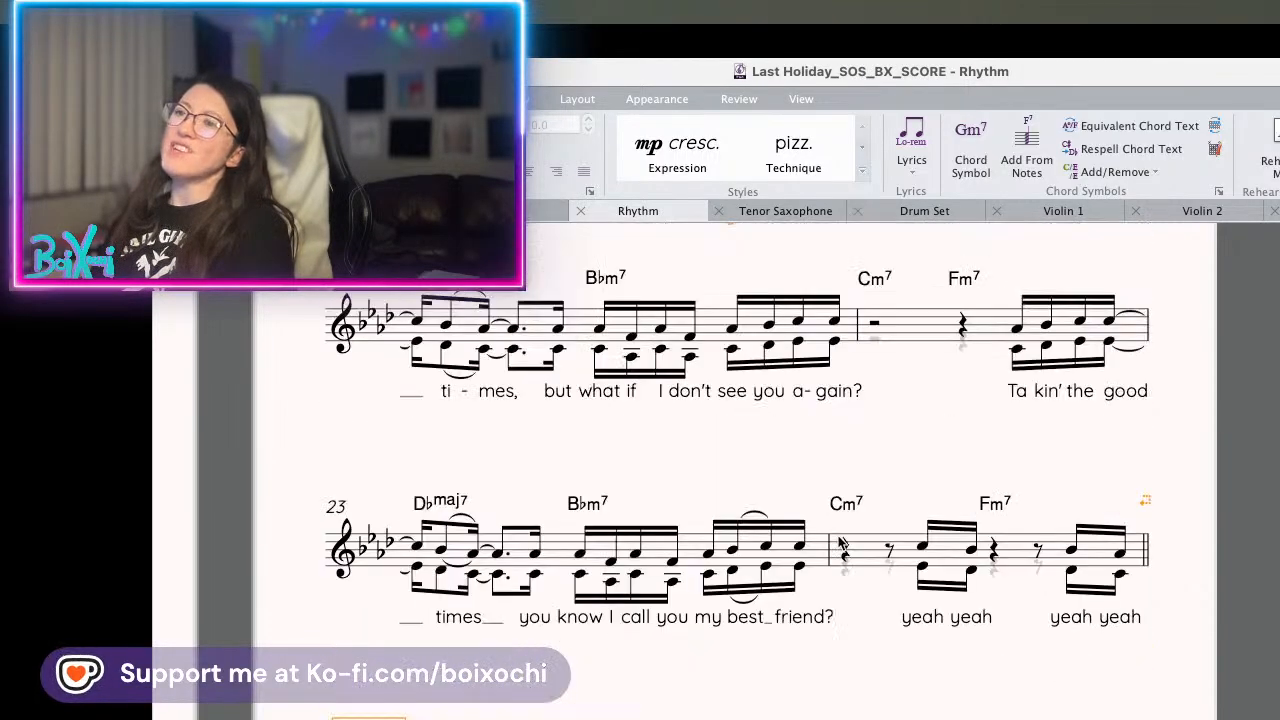
{"action": "scroll", "coordinate": [840, 541], "scroll_direction": "up", "scroll_amount": 2}
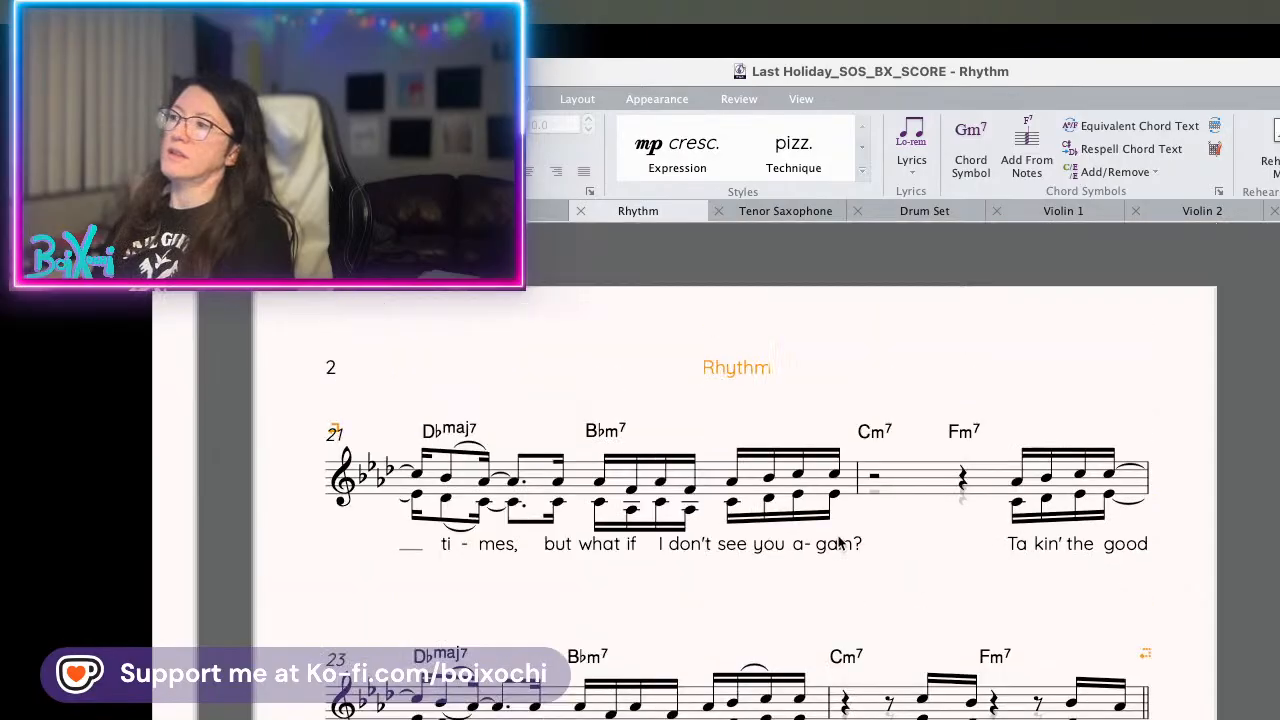
{"action": "scroll", "coordinate": [643, 619], "scroll_direction": "left", "scroll_amount": 10}
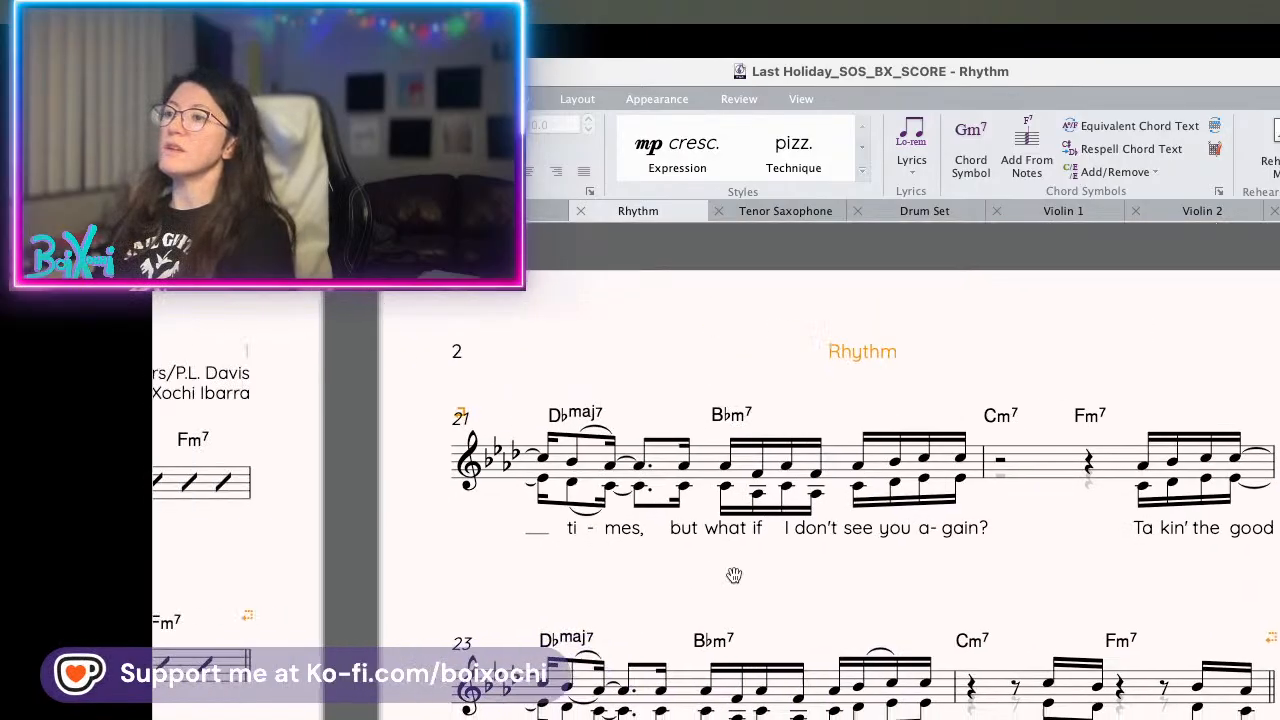
{"action": "left_click_drag", "start_coordinate": [705, 642], "coordinate": [1030, 537]}
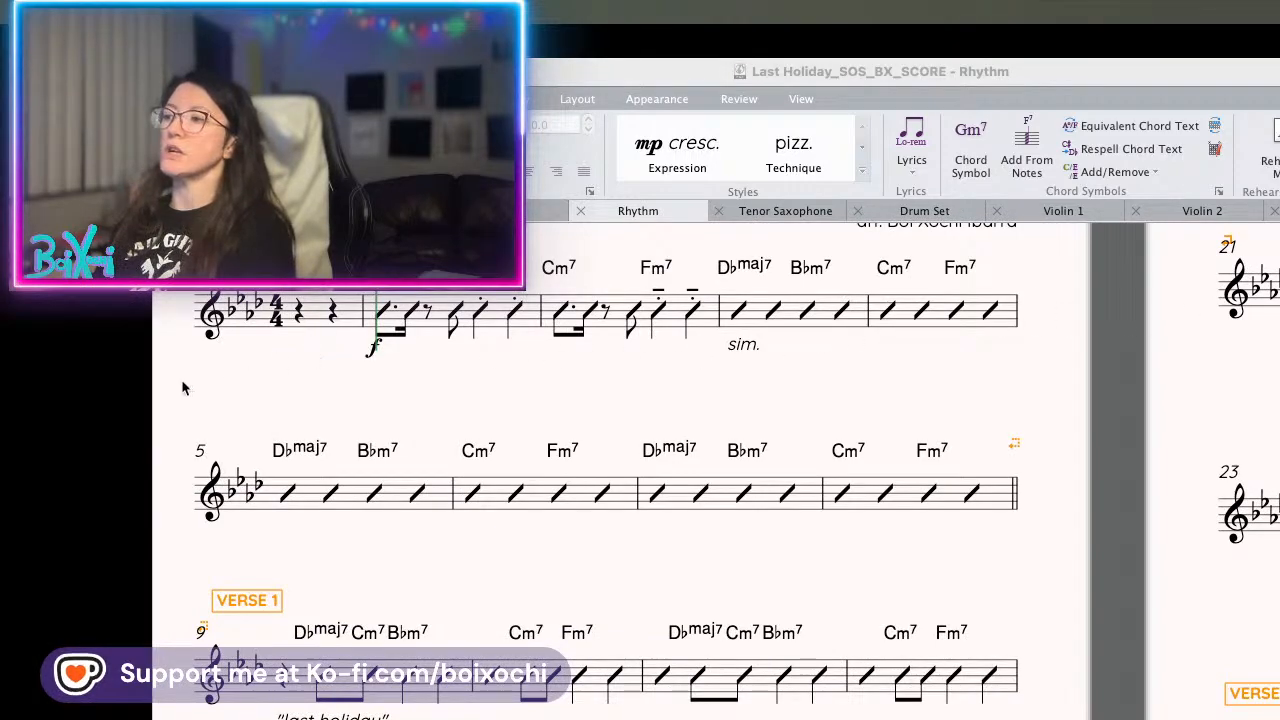
{"action": "left_click", "coordinate": [209, 402]}
{"action": "scroll", "coordinate": [655, 547], "scroll_direction": "down", "scroll_amount": 5}
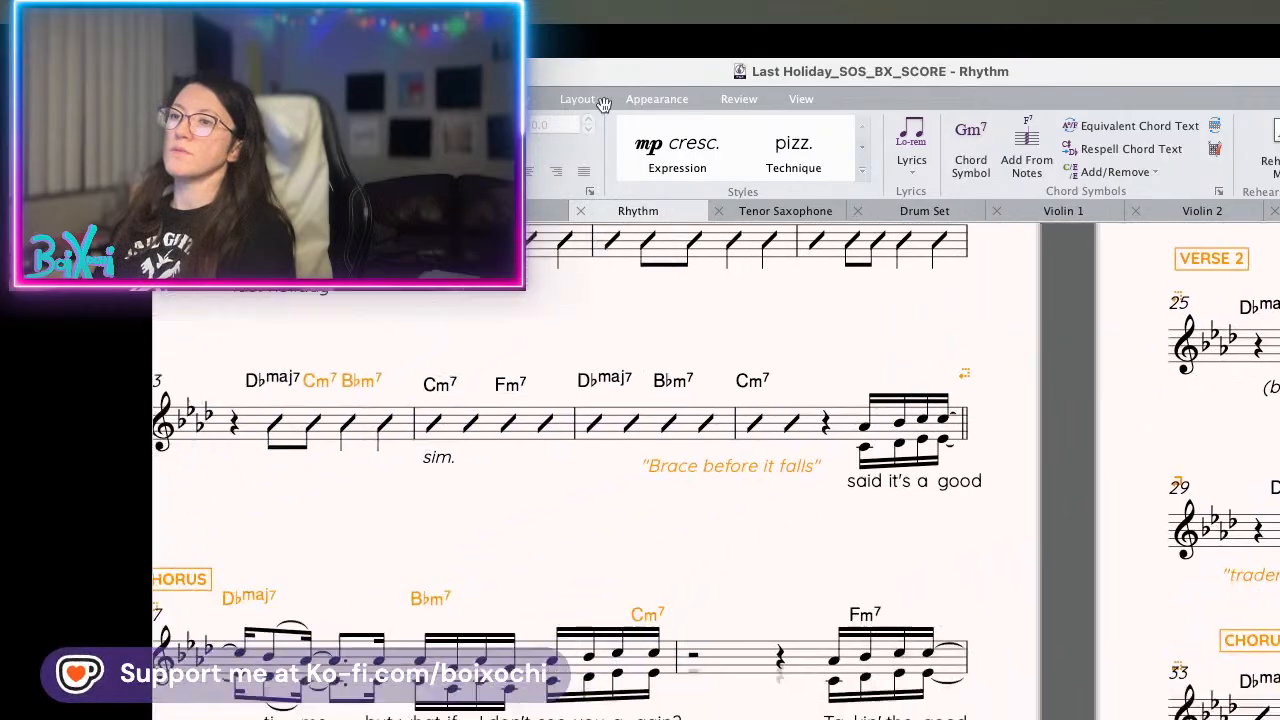
{"action": "key", "text": "space"}
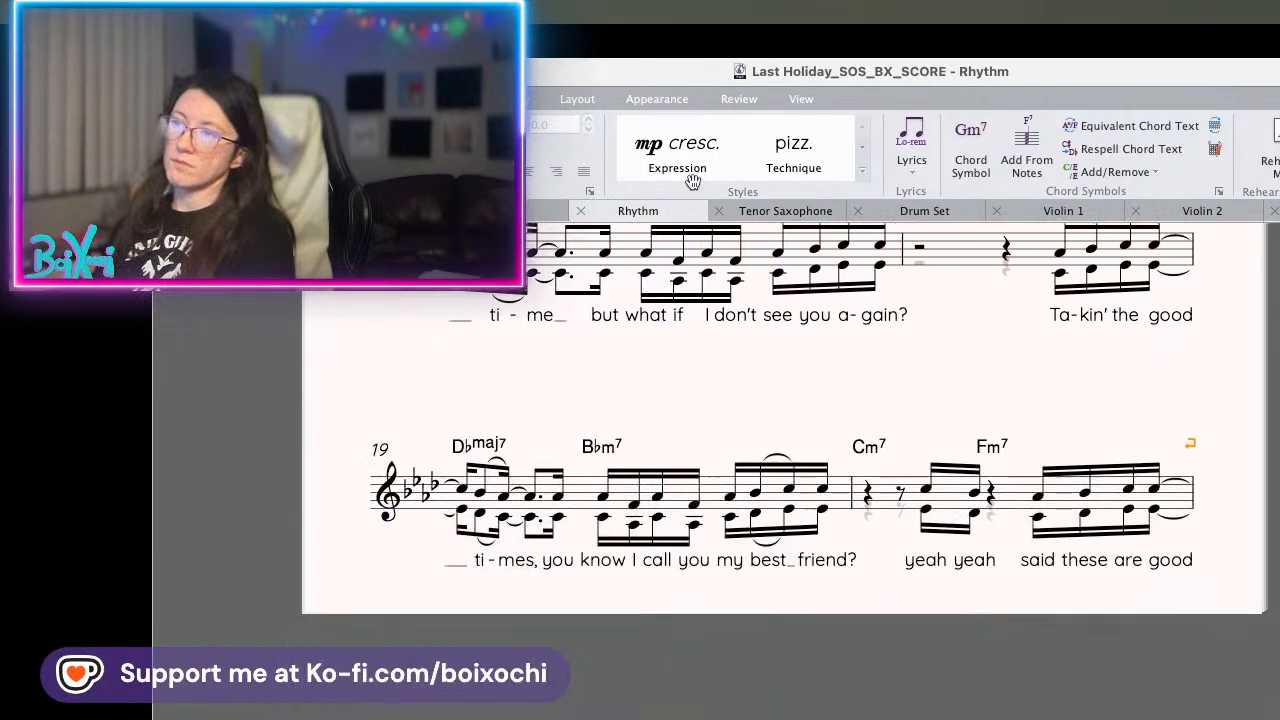
{"action": "key", "text": "Page_Down"}
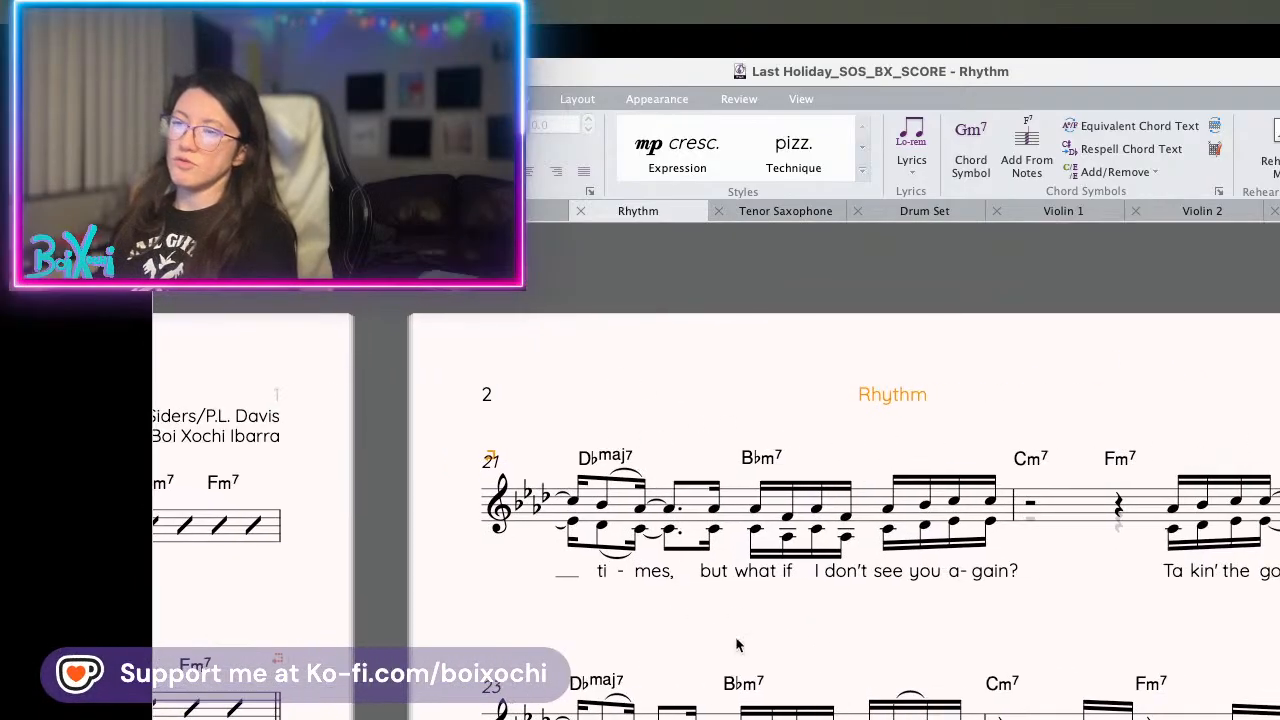
{"action": "left_click_drag", "start_coordinate": [783, 680], "coordinate": [1153, 625]}
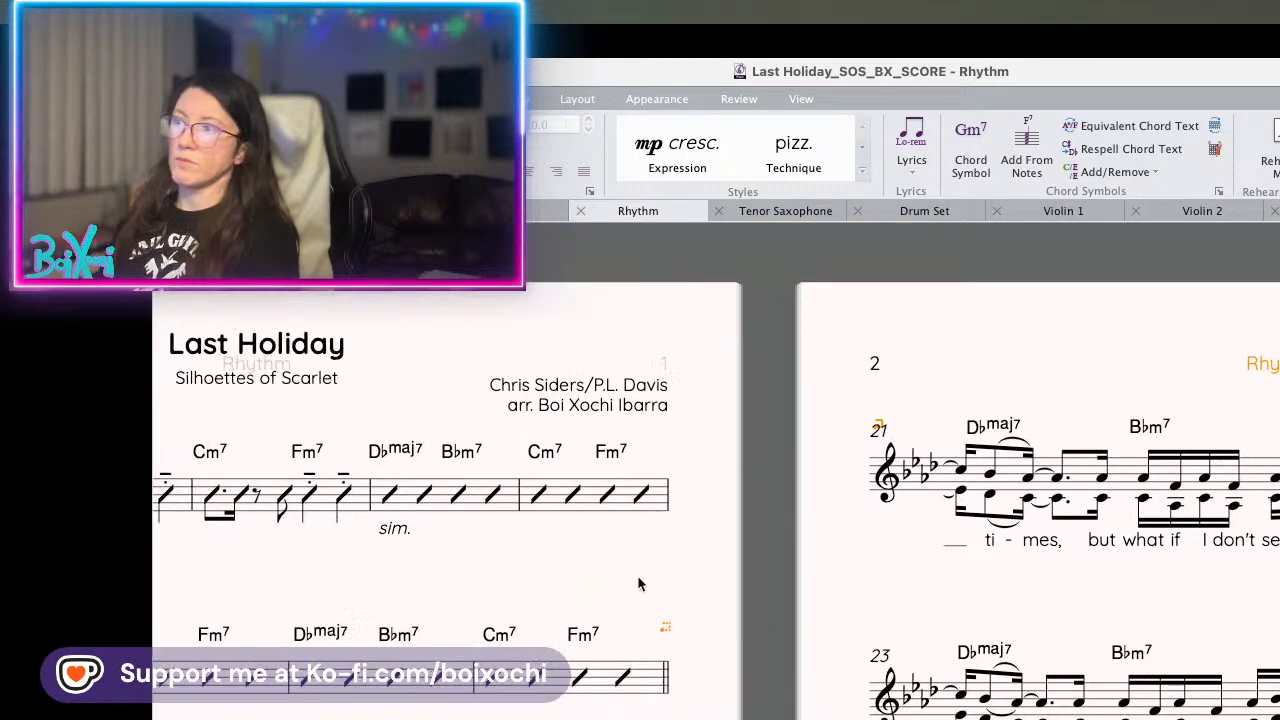
{"action": "left_click_drag", "start_coordinate": [644, 576], "coordinate": [1098, 551]}
{"action": "scroll", "coordinate": [571, 654], "scroll_direction": "down", "scroll_amount": 3}
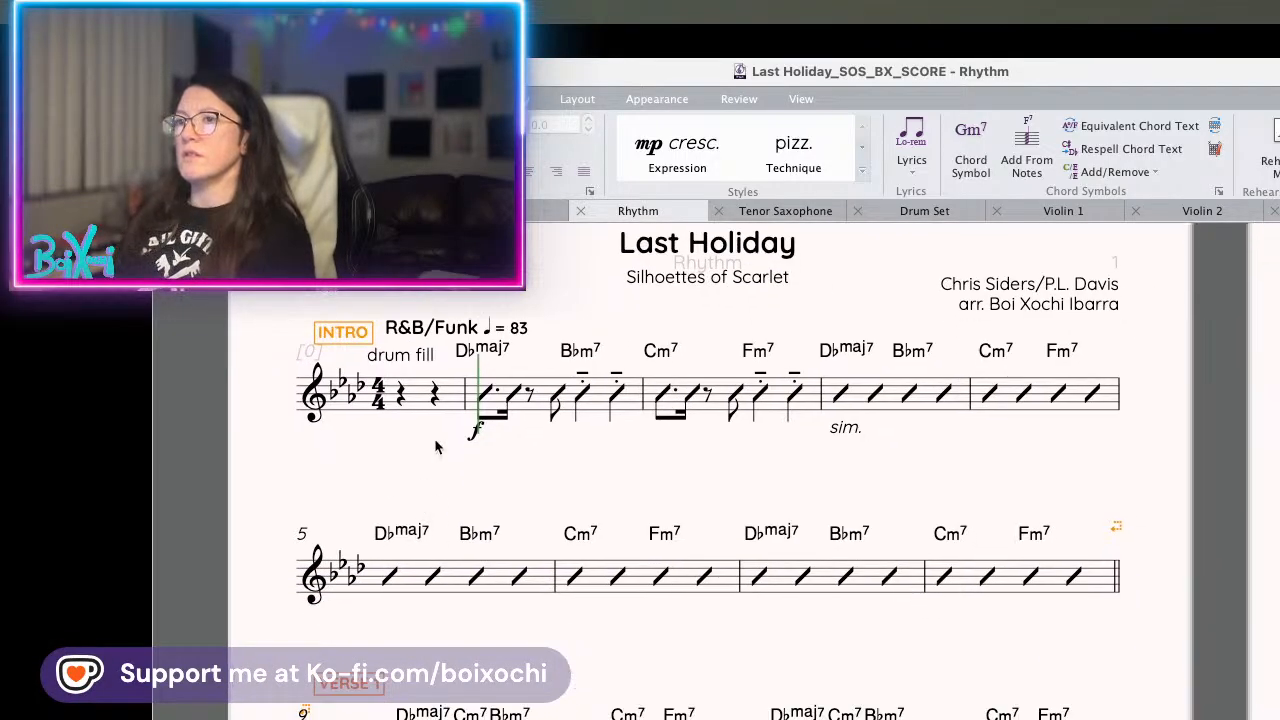
{"action": "left_click_drag", "start_coordinate": [538, 484], "coordinate": [534, 414]}
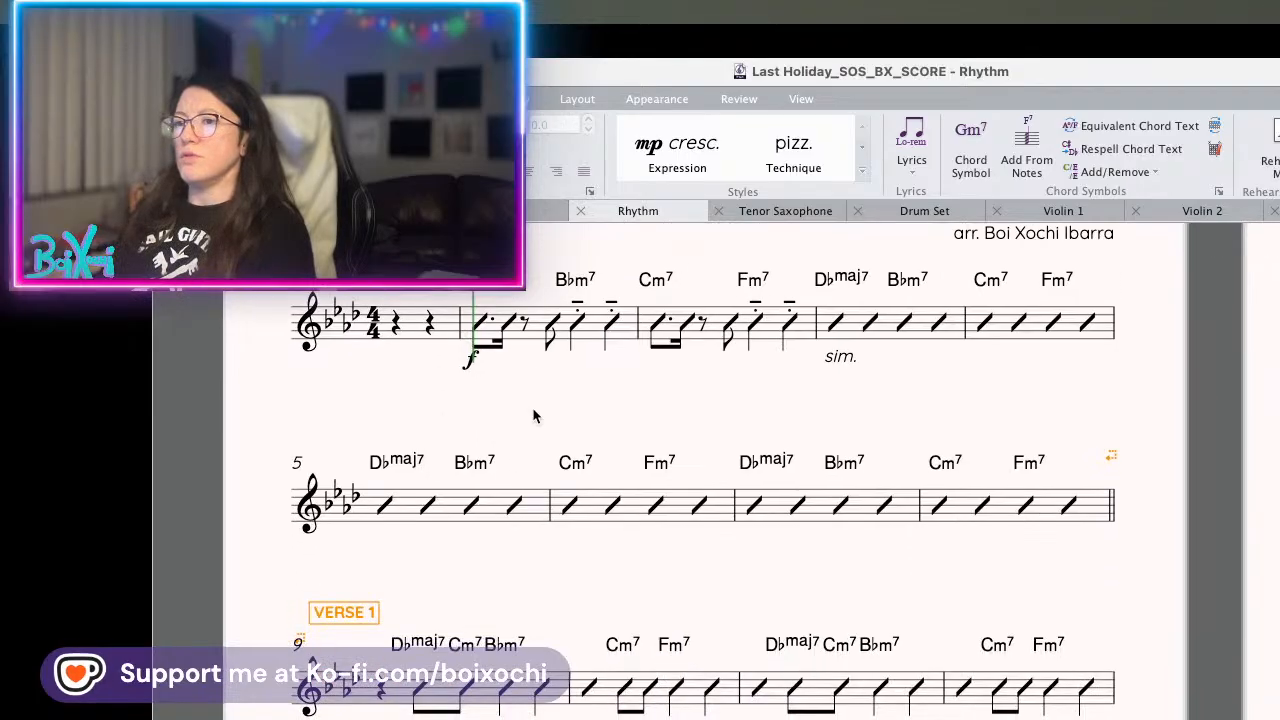
{"action": "left_click_drag", "start_coordinate": [577, 718], "coordinate": [543, 500]}
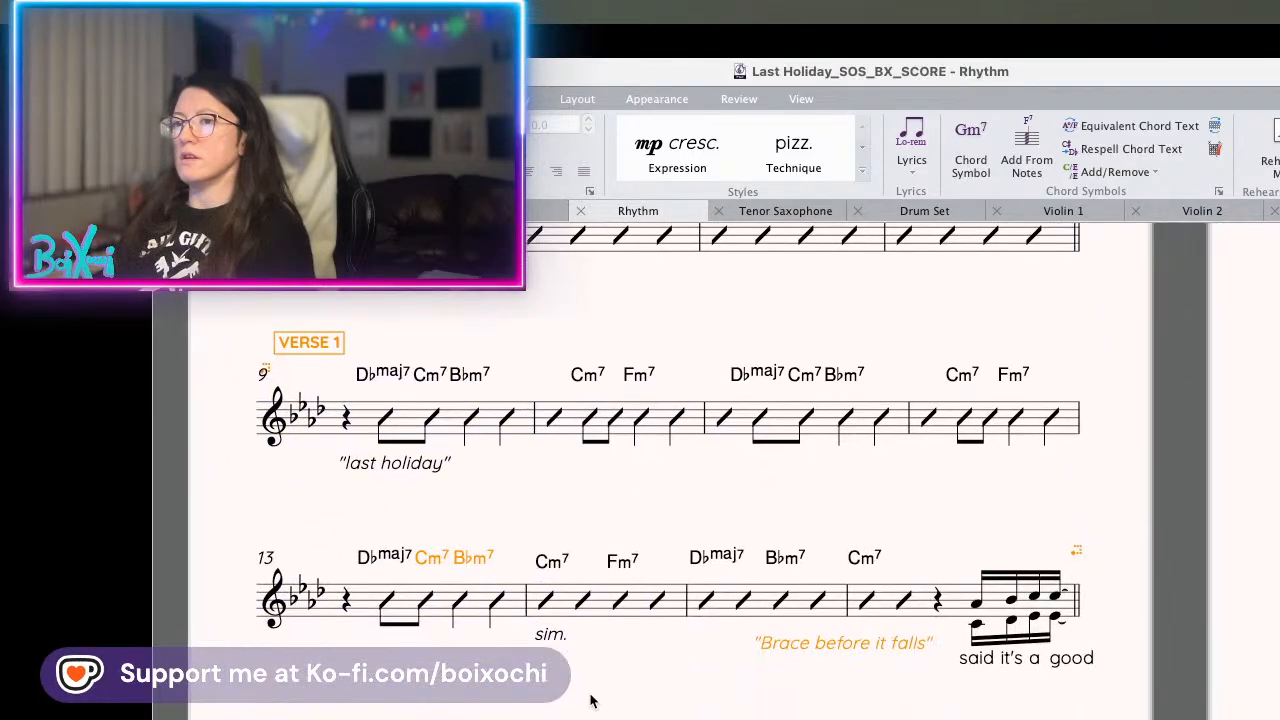
{"action": "left_click_drag", "start_coordinate": [595, 706], "coordinate": [585, 624]}
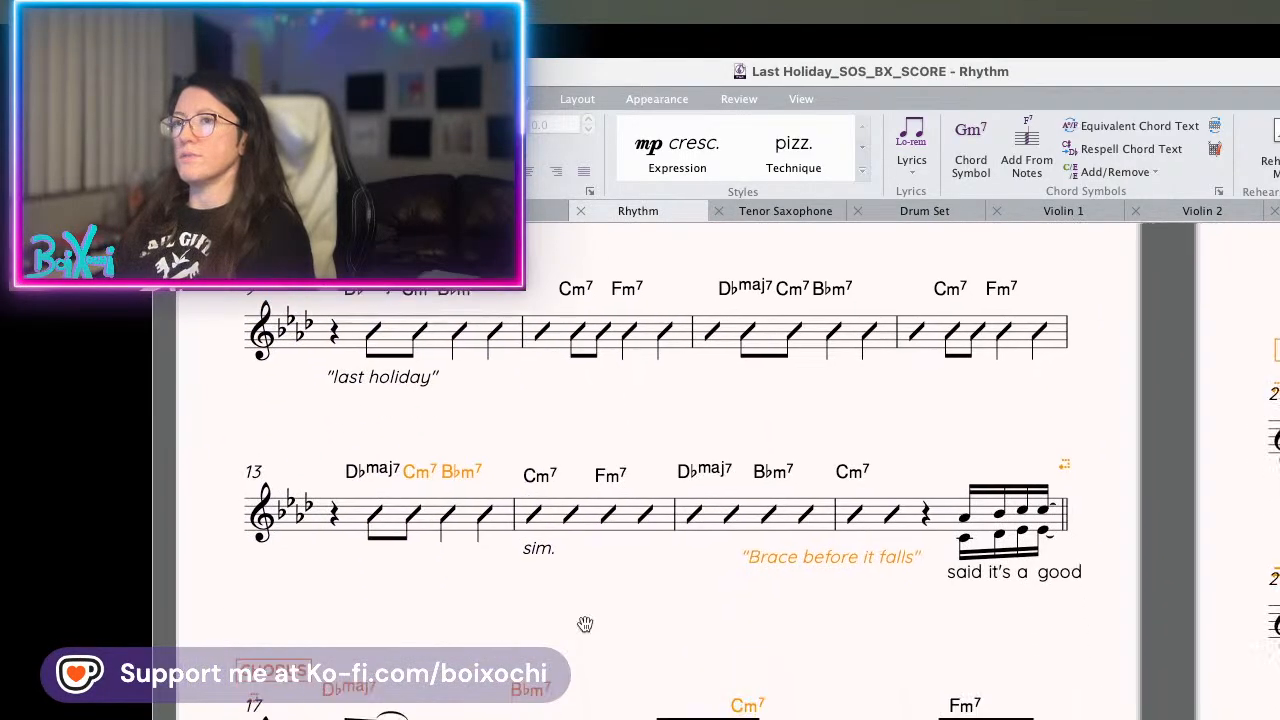
- Add an mp dynamic under the first slash of bar 9 at the start of VERSE 1
{"action": "left_click", "coordinate": [373, 341]}
{"action": "key", "text": "ctrl+e"}
{"action": "type", "text": "mp"}
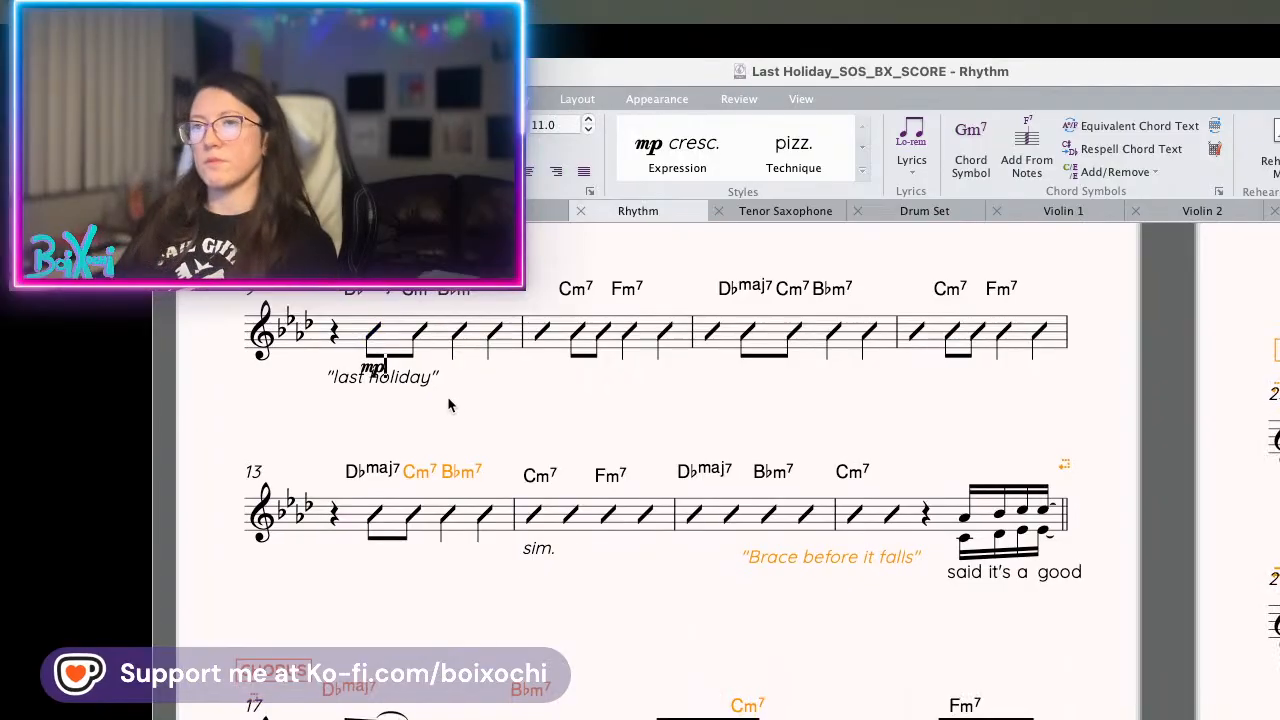
{"action": "key", "text": "Escape"}
{"action": "key", "text": "Escape"}
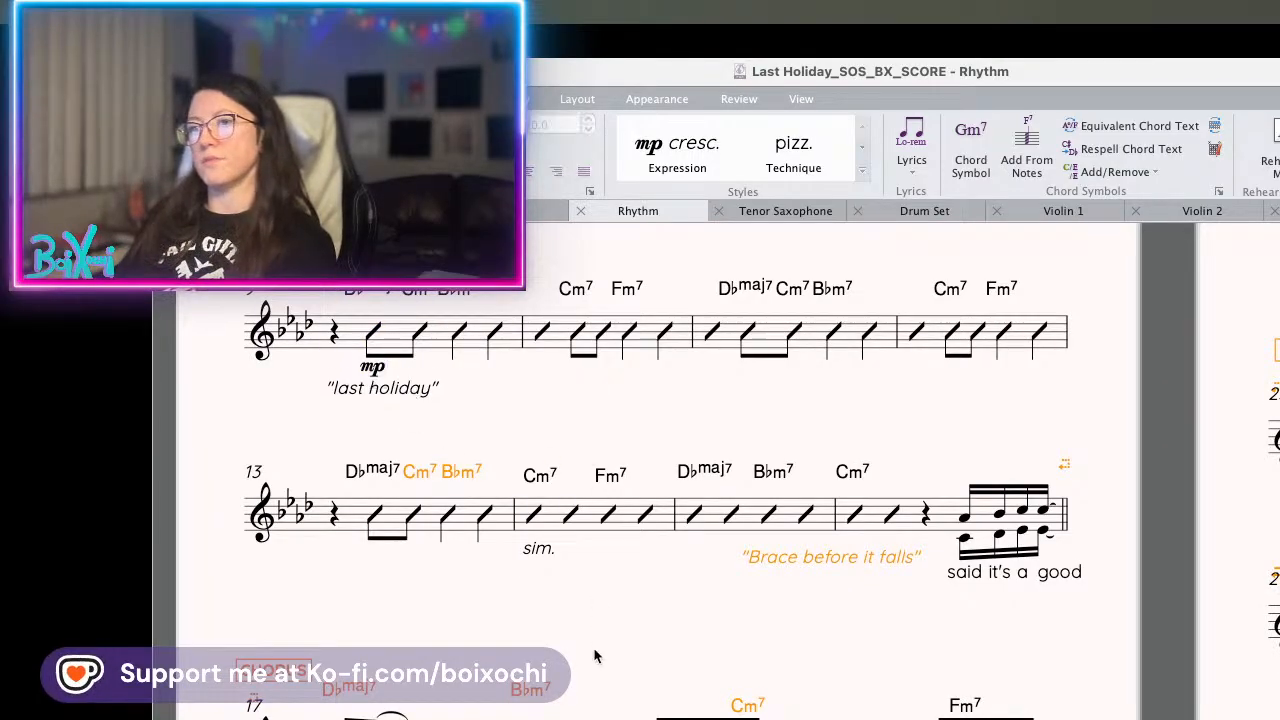
- Add an mf dynamic at the start of bar 17's CHORUS and move it left below the clef, clear of the lyrics
{"action": "left_click", "coordinate": [587, 496]}
{"action": "scroll", "coordinate": [604, 594], "scroll_direction": "down", "scroll_amount": 3}
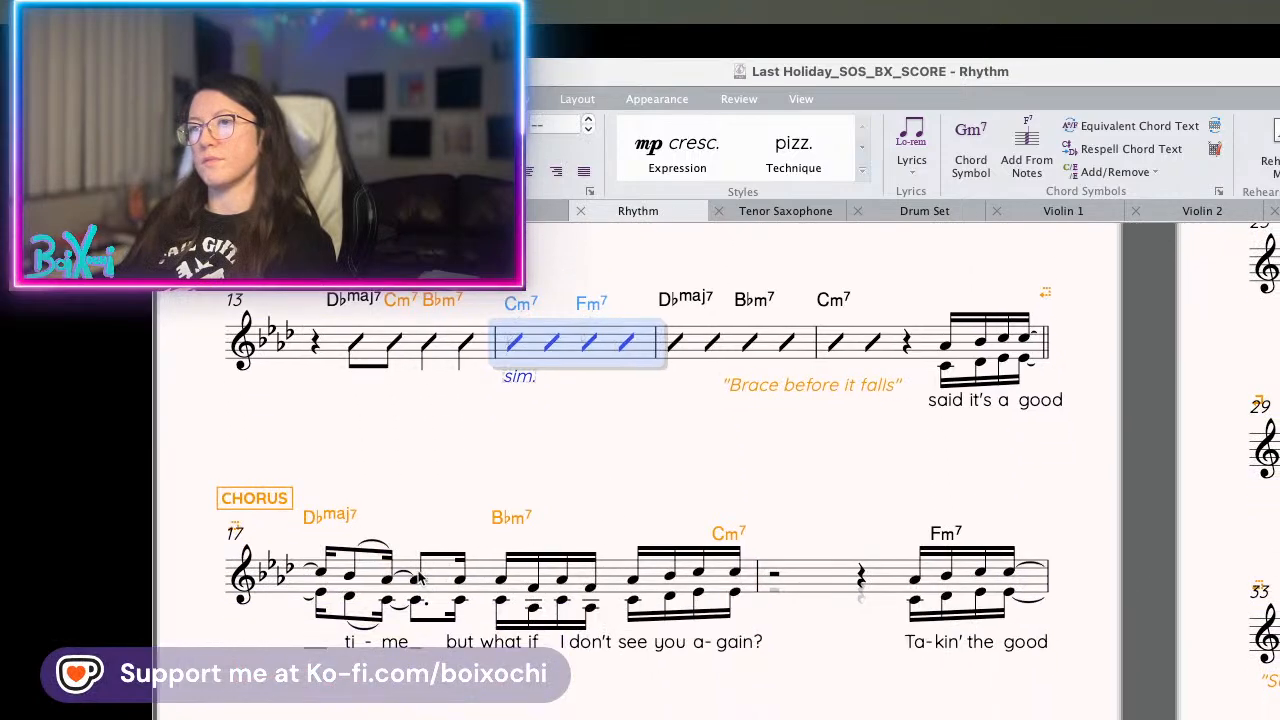
{"action": "left_click", "coordinate": [318, 590]}
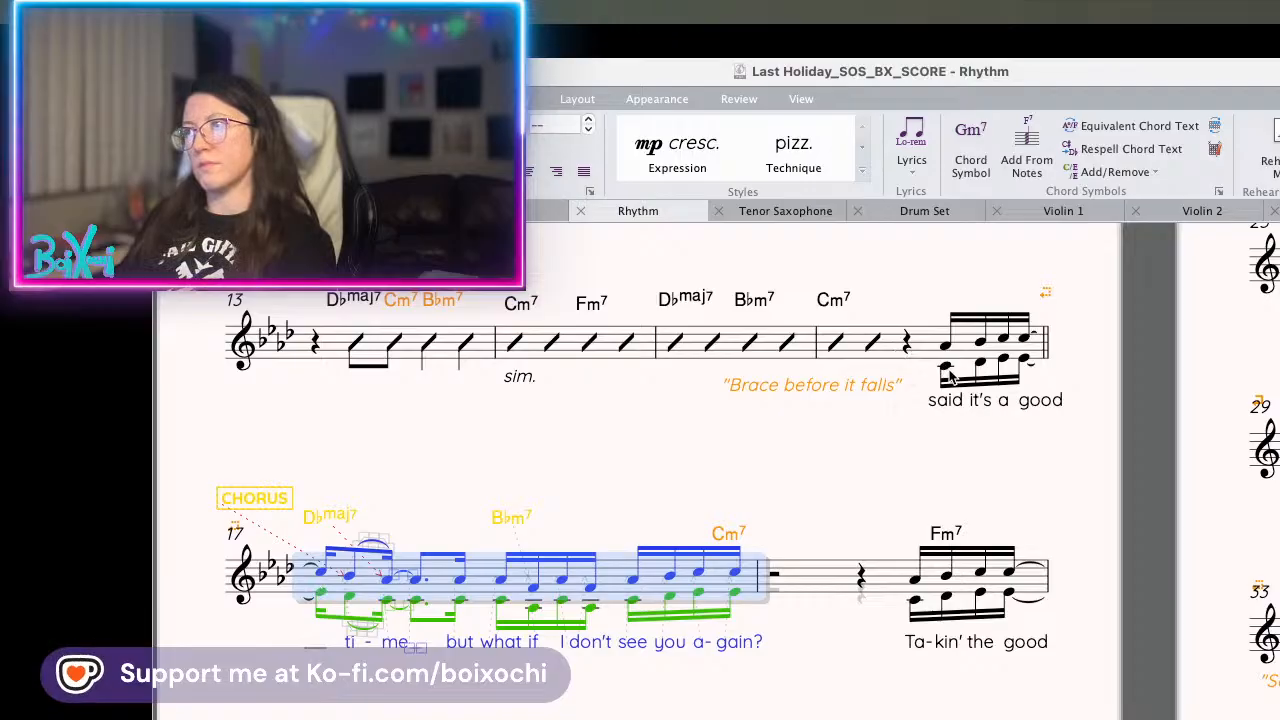
{"action": "left_click", "coordinate": [946, 371]}
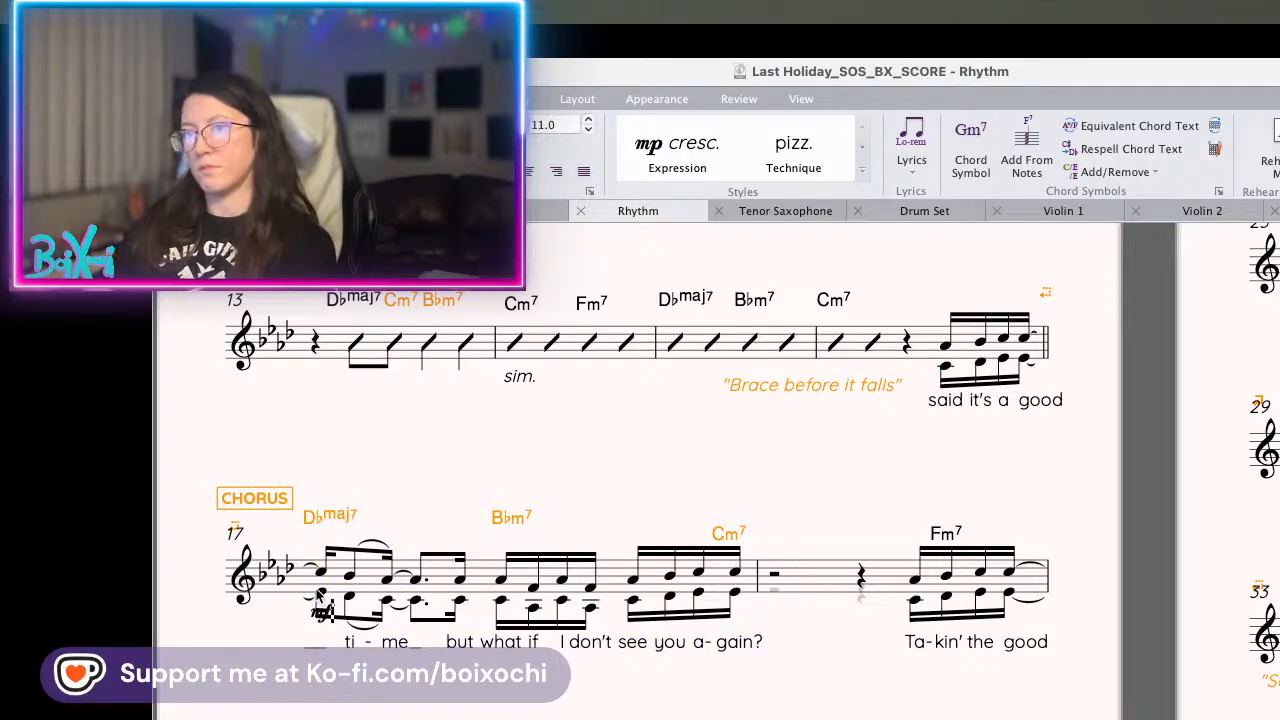
{"action": "type", "text": "mf"}
{"action": "left_click", "coordinate": [385, 482]}
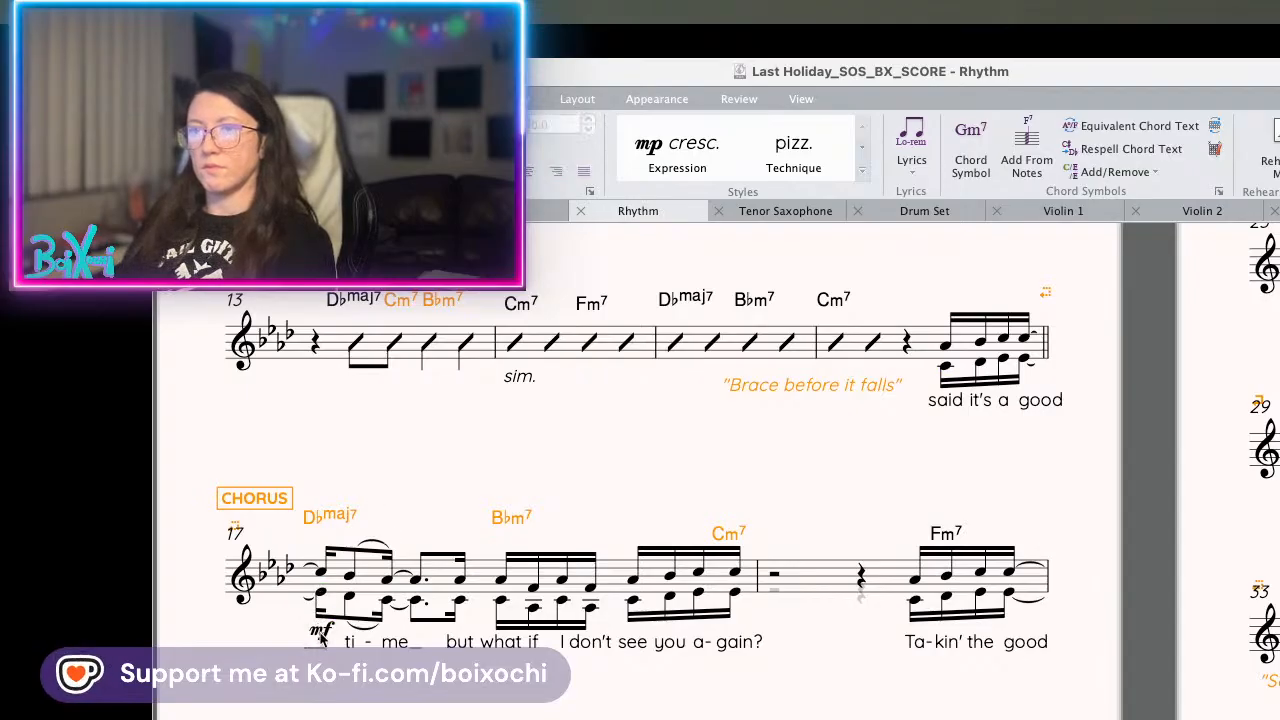
{"action": "left_click_drag", "start_coordinate": [322, 634], "coordinate": [260, 628]}
{"action": "left_click", "coordinate": [263, 683]}
- Switch to the Tenor Saxophone part and move the "Brace before it falls" cue right, under the second half of bar 16
{"action": "scroll", "coordinate": [263, 683], "scroll_direction": "down", "scroll_amount": 3}
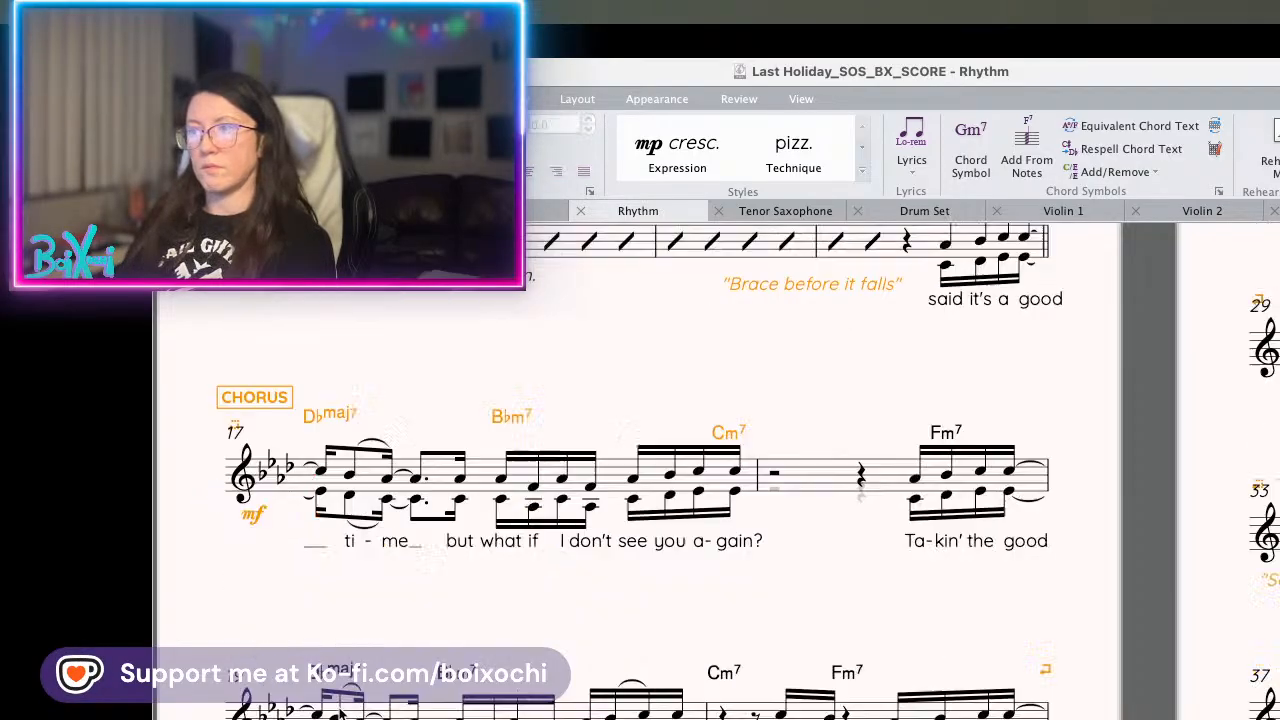
{"action": "scroll", "coordinate": [378, 688], "scroll_direction": "up", "scroll_amount": 8}
{"action": "scroll", "coordinate": [505, 338], "scroll_direction": "right", "scroll_amount": 10}
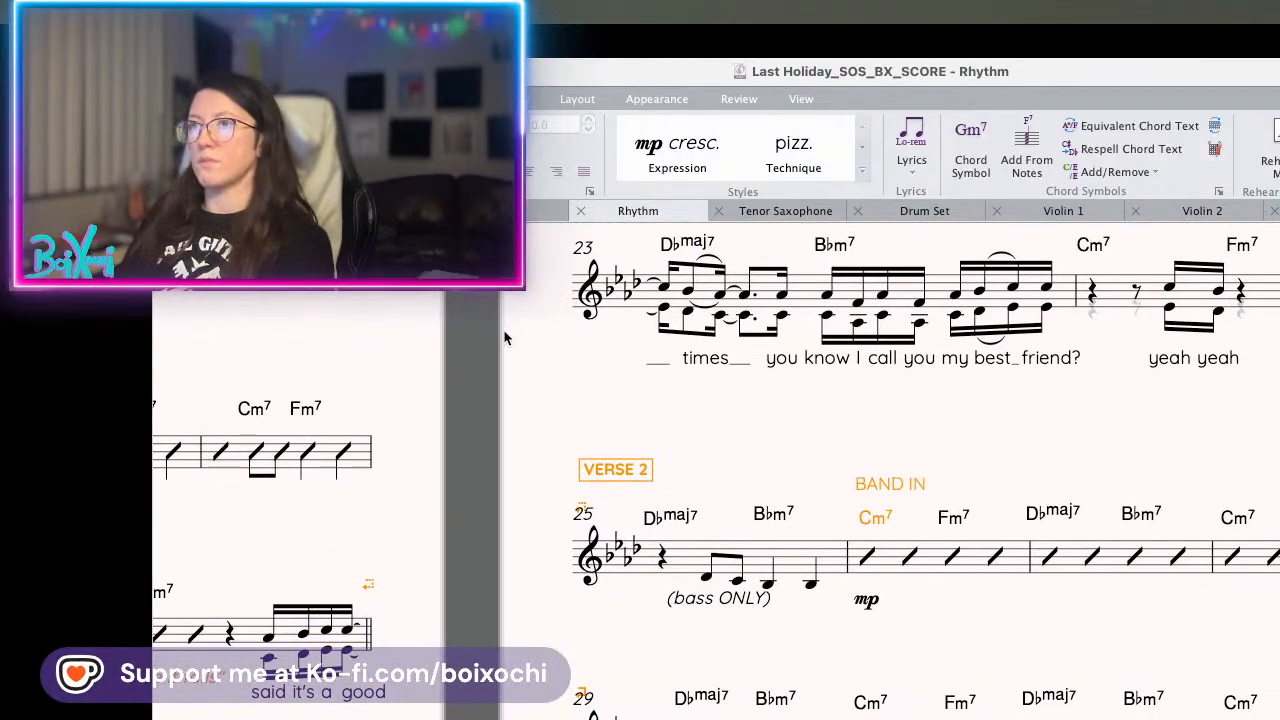
{"action": "left_click", "coordinate": [792, 213]}
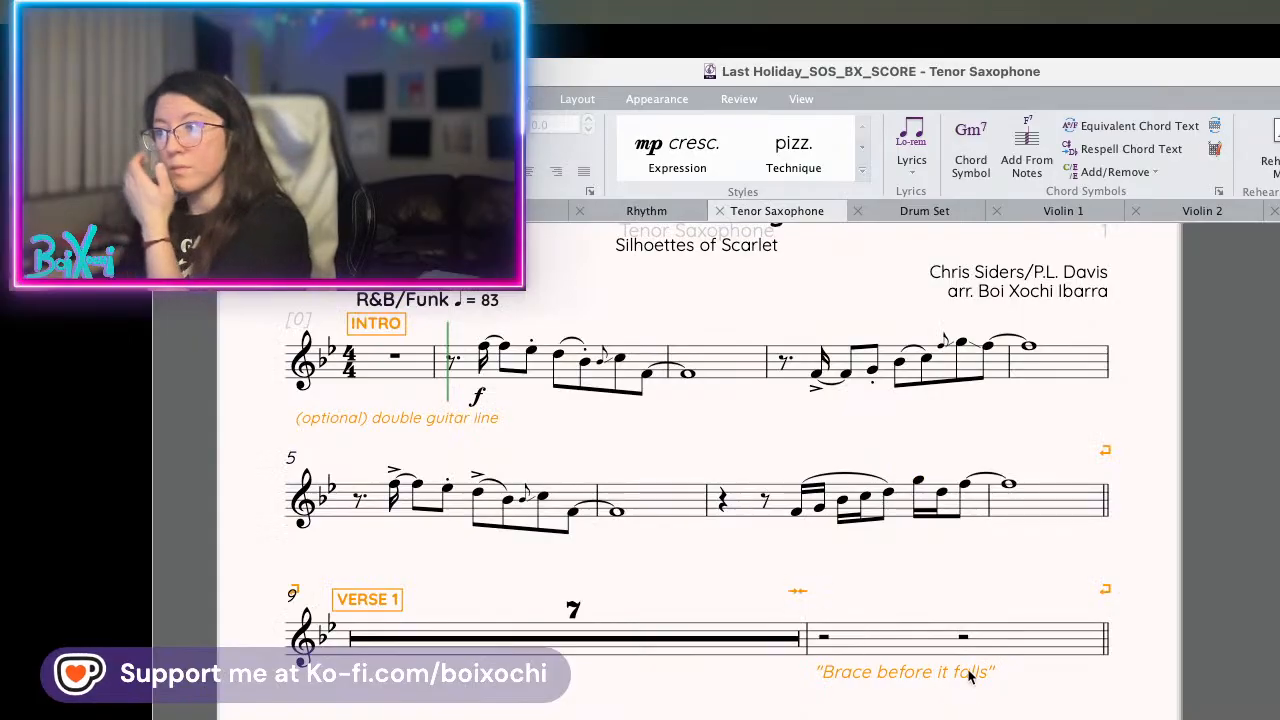
{"action": "left_click_drag", "start_coordinate": [968, 673], "coordinate": [1065, 679]}
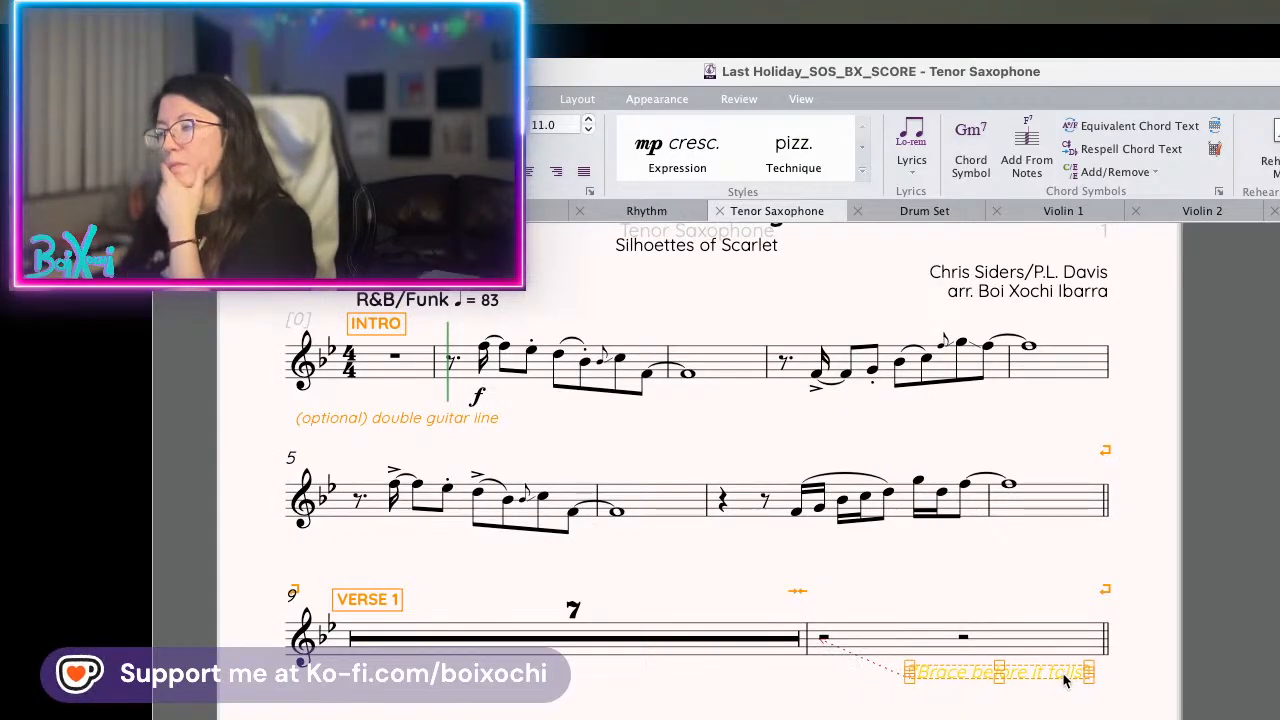
{"action": "left_click", "coordinate": [988, 716]}
{"action": "scroll", "coordinate": [945, 714], "scroll_direction": "down", "scroll_amount": 3}
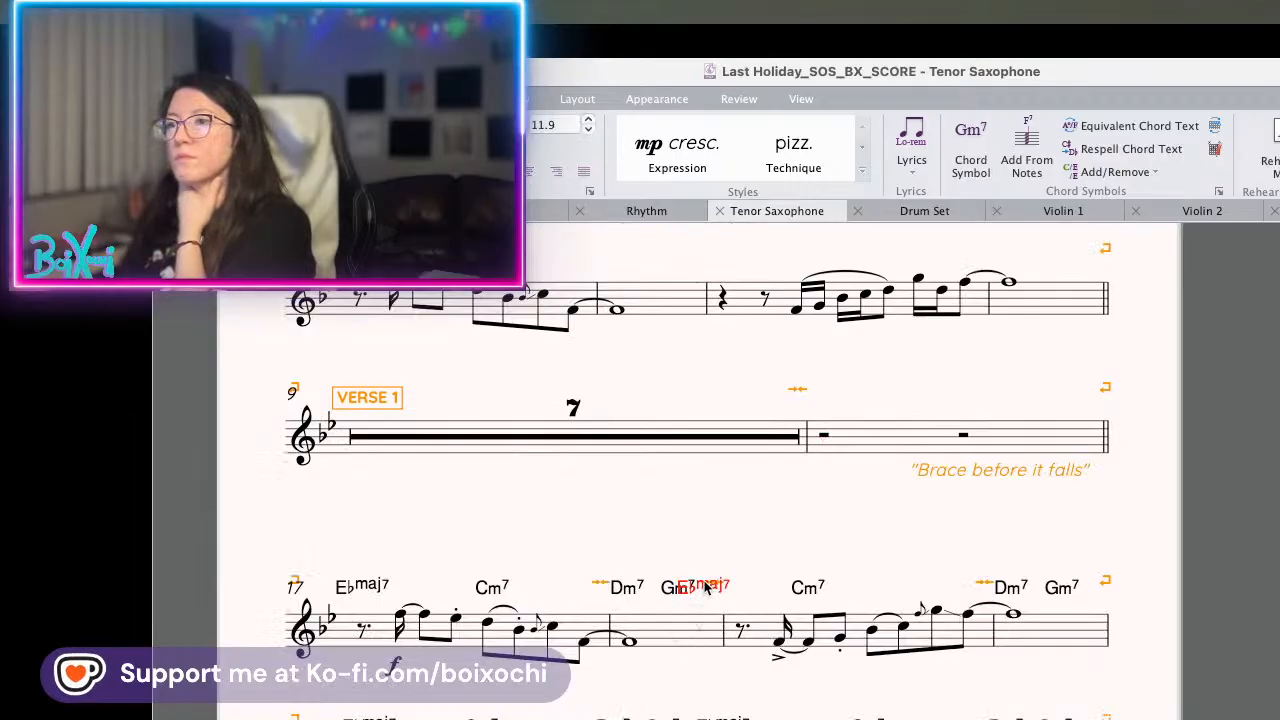
- Move the E♭maj7 and Cm7 chord symbols of bar 19 right, clear of the preceding Gm7
{"action": "left_click_drag", "start_coordinate": [705, 589], "coordinate": [756, 597]}
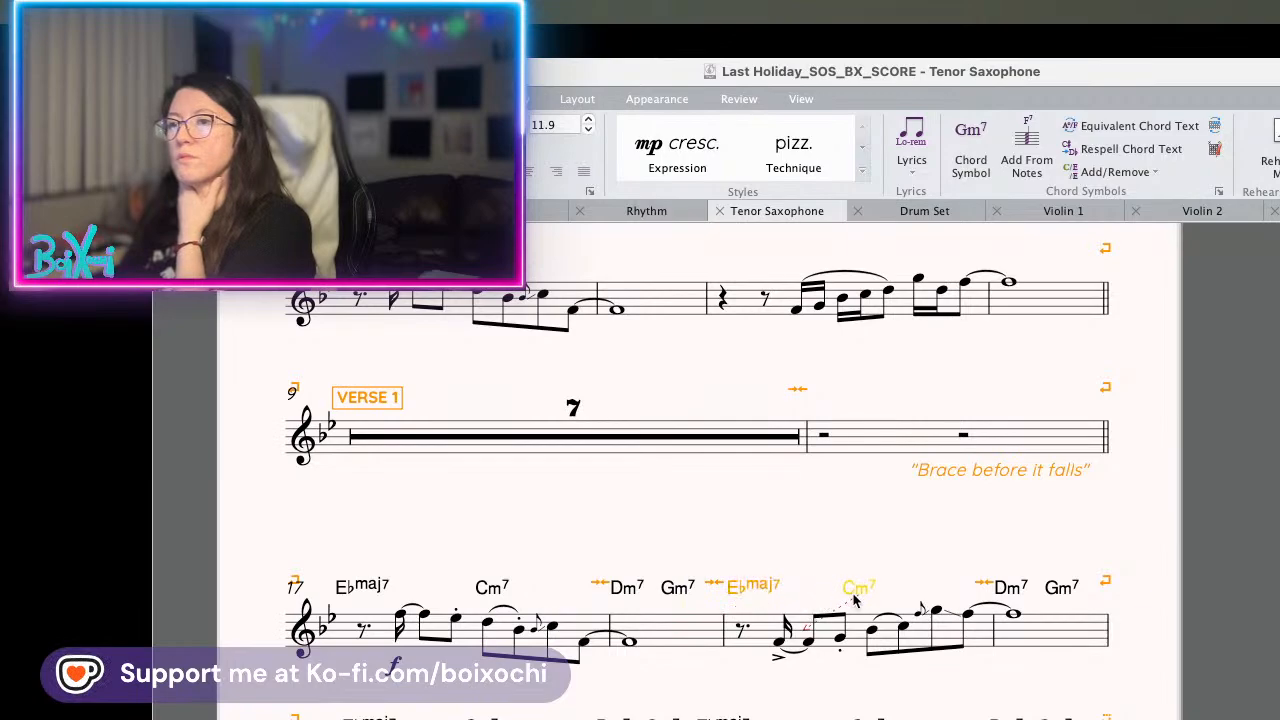
{"action": "key", "text": "Escape"}
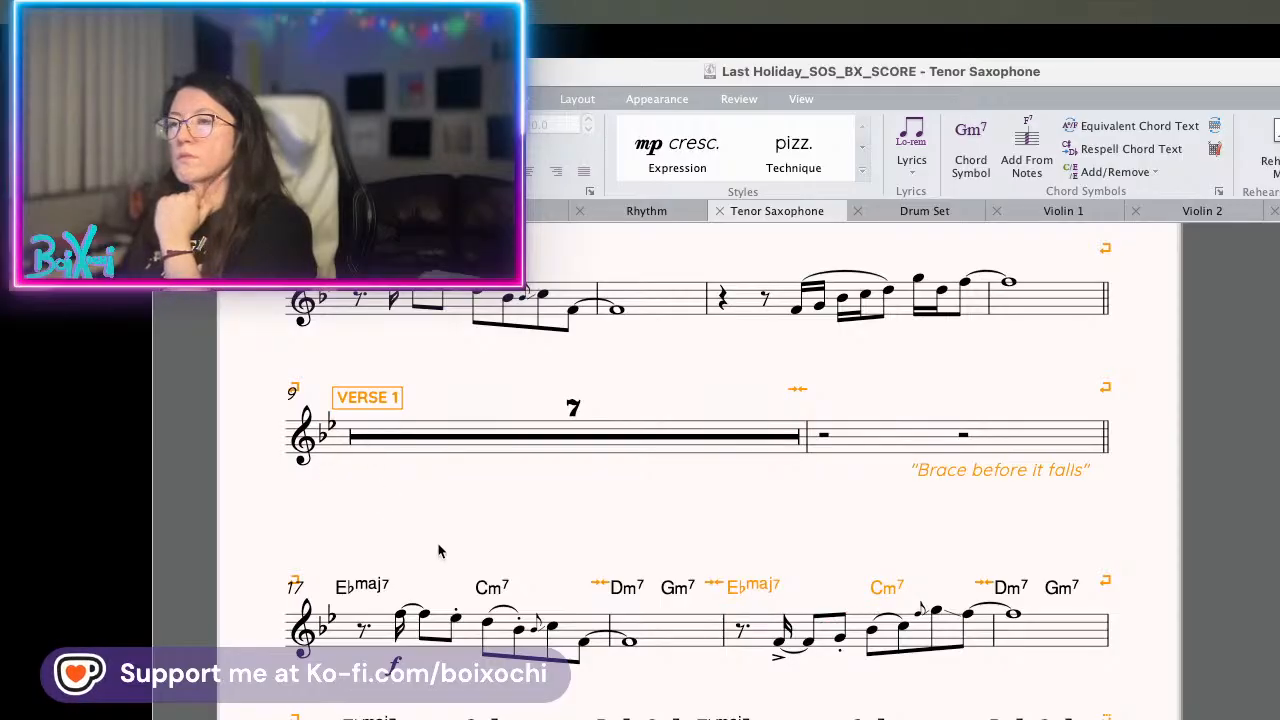
- Play back the saxophone line from the first note of bar 17 into bar 23 to check it
{"action": "scroll", "coordinate": [489, 528], "scroll_direction": "down", "scroll_amount": 3}
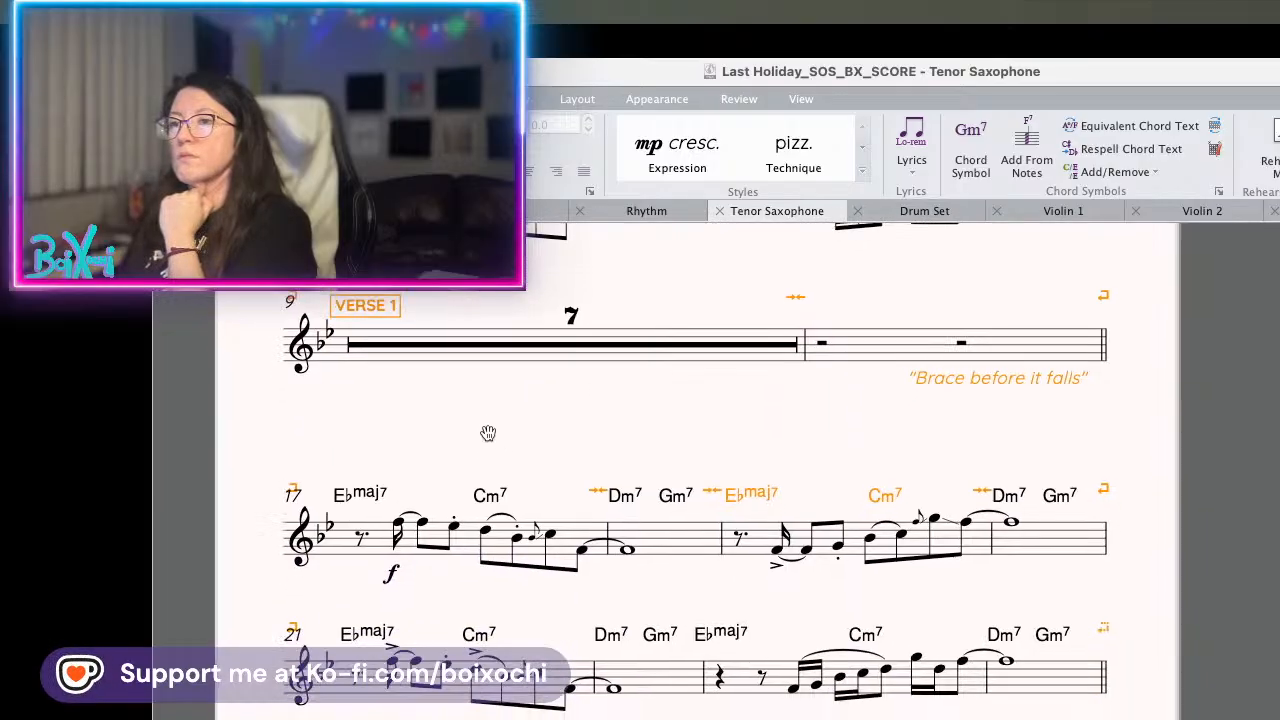
{"action": "left_click_drag", "start_coordinate": [575, 585], "coordinate": [569, 494]}
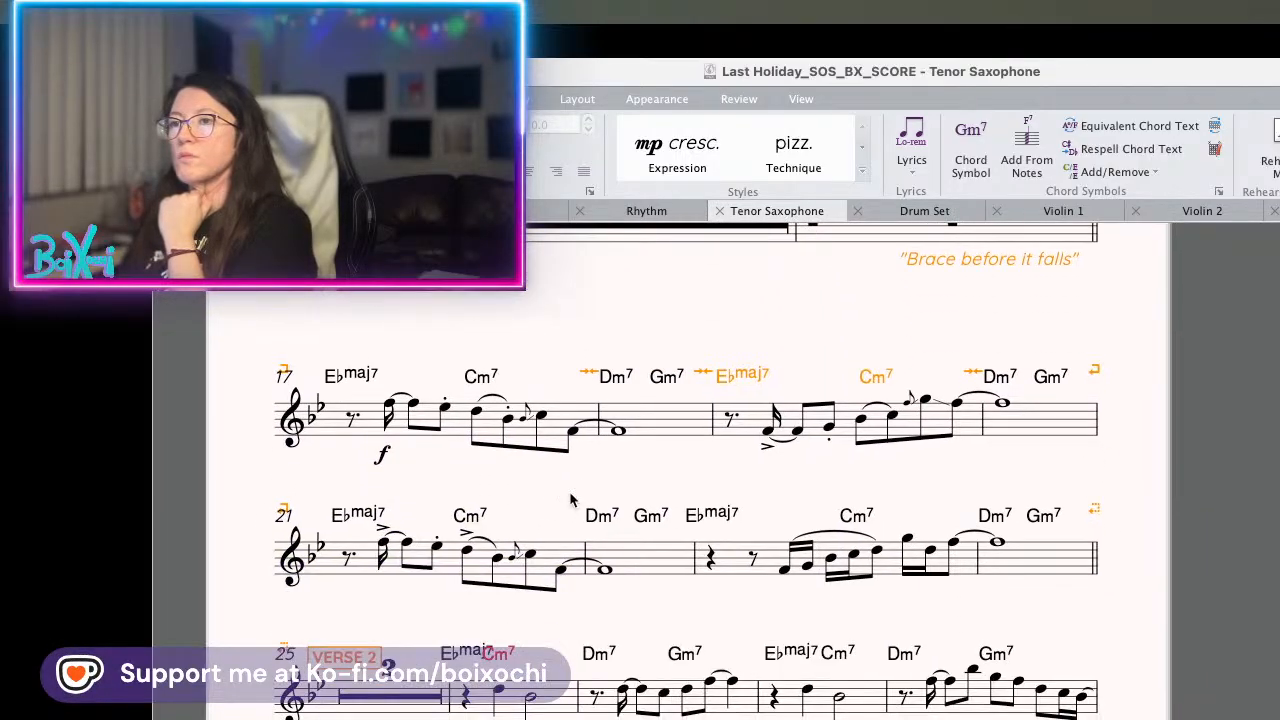
{"action": "mouse_move", "coordinate": [423, 474]}
{"action": "left_mouse_down"}
{"action": "mouse_move", "coordinate": [430, 540]}
{"action": "mouse_move", "coordinate": [429, 476]}
{"action": "left_mouse_up"}
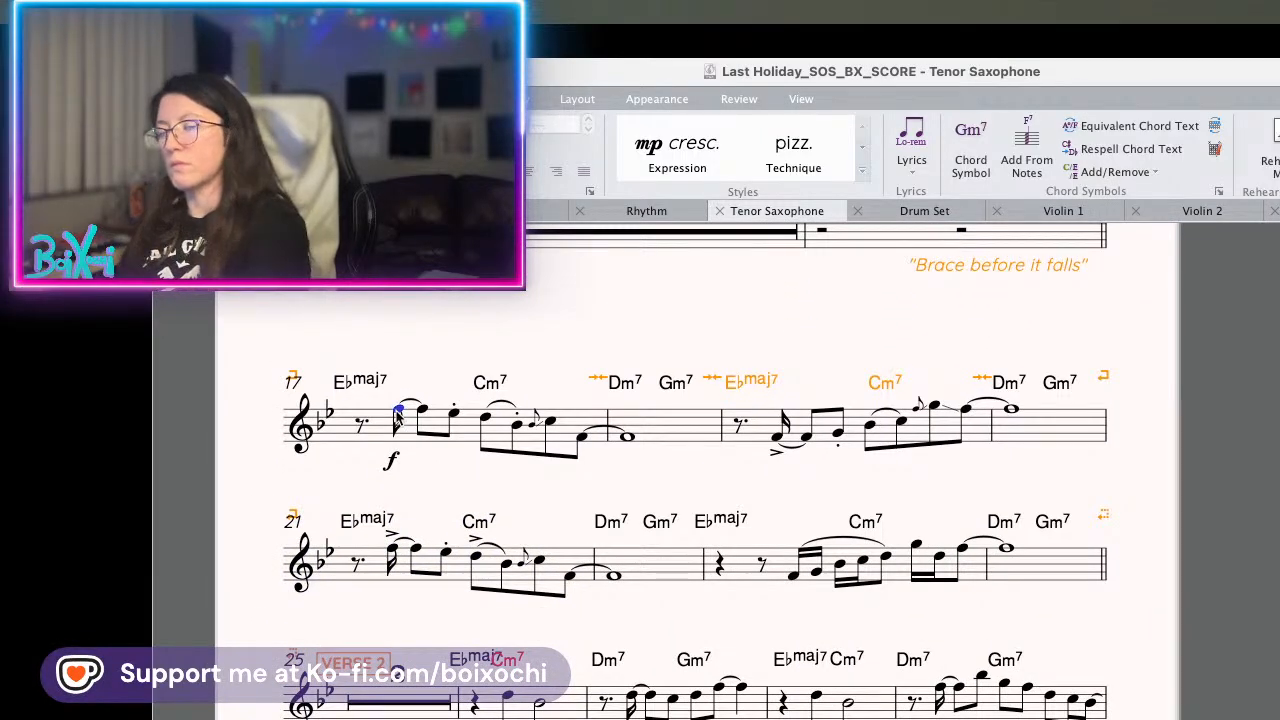
{"action": "key", "text": "p"}
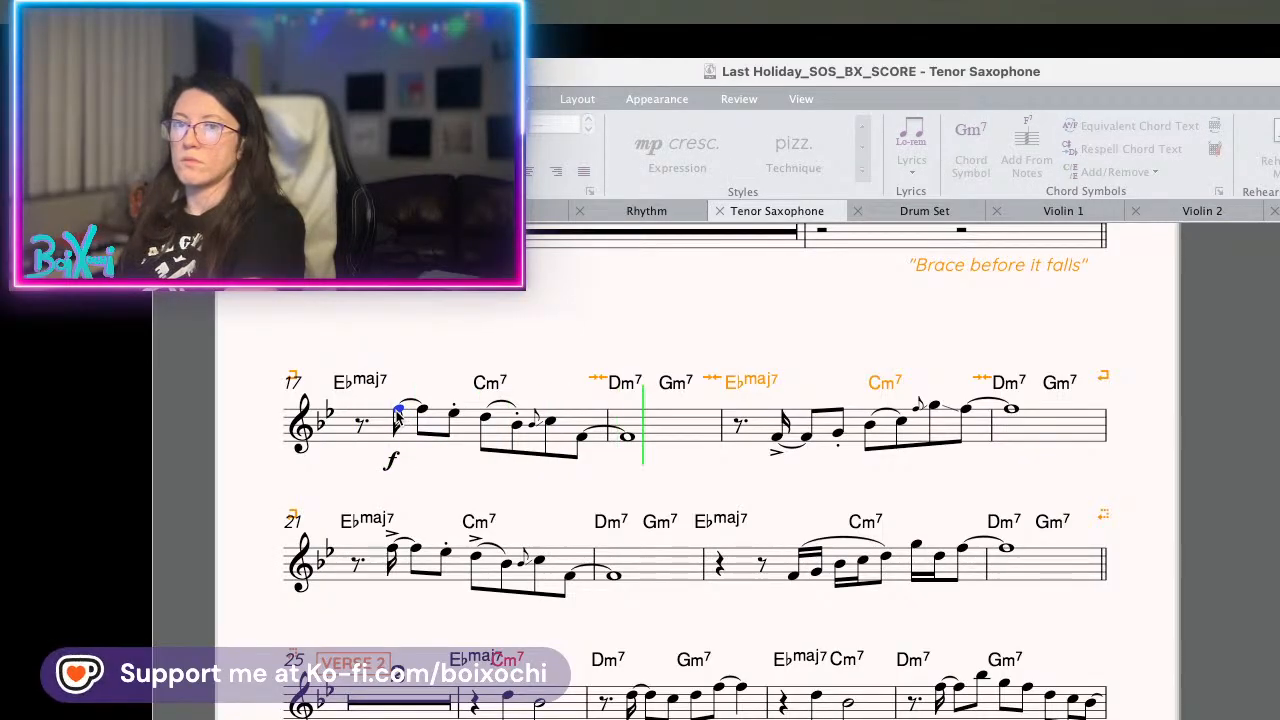
{"action": "scroll", "coordinate": [600, 528], "scroll_direction": "down", "scroll_amount": 2}
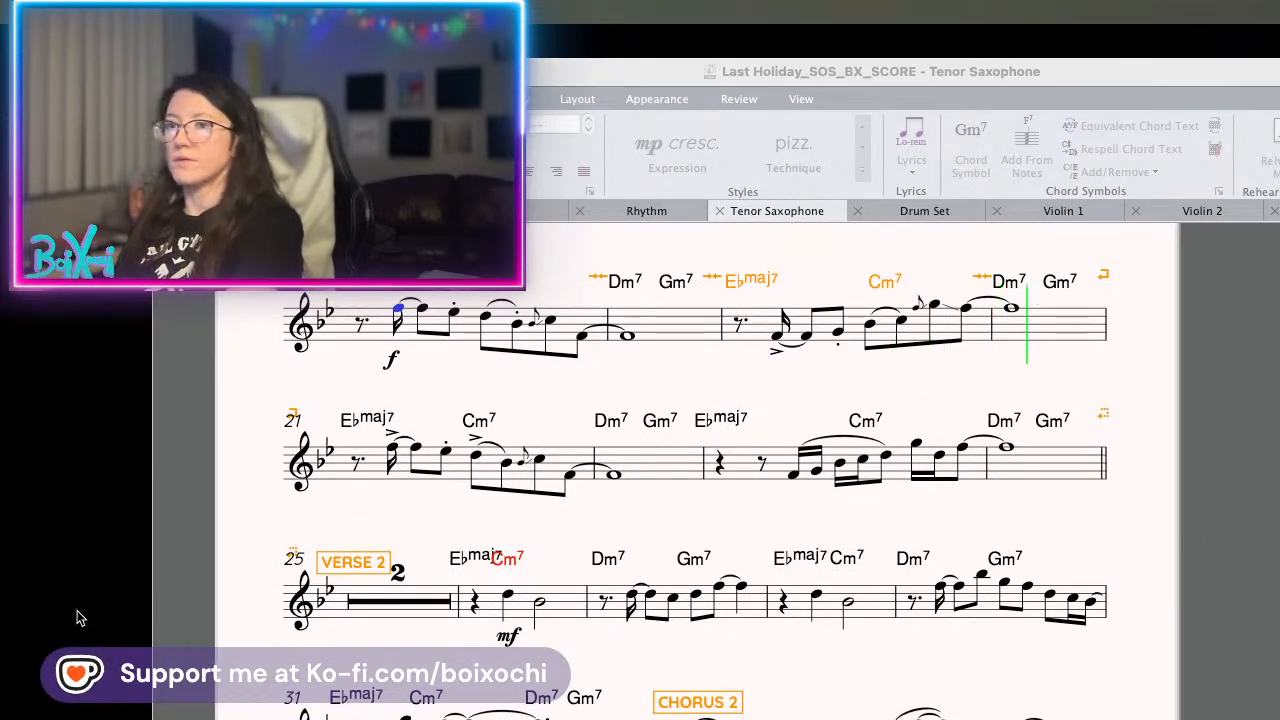
{"action": "key", "text": "Escape"}
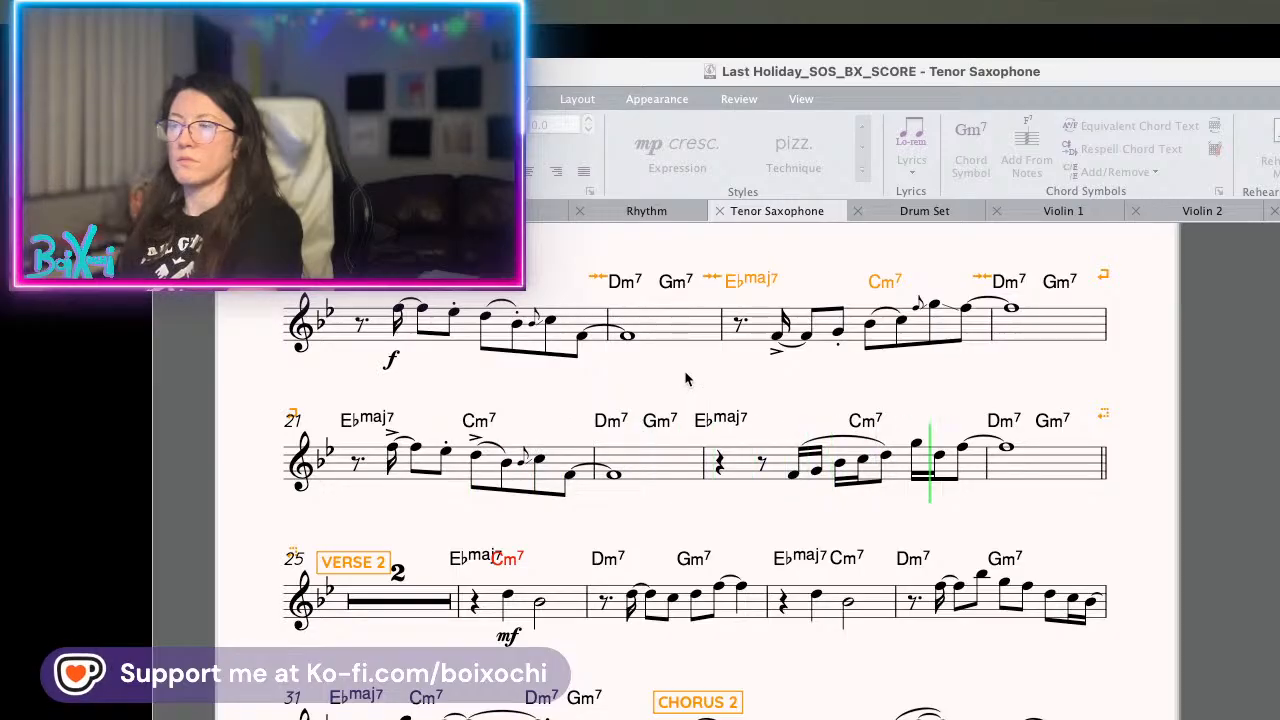
{"action": "key", "text": "space"}
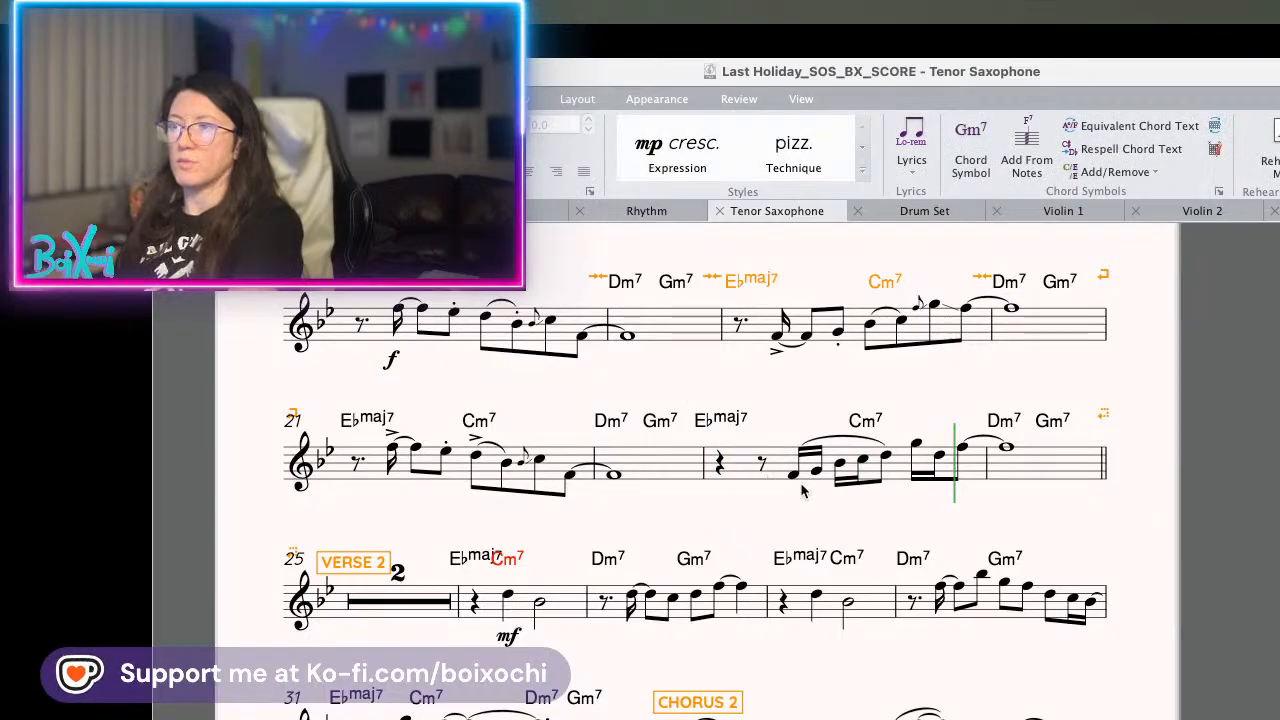
- Add sixteenth notes C and D before the rising run in bar 23 and play the bar back
{"action": "left_click", "coordinate": [794, 479]}
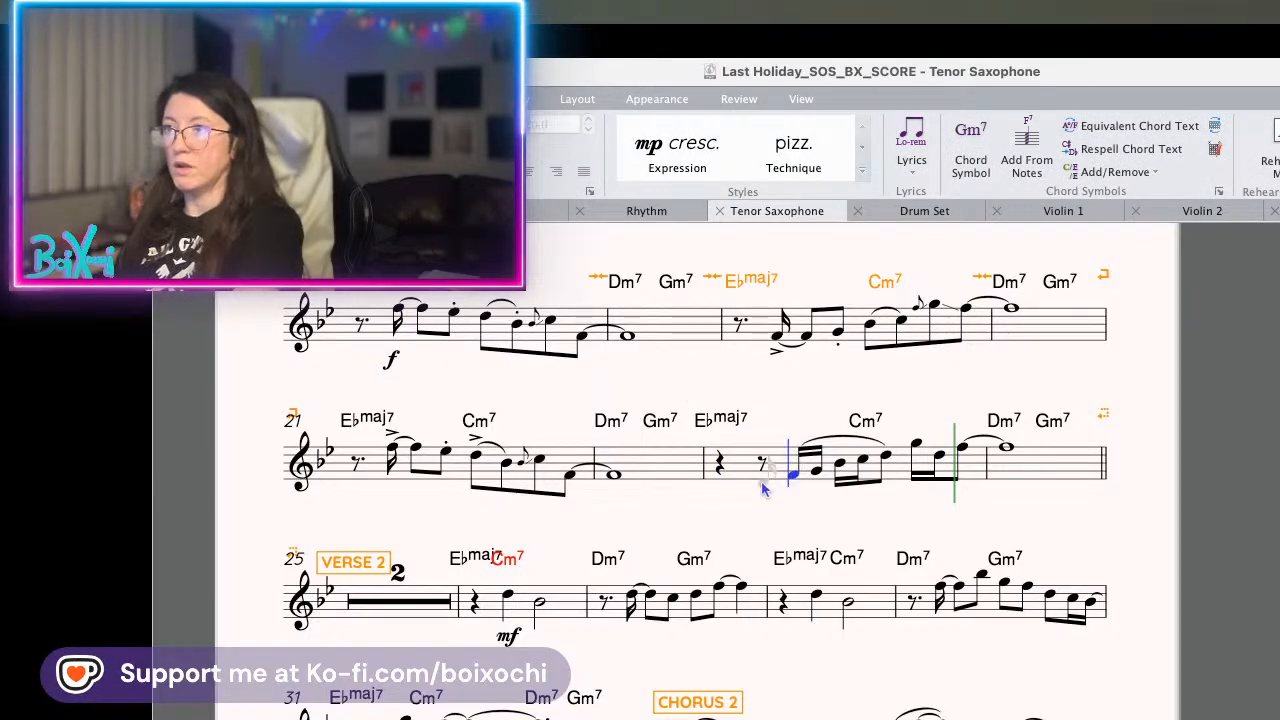
{"action": "left_click", "coordinate": [761, 485]}
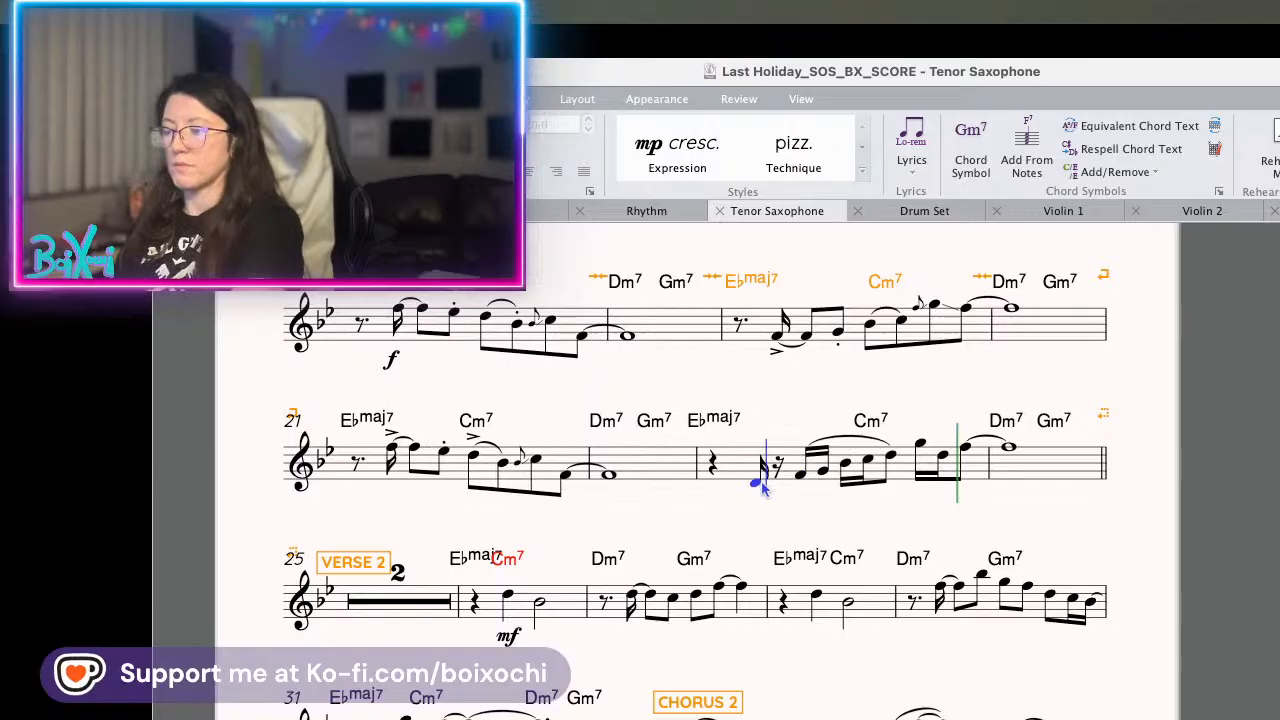
{"action": "left_click", "coordinate": [778, 485]}
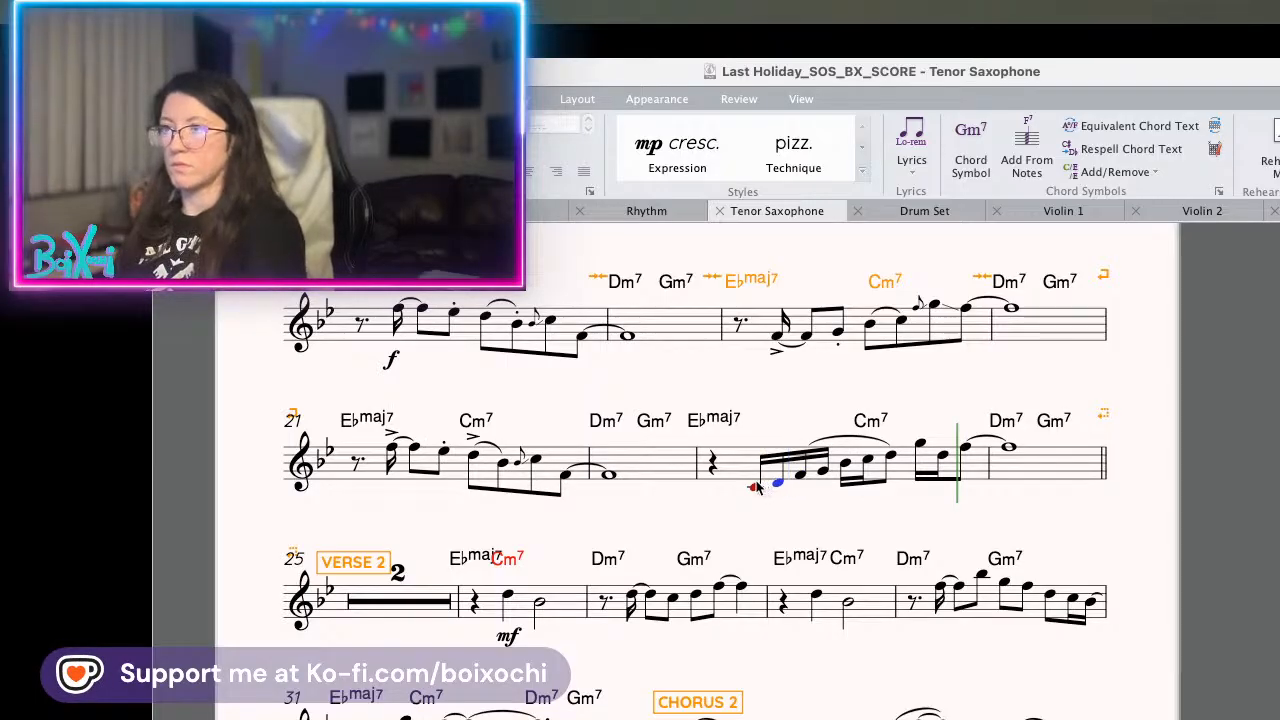
{"action": "key", "text": "p"}
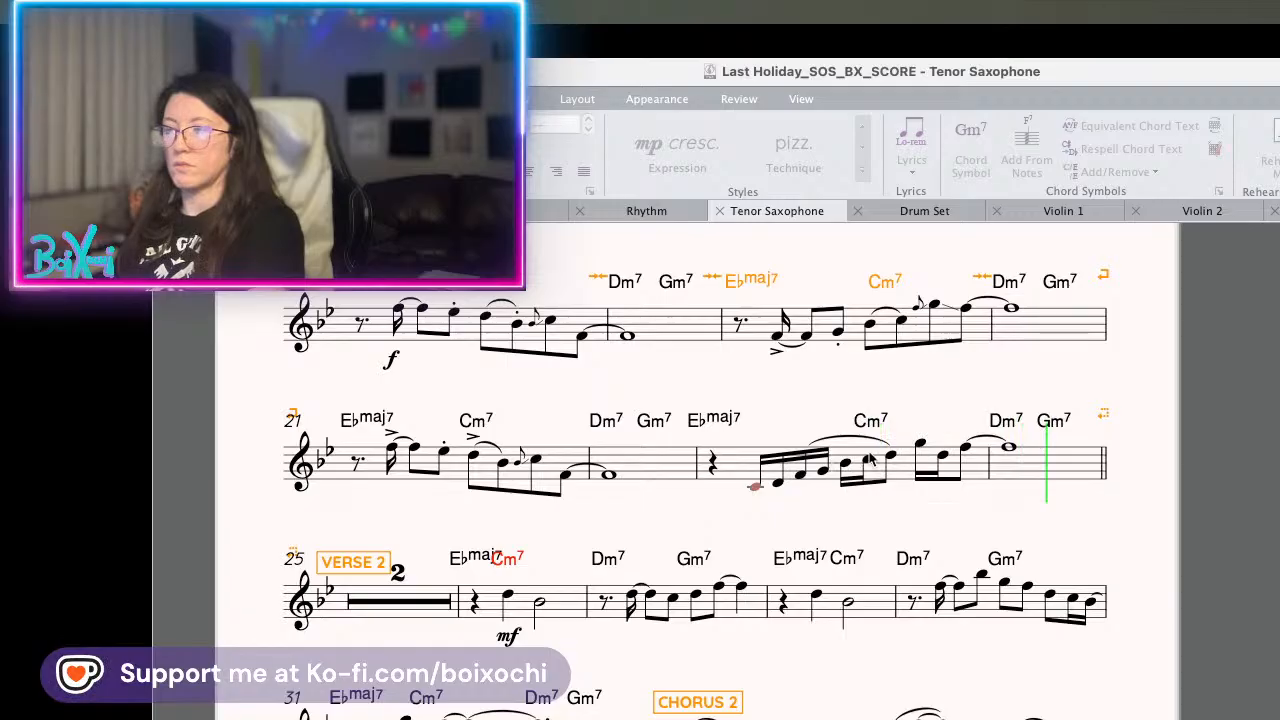
- Extend bar 23's slur back to start on the new low C and flip that beam group's stems down
{"action": "left_click", "coordinate": [815, 440]}
{"action": "left_click_drag", "start_coordinate": [810, 446], "coordinate": [765, 457]}
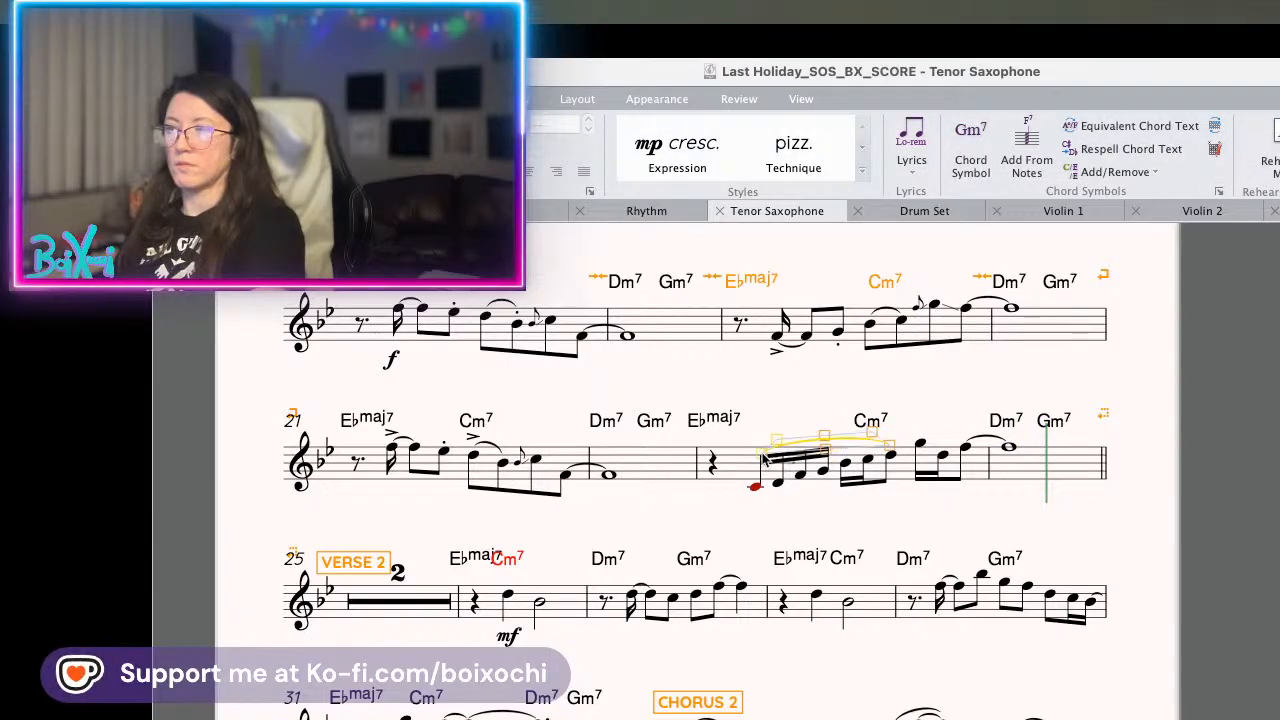
{"action": "left_click", "coordinate": [836, 535]}
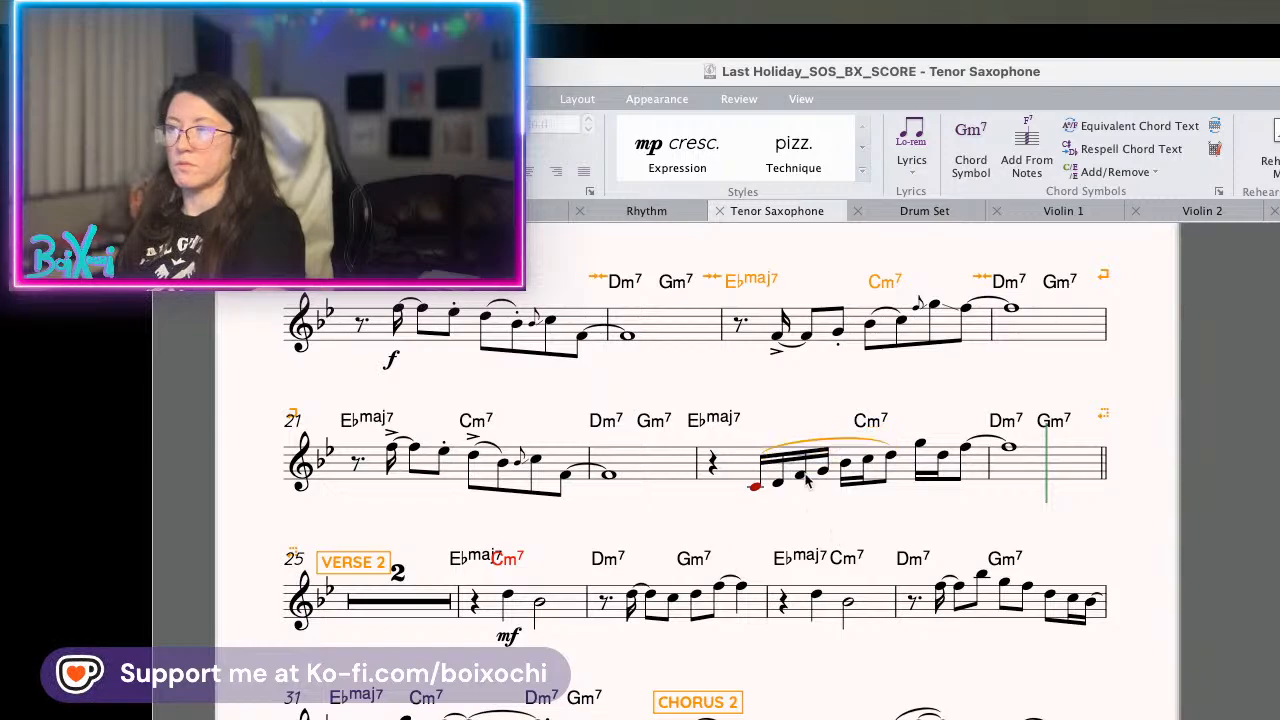
{"action": "left_click", "coordinate": [755, 489]}
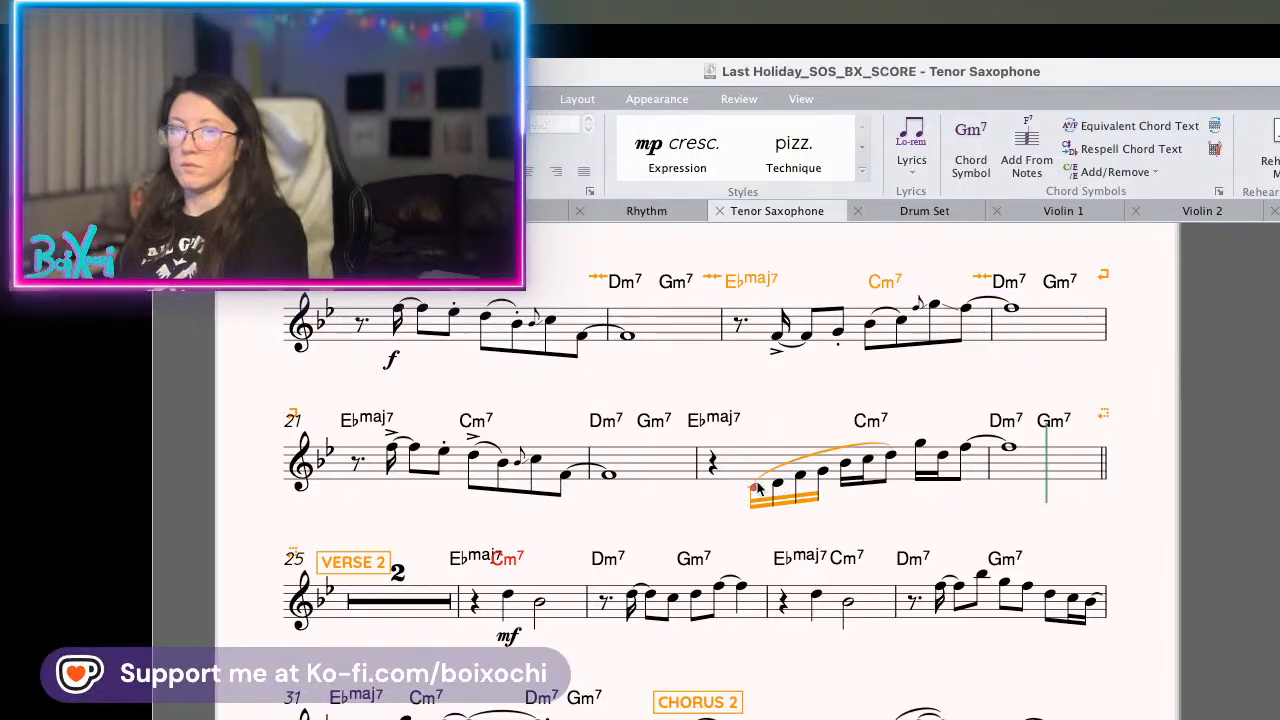
- Add a staccato to the last note under bar 23's slur and play the run back
{"action": "key", "text": "p"}
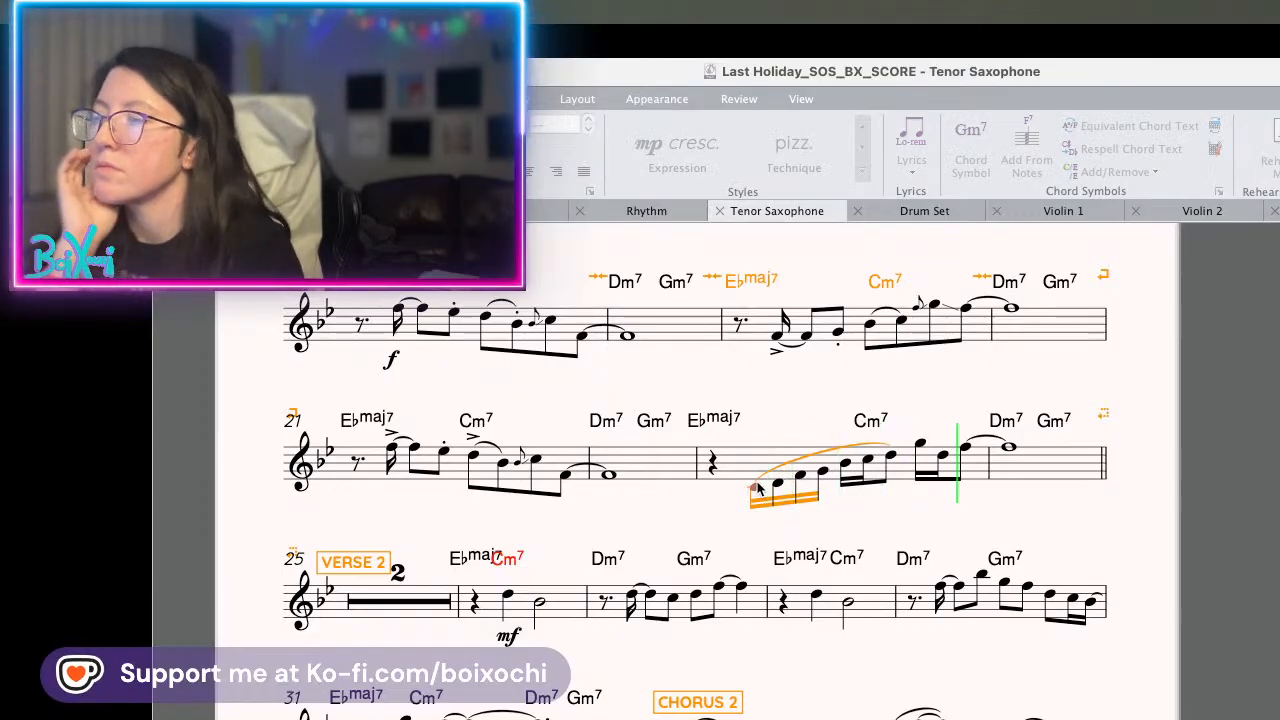
{"action": "key", "text": "space"}
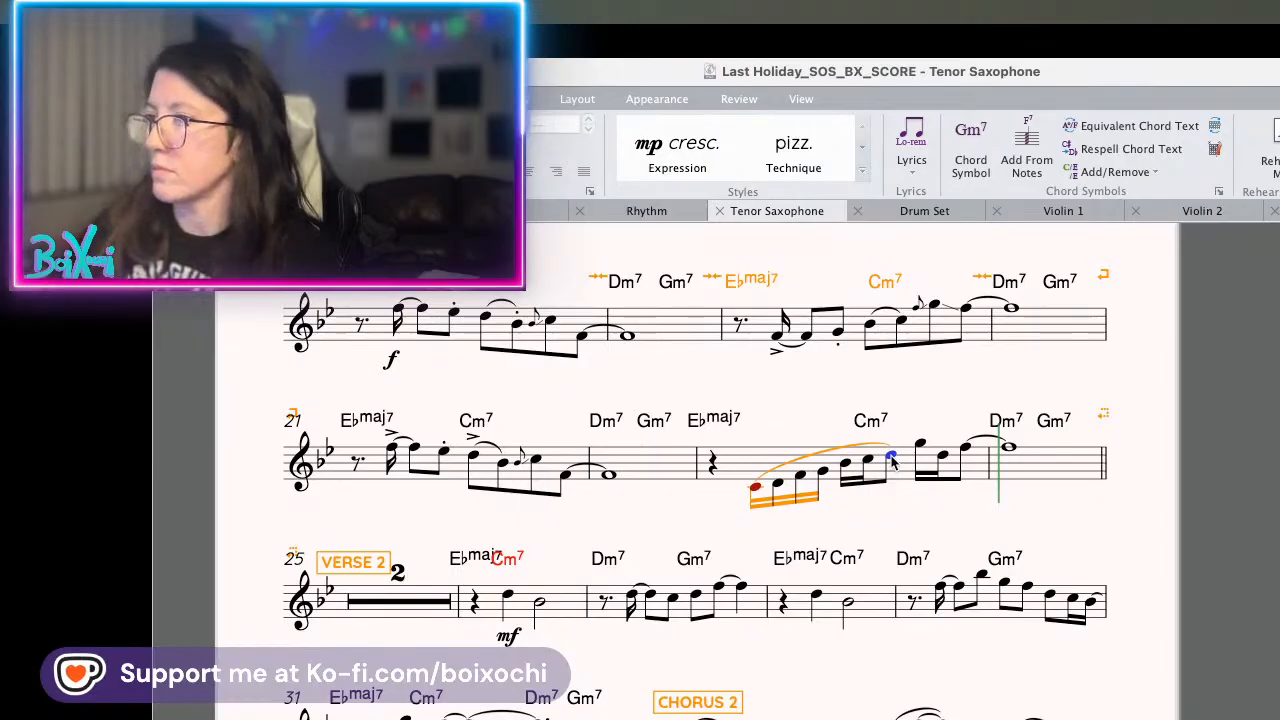
{"action": "key", "text": "KP_Multiply"}
{"action": "key", "text": "KP_Multiply"}
{"action": "key", "text": "KP_Divide"}
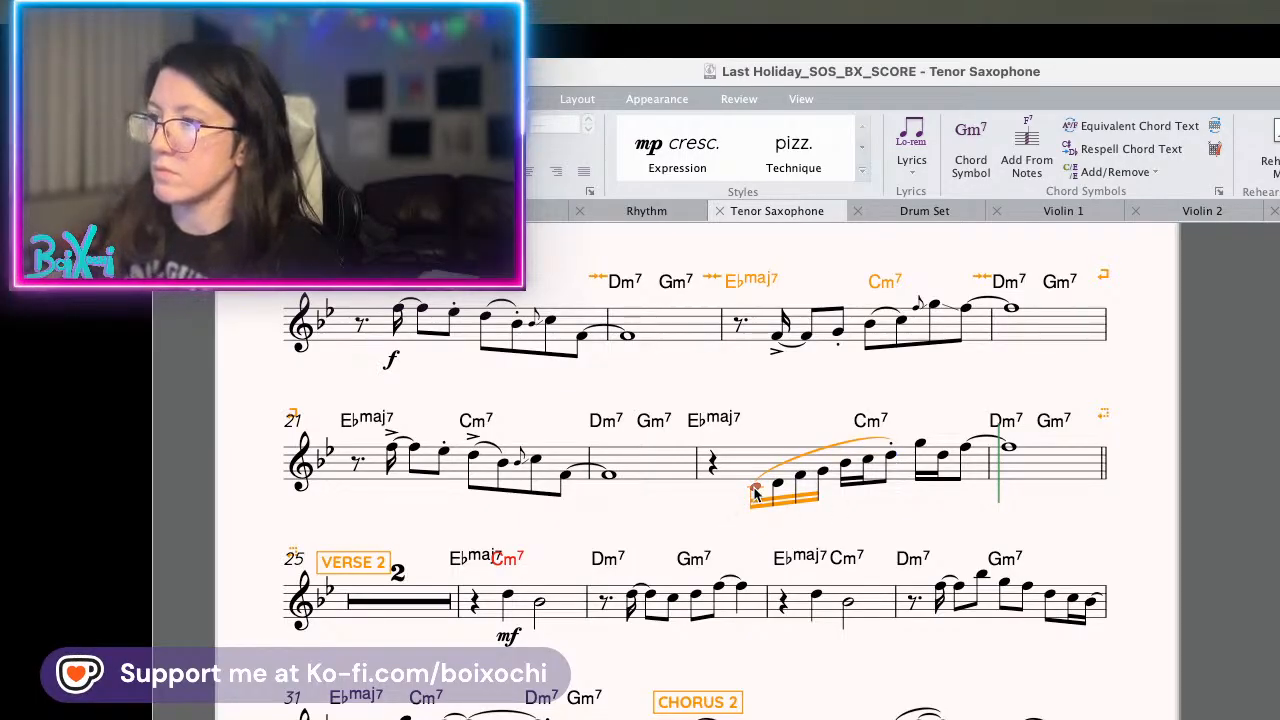
{"action": "key", "text": "space"}
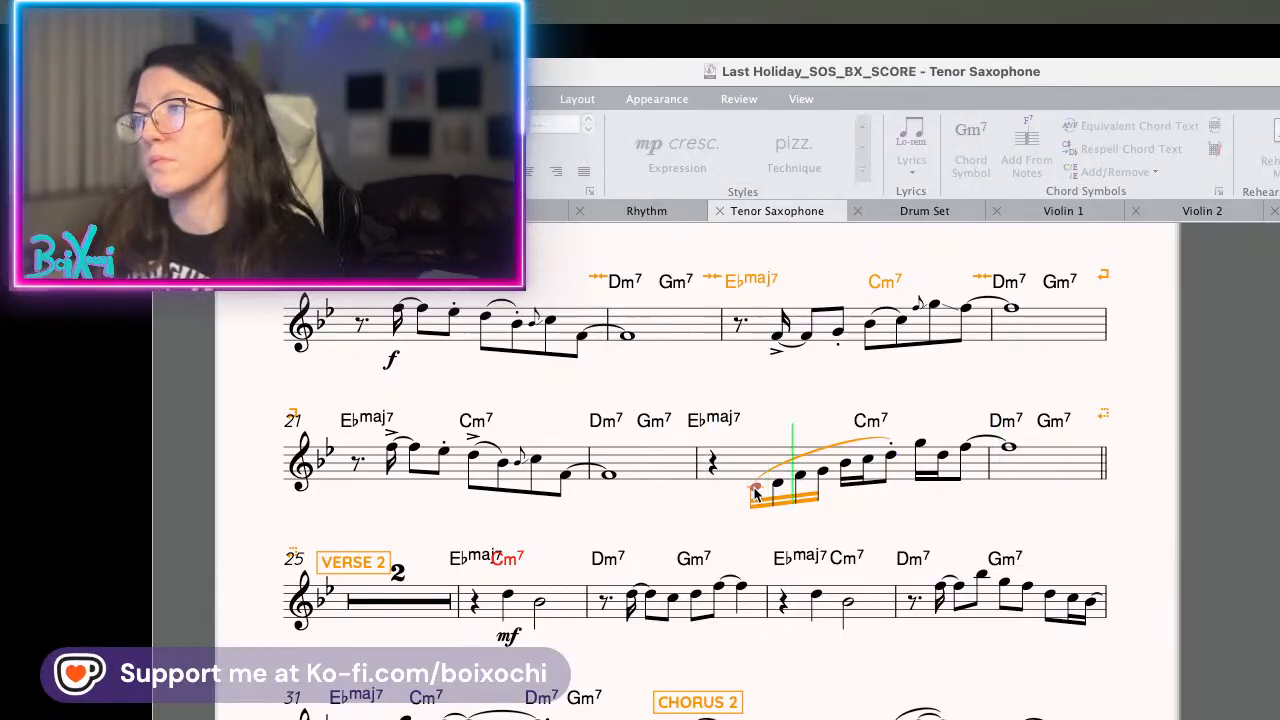
{"action": "key", "text": "space"}
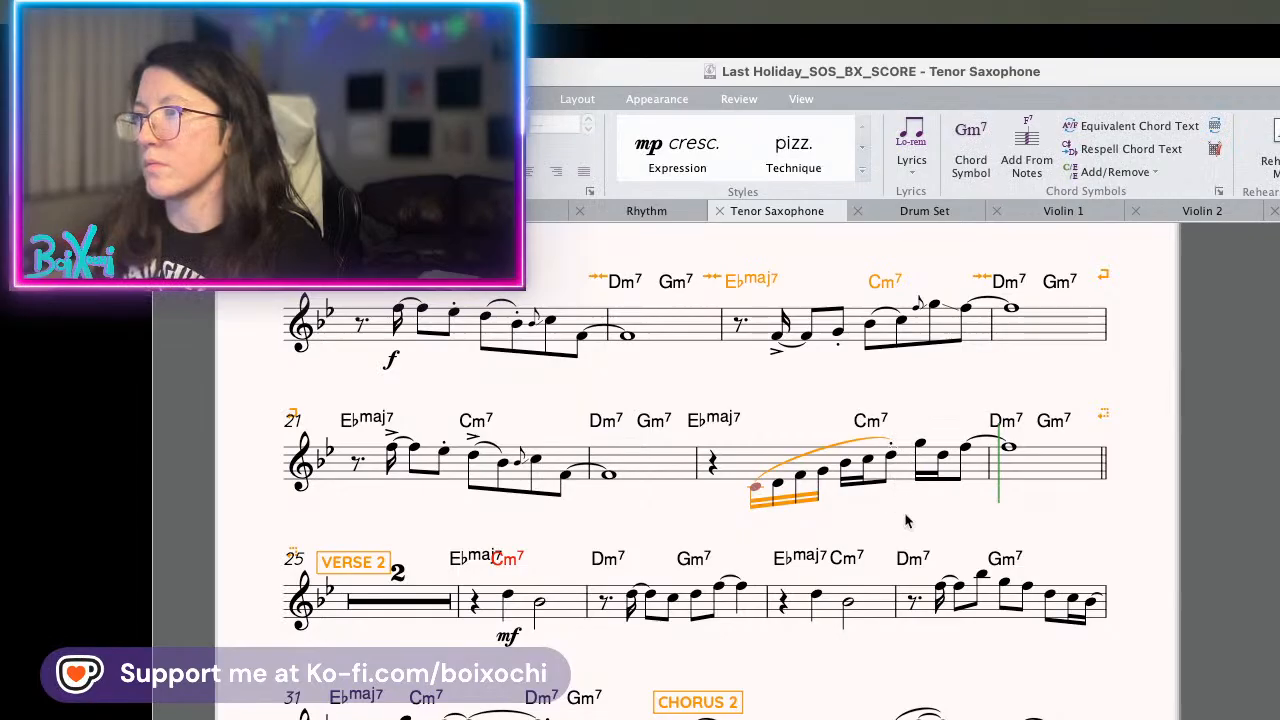
- Raise the VERSE 2 mark at bar 25 clear of the multirest number
{"action": "left_click_drag", "start_coordinate": [918, 518], "coordinate": [900, 444]}
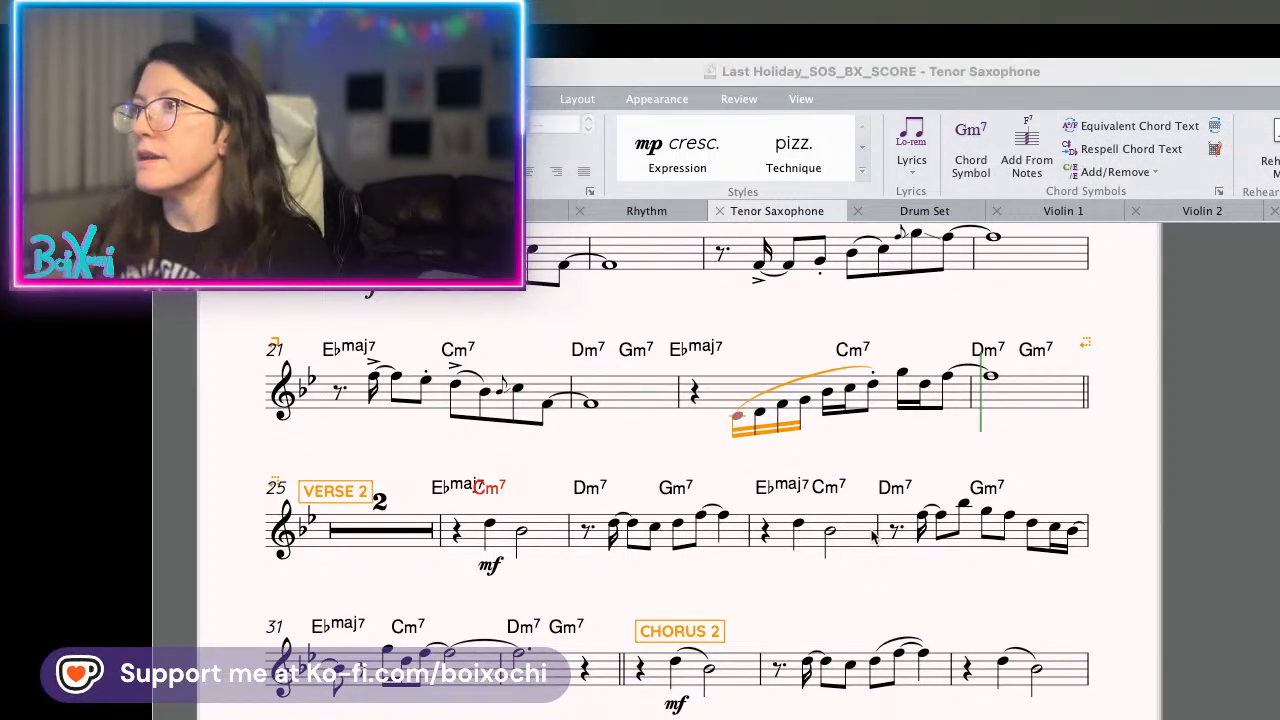
{"action": "left_click", "coordinate": [270, 577]}
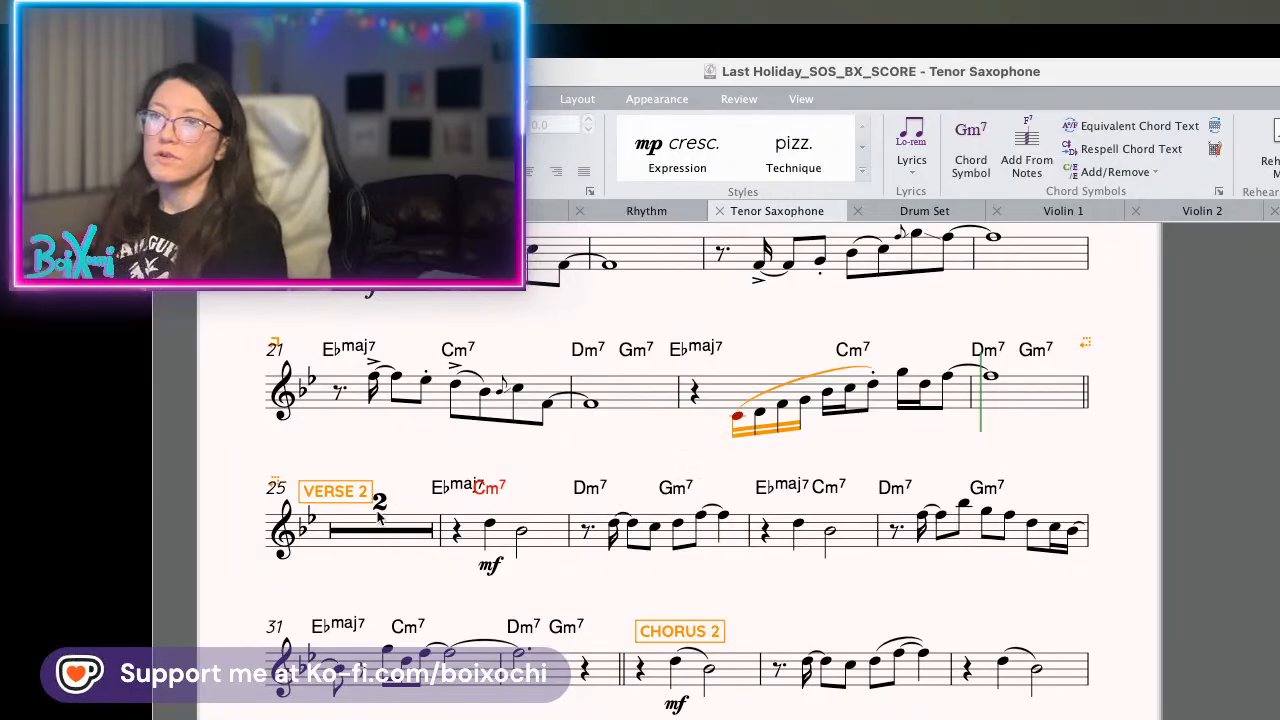
{"action": "left_click_drag", "start_coordinate": [349, 497], "coordinate": [345, 478]}
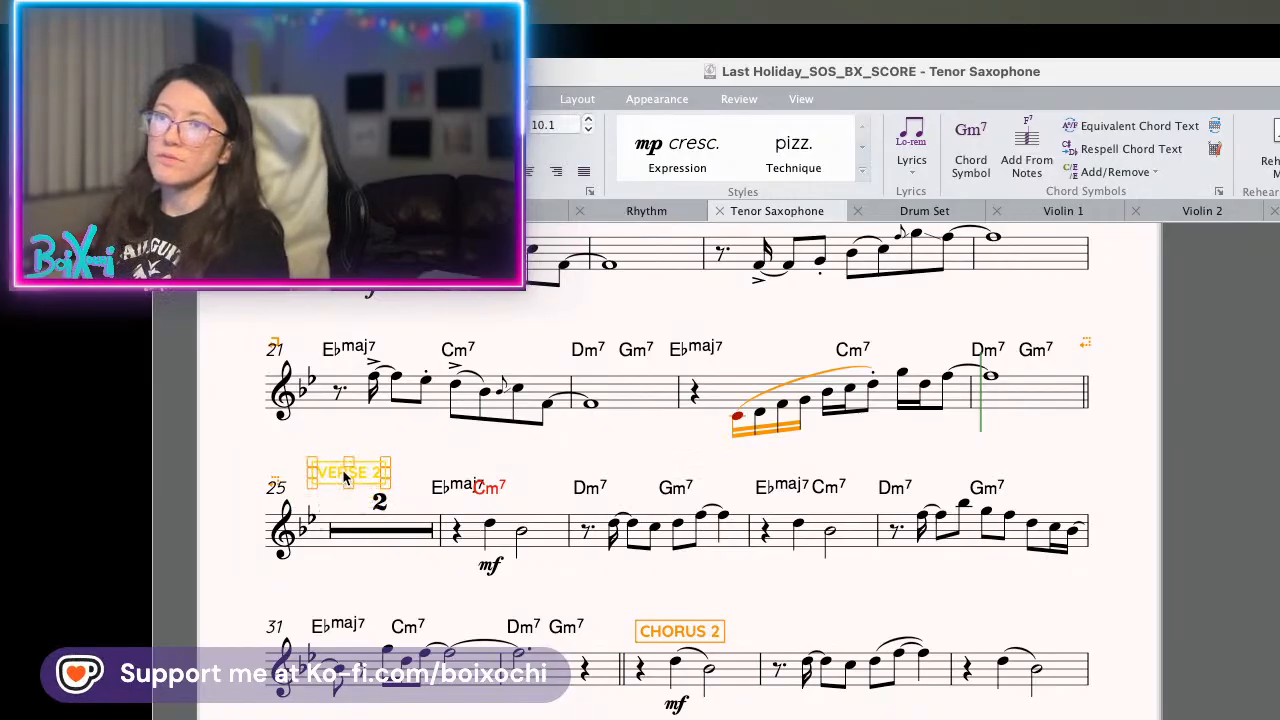
- Spread the overlapping E♭maj7 and Cm7 apart in bar 27 and shift bar 29's E♭maj7 slightly left
{"action": "left_click_drag", "start_coordinate": [492, 500], "coordinate": [531, 491]}
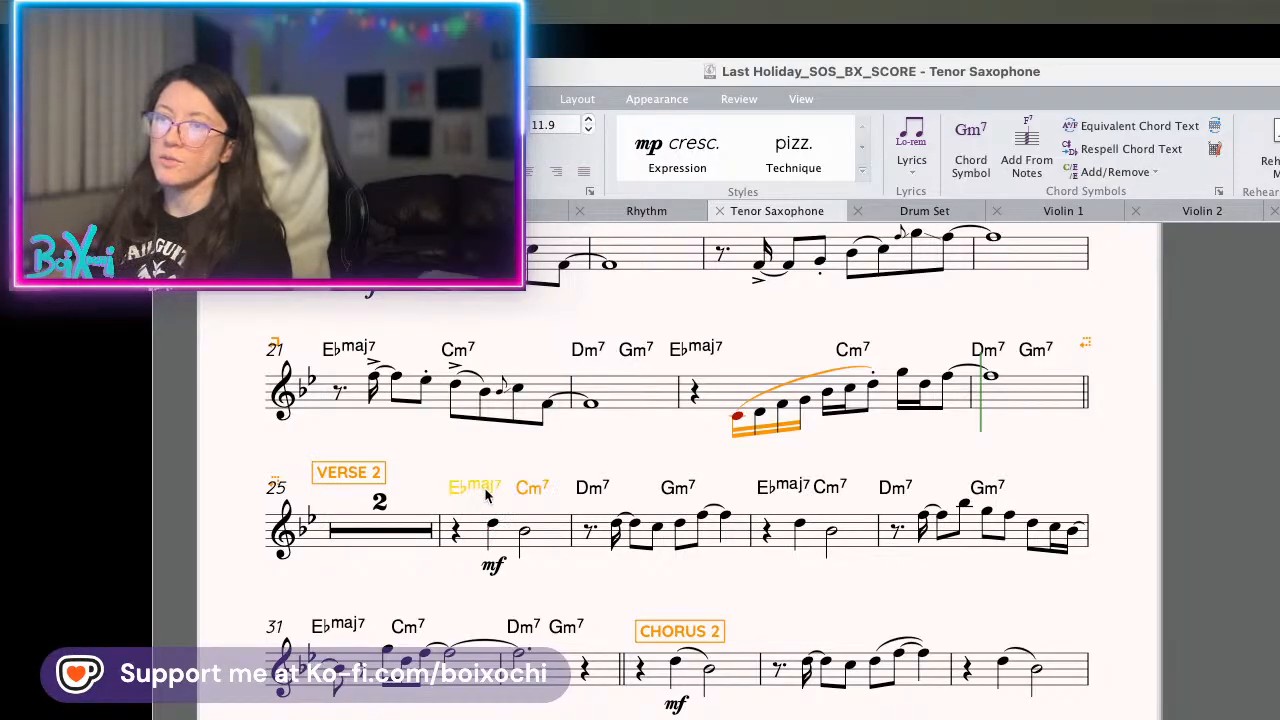
{"action": "left_click", "coordinate": [618, 585]}
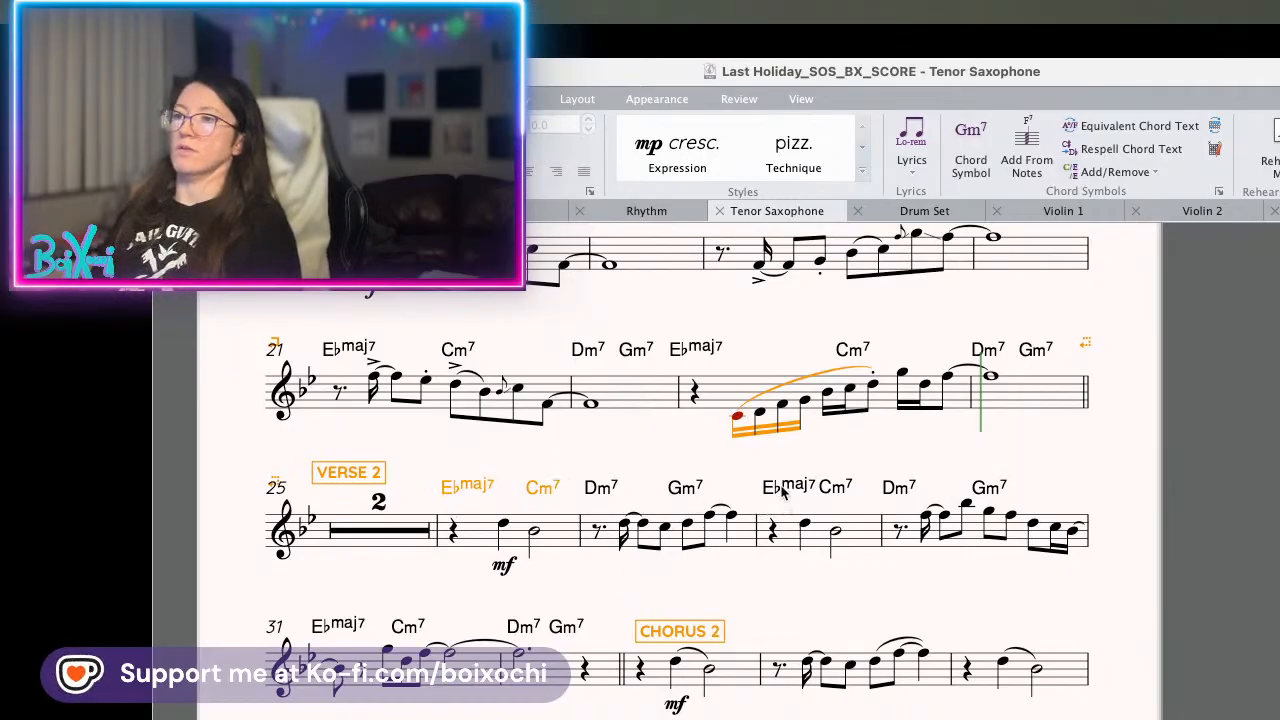
{"action": "left_click_drag", "start_coordinate": [786, 500], "coordinate": [771, 493]}
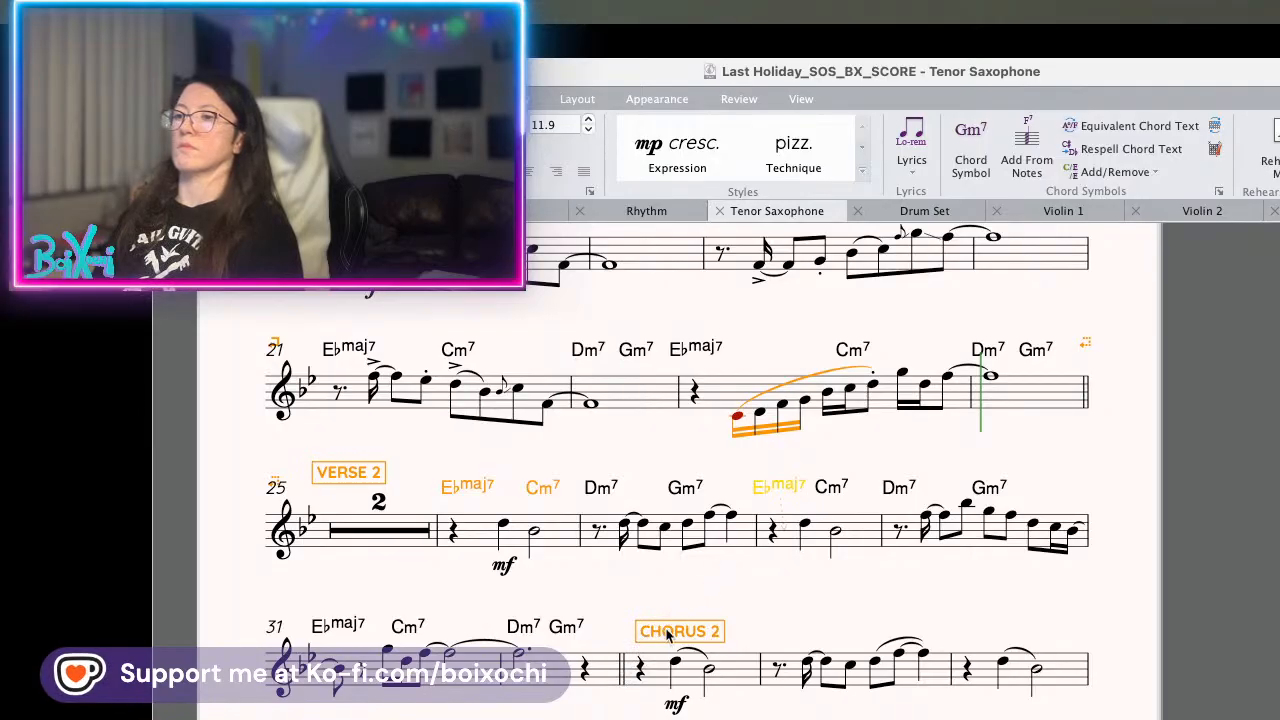
- Raise the CHORUS 2 mark and copy only the chord symbols of bars 31–32 into bars 33–34 beneath it
{"action": "left_click_drag", "start_coordinate": [661, 634], "coordinate": [662, 605]}
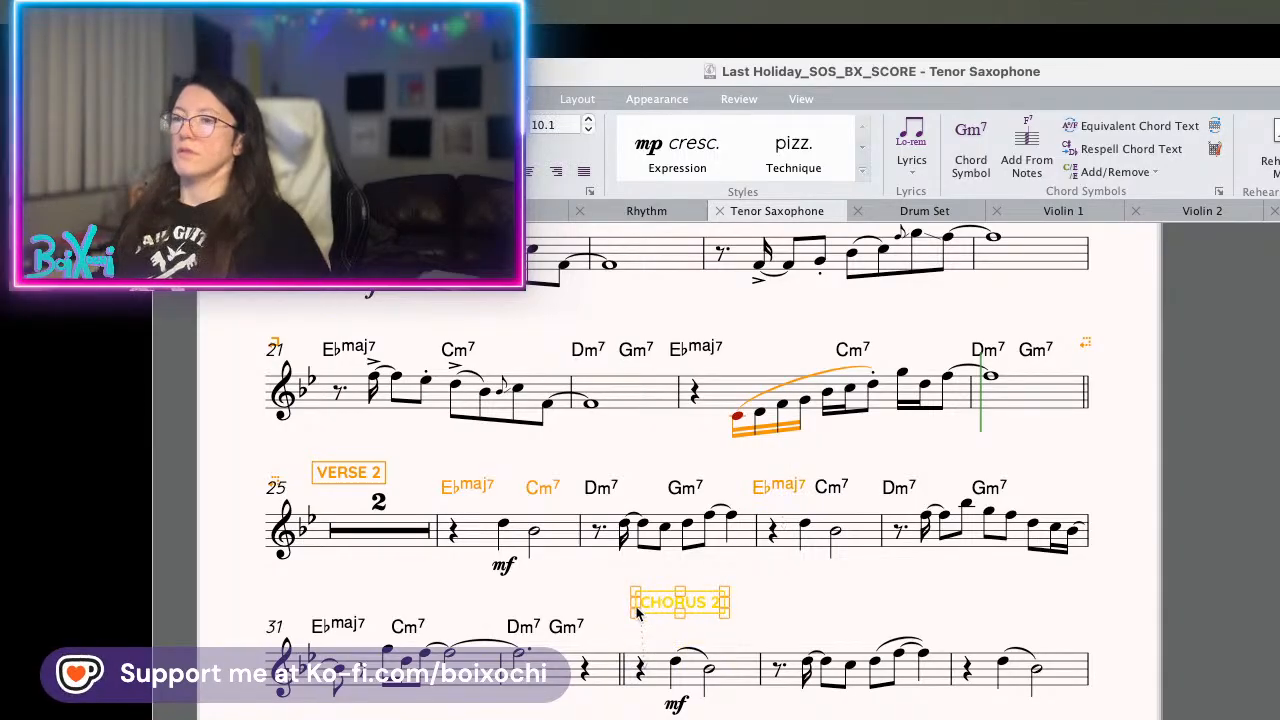
{"action": "left_click", "coordinate": [378, 681]}
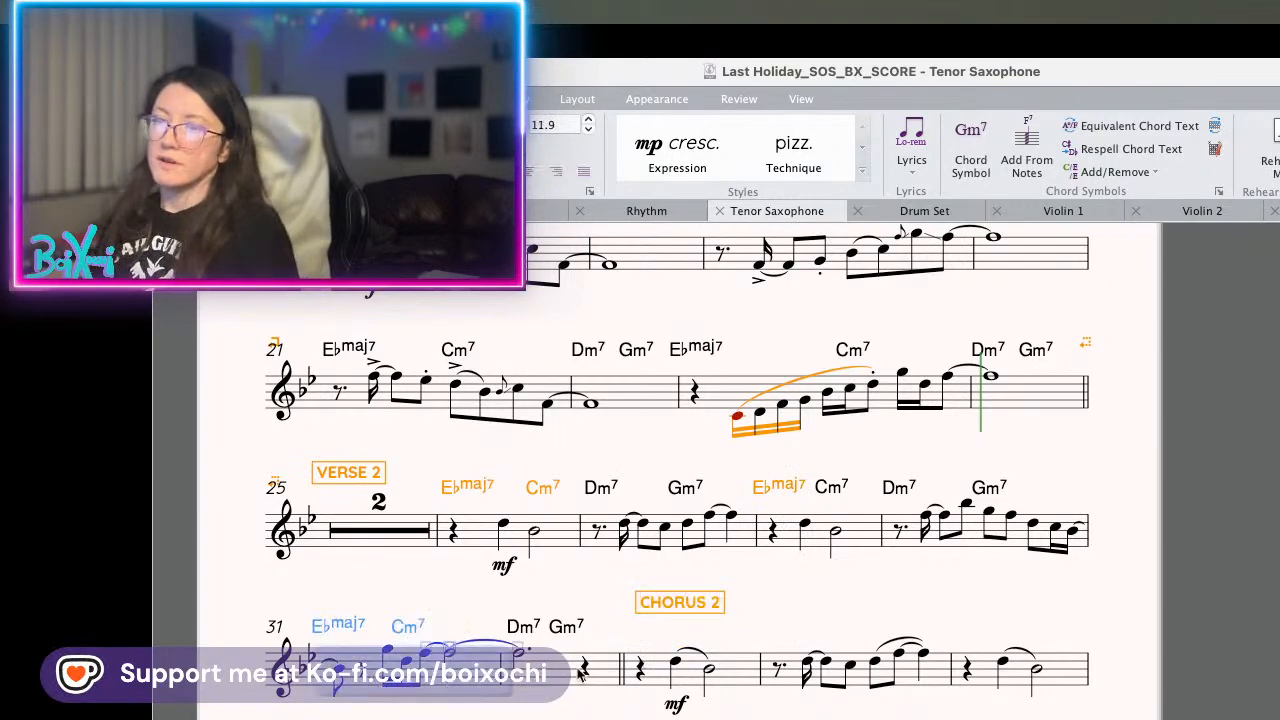
{"action": "left_click", "coordinate": [583, 673], "text": "shift"}
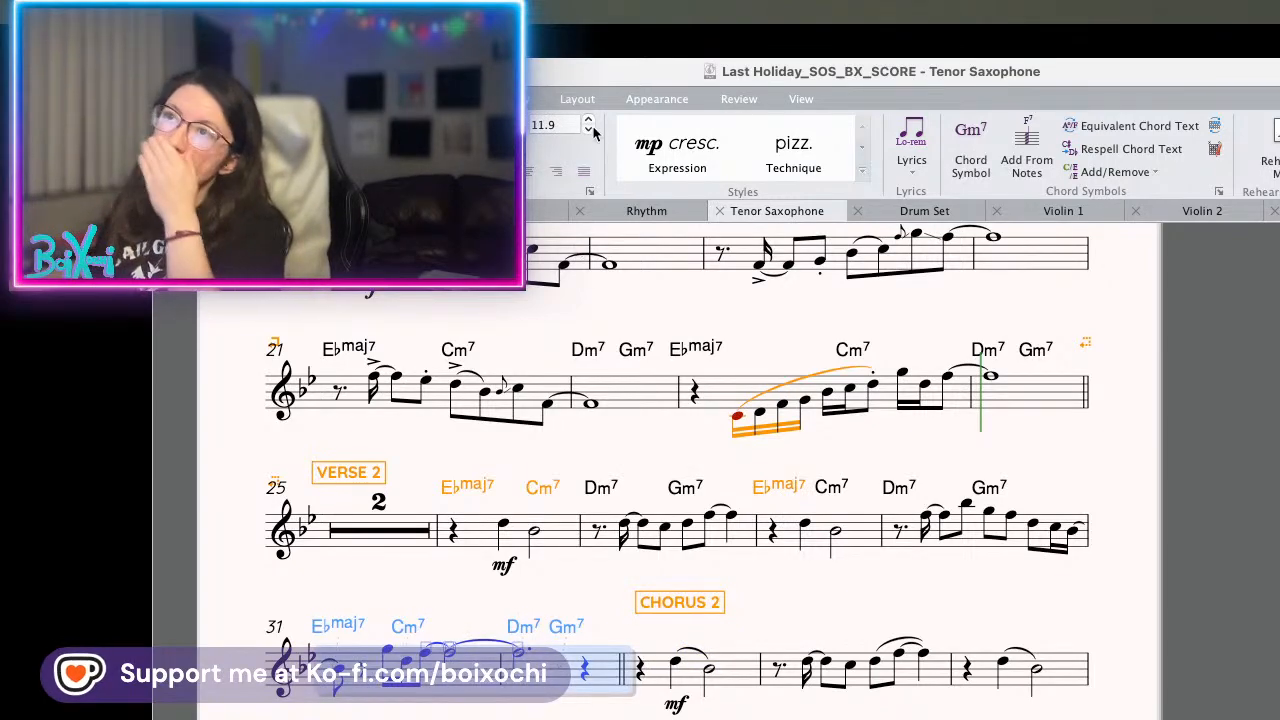
{"action": "left_click", "coordinate": [220, 99]}
{"action": "left_click", "coordinate": [624, 145]}
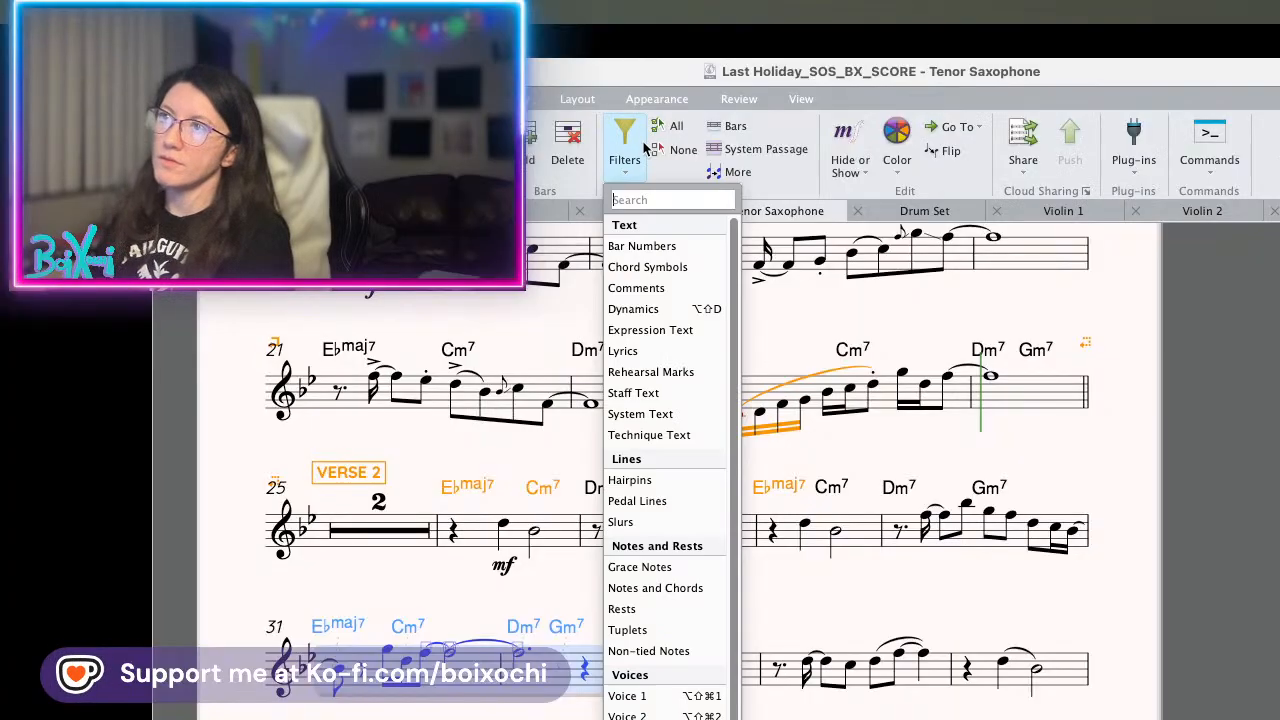
{"action": "left_click", "coordinate": [686, 270]}
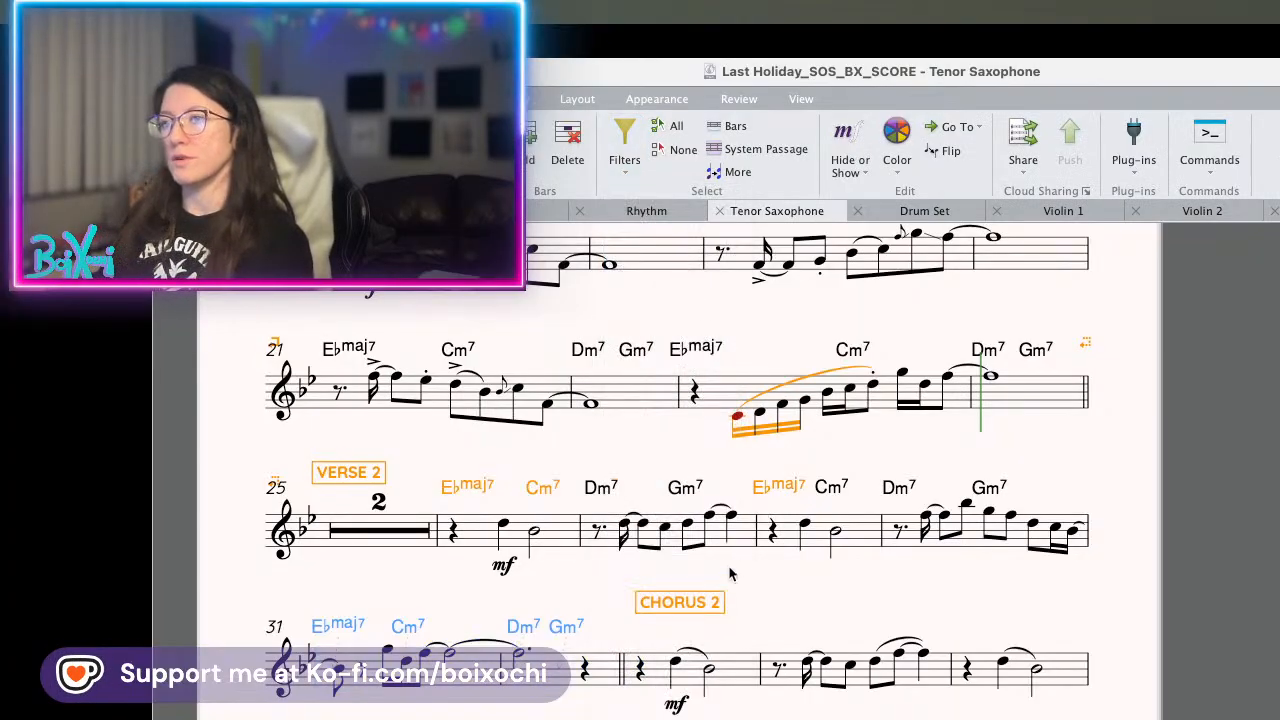
{"action": "left_click", "coordinate": [645, 643], "text": "alt"}
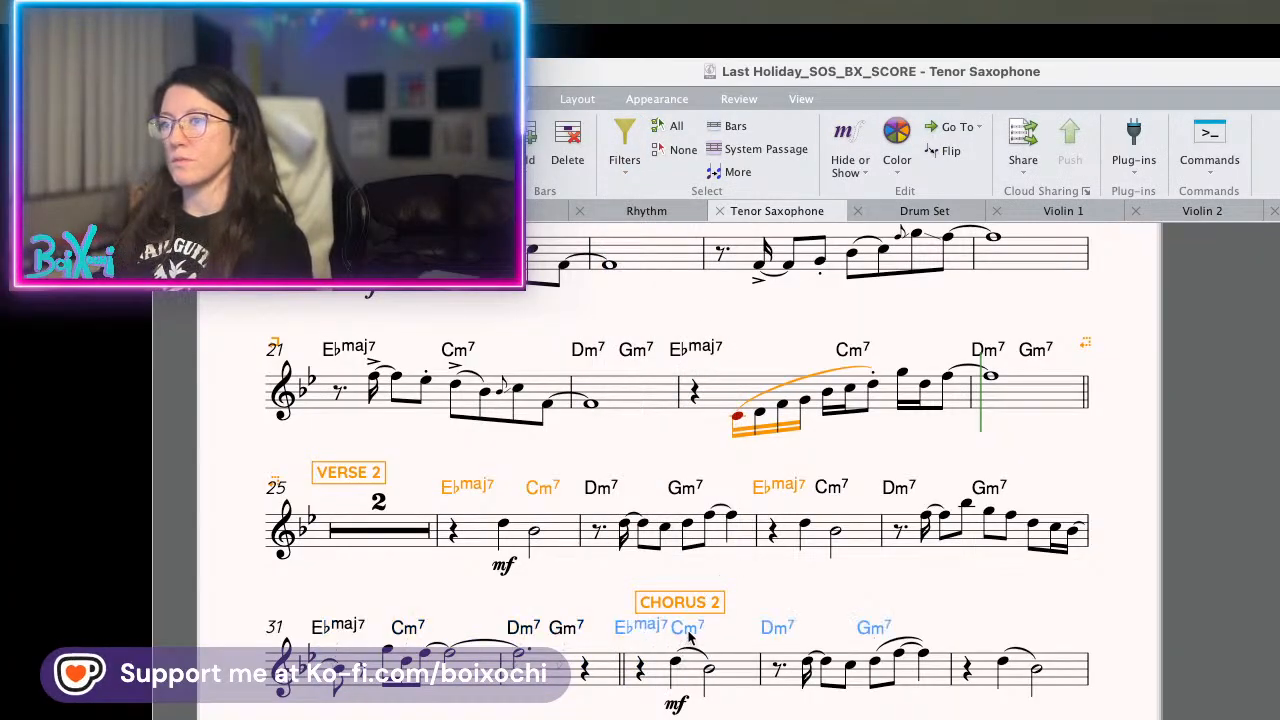
- Spread E♭maj7 and Cm7 apart in bar 33 and copy only the chord symbols of bars 33–34 repeatedly through bars 35–40
{"action": "key", "text": "Escape"}
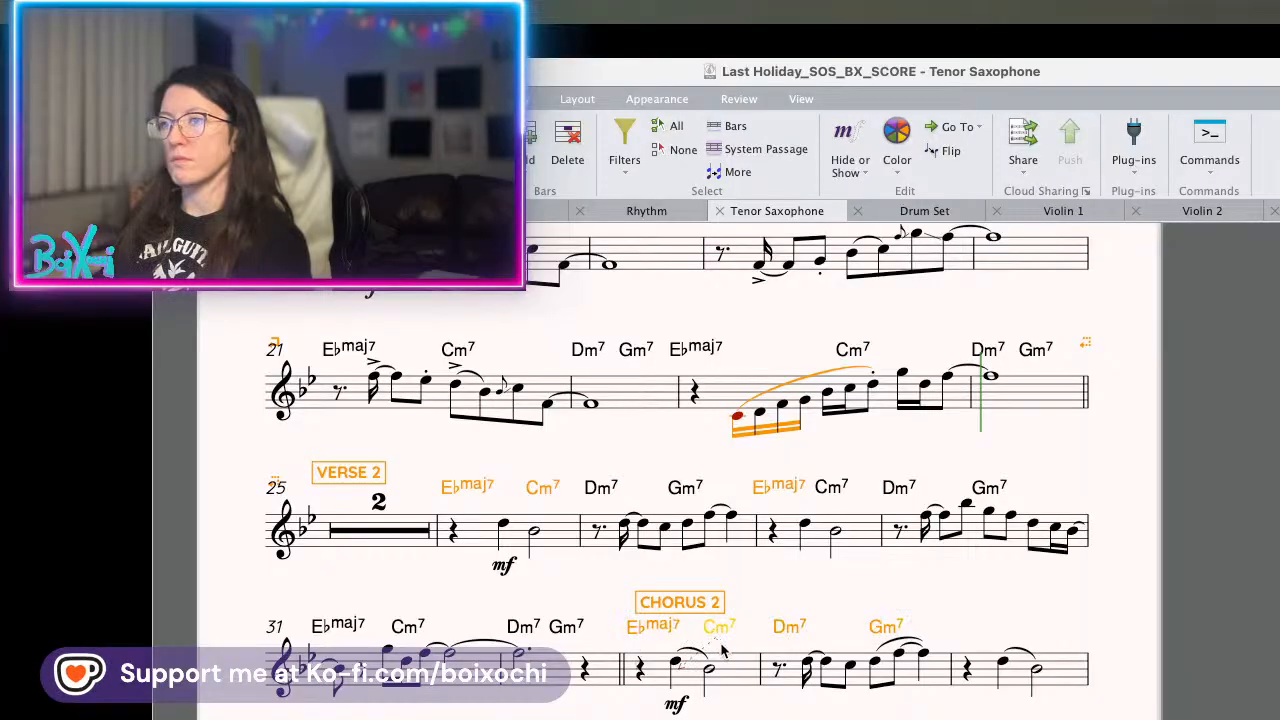
{"action": "left_click", "coordinate": [748, 676]}
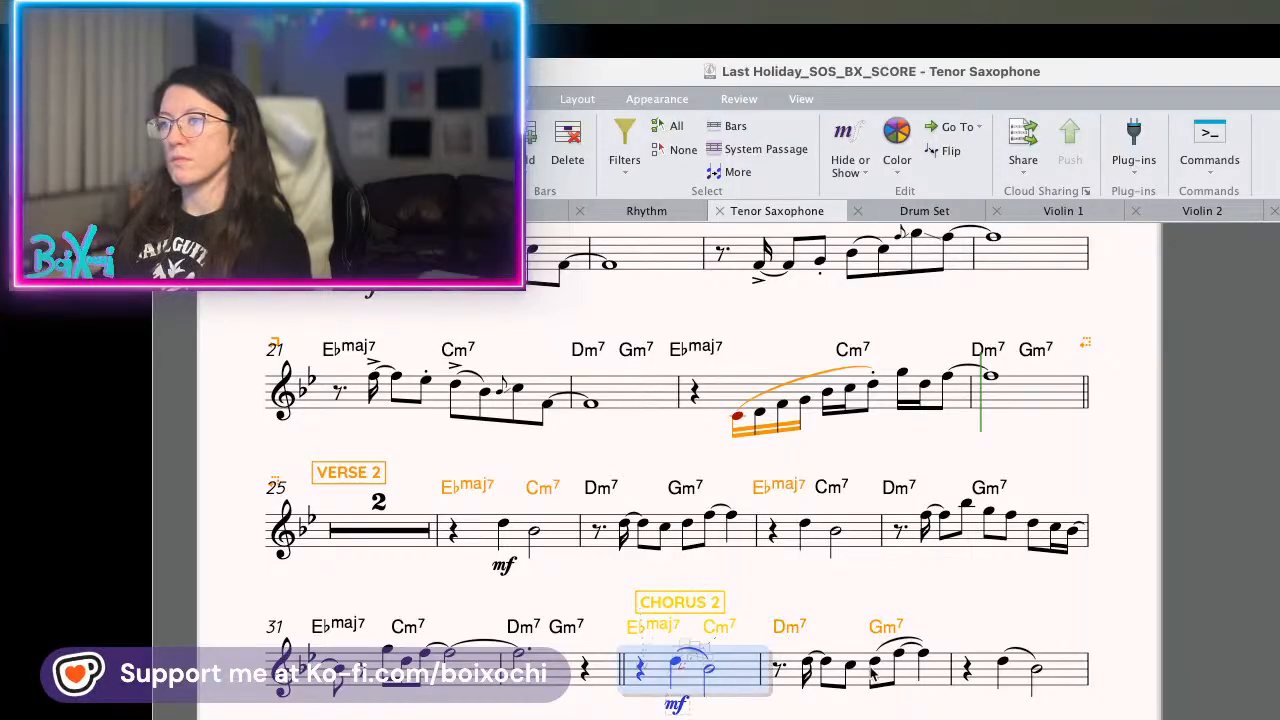
{"action": "left_click", "coordinate": [937, 683], "text": "shift"}
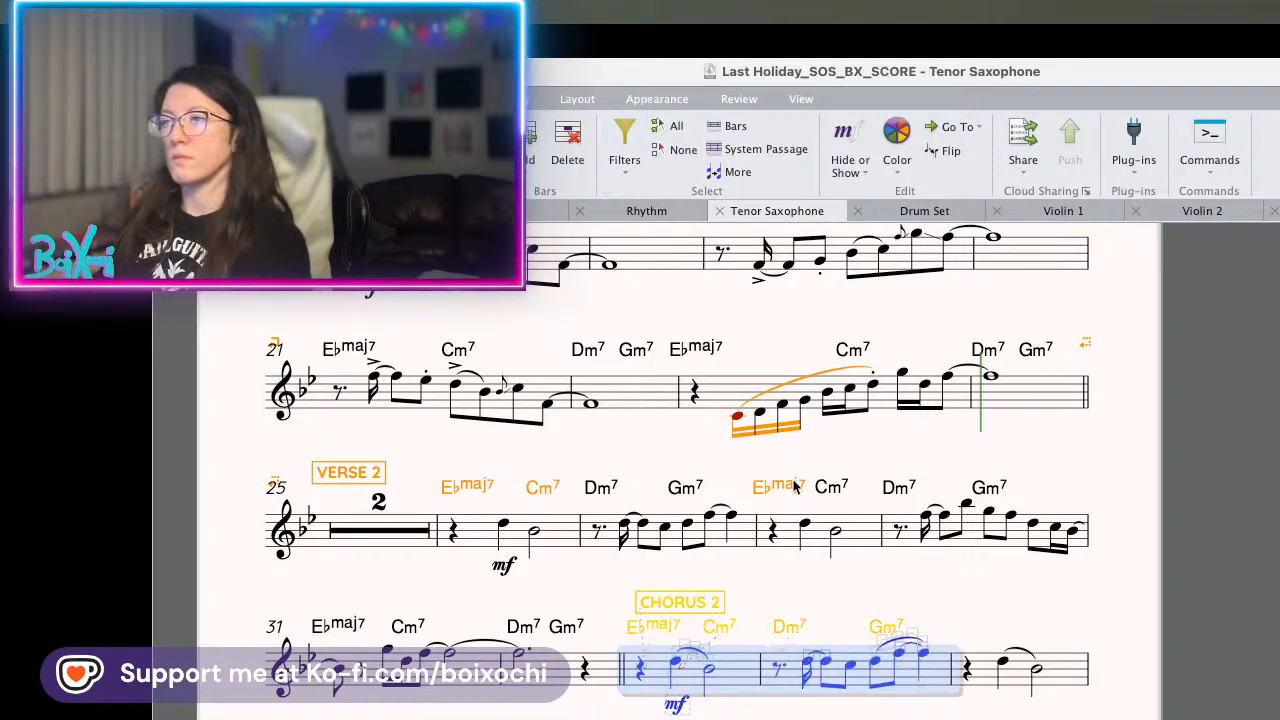
{"action": "left_click", "coordinate": [967, 673]}
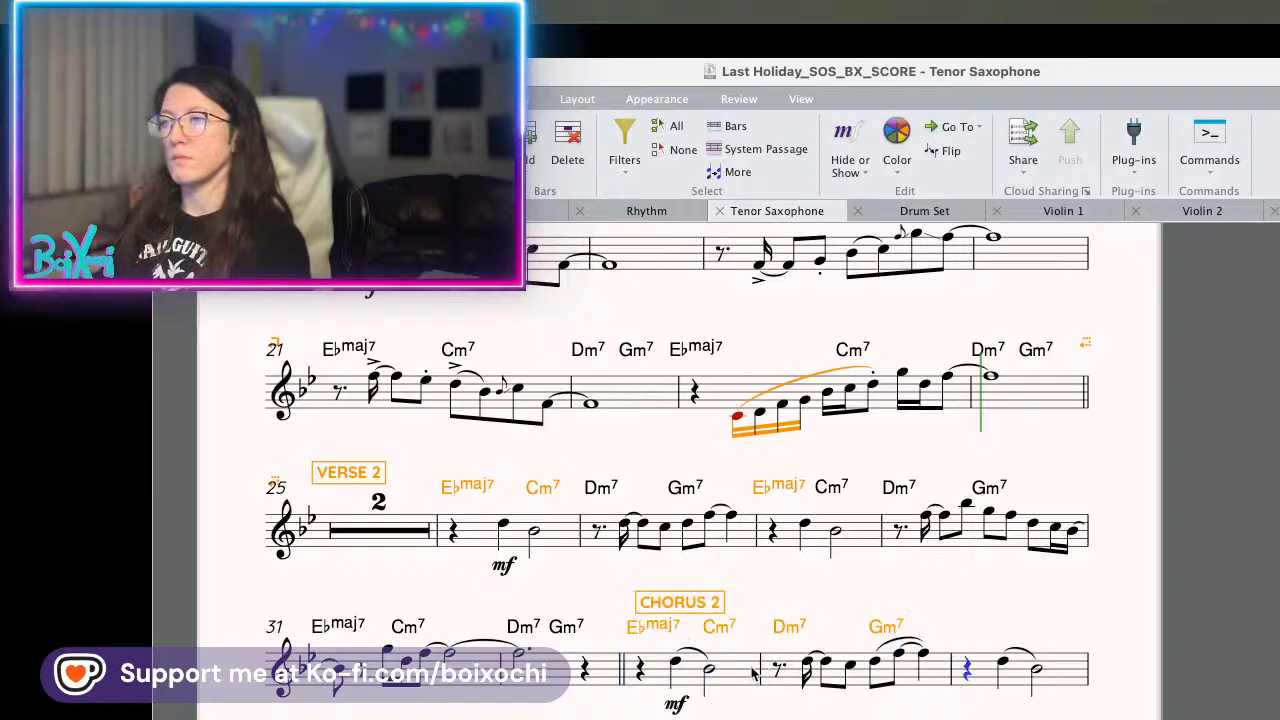
{"action": "left_click", "coordinate": [751, 674]}
{"action": "left_click", "coordinate": [929, 677], "text": "shift"}
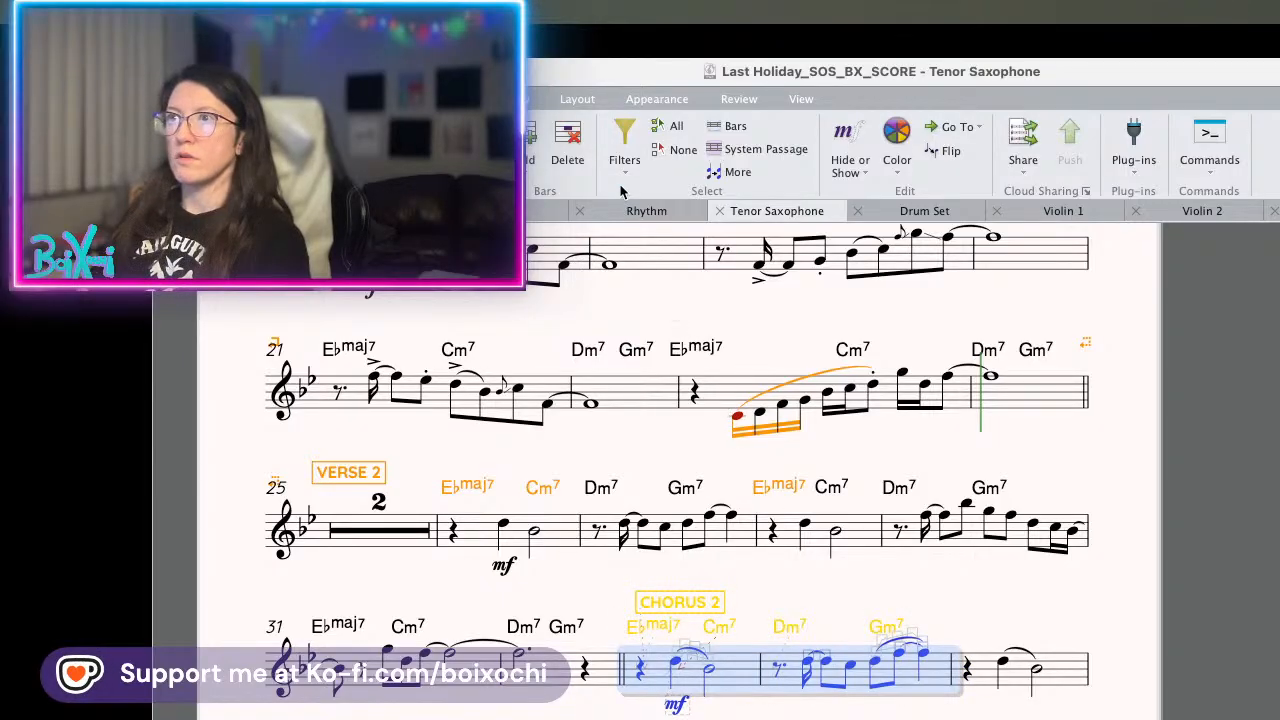
{"action": "left_click", "coordinate": [624, 152]}
{"action": "left_click", "coordinate": [645, 267]}
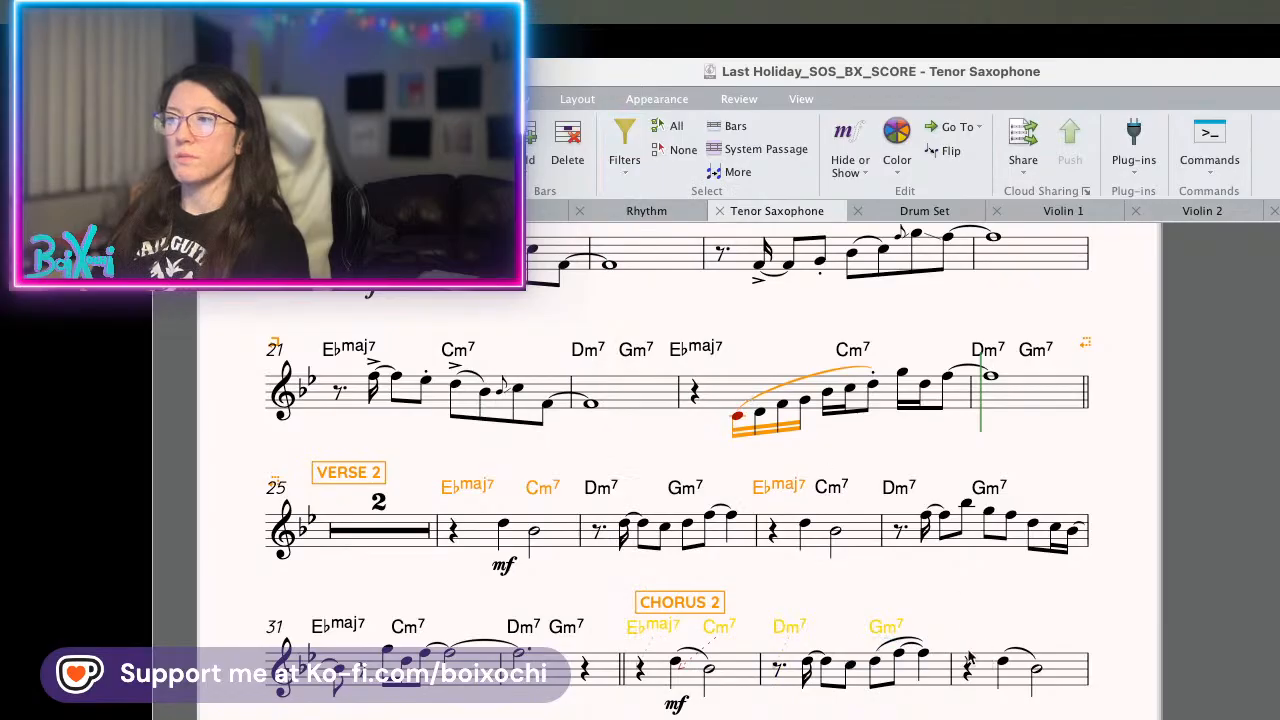
{"action": "left_click", "coordinate": [965, 645], "text": "alt"}
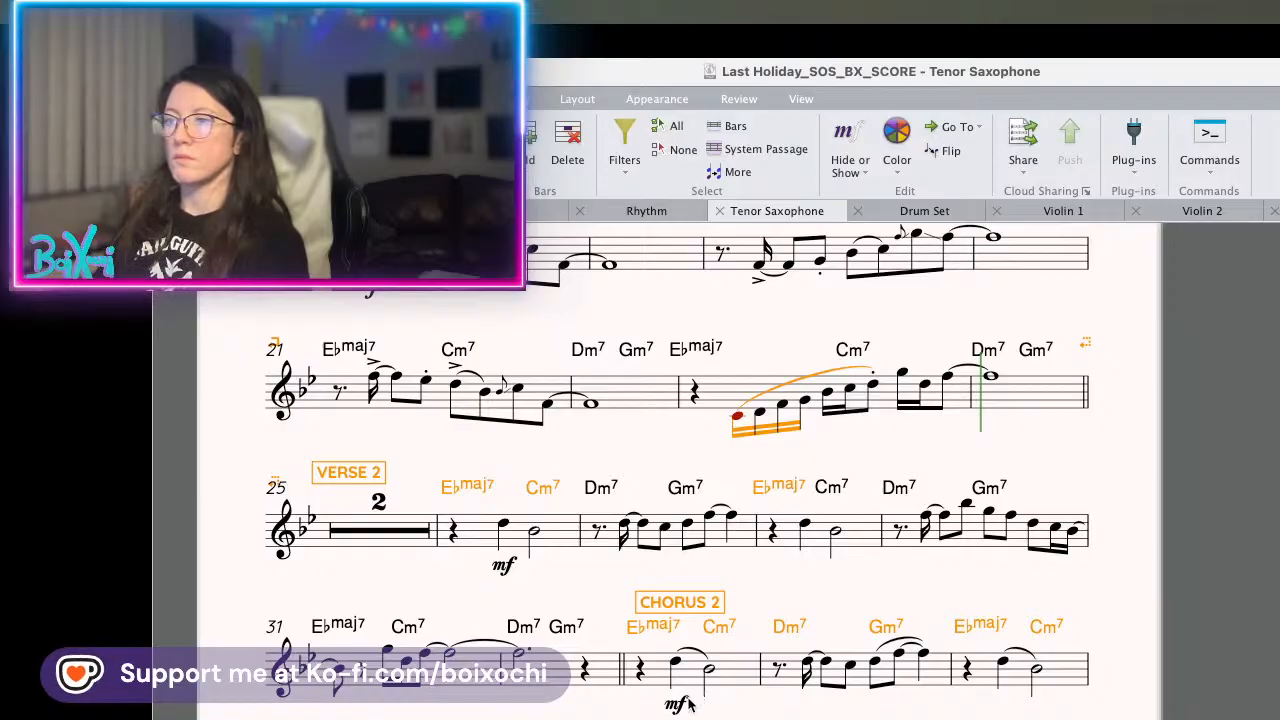
- Delete the chord symbols above the held note in bar 39 and the final bar 40
{"action": "scroll", "coordinate": [762, 600], "scroll_direction": "down", "scroll_amount": 3}
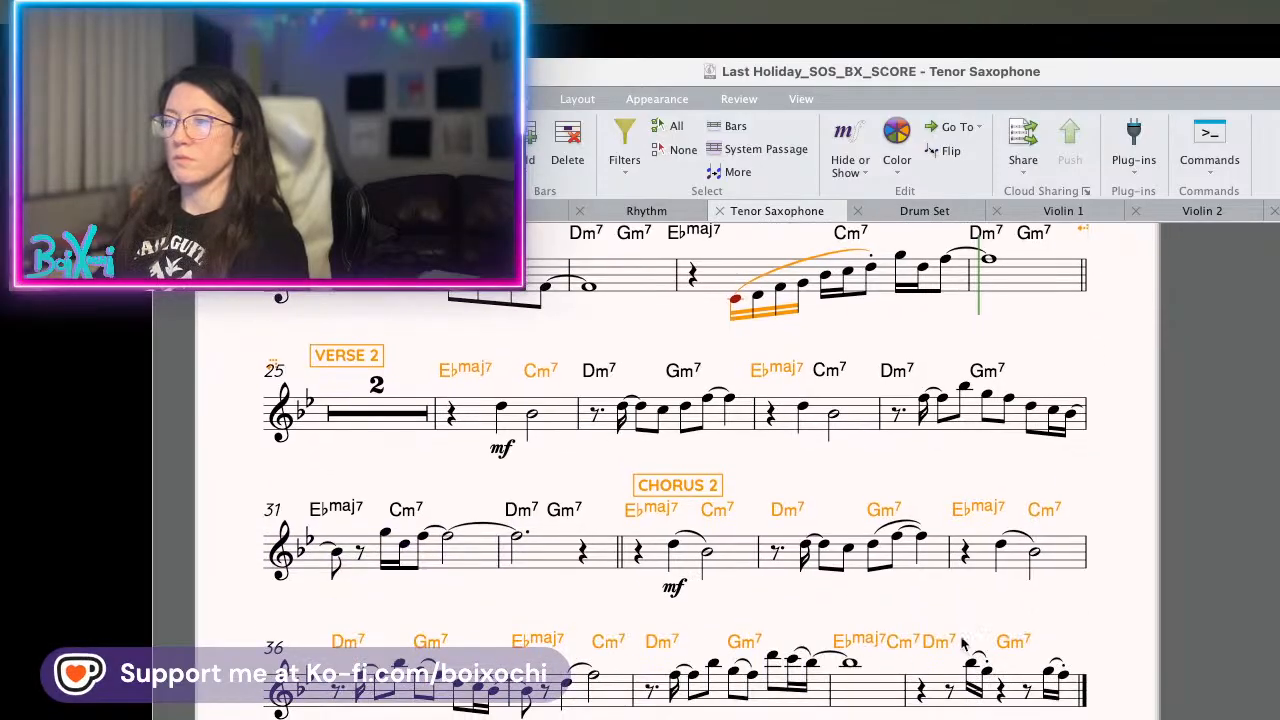
{"action": "left_click_drag", "start_coordinate": [942, 645], "coordinate": [1008, 640]}
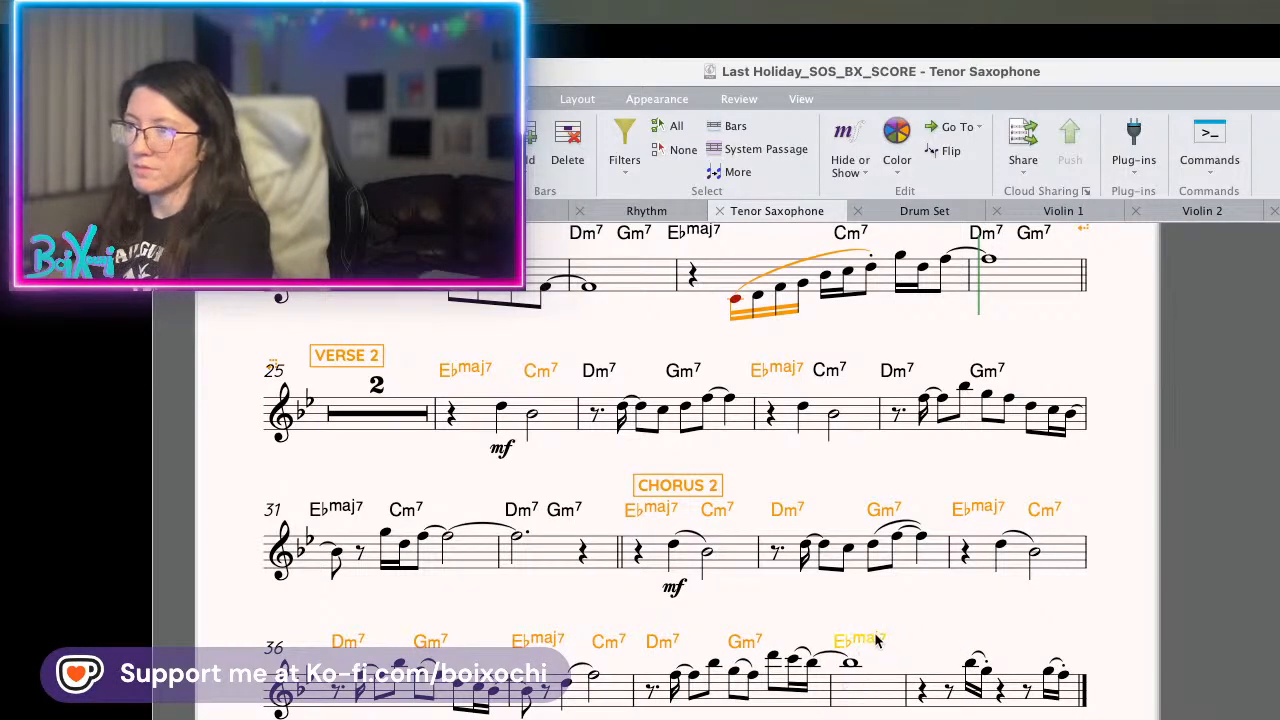
{"action": "left_click_drag", "start_coordinate": [877, 641], "coordinate": [875, 640]}
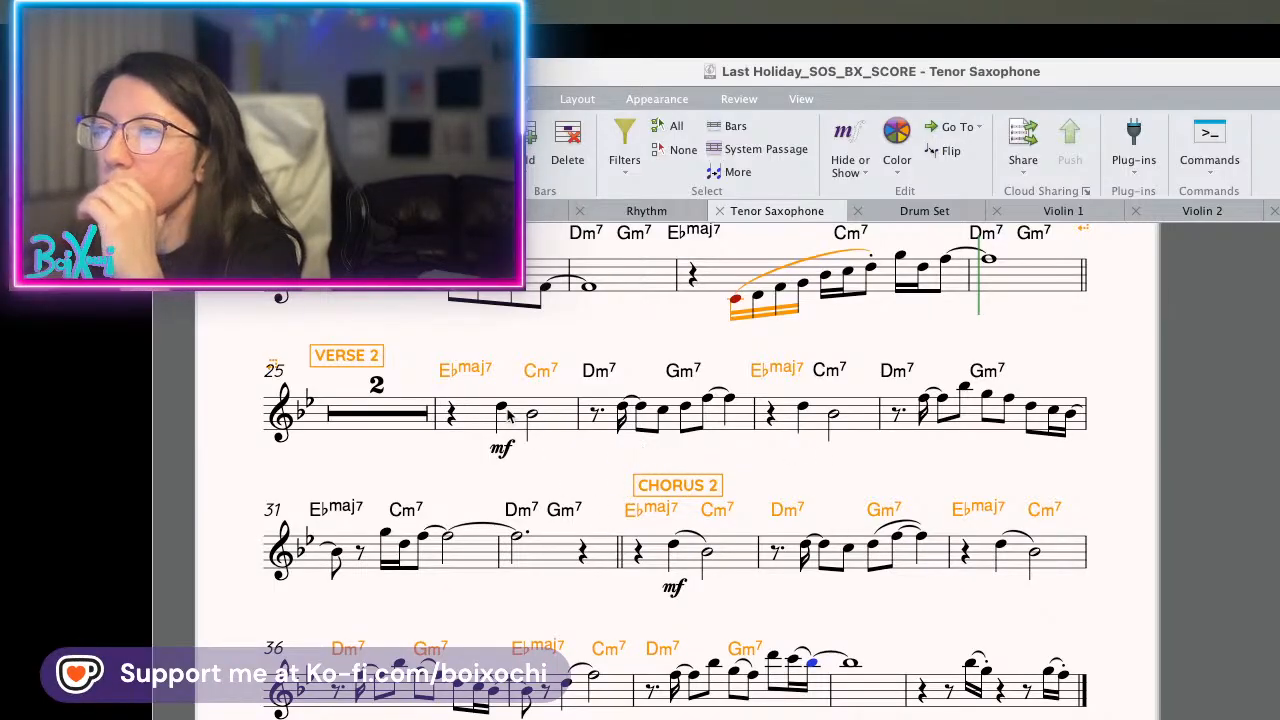
{"action": "key", "text": "Escape"}
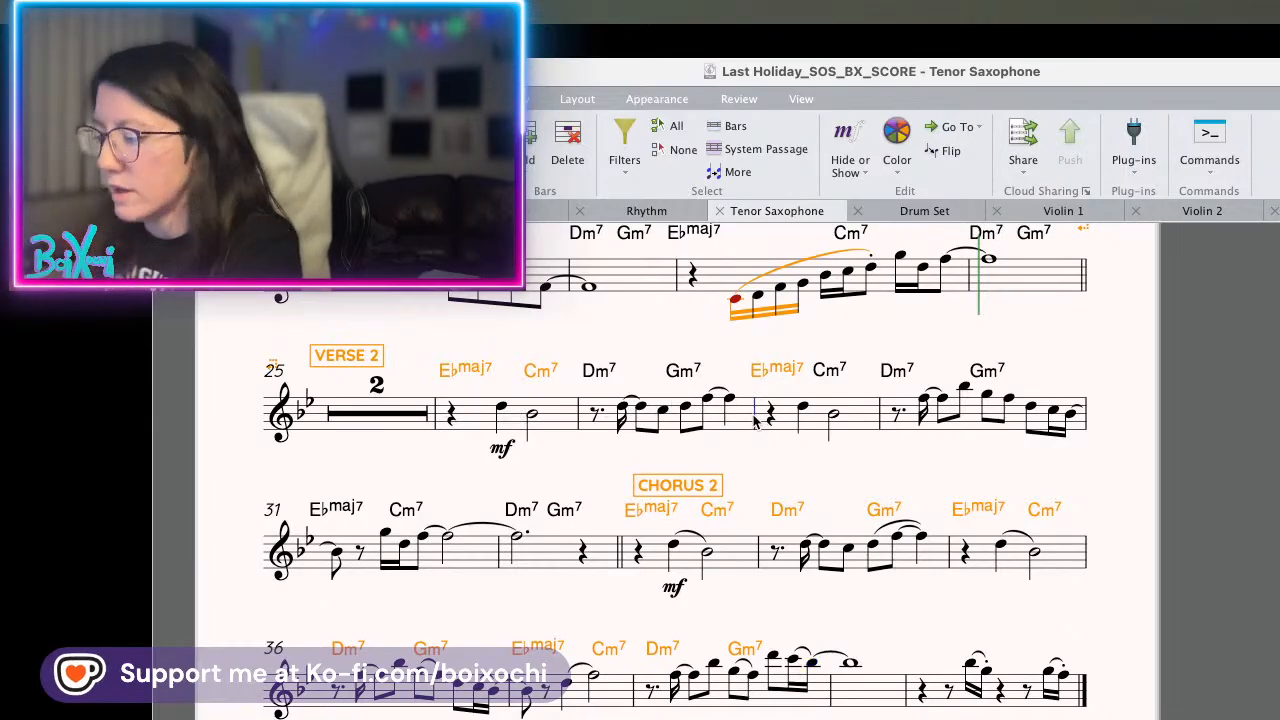
- Lay out bars 29–32 as their own system and shift the CHORUS 2 mark left above bar number 33
{"action": "scroll", "coordinate": [755, 422], "scroll_direction": "down", "scroll_amount": 1}
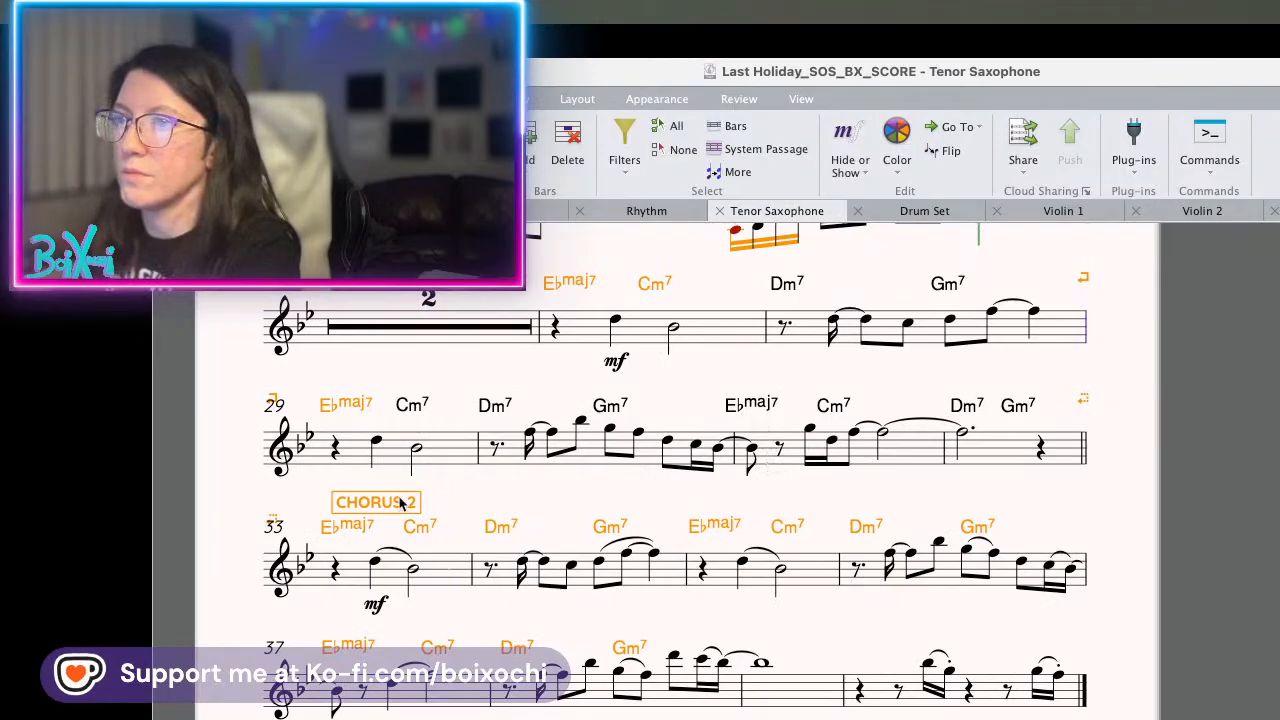
{"action": "left_click_drag", "start_coordinate": [398, 503], "coordinate": [320, 504]}
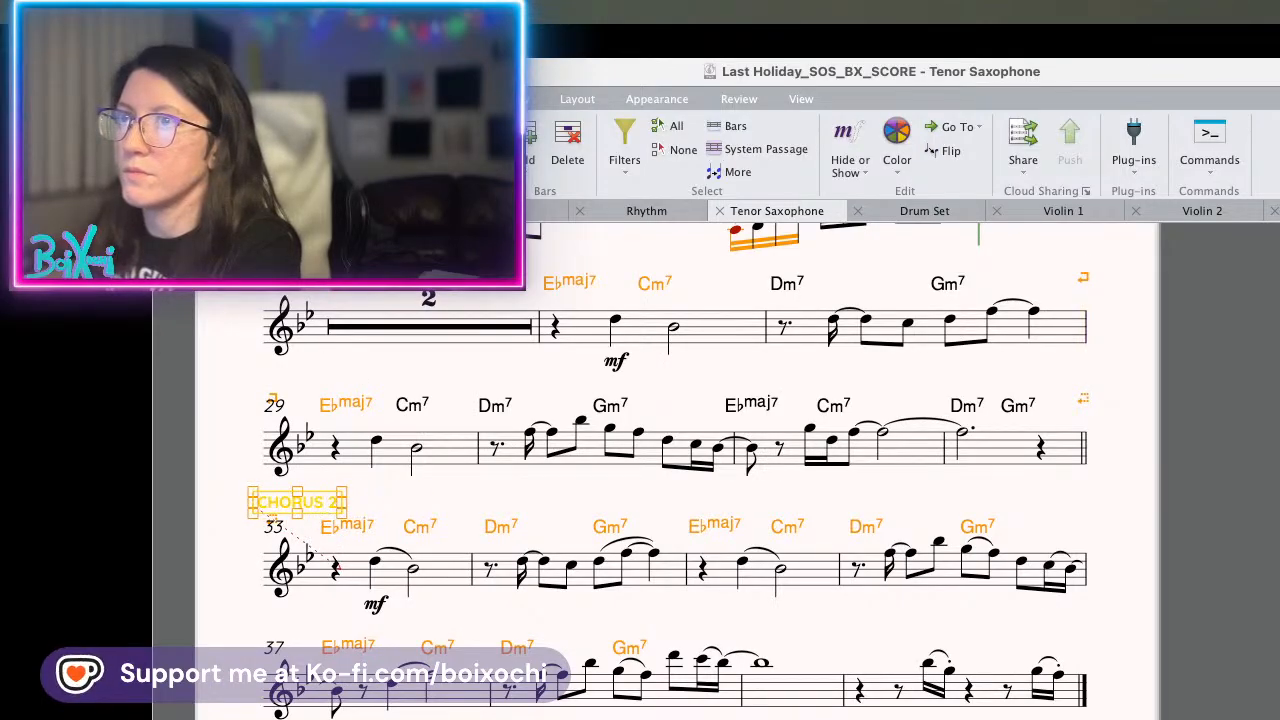
{"action": "key", "text": "Escape"}
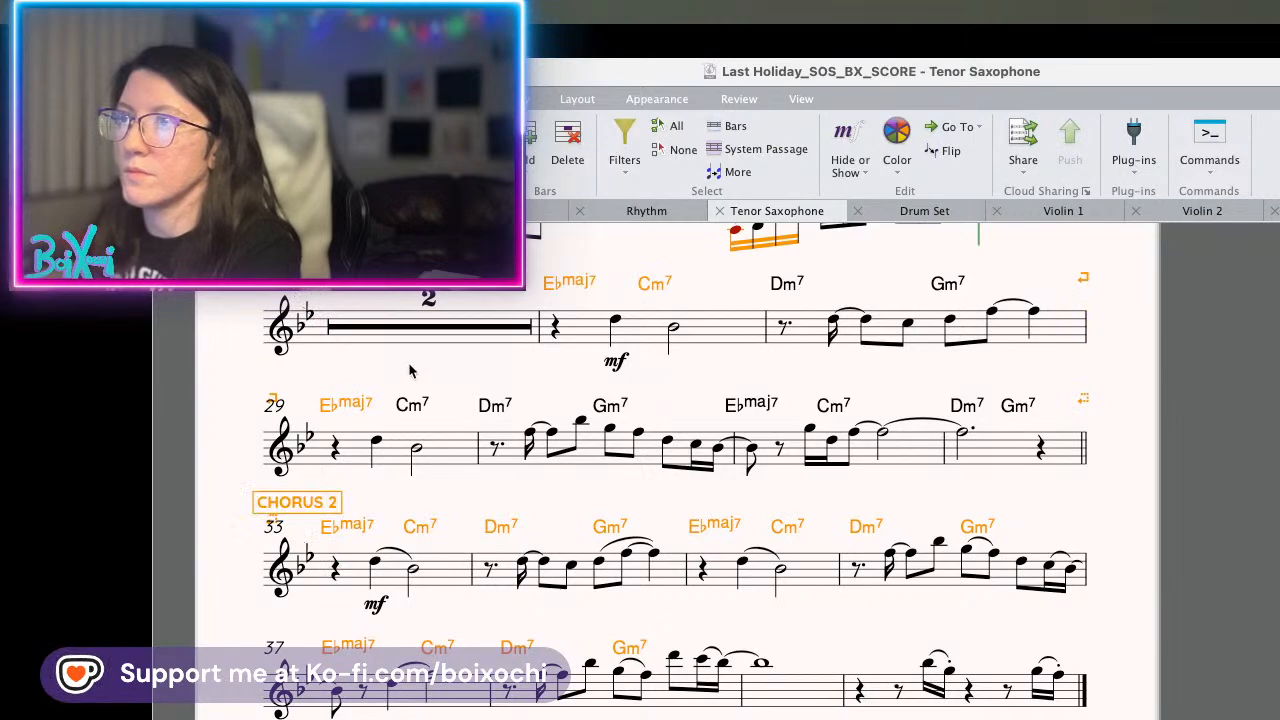
- Shift the VERSE 1 and VERSE 2 marks left above their systems' bar numbers and move the bar 17 system closer to bar 9's
{"action": "scroll", "coordinate": [525, 505], "scroll_direction": "down", "scroll_amount": 3}
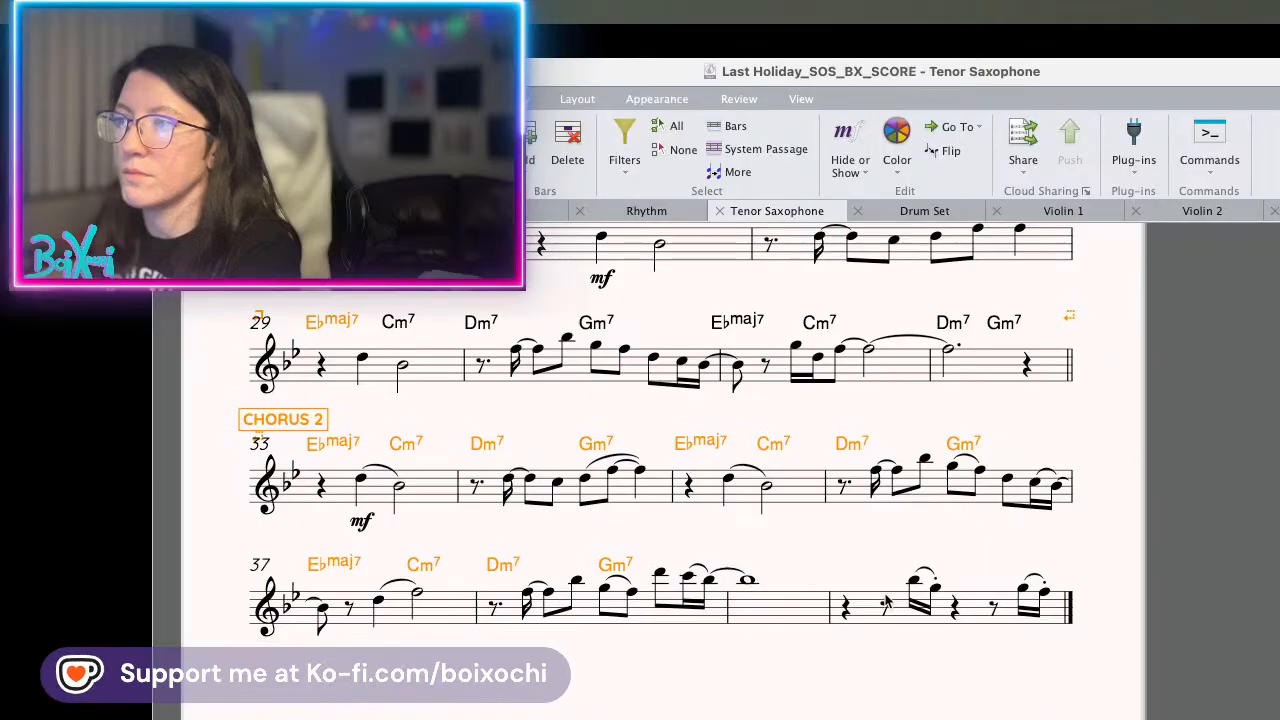
{"action": "scroll", "coordinate": [842, 659], "scroll_direction": "up", "scroll_amount": 15}
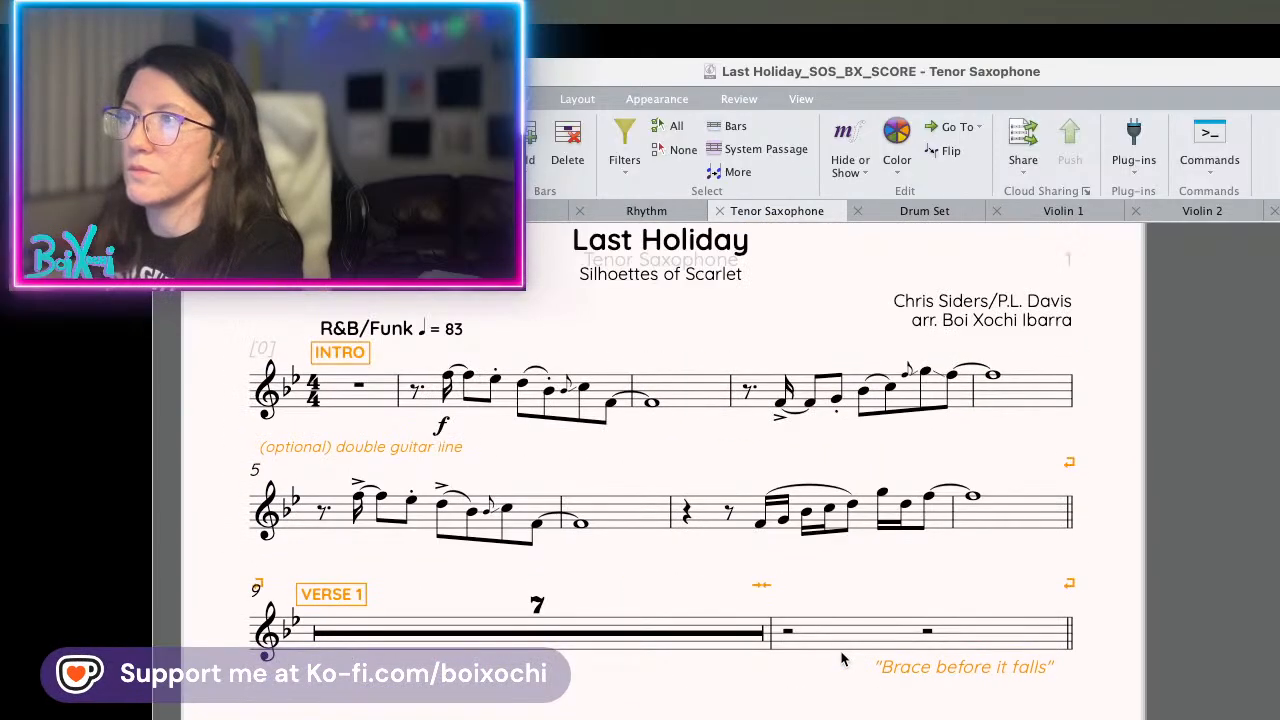
{"action": "scroll", "coordinate": [676, 680], "scroll_direction": "down", "scroll_amount": 5}
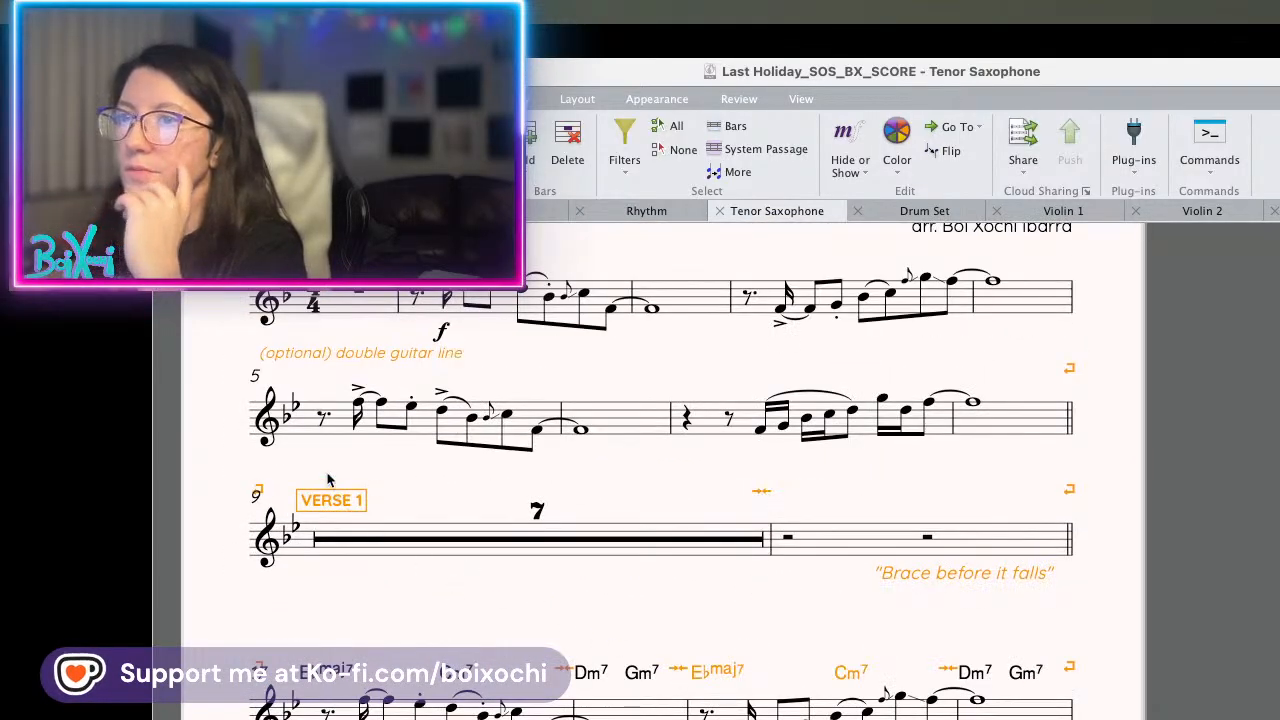
{"action": "left_click_drag", "start_coordinate": [329, 500], "coordinate": [313, 477]}
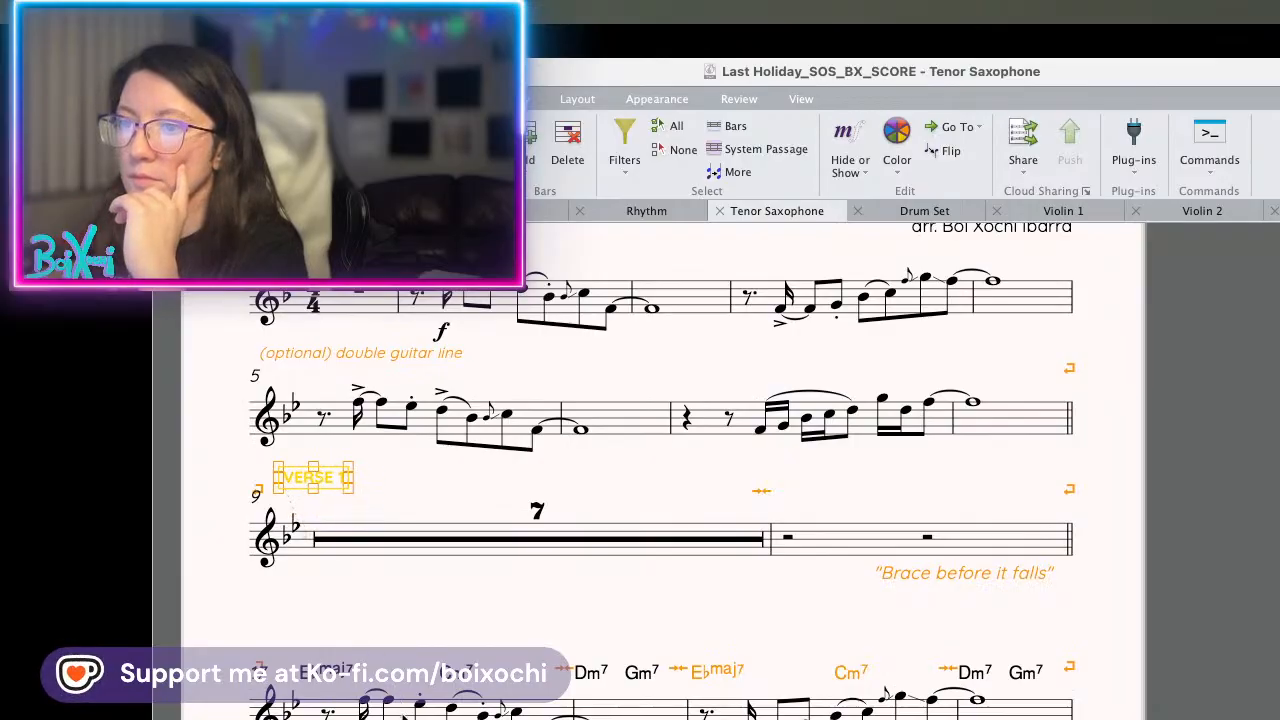
{"action": "left_click_drag", "start_coordinate": [405, 717], "coordinate": [405, 668]}
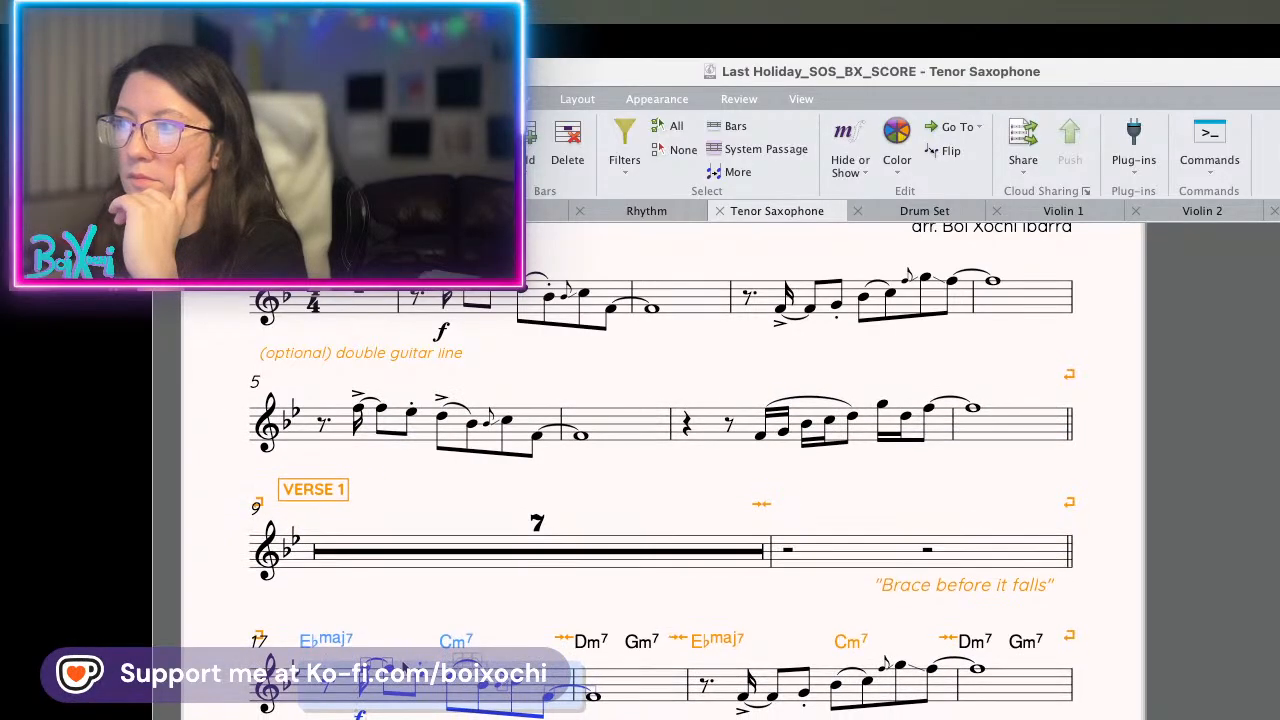
{"action": "scroll", "coordinate": [405, 668], "scroll_direction": "down", "scroll_amount": 7}
{"action": "scroll", "coordinate": [405, 668], "scroll_direction": "down", "scroll_amount": 7}
{"action": "scroll", "coordinate": [405, 668], "scroll_direction": "up", "scroll_amount": 8}
{"action": "scroll", "coordinate": [405, 668], "scroll_direction": "down", "scroll_amount": 5}
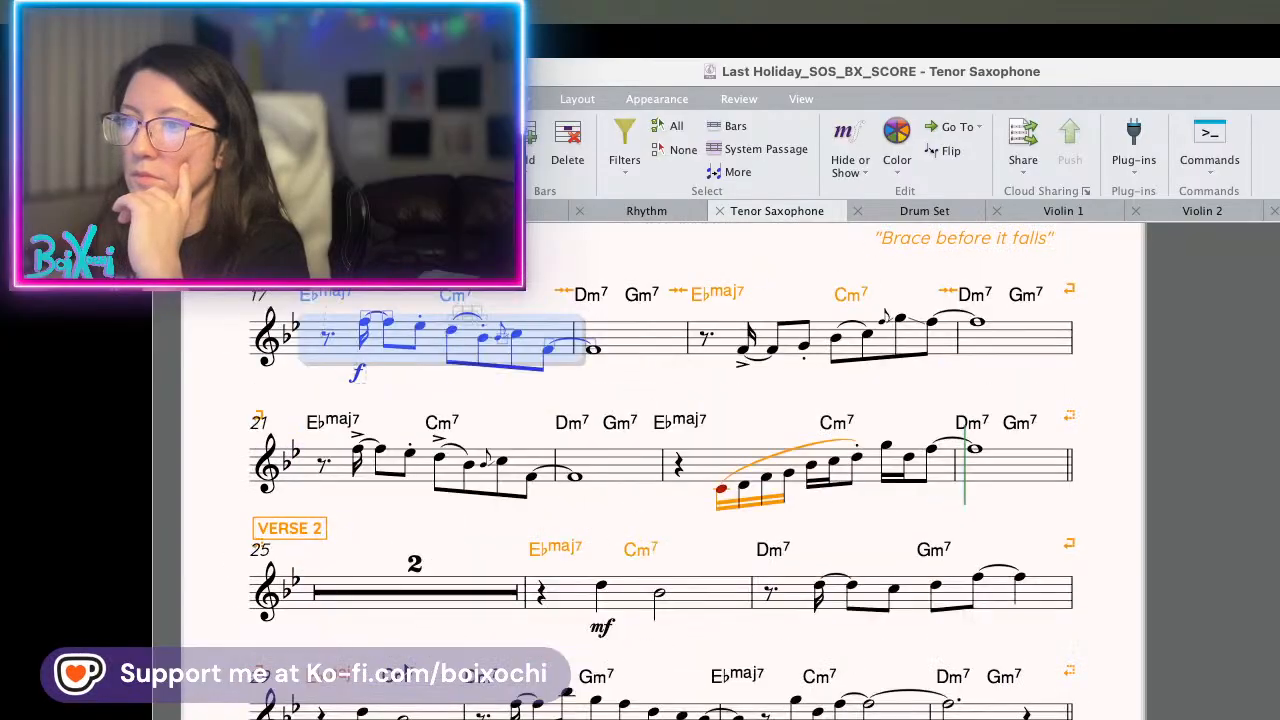
{"action": "left_click", "coordinate": [400, 515]}
{"action": "scroll", "coordinate": [405, 530], "scroll_direction": "up", "scroll_amount": 6}
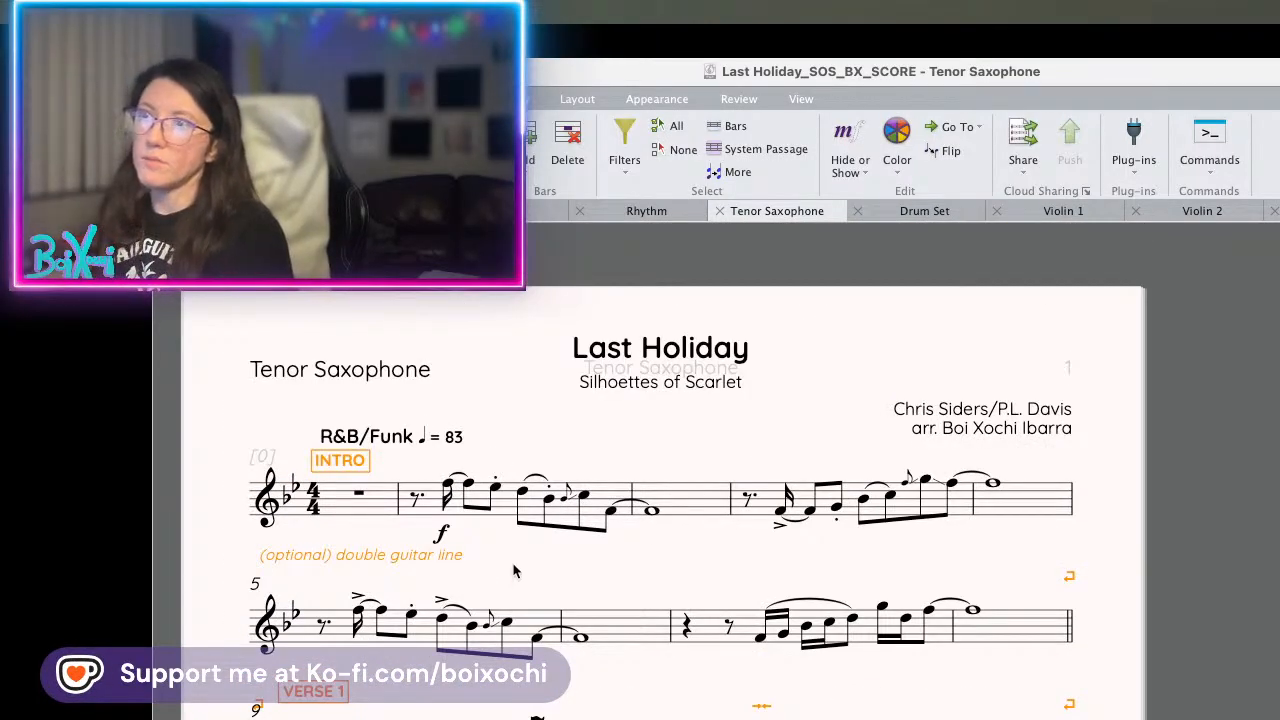
- Check the section marks in the Violin 1 part and return to the Tenor Saxophone part
{"action": "left_click", "coordinate": [1043, 216]}
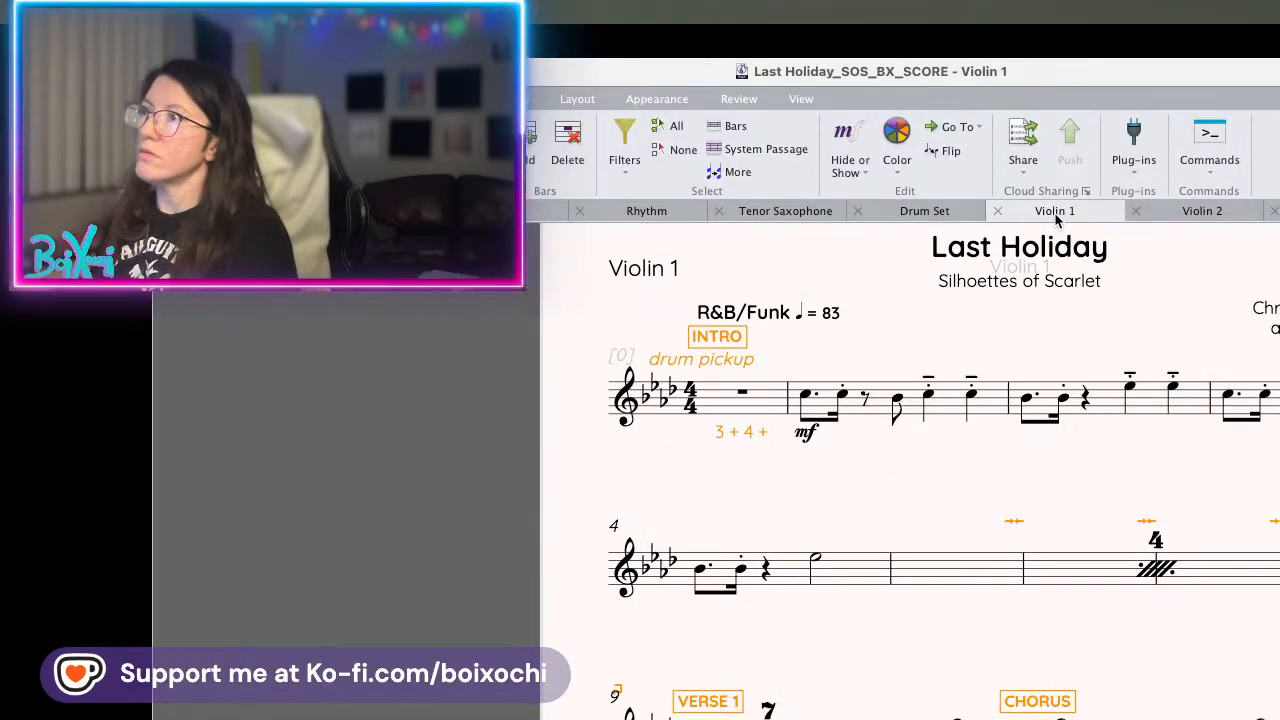
{"action": "scroll", "coordinate": [986, 459], "scroll_direction": "down", "scroll_amount": 10}
{"action": "scroll", "coordinate": [986, 468], "scroll_direction": "up", "scroll_amount": 10}
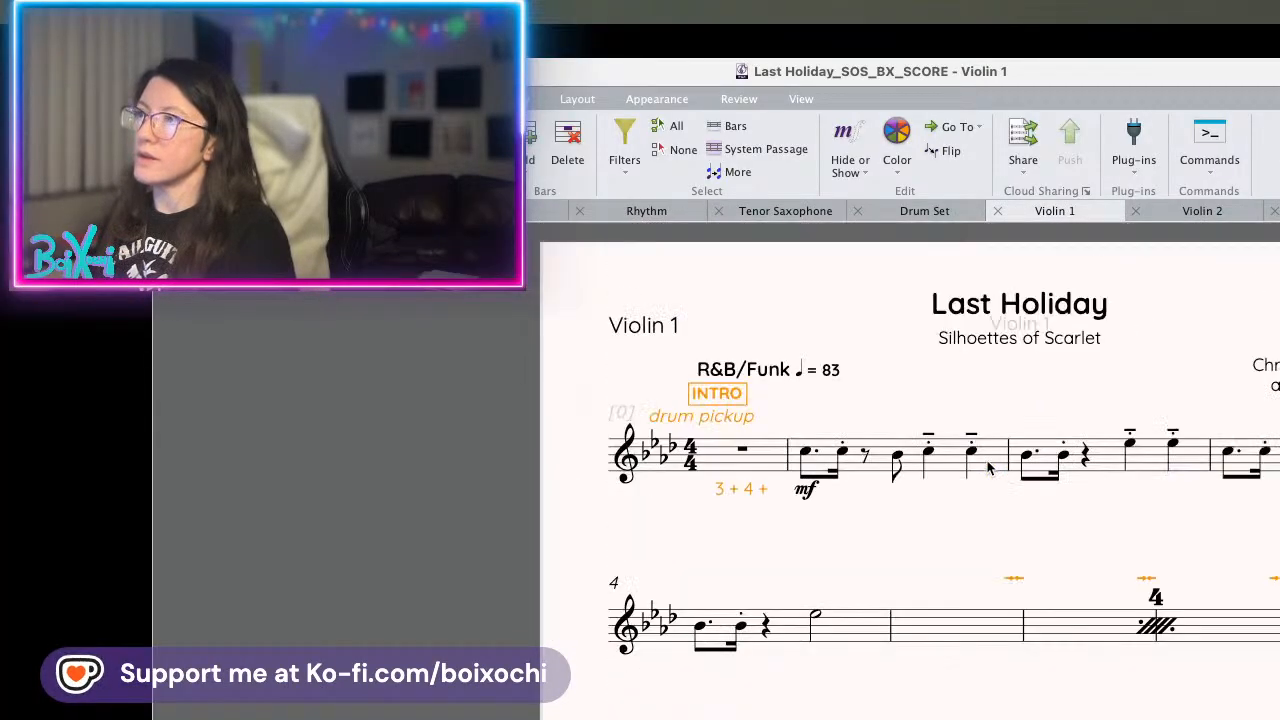
{"action": "left_click_drag", "start_coordinate": [612, 400], "coordinate": [538, 397]}
{"action": "left_click", "coordinate": [806, 220]}
- Place a copy of the CHORUS 2 mark at the start of bar 17
{"action": "scroll", "coordinate": [720, 645], "scroll_direction": "down", "scroll_amount": 6}
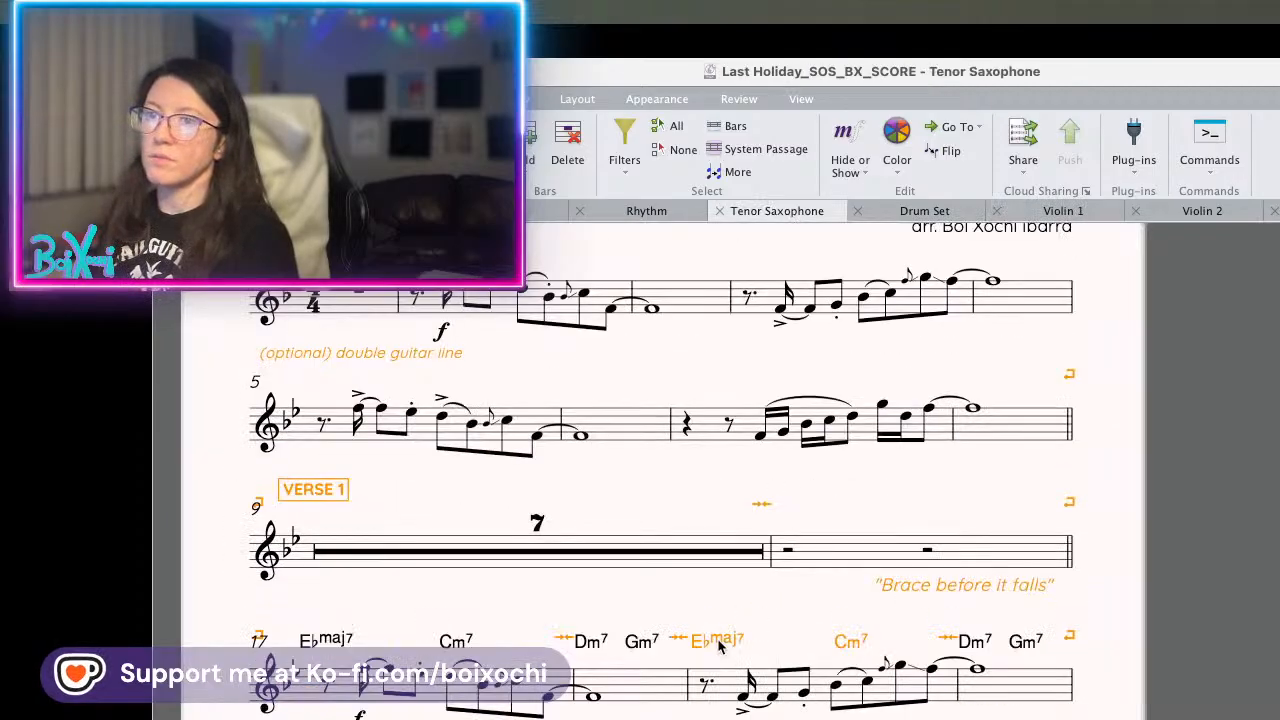
{"action": "scroll", "coordinate": [718, 645], "scroll_direction": "down", "scroll_amount": 3}
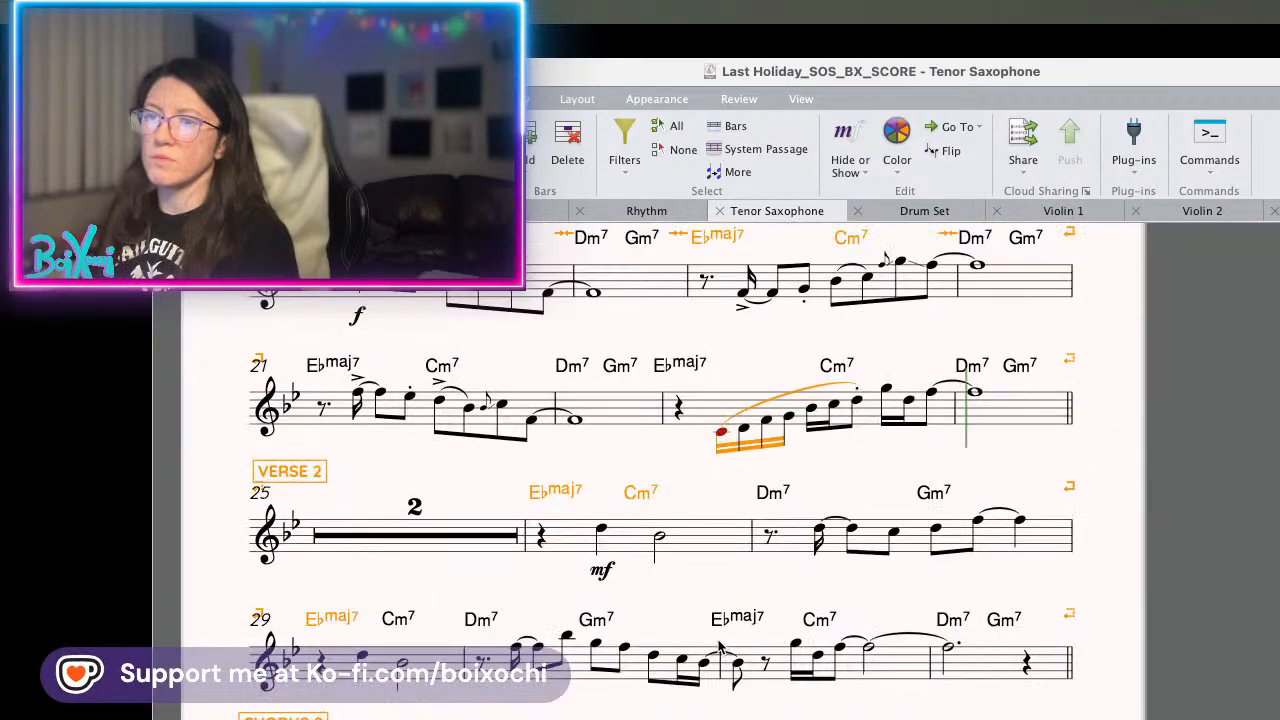
{"action": "scroll", "coordinate": [718, 645], "scroll_direction": "up", "scroll_amount": 5}
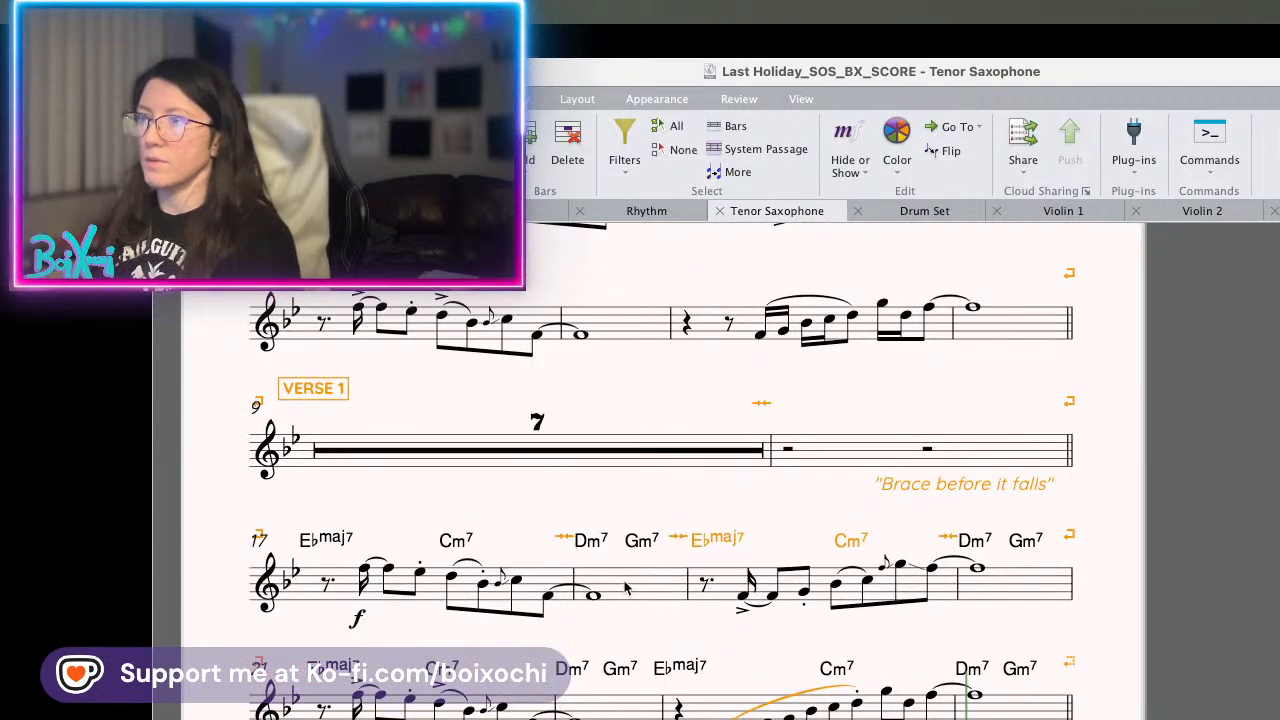
{"action": "scroll", "coordinate": [345, 598], "scroll_direction": "down", "scroll_amount": 3}
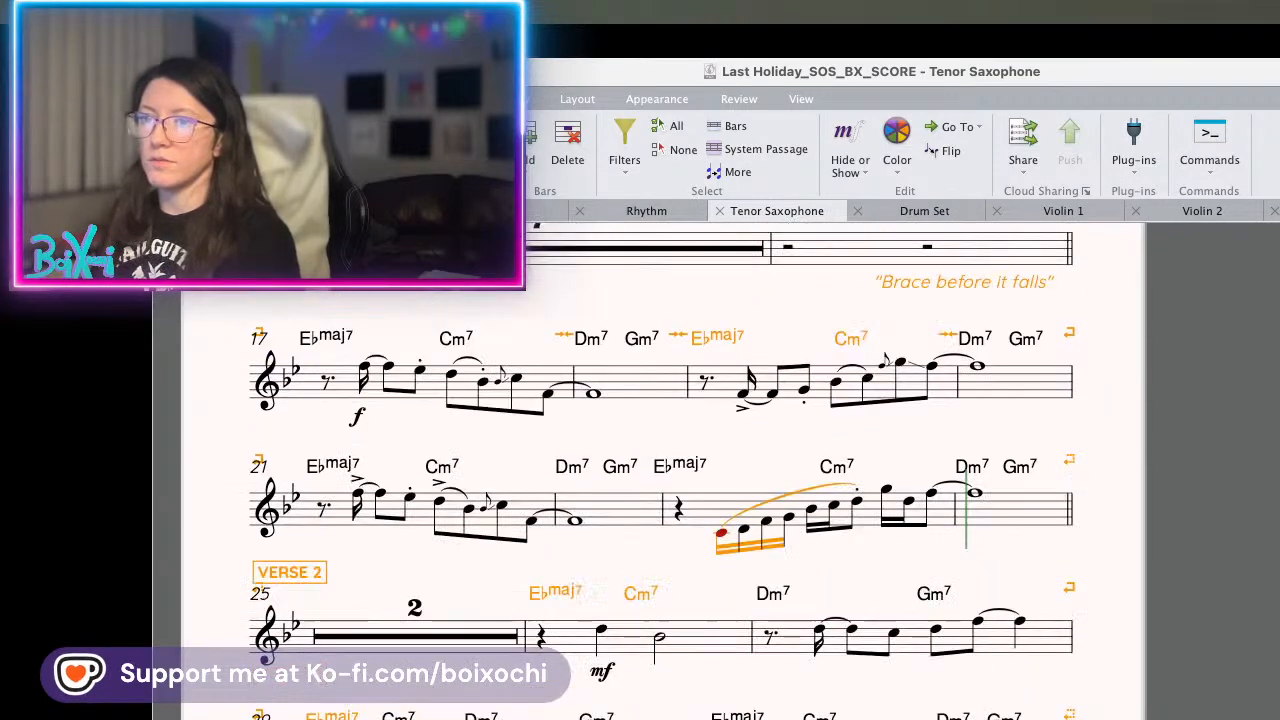
{"action": "left_click", "coordinate": [301, 318]}
{"action": "left_click_drag", "start_coordinate": [310, 315], "coordinate": [320, 352]}
{"action": "key", "text": "super+z"}
{"action": "key", "text": "Delete"}
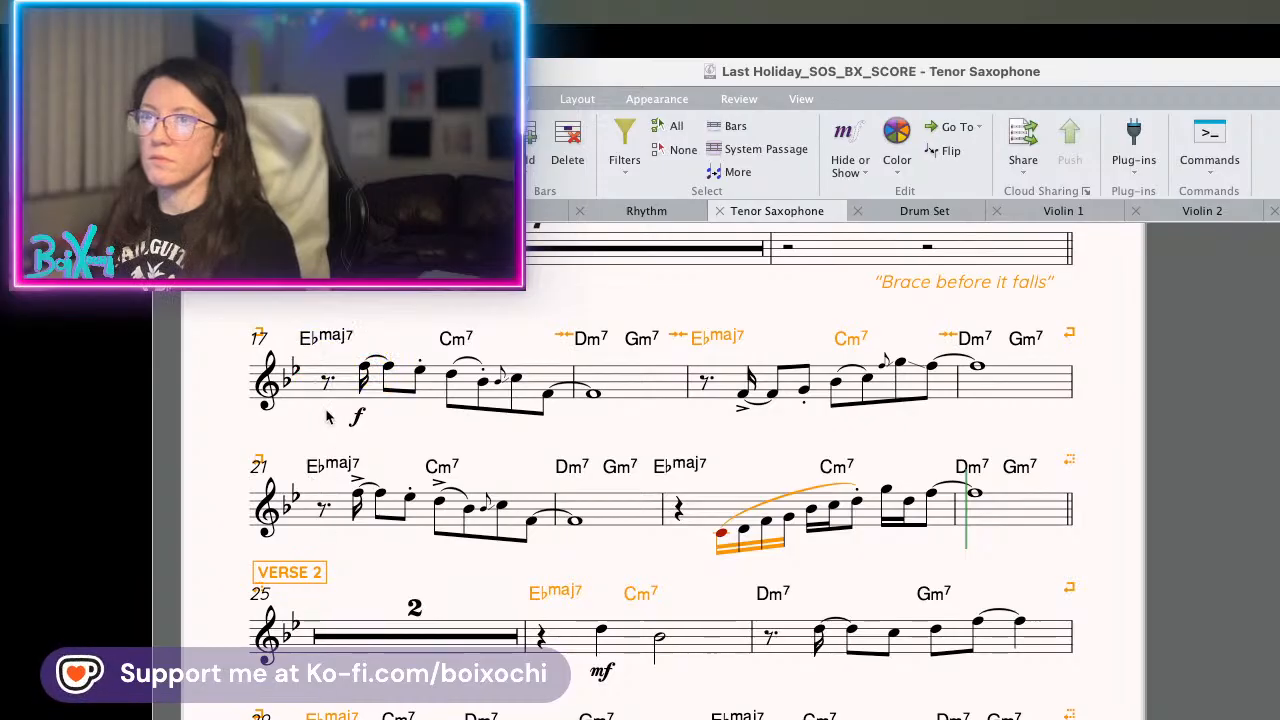
{"action": "key", "text": "super+z"}
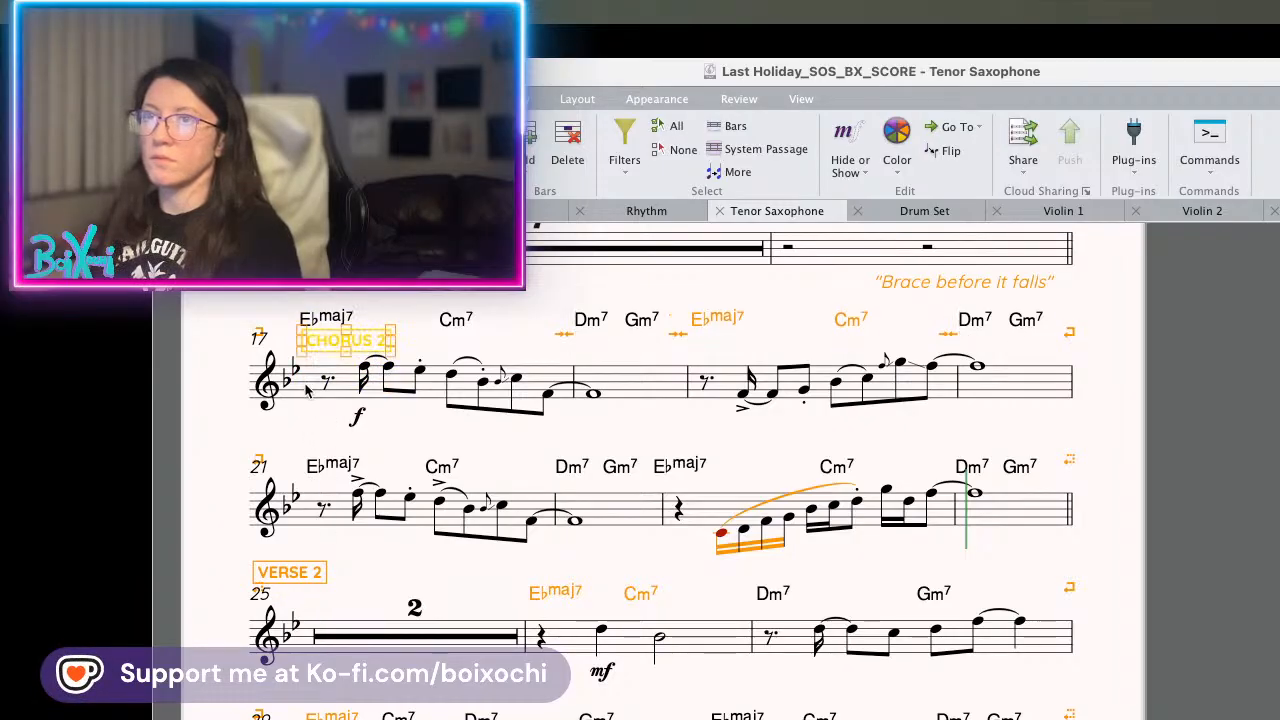
- Move the copied section mark up and left above bar number 17 and change its text to CHORUS
{"action": "left_click_drag", "start_coordinate": [322, 345], "coordinate": [281, 314]}
{"action": "key", "text": "Escape"}
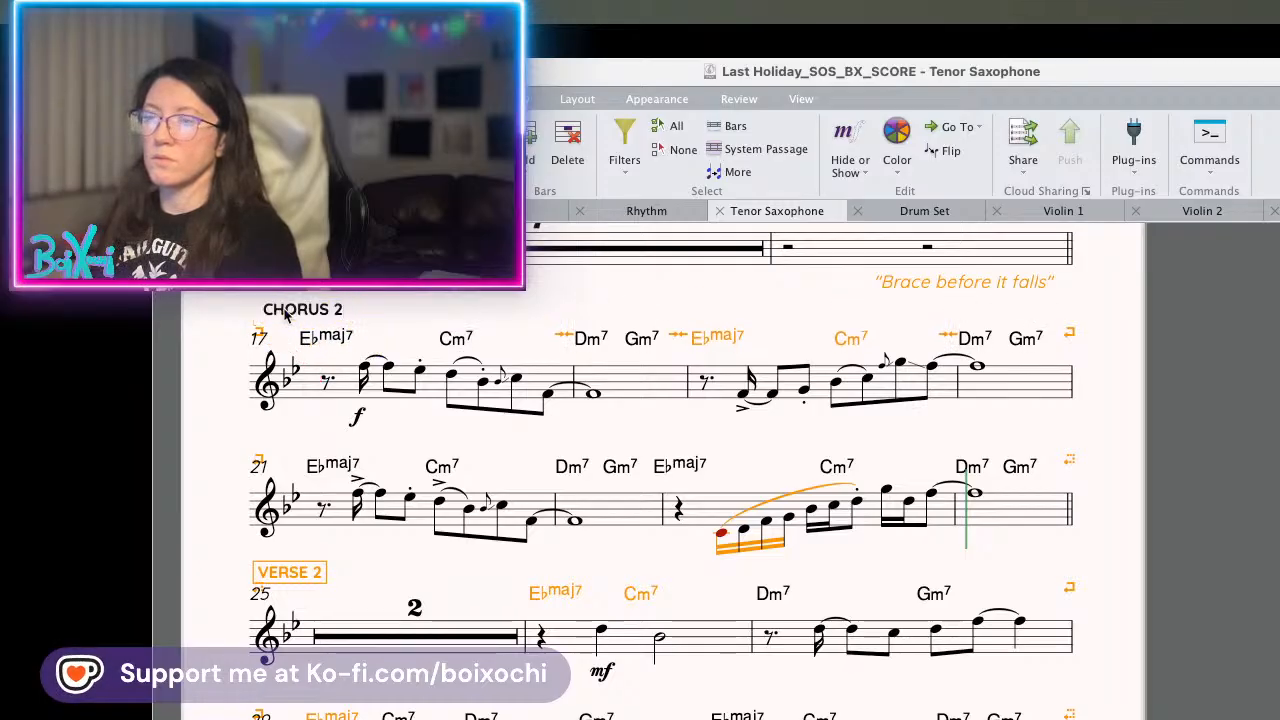
{"action": "key", "text": "BackSpace"}
{"action": "key", "text": "BackSpace"}
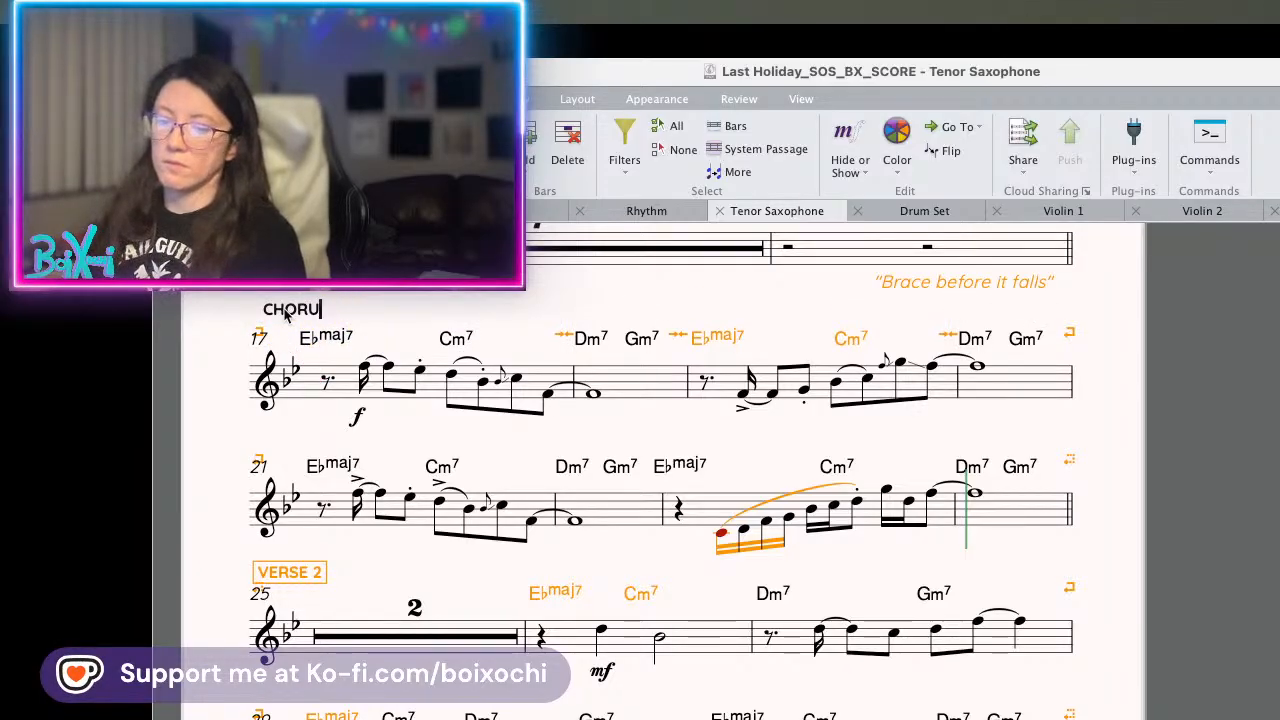
{"action": "type", "text": "s"}
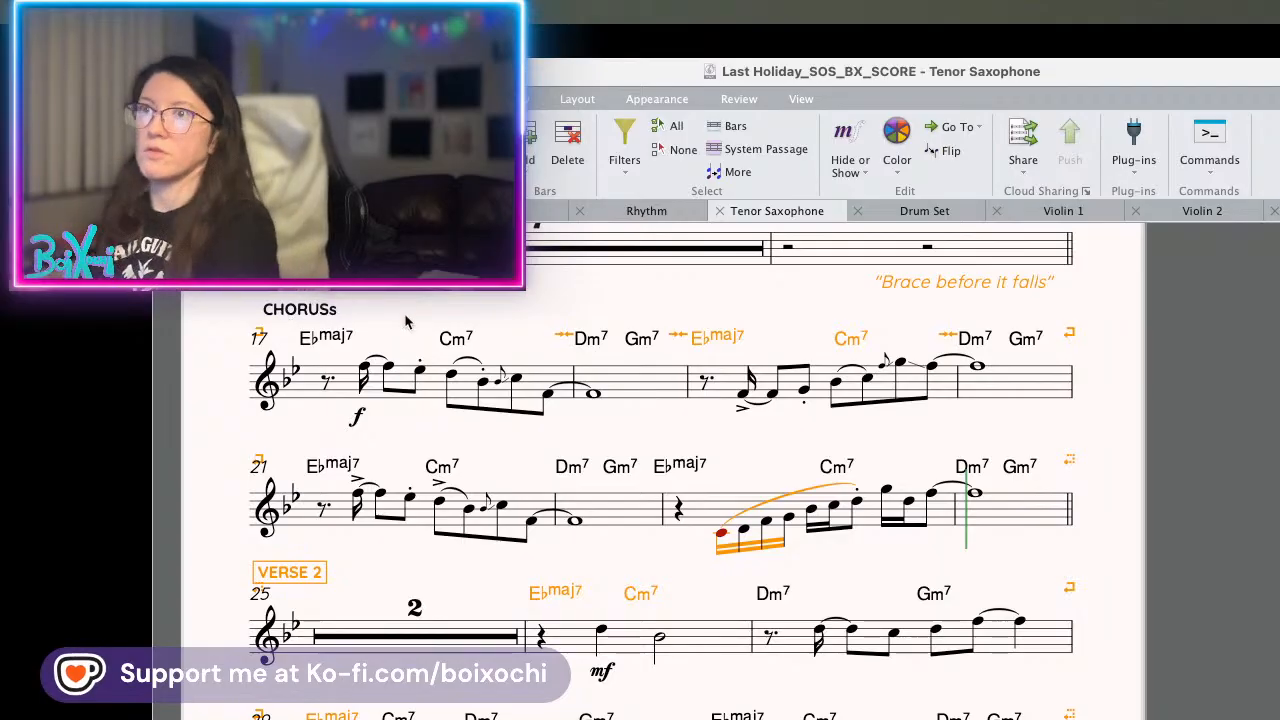
{"action": "key", "text": "BackSpace"}
{"action": "key", "text": "Escape"}
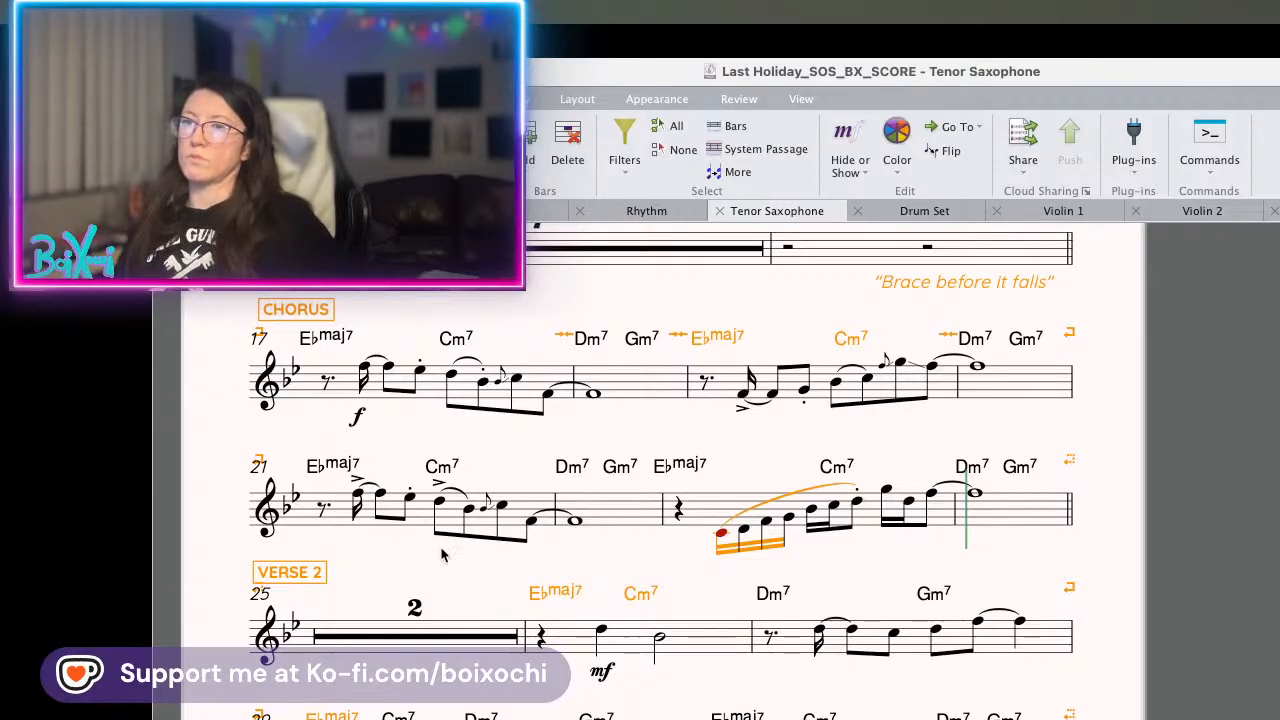
{"action": "left_click_drag", "start_coordinate": [454, 573], "coordinate": [449, 478]}
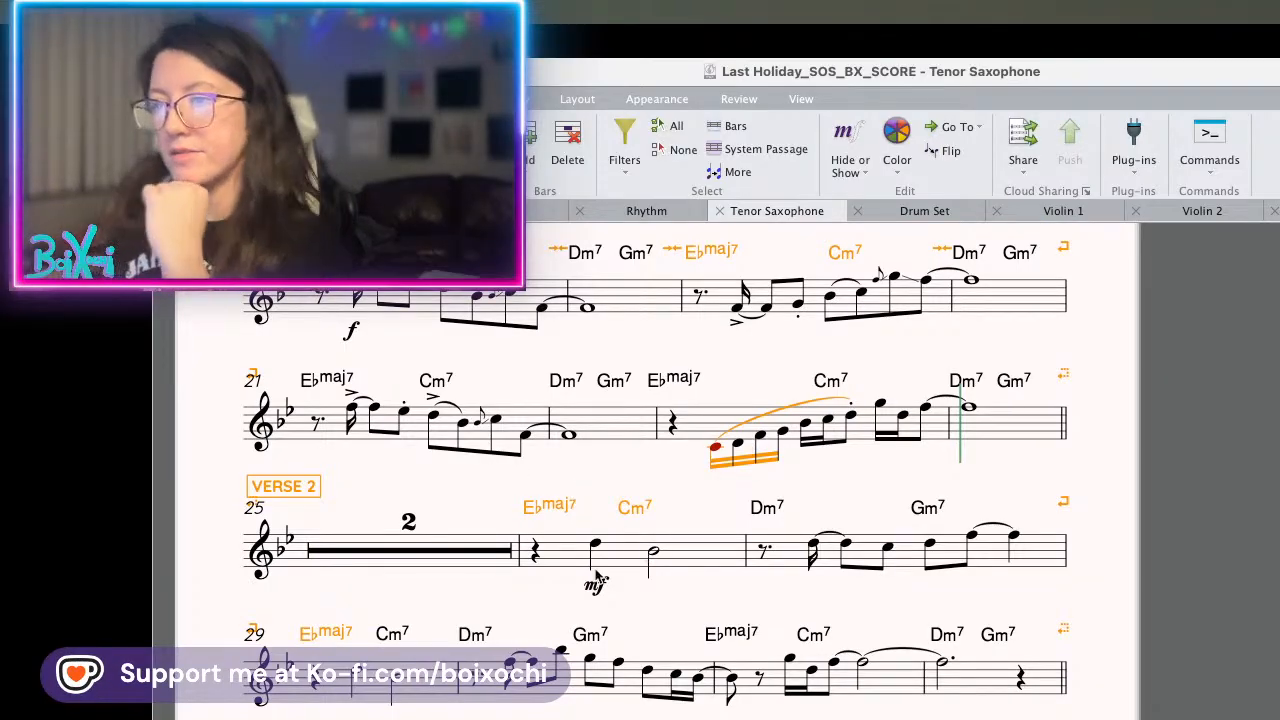
{"action": "scroll", "coordinate": [606, 588], "scroll_direction": "down", "scroll_amount": 2}
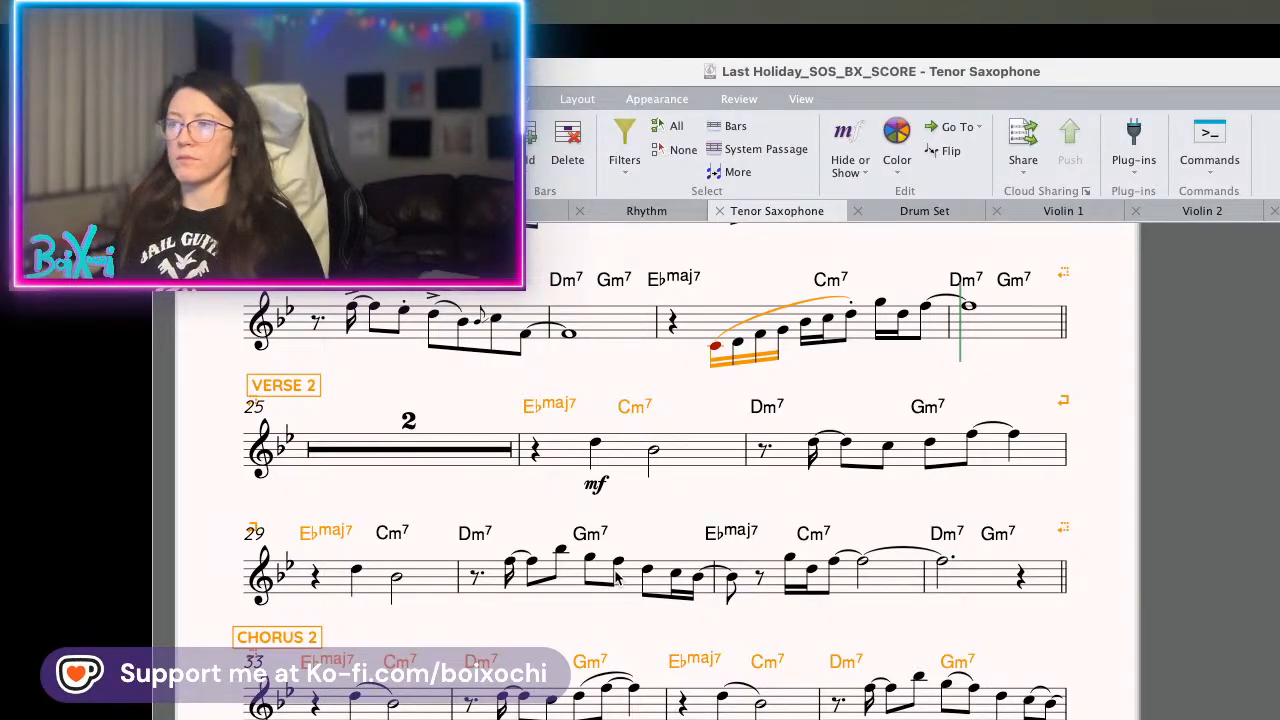
- Move the R&B/Funk tempo marking and the INTRO mark up and left above the first system of the Tenor Saxophone part
{"action": "scroll", "coordinate": [618, 605], "scroll_direction": "down", "scroll_amount": 2}
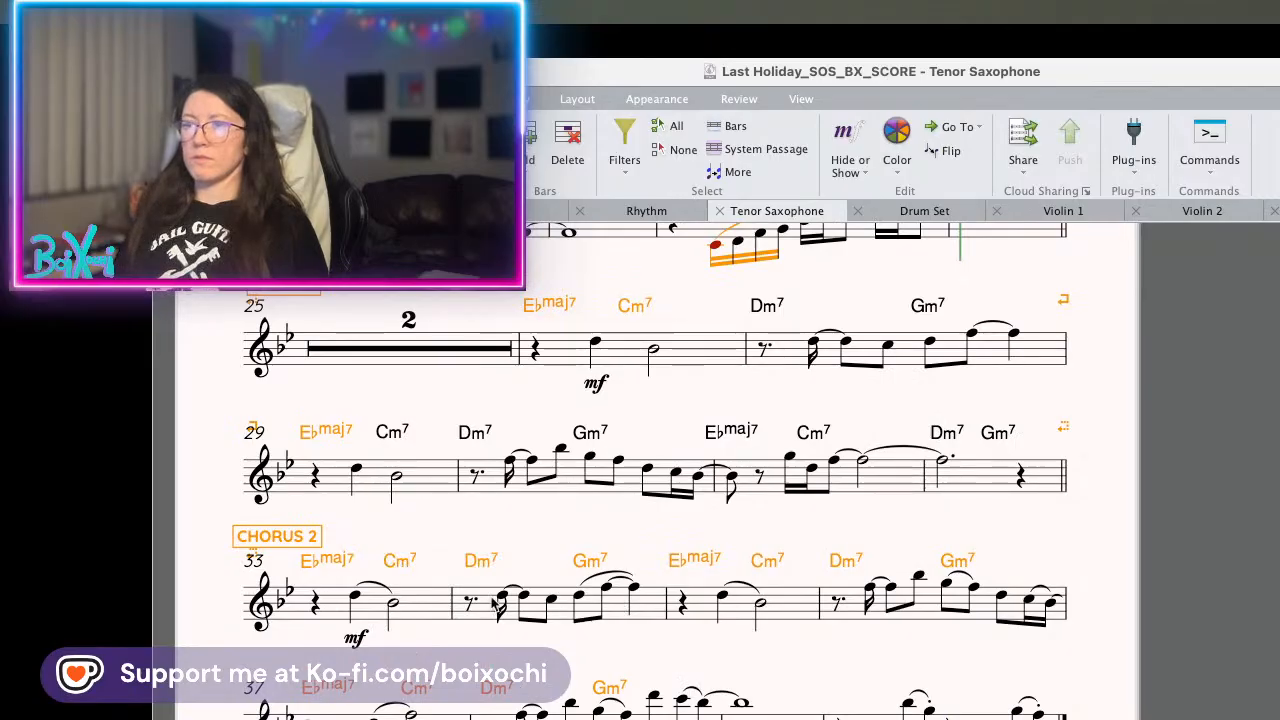
{"action": "scroll", "coordinate": [551, 600], "scroll_direction": "up", "scroll_amount": 15}
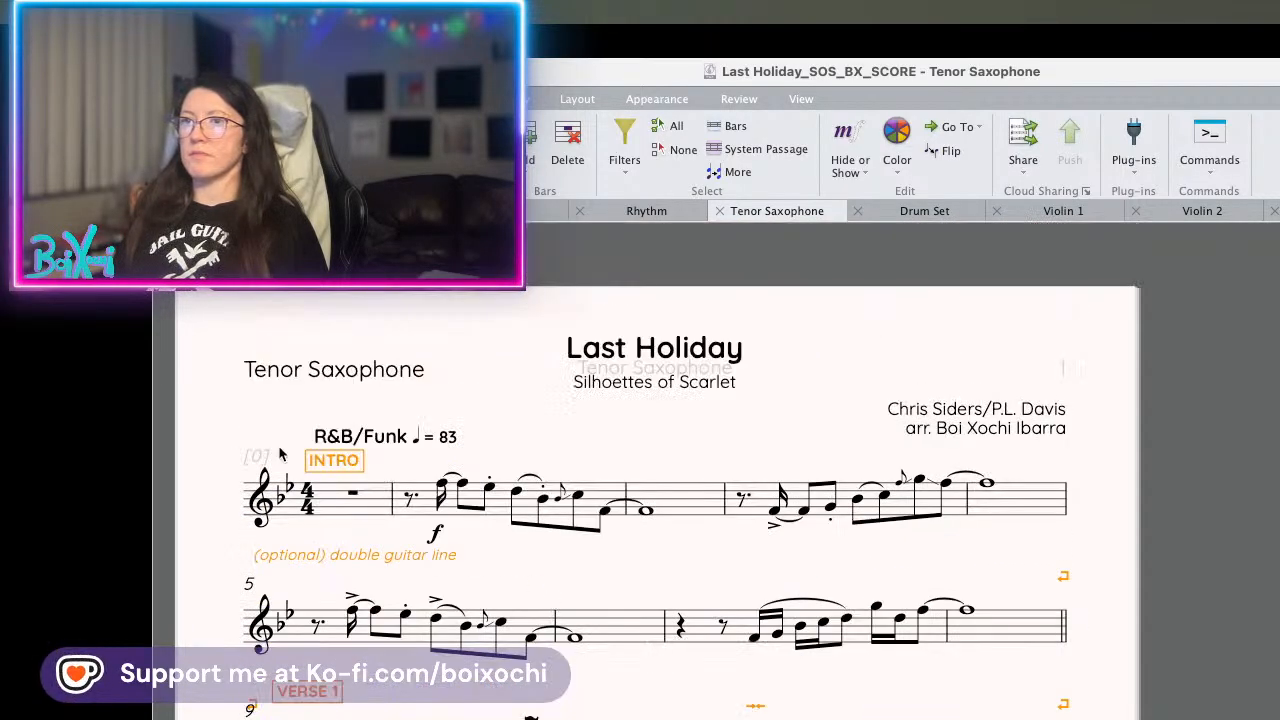
{"action": "left_click_drag", "start_coordinate": [370, 440], "coordinate": [333, 397]}
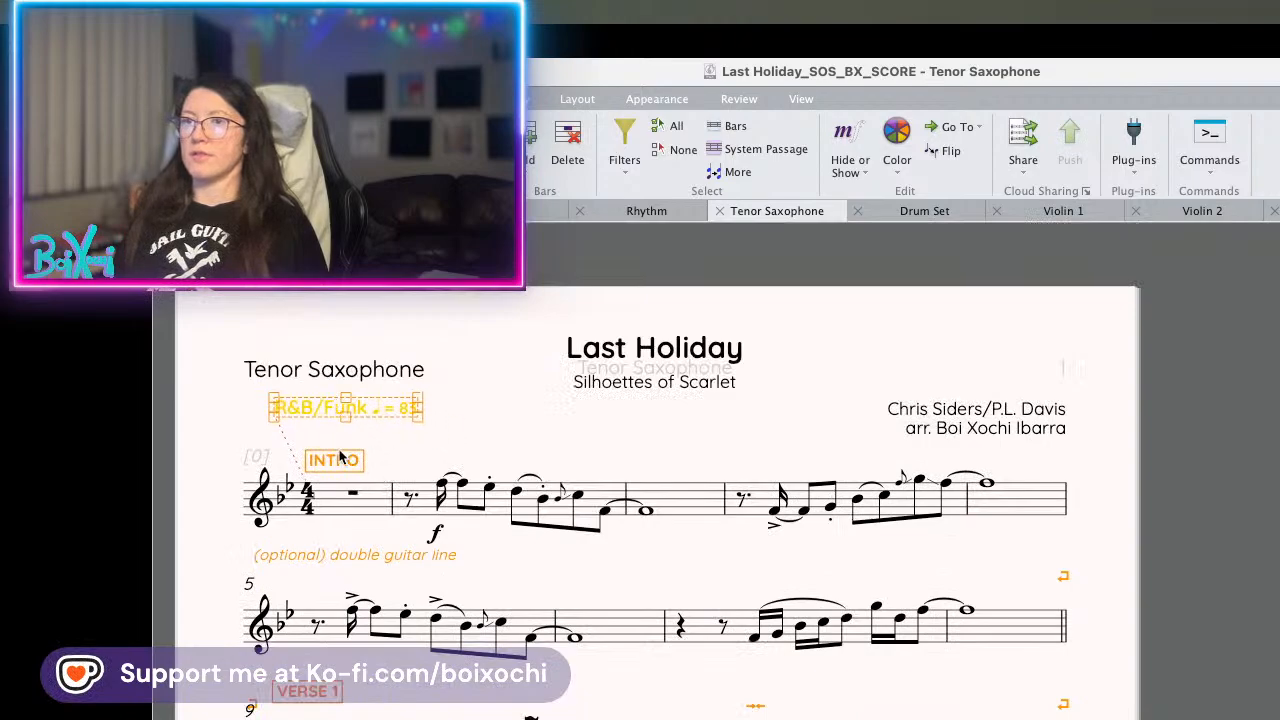
{"action": "left_click_drag", "start_coordinate": [336, 461], "coordinate": [303, 446]}
{"action": "left_click", "coordinate": [417, 455]}
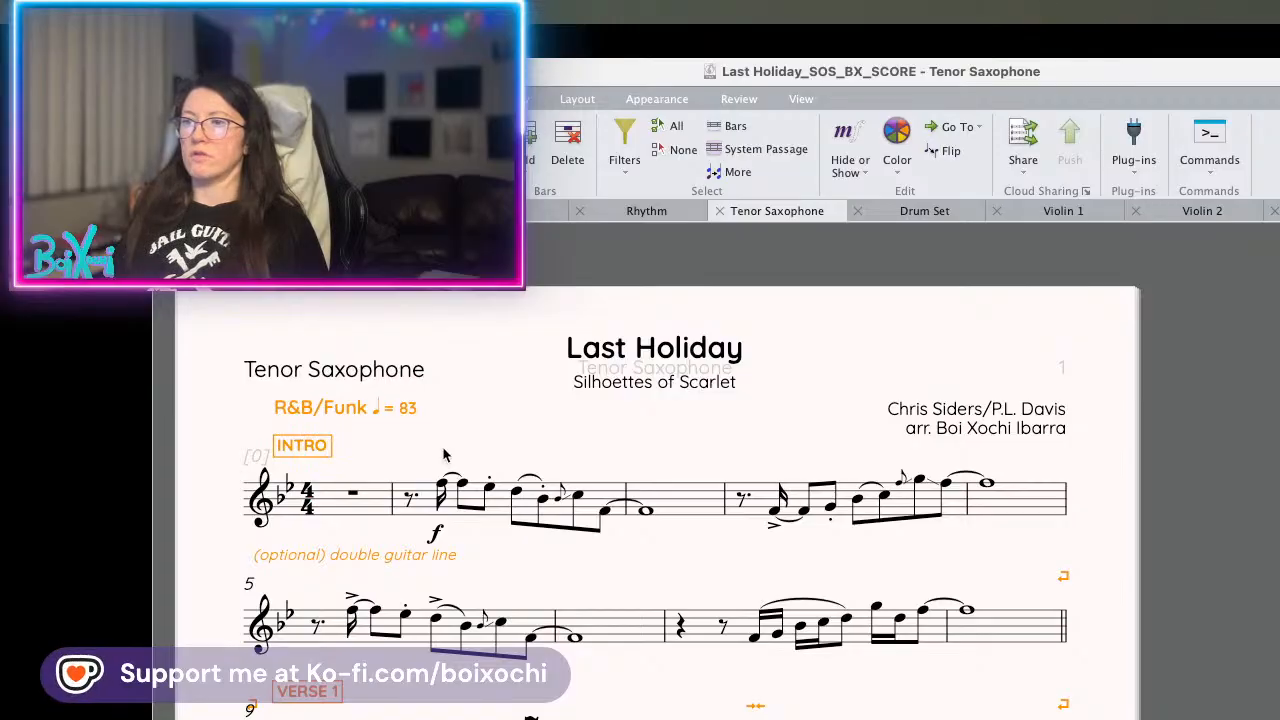
- Review the remaining systems of the Tenor Saxophone part and the section marks in the Drum Set part
{"action": "scroll", "coordinate": [445, 455], "scroll_direction": "down", "scroll_amount": 2}
{"action": "scroll", "coordinate": [377, 475], "scroll_direction": "down", "scroll_amount": 2}
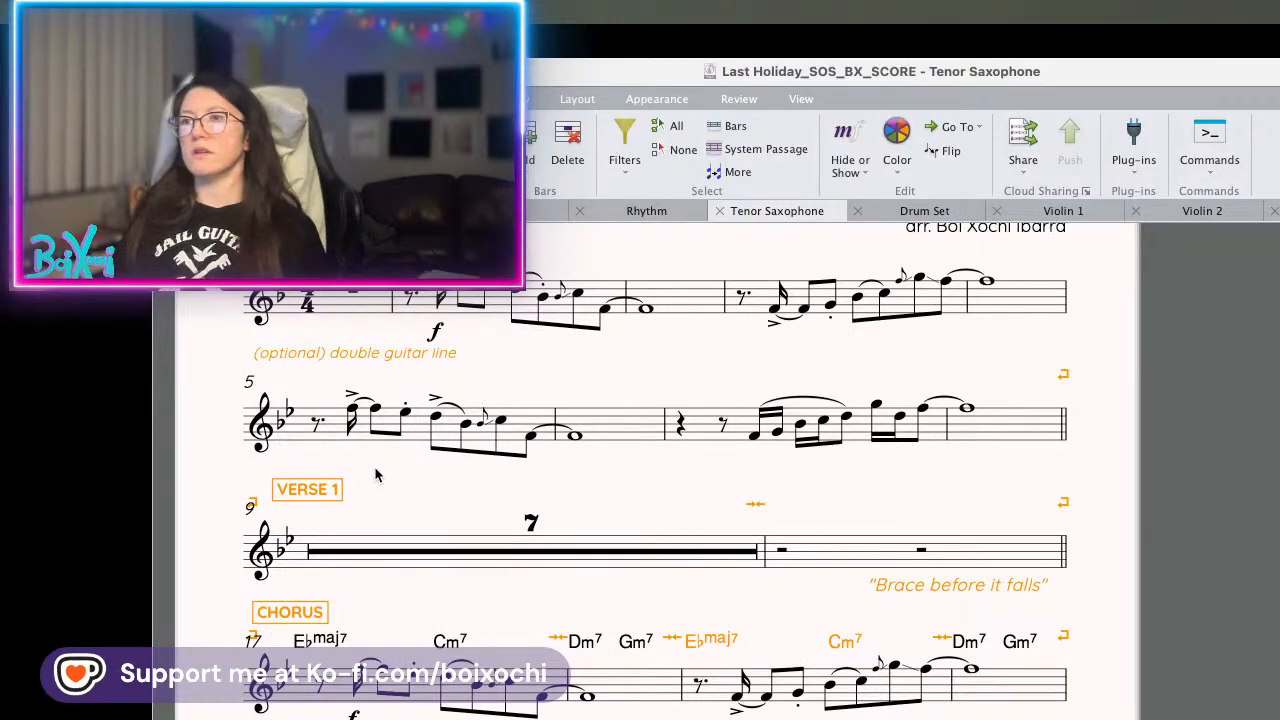
{"action": "scroll", "coordinate": [377, 475], "scroll_direction": "down", "scroll_amount": 2}
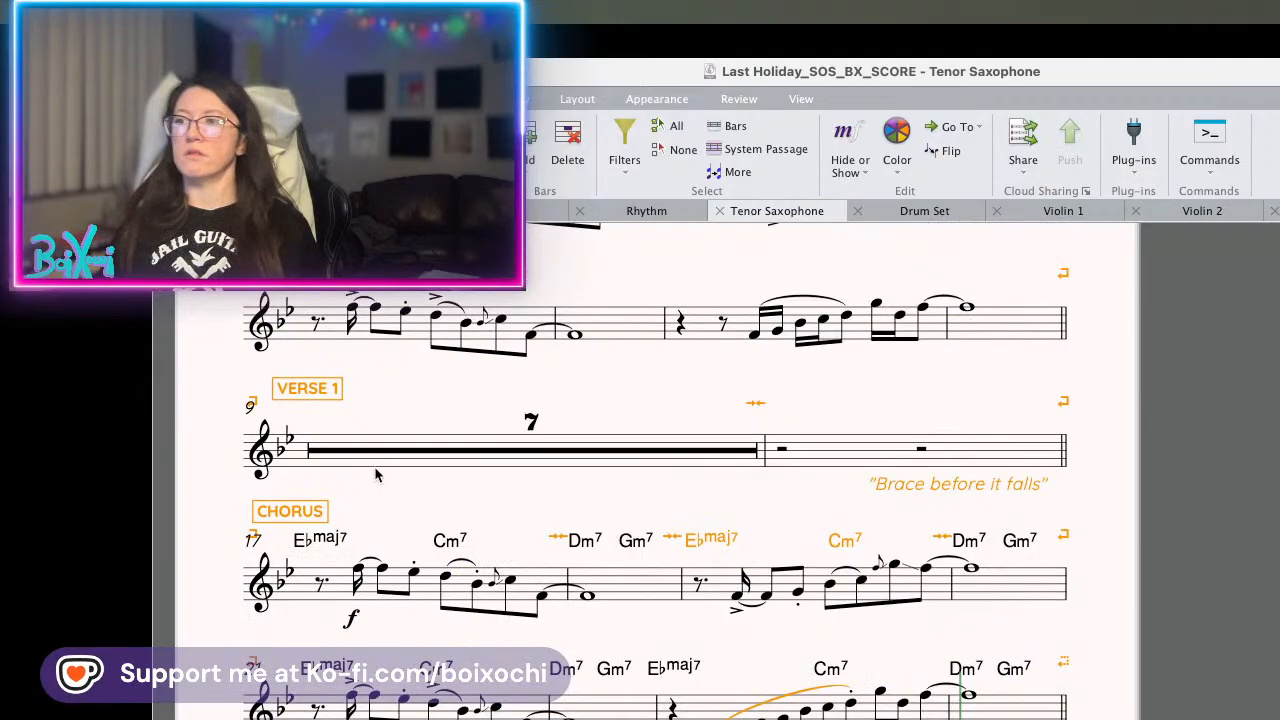
{"action": "scroll", "coordinate": [377, 475], "scroll_direction": "down", "scroll_amount": 2}
{"action": "scroll", "coordinate": [377, 475], "scroll_direction": "down", "scroll_amount": 2}
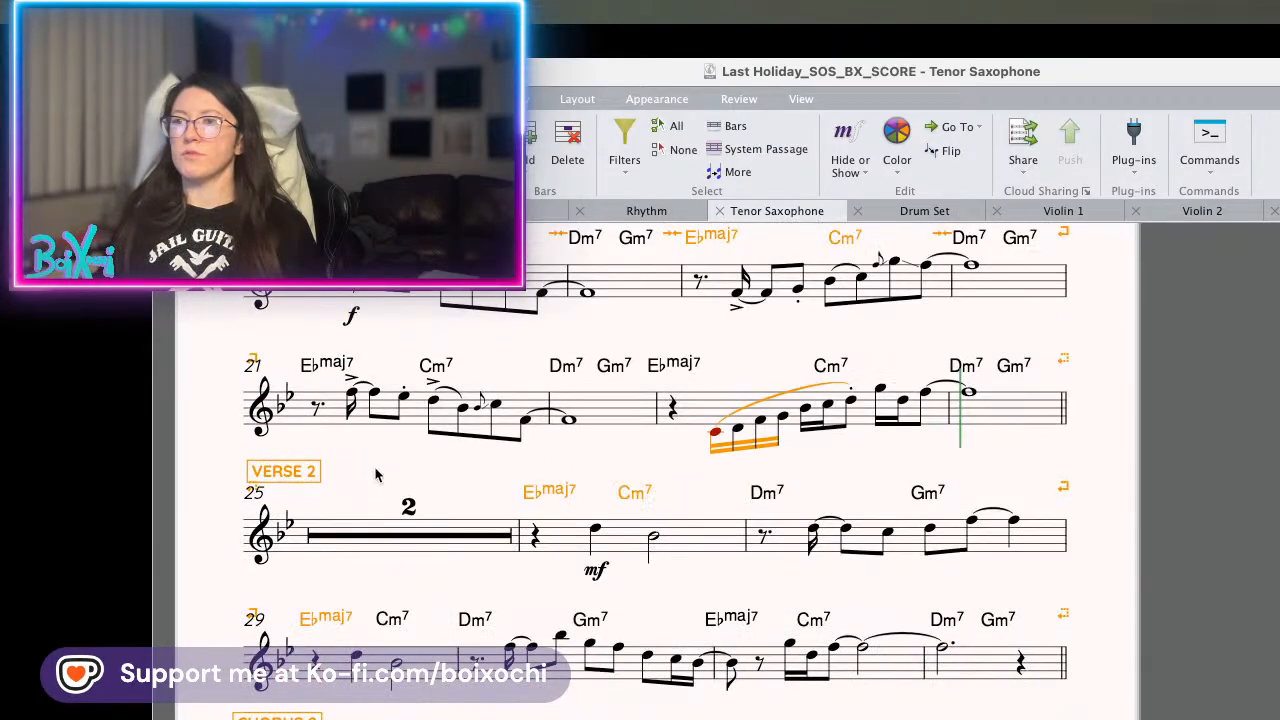
{"action": "scroll", "coordinate": [377, 475], "scroll_direction": "down", "scroll_amount": 1}
{"action": "scroll", "coordinate": [377, 475], "scroll_direction": "down", "scroll_amount": 1}
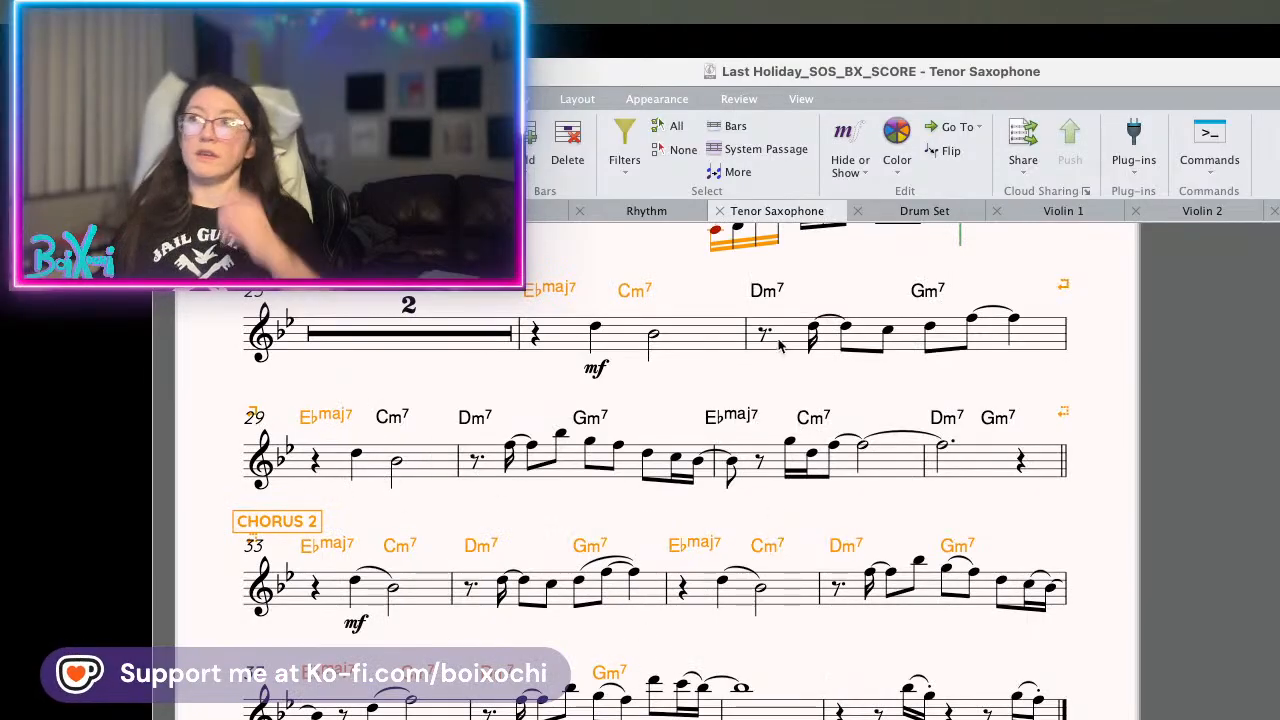
{"action": "left_click", "coordinate": [911, 209]}
{"action": "scroll", "coordinate": [755, 458], "scroll_direction": "down", "scroll_amount": 10}
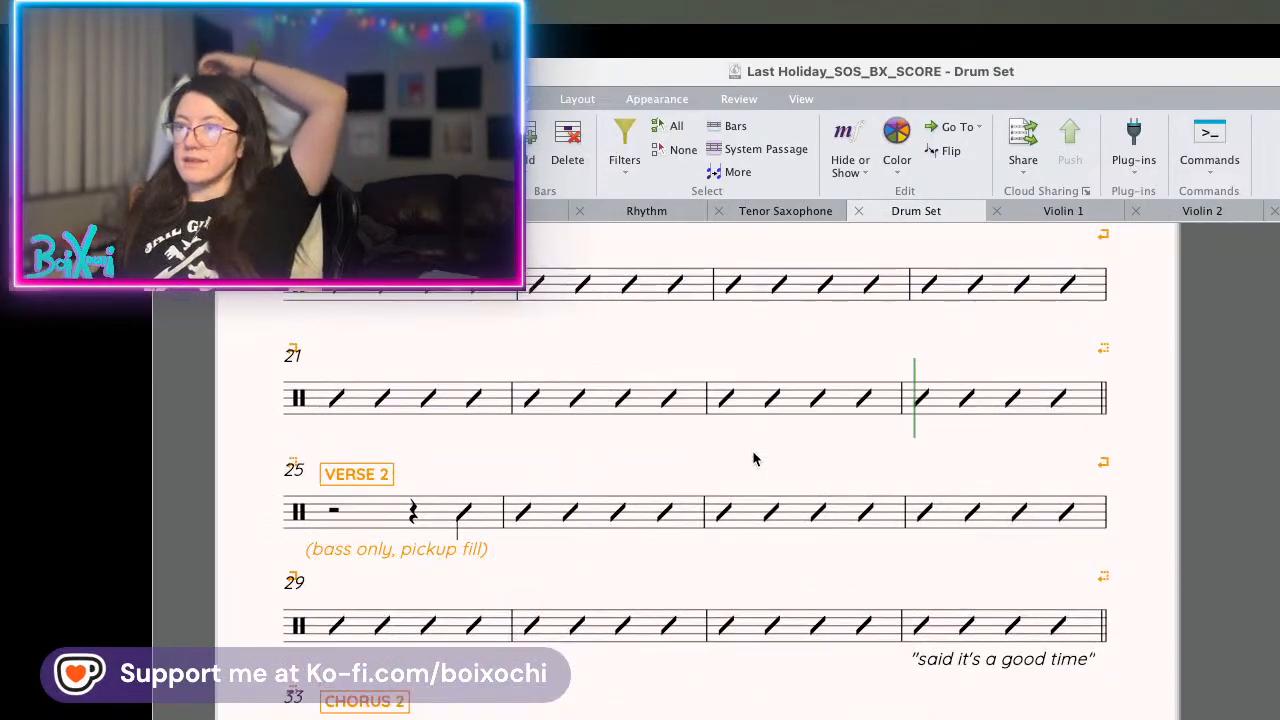
{"action": "scroll", "coordinate": [755, 458], "scroll_direction": "up", "scroll_amount": 10}
{"action": "scroll", "coordinate": [755, 458], "scroll_direction": "down", "scroll_amount": 6}
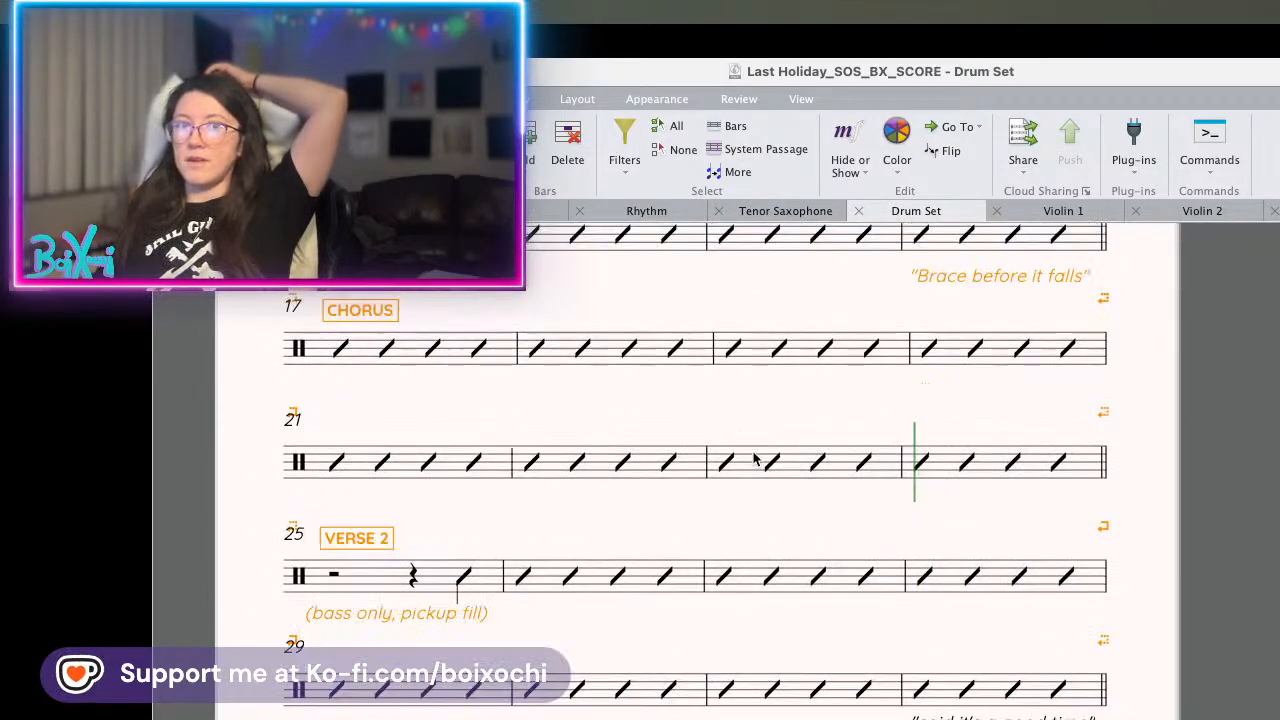
{"action": "scroll", "coordinate": [755, 458], "scroll_direction": "up", "scroll_amount": 6}
- Move the CHORUS mark at bar 17 of the Violin 2 part up and left toward the bar number
{"action": "left_click", "coordinate": [1078, 212]}
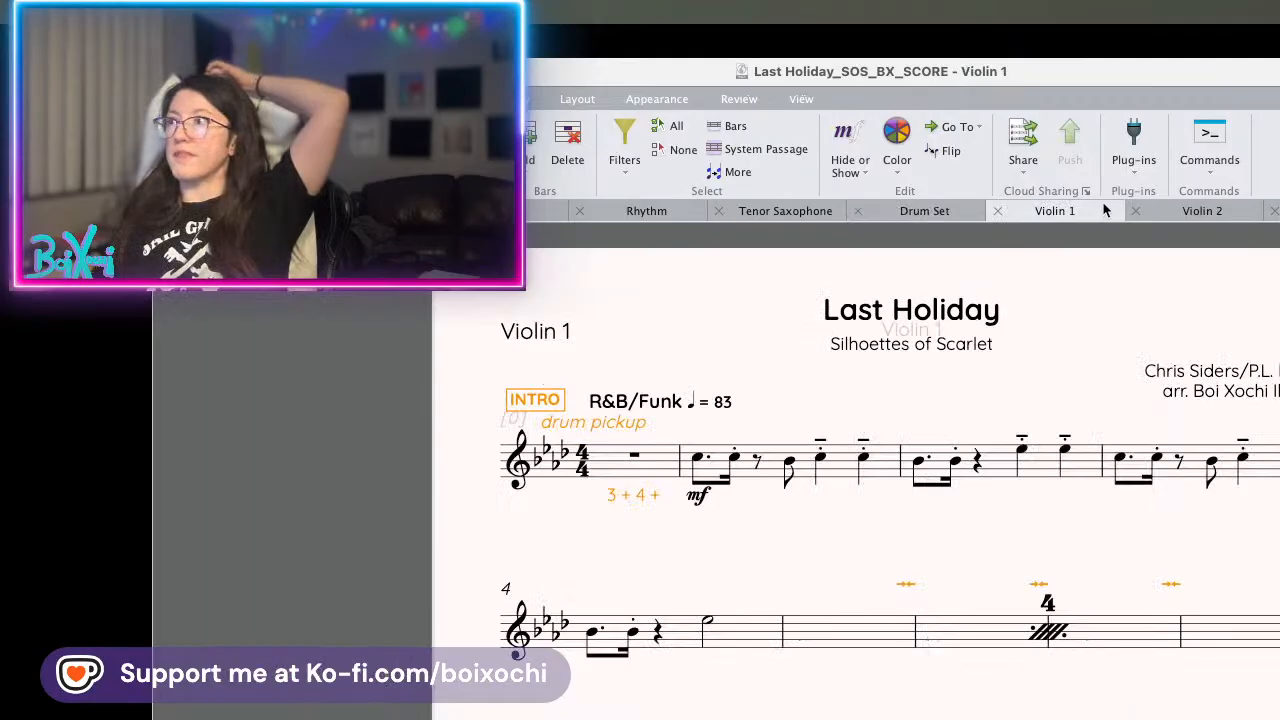
{"action": "left_click", "coordinate": [1194, 213]}
{"action": "scroll", "coordinate": [945, 495], "scroll_direction": "down", "scroll_amount": 3}
{"action": "scroll", "coordinate": [945, 495], "scroll_direction": "up", "scroll_amount": 3}
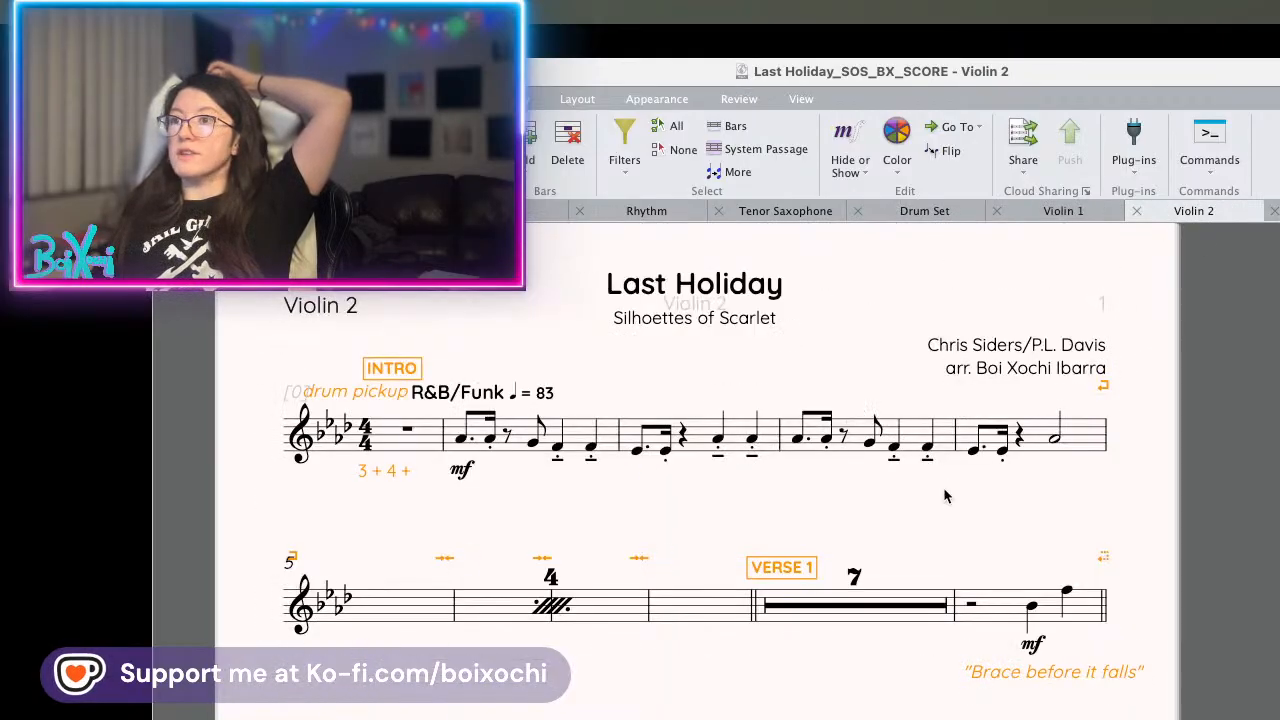
{"action": "scroll", "coordinate": [945, 493], "scroll_direction": "down", "scroll_amount": 3}
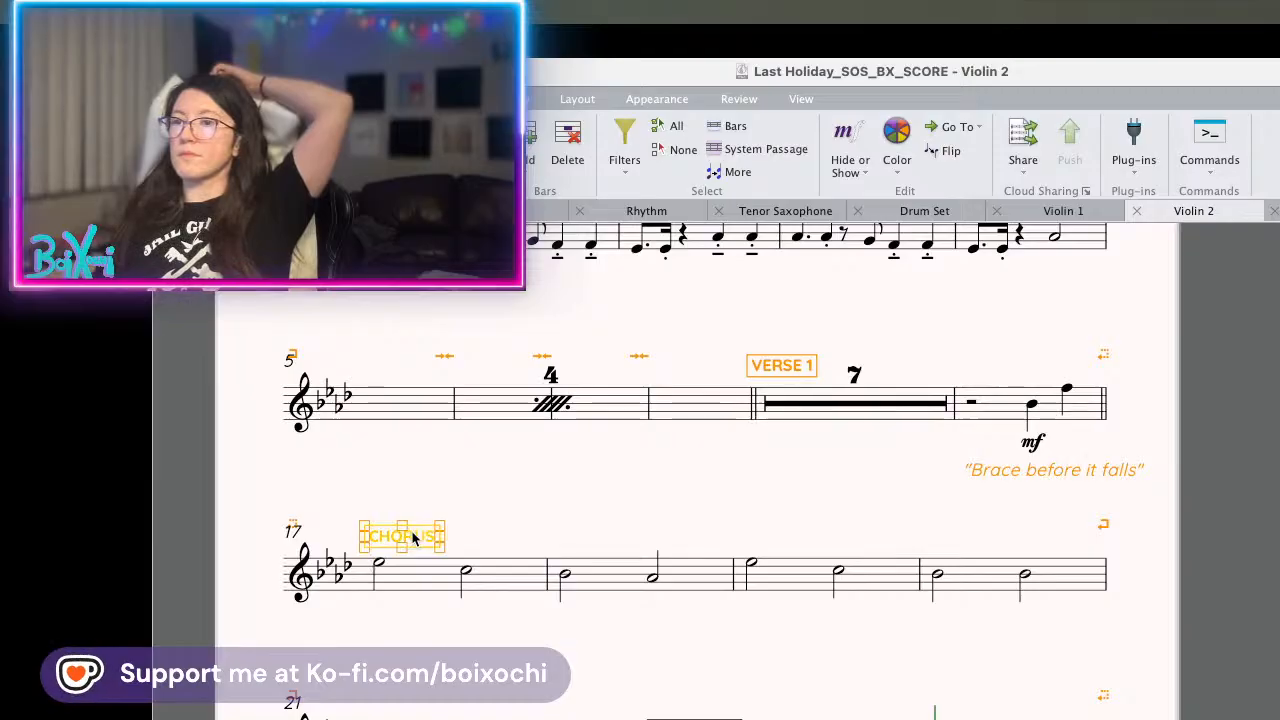
{"action": "left_click_drag", "start_coordinate": [408, 534], "coordinate": [367, 510]}
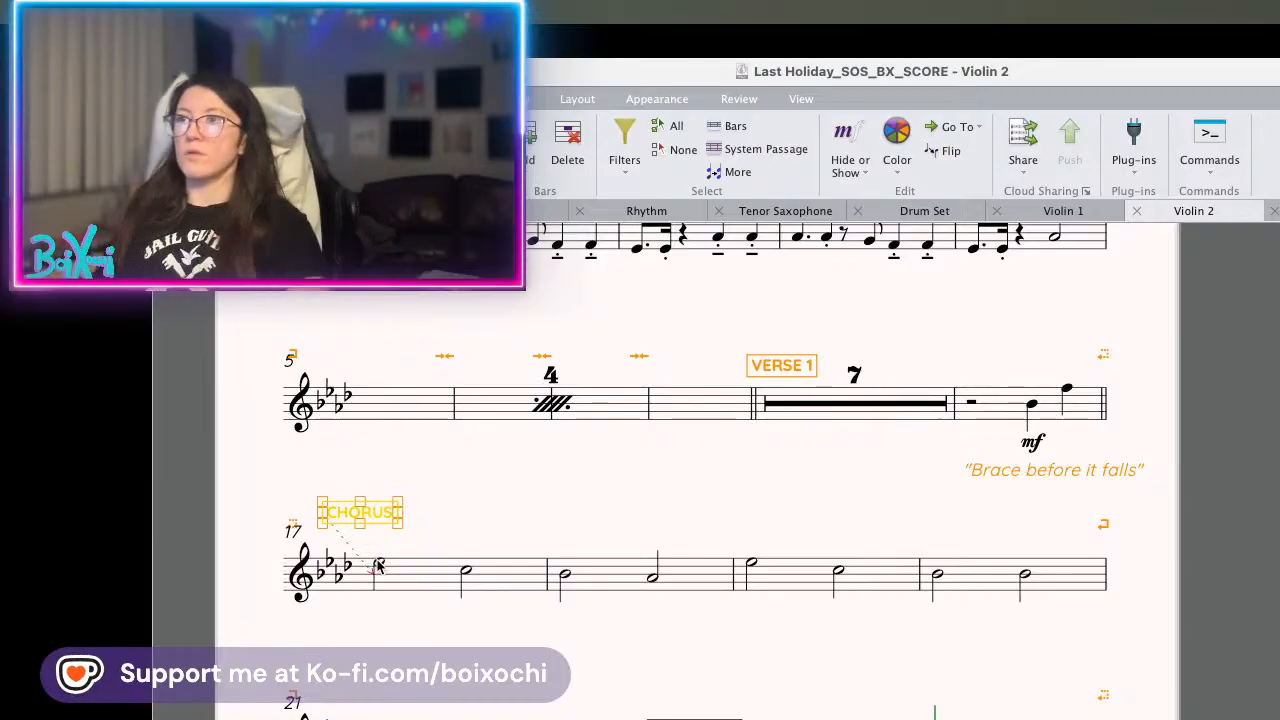
- In the full score, copy the mf dynamic from Violin 1's bar 16 to the first Viola note of bar 17
{"action": "key", "text": "w"}
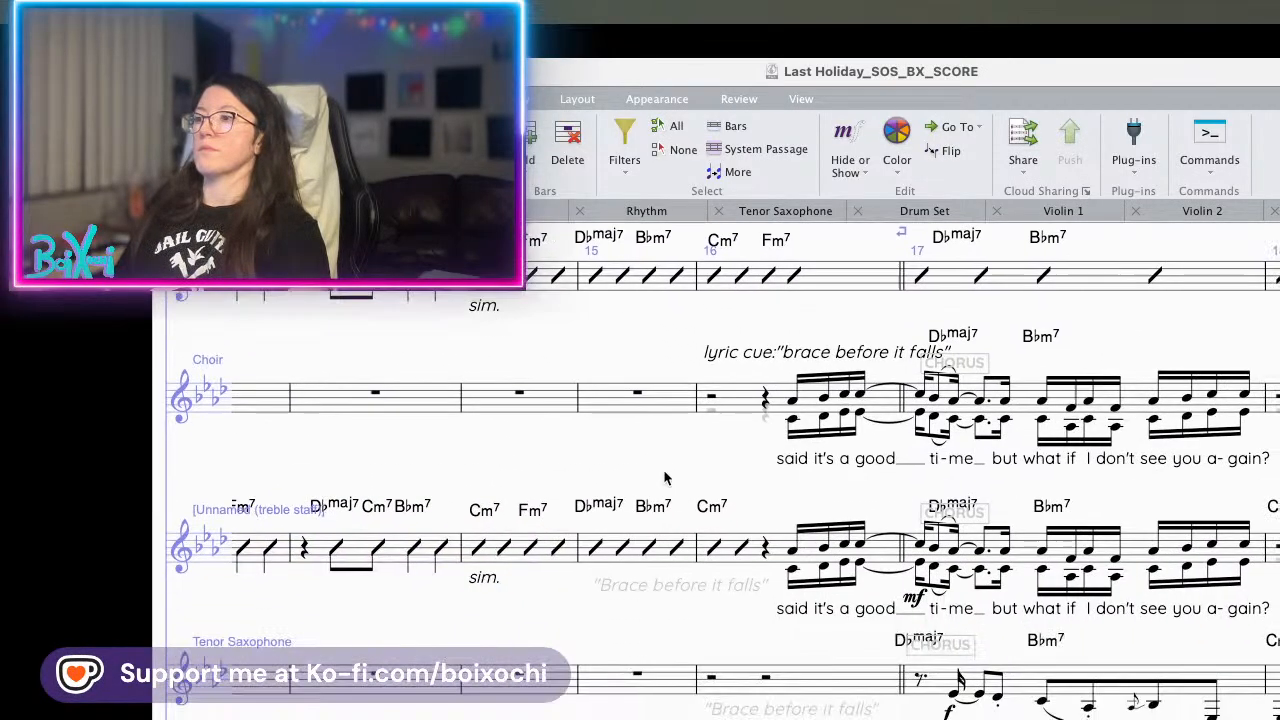
{"action": "scroll", "coordinate": [770, 430], "scroll_direction": "up", "scroll_amount": 1}
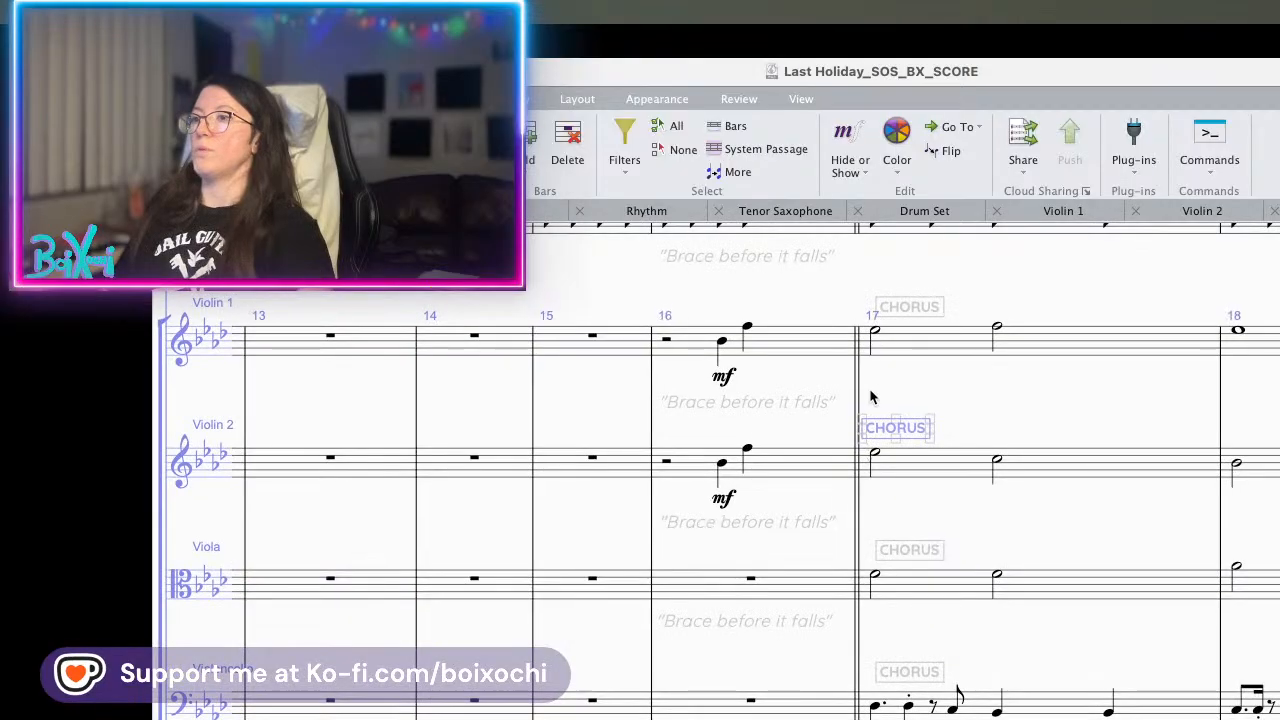
{"action": "left_click", "coordinate": [722, 378]}
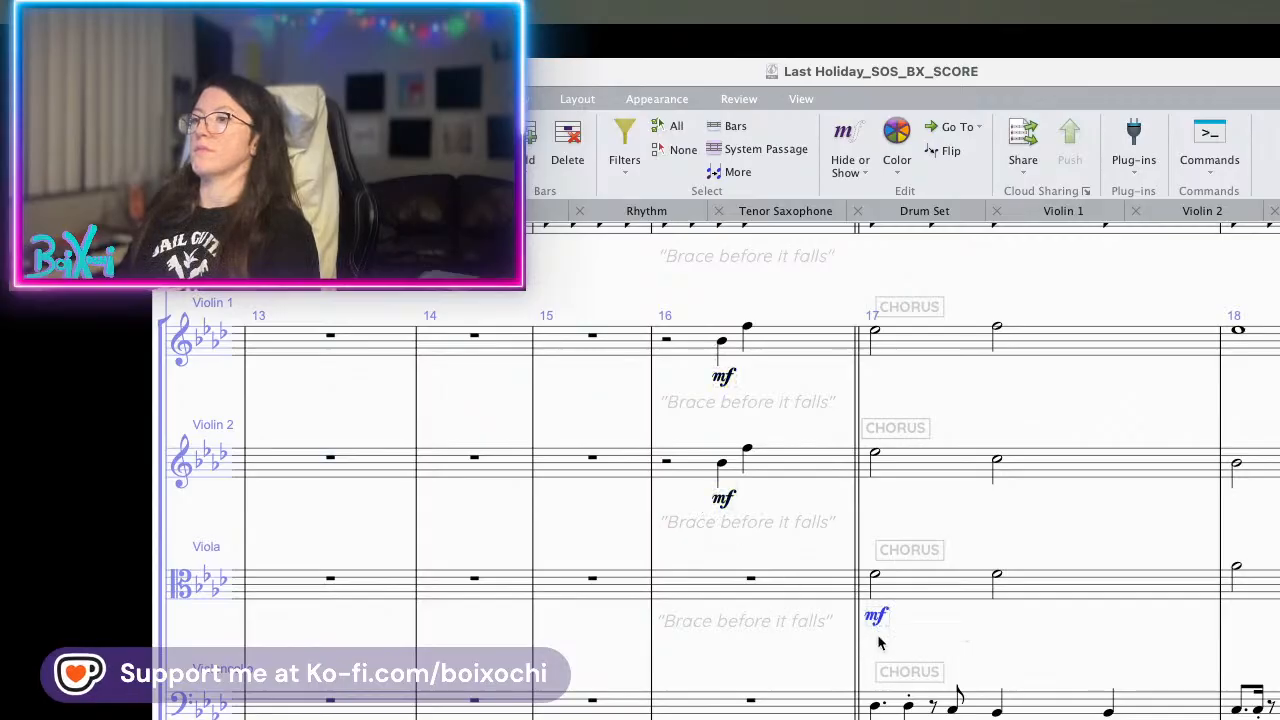
{"action": "key", "text": "Escape"}
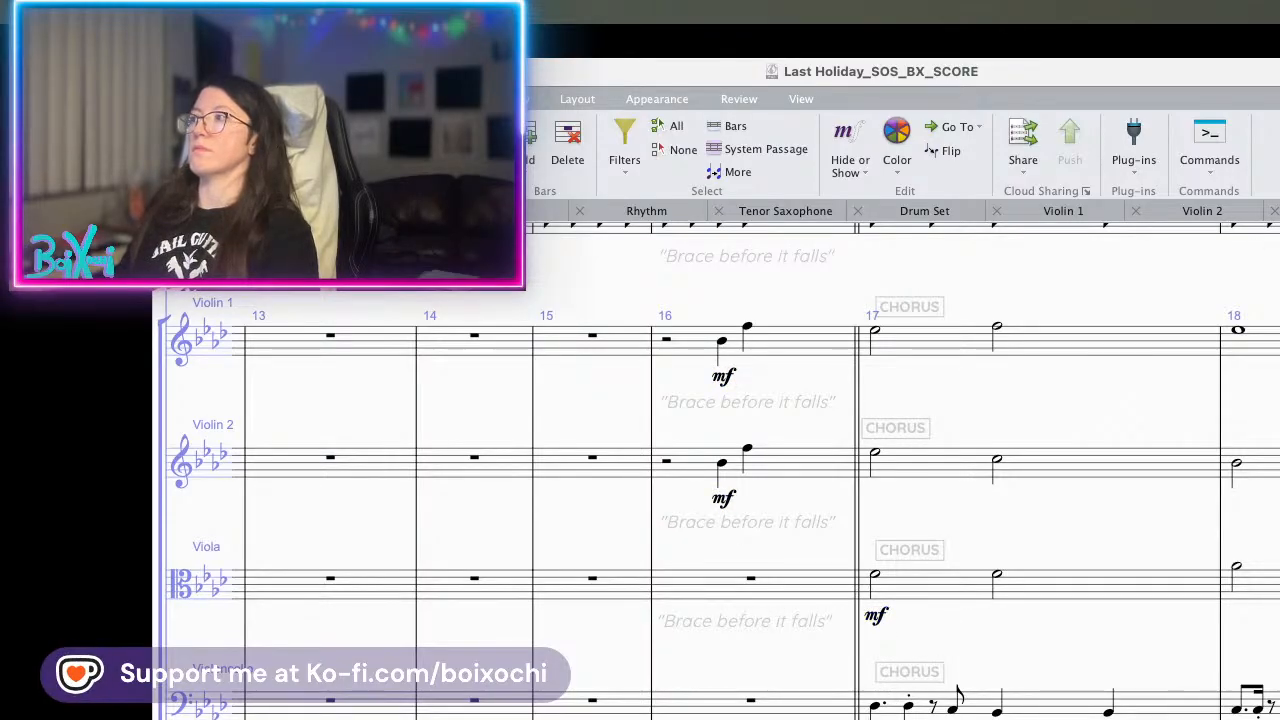
- In the Violin 2 part, shift the VERSE 2 mark up and left near bar number 25 and delete that system's arco text
{"action": "left_click", "coordinate": [1063, 212]}
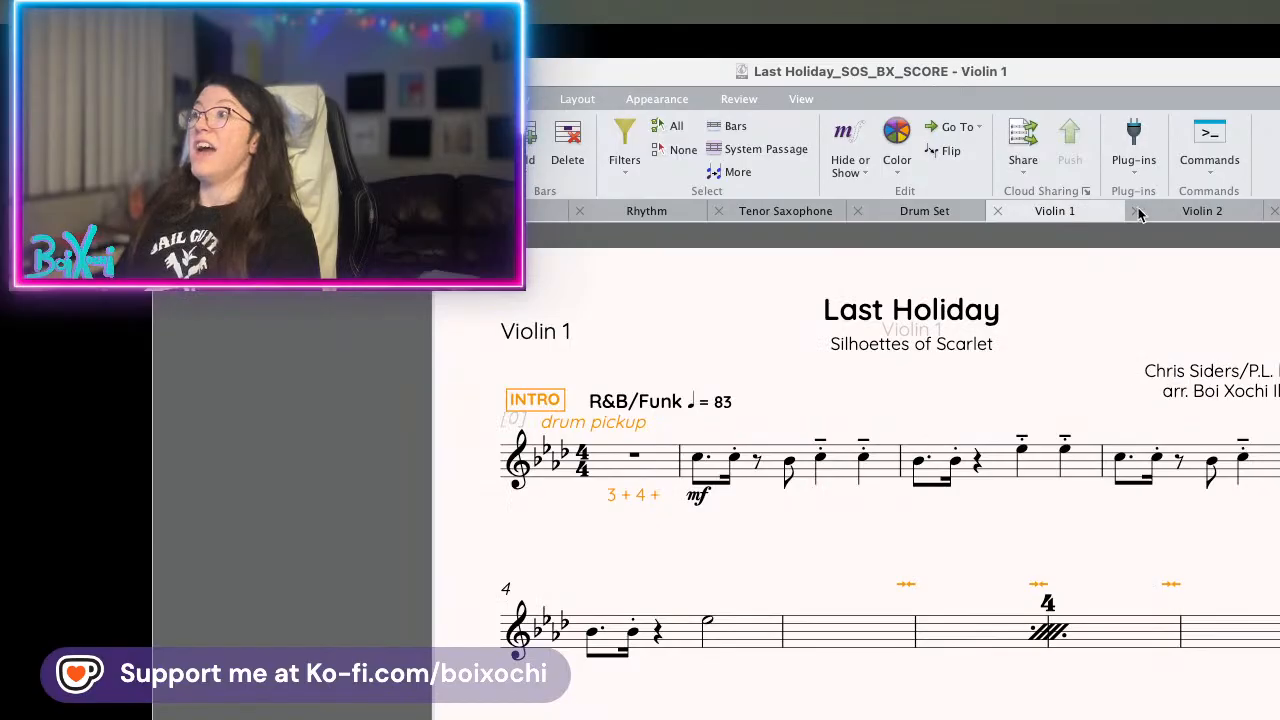
{"action": "left_click", "coordinate": [1181, 214]}
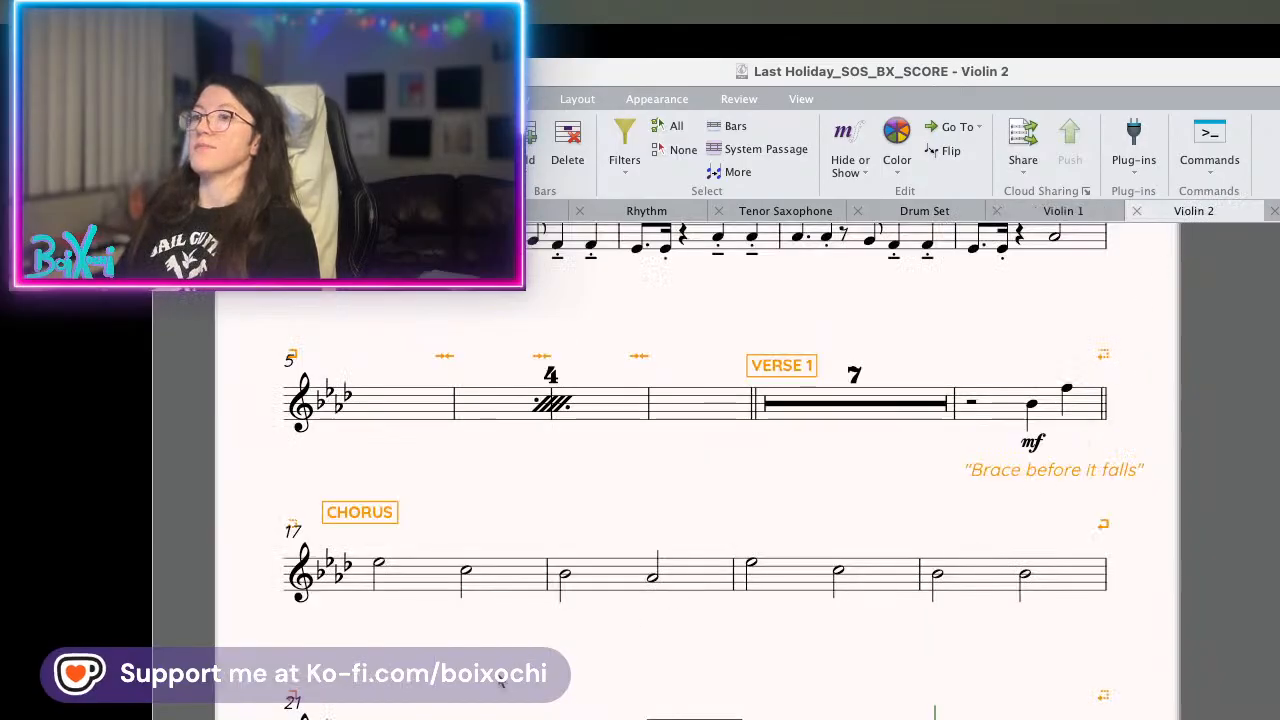
{"action": "scroll", "coordinate": [490, 683], "scroll_direction": "down", "scroll_amount": 3}
{"action": "scroll", "coordinate": [490, 683], "scroll_direction": "down", "scroll_amount": 3}
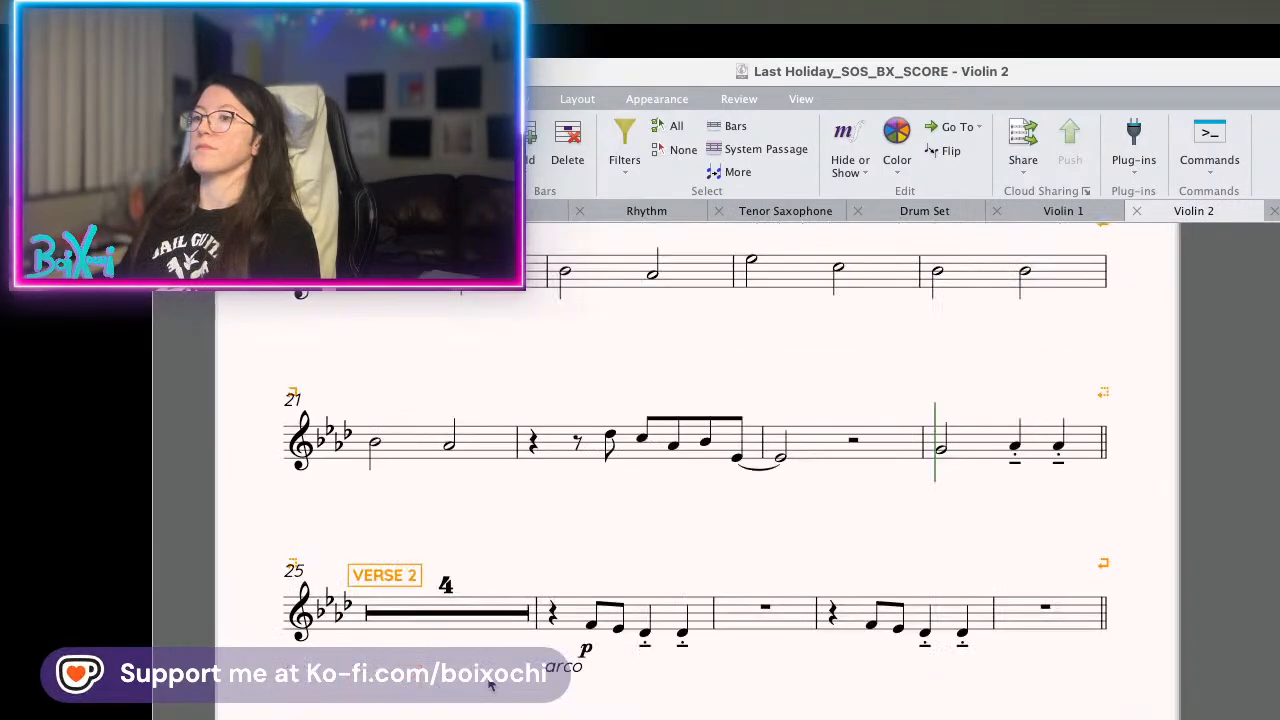
{"action": "left_click_drag", "start_coordinate": [357, 477], "coordinate": [335, 455]}
{"action": "left_click", "coordinate": [565, 566]}
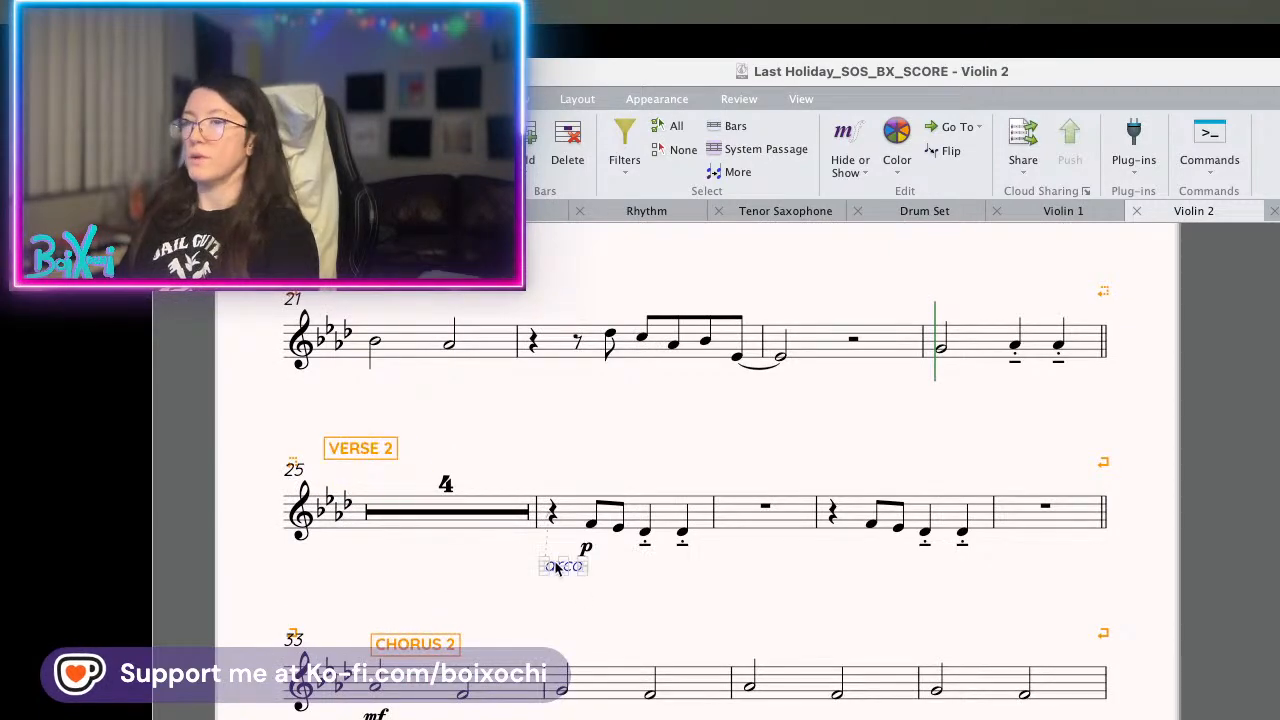
{"action": "key", "text": "Delete"}
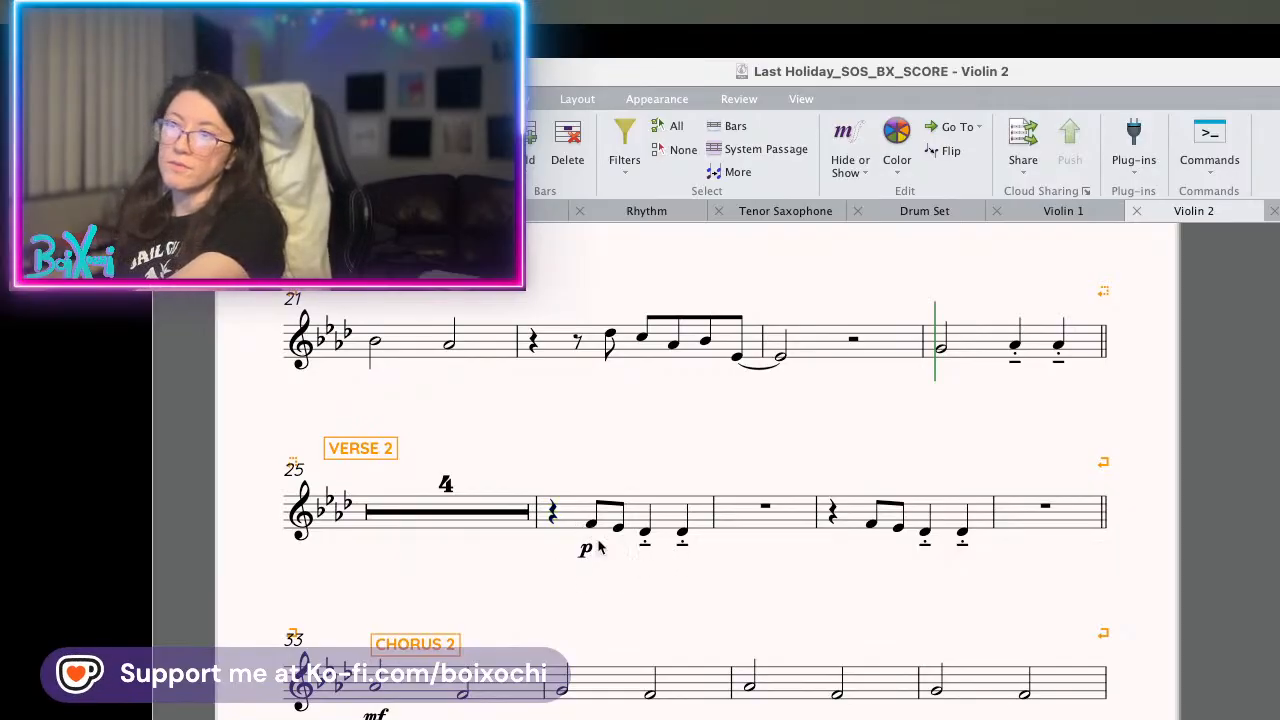
- Move the CHORUS 2 mark in the Violin 2 part up and left above the start of bar 33
{"action": "scroll", "coordinate": [711, 583], "scroll_direction": "down", "scroll_amount": 2}
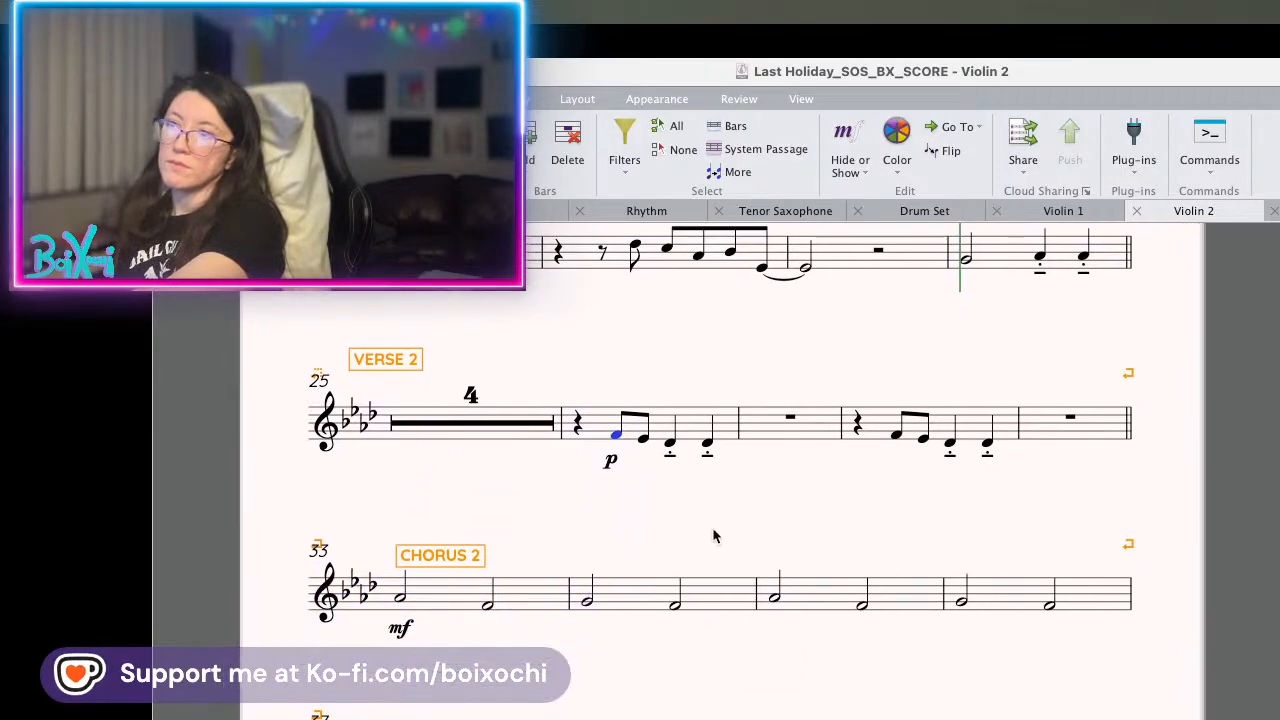
{"action": "left_click", "coordinate": [421, 553]}
{"action": "left_click_drag", "start_coordinate": [421, 553], "coordinate": [368, 535]}
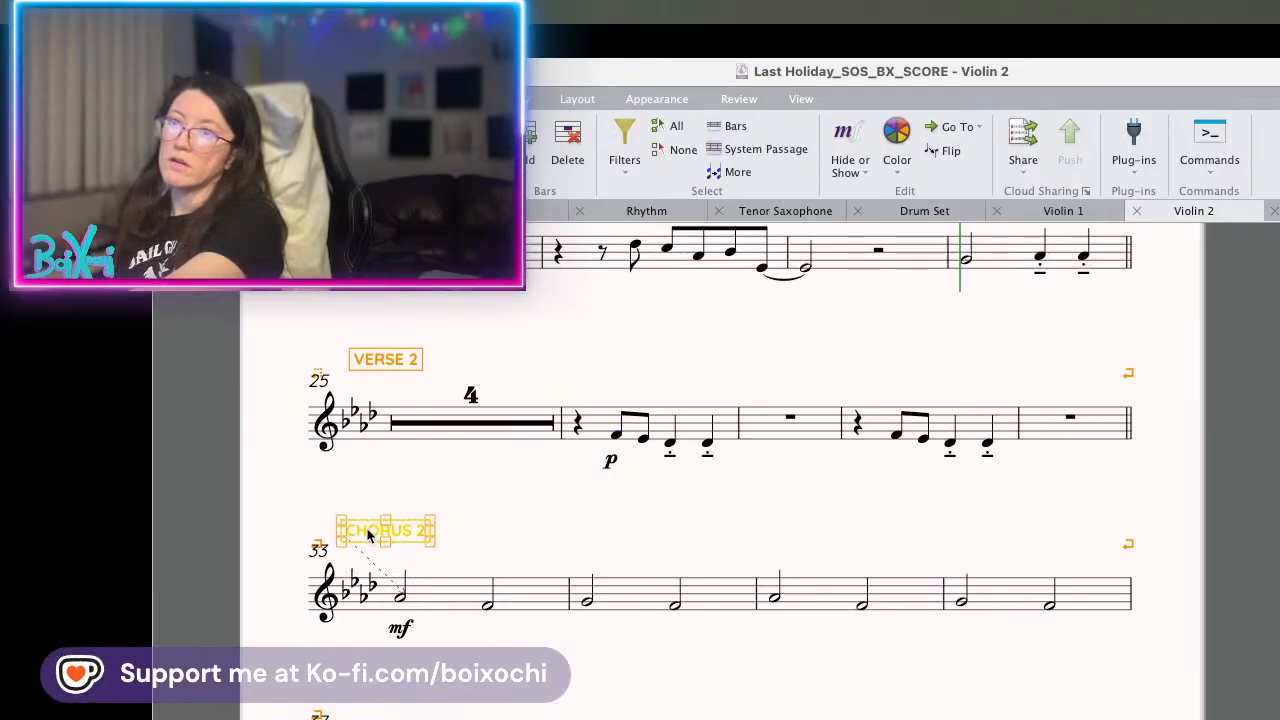
{"action": "key", "text": "Escape"}
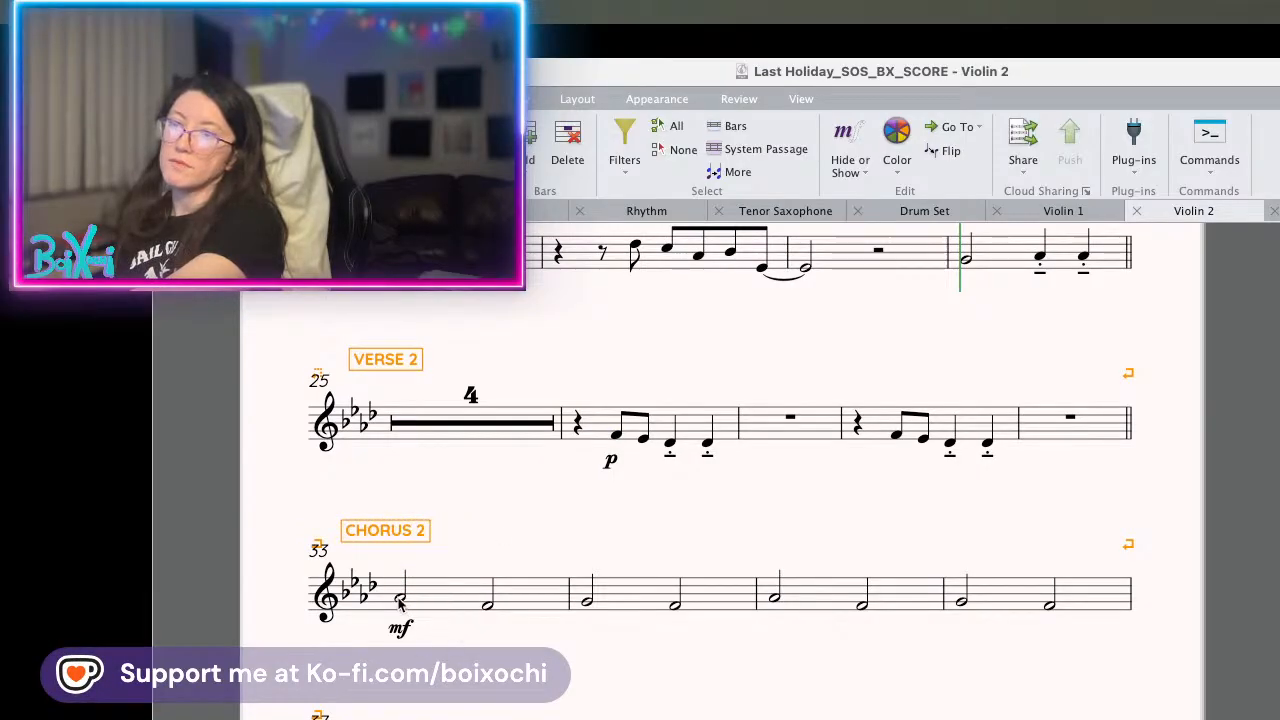
- Add an accent to the first note of bar 37 in the Violin 2 part
{"action": "scroll", "coordinate": [506, 560], "scroll_direction": "down", "scroll_amount": 3}
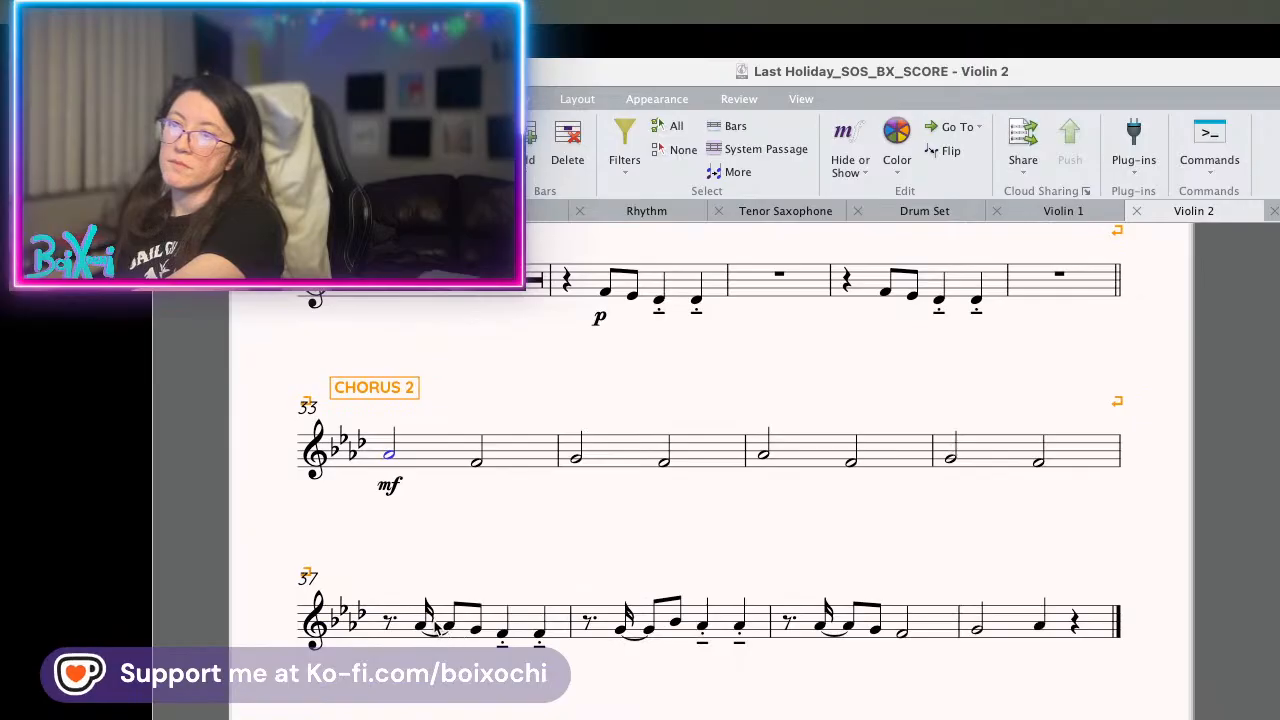
{"action": "left_click", "coordinate": [420, 625]}
{"action": "key", "text": "s"}
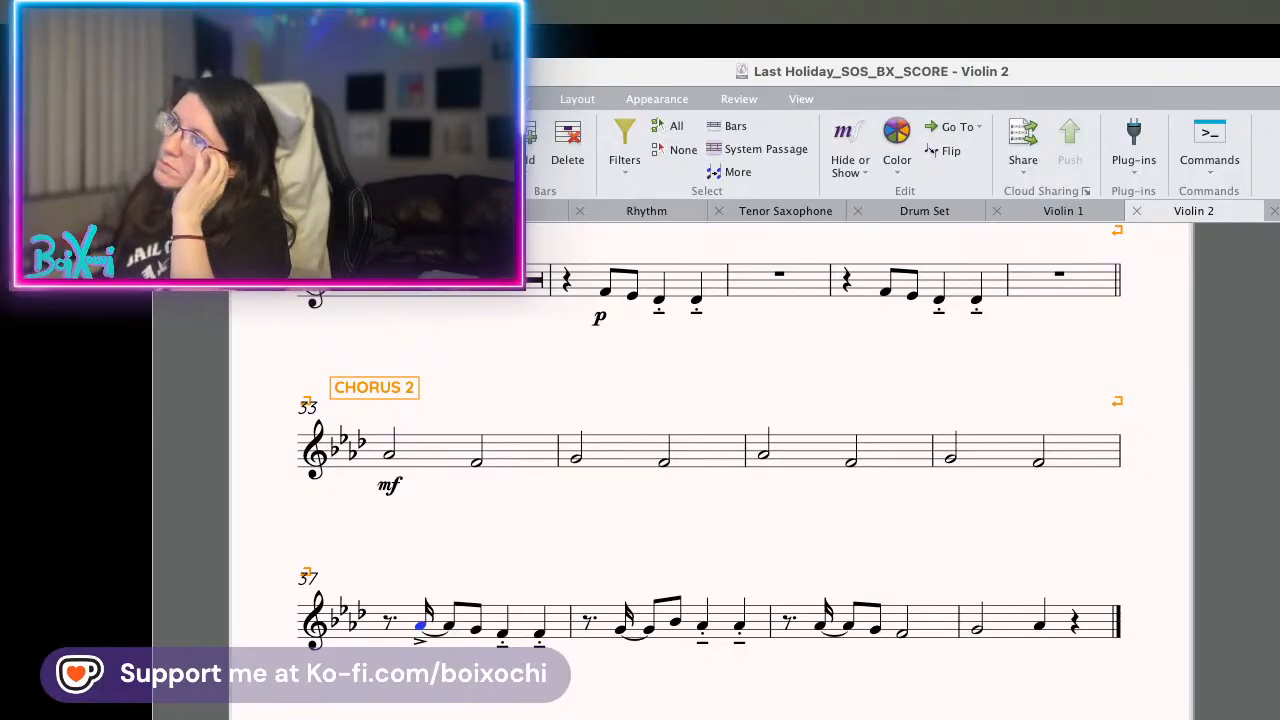
- In the Viola part, nudge the "3 + 4 +" count text right and shift the "Brace before it falls" cue left
{"action": "key", "text": "super+alt+Tab"}
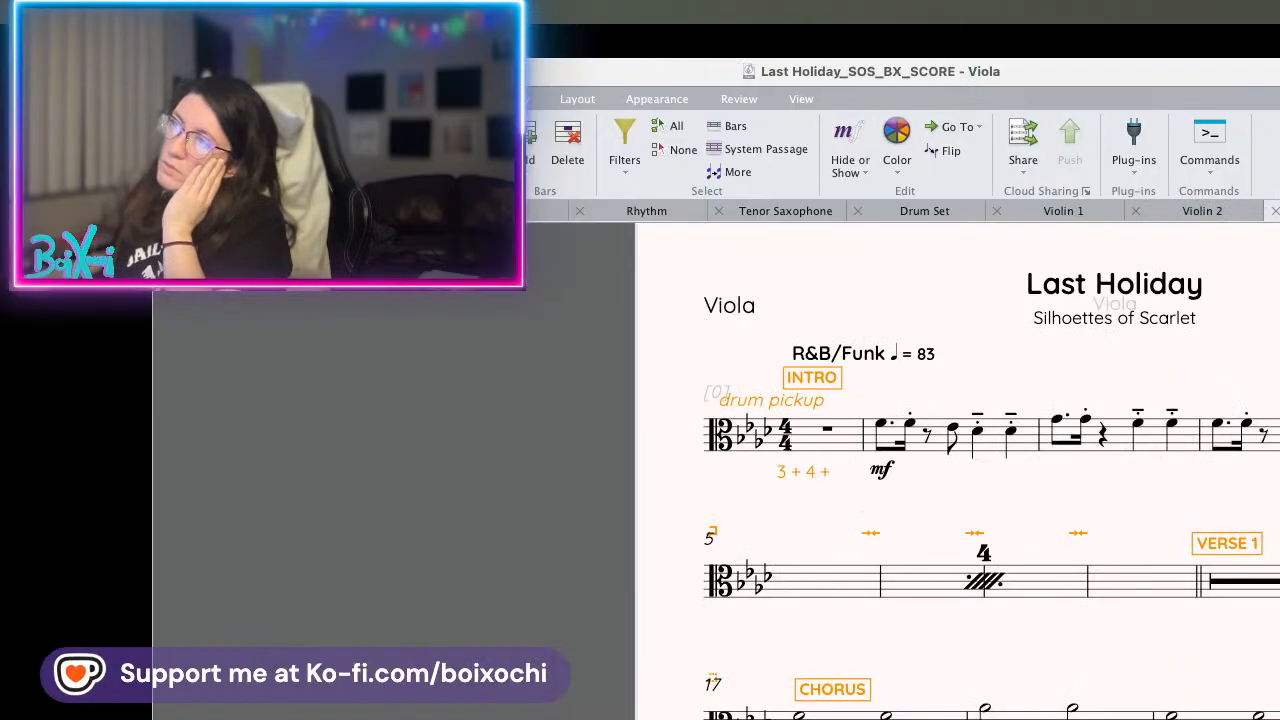
{"action": "left_click_drag", "start_coordinate": [1034, 509], "coordinate": [810, 513]}
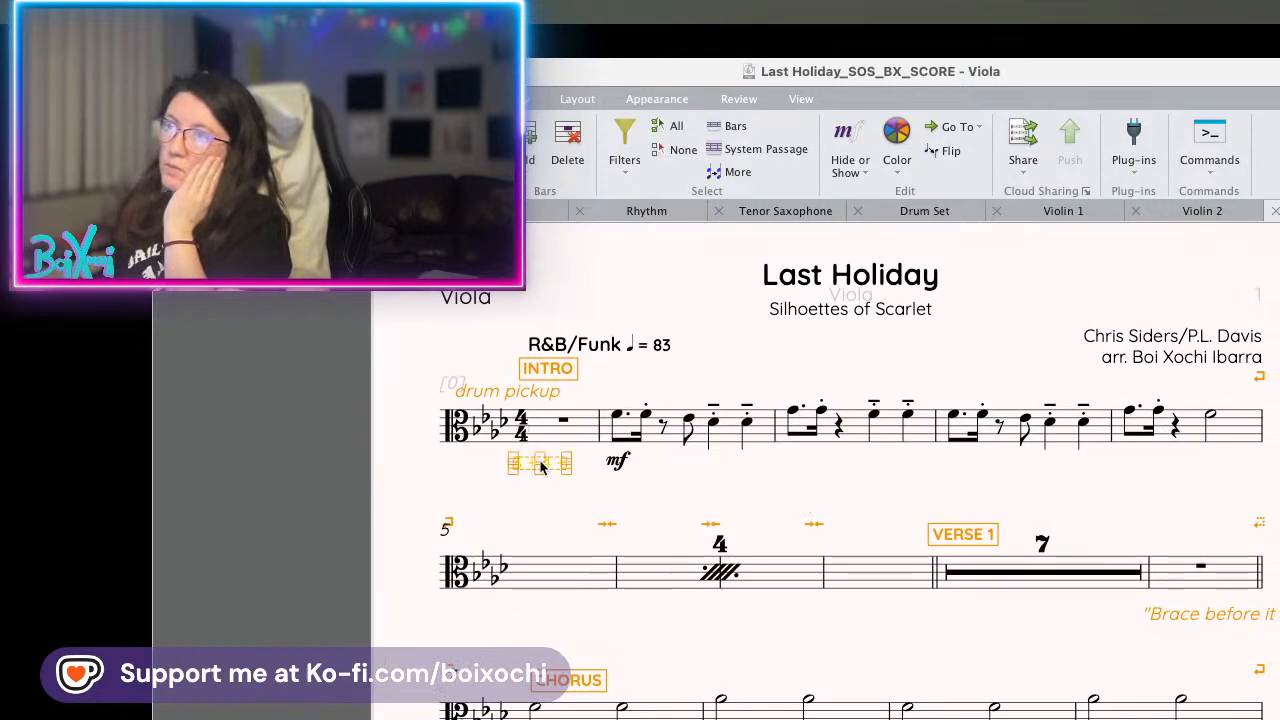
{"action": "left_click_drag", "start_coordinate": [540, 466], "coordinate": [550, 466]}
{"action": "left_click_drag", "start_coordinate": [556, 524], "coordinate": [566, 516]}
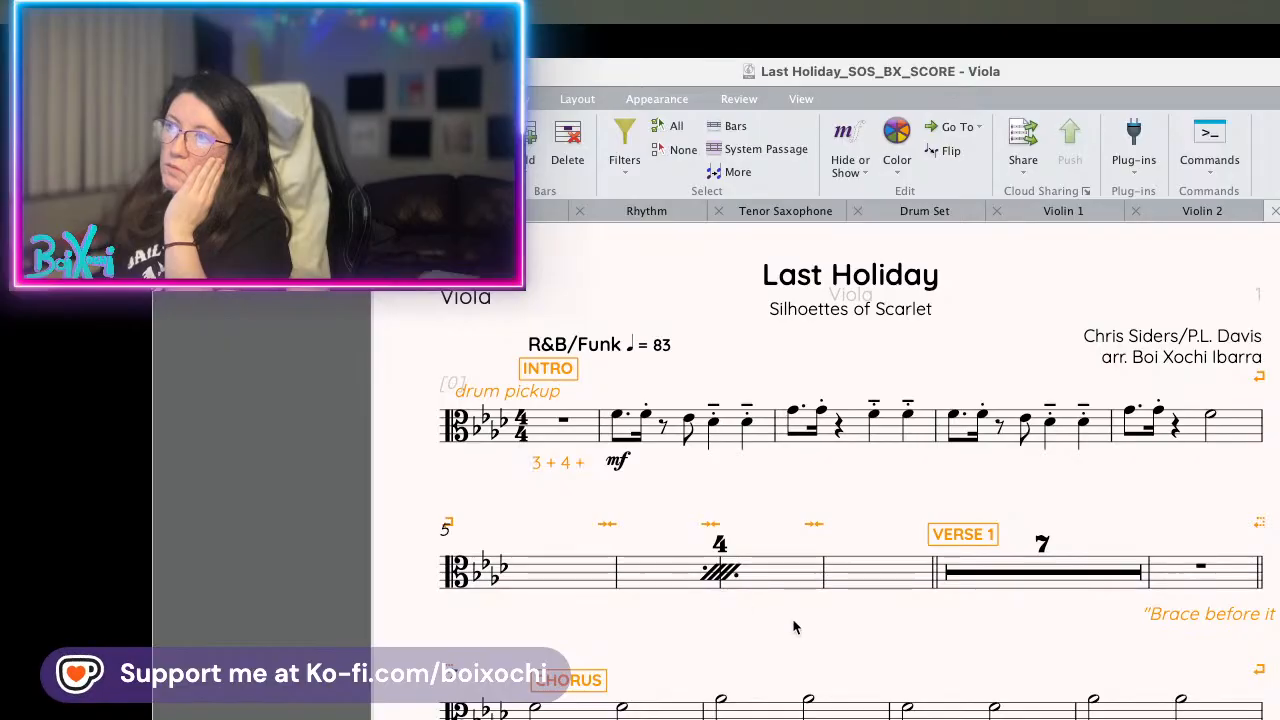
{"action": "left_click_drag", "start_coordinate": [797, 628], "coordinate": [826, 558]}
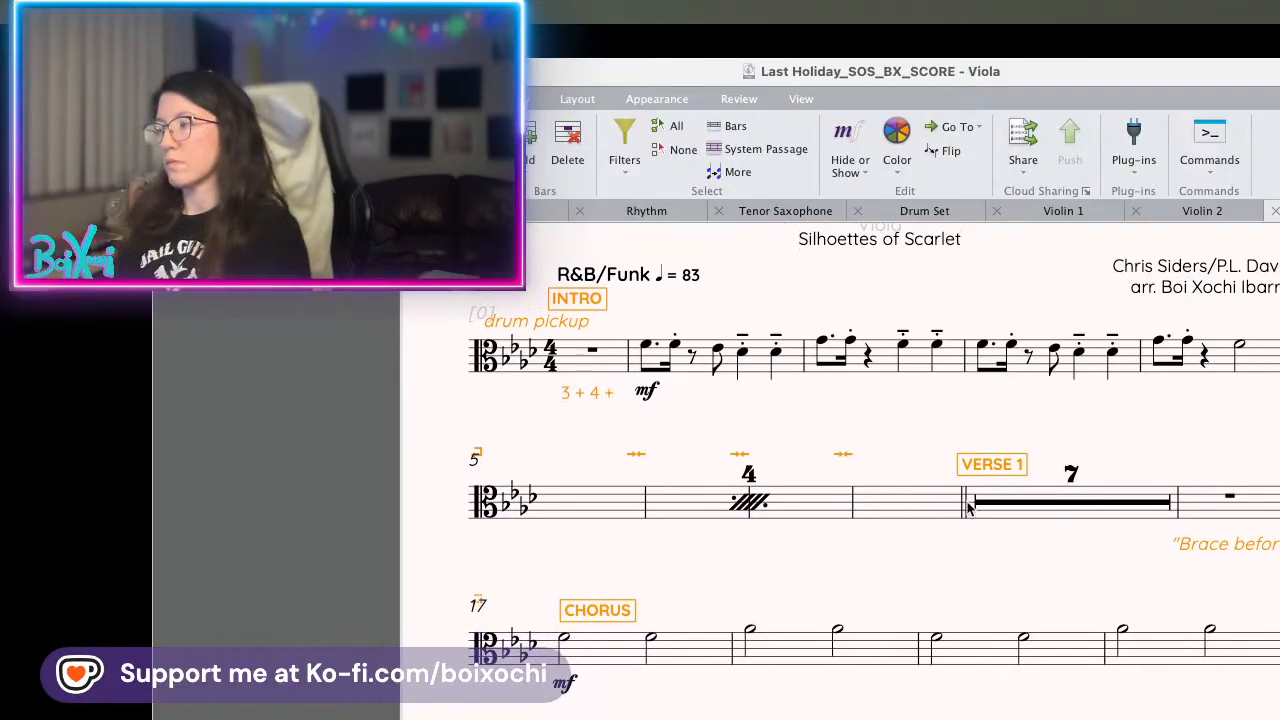
{"action": "left_click", "coordinate": [1175, 544]}
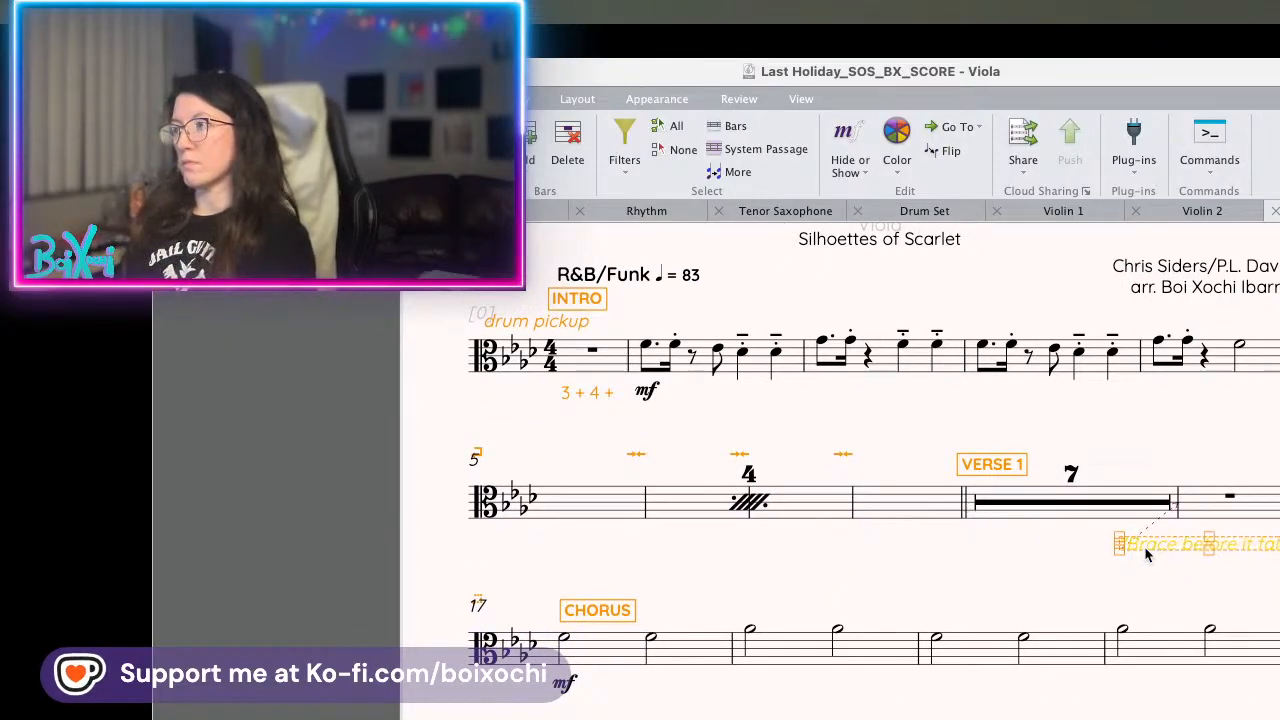
- Move the Viola part's CHORUS mark at bar 17 up and left toward the bar number
{"action": "scroll", "coordinate": [800, 560], "scroll_direction": "down", "scroll_amount": 2}
{"action": "left_click_drag", "start_coordinate": [537, 515], "coordinate": [481, 498]}
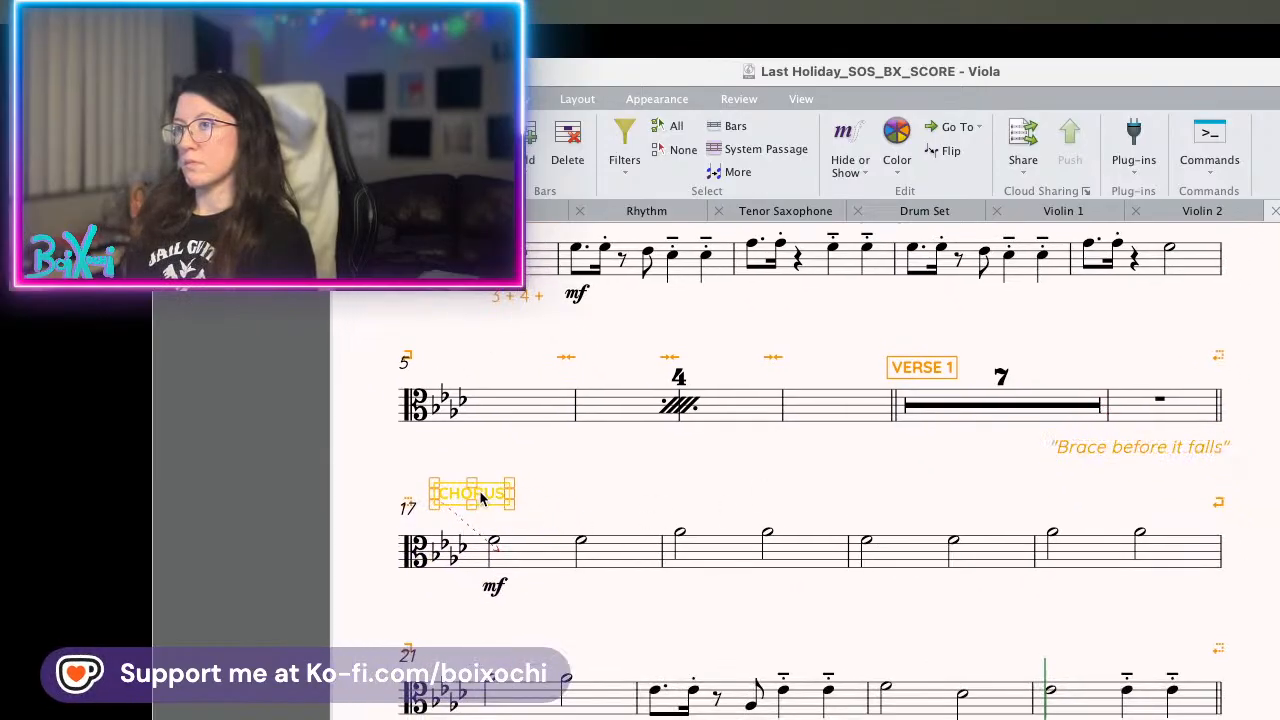
{"action": "left_click", "coordinate": [493, 542]}
{"action": "scroll", "coordinate": [570, 520], "scroll_direction": "down", "scroll_amount": 2}
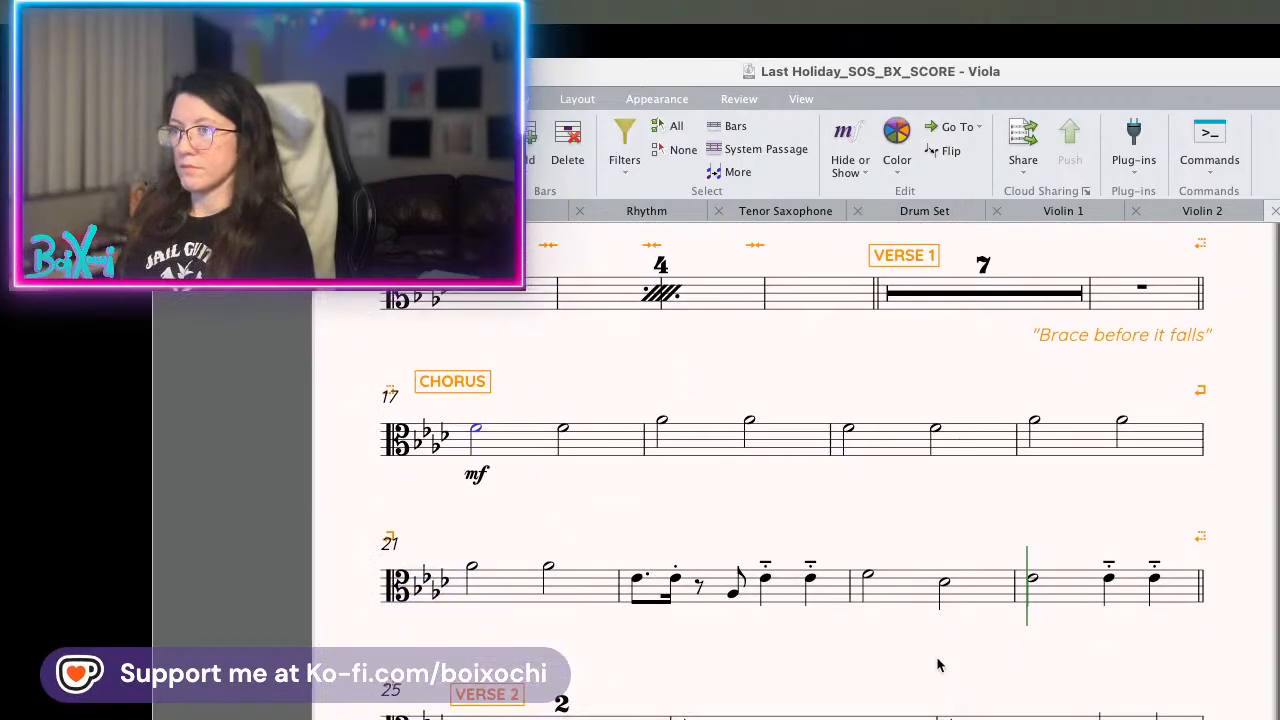
- Move the Viola part's VERSE 2 mark at bar 25 up and left toward the bar number
{"action": "scroll", "coordinate": [757, 611], "scroll_direction": "down", "scroll_amount": 2}
{"action": "left_click_drag", "start_coordinate": [492, 597], "coordinate": [446, 588]}
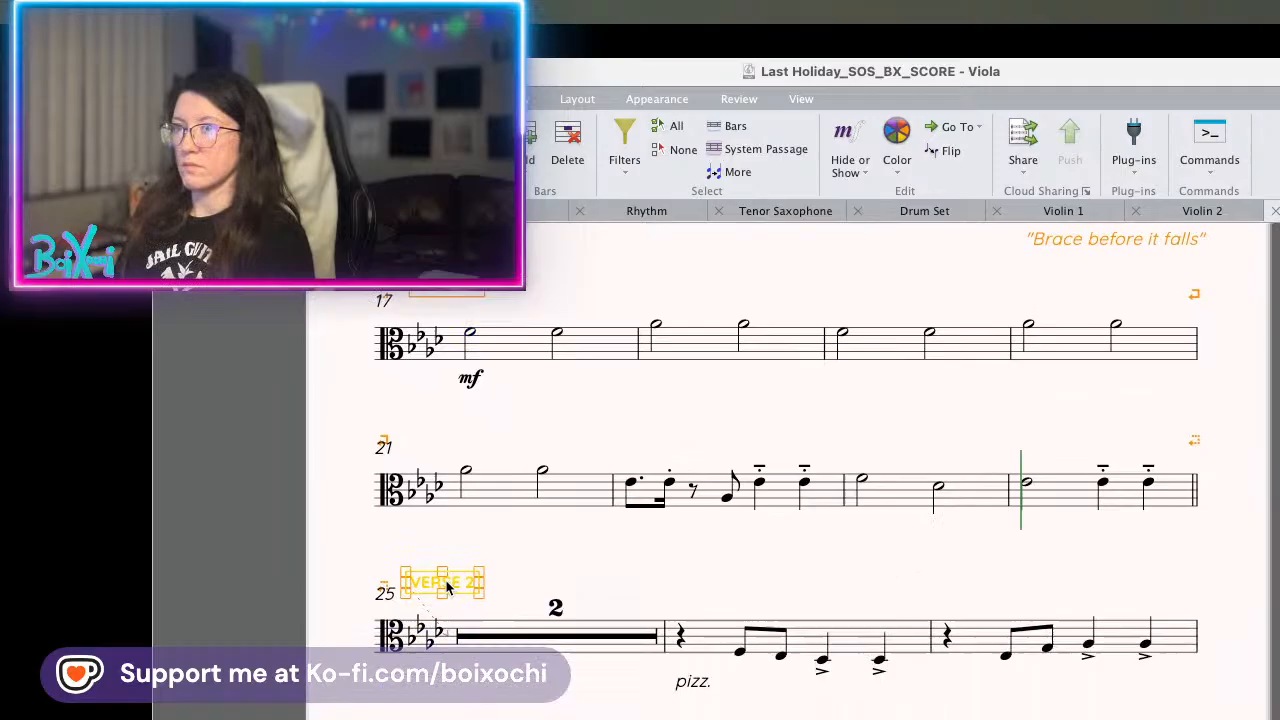
{"action": "left_click", "coordinate": [738, 650]}
{"action": "scroll", "coordinate": [766, 694], "scroll_direction": "down", "scroll_amount": 2}
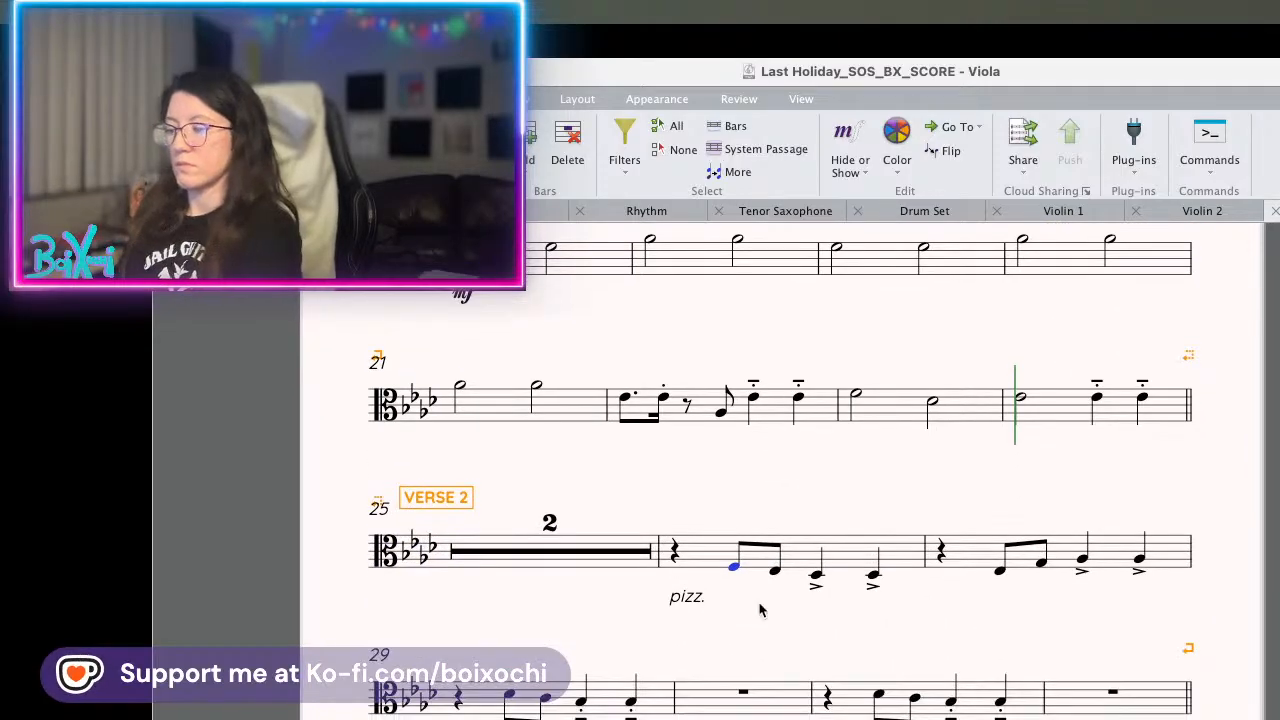
- Play back the Viola part from the first note of bar 27 into bar 33
{"action": "key", "text": "p"}
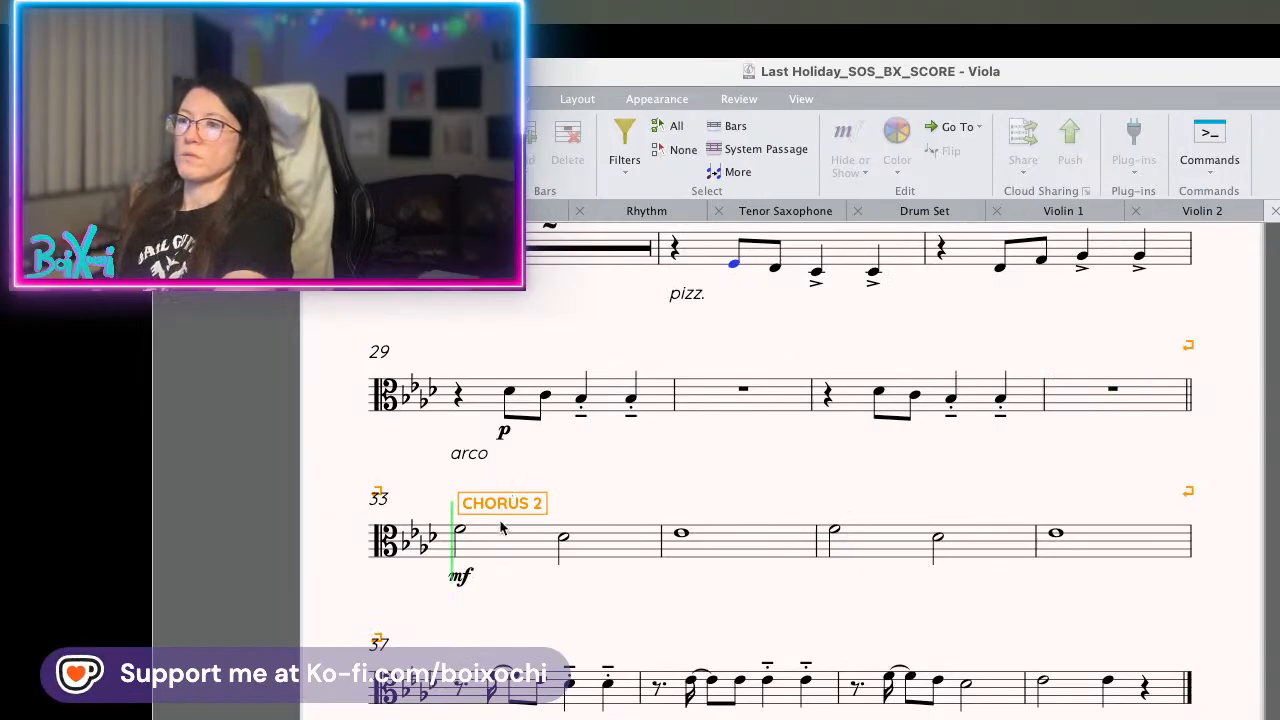
{"action": "key", "text": "space"}
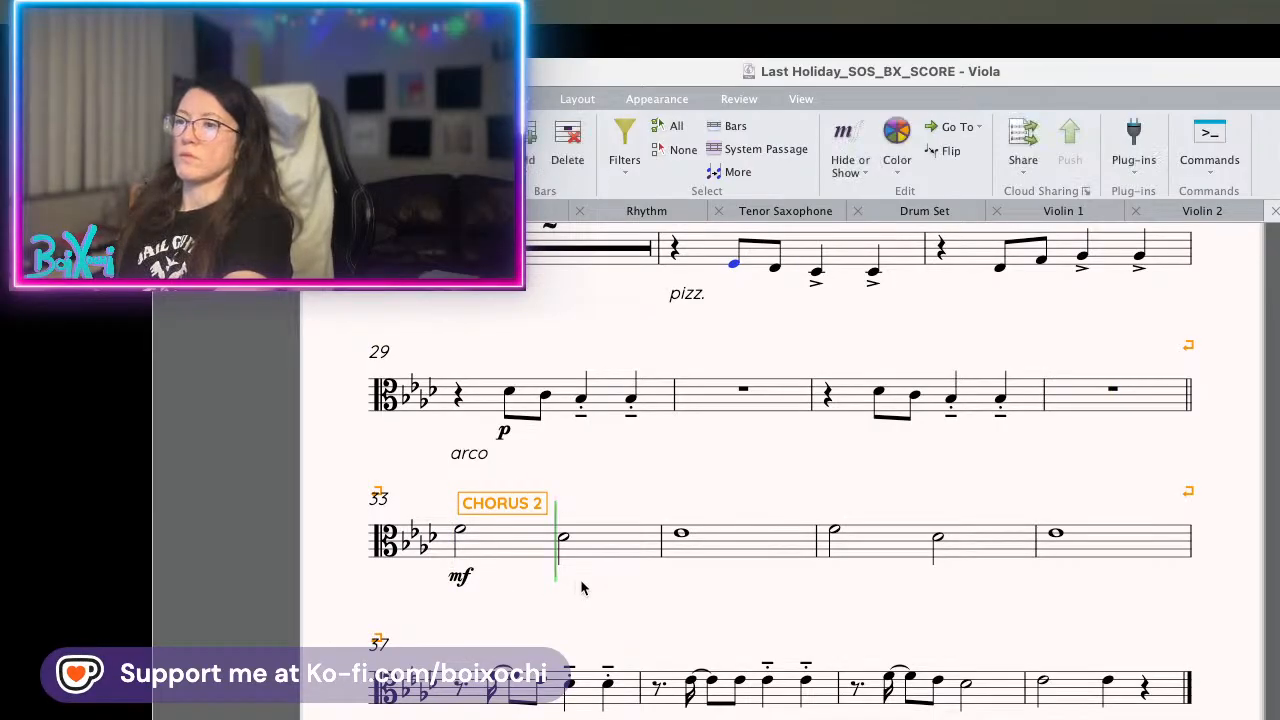
{"action": "scroll", "coordinate": [699, 654], "scroll_direction": "down", "scroll_amount": 2}
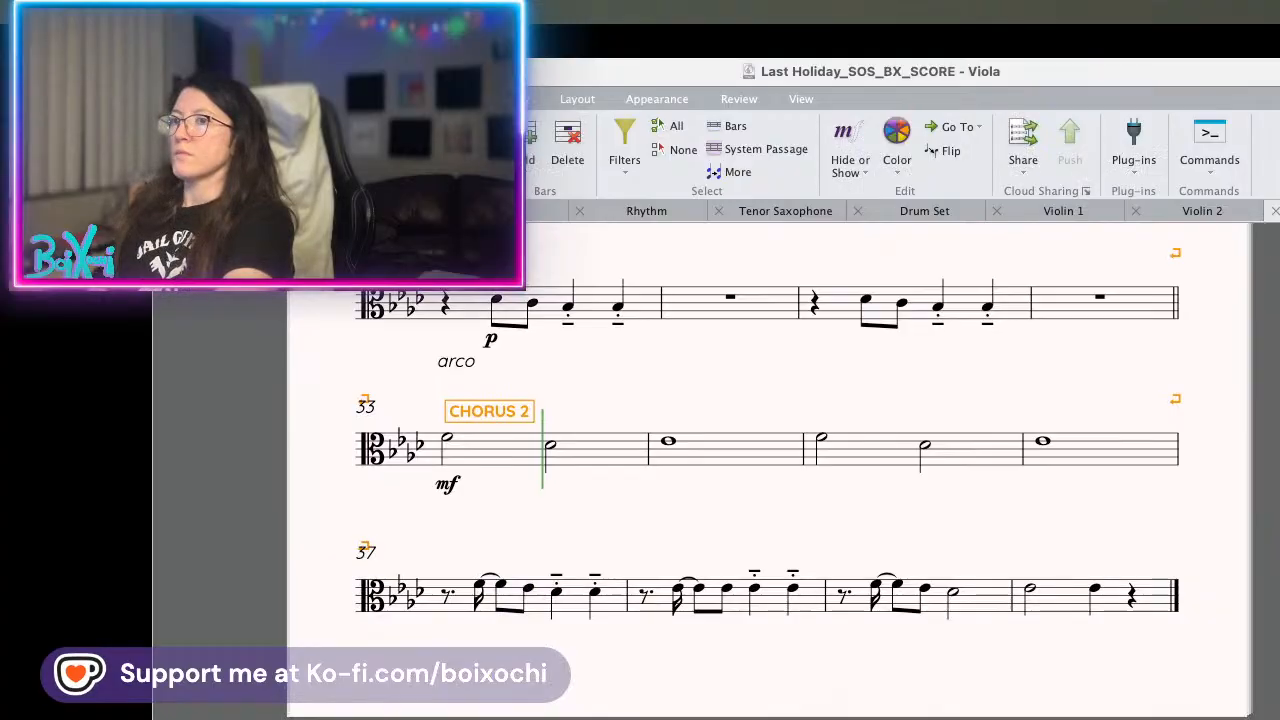
- Open the Violoncello part and stack the "R&B/Funk" tempo text above the INTRO mark at the start of the first system
{"action": "left_click", "coordinate": [1279, 211]}
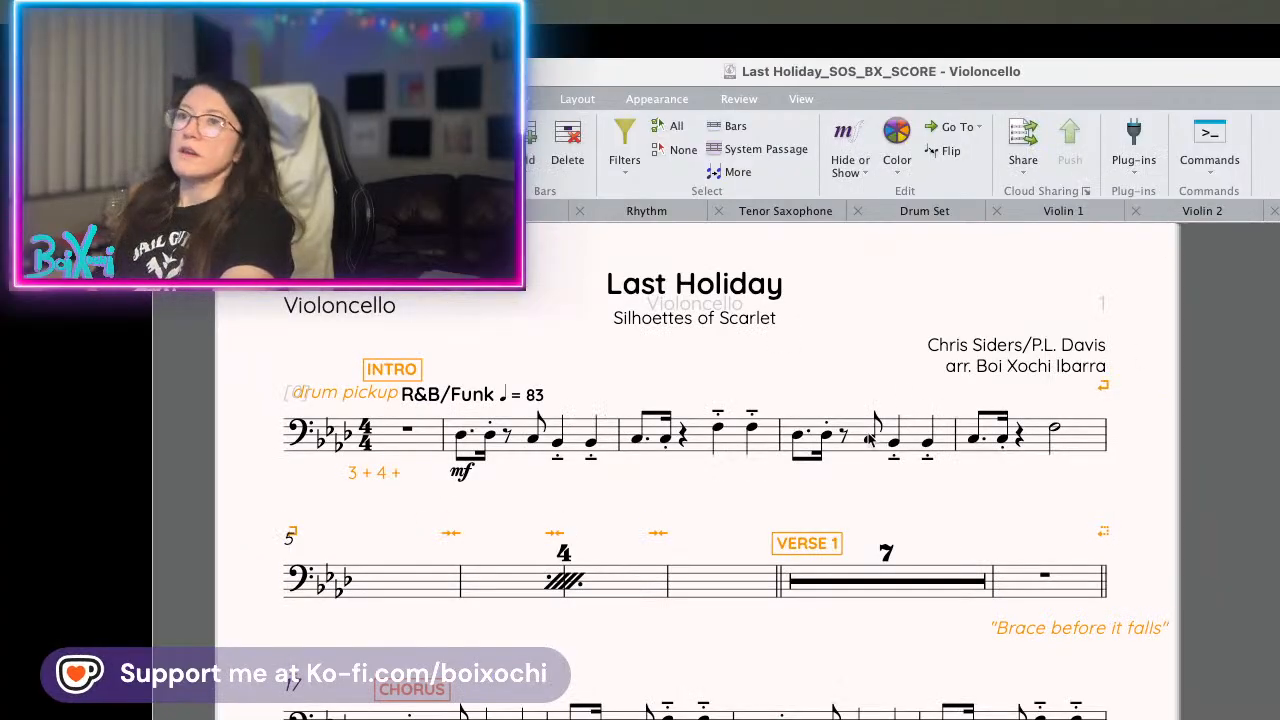
{"action": "left_click_drag", "start_coordinate": [393, 372], "coordinate": [316, 323]}
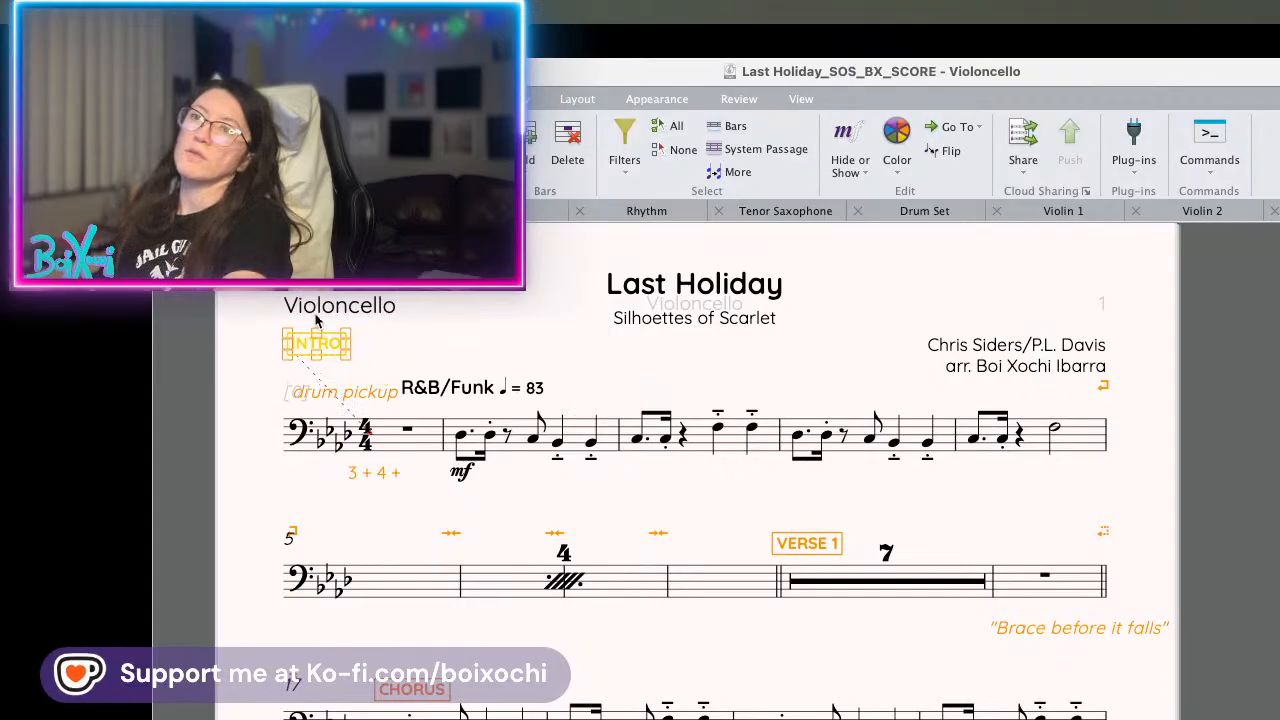
{"action": "left_click_drag", "start_coordinate": [444, 390], "coordinate": [427, 336]}
{"action": "left_click_drag", "start_coordinate": [340, 350], "coordinate": [322, 372]}
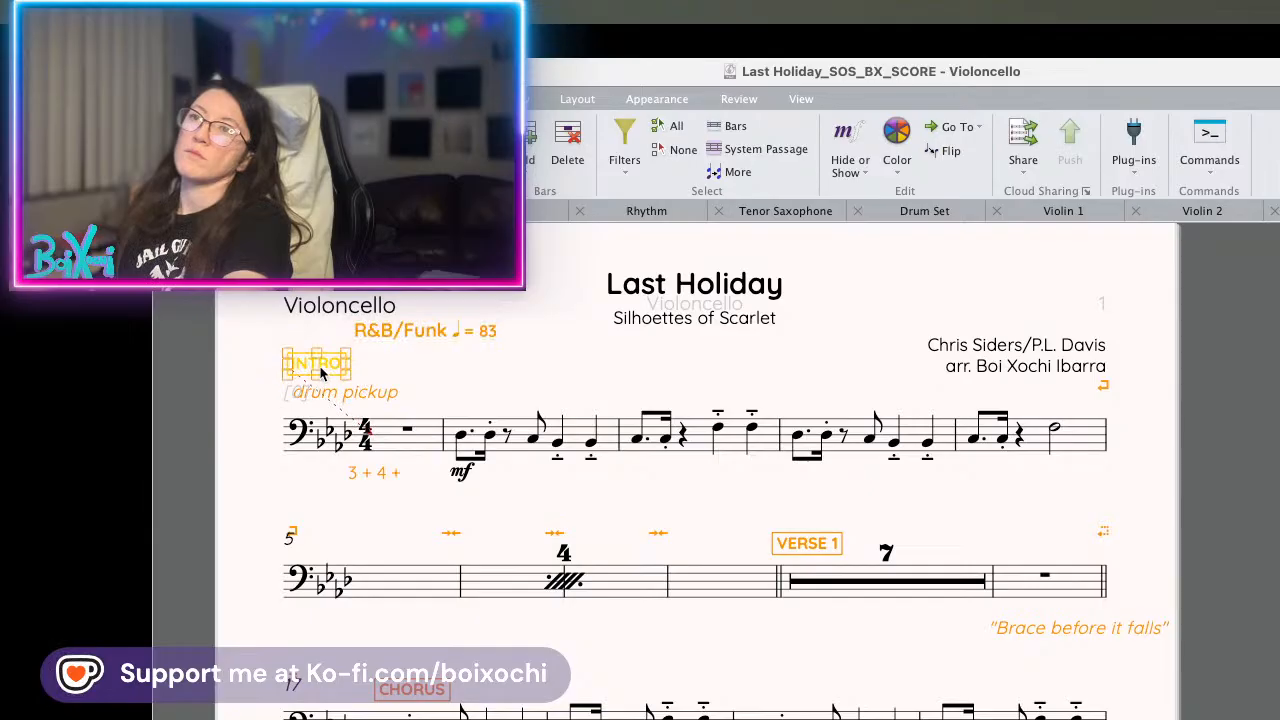
{"action": "left_click_drag", "start_coordinate": [408, 338], "coordinate": [336, 336]}
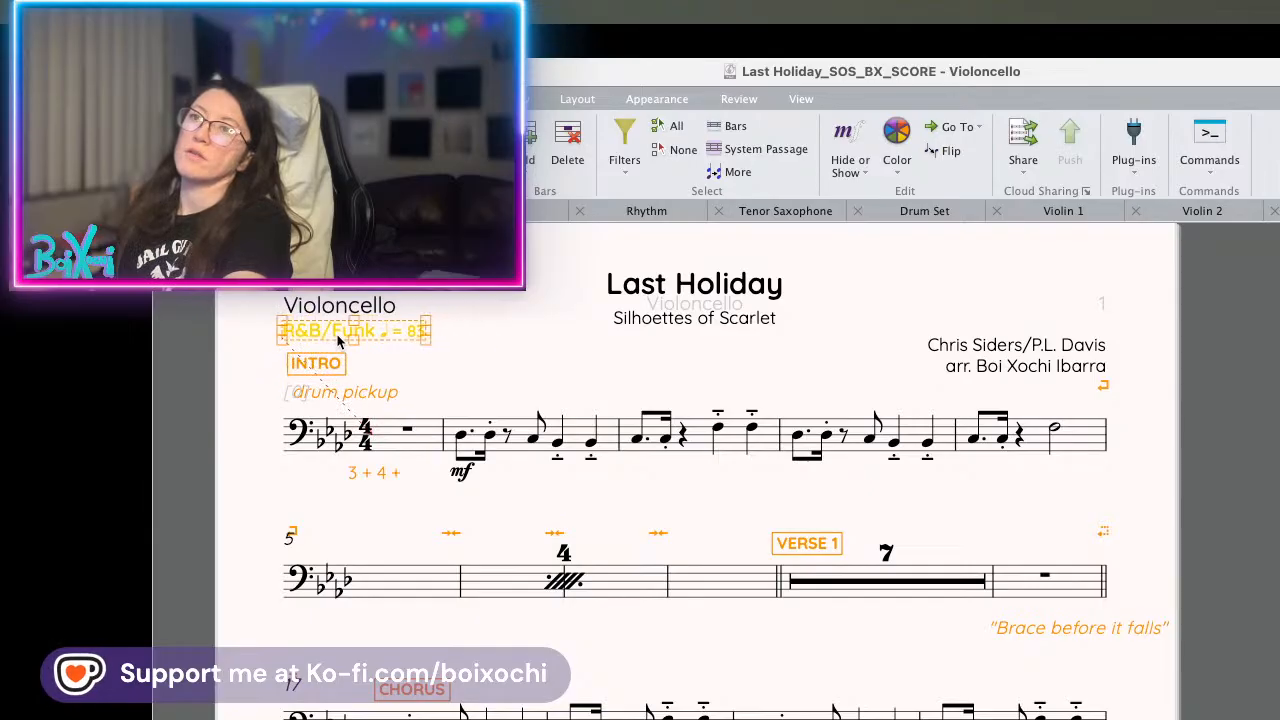
- Lower the first system of the Violoncello part and nudge the "3 + 4 +" count text right
{"action": "left_click", "coordinate": [418, 443]}
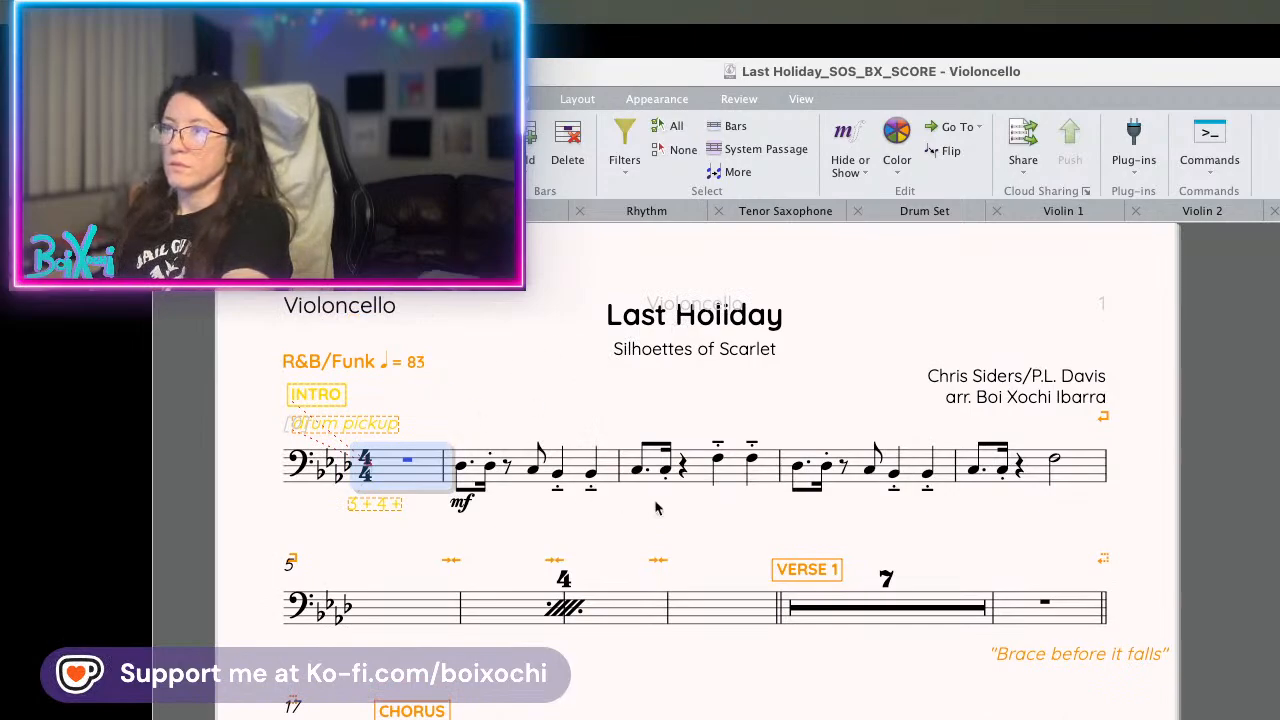
{"action": "left_click", "coordinate": [639, 530]}
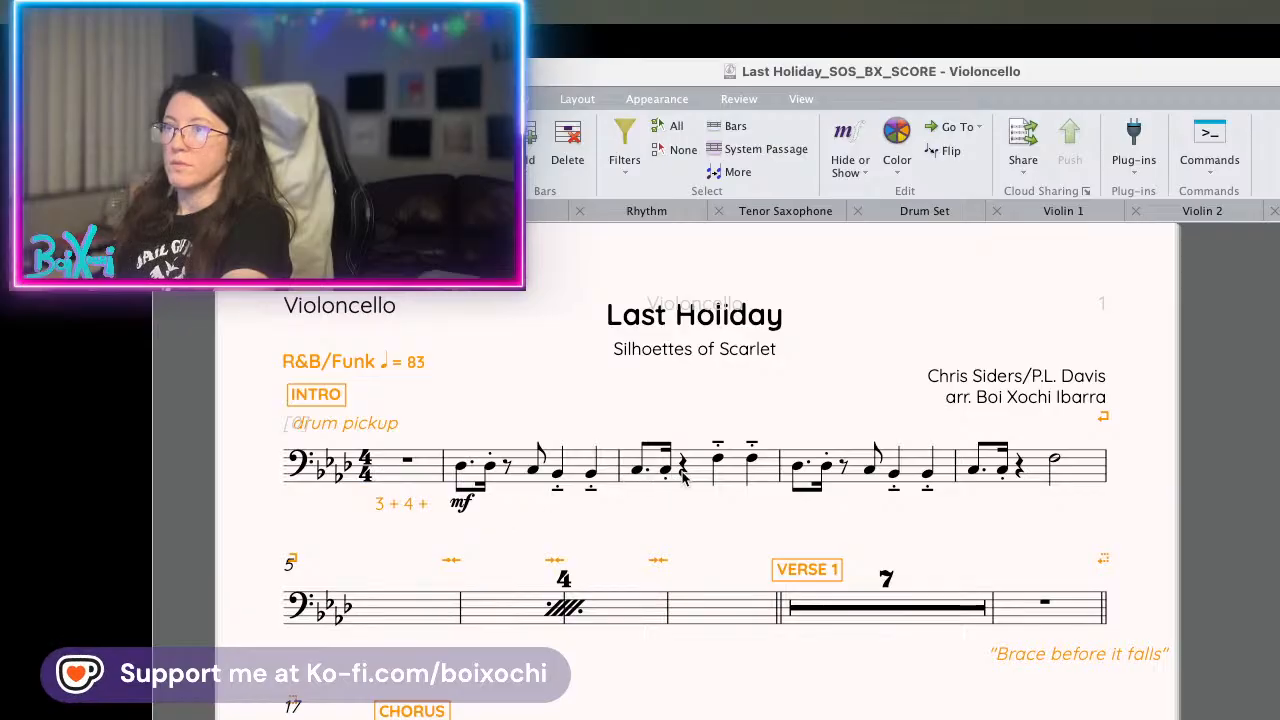
{"action": "scroll", "coordinate": [759, 510], "scroll_direction": "down", "scroll_amount": 1}
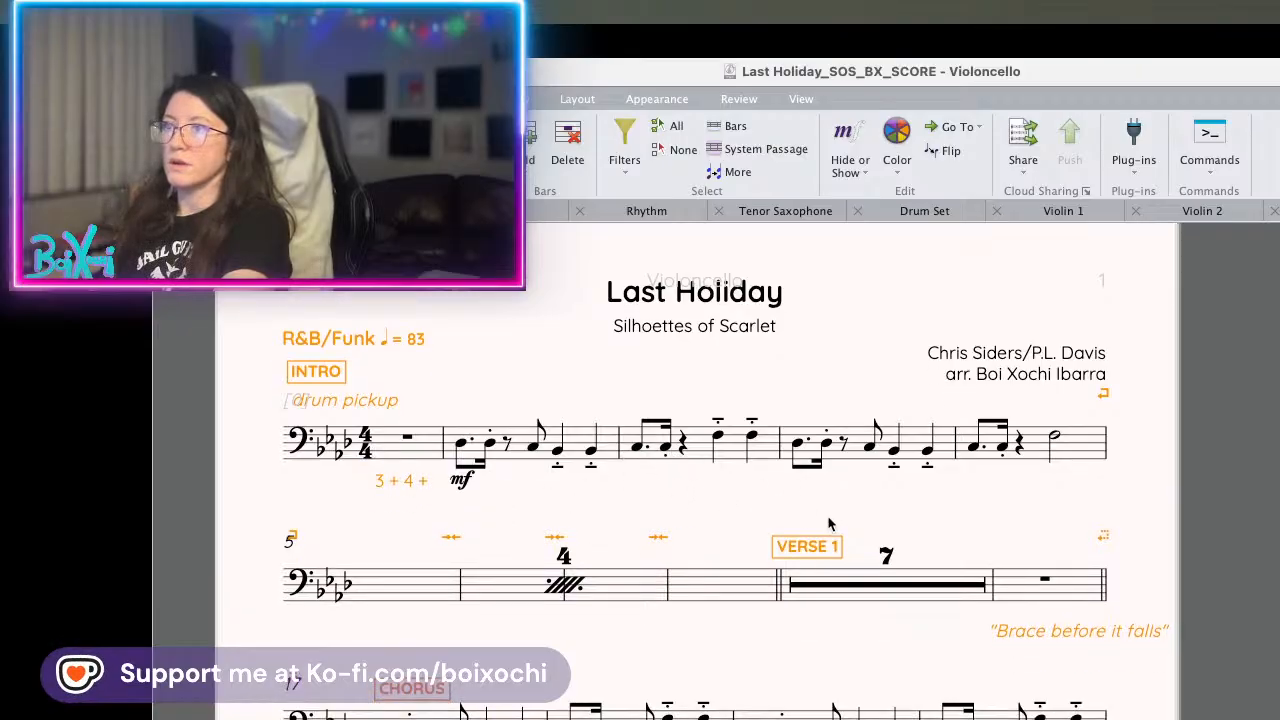
- In the Violoncello part, shift the "Brace before it falls" cue left and move the CHORUS mark at bar 17 up and left
{"action": "scroll", "coordinate": [703, 625], "scroll_direction": "down", "scroll_amount": 5}
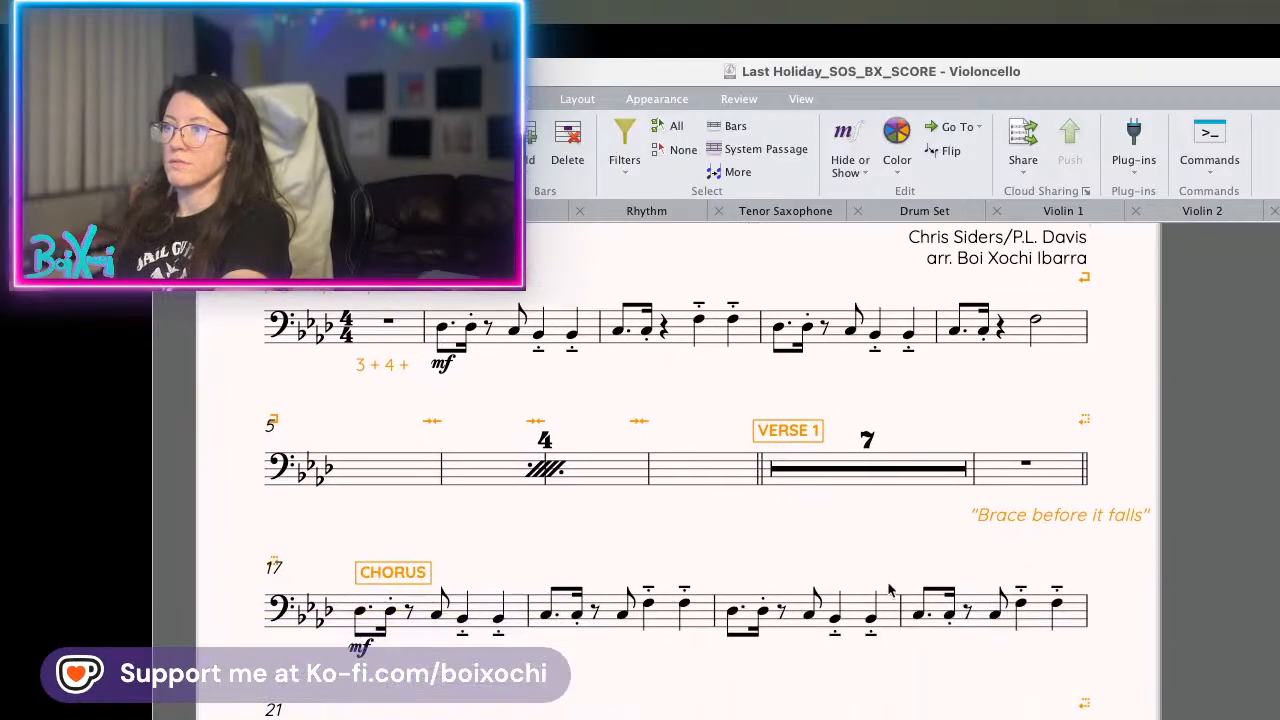
{"action": "left_click", "coordinate": [1052, 517]}
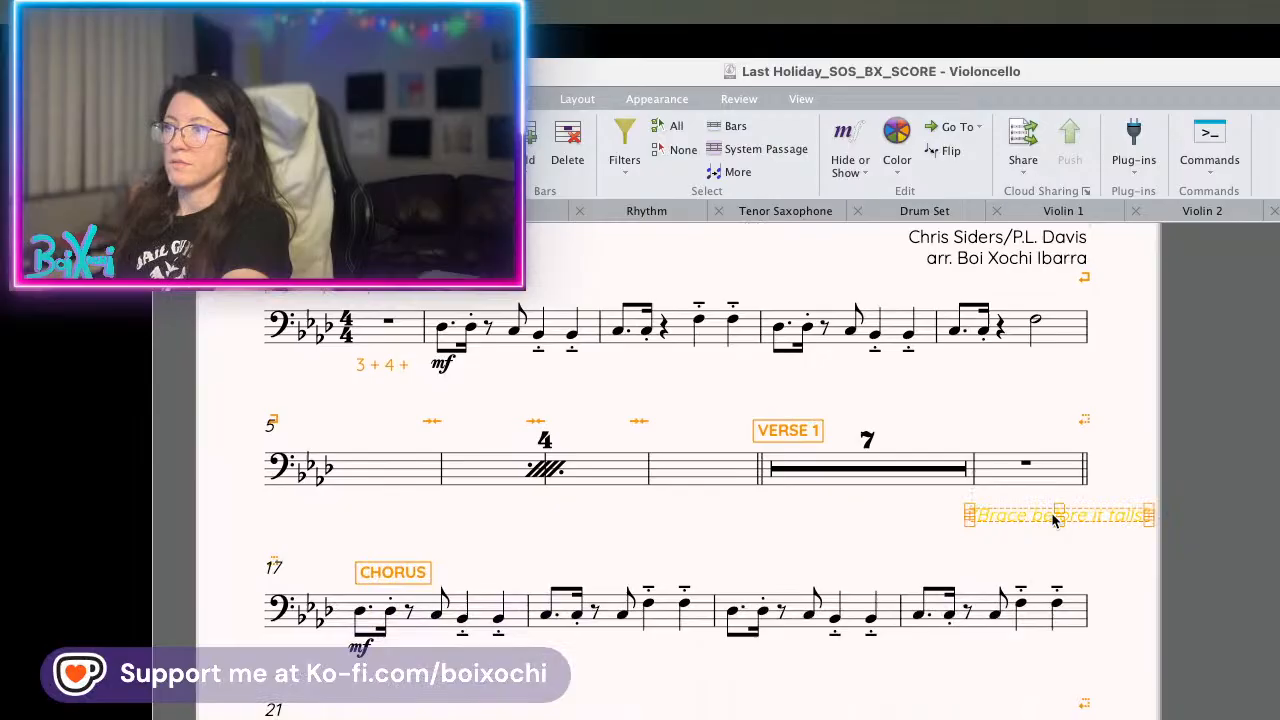
{"action": "left_click", "coordinate": [405, 575]}
{"action": "left_click_drag", "start_coordinate": [405, 575], "coordinate": [340, 555]}
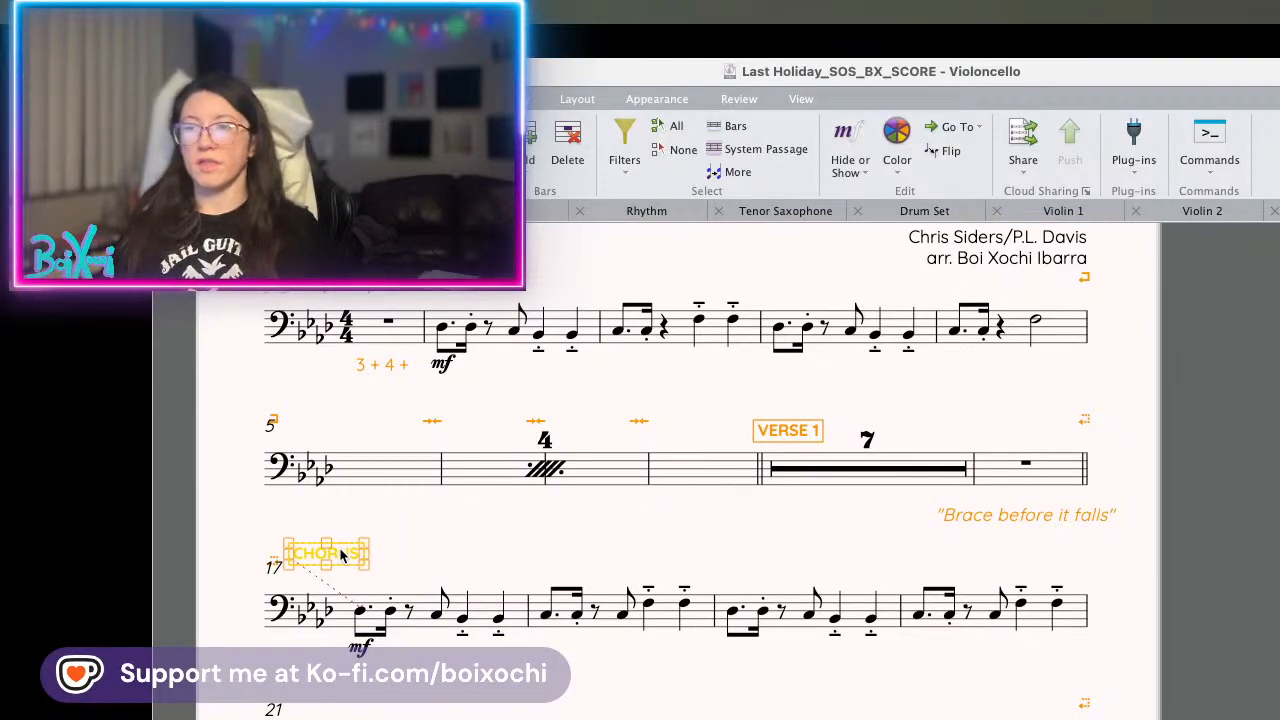
- Move the Violoncello part's VERSE 2 mark up and left above the start of bar 25
{"action": "scroll", "coordinate": [433, 678], "scroll_direction": "down", "scroll_amount": 8}
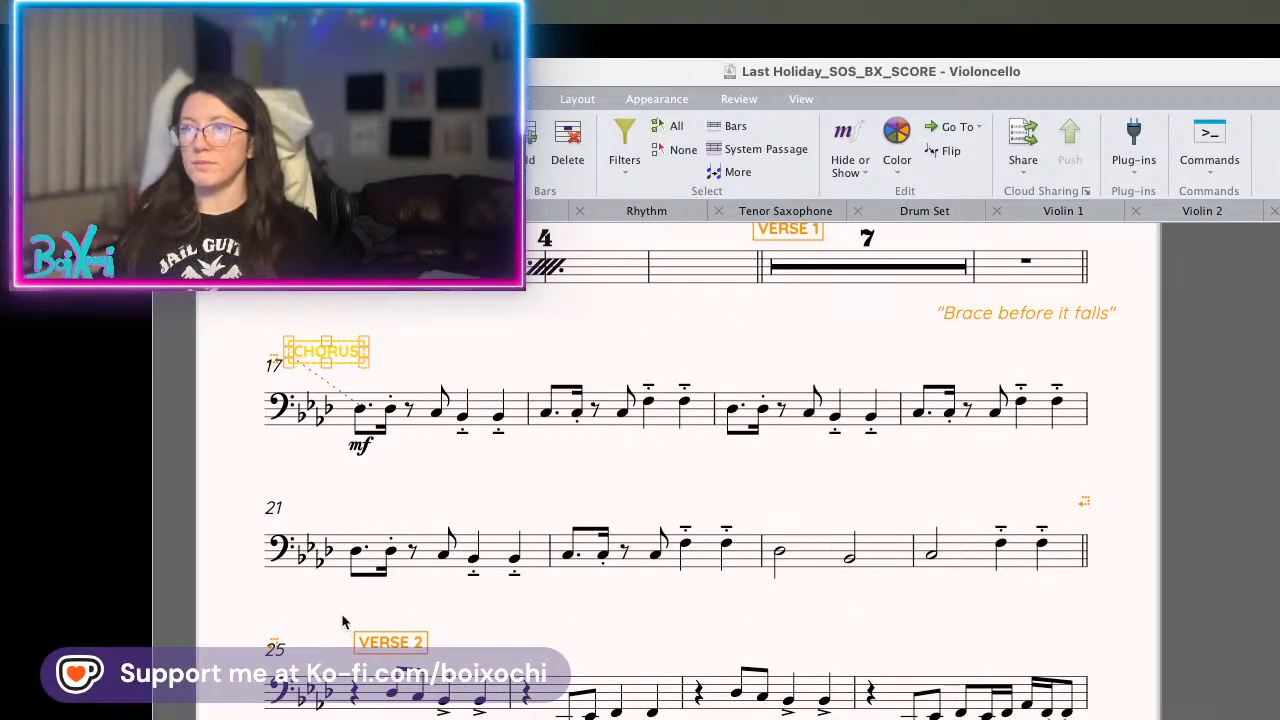
{"action": "left_click_drag", "start_coordinate": [377, 645], "coordinate": [320, 629]}
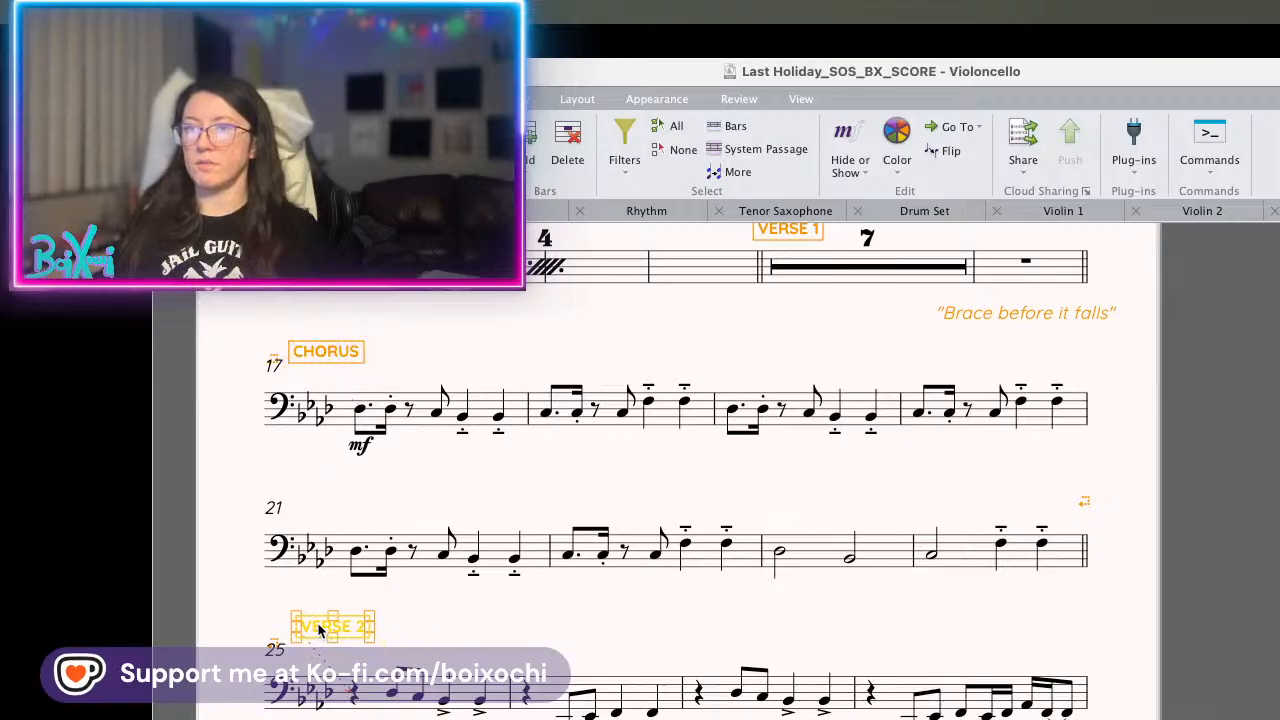
{"action": "key", "text": "Escape"}
{"action": "scroll", "coordinate": [463, 643], "scroll_direction": "down", "scroll_amount": 5}
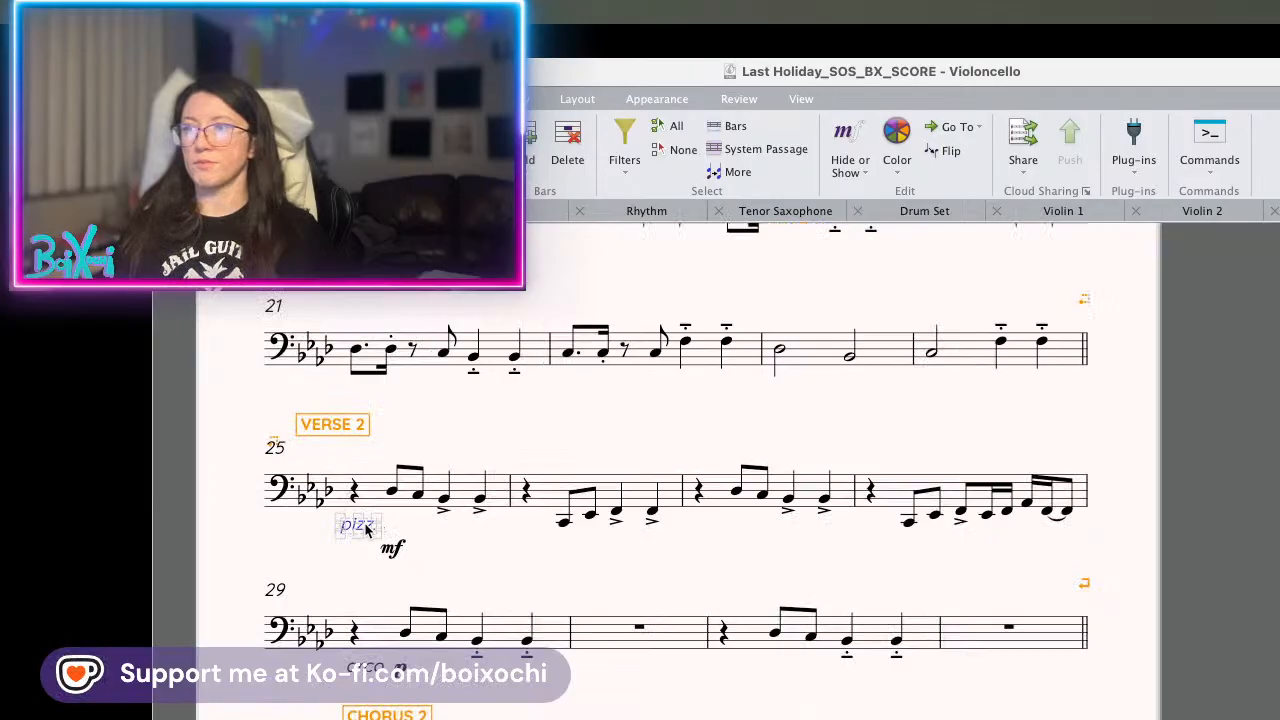
- Move the Violoncello part's CHORUS 2 mark up and left above the start of bar 33
{"action": "scroll", "coordinate": [533, 572], "scroll_direction": "down", "scroll_amount": 3}
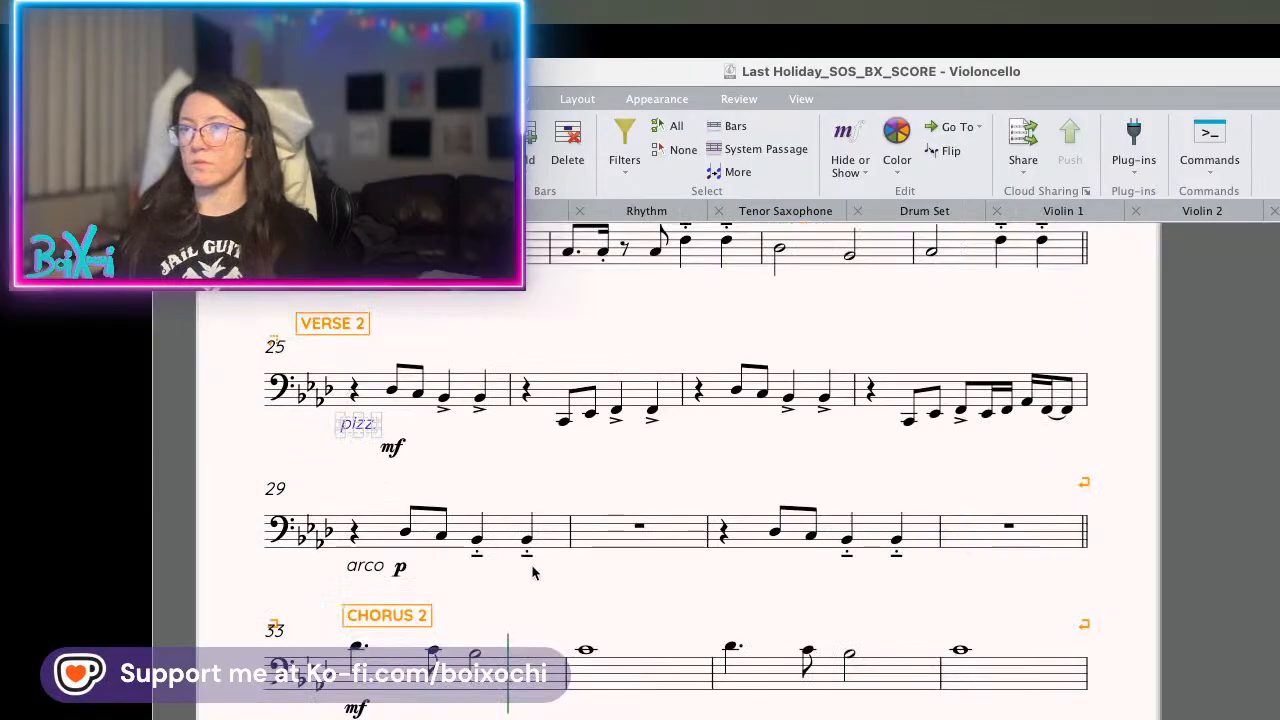
{"action": "left_click", "coordinate": [407, 533]}
{"action": "scroll", "coordinate": [592, 603], "scroll_direction": "down", "scroll_amount": 3}
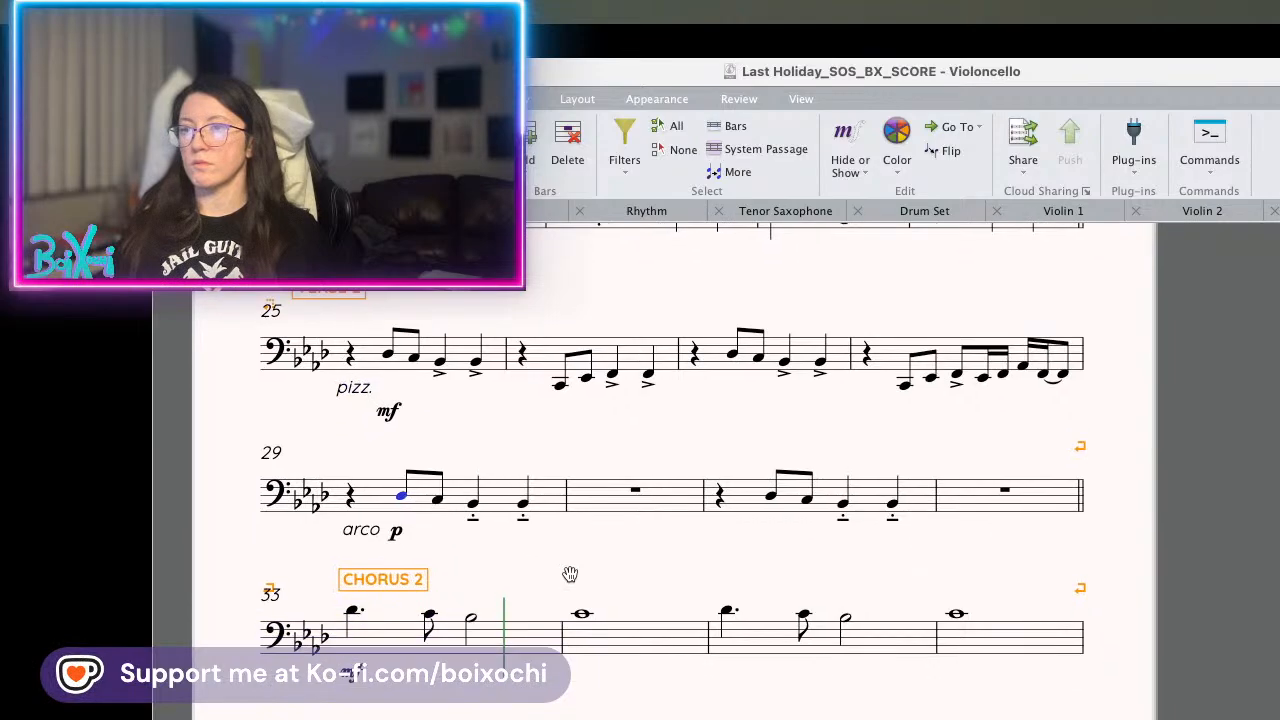
{"action": "left_click", "coordinate": [333, 463]}
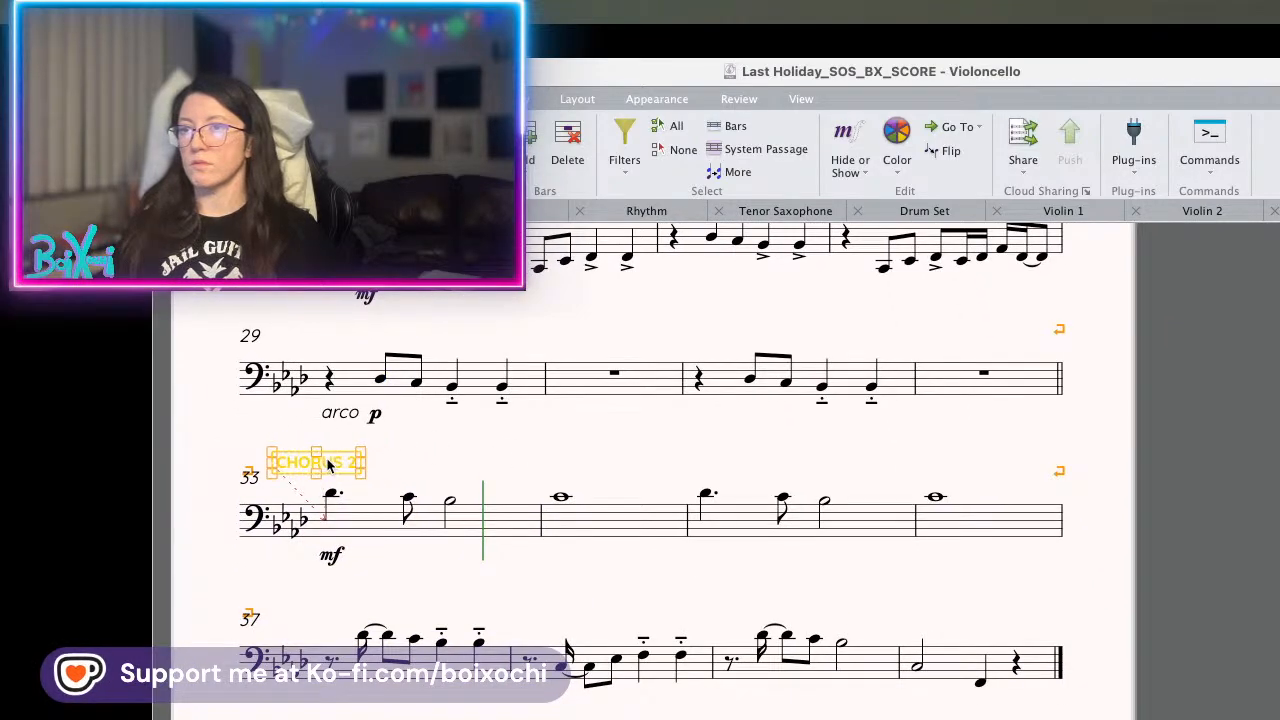
- Step through the Violoncello notes from bar 33 to the final bar to check them
{"action": "left_click", "coordinate": [332, 494]}
{"action": "key", "text": "Right"}
{"action": "key", "text": "Right"}
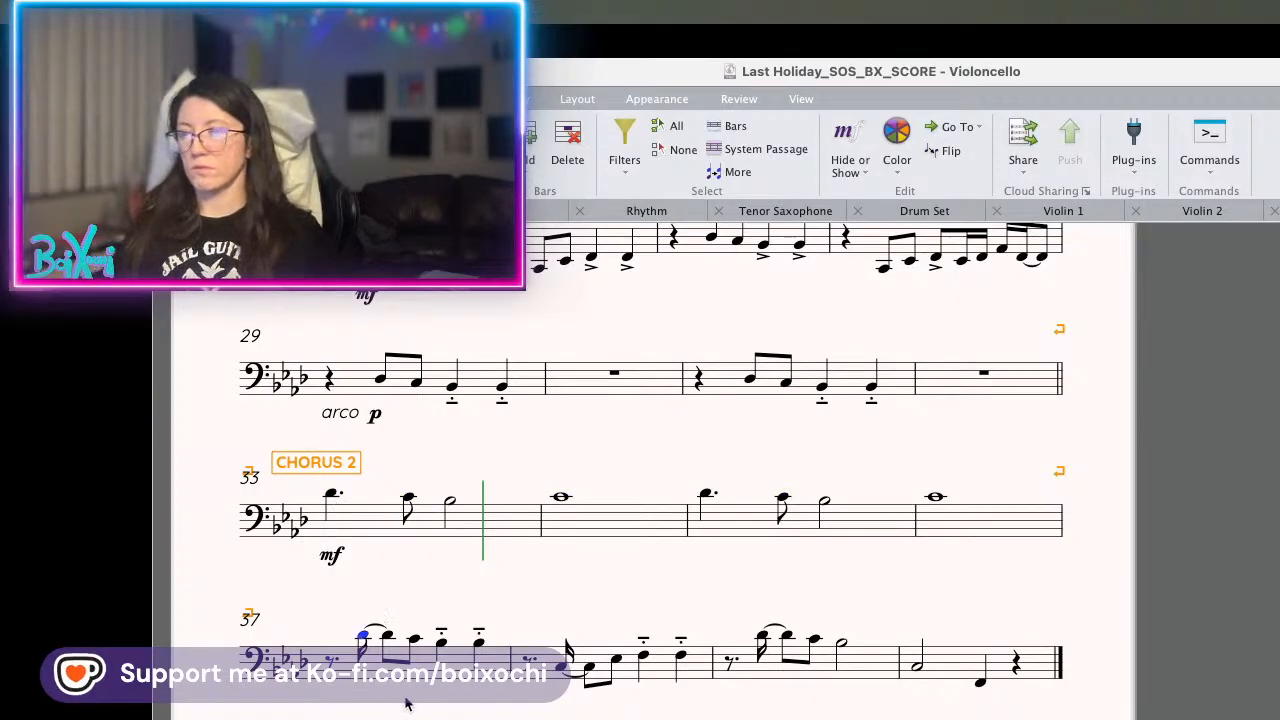
{"action": "scroll", "coordinate": [392, 620], "scroll_direction": "down", "scroll_amount": 2}
{"action": "left_click", "coordinate": [552, 577]}
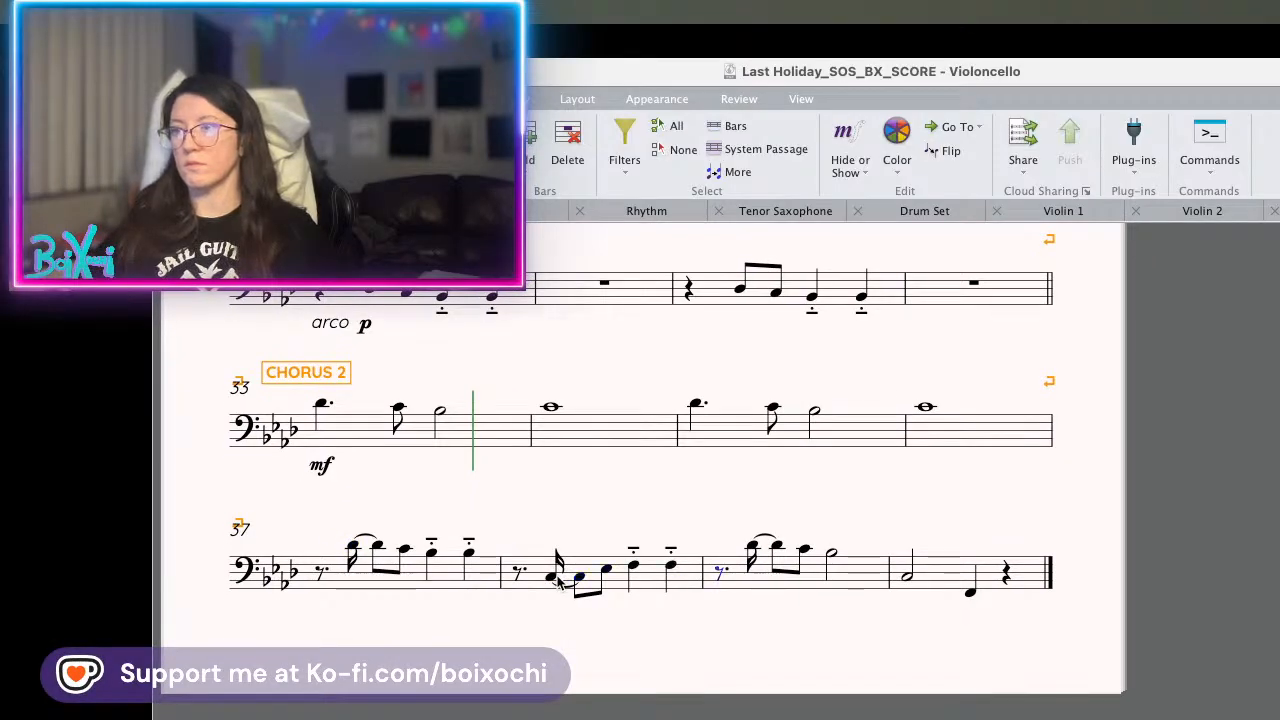
{"action": "key", "text": "Right"}
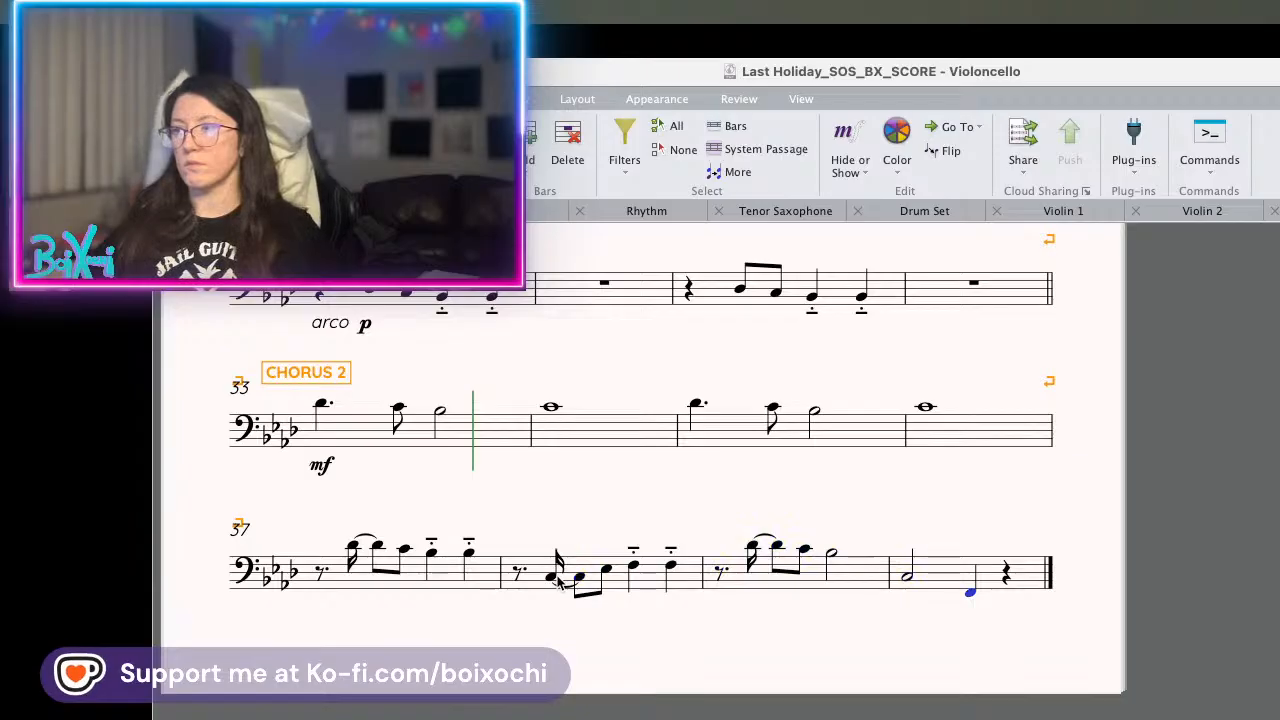
- Switch to the full score and play it back from the first Violoncello note of bar 39
{"action": "key", "text": "w"}
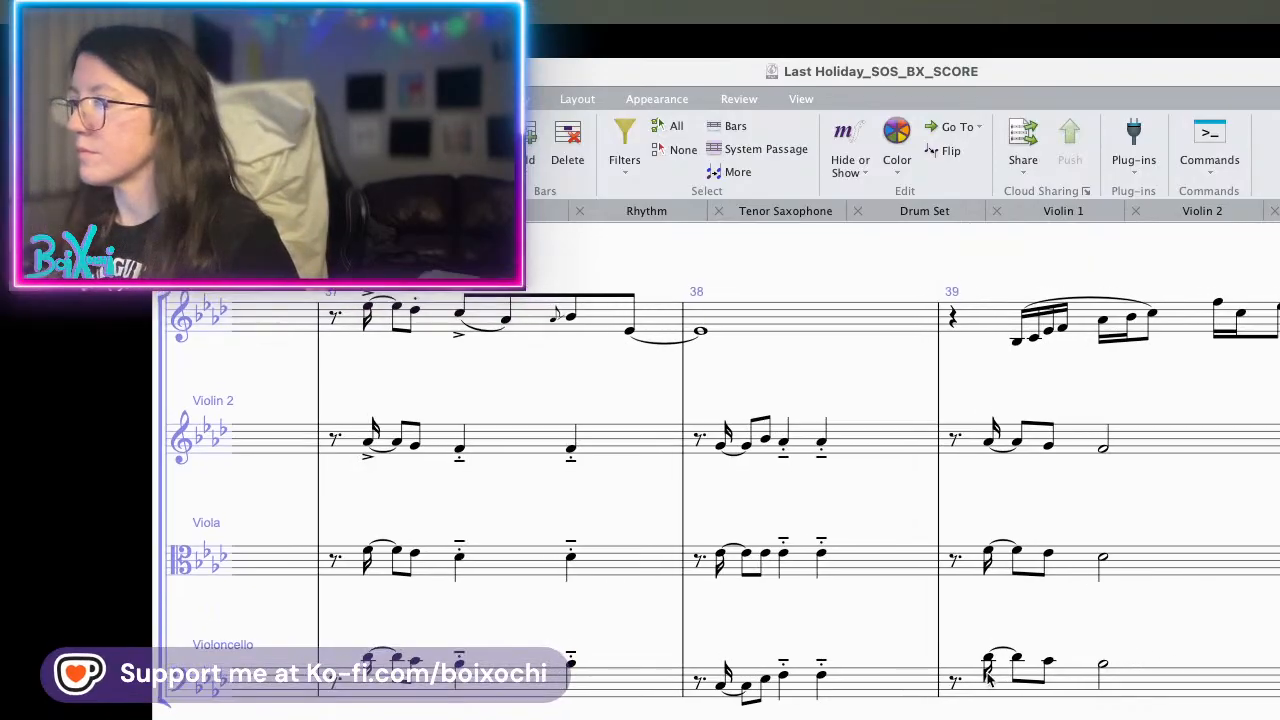
{"action": "left_click", "coordinate": [985, 662]}
{"action": "key", "text": "p"}
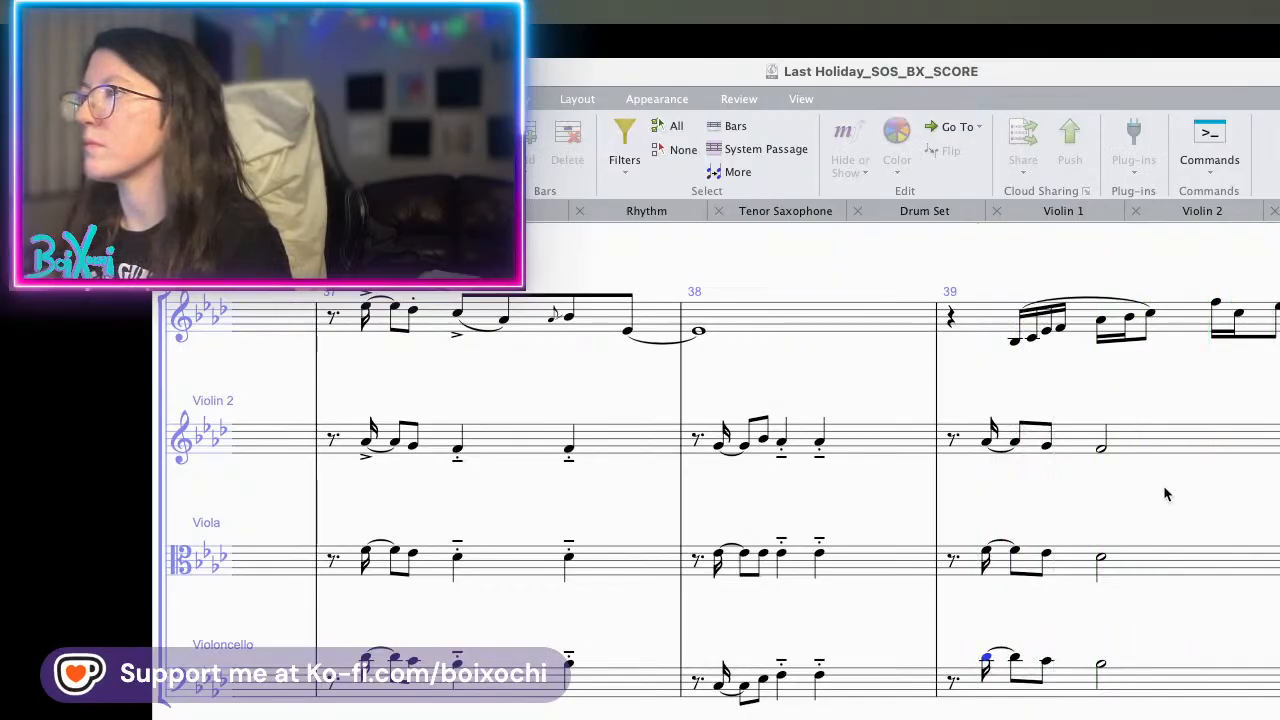
{"action": "key", "text": "space"}
- Transpose the Violin 1 passage in bars 39 and 40 up an octave
{"action": "left_click_drag", "start_coordinate": [1129, 391], "coordinate": [1024, 620]}
{"action": "left_click", "coordinate": [898, 551]}
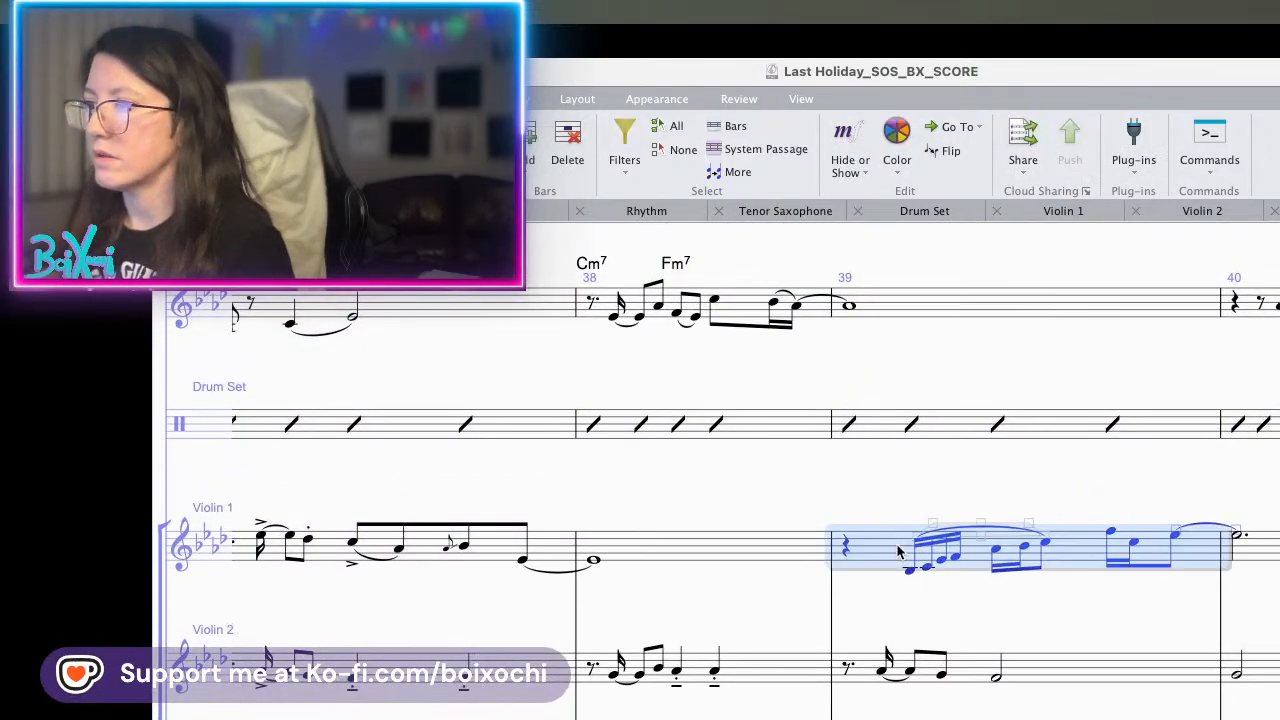
{"action": "left_click", "coordinate": [1273, 545], "text": "shift"}
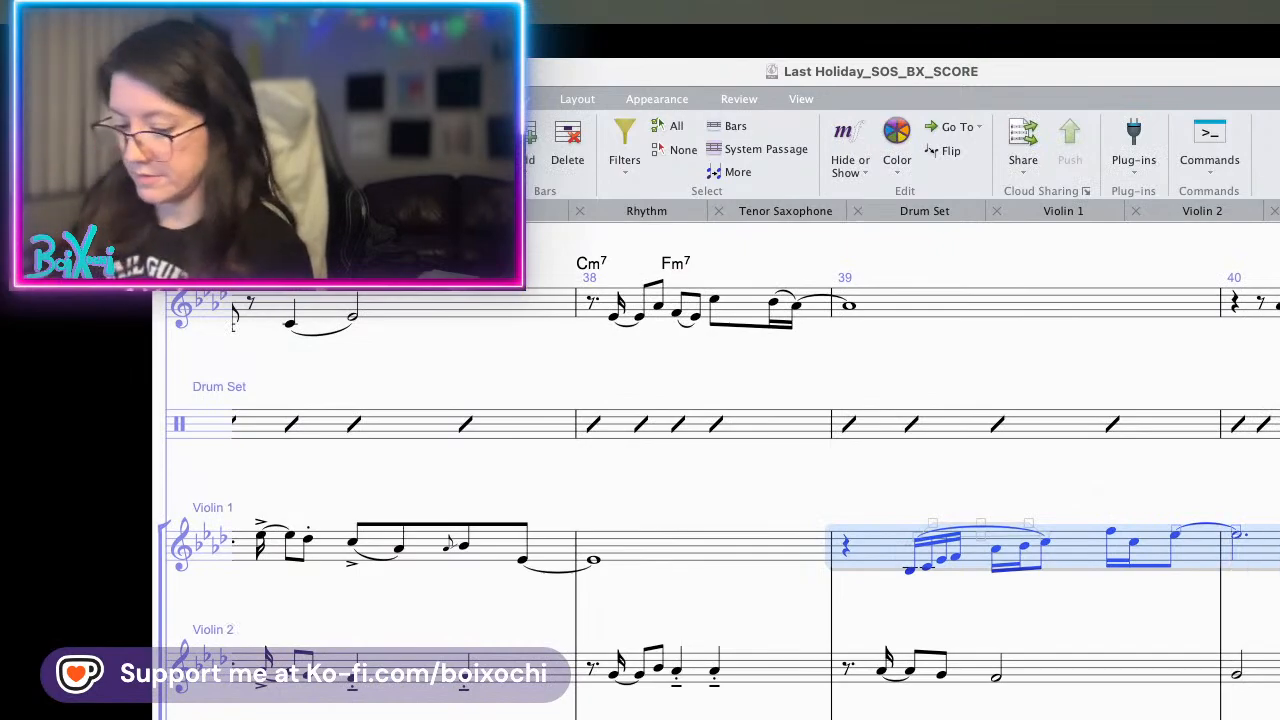
{"action": "key", "text": "super+Up"}
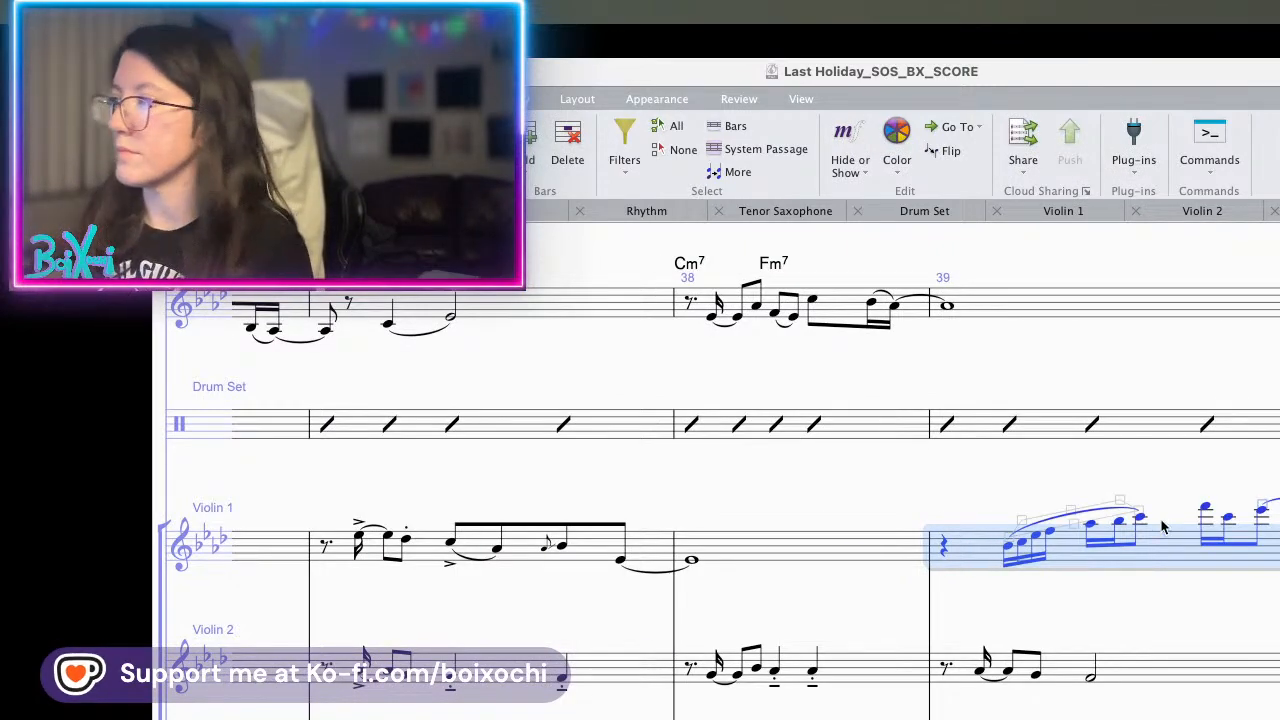
- Play back the full score to hear the Violin 1 run starting in bar 39
{"action": "left_click", "coordinate": [1008, 552]}
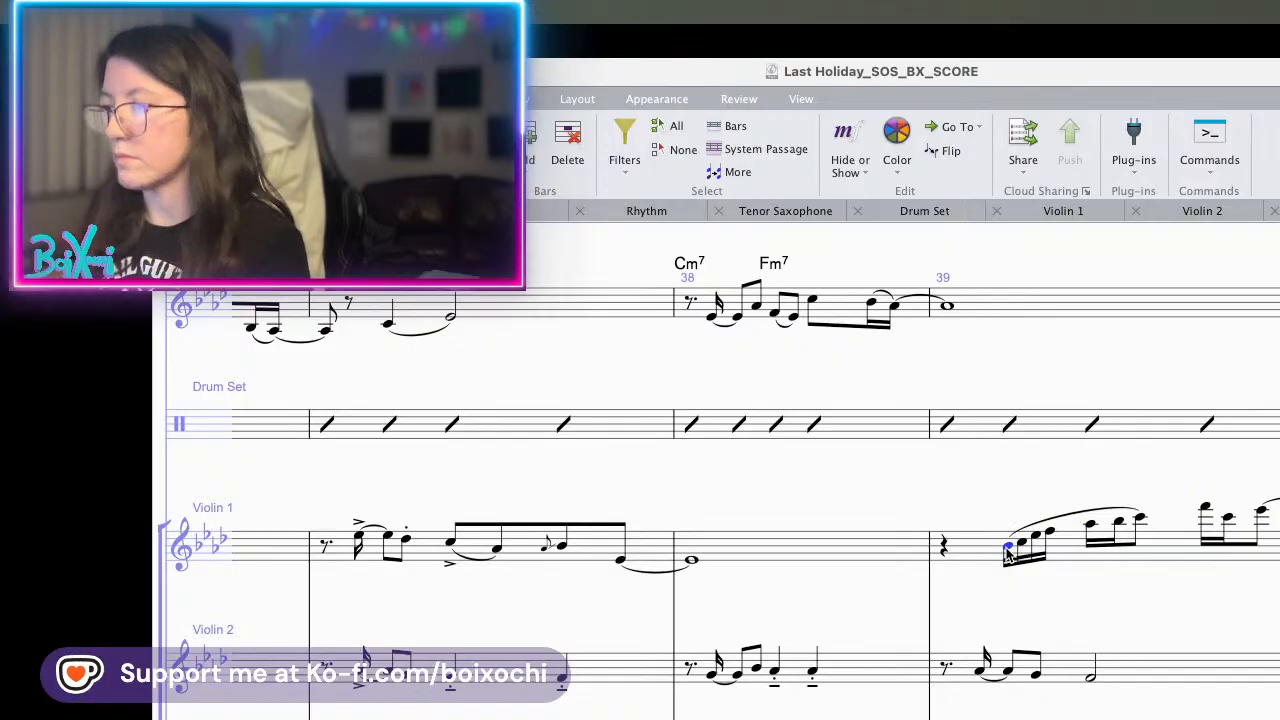
{"action": "key", "text": "space"}
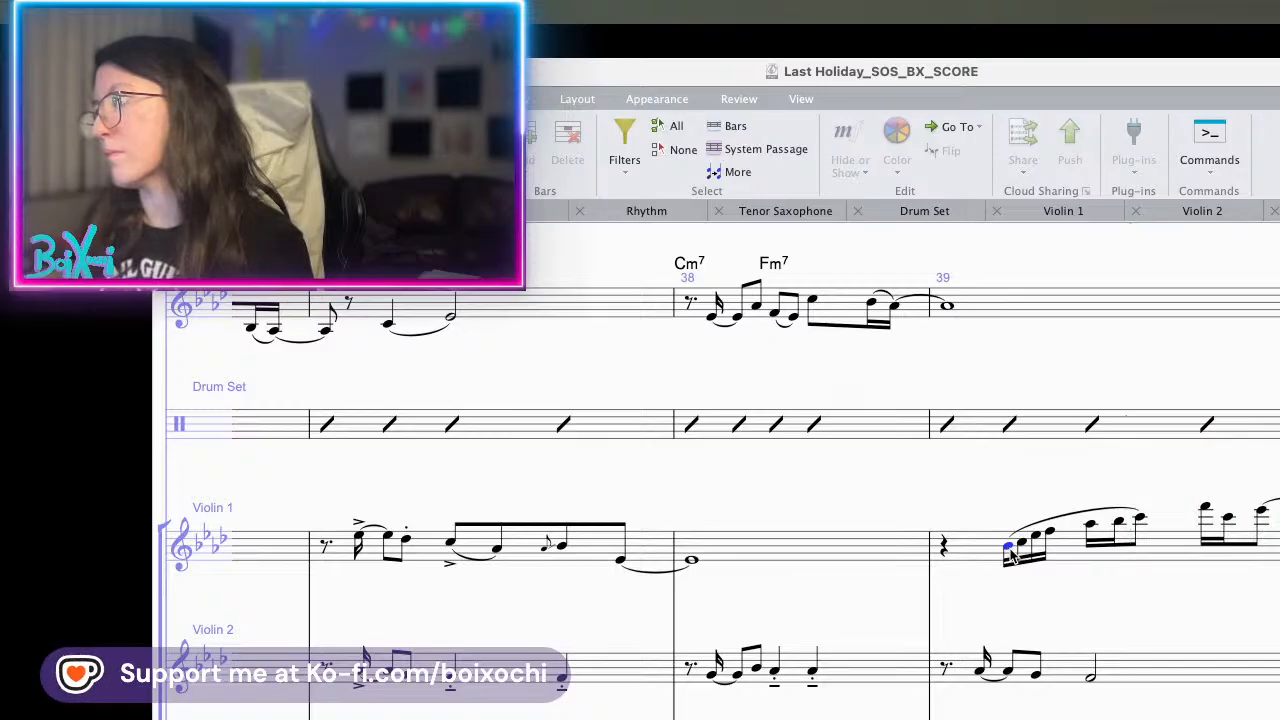
{"action": "key", "text": "space"}
{"action": "key", "text": "space"}
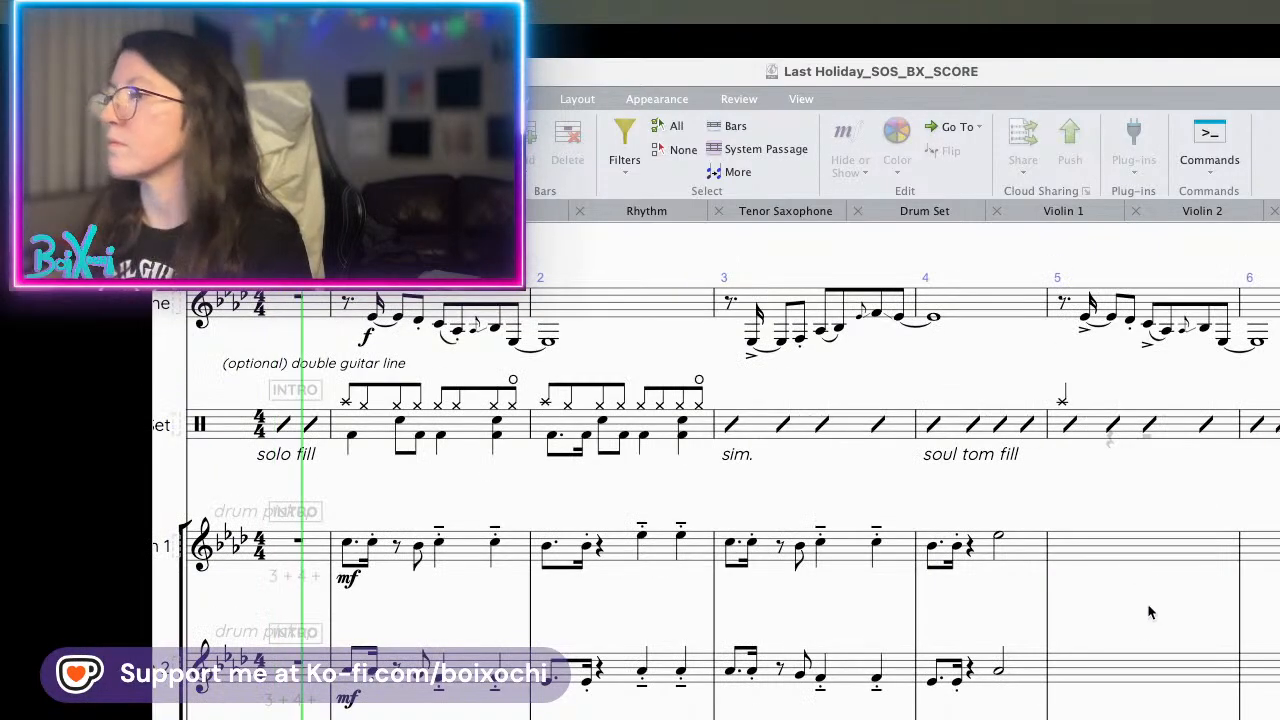
{"action": "key", "text": "space"}
{"action": "scroll", "coordinate": [1136, 607], "scroll_direction": "right", "scroll_amount": 20}
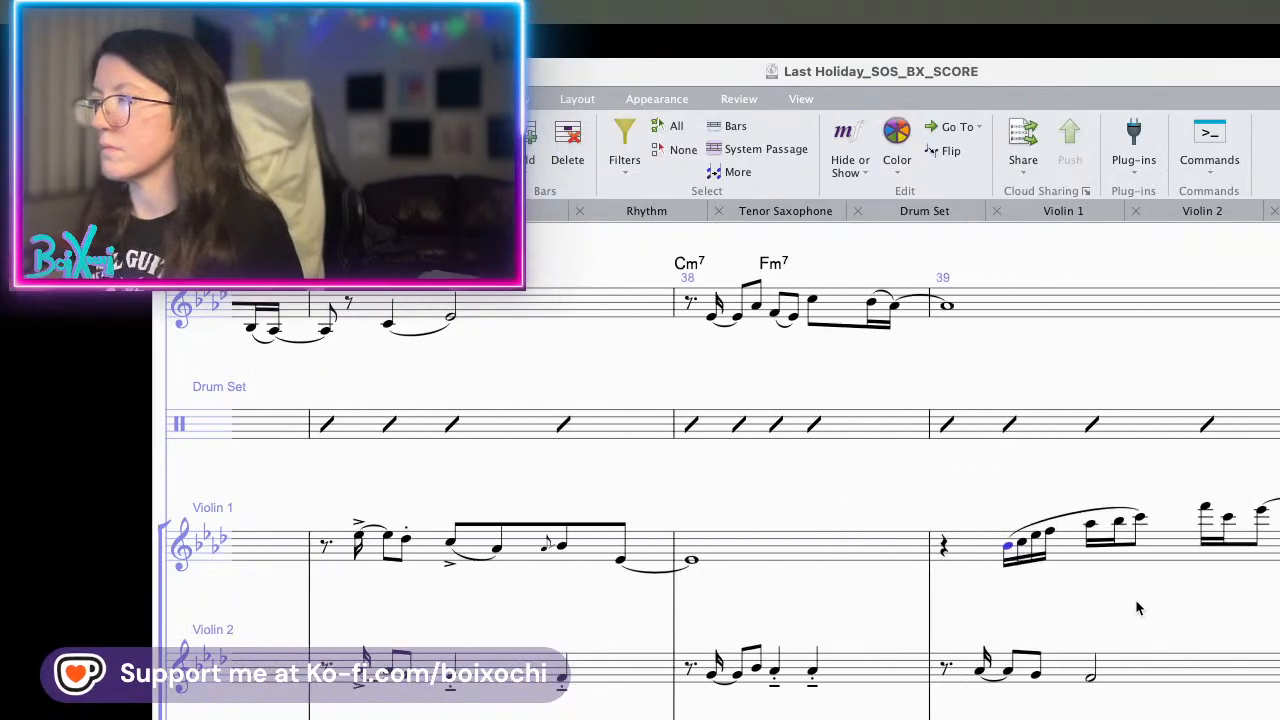
- Transpose the Violin 1 passage in bars 33 and 34 up an octave
{"action": "scroll", "coordinate": [1136, 607], "scroll_direction": "left", "scroll_amount": 3}
{"action": "scroll", "coordinate": [1136, 607], "scroll_direction": "left", "scroll_amount": 10}
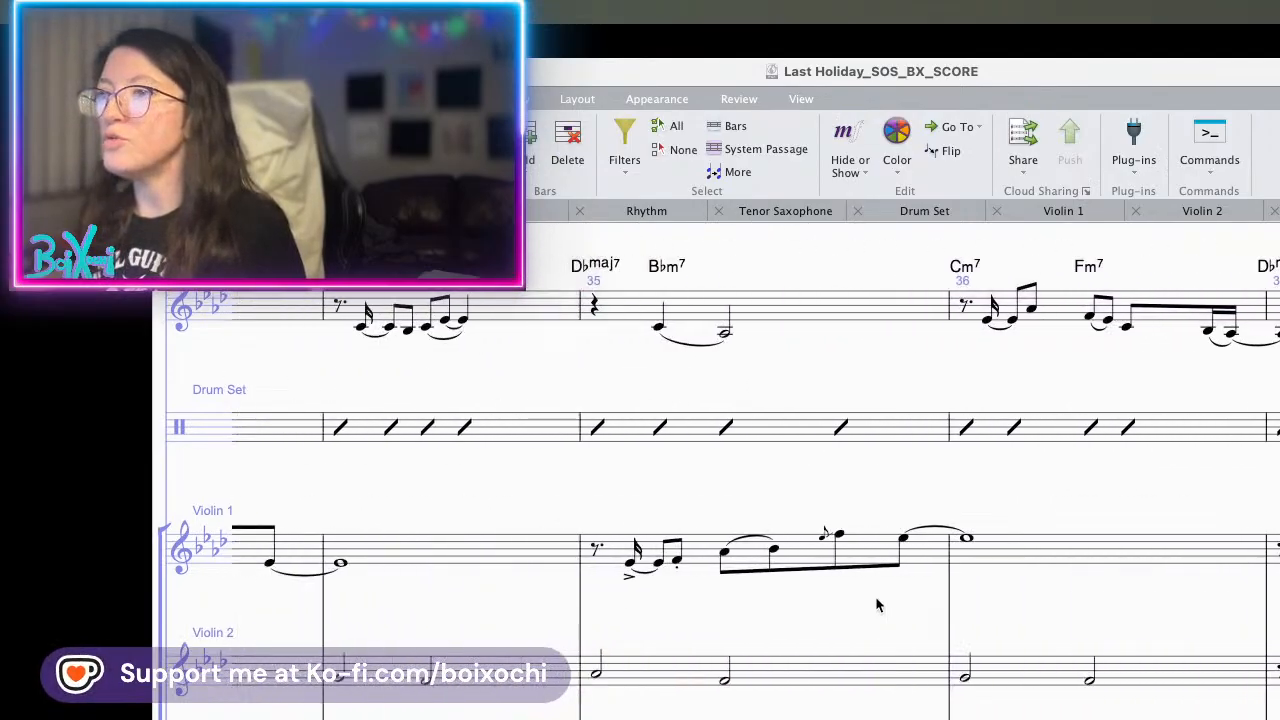
{"action": "scroll", "coordinate": [853, 611], "scroll_direction": "left", "scroll_amount": 1}
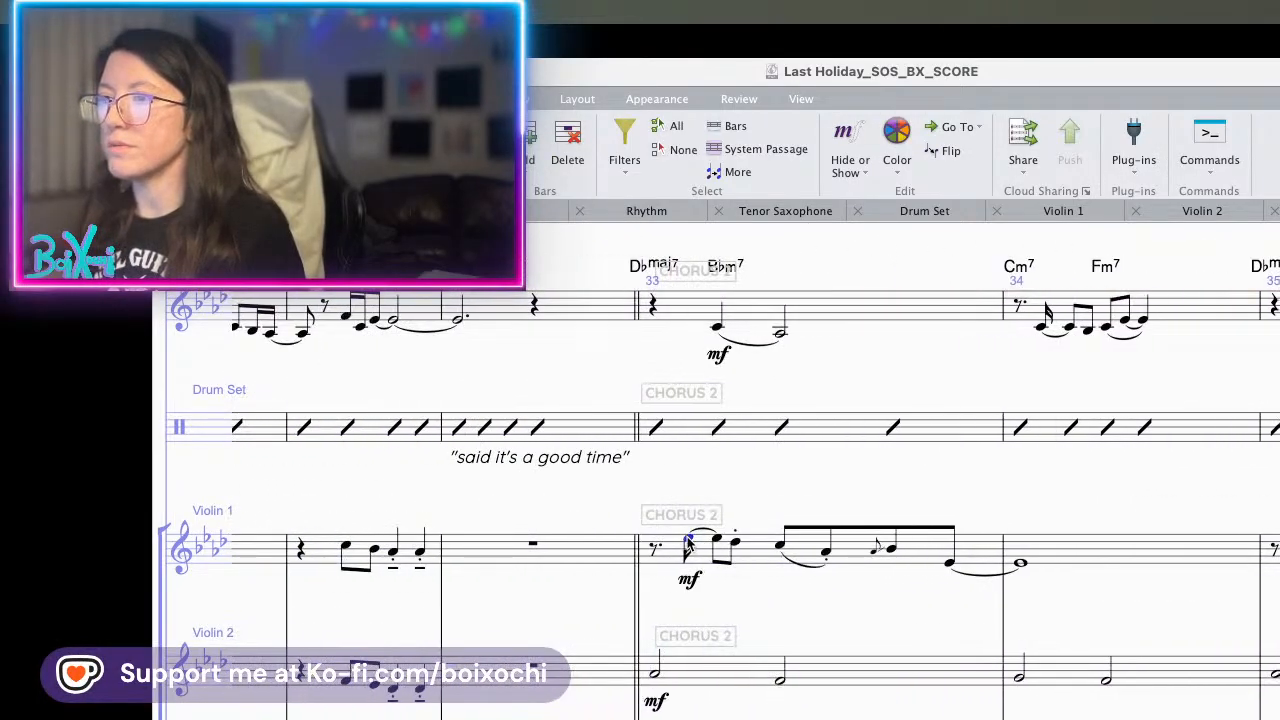
{"action": "left_click", "coordinate": [700, 557]}
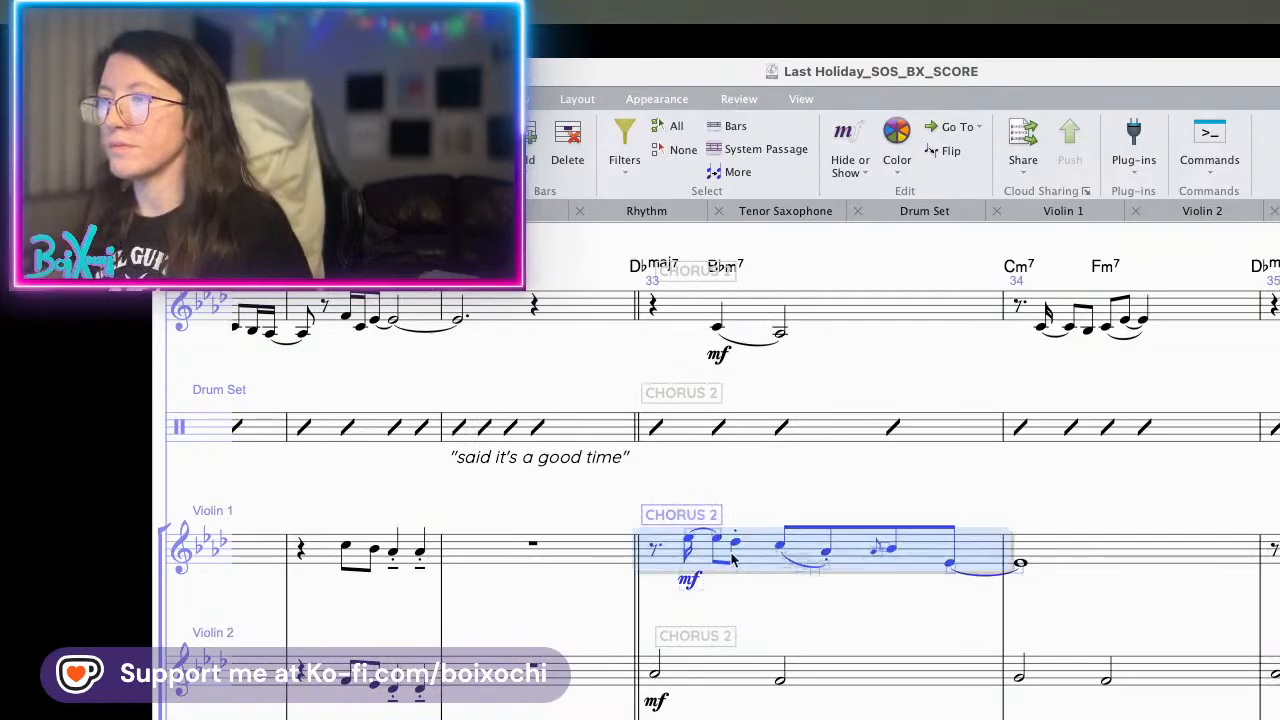
{"action": "left_click", "coordinate": [1123, 558], "text": "shift"}
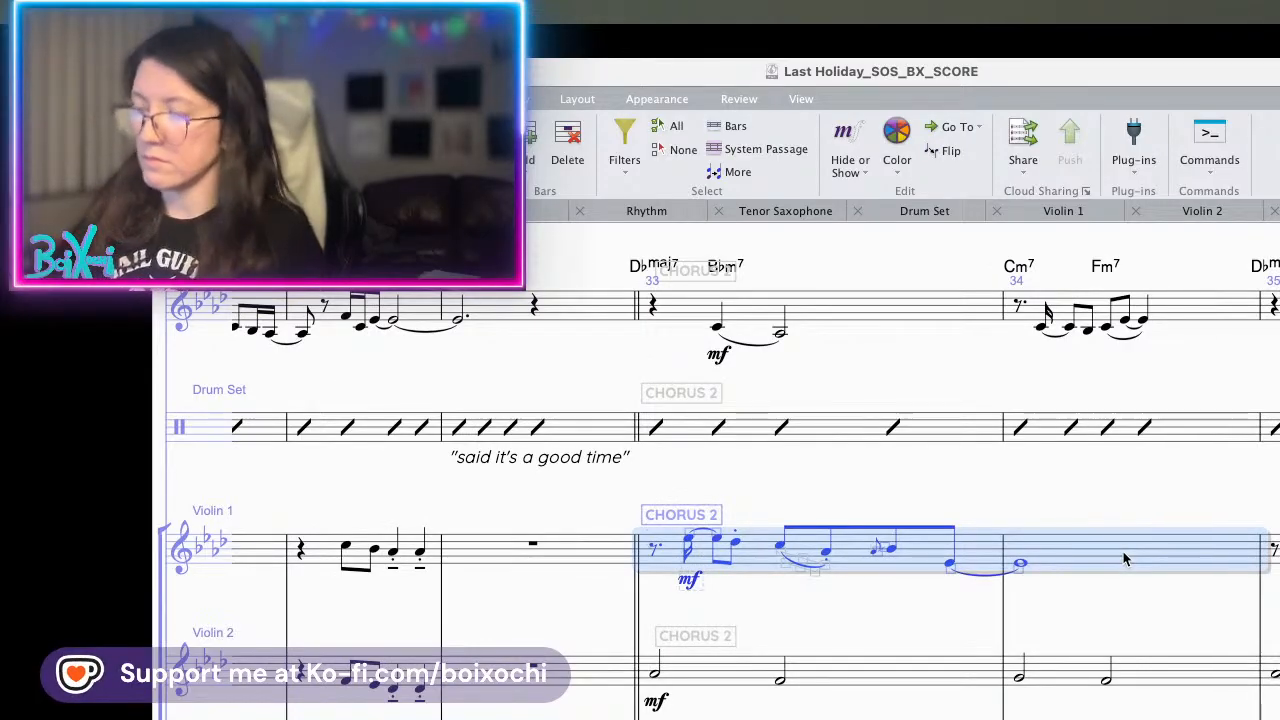
{"action": "key", "text": "ctrl+Up"}
{"action": "scroll", "coordinate": [886, 623], "scroll_direction": "up", "scroll_amount": 2}
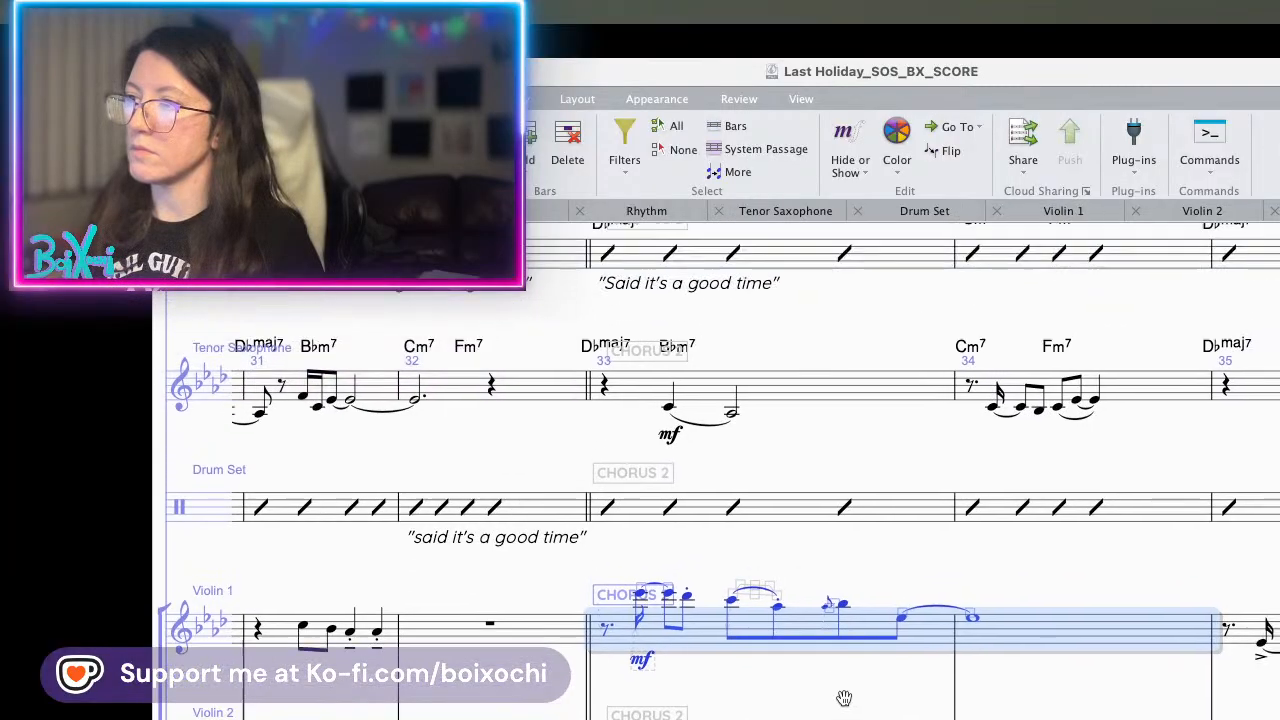
- Transpose the Violin 1 passage in bars 35 and 36 up an octave
{"action": "scroll", "coordinate": [843, 694], "scroll_direction": "right", "scroll_amount": 5}
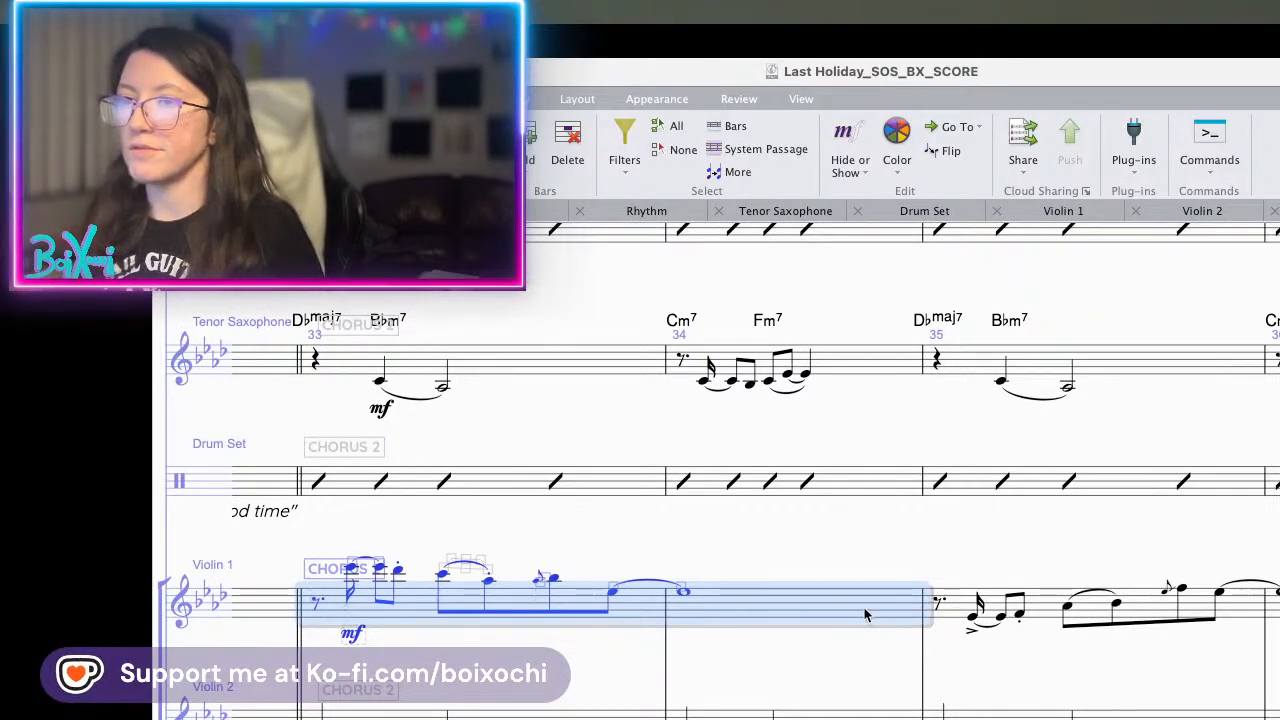
{"action": "left_click", "coordinate": [965, 612]}
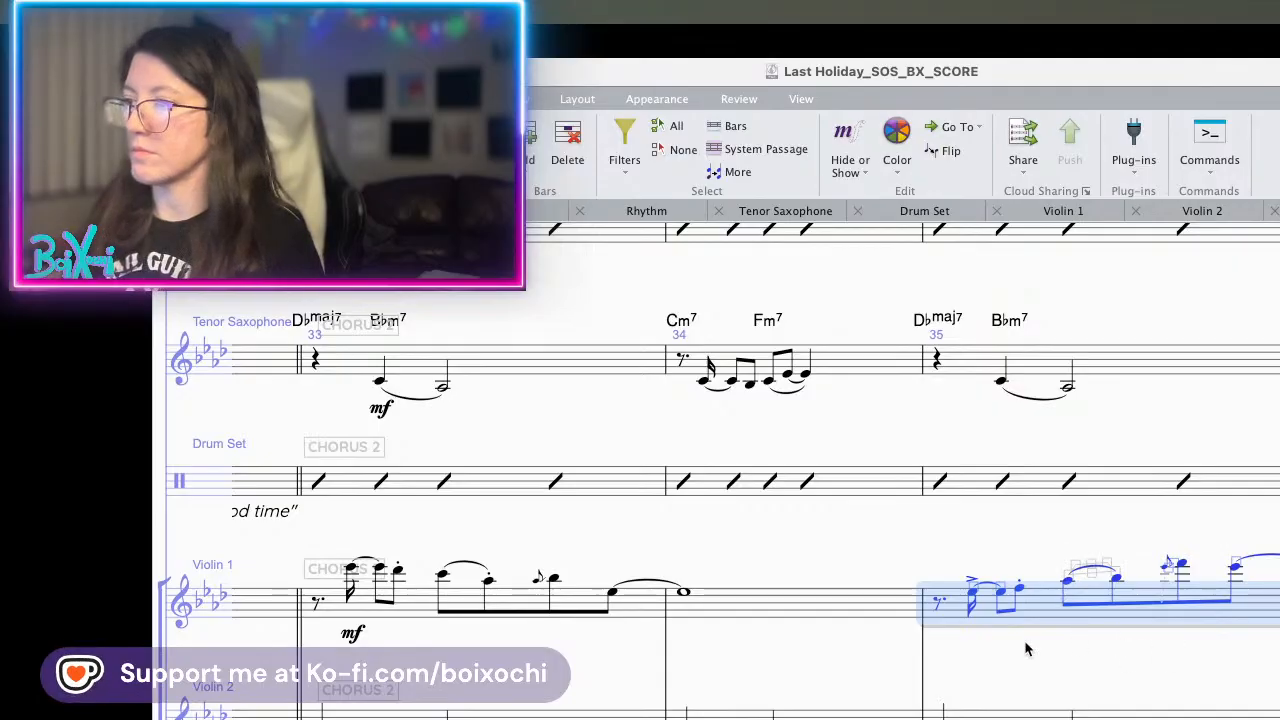
{"action": "key", "text": "shift+Right"}
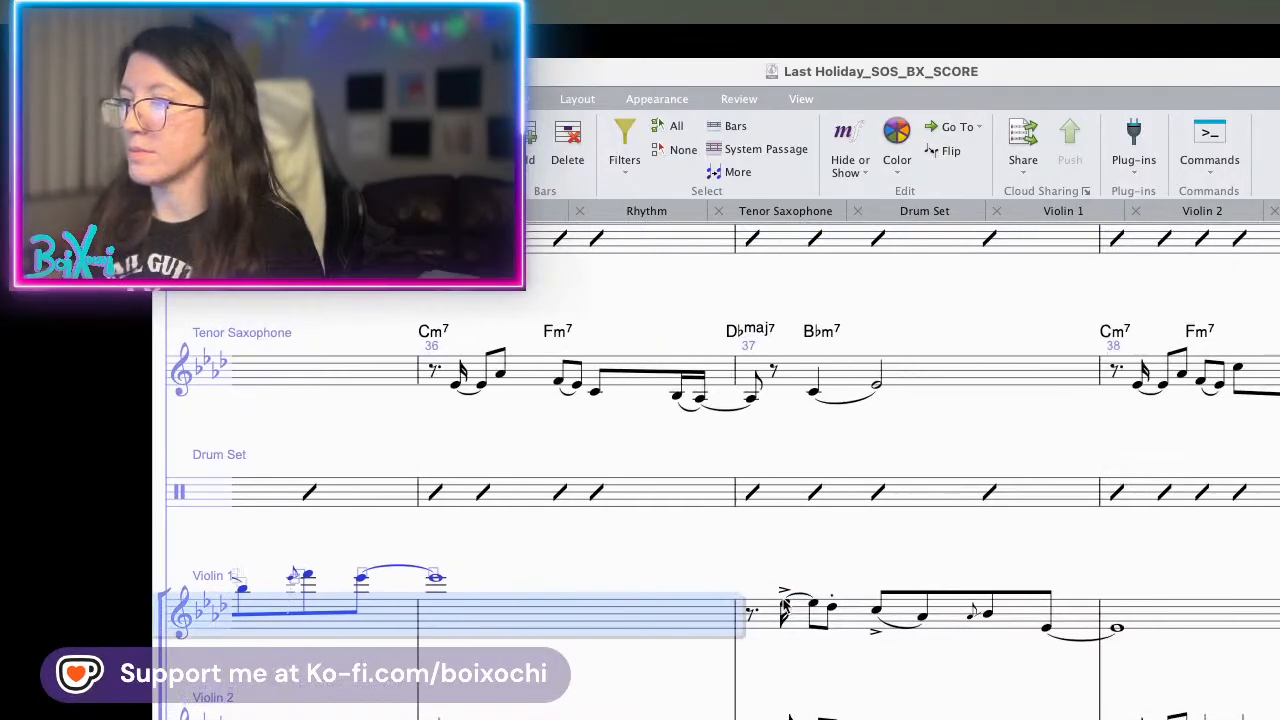
- Transpose the Violin 1 passage in bars 37 and 38 up an octave
{"action": "left_click", "coordinate": [785, 613]}
{"action": "left_click", "coordinate": [801, 626]}
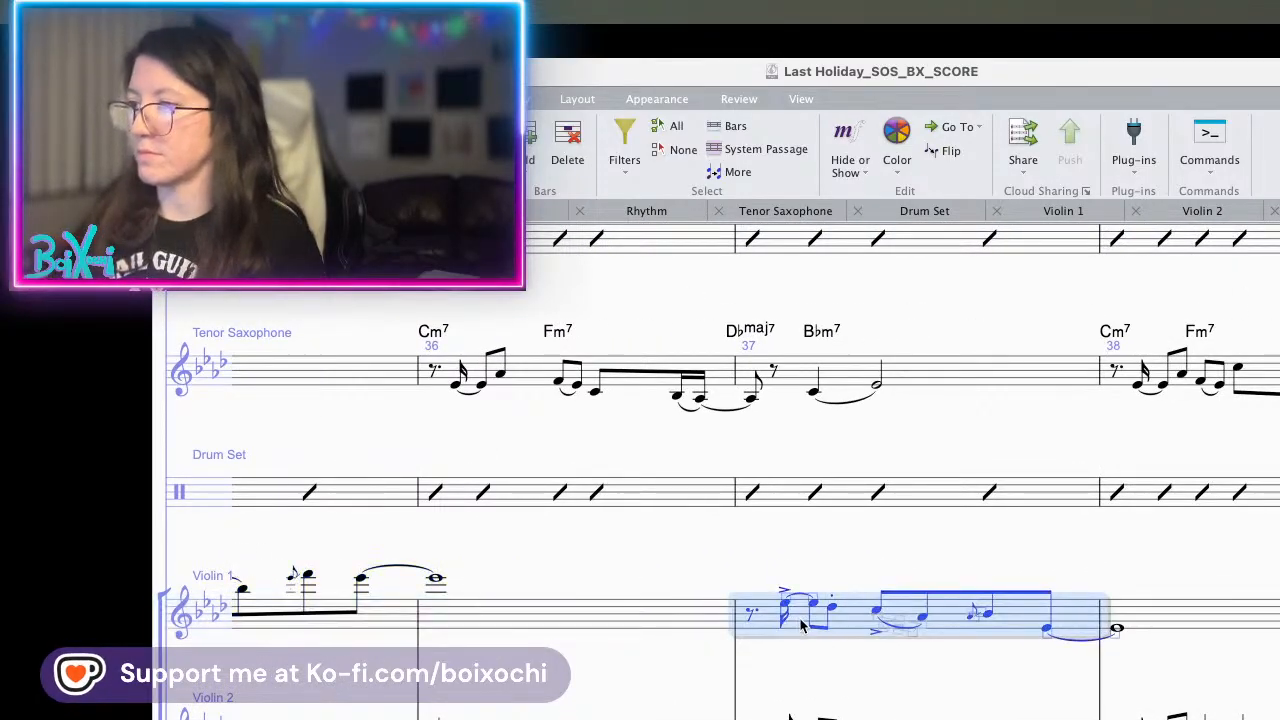
{"action": "left_click", "coordinate": [1217, 627]}
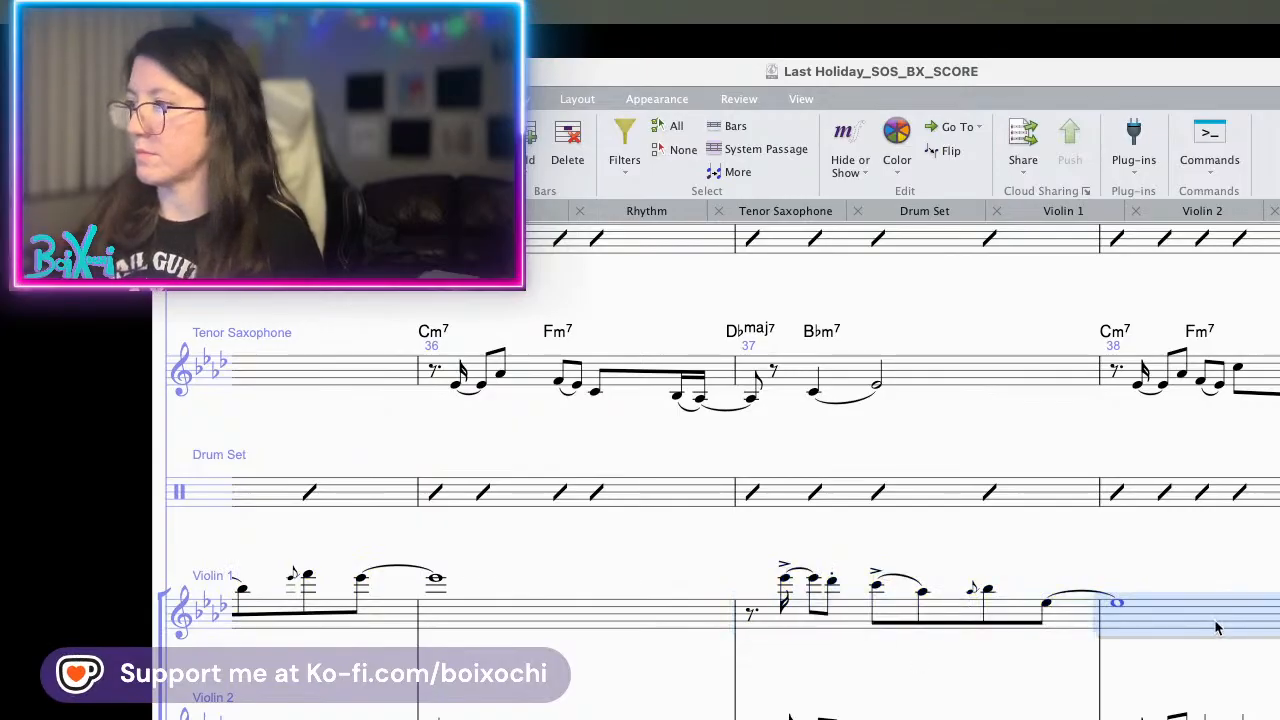
- Play back the full score from the first Violin 1 note of bar 33 to the end
{"action": "scroll", "coordinate": [612, 671], "scroll_direction": "left", "scroll_amount": 5}
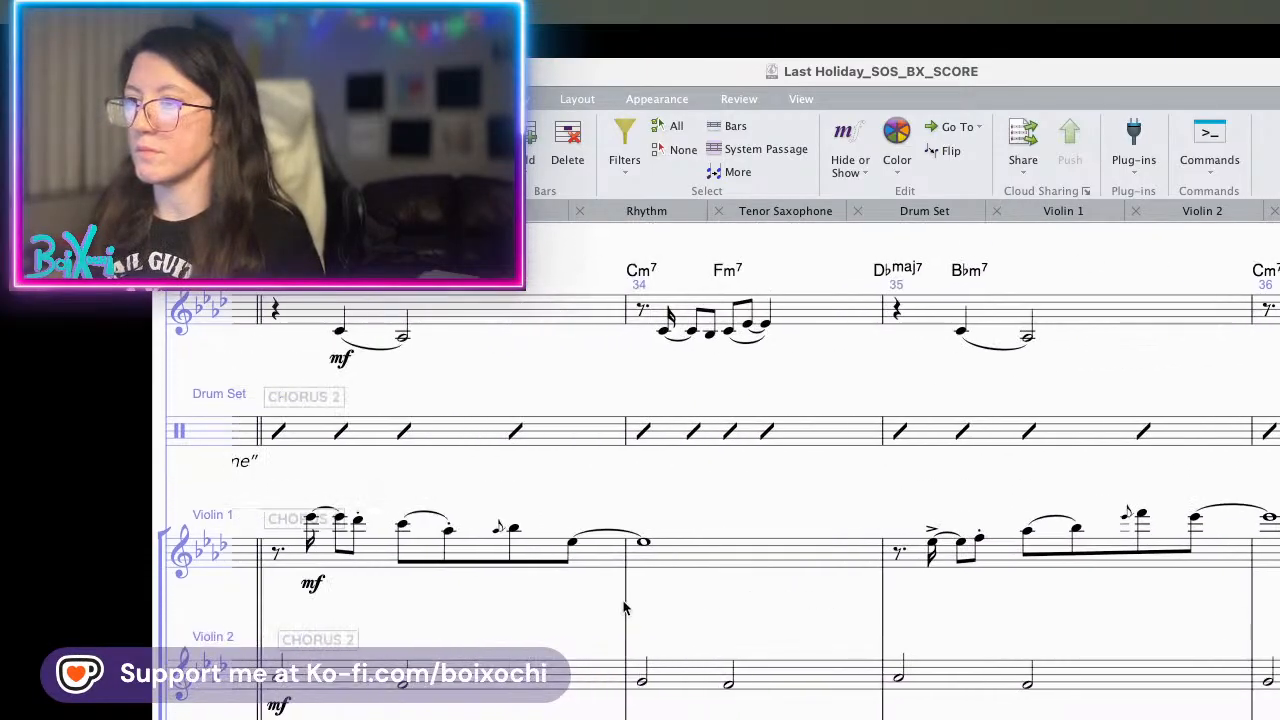
{"action": "left_click_drag", "start_coordinate": [549, 610], "coordinate": [741, 593]}
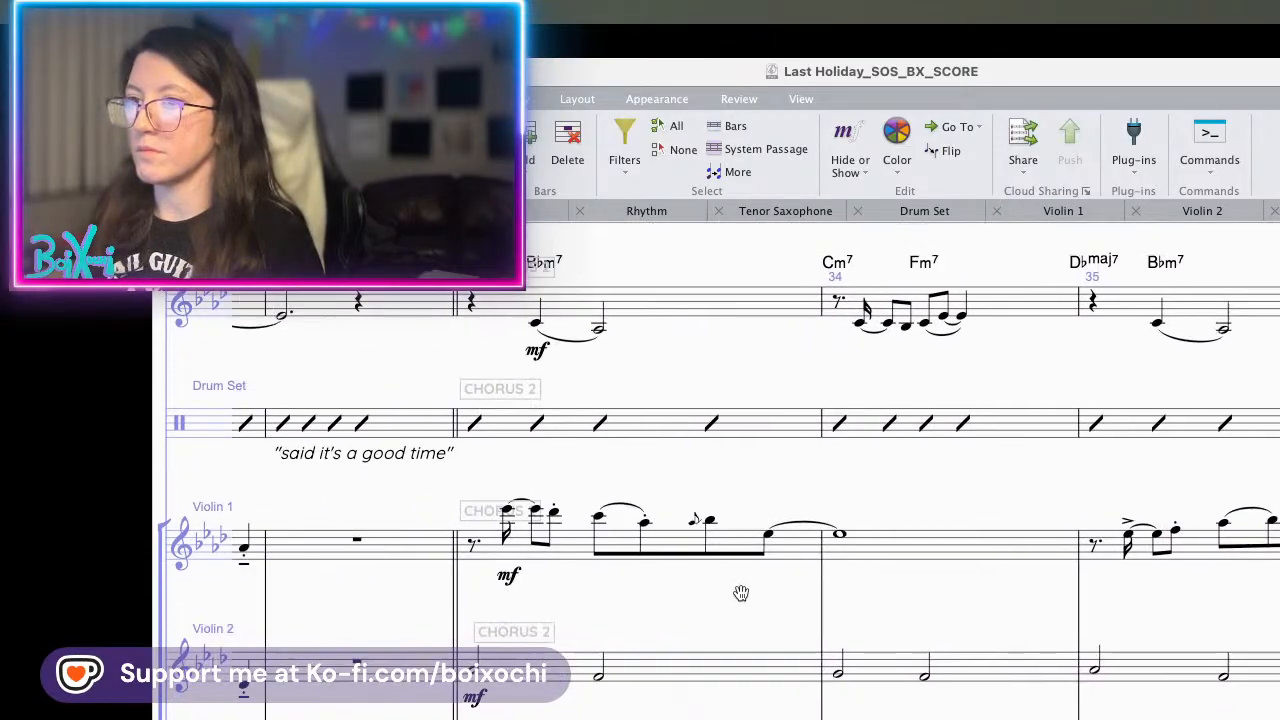
{"action": "left_click", "coordinate": [507, 513]}
{"action": "key", "text": "p"}
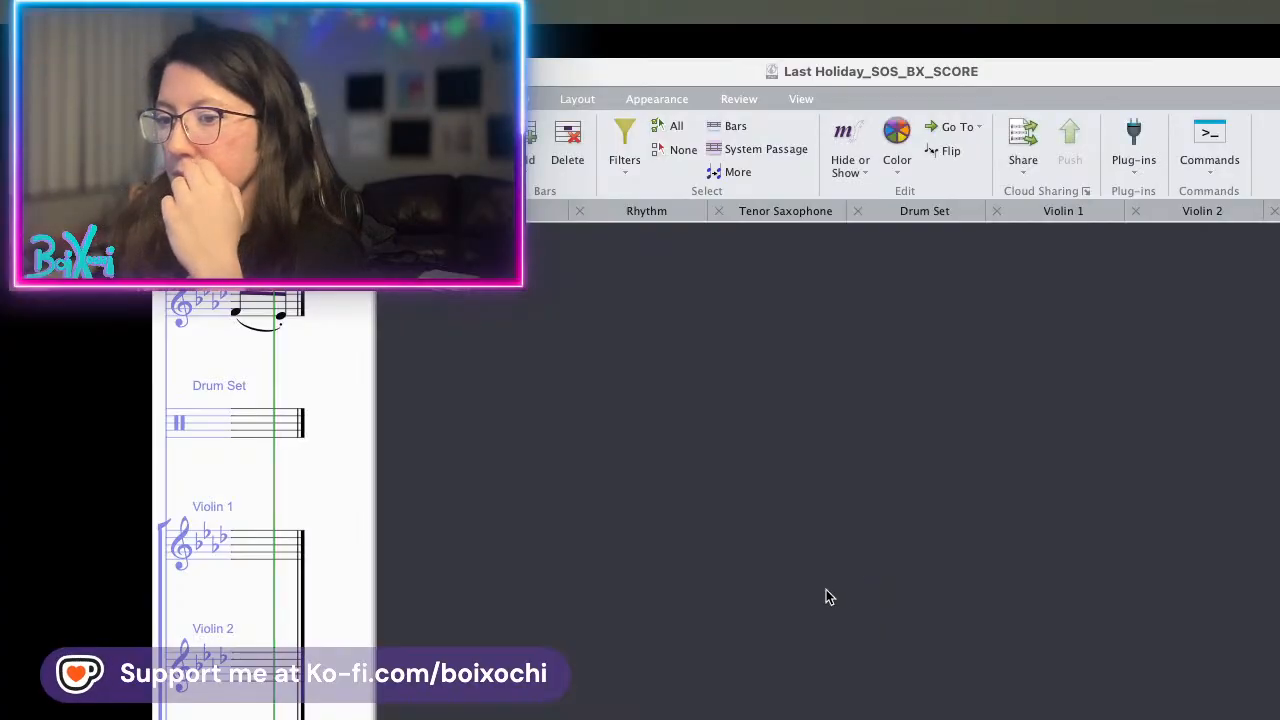
{"action": "scroll", "coordinate": [826, 597], "scroll_direction": "left", "scroll_amount": 10}
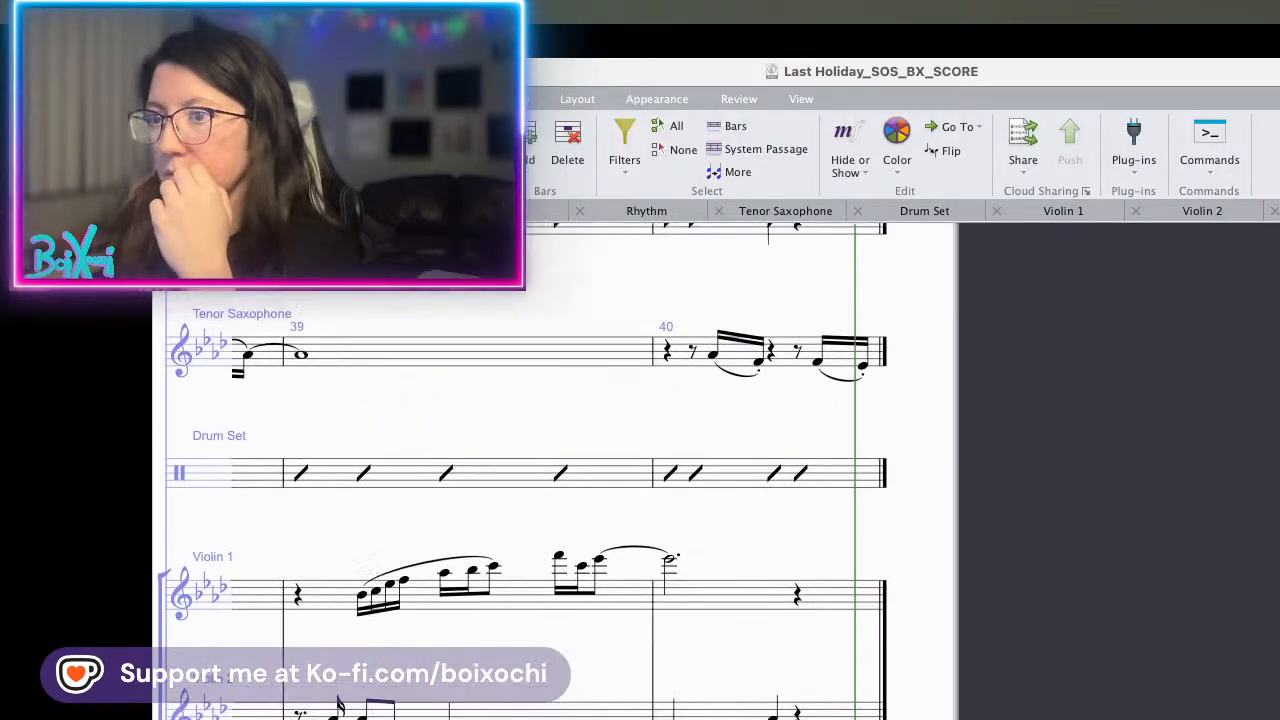
{"action": "scroll", "coordinate": [913, 700], "scroll_direction": "down", "scroll_amount": 4}
{"action": "scroll", "coordinate": [460, 543], "scroll_direction": "left", "scroll_amount": 5}
{"action": "scroll", "coordinate": [460, 543], "scroll_direction": "up", "scroll_amount": 1}
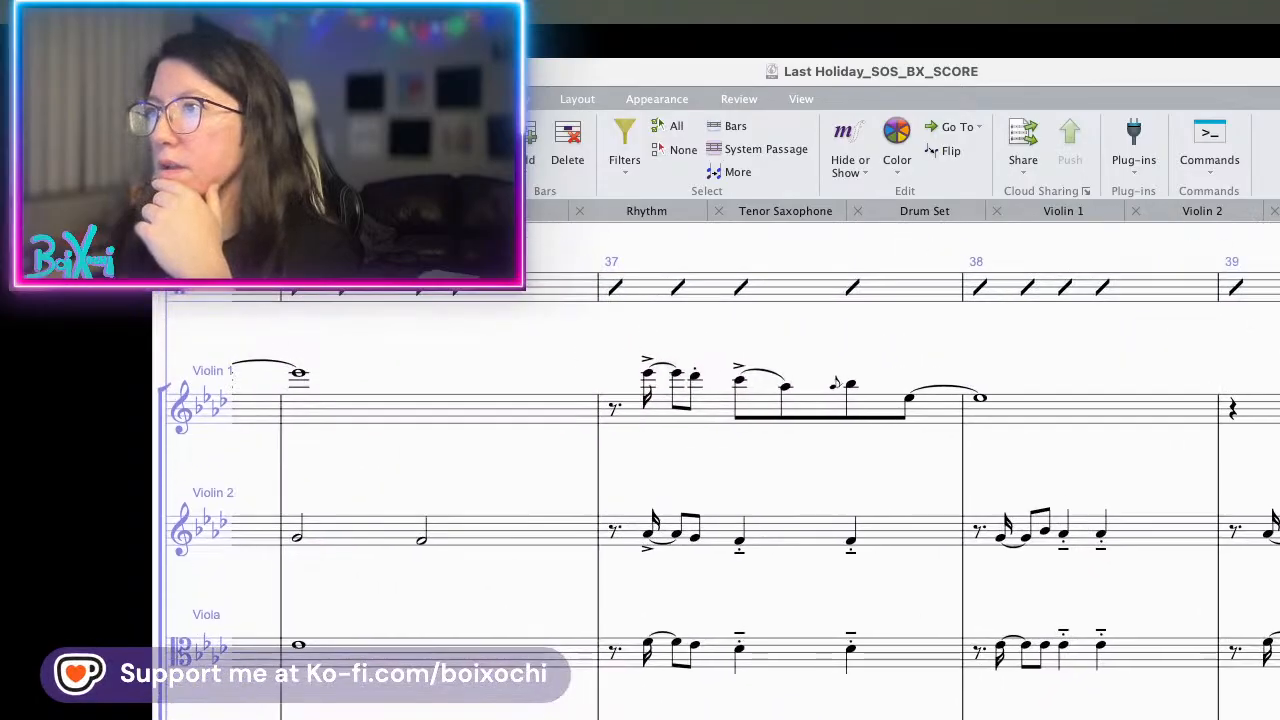
- Switch to the Violin 1 part and play it back from the first note of Chorus 2
{"action": "left_click", "coordinate": [1068, 214]}
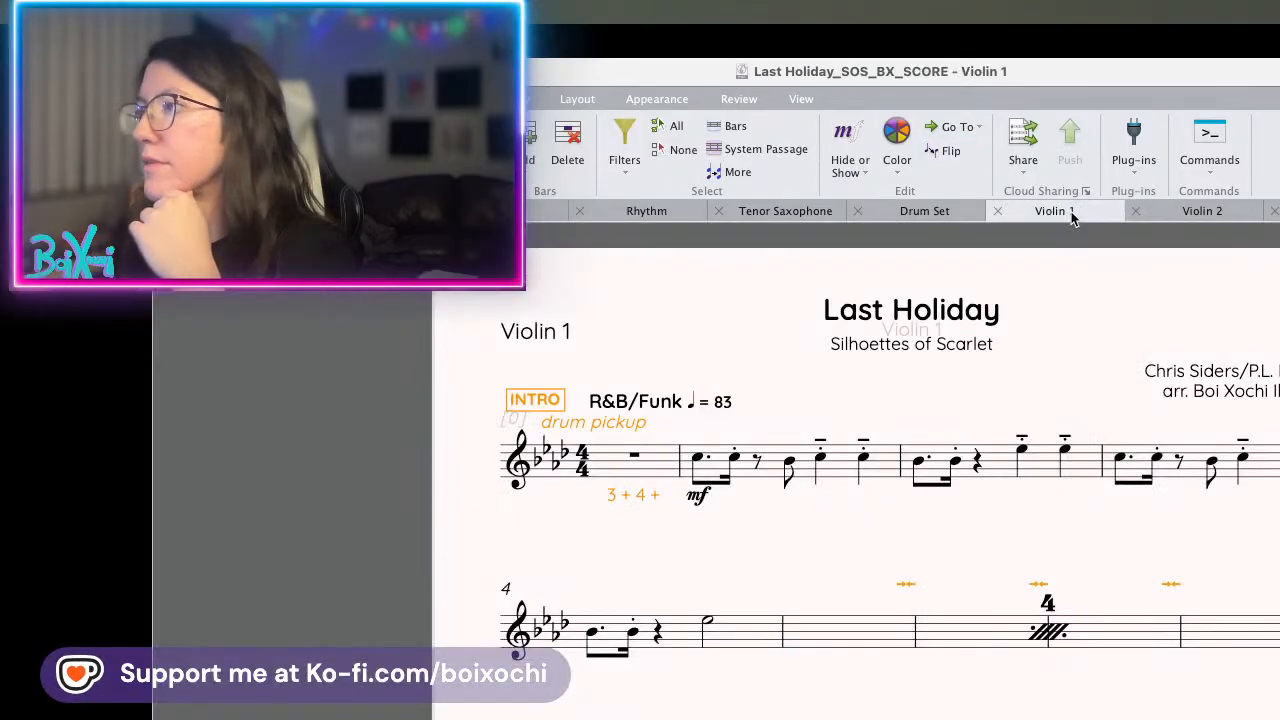
{"action": "scroll", "coordinate": [920, 541], "scroll_direction": "down", "scroll_amount": 10}
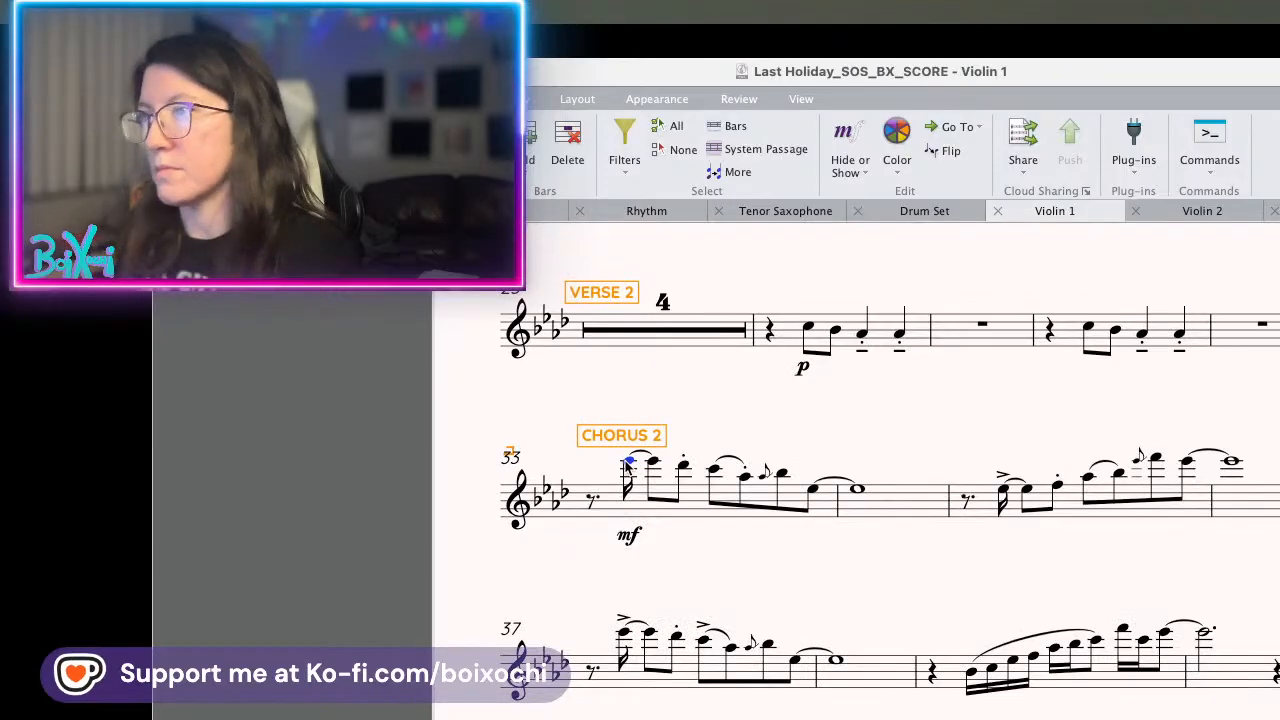
{"action": "key", "text": "space"}
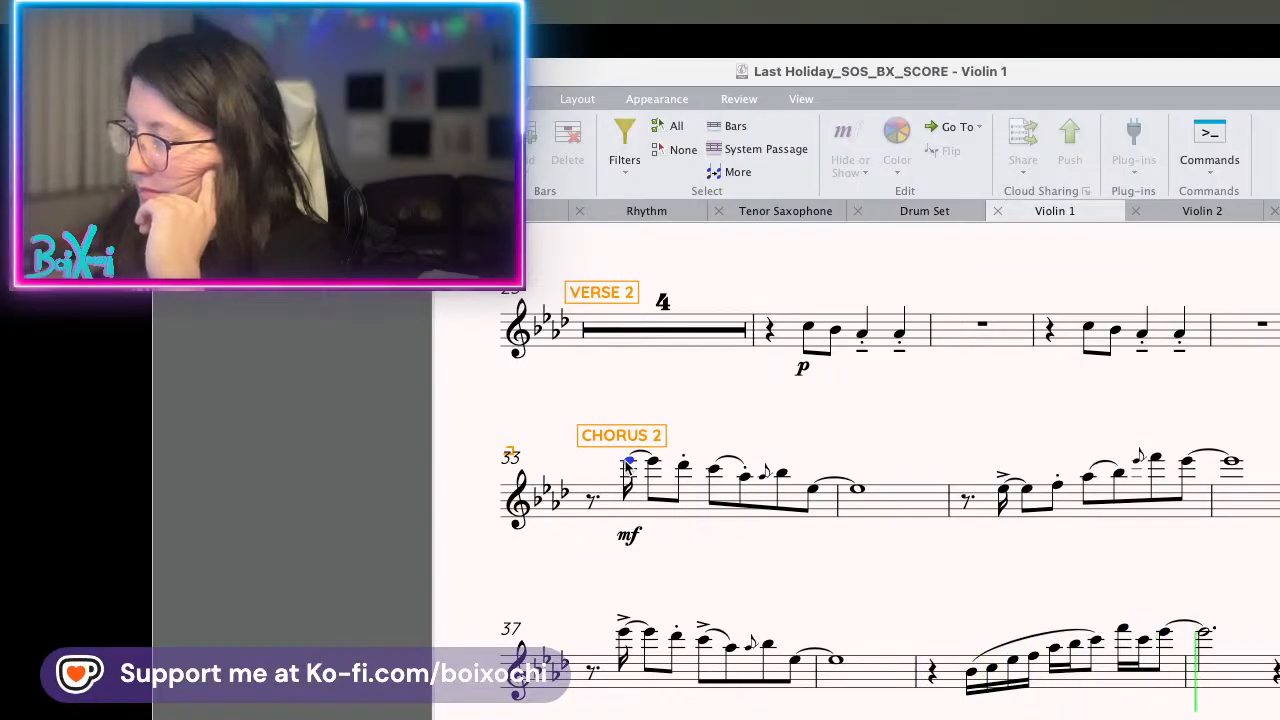
{"action": "key", "text": "space"}
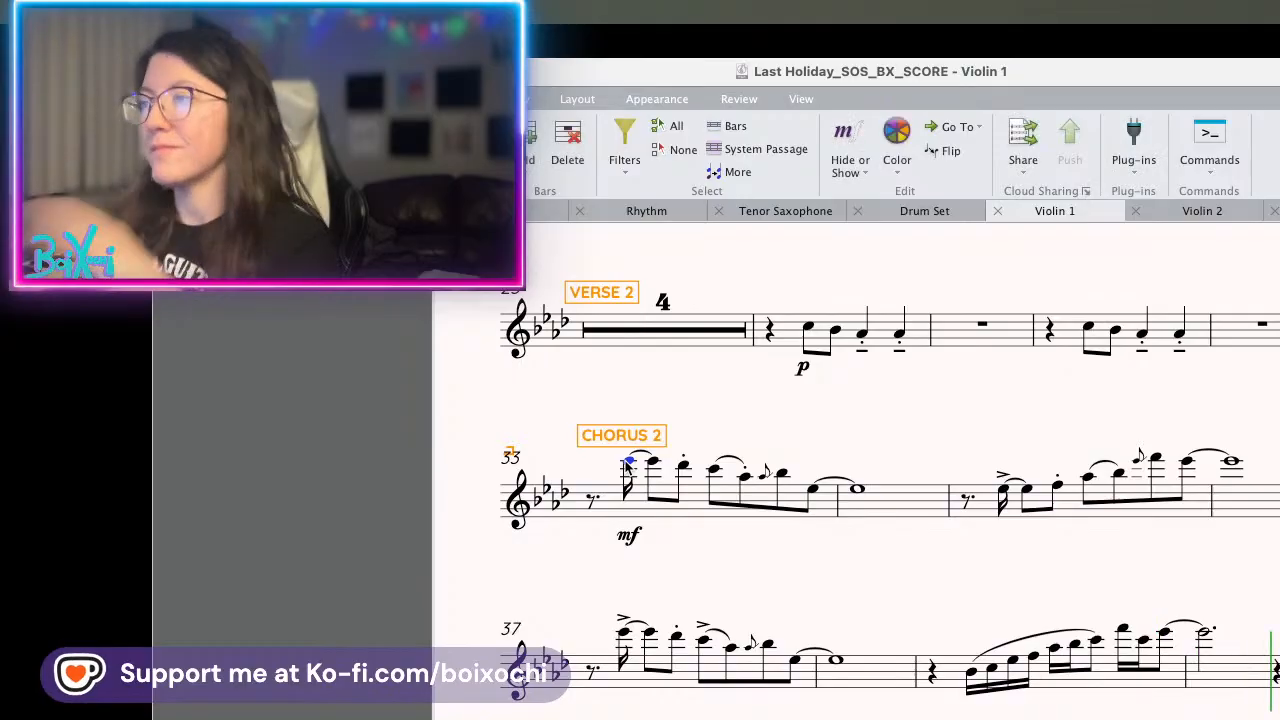
- Look through the Violin 2 and Violoncello parts, ending on the first page of the Violoncello part
{"action": "left_click", "coordinate": [1196, 211]}
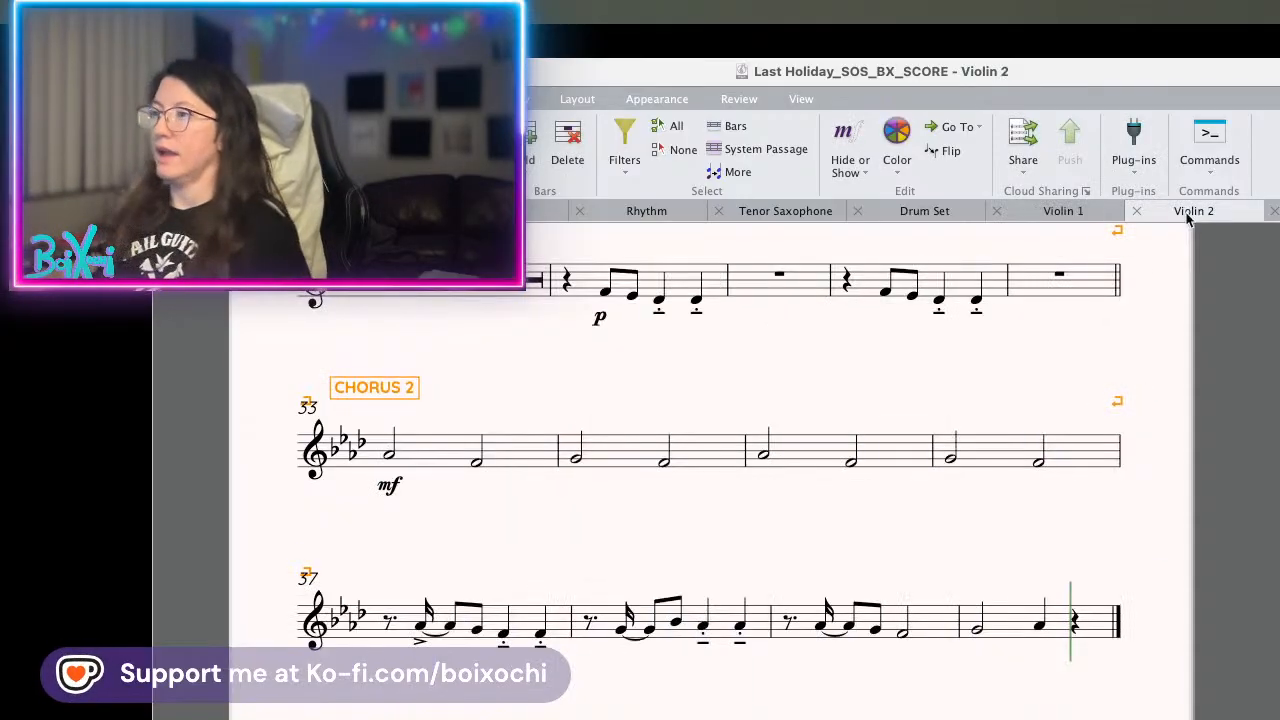
{"action": "left_click", "coordinate": [1279, 211]}
{"action": "left_click", "coordinate": [1279, 211]}
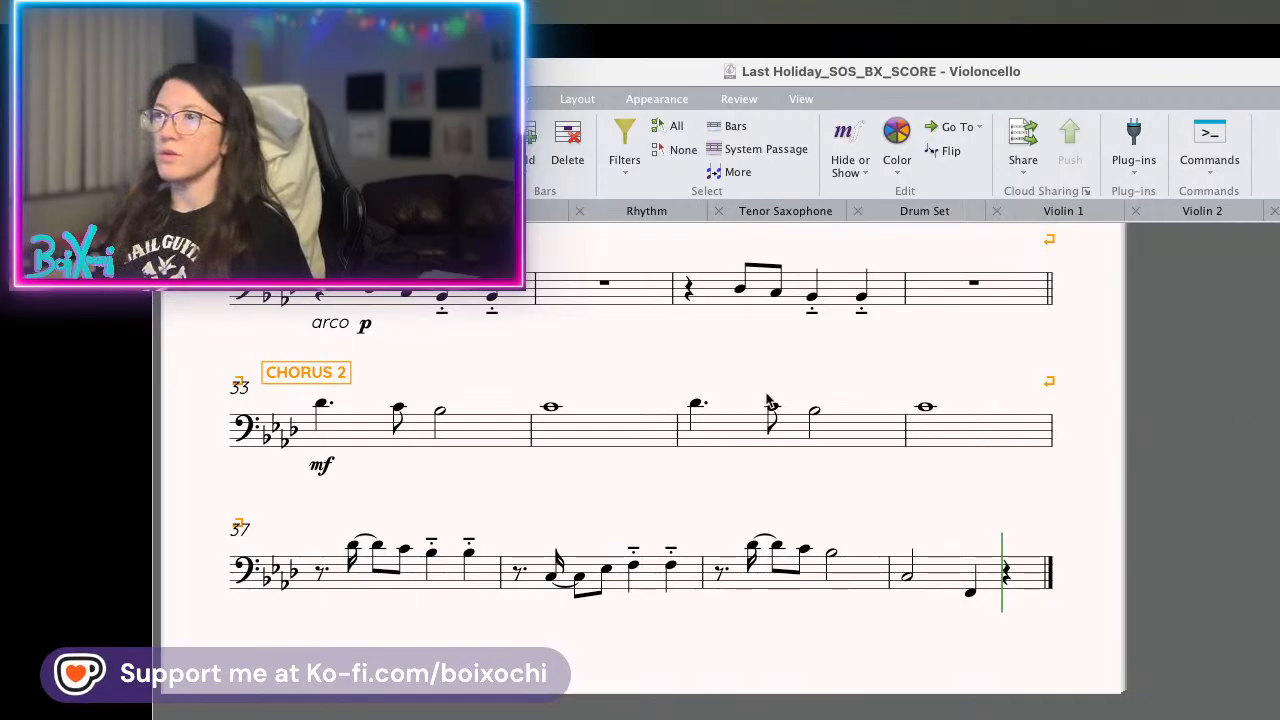
{"action": "scroll", "coordinate": [766, 383], "scroll_direction": "up", "scroll_amount": 10}
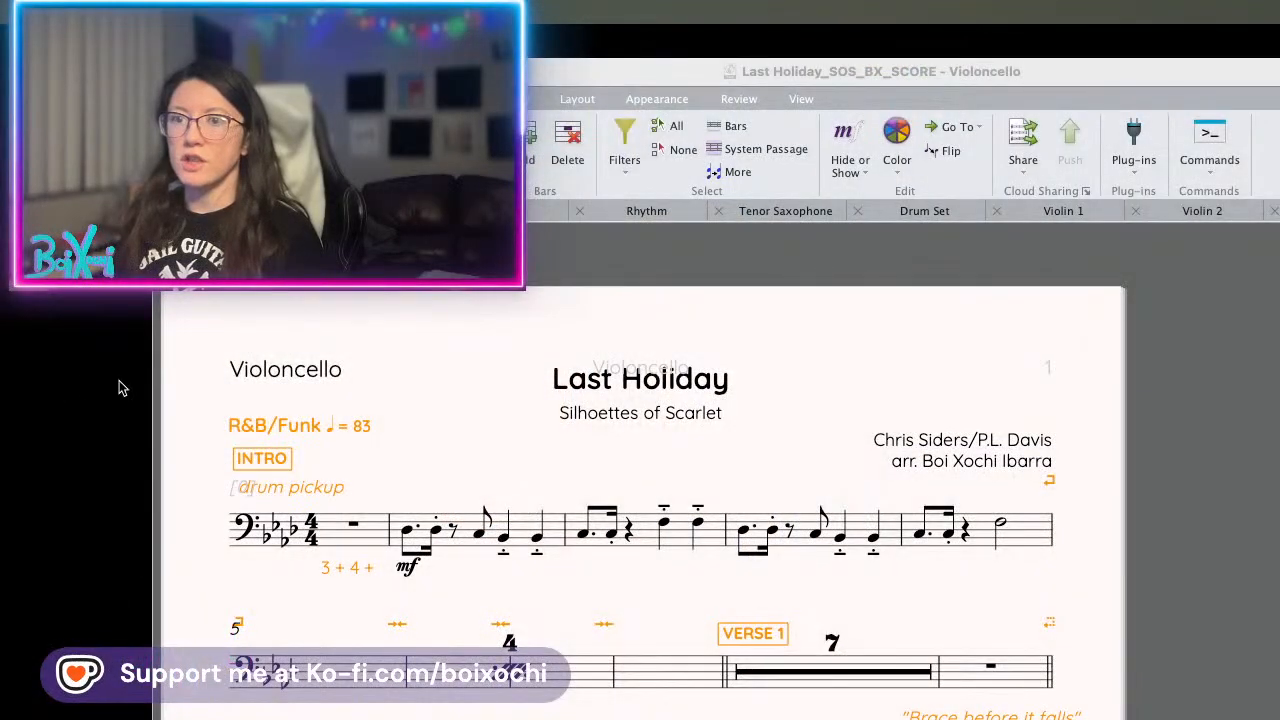
- Return to the beginning of the full score, then open the Choir part and check its lyrics and cues
{"action": "key", "text": "w"}
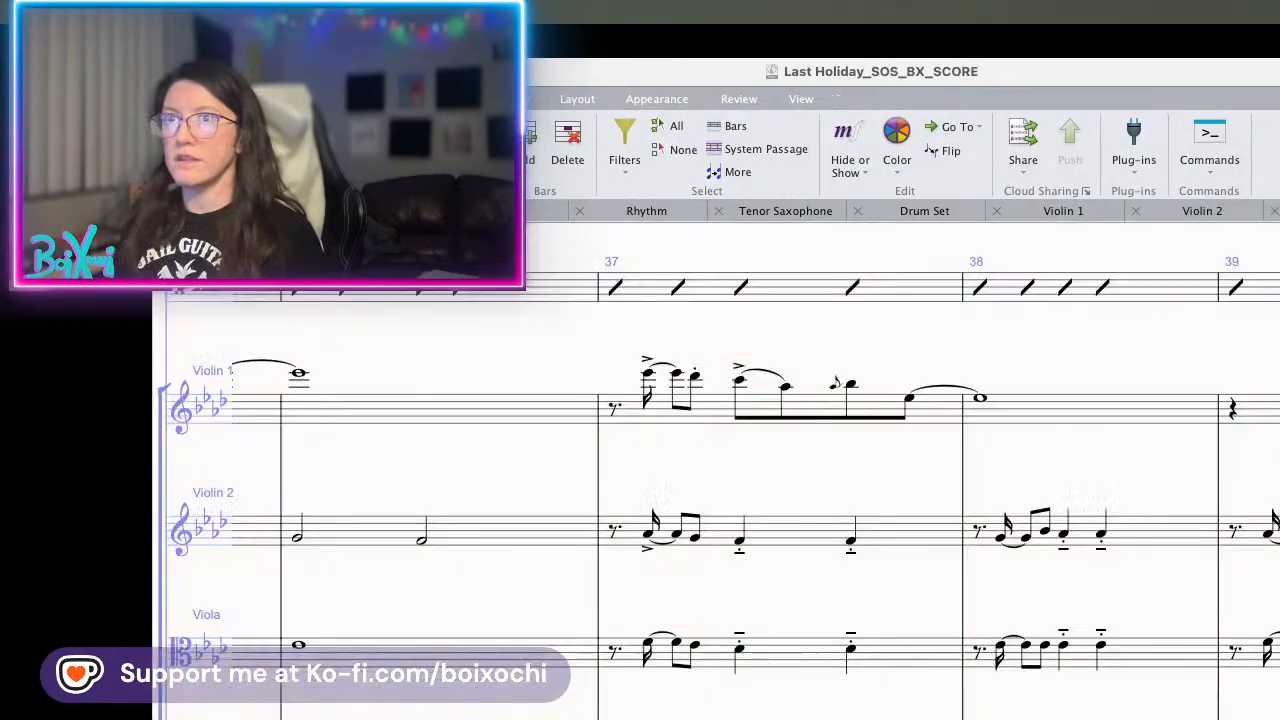
{"action": "key", "text": "ctrl+Home"}
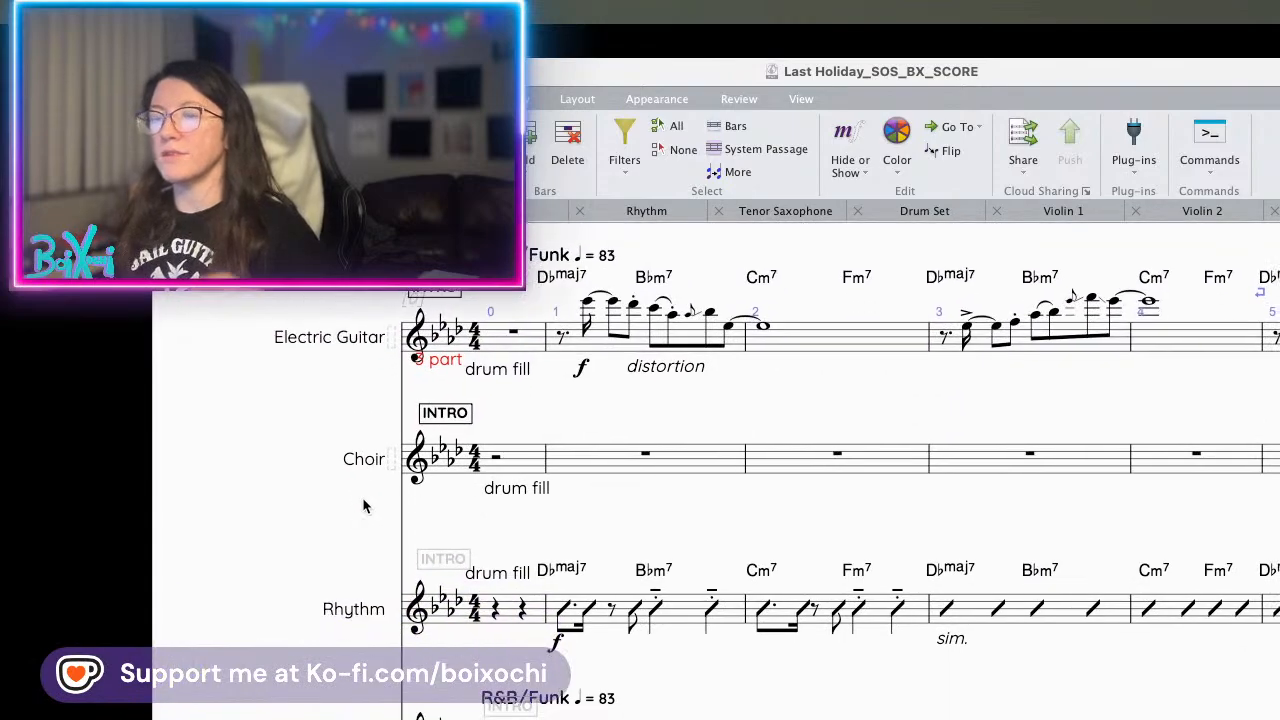
{"action": "left_click", "coordinate": [540, 205]}
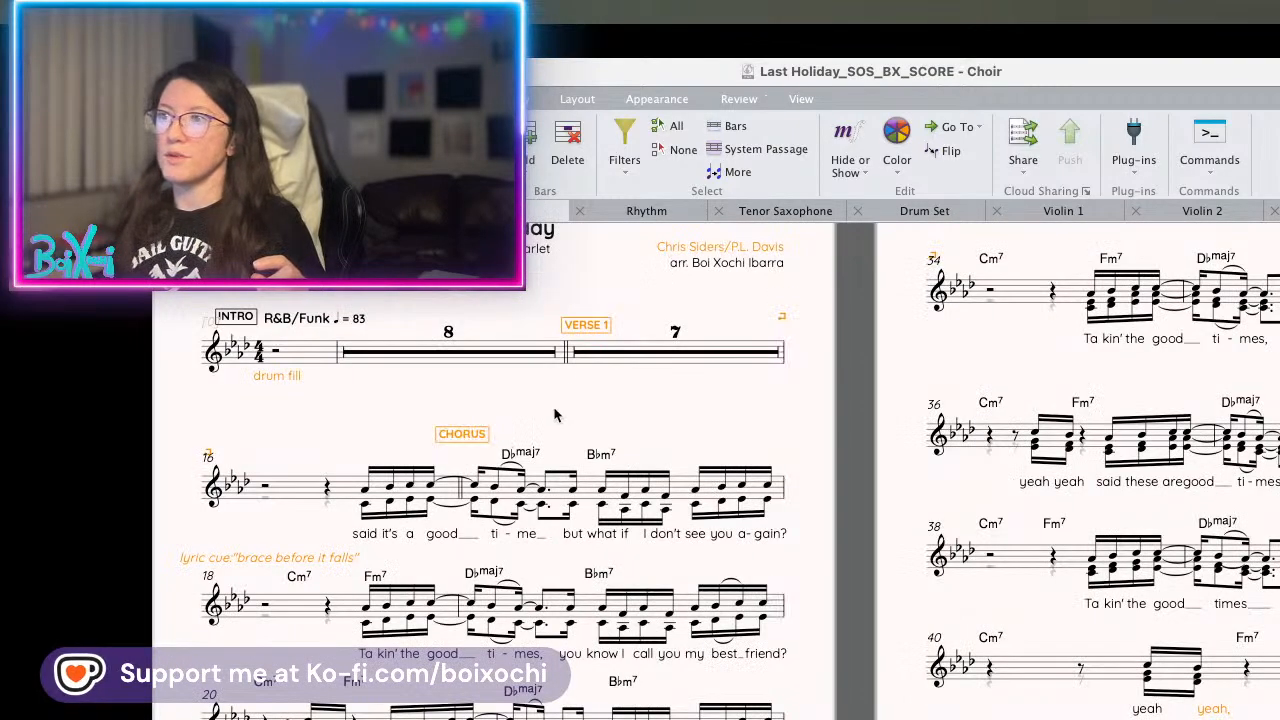
{"action": "scroll", "coordinate": [557, 415], "scroll_direction": "down", "scroll_amount": 5}
{"action": "scroll", "coordinate": [557, 415], "scroll_direction": "up", "scroll_amount": 1}
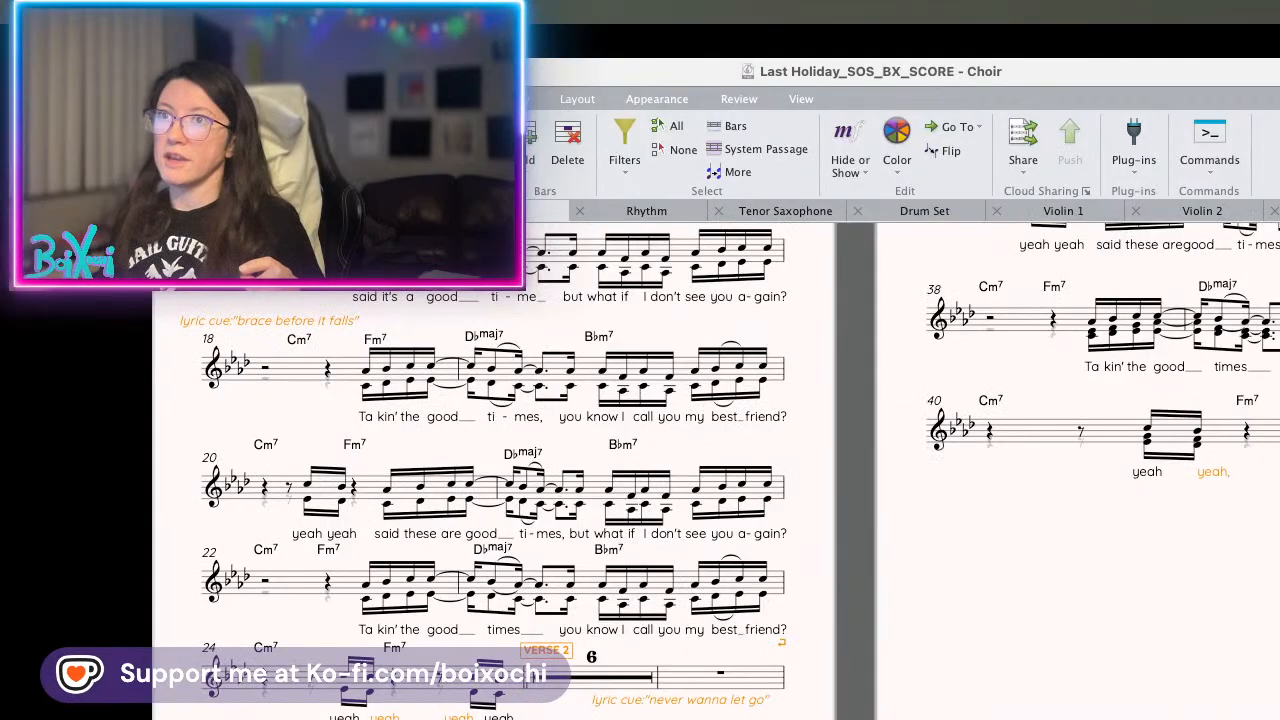
- Switch to the full score and examine the Choir, Rhythm and Tenor Saxophone staves from the intro to Chorus 2
{"action": "left_click", "coordinate": [240, 211]}
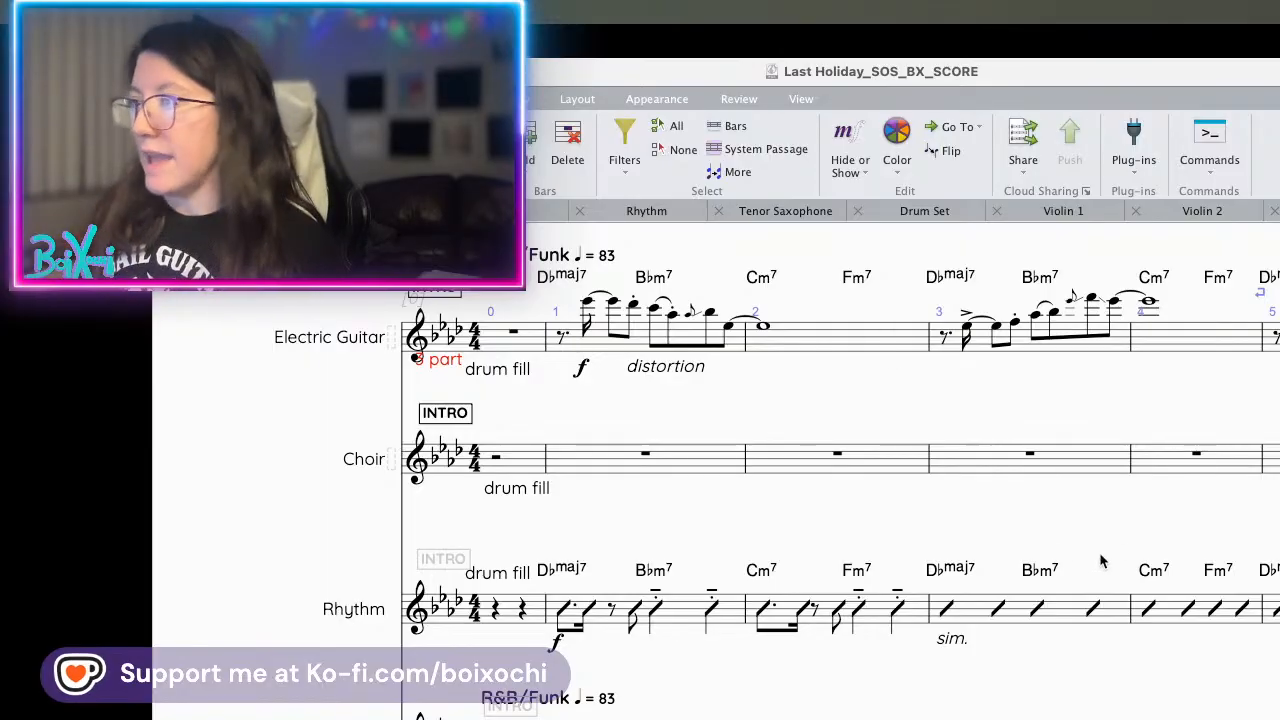
{"action": "left_click_drag", "start_coordinate": [1108, 521], "coordinate": [358, 436]}
{"action": "left_click_drag", "start_coordinate": [1041, 427], "coordinate": [464, 399]}
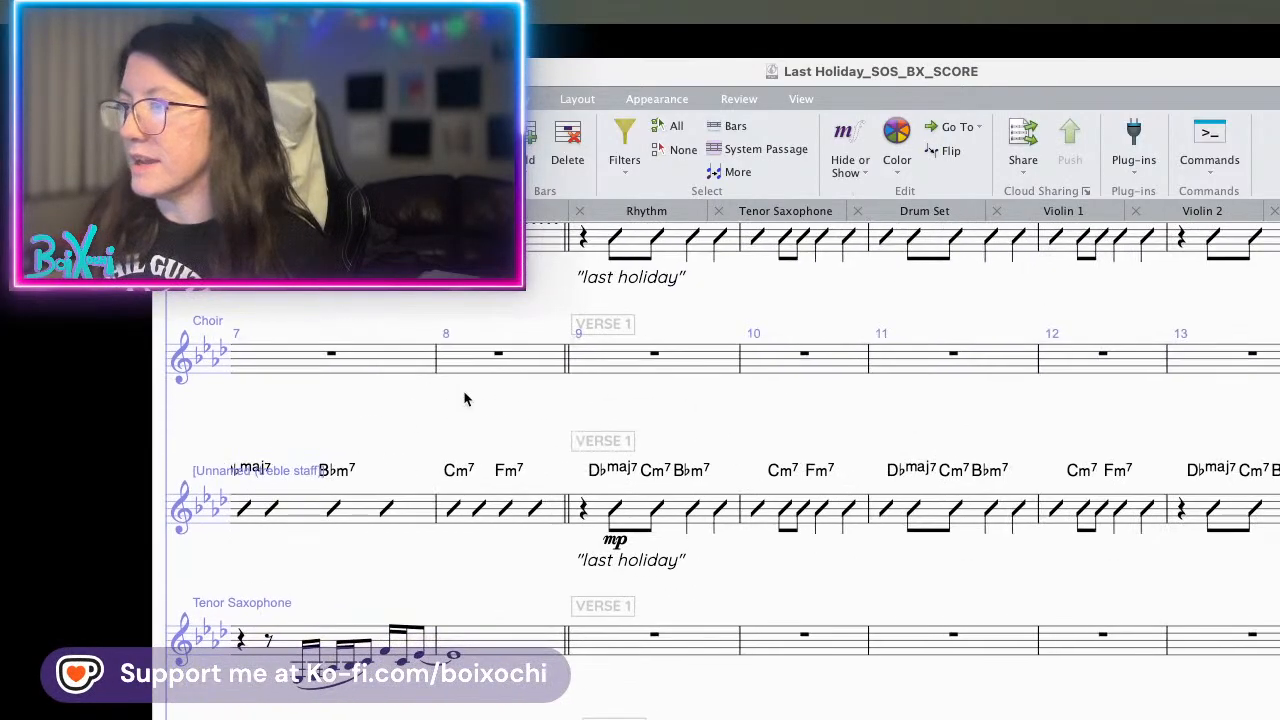
{"action": "left_click_drag", "start_coordinate": [931, 420], "coordinate": [380, 384]}
{"action": "left_click_drag", "start_coordinate": [937, 370], "coordinate": [232, 385]}
{"action": "left_click_drag", "start_coordinate": [965, 435], "coordinate": [485, 492]}
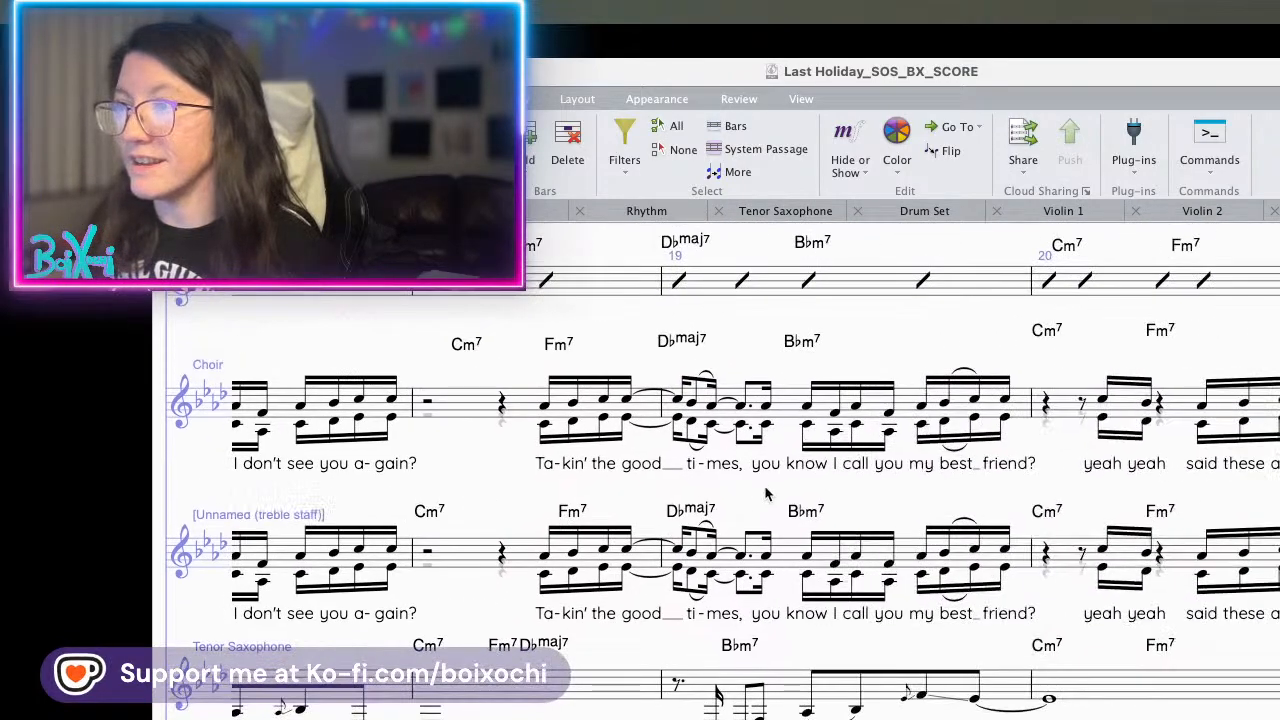
{"action": "left_click_drag", "start_coordinate": [785, 490], "coordinate": [498, 502]}
{"action": "left_click_drag", "start_coordinate": [895, 518], "coordinate": [309, 456]}
{"action": "left_click_drag", "start_coordinate": [808, 446], "coordinate": [235, 452]}
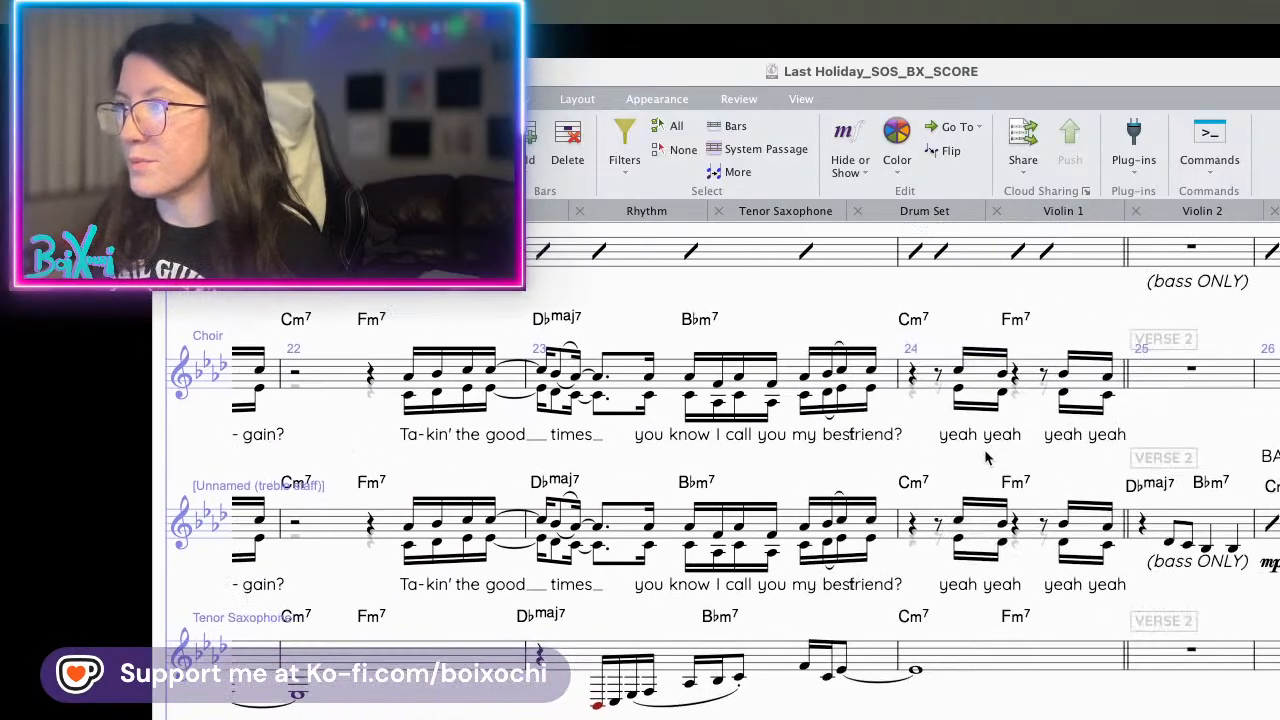
{"action": "left_click_drag", "start_coordinate": [976, 442], "coordinate": [419, 467]}
{"action": "left_click_drag", "start_coordinate": [940, 459], "coordinate": [604, 475]}
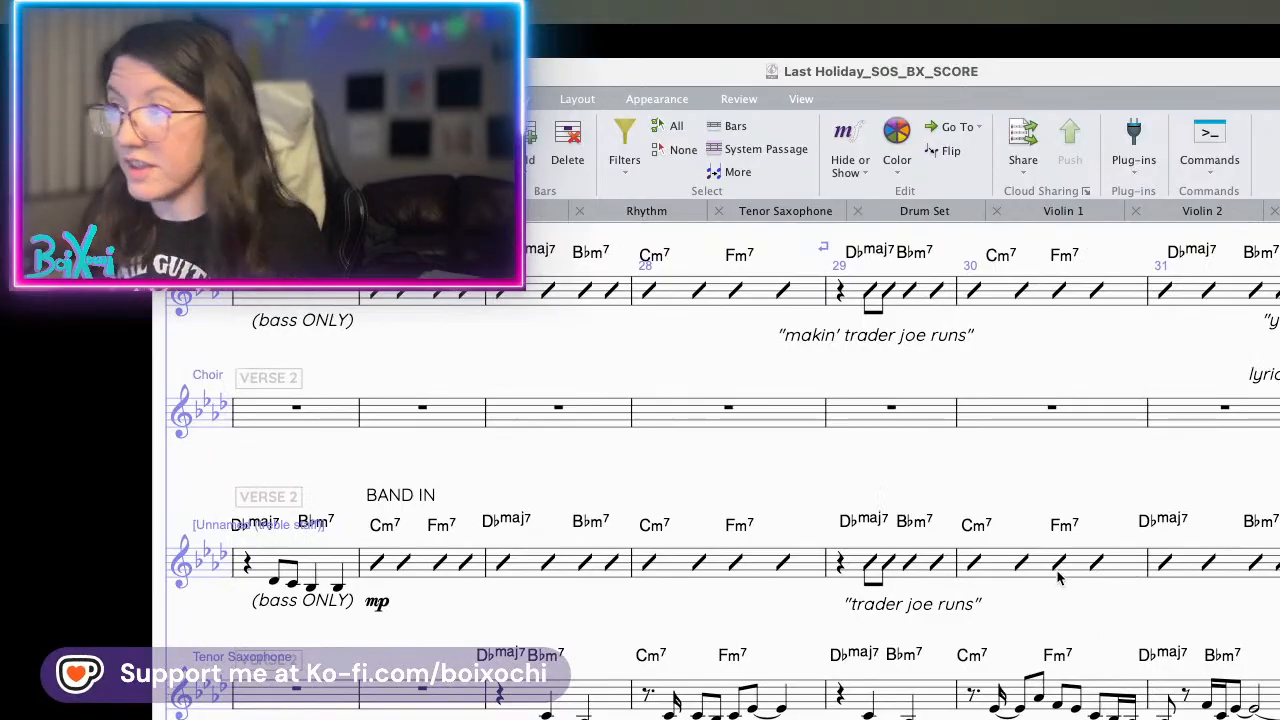
{"action": "left_click_drag", "start_coordinate": [1214, 519], "coordinate": [510, 511]}
{"action": "left_click_drag", "start_coordinate": [1040, 537], "coordinate": [590, 491]}
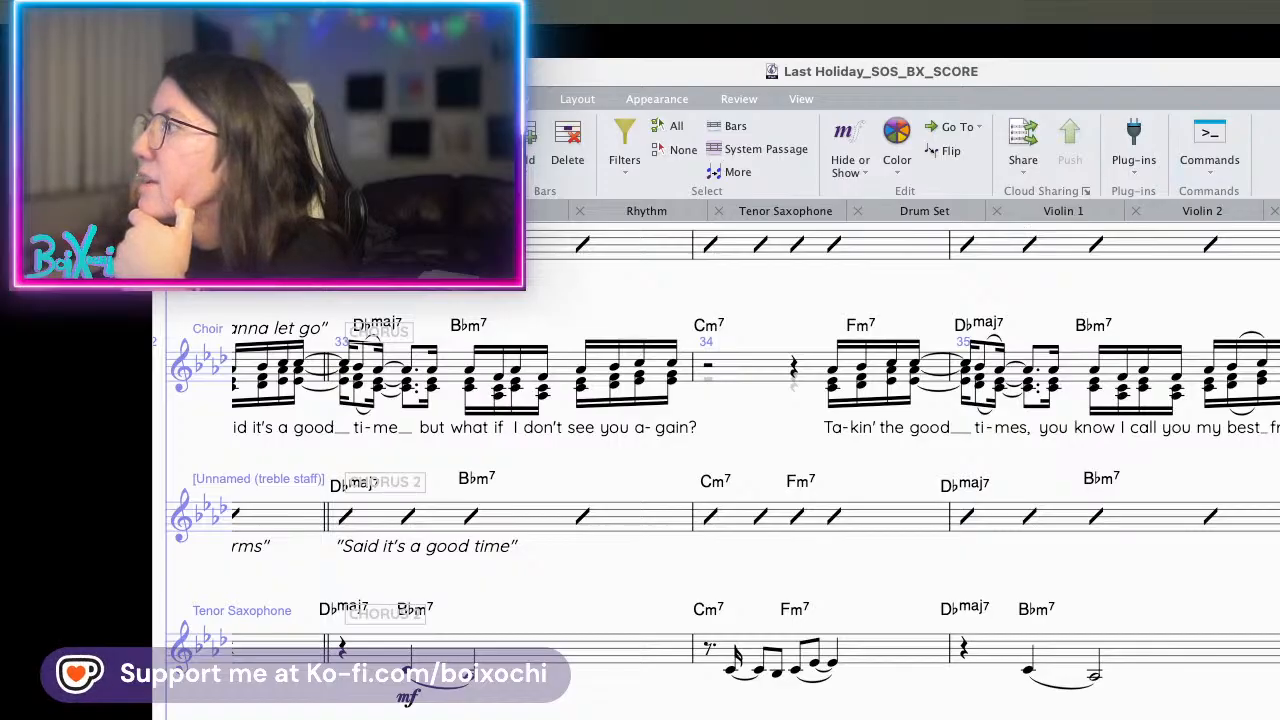
- Open the Tenor Saxophone part and check it from the top through the start of Verse 2
{"action": "left_click", "coordinate": [785, 211]}
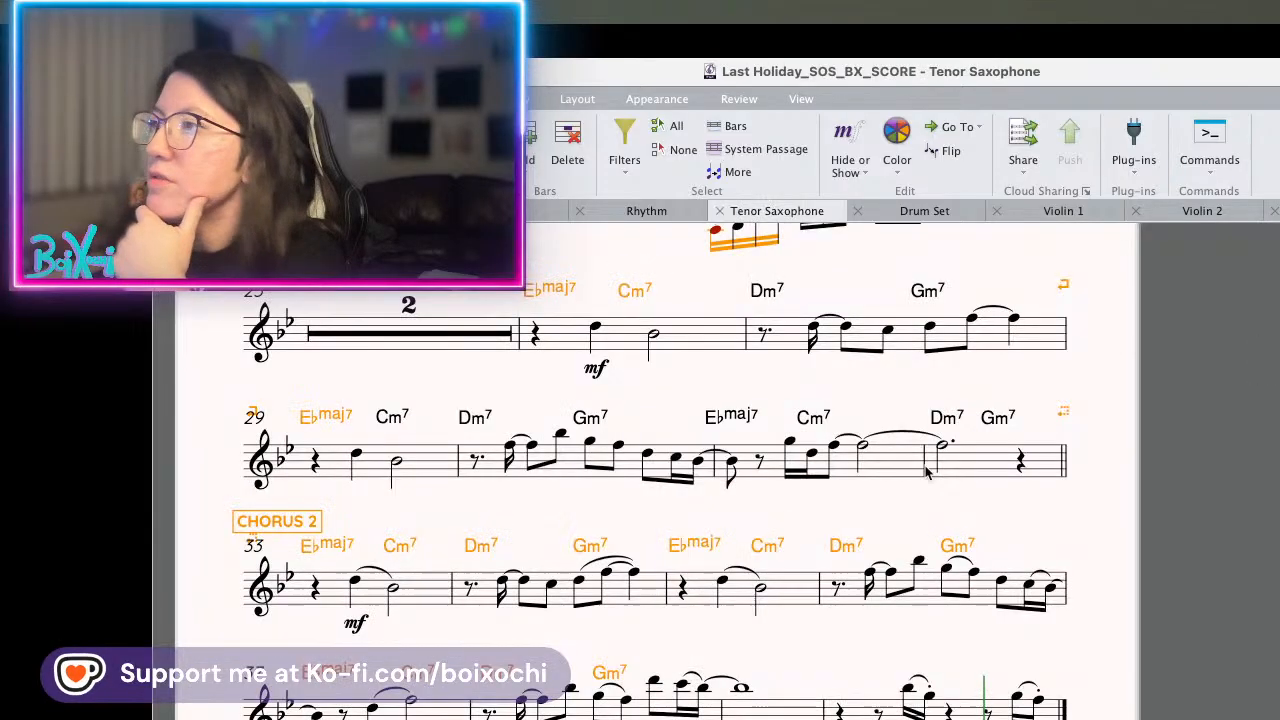
{"action": "scroll", "coordinate": [798, 601], "scroll_direction": "up", "scroll_amount": 10}
{"action": "scroll", "coordinate": [395, 522], "scroll_direction": "down", "scroll_amount": 6}
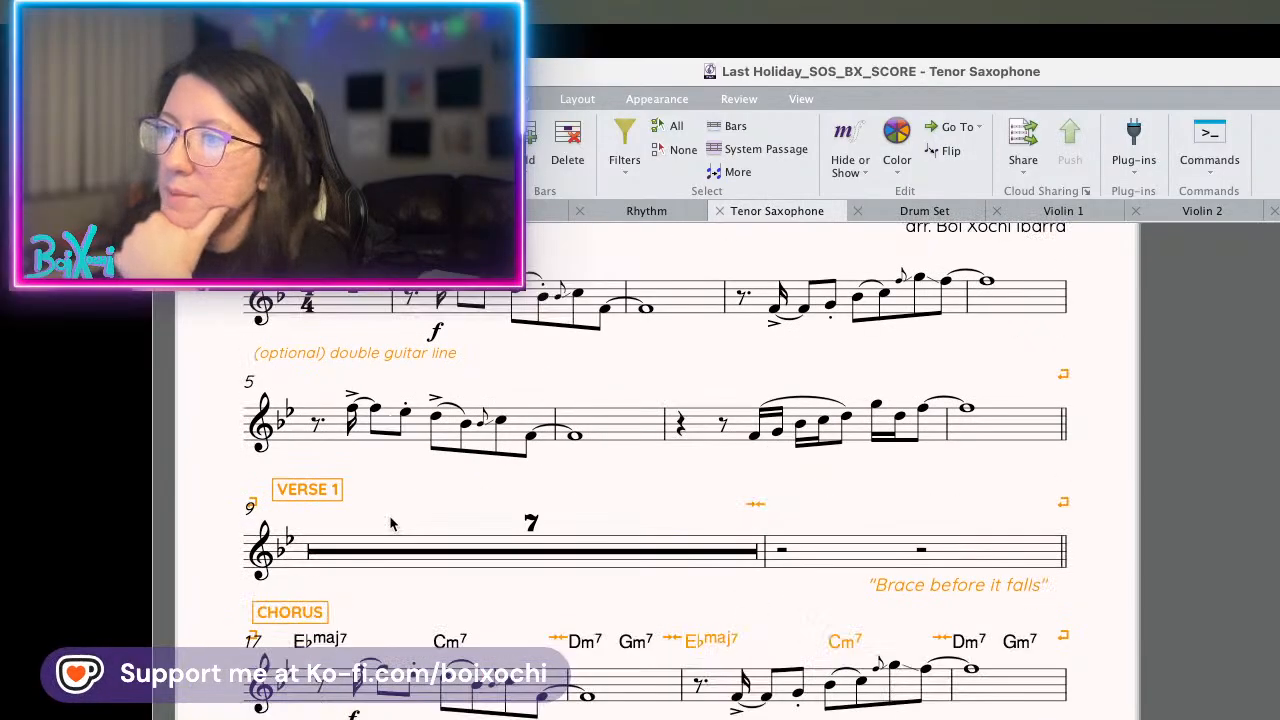
{"action": "scroll", "coordinate": [385, 500], "scroll_direction": "up", "scroll_amount": 4}
{"action": "scroll", "coordinate": [435, 630], "scroll_direction": "down", "scroll_amount": 8}
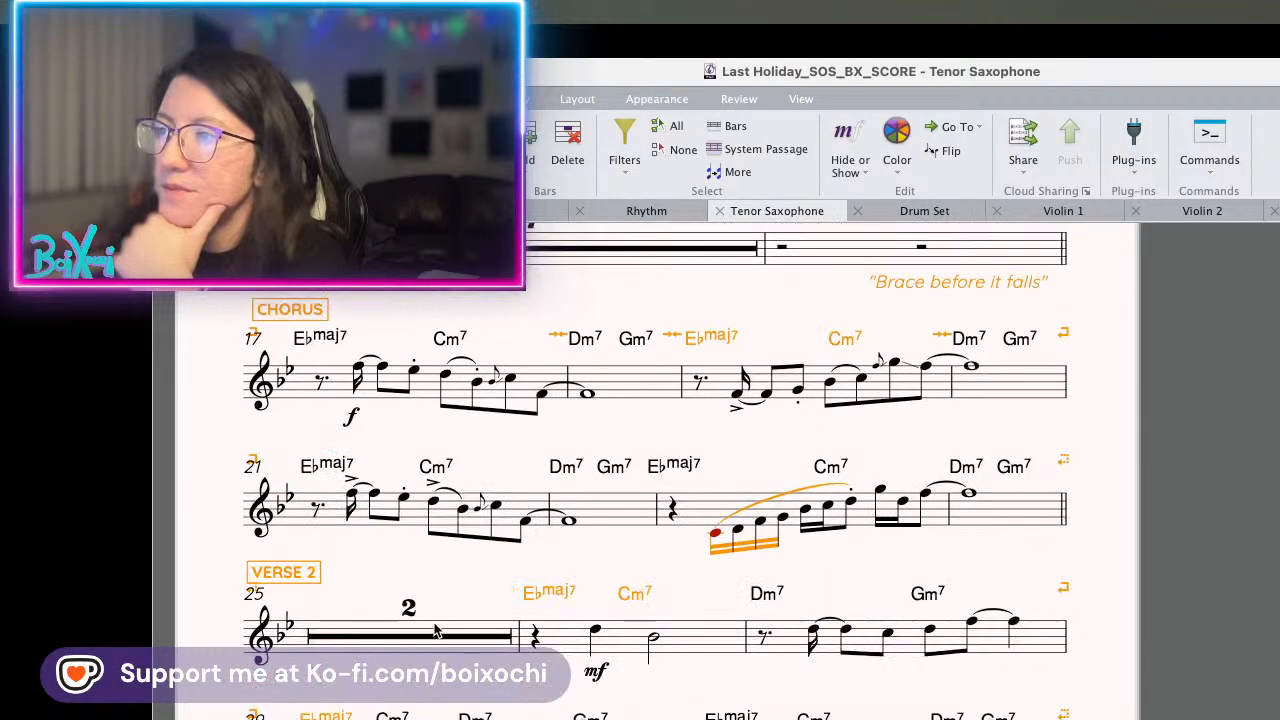
- Switch to the full score and play back the start of Chorus 2 from the Tenor Saxophone's first note in bar 33
{"action": "left_click", "coordinate": [225, 211]}
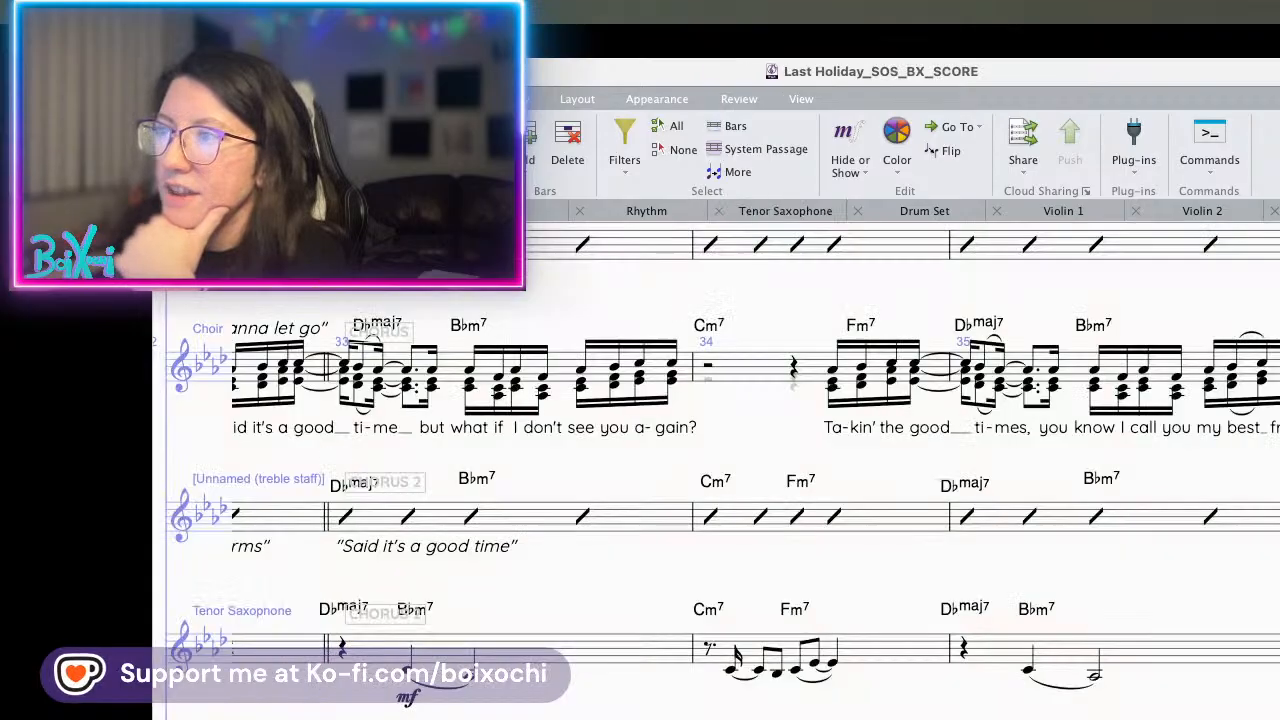
{"action": "scroll", "coordinate": [862, 587], "scroll_direction": "left", "scroll_amount": 3}
{"action": "scroll", "coordinate": [862, 587], "scroll_direction": "left", "scroll_amount": 3}
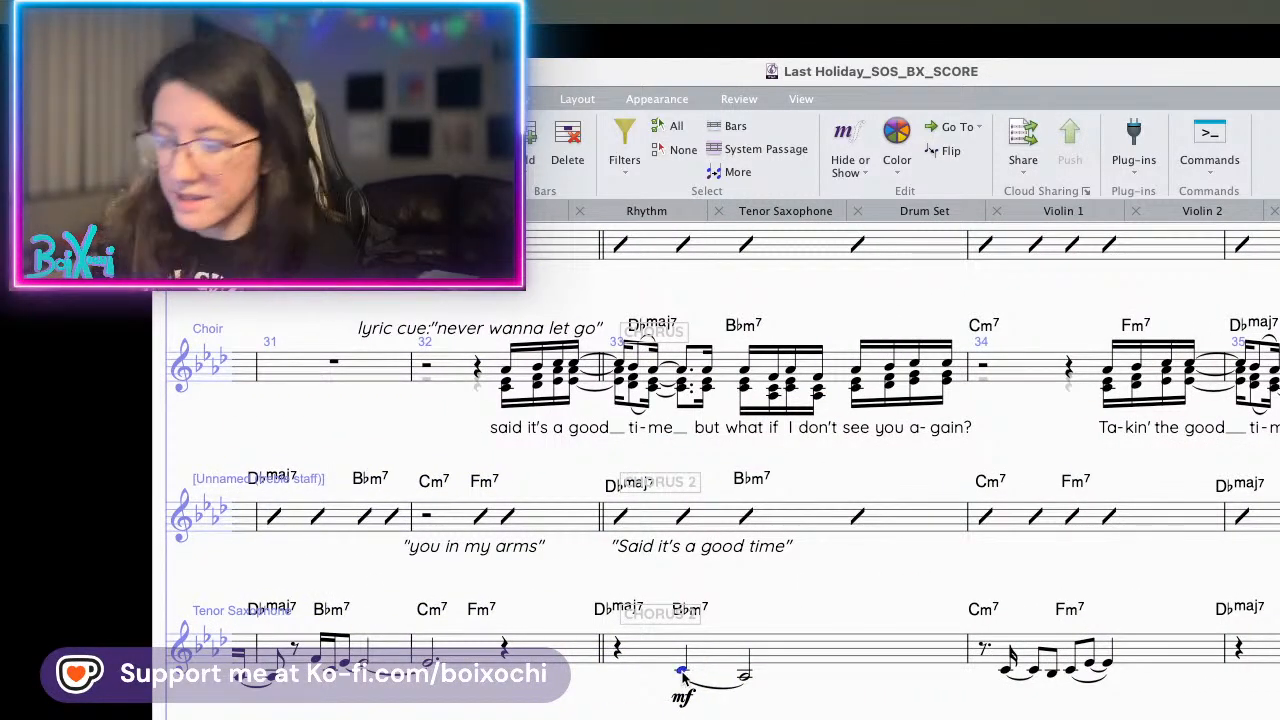
{"action": "key", "text": "space"}
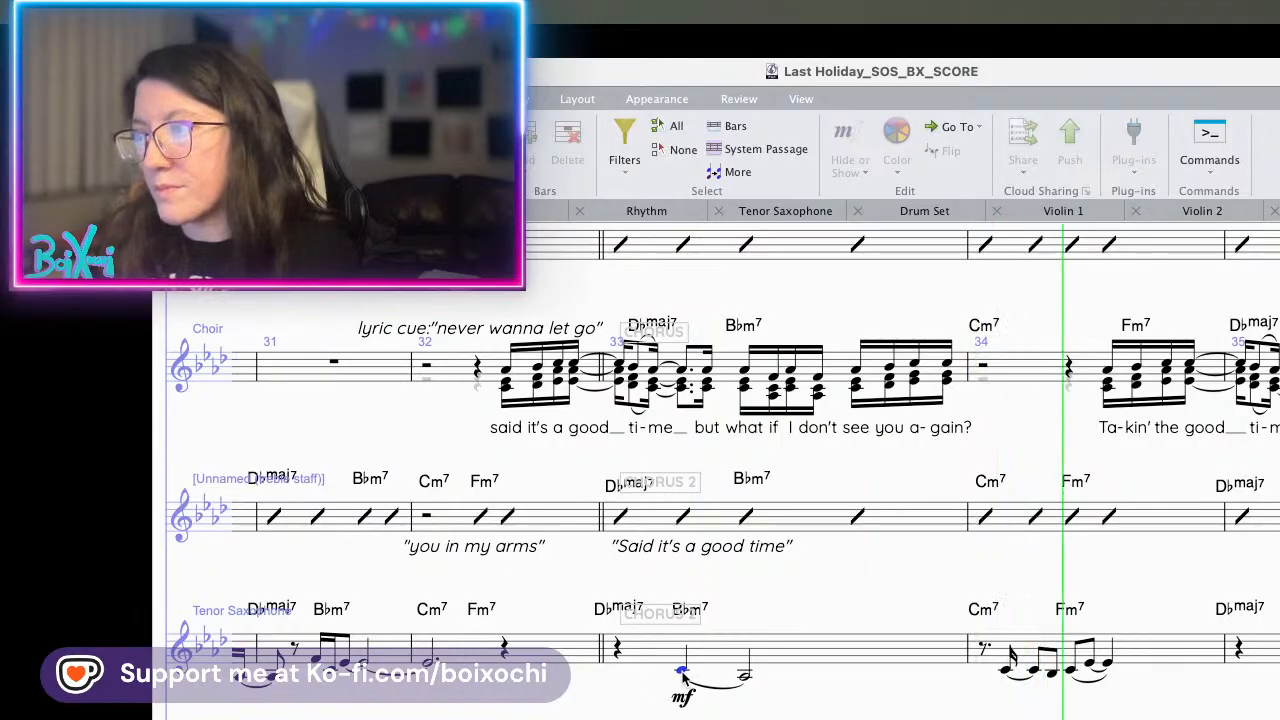
{"action": "key", "text": "space"}
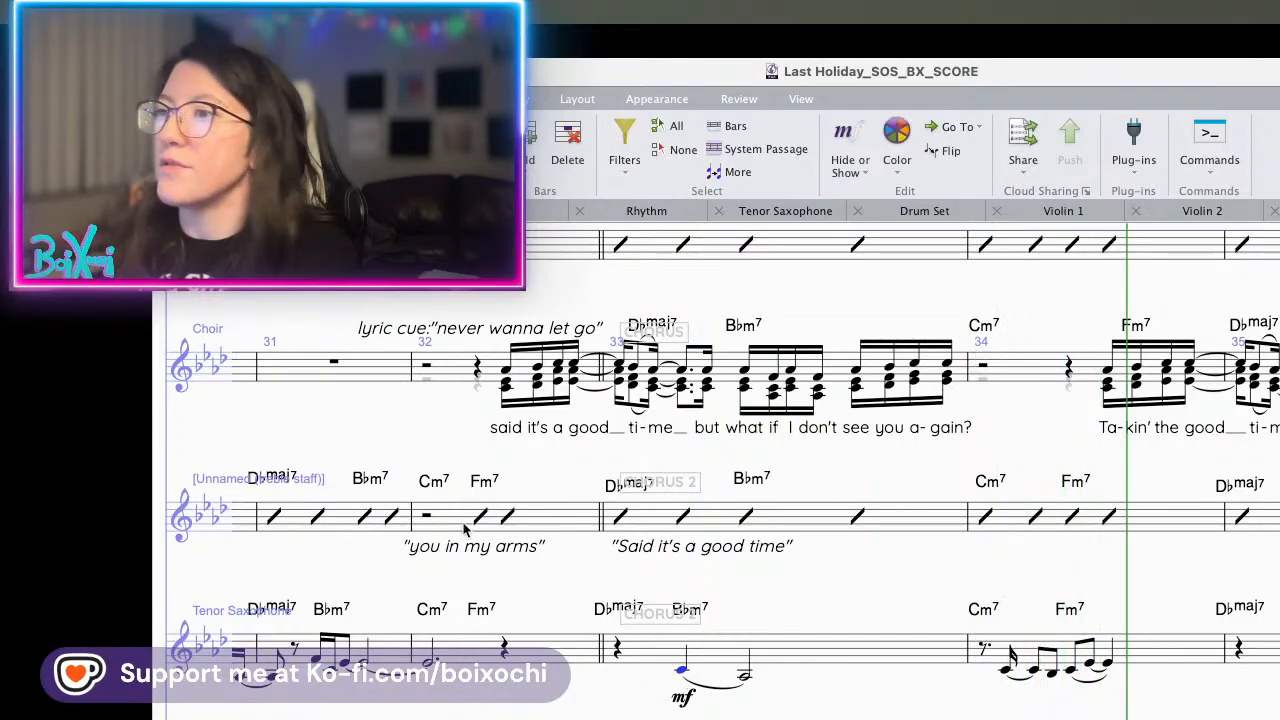
- Play back the Tenor Saxophone passage from Verse 2 into Chorus 2, and return playback to the start of the intro
{"action": "scroll", "coordinate": [486, 588], "scroll_direction": "left", "scroll_amount": 10}
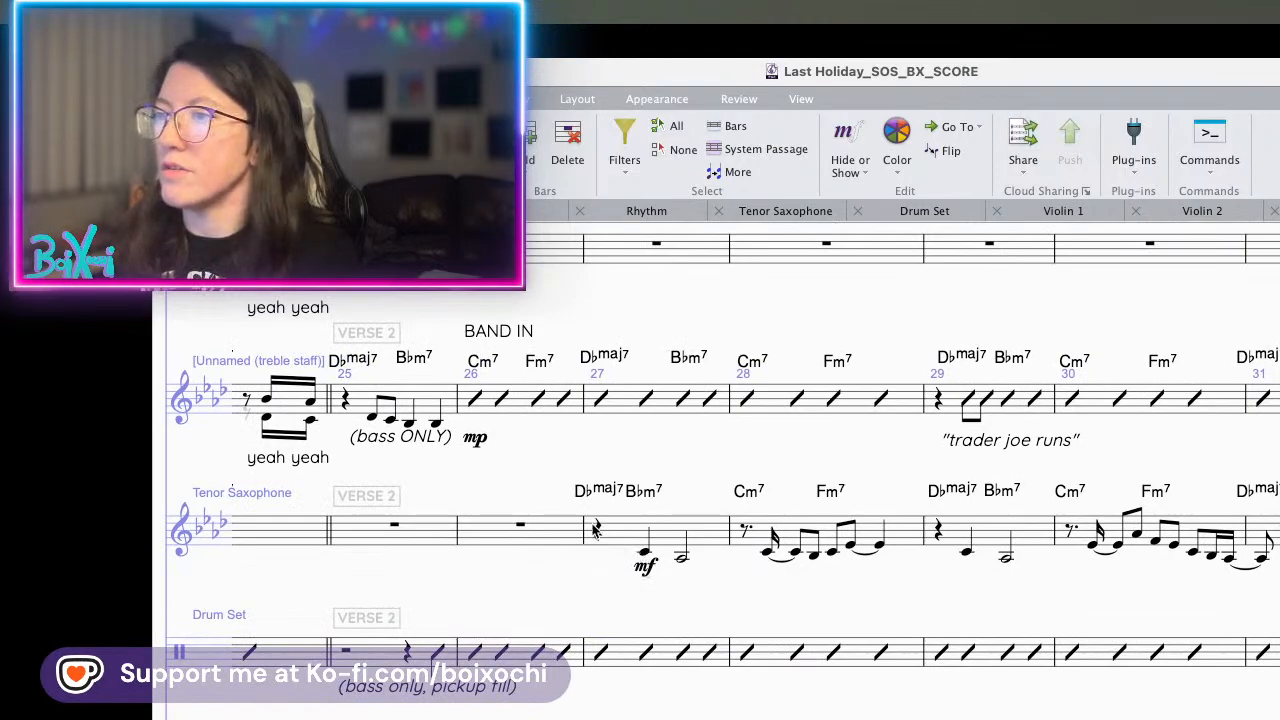
{"action": "key", "text": "space"}
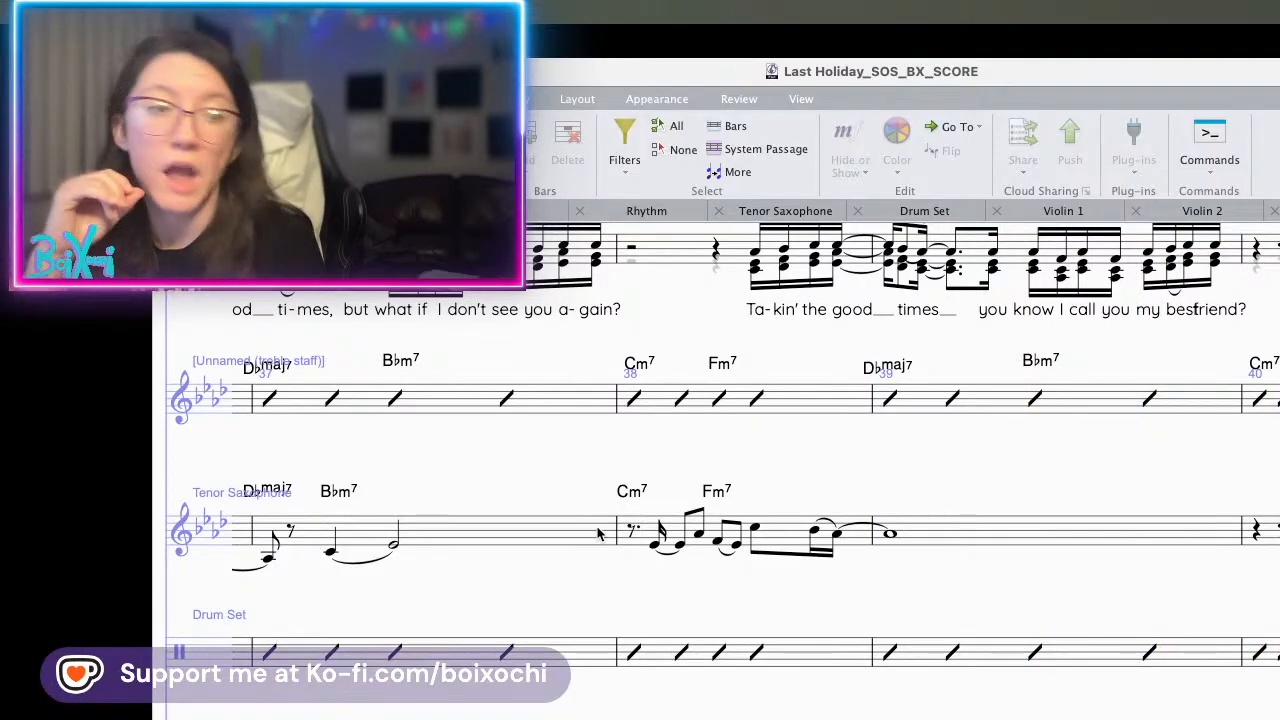
{"action": "key", "text": "space"}
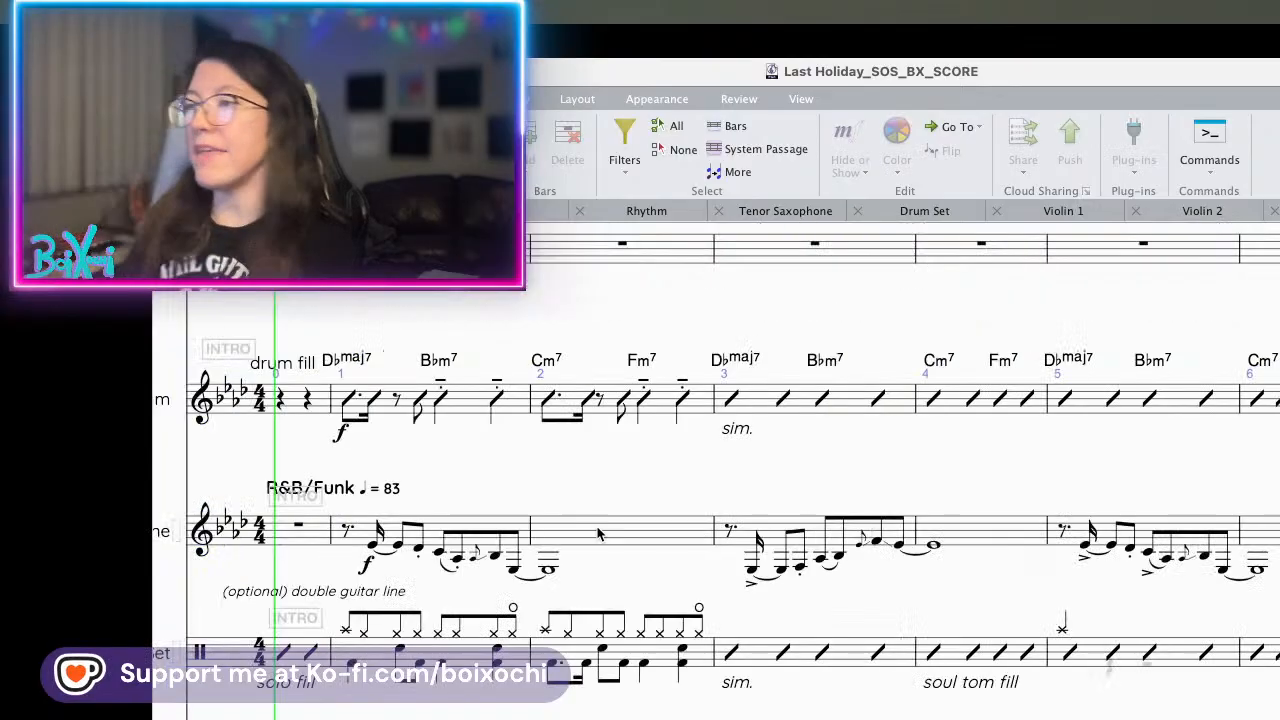
{"action": "key", "text": "space"}
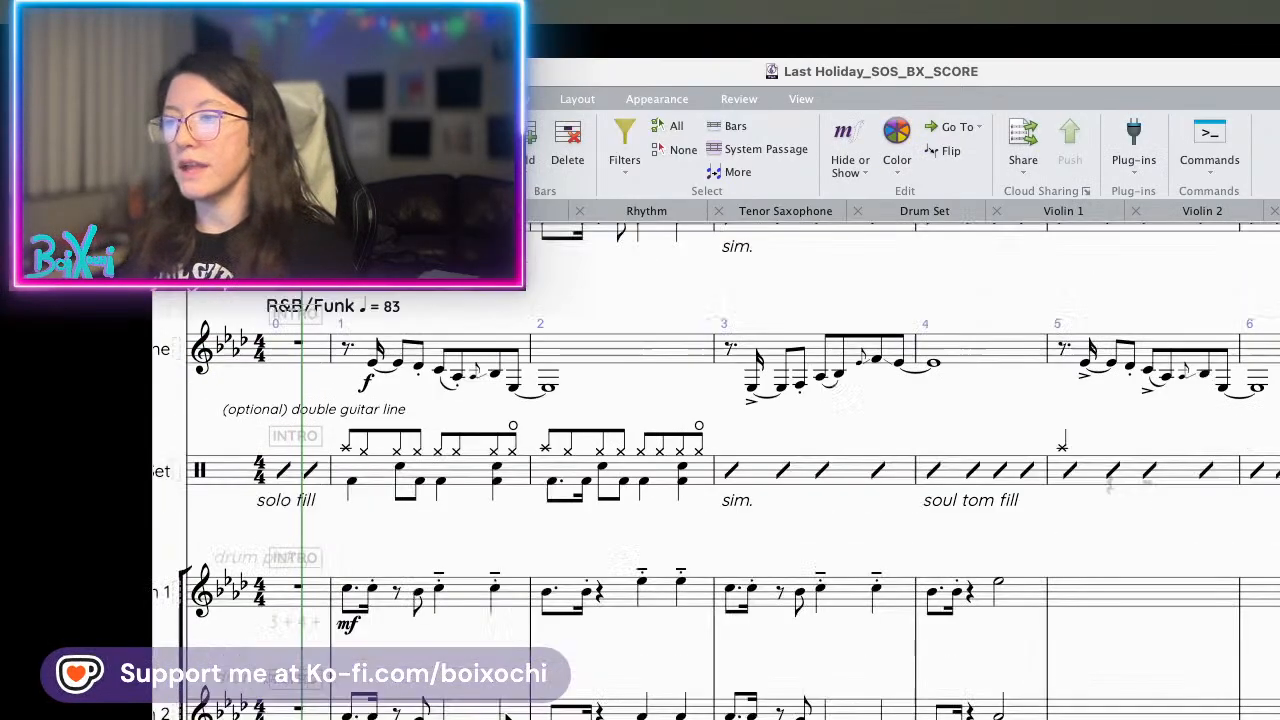
- Play back the string staves from Violin 1's pickup note in bar 16 through the Chorus into Verse 2
{"action": "scroll", "coordinate": [506, 717], "scroll_direction": "down", "scroll_amount": 3}
{"action": "left_click_drag", "start_coordinate": [1146, 596], "coordinate": [20, 654]}
{"action": "left_click_drag", "start_coordinate": [1010, 598], "coordinate": [88, 624]}
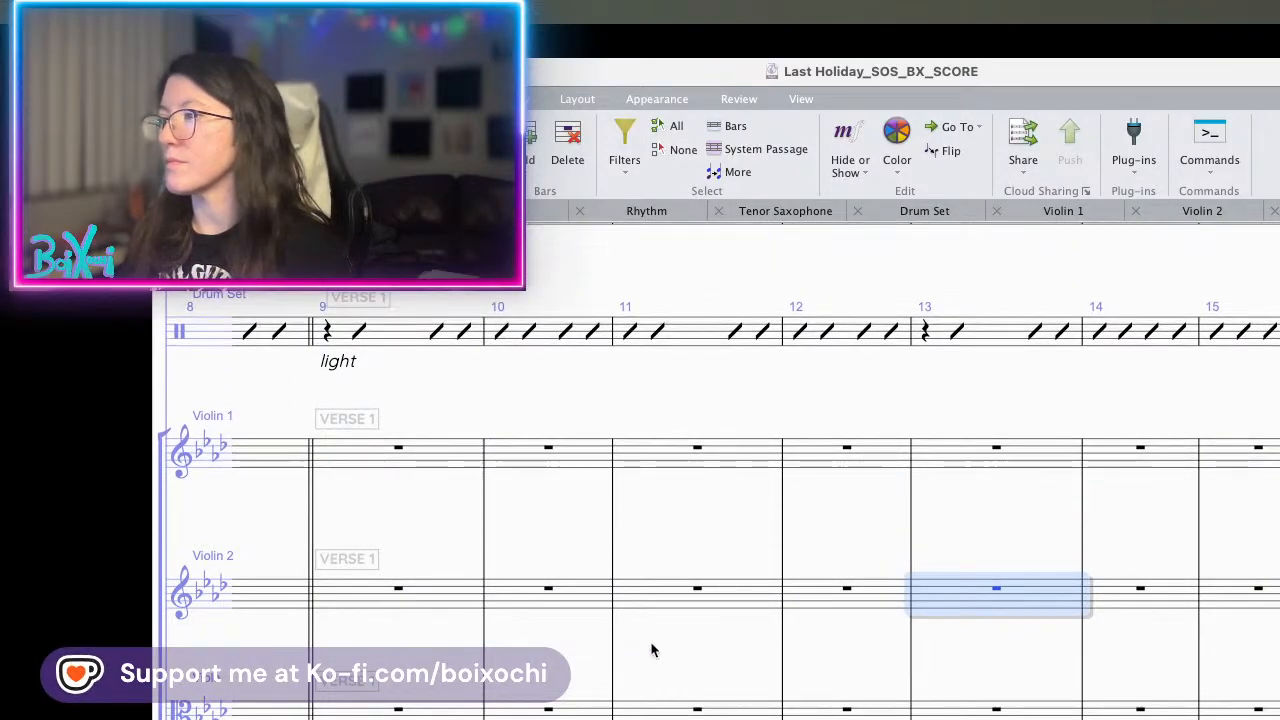
{"action": "left_click_drag", "start_coordinate": [1277, 490], "coordinate": [538, 547]}
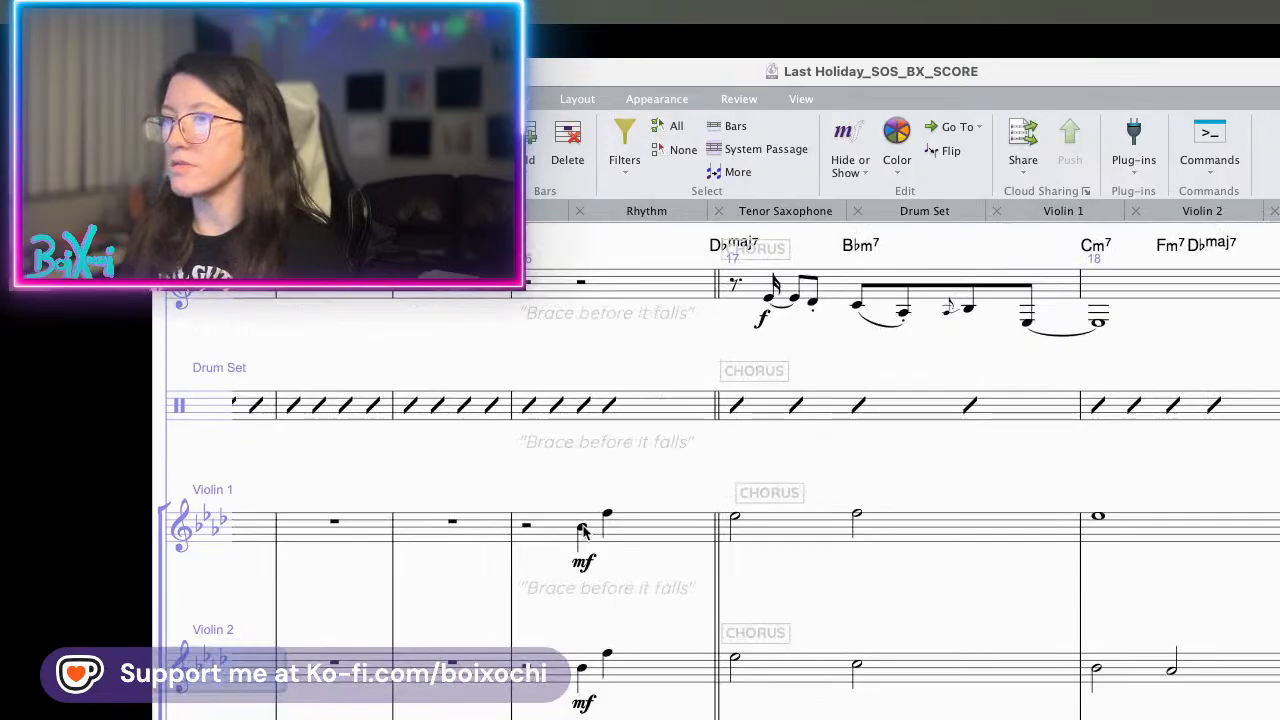
{"action": "left_click", "coordinate": [583, 529]}
{"action": "key", "text": "p"}
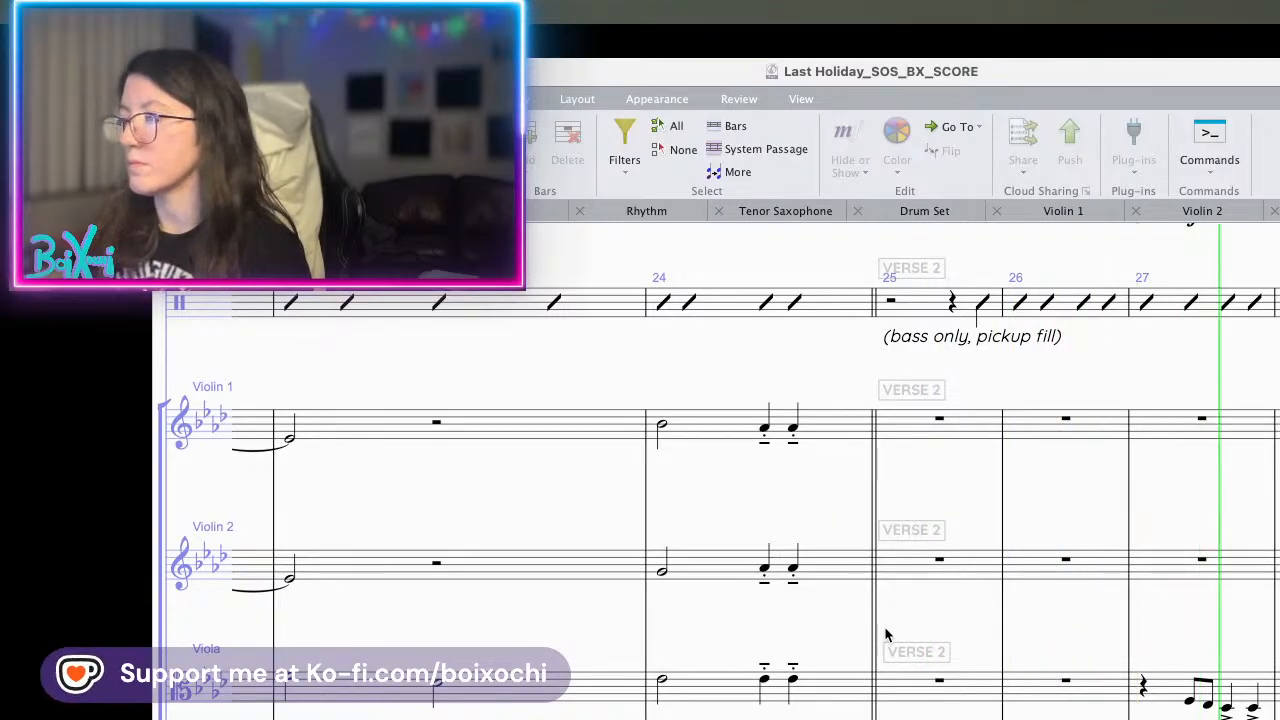
{"action": "key", "text": "space"}
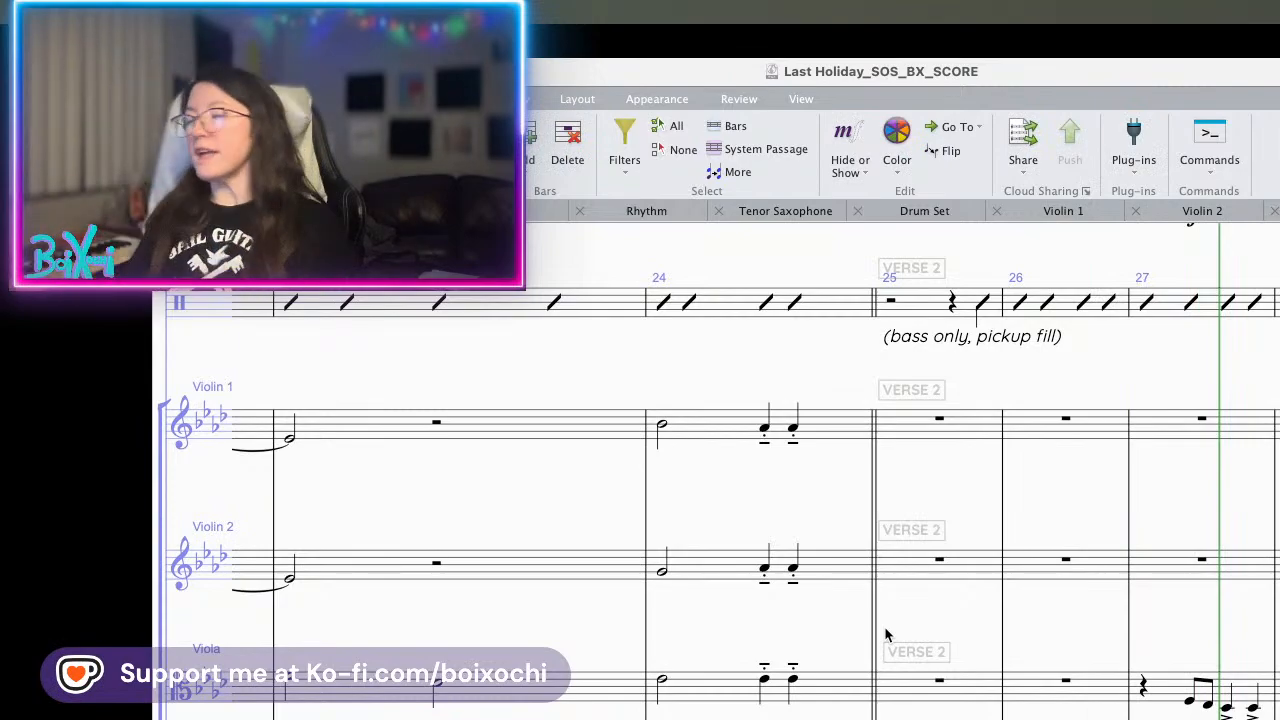